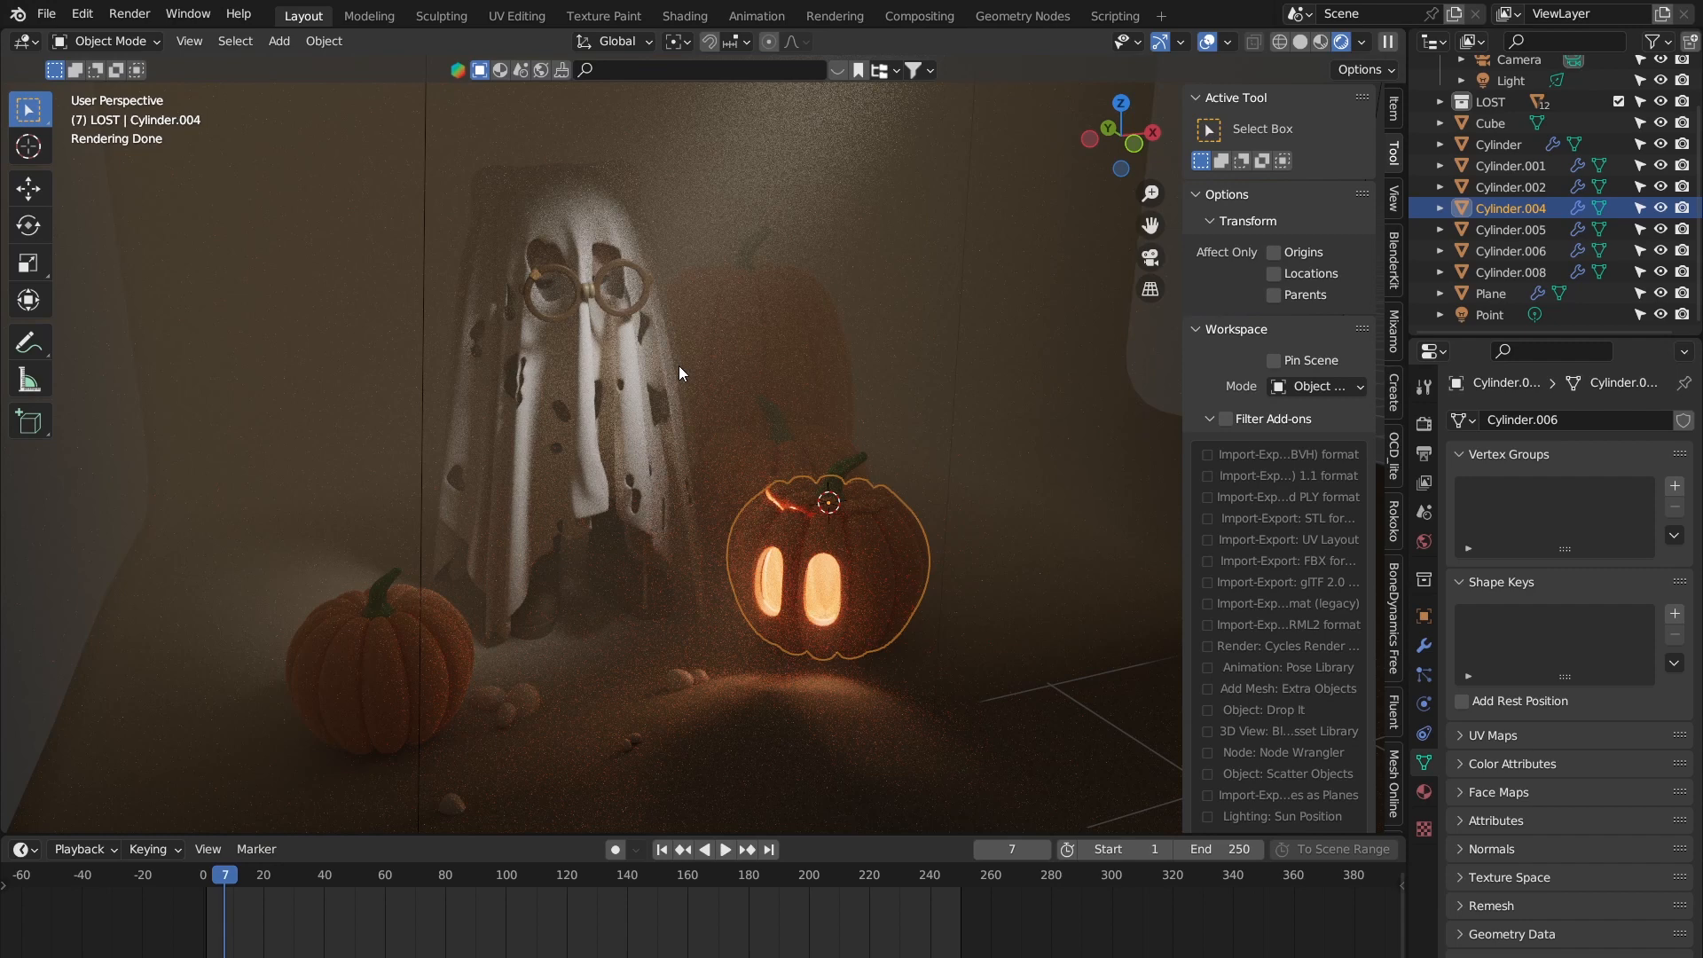
Step: Examine the finished ghost and pumpkin scene, showing the selected pumpkin's modifiers and switching the viewport out of rendered shading
{"action": "left_click", "coordinate": [1424, 645]}
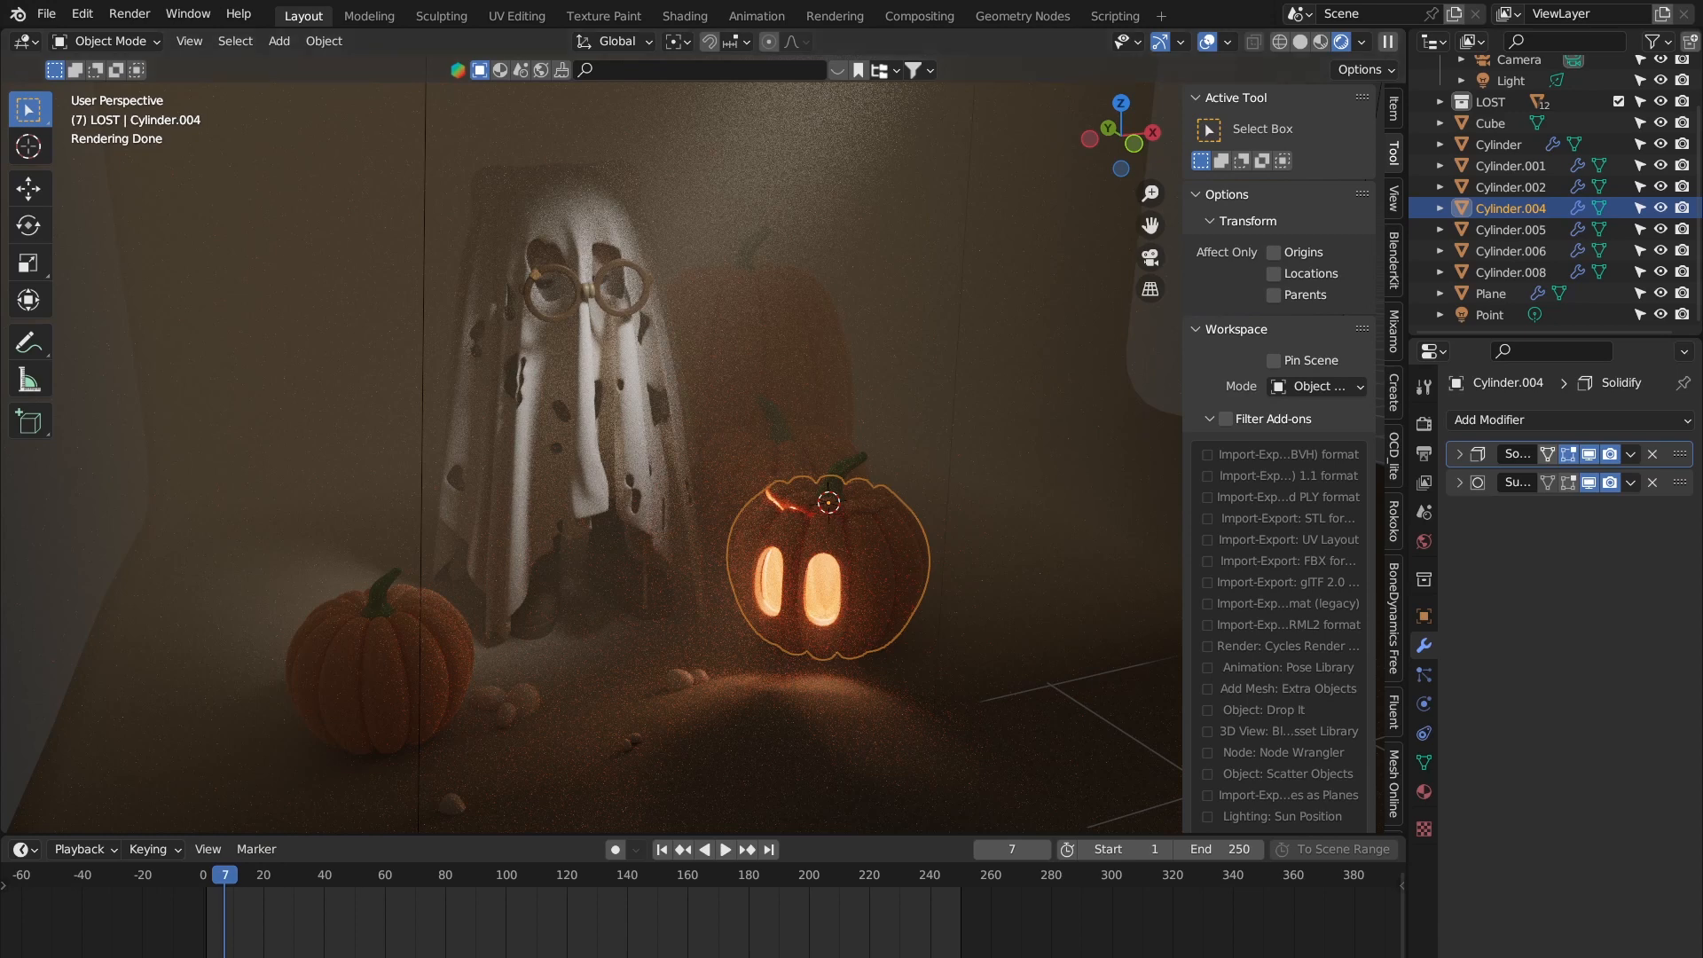
{"action": "middle_click_drag", "start_coordinate": [293, 399], "coordinate": [663, 391]}
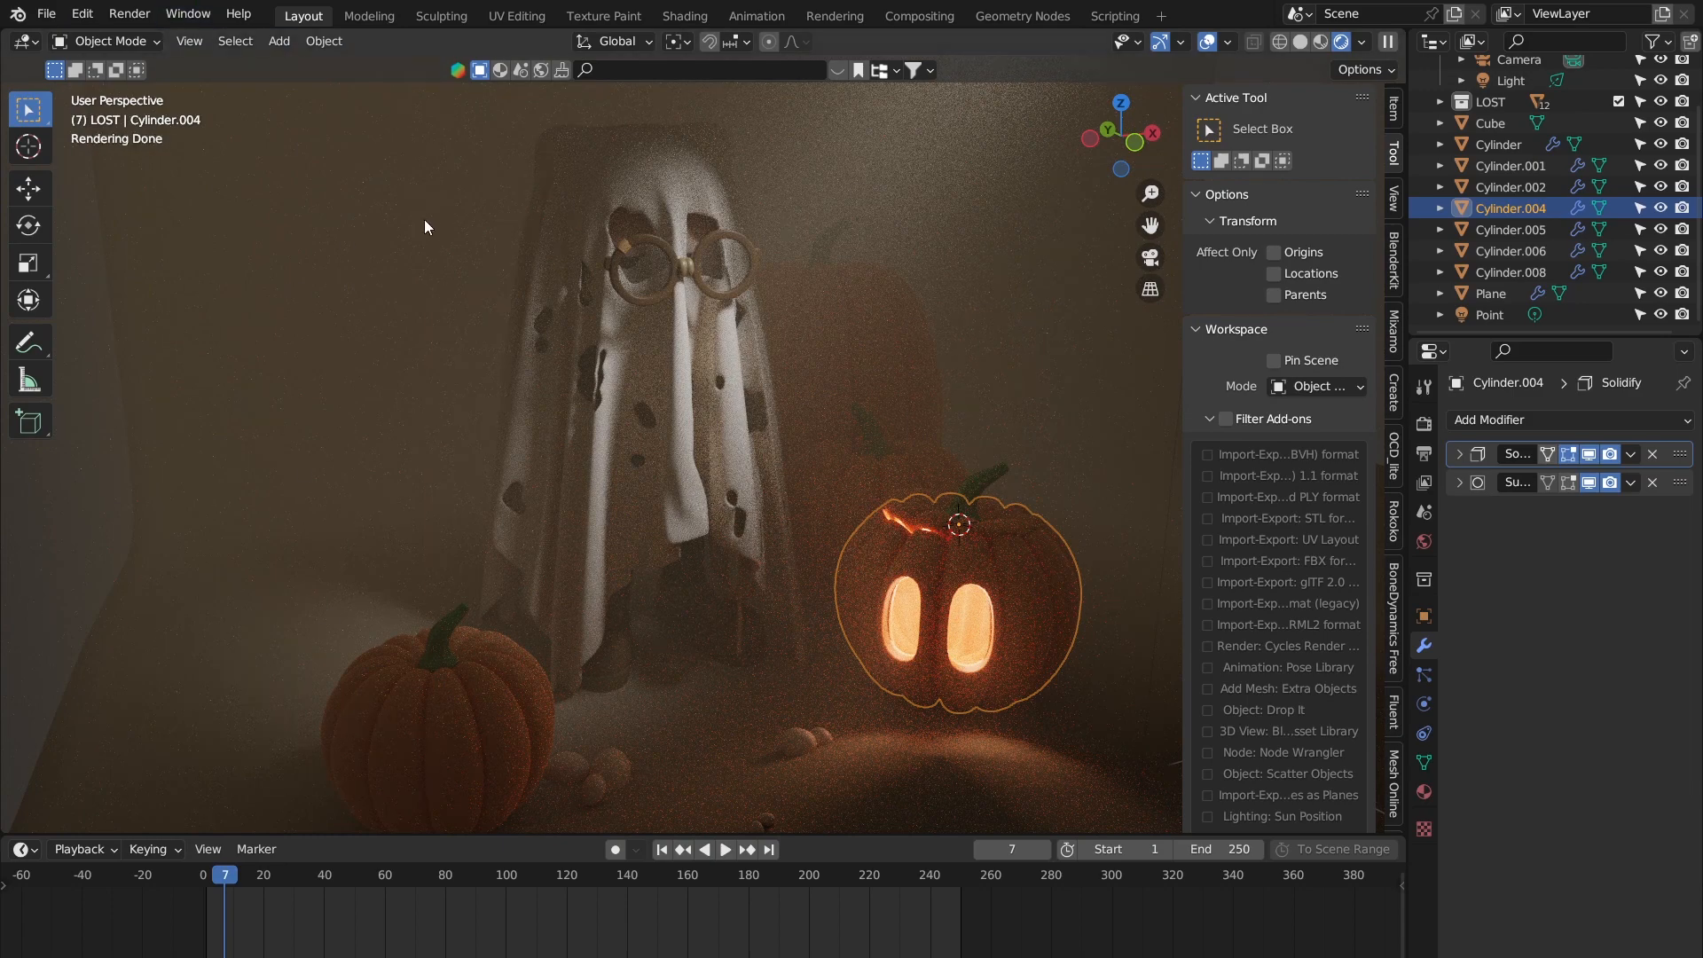
{"action": "mouse_move", "coordinate": [848, 354]}
{"action": "middle_mouse_down"}
{"action": "mouse_move", "coordinate": [844, 386]}
{"action": "mouse_move", "coordinate": [840, 370]}
{"action": "middle_mouse_up"}
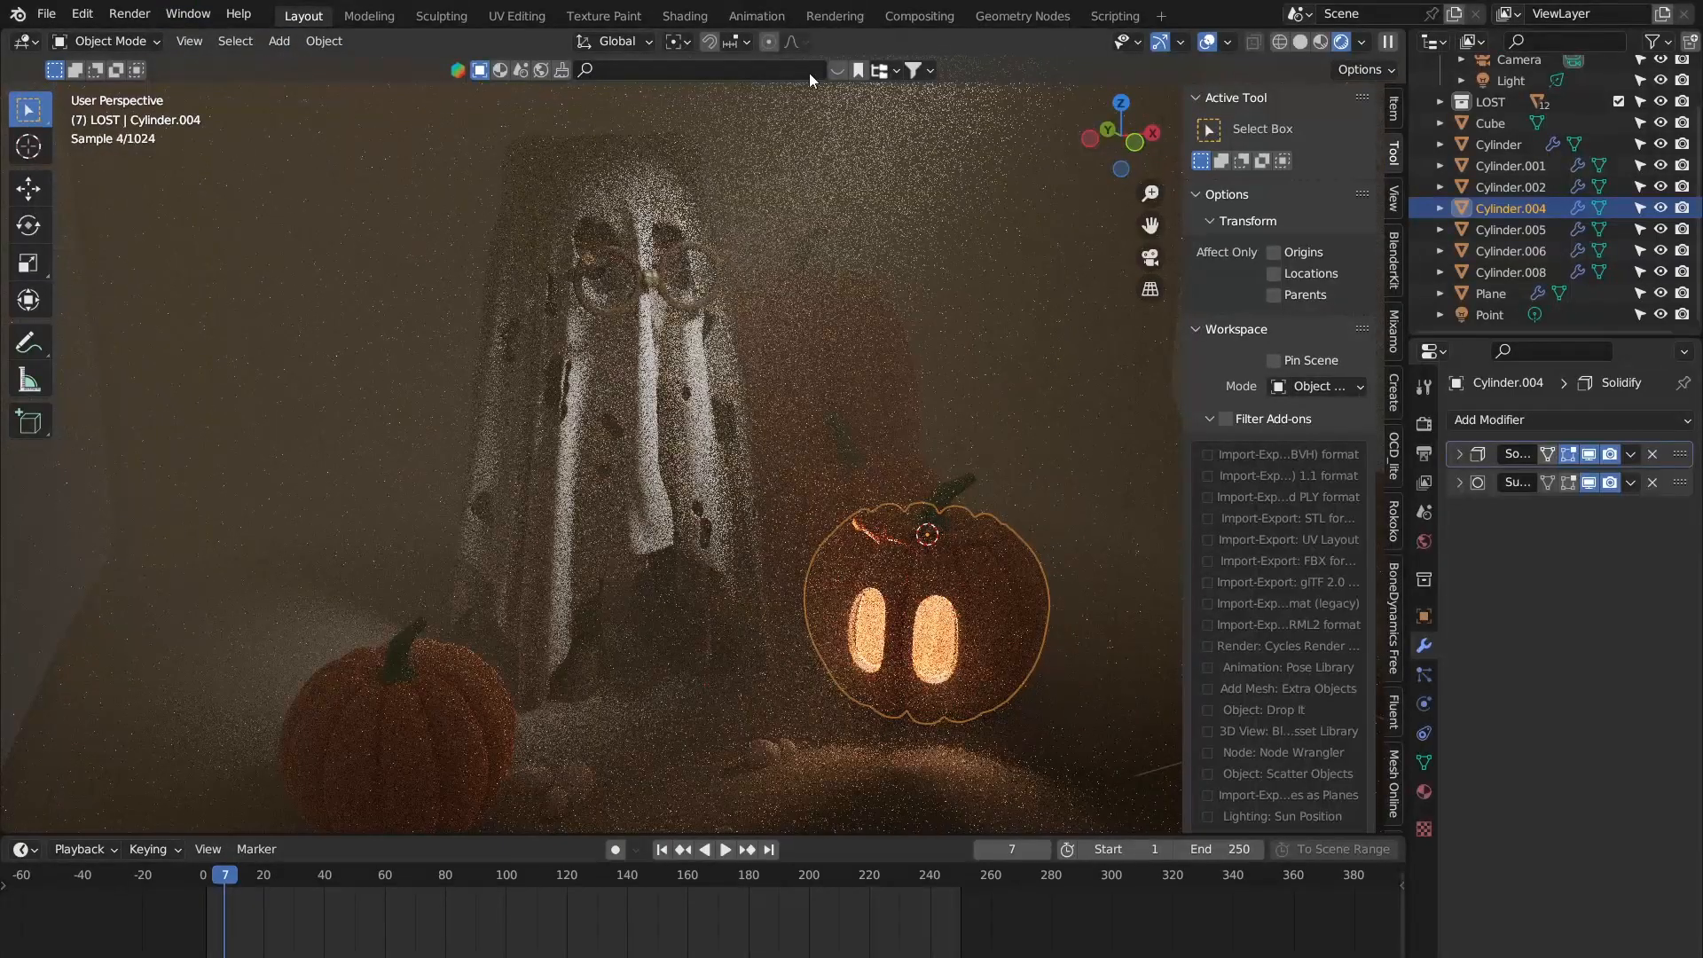
{"action": "left_click", "coordinate": [1306, 40]}
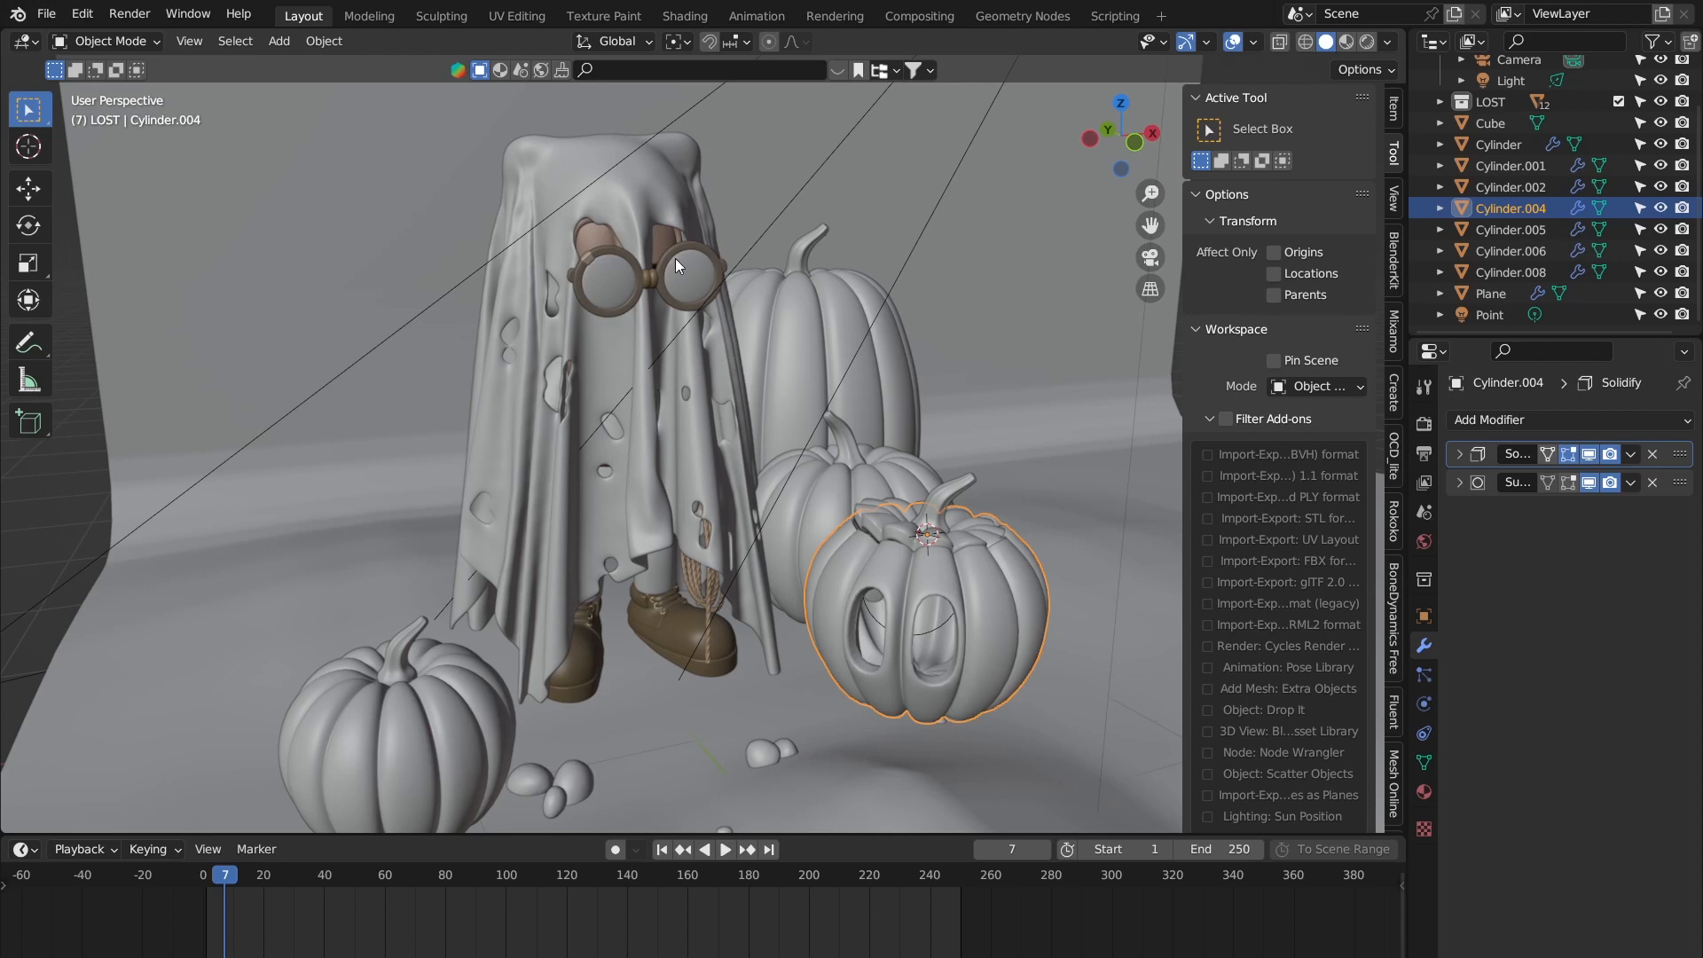
Step: Start a new file from the General template and deal with the save prompt for the current scene
{"action": "left_click", "coordinate": [46, 15]}
{"action": "mouse_move", "coordinate": [95, 42]}
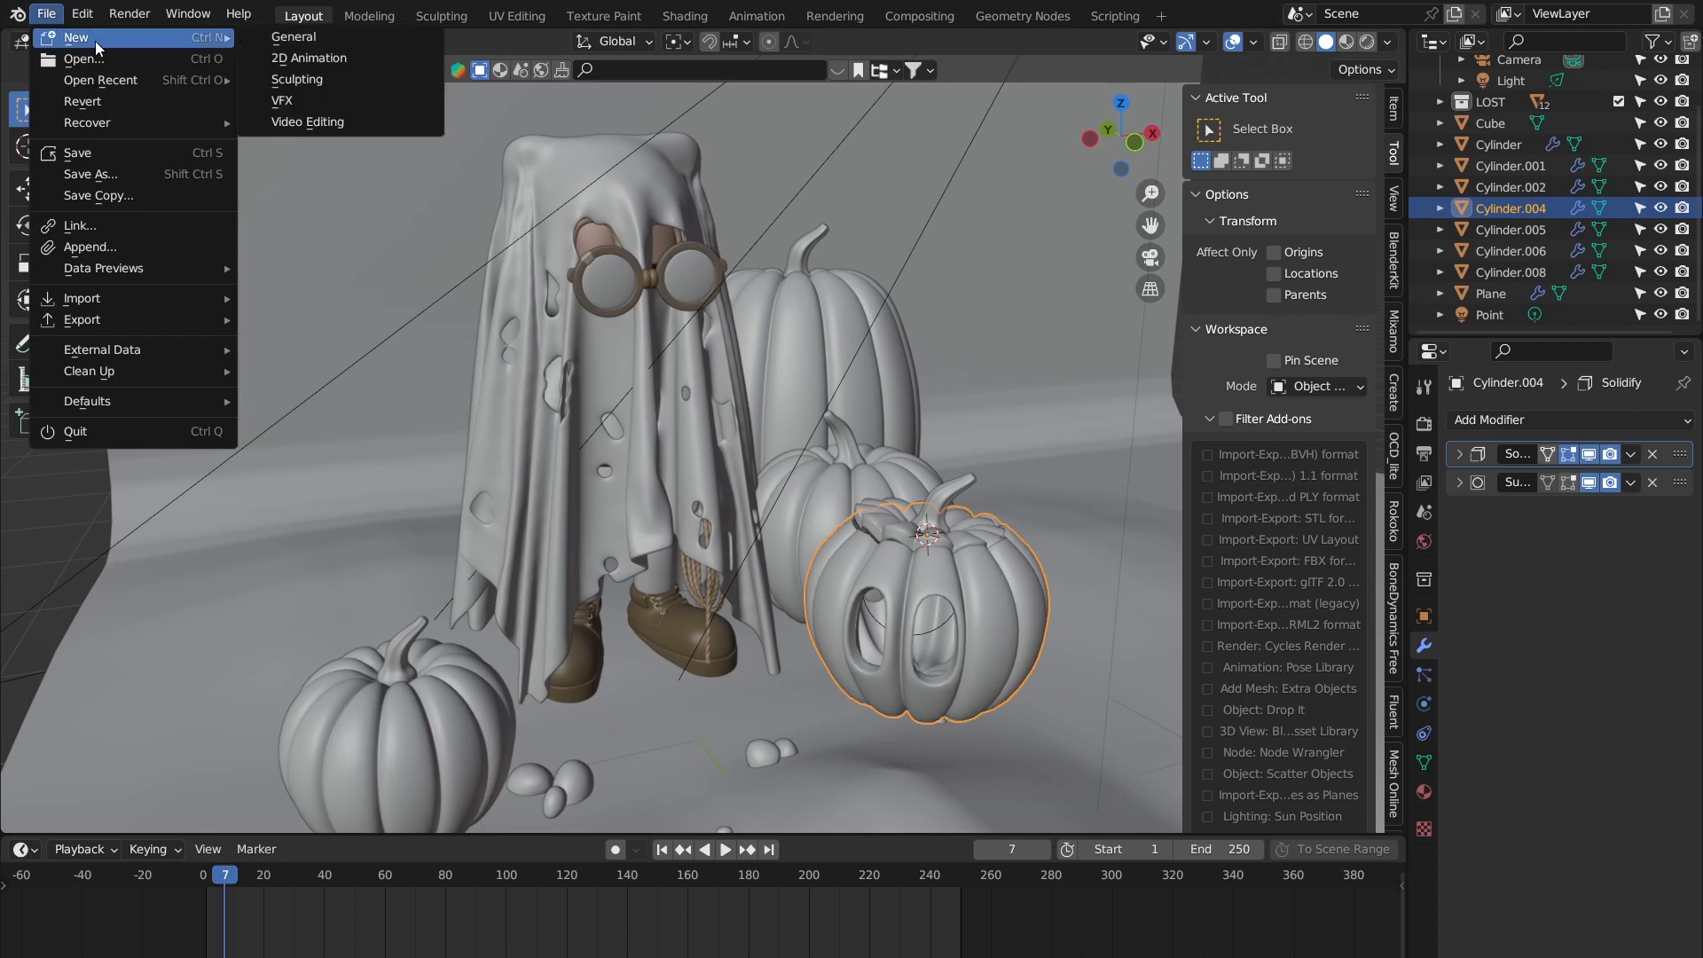
{"action": "left_click", "coordinate": [363, 36]}
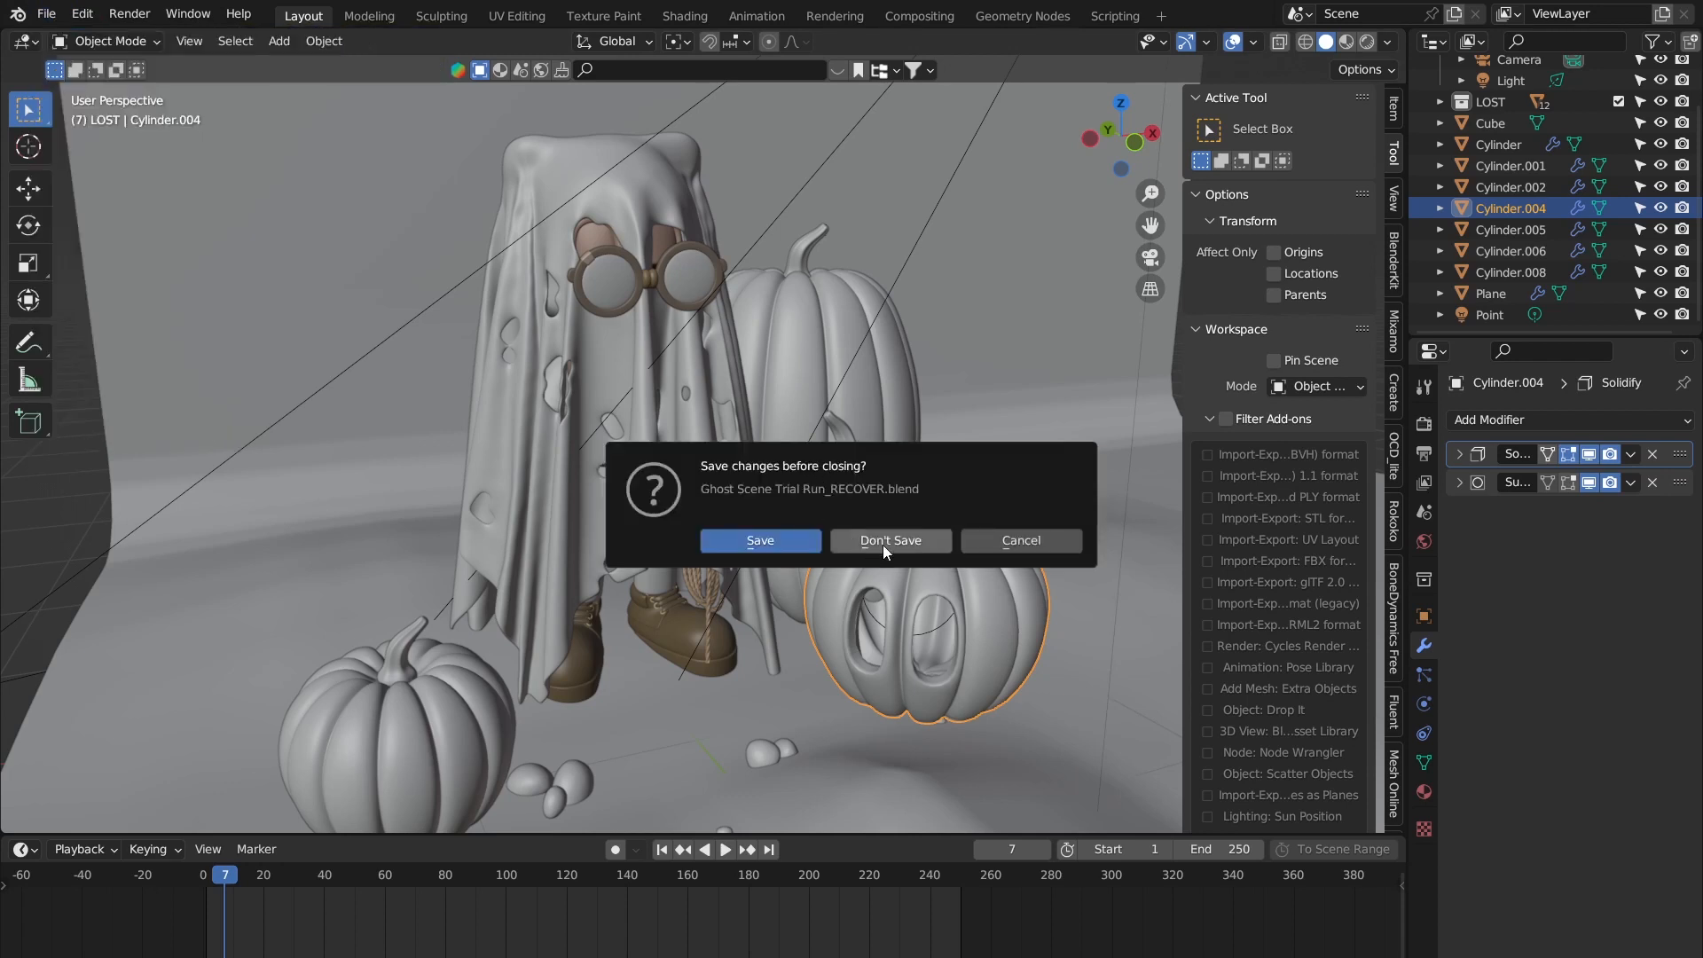
{"action": "left_click", "coordinate": [775, 547]}
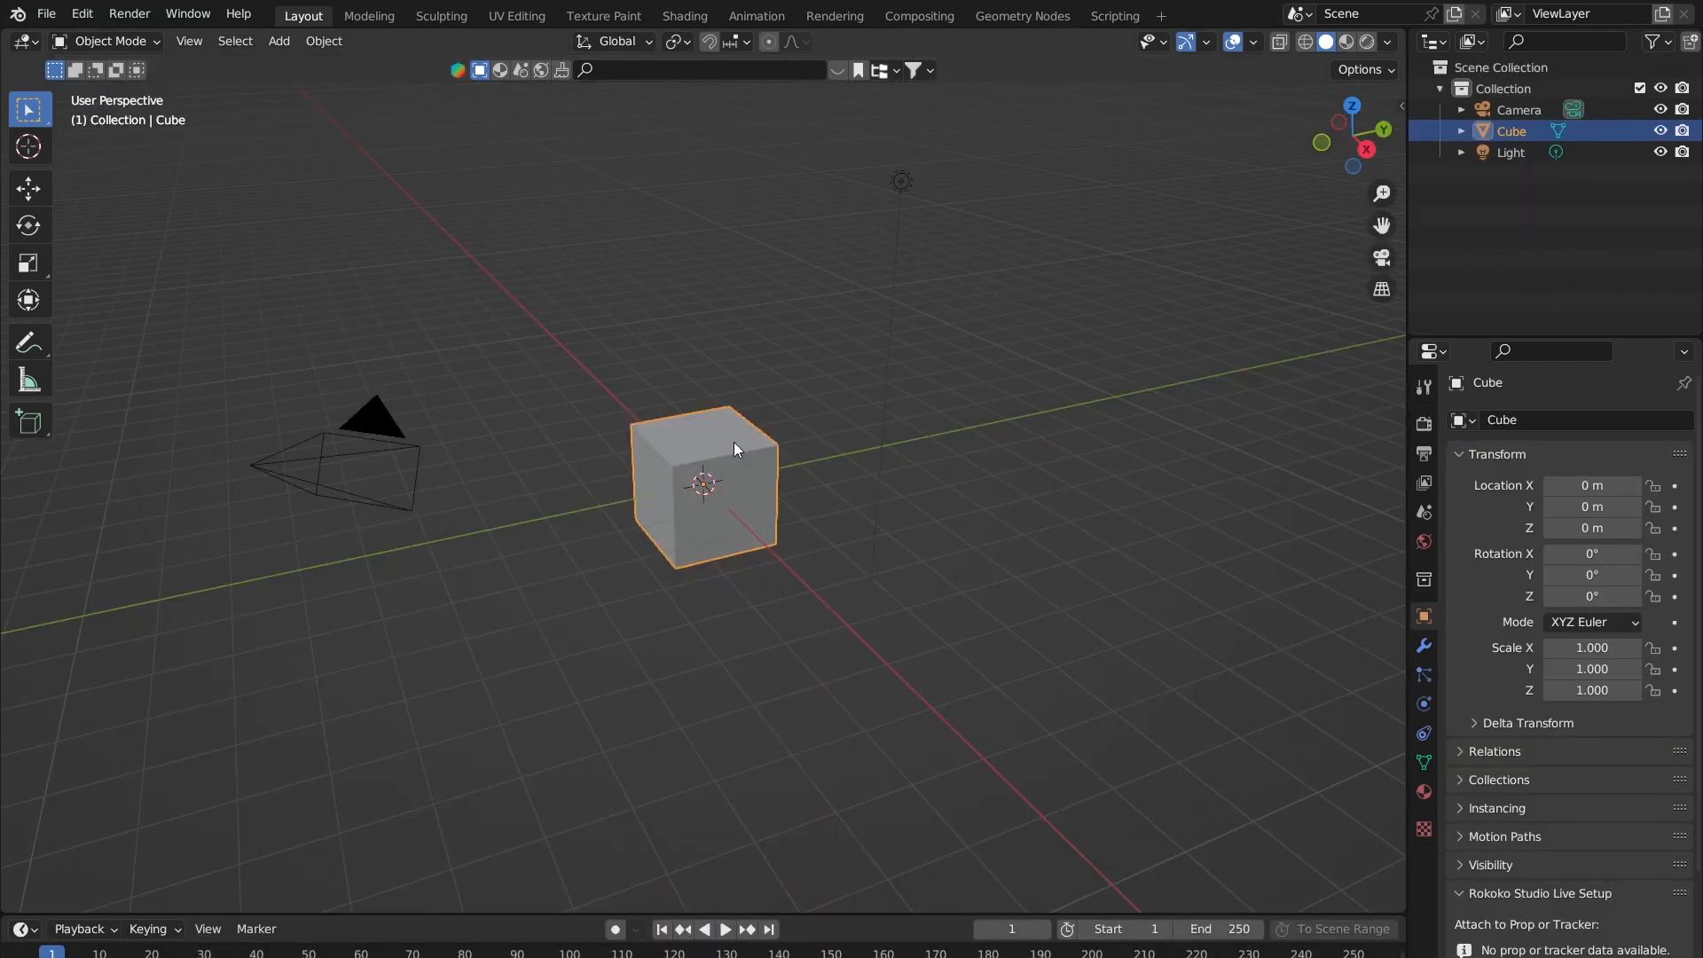
Step: Examine the default scene's cube, camera and light, selecting the camera and light in turn
{"action": "left_click", "coordinate": [998, 564]}
{"action": "middle_click_drag", "start_coordinate": [667, 332], "coordinate": [658, 426]}
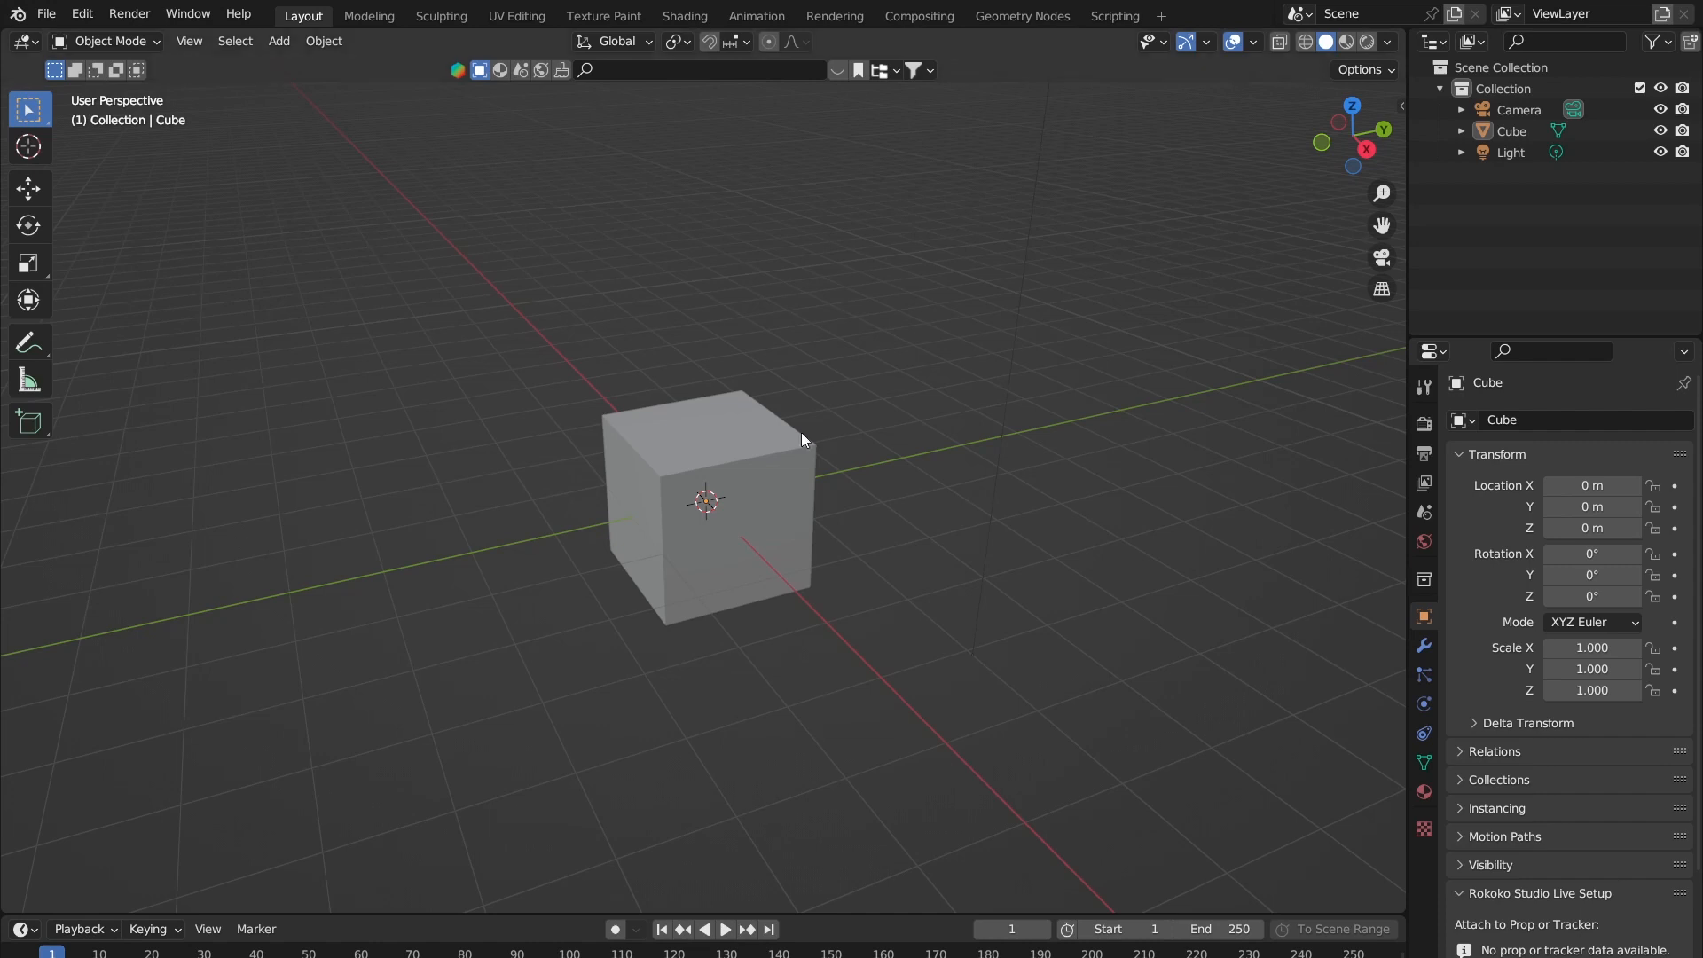
{"action": "middle_click_drag", "start_coordinate": [718, 489], "coordinate": [701, 493], "text": "shift"}
{"action": "scroll", "coordinate": [688, 392], "scroll_direction": "down", "scroll_amount": 3}
{"action": "mouse_move", "coordinate": [813, 371]}
{"action": "middle_mouse_down", "text": "shift"}
{"action": "mouse_move", "coordinate": [839, 406]}
{"action": "mouse_move", "coordinate": [787, 379]}
{"action": "middle_mouse_up", "text": "shift"}
{"action": "scroll", "coordinate": [645, 405], "scroll_direction": "up", "scroll_amount": 1}
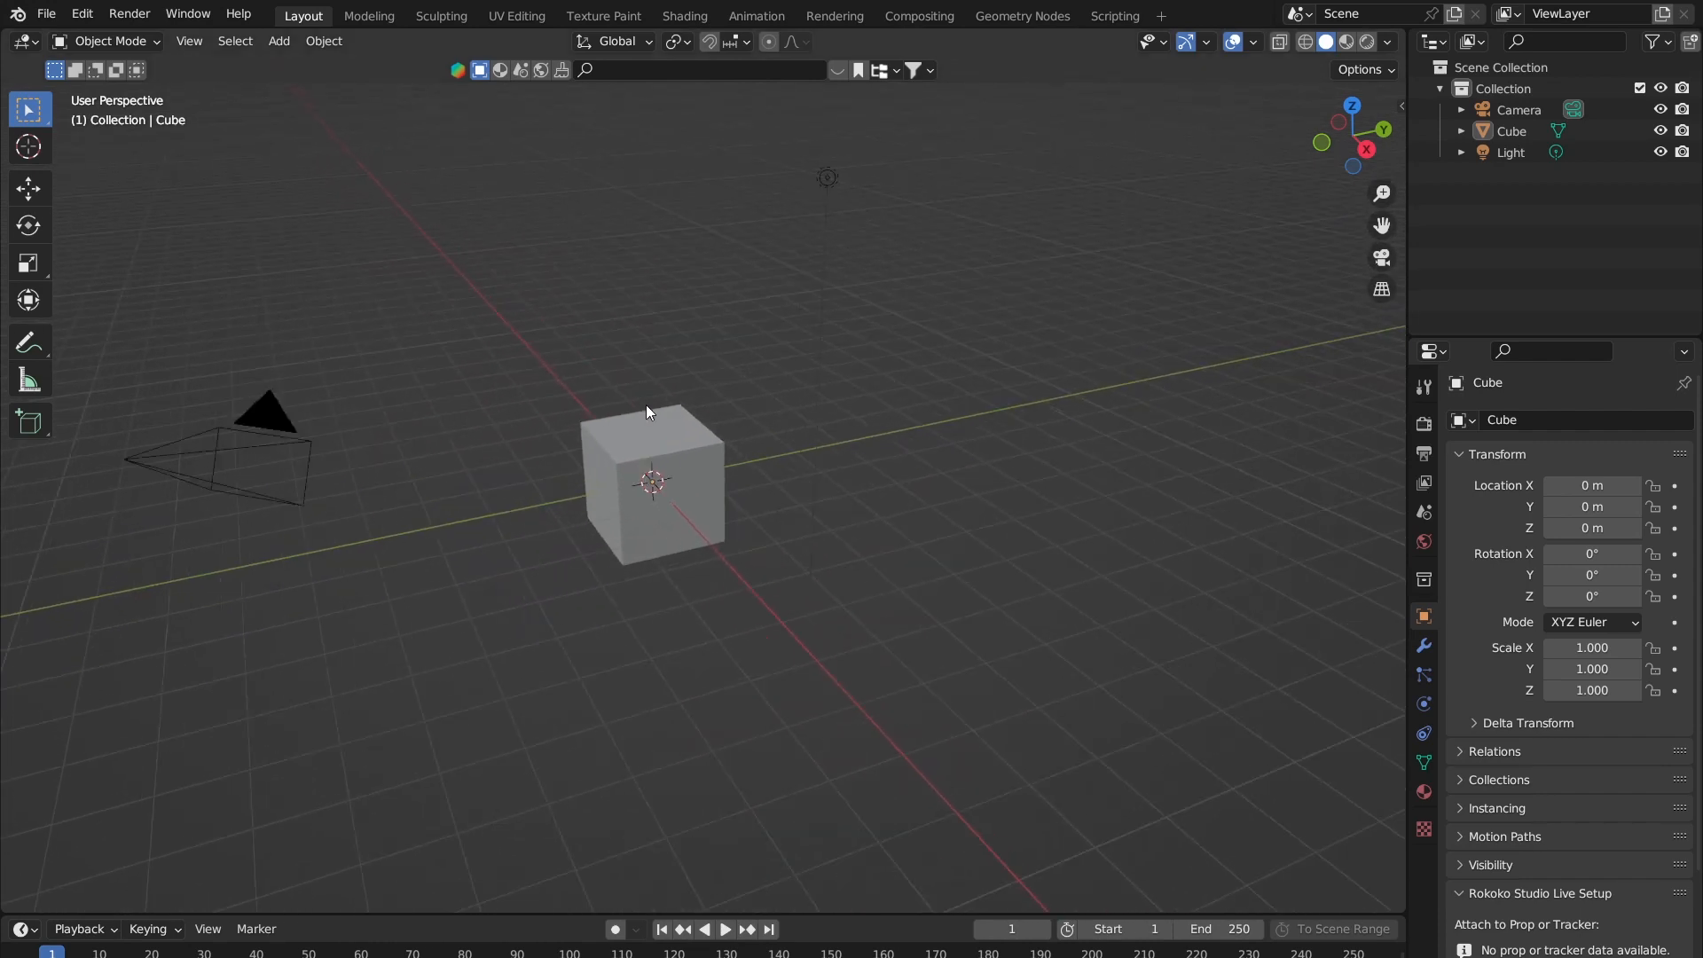
{"action": "middle_click_drag", "start_coordinate": [646, 404], "coordinate": [582, 381]}
{"action": "left_click_drag", "start_coordinate": [241, 120], "coordinate": [1120, 851]}
{"action": "left_click_drag", "start_coordinate": [1261, 853], "coordinate": [567, 656]}
{"action": "left_click", "coordinate": [270, 460]}
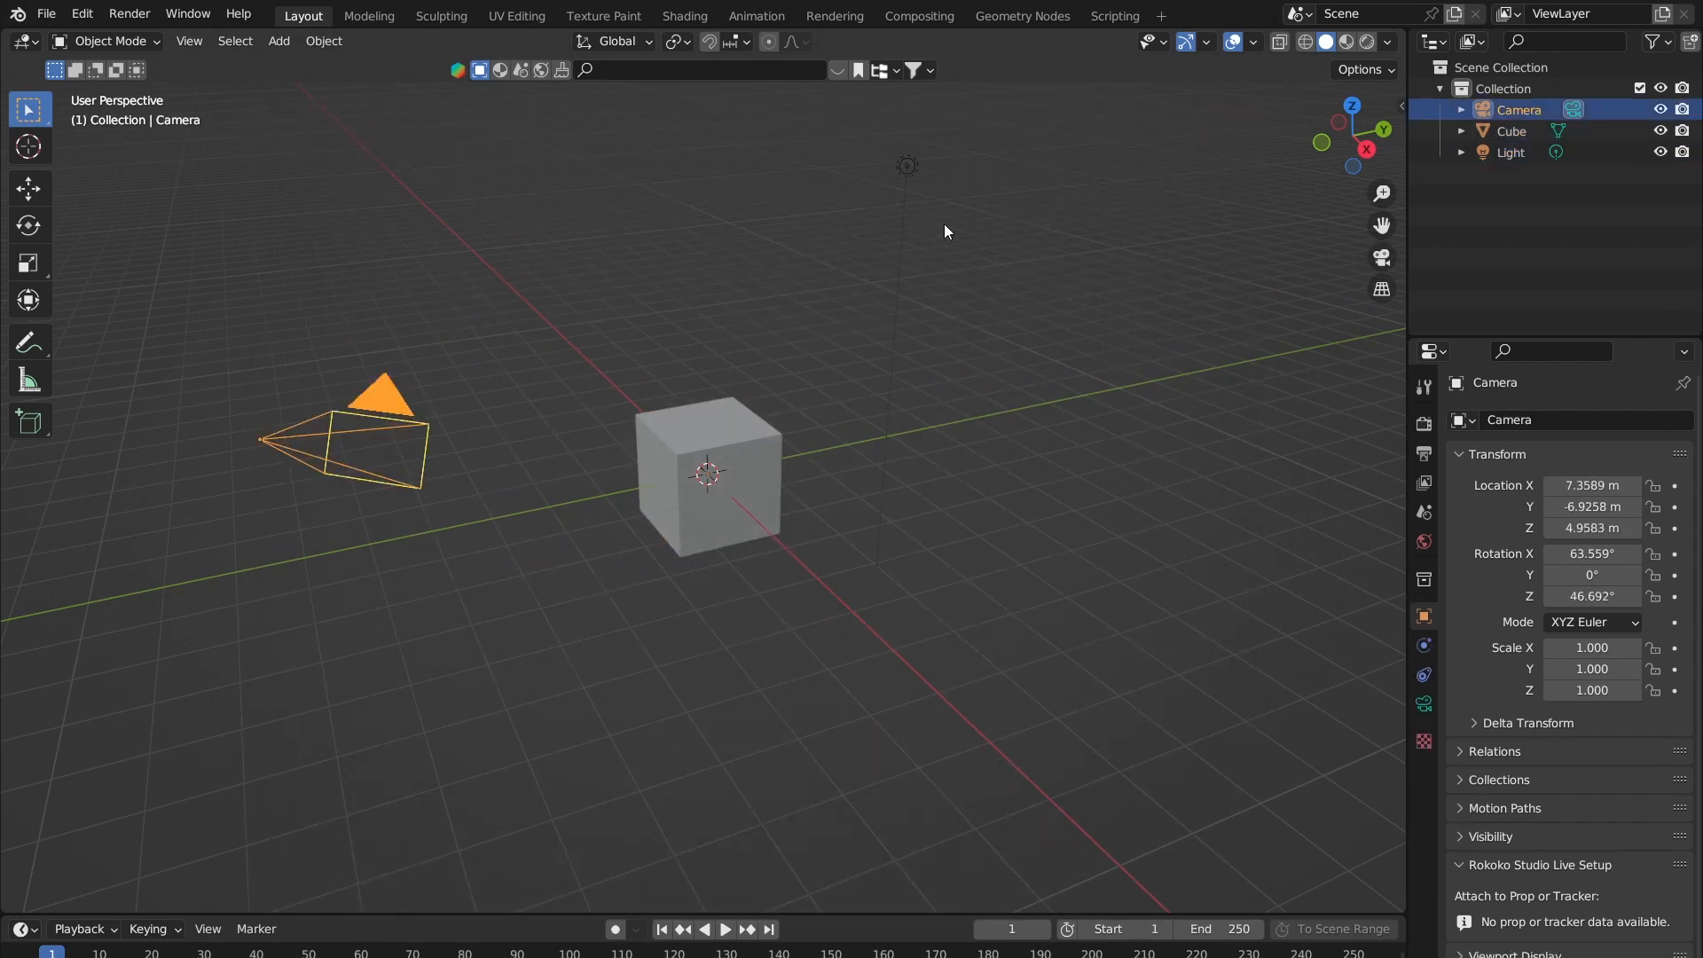
{"action": "left_click", "coordinate": [908, 165]}
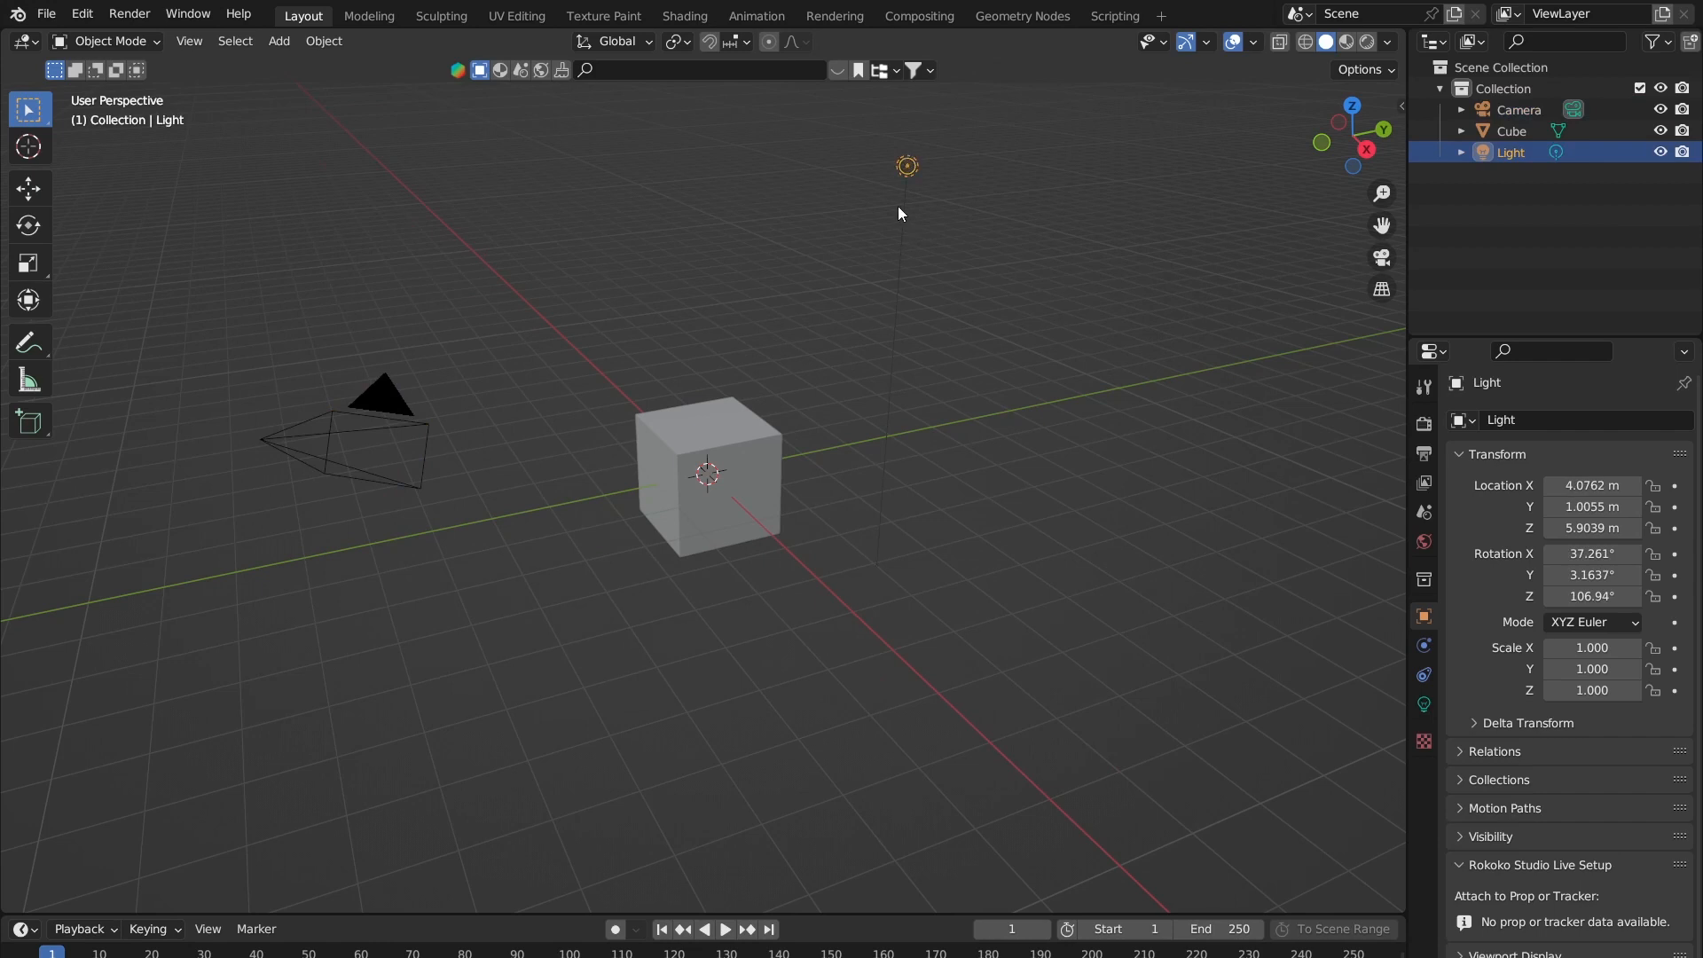
{"action": "left_click_drag", "start_coordinate": [793, 130], "coordinate": [990, 339]}
{"action": "left_click", "coordinate": [987, 498]}
{"action": "mouse_move", "coordinate": [680, 415]}
{"action": "middle_mouse_down", "text": "shift"}
{"action": "mouse_move", "coordinate": [737, 403]}
{"action": "mouse_move", "coordinate": [662, 370]}
{"action": "middle_mouse_up", "text": "shift"}
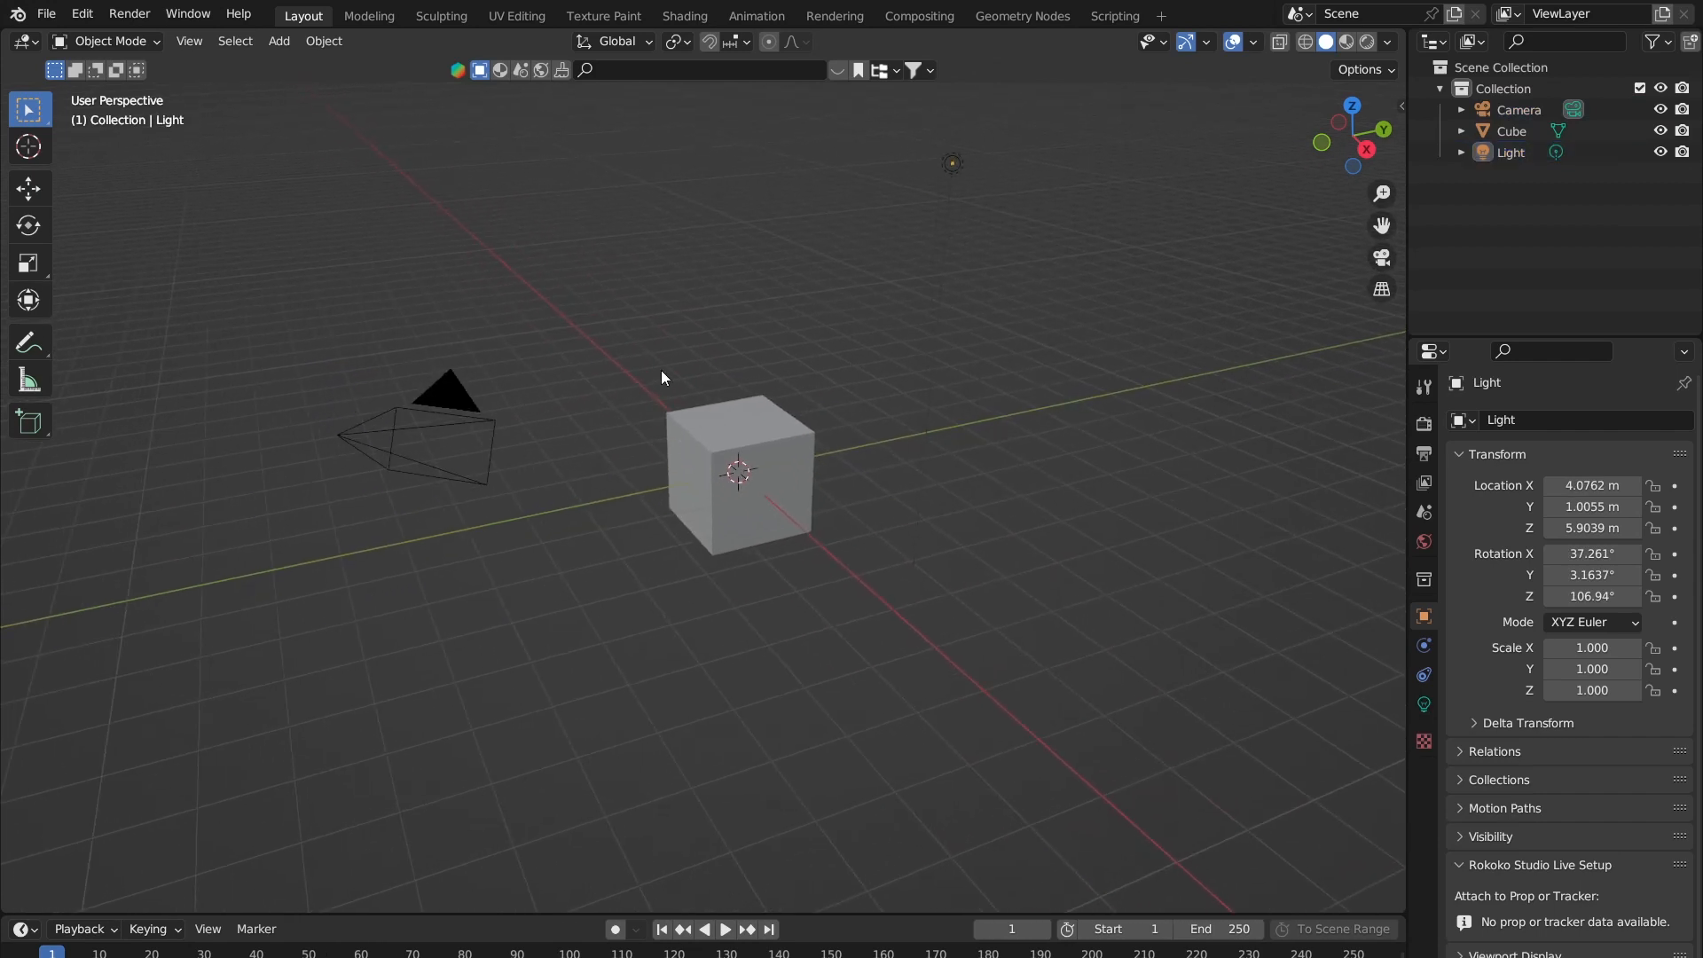
Step: Delete the default cube, leaving the camera and light in the scene and nothing selected
{"action": "left_click", "coordinate": [731, 523]}
{"action": "key", "text": "Delete"}
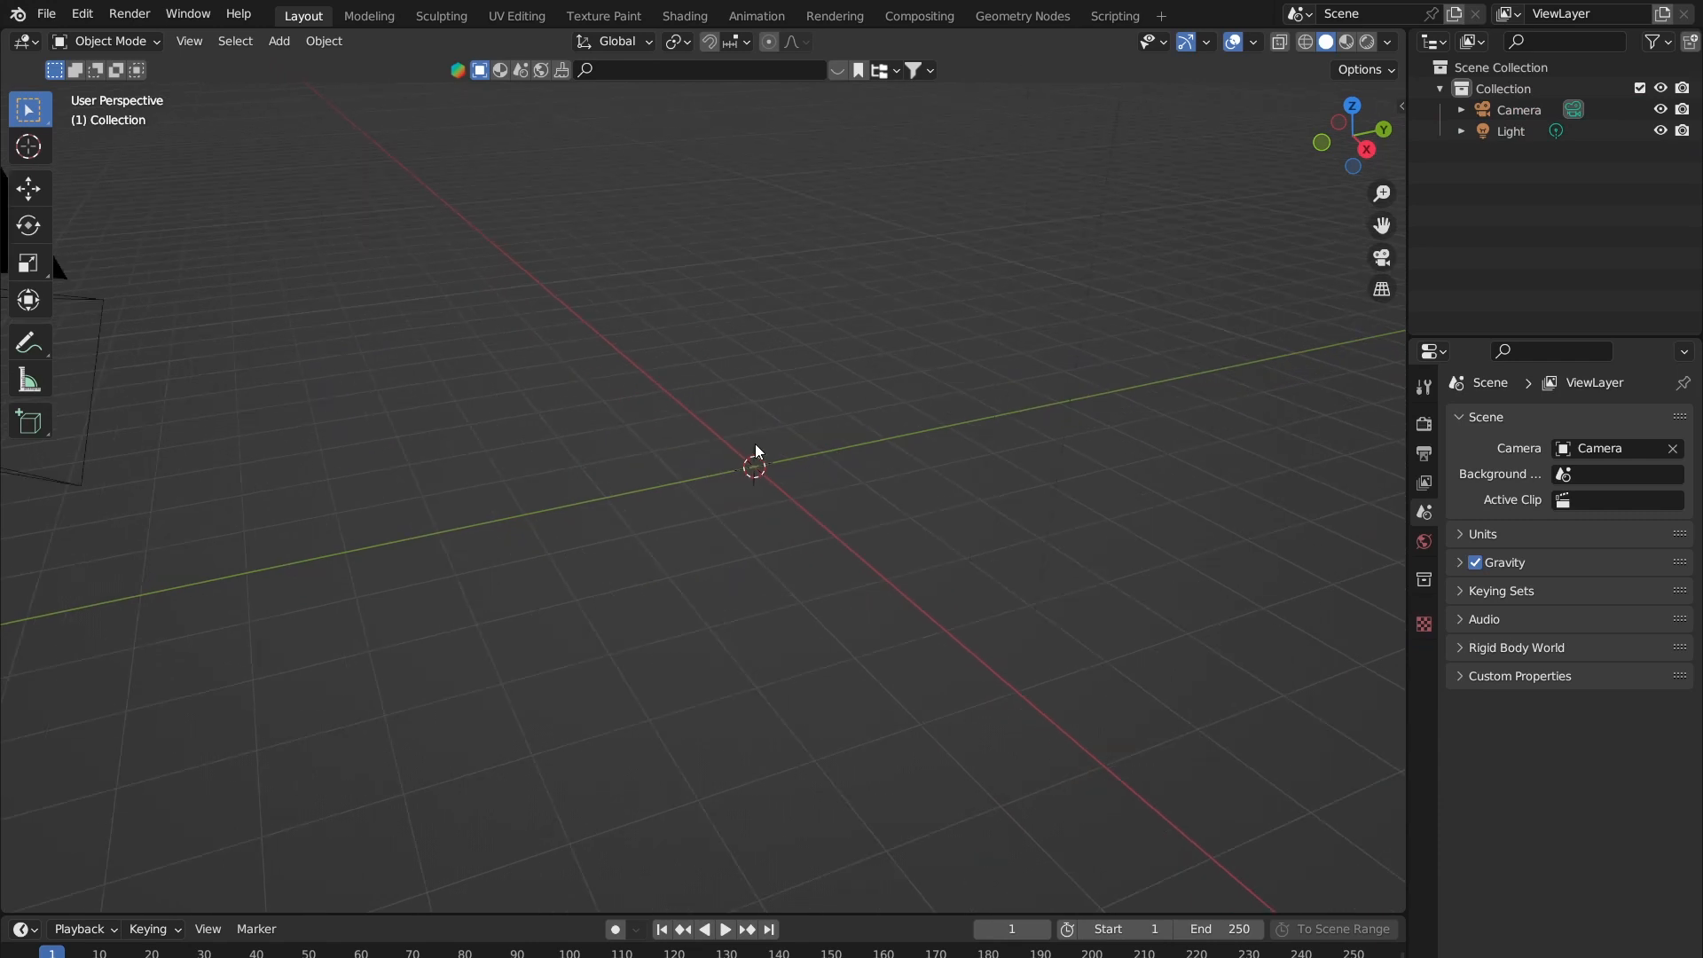
{"action": "left_click", "coordinate": [958, 171]}
{"action": "left_click", "coordinate": [489, 403]}
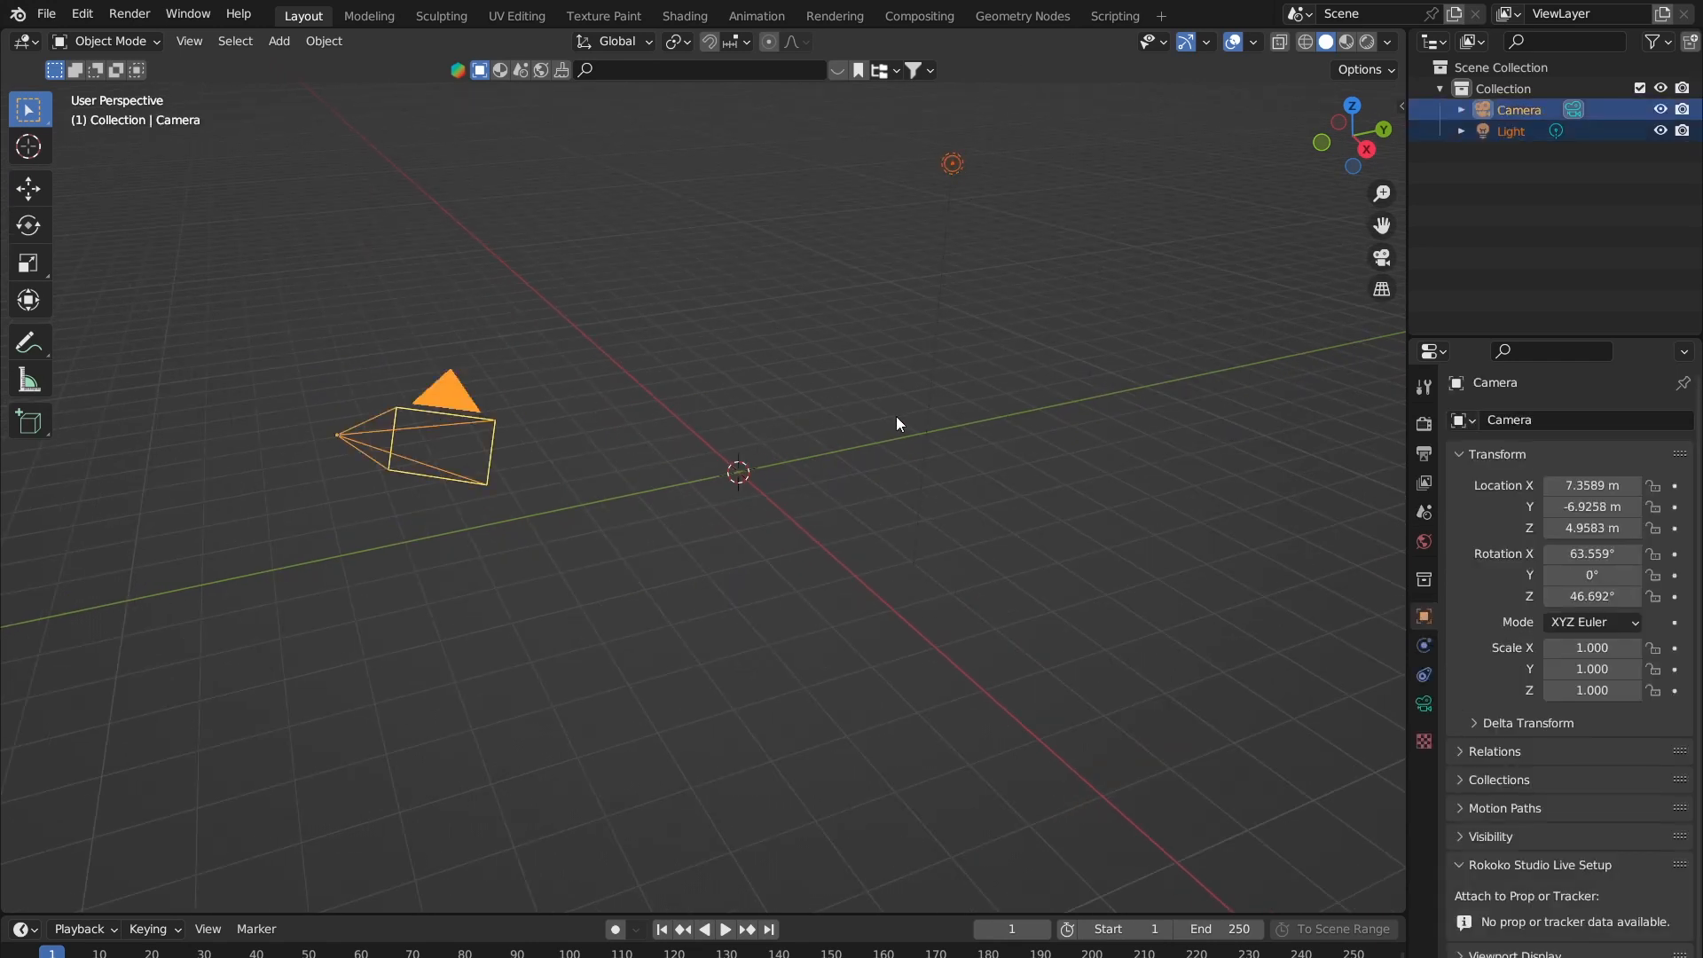
{"action": "left_click", "coordinate": [897, 417]}
{"action": "scroll", "coordinate": [897, 417], "scroll_direction": "up", "scroll_amount": 1}
{"action": "middle_click_drag", "start_coordinate": [699, 325], "coordinate": [709, 370], "text": "shift"}
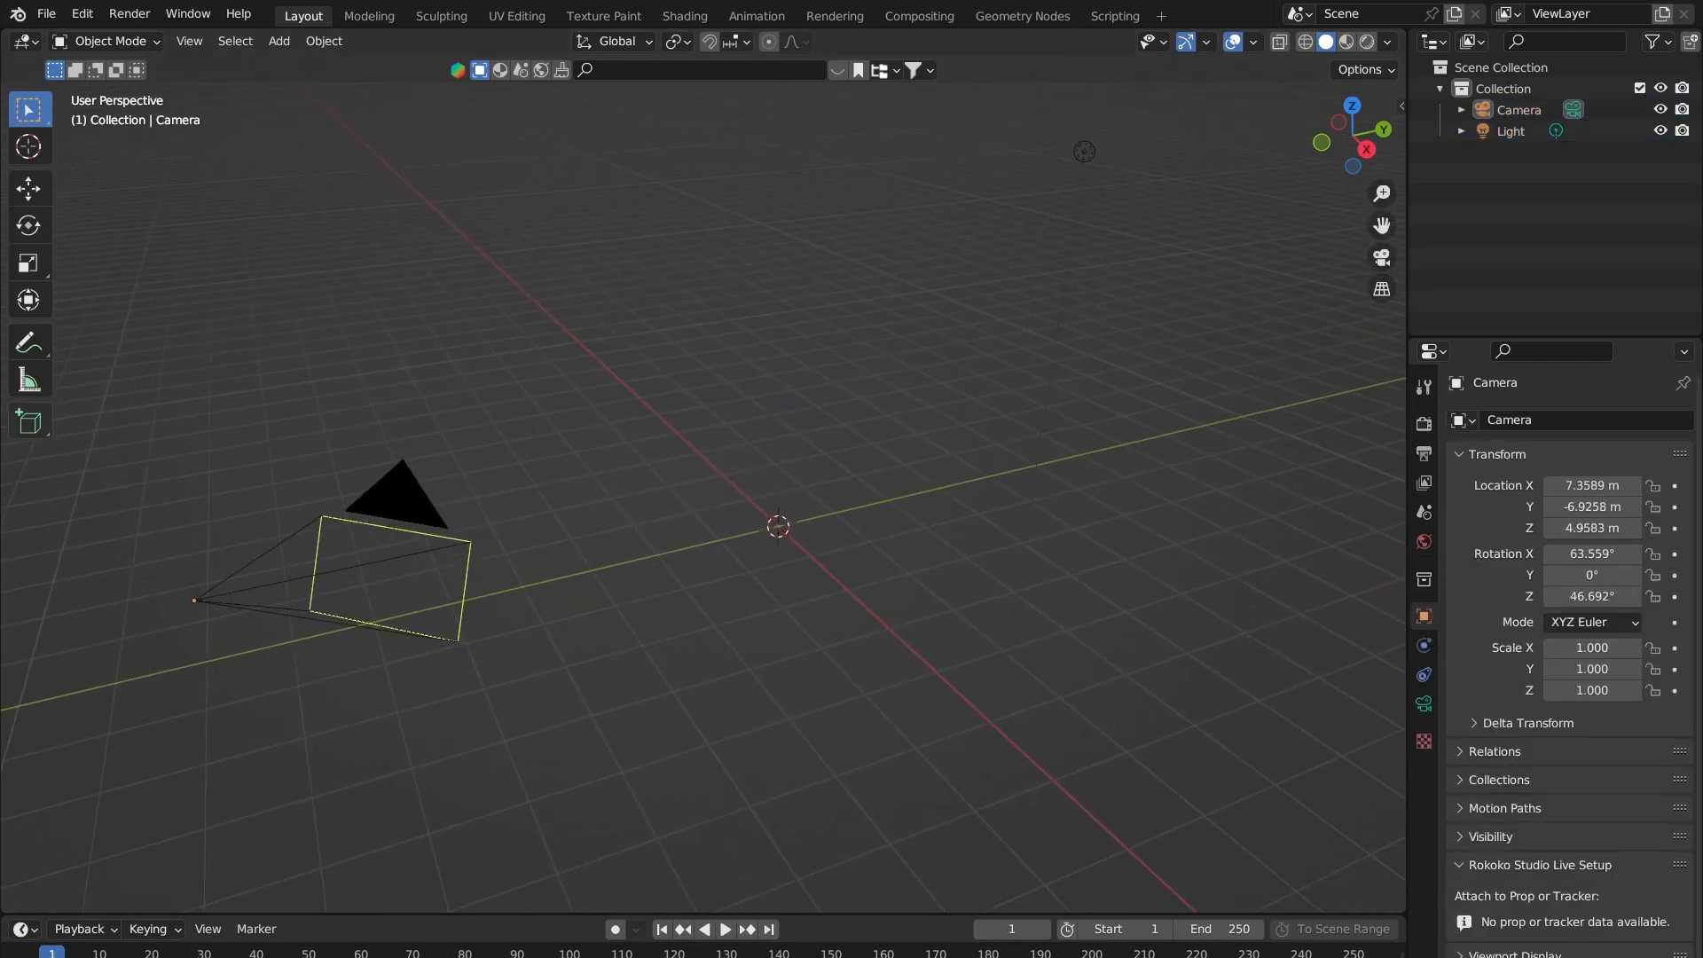
Step: Import the character model with glasses, boots and rope into the empty scene
{"action": "left_click", "coordinate": [46, 13]}
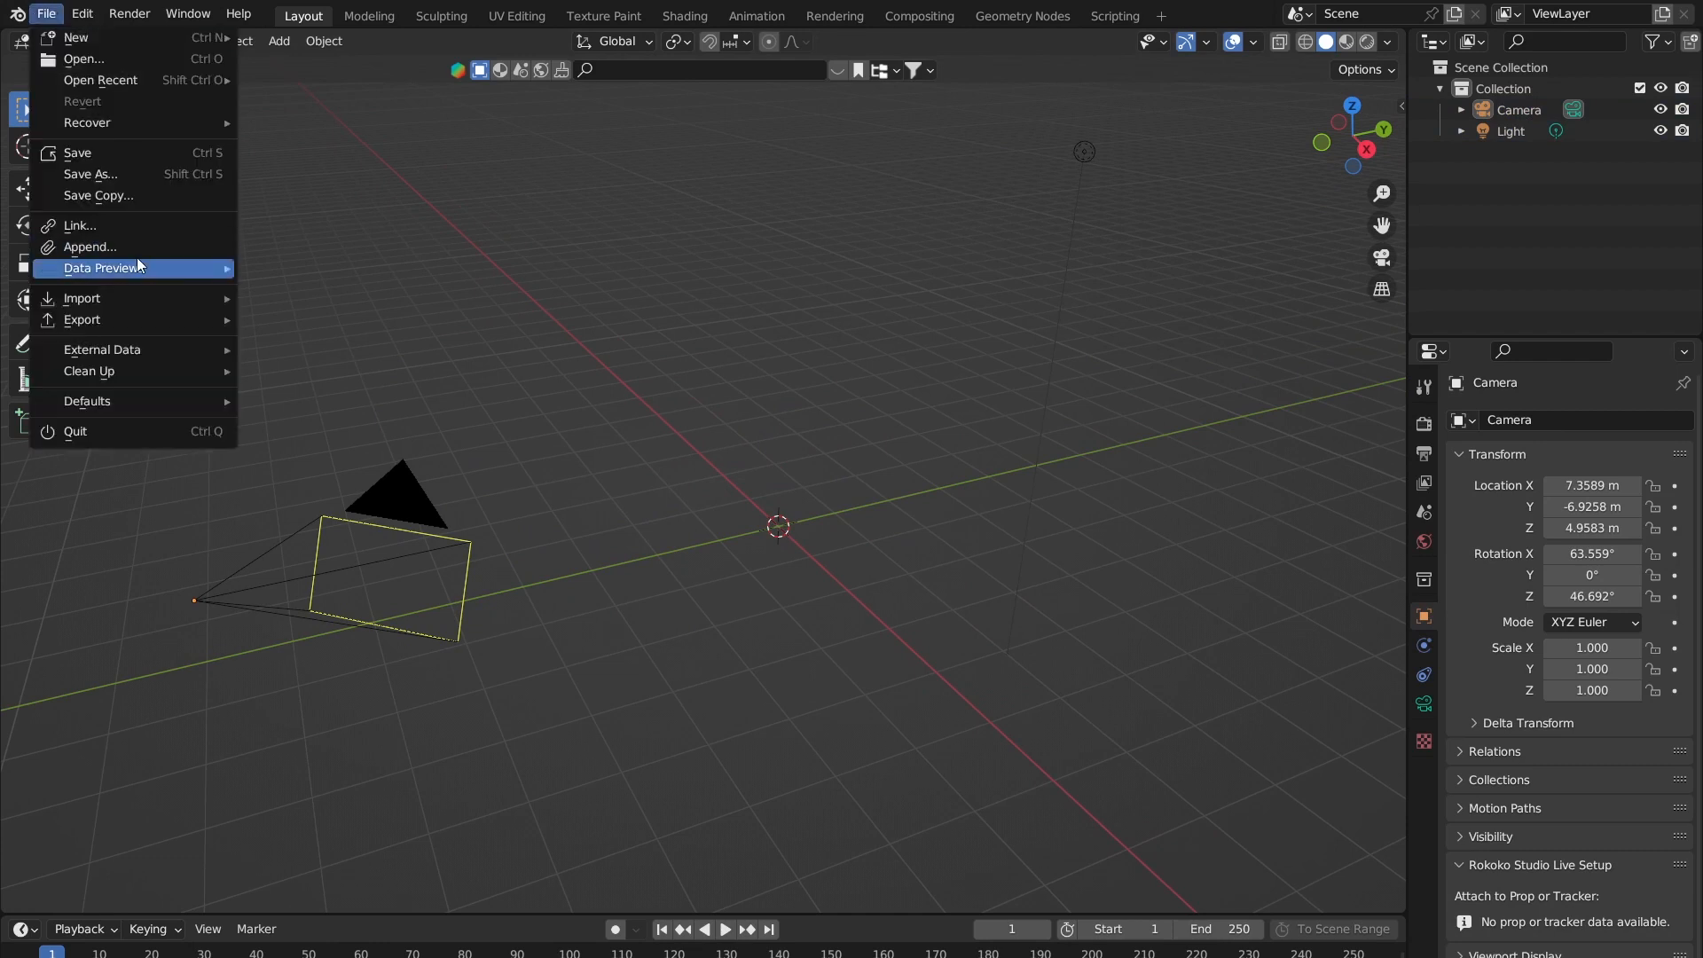
{"action": "mouse_move", "coordinate": [91, 299]}
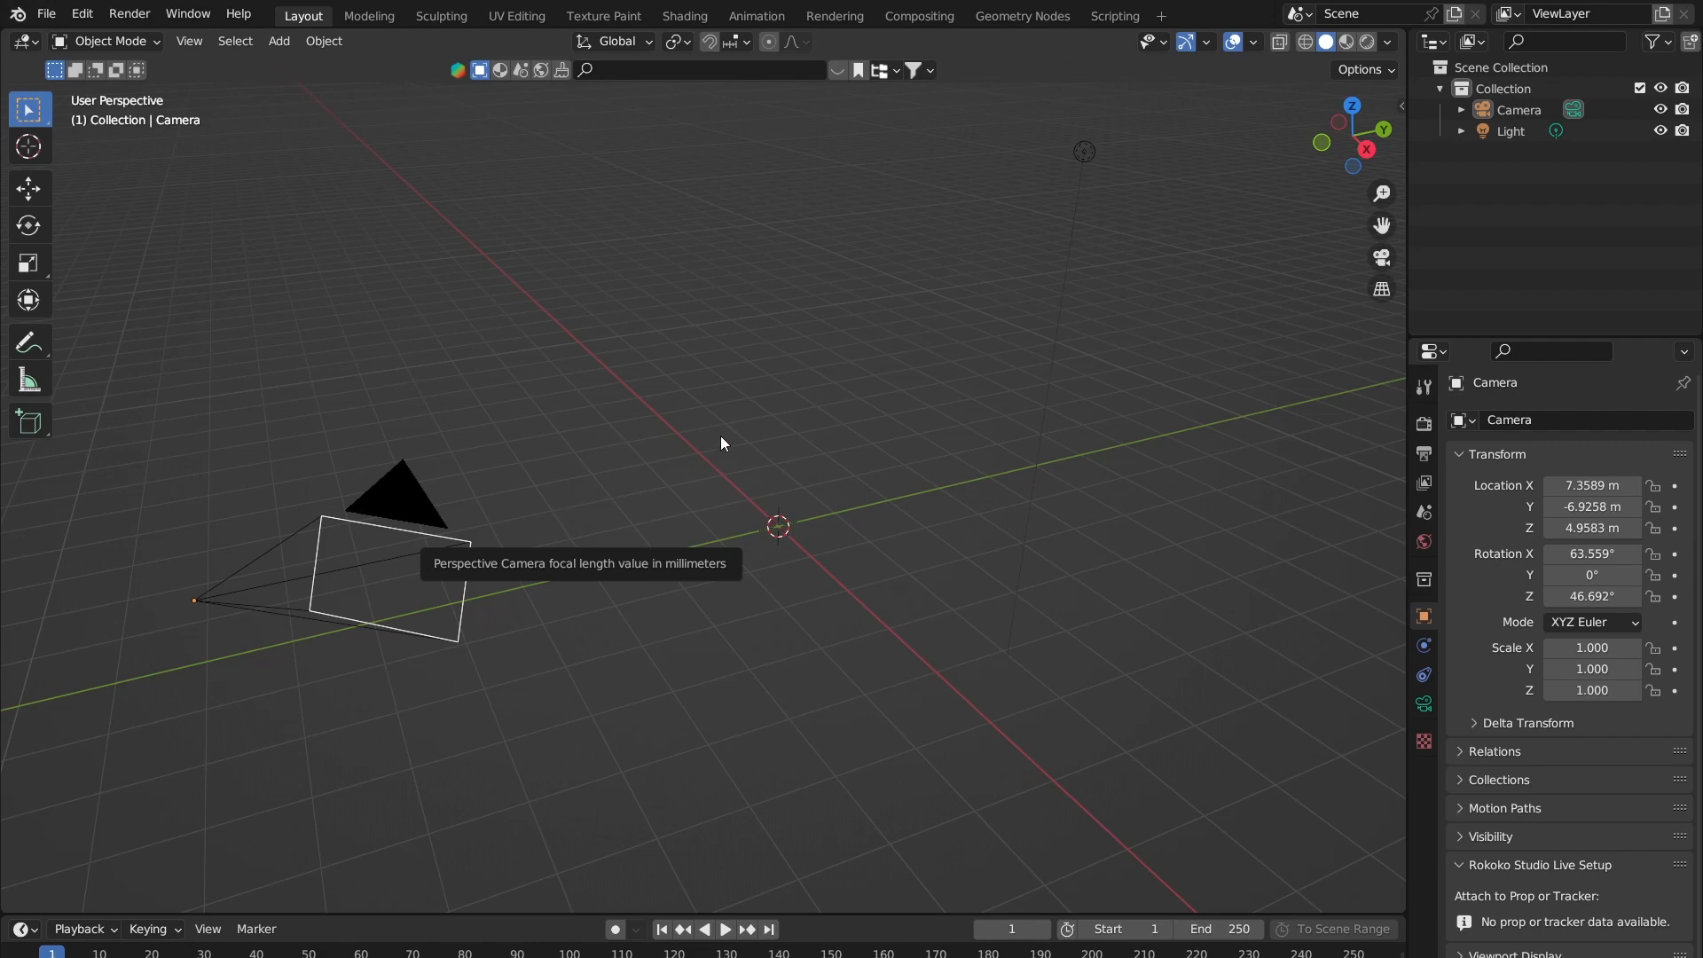
{"action": "scroll", "coordinate": [566, 444], "scroll_direction": "down", "scroll_amount": 1}
{"action": "middle_click_drag", "start_coordinate": [566, 445], "coordinate": [746, 497]}
{"action": "scroll", "coordinate": [747, 504], "scroll_direction": "up", "scroll_amount": 4}
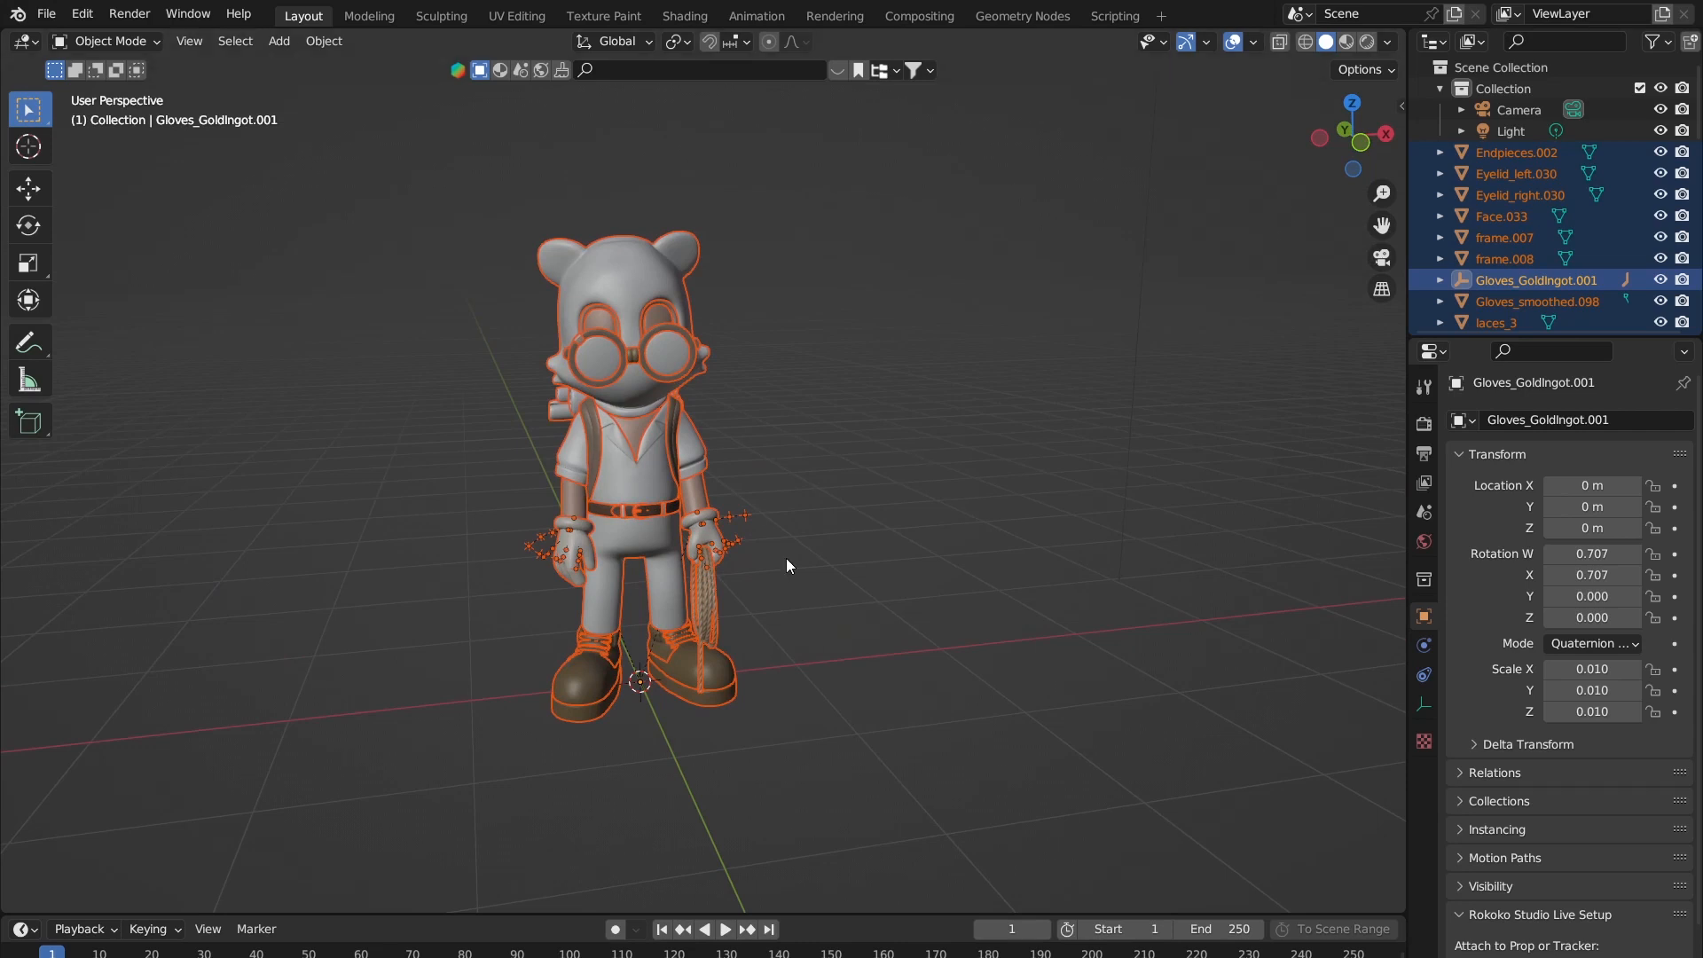
{"action": "scroll", "coordinate": [816, 337], "scroll_direction": "down", "scroll_amount": 2}
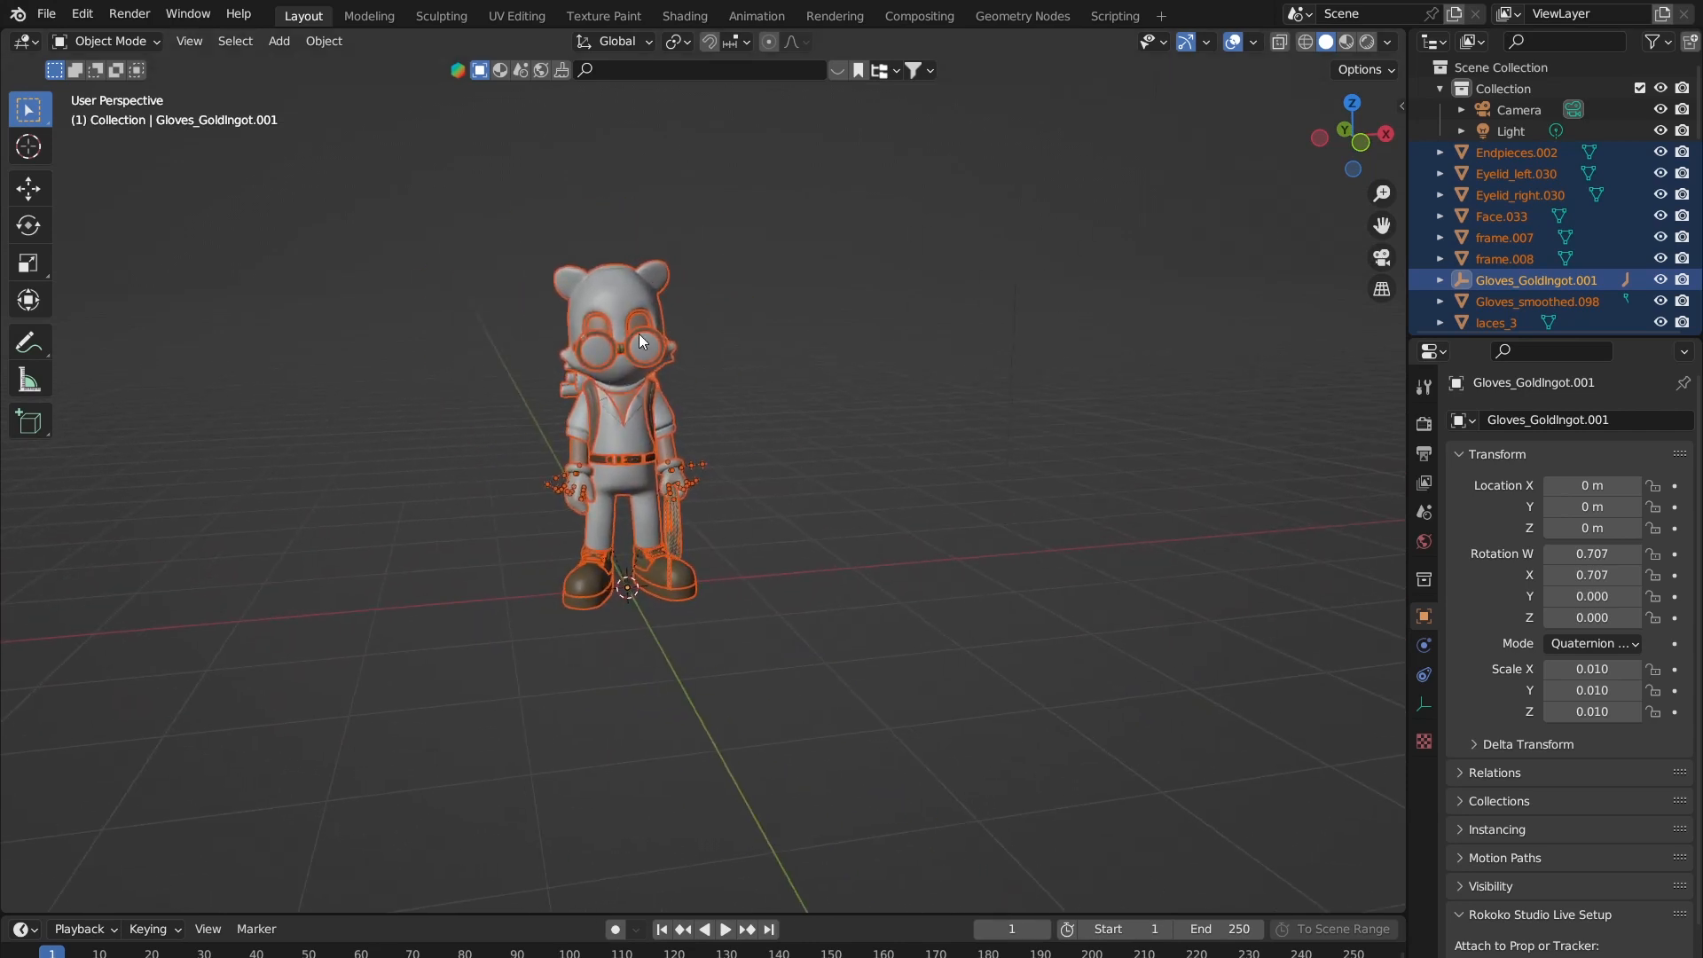
{"action": "scroll", "coordinate": [635, 333], "scroll_direction": "up", "scroll_amount": 2}
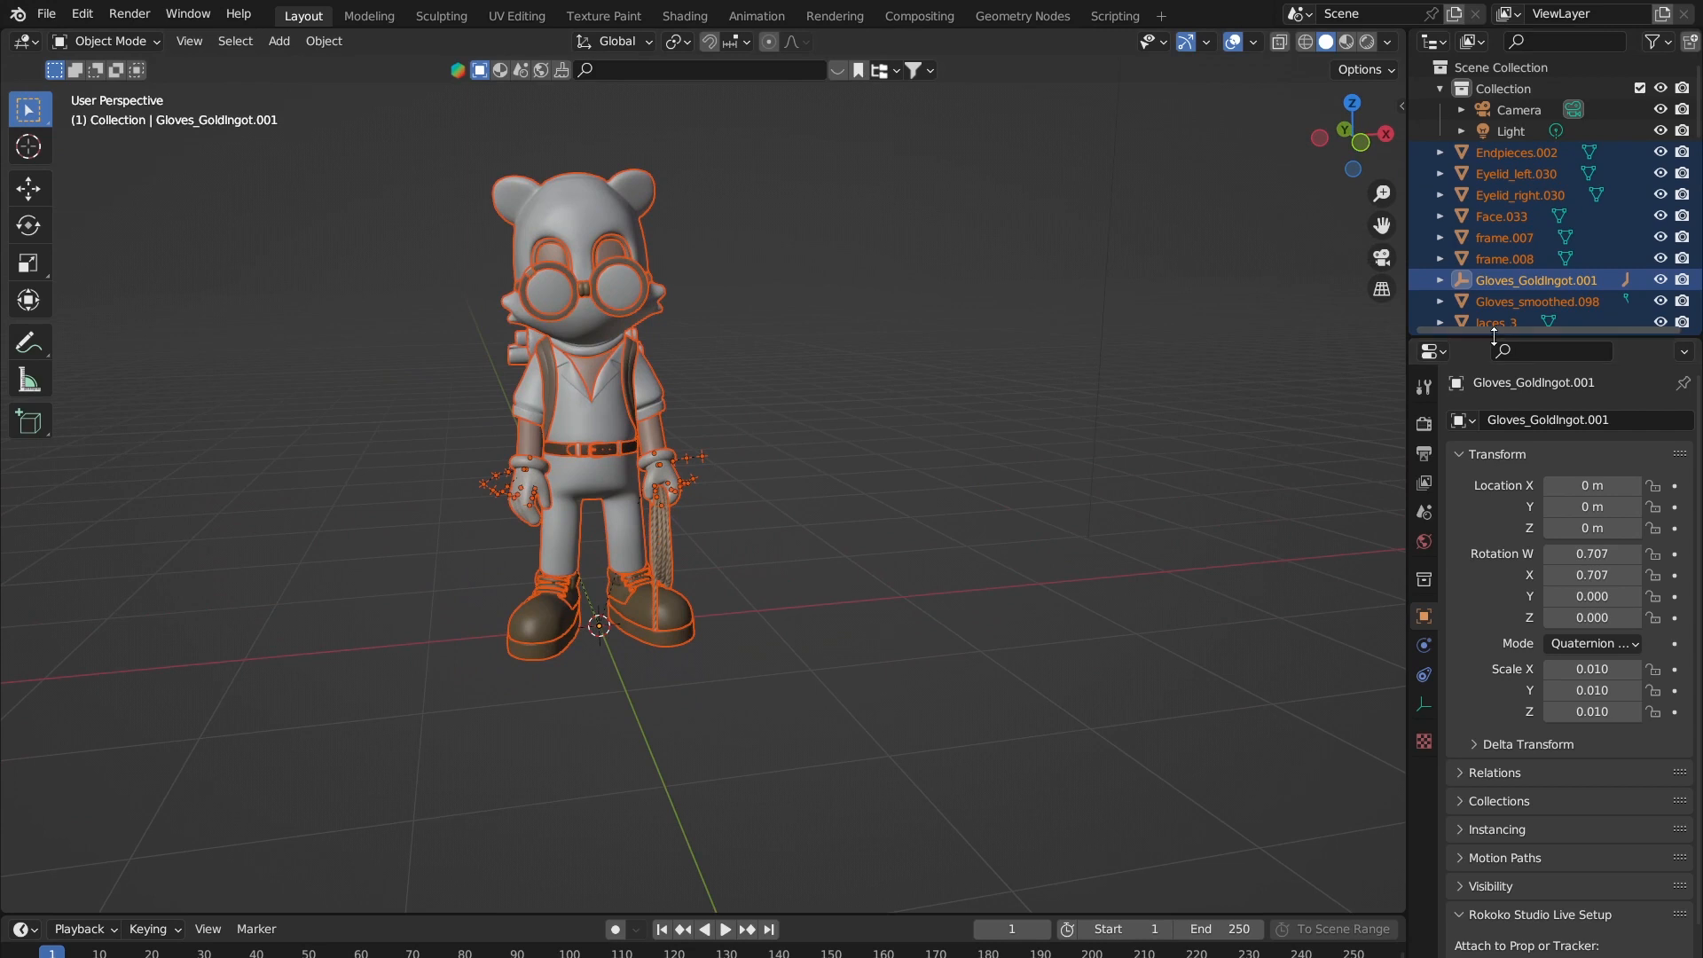
Step: Enlarge the outliner downward and look through the full list of the character's imported objects
{"action": "left_click_drag", "start_coordinate": [1480, 336], "coordinate": [1494, 601]}
{"action": "scroll", "coordinate": [1508, 293], "scroll_direction": "down", "scroll_amount": 3}
{"action": "scroll", "coordinate": [1502, 307], "scroll_direction": "down", "scroll_amount": 8}
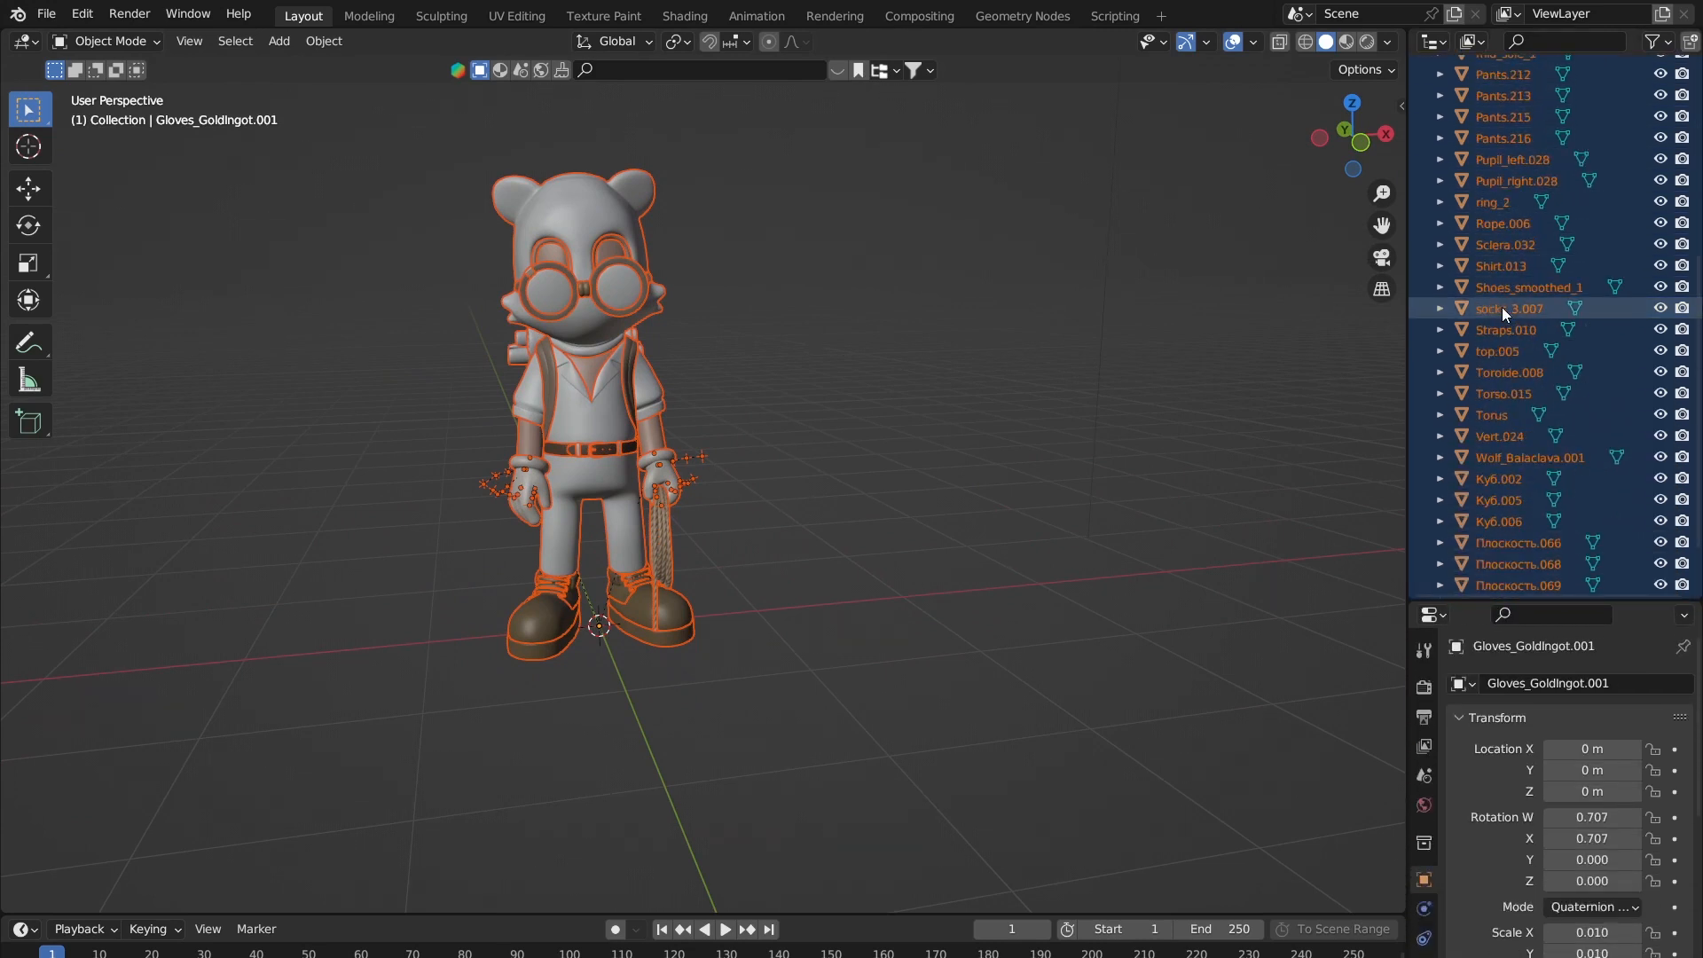
{"action": "scroll", "coordinate": [1504, 300], "scroll_direction": "up", "scroll_amount": 8}
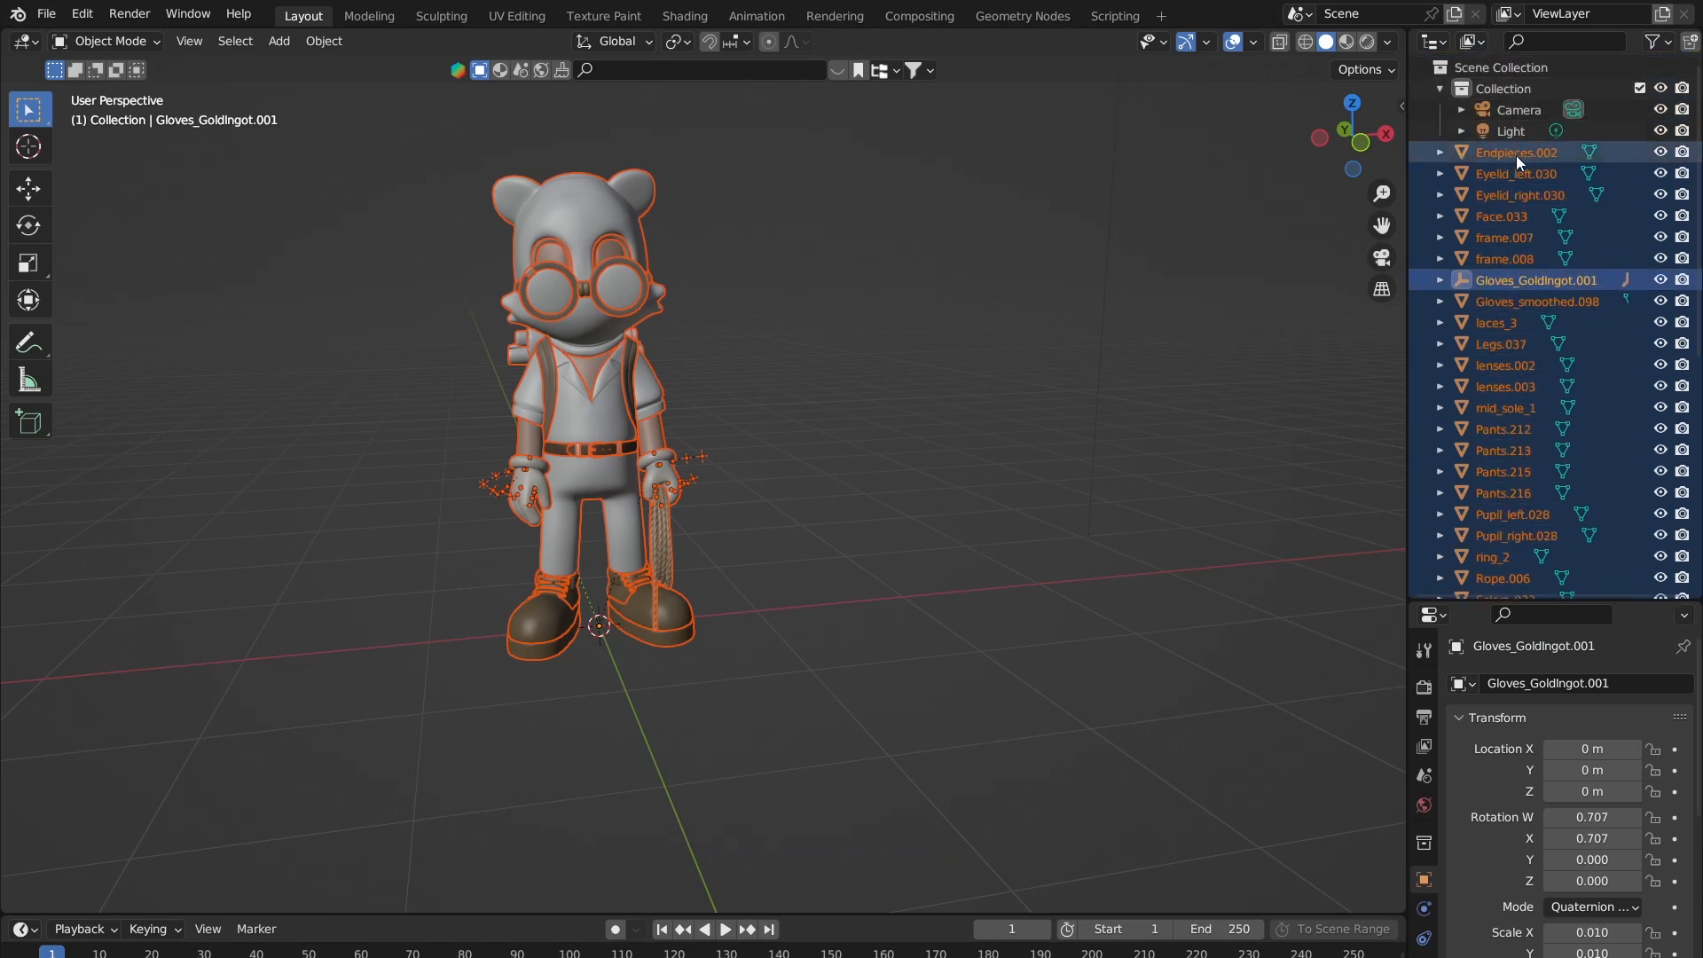
{"action": "scroll", "coordinate": [1530, 266], "scroll_direction": "down", "scroll_amount": 2}
{"action": "scroll", "coordinate": [1528, 280], "scroll_direction": "up", "scroll_amount": 2}
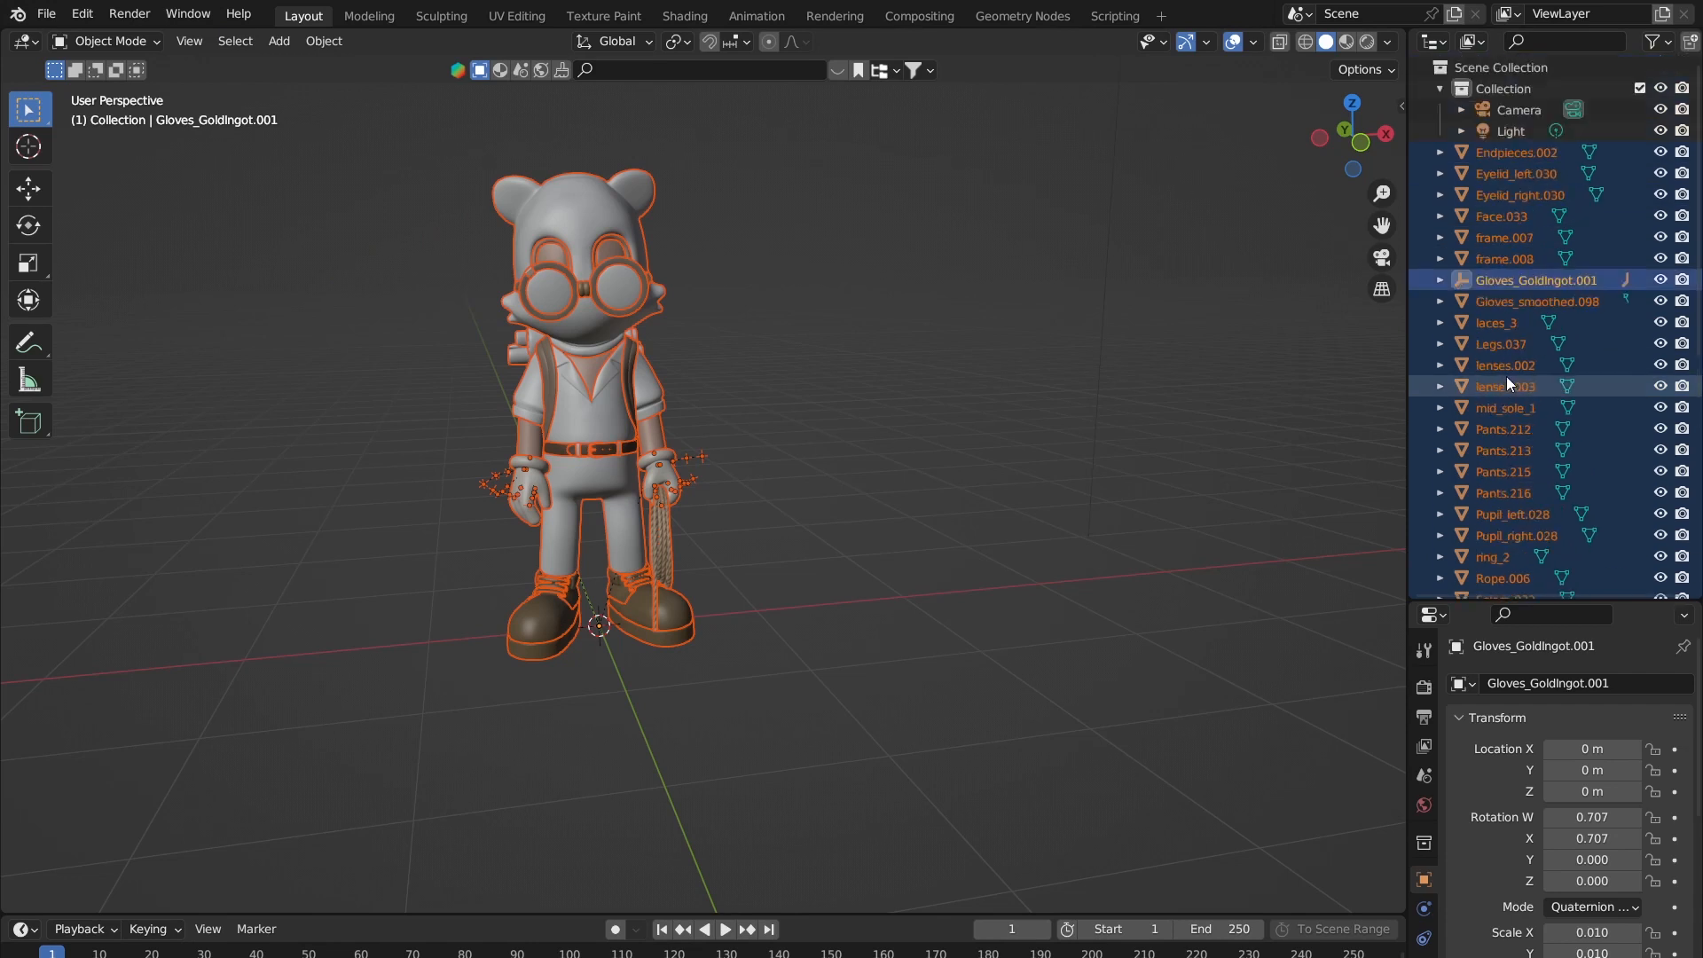
Step: Move all character objects from Endpieces.002 through Плоскость.072 into a new collection named LOST
{"action": "left_click", "coordinate": [1524, 153]}
{"action": "scroll", "coordinate": [1524, 152], "scroll_direction": "down", "scroll_amount": 8}
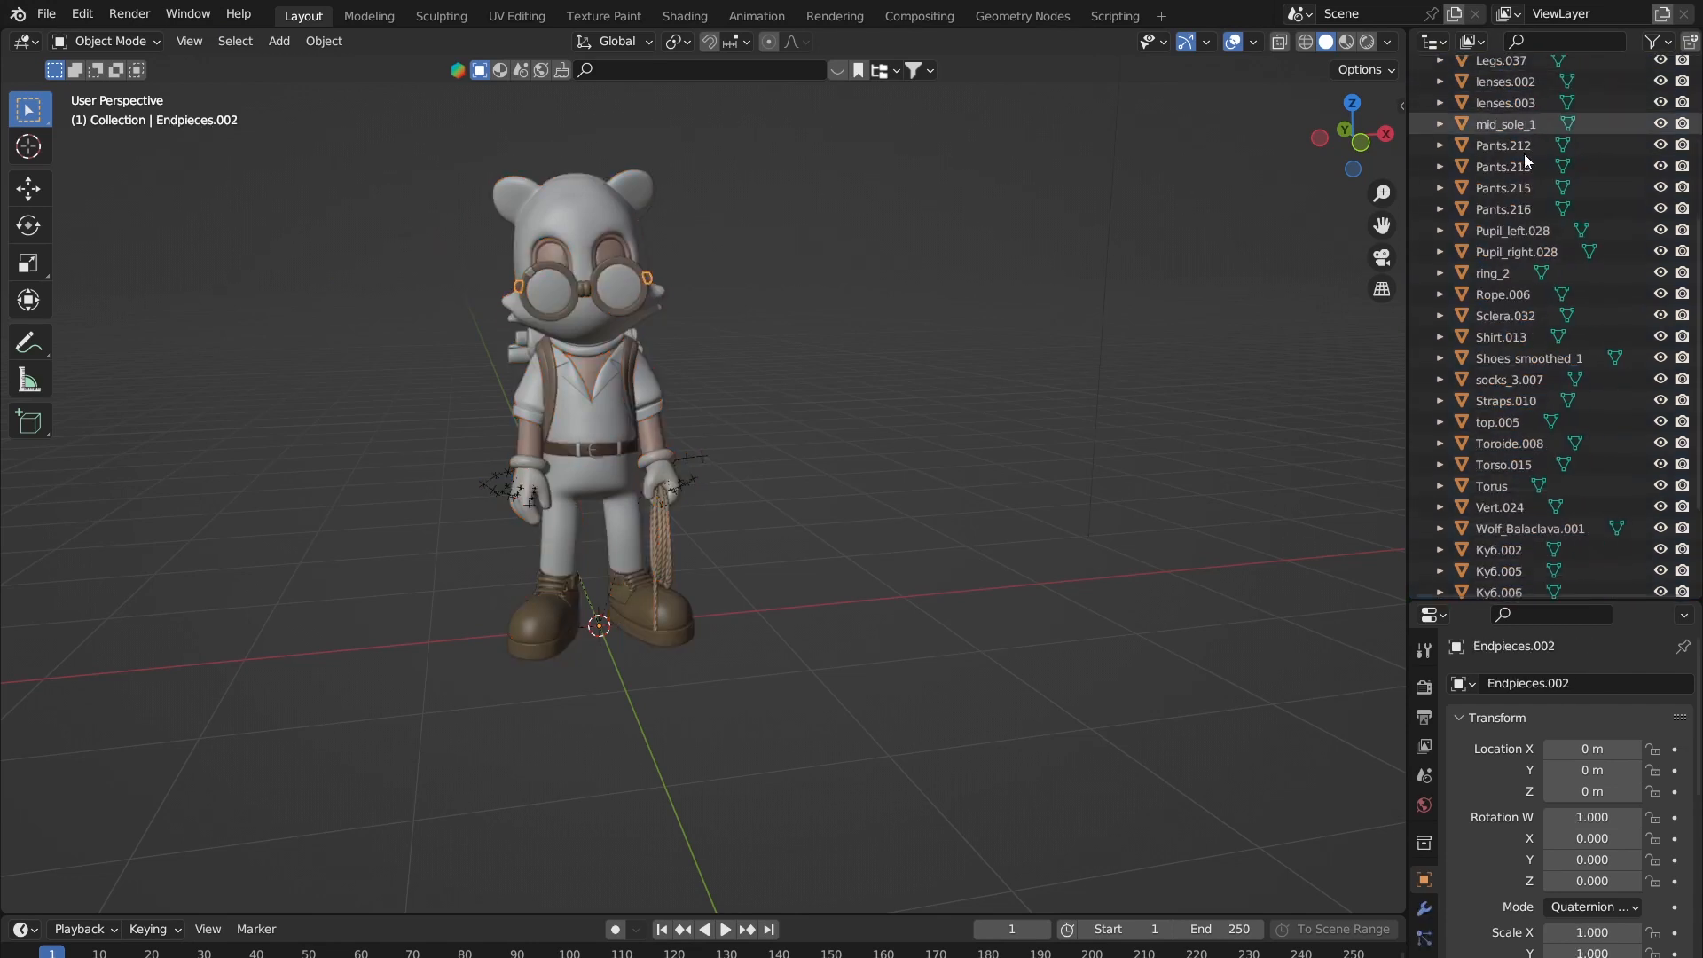
{"action": "scroll", "coordinate": [1523, 154], "scroll_direction": "down", "scroll_amount": 4}
{"action": "left_click", "coordinate": [1523, 586], "text": "shift"}
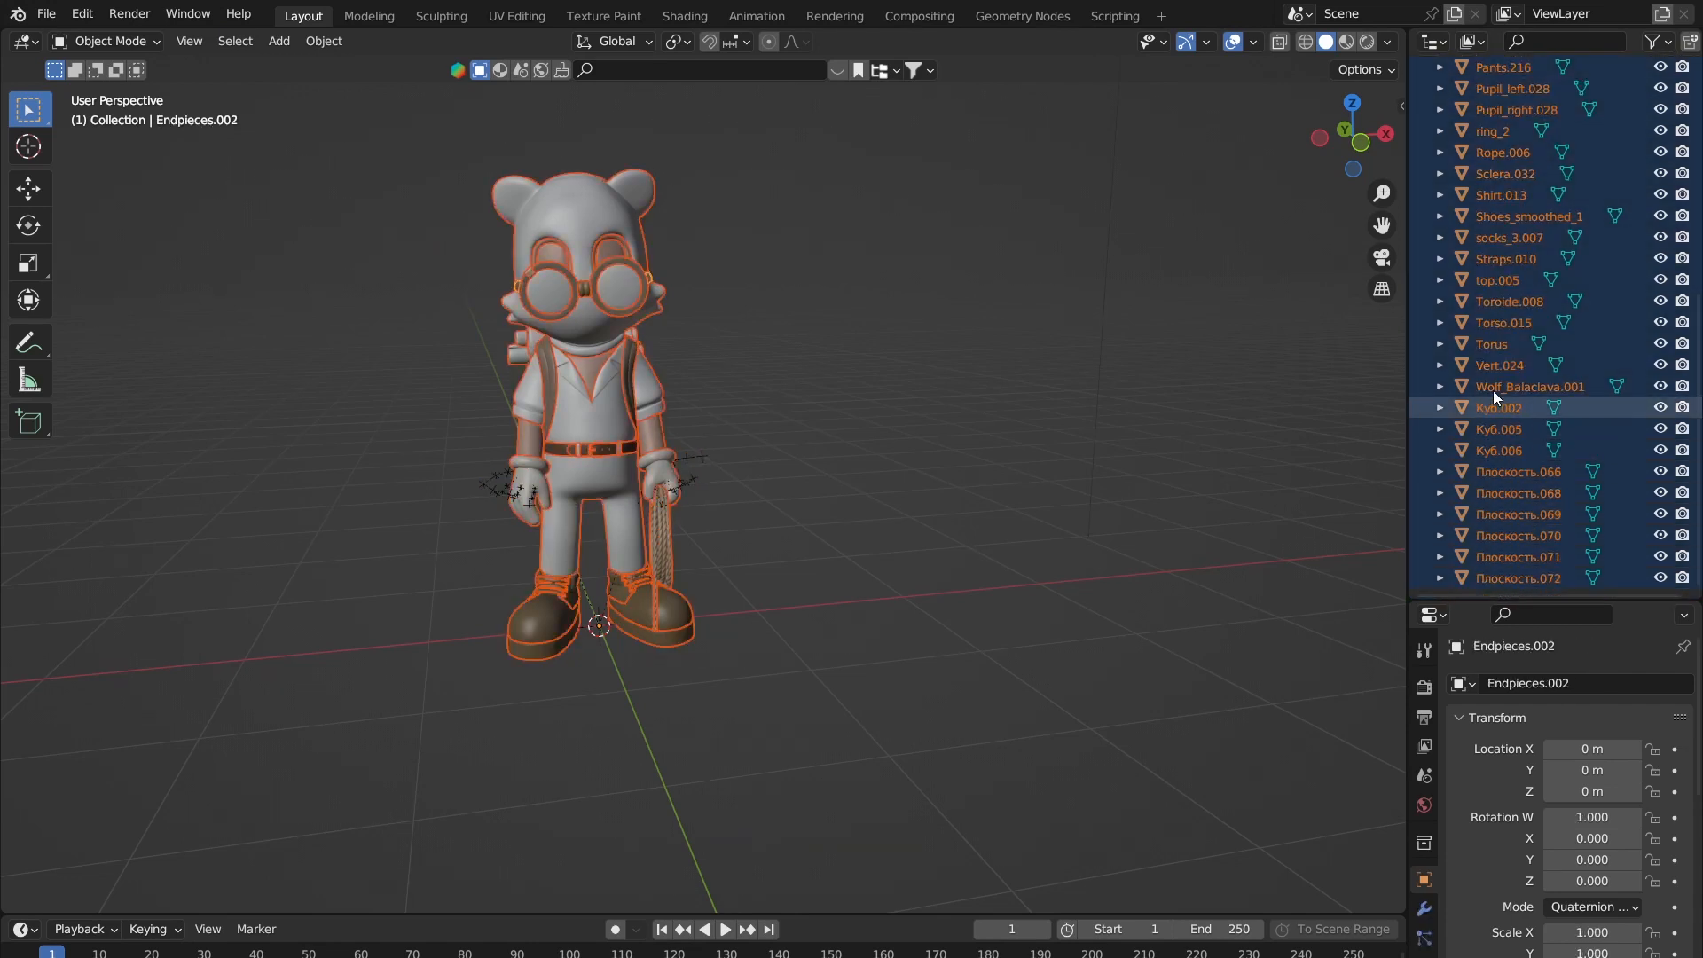
{"action": "key", "text": "m"}
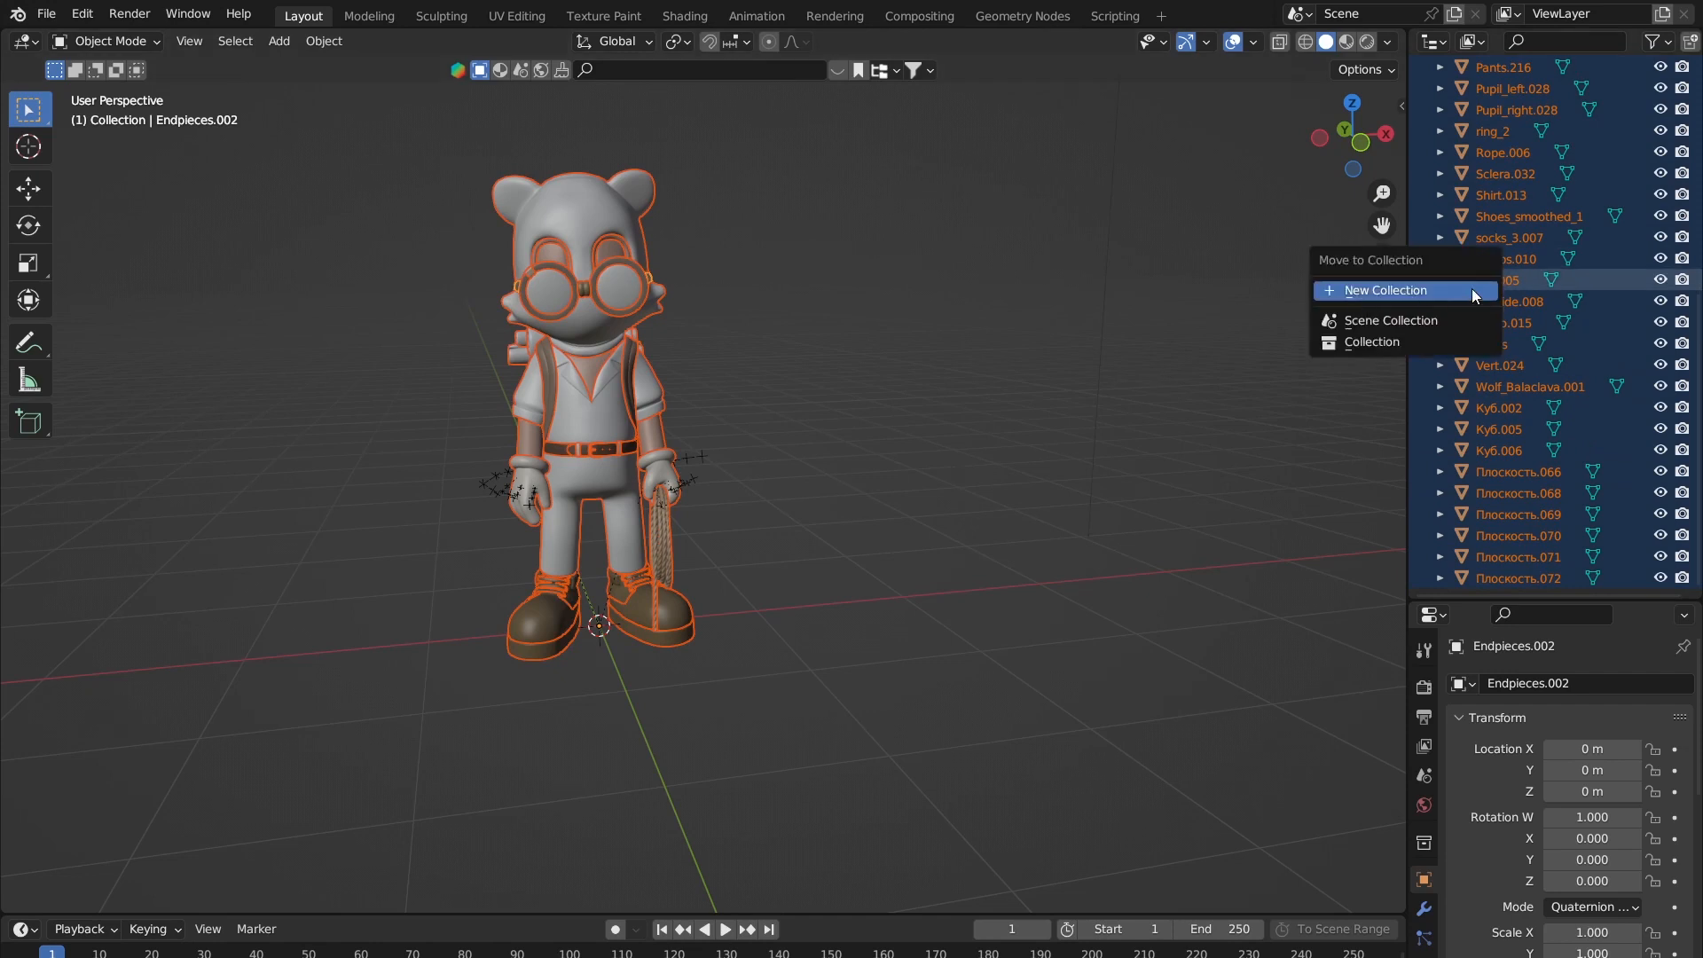
{"action": "left_click", "coordinate": [1475, 292]}
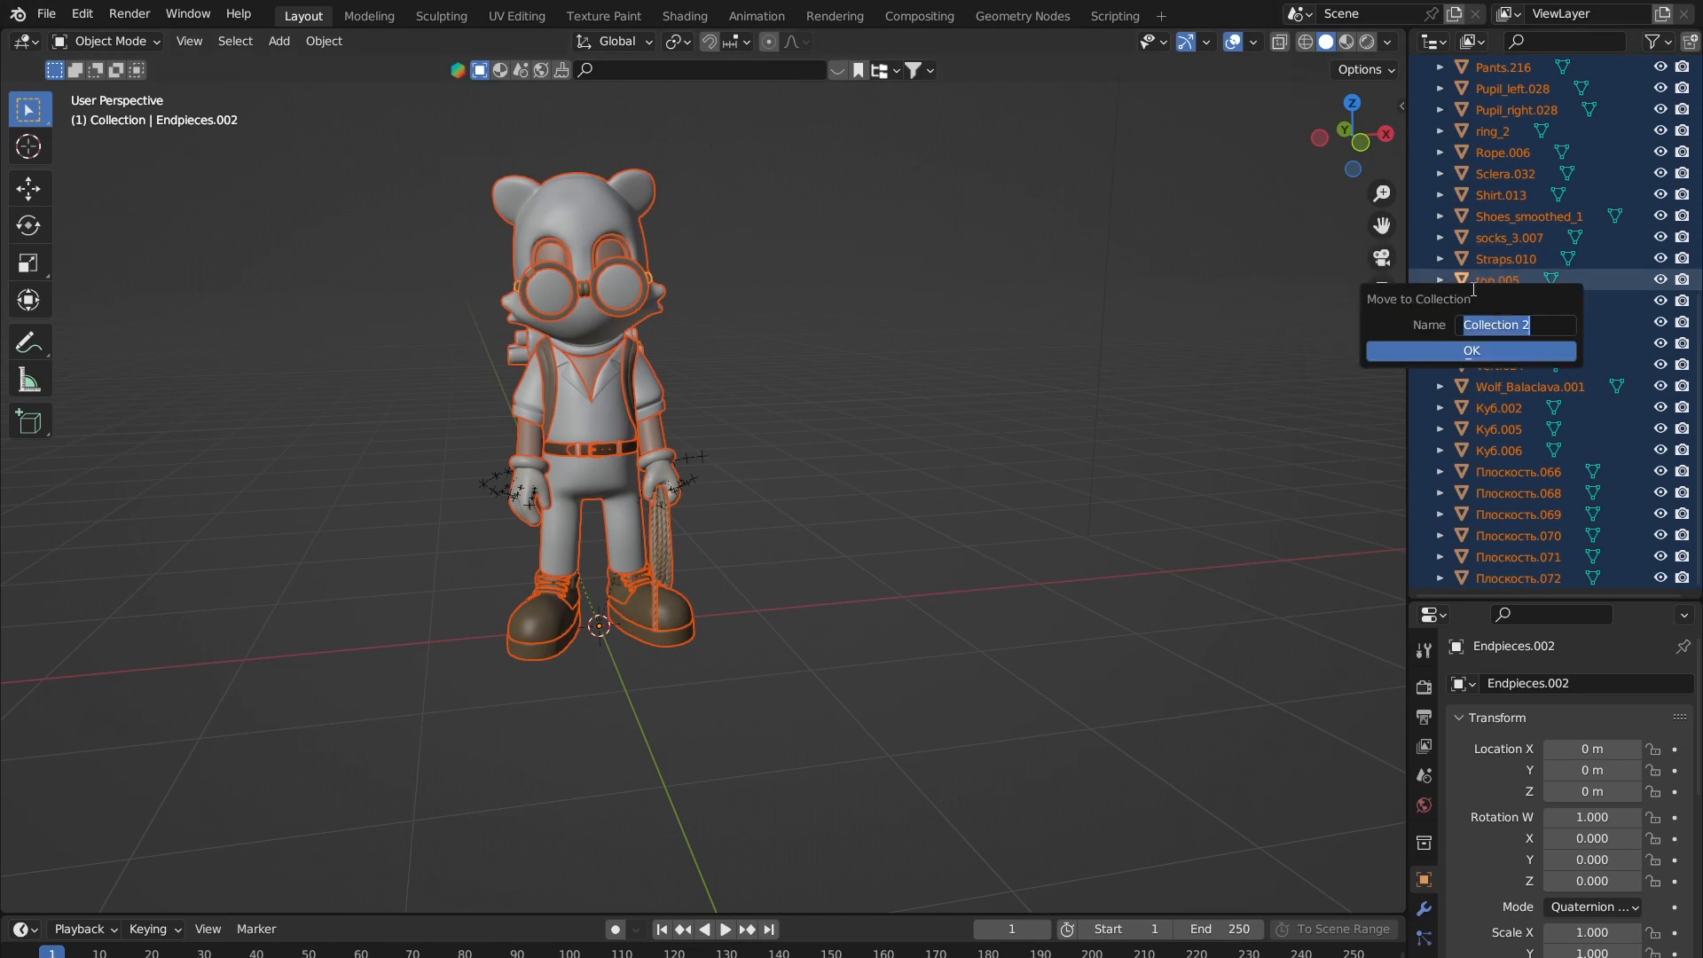
{"action": "type", "text": "LOST"}
{"action": "key", "text": "Return"}
{"action": "left_click", "coordinate": [1445, 351]}
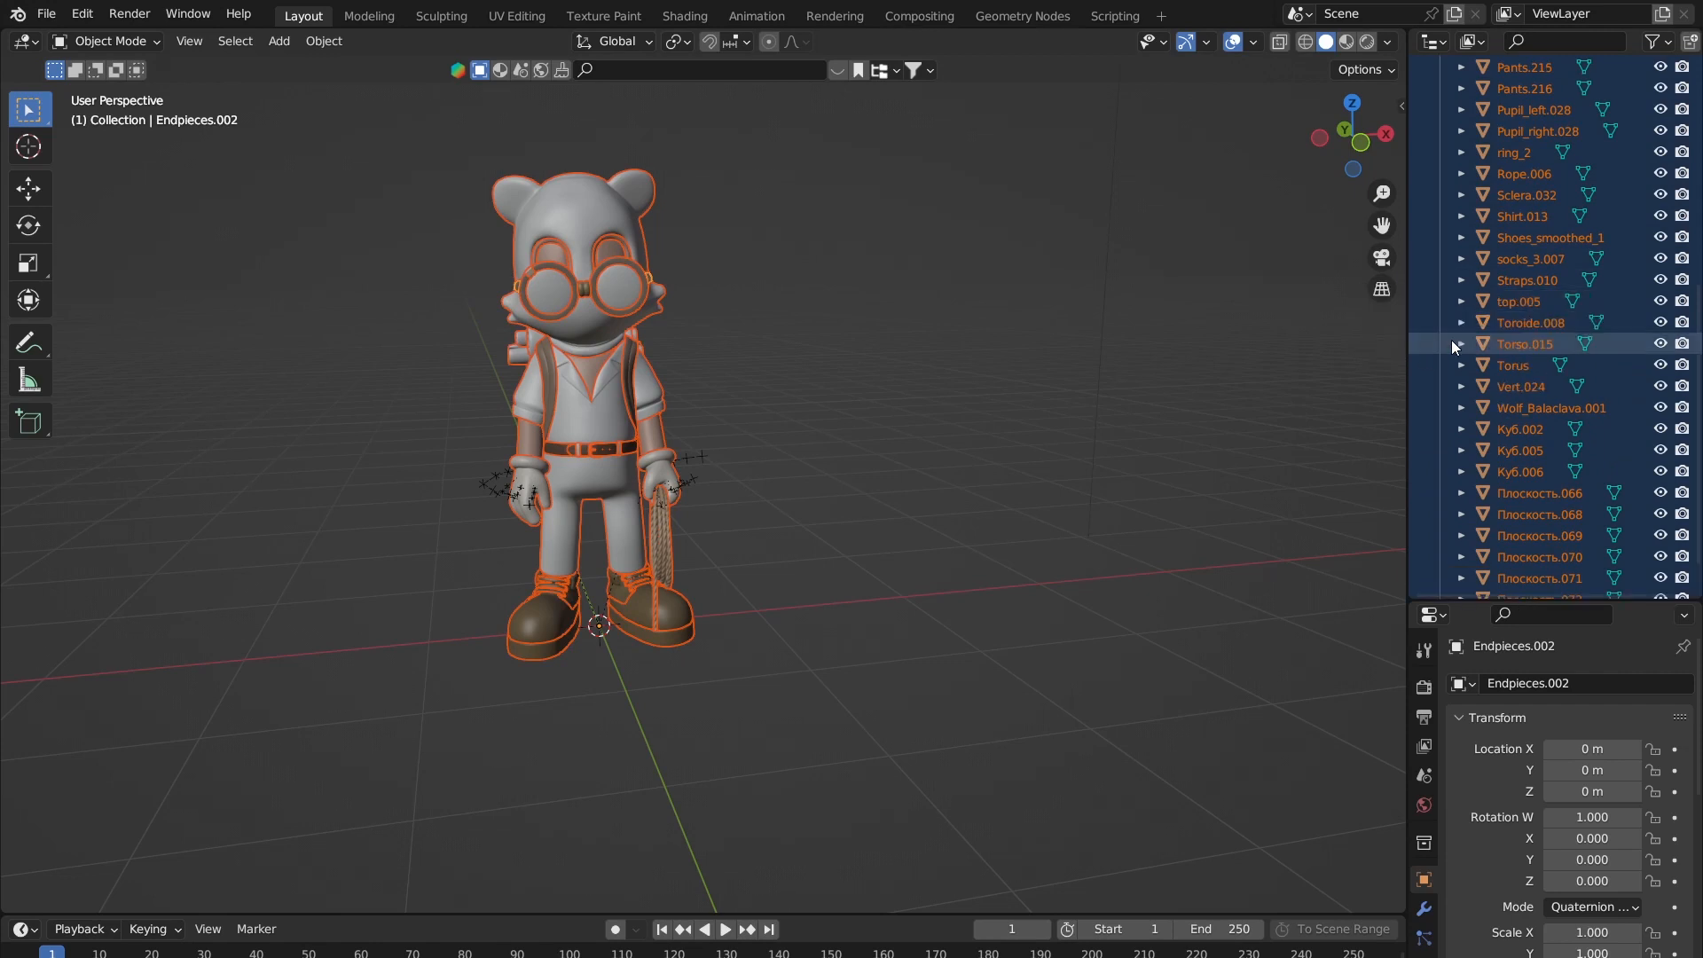
Step: Collapse the LOST collection in the outliner, select Gloves_2.001 and make LOST the active collection
{"action": "scroll", "coordinate": [1460, 337], "scroll_direction": "up", "scroll_amount": 4}
{"action": "scroll", "coordinate": [1507, 269], "scroll_direction": "up", "scroll_amount": 7}
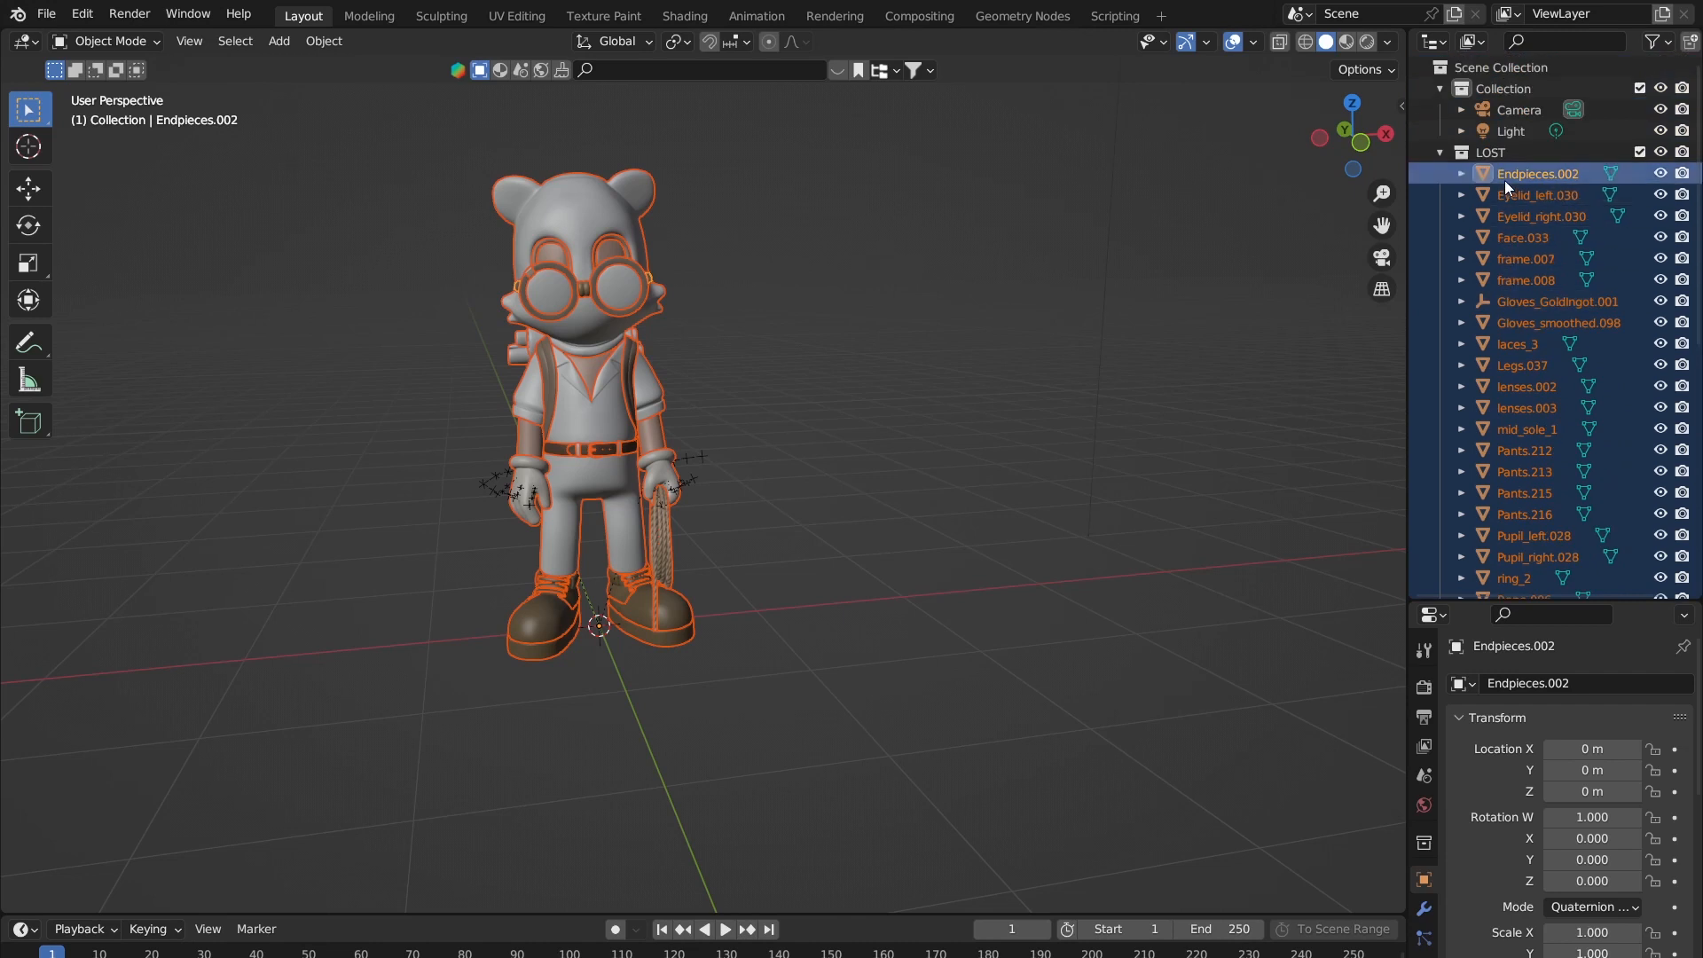
{"action": "left_click", "coordinate": [1438, 153]}
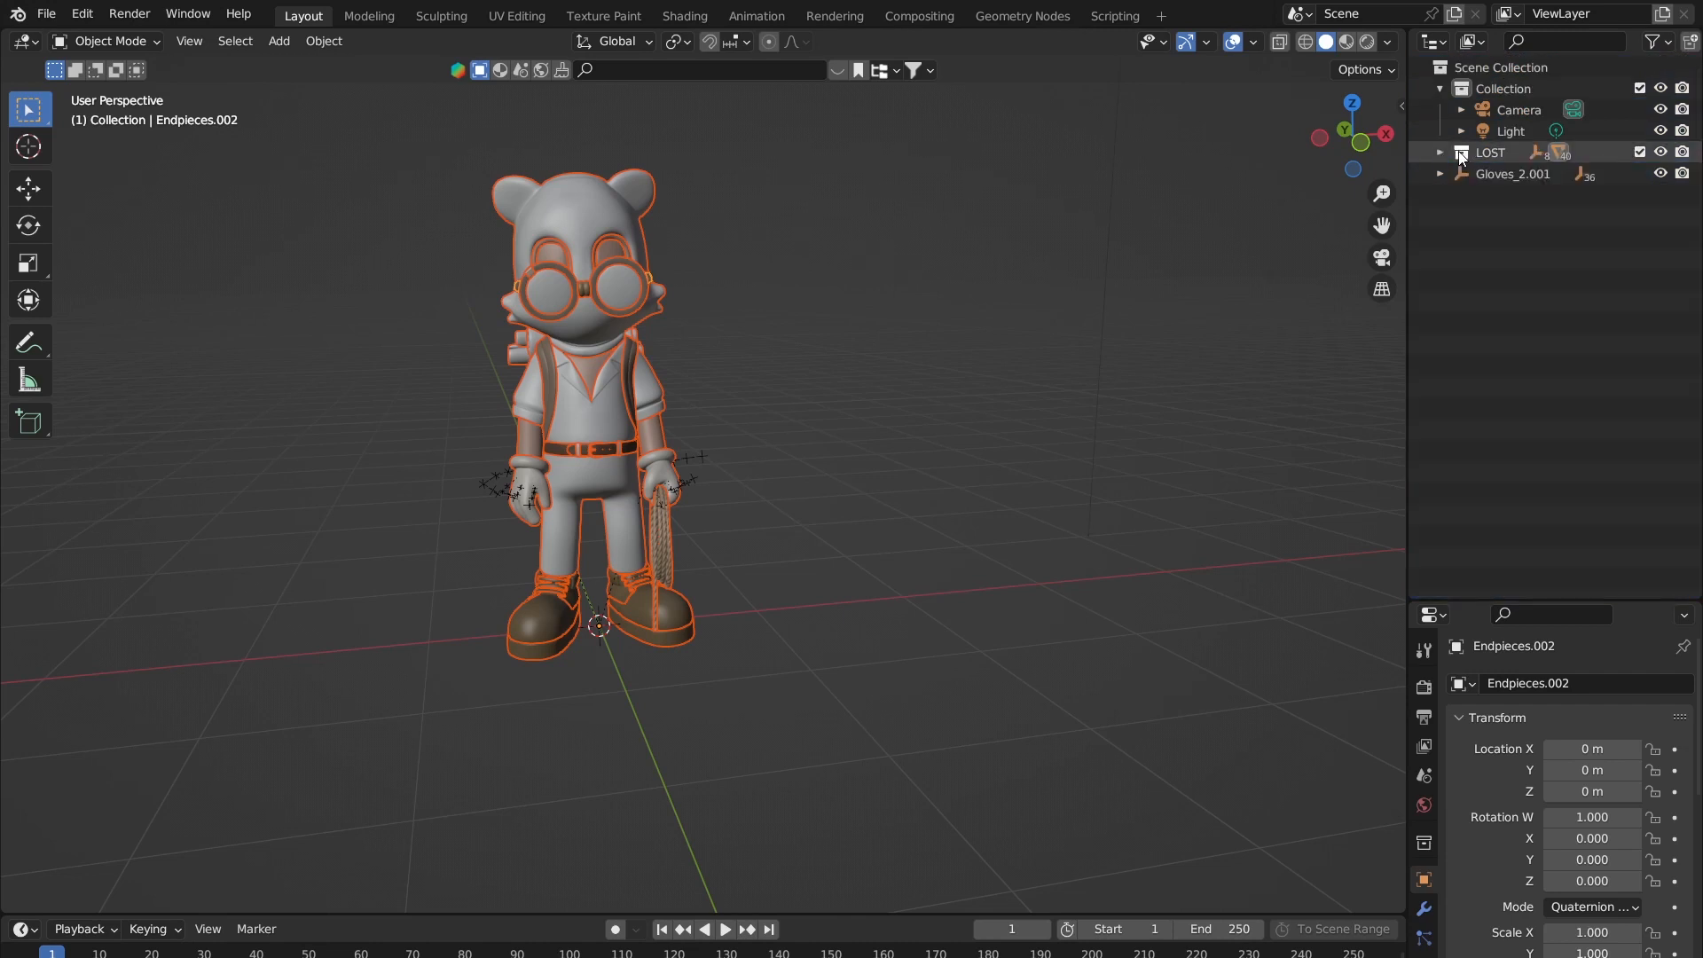
{"action": "left_click", "coordinate": [1516, 175]}
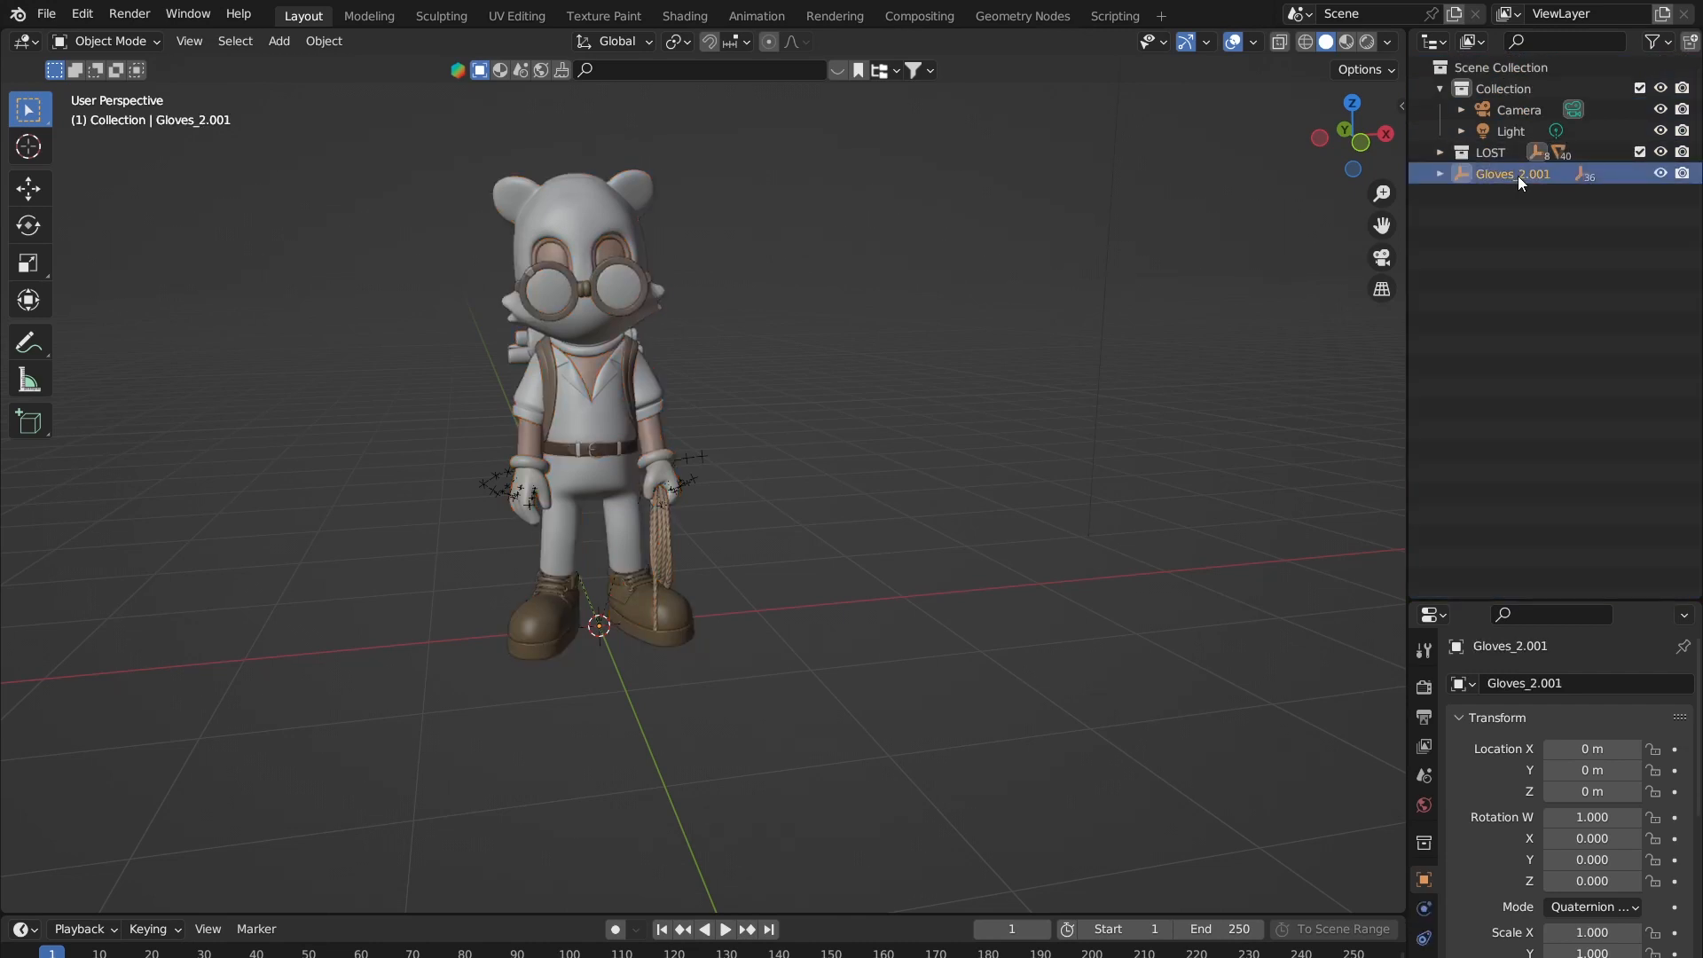
{"action": "left_click", "coordinate": [1520, 151]}
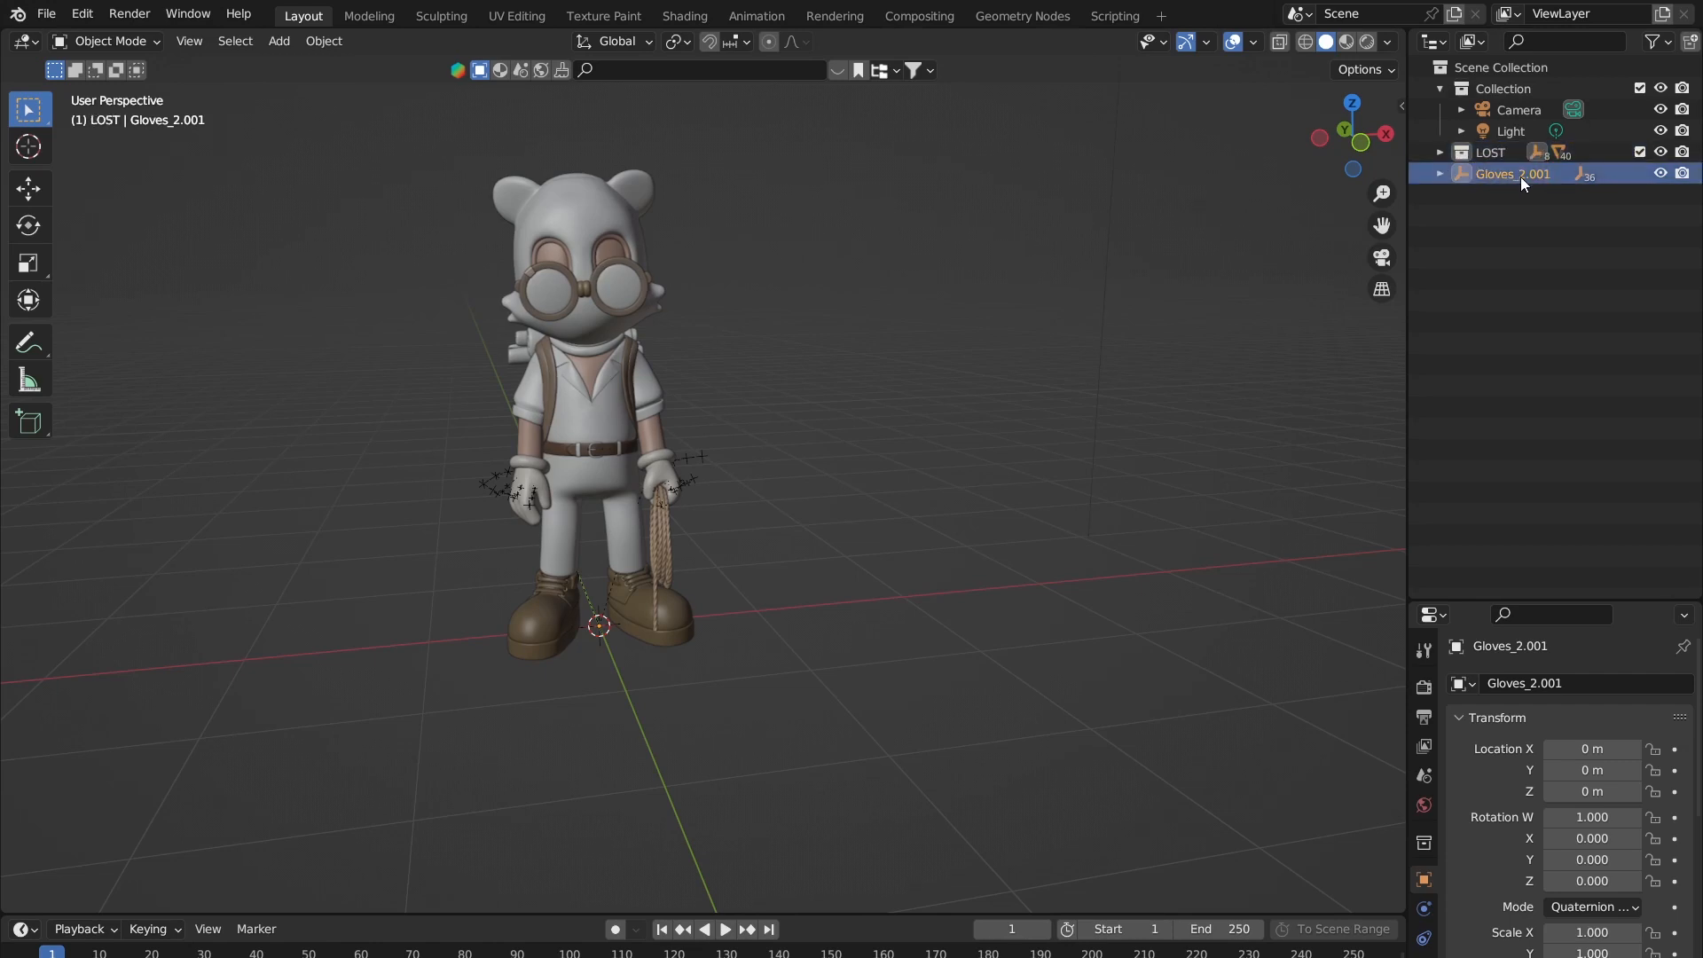
Step: Select the front belt piece on the character and frame it to inspect the empties around the gloves
{"action": "scroll", "coordinate": [475, 509], "scroll_direction": "up", "scroll_amount": 6}
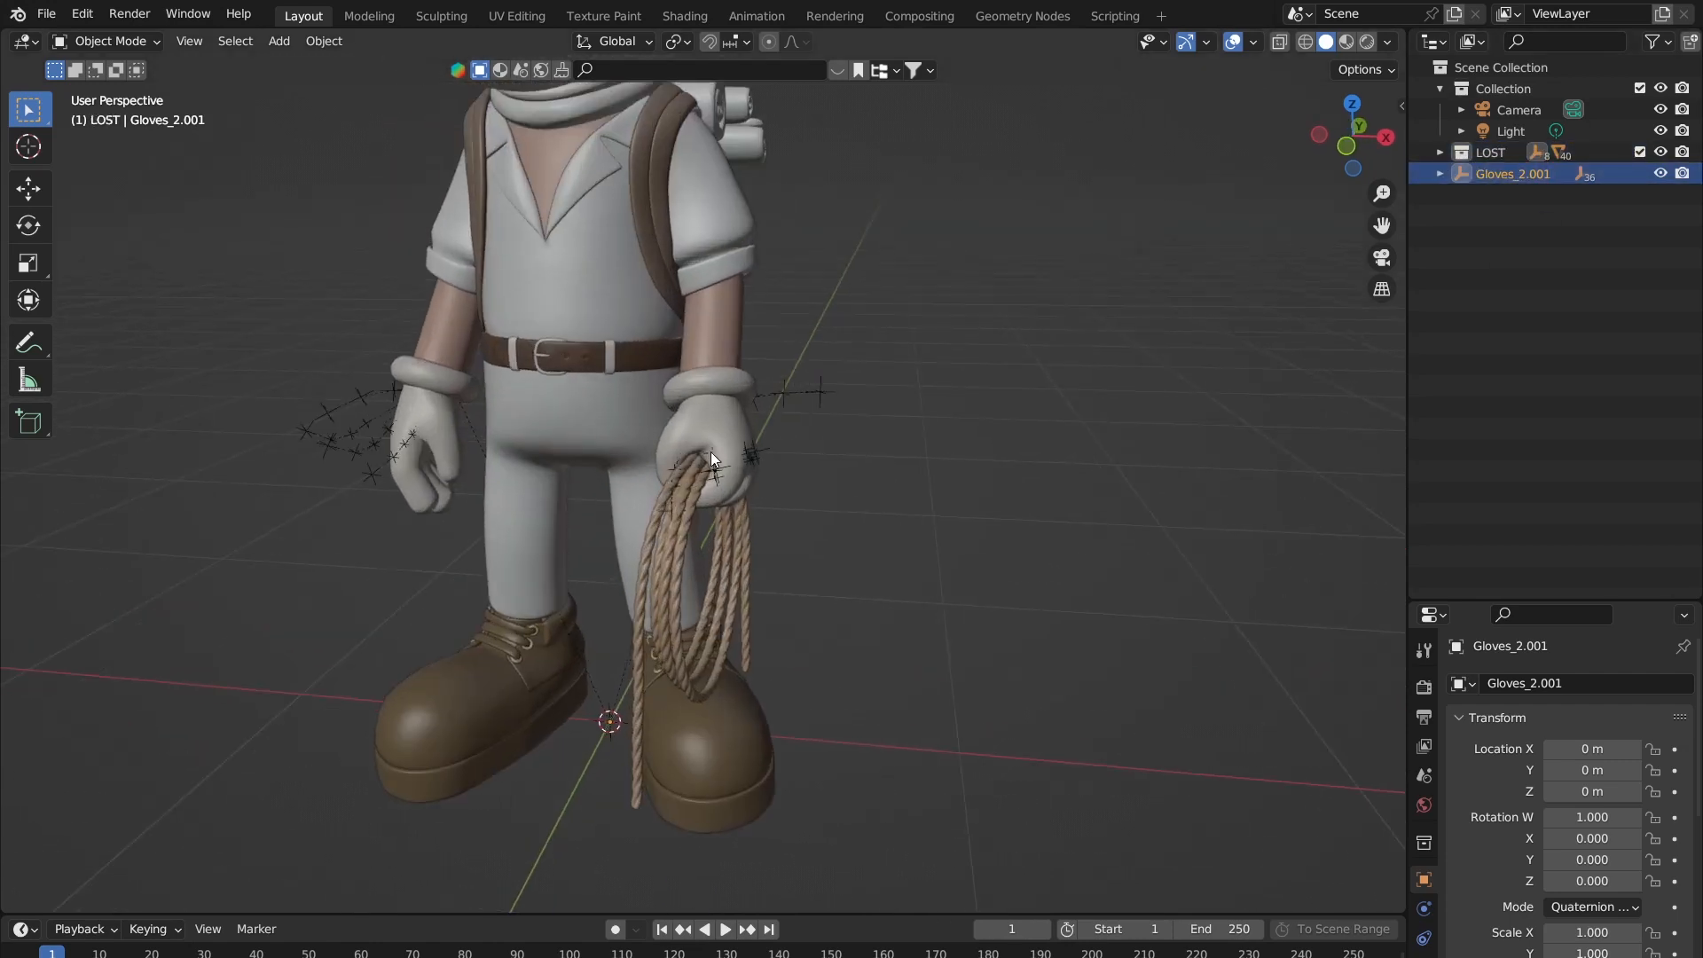
{"action": "scroll", "coordinate": [710, 451], "scroll_direction": "up", "scroll_amount": 3}
{"action": "middle_click_drag", "start_coordinate": [710, 451], "coordinate": [895, 452]}
{"action": "left_click", "coordinate": [626, 290]}
{"action": "key", "text": "q"}
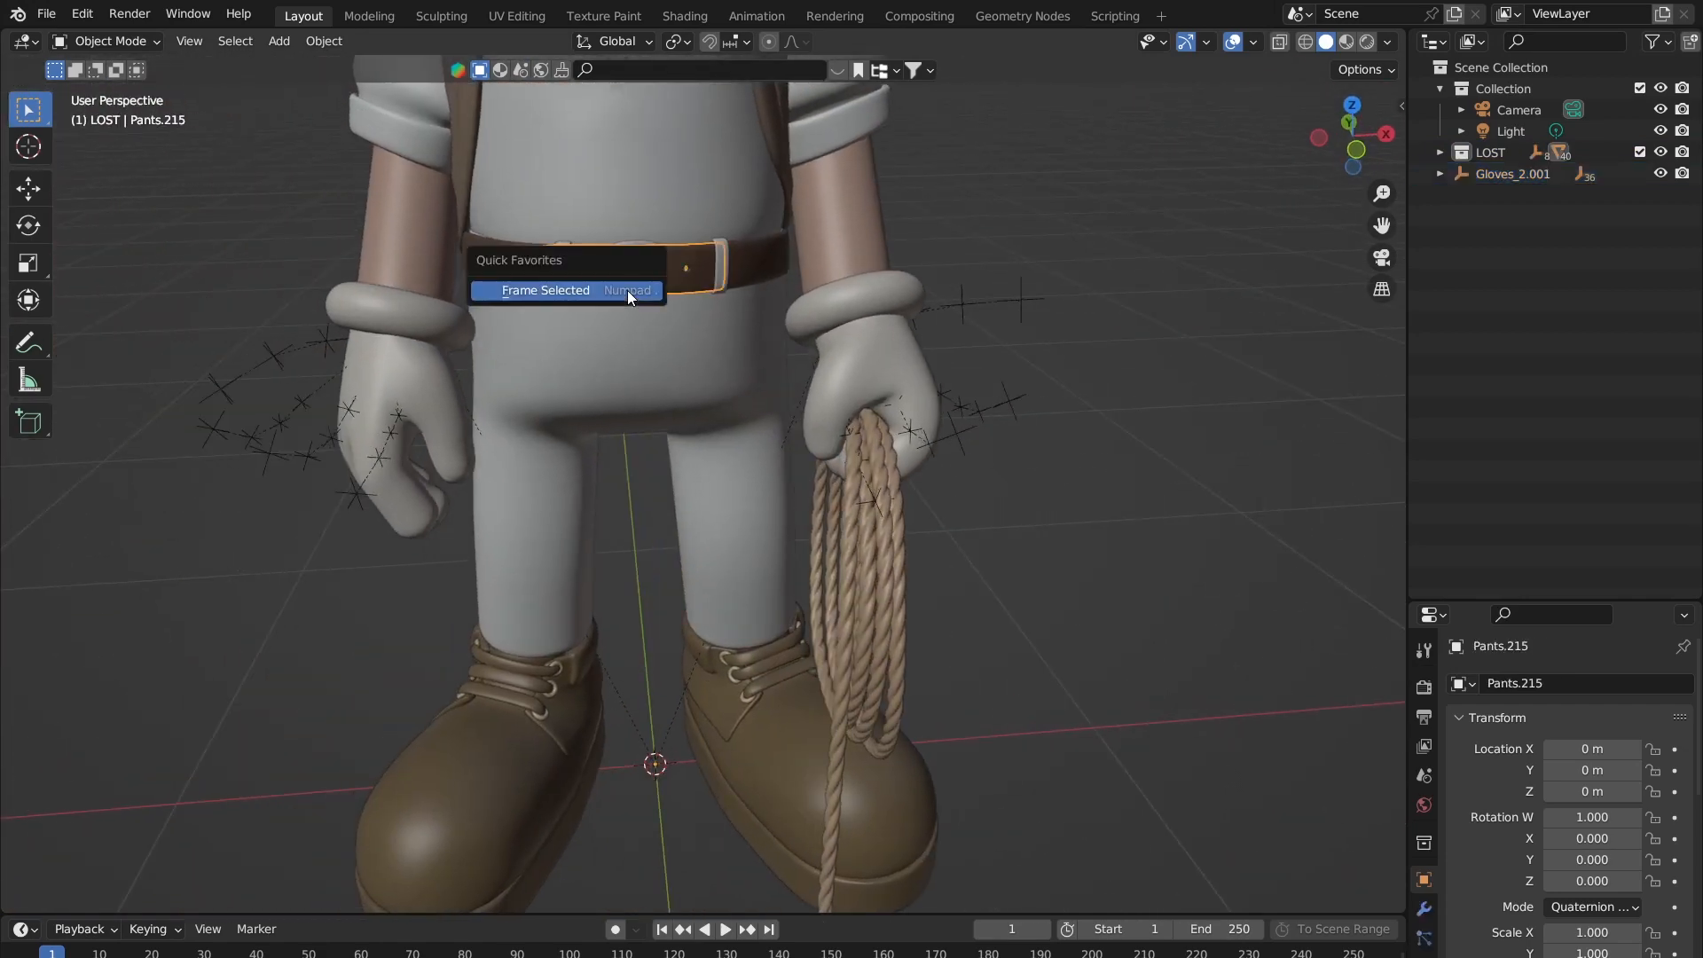
{"action": "left_click", "coordinate": [626, 290]}
{"action": "scroll", "coordinate": [756, 463], "scroll_direction": "down", "scroll_amount": 6}
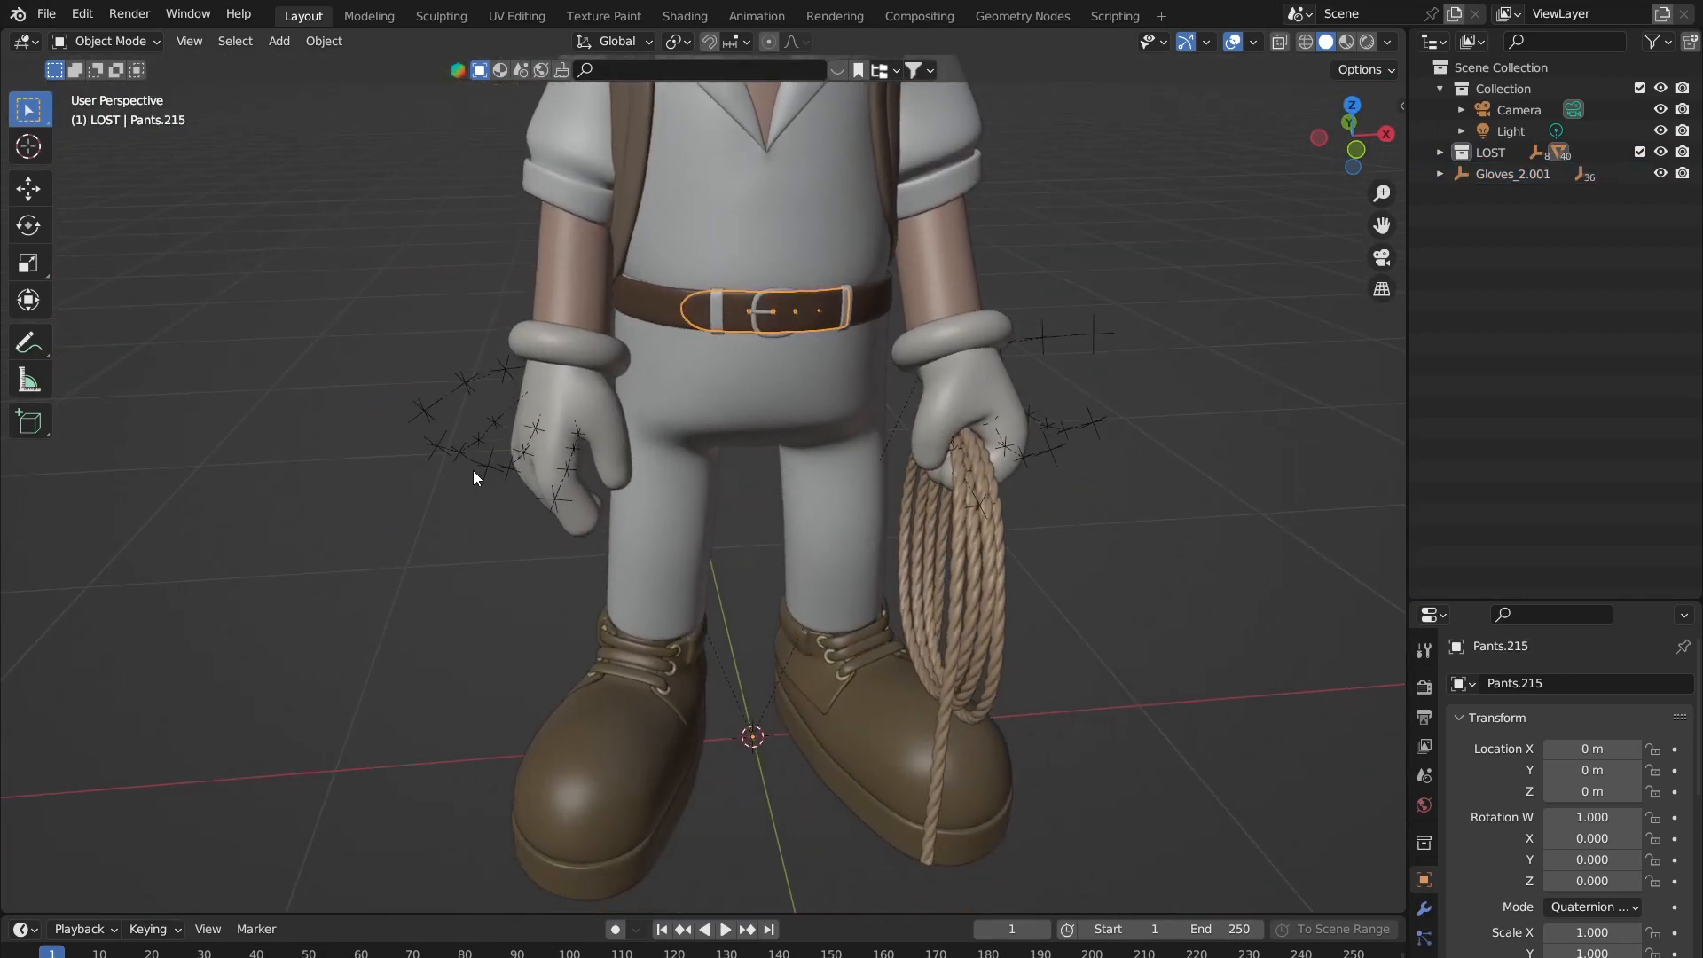
Step: Box-select the empties beside the character's right glove to identify the hierarchy they belong to
{"action": "left_click", "coordinate": [472, 470]}
{"action": "left_click", "coordinate": [436, 443]}
{"action": "left_click_drag", "start_coordinate": [376, 329], "coordinate": [503, 557]}
{"action": "left_click", "coordinate": [424, 347]}
{"action": "left_click_drag", "start_coordinate": [365, 312], "coordinate": [506, 566]}
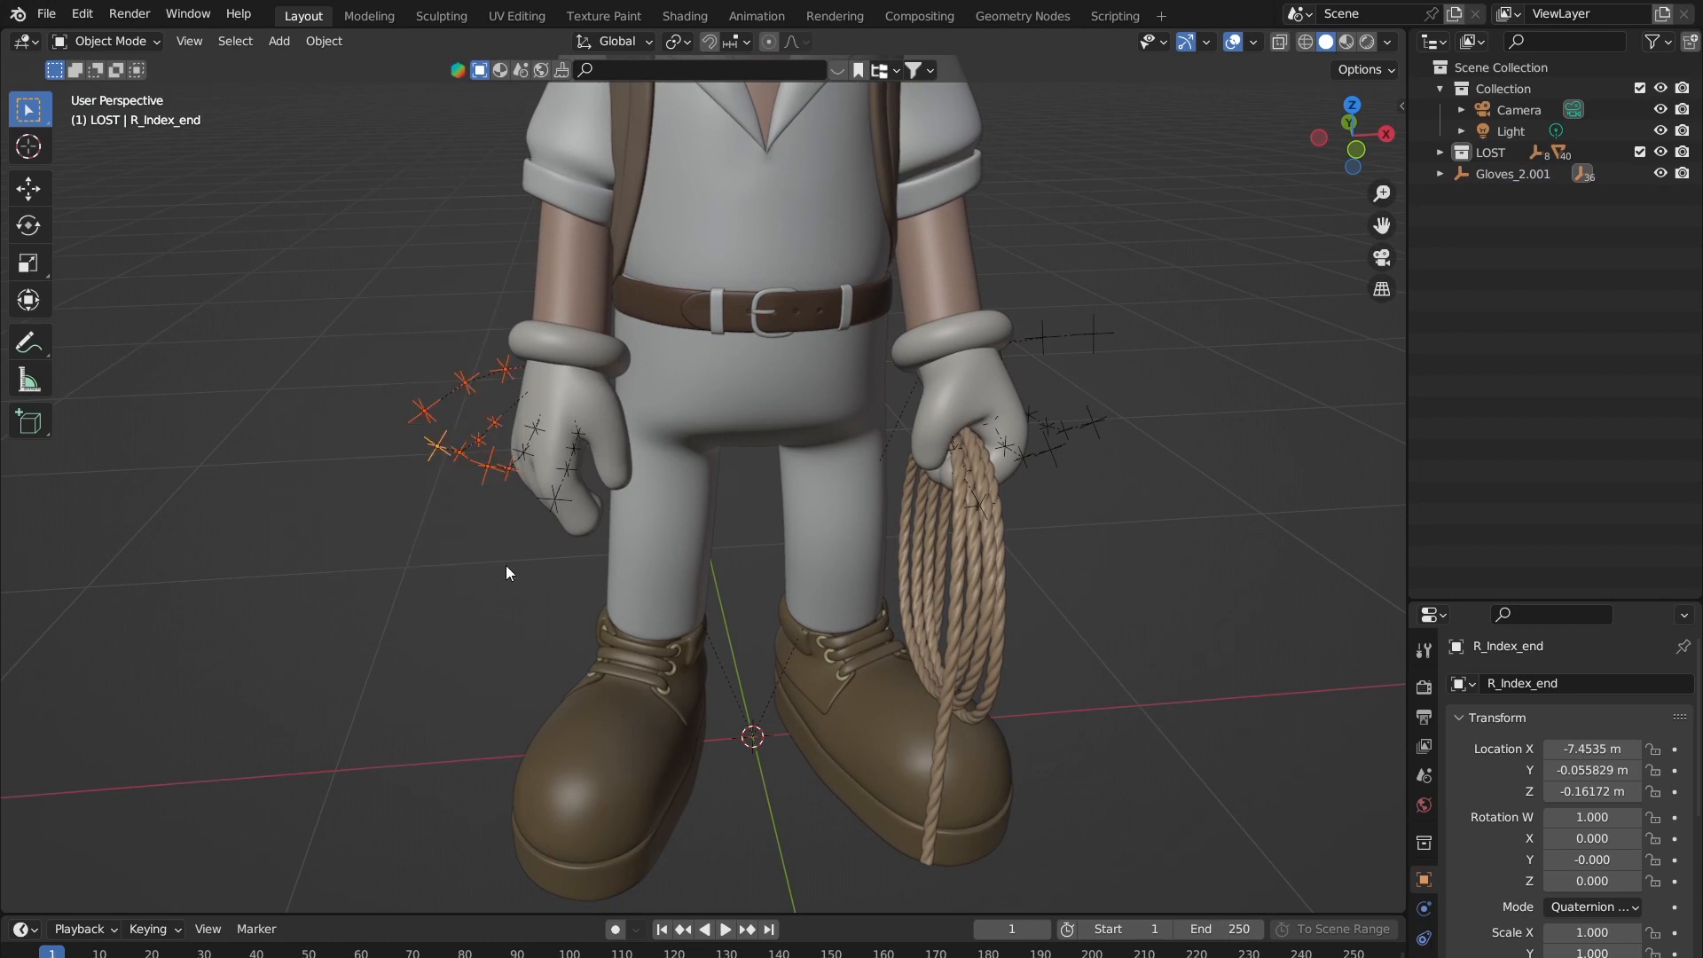
Step: Delete the Gloves_2.001 empty together with its whole hierarchy of glove empties
{"action": "left_click", "coordinate": [1480, 172]}
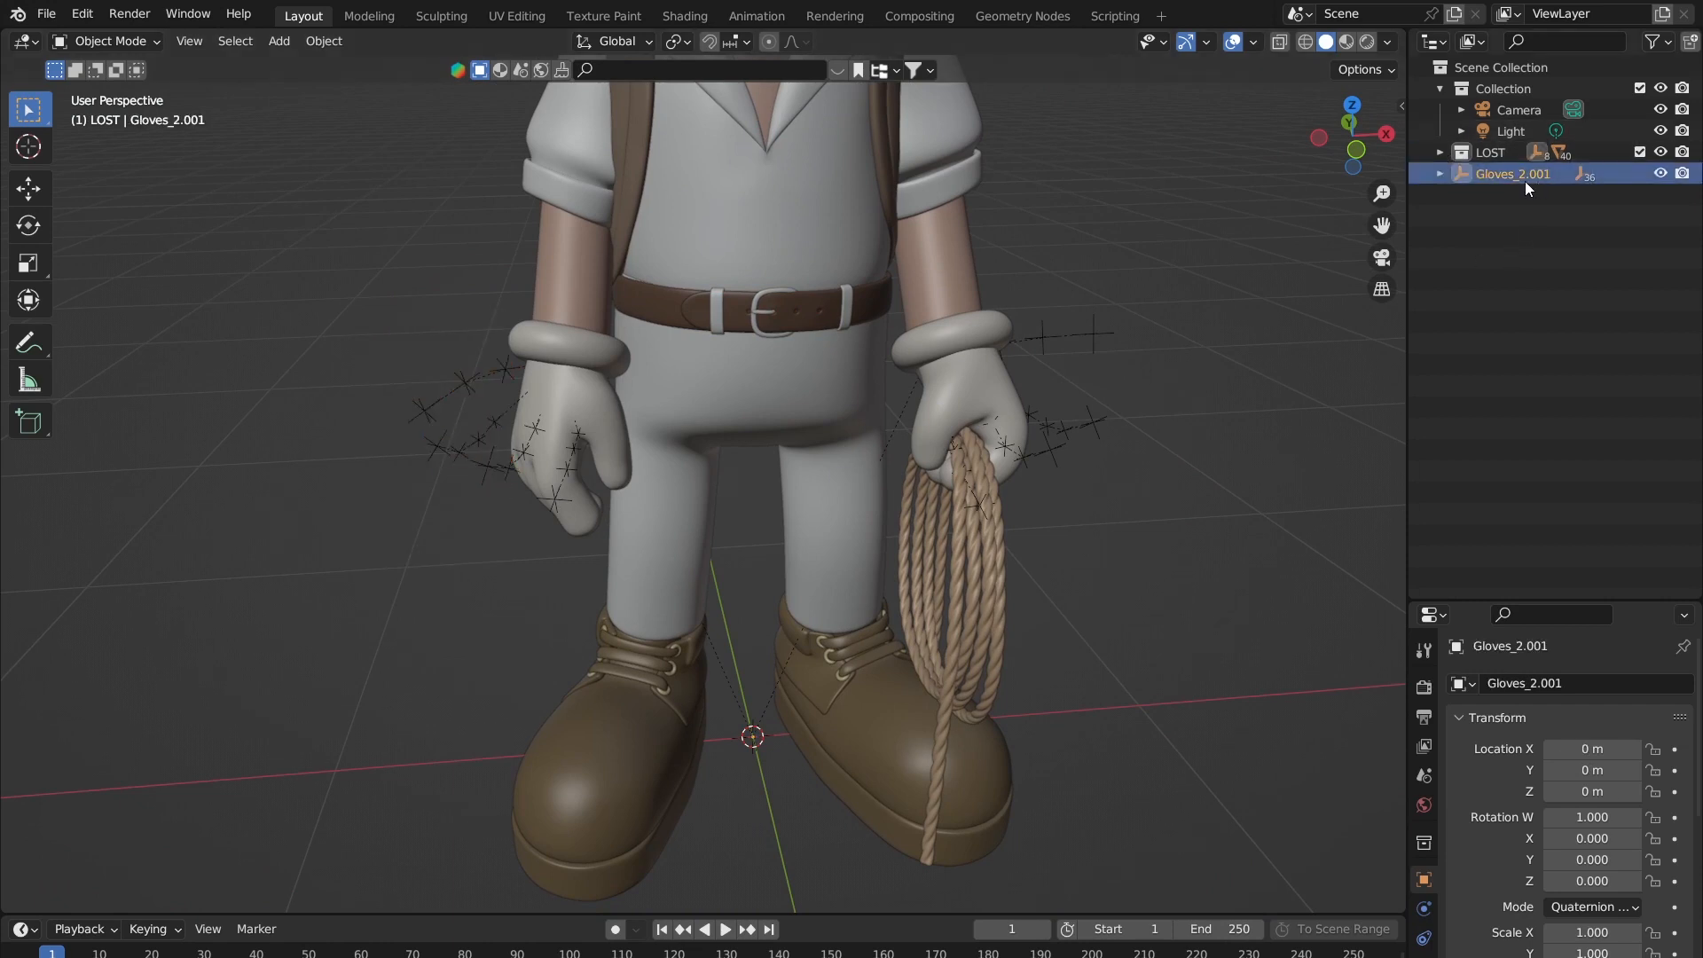
{"action": "right_click", "coordinate": [1497, 169]}
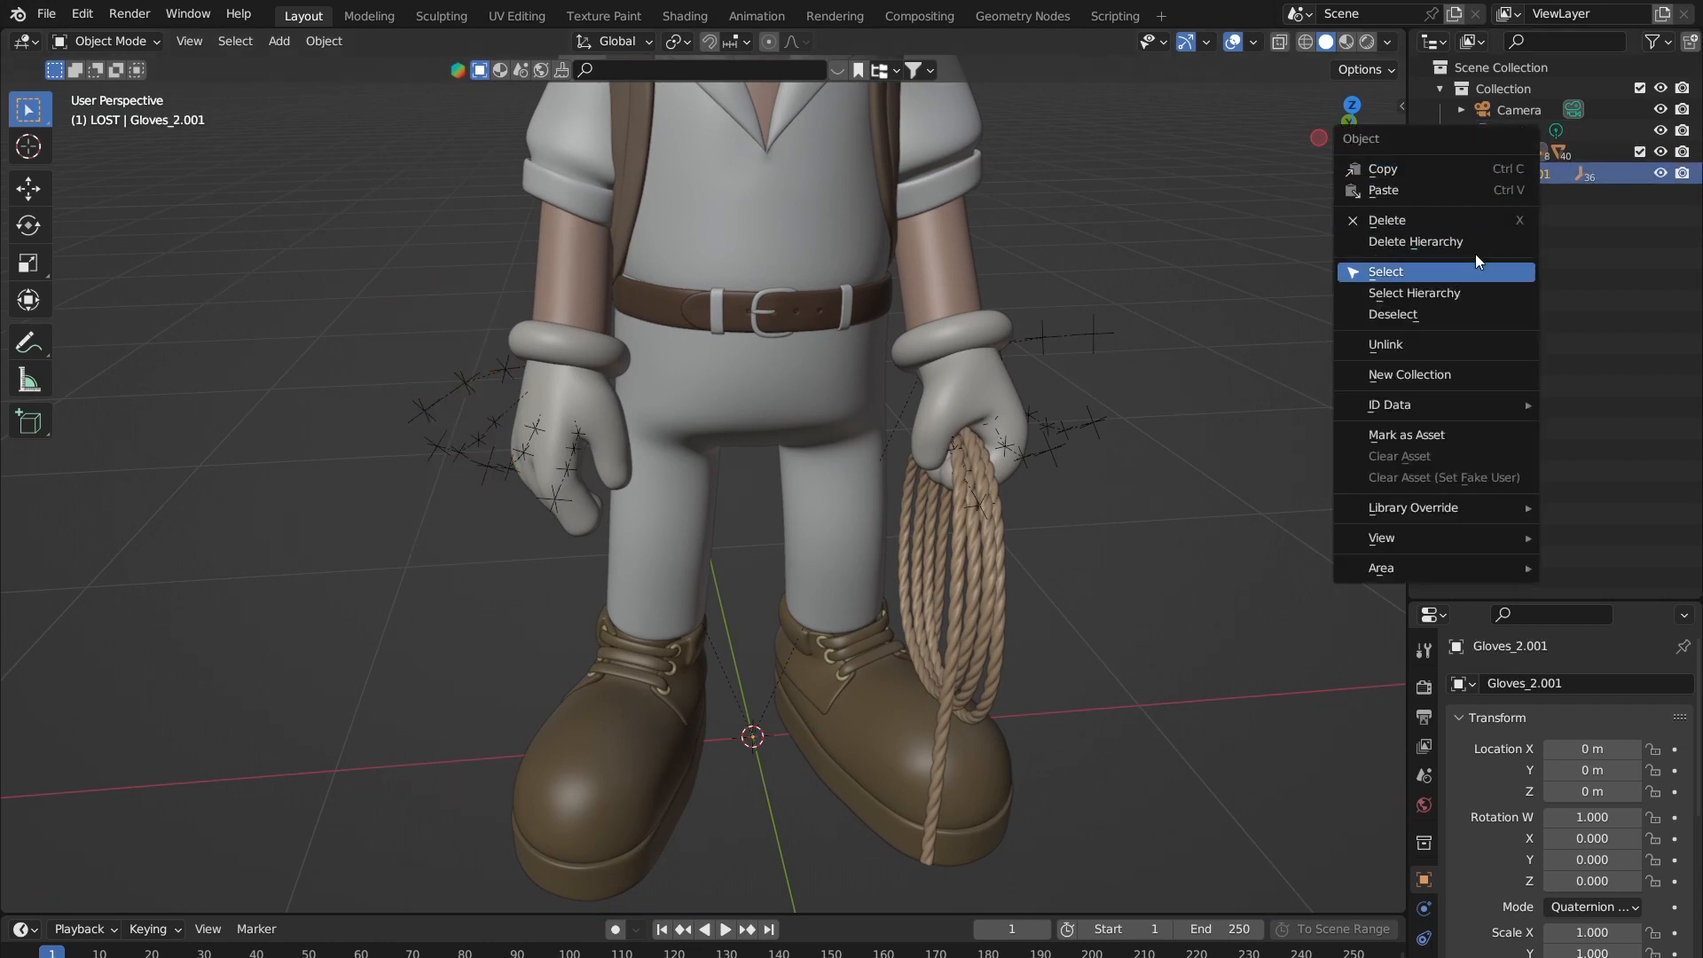
{"action": "left_click", "coordinate": [1483, 243]}
{"action": "middle_click_drag", "start_coordinate": [1173, 376], "coordinate": [1117, 293]}
{"action": "scroll", "coordinate": [1078, 375], "scroll_direction": "down", "scroll_amount": 6}
Step: Expand the LOST collection and delete the leftover Gloves_GoldIngot.001 empty
{"action": "left_click", "coordinate": [1441, 151]}
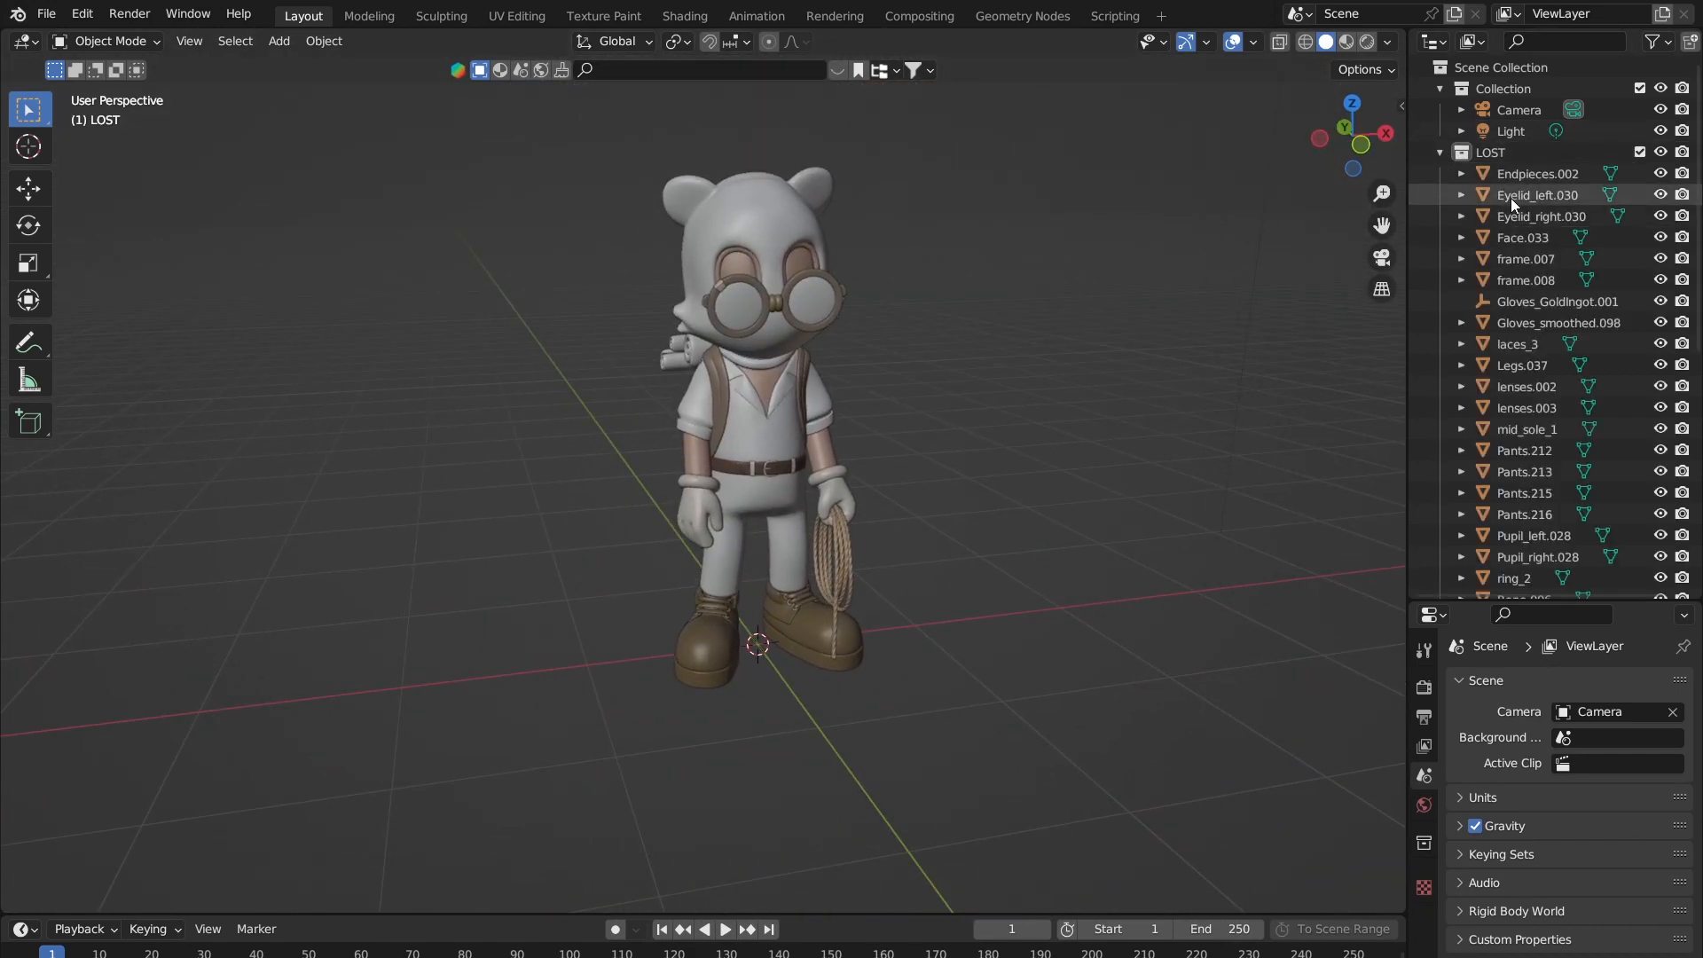
{"action": "scroll", "coordinate": [1512, 199], "scroll_direction": "down", "scroll_amount": 2}
{"action": "scroll", "coordinate": [1520, 231], "scroll_direction": "up", "scroll_amount": 2}
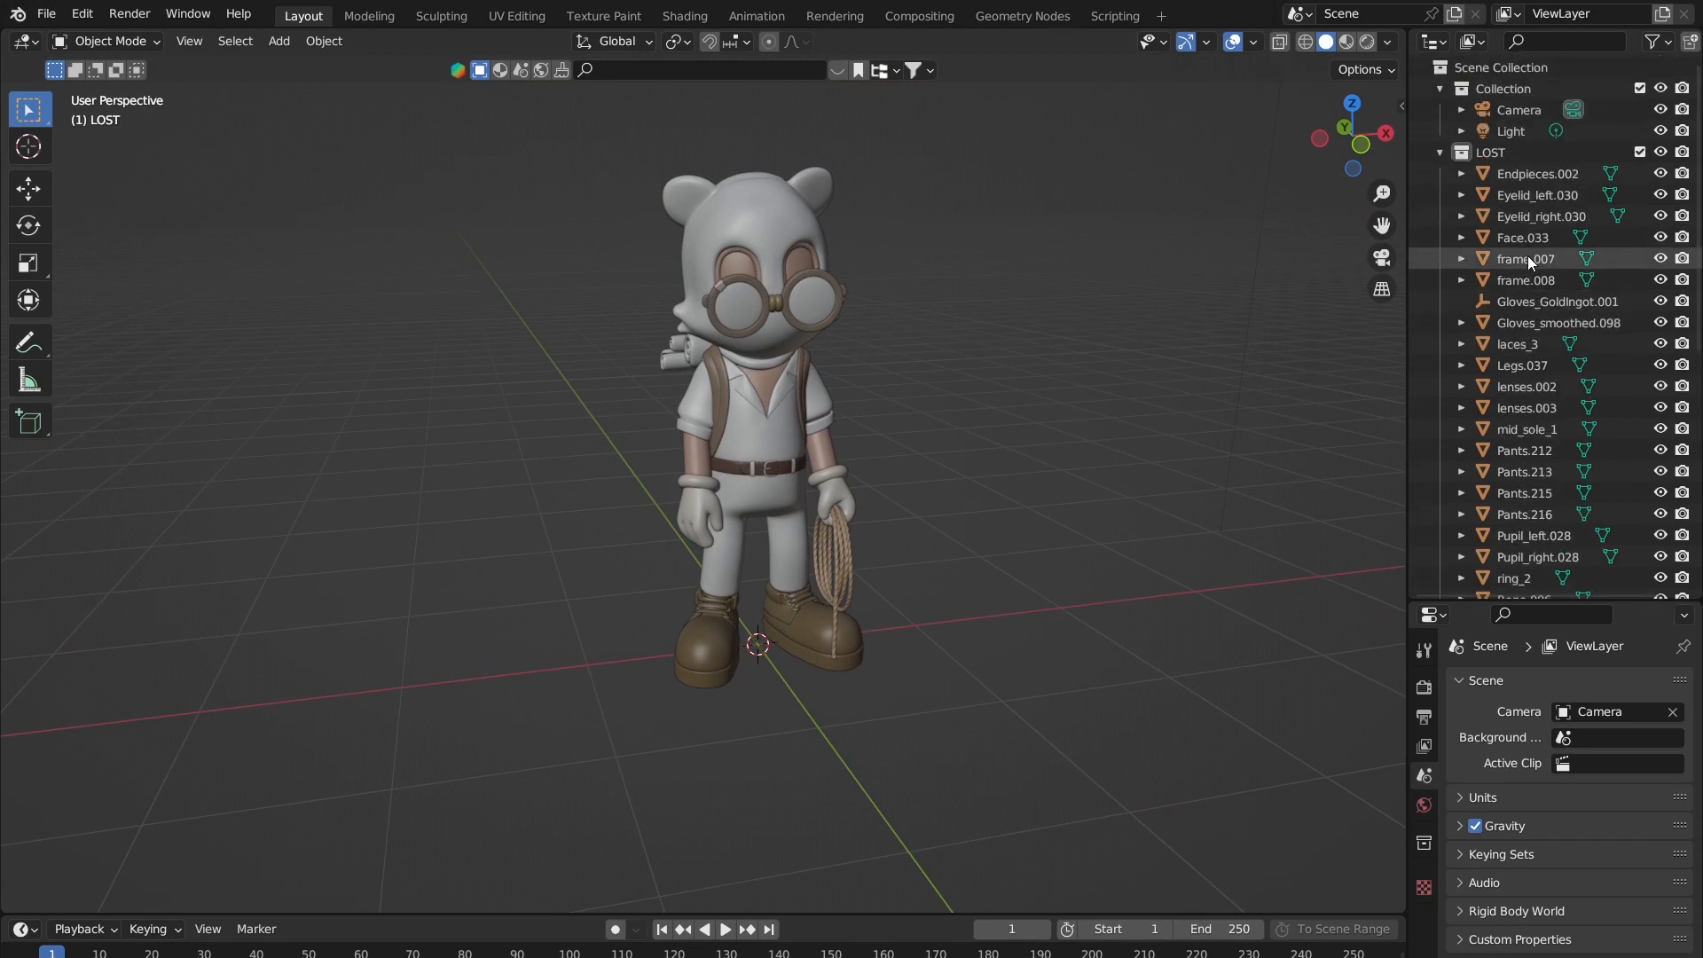
{"action": "left_click", "coordinate": [1527, 302]}
{"action": "key", "text": "Delete"}
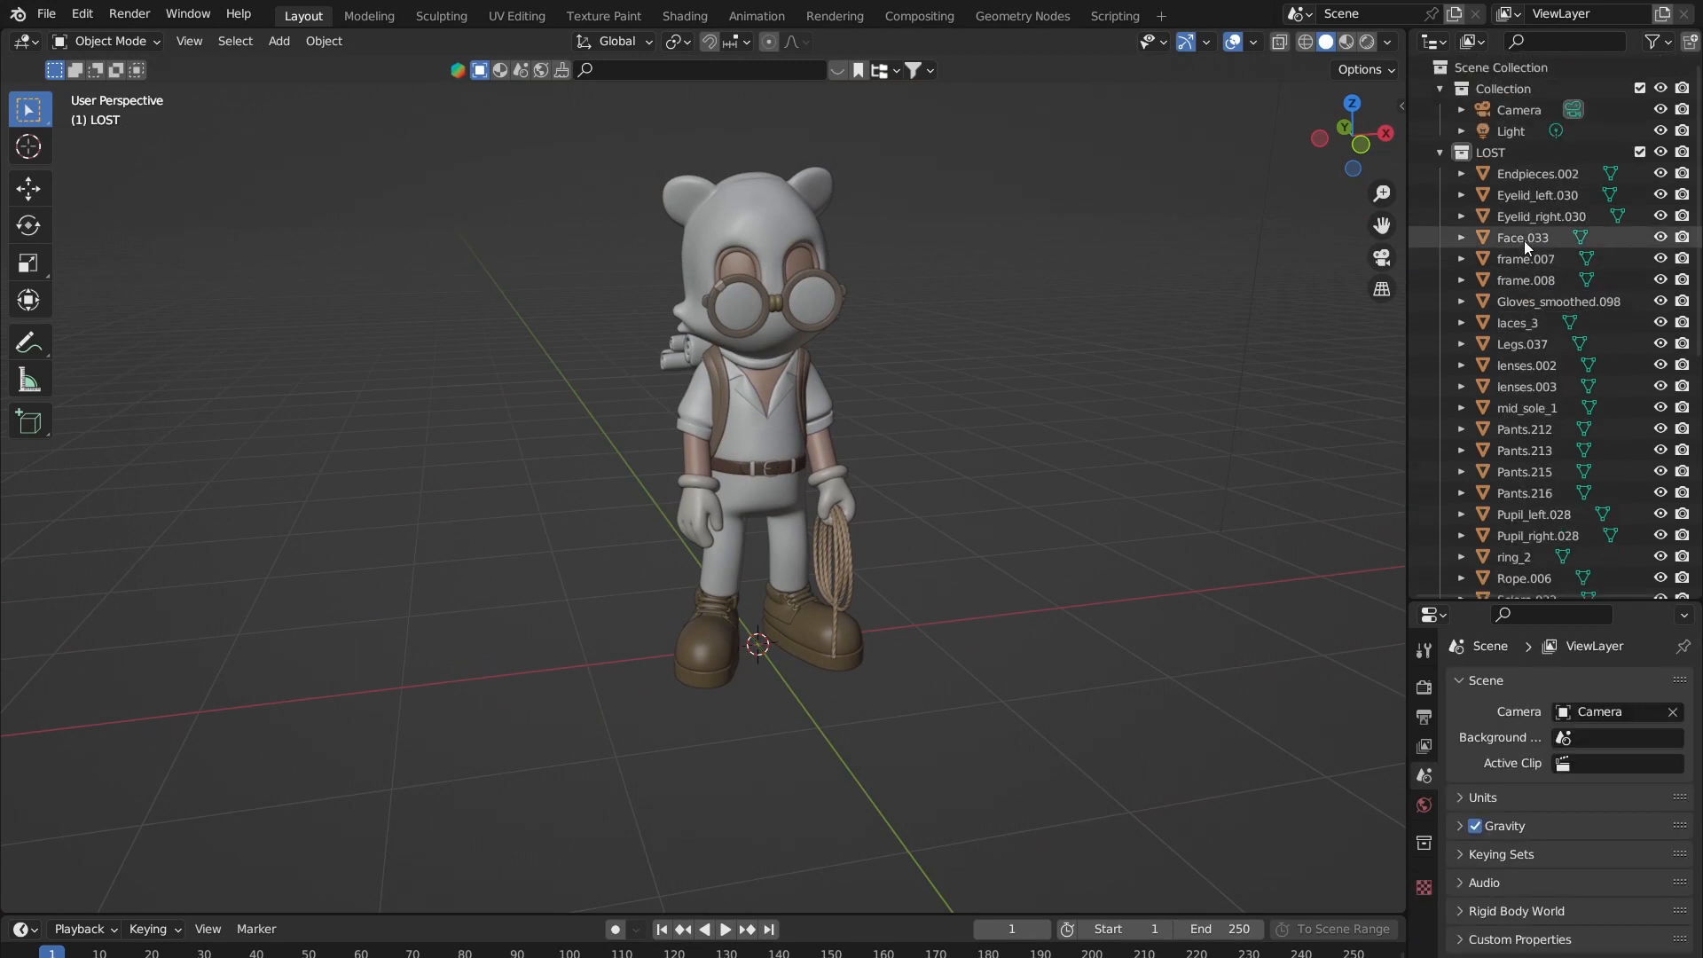
Step: Look through the remaining LOST objects and inspect the character's head and glasses from several angles
{"action": "scroll", "coordinate": [1524, 241], "scroll_direction": "down", "scroll_amount": 7}
{"action": "scroll", "coordinate": [1525, 248], "scroll_direction": "up", "scroll_amount": 7}
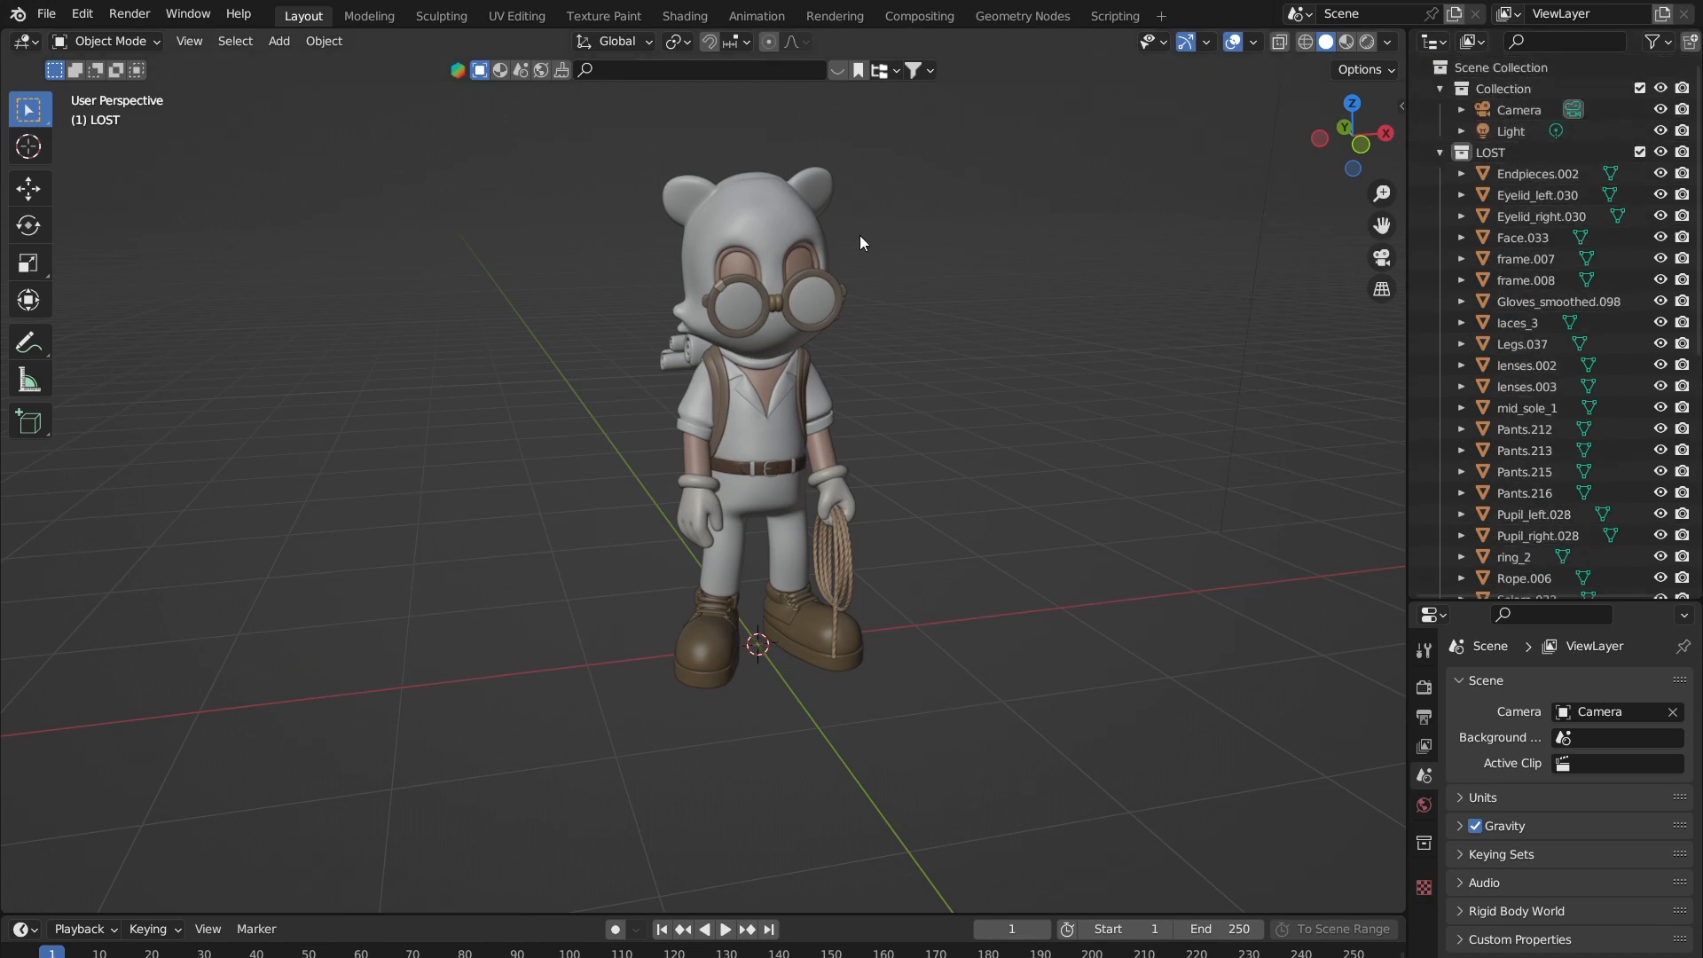
{"action": "mouse_move", "coordinate": [761, 368]}
{"action": "middle_mouse_down"}
{"action": "mouse_move", "coordinate": [823, 408]}
{"action": "mouse_move", "coordinate": [748, 373]}
{"action": "middle_mouse_up"}
{"action": "scroll", "coordinate": [747, 355], "scroll_direction": "up", "scroll_amount": 3}
{"action": "middle_click_drag", "start_coordinate": [743, 246], "coordinate": [551, 383], "text": "shift"}
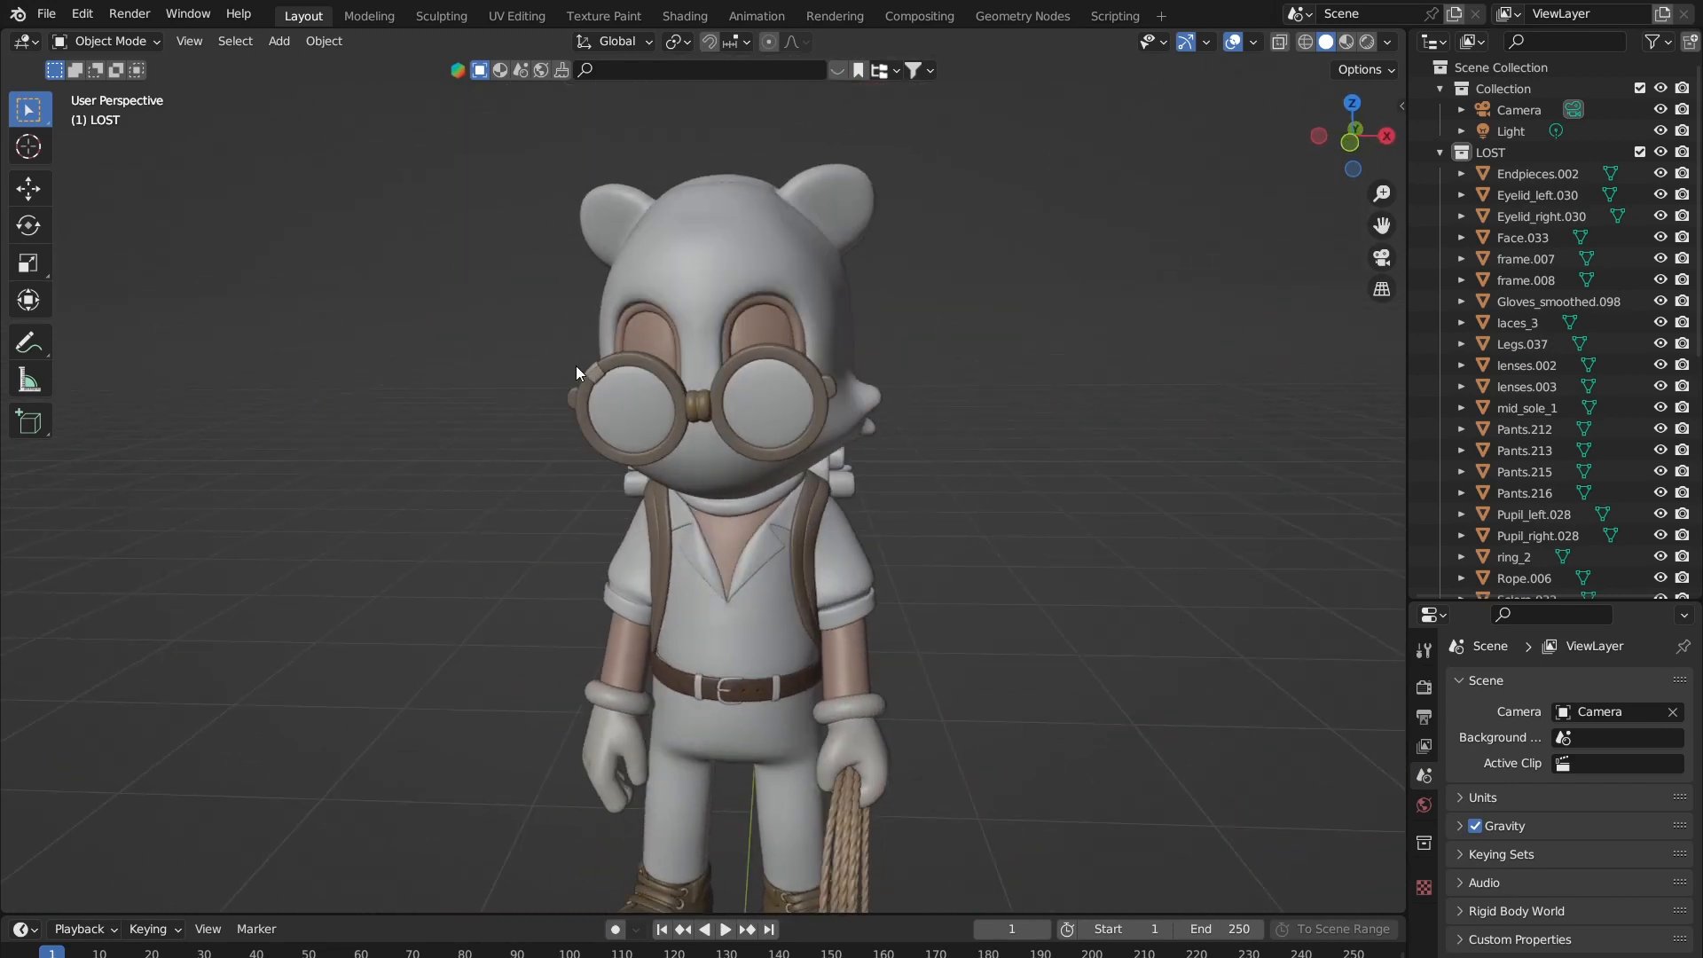
{"action": "middle_click_drag", "start_coordinate": [683, 444], "coordinate": [636, 283]}
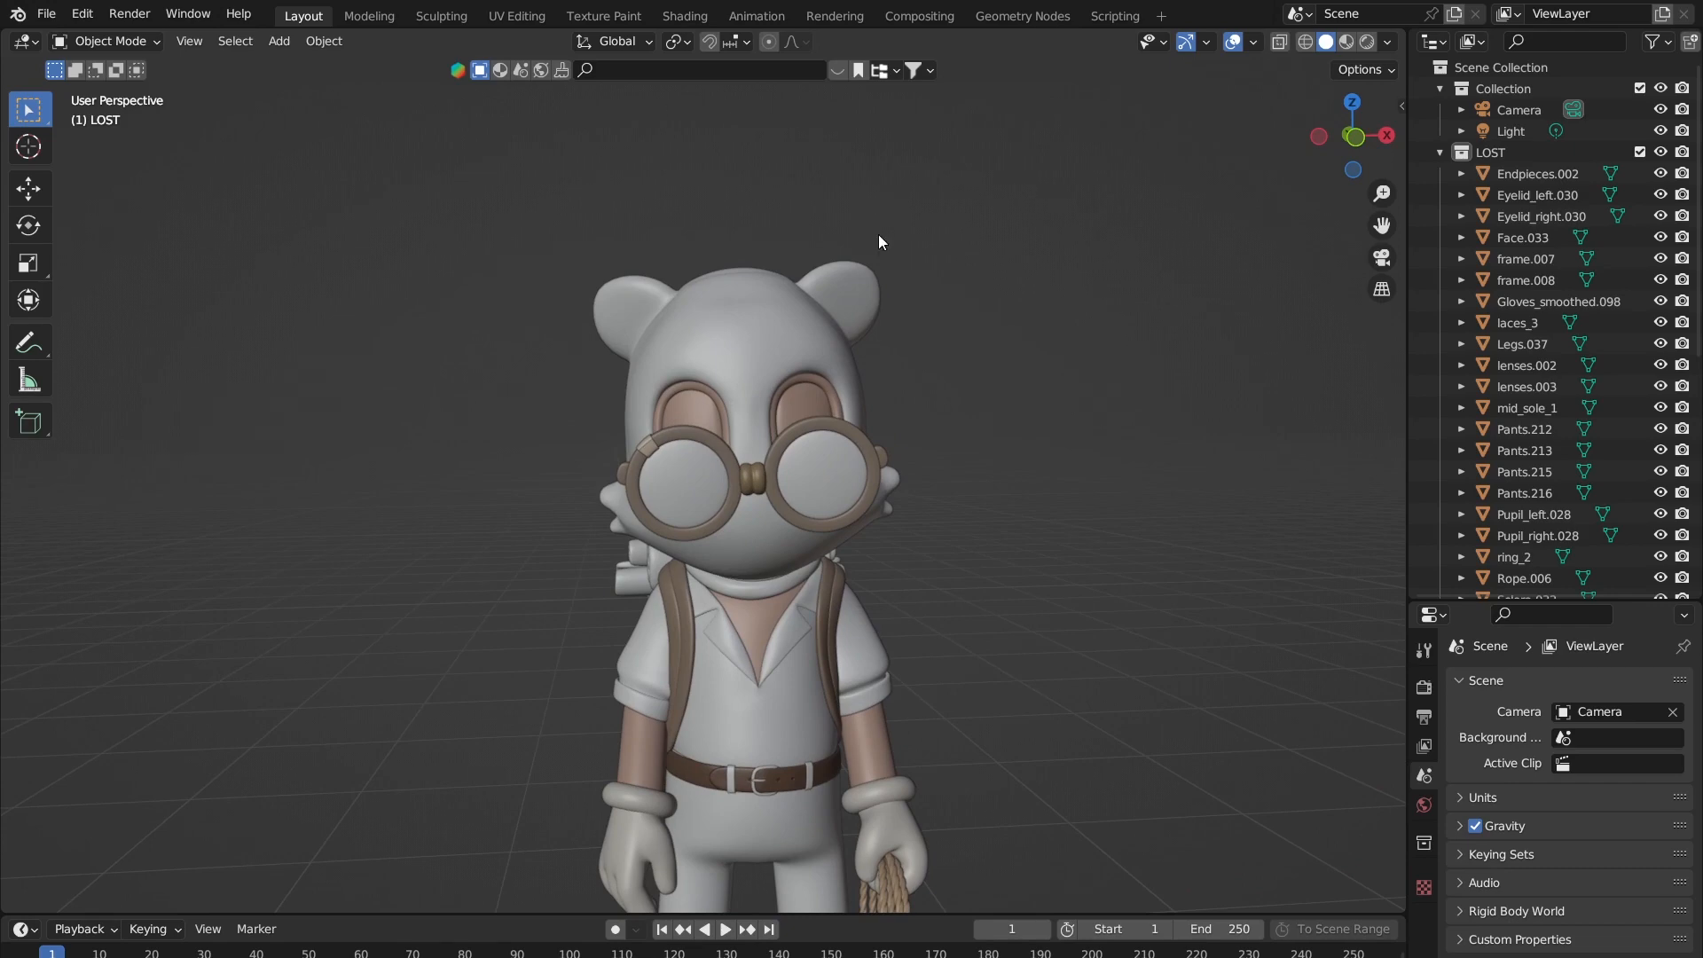
{"action": "middle_click_drag", "start_coordinate": [969, 318], "coordinate": [539, 479]}
{"action": "mouse_move", "coordinate": [794, 464]}
{"action": "middle_mouse_down"}
{"action": "mouse_move", "coordinate": [821, 499]}
{"action": "mouse_move", "coordinate": [924, 486]}
{"action": "mouse_move", "coordinate": [773, 488]}
{"action": "middle_mouse_up"}
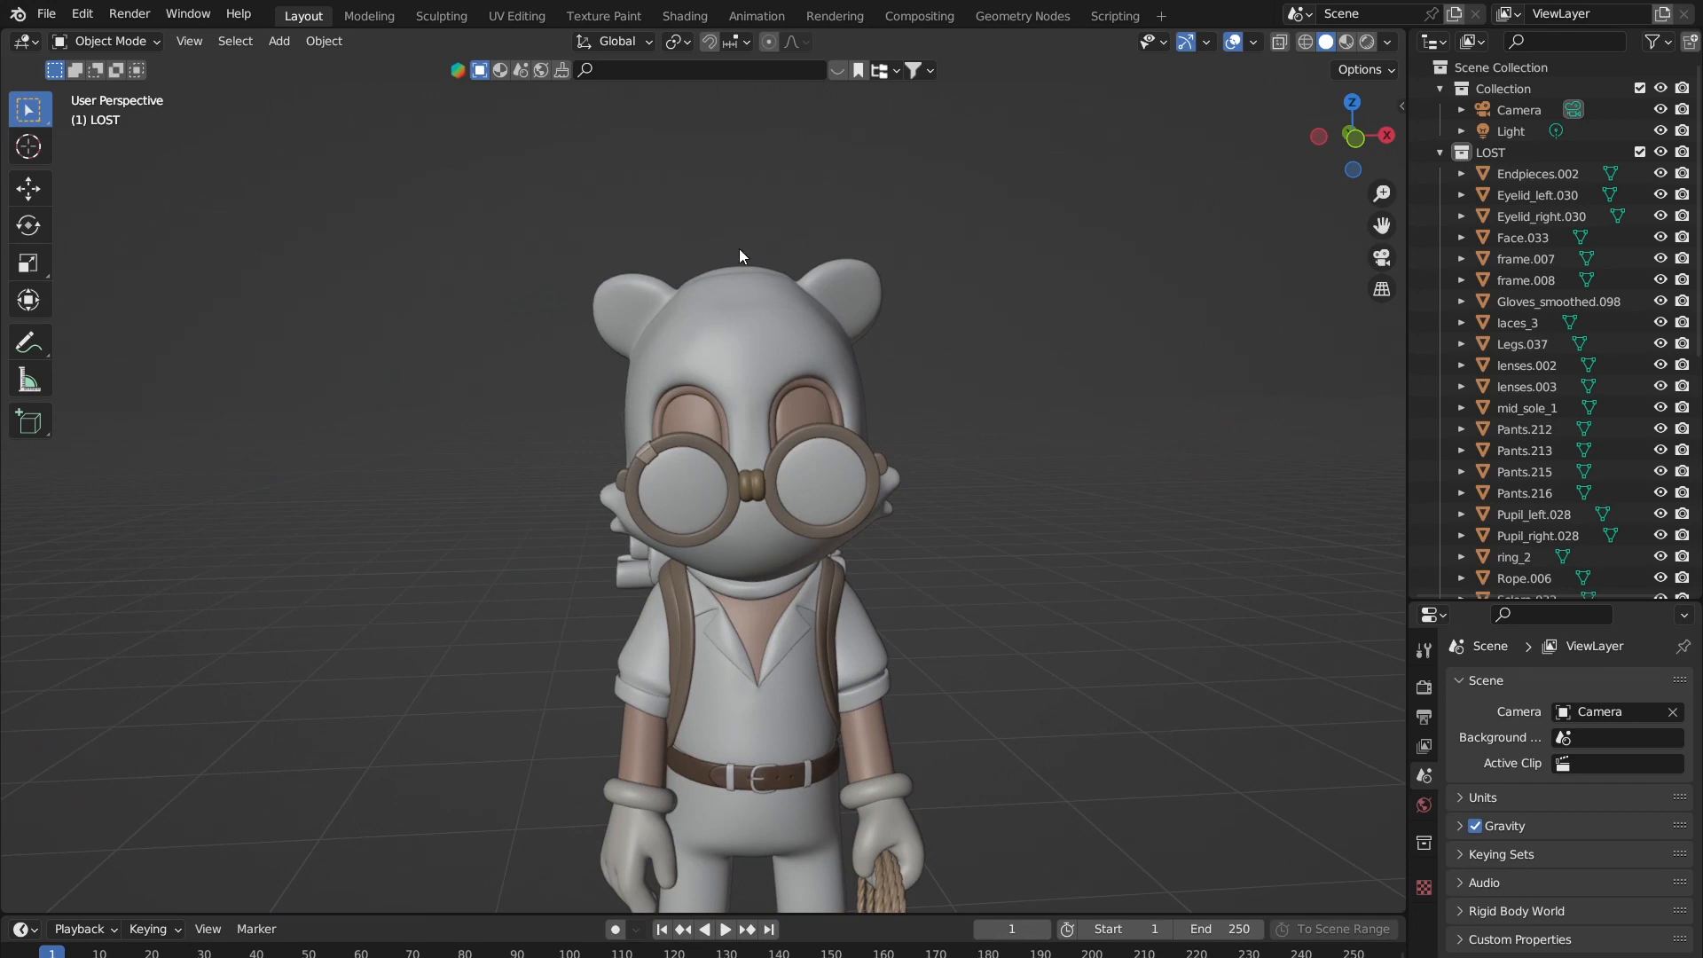
{"action": "middle_click_drag", "start_coordinate": [753, 476], "coordinate": [642, 452]}
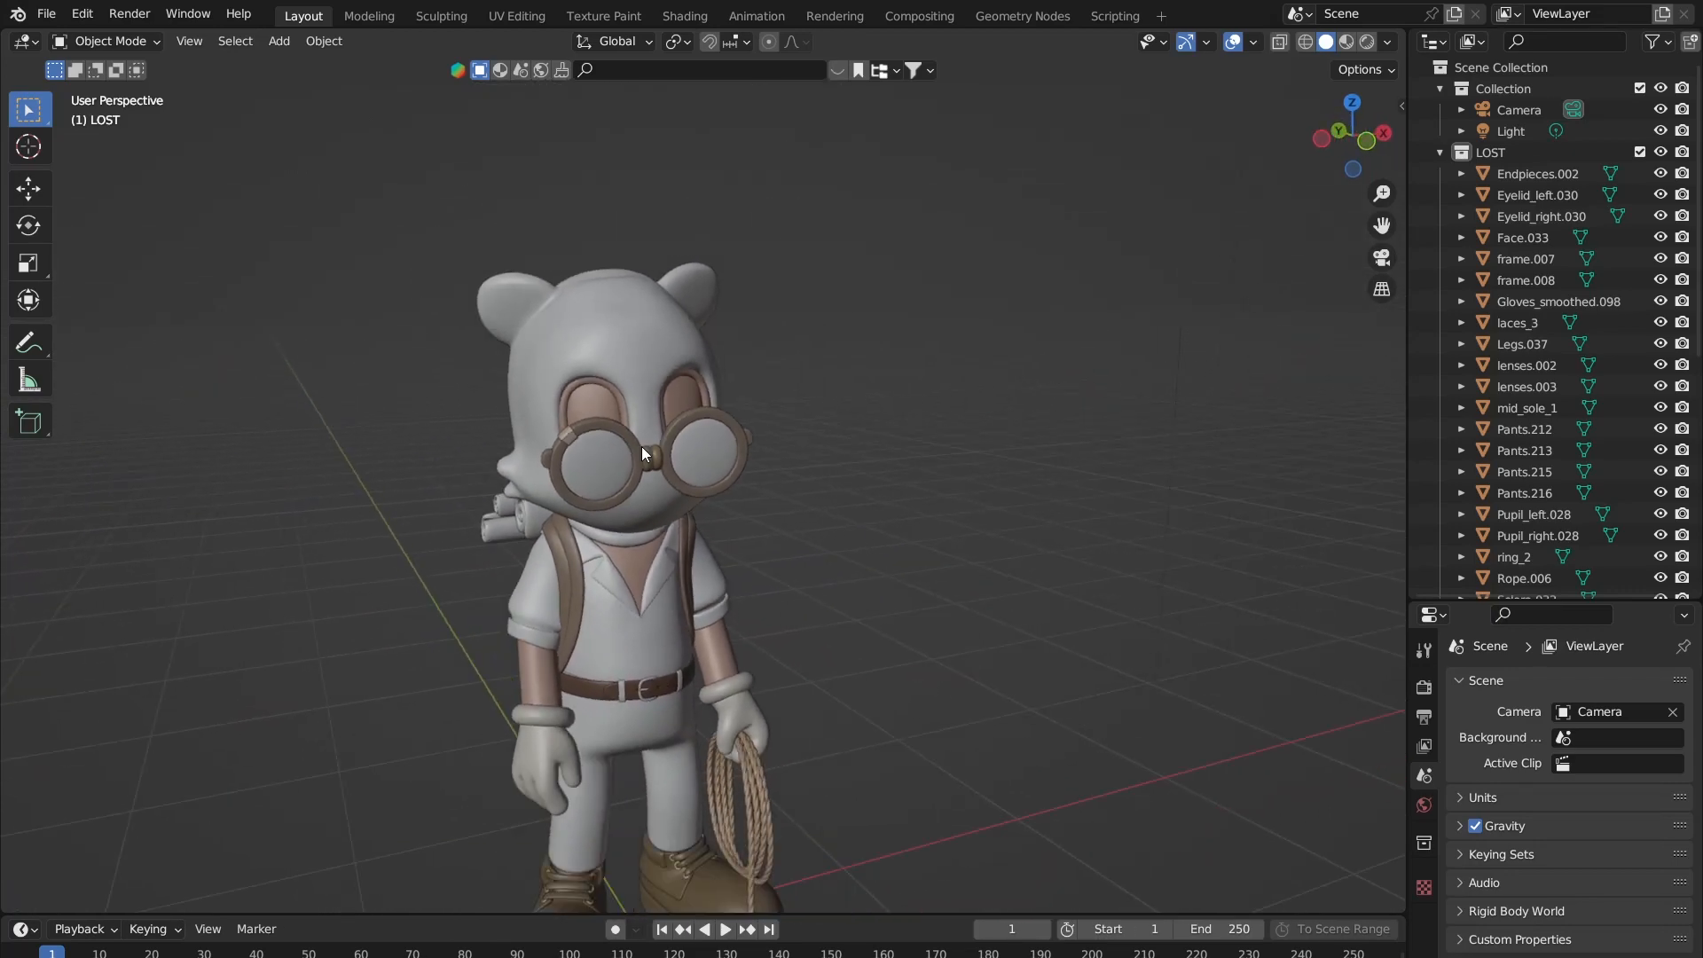
Step: Select the glasses' bridge, both lenses, frame, endpieces and small frame clip, and join them into one object
{"action": "left_click", "coordinate": [649, 454]}
{"action": "scroll", "coordinate": [525, 472], "scroll_direction": "up", "scroll_amount": 2}
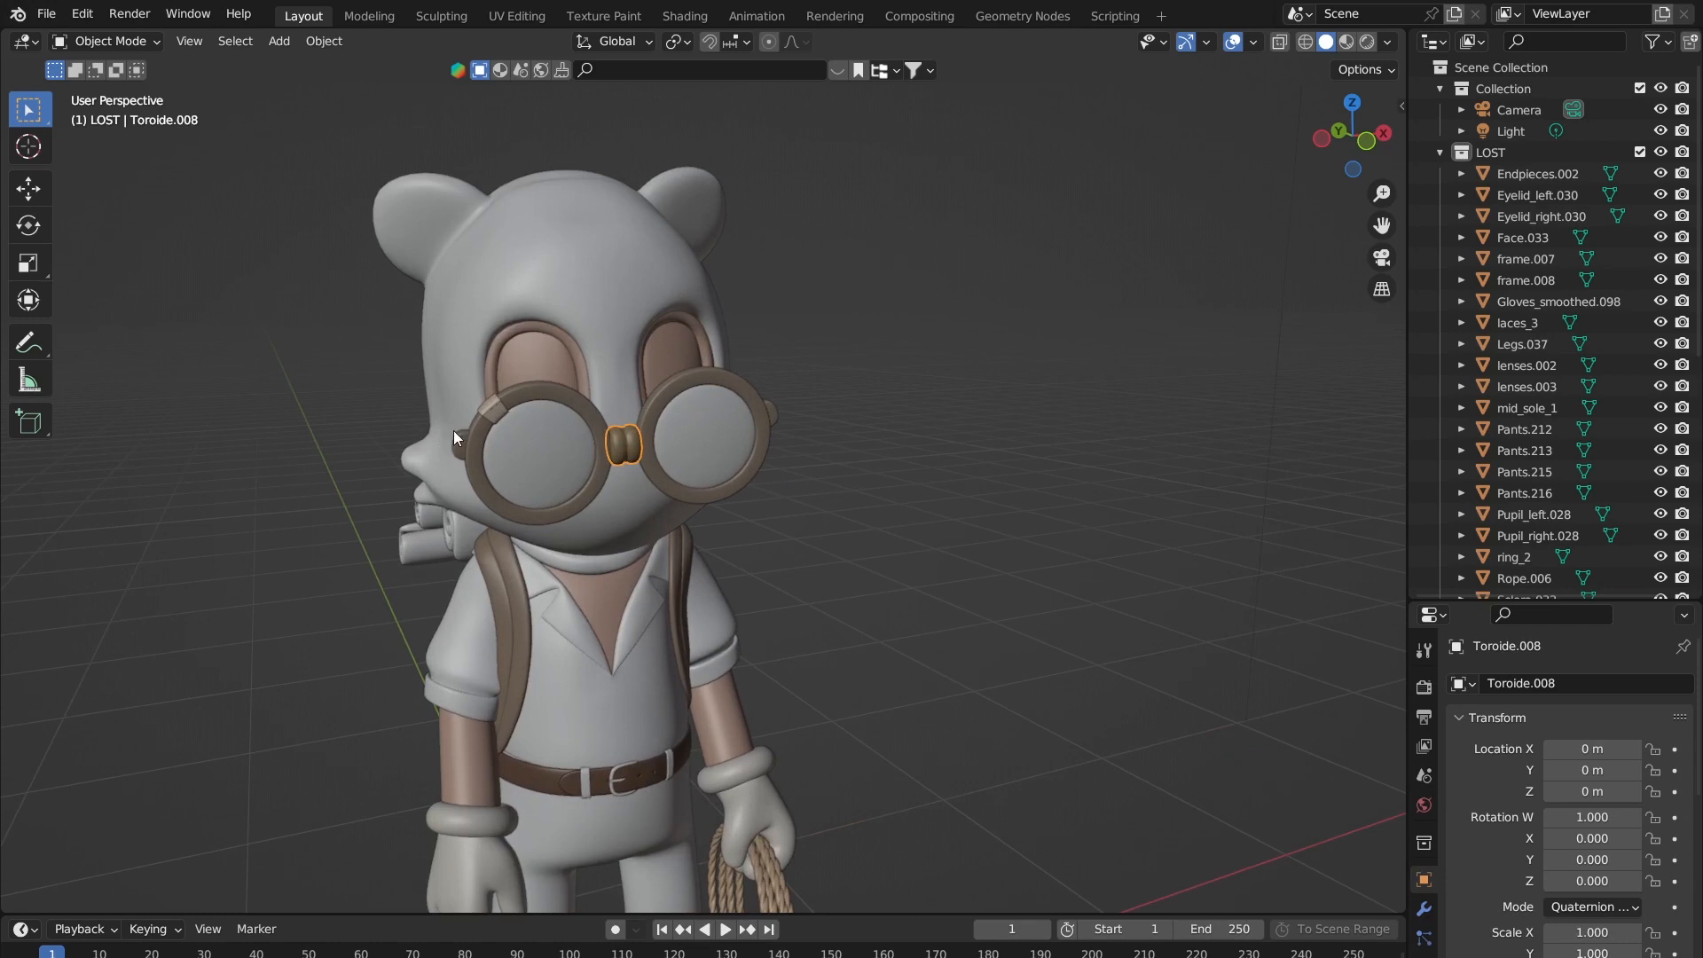
{"action": "scroll", "coordinate": [764, 475], "scroll_direction": "up", "scroll_amount": 4}
{"action": "left_click", "coordinate": [861, 477]}
{"action": "left_click", "coordinate": [1013, 451], "text": "shift"}
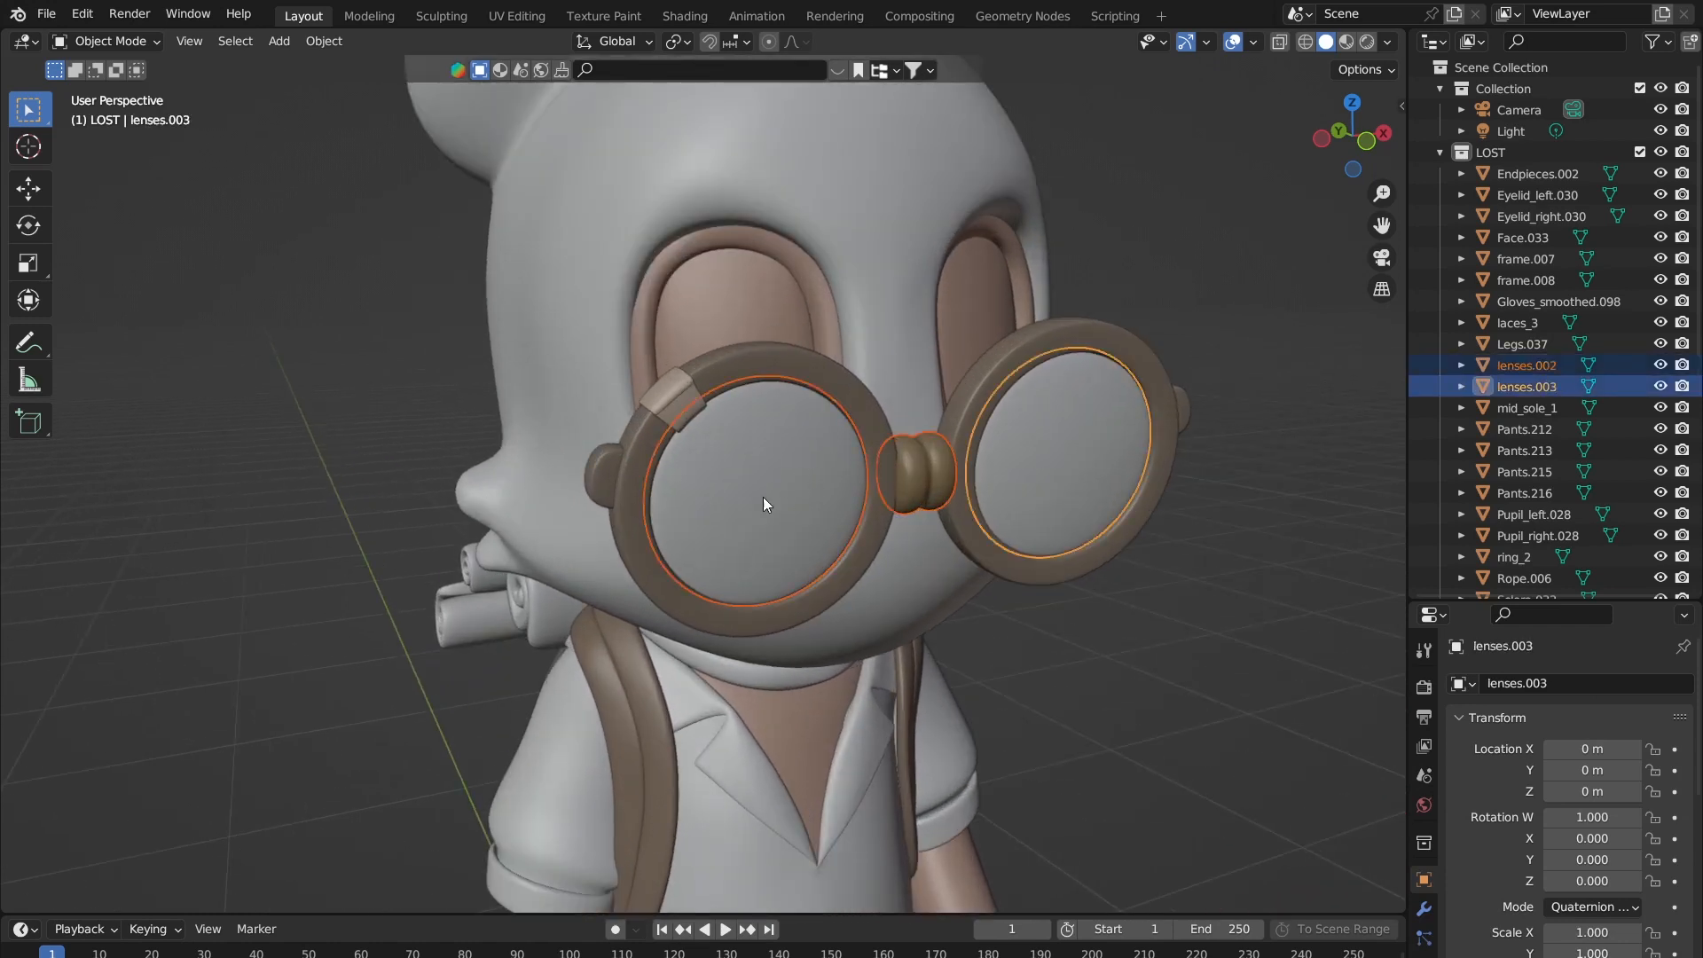
{"action": "left_click", "coordinate": [838, 477], "text": "shift"}
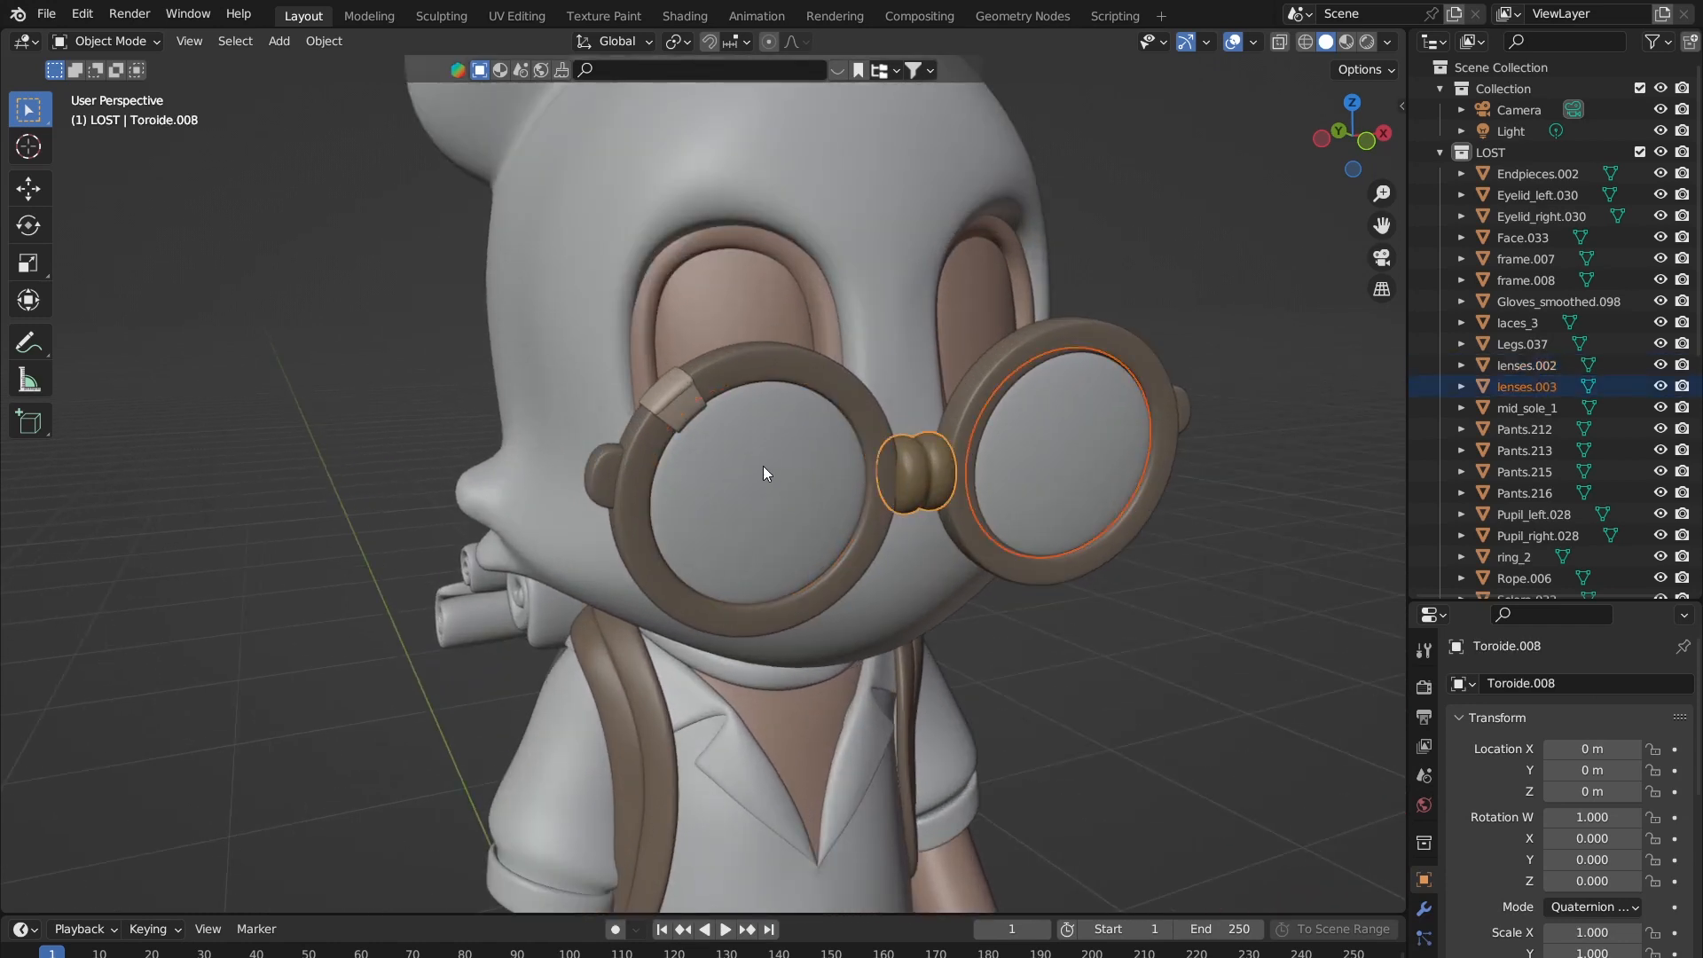
{"action": "left_click", "coordinate": [762, 466], "text": "shift"}
{"action": "left_click", "coordinate": [676, 438], "text": "shift"}
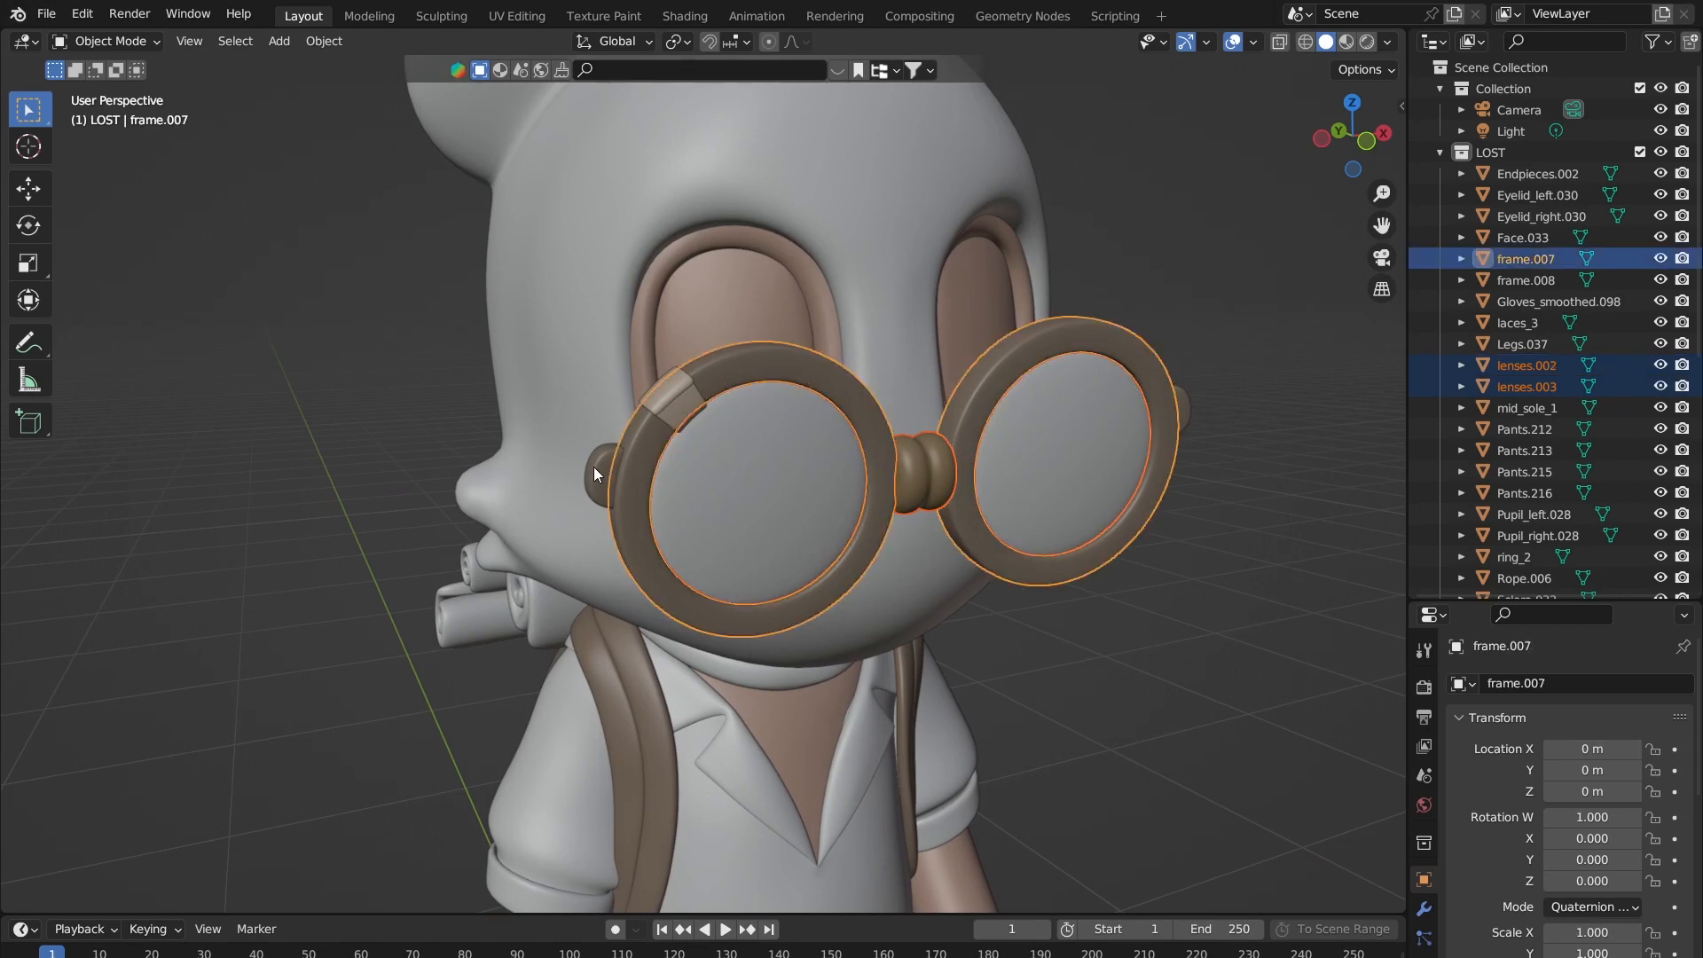
{"action": "left_click", "coordinate": [593, 467], "text": "shift"}
{"action": "left_click", "coordinate": [680, 397], "text": "shift"}
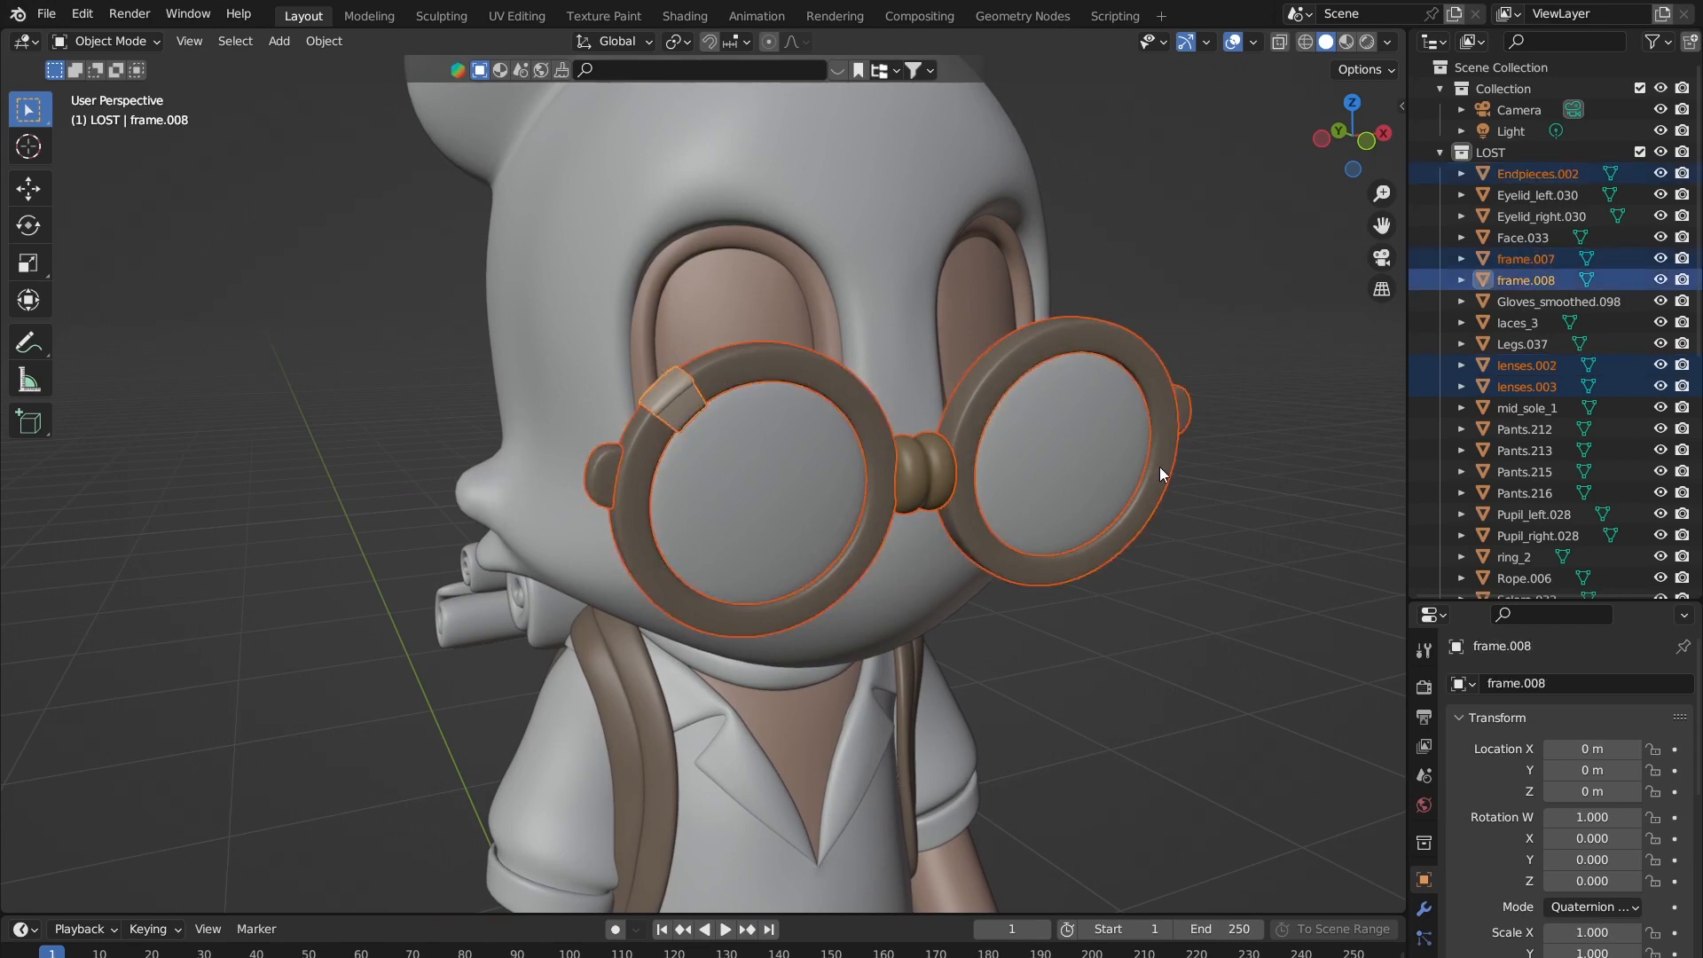
{"action": "middle_click_drag", "start_coordinate": [1158, 466], "coordinate": [1007, 428], "text": "shift"}
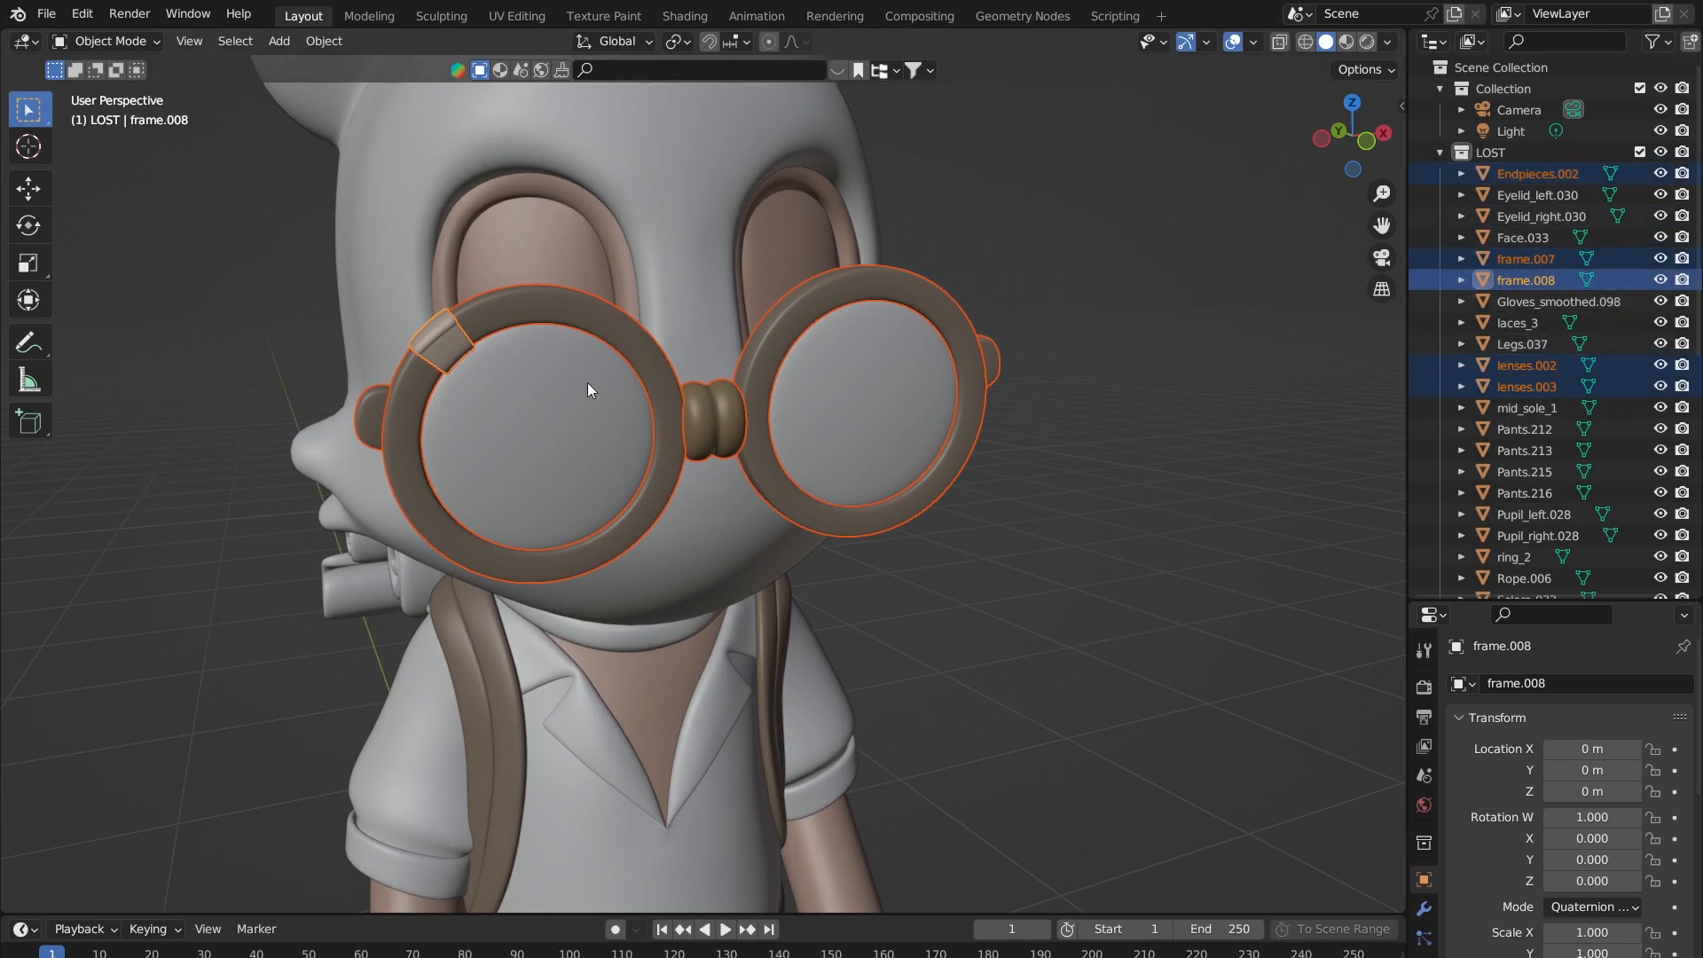
{"action": "key", "text": "ctrl+j"}
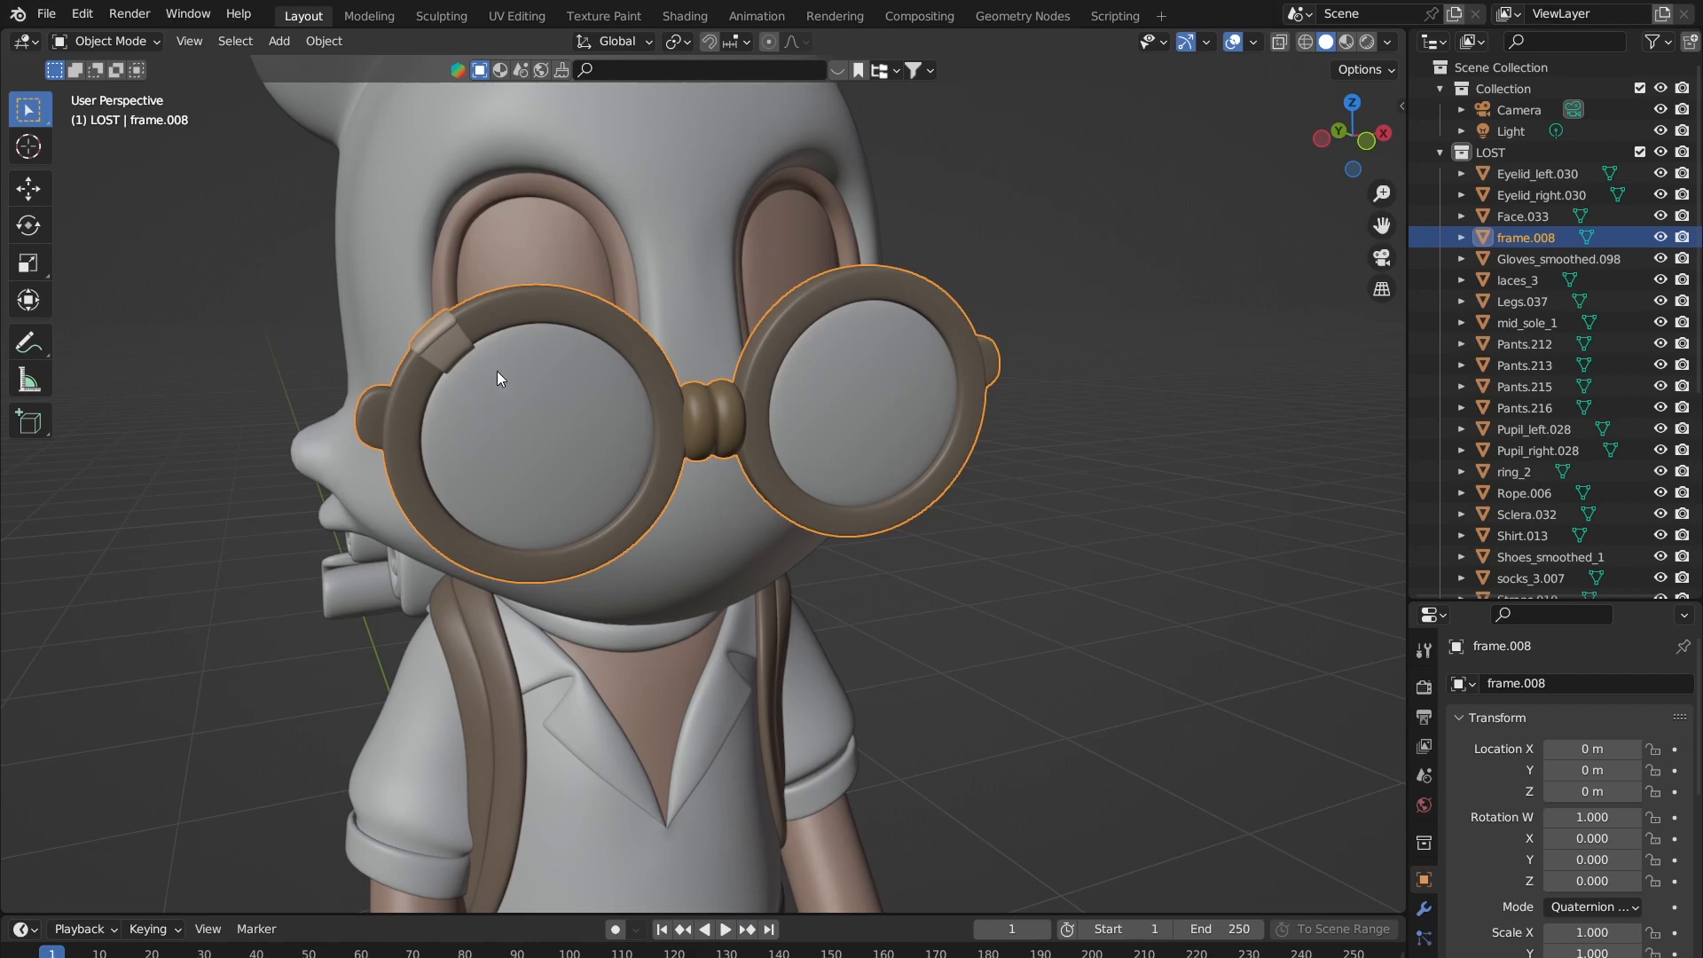
Step: Test-move the joined glasses to check that every part follows, and cancel the move
{"action": "key", "text": "g"}
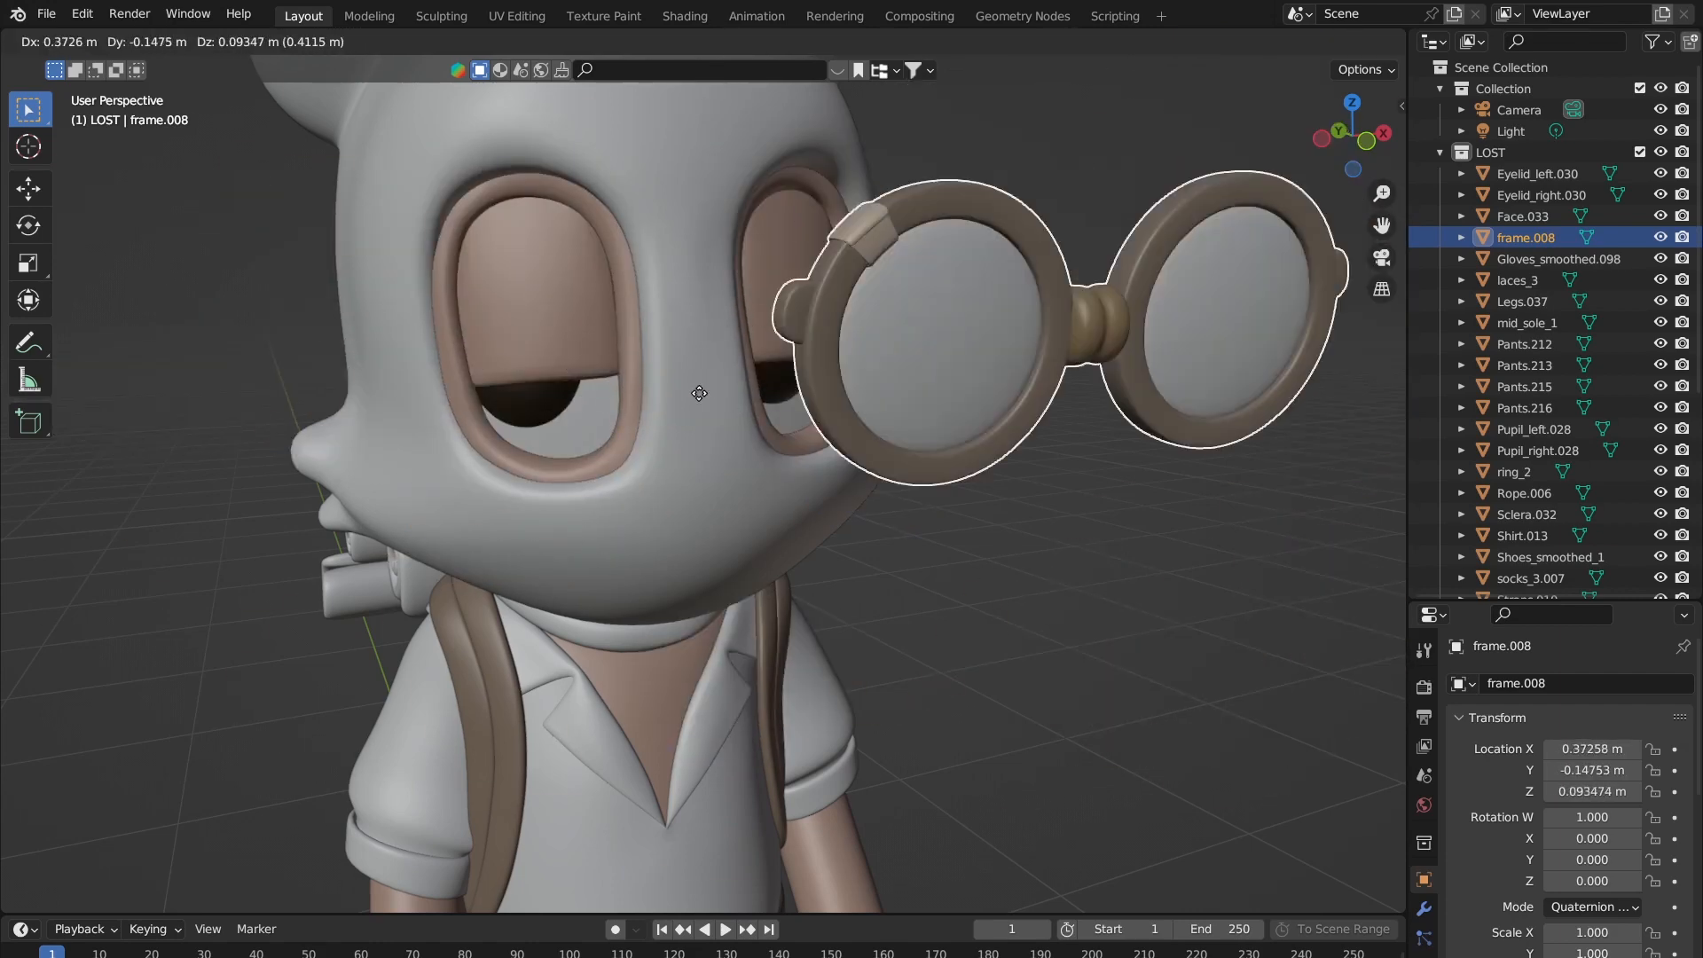
{"action": "key", "text": "Escape"}
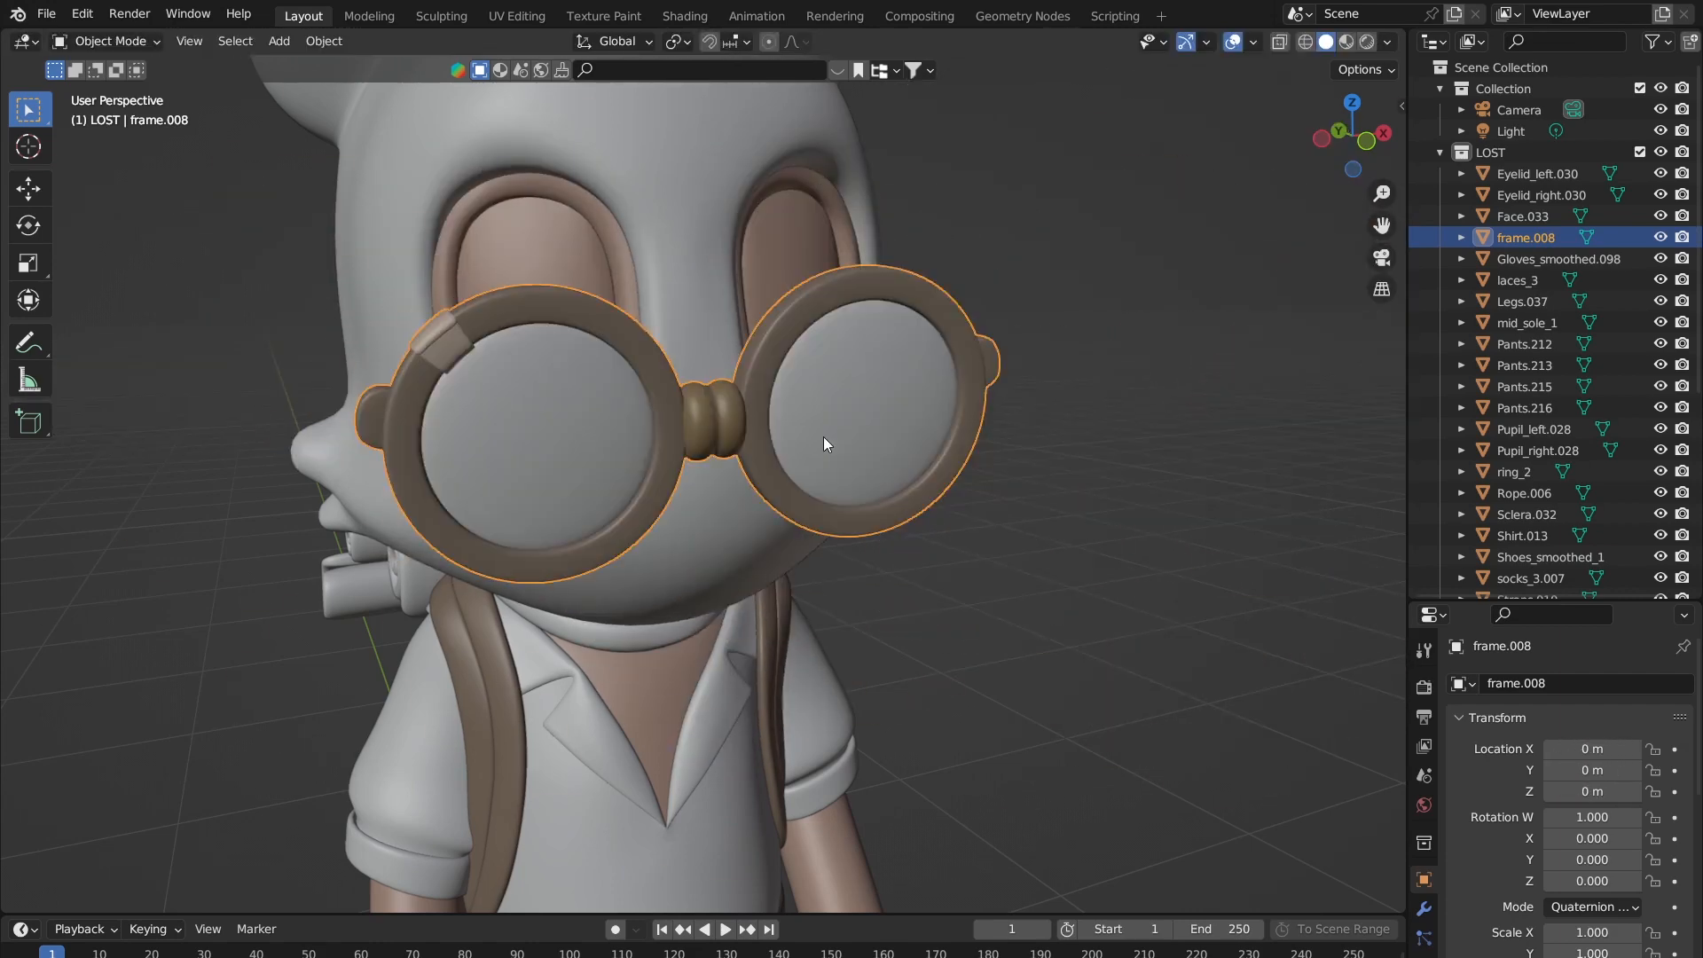
{"action": "middle_click_drag", "start_coordinate": [823, 436], "coordinate": [674, 372]}
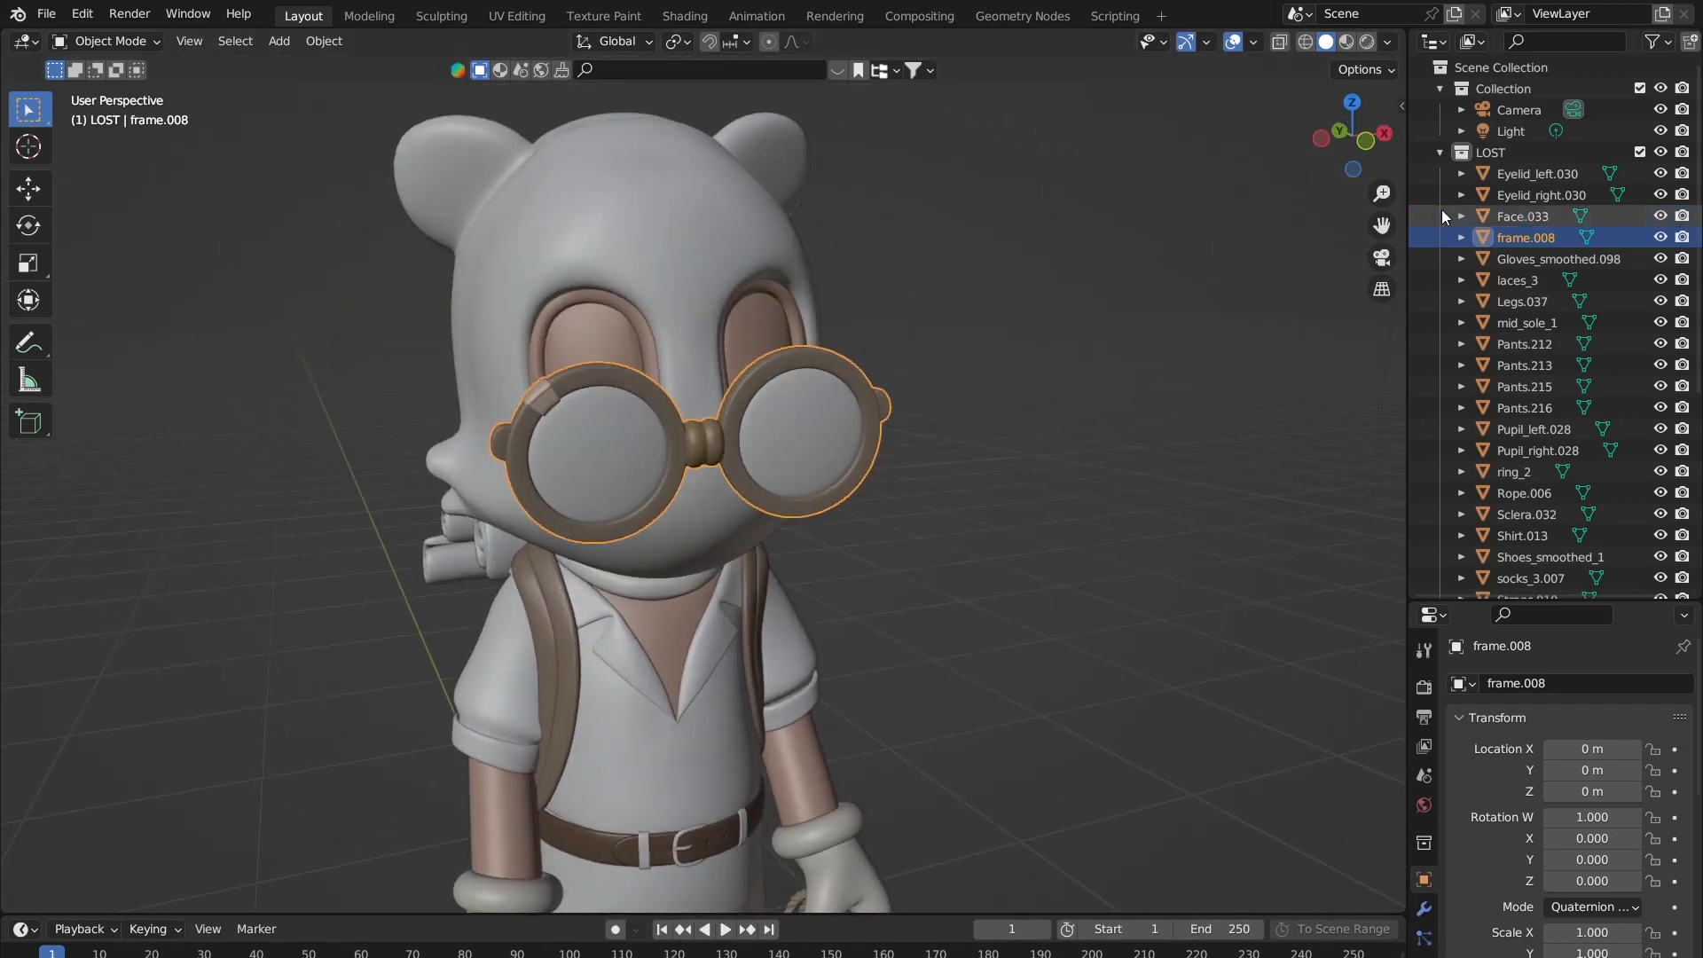
Step: Move the joined glasses object frame.008 out of LOST into the Scene Collection
{"action": "left_click_drag", "start_coordinate": [1540, 236], "coordinate": [1487, 71]}
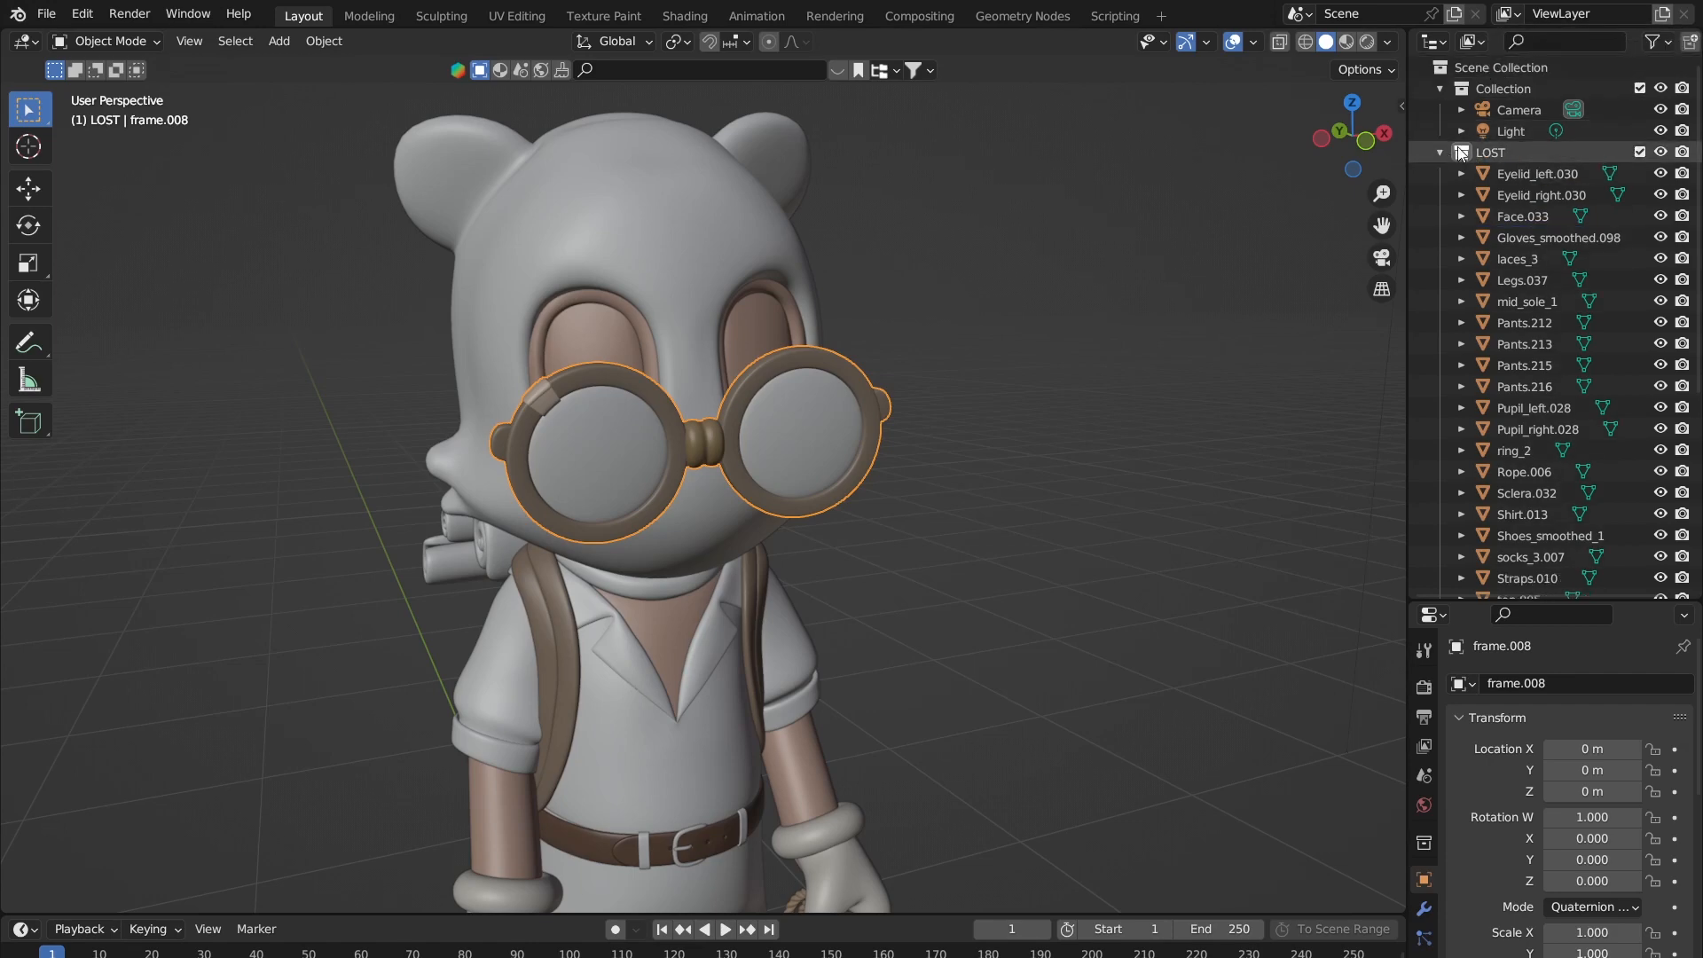
{"action": "middle_click_drag", "start_coordinate": [823, 265], "coordinate": [937, 259]}
{"action": "scroll", "coordinate": [798, 279], "scroll_direction": "down", "scroll_amount": 5}
Step: Select every object in LOST from Eyelid_left.030 through Плоскость.072 and join them into a single body mesh
{"action": "left_click", "coordinate": [1551, 176]}
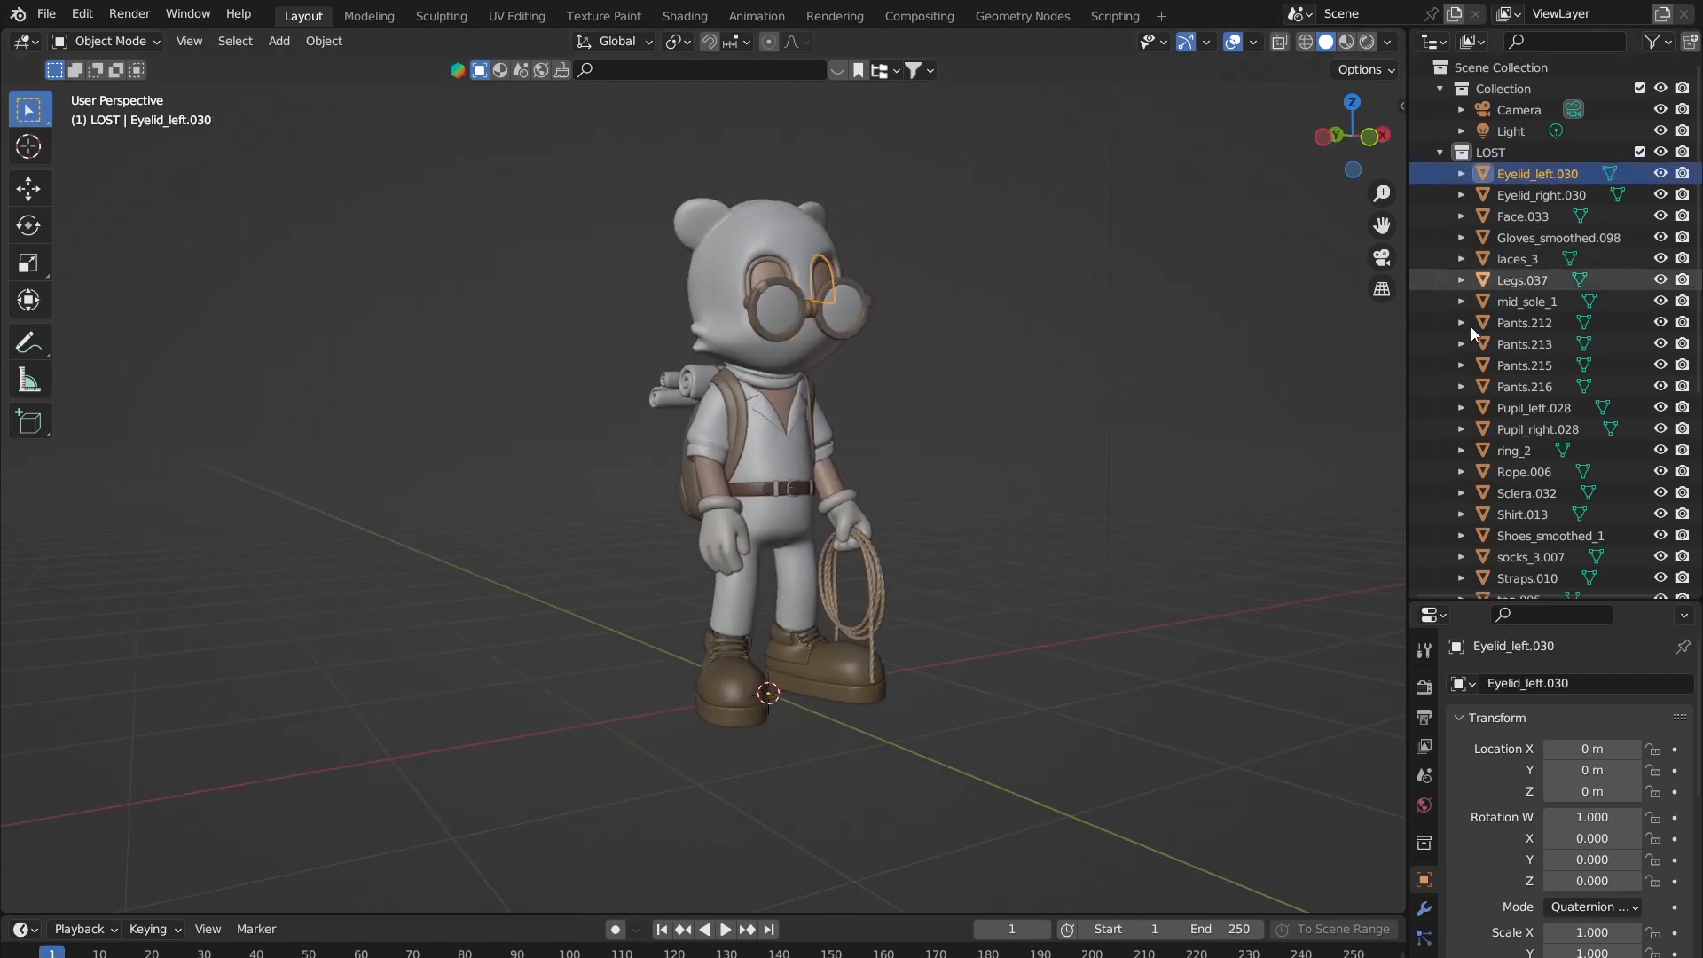
{"action": "scroll", "coordinate": [1534, 439], "scroll_direction": "down", "scroll_amount": 6}
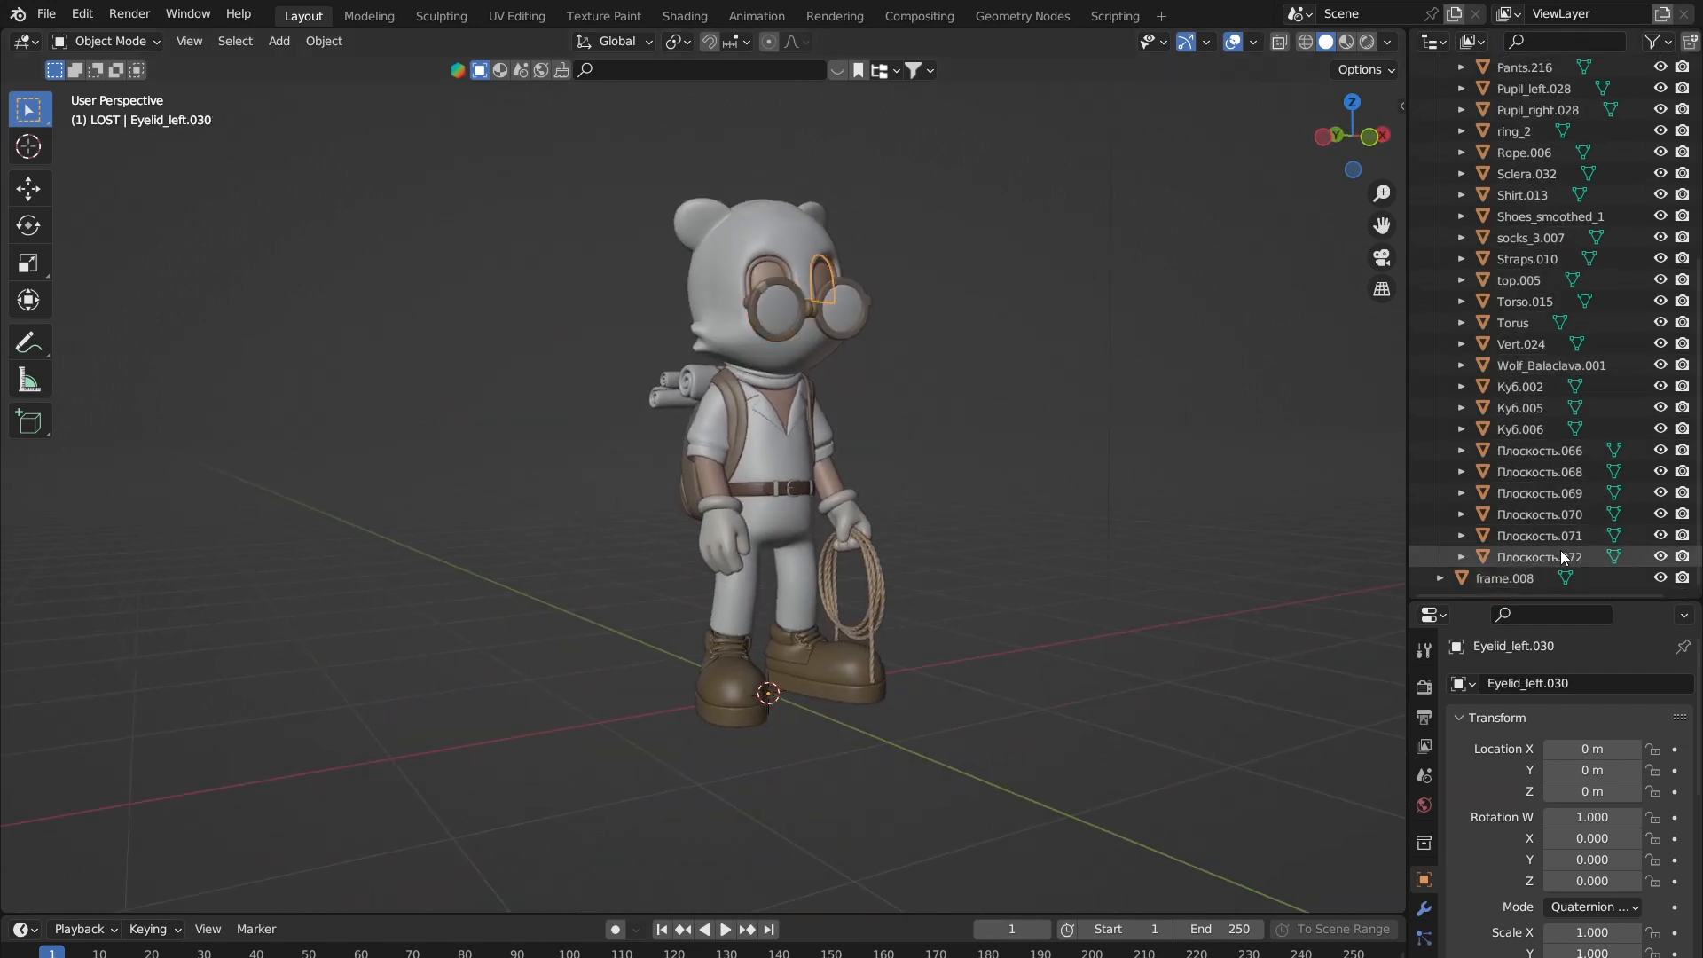
{"action": "left_click", "coordinate": [1561, 556], "text": "shift"}
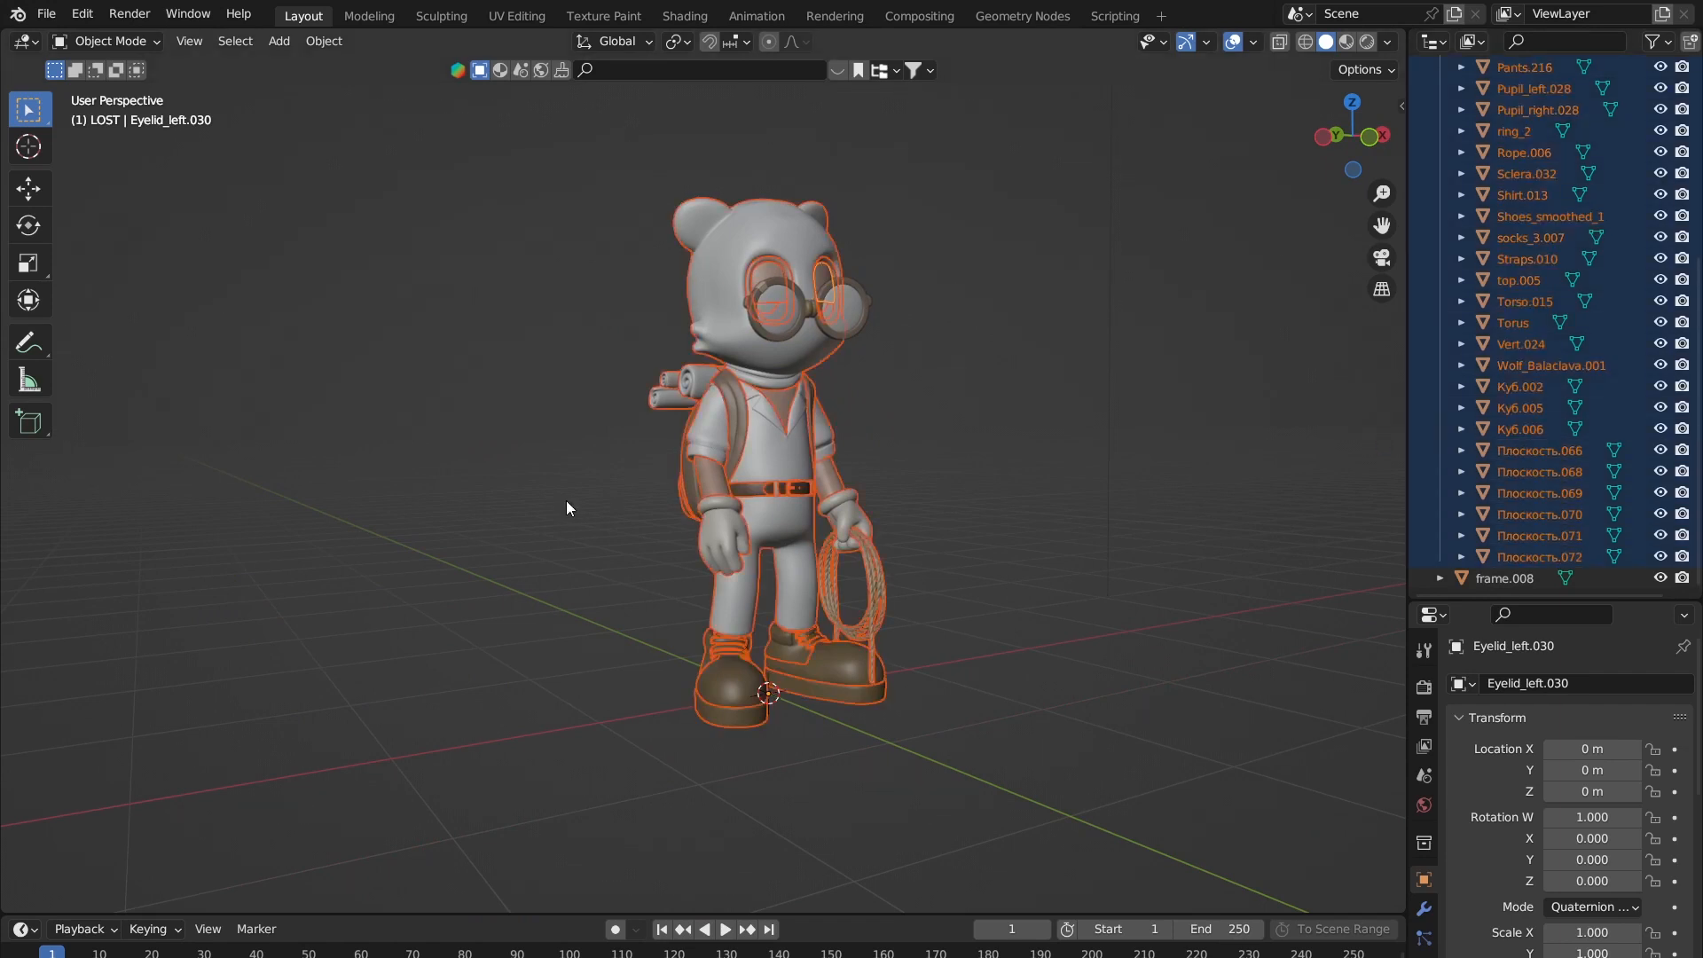
{"action": "key", "text": "ctrl+j"}
{"action": "scroll", "coordinate": [1014, 390], "scroll_direction": "up", "scroll_amount": 5}
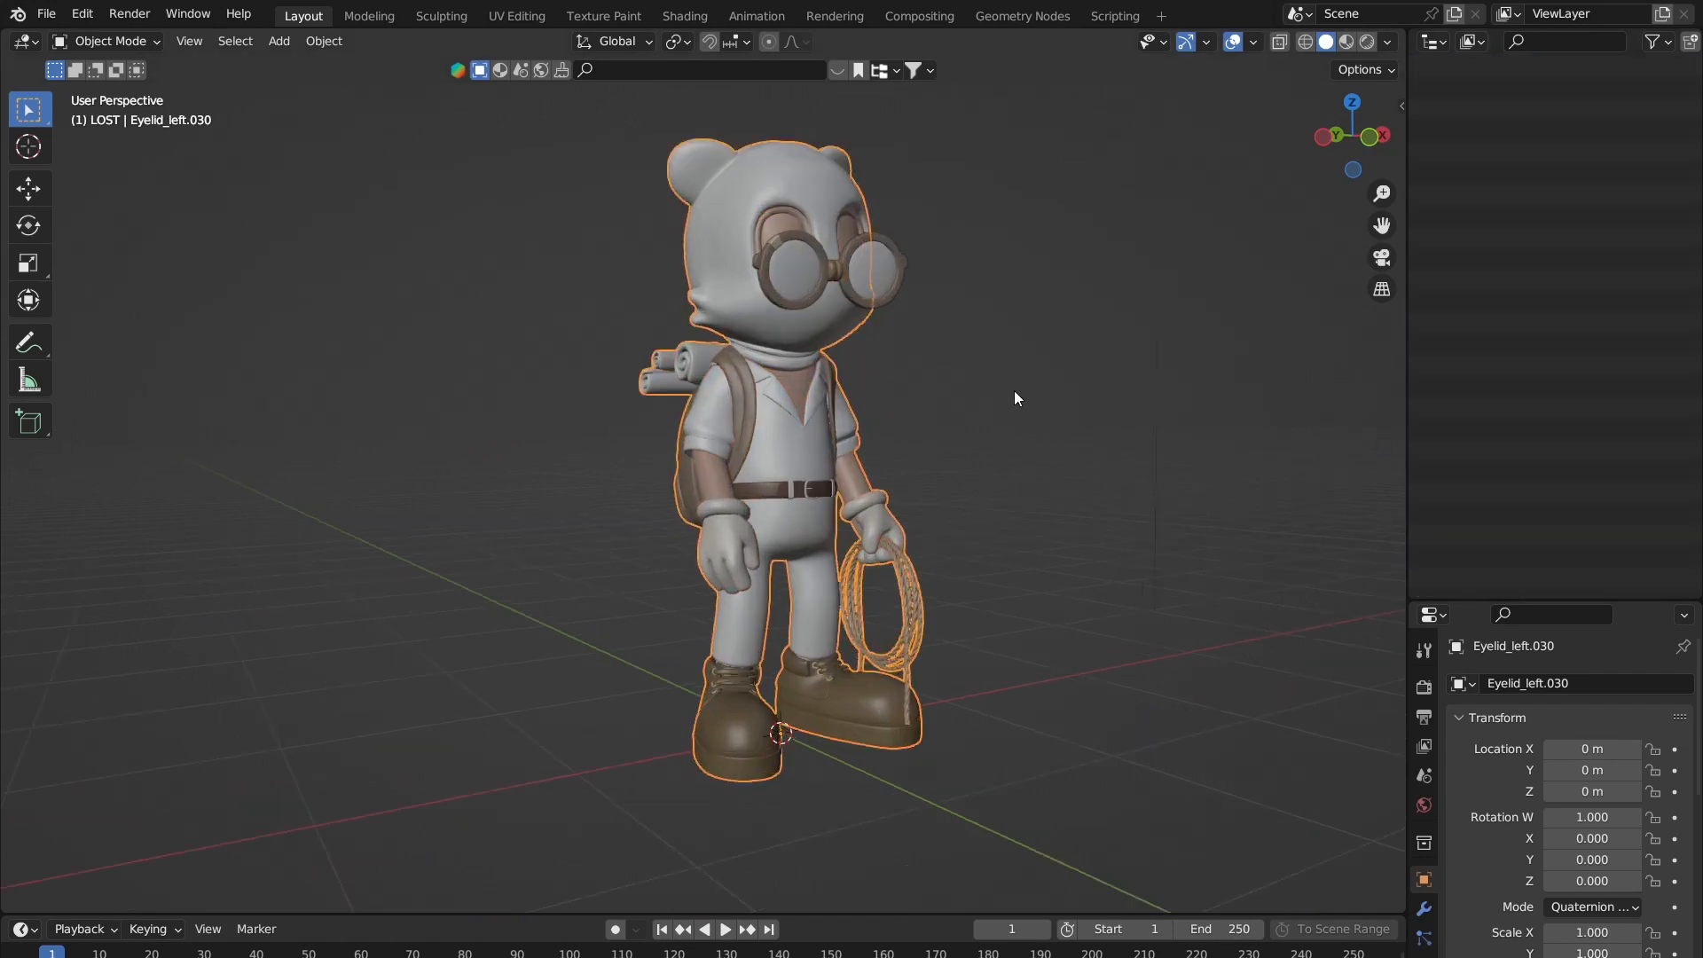
{"action": "mouse_move", "coordinate": [992, 382]}
{"action": "middle_mouse_down"}
{"action": "mouse_move", "coordinate": [742, 391]}
{"action": "mouse_move", "coordinate": [982, 380]}
{"action": "middle_mouse_up"}
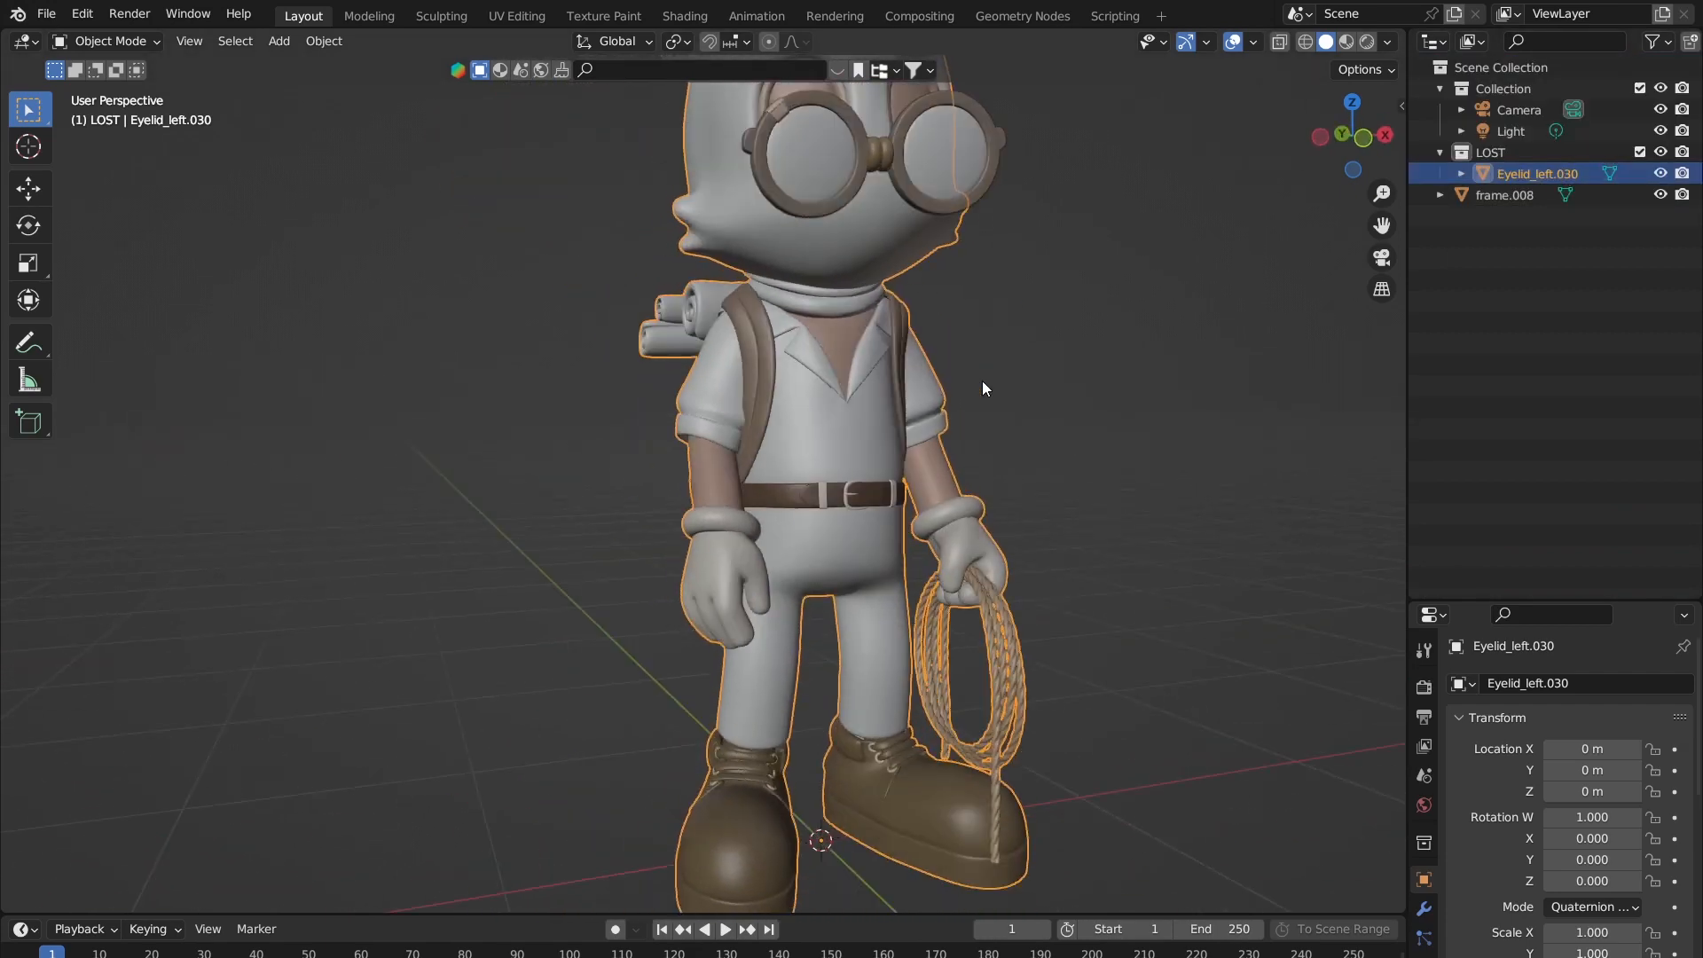
Step: Inspect the character and test-move the joined body and the glasses separately, cancelling each move
{"action": "scroll", "coordinate": [955, 466], "scroll_direction": "up", "scroll_amount": 2}
{"action": "middle_click_drag", "start_coordinate": [955, 466], "coordinate": [869, 422], "text": "shift"}
{"action": "left_click", "coordinate": [1062, 374]}
{"action": "scroll", "coordinate": [1029, 403], "scroll_direction": "down", "scroll_amount": 3}
{"action": "middle_click_drag", "start_coordinate": [865, 487], "coordinate": [933, 514]}
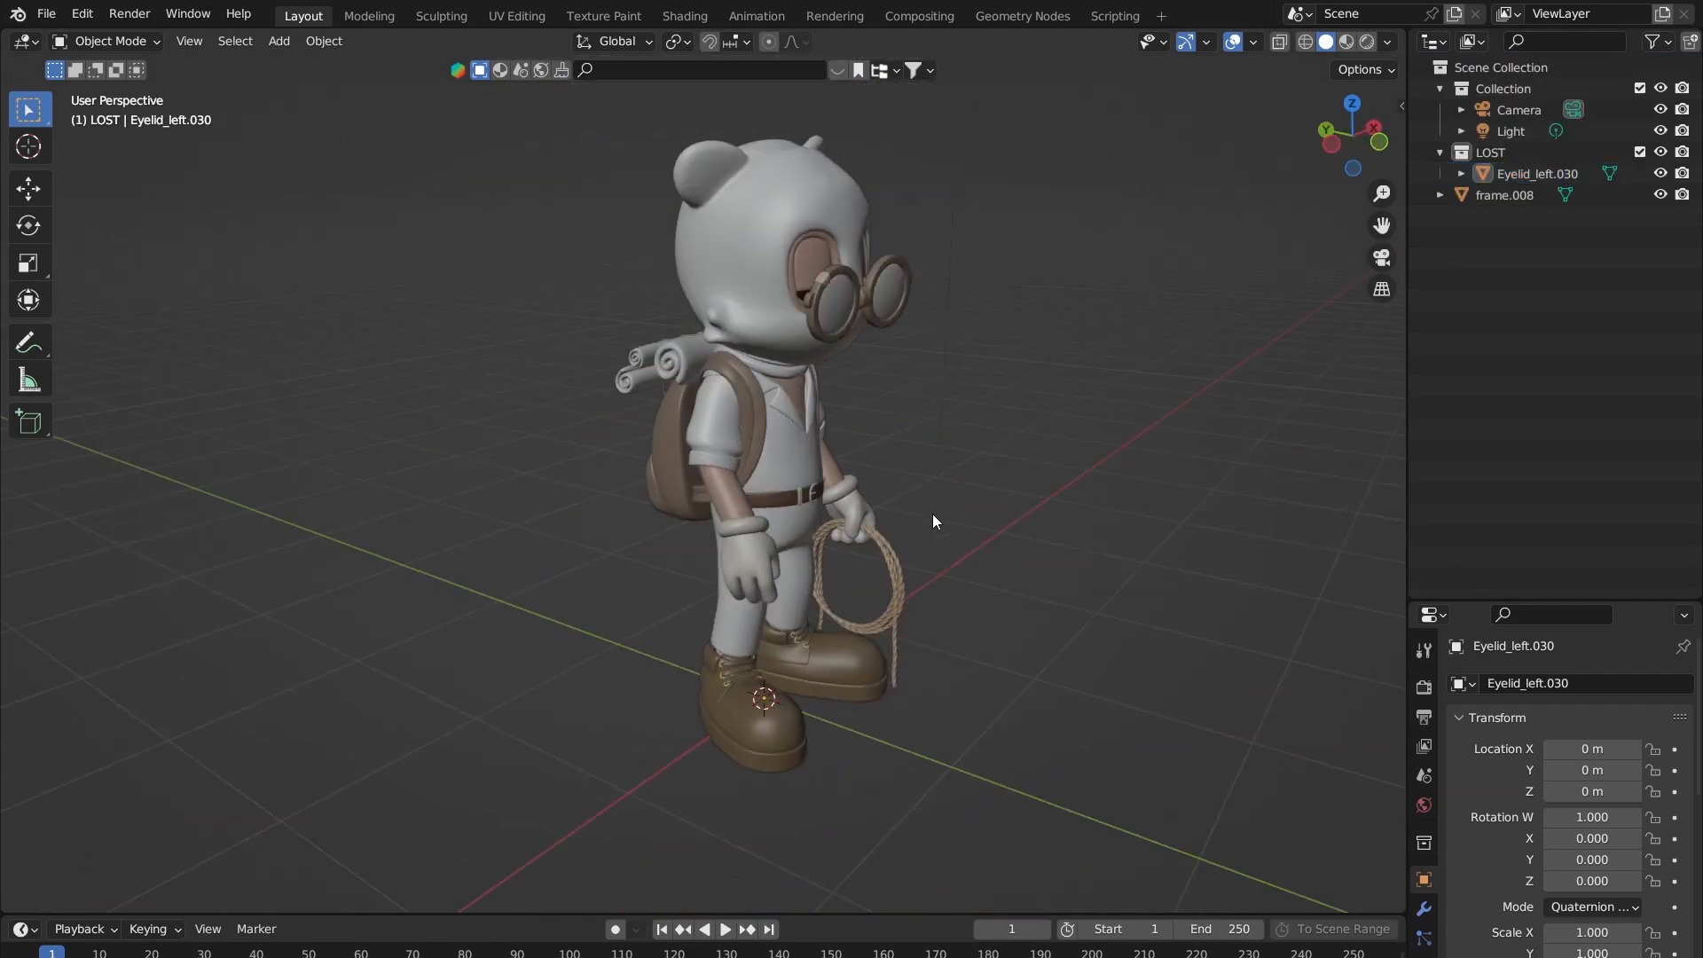
{"action": "left_click", "coordinate": [800, 494]}
{"action": "key", "text": "g"}
{"action": "key", "text": "Escape"}
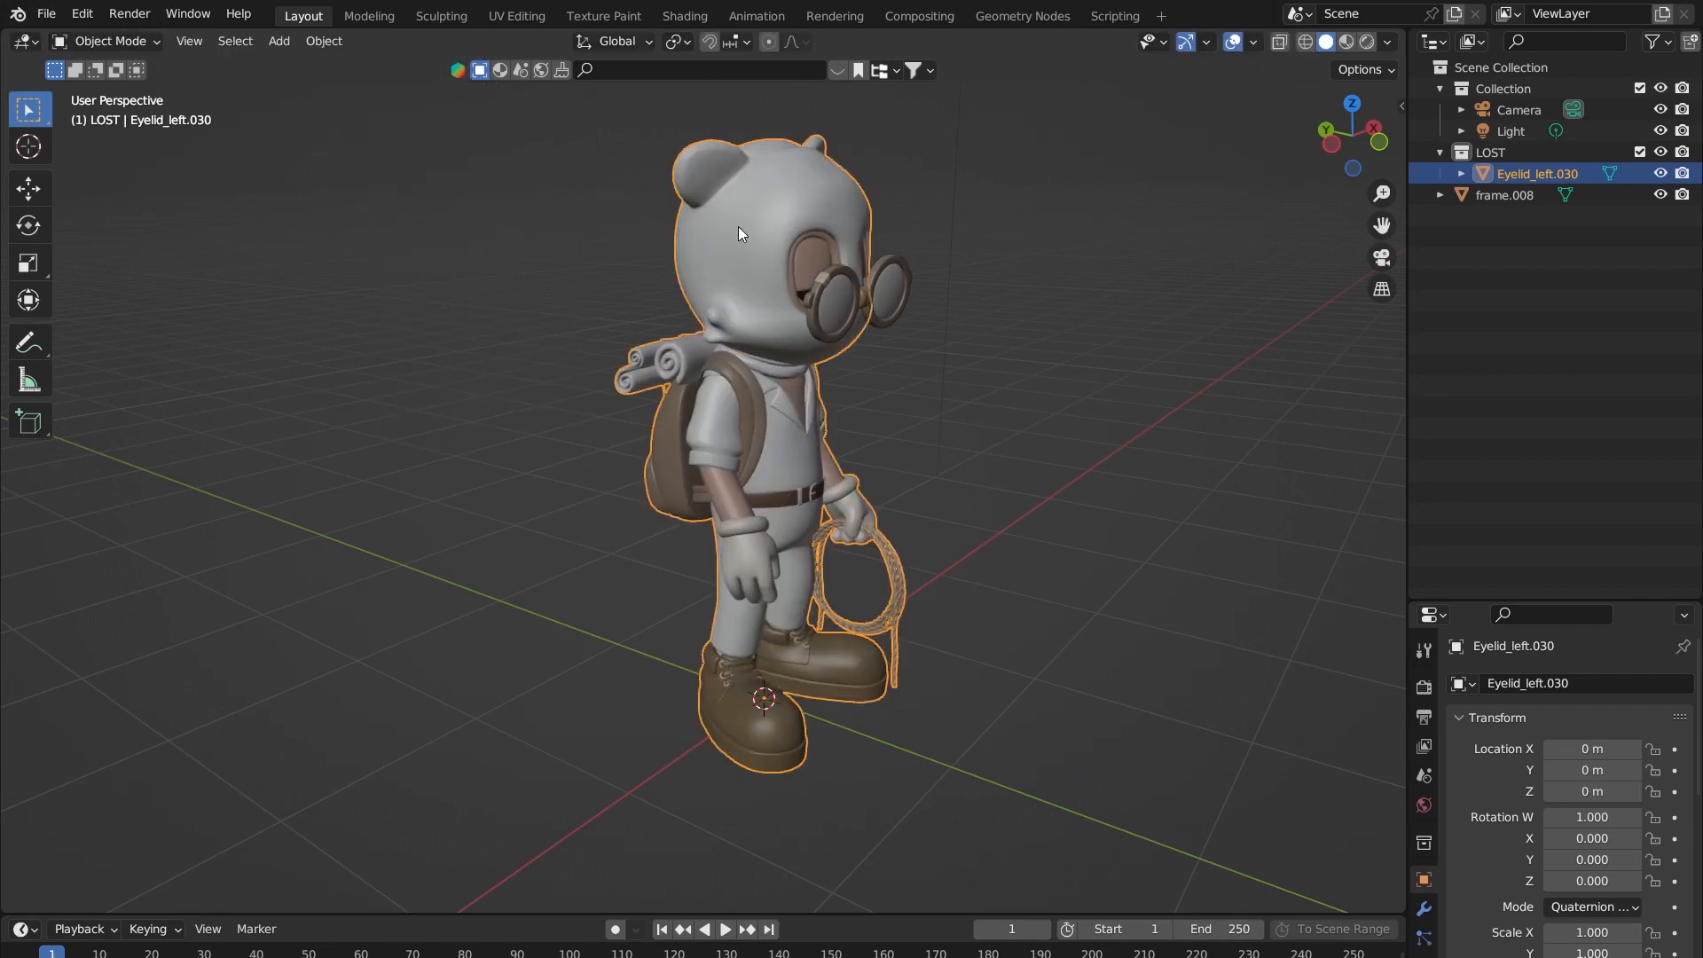
{"action": "left_click", "coordinate": [895, 293]}
{"action": "key", "text": "g"}
{"action": "key", "text": "Escape"}
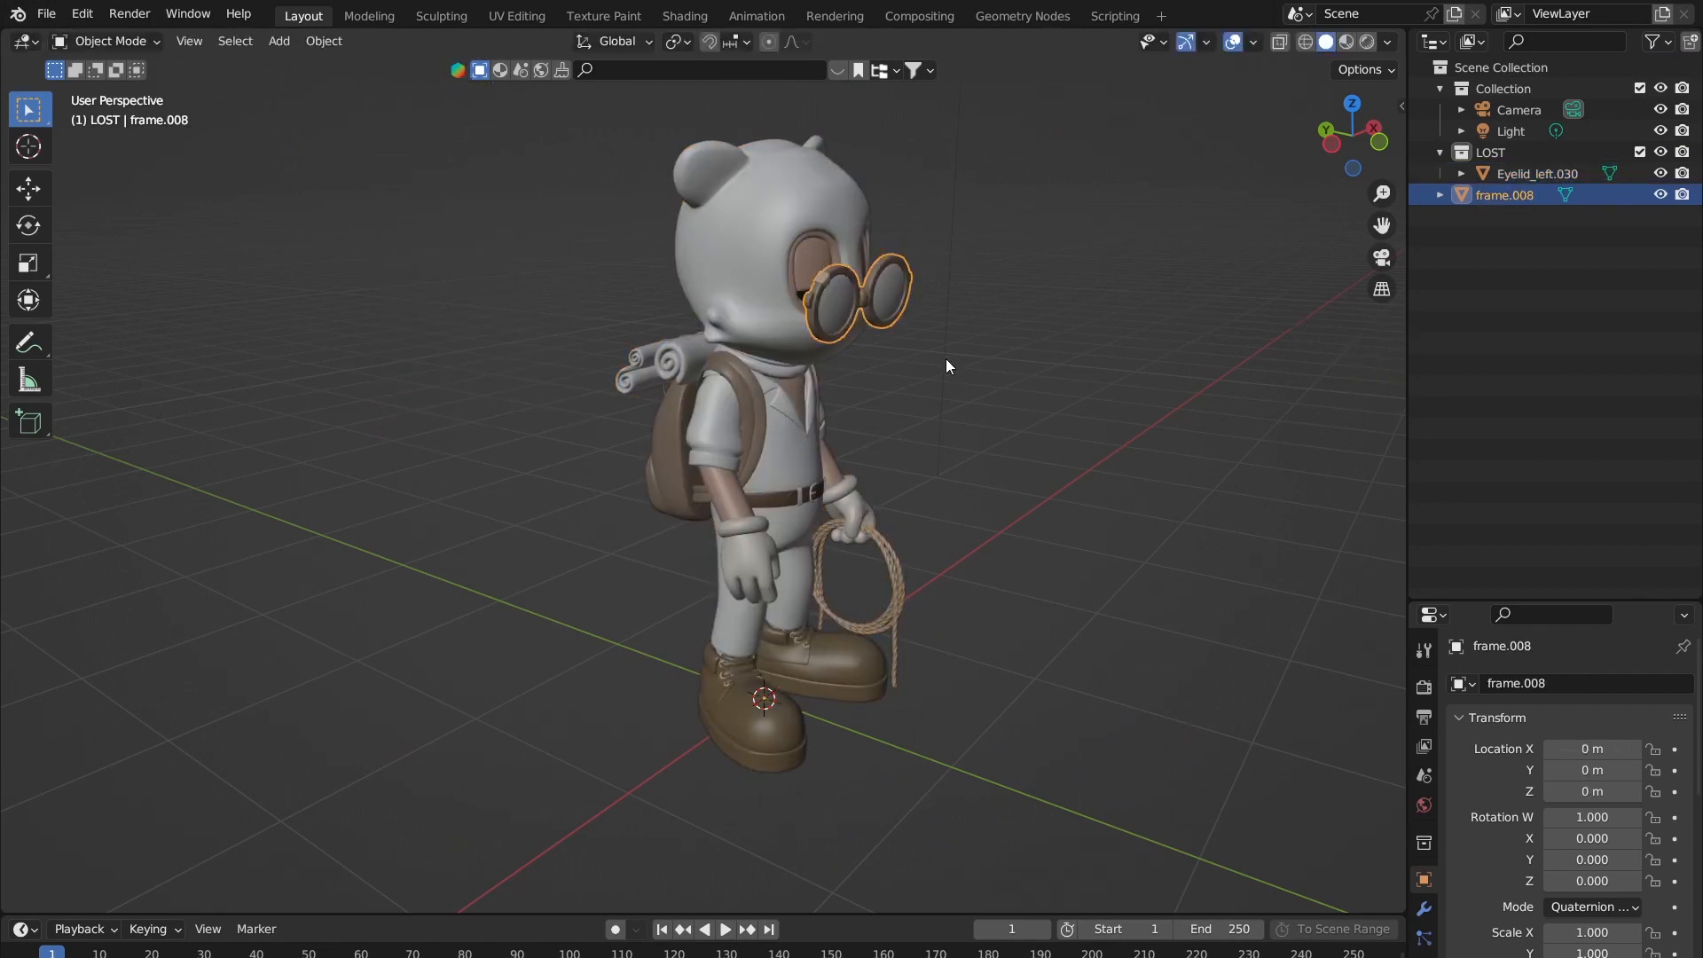
Step: Move the glasses object frame.008 back into the LOST collection beside the joined body
{"action": "middle_click_drag", "start_coordinate": [945, 358], "coordinate": [856, 349]}
{"action": "left_click", "coordinate": [1530, 175]}
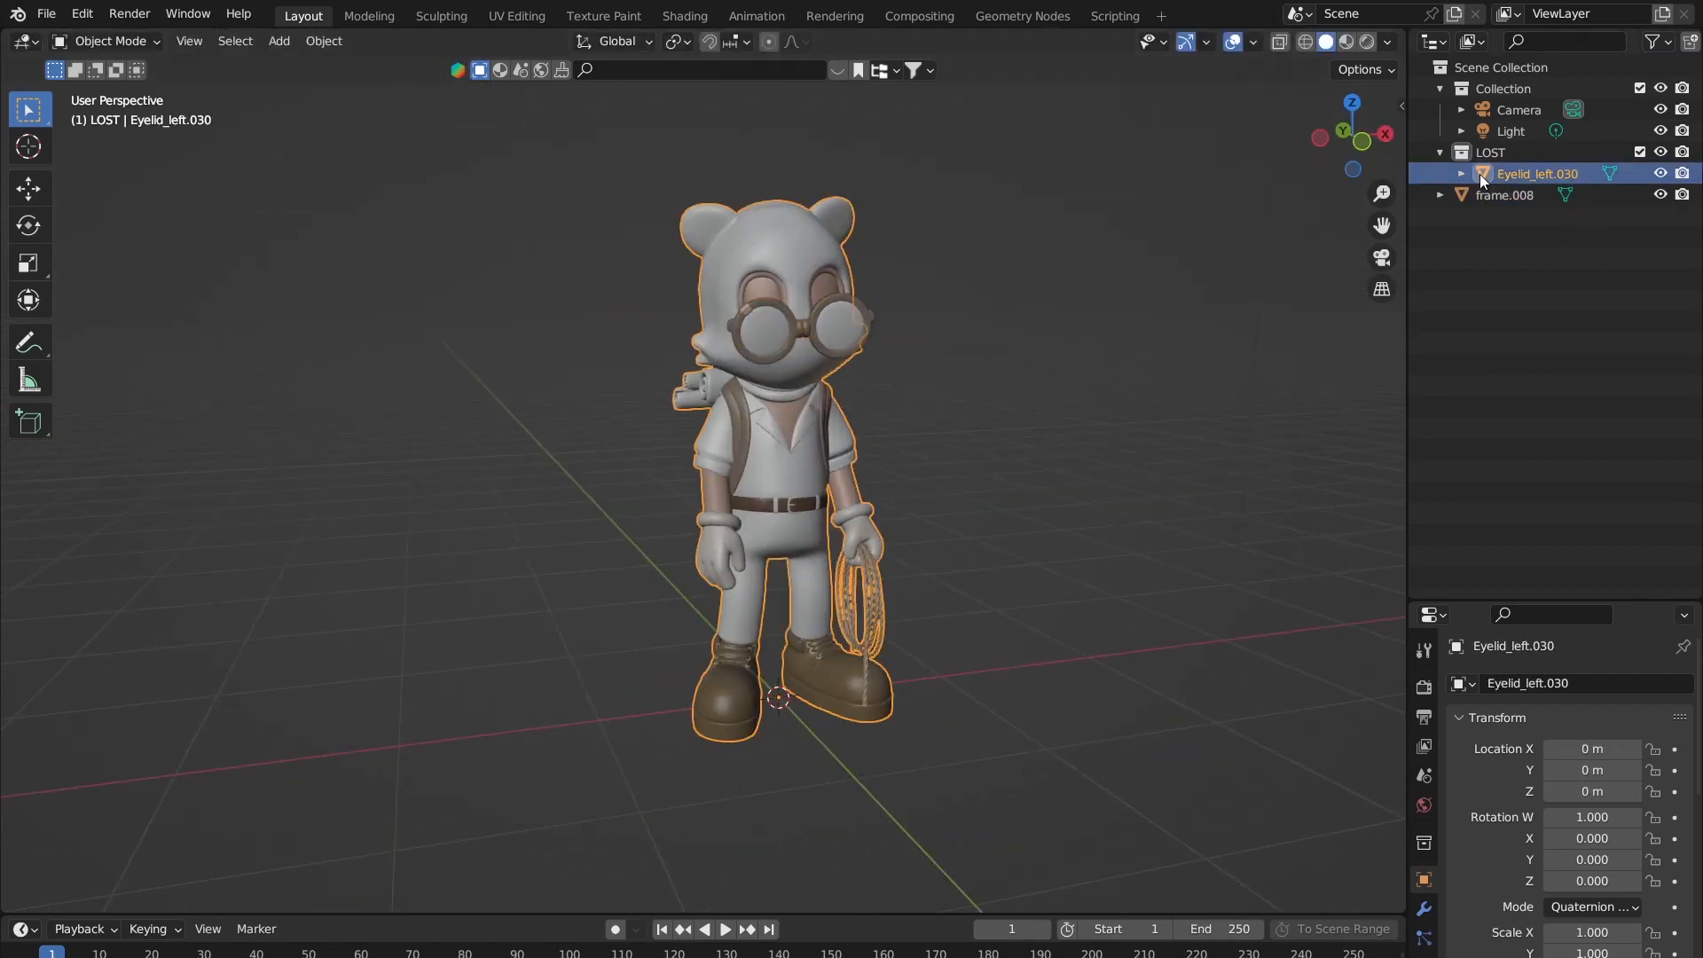
{"action": "left_click_drag", "start_coordinate": [1497, 198], "coordinate": [1530, 151]}
{"action": "left_click", "coordinate": [1493, 197]}
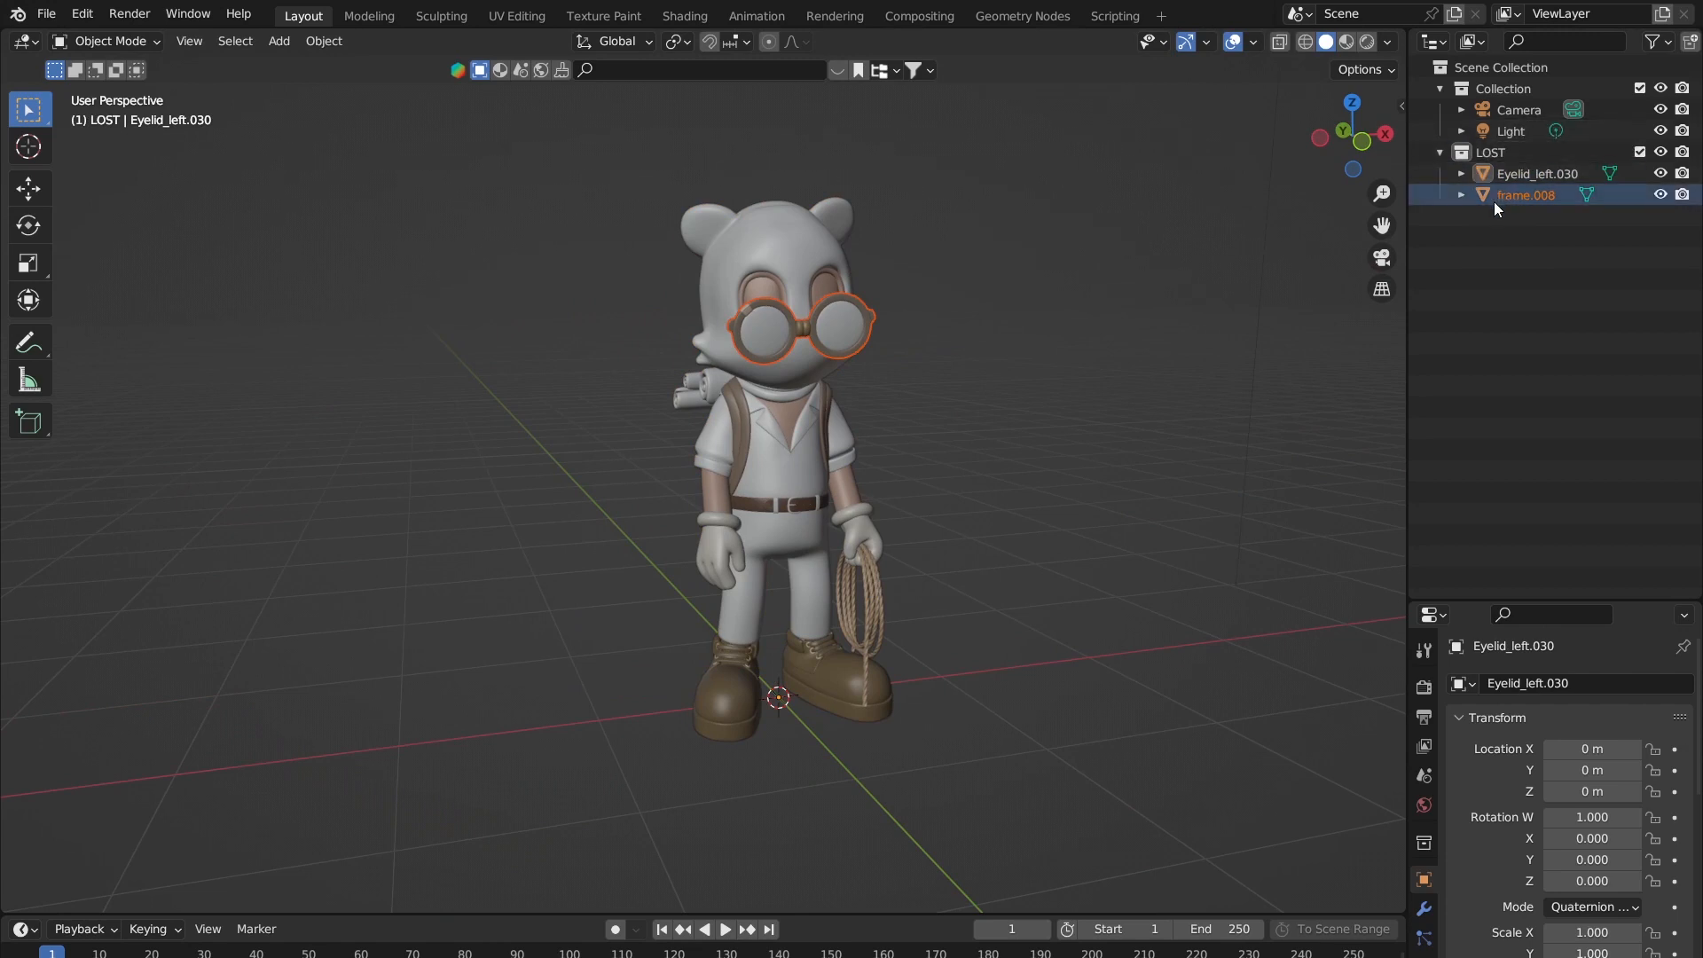
Step: Rename the joined body object Eyelid_left.030 as LOST
{"action": "middle_click_drag", "start_coordinate": [1103, 169], "coordinate": [737, 373]}
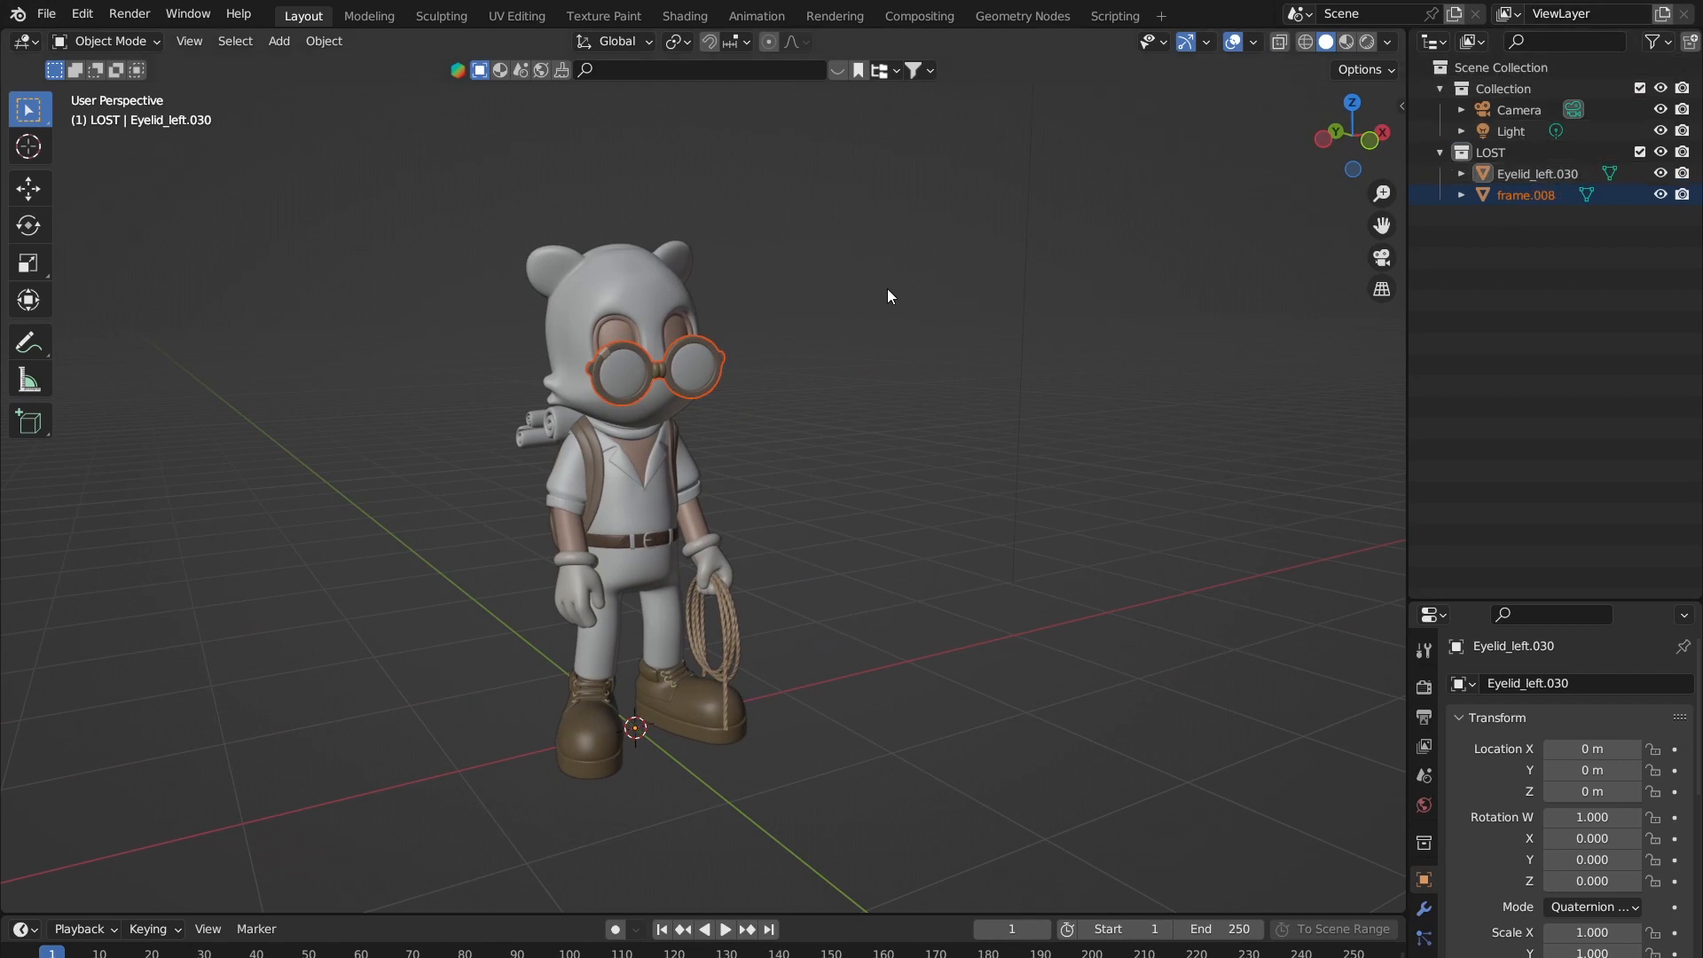
{"action": "middle_click_drag", "start_coordinate": [887, 289], "coordinate": [975, 258]}
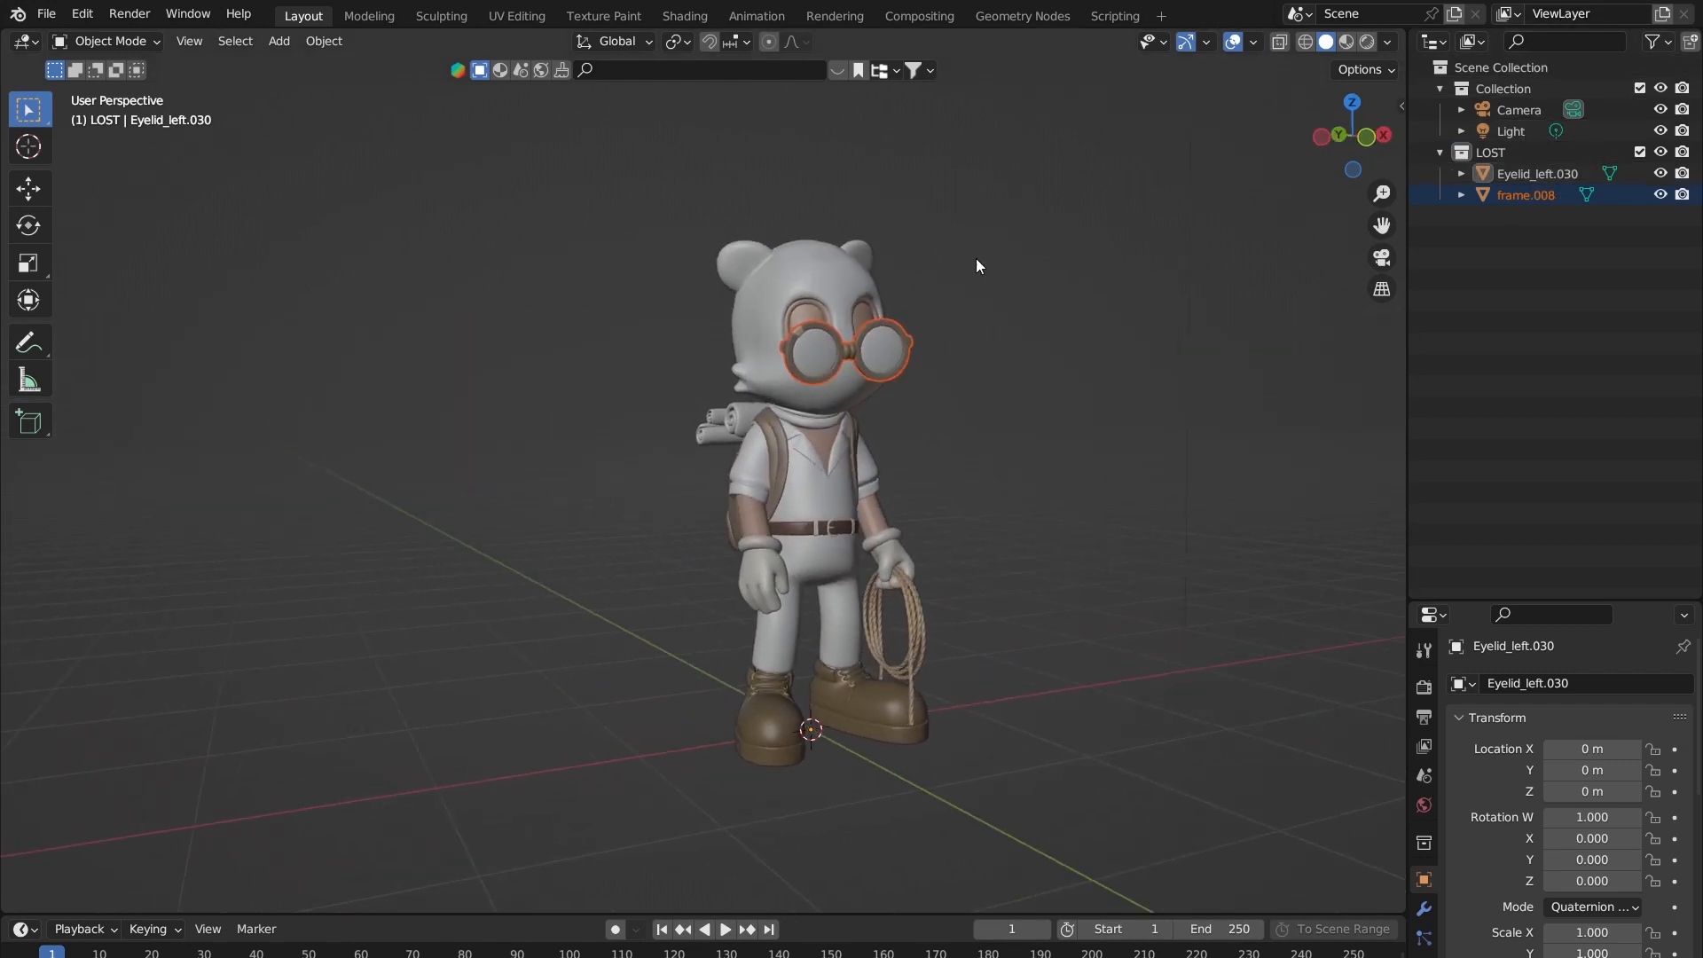
{"action": "left_click", "coordinate": [1522, 177]}
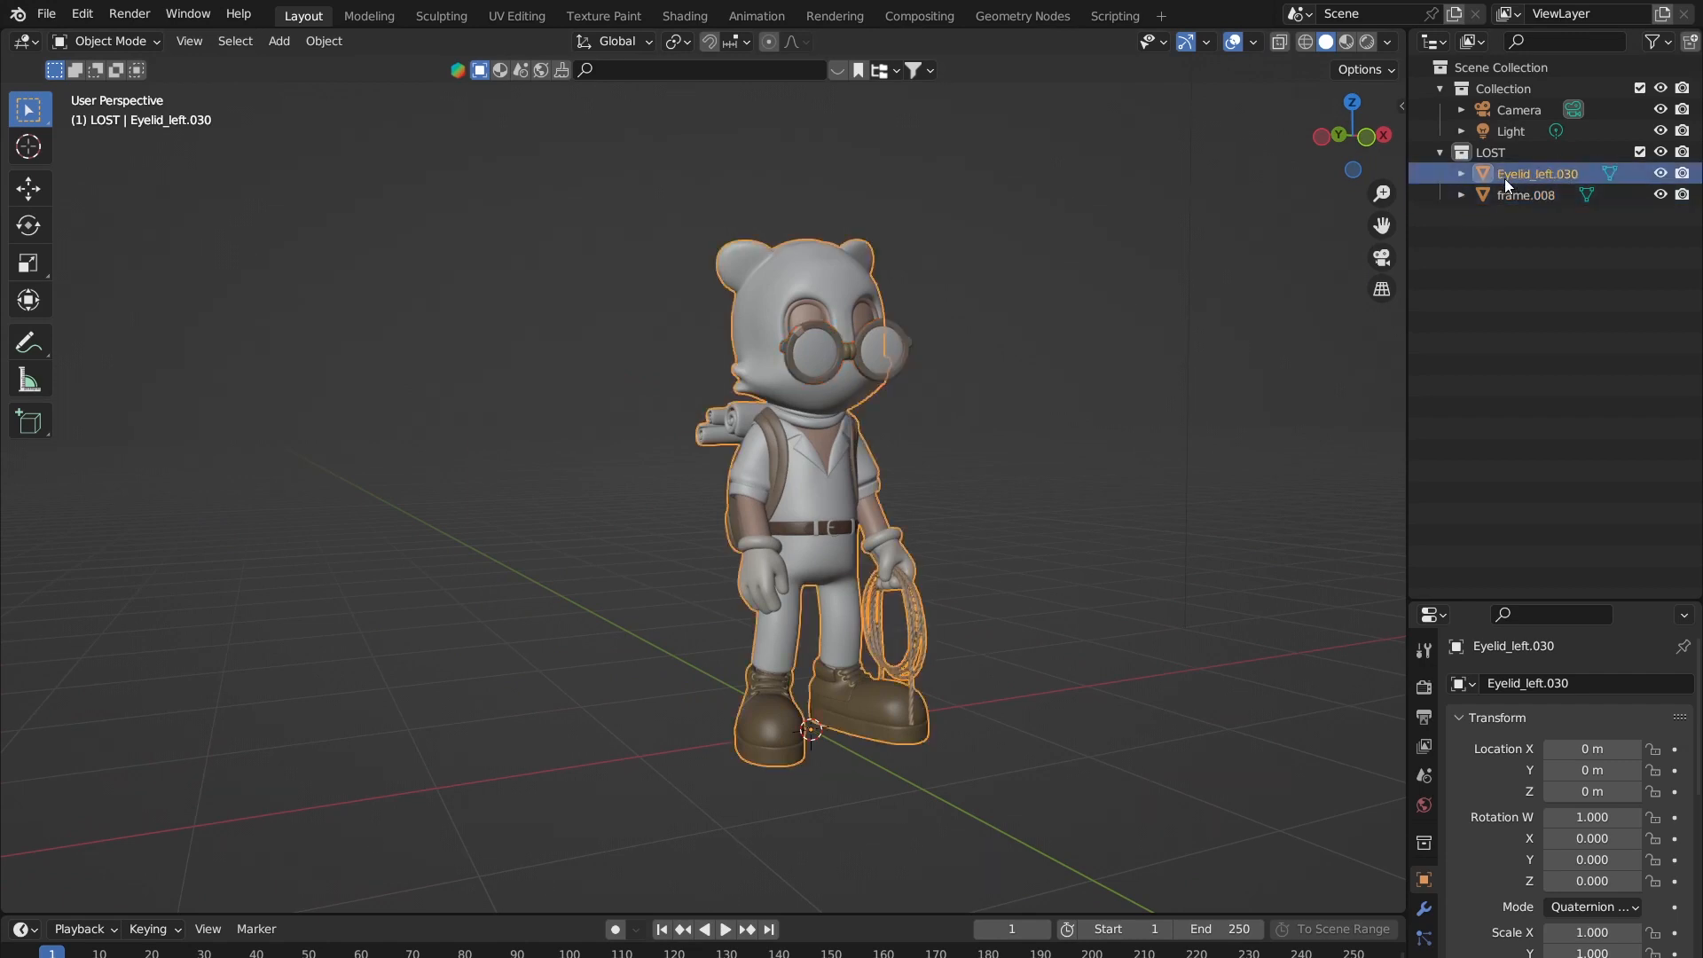
{"action": "double_click", "coordinate": [1545, 173]}
{"action": "type", "text": "los"}
{"action": "key", "text": "BackSpace"}
{"action": "key", "text": "BackSpace"}
{"action": "key", "text": "BackSpace"}
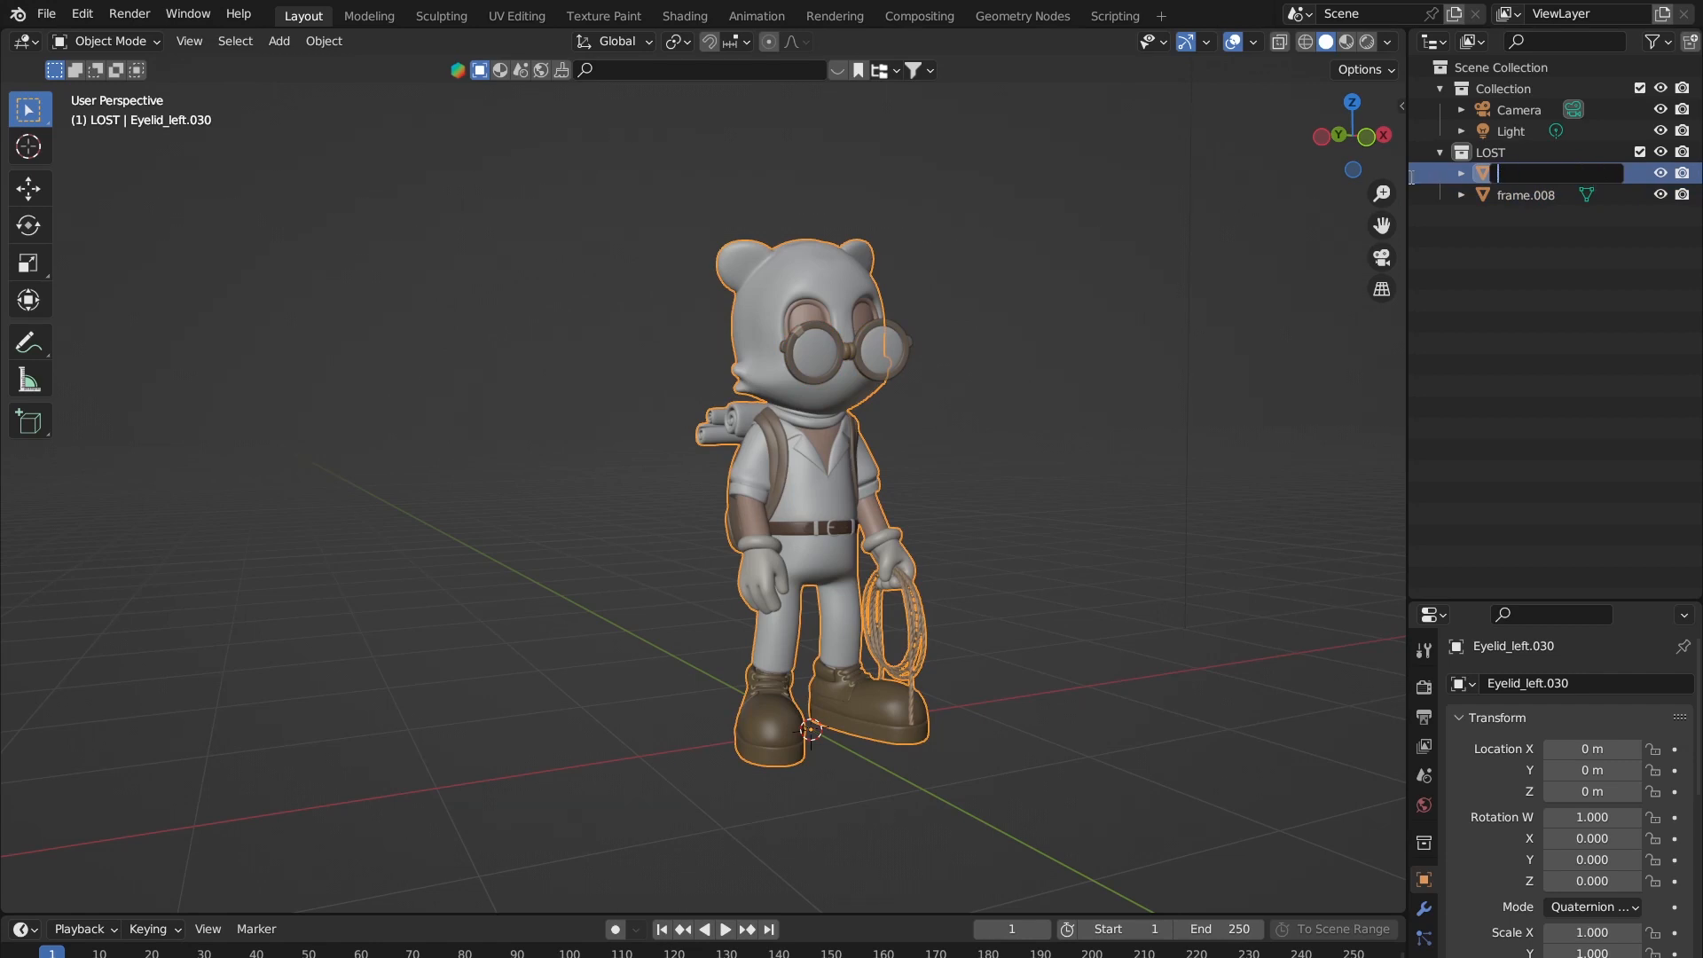
{"action": "type", "text": "LOST"}
{"action": "key", "text": "Return"}
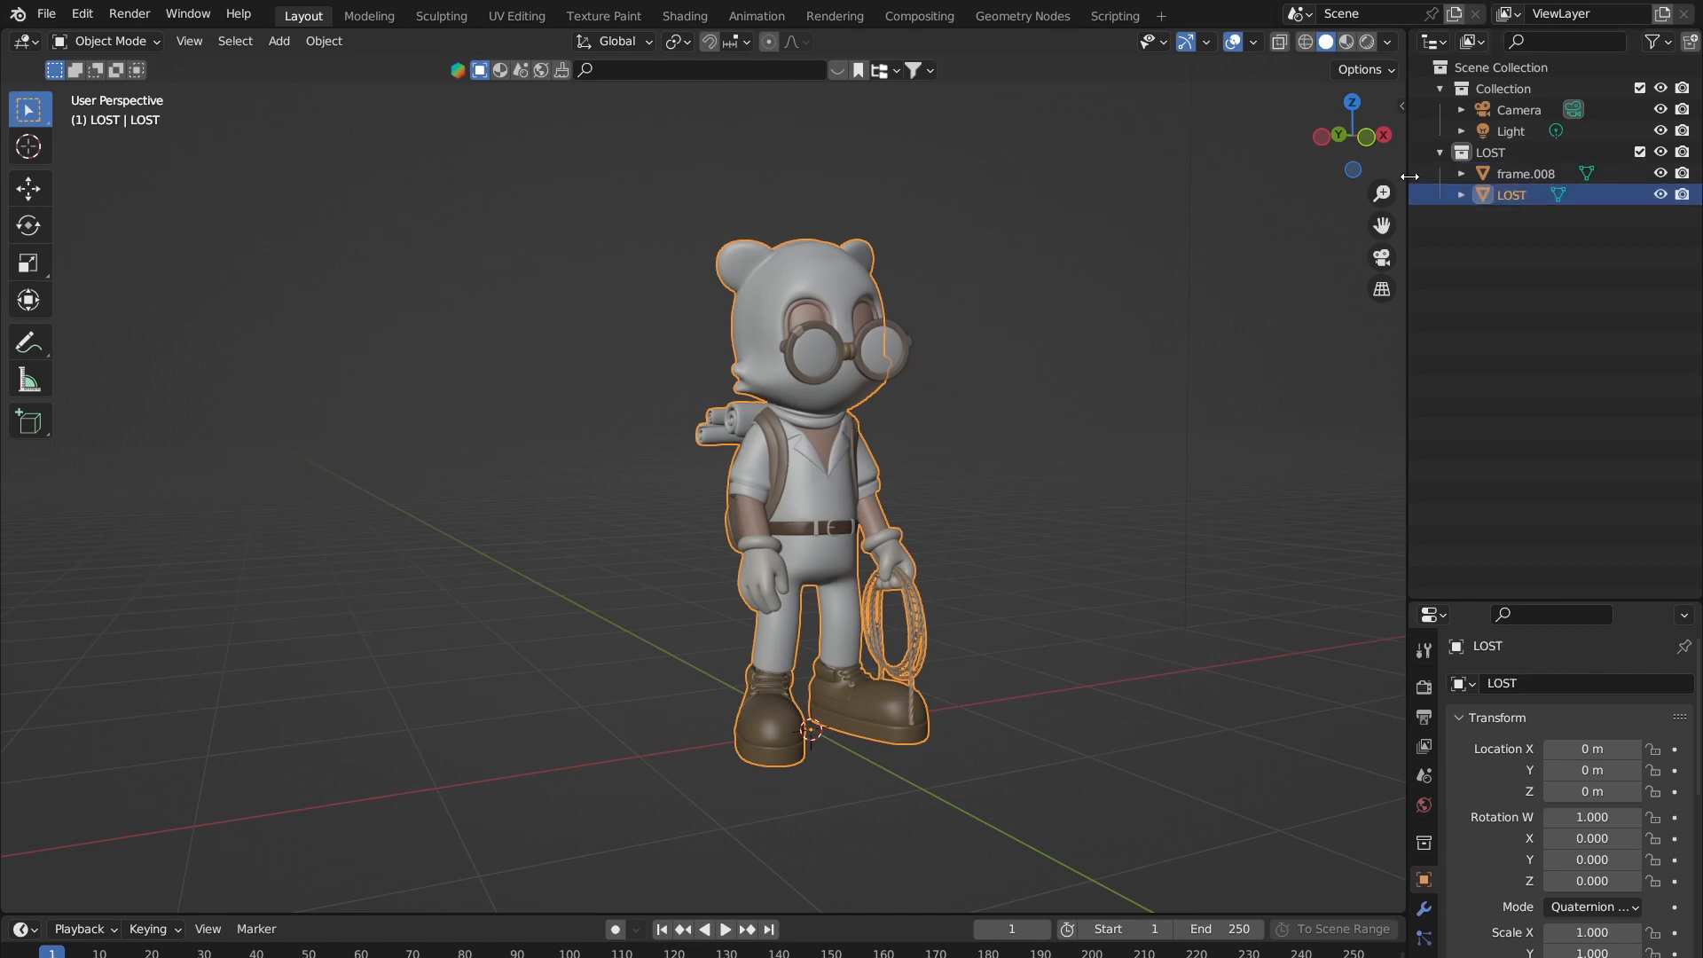
Step: Rename the glasses object frame.008 as GLASSES
{"action": "double_click", "coordinate": [1522, 174]}
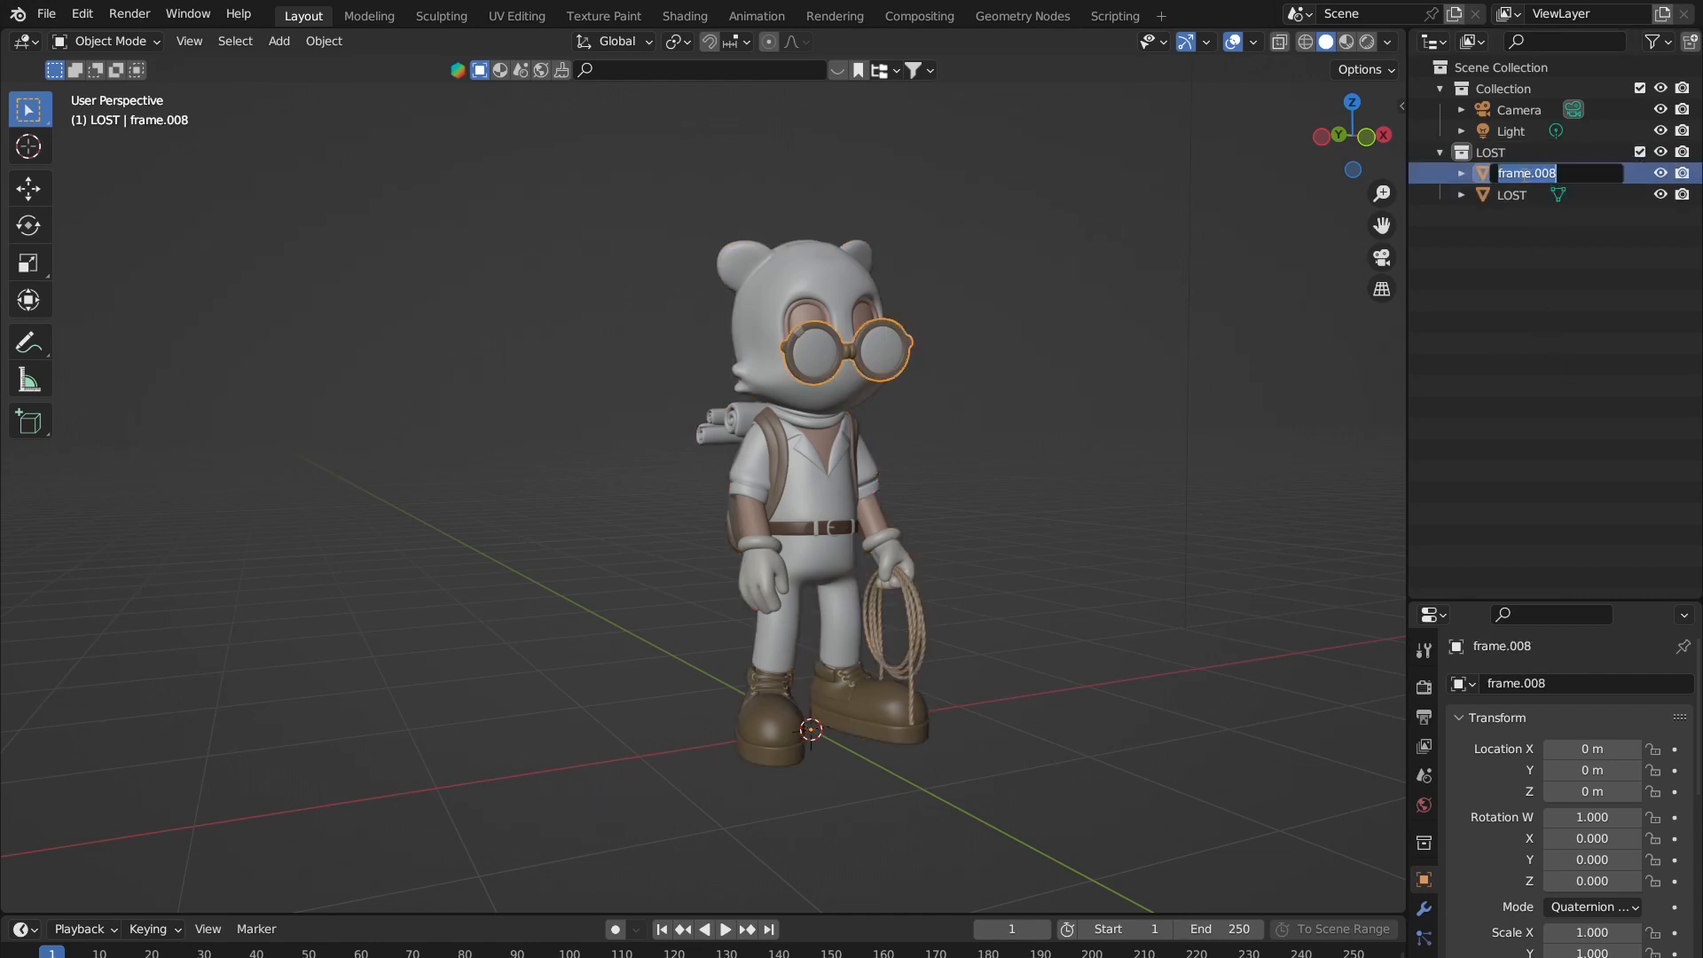
{"action": "type", "text": "gLASSE"}
{"action": "key", "text": "ctrl+a"}
{"action": "type", "text": "GLASSES"}
{"action": "key", "text": "Return"}
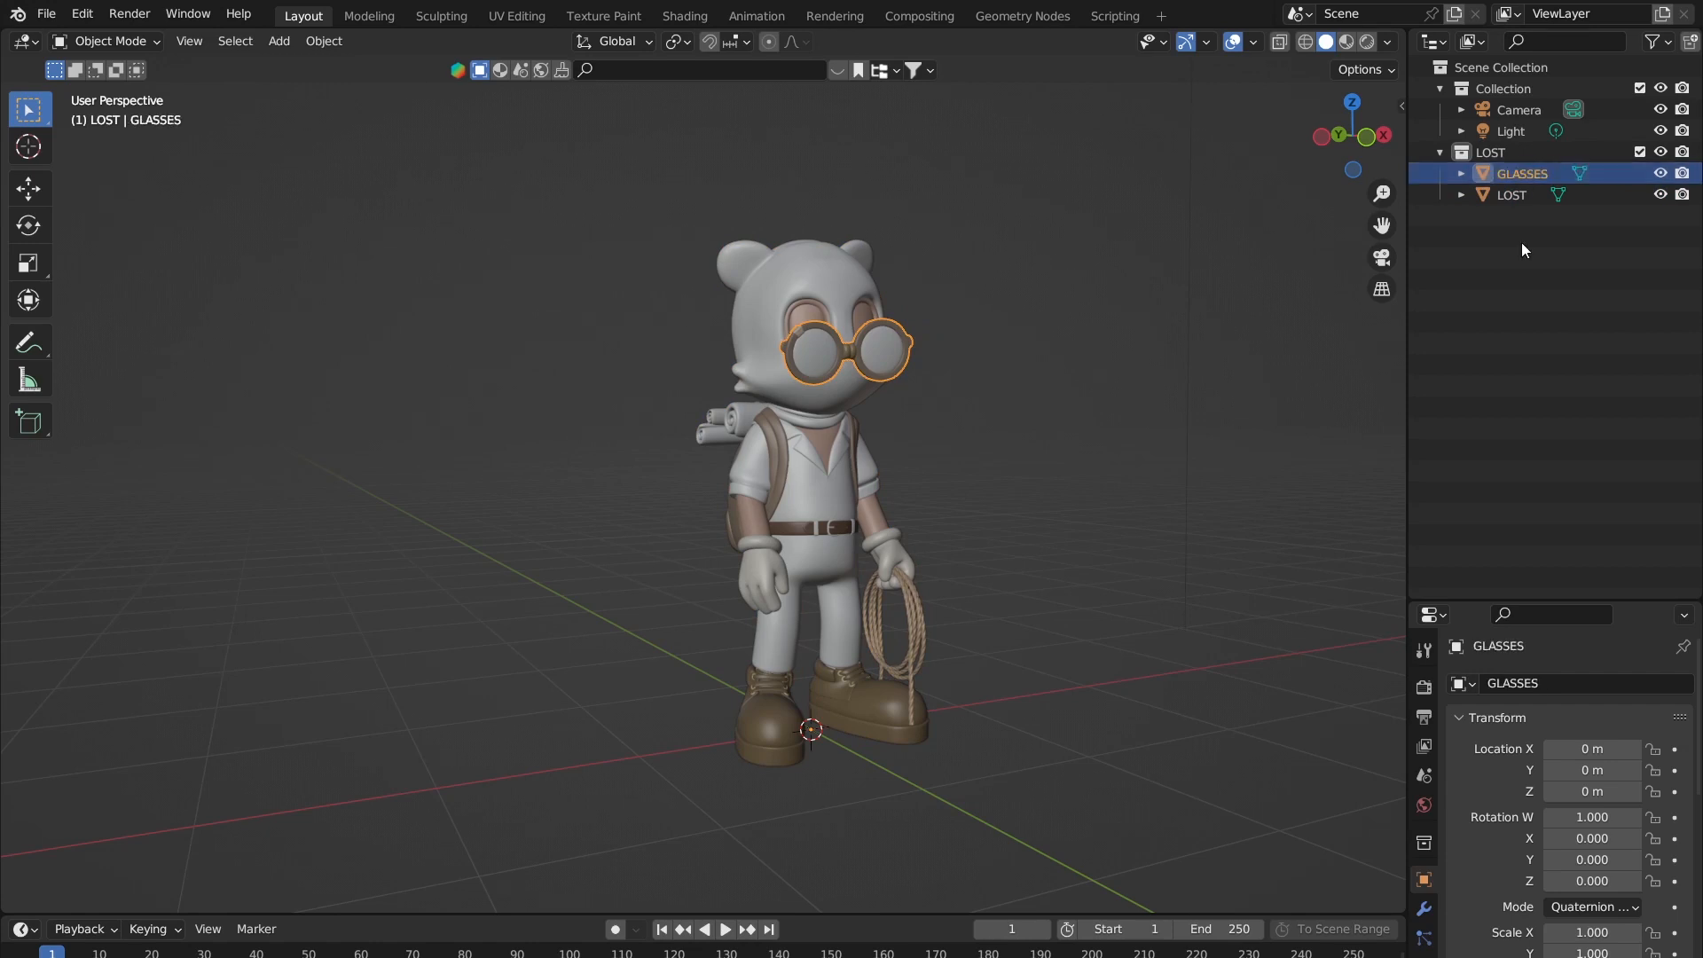
Step: Examine where the camera and light sit relative to the character, and highlight the GLASSES and LOST objects in turn
{"action": "left_click", "coordinate": [1534, 111]}
{"action": "left_click", "coordinate": [1527, 126], "text": "ctrl"}
{"action": "scroll", "coordinate": [922, 376], "scroll_direction": "down", "scroll_amount": 3}
{"action": "mouse_move", "coordinate": [912, 392]}
{"action": "middle_mouse_down"}
{"action": "mouse_move", "coordinate": [875, 421]}
{"action": "mouse_move", "coordinate": [913, 385]}
{"action": "middle_mouse_up"}
{"action": "scroll", "coordinate": [913, 385], "scroll_direction": "down", "scroll_amount": 3}
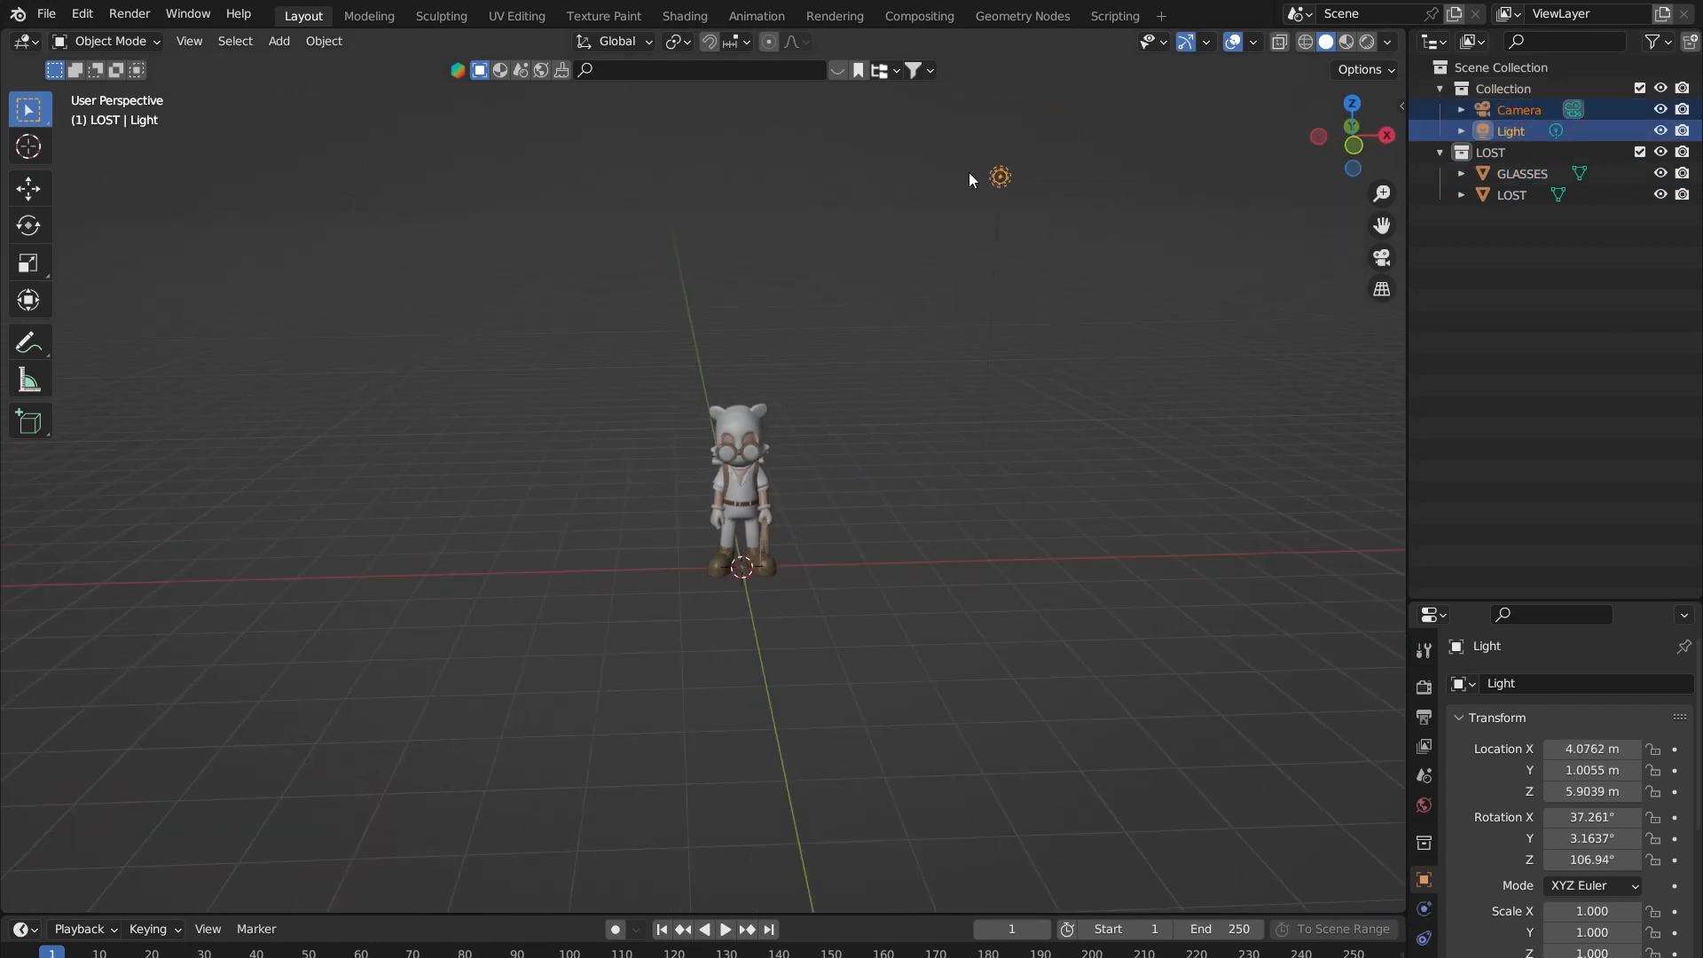
{"action": "middle_click_drag", "start_coordinate": [968, 172], "coordinate": [842, 275]}
{"action": "left_click", "coordinate": [1522, 173]}
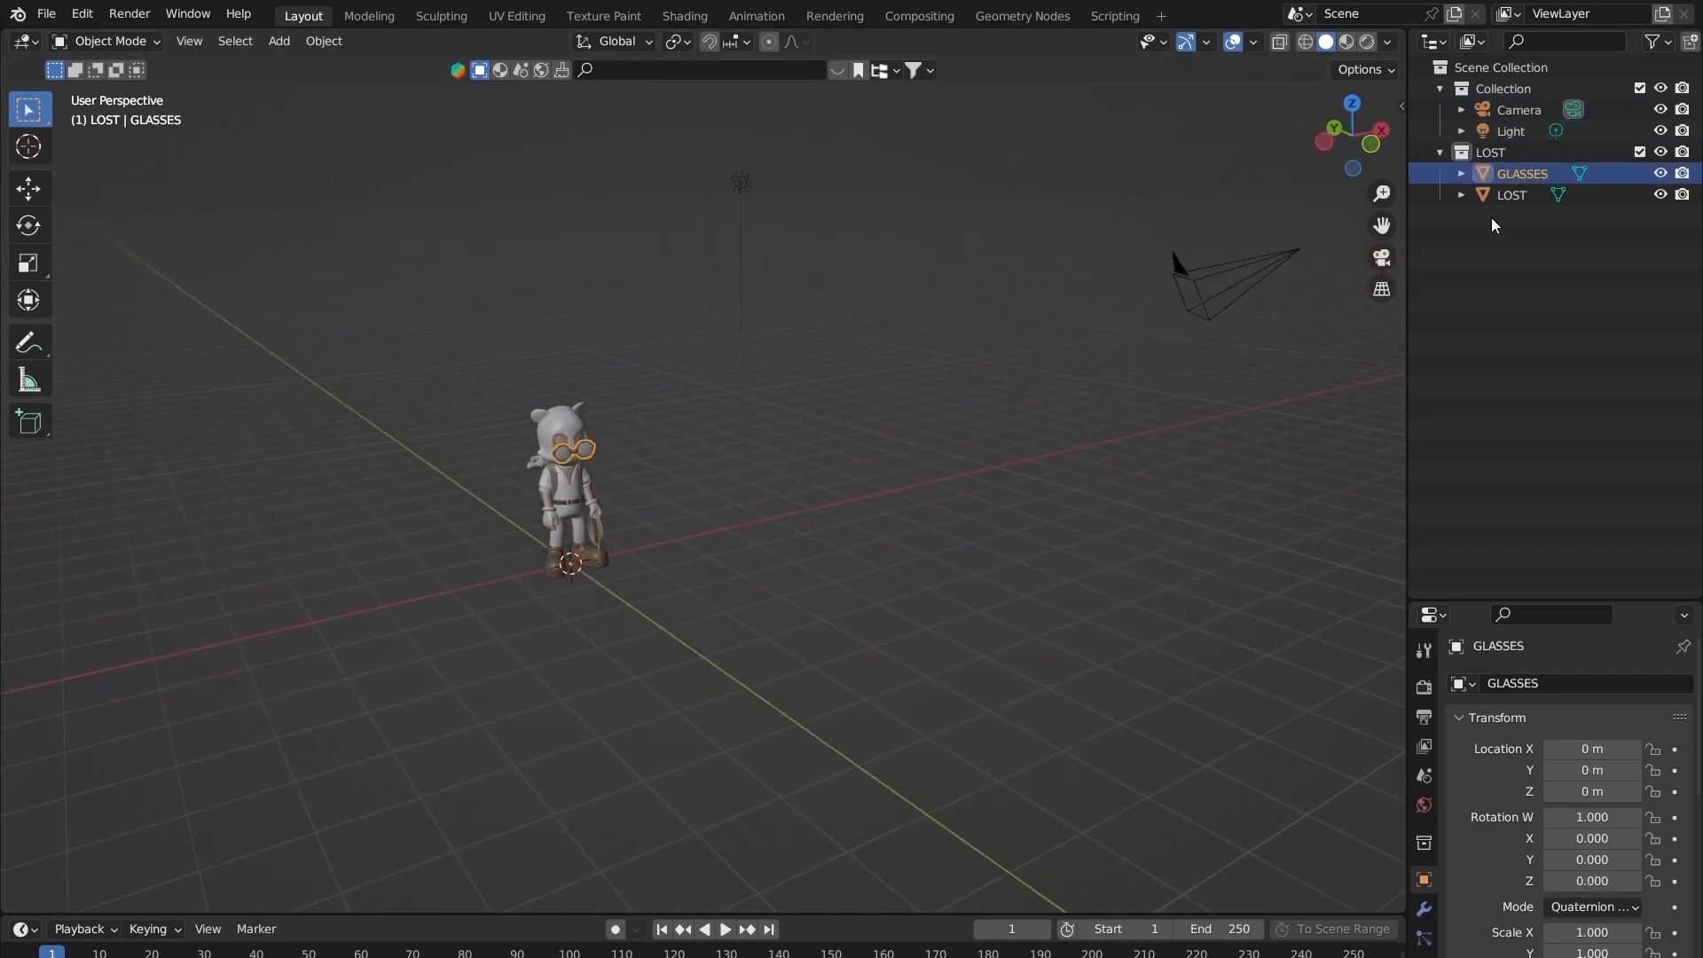
{"action": "left_click", "coordinate": [1541, 195]}
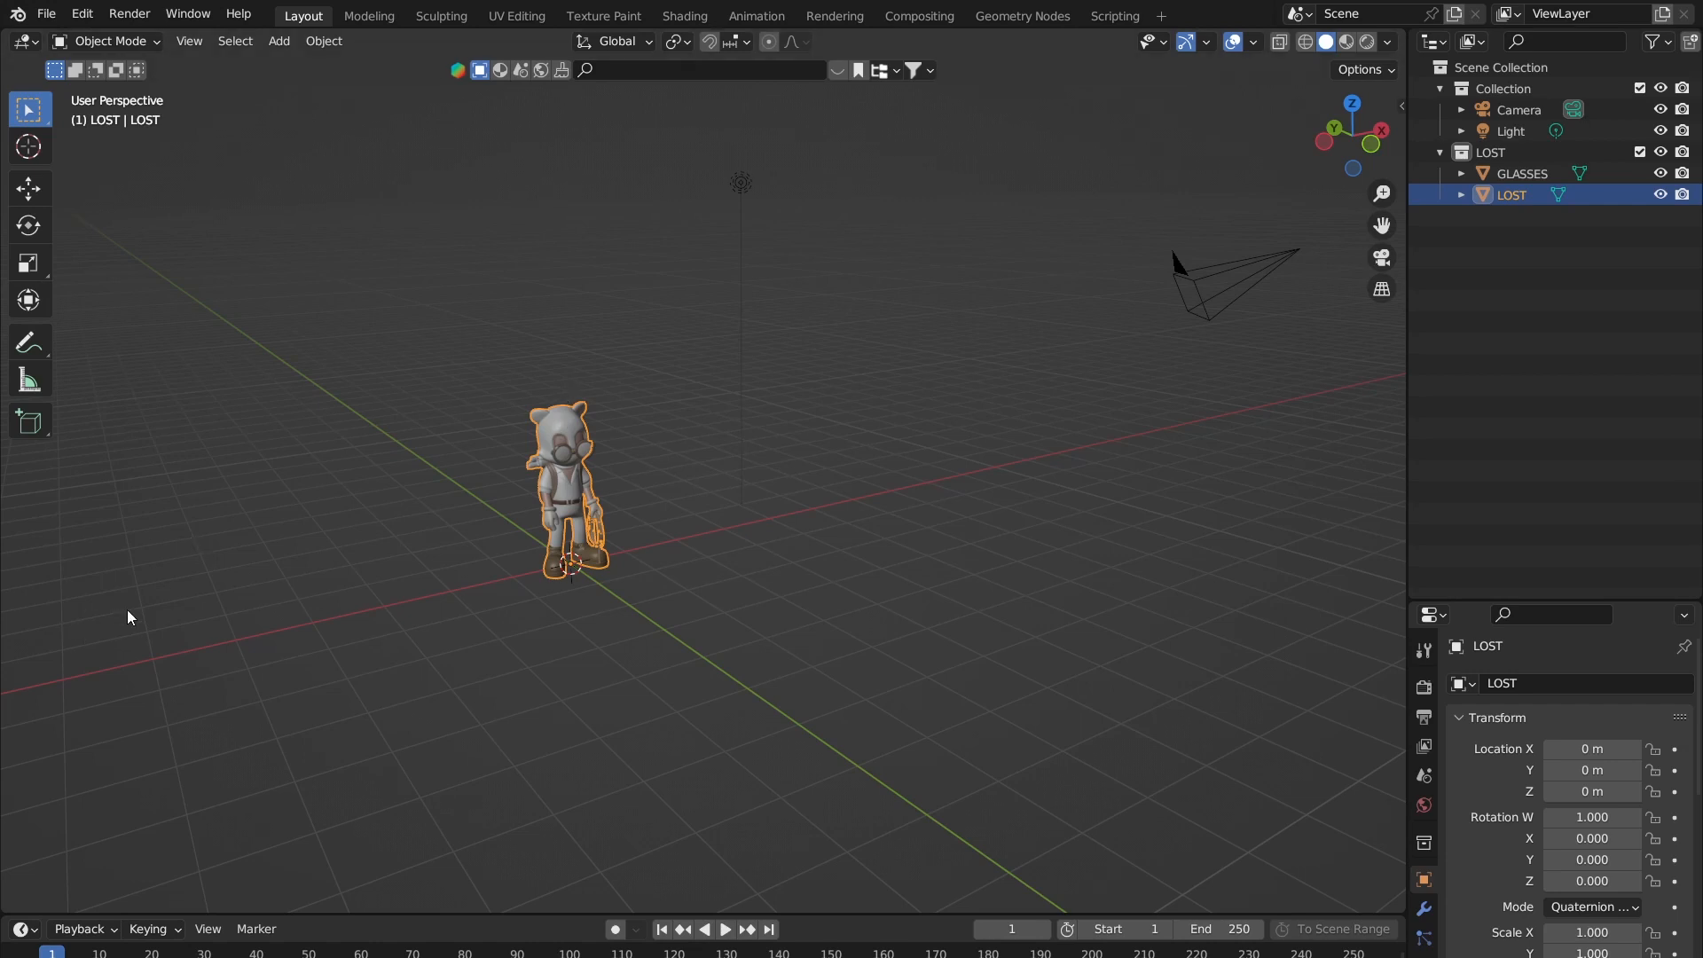
{"action": "middle_click_drag", "start_coordinate": [742, 520], "coordinate": [725, 577]}
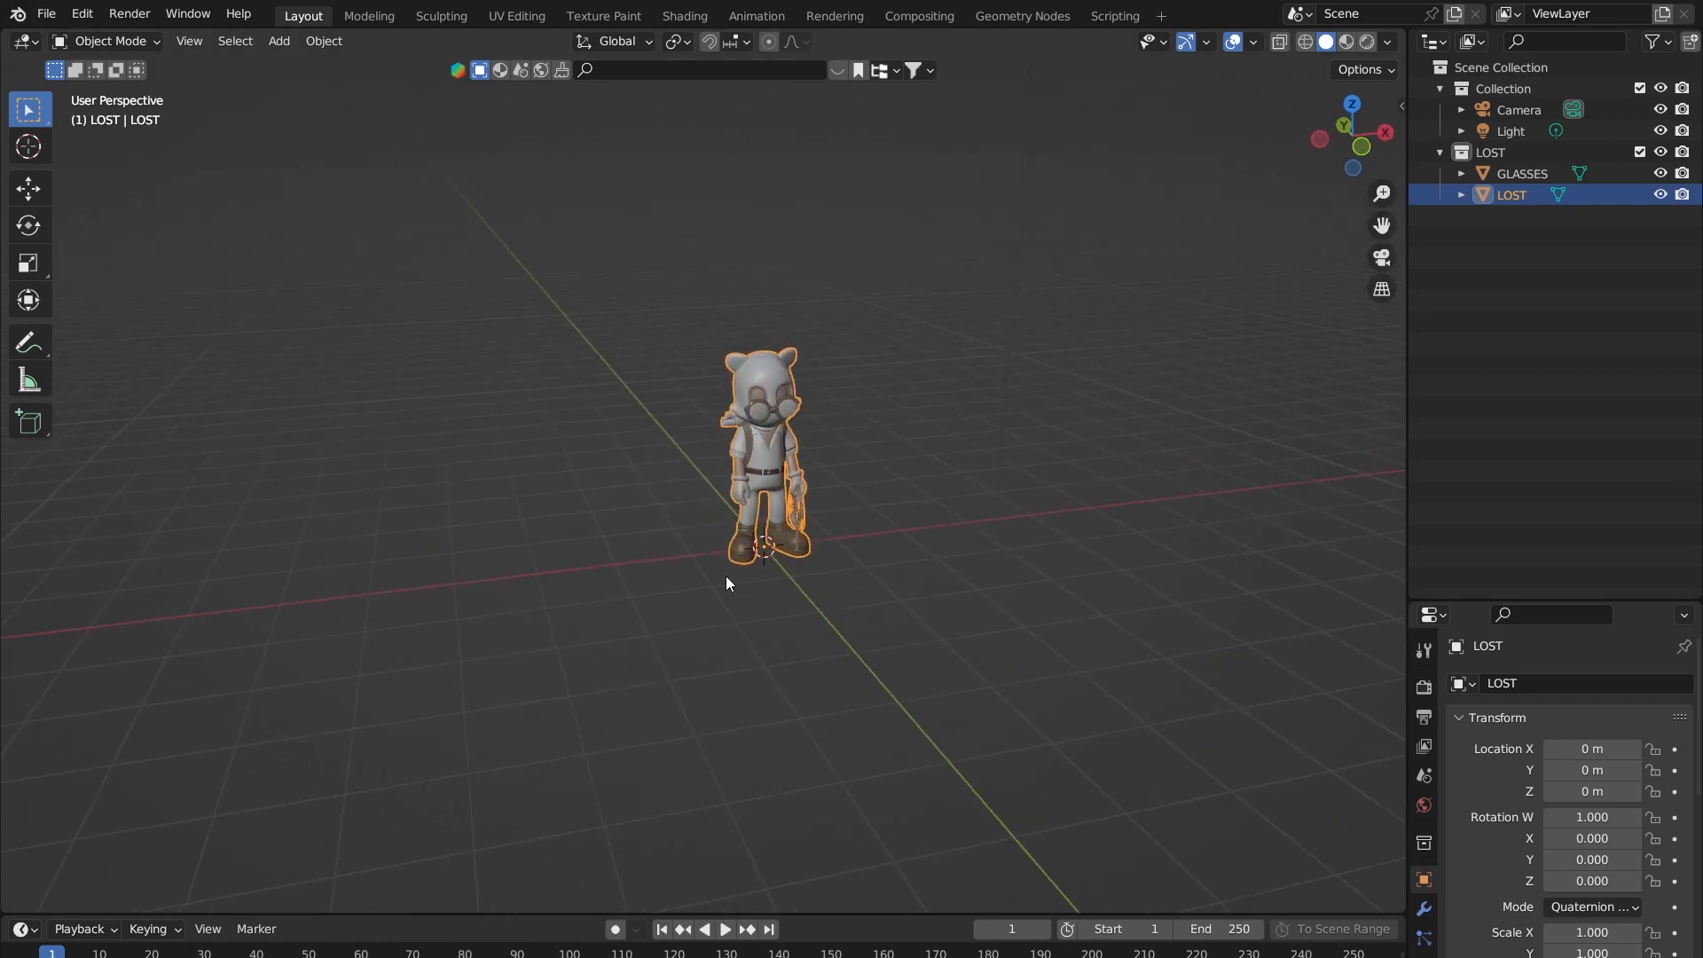
{"action": "scroll", "coordinate": [725, 577], "scroll_direction": "up", "scroll_amount": 2}
{"action": "middle_click_drag", "start_coordinate": [885, 527], "coordinate": [867, 466], "text": "shift"}
{"action": "middle_click_drag", "start_coordinate": [756, 481], "coordinate": [657, 530], "text": "shift"}
{"action": "scroll", "coordinate": [963, 544], "scroll_direction": "down", "scroll_amount": 4}
{"action": "middle_click_drag", "start_coordinate": [824, 540], "coordinate": [642, 491]}
{"action": "scroll", "coordinate": [826, 522], "scroll_direction": "up", "scroll_amount": 3}
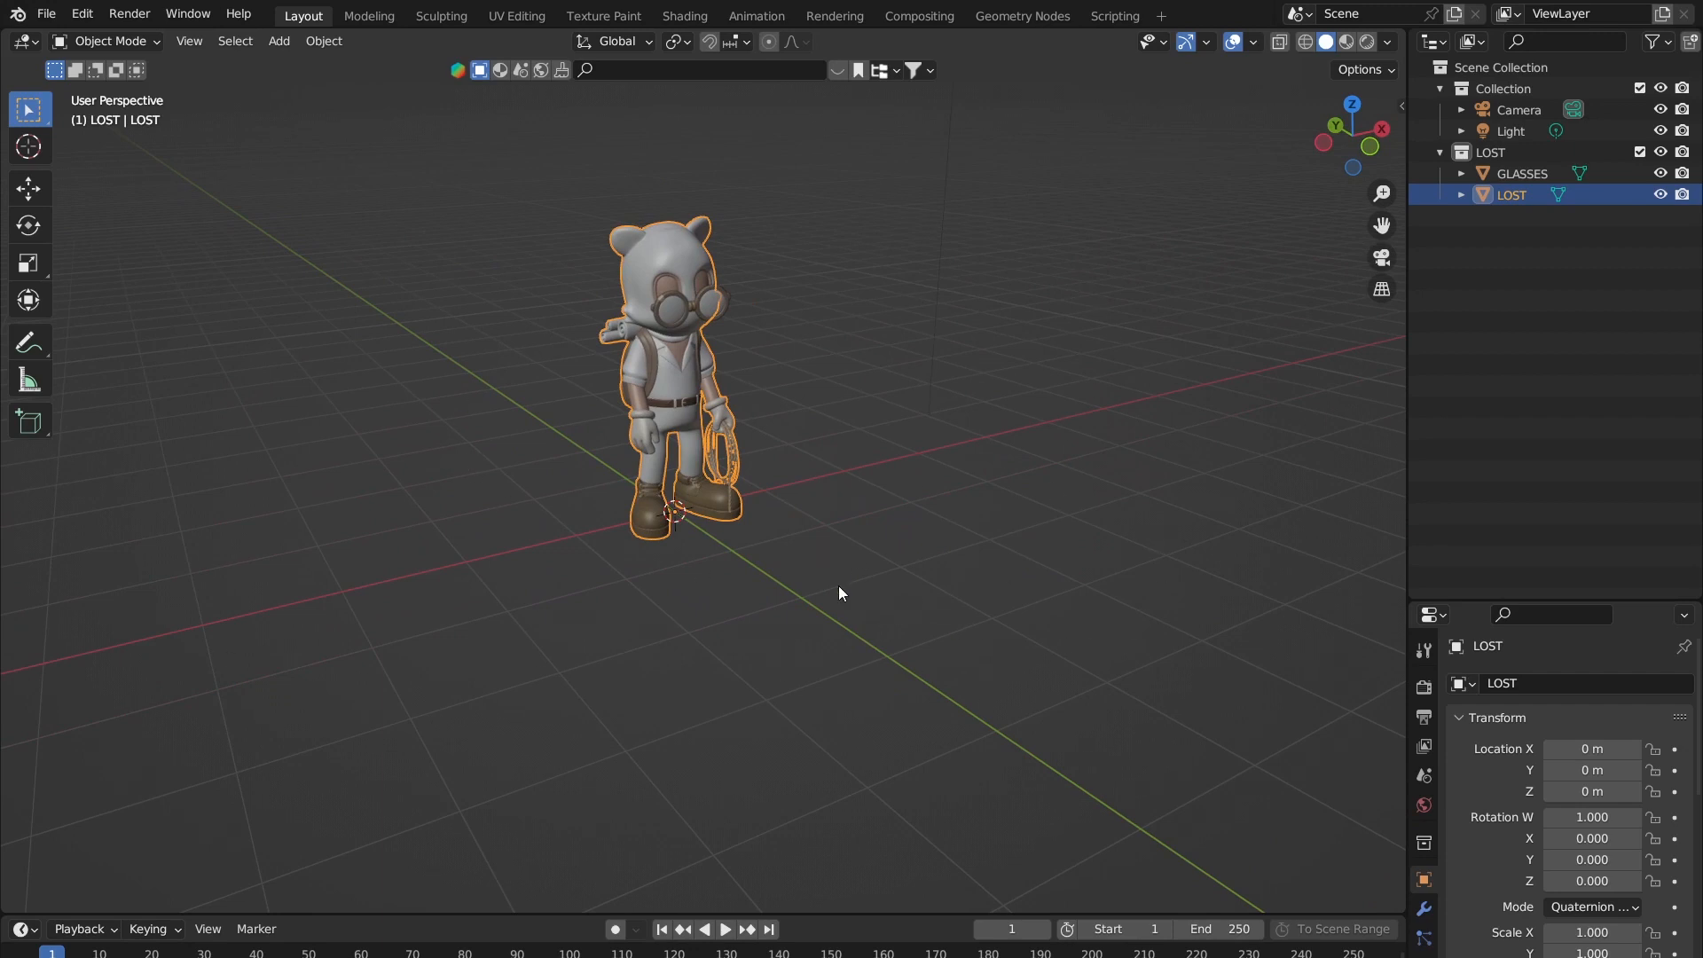
Step: Clear the selection and add a mesh plane at the world origin under the character's feet
{"action": "left_click", "coordinate": [860, 599]}
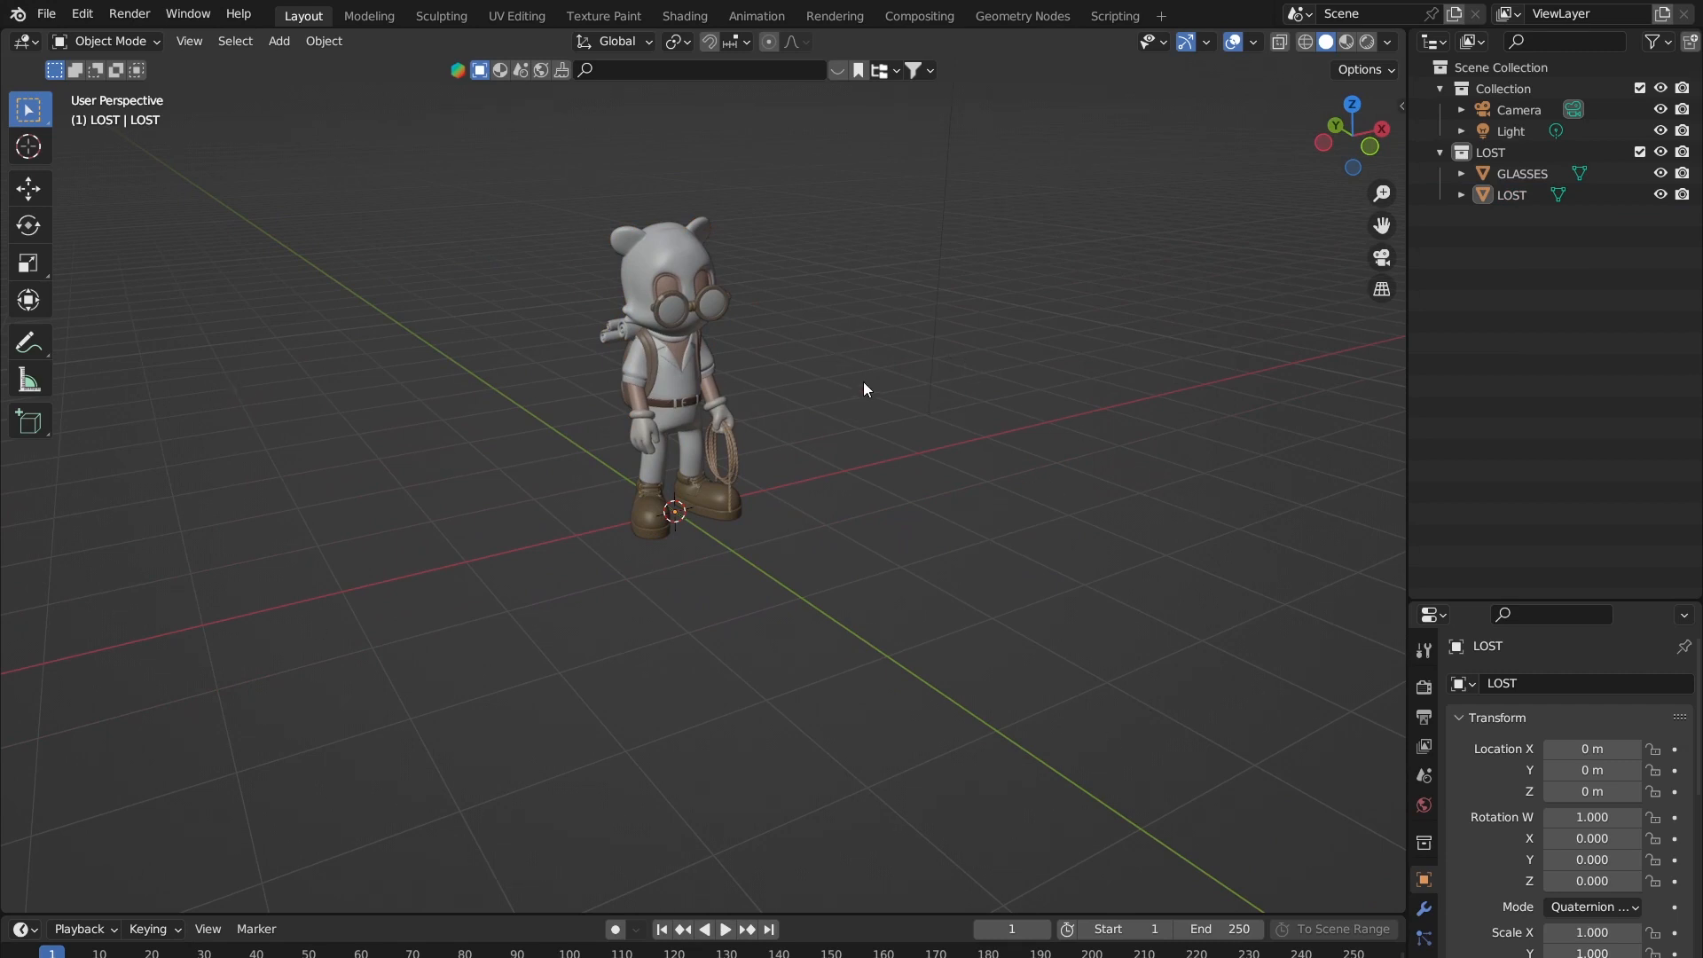
{"action": "middle_click_drag", "start_coordinate": [864, 389], "coordinate": [830, 550]}
{"action": "scroll", "coordinate": [846, 556], "scroll_direction": "up", "scroll_amount": 2}
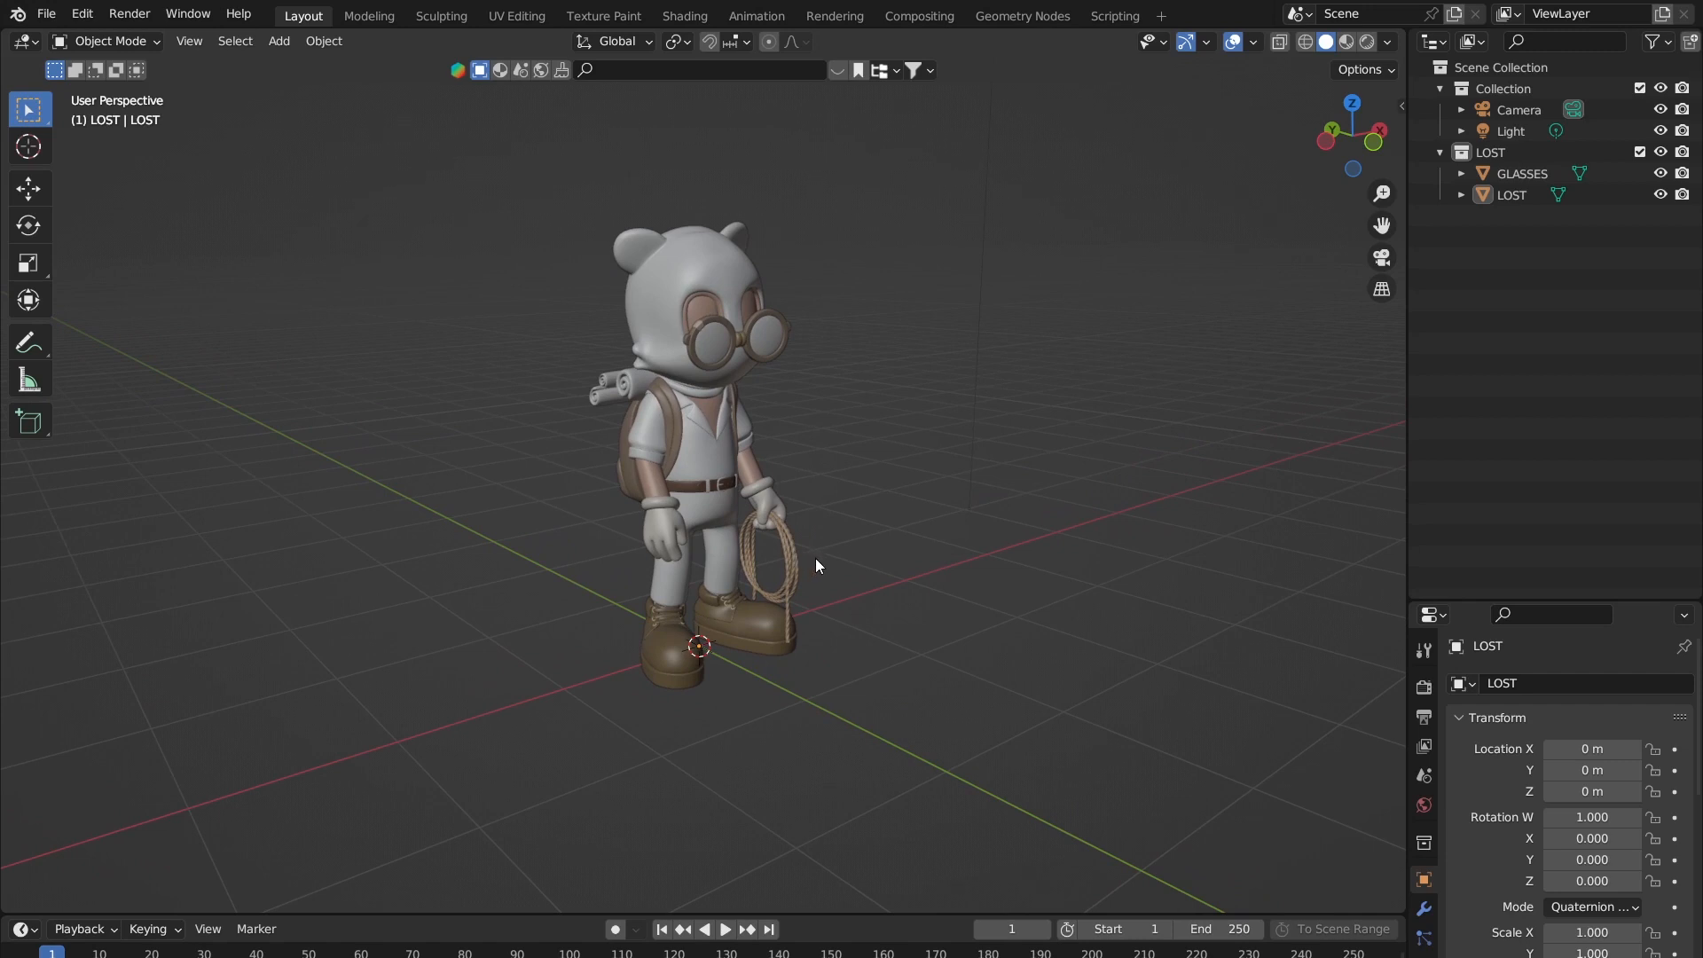
{"action": "middle_click_drag", "start_coordinate": [891, 577], "coordinate": [936, 538]}
{"action": "middle_click_drag", "start_coordinate": [429, 486], "coordinate": [367, 467], "text": "shift"}
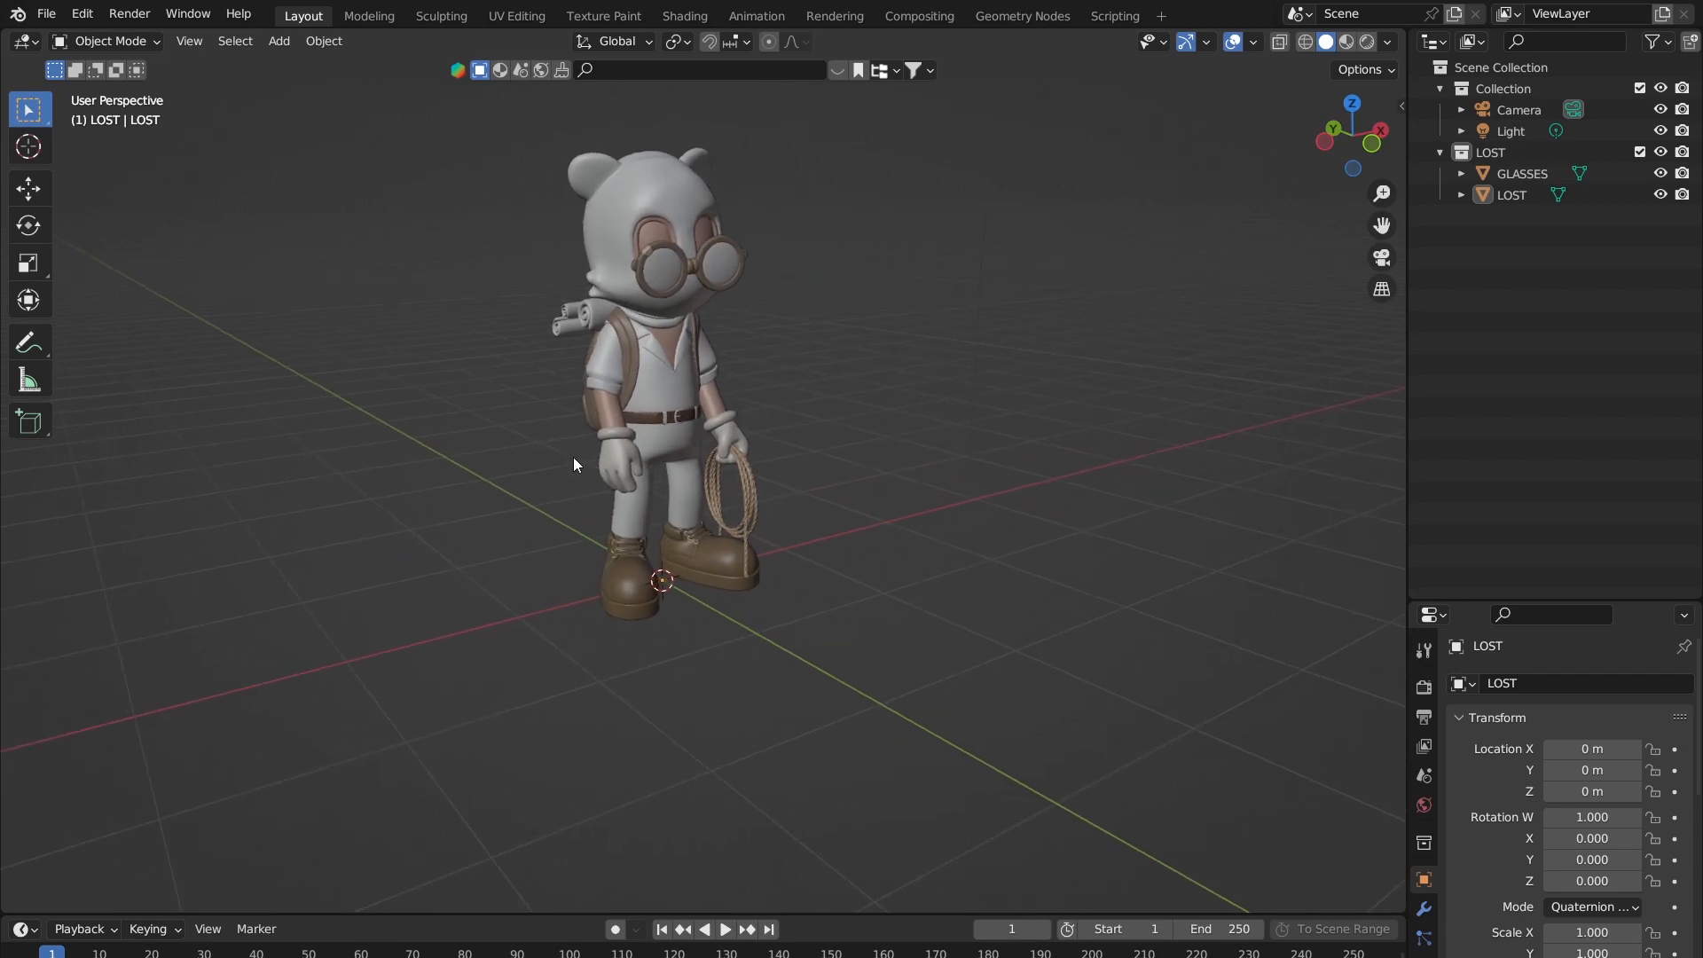
{"action": "key", "text": "shift+a"}
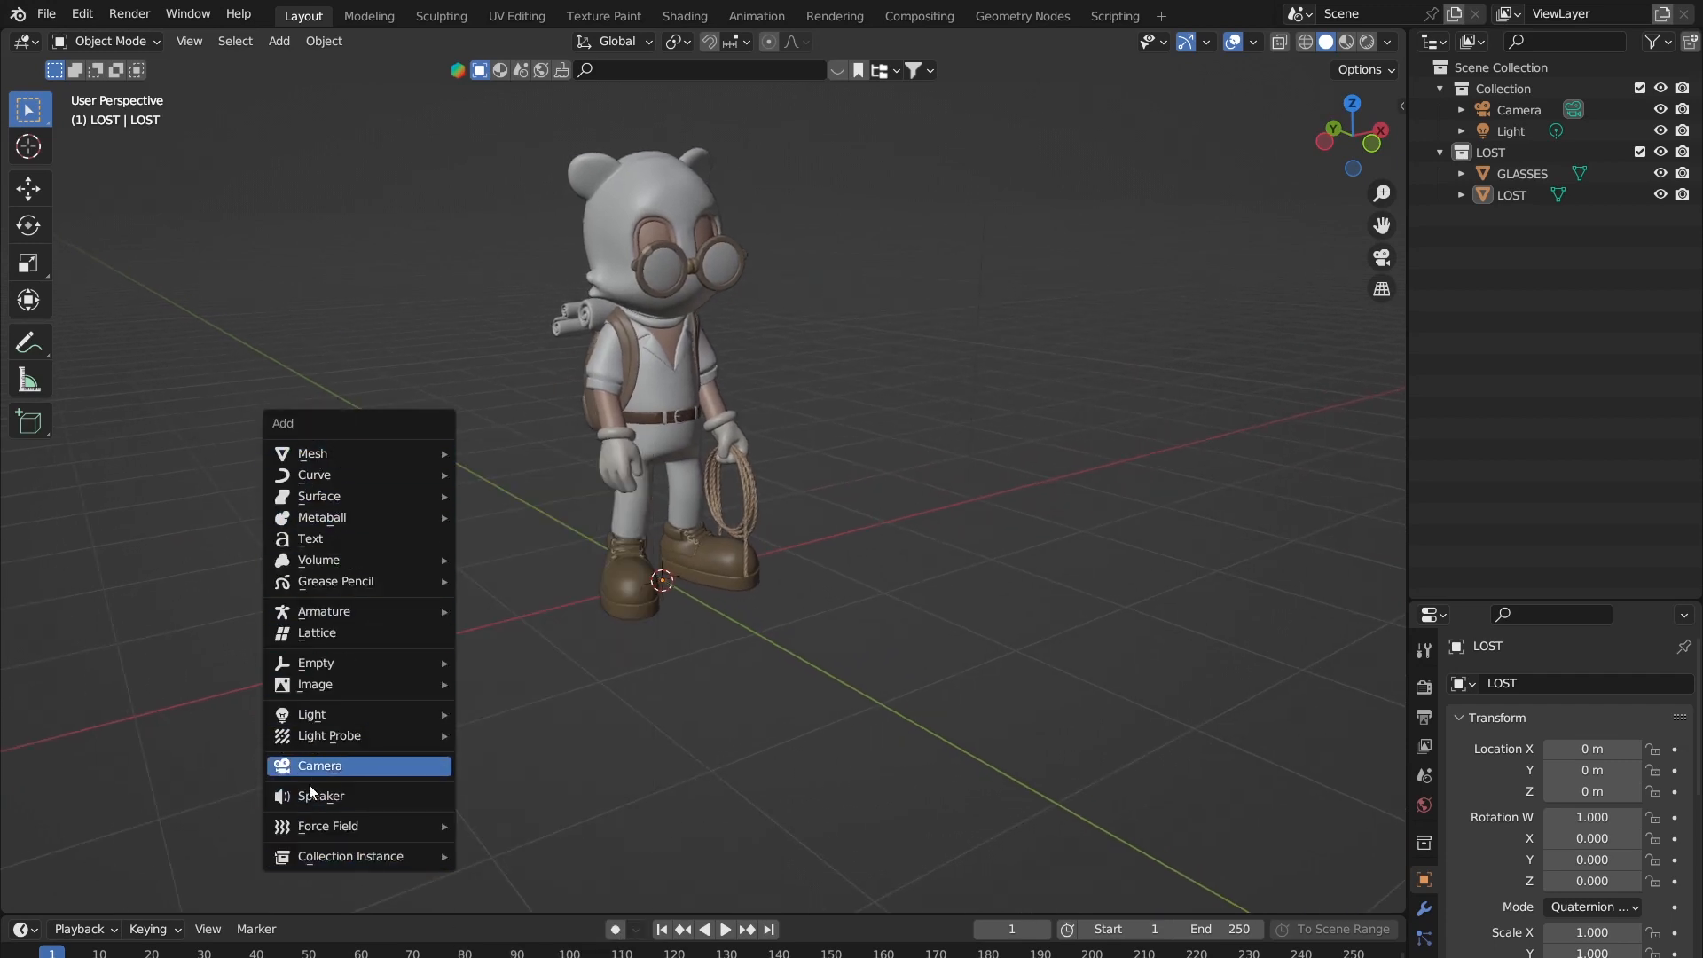
{"action": "mouse_move", "coordinate": [381, 455]}
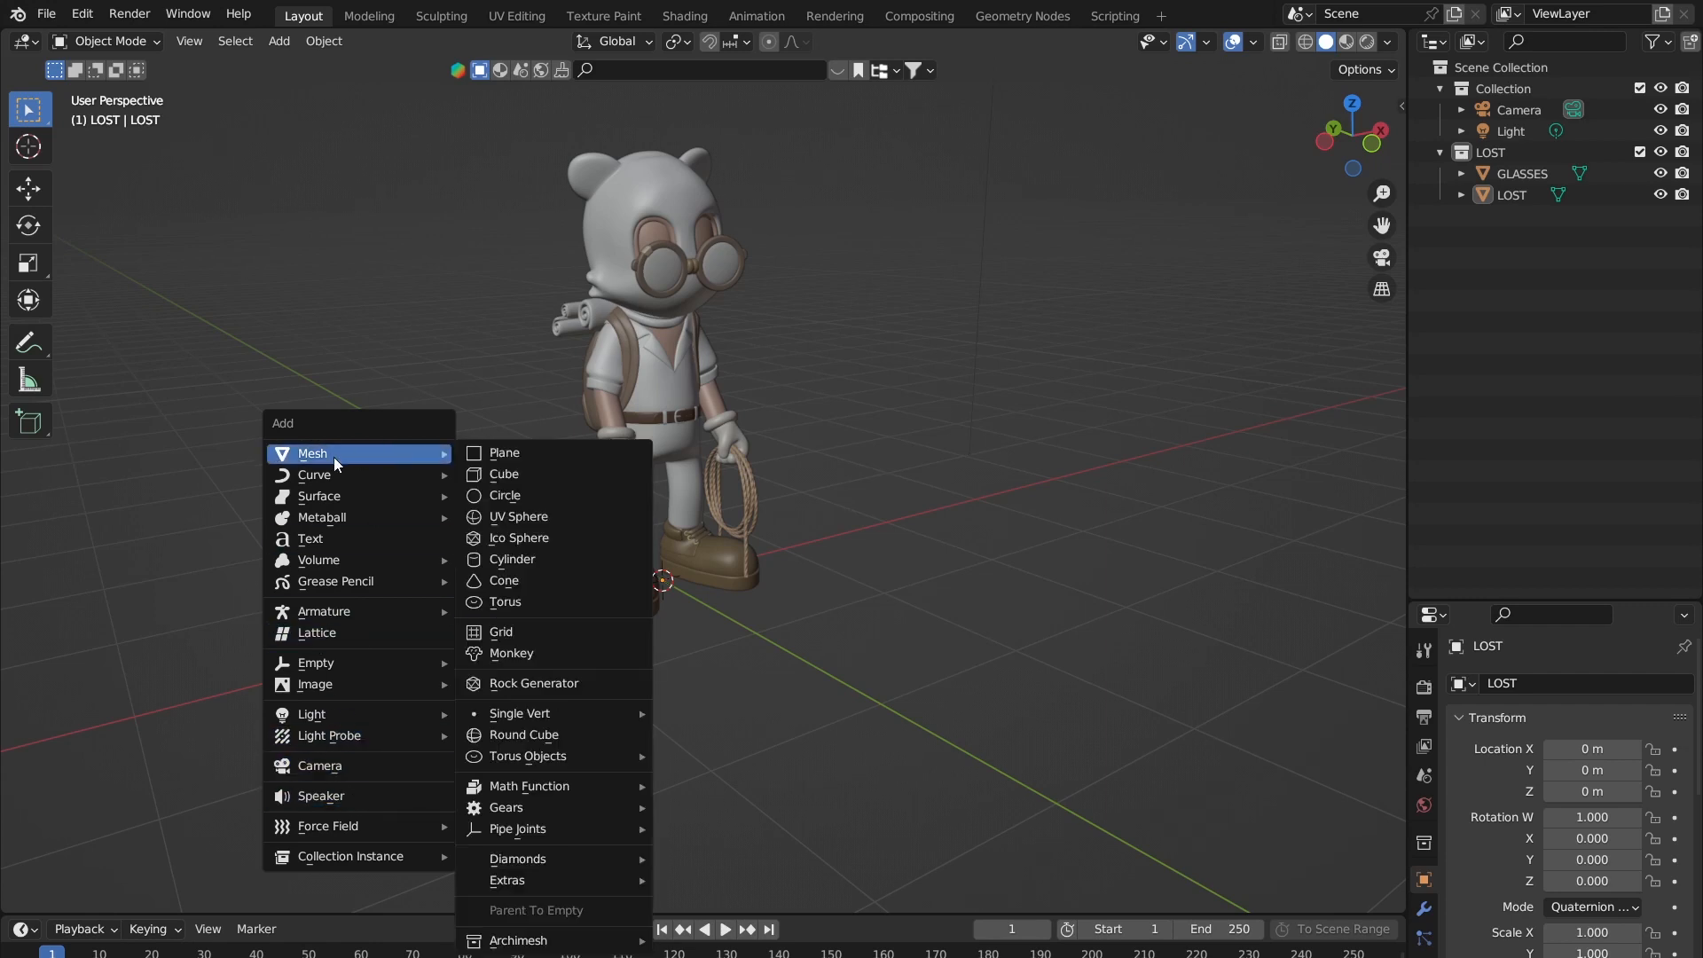
{"action": "left_click", "coordinate": [542, 451]}
{"action": "middle_click_drag", "start_coordinate": [829, 478], "coordinate": [657, 461]}
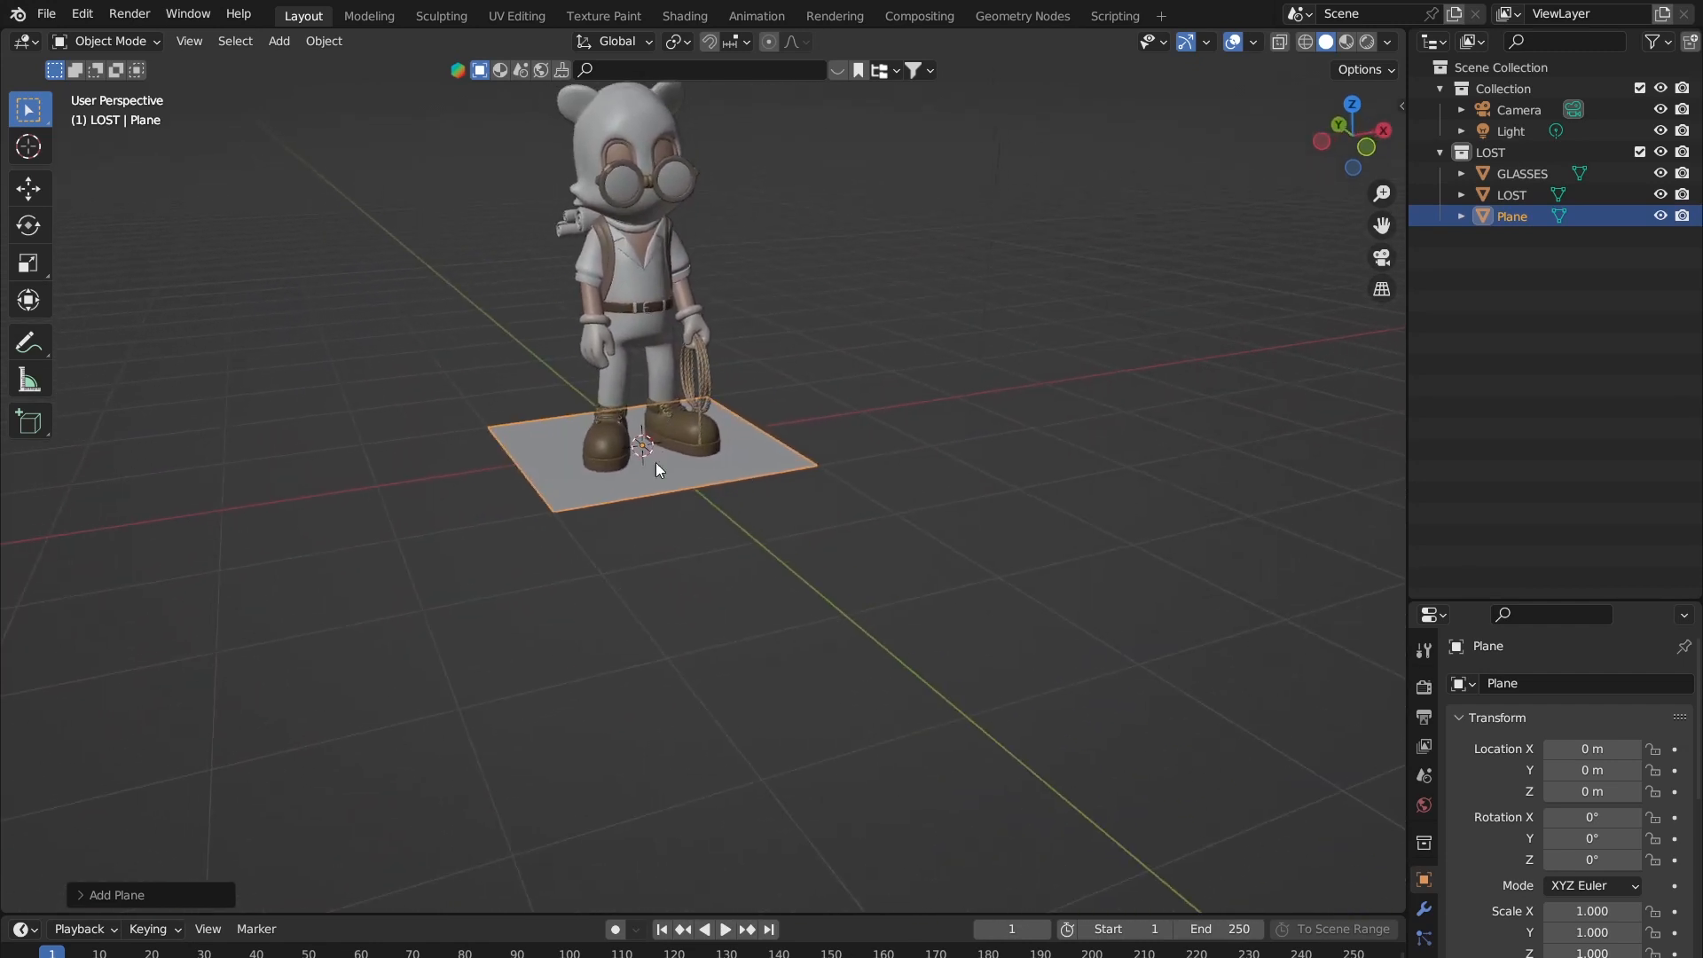
{"action": "middle_click_drag", "start_coordinate": [779, 431], "coordinate": [630, 487]}
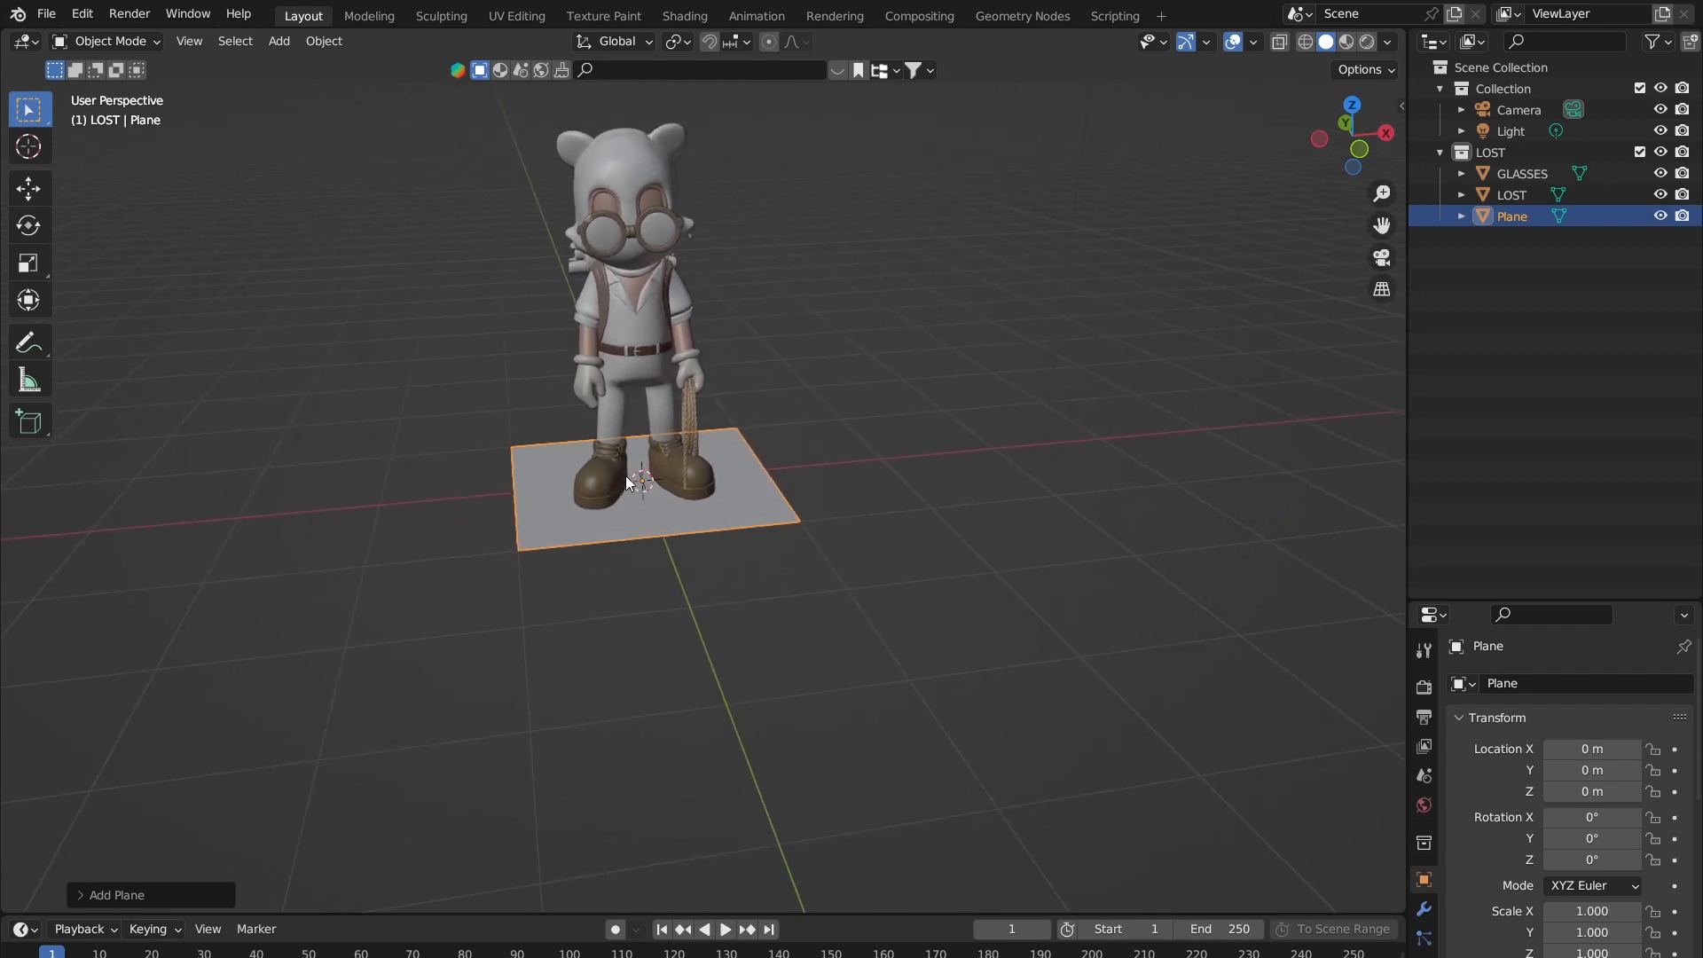
{"action": "scroll", "coordinate": [651, 487], "scroll_direction": "up", "scroll_amount": 3}
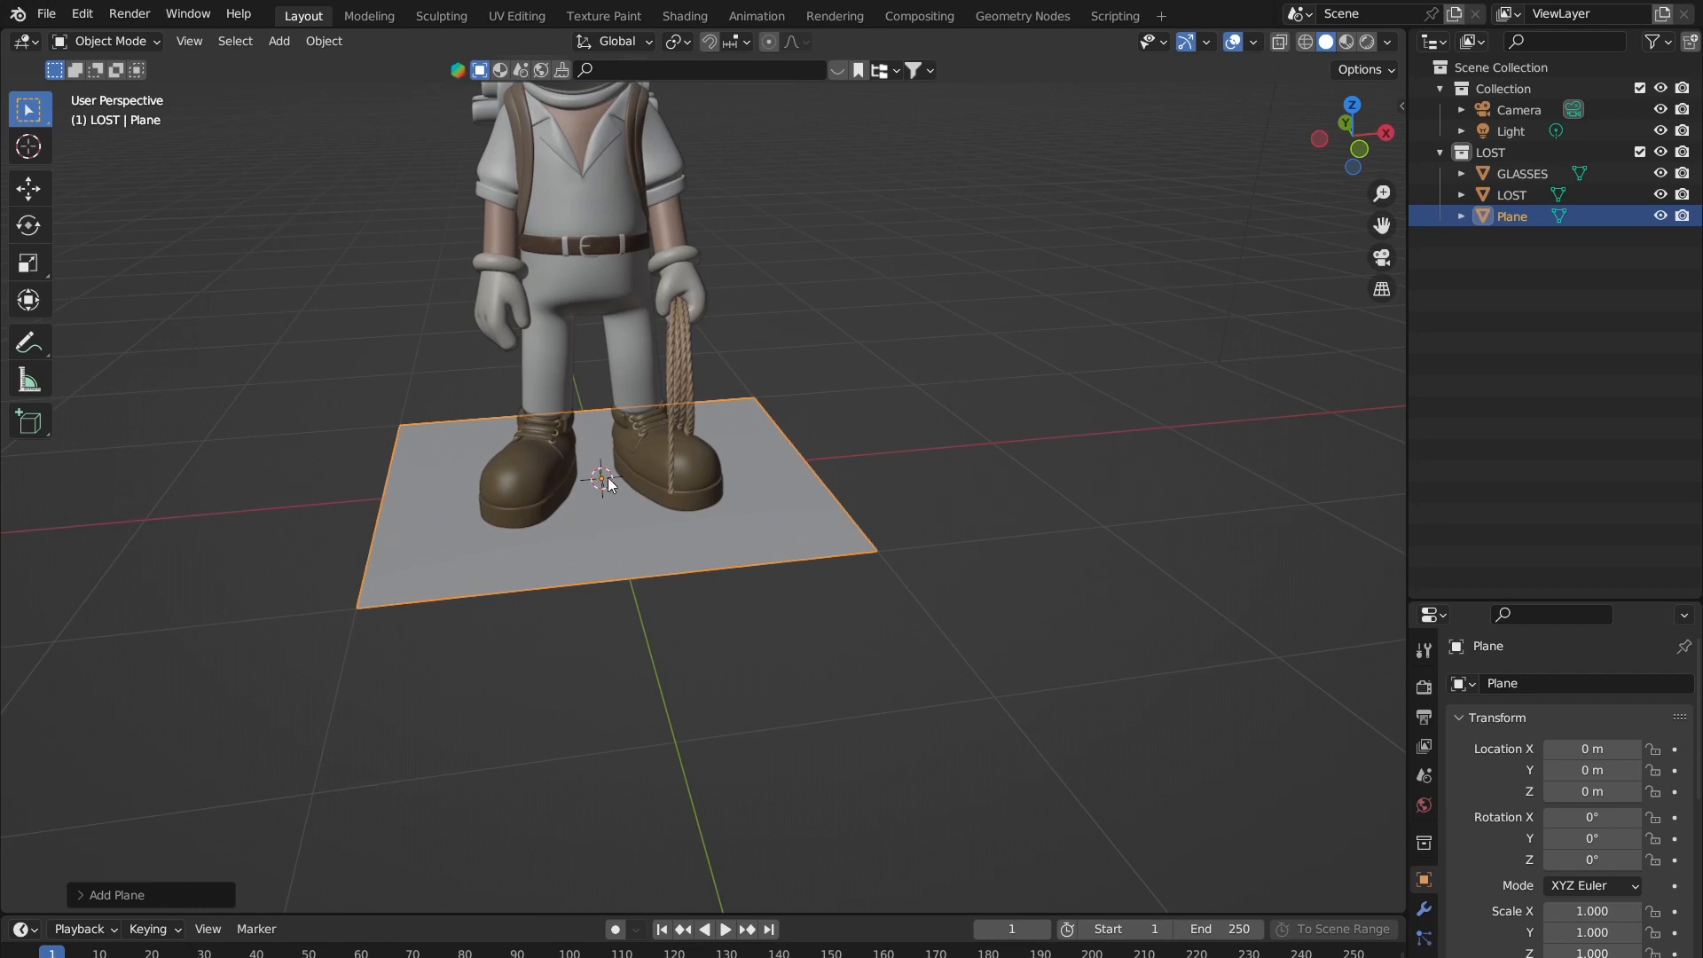
Step: Place the 3D cursor in the empty space away from the character
{"action": "scroll", "coordinate": [665, 491], "scroll_direction": "down", "scroll_amount": 5}
{"action": "middle_click_drag", "start_coordinate": [682, 503], "coordinate": [889, 568]}
{"action": "middle_click_drag", "start_coordinate": [410, 456], "coordinate": [392, 426], "text": "shift"}
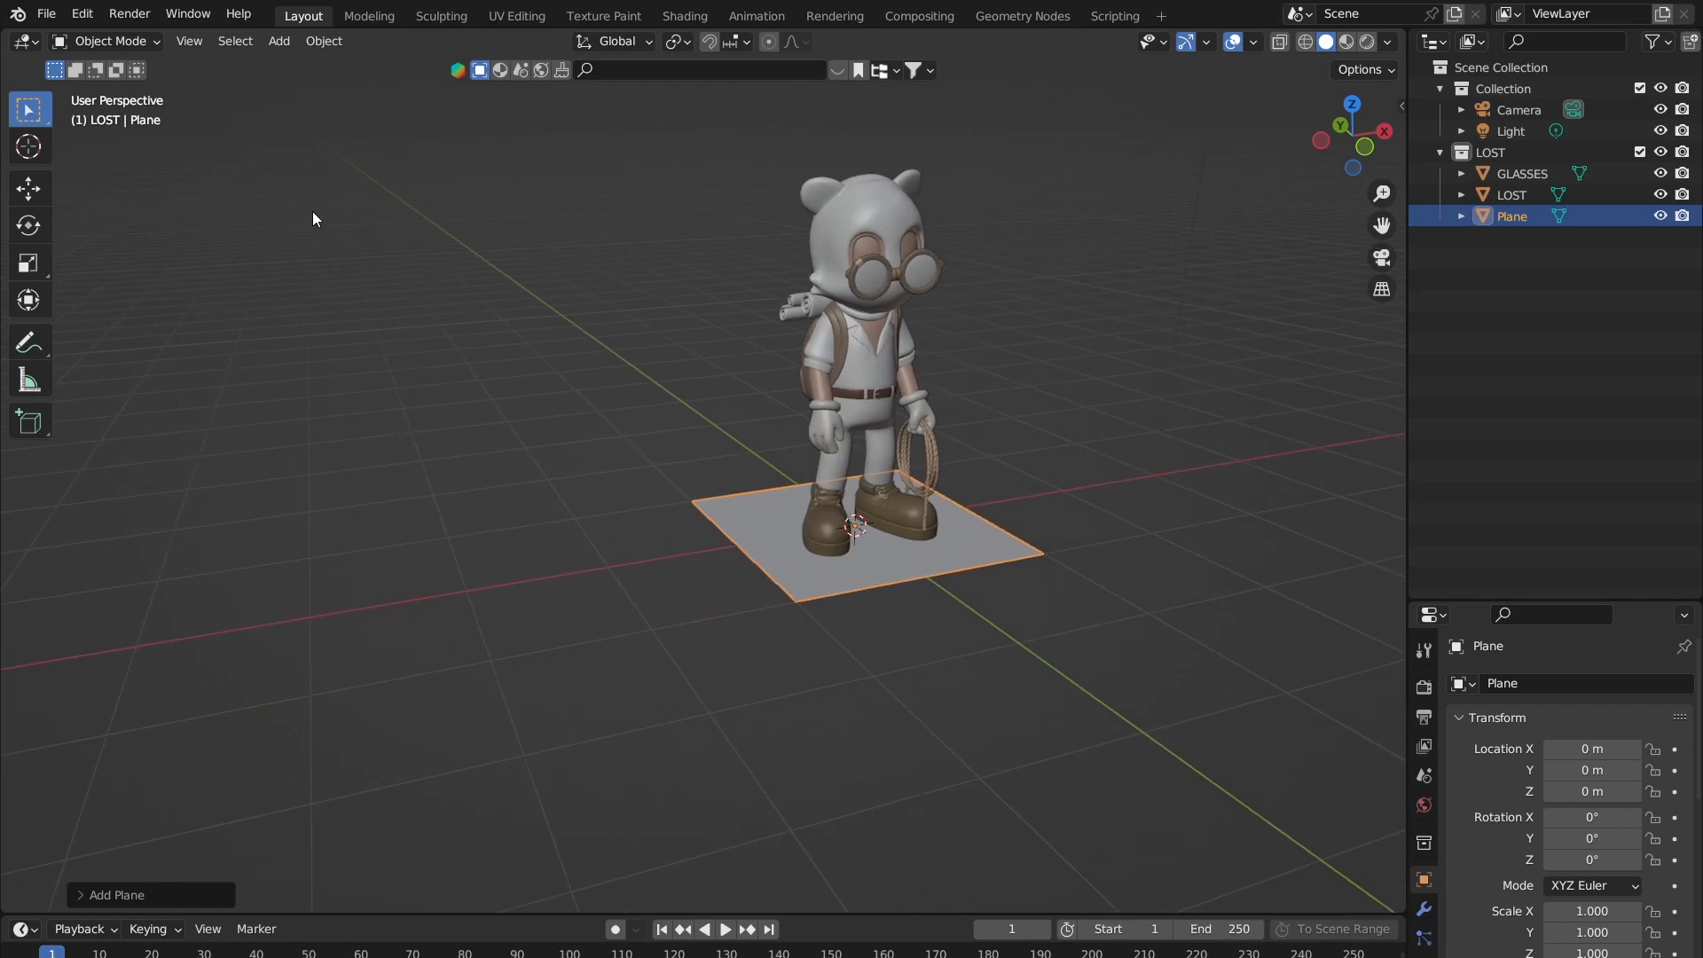
{"action": "right_click", "coordinate": [447, 249], "text": "shift"}
{"action": "right_click", "coordinate": [1181, 384], "text": "shift"}
Step: Try adding a mesh cube at the displaced 3D cursor, and undo it
{"action": "key", "text": "shift+a"}
{"action": "mouse_move", "coordinate": [460, 241]}
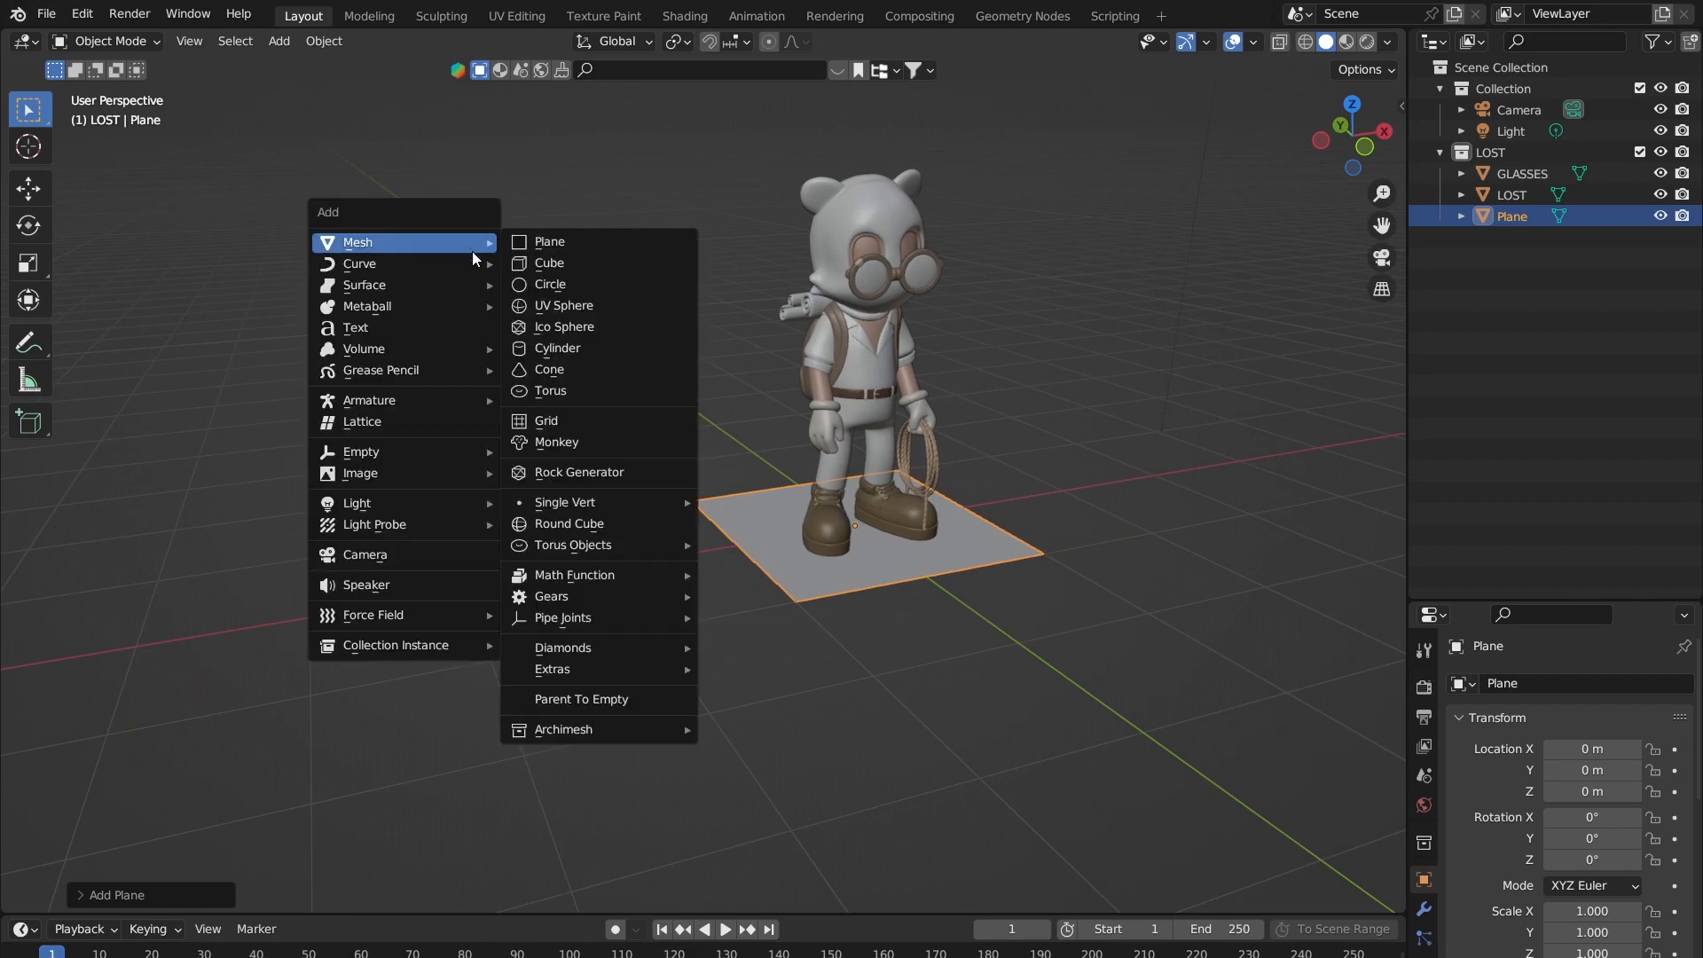
{"action": "left_click", "coordinate": [594, 270]}
{"action": "middle_click_drag", "start_coordinate": [524, 301], "coordinate": [825, 443]}
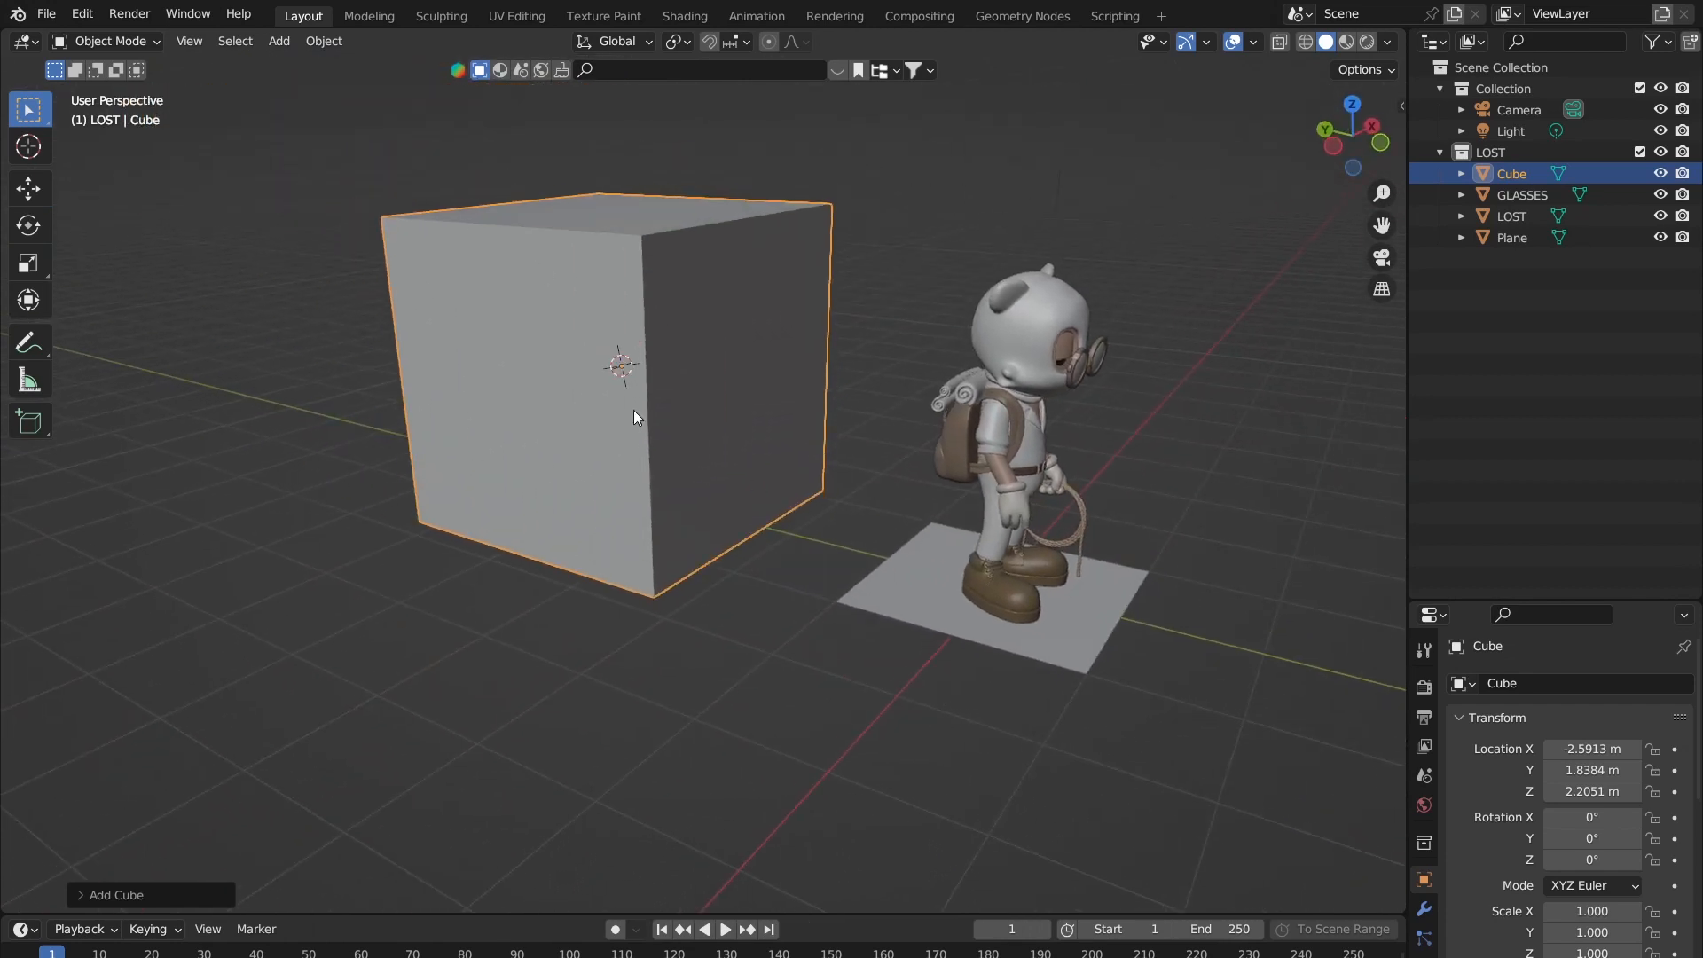
{"action": "mouse_move", "coordinate": [633, 417]}
{"action": "middle_mouse_down"}
{"action": "mouse_move", "coordinate": [479, 410]}
{"action": "mouse_move", "coordinate": [551, 395]}
{"action": "mouse_move", "coordinate": [652, 425]}
{"action": "mouse_move", "coordinate": [642, 392]}
{"action": "middle_mouse_up"}
{"action": "key", "text": "ctrl+z"}
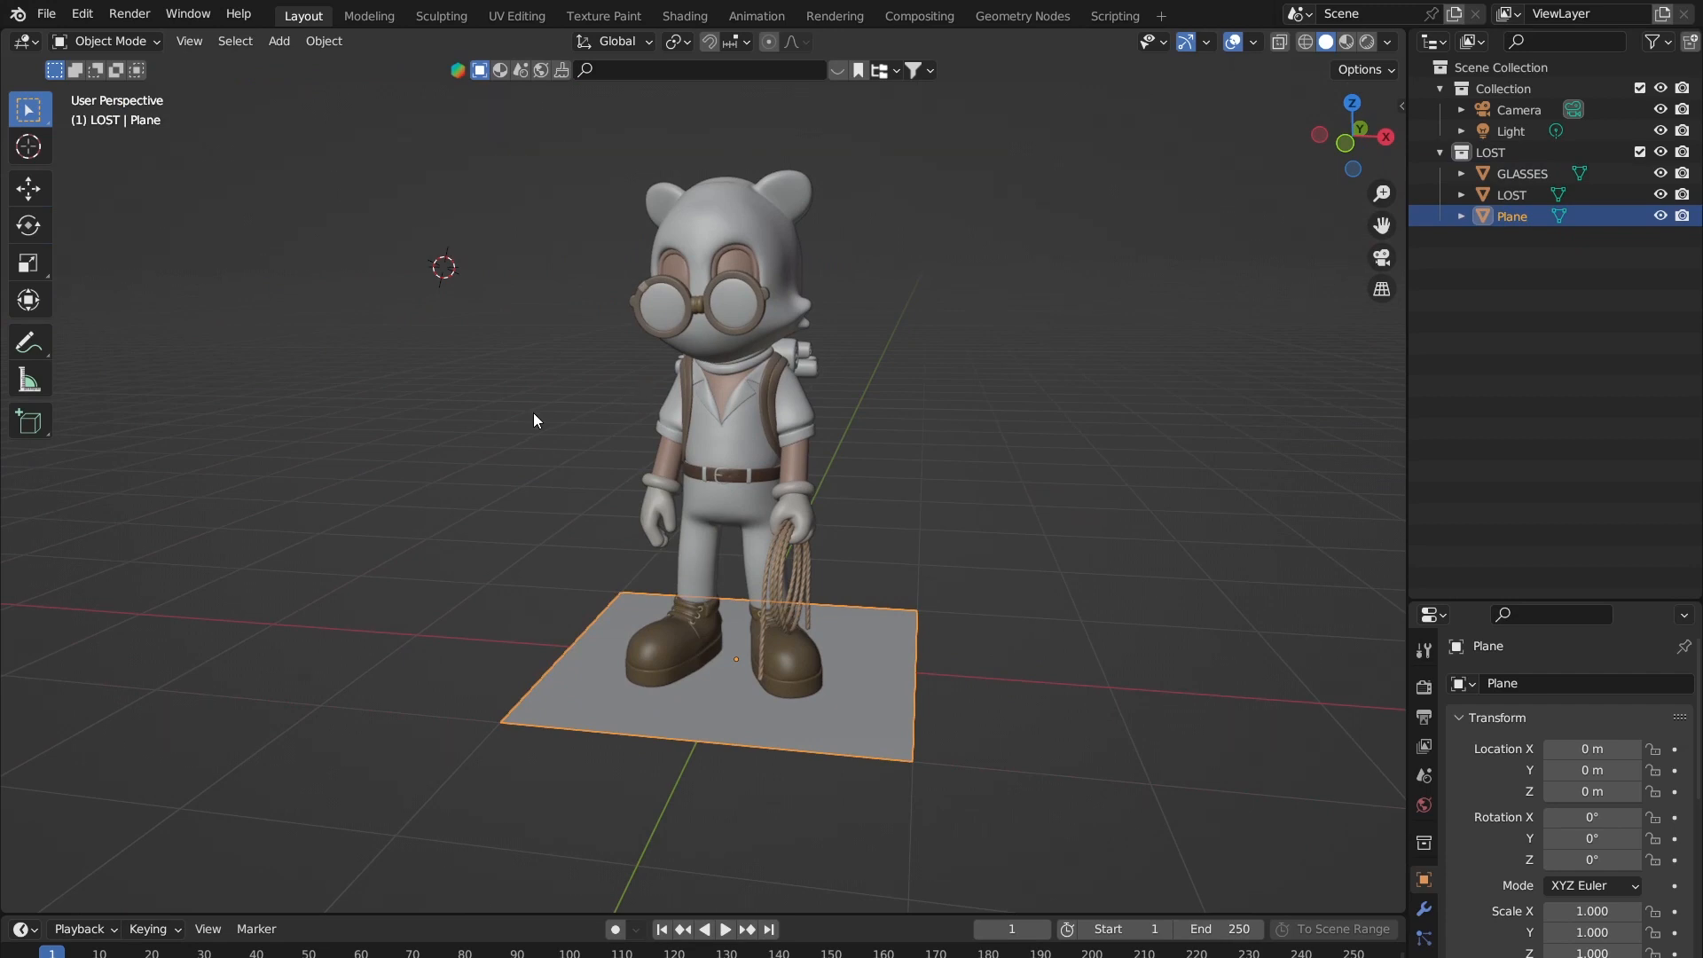
Step: Examine the character and the ground plane from several angles and distances
{"action": "middle_click_drag", "start_coordinate": [497, 427], "coordinate": [286, 354]}
{"action": "scroll", "coordinate": [541, 387], "scroll_direction": "up", "scroll_amount": 4}
{"action": "middle_click_drag", "start_coordinate": [562, 422], "coordinate": [594, 389]}
{"action": "scroll", "coordinate": [639, 425], "scroll_direction": "down", "scroll_amount": 7}
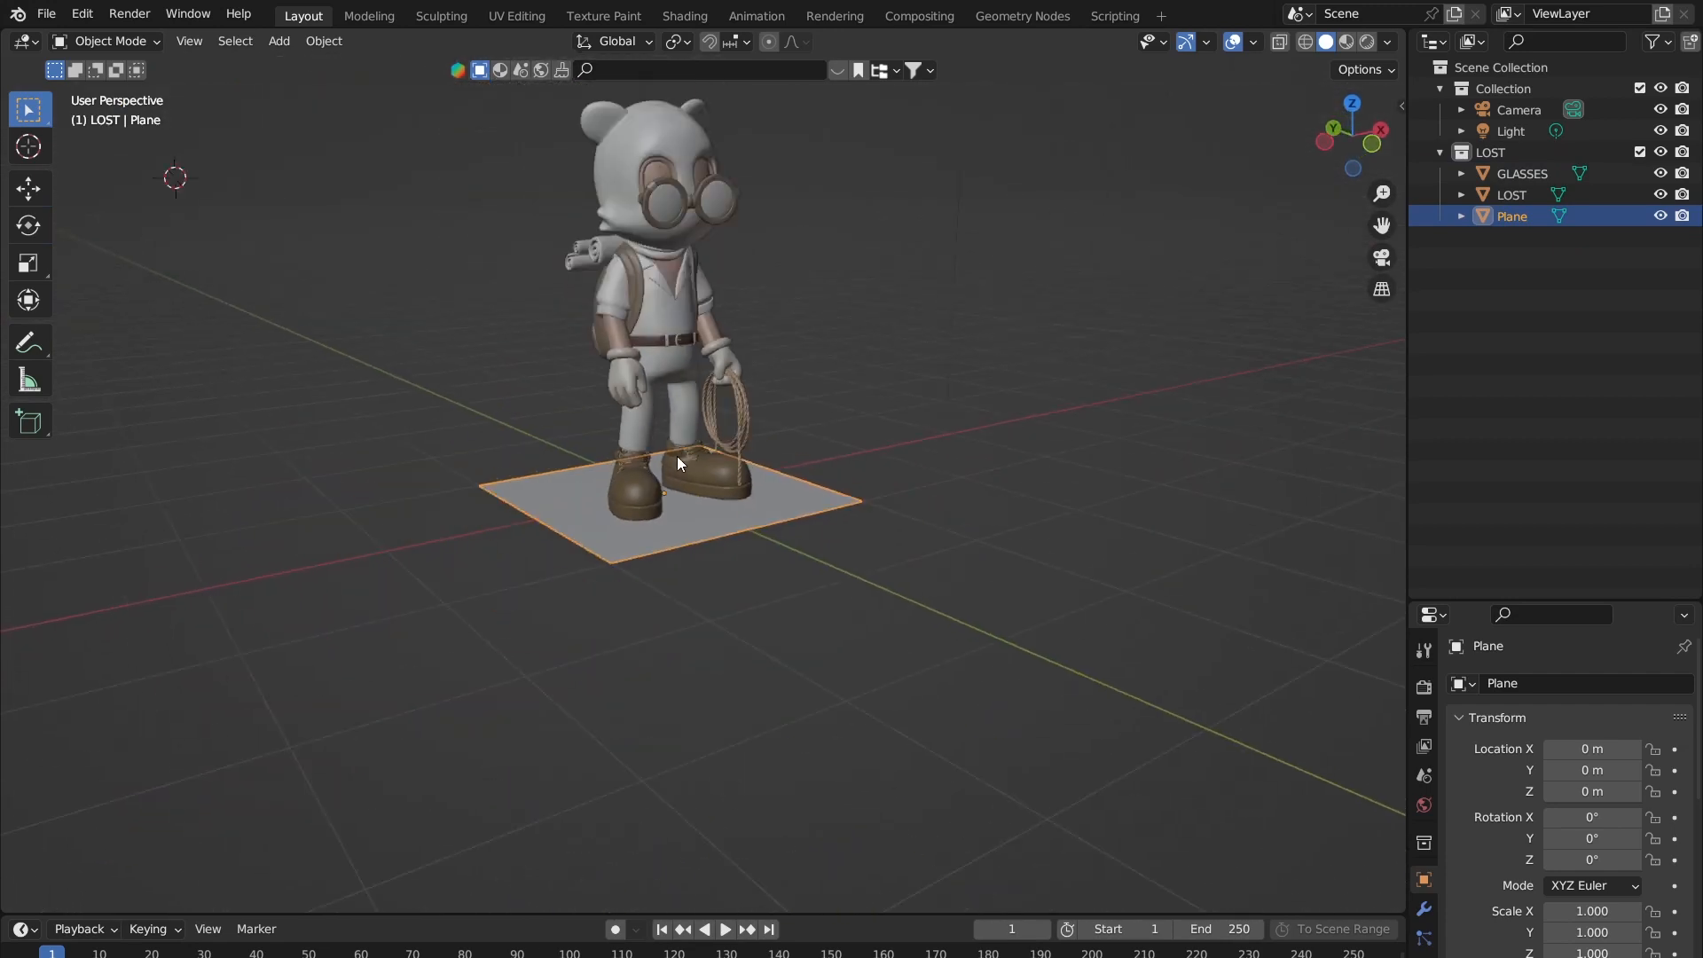
{"action": "middle_click_drag", "start_coordinate": [812, 444], "coordinate": [715, 524], "text": "shift"}
{"action": "scroll", "coordinate": [685, 582], "scroll_direction": "up", "scroll_amount": 2}
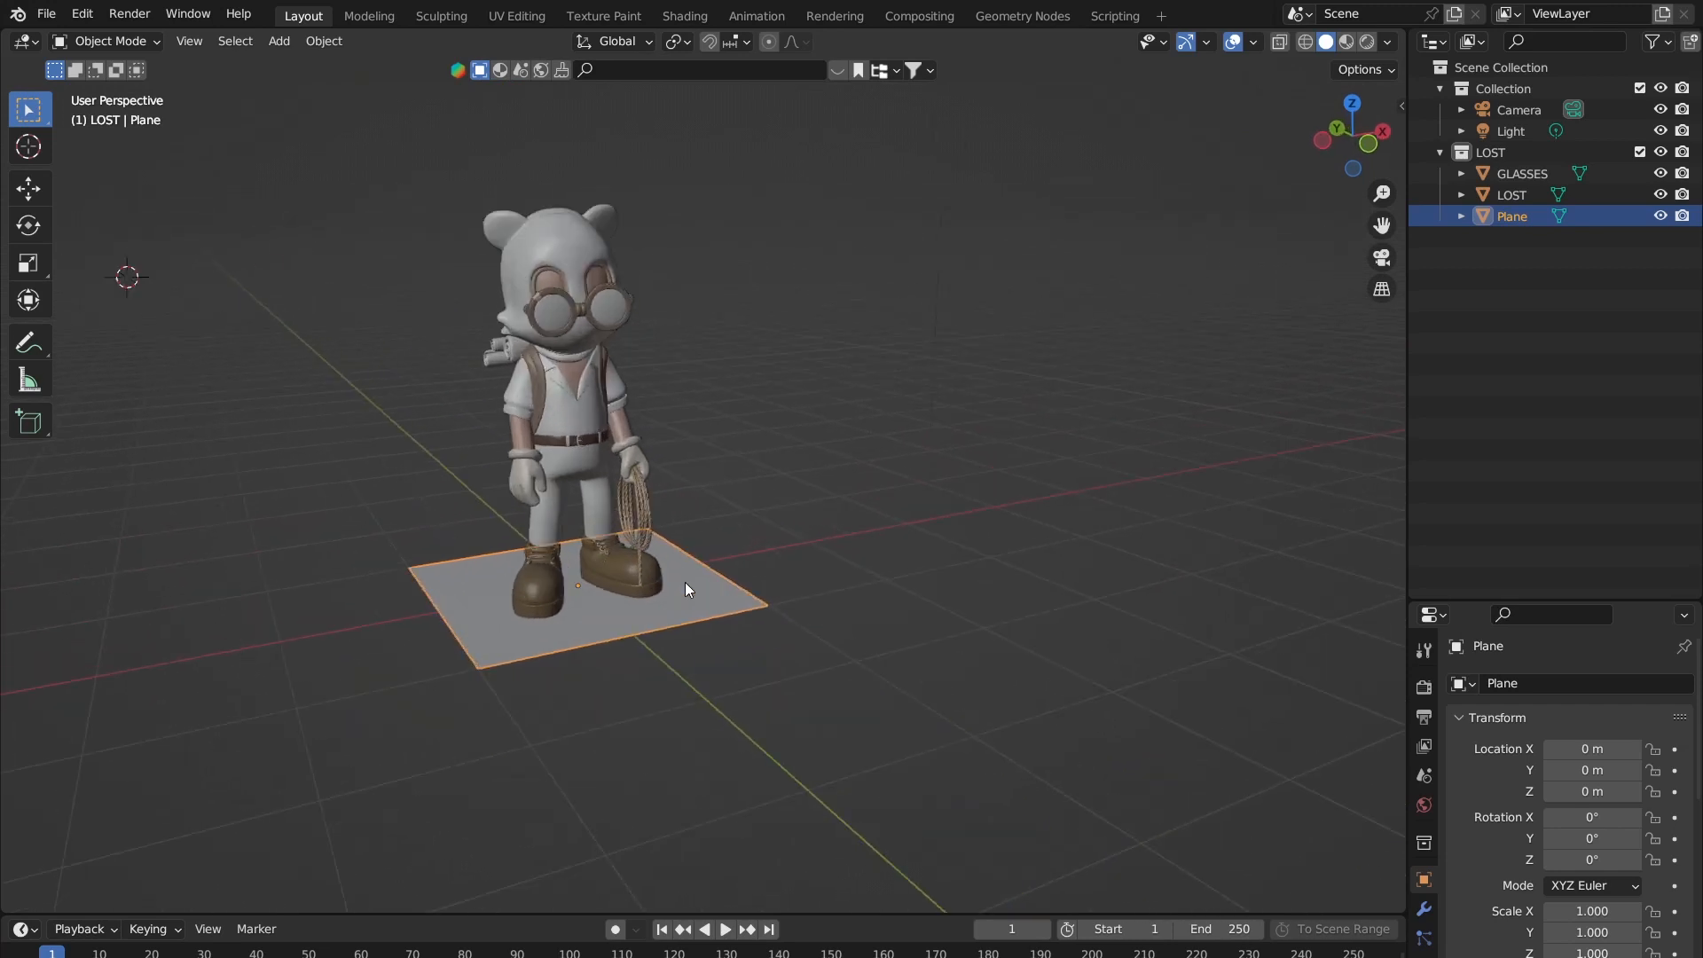
{"action": "middle_click_drag", "start_coordinate": [685, 582], "coordinate": [779, 566], "text": "shift"}
{"action": "scroll", "coordinate": [779, 565], "scroll_direction": "down", "scroll_amount": 2}
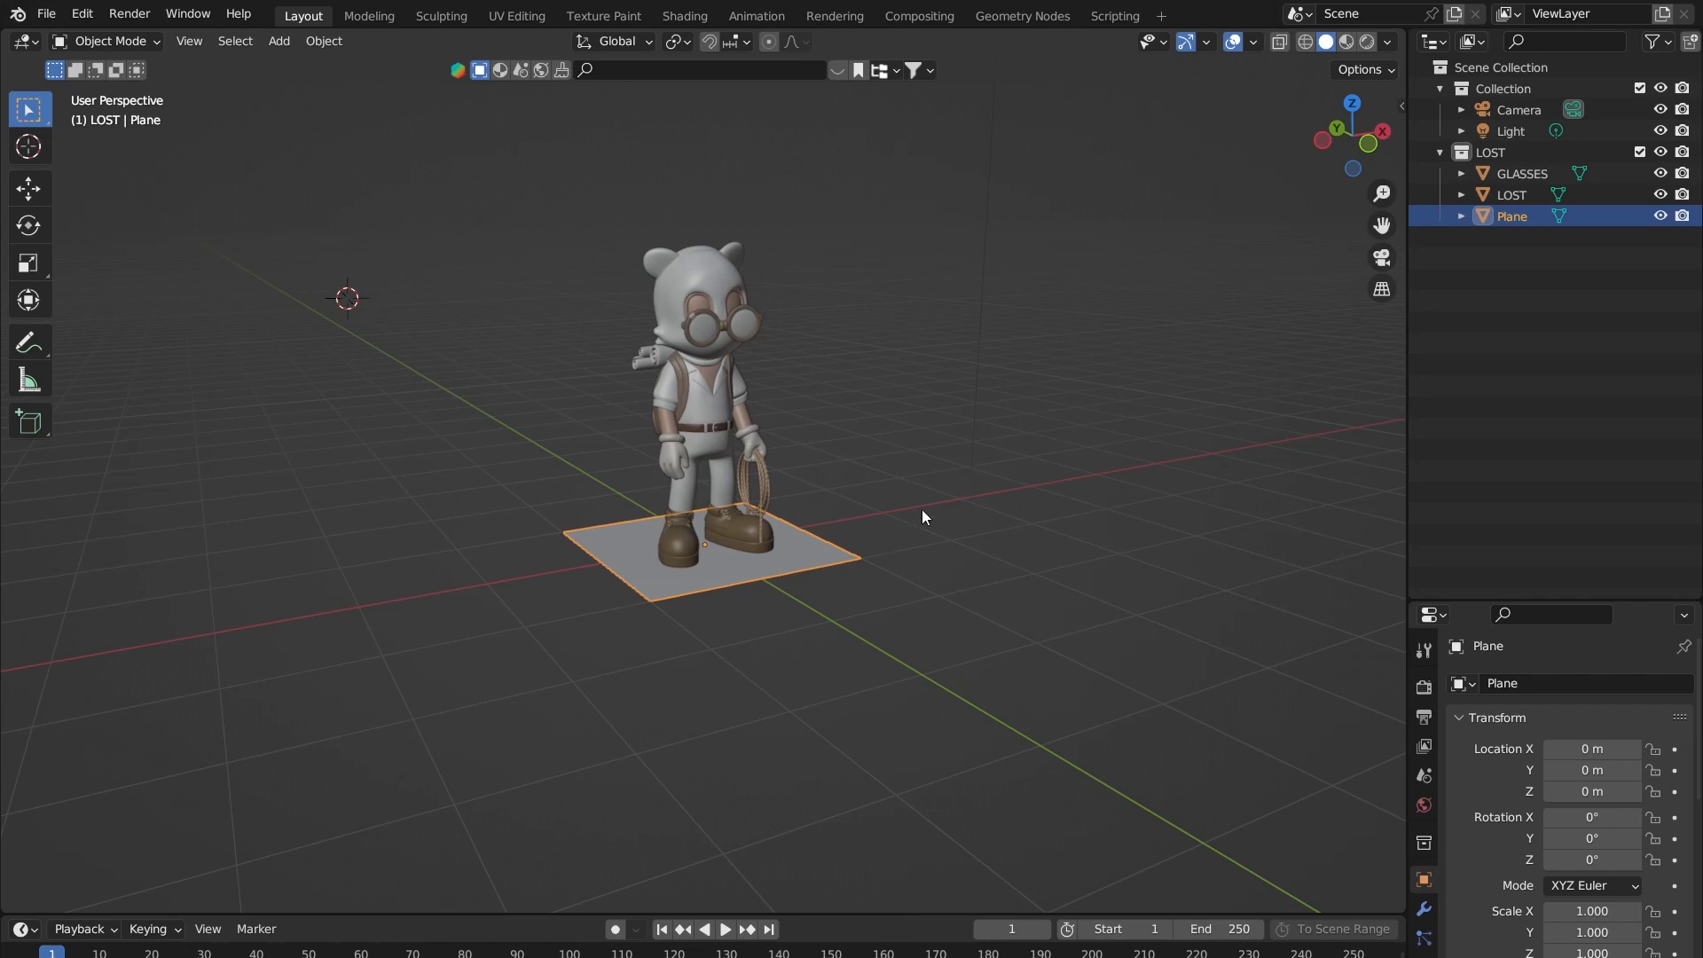
Step: Toggle the ground plane repeatedly between Object Mode and Edit Mode, finishing in Edit Mode
{"action": "key", "text": "Tab"}
{"action": "scroll", "coordinate": [932, 510], "scroll_direction": "down", "scroll_amount": 1}
{"action": "key", "text": "Tab"}
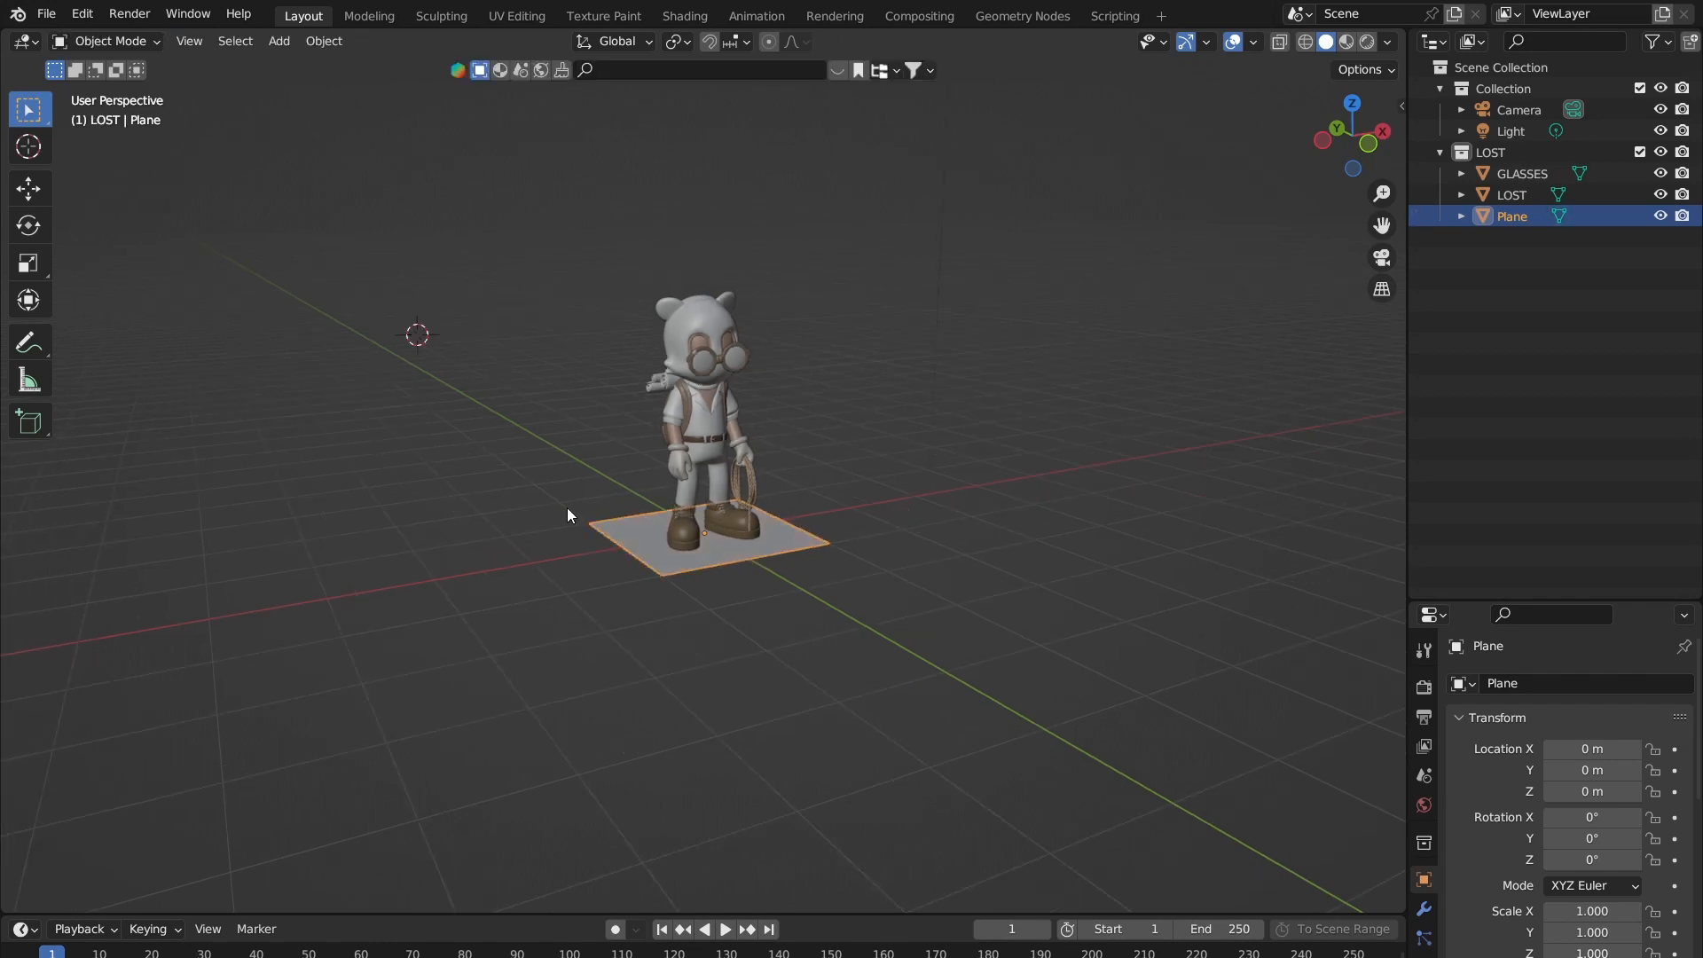
{"action": "key", "text": "Tab"}
{"action": "scroll", "coordinate": [754, 505], "scroll_direction": "up", "scroll_amount": 5}
{"action": "key", "text": "Tab"}
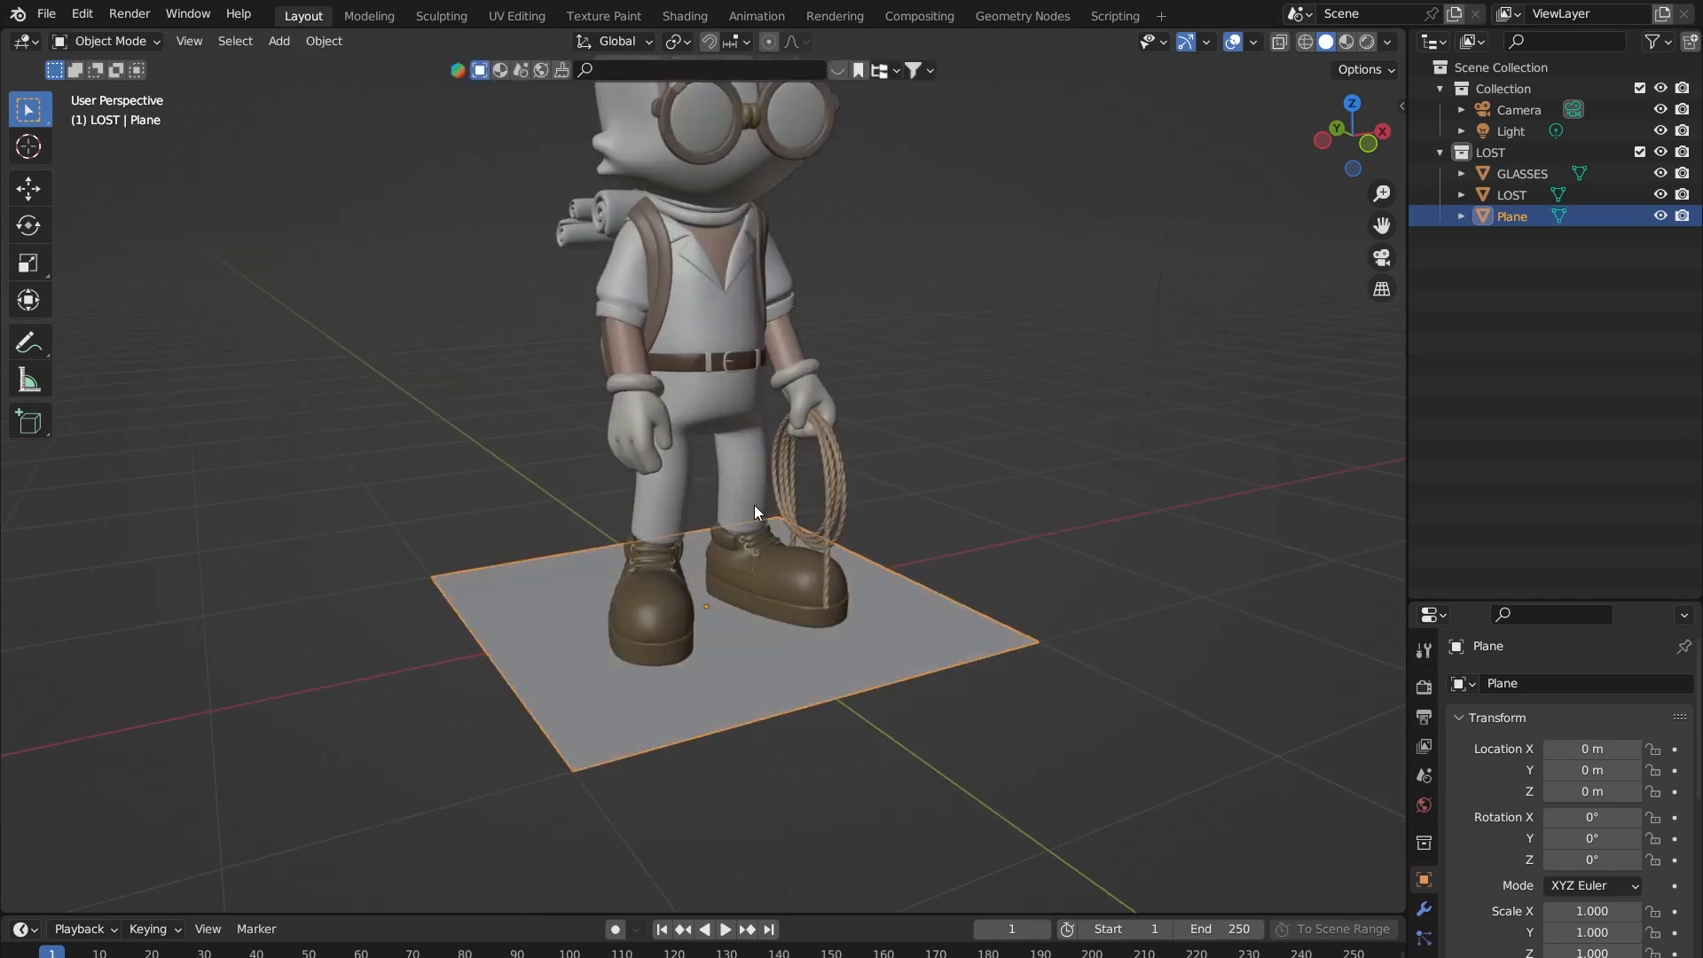
{"action": "key", "text": "Tab"}
{"action": "key", "text": "Tab"}
{"action": "key", "text": "Tab"}
{"action": "key", "text": "Tab"}
{"action": "key", "text": "Tab"}
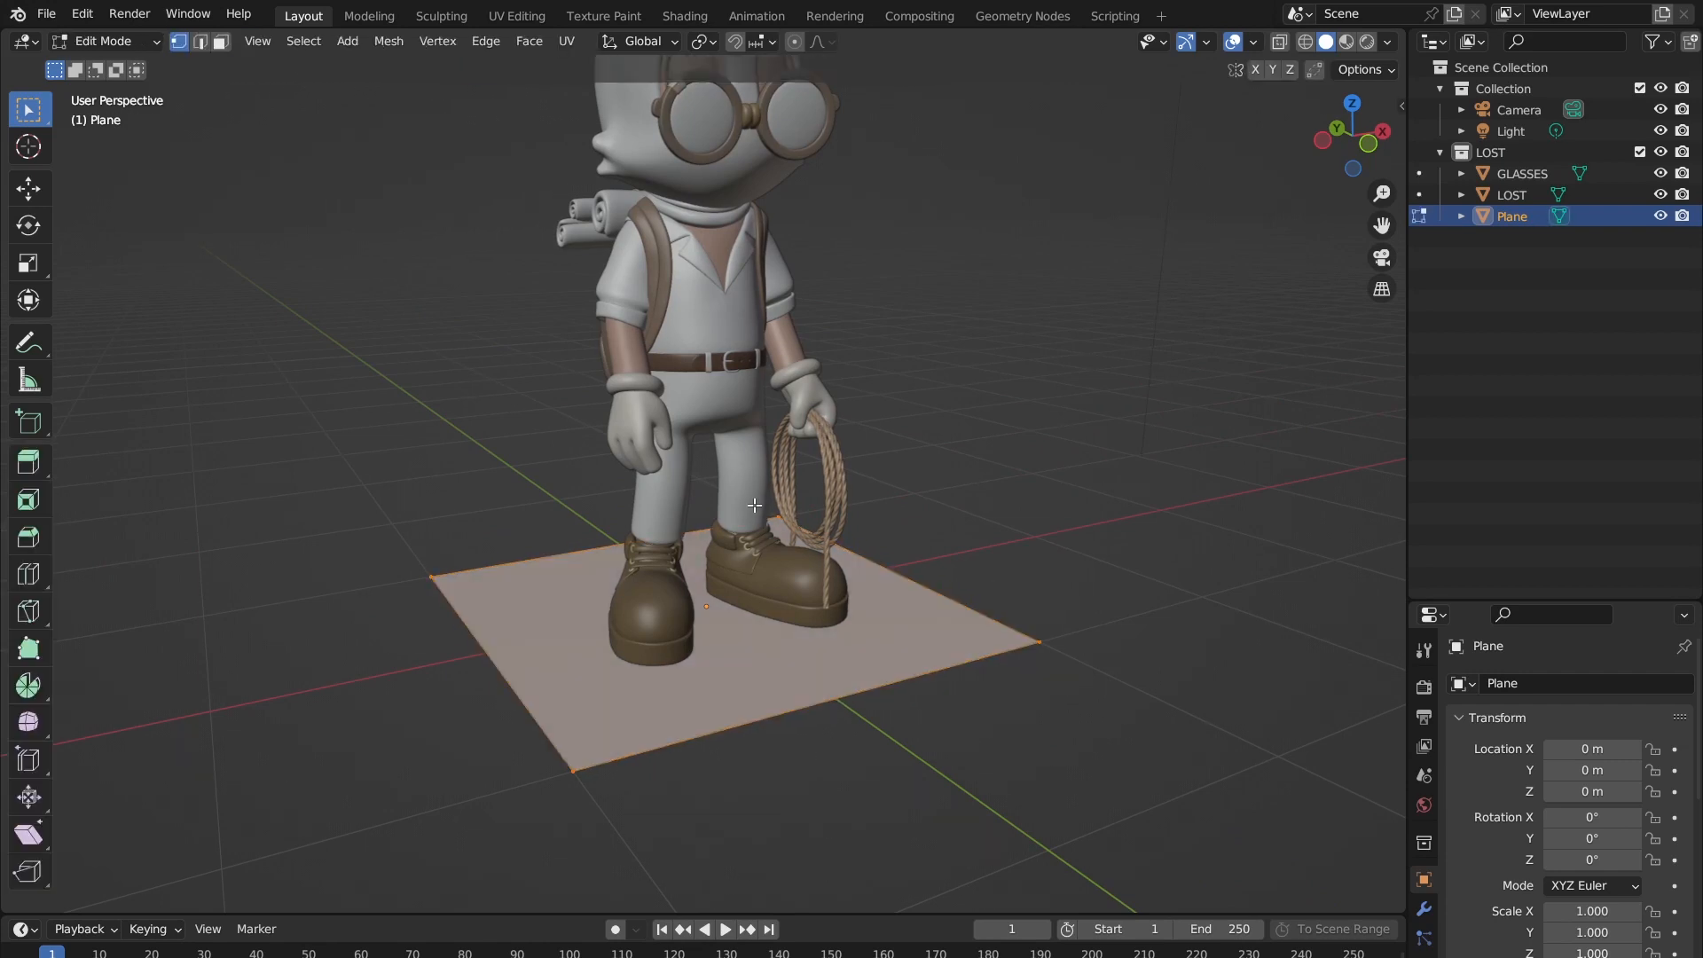
Step: Deselect all the plane's geometry and try picking its parts in the vertex, edge and face select modes
{"action": "scroll", "coordinate": [487, 567], "scroll_direction": "down", "scroll_amount": 5}
{"action": "left_click_drag", "start_coordinate": [317, 438], "coordinate": [973, 800], "text": "ctrl"}
{"action": "scroll", "coordinate": [592, 533], "scroll_direction": "up", "scroll_amount": 1}
{"action": "scroll", "coordinate": [591, 533], "scroll_direction": "up", "scroll_amount": 3}
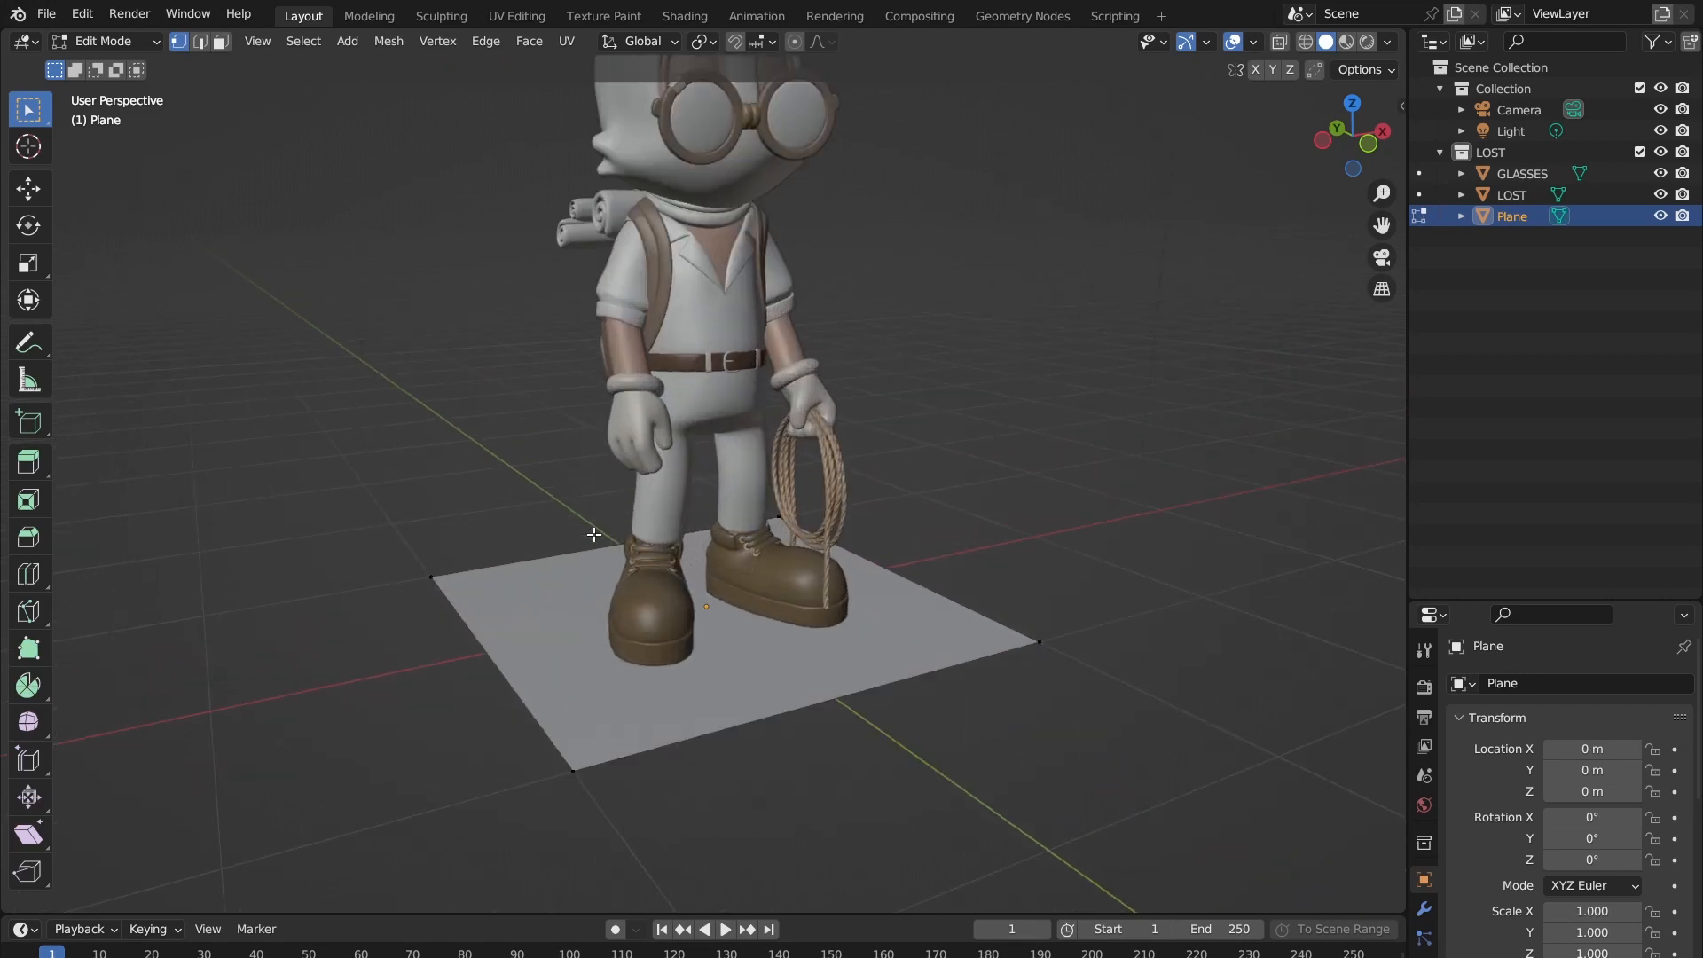
{"action": "left_click", "coordinate": [465, 573]}
{"action": "key", "text": "2"}
{"action": "key", "text": "3"}
{"action": "left_click", "coordinate": [608, 697]}
{"action": "left_click", "coordinate": [475, 559]}
{"action": "key", "text": "1"}
{"action": "left_click", "coordinate": [400, 579]}
{"action": "left_click_drag", "start_coordinate": [356, 529], "coordinate": [490, 618]}
Step: Cycle through the edge, face and vertex select modes on the plane, finishing in vertex select mode
{"action": "key", "text": "2"}
{"action": "key", "text": "3"}
{"action": "key", "text": "1"}
{"action": "key", "text": "3"}
{"action": "key", "text": "1"}
{"action": "key", "text": "2"}
{"action": "key", "text": "3"}
{"action": "key", "text": "2"}
{"action": "key", "text": "3"}
{"action": "key", "text": "1"}
Step: Try box-selecting different groups of the plane's vertices, finishing with all four corners
{"action": "left_click_drag", "start_coordinate": [365, 525], "coordinate": [399, 514]}
{"action": "left_click", "coordinate": [722, 785]}
{"action": "left_click_drag", "start_coordinate": [544, 787], "coordinate": [785, 458]}
{"action": "left_click_drag", "start_coordinate": [829, 776], "coordinate": [350, 457]}
{"action": "left_click_drag", "start_coordinate": [416, 541], "coordinate": [738, 665]}
{"action": "left_click_drag", "start_coordinate": [251, 411], "coordinate": [1104, 834]}
Step: Pick individual plane edges in edge select mode, box-select all of them, and switch to face select mode
{"action": "left_click", "coordinate": [201, 42]}
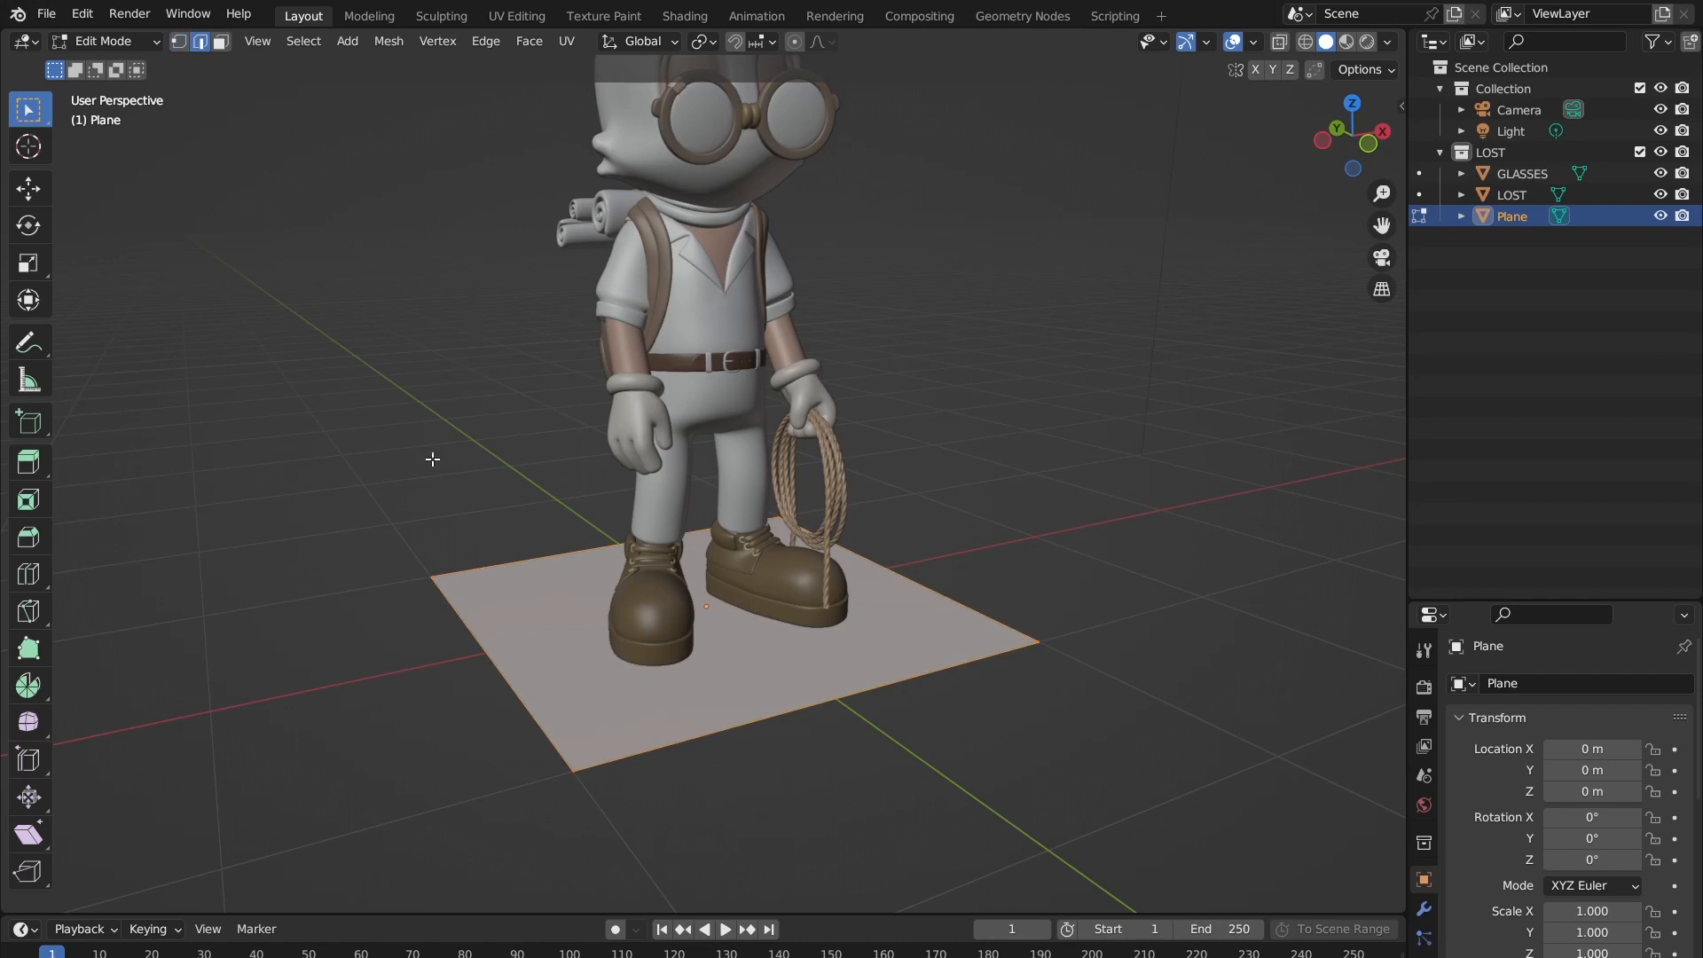
{"action": "left_click", "coordinate": [513, 590], "text": "shift"}
{"action": "left_click", "coordinate": [545, 559]}
{"action": "left_click", "coordinate": [449, 626]}
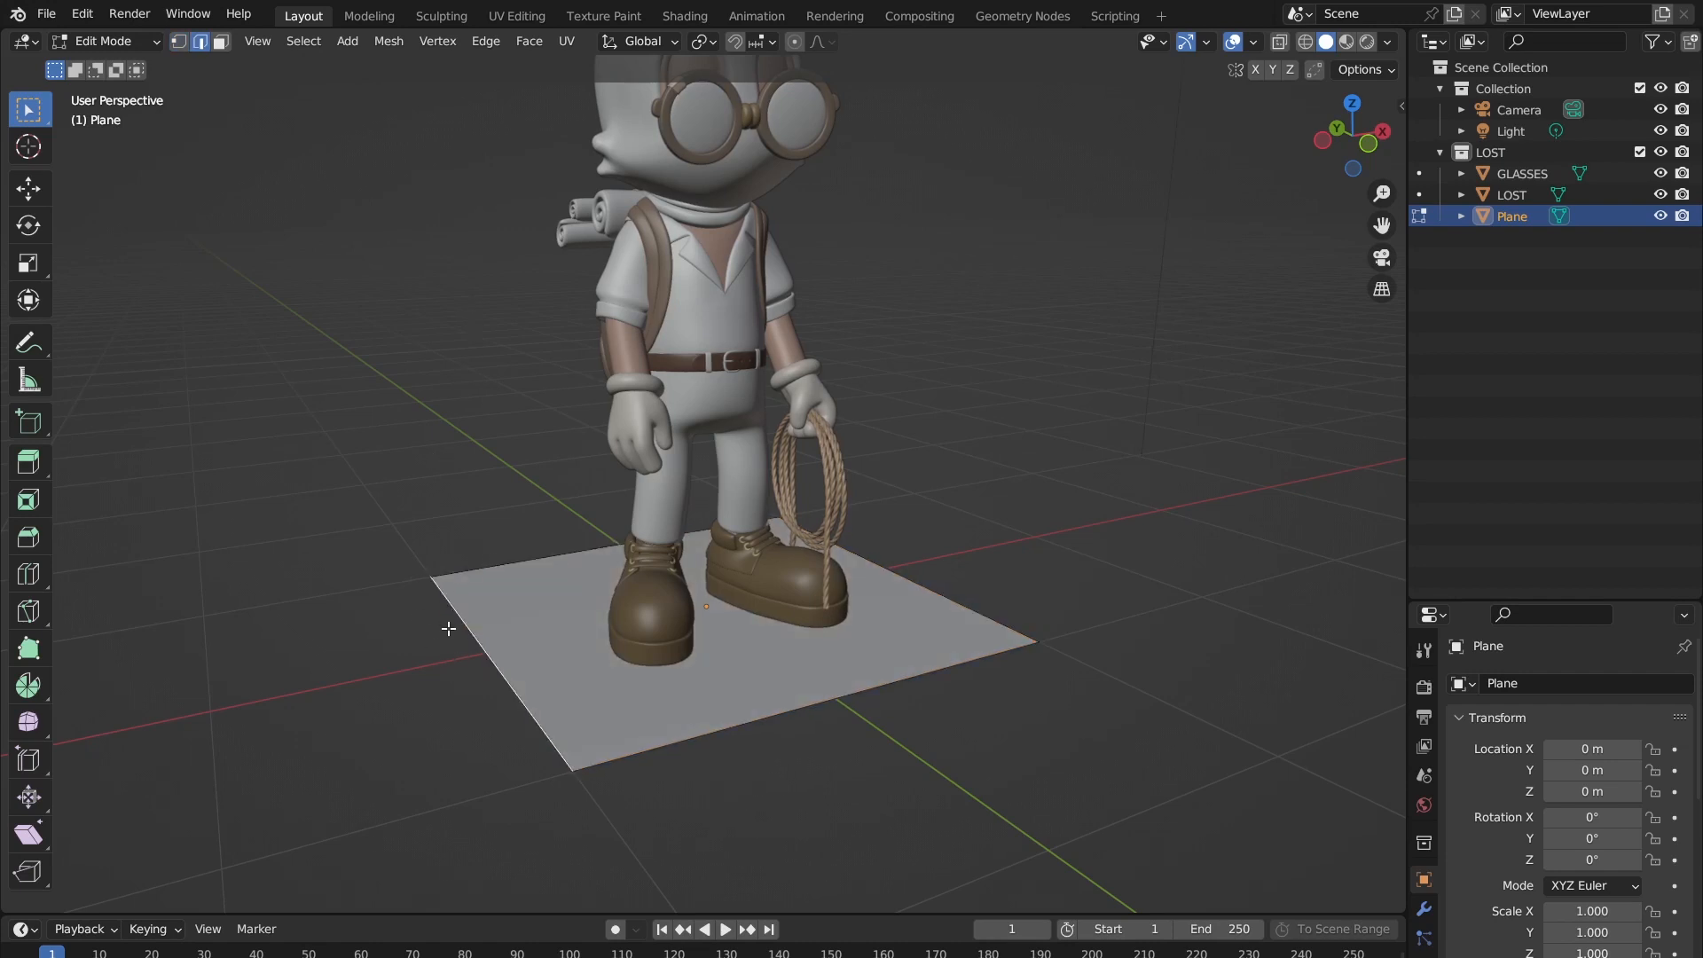
{"action": "left_click_drag", "start_coordinate": [414, 507], "coordinate": [568, 628]}
{"action": "left_click_drag", "start_coordinate": [386, 501], "coordinate": [615, 743]}
{"action": "left_click_drag", "start_coordinate": [395, 480], "coordinate": [1114, 901]}
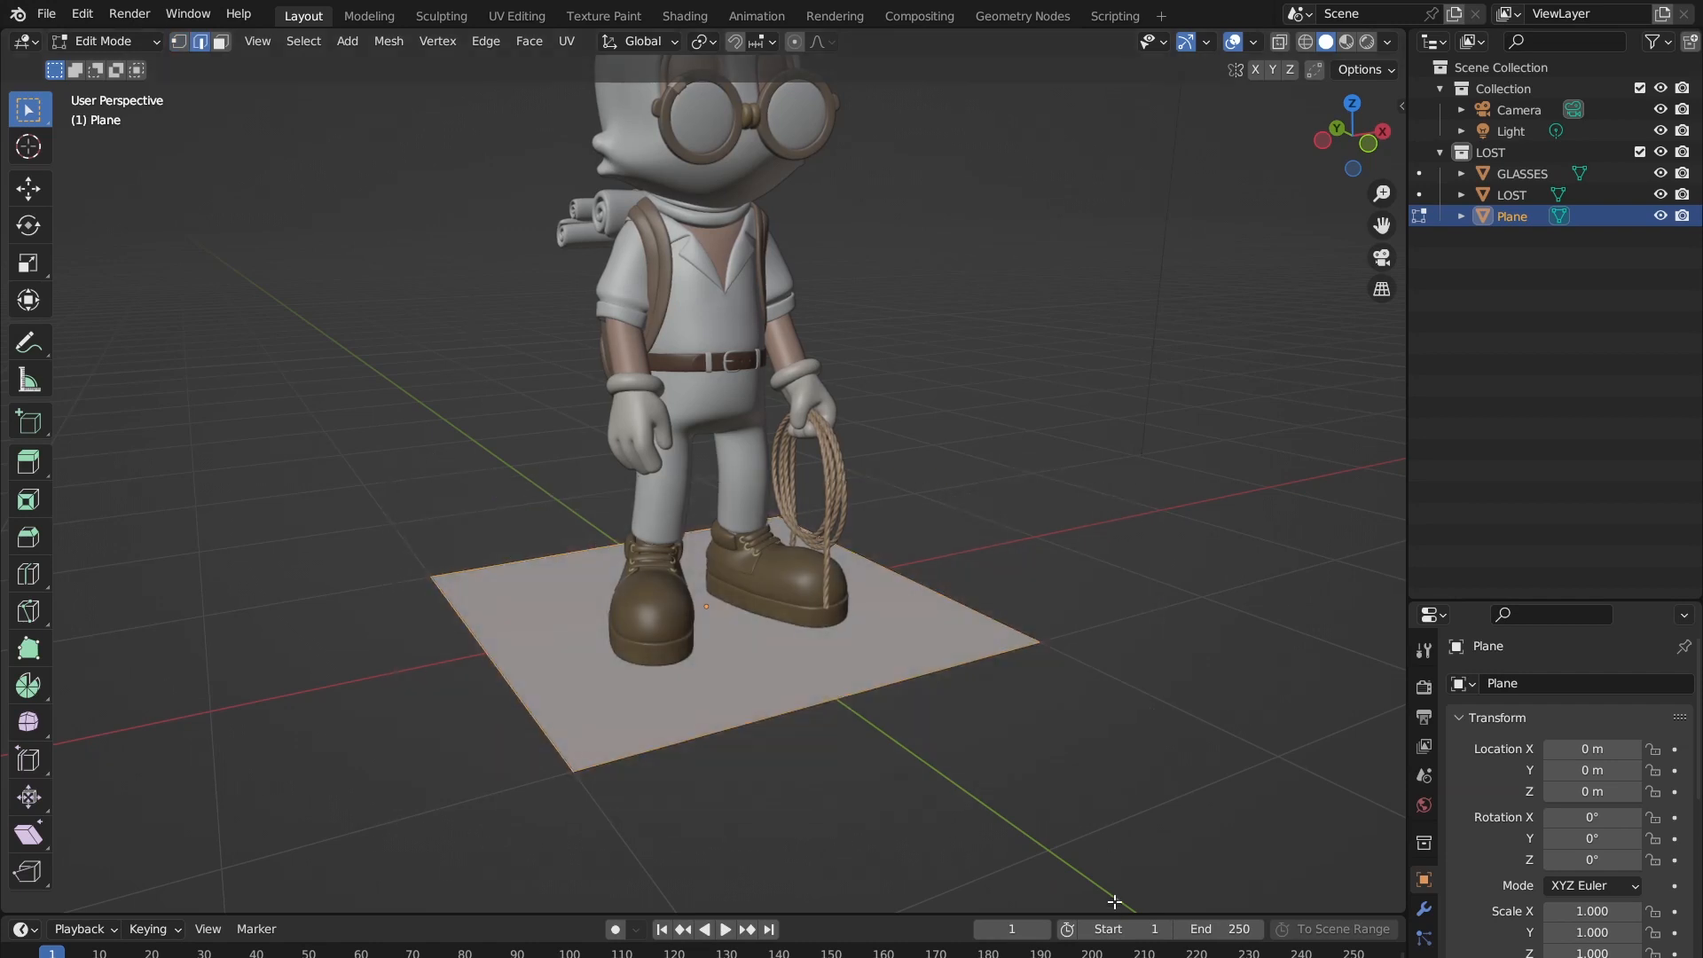
{"action": "key", "text": "3"}
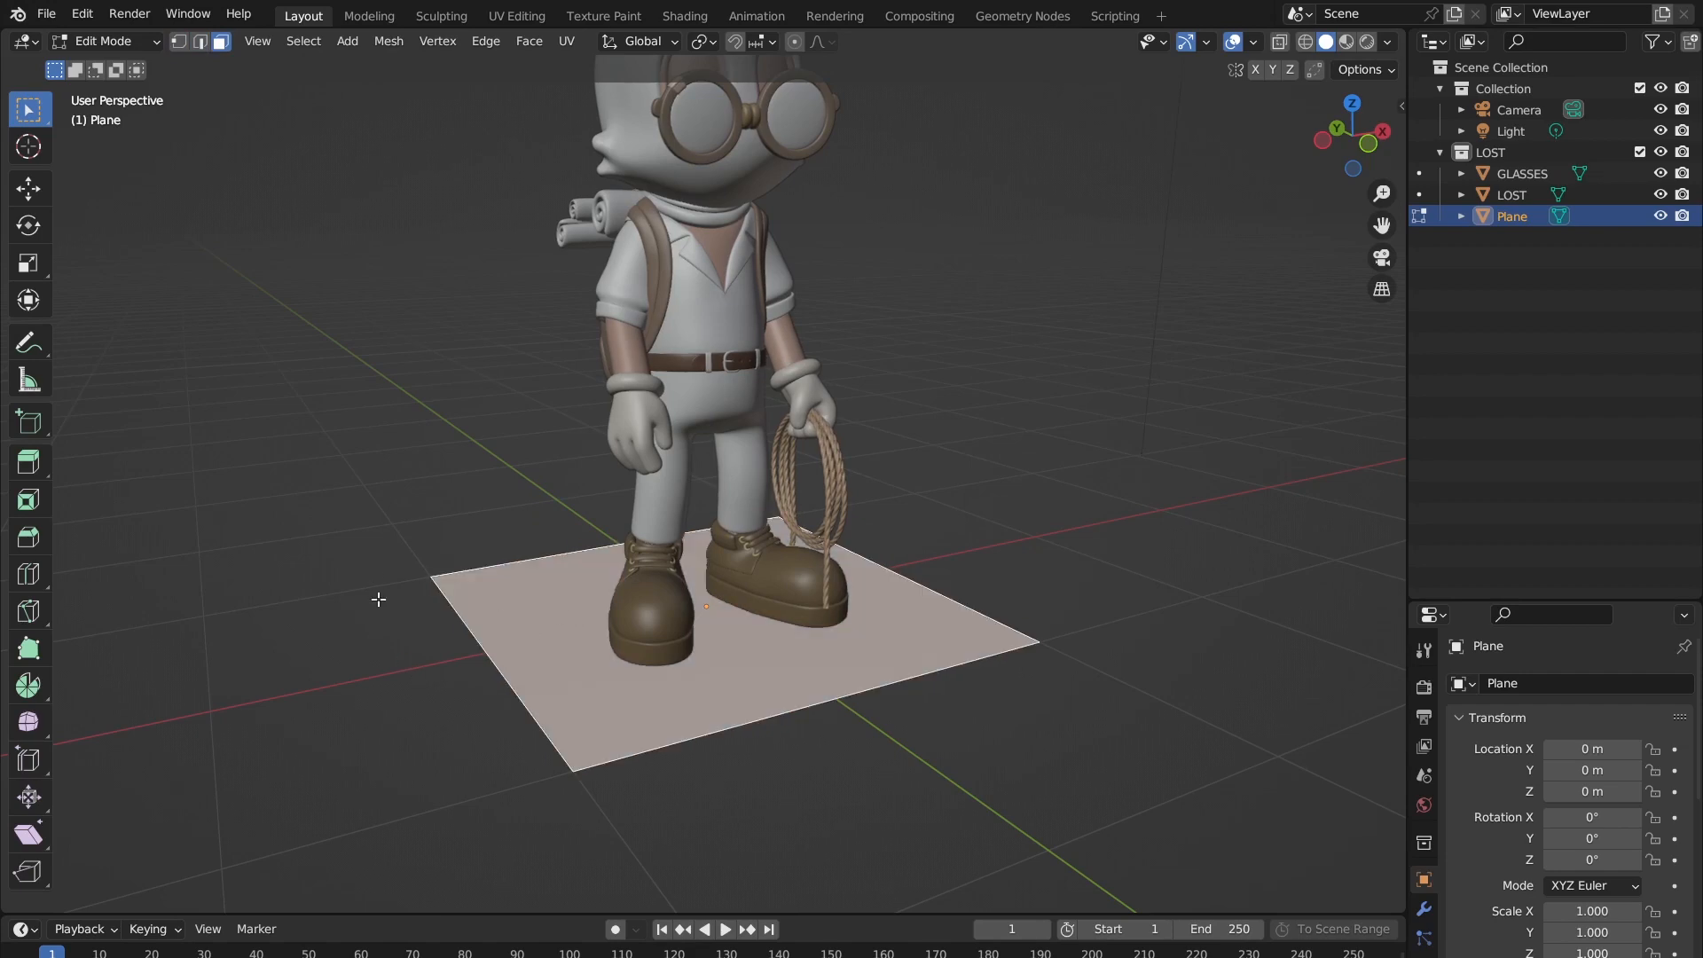
Step: Try box-selecting, deselecting and picking the plane's face in face select mode, finishing with the face selected
{"action": "left_click_drag", "start_coordinate": [318, 467], "coordinate": [940, 760]}
{"action": "mouse_move", "coordinate": [721, 710]}
{"action": "middle_mouse_down", "text": "shift"}
{"action": "mouse_move", "coordinate": [679, 701]}
{"action": "mouse_move", "coordinate": [680, 559]}
{"action": "middle_mouse_up", "text": "shift"}
{"action": "left_click", "coordinate": [460, 518]}
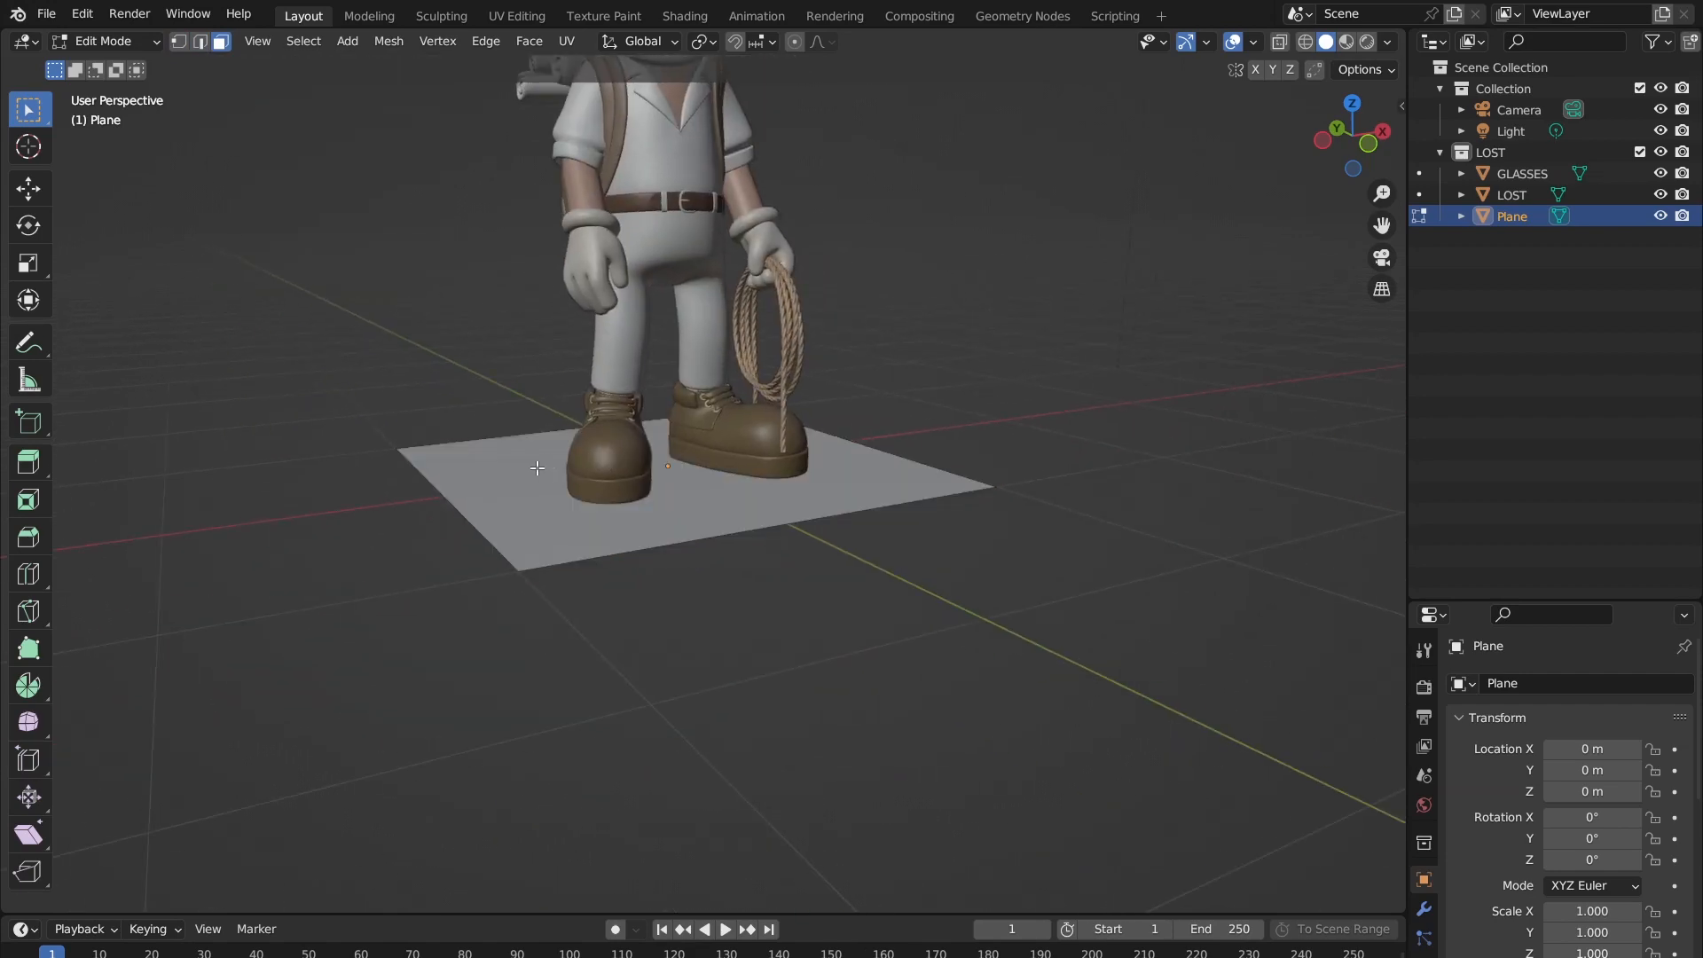
{"action": "left_click", "coordinate": [537, 468]}
{"action": "middle_click_drag", "start_coordinate": [549, 466], "coordinate": [732, 475]}
{"action": "scroll", "coordinate": [690, 479], "scroll_direction": "down", "scroll_amount": 6}
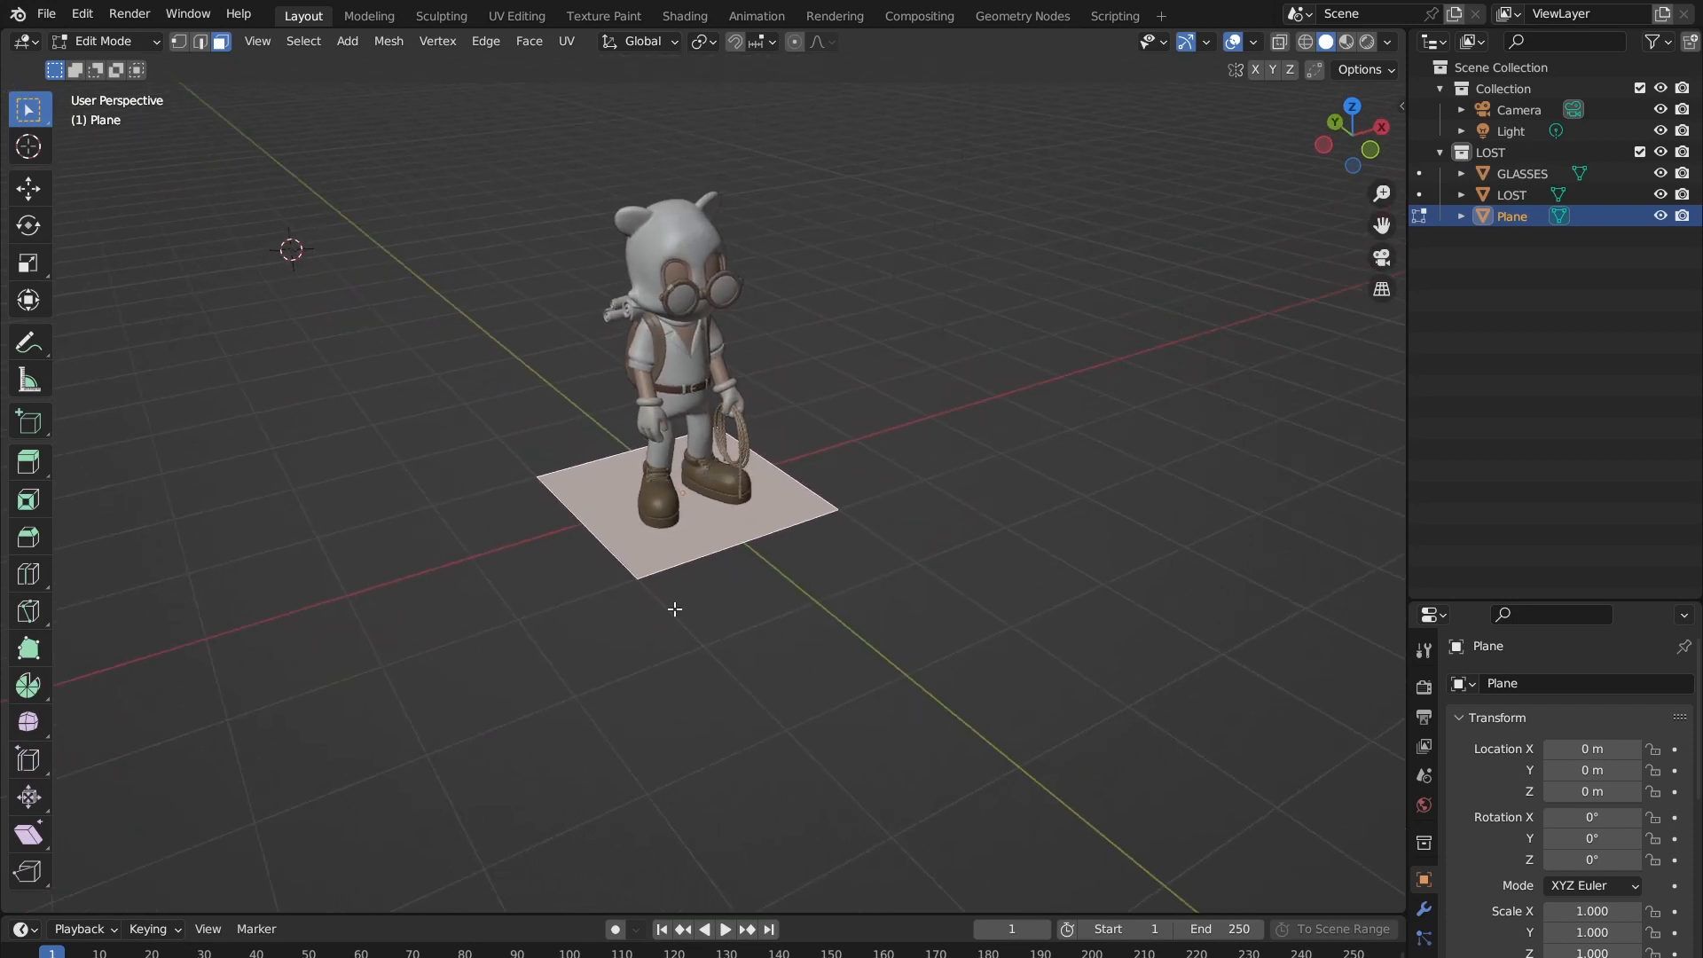
{"action": "left_click", "coordinate": [679, 580]}
{"action": "left_click", "coordinate": [620, 482]}
Step: Scale the plane's face up in two passes into a large floor around the character, and return to Object Mode
{"action": "key", "text": "s"}
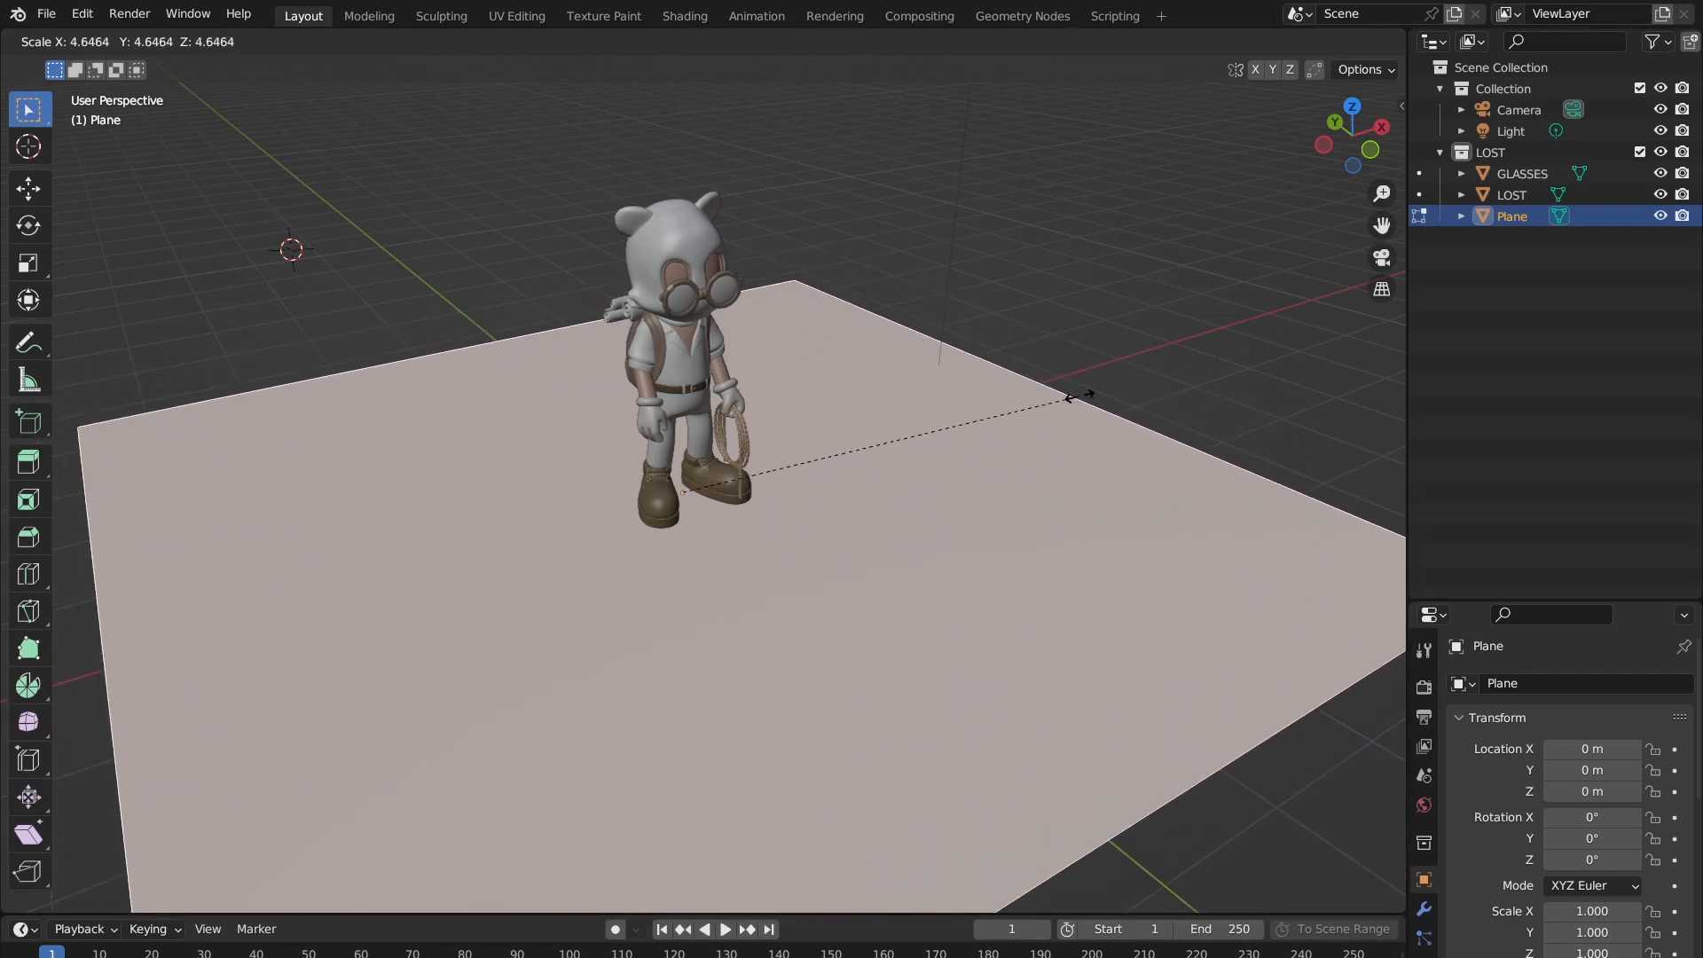
{"action": "left_click", "coordinate": [943, 443]}
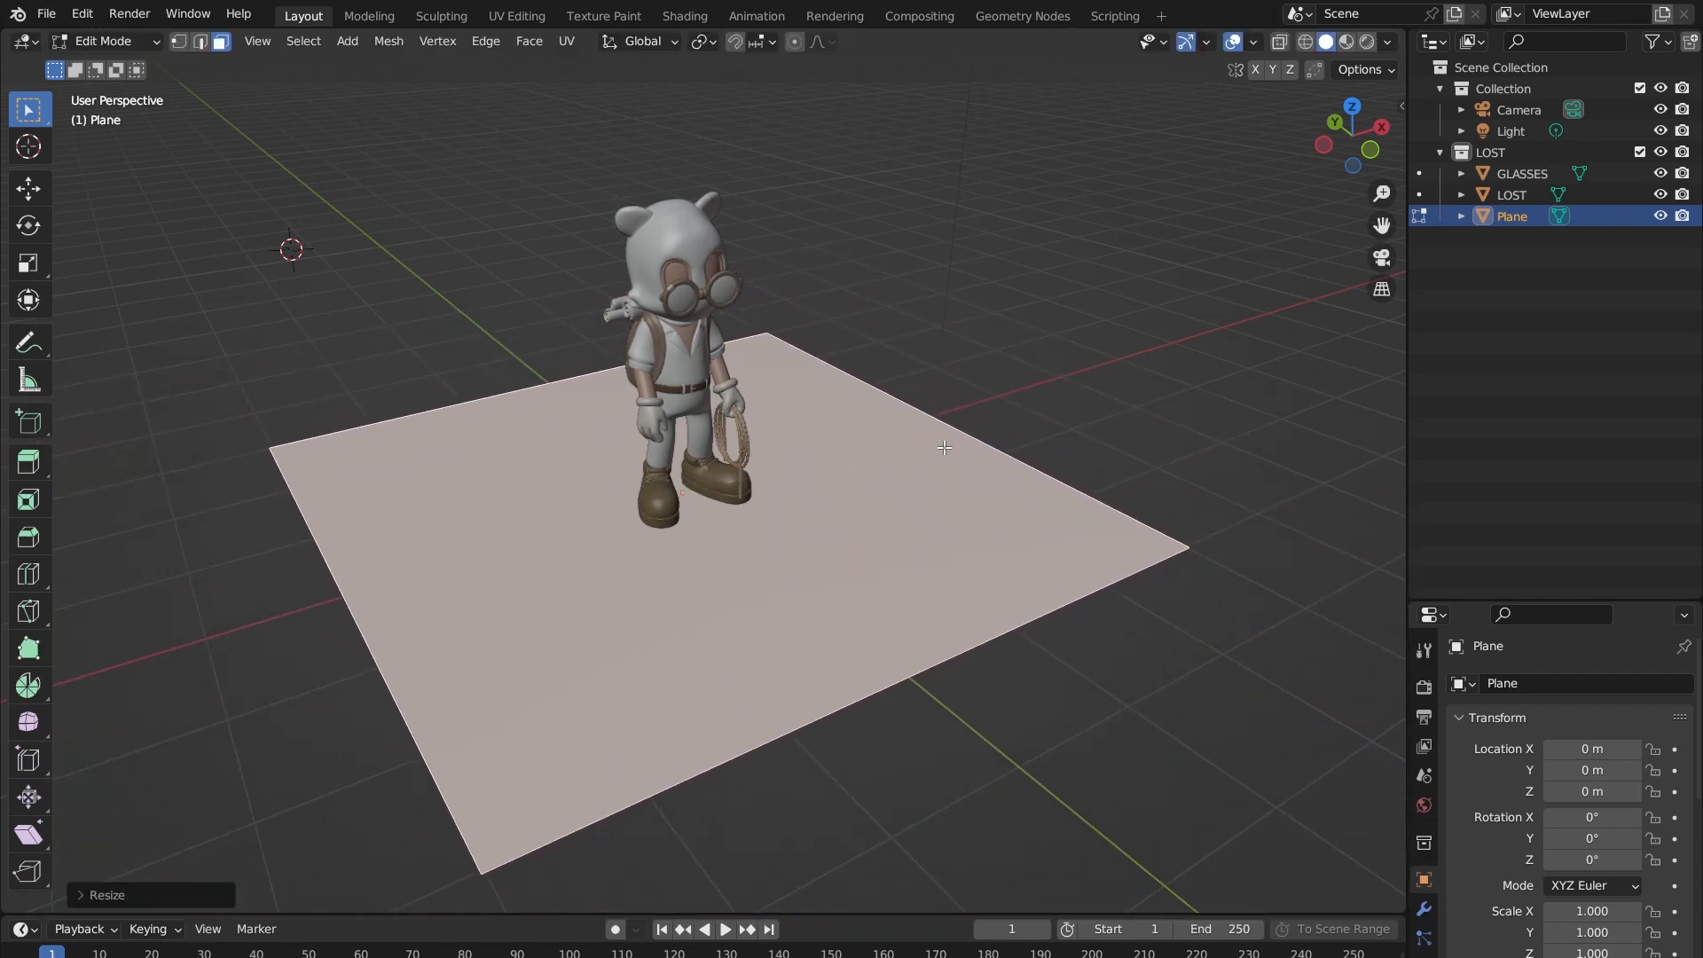
{"action": "middle_click_drag", "start_coordinate": [943, 444], "coordinate": [592, 380]}
{"action": "key", "text": "s"}
{"action": "left_click", "coordinate": [961, 403]}
{"action": "key", "text": "Tab"}
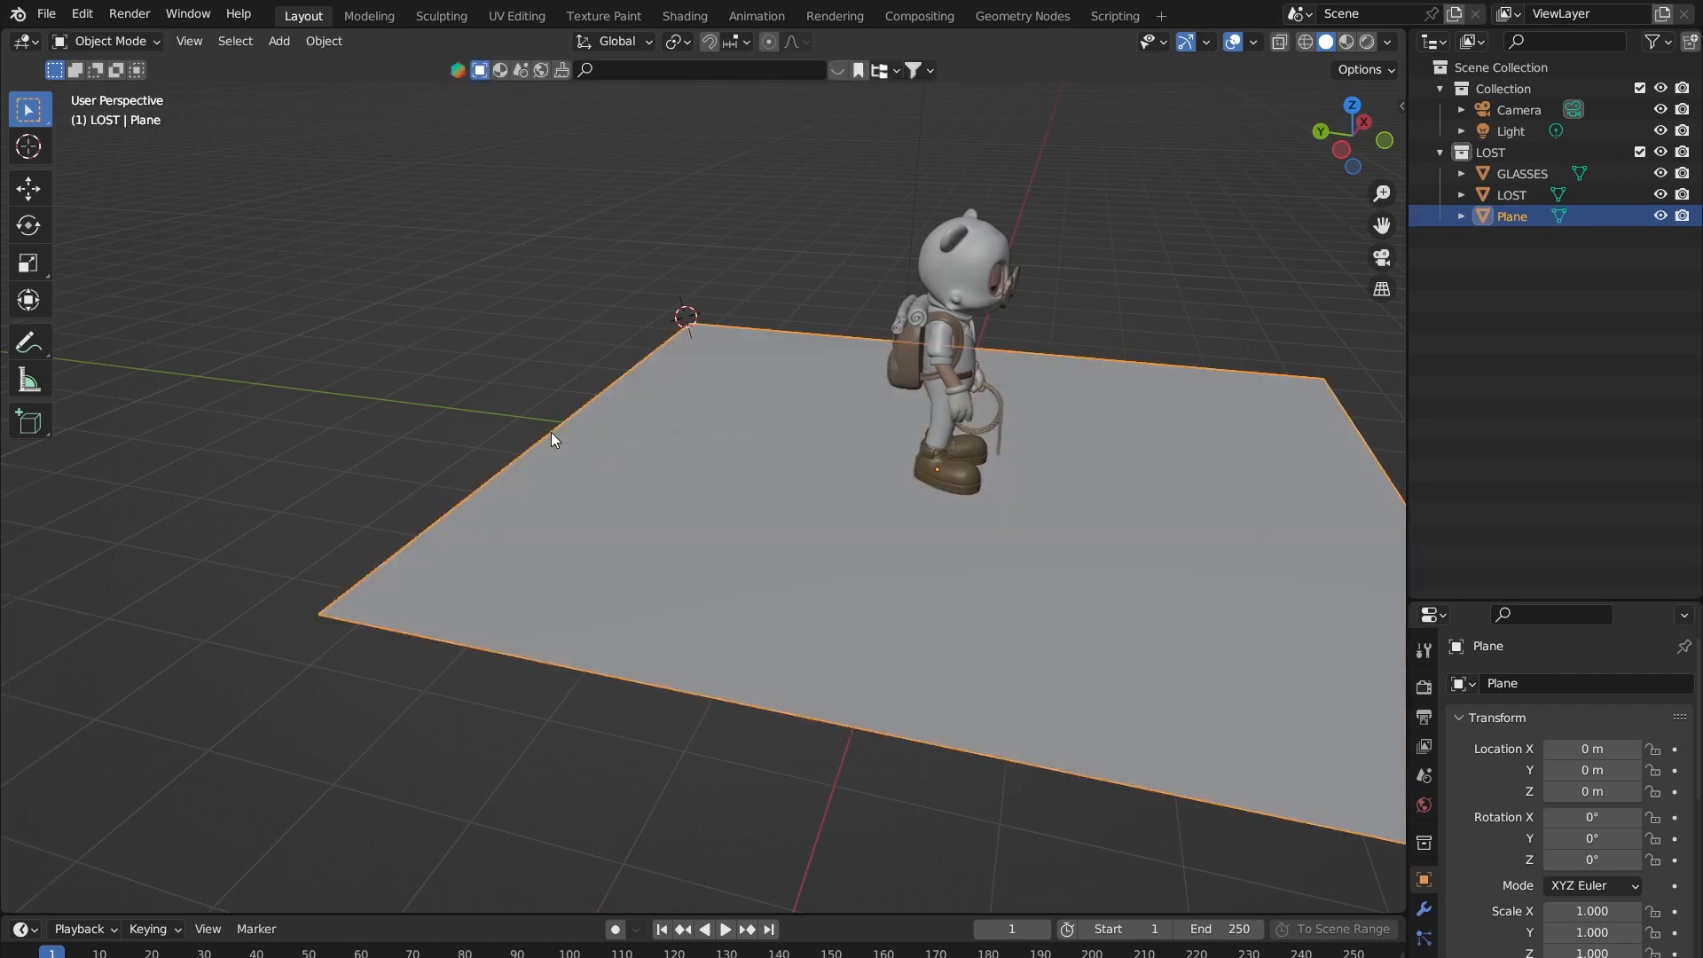
Step: In Edit Mode with edge select, extrude the plane's edge behind the character about 6 m up along Z to form a back wall
{"action": "key", "text": "Tab"}
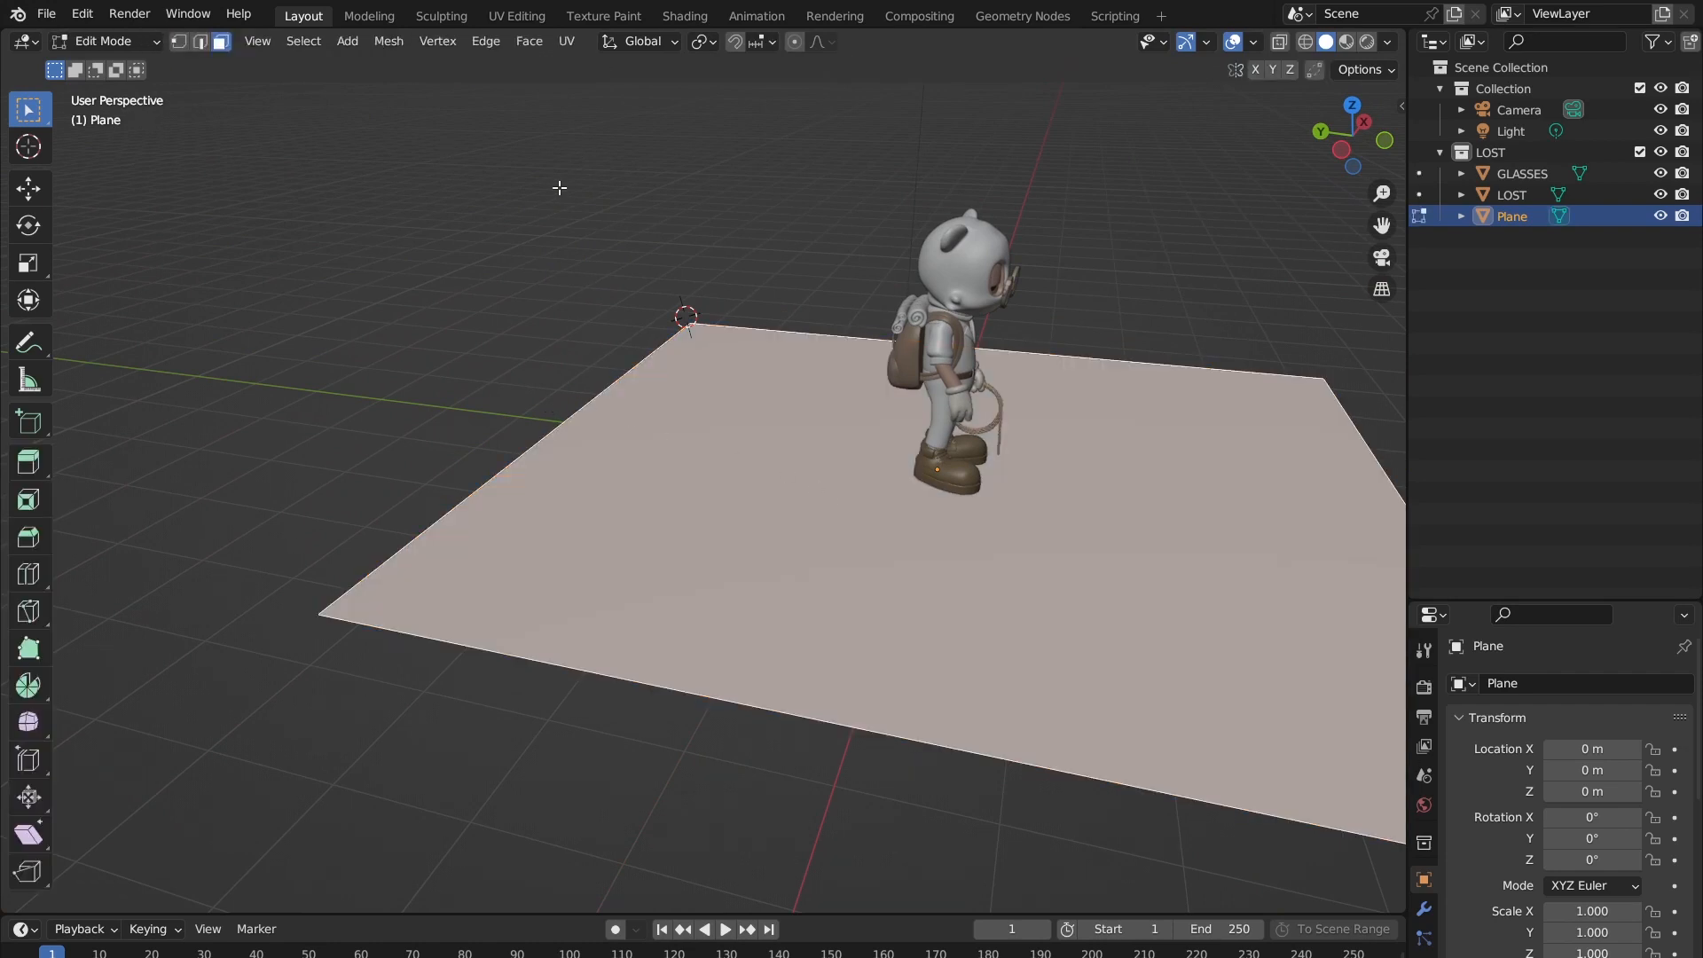
{"action": "key", "text": "2"}
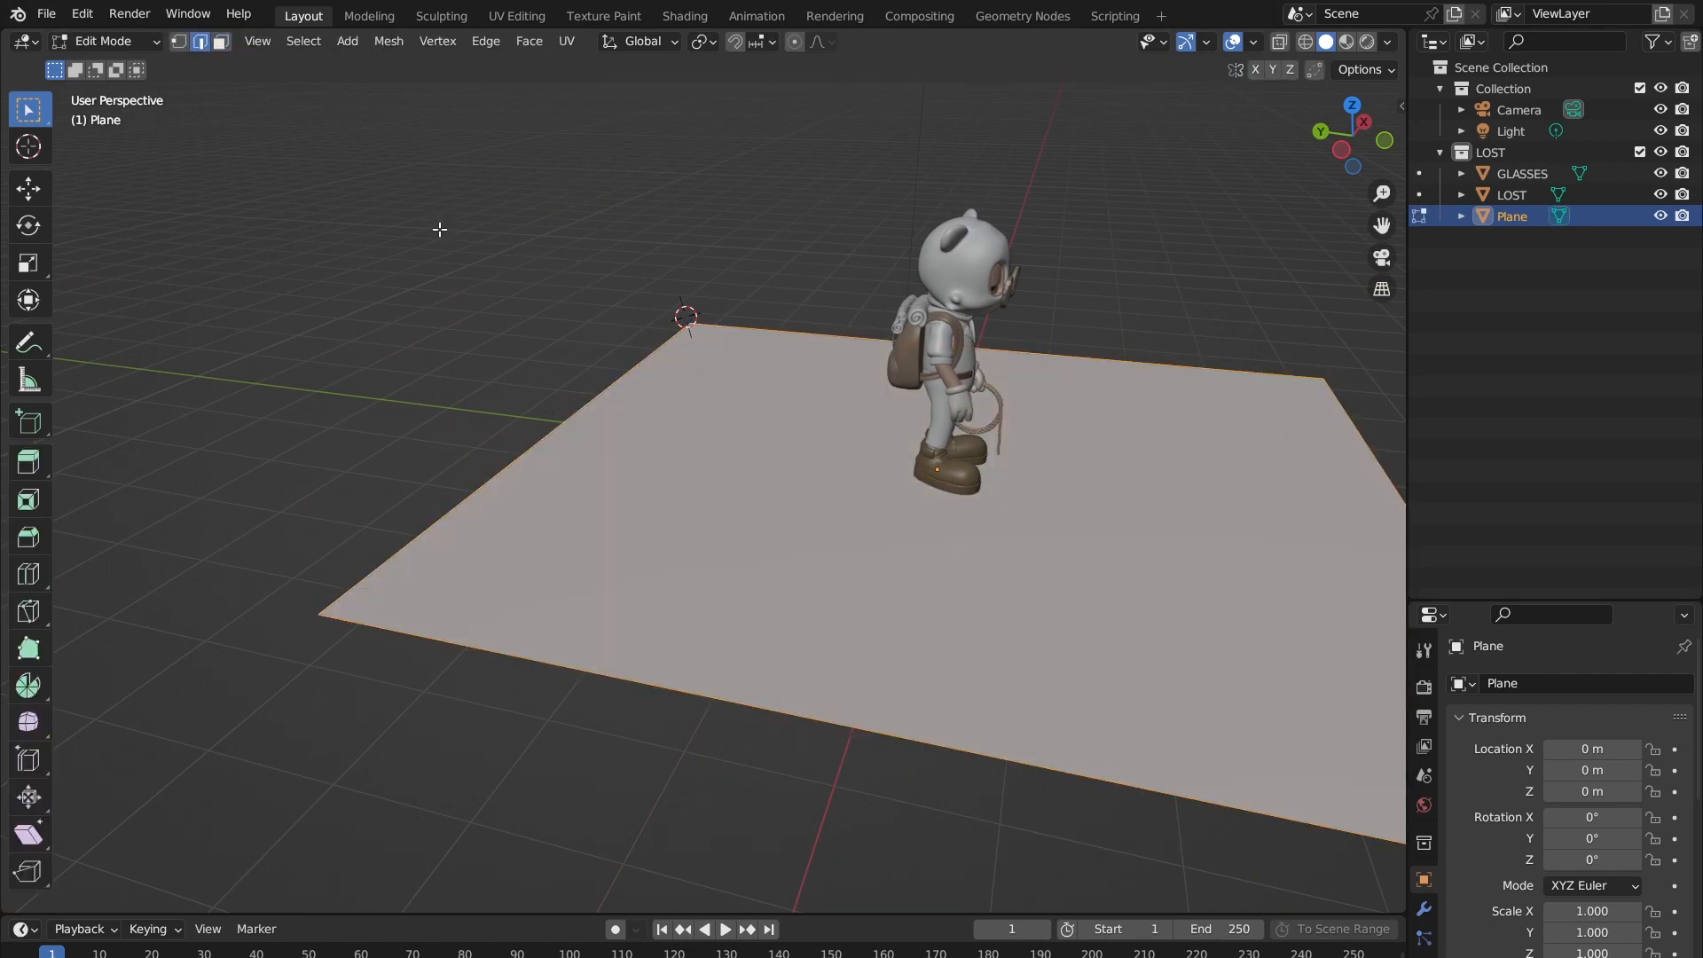
{"action": "left_click", "coordinate": [523, 453]}
{"action": "scroll", "coordinate": [522, 456], "scroll_direction": "down", "scroll_amount": 2}
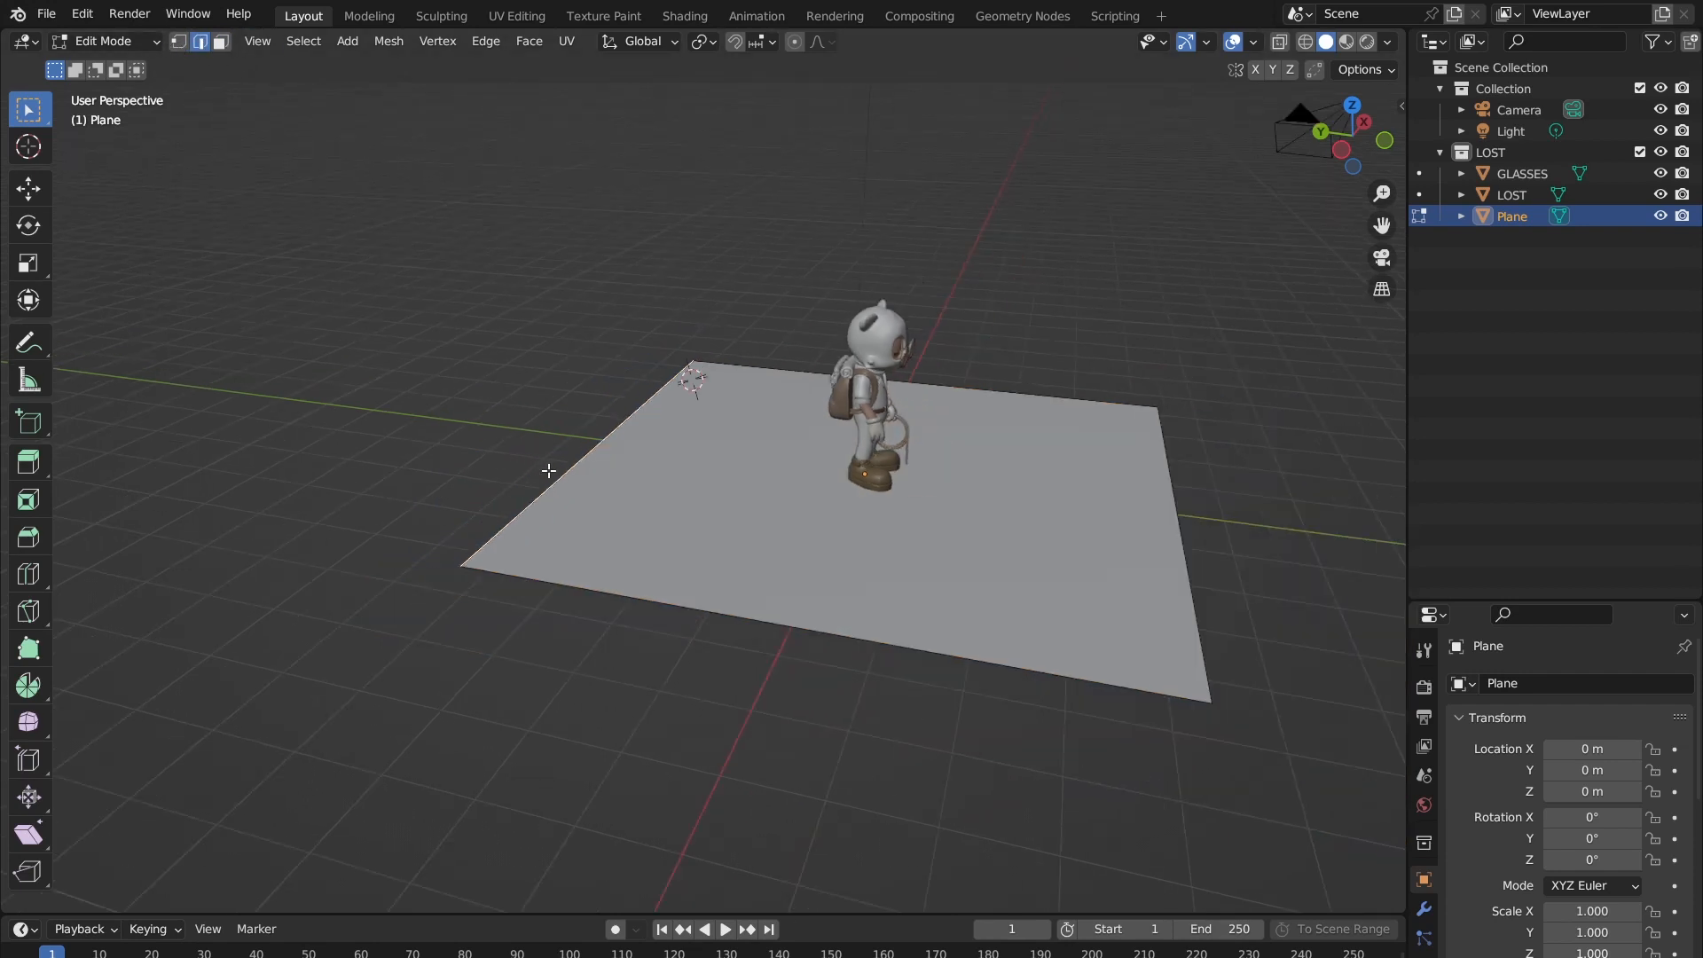
{"action": "scroll", "coordinate": [512, 521], "scroll_direction": "up", "scroll_amount": 2}
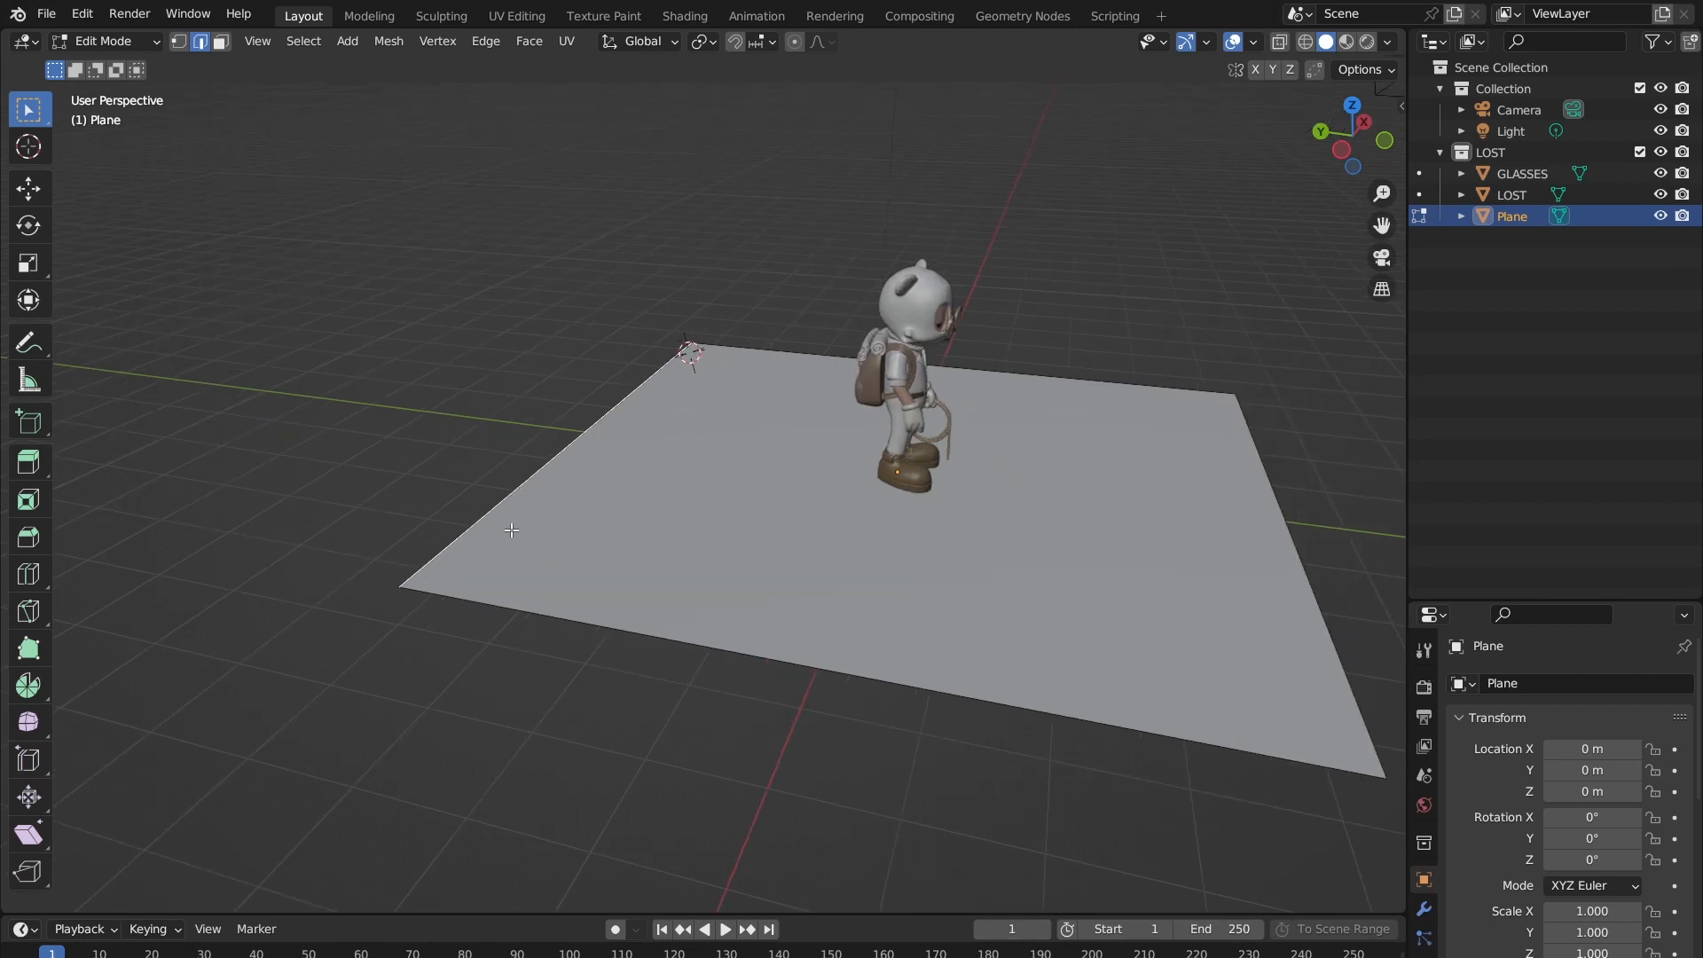
{"action": "key", "text": "e"}
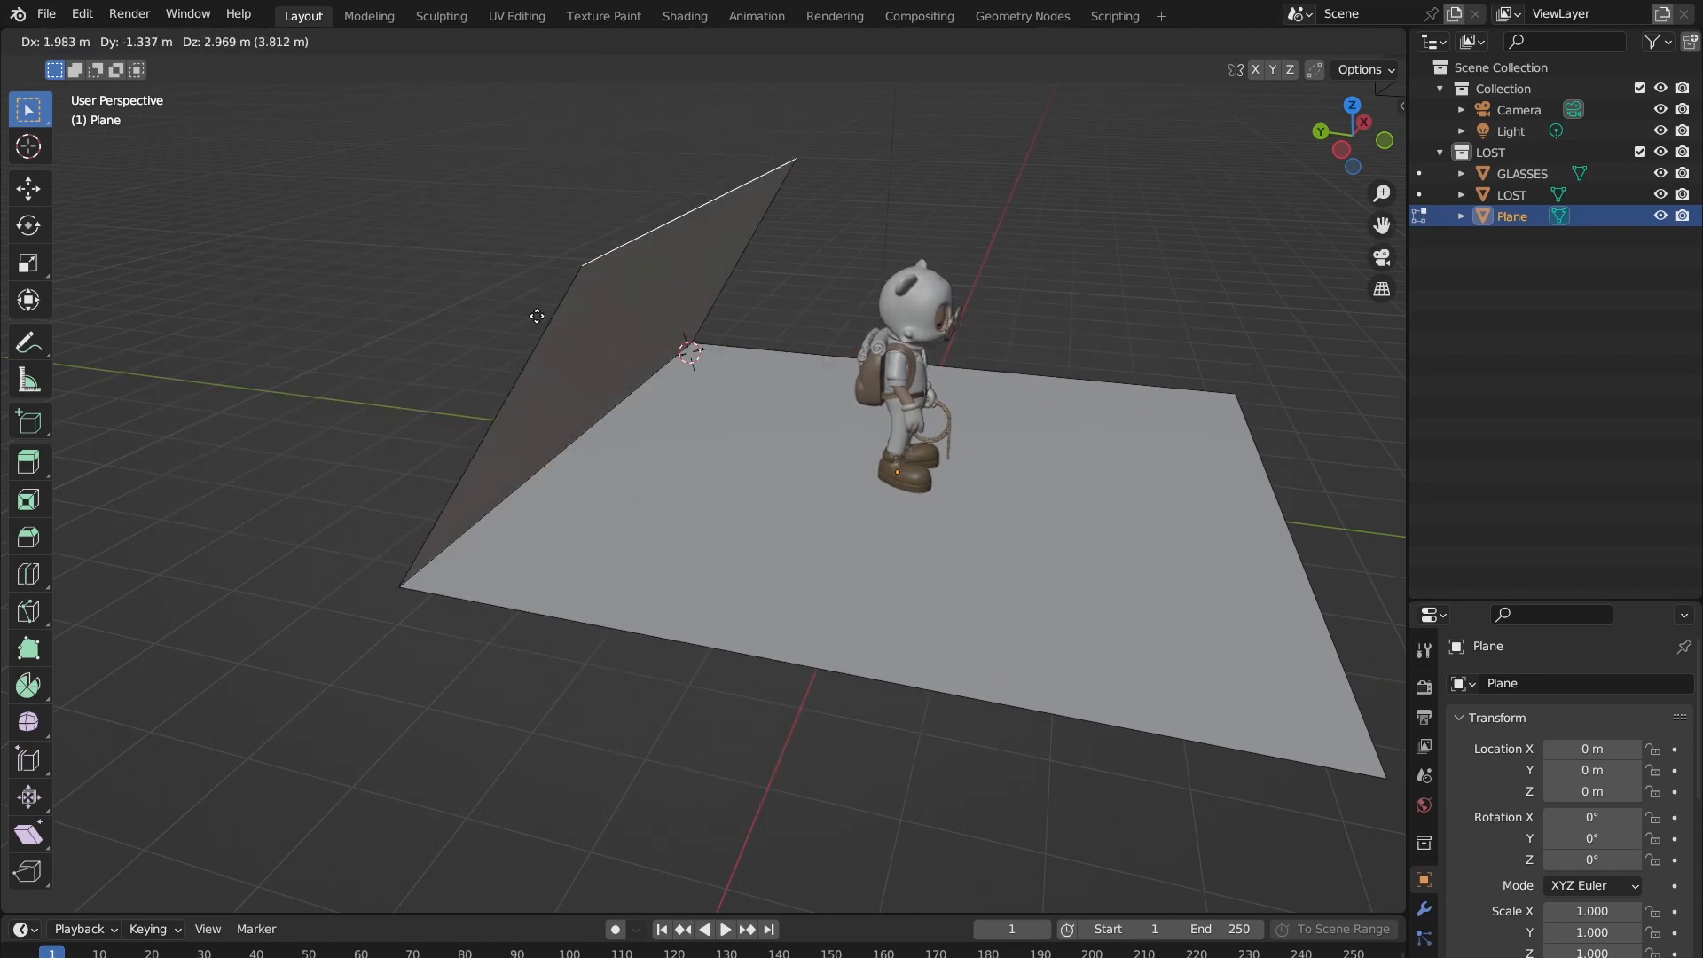
{"action": "key", "text": "z"}
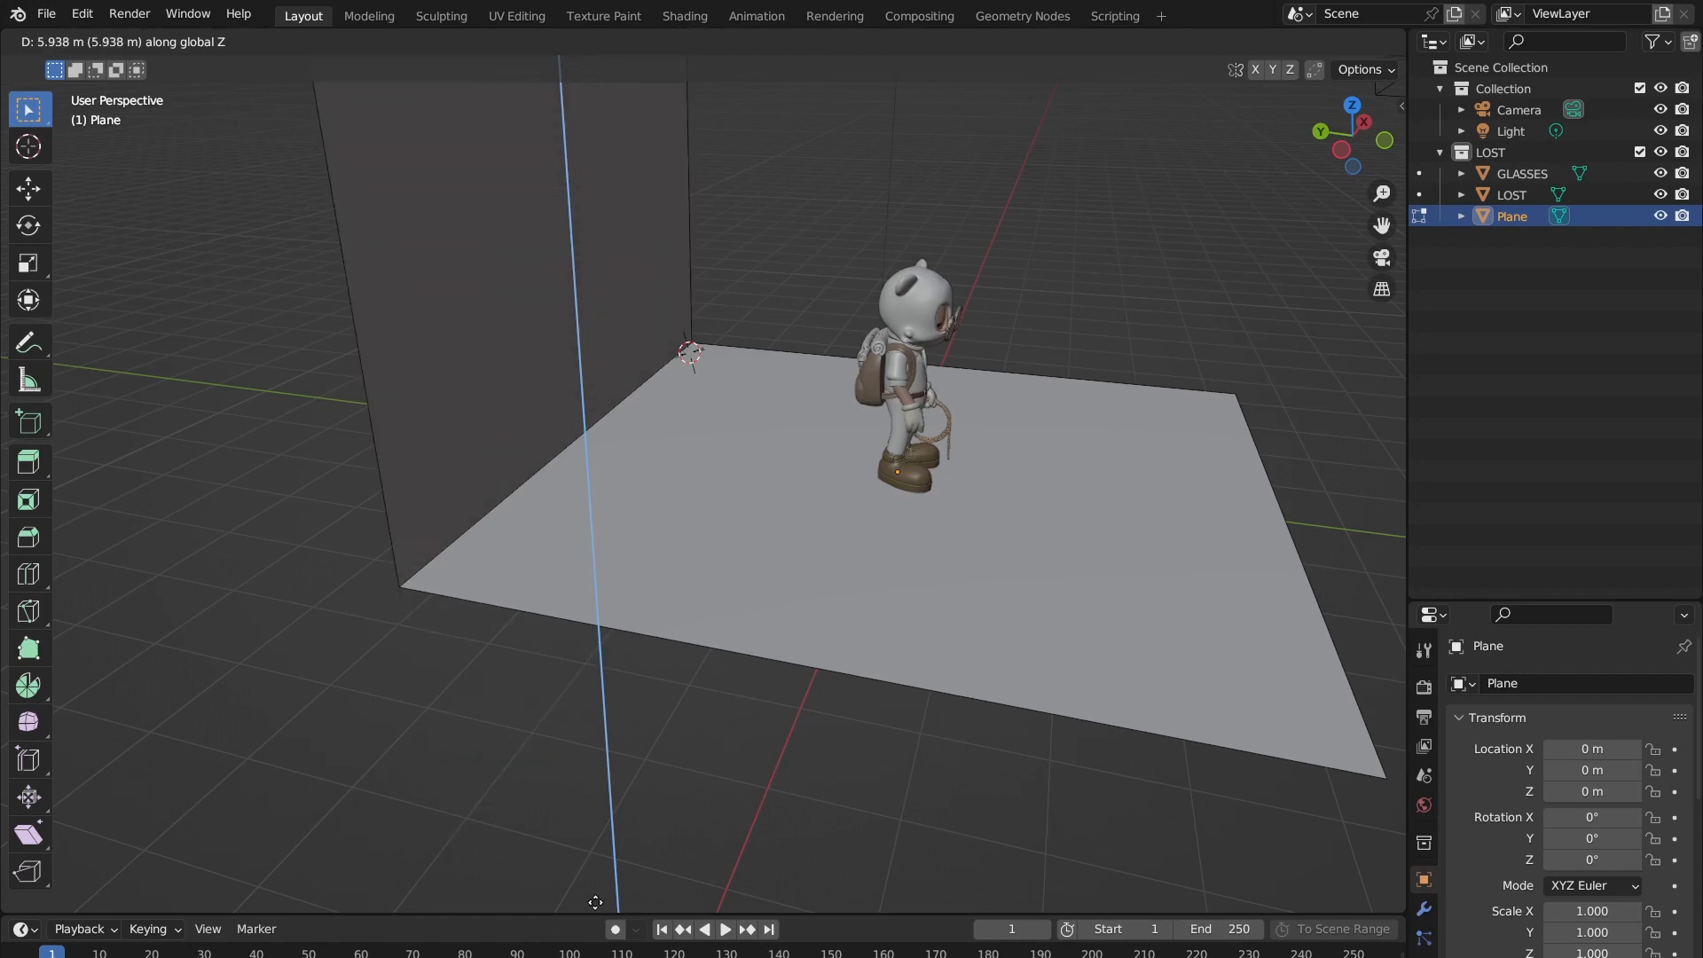
{"action": "left_click", "coordinate": [544, 94]}
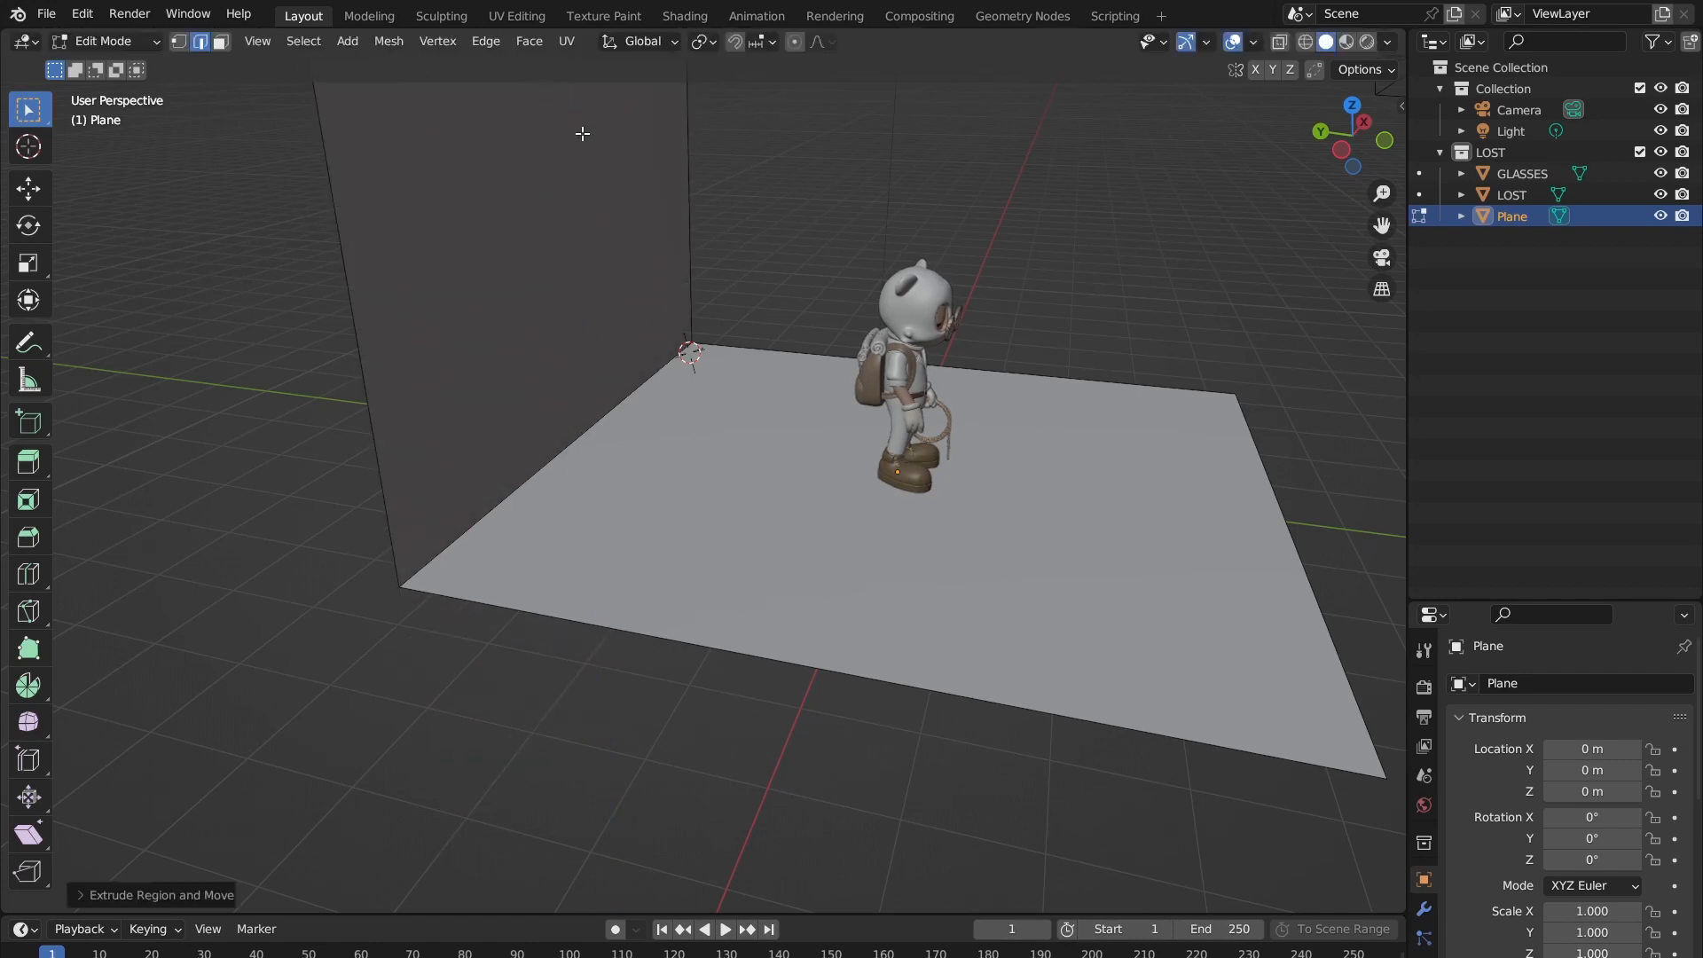
Step: Bevel the edge between the floor and the back wall into a wide curve with five segments
{"action": "middle_click_drag", "start_coordinate": [581, 137], "coordinate": [553, 489]}
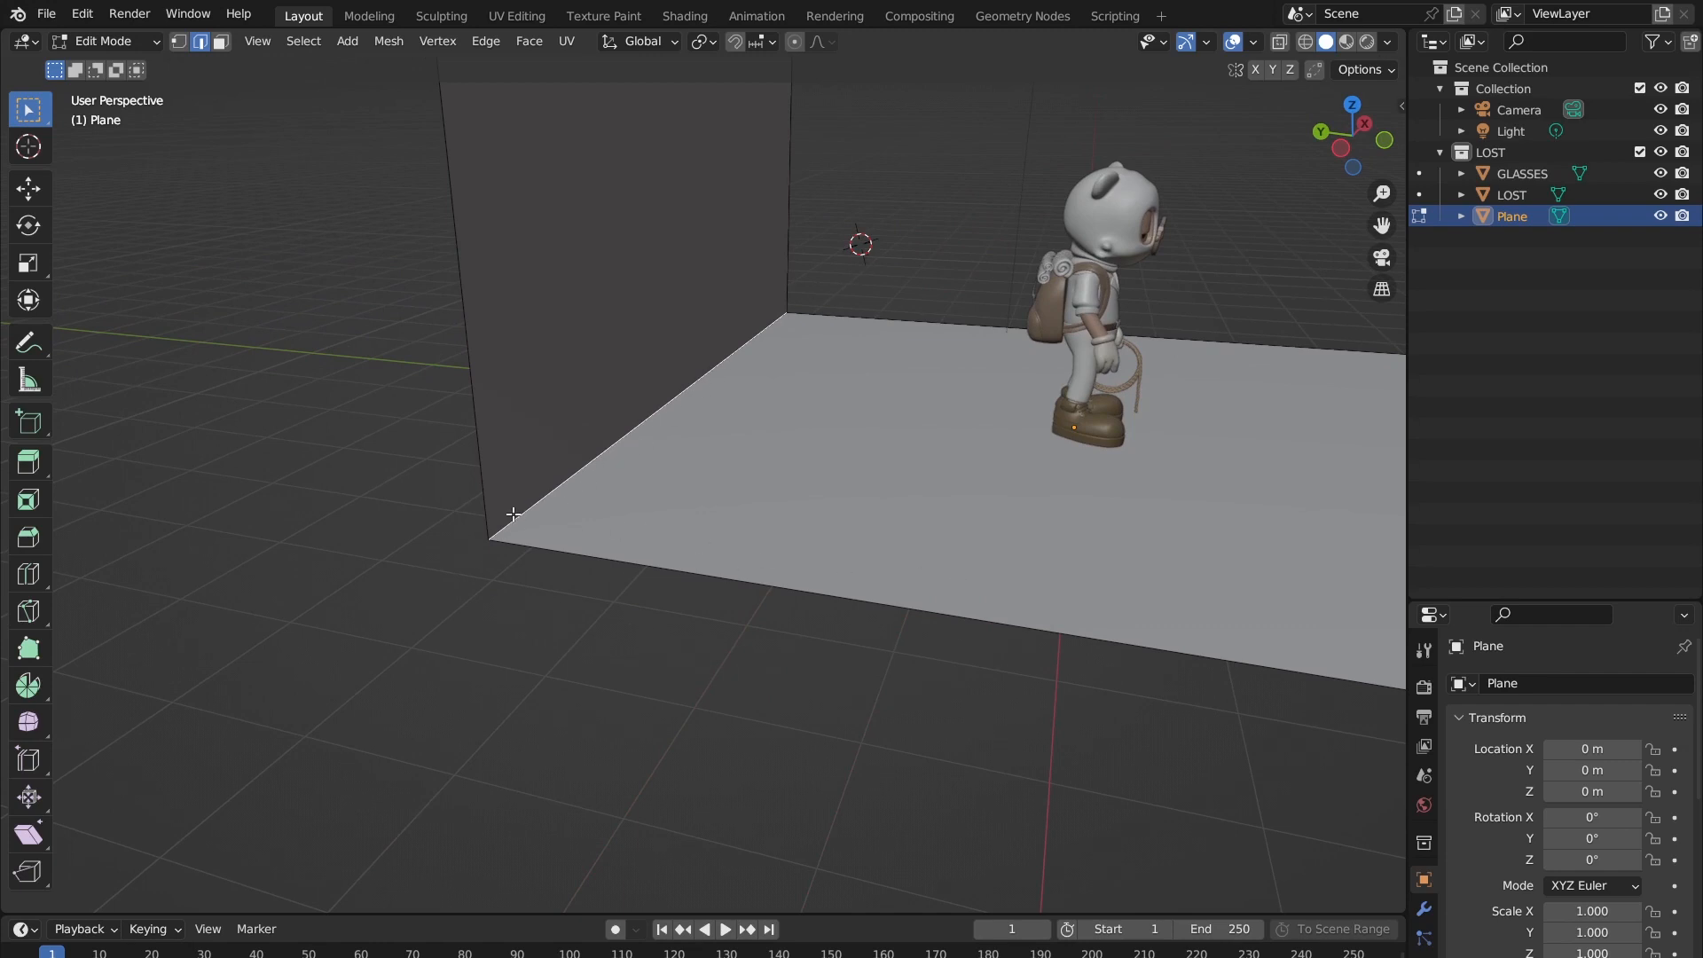
{"action": "middle_click_drag", "start_coordinate": [611, 482], "coordinate": [669, 425]}
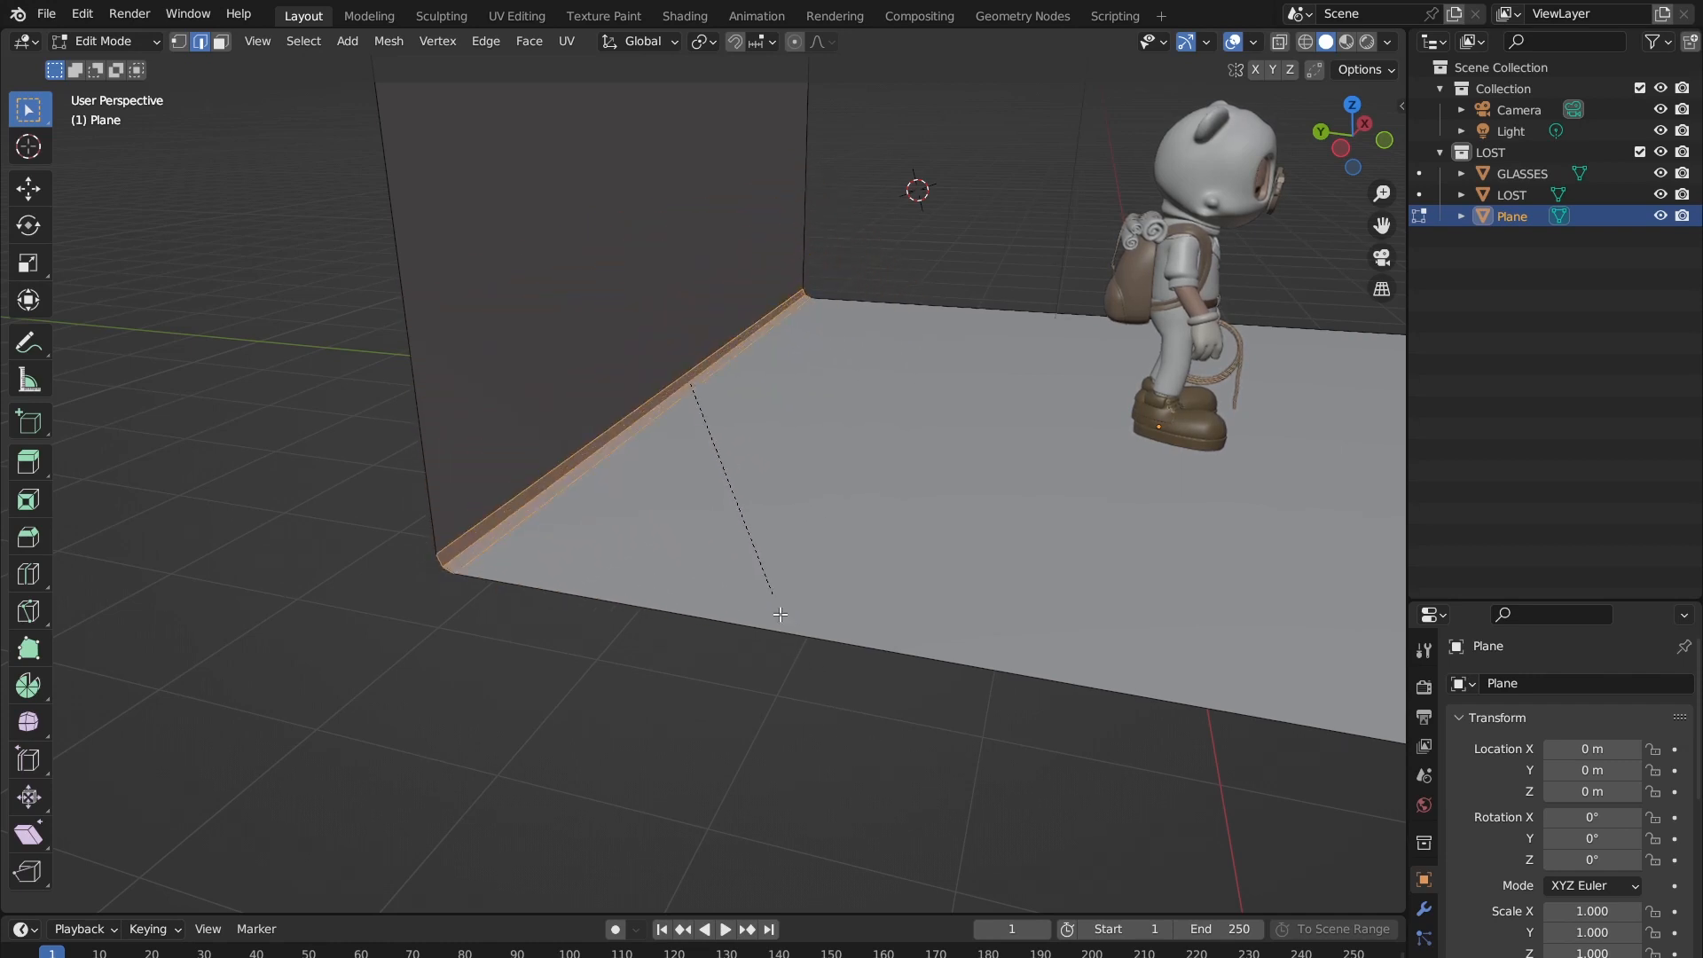
{"action": "scroll", "coordinate": [835, 683], "scroll_direction": "up", "scroll_amount": 3}
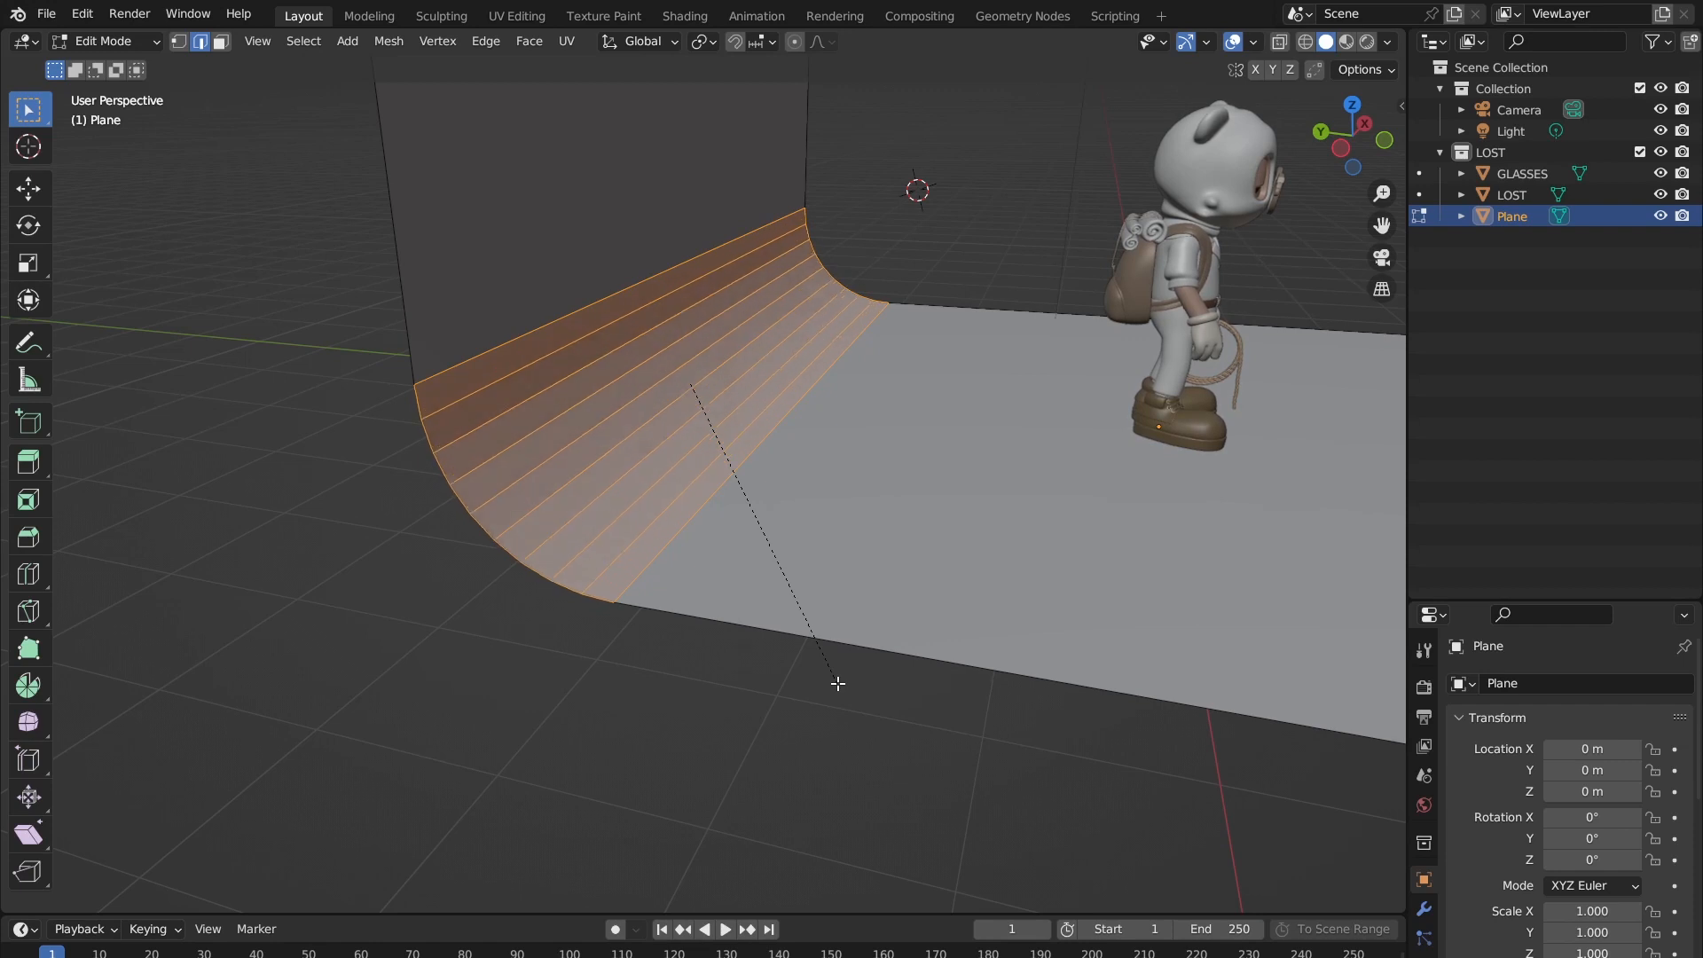
{"action": "scroll", "coordinate": [838, 682], "scroll_direction": "down", "scroll_amount": 4}
{"action": "scroll", "coordinate": [837, 682], "scroll_direction": "up", "scroll_amount": 1}
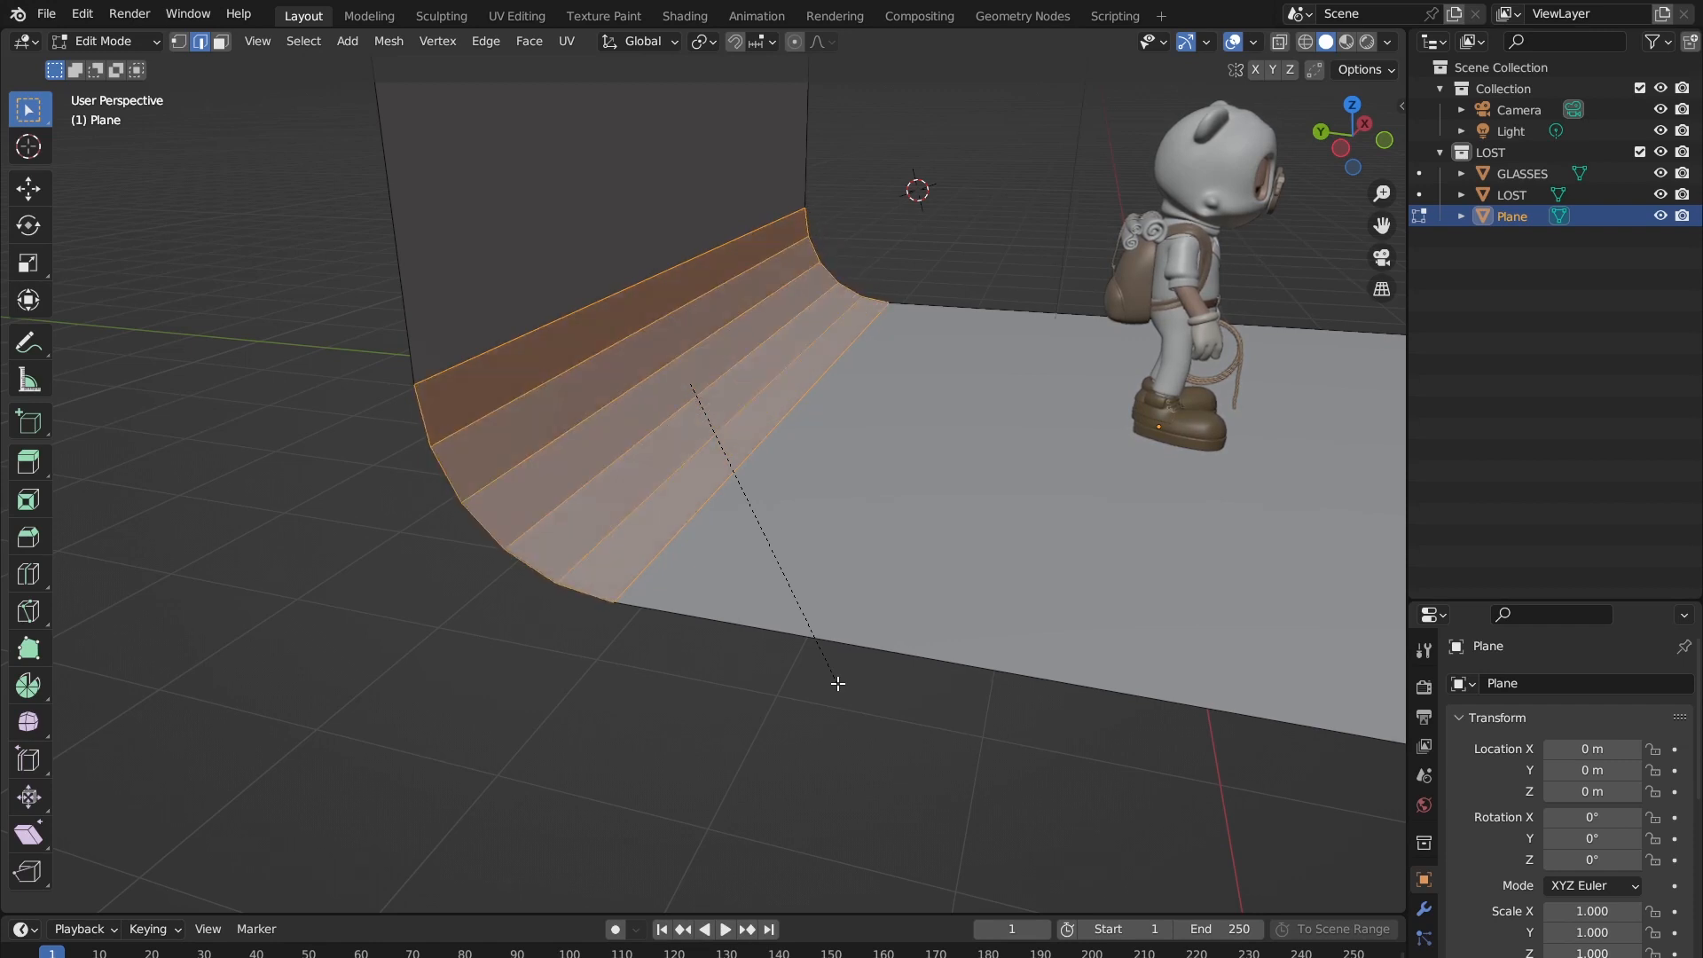
{"action": "left_click", "coordinate": [837, 683]}
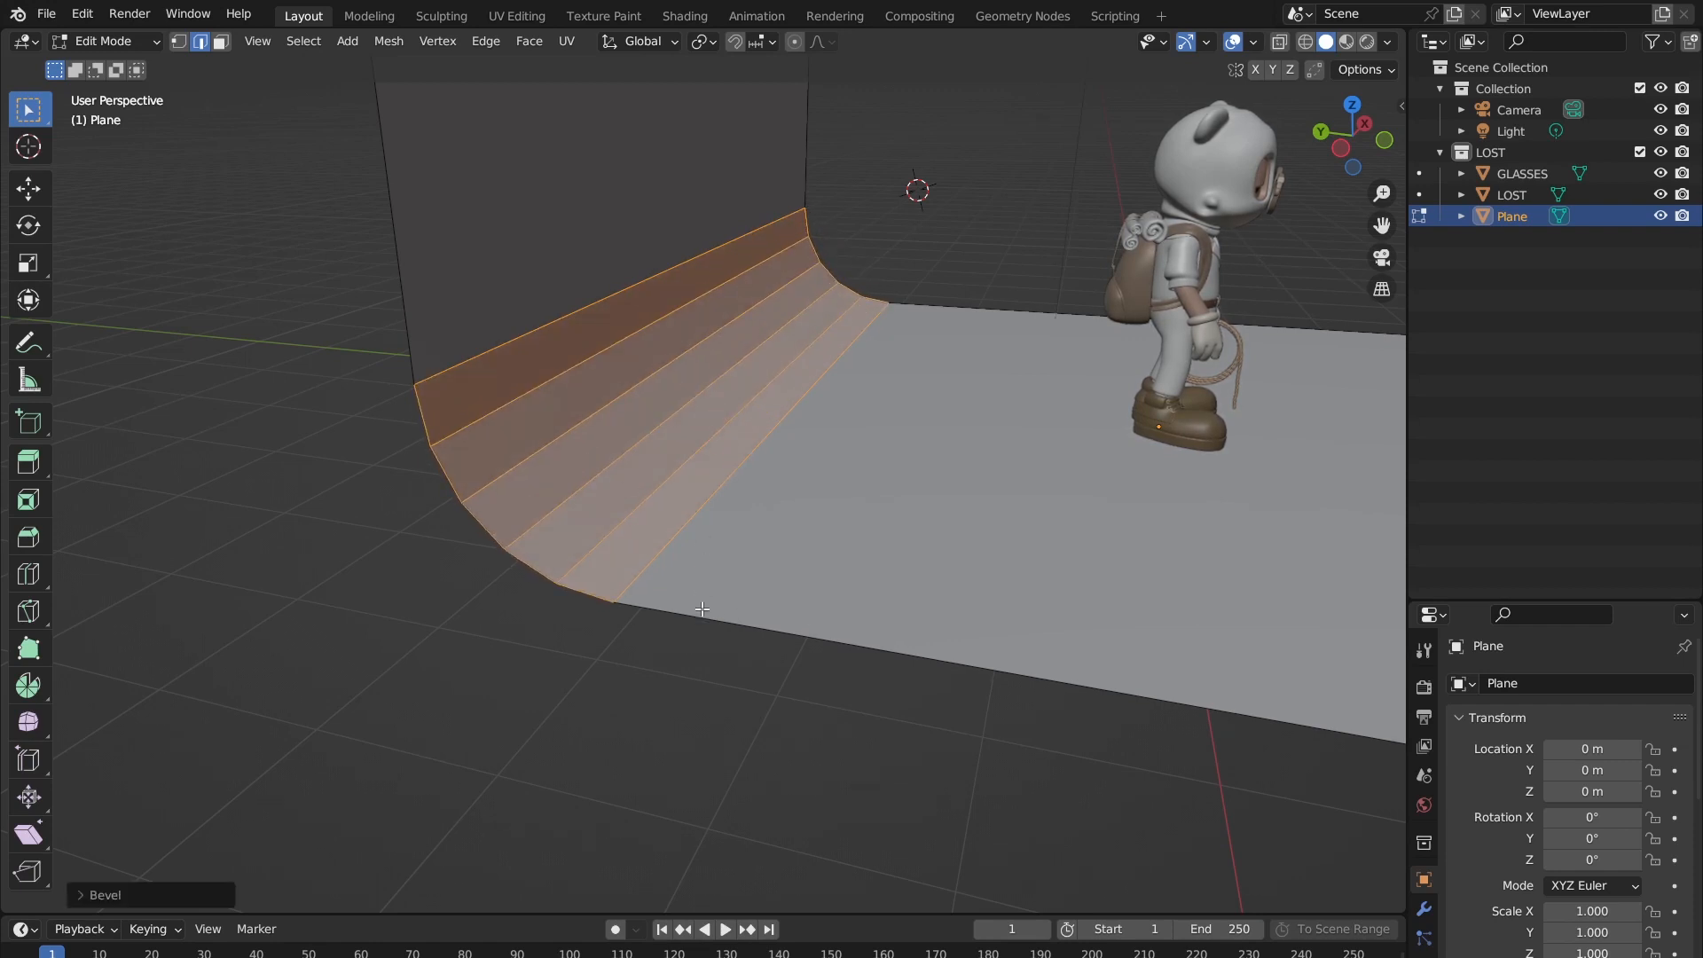
Step: Return to Object Mode and inspect the curved backdrop from several sides
{"action": "middle_click_drag", "start_coordinate": [928, 548], "coordinate": [796, 497]}
{"action": "key", "text": "Tab"}
{"action": "middle_click_drag", "start_coordinate": [769, 495], "coordinate": [719, 530]}
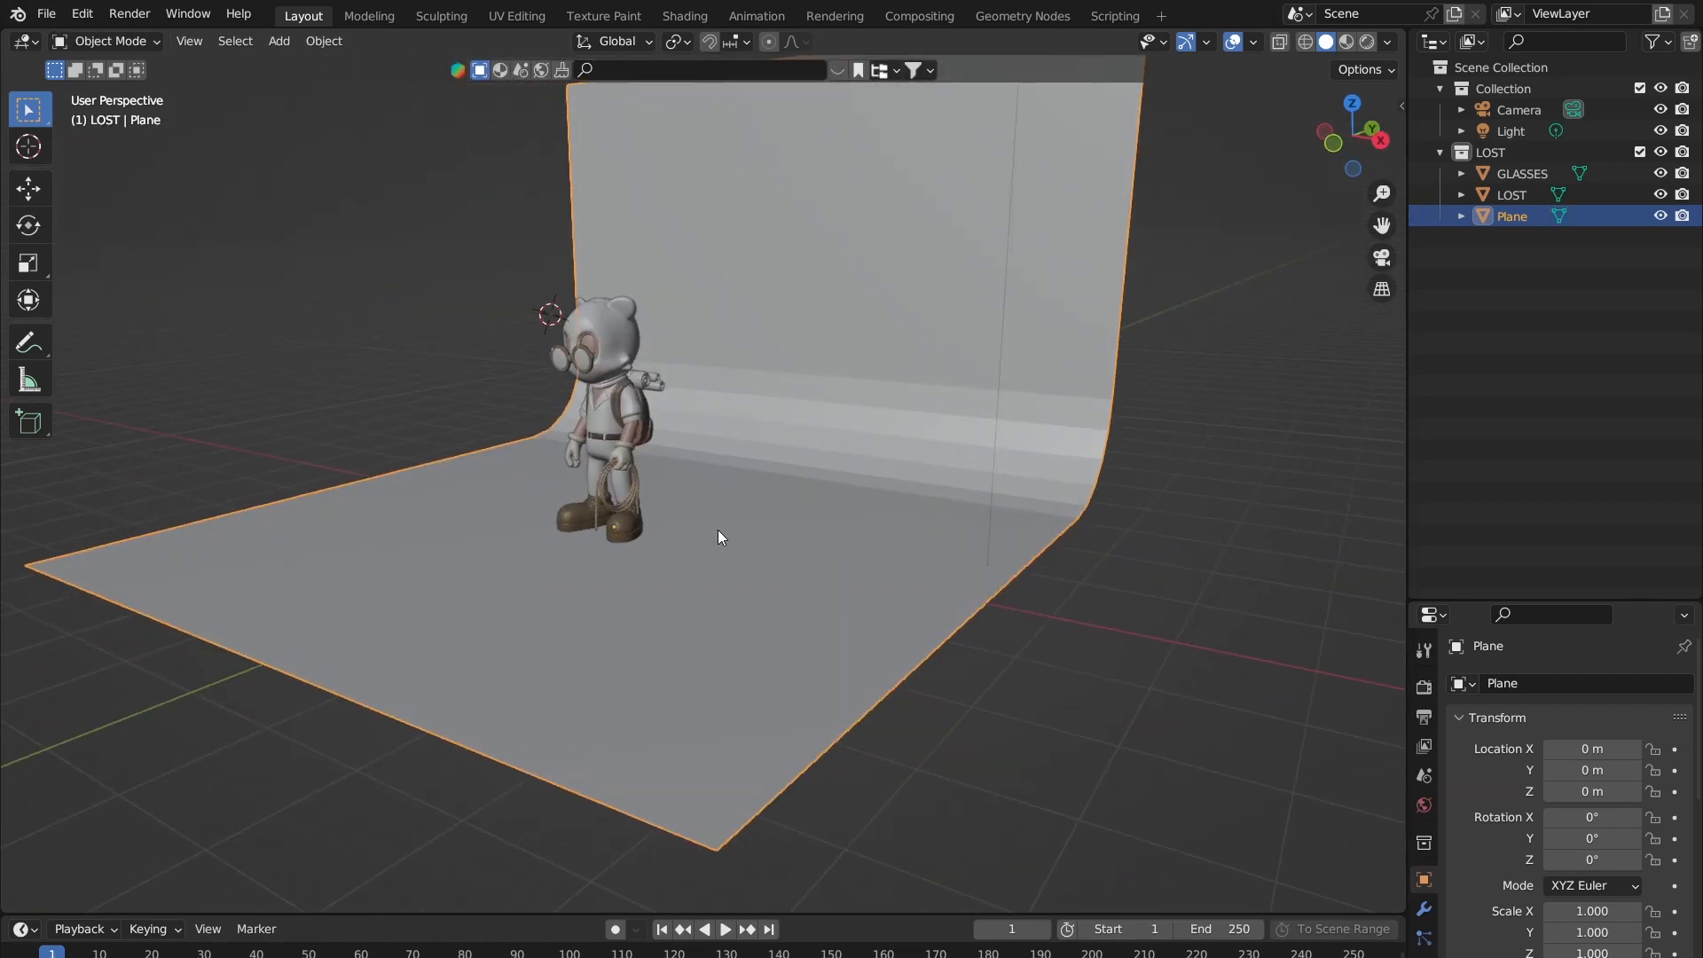
{"action": "middle_click_drag", "start_coordinate": [955, 302], "coordinate": [575, 531]}
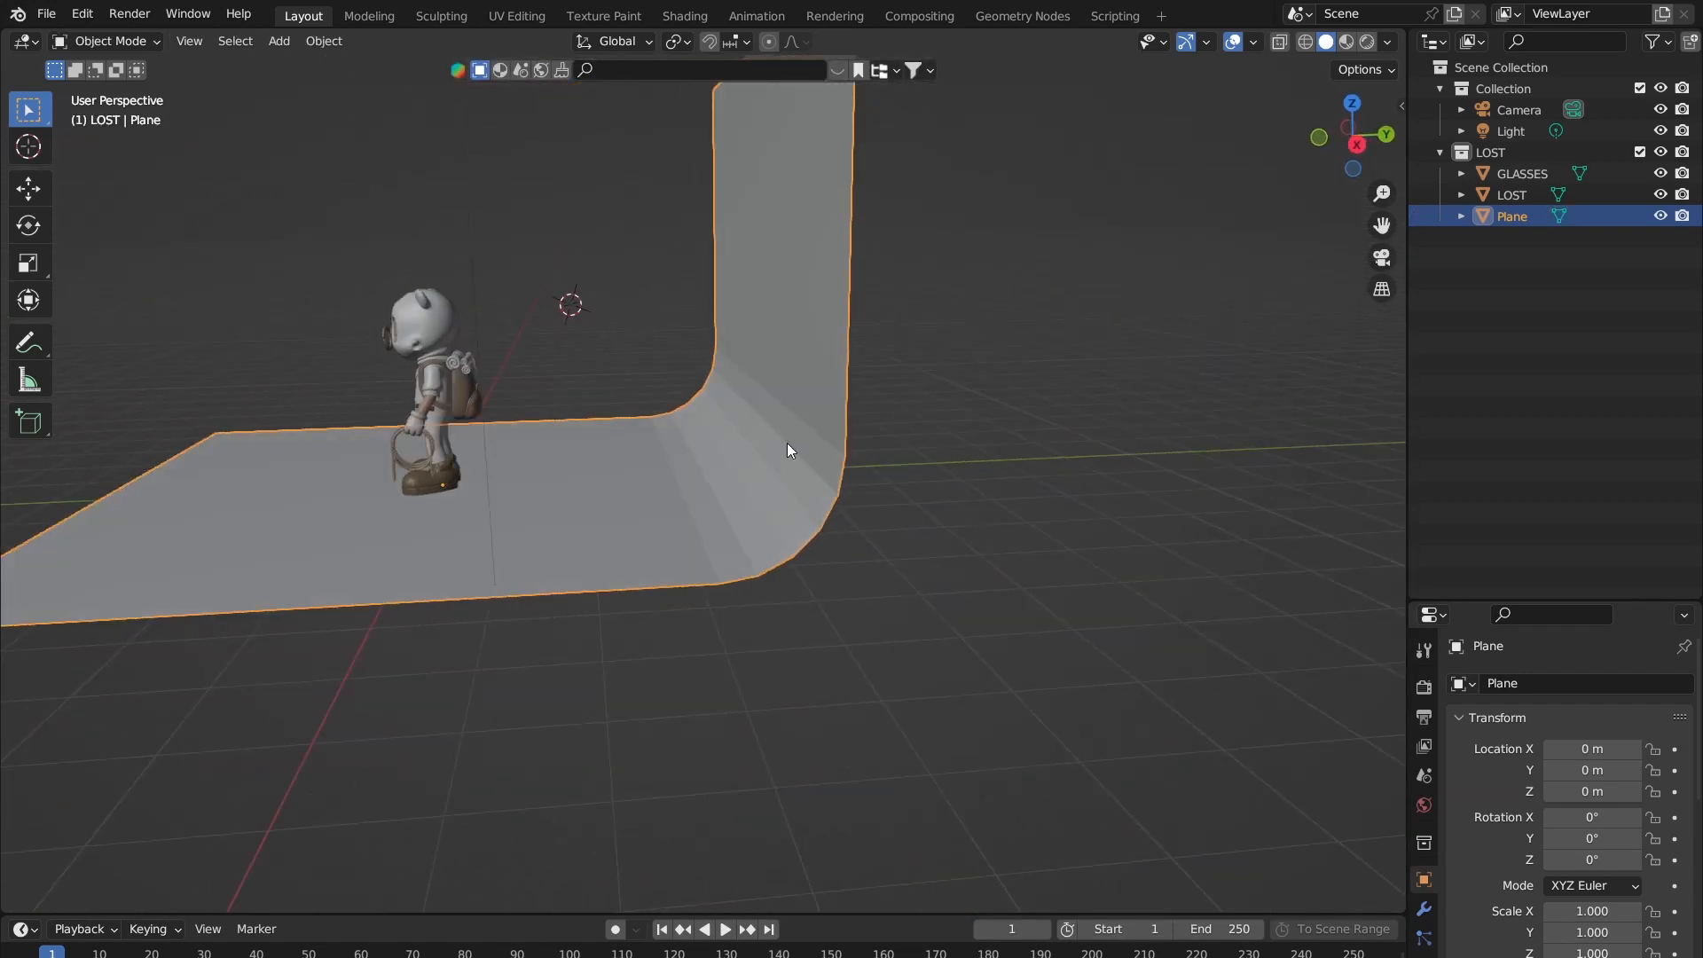
{"action": "middle_click_drag", "start_coordinate": [786, 445], "coordinate": [1270, 716]}
{"action": "middle_click_drag", "start_coordinate": [937, 140], "coordinate": [241, 556]}
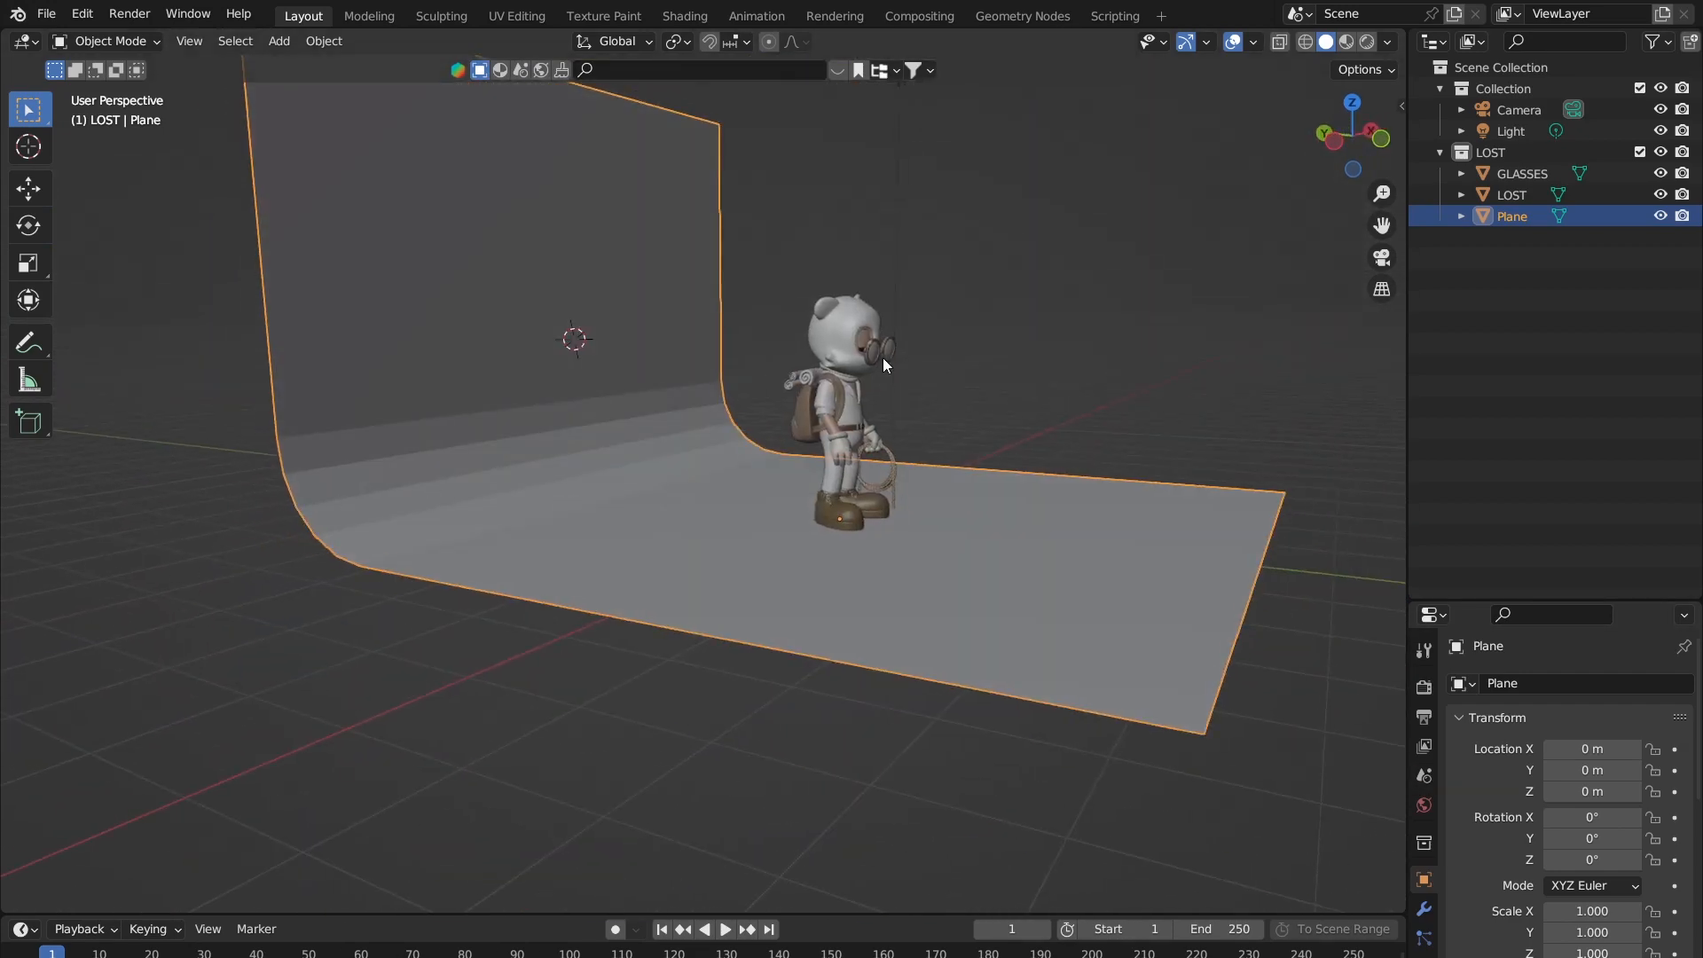
{"action": "middle_click_drag", "start_coordinate": [624, 446], "coordinate": [558, 503]}
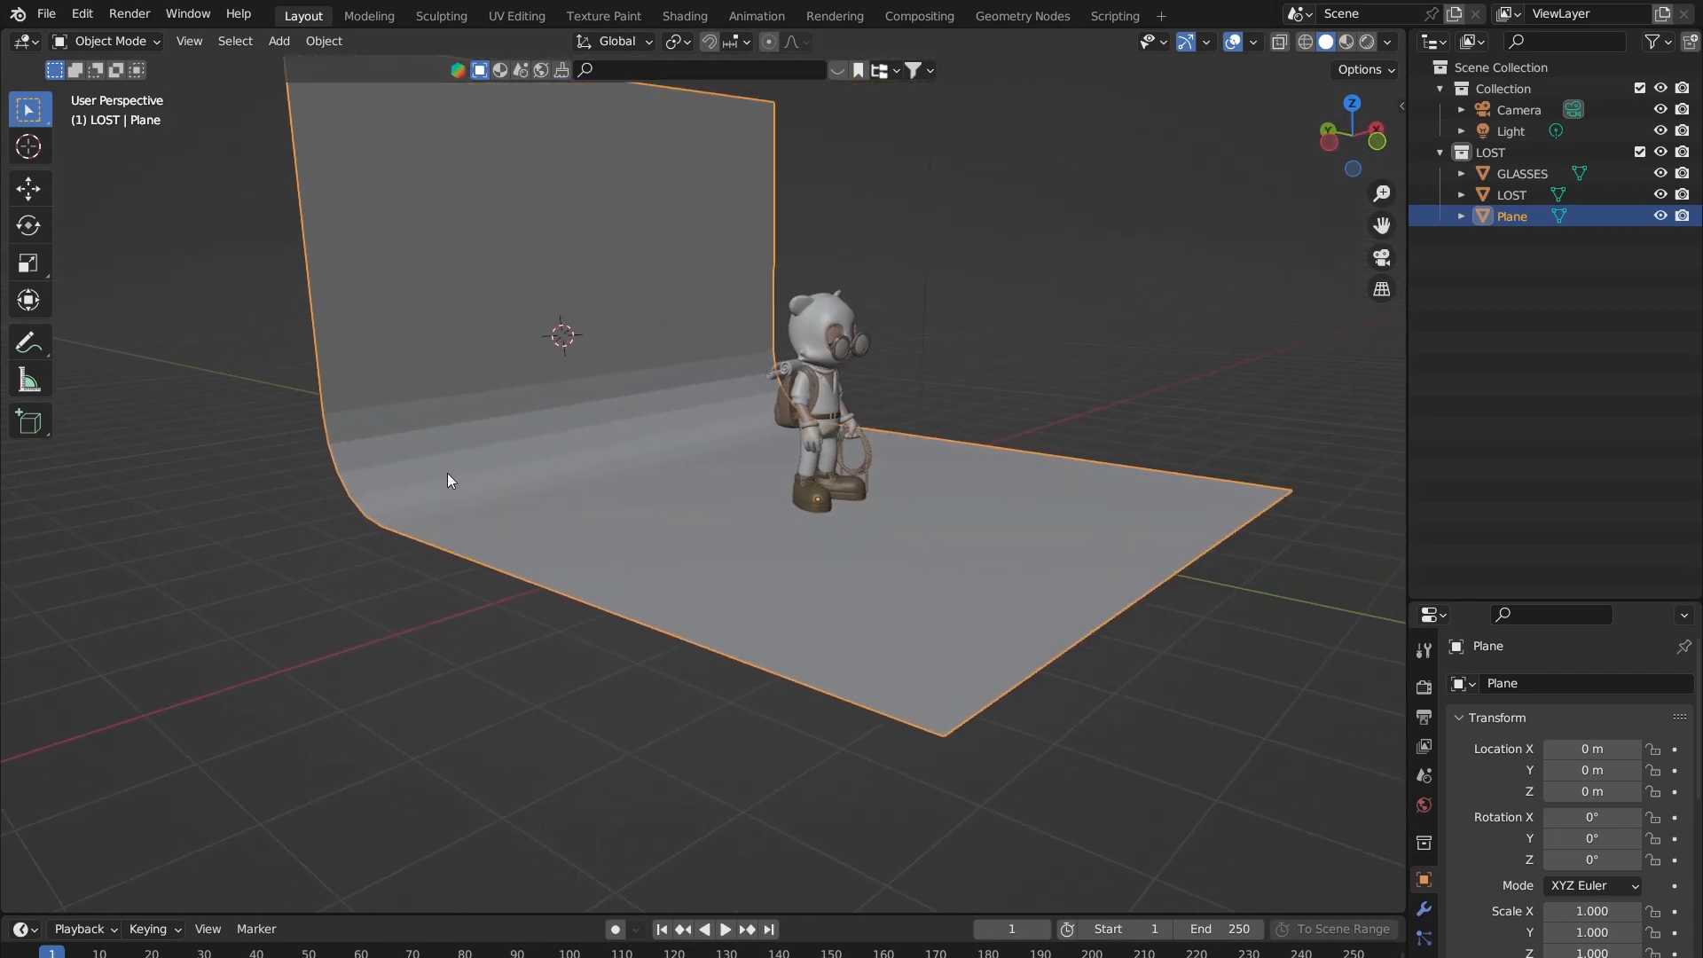
Step: Apply Shade Smooth to the curved backdrop plane
{"action": "right_click", "coordinate": [415, 358]}
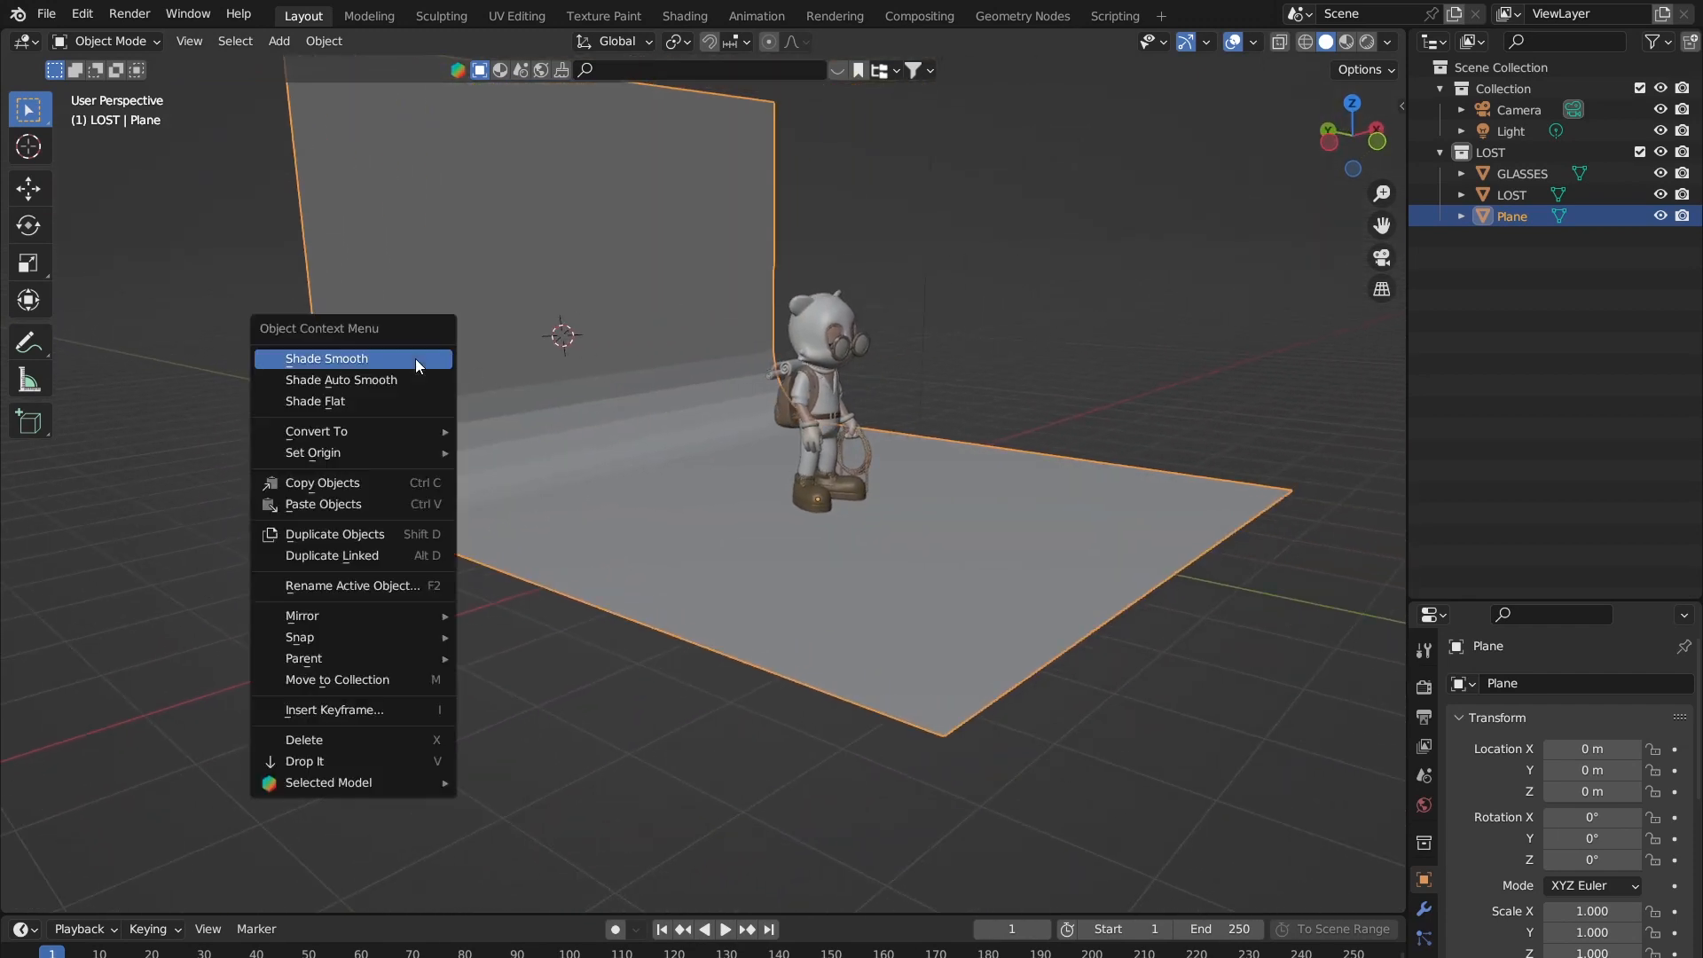
{"action": "left_click", "coordinate": [248, 299]}
{"action": "left_click", "coordinate": [467, 280]}
{"action": "right_click", "coordinate": [467, 285]}
{"action": "left_click", "coordinate": [529, 227]}
{"action": "right_click", "coordinate": [525, 227]}
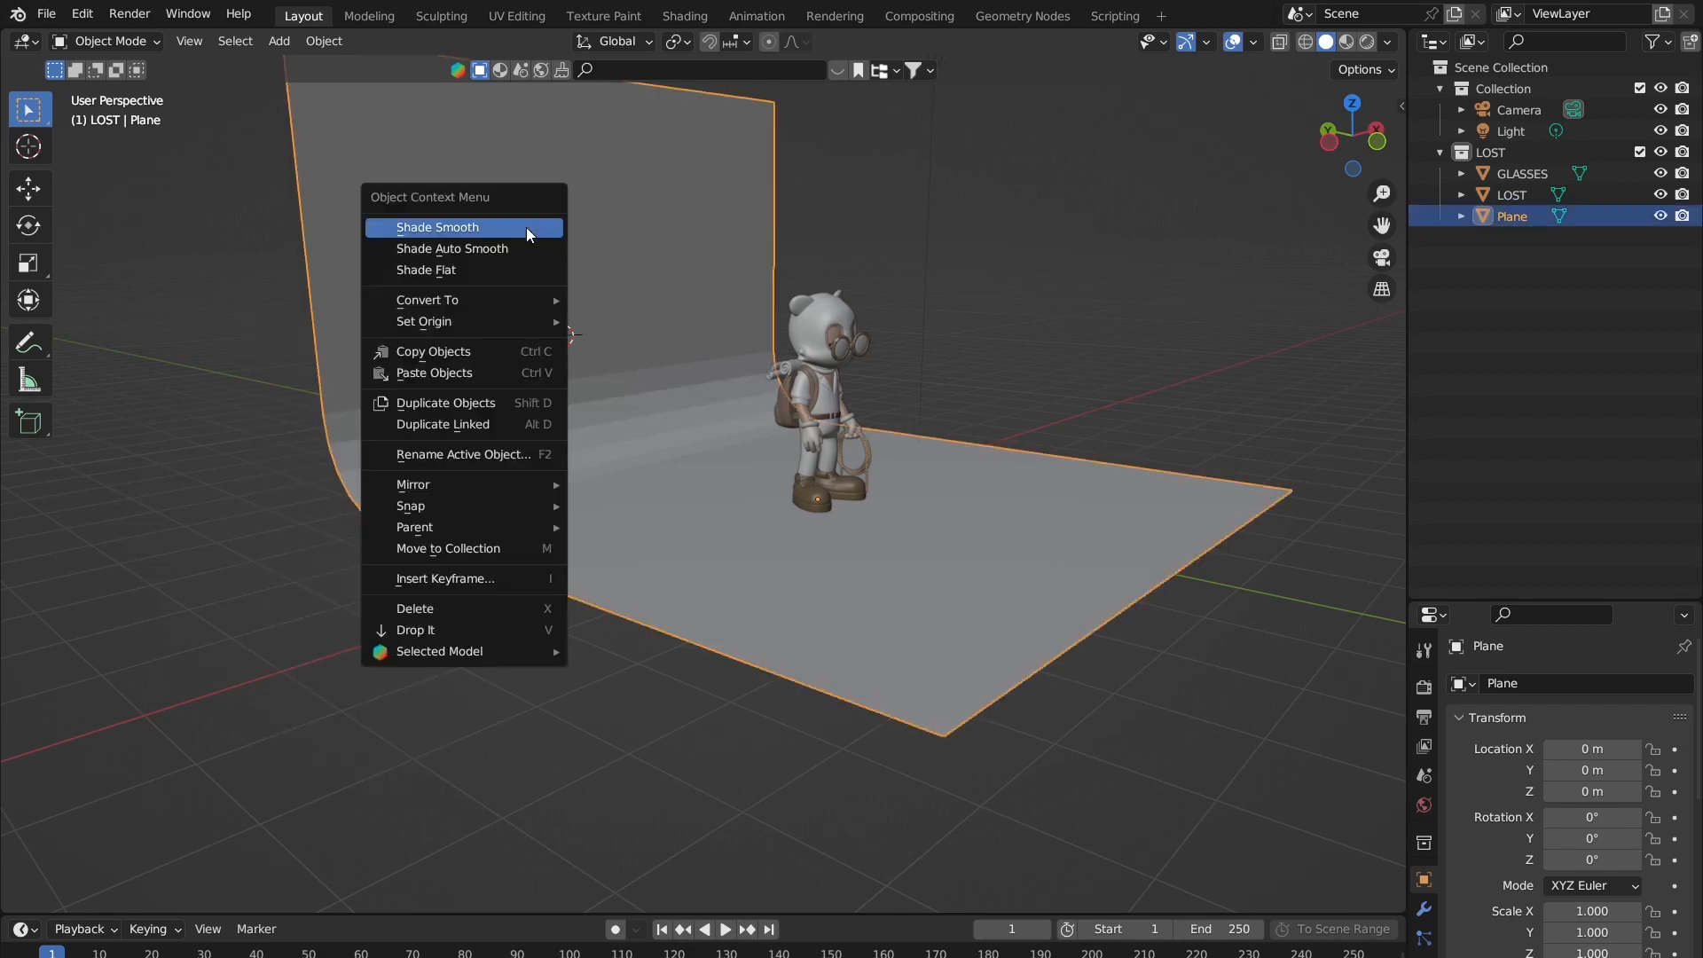
{"action": "left_click", "coordinate": [525, 227]}
{"action": "mouse_move", "coordinate": [606, 413]}
{"action": "middle_mouse_down"}
{"action": "mouse_move", "coordinate": [430, 442]}
{"action": "mouse_move", "coordinate": [611, 430]}
{"action": "middle_mouse_up"}
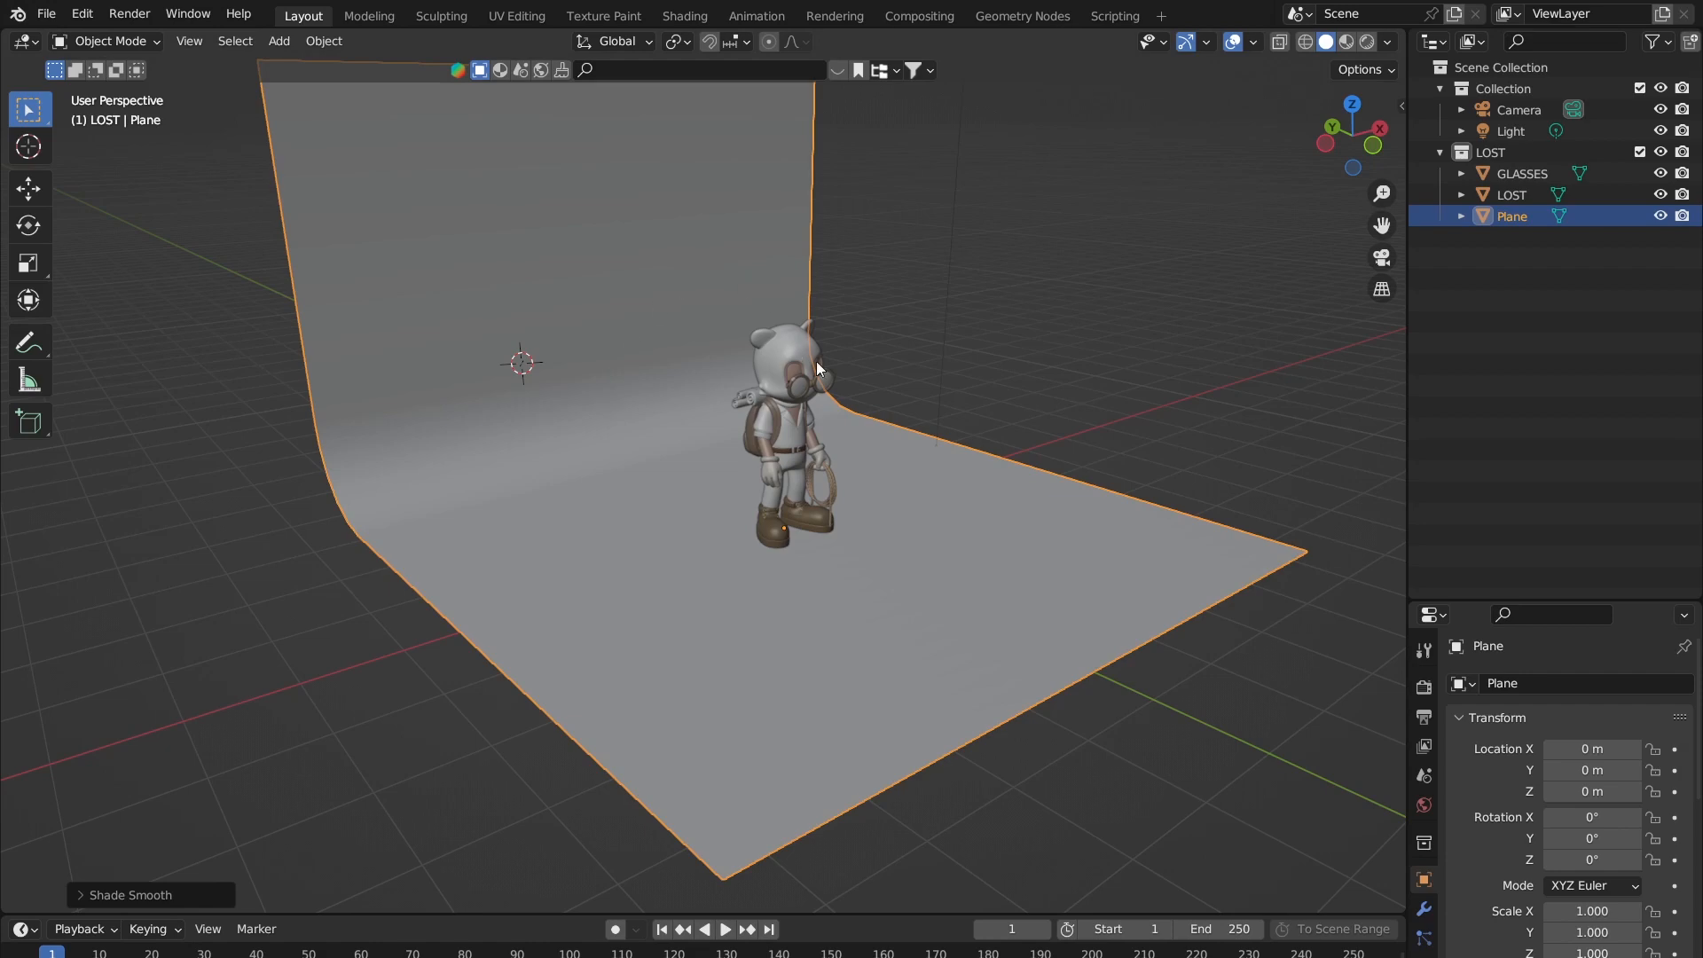
Step: Frame the backdrop and the camera together in the viewport and enlarge the Properties editor to show more settings
{"action": "scroll", "coordinate": [816, 360], "scroll_direction": "down", "scroll_amount": 4}
{"action": "mouse_move", "coordinate": [745, 365]}
{"action": "middle_mouse_down"}
{"action": "mouse_move", "coordinate": [625, 374]}
{"action": "mouse_move", "coordinate": [789, 380]}
{"action": "mouse_move", "coordinate": [674, 369]}
{"action": "mouse_move", "coordinate": [725, 371]}
{"action": "middle_mouse_up"}
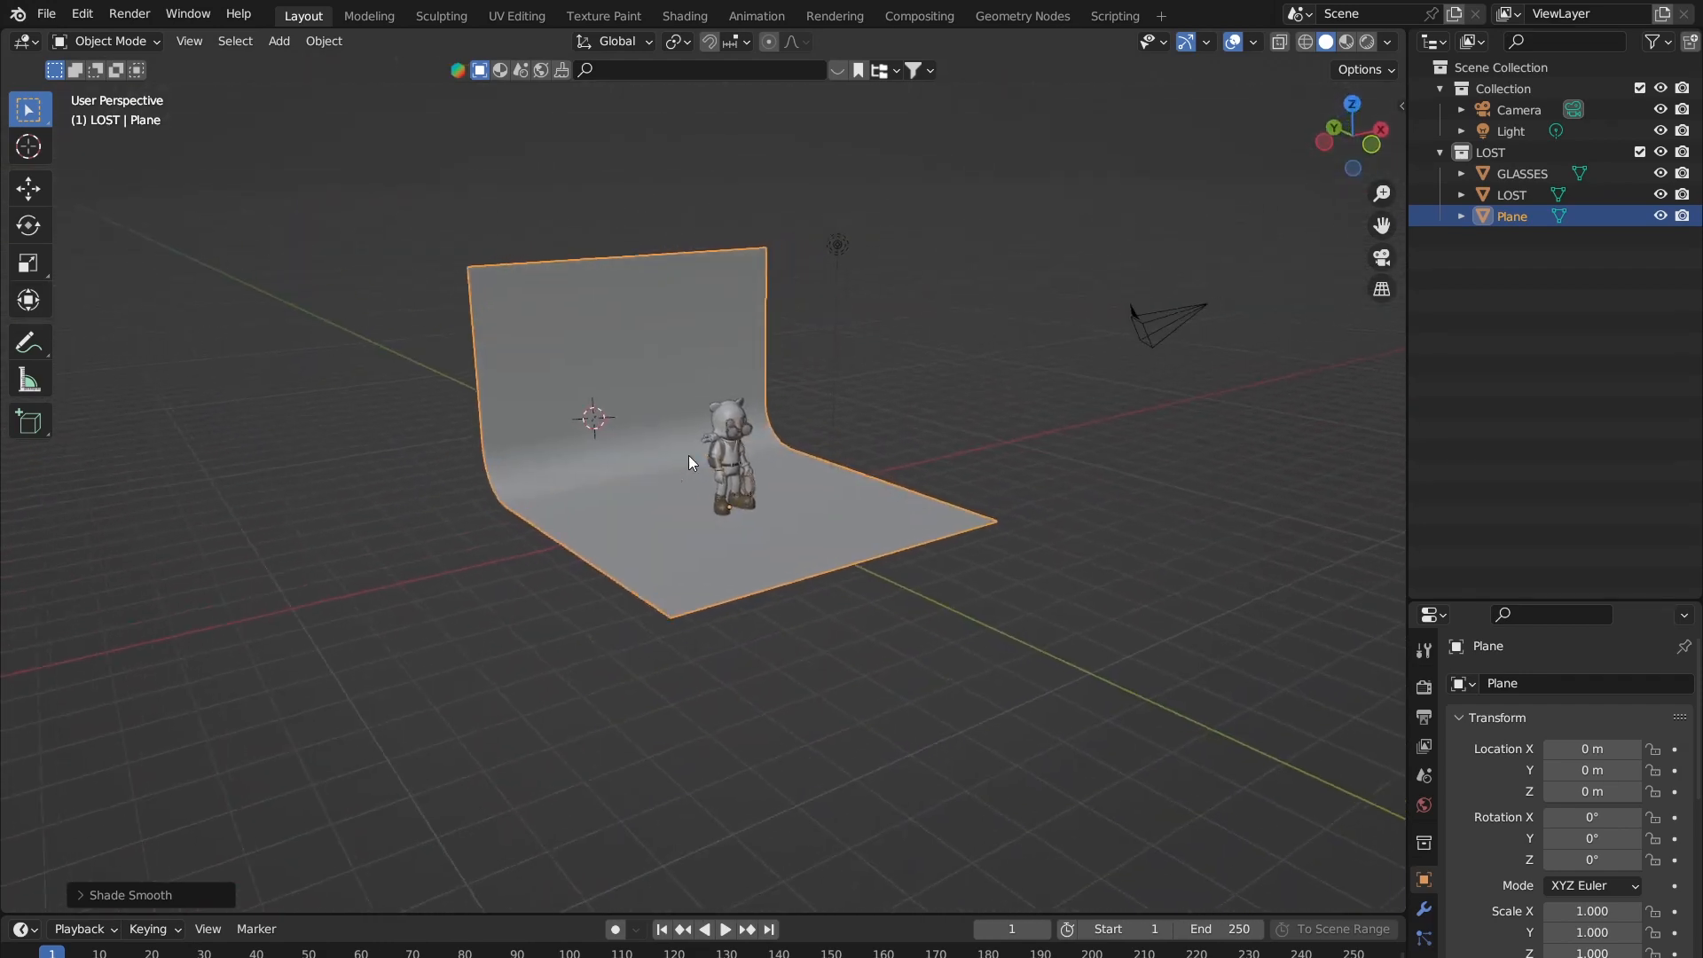
{"action": "middle_click_drag", "start_coordinate": [689, 455], "coordinate": [734, 451], "text": "shift"}
{"action": "scroll", "coordinate": [735, 451], "scroll_direction": "up", "scroll_amount": 3}
{"action": "middle_click_drag", "start_coordinate": [922, 377], "coordinate": [727, 380], "text": "shift"}
{"action": "middle_click_drag", "start_coordinate": [1073, 285], "coordinate": [1023, 281], "text": "shift"}
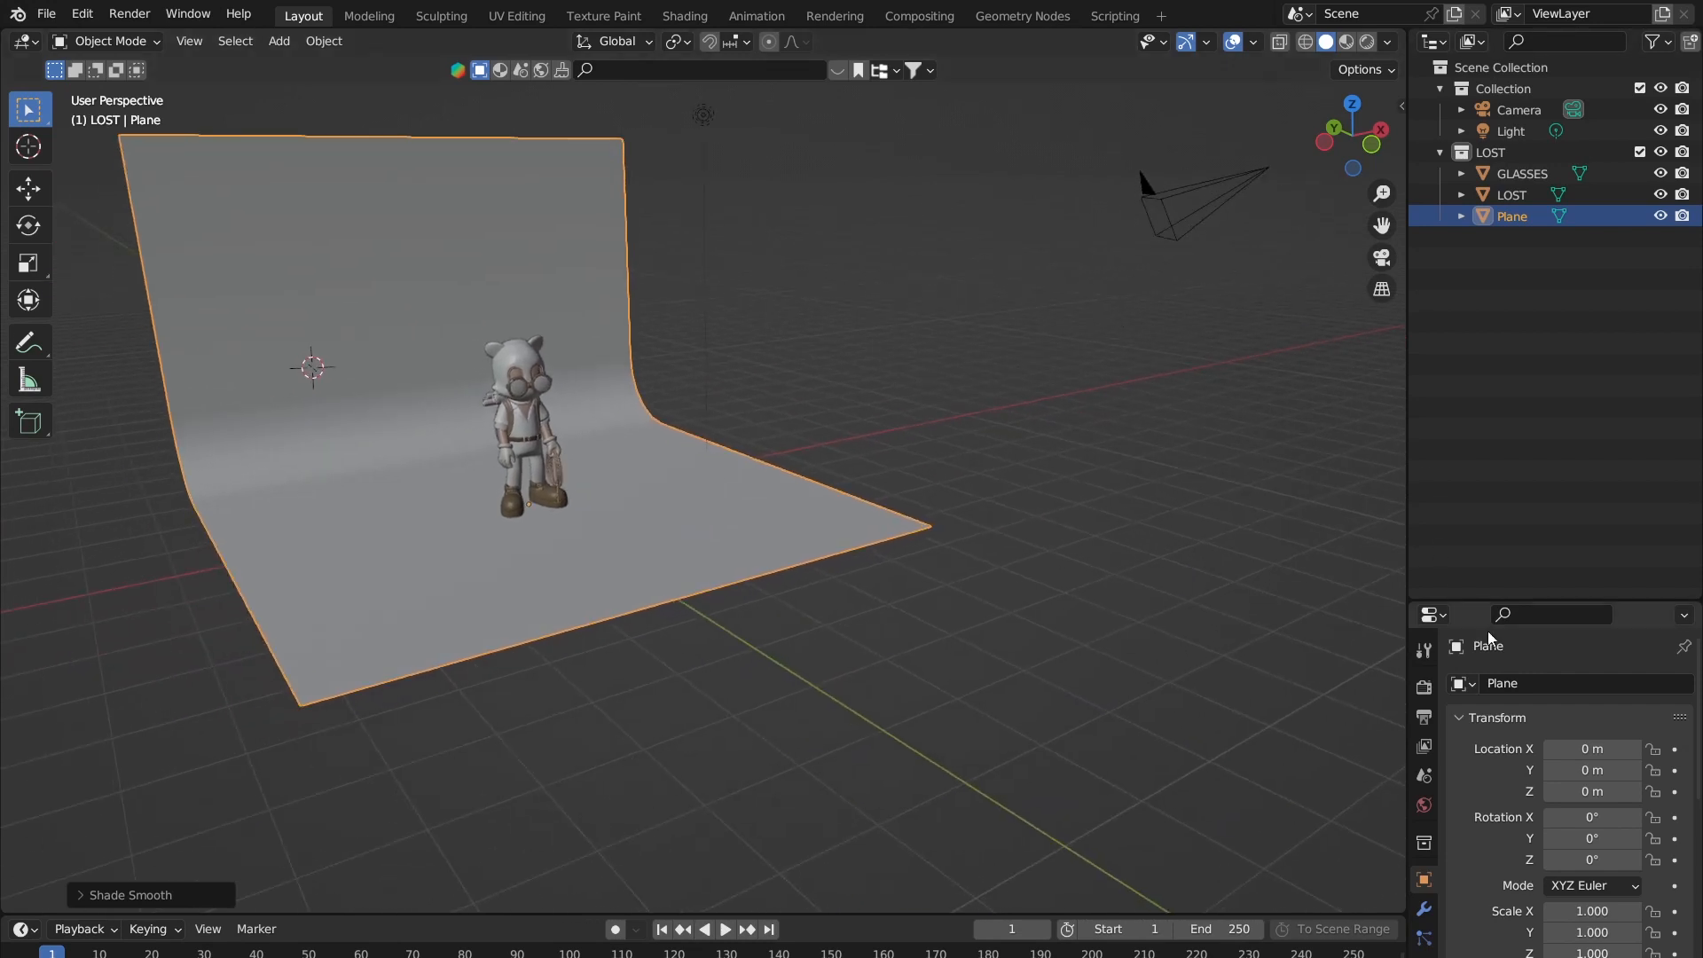
{"action": "left_click_drag", "start_coordinate": [1501, 602], "coordinate": [1500, 337]}
{"action": "middle_click_drag", "start_coordinate": [1031, 245], "coordinate": [992, 280], "text": "shift"}
{"action": "middle_click_drag", "start_coordinate": [589, 380], "coordinate": [870, 292], "text": "shift"}
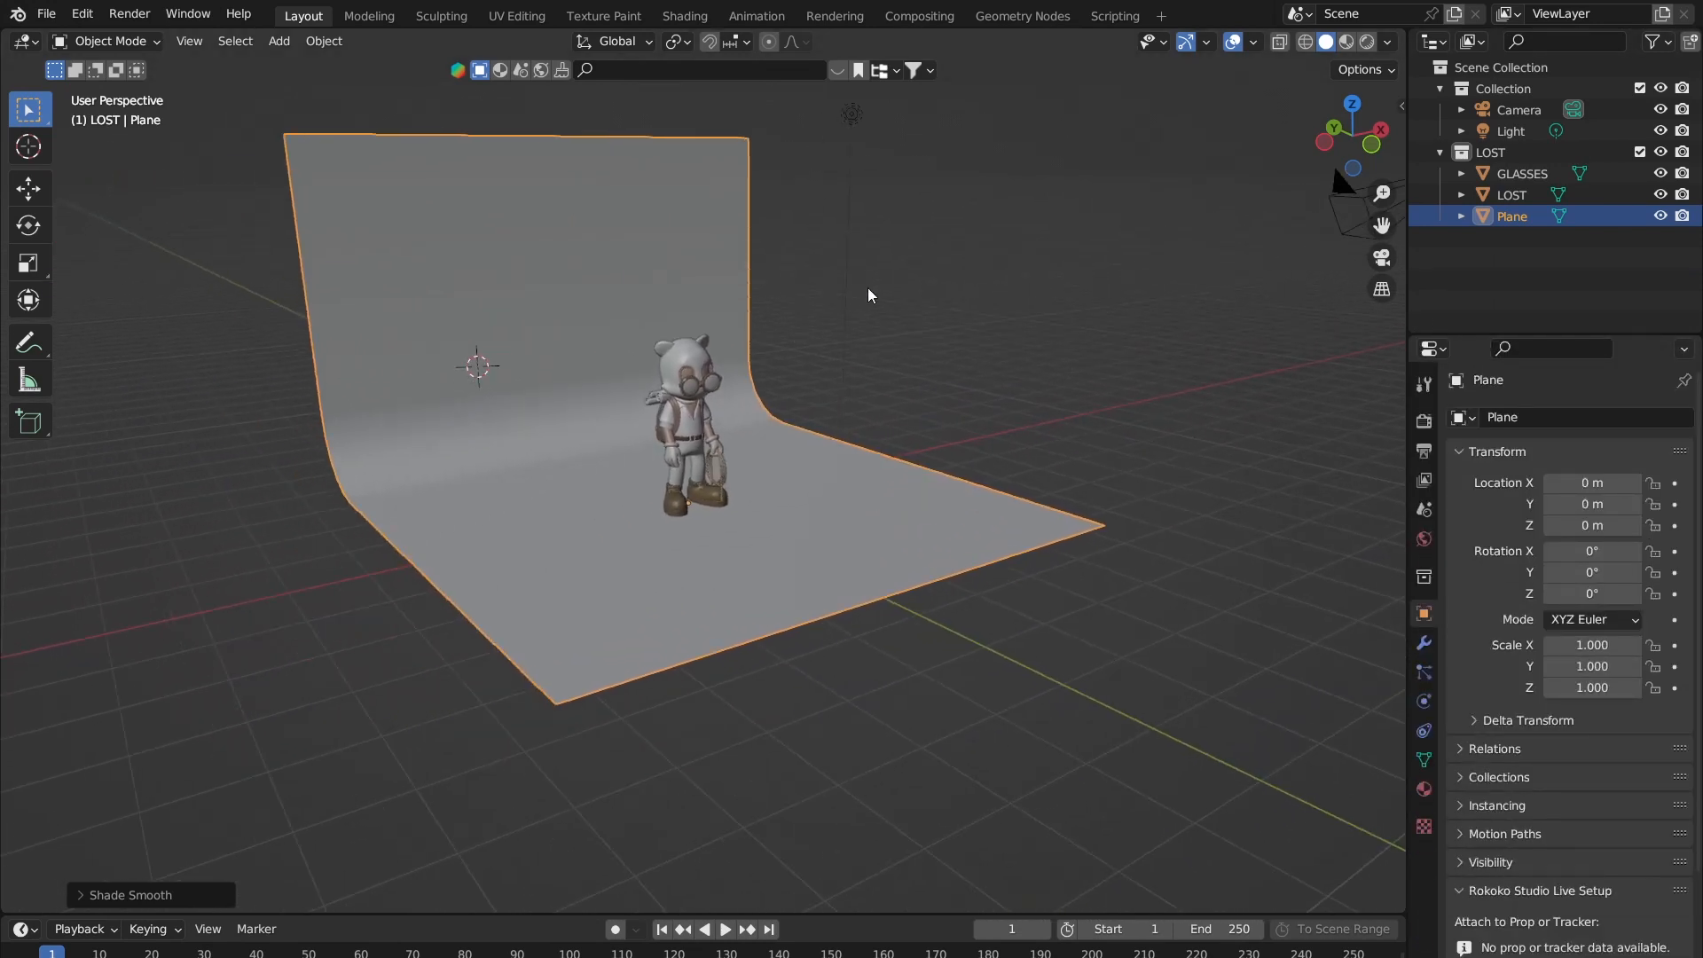
{"action": "middle_click_drag", "start_coordinate": [1057, 275], "coordinate": [959, 284], "text": "shift"}
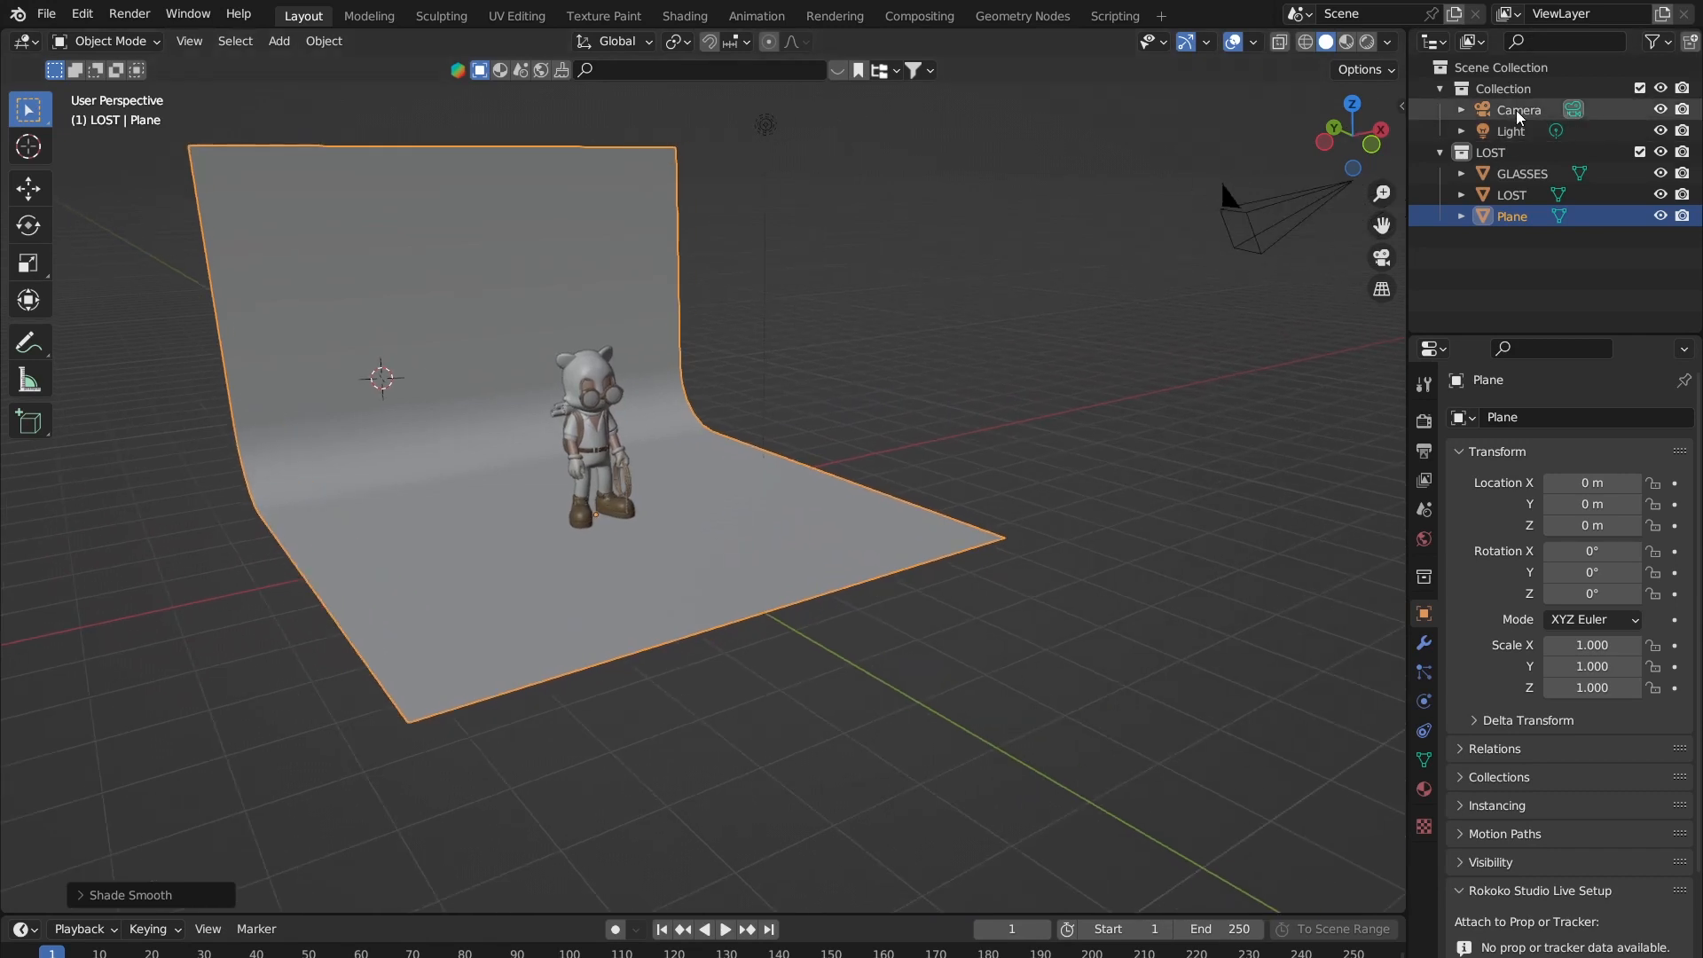
Step: Select the camera from the object list, deselect it, and reselect it directly in the scene
{"action": "left_click", "coordinate": [1515, 109]}
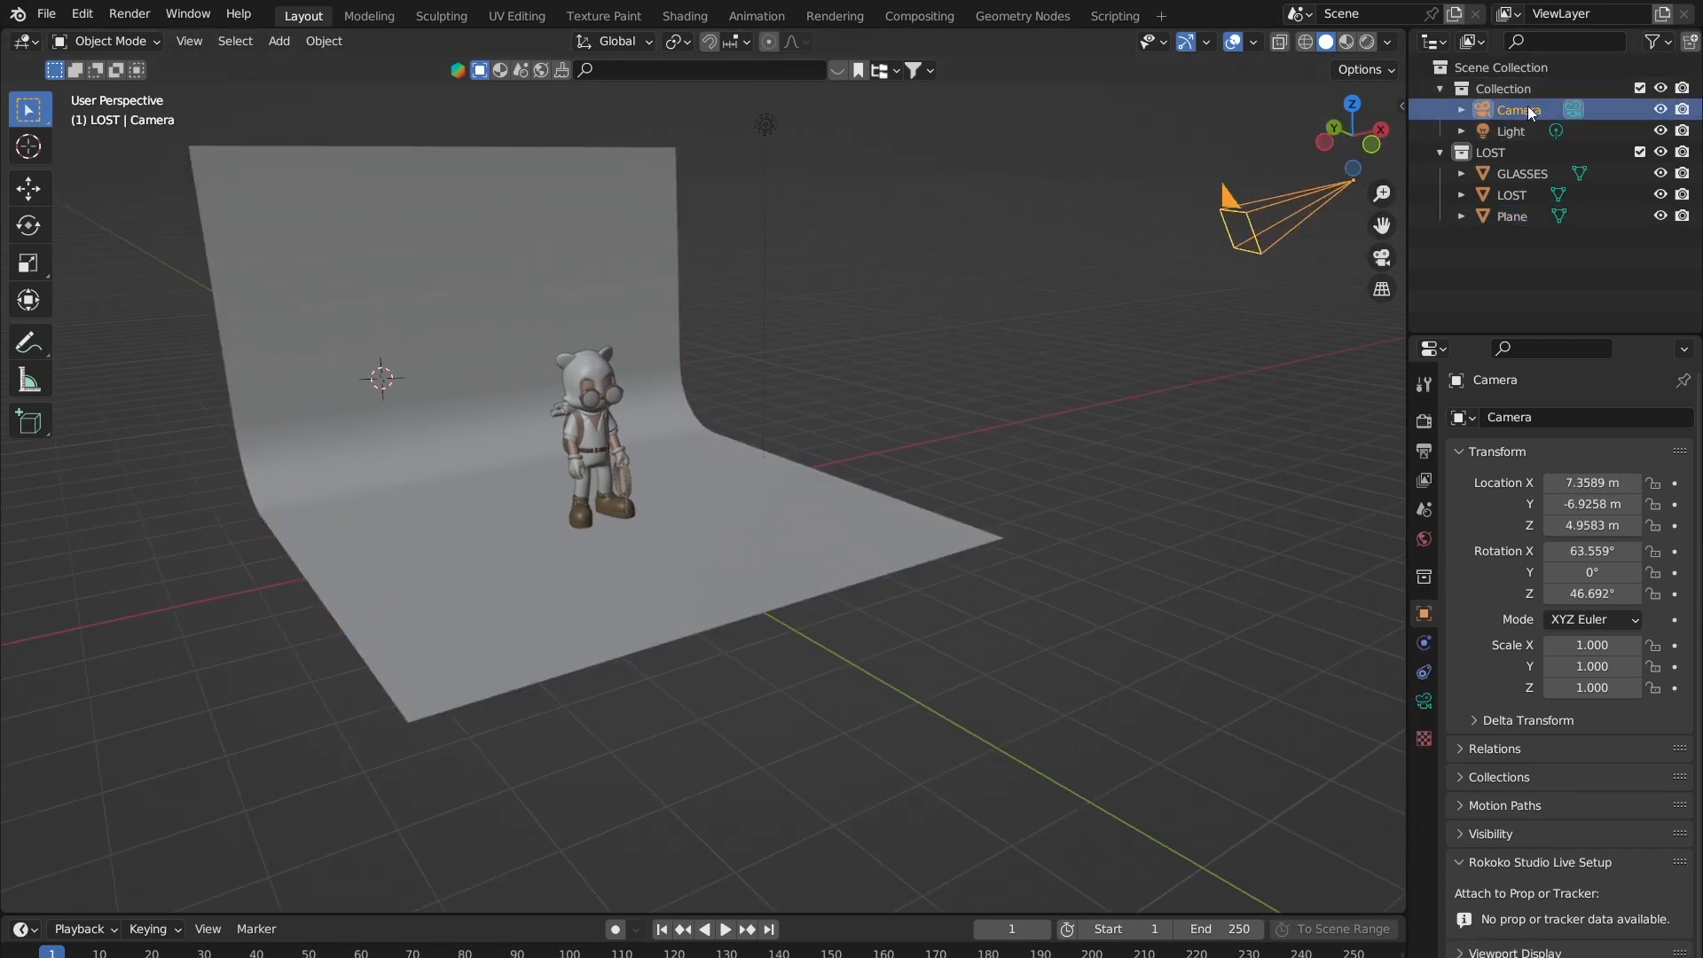
{"action": "left_click", "coordinate": [1091, 381]}
{"action": "middle_click_drag", "start_coordinate": [913, 250], "coordinate": [806, 260], "text": "shift"}
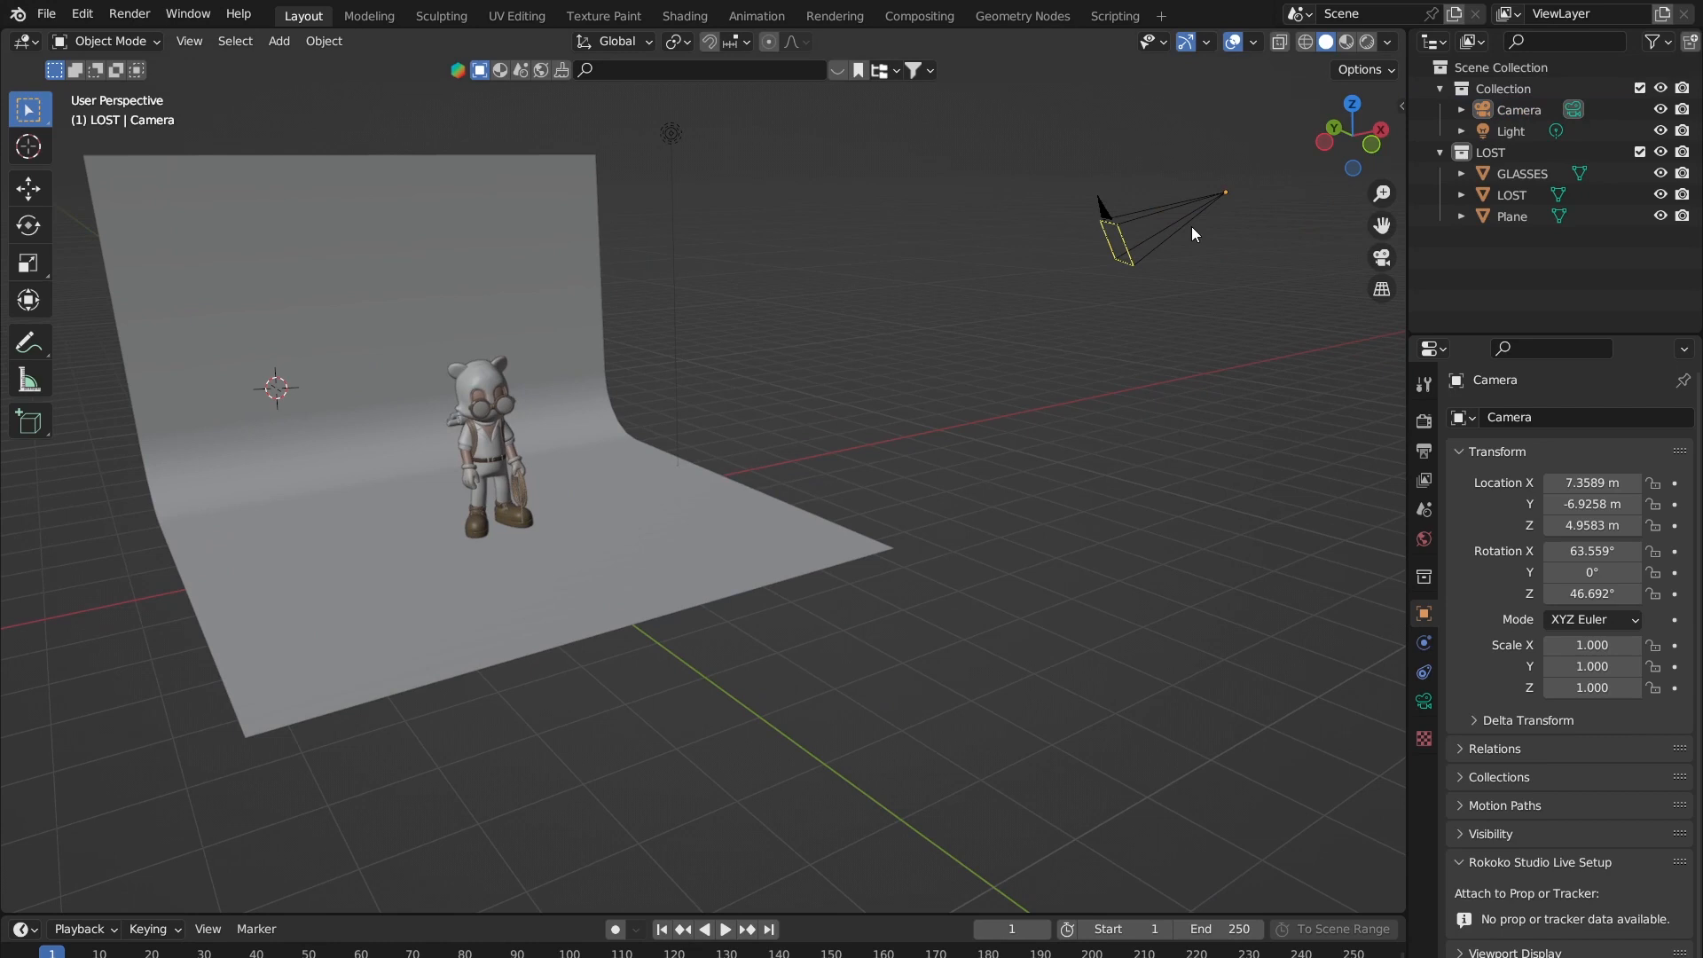
{"action": "left_click", "coordinate": [1222, 192]}
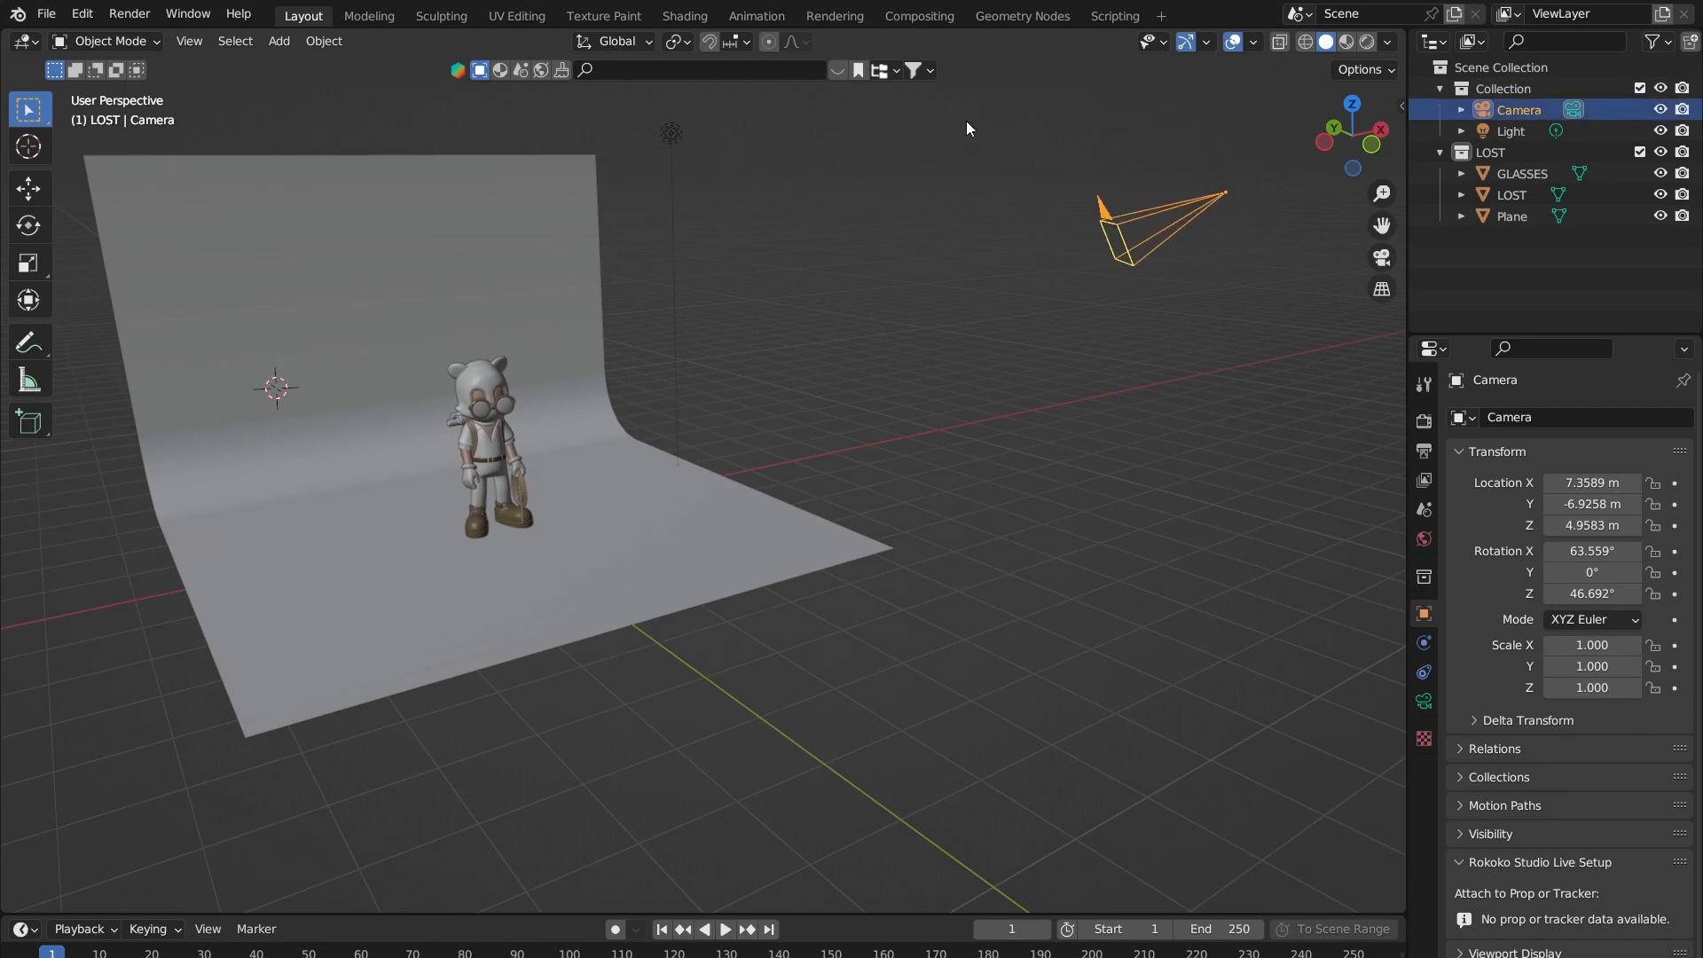
{"action": "scroll", "coordinate": [972, 236], "scroll_direction": "down", "scroll_amount": 6}
{"action": "scroll", "coordinate": [901, 412], "scroll_direction": "up", "scroll_amount": 6}
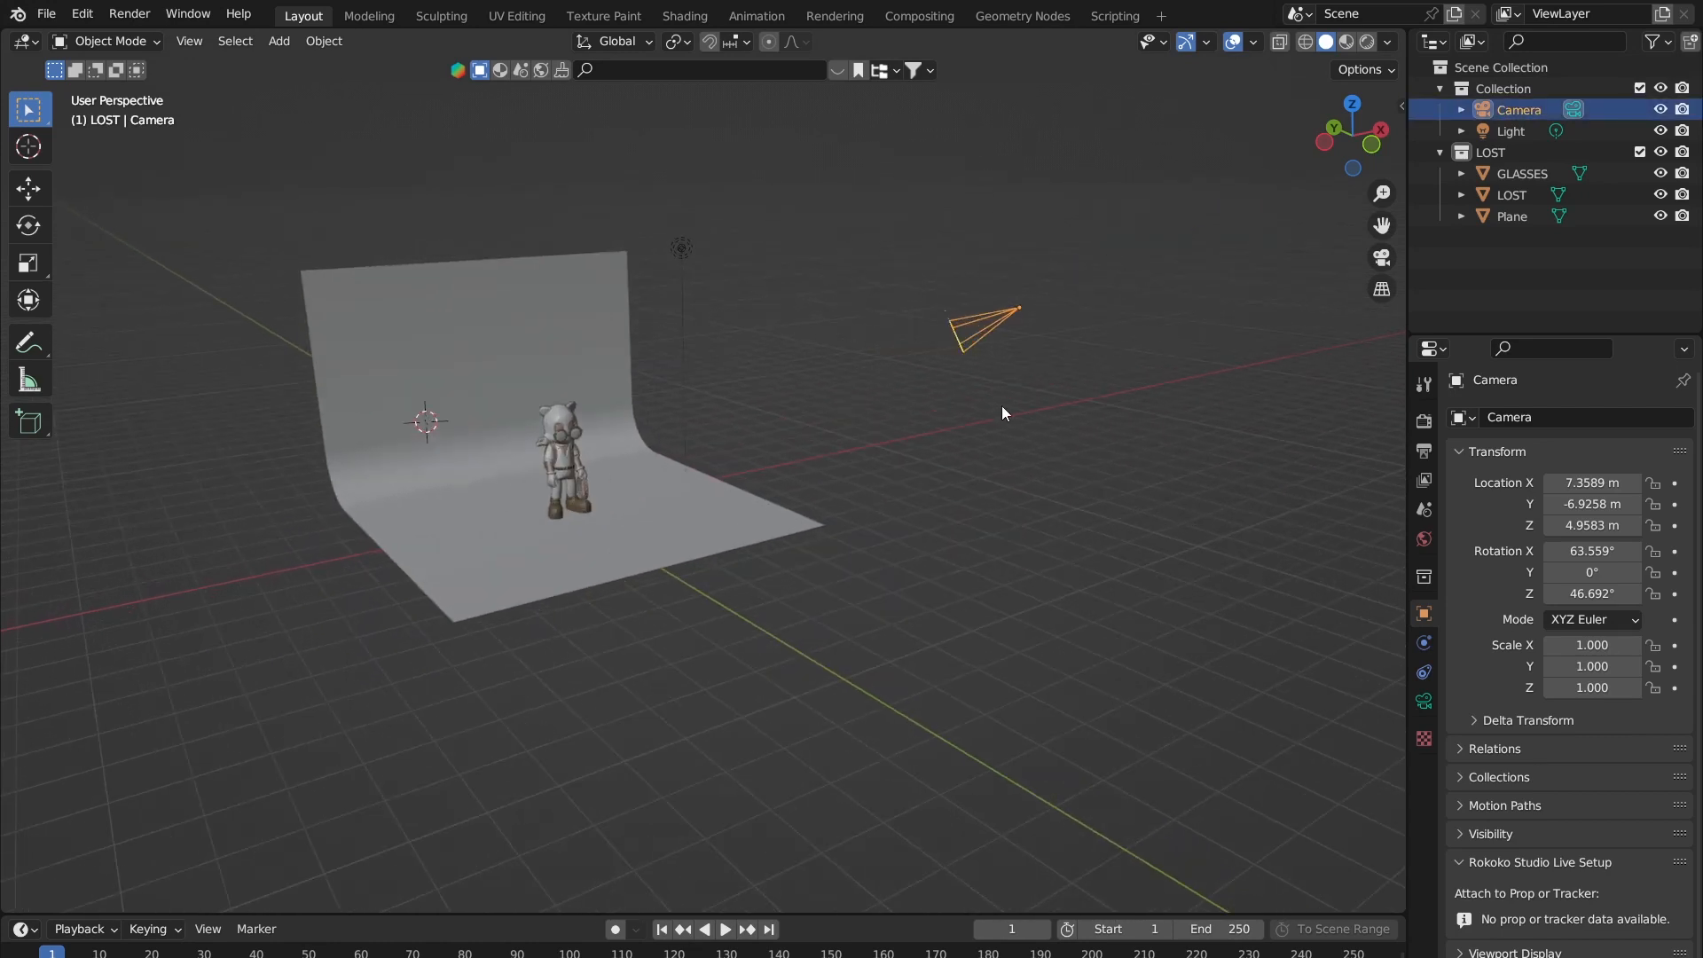
{"action": "scroll", "coordinate": [1046, 371], "scroll_direction": "down", "scroll_amount": 3}
{"action": "middle_click_drag", "start_coordinate": [1032, 317], "coordinate": [1090, 305], "text": "shift"}
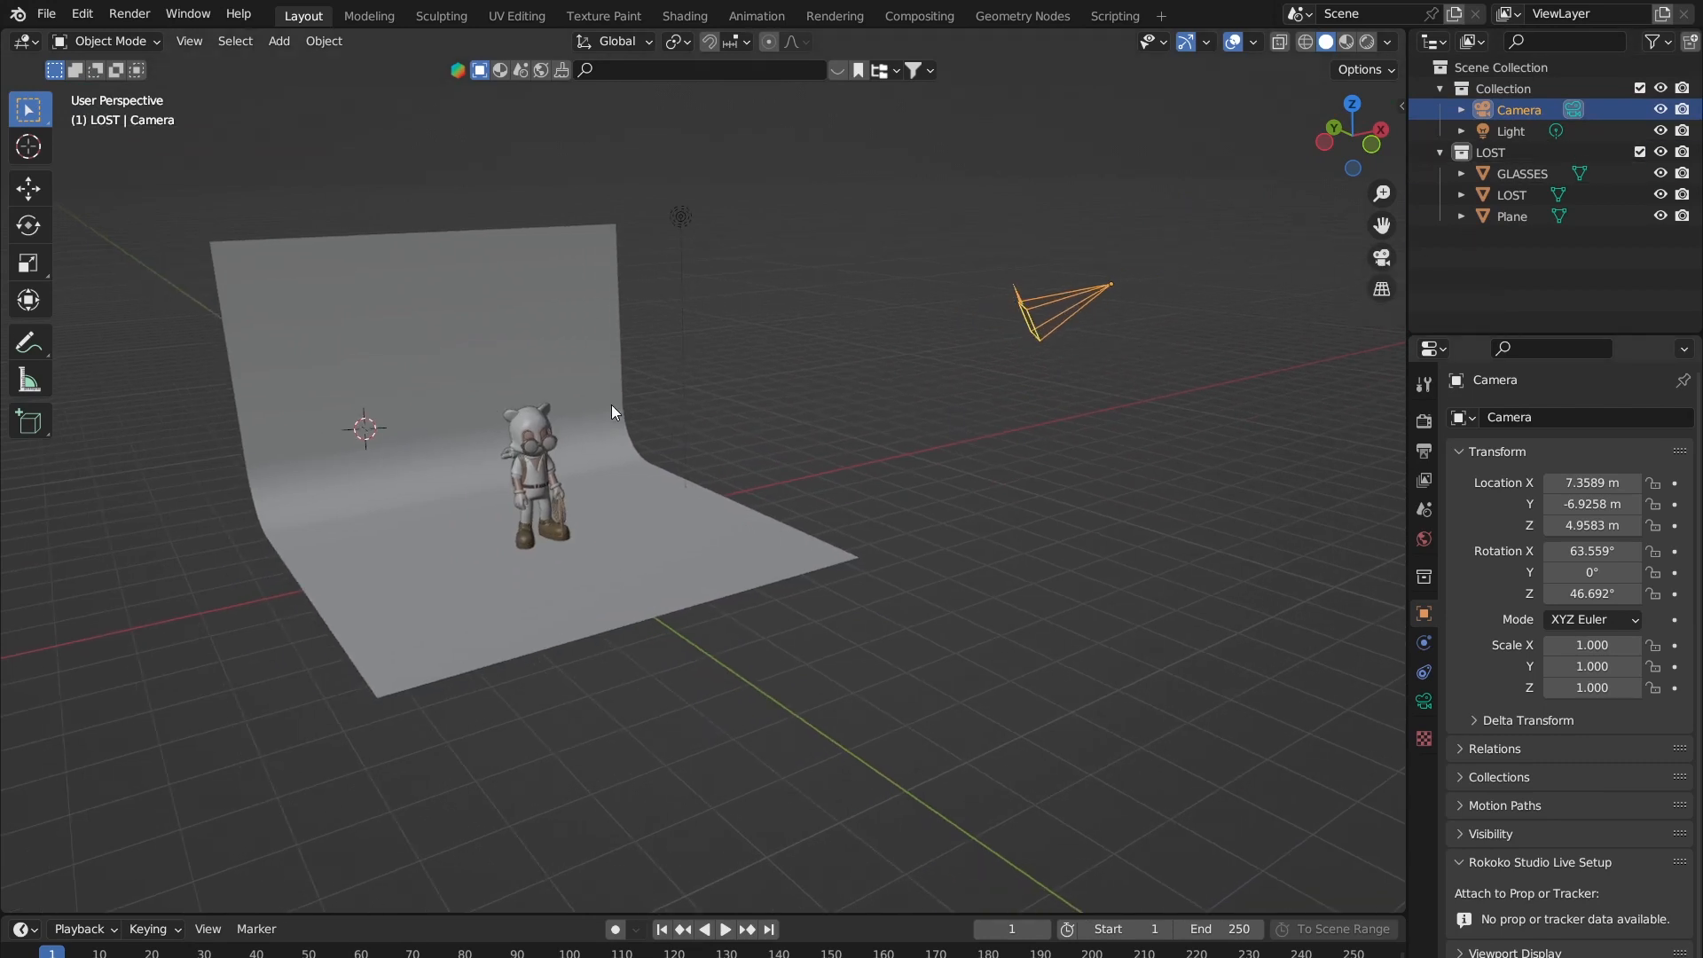
Step: Look through the scene camera and set its X location to 7.5389 m
{"action": "left_click", "coordinate": [1381, 259]}
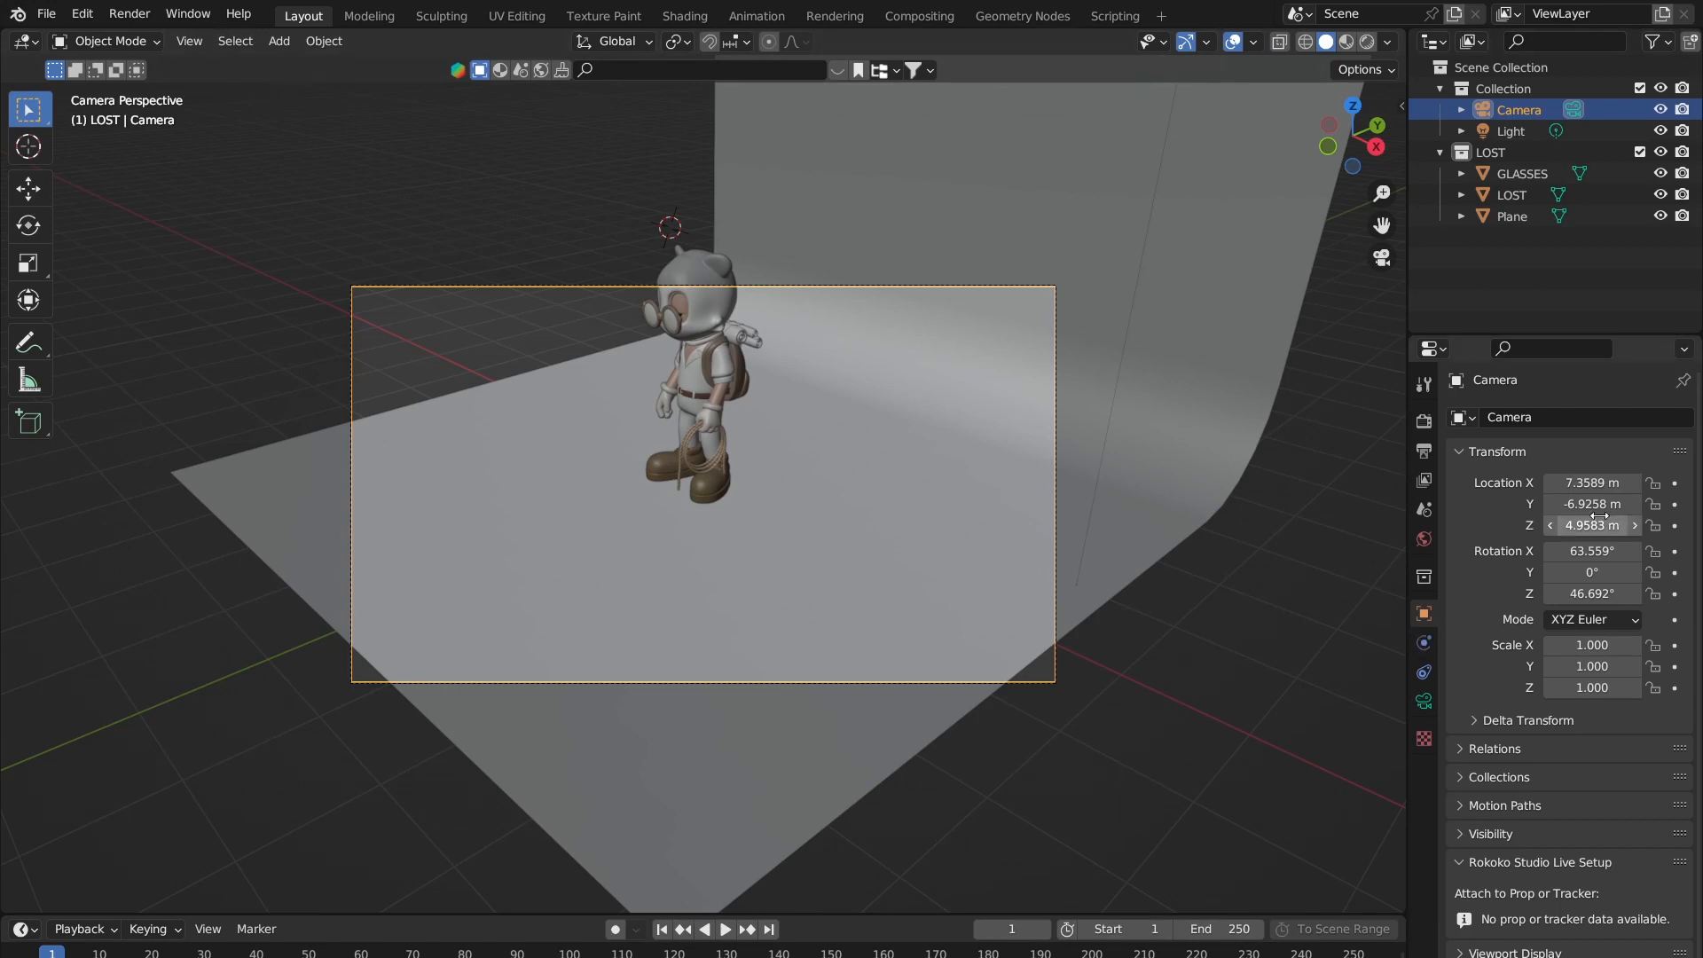
{"action": "mouse_move", "coordinate": [1592, 483]}
{"action": "left_mouse_down"}
{"action": "mouse_move", "coordinate": [1649, 482]}
{"action": "mouse_move", "coordinate": [1591, 482]}
{"action": "left_mouse_up"}
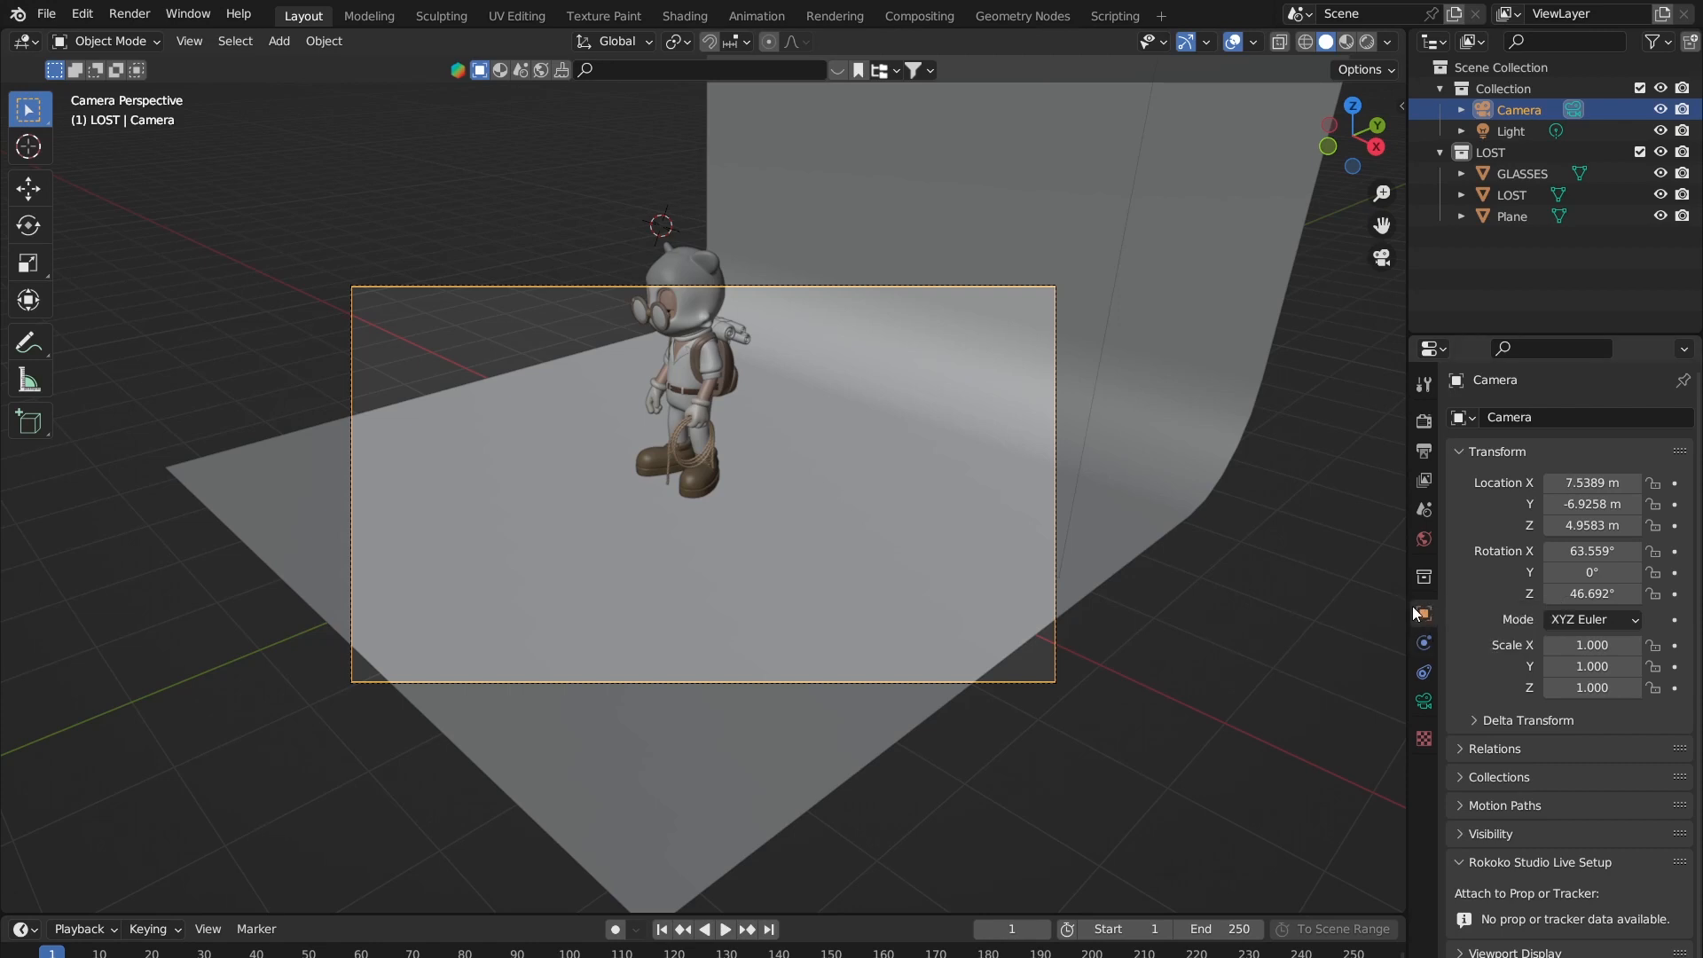
Step: Set the camera's location to Y -6.2358 m and Z 5.2883 m and its X rotation to 64.559°, and show the viewport sidebar
{"action": "left_click_drag", "start_coordinate": [1588, 503], "coordinate": [1574, 557]}
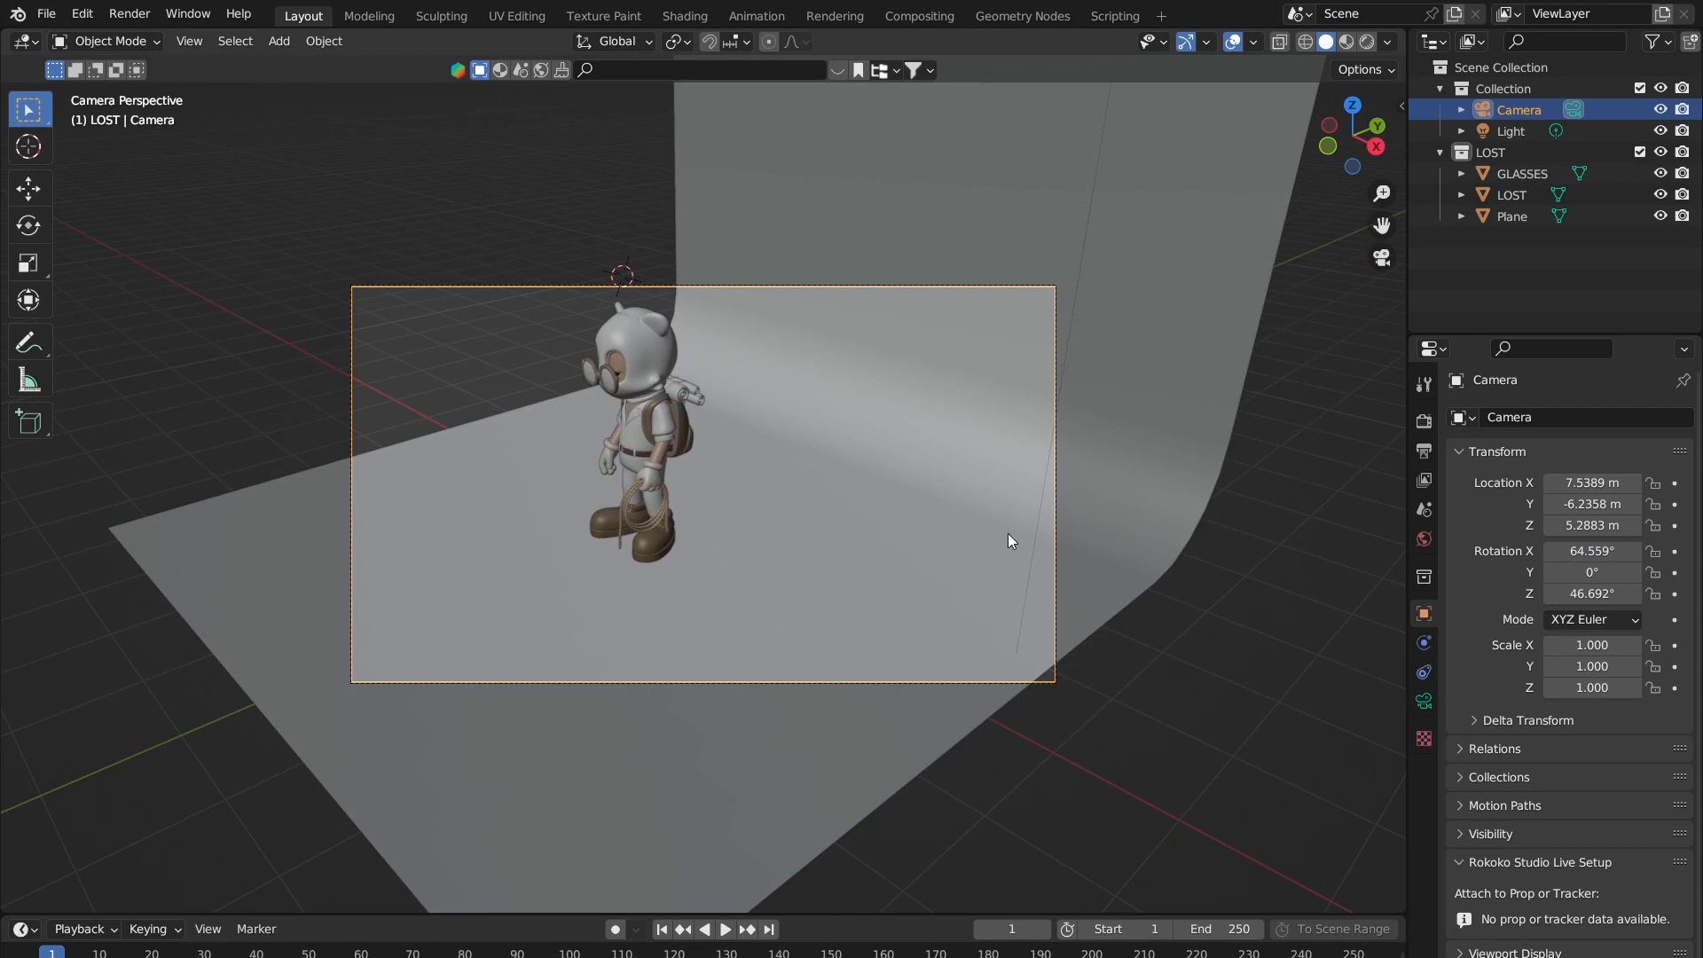
{"action": "key", "text": "n"}
{"action": "key", "text": "n"}
{"action": "key", "text": "n"}
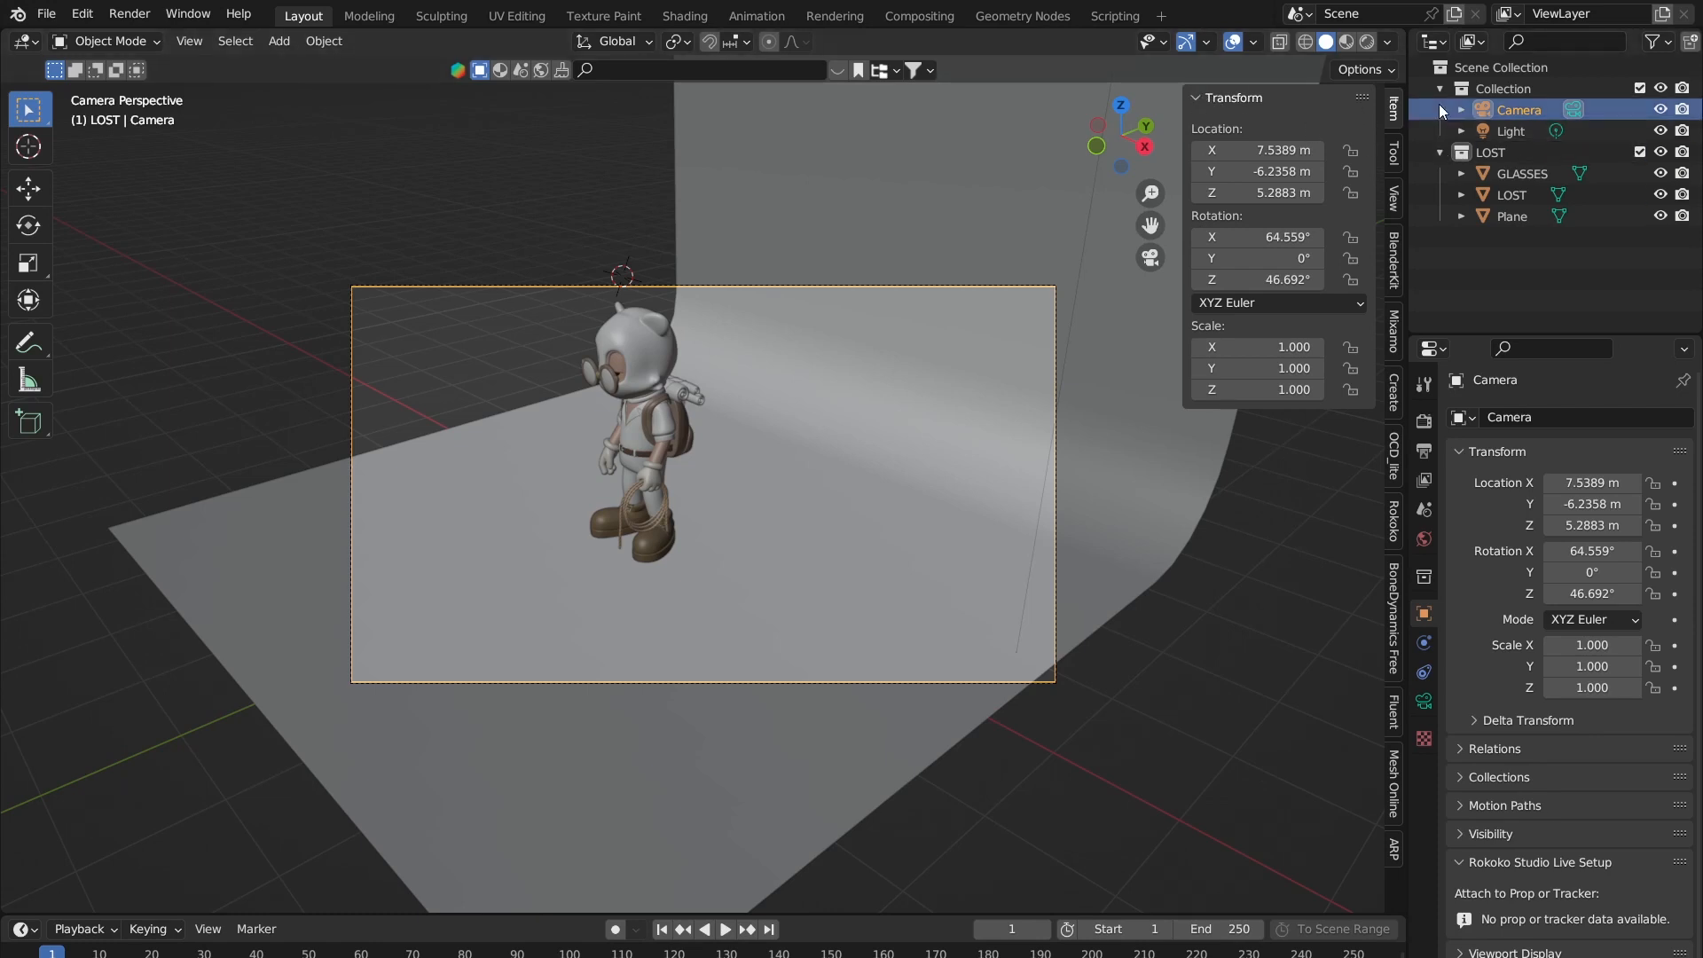
{"action": "key", "text": "n"}
{"action": "key", "text": "n"}
{"action": "key", "text": "n"}
{"action": "key", "text": "n"}
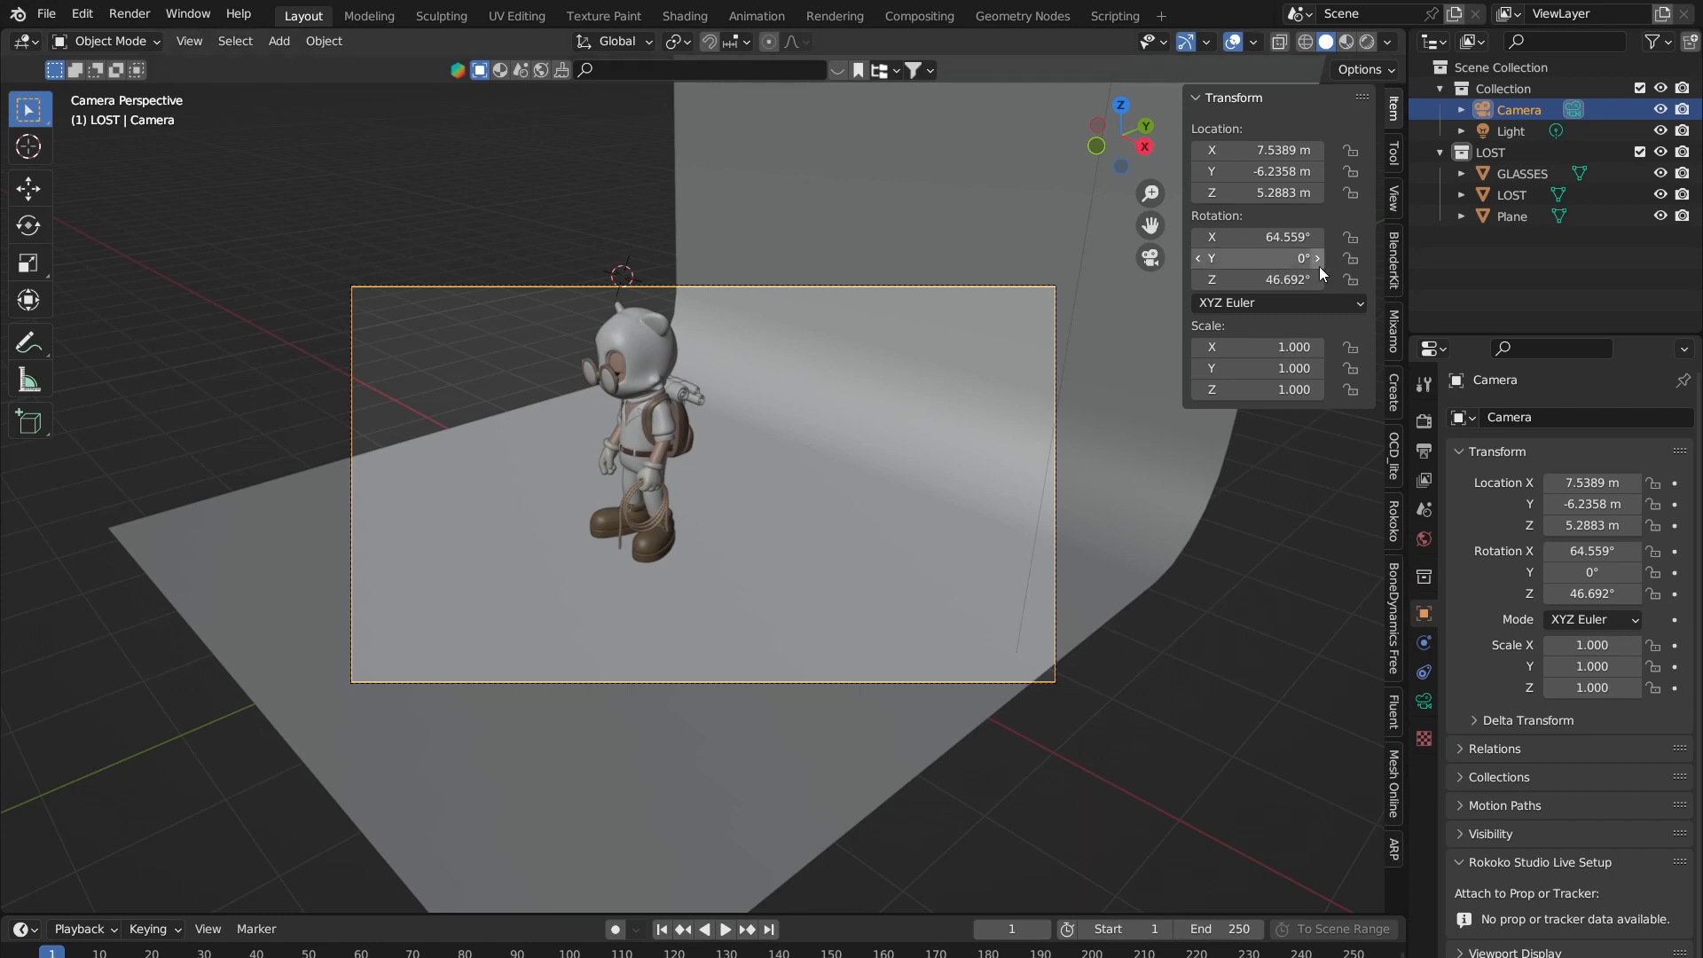
Step: Bring up the viewport's View settings in the sidebar and widen it so the full option names fit
{"action": "left_click", "coordinate": [1397, 510]}
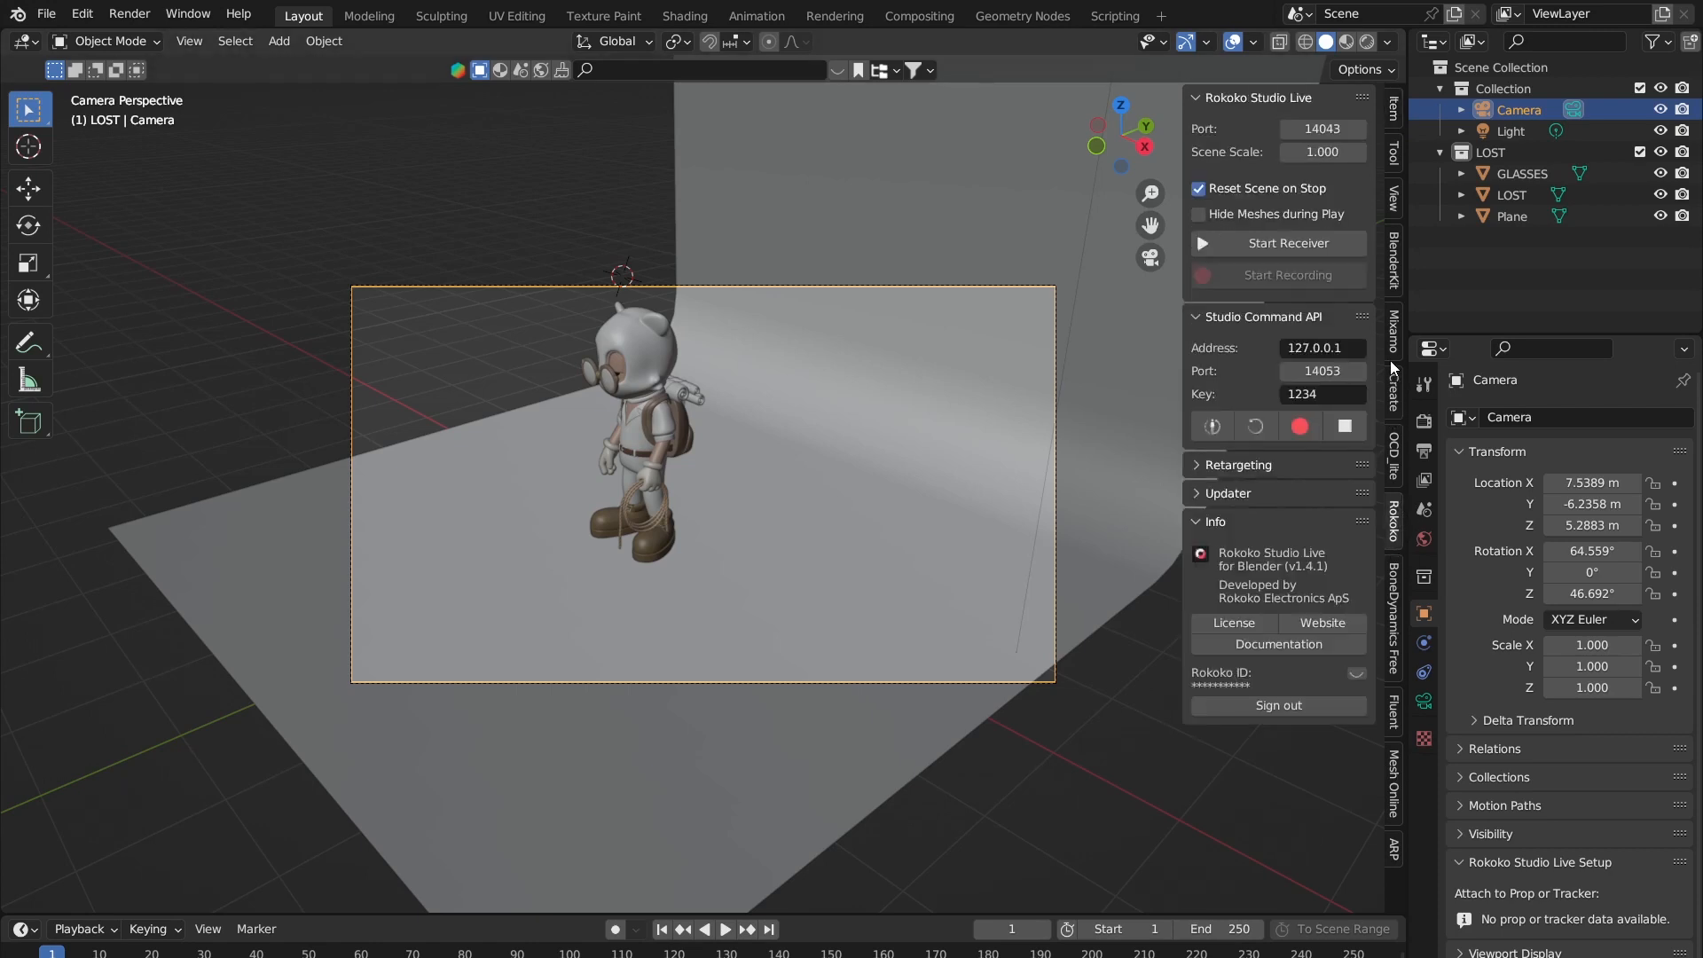
{"action": "left_click", "coordinate": [1392, 337]}
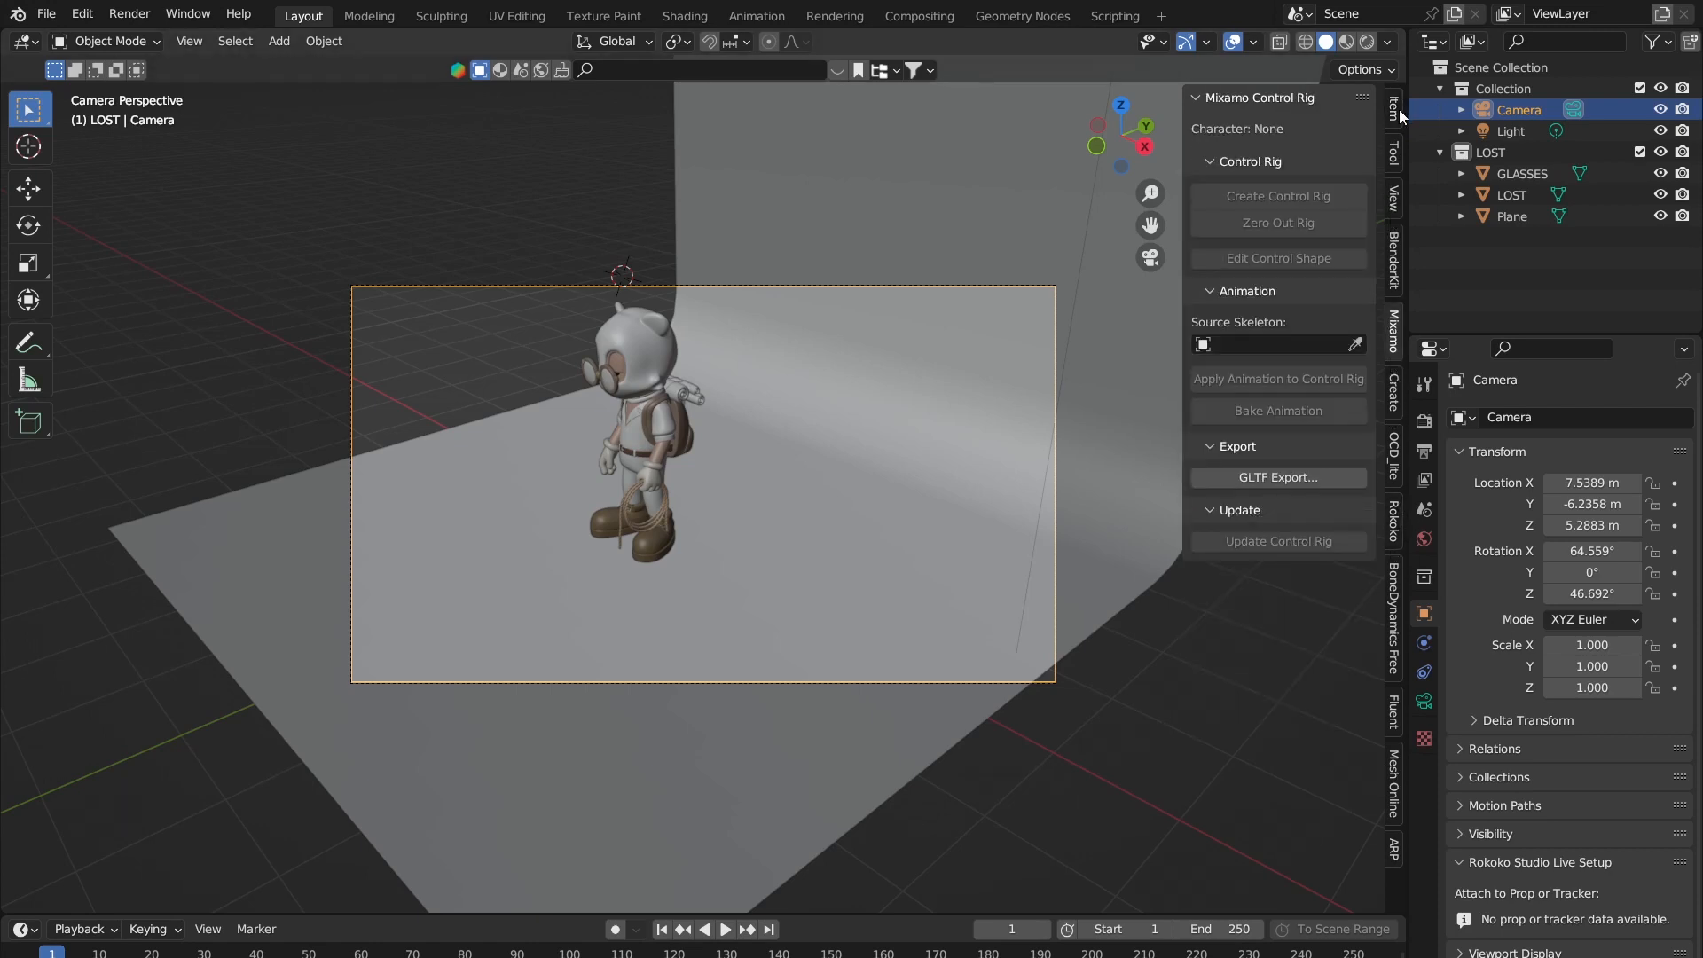
{"action": "left_click", "coordinate": [1398, 109]}
{"action": "left_click", "coordinate": [1392, 156]}
{"action": "left_click", "coordinate": [1388, 198]}
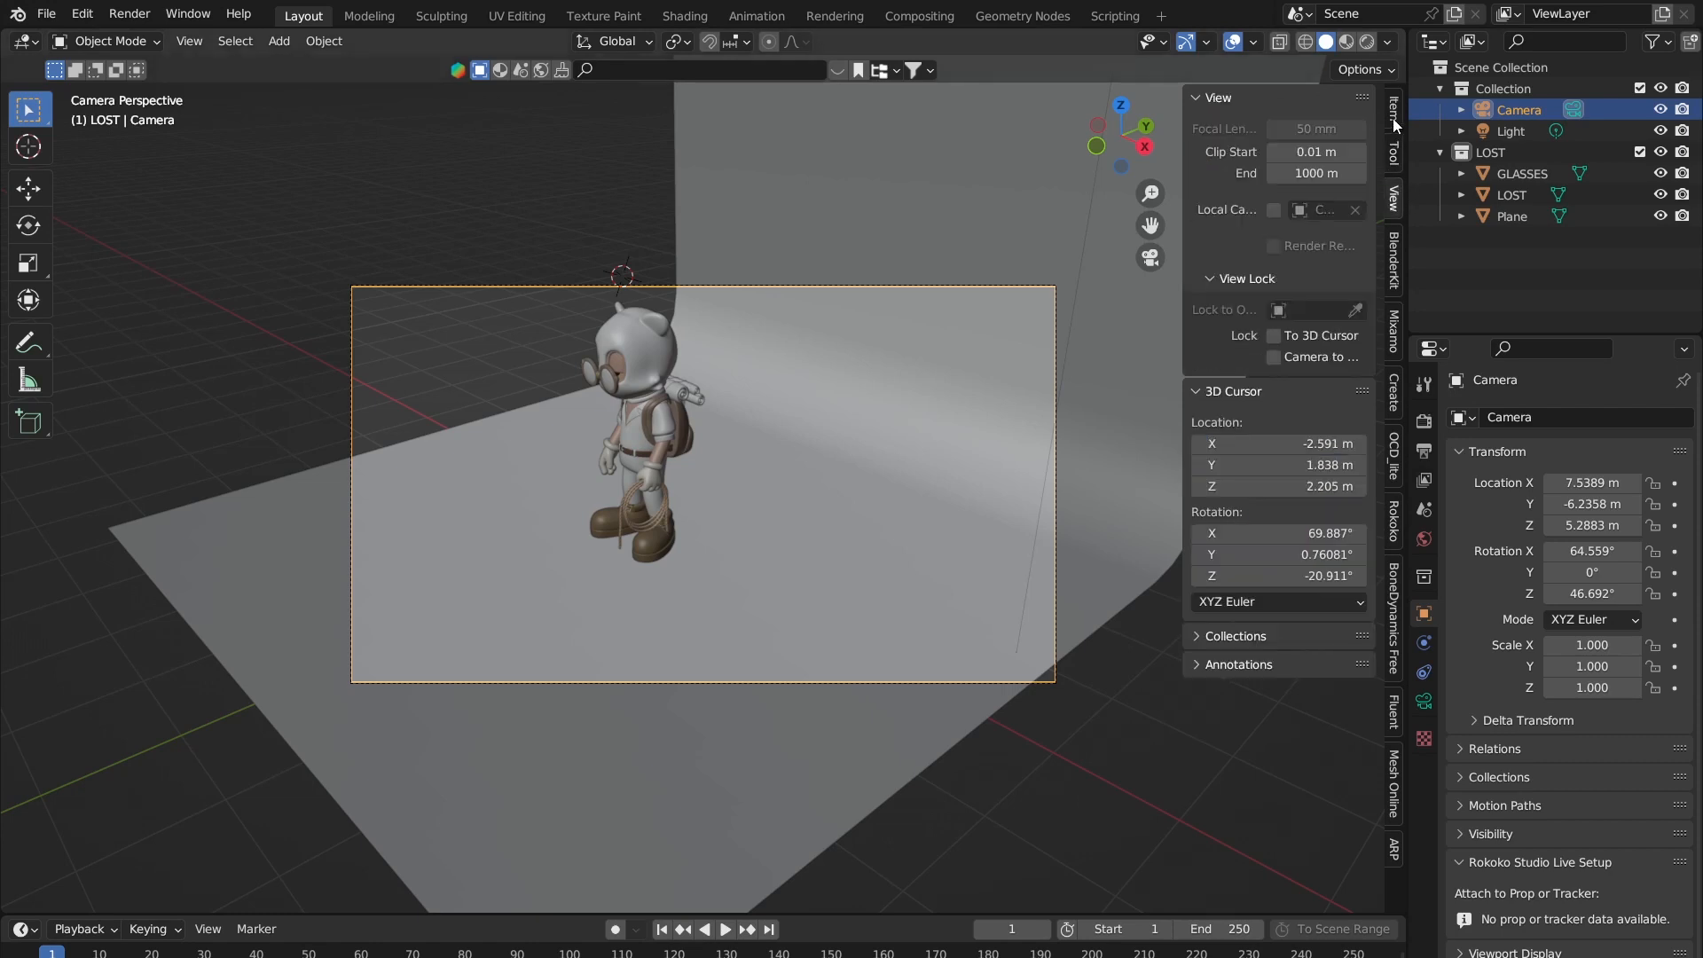
{"action": "left_click", "coordinate": [1394, 111]}
{"action": "left_click", "coordinate": [1393, 156]}
{"action": "left_click", "coordinate": [1394, 208]}
{"action": "left_click_drag", "start_coordinate": [1184, 350], "coordinate": [1113, 351]}
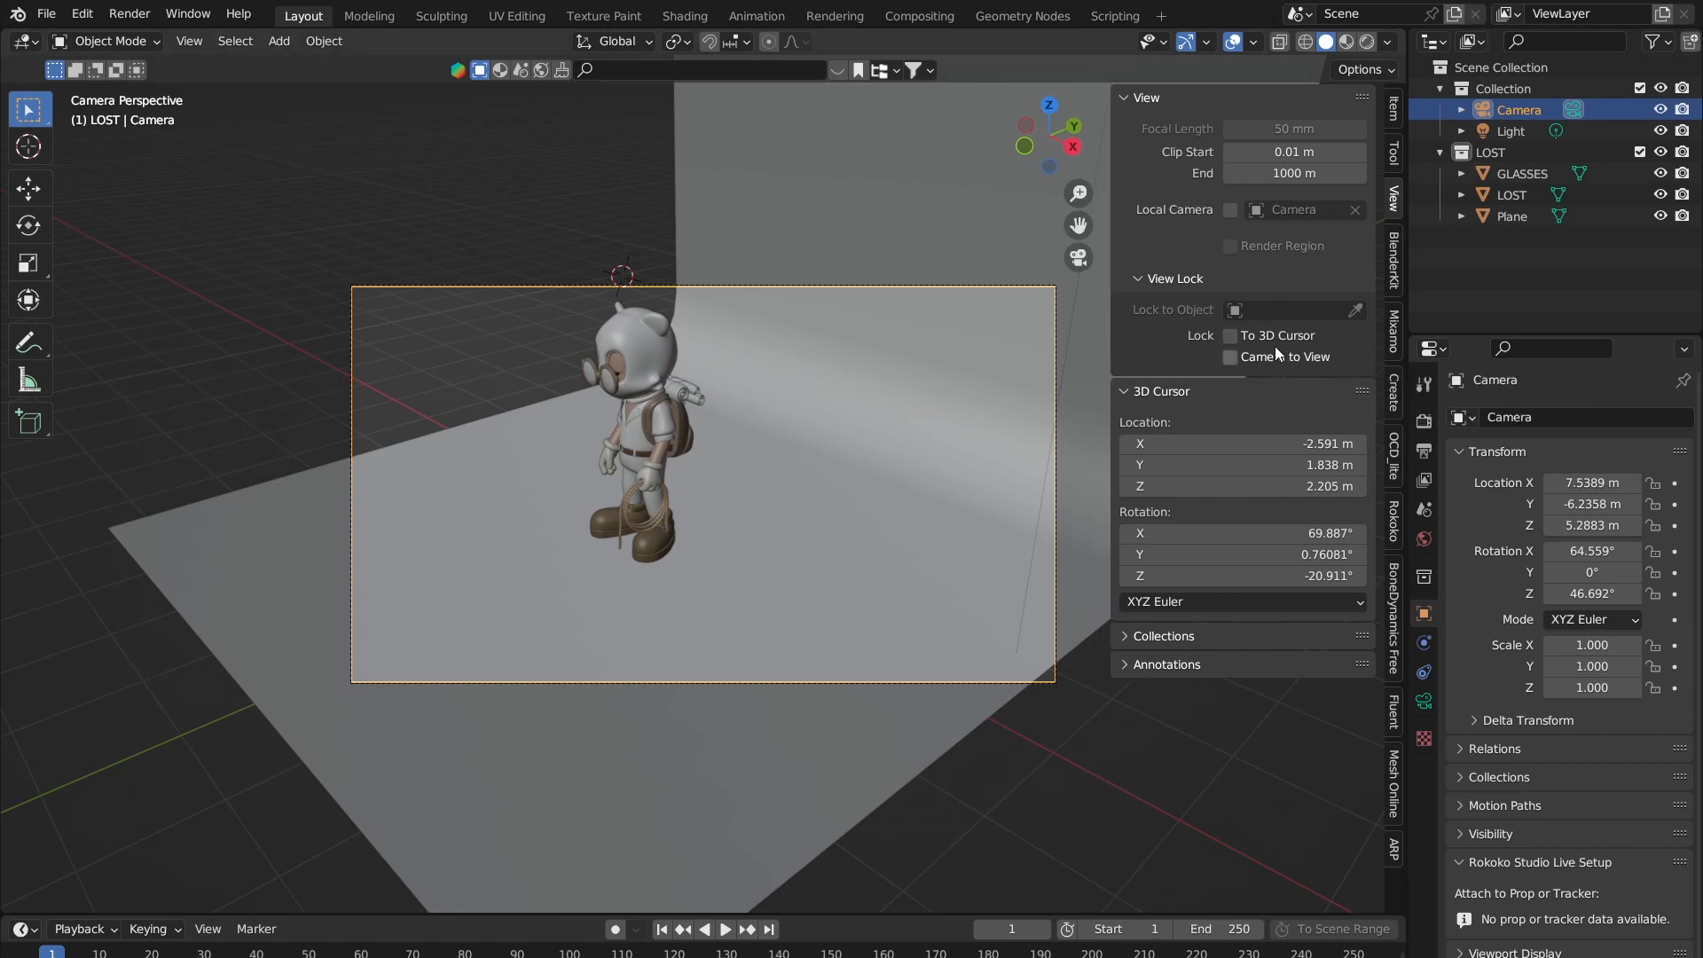
Step: Collapse the 3D Cursor section and enable the Camera to View lock in the View Lock settings
{"action": "left_click", "coordinate": [1146, 280]}
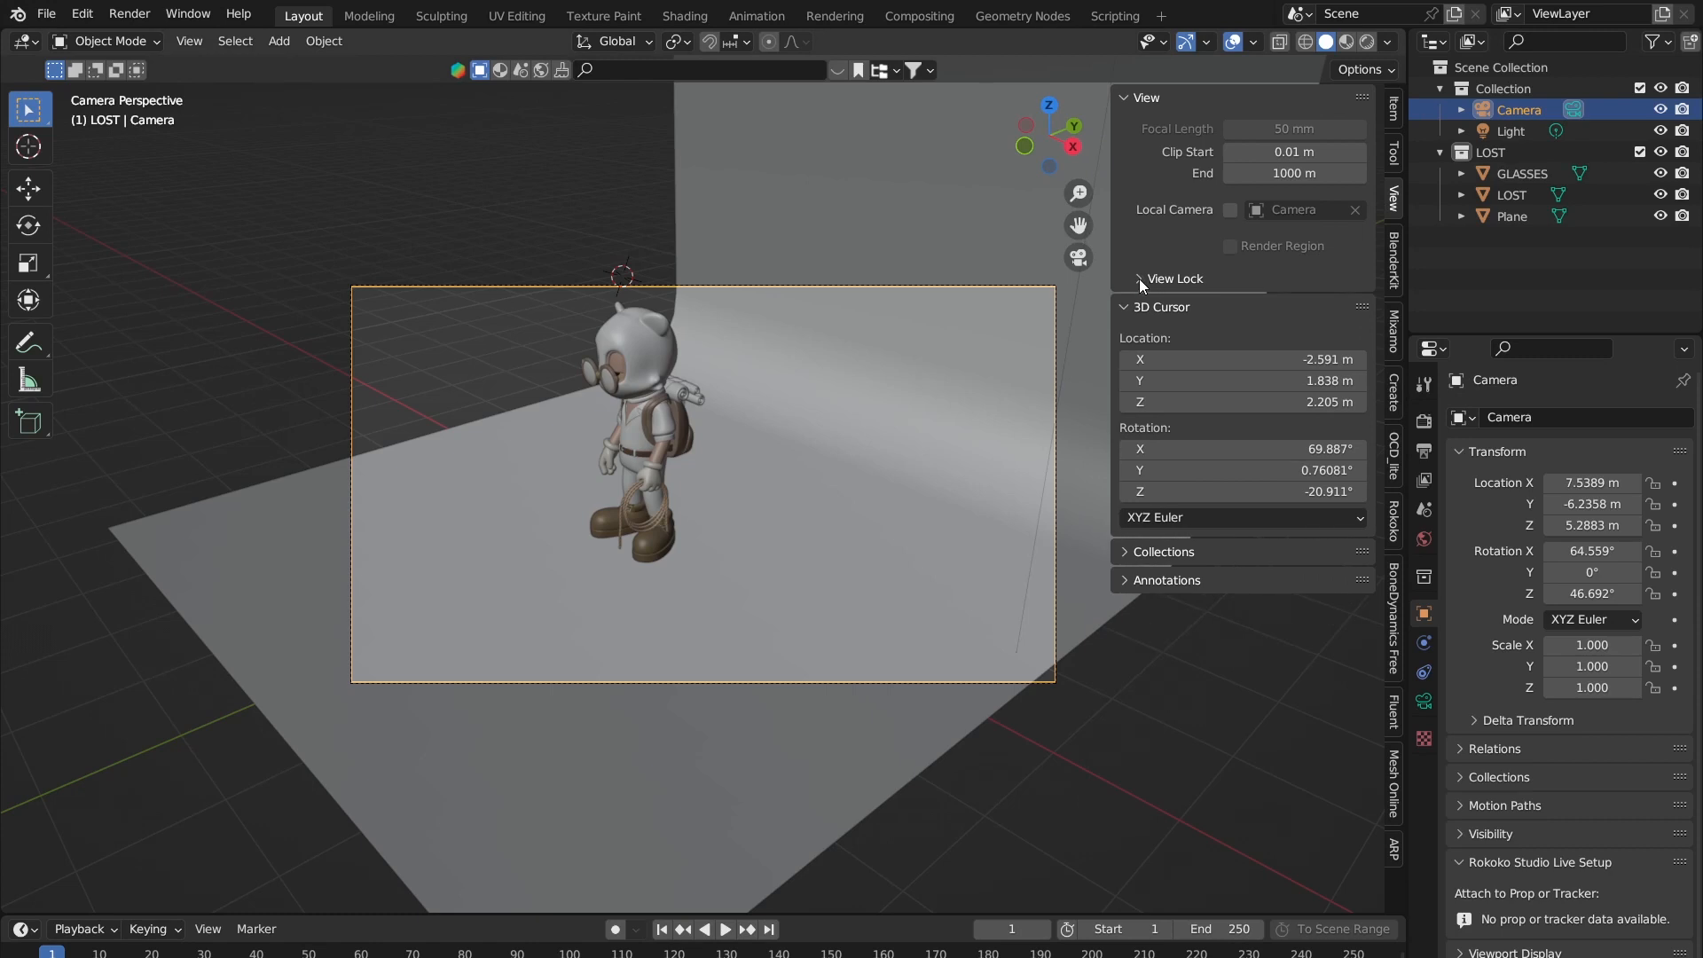
{"action": "left_click", "coordinate": [1119, 96]}
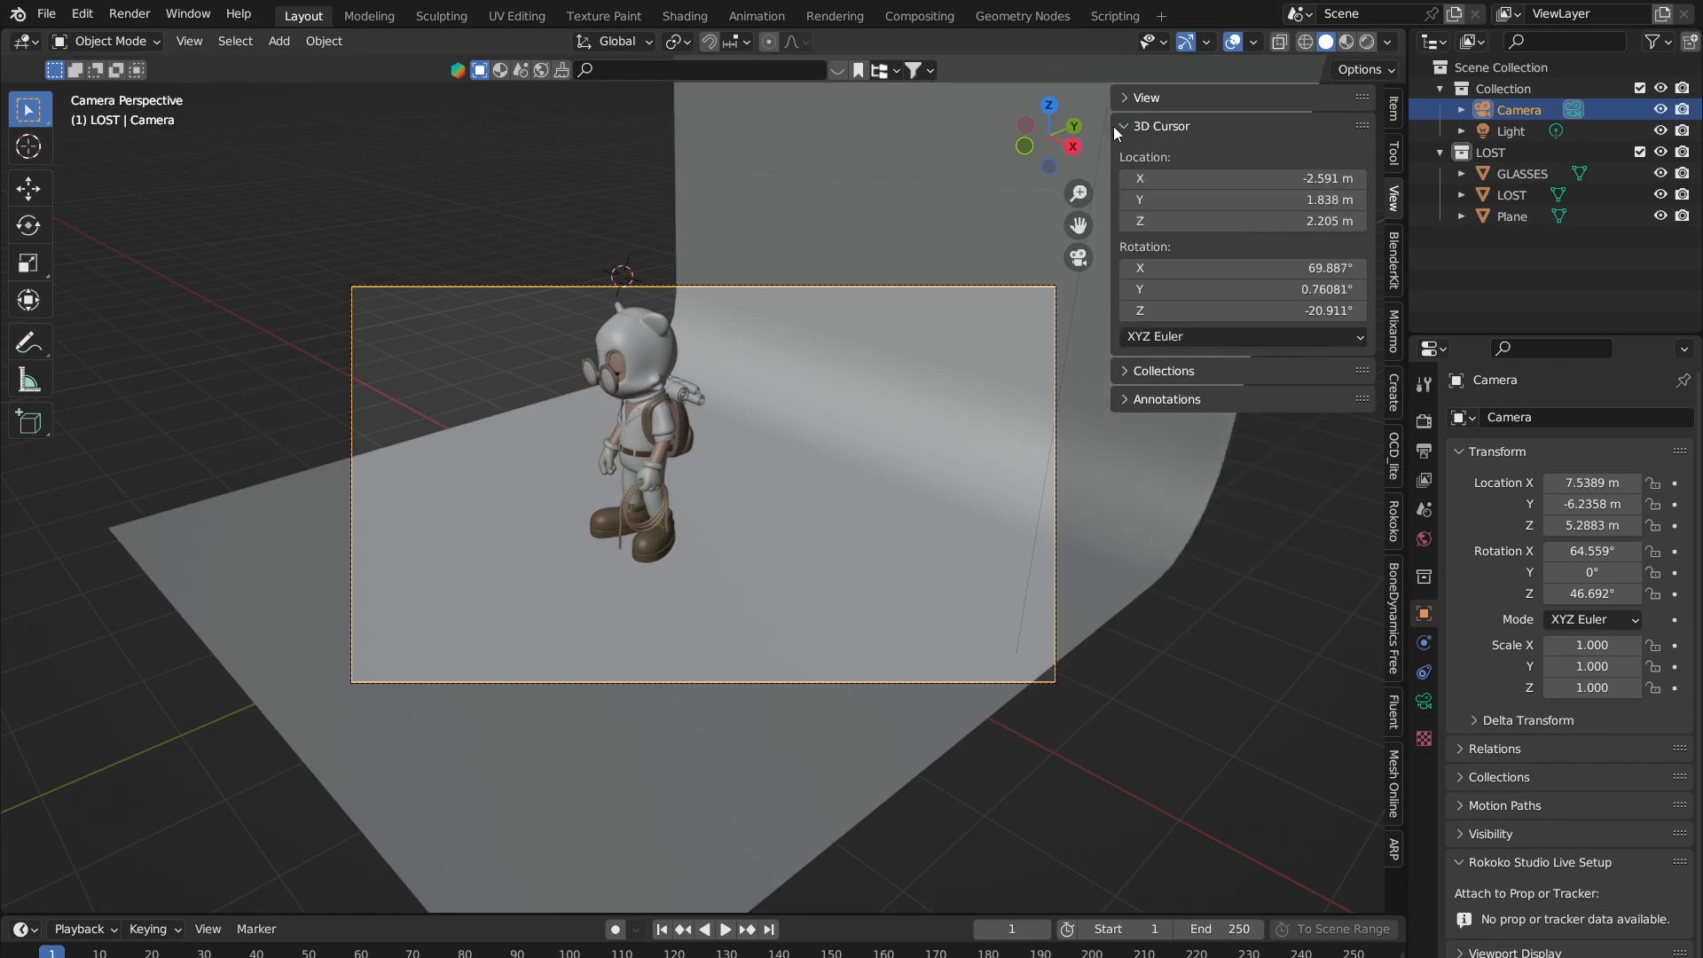
{"action": "left_click", "coordinate": [1124, 126]}
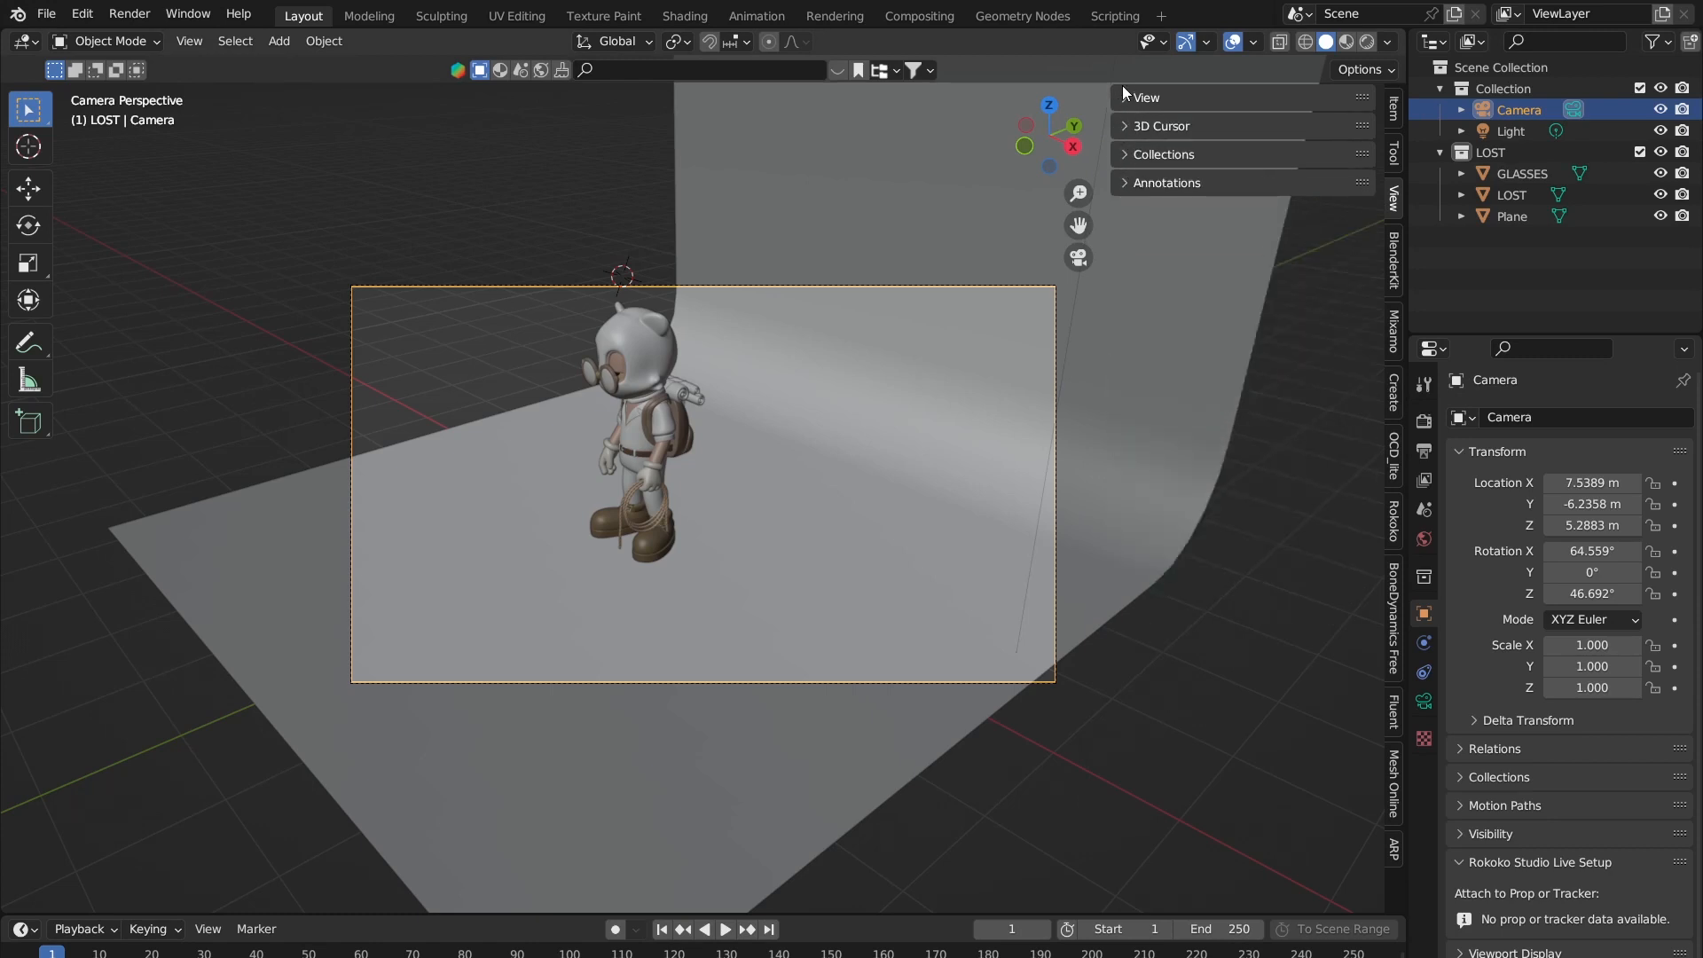
{"action": "left_click", "coordinate": [1124, 99]}
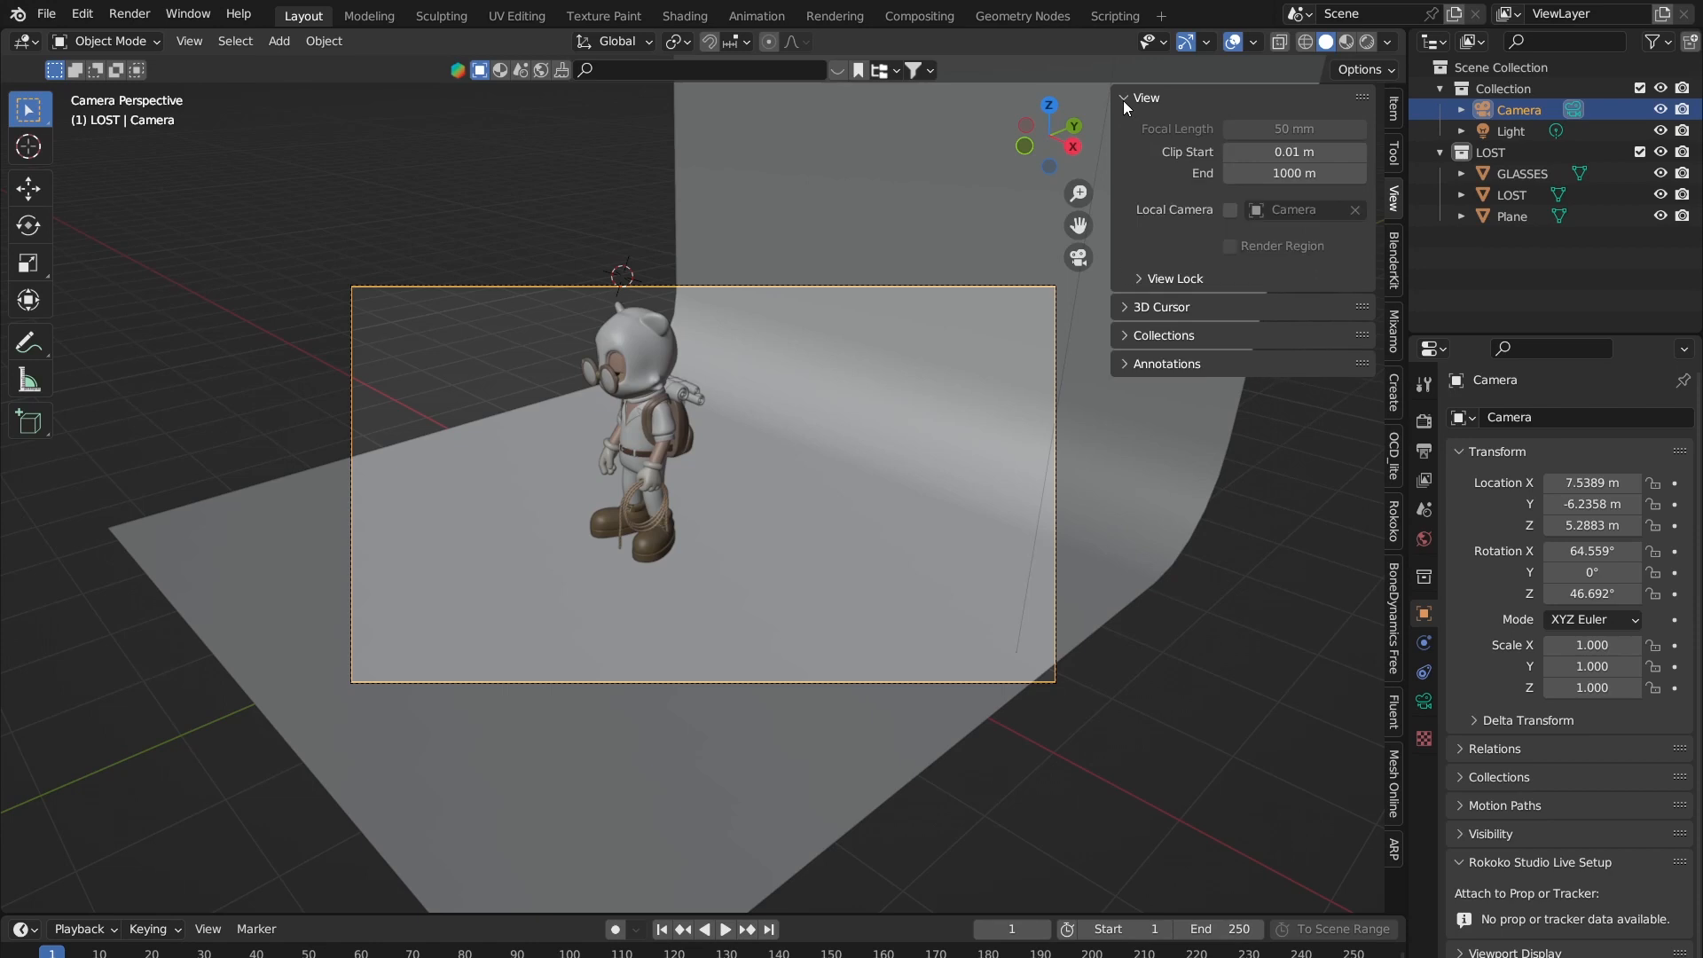
{"action": "left_click", "coordinate": [1139, 280]}
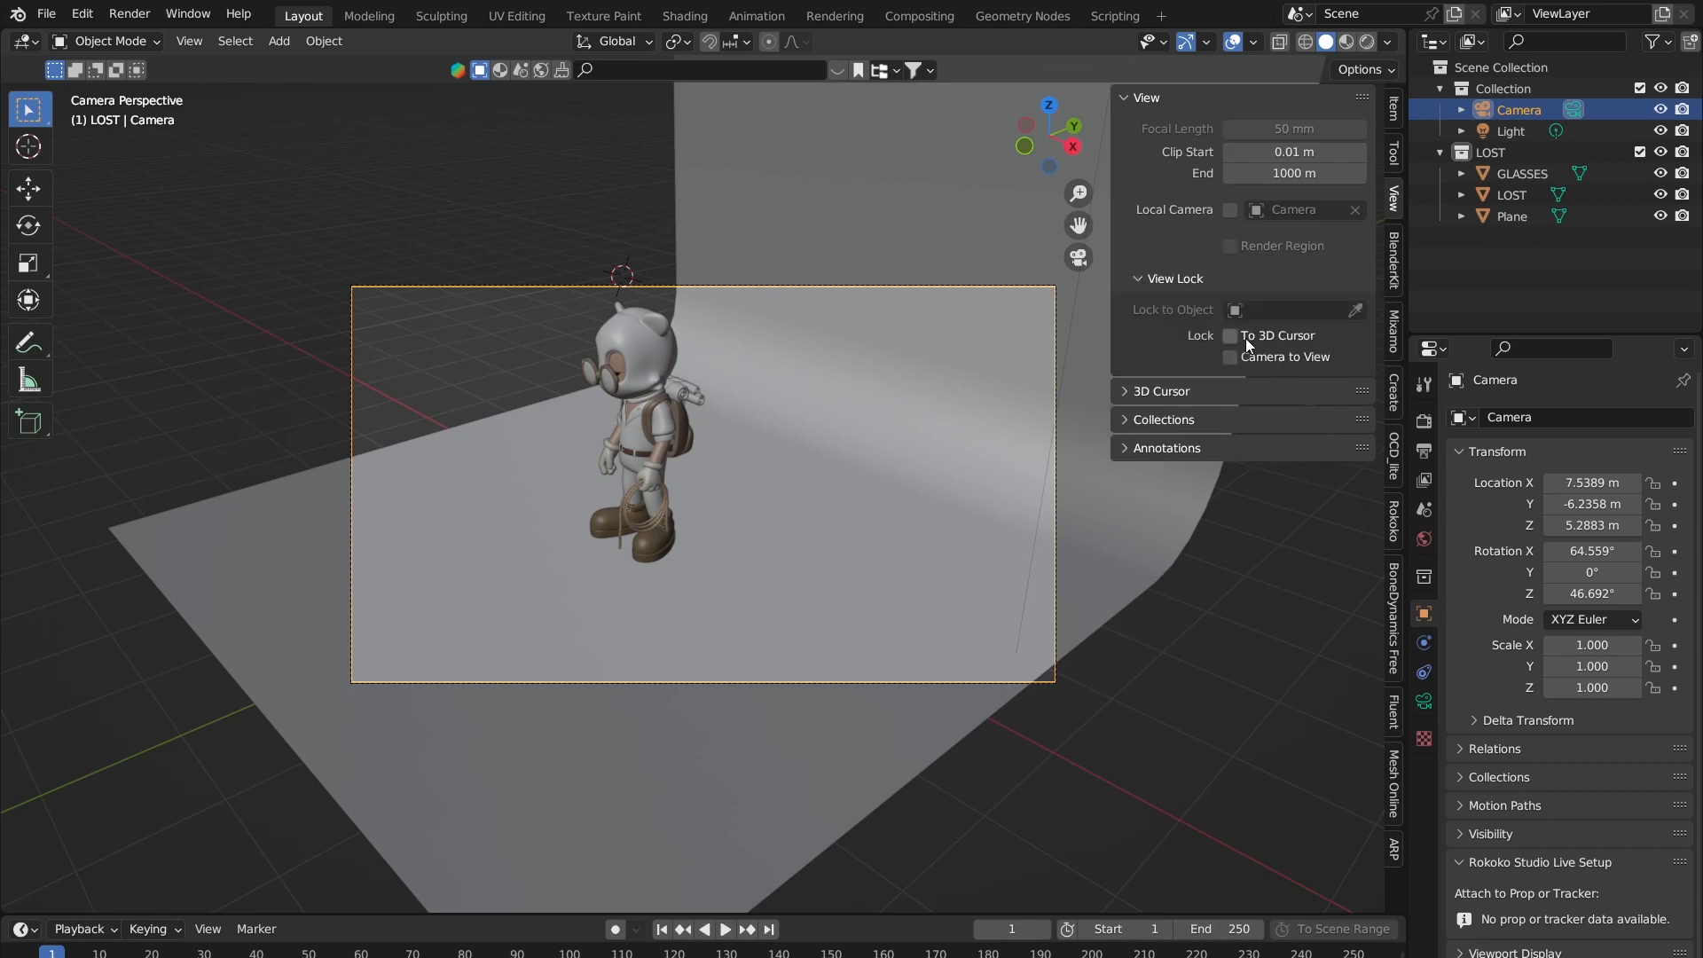
{"action": "left_click", "coordinate": [1232, 359]}
Step: Reposition the locked camera to face the character's front, at about X -3.63 m, Y -8.31 m, Z 4.63 m
{"action": "middle_click_drag", "start_coordinate": [470, 493], "coordinate": [781, 470]}
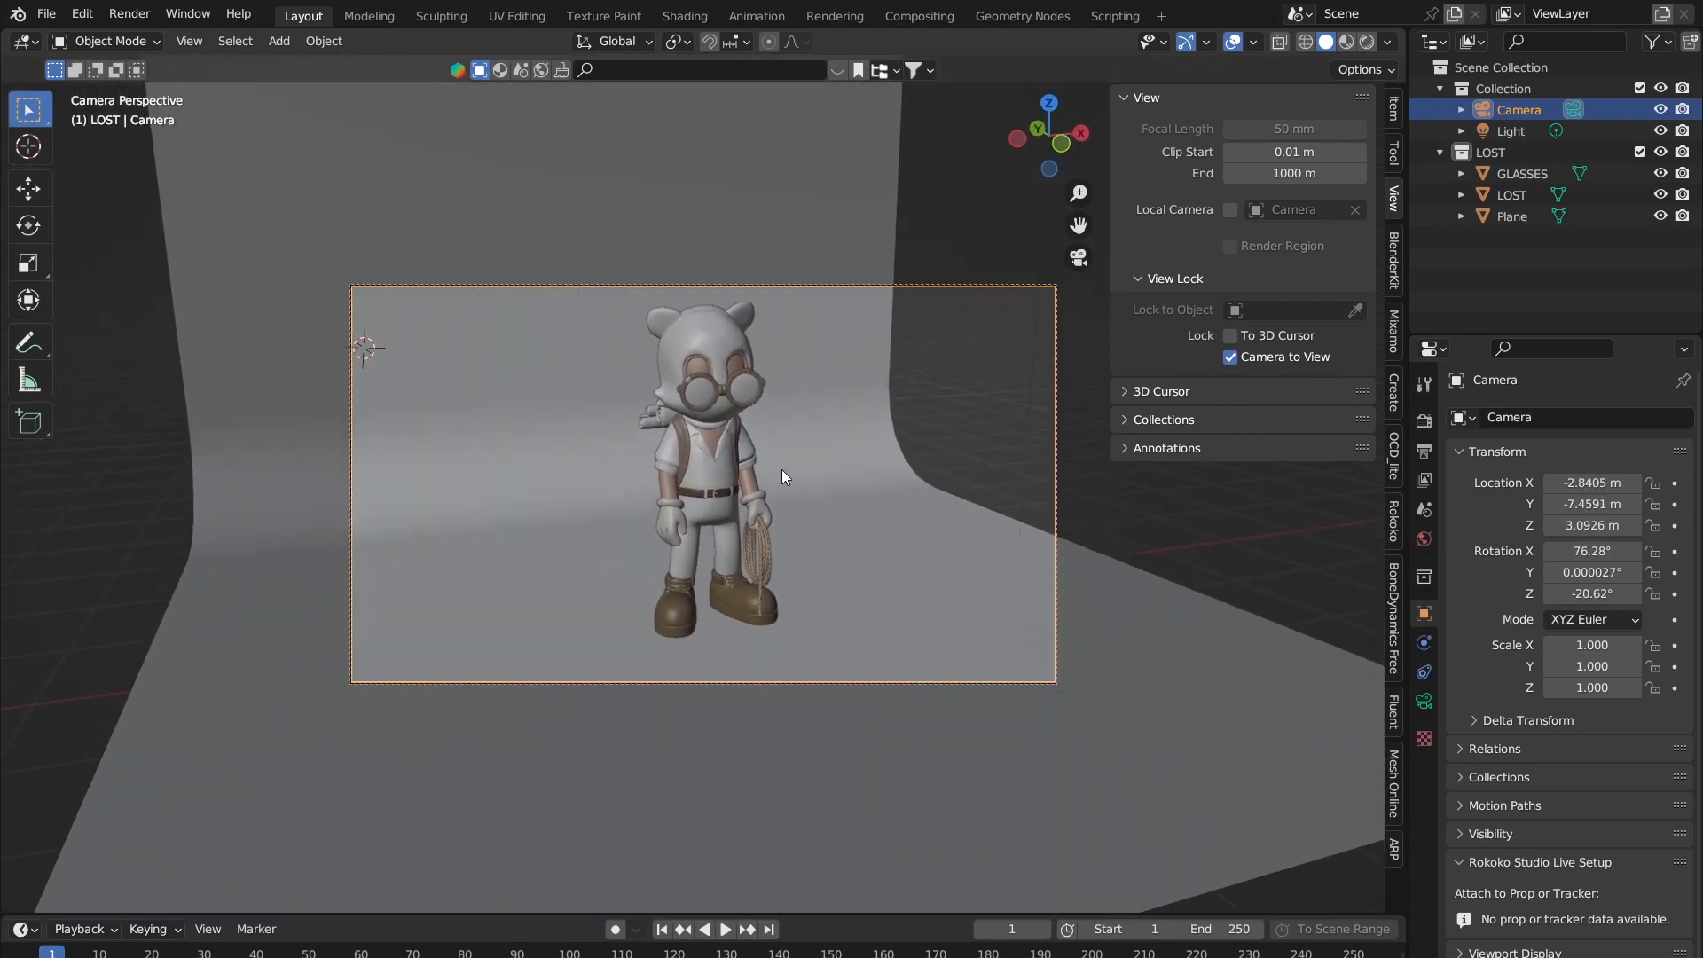
{"action": "middle_click_drag", "start_coordinate": [863, 370], "coordinate": [768, 384], "text": "shift"}
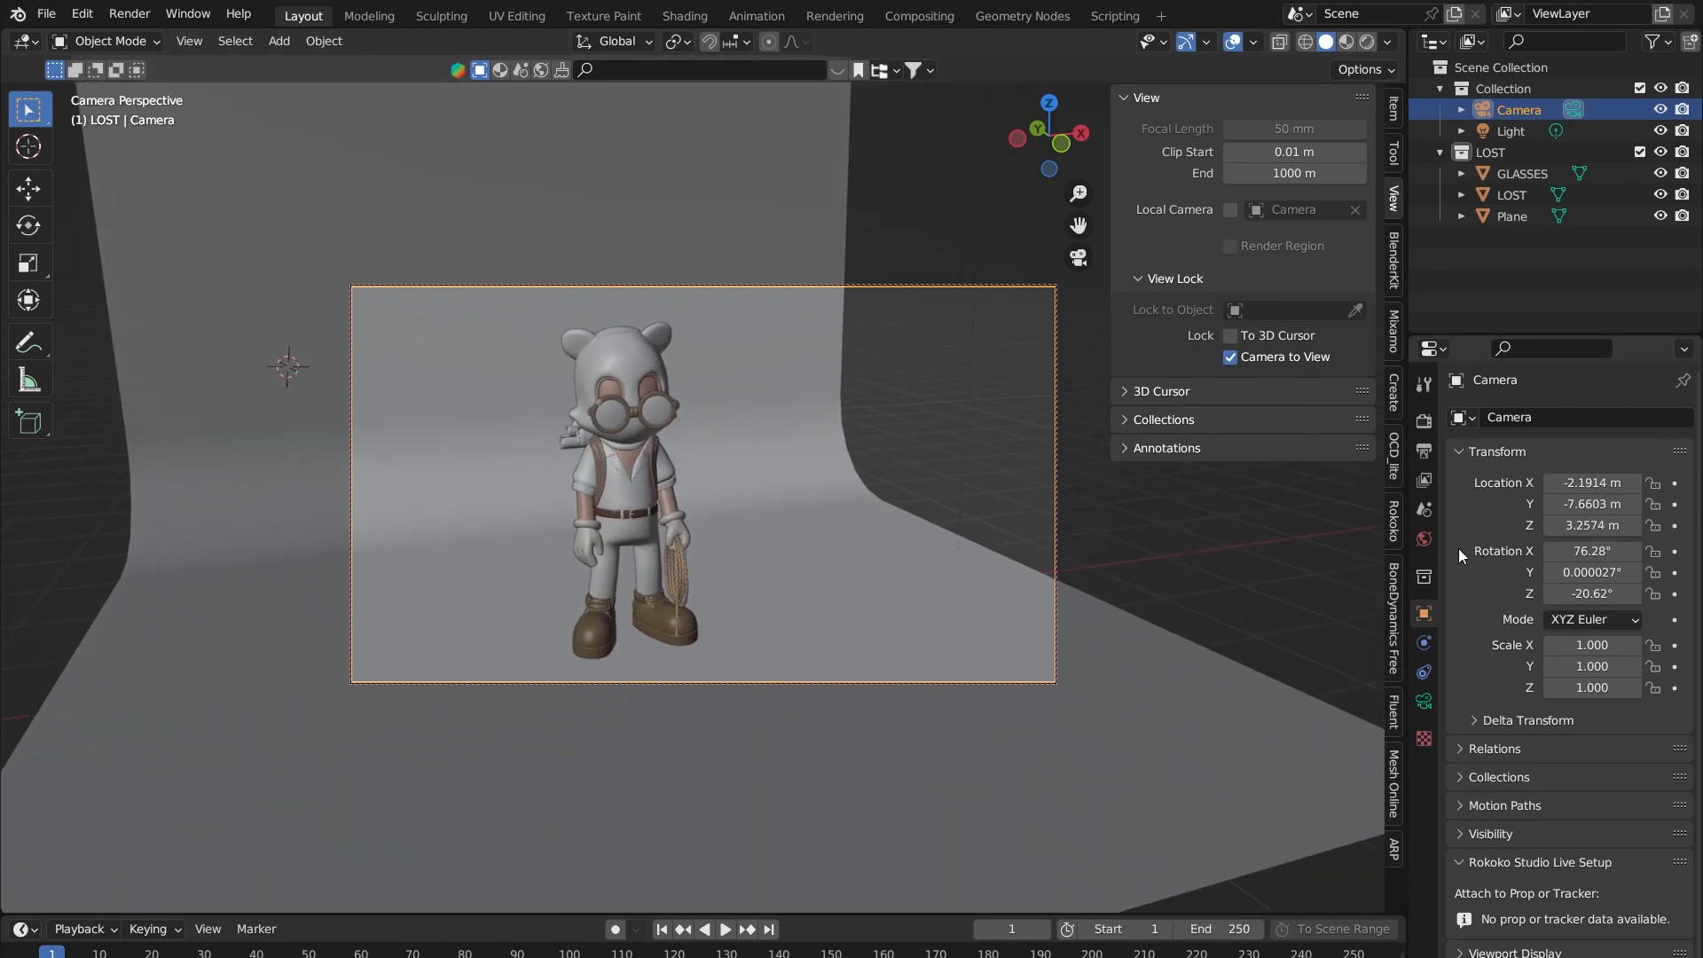
{"action": "middle_click_drag", "start_coordinate": [502, 397], "coordinate": [752, 478], "text": "shift"}
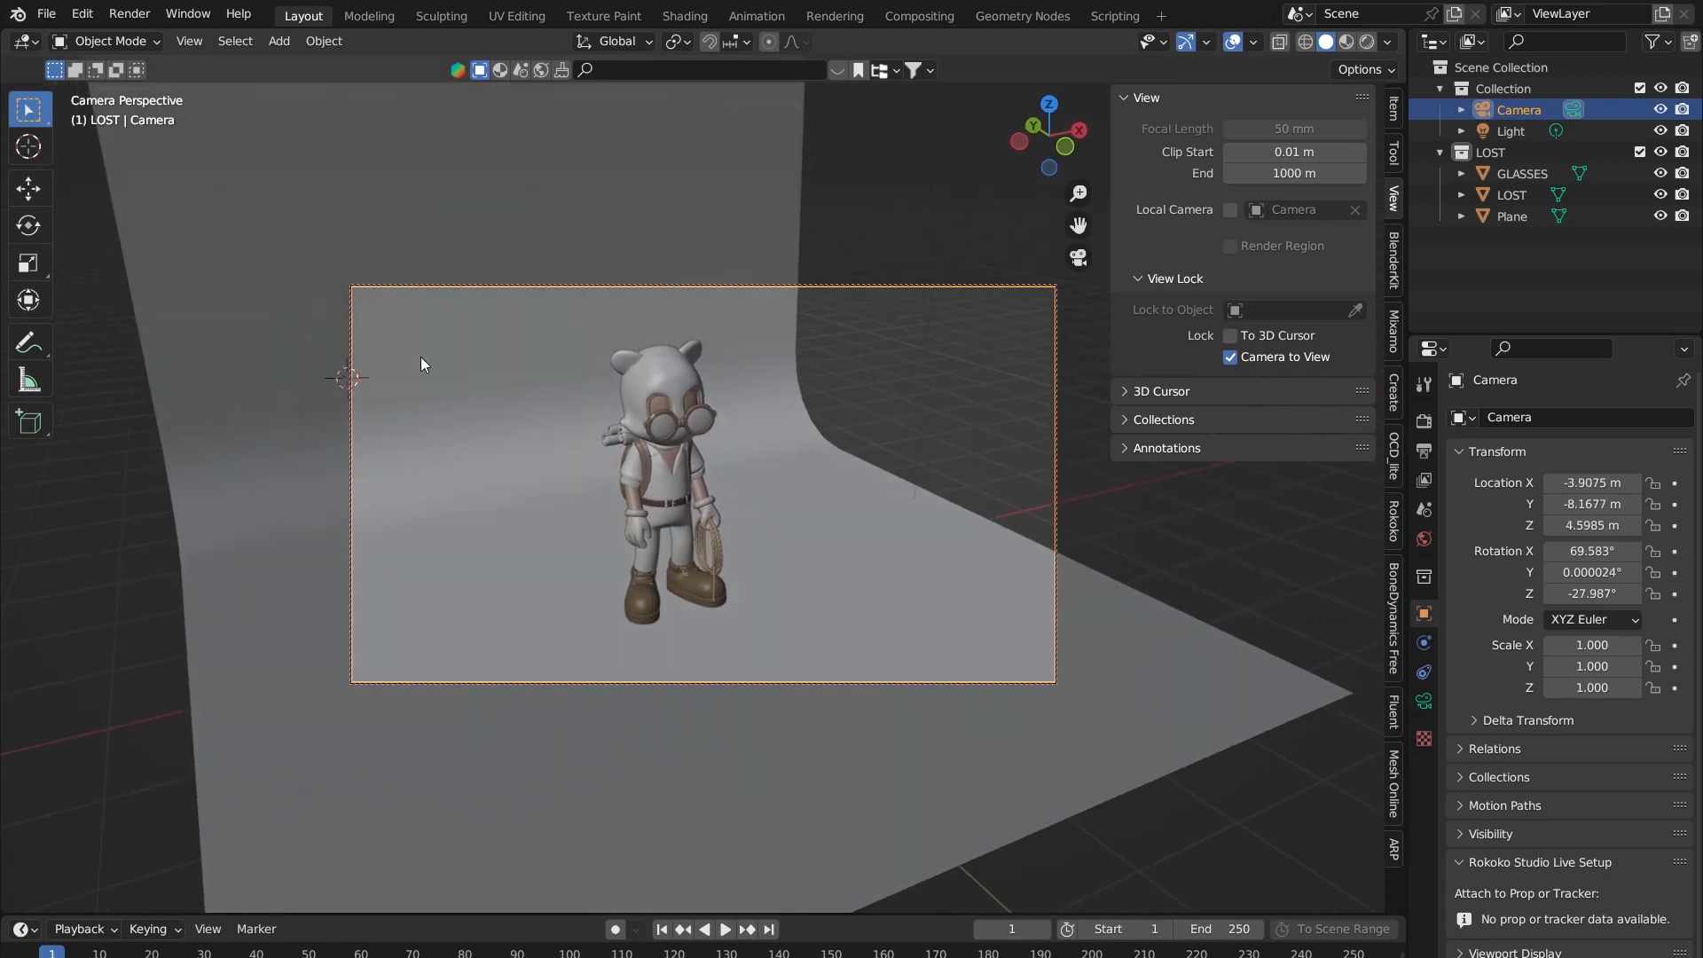
{"action": "middle_click_drag", "start_coordinate": [743, 417], "coordinate": [630, 404], "text": "shift"}
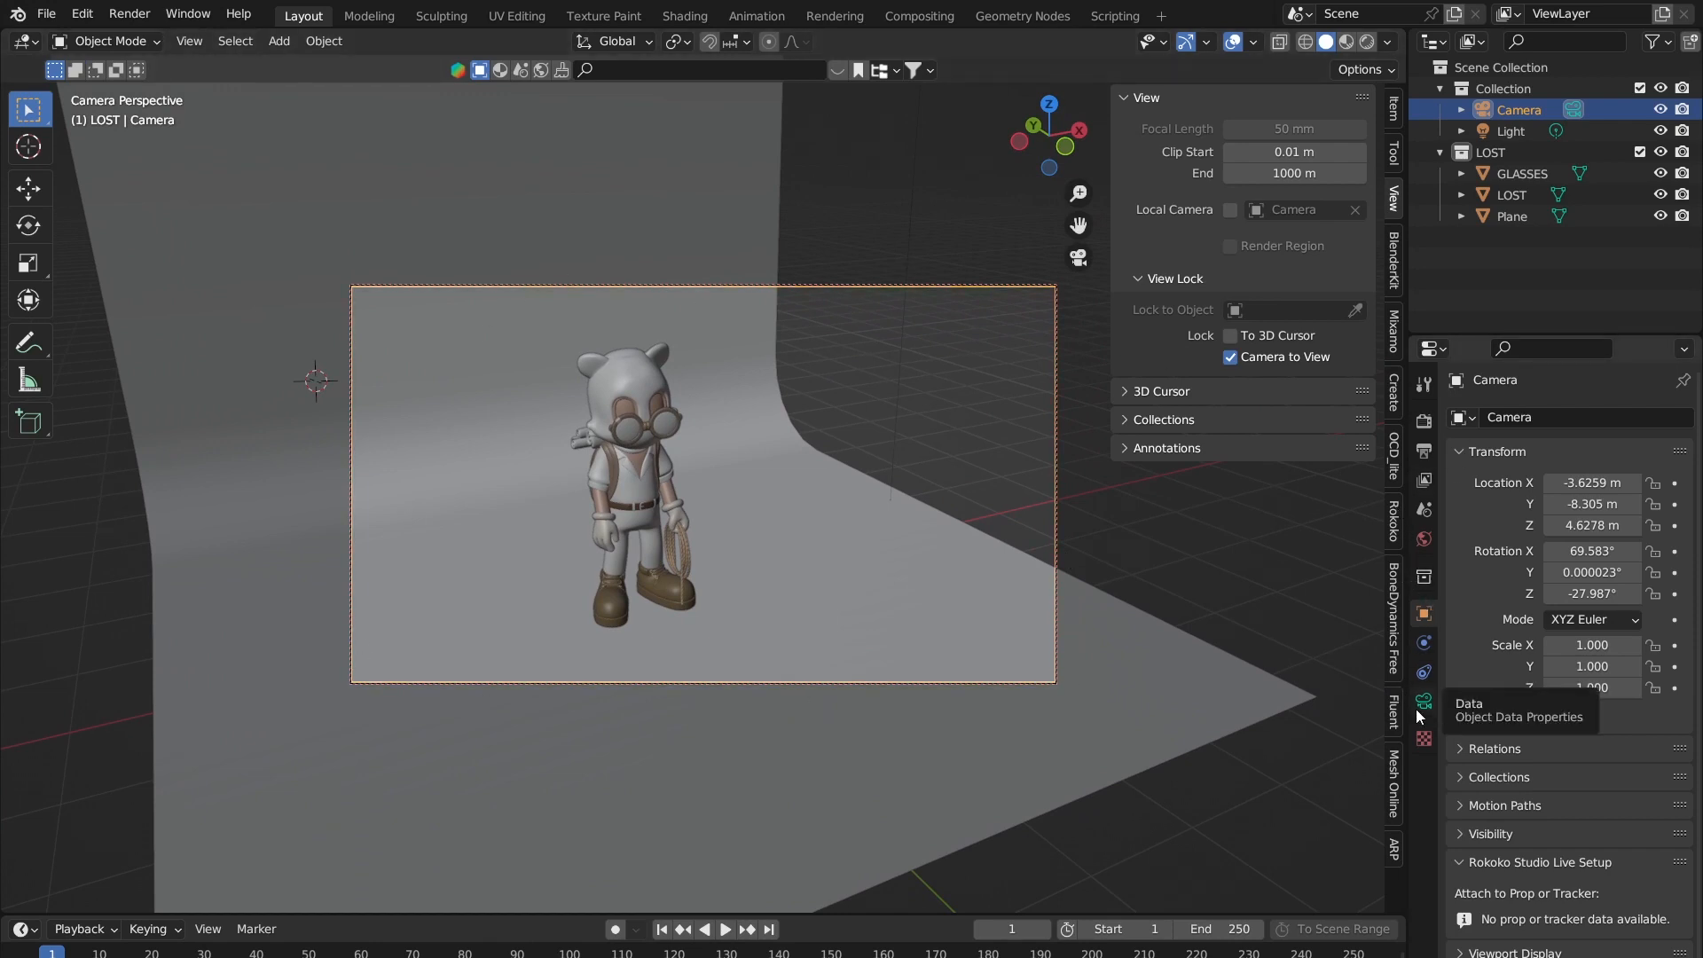
Step: Switch the scene's render engine to Cycles
{"action": "left_click", "coordinate": [1431, 450]}
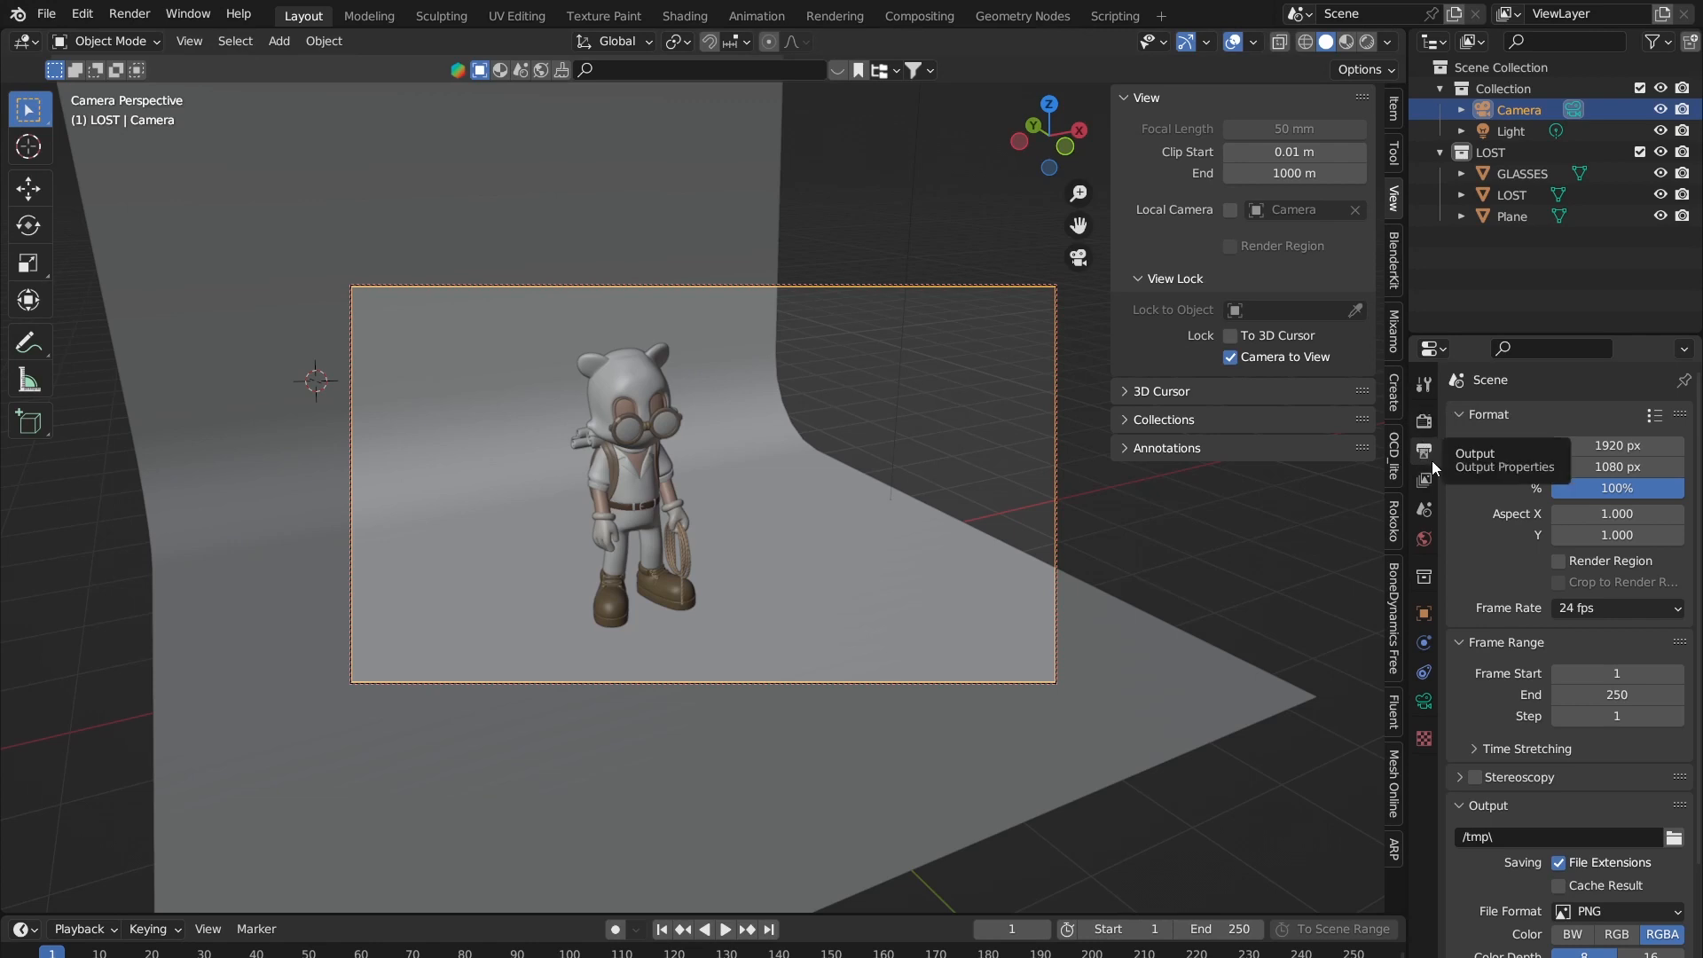
{"action": "left_click", "coordinate": [1424, 702]}
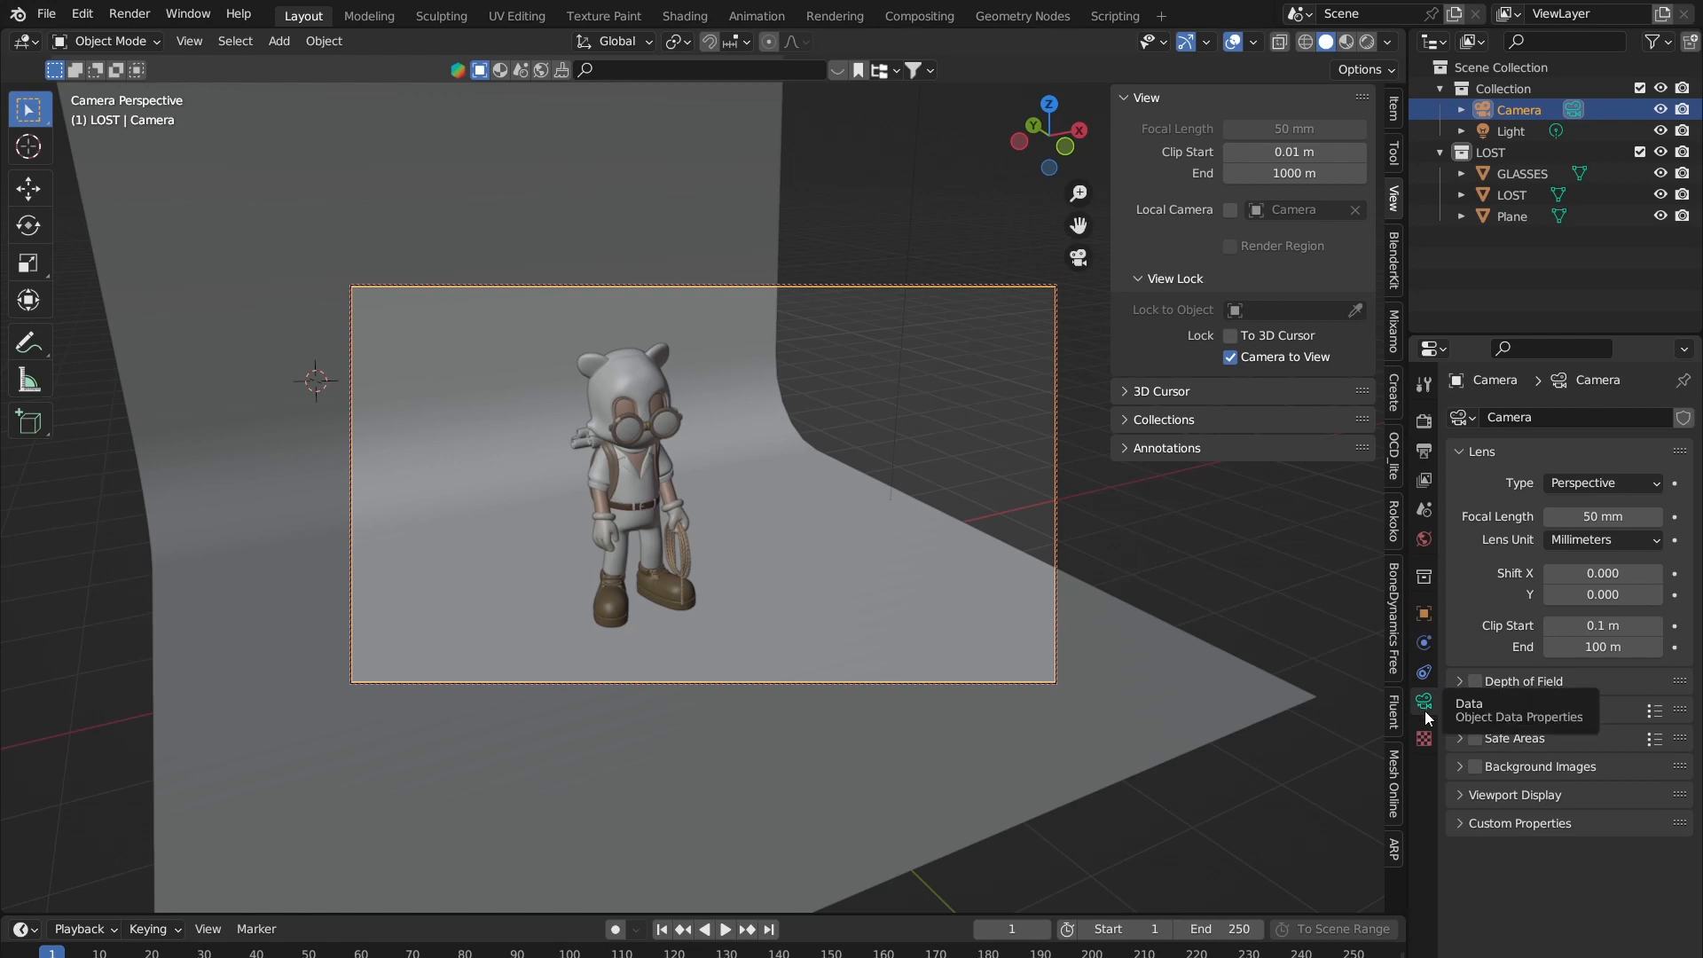
{"action": "left_click", "coordinate": [1426, 450]}
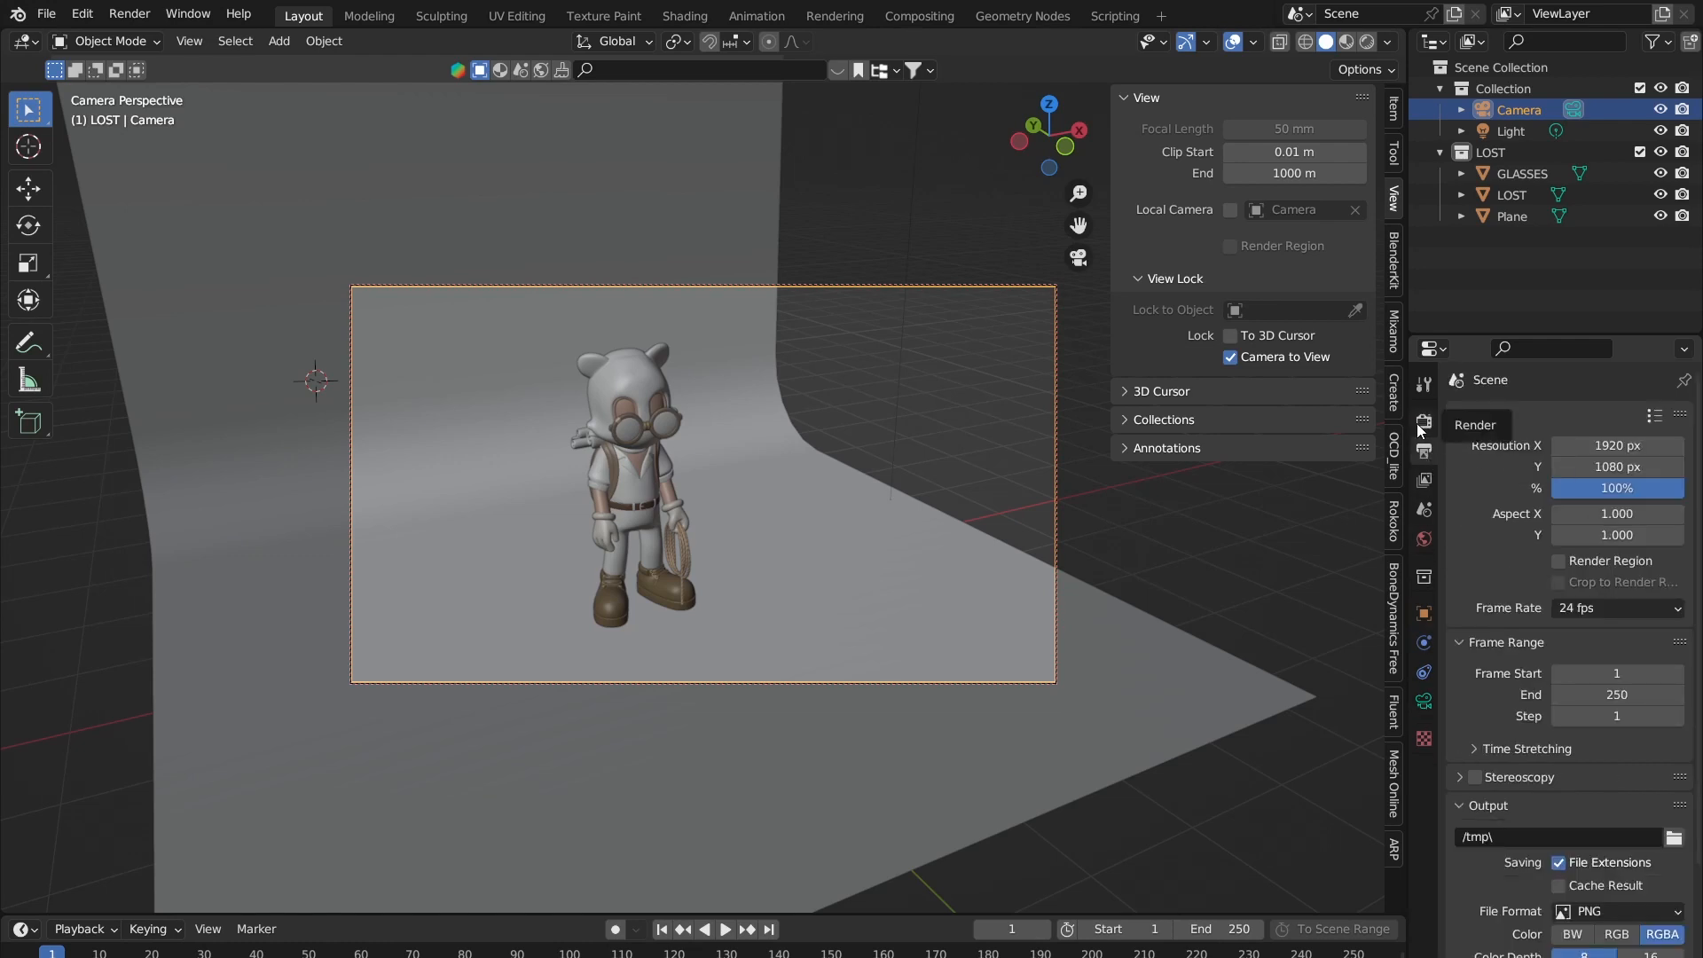
{"action": "left_click", "coordinate": [1418, 424]}
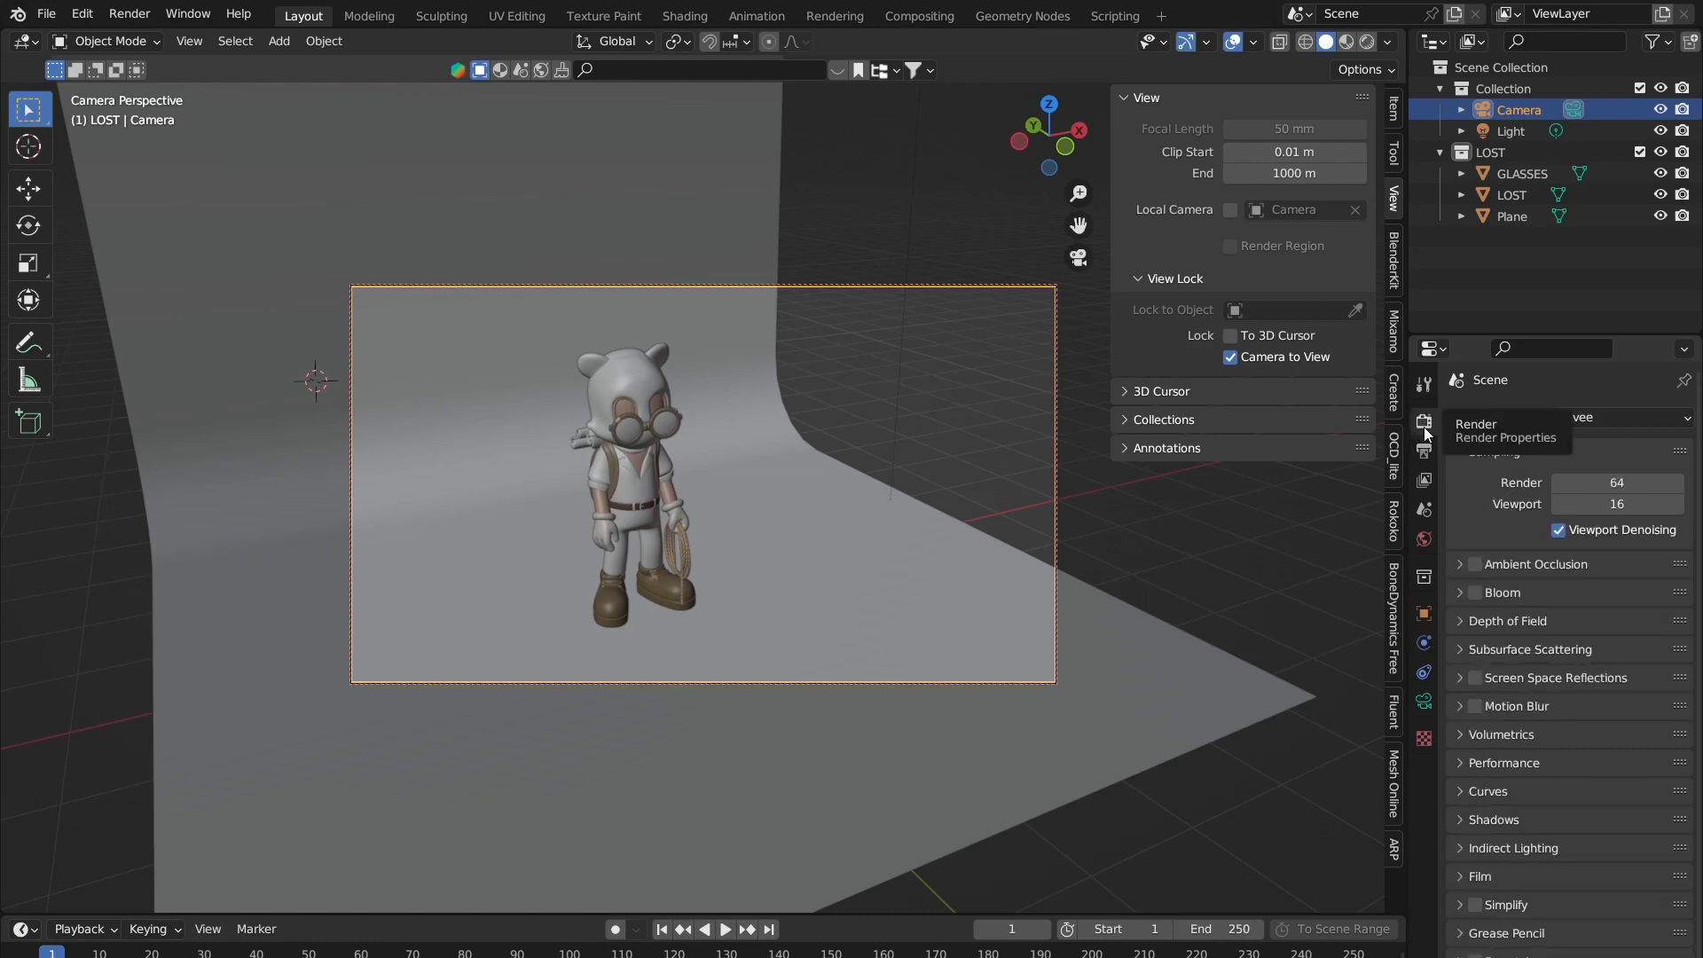
{"action": "left_click", "coordinate": [1577, 416]}
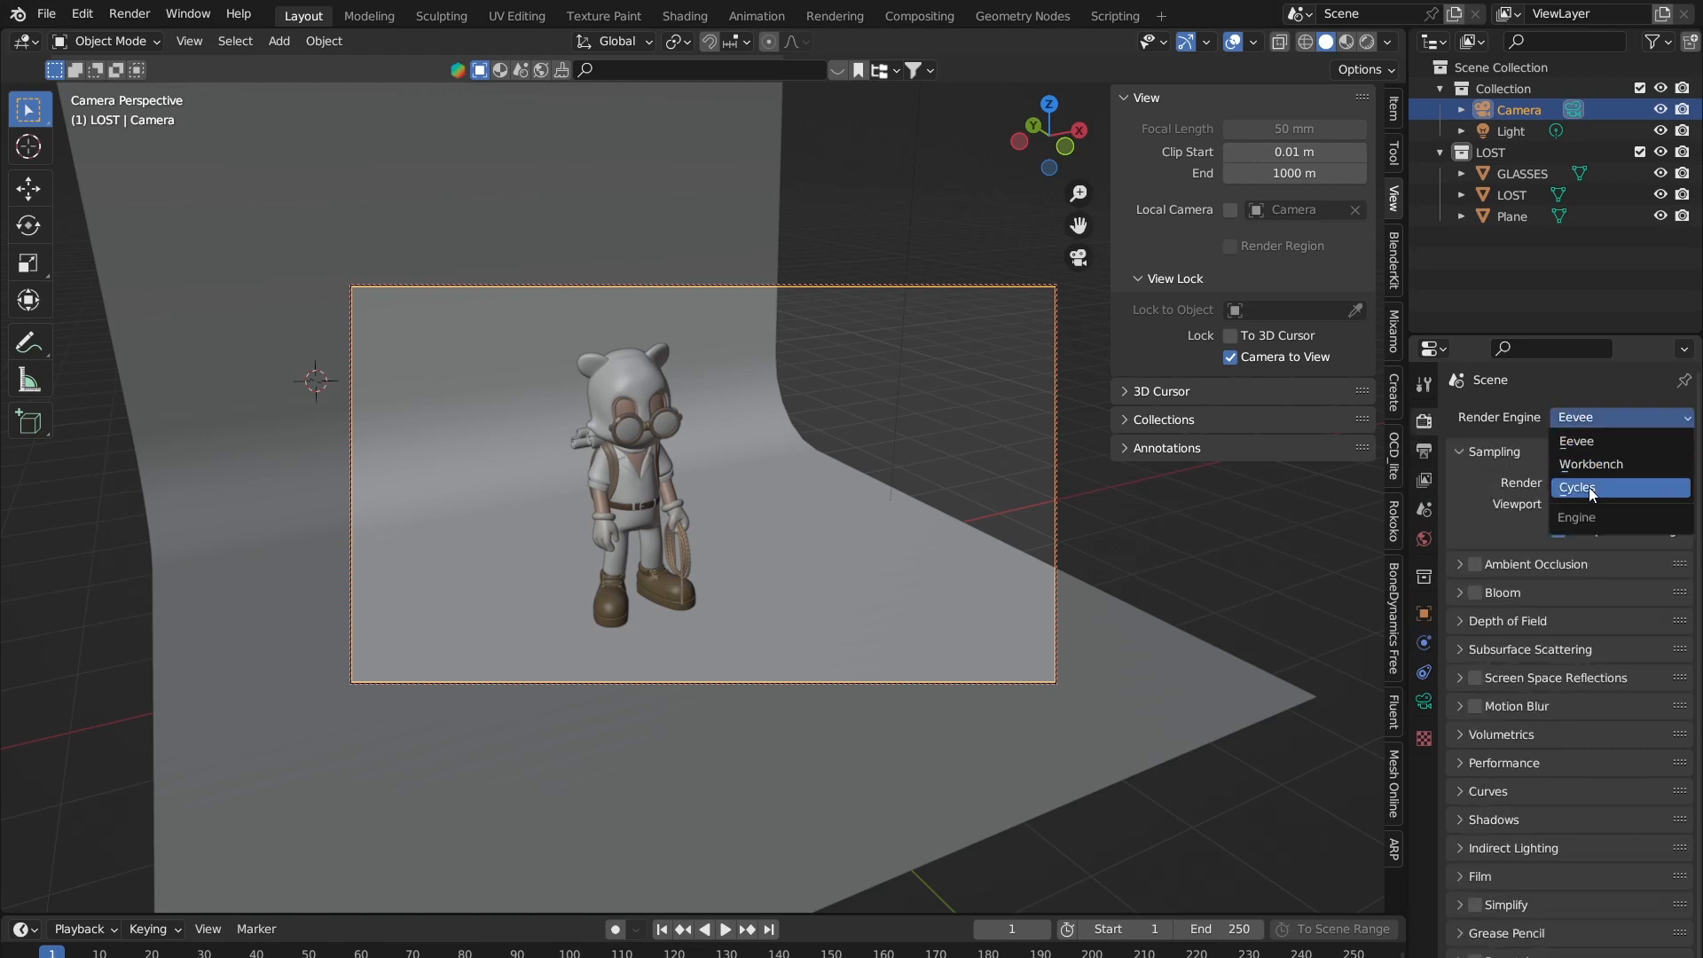
{"action": "left_click", "coordinate": [1588, 487]}
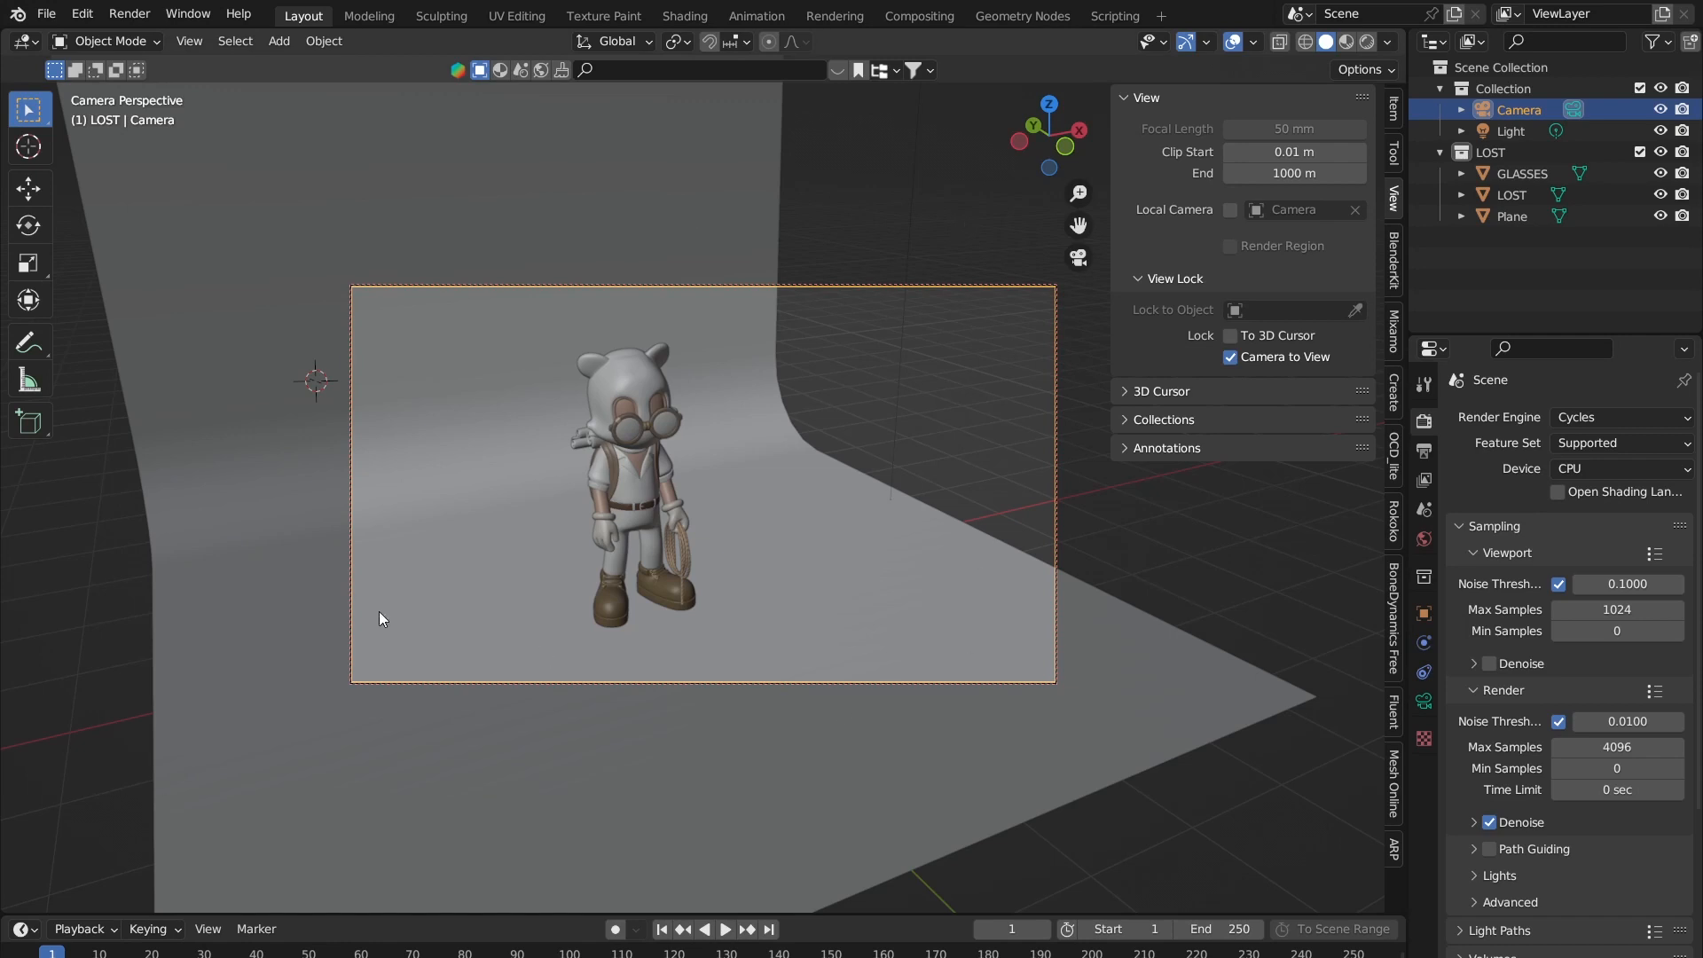
Step: Set the output resolution's Y value to 1920 px for a square frame
{"action": "left_click", "coordinate": [1424, 454]}
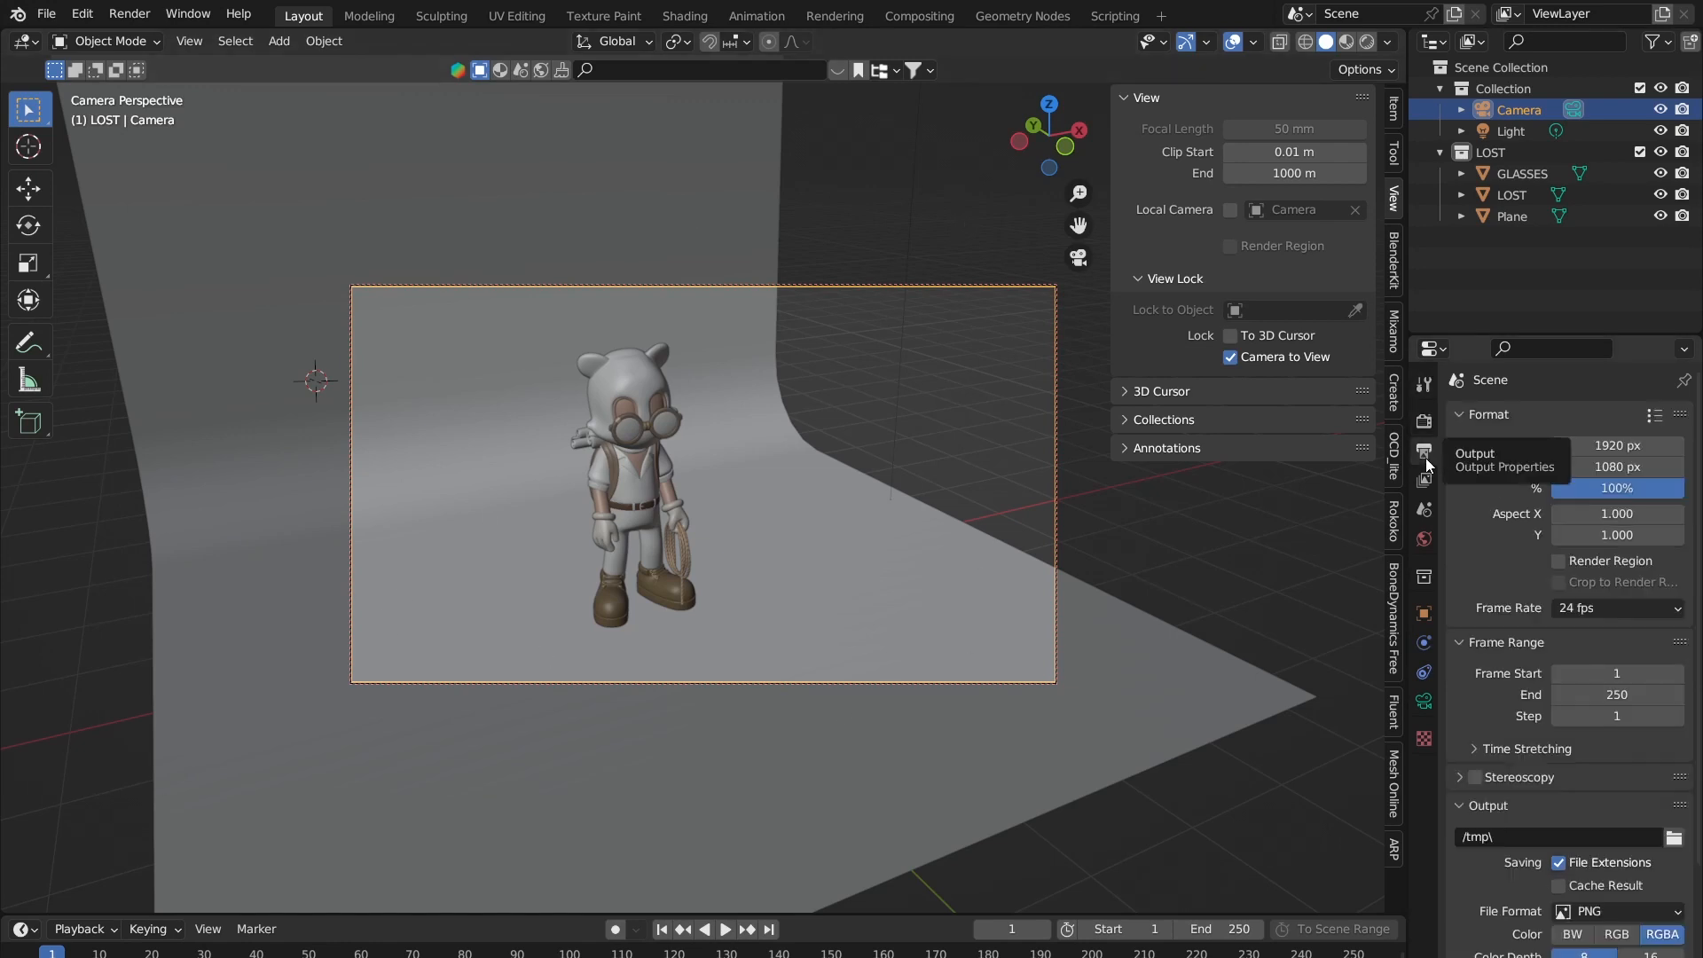
{"action": "left_click", "coordinate": [1608, 466]}
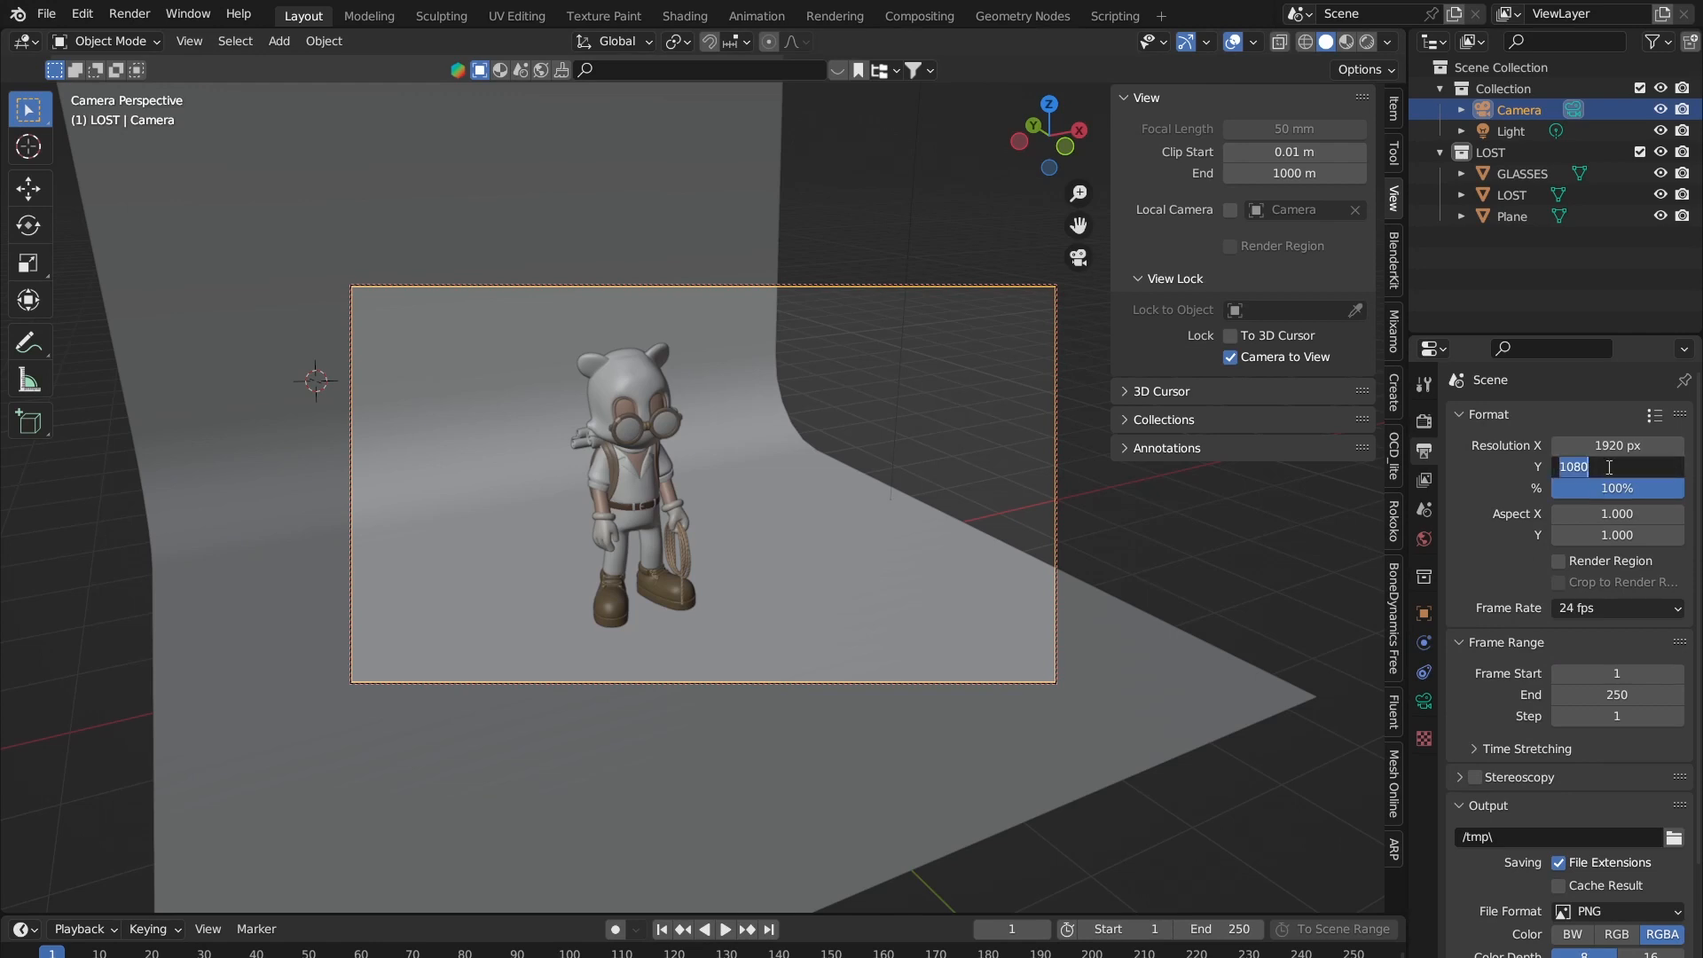
{"action": "type", "text": "1920"}
{"action": "key", "text": "Return"}
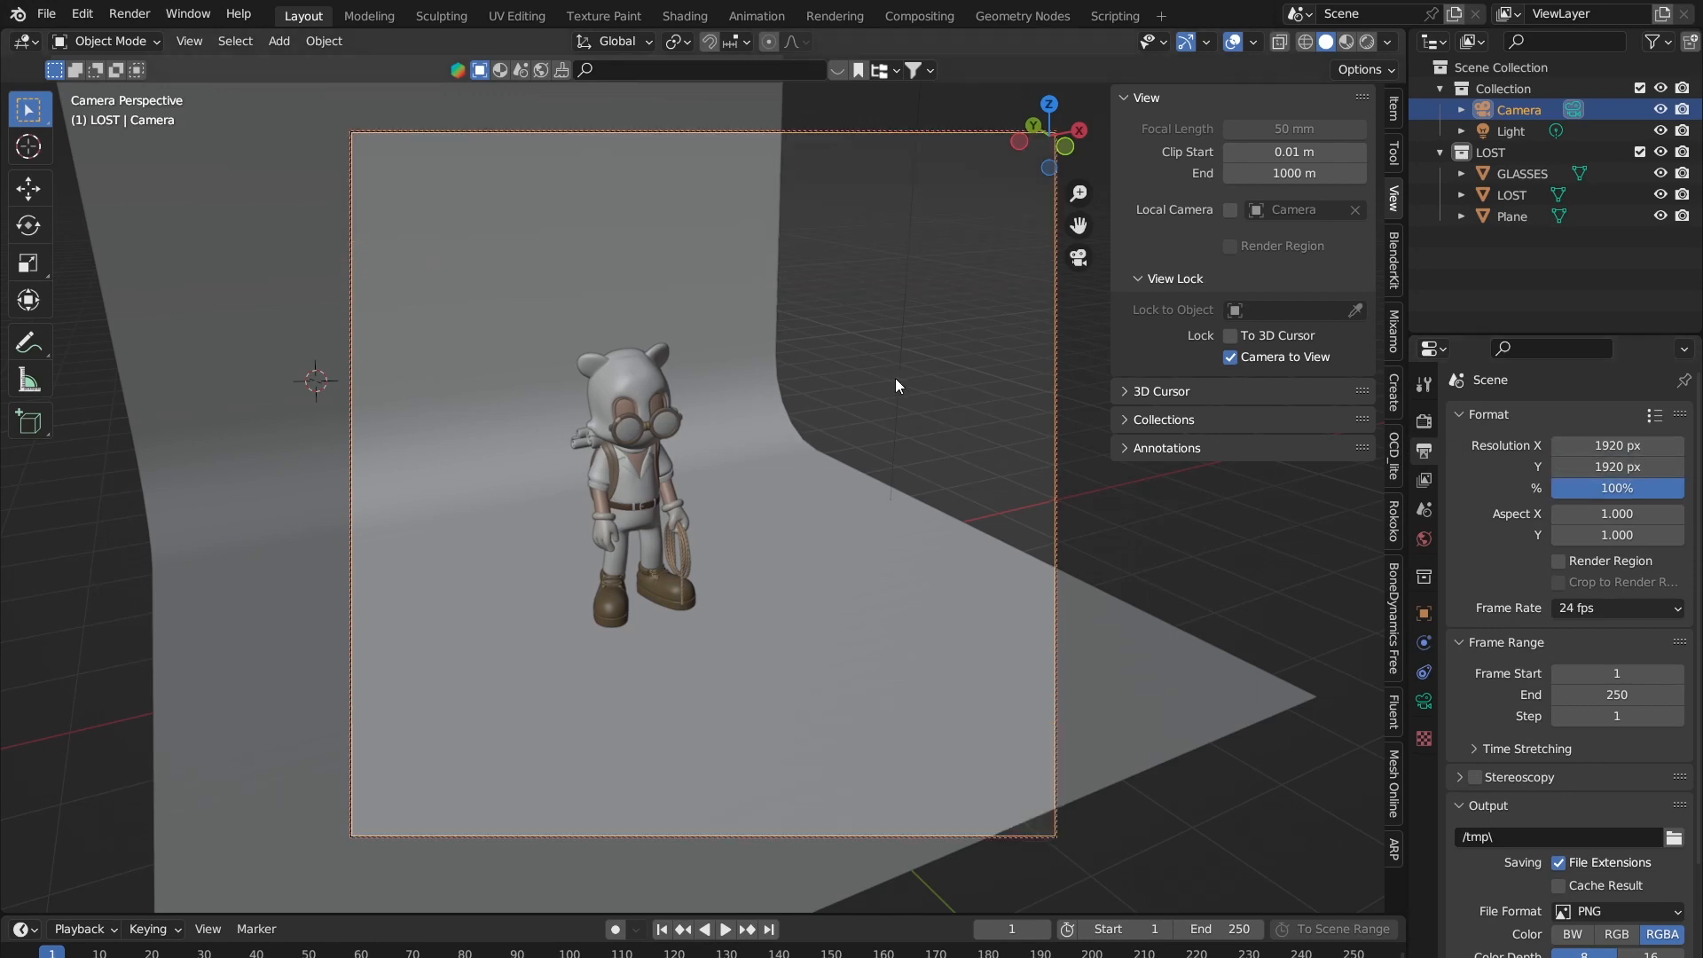
Step: Move the camera closer so the character fills most of the square frame, and disable the Camera to View lock
{"action": "middle_click_drag", "start_coordinate": [948, 422], "coordinate": [892, 424]}
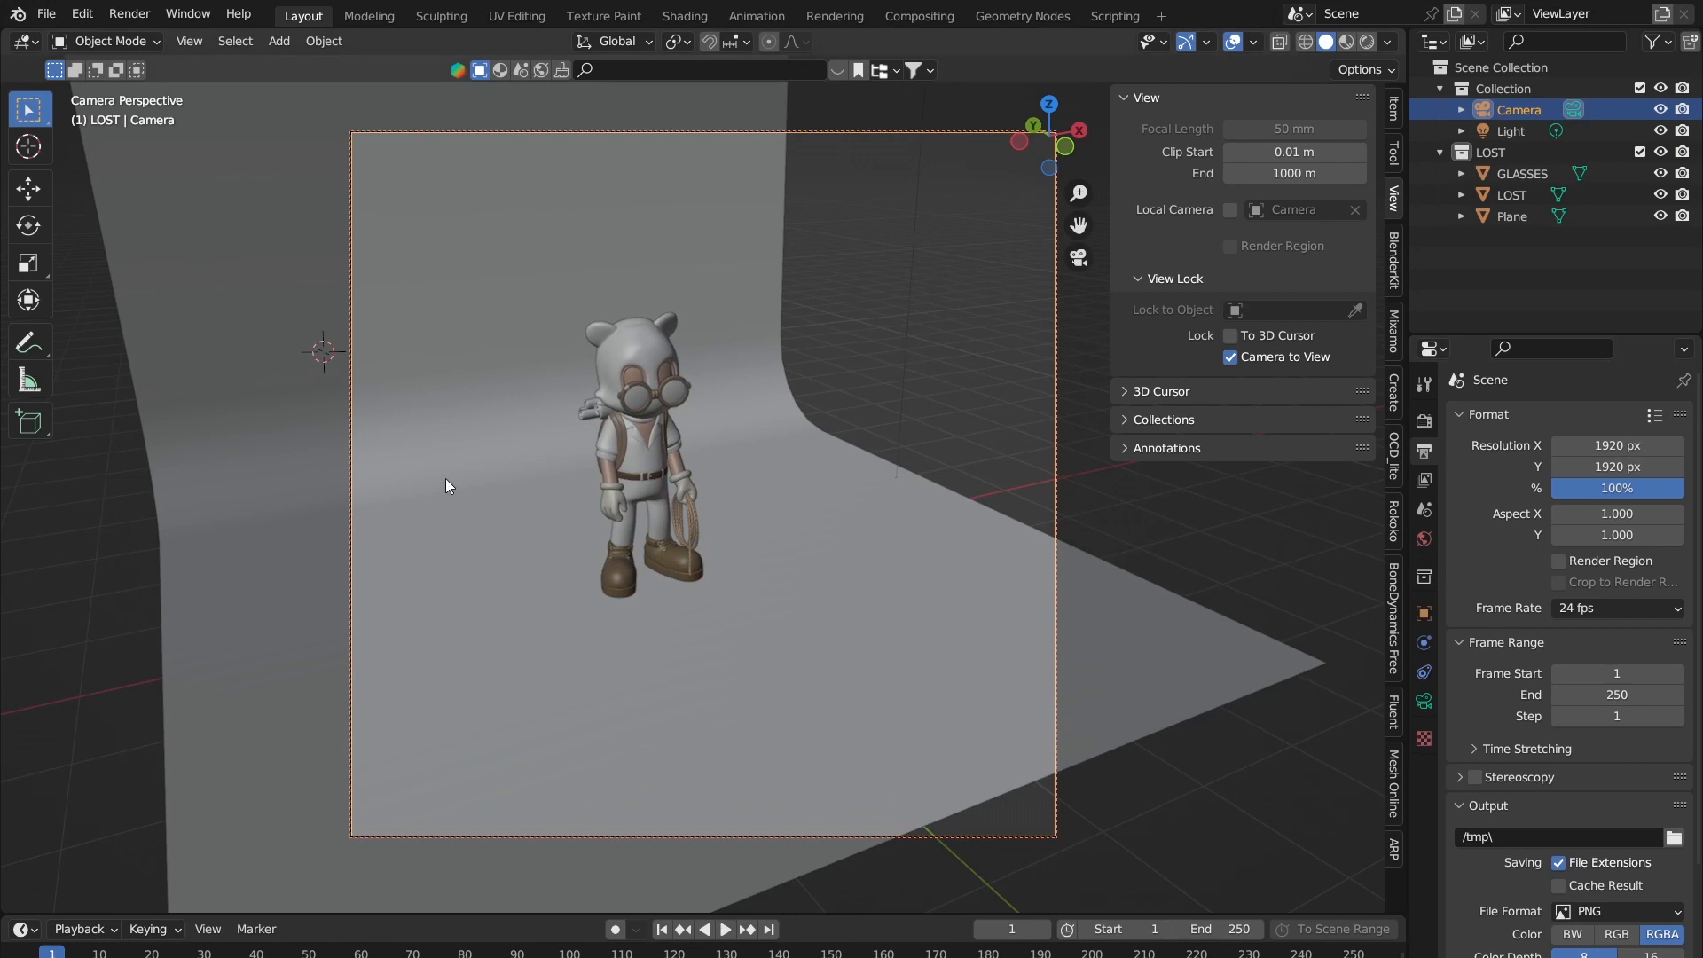
{"action": "scroll", "coordinate": [547, 459], "scroll_direction": "up", "scroll_amount": 2}
{"action": "middle_click_drag", "start_coordinate": [546, 460], "coordinate": [775, 545]}
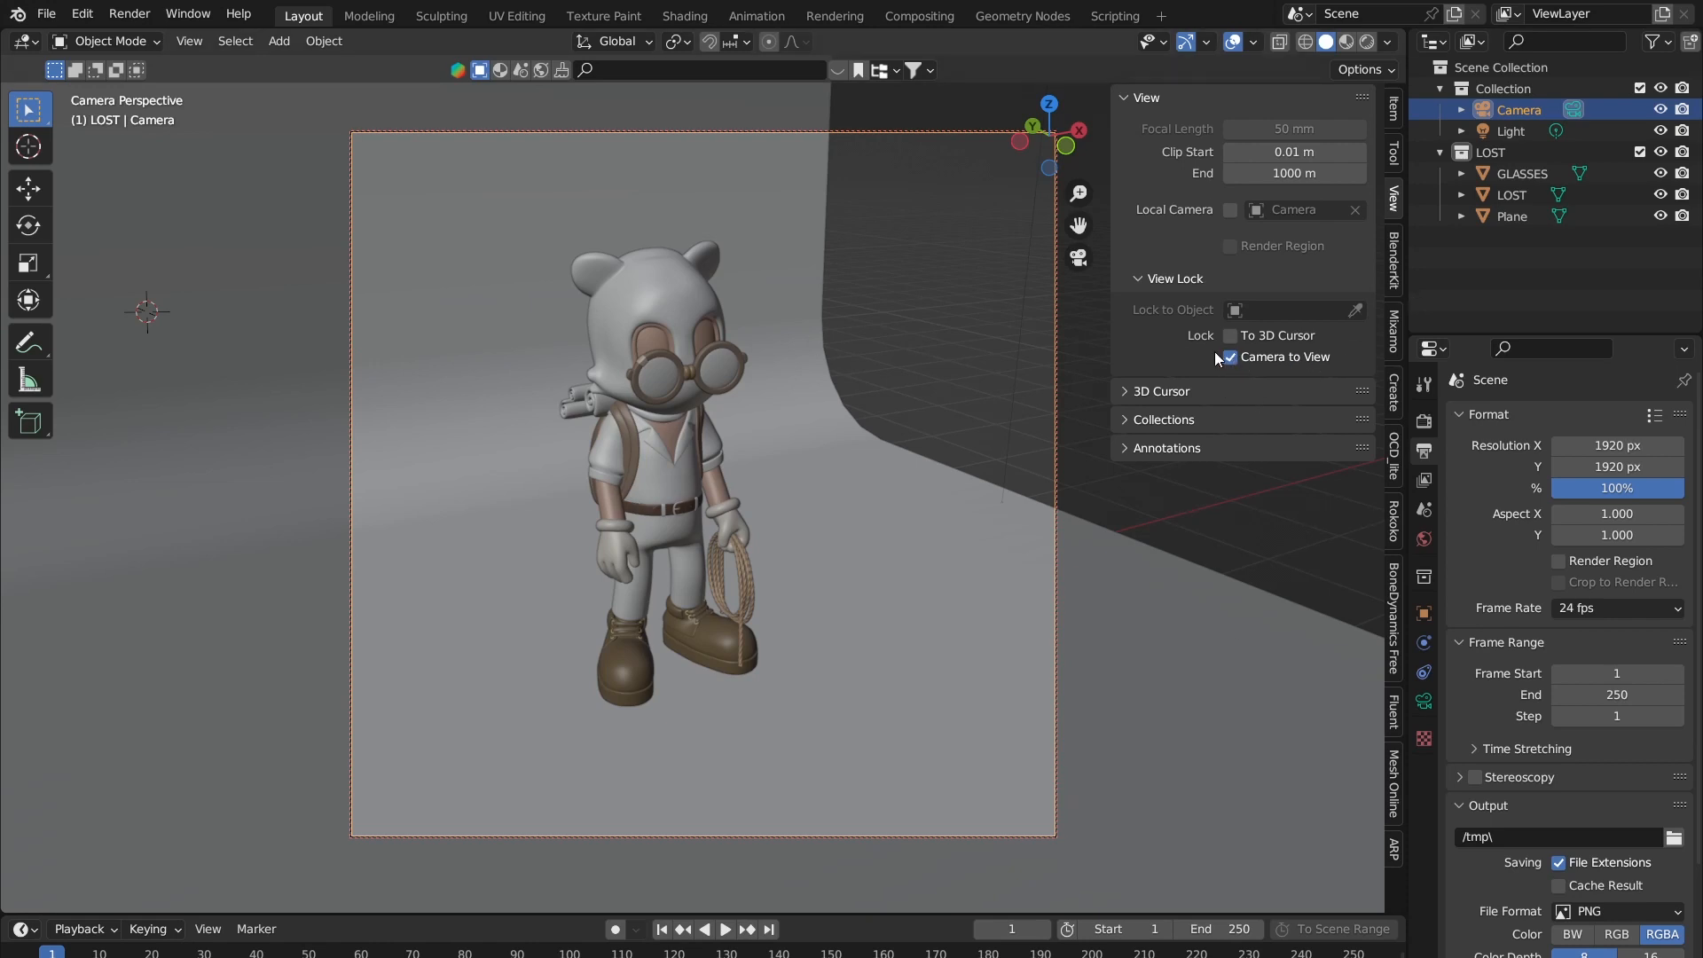
{"action": "left_click", "coordinate": [1237, 357]}
Step: Examine the camera's placement around the character and backdrop from outside, and return to the camera's view
{"action": "middle_click_drag", "start_coordinate": [1210, 546], "coordinate": [253, 512]}
{"action": "middle_click_drag", "start_coordinate": [554, 410], "coordinate": [1215, 390]}
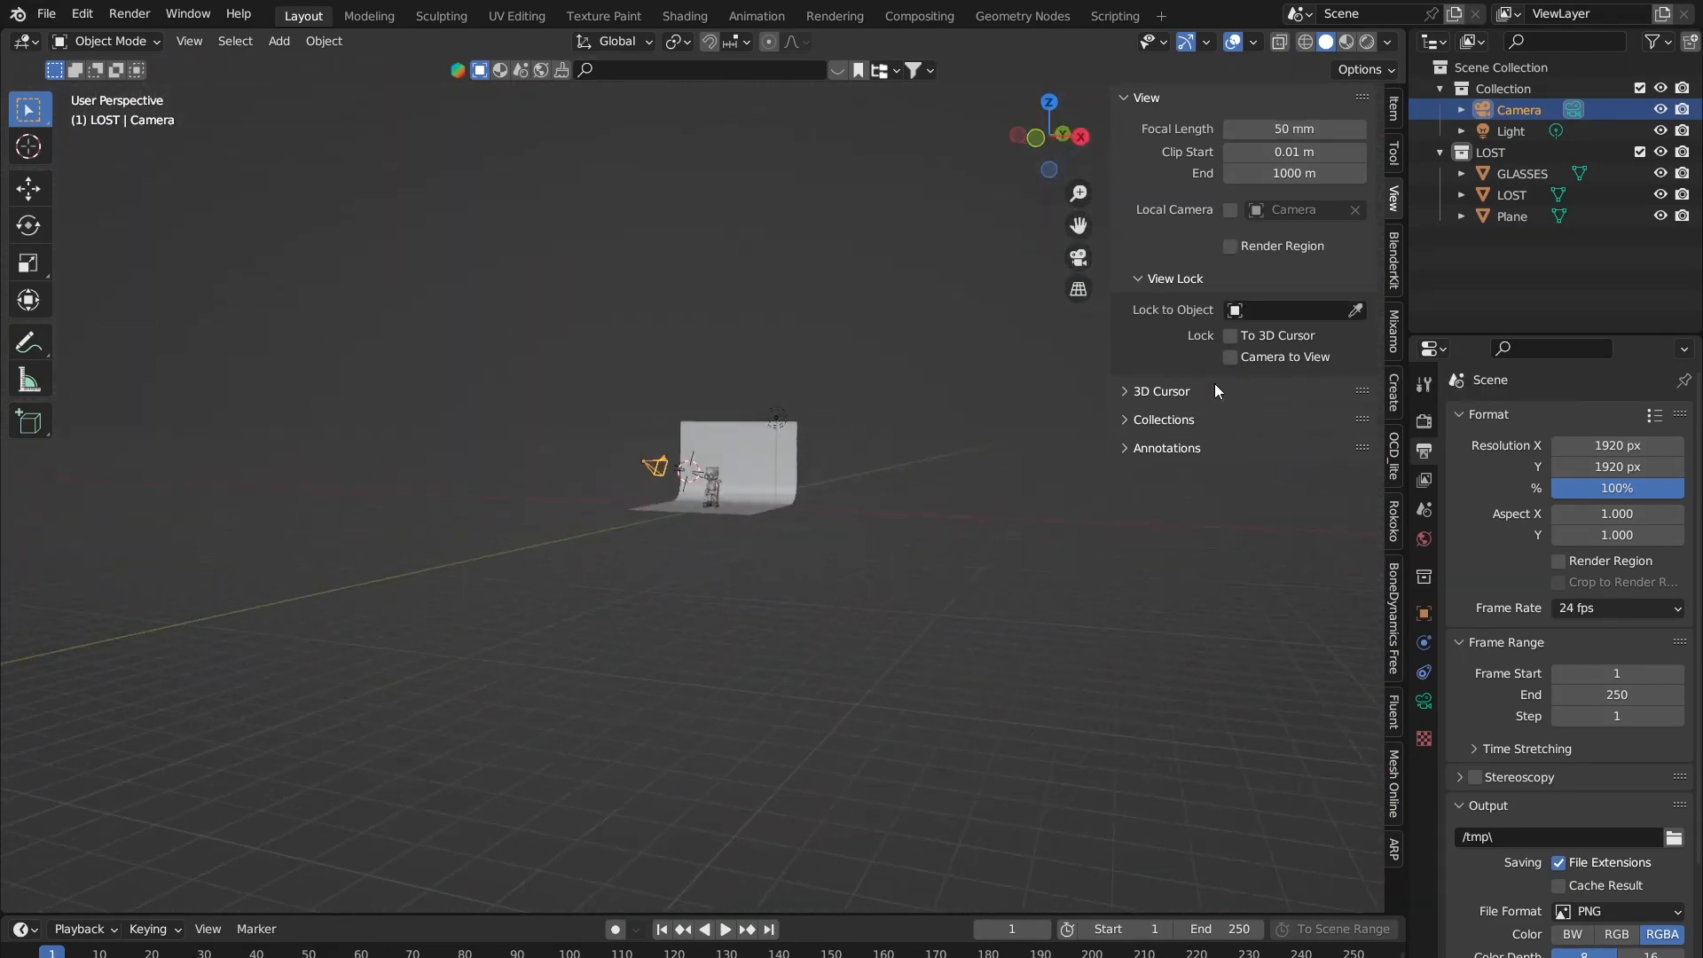
{"action": "scroll", "coordinate": [700, 460], "scroll_direction": "up", "scroll_amount": 8}
{"action": "middle_click_drag", "start_coordinate": [699, 459], "coordinate": [593, 470]}
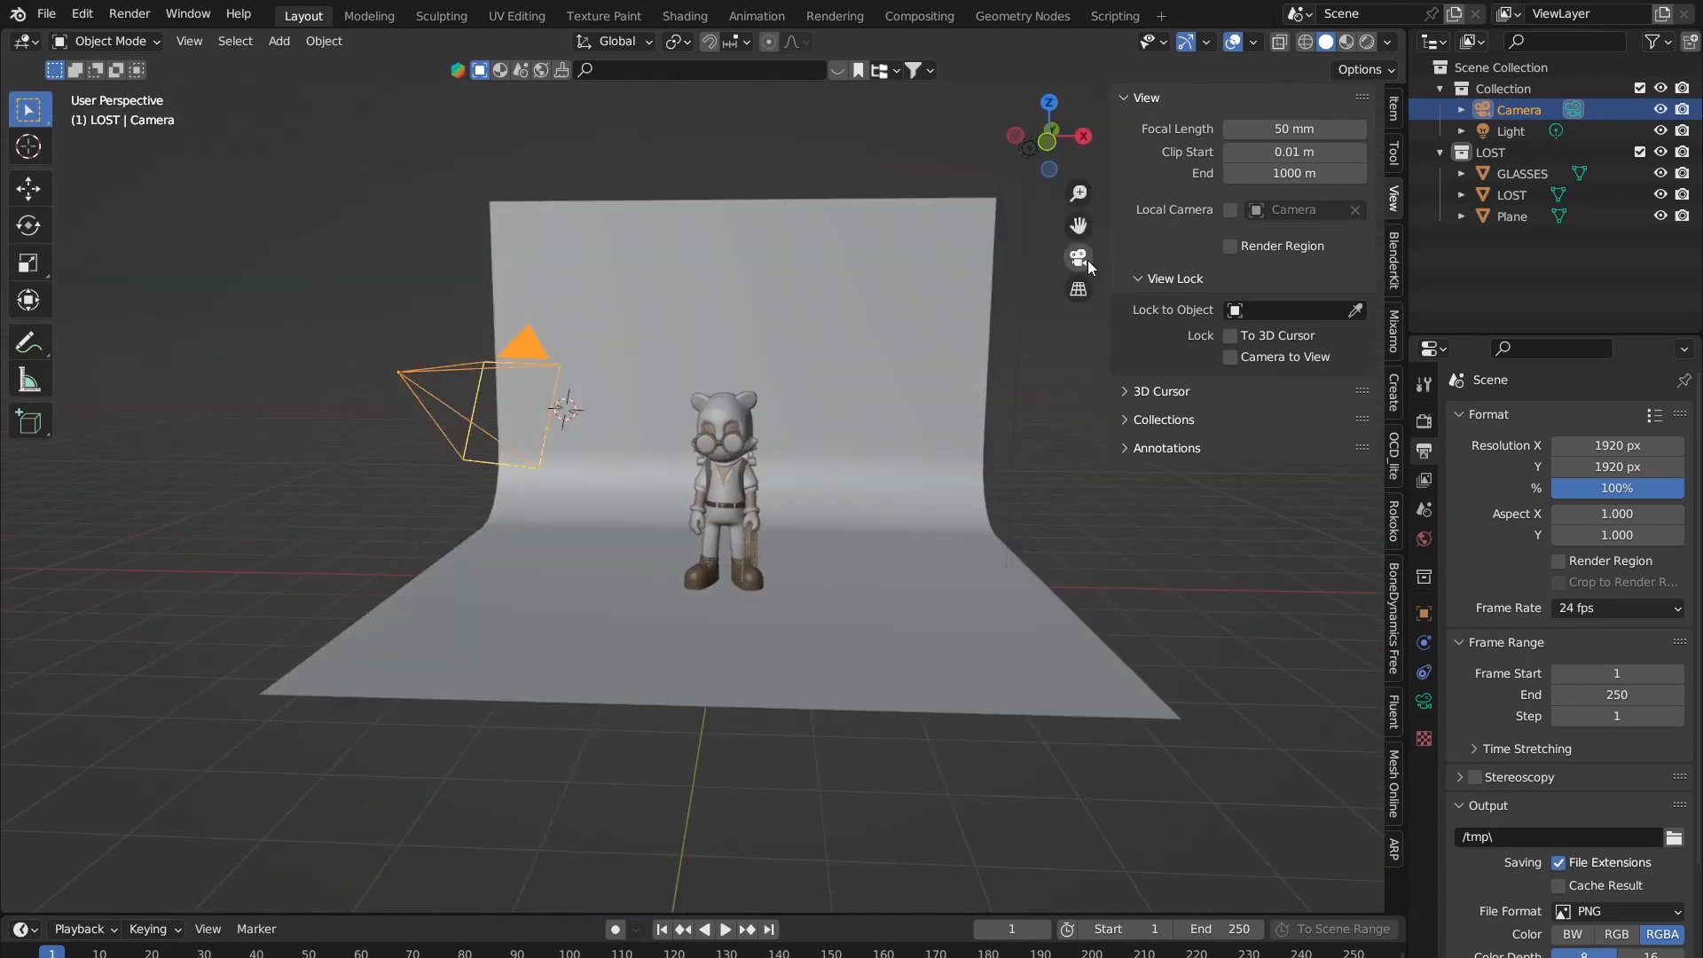
{"action": "left_click", "coordinate": [1084, 259]}
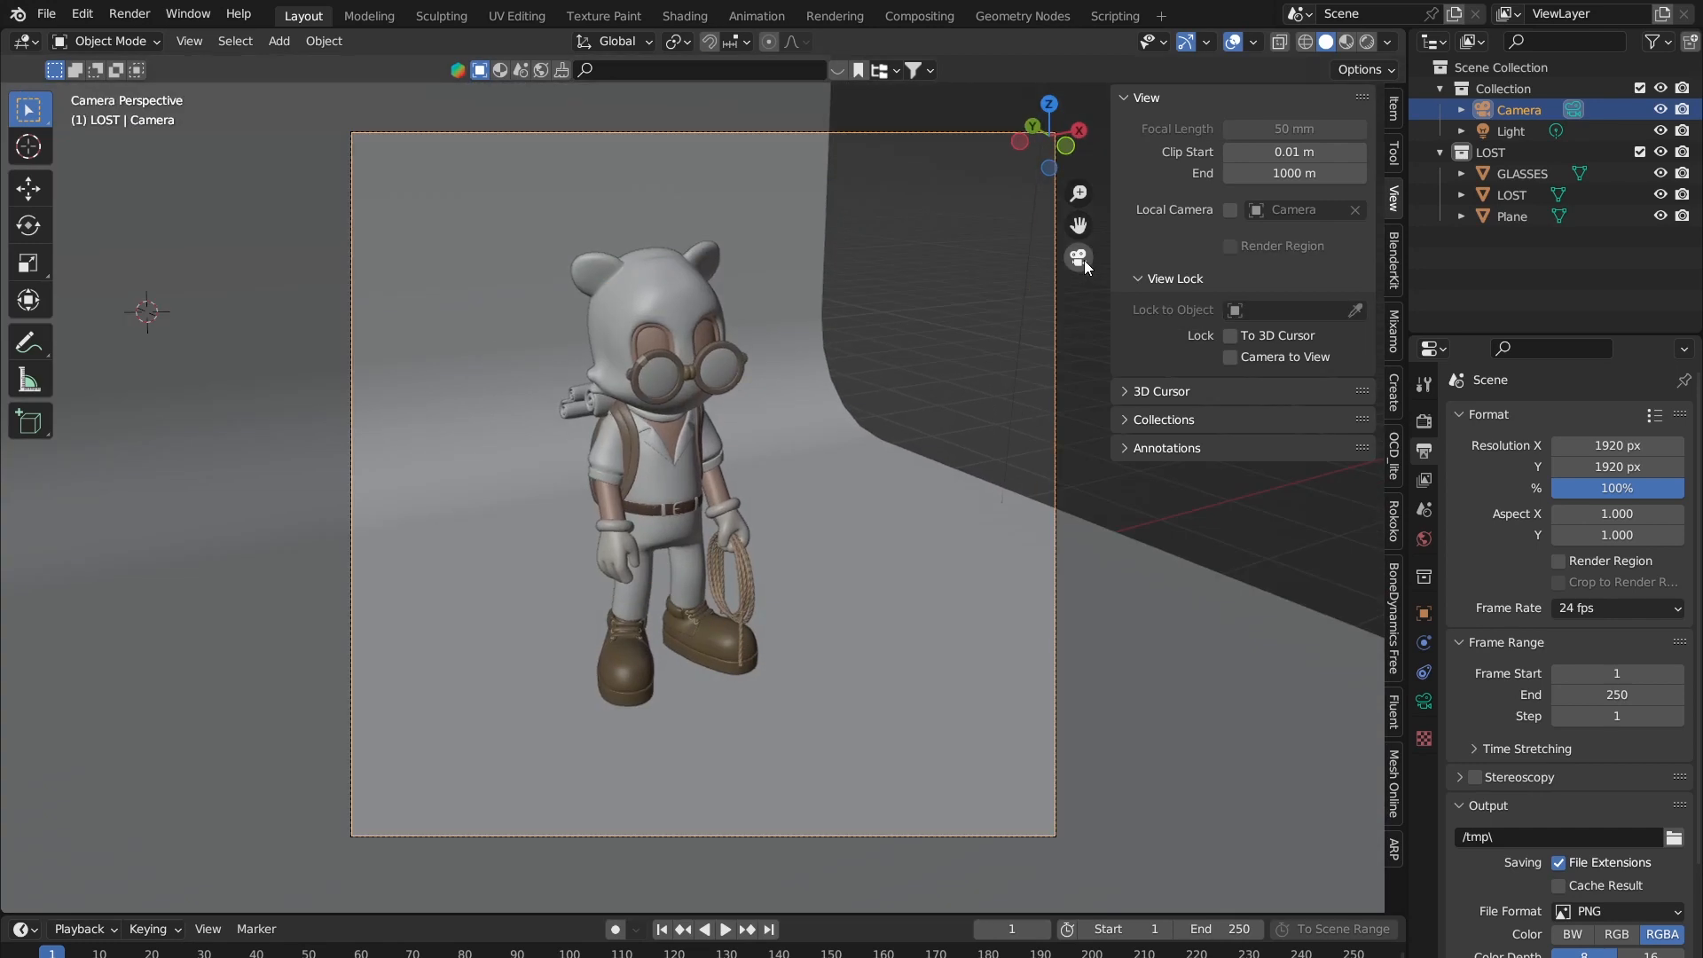
{"action": "left_click", "coordinate": [1080, 259]}
{"action": "scroll", "coordinate": [1082, 262], "scroll_direction": "up", "scroll_amount": 5}
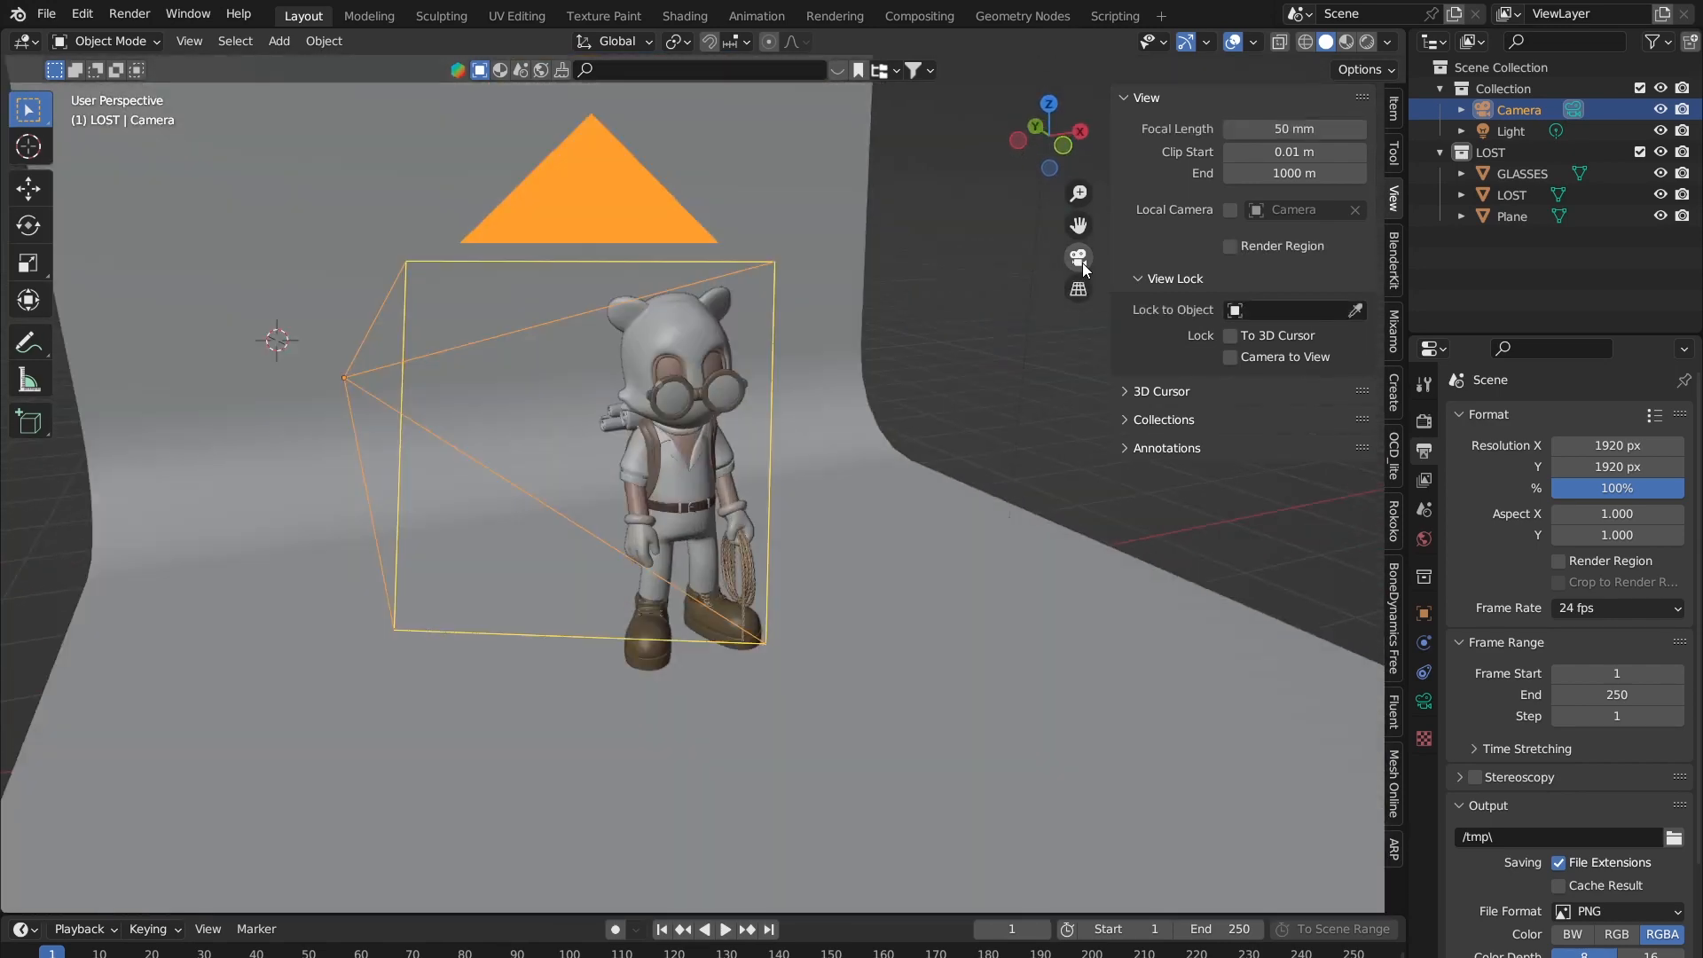
{"action": "left_click", "coordinate": [1080, 259]}
Step: Select the curved backdrop plane in the camera's view and try to move it freely
{"action": "left_click", "coordinate": [816, 238]}
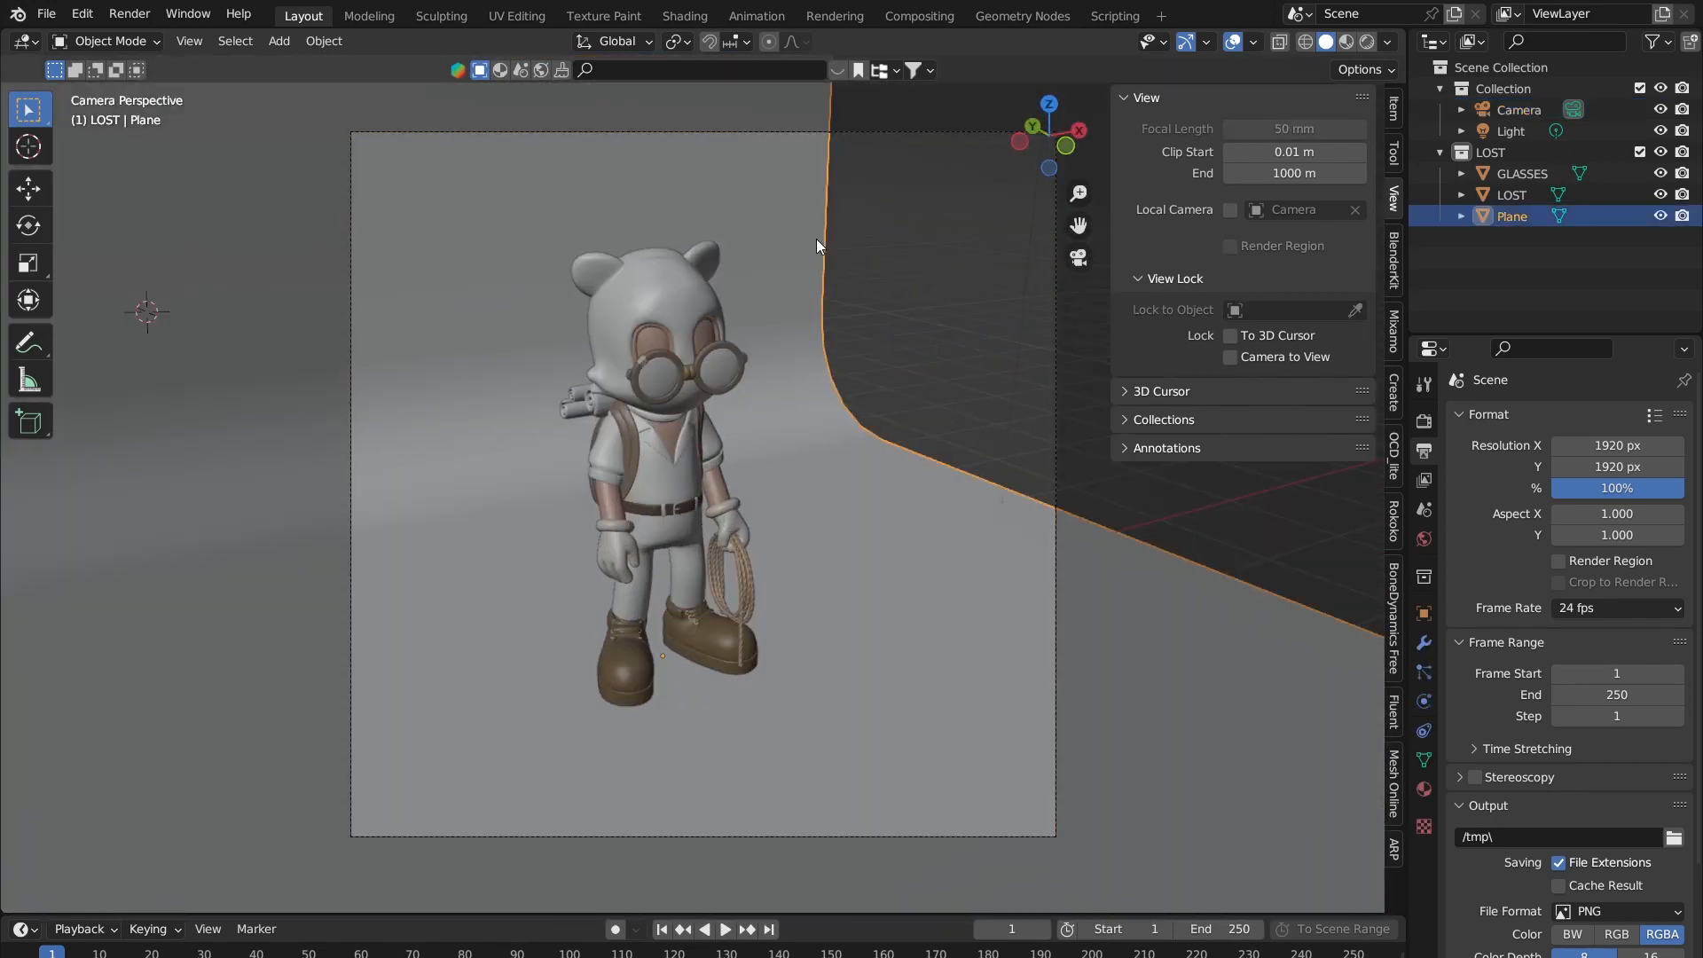
{"action": "scroll", "coordinate": [546, 413], "scroll_direction": "down", "scroll_amount": 5}
{"action": "scroll", "coordinate": [630, 299], "scroll_direction": "up", "scroll_amount": 4}
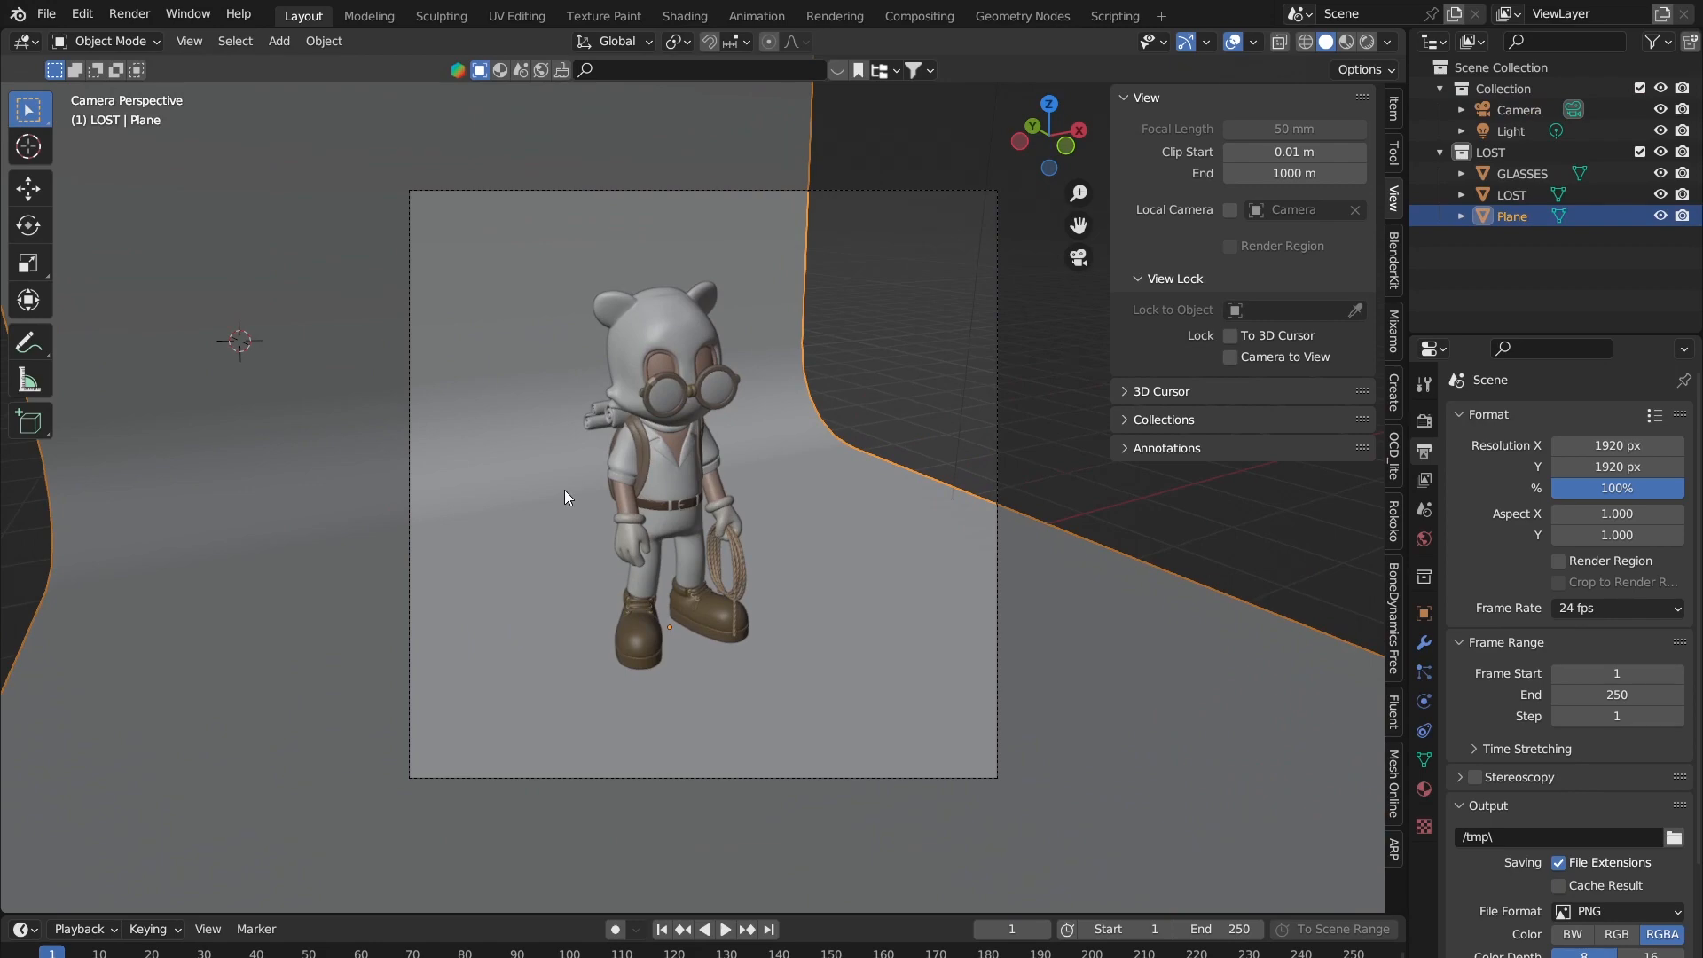
{"action": "key", "text": "g"}
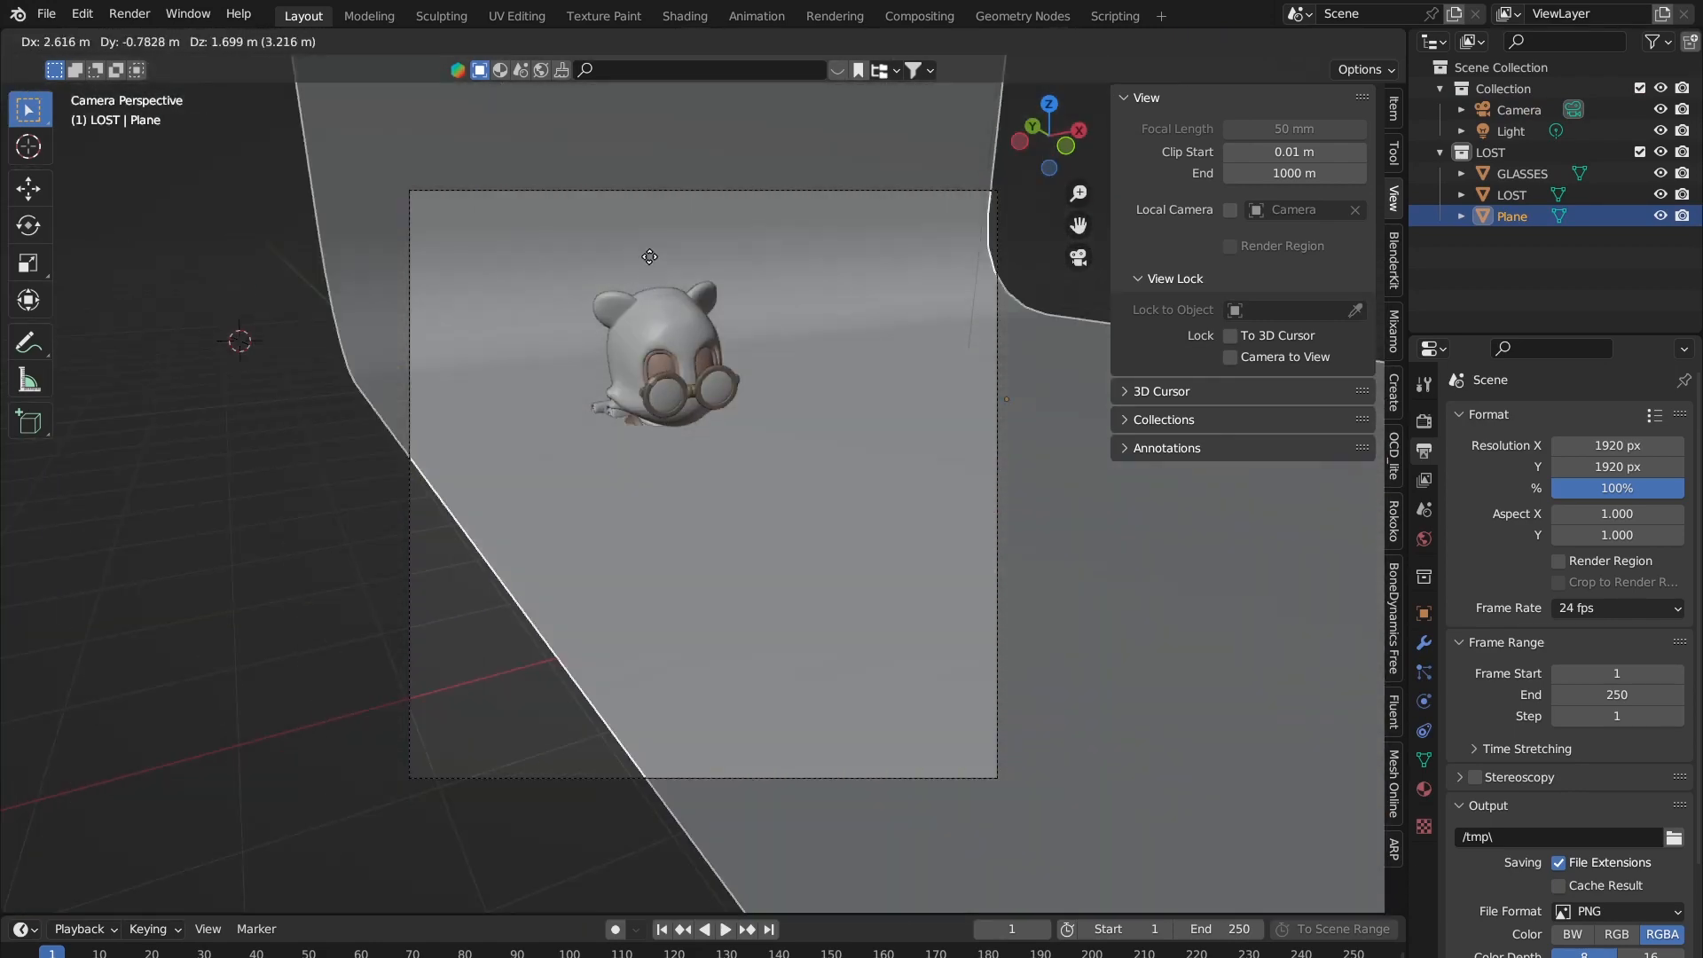
{"action": "left_click", "coordinate": [908, 476]}
{"action": "scroll", "coordinate": [593, 468], "scroll_direction": "down", "scroll_amount": 4}
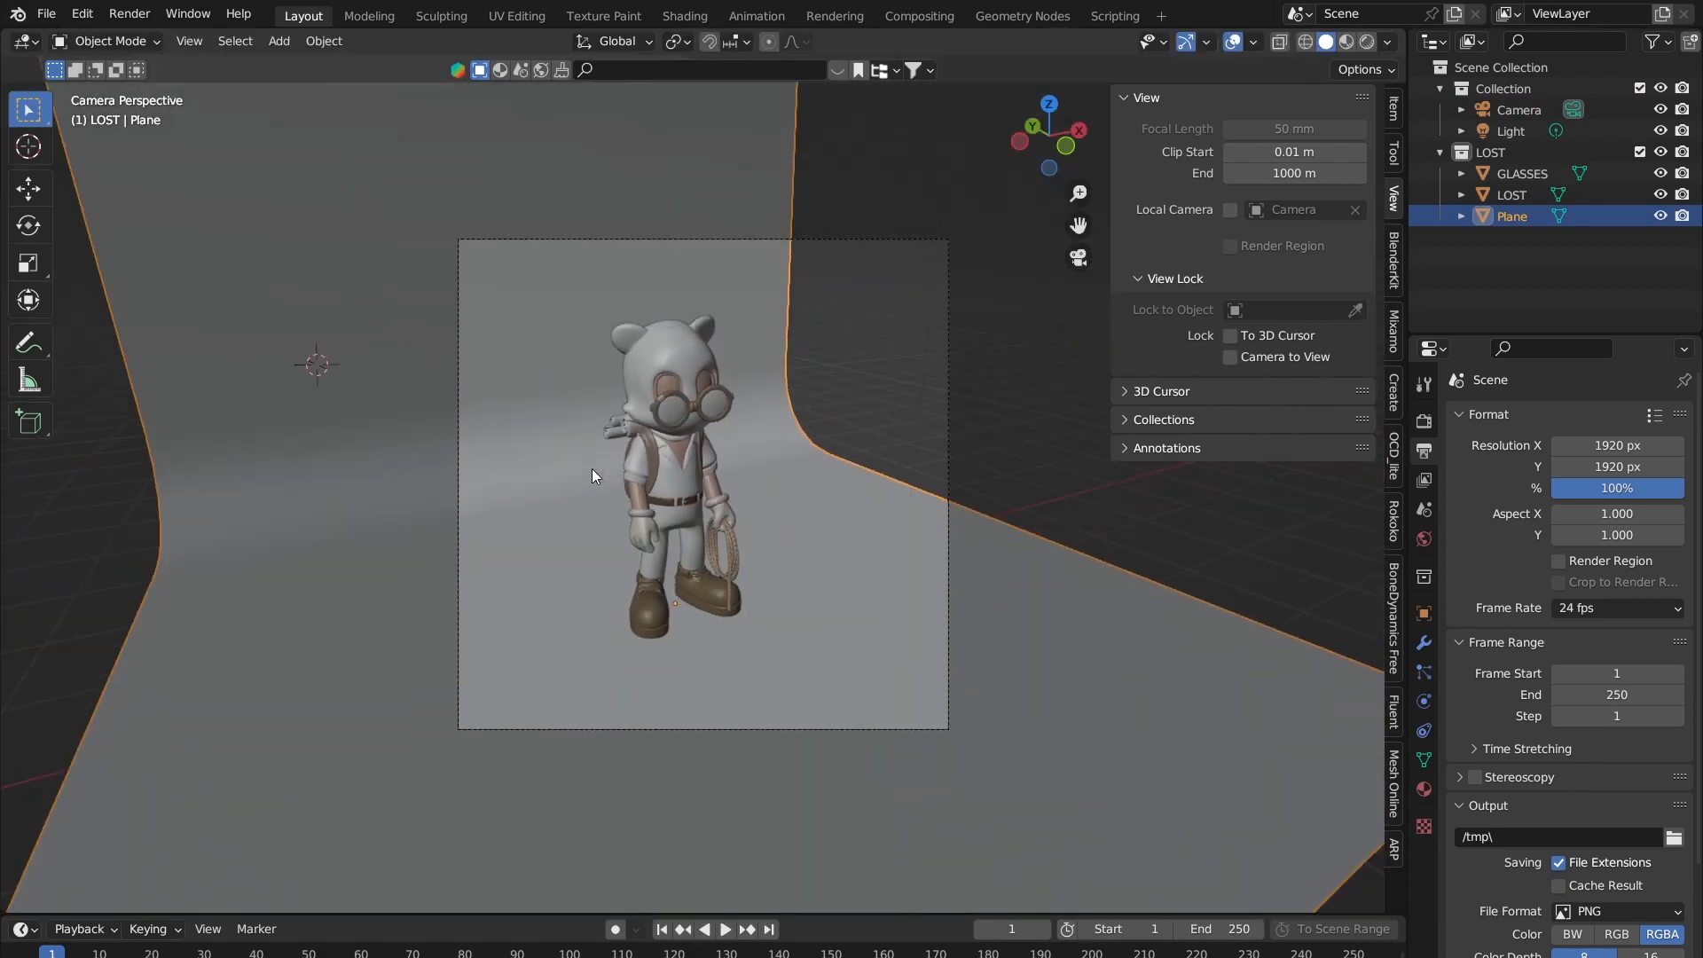
{"action": "key", "text": "g"}
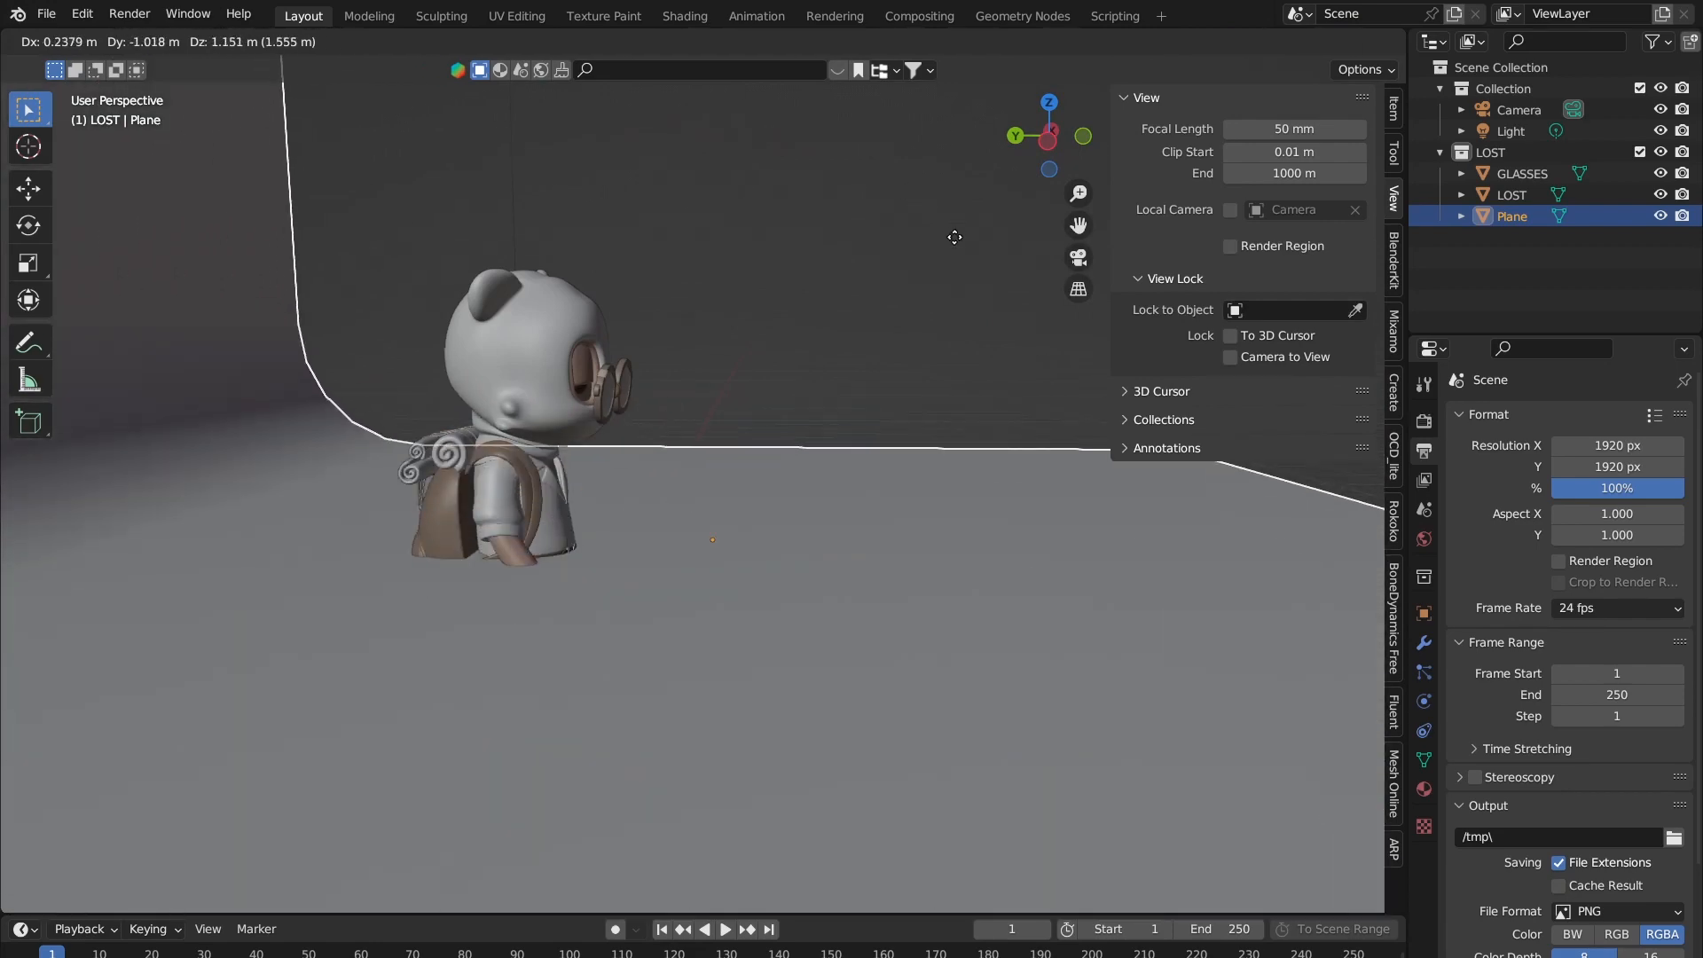
{"action": "right_click", "coordinate": [767, 521]}
{"action": "middle_click_drag", "start_coordinate": [768, 528], "coordinate": [1028, 307]}
{"action": "left_click", "coordinate": [1075, 256]}
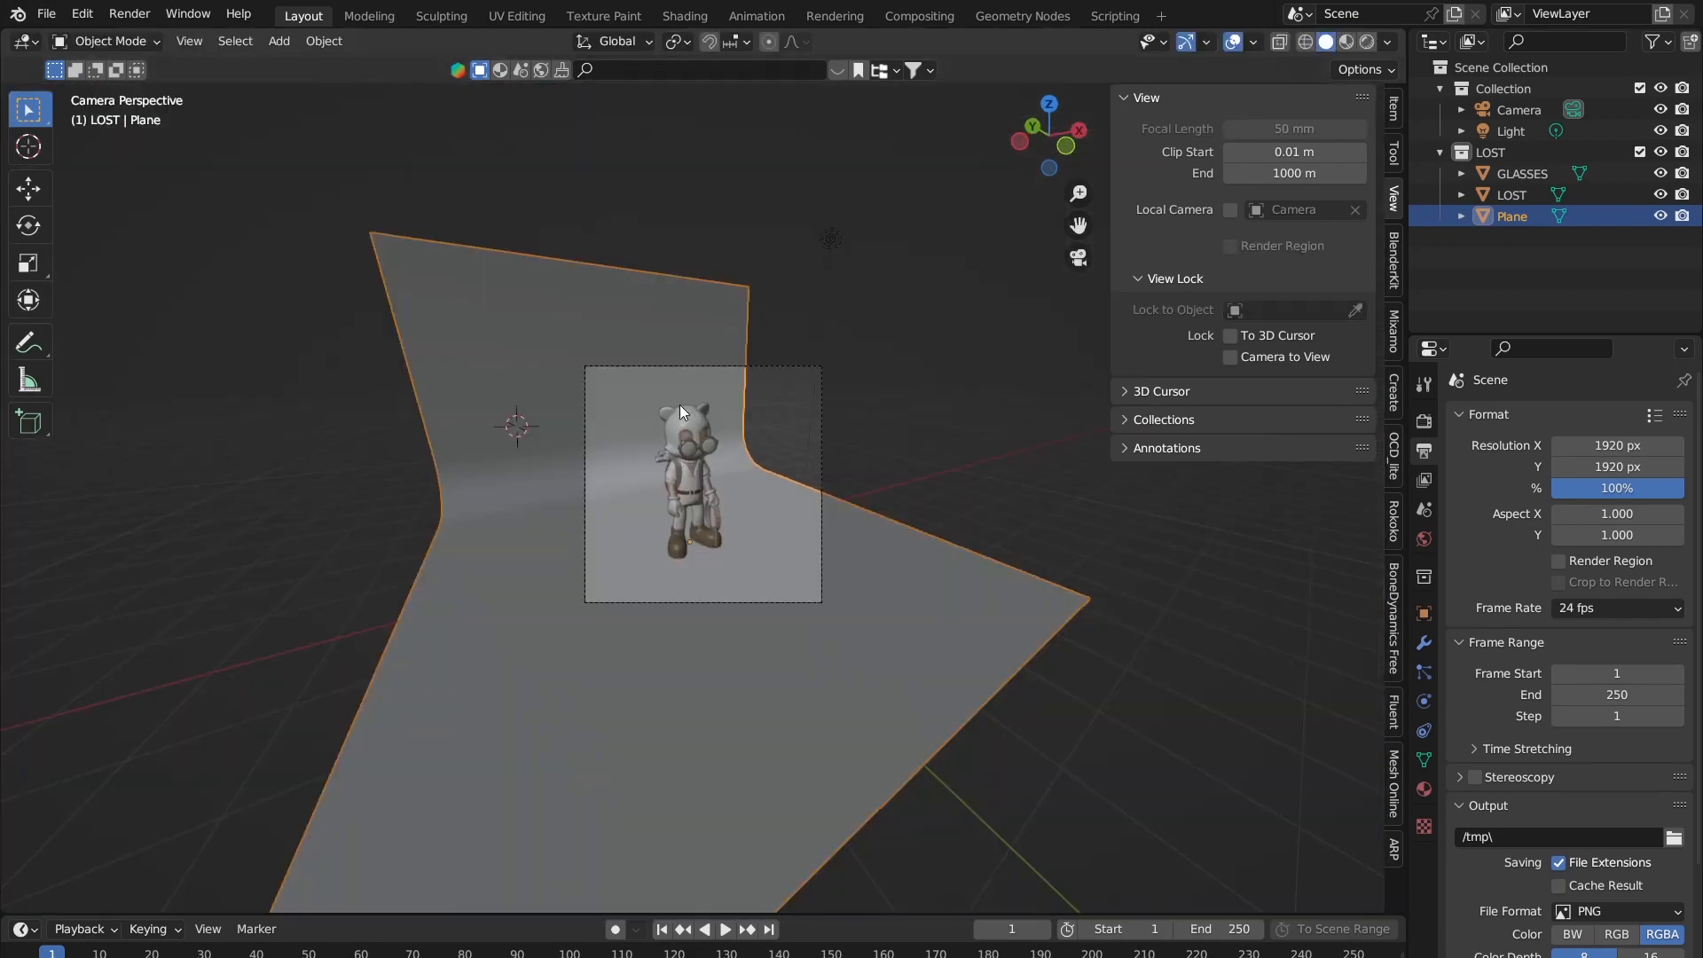
Step: Move the curved backdrop plane about 2.23 m along the global X axis so it sits further behind the character in the camera's view
{"action": "scroll", "coordinate": [753, 509], "scroll_direction": "up", "scroll_amount": 4}
{"action": "scroll", "coordinate": [753, 508], "scroll_direction": "down", "scroll_amount": 4}
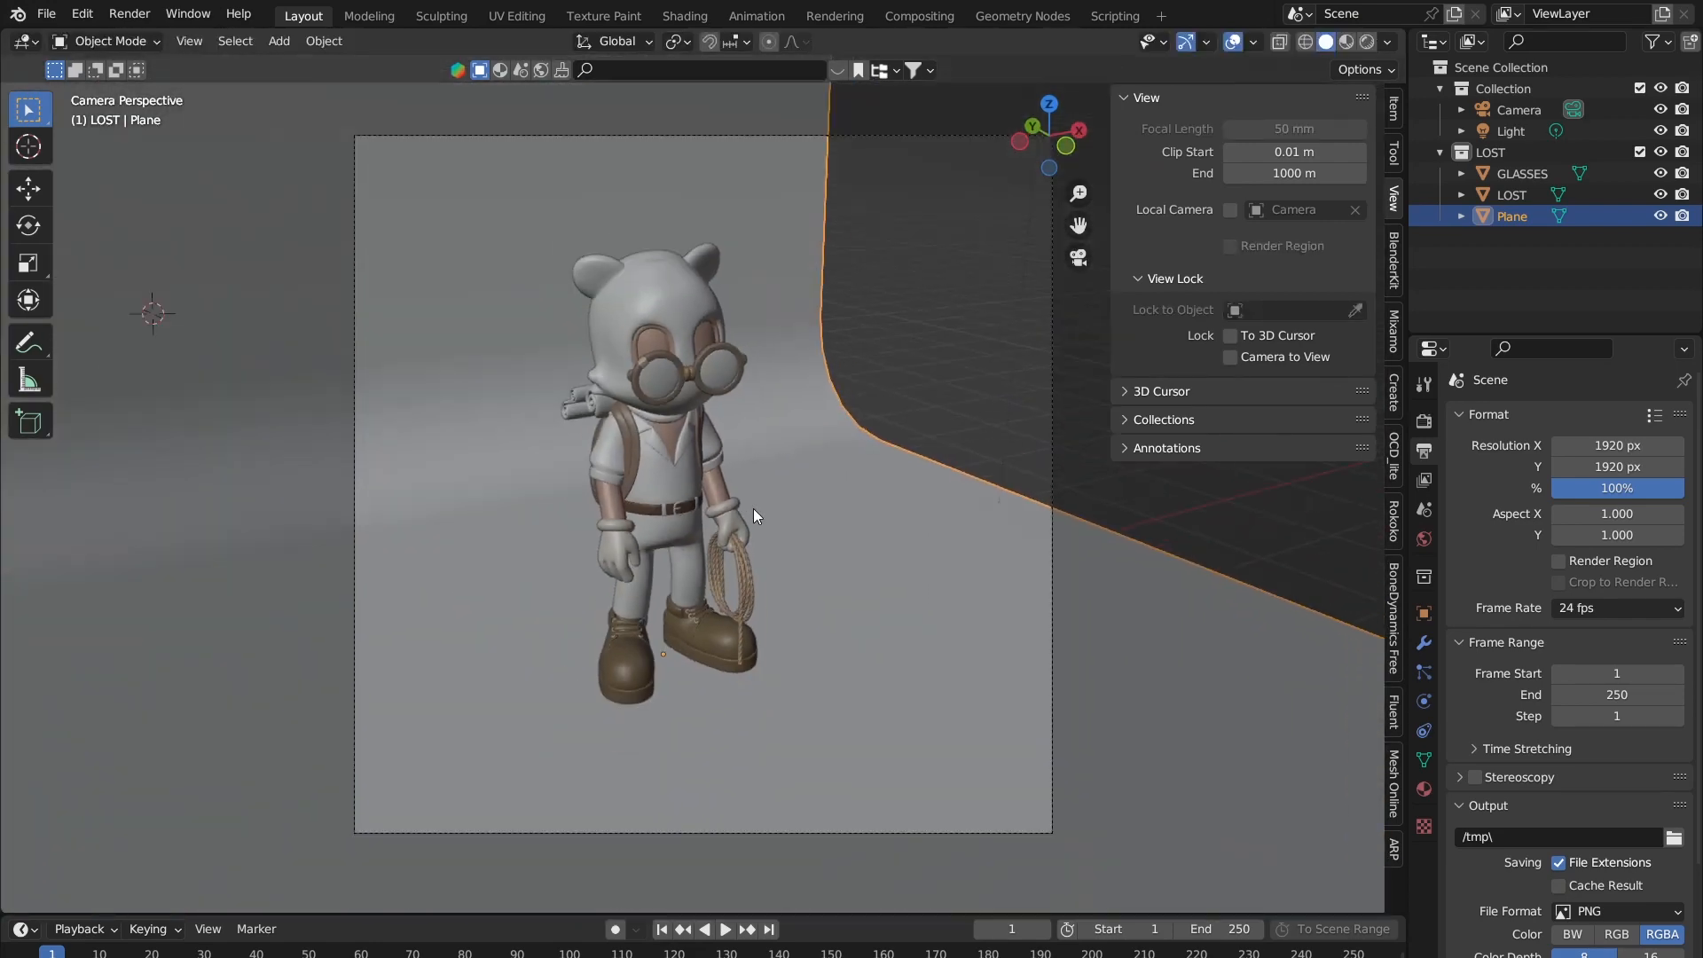
{"action": "key", "text": "g"}
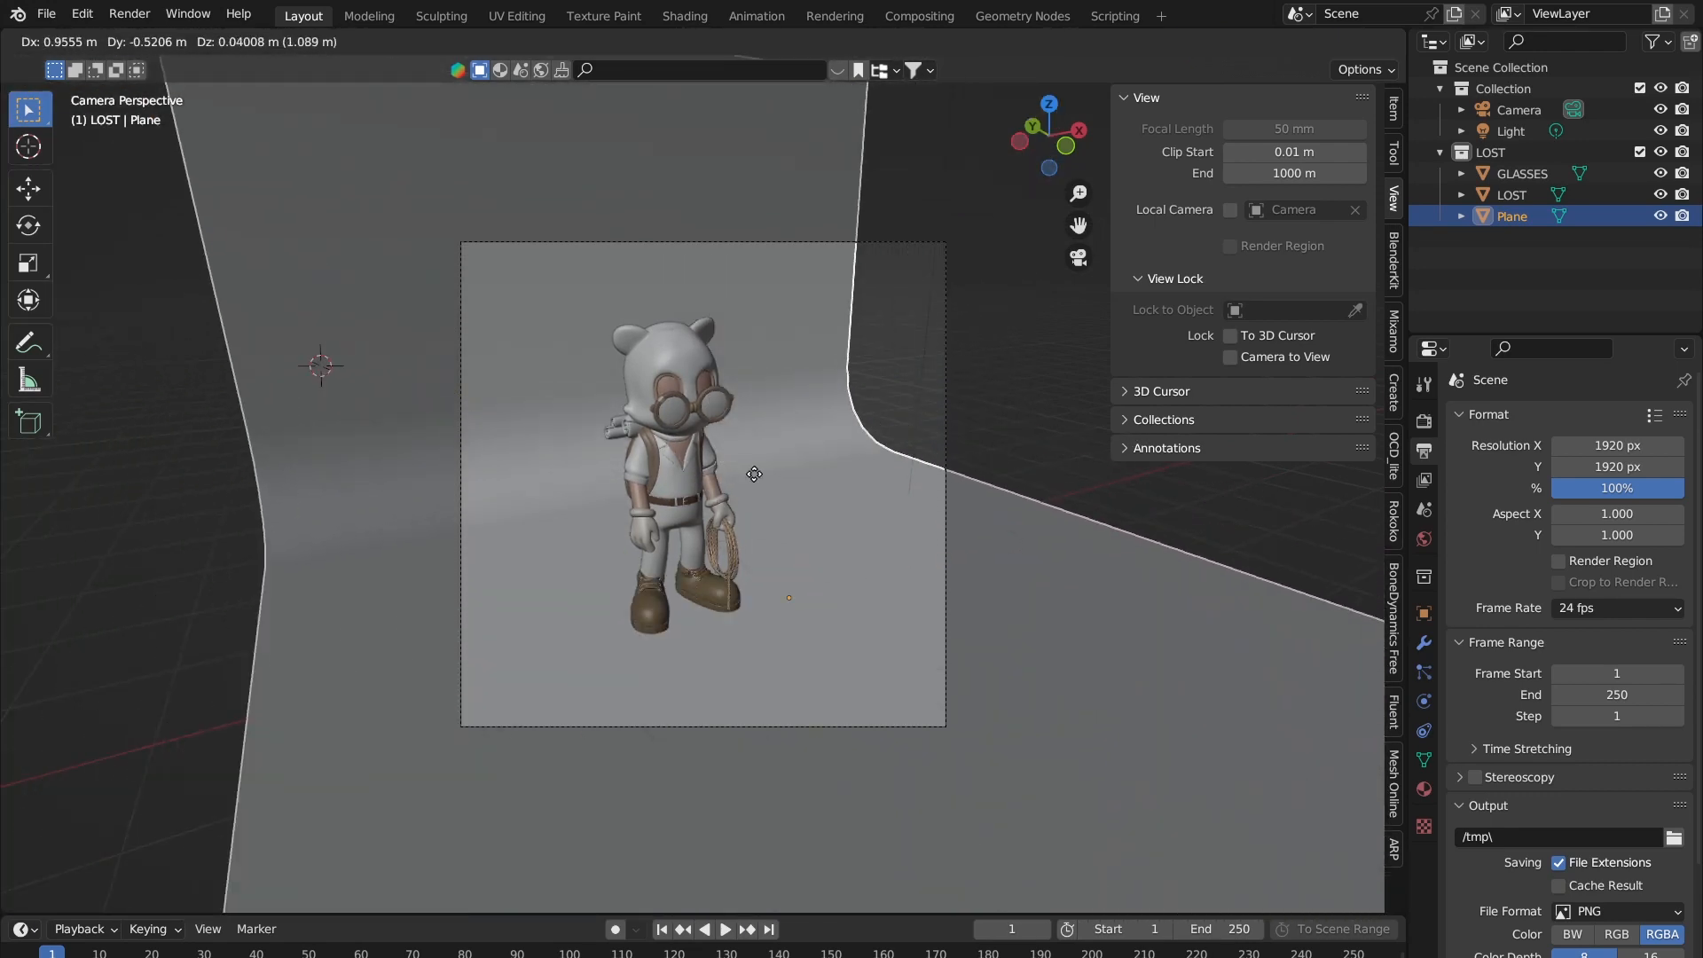
{"action": "key", "text": "x"}
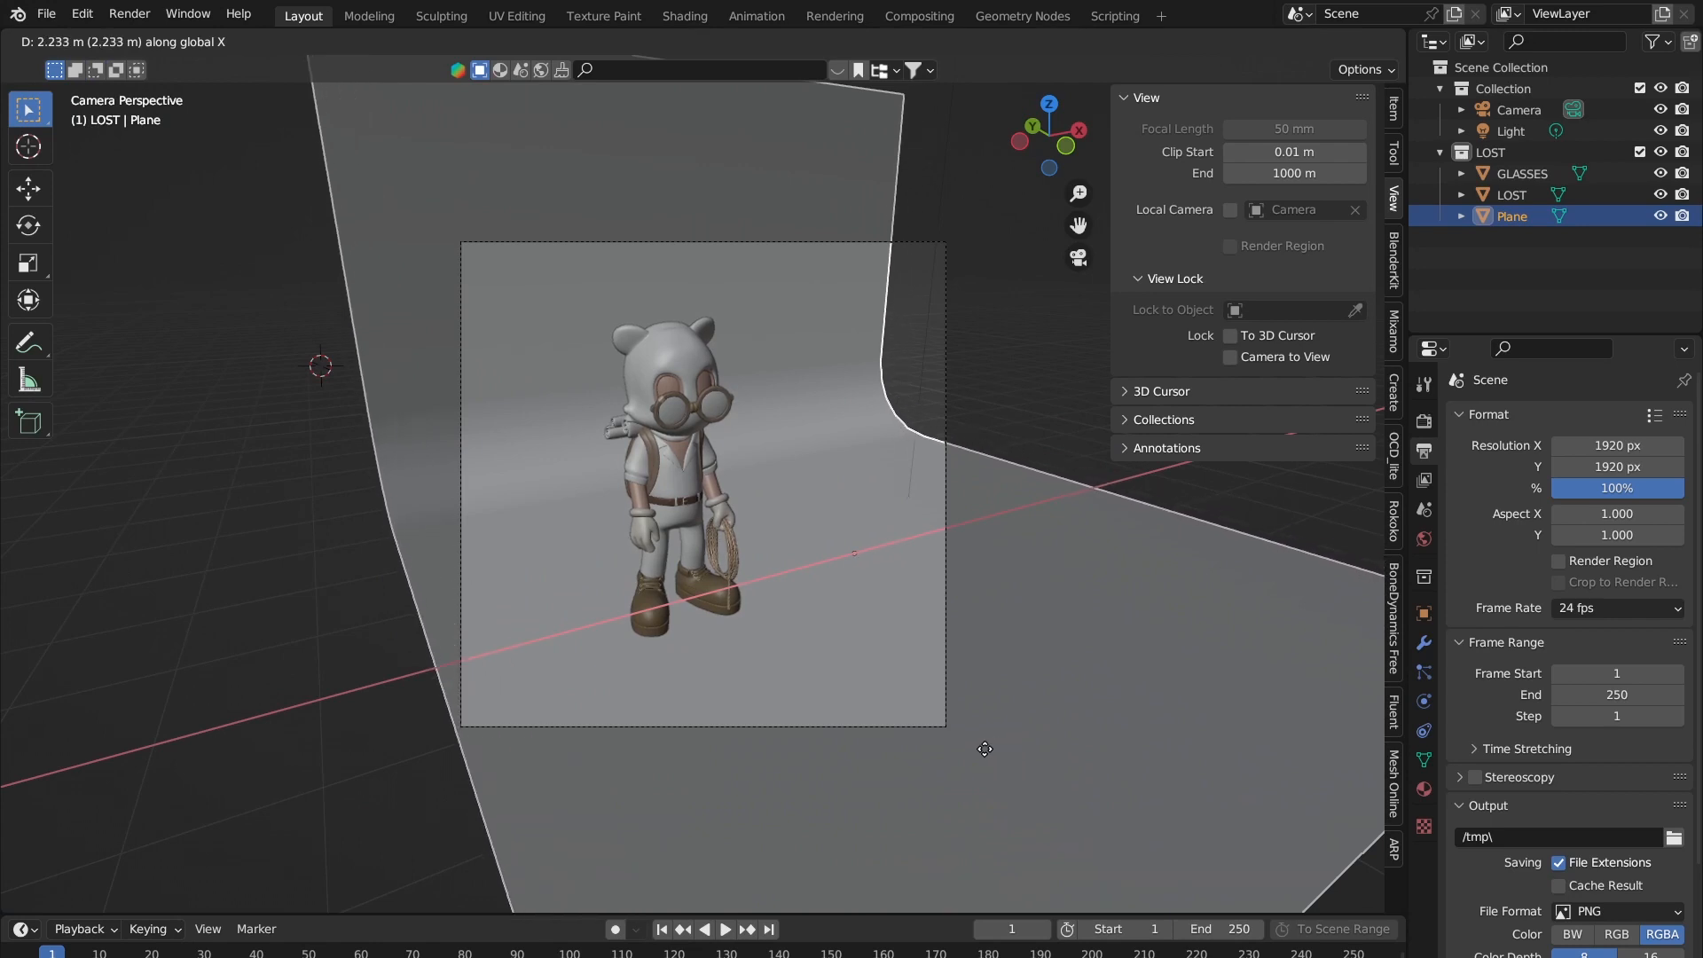
{"action": "left_click", "coordinate": [985, 750]}
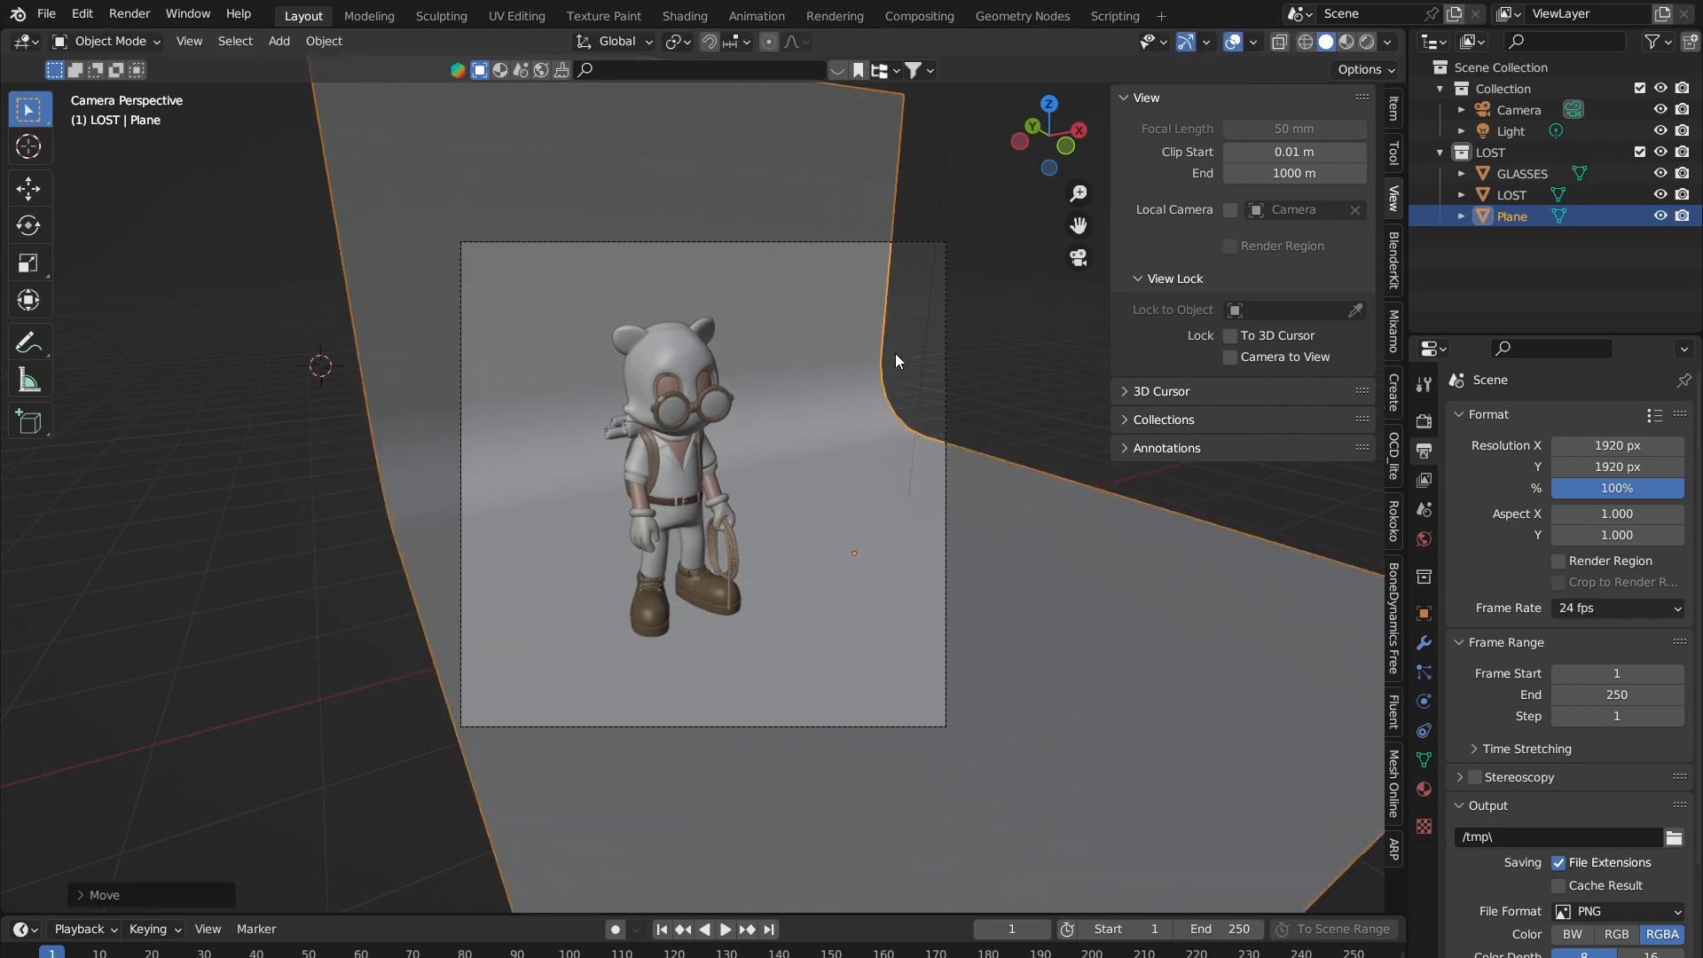
Step: Widen the backdrop plane by scaling it along the global X axis by a factor of about -1.58, and deselect it
{"action": "key", "text": "s"}
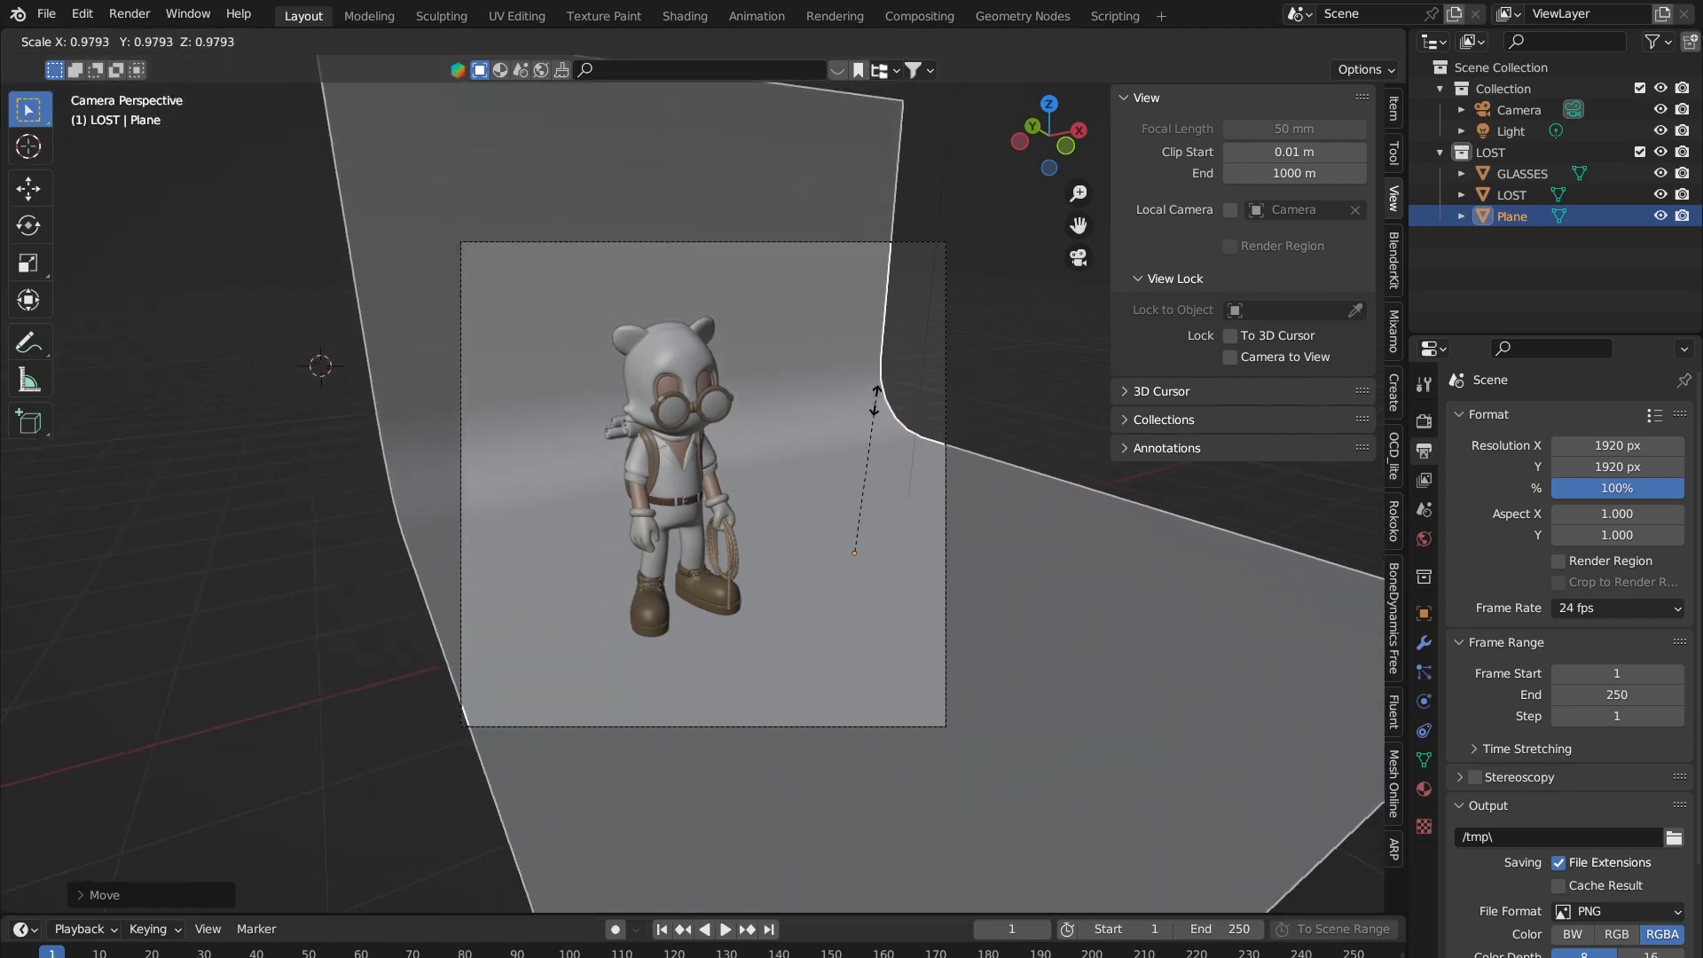
{"action": "key", "text": "Escape"}
{"action": "scroll", "coordinate": [754, 430], "scroll_direction": "down", "scroll_amount": 2}
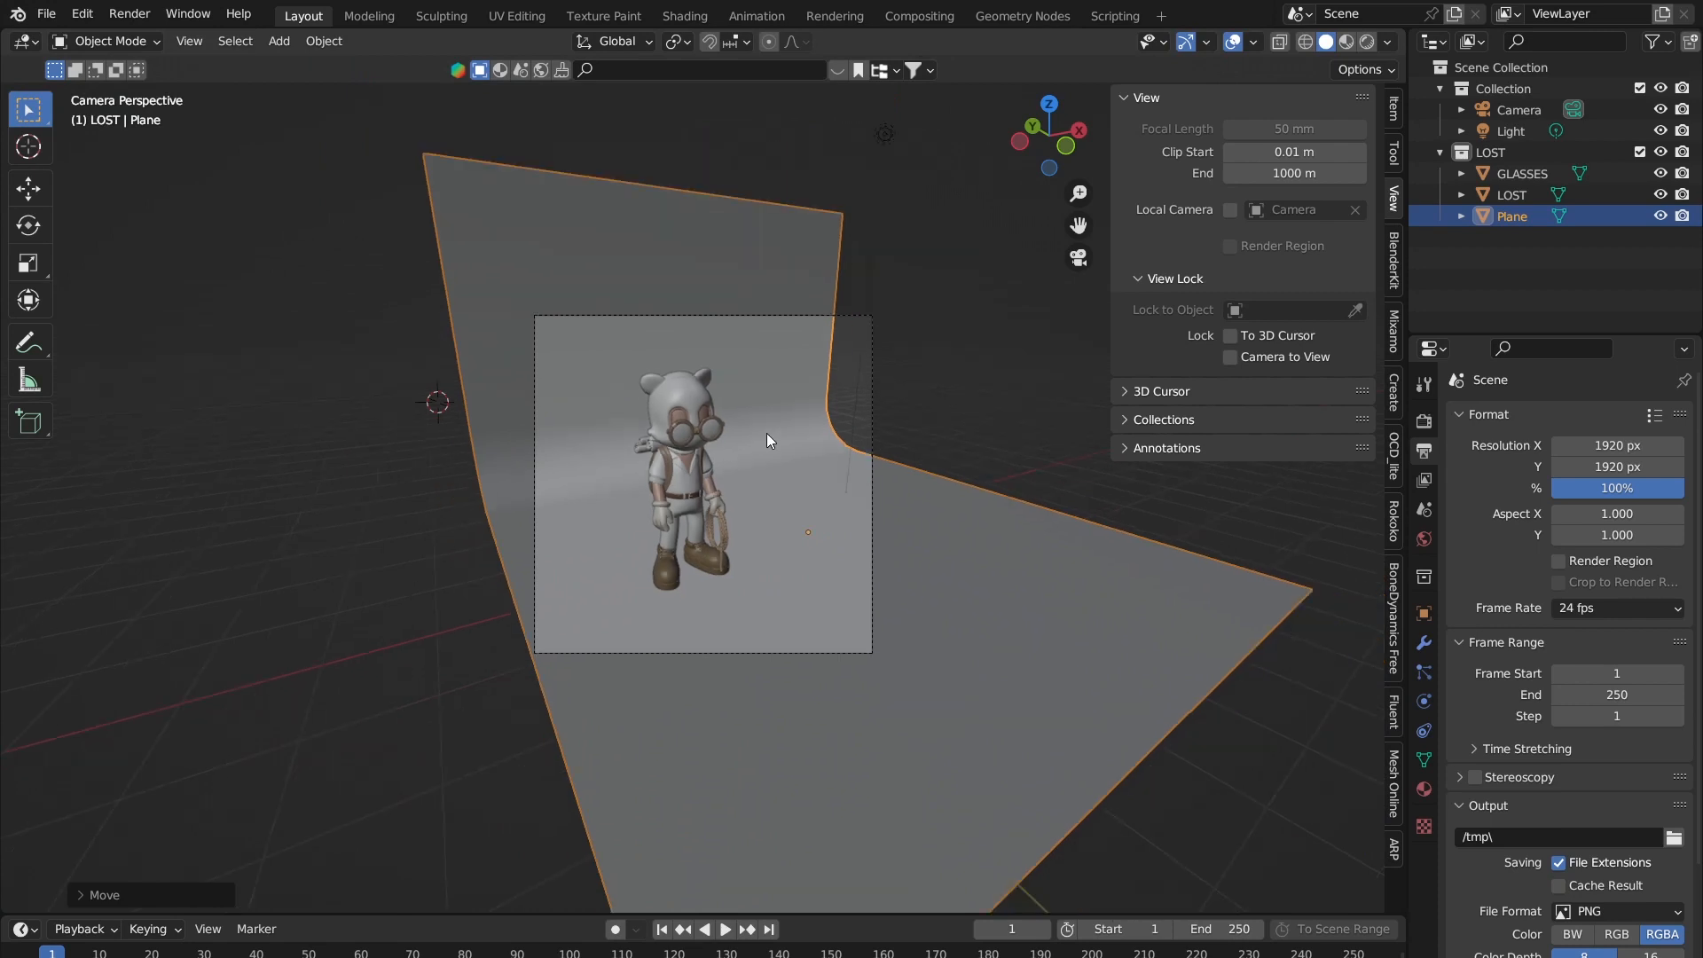
{"action": "key", "text": "s"}
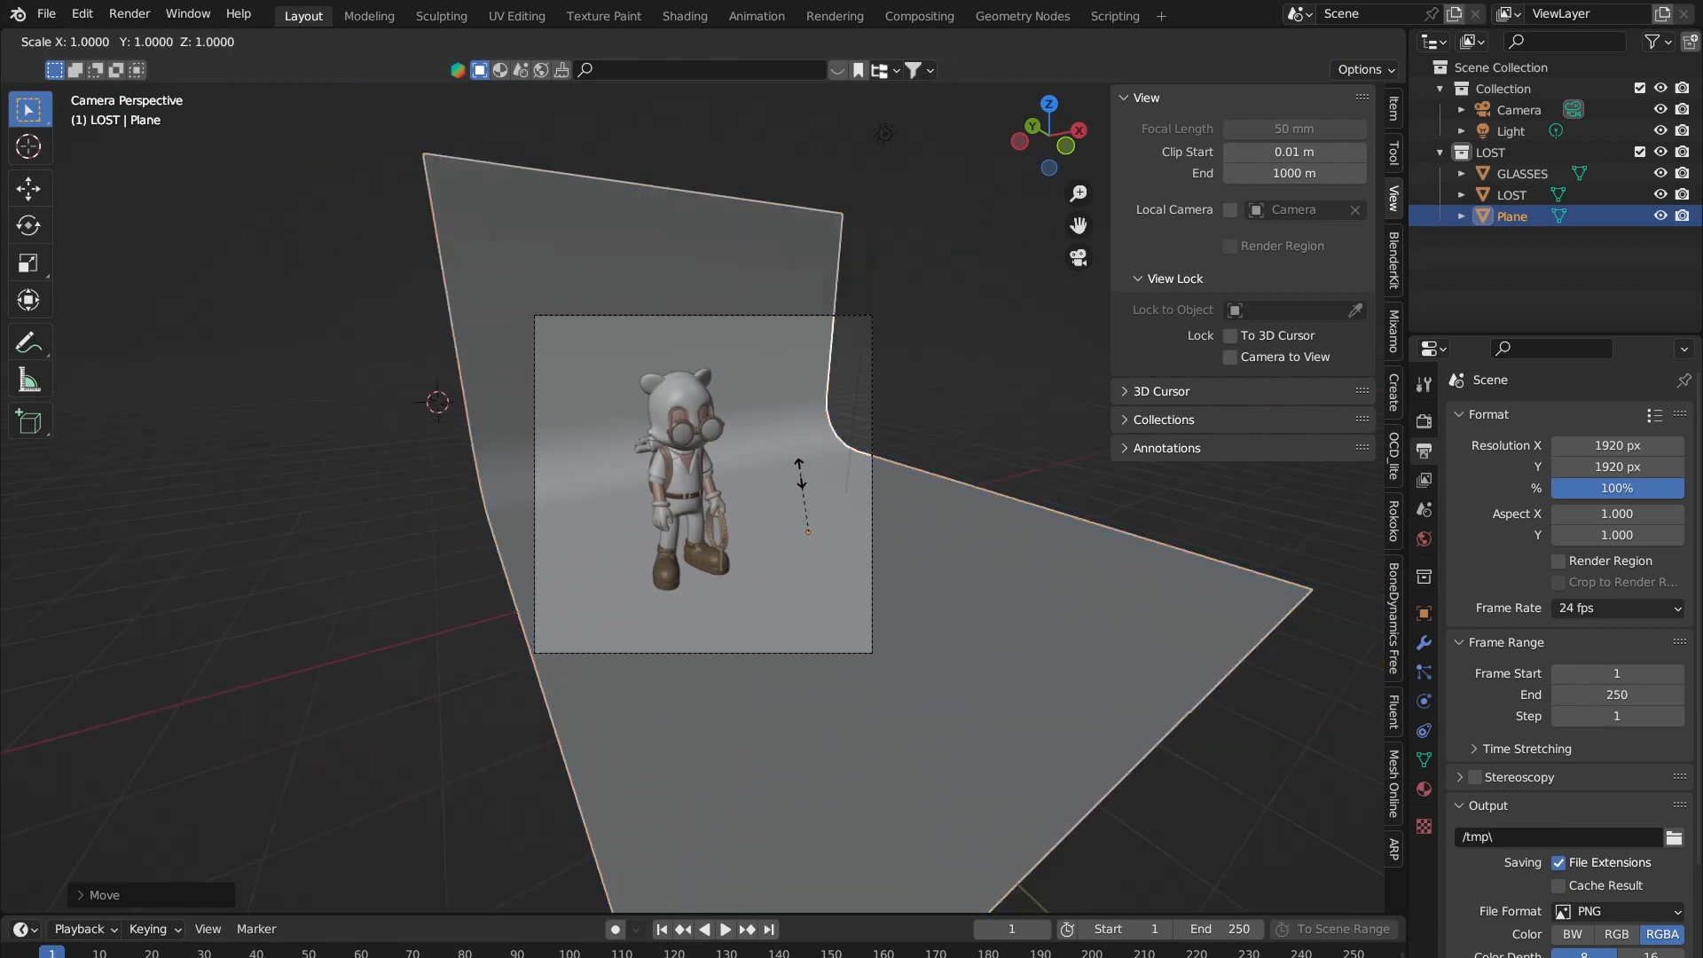
{"action": "key", "text": "x"}
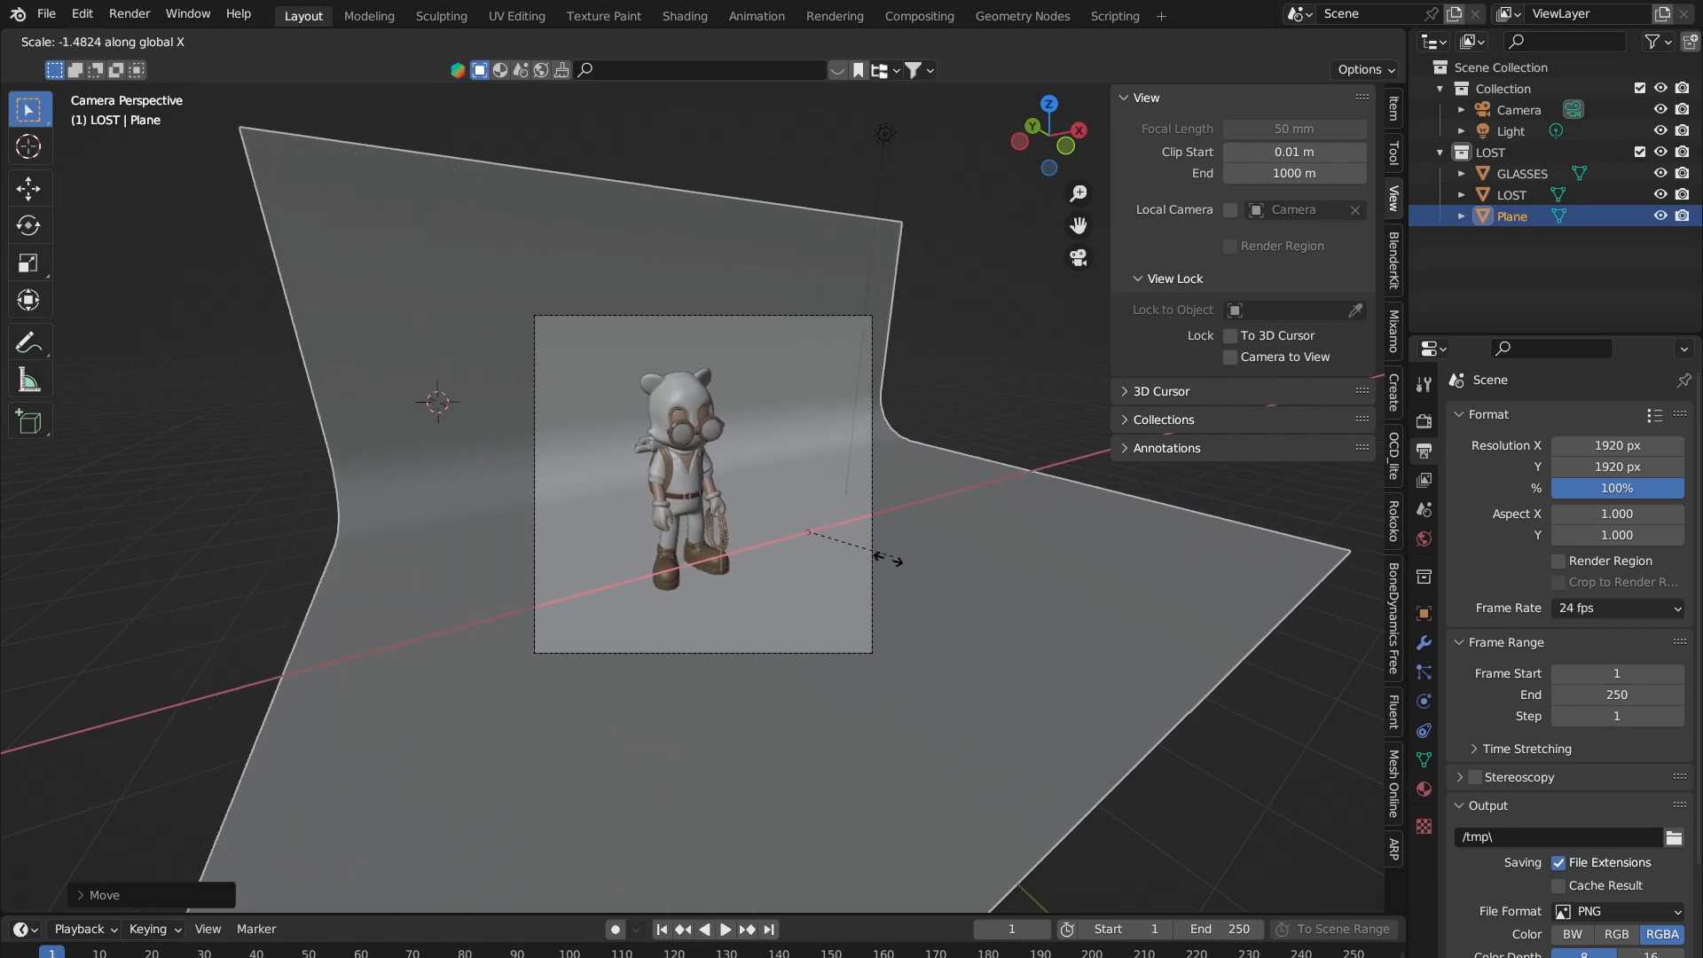
{"action": "left_click", "coordinate": [900, 551]}
{"action": "left_click", "coordinate": [991, 312]}
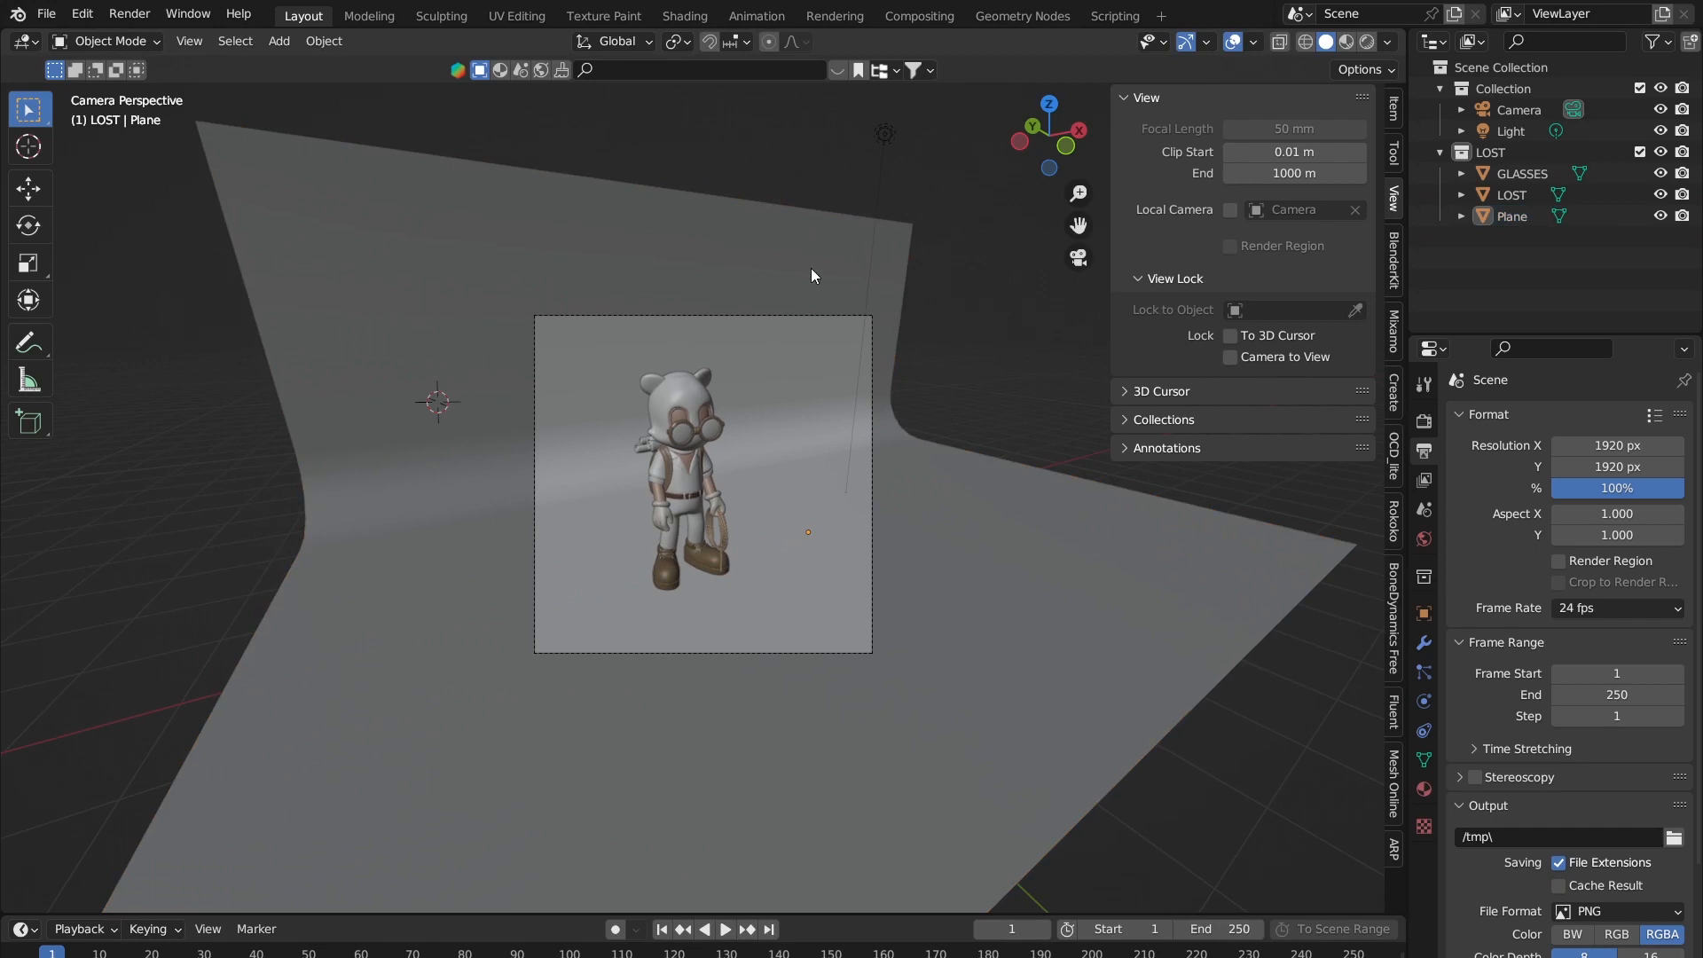
Step: Select the widened backdrop plane and examine it with the character and camera from several angles outside the camera's view
{"action": "middle_click_drag", "start_coordinate": [923, 384], "coordinate": [915, 294], "text": "shift"}
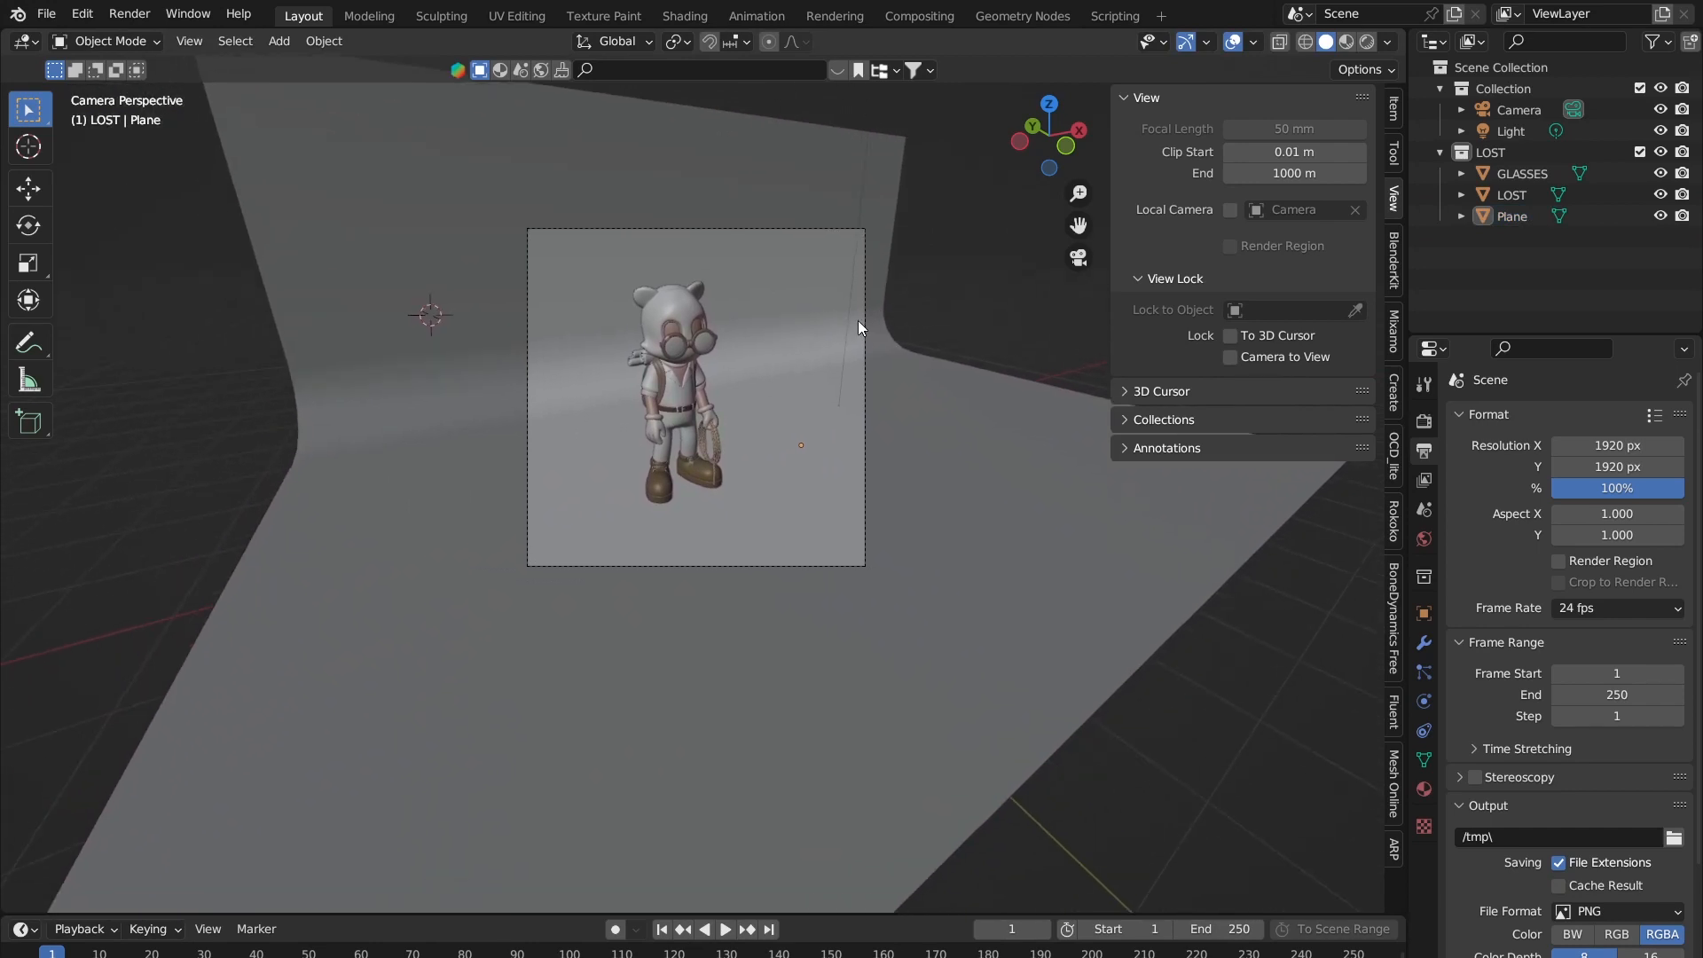
{"action": "left_click", "coordinate": [351, 350]}
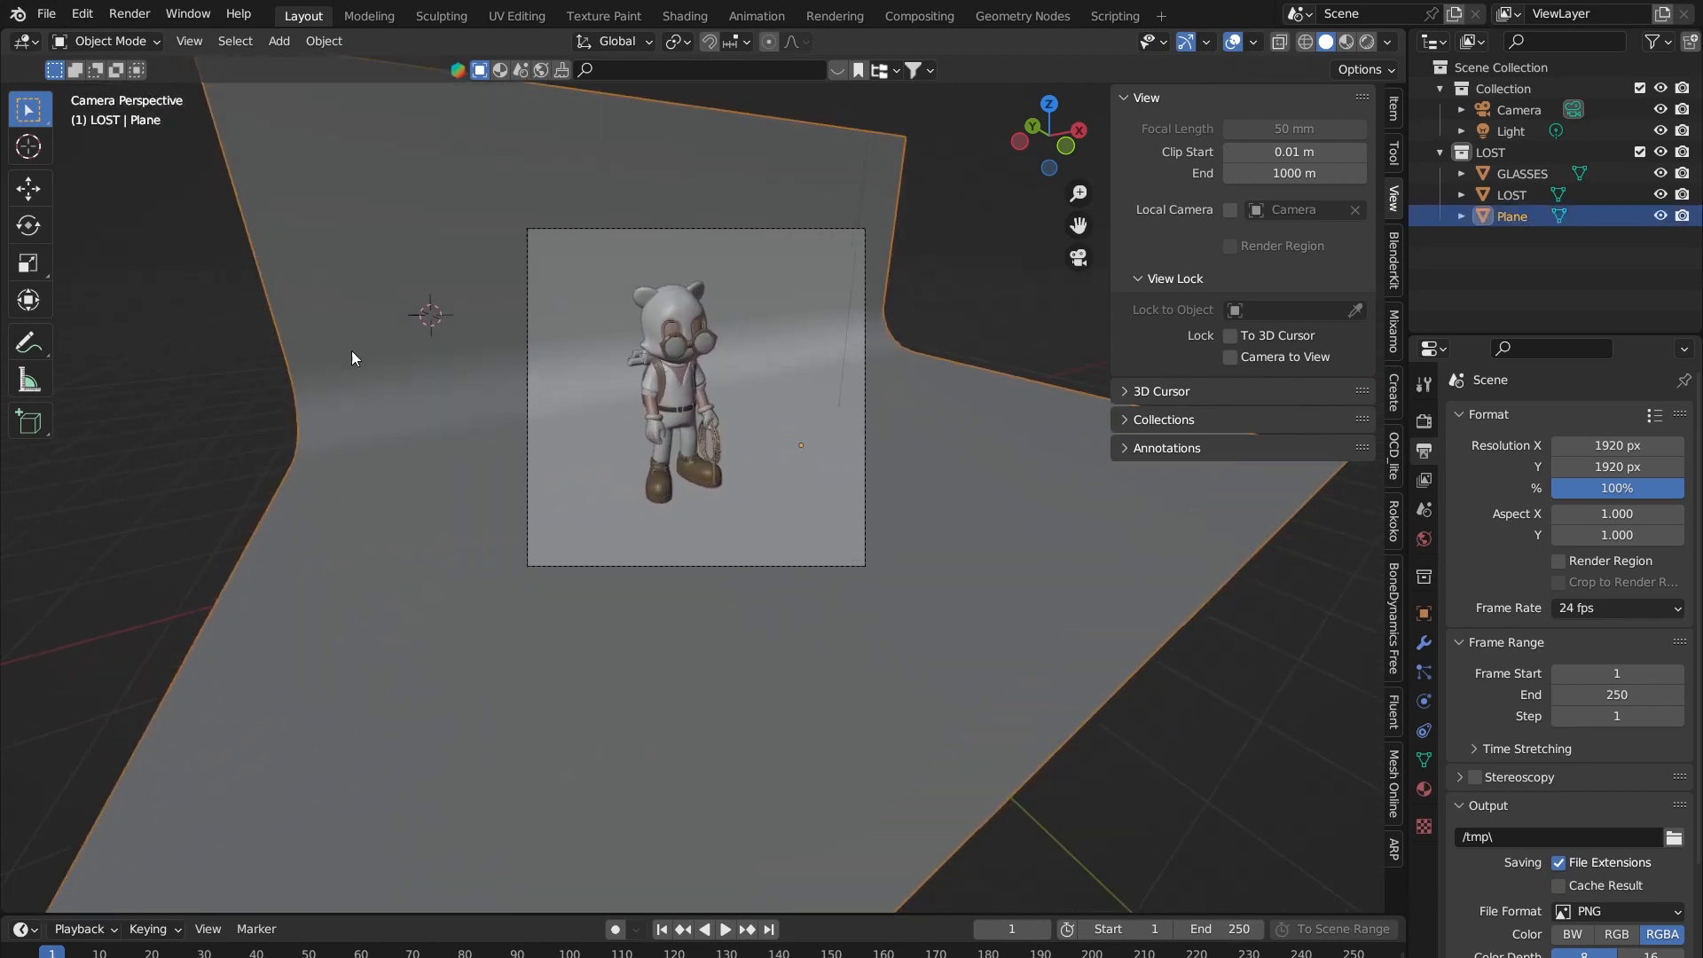
{"action": "scroll", "coordinate": [351, 357], "scroll_direction": "down", "scroll_amount": 3}
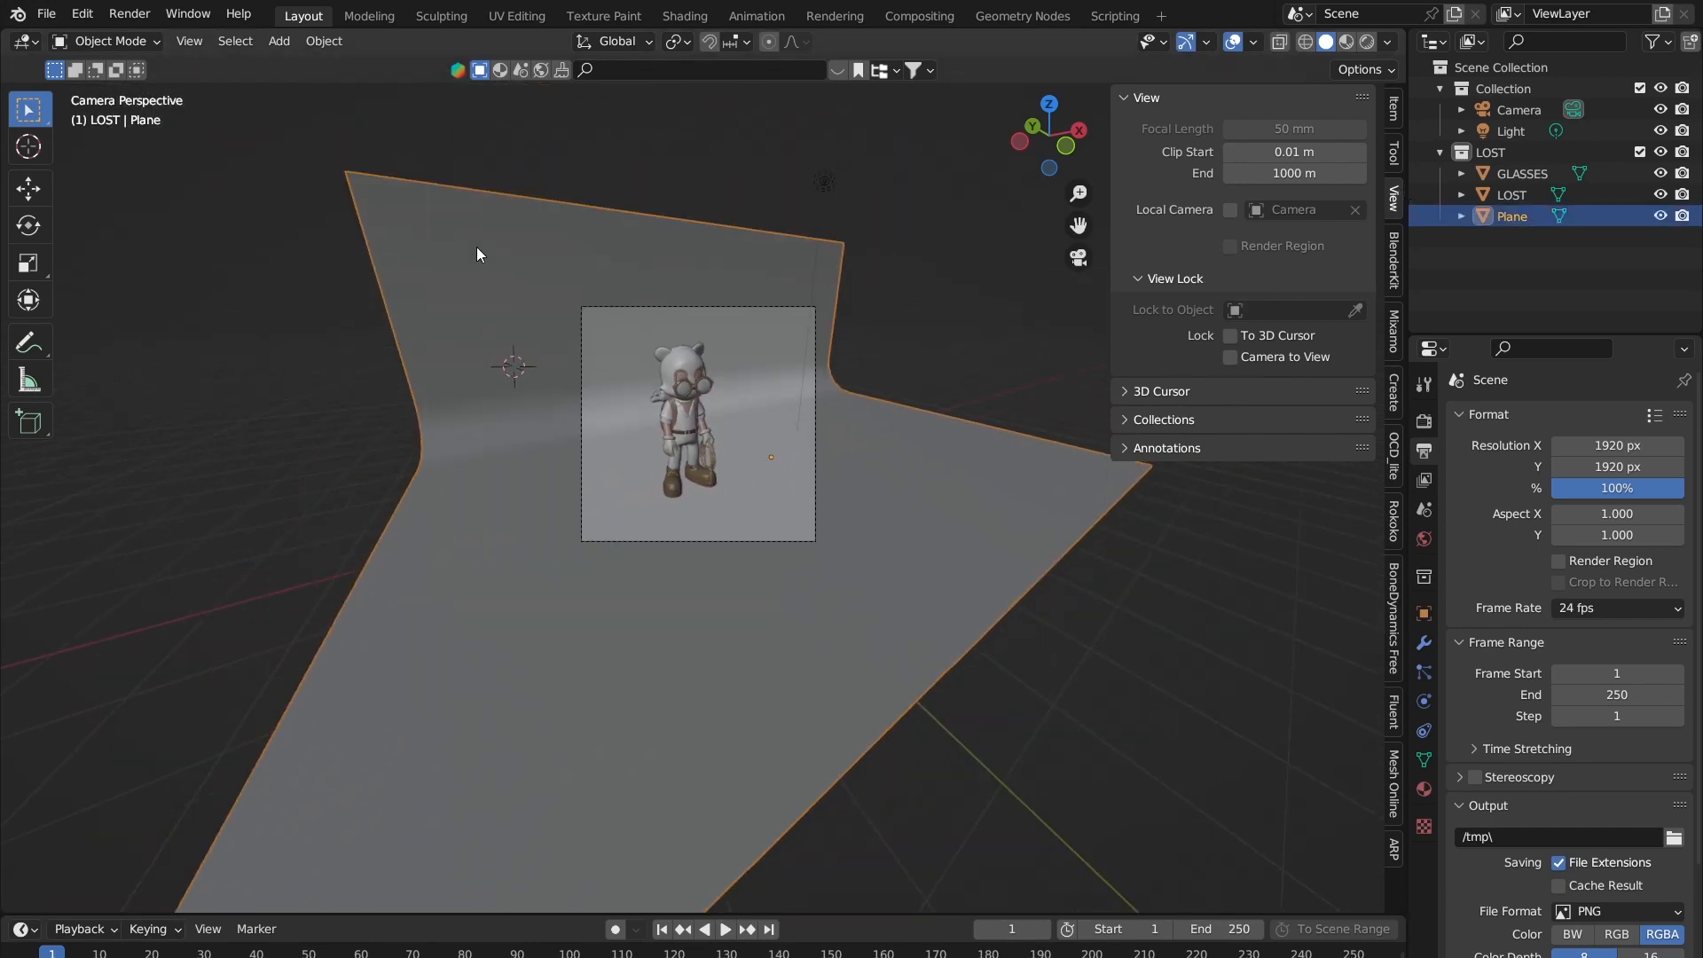
{"action": "middle_click_drag", "start_coordinate": [477, 248], "coordinate": [613, 346]}
{"action": "scroll", "coordinate": [620, 337], "scroll_direction": "down", "scroll_amount": 4}
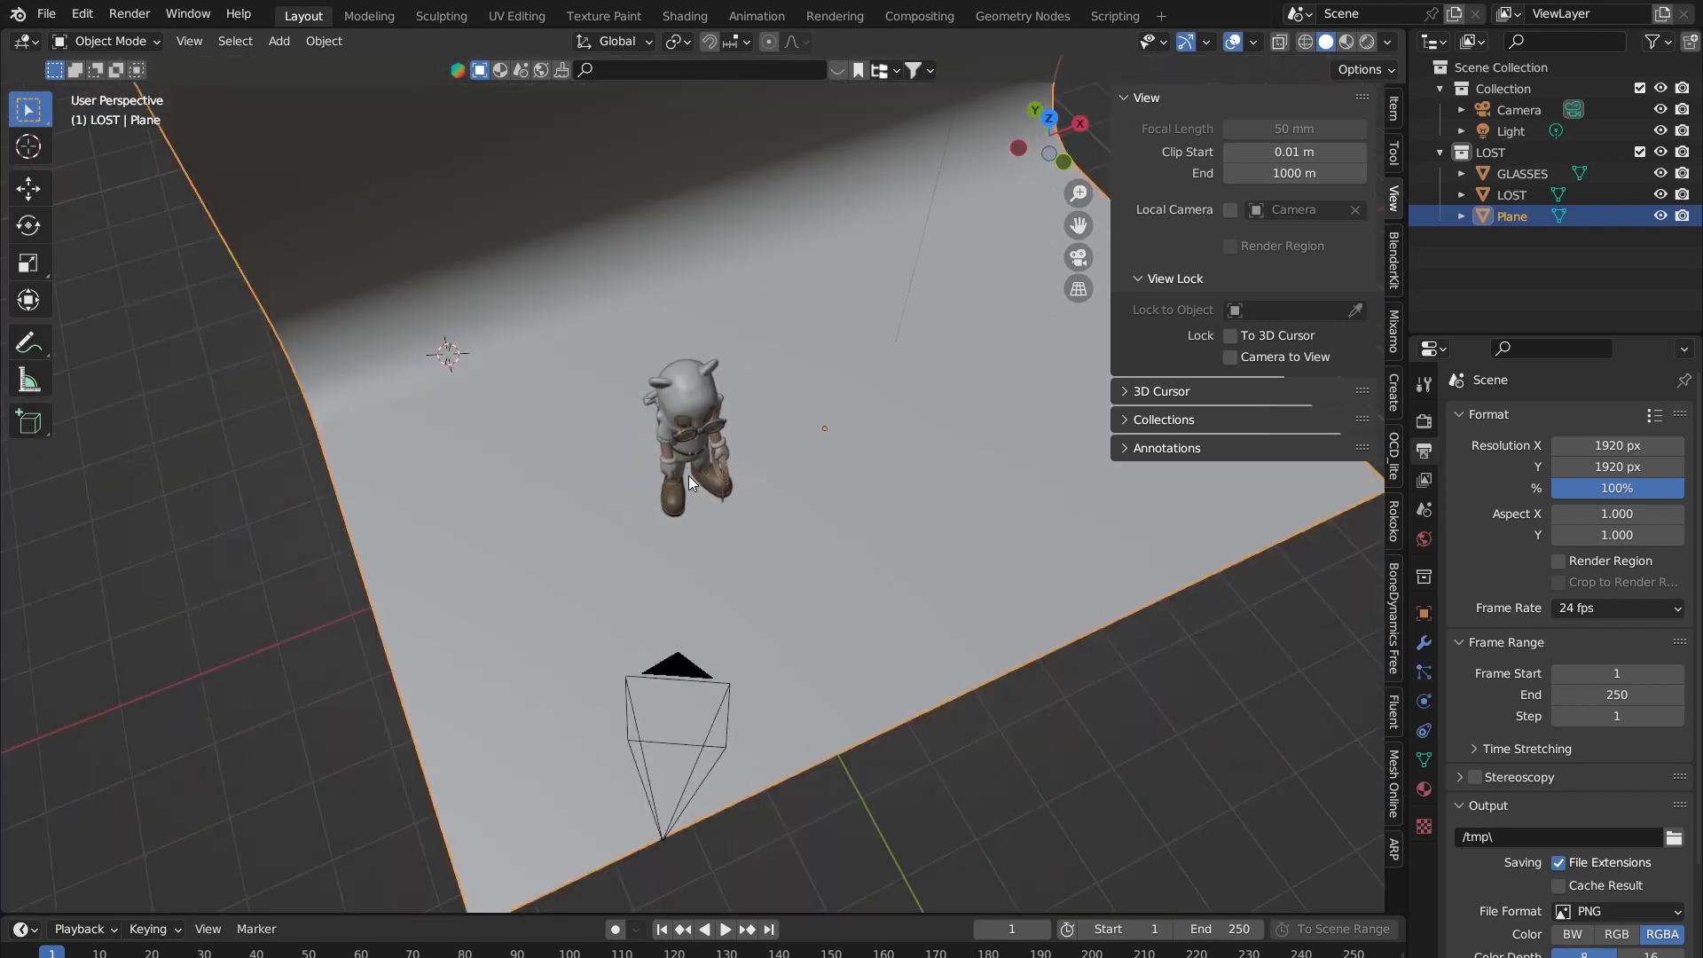
{"action": "middle_click_drag", "start_coordinate": [688, 475], "coordinate": [749, 384]}
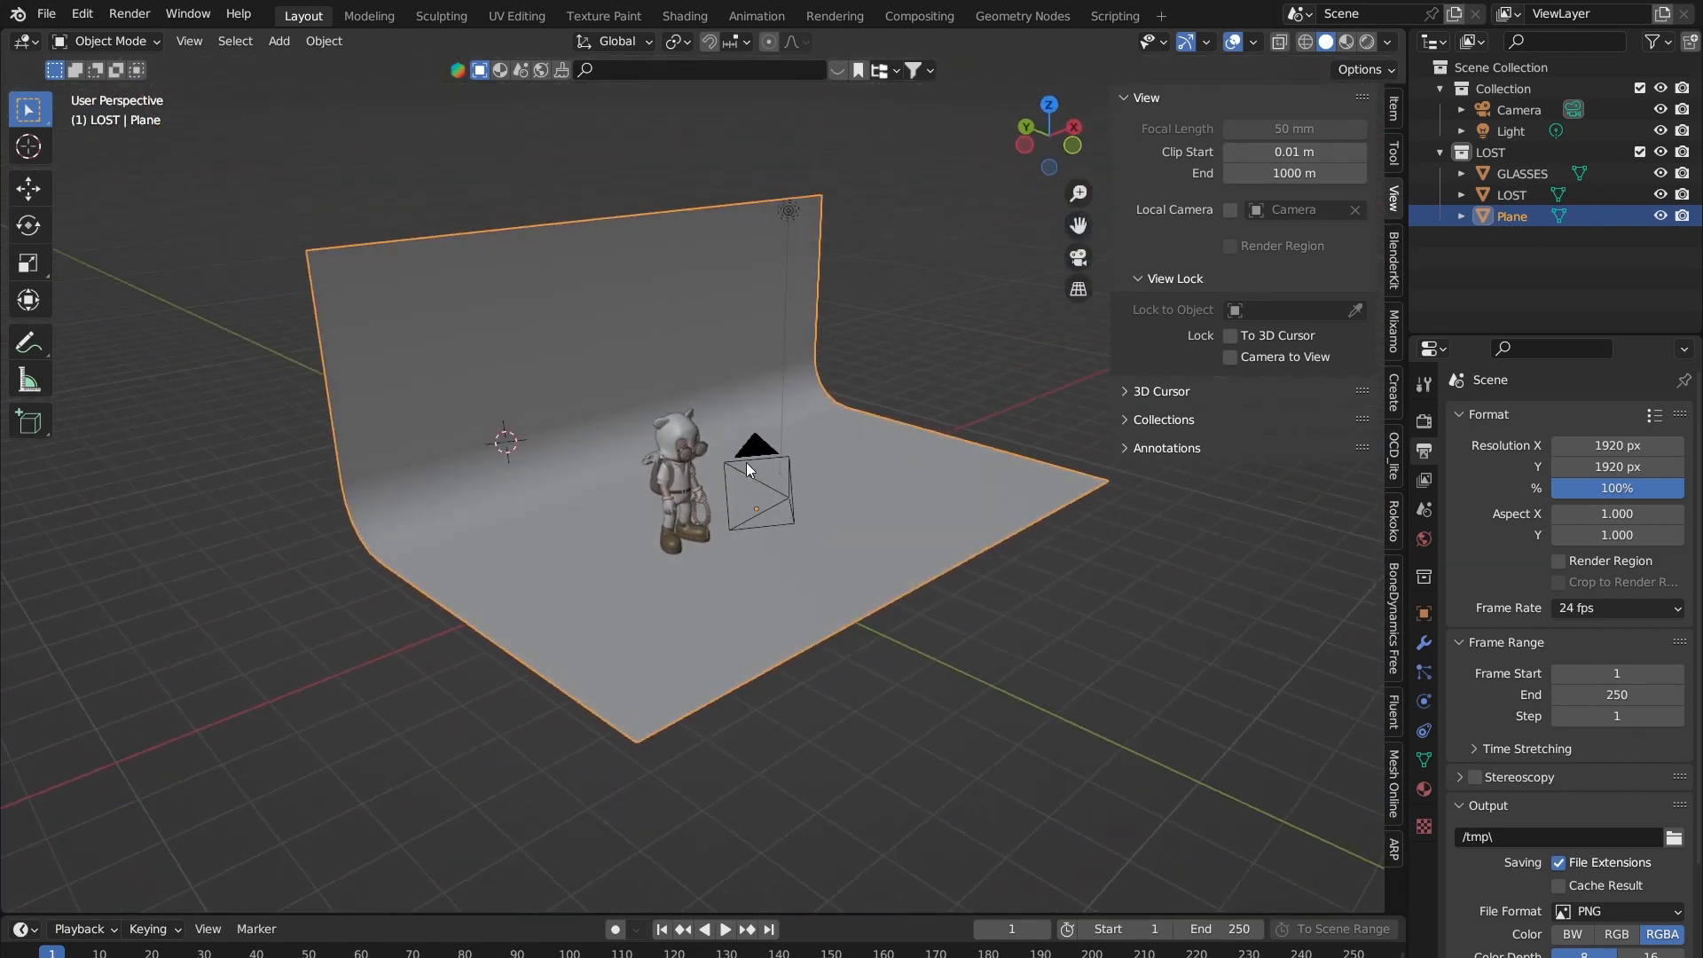
{"action": "middle_click_drag", "start_coordinate": [628, 306], "coordinate": [497, 290]}
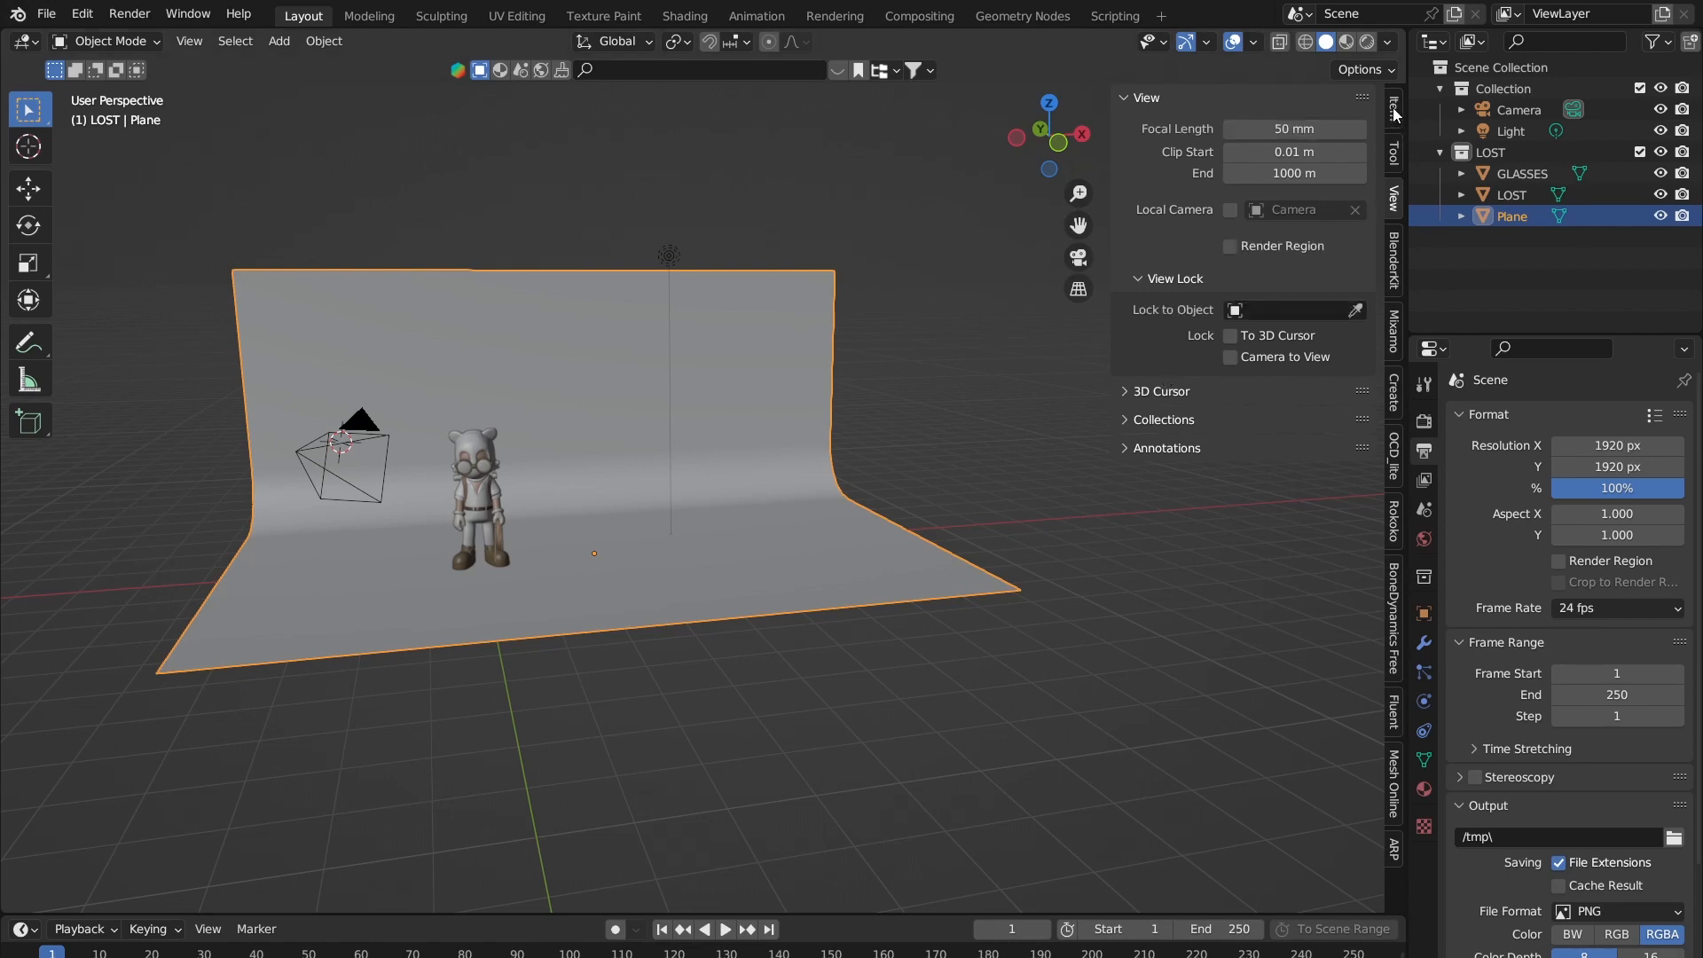
{"action": "middle_click_drag", "start_coordinate": [1020, 293], "coordinate": [535, 408]}
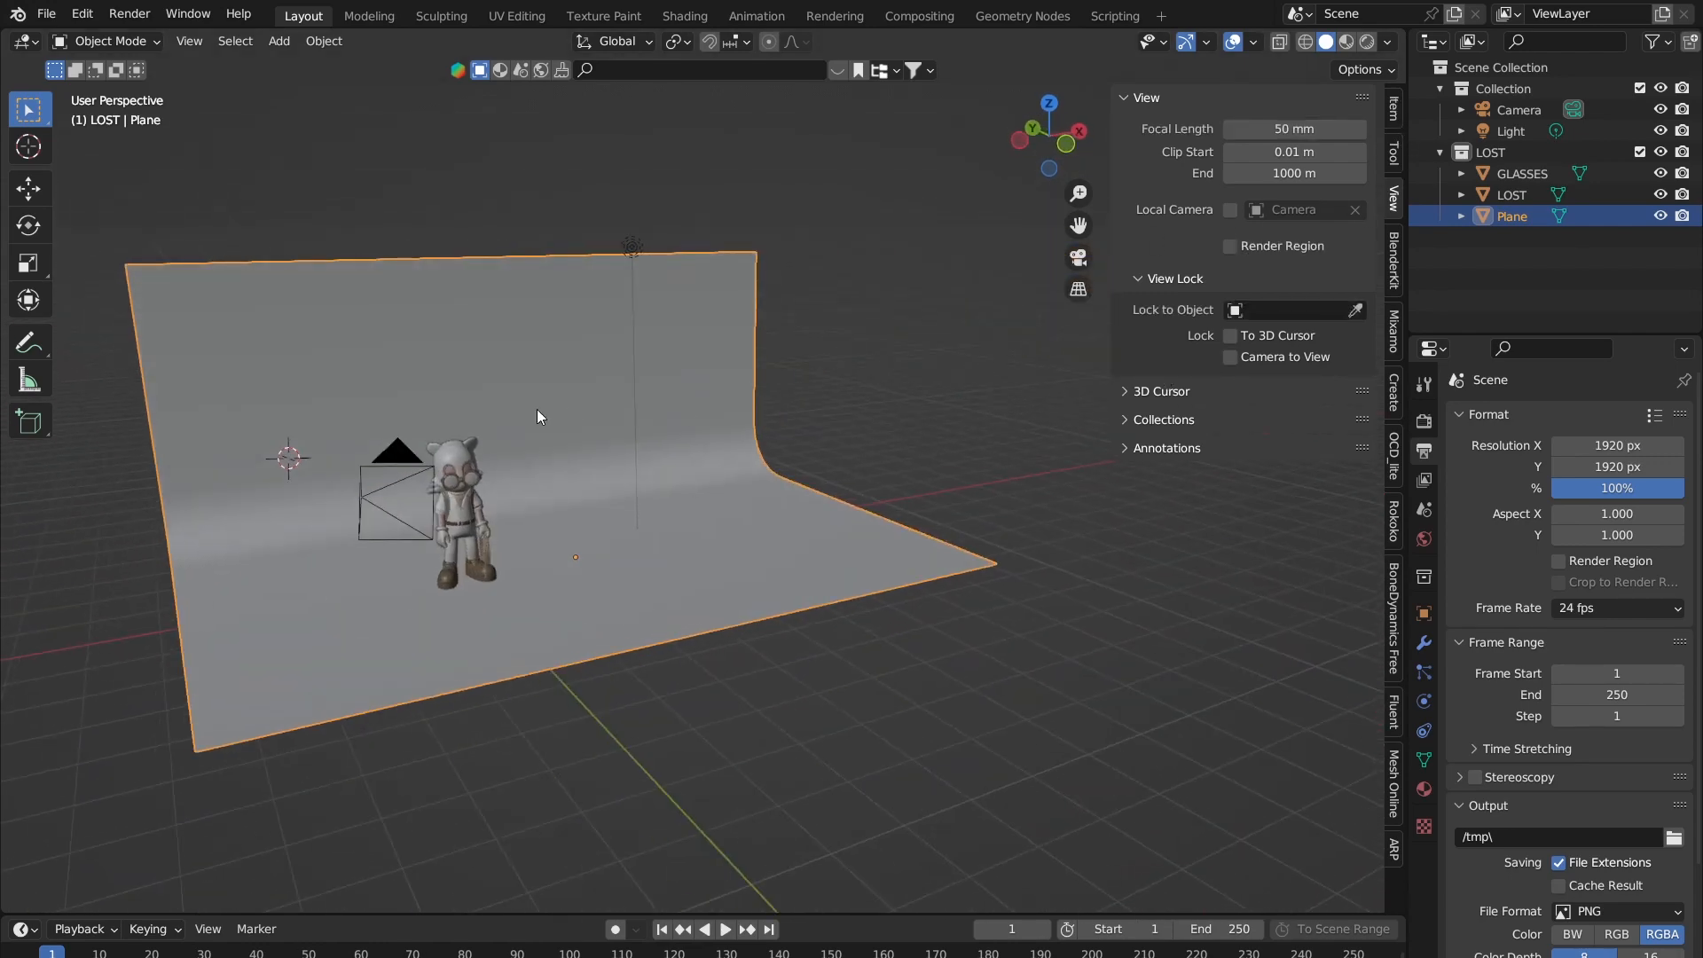
{"action": "key", "text": "Tab"}
{"action": "scroll", "coordinate": [809, 285], "scroll_direction": "down", "scroll_amount": 1}
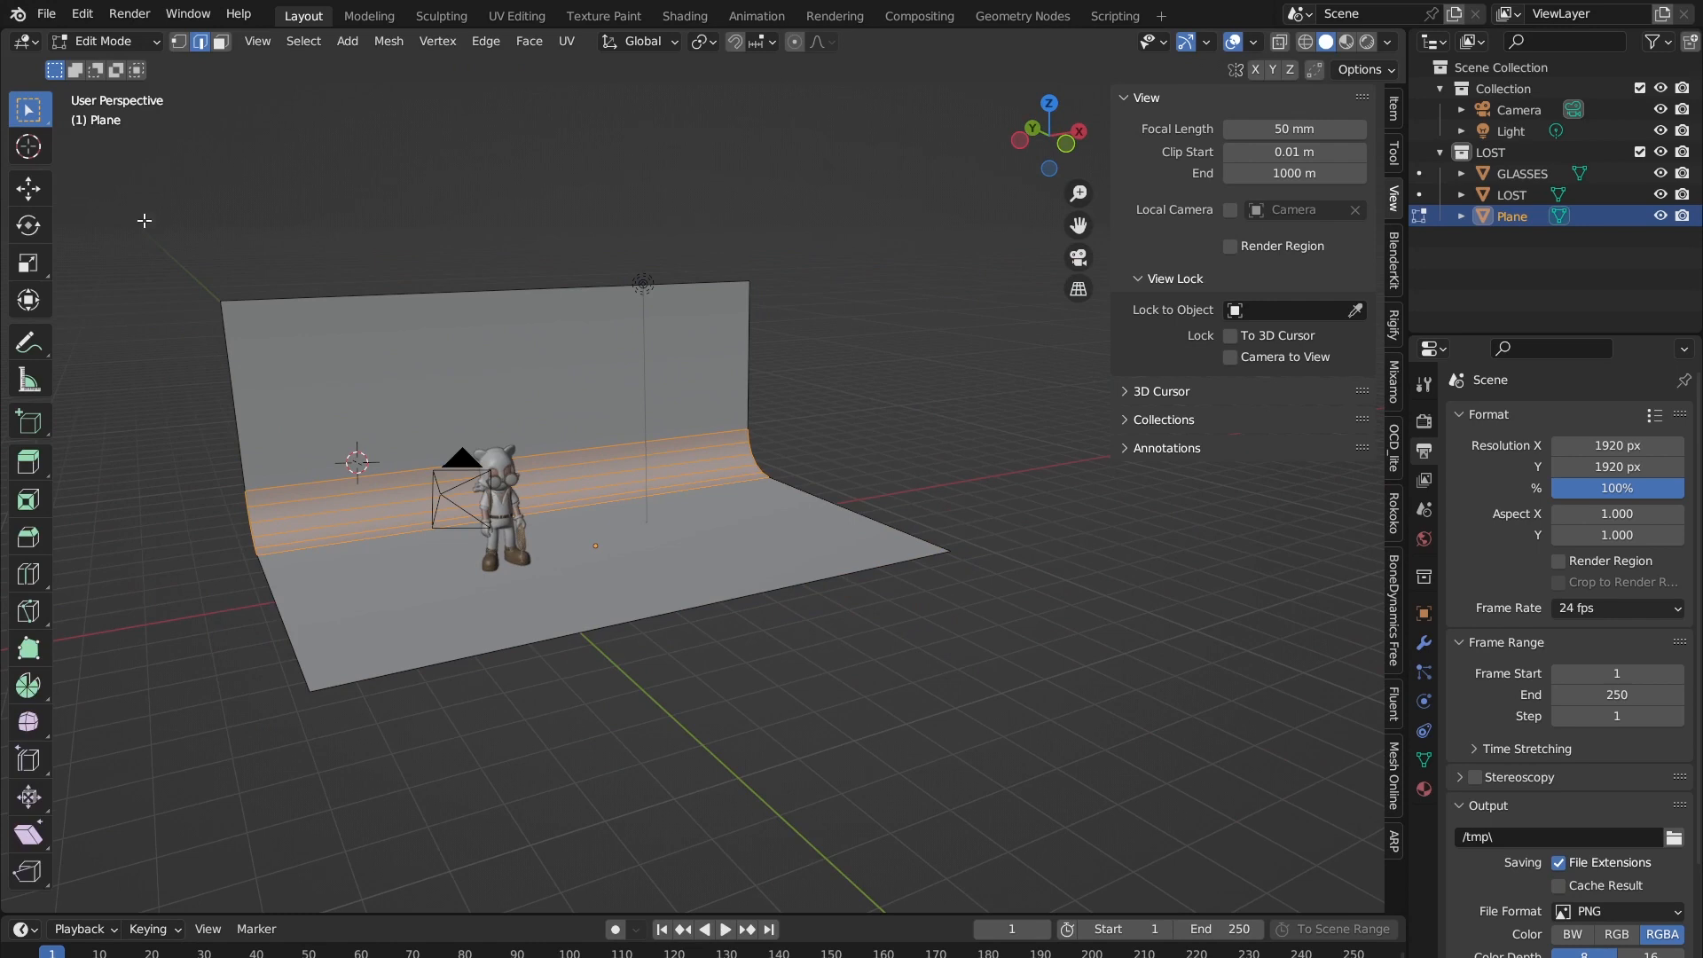
{"action": "key", "text": "a"}
{"action": "key", "text": "alt+a"}
{"action": "key", "text": "Tab"}
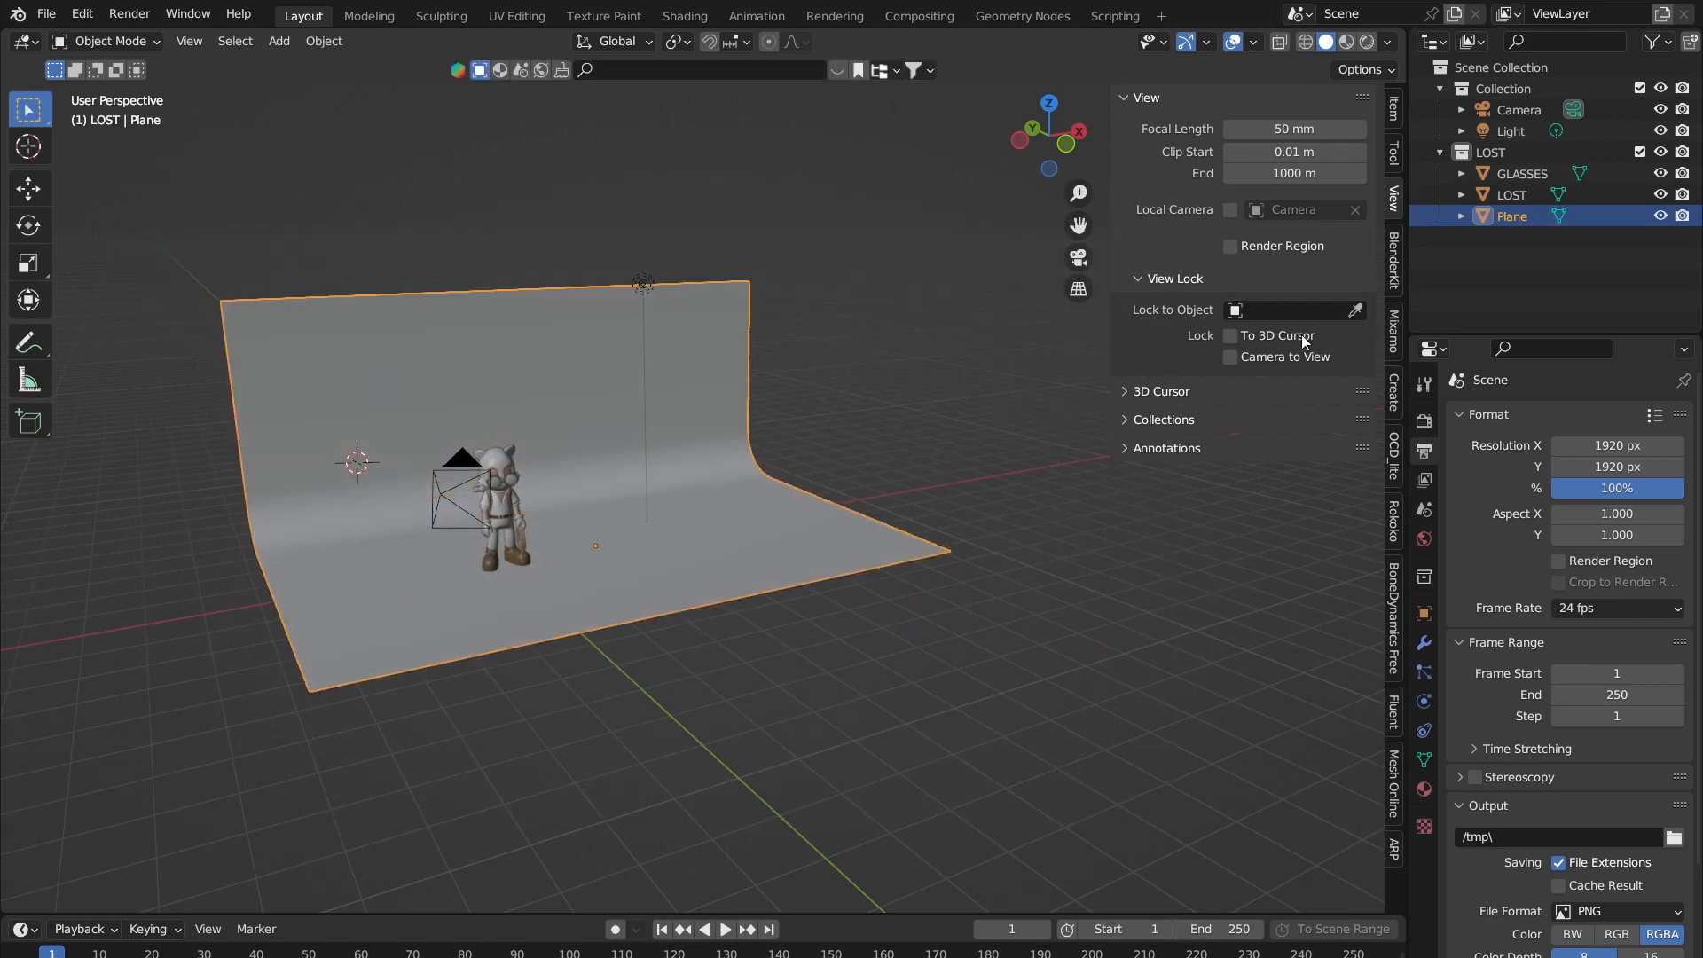
Step: Display the backdrop plane's transform values to inspect its scale
{"action": "left_click", "coordinate": [1394, 108]}
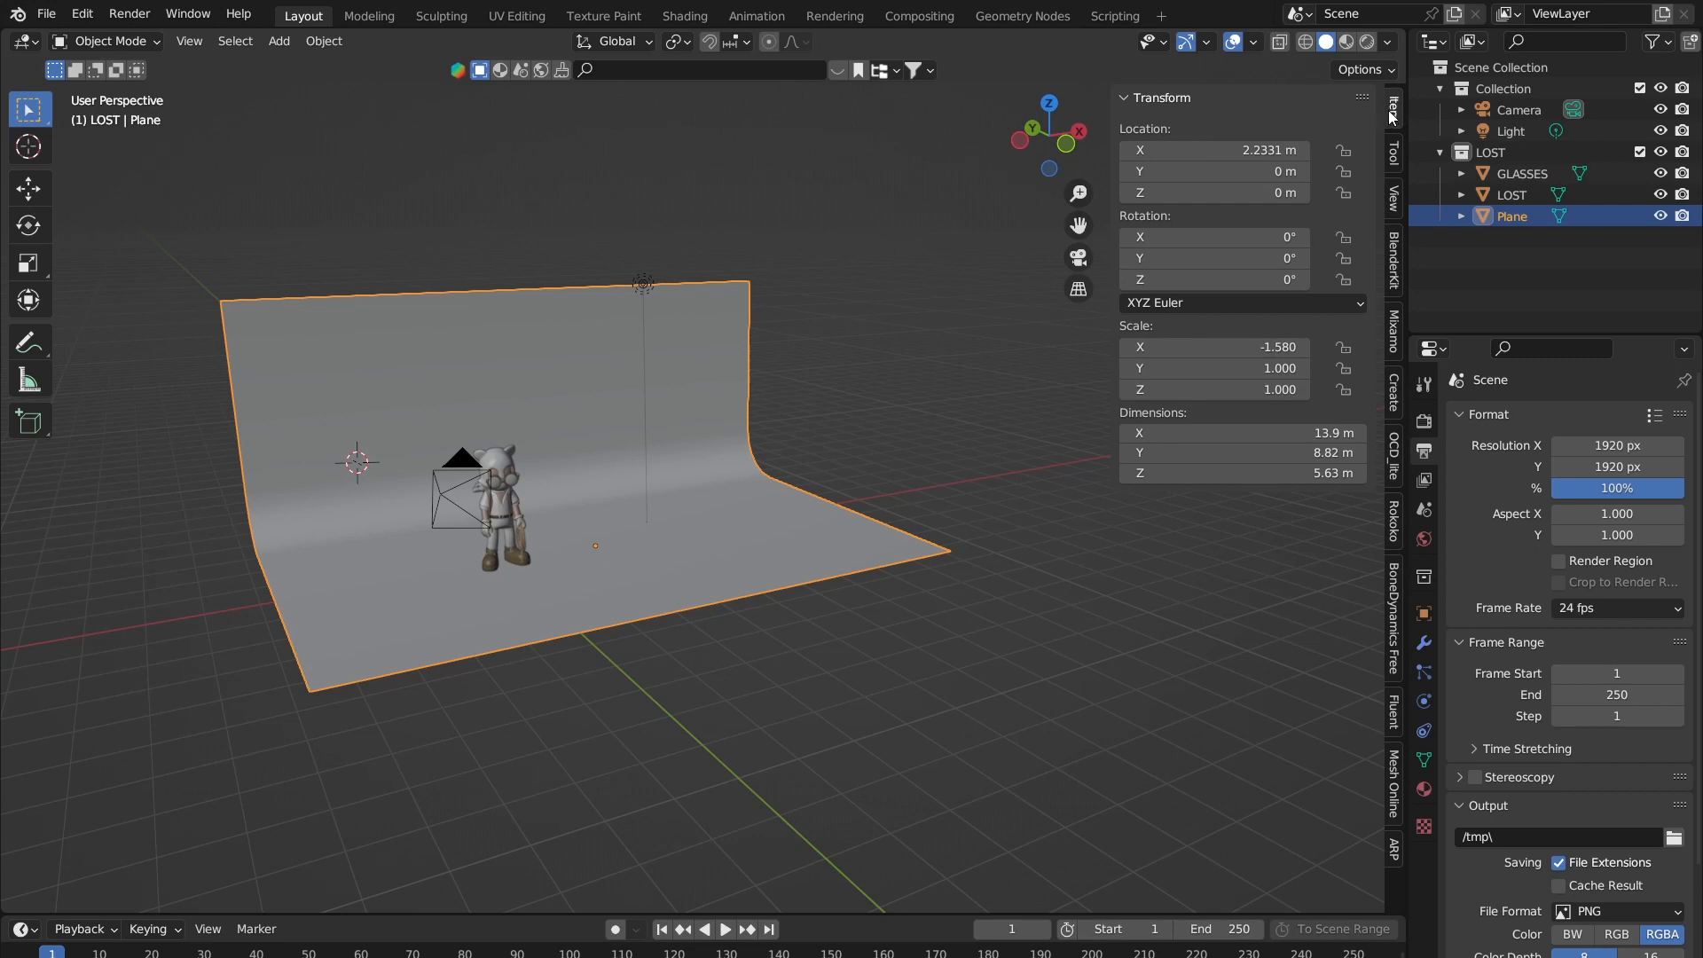
{"action": "left_click", "coordinate": [845, 407]}
{"action": "left_click", "coordinate": [716, 406]}
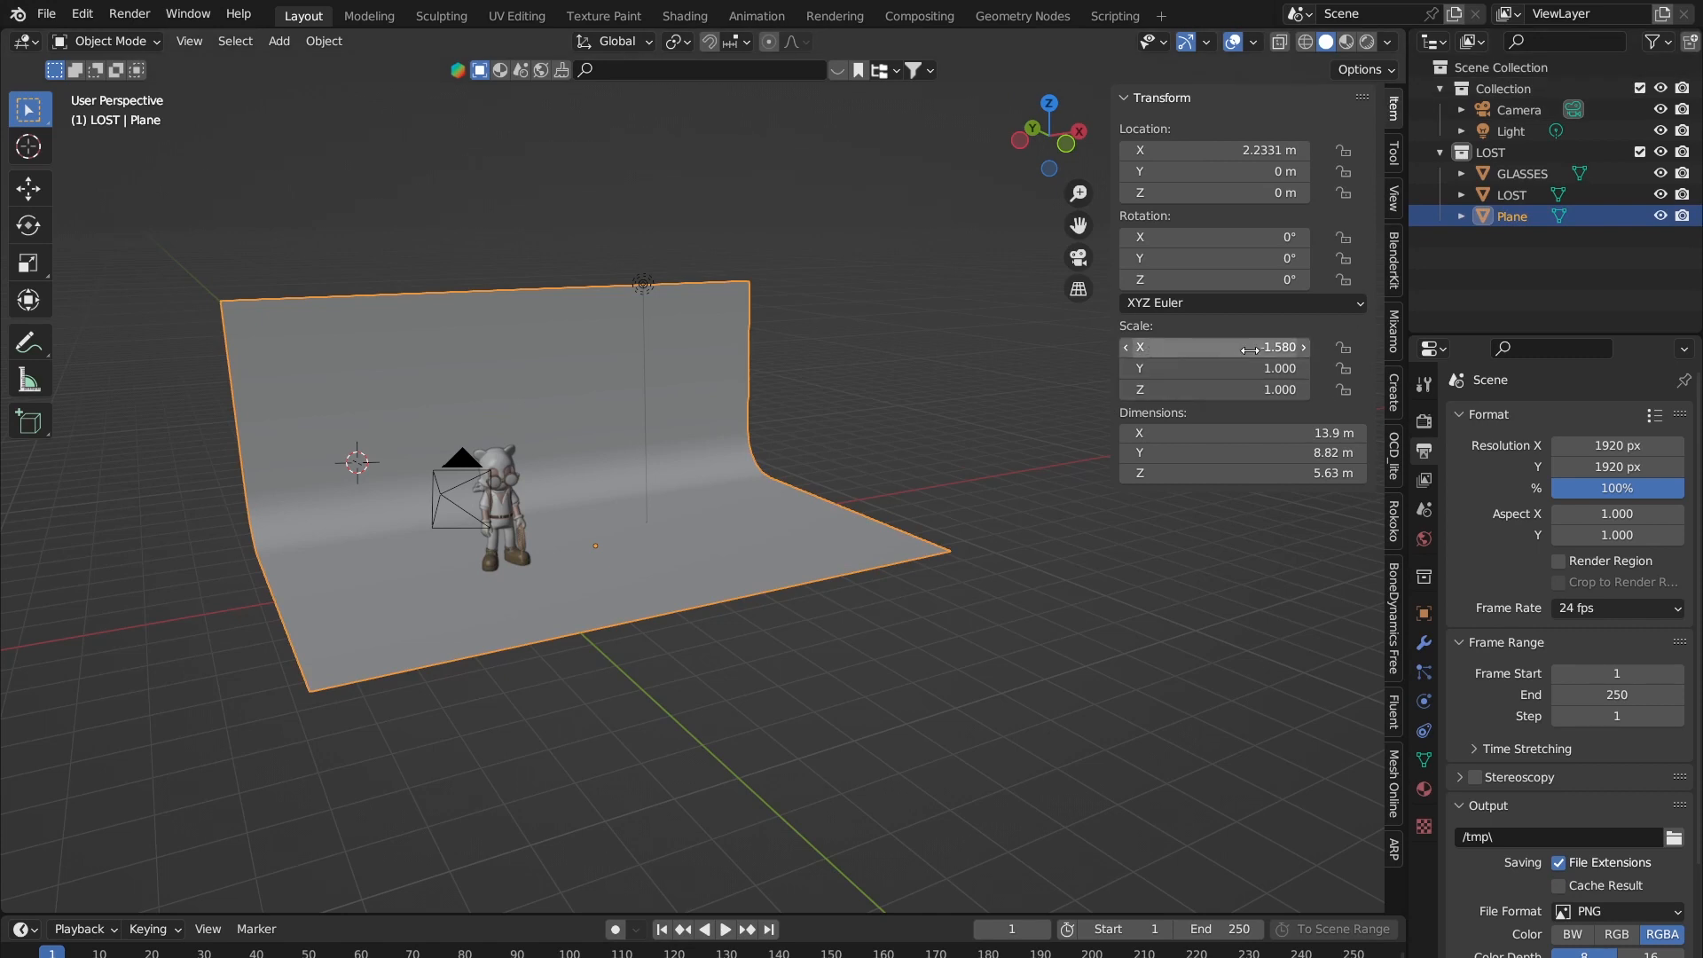
Step: Try setting the backdrop plane's X scale to 1 directly, and undo that change
{"action": "mouse_move", "coordinate": [1280, 347]}
{"action": "left_mouse_down"}
{"action": "mouse_move", "coordinate": [1180, 347]}
{"action": "mouse_move", "coordinate": [1312, 347]}
{"action": "mouse_move", "coordinate": [1259, 347]}
{"action": "mouse_move", "coordinate": [1283, 347]}
{"action": "left_mouse_up"}
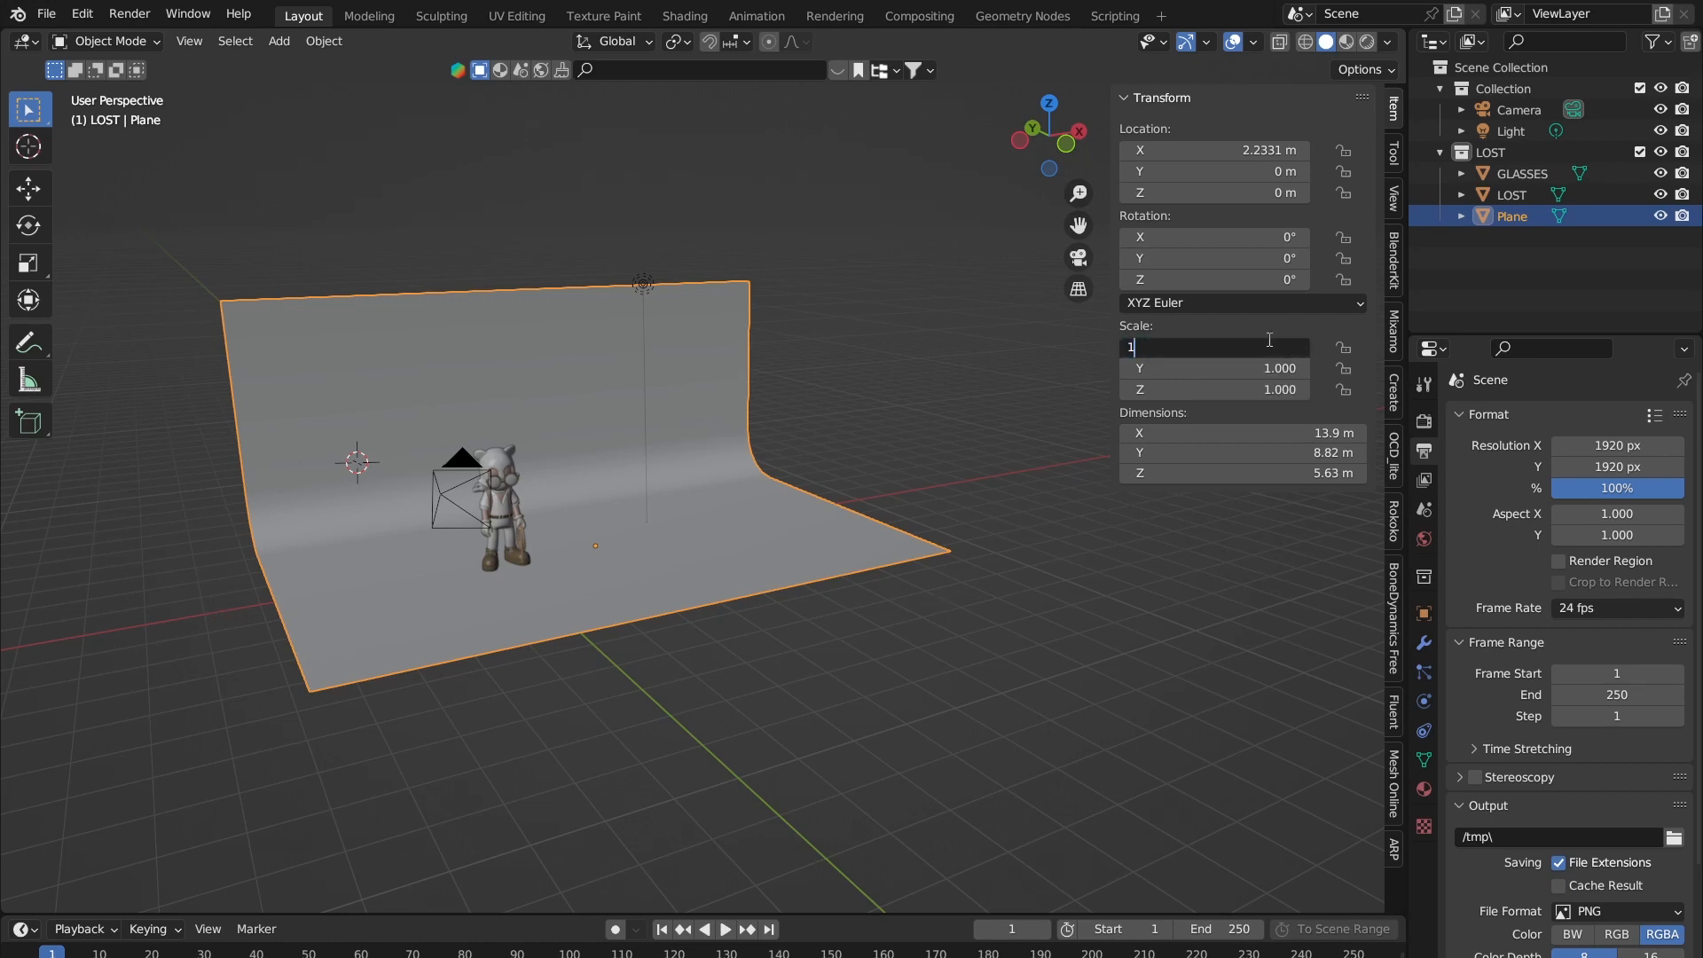
{"action": "key", "text": "BackSpace"}
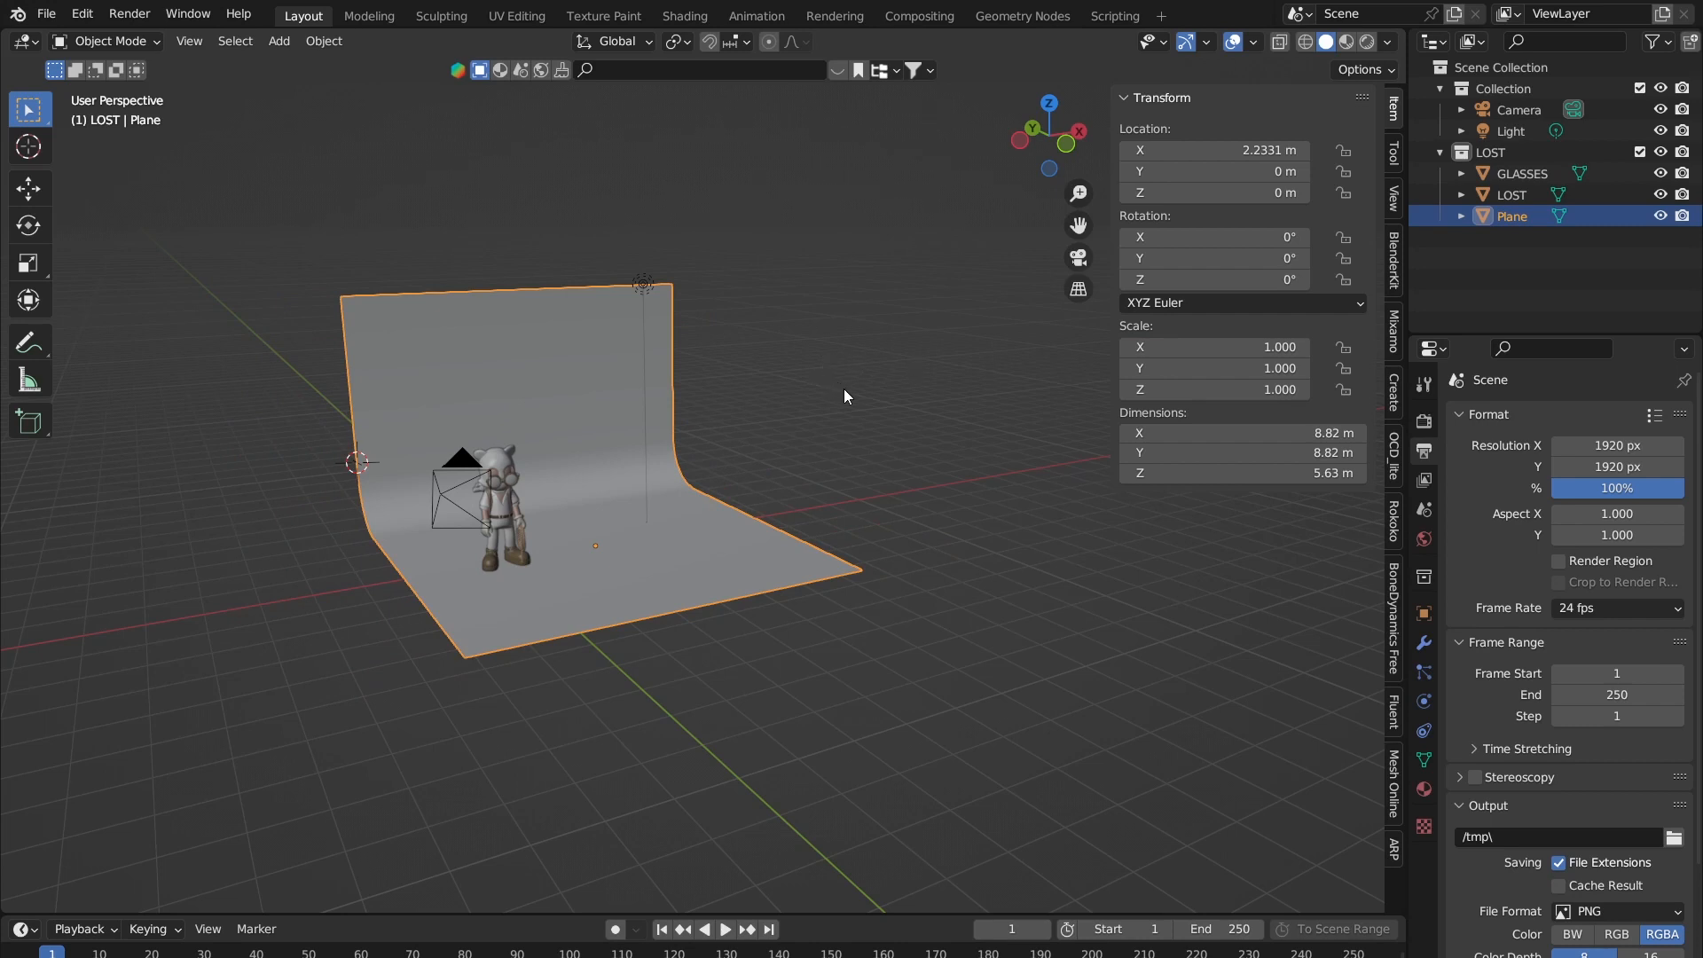
{"action": "key", "text": "ctrl+z"}
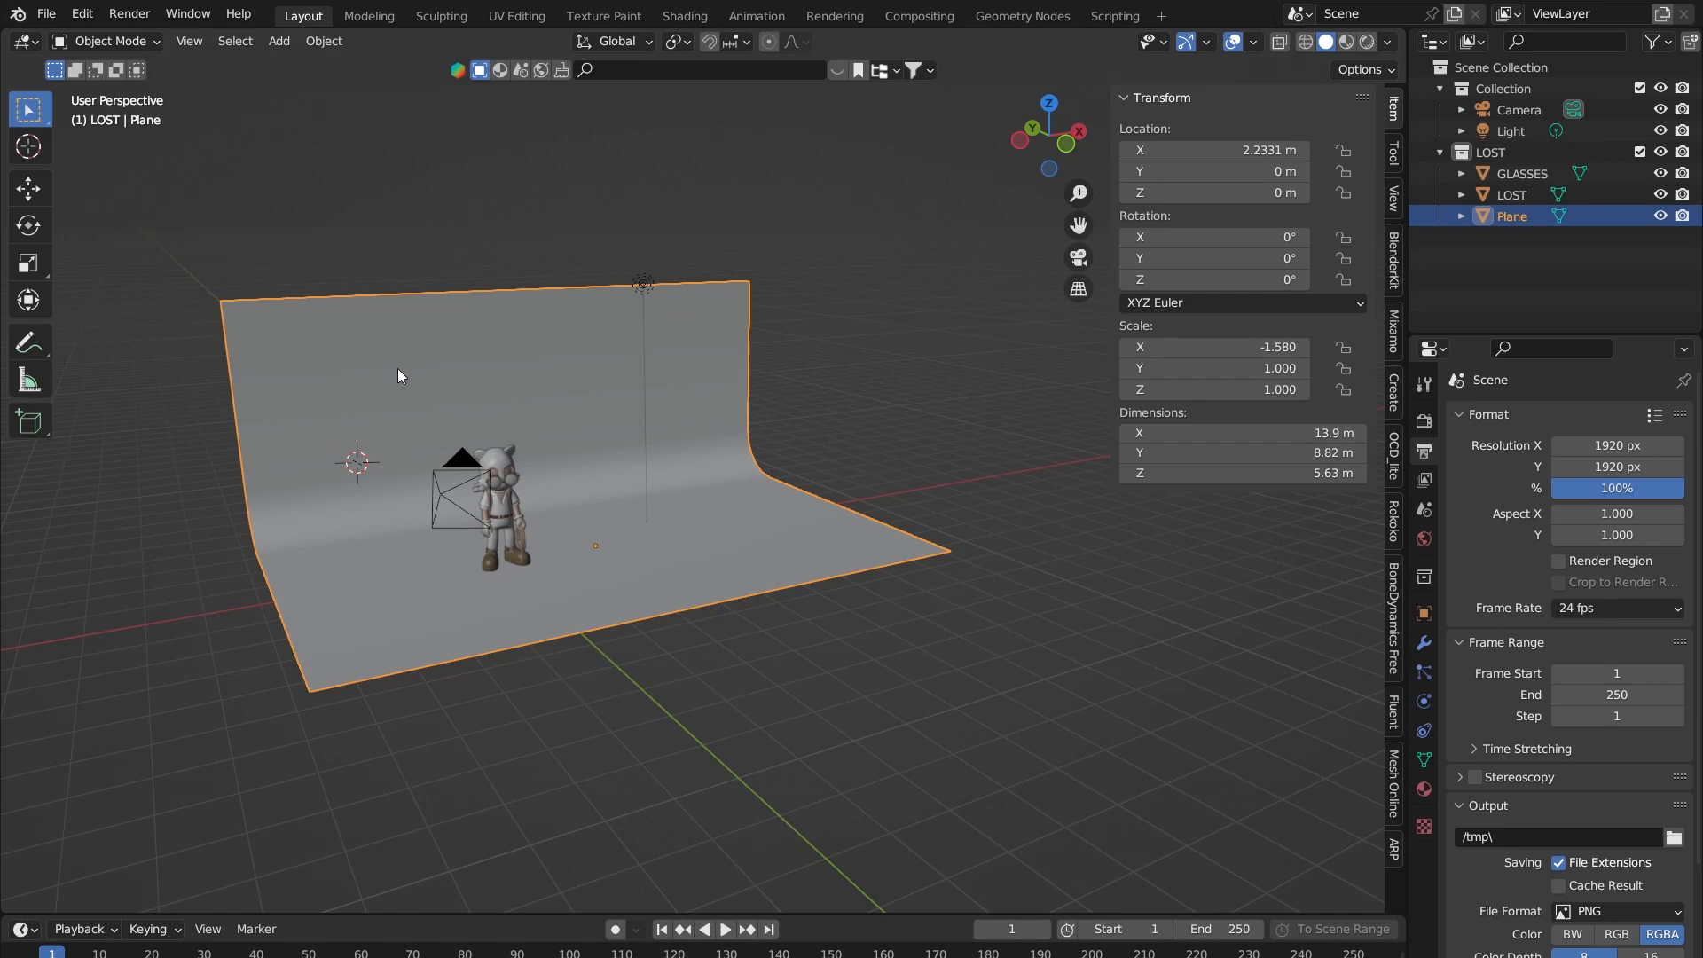
{"action": "key", "text": "ctrl+a"}
{"action": "key", "text": "Escape"}
{"action": "left_click", "coordinate": [149, 475]}
{"action": "left_click", "coordinate": [338, 362]}
{"action": "key", "text": "ctrl+a"}
{"action": "left_click", "coordinate": [376, 184]}
{"action": "key", "text": "shift+a"}
{"action": "left_click", "coordinate": [383, 380]}
Step: Apply the backdrop plane's scale while keeping its current dimensions
{"action": "key", "text": "ctrl+a"}
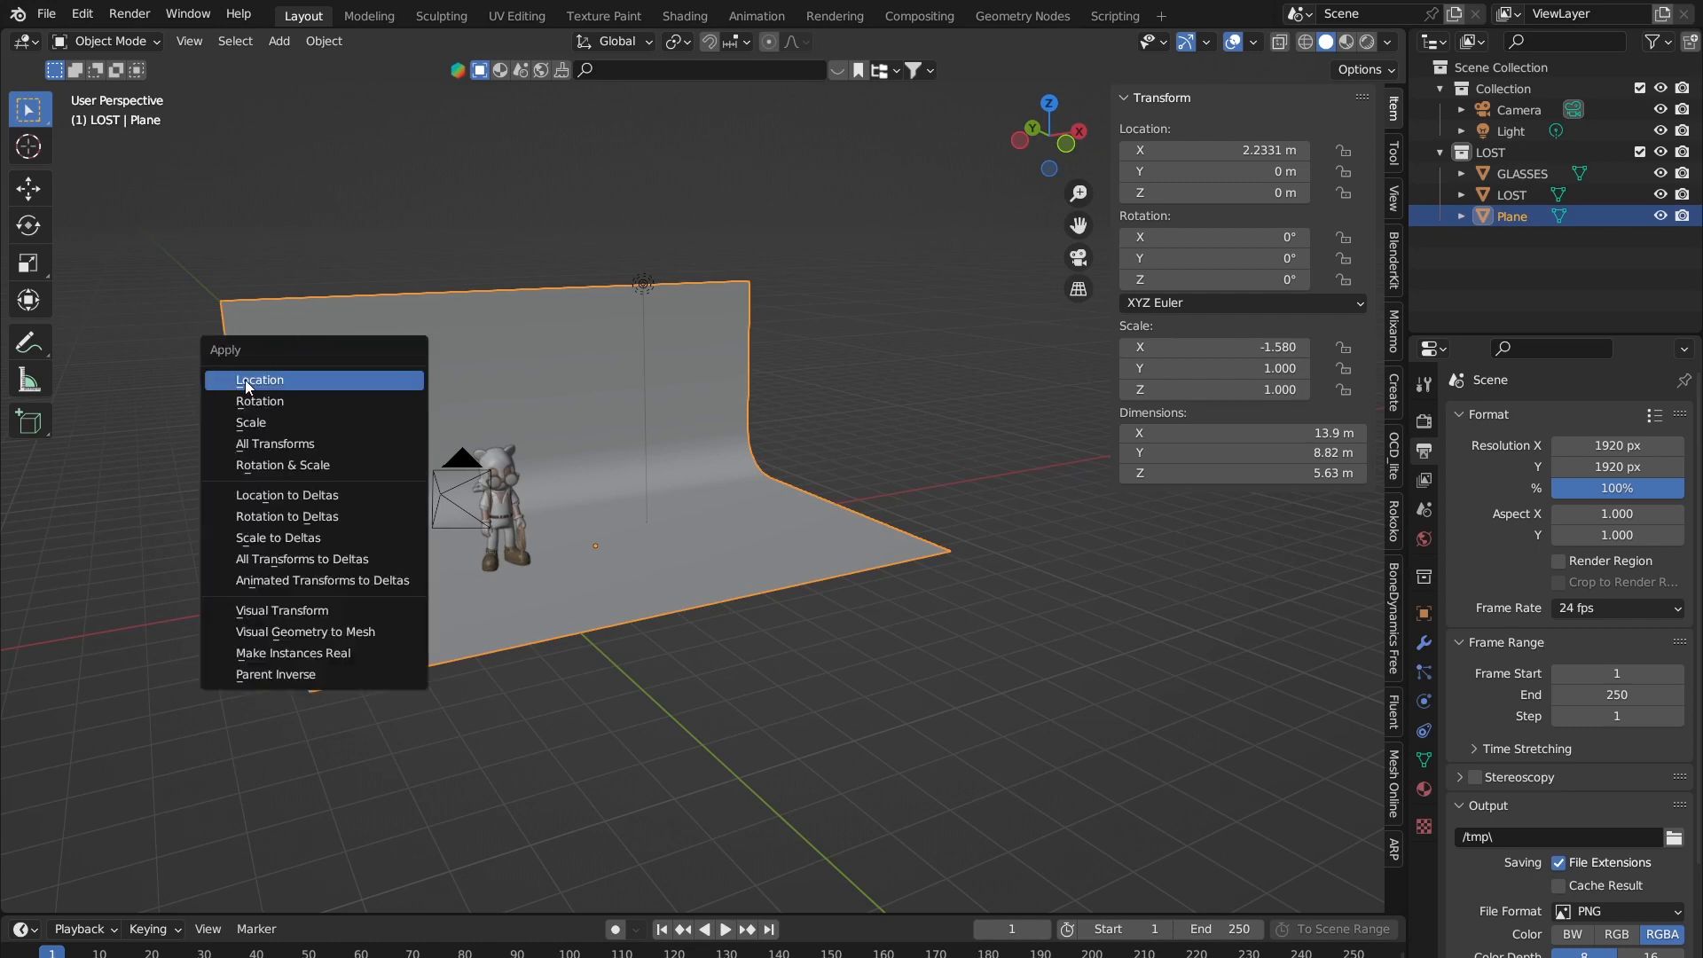
{"action": "left_click", "coordinate": [309, 424]}
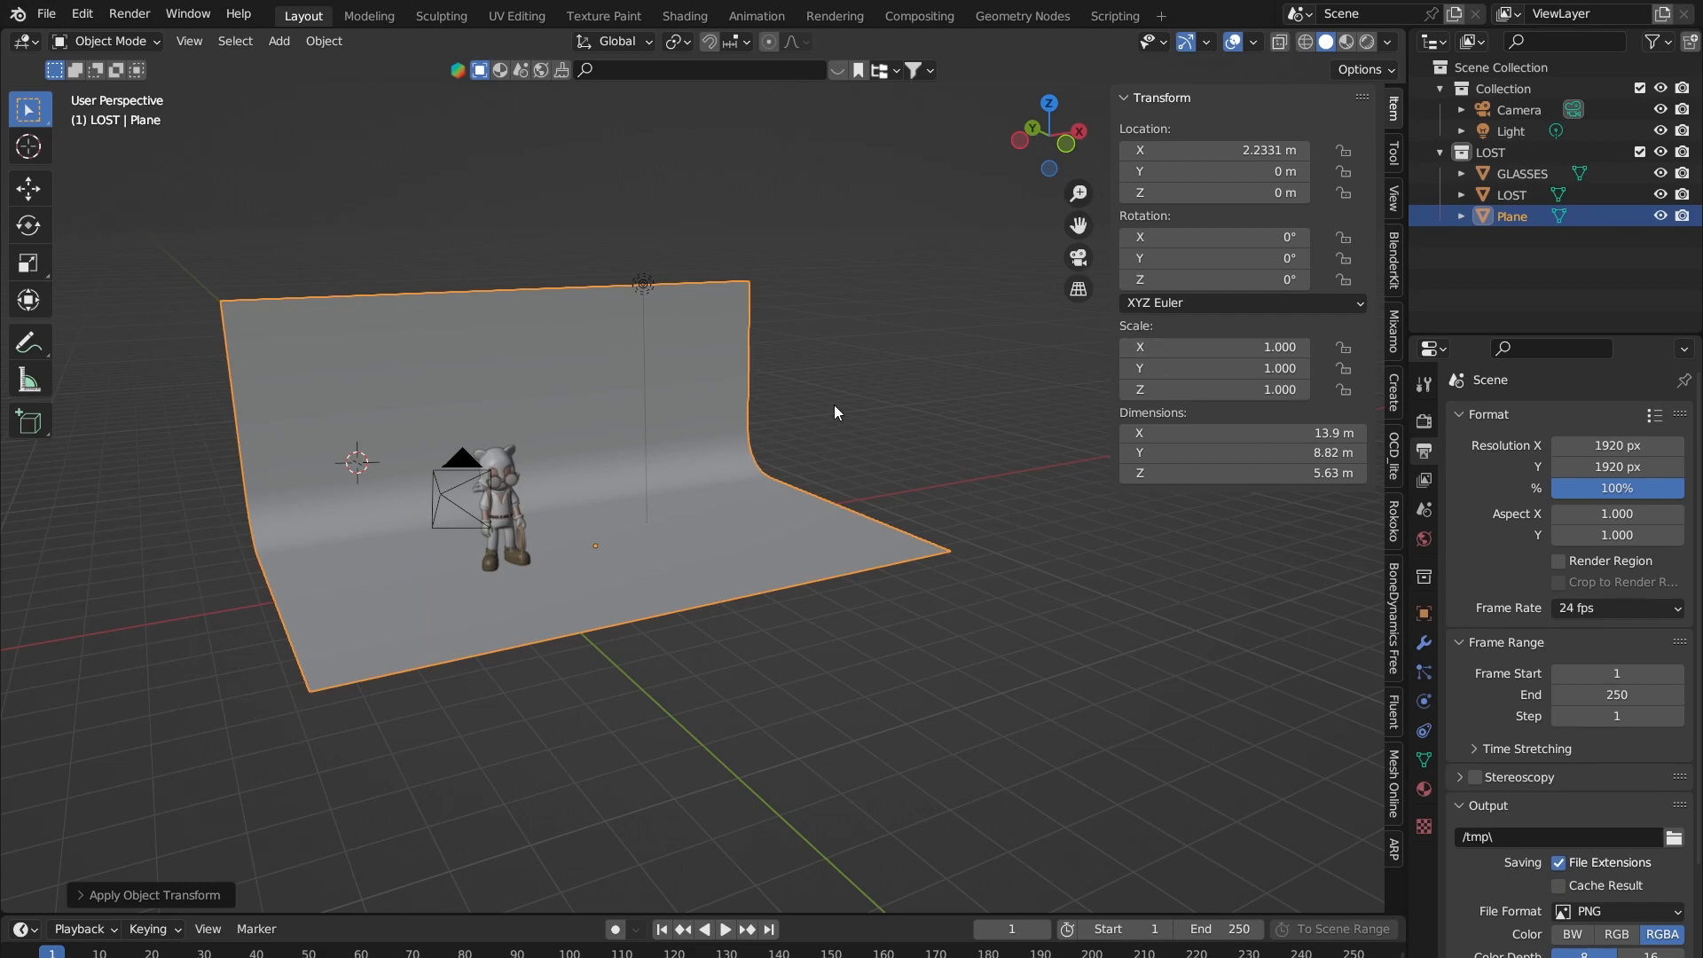
Step: Inspect the backdrop from outside, and check in the camera's view how it fills the square frame around the character
{"action": "middle_click_drag", "start_coordinate": [801, 407], "coordinate": [711, 474]}
{"action": "scroll", "coordinate": [726, 534], "scroll_direction": "up", "scroll_amount": 3}
{"action": "scroll", "coordinate": [731, 450], "scroll_direction": "down", "scroll_amount": 1}
{"action": "middle_click_drag", "start_coordinate": [769, 426], "coordinate": [712, 459], "text": "shift"}
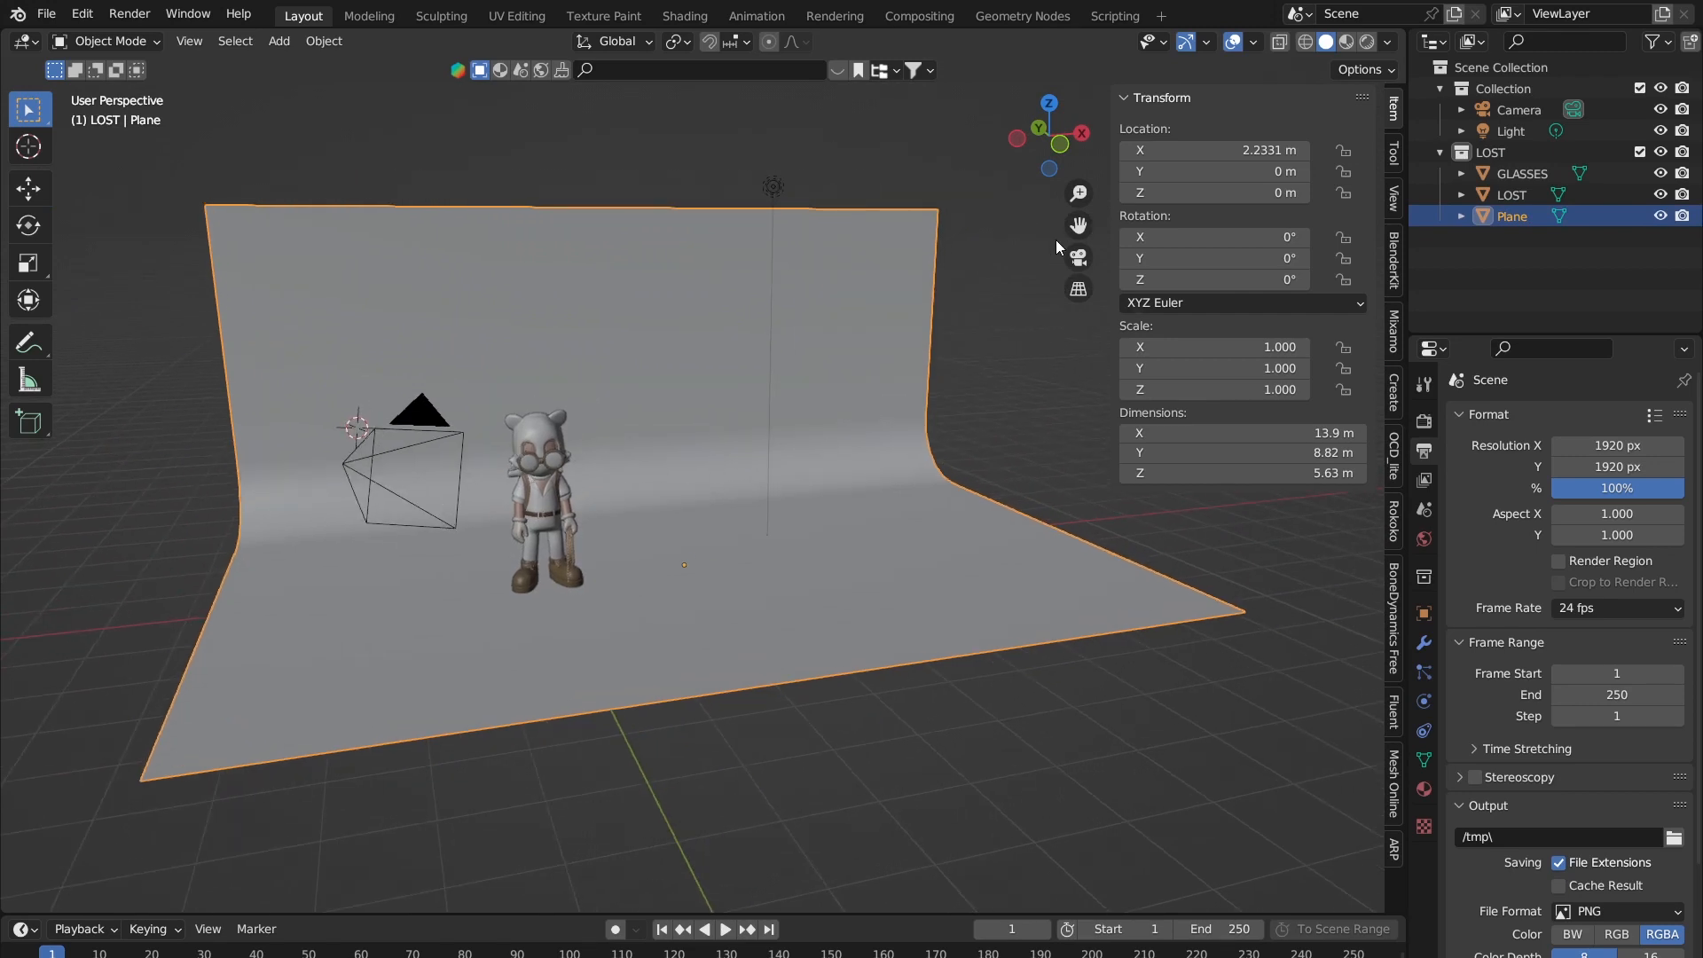
{"action": "left_click", "coordinate": [1078, 259]}
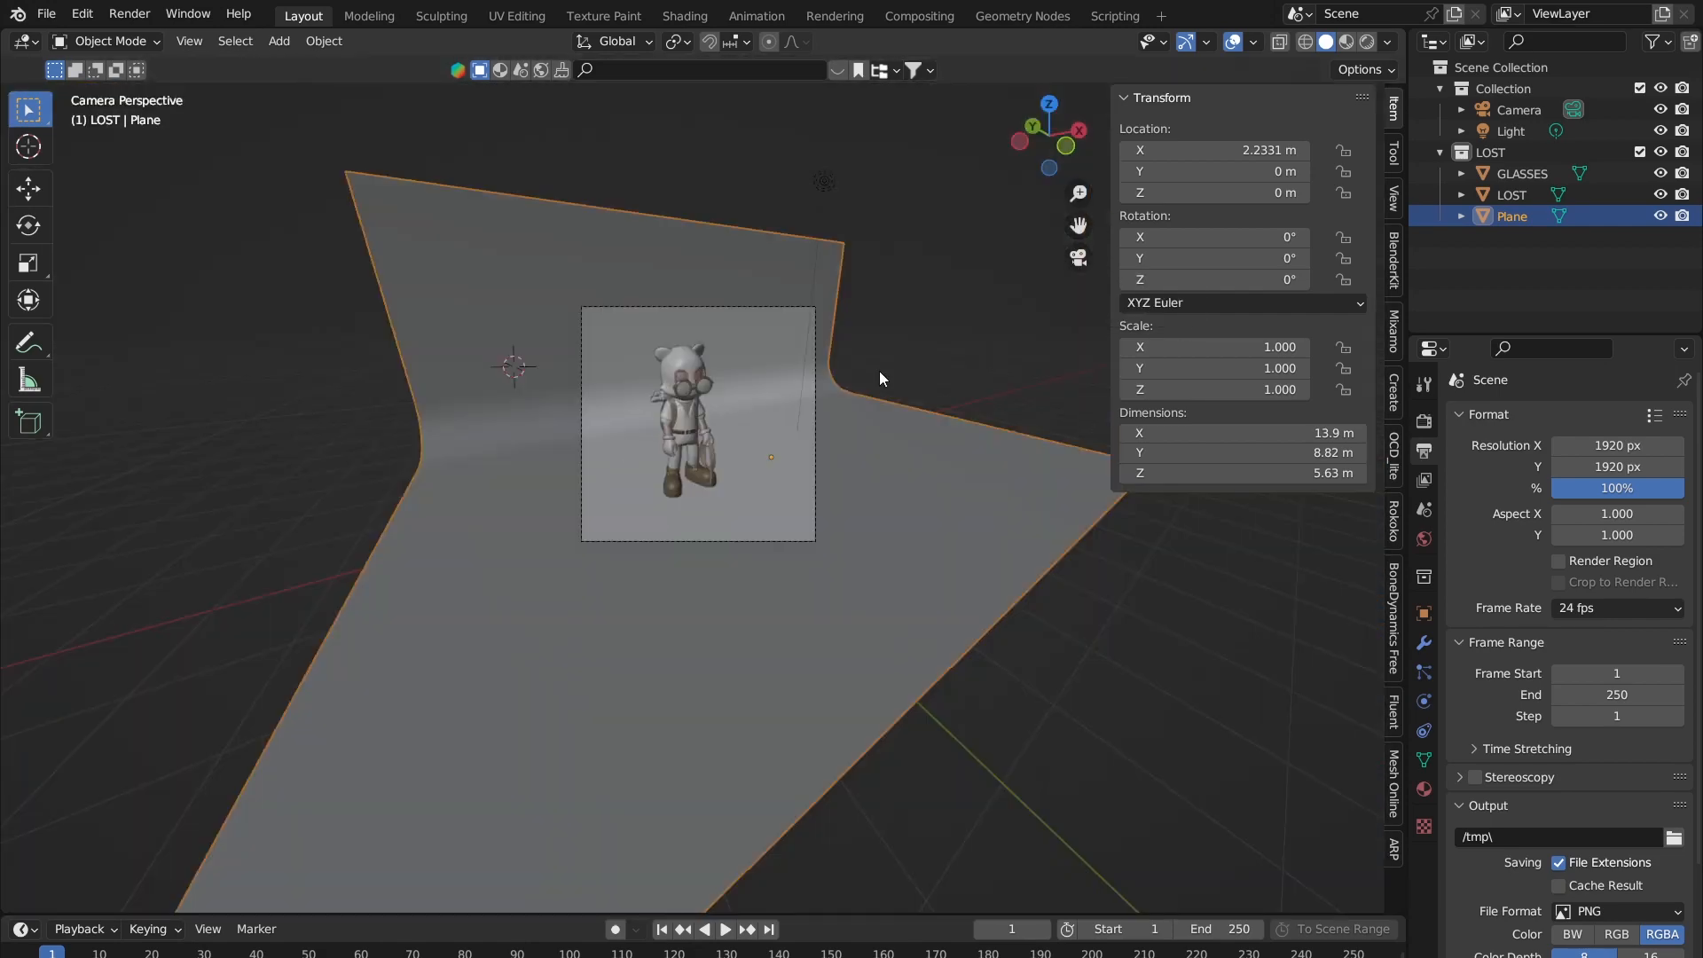
{"action": "scroll", "coordinate": [879, 371], "scroll_direction": "up", "scroll_amount": 6}
{"action": "scroll", "coordinate": [772, 478], "scroll_direction": "down", "scroll_amount": 2}
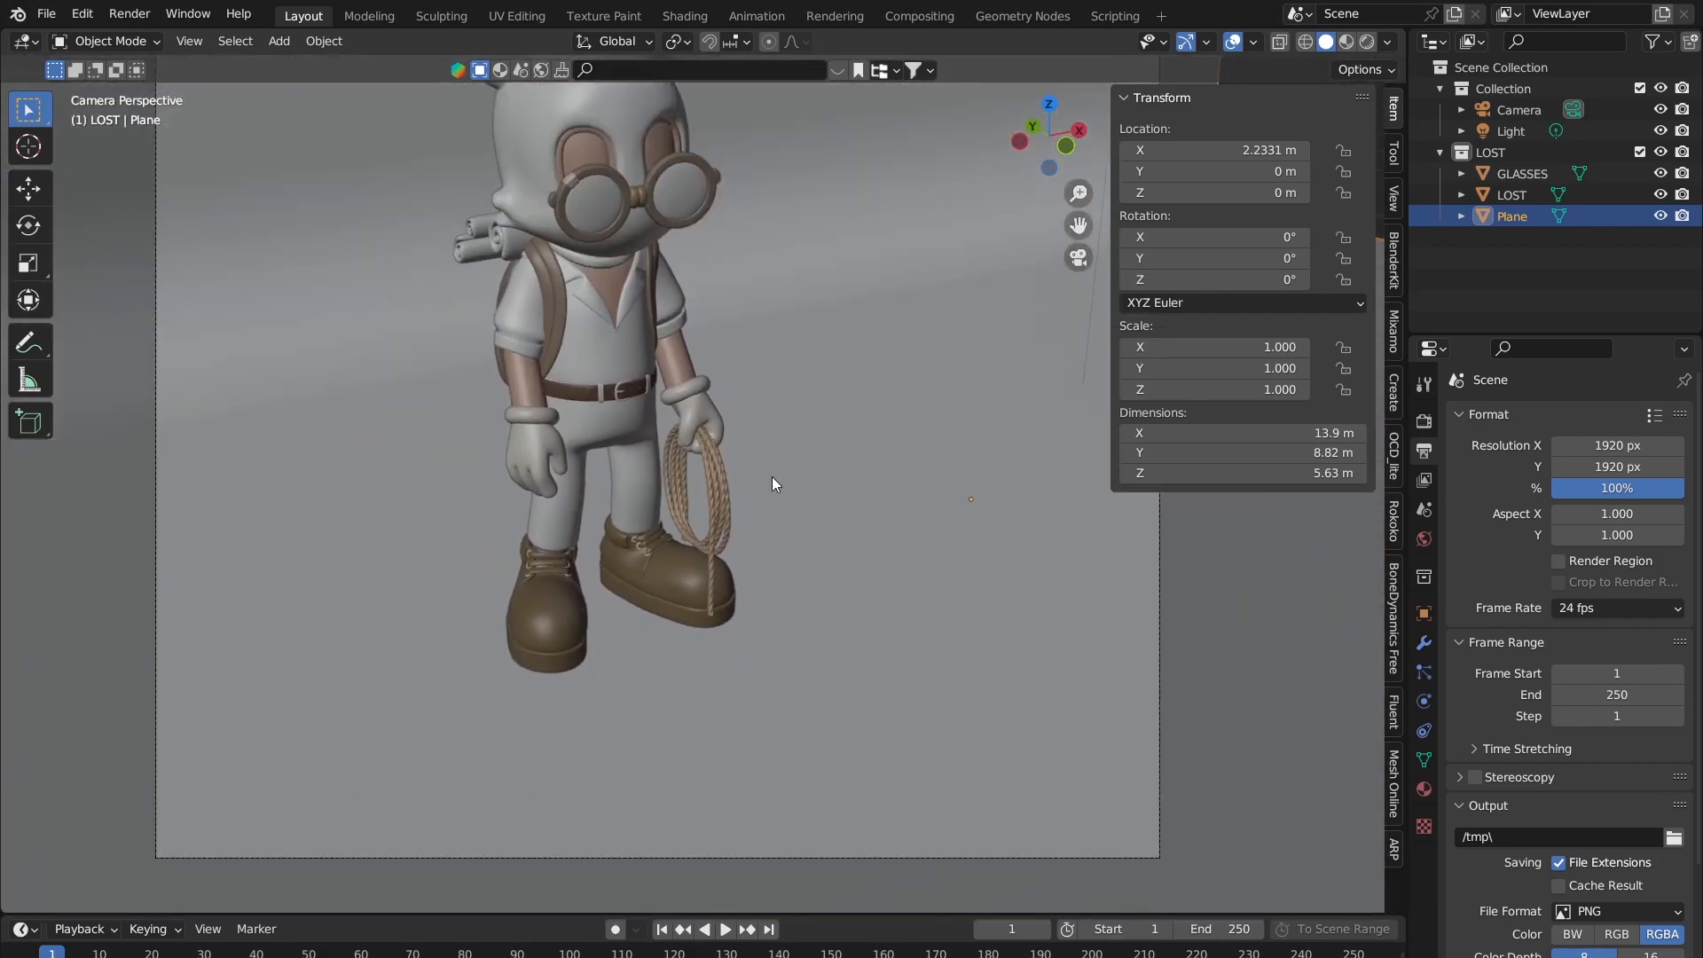
{"action": "scroll", "coordinate": [752, 422], "scroll_direction": "down", "scroll_amount": 1}
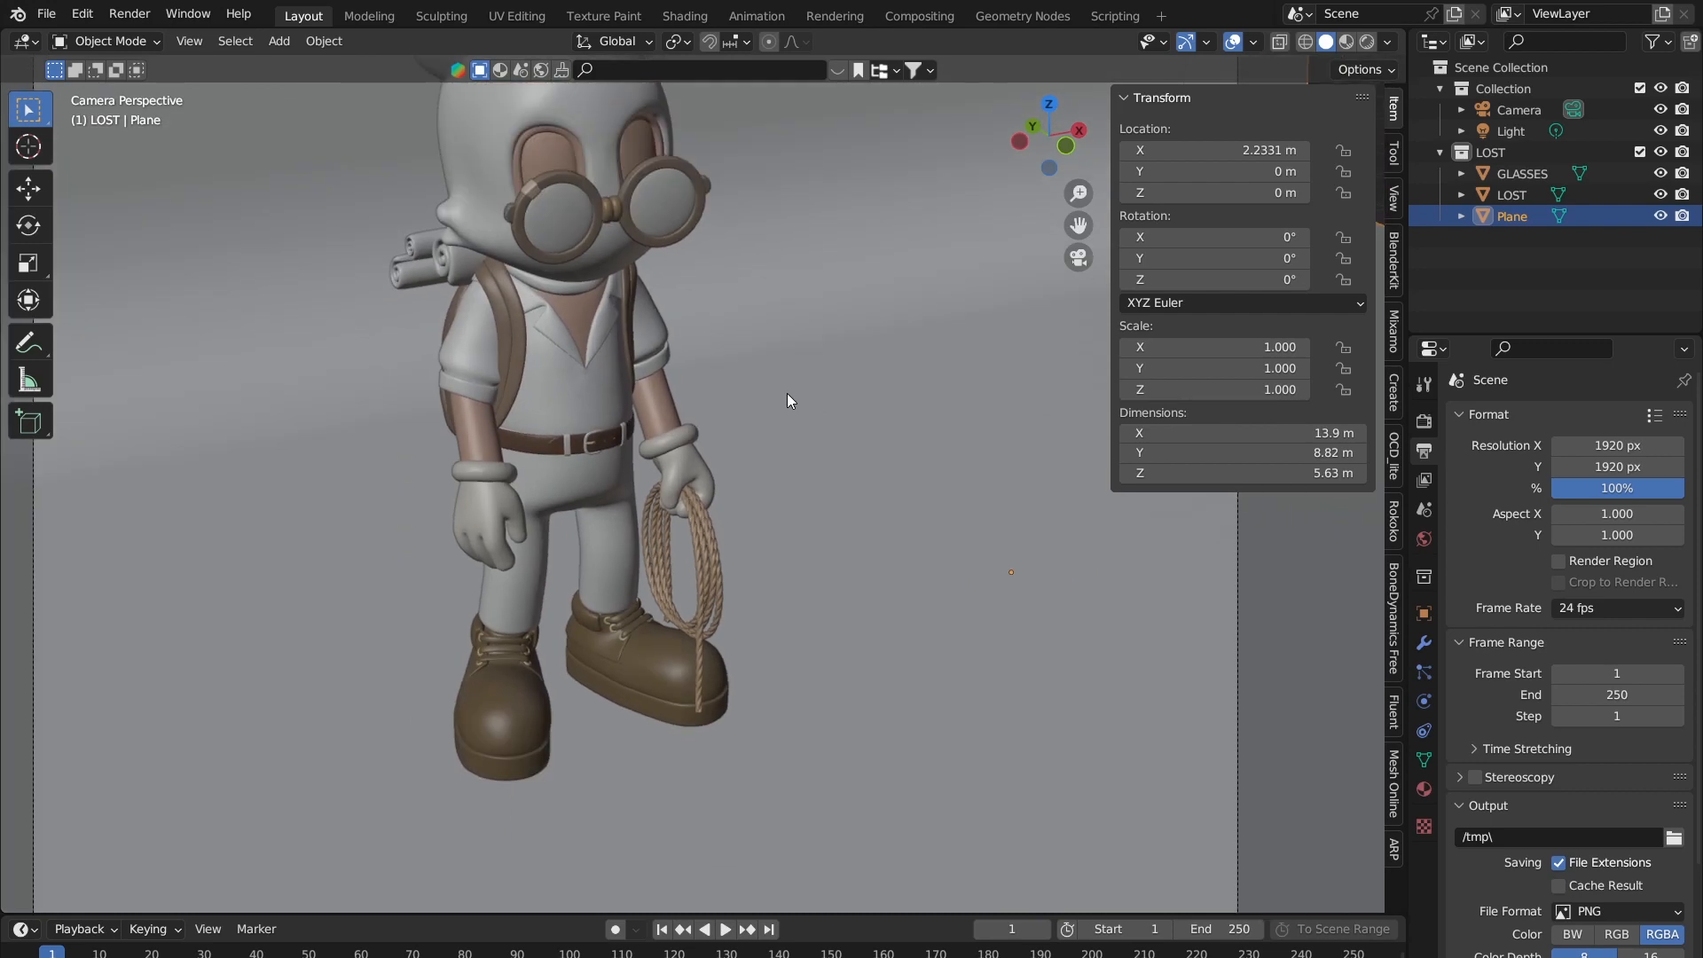
{"action": "scroll", "coordinate": [788, 400], "scroll_direction": "down", "scroll_amount": 1}
{"action": "middle_click_drag", "start_coordinate": [785, 392], "coordinate": [764, 452], "text": "shift"}
{"action": "scroll", "coordinate": [390, 289], "scroll_direction": "down", "scroll_amount": 2}
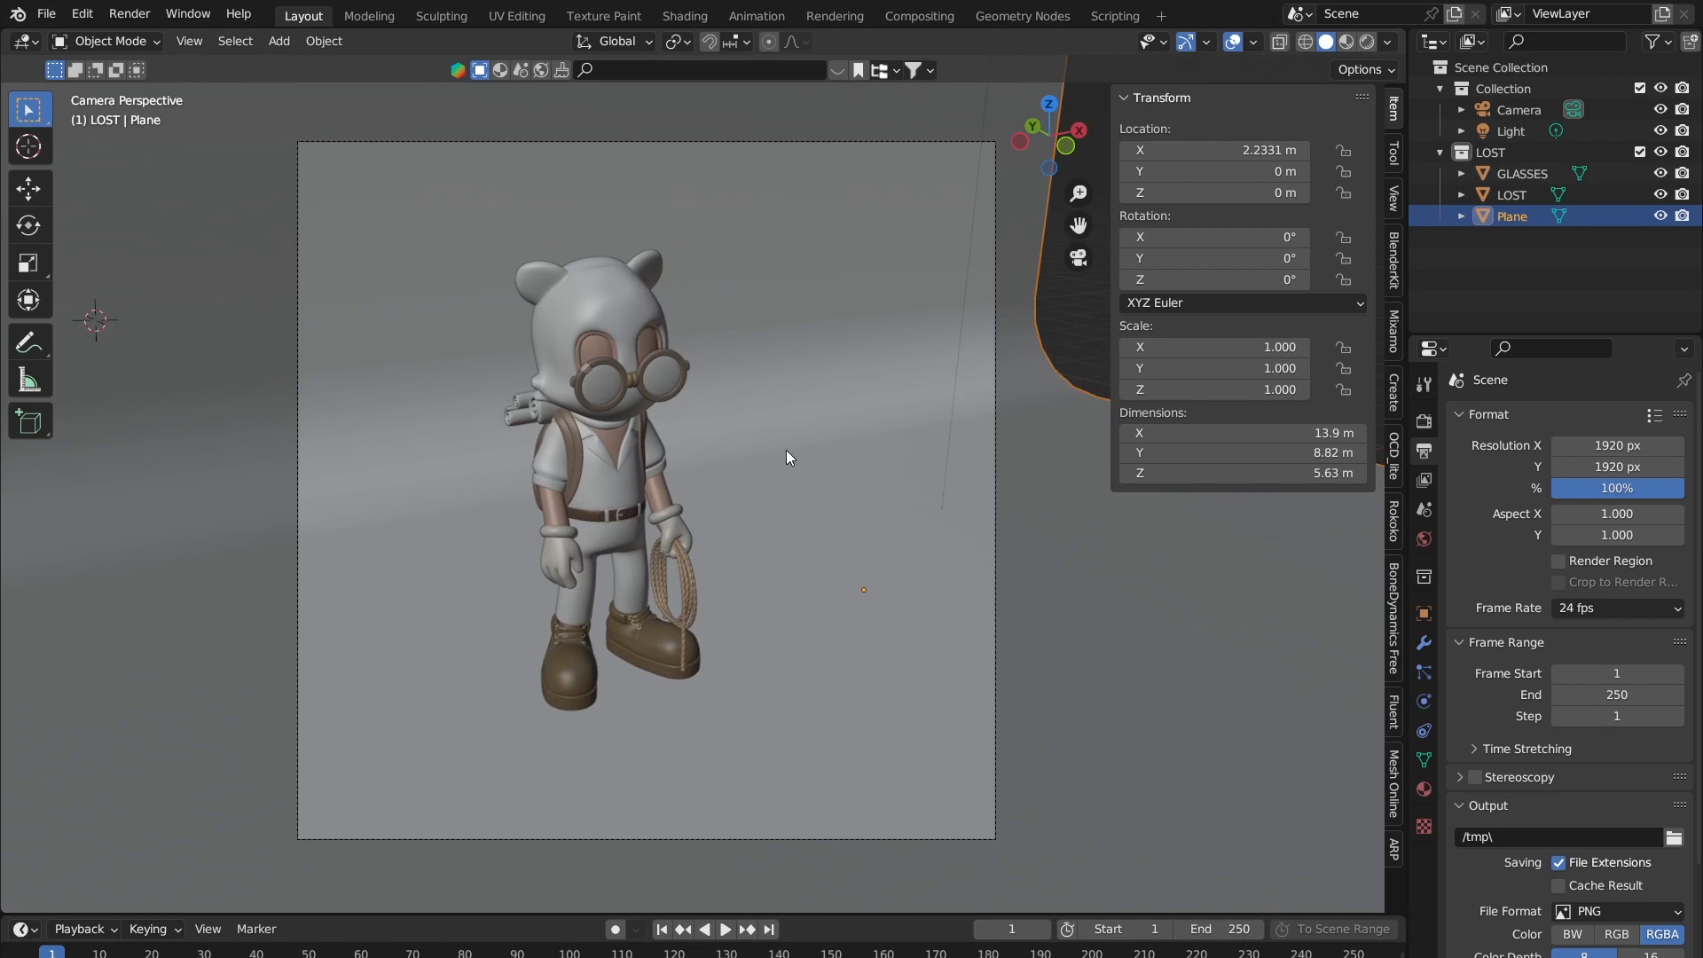
{"action": "scroll", "coordinate": [786, 450], "scroll_direction": "down", "scroll_amount": 2}
{"action": "scroll", "coordinate": [869, 544], "scroll_direction": "up", "scroll_amount": 2}
{"action": "middle_click_drag", "start_coordinate": [878, 555], "coordinate": [770, 447], "text": "shift"}
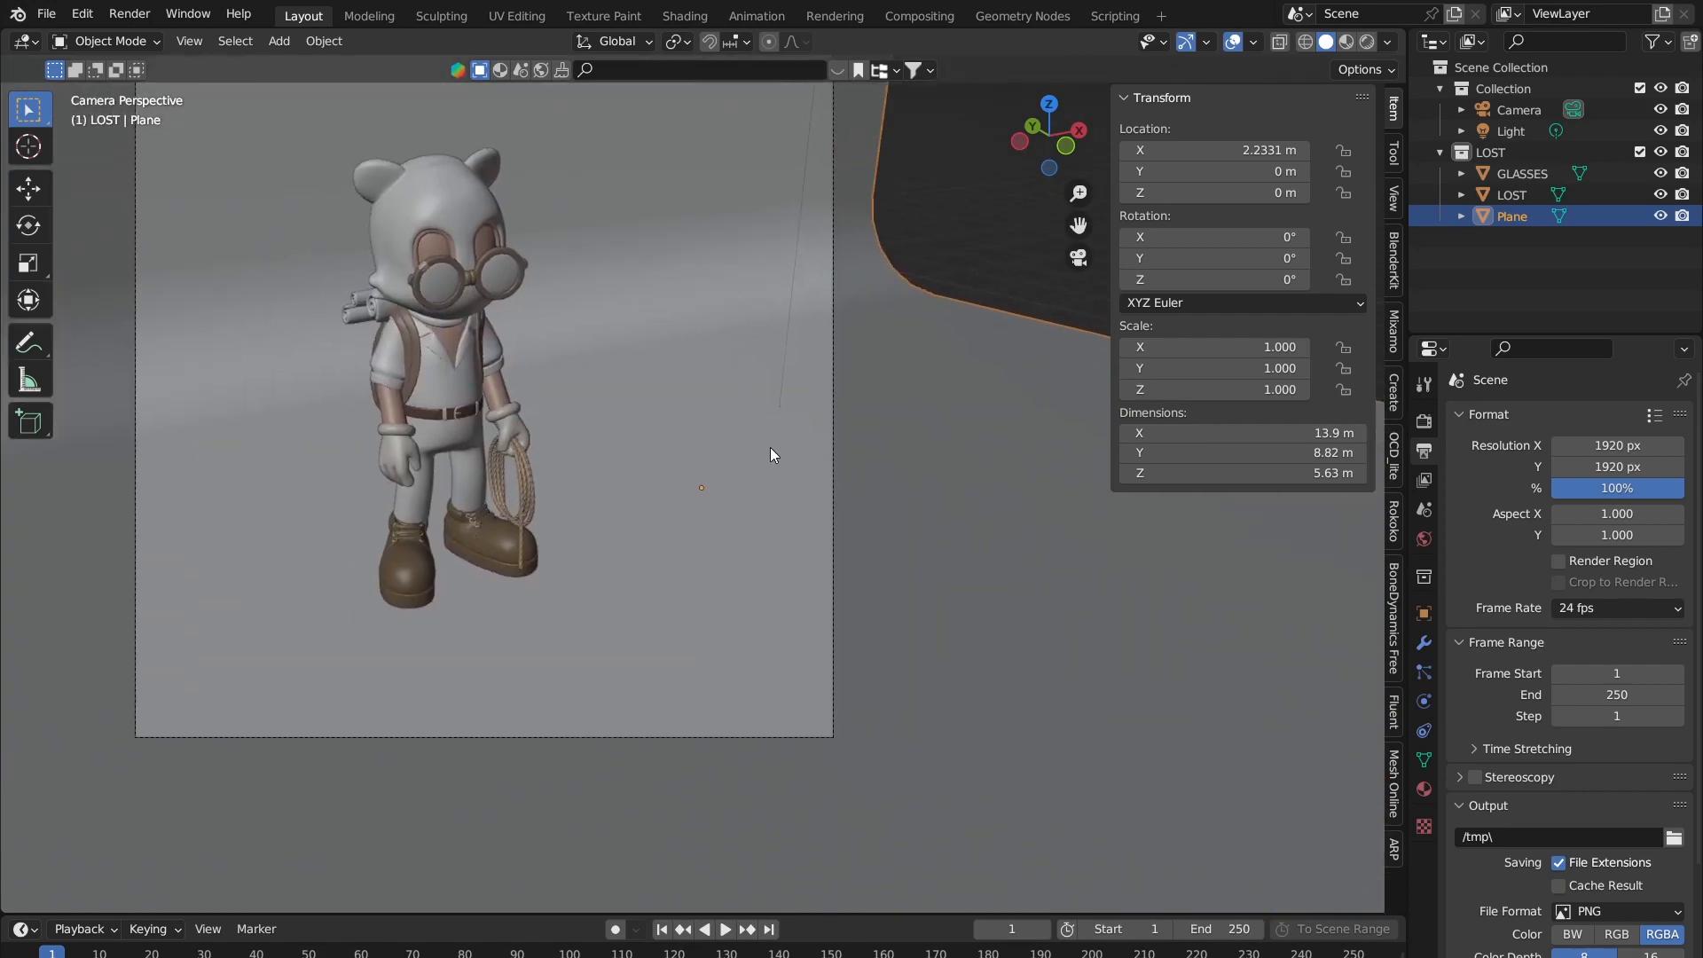
Step: Deselect the backdrop plane and leave the camera's view for an outside look at the character, camera and backdrop
{"action": "key", "text": "alt+a"}
{"action": "middle_click_drag", "start_coordinate": [873, 339], "coordinate": [768, 481]}
{"action": "scroll", "coordinate": [795, 483], "scroll_direction": "down", "scroll_amount": 4}
{"action": "middle_click_drag", "start_coordinate": [823, 534], "coordinate": [699, 508], "text": "shift"}
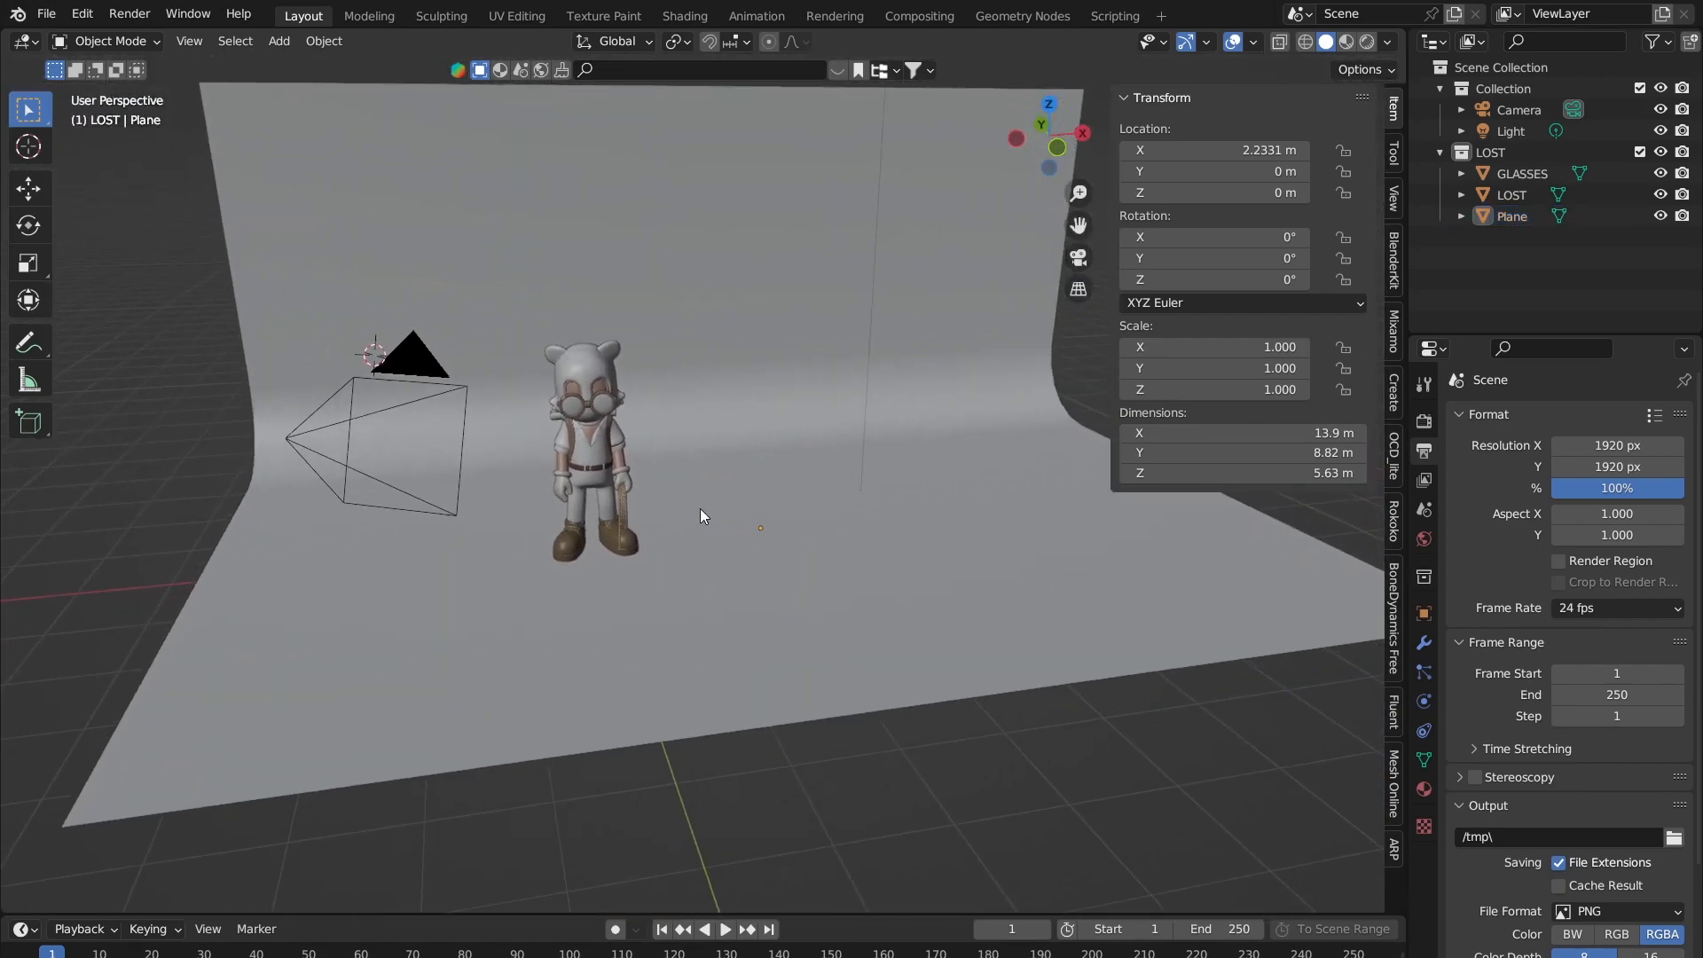
{"action": "scroll", "coordinate": [731, 530], "scroll_direction": "up", "scroll_amount": 1}
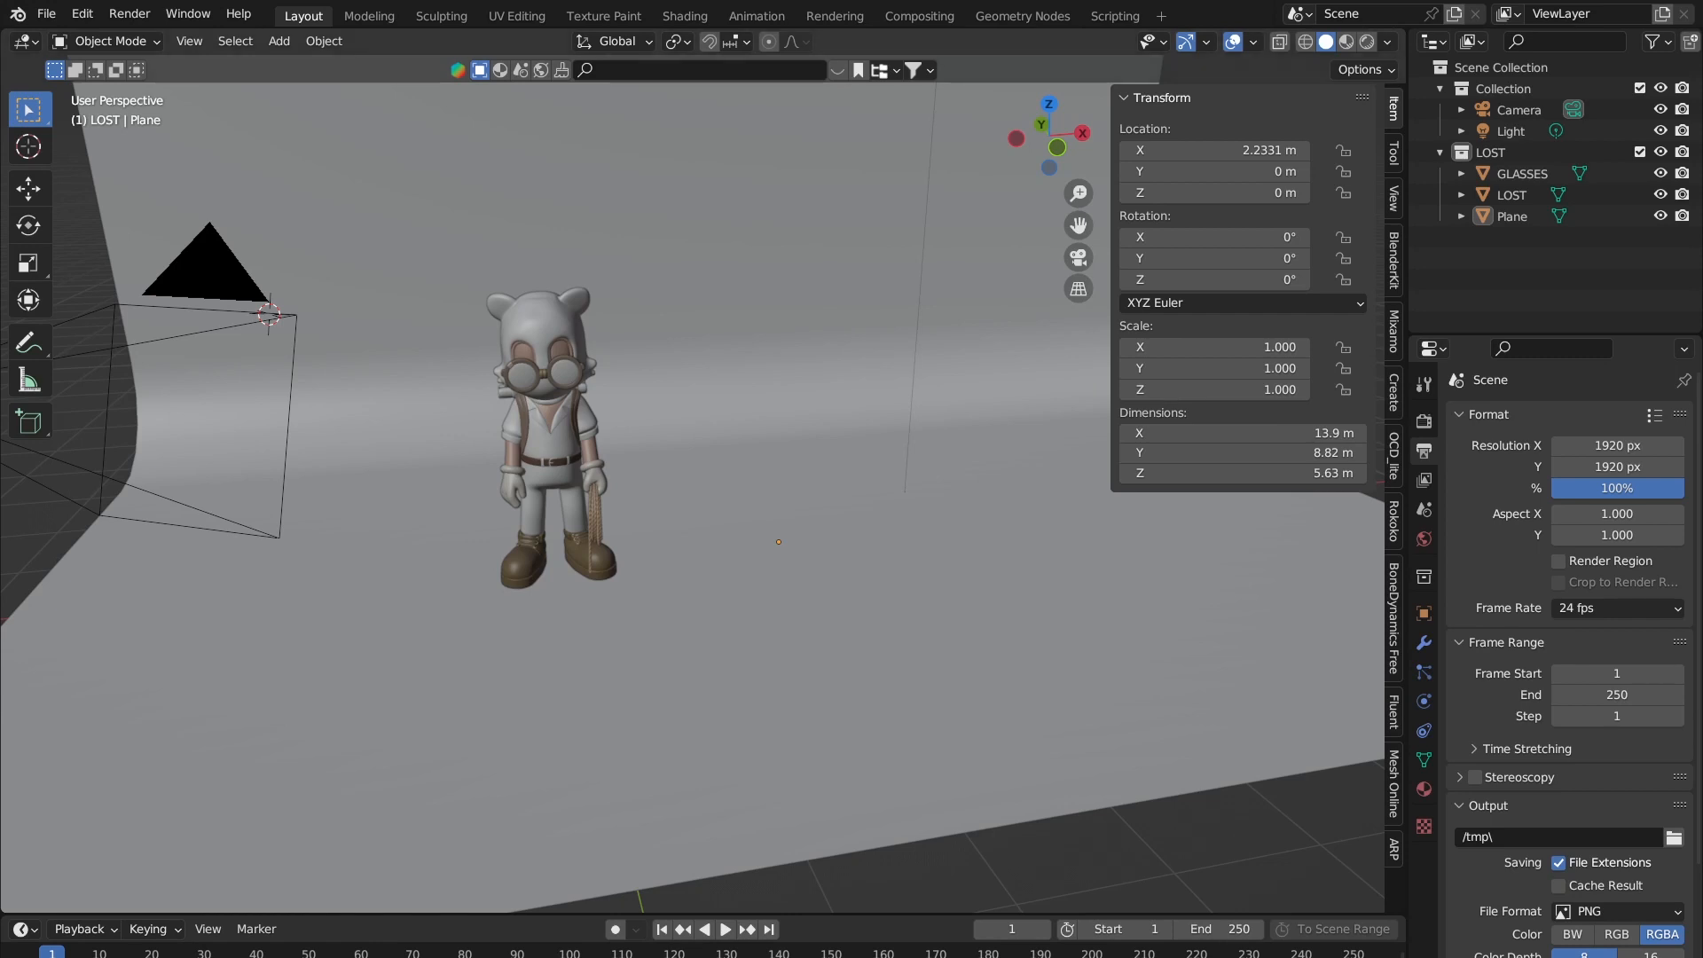
Step: Select the backdrop plane and inspect how the character stands on it from several angles, ending with the whole backdrop framed
{"action": "middle_click_drag", "start_coordinate": [621, 435], "coordinate": [607, 571]}
{"action": "scroll", "coordinate": [708, 548], "scroll_direction": "down", "scroll_amount": 2}
{"action": "left_click", "coordinate": [719, 535]}
{"action": "scroll", "coordinate": [736, 559], "scroll_direction": "up", "scroll_amount": 5}
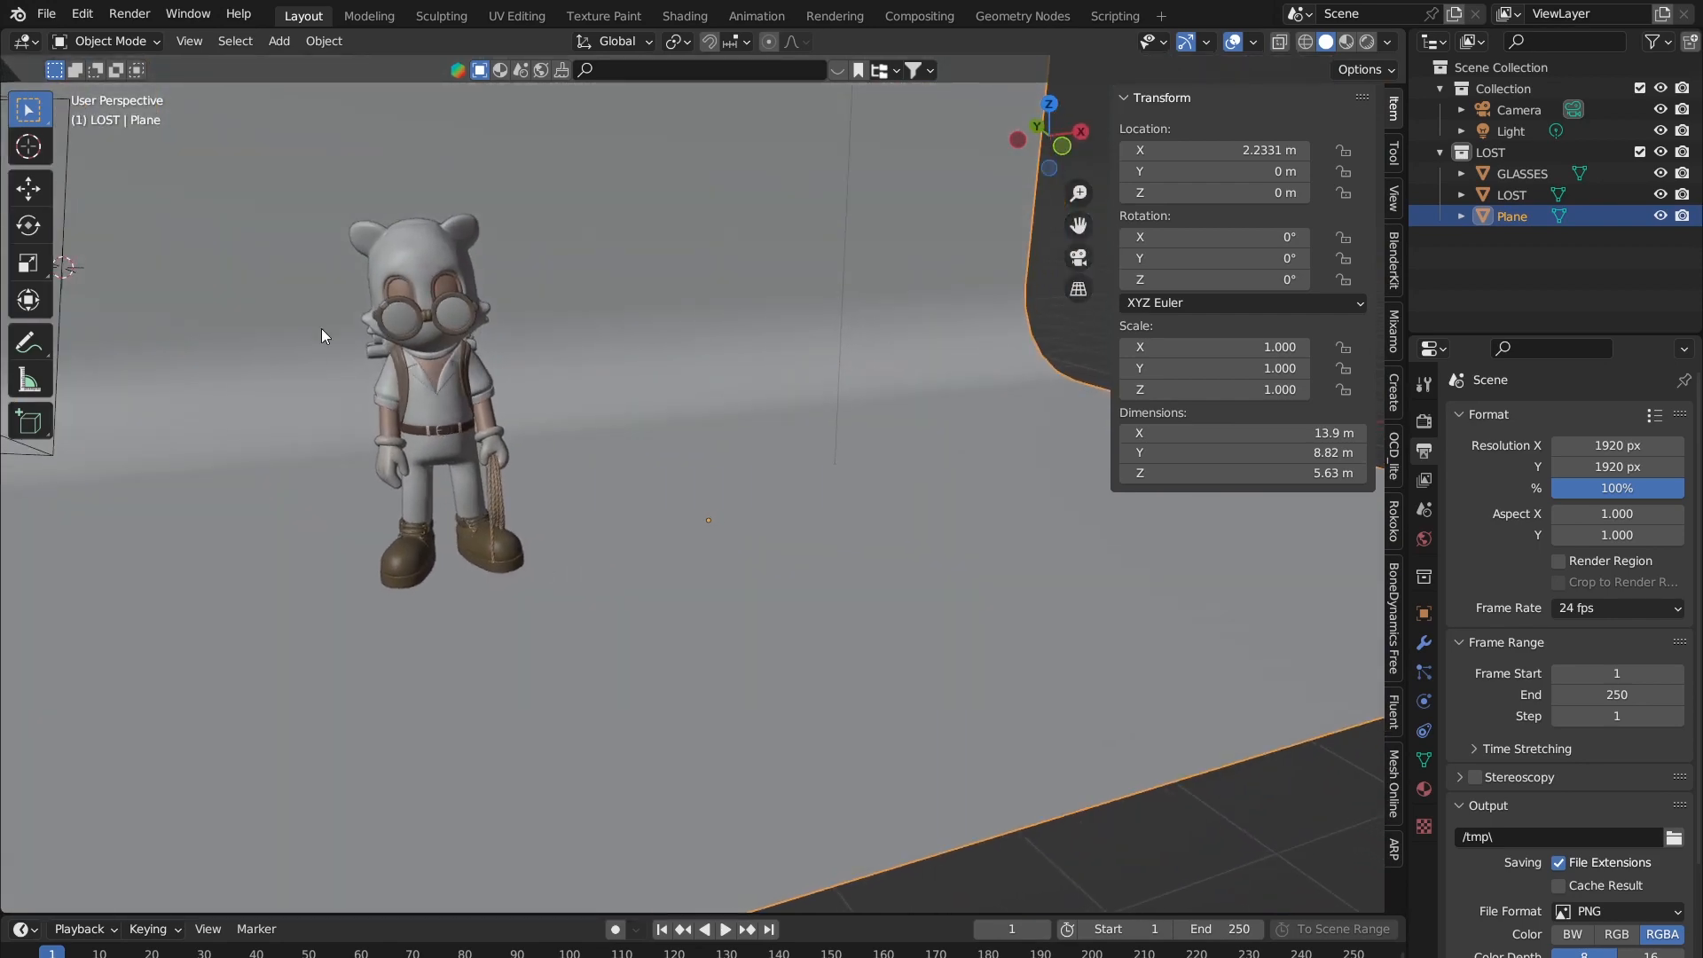
{"action": "middle_click_drag", "start_coordinate": [764, 441], "coordinate": [650, 513]}
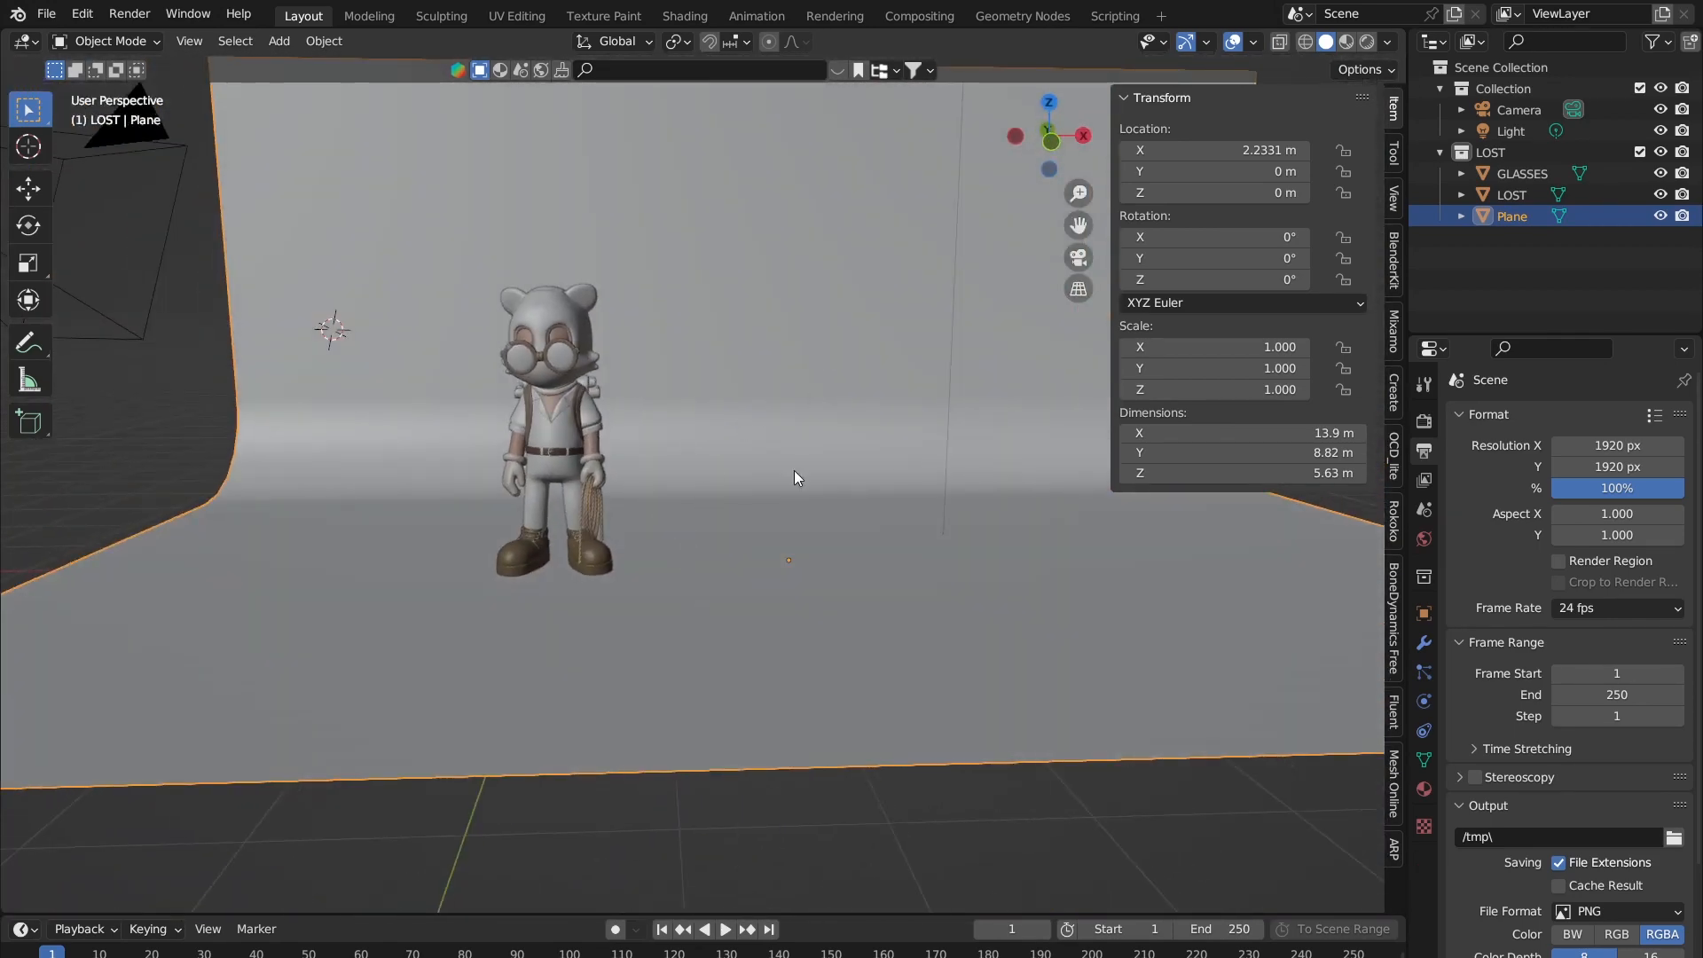
{"action": "middle_click_drag", "start_coordinate": [794, 470], "coordinate": [678, 574]}
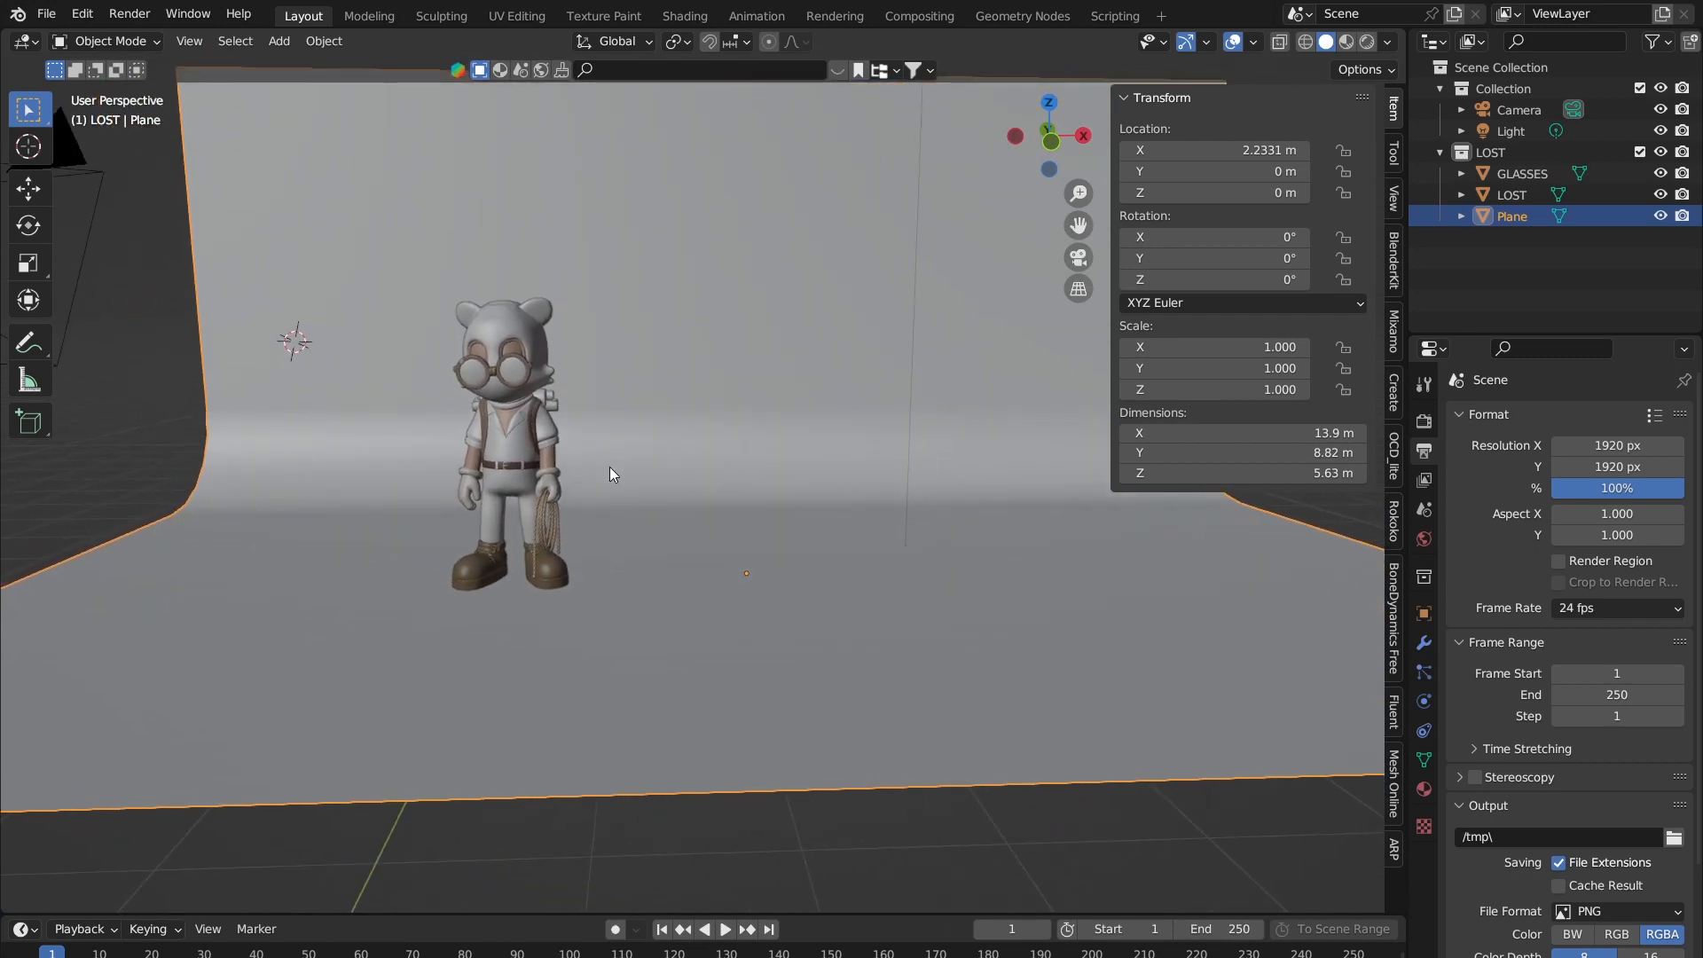
{"action": "middle_click_drag", "start_coordinate": [609, 467], "coordinate": [754, 418]}
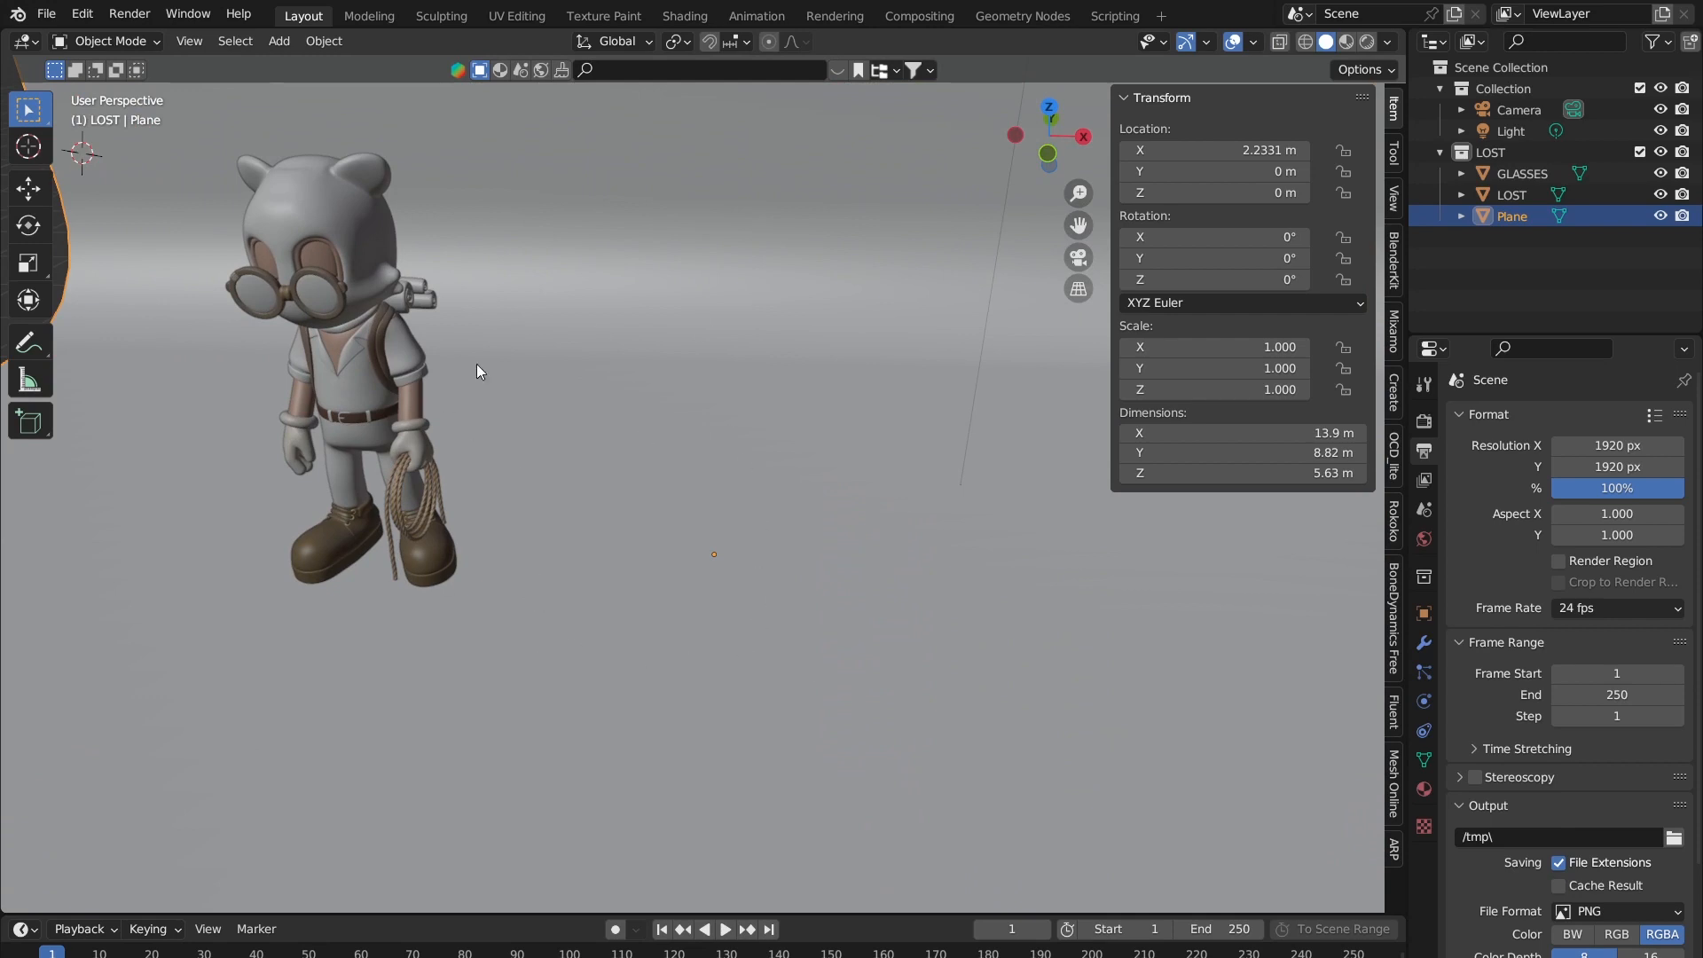
{"action": "middle_click_drag", "start_coordinate": [614, 555], "coordinate": [846, 438]}
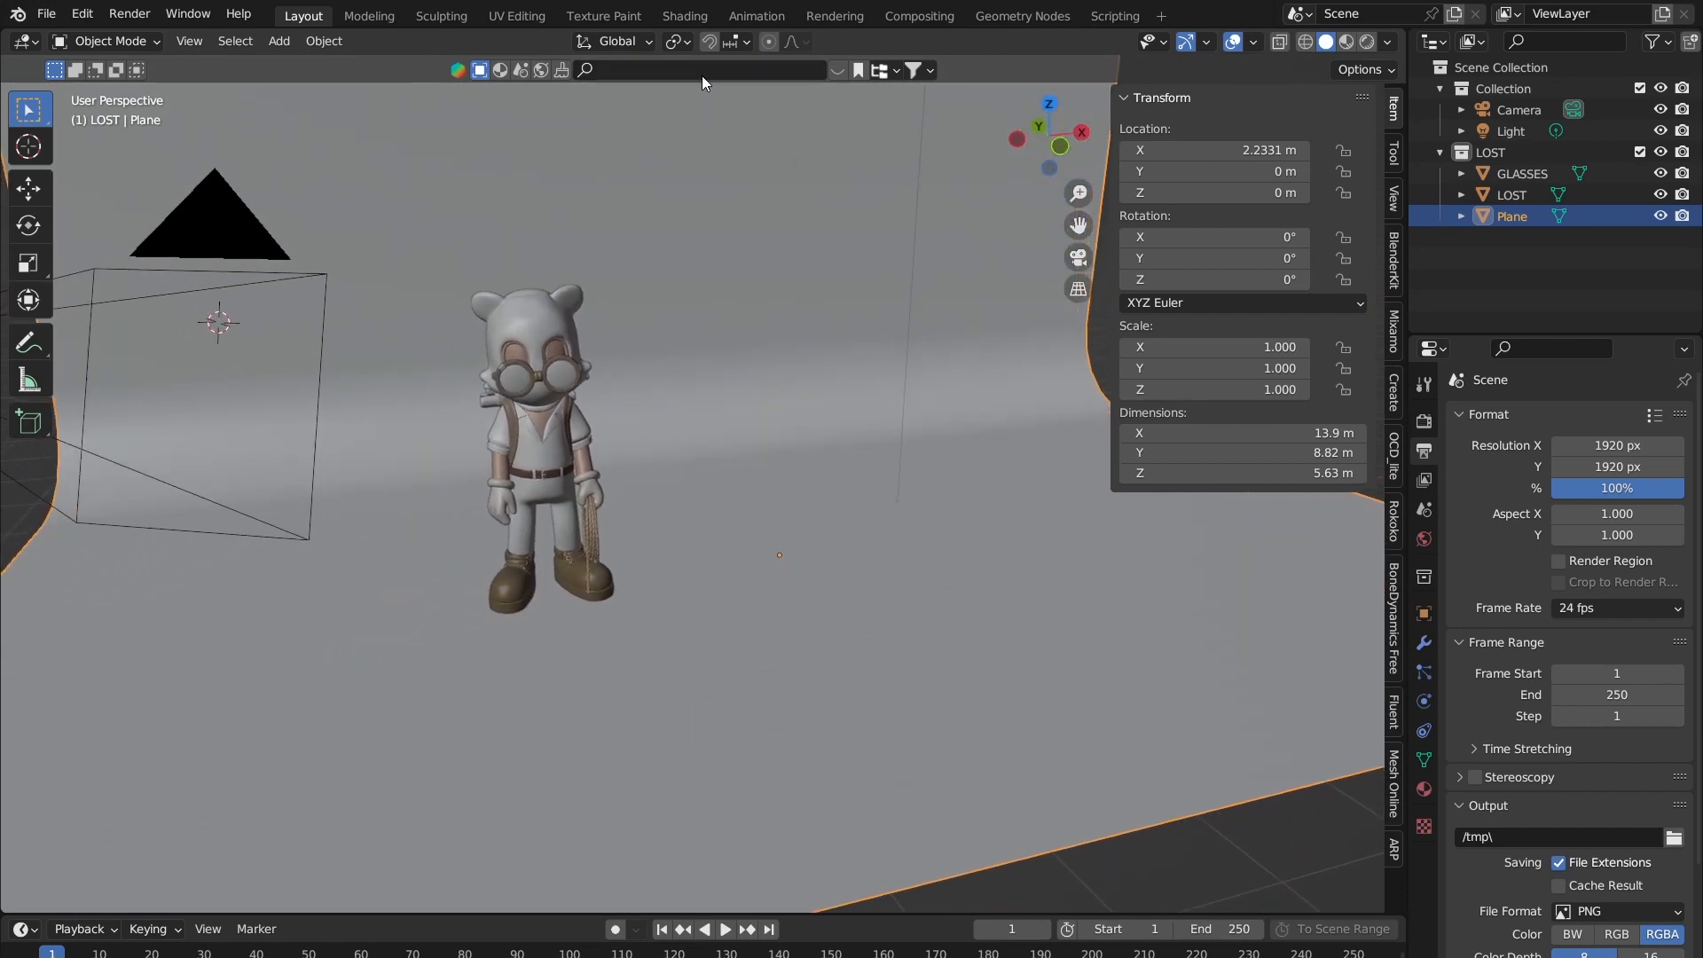
{"action": "middle_click_drag", "start_coordinate": [766, 512], "coordinate": [829, 487]}
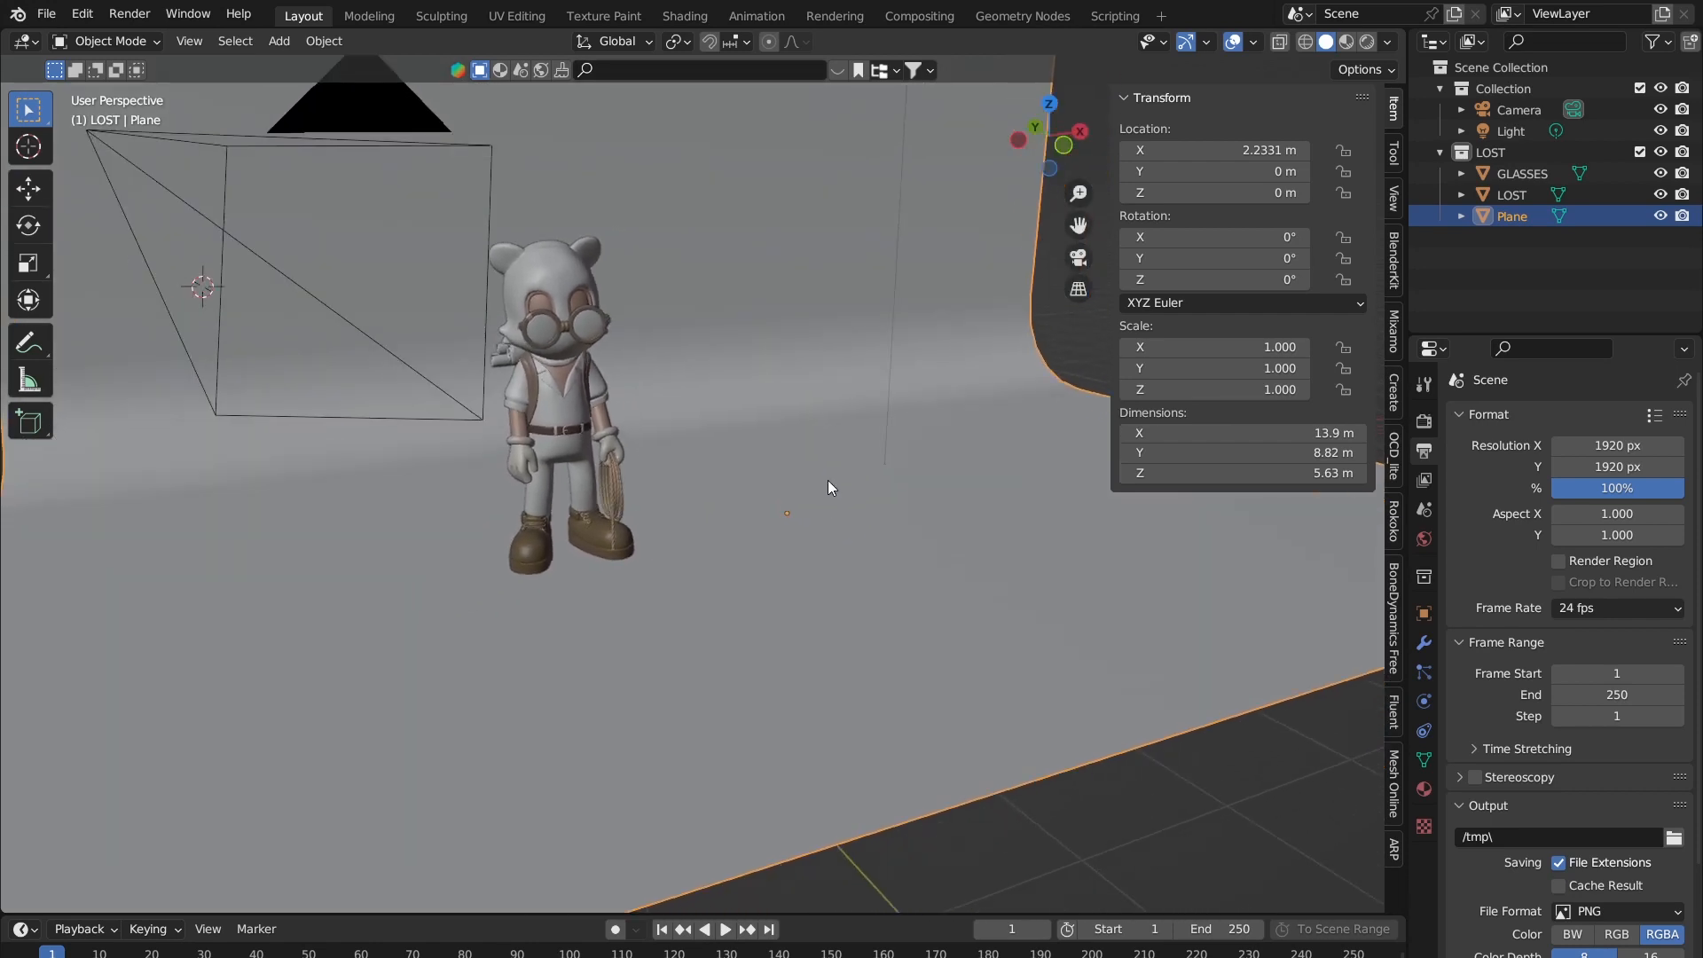
{"action": "key", "text": "KP_Decimal"}
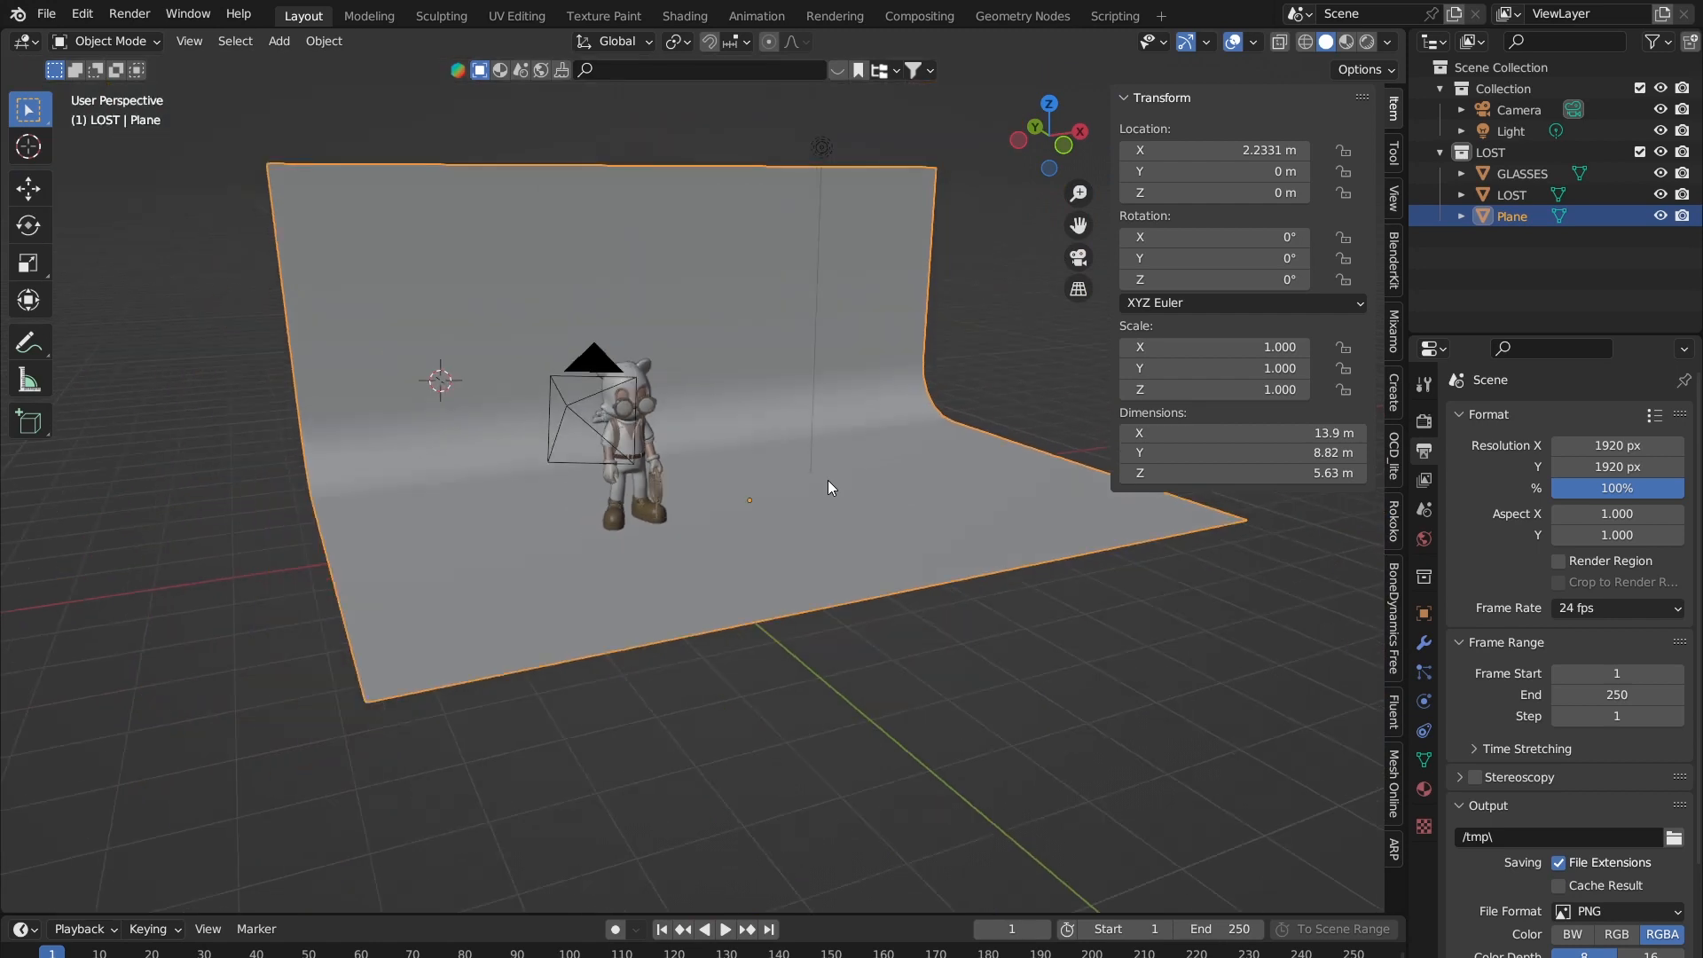
Step: Examine the character up close from the front and side, and look over the whole backdrop again
{"action": "scroll", "coordinate": [827, 481], "scroll_direction": "up", "scroll_amount": 4}
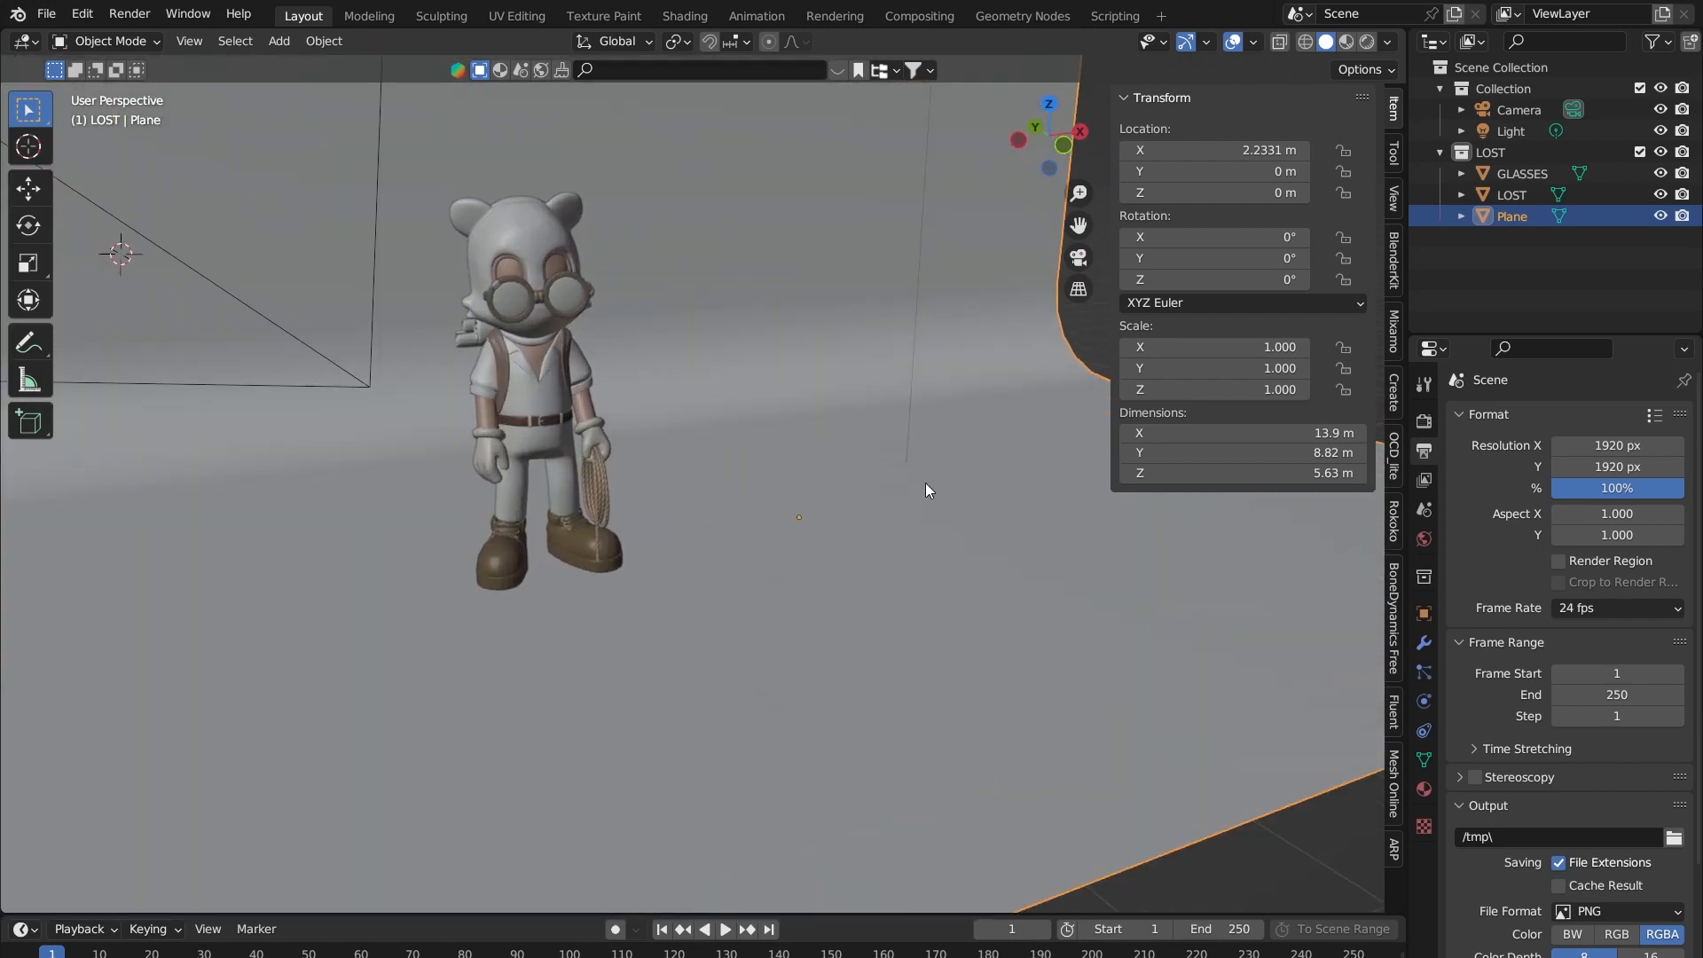
{"action": "middle_click_drag", "start_coordinate": [794, 463], "coordinate": [758, 531]}
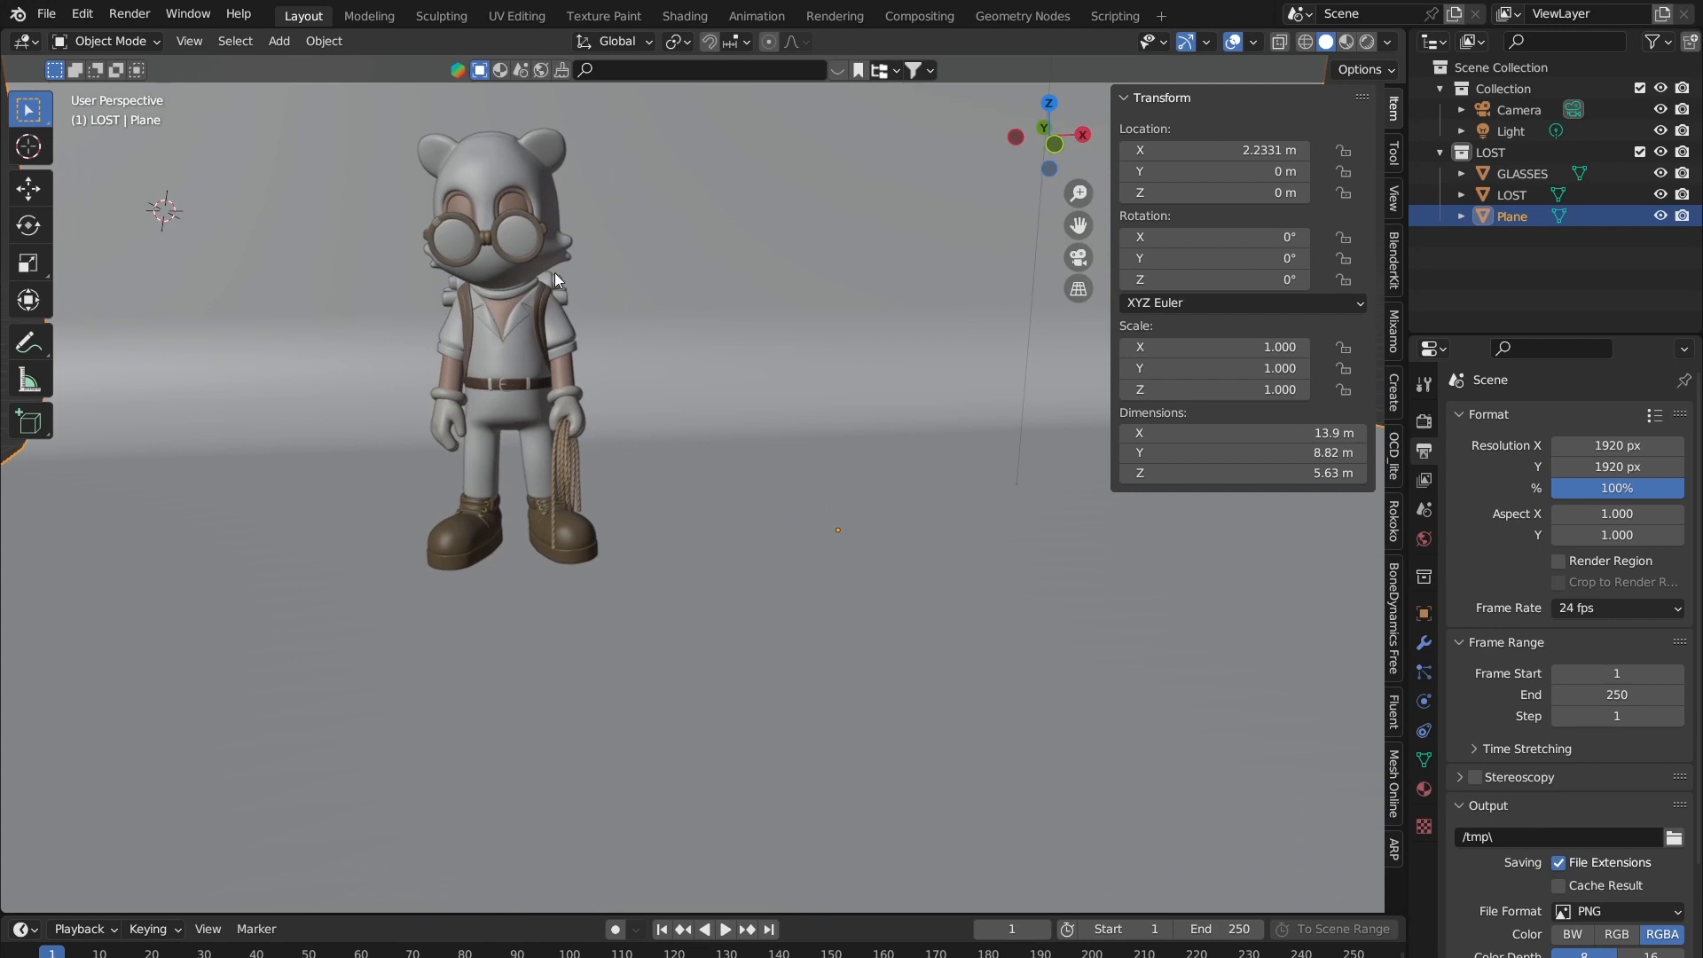
{"action": "middle_click_drag", "start_coordinate": [627, 193], "coordinate": [644, 237], "text": "shift"}
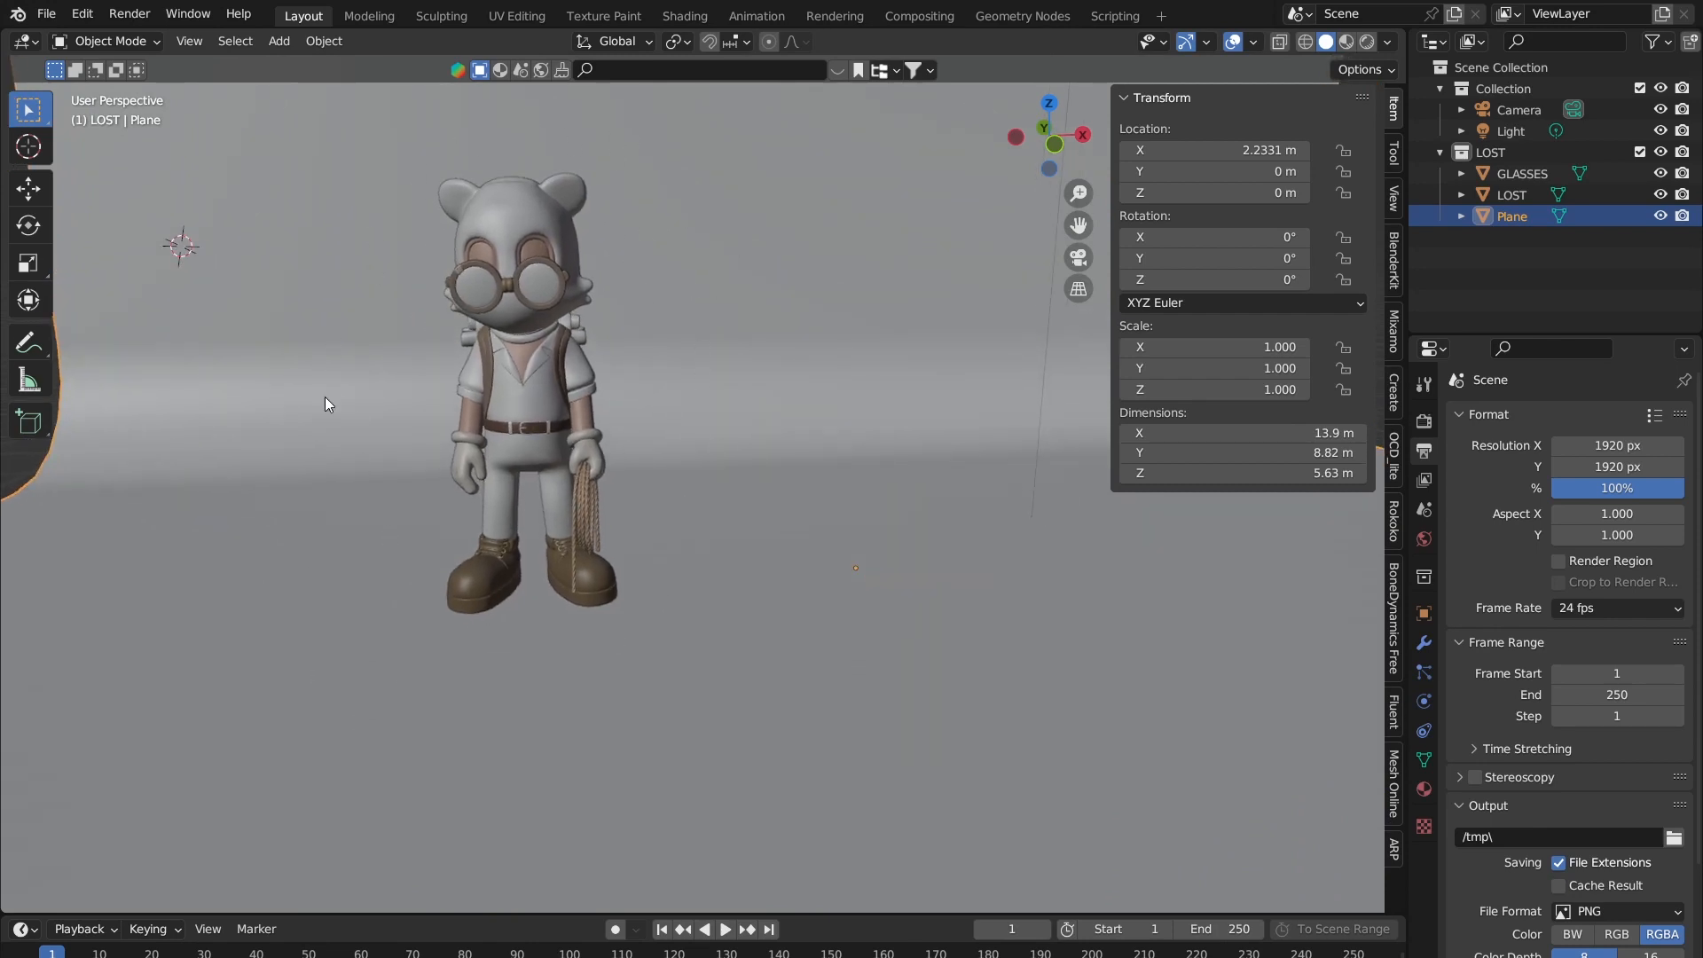
{"action": "middle_click_drag", "start_coordinate": [524, 386], "coordinate": [626, 452], "text": "shift"}
{"action": "scroll", "coordinate": [700, 668], "scroll_direction": "up", "scroll_amount": 1}
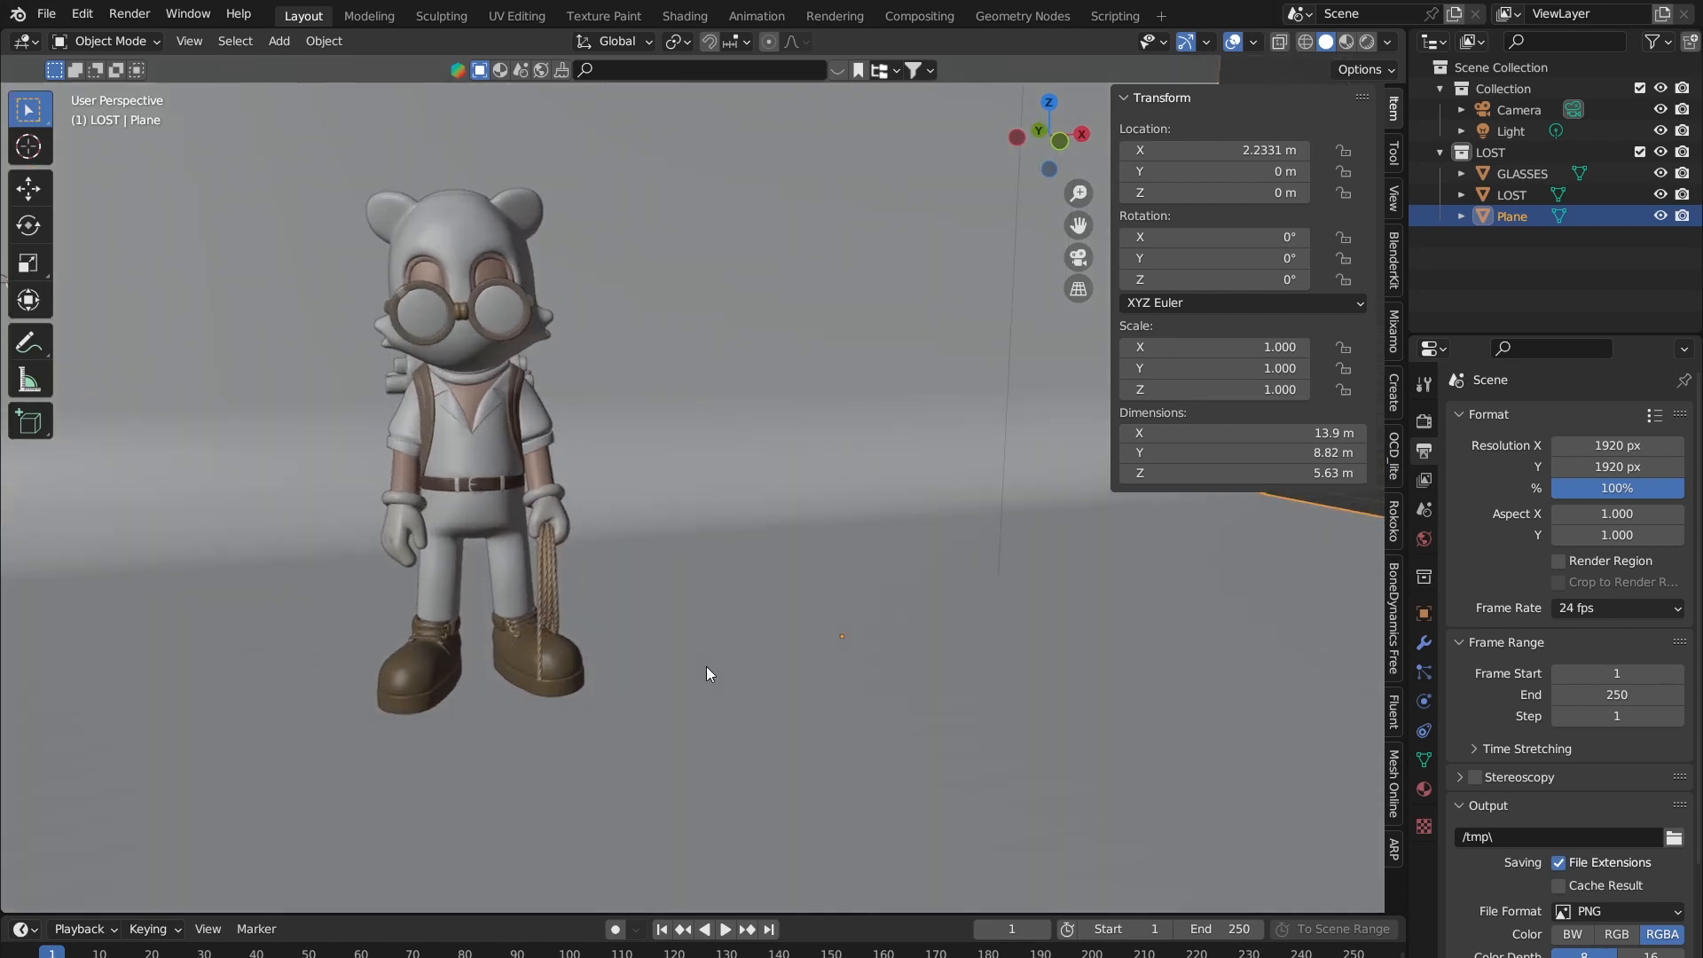
{"action": "scroll", "coordinate": [706, 667], "scroll_direction": "up", "scroll_amount": 1}
{"action": "middle_click_drag", "start_coordinate": [801, 704], "coordinate": [879, 631], "text": "shift"}
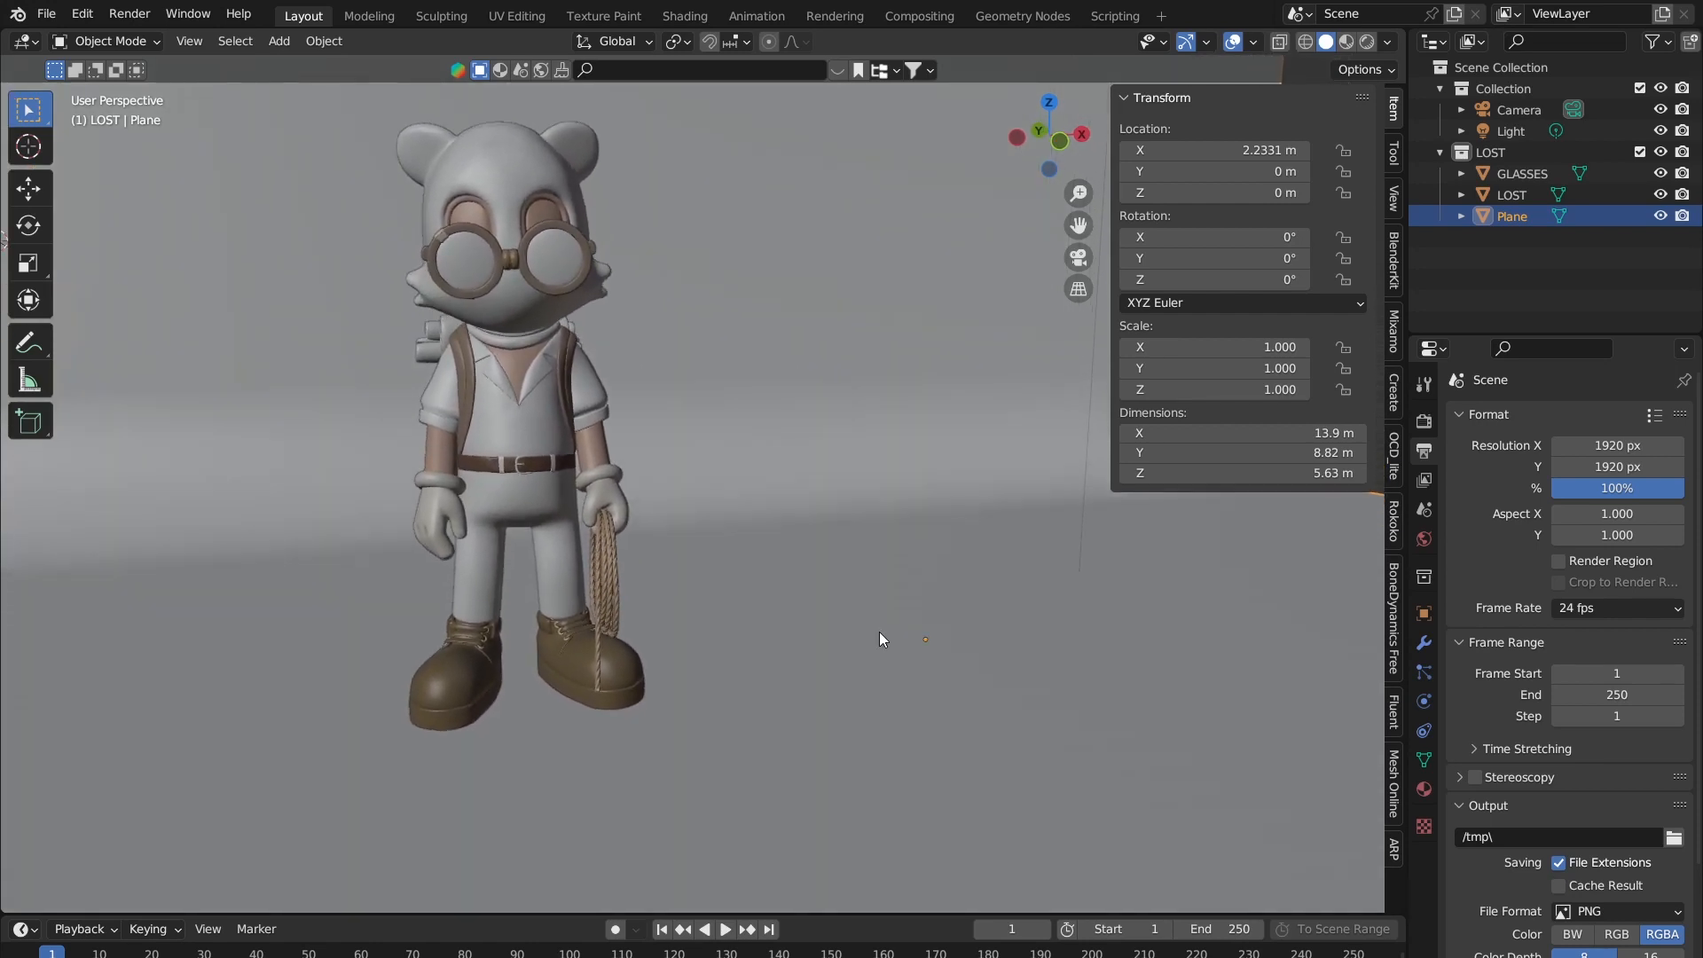
{"action": "scroll", "coordinate": [777, 596], "scroll_direction": "up", "scroll_amount": 2}
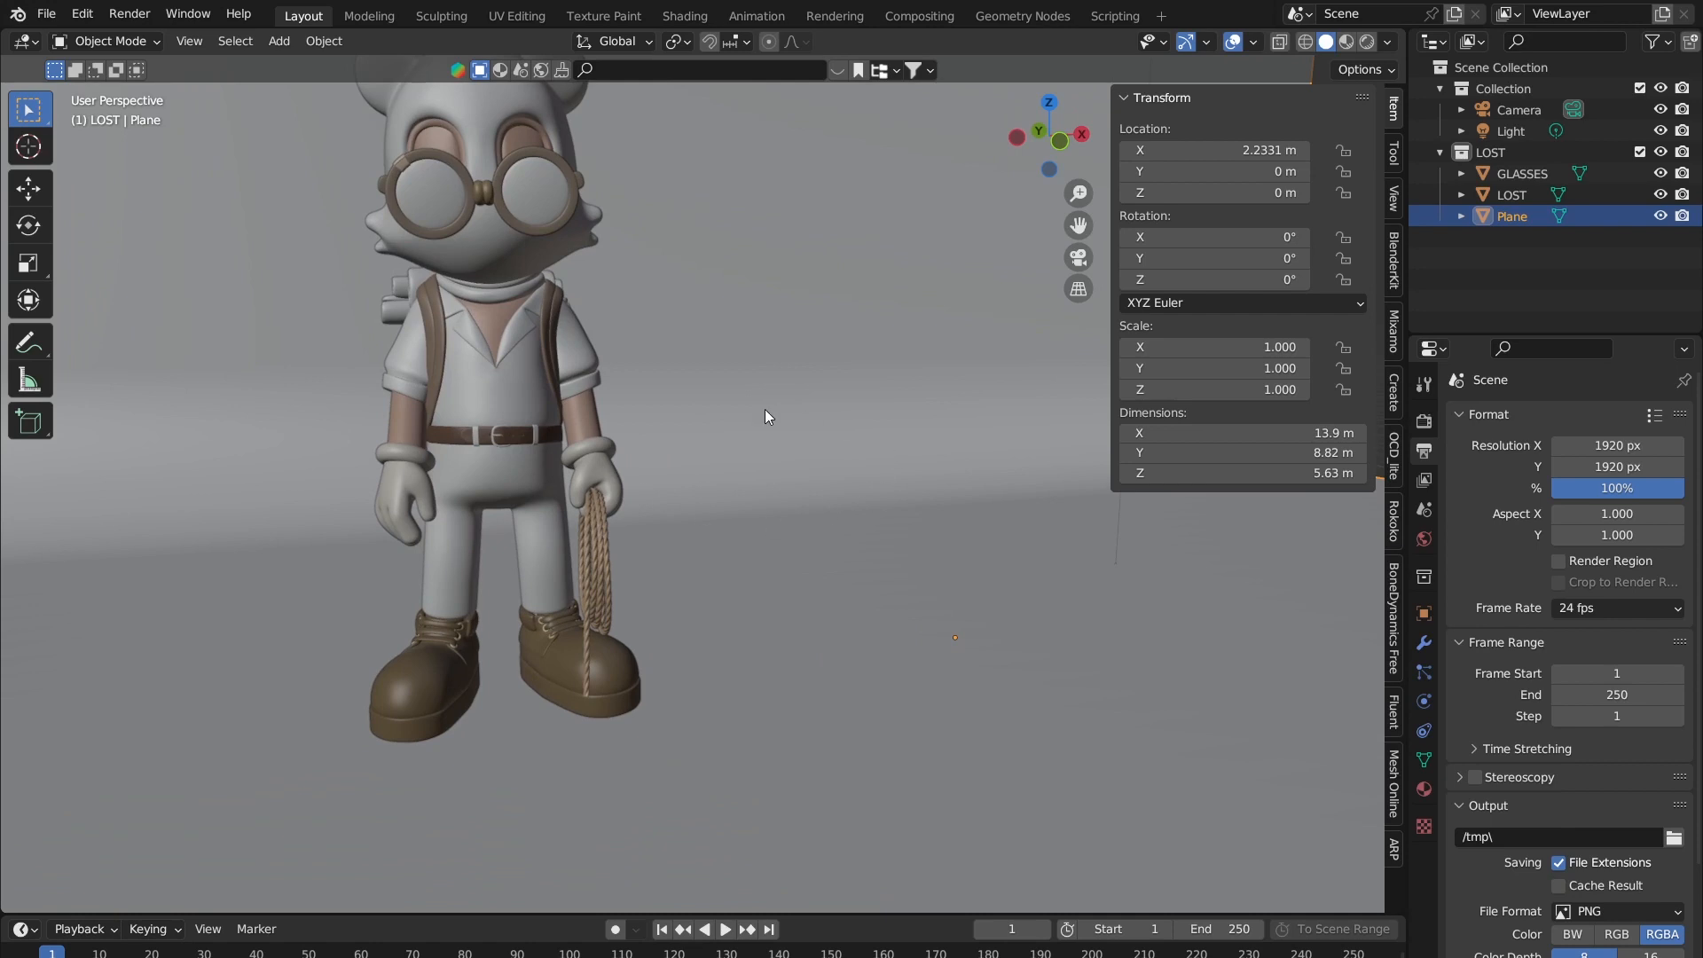
{"action": "middle_click_drag", "start_coordinate": [662, 511], "coordinate": [349, 559]}
{"action": "middle_click_drag", "start_coordinate": [699, 578], "coordinate": [660, 578], "text": "shift"}
{"action": "scroll", "coordinate": [503, 535], "scroll_direction": "down", "scroll_amount": 5}
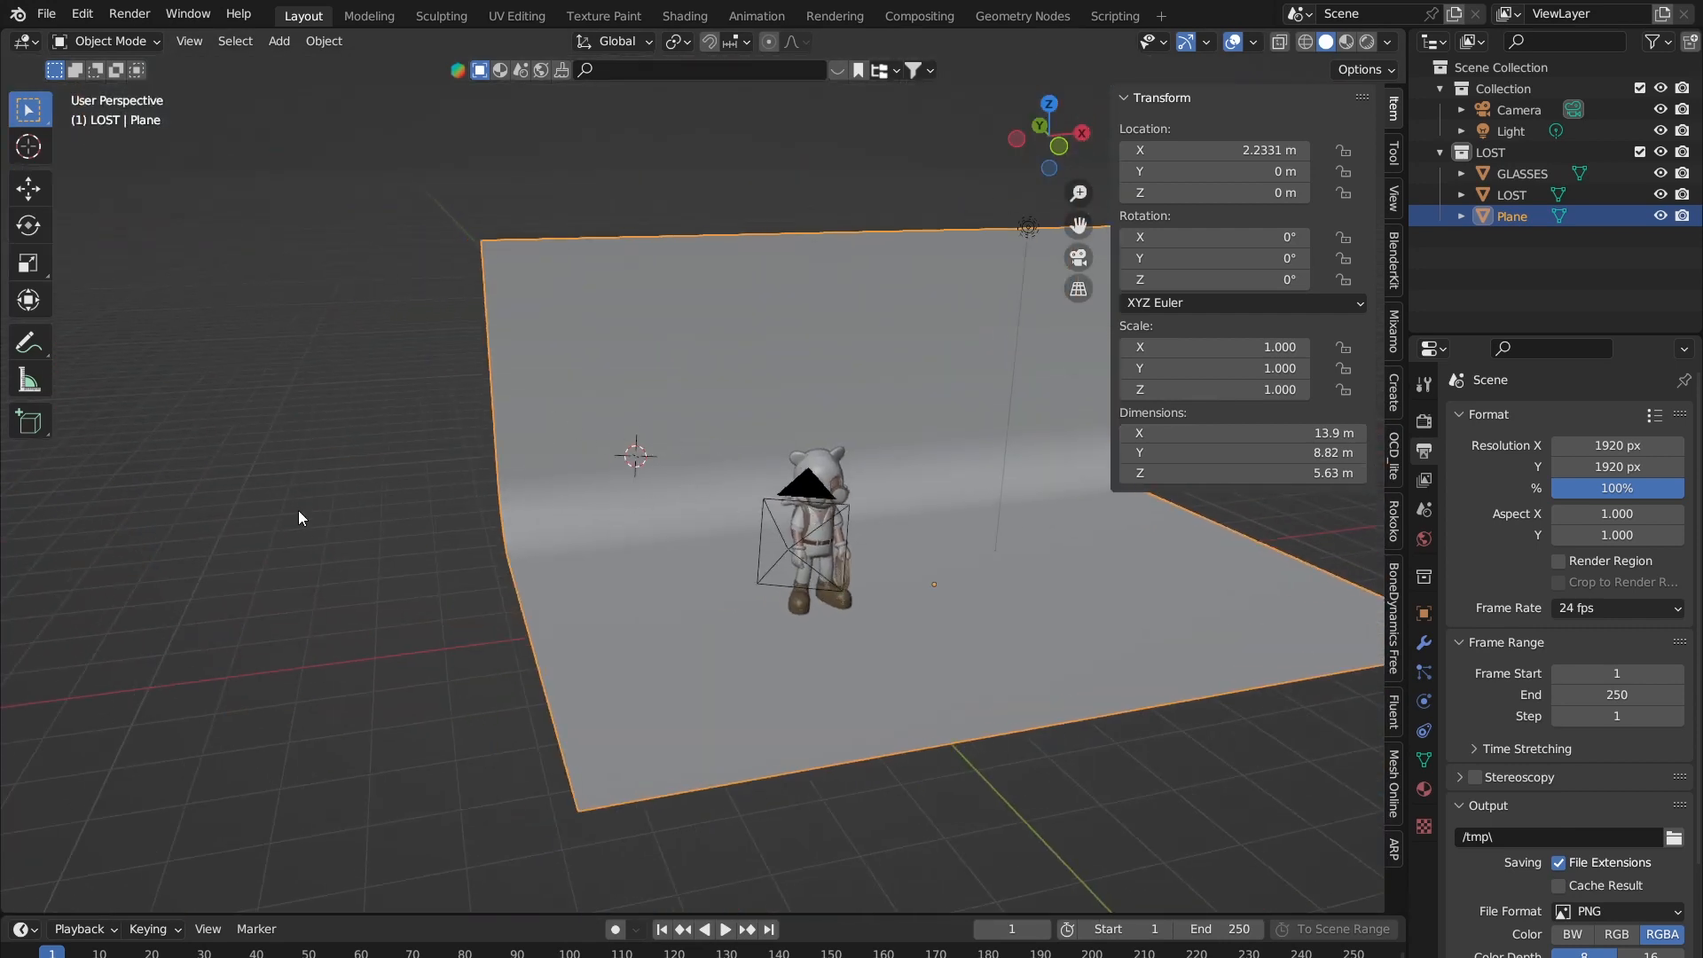
Step: Try adding a UV sphere at the 3D cursor to show where new objects are placed, and undo it
{"action": "key", "text": "shift+a"}
{"action": "mouse_move", "coordinate": [298, 509]}
{"action": "left_click", "coordinate": [454, 82]}
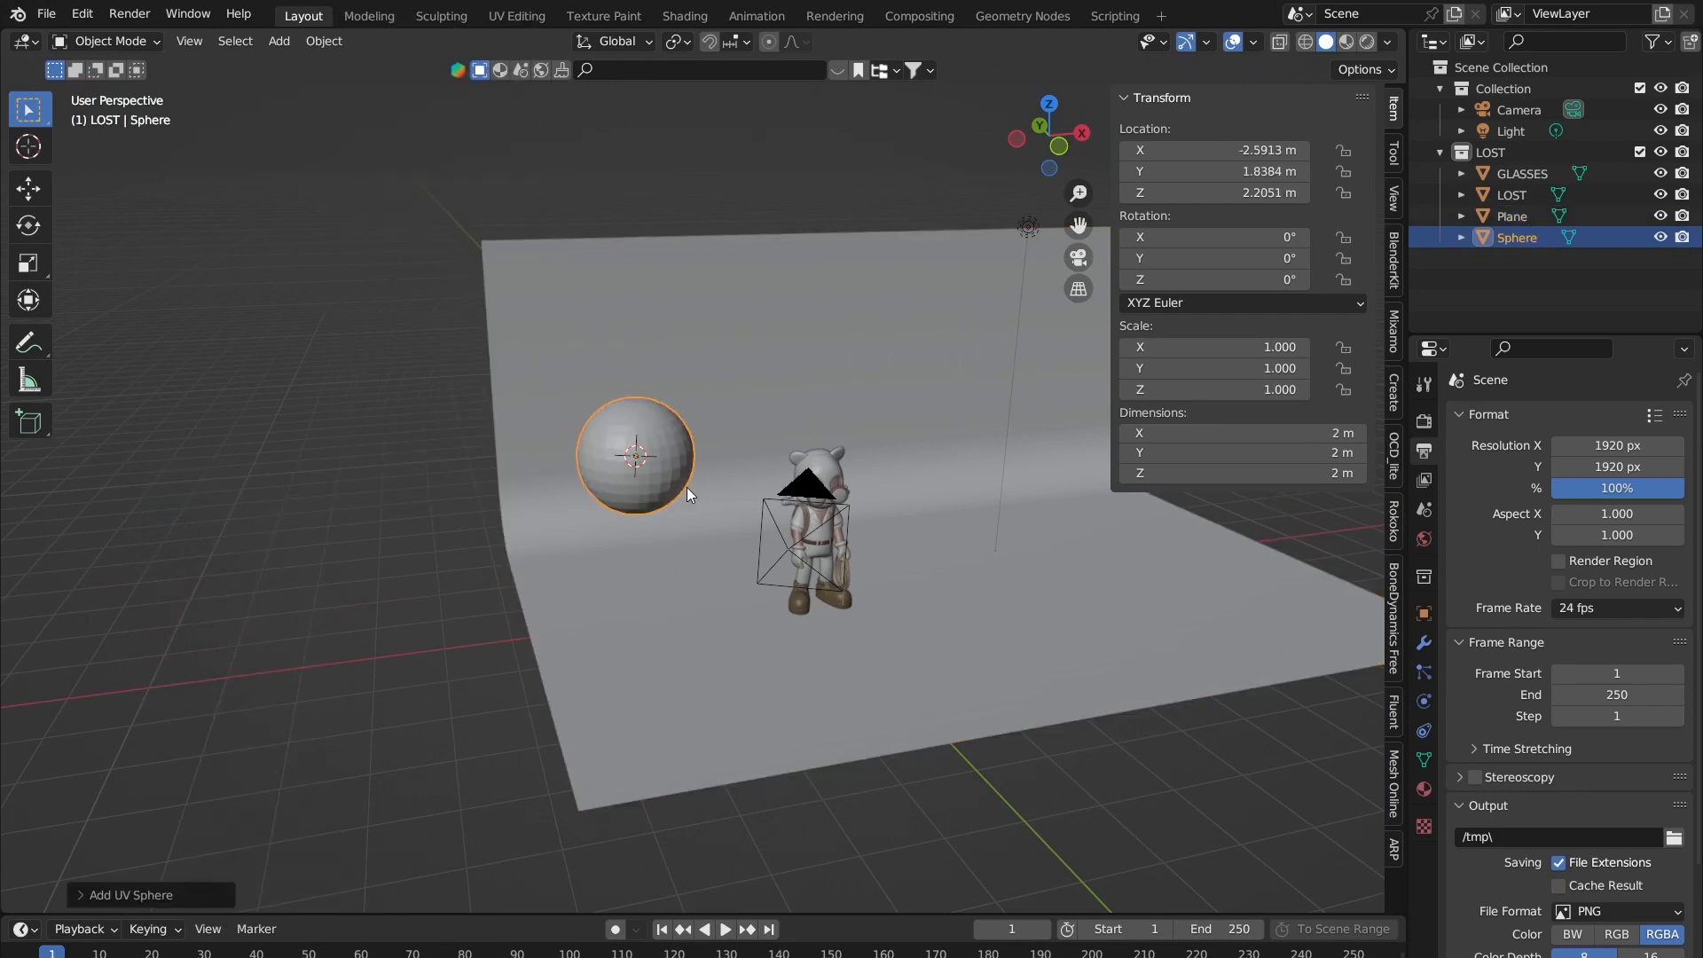
{"action": "key", "text": "ctrl+z"}
Step: Place the 3D cursor on the backdrop's floor beside the character's feet, and deselect the plane
{"action": "key", "text": "KP_Decimal"}
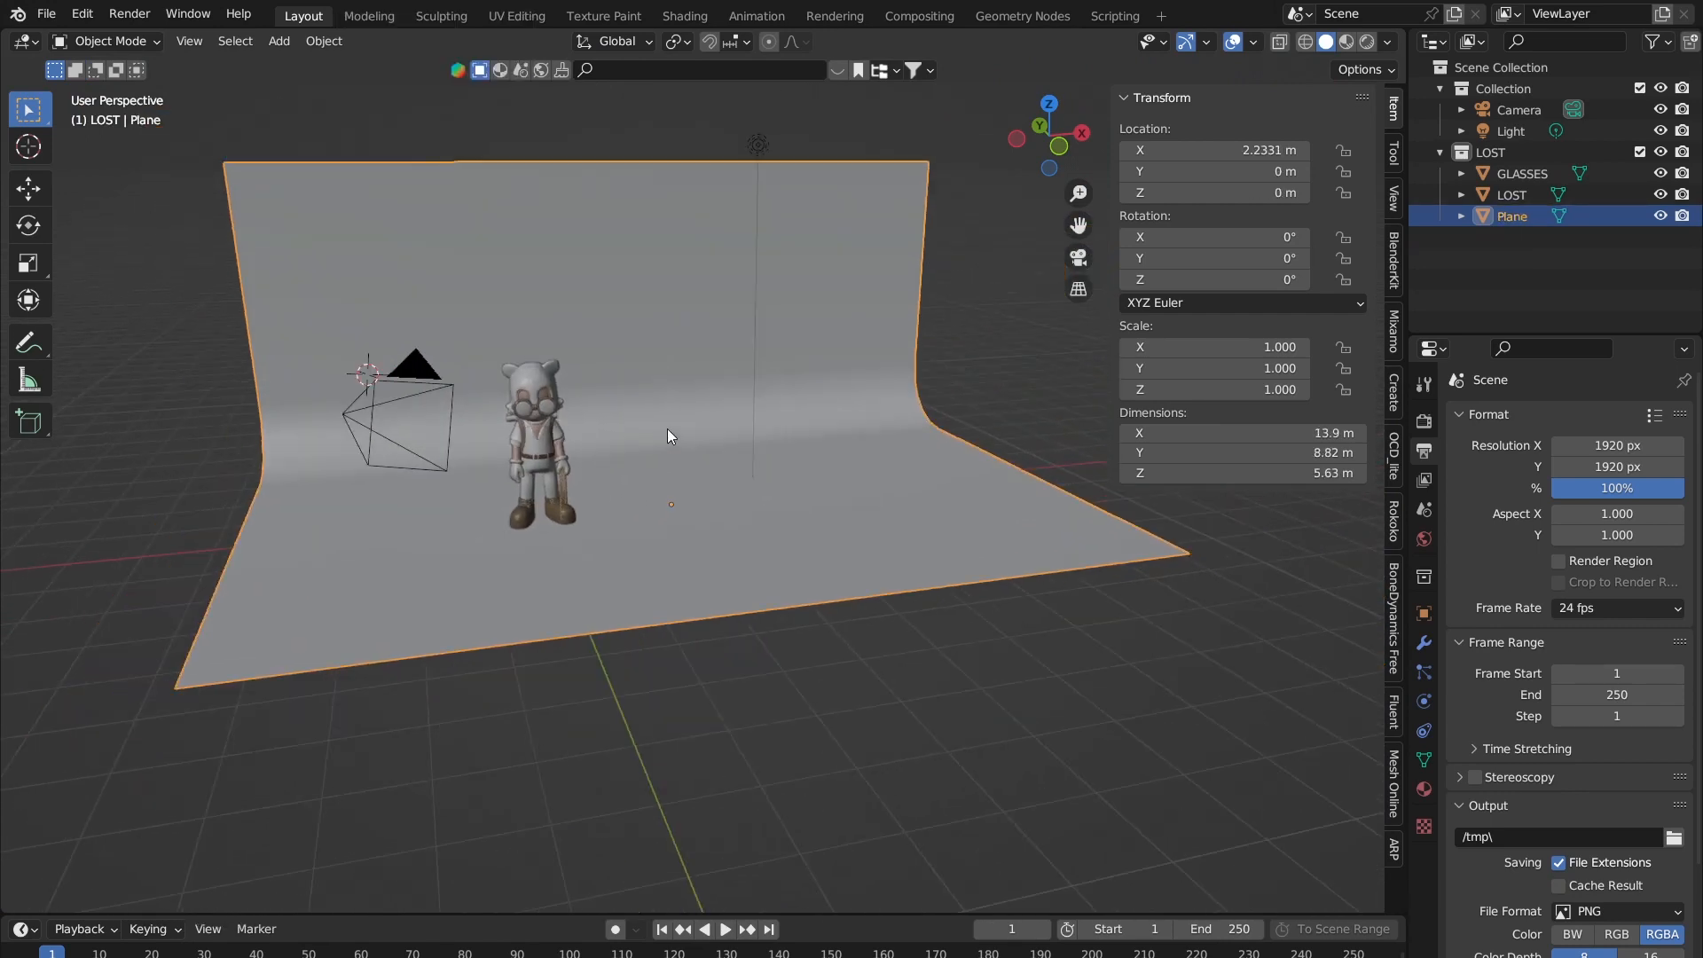
{"action": "scroll", "coordinate": [667, 428], "scroll_direction": "up", "scroll_amount": 3}
{"action": "scroll", "coordinate": [595, 529], "scroll_direction": "up", "scroll_amount": 4}
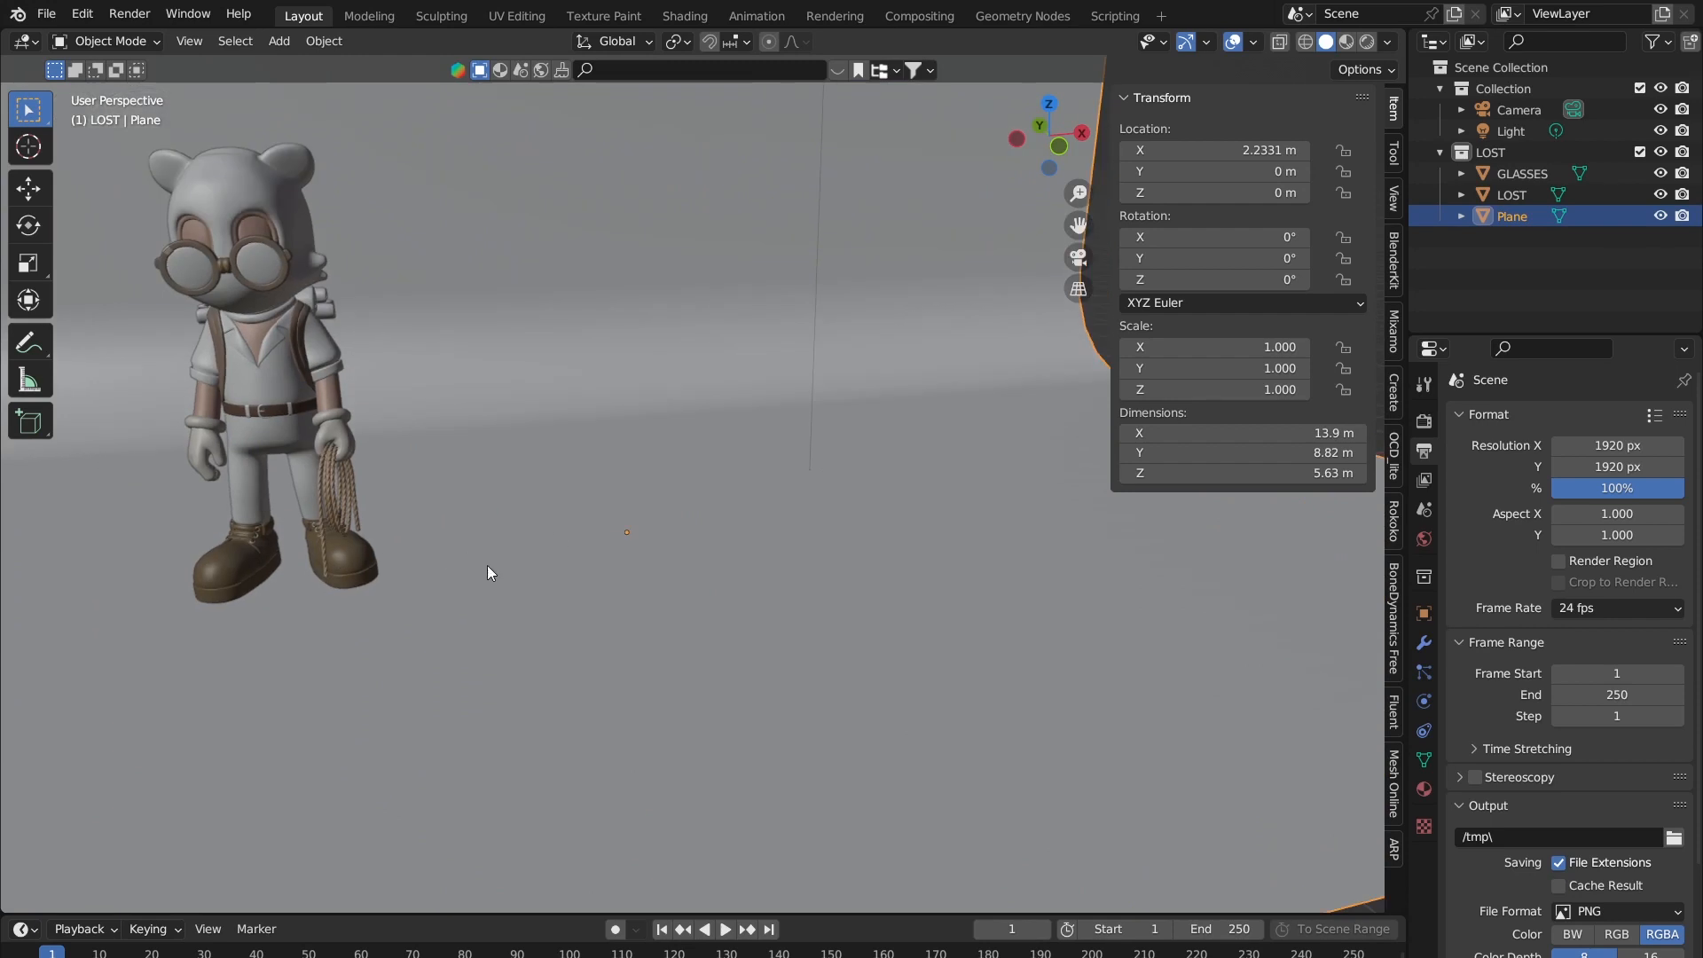
{"action": "right_click", "coordinate": [573, 559], "text": "shift"}
{"action": "middle_click_drag", "start_coordinate": [528, 523], "coordinate": [697, 546], "text": "shift"}
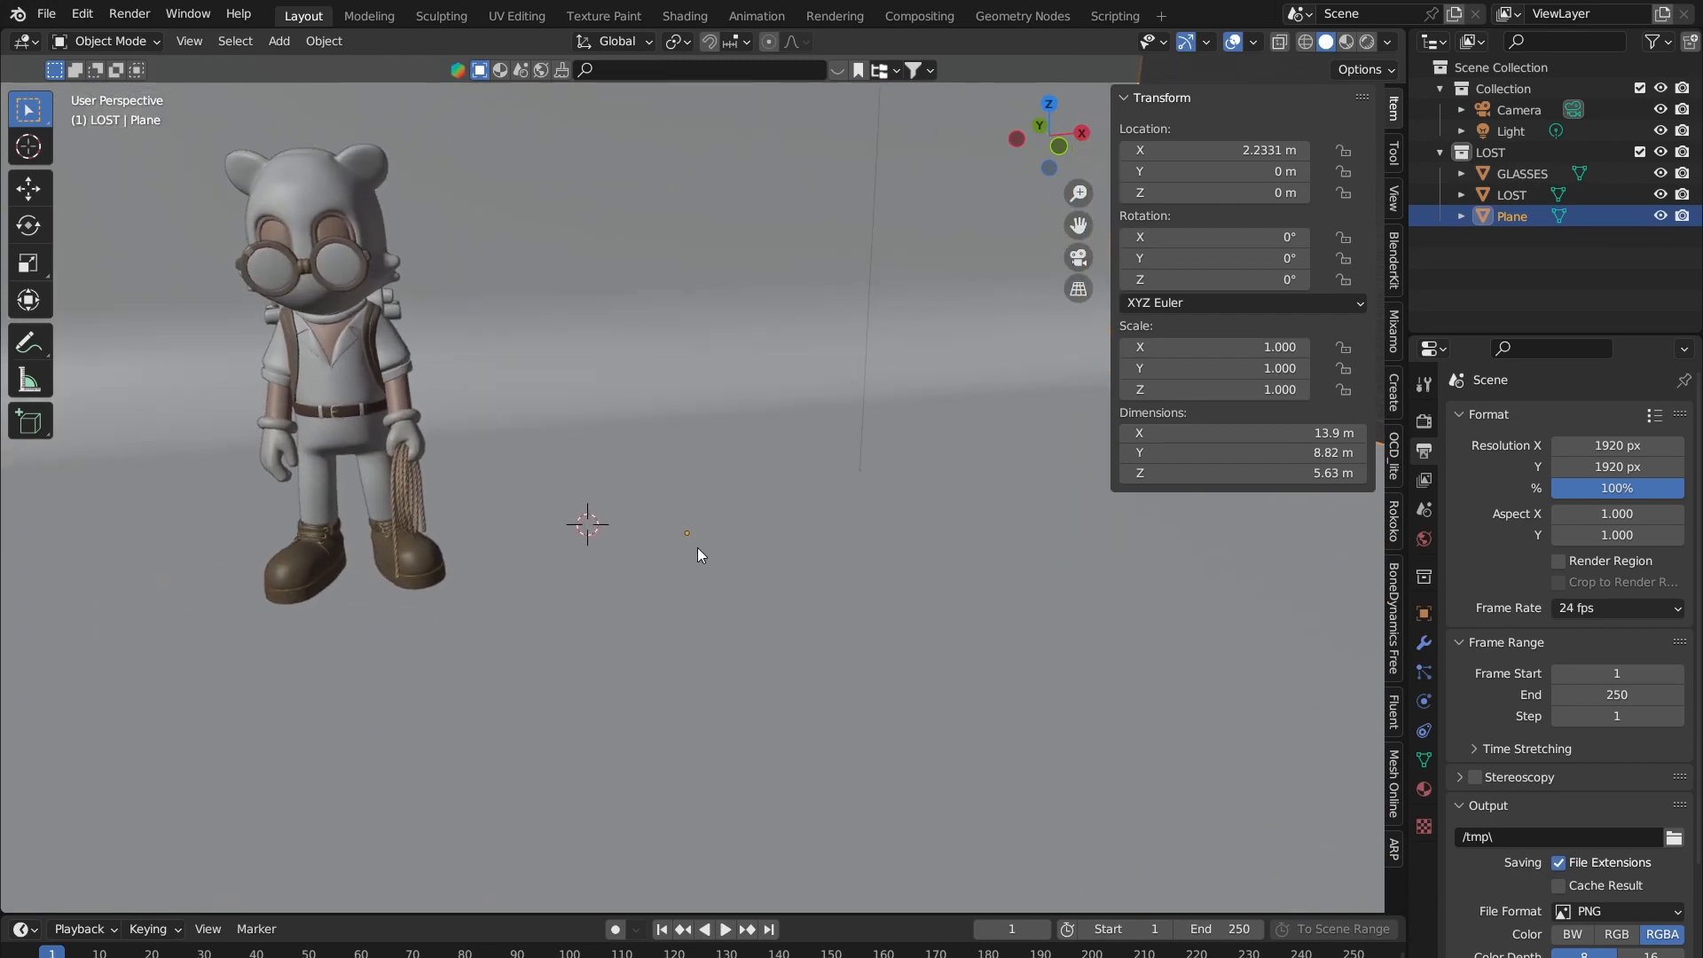
{"action": "key", "text": "q"}
{"action": "left_click", "coordinate": [590, 540]}
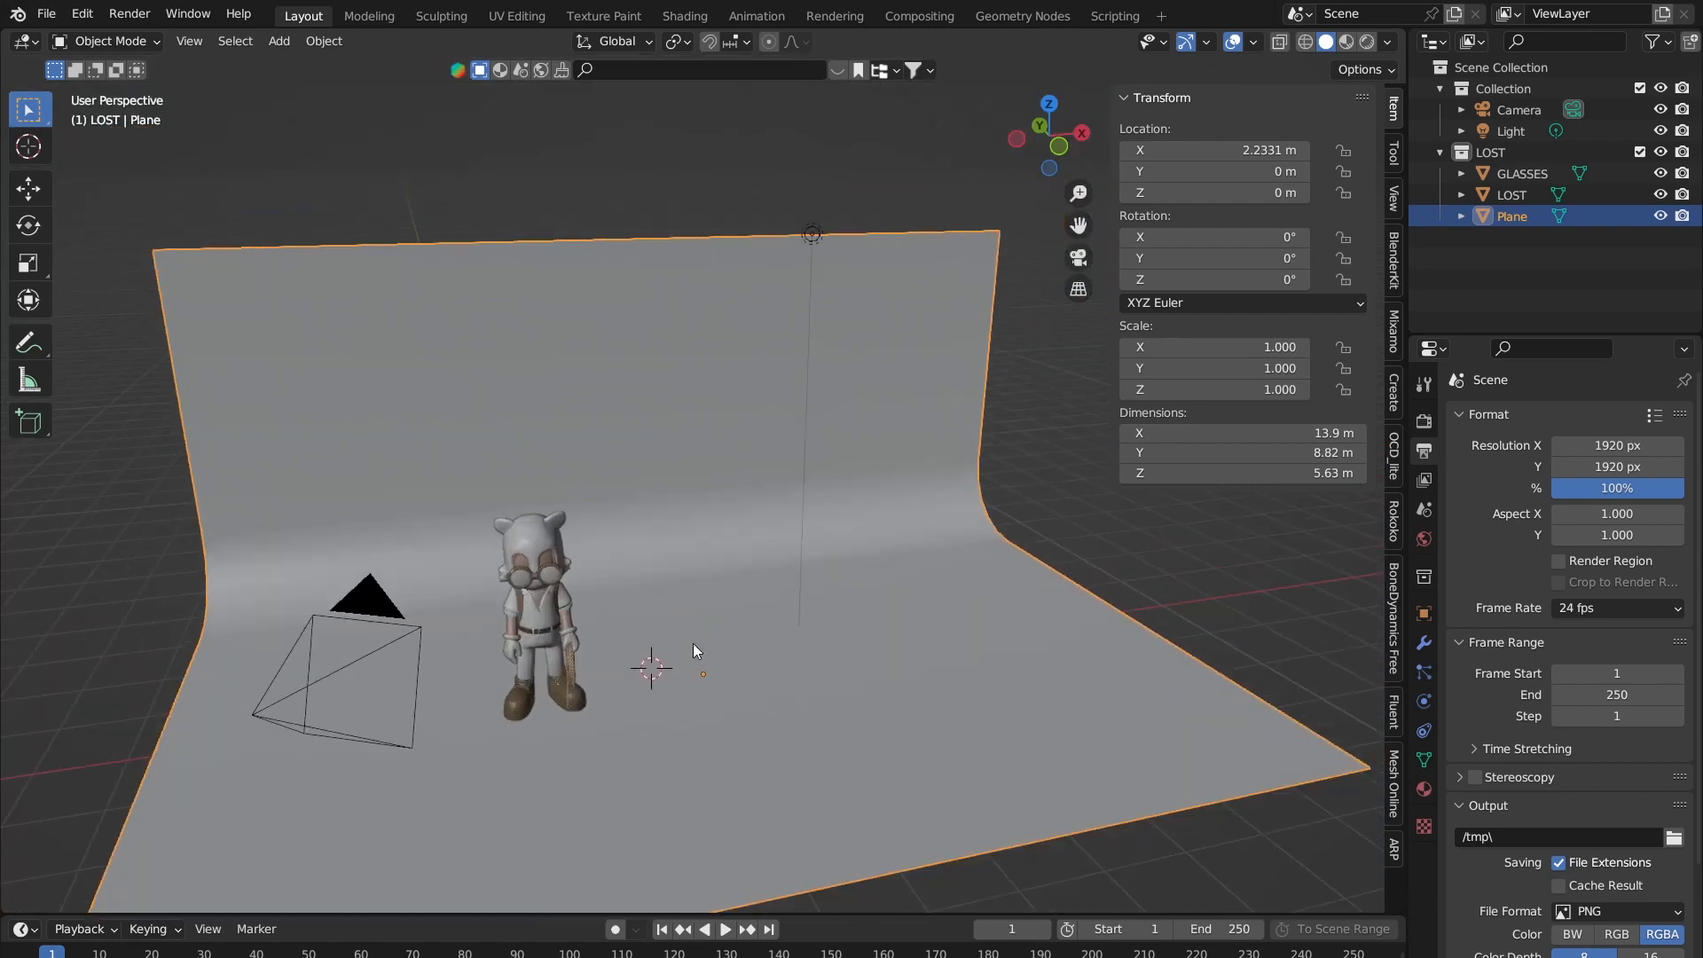
{"action": "scroll", "coordinate": [693, 644], "scroll_direction": "up", "scroll_amount": 1}
{"action": "middle_click_drag", "start_coordinate": [693, 644], "coordinate": [728, 469], "text": "shift"}
{"action": "middle_click_drag", "start_coordinate": [678, 525], "coordinate": [721, 683]}
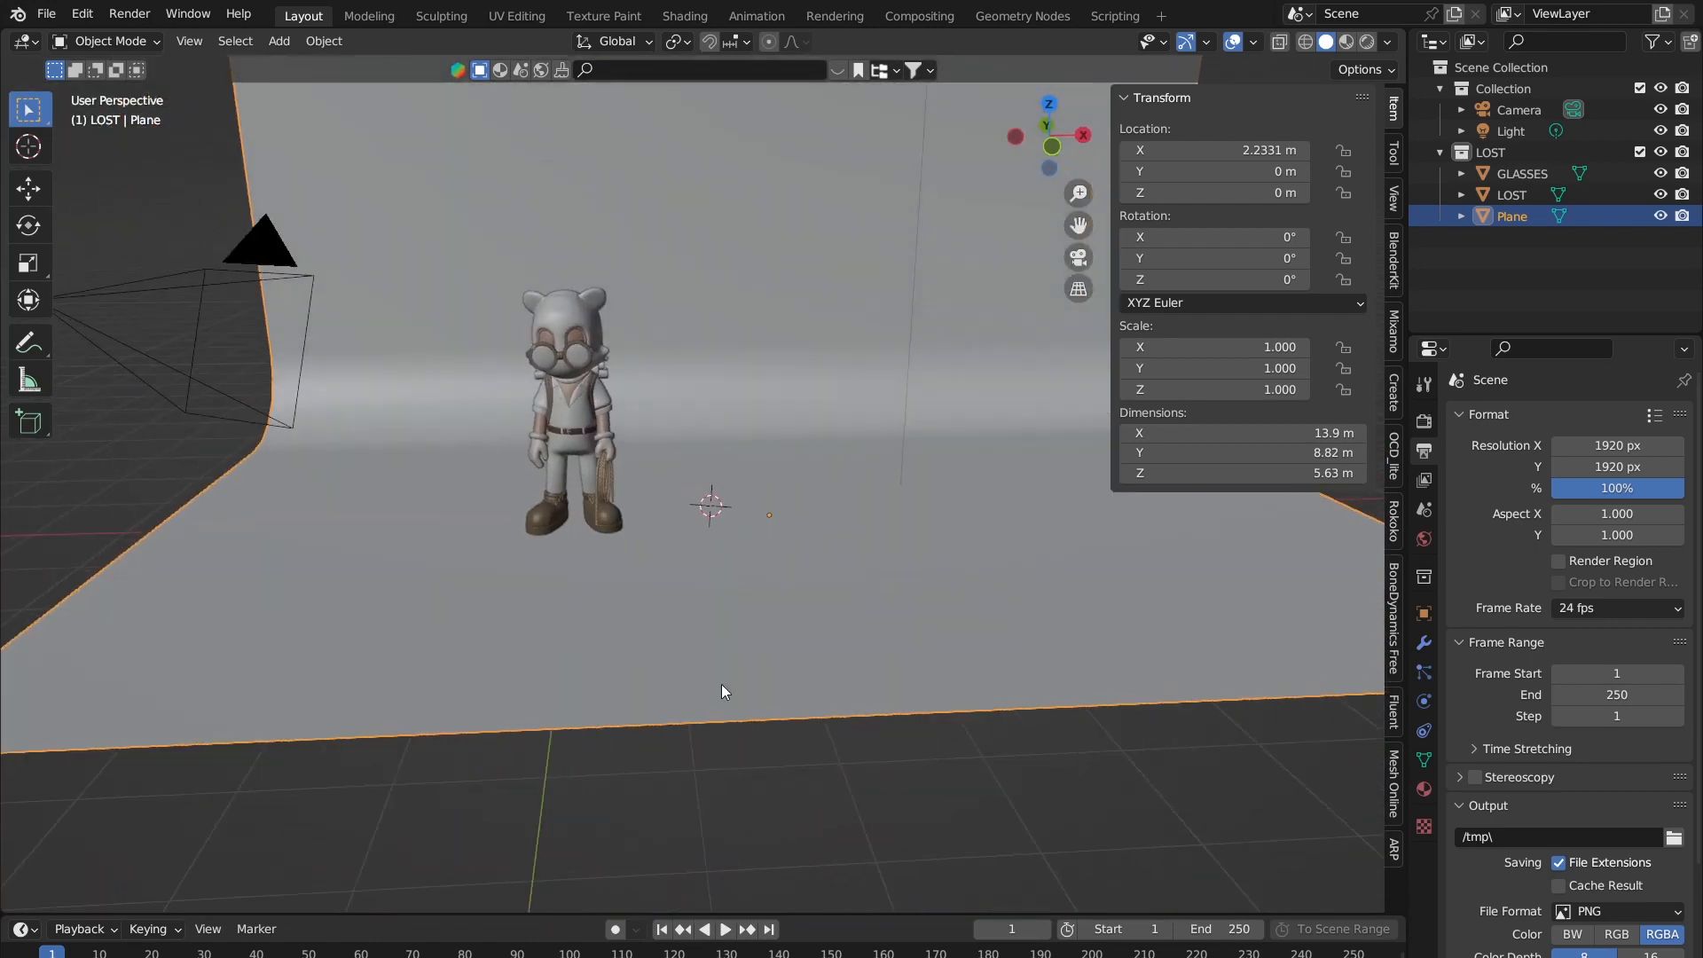
{"action": "key", "text": "alt+a"}
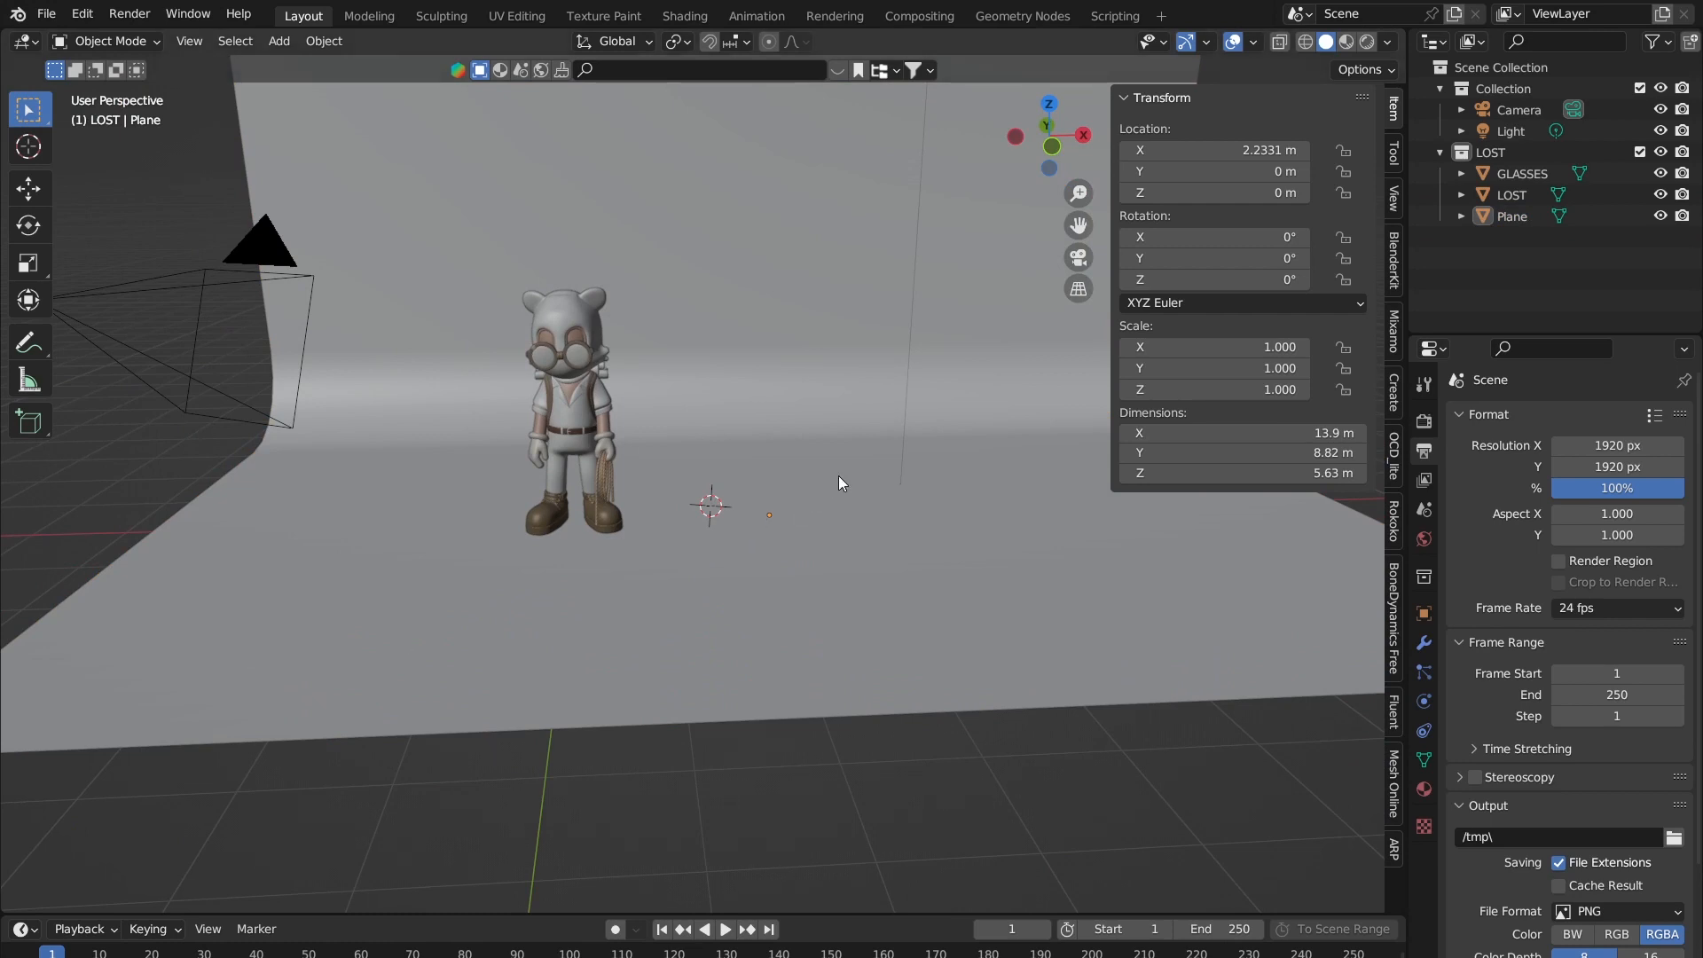
Step: Add a cylinder mesh at the 3D cursor beside the character
{"action": "middle_click_drag", "start_coordinate": [838, 475], "coordinate": [641, 525]}
{"action": "scroll", "coordinate": [742, 513], "scroll_direction": "up", "scroll_amount": 2}
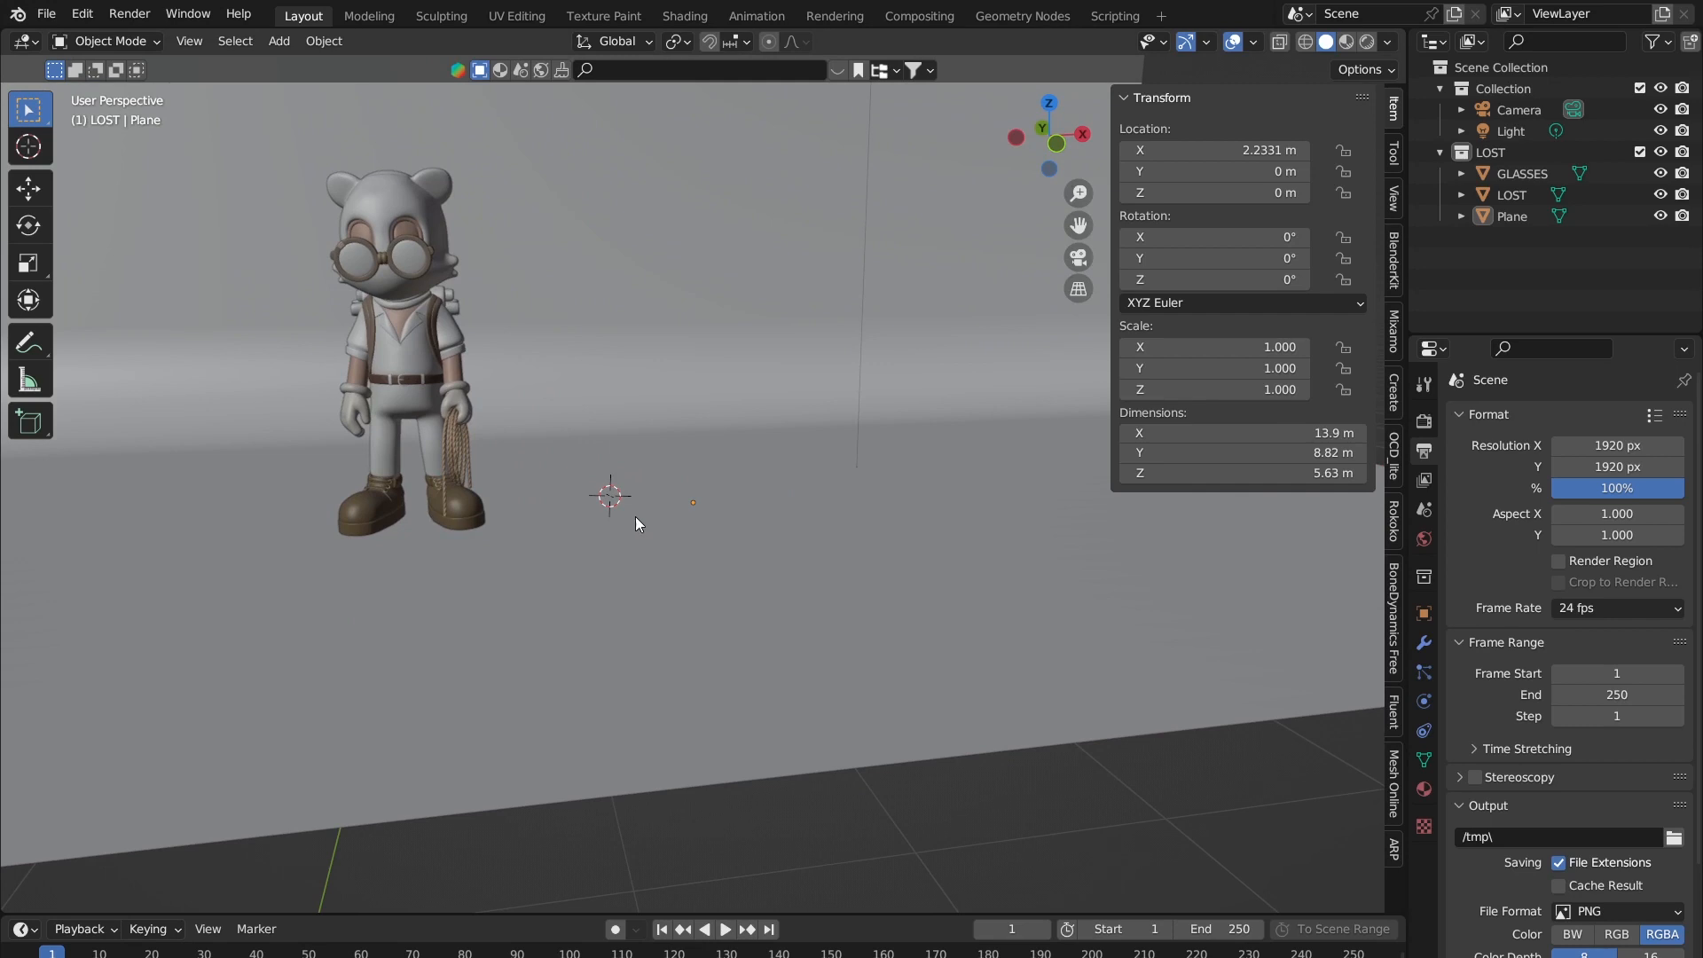
{"action": "middle_click_drag", "start_coordinate": [635, 516], "coordinate": [523, 567]}
{"action": "scroll", "coordinate": [599, 558], "scroll_direction": "up", "scroll_amount": 4}
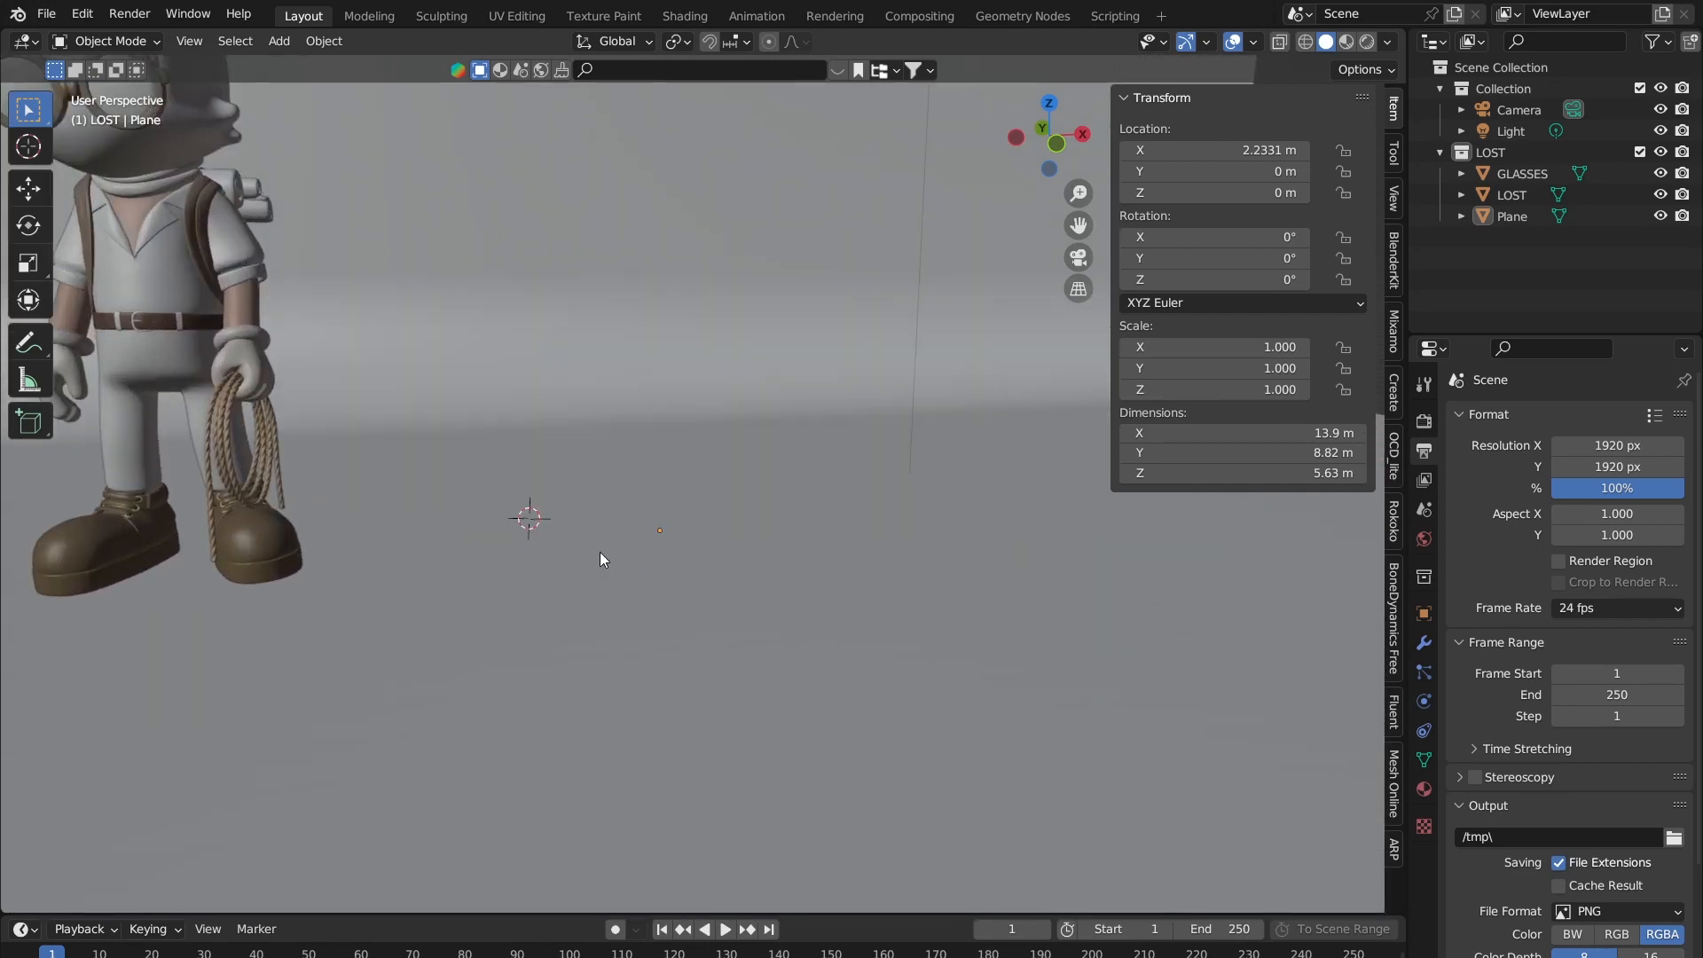
{"action": "key", "text": "shift+a"}
{"action": "mouse_move", "coordinate": [605, 562]}
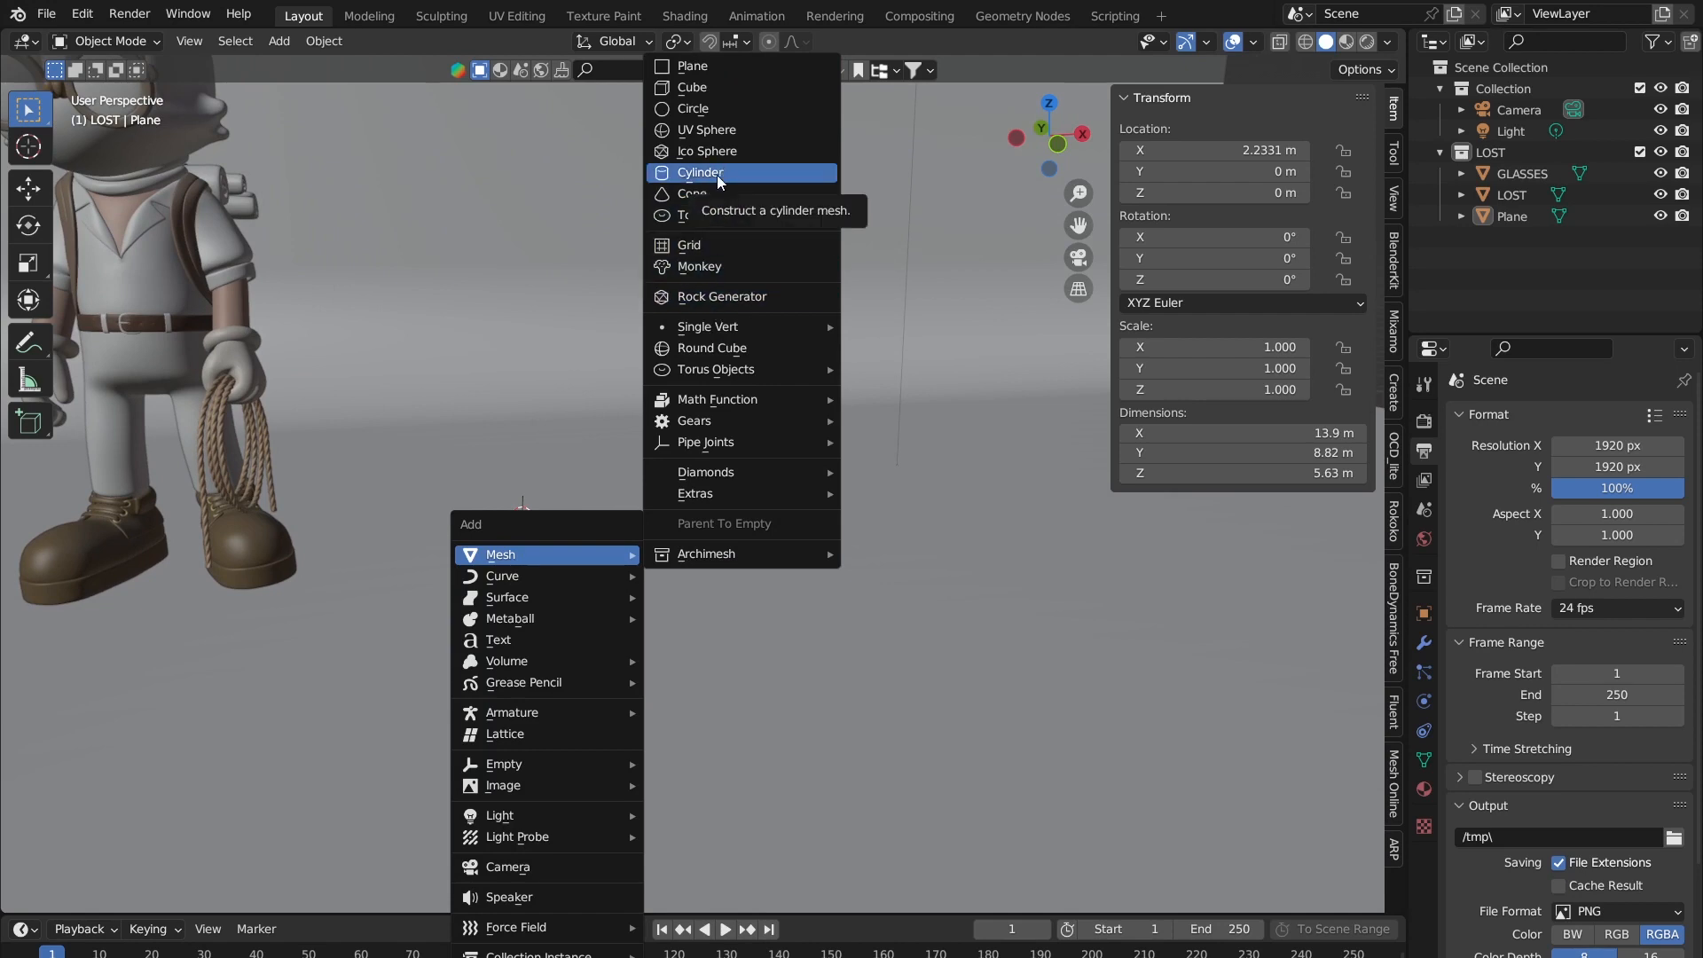
{"action": "left_click", "coordinate": [742, 175]}
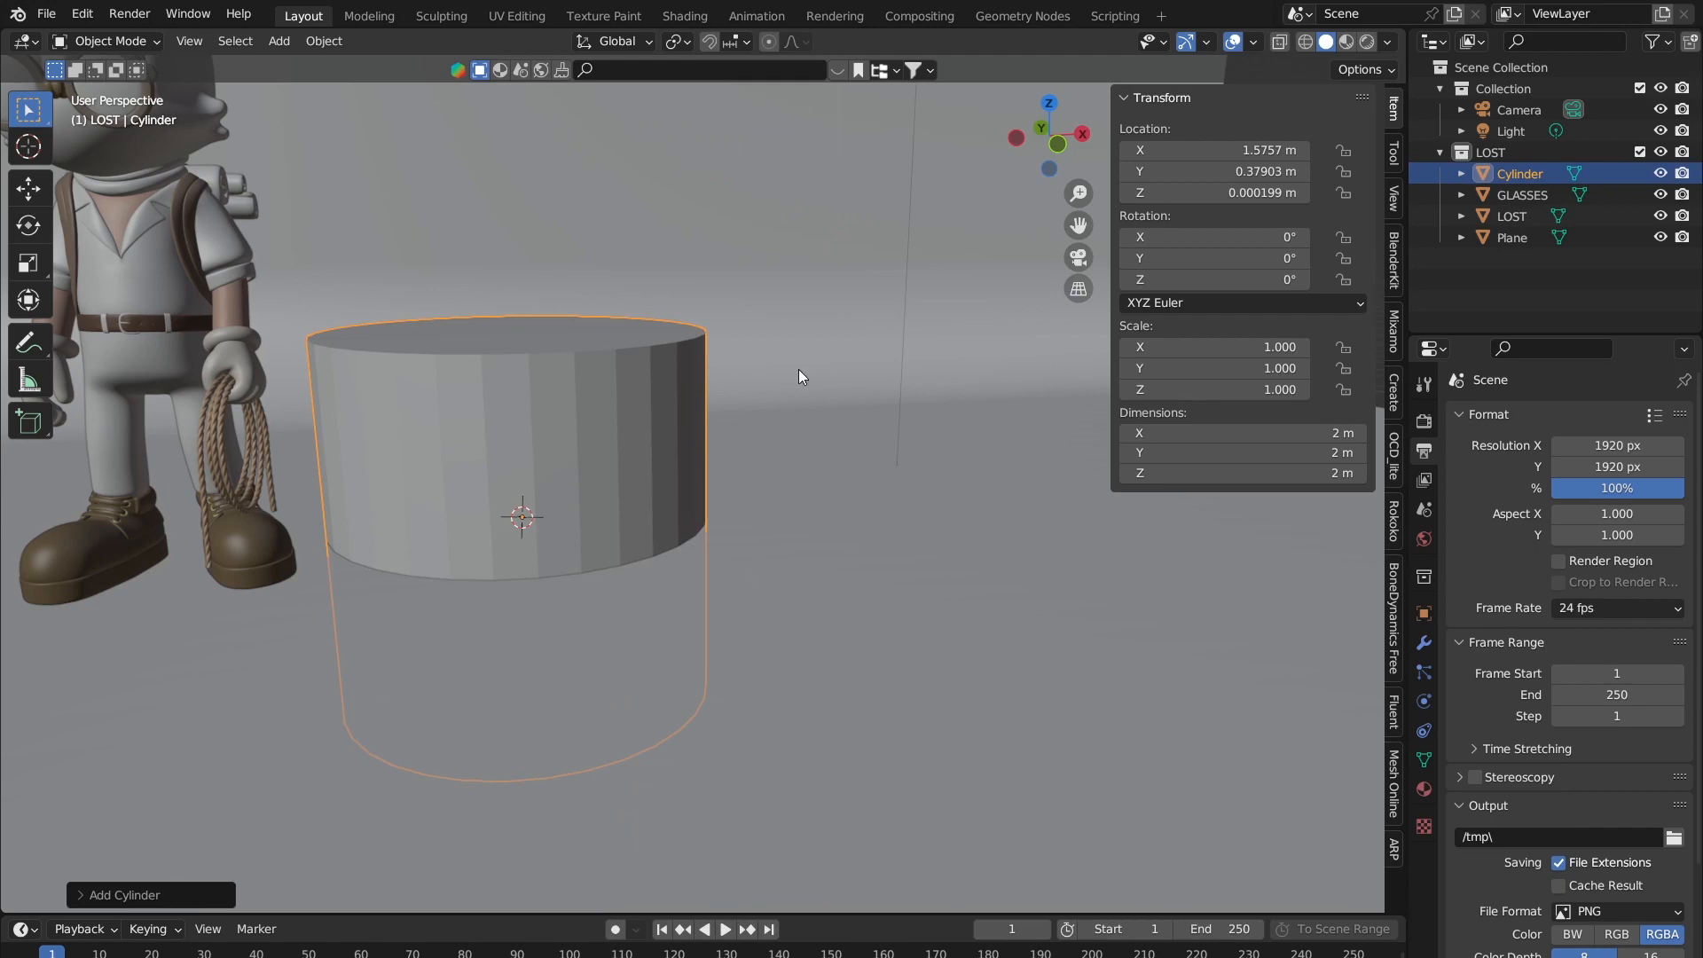
Step: Select the backdrop to dismiss the cylinder's creation settings, reselect the cylinder and delete it
{"action": "left_click", "coordinate": [811, 528]}
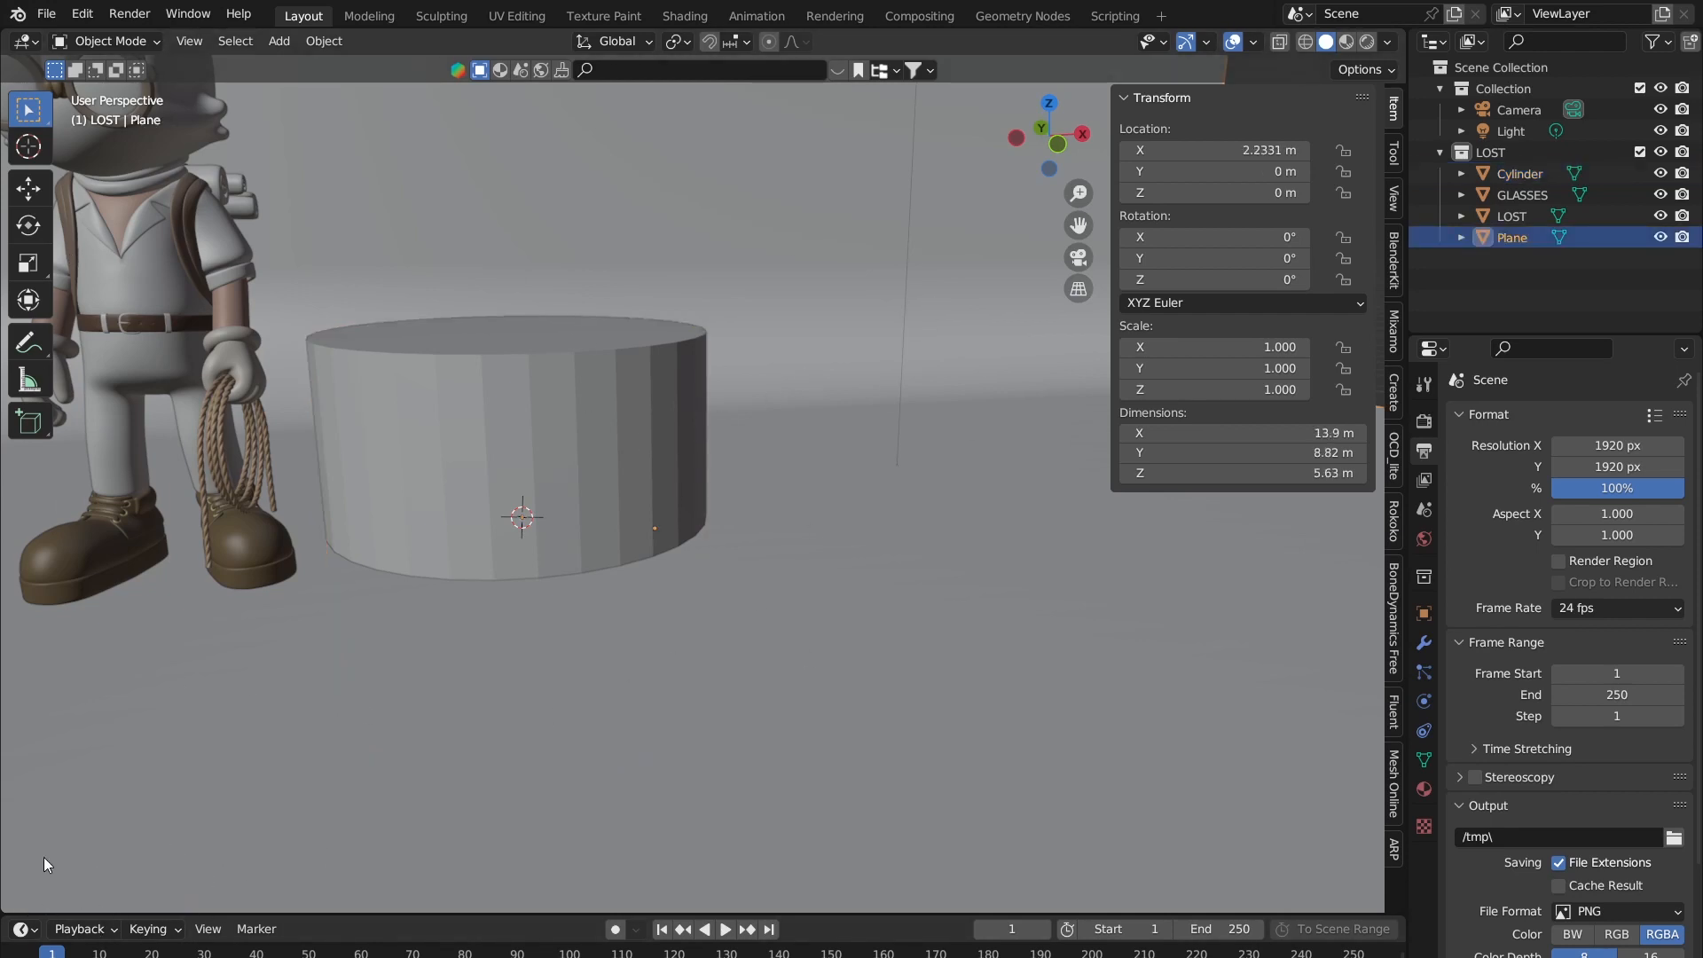
{"action": "left_click", "coordinate": [541, 536]}
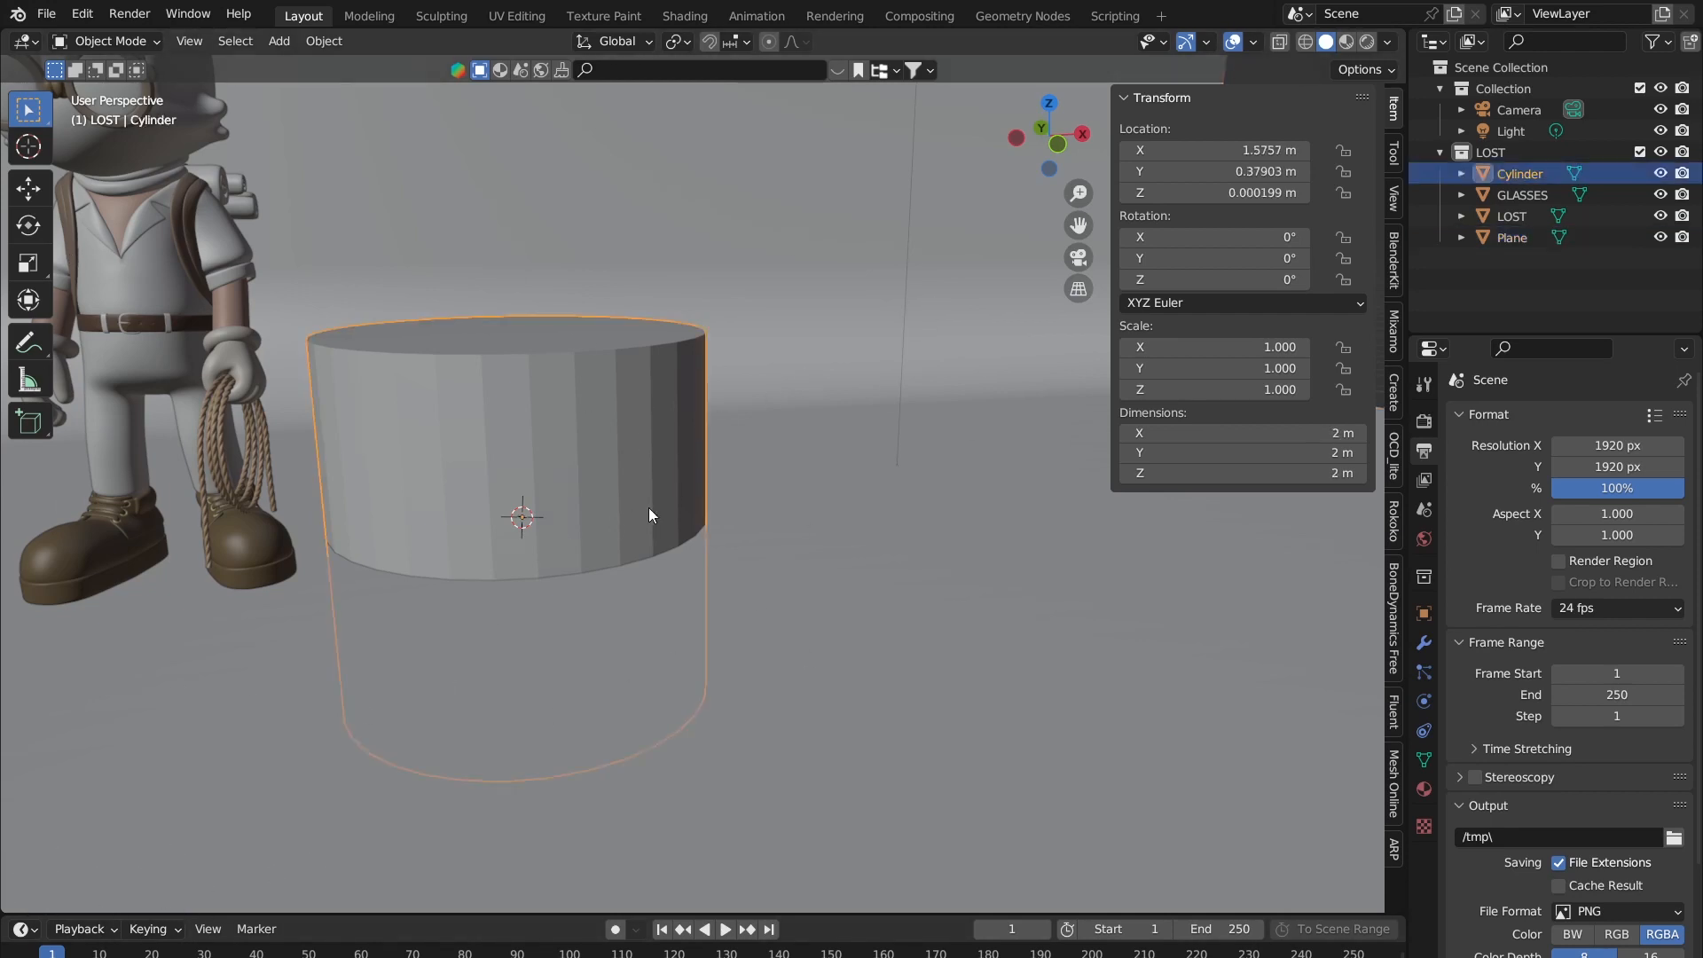
{"action": "key", "text": "Delete"}
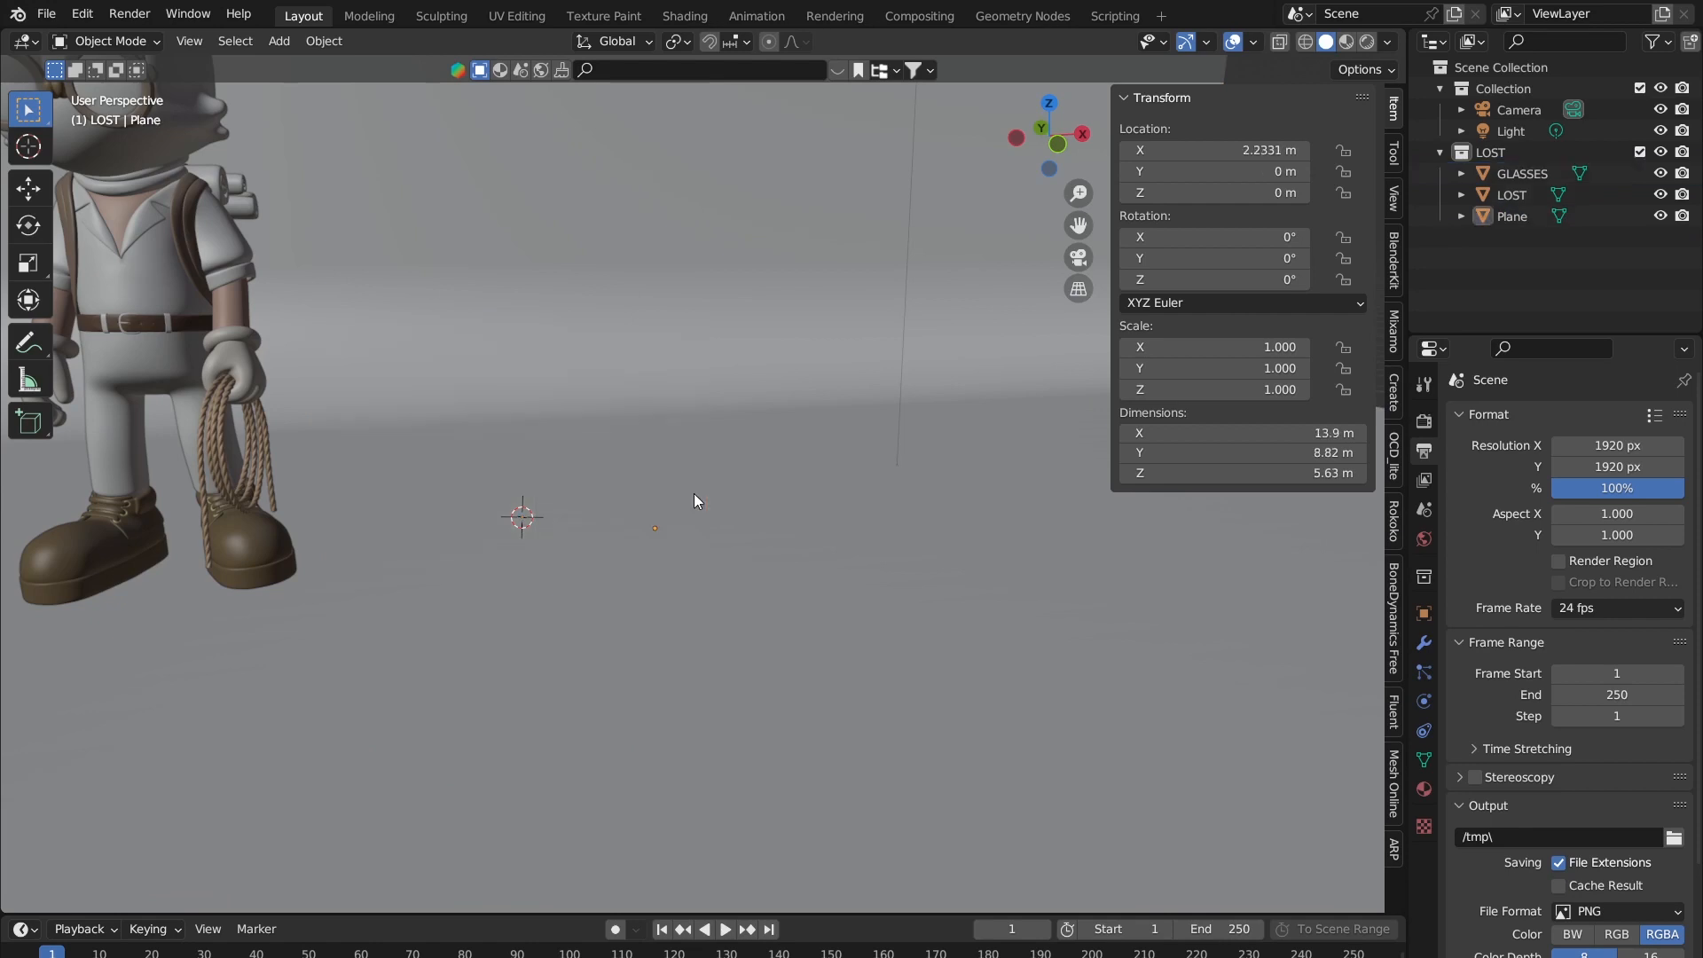
Step: Add a new cylinder mesh at the 3D cursor and expand its creation settings
{"action": "key", "text": "shift+a"}
{"action": "mouse_move", "coordinate": [663, 468]}
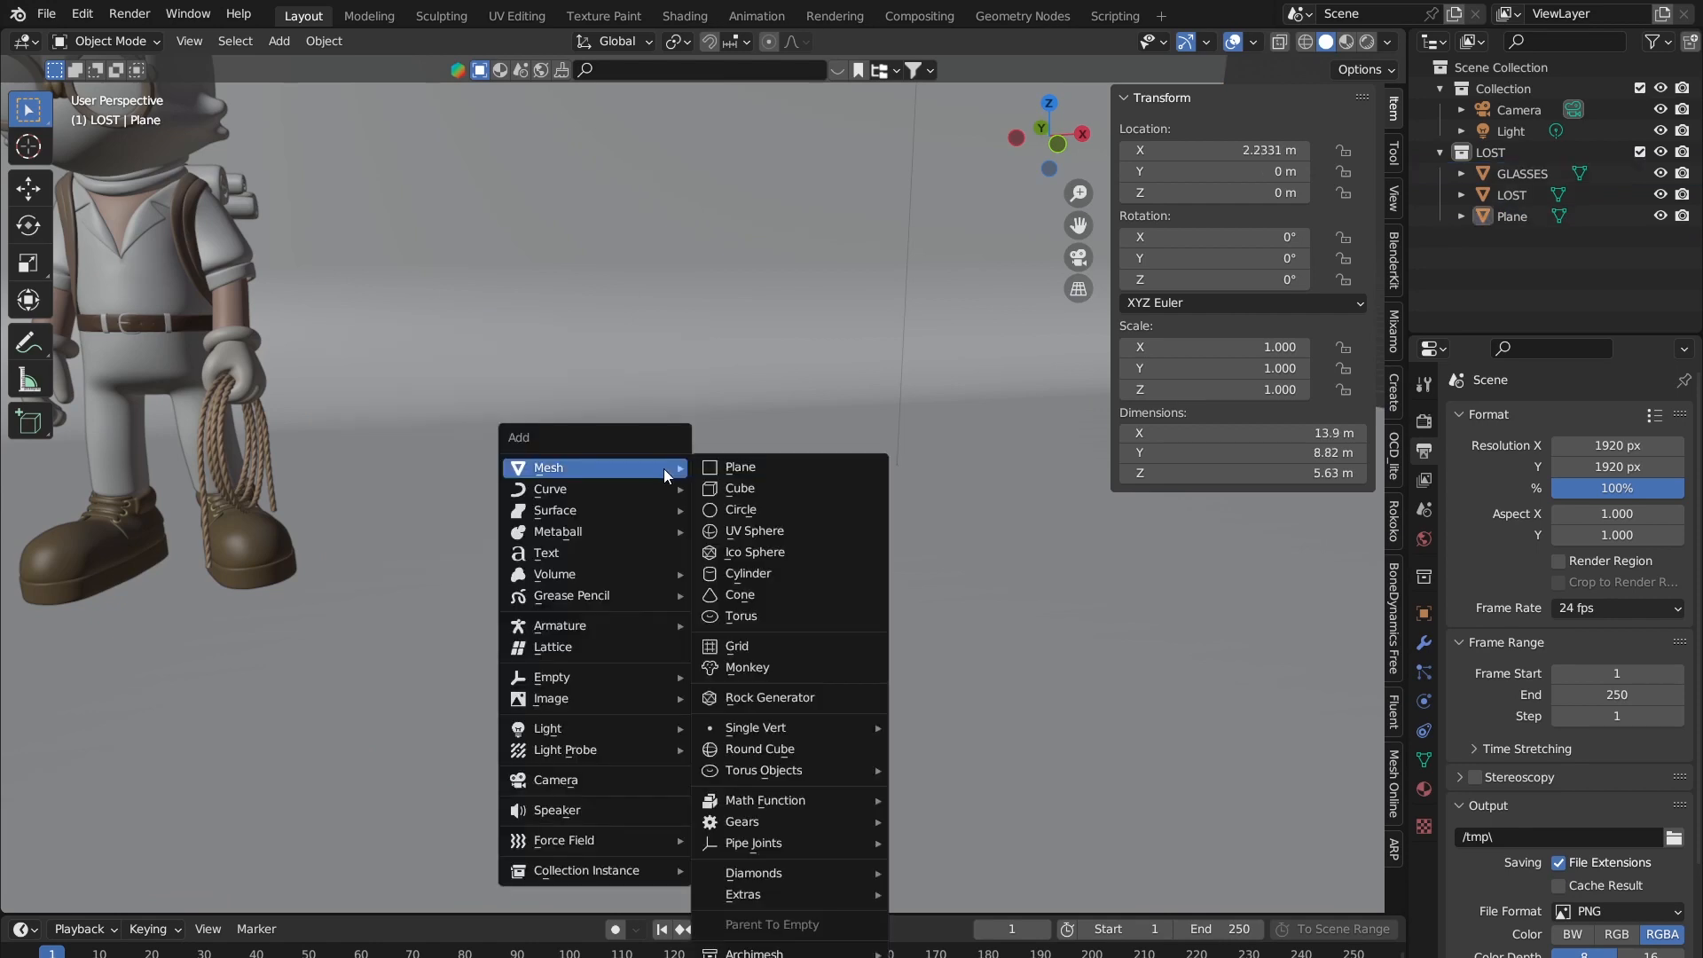
{"action": "left_click", "coordinate": [745, 574]}
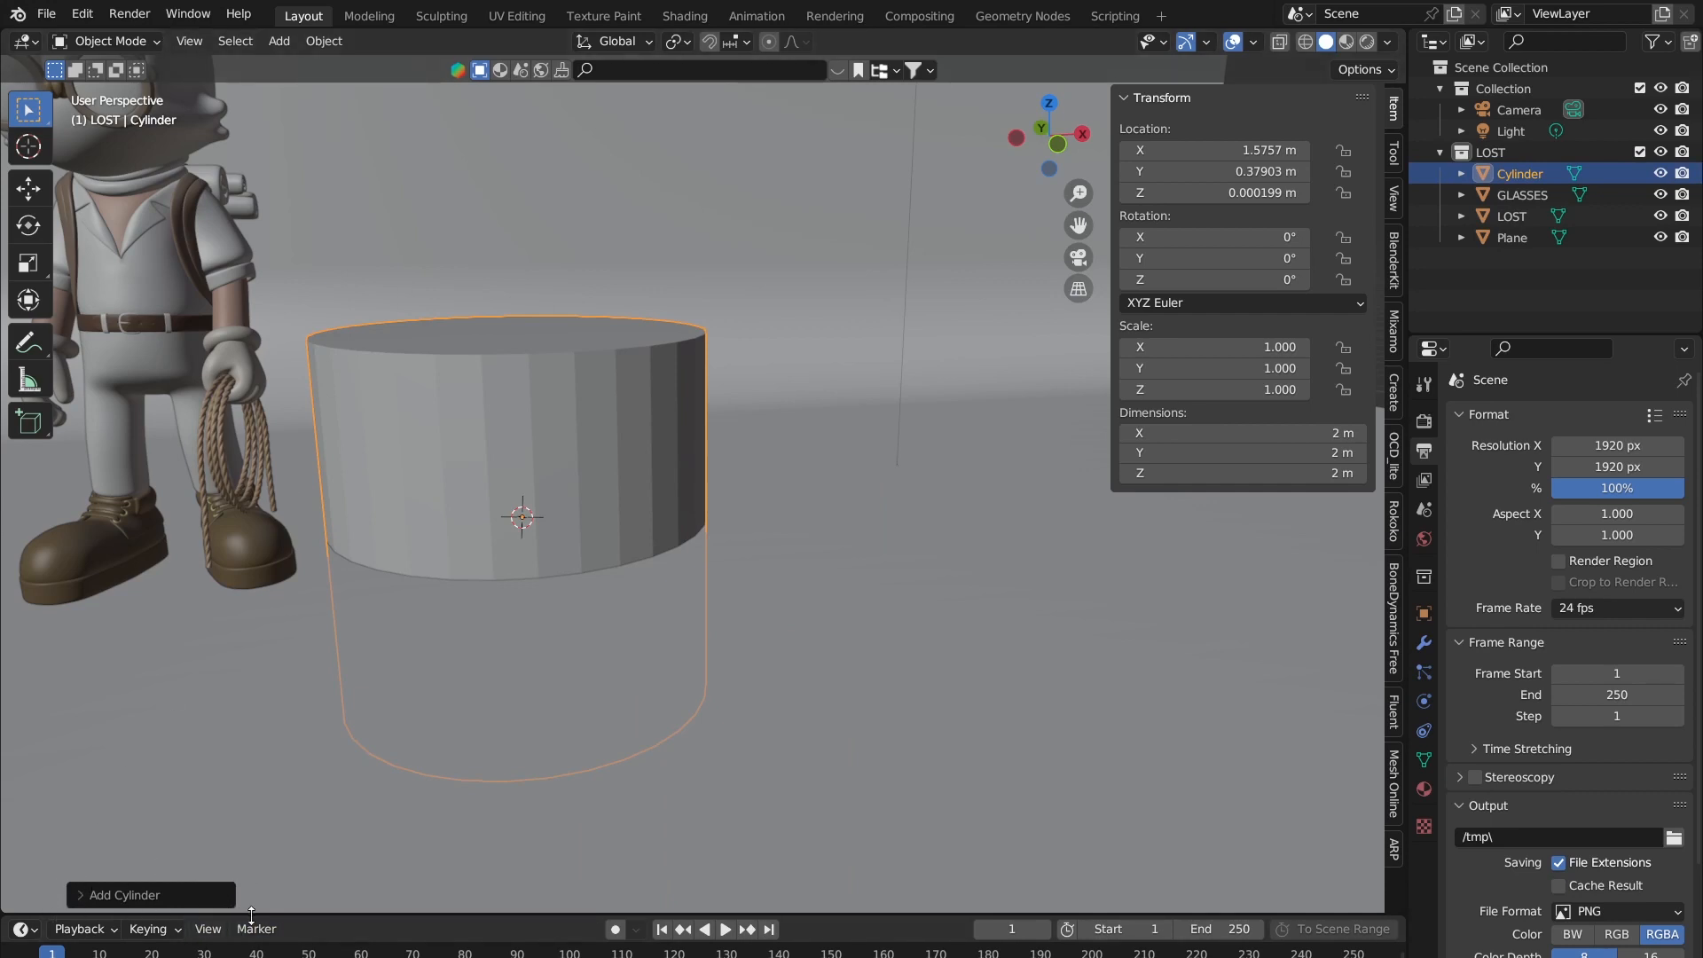
{"action": "left_click", "coordinate": [81, 895]}
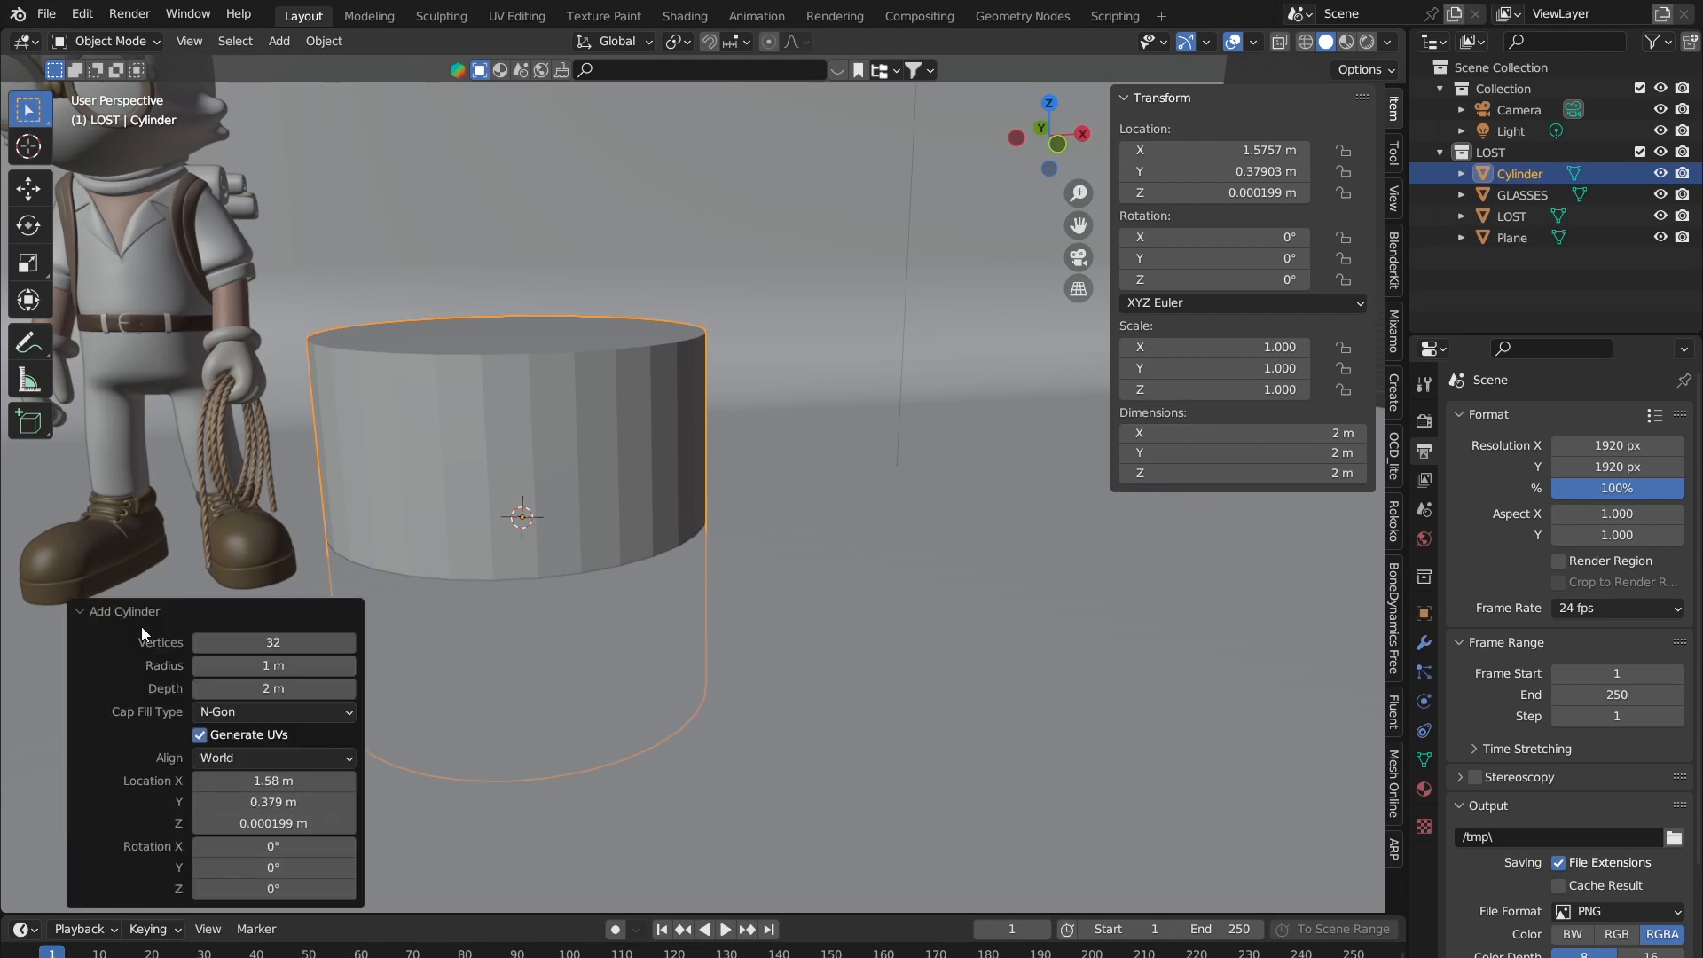
Step: Try different vertex counts on the new cylinder, including 3, 77 and 10, to compare its roundness
{"action": "left_click_drag", "start_coordinate": [291, 649], "coordinate": [746, 529]}
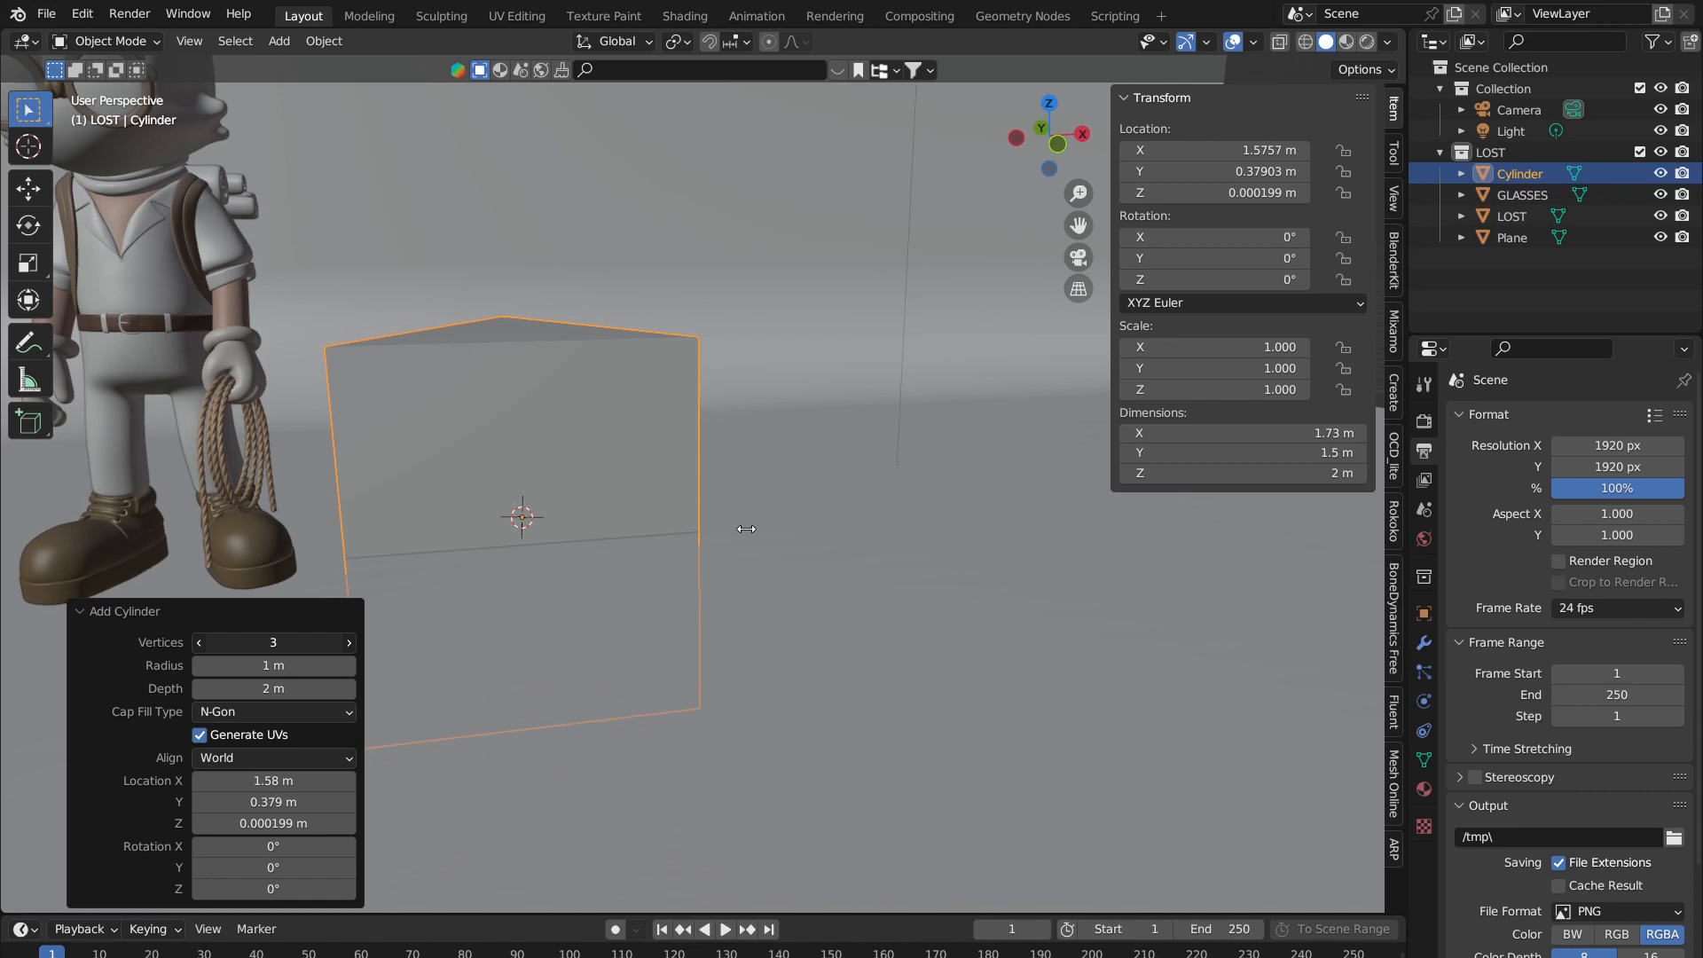
{"action": "left_click_drag", "start_coordinate": [746, 528], "coordinate": [1020, 541]}
{"action": "left_click_drag", "start_coordinate": [685, 543], "coordinate": [843, 623]}
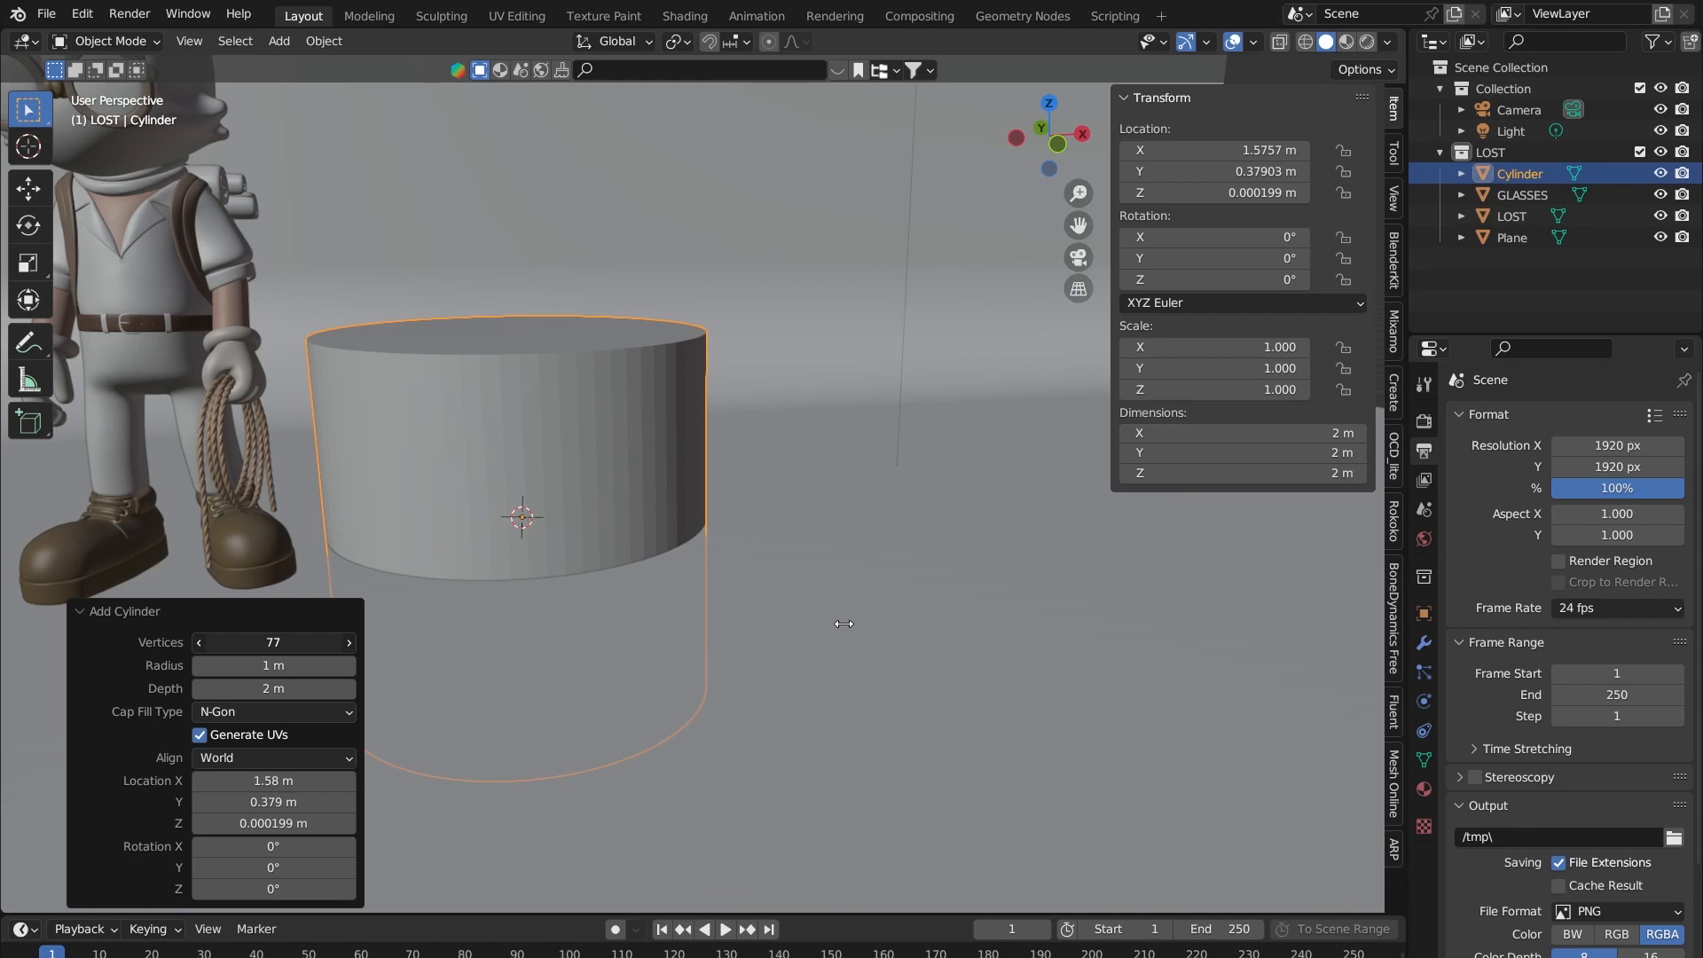
{"action": "left_click_drag", "start_coordinate": [844, 624], "coordinate": [738, 418]}
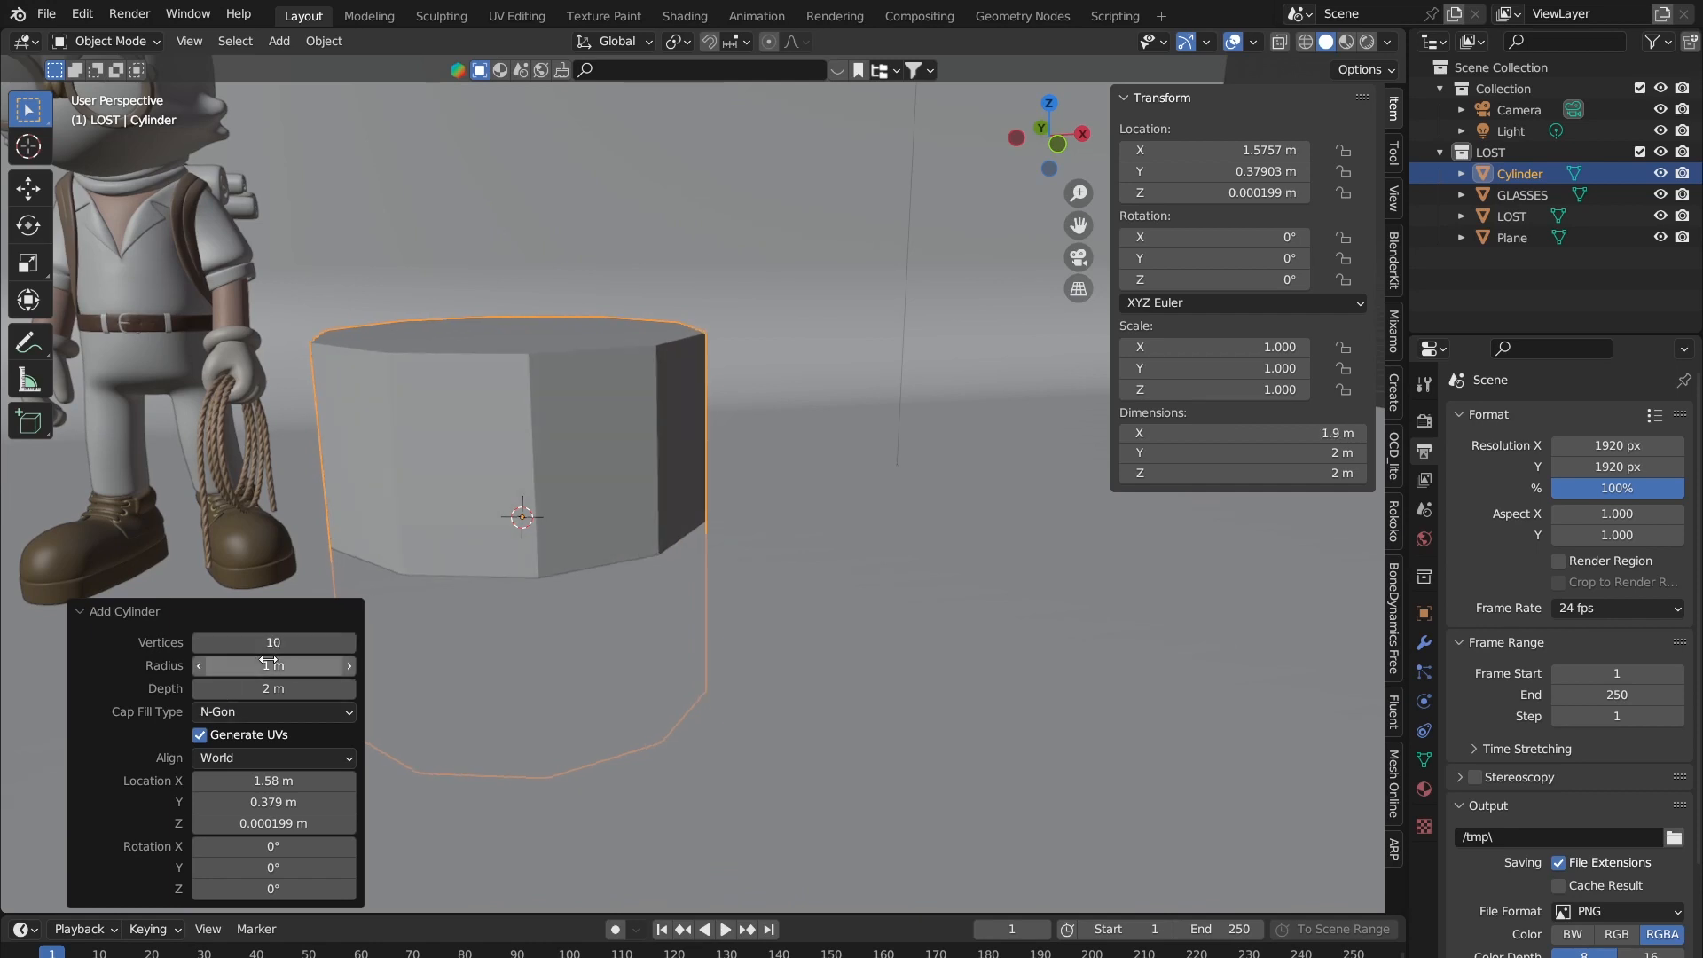
Step: Set the new cylinder's vertices to 12, its radius to 0.52 m and its depth to 1.02 m
{"action": "left_click", "coordinate": [298, 642]}
{"action": "type", "text": "12"}
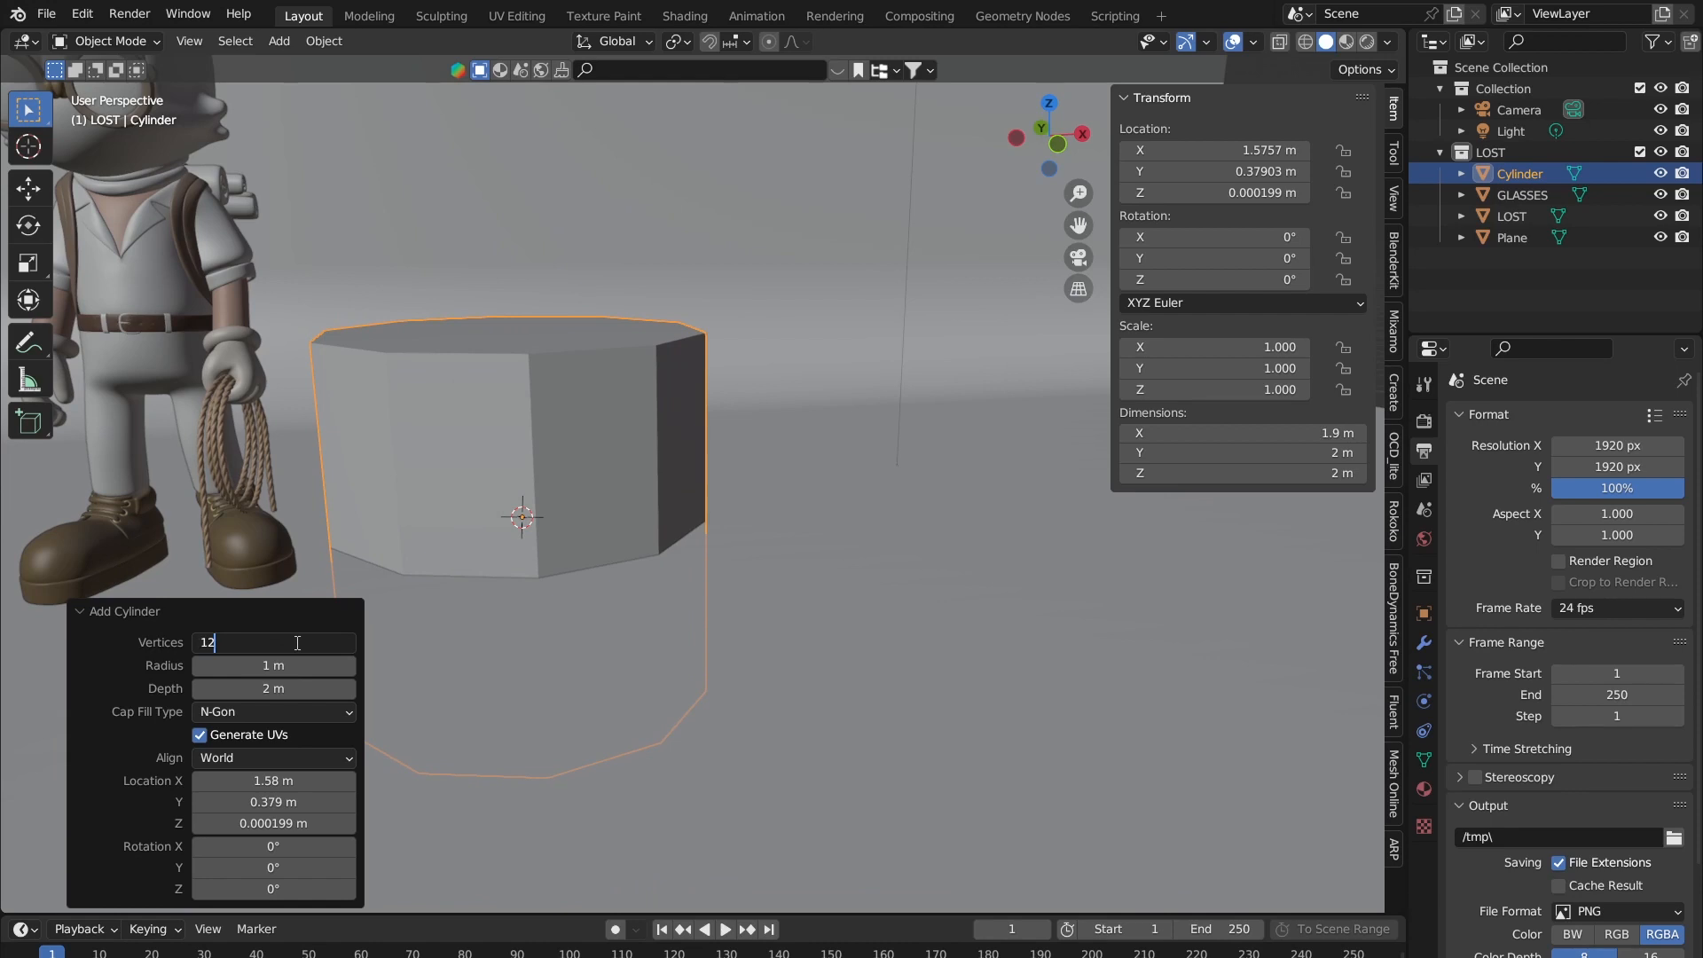
{"action": "key", "text": "Return"}
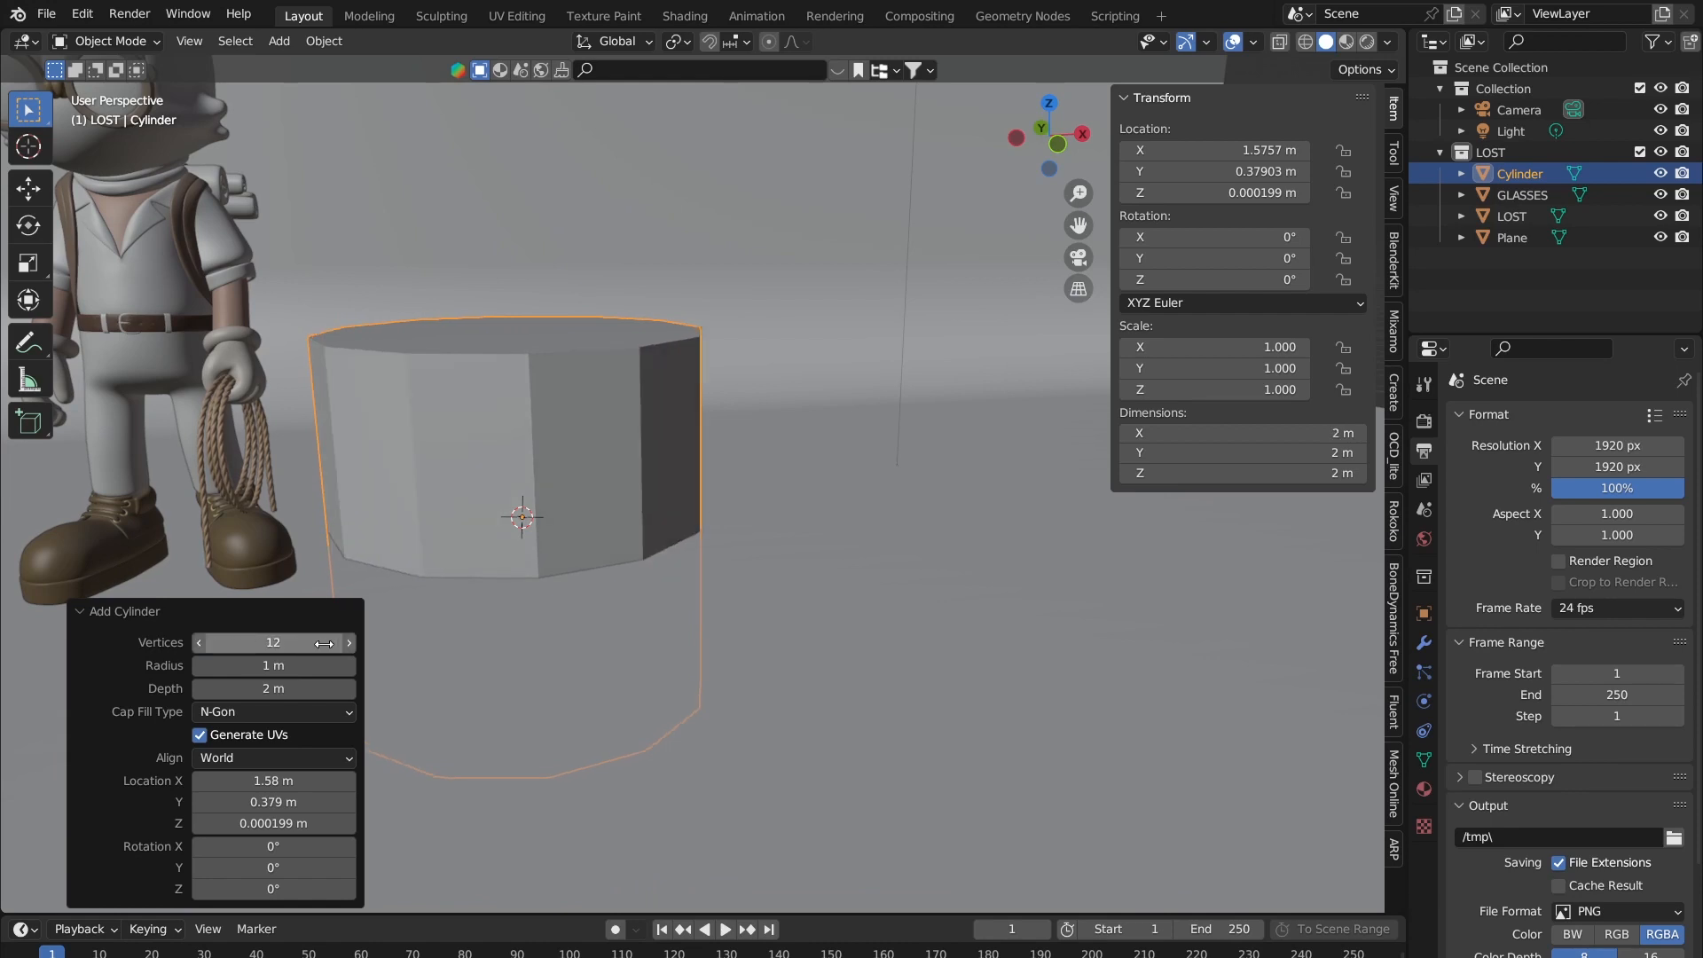
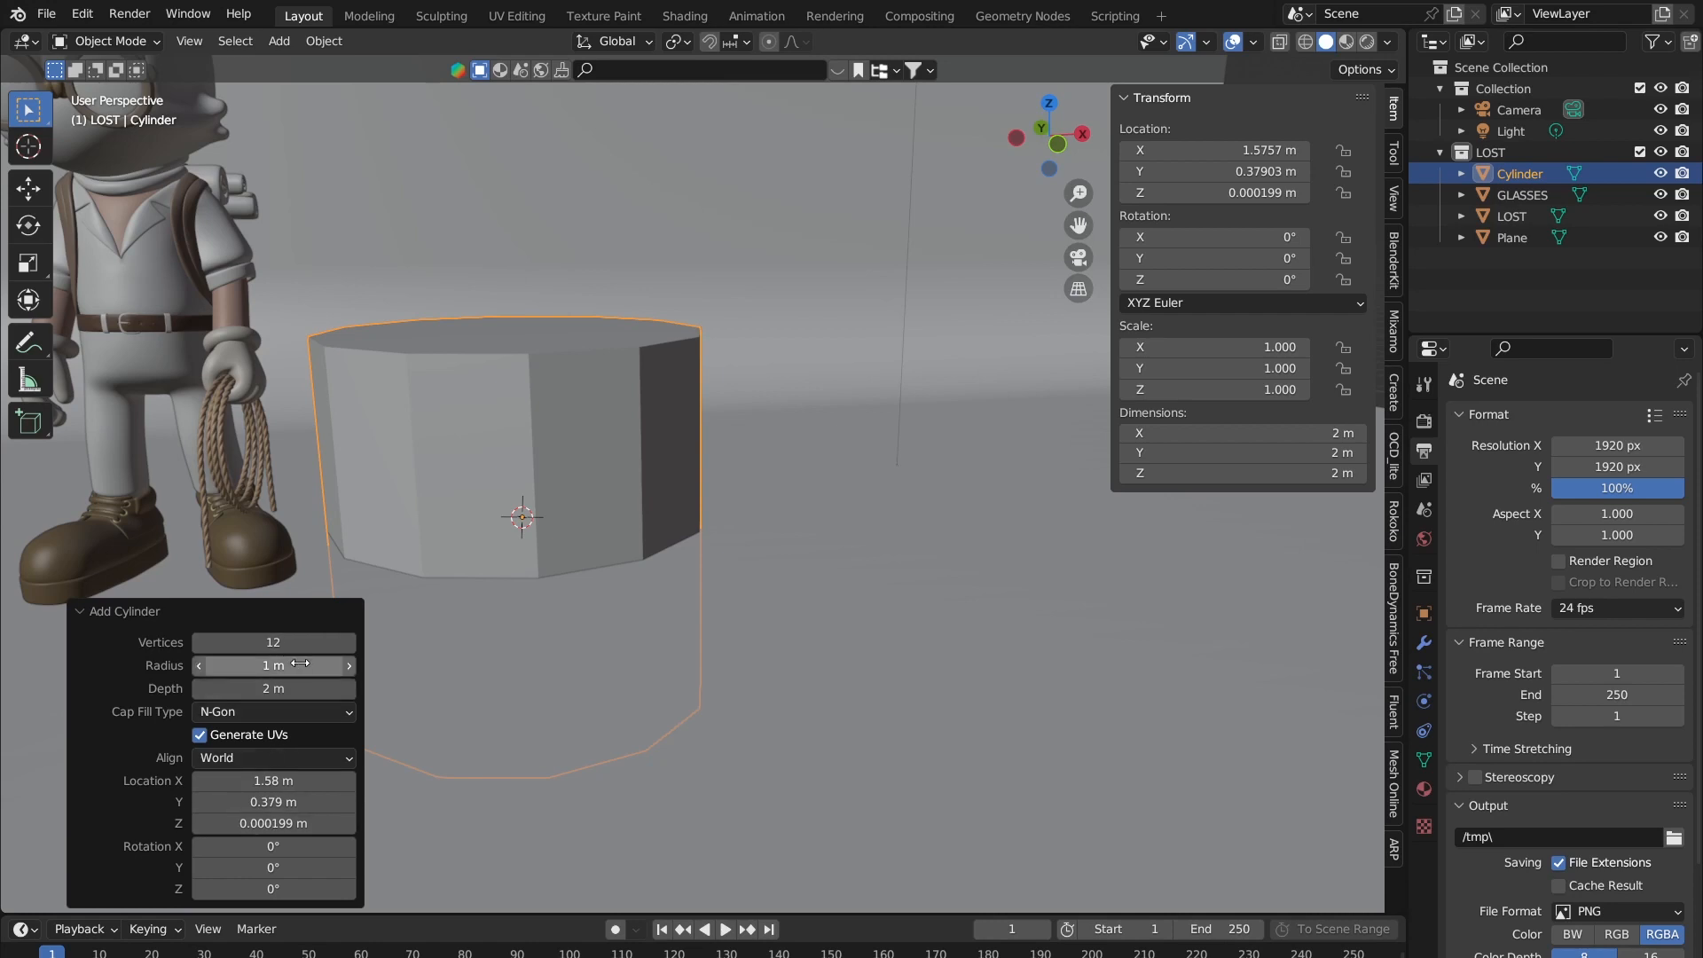
{"action": "left_click_drag", "start_coordinate": [262, 664], "coordinate": [653, 486]}
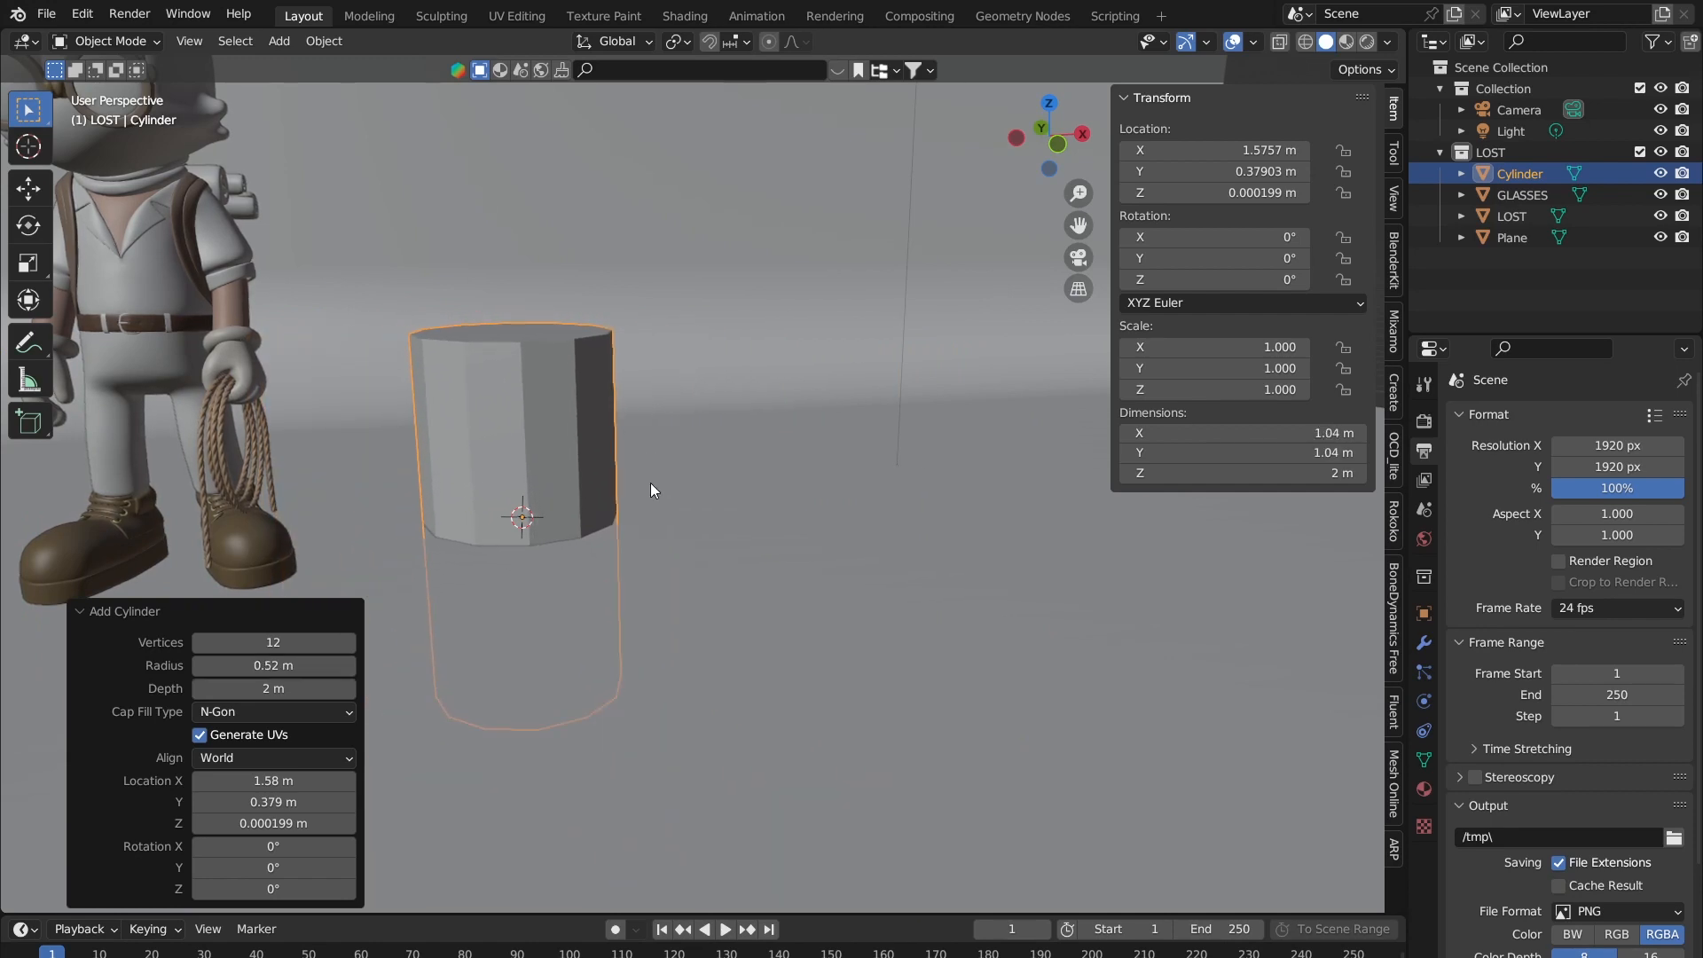
{"action": "left_click_drag", "start_coordinate": [351, 688], "coordinate": [1054, 466]}
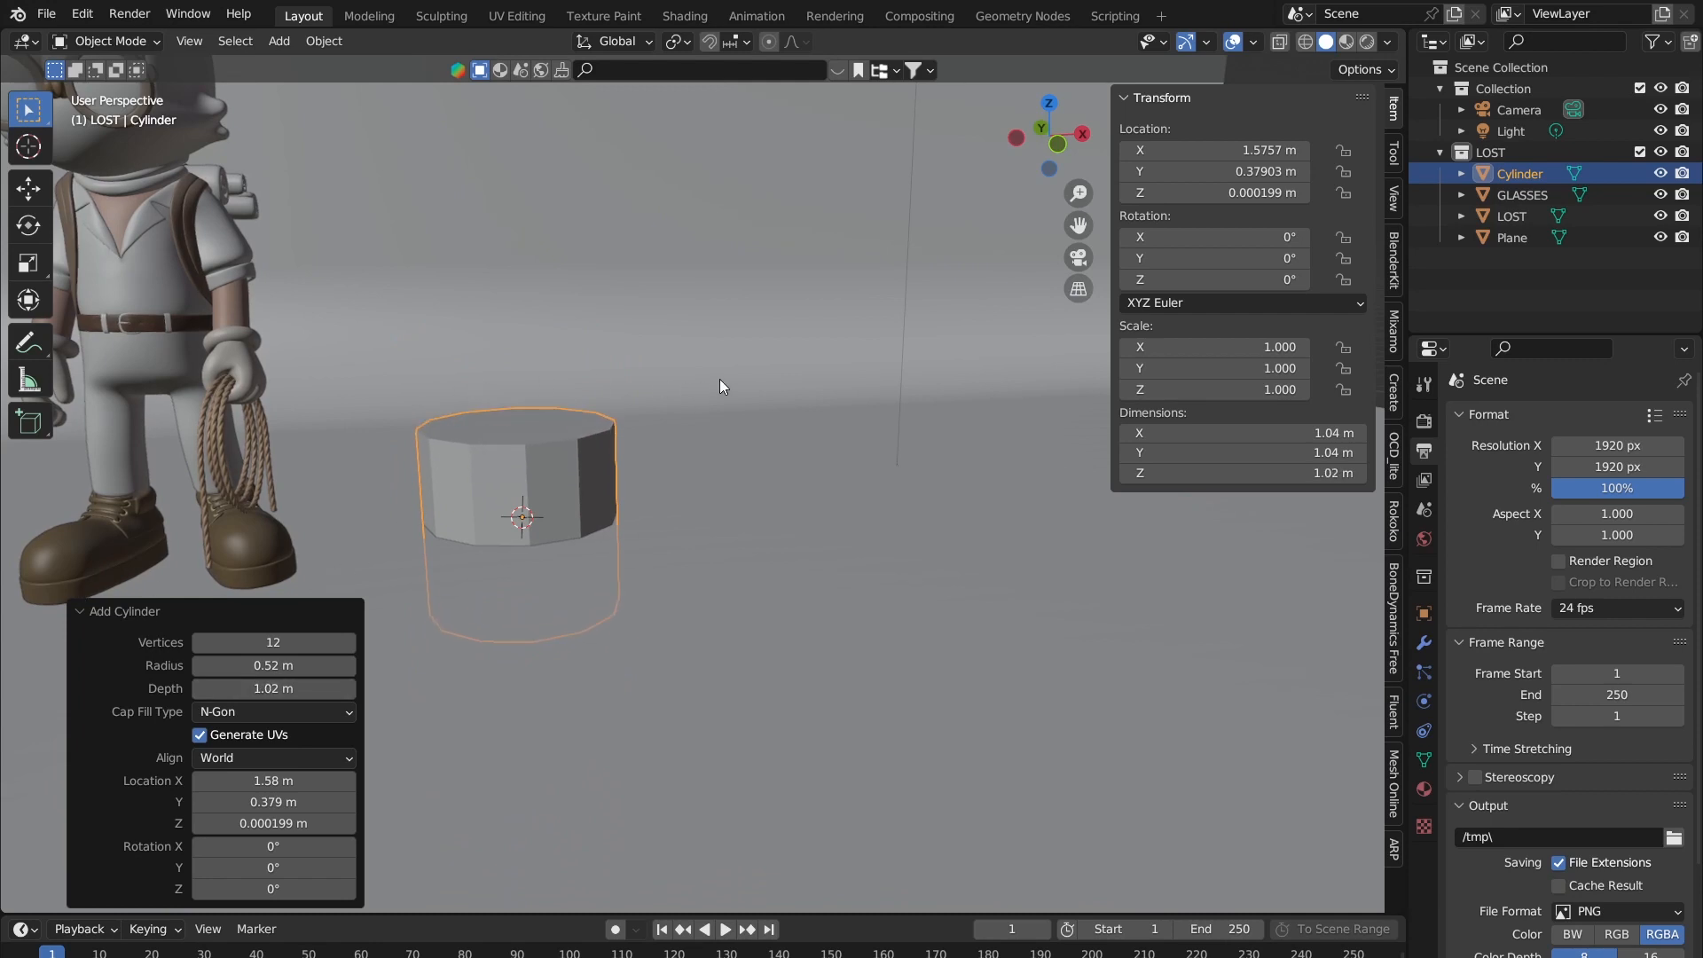
Step: Frame the cylinder beside the character and switch it to Edit Mode
{"action": "middle_click_drag", "start_coordinate": [787, 335], "coordinate": [555, 662]}
{"action": "key", "text": "q"}
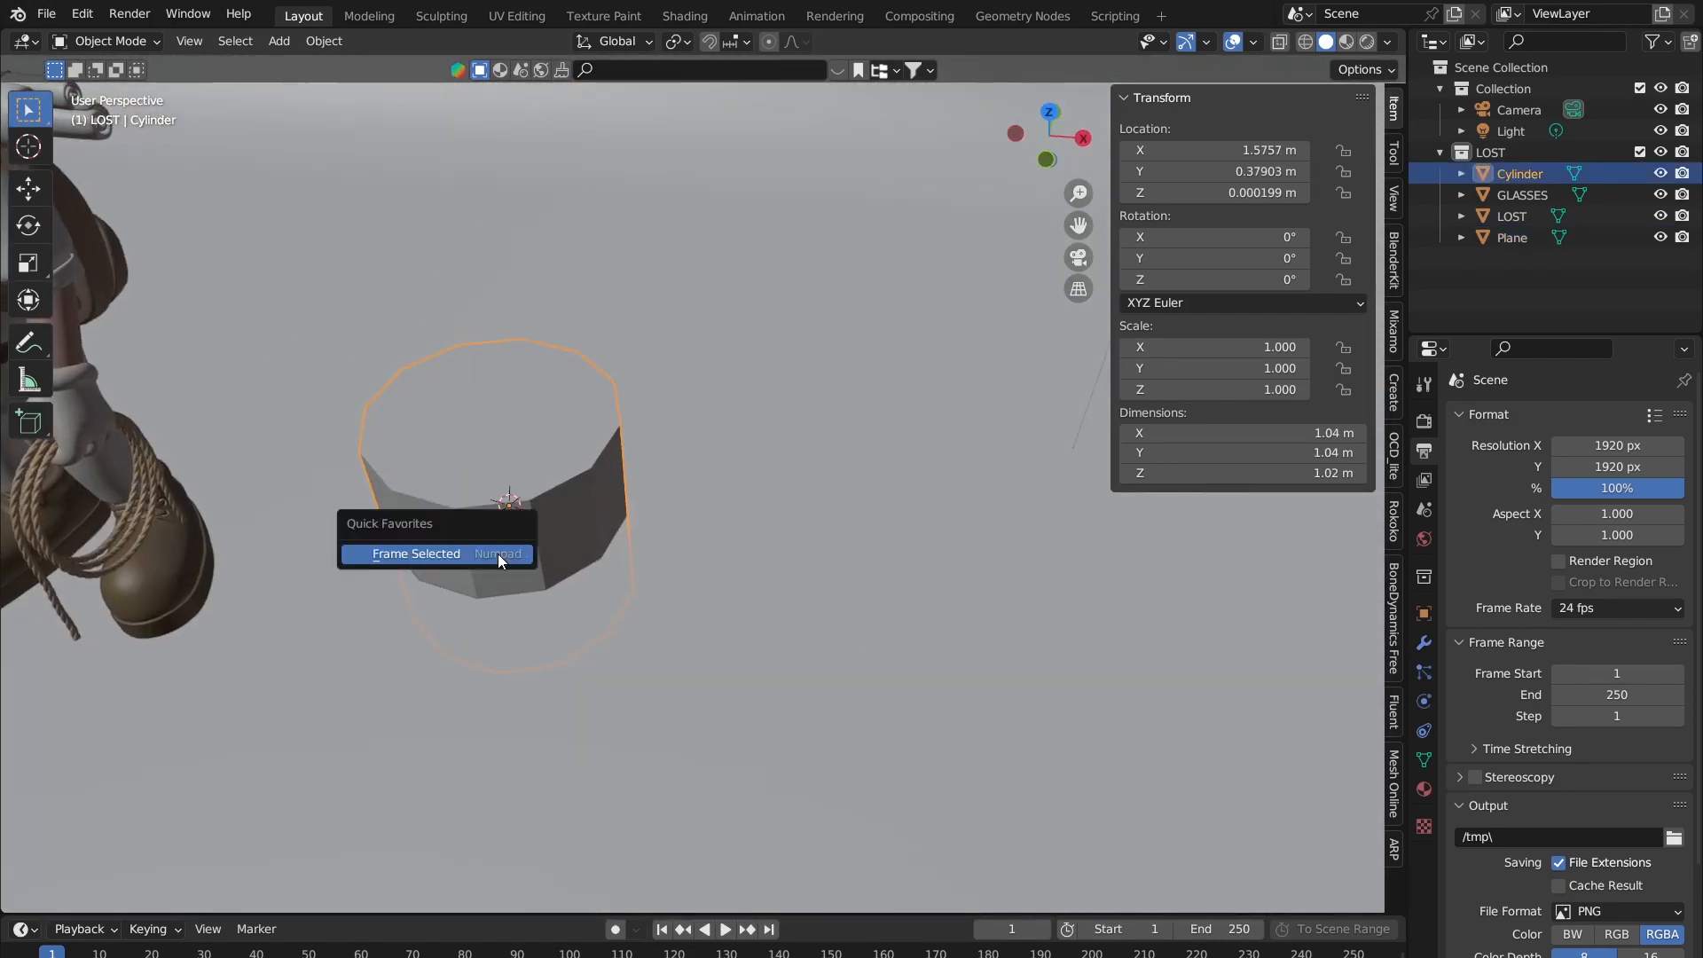
{"action": "left_click", "coordinate": [497, 553]}
{"action": "scroll", "coordinate": [665, 482], "scroll_direction": "down", "scroll_amount": 4}
{"action": "middle_click_drag", "start_coordinate": [805, 513], "coordinate": [780, 480]}
{"action": "scroll", "coordinate": [731, 463], "scroll_direction": "down", "scroll_amount": 2}
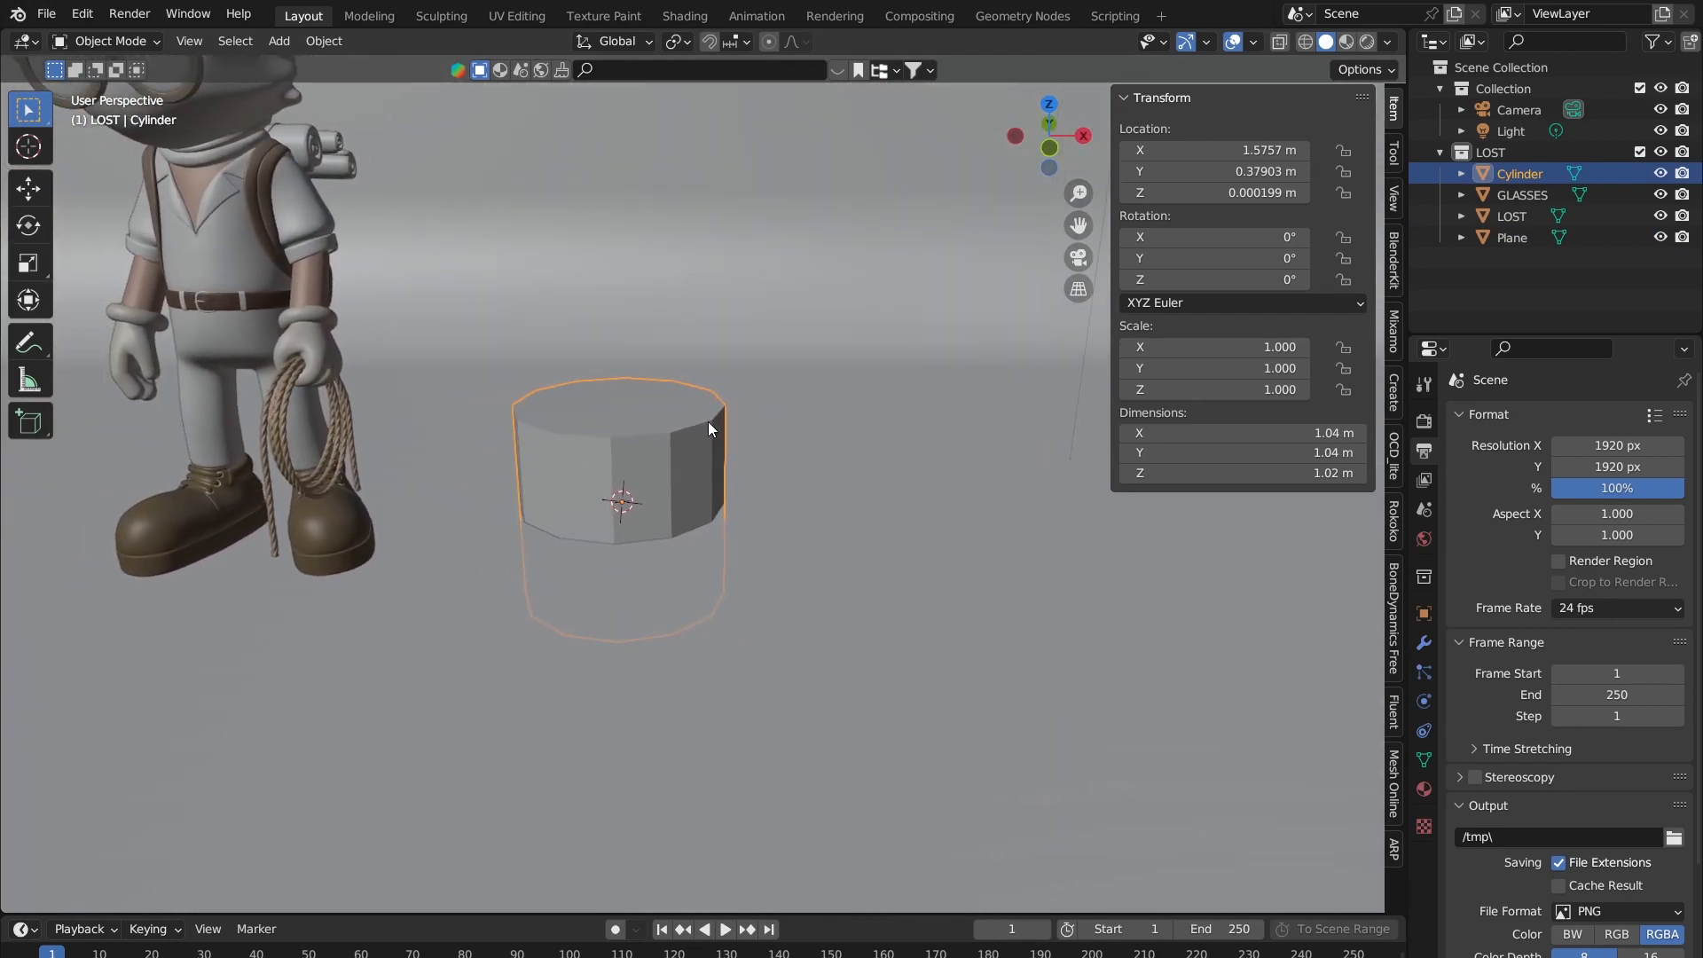
{"action": "middle_click_drag", "start_coordinate": [631, 492], "coordinate": [668, 428], "text": "shift"}
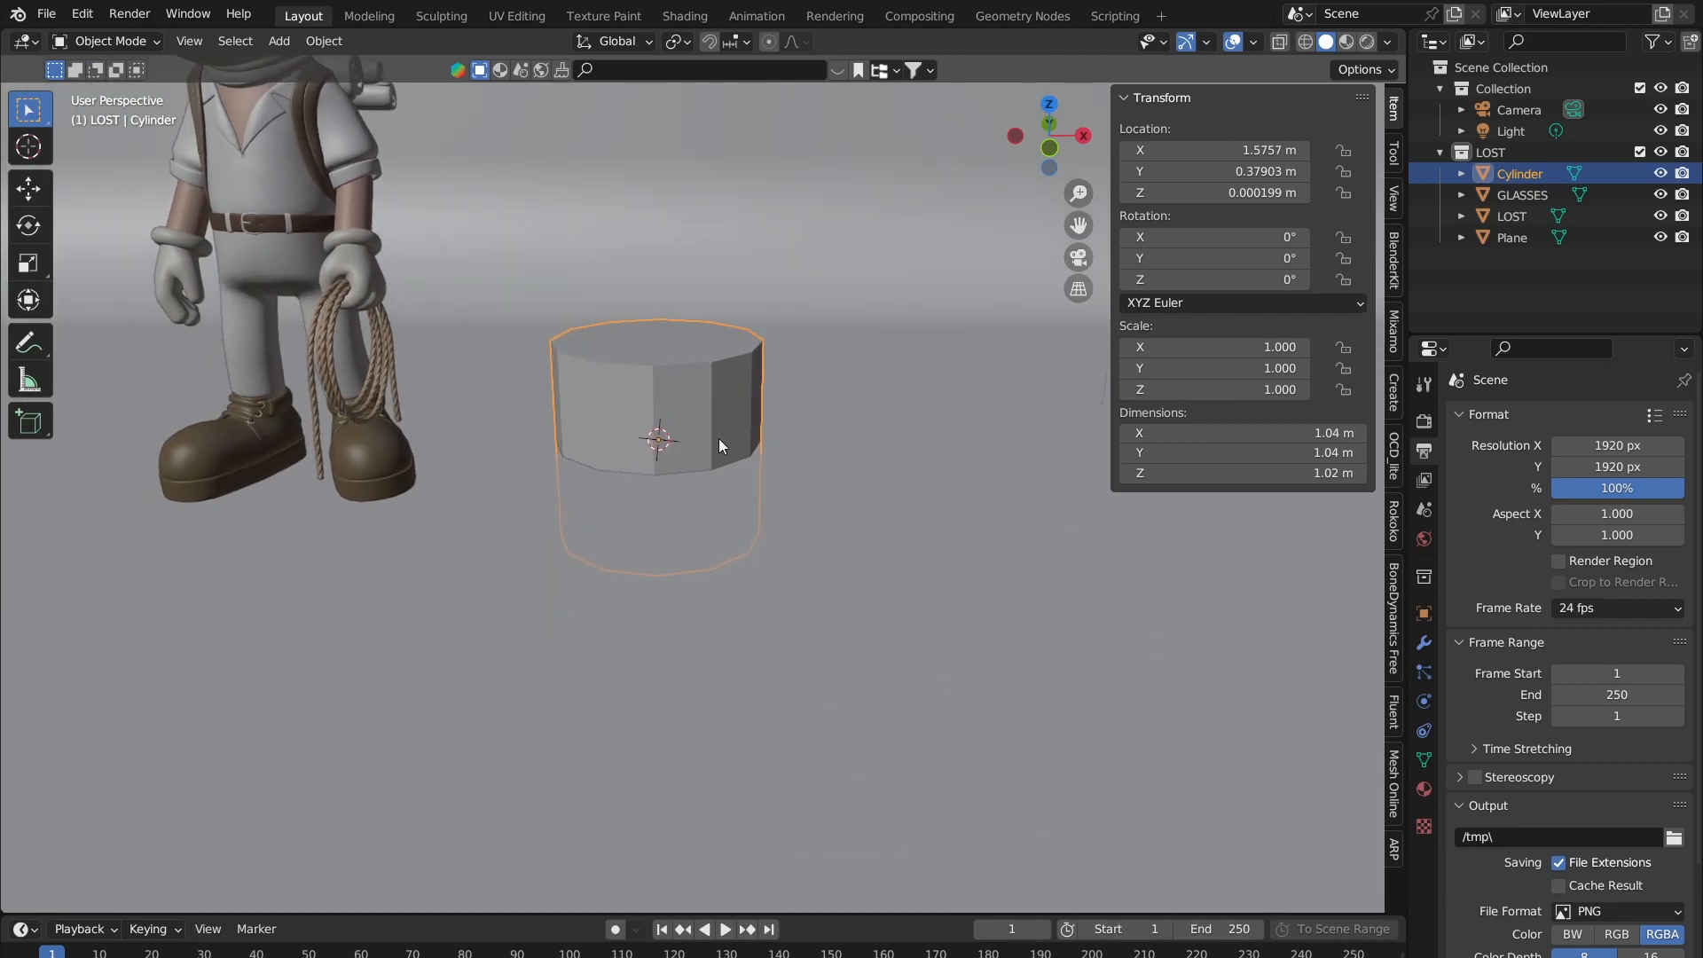
{"action": "key", "text": "Tab"}
{"action": "key", "text": "Tab"}
{"action": "key", "text": "Tab"}
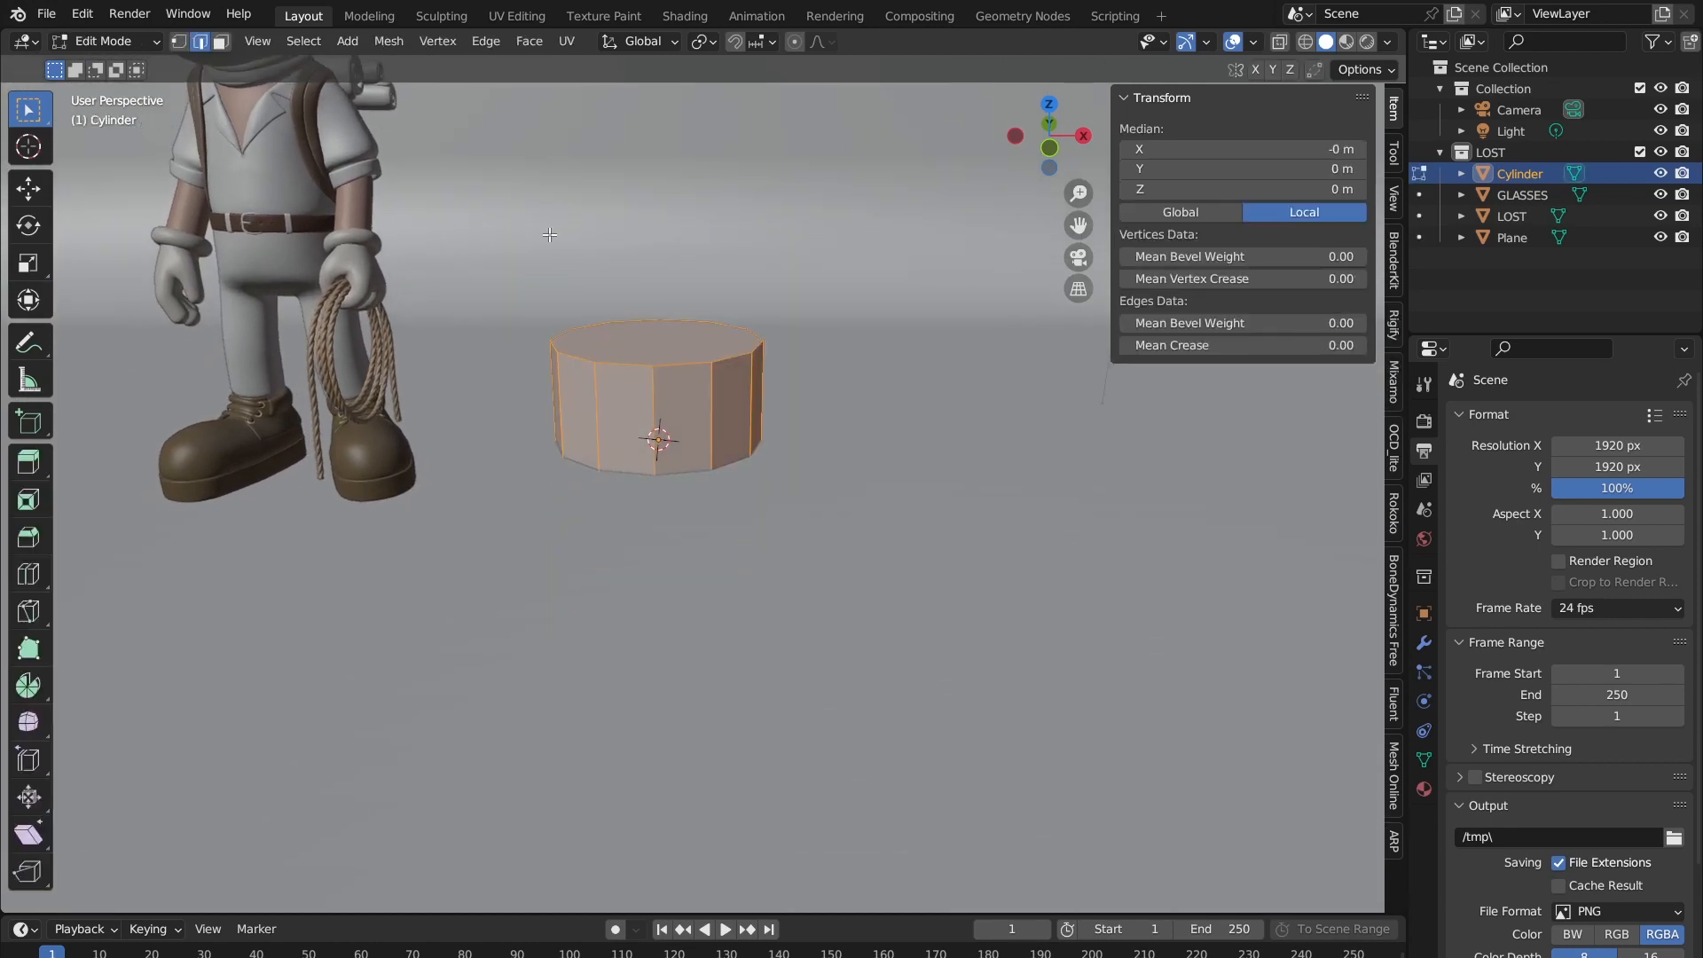
Step: Toggle the cylinder between Object Mode and Edit Mode and select its whole mesh
{"action": "key", "text": "Tab"}
{"action": "key", "text": "Tab"}
{"action": "left_click", "coordinate": [555, 270]}
{"action": "scroll", "coordinate": [601, 335], "scroll_direction": "down", "scroll_amount": 2}
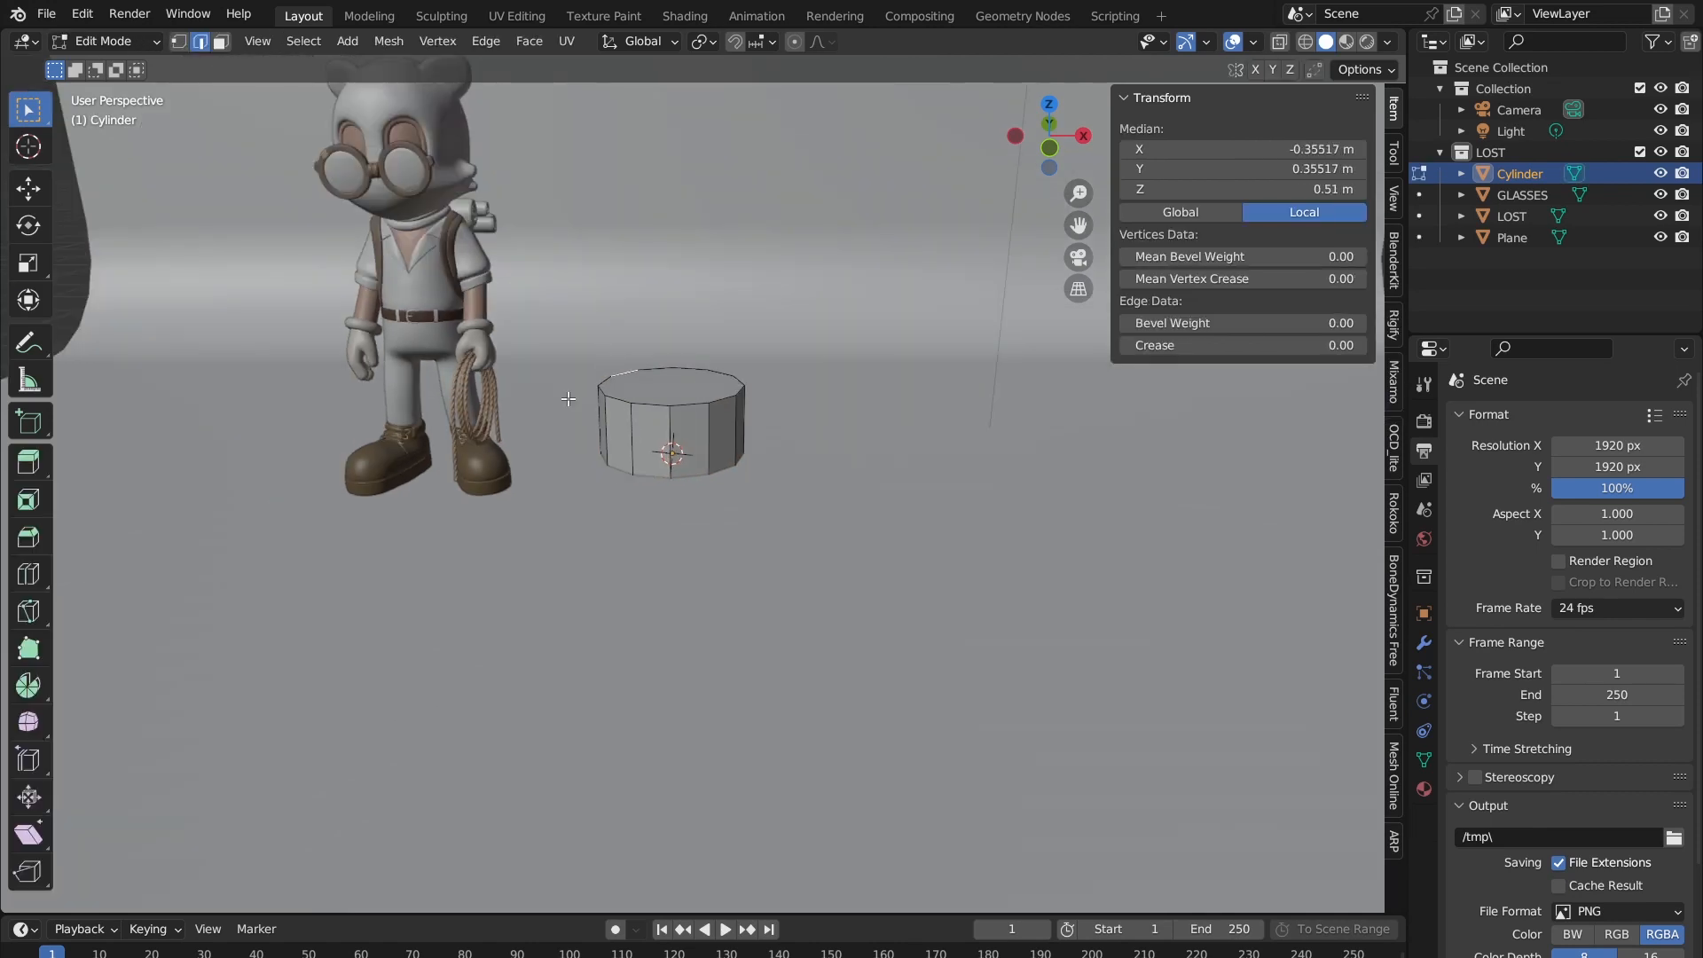
{"action": "scroll", "coordinate": [811, 391], "scroll_direction": "up", "scroll_amount": 2}
{"action": "scroll", "coordinate": [812, 392], "scroll_direction": "up", "scroll_amount": 1}
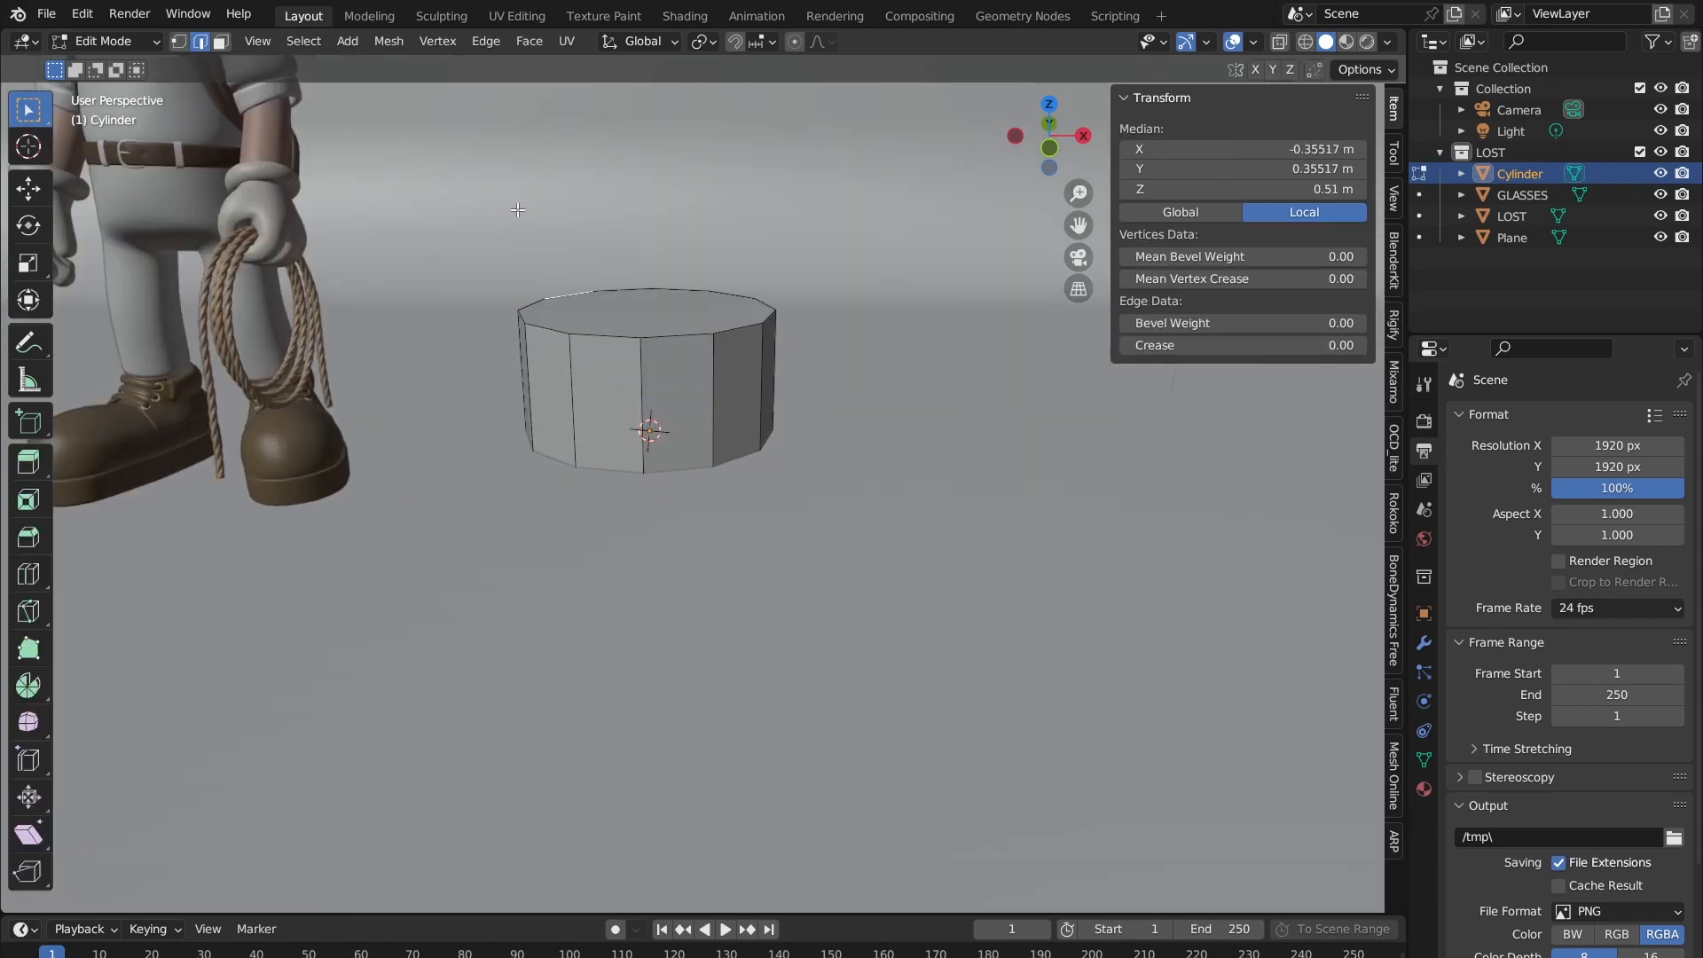
{"action": "key", "text": "Tab"}
{"action": "key", "text": "Tab"}
{"action": "key", "text": "Tab"}
{"action": "key", "text": "Tab"}
{"action": "key", "text": "a"}
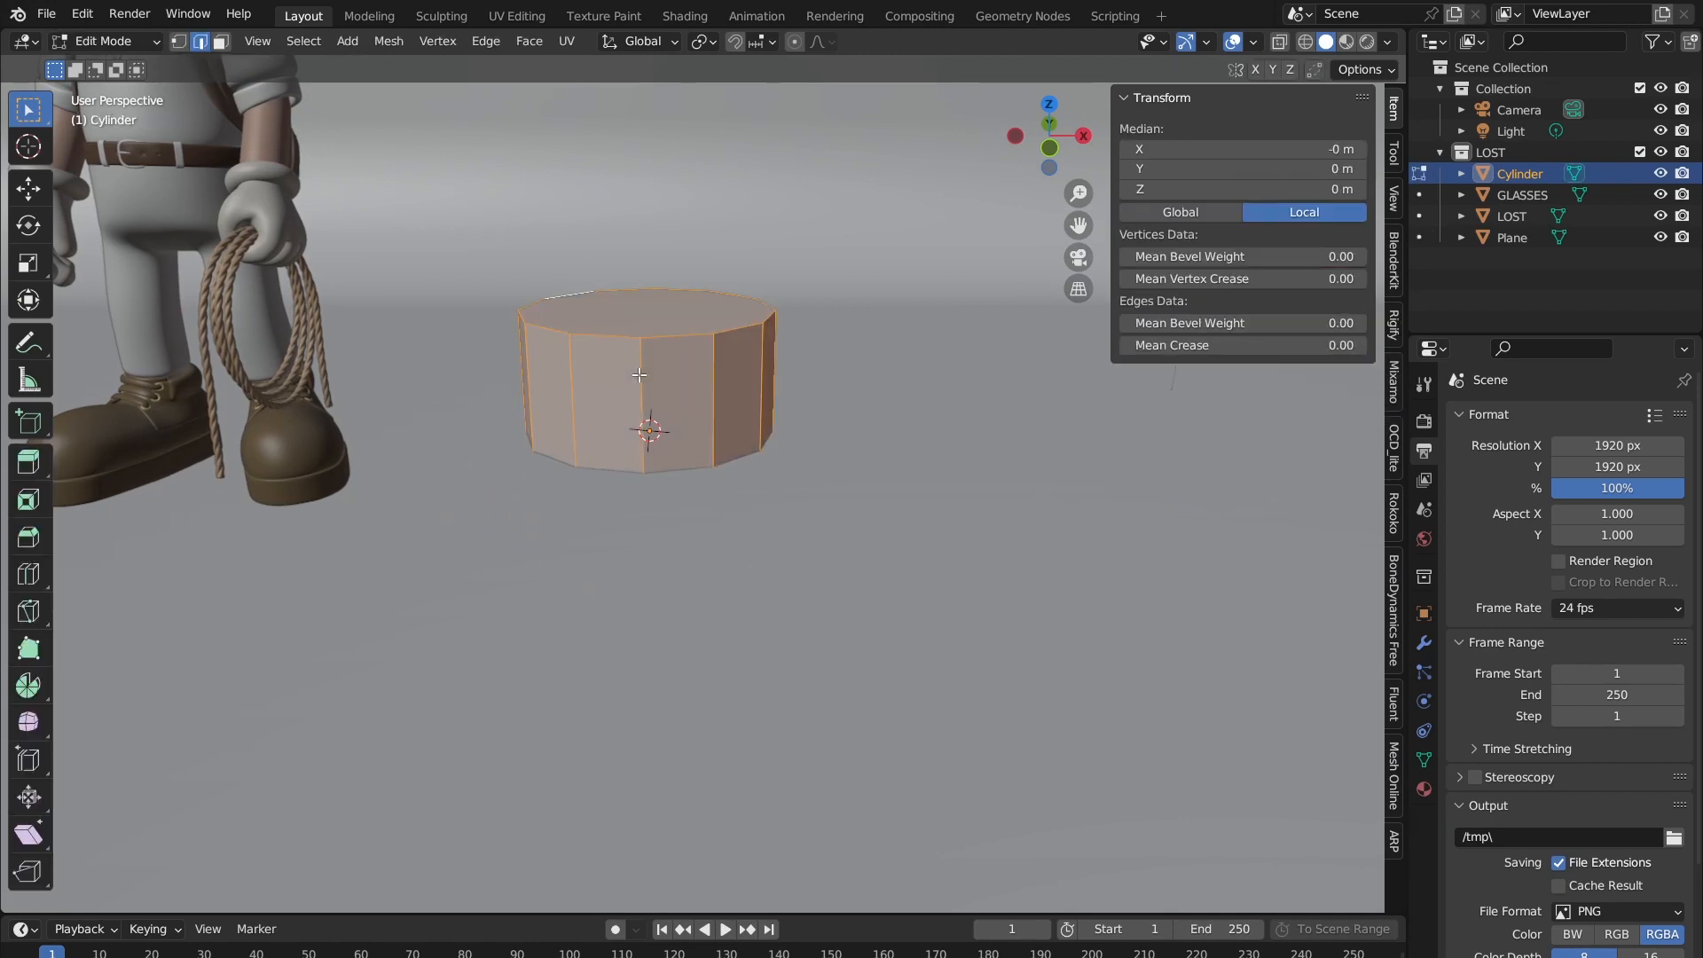
Step: Select the cylinder's entire mesh and raise it 0.5297 m along Z to stand on the backdrop floor
{"action": "left_click", "coordinate": [841, 419]}
{"action": "key", "text": "a"}
{"action": "key", "text": "g"}
{"action": "key", "text": "z"}
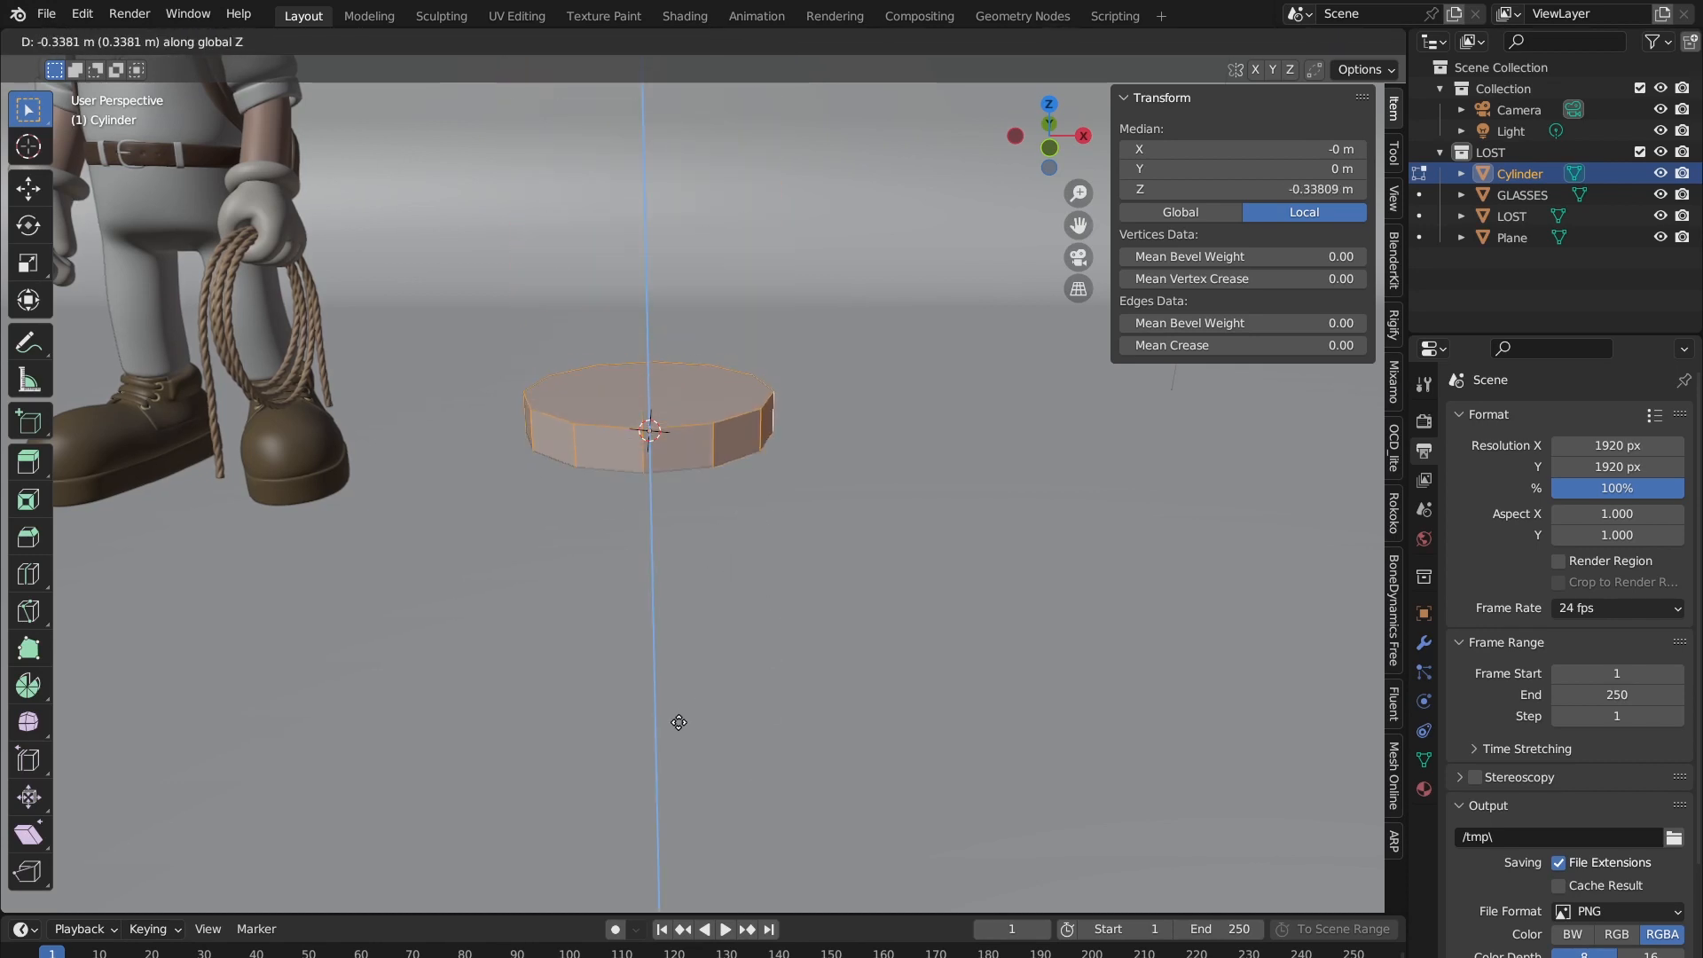
{"action": "left_click", "coordinate": [637, 529]}
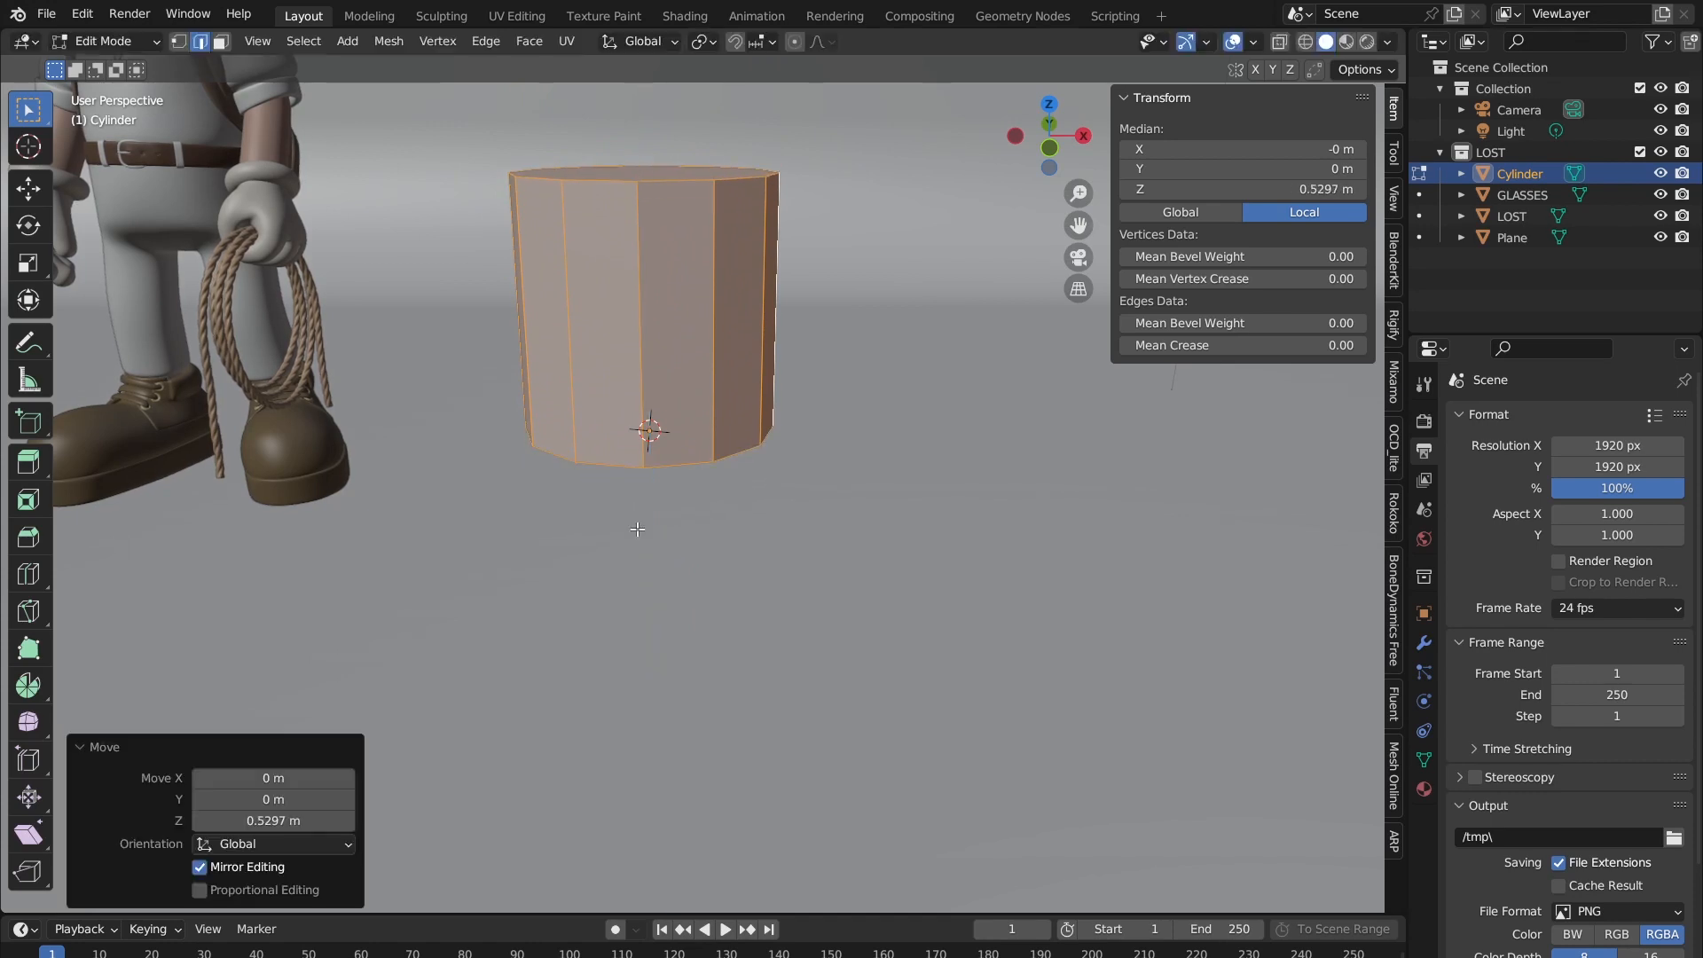
{"action": "middle_click_drag", "start_coordinate": [625, 394], "coordinate": [648, 476], "text": "shift"}
{"action": "scroll", "coordinate": [748, 477], "scroll_direction": "up", "scroll_amount": 1}
{"action": "middle_click_drag", "start_coordinate": [723, 312], "coordinate": [689, 341], "text": "shift"}
{"action": "key", "text": "Tab"}
{"action": "key", "text": "Tab"}
{"action": "middle_click_drag", "start_coordinate": [790, 346], "coordinate": [835, 393]}
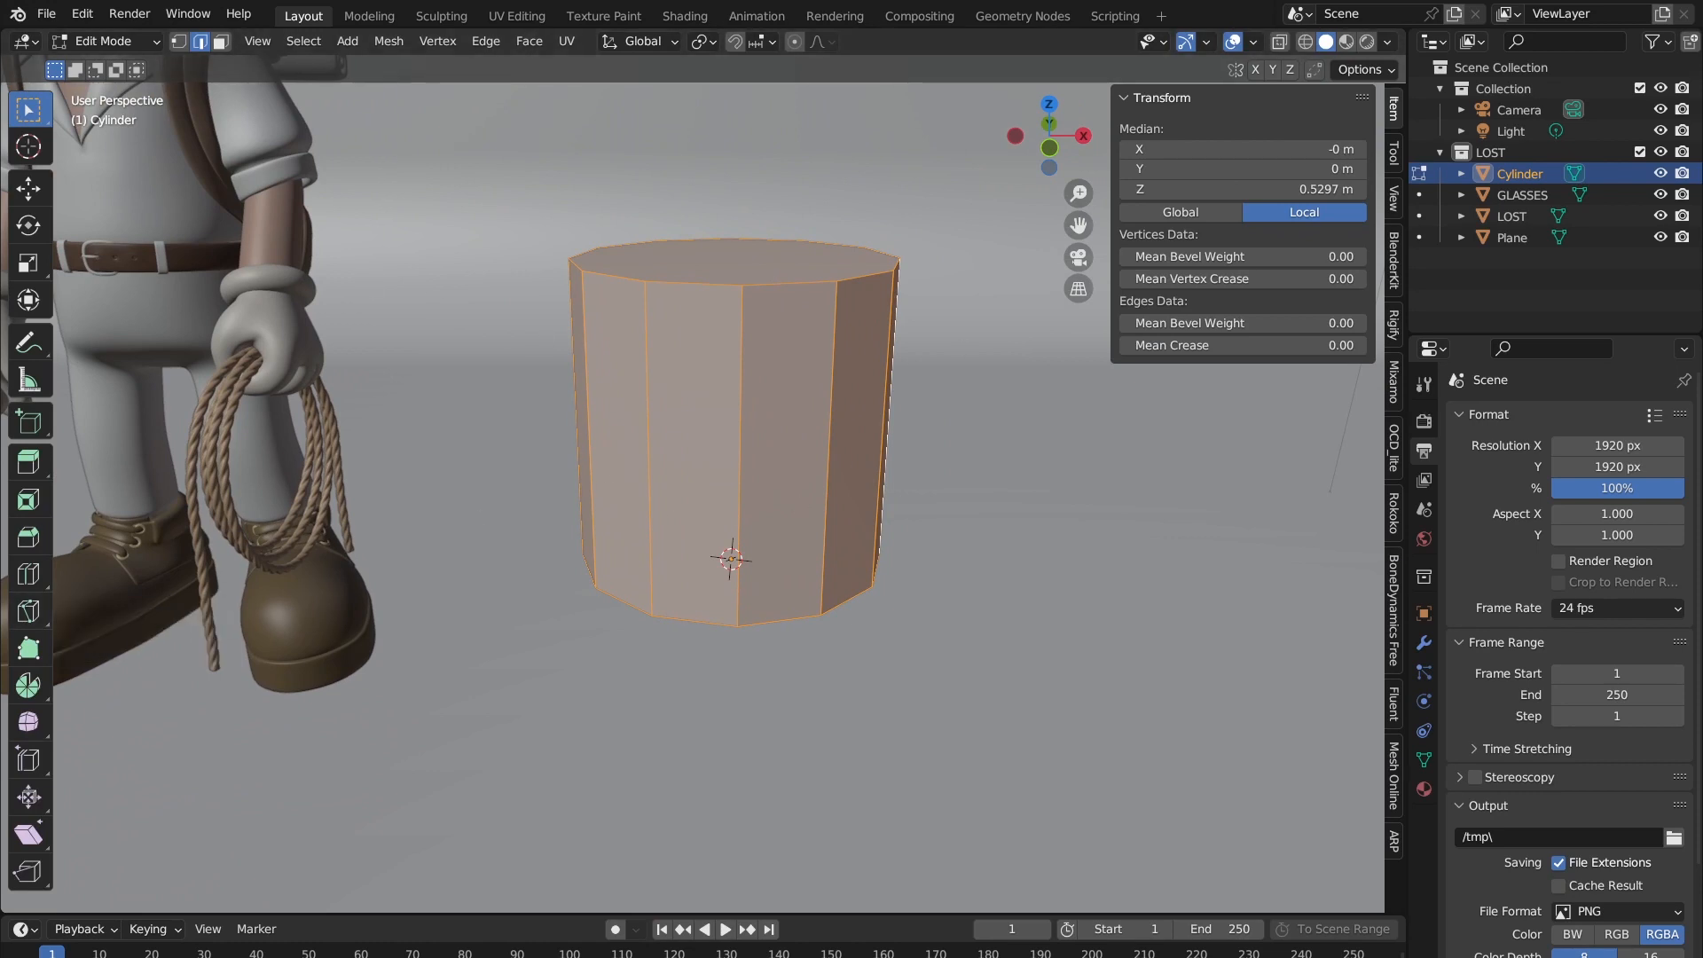
{"action": "middle_click_drag", "start_coordinate": [786, 455], "coordinate": [718, 434]}
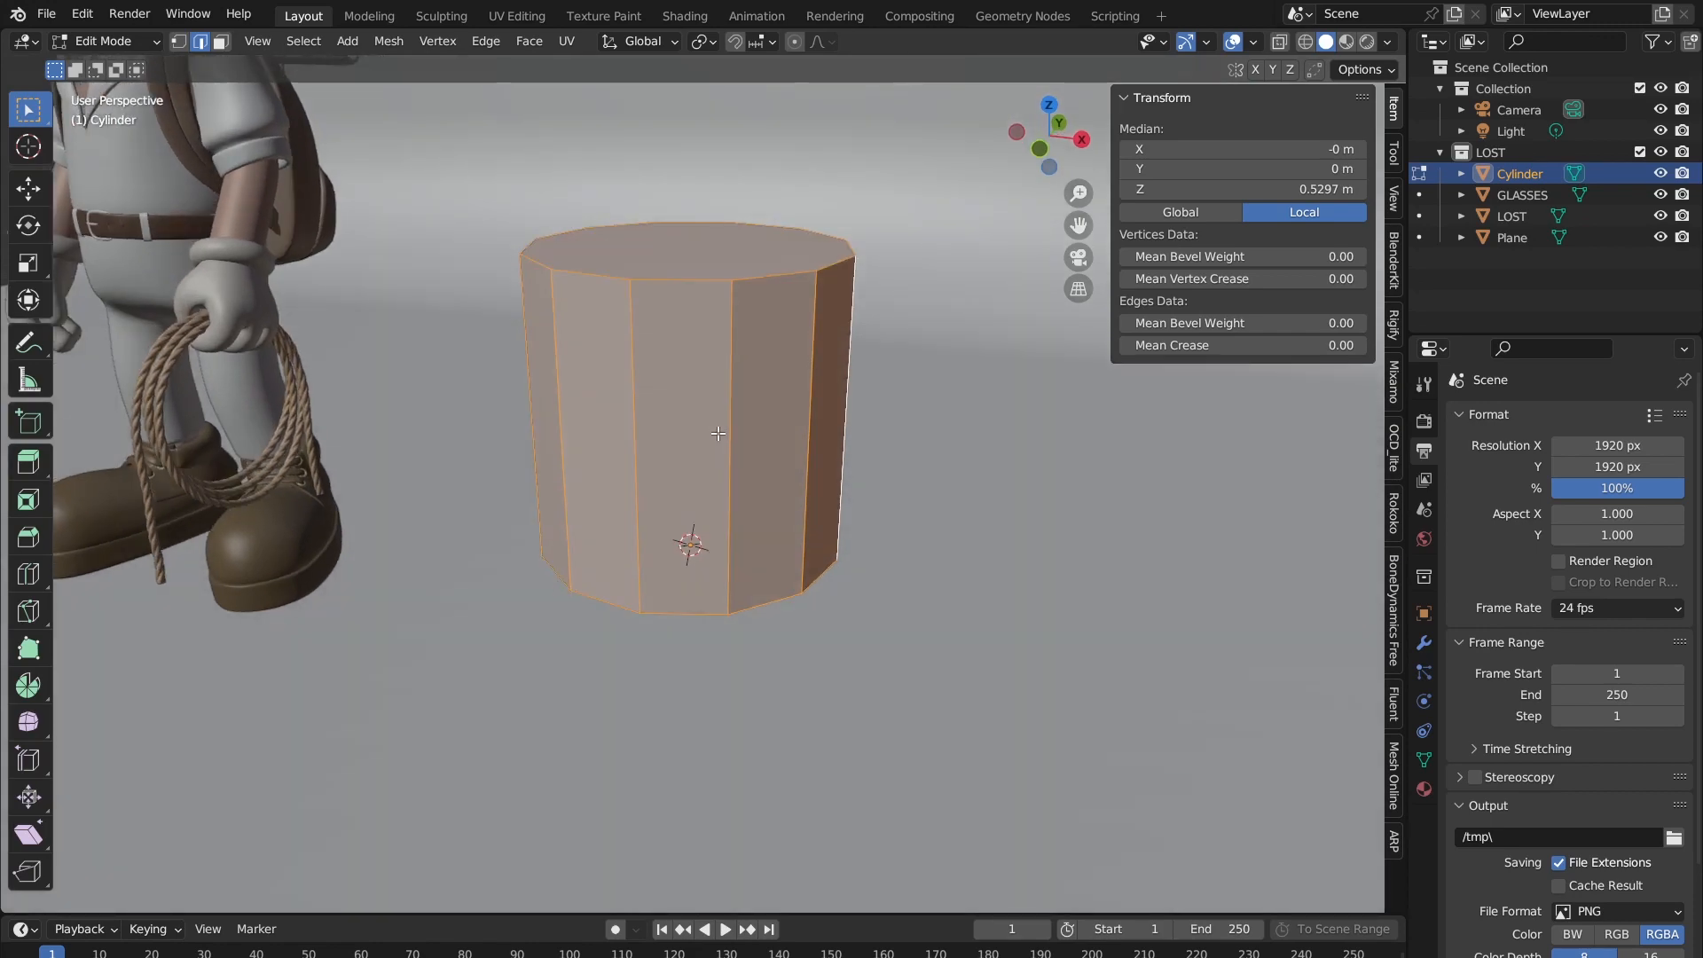
{"action": "middle_click_drag", "start_coordinate": [776, 378], "coordinate": [697, 379], "text": "shift"}
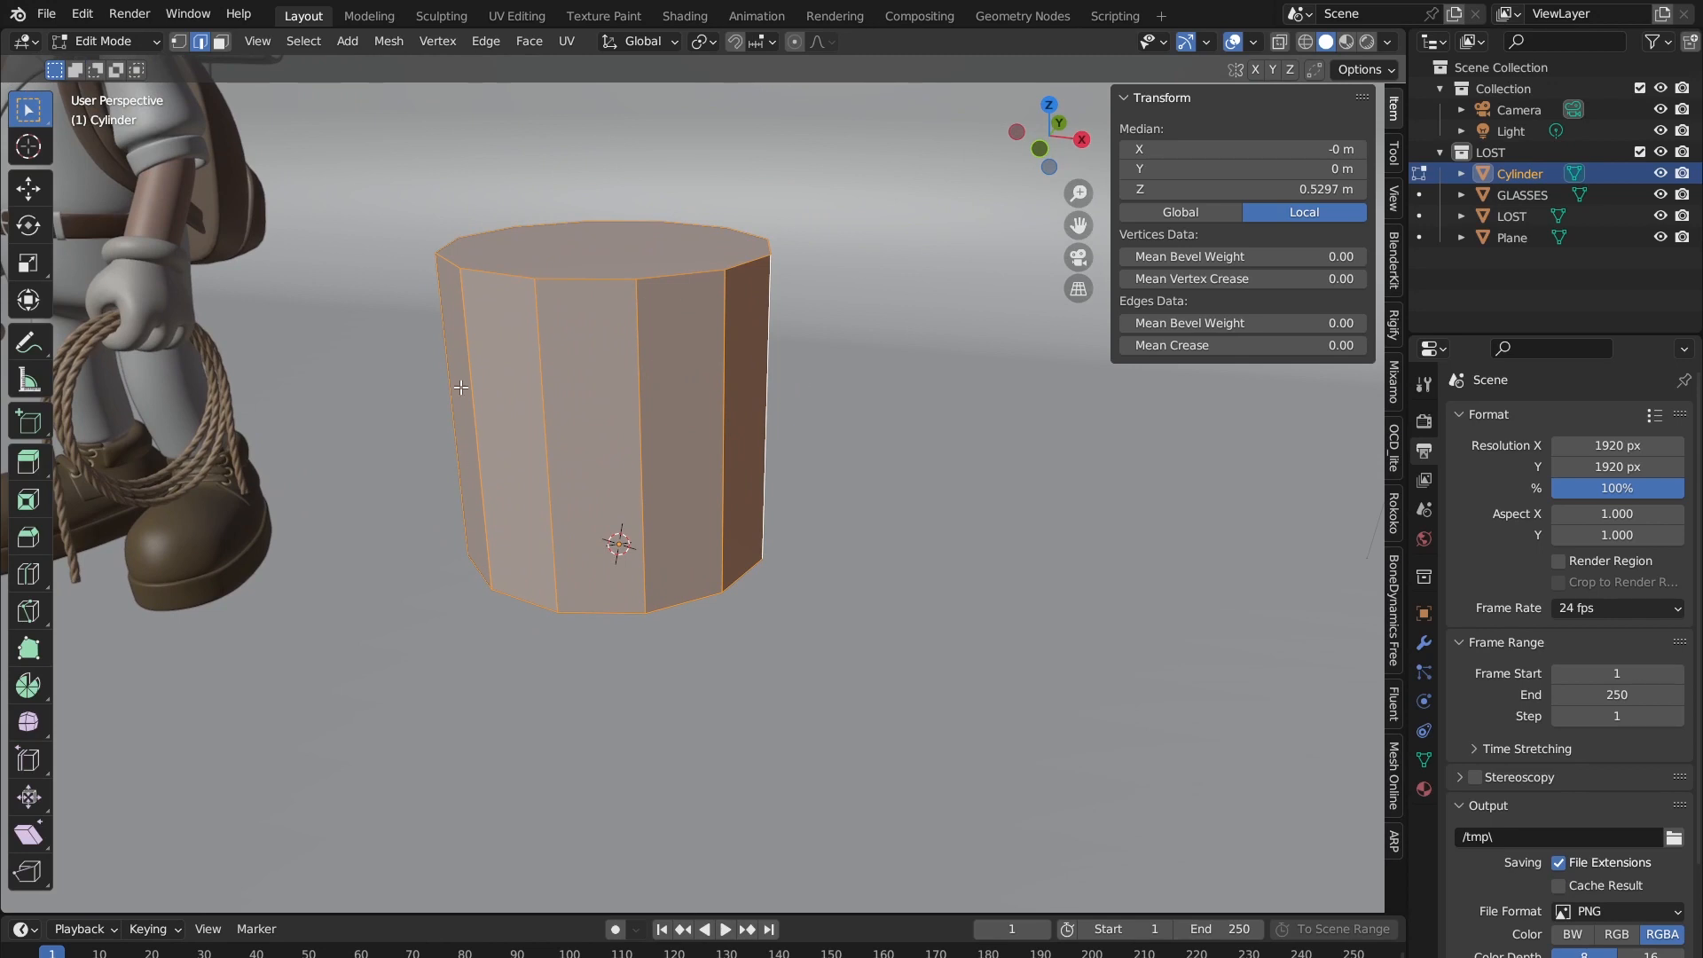
{"action": "middle_click_drag", "start_coordinate": [527, 390], "coordinate": [605, 387], "text": "shift"}
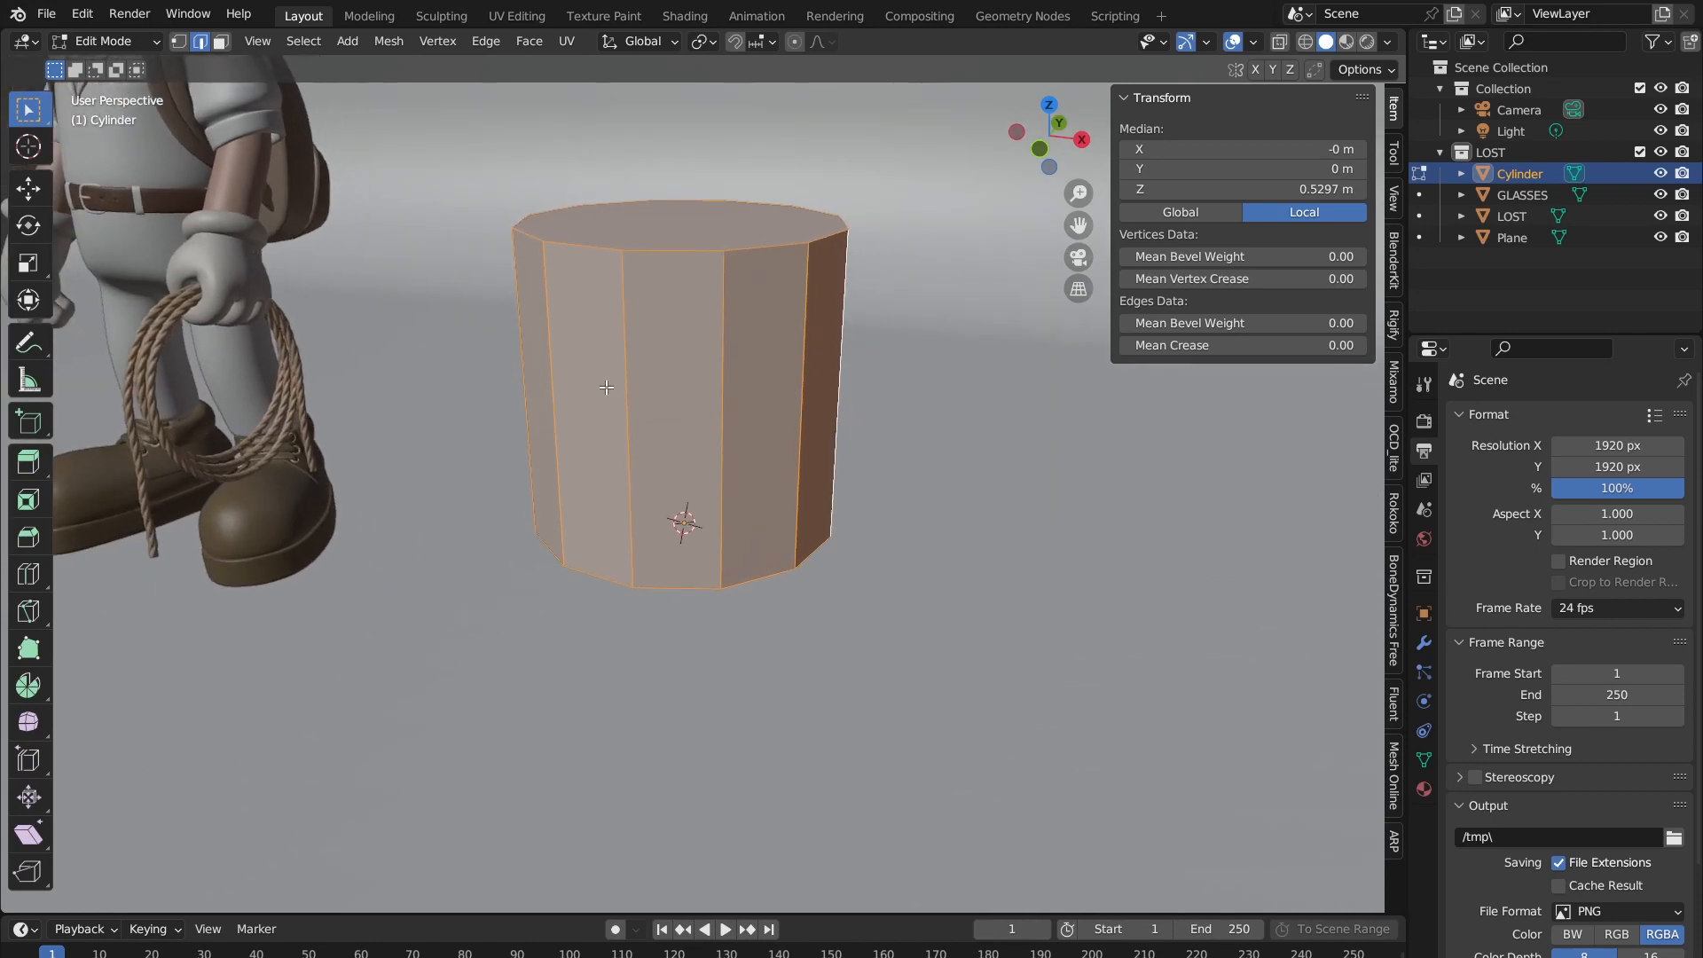
{"action": "middle_click_drag", "start_coordinate": [540, 466], "coordinate": [578, 448], "text": "shift"}
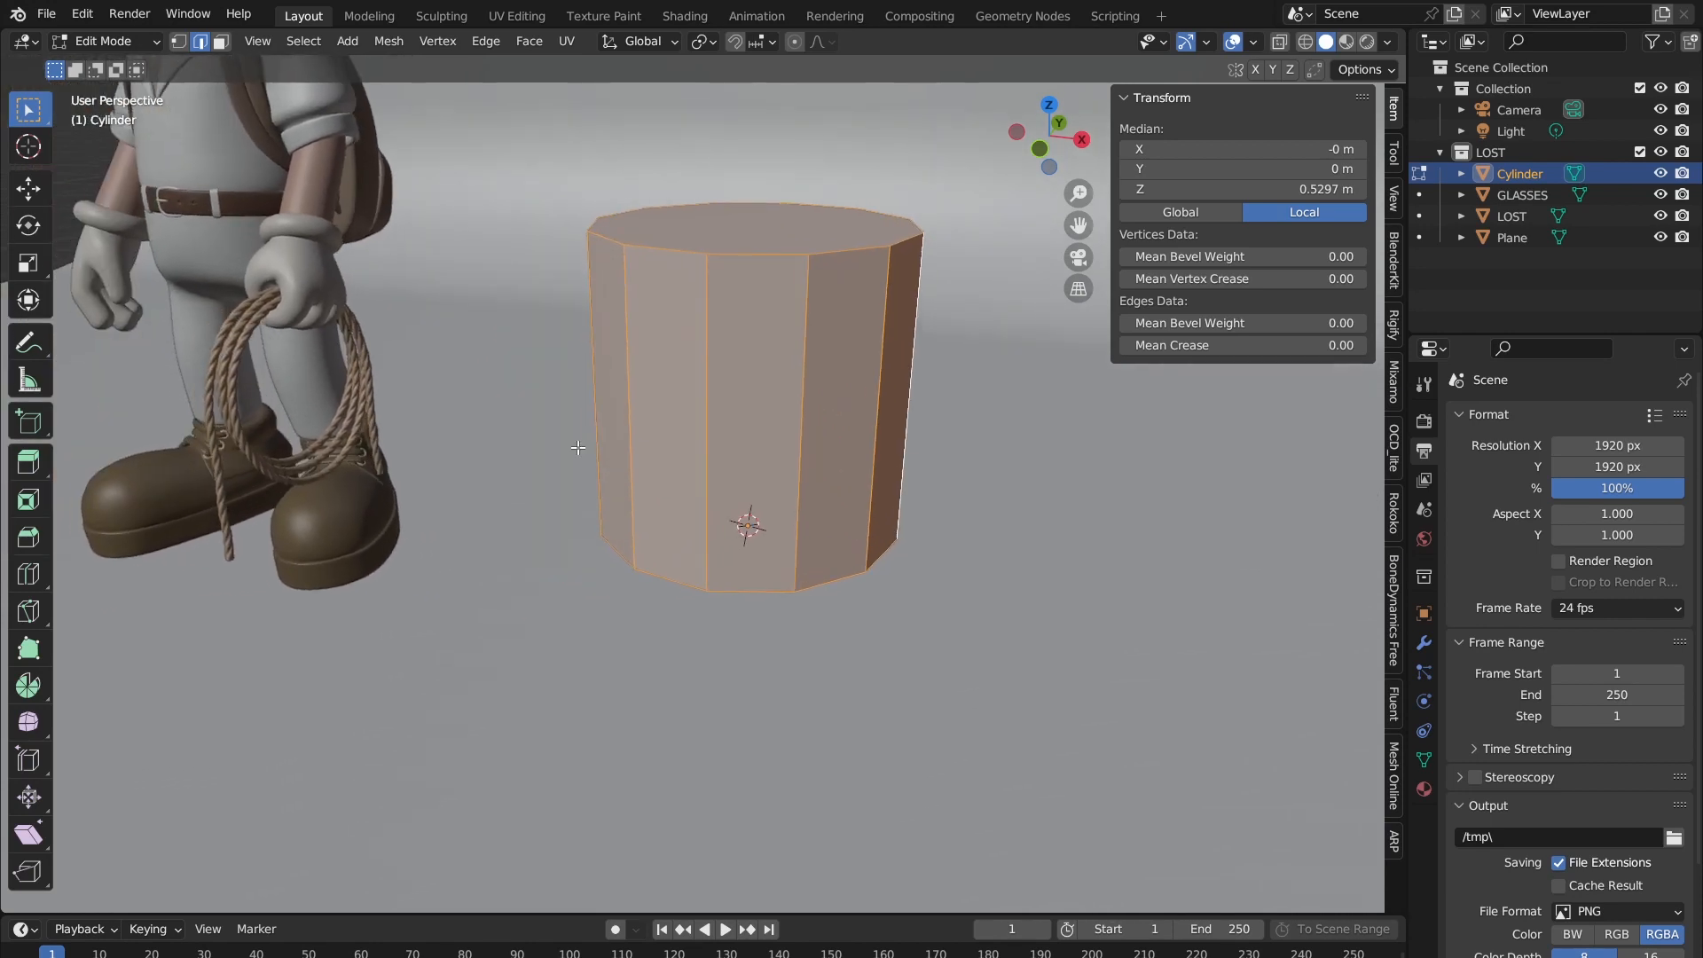
{"action": "middle_click_drag", "start_coordinate": [815, 289], "coordinate": [686, 357], "text": "shift"}
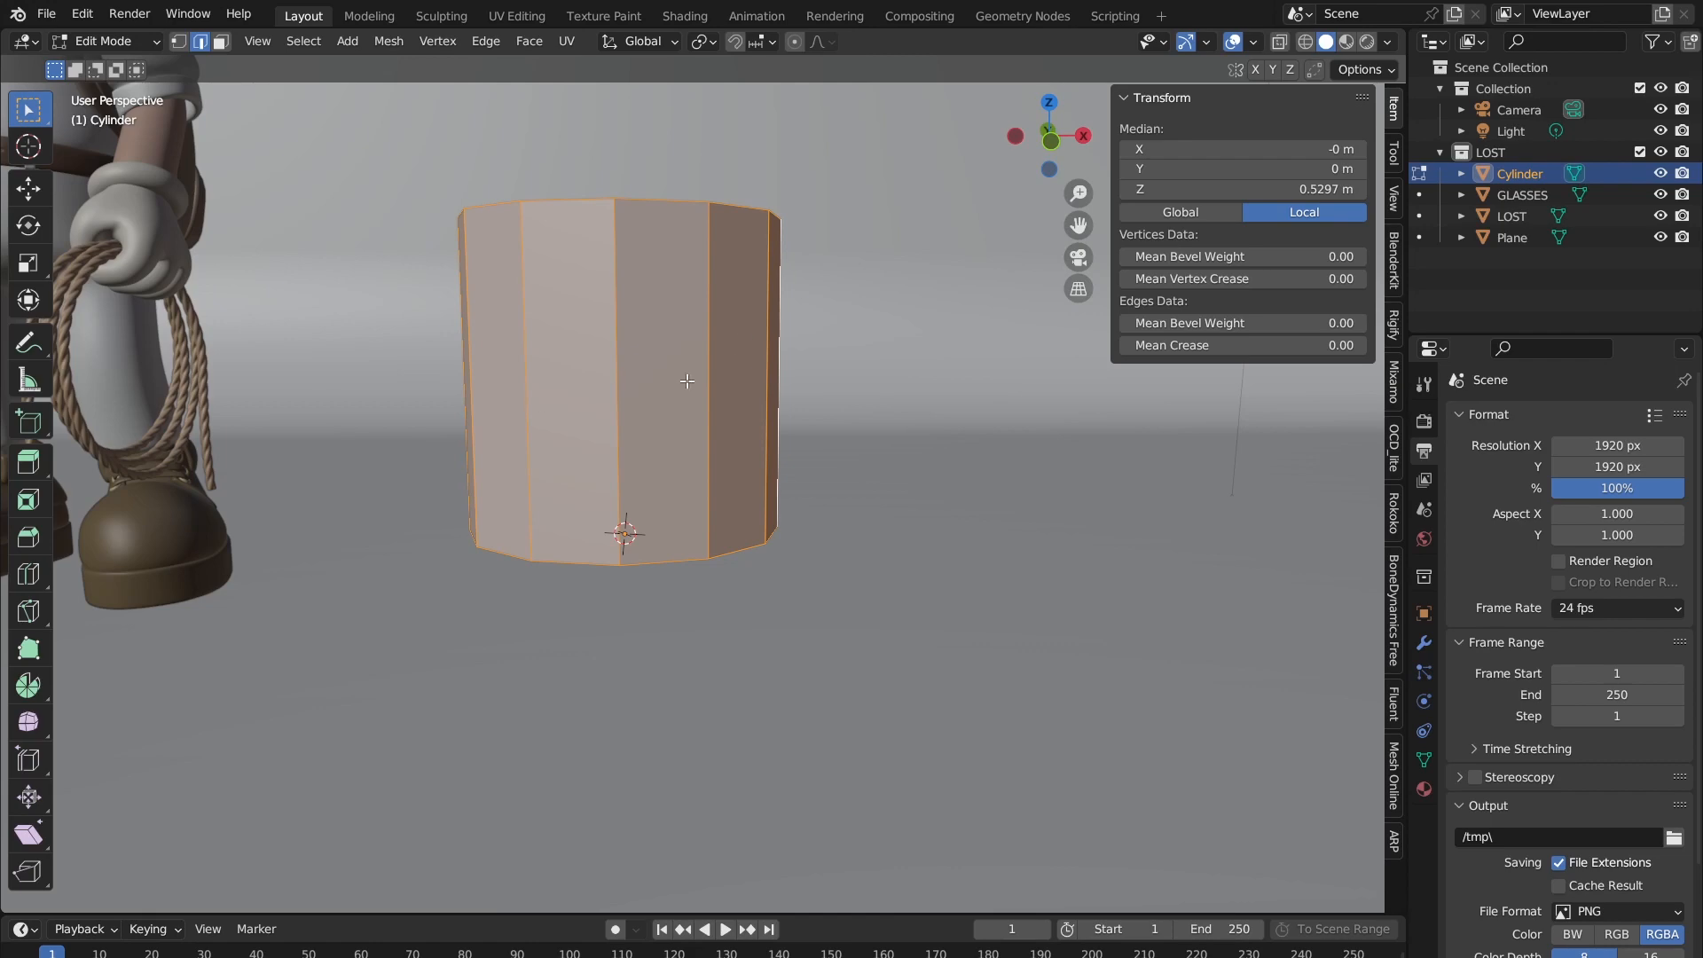
{"action": "middle_click_drag", "start_coordinate": [686, 380], "coordinate": [446, 363]}
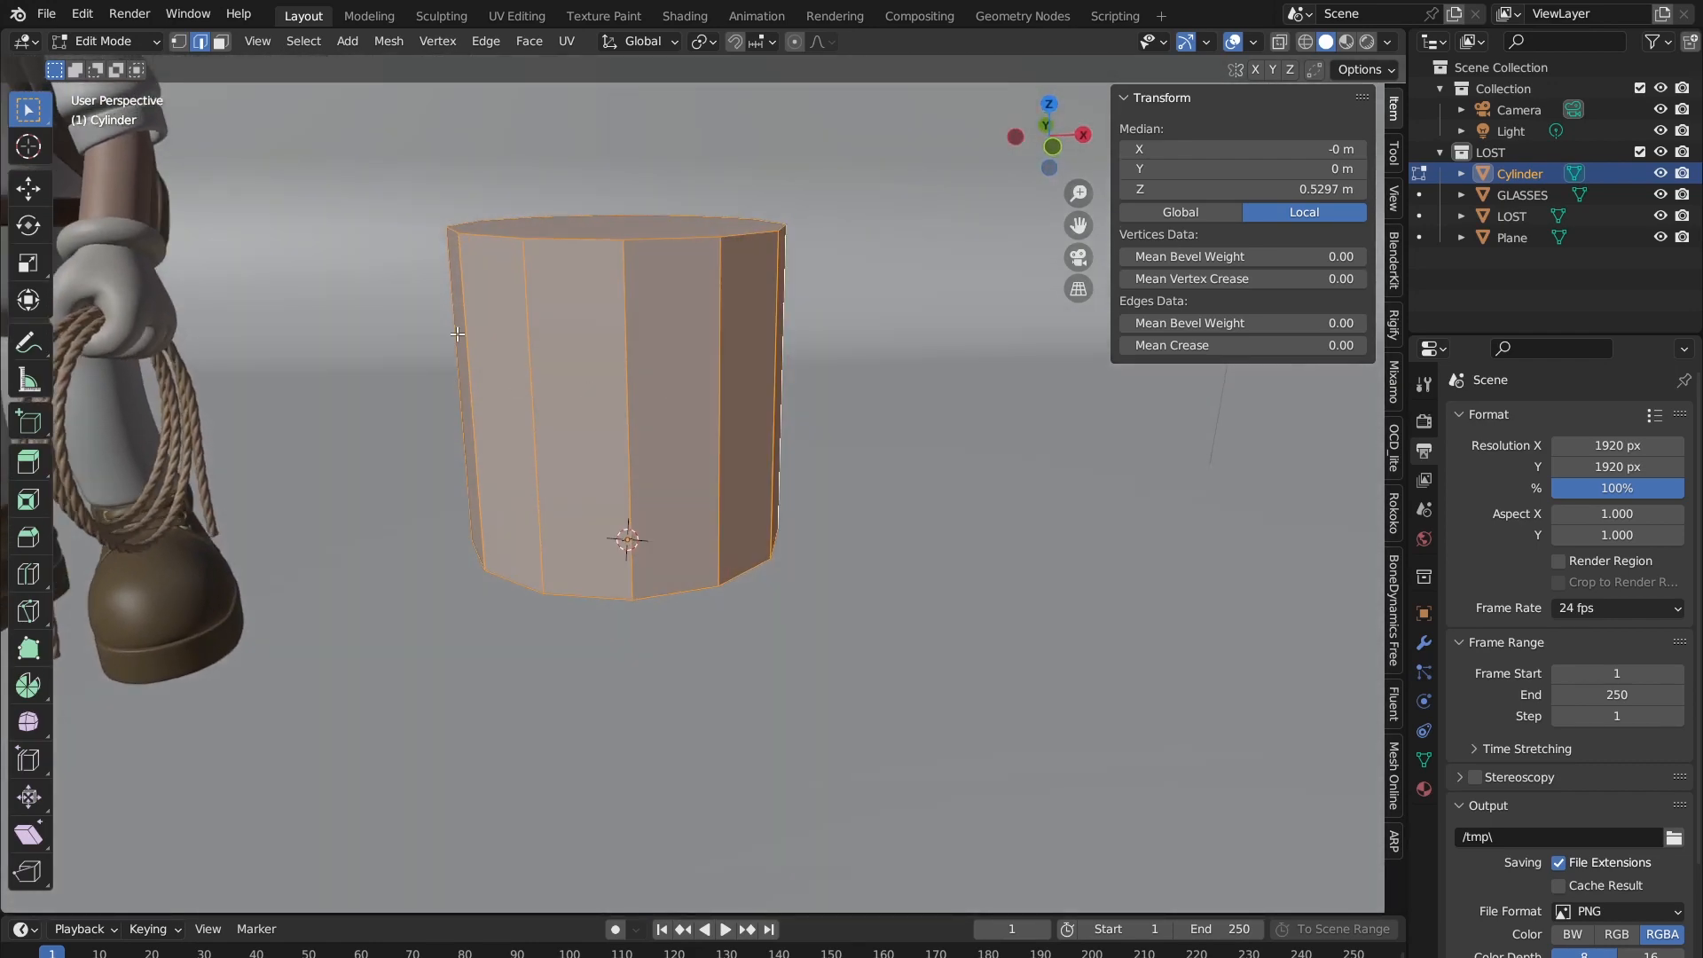
Step: Try a single vertical loop cut centred on one side face of the cylinder
{"action": "key", "text": "ctrl+r"}
{"action": "left_click", "coordinate": [566, 236]}
{"action": "right_click", "coordinate": [652, 383]}
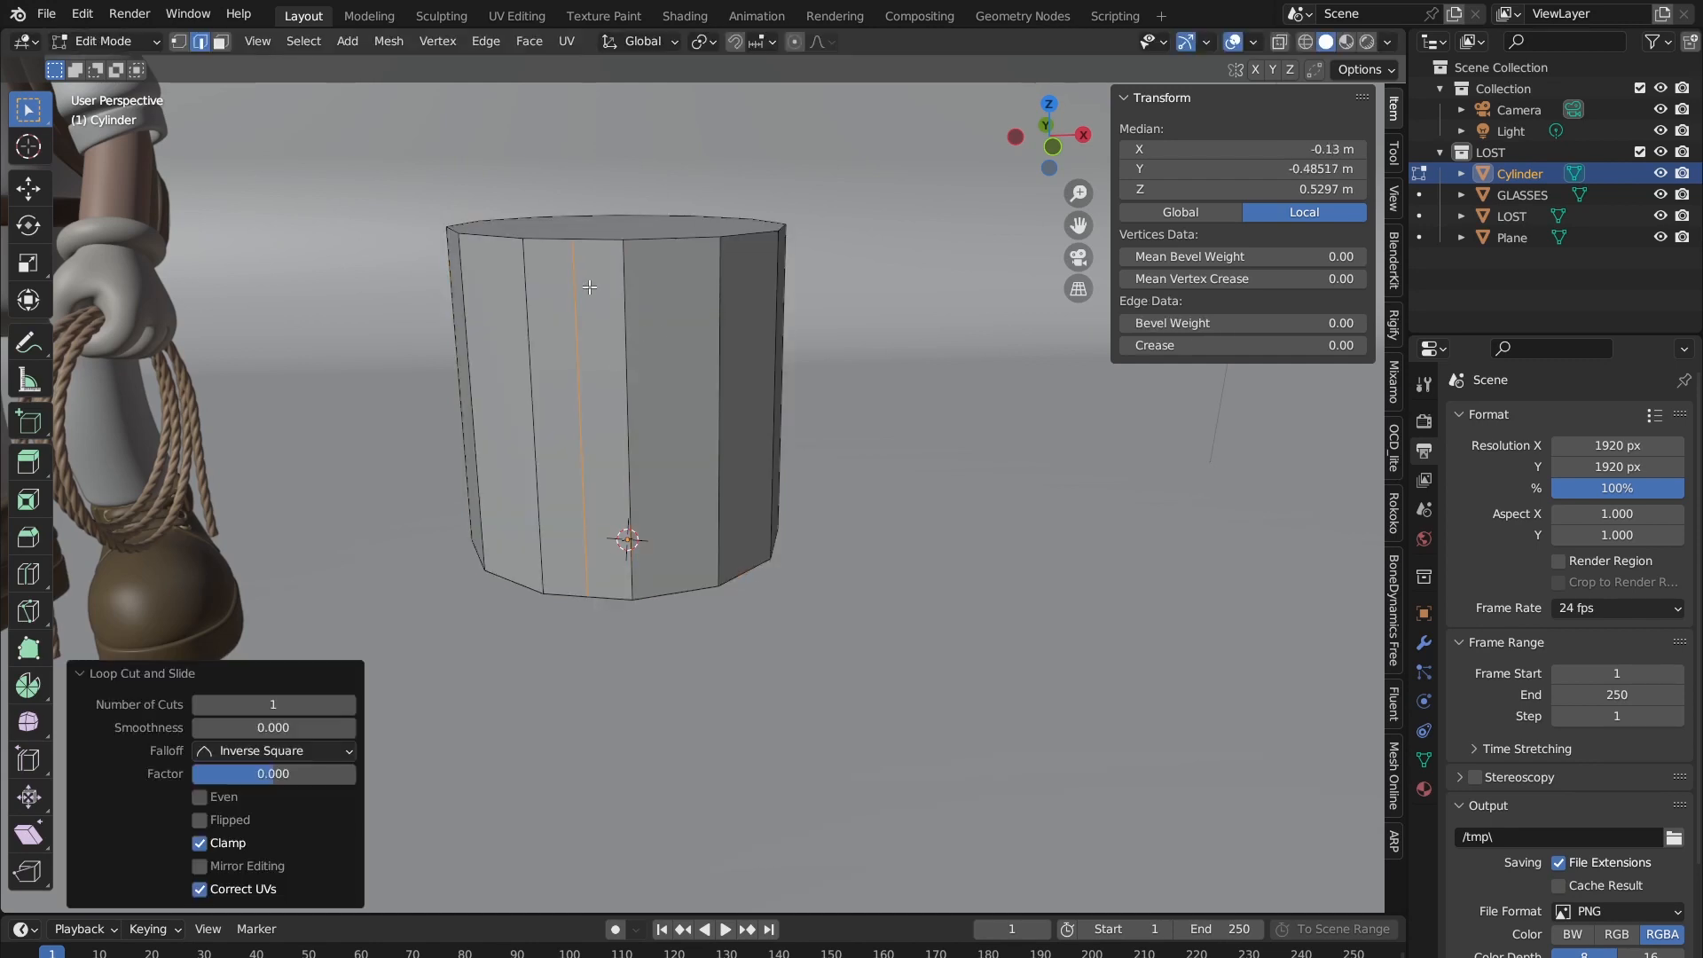
{"action": "middle_click_drag", "start_coordinate": [652, 383], "coordinate": [675, 379]}
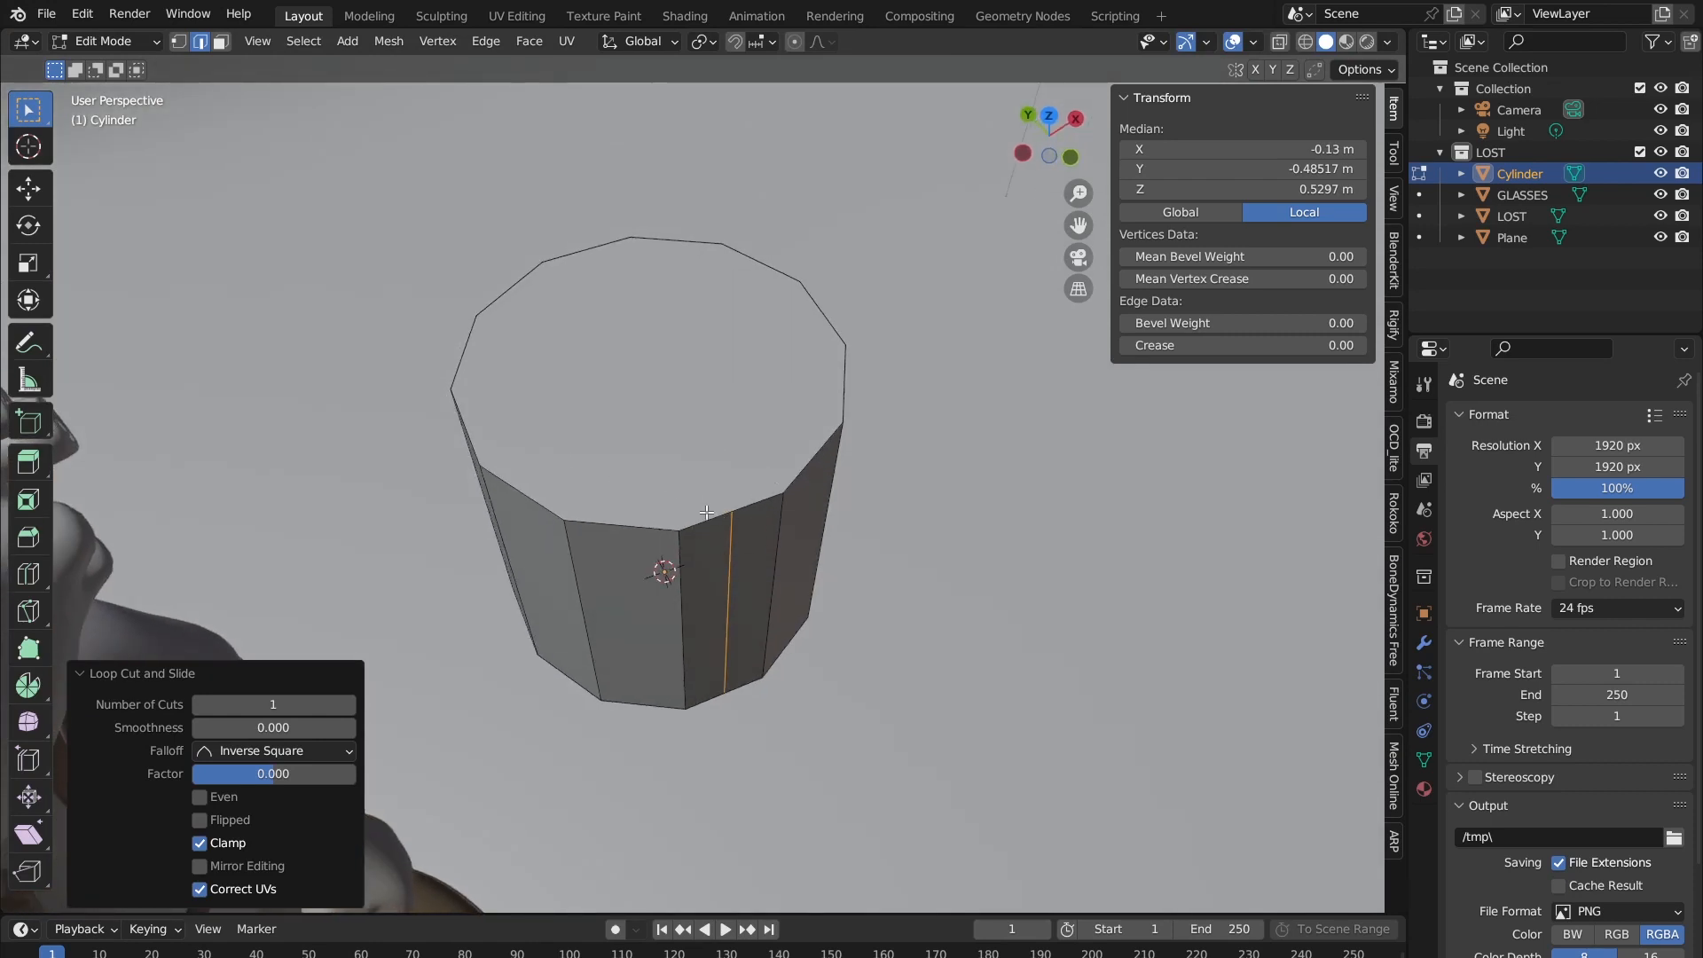
{"action": "middle_click_drag", "start_coordinate": [745, 511], "coordinate": [658, 357]}
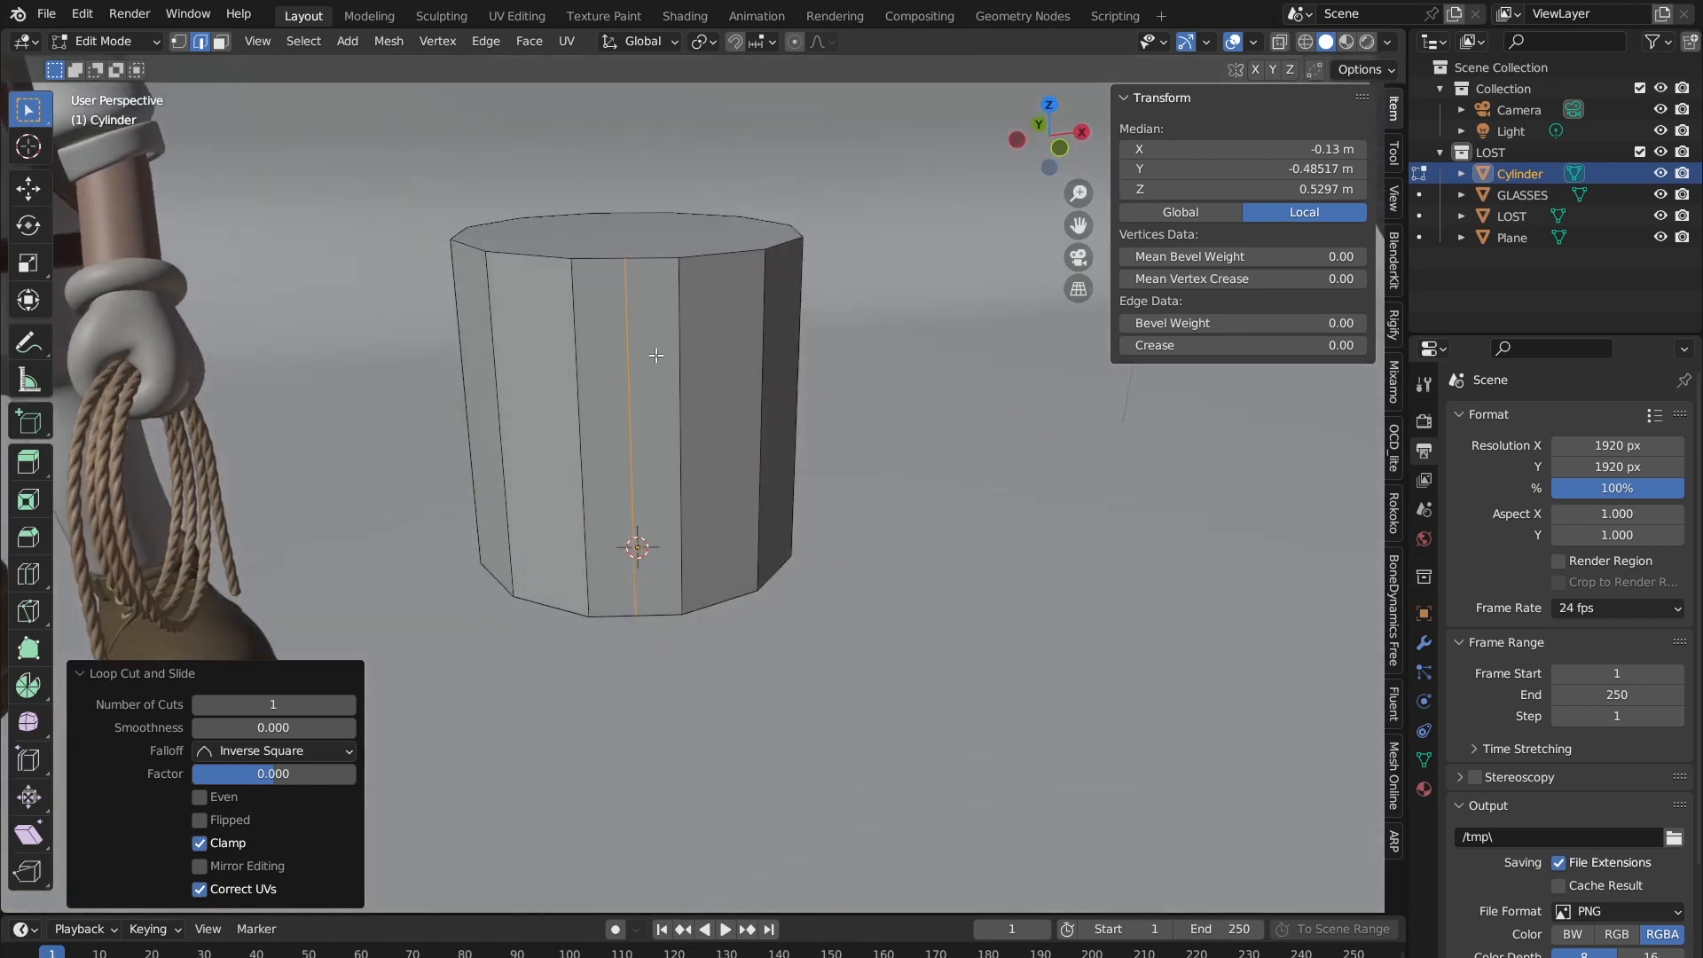
{"action": "key", "text": "a"}
Step: Preview varying numbers of horizontal loop cuts around the cylinder and cancel without placing any
{"action": "key", "text": "ctrl+r"}
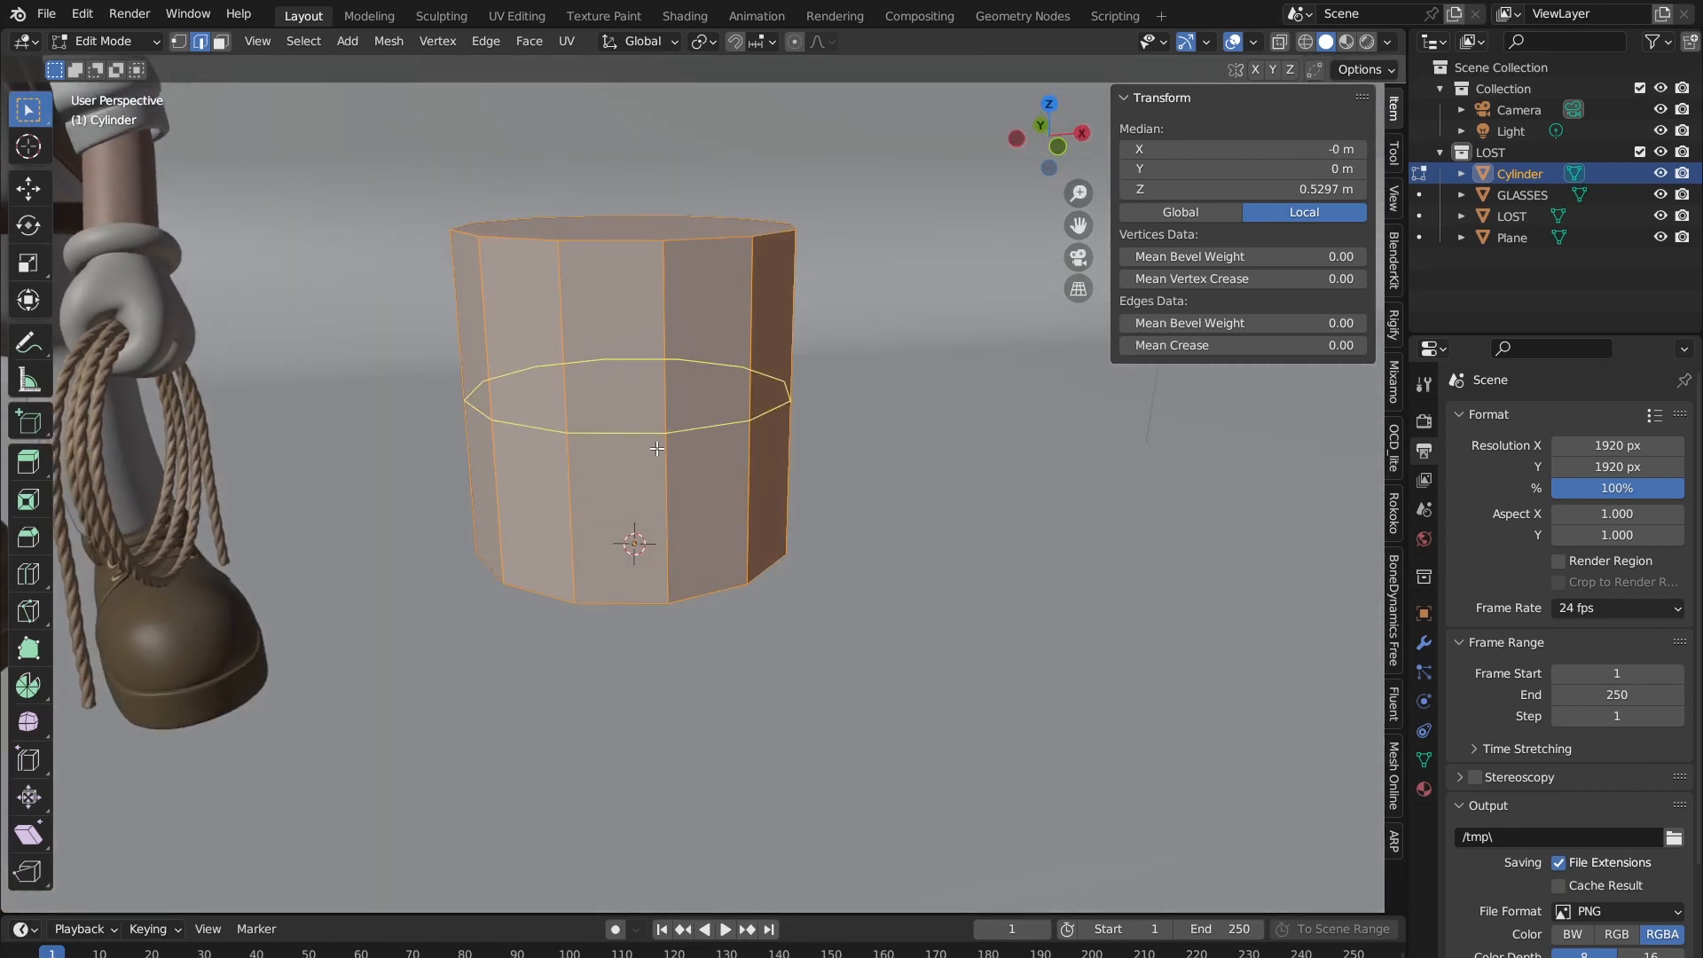
{"action": "scroll", "coordinate": [582, 397], "scroll_direction": "up", "scroll_amount": 1}
{"action": "scroll", "coordinate": [581, 396], "scroll_direction": "down", "scroll_amount": 1}
{"action": "scroll", "coordinate": [582, 396], "scroll_direction": "up", "scroll_amount": 1}
{"action": "scroll", "coordinate": [582, 396], "scroll_direction": "up", "scroll_amount": 20}
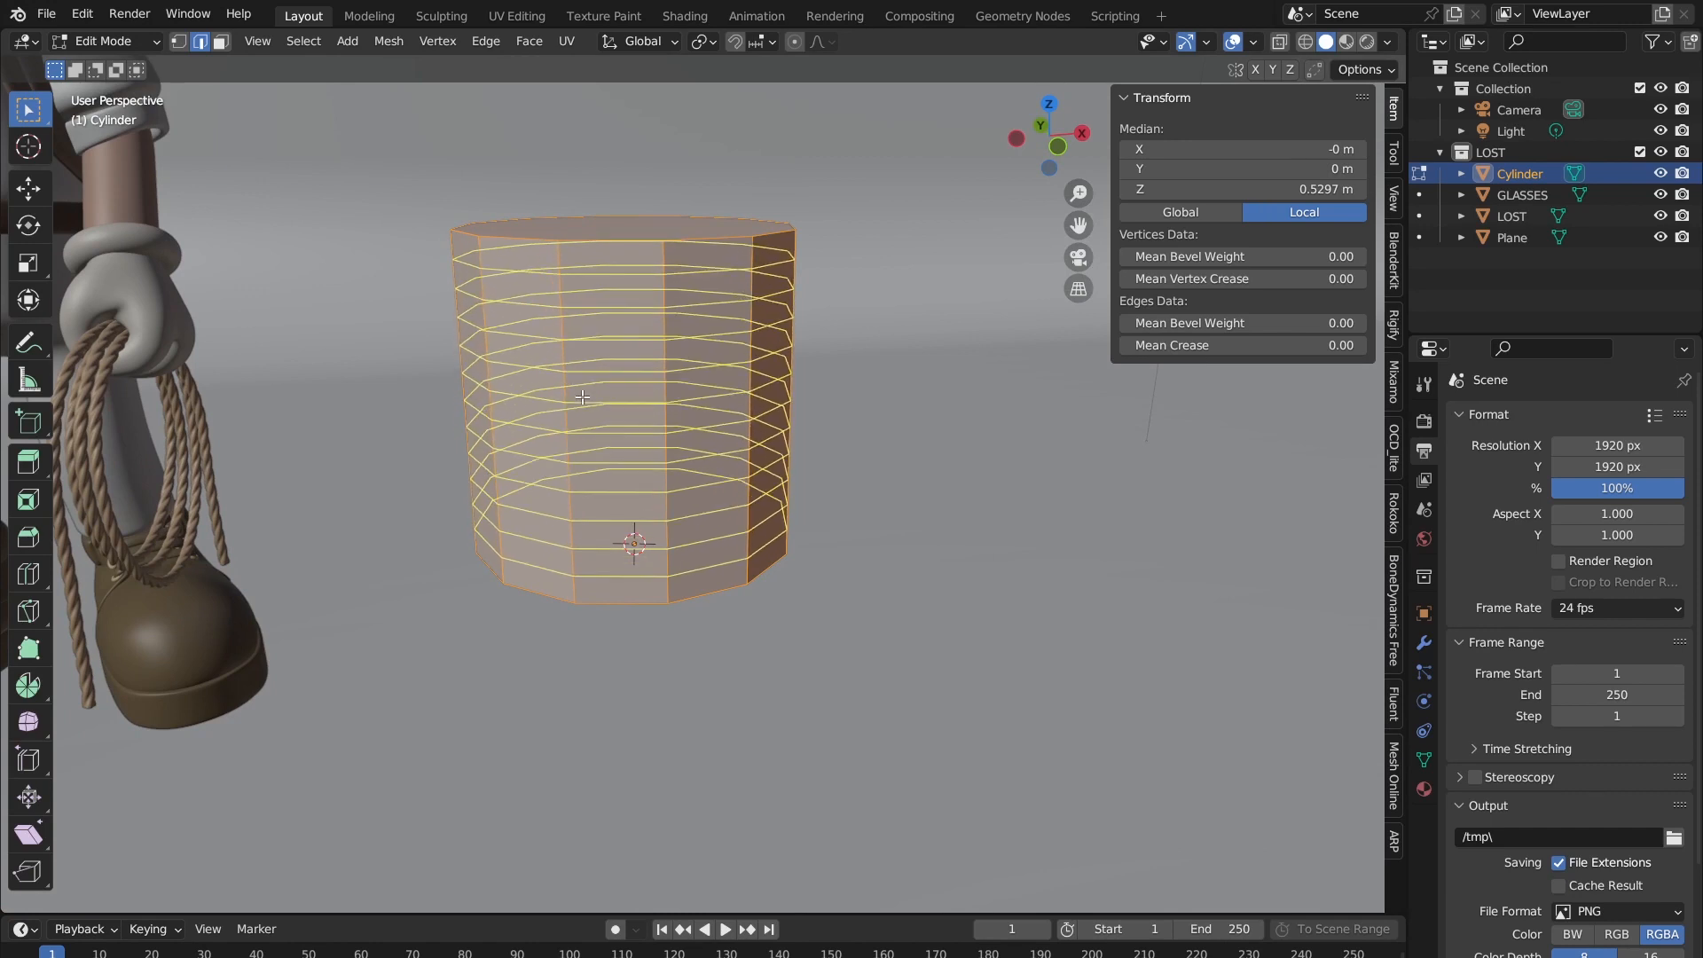
{"action": "scroll", "coordinate": [582, 397], "scroll_direction": "down", "scroll_amount": 20}
{"action": "scroll", "coordinate": [582, 397], "scroll_direction": "up", "scroll_amount": 7}
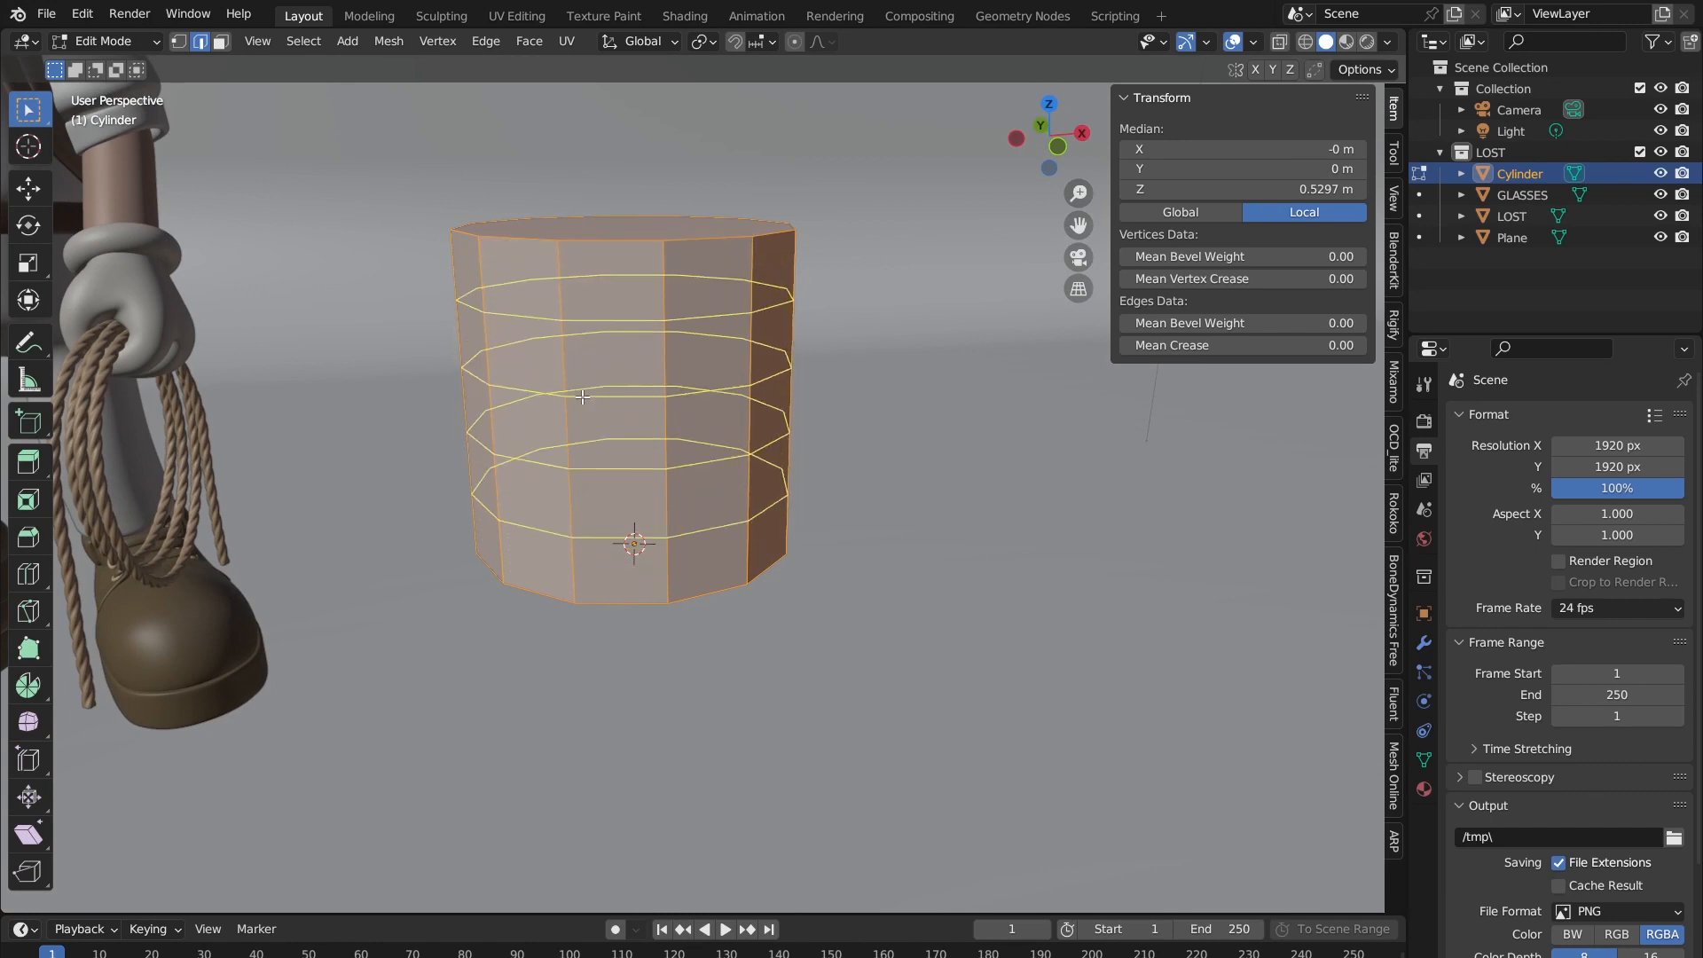
{"action": "scroll", "coordinate": [582, 396], "scroll_direction": "down", "scroll_amount": 6}
{"action": "key", "text": "Escape"}
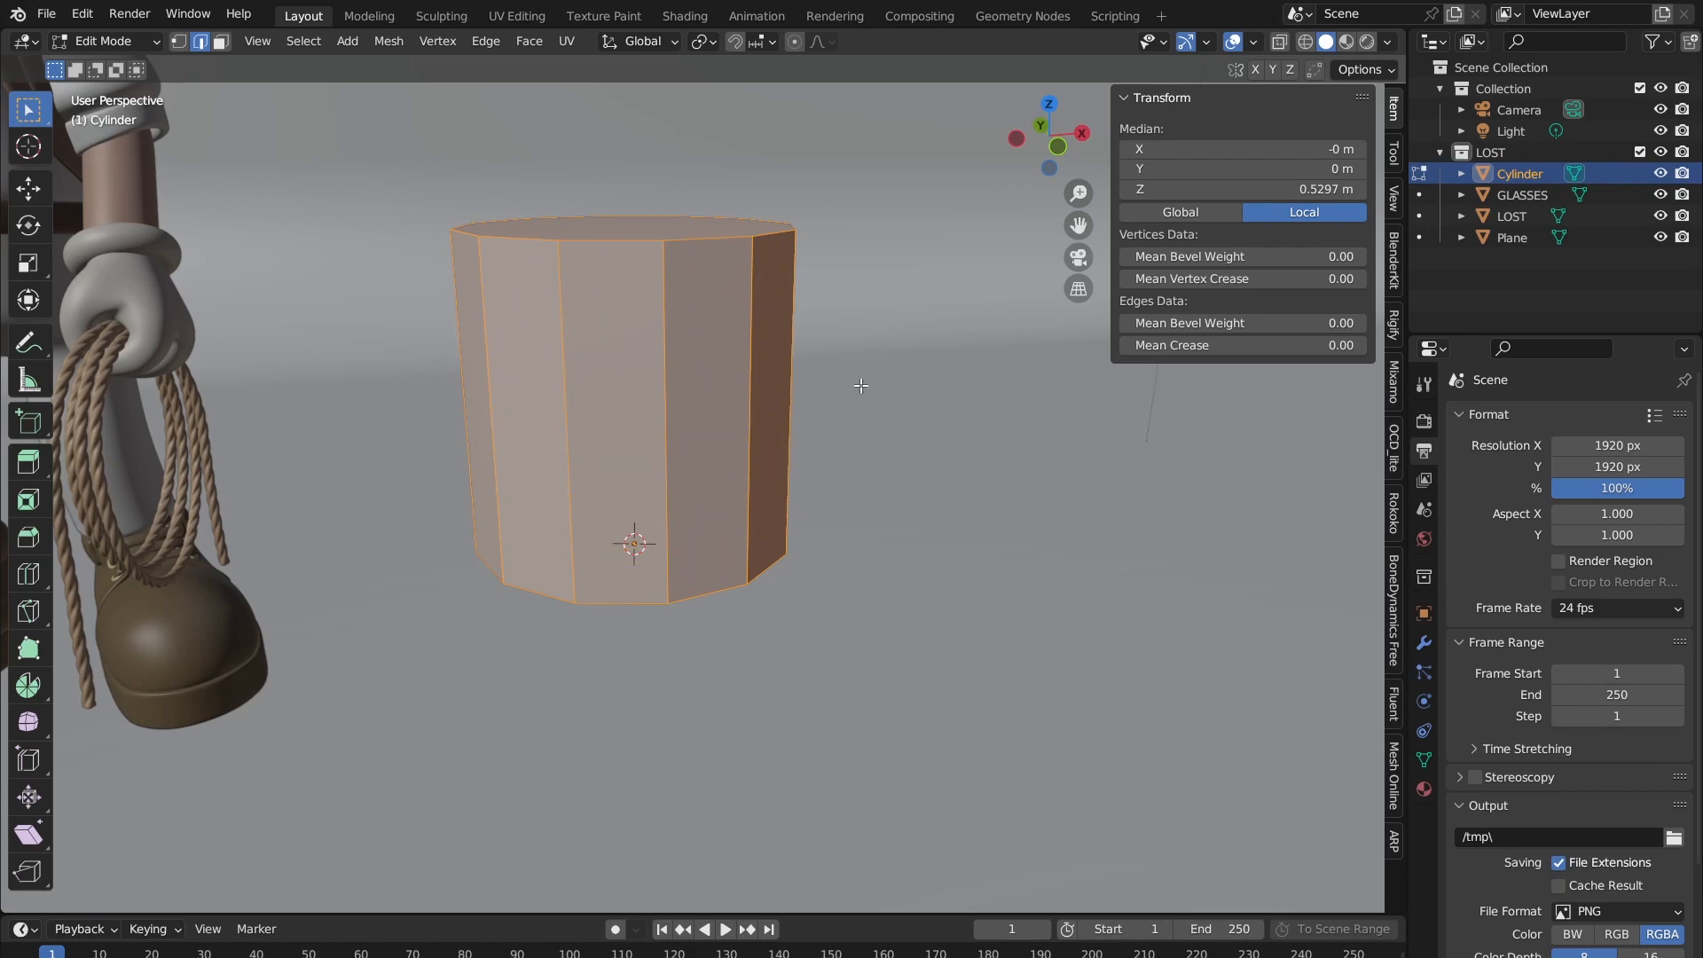
Step: Add three evenly spaced horizontal loop cuts around the cylinder, without sliding them
{"action": "scroll", "coordinate": [864, 401], "scroll_direction": "down", "scroll_amount": 4}
{"action": "scroll", "coordinate": [863, 401], "scroll_direction": "down", "scroll_amount": 4}
{"action": "middle_click_drag", "start_coordinate": [864, 401], "coordinate": [494, 534]}
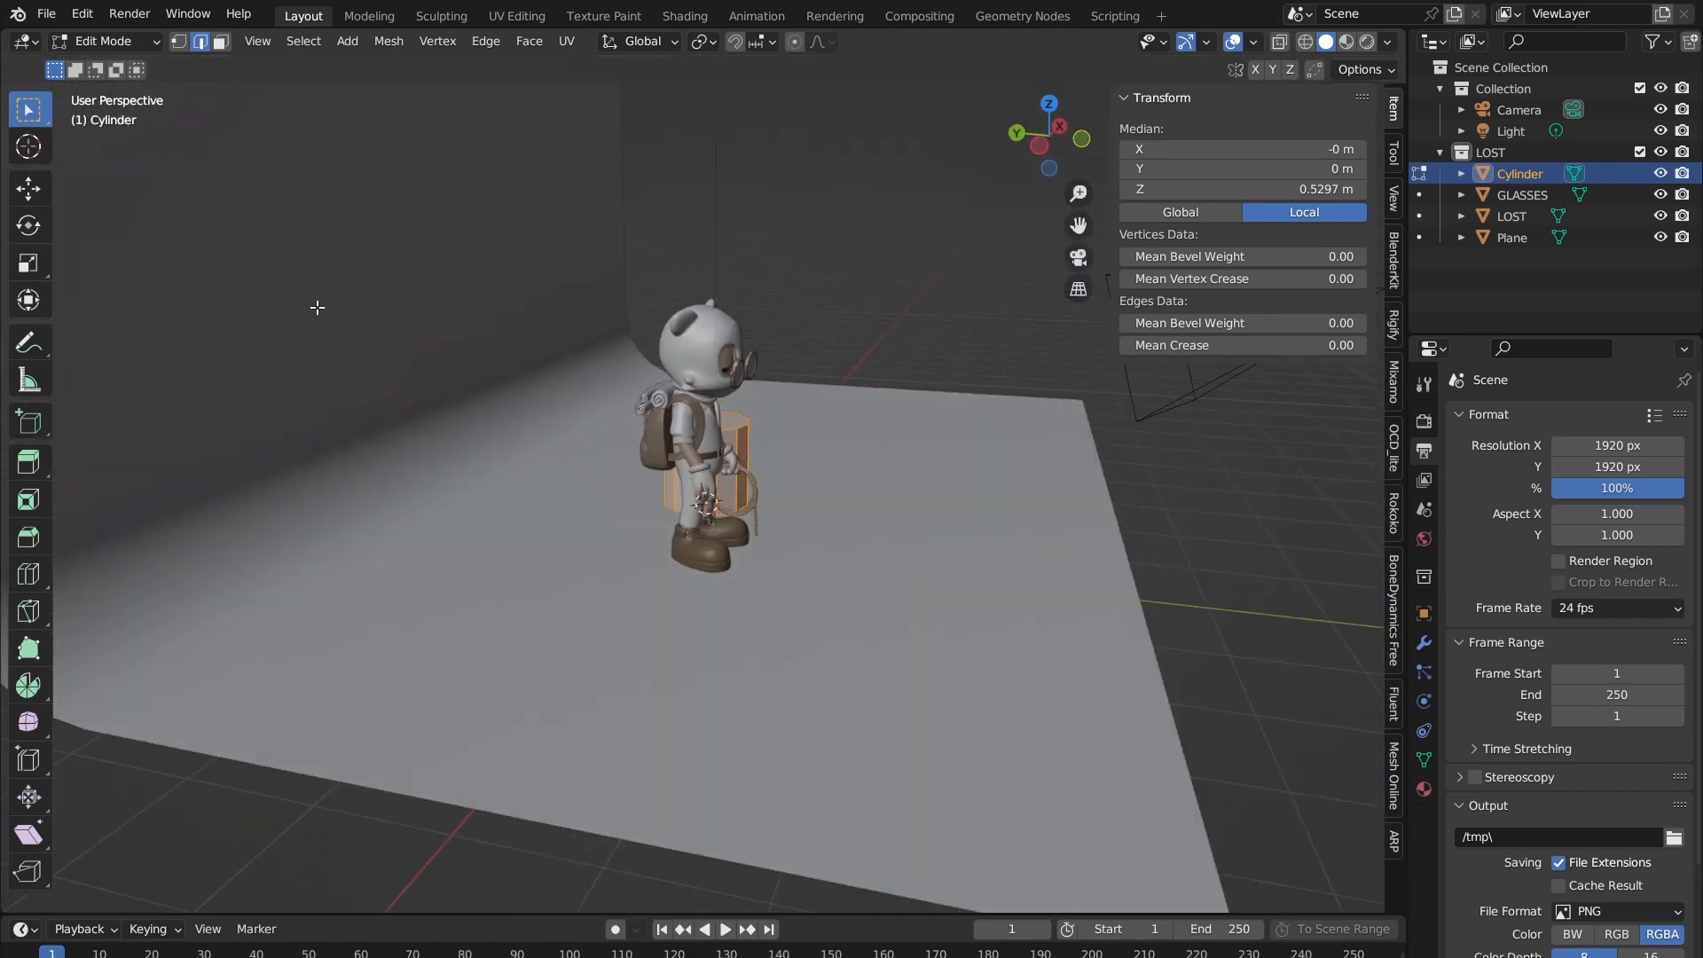
{"action": "middle_click_drag", "start_coordinate": [800, 532], "coordinate": [608, 482]}
{"action": "scroll", "coordinate": [651, 466], "scroll_direction": "up", "scroll_amount": 7}
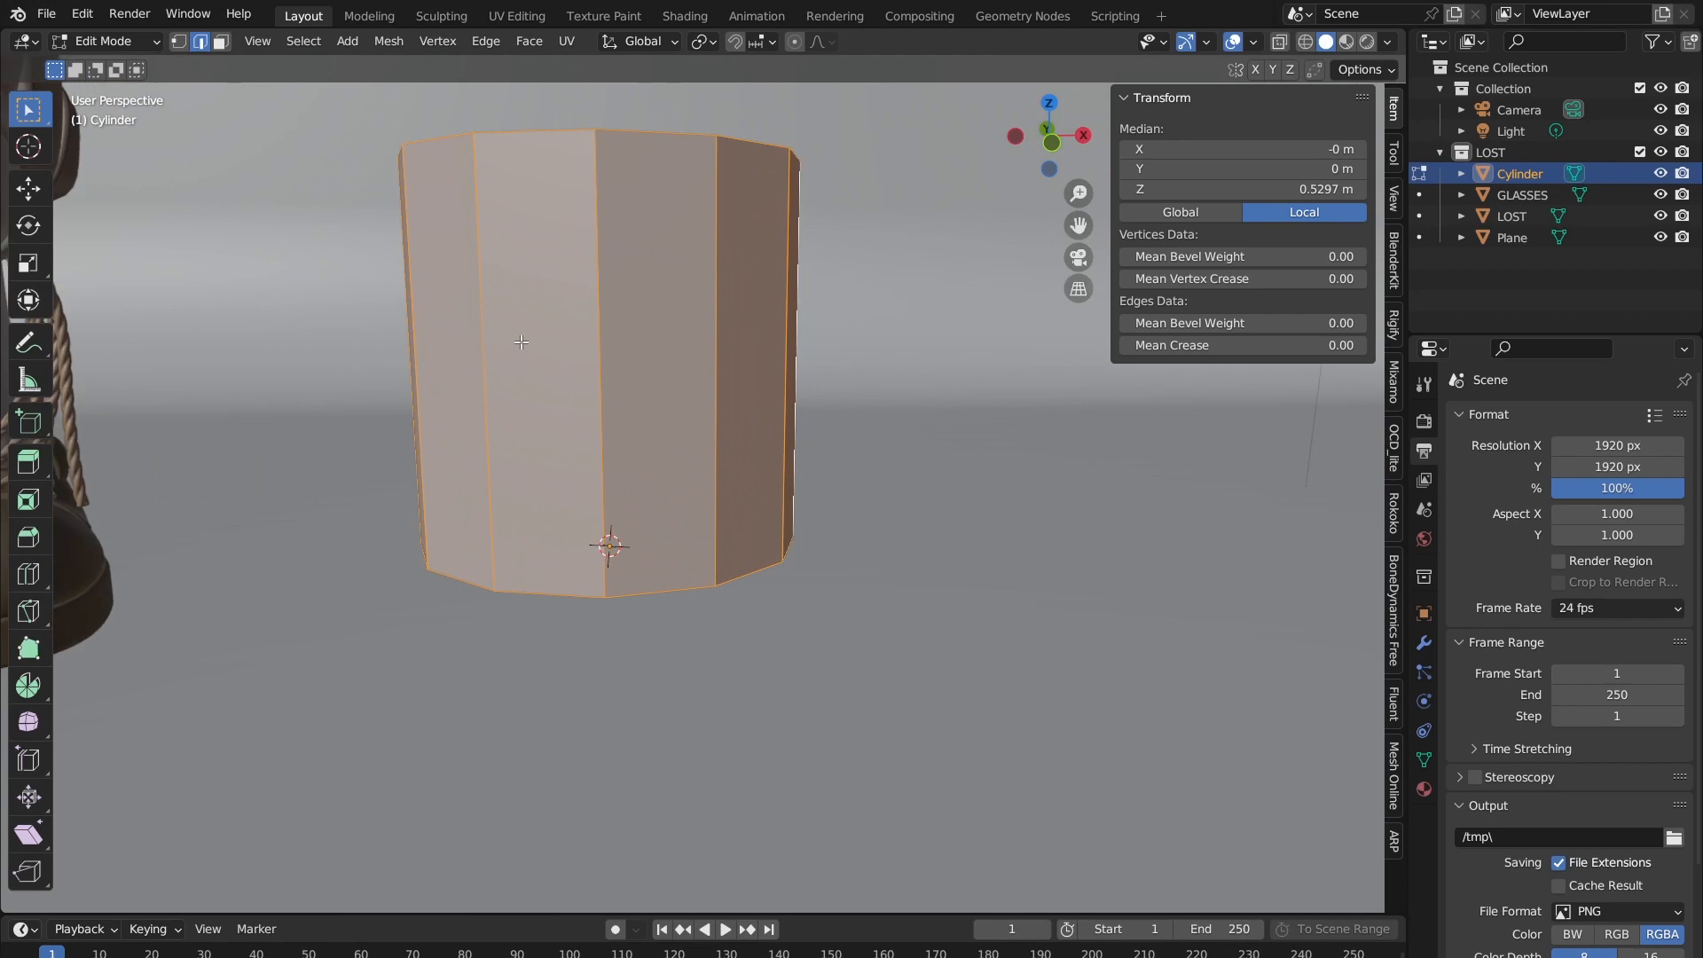
{"action": "key", "text": "ctrl+r"}
{"action": "scroll", "coordinate": [610, 379], "scroll_direction": "up", "scroll_amount": 3}
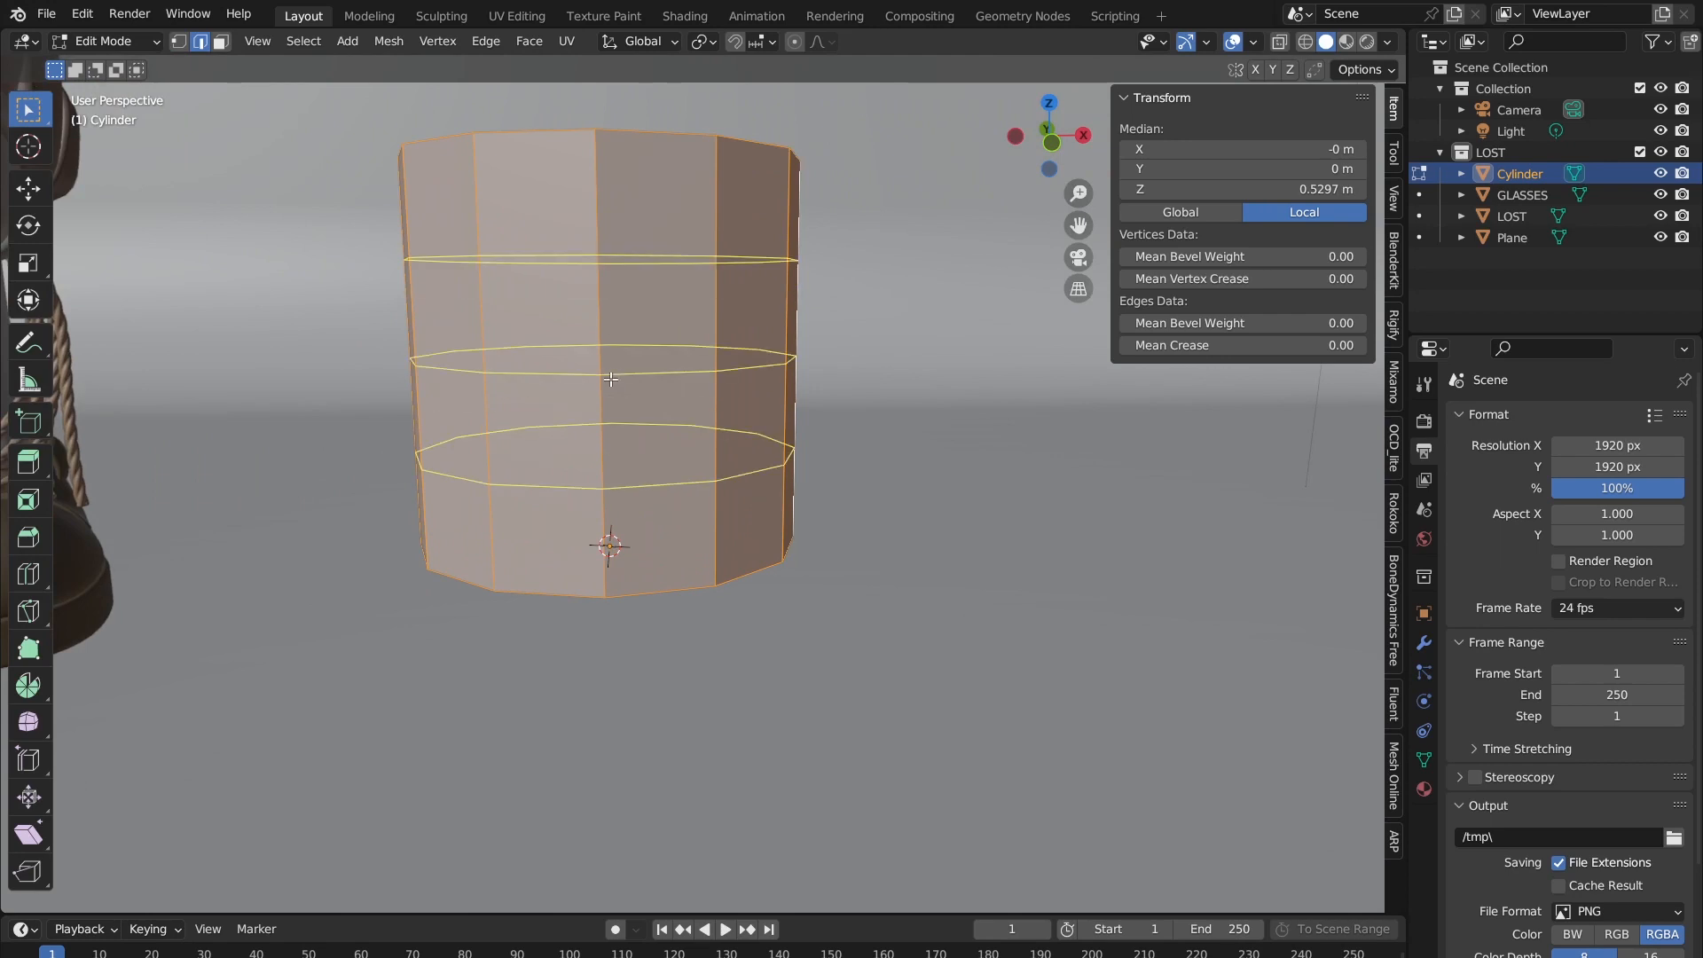
{"action": "scroll", "coordinate": [610, 379], "scroll_direction": "down", "scroll_amount": 2}
{"action": "scroll", "coordinate": [610, 379], "scroll_direction": "up", "scroll_amount": 2}
{"action": "scroll", "coordinate": [610, 378], "scroll_direction": "down", "scroll_amount": 2}
{"action": "scroll", "coordinate": [610, 379], "scroll_direction": "down", "scroll_amount": 1}
{"action": "scroll", "coordinate": [610, 379], "scroll_direction": "up", "scroll_amount": 2}
{"action": "scroll", "coordinate": [610, 379], "scroll_direction": "up", "scroll_amount": 4}
{"action": "scroll", "coordinate": [610, 379], "scroll_direction": "down", "scroll_amount": 4}
{"action": "left_click", "coordinate": [610, 379]}
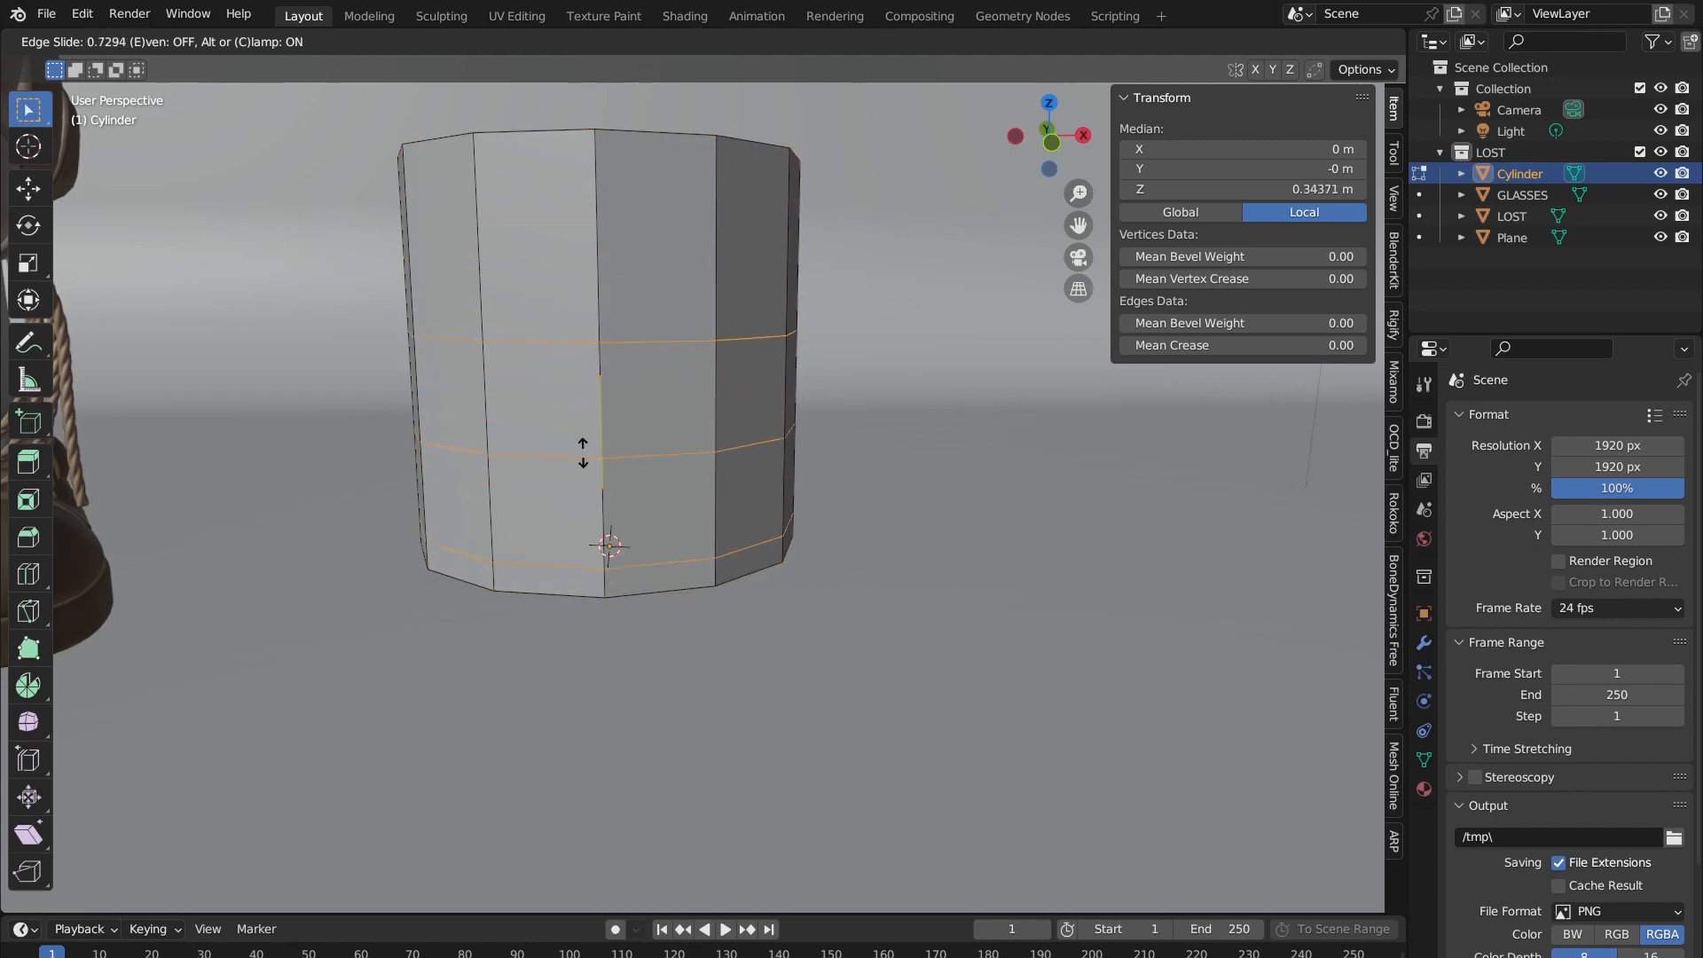
{"action": "right_click", "coordinate": [699, 353]}
Step: Inspect the subdivided cylinder and show it in front orthographic view together with the character
{"action": "middle_click_drag", "start_coordinate": [646, 445], "coordinate": [793, 322]}
{"action": "key", "text": "Tab"}
{"action": "scroll", "coordinate": [692, 376], "scroll_direction": "down", "scroll_amount": 5}
{"action": "scroll", "coordinate": [747, 375], "scroll_direction": "up", "scroll_amount": 6}
{"action": "key", "text": "Tab"}
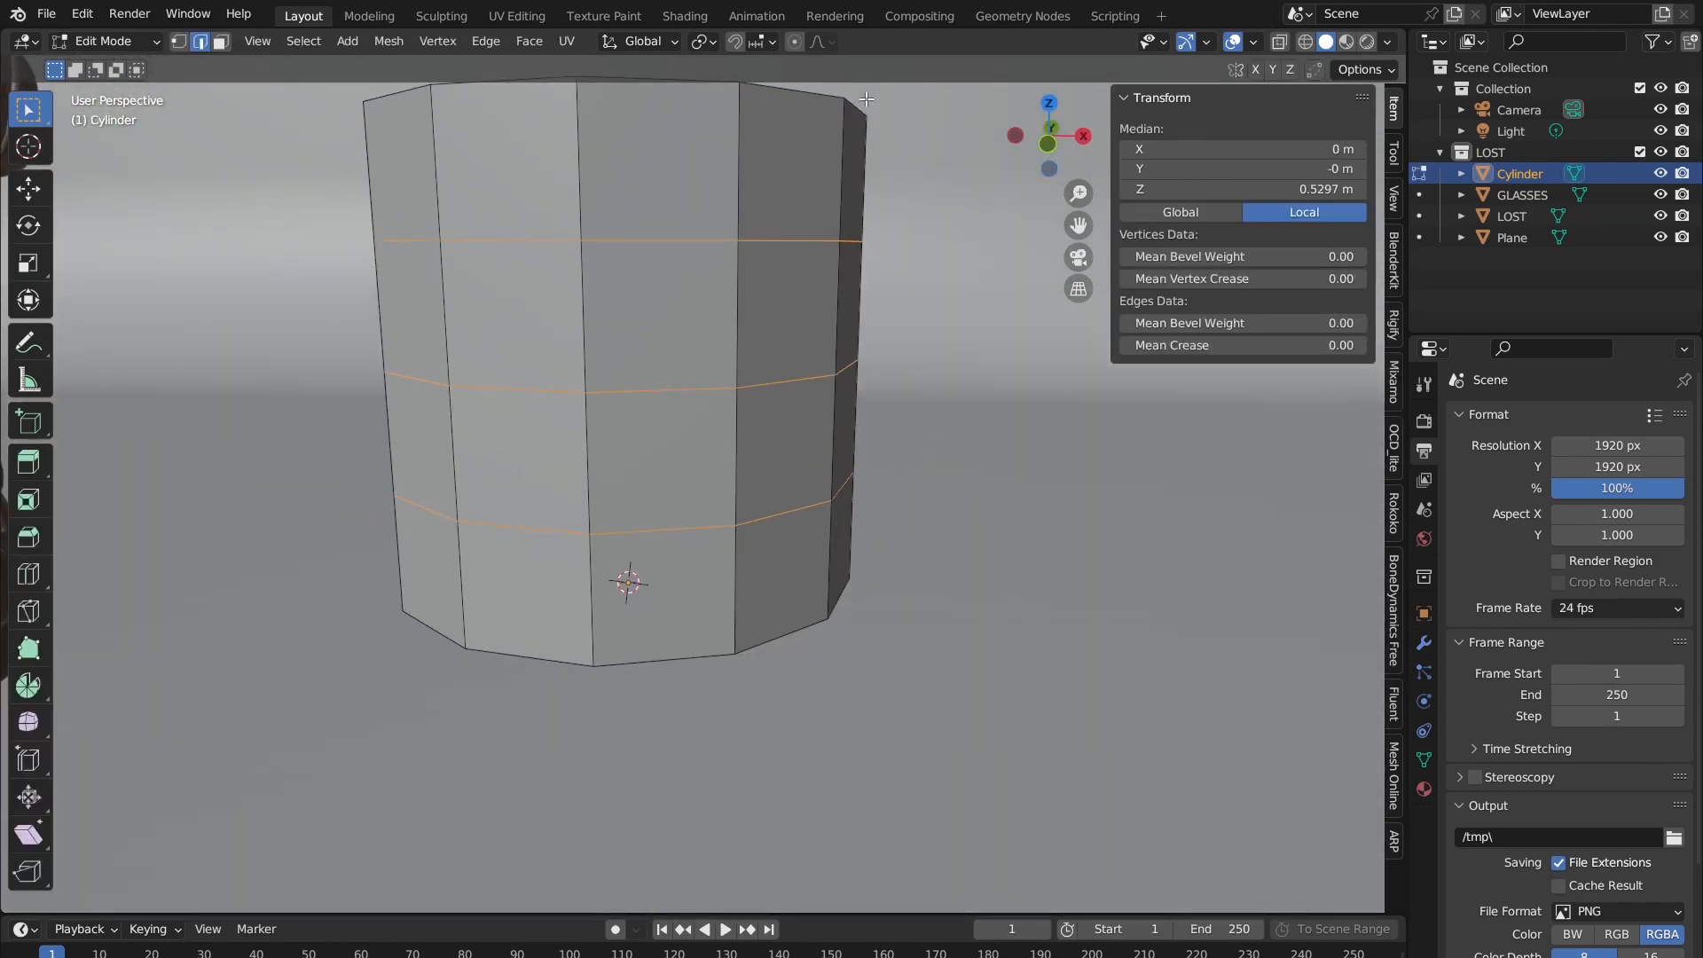
{"action": "middle_click_drag", "start_coordinate": [917, 362], "coordinate": [942, 336]}
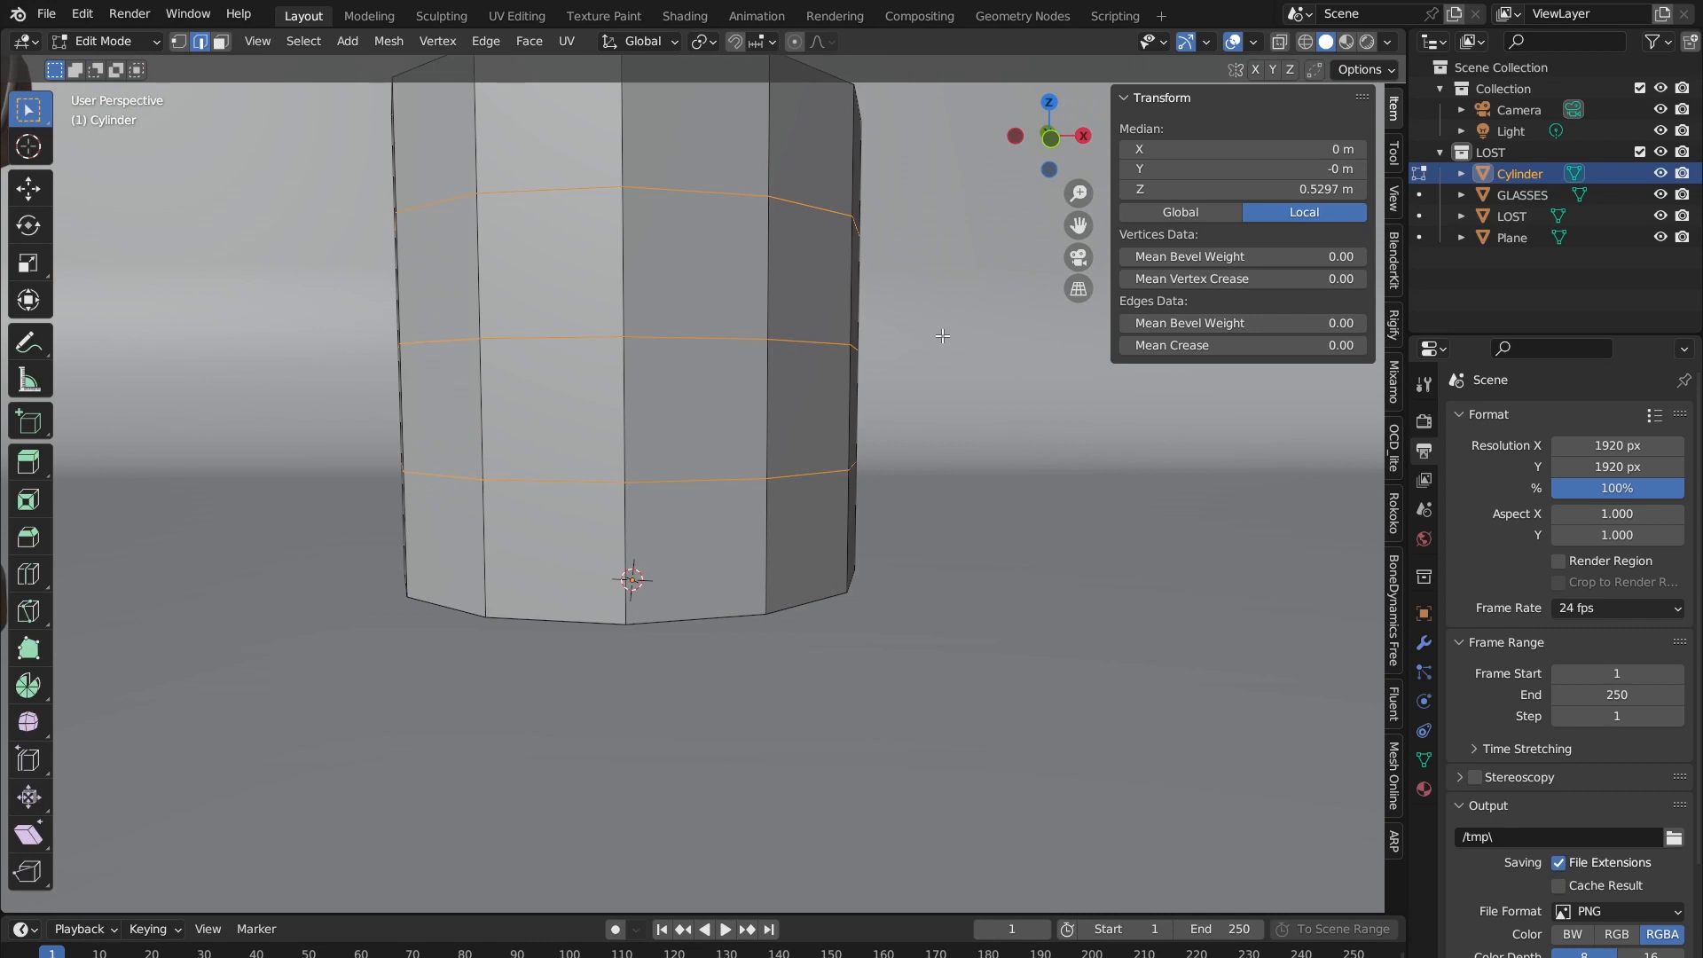
{"action": "left_click", "coordinate": [1050, 139]}
{"action": "middle_click_drag", "start_coordinate": [760, 296], "coordinate": [71, 529], "text": "shift"}
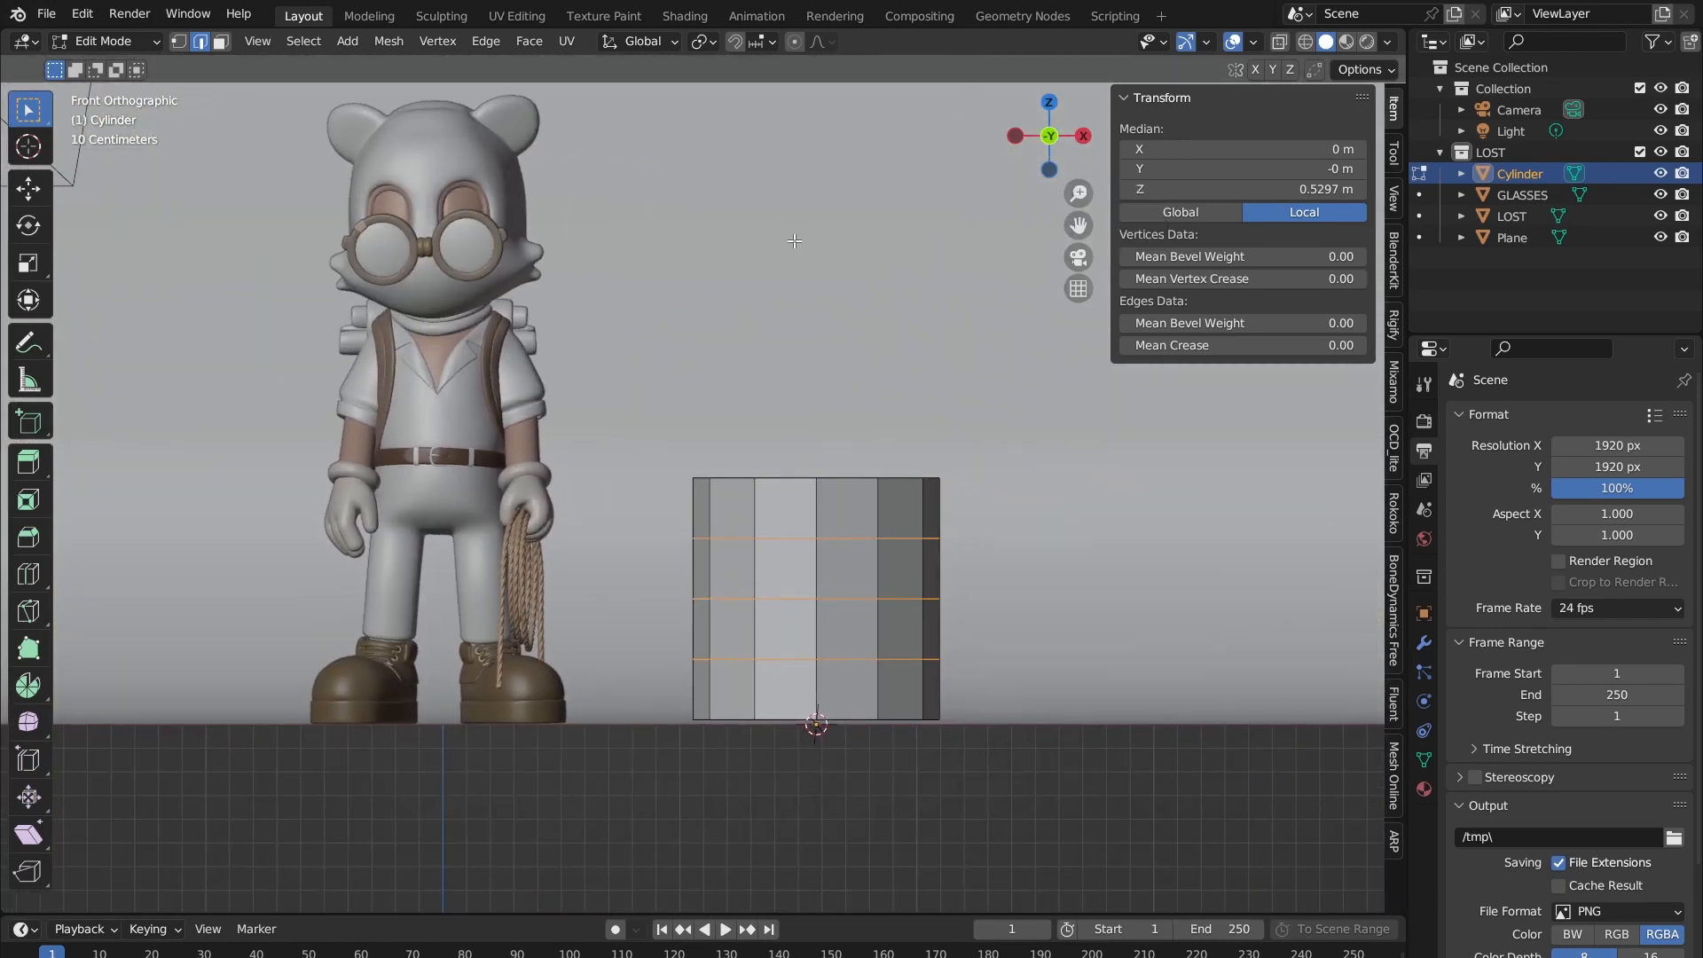
Step: Clear the edge selection and frame the whole cylinder in front orthographic view
{"action": "middle_click_drag", "start_coordinate": [862, 501], "coordinate": [789, 398], "text": "shift"}
{"action": "scroll", "coordinate": [692, 355], "scroll_direction": "up", "scroll_amount": 5}
{"action": "key", "text": "alt+a"}
{"action": "middle_click_drag", "start_coordinate": [1045, 388], "coordinate": [760, 364], "text": "shift"}
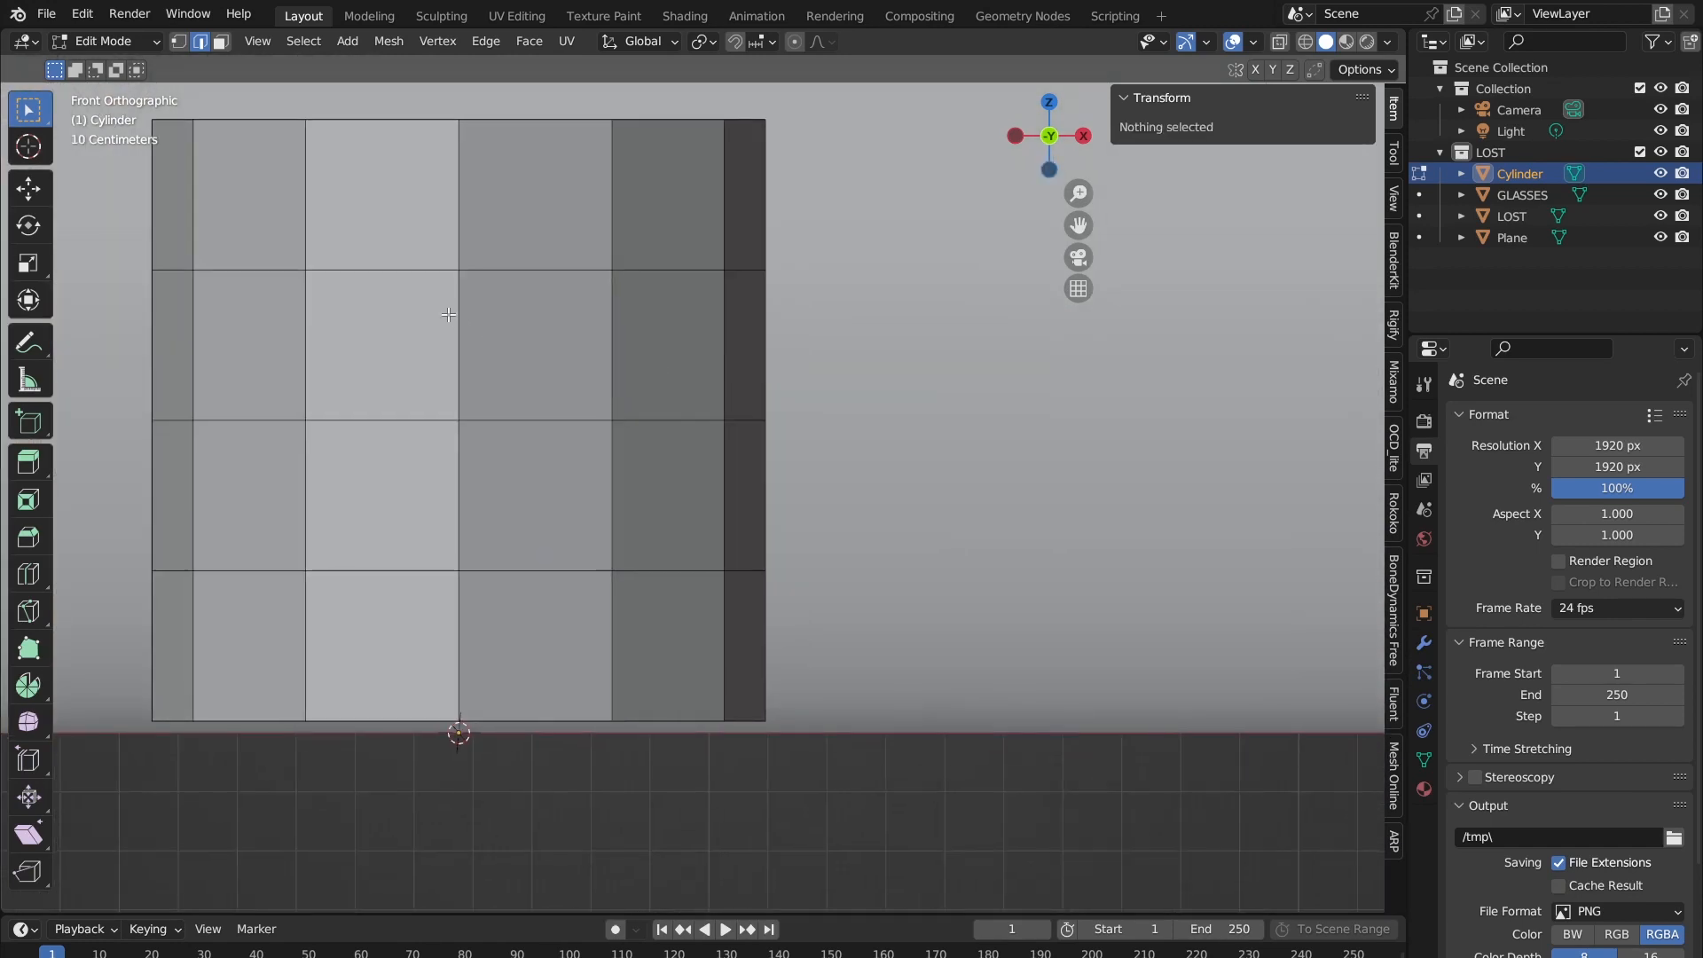
{"action": "middle_click_drag", "start_coordinate": [409, 278], "coordinate": [573, 297], "text": "shift"}
{"action": "scroll", "coordinate": [836, 232], "scroll_direction": "down", "scroll_amount": 2}
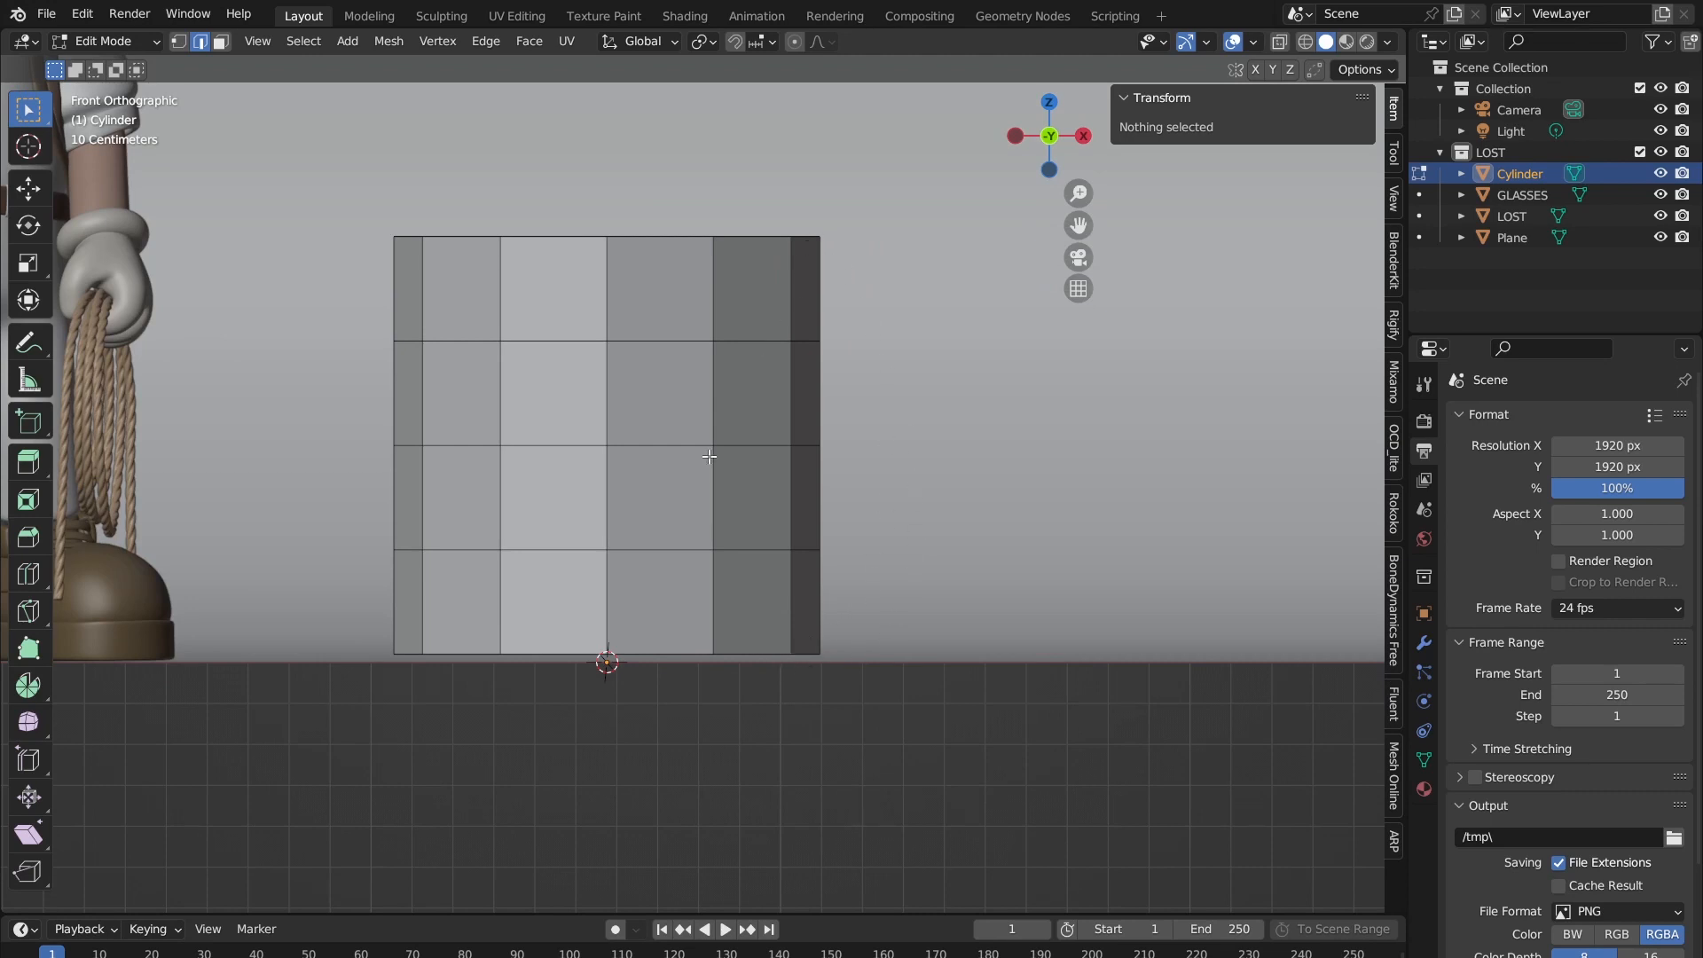
Step: Select the cylinder's horizontal edge loops one at a time from the rim to the base, ending with the middle loop
{"action": "left_click", "coordinate": [466, 341], "text": "alt"}
{"action": "middle_click_drag", "start_coordinate": [584, 308], "coordinate": [324, 419]}
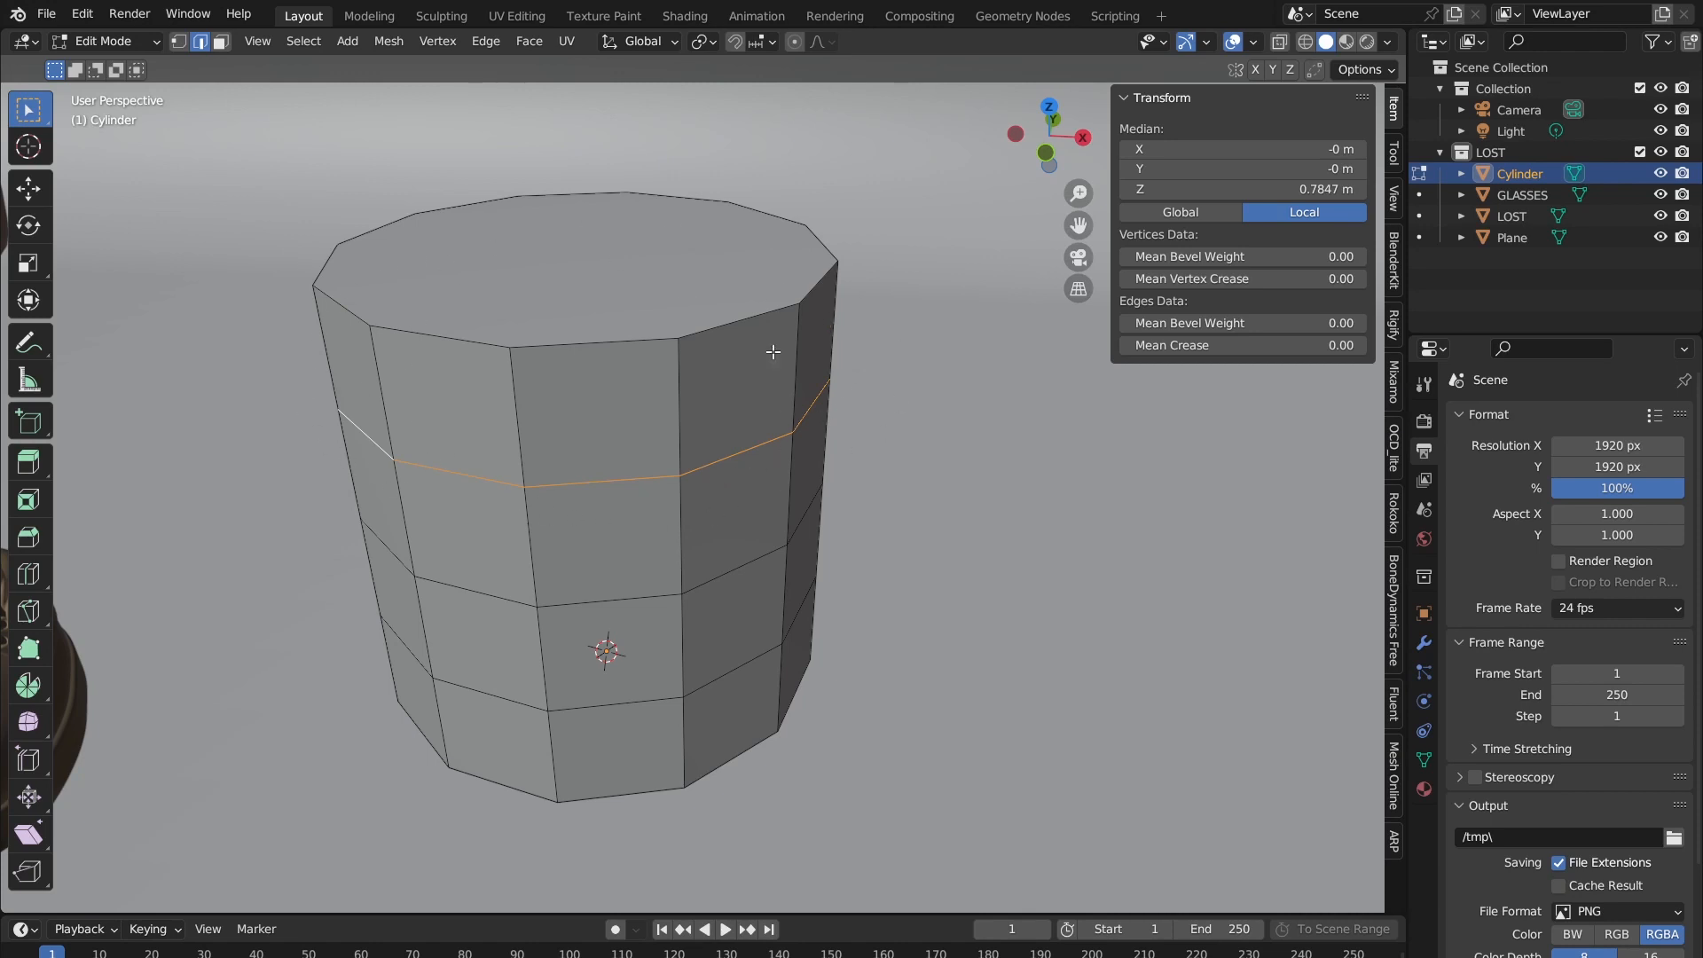
{"action": "left_click", "coordinate": [437, 337], "text": "alt"}
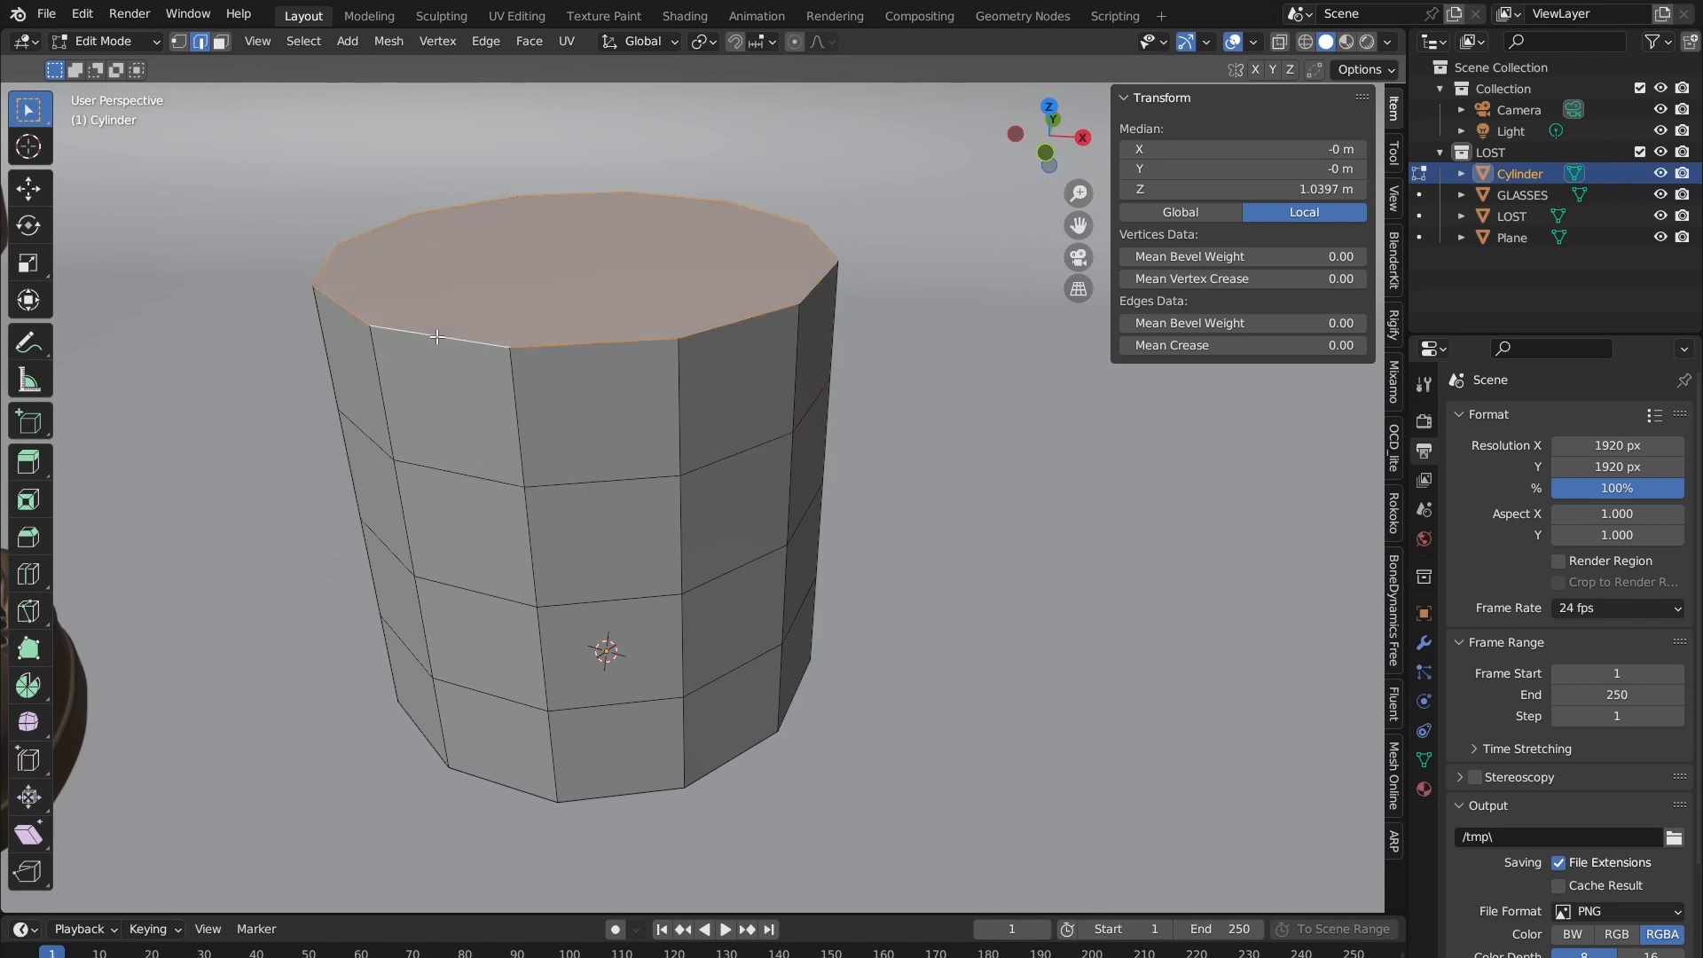
{"action": "left_click", "coordinate": [439, 468], "text": "alt"}
{"action": "left_click", "coordinate": [441, 585], "text": "alt"}
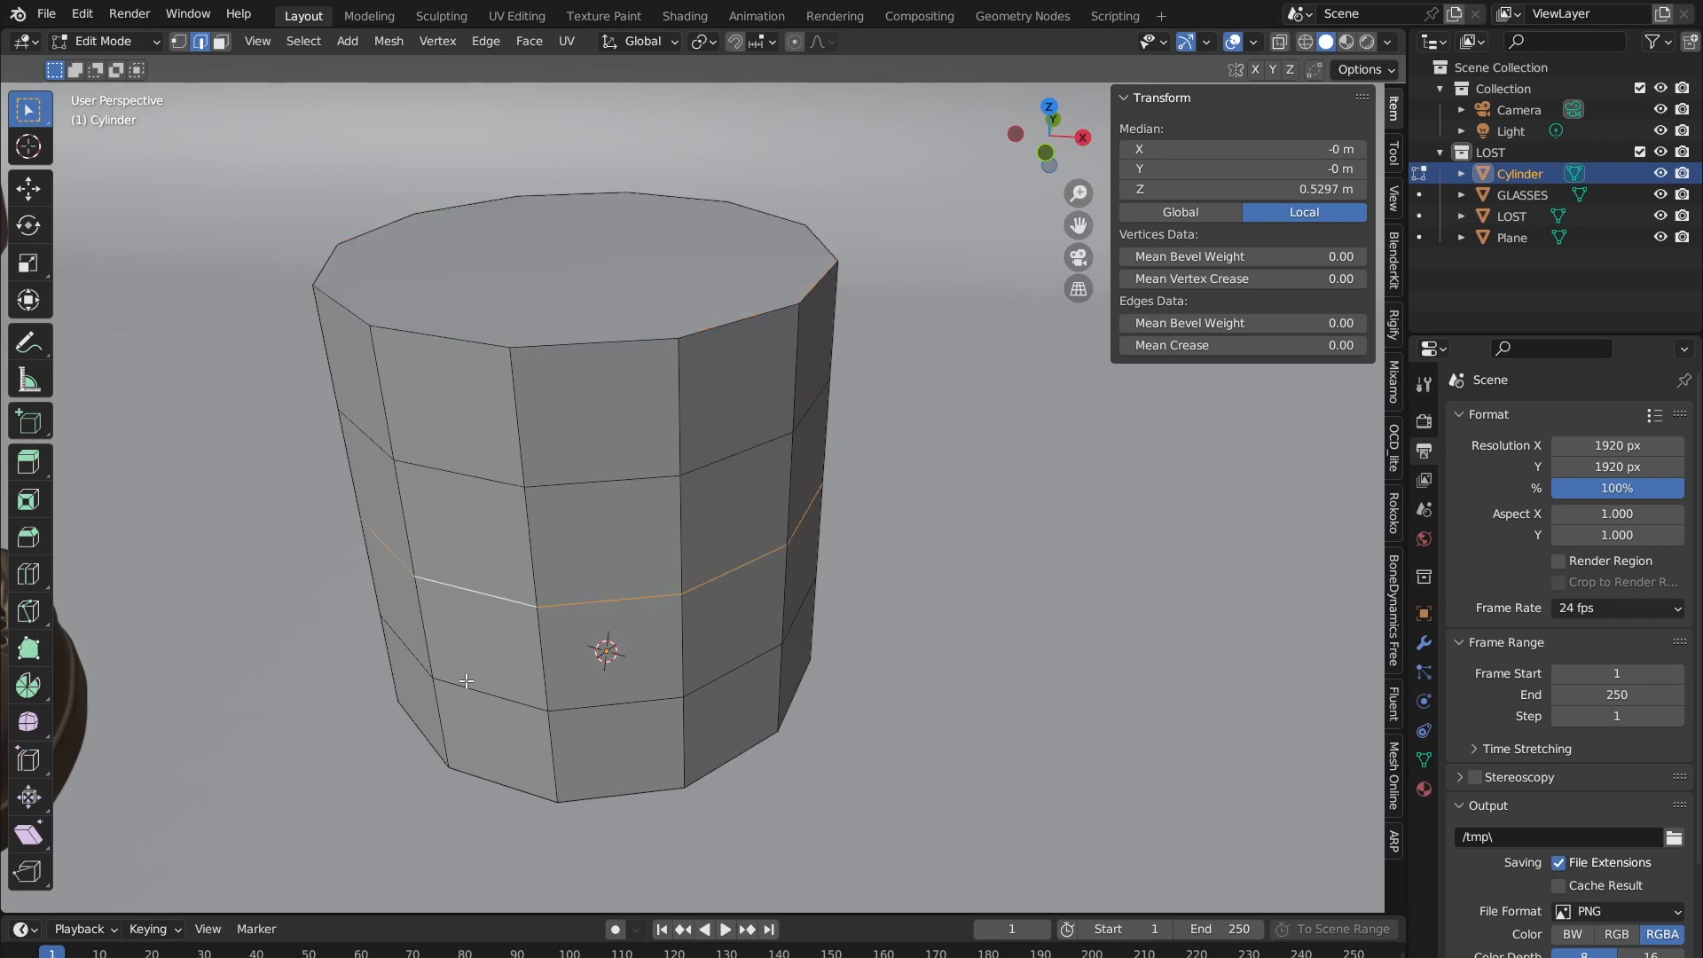
{"action": "left_click", "coordinate": [465, 690], "text": "alt"}
{"action": "left_click", "coordinate": [487, 768], "text": "alt"}
{"action": "left_click", "coordinate": [513, 698], "text": "alt"}
{"action": "left_click", "coordinate": [463, 588], "text": "alt"}
Step: In front view, scale the middle edge loop outward until the cylinder is about 1.37 m wide
{"action": "middle_click_drag", "start_coordinate": [546, 487], "coordinate": [612, 425]}
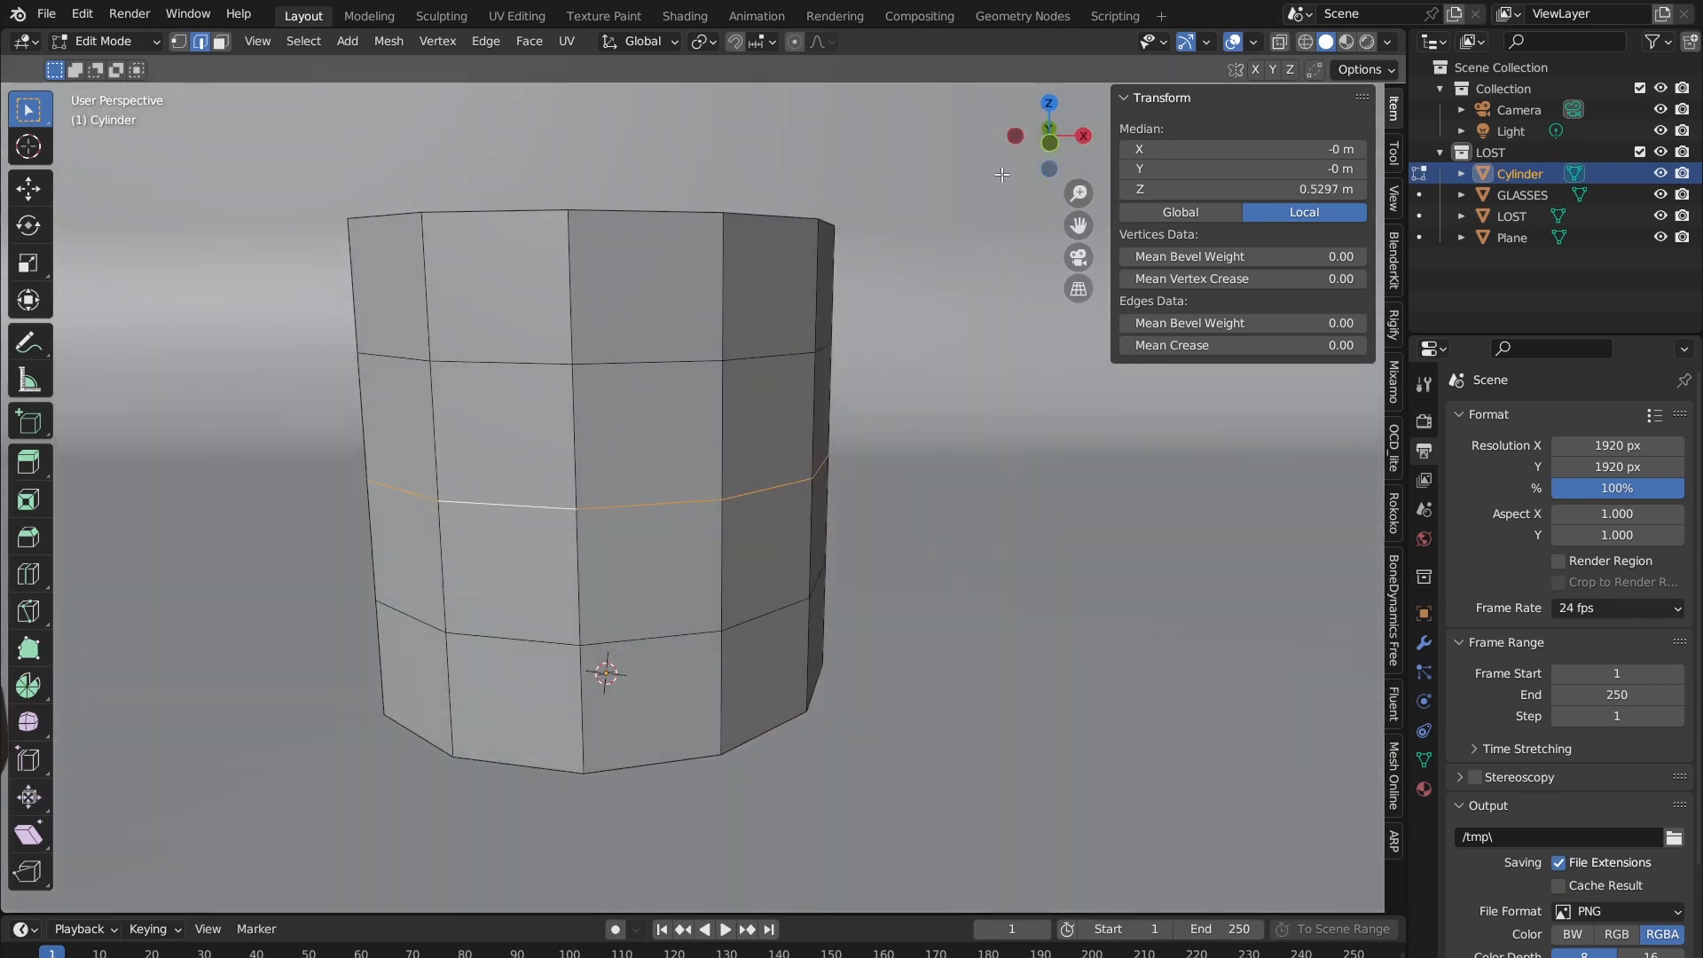
{"action": "left_click", "coordinate": [1040, 146]}
{"action": "middle_click_drag", "start_coordinate": [607, 477], "coordinate": [603, 439], "text": "shift"}
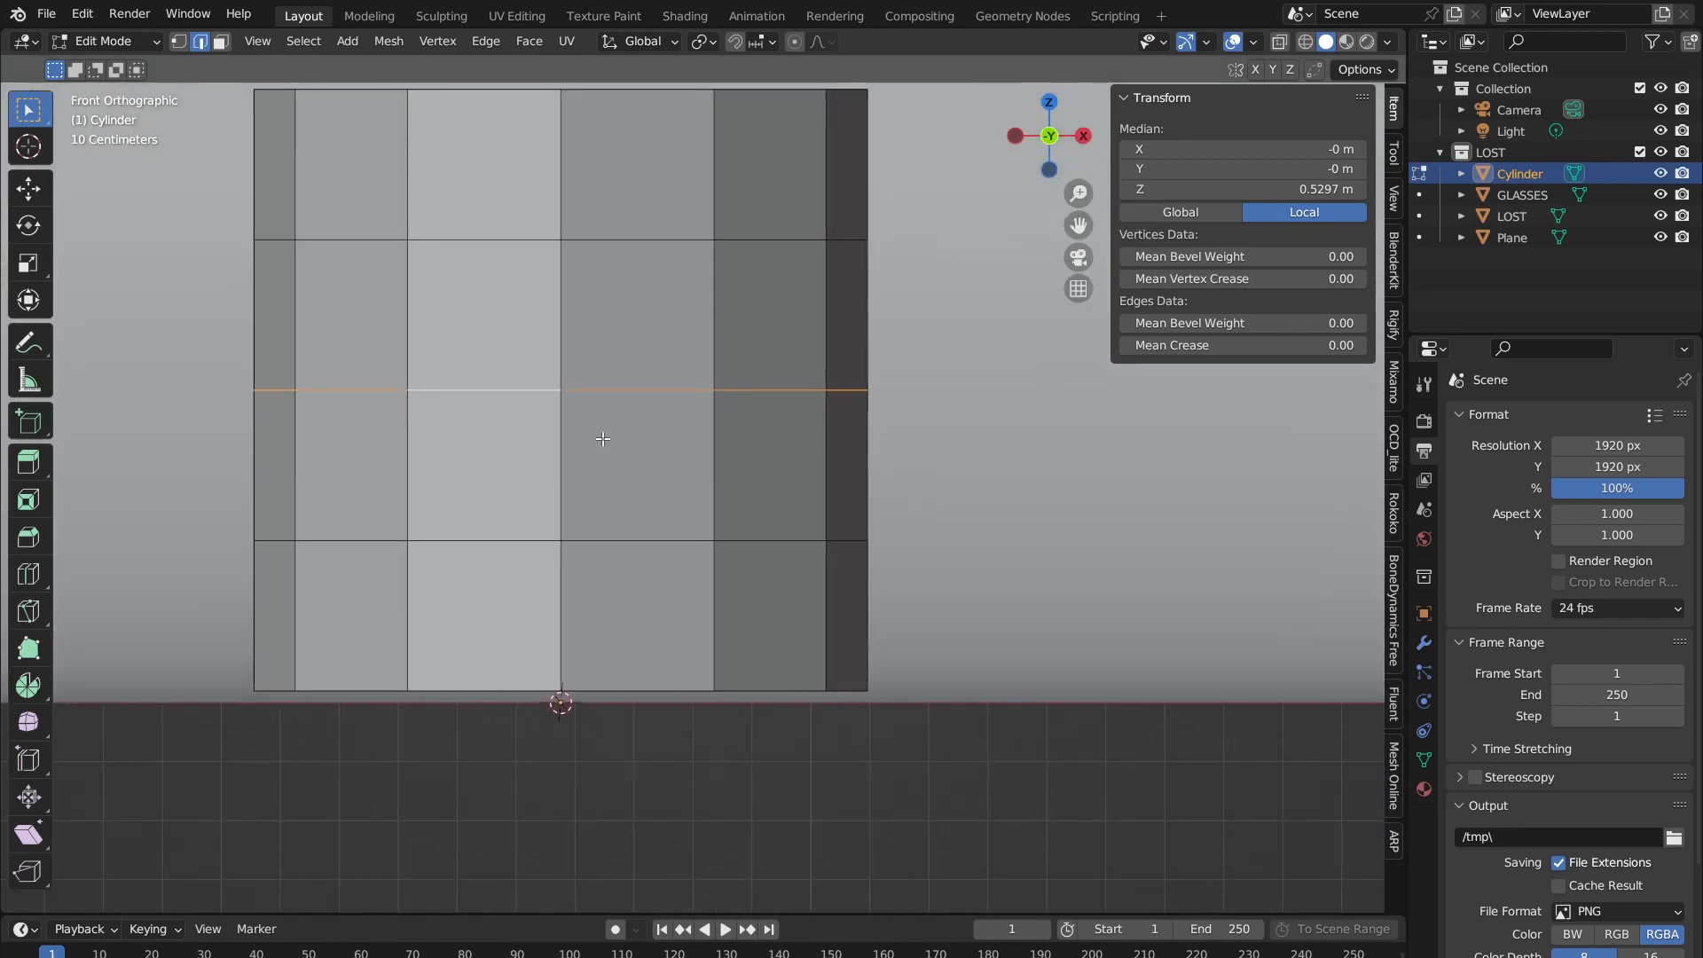
{"action": "scroll", "coordinate": [491, 384], "scroll_direction": "down", "scroll_amount": 1}
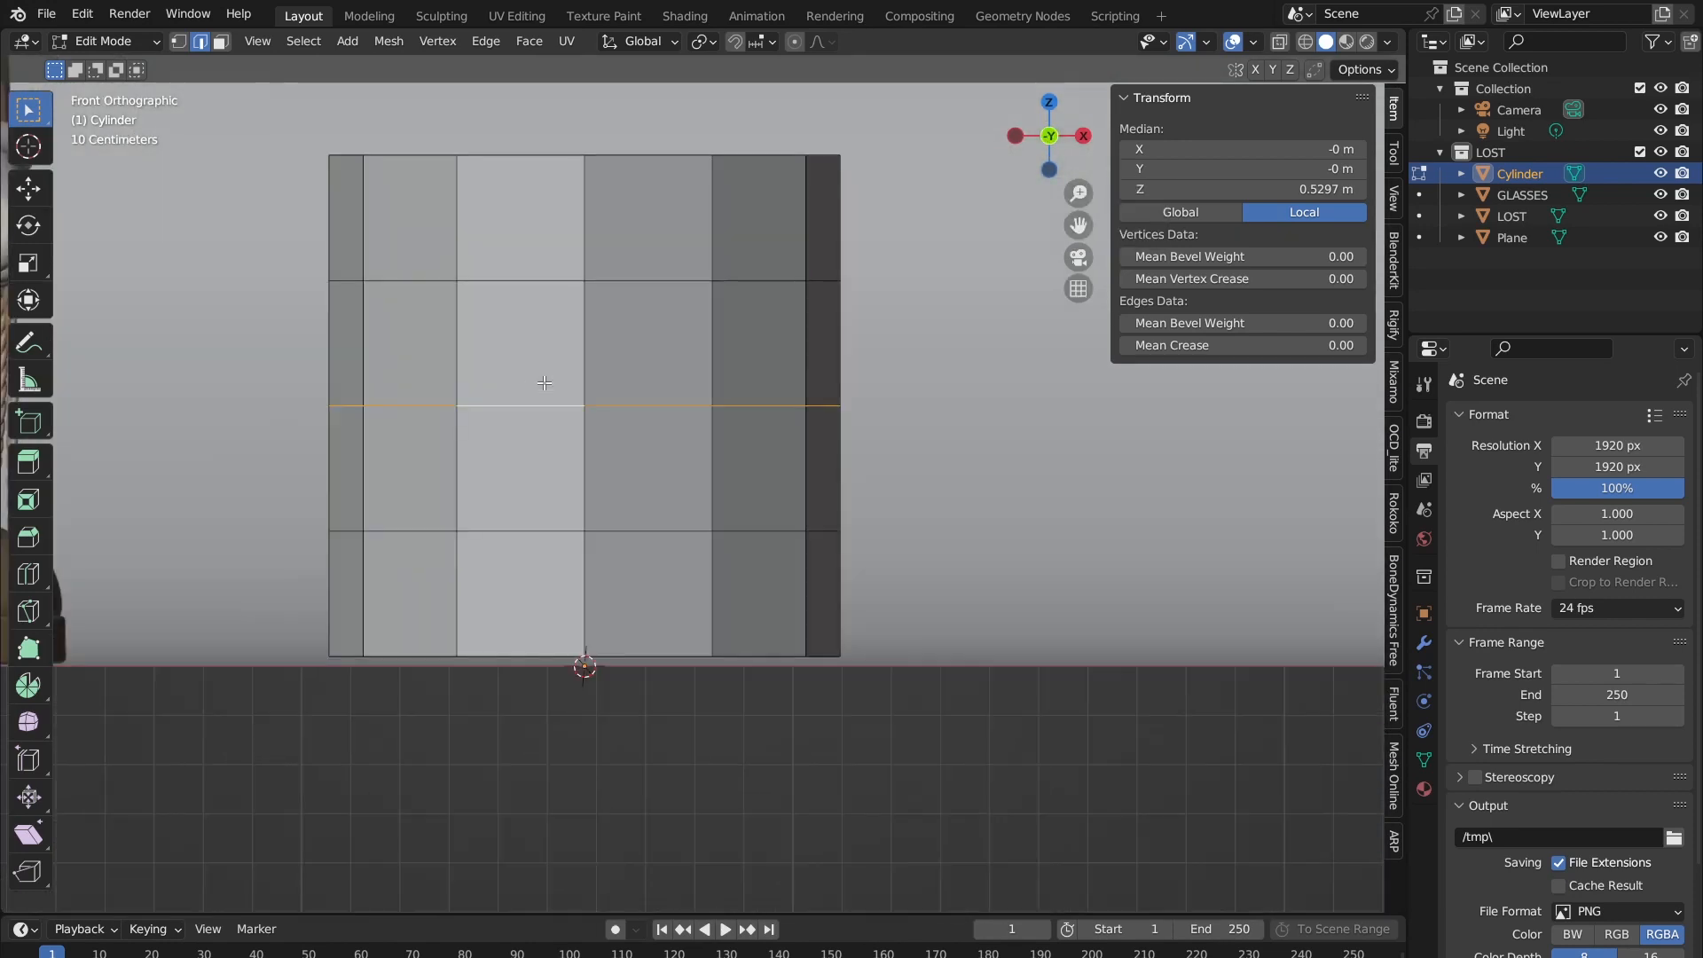
{"action": "middle_click_drag", "start_coordinate": [540, 380], "coordinate": [553, 373], "text": "shift"}
{"action": "key", "text": "s"}
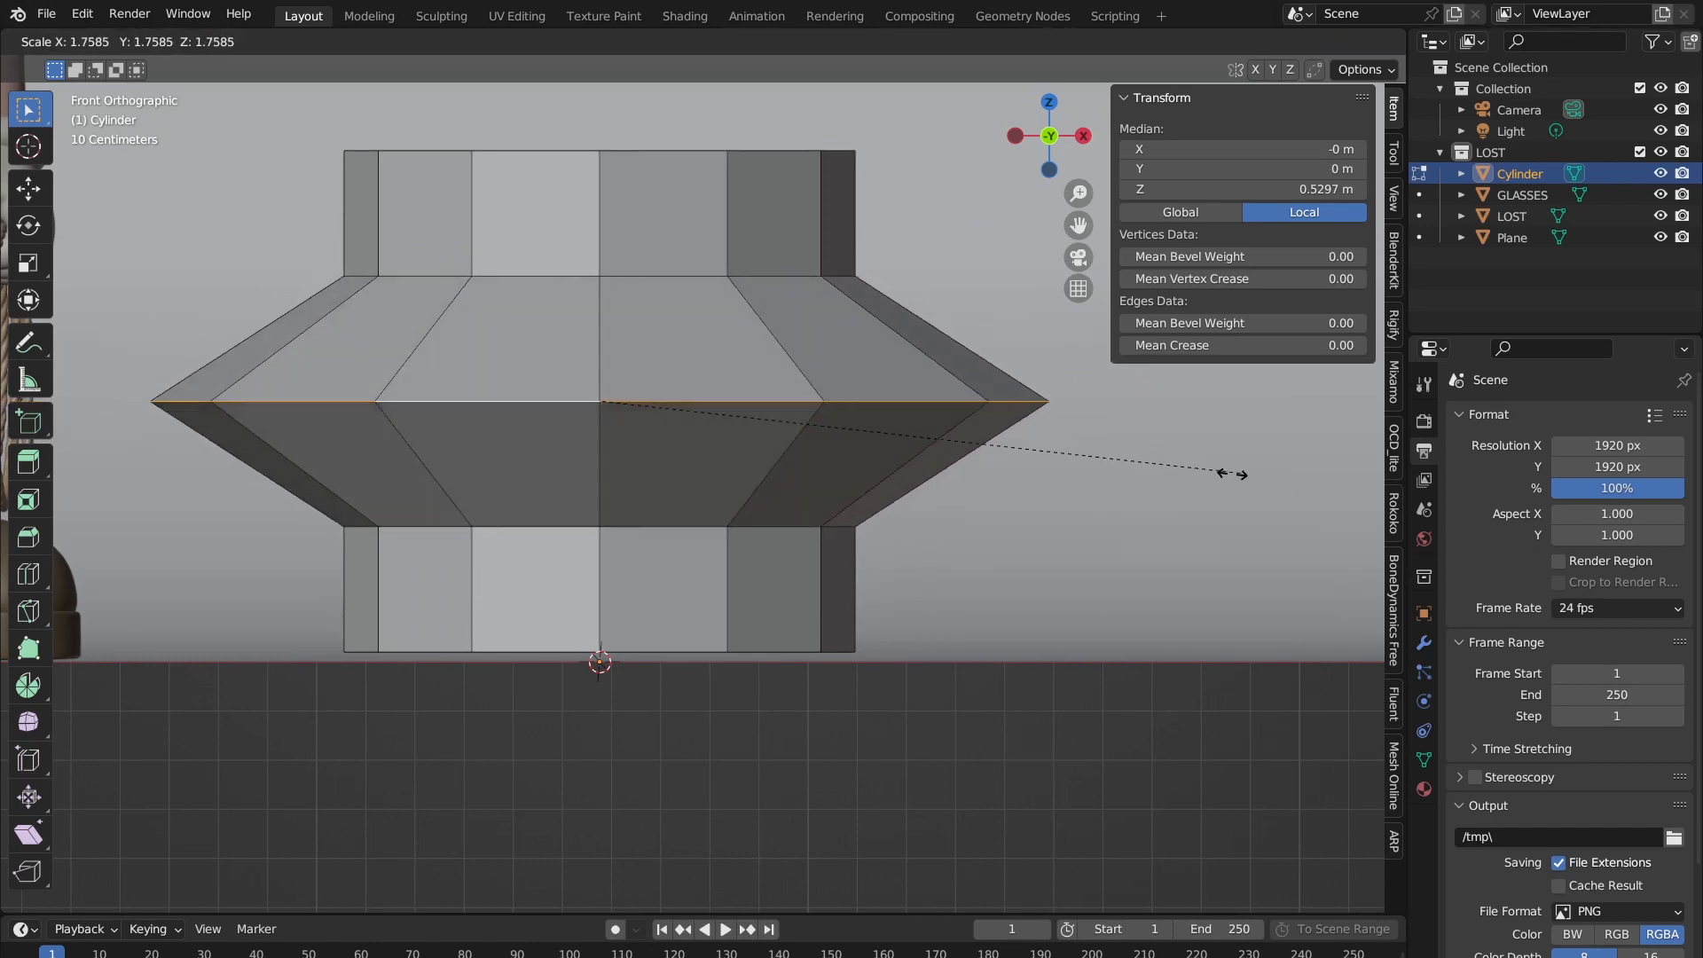
{"action": "left_click", "coordinate": [1069, 484]}
Step: Scale the loops below and above the middle outward, by about 1.26 and 1.25, to round the cylinder's profile
{"action": "left_click", "coordinate": [664, 526], "text": "alt"}
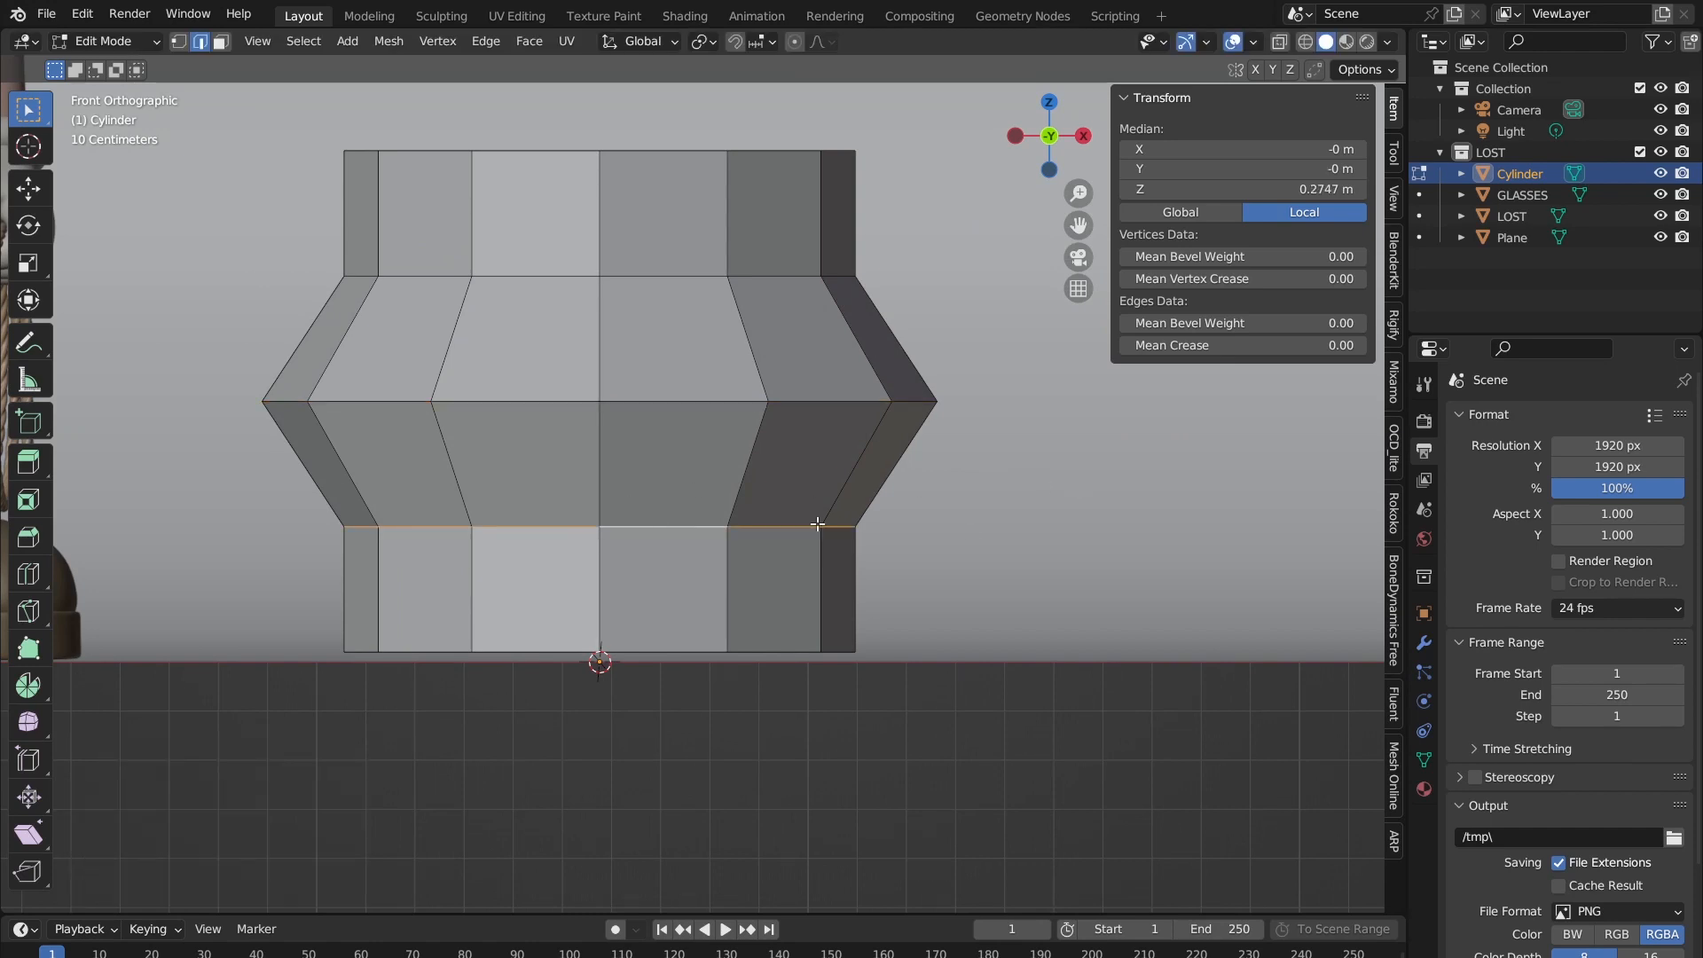
{"action": "key", "text": "s"}
{"action": "left_click", "coordinate": [1076, 550]}
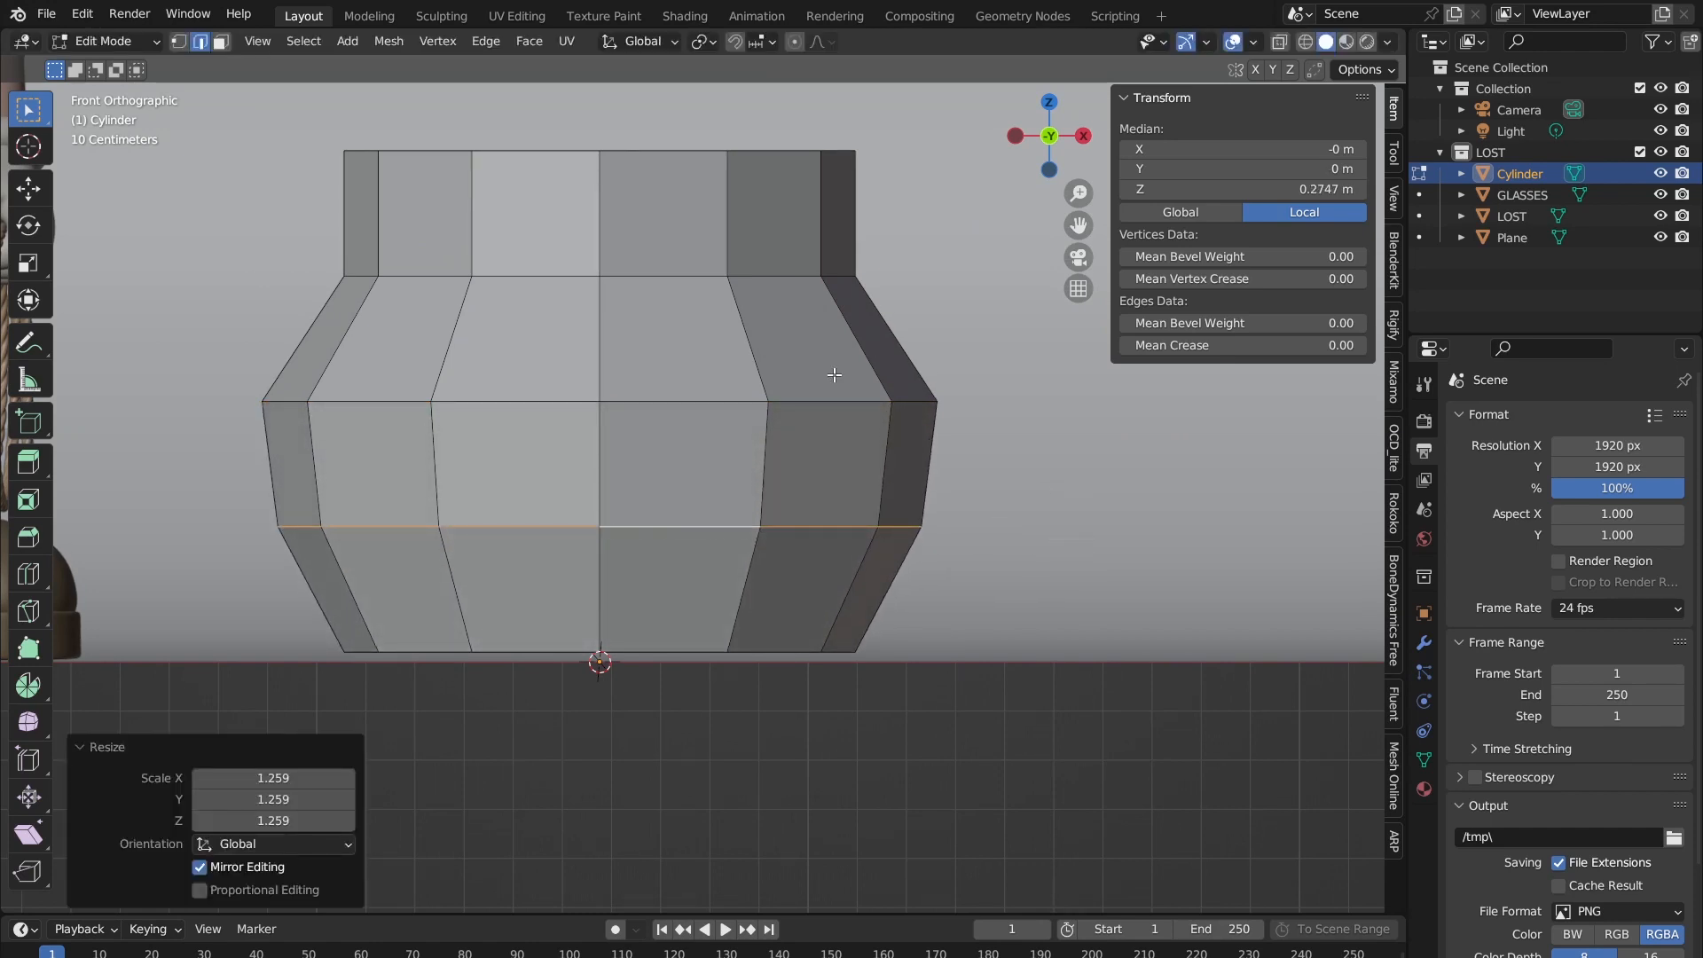
{"action": "left_click", "coordinate": [774, 277], "text": "alt"}
{"action": "key", "text": "s"}
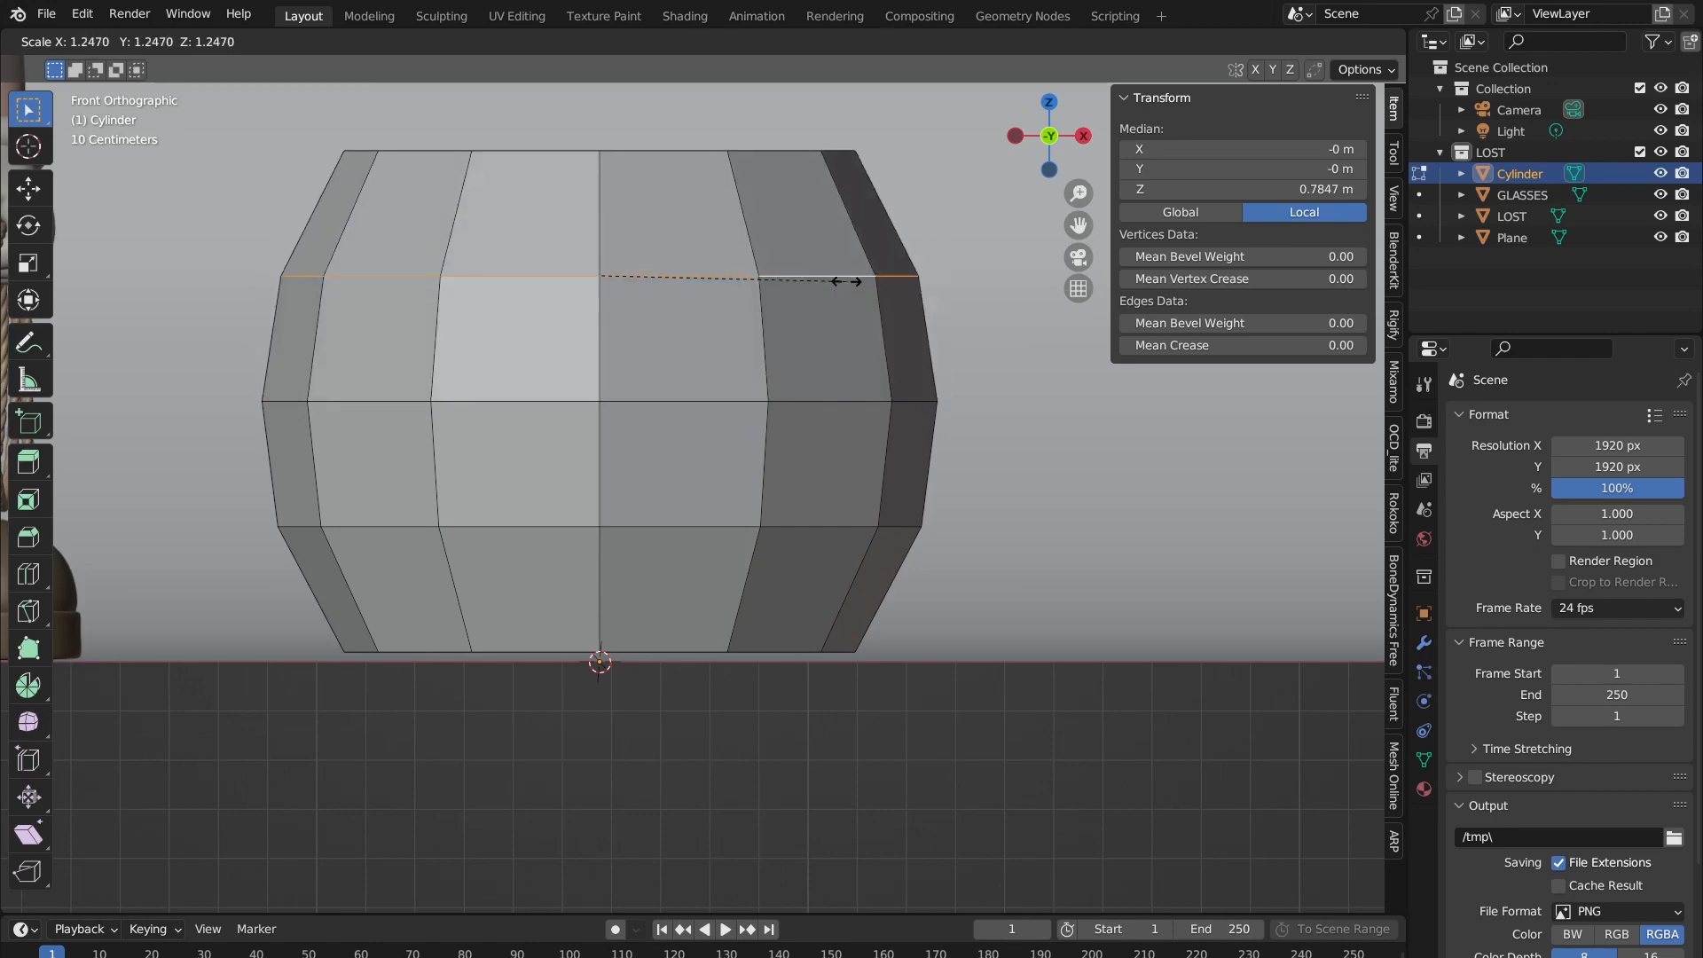
{"action": "left_click", "coordinate": [846, 281]}
Step: Examine the rounded body in Object Mode from an angle and in front orthographic view
{"action": "middle_click_drag", "start_coordinate": [705, 298], "coordinate": [619, 369], "text": "shift"}
{"action": "key", "text": "Tab"}
{"action": "scroll", "coordinate": [619, 369], "scroll_direction": "up", "scroll_amount": 3}
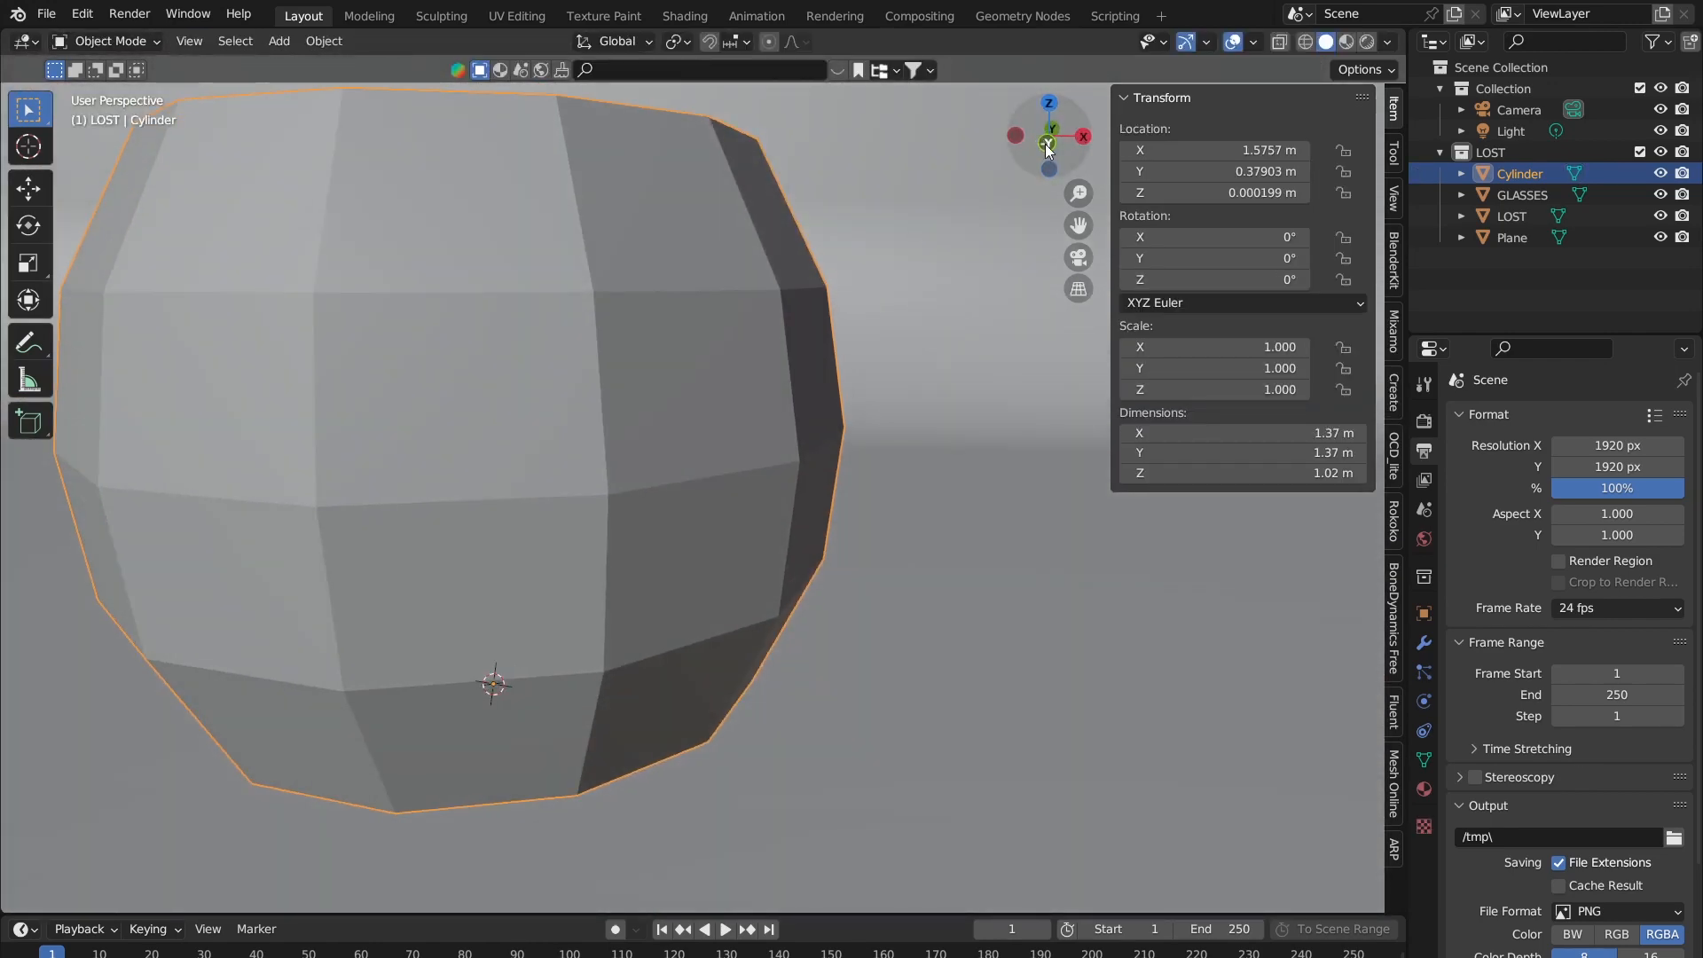
{"action": "left_click", "coordinate": [1047, 144]}
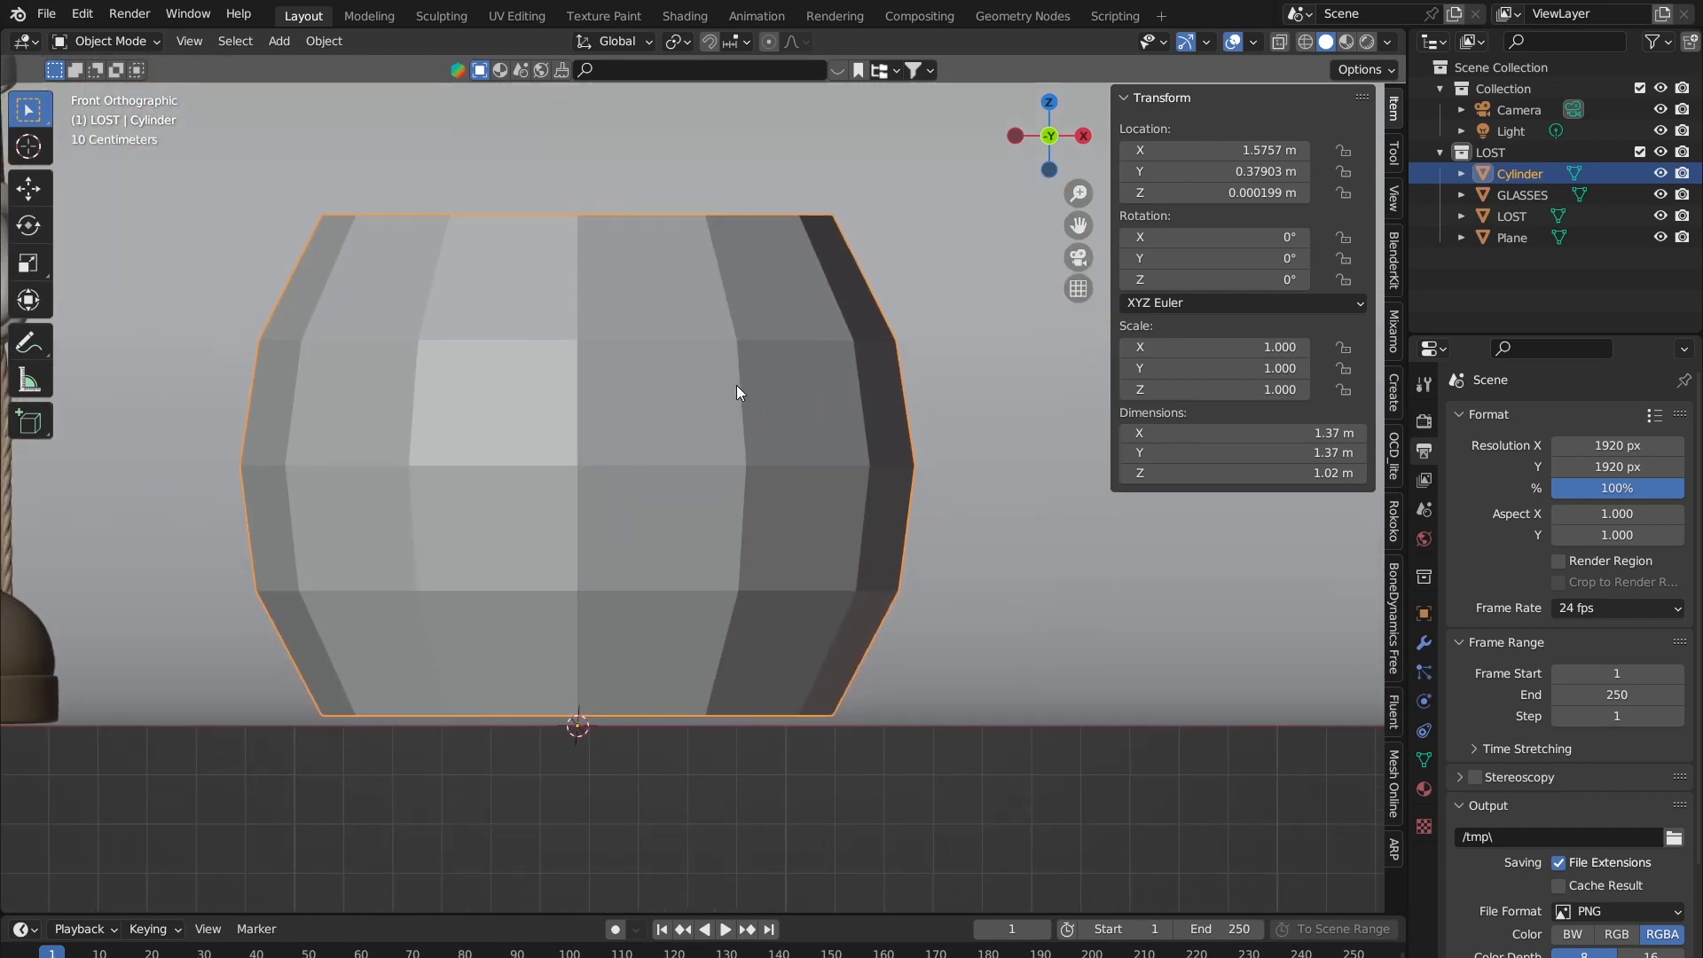
{"action": "middle_click_drag", "start_coordinate": [736, 385], "coordinate": [588, 371], "text": "shift"}
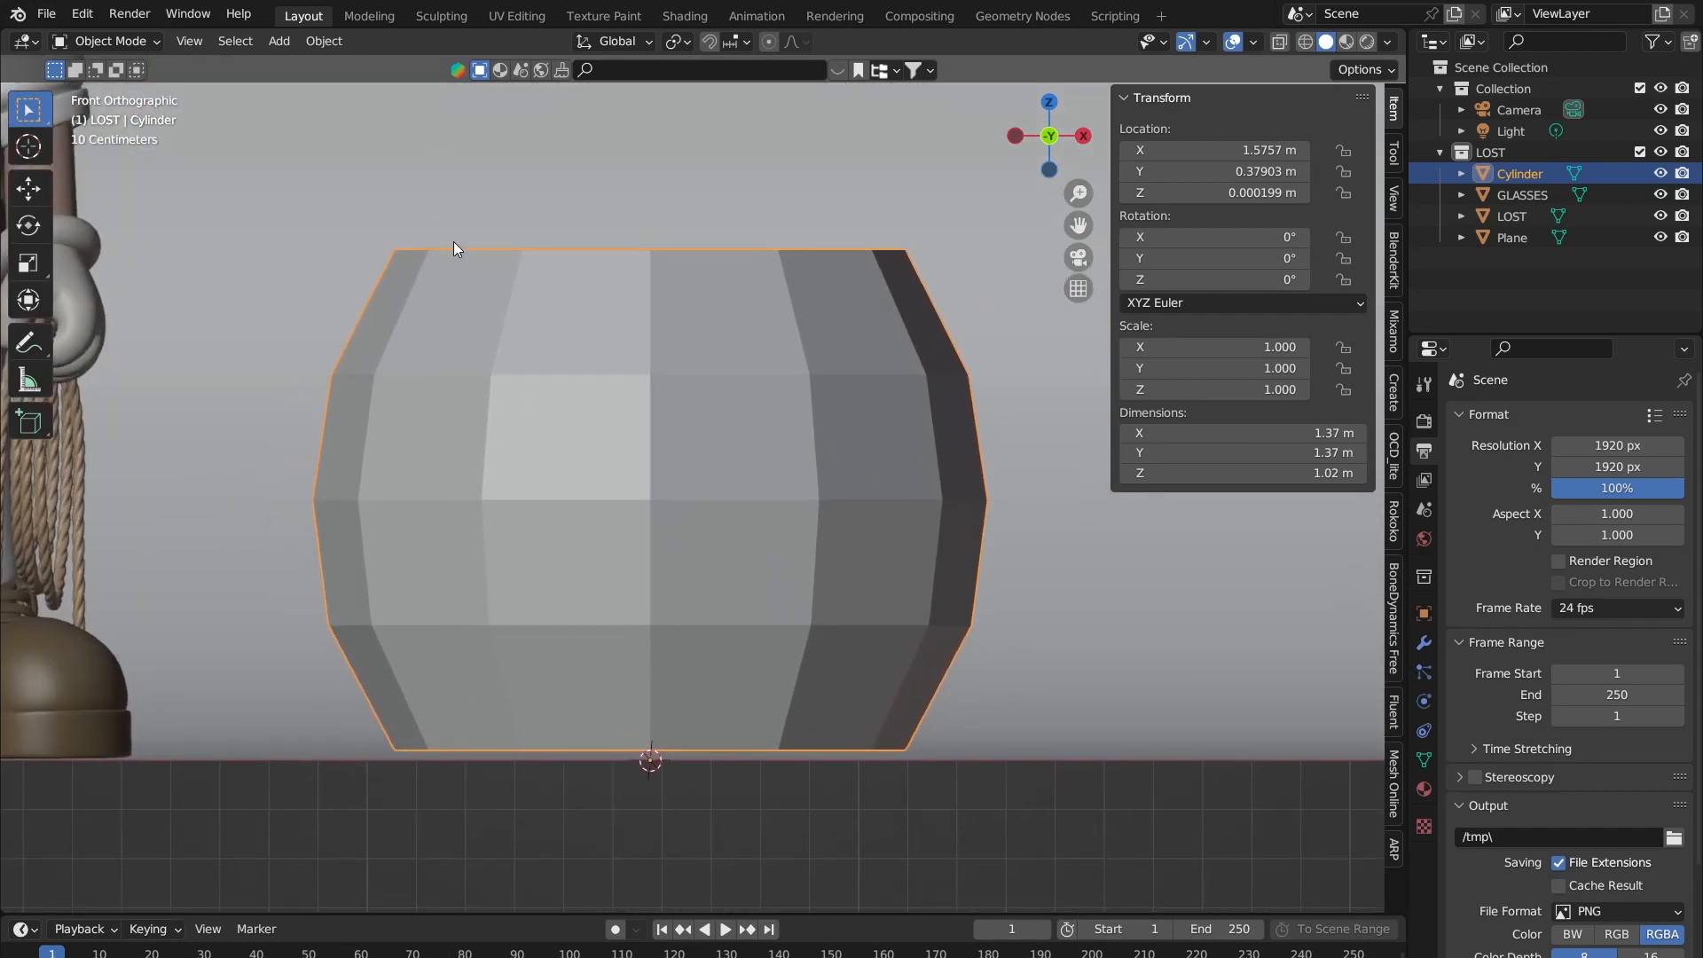
Step: Return the body to Edit Mode and select the edge loop around its top rim
{"action": "key", "text": "Tab"}
{"action": "left_click", "coordinate": [505, 249]}
{"action": "left_click", "coordinate": [504, 249], "text": "alt"}
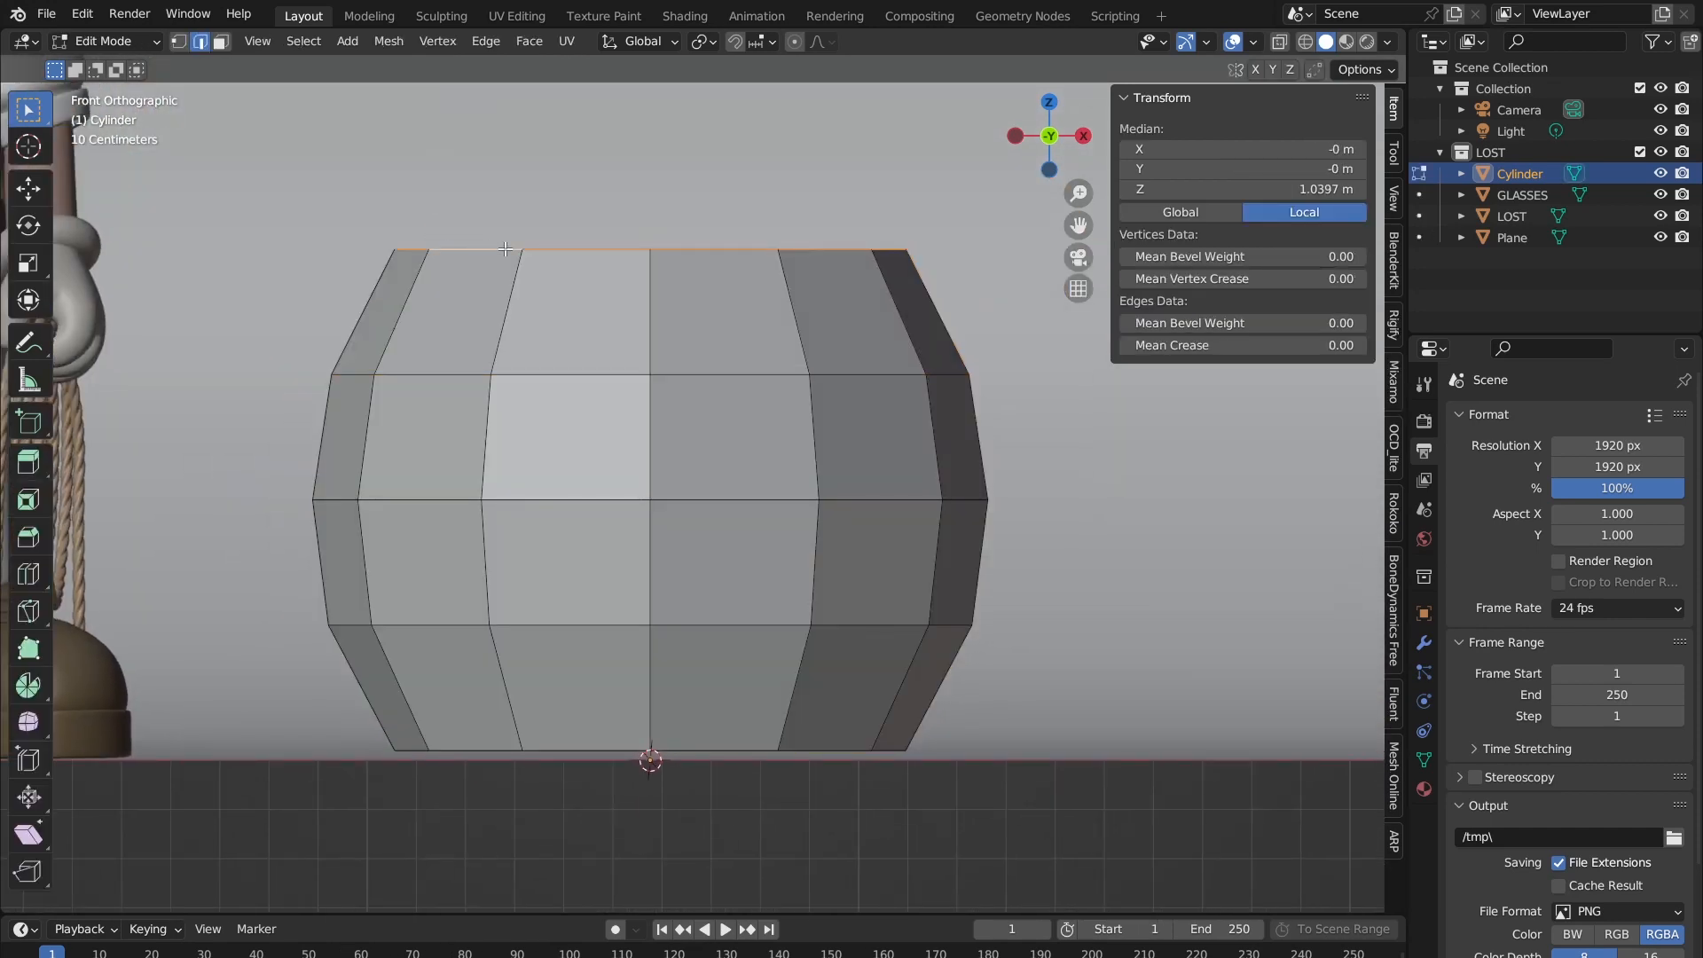
{"action": "scroll", "coordinate": [537, 293], "scroll_direction": "down", "scroll_amount": 2}
{"action": "scroll", "coordinate": [537, 293], "scroll_direction": "up", "scroll_amount": 1}
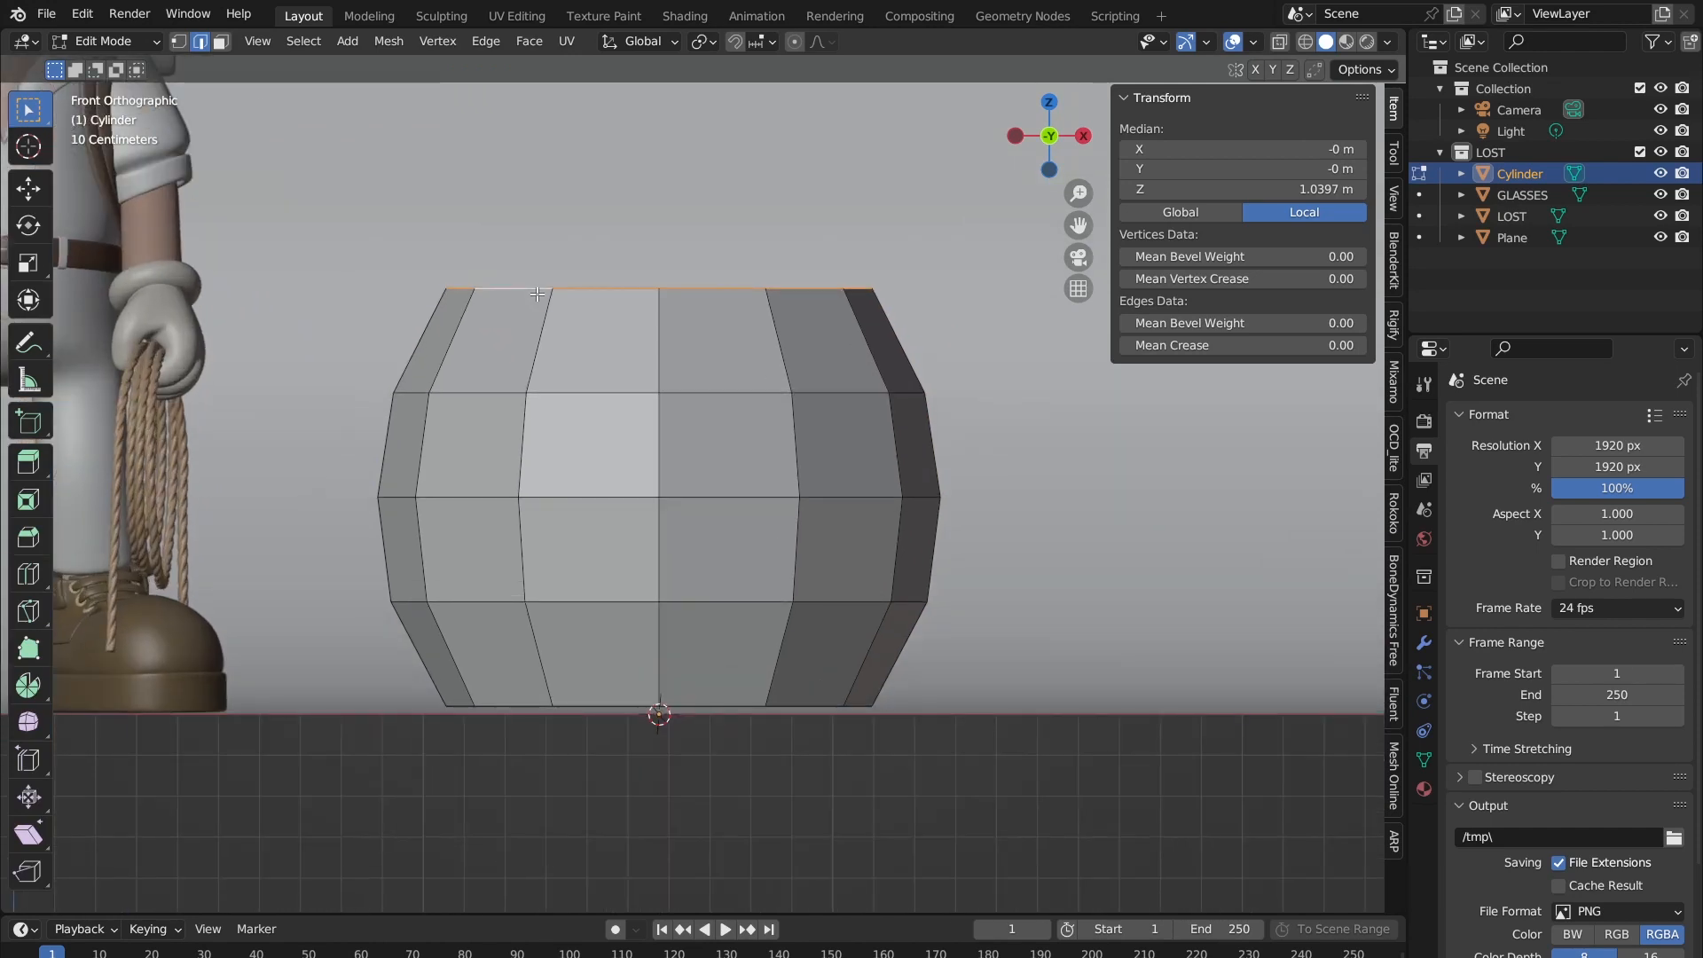
{"action": "middle_click_drag", "start_coordinate": [664, 302], "coordinate": [727, 280], "text": "shift"}
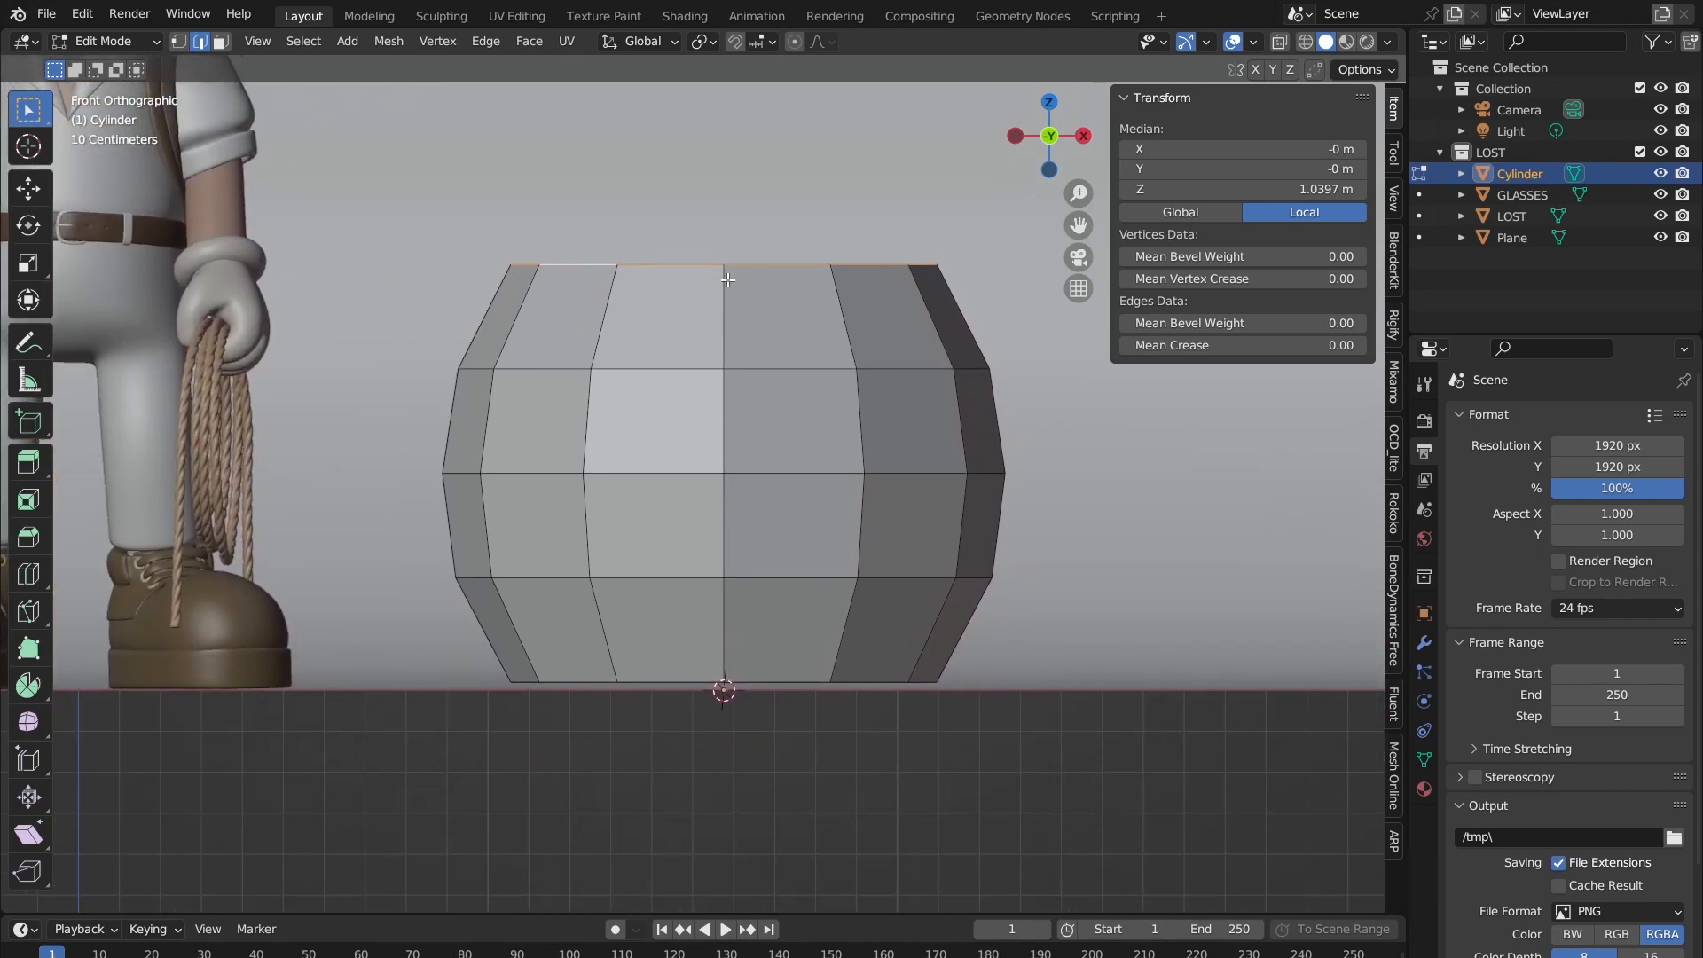
{"action": "middle_click_drag", "start_coordinate": [530, 268], "coordinate": [378, 303], "text": "shift"}
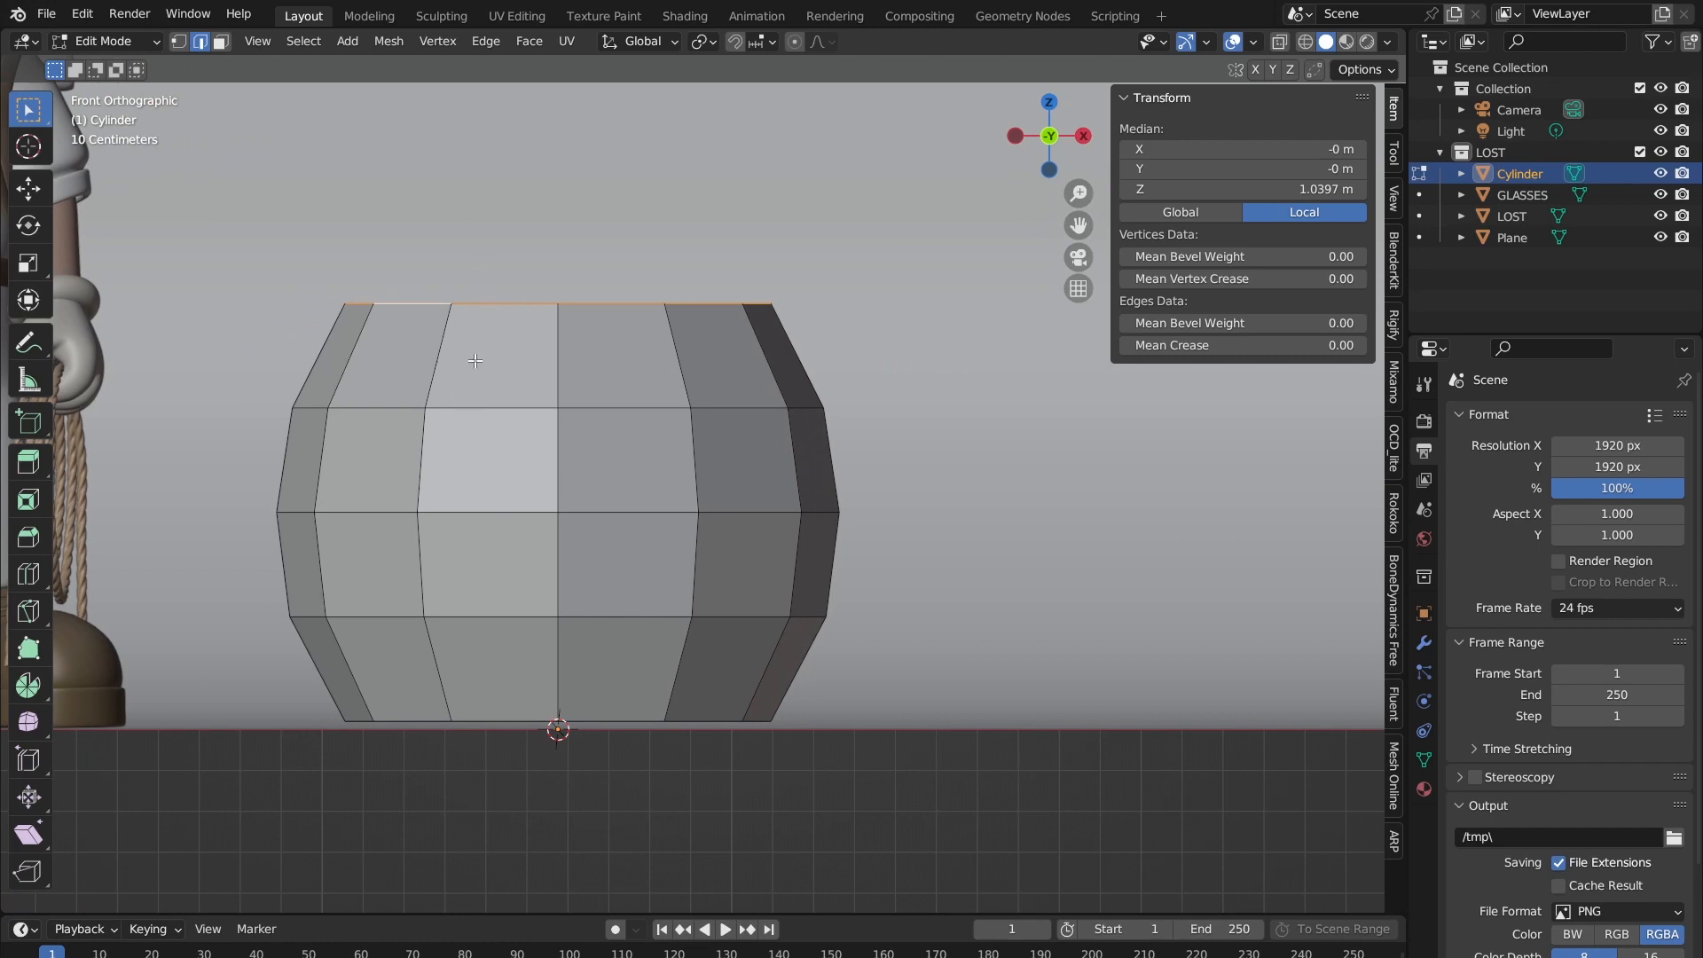
Step: Try selecting the top rim and the three inner horizontal edge loops together
{"action": "left_click", "coordinate": [355, 411], "text": "alt"}
{"action": "left_click", "coordinate": [432, 305], "text": "alt+shift"}
{"action": "left_click", "coordinate": [386, 413], "text": "alt"}
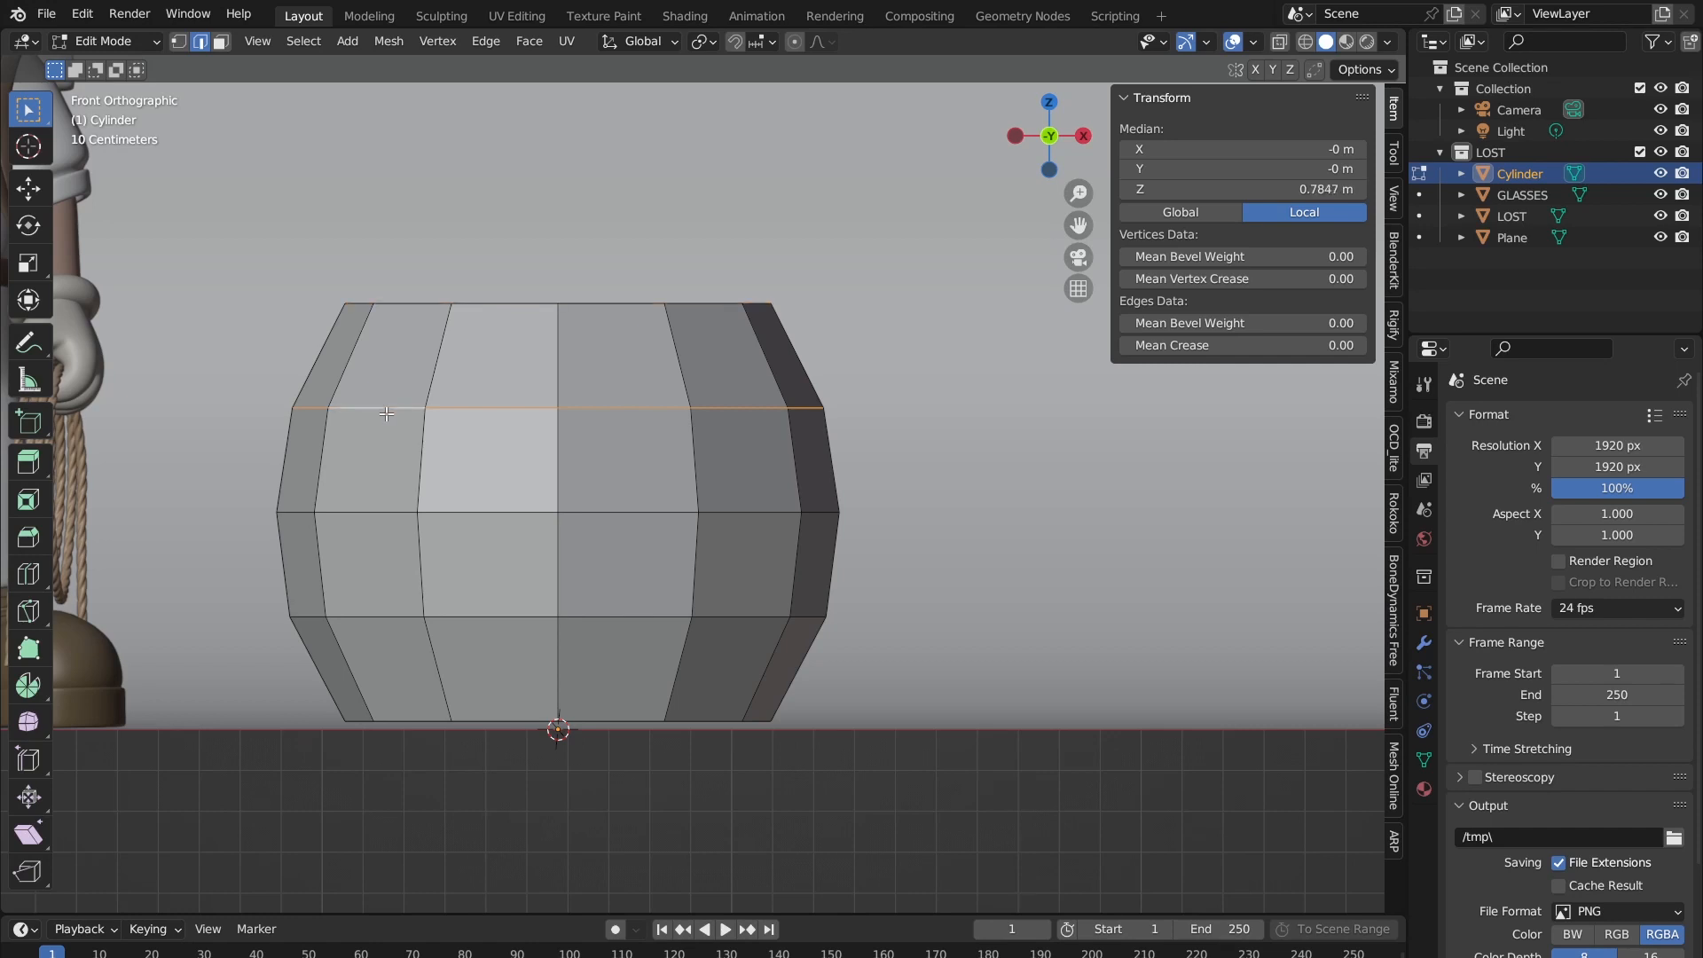
{"action": "left_click", "coordinate": [421, 303], "text": "alt+shift"}
{"action": "left_click", "coordinate": [355, 511], "text": "alt+shift"}
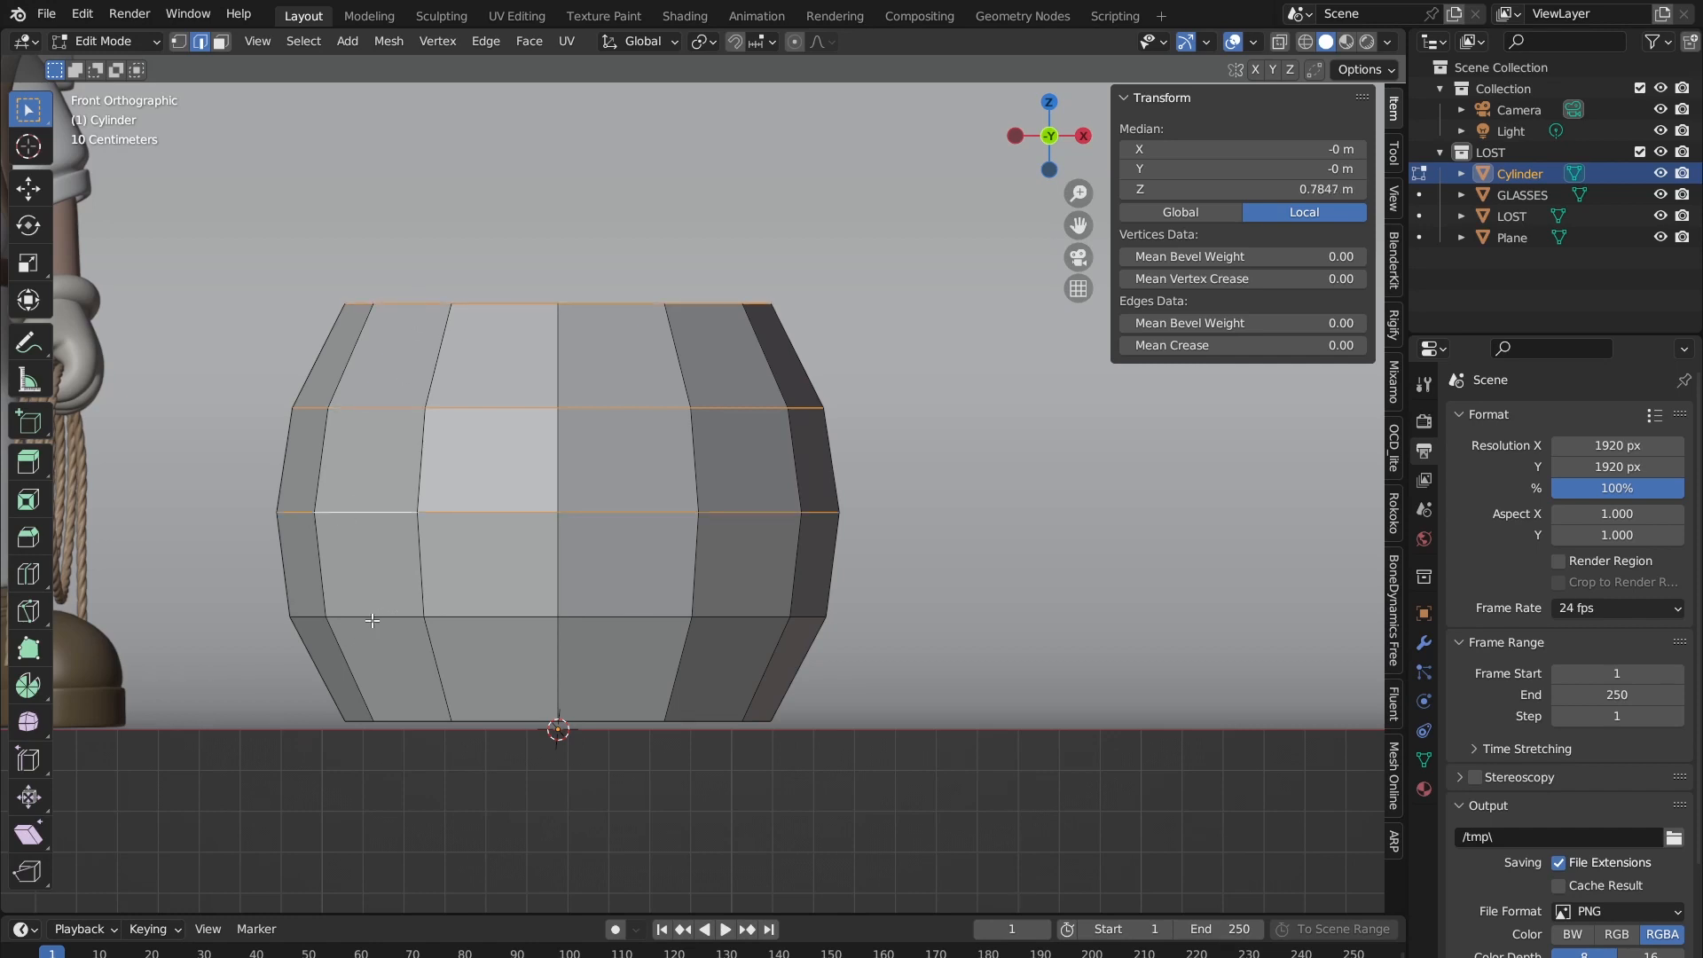
{"action": "left_click", "coordinate": [373, 620], "text": "alt+shift"}
{"action": "mouse_move", "coordinate": [377, 426]}
{"action": "middle_mouse_down"}
{"action": "mouse_move", "coordinate": [386, 484]}
{"action": "mouse_move", "coordinate": [395, 436]}
{"action": "middle_mouse_up"}
{"action": "left_click", "coordinate": [748, 258]}
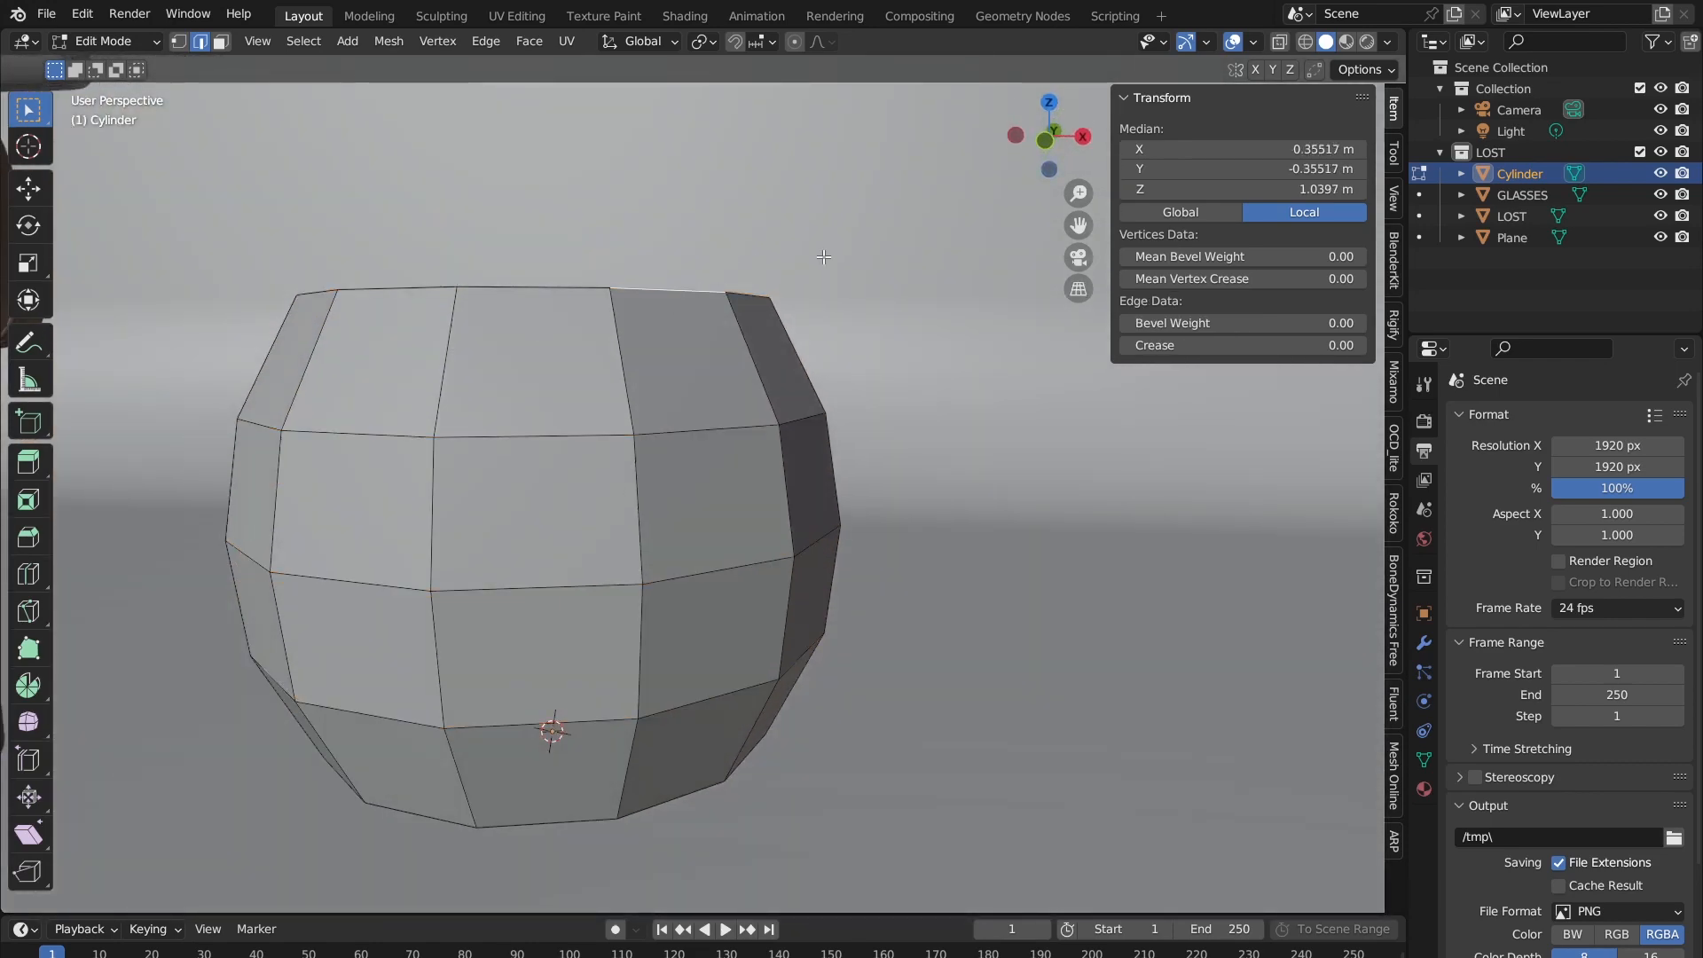
{"action": "left_click", "coordinate": [1039, 142]}
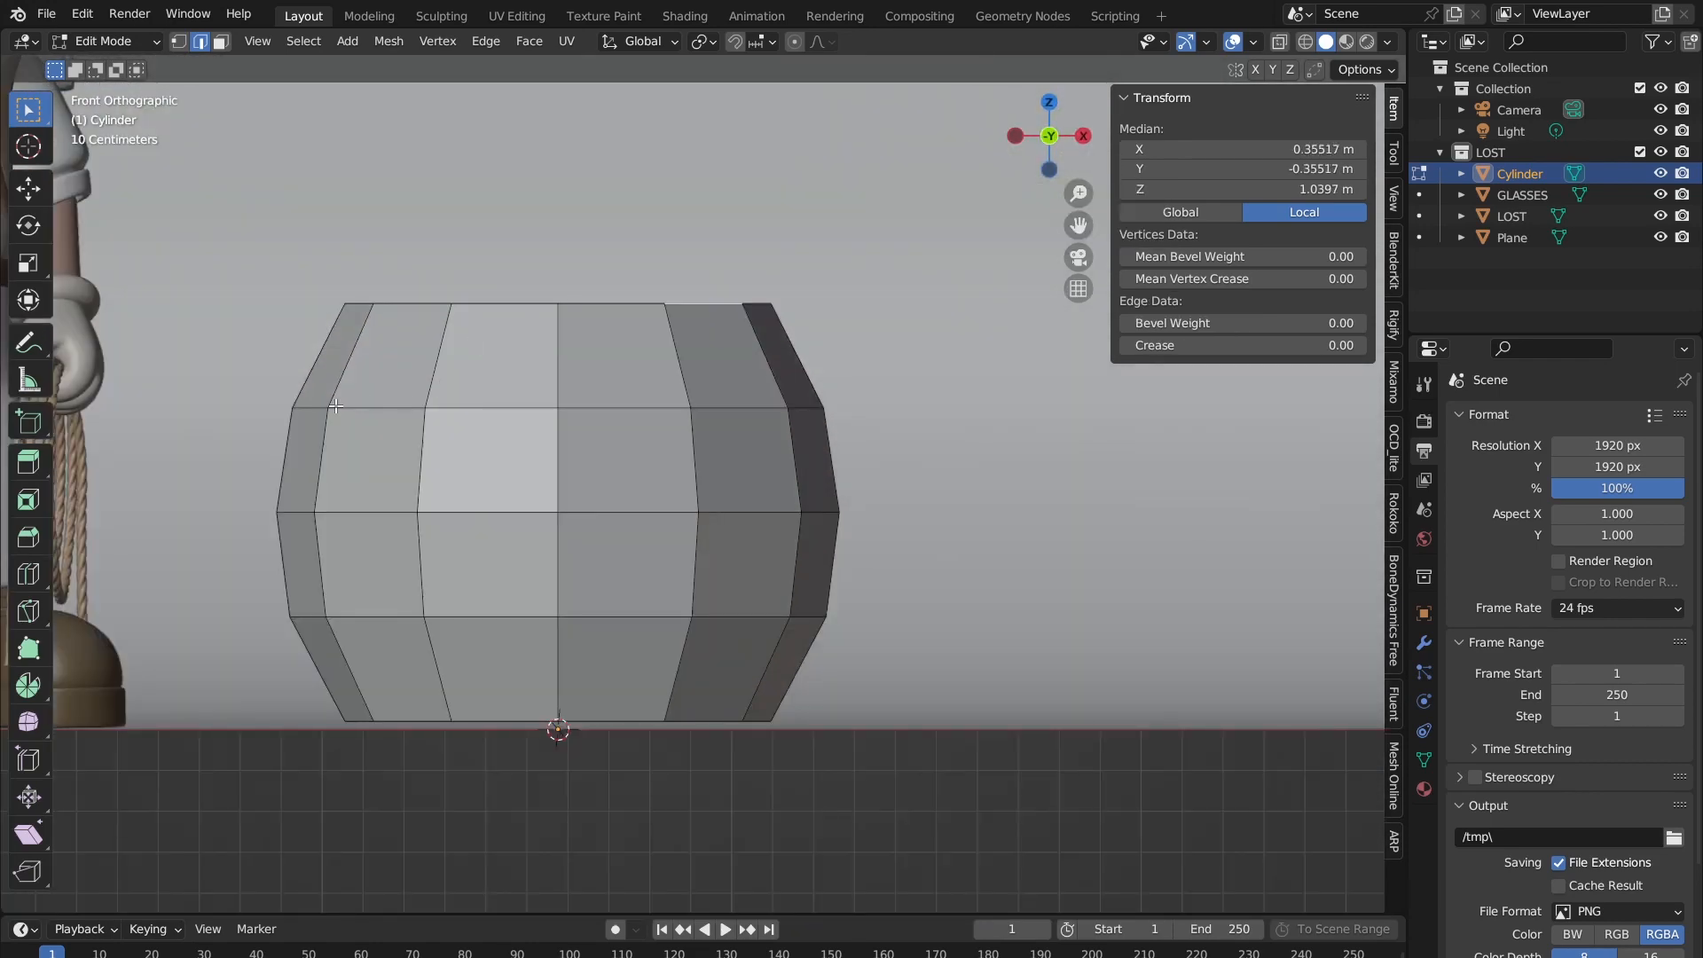
Step: Select the top rim's edge loop and scale it inward to about 0.71
{"action": "left_click", "coordinate": [408, 305], "text": "alt"}
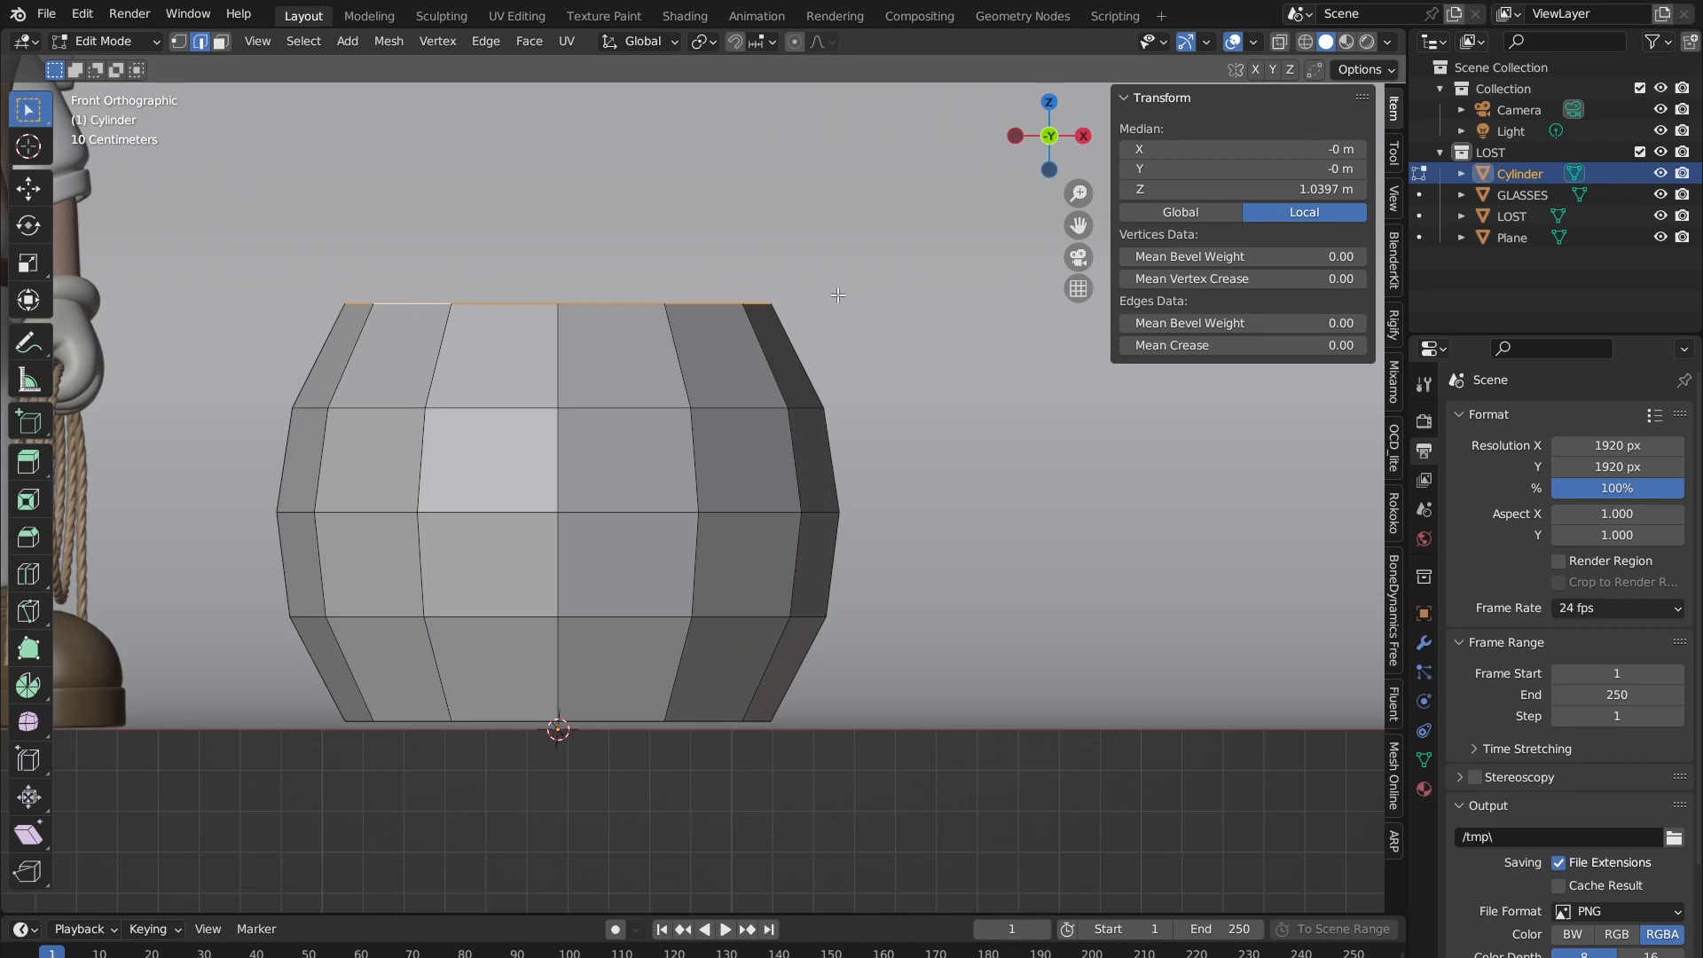
{"action": "key", "text": "s"}
{"action": "left_click", "coordinate": [776, 301]}
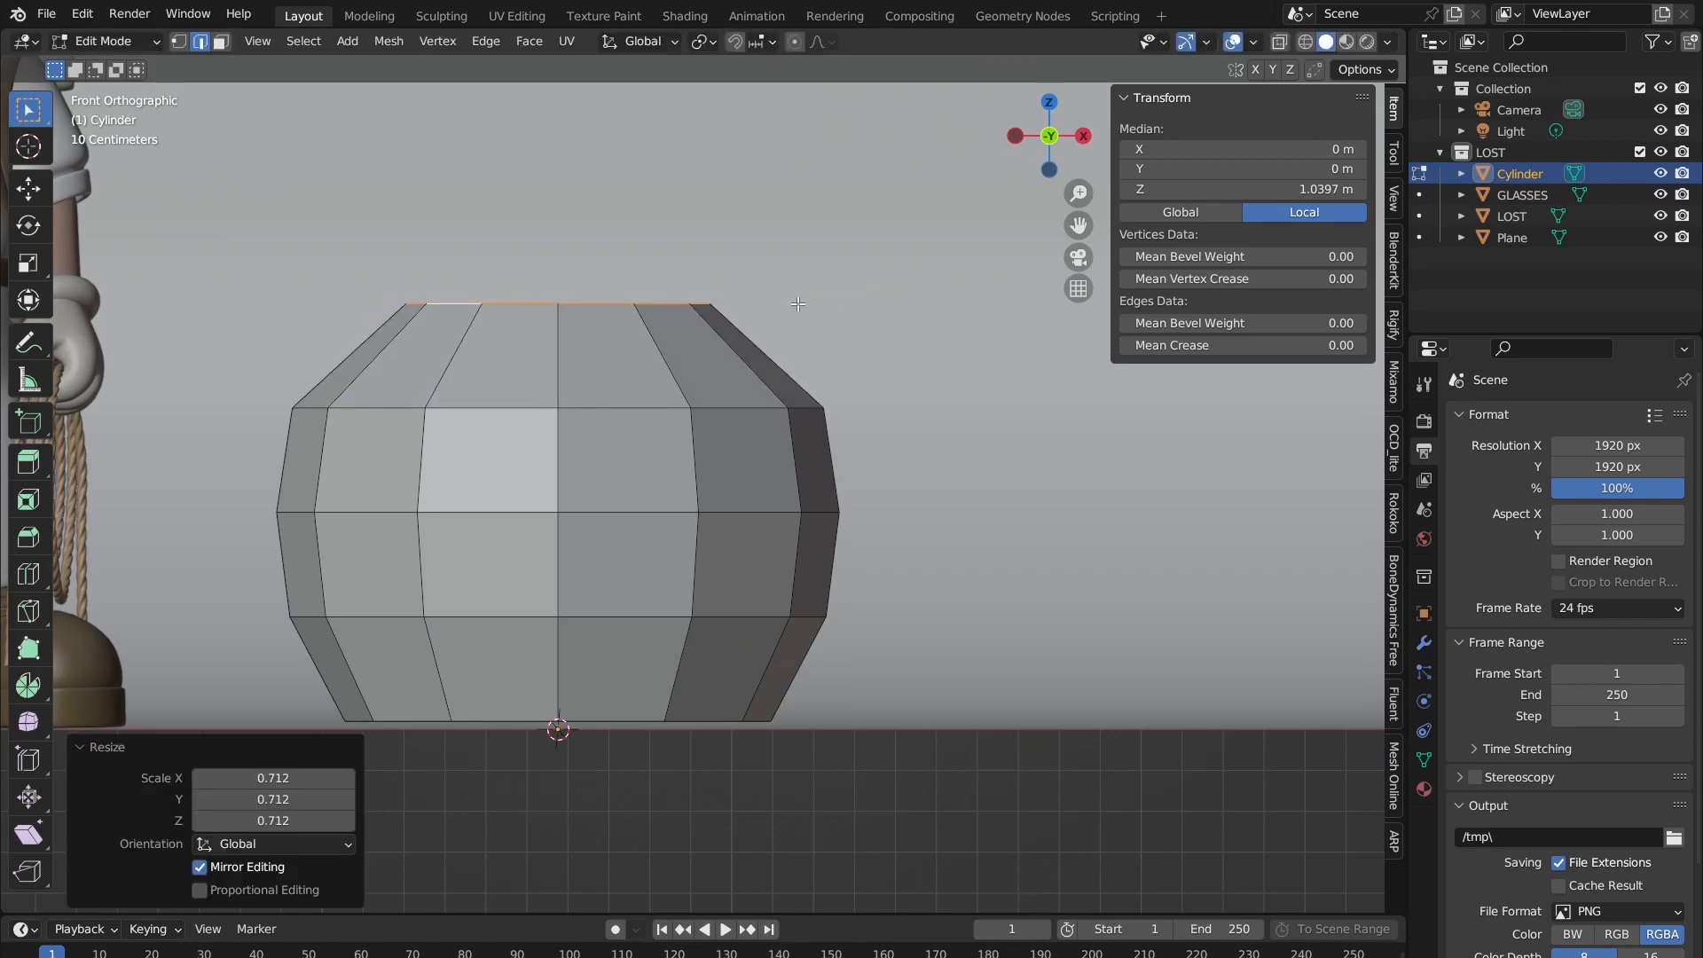
Step: Lower the top rim about 0.14 m along Z and scale it outward by about 1.32
{"action": "key", "text": "g"}
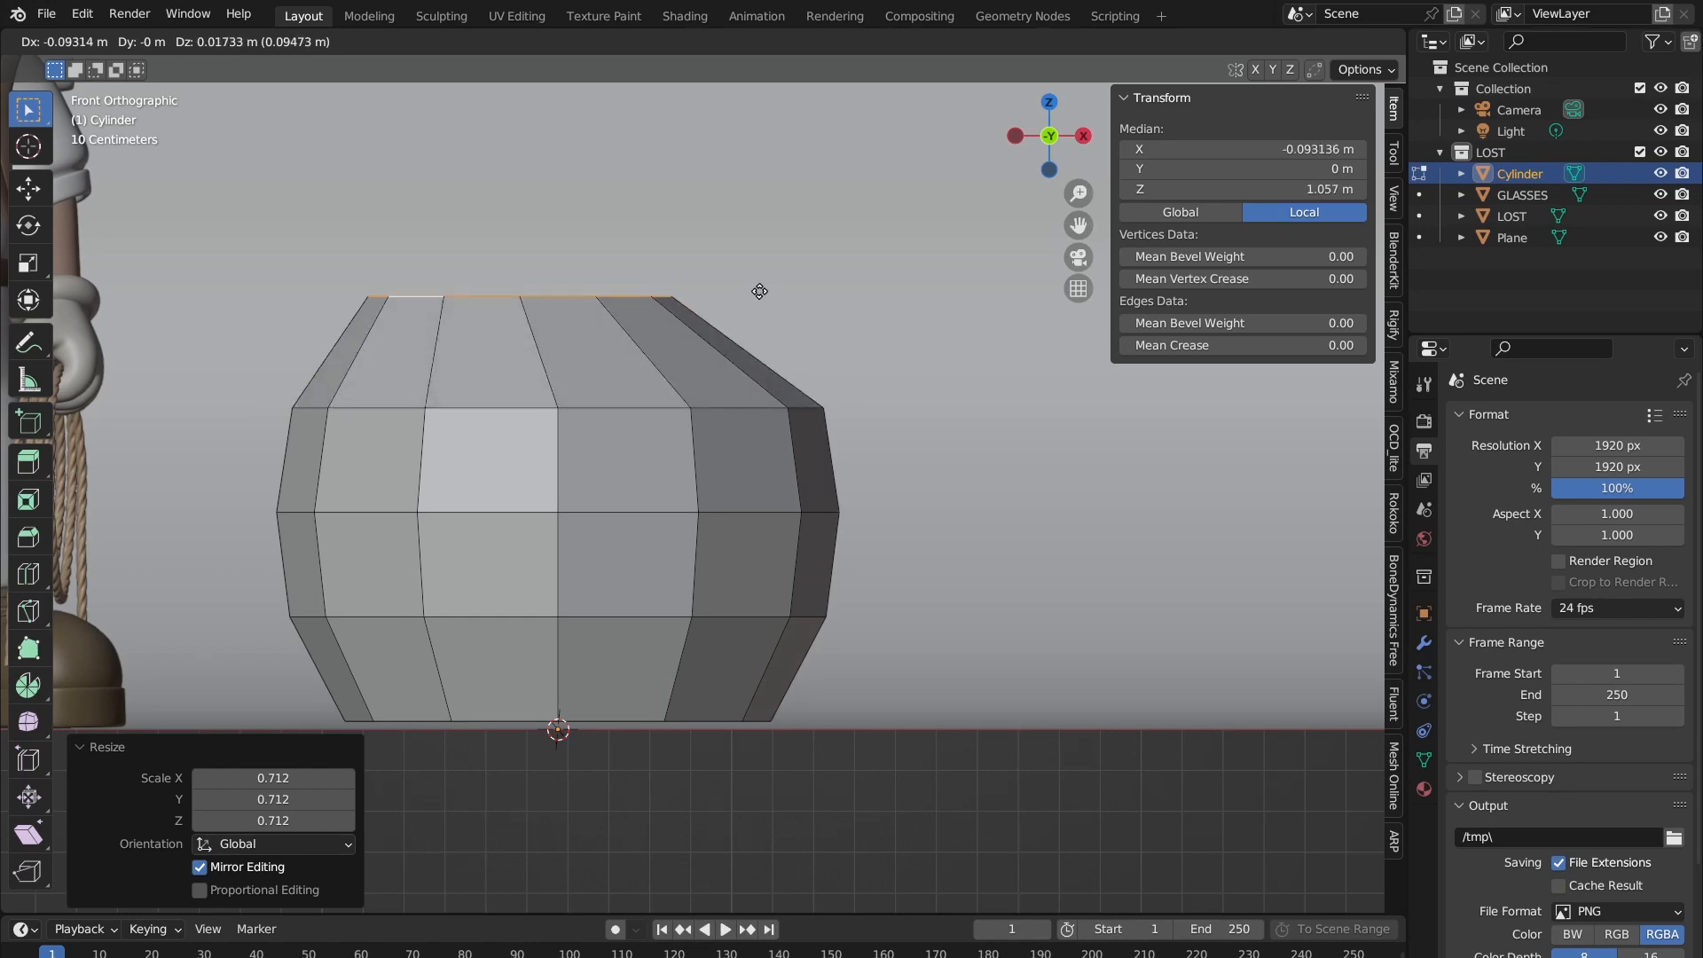
{"action": "key", "text": "z"}
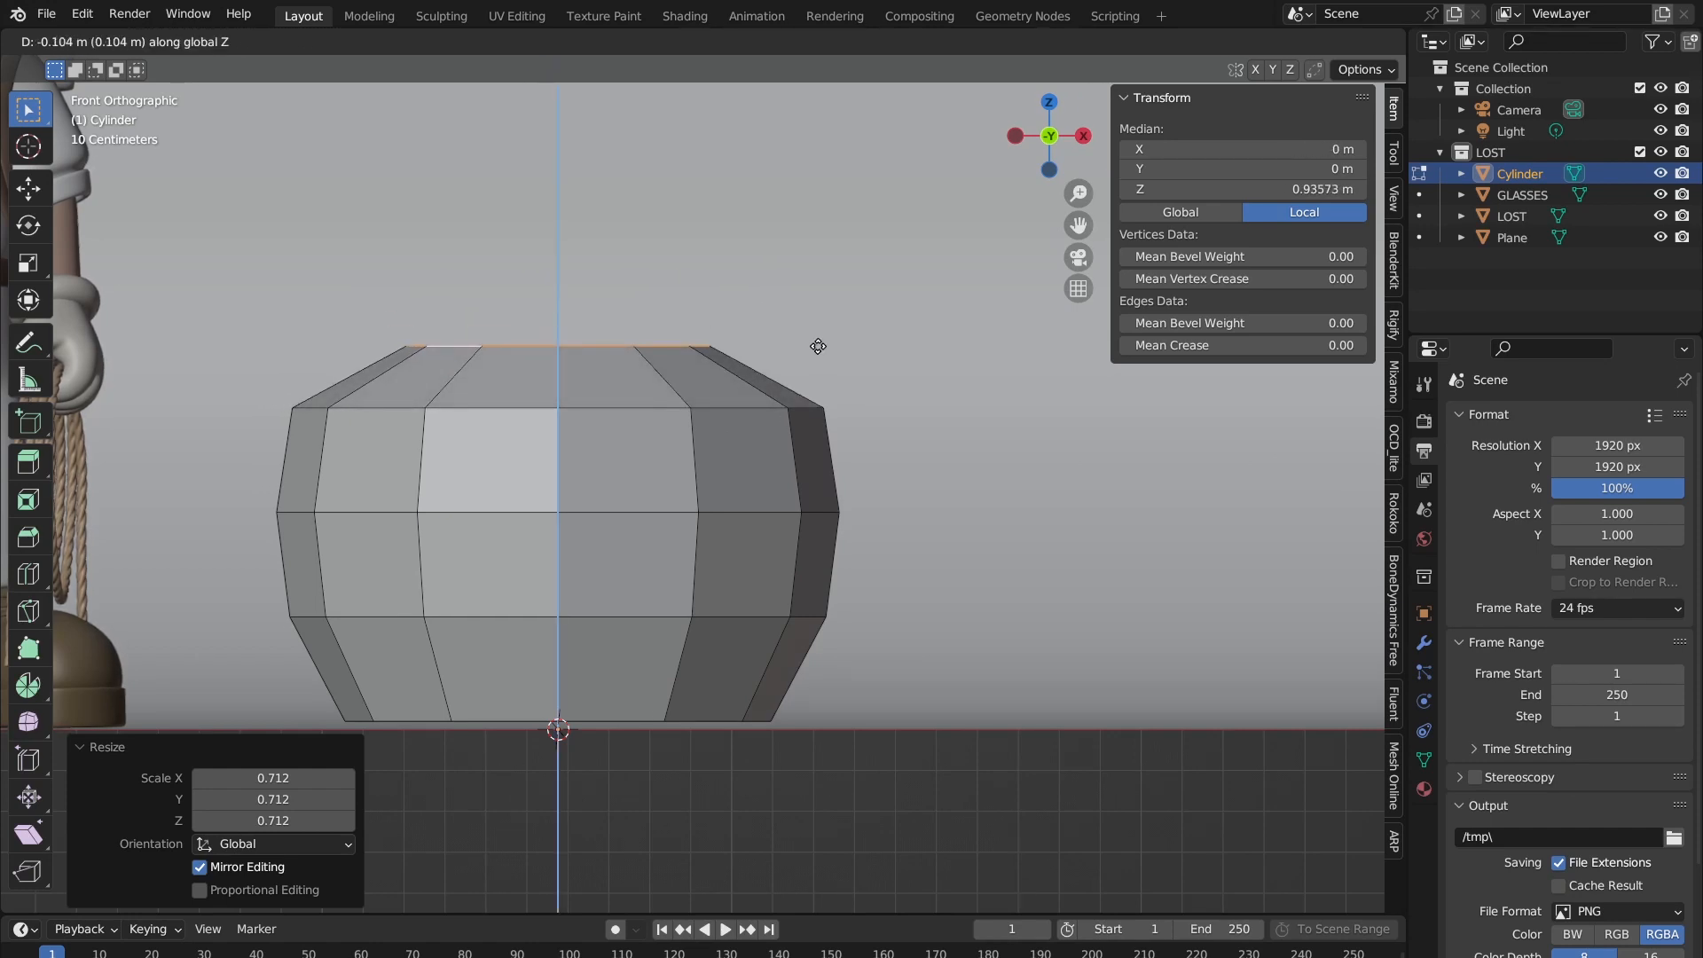
{"action": "left_click", "coordinate": [806, 364]}
{"action": "key", "text": "s"}
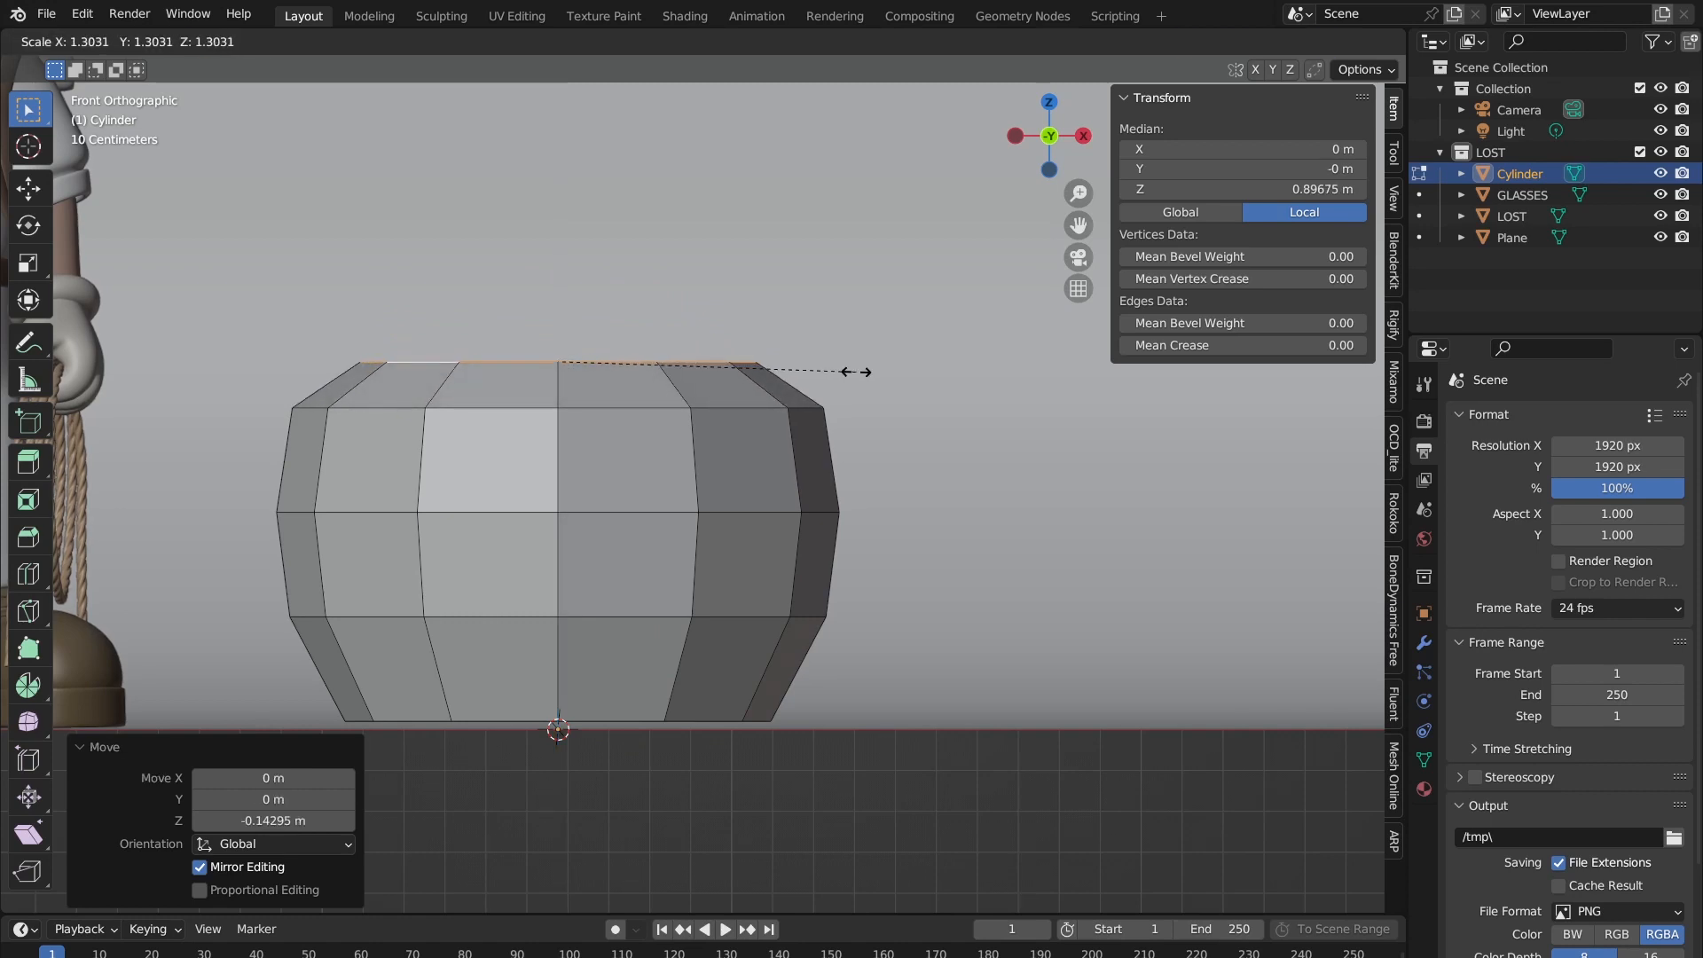
{"action": "left_click", "coordinate": [859, 371]}
Step: Raise the bottom edge loop about 0.08 m along Z and scale it slightly inward
{"action": "middle_click_drag", "start_coordinate": [963, 577], "coordinate": [999, 438], "text": "shift"}
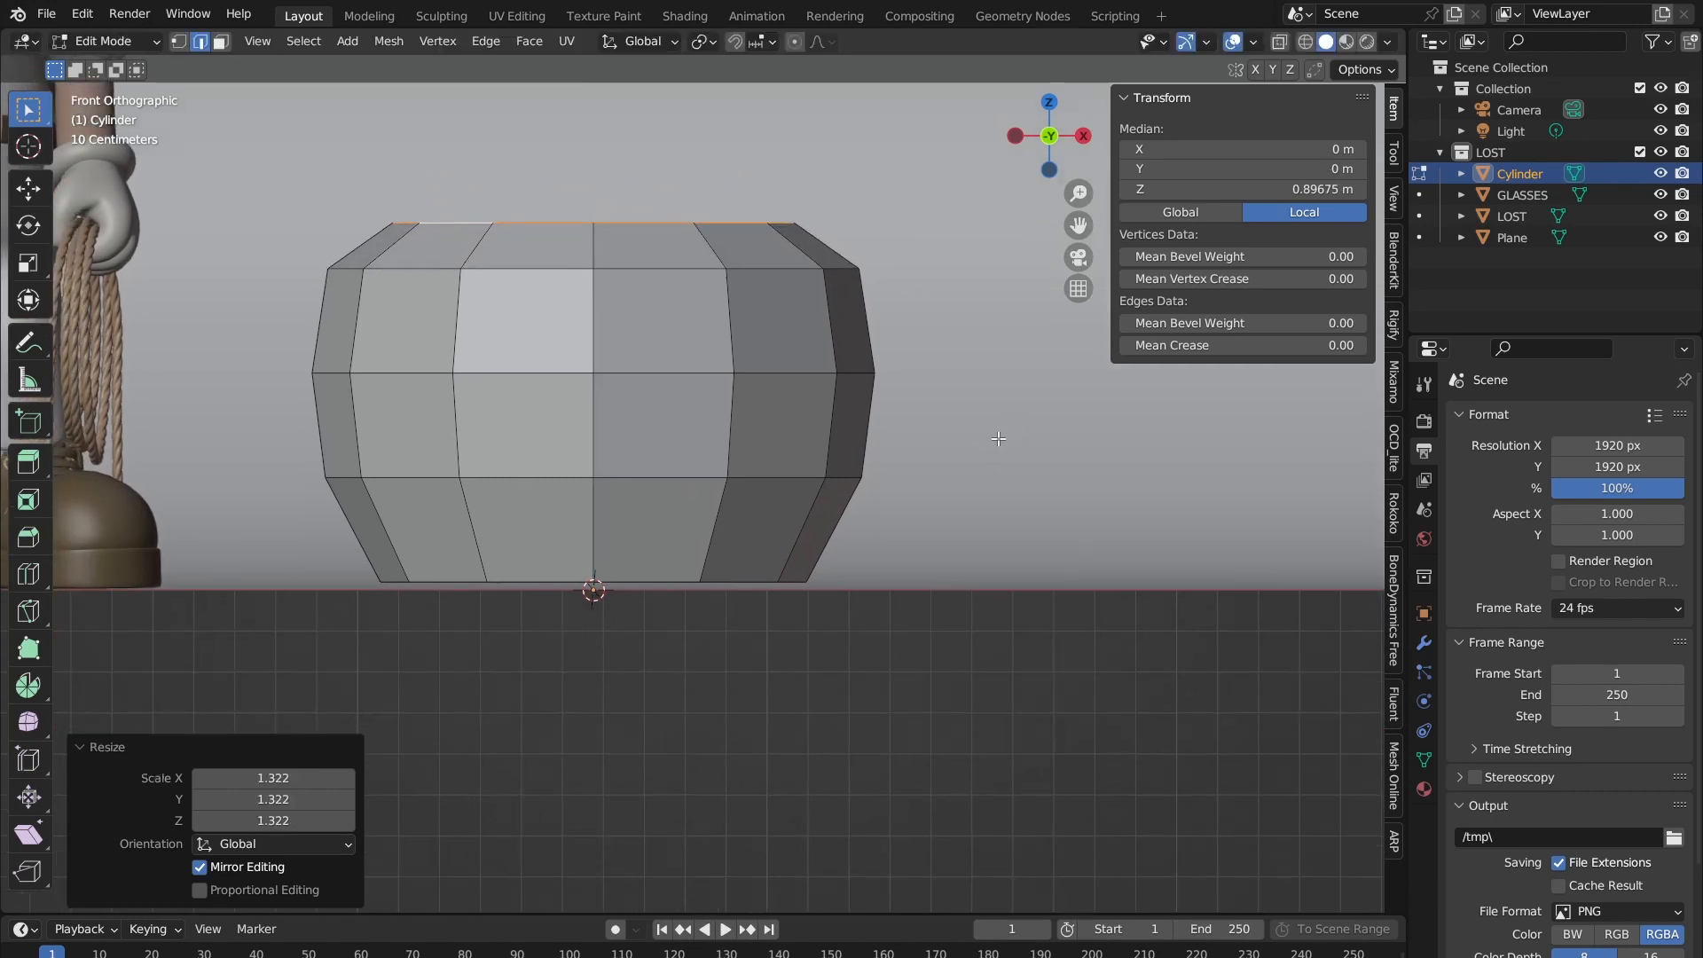
{"action": "left_click", "coordinate": [446, 583], "text": "alt"}
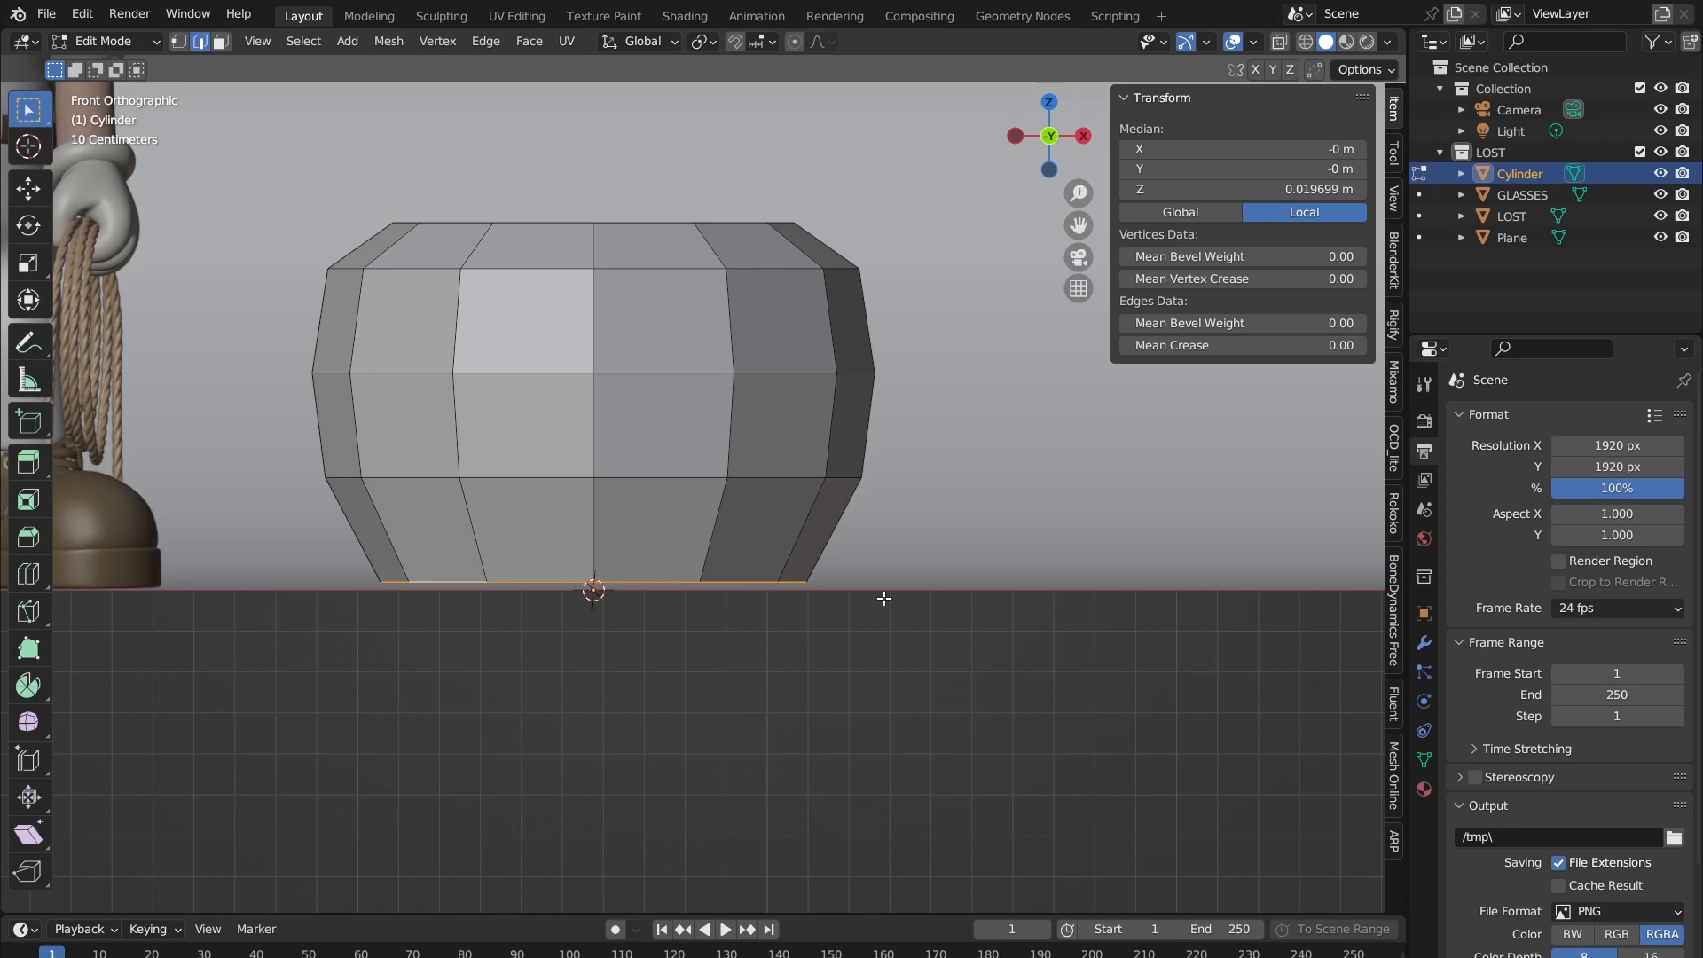
{"action": "key", "text": "g"}
{"action": "key", "text": "z"}
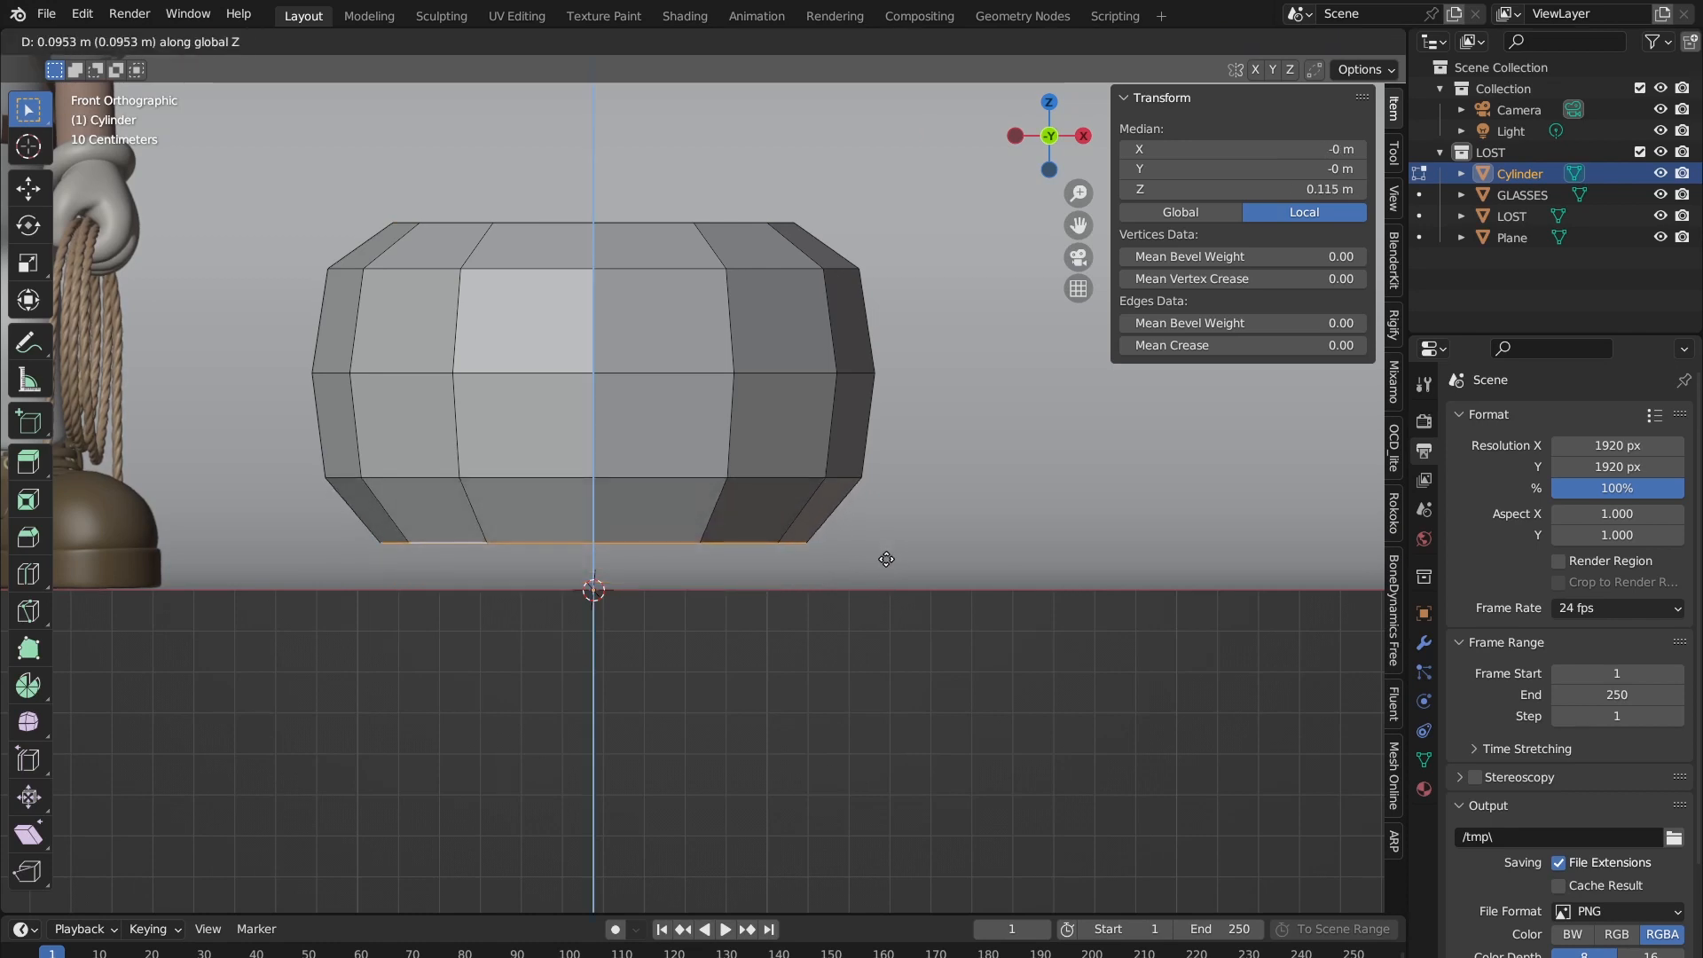
{"action": "left_click", "coordinate": [869, 566]}
{"action": "scroll", "coordinate": [785, 543], "scroll_direction": "up", "scroll_amount": 2}
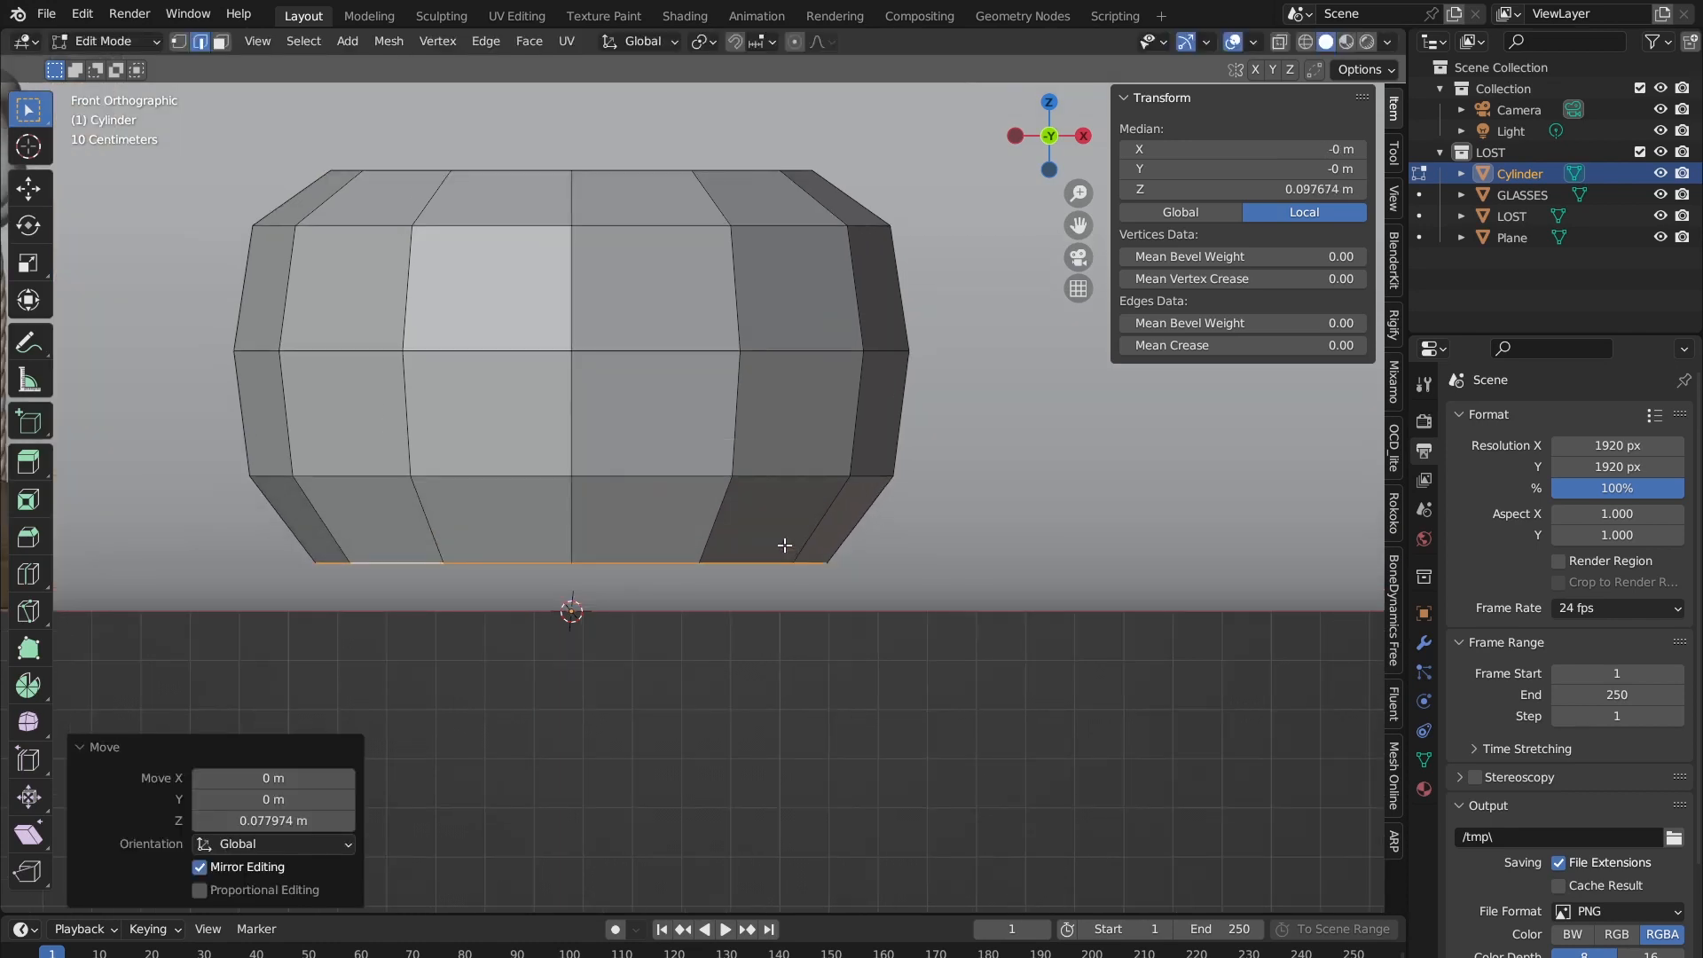
{"action": "key", "text": "s"}
{"action": "left_click", "coordinate": [882, 570]}
Step: Scale the pumpkin body's middle edge loop outward by about 1.03
{"action": "middle_click_drag", "start_coordinate": [602, 479], "coordinate": [682, 557], "text": "shift"}
{"action": "left_click", "coordinate": [395, 423], "text": "alt"}
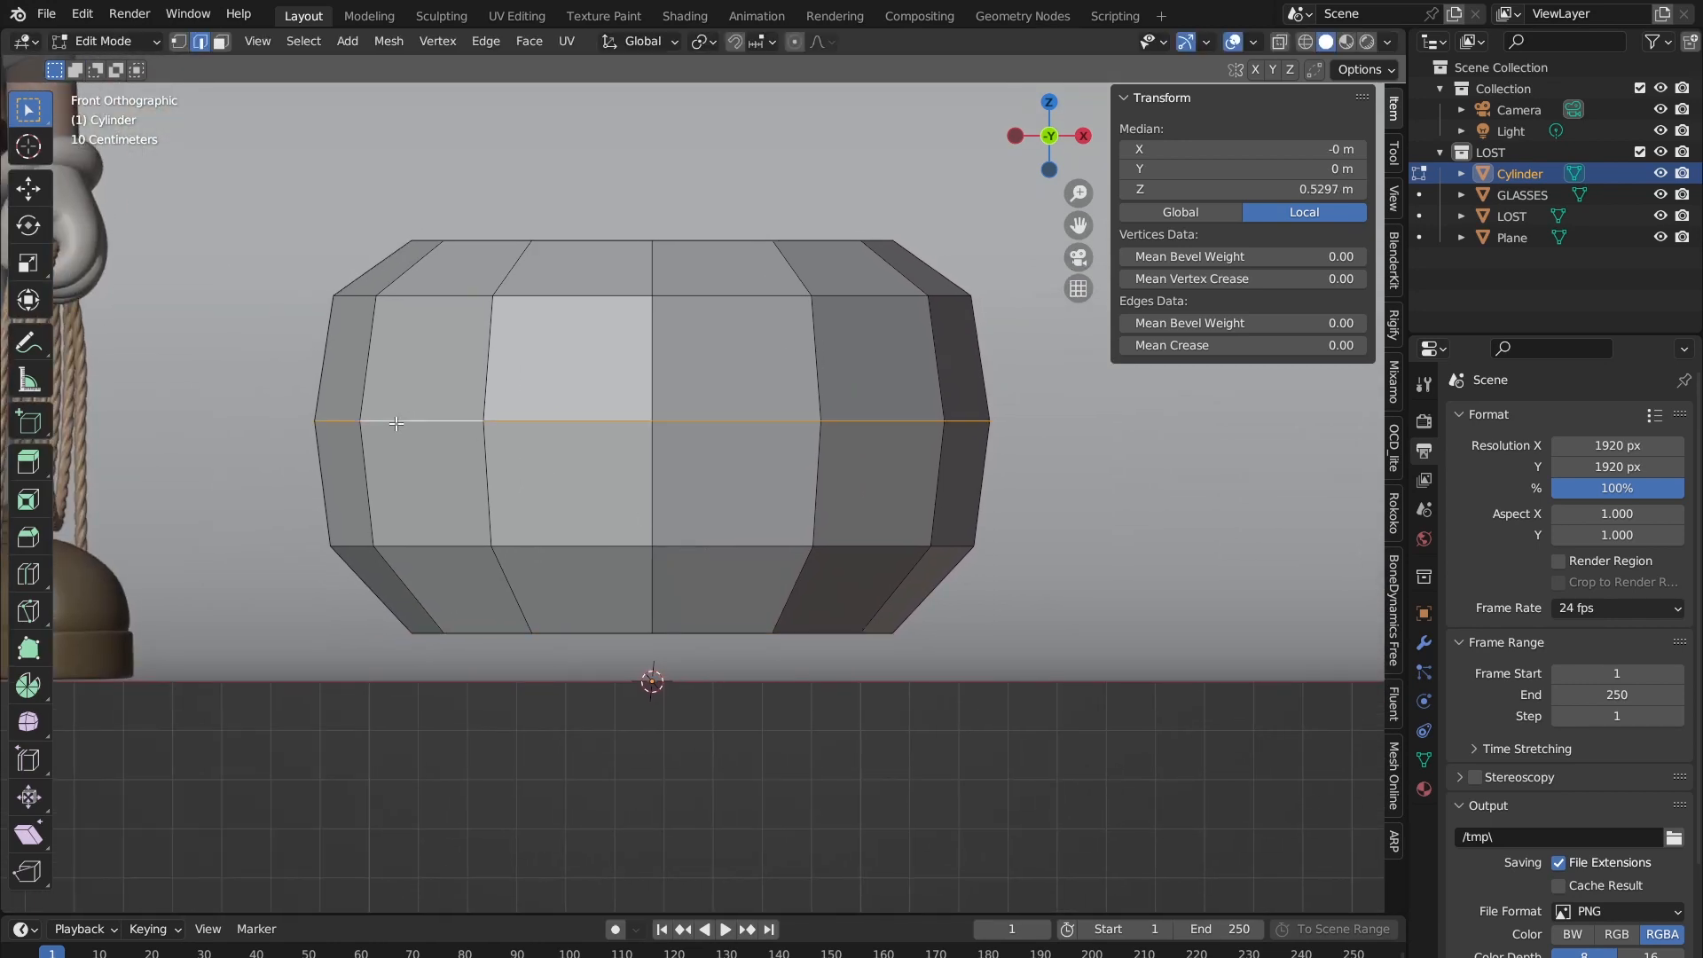
{"action": "middle_click_drag", "start_coordinate": [623, 445], "coordinate": [511, 442], "text": "shift"}
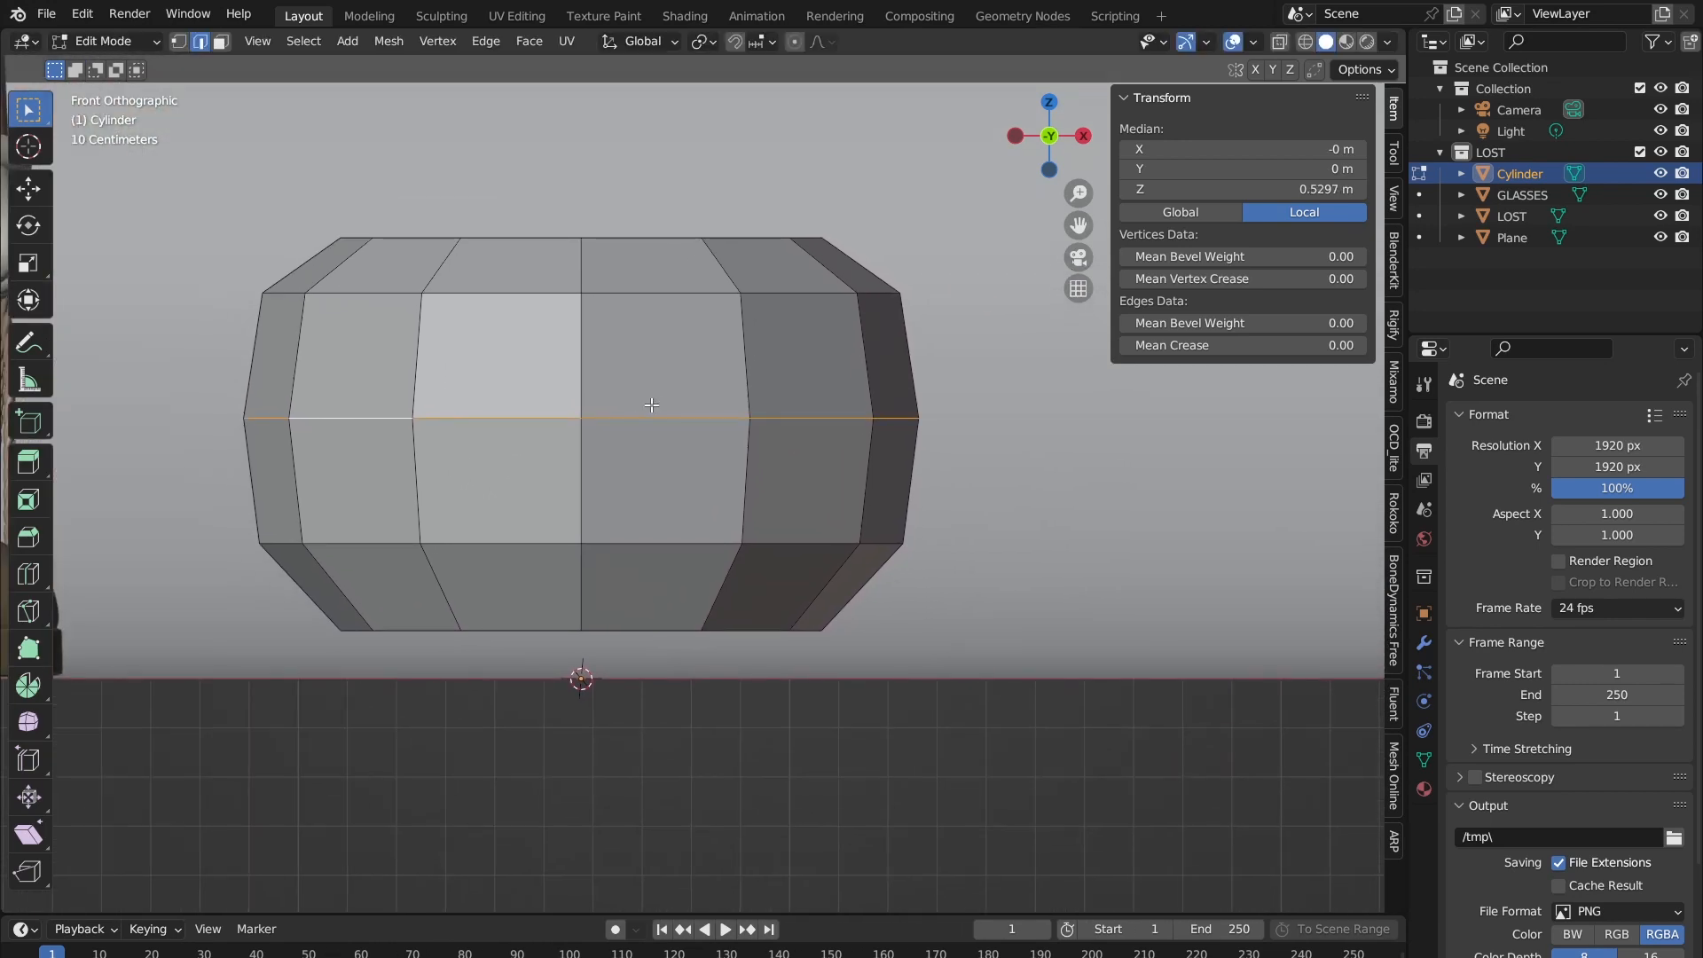
{"action": "middle_click_drag", "start_coordinate": [651, 404], "coordinate": [761, 446], "text": "shift"}
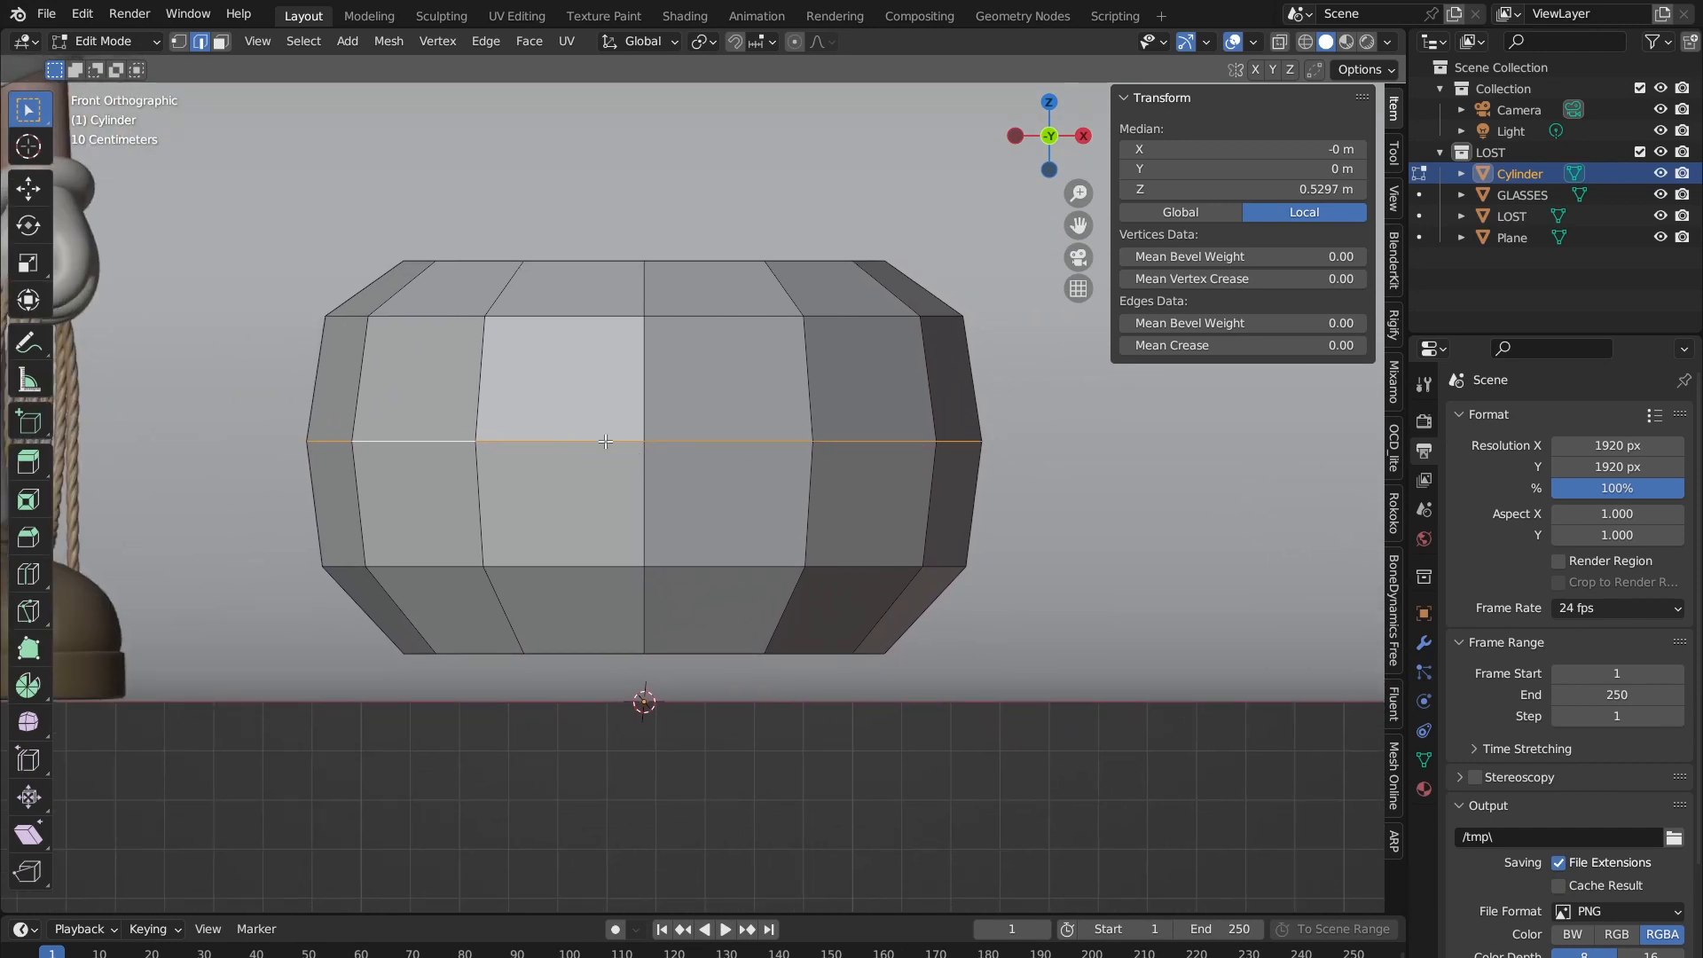
{"action": "key", "text": "s"}
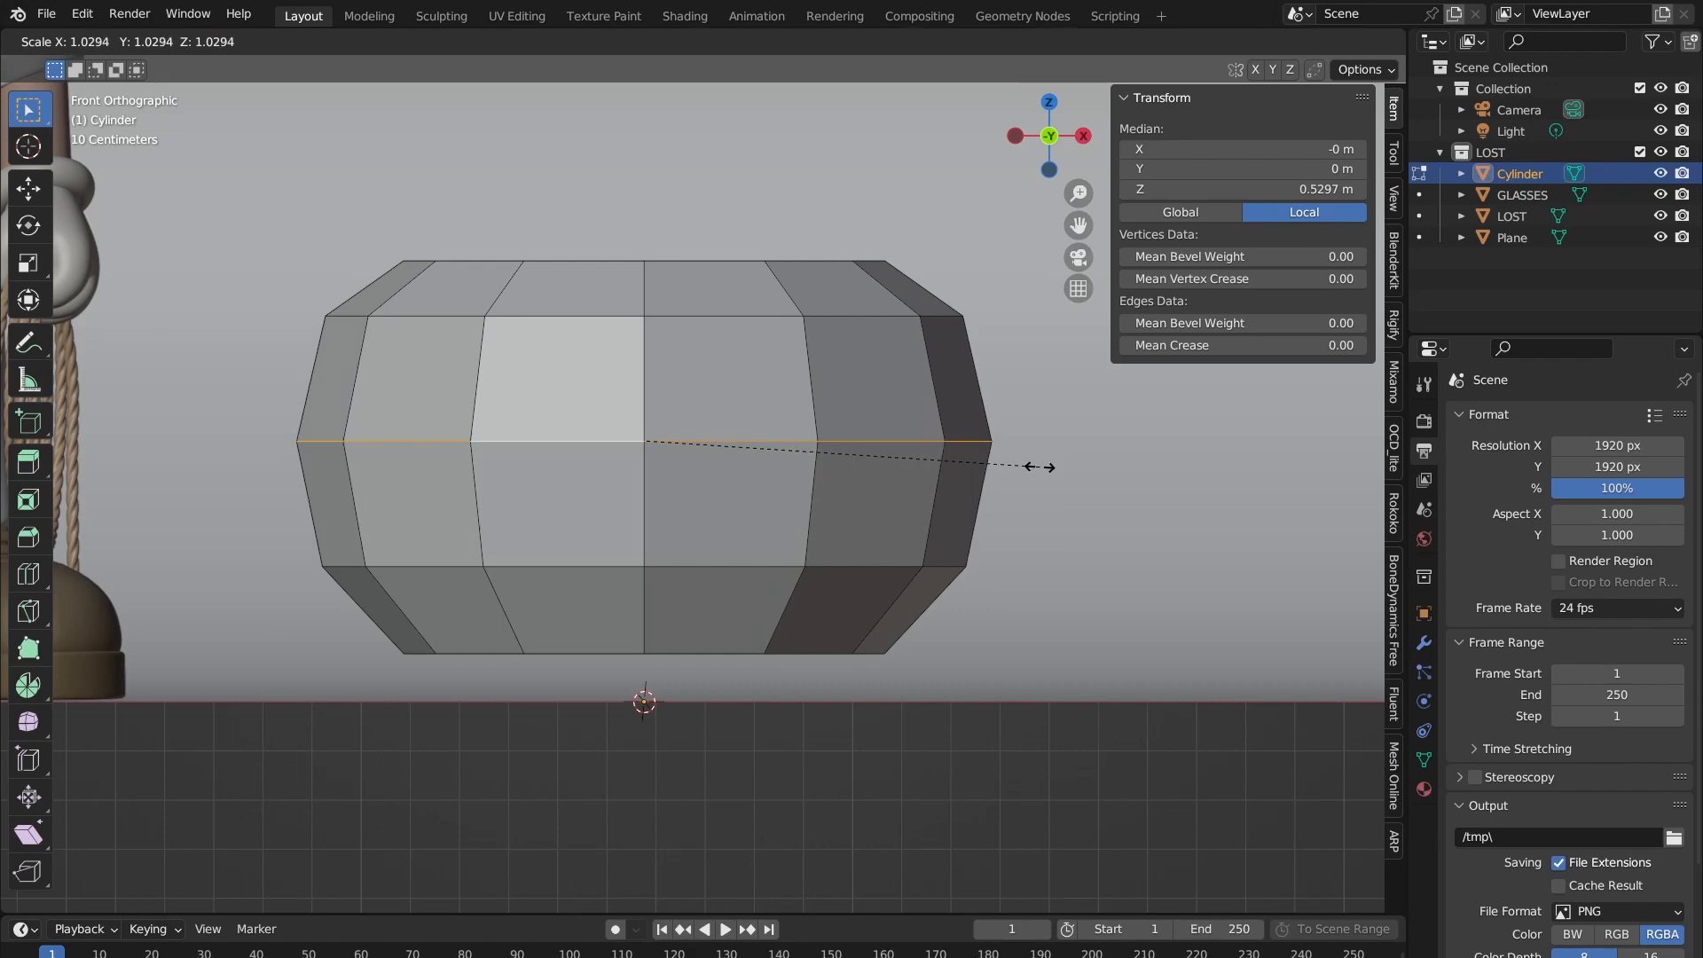
{"action": "left_click", "coordinate": [1028, 467]}
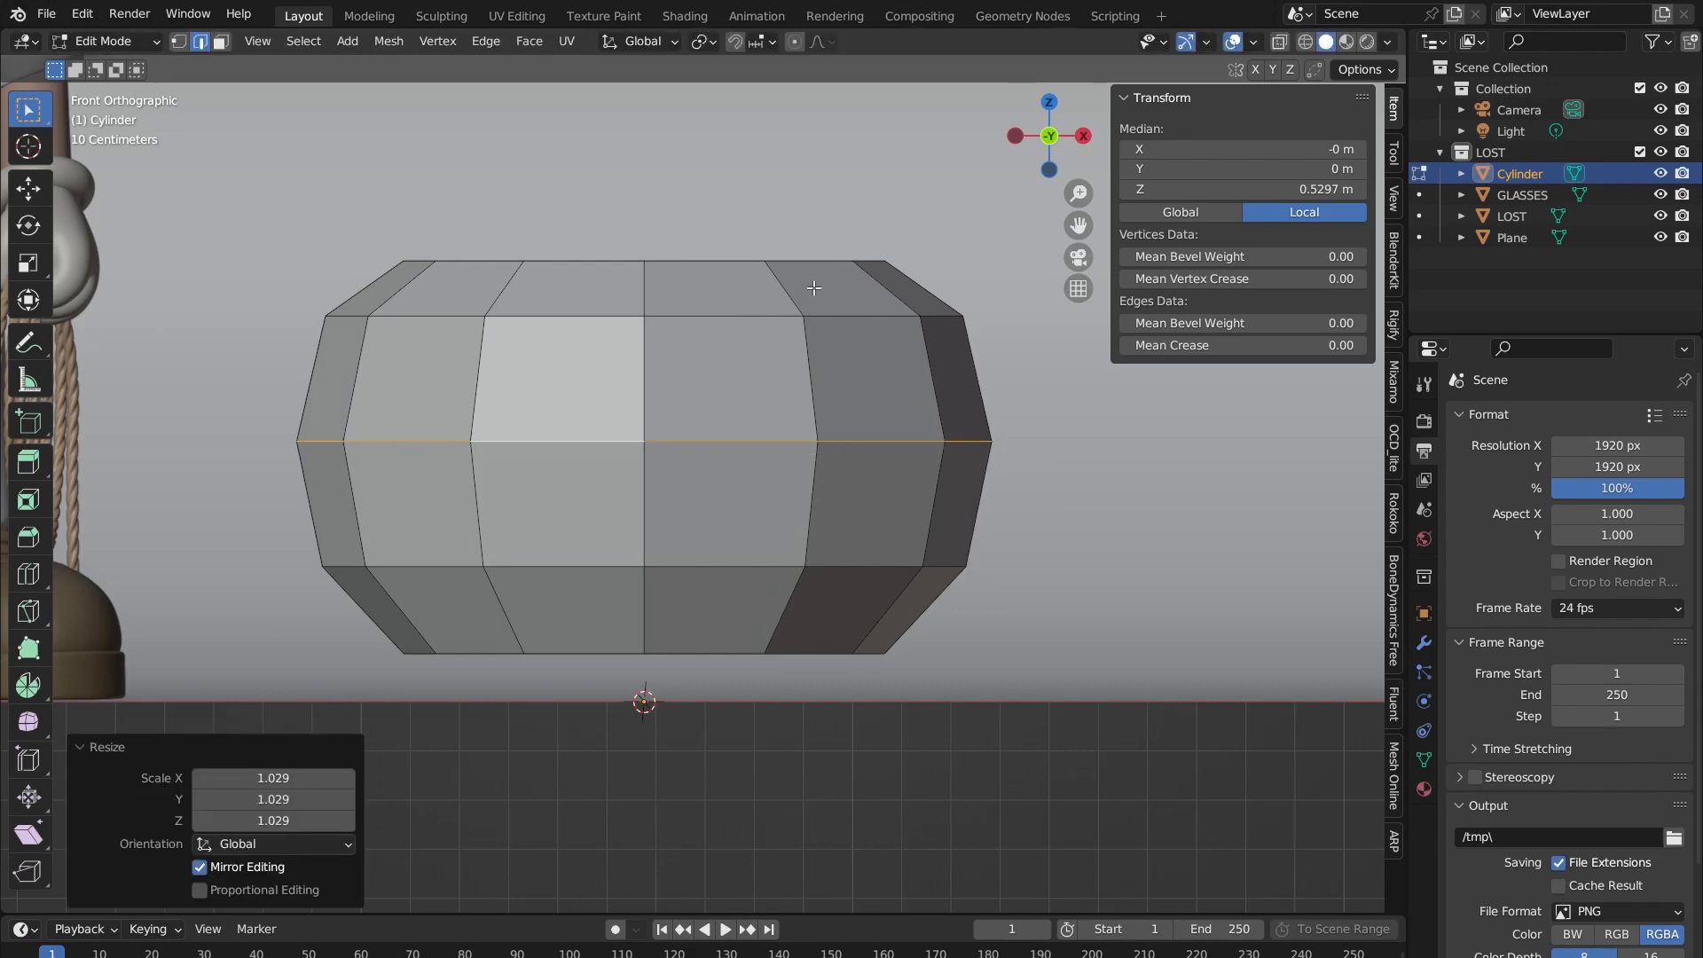
Step: Apply smooth shading to the pumpkin cylinder in Object Mode
{"action": "key", "text": "Tab"}
{"action": "middle_click_drag", "start_coordinate": [813, 288], "coordinate": [684, 491]}
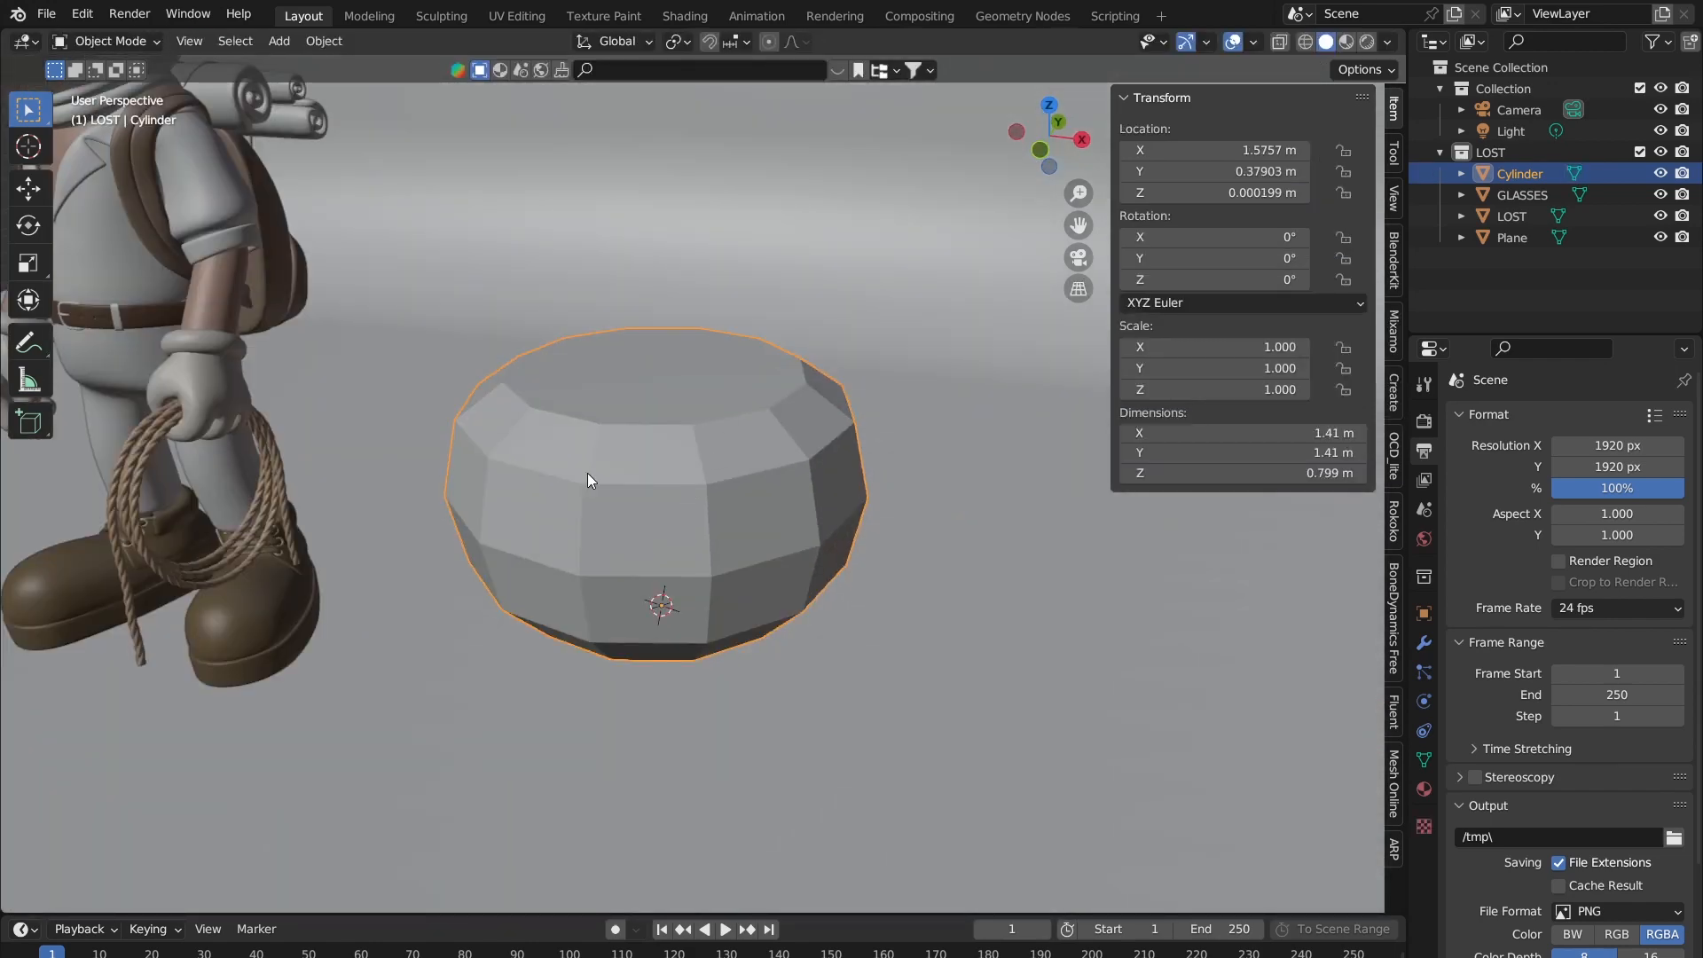
{"action": "mouse_move", "coordinate": [587, 472]}
{"action": "middle_mouse_down"}
{"action": "mouse_move", "coordinate": [603, 451]}
{"action": "mouse_move", "coordinate": [574, 468]}
{"action": "middle_mouse_up"}
{"action": "key", "text": "Tab"}
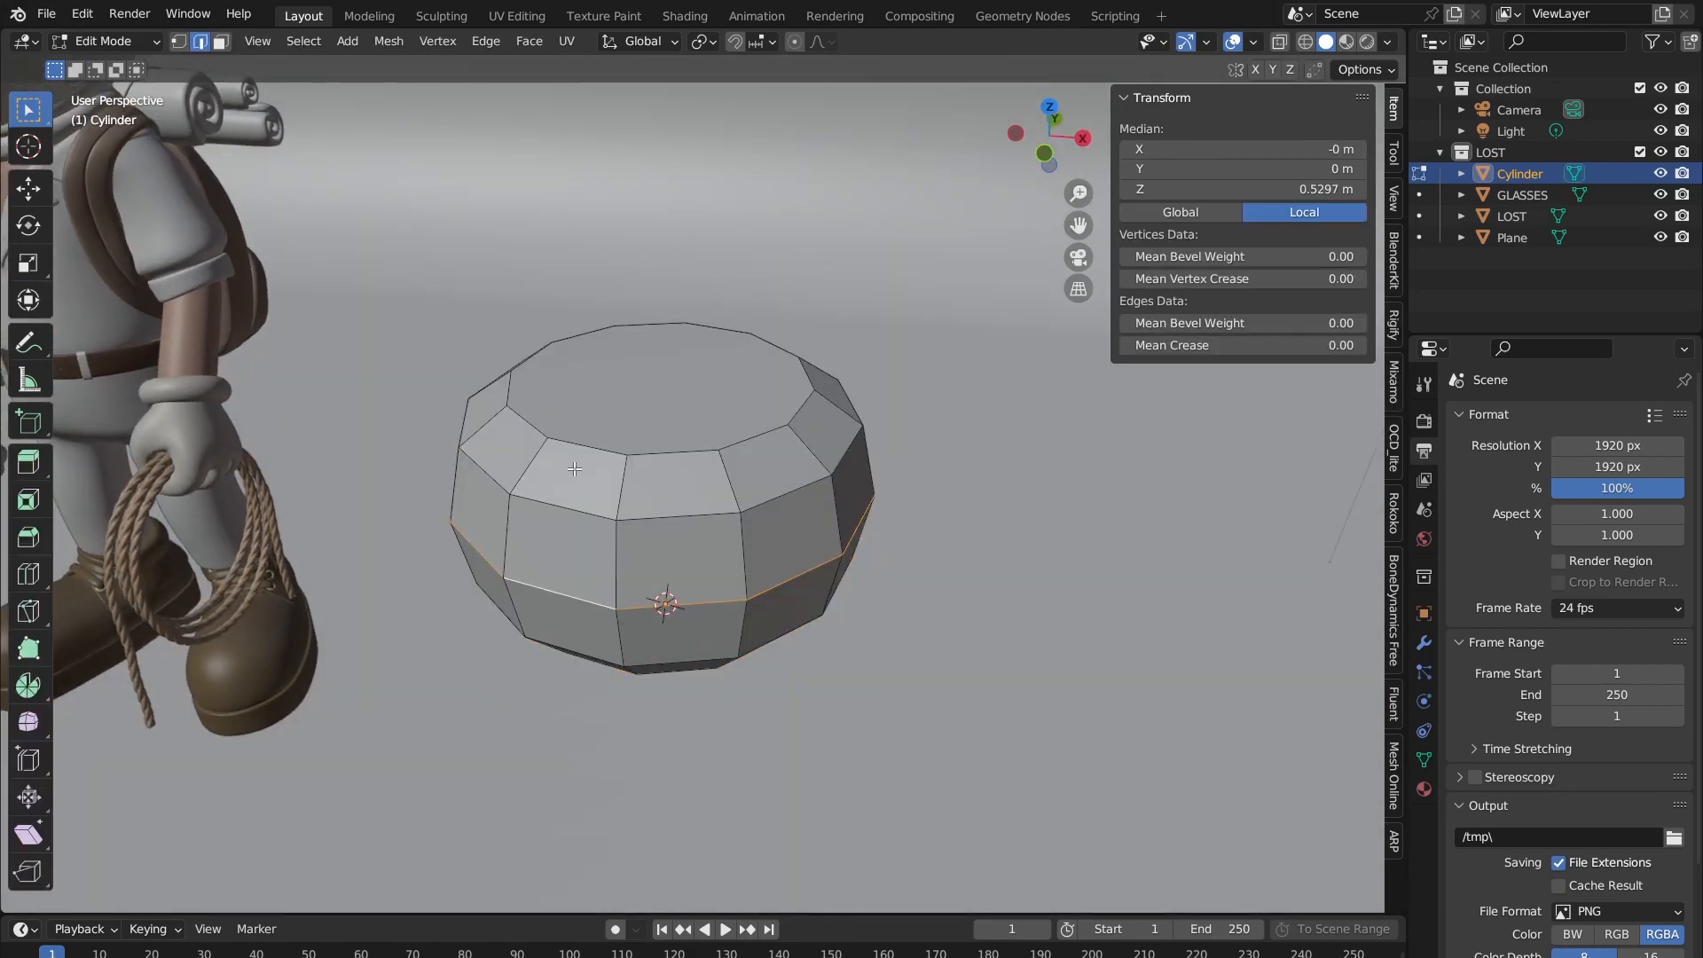
{"action": "key", "text": "Tab"}
{"action": "left_click", "coordinate": [674, 518]}
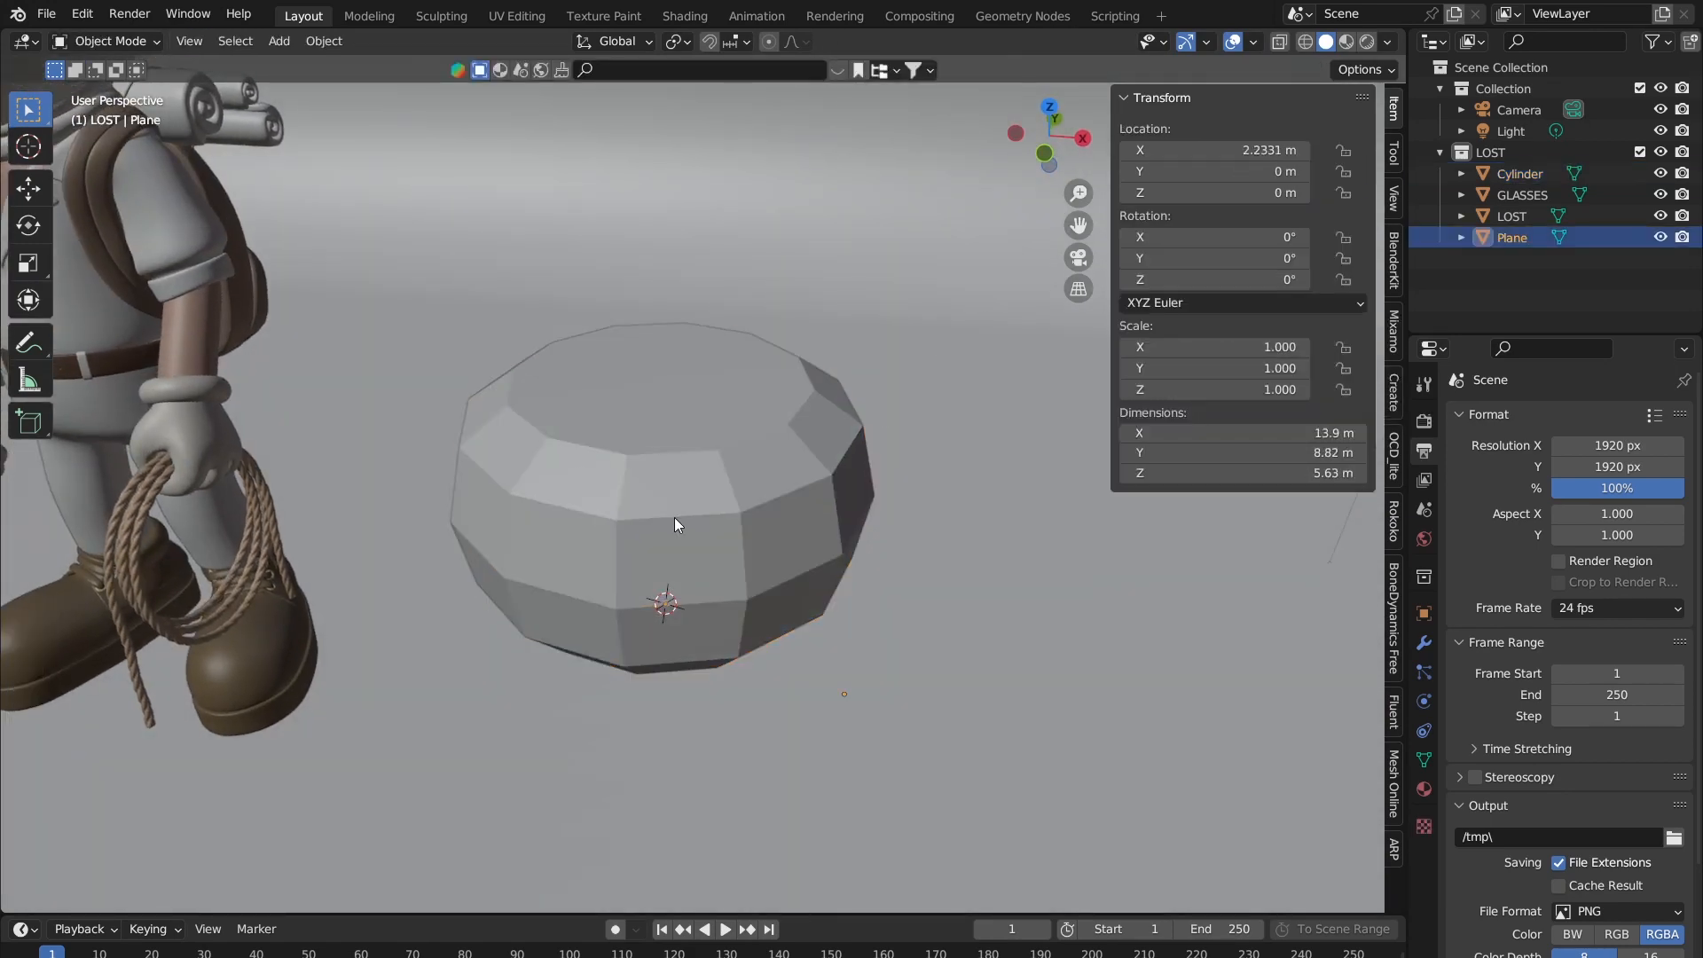
{"action": "left_click", "coordinate": [658, 470]}
{"action": "right_click", "coordinate": [658, 470]}
{"action": "left_click", "coordinate": [658, 470]}
{"action": "middle_click_drag", "start_coordinate": [658, 470], "coordinate": [719, 412]}
{"action": "middle_click_drag", "start_coordinate": [929, 501], "coordinate": [833, 529], "text": "shift"}
Step: Inset the pumpkin's top cap face by about 0.074 m
{"action": "key", "text": "Tab"}
{"action": "middle_click_drag", "start_coordinate": [664, 532], "coordinate": [746, 526], "text": "shift"}
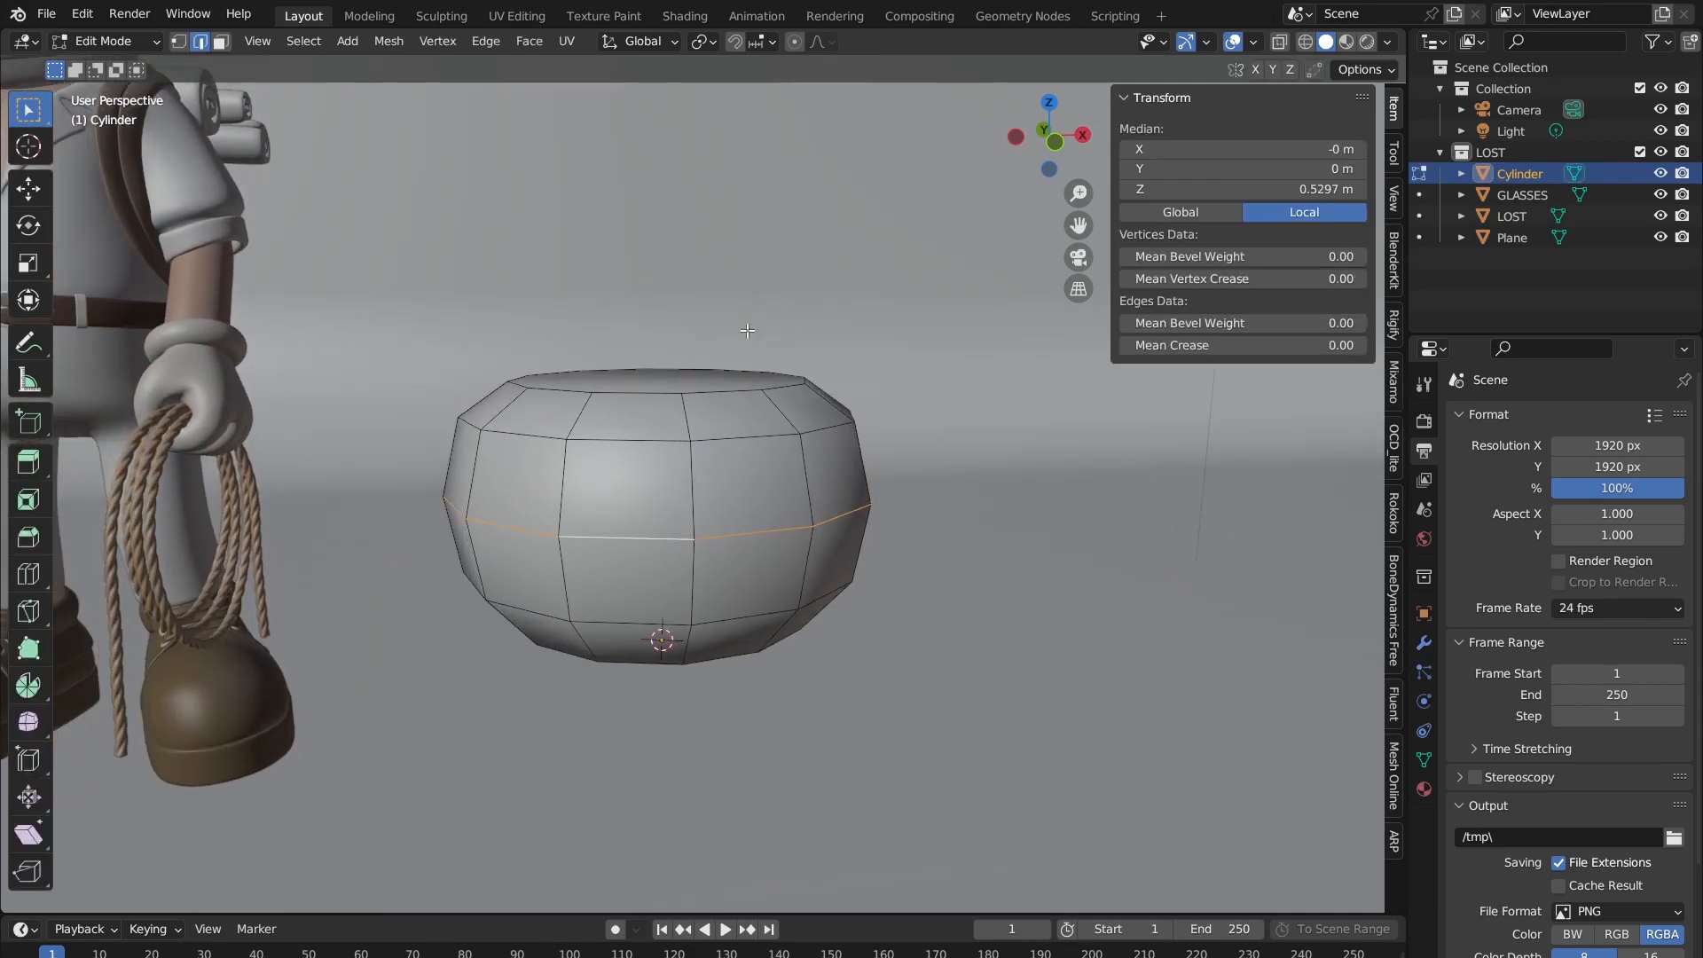
{"action": "scroll", "coordinate": [617, 399], "scroll_direction": "up", "scroll_amount": 3}
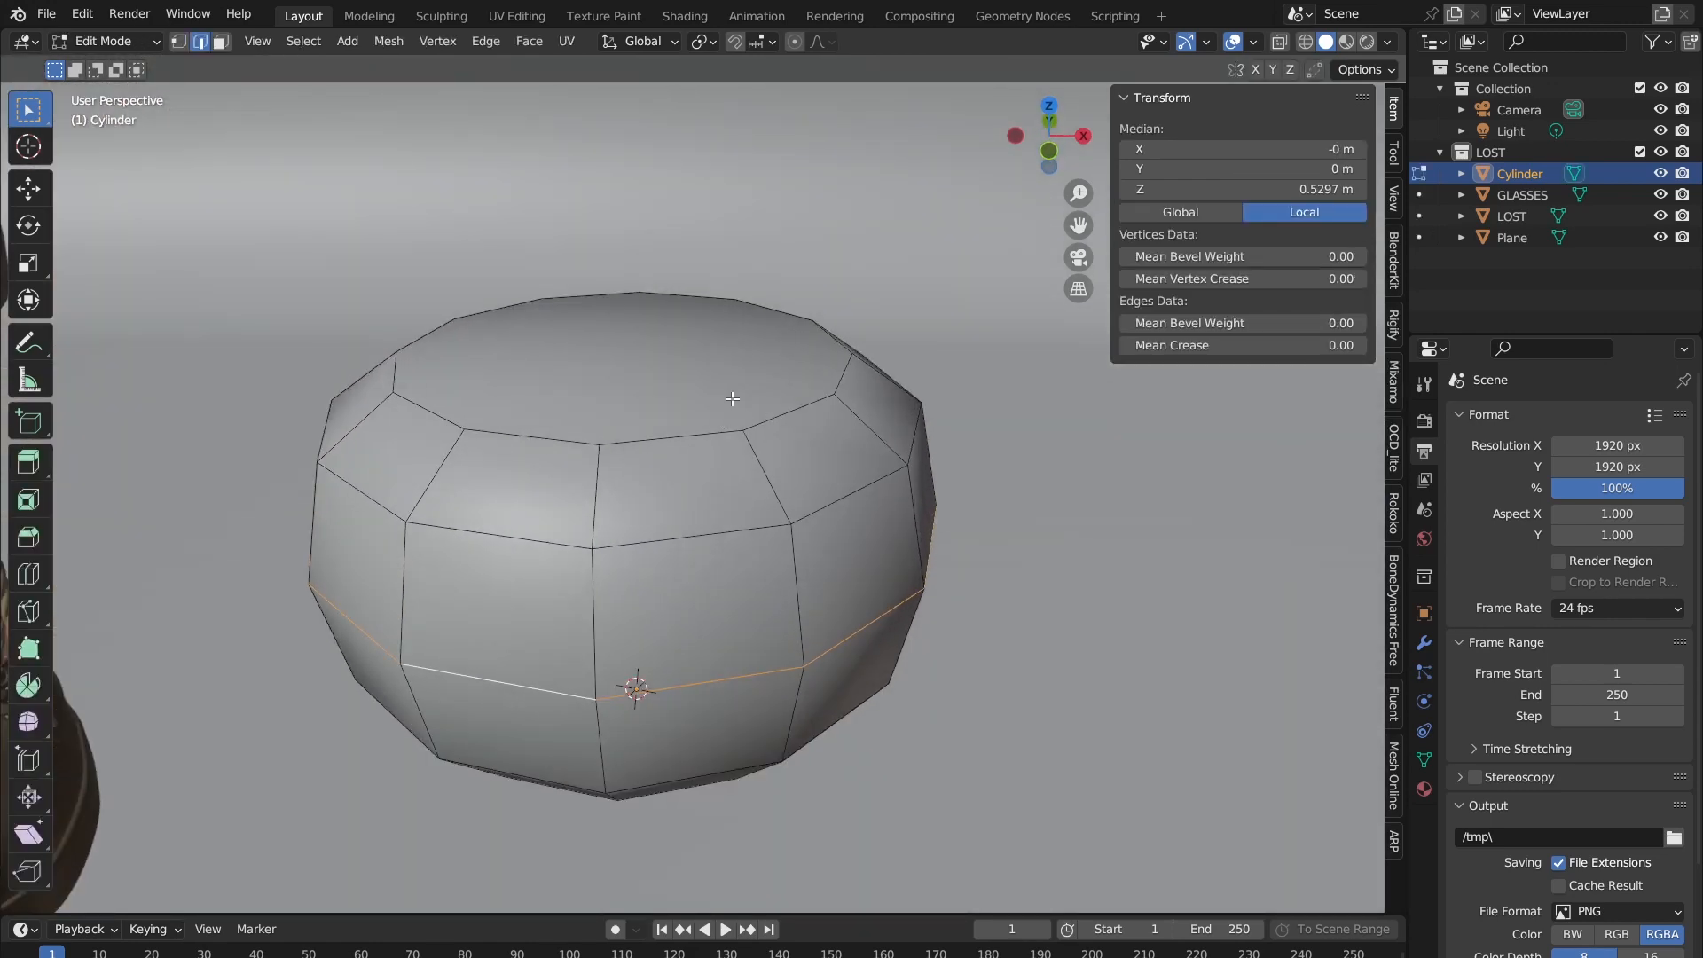
{"action": "middle_click_drag", "start_coordinate": [733, 399], "coordinate": [902, 404], "text": "shift"}
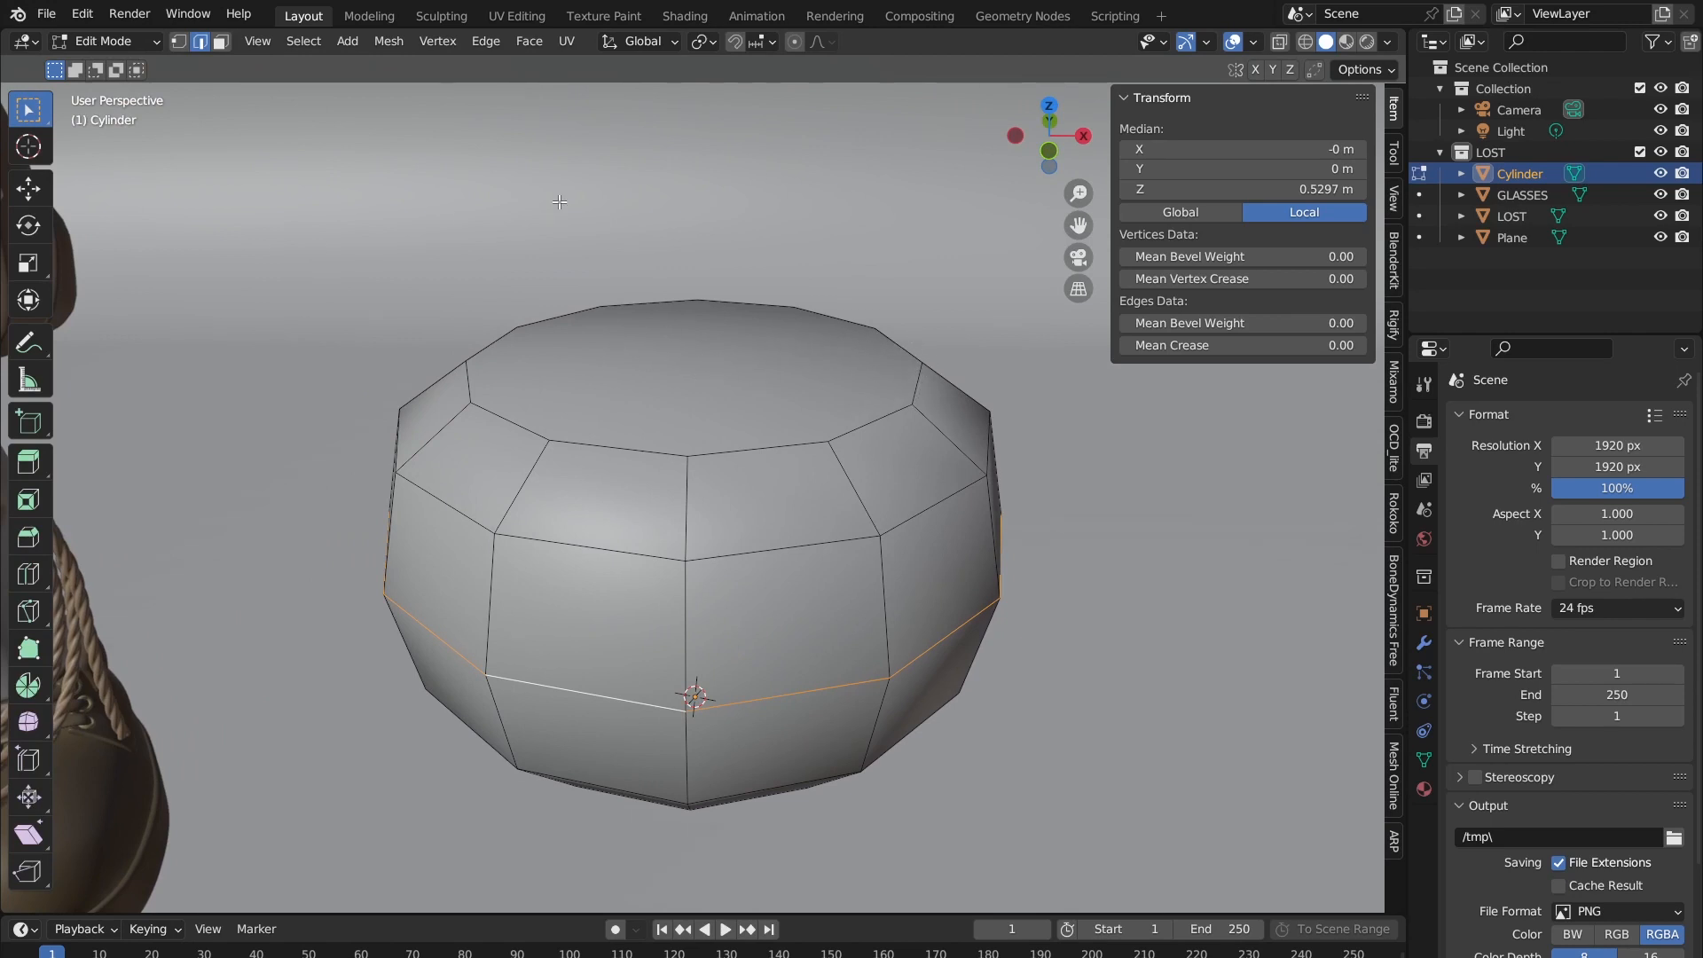
{"action": "scroll", "coordinate": [885, 411], "scroll_direction": "up", "scroll_amount": 4}
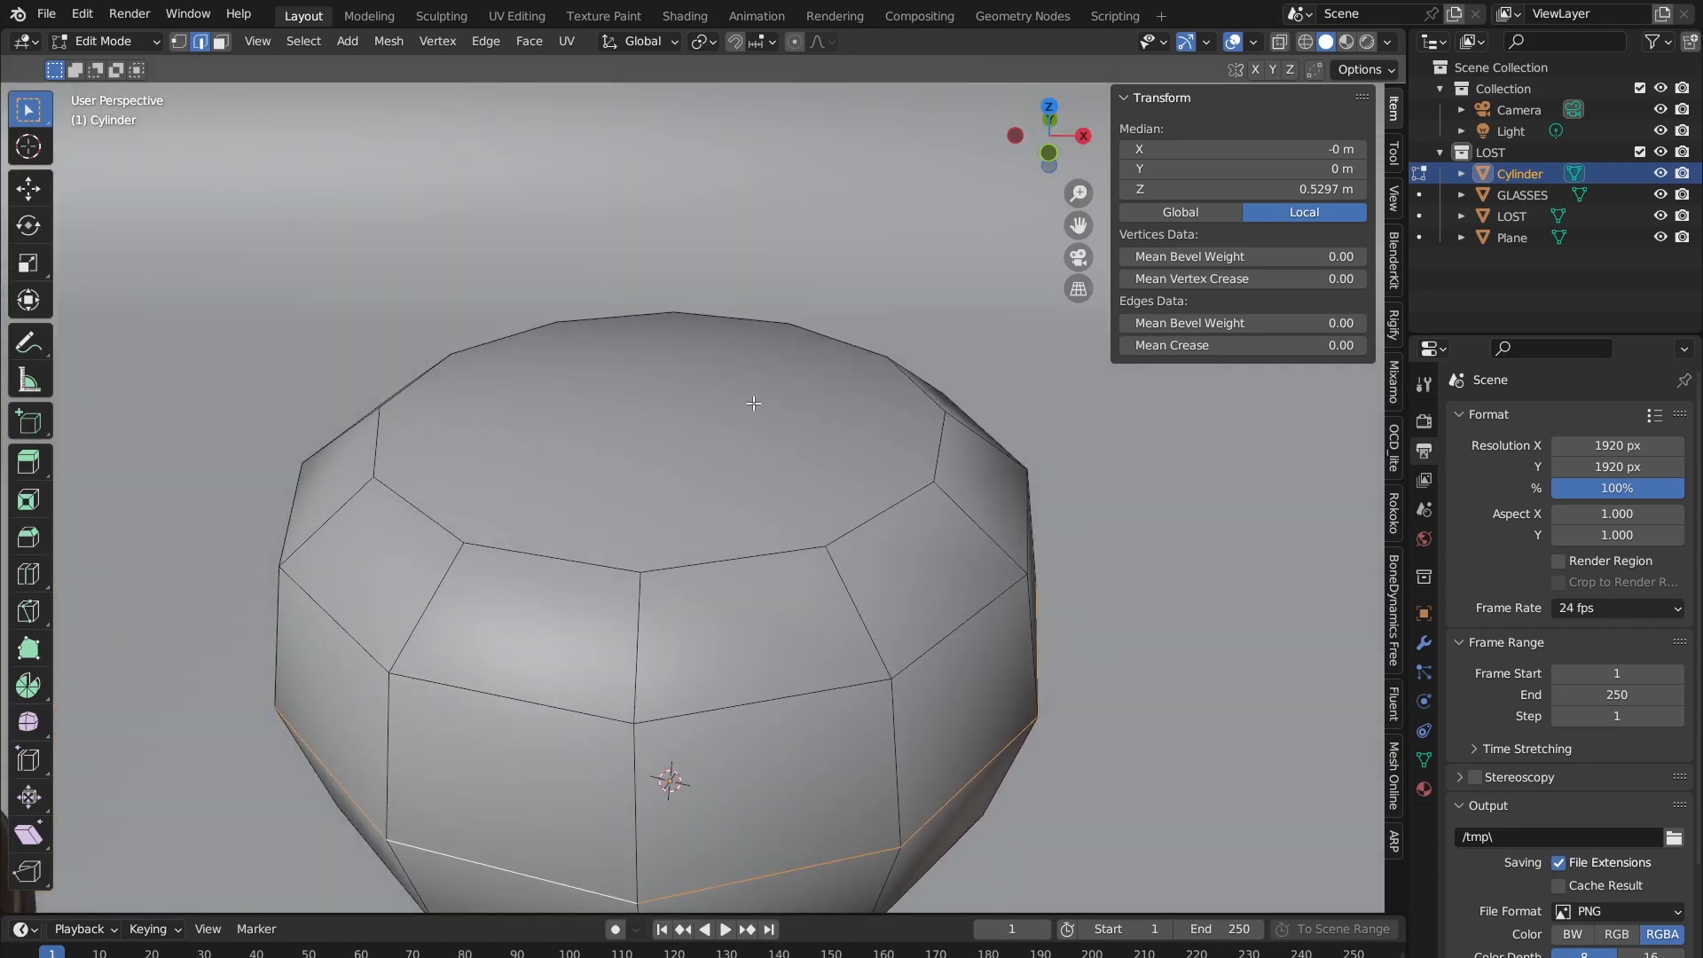
{"action": "key", "text": "Tab"}
{"action": "key", "text": "Tab"}
{"action": "key", "text": "3"}
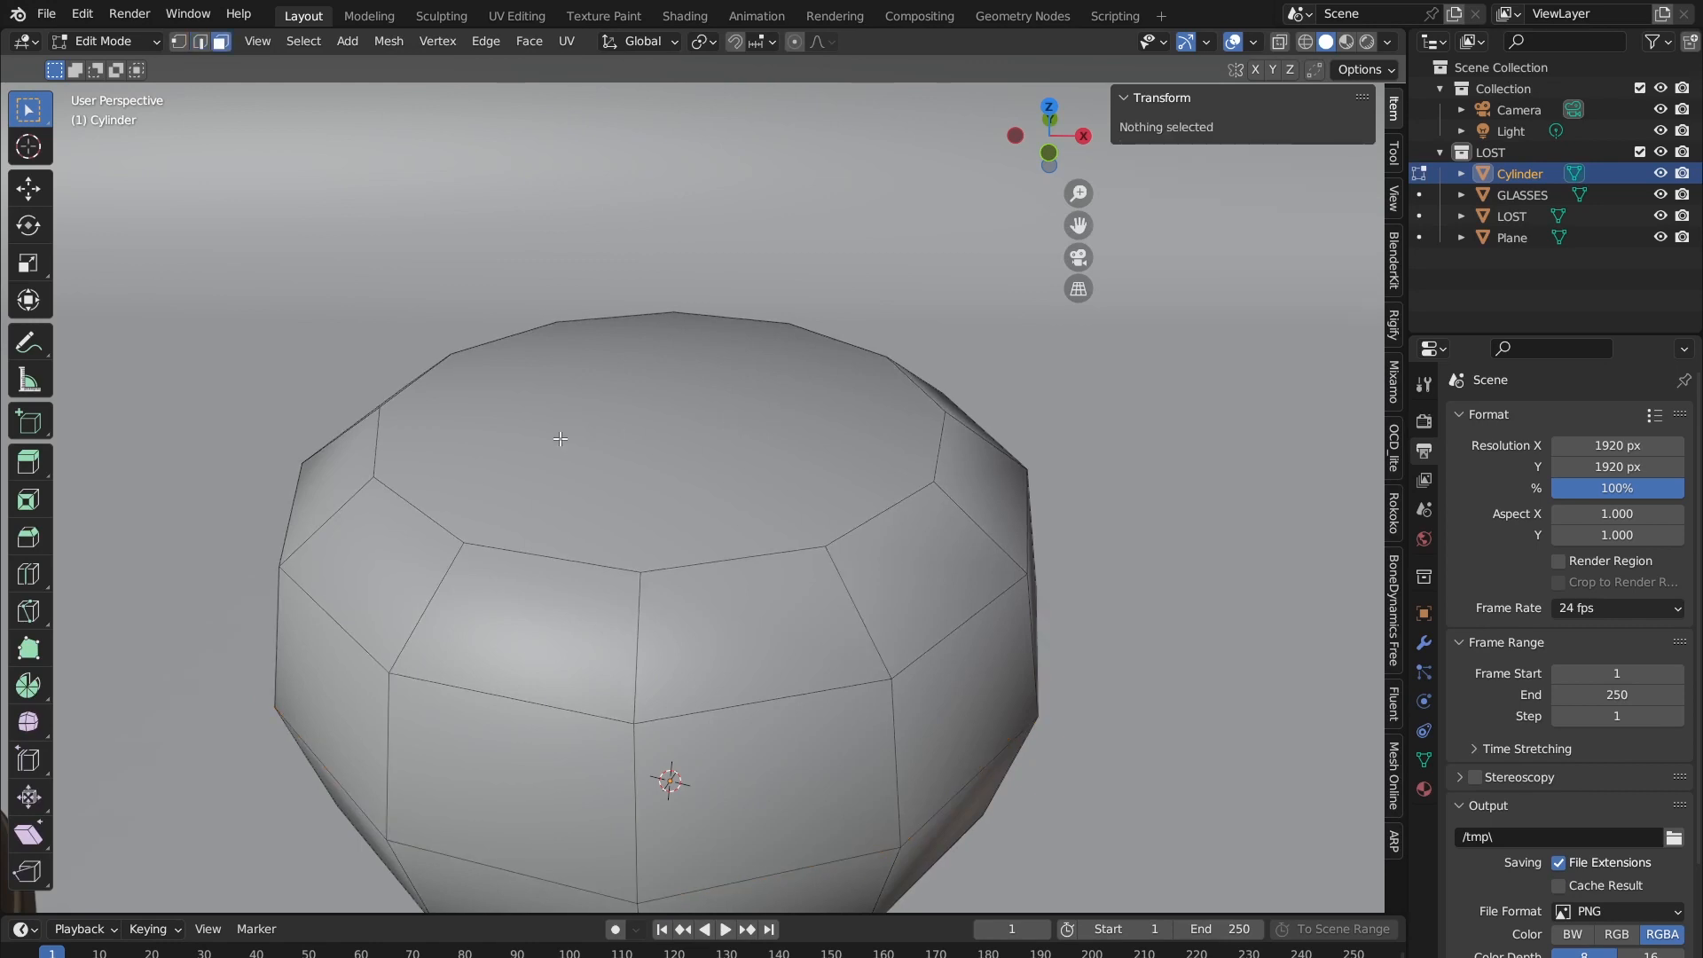
{"action": "left_click", "coordinate": [590, 439]}
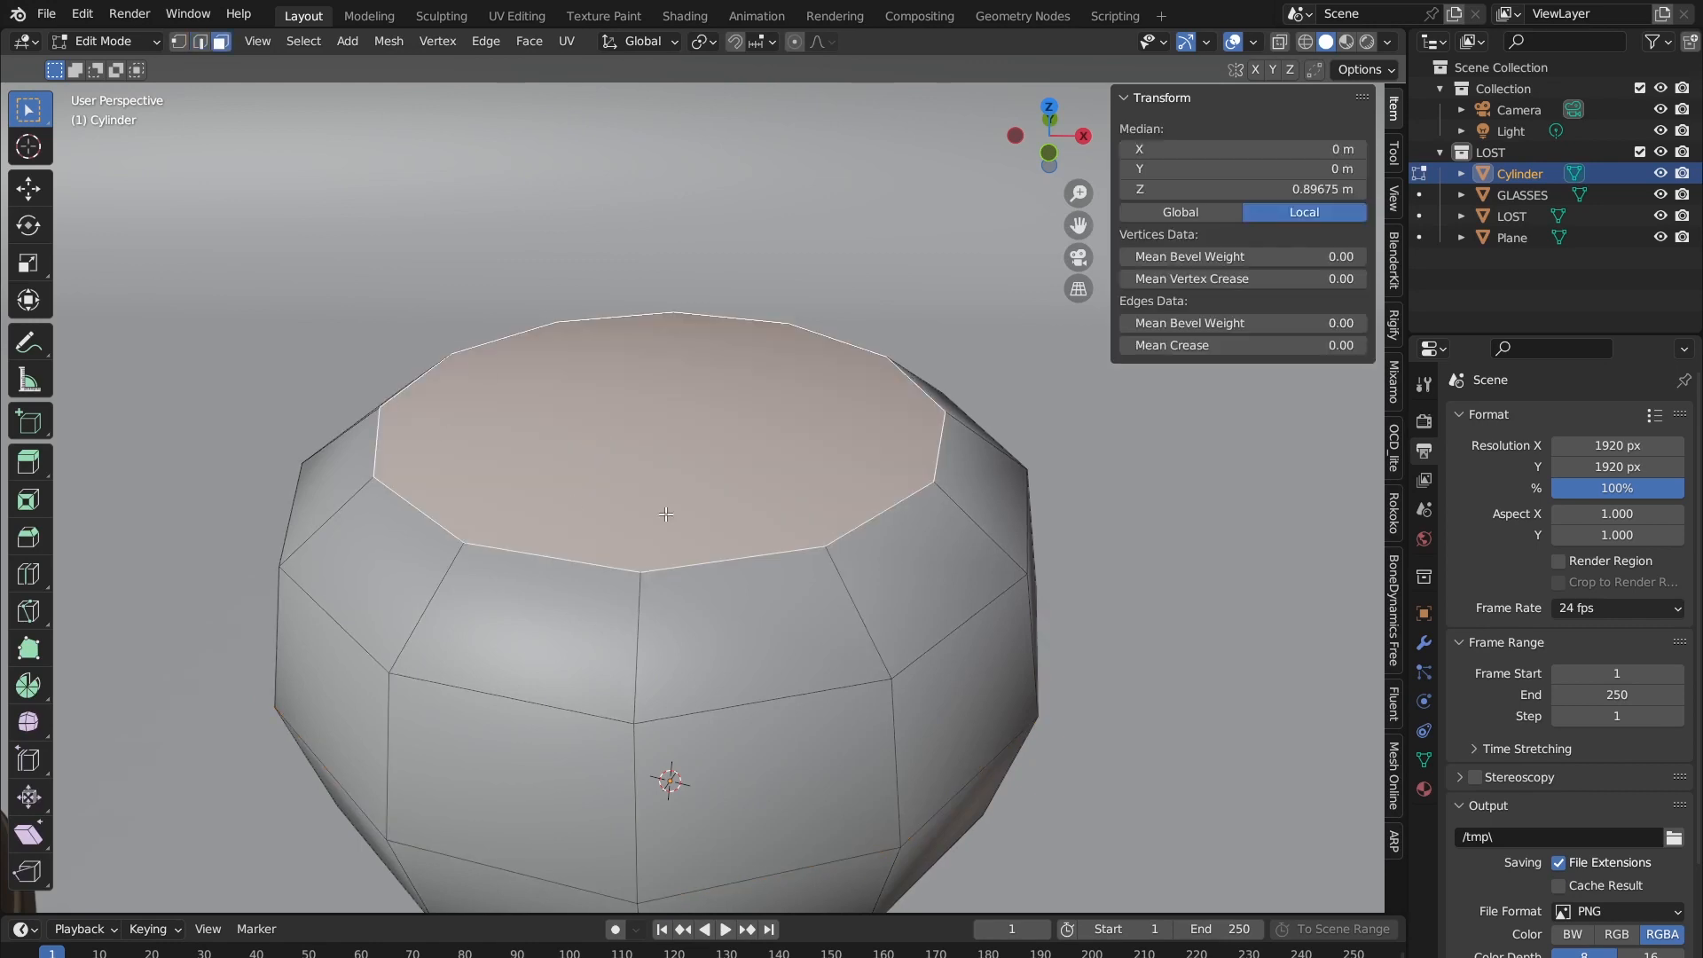
{"action": "left_click", "coordinate": [608, 210]}
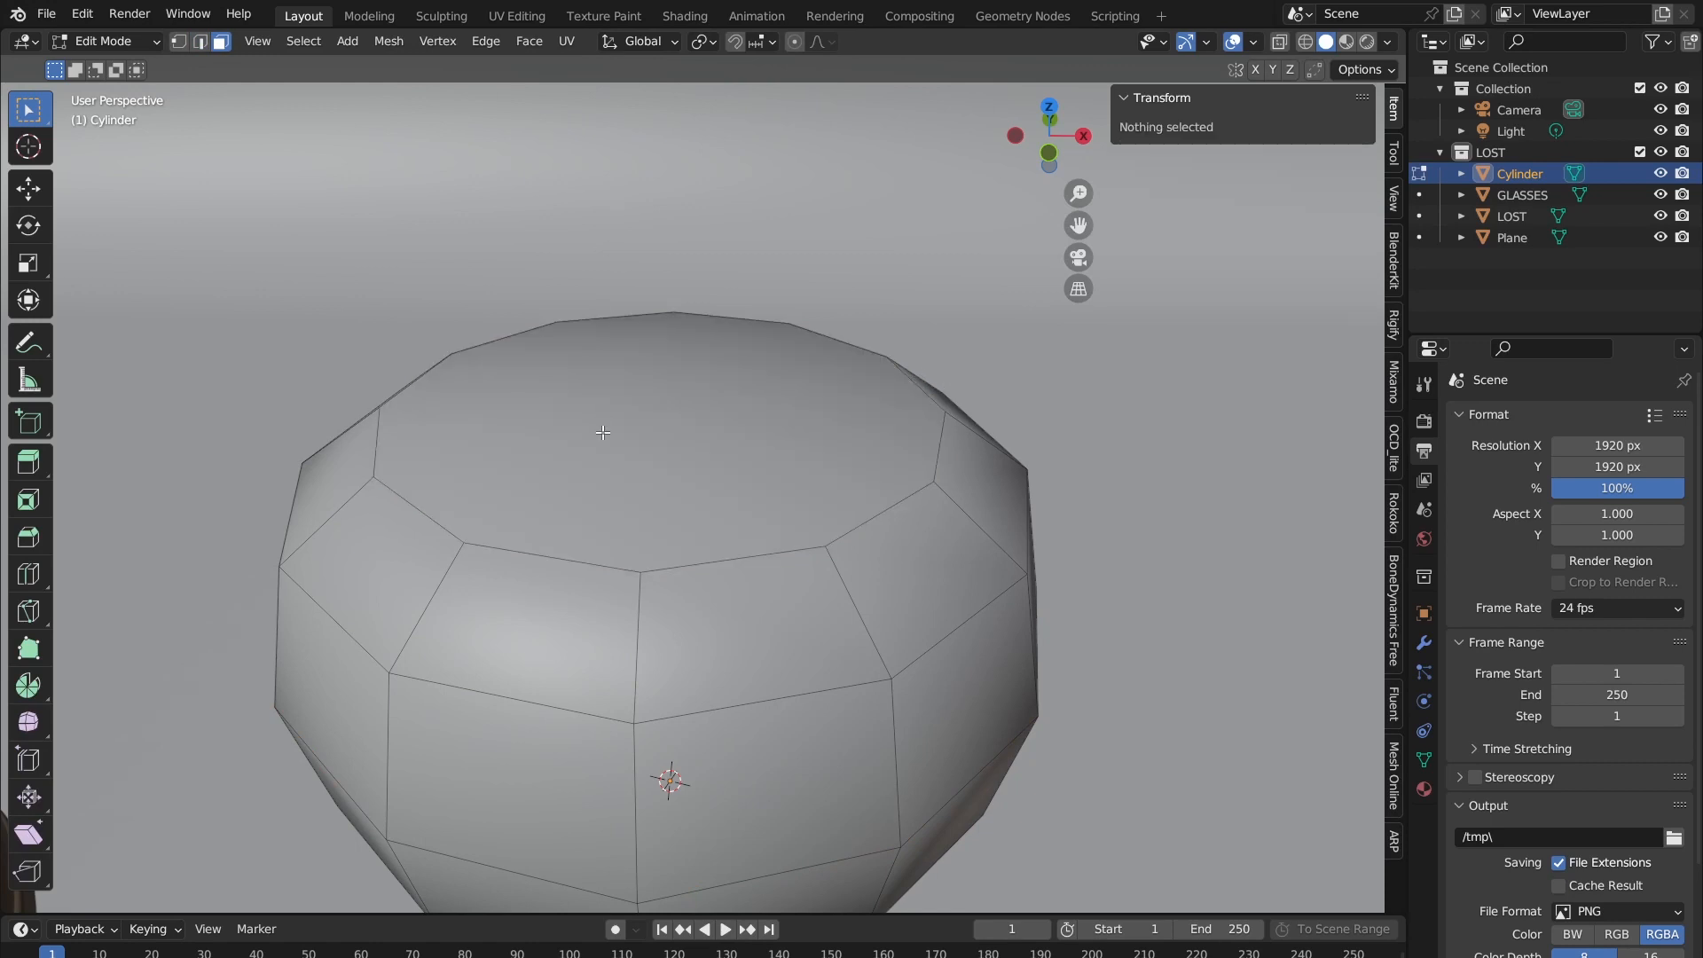
{"action": "left_click", "coordinate": [598, 431]}
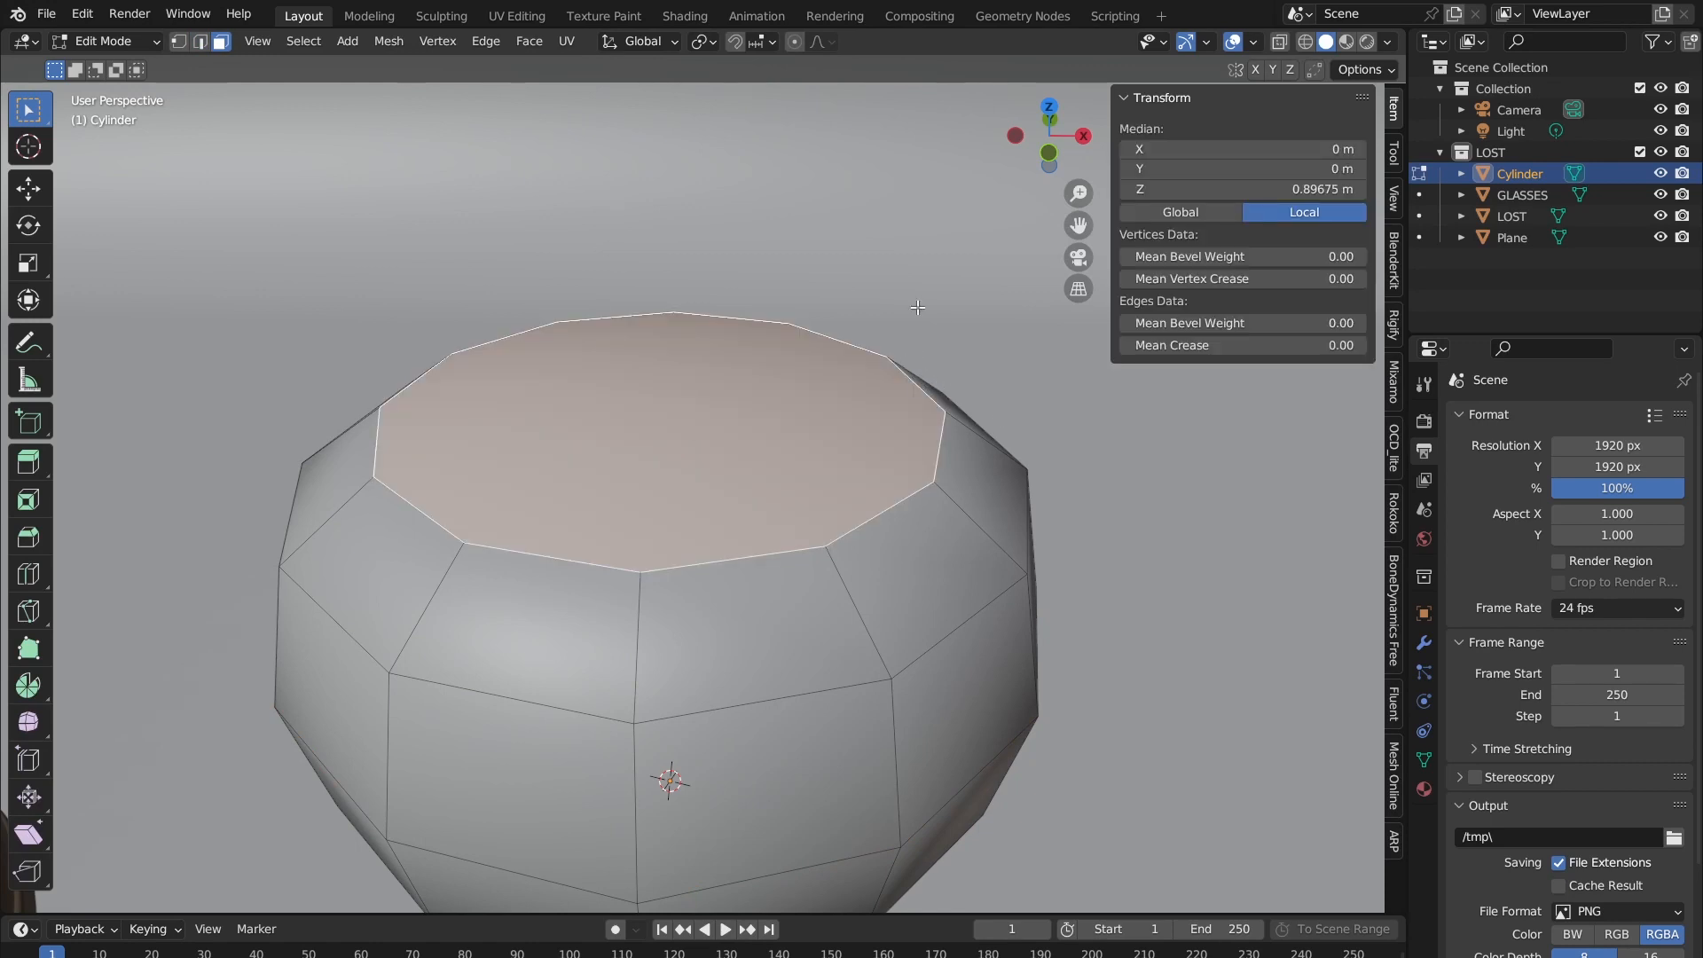
{"action": "key", "text": "i"}
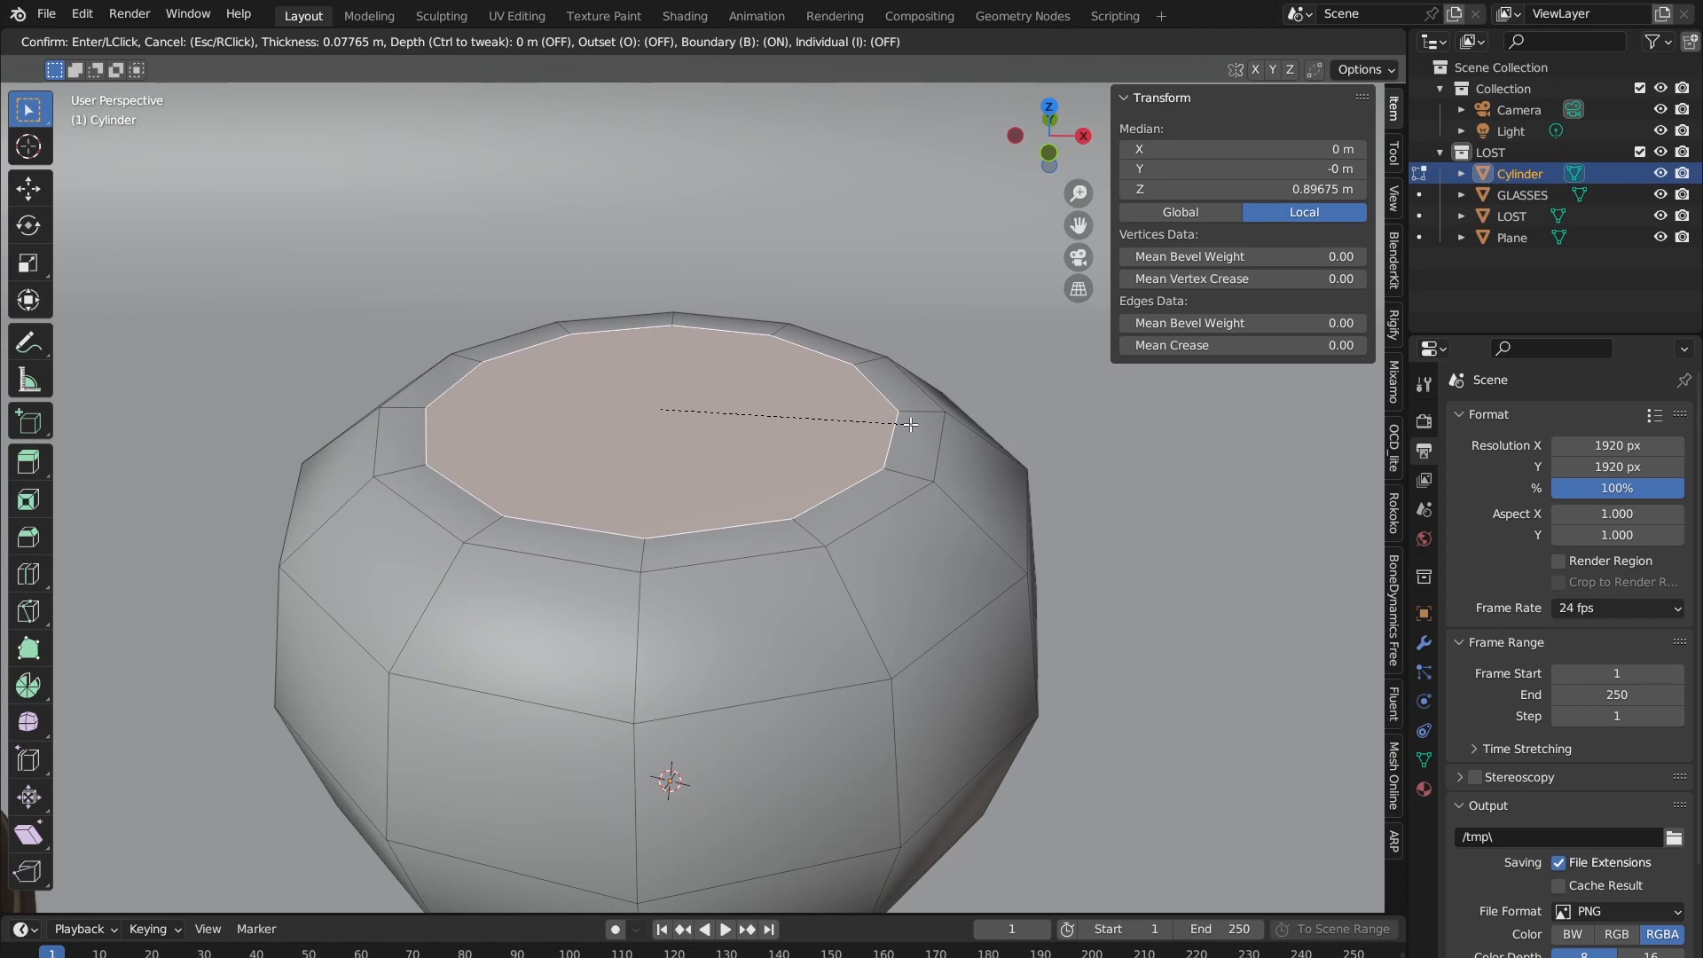
{"action": "left_click", "coordinate": [911, 425]}
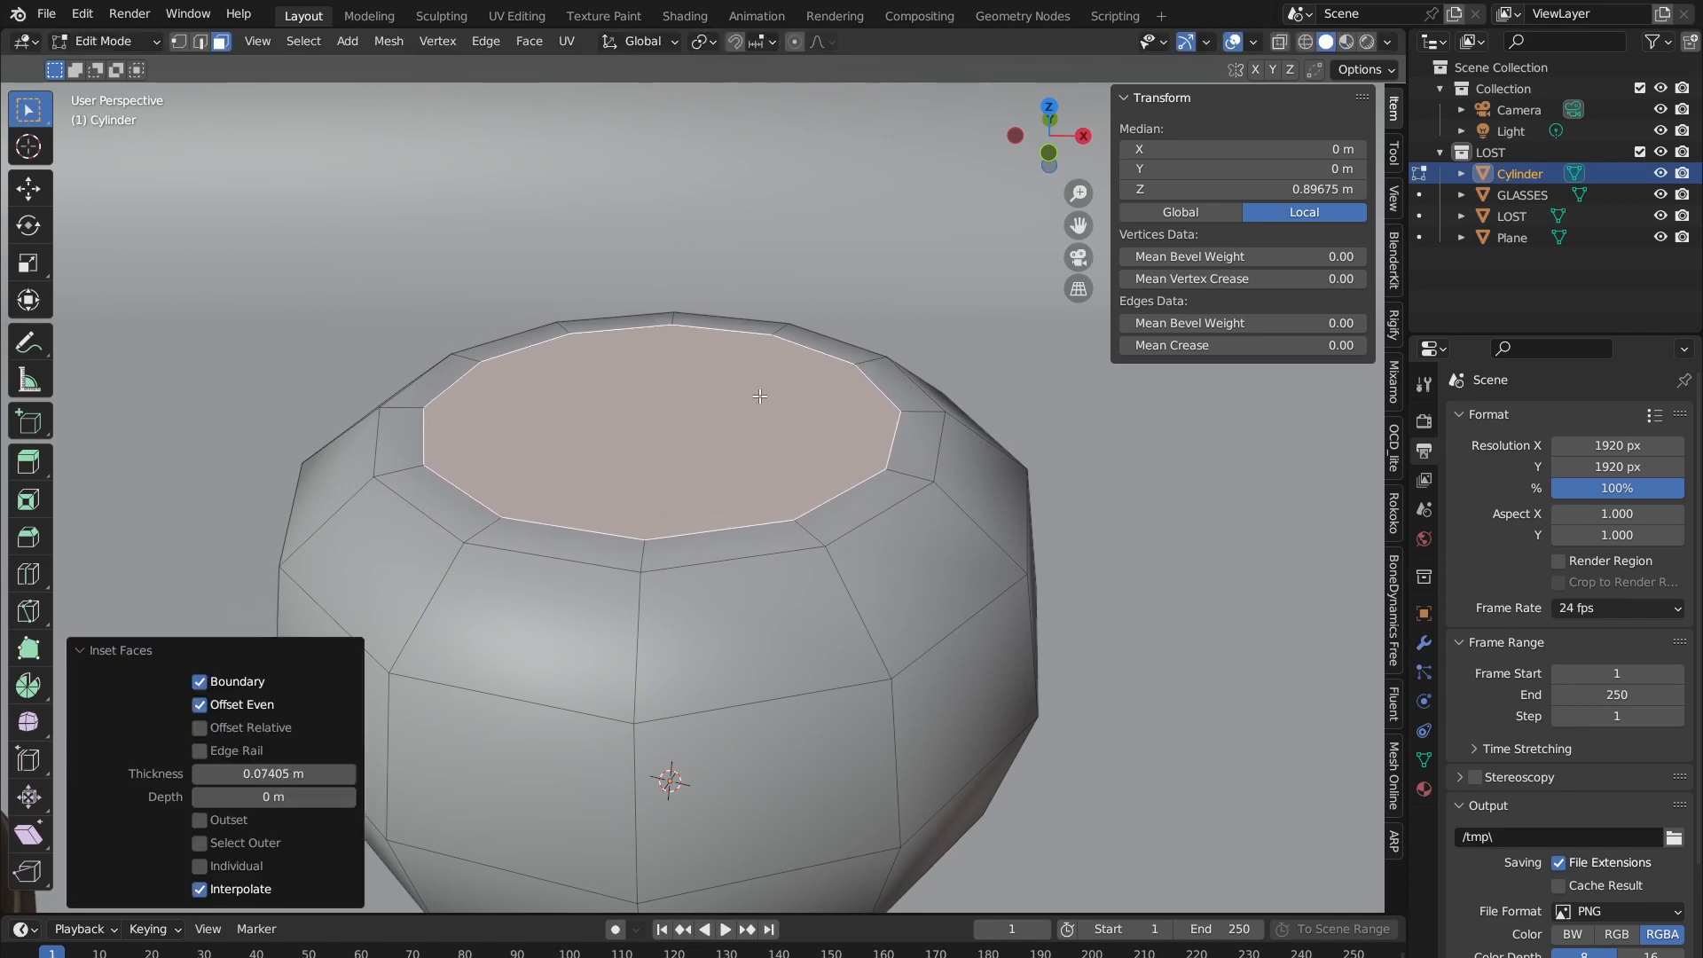
Step: Scale the inset top face to about 0.89 and lower it about 0.08 m along Z
{"action": "key", "text": "s"}
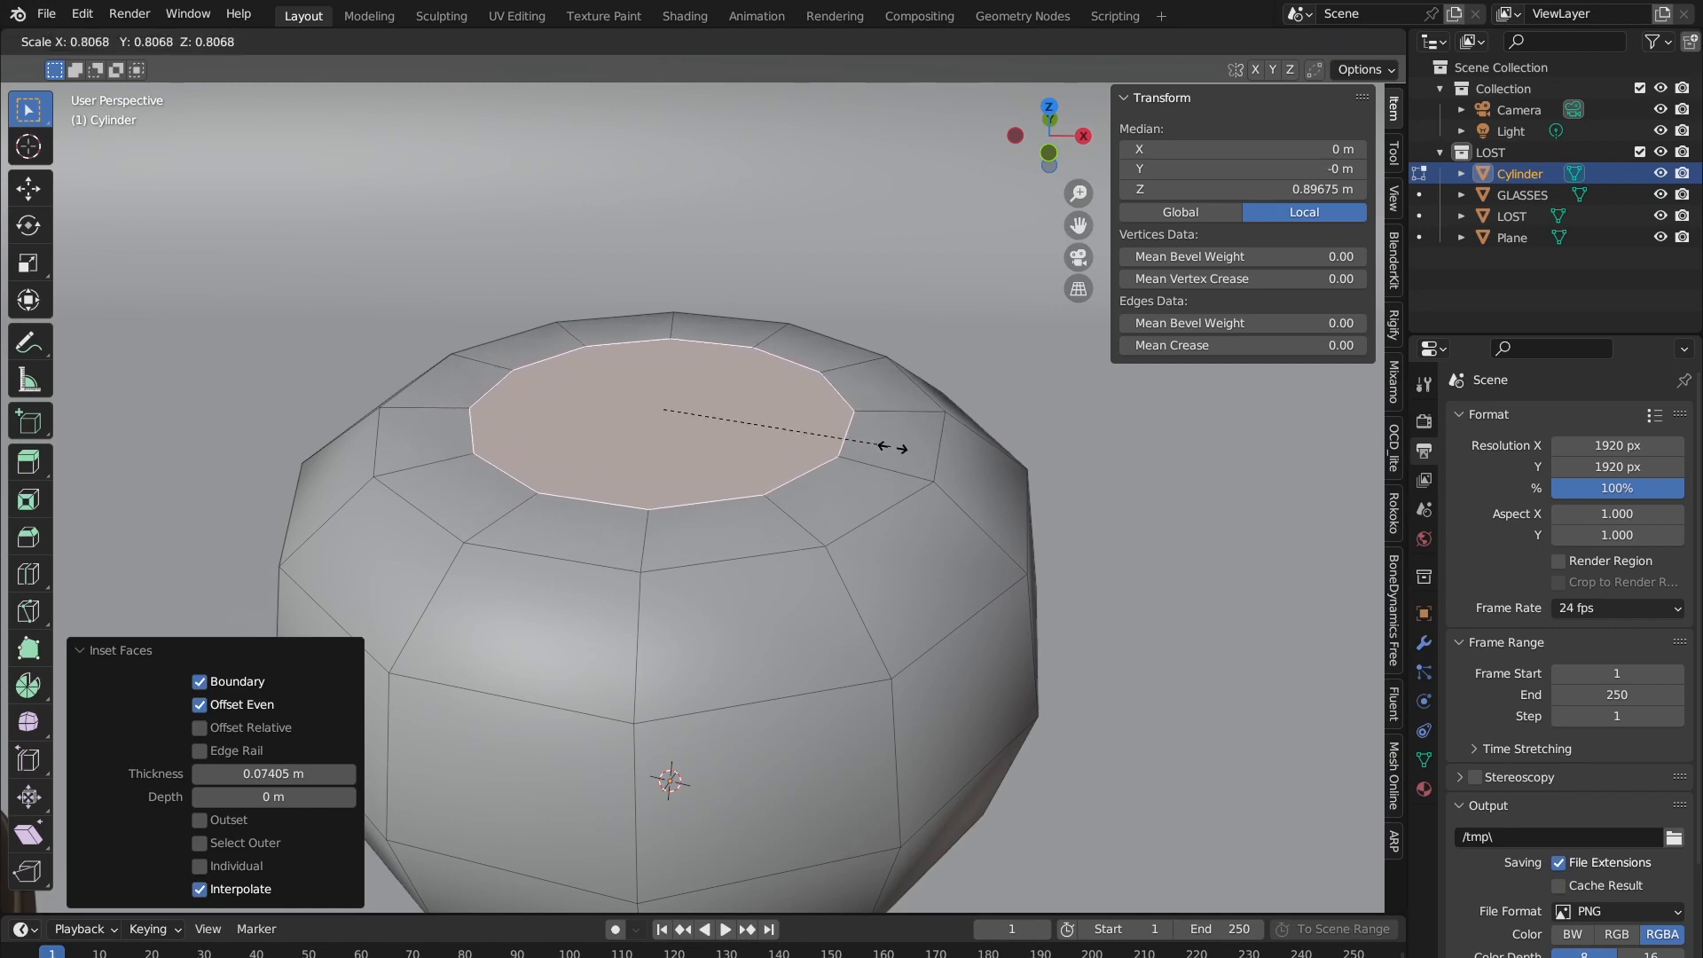
{"action": "left_click", "coordinate": [914, 450]}
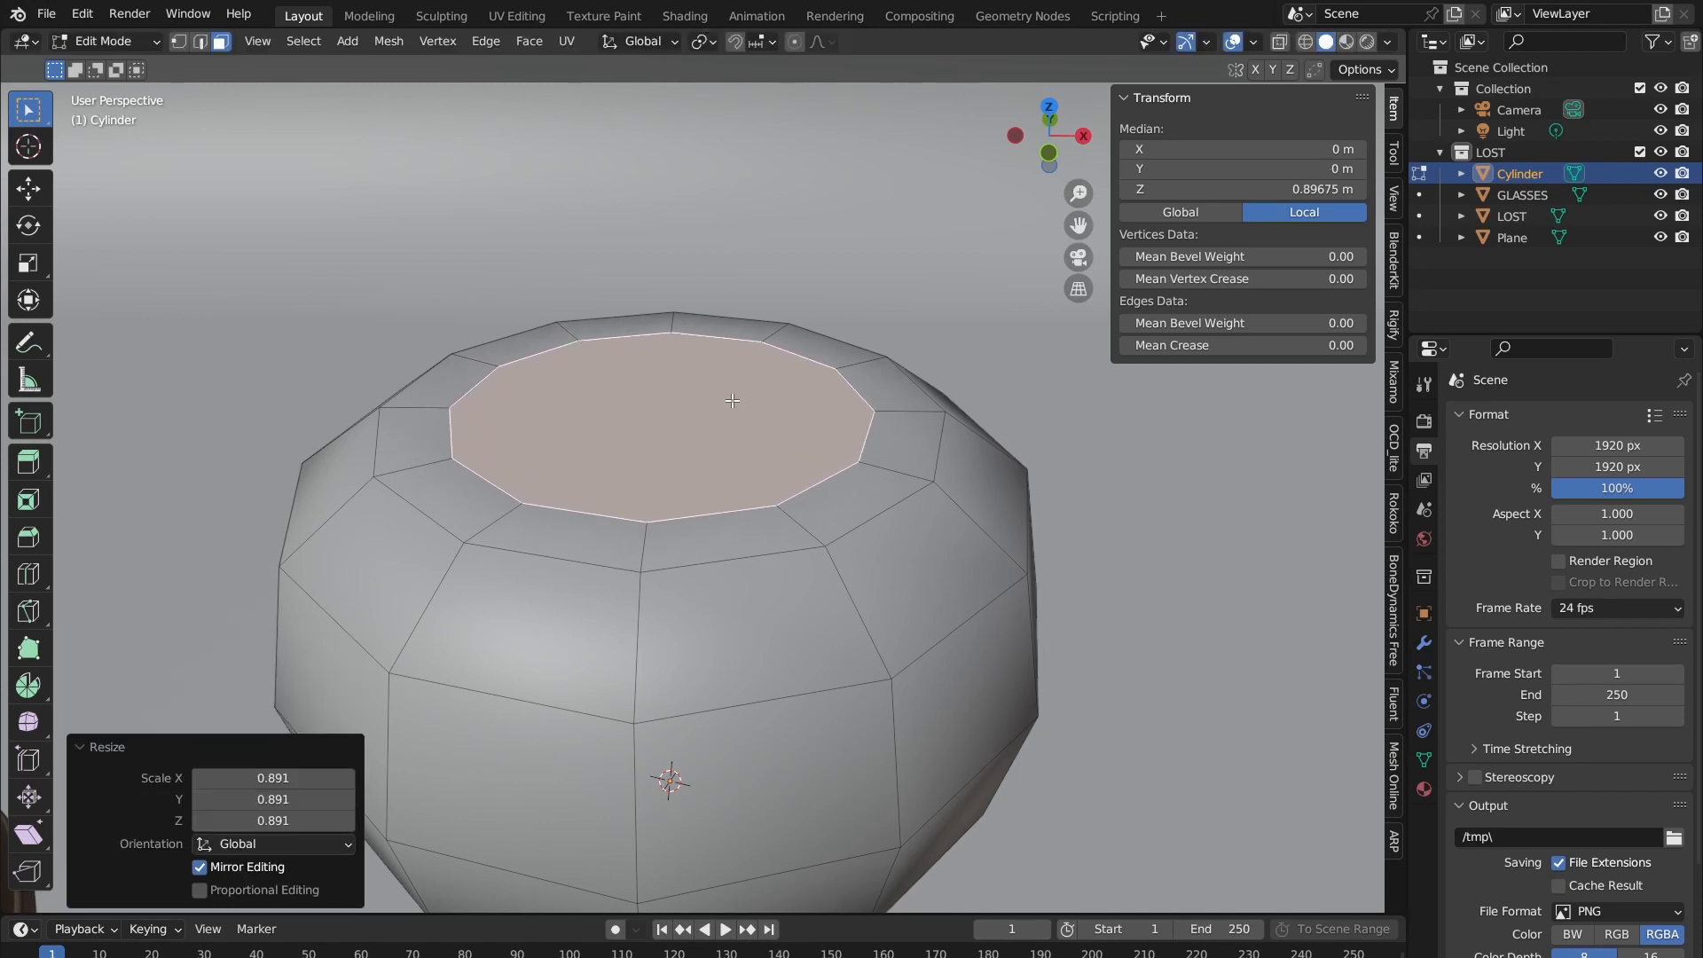
{"action": "key", "text": "g"}
{"action": "key", "text": "z"}
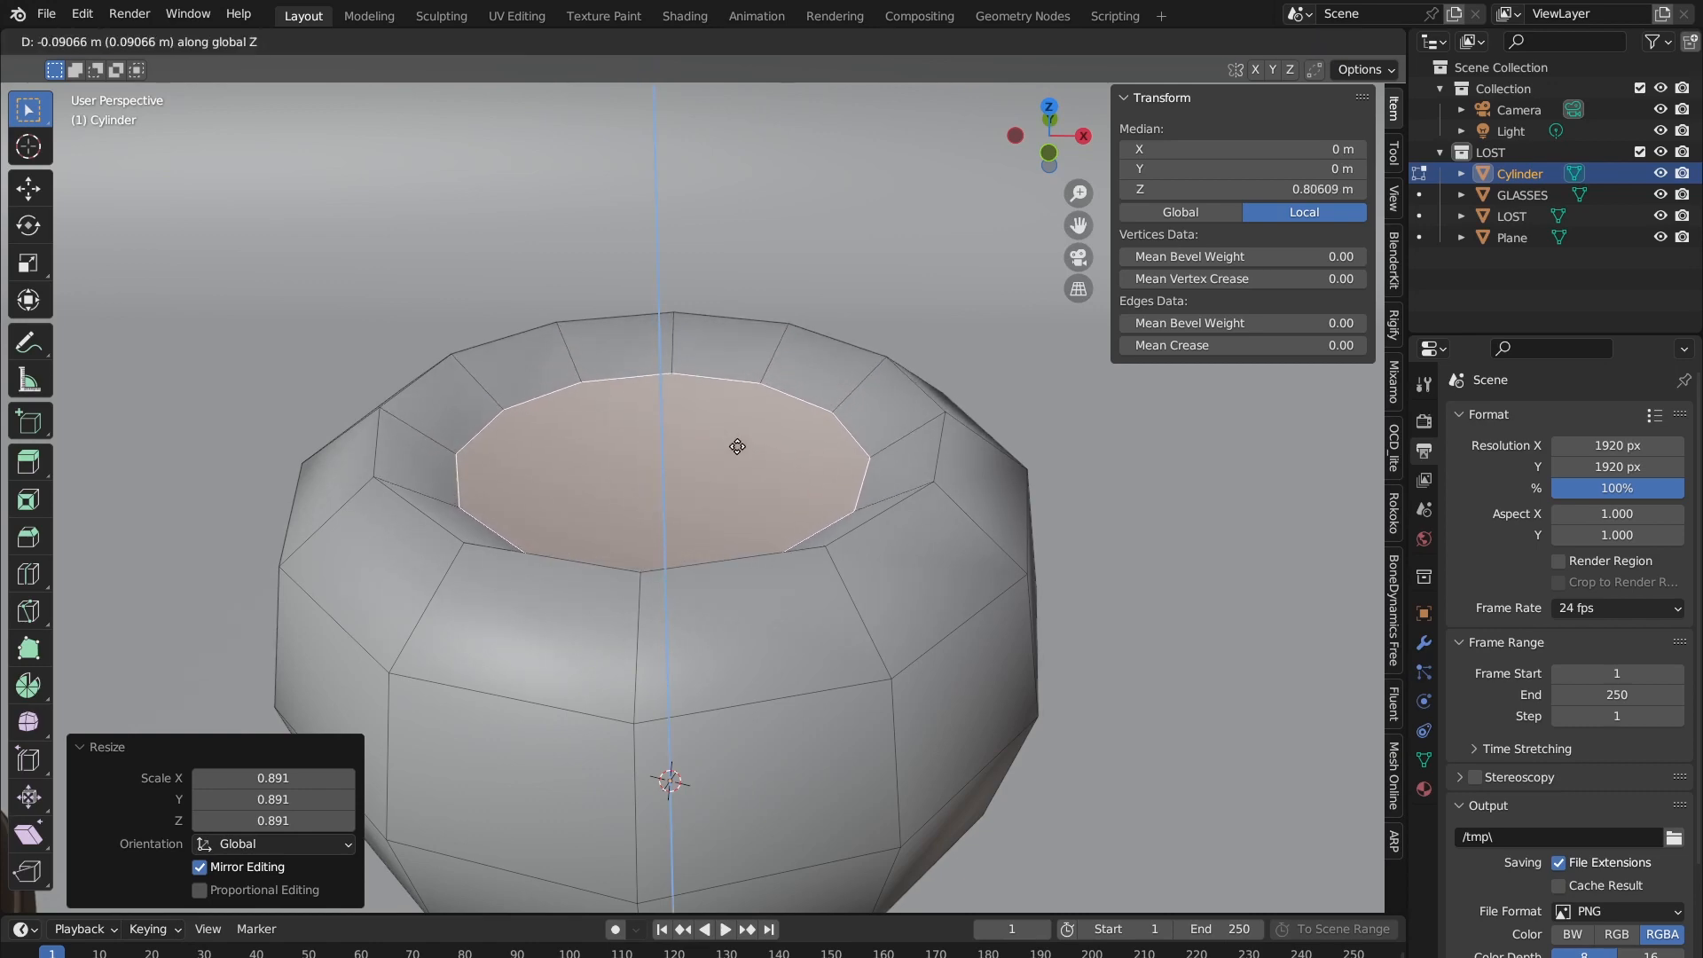
{"action": "left_click", "coordinate": [736, 448]}
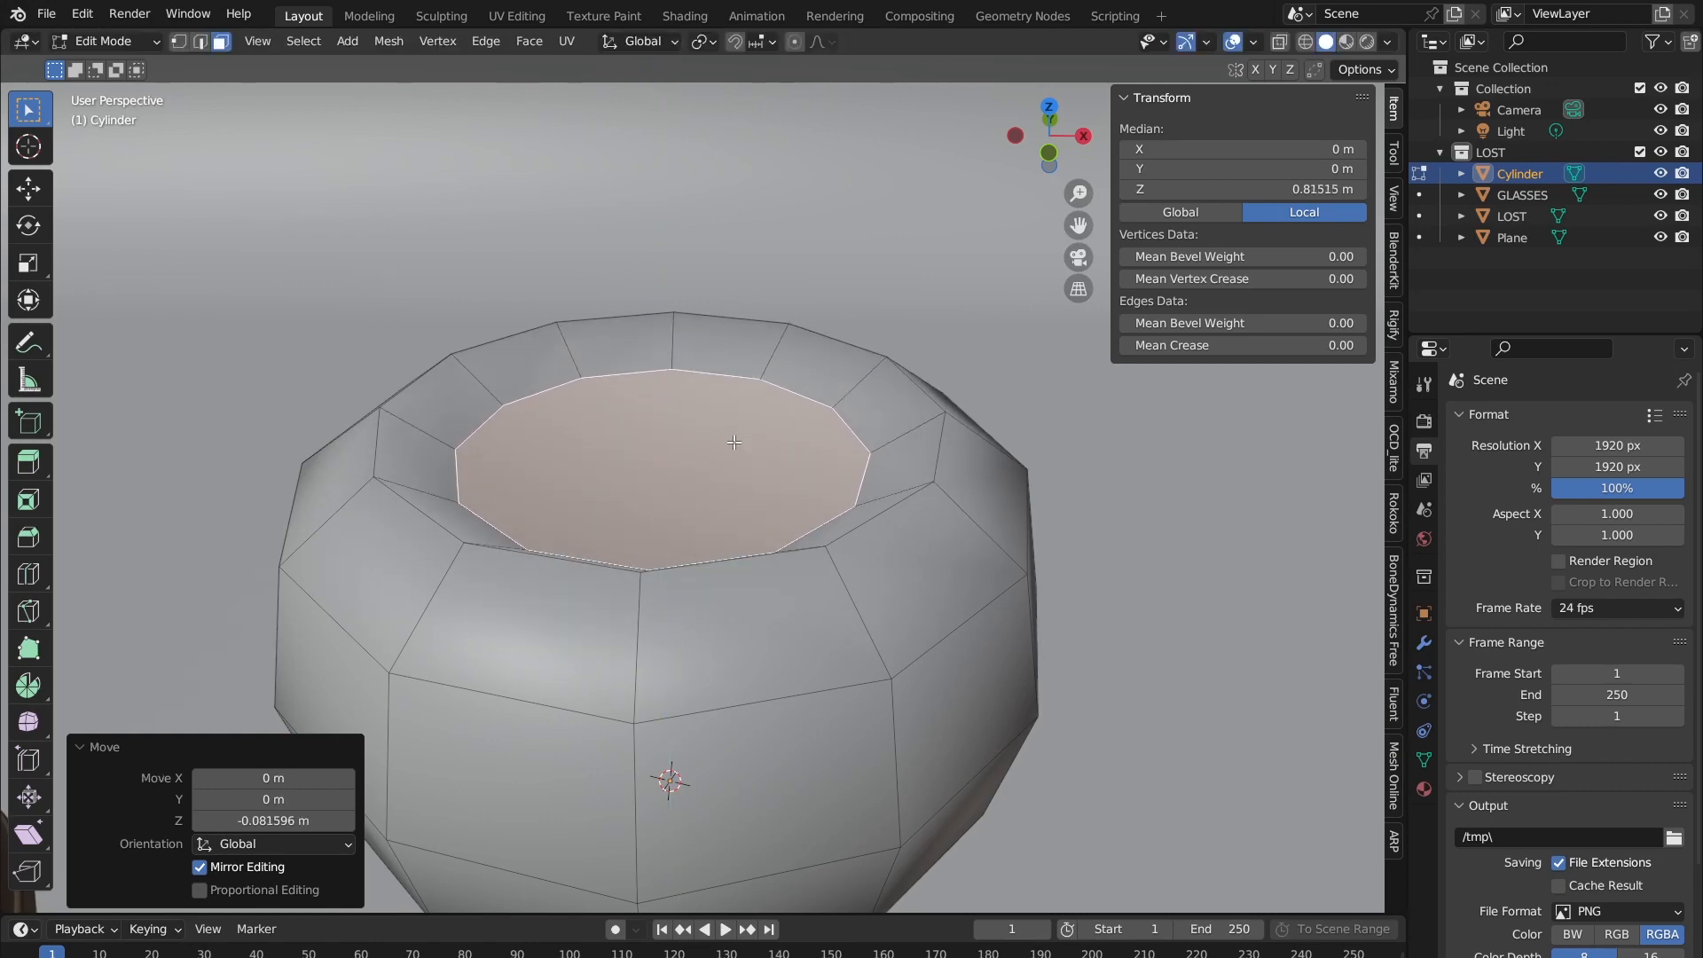
Step: Inset the sunken top face twice, by about 0.084 m and then about 0.13 m
{"action": "key", "text": "Tab"}
{"action": "mouse_move", "coordinate": [732, 442]}
{"action": "middle_mouse_down"}
{"action": "mouse_move", "coordinate": [750, 423]}
{"action": "mouse_move", "coordinate": [520, 438]}
{"action": "mouse_move", "coordinate": [775, 414]}
{"action": "mouse_move", "coordinate": [780, 397]}
{"action": "mouse_move", "coordinate": [580, 519]}
{"action": "mouse_move", "coordinate": [701, 436]}
{"action": "middle_mouse_up"}
{"action": "key", "text": "Tab"}
{"action": "key", "text": "Tab"}
{"action": "key", "text": "Tab"}
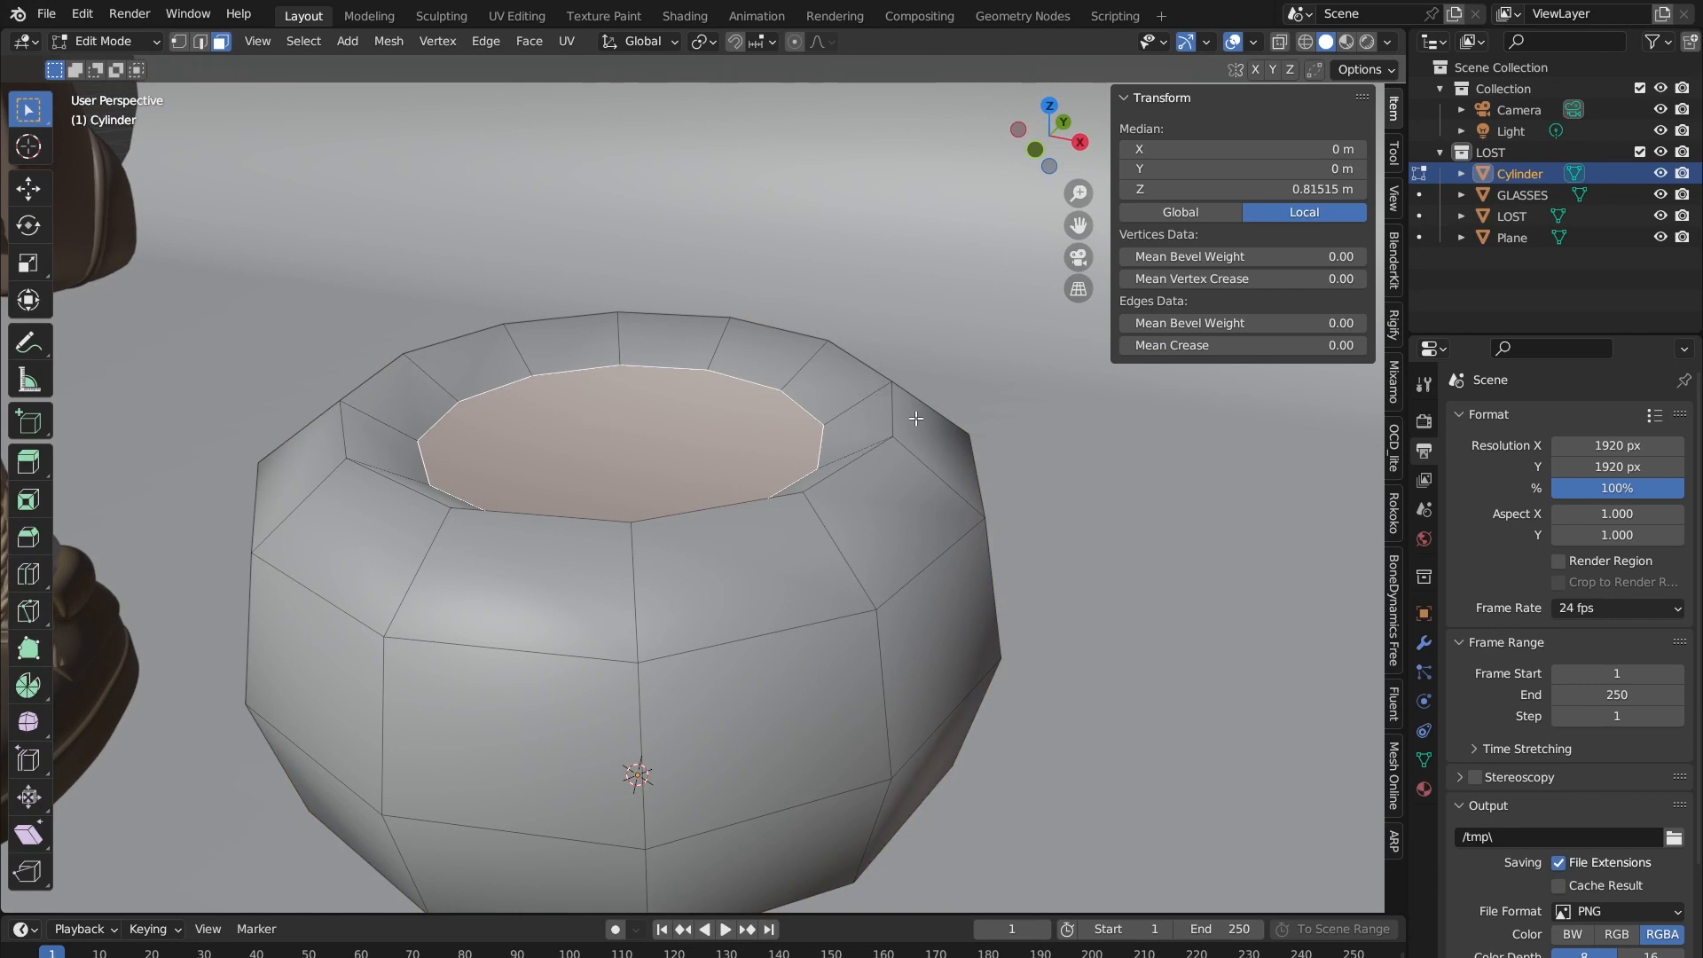
{"action": "key", "text": "i"}
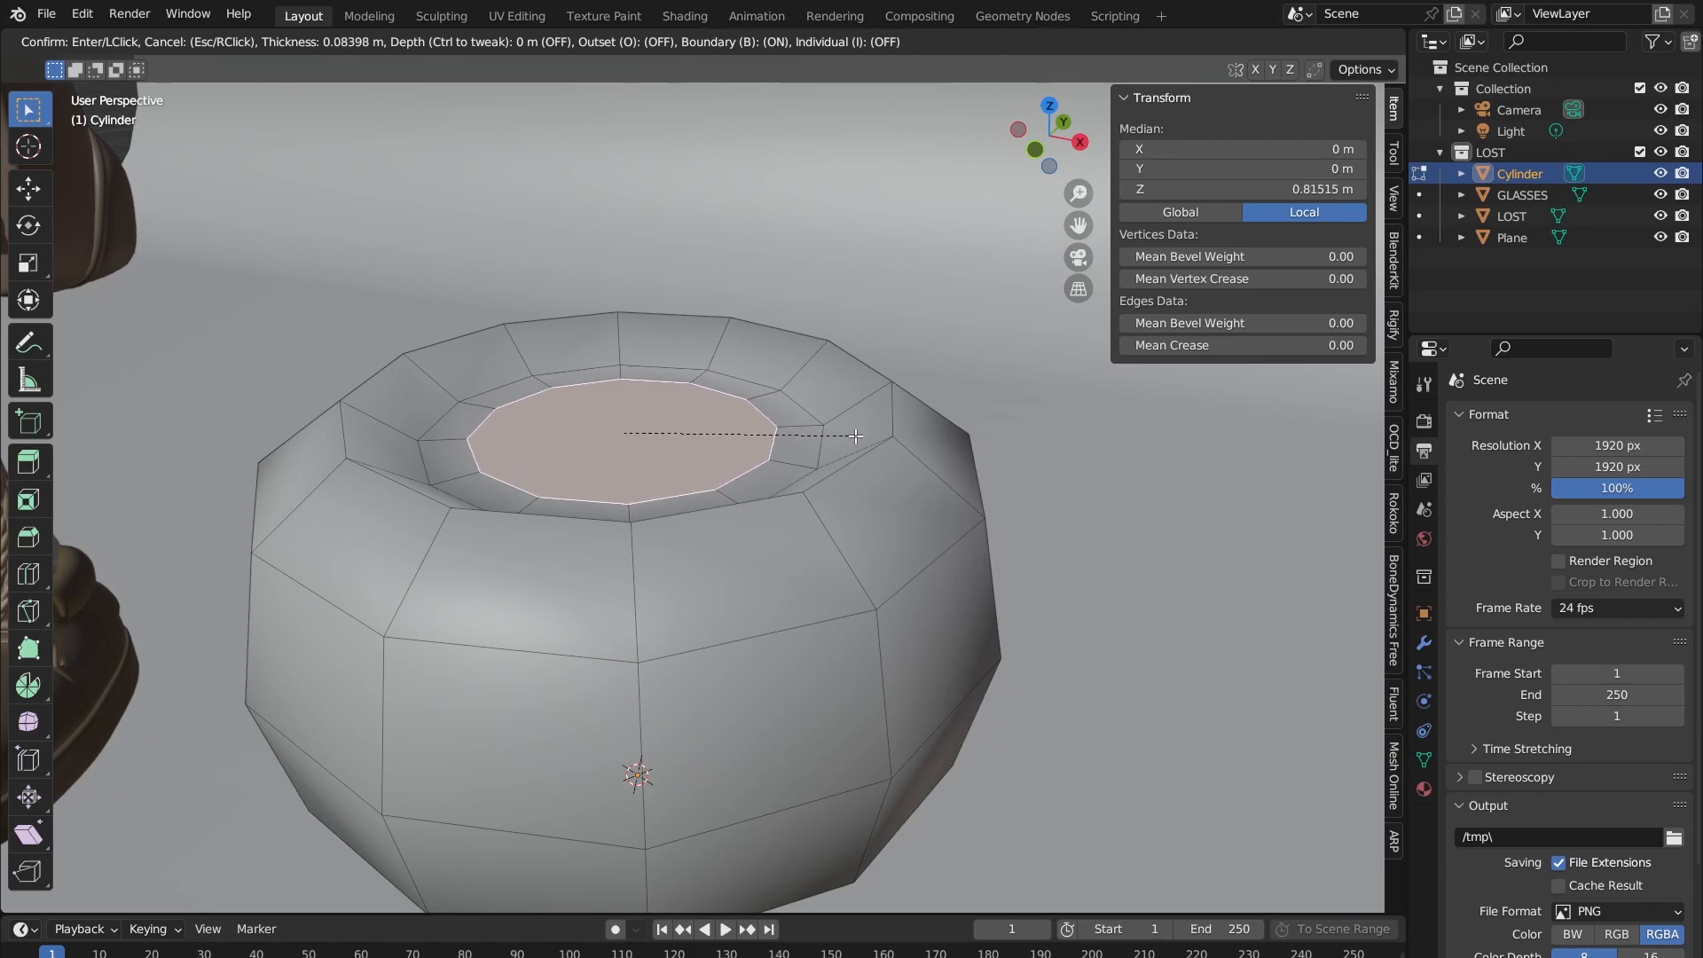
{"action": "left_click", "coordinate": [855, 435]}
{"action": "key", "text": "i"}
{"action": "left_click", "coordinate": [737, 441]}
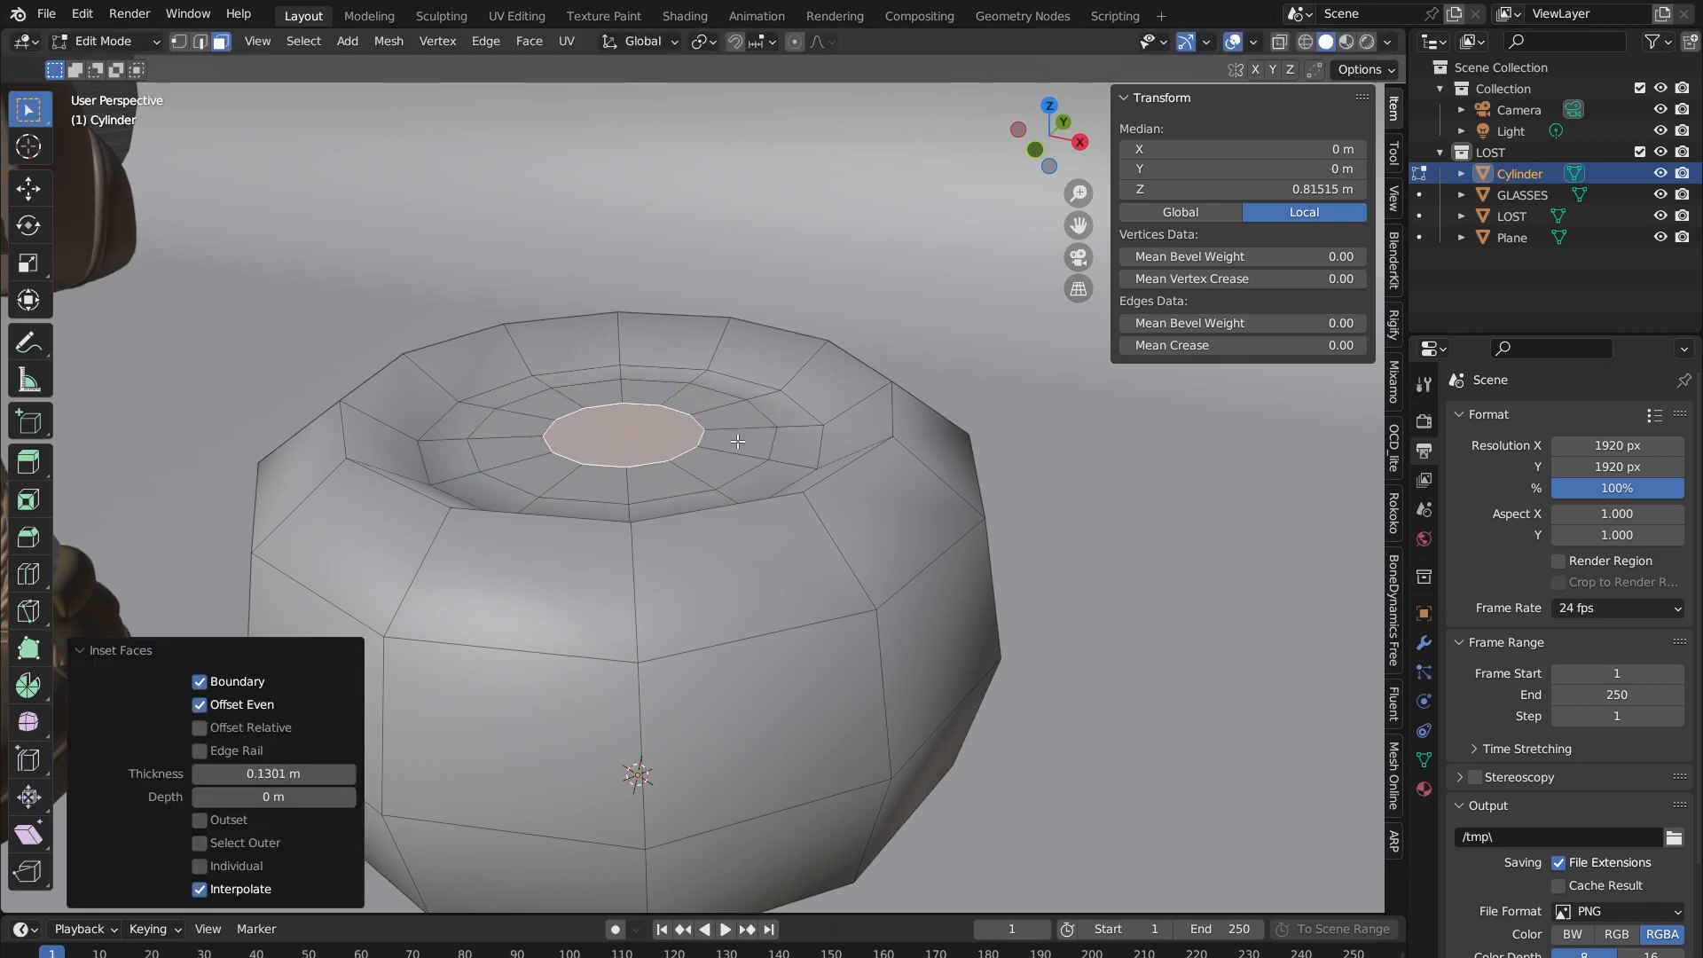
Step: Examine the shading and inset rings of the sunken pumpkin top from several angles
{"action": "key", "text": "Tab"}
{"action": "middle_click_drag", "start_coordinate": [790, 422], "coordinate": [820, 459]}
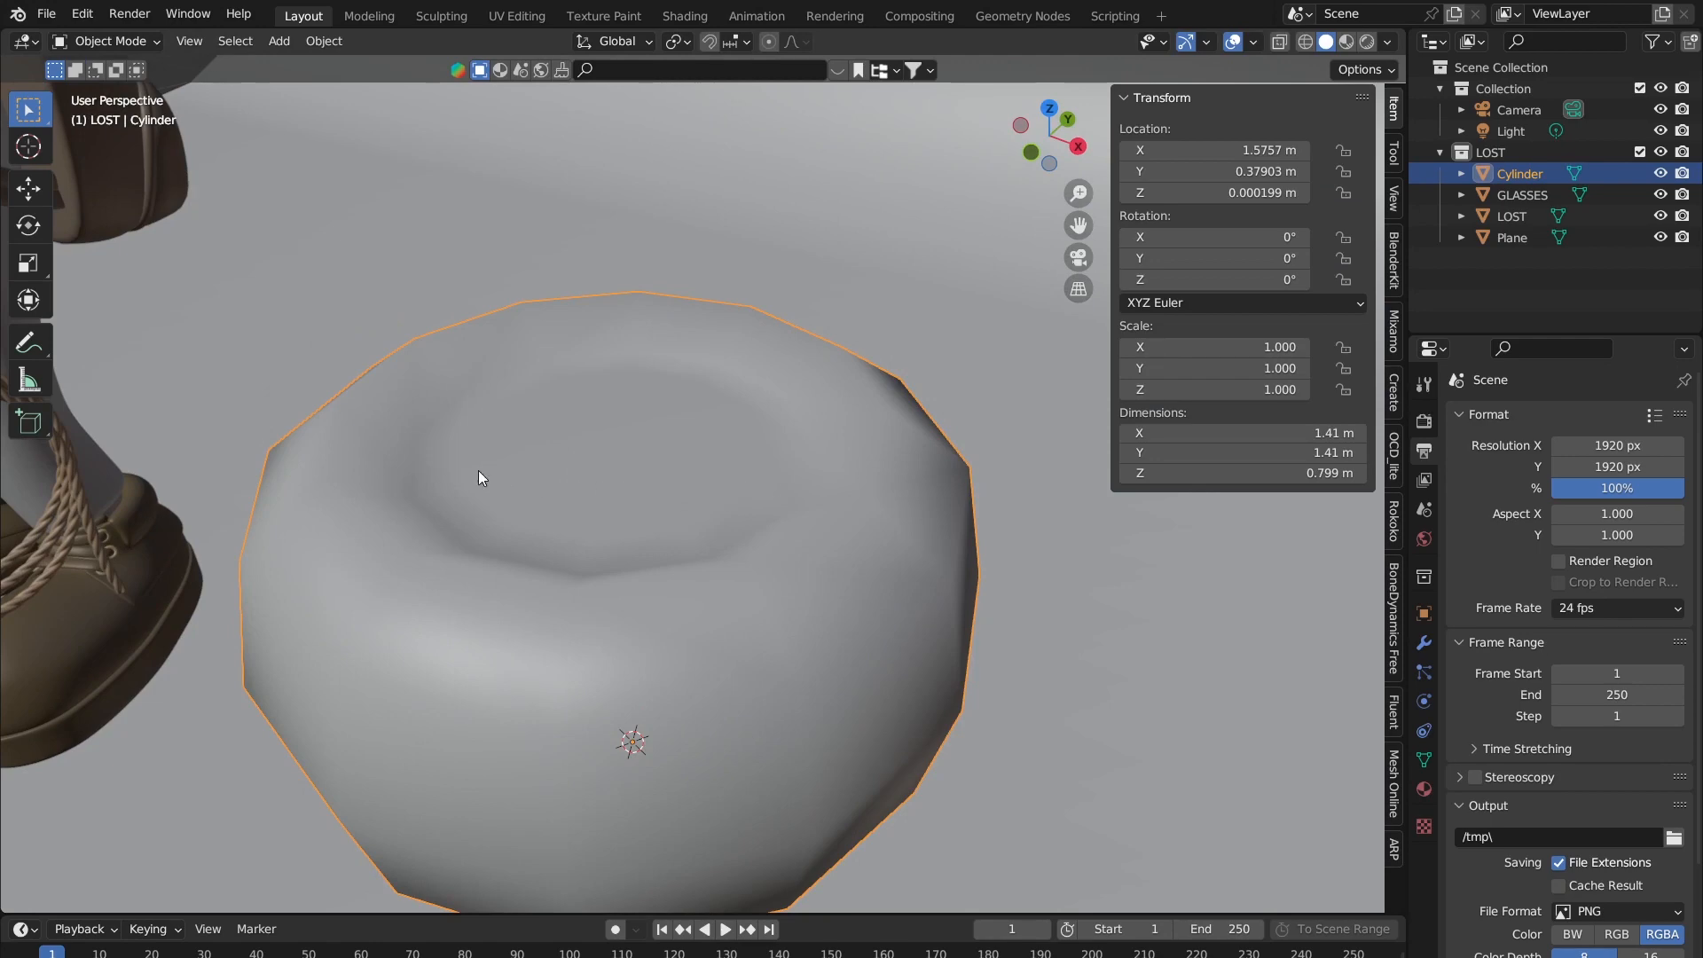
{"action": "key", "text": "Tab"}
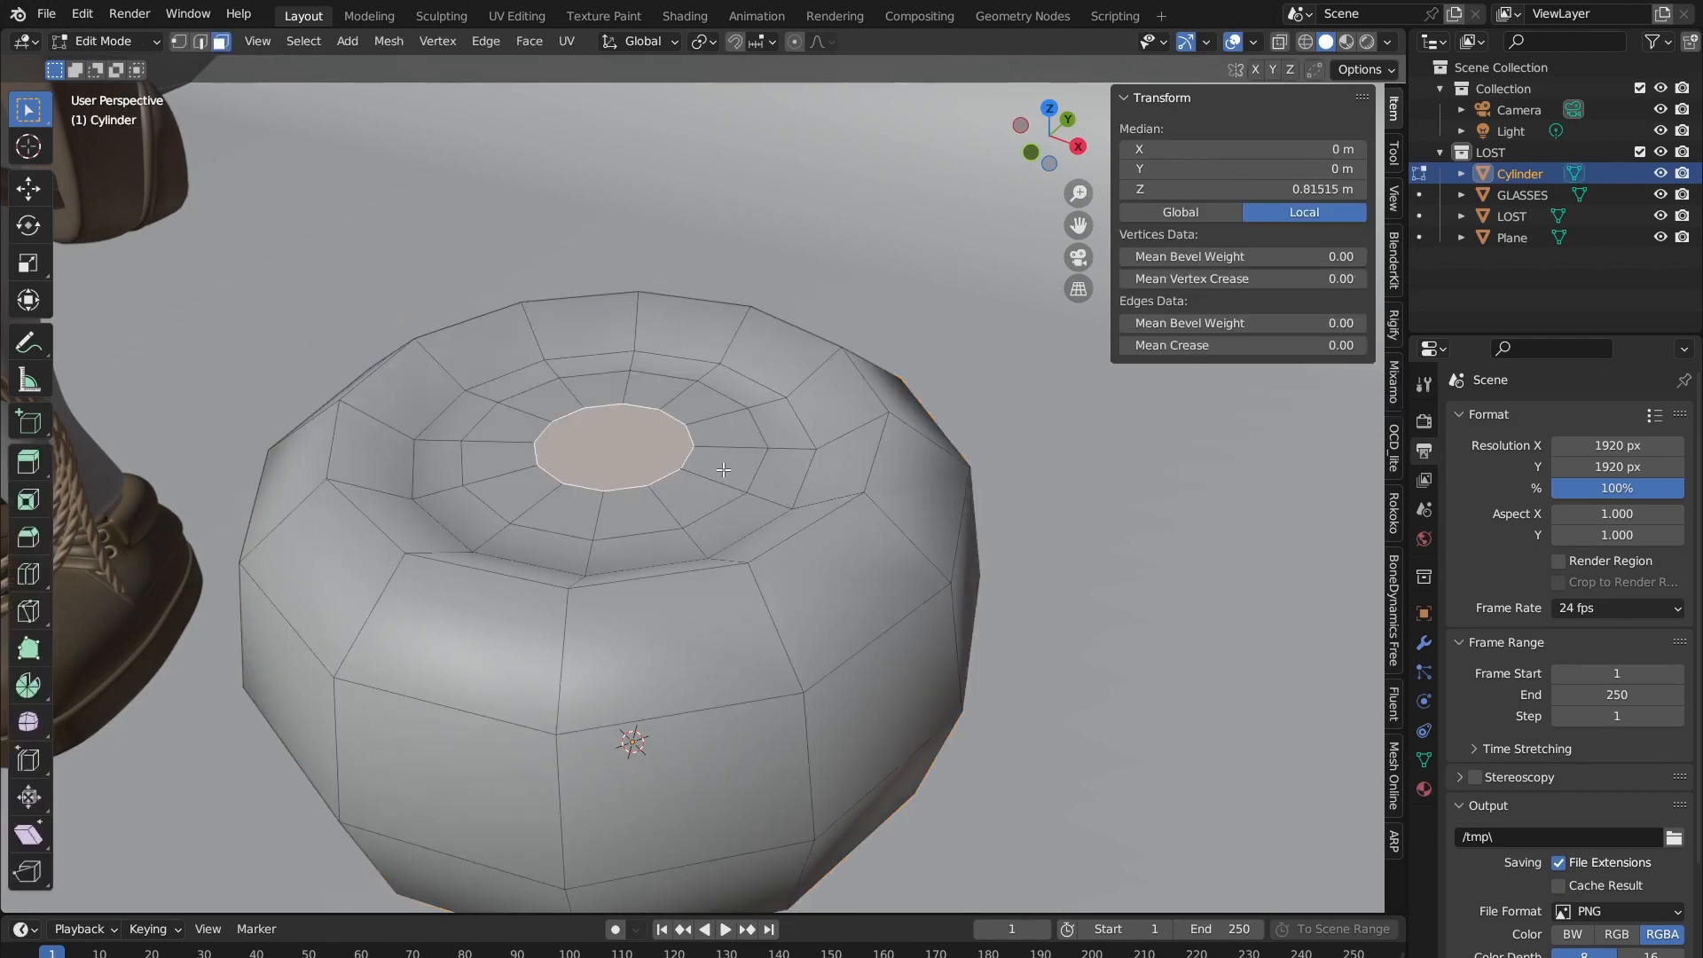
{"action": "key", "text": "Tab"}
{"action": "middle_click_drag", "start_coordinate": [684, 475], "coordinate": [502, 482]}
{"action": "key", "text": "Tab"}
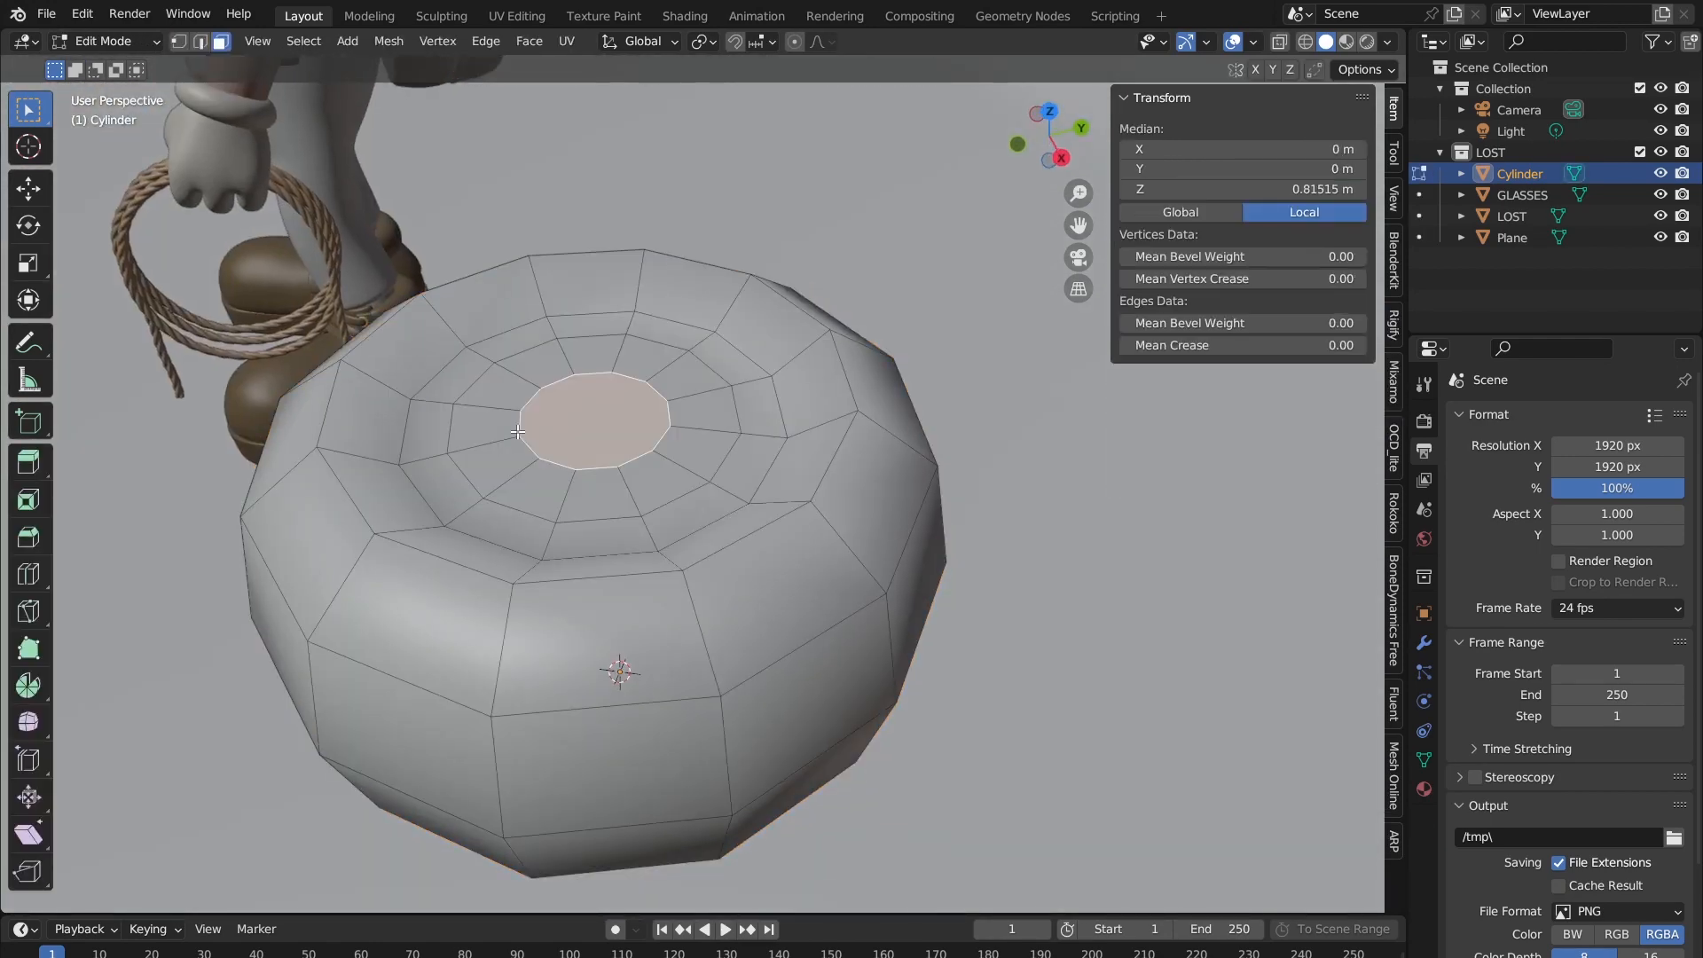
{"action": "scroll", "coordinate": [447, 405], "scroll_direction": "up", "scroll_amount": 2}
{"action": "middle_click_drag", "start_coordinate": [474, 400], "coordinate": [491, 392]}
{"action": "middle_click_drag", "start_coordinate": [492, 392], "coordinate": [625, 408], "text": "shift"}
{"action": "scroll", "coordinate": [624, 408], "scroll_direction": "up", "scroll_amount": 3}
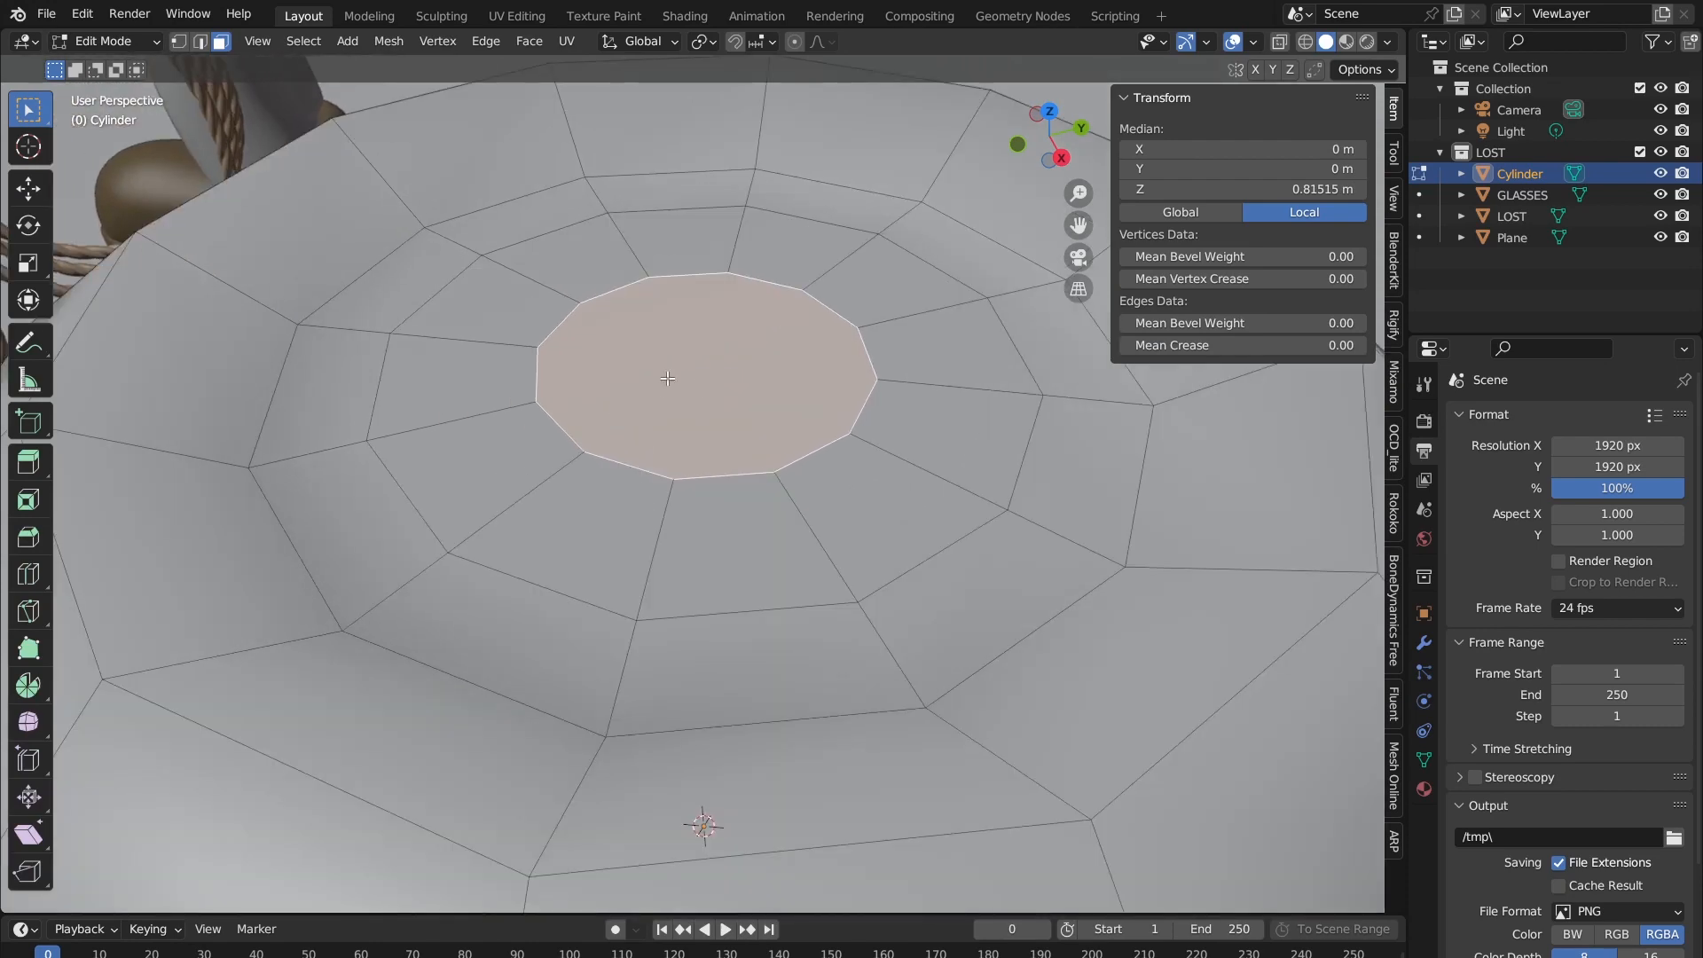
{"action": "key", "text": "Tab"}
{"action": "scroll", "coordinate": [747, 424], "scroll_direction": "down", "scroll_amount": 3}
{"action": "middle_click_drag", "start_coordinate": [747, 425], "coordinate": [667, 382]}
Step: Lower the small central face of the pumpkin's top about 0.03 m along Z
{"action": "key", "text": "Tab"}
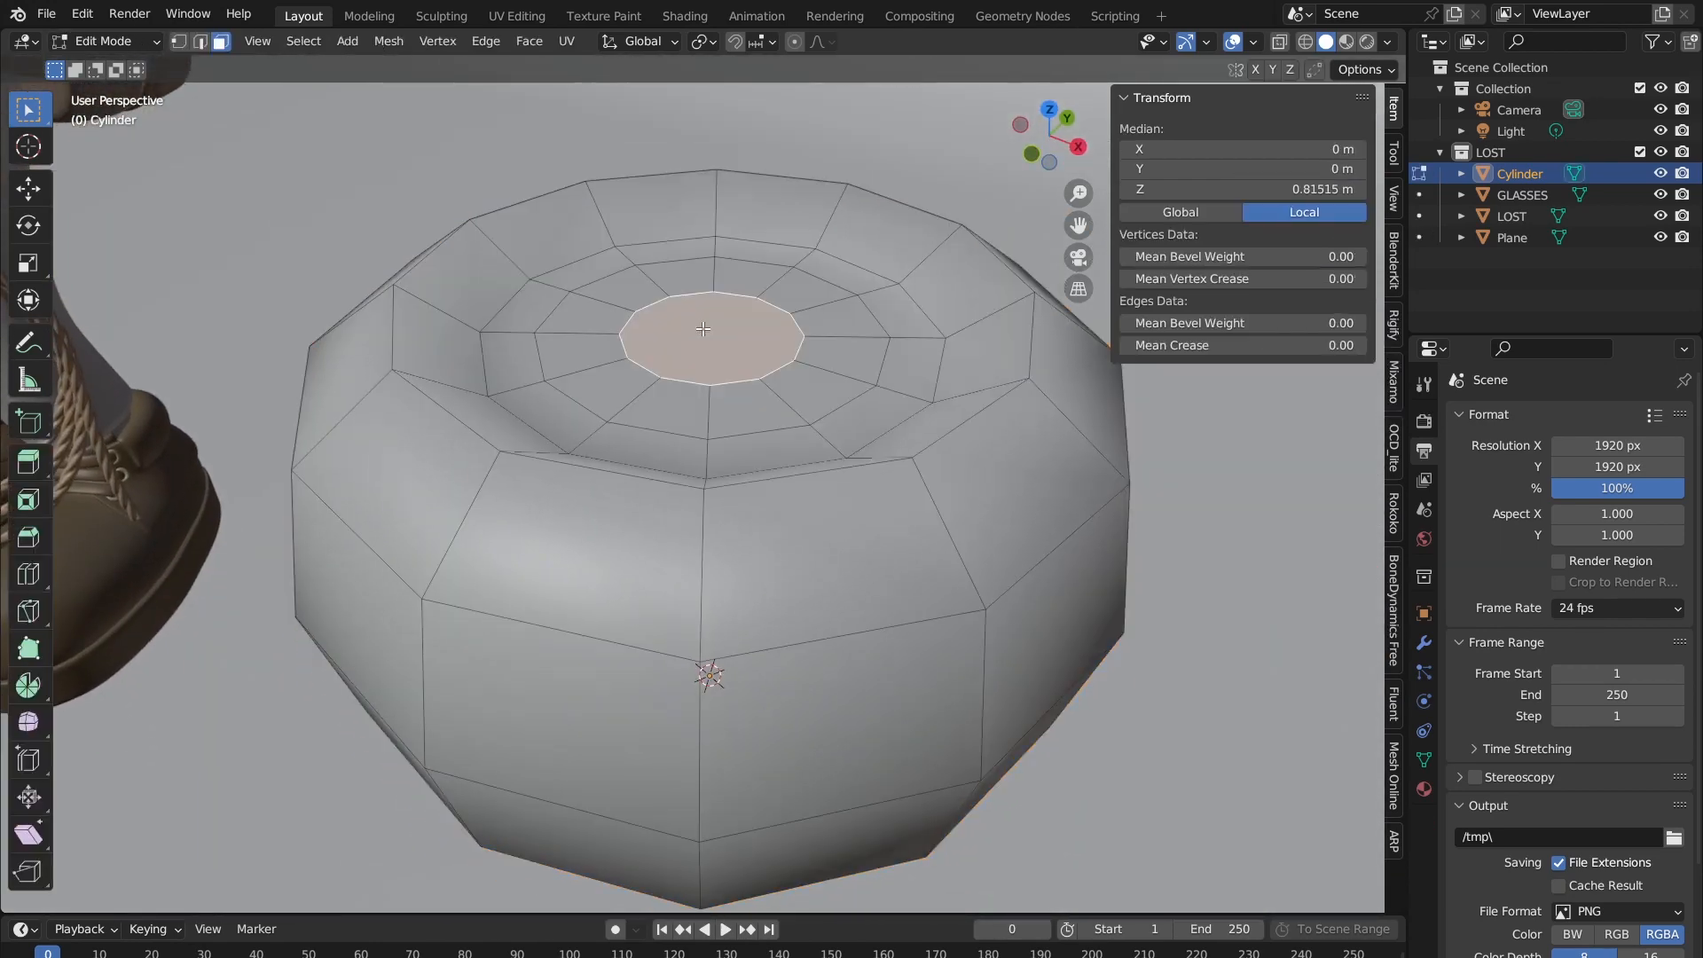
{"action": "key", "text": "g"}
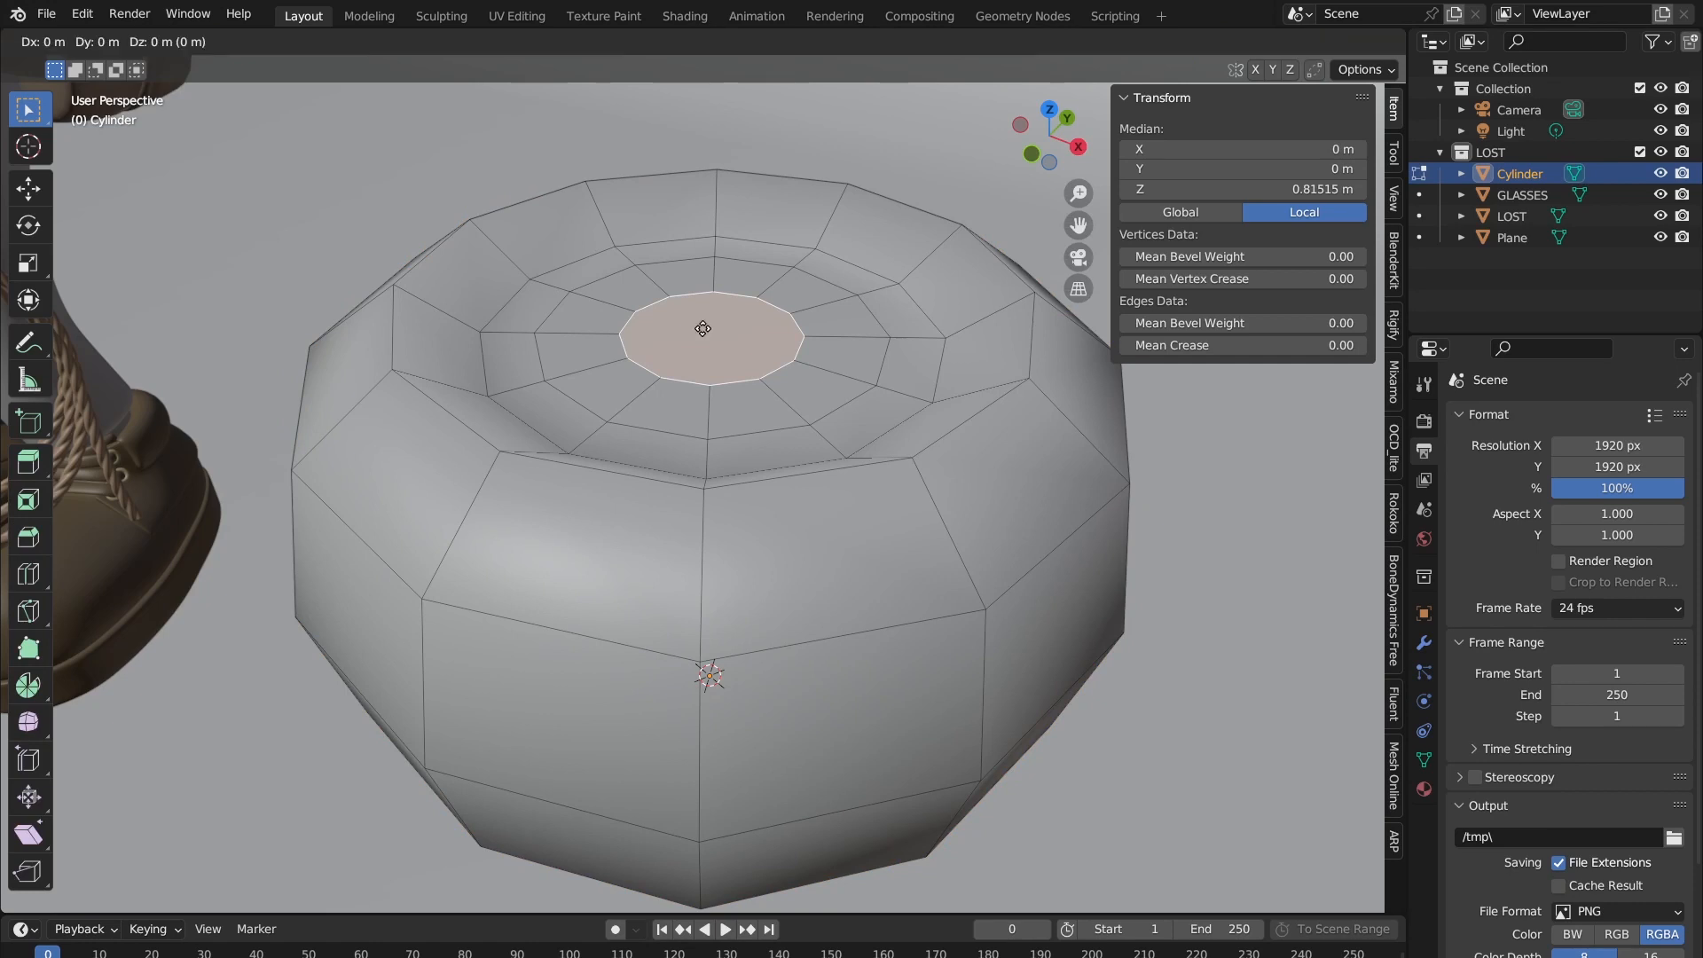
{"action": "key", "text": "z"}
{"action": "left_click", "coordinate": [701, 344]}
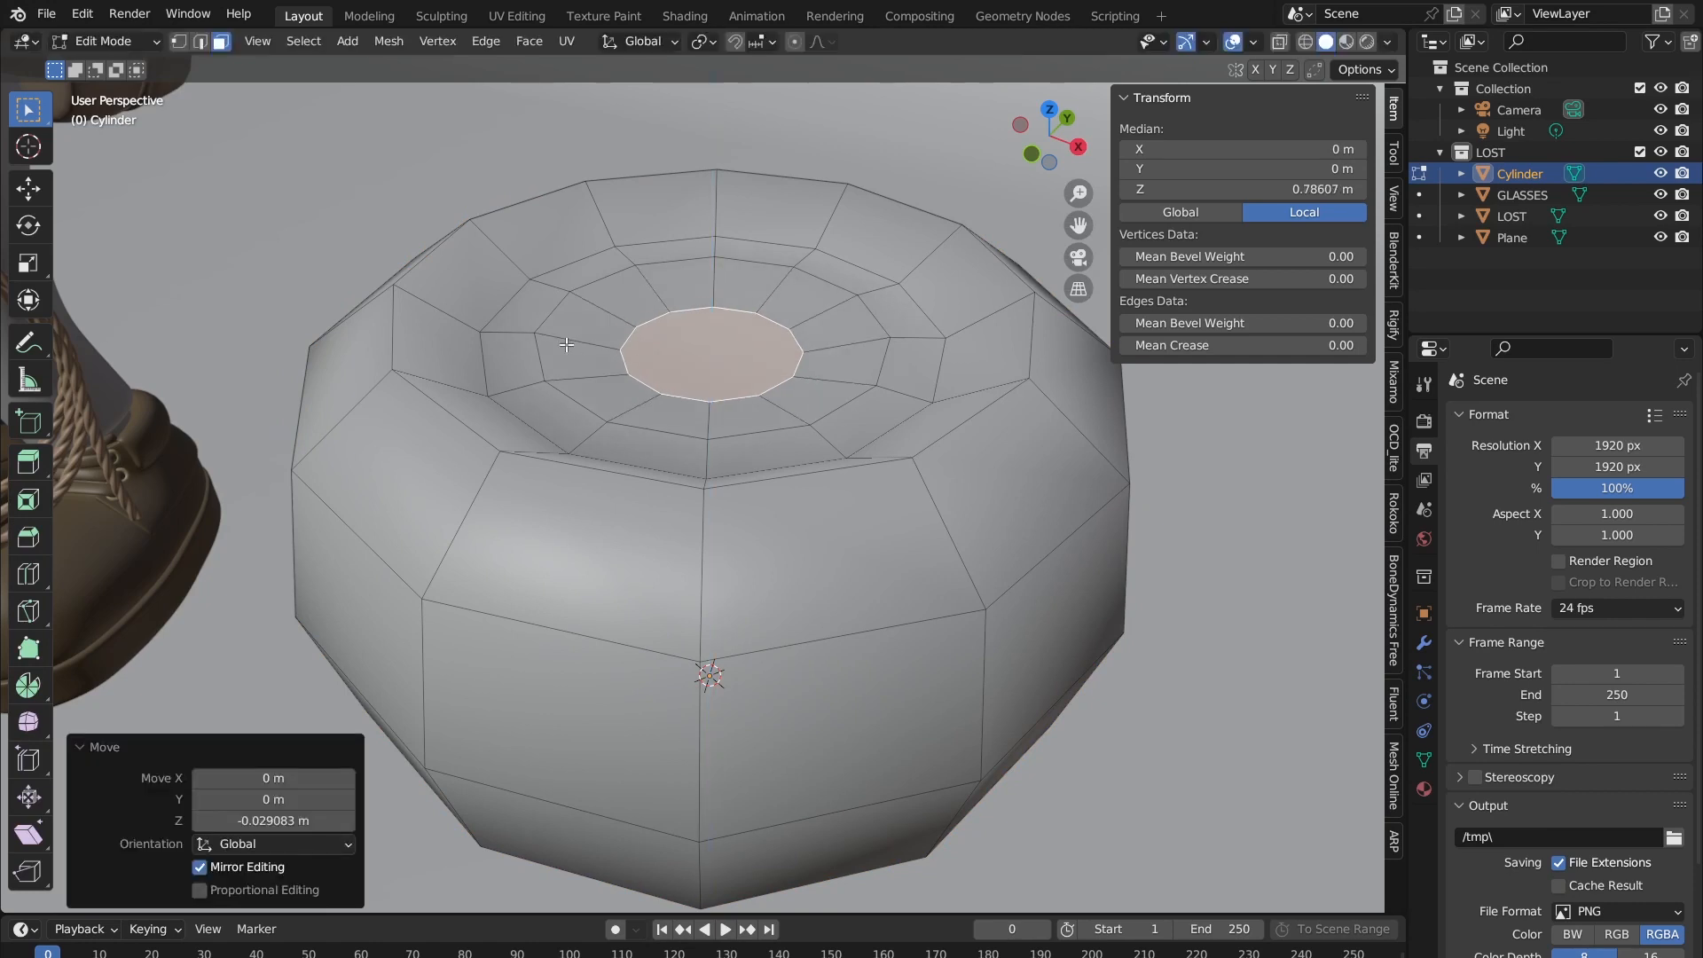
Step: Lower the edge loop surrounding the pumpkin top's small central face about 0.023 m along Z
{"action": "key", "text": "2"}
{"action": "left_click", "coordinate": [535, 345], "text": "alt"}
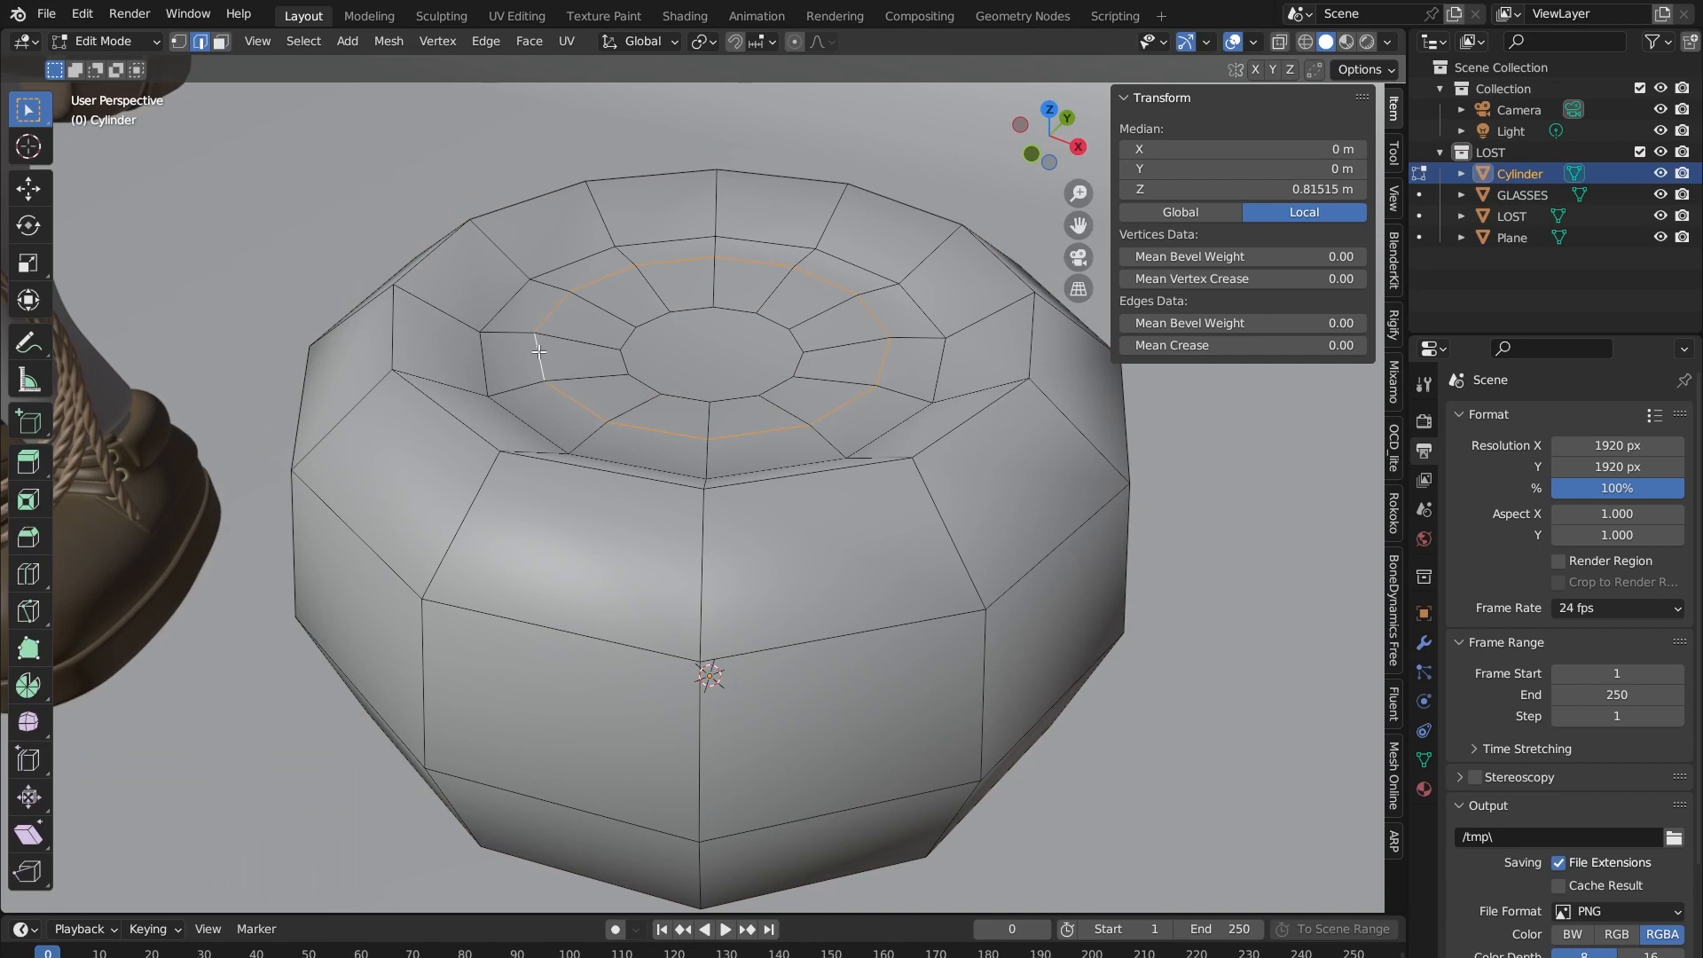
{"action": "key", "text": "alt+a"}
{"action": "left_click", "coordinate": [548, 325]}
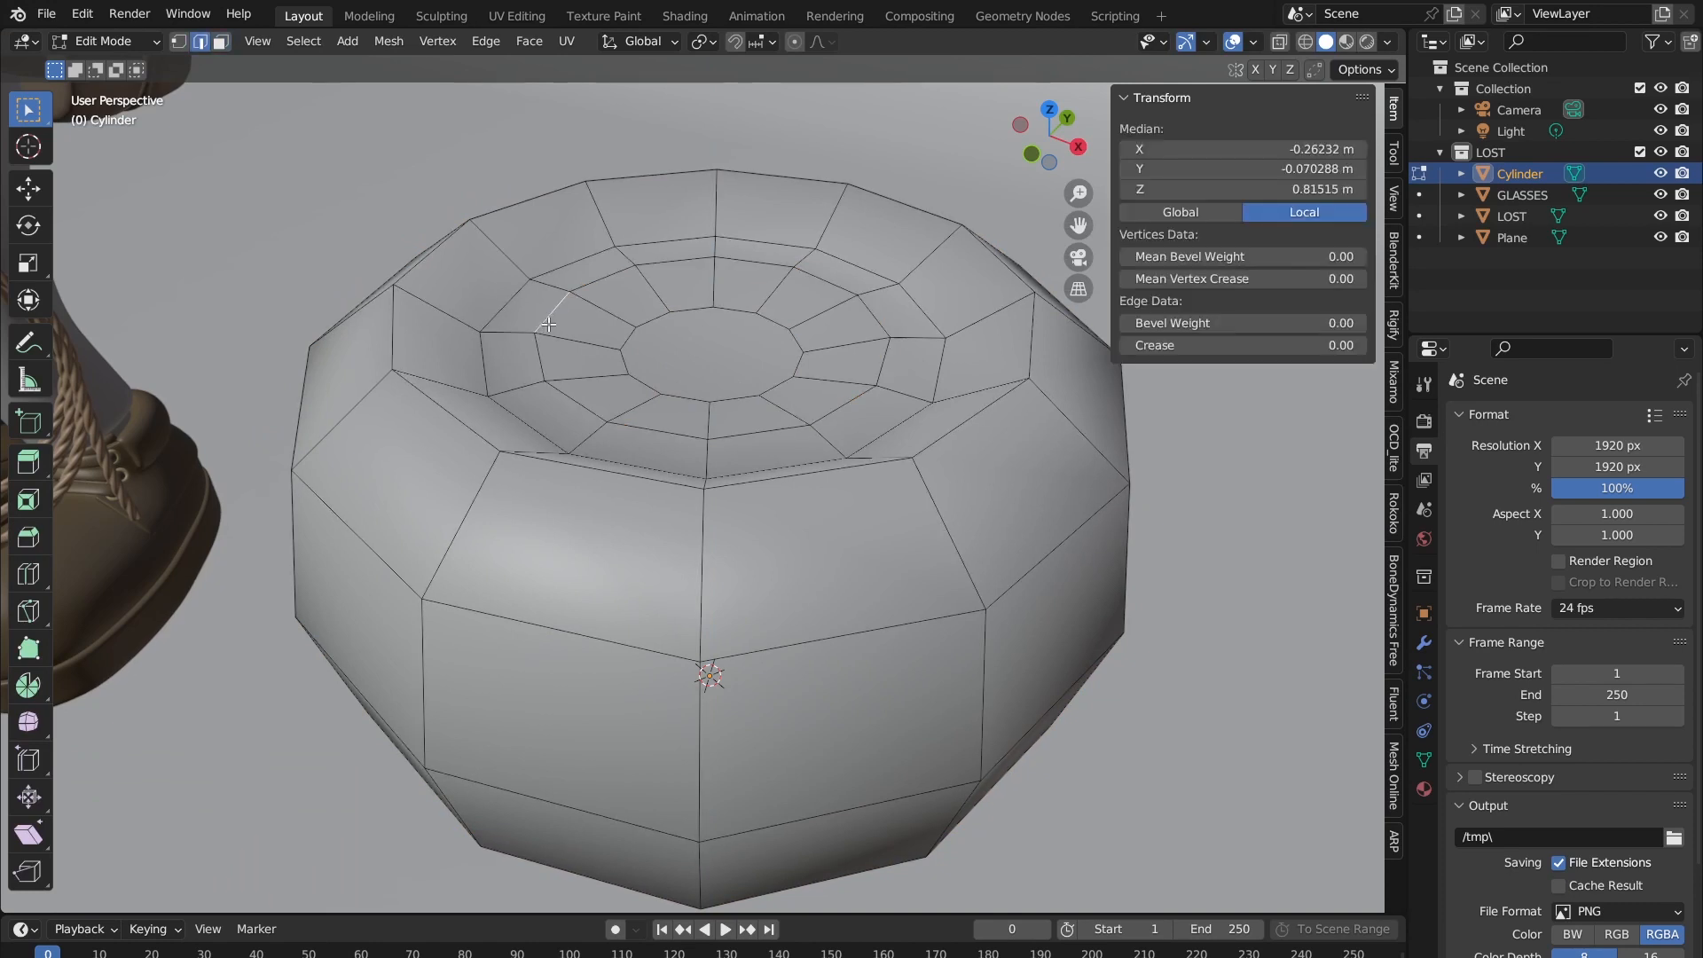
{"action": "left_click", "coordinate": [554, 316], "text": "alt"}
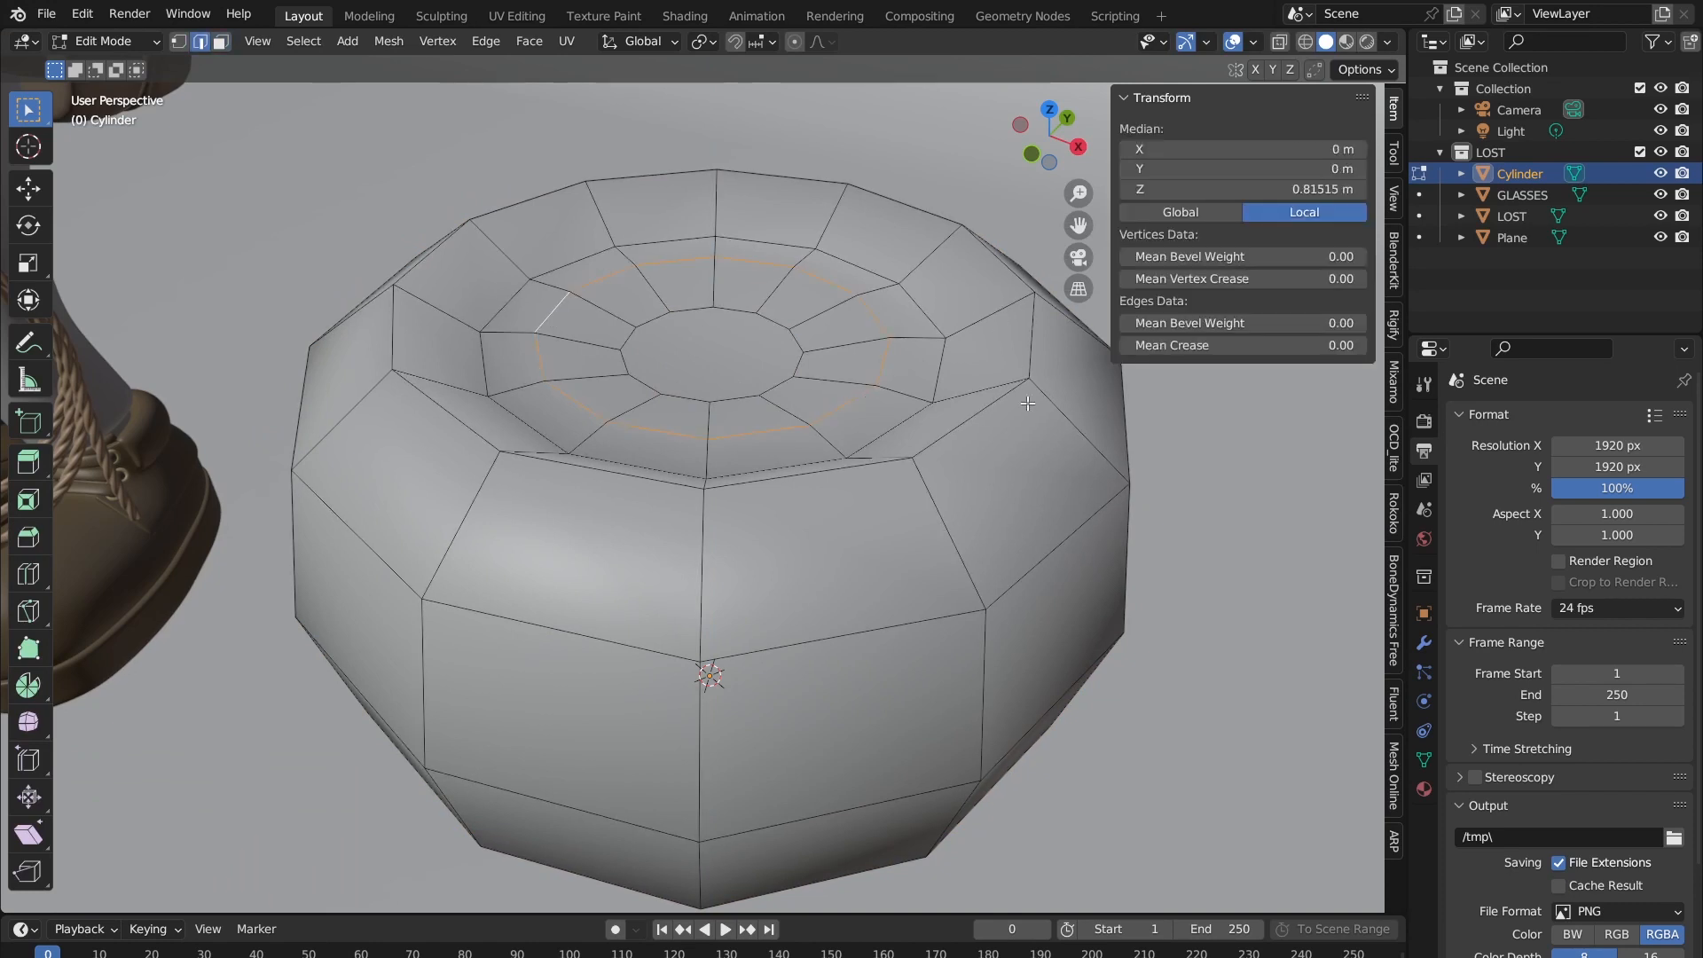
{"action": "key", "text": "g"}
{"action": "key", "text": "z"}
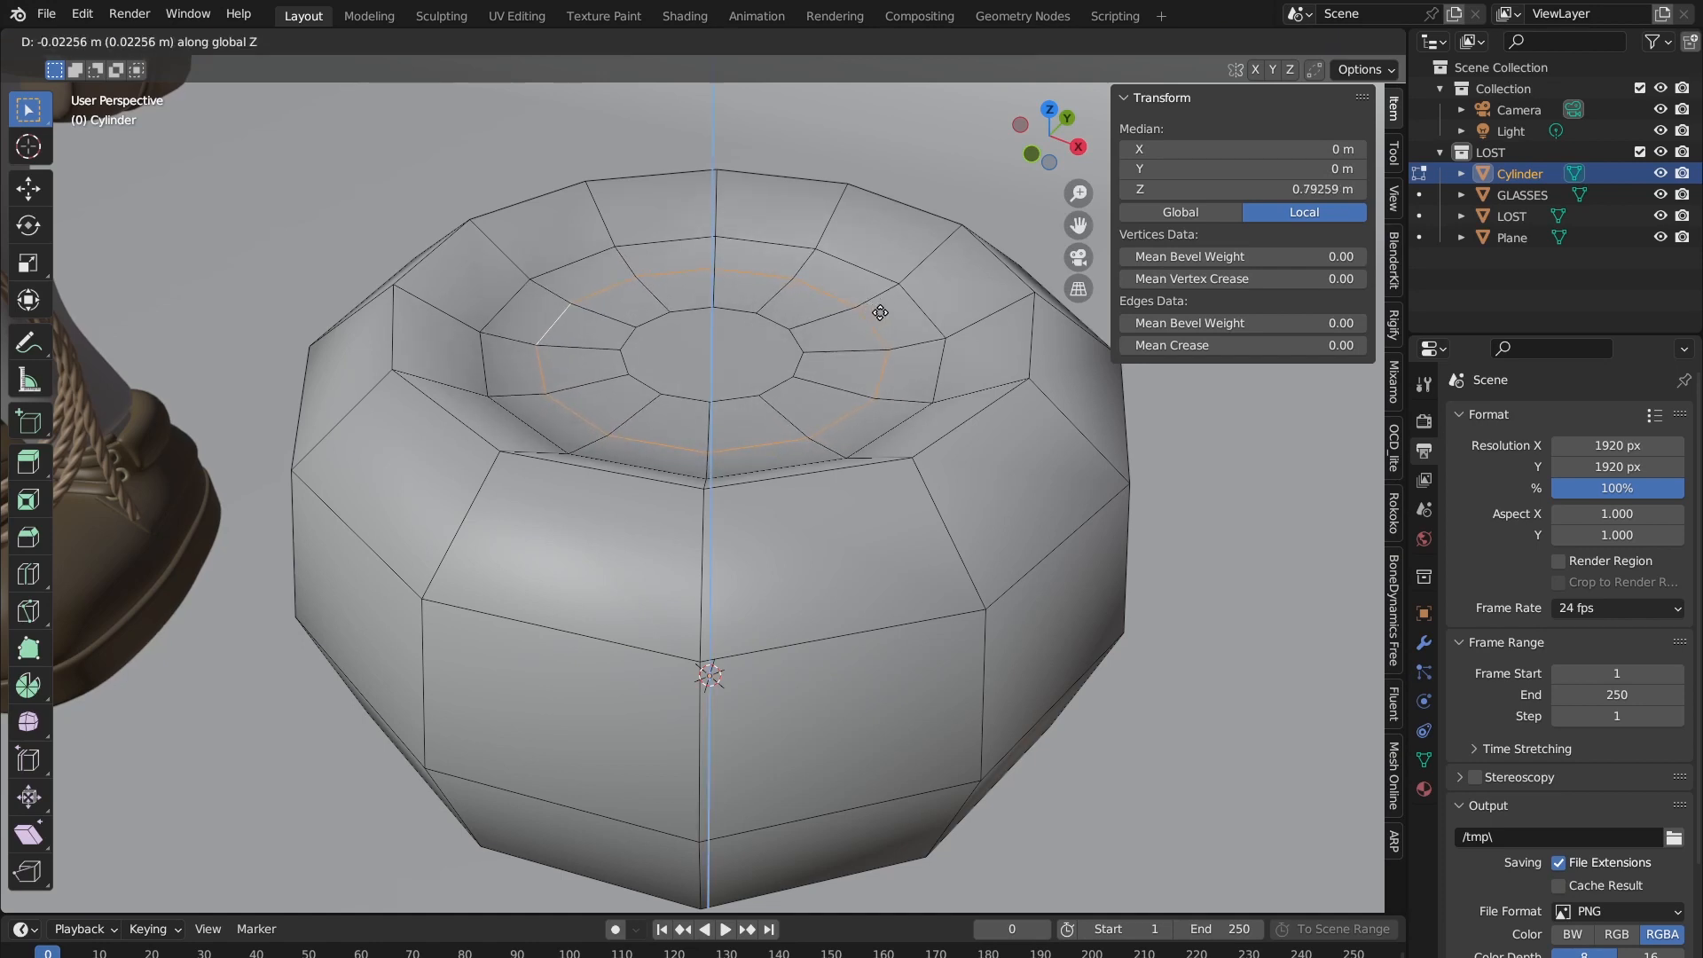
{"action": "left_click", "coordinate": [867, 312]}
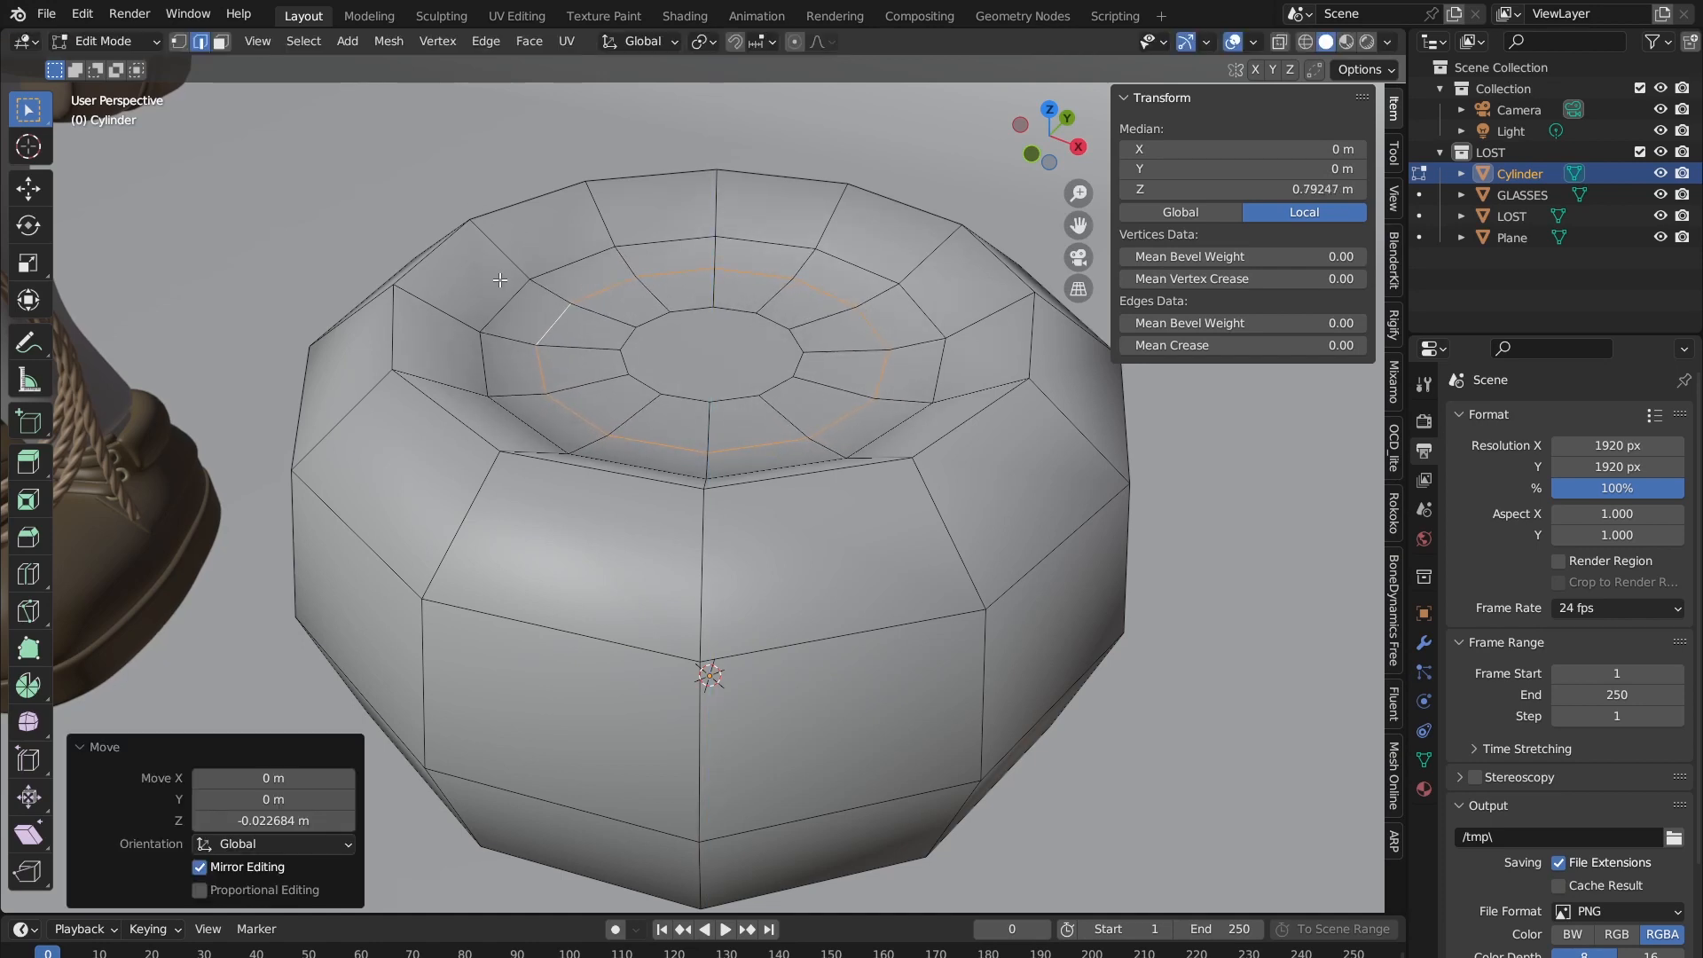
Step: Check the shape of the pumpkin's sunken top up close and beside the character
{"action": "key", "text": "Tab"}
{"action": "middle_click_drag", "start_coordinate": [659, 310], "coordinate": [785, 307]}
{"action": "key", "text": "Tab"}
{"action": "left_click", "coordinate": [690, 335]}
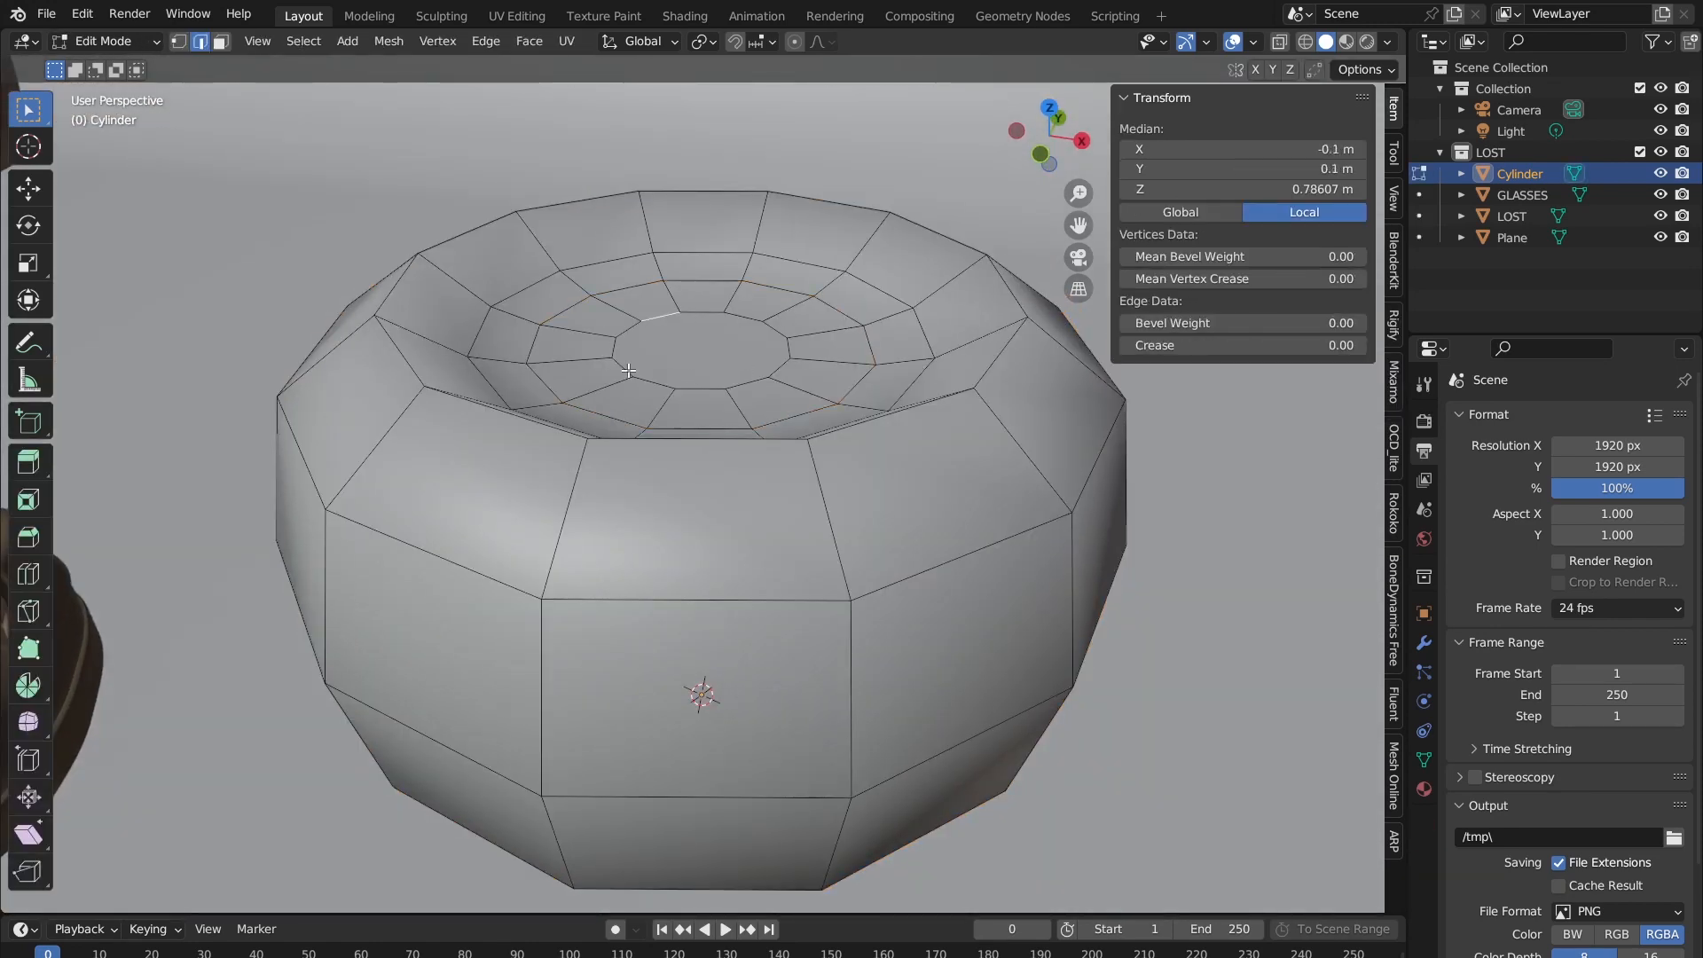
{"action": "scroll", "coordinate": [691, 352], "scroll_direction": "down", "scroll_amount": 2}
{"action": "middle_click_drag", "start_coordinate": [690, 352], "coordinate": [805, 413]}
{"action": "scroll", "coordinate": [806, 414], "scroll_direction": "down", "scroll_amount": 3}
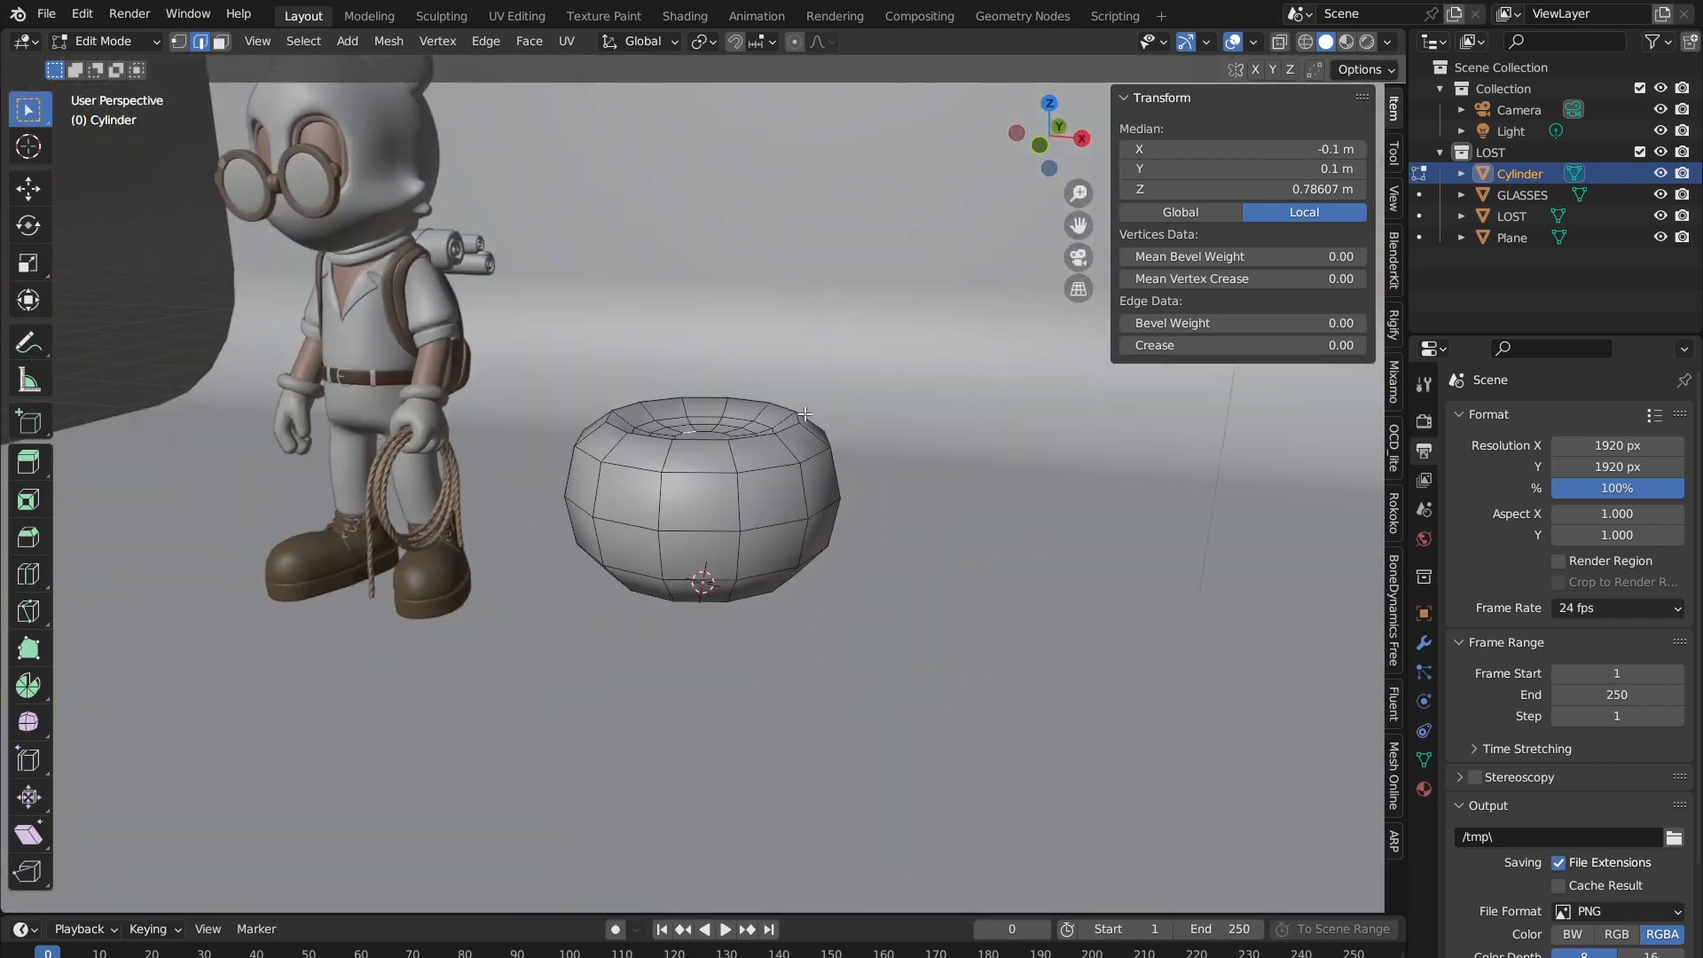
Step: Hide the curved backdrop plane so the pumpkin can be reached from below
{"action": "key", "text": "Tab"}
{"action": "left_click", "coordinate": [912, 364]}
{"action": "scroll", "coordinate": [912, 364], "scroll_direction": "down", "scroll_amount": 4}
{"action": "mouse_move", "coordinate": [912, 363]}
{"action": "middle_mouse_down"}
{"action": "mouse_move", "coordinate": [838, 402]}
{"action": "mouse_move", "coordinate": [897, 387]}
{"action": "middle_mouse_up"}
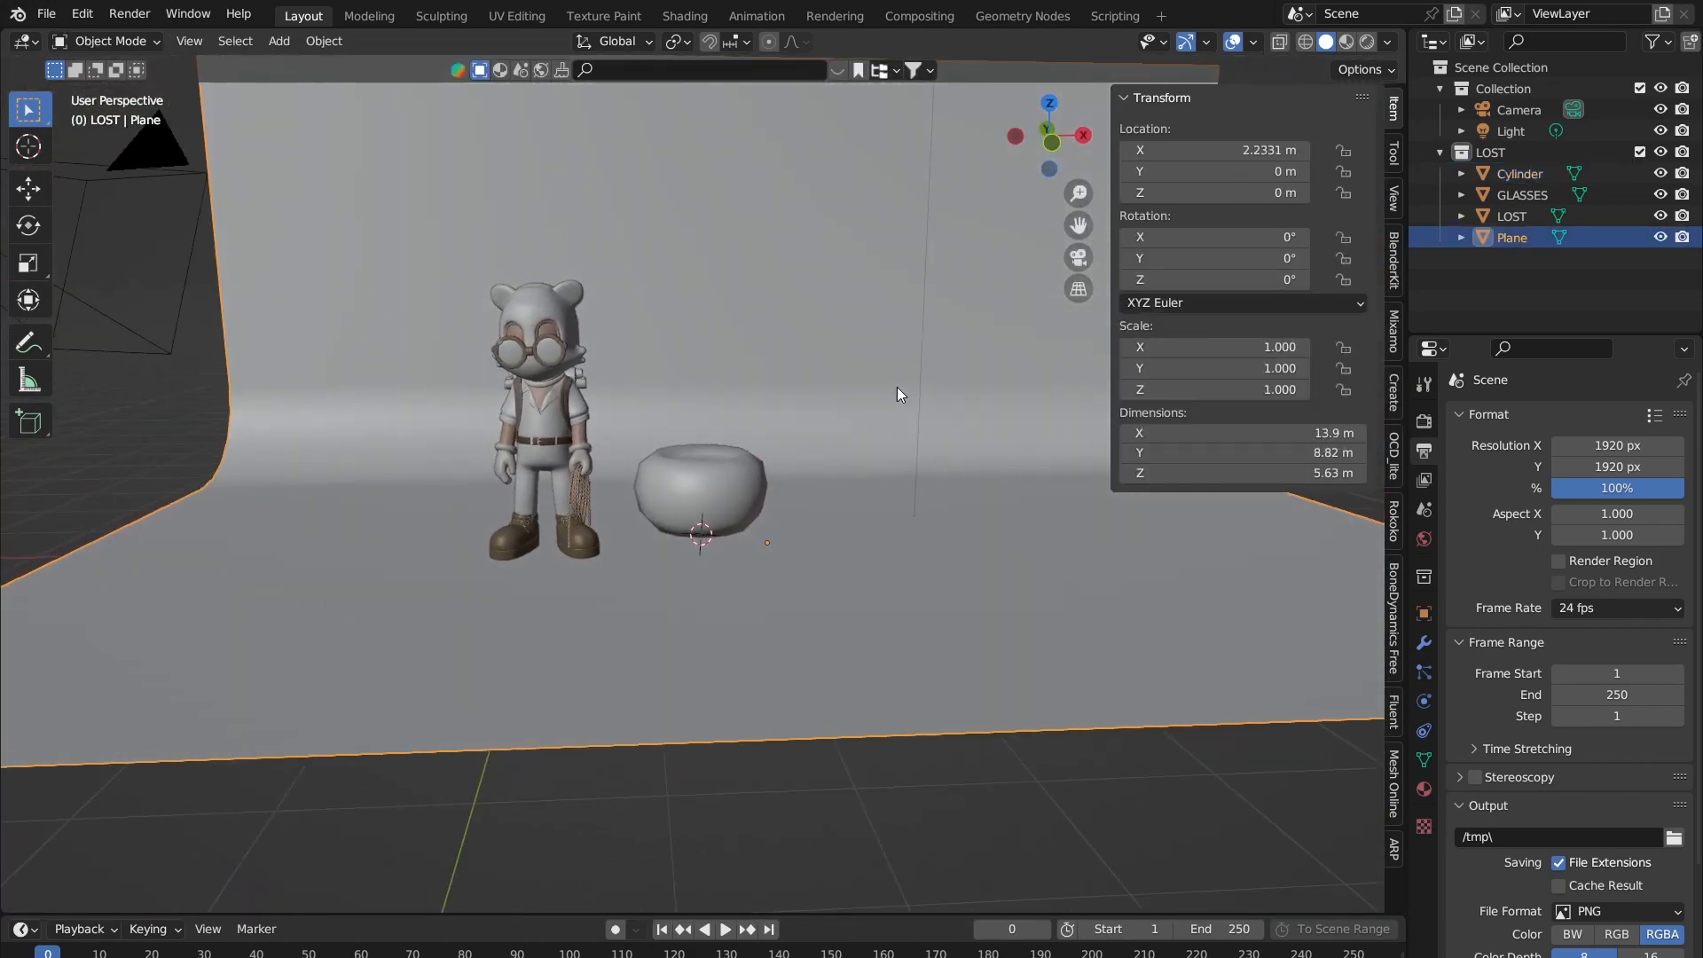
{"action": "middle_click_drag", "start_coordinate": [742, 408], "coordinate": [766, 434]}
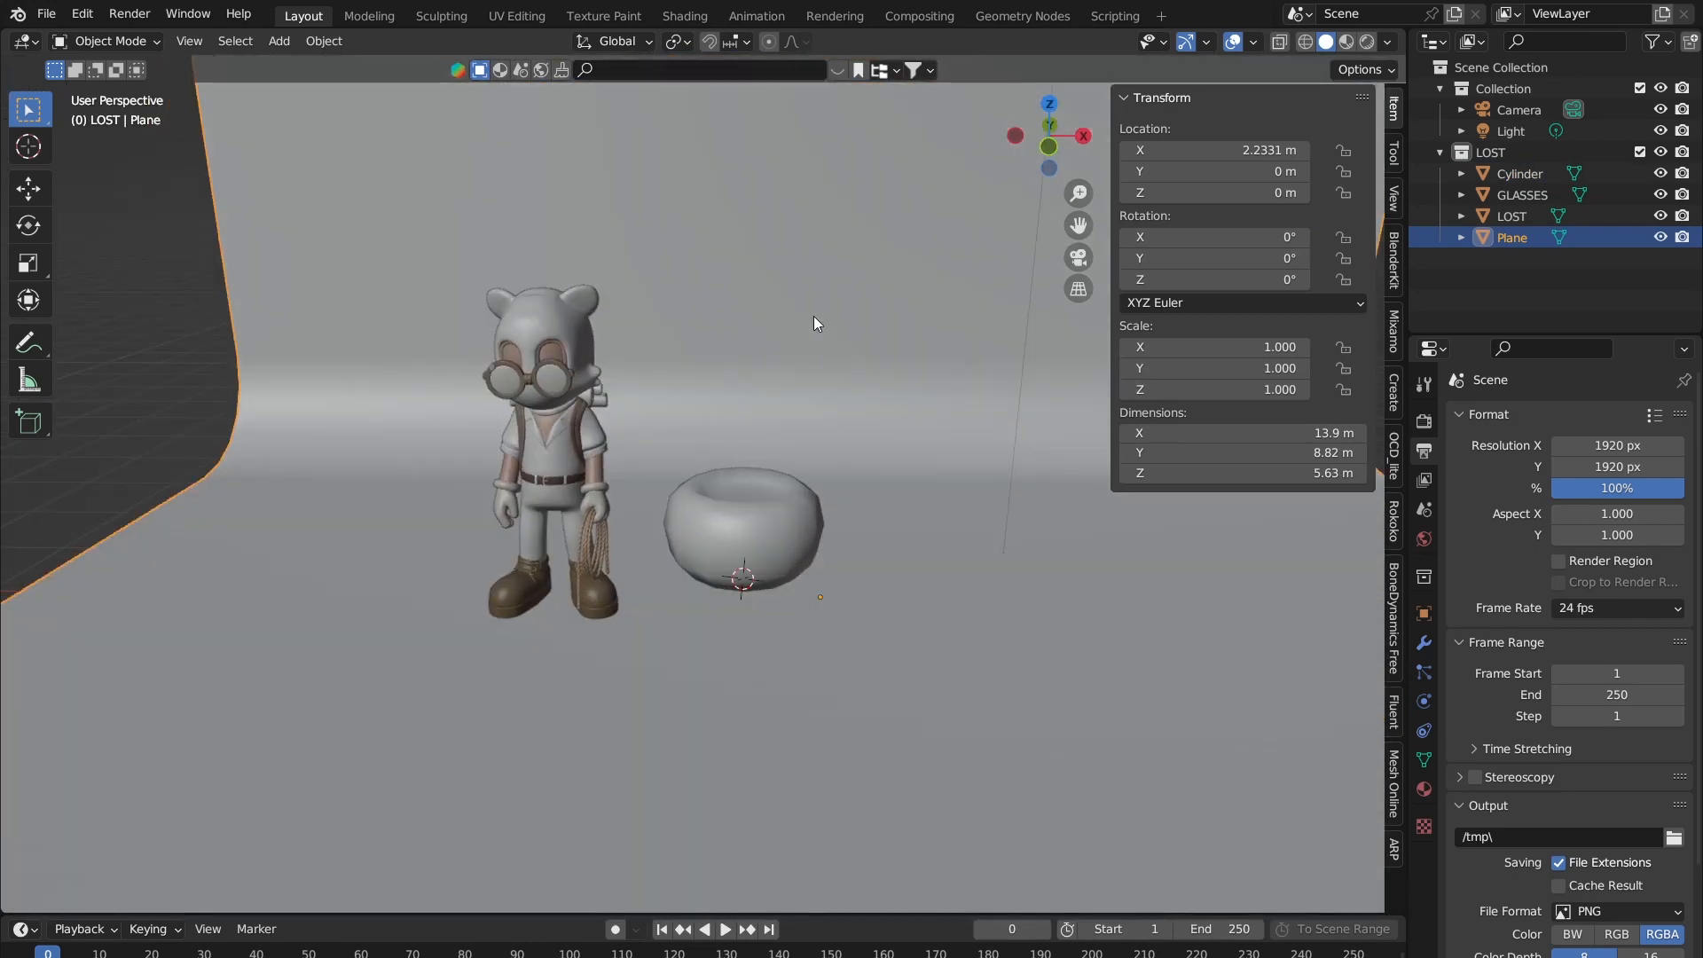
{"action": "left_click", "coordinate": [166, 348]}
{"action": "middle_click_drag", "start_coordinate": [890, 510], "coordinate": [917, 319]}
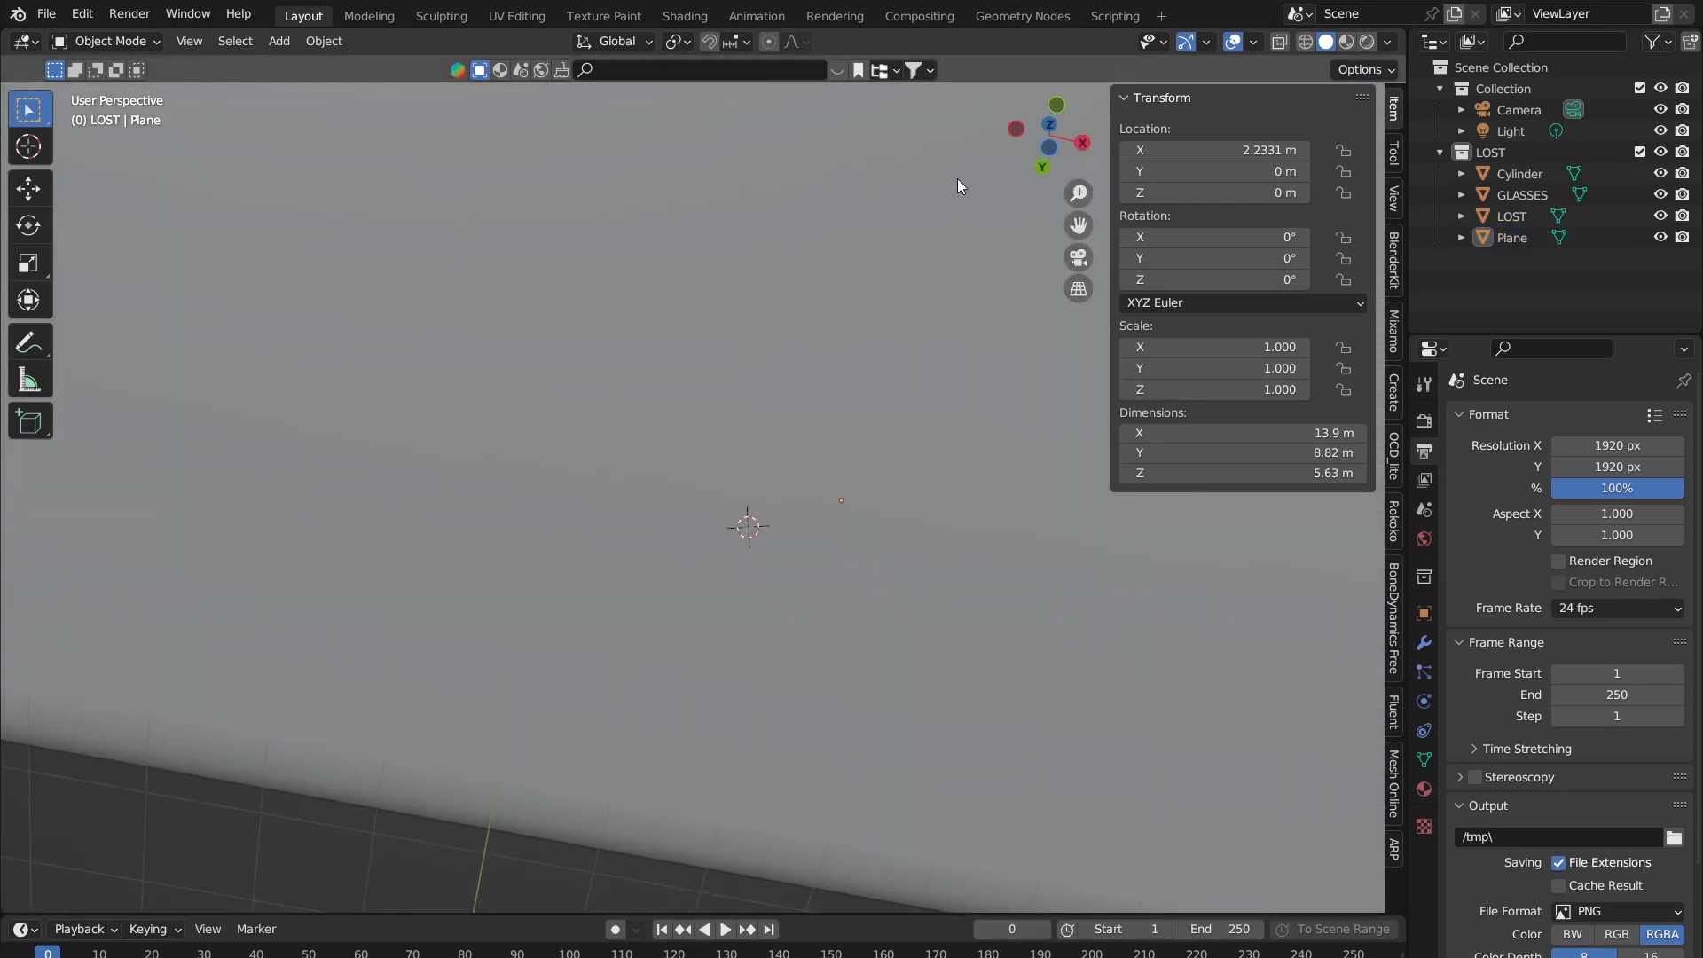
{"action": "middle_click_drag", "start_coordinate": [958, 178], "coordinate": [827, 474]}
{"action": "left_click", "coordinate": [717, 285]}
{"action": "scroll", "coordinate": [716, 284], "scroll_direction": "down", "scroll_amount": 5}
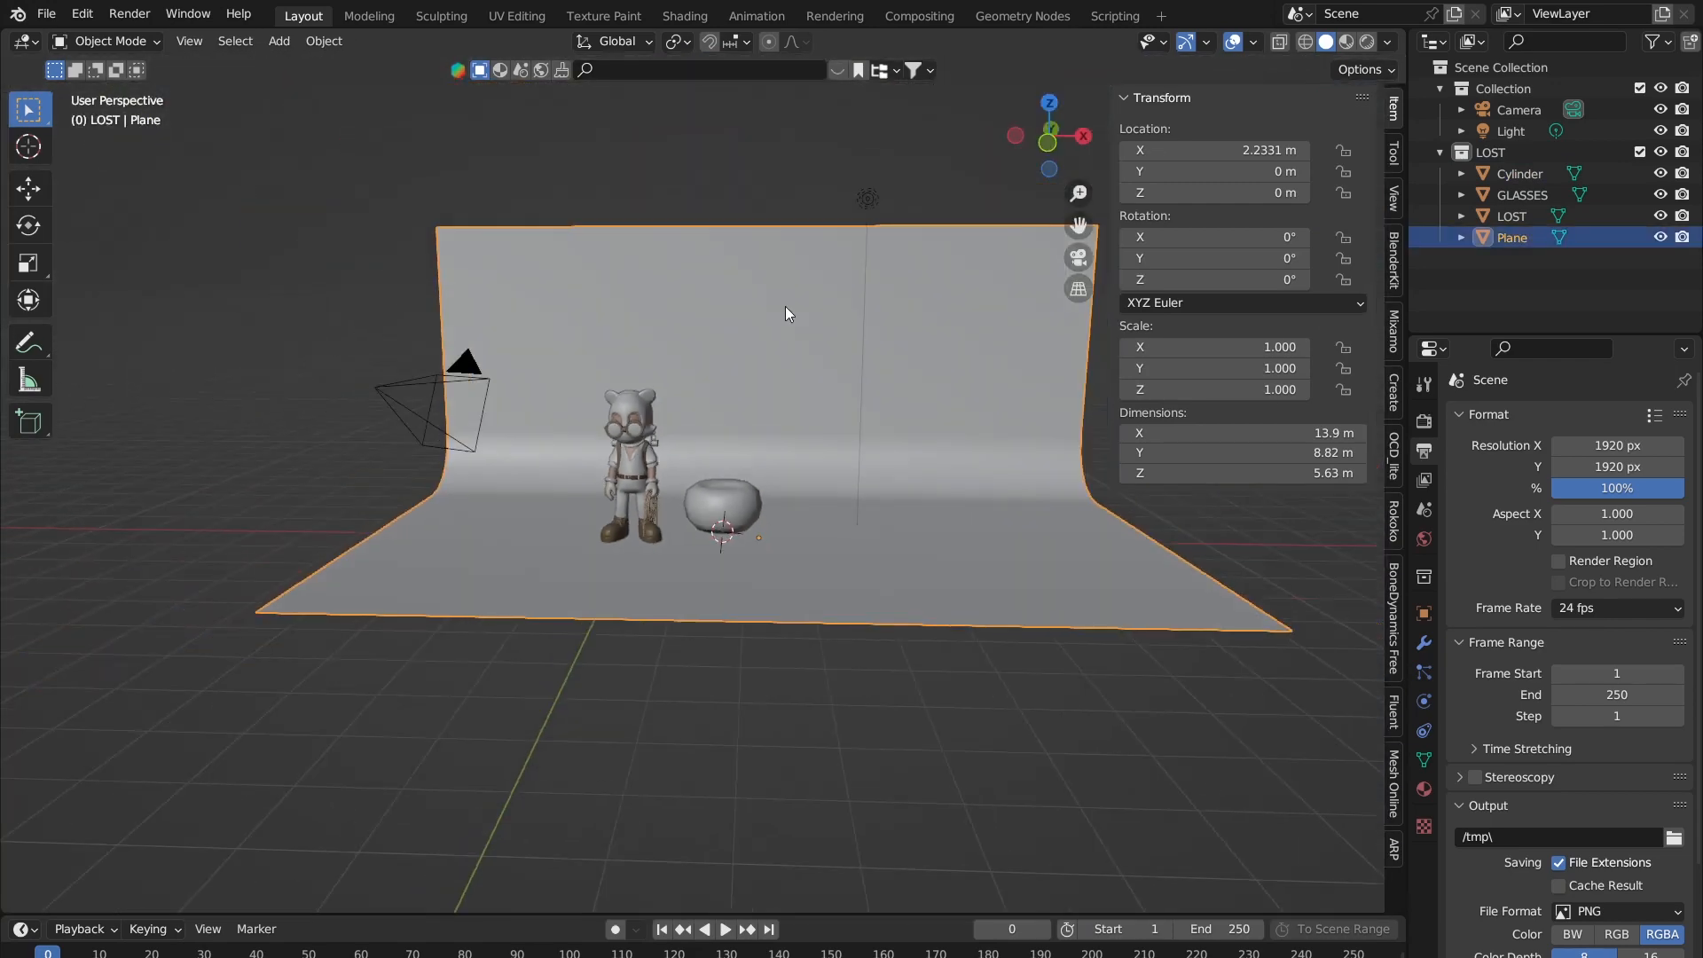
{"action": "middle_click_drag", "start_coordinate": [786, 315], "coordinate": [865, 367]}
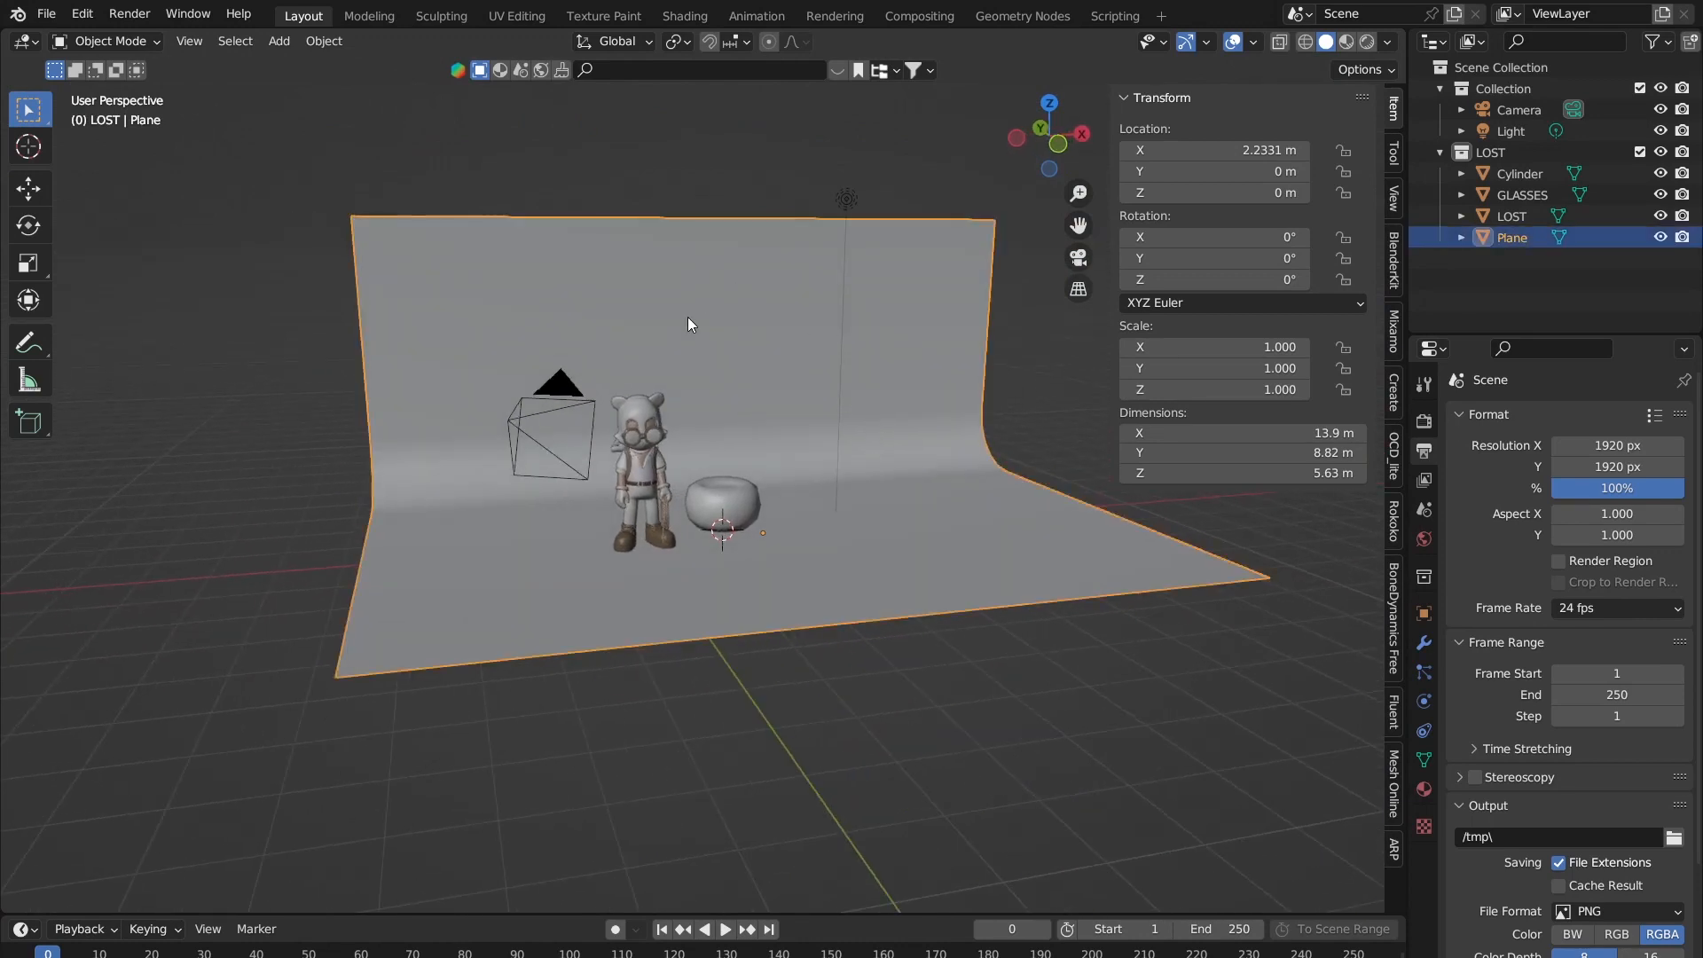
{"action": "key", "text": "h"}
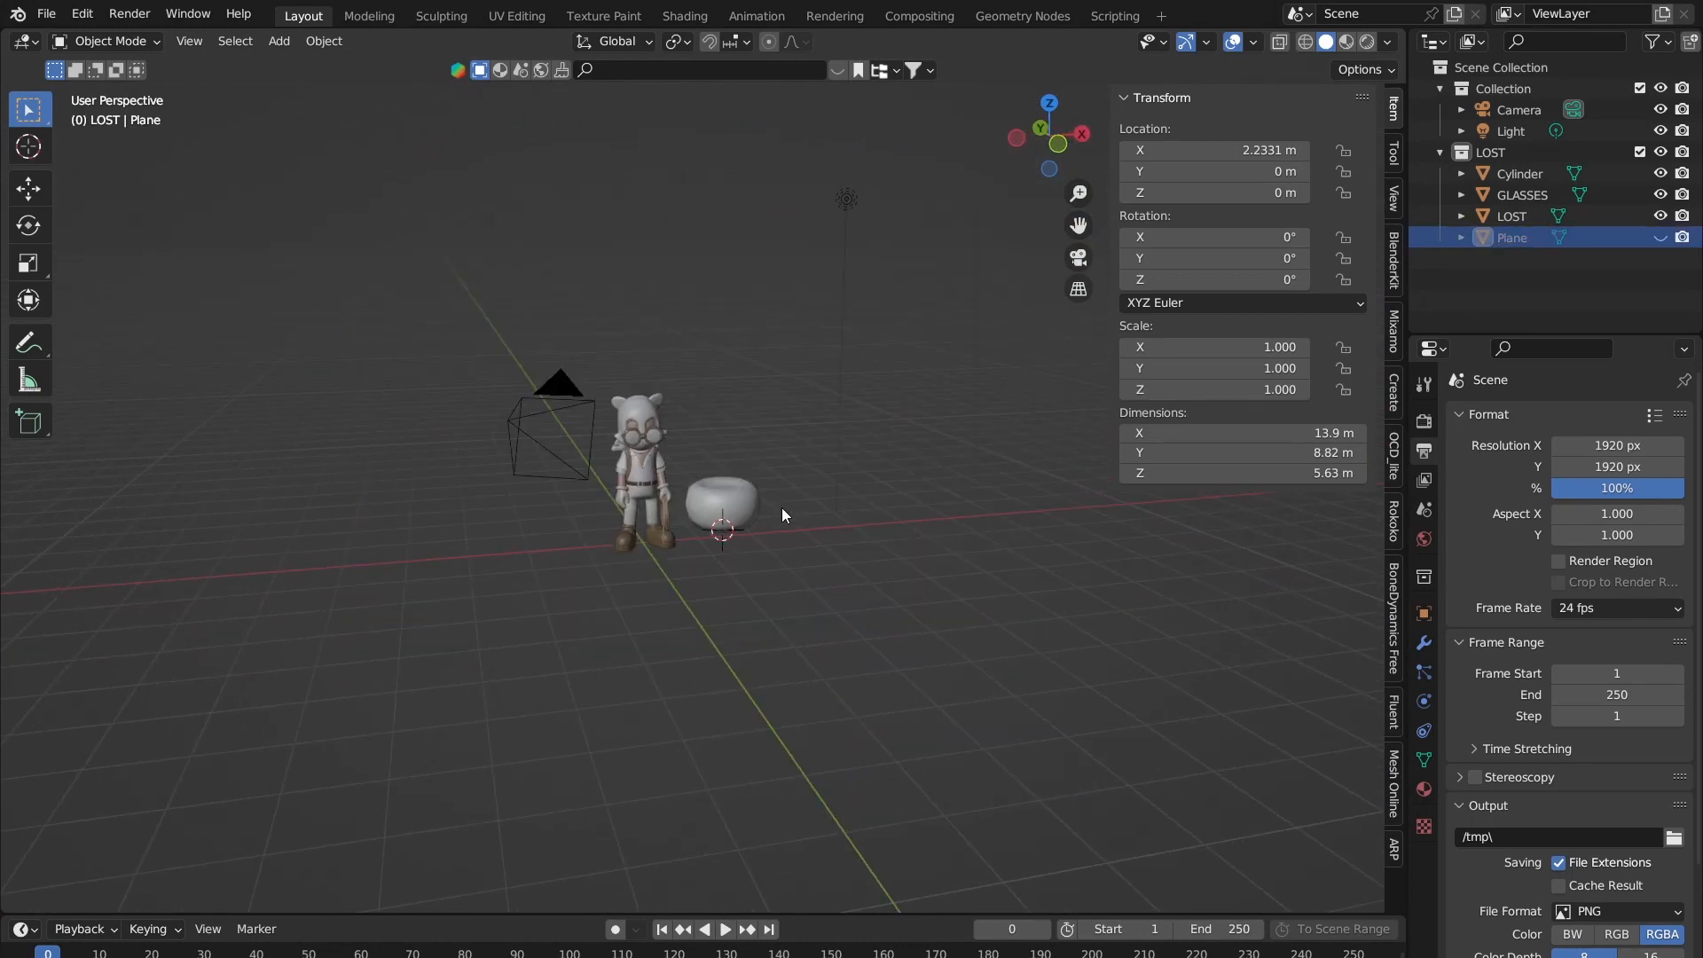
Step: Open the pumpkin body's mesh for editing, framed on its underside
{"action": "scroll", "coordinate": [741, 562], "scroll_direction": "up", "scroll_amount": 6}
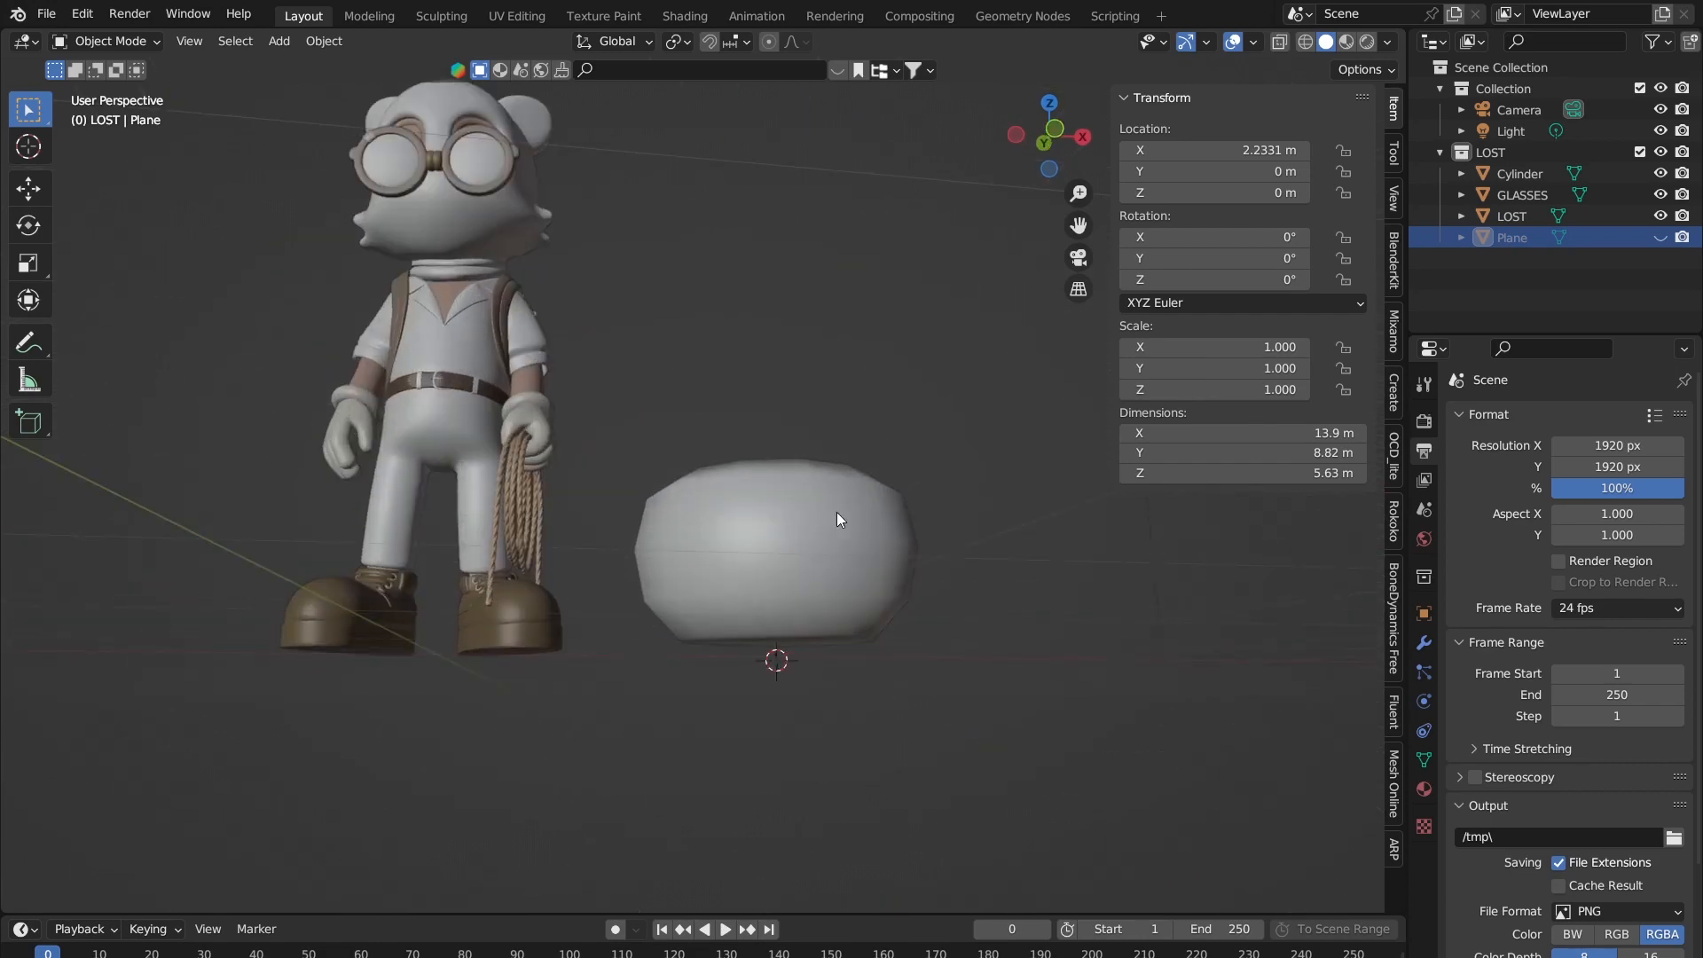
{"action": "left_click", "coordinate": [799, 578]}
{"action": "middle_click_drag", "start_coordinate": [798, 579], "coordinate": [642, 567]}
{"action": "middle_click_drag", "start_coordinate": [773, 421], "coordinate": [732, 551]}
{"action": "key", "text": "q"}
{"action": "left_click", "coordinate": [732, 550]}
{"action": "middle_click_drag", "start_coordinate": [812, 420], "coordinate": [729, 481]}
{"action": "key", "text": "Tab"}
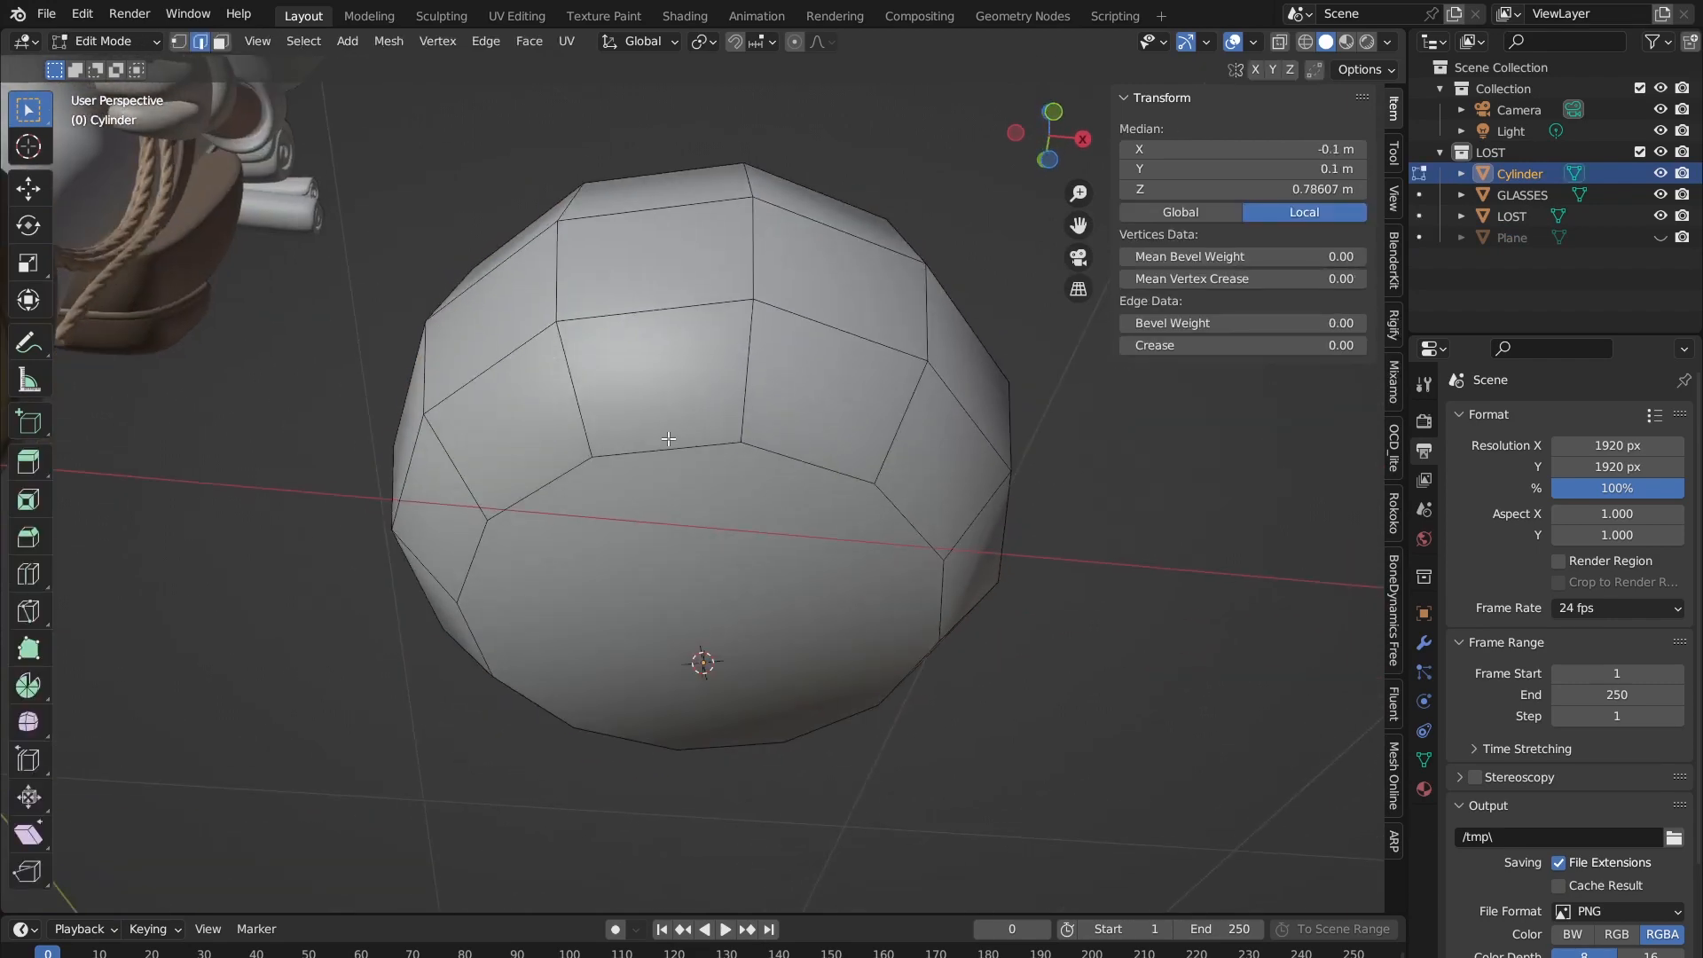
Step: Inset the pumpkin's bottom face twice, by about 0.13 m and then 0.157 m
{"action": "left_click", "coordinate": [648, 453], "text": "alt"}
{"action": "key", "text": "alt+a"}
{"action": "key", "text": "3"}
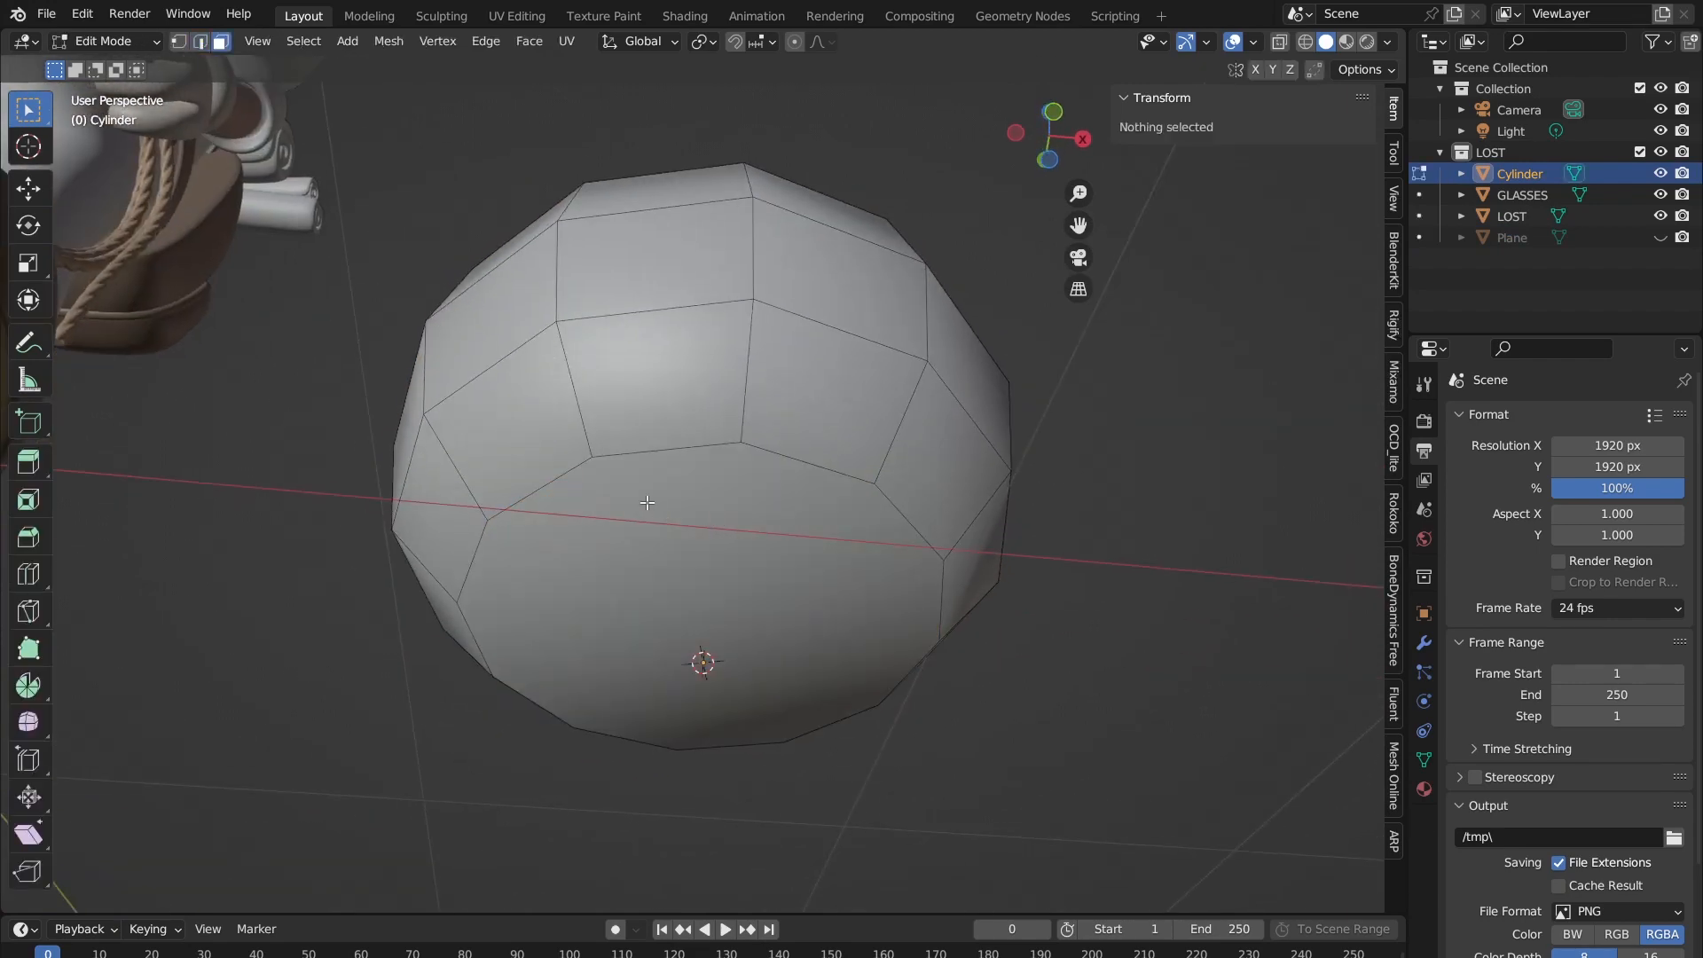
{"action": "left_click", "coordinate": [850, 509]}
{"action": "key", "text": "i"}
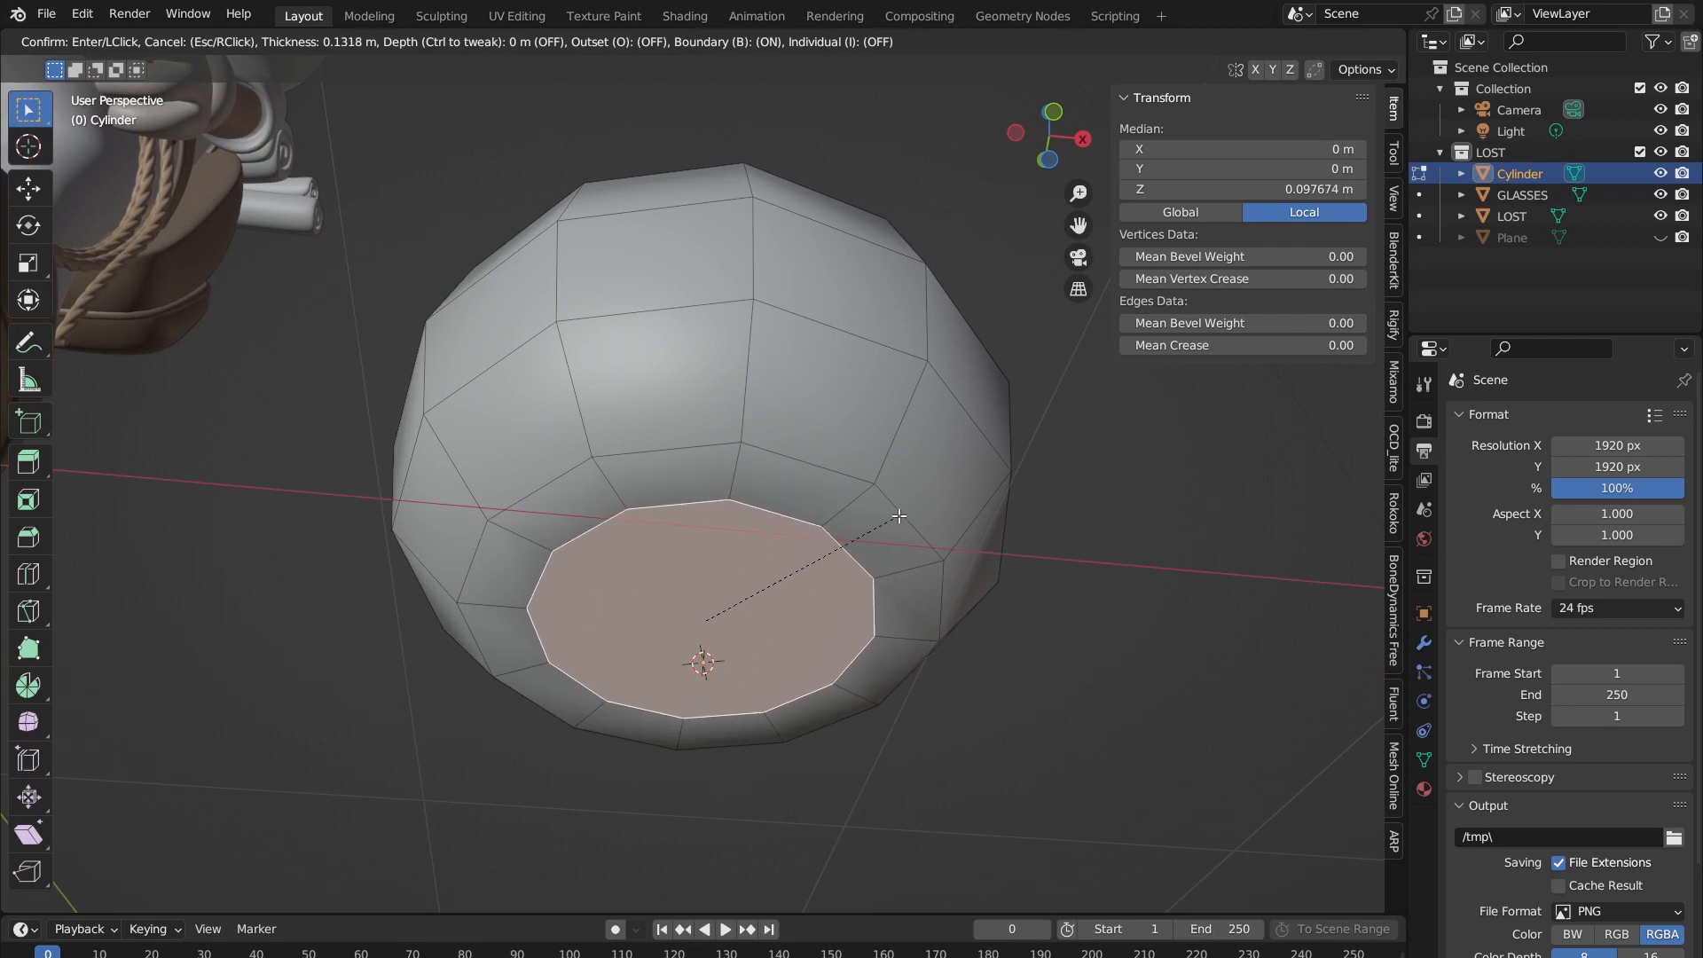
{"action": "left_click", "coordinate": [883, 521]}
{"action": "key", "text": "i"}
{"action": "left_click", "coordinate": [826, 541]}
Step: Raise the small central face of the pumpkin's underside about 0.04 m along Z into the body
{"action": "key", "text": "g"}
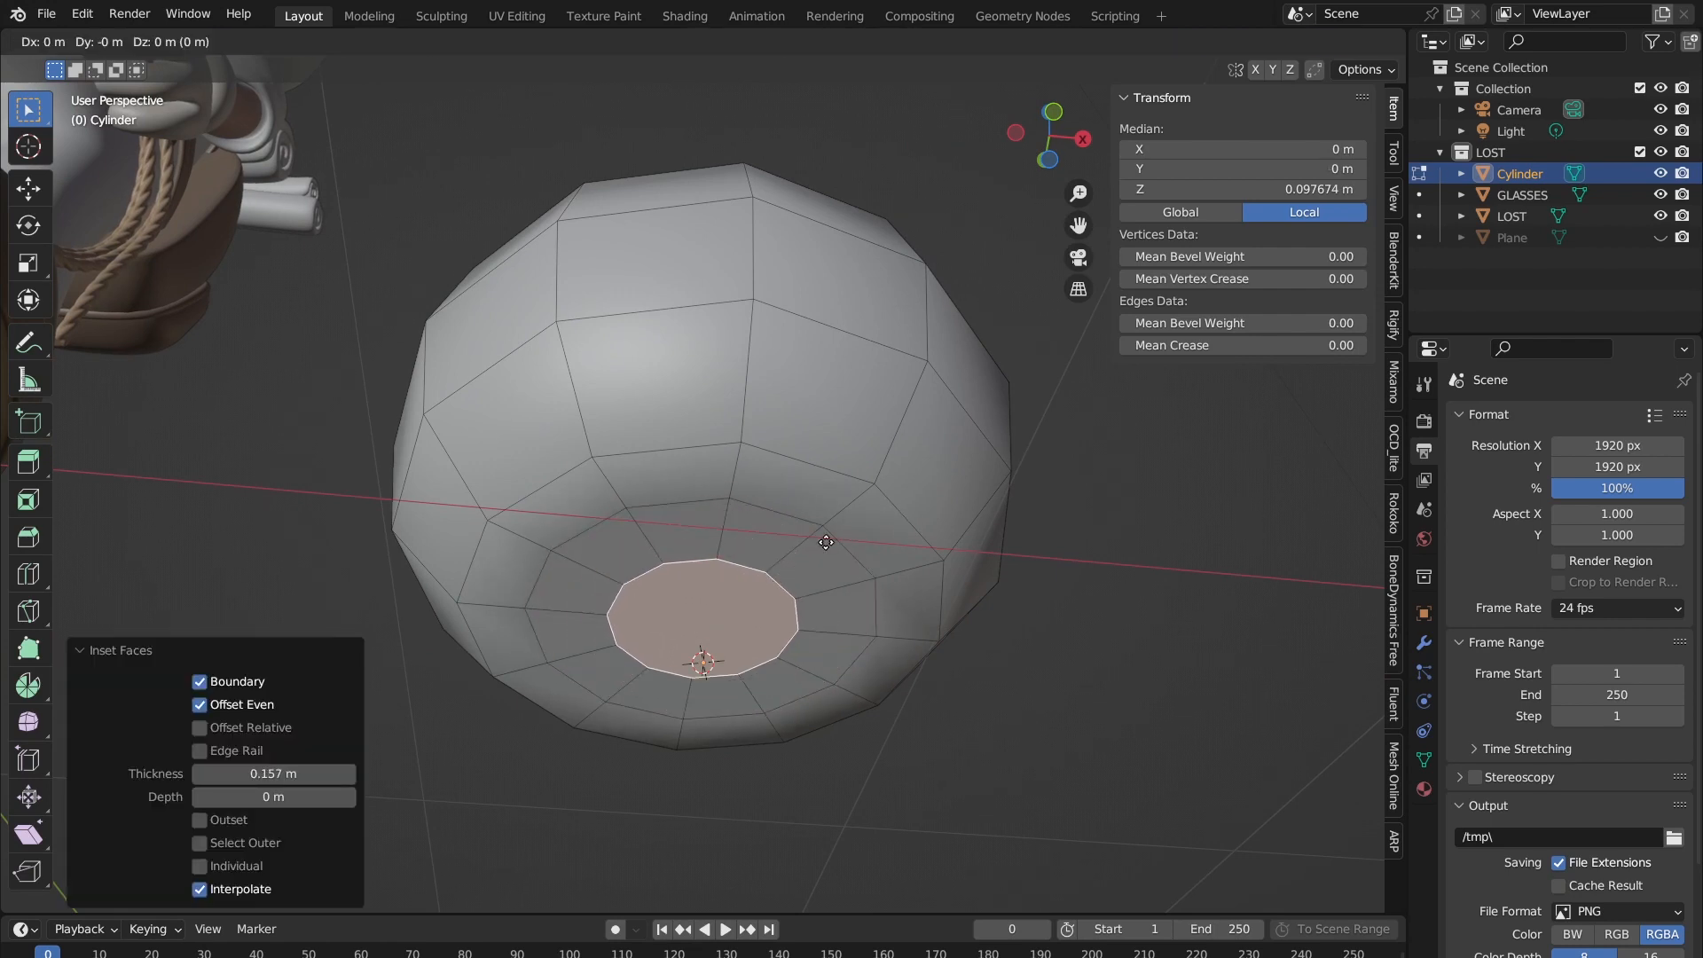
{"action": "key", "text": "z"}
{"action": "left_click", "coordinate": [832, 527]}
{"action": "key", "text": "Tab"}
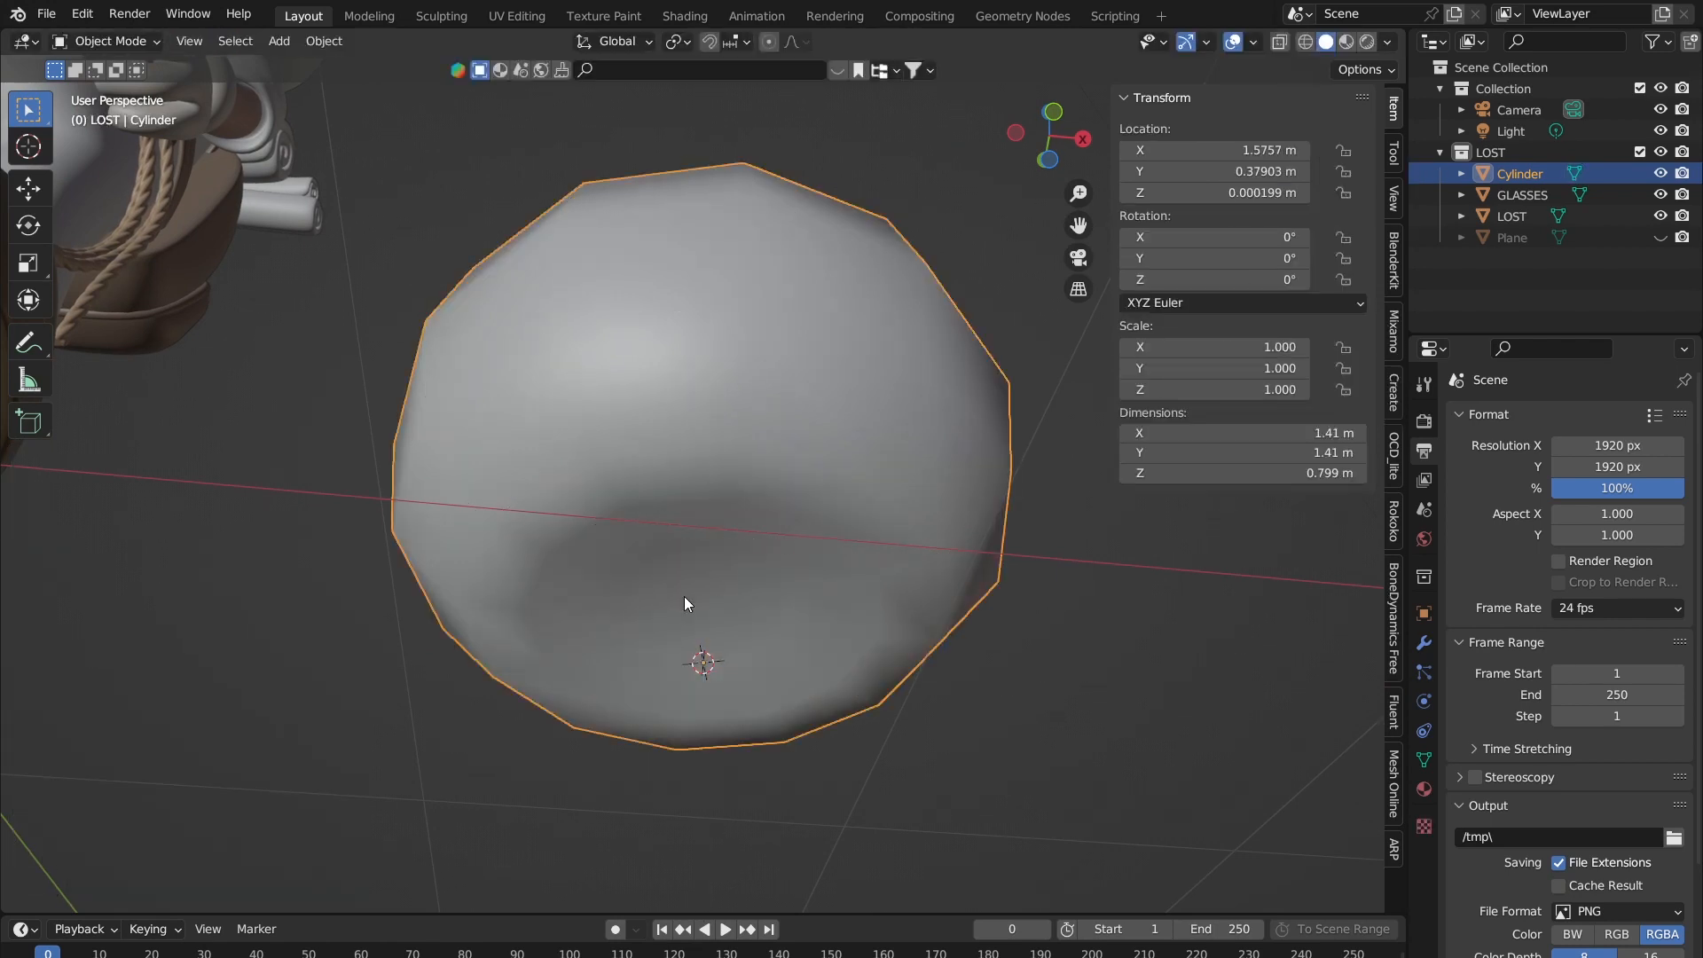
Step: Examine the pumpkin's indented underside, side profile and sunken top, with and without its mesh edges
{"action": "key", "text": "Tab"}
{"action": "middle_click_drag", "start_coordinate": [855, 609], "coordinate": [723, 463]}
{"action": "scroll", "coordinate": [701, 408], "scroll_direction": "up", "scroll_amount": 5}
{"action": "scroll", "coordinate": [699, 437], "scroll_direction": "down", "scroll_amount": 2}
{"action": "key", "text": "Tab"}
{"action": "scroll", "coordinate": [766, 355], "scroll_direction": "down", "scroll_amount": 3}
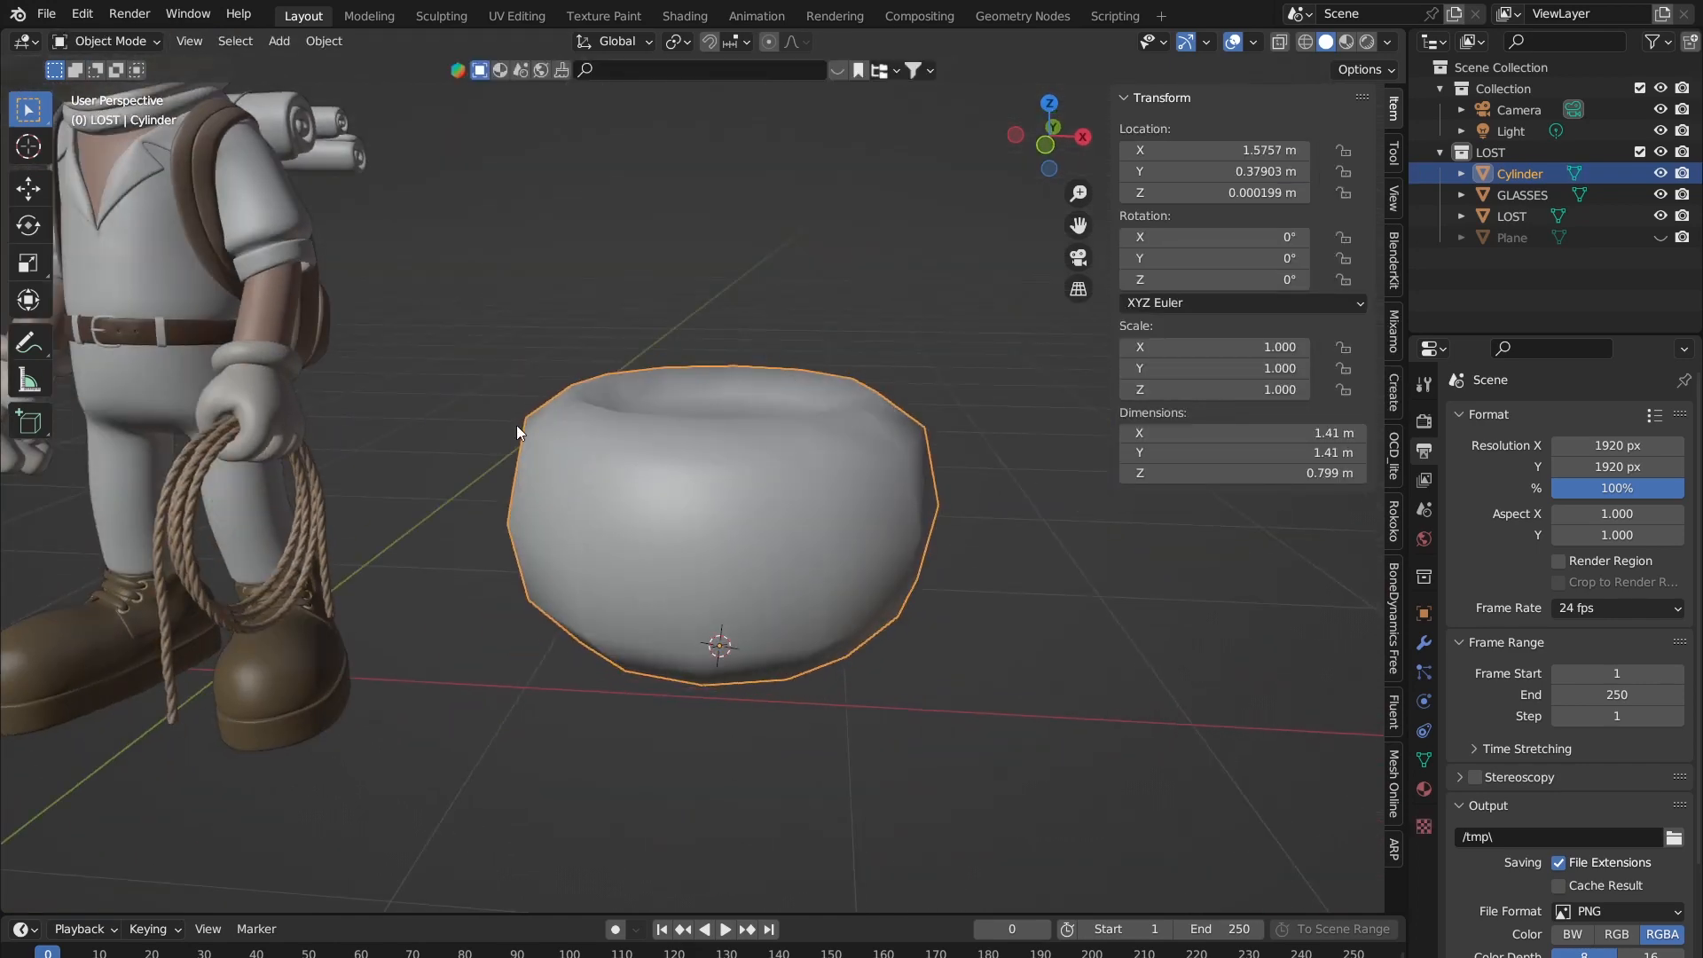
{"action": "key", "text": "Tab"}
{"action": "middle_click_drag", "start_coordinate": [605, 429], "coordinate": [687, 531]}
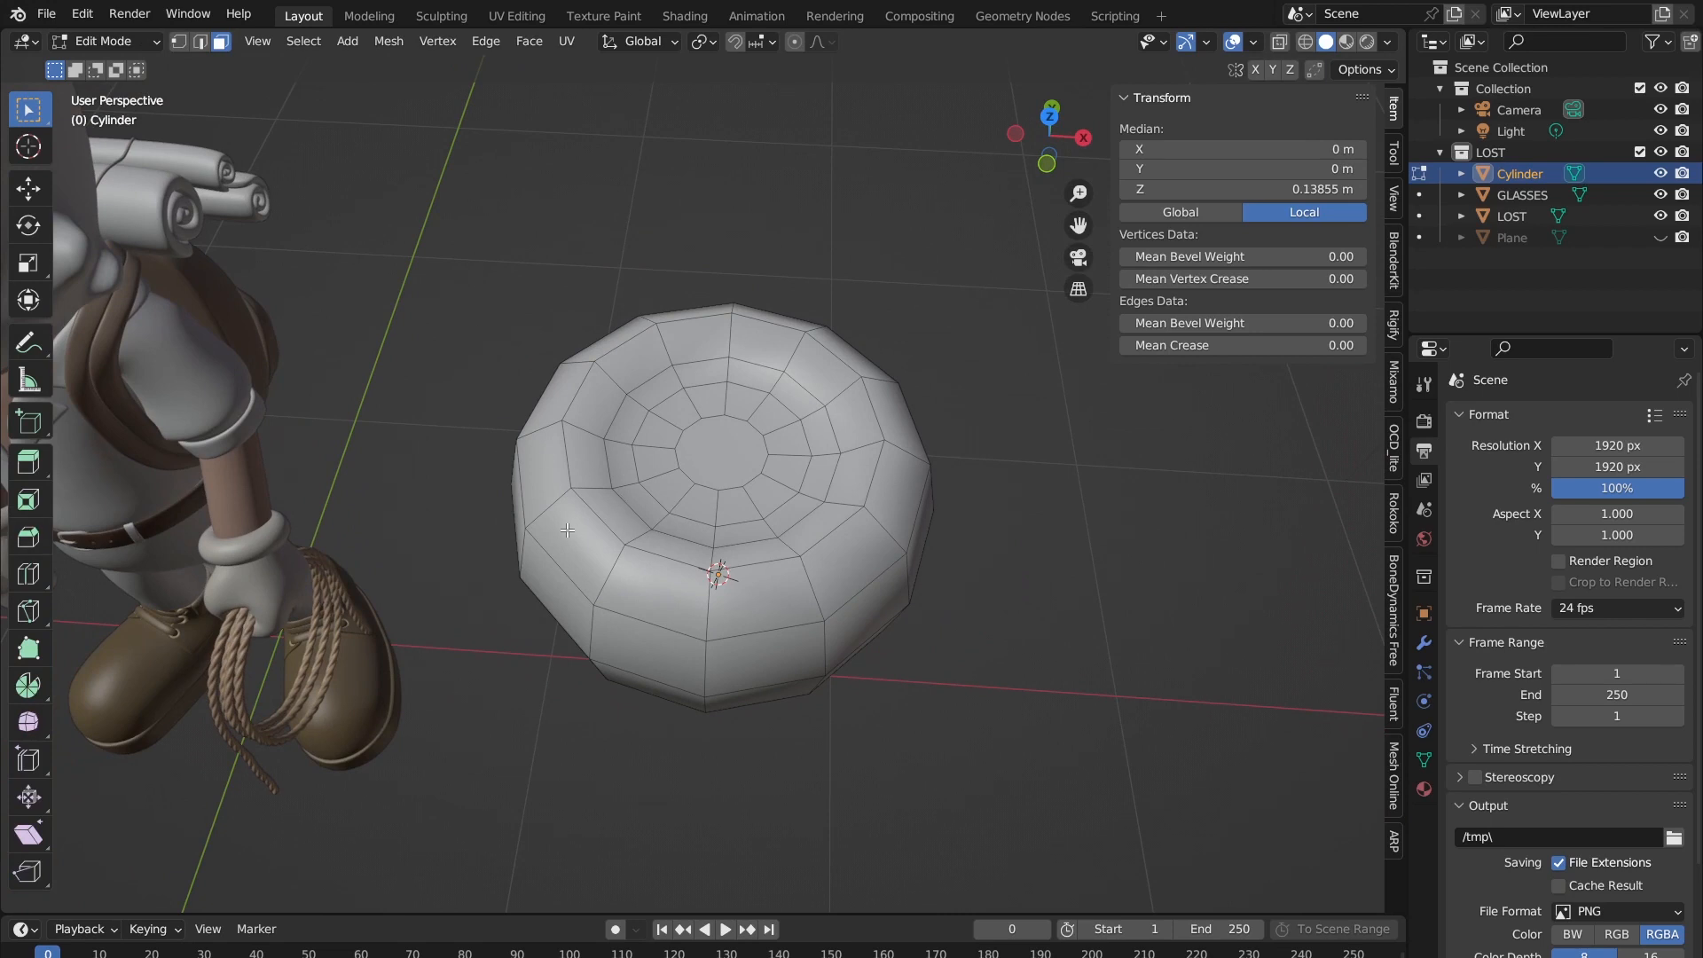
Step: Show the pumpkin mesh close up from directly above in orthographic view
{"action": "middle_click_drag", "start_coordinate": [582, 642], "coordinate": [495, 708]}
{"action": "left_click", "coordinate": [1049, 138]}
{"action": "scroll", "coordinate": [634, 282], "scroll_direction": "up", "scroll_amount": 3}
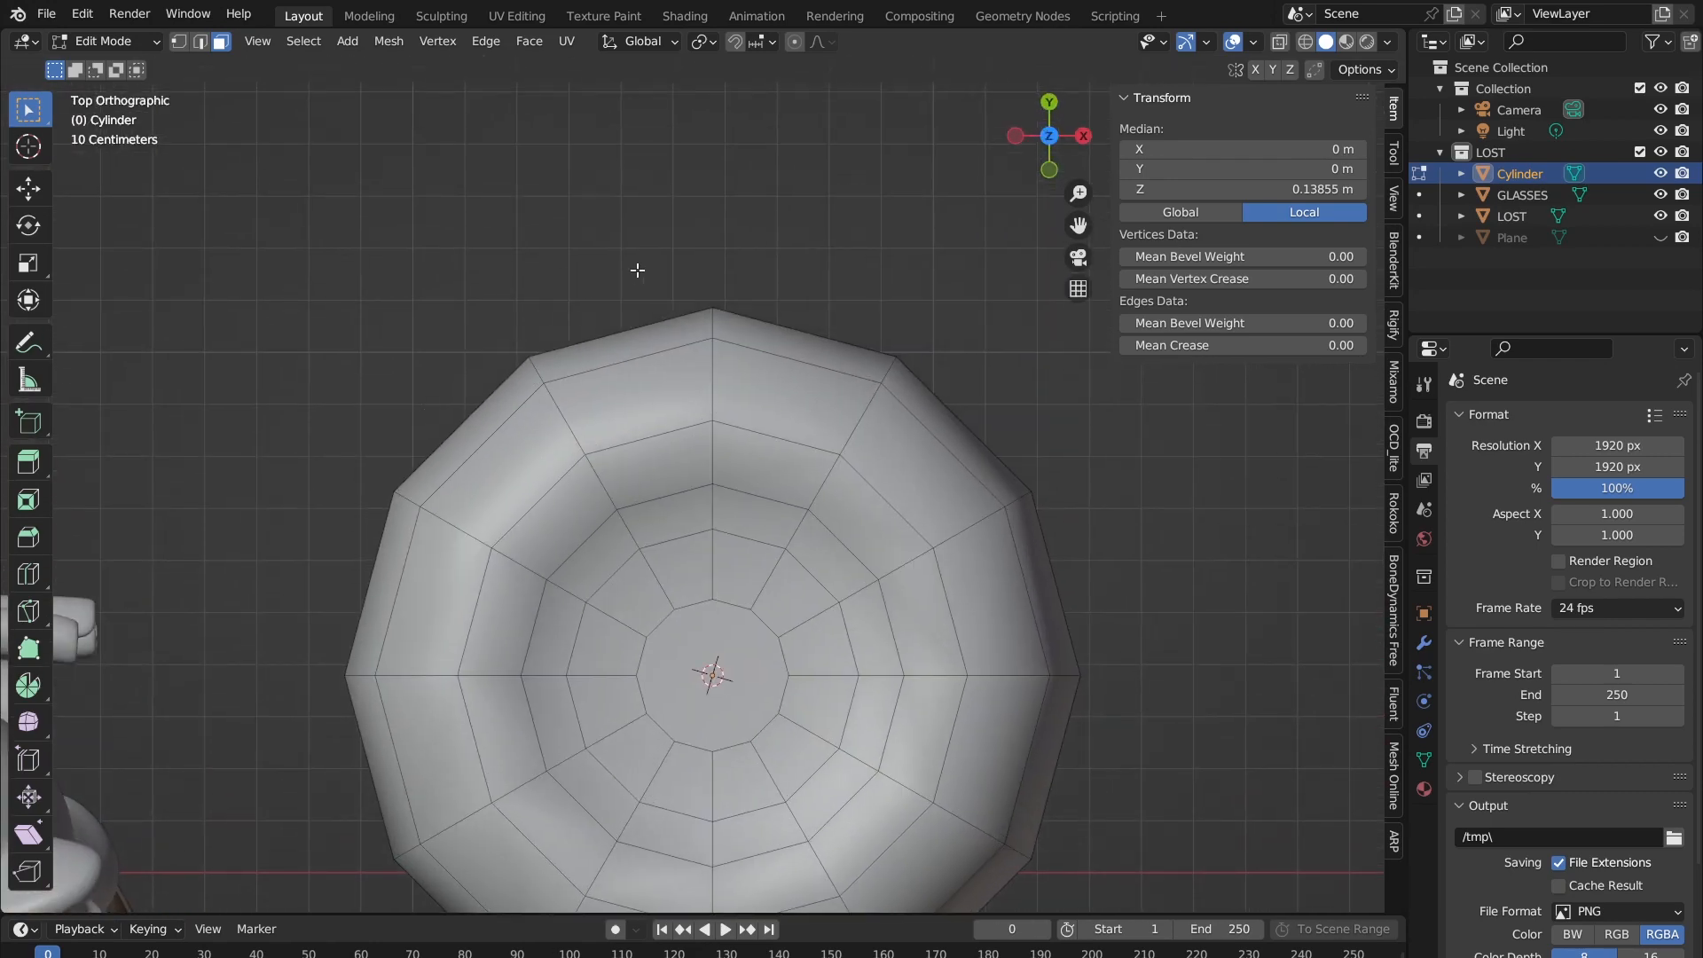
Step: Annotate three outward-bulging arcs along the cylinder's outline, each spanning two adjacent corners, with the Annotate tool
{"action": "left_click", "coordinate": [29, 342]}
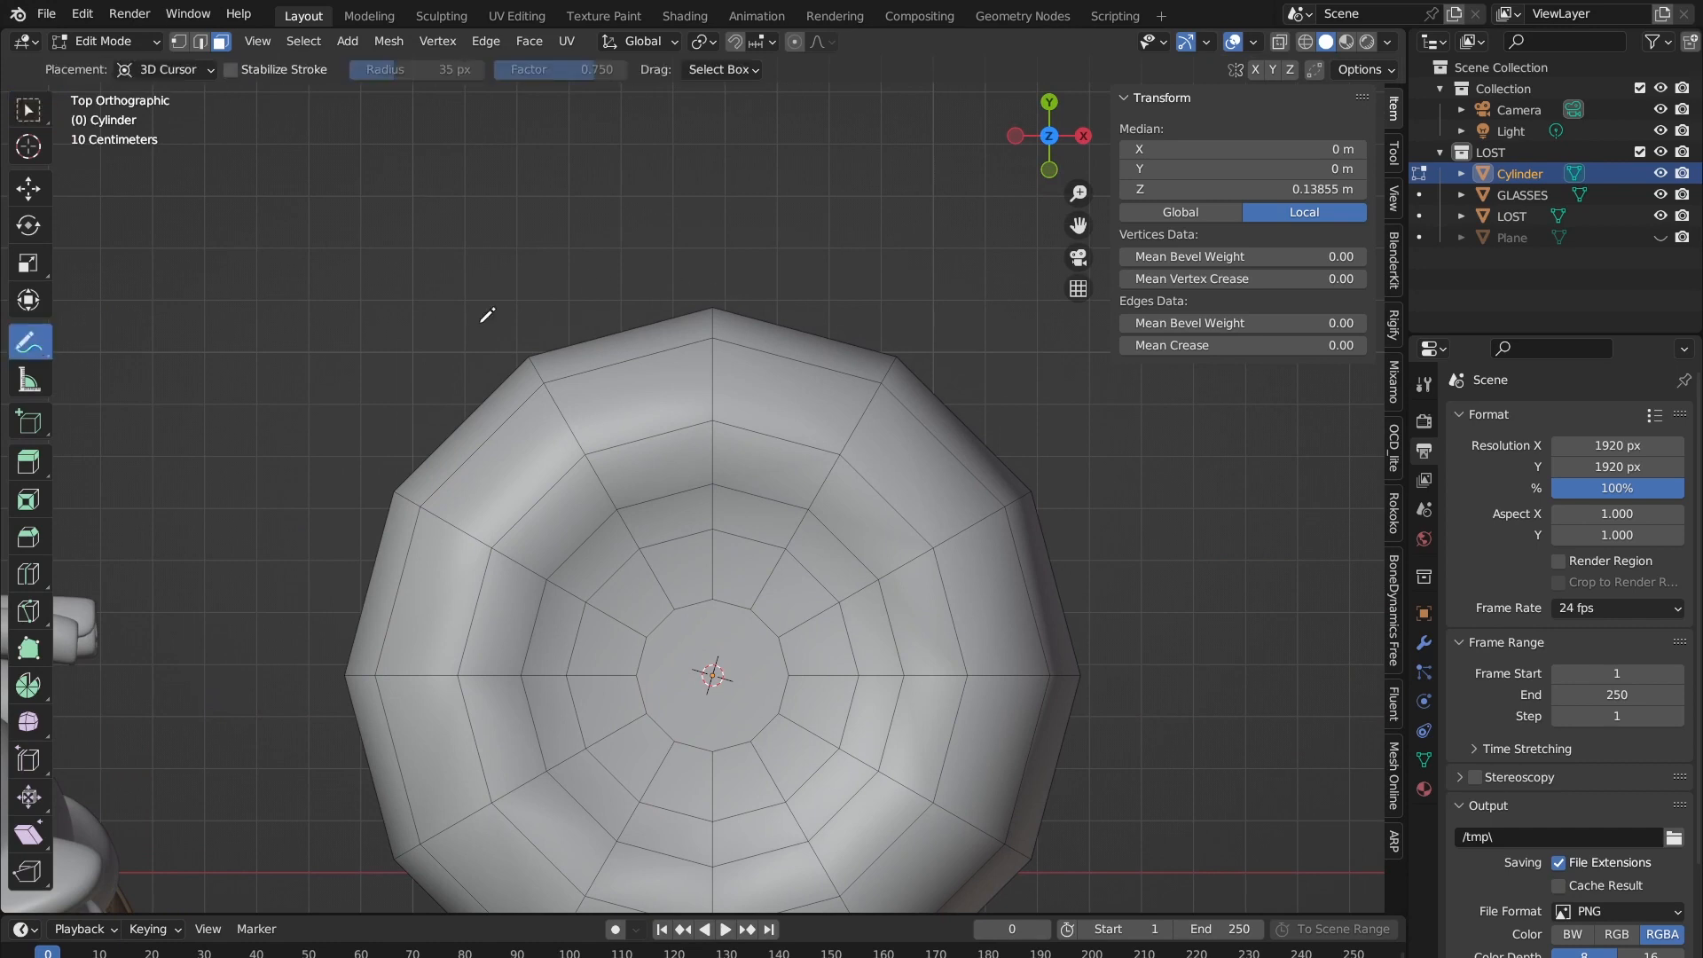
{"action": "mouse_move", "coordinate": [532, 354]}
{"action": "left_mouse_down"}
{"action": "mouse_move", "coordinate": [612, 303]}
{"action": "mouse_move", "coordinate": [780, 300]}
{"action": "mouse_move", "coordinate": [894, 354]}
{"action": "mouse_move", "coordinate": [976, 357]}
{"action": "mouse_move", "coordinate": [1036, 498]}
{"action": "left_mouse_up"}
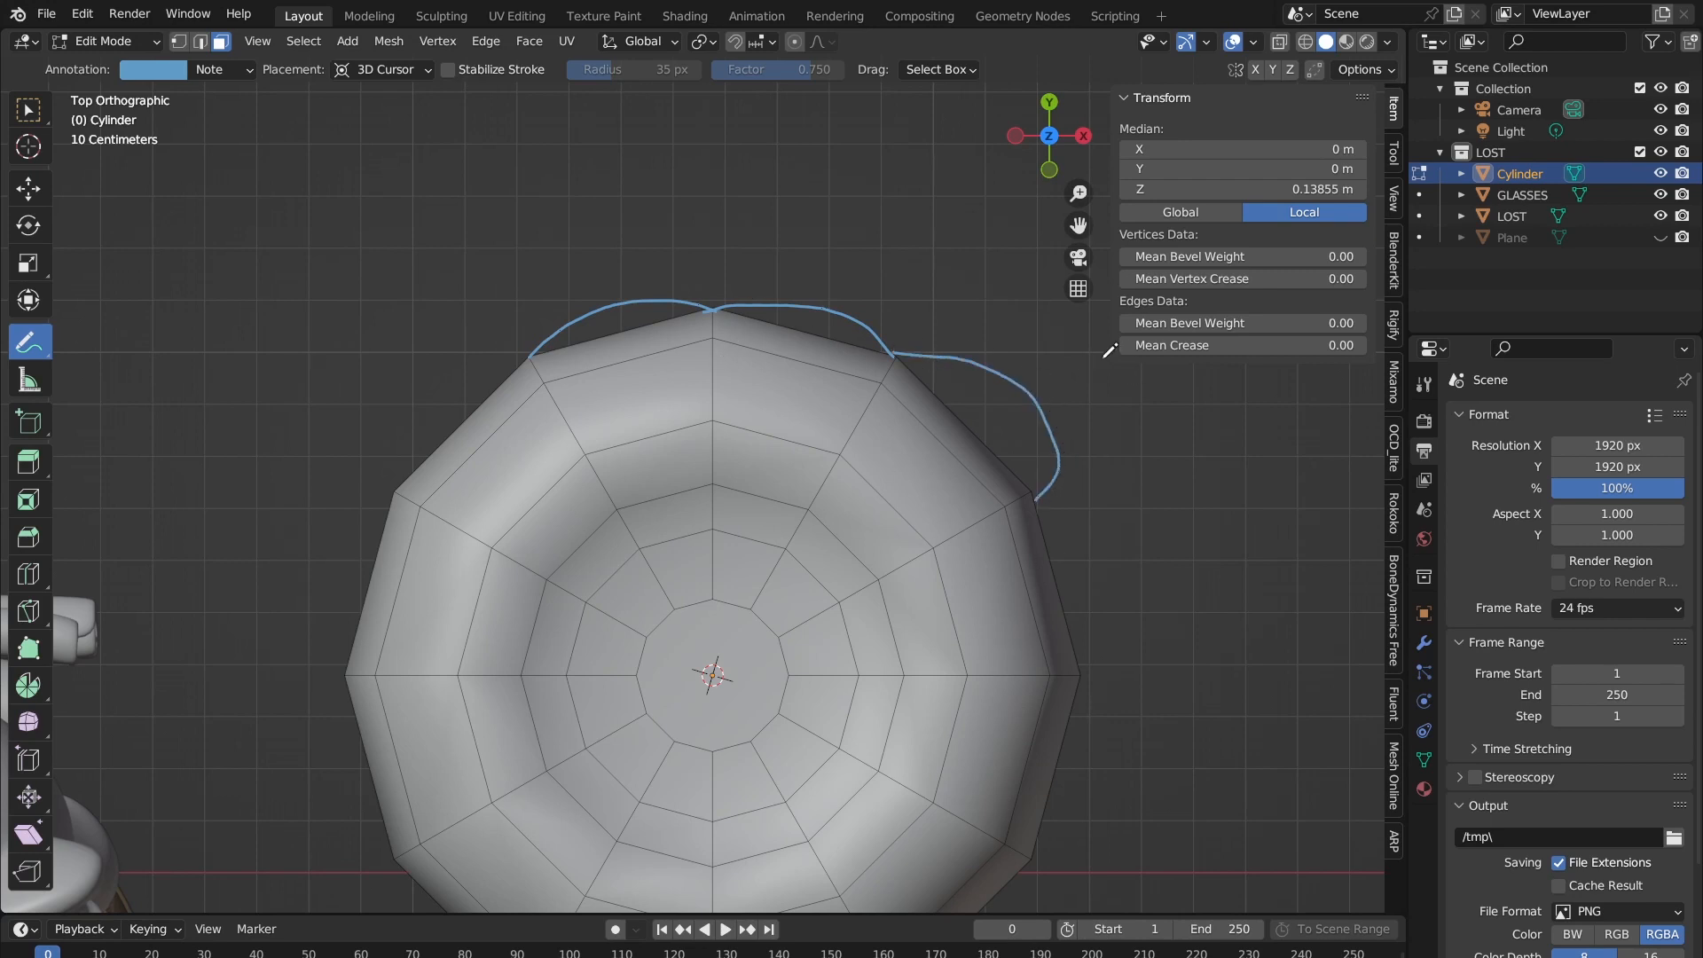
{"action": "key", "text": "Tab"}
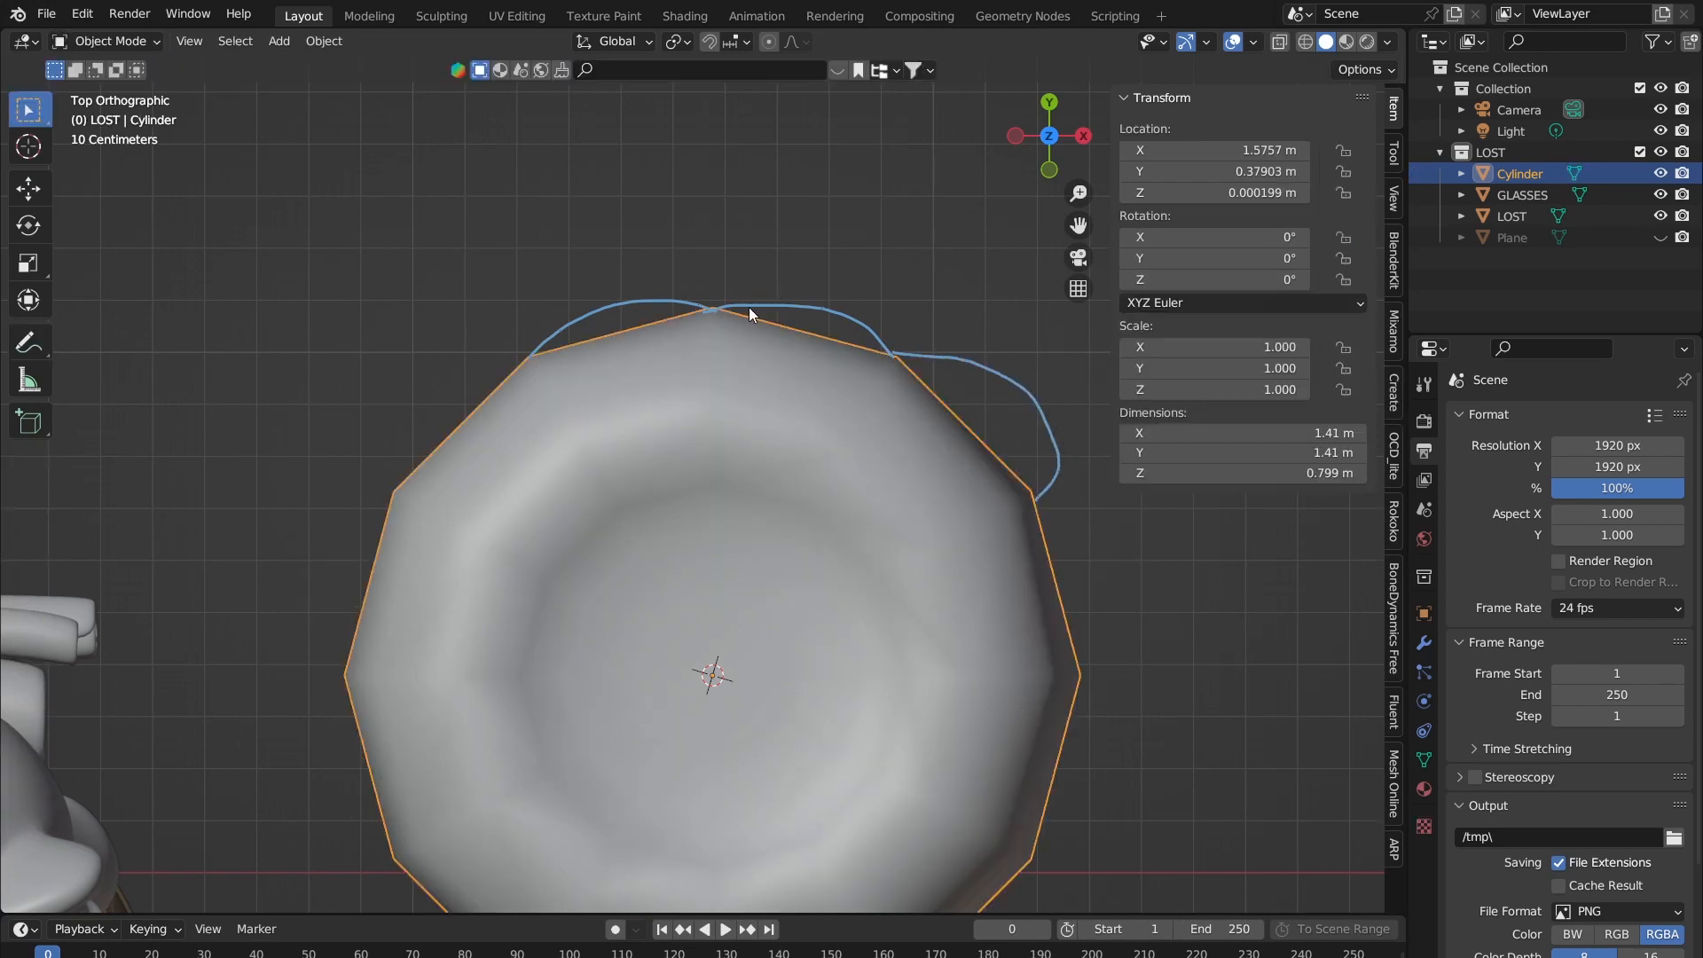
{"action": "key", "text": "Tab"}
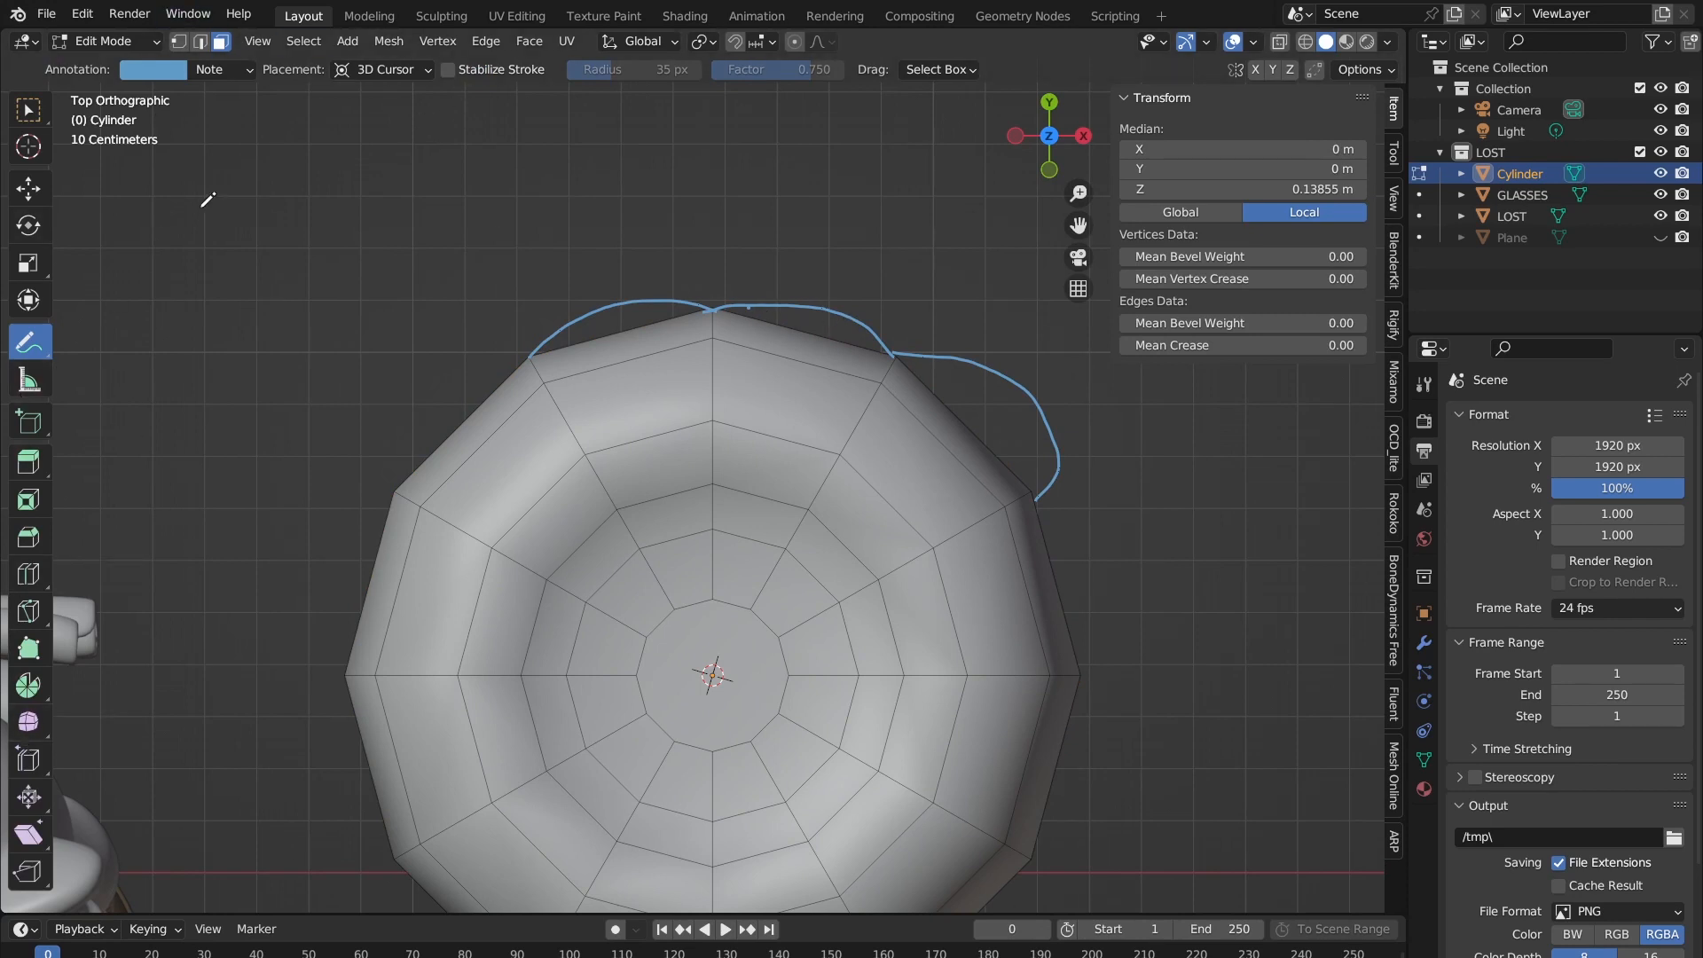
{"action": "key", "text": "Tab"}
{"action": "key", "text": "Tab"}
{"action": "key", "text": "Tab"}
{"action": "key", "text": "Tab"}
Step: Return to the Select Box tool in edge mode and select the radial edge loop running toward +Y on the cylinder
{"action": "scroll", "coordinate": [808, 661], "scroll_direction": "down", "scroll_amount": 3}
{"action": "scroll", "coordinate": [808, 660], "scroll_direction": "down", "scroll_amount": 1}
{"action": "middle_click_drag", "start_coordinate": [820, 528], "coordinate": [734, 350], "text": "shift"}
{"action": "scroll", "coordinate": [735, 349], "scroll_direction": "up", "scroll_amount": 2}
{"action": "middle_click_drag", "start_coordinate": [589, 205], "coordinate": [686, 269], "text": "shift"}
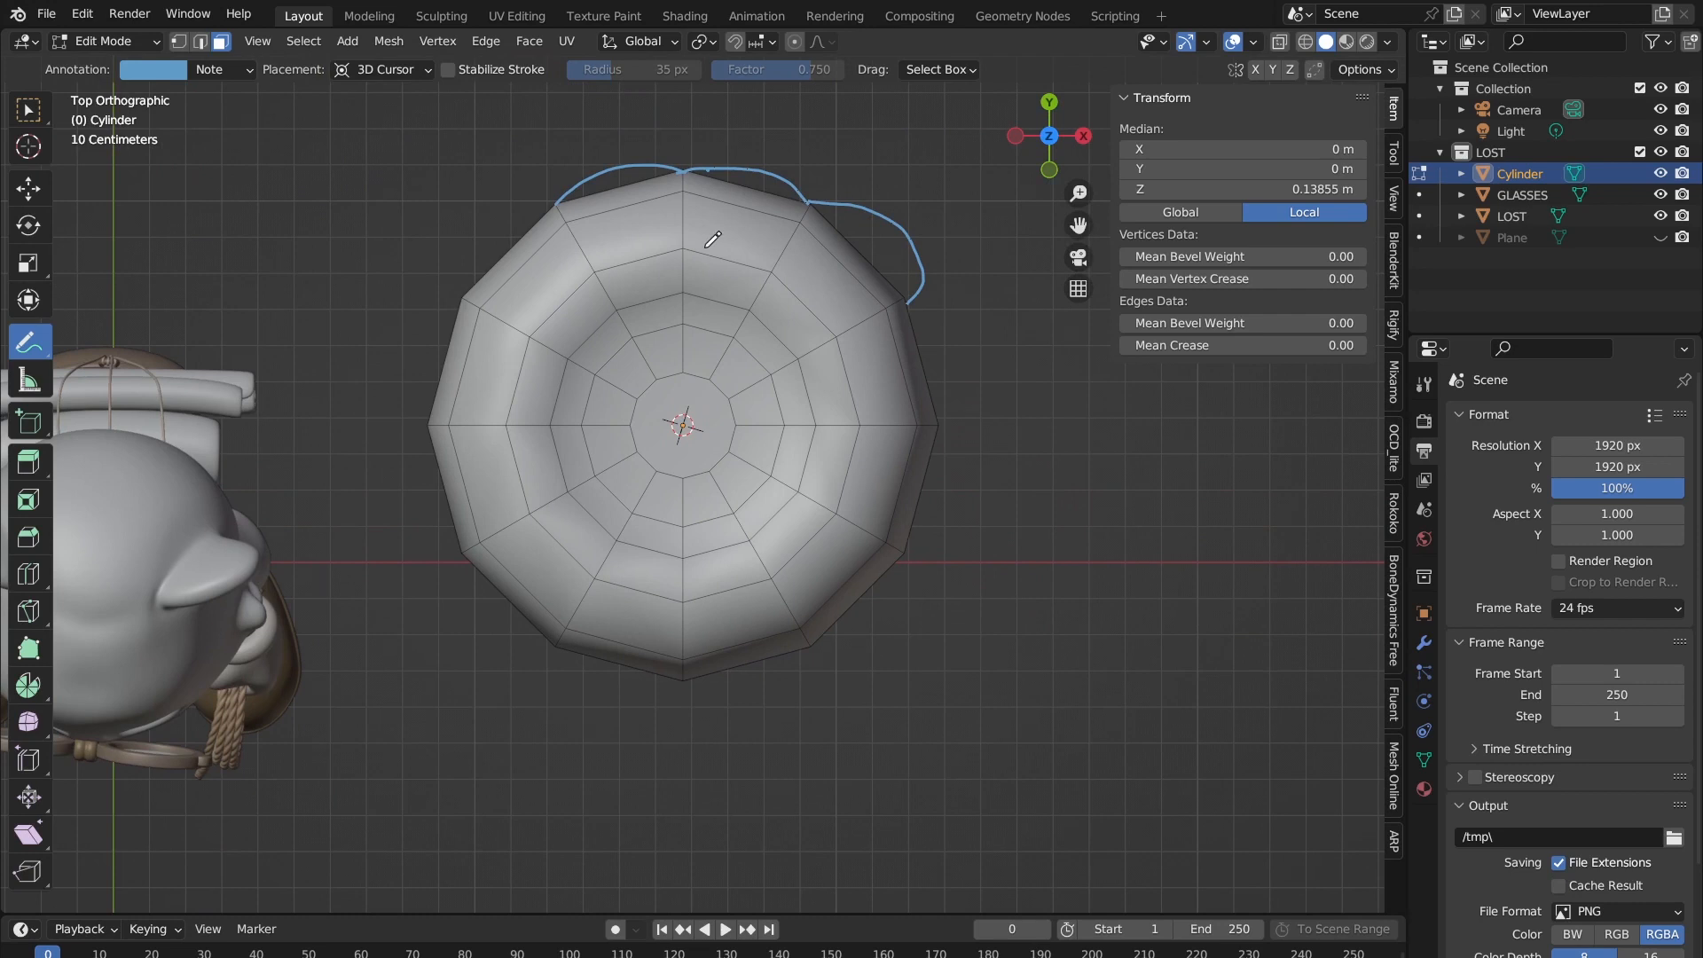
{"action": "key", "text": "2"}
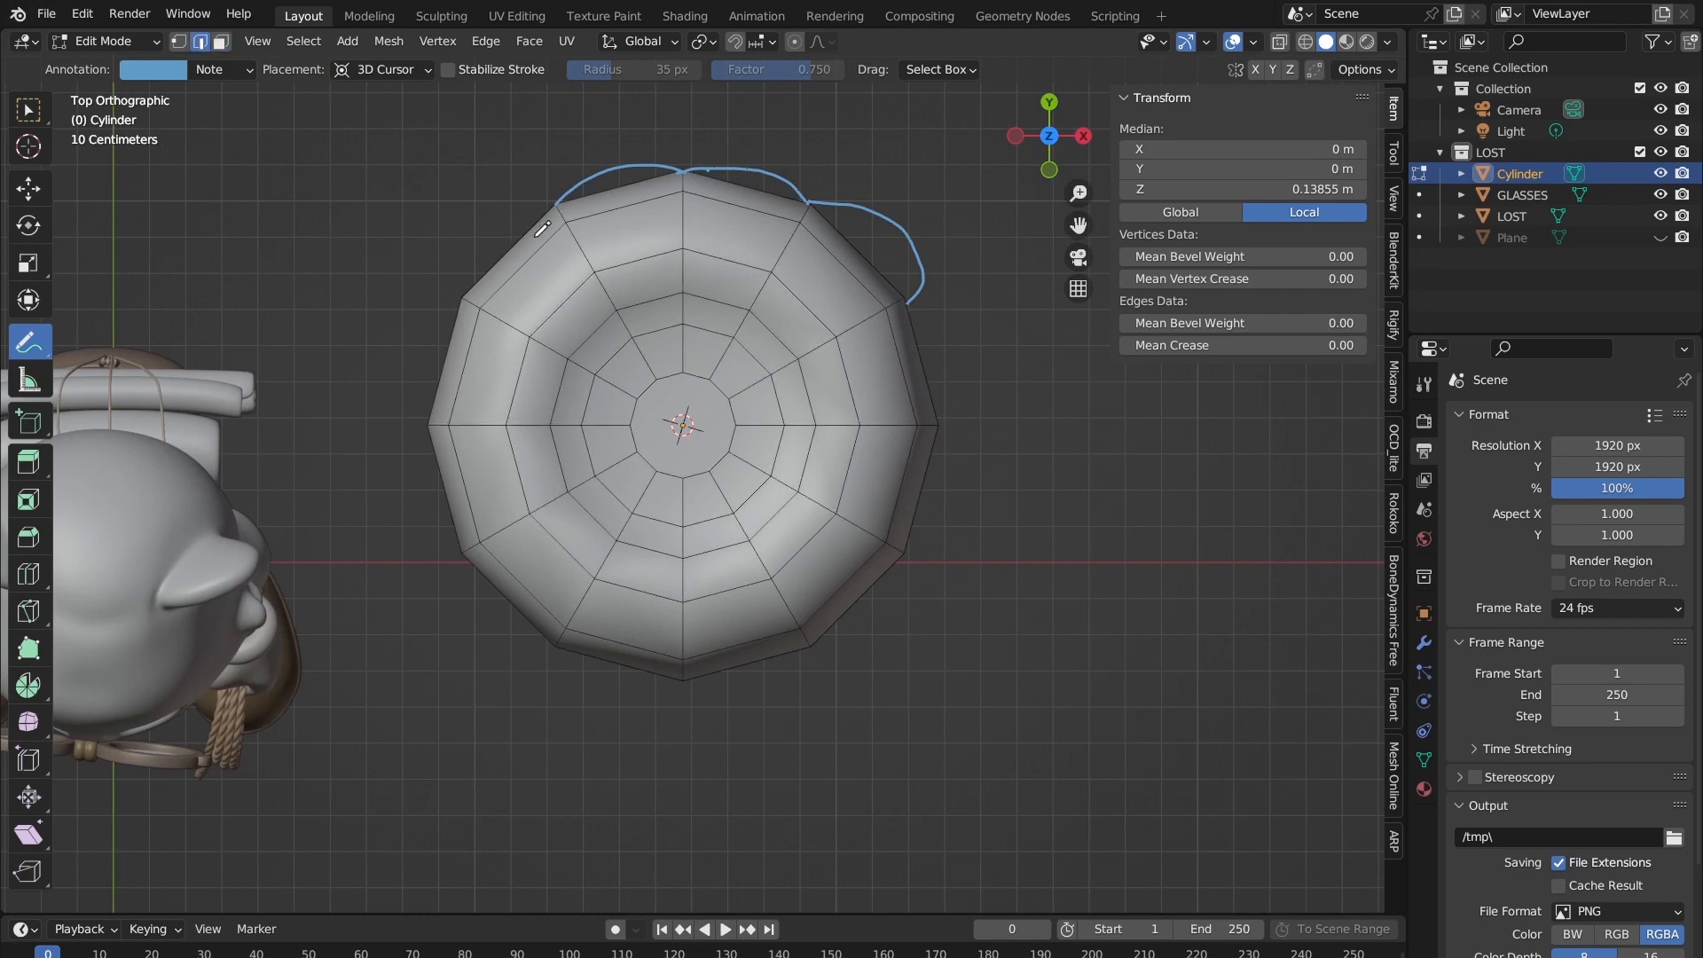
{"action": "left_click", "coordinate": [39, 114]}
{"action": "mouse_move", "coordinate": [617, 244]}
{"action": "middle_mouse_down", "text": "shift"}
{"action": "mouse_move", "coordinate": [585, 321]}
{"action": "mouse_move", "coordinate": [502, 351]}
{"action": "middle_mouse_up", "text": "shift"}
{"action": "mouse_move", "coordinate": [596, 458]}
{"action": "middle_mouse_down"}
{"action": "mouse_move", "coordinate": [580, 261]}
{"action": "mouse_move", "coordinate": [595, 532]}
{"action": "middle_mouse_up"}
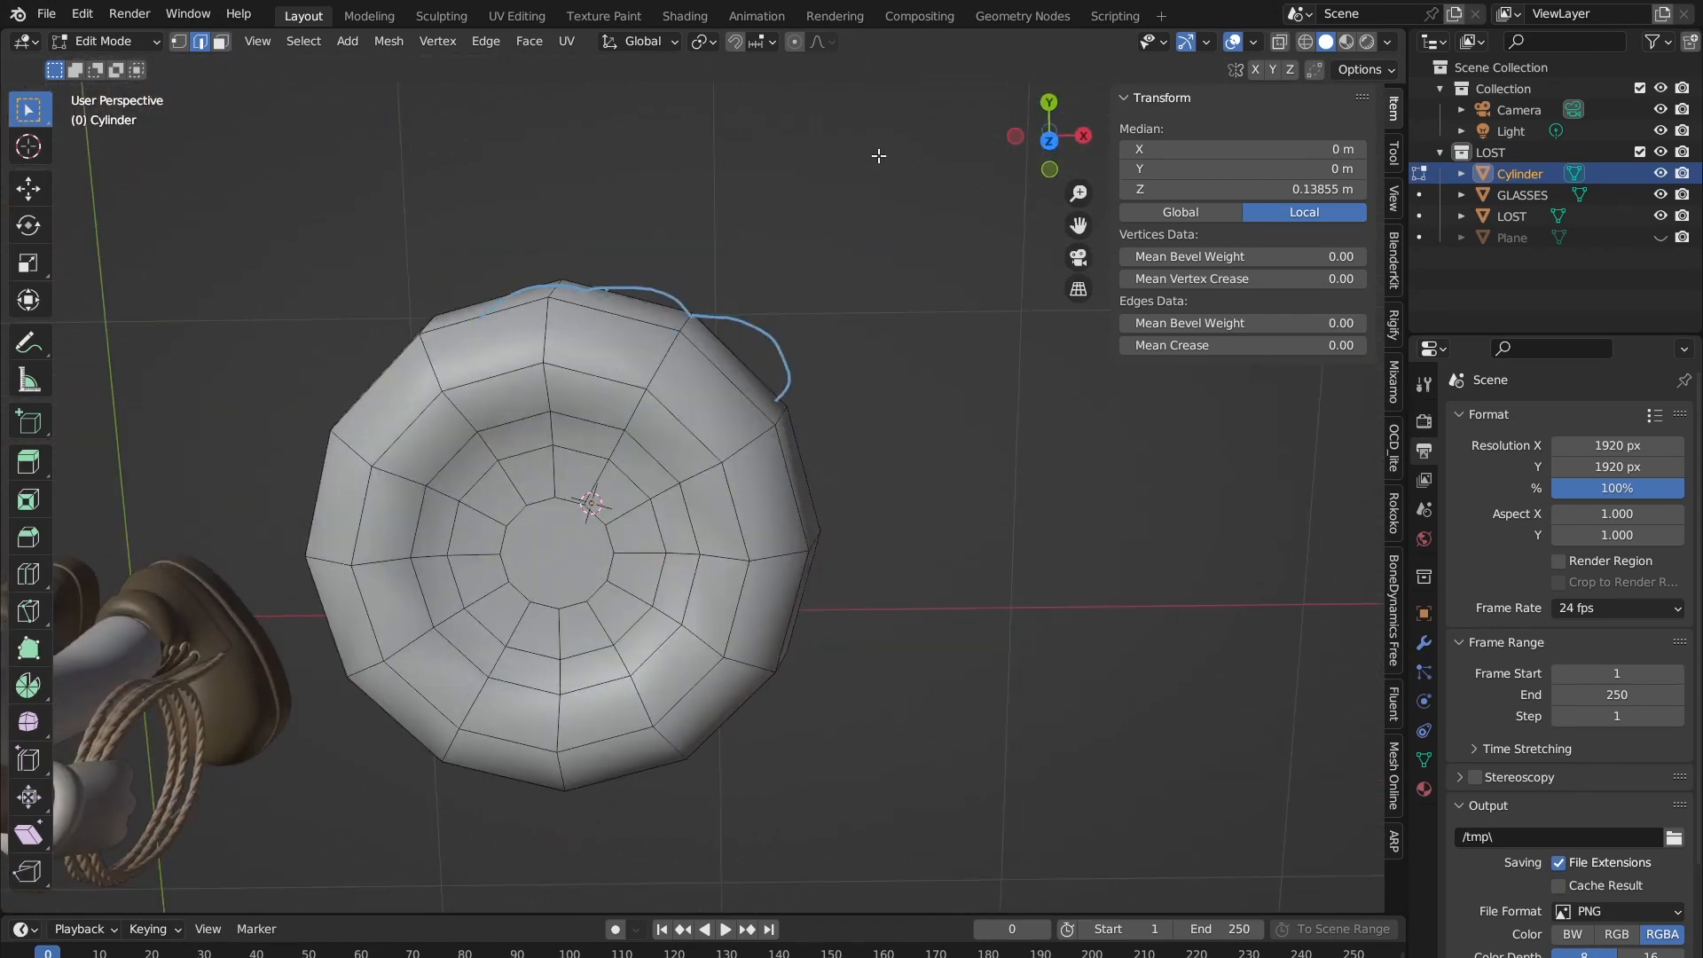
{"action": "left_click", "coordinate": [1050, 142]}
{"action": "key", "text": "1"}
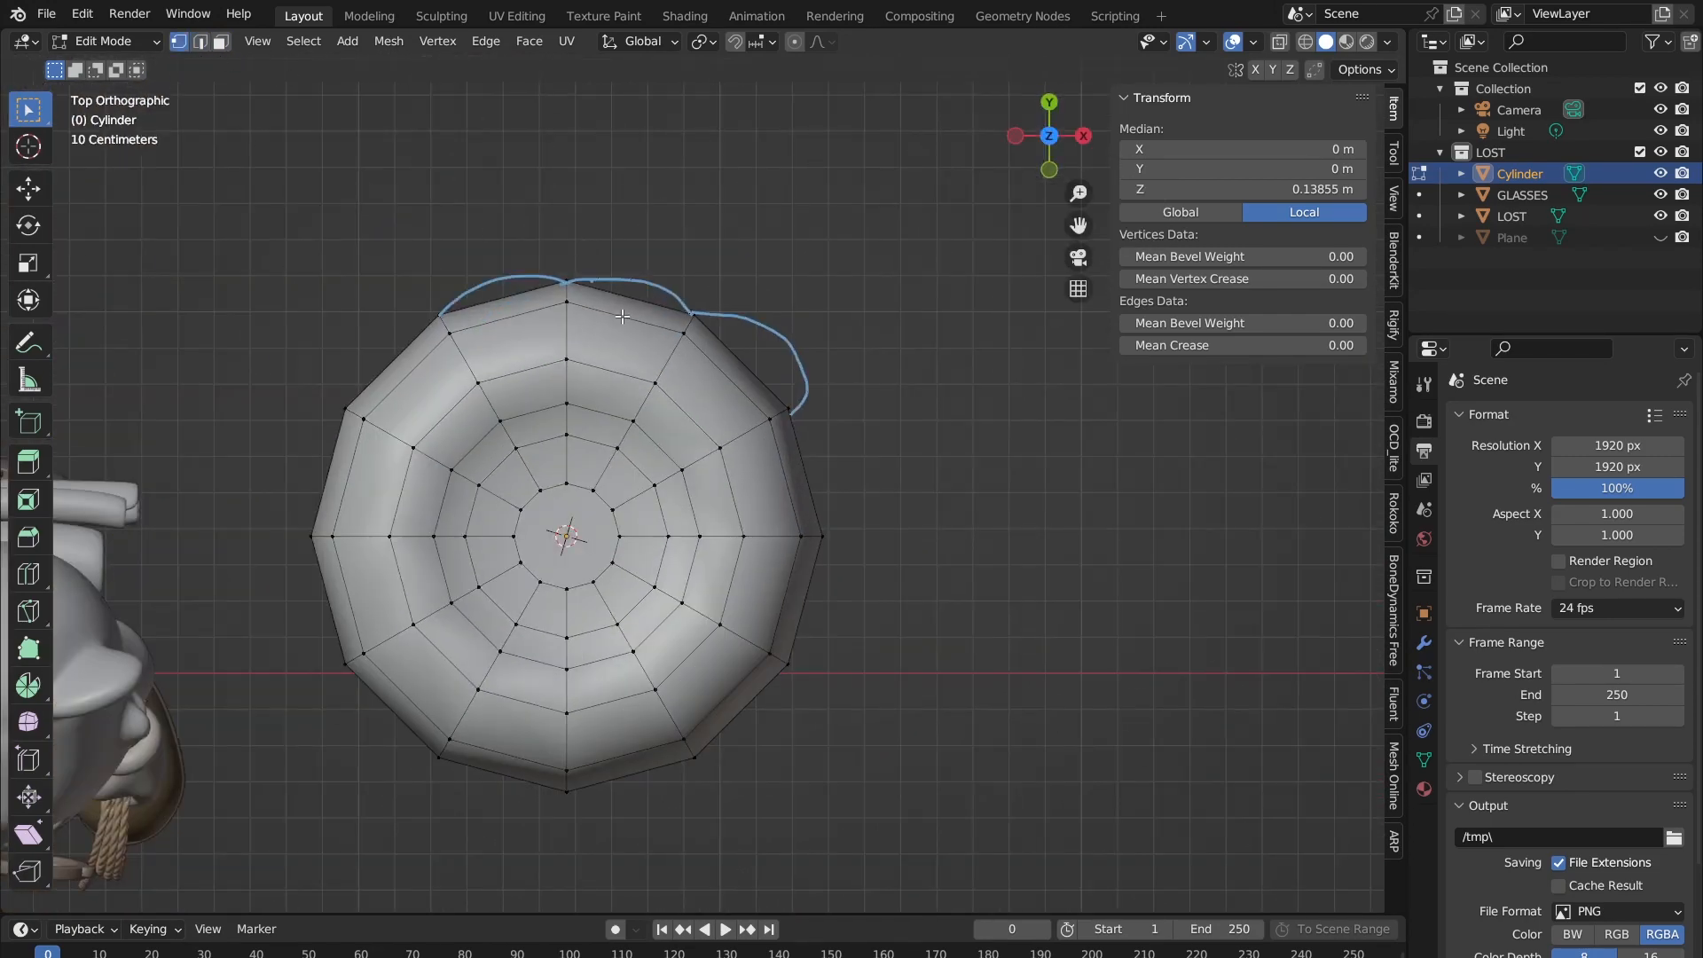
{"action": "key", "text": "2"}
{"action": "left_click", "coordinate": [567, 316], "text": "alt"}
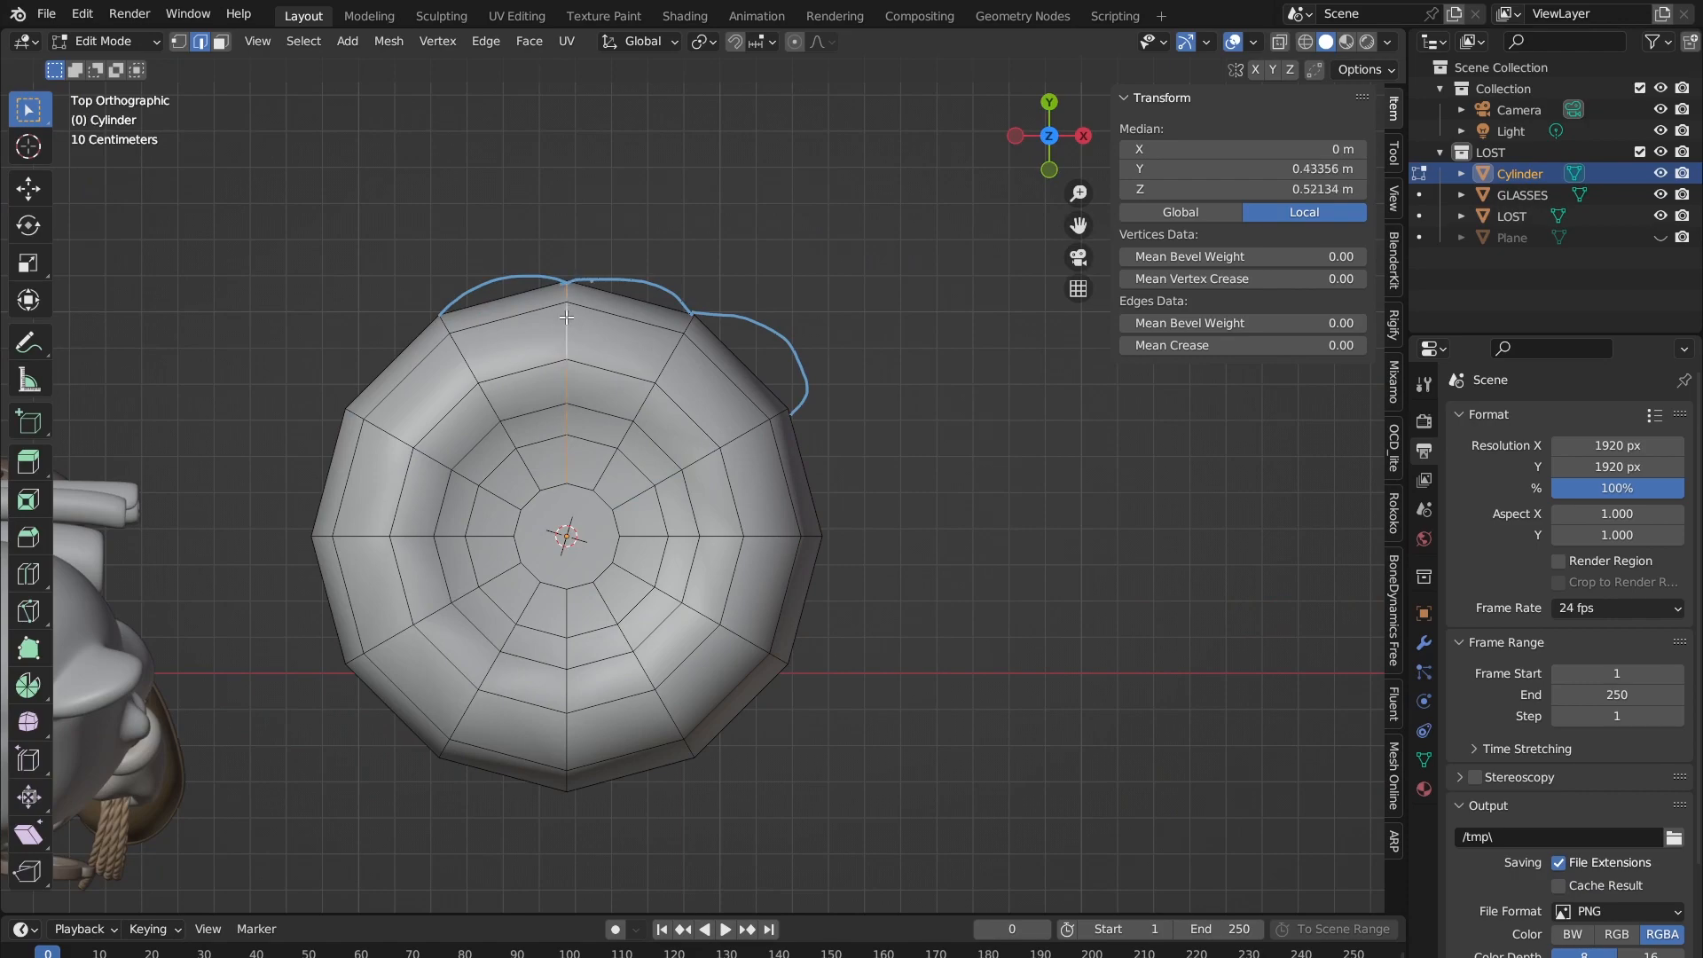
{"action": "mouse_move", "coordinate": [566, 317]}
{"action": "middle_mouse_down"}
{"action": "mouse_move", "coordinate": [98, 876]}
{"action": "mouse_move", "coordinate": [224, 810]}
{"action": "mouse_move", "coordinate": [373, 832]}
{"action": "mouse_move", "coordinate": [346, 133]}
{"action": "mouse_move", "coordinate": [548, 289]}
{"action": "middle_mouse_up"}
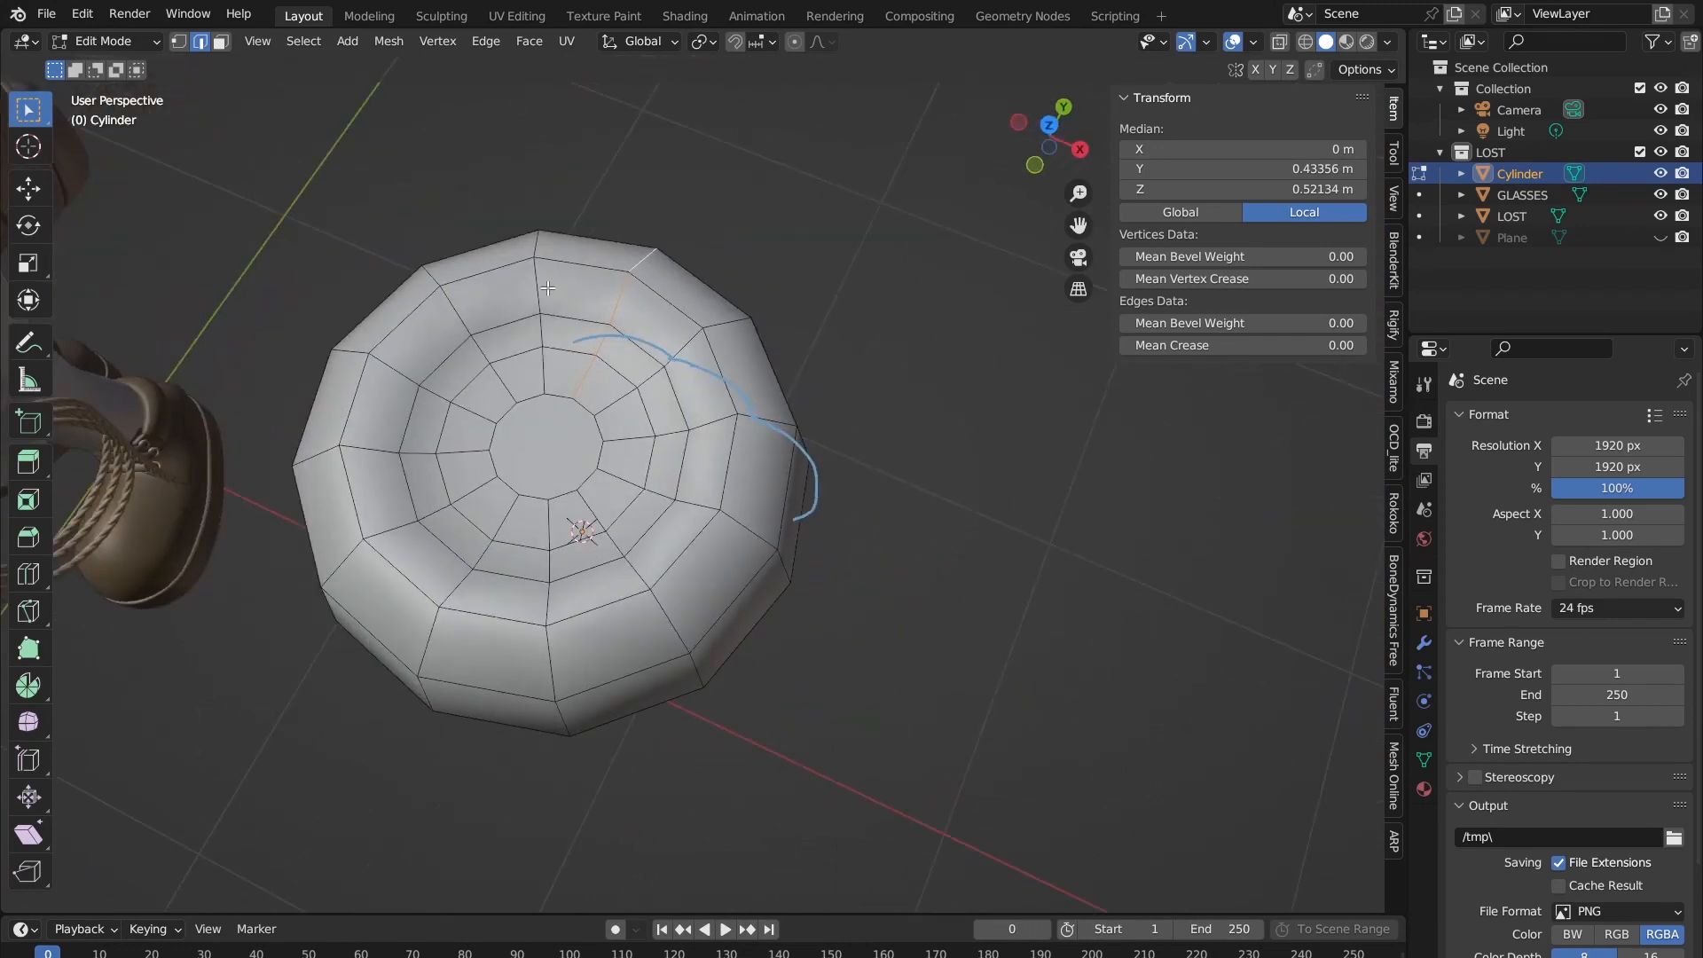
Step: Add the other eleven radial edge loops around the cylinder to the selection
{"action": "left_click", "coordinate": [624, 396], "text": "alt"}
{"action": "left_click", "coordinate": [640, 439], "text": "alt+shift"}
{"action": "left_click", "coordinate": [621, 480], "text": "alt+shift"}
{"action": "left_click", "coordinate": [581, 502], "text": "alt+shift"}
{"action": "left_click", "coordinate": [554, 516], "text": "alt+shift"}
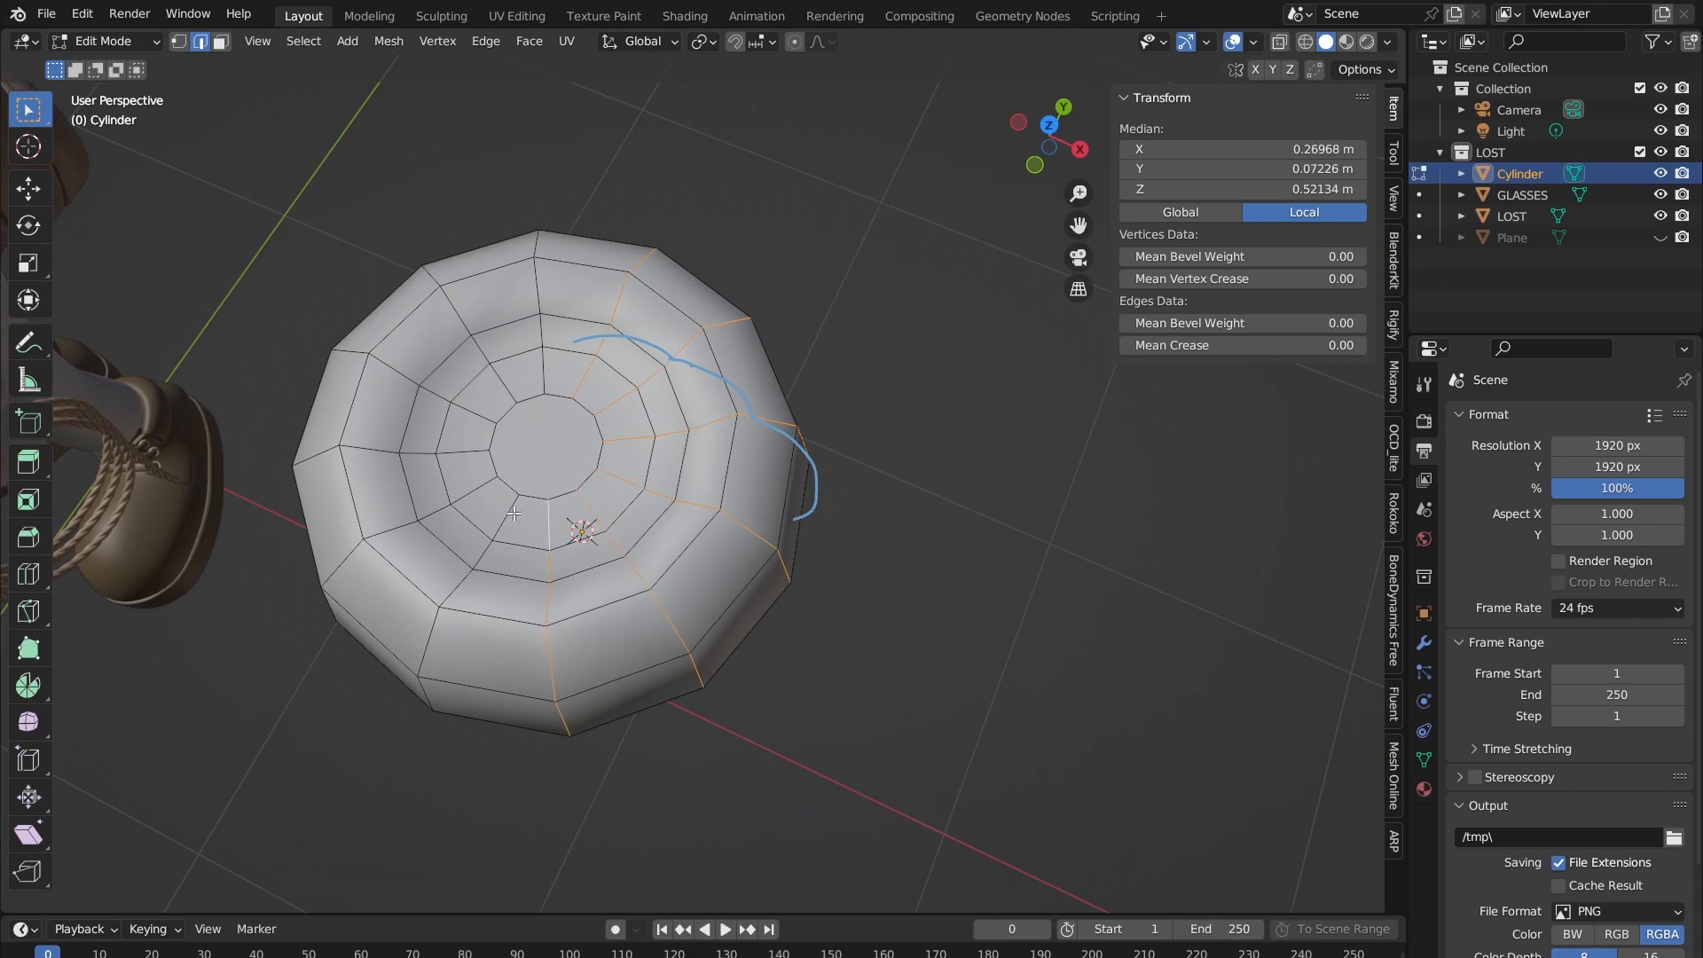
{"action": "left_click", "coordinate": [507, 502], "text": "alt+shift"}
{"action": "left_click", "coordinate": [471, 482], "text": "alt+shift"}
{"action": "left_click", "coordinate": [463, 448], "text": "alt+shift"}
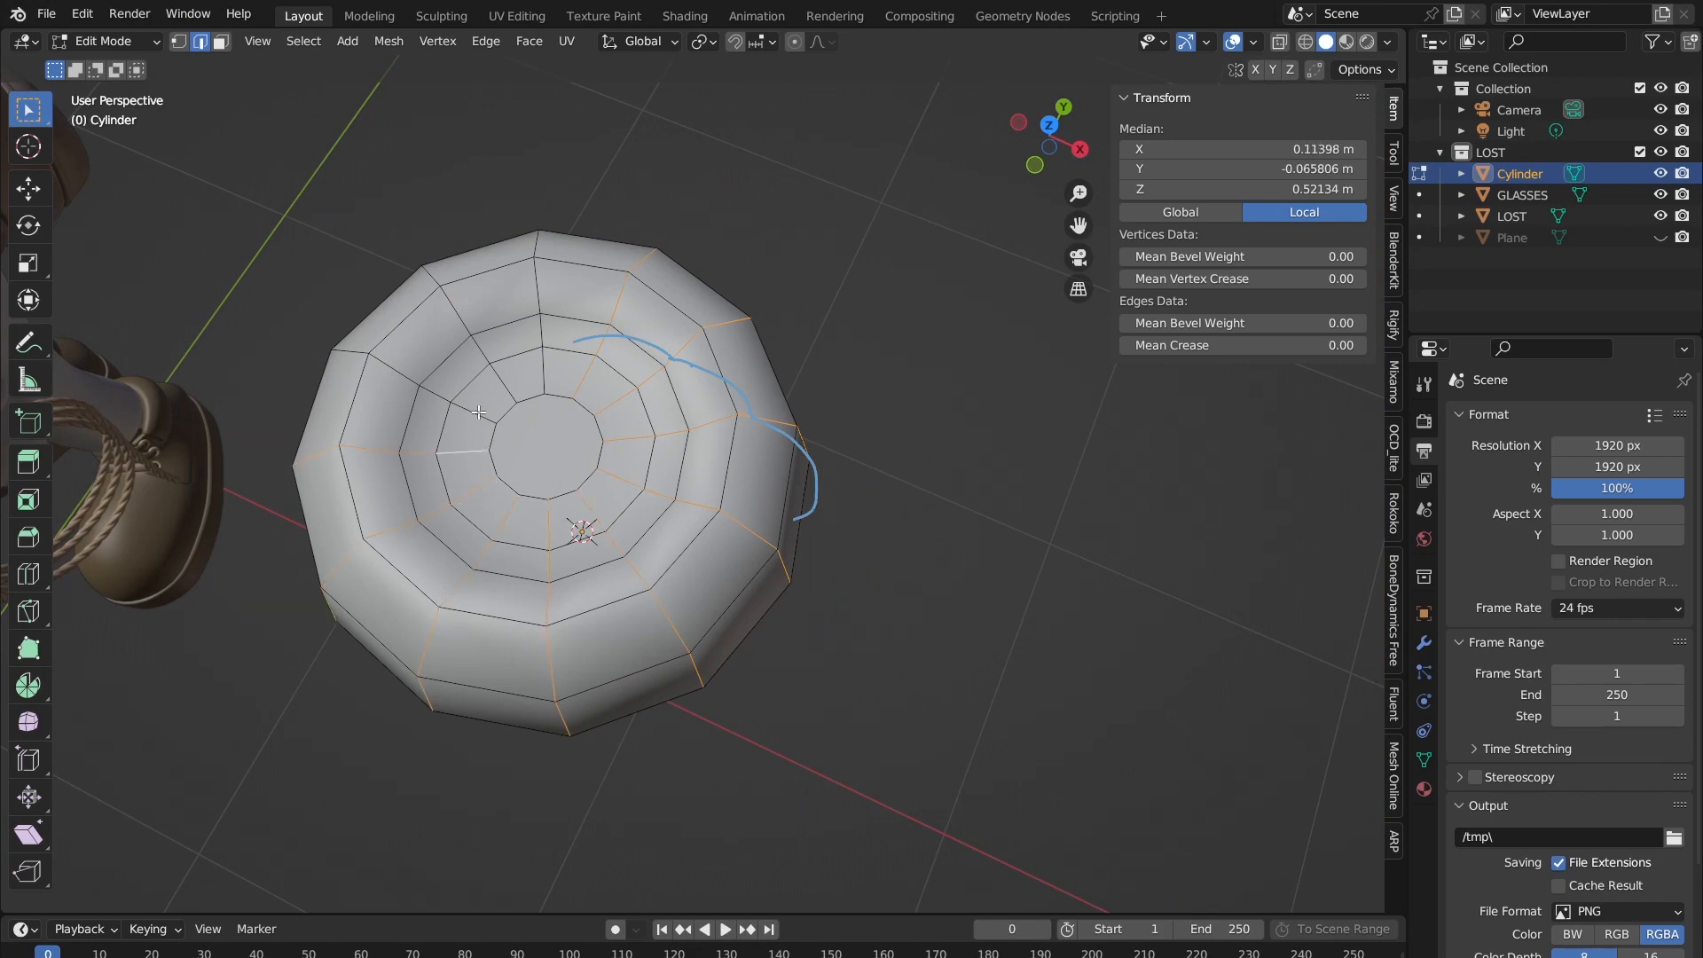
{"action": "left_click", "coordinate": [425, 390], "text": "alt+shift"}
{"action": "left_click", "coordinate": [497, 377], "text": "alt+shift"}
{"action": "left_click", "coordinate": [539, 374], "text": "alt+shift"}
Step: Bevel the twelve selected radial edge loops with a width of 0.0253 m and 2 segments
{"action": "middle_click_drag", "start_coordinate": [539, 374], "coordinate": [646, 136]}
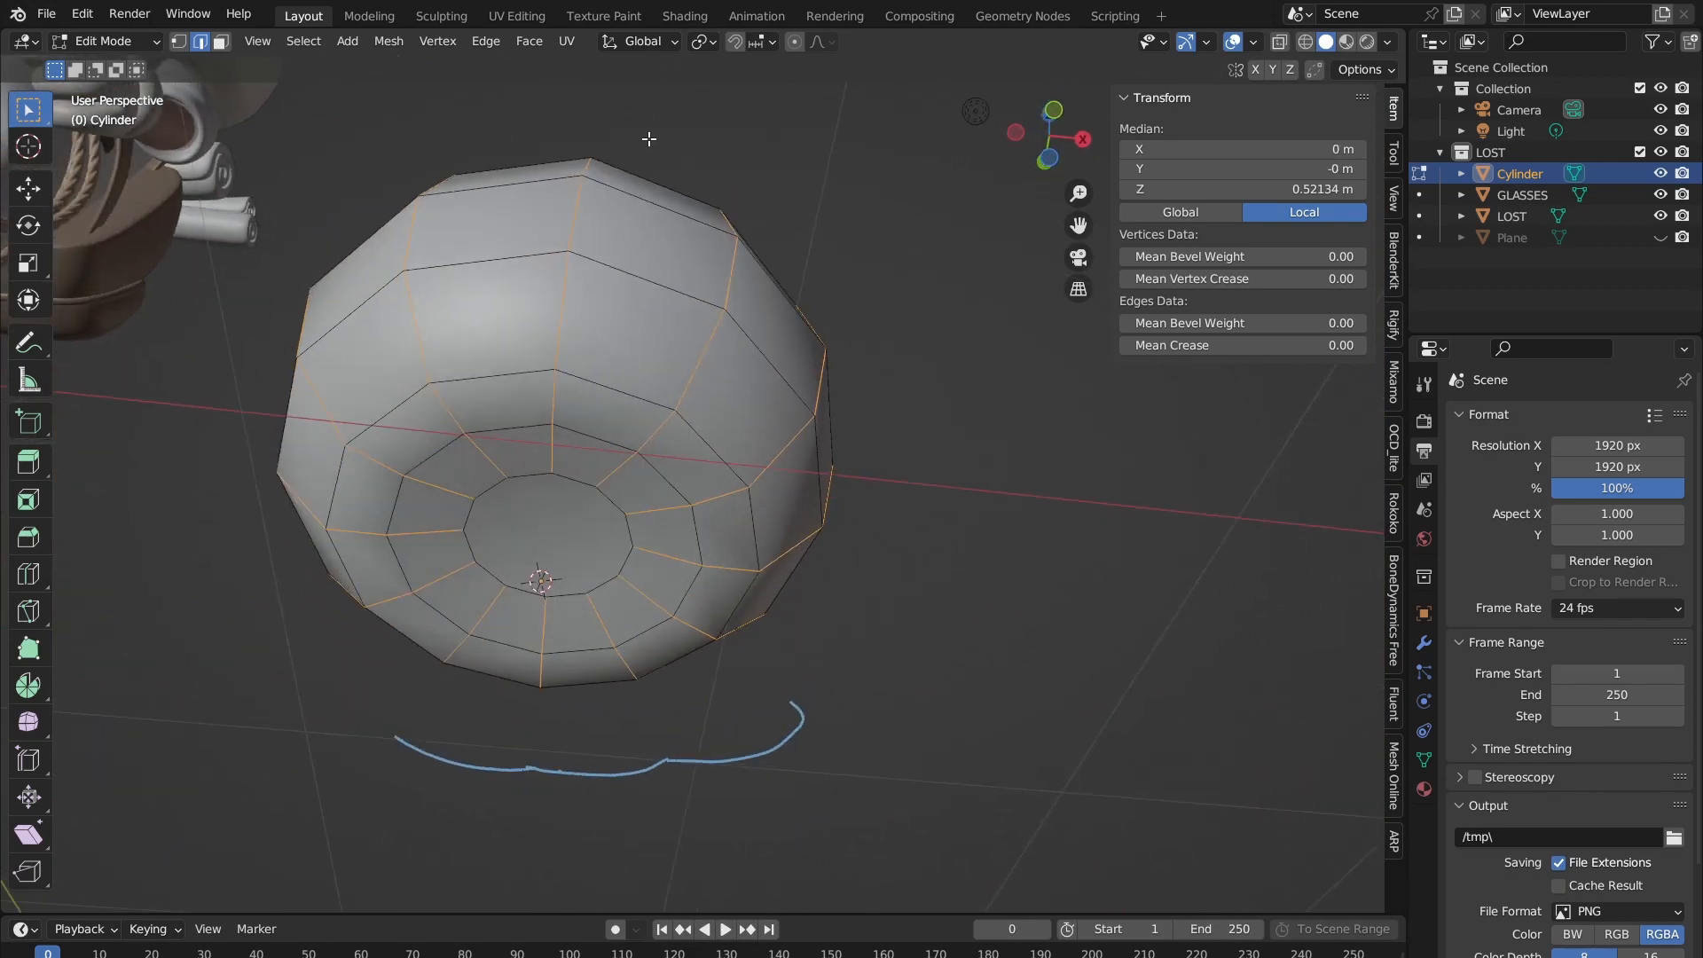
{"action": "middle_click_drag", "start_coordinate": [543, 405], "coordinate": [756, 346]}
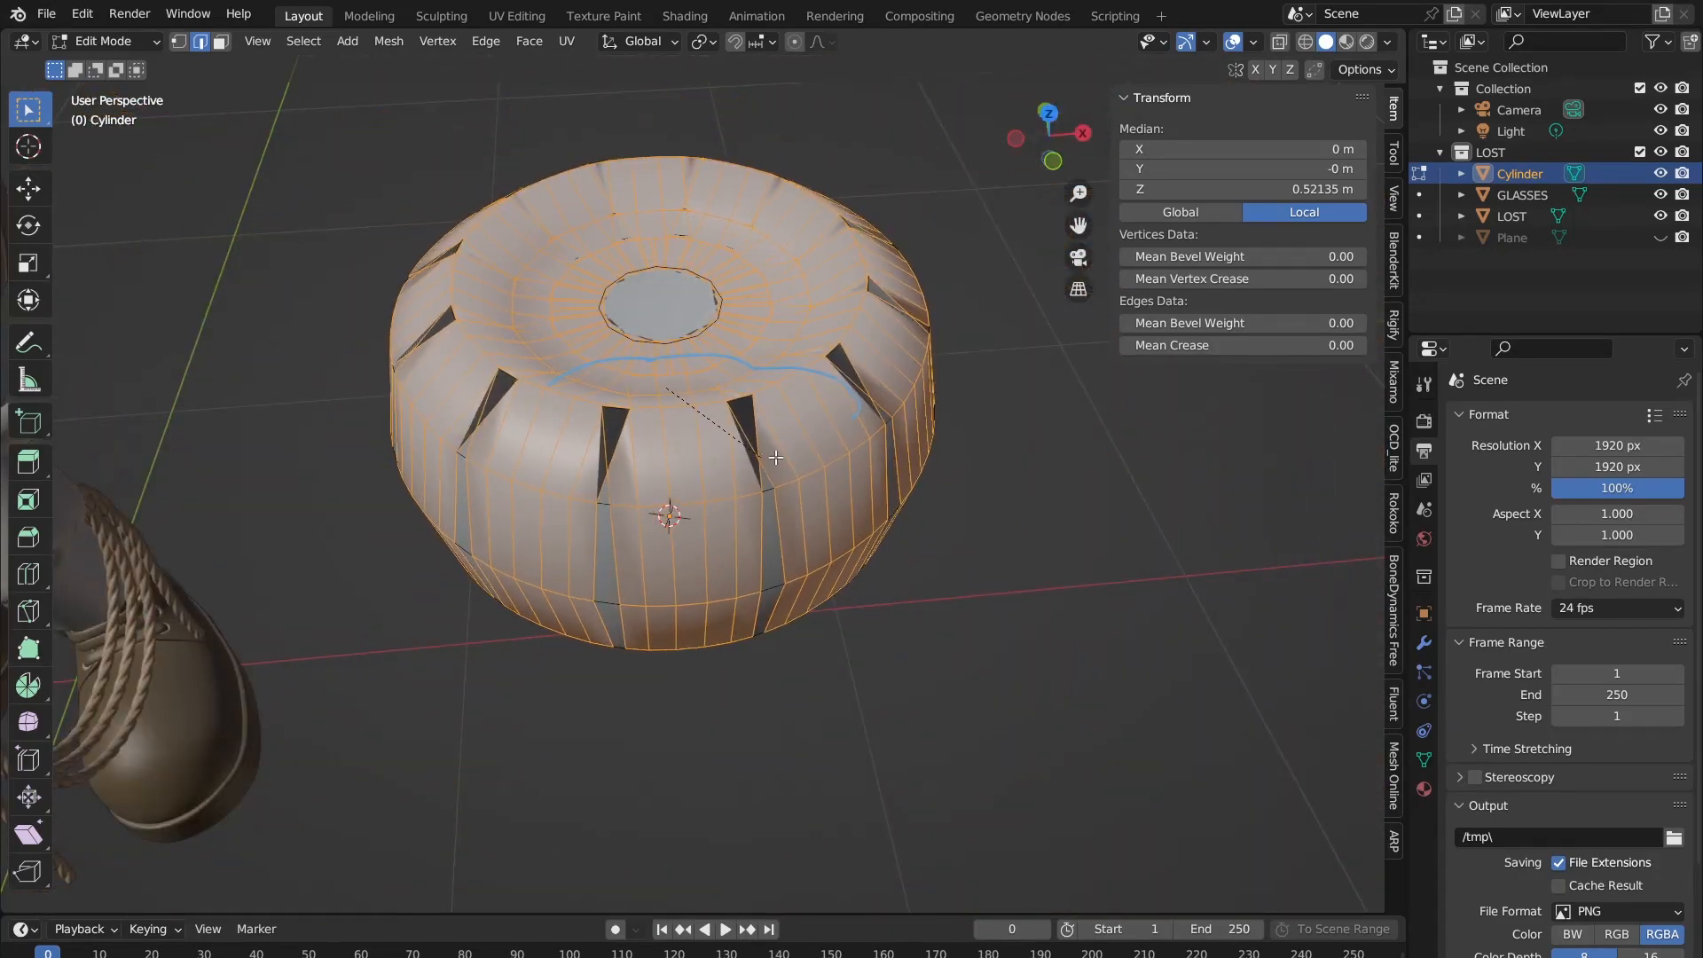
{"action": "scroll", "coordinate": [722, 458], "scroll_direction": "up", "scroll_amount": 7}
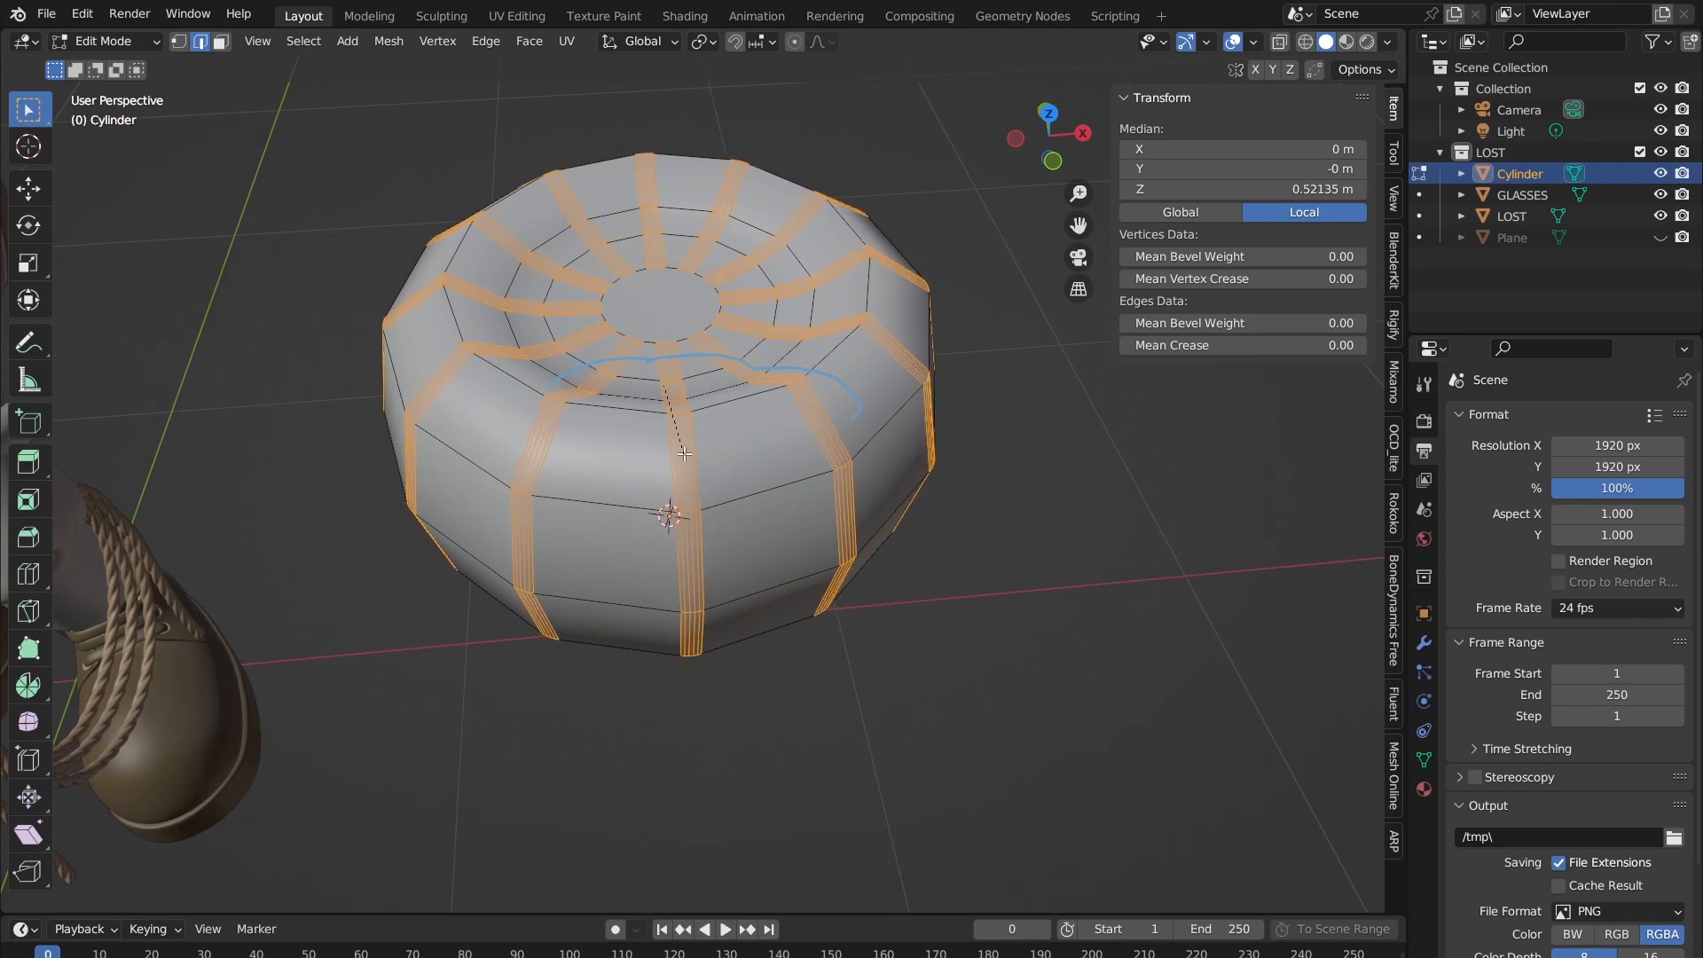
{"action": "scroll", "coordinate": [717, 447], "scroll_direction": "down", "scroll_amount": 3}
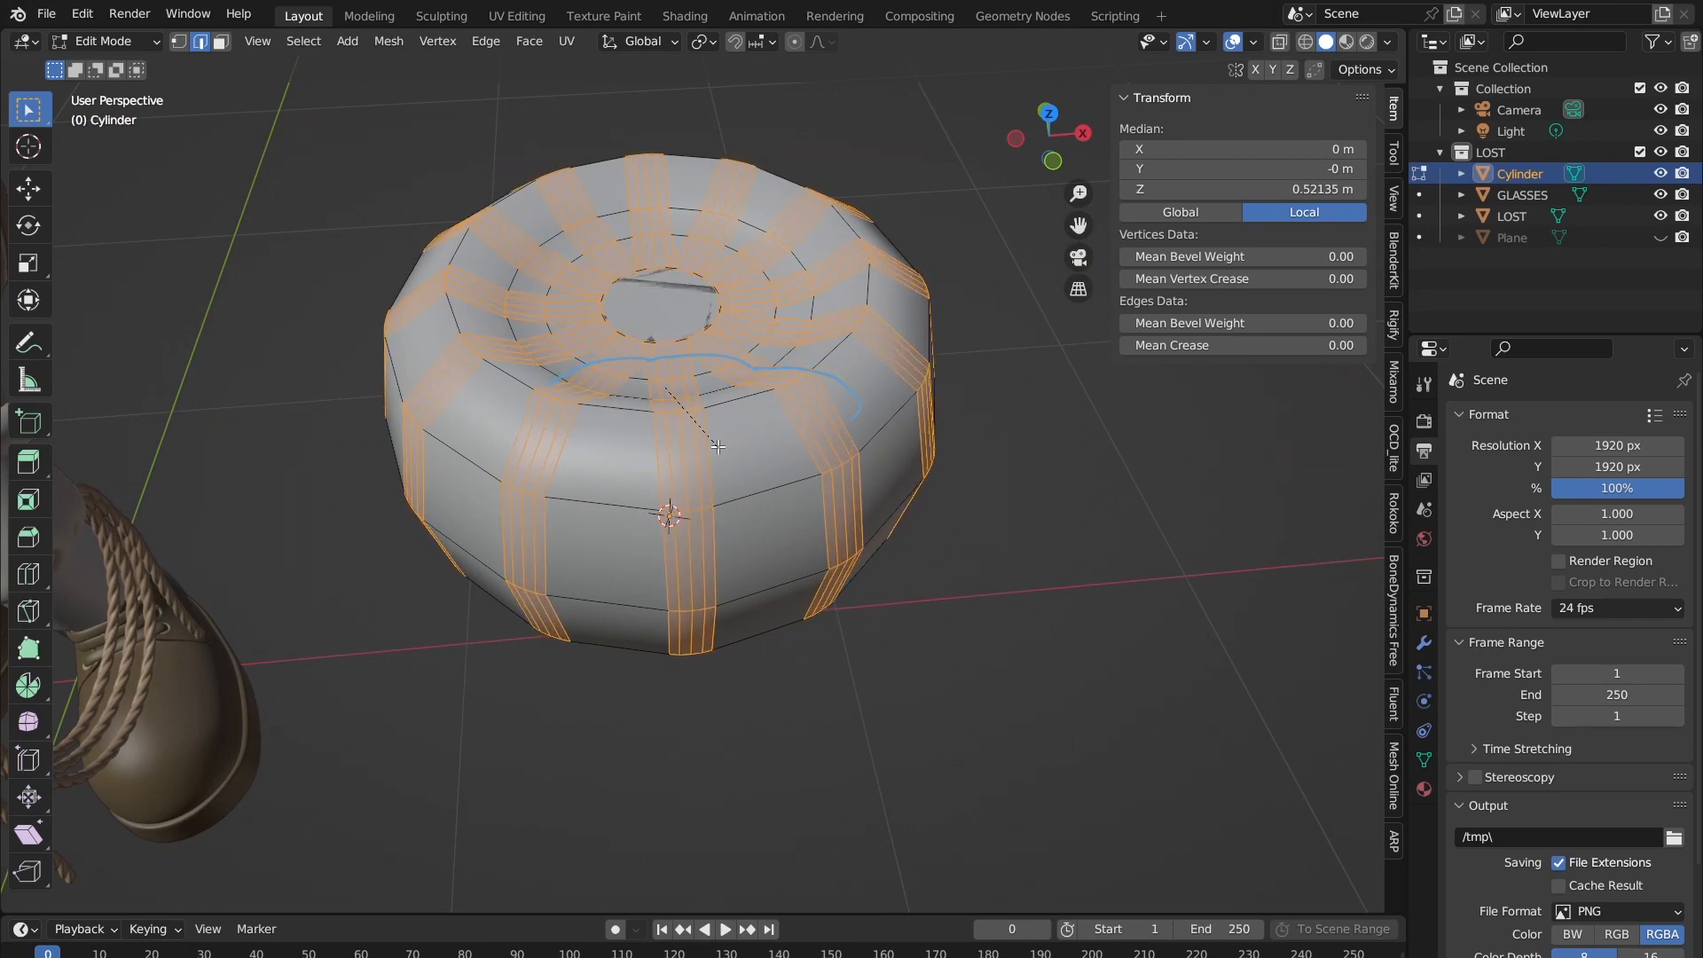
{"action": "scroll", "coordinate": [717, 447], "scroll_direction": "down", "scroll_amount": 2}
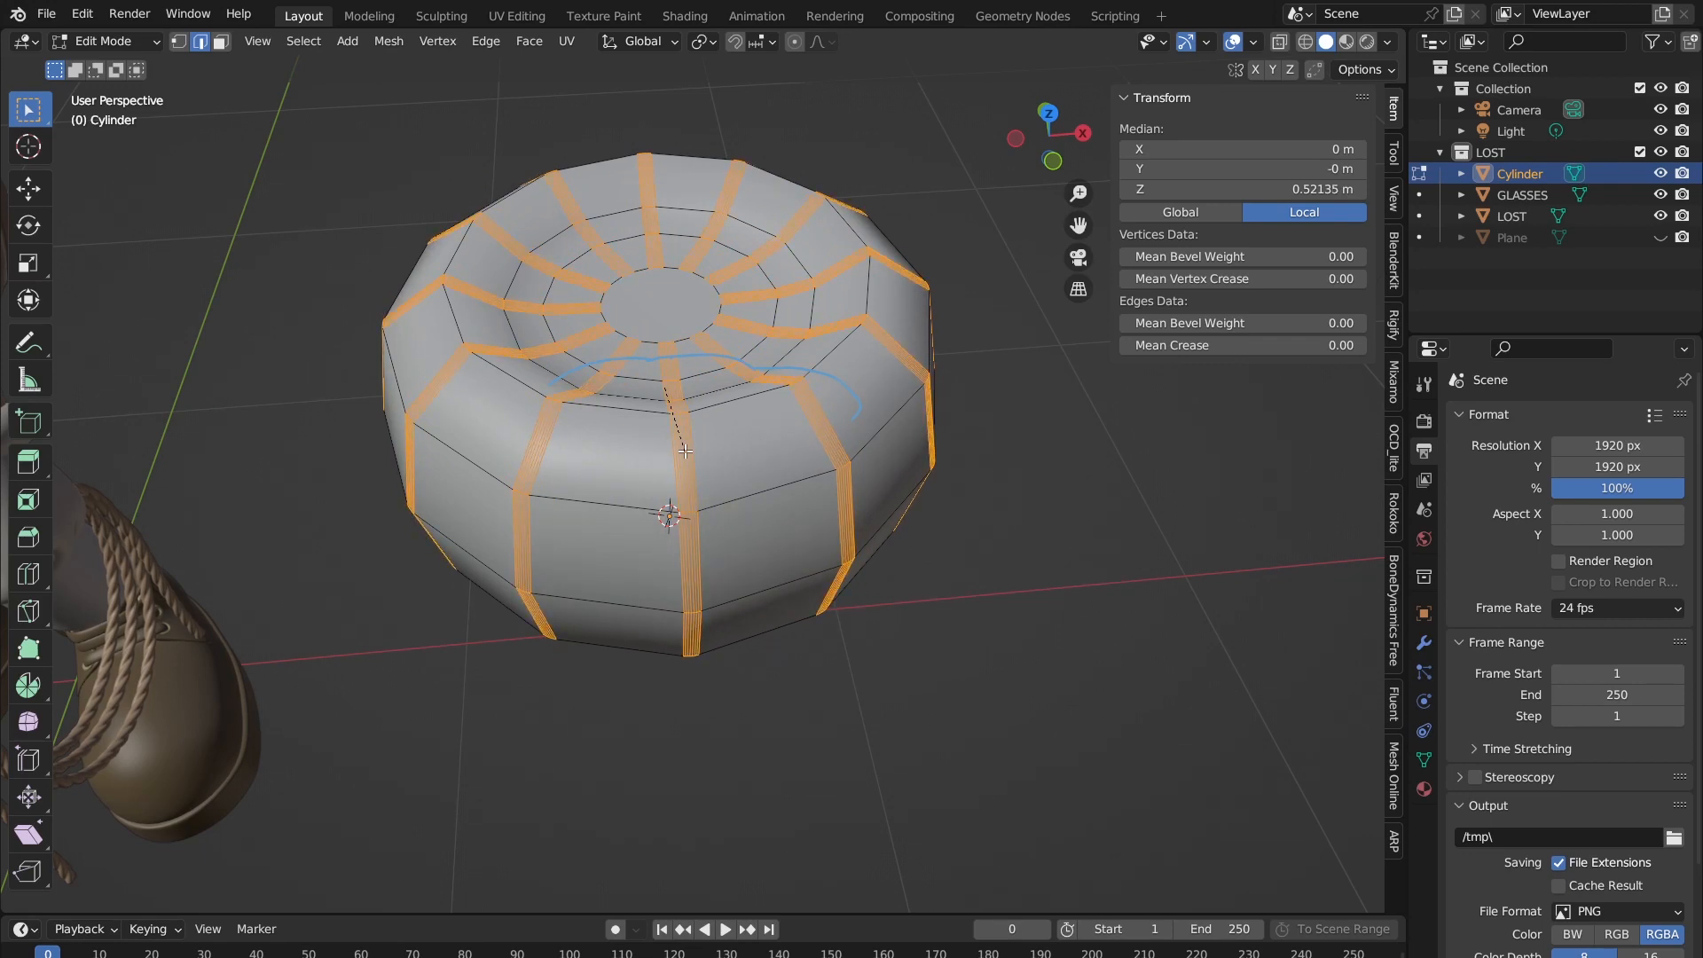
{"action": "scroll", "coordinate": [686, 459], "scroll_direction": "down", "scroll_amount": 6}
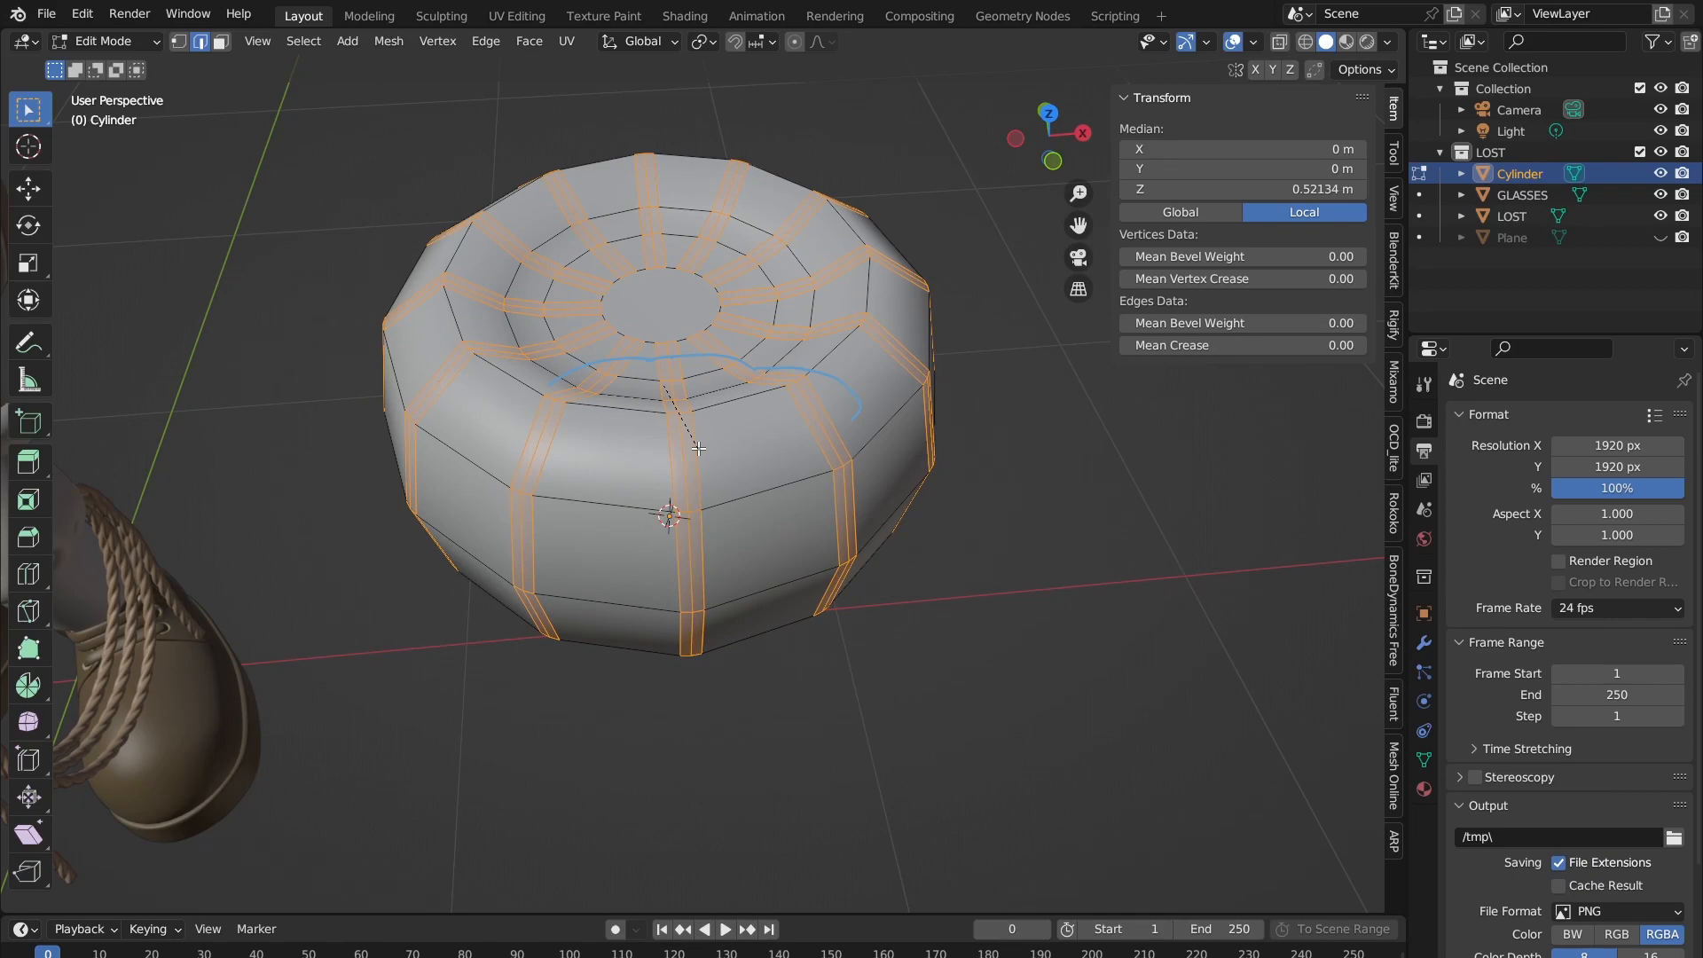
{"action": "left_click", "coordinate": [699, 449]}
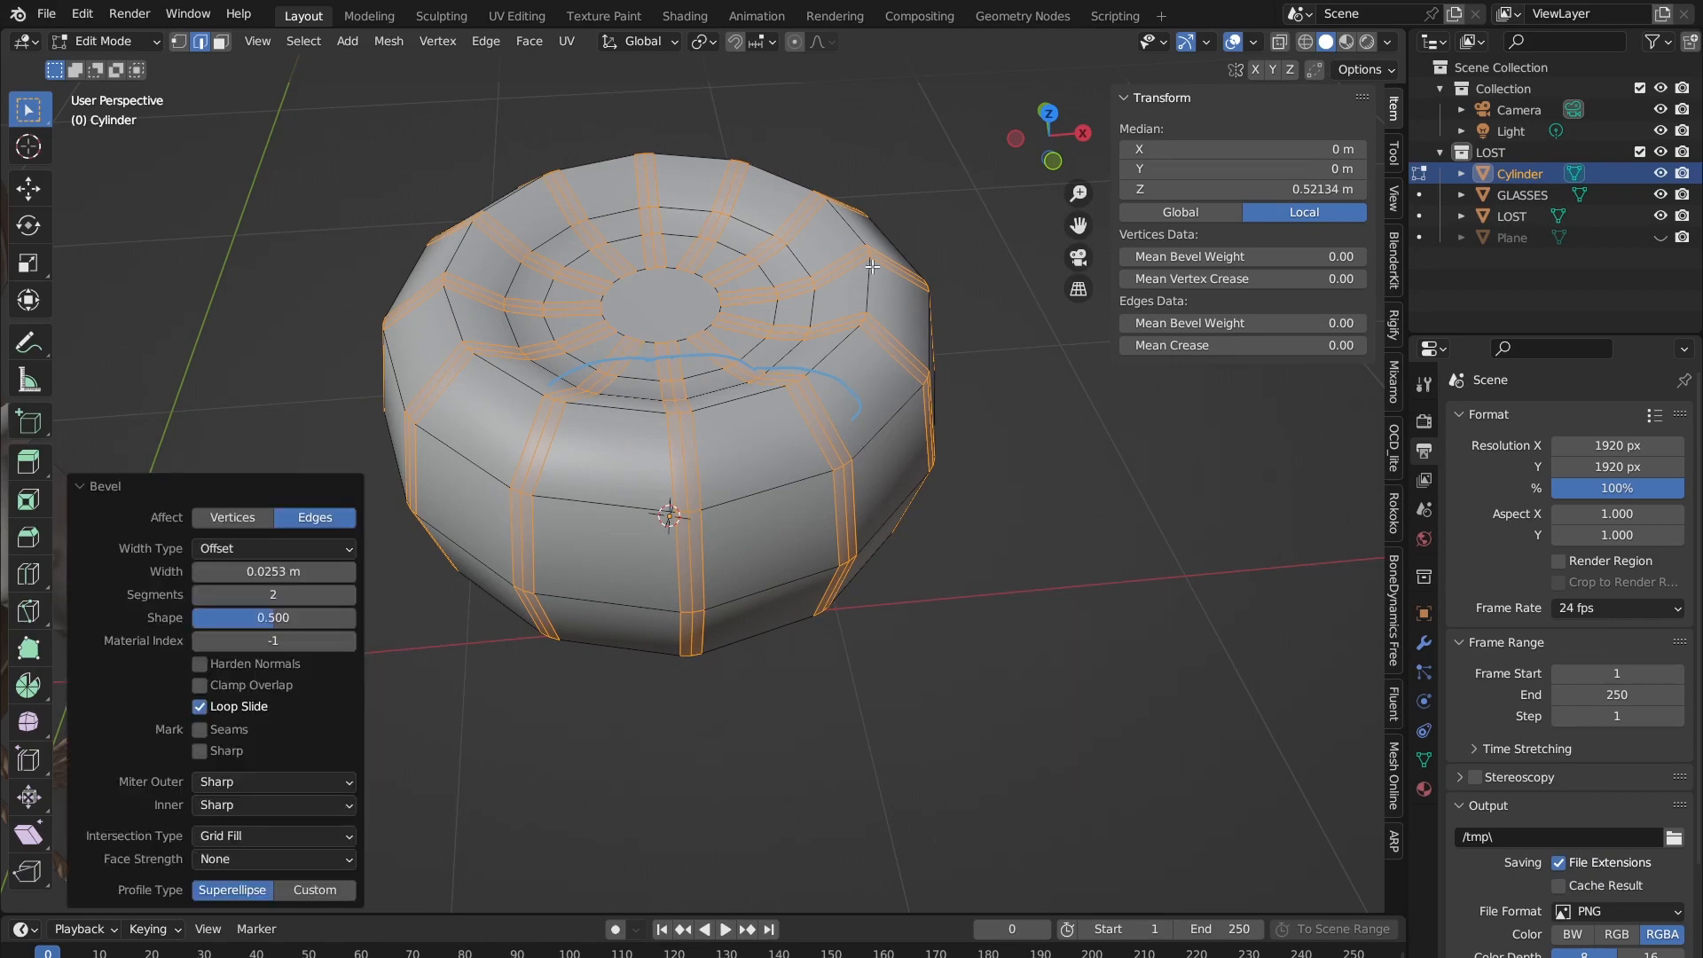
Step: Select the middle edge loops of four adjacent beveled strips on the cylinder, starting with the one toward -Y
{"action": "left_click", "coordinate": [833, 506]}
{"action": "middle_click_drag", "start_coordinate": [770, 479], "coordinate": [618, 372]}
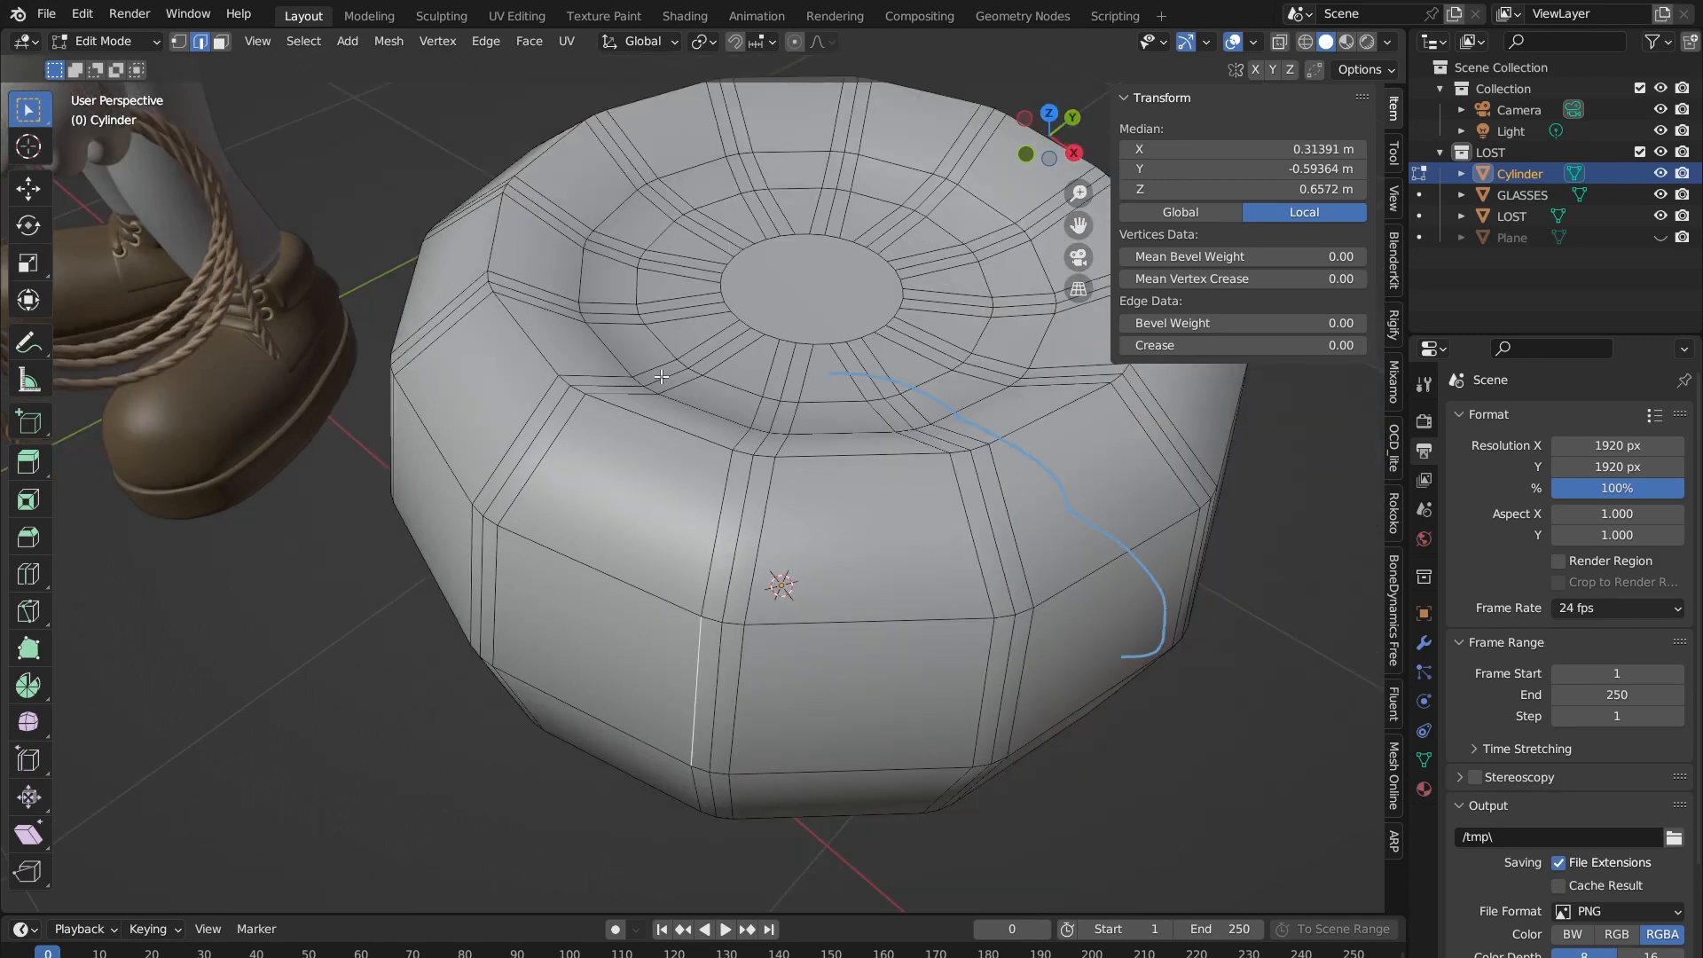
{"action": "left_click", "coordinate": [661, 376]}
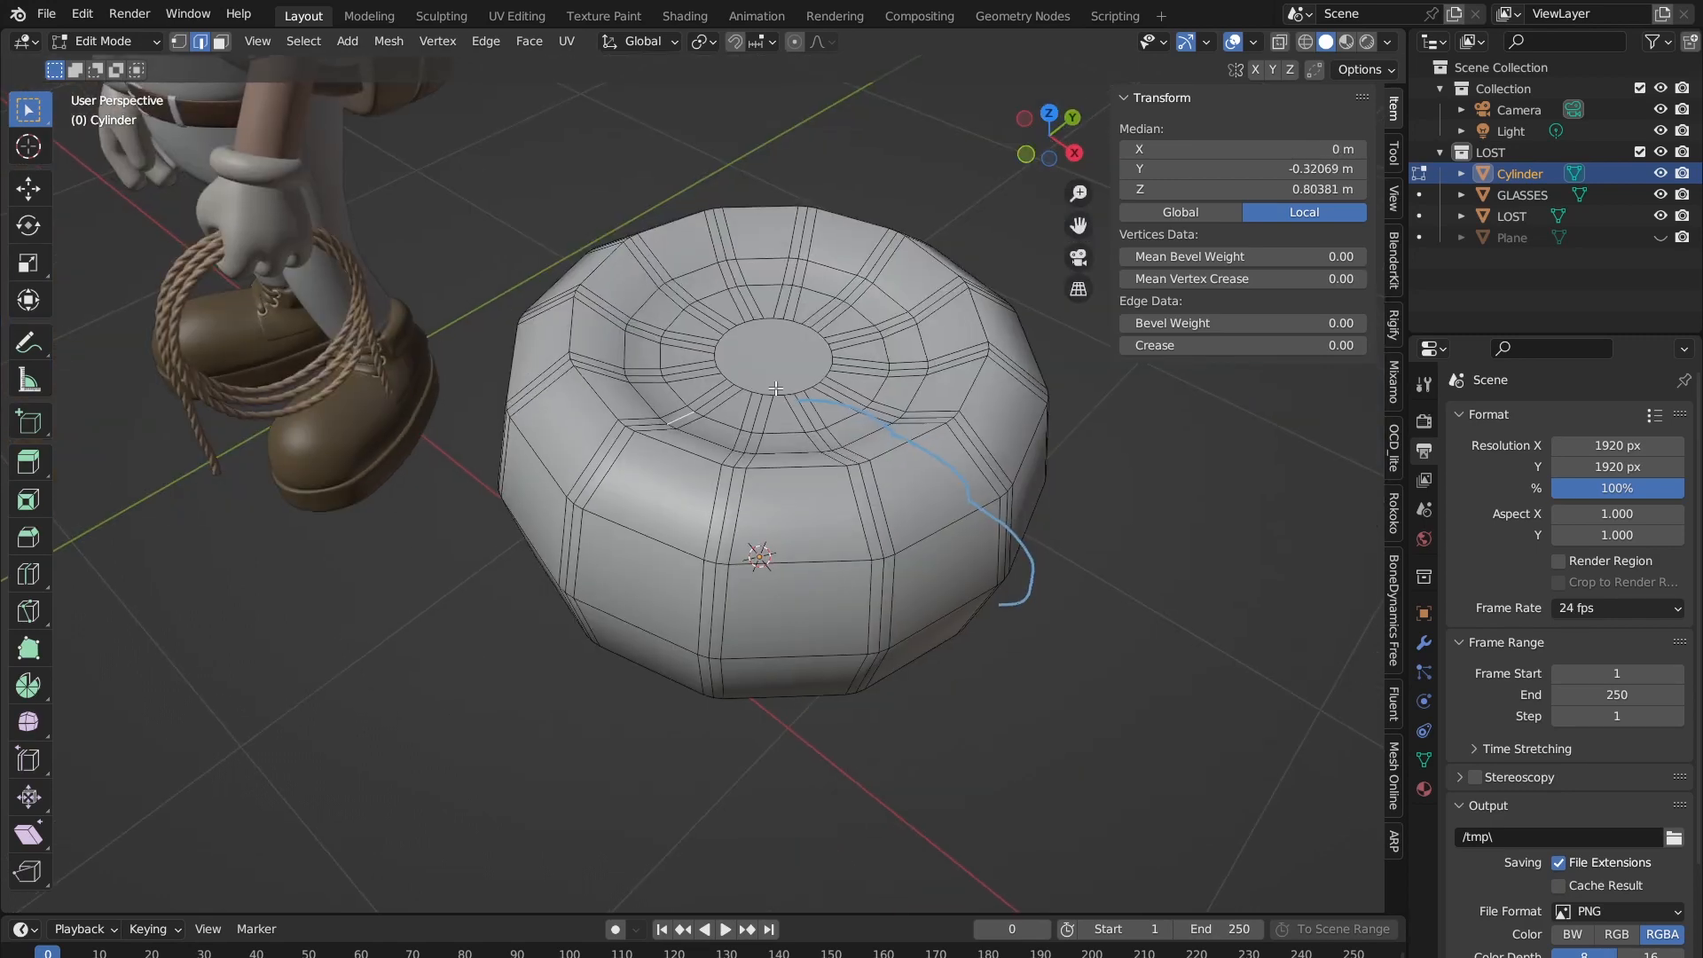
{"action": "middle_click_drag", "start_coordinate": [661, 376], "coordinate": [725, 451]}
{"action": "middle_click_drag", "start_coordinate": [698, 510], "coordinate": [724, 428]}
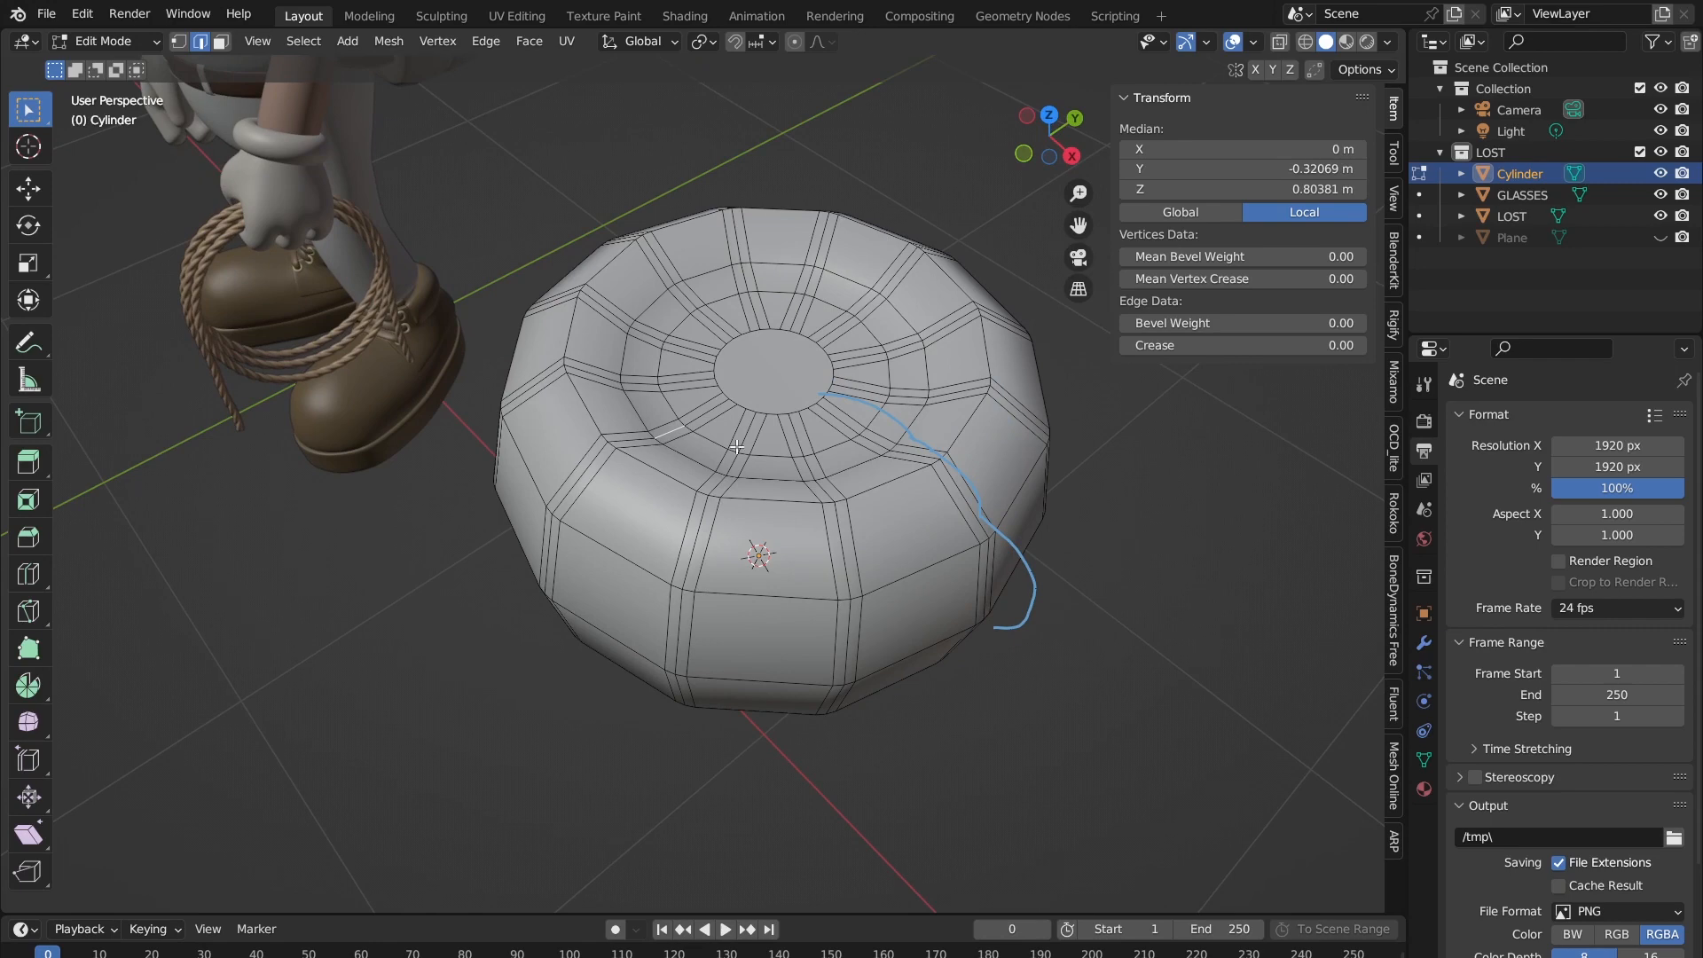
{"action": "middle_click_drag", "start_coordinate": [684, 594], "coordinate": [683, 476]}
{"action": "scroll", "coordinate": [699, 436], "scroll_direction": "up", "scroll_amount": 4}
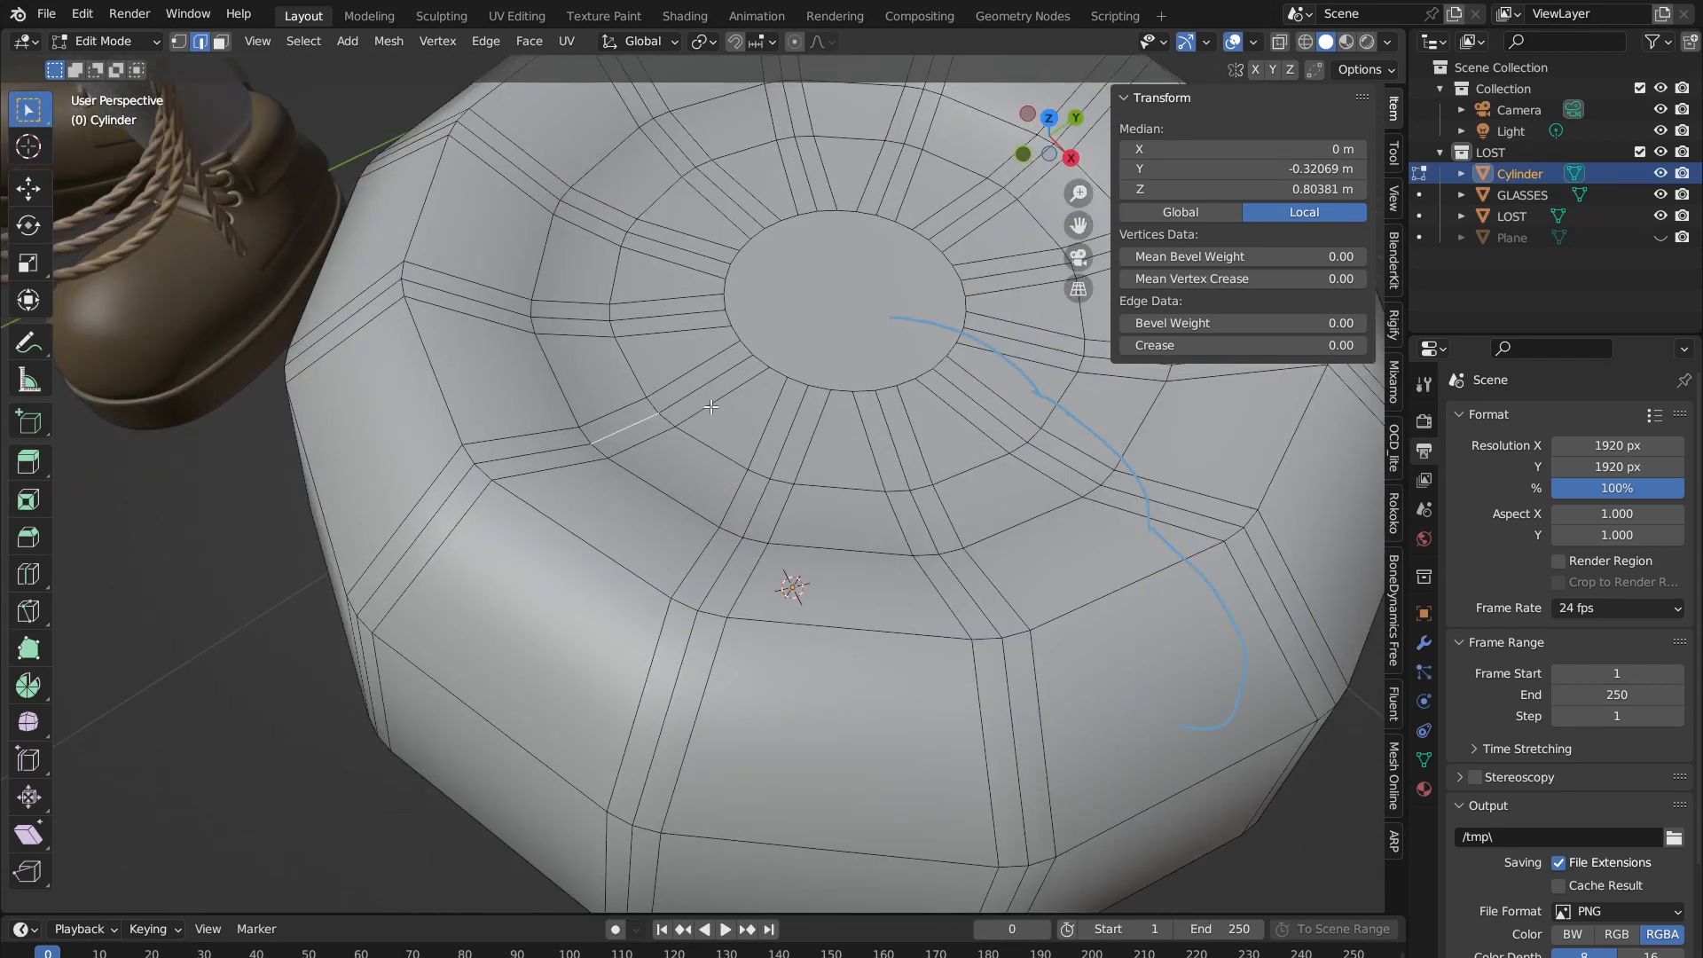
{"action": "left_click", "coordinate": [733, 371]}
{"action": "left_click", "coordinate": [711, 386], "text": "alt"}
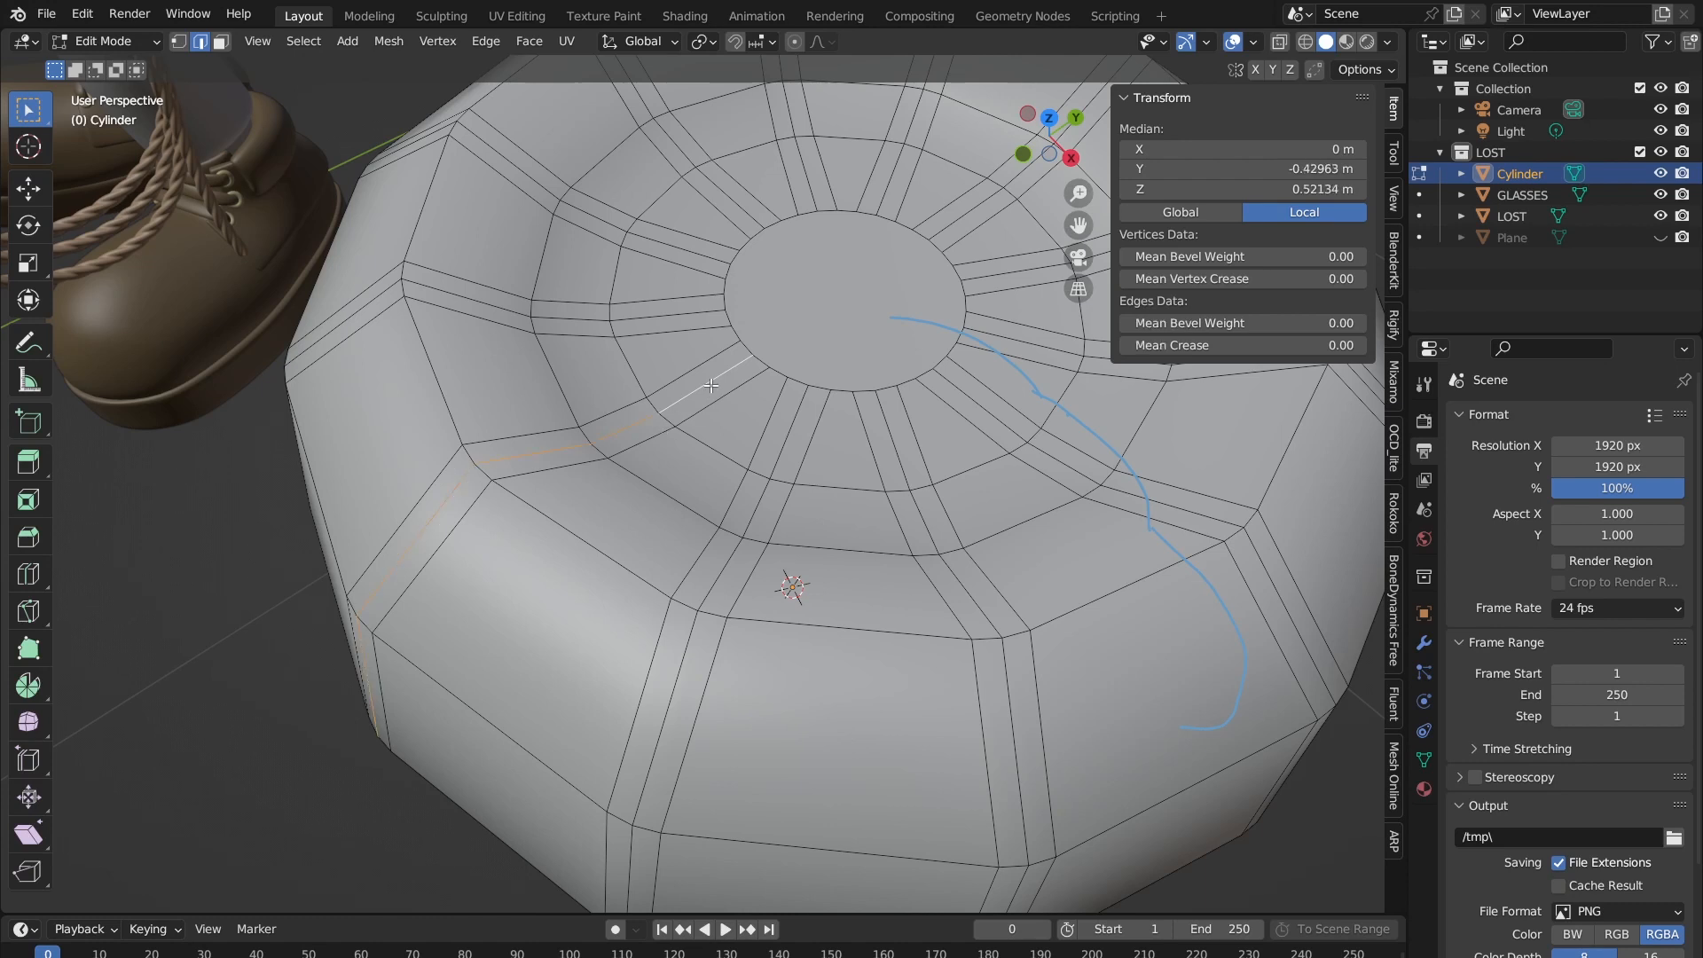
{"action": "left_click", "coordinate": [647, 317], "text": "alt+shift"}
{"action": "left_click", "coordinate": [681, 244], "text": "alt+shift"}
{"action": "left_click", "coordinate": [744, 211], "text": "alt+shift"}
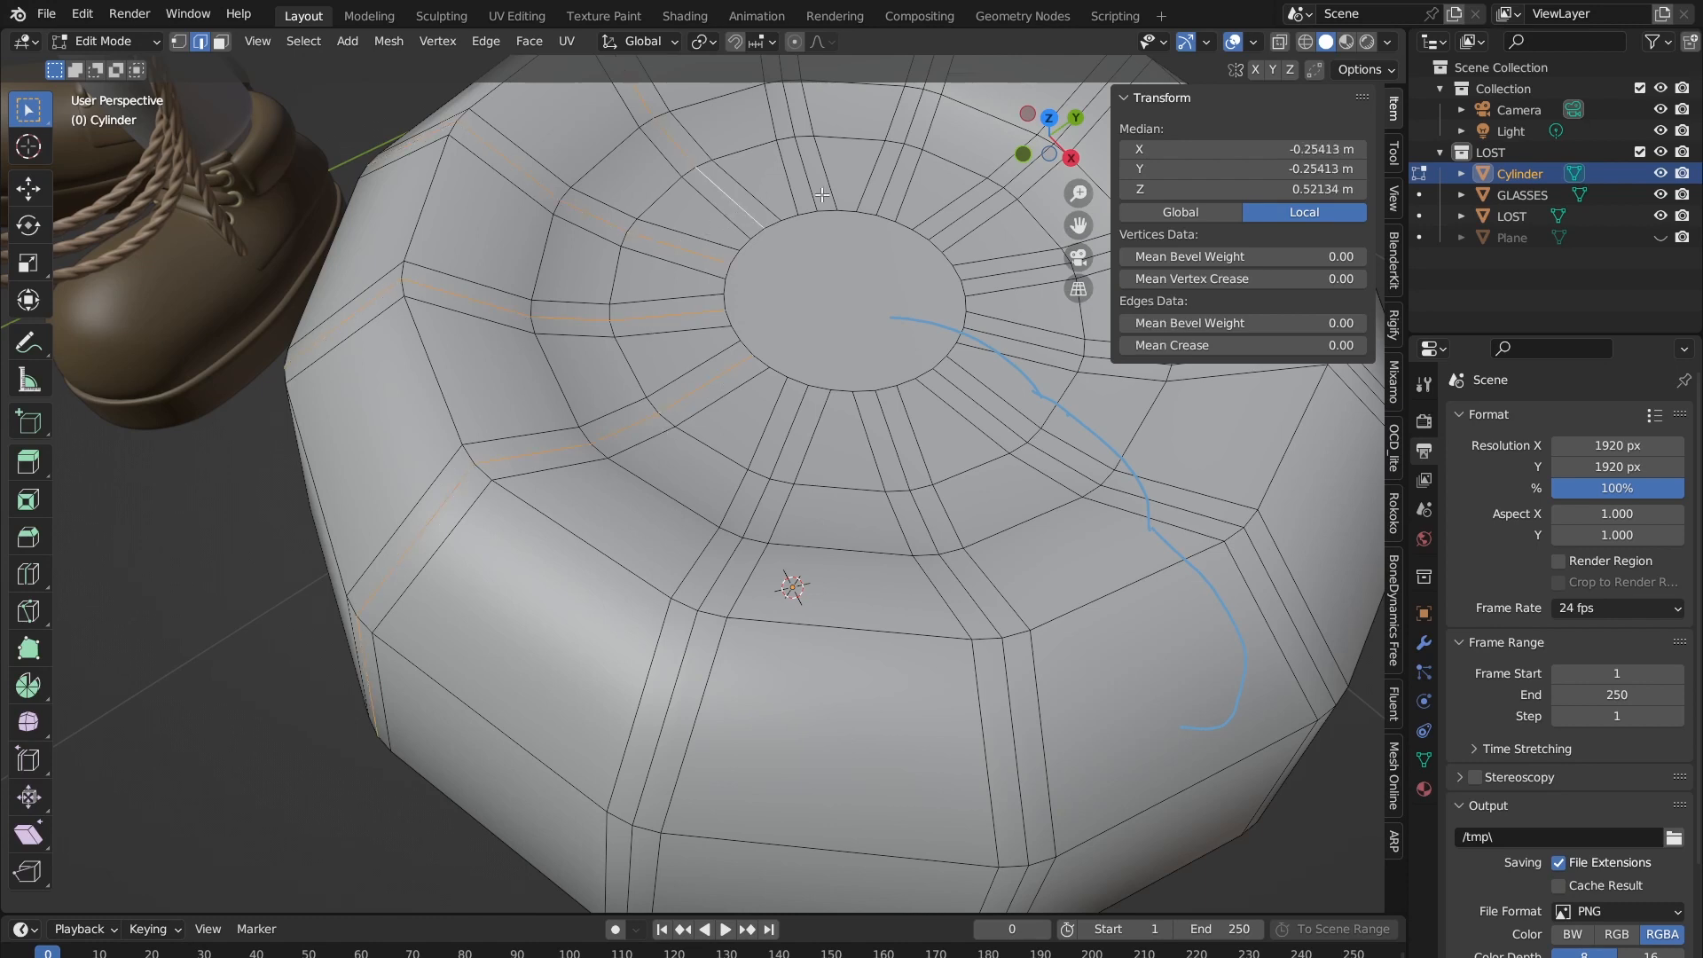
Step: Add the middle edge loops of the remaining eight beveled strips to the selection, correcting the wrongly picked outer loop
{"action": "left_click", "coordinate": [814, 194], "text": "alt+shift"}
{"action": "left_click", "coordinate": [900, 182], "text": "alt+shift"}
{"action": "left_click", "coordinate": [954, 213], "text": "alt+shift"}
{"action": "left_click", "coordinate": [1009, 286], "text": "alt+shift"}
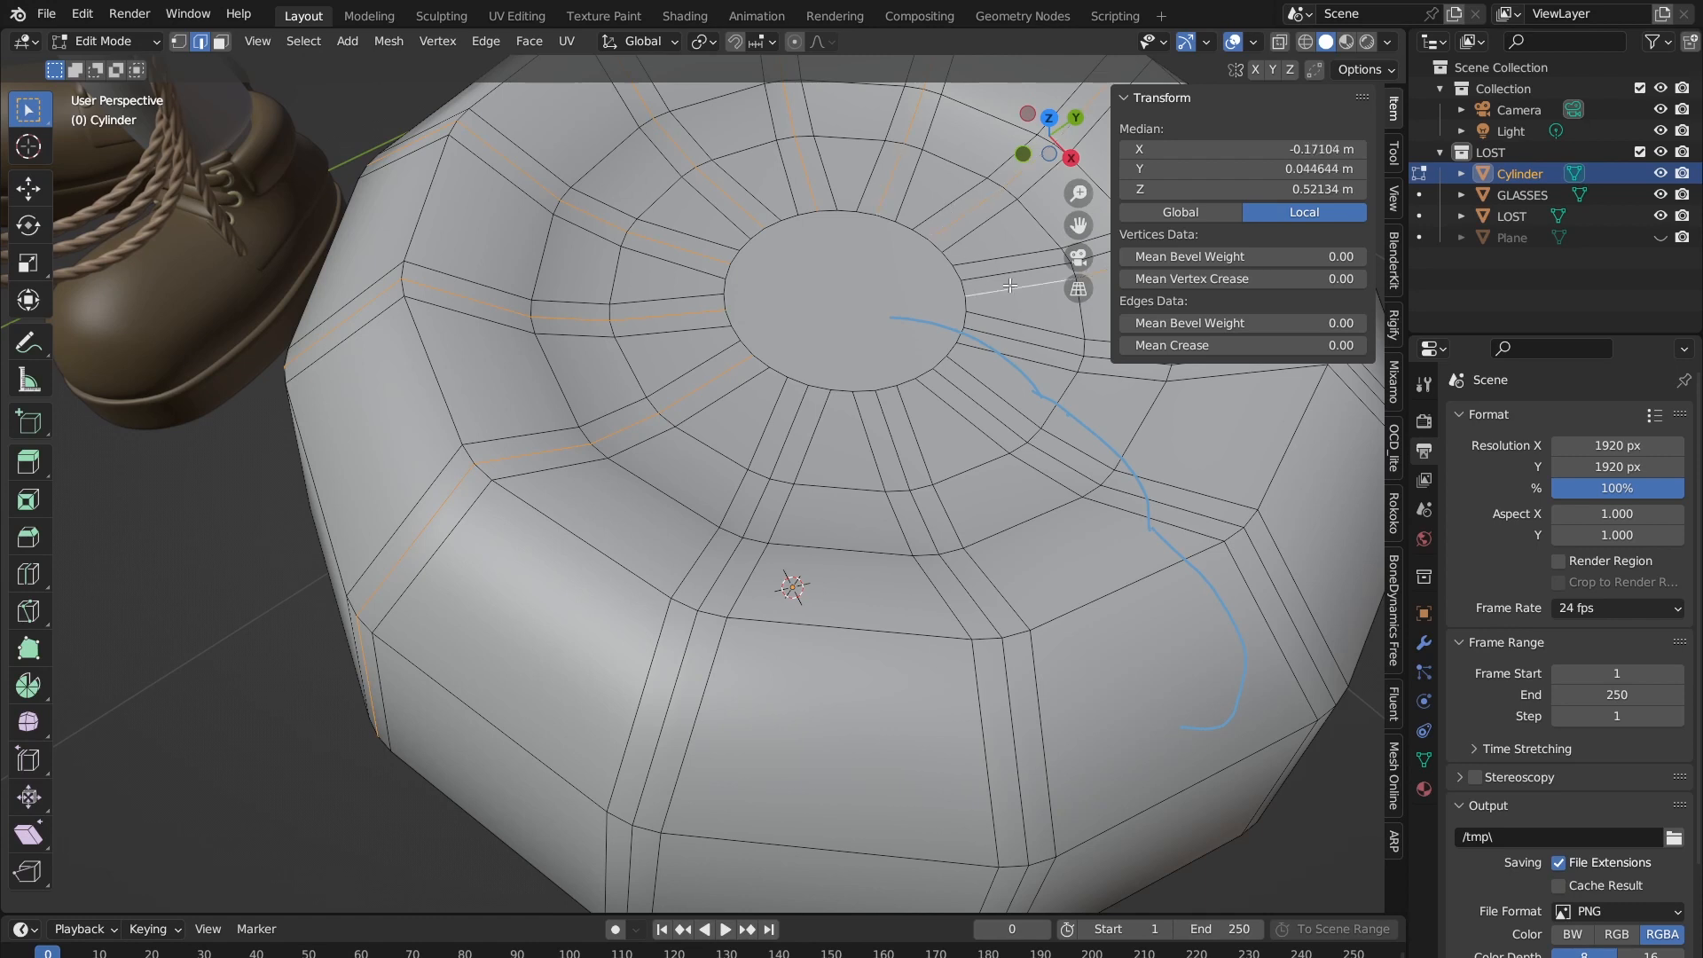
{"action": "left_click", "coordinate": [1029, 345], "text": "alt+shift"}
{"action": "left_click", "coordinate": [971, 397], "text": "alt+shift"}
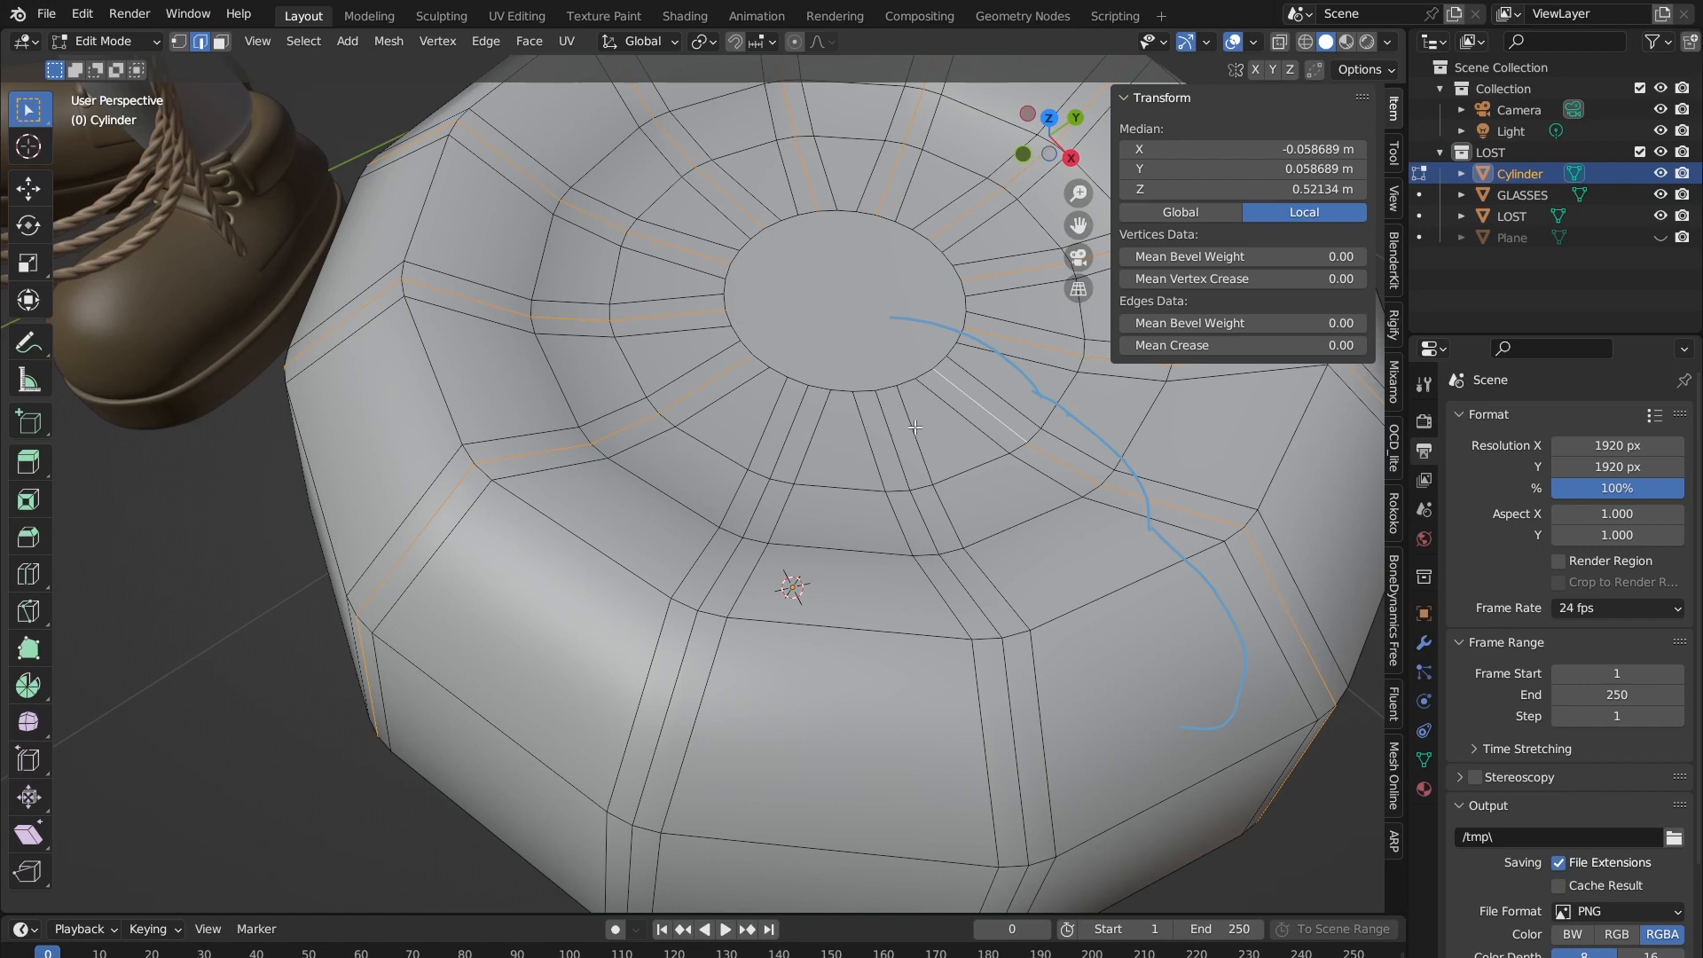
{"action": "left_click", "coordinate": [922, 456], "text": "alt+shift"}
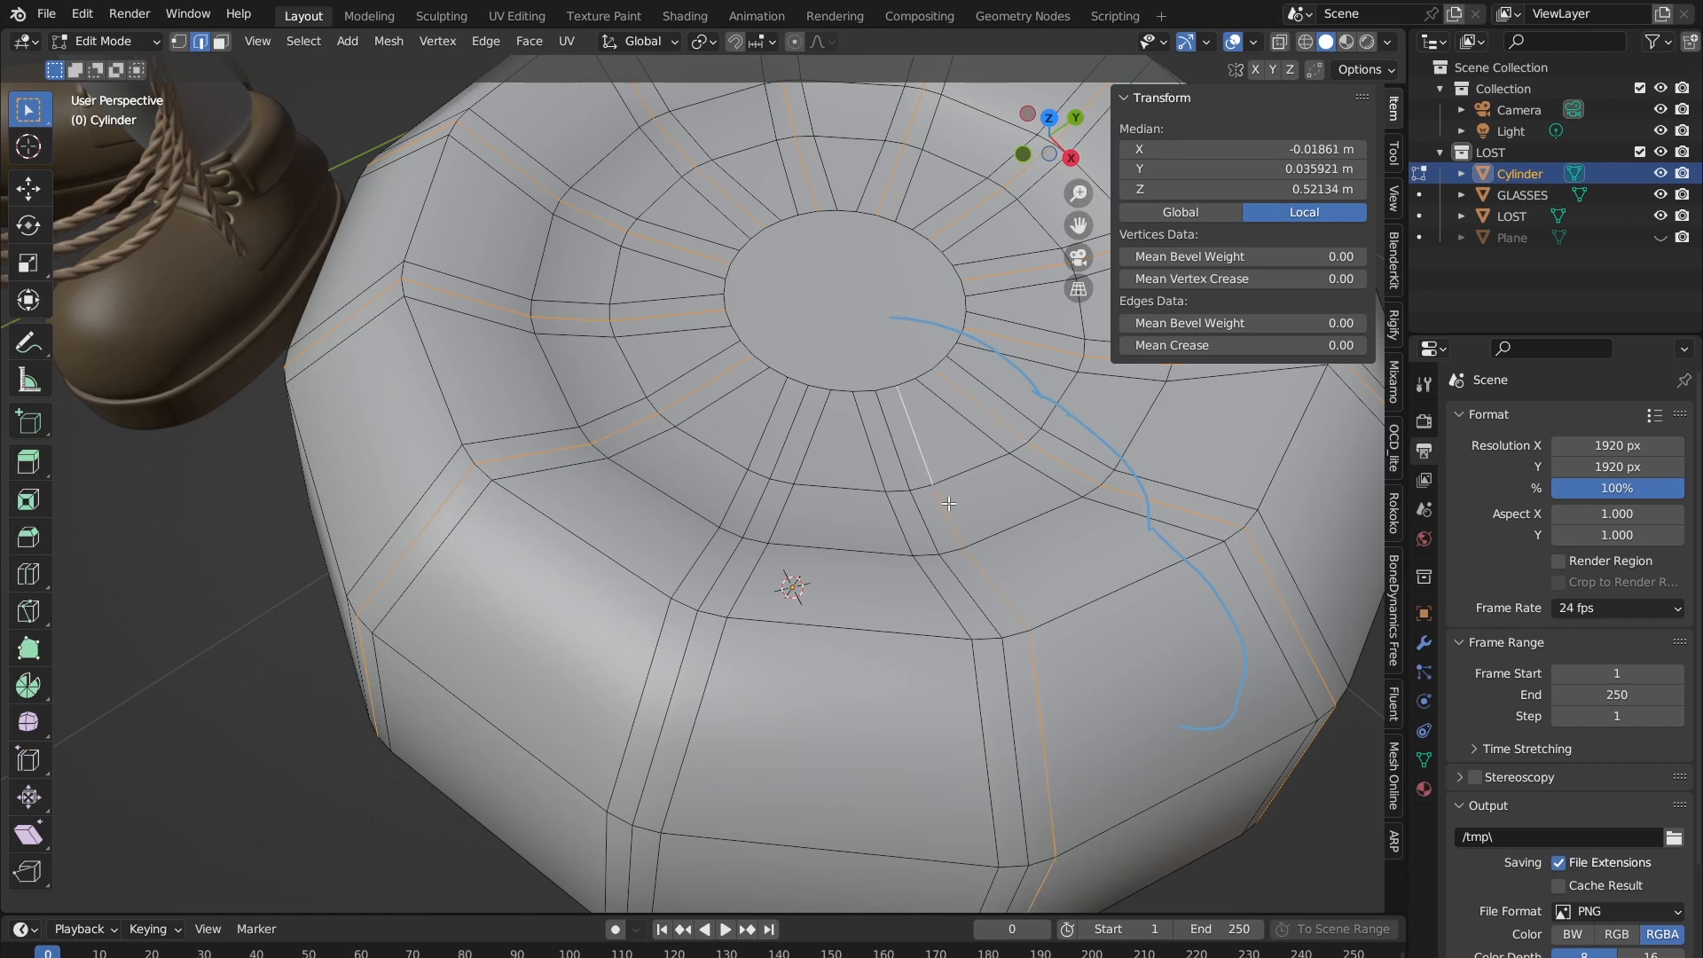
{"action": "left_click", "coordinate": [915, 437], "text": "alt+shift"}
{"action": "left_click", "coordinate": [915, 436], "text": "alt+shift"}
{"action": "left_click", "coordinate": [916, 436], "text": "alt+shift"}
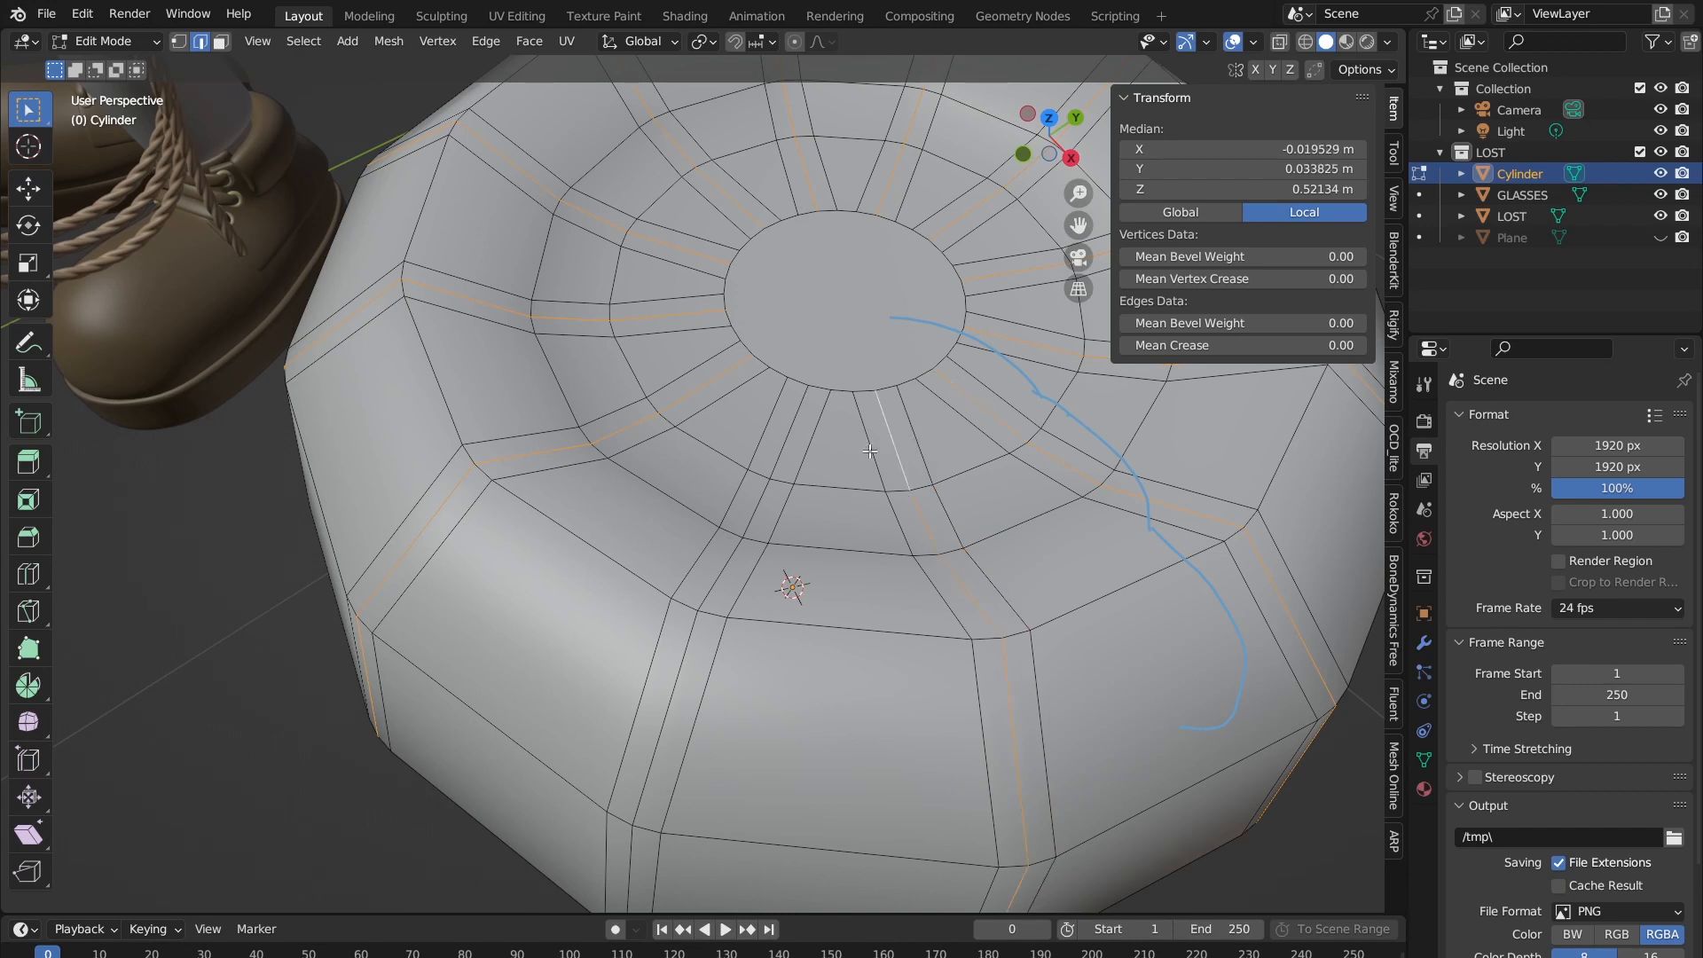
{"action": "left_click", "coordinate": [788, 436], "text": "alt+shift"}
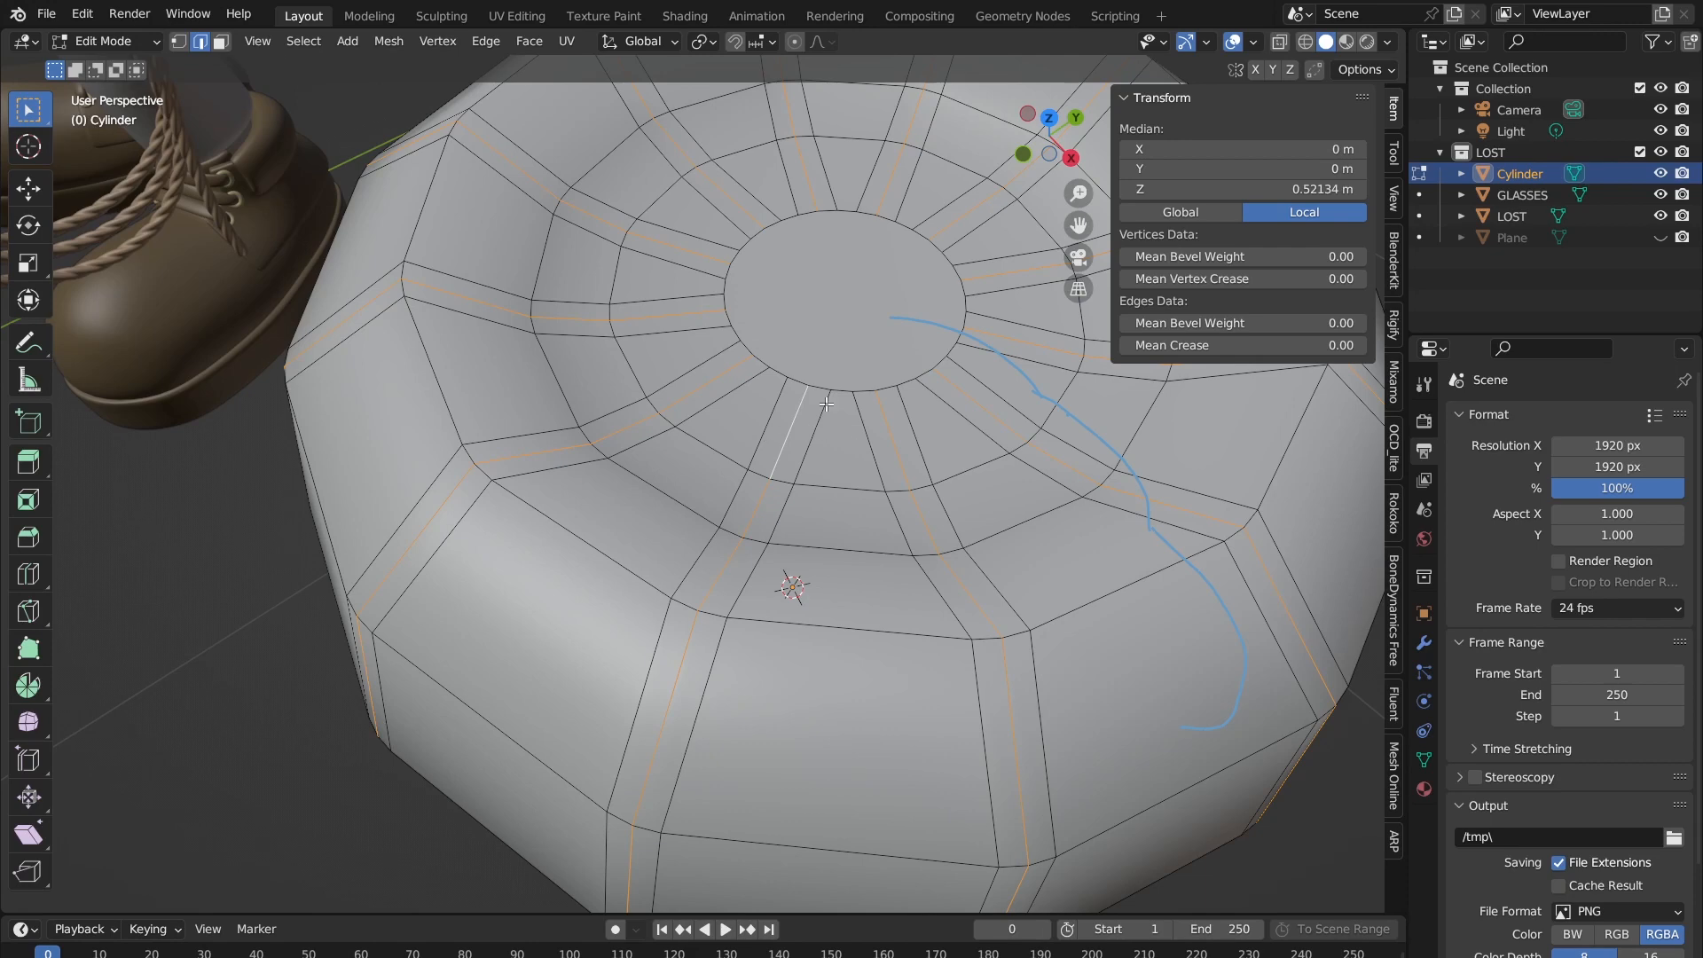
{"action": "scroll", "coordinate": [873, 417], "scroll_direction": "down", "scroll_amount": 3}
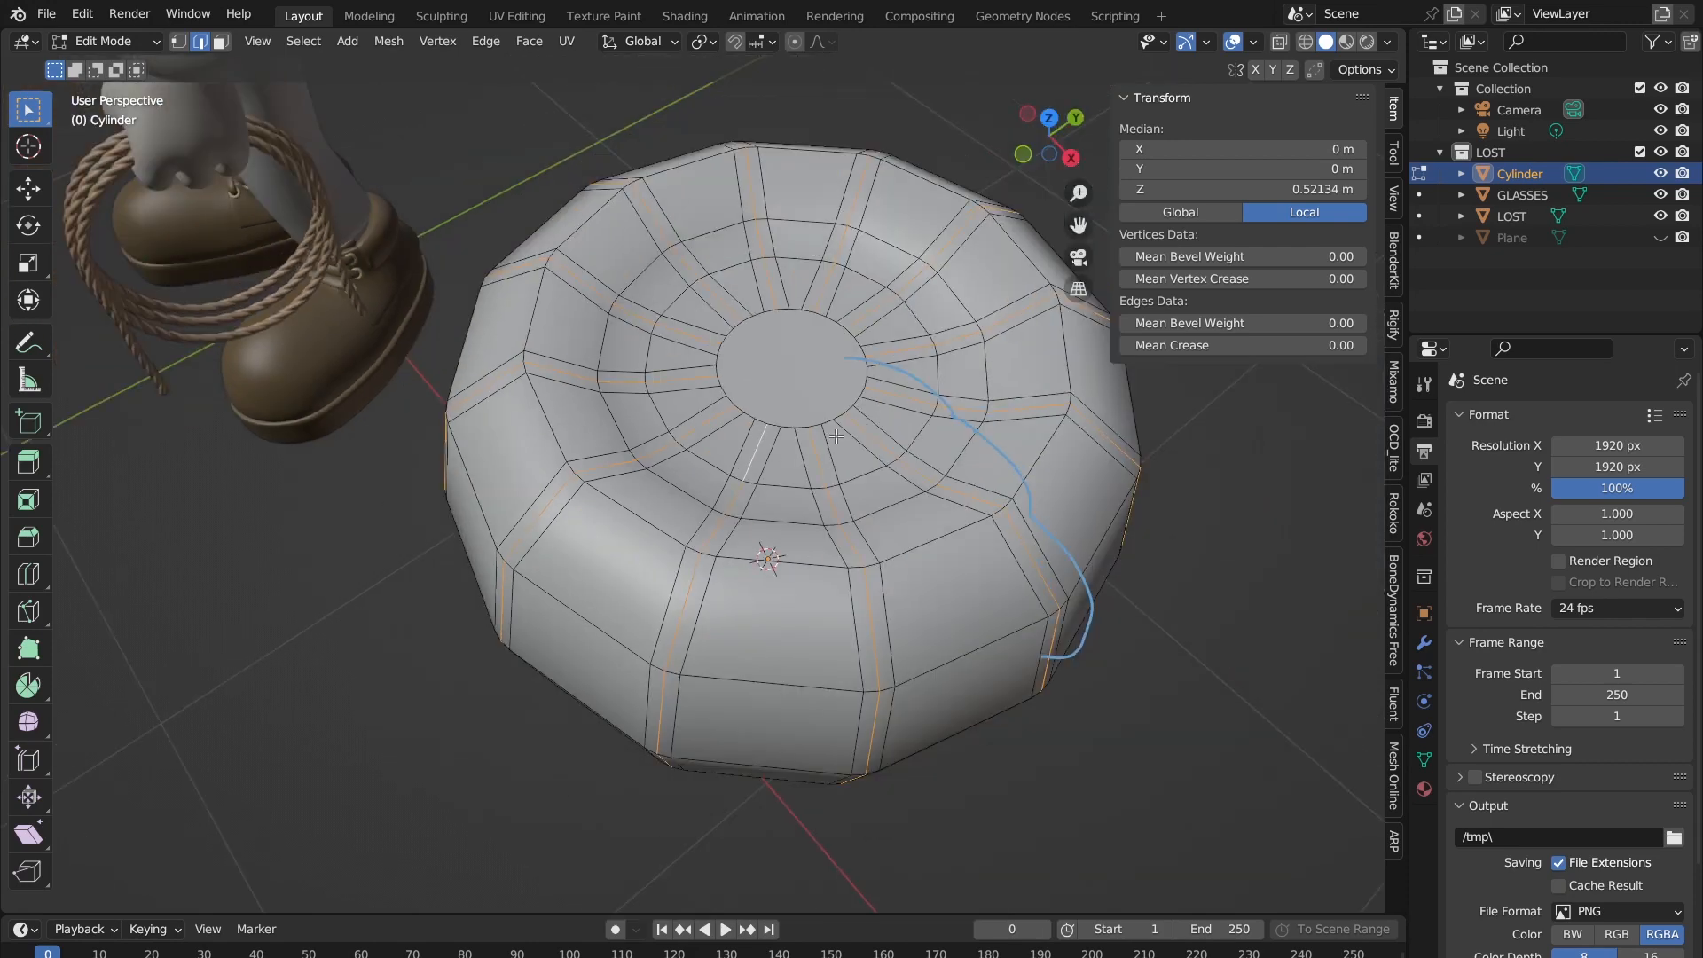
{"action": "scroll", "coordinate": [836, 436], "scroll_direction": "up", "scroll_amount": 2}
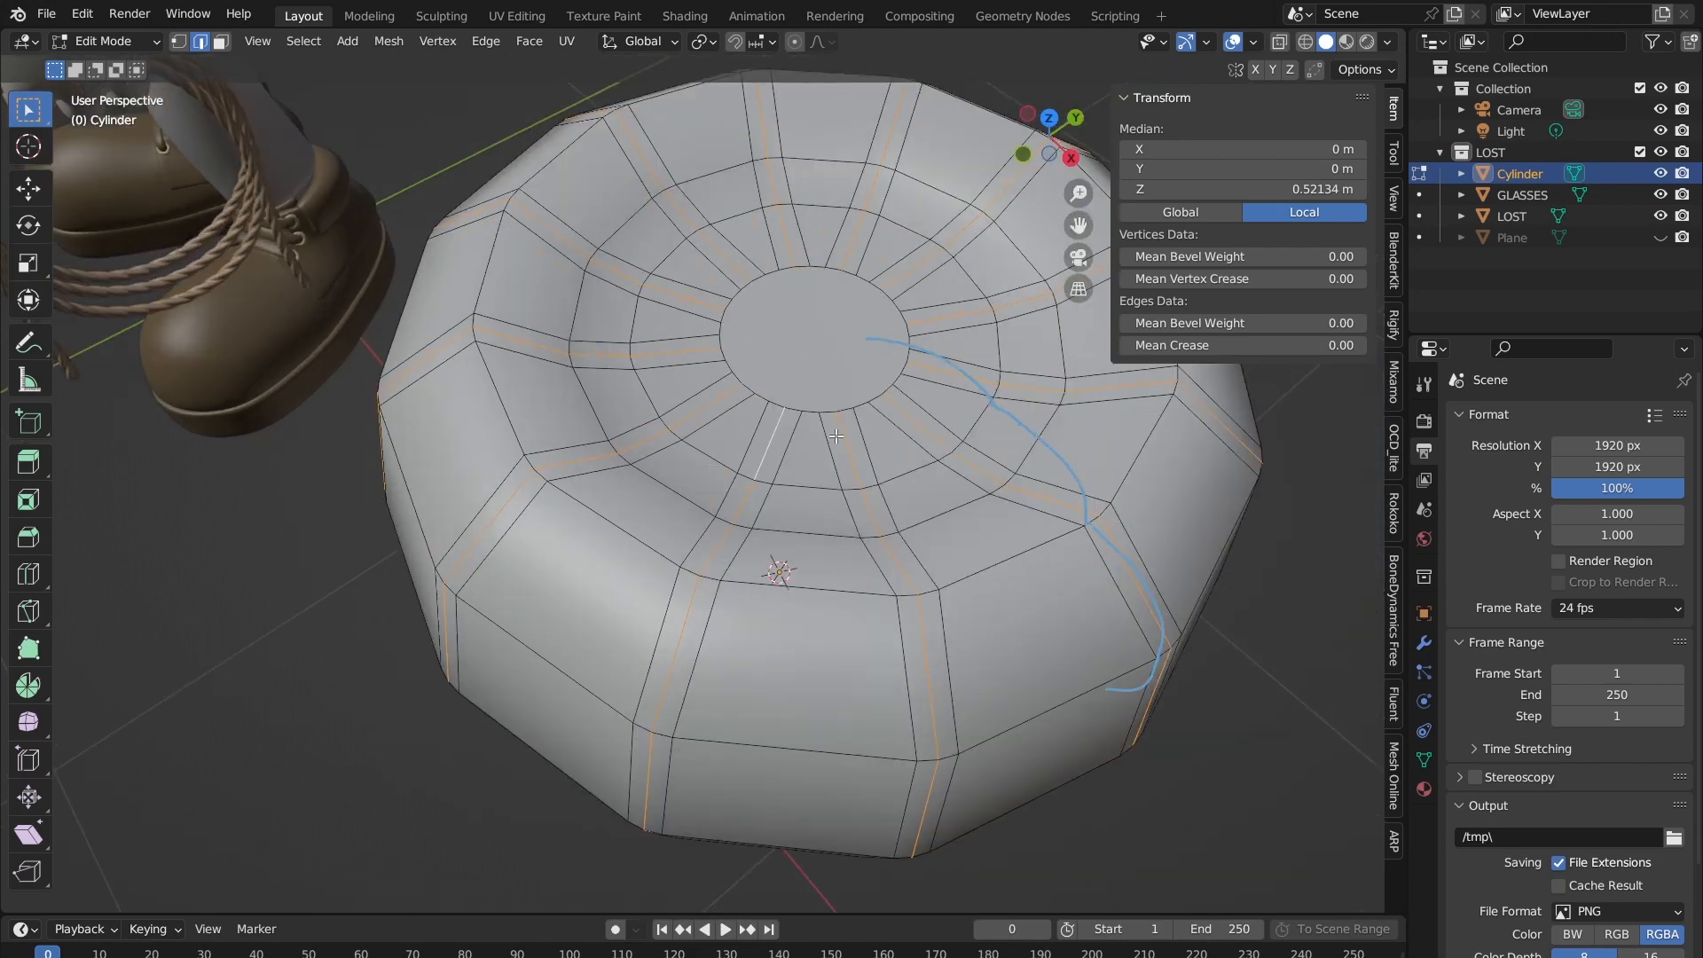
{"action": "left_click", "coordinate": [1047, 118]}
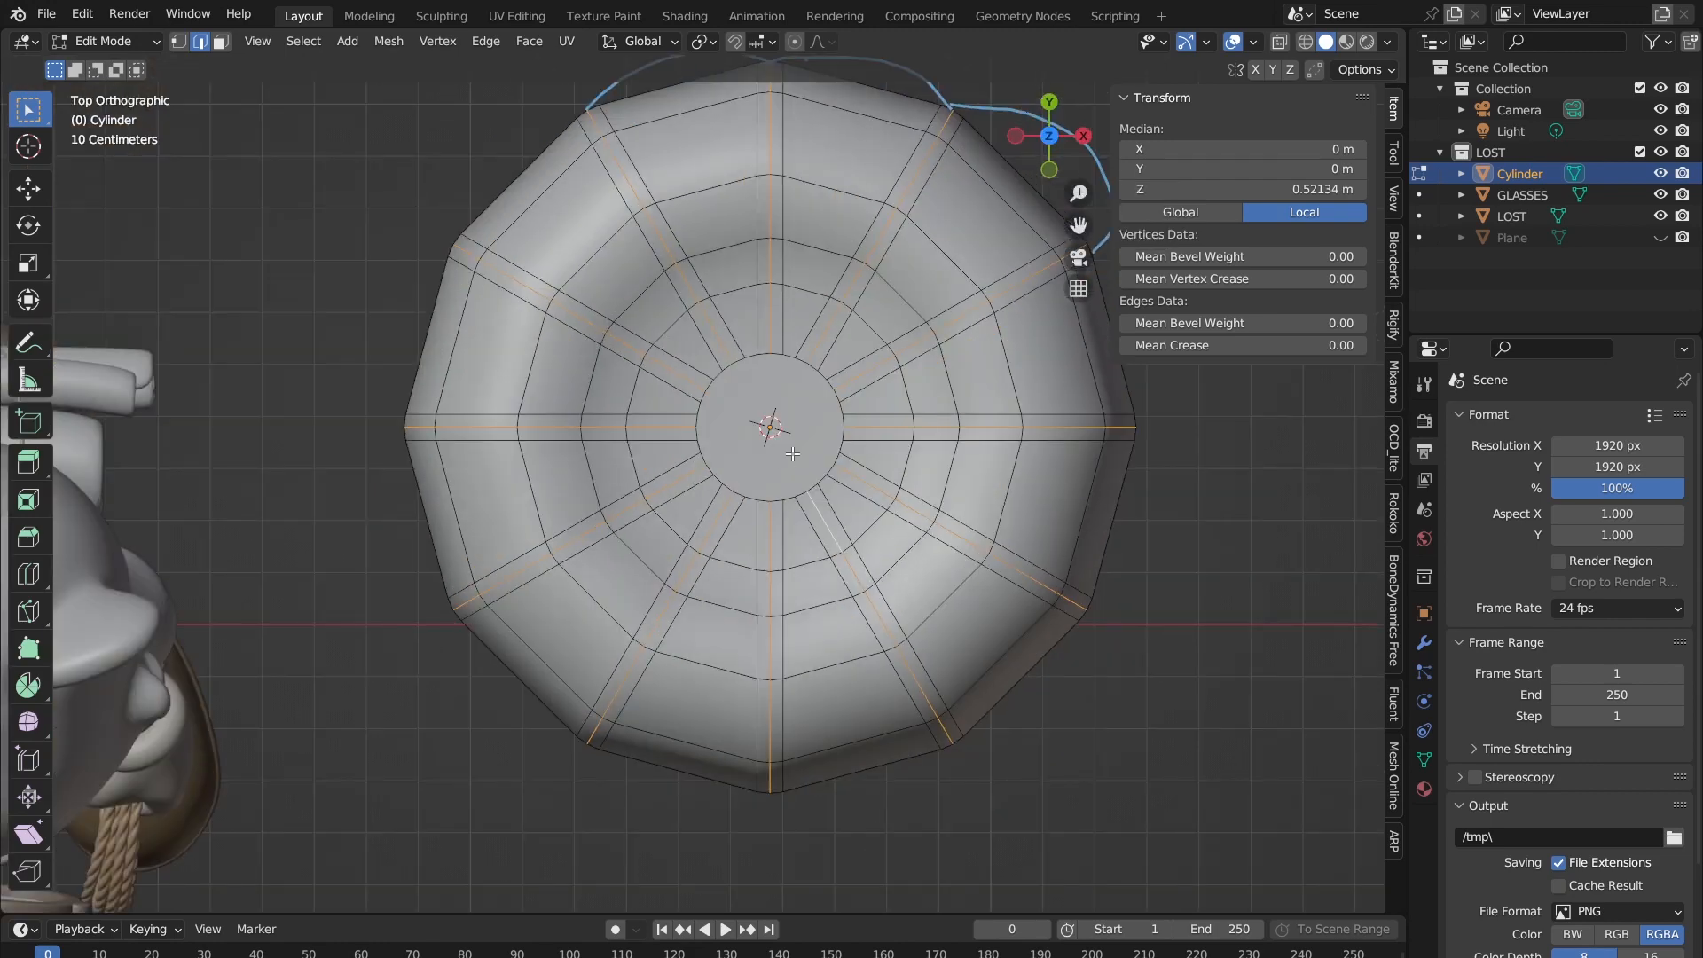
{"action": "middle_click_drag", "start_coordinate": [1056, 414], "coordinate": [894, 455], "text": "shift"}
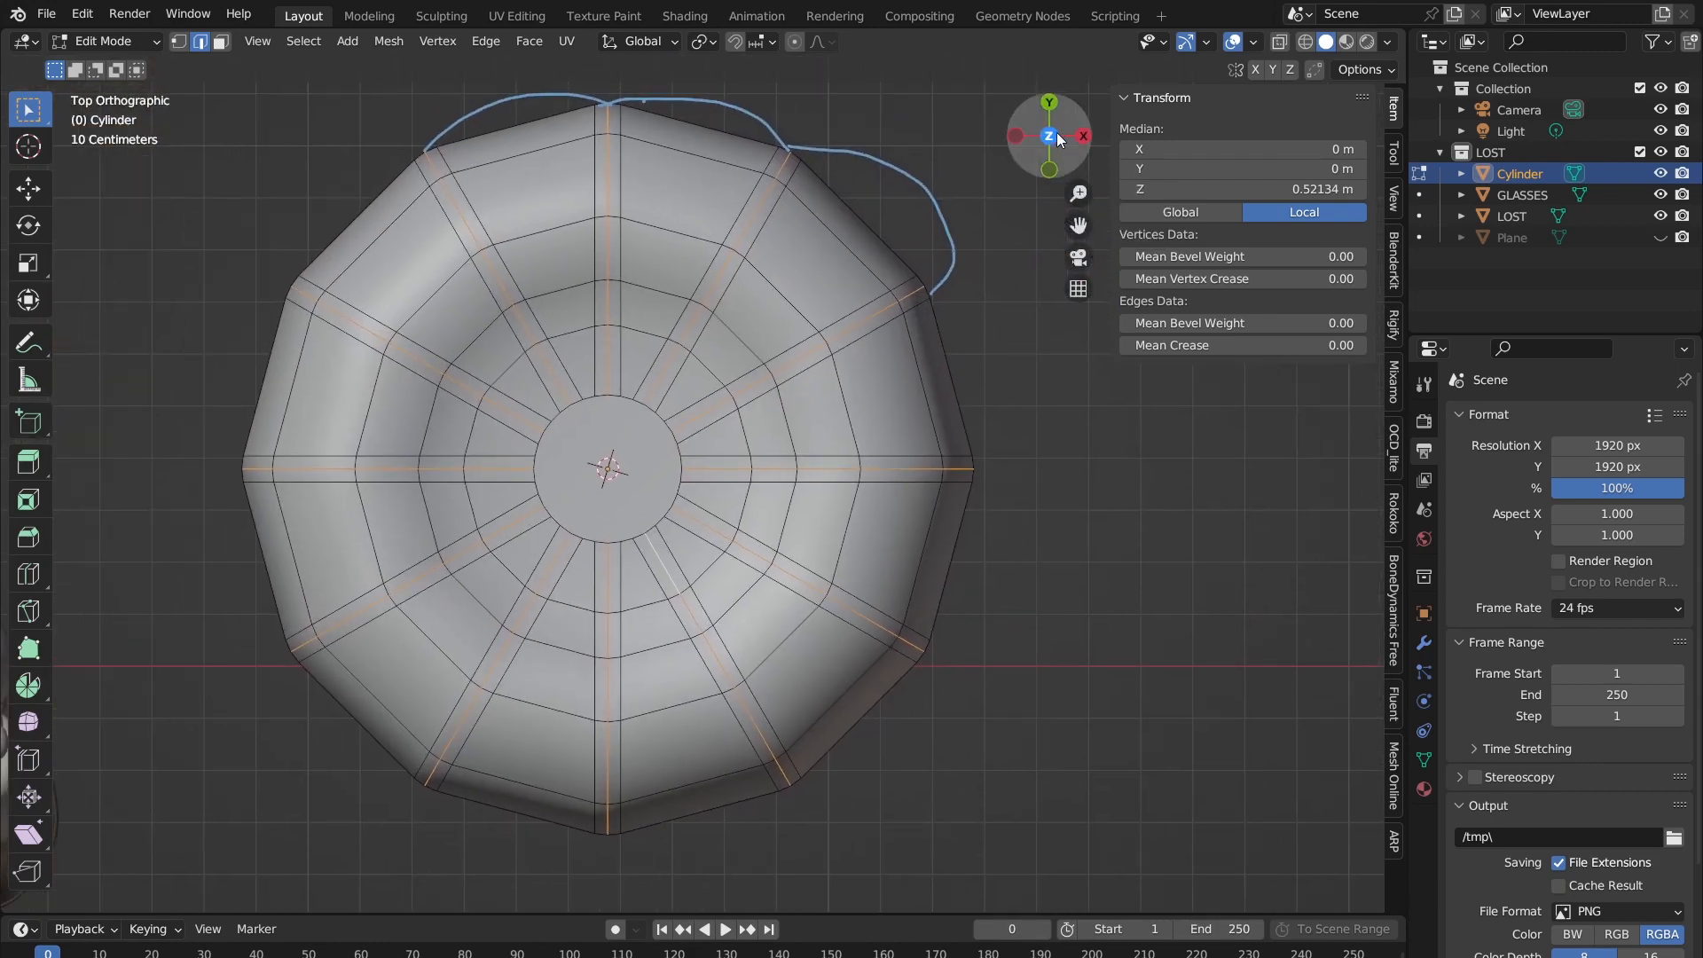
{"action": "middle_click_drag", "start_coordinate": [931, 293], "coordinate": [962, 298], "text": "shift"}
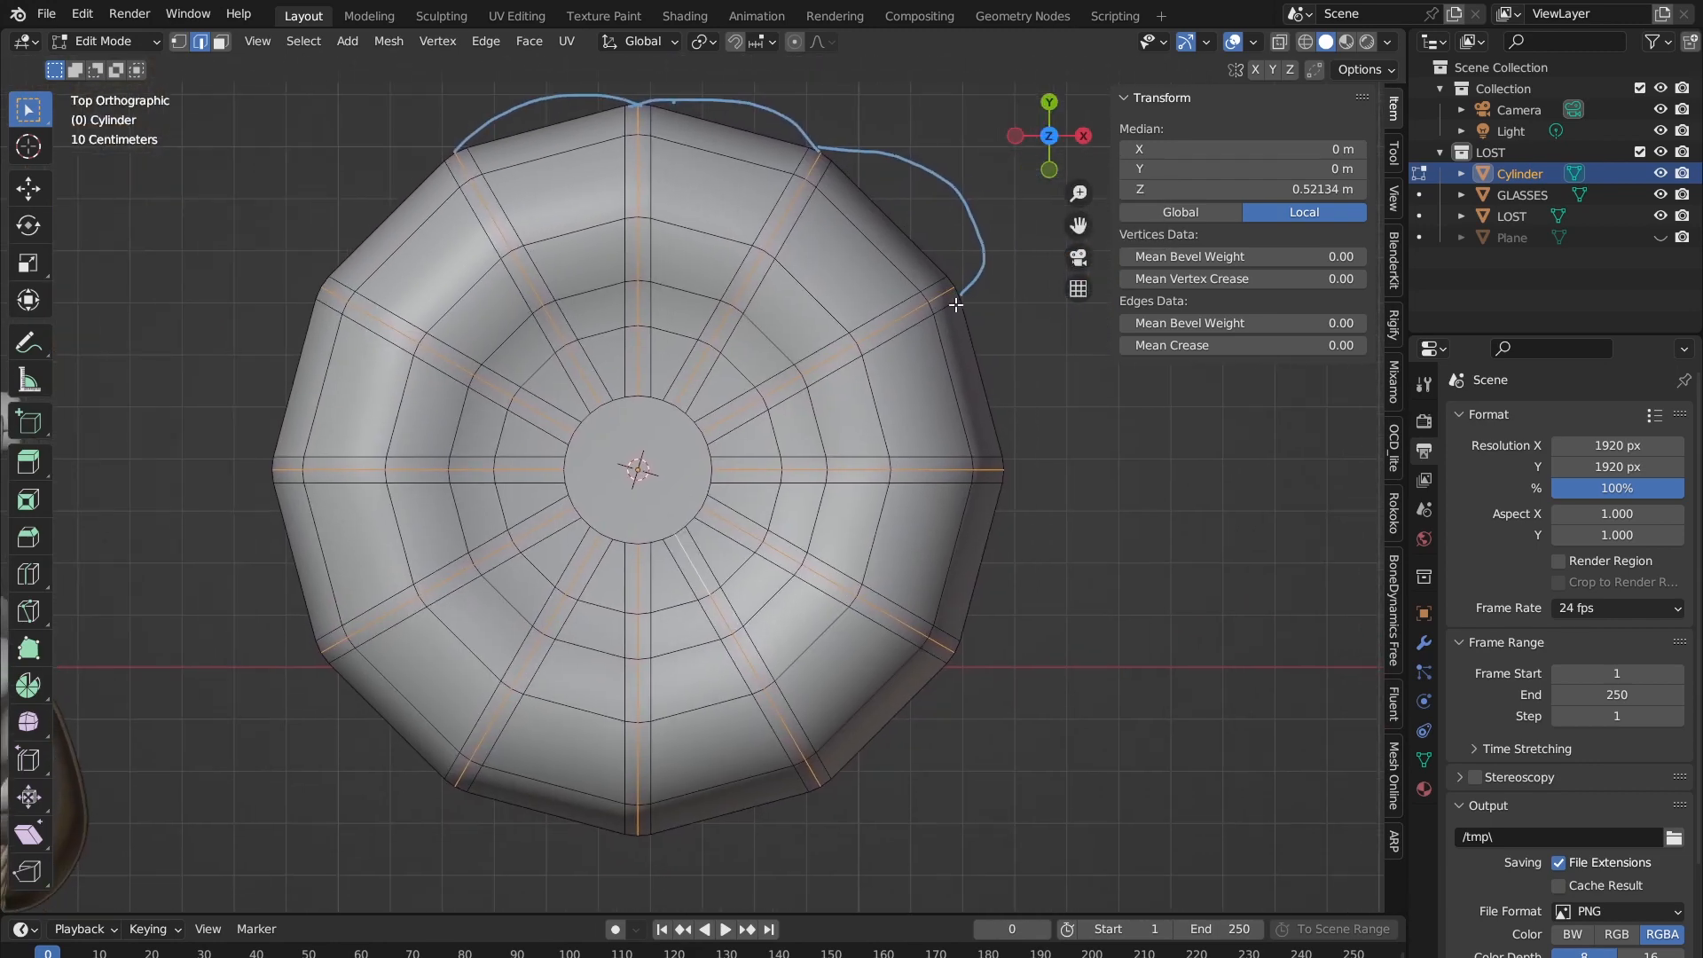
Step: Scale the selected middle edge loops inward to about 0.83 to form grooves, and return the cylinder to Object Mode
{"action": "key", "text": "s"}
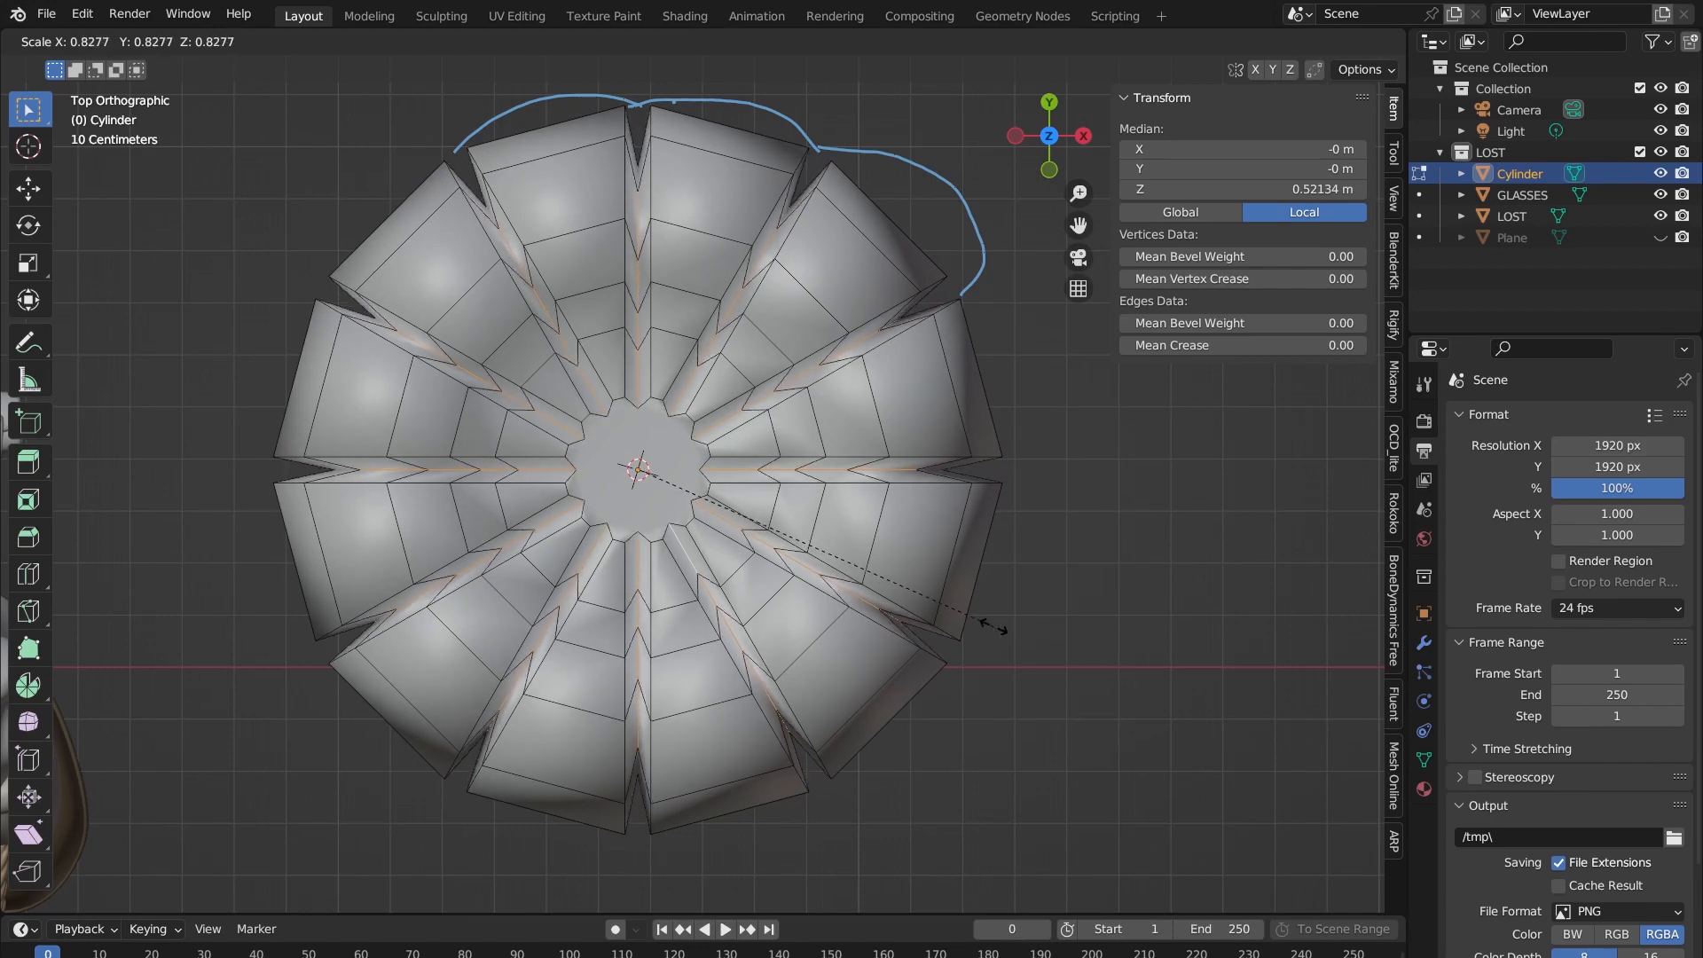
{"action": "left_click", "coordinate": [992, 621]}
{"action": "middle_click_drag", "start_coordinate": [996, 619], "coordinate": [753, 422]}
{"action": "scroll", "coordinate": [821, 327], "scroll_direction": "down", "scroll_amount": 4}
{"action": "key", "text": "Tab"}
{"action": "scroll", "coordinate": [692, 419], "scroll_direction": "up", "scroll_amount": 5}
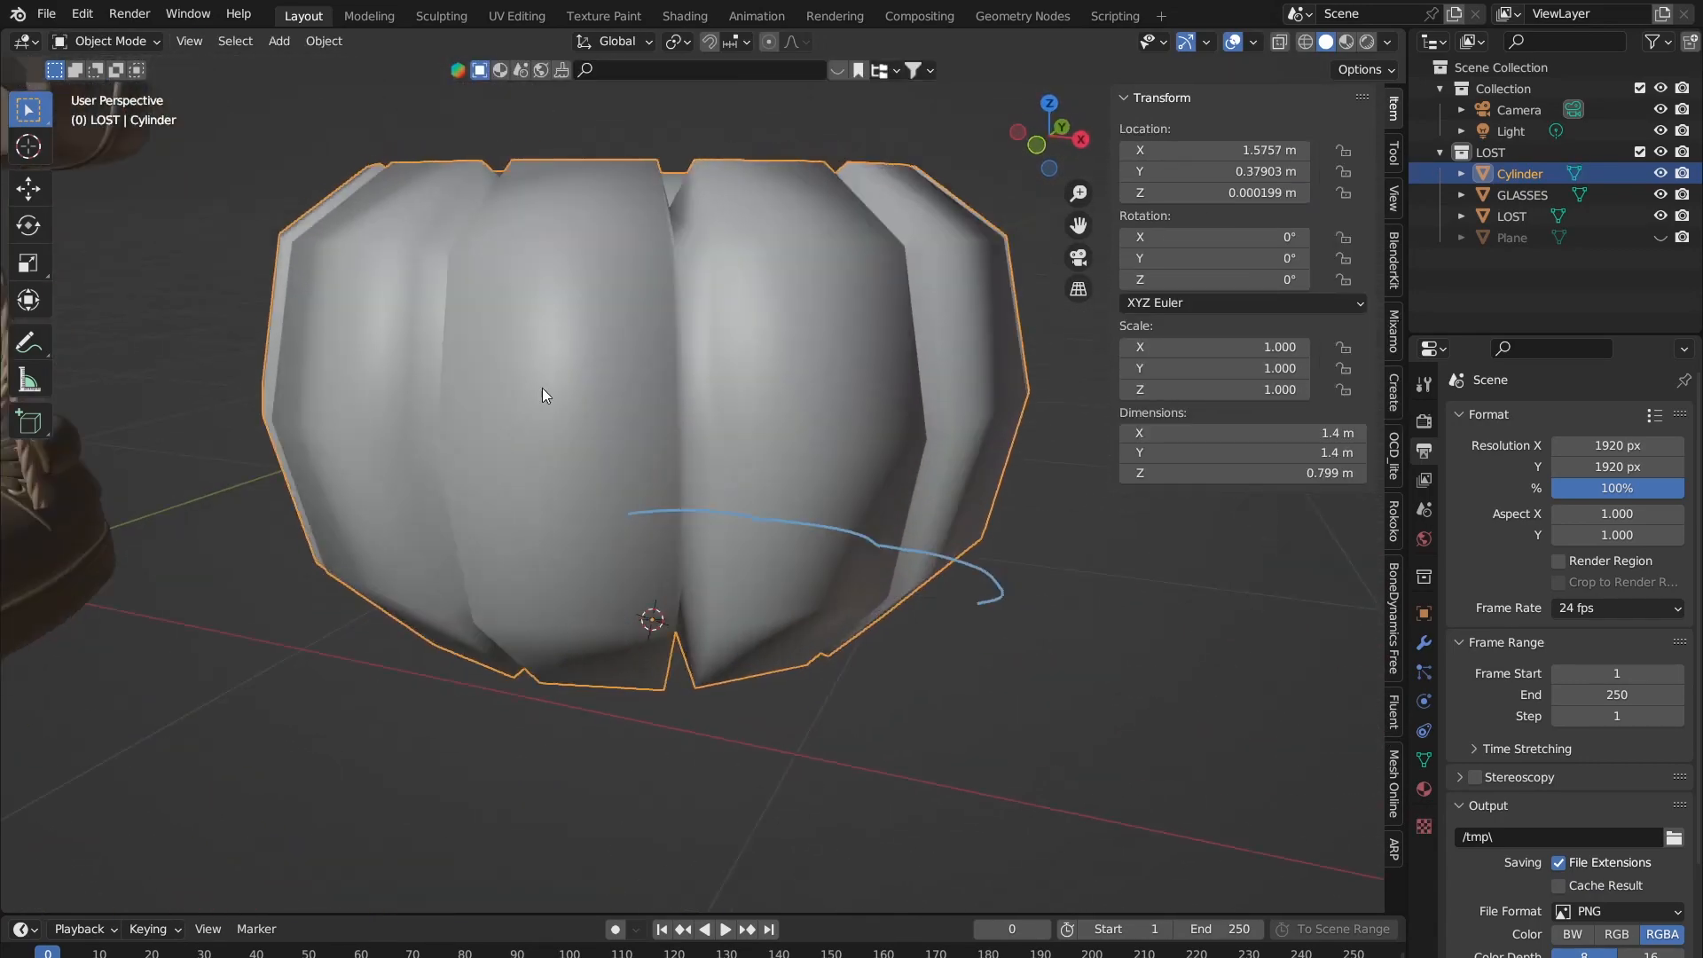
Step: Examine the grooves between the cylinder's segments from several angles, both as a shaded object and as an editable mesh
{"action": "mouse_move", "coordinate": [541, 387]}
{"action": "middle_mouse_down"}
{"action": "mouse_move", "coordinate": [315, 480]}
{"action": "mouse_move", "coordinate": [519, 394]}
{"action": "middle_mouse_up"}
{"action": "scroll", "coordinate": [313, 491], "scroll_direction": "up", "scroll_amount": 2}
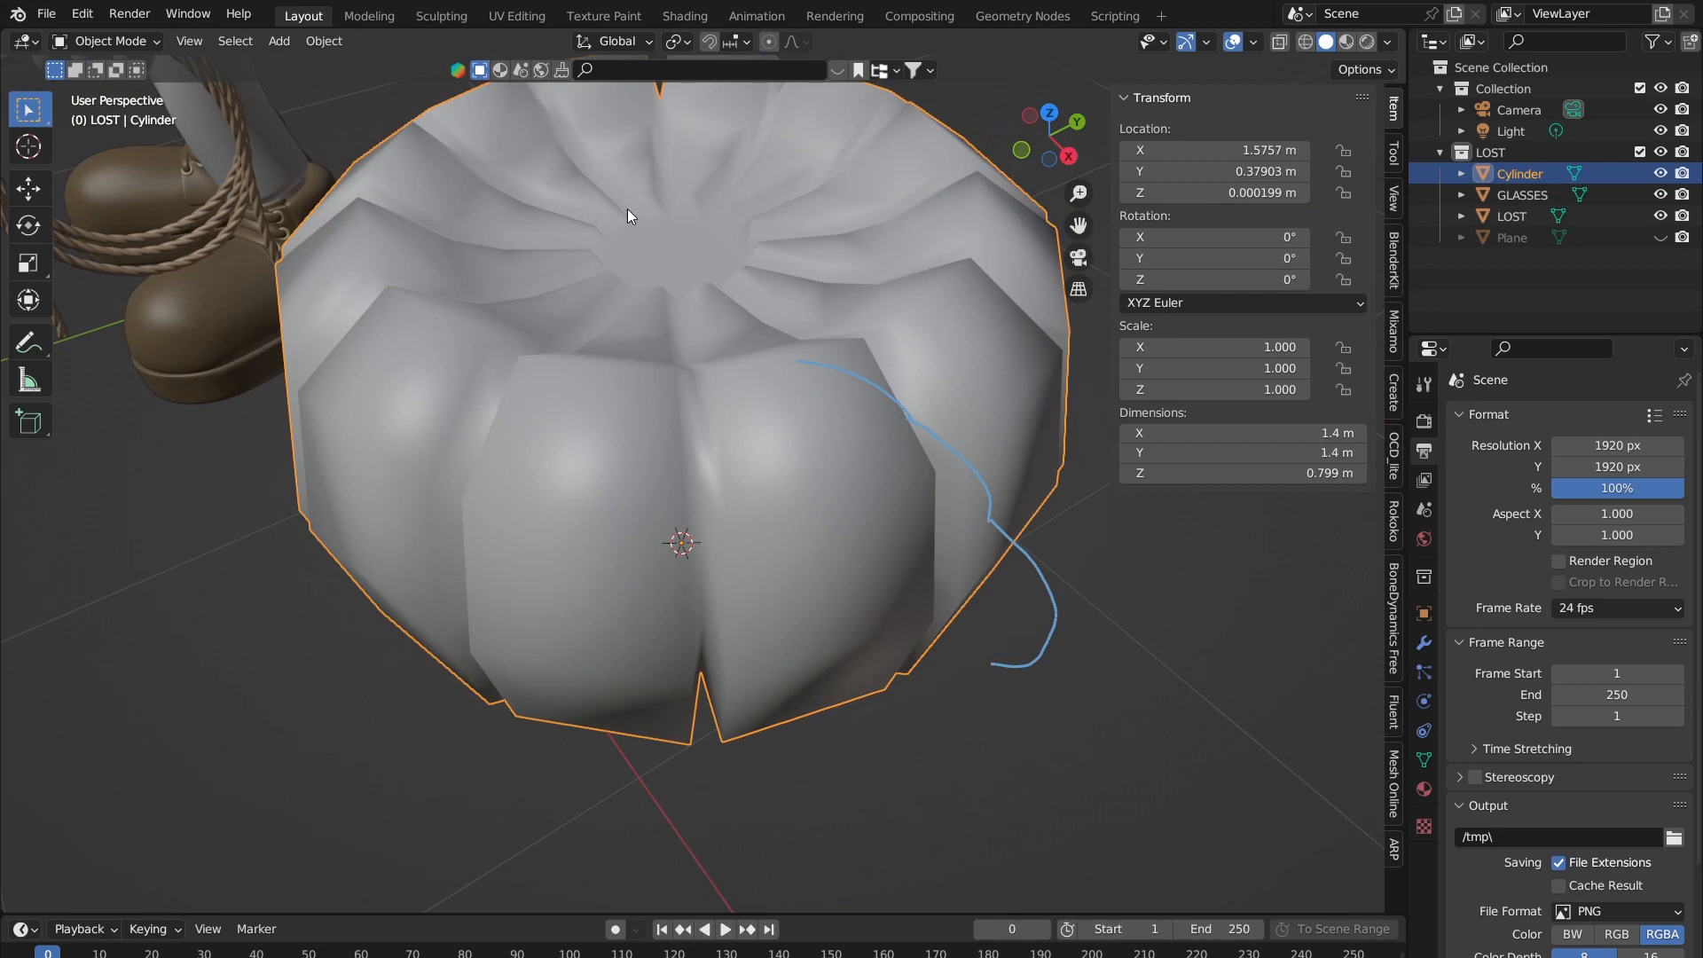
{"action": "middle_click_drag", "start_coordinate": [688, 172], "coordinate": [615, 376], "text": "shift"}
{"action": "key", "text": "Tab"}
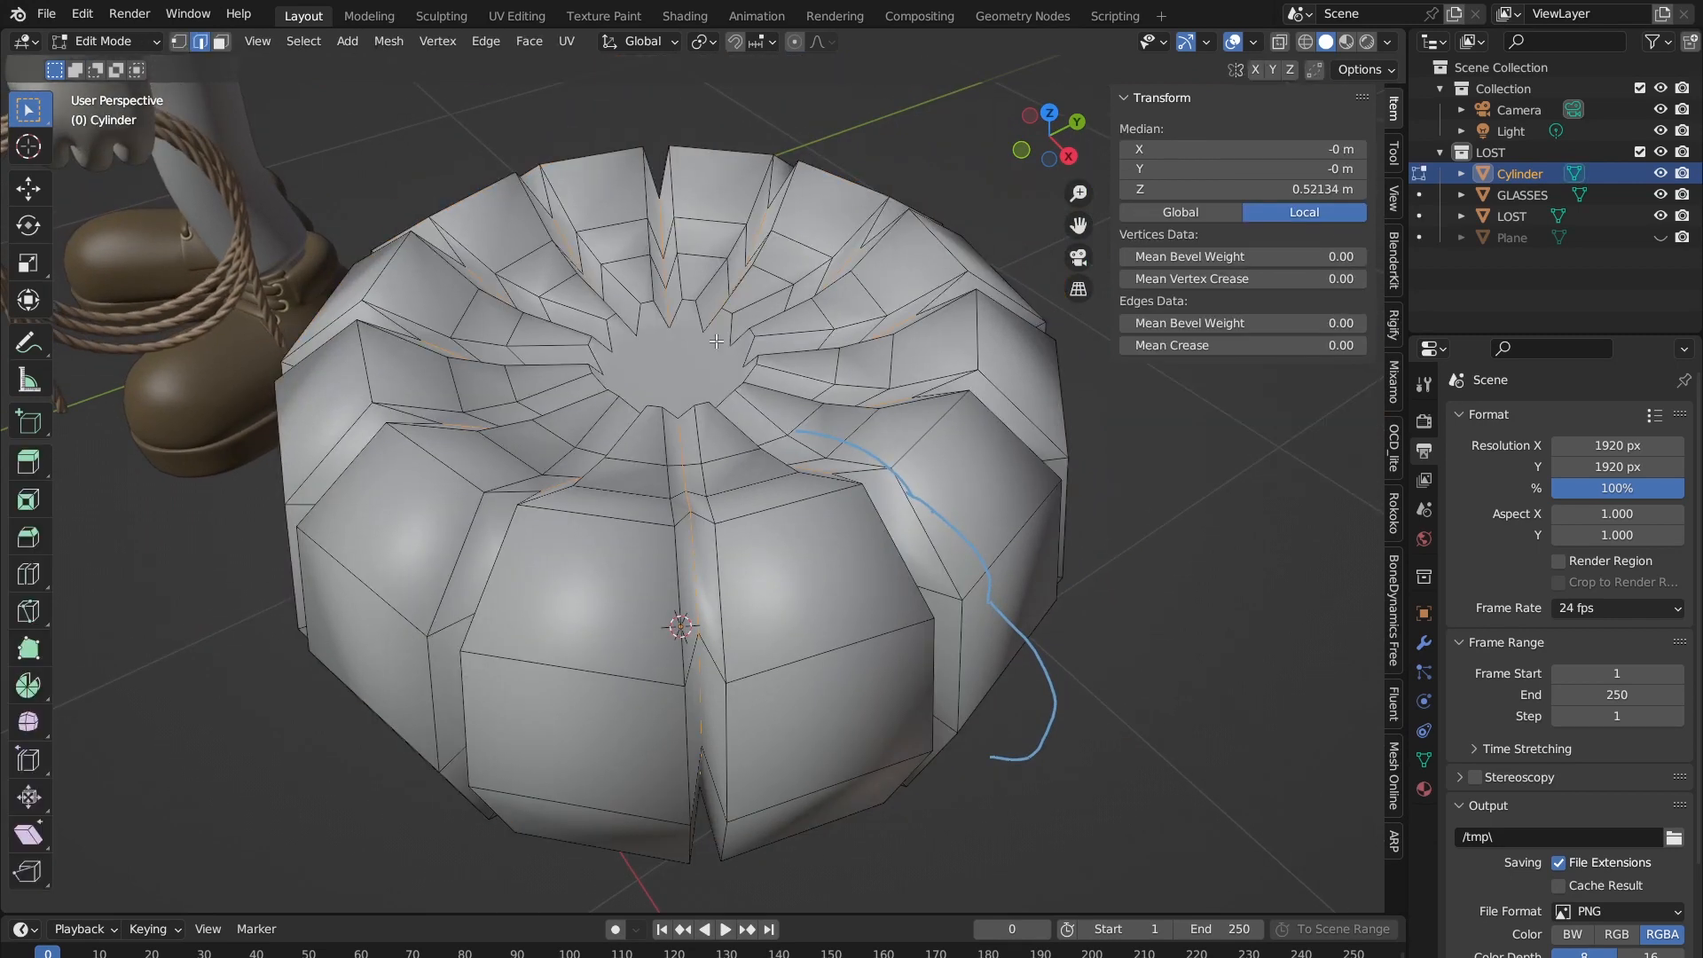
{"action": "key", "text": "Tab"}
{"action": "scroll", "coordinate": [710, 387], "scroll_direction": "down", "scroll_amount": 4}
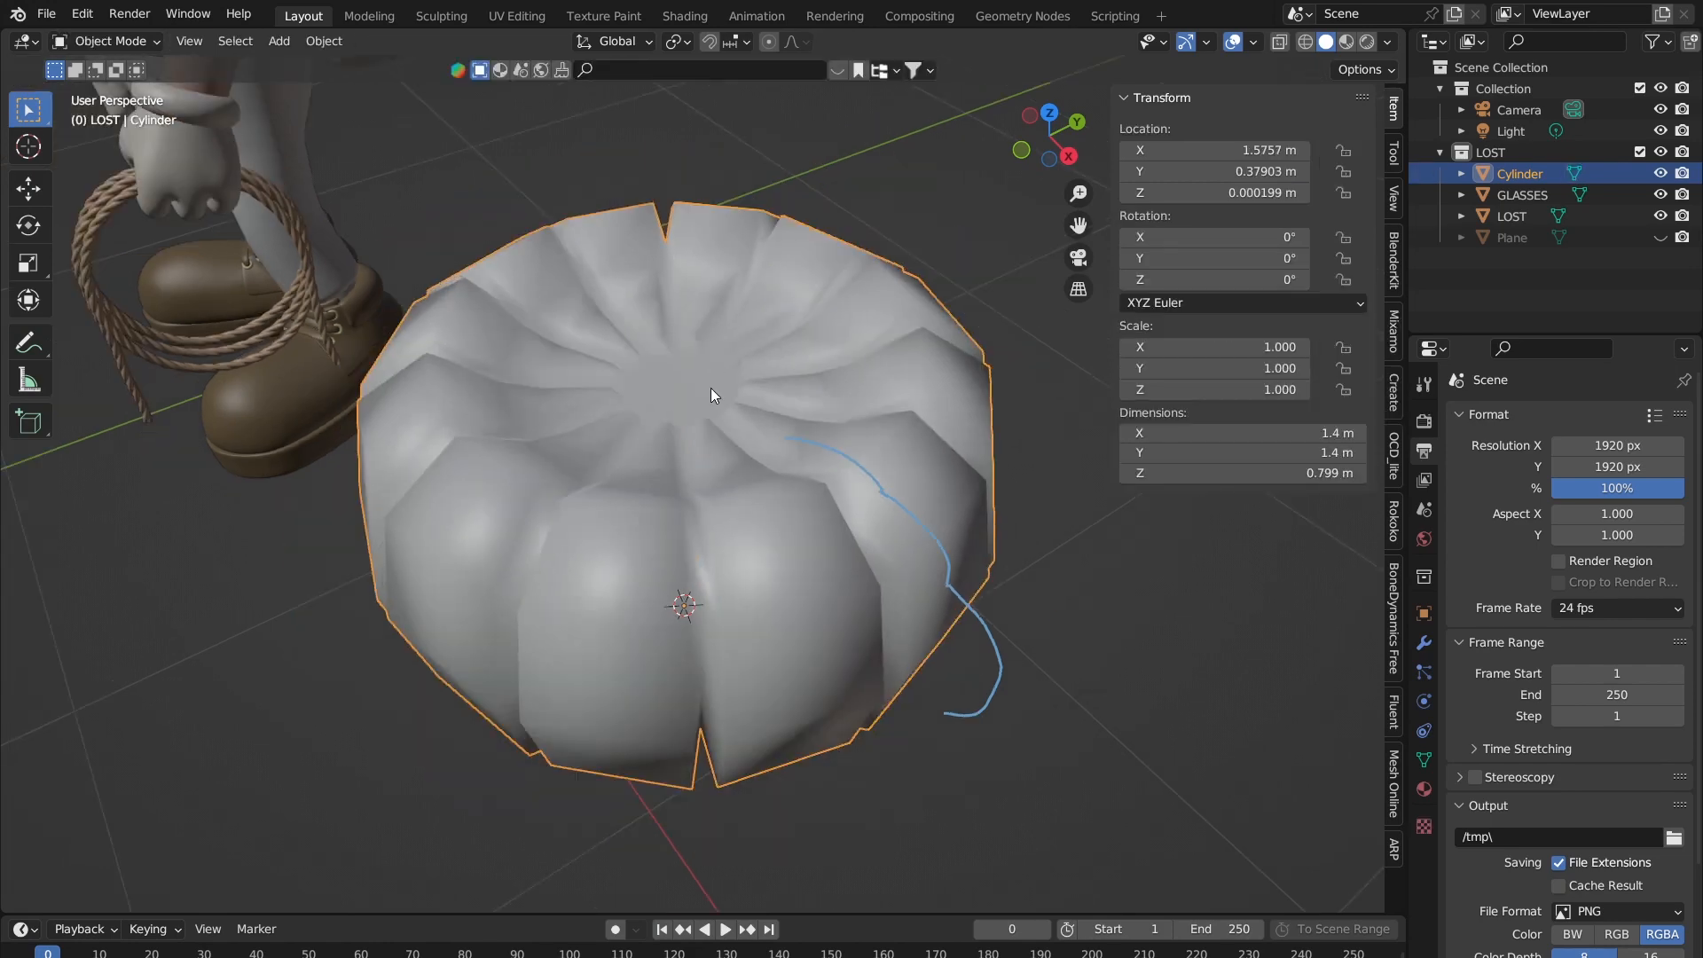
{"action": "middle_click_drag", "start_coordinate": [775, 374], "coordinate": [667, 491]}
{"action": "scroll", "coordinate": [674, 454], "scroll_direction": "down", "scroll_amount": 3}
{"action": "middle_click_drag", "start_coordinate": [727, 381], "coordinate": [693, 475]}
{"action": "scroll", "coordinate": [710, 475], "scroll_direction": "up", "scroll_amount": 3}
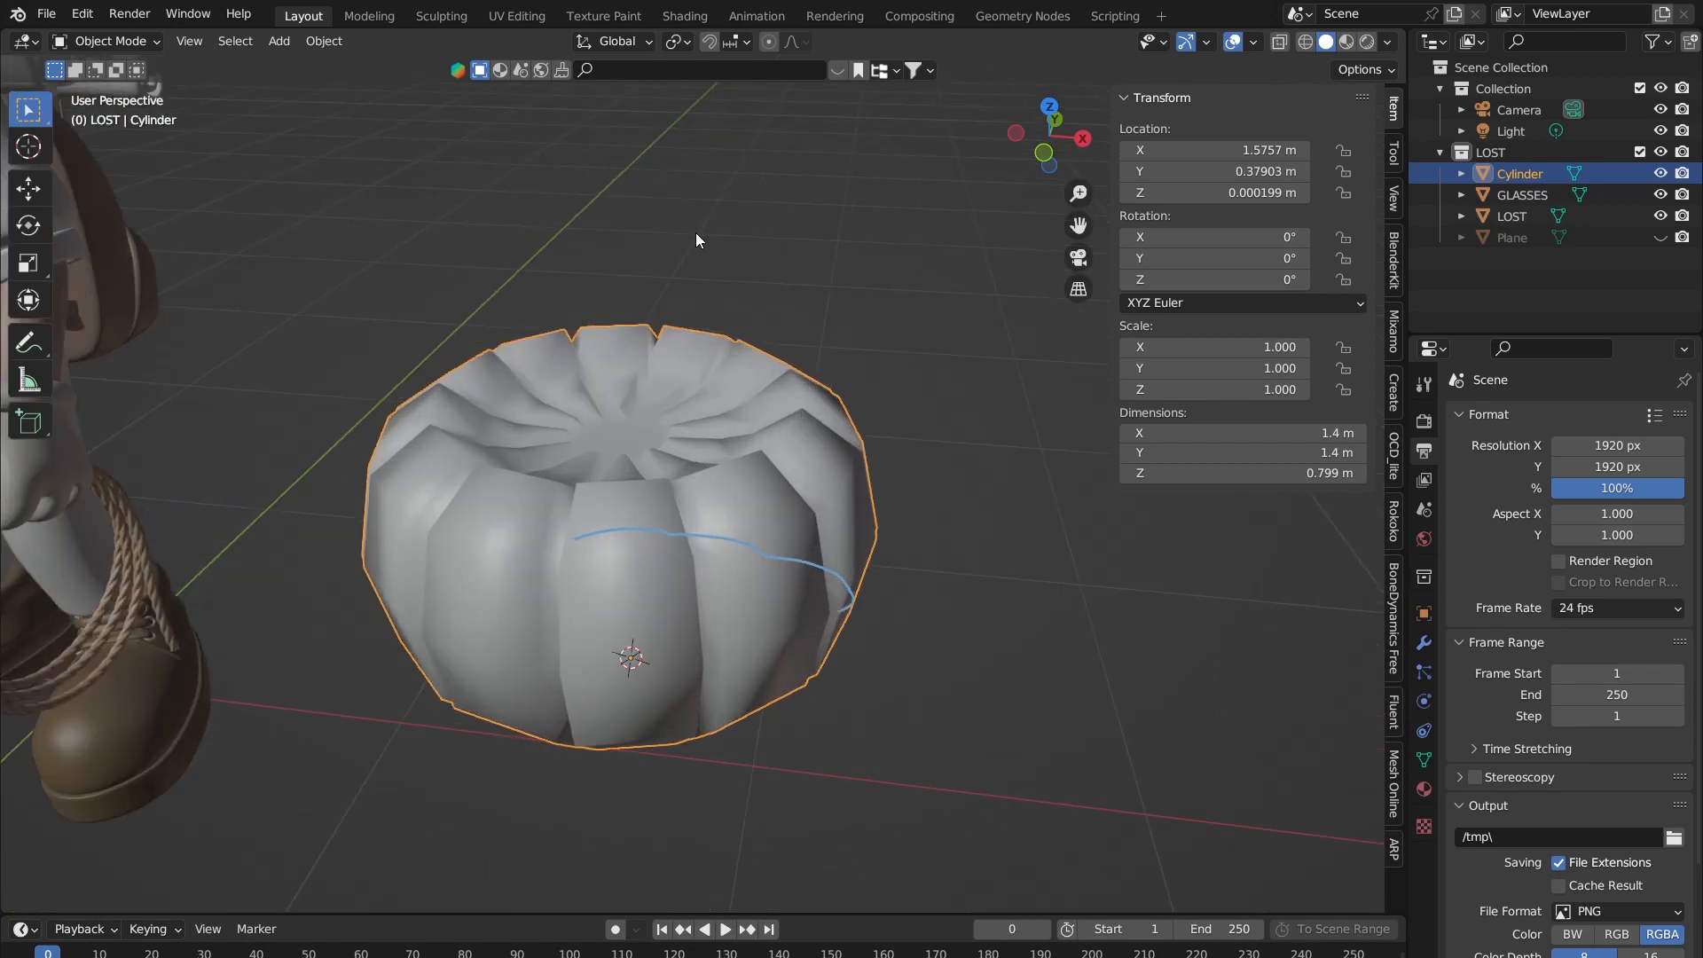
Step: Try adding lengthwise loop cuts to two neighbouring outer segments, with two cuts in the first, and undo them
{"action": "key", "text": "Tab"}
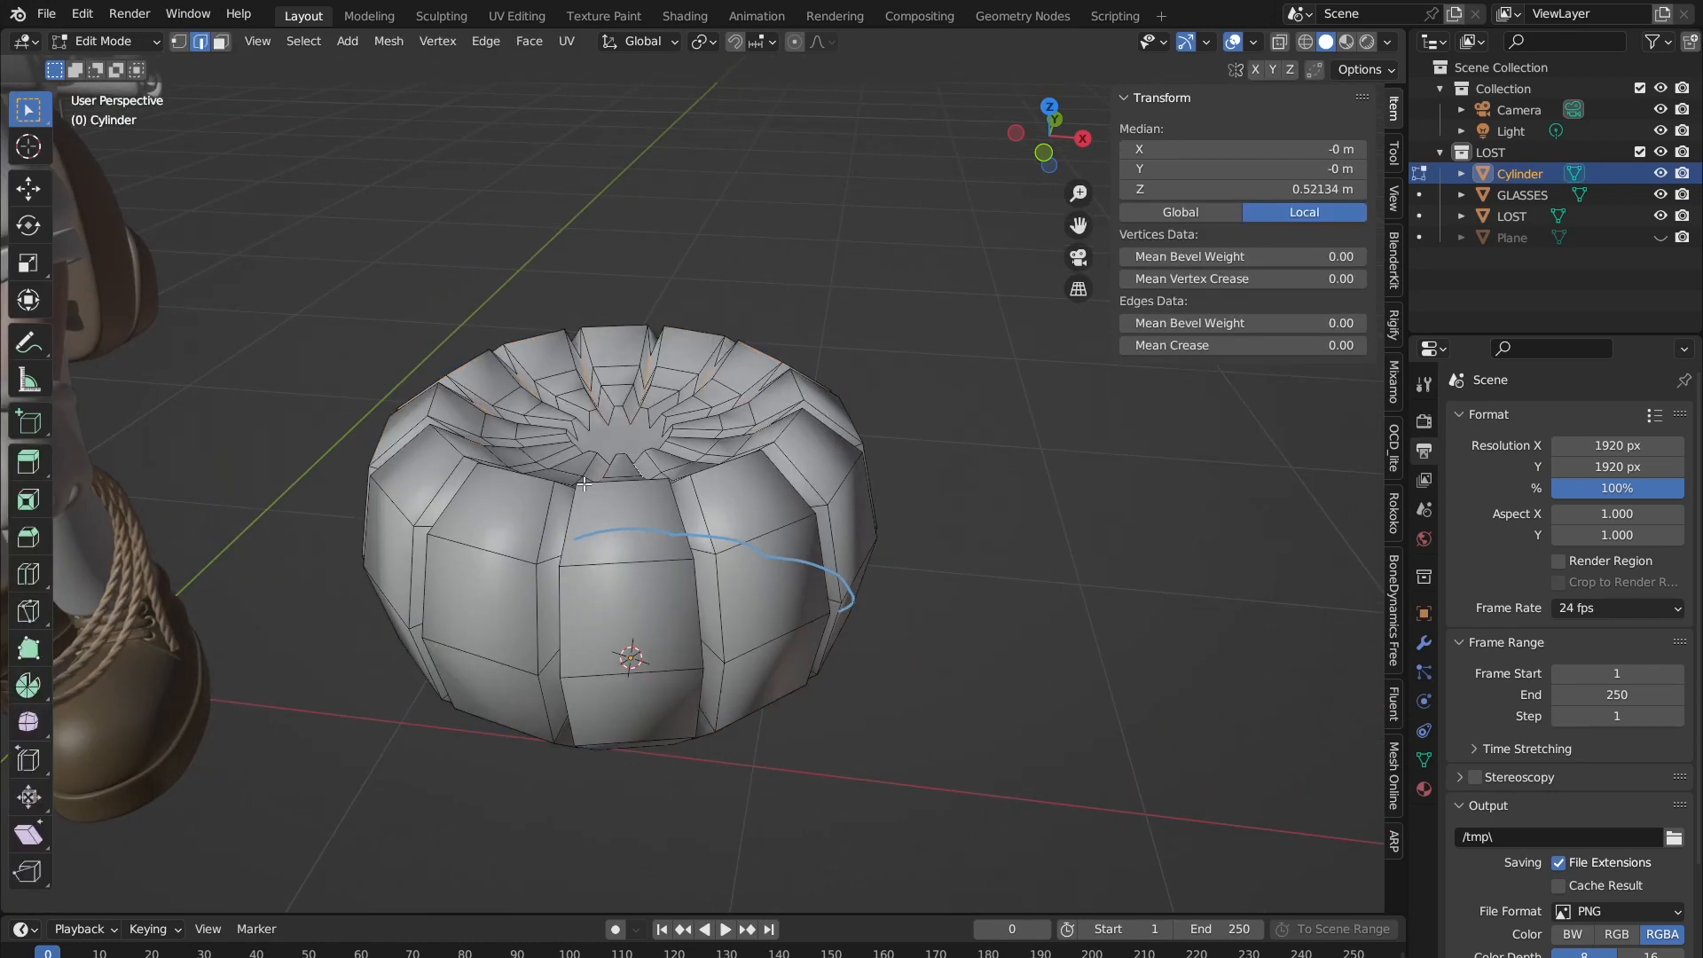
{"action": "key", "text": "ctrl+r"}
{"action": "left_click", "coordinate": [503, 542]}
{"action": "left_click", "coordinate": [503, 542]}
{"action": "key", "text": "ctrl+r"}
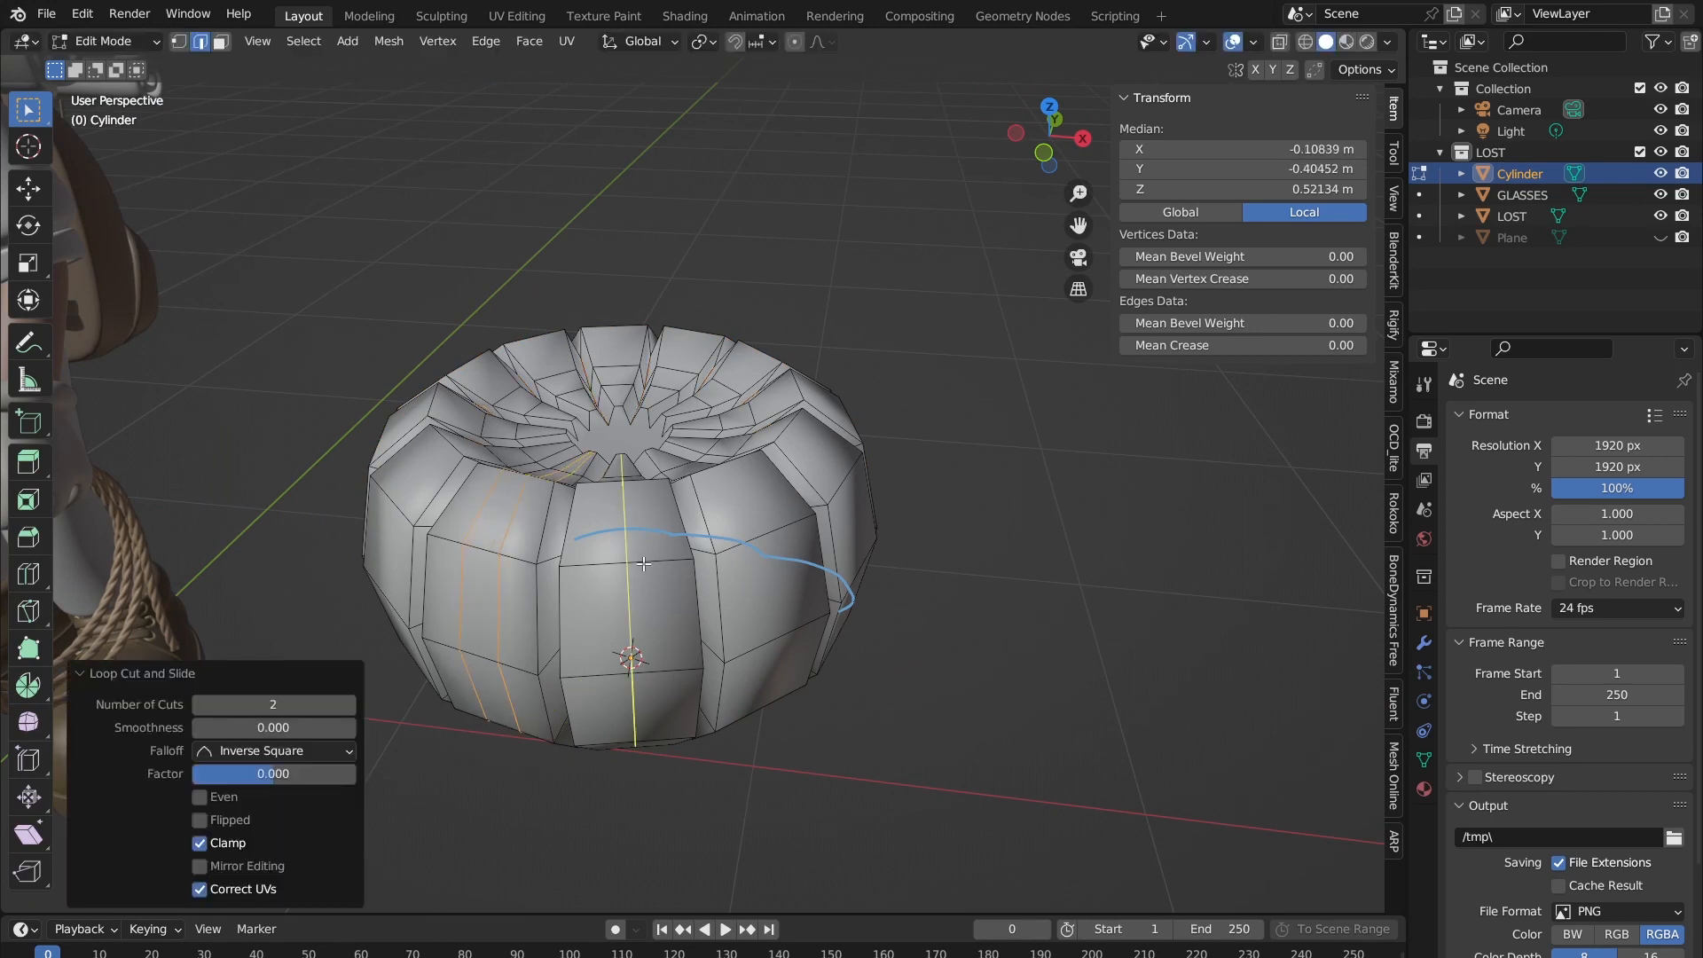
{"action": "double_click", "coordinate": [643, 564]}
{"action": "key", "text": "ctrl+z"}
{"action": "key", "text": "Tab"}
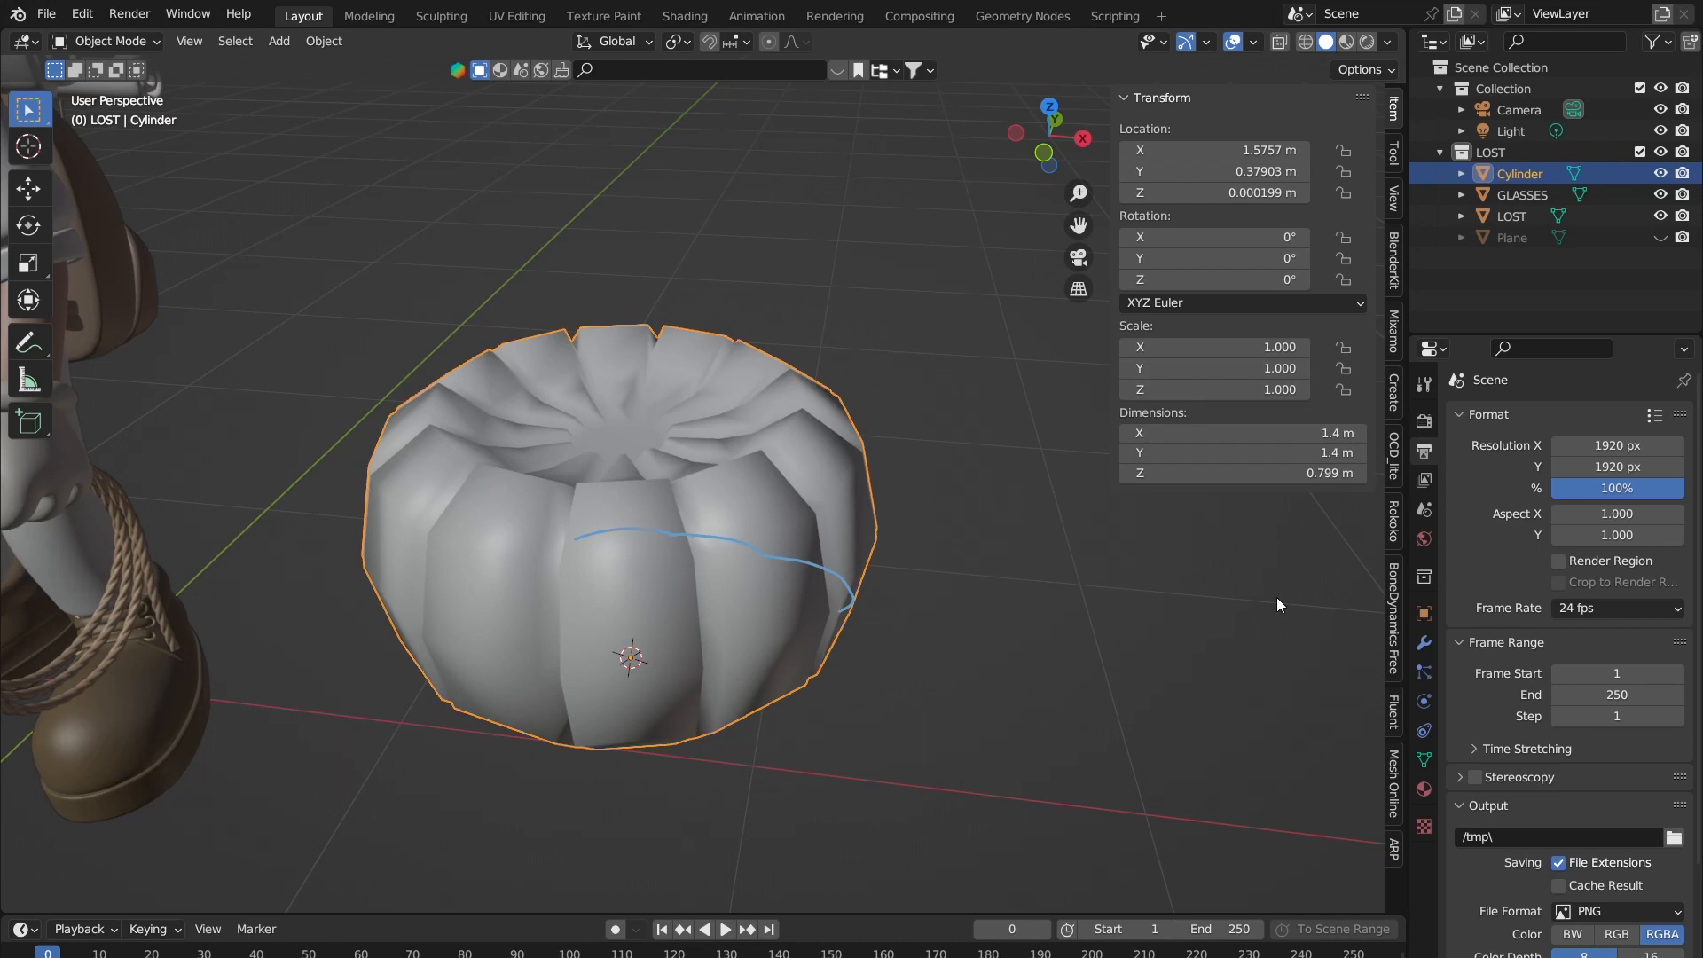
Step: Add a Subdivision Surface modifier to the cylinder
{"action": "left_click", "coordinate": [1425, 644]}
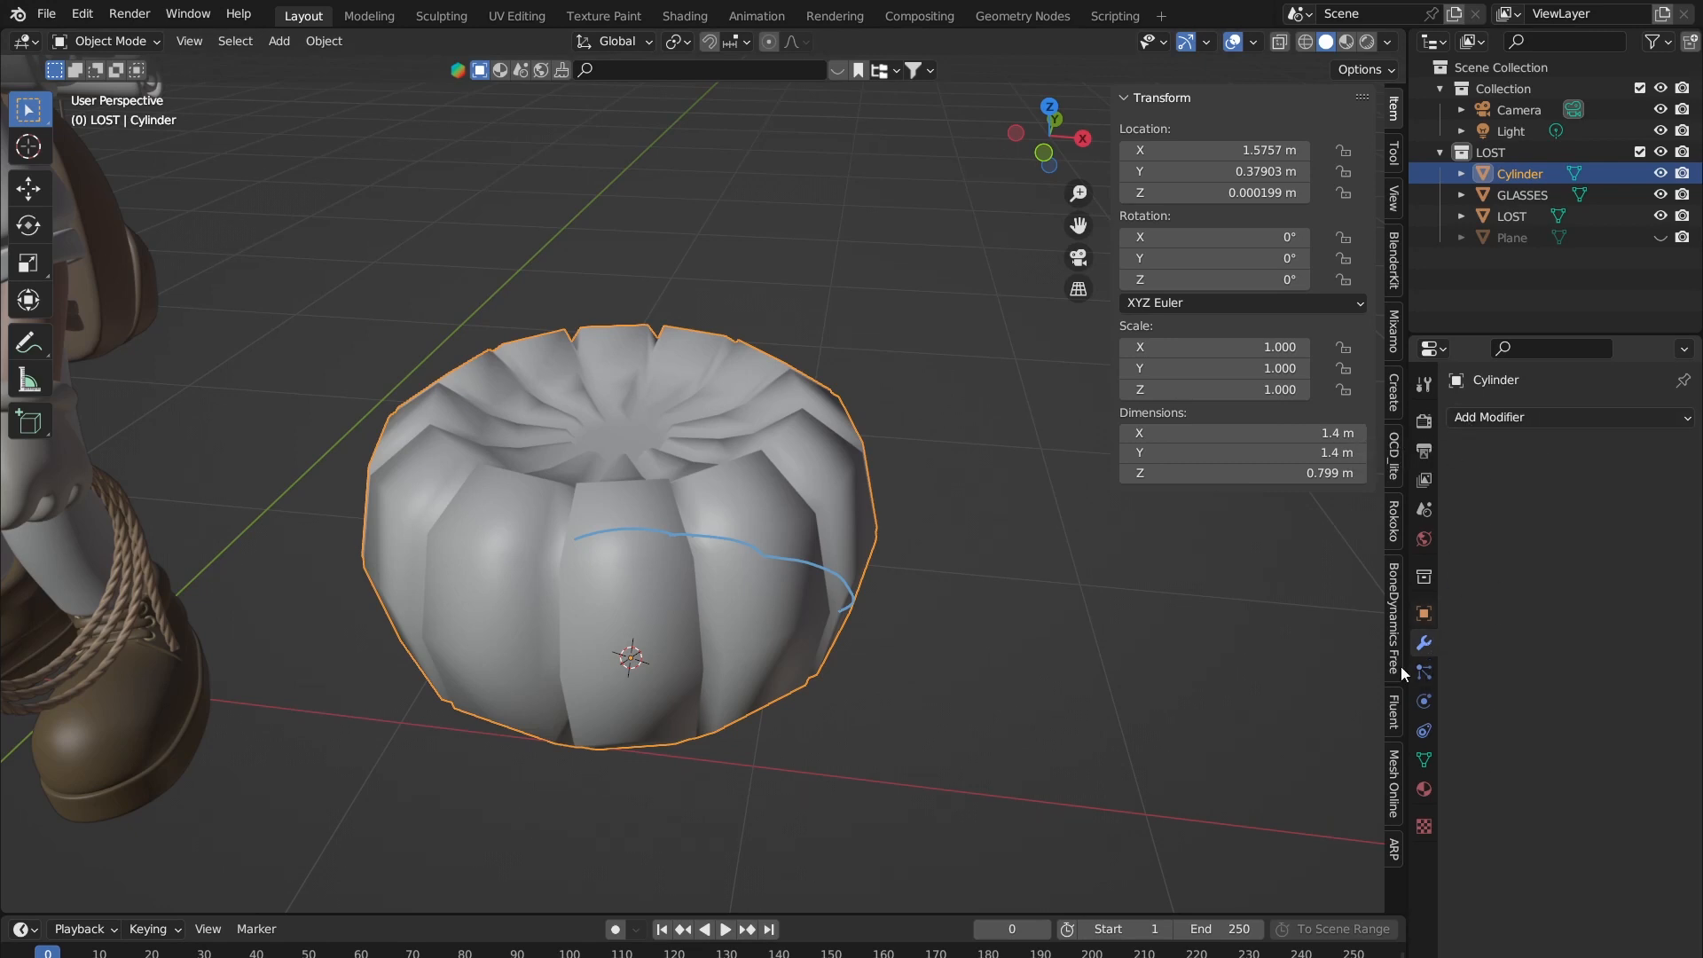
{"action": "left_click", "coordinate": [962, 530]}
{"action": "left_click", "coordinate": [778, 472]}
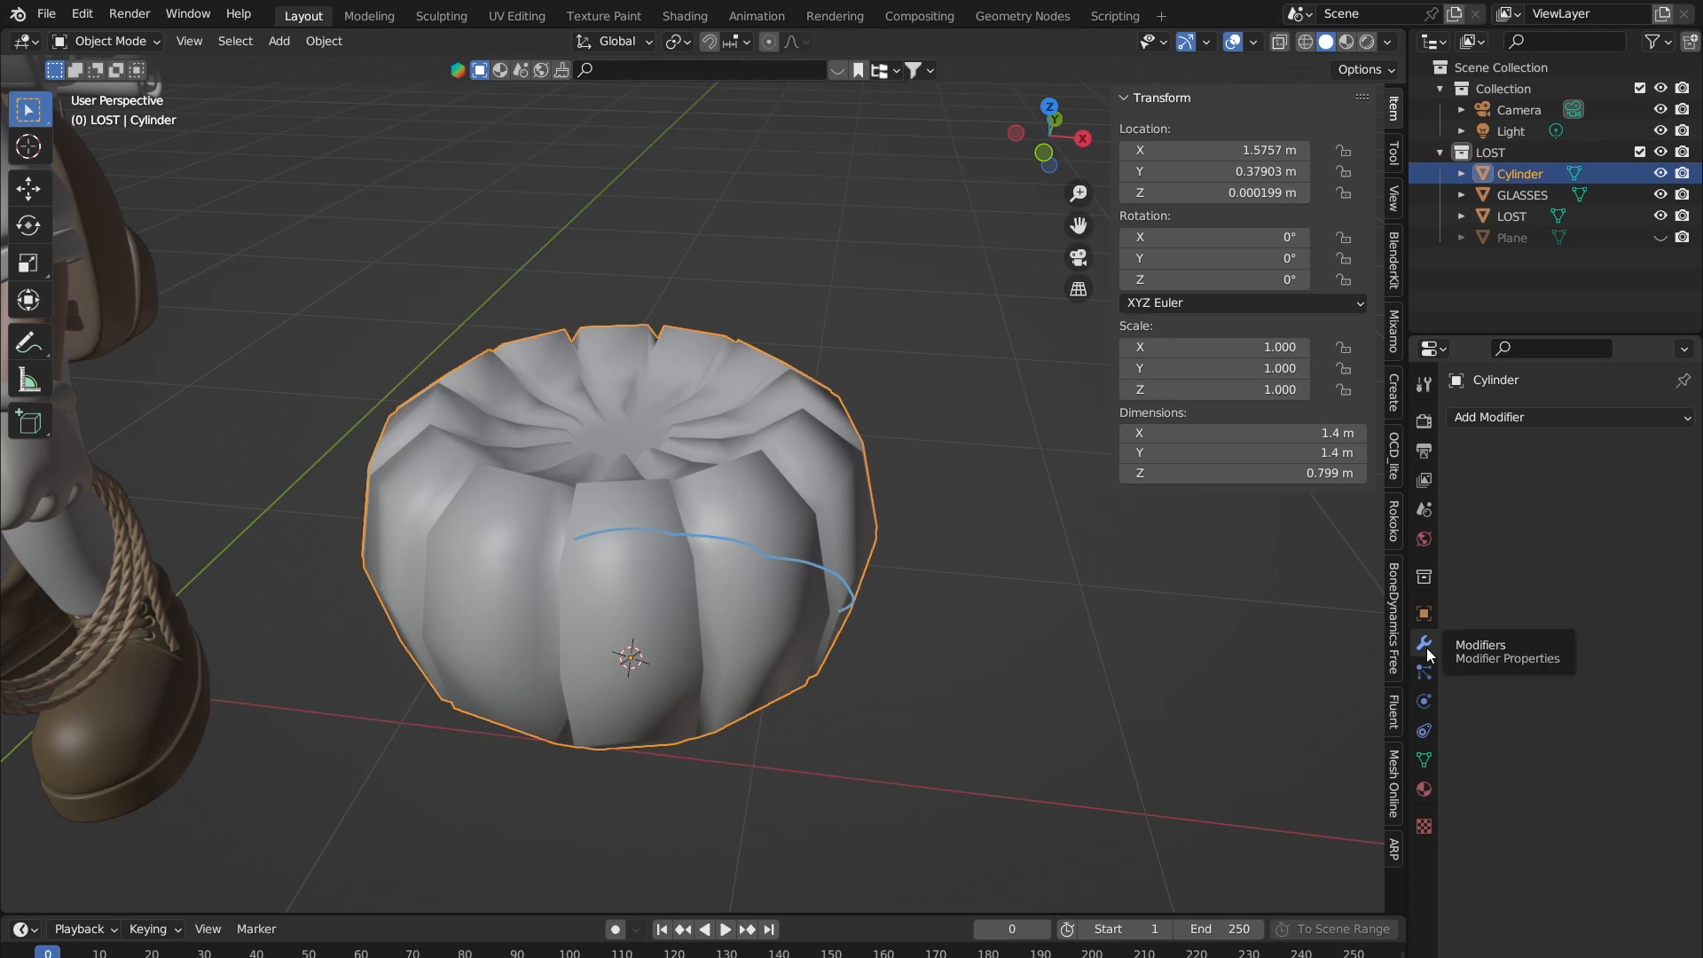
{"action": "left_click", "coordinate": [1541, 419]}
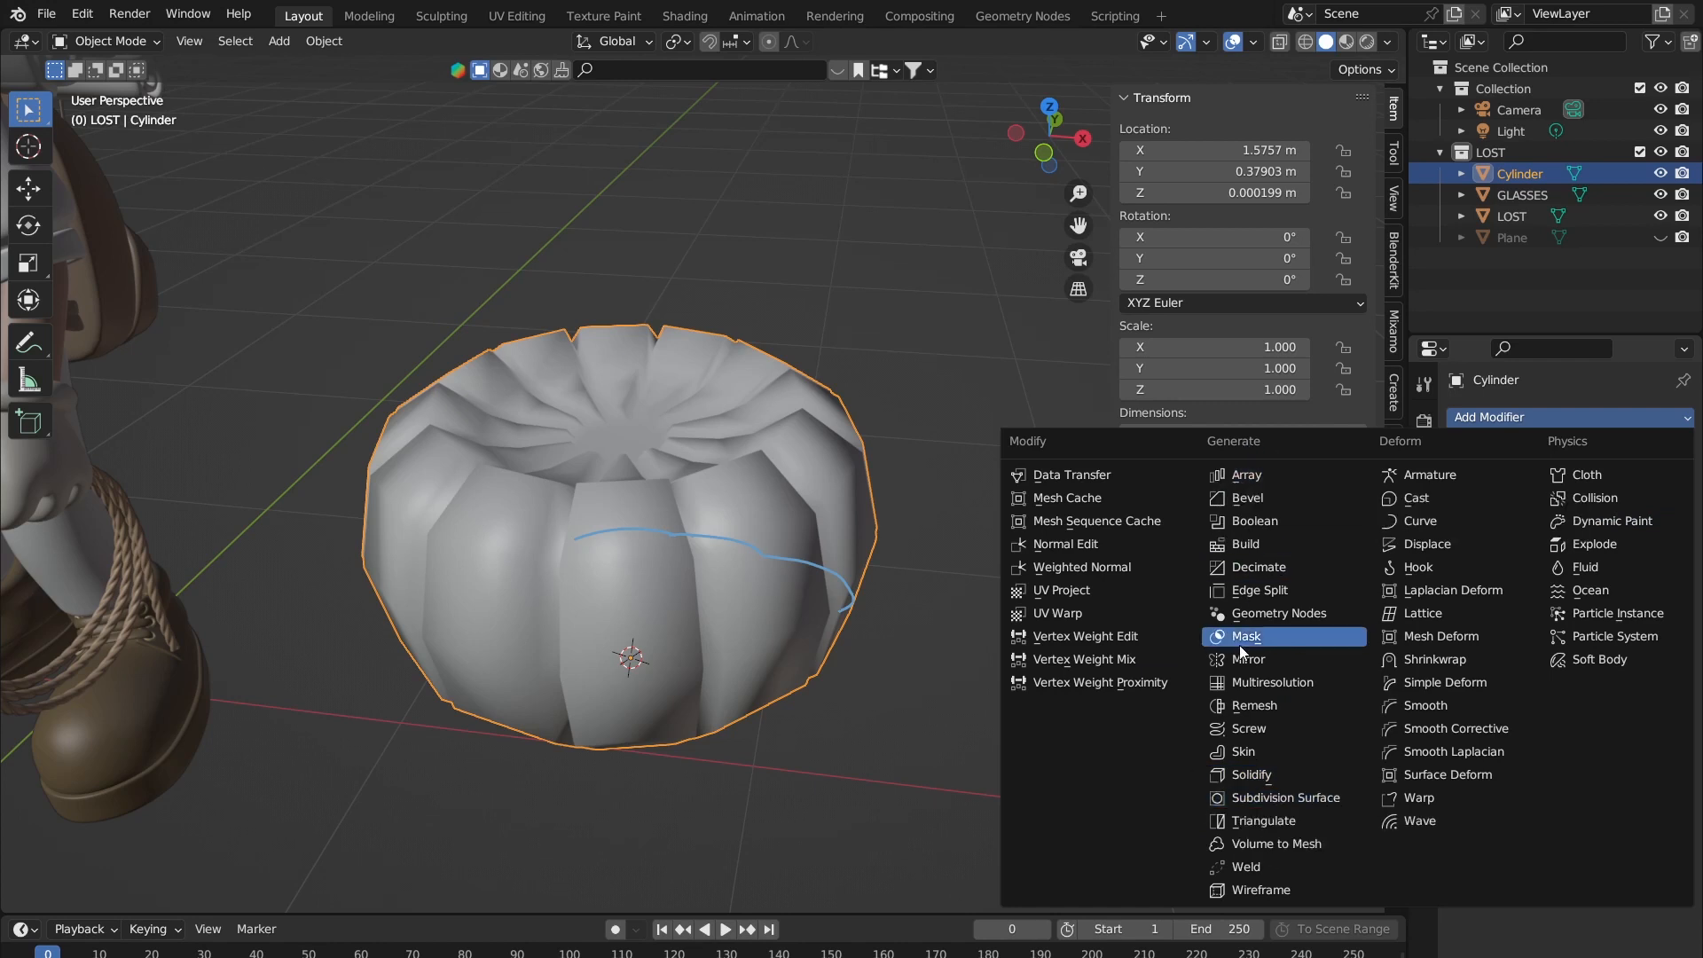
{"action": "left_click", "coordinate": [1257, 804]}
Step: Try the Simple subdivision type on the cylinder's modifier and switch back to Catmull-Clark
{"action": "middle_click_drag", "start_coordinate": [683, 513], "coordinate": [650, 420]}
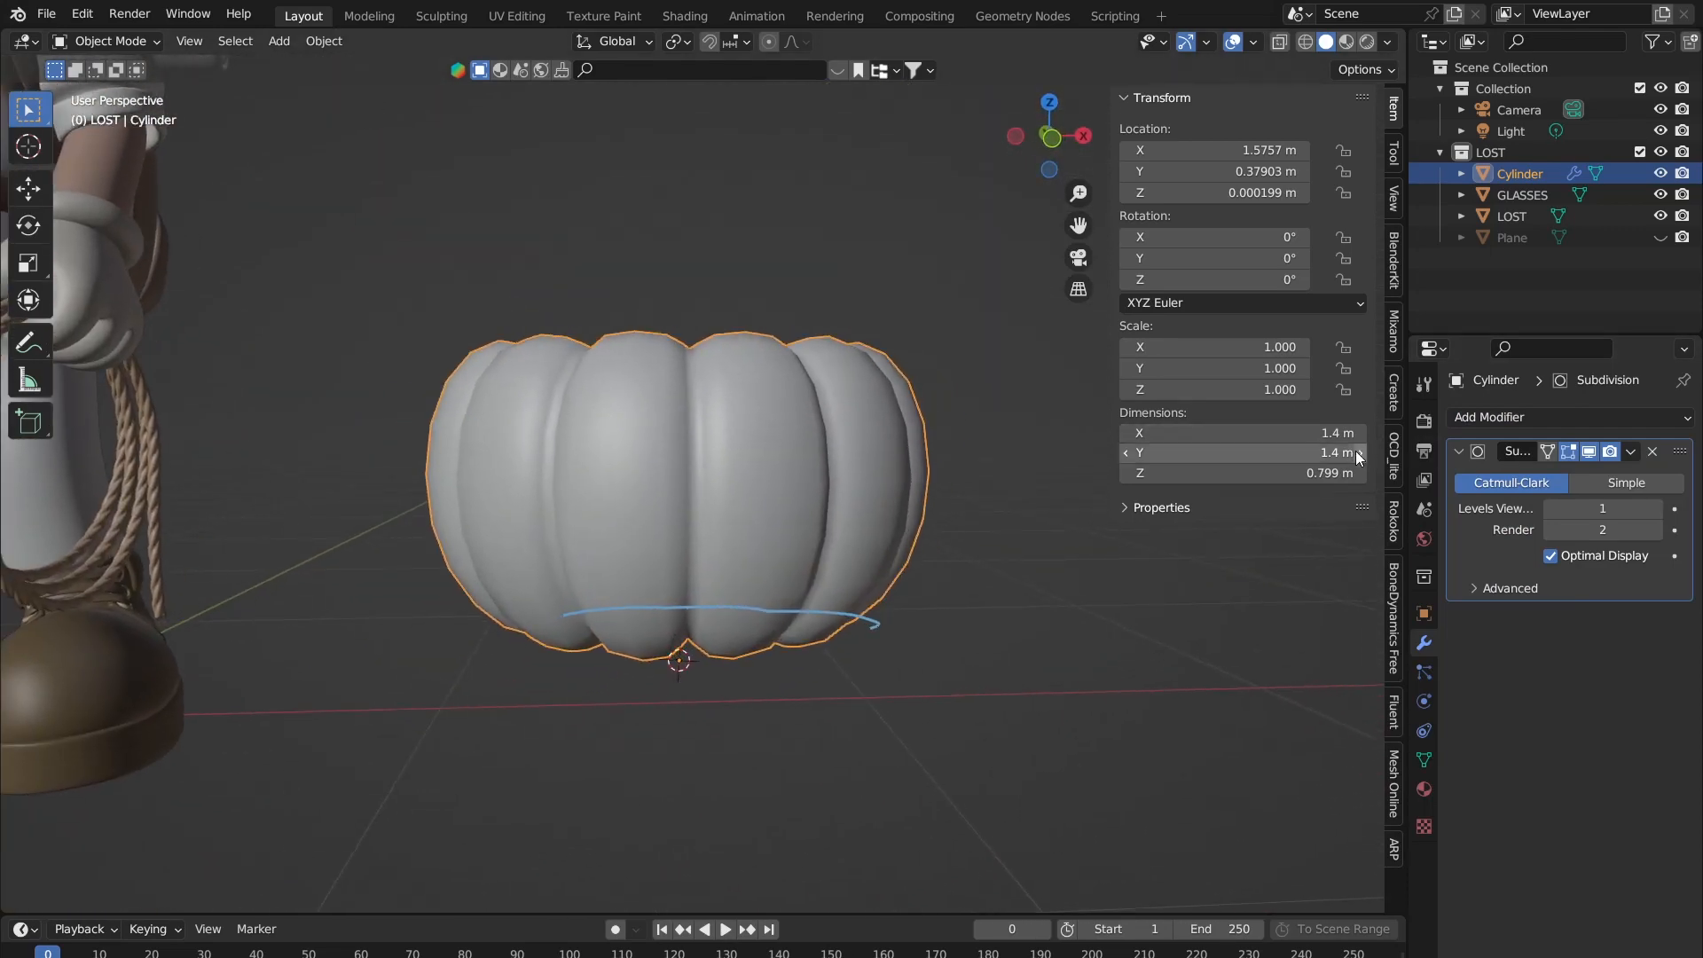
{"action": "left_click", "coordinate": [1628, 489]}
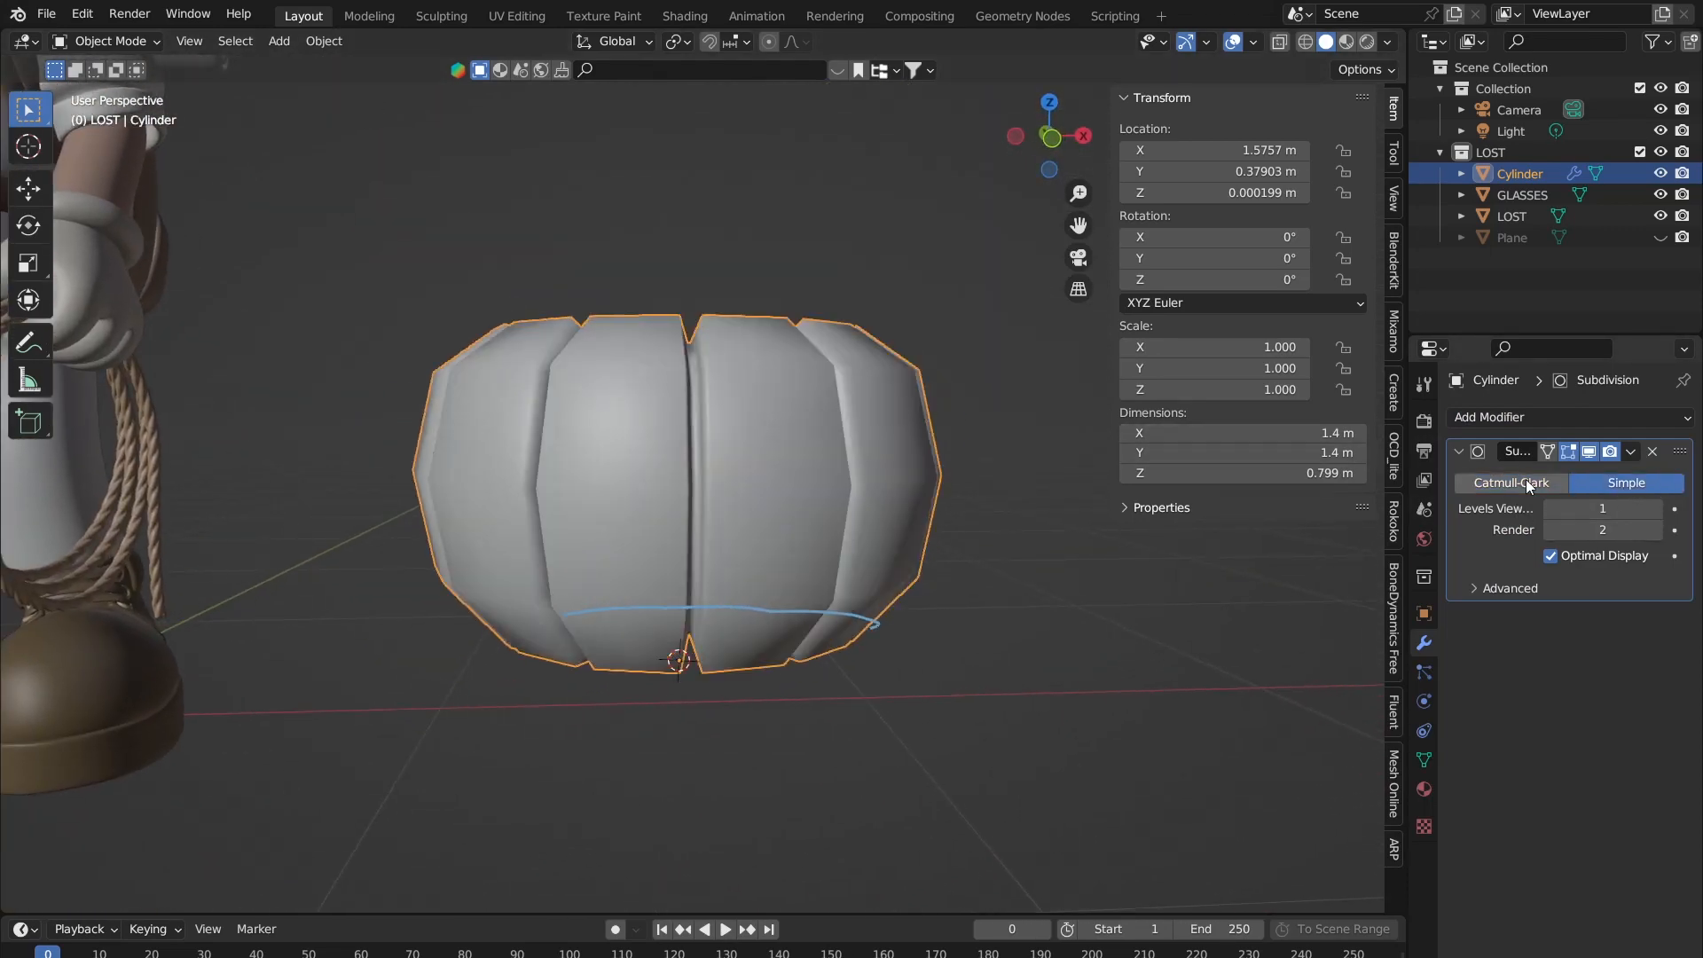
{"action": "left_click", "coordinate": [1518, 480]}
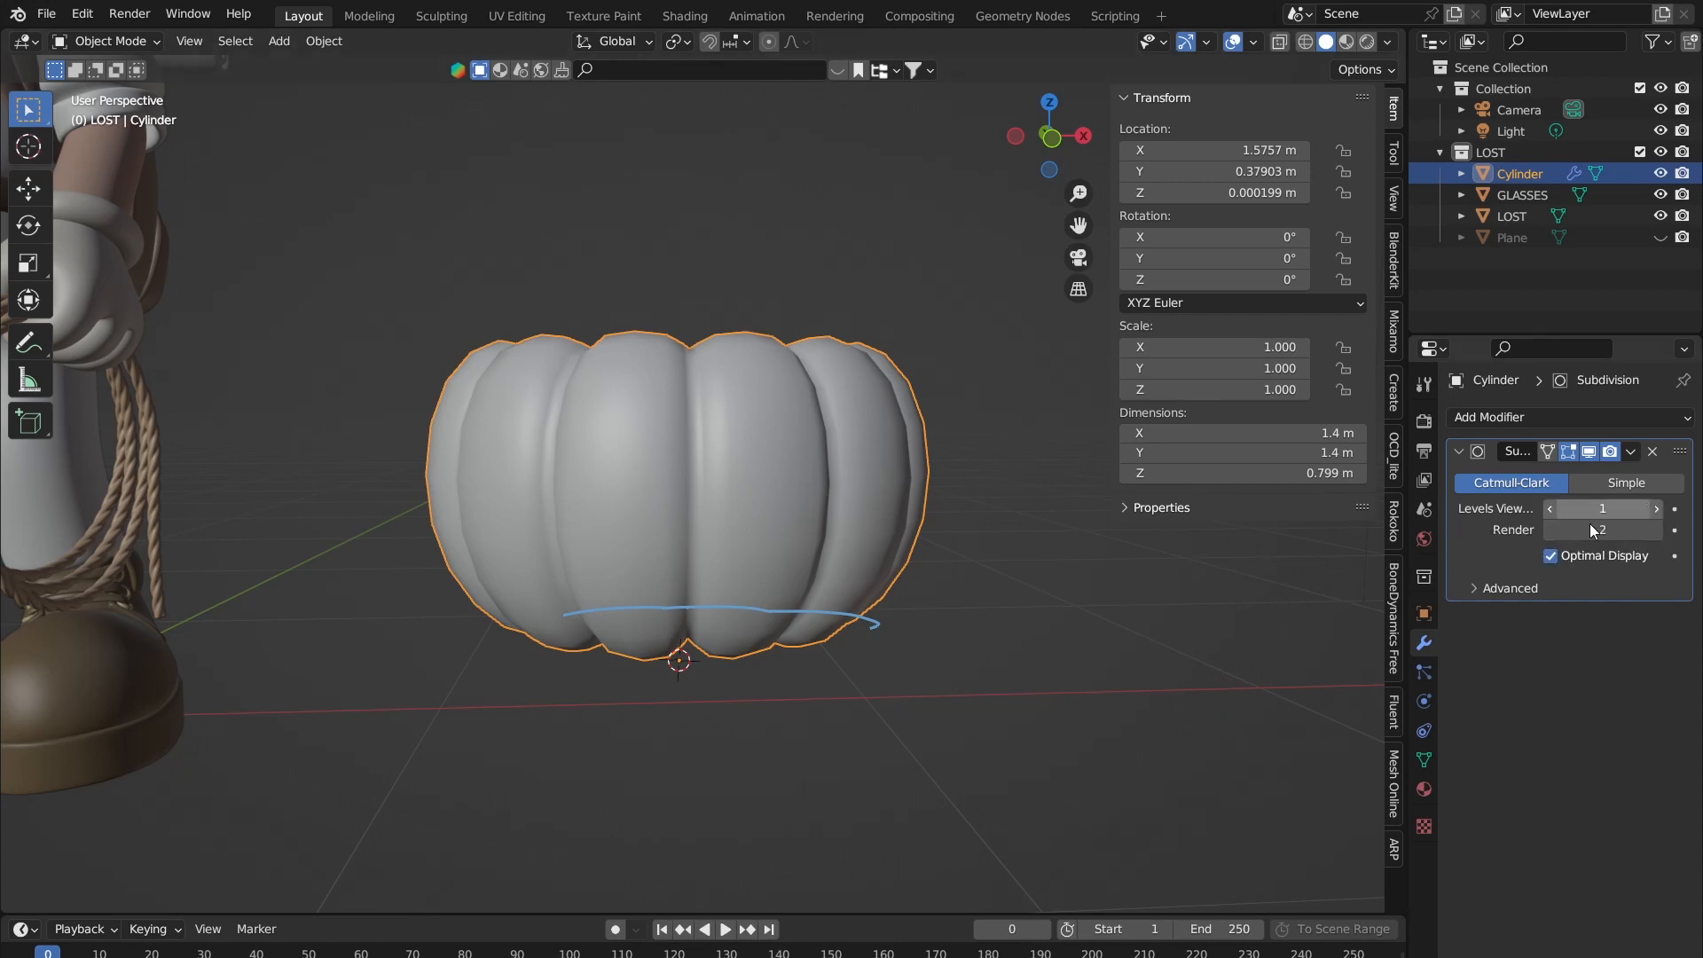
Step: Try a viewport subdivision level of 0 on the cylinder's modifier, and undo it
{"action": "middle_click_drag", "start_coordinate": [674, 497], "coordinate": [1164, 519]}
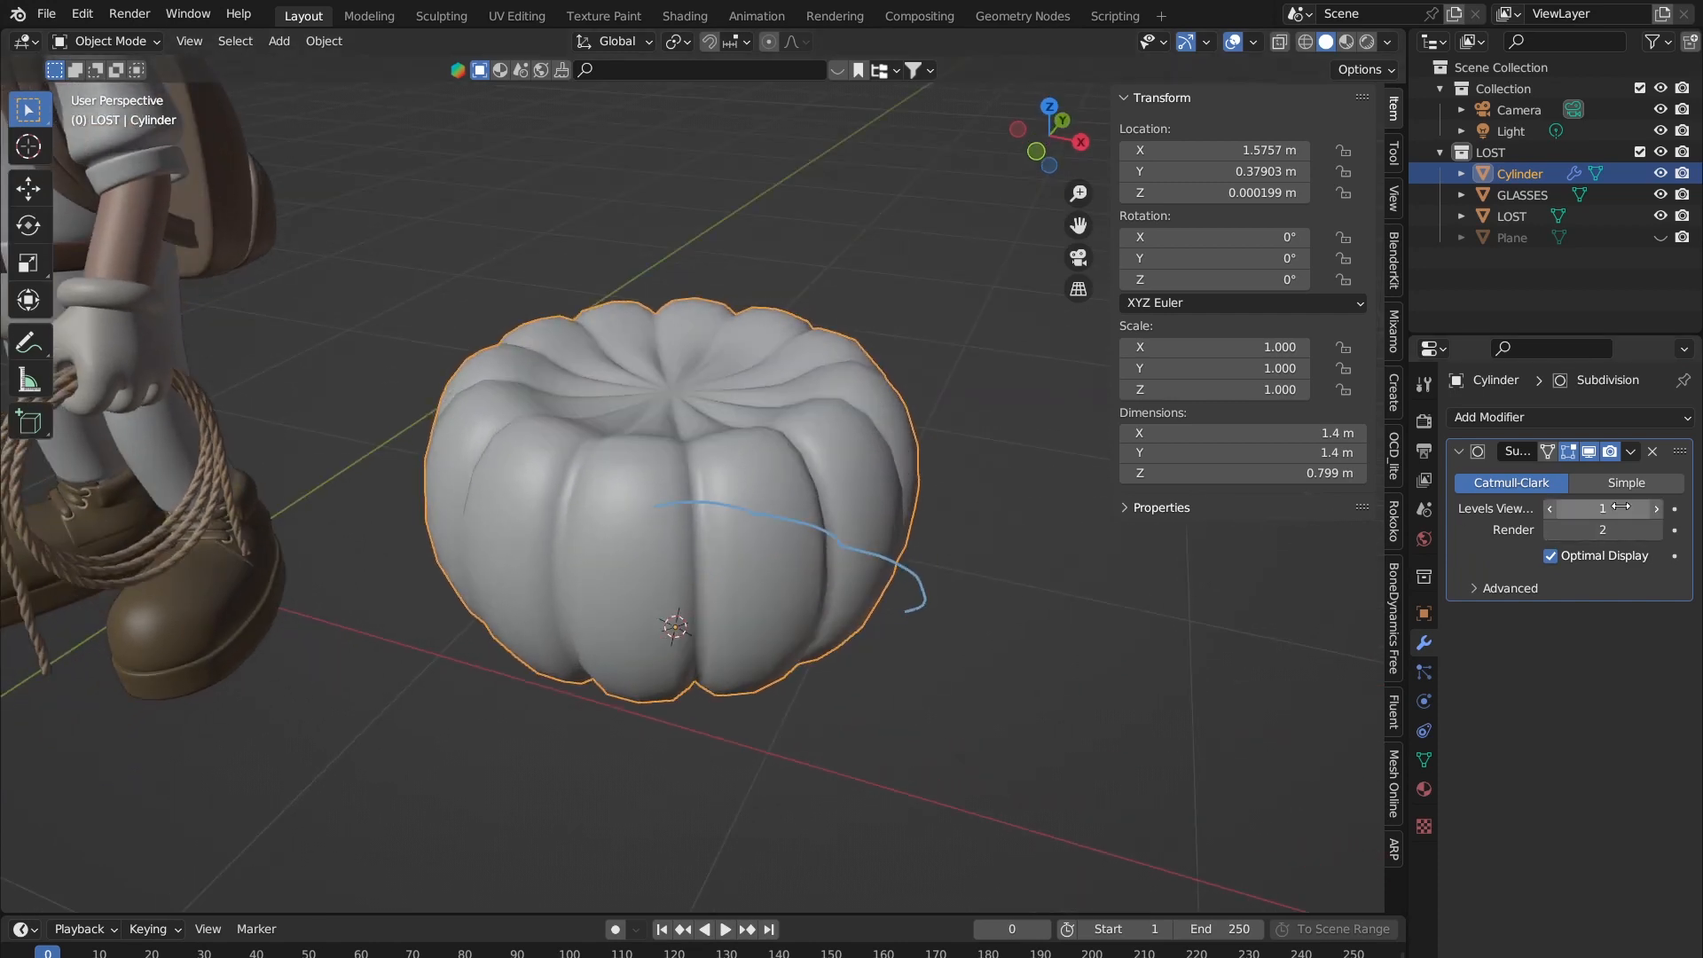
{"action": "type", "text": "0"}
{"action": "key", "text": "Return"}
{"action": "key", "text": "ctrl+z"}
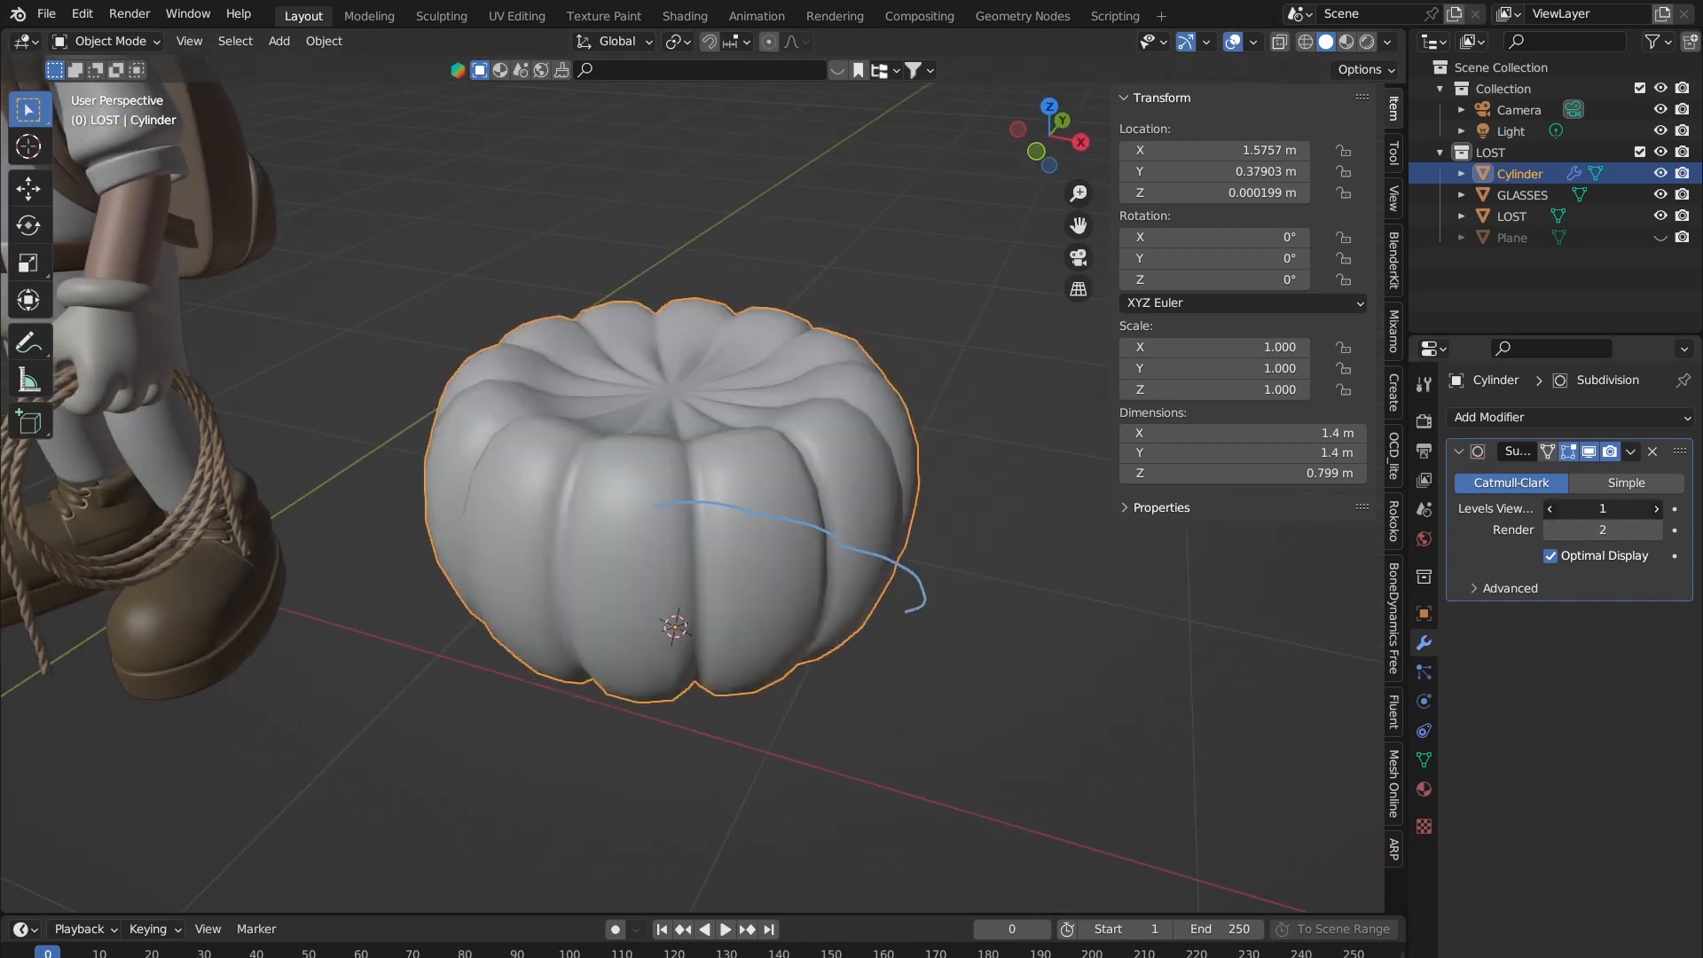
Step: Raise the modifier's viewport subdivision level to 6 as a test, and bring it back down to 2
{"action": "left_click", "coordinate": [1655, 509]}
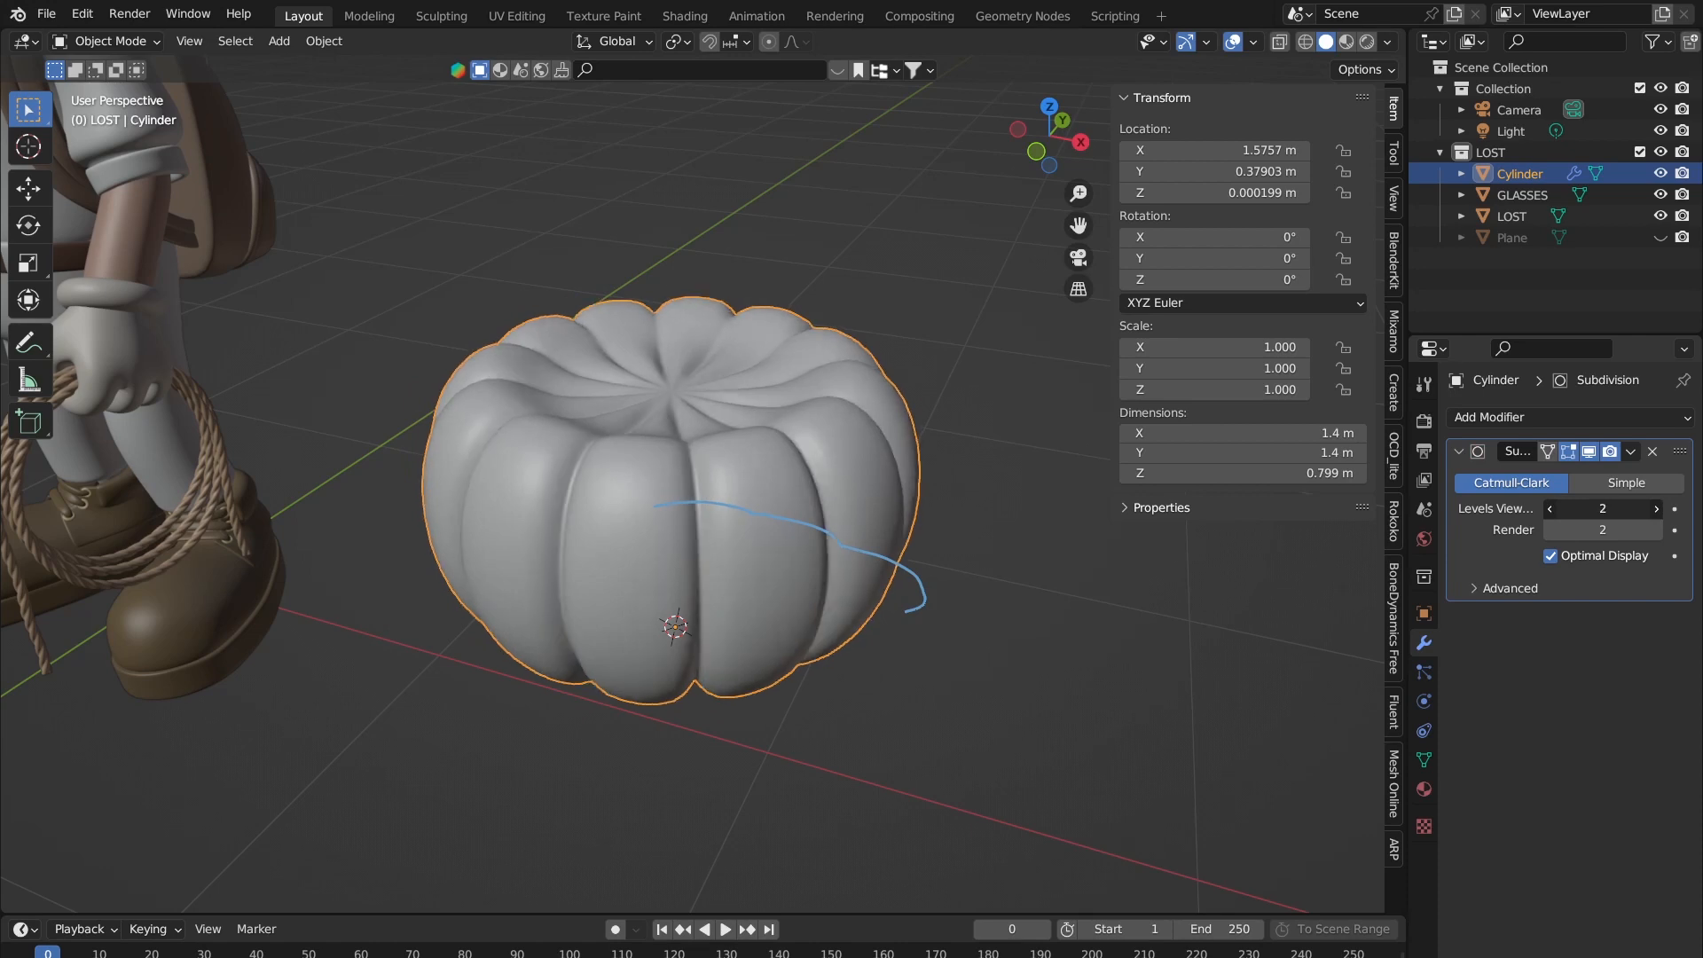
{"action": "left_click", "coordinate": [1656, 509]}
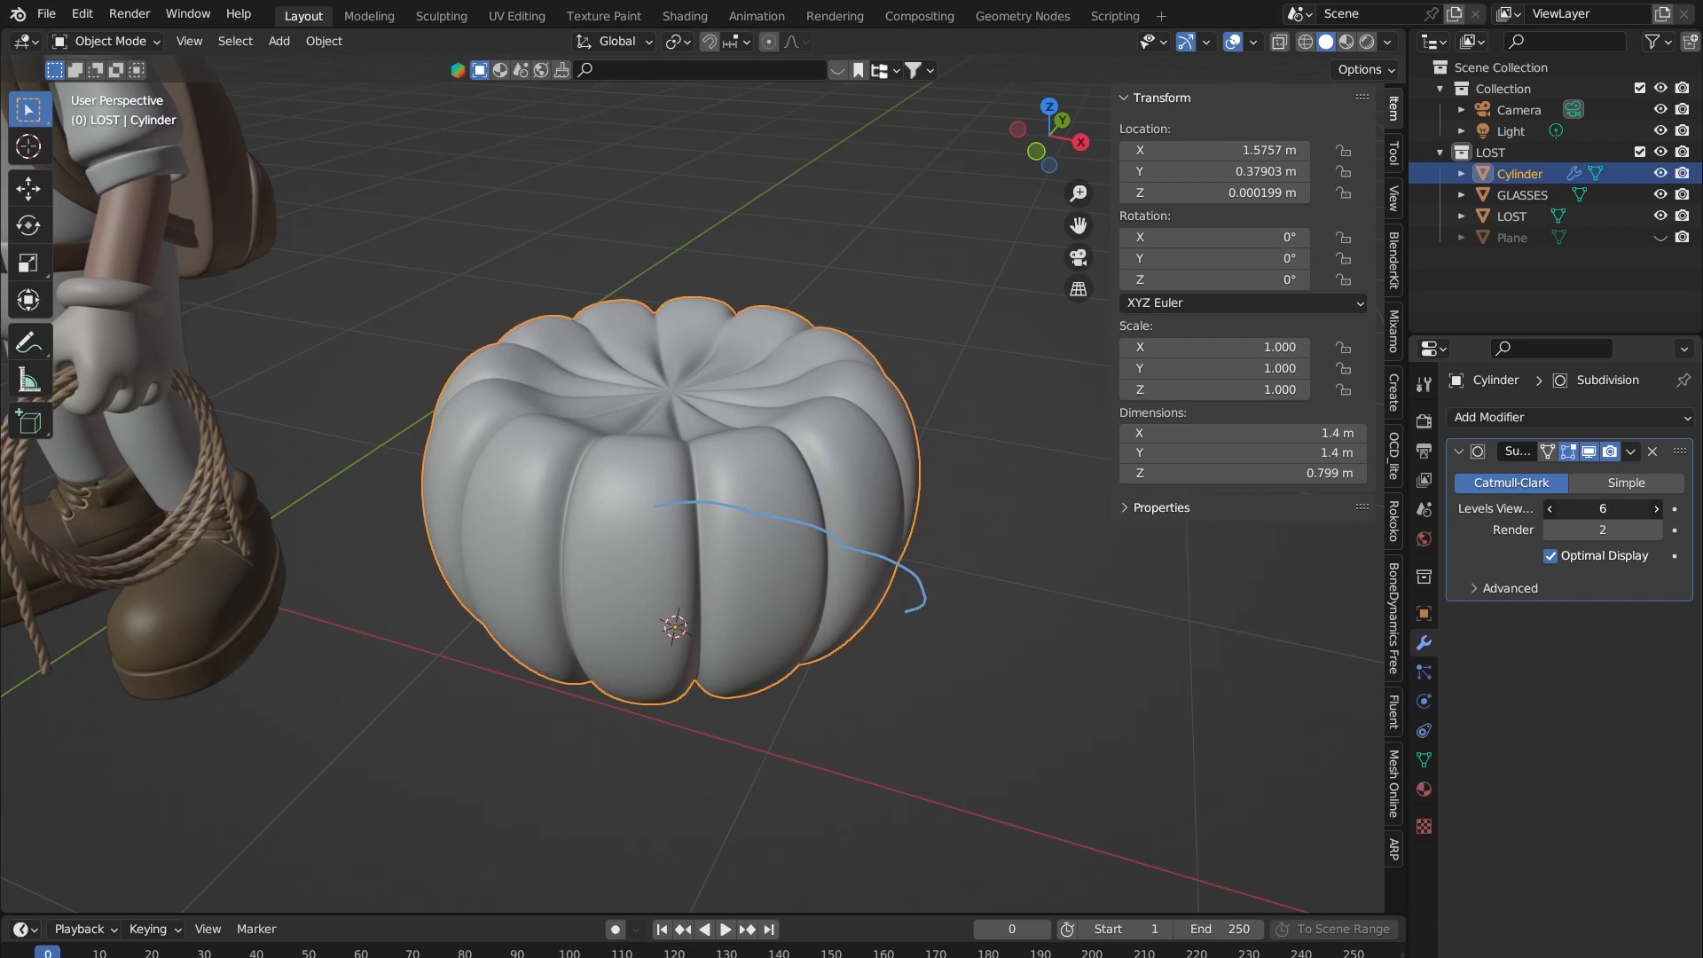
{"action": "left_click", "coordinate": [1549, 509]}
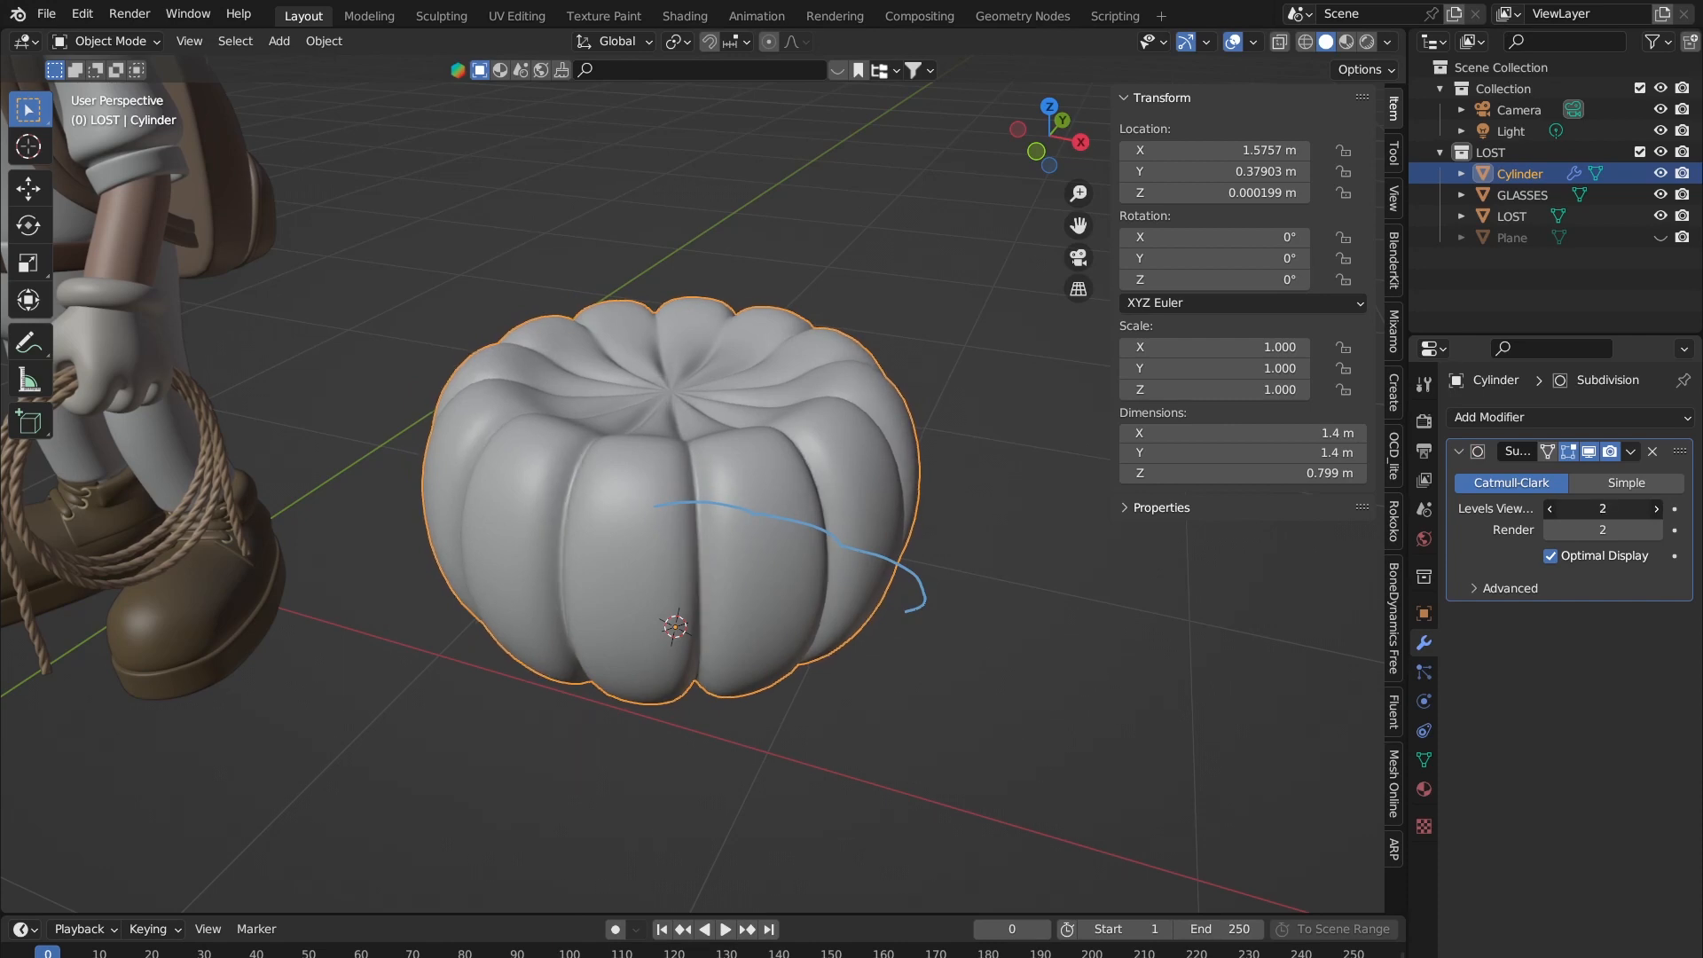
{"action": "left_click_drag", "start_coordinate": [1602, 509], "coordinate": [1550, 509]}
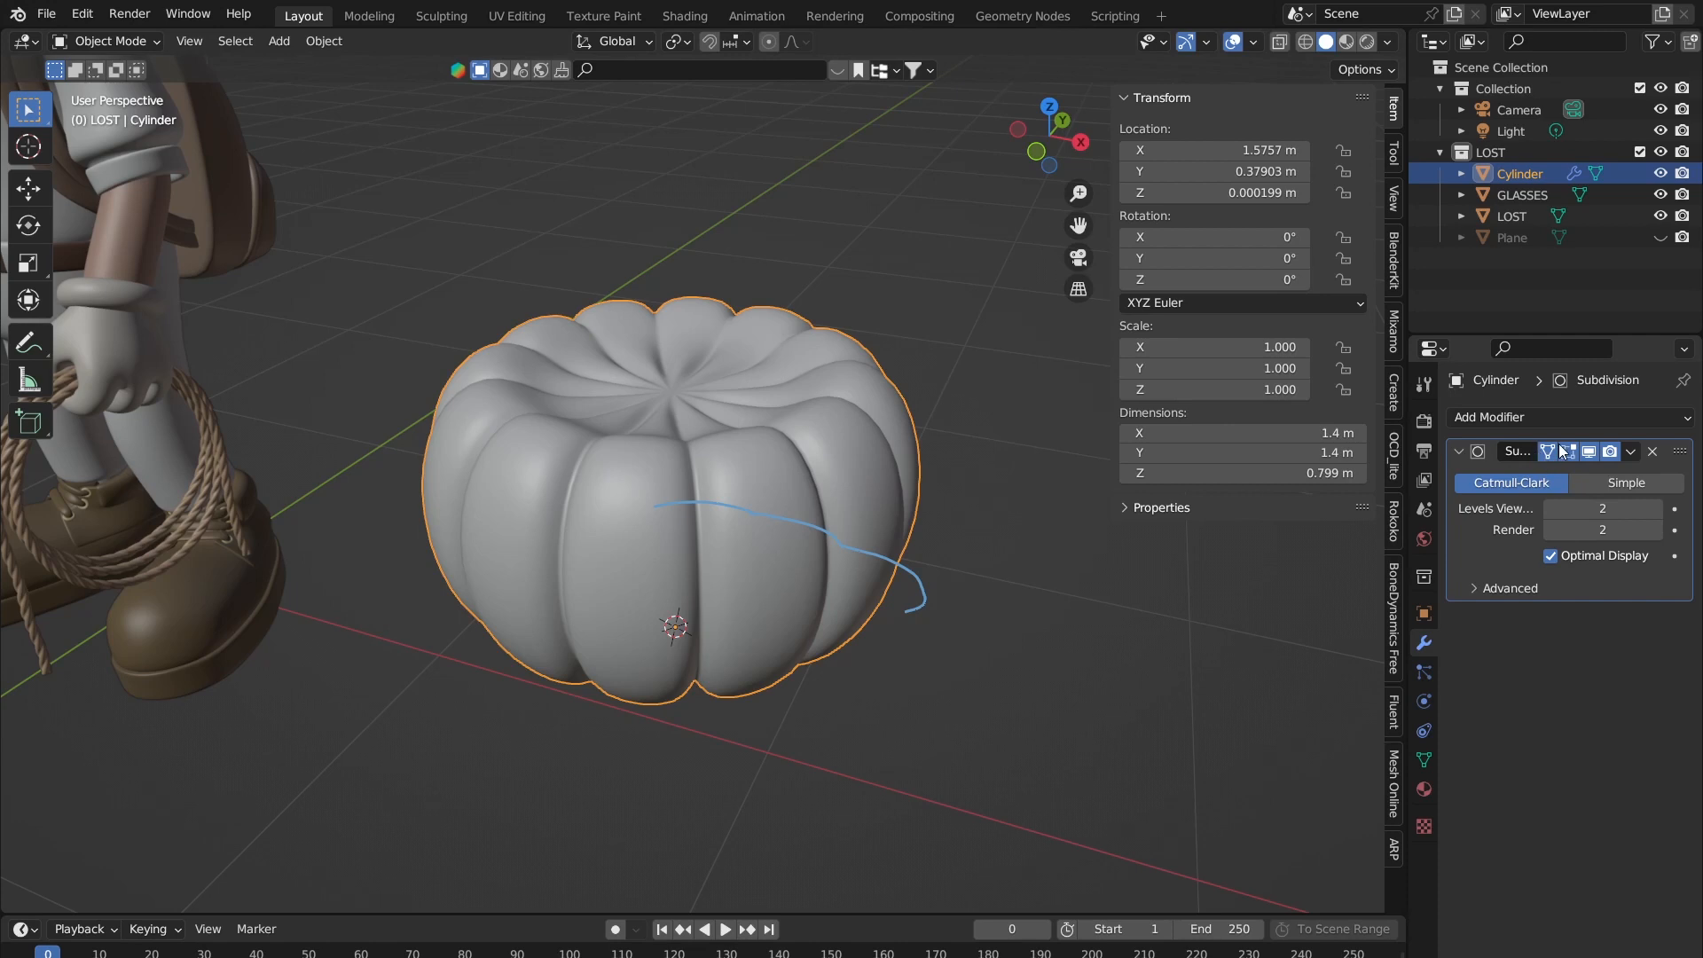
Step: Enable the Subdivision modifier's On Cage display and put the cylinder in Edit Mode
{"action": "left_click", "coordinate": [1547, 453]}
{"action": "left_click", "coordinate": [1548, 451]}
{"action": "key", "text": "Tab"}
{"action": "key", "text": "Tab"}
{"action": "key", "text": "Tab"}
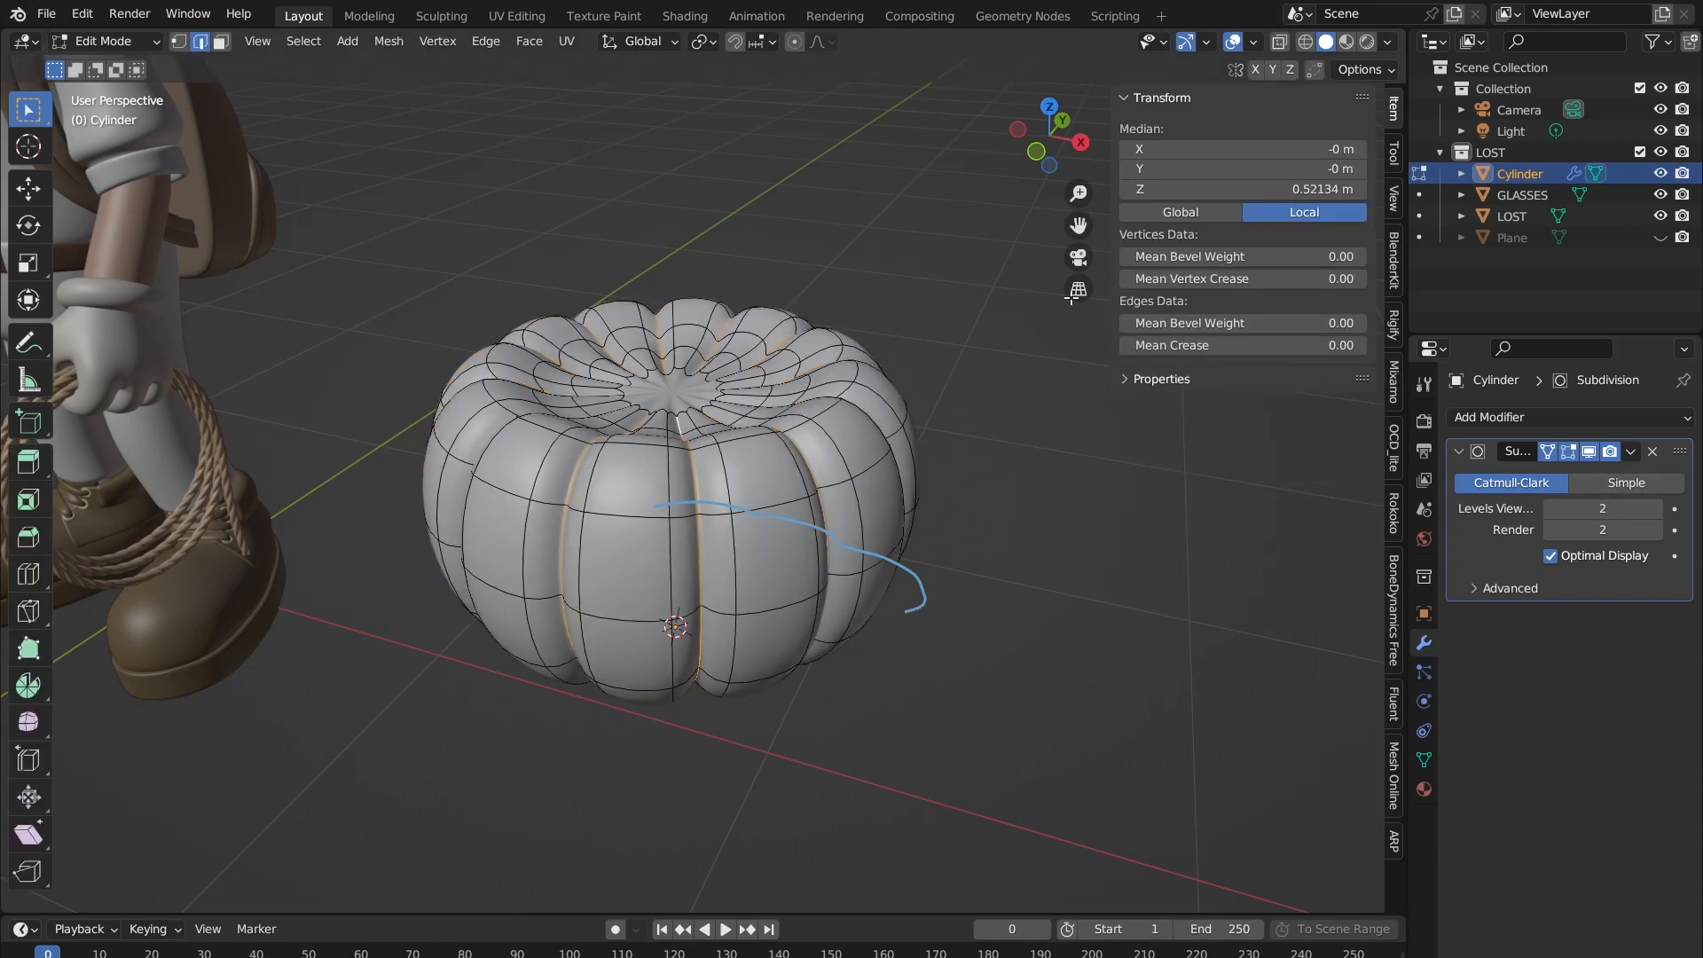
Step: Toggle the modifier's On Cage display off and on to compare the original cage with the smoothed one
{"action": "left_click", "coordinate": [1553, 450]}
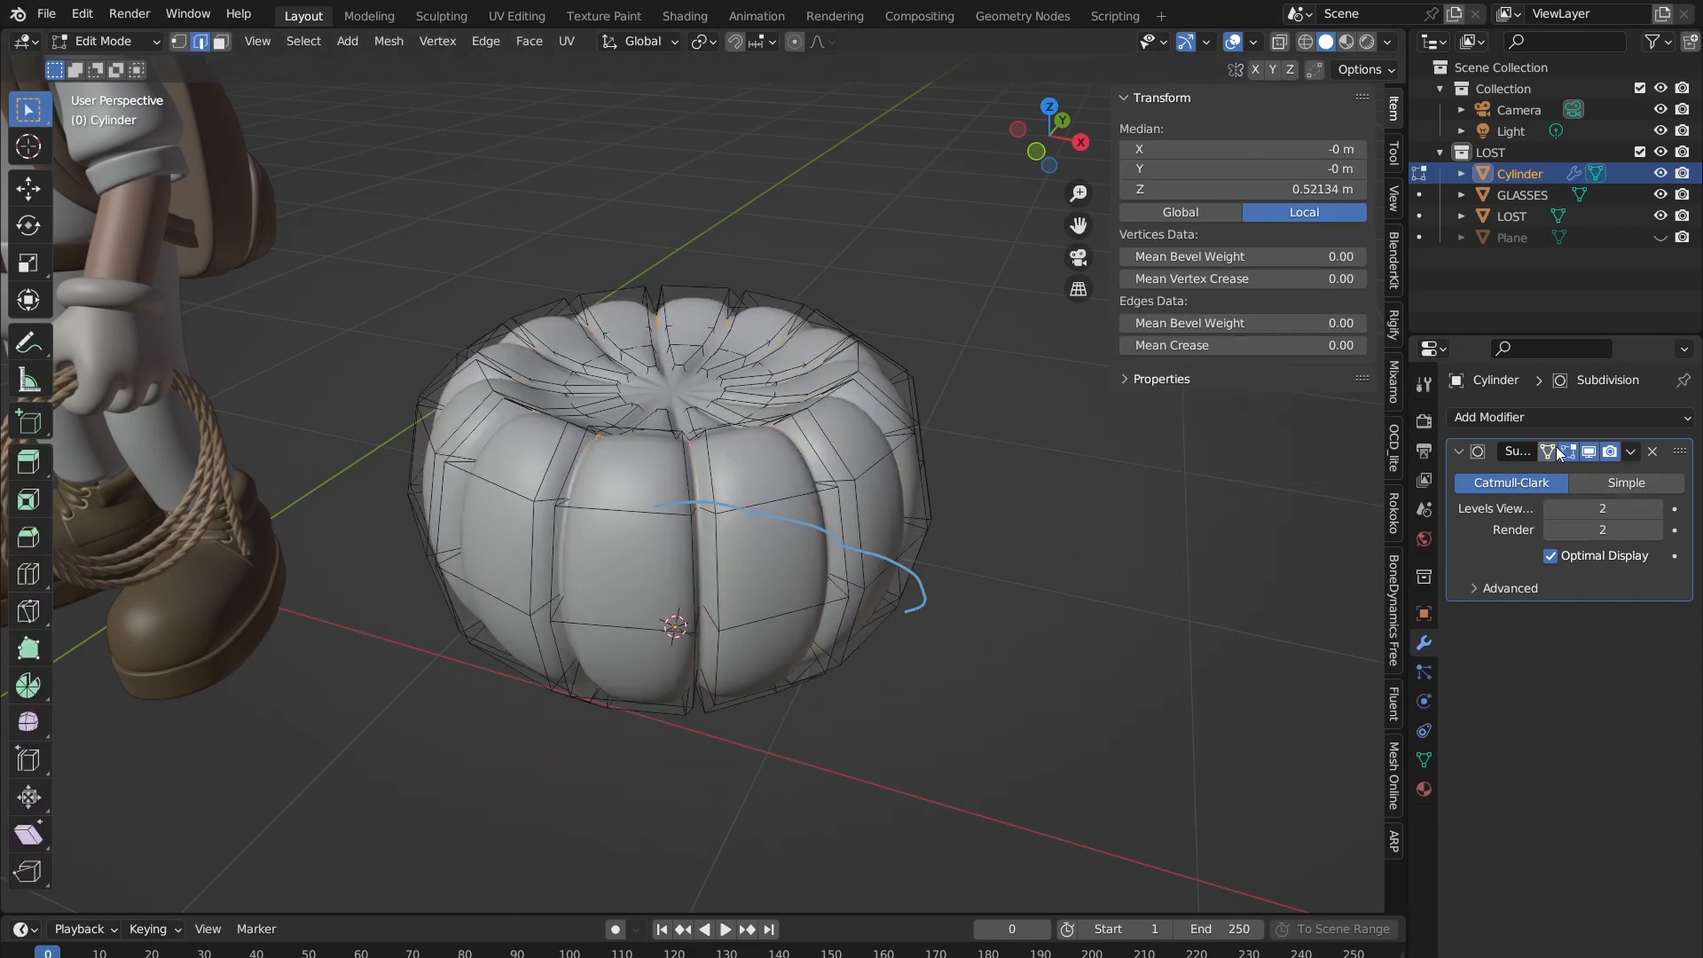
{"action": "left_click", "coordinate": [1555, 448]}
{"action": "left_click", "coordinate": [1555, 448]}
{"action": "left_click", "coordinate": [1555, 448]}
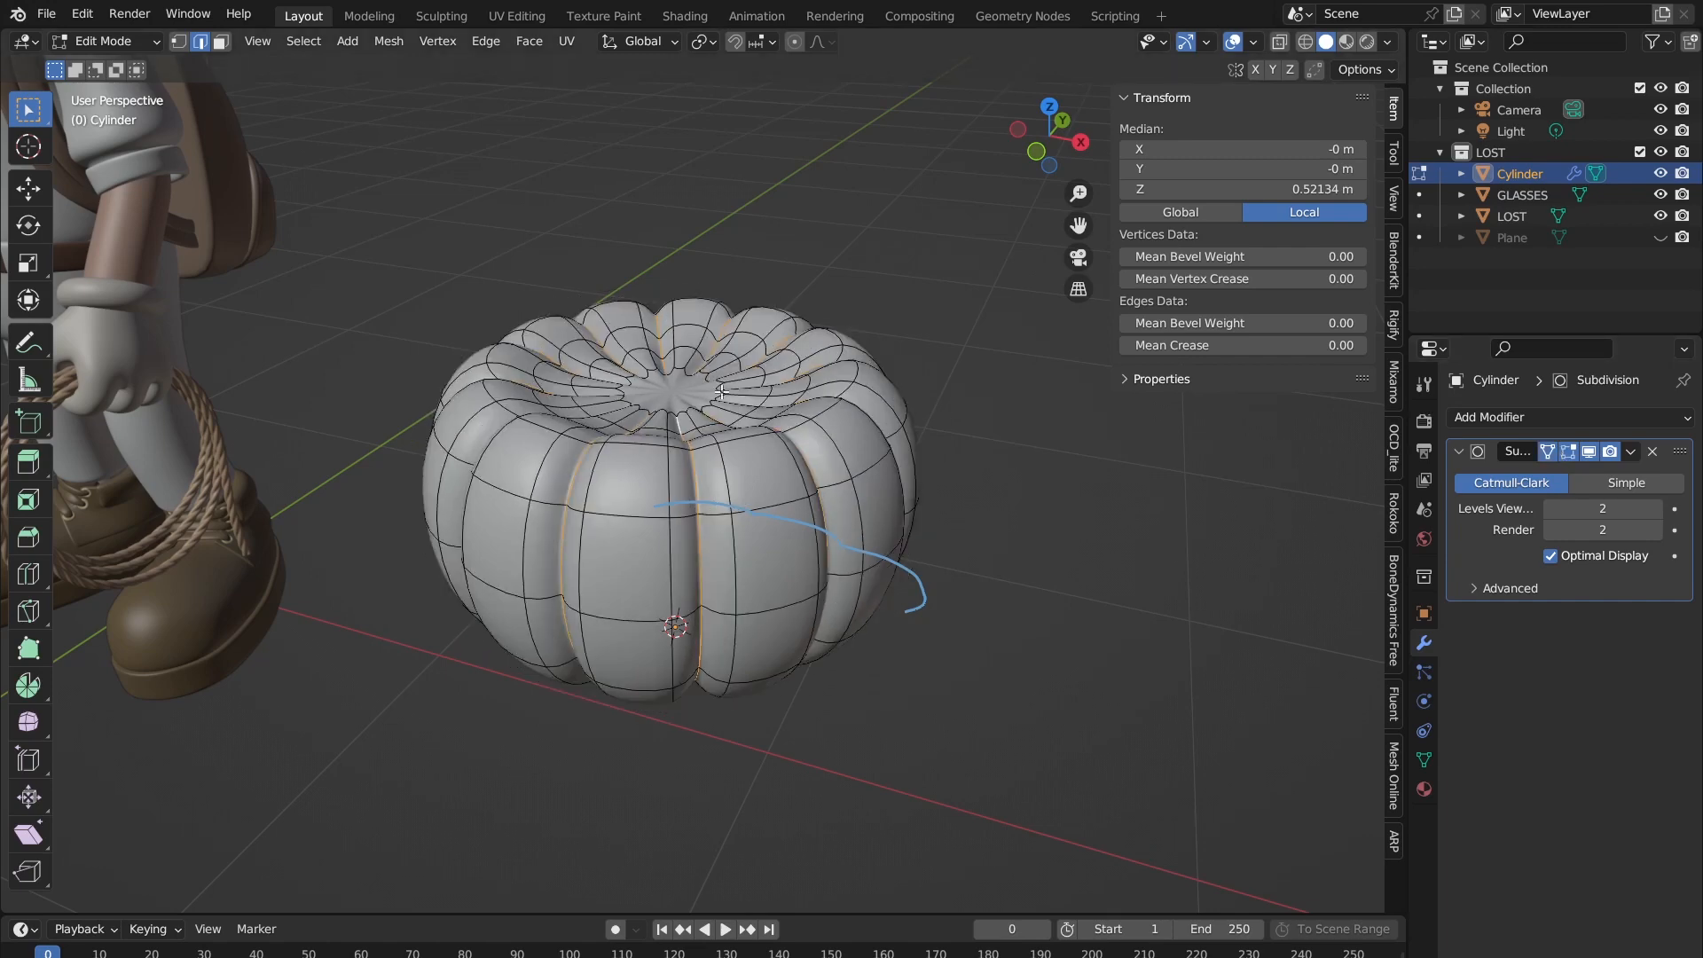
Step: Set the modifier's viewport level to 5, apply the modifier in Object Mode and reopen the mesh for editing
{"action": "middle_click_drag", "start_coordinate": [771, 391], "coordinate": [851, 363]}
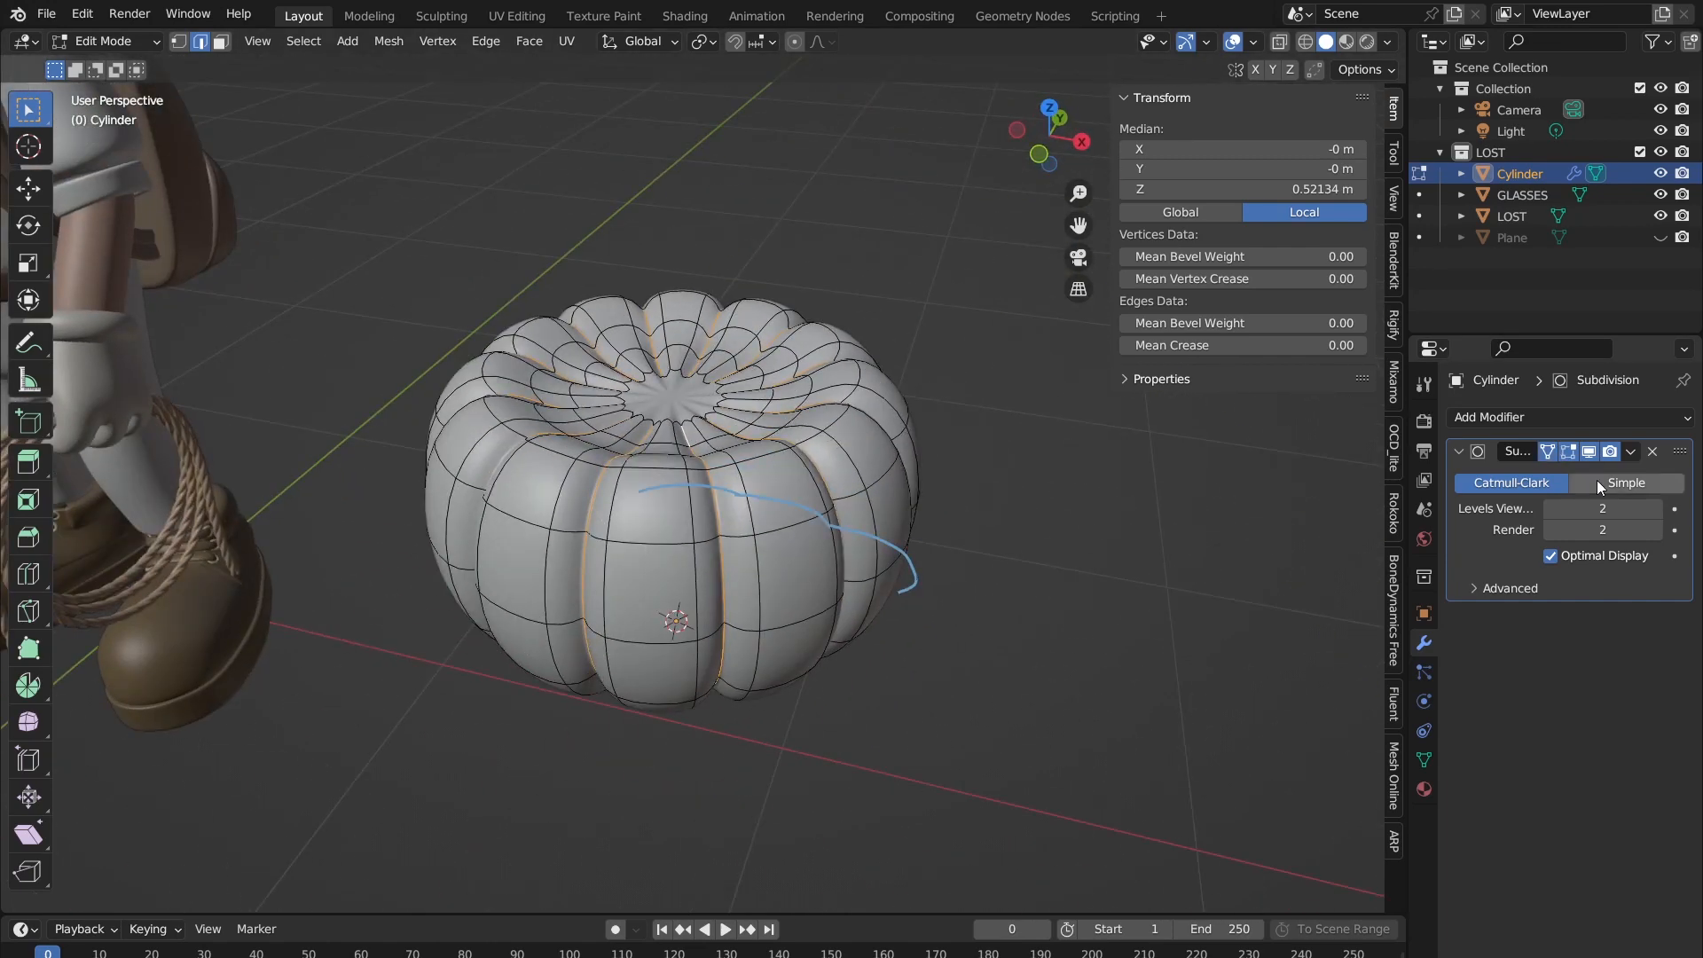
{"action": "left_click", "coordinate": [1656, 508]}
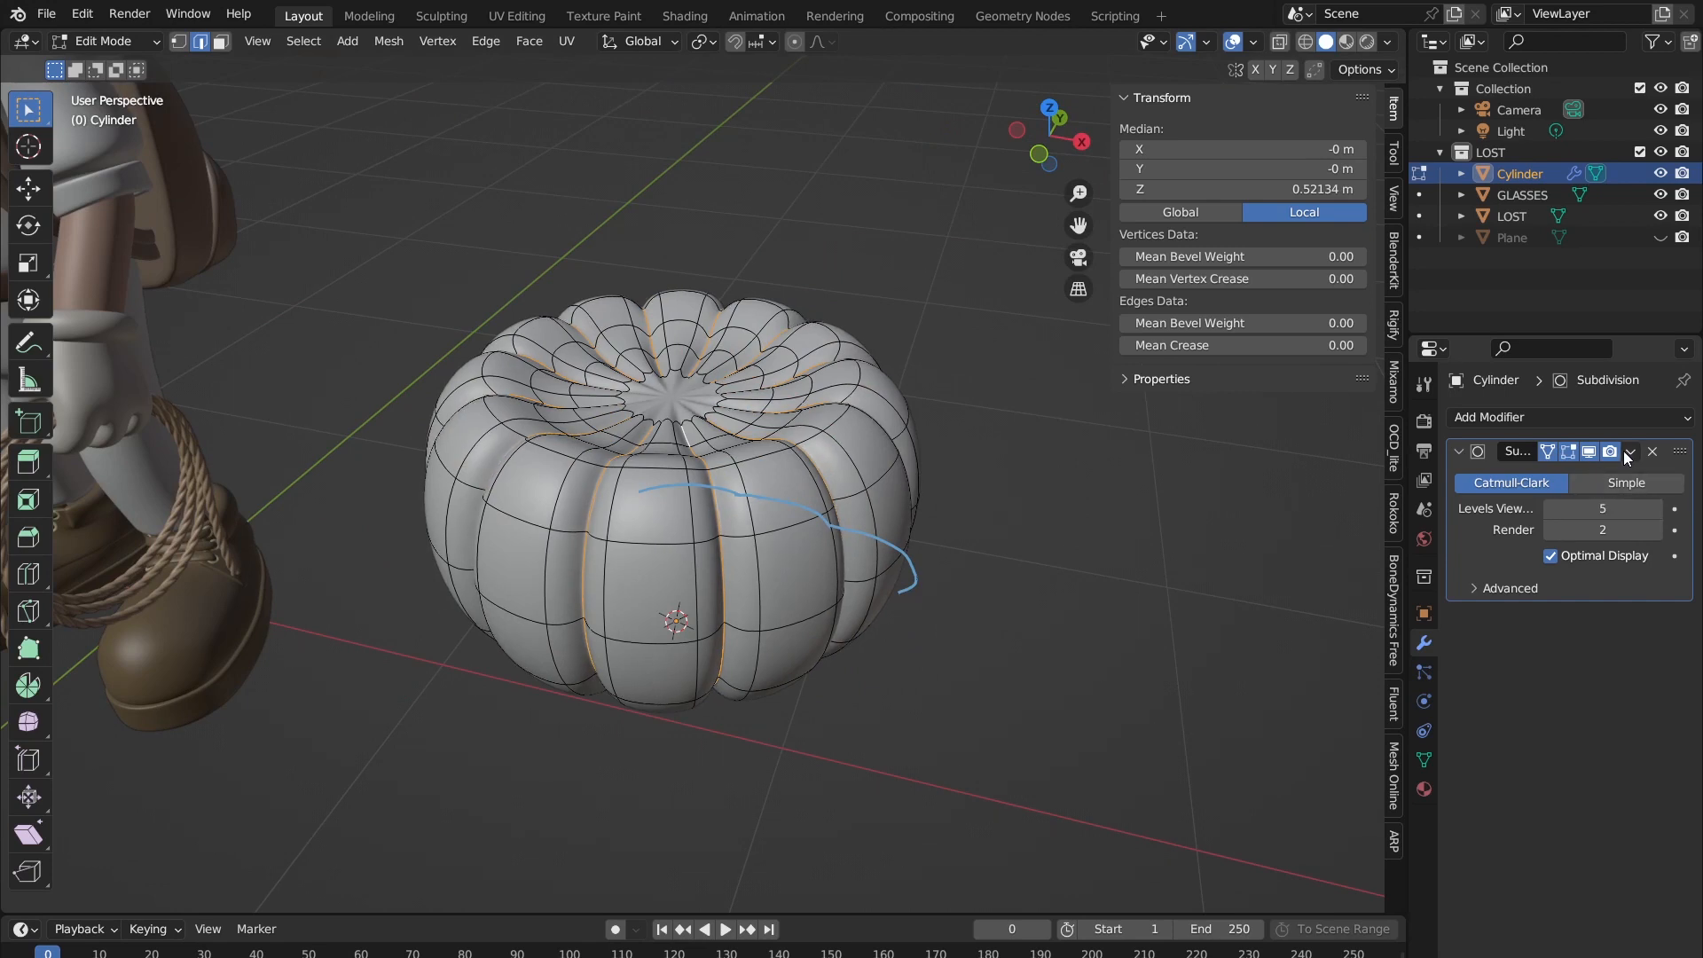
{"action": "left_click", "coordinate": [1630, 451]}
{"action": "key", "text": "Tab"}
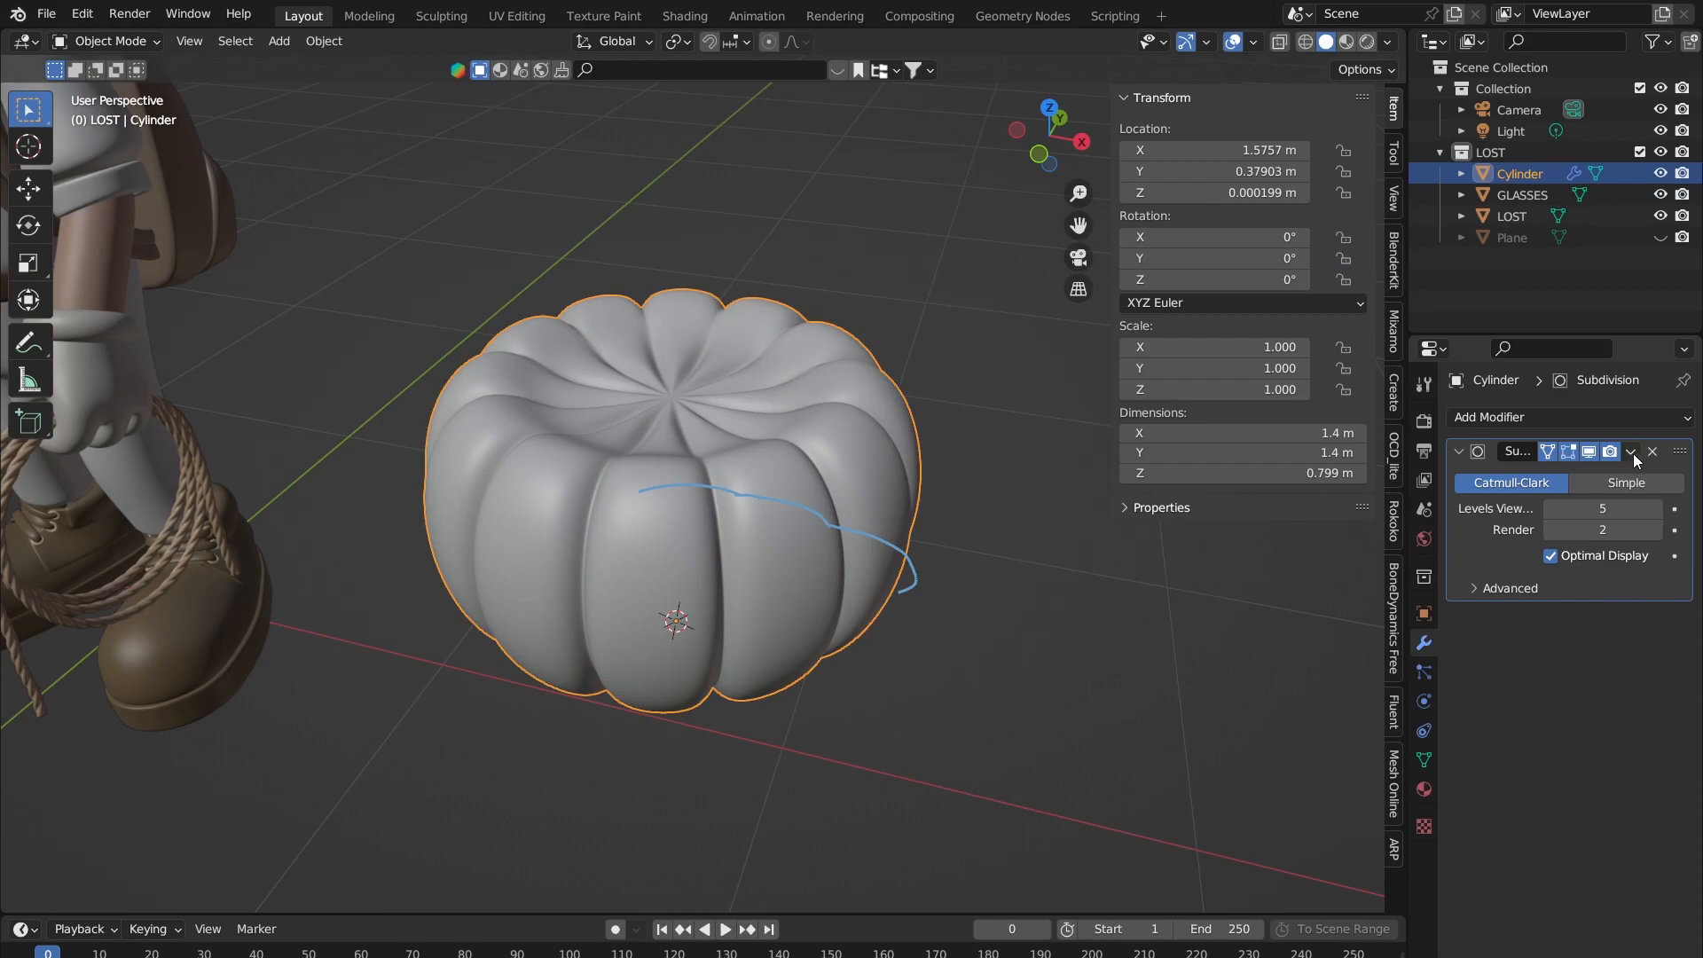
{"action": "left_click", "coordinate": [1629, 451]}
{"action": "left_click", "coordinate": [1519, 471]}
{"action": "key", "text": "Tab"}
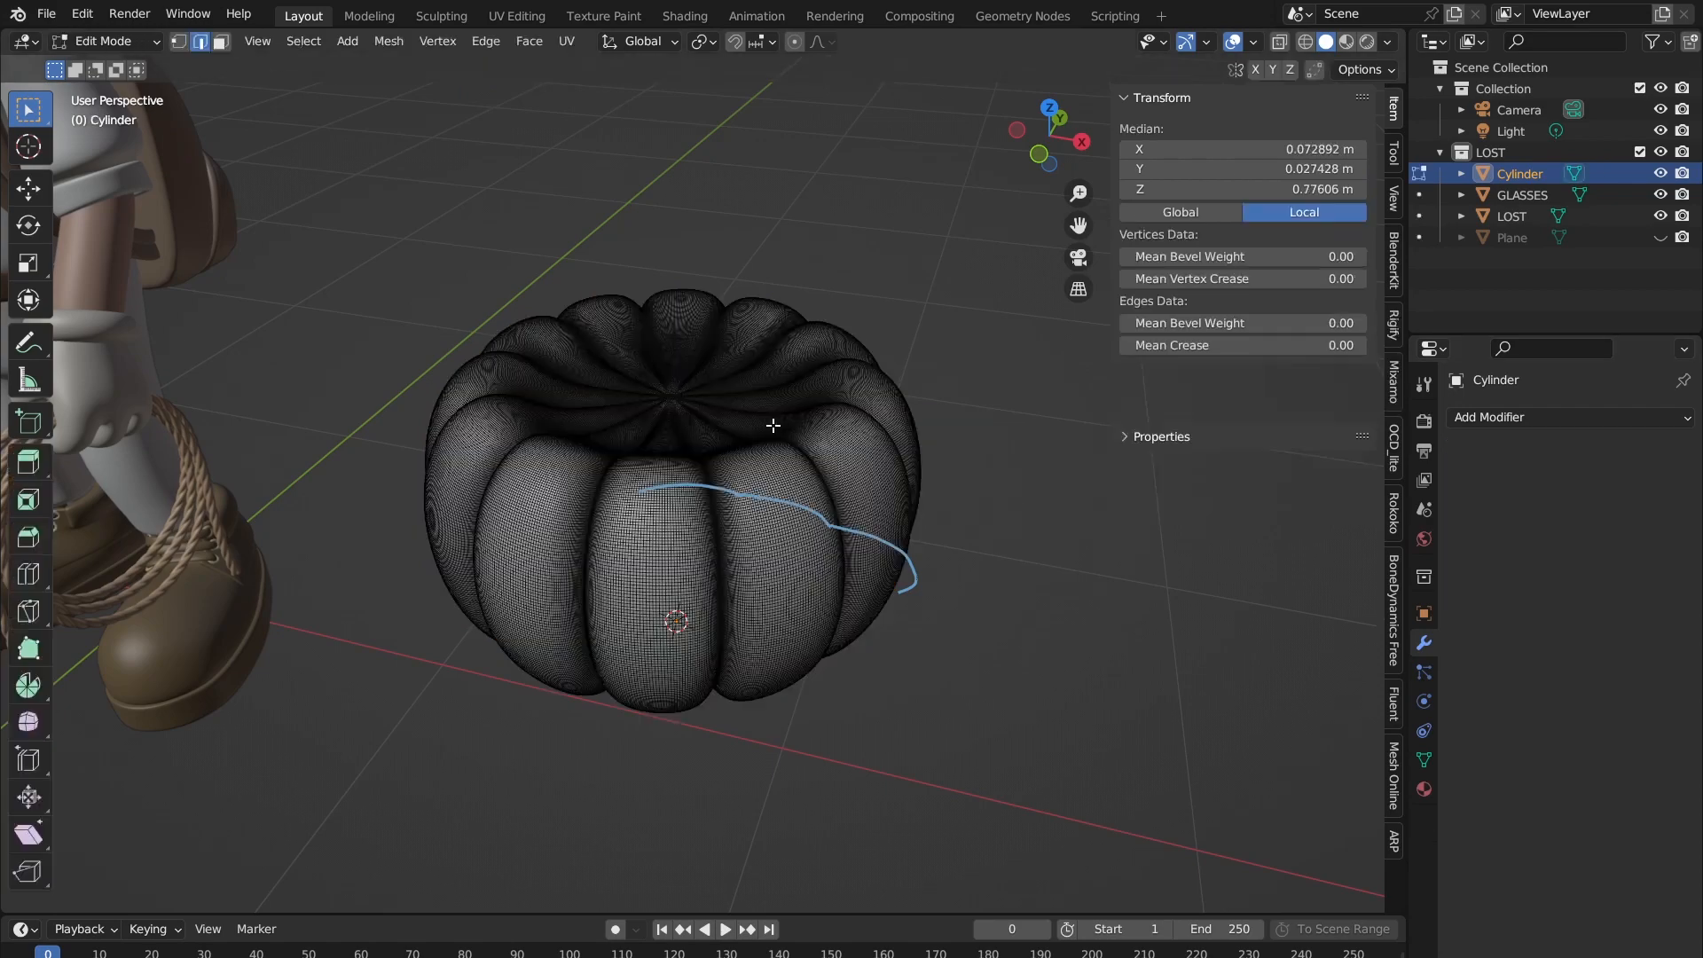
Step: Inspect the dense applied mesh, and undo the modifier application to restore the editable Subdivision modifier
{"action": "middle_click_drag", "start_coordinate": [891, 409], "coordinate": [834, 411]}
{"action": "scroll", "coordinate": [798, 369], "scroll_direction": "up", "scroll_amount": 5}
{"action": "scroll", "coordinate": [814, 403], "scroll_direction": "down", "scroll_amount": 1}
{"action": "scroll", "coordinate": [814, 404], "scroll_direction": "down", "scroll_amount": 1}
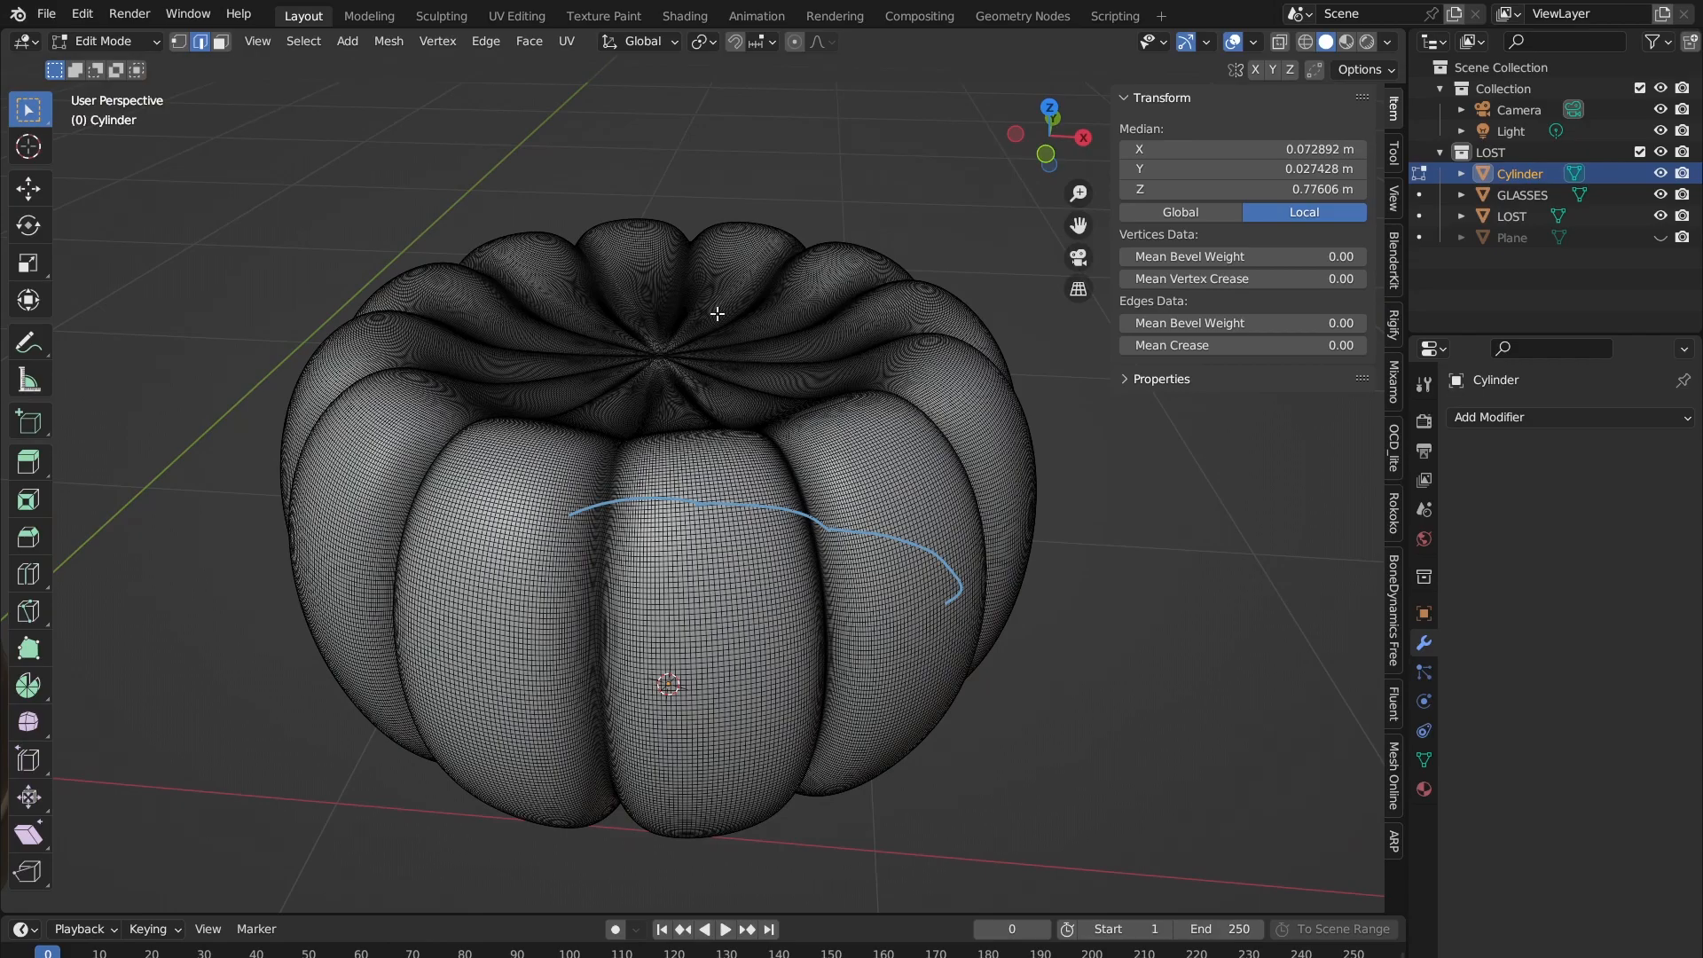
{"action": "middle_click_drag", "start_coordinate": [717, 313], "coordinate": [865, 282]}
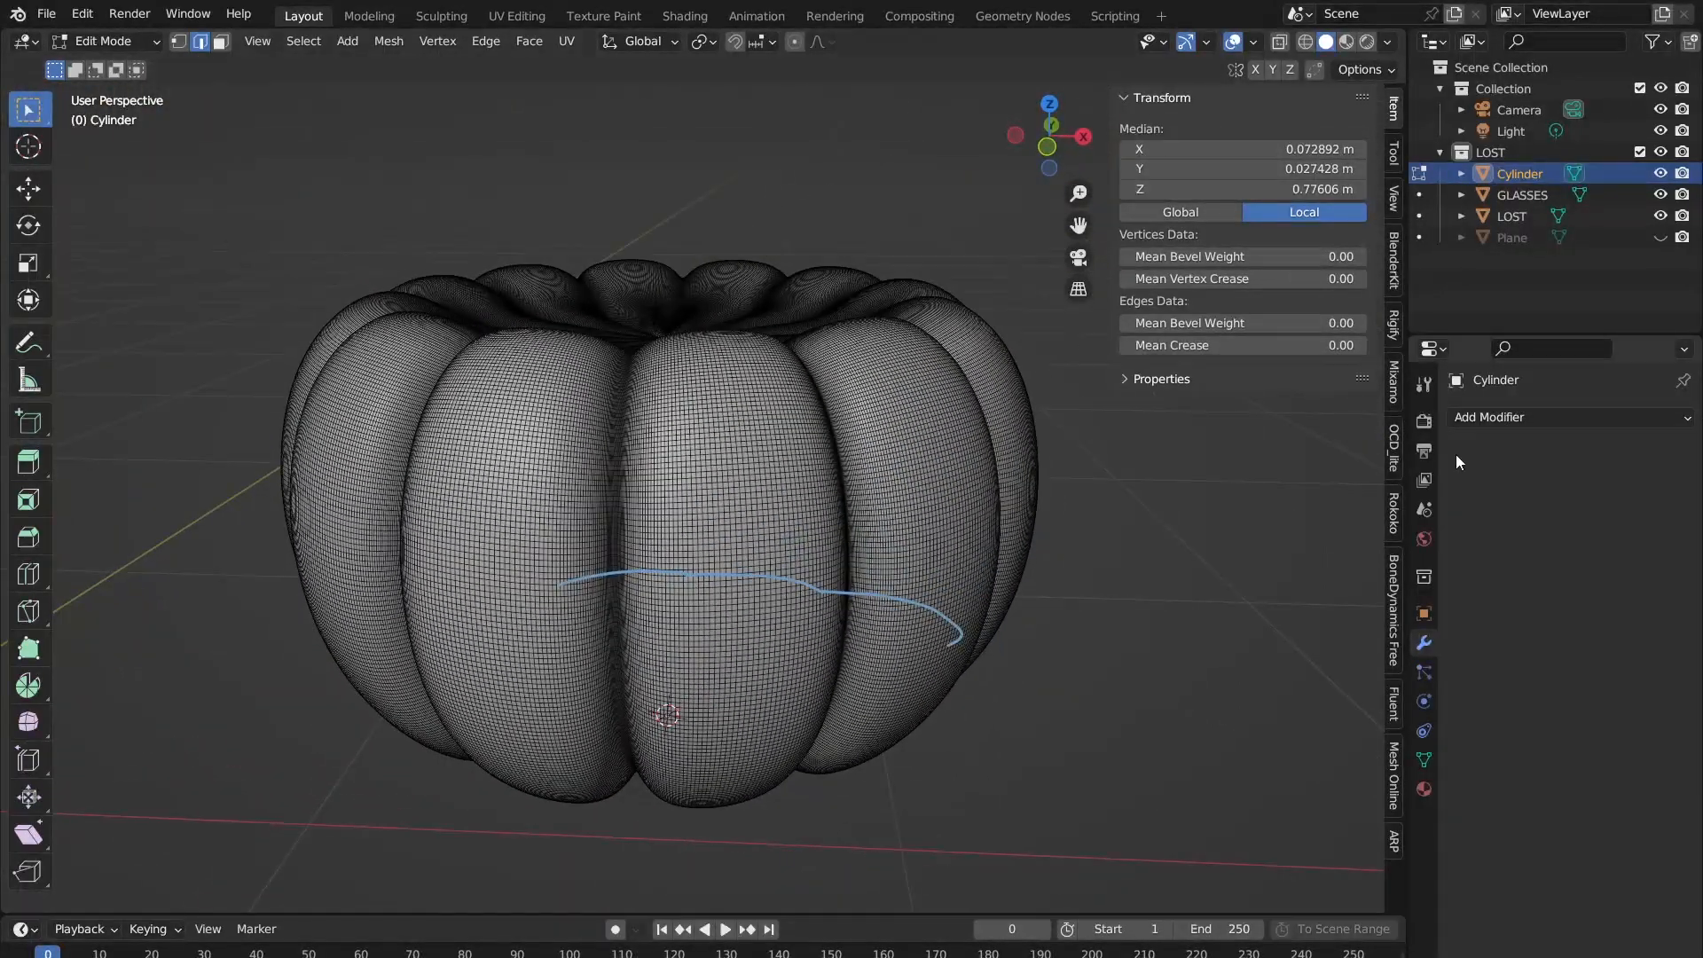
{"action": "key", "text": "Tab"}
{"action": "key", "text": "ctrl+5"}
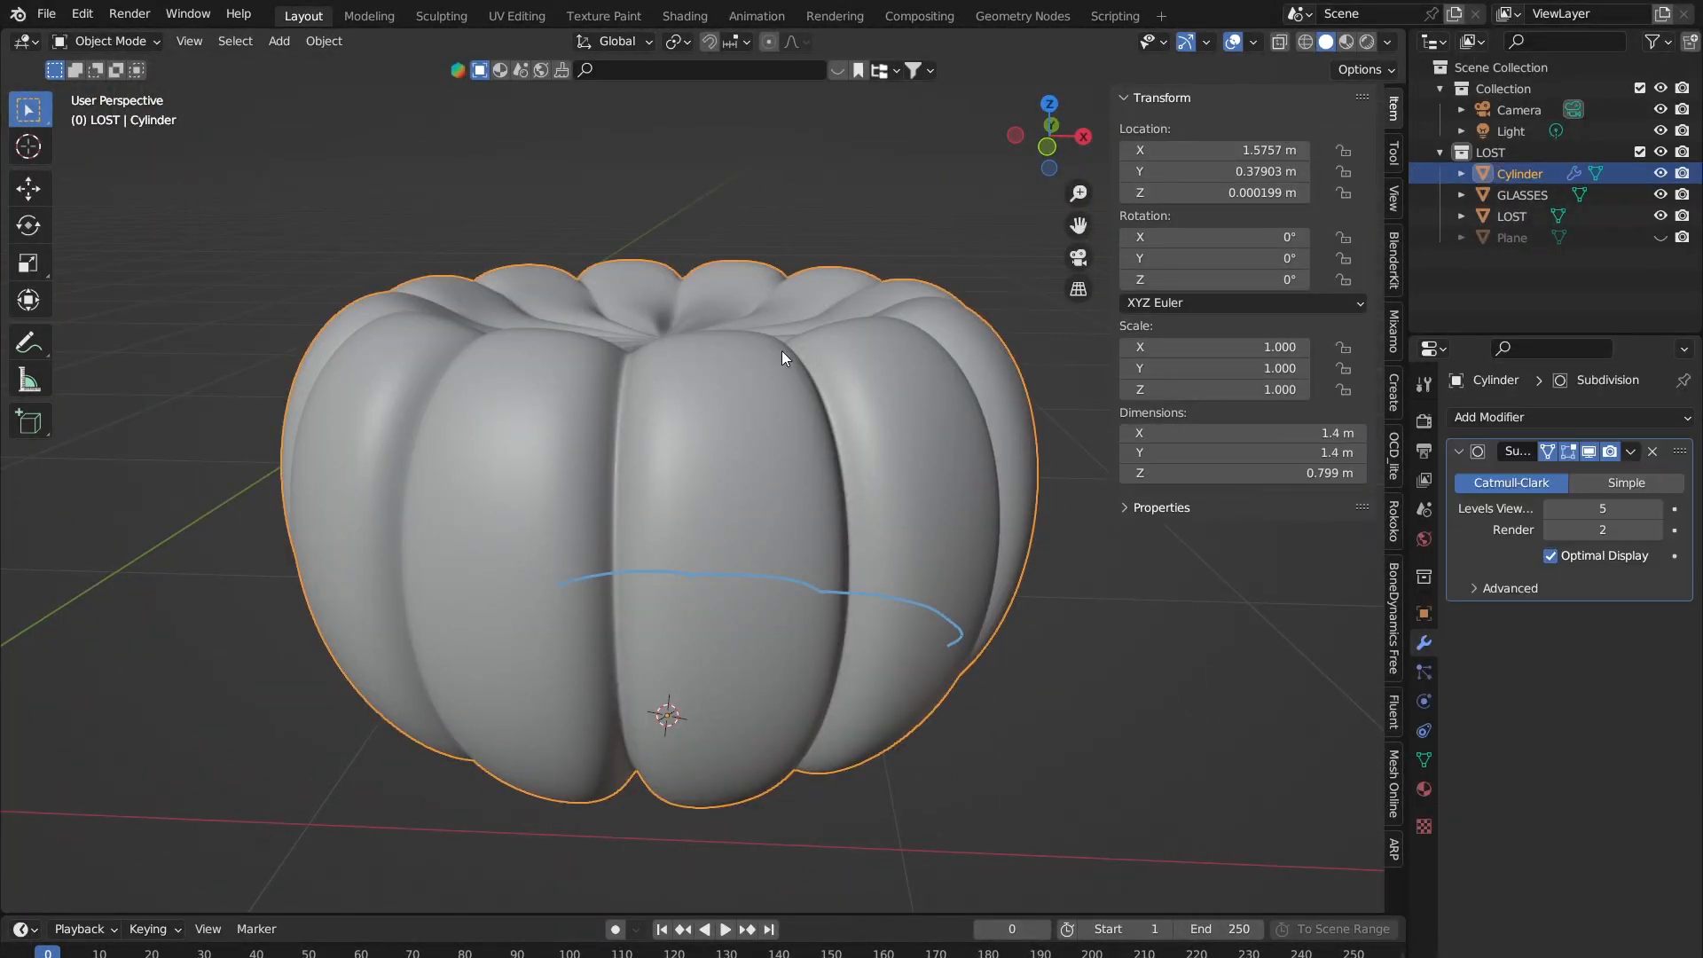
Step: Set the Subdivision modifier's viewport level to 2 and check the smoothed cylinder in Object Mode
{"action": "middle_click_drag", "start_coordinate": [1086, 499], "coordinate": [658, 327]}
{"action": "key", "text": "Tab"}
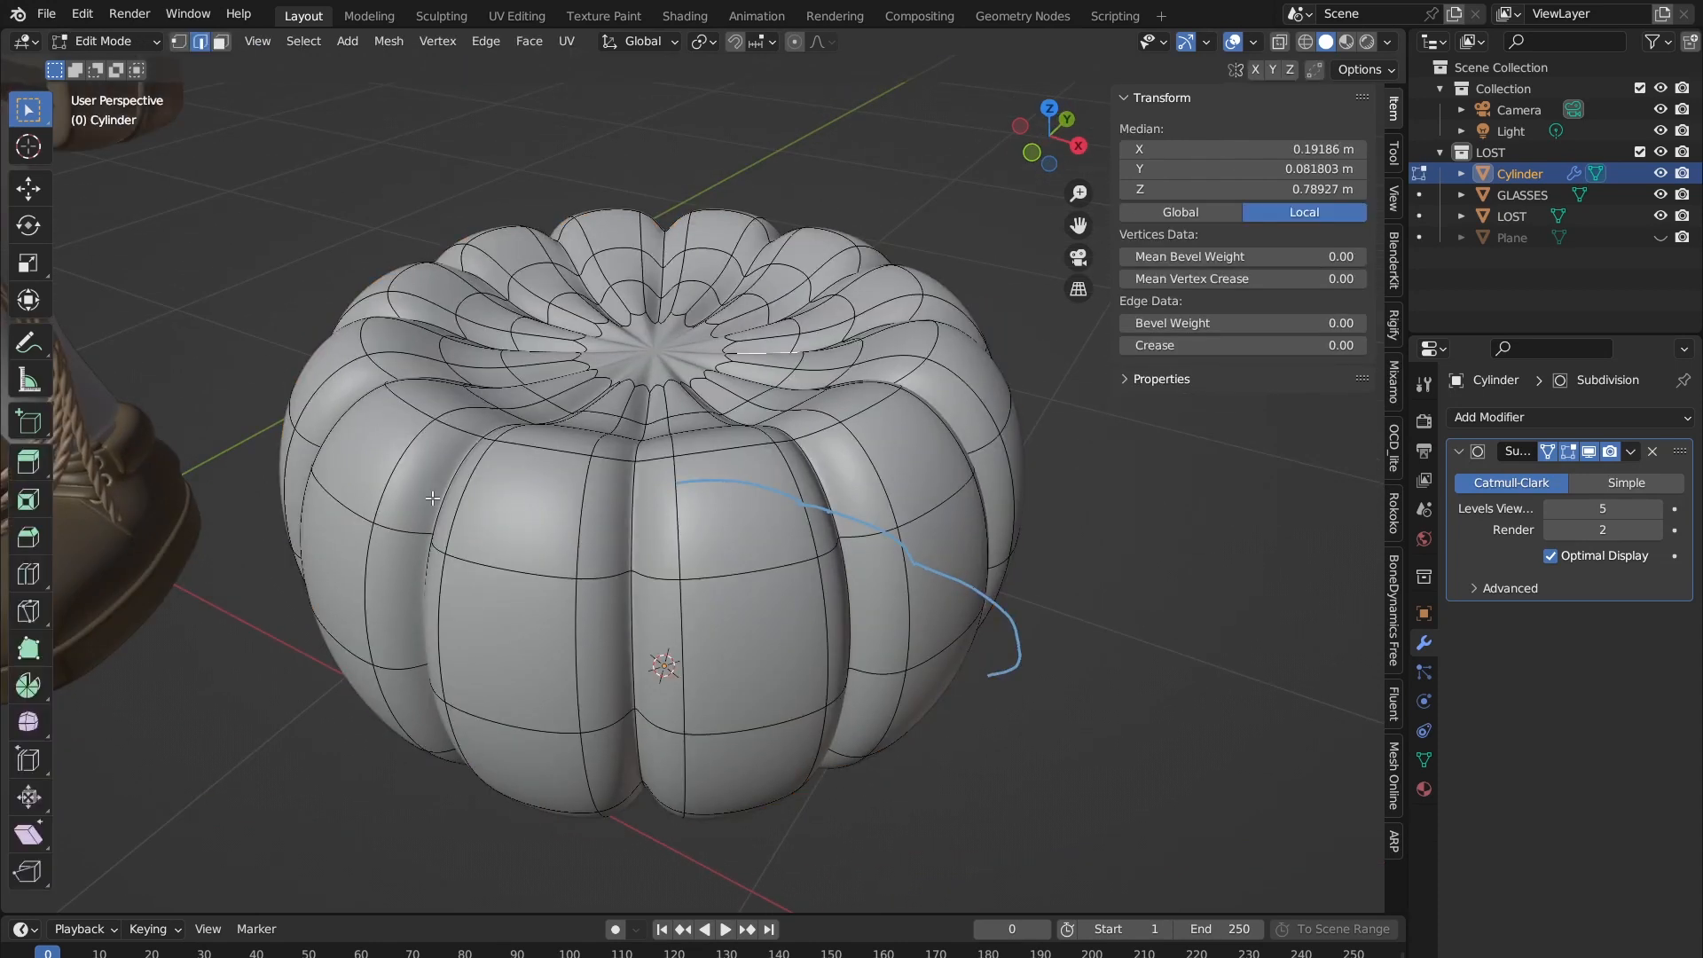
{"action": "left_click", "coordinate": [1594, 500]}
{"action": "type", "text": "2"}
{"action": "key", "text": "Return"}
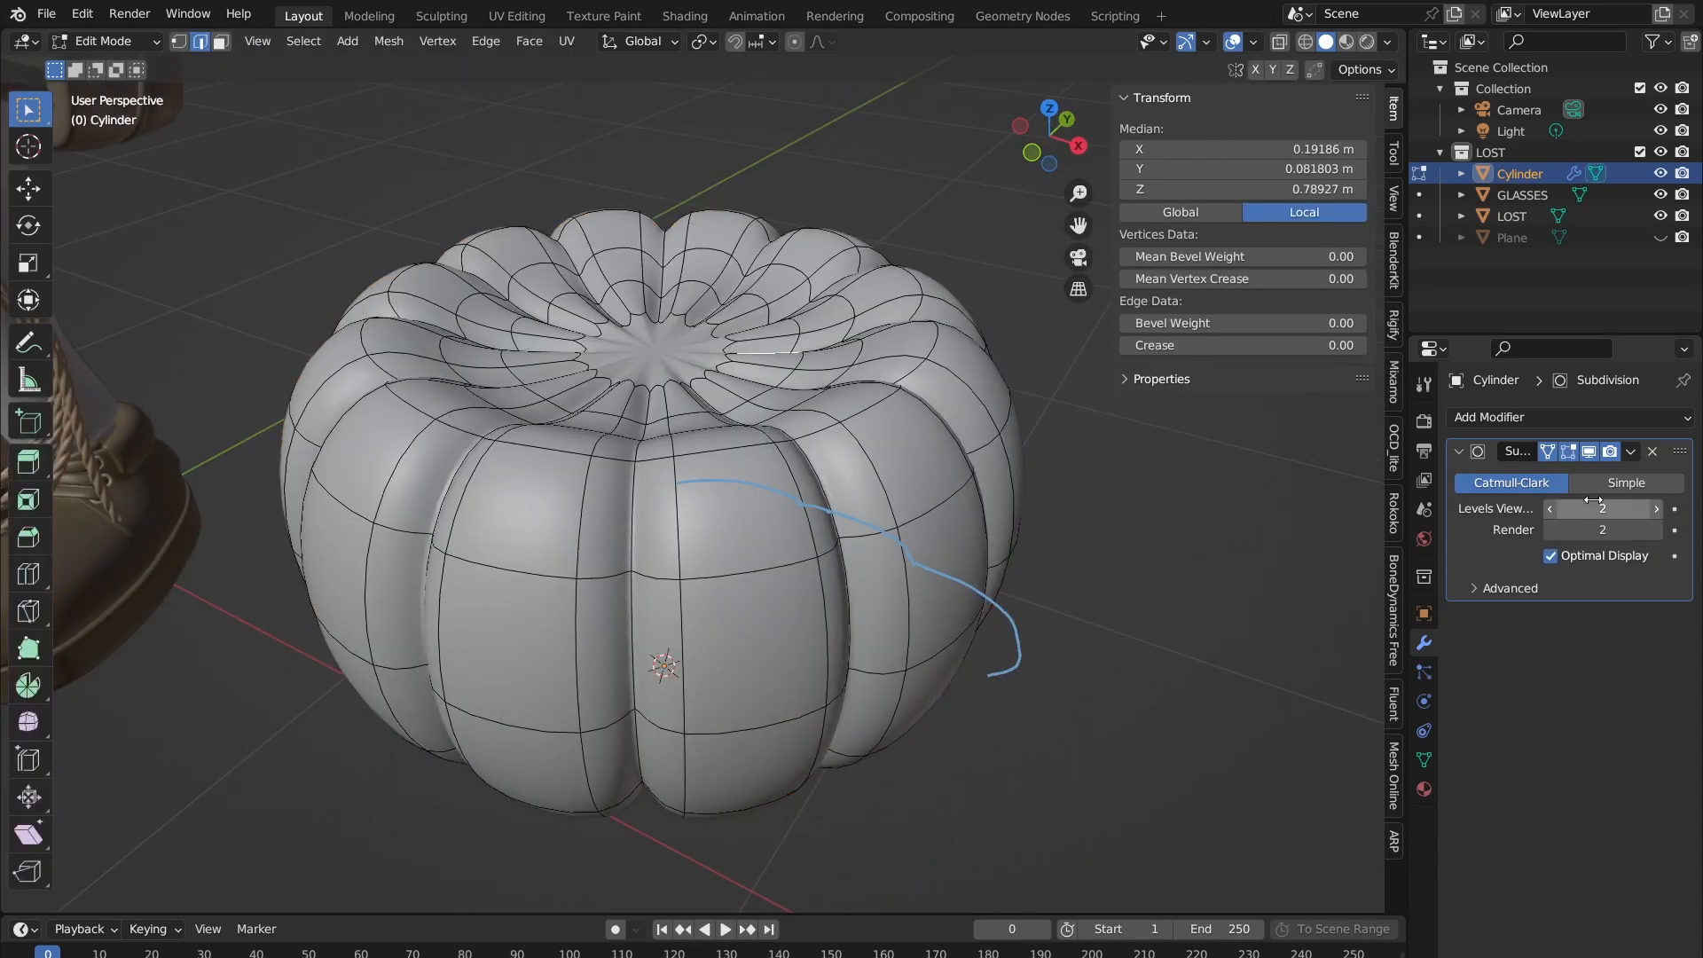
{"action": "key", "text": "Tab"}
{"action": "middle_click_drag", "start_coordinate": [856, 462], "coordinate": [737, 428]}
{"action": "scroll", "coordinate": [658, 440], "scroll_direction": "up", "scroll_amount": 3}
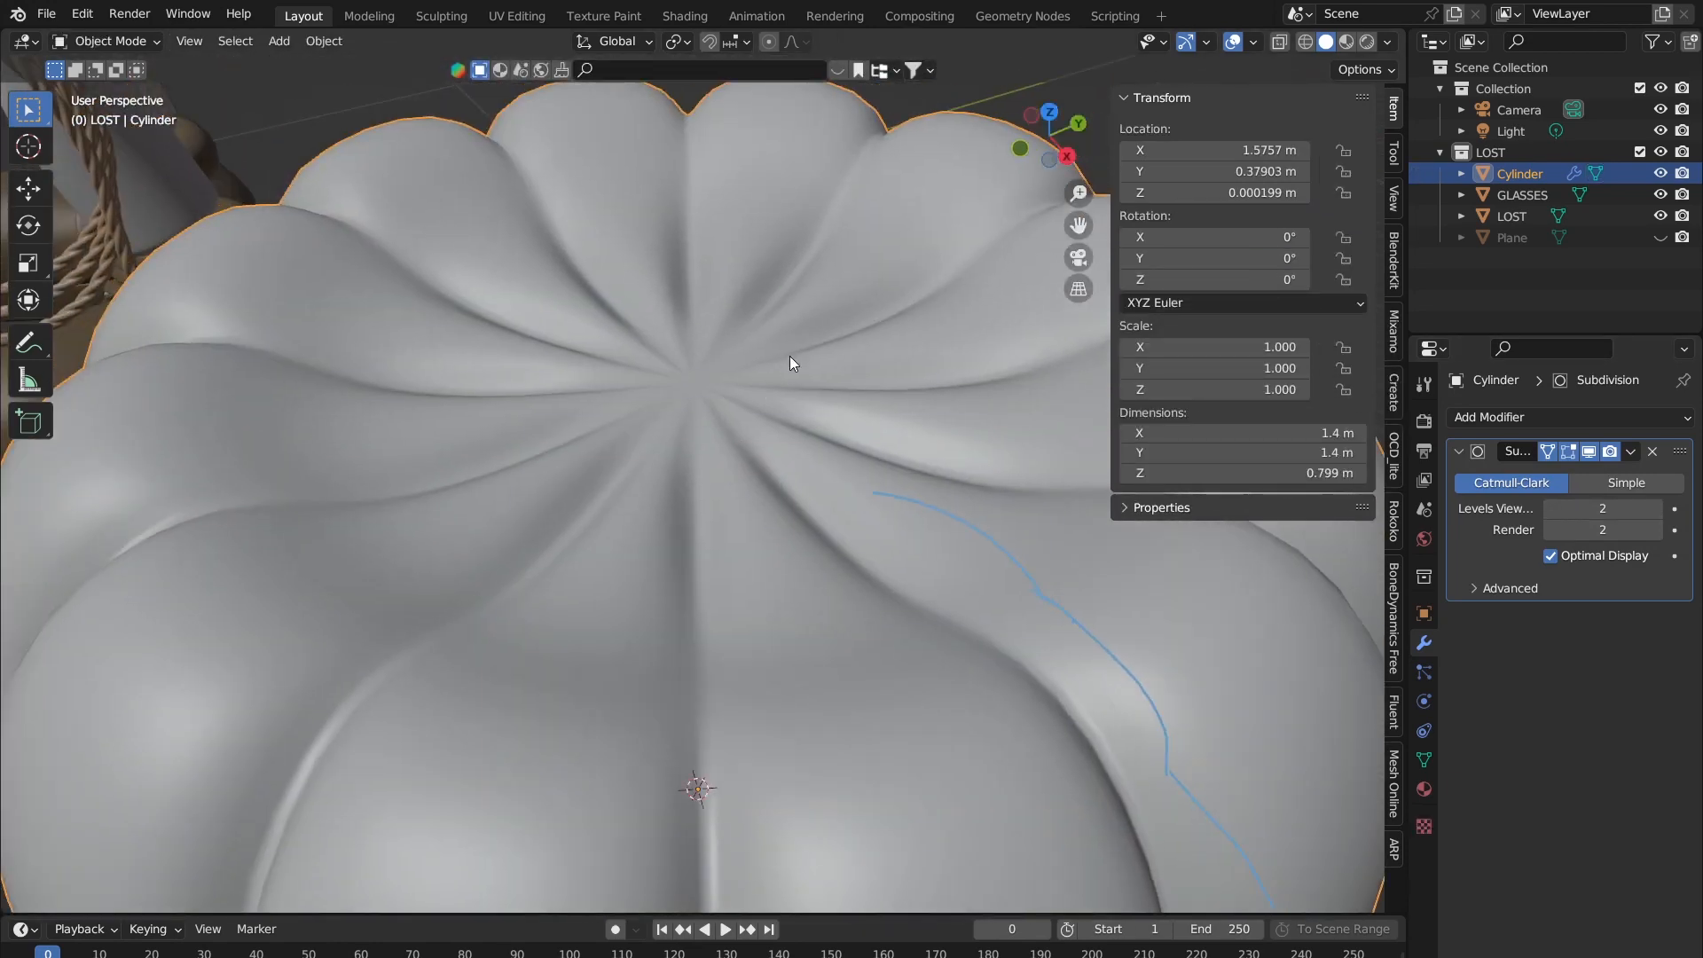
{"action": "scroll", "coordinate": [716, 374], "scroll_direction": "down", "scroll_amount": 3}
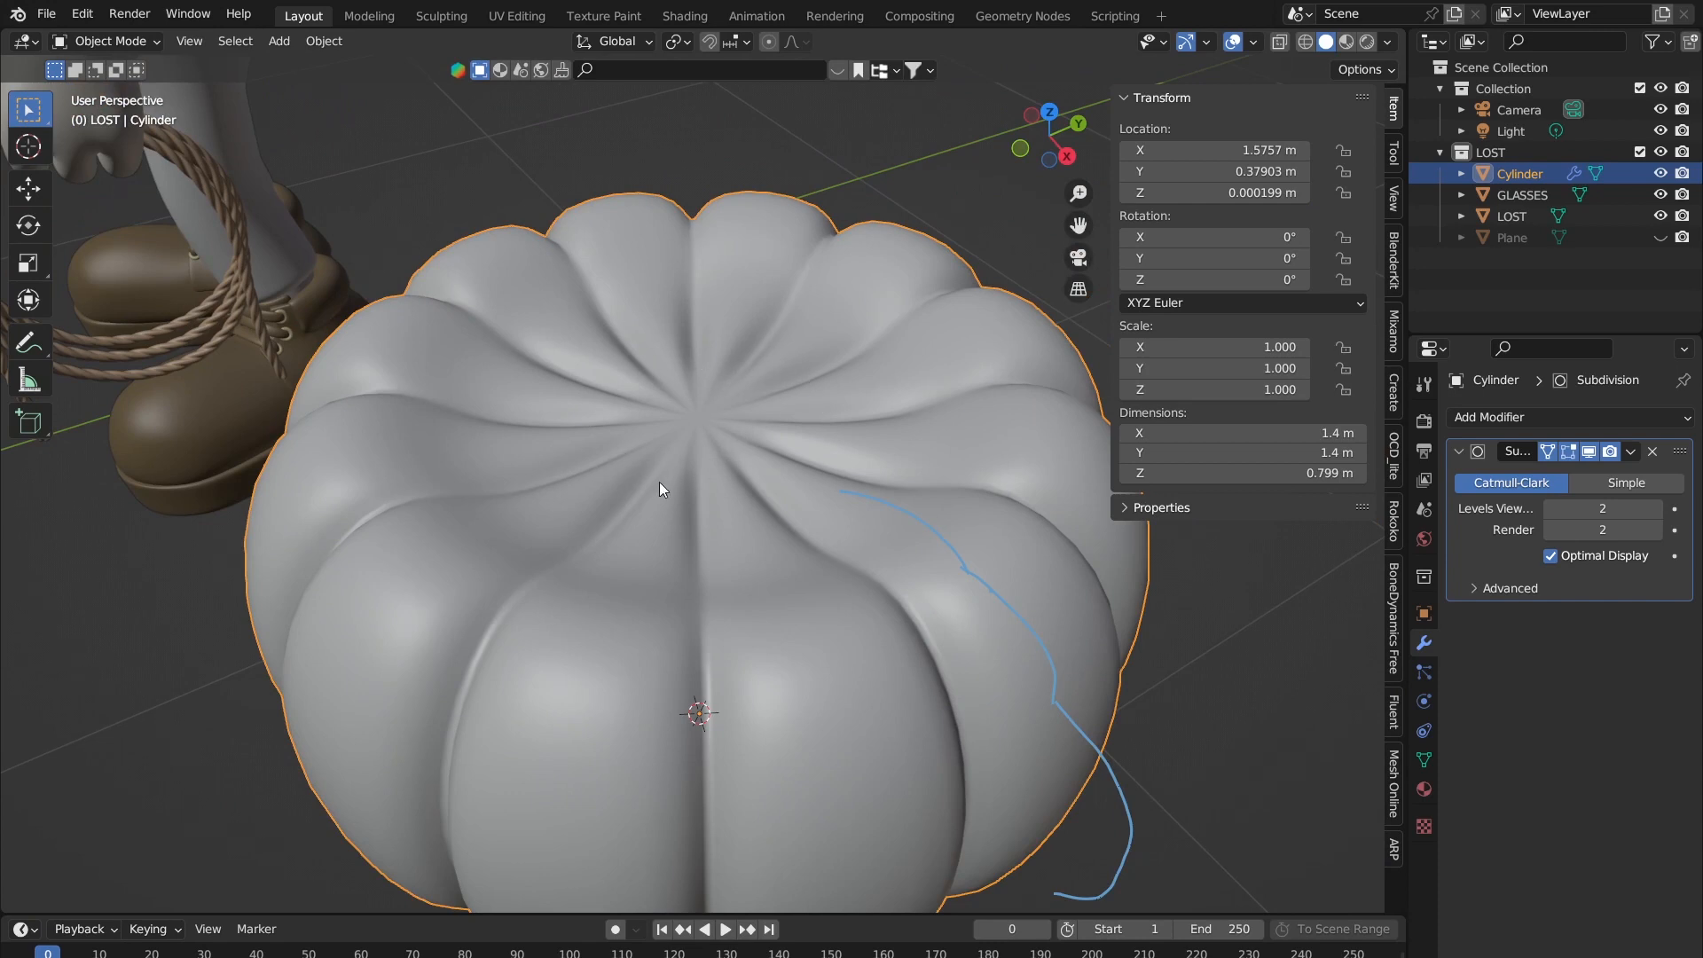
Step: Reopen the cylinder mesh for editing and turn off the Subdivision modifier's On Cage display
{"action": "key", "text": "Tab"}
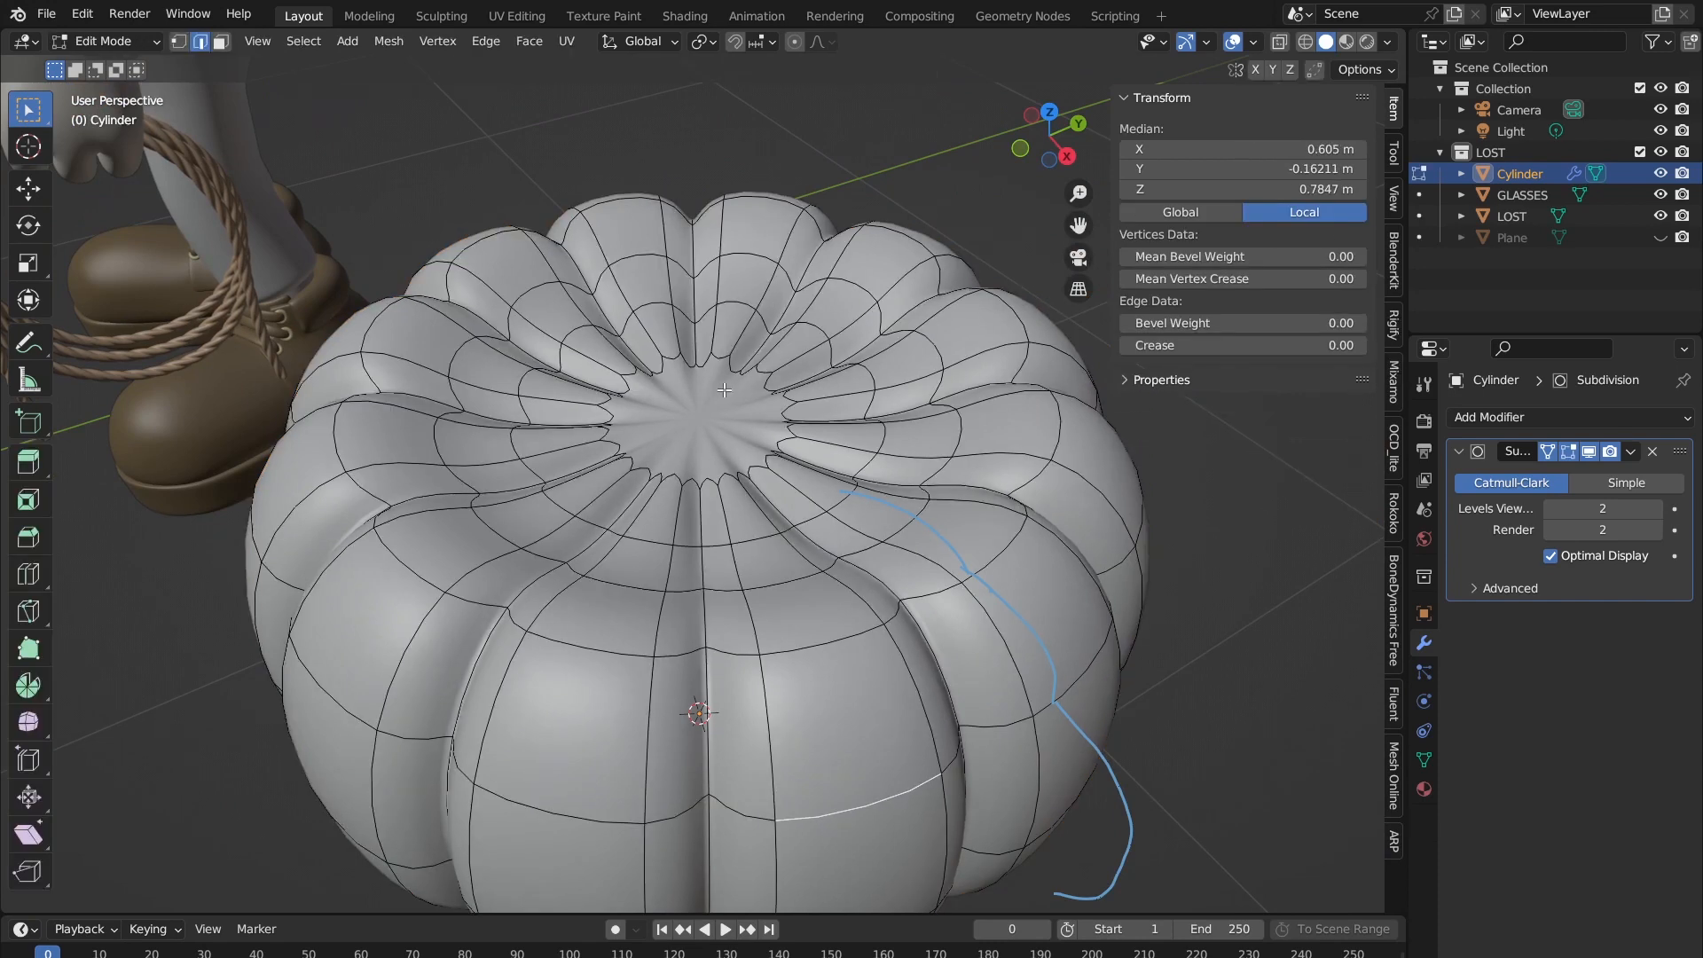
{"action": "left_click", "coordinate": [1550, 450]}
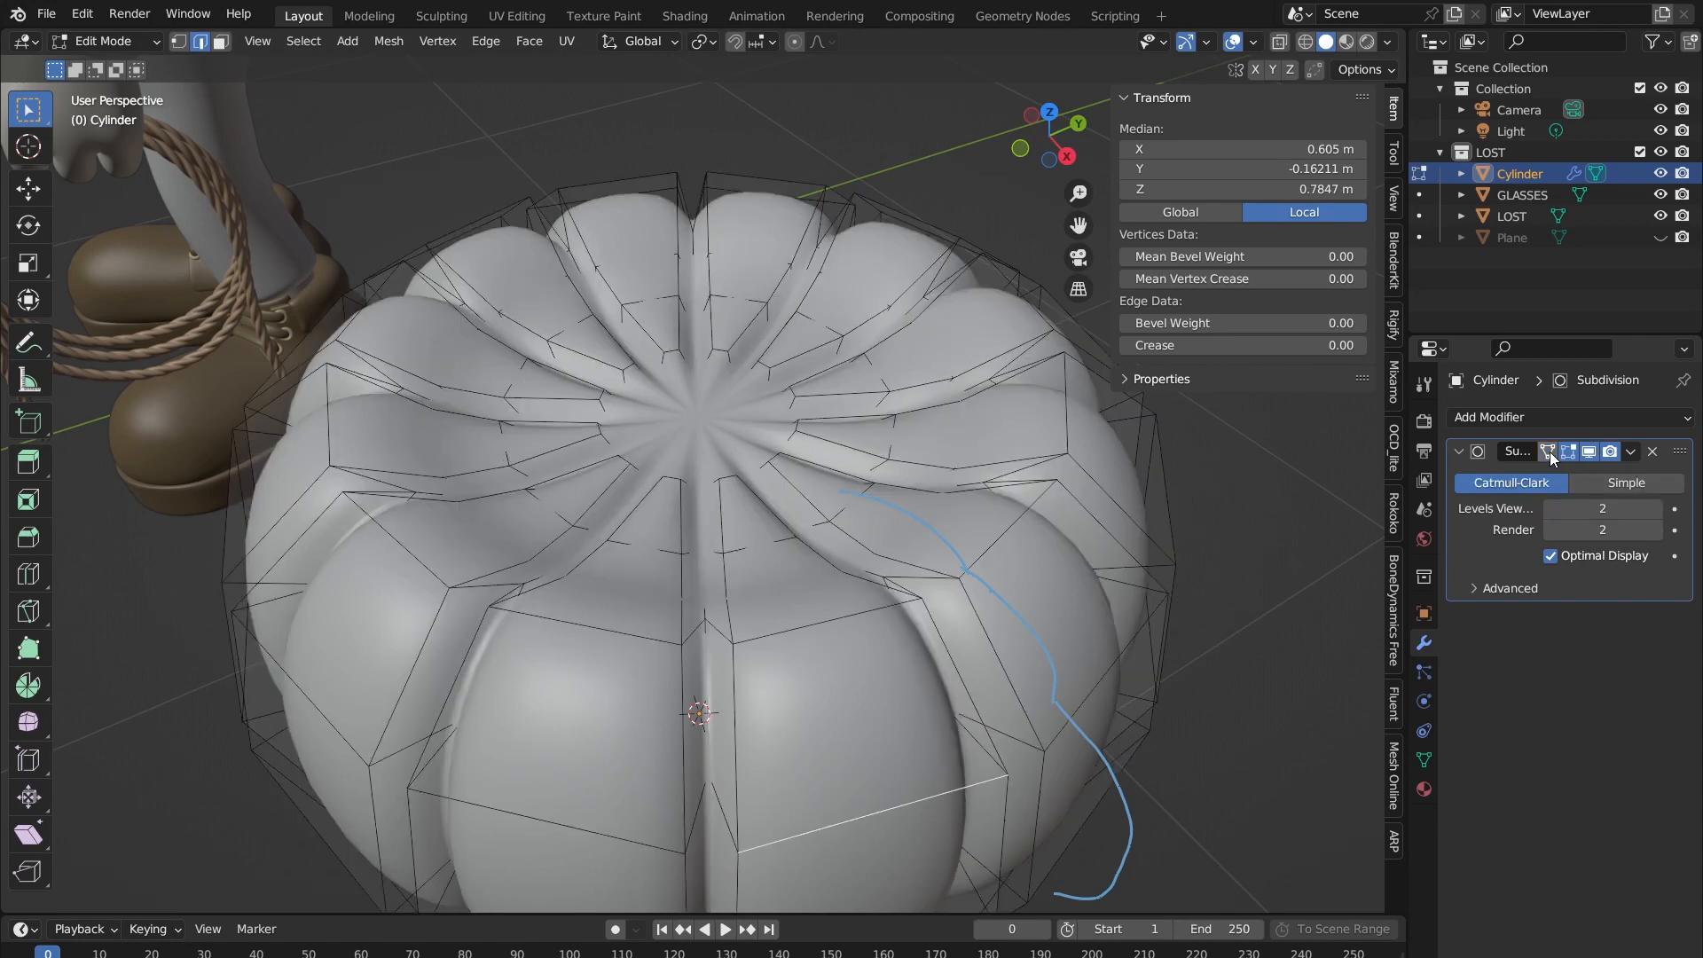
{"action": "middle_click_drag", "start_coordinate": [609, 389], "coordinate": [653, 388], "text": "shift"}
{"action": "scroll", "coordinate": [671, 386], "scroll_direction": "down", "scroll_amount": 3}
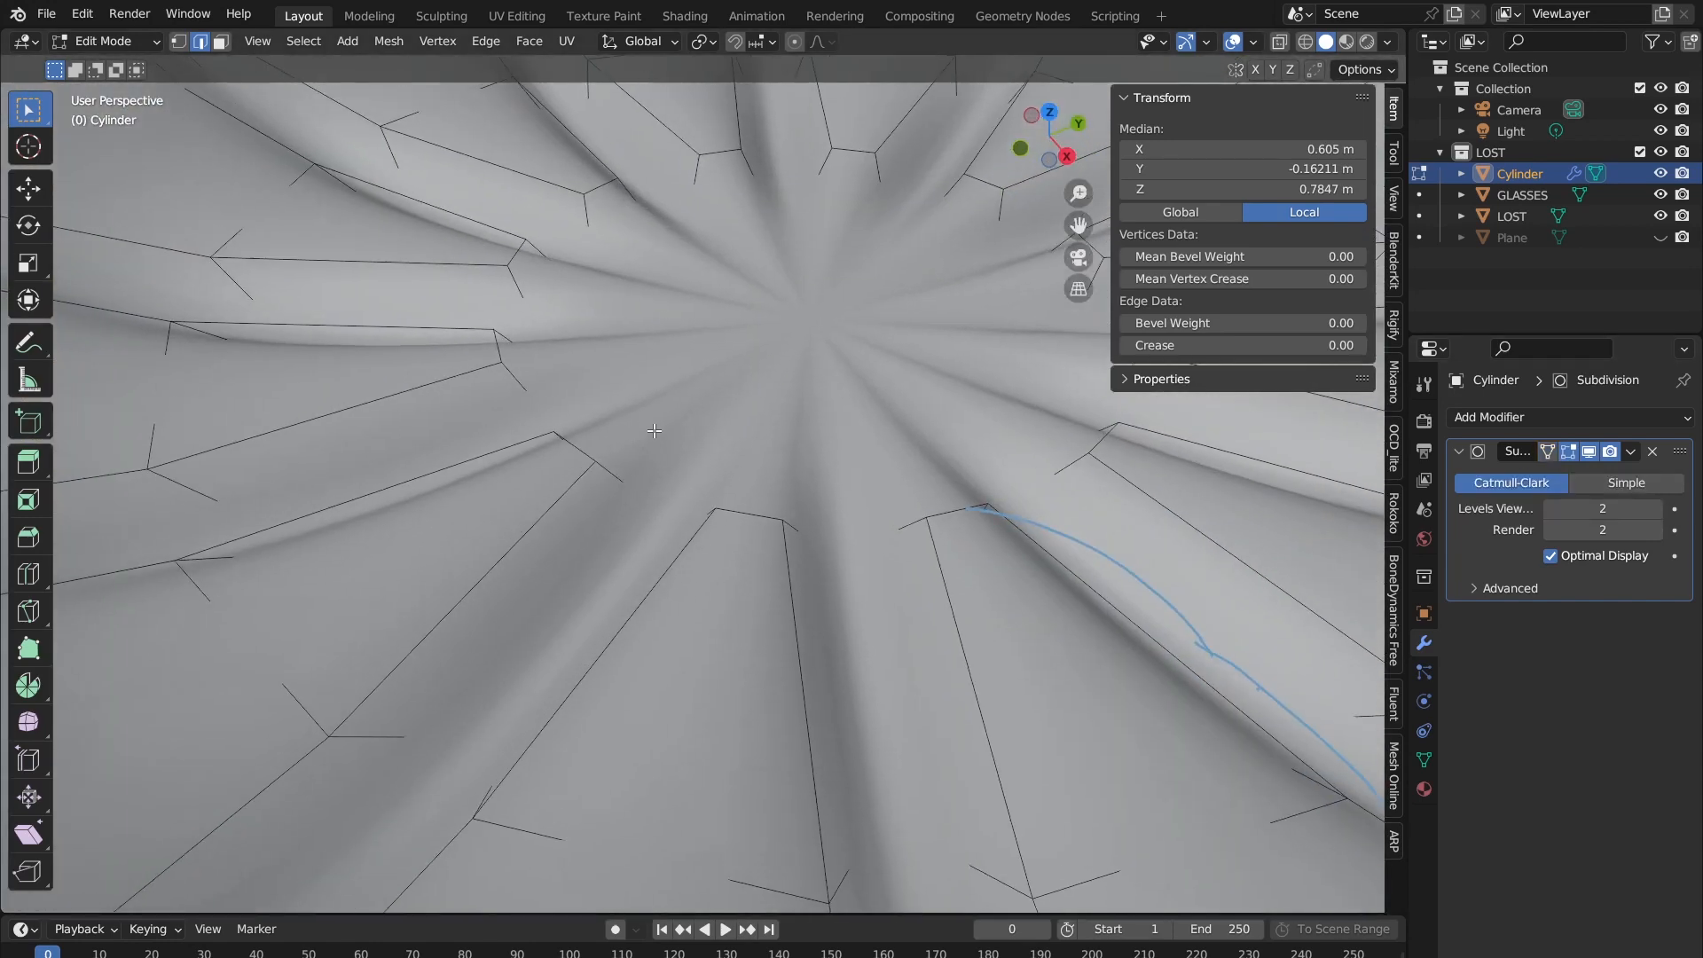
{"action": "middle_click_drag", "start_coordinate": [710, 386], "coordinate": [596, 359]}
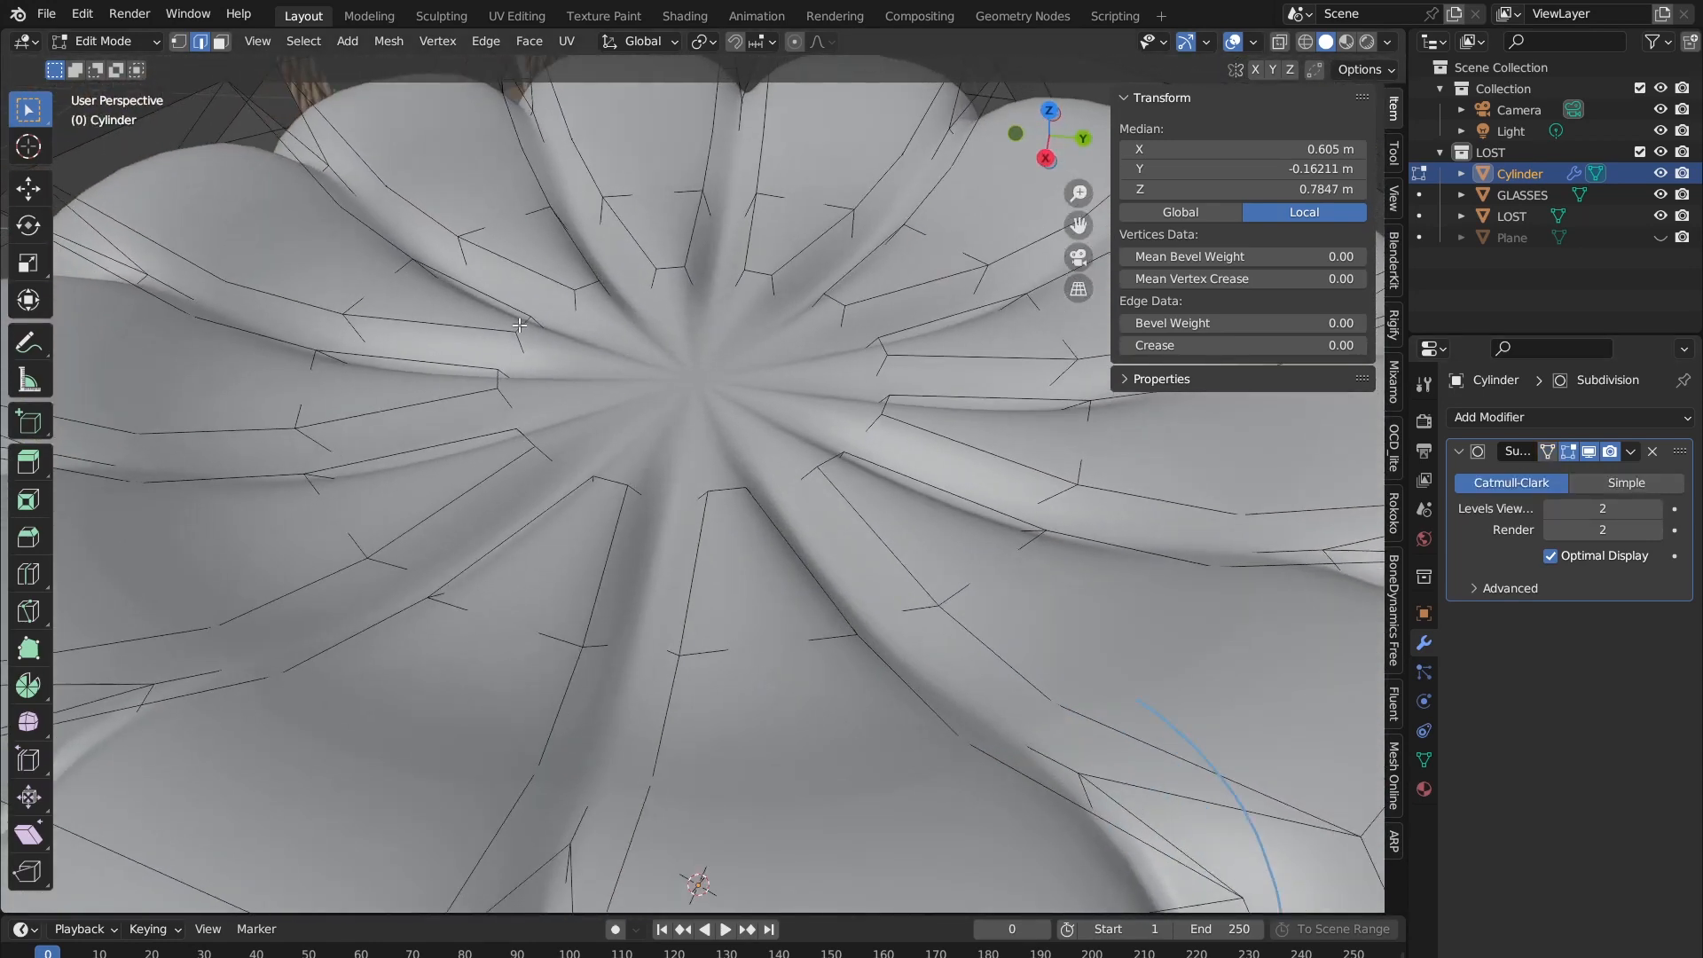
{"action": "left_click", "coordinate": [599, 283], "text": "shift"}
{"action": "left_click", "coordinate": [681, 264]}
{"action": "left_click", "coordinate": [522, 325], "text": "shift"}
{"action": "left_click", "coordinate": [498, 379], "text": "shift"}
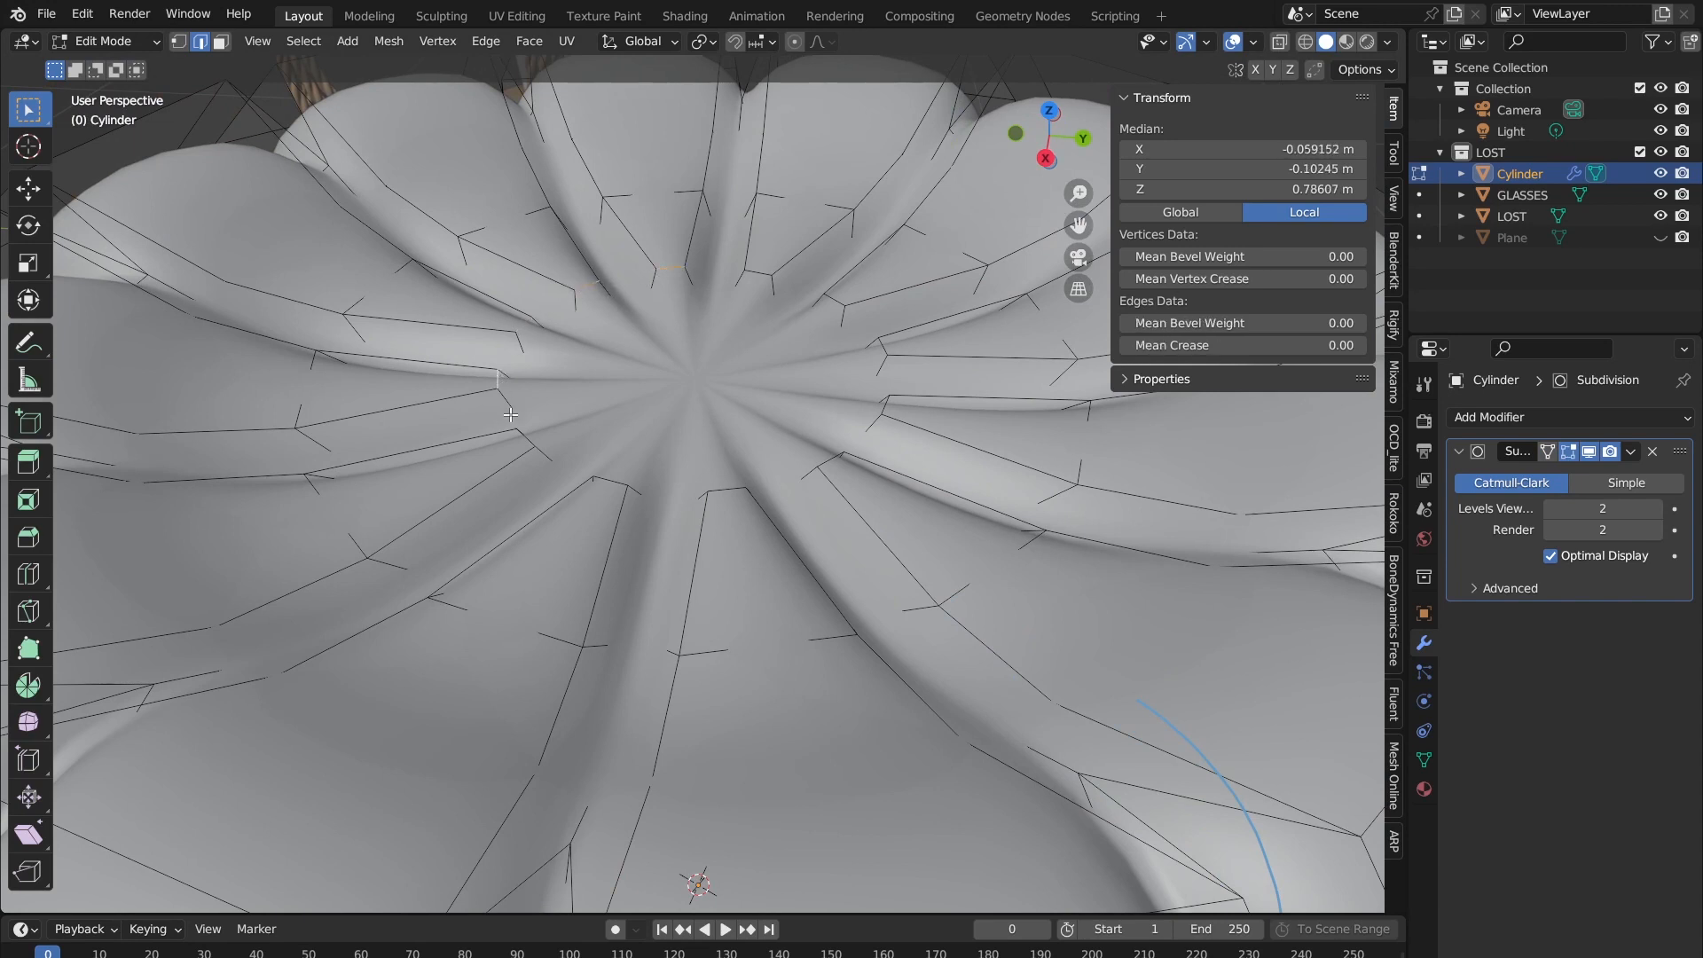
{"action": "left_click", "coordinate": [519, 439], "text": "shift"}
Step: With X-ray and face selection enabled, select the central face on the top and flatten it by scaling to 0 along Z
{"action": "left_click", "coordinate": [1288, 46]}
{"action": "mouse_move", "coordinate": [688, 349]}
{"action": "middle_mouse_down"}
{"action": "mouse_move", "coordinate": [609, 392]}
{"action": "mouse_move", "coordinate": [751, 340]}
{"action": "mouse_move", "coordinate": [700, 335]}
{"action": "mouse_move", "coordinate": [644, 375]}
{"action": "mouse_move", "coordinate": [712, 349]}
{"action": "middle_mouse_up"}
{"action": "key", "text": "3"}
{"action": "left_click", "coordinate": [610, 392]}
{"action": "left_click", "coordinate": [752, 339], "text": "alt"}
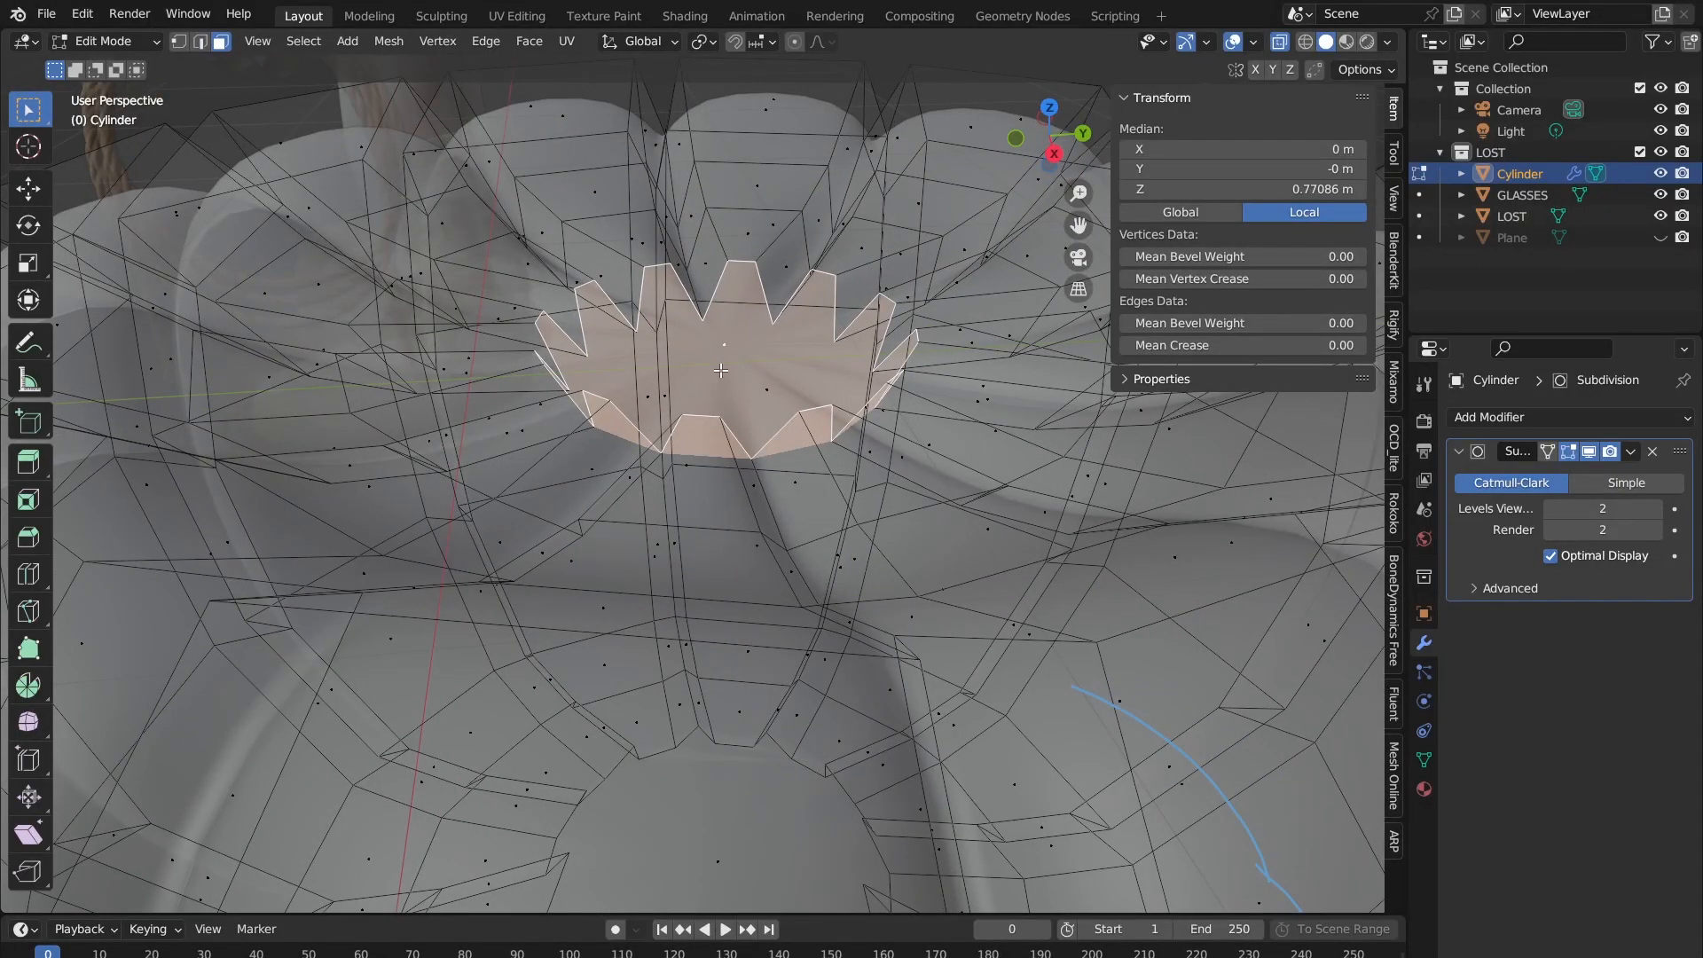
{"action": "key", "text": "s"}
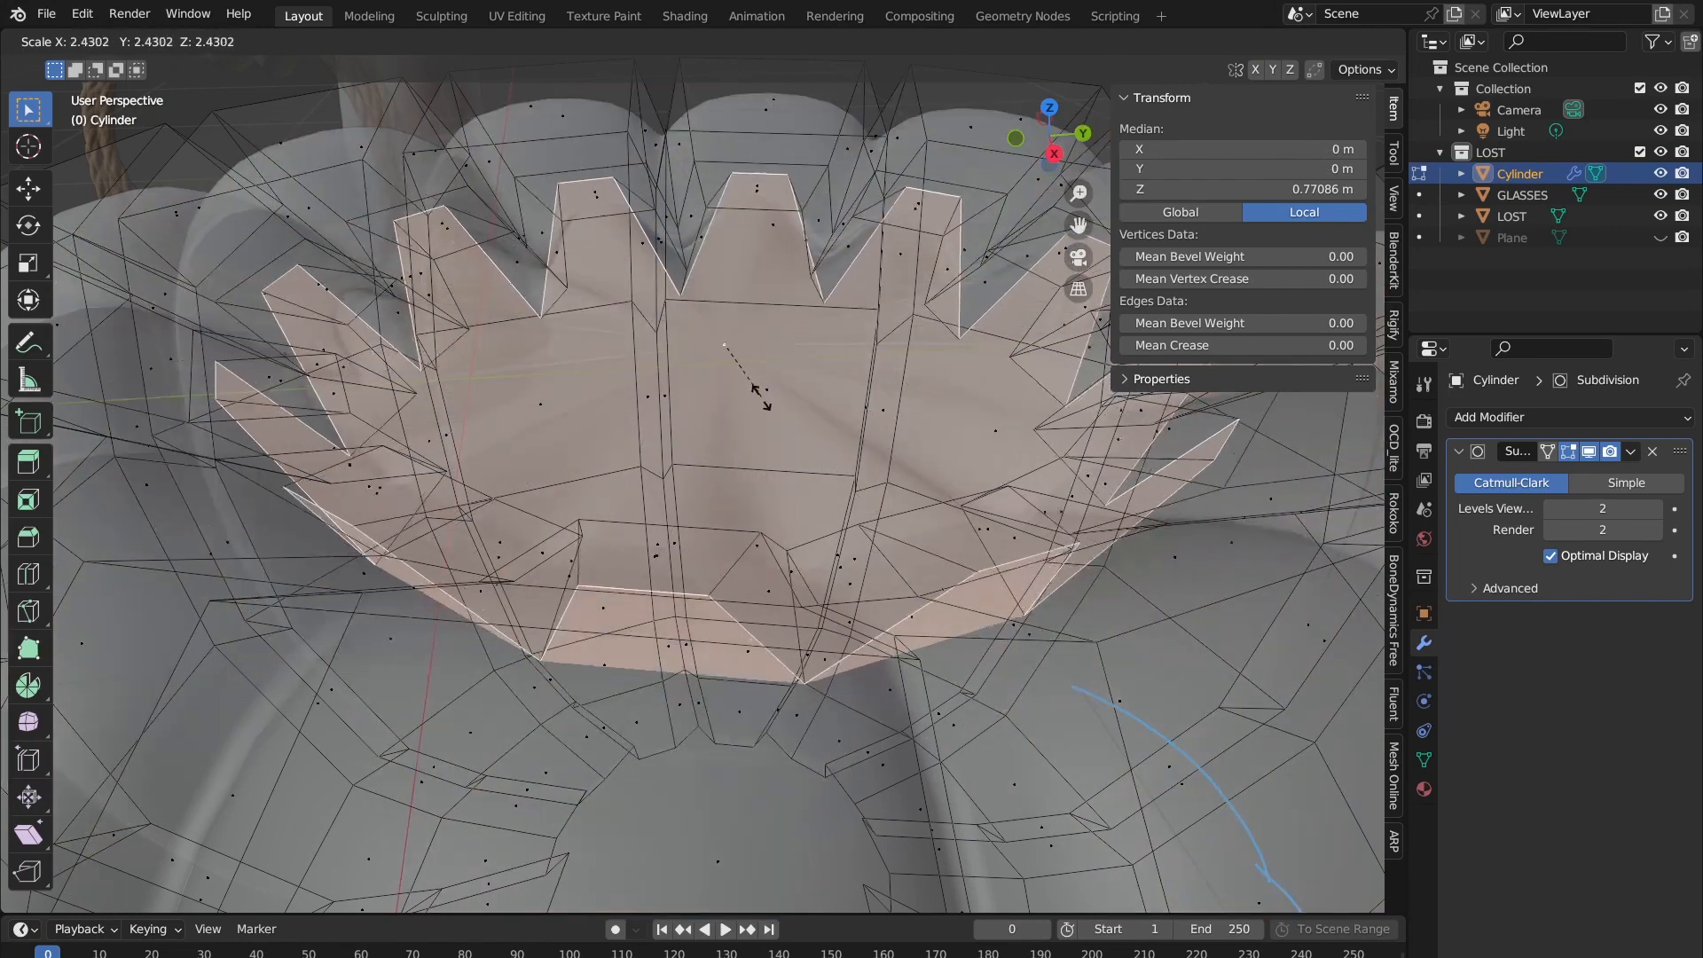
{"action": "key", "text": "Escape"}
{"action": "key", "text": "s"}
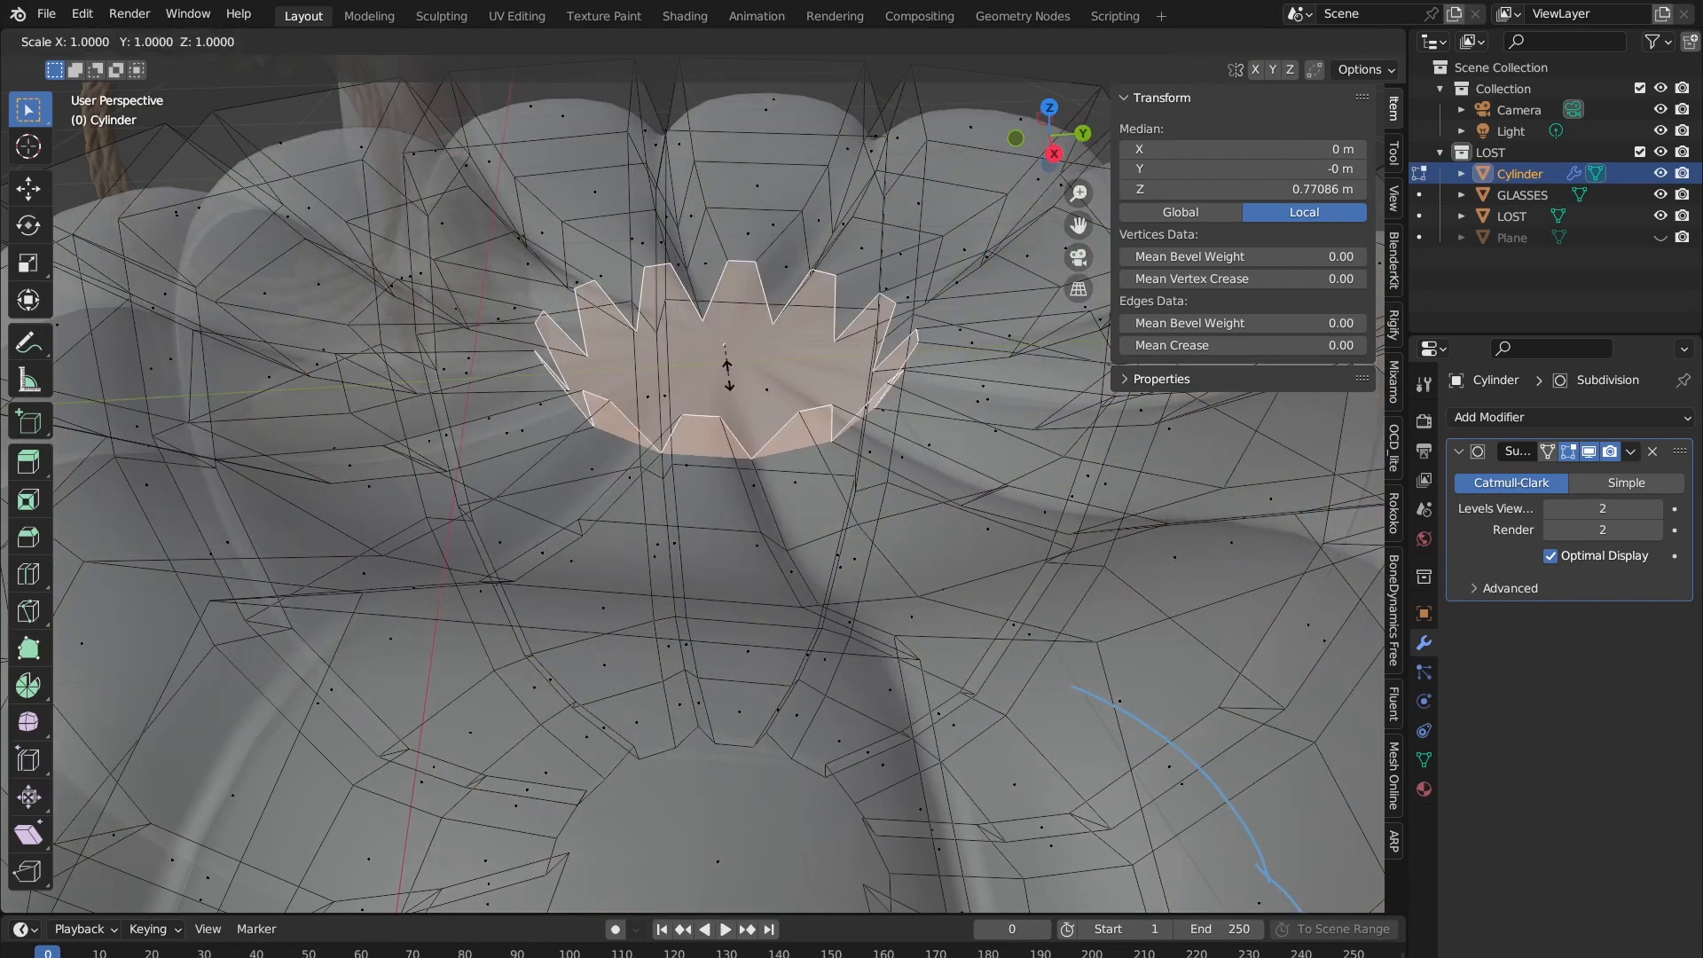
{"action": "type", "text": "z"}
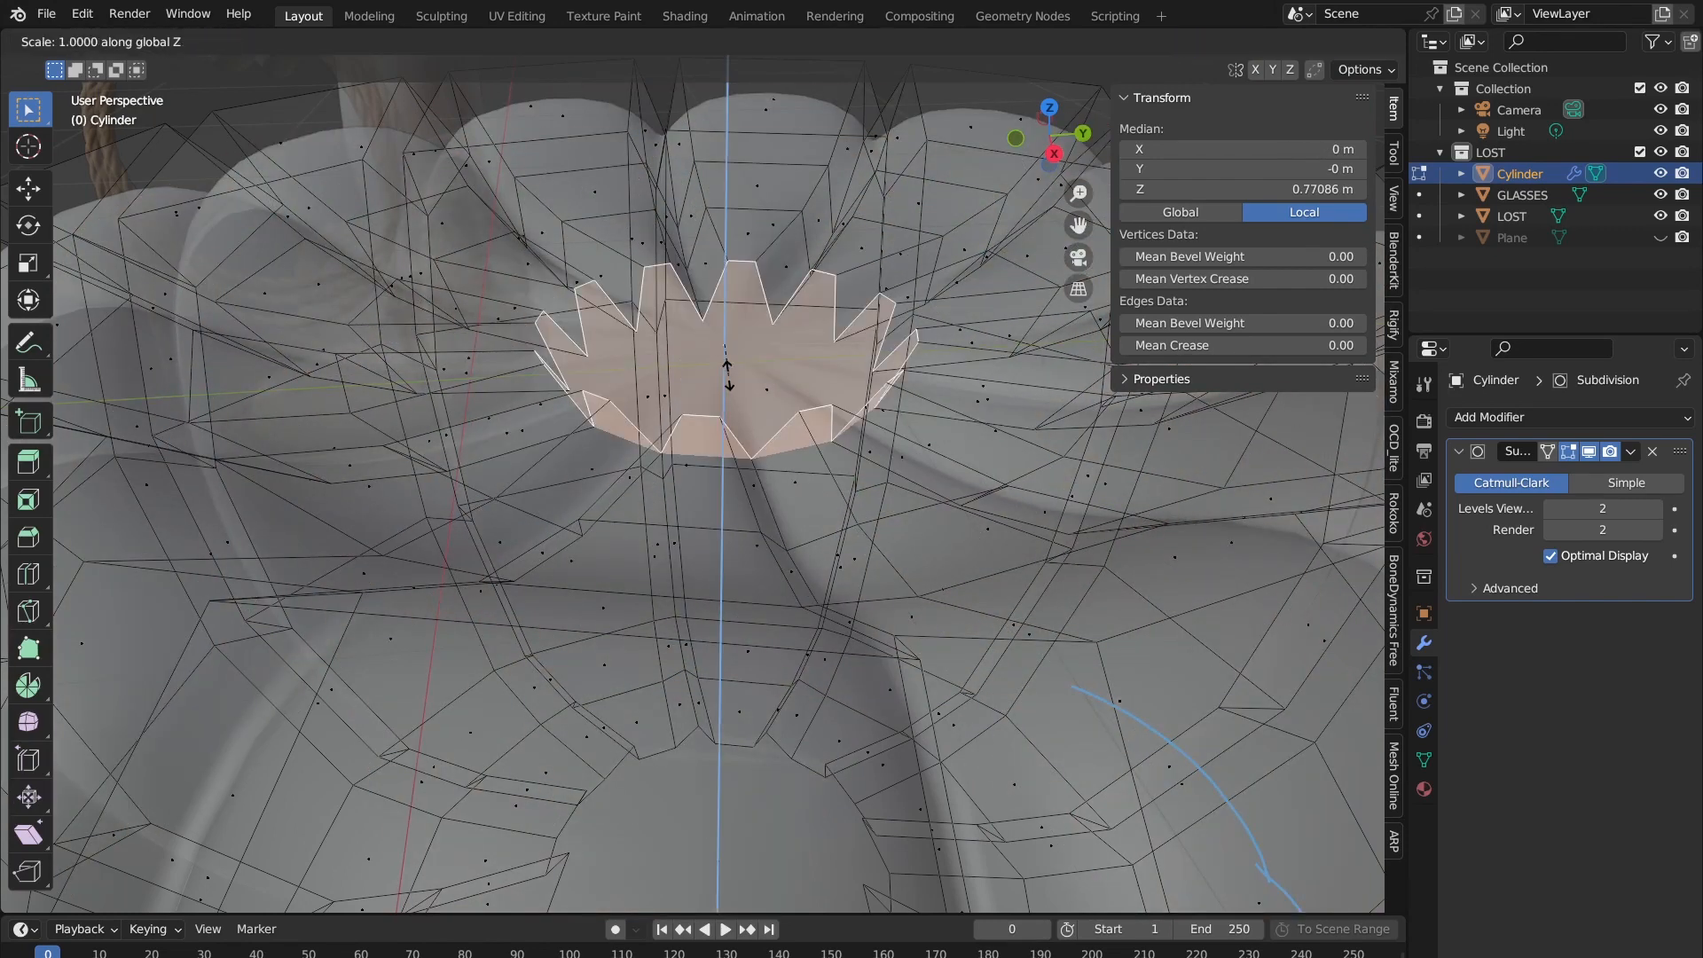
{"action": "type", "text": "0"}
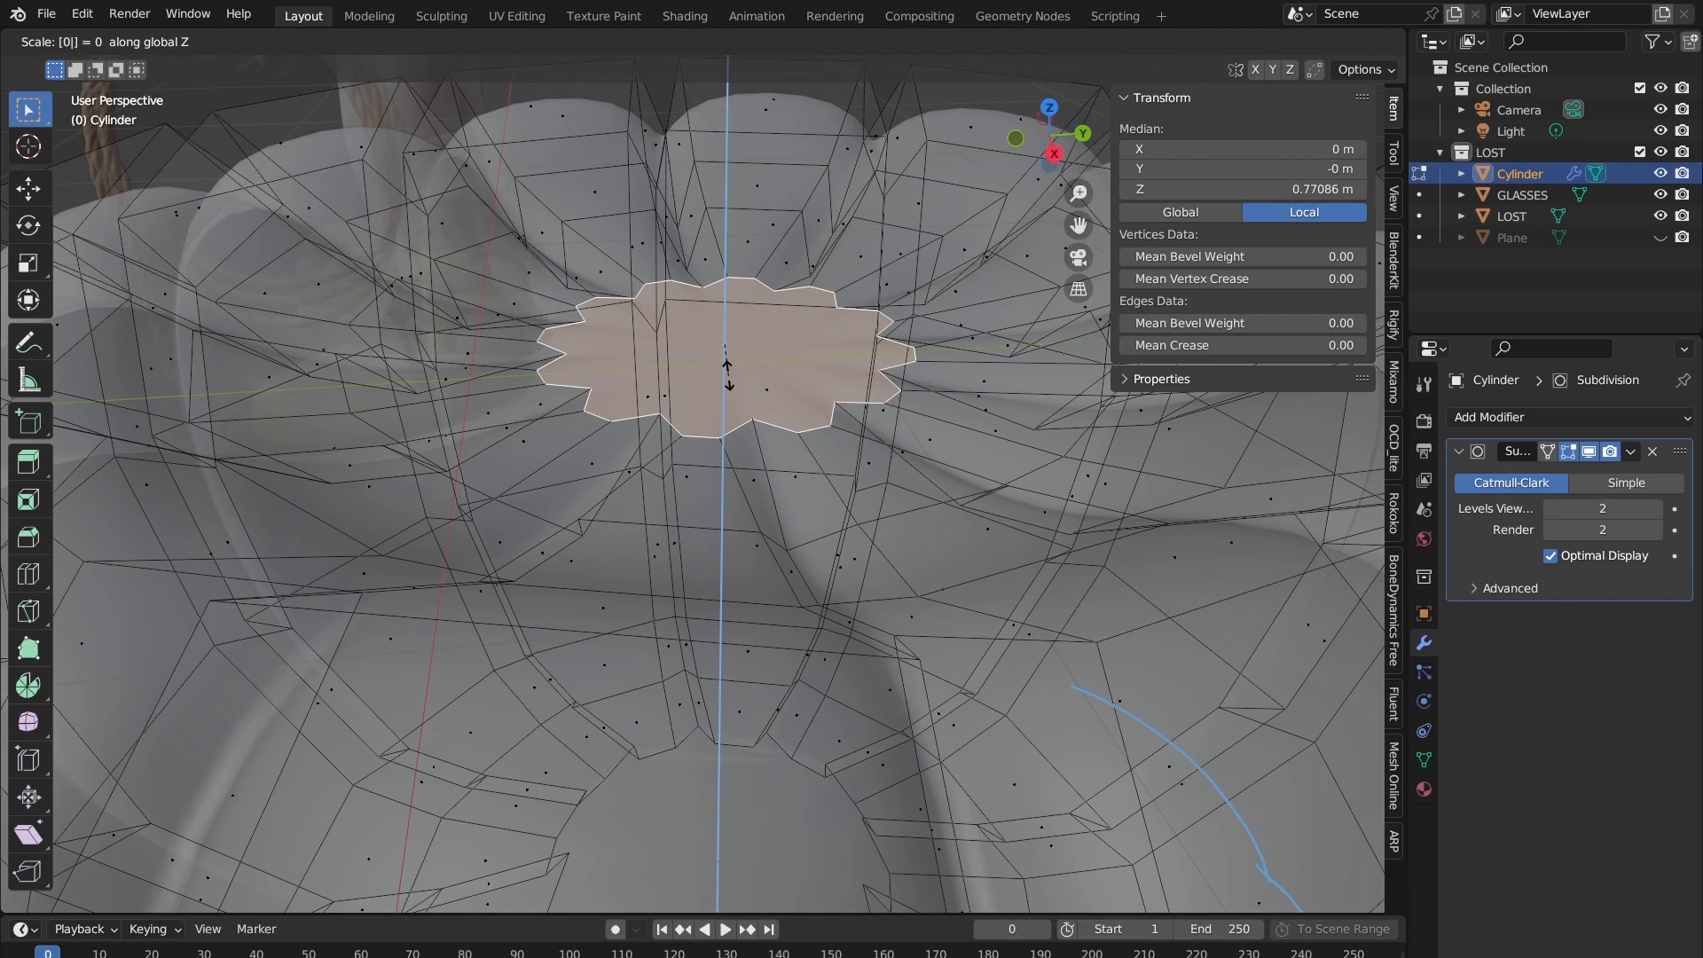
{"action": "key", "text": "Return"}
Step: Turn off X-ray, enable the modifier's On Cage display and compare the flattened centre in Object and Edit Mode
{"action": "key", "text": "Tab"}
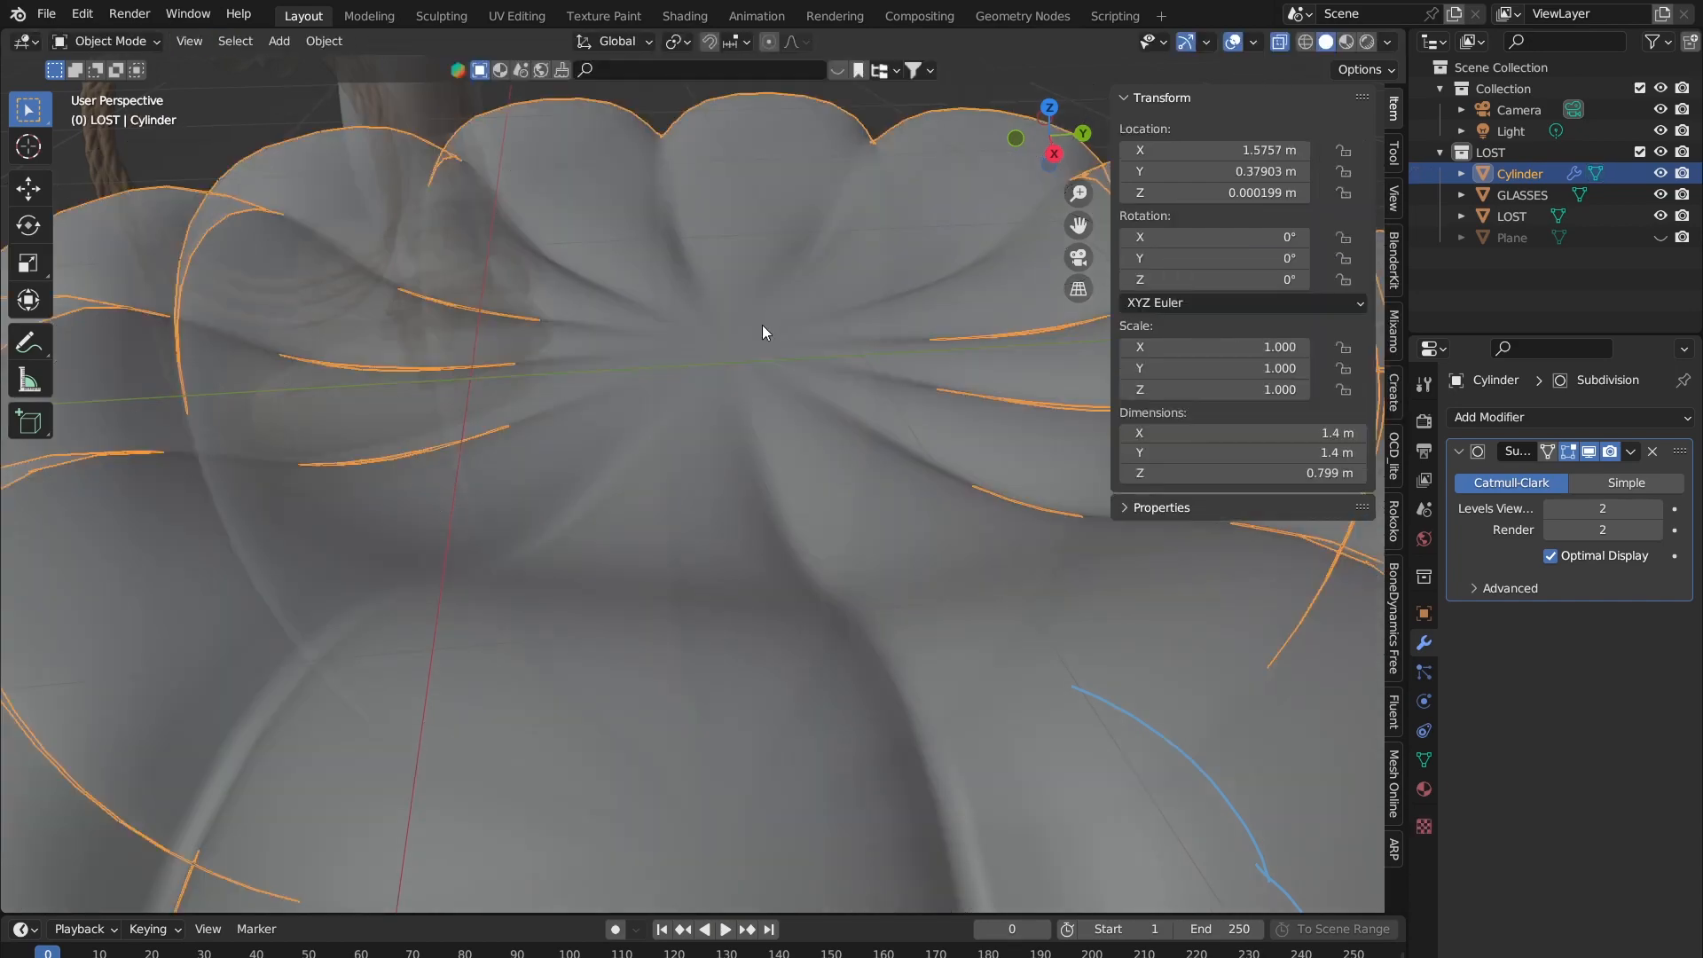
{"action": "middle_click_drag", "start_coordinate": [763, 324], "coordinate": [449, 369]}
{"action": "key", "text": "Tab"}
{"action": "left_click", "coordinate": [1279, 42]}
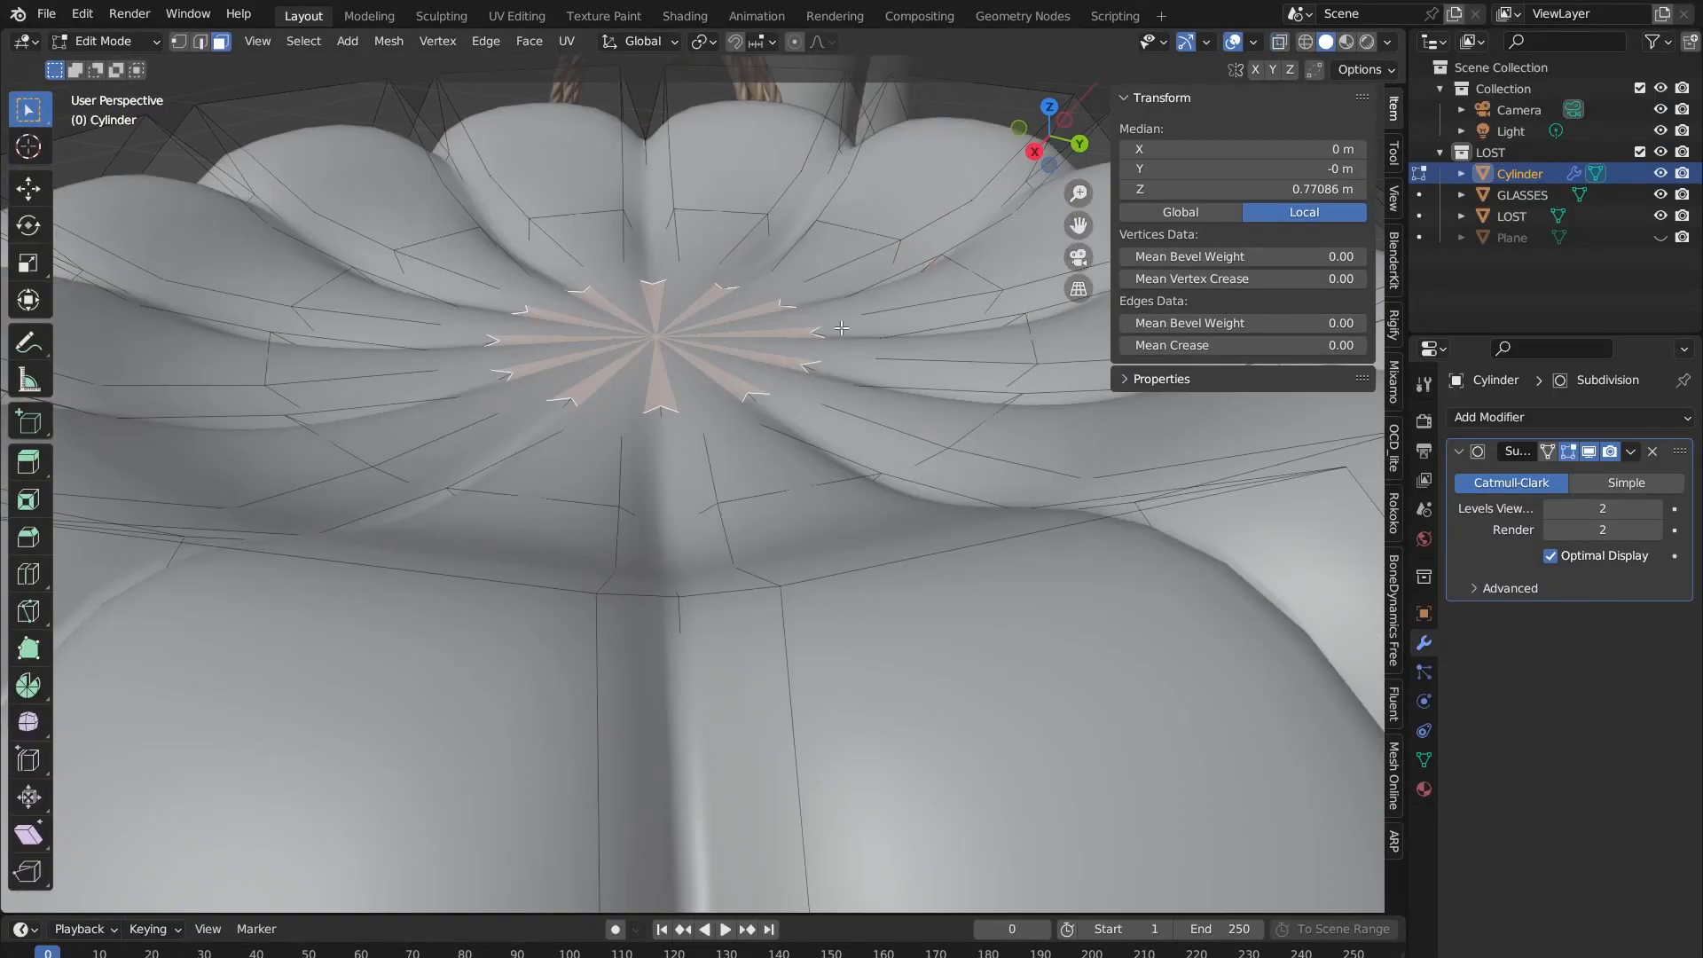
{"action": "scroll", "coordinate": [589, 377], "scroll_direction": "down", "scroll_amount": 4}
{"action": "middle_click_drag", "start_coordinate": [589, 377], "coordinate": [562, 425]}
{"action": "scroll", "coordinate": [562, 425], "scroll_direction": "up", "scroll_amount": 2}
{"action": "key", "text": "Tab"}
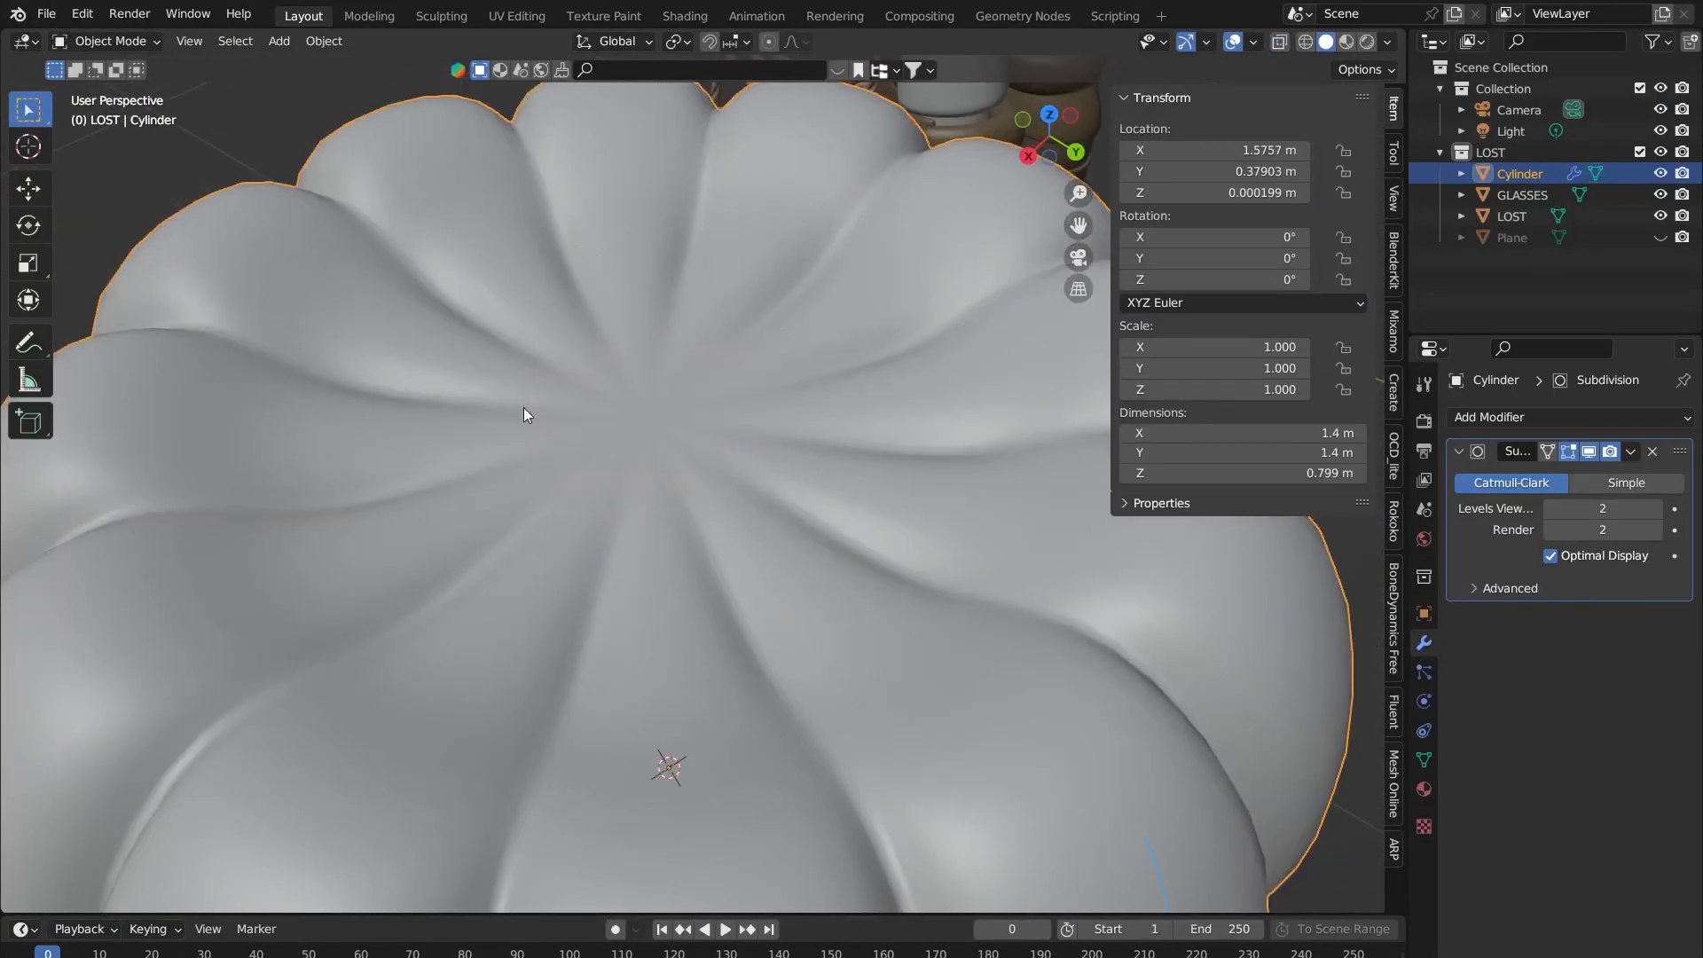
{"action": "key", "text": "Tab"}
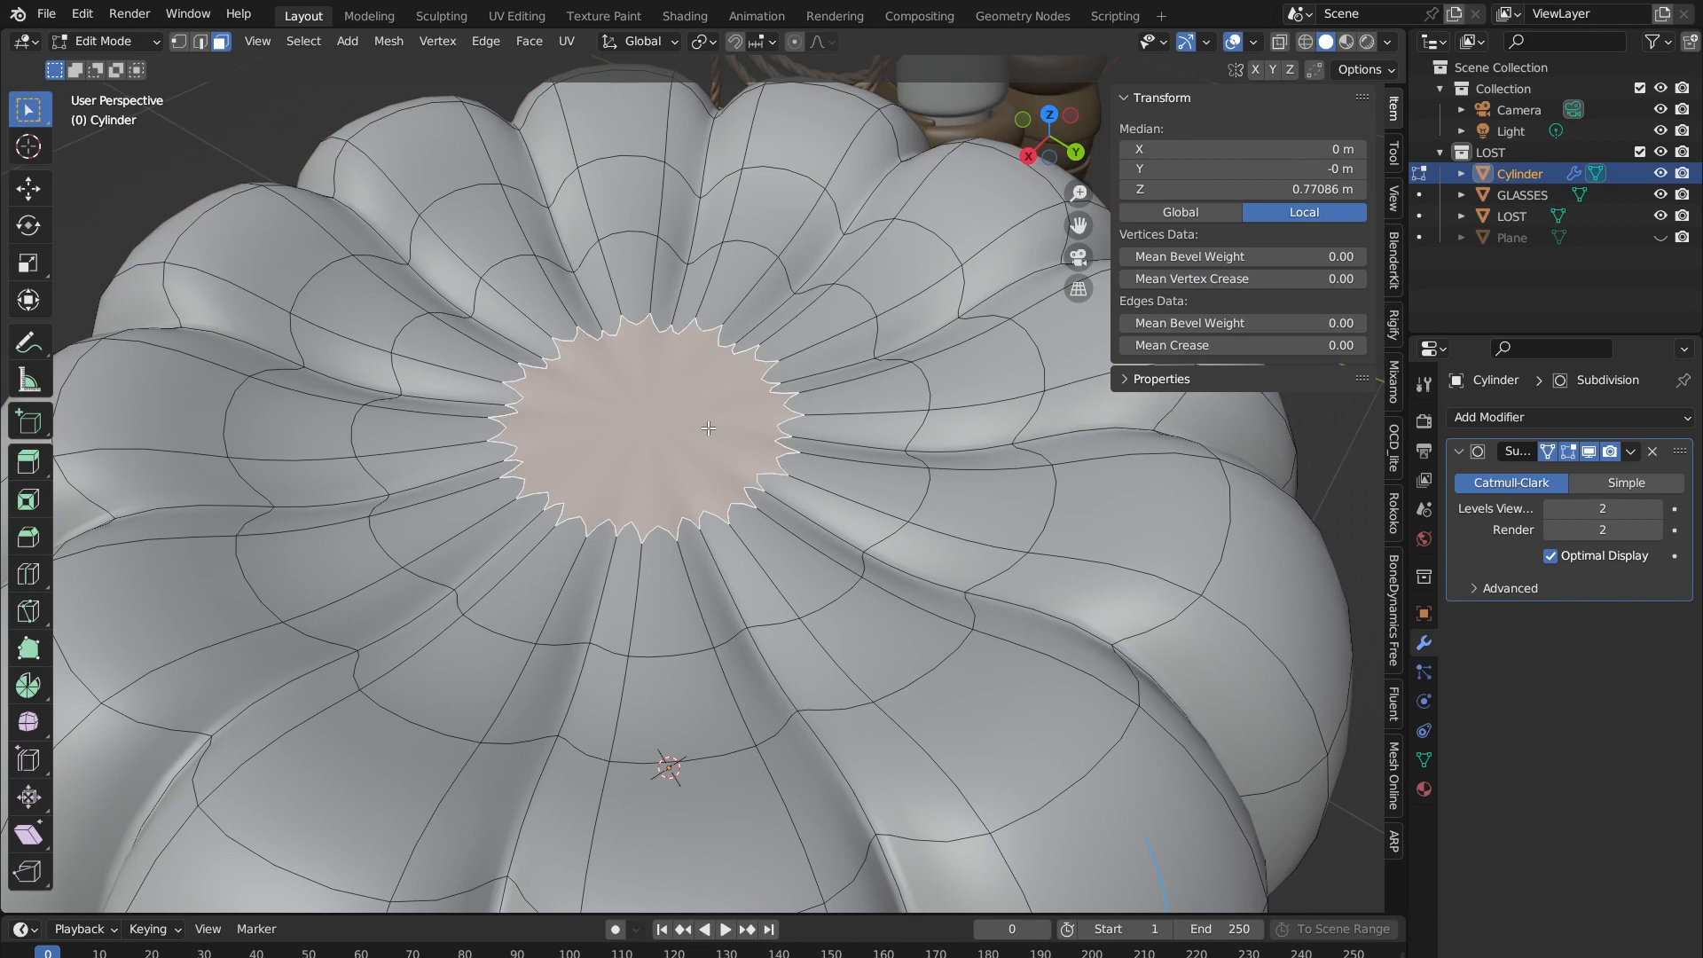
{"action": "key", "text": "Tab"}
{"action": "key", "text": "Tab"}
Step: Inset the central top face with 0 m thickness and check the resulting smoothing in Object Mode
{"action": "middle_click_drag", "start_coordinate": [644, 388], "coordinate": [722, 344]}
{"action": "key", "text": "i"}
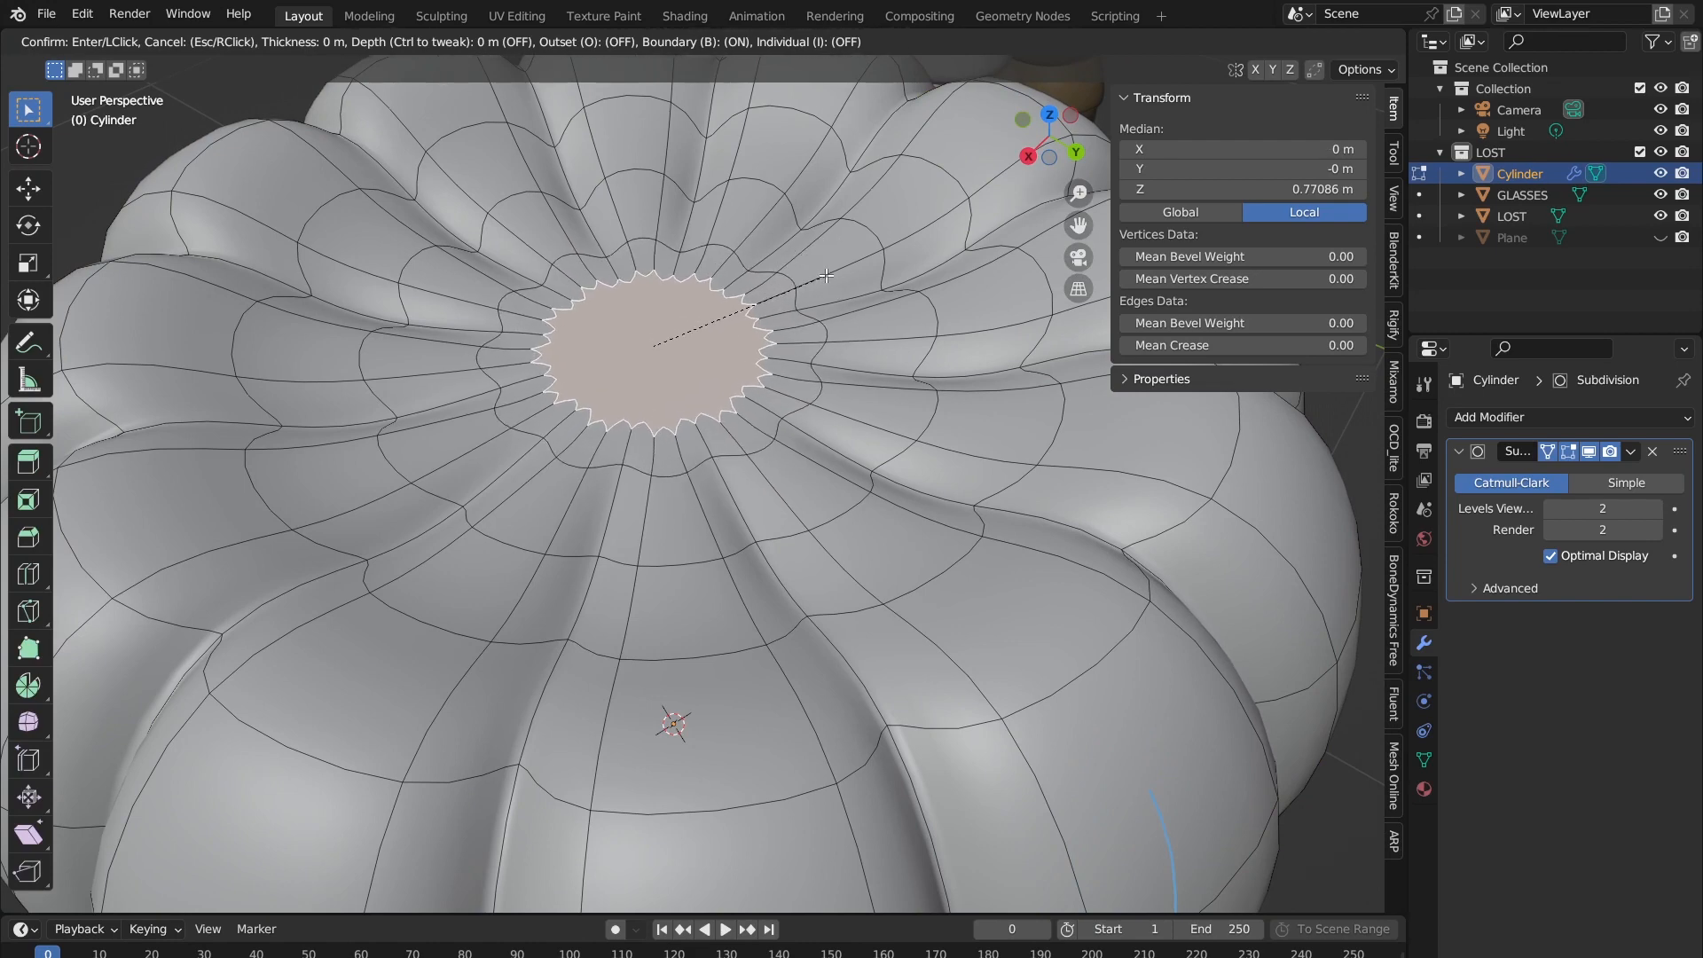
{"action": "left_click", "coordinate": [827, 274]}
{"action": "key", "text": "Tab"}
{"action": "key", "text": "Tab"}
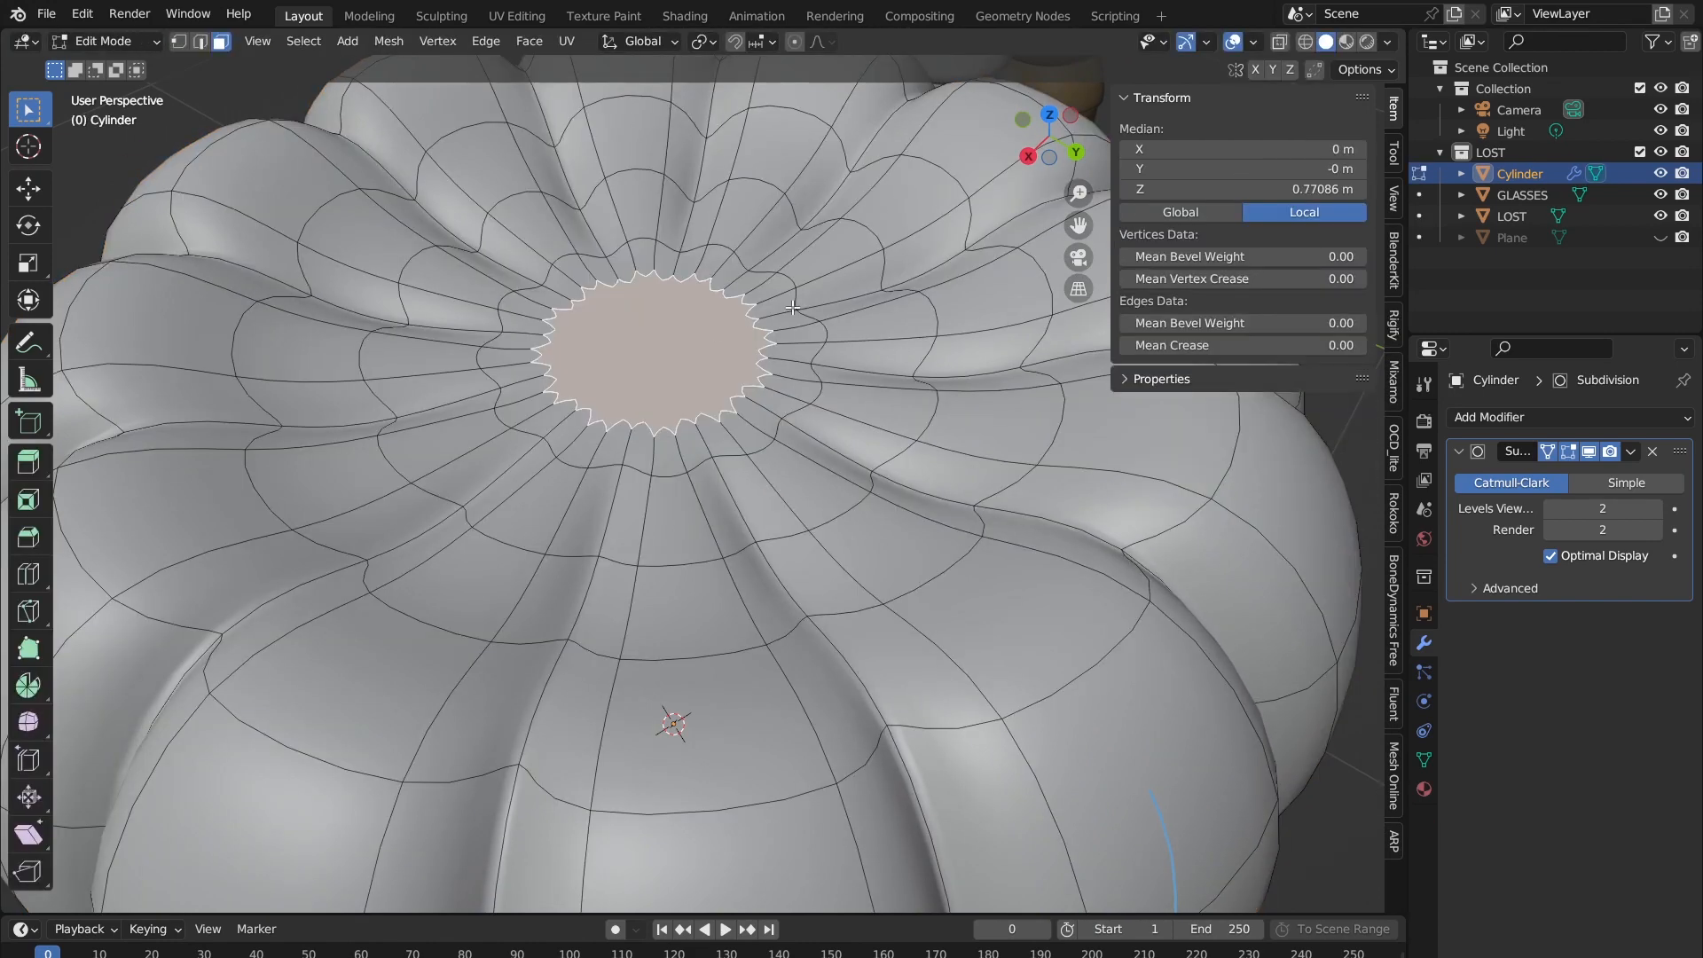
{"action": "key", "text": "Tab"}
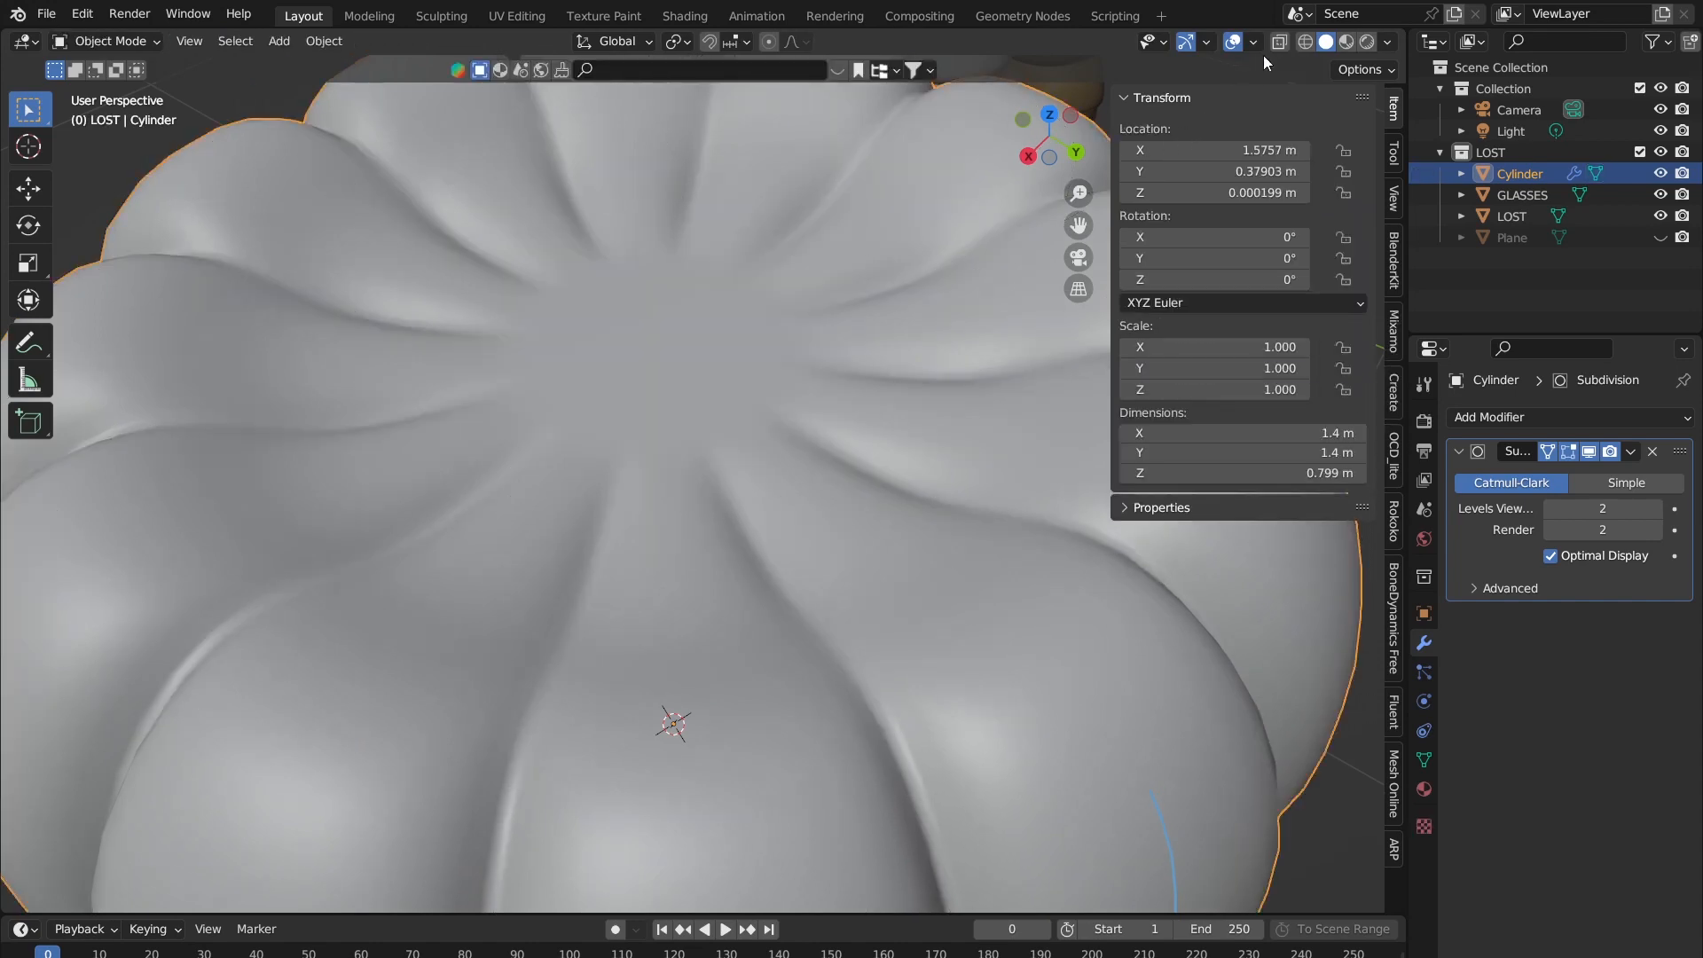
{"action": "key", "text": "Tab"}
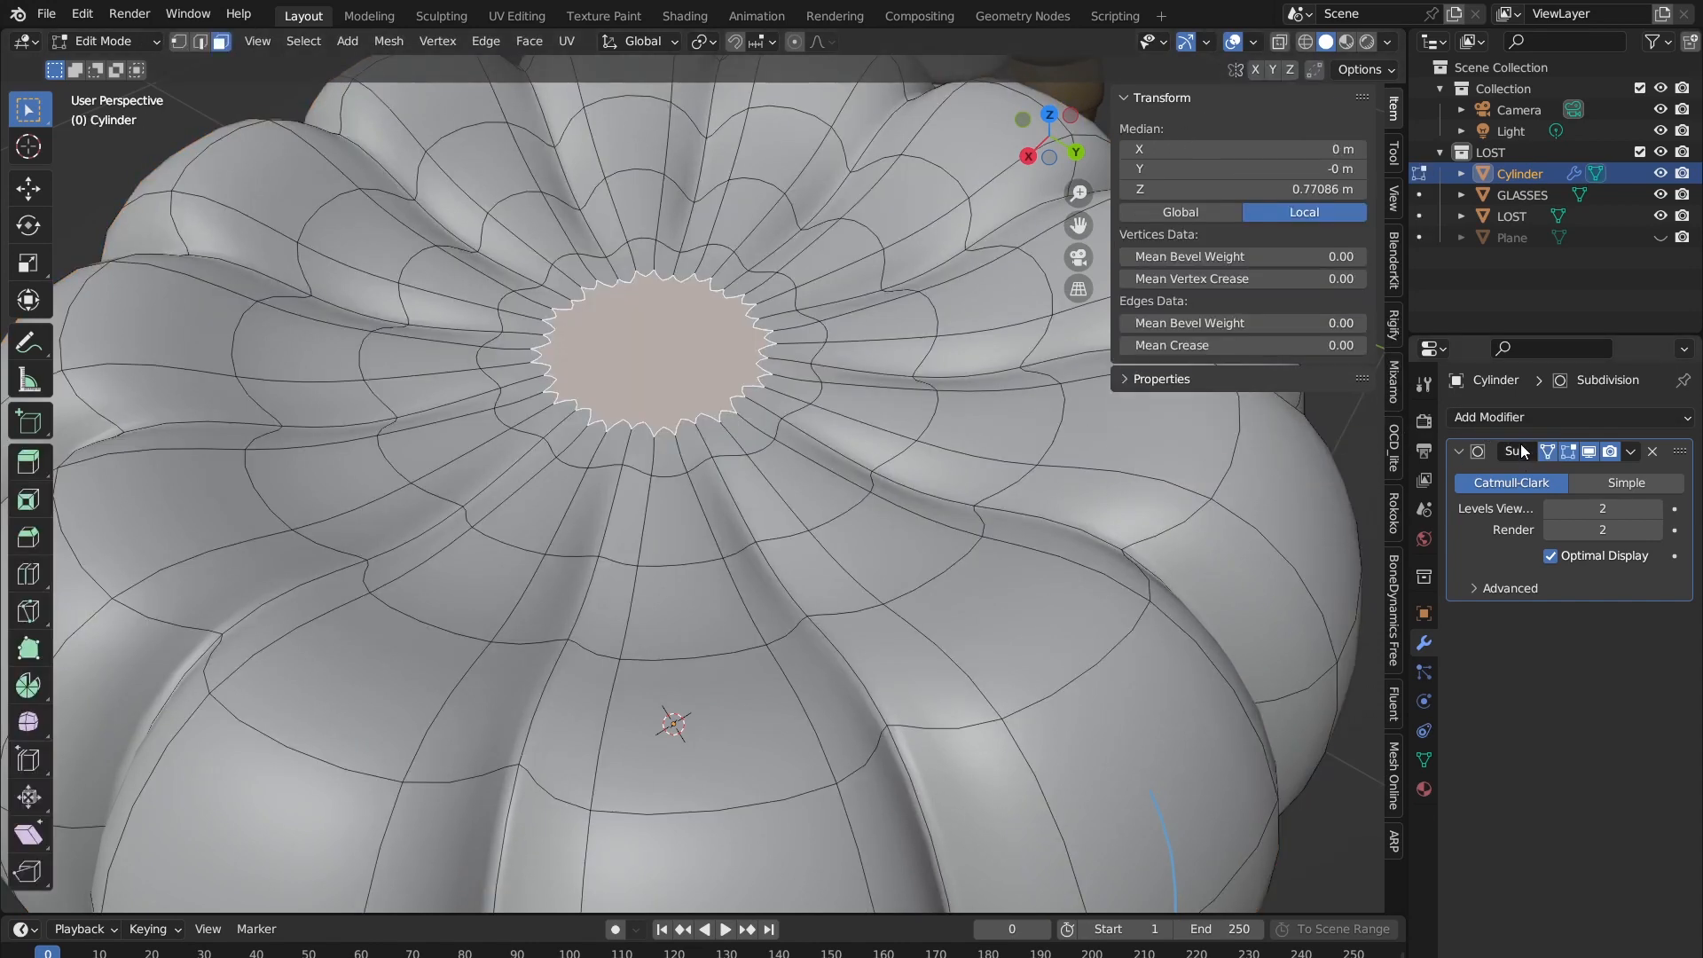
Step: Turn off the modifier's On Cage display and deselect the whole mesh
{"action": "left_click", "coordinate": [1549, 453]}
{"action": "scroll", "coordinate": [786, 381], "scroll_direction": "down", "scroll_amount": 5}
{"action": "middle_click_drag", "start_coordinate": [787, 382], "coordinate": [789, 356]}
{"action": "key", "text": "alt+a"}
{"action": "middle_click_drag", "start_coordinate": [1225, 611], "coordinate": [581, 374]}
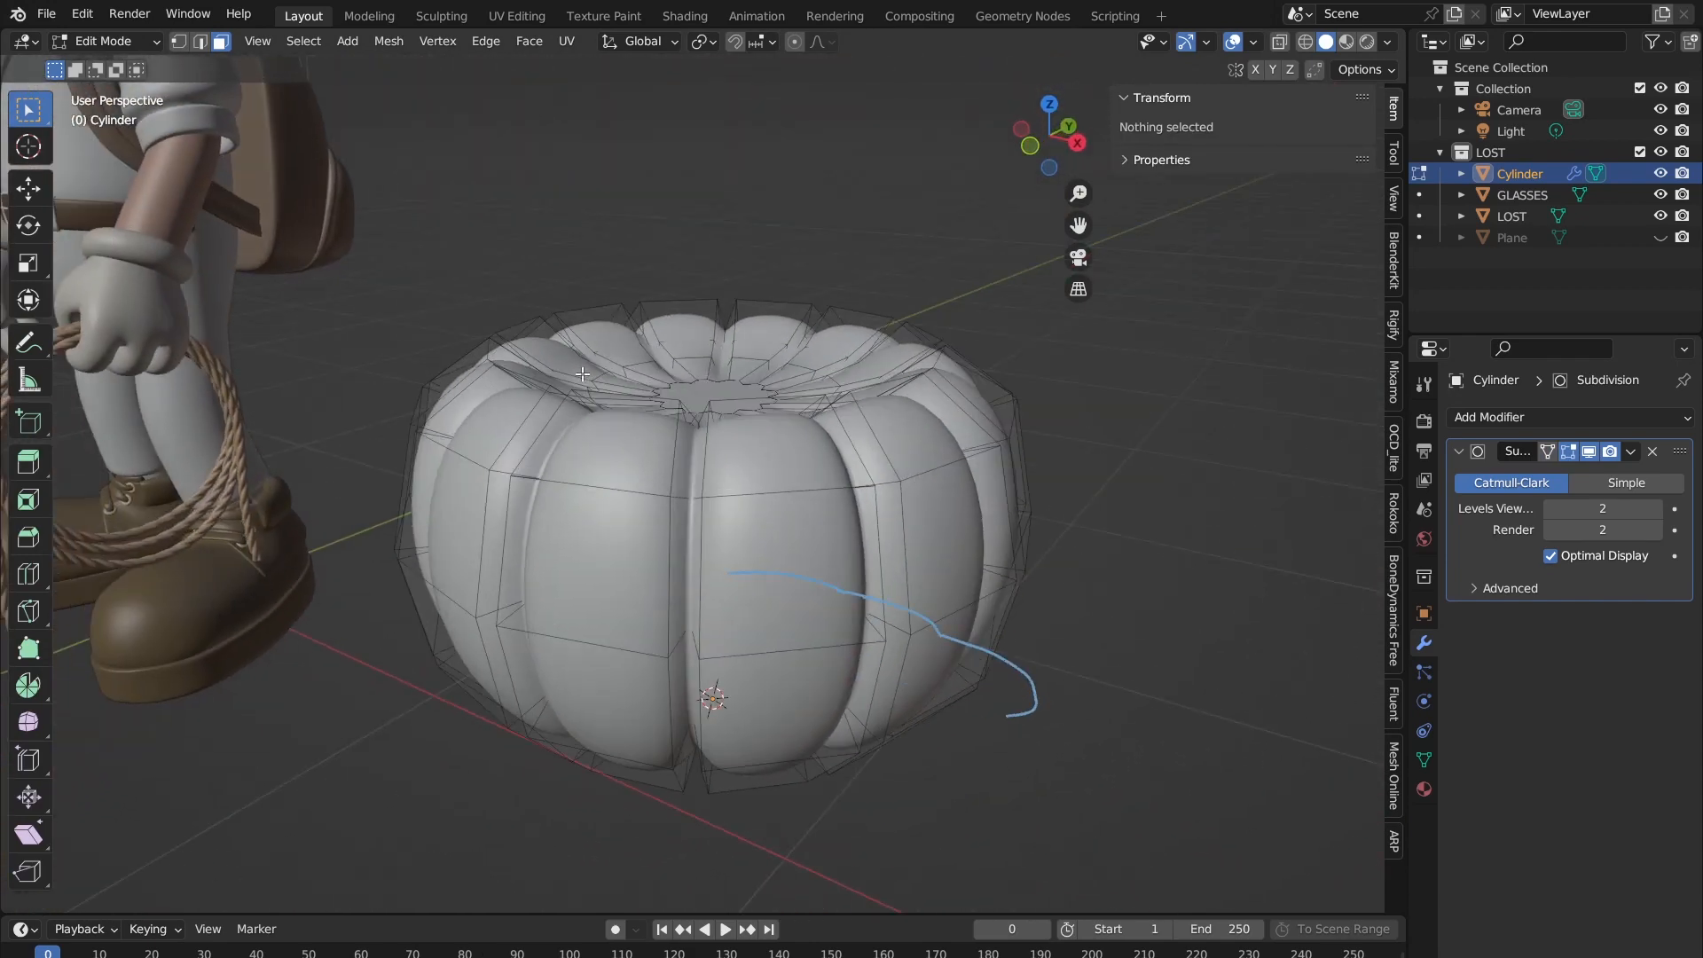
Step: Toggle the Subdivision modifier's viewport display off and on to compare the base mesh with the smoothed form
{"action": "left_click", "coordinate": [560, 328]}
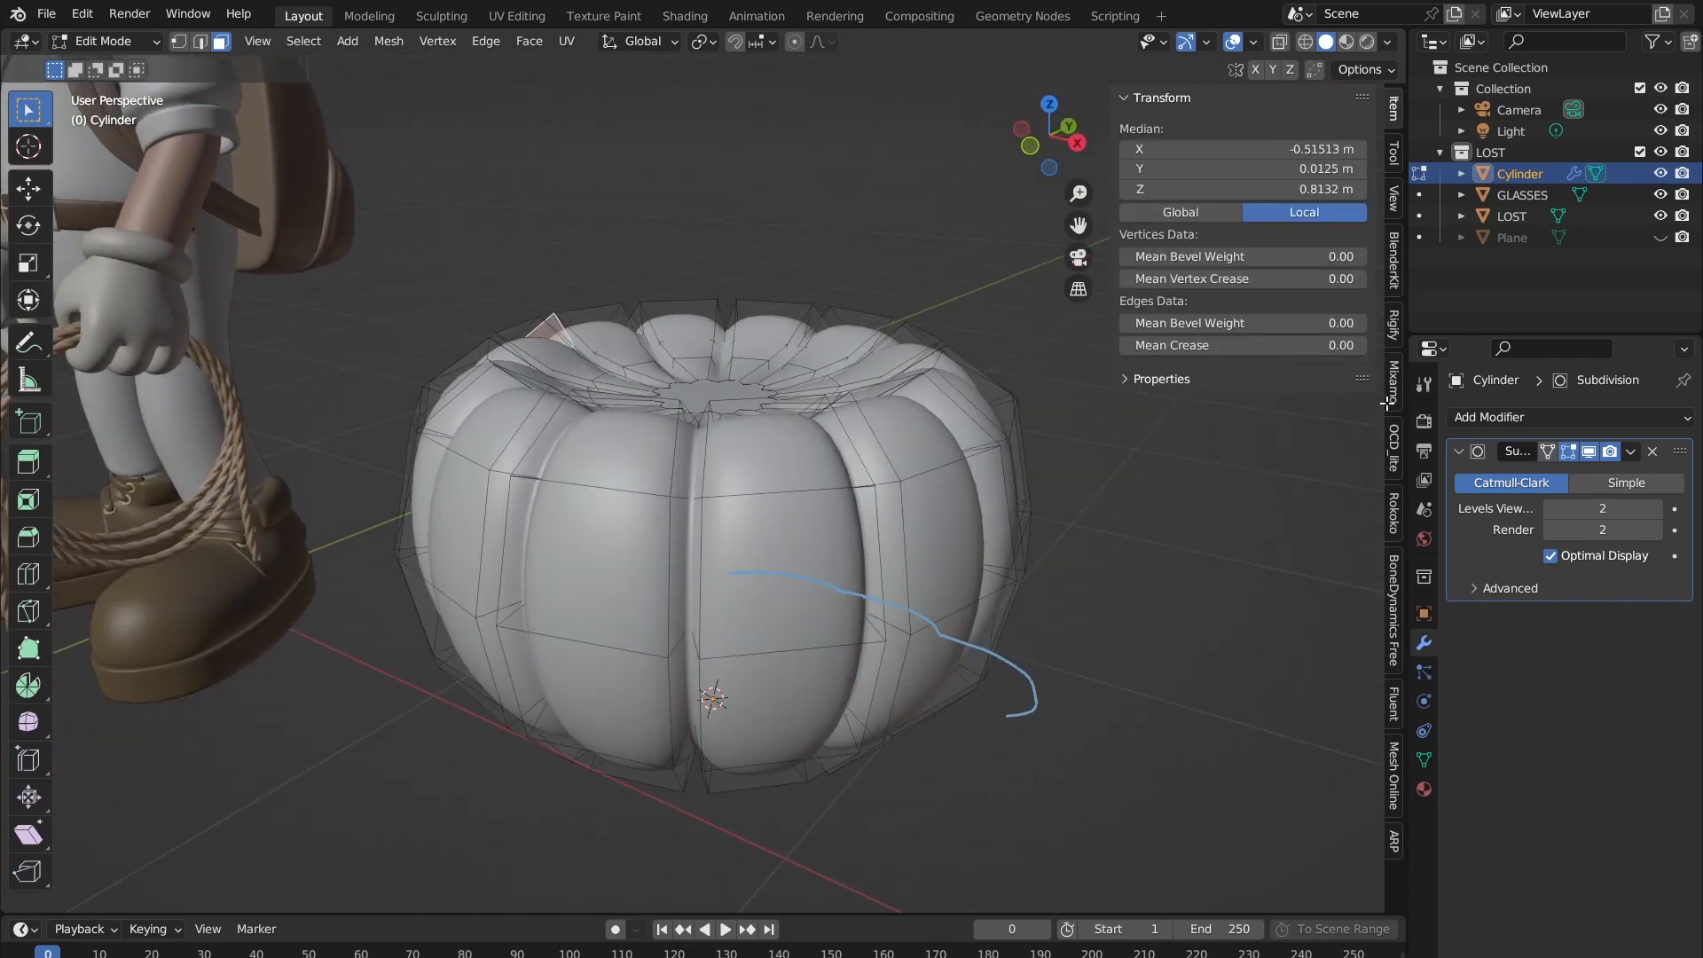
{"action": "left_click", "coordinate": [1587, 451]}
{"action": "middle_click_drag", "start_coordinate": [780, 346], "coordinate": [860, 387]}
{"action": "left_click", "coordinate": [1588, 450]}
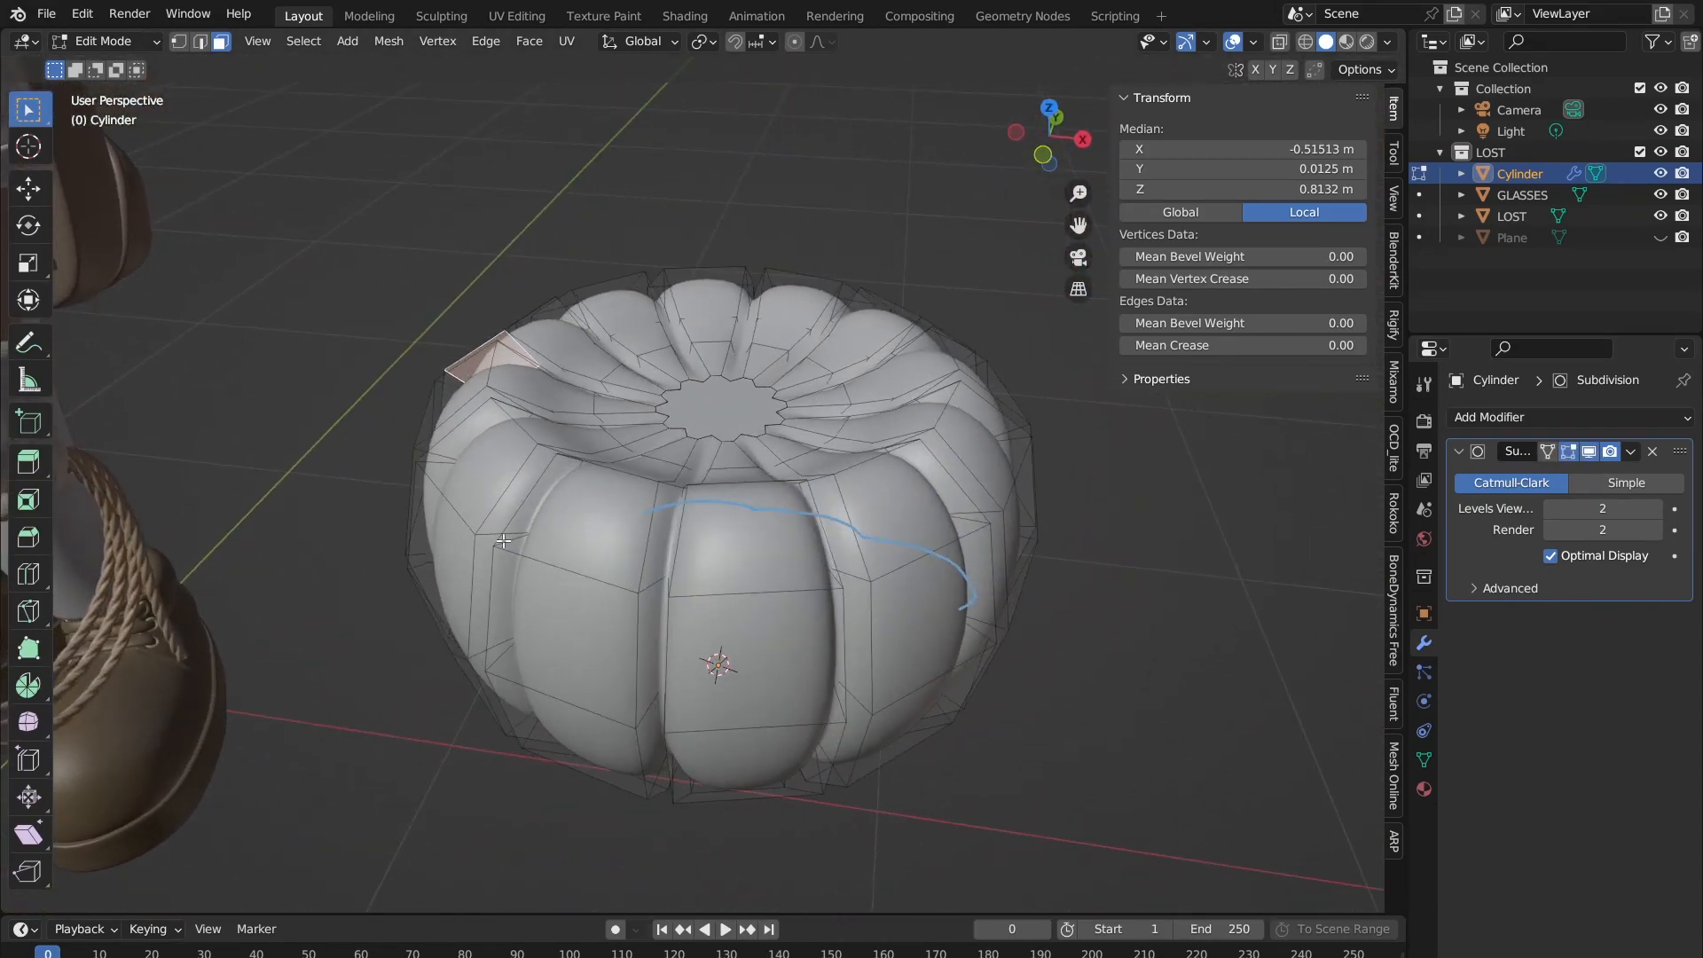
Step: Examine the pumpkin's proportions from the front view in Object Mode and Edit Mode
{"action": "middle_click_drag", "start_coordinate": [503, 541], "coordinate": [847, 317]}
{"action": "key", "text": "Tab"}
{"action": "left_click", "coordinate": [1037, 131]}
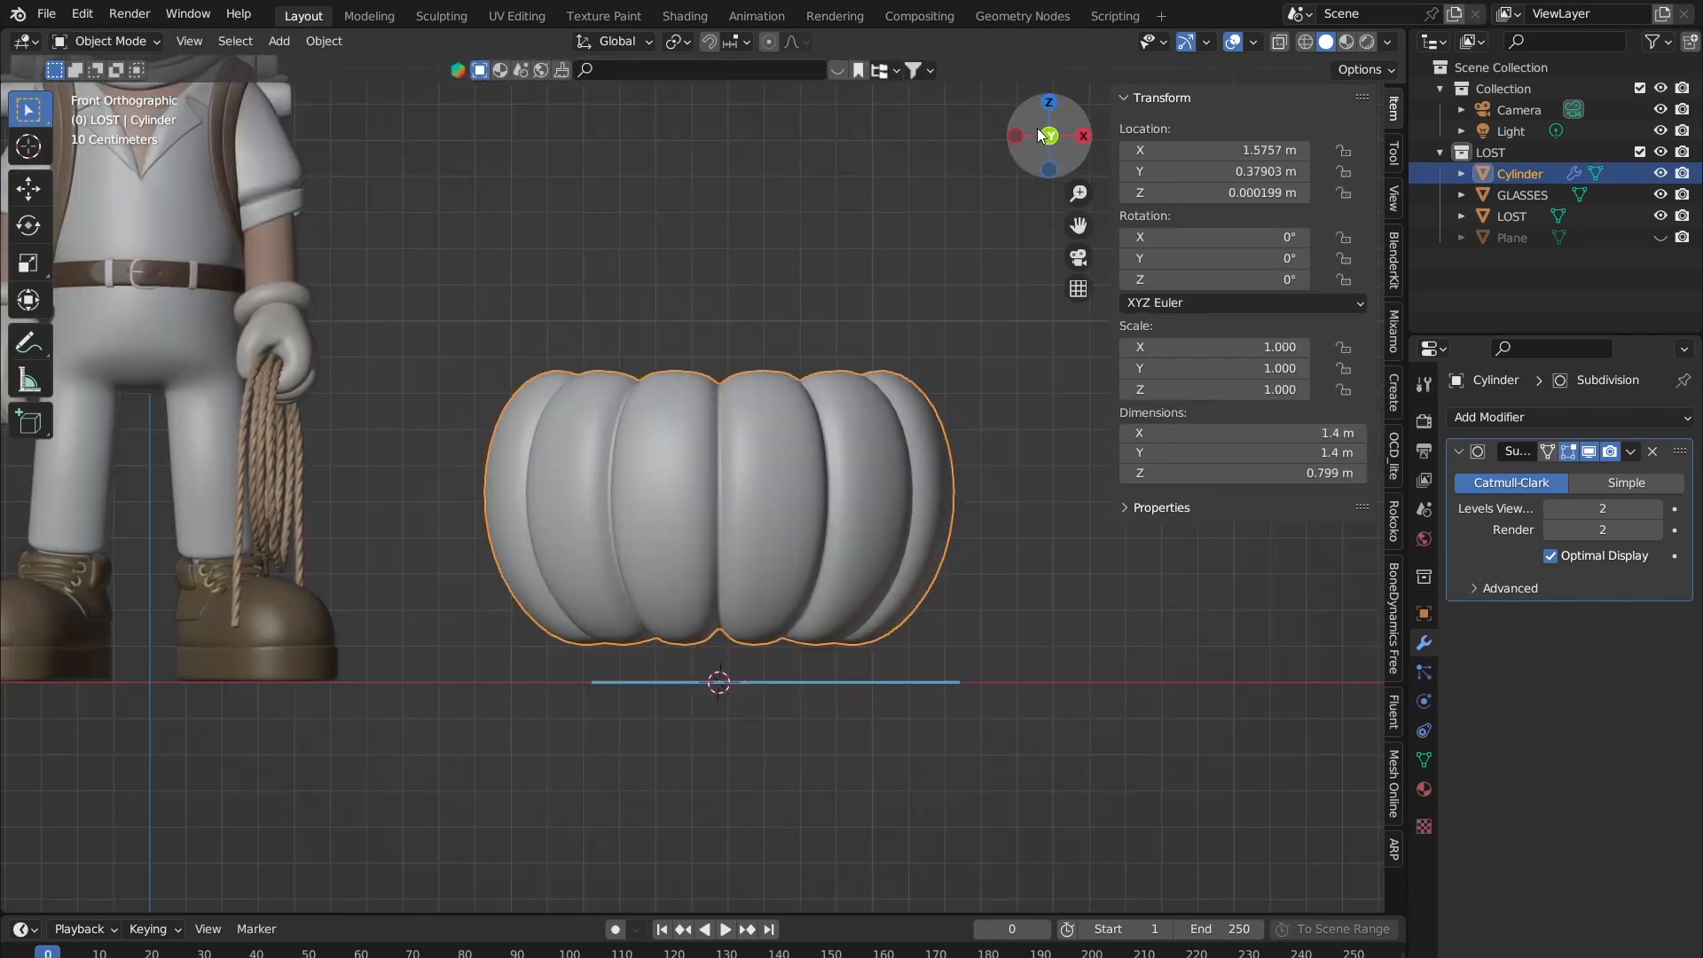
{"action": "middle_click_drag", "start_coordinate": [624, 417], "coordinate": [659, 424], "text": "shift"}
{"action": "key", "text": "Tab"}
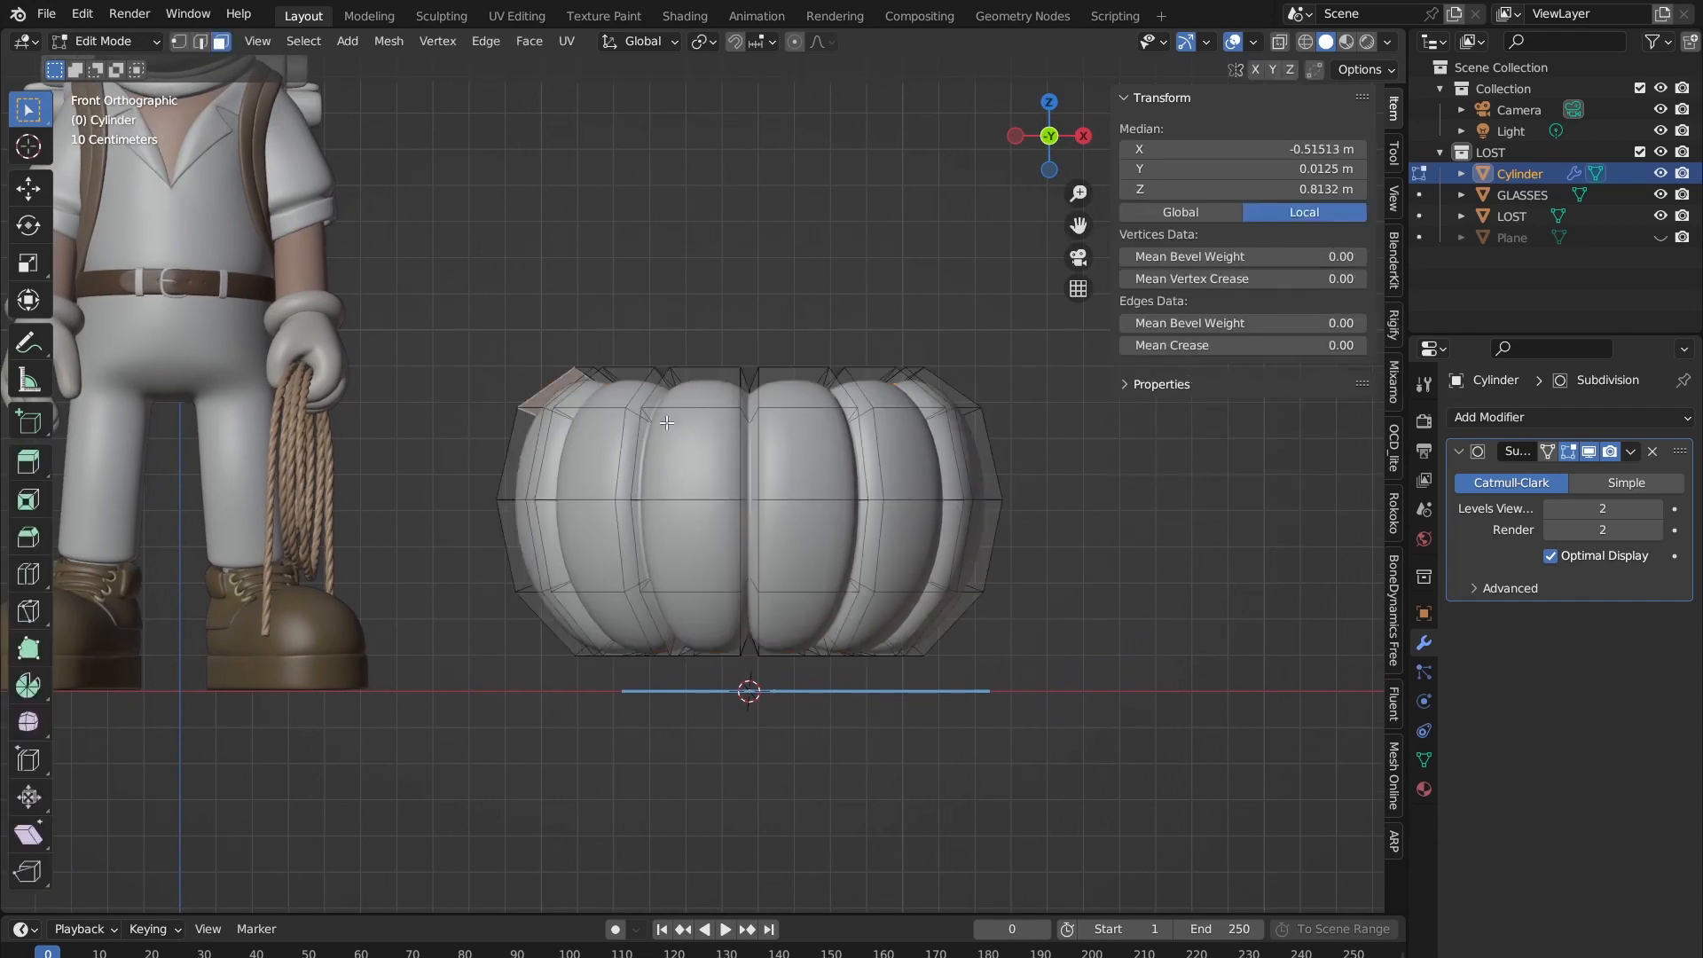
{"action": "middle_click_drag", "start_coordinate": [783, 396], "coordinate": [683, 390]}
{"action": "left_click", "coordinate": [1056, 132]}
{"action": "middle_click_drag", "start_coordinate": [633, 250], "coordinate": [520, 286], "text": "shift"}
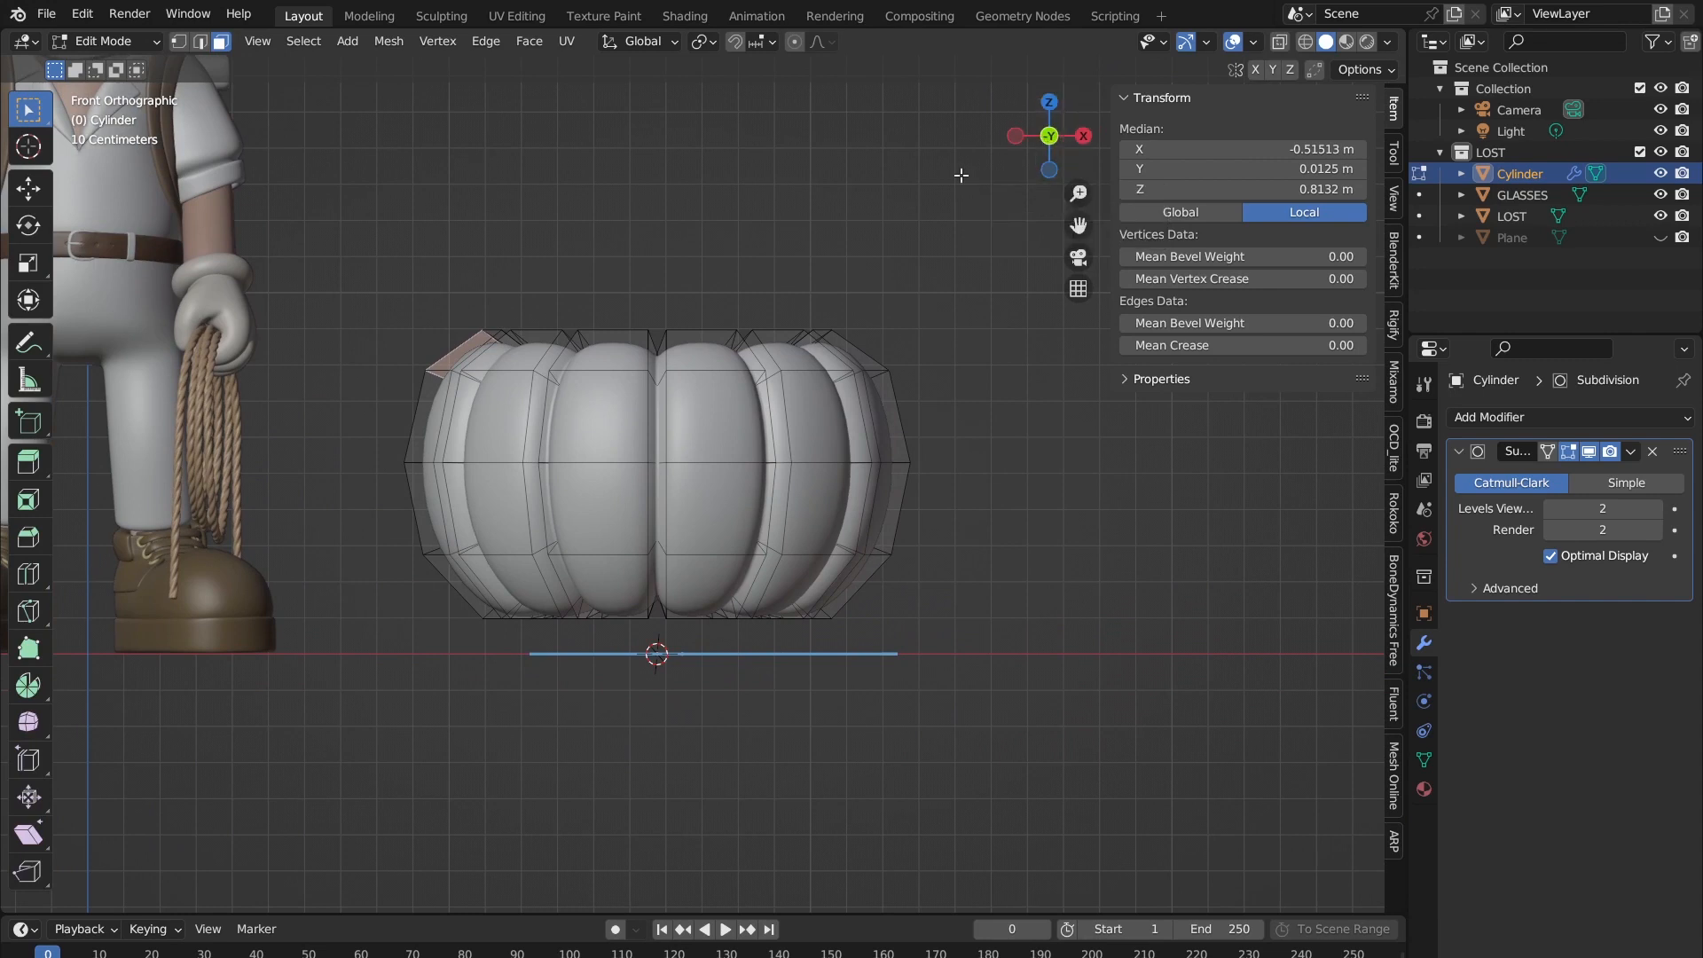
{"action": "middle_click_drag", "start_coordinate": [722, 216], "coordinate": [752, 214], "text": "shift"}
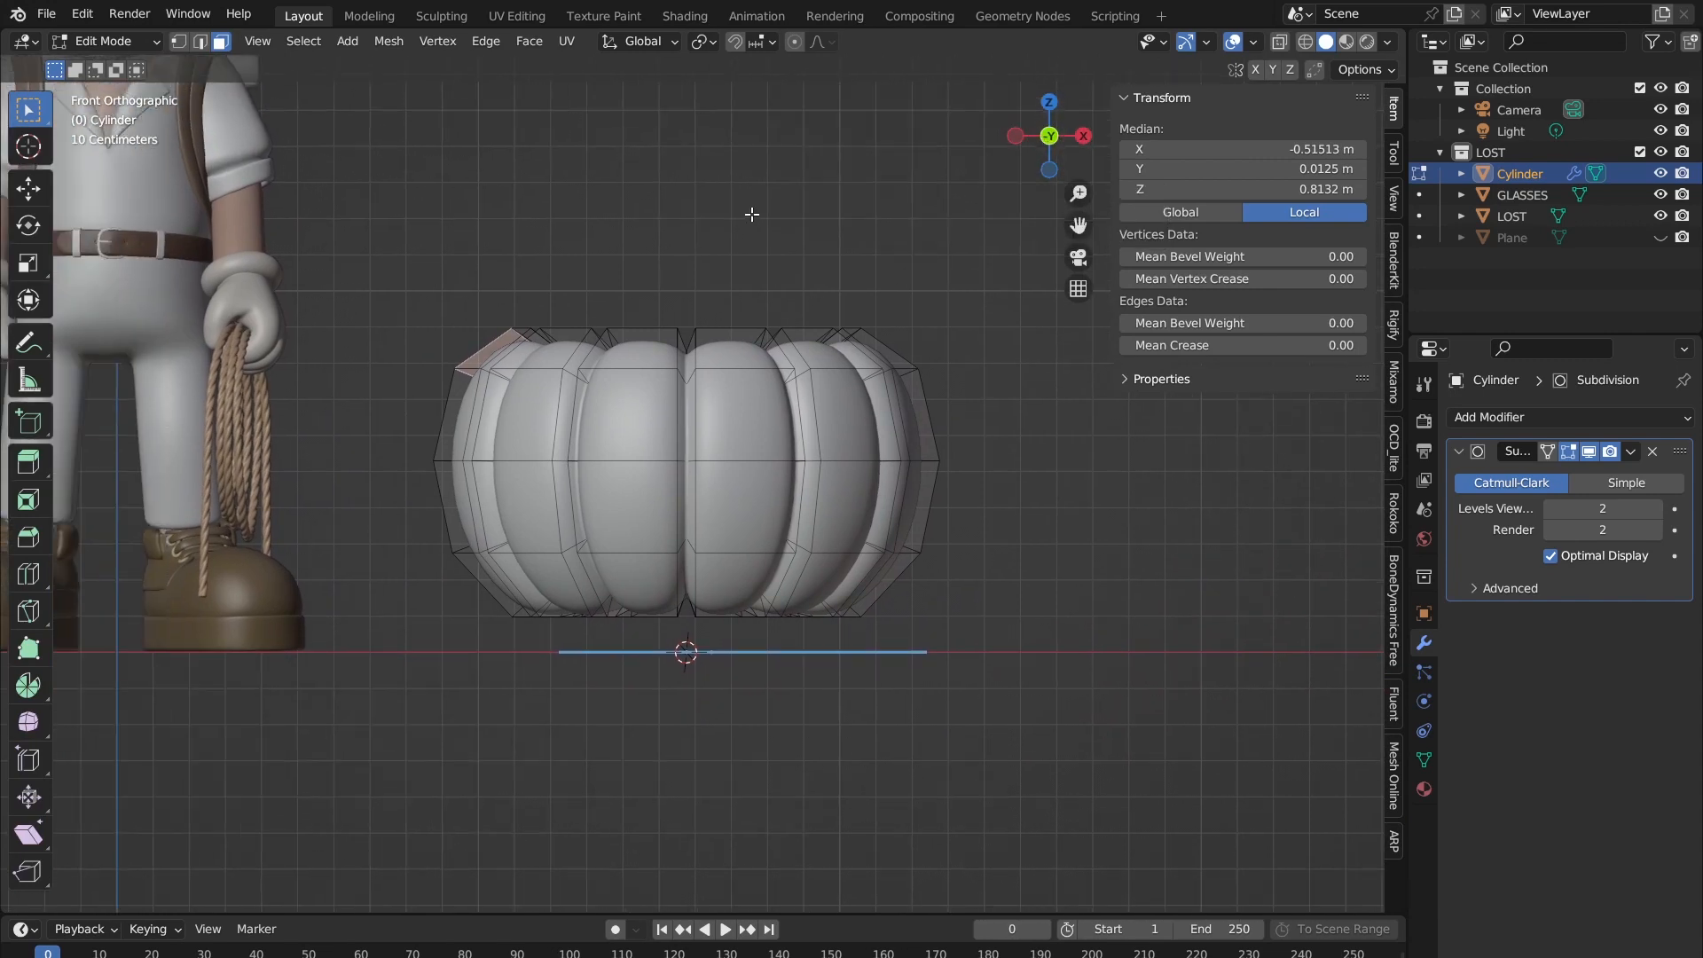
Step: Using X-ray in the front view, select all faces of the upper half and raise them about 0.22 m along Z
{"action": "left_click", "coordinate": [1278, 43]}
{"action": "left_click_drag", "start_coordinate": [338, 221], "coordinate": [1072, 418]}
{"action": "left_click", "coordinate": [380, 278]}
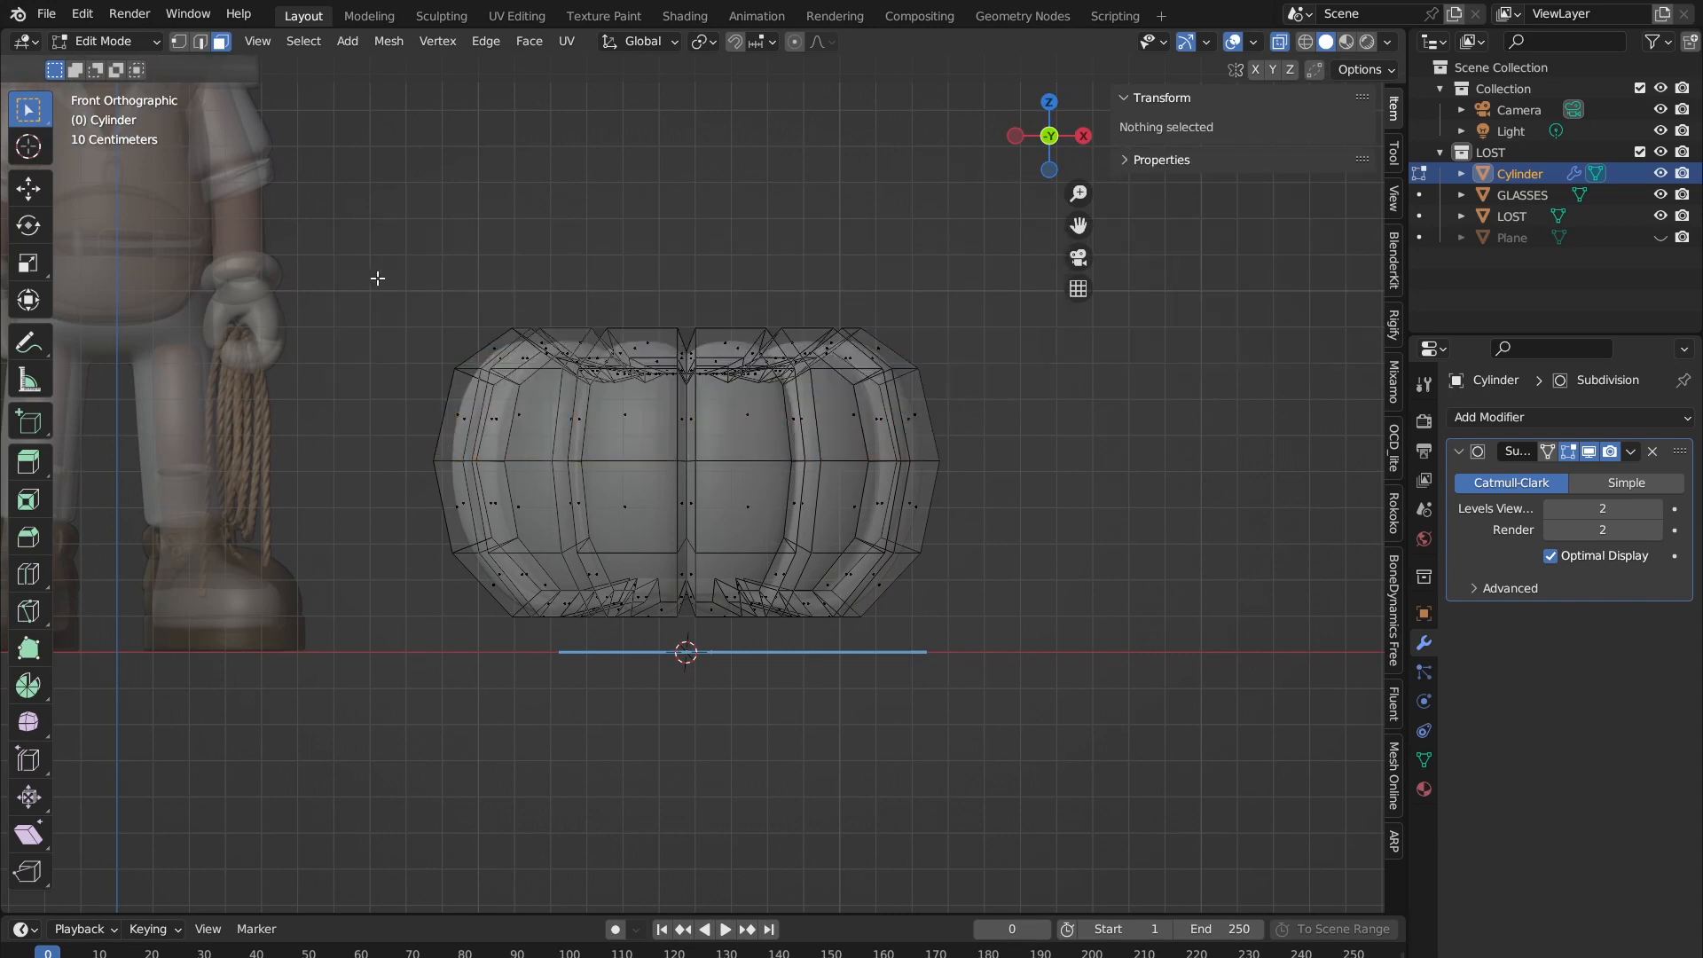
{"action": "left_click_drag", "start_coordinate": [372, 277], "coordinate": [1092, 422]}
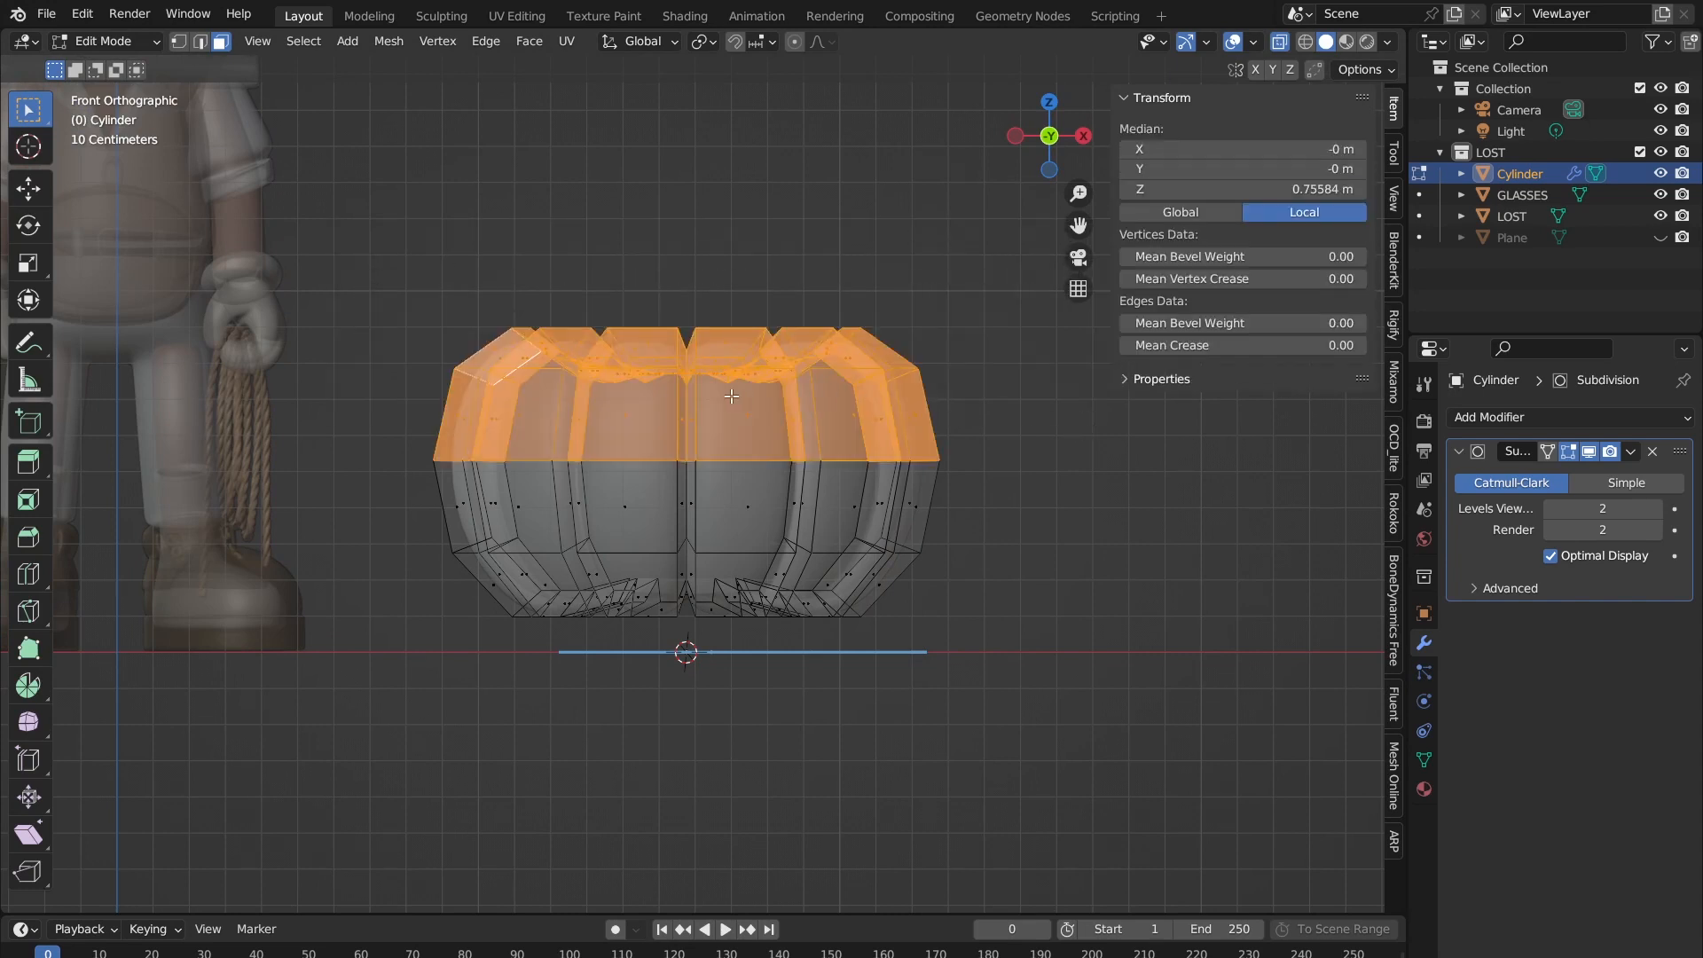
{"action": "key", "text": "g"}
{"action": "key", "text": "z"}
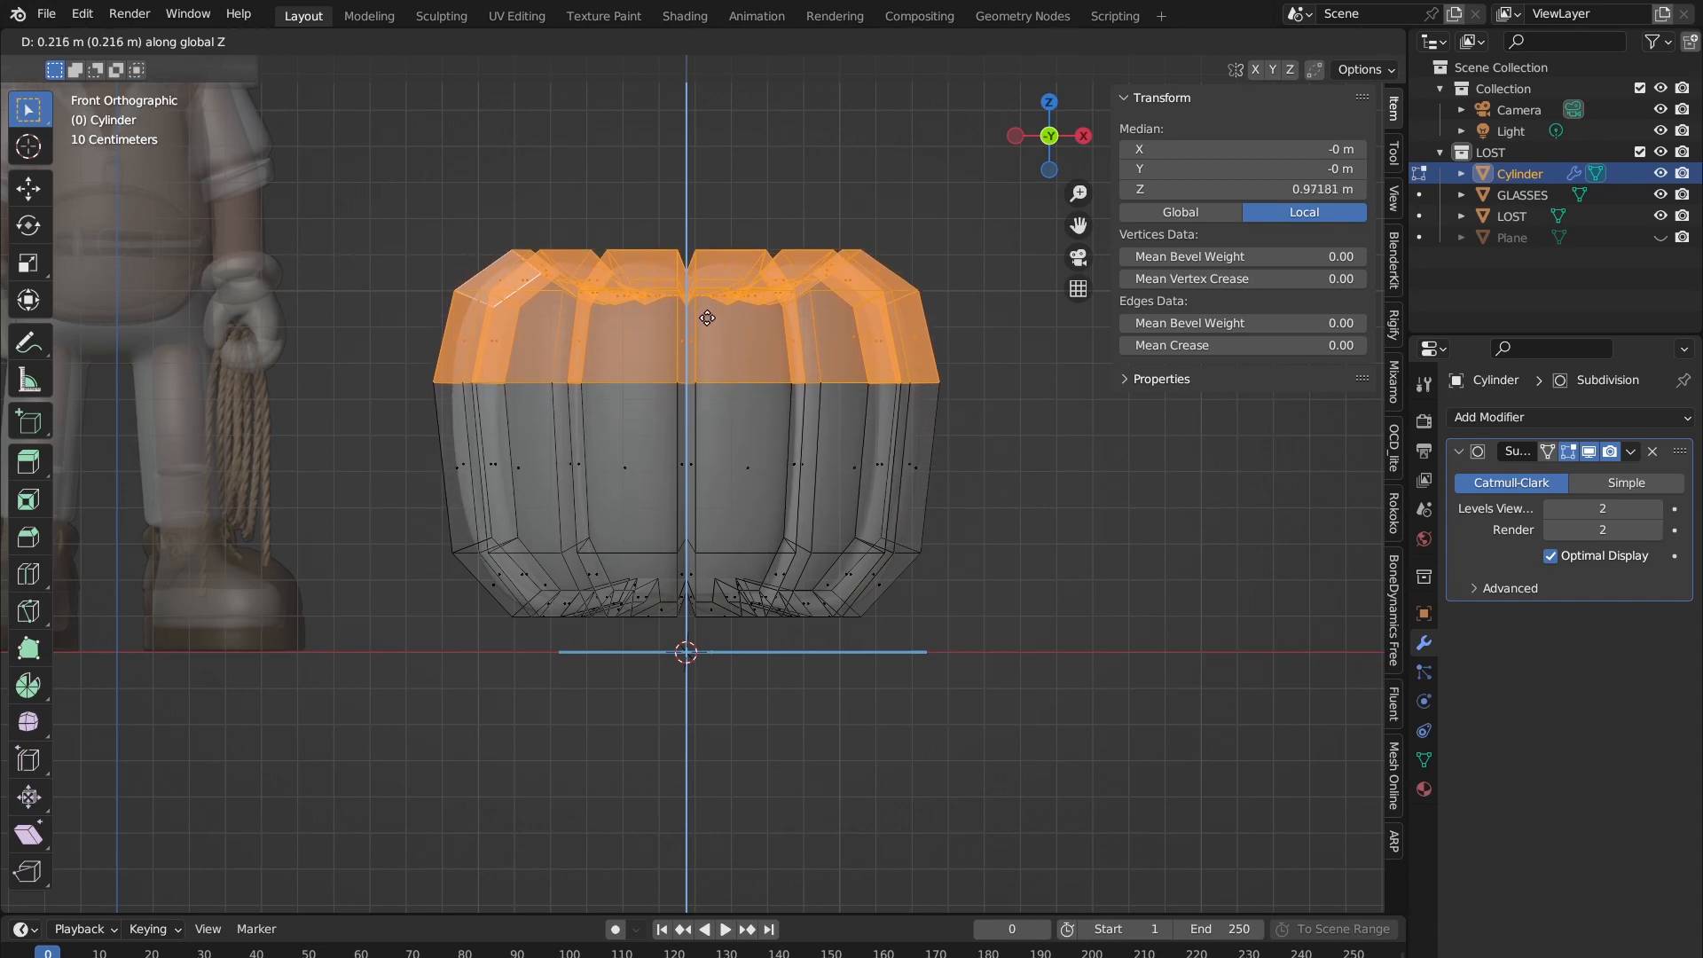
{"action": "left_click", "coordinate": [645, 374]}
Step: Select the bottom faces and lower them about 0.098 m along Z to the ground line
{"action": "left_click_drag", "start_coordinate": [1056, 721], "coordinate": [515, 563]}
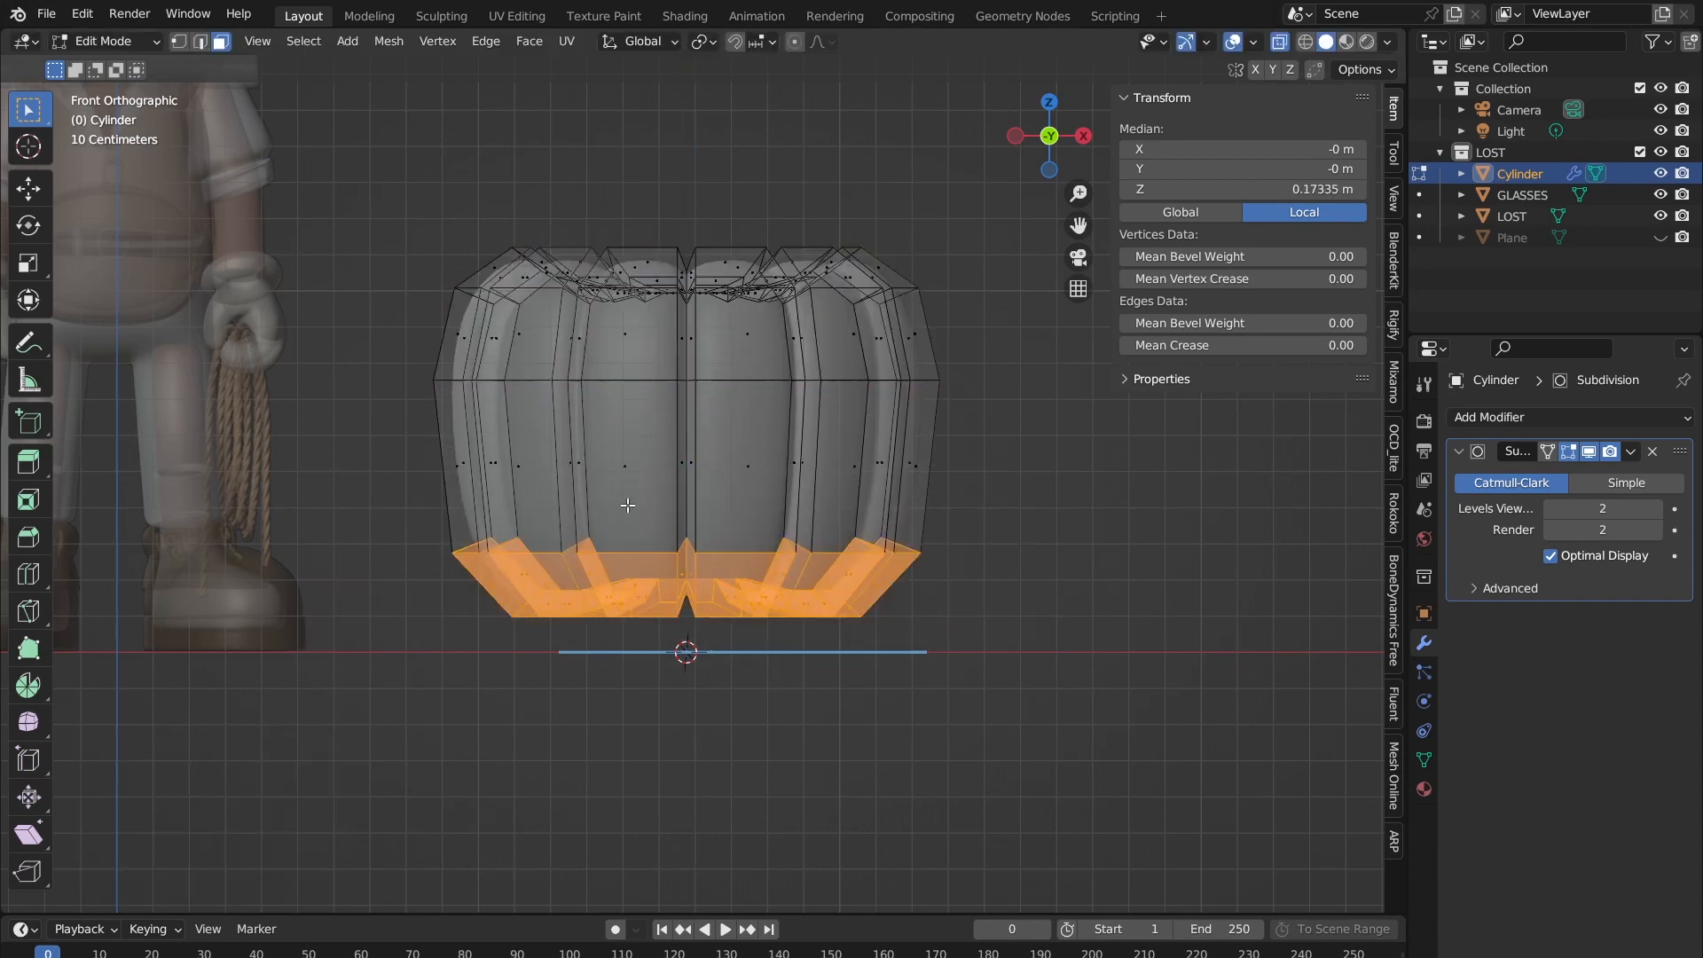
{"action": "key", "text": "g"}
{"action": "key", "text": "z"}
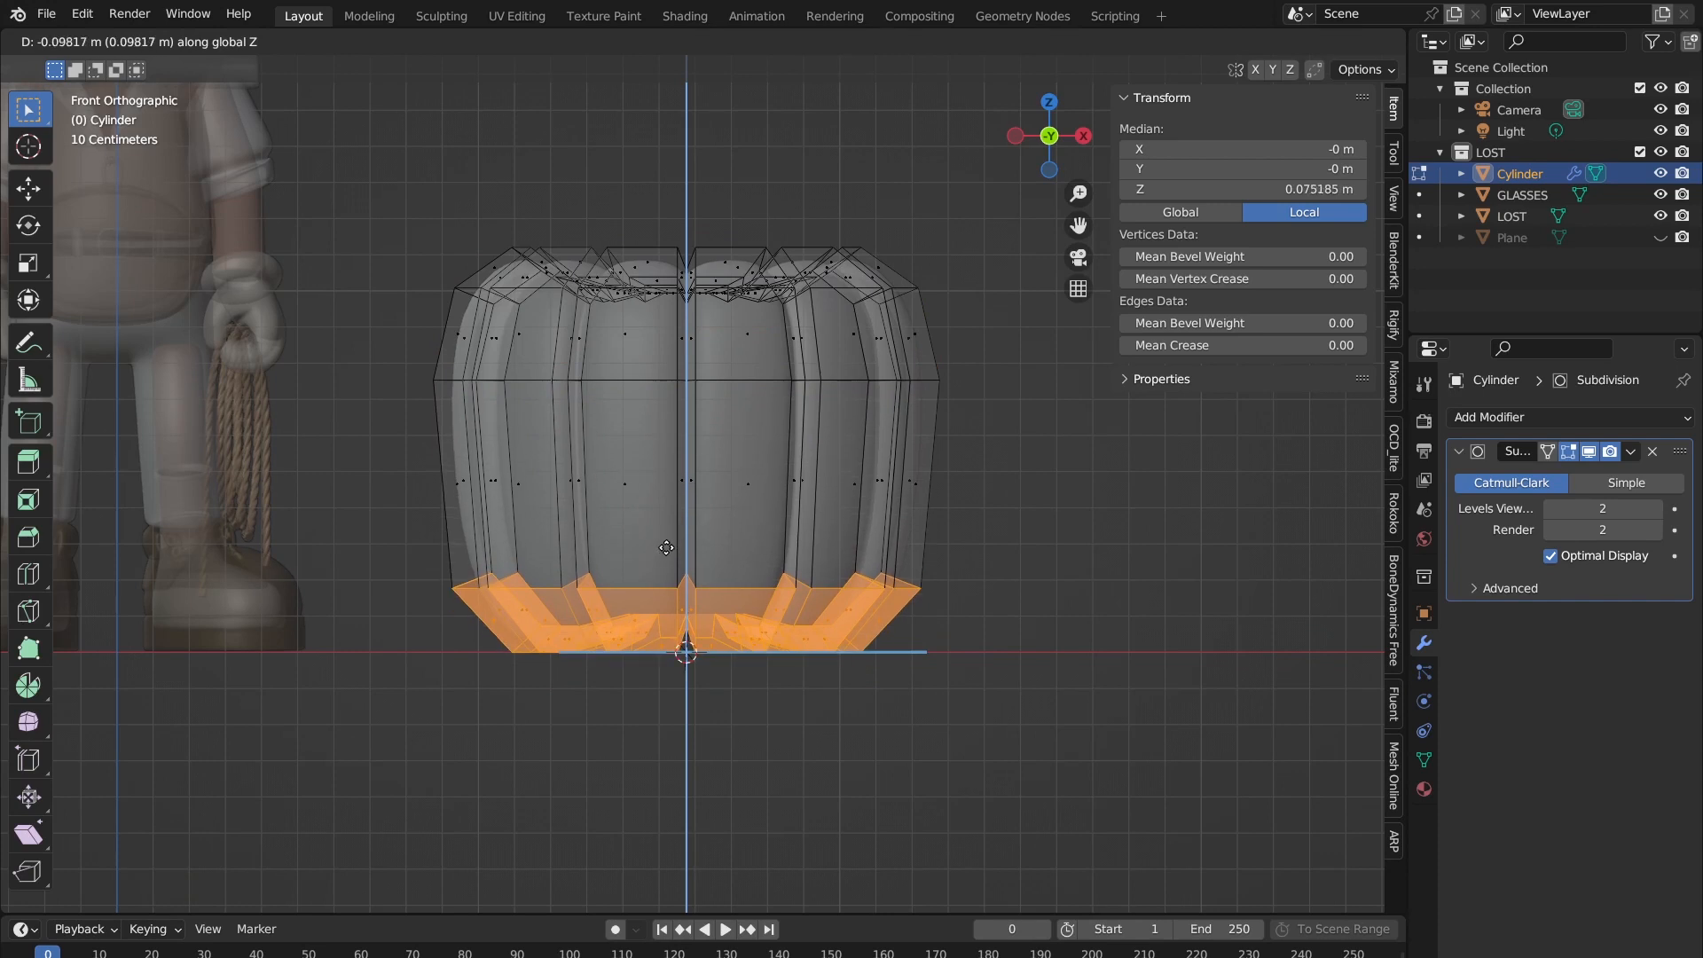
{"action": "left_click", "coordinate": [667, 548]}
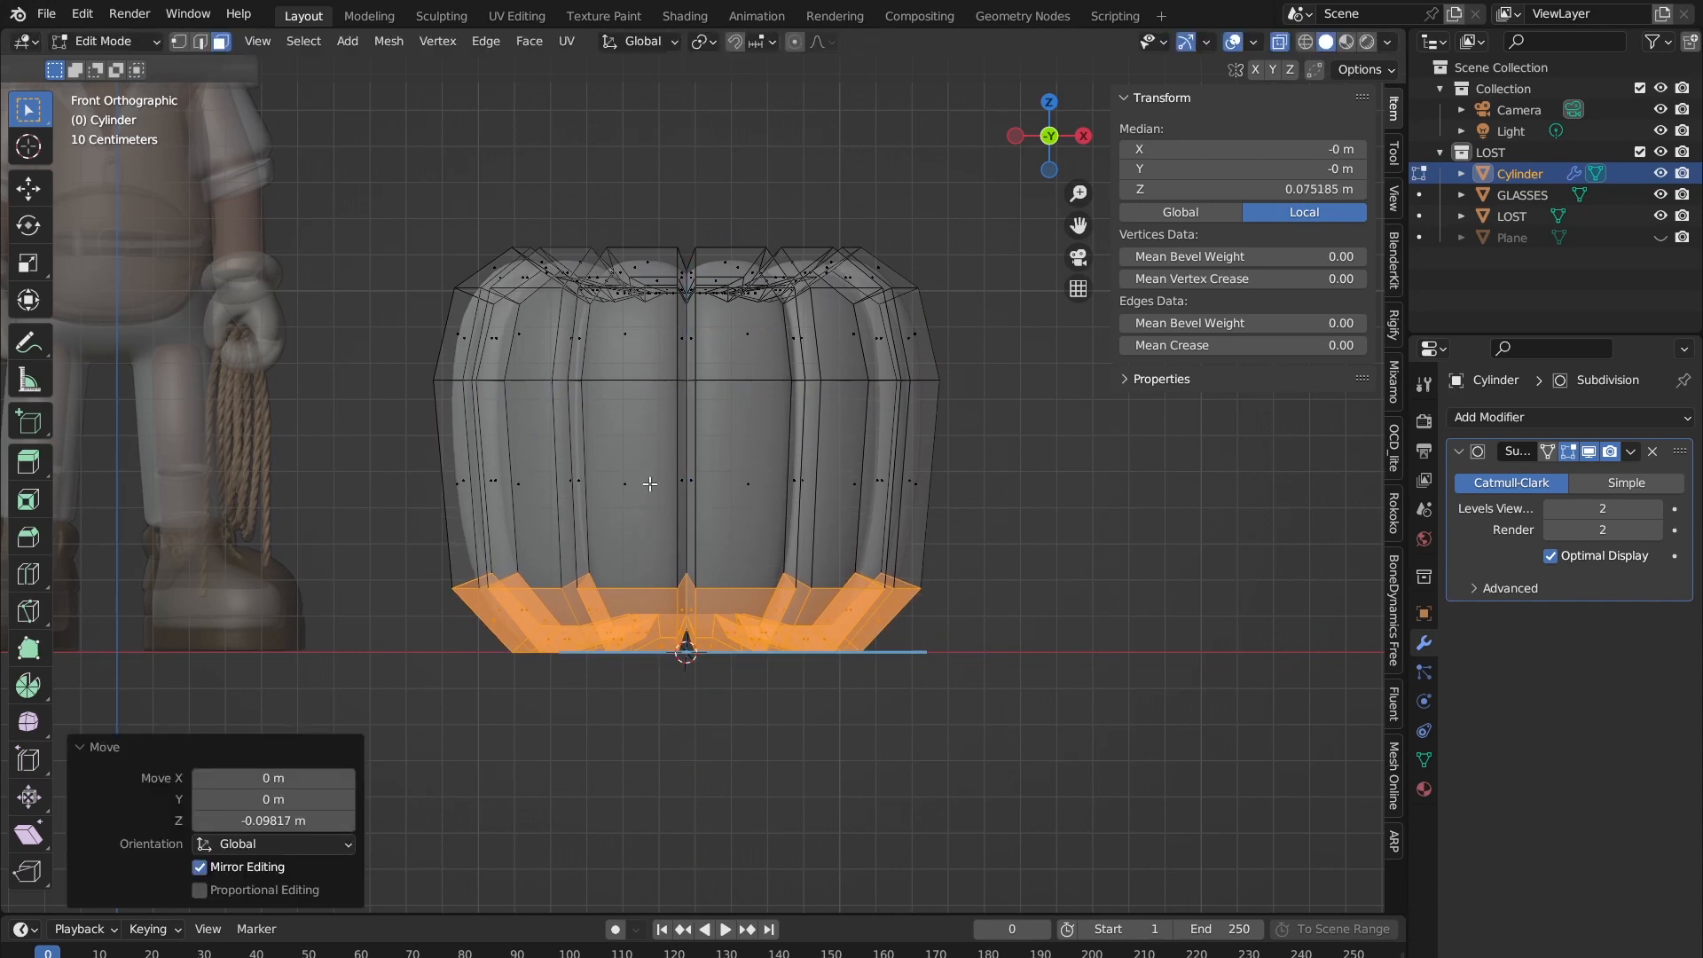
Step: Add one centred horizontal loop cut around the lower middle band and scale it outward by about 1.05
{"action": "key", "text": "ctrl+r"}
{"action": "left_click", "coordinate": [572, 488]}
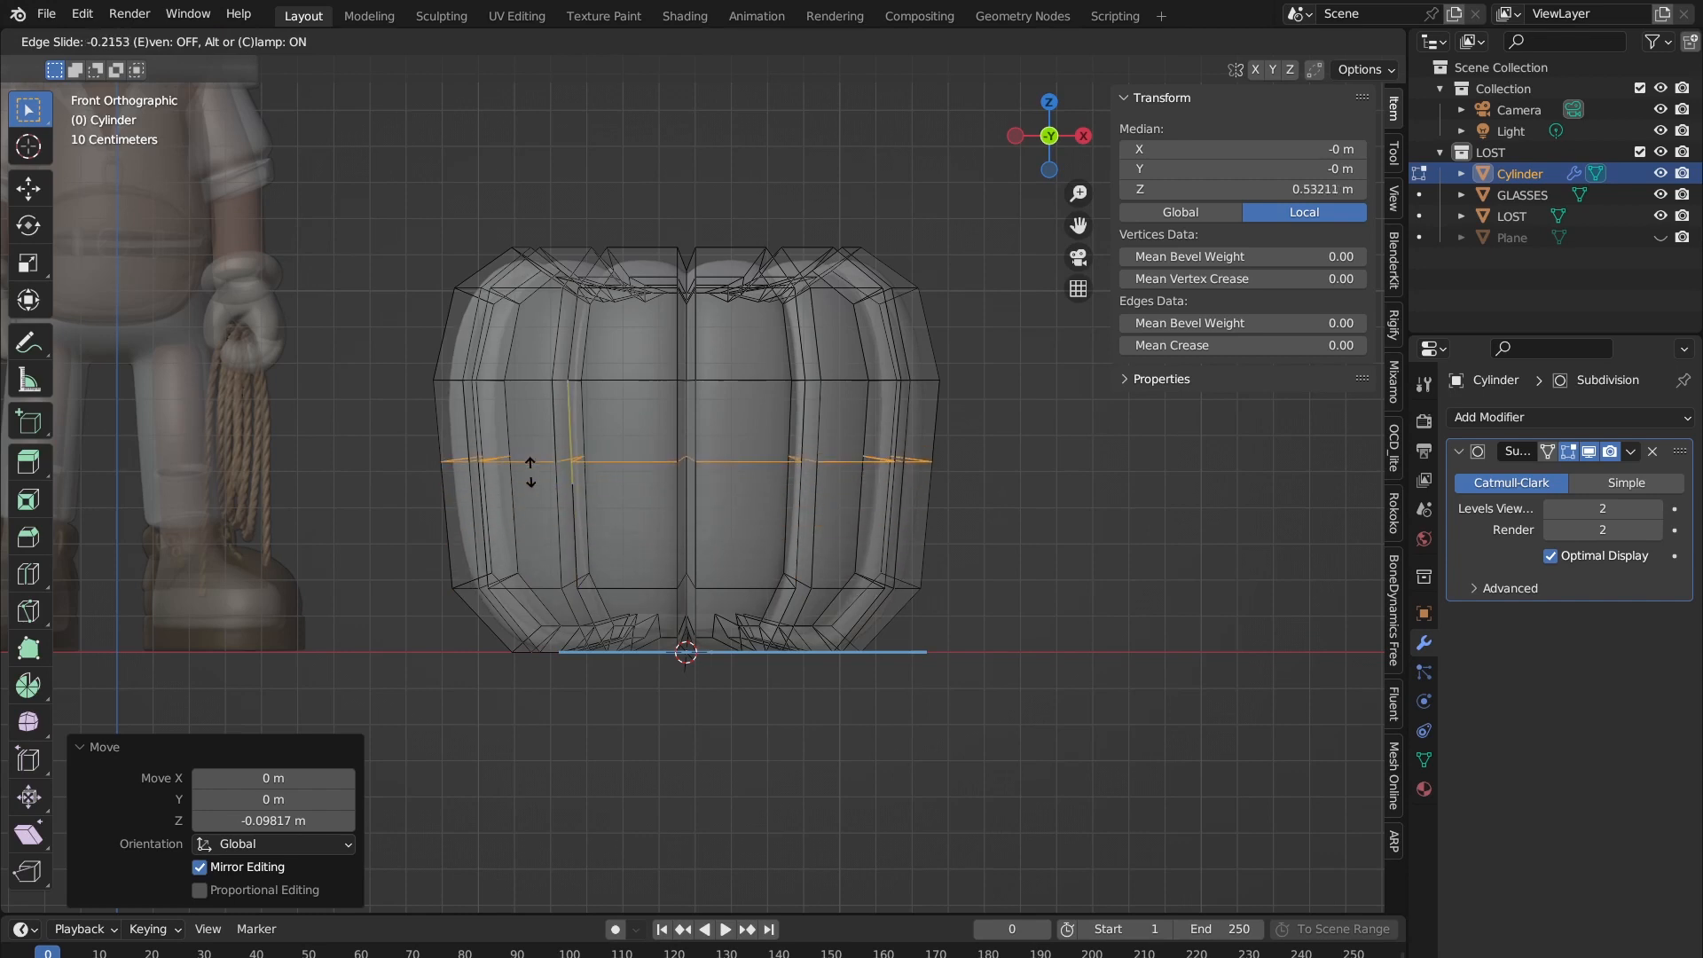
{"action": "right_click", "coordinate": [574, 484]}
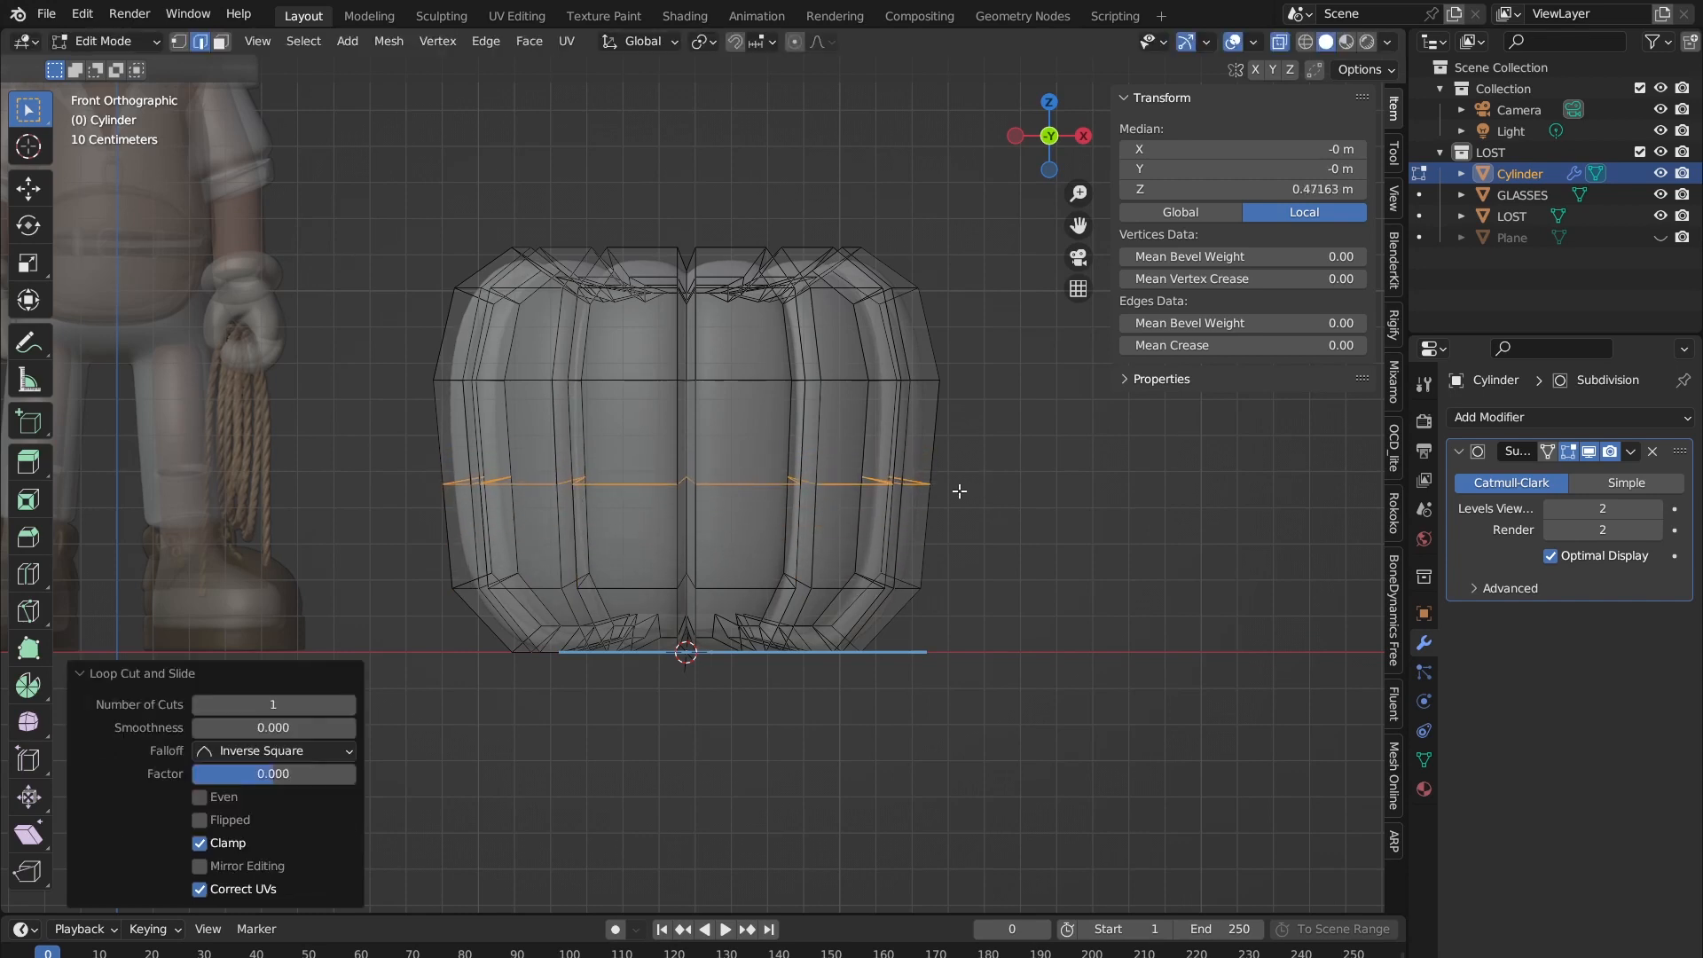
{"action": "key", "text": "s"}
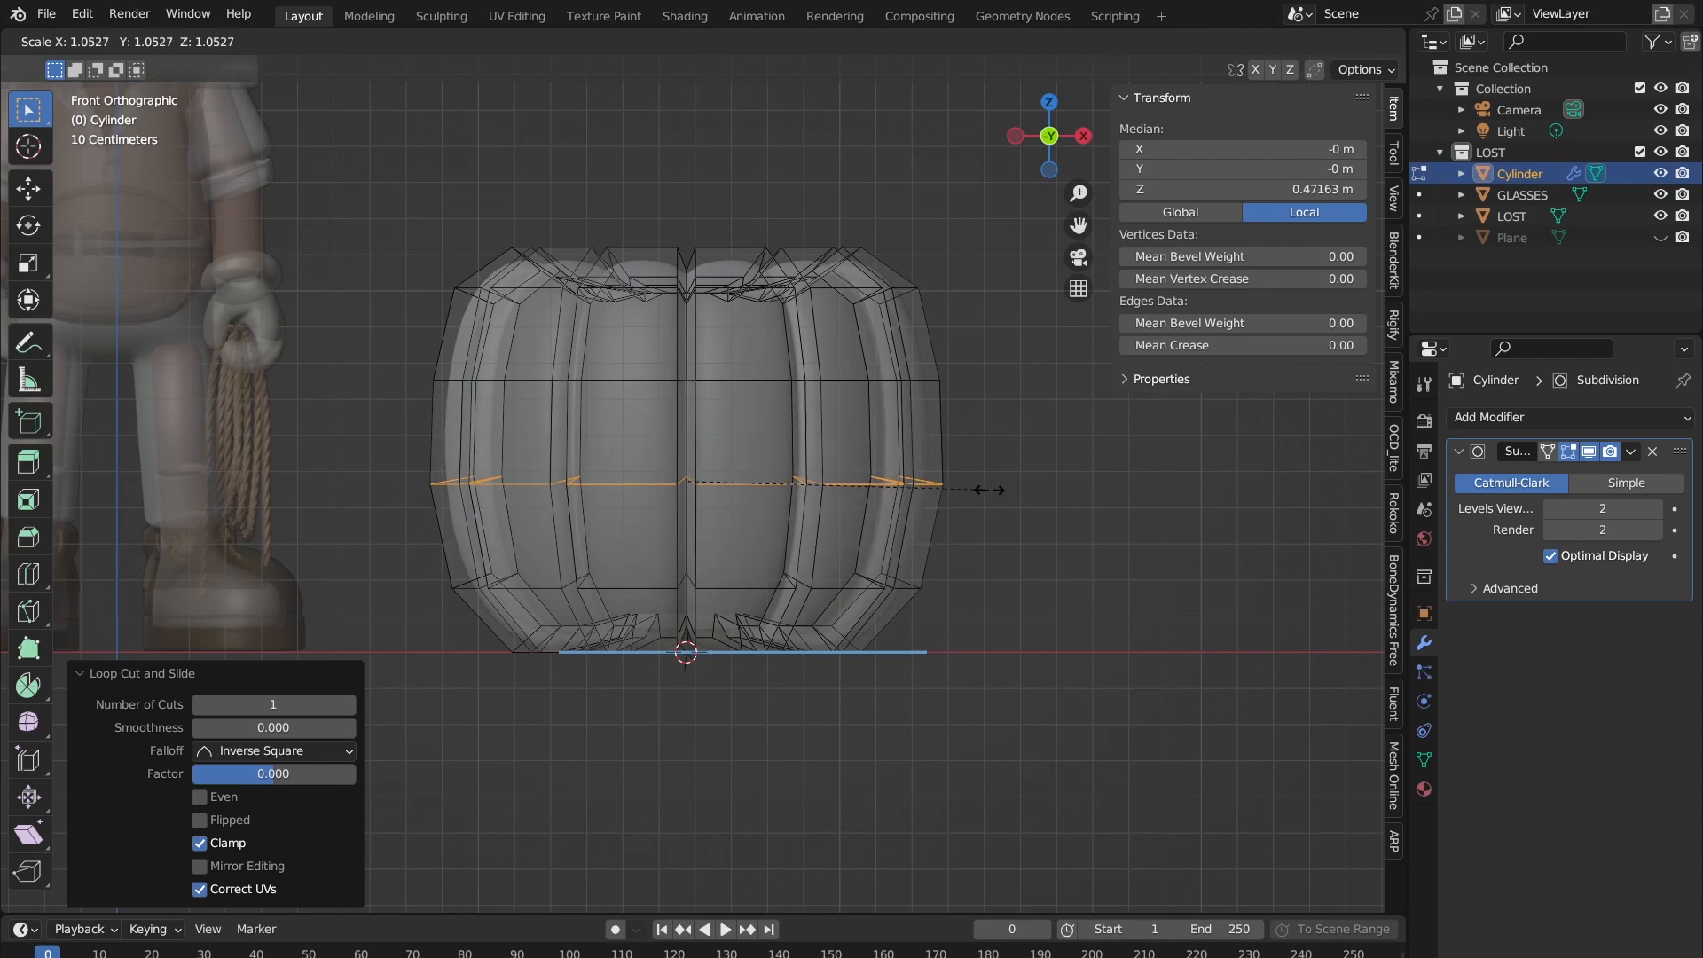
{"action": "left_click", "coordinate": [993, 490]}
Step: Inspect the taller smoothed pumpkin in Object Mode from above and up close
{"action": "key", "text": "Tab"}
{"action": "left_click", "coordinate": [993, 490]}
{"action": "middle_click_drag", "start_coordinate": [768, 362], "coordinate": [612, 475]}
{"action": "scroll", "coordinate": [805, 326], "scroll_direction": "down", "scroll_amount": 4}
{"action": "key", "text": "Tab"}
{"action": "scroll", "coordinate": [669, 473], "scroll_direction": "down", "scroll_amount": 4}
{"action": "key", "text": "Tab"}
{"action": "scroll", "coordinate": [665, 525], "scroll_direction": "up", "scroll_amount": 6}
{"action": "scroll", "coordinate": [743, 352], "scroll_direction": "up", "scroll_amount": 4}
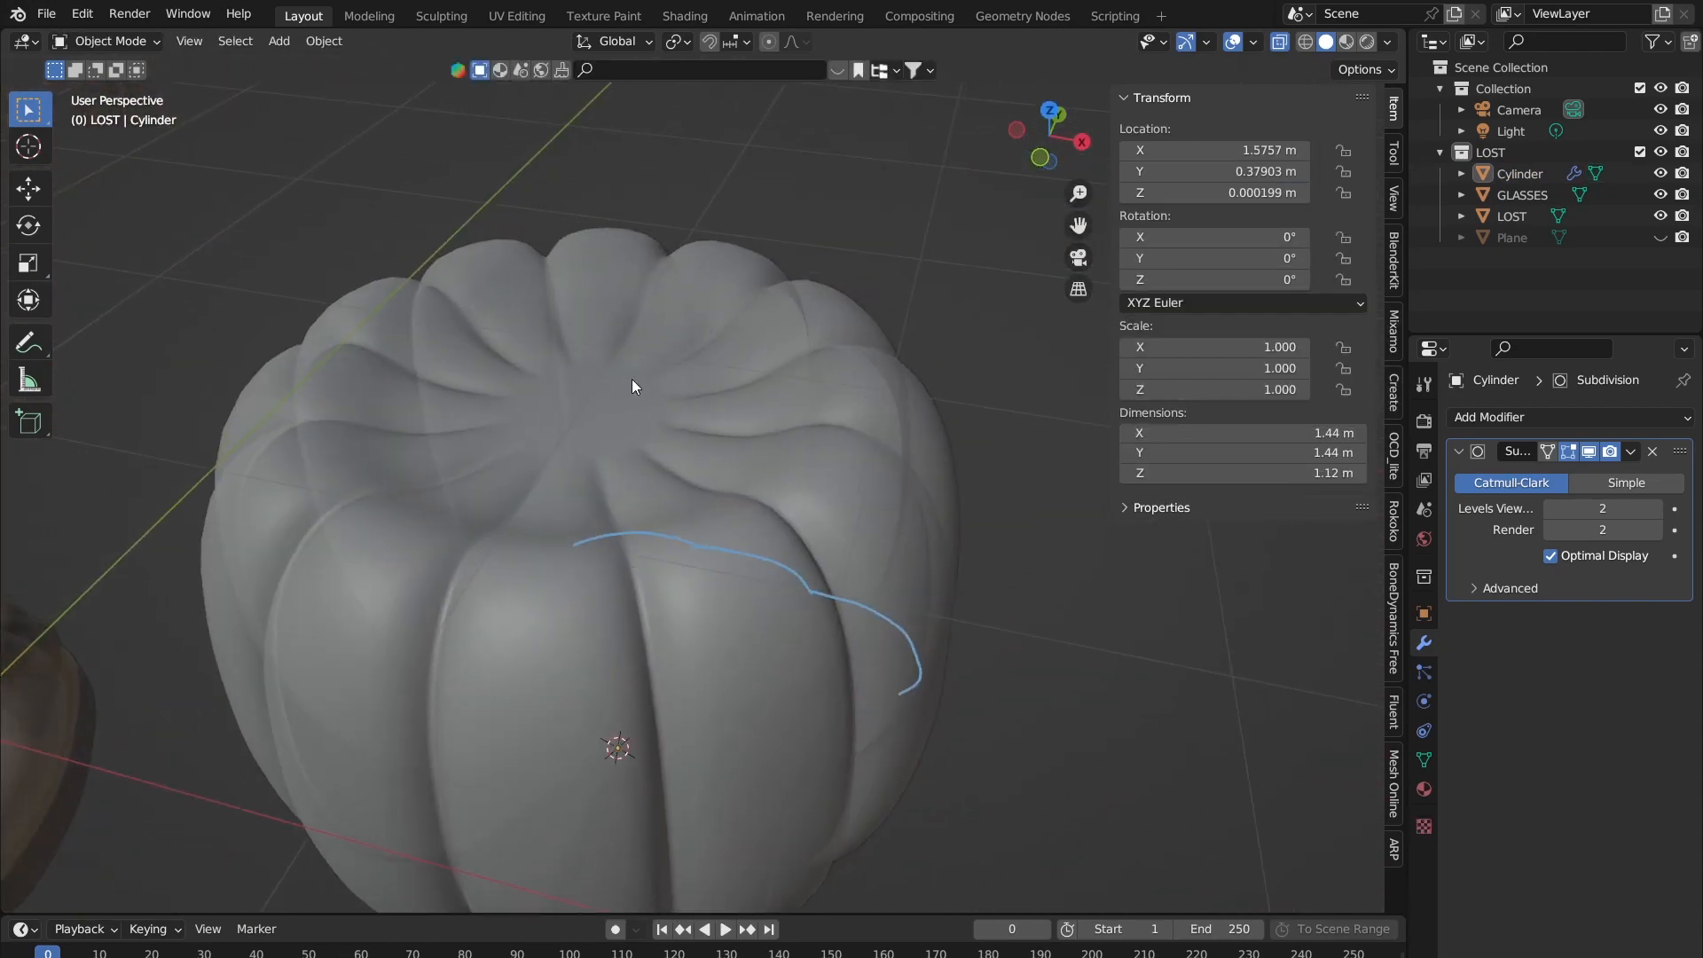
Step: In Edit Mode, select the pumpkin's top centre face and snap the 3D cursor to it
{"action": "scroll", "coordinate": [383, 421], "scroll_direction": "down", "scroll_amount": 2}
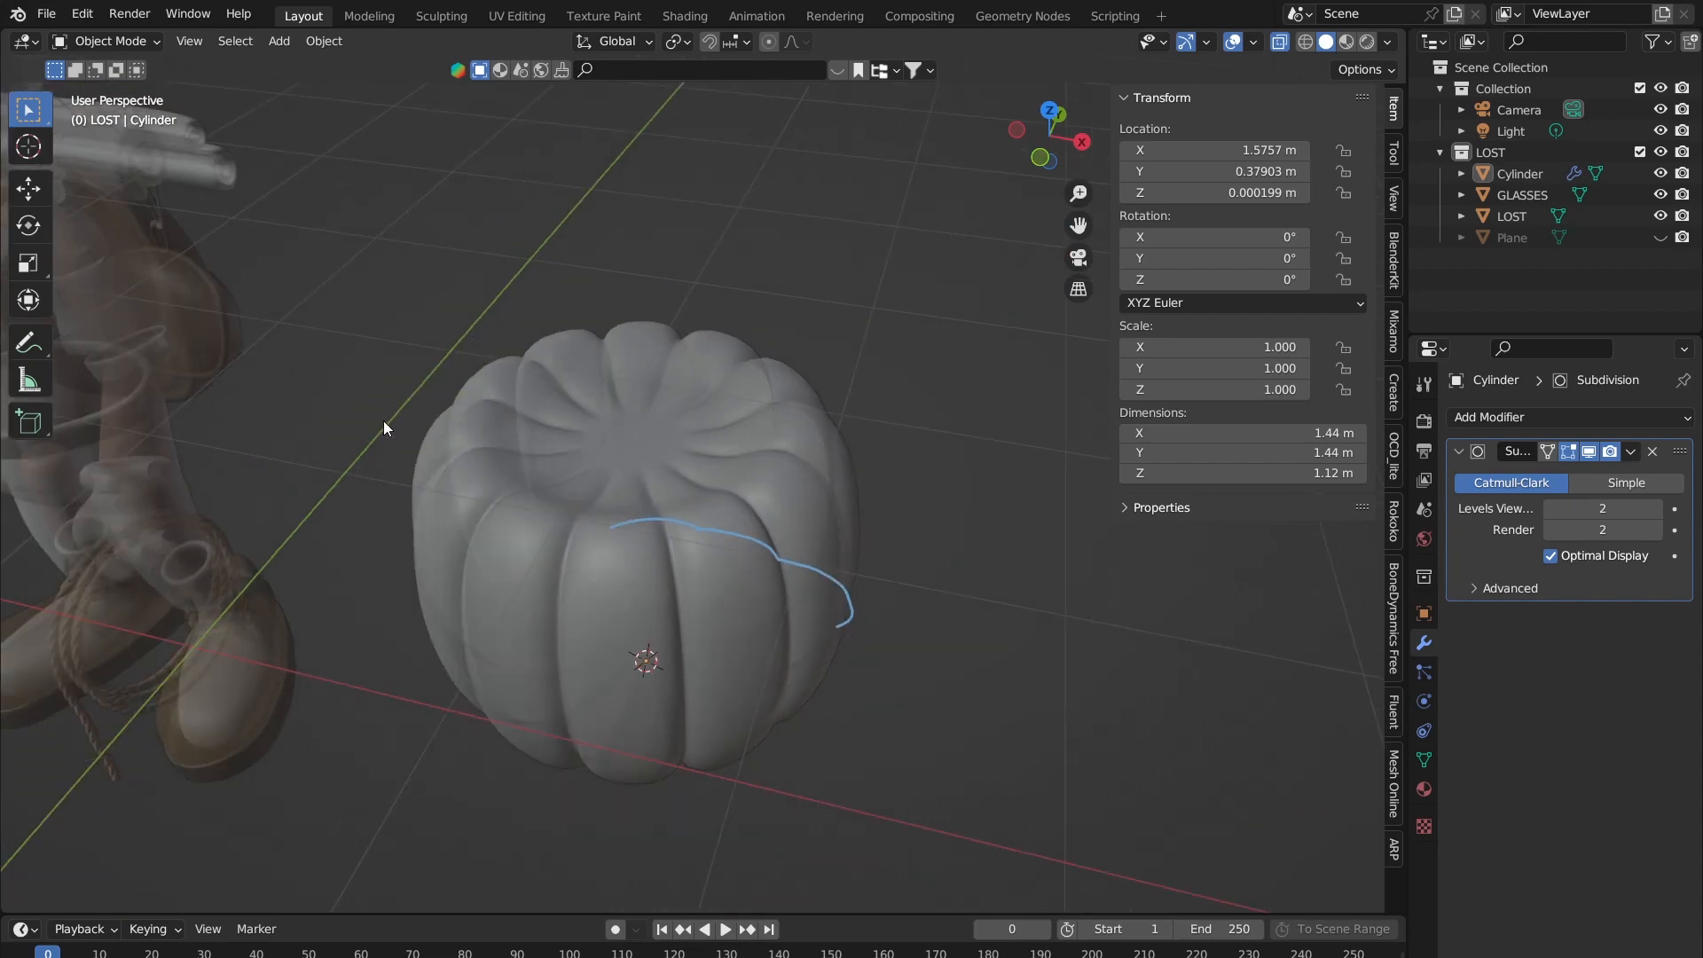
{"action": "middle_click_drag", "start_coordinate": [572, 437], "coordinate": [506, 337], "text": "shift"}
{"action": "middle_click_drag", "start_coordinate": [599, 496], "coordinate": [612, 427]}
{"action": "middle_click_drag", "start_coordinate": [547, 354], "coordinate": [534, 332]}
{"action": "key", "text": "Tab"}
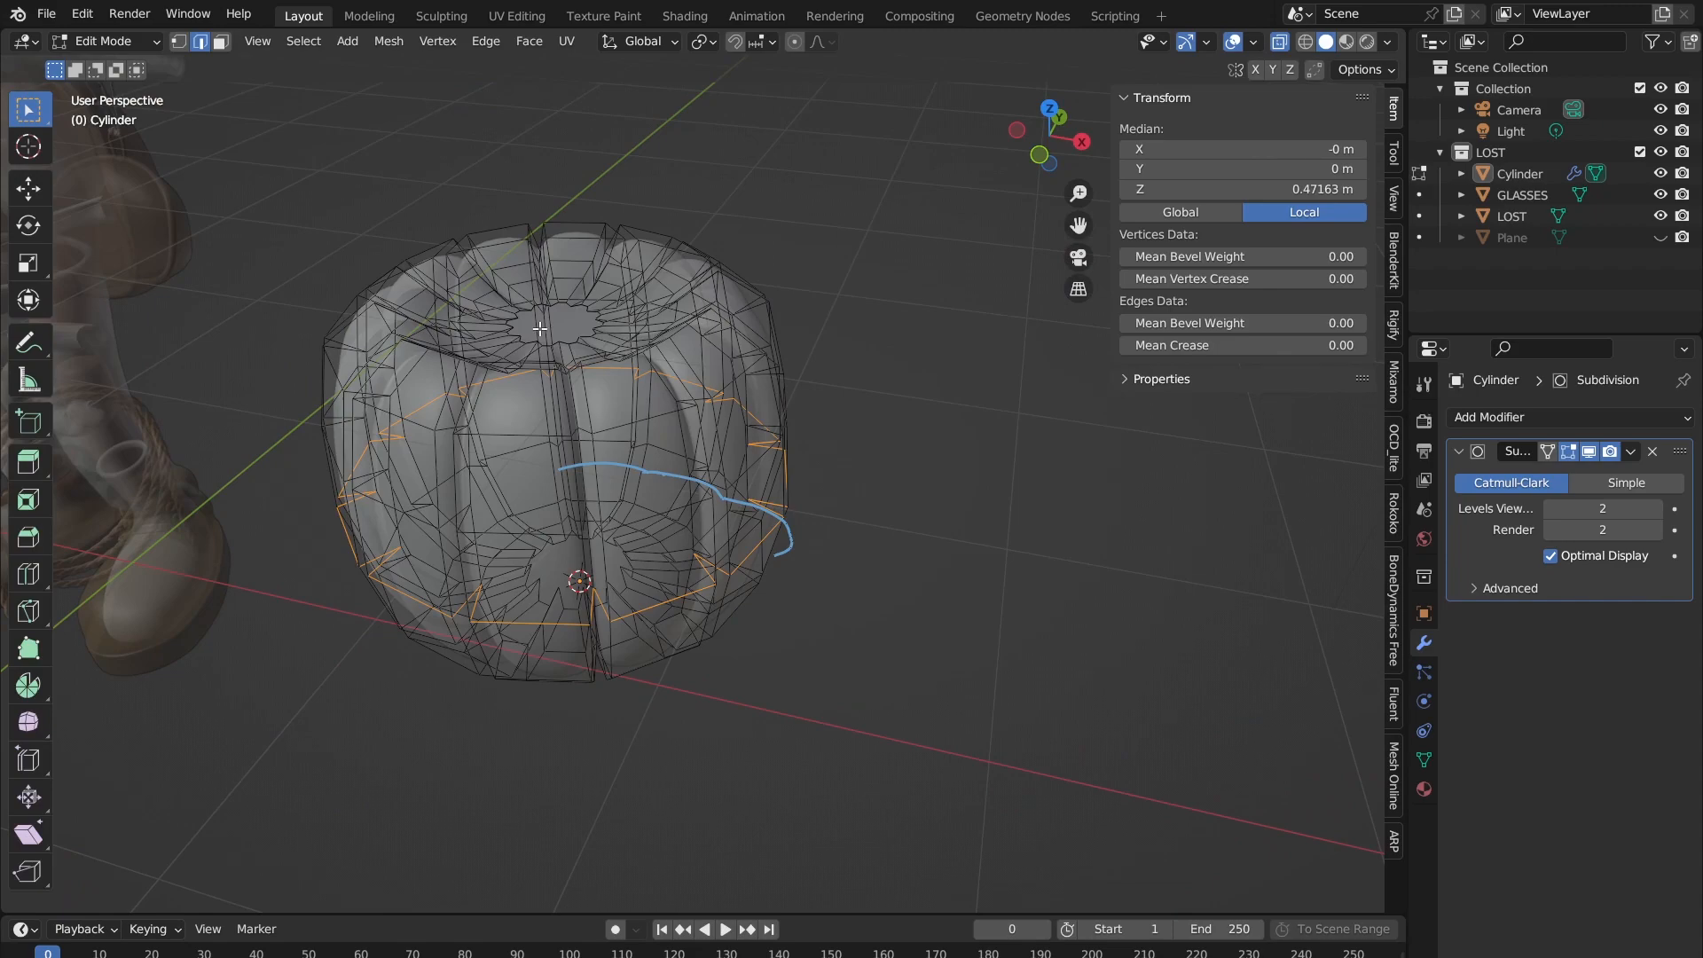
{"action": "left_click", "coordinate": [551, 326]}
{"action": "key", "text": "3"}
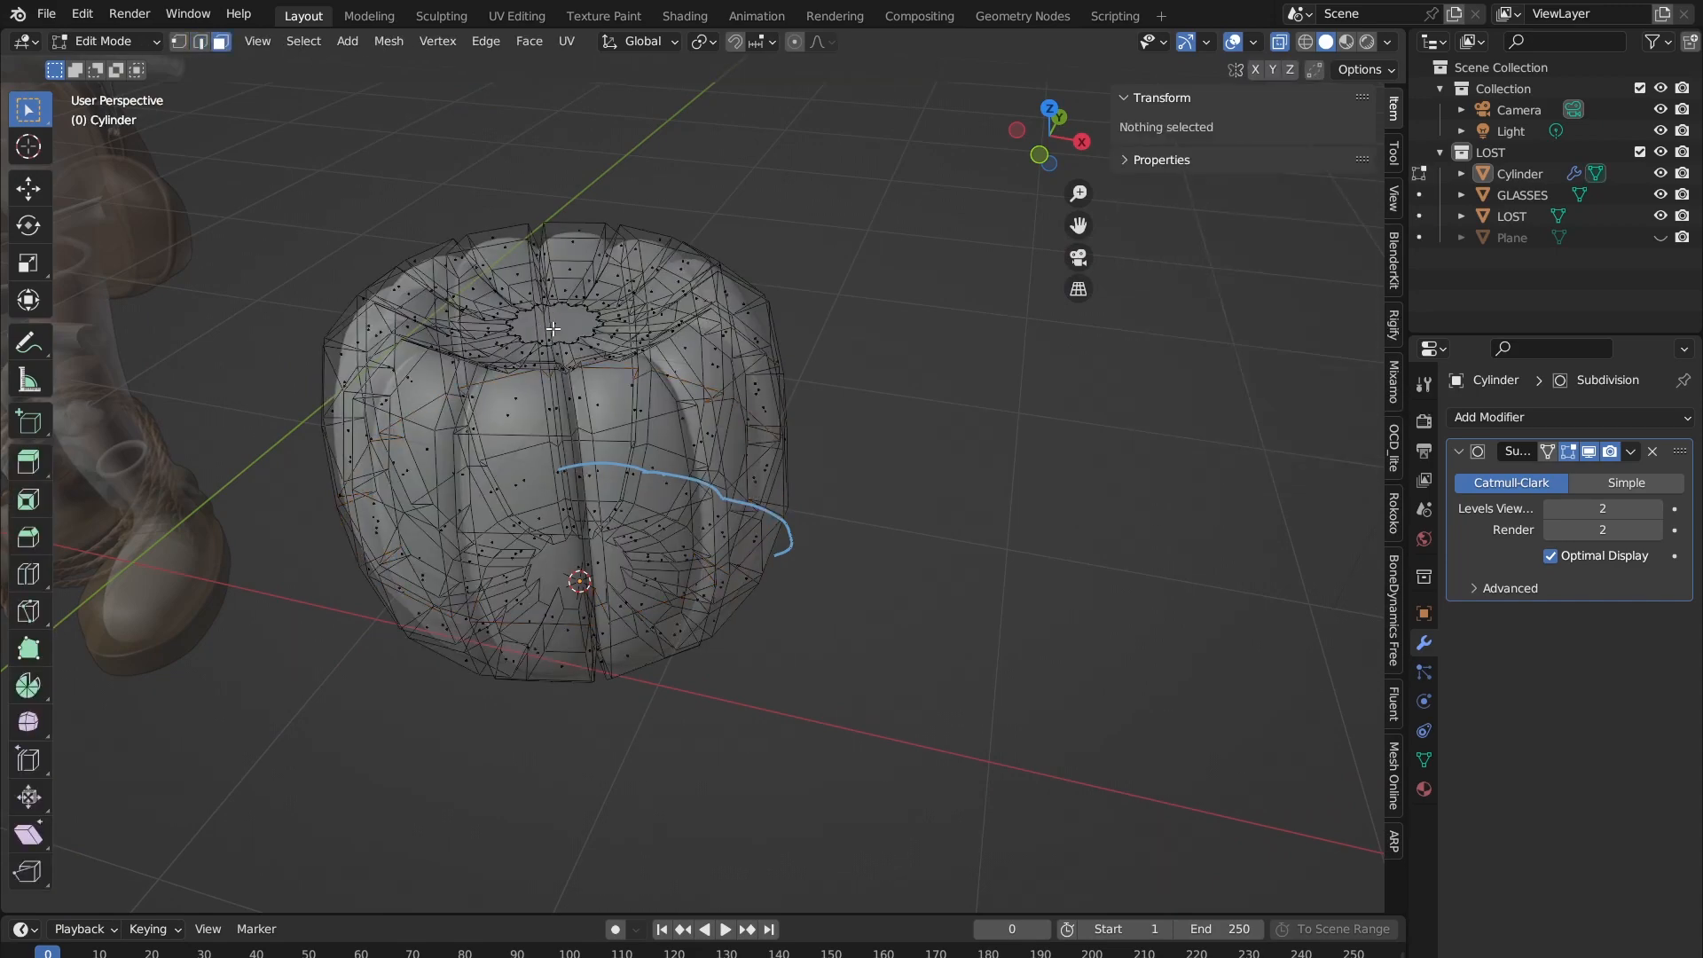
{"action": "left_click", "coordinate": [550, 327]}
{"action": "middle_click_drag", "start_coordinate": [460, 370], "coordinate": [687, 349]}
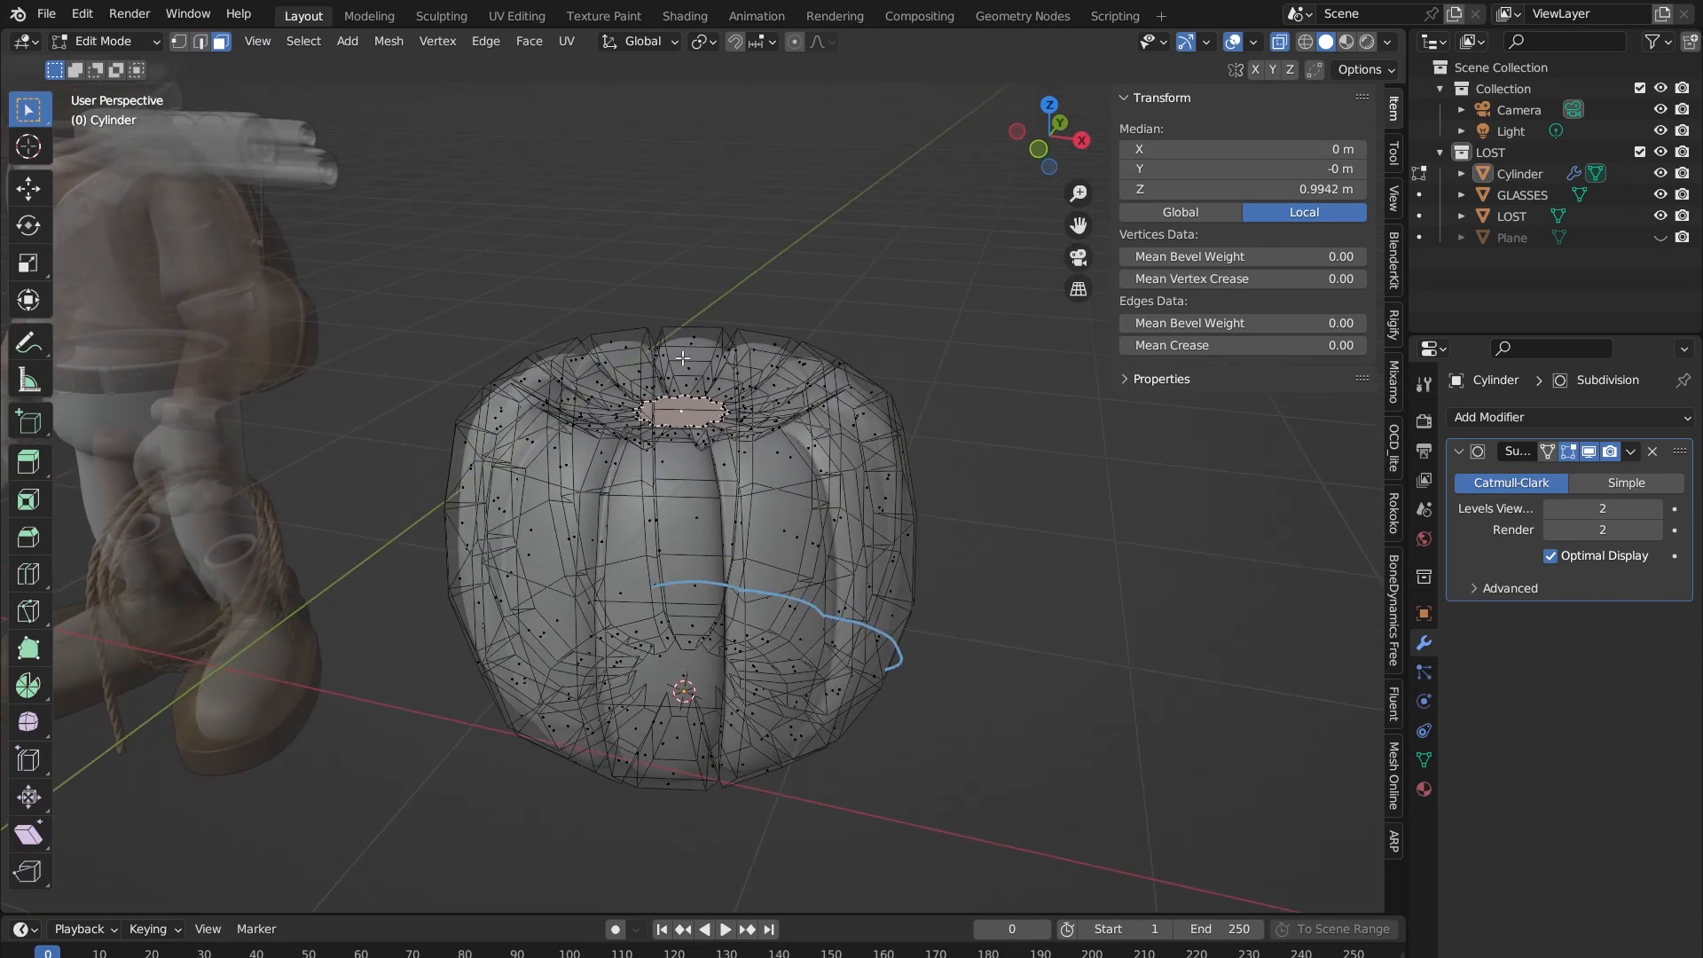
{"action": "key", "text": "shift+s"}
{"action": "key", "text": "Escape"}
{"action": "key", "text": "shift+s"}
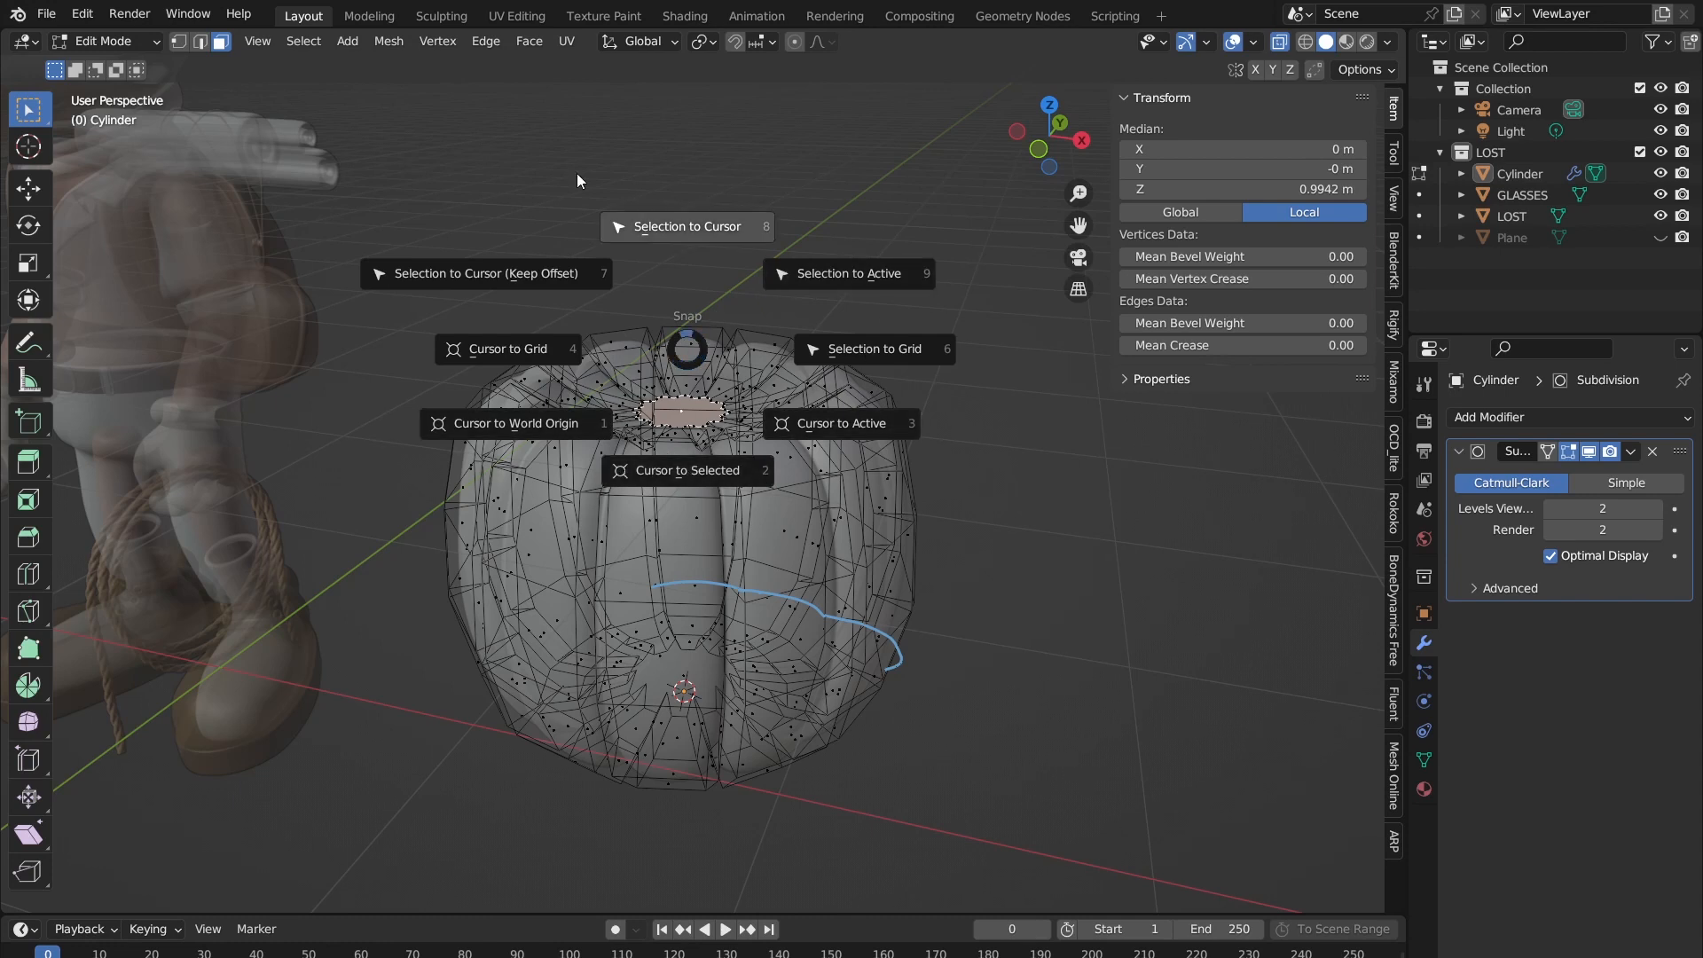
{"action": "left_click", "coordinate": [683, 477]}
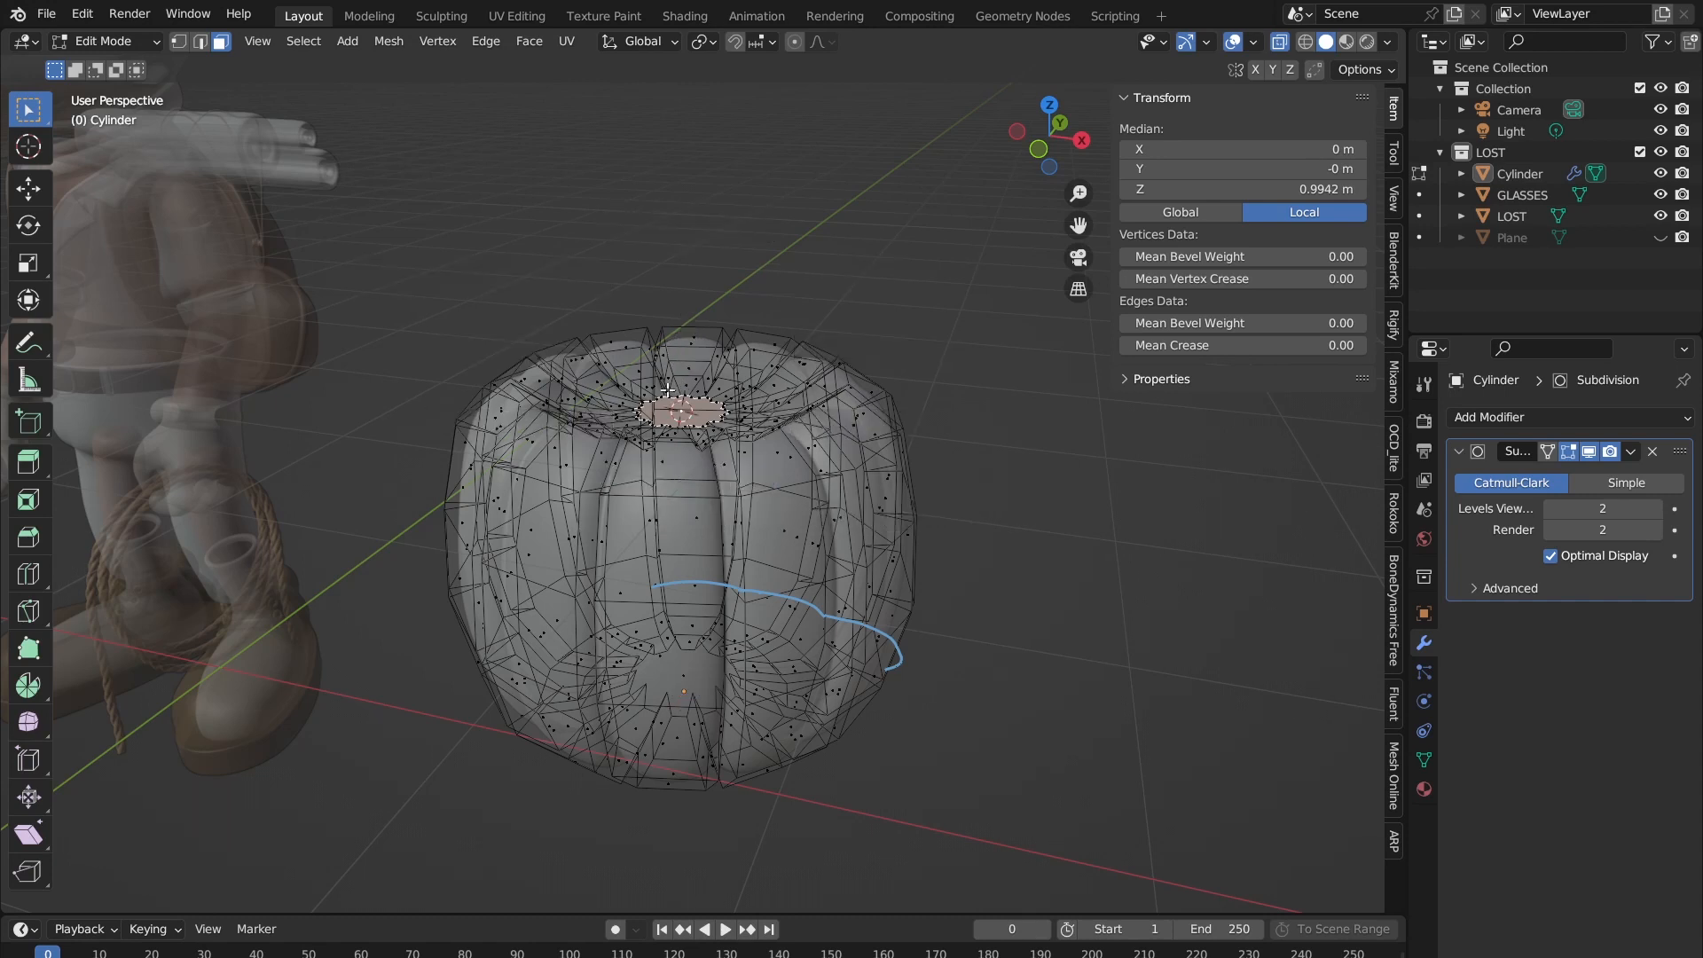
{"action": "middle_click_drag", "start_coordinate": [698, 401], "coordinate": [796, 447]}
Step: In Object Mode, add a 12-vertex mesh cylinder with 0.52 m radius and 1.02 m depth at the 3D cursor for the stem
{"action": "key", "text": "Tab"}
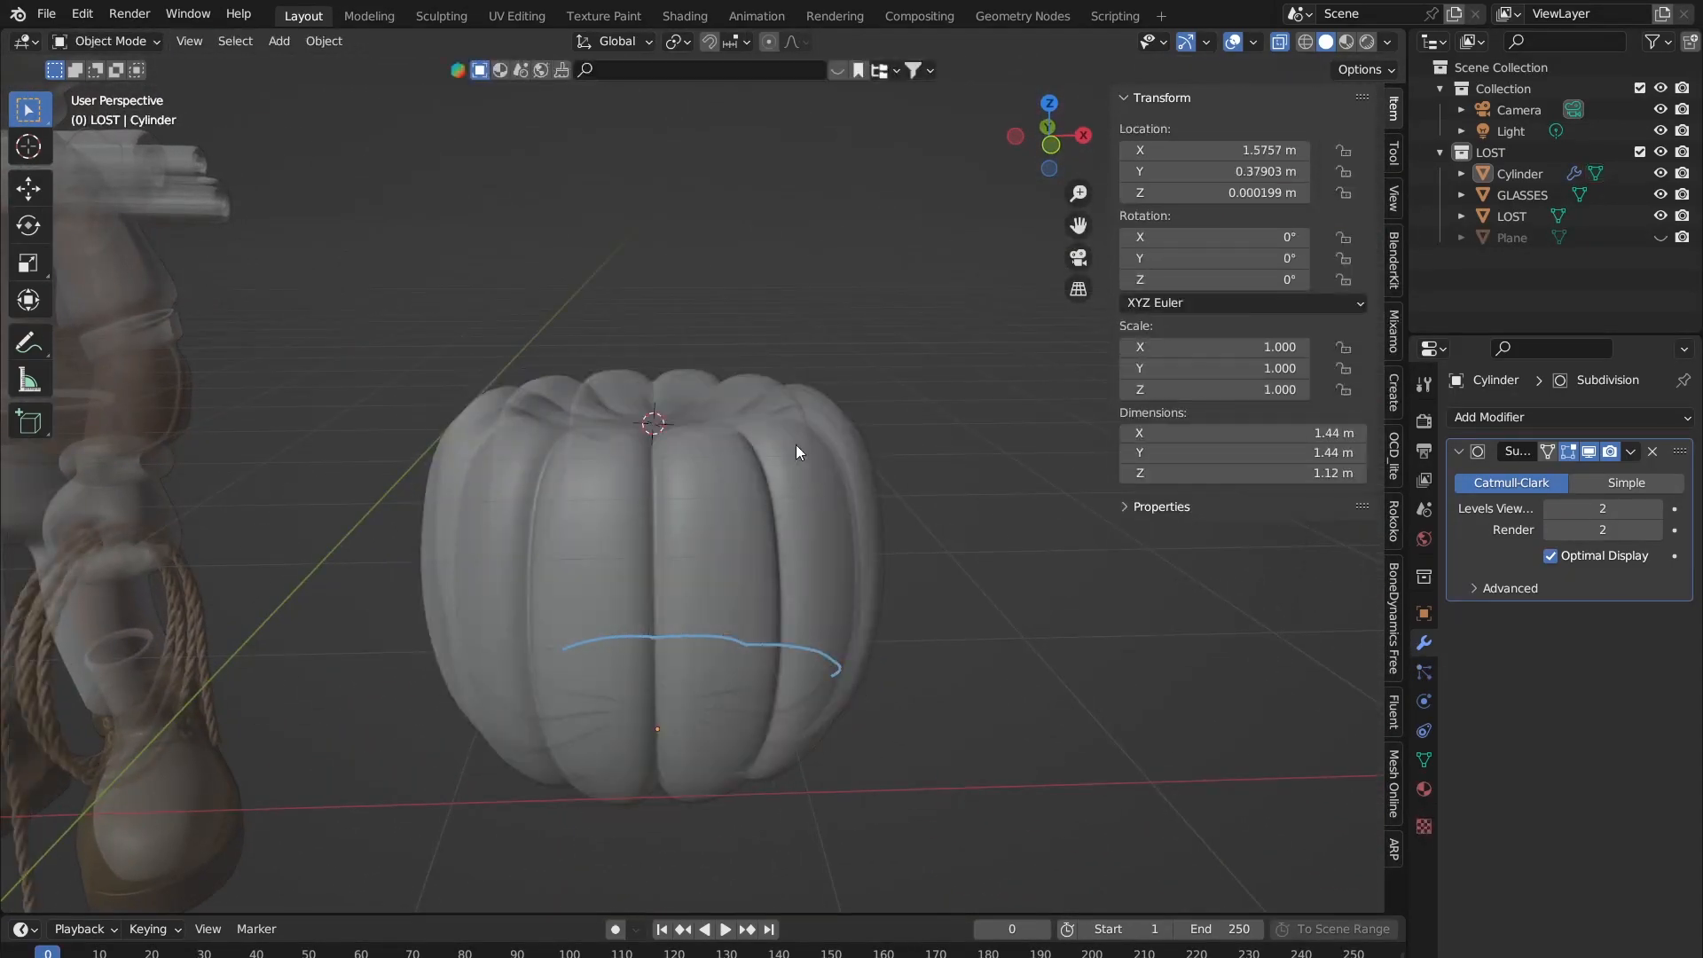
{"action": "scroll", "coordinate": [791, 422], "scroll_direction": "down", "scroll_amount": 4}
{"action": "middle_click_drag", "start_coordinate": [809, 384], "coordinate": [822, 444]}
{"action": "key", "text": "shift+a"}
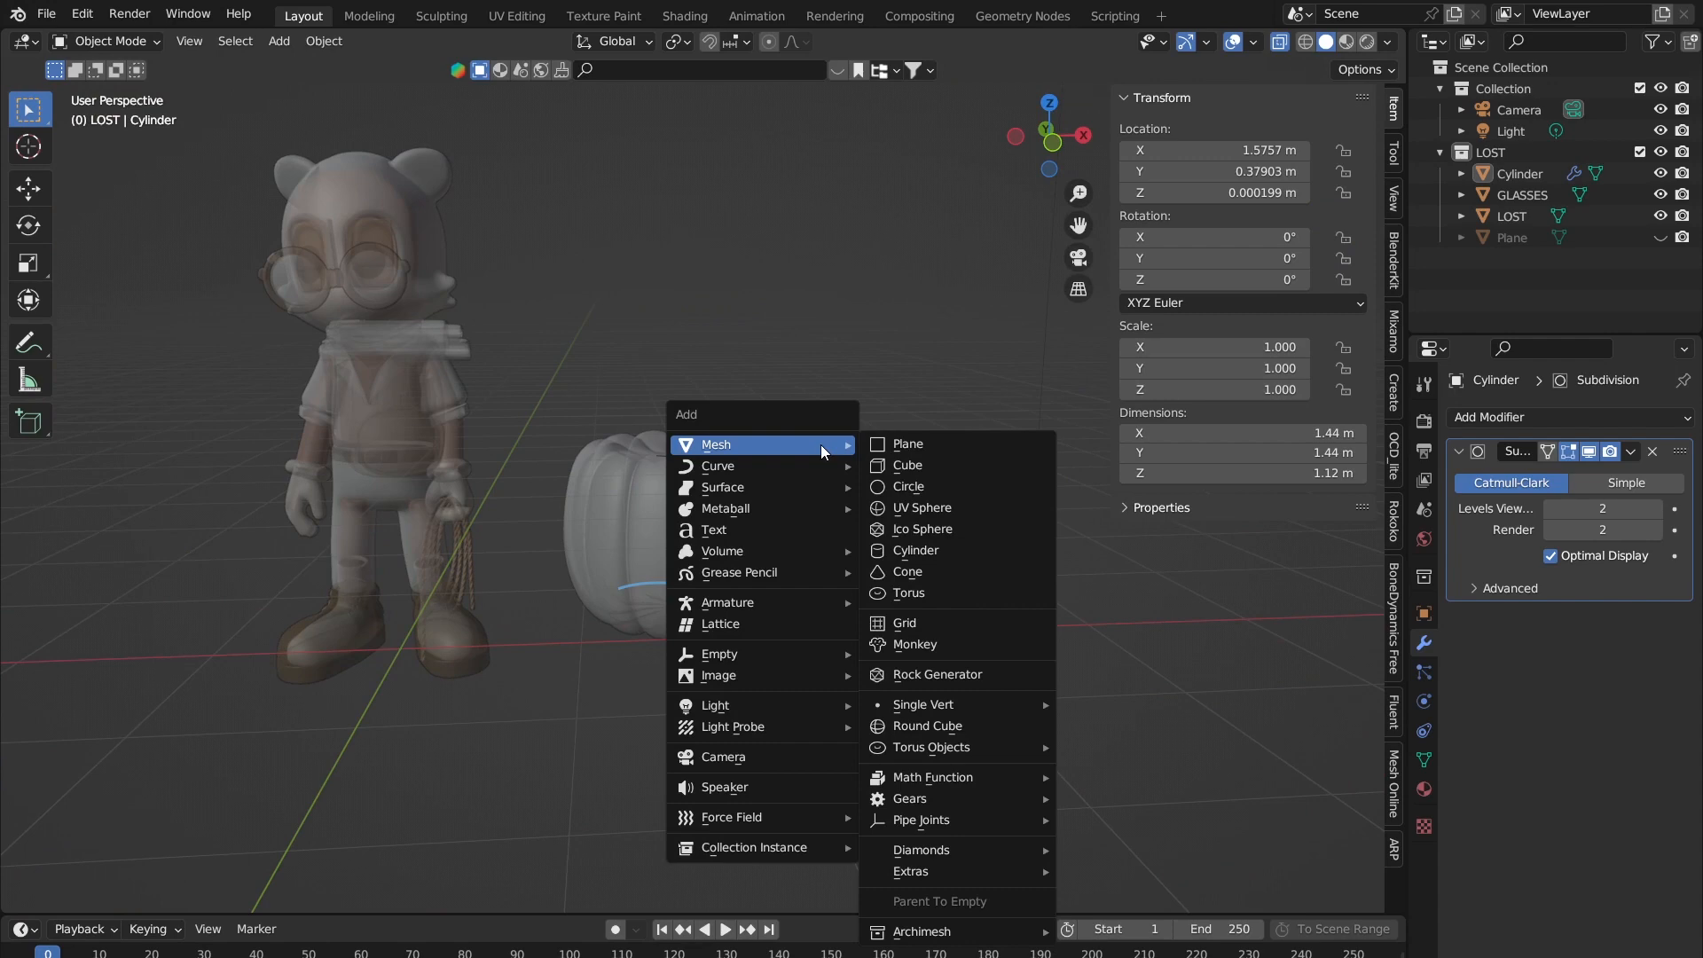
{"action": "key", "text": "Escape"}
{"action": "key", "text": "Escape"}
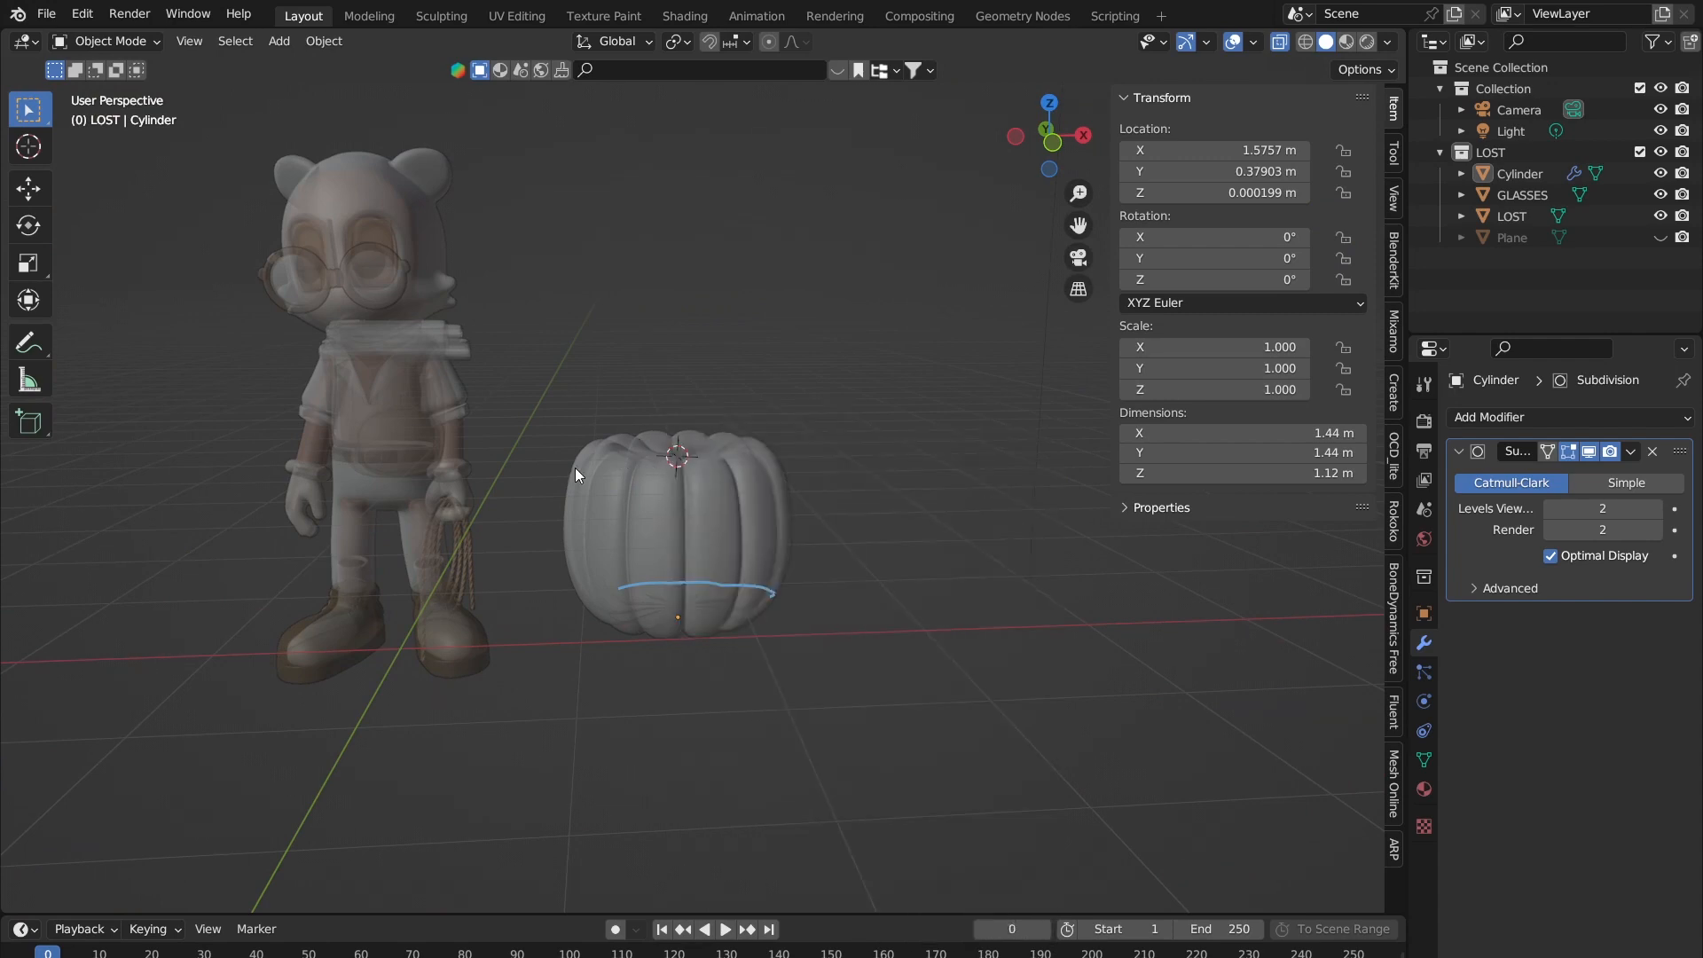
{"action": "mouse_move", "coordinate": [800, 523]}
{"action": "middle_mouse_down"}
{"action": "mouse_move", "coordinate": [707, 503]}
{"action": "mouse_move", "coordinate": [795, 502]}
{"action": "middle_mouse_up"}
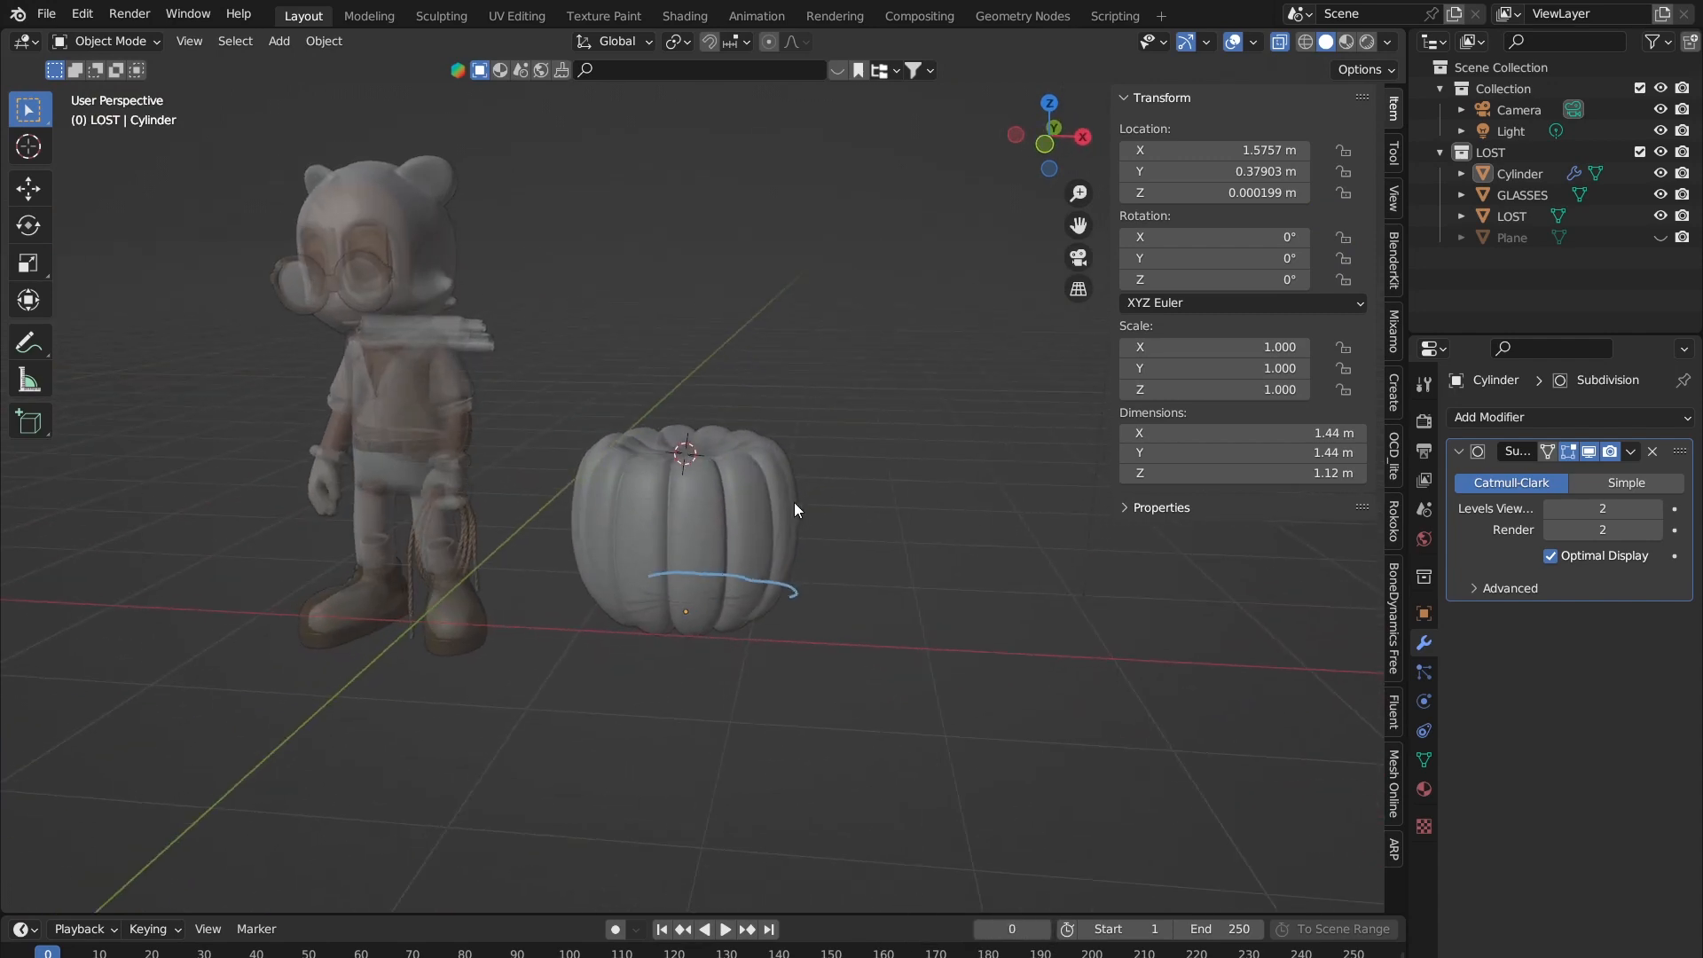
{"action": "key", "text": "shift+a"}
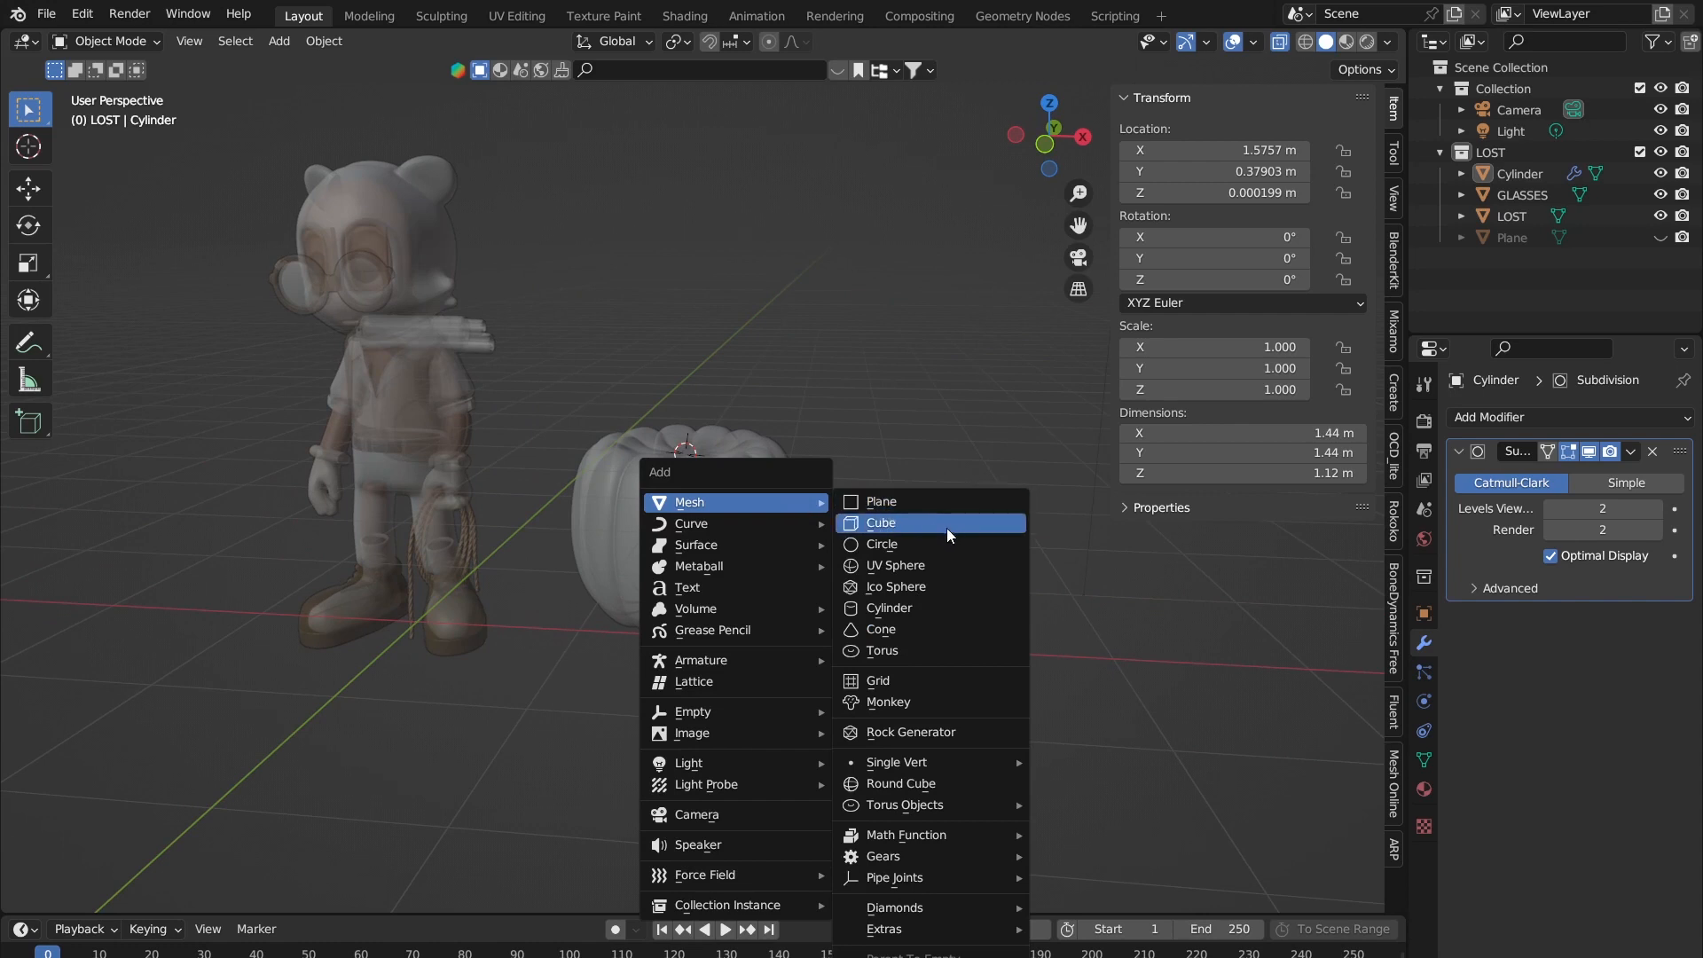
{"action": "left_click", "coordinate": [892, 608]}
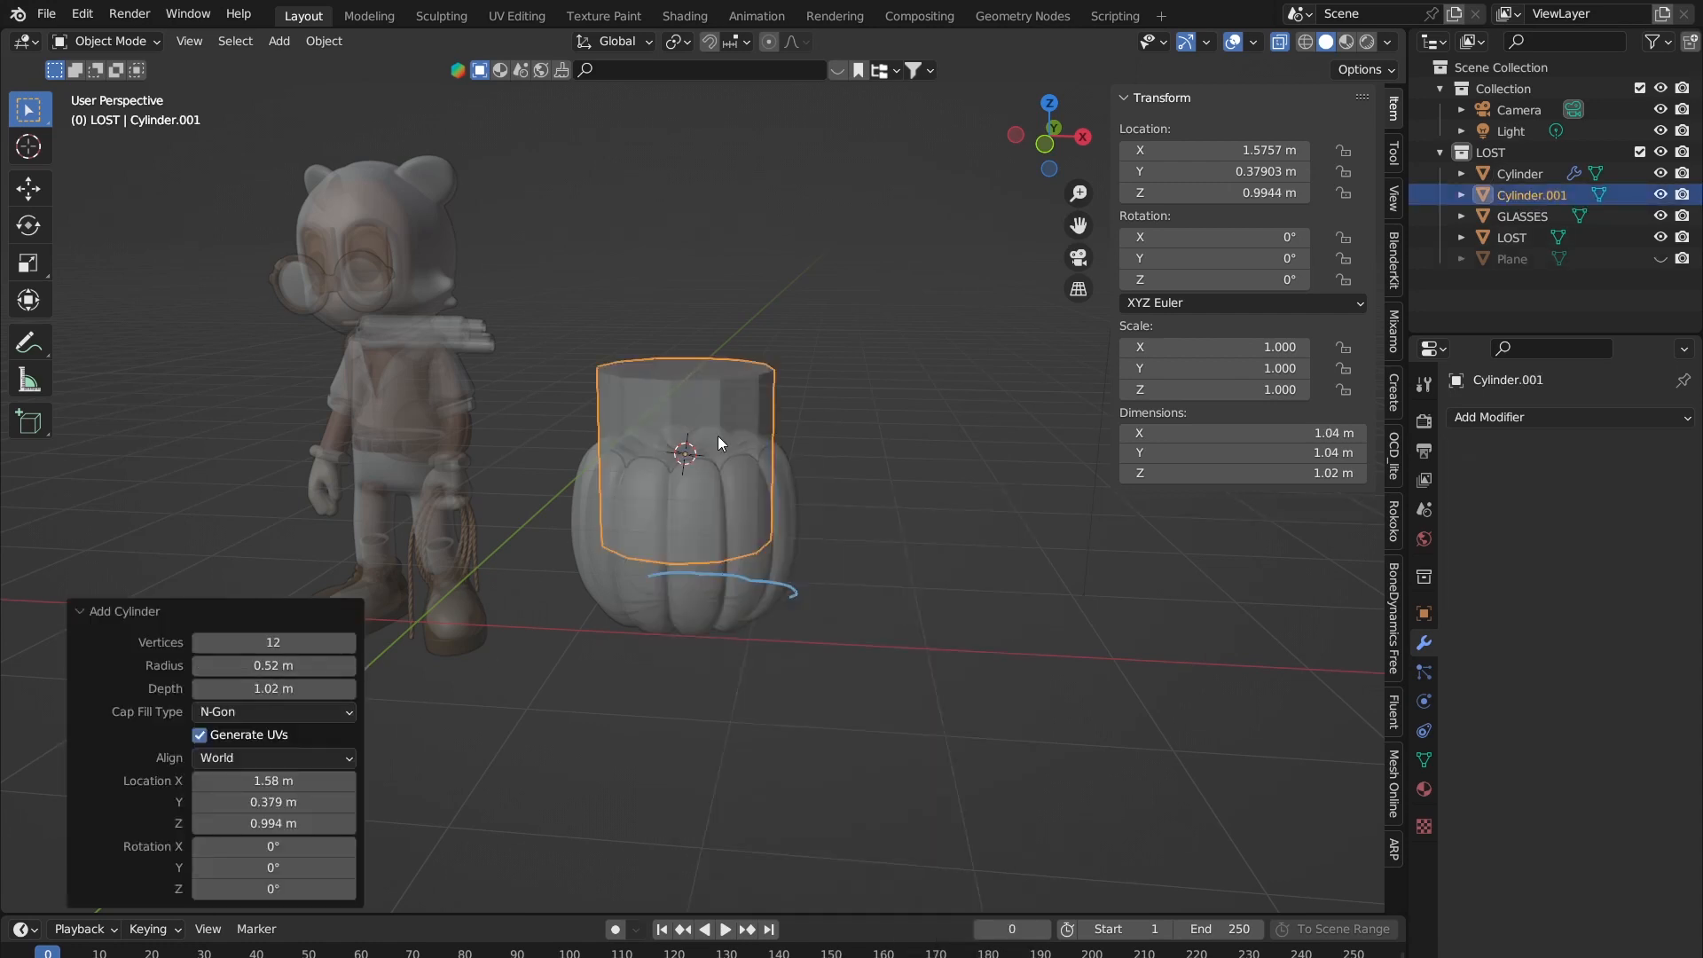
Step: Scale the new cylinder down uniformly to about 0.194 so it fits the pumpkin's top centre
{"action": "scroll", "coordinate": [716, 435], "scroll_direction": "up", "scroll_amount": 3}
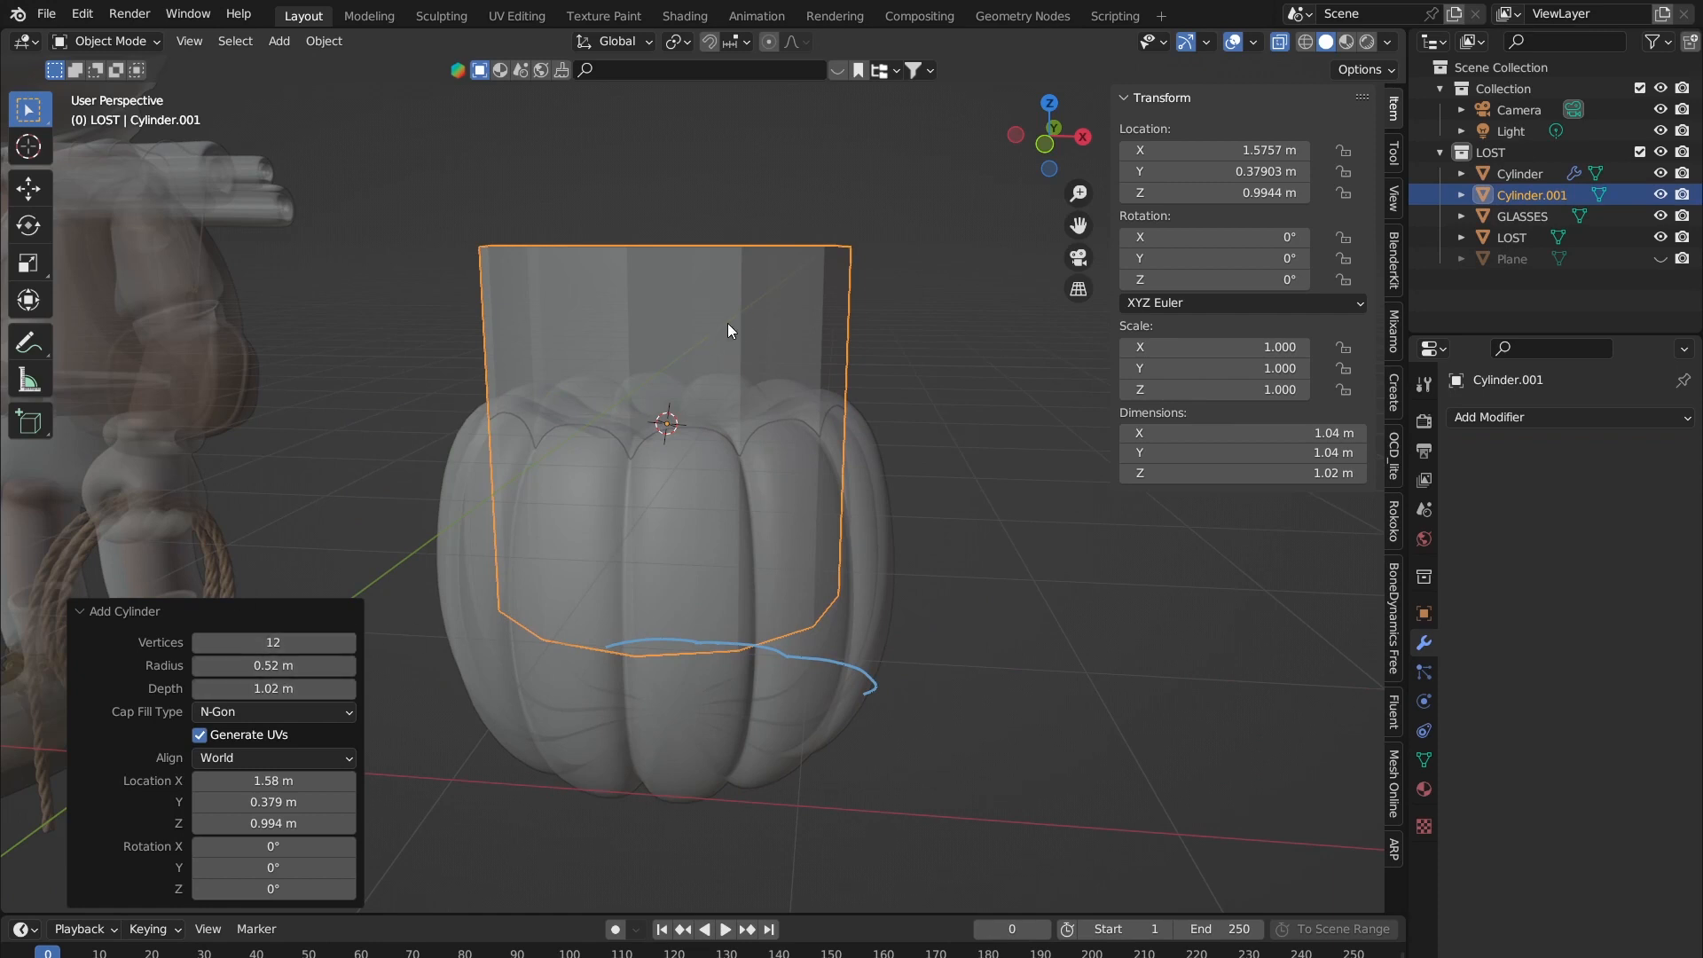
{"action": "middle_click_drag", "start_coordinate": [818, 461], "coordinate": [869, 459], "text": "shift"}
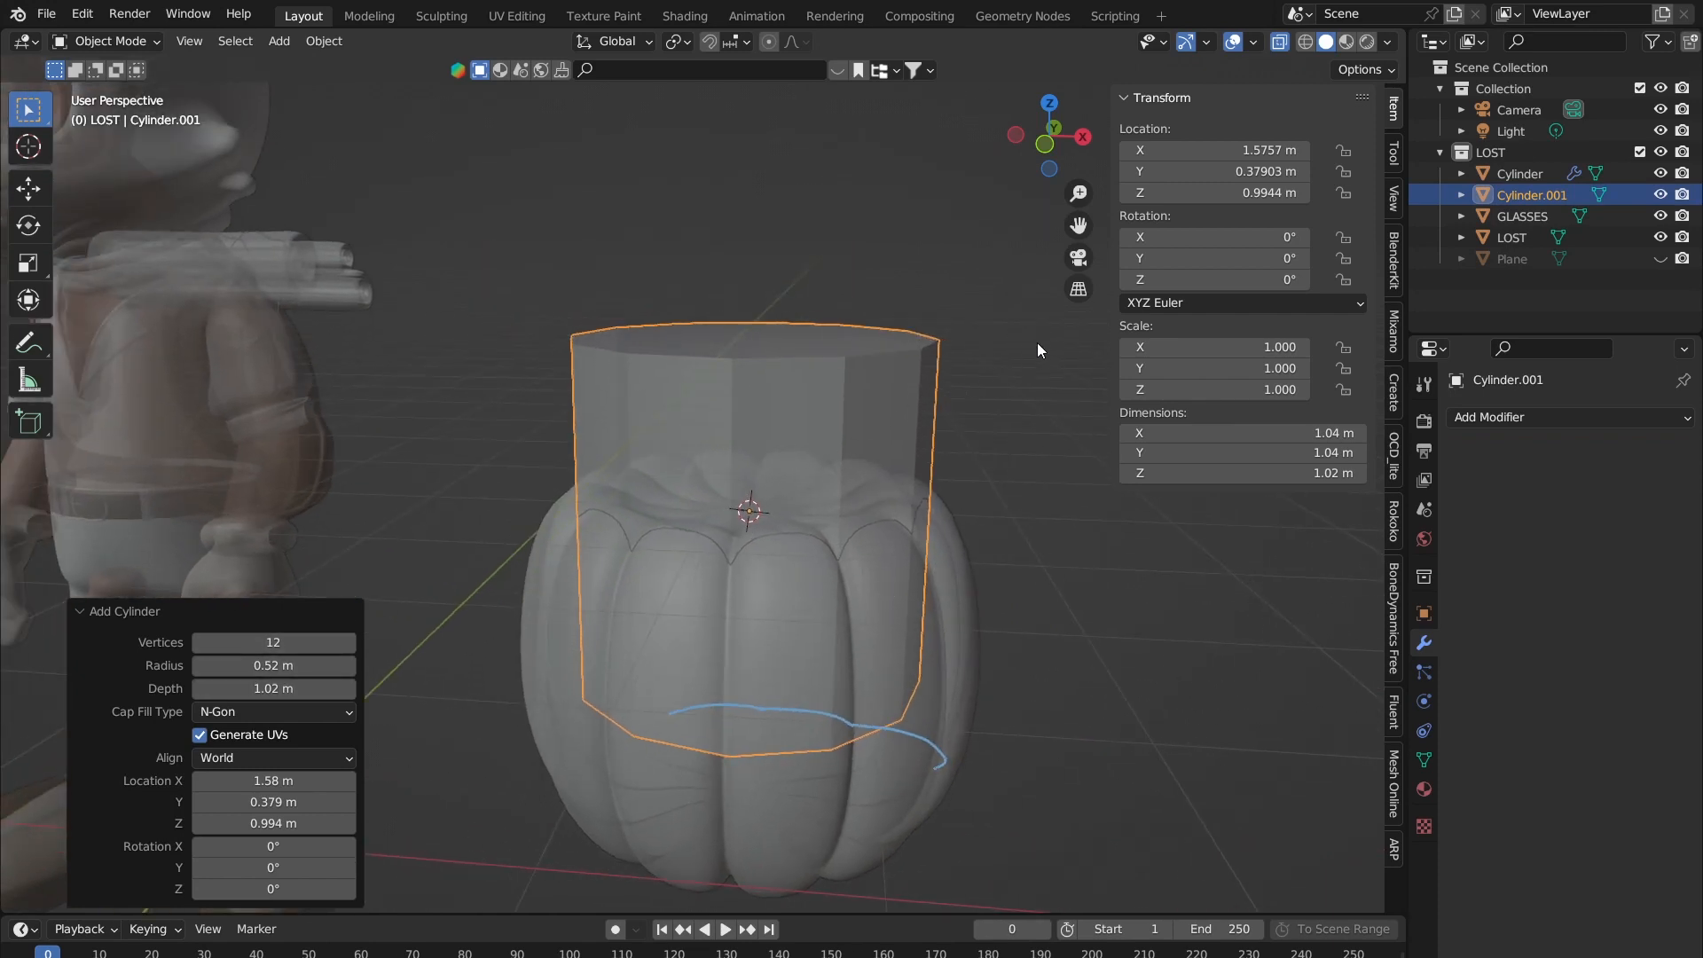
{"action": "key", "text": "s"}
{"action": "key", "text": "Escape"}
{"action": "key", "text": "s"}
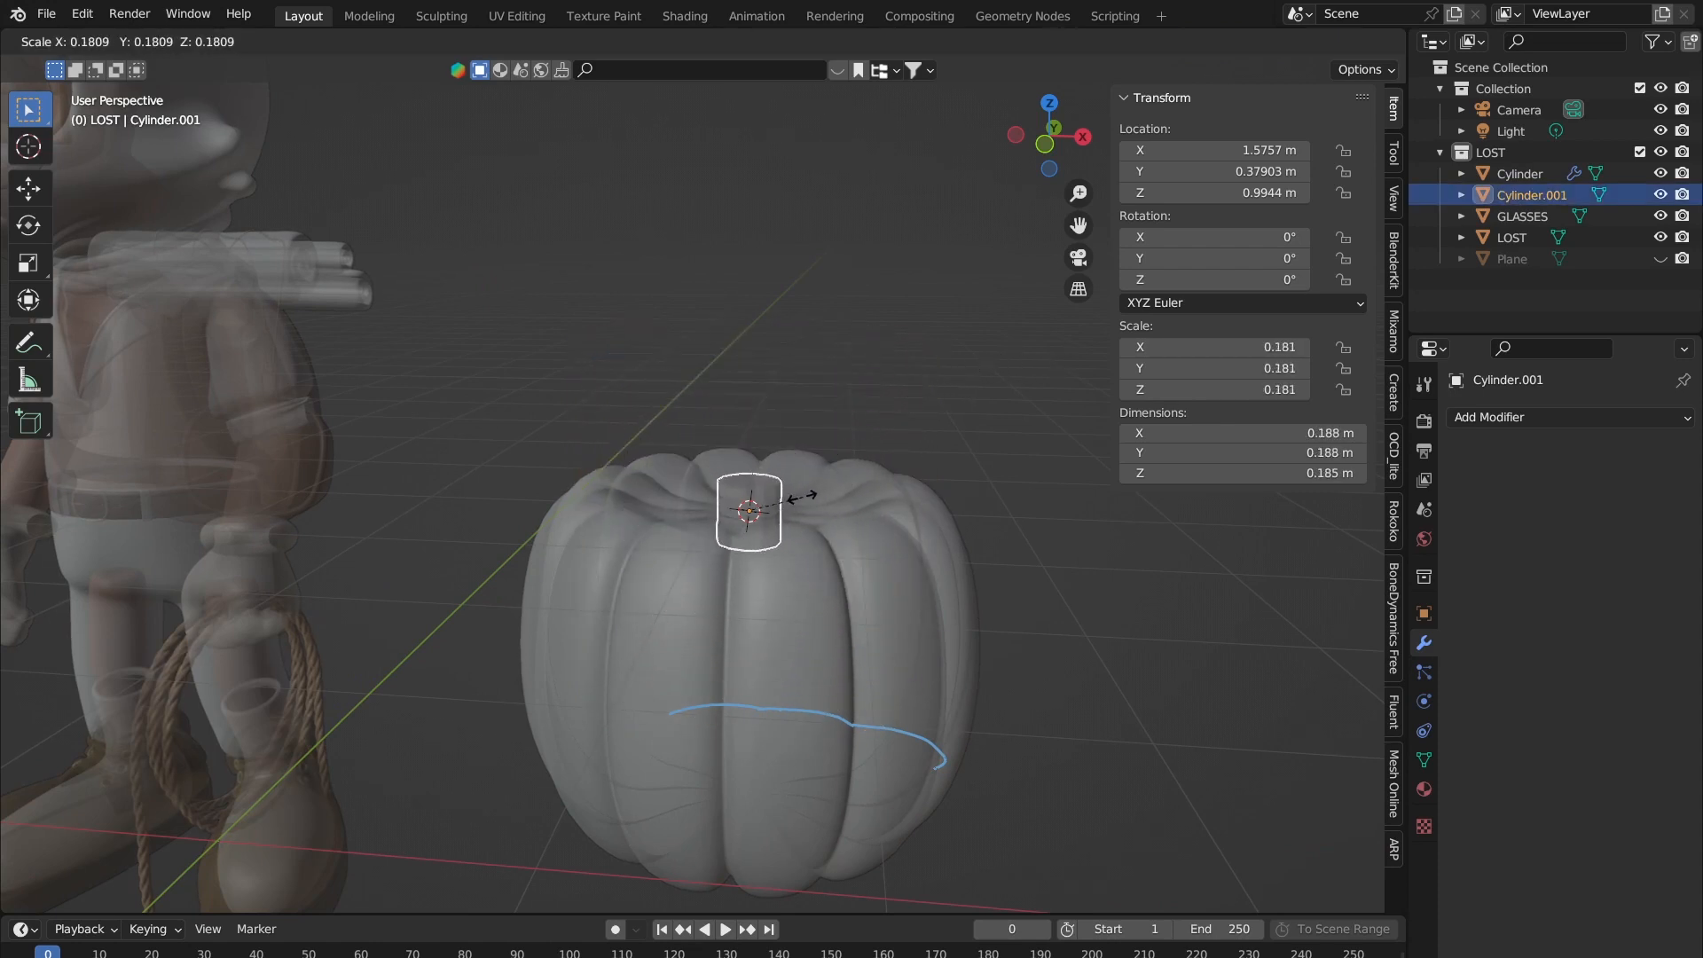
{"action": "left_click", "coordinate": [807, 498]}
Step: In Edit Mode, raise the whole stem cylinder mesh about 0.07 m along Z
{"action": "scroll", "coordinate": [807, 499], "scroll_direction": "up", "scroll_amount": 5}
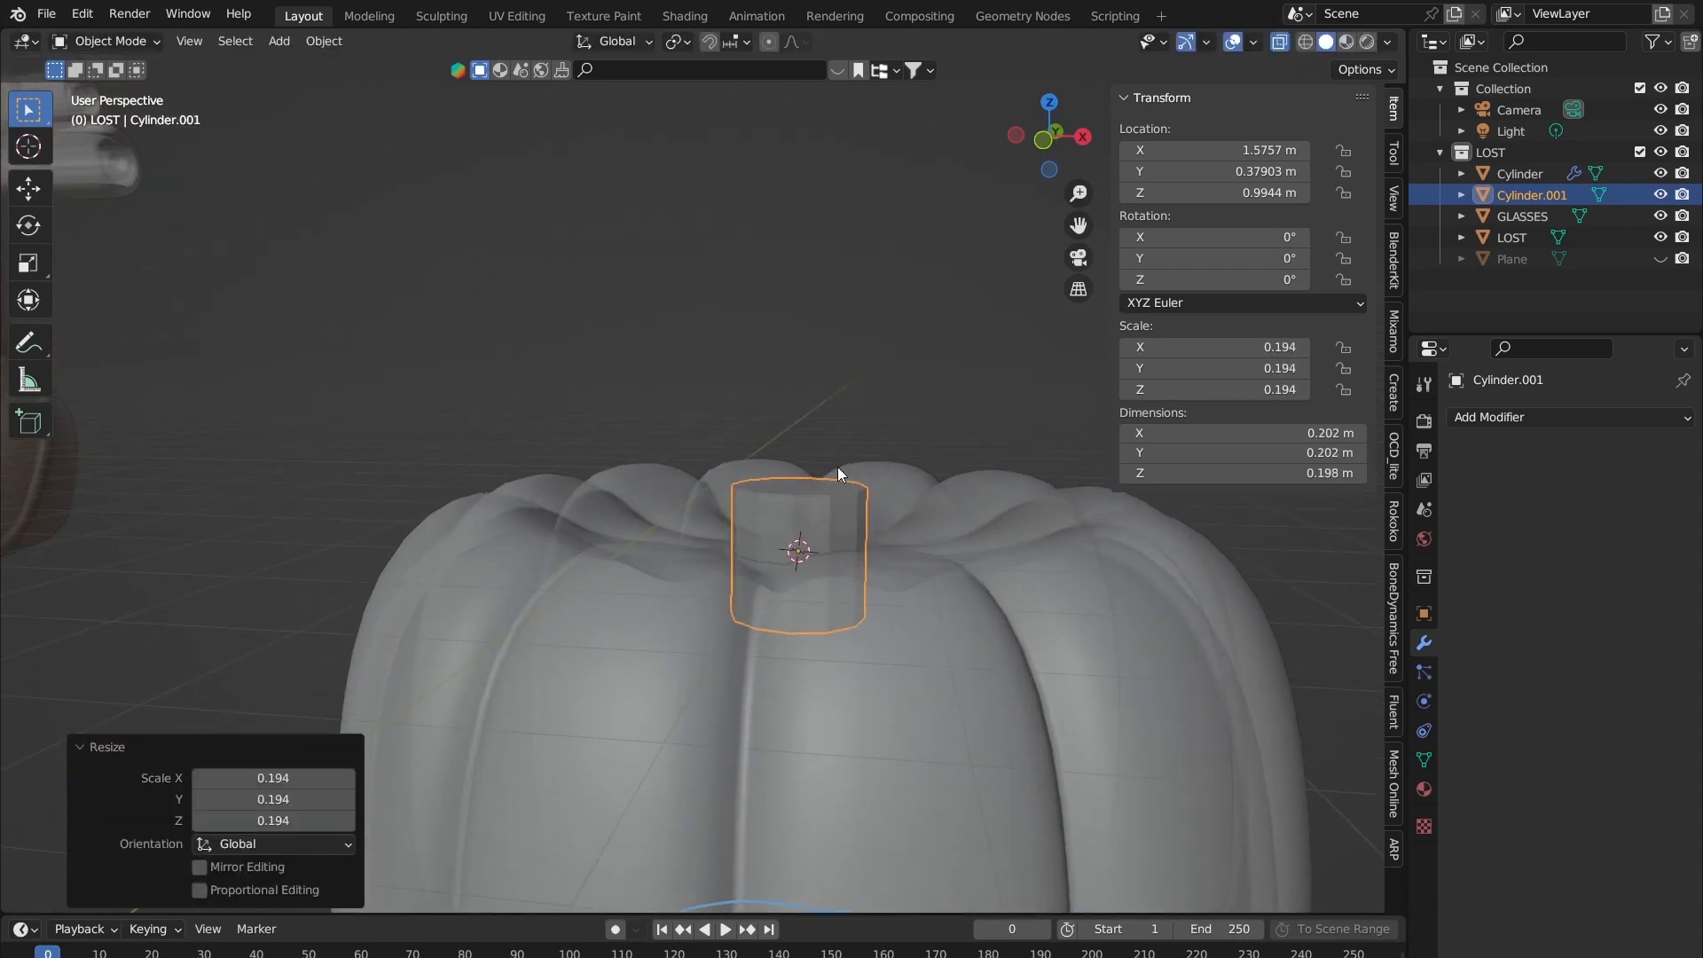
{"action": "middle_click_drag", "start_coordinate": [838, 467], "coordinate": [690, 530], "text": "shift"}
{"action": "key", "text": "Tab"}
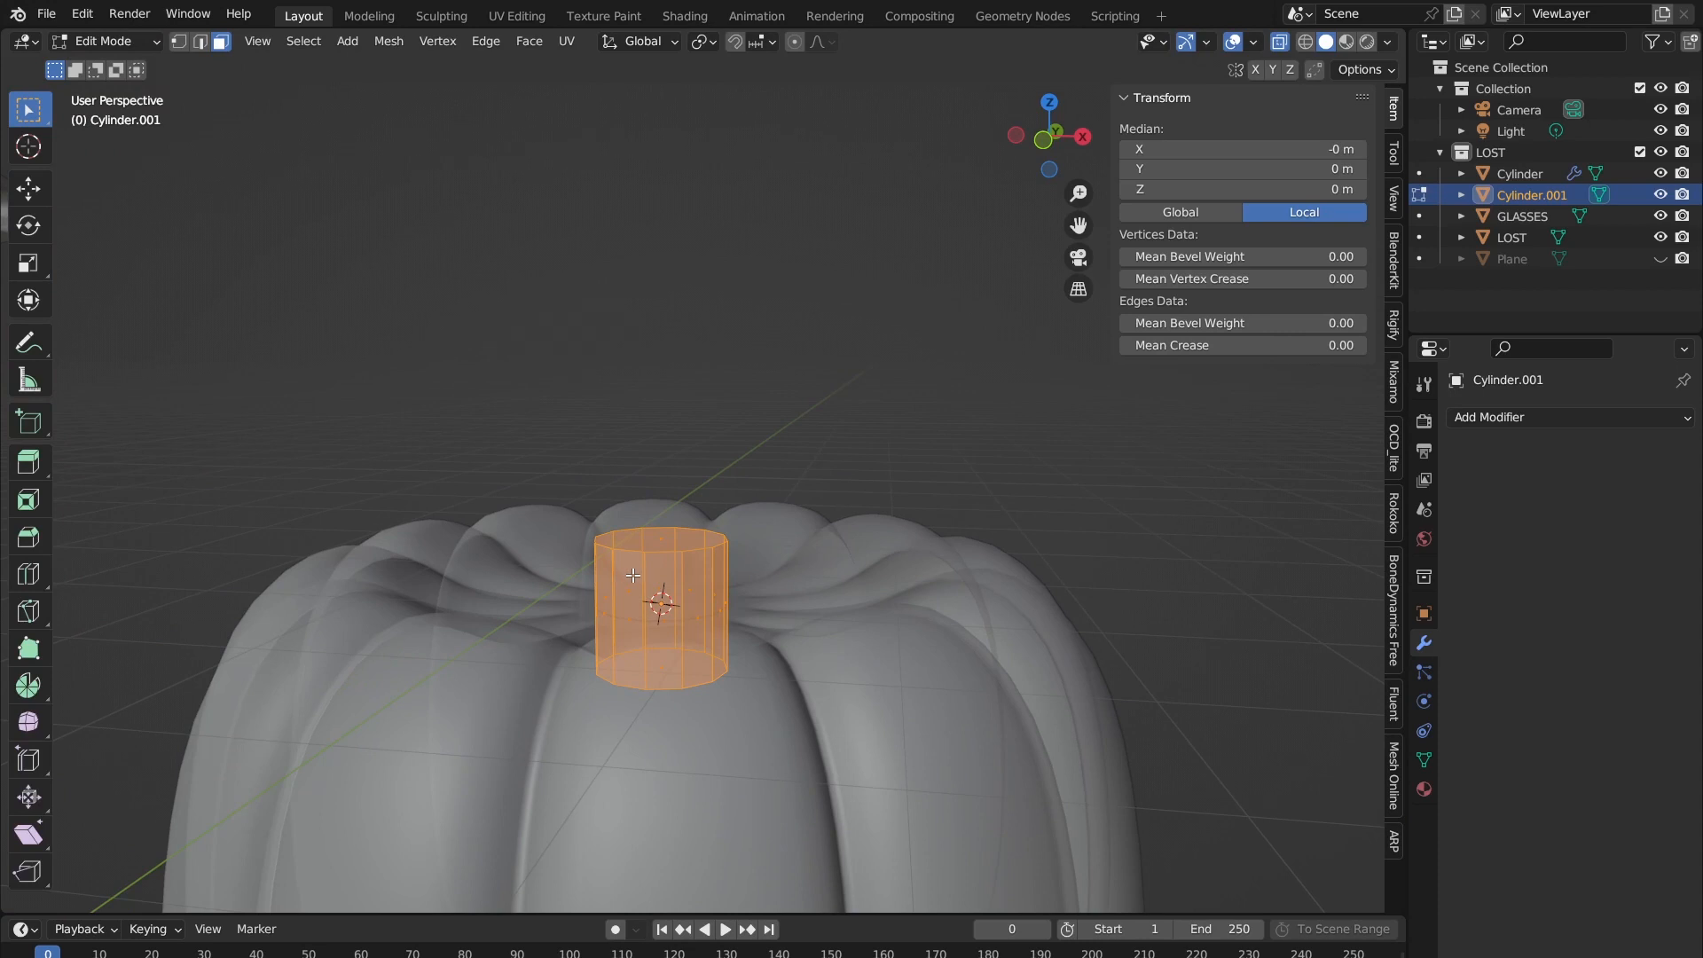
{"action": "key", "text": "Tab"}
{"action": "key", "text": "Tab"}
{"action": "key", "text": "g"}
{"action": "key", "text": "z"}
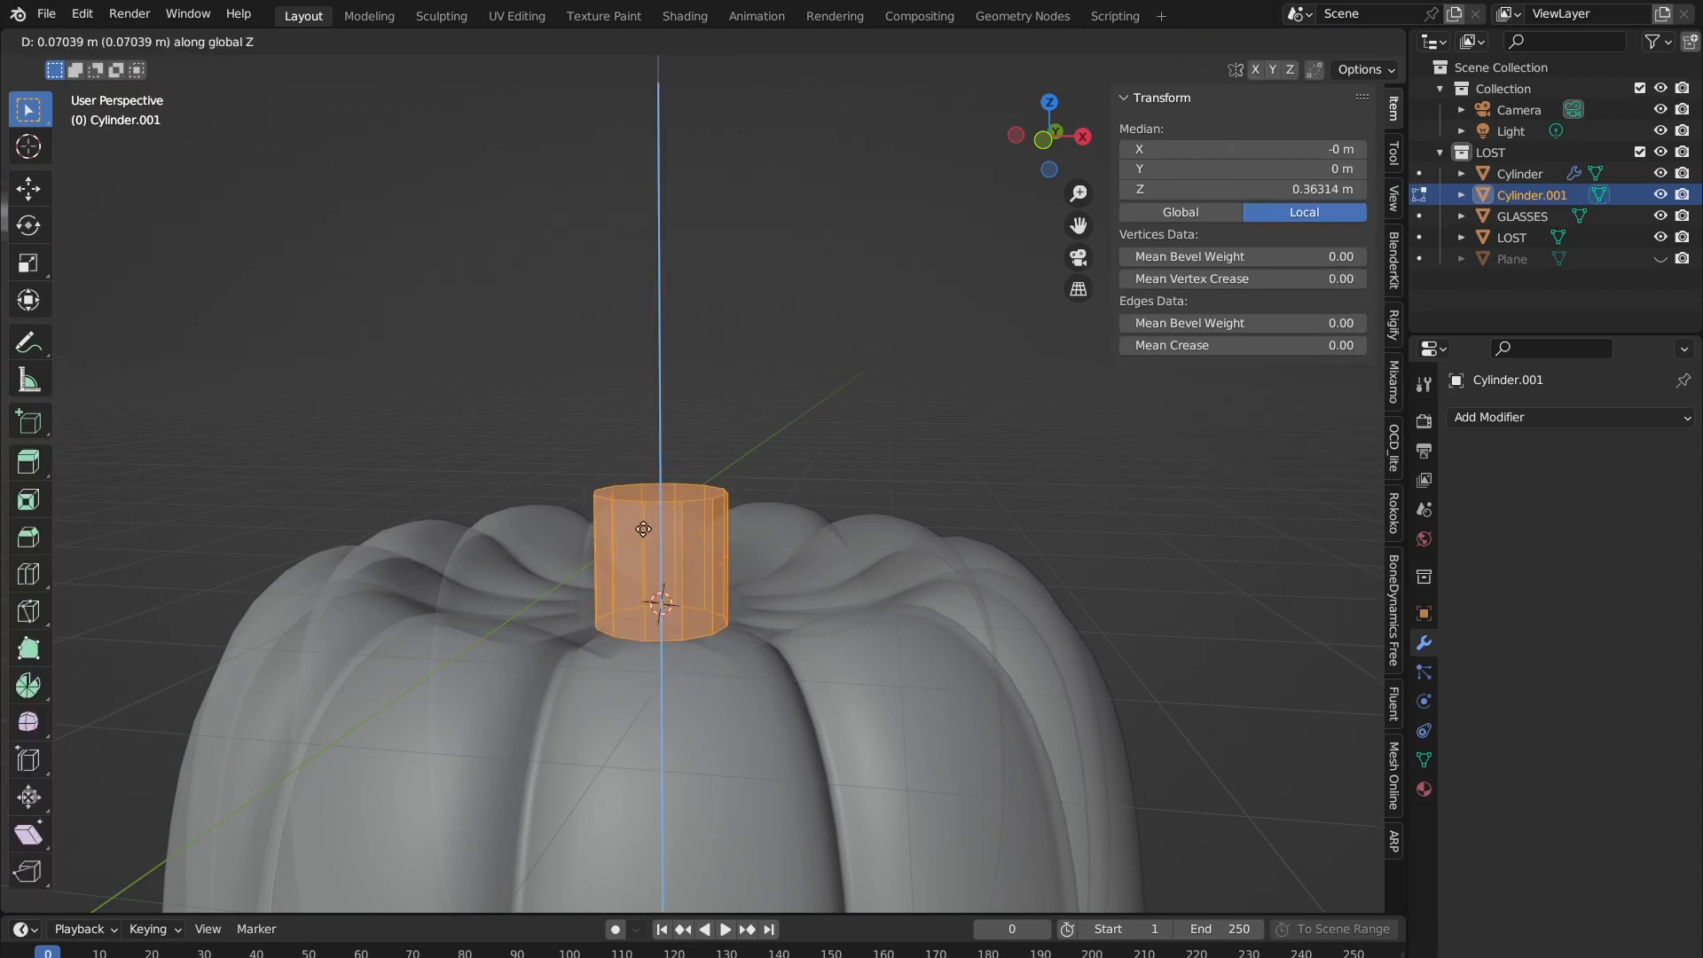
{"action": "left_click", "coordinate": [643, 529]}
Step: Select the stem cylinder's top edge loop and lower it about 0.13 m along Z to make a short base
{"action": "key", "text": "2"}
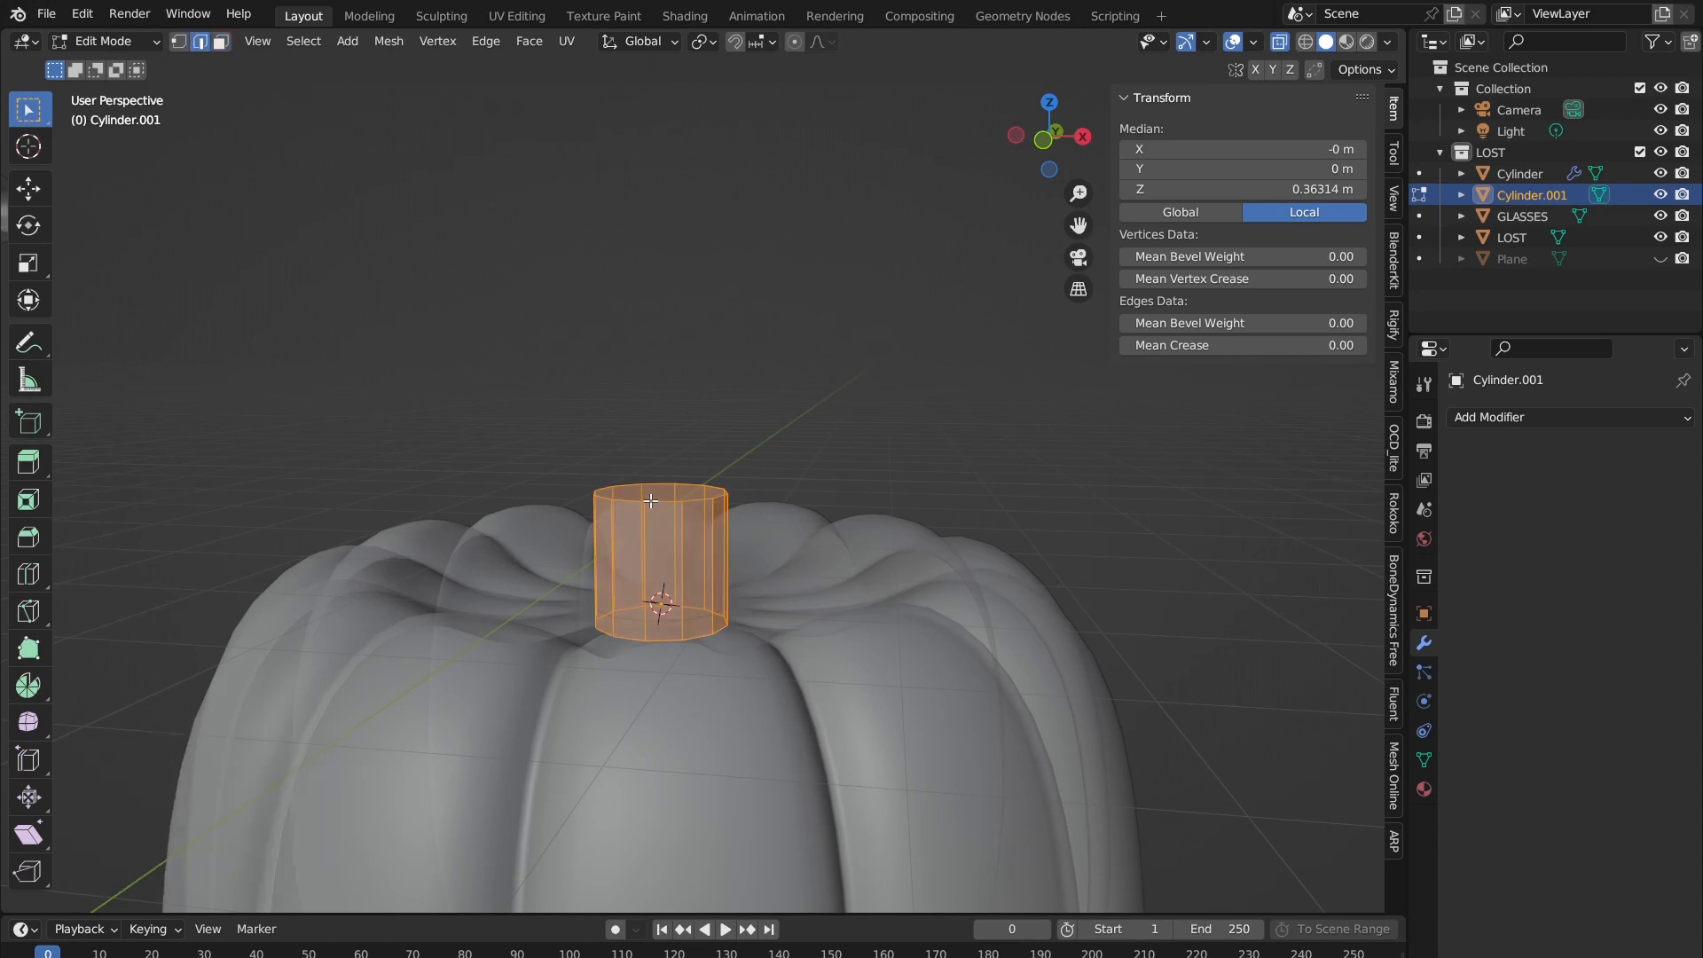
{"action": "left_click", "coordinate": [657, 501]}
{"action": "left_click", "coordinate": [657, 501], "text": "alt"}
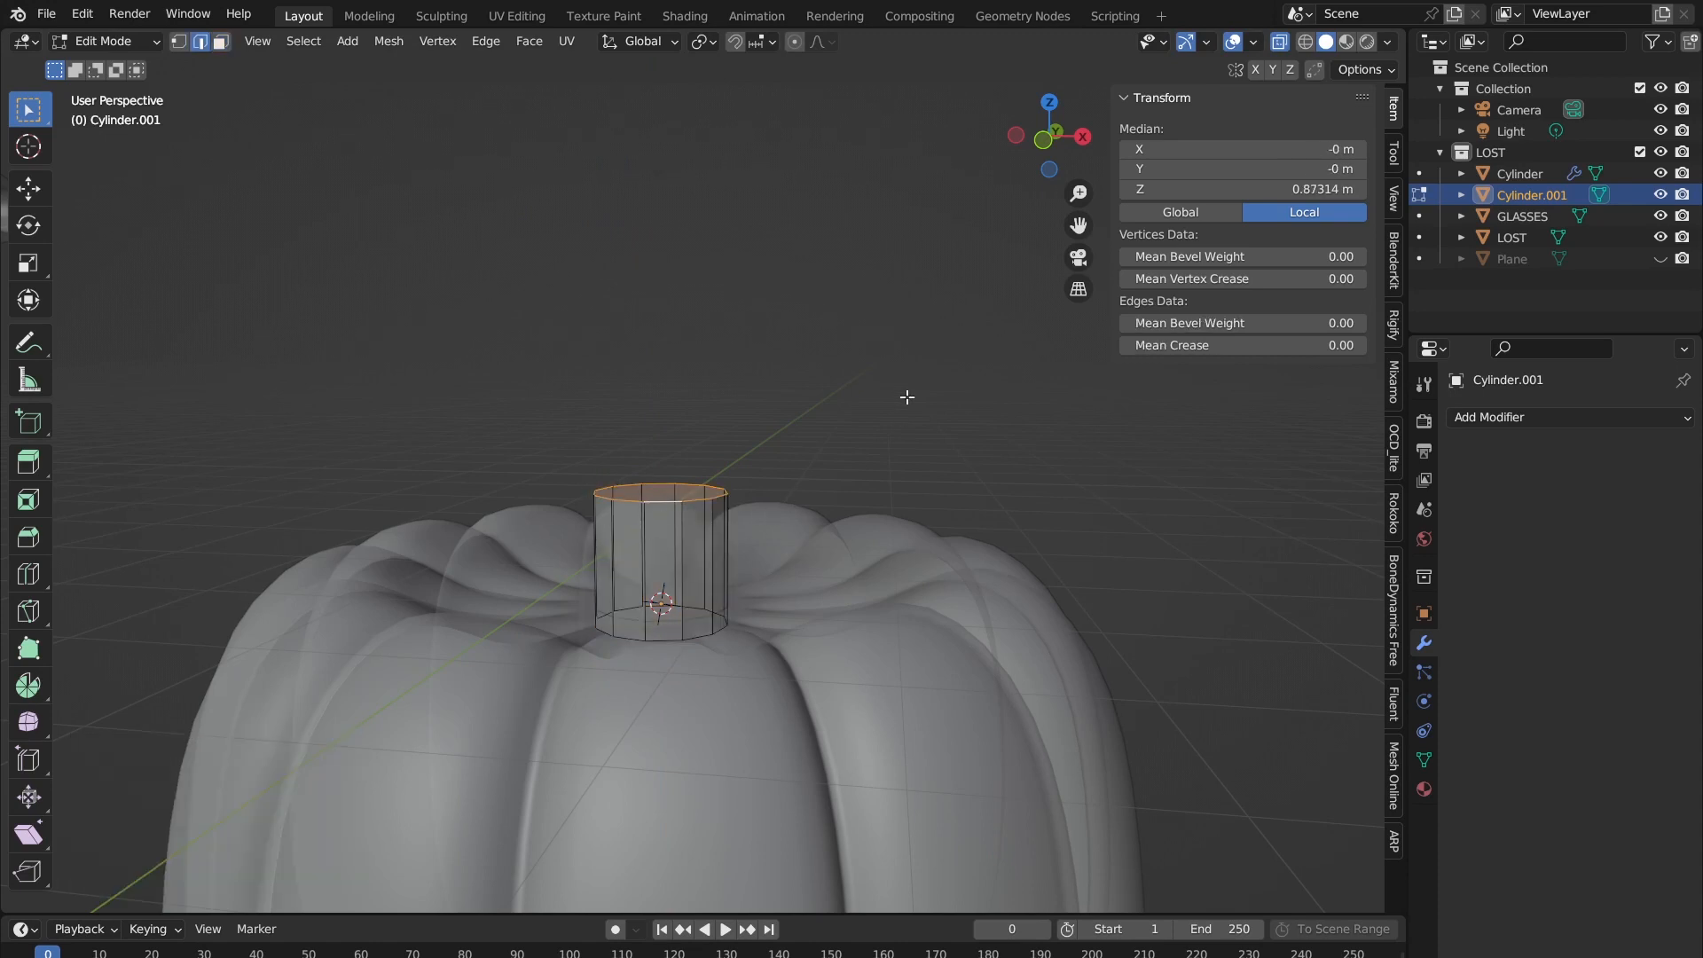
{"action": "middle_click_drag", "start_coordinate": [710, 465], "coordinate": [866, 363]}
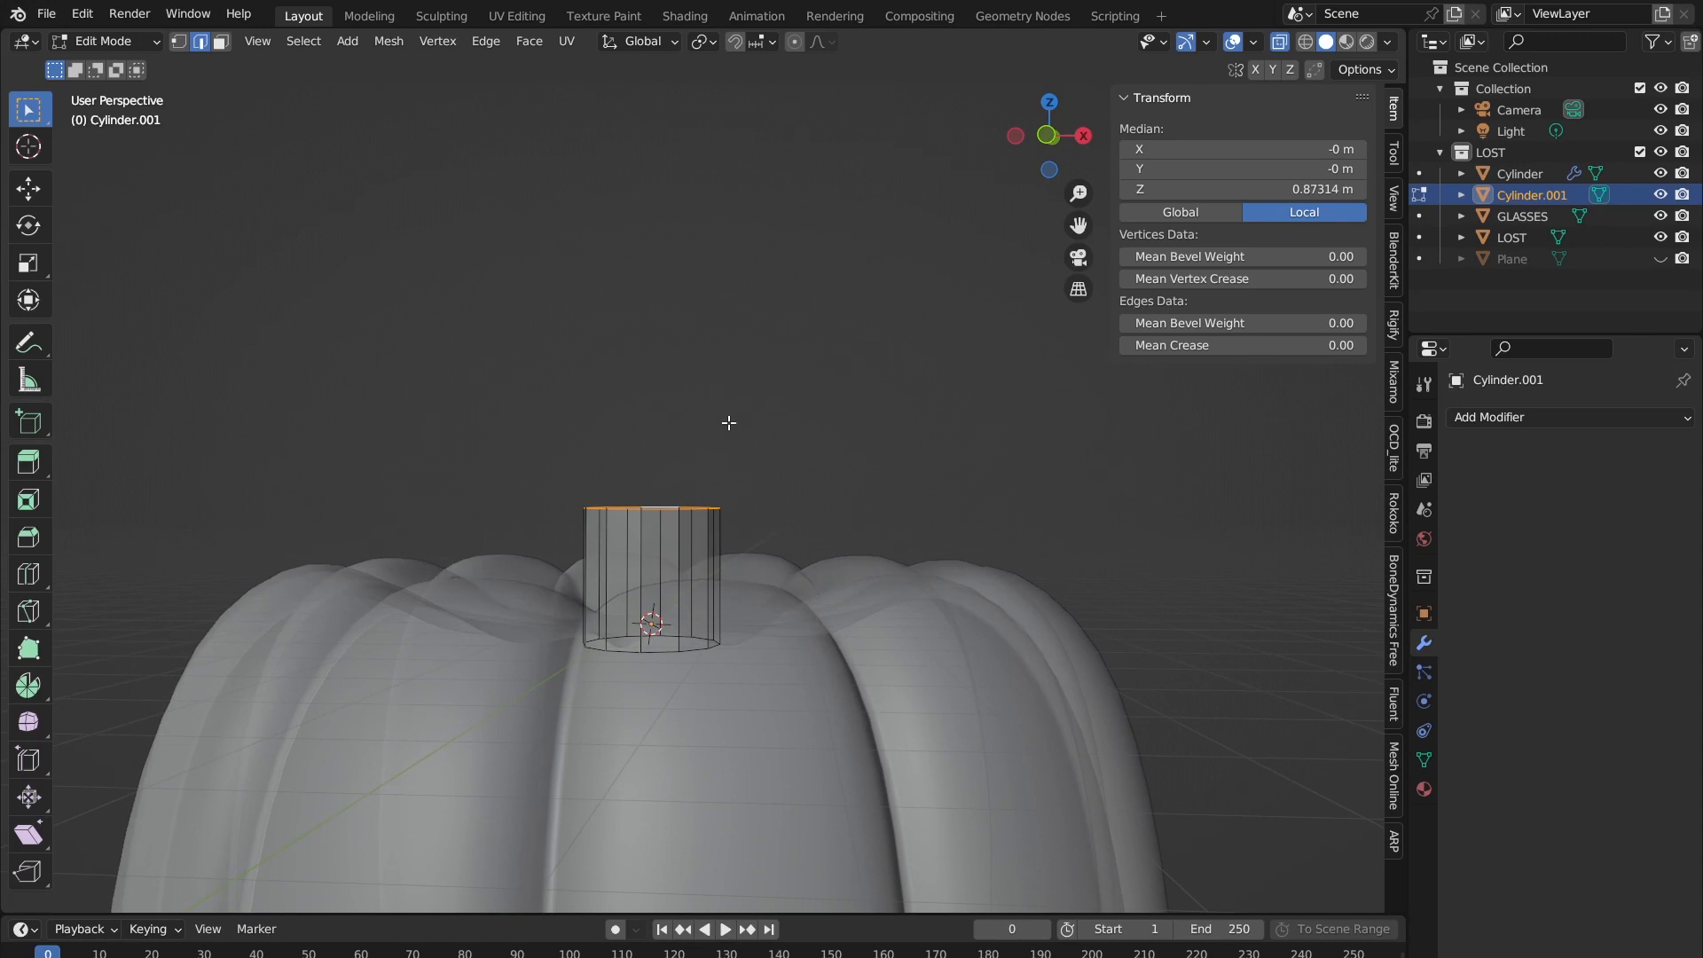
{"action": "key", "text": "g"}
{"action": "key", "text": "z"}
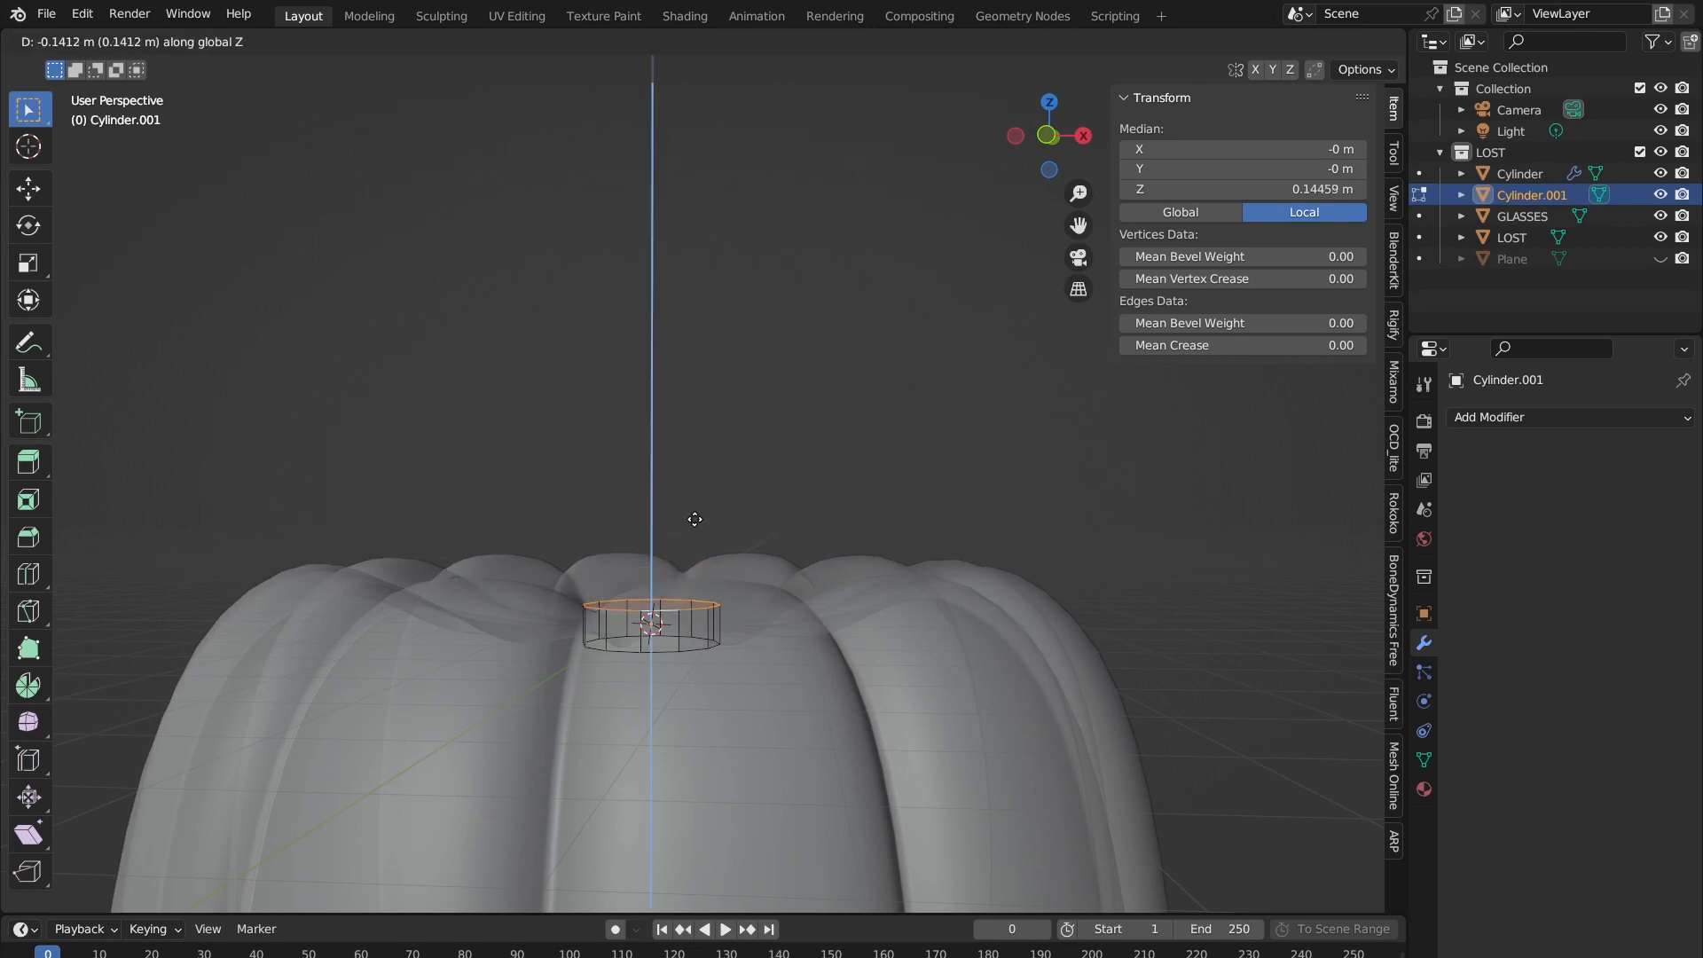
{"action": "left_click", "coordinate": [694, 512]}
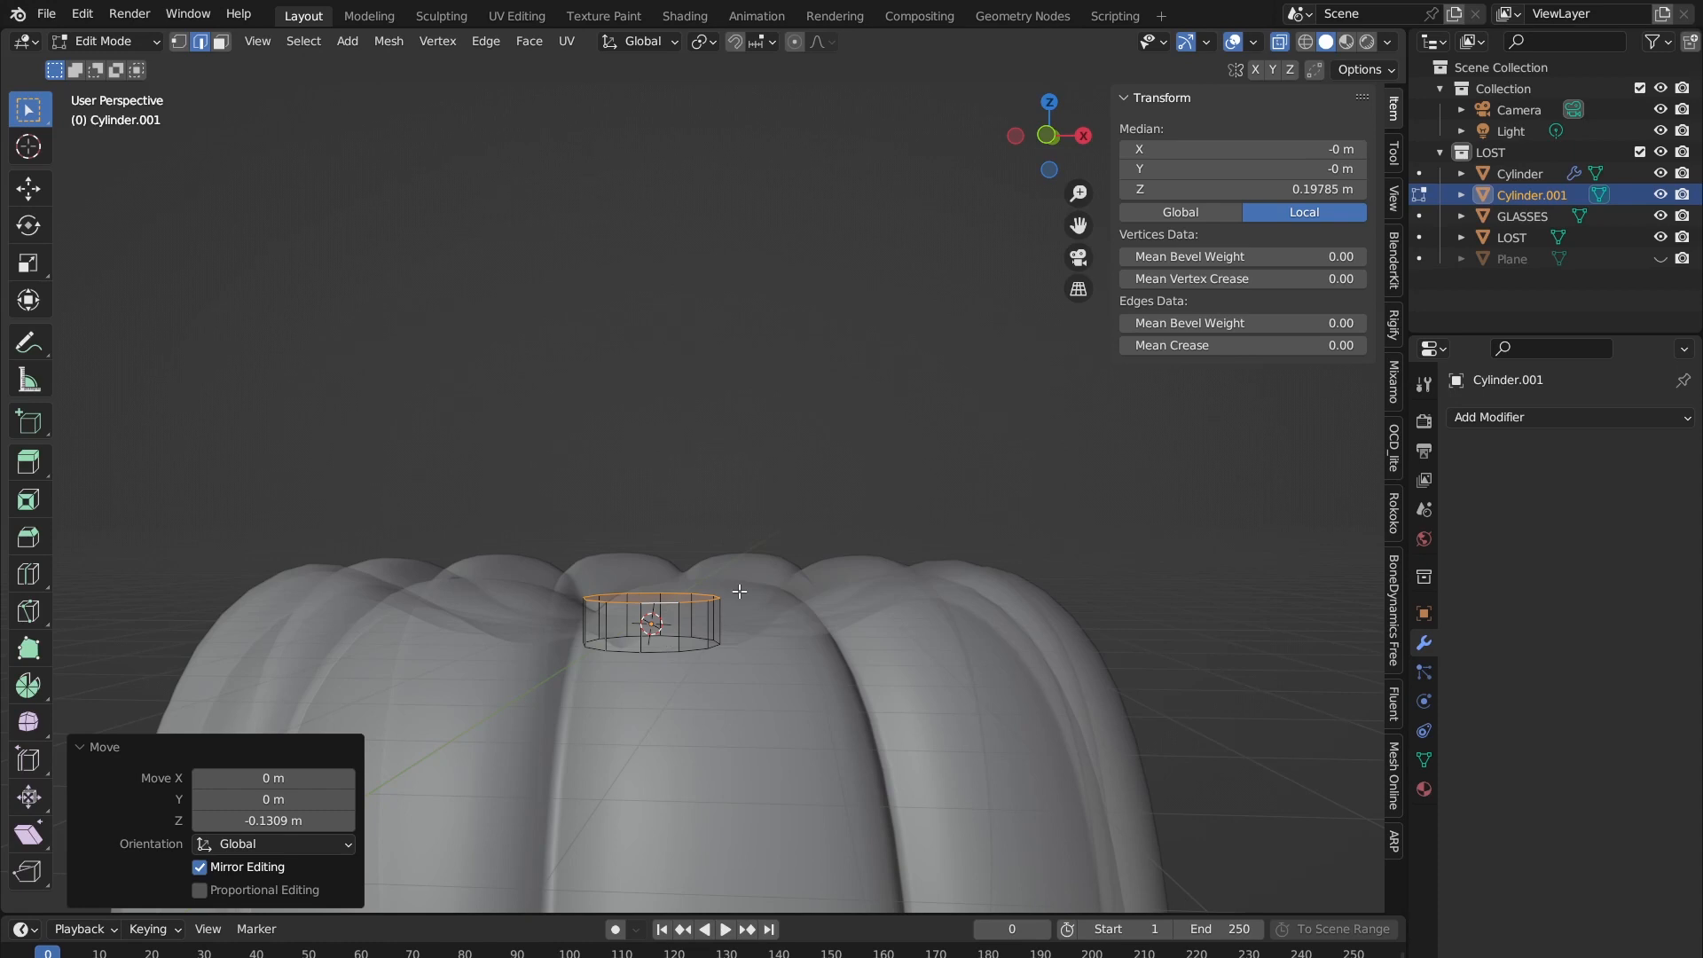
Step: Select the entire stem base mesh and scale it up uniformly by about 1.5
{"action": "key", "text": "a"}
{"action": "key", "text": "s"}
{"action": "left_click", "coordinate": [784, 589]}
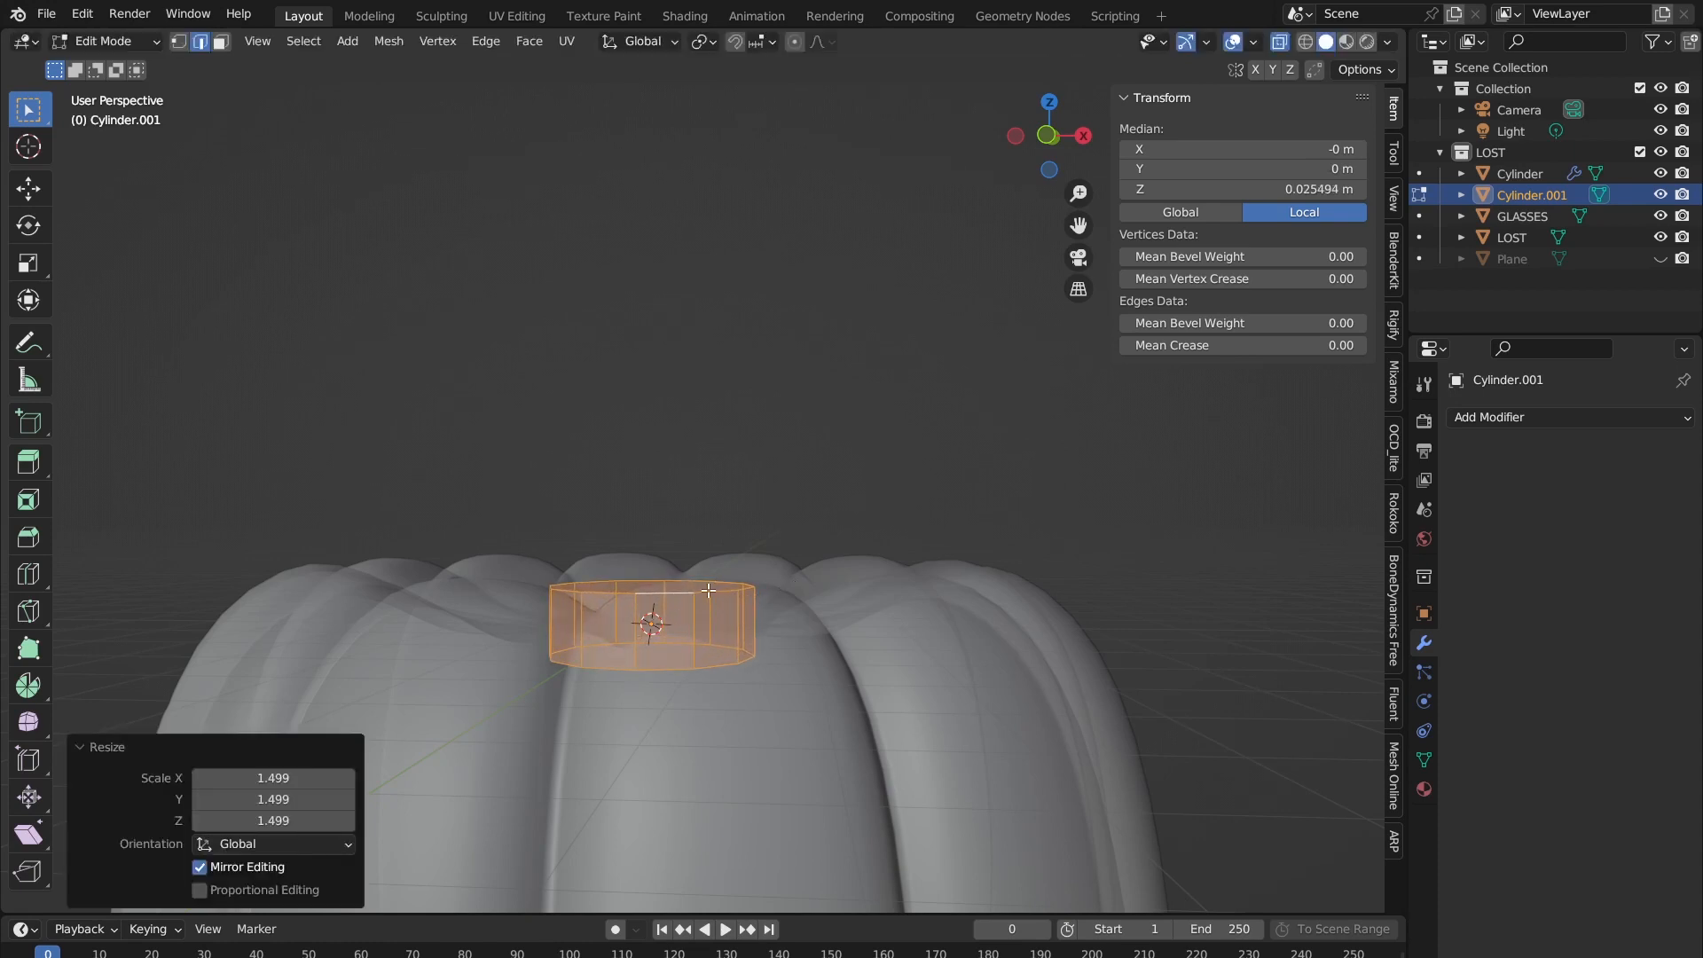
Step: Extrude the stem base's top face up about 0.056 m and scale it in to about 0.525 to form a taper
{"action": "key", "text": "3"}
{"action": "left_click", "coordinate": [650, 580]}
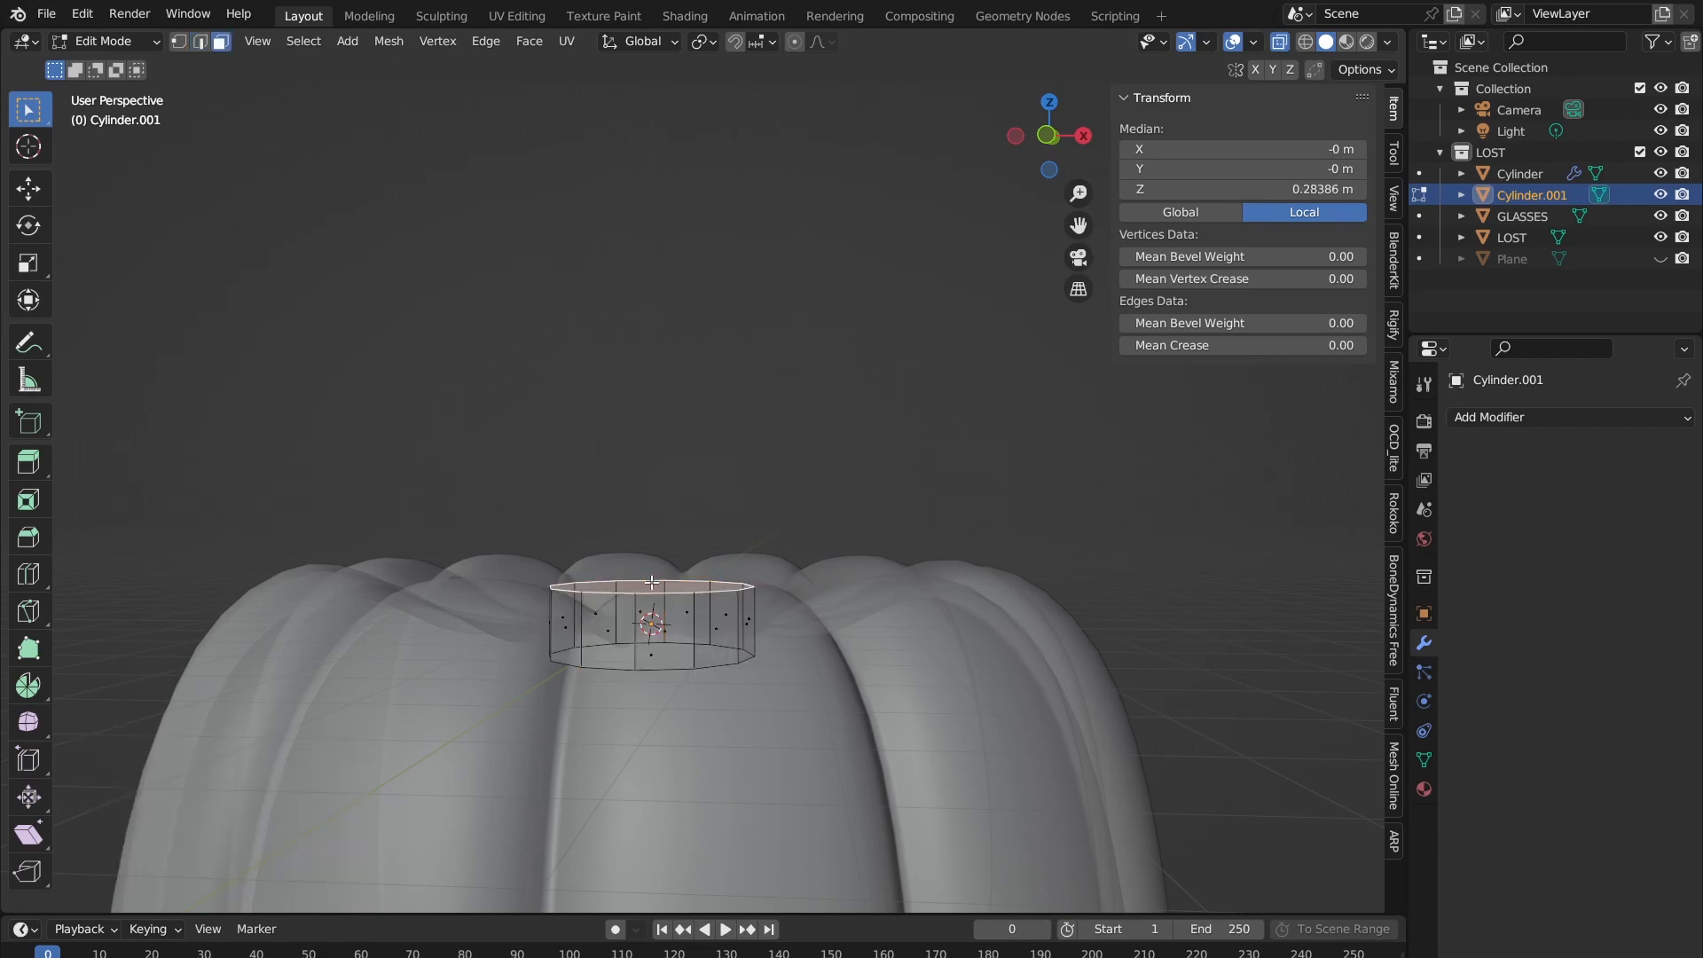
{"action": "middle_click_drag", "start_coordinate": [652, 582], "coordinate": [723, 541]}
{"action": "key", "text": "e"}
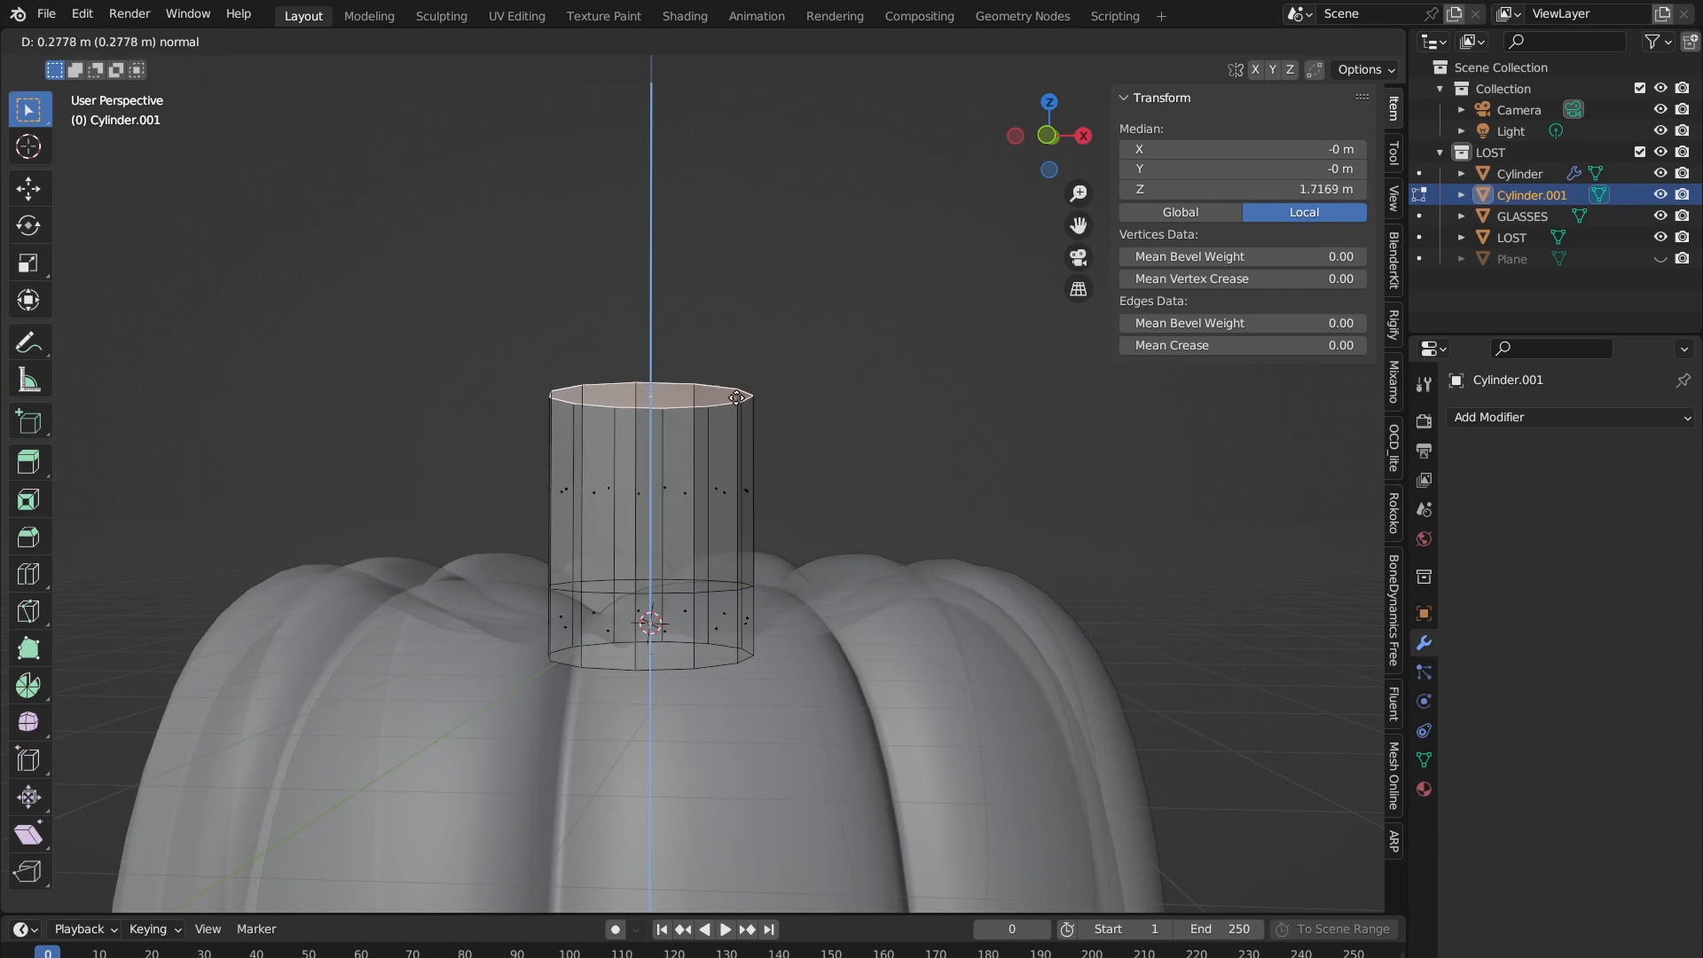
{"action": "left_click", "coordinate": [745, 532]}
{"action": "key", "text": "s"}
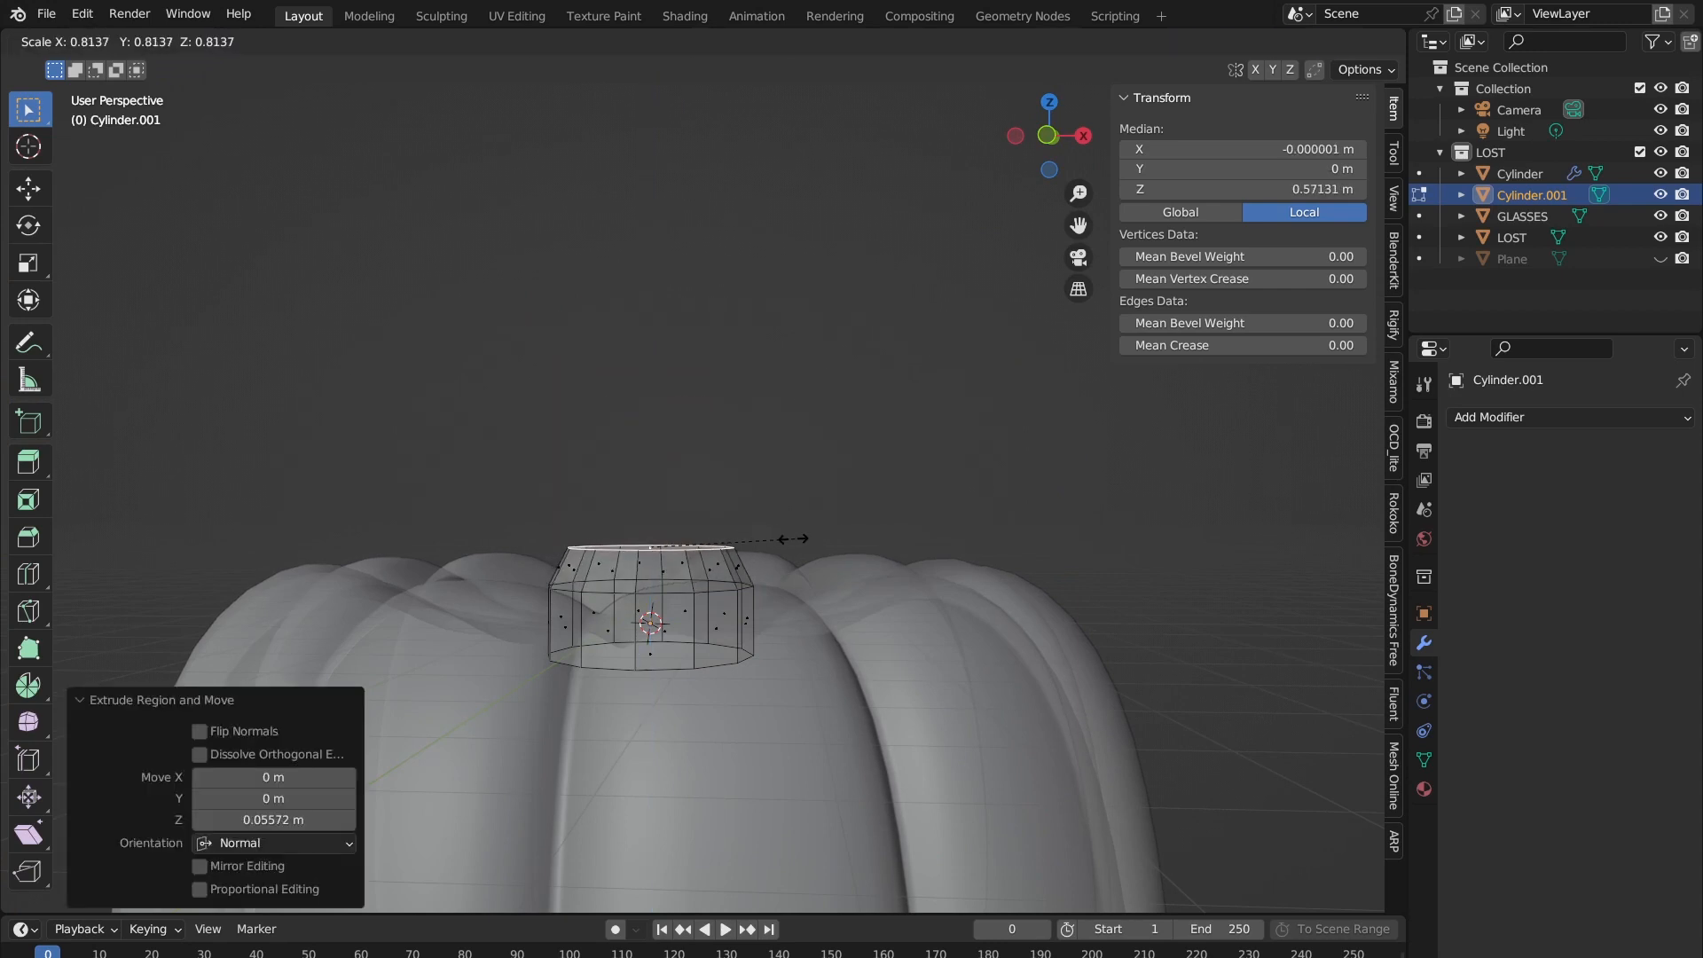
{"action": "left_click", "coordinate": [743, 554]}
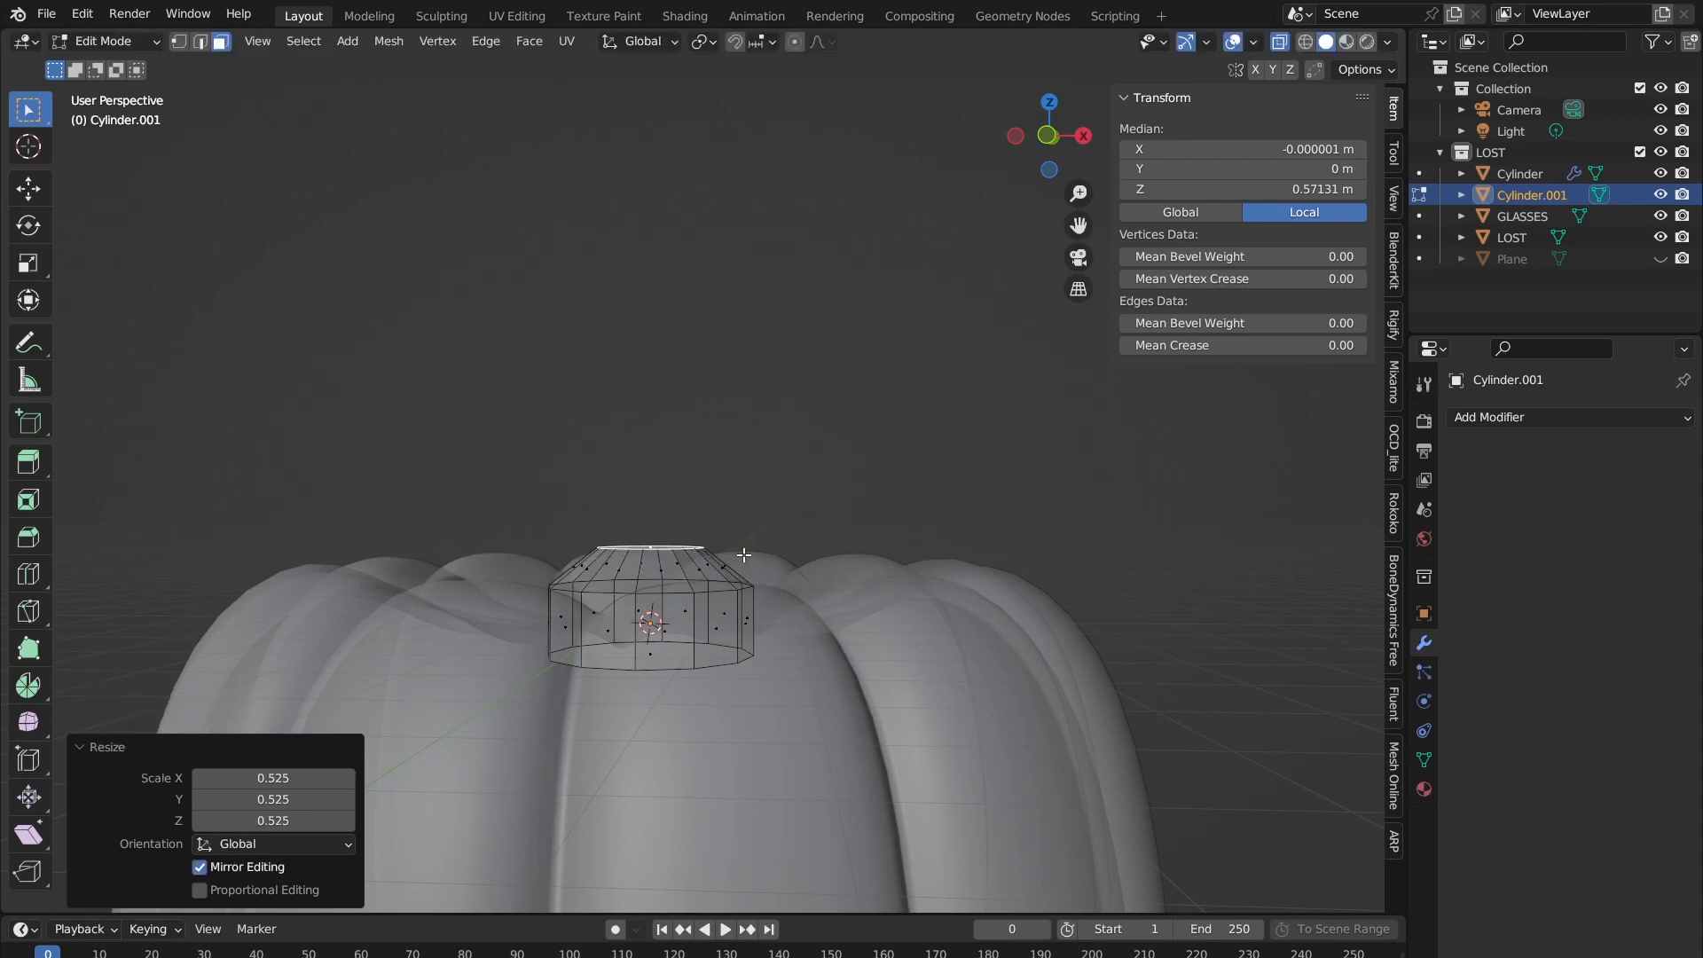
Step: Extrude the narrowed top face up about 0.39 m for the stem shaft, and extrude it another 0.078 m along Z
{"action": "key", "text": "e"}
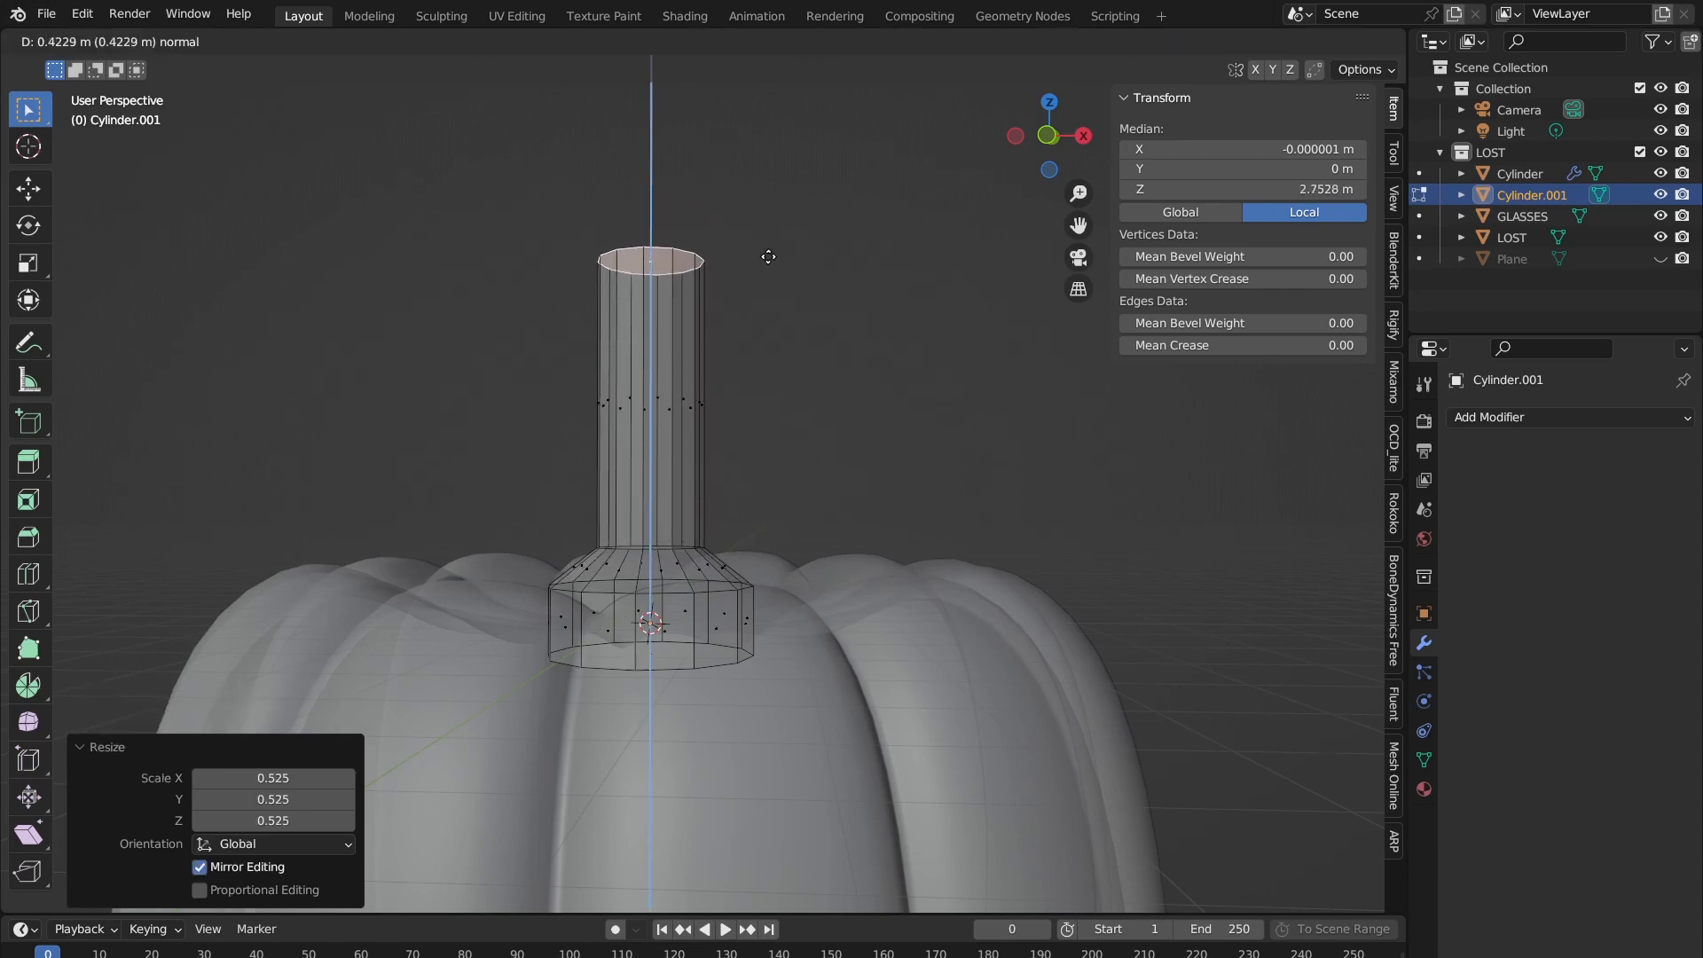
{"action": "left_click", "coordinate": [752, 288]}
{"action": "middle_click_drag", "start_coordinate": [734, 332], "coordinate": [707, 438], "text": "shift"}
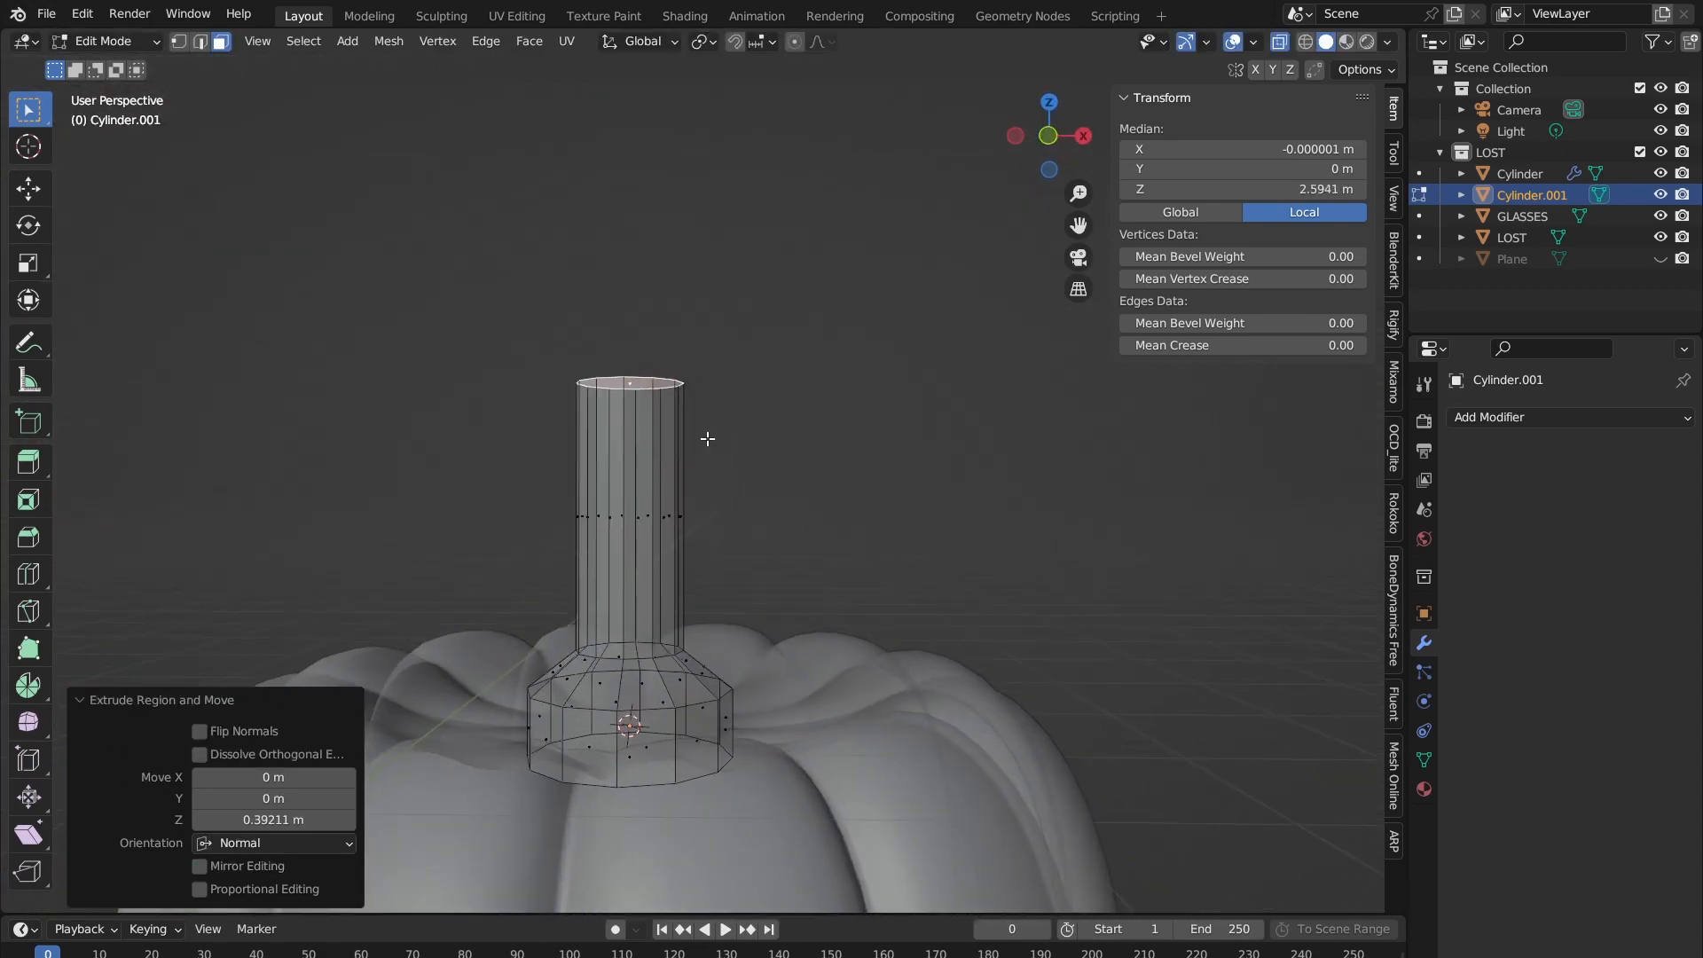
{"action": "key", "text": "e"}
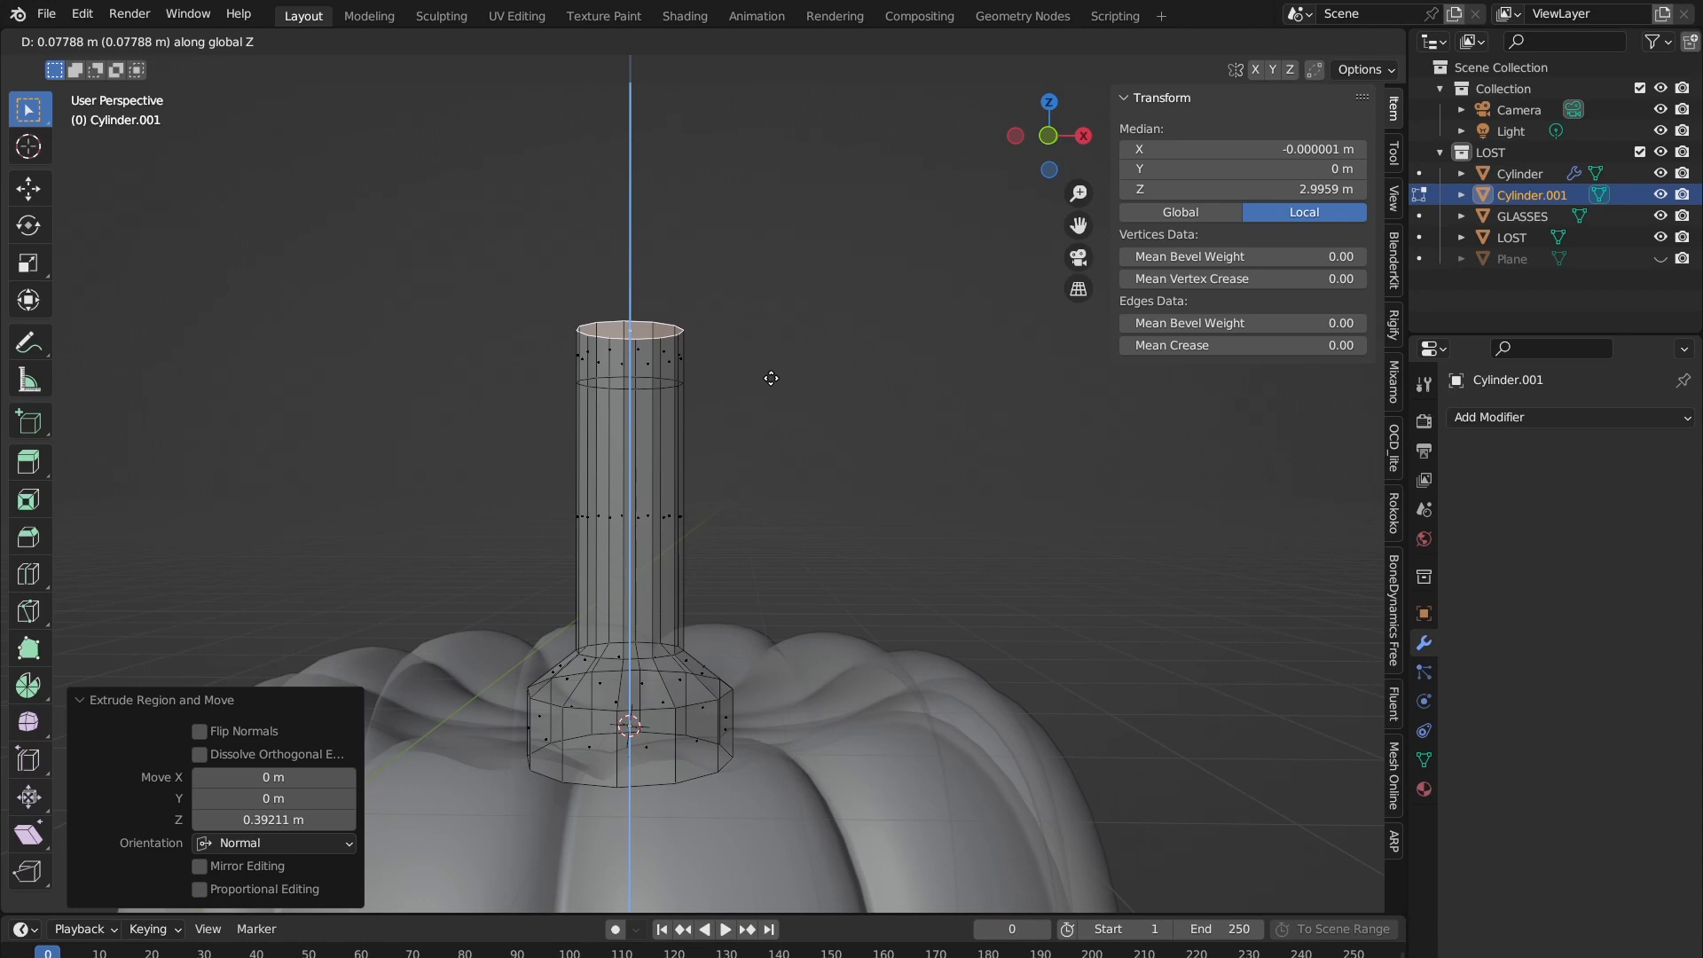
{"action": "left_click", "coordinate": [770, 378]}
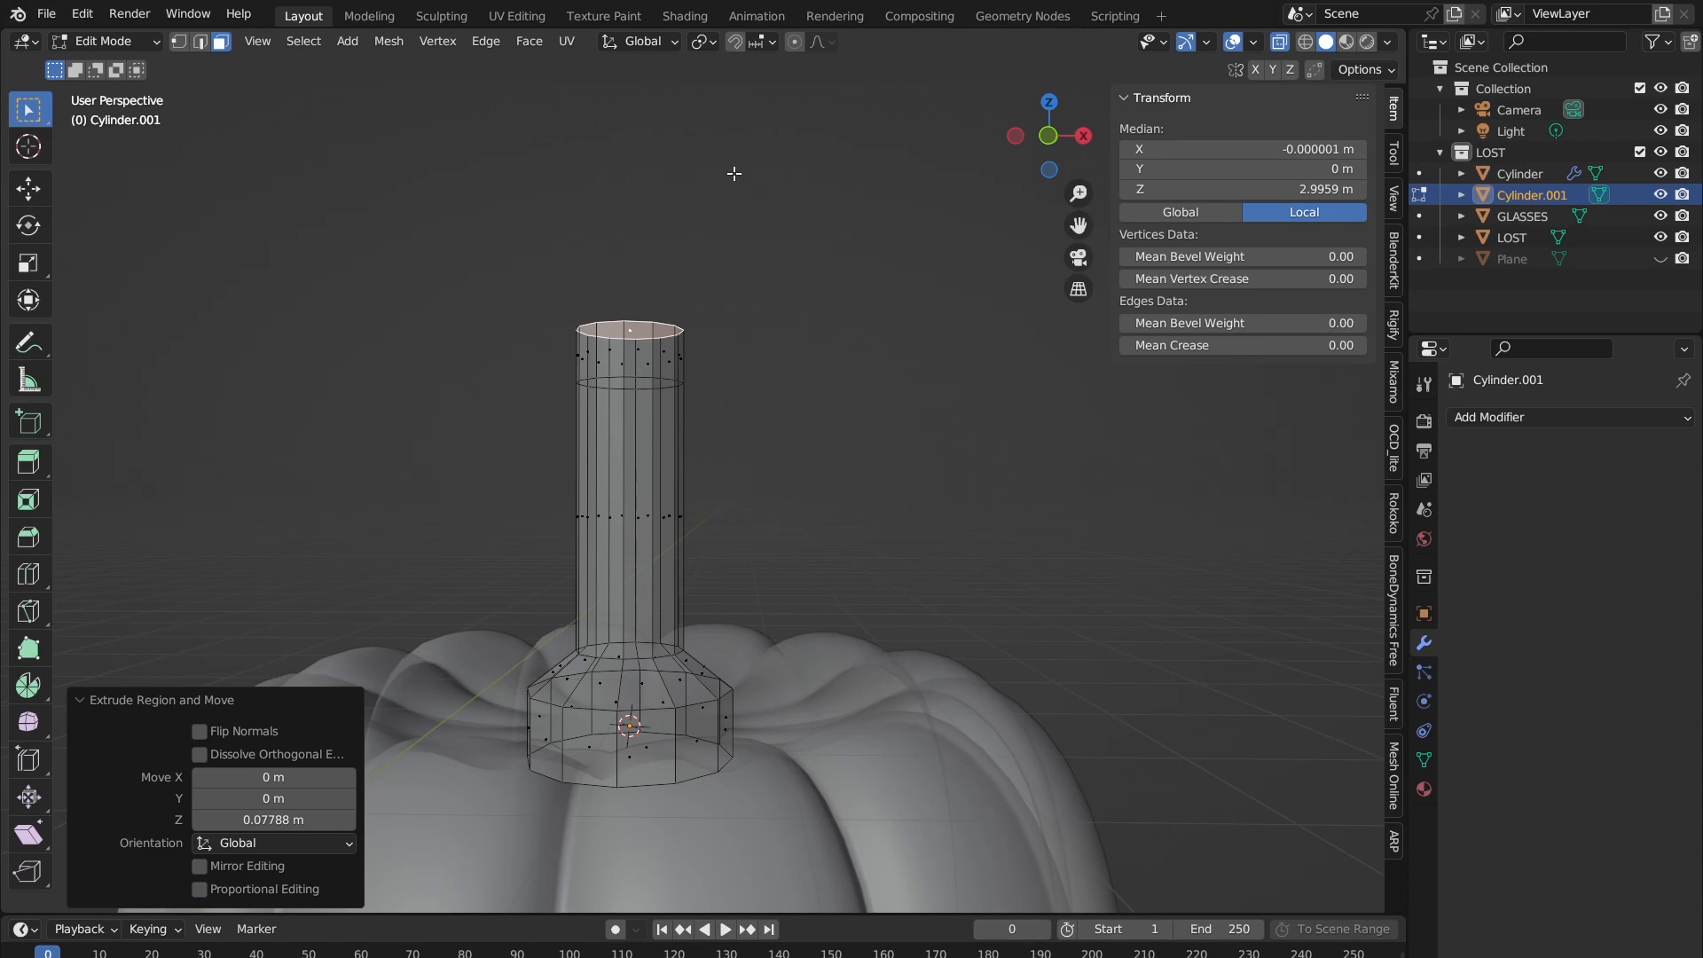
Step: Return to Object Mode and smooth the stem with a level 2 Subdivision Surface modifier
{"action": "key", "text": "Tab"}
{"action": "middle_click_drag", "start_coordinate": [695, 458], "coordinate": [593, 452]}
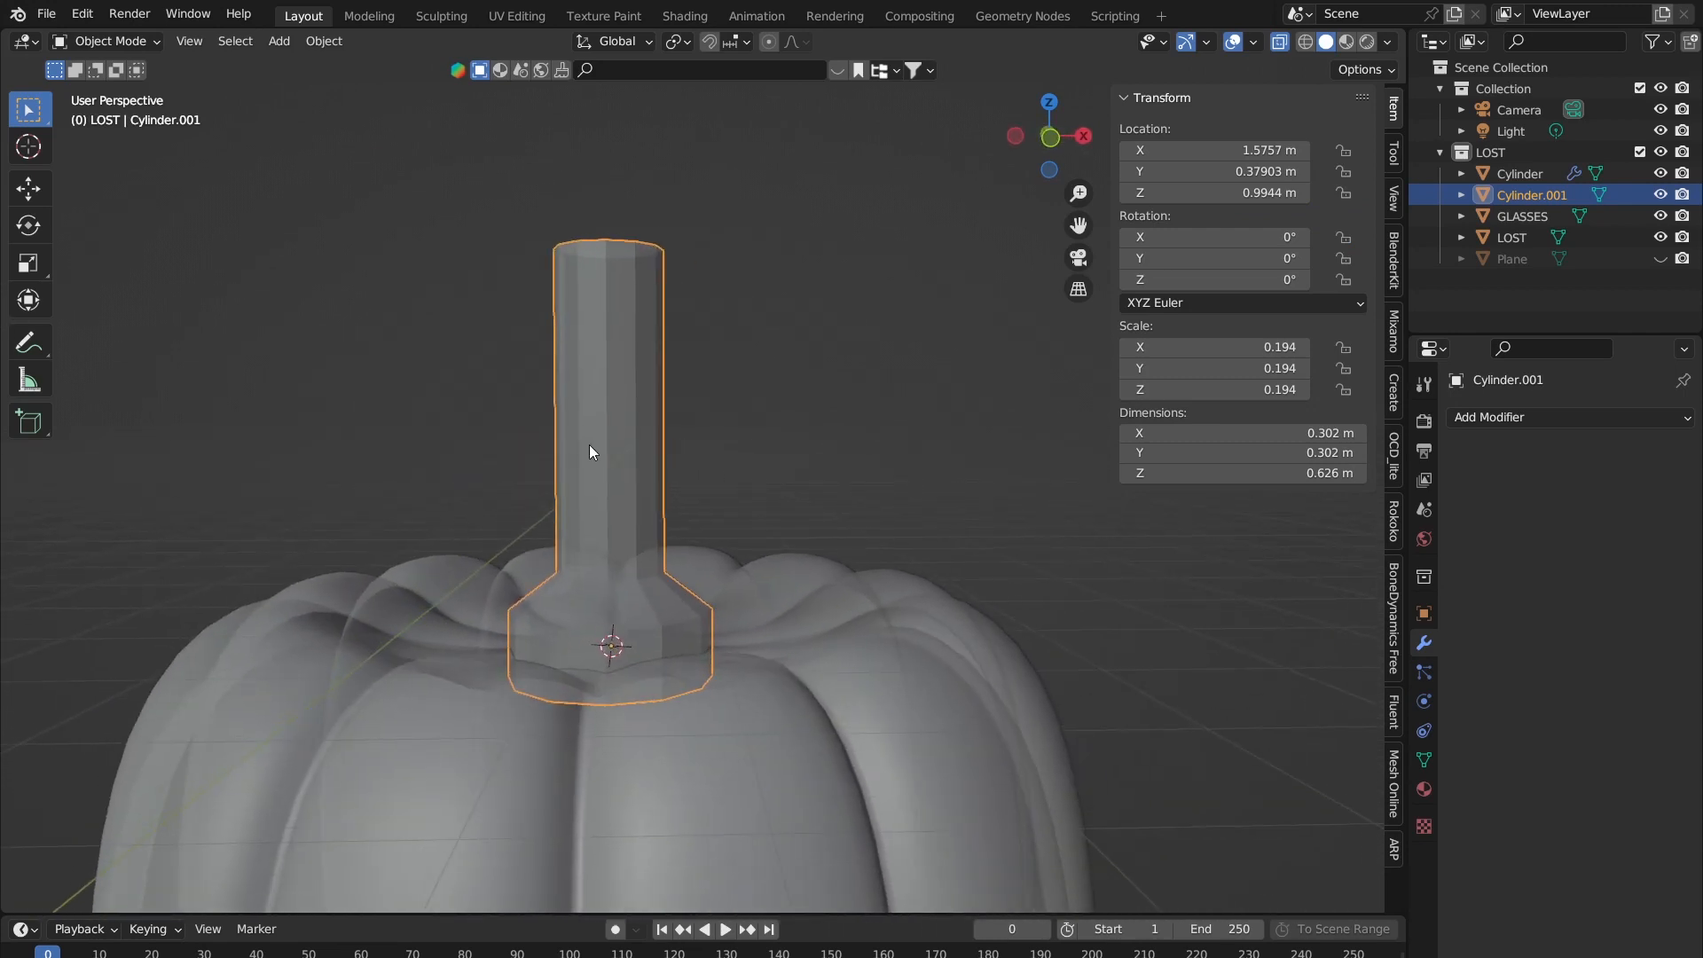
{"action": "key", "text": "ctrl+2"}
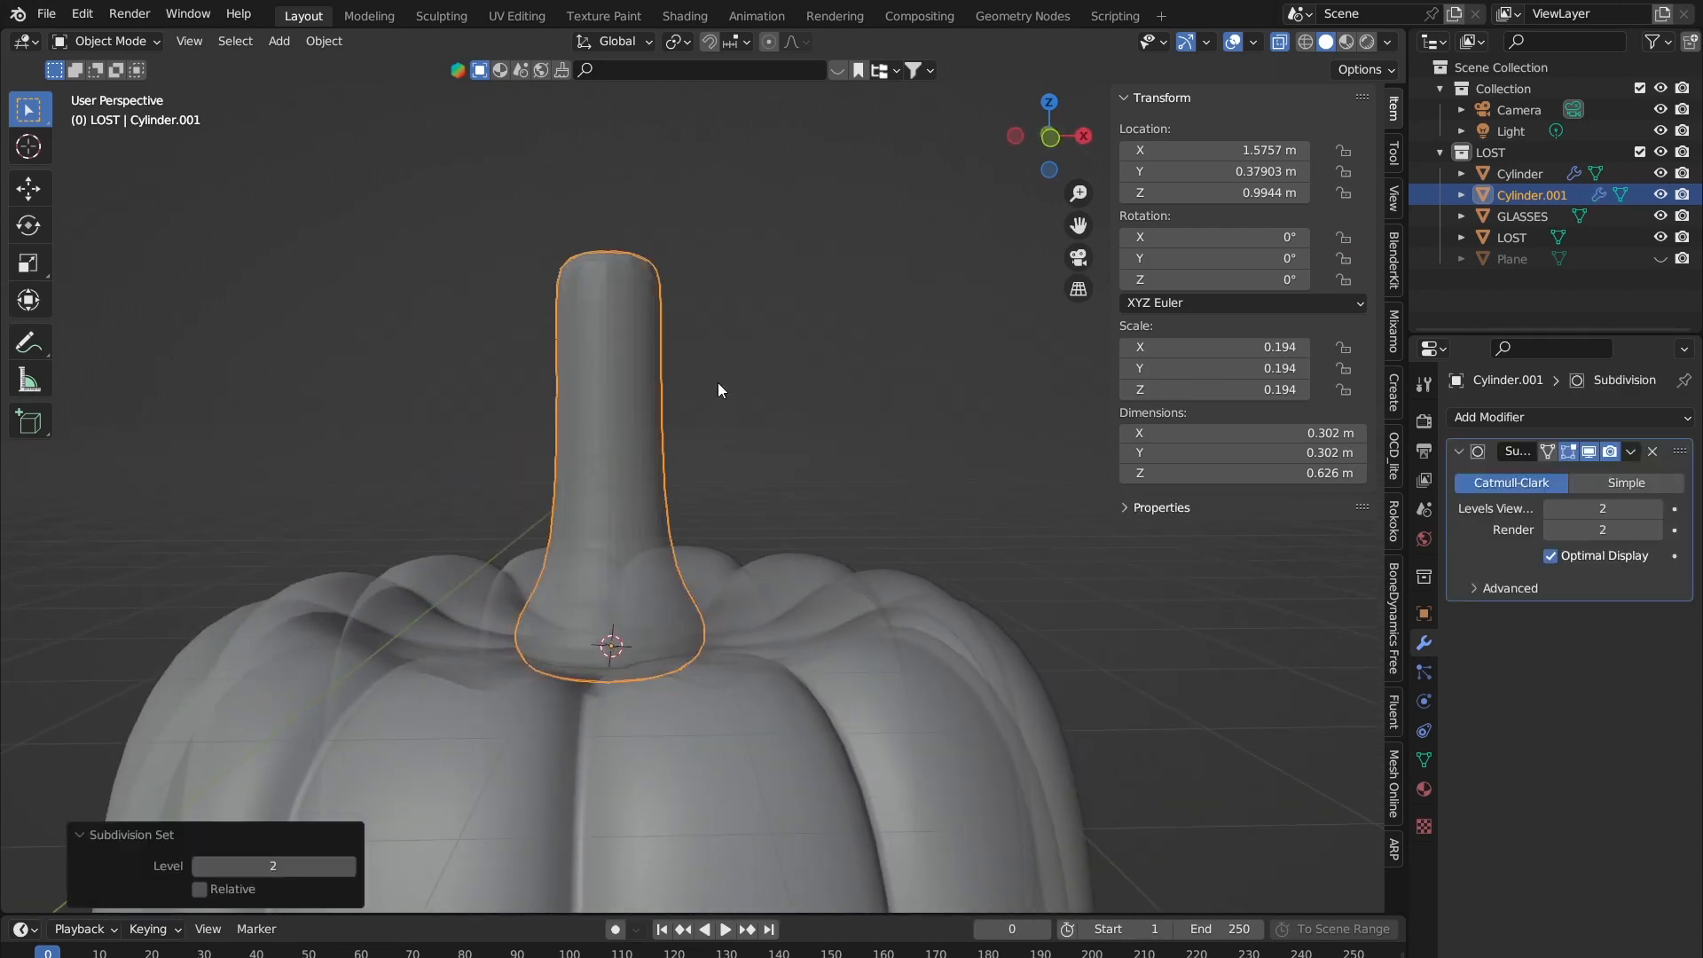
{"action": "mouse_move", "coordinate": [717, 382]}
{"action": "middle_mouse_down"}
{"action": "mouse_move", "coordinate": [657, 415]}
{"action": "mouse_move", "coordinate": [702, 370]}
{"action": "middle_mouse_up"}
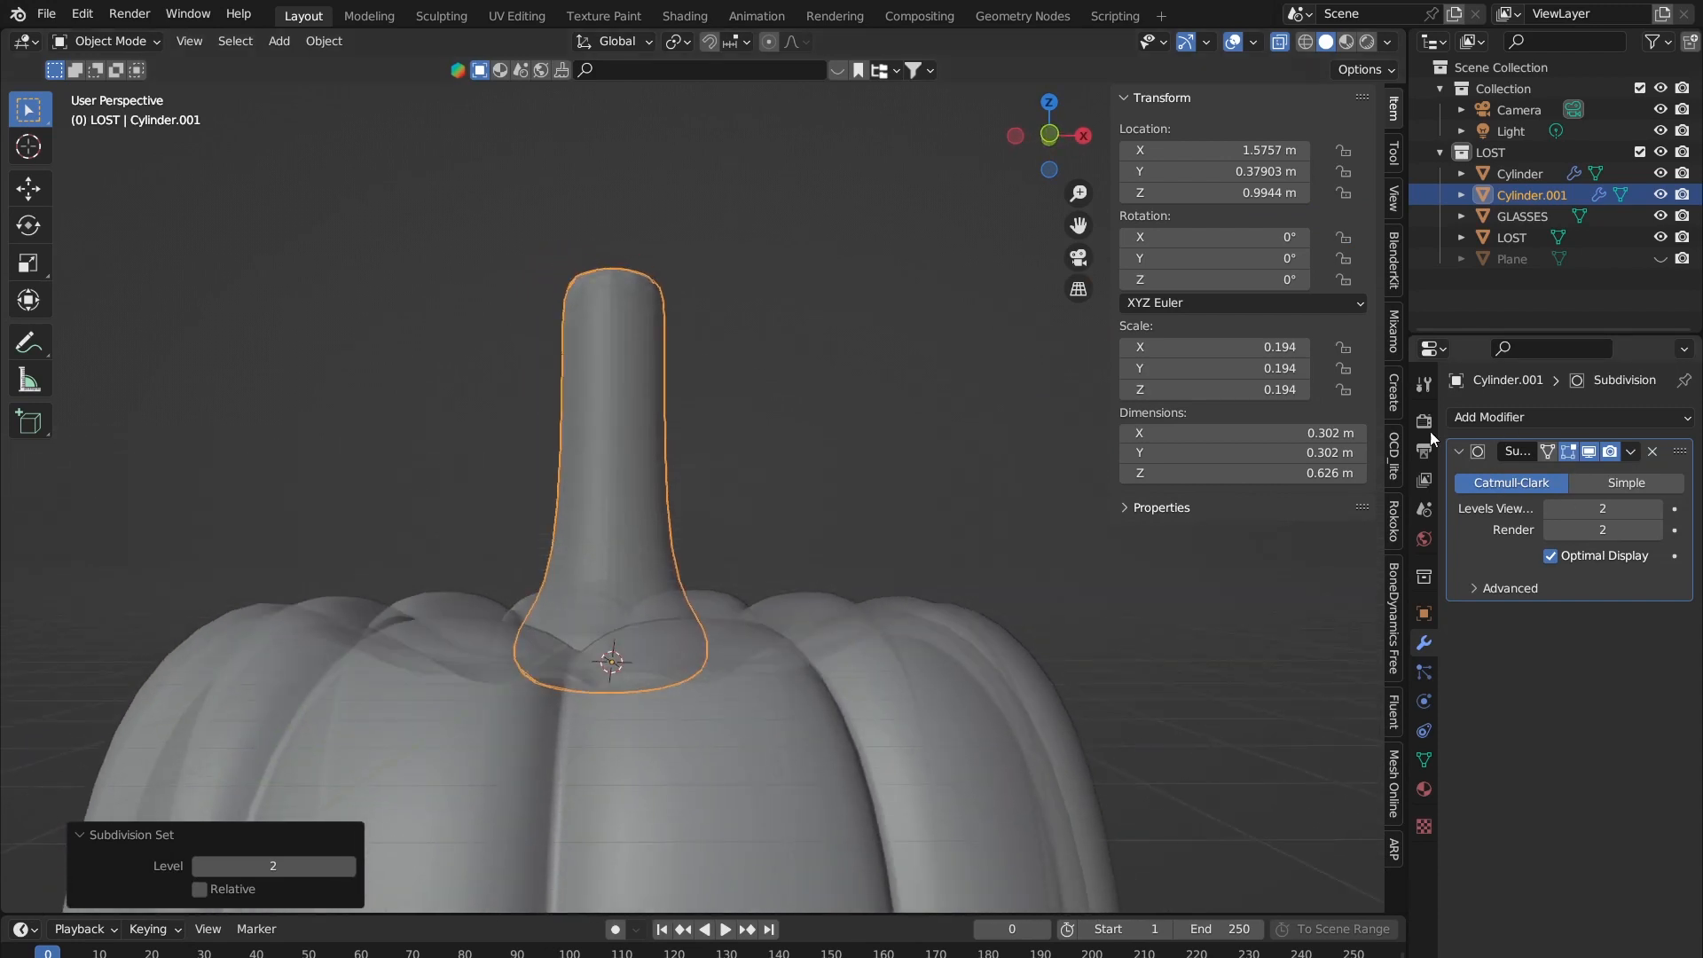
Step: Undo the stem's Subdivision Surface modifier and reapply it at level 2
{"action": "left_click", "coordinate": [704, 386]}
{"action": "key", "text": "ctrl+z"}
{"action": "key", "text": "ctrl+z"}
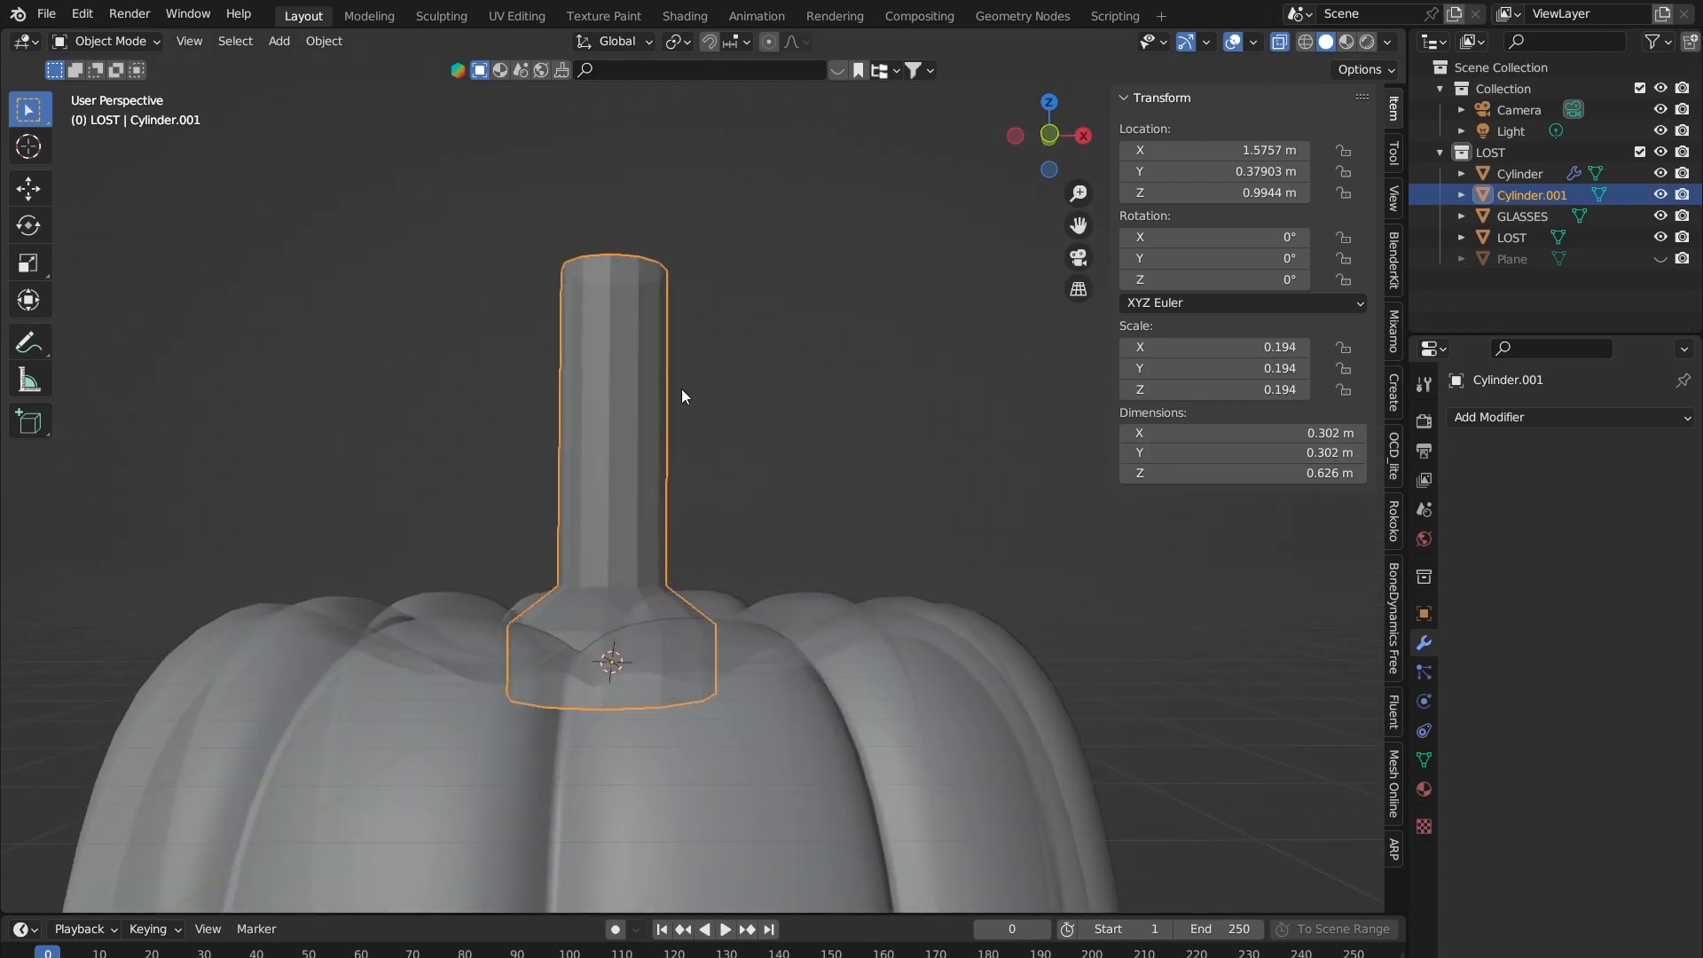
{"action": "key", "text": "ctrl+2"}
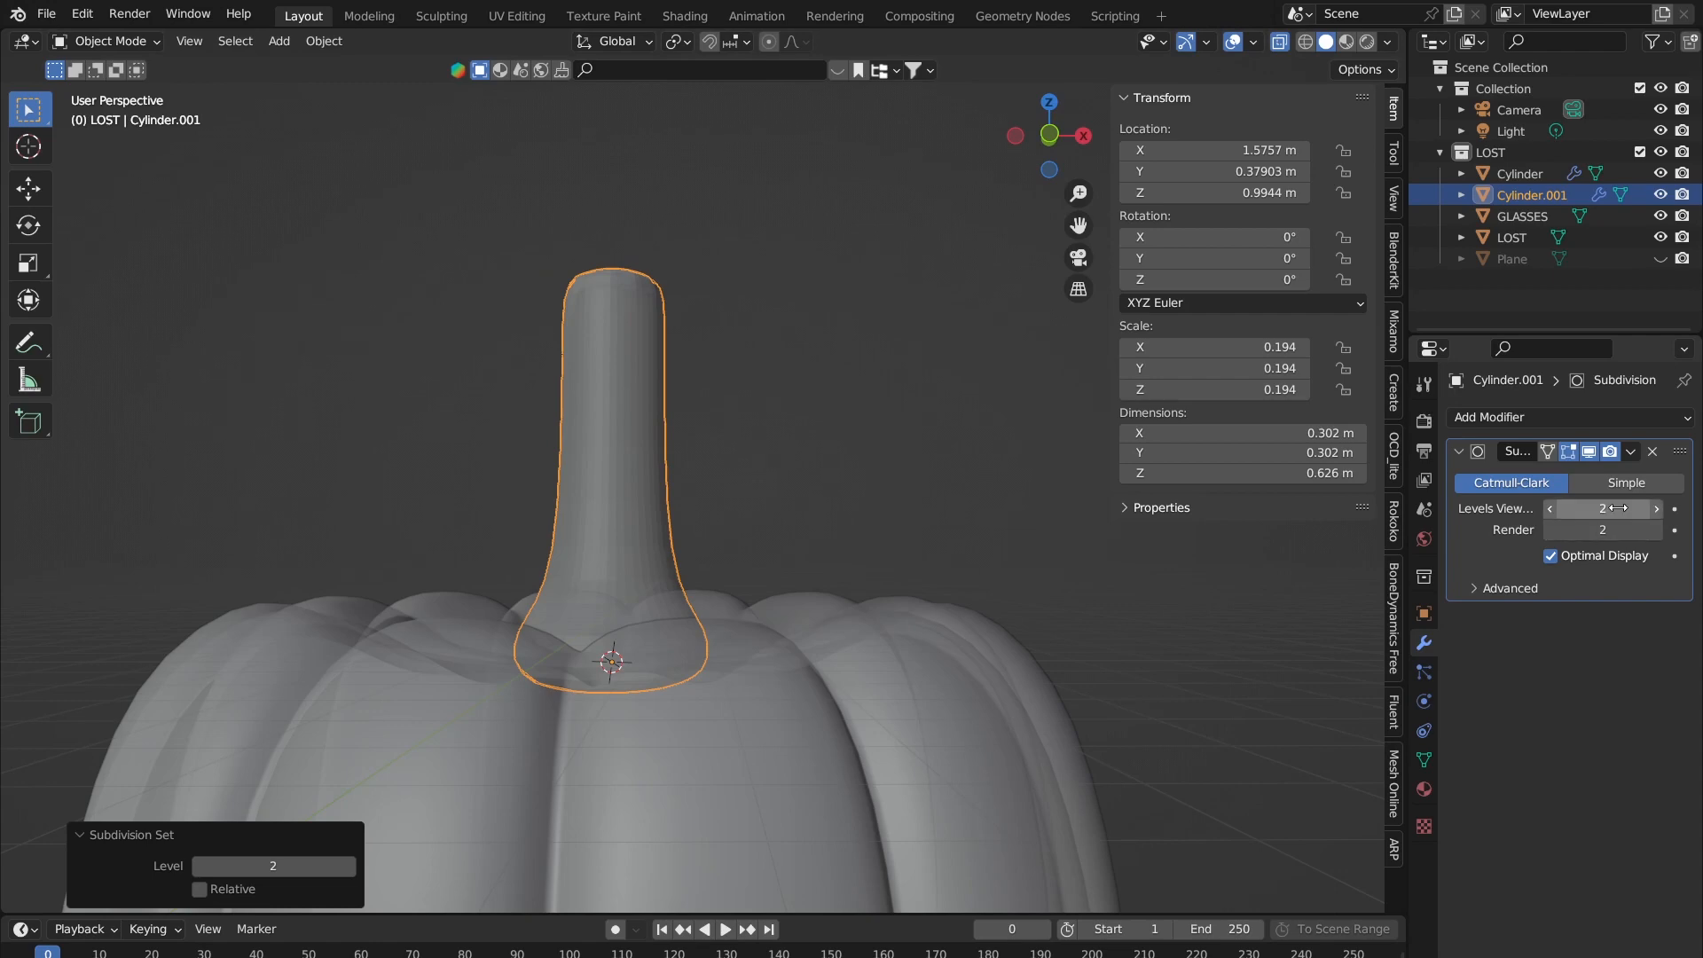
Step: Compare the stem's control mesh with its smoothed surface, examining the rounding at the top end and the base
{"action": "middle_click_drag", "start_coordinate": [812, 466], "coordinate": [552, 456]}
{"action": "key", "text": "Tab"}
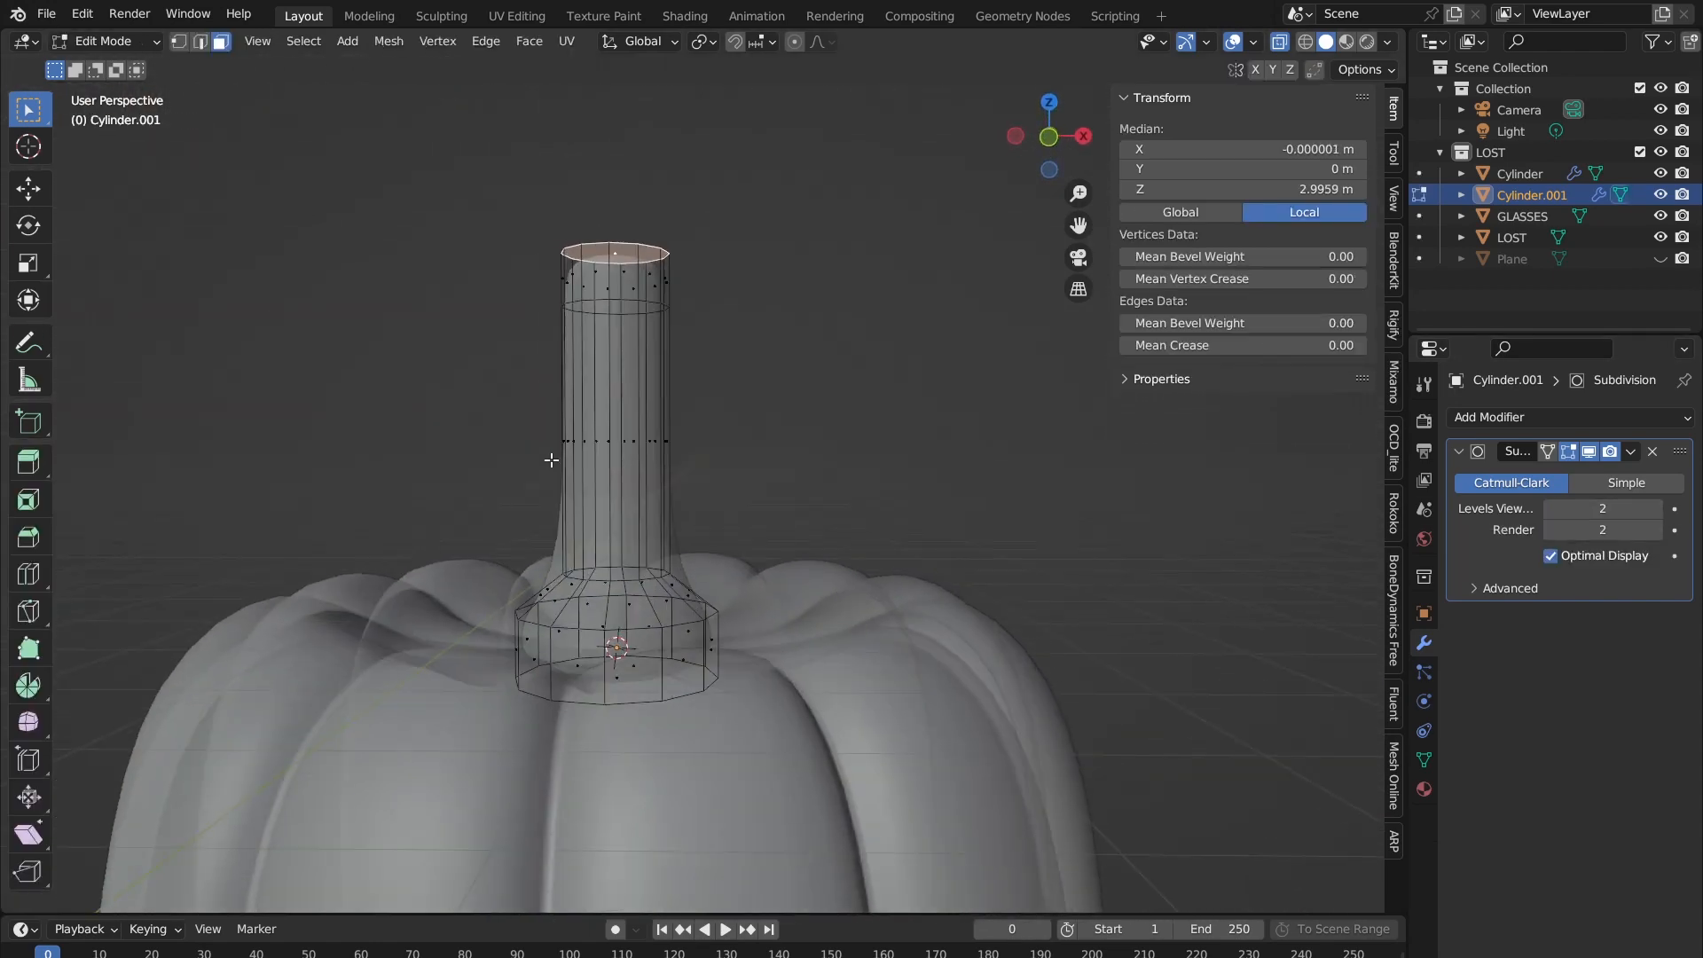
{"action": "key", "text": "Tab"}
{"action": "key", "text": "Tab"}
{"action": "key", "text": "Tab"}
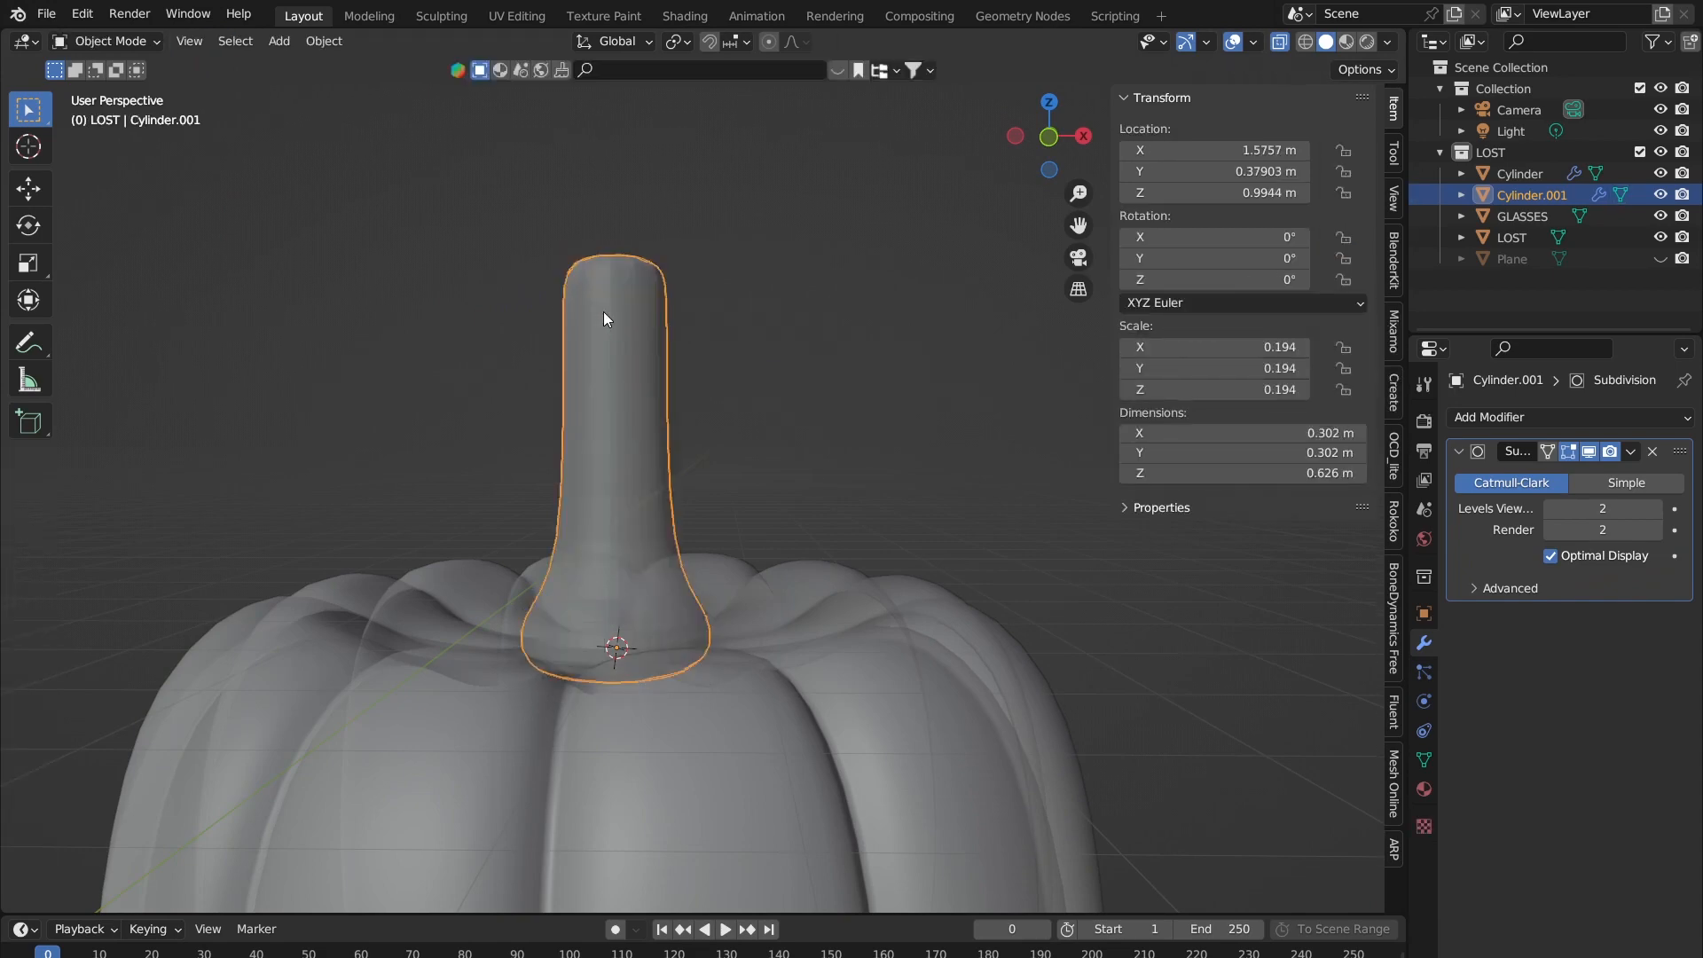
{"action": "middle_click_drag", "start_coordinate": [603, 312], "coordinate": [851, 354]}
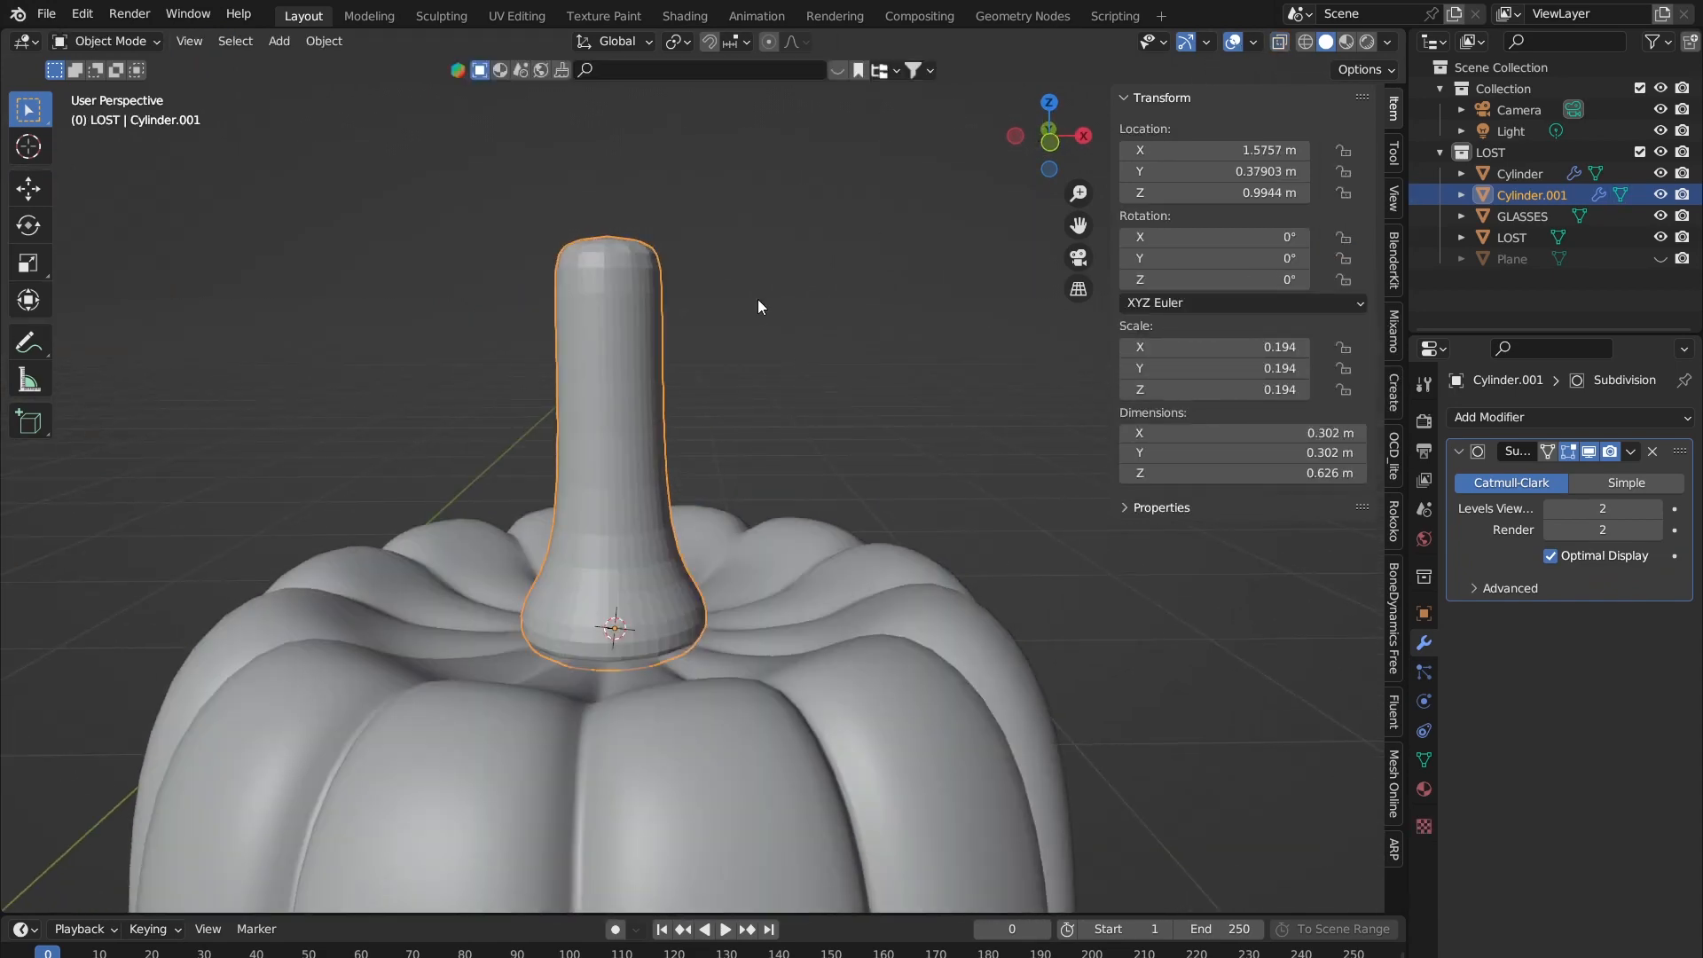
{"action": "key", "text": "Tab"}
{"action": "key", "text": "Tab"}
{"action": "middle_click_drag", "start_coordinate": [722, 373], "coordinate": [632, 399]}
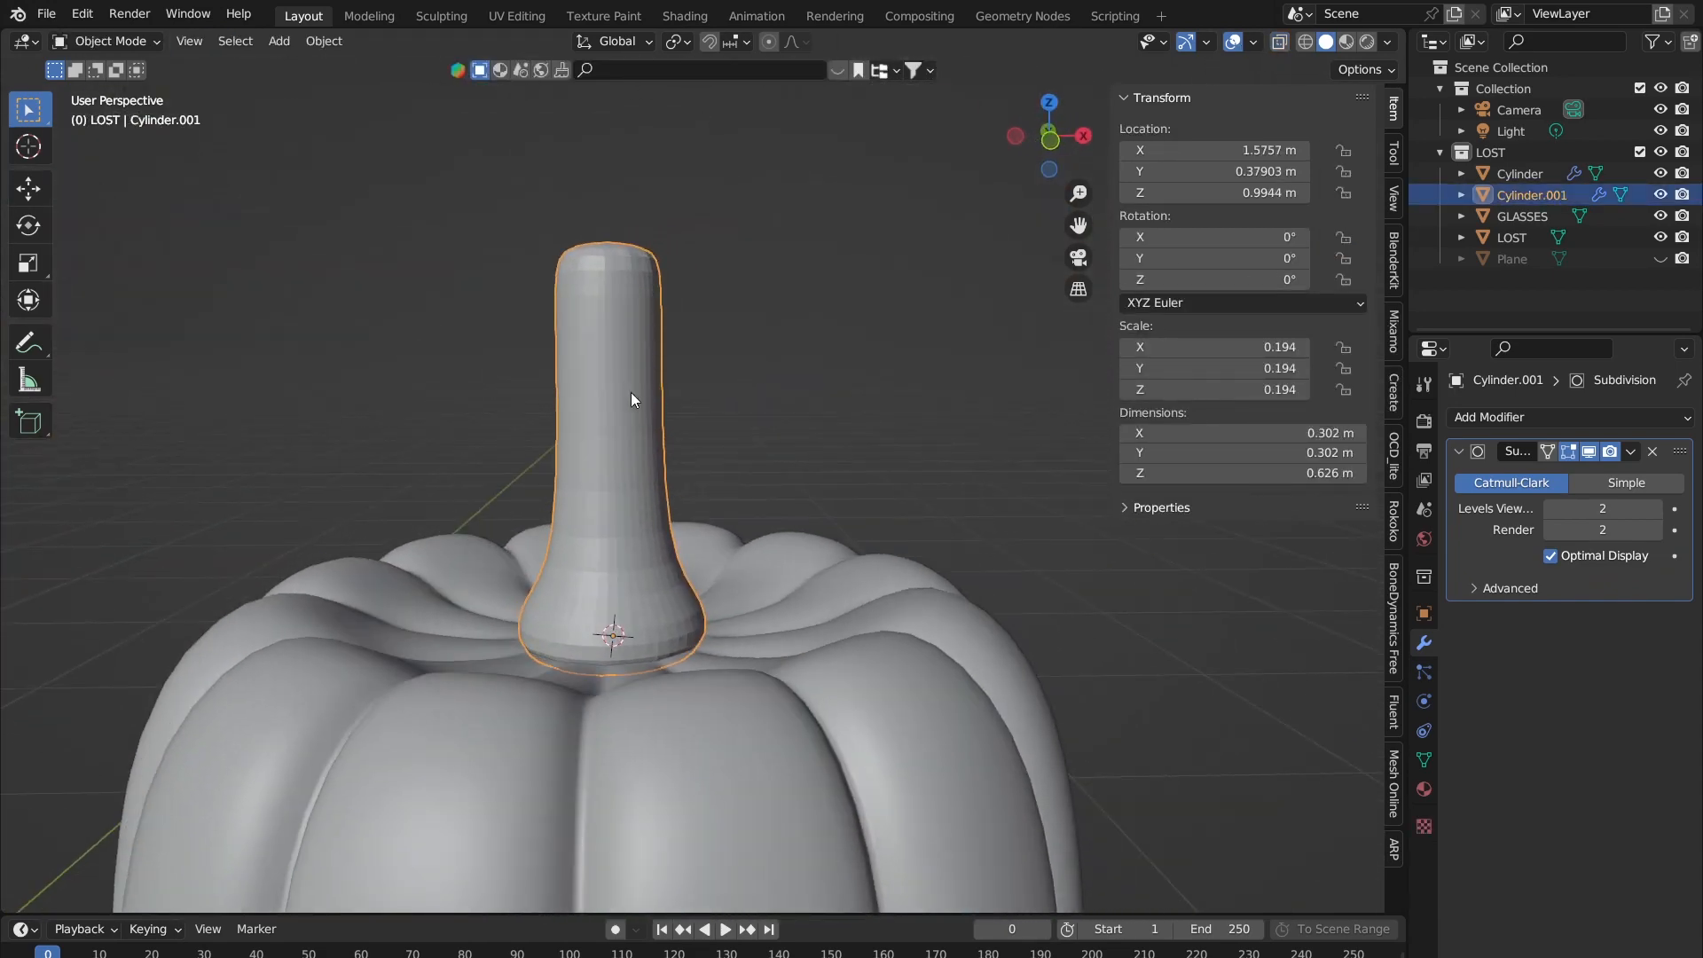
Step: Inset the stem's top face by about 0.032 m in Edit Mode, and inset the inner face again to sharpen the cap
{"action": "key", "text": "Tab"}
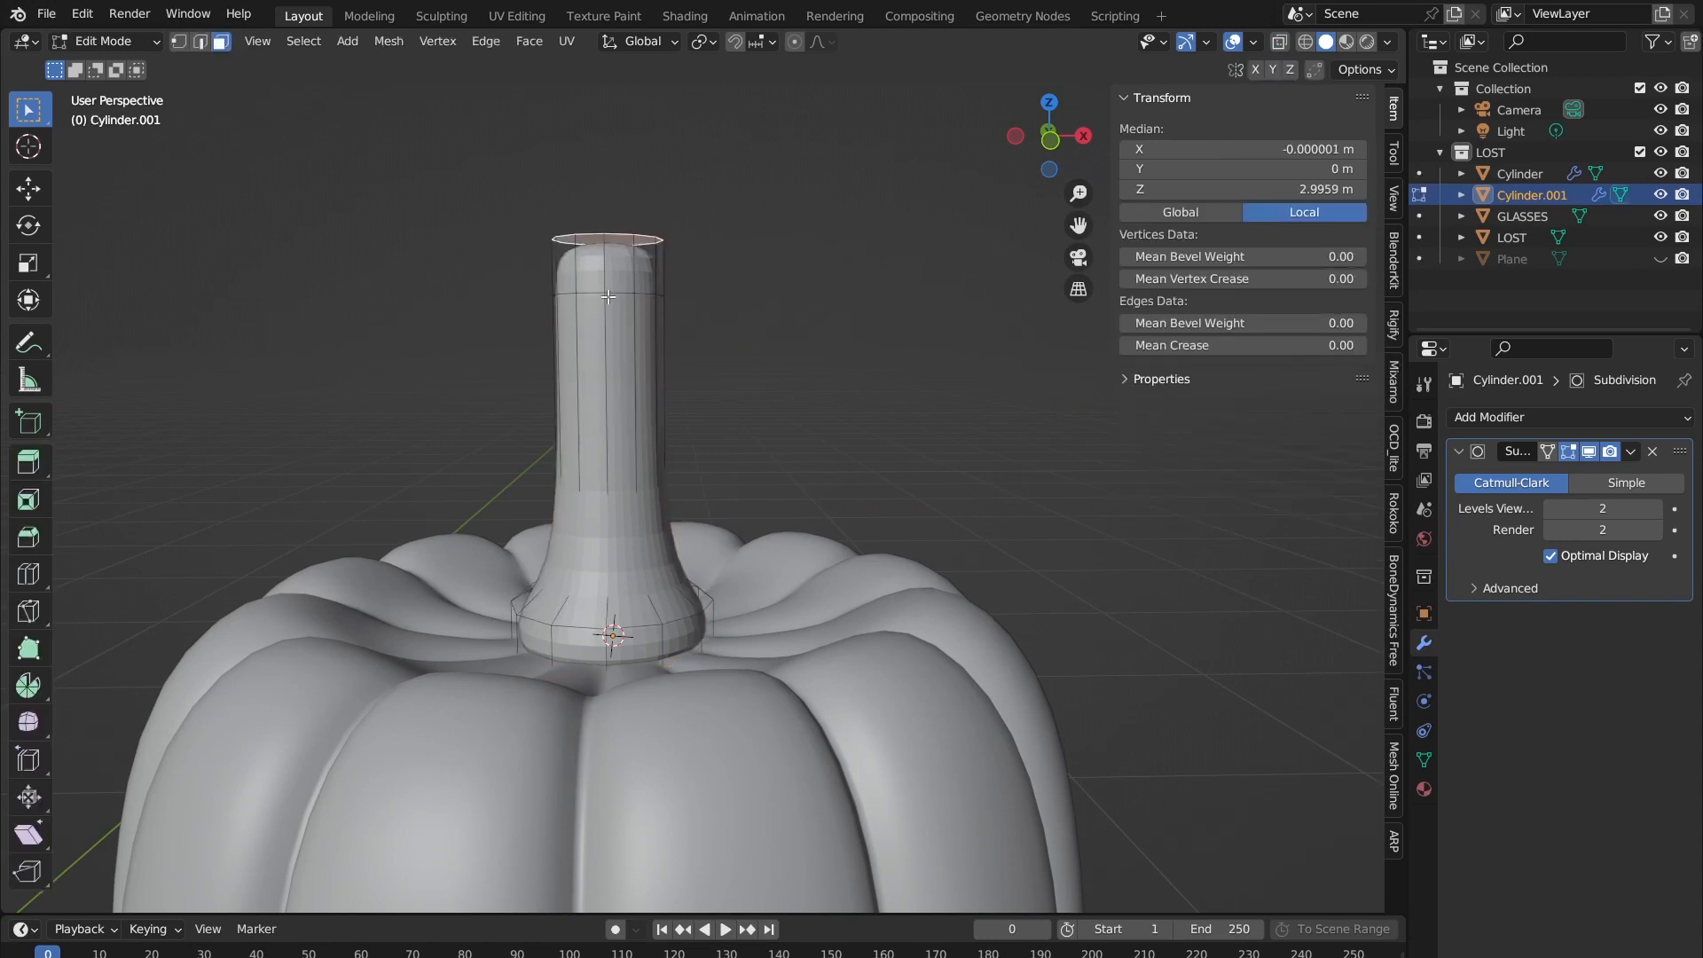
{"action": "mouse_move", "coordinate": [622, 265]}
{"action": "middle_mouse_down"}
{"action": "mouse_move", "coordinate": [567, 342]}
{"action": "mouse_move", "coordinate": [620, 293]}
{"action": "mouse_move", "coordinate": [623, 262]}
{"action": "middle_mouse_up"}
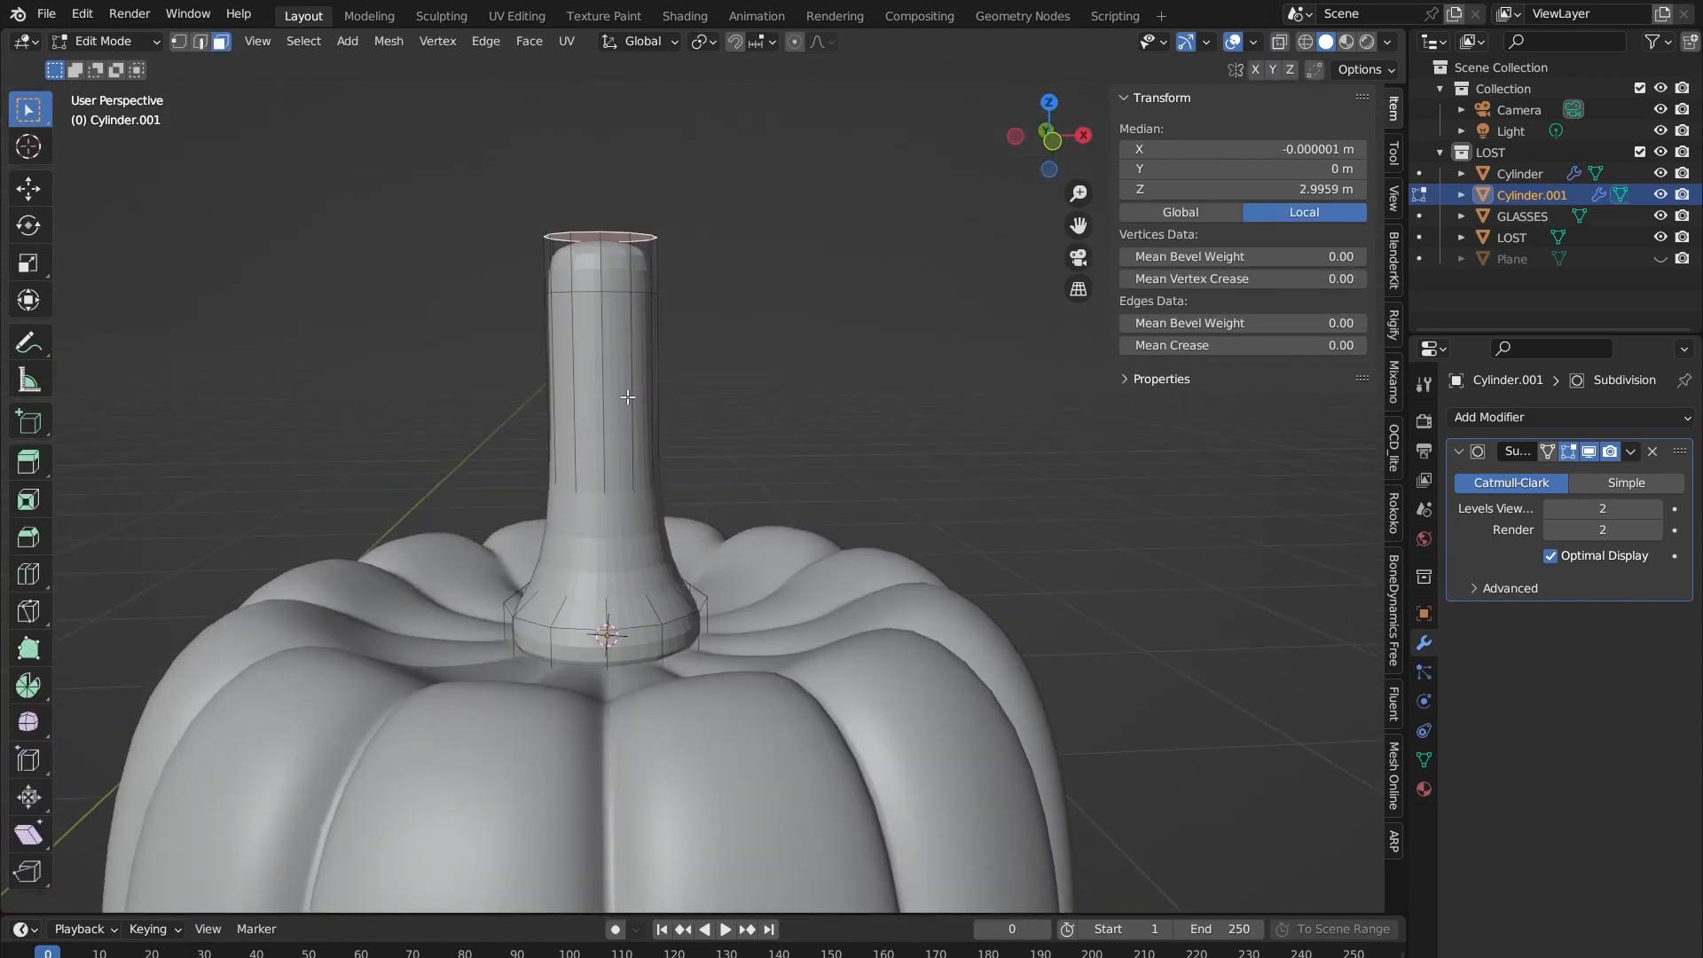
{"action": "middle_click_drag", "start_coordinate": [554, 479], "coordinate": [643, 423]}
{"action": "scroll", "coordinate": [643, 423], "scroll_direction": "up", "scroll_amount": 4}
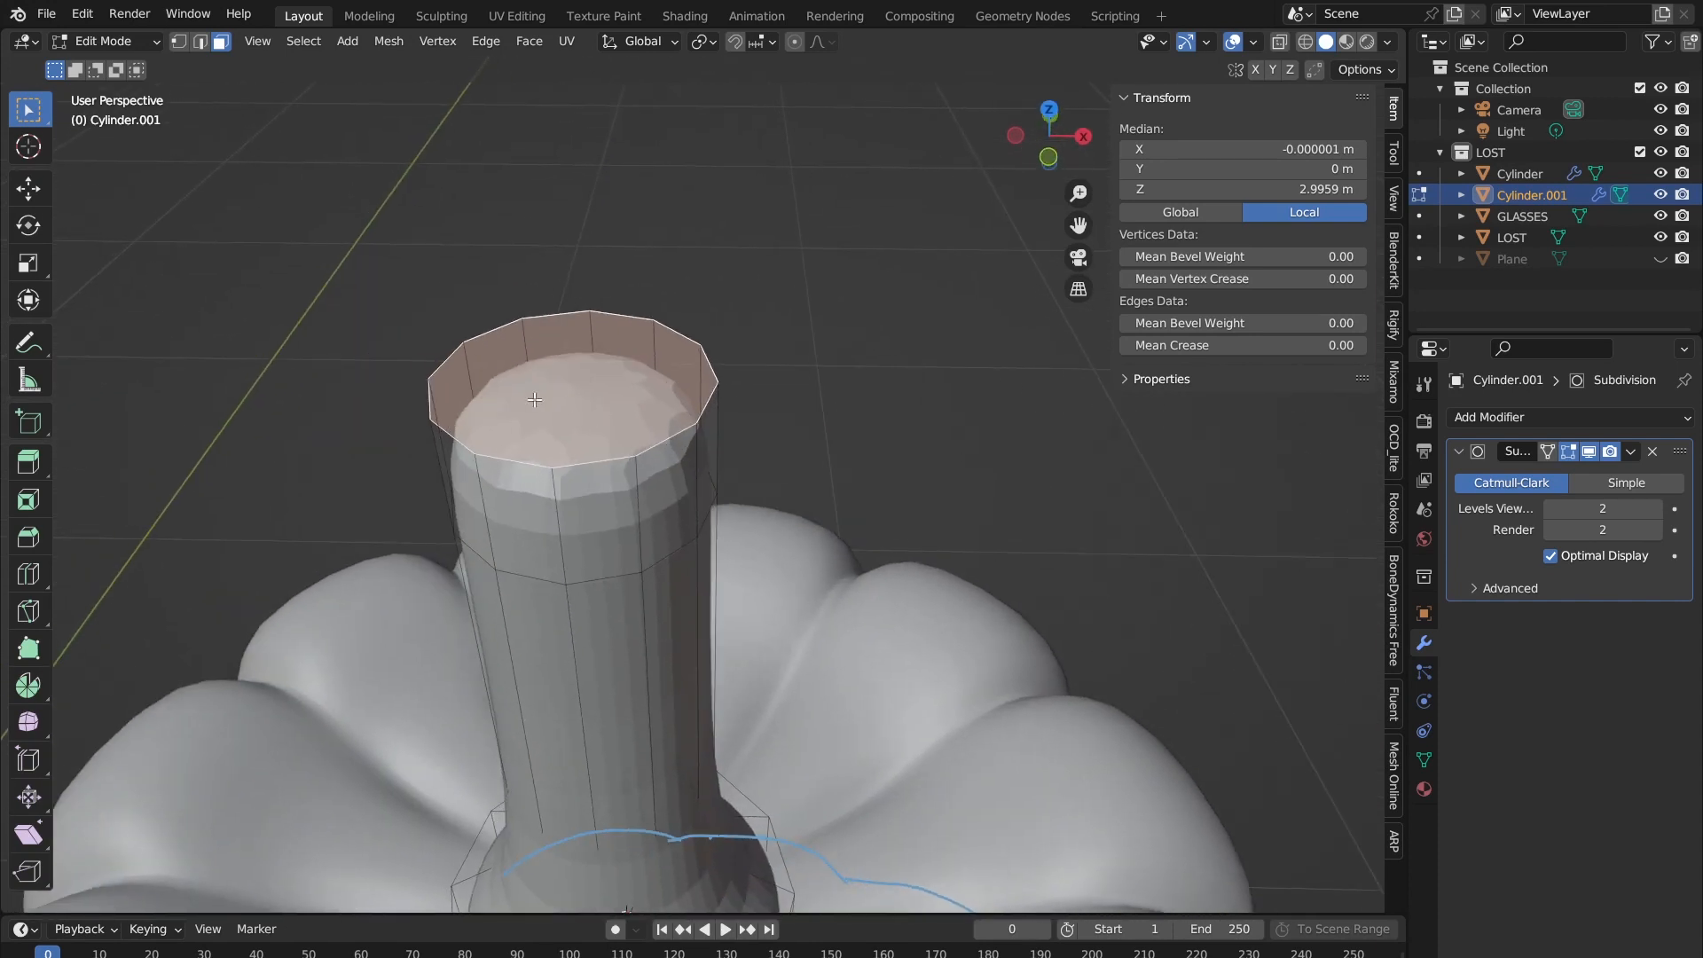
{"action": "key", "text": "i"}
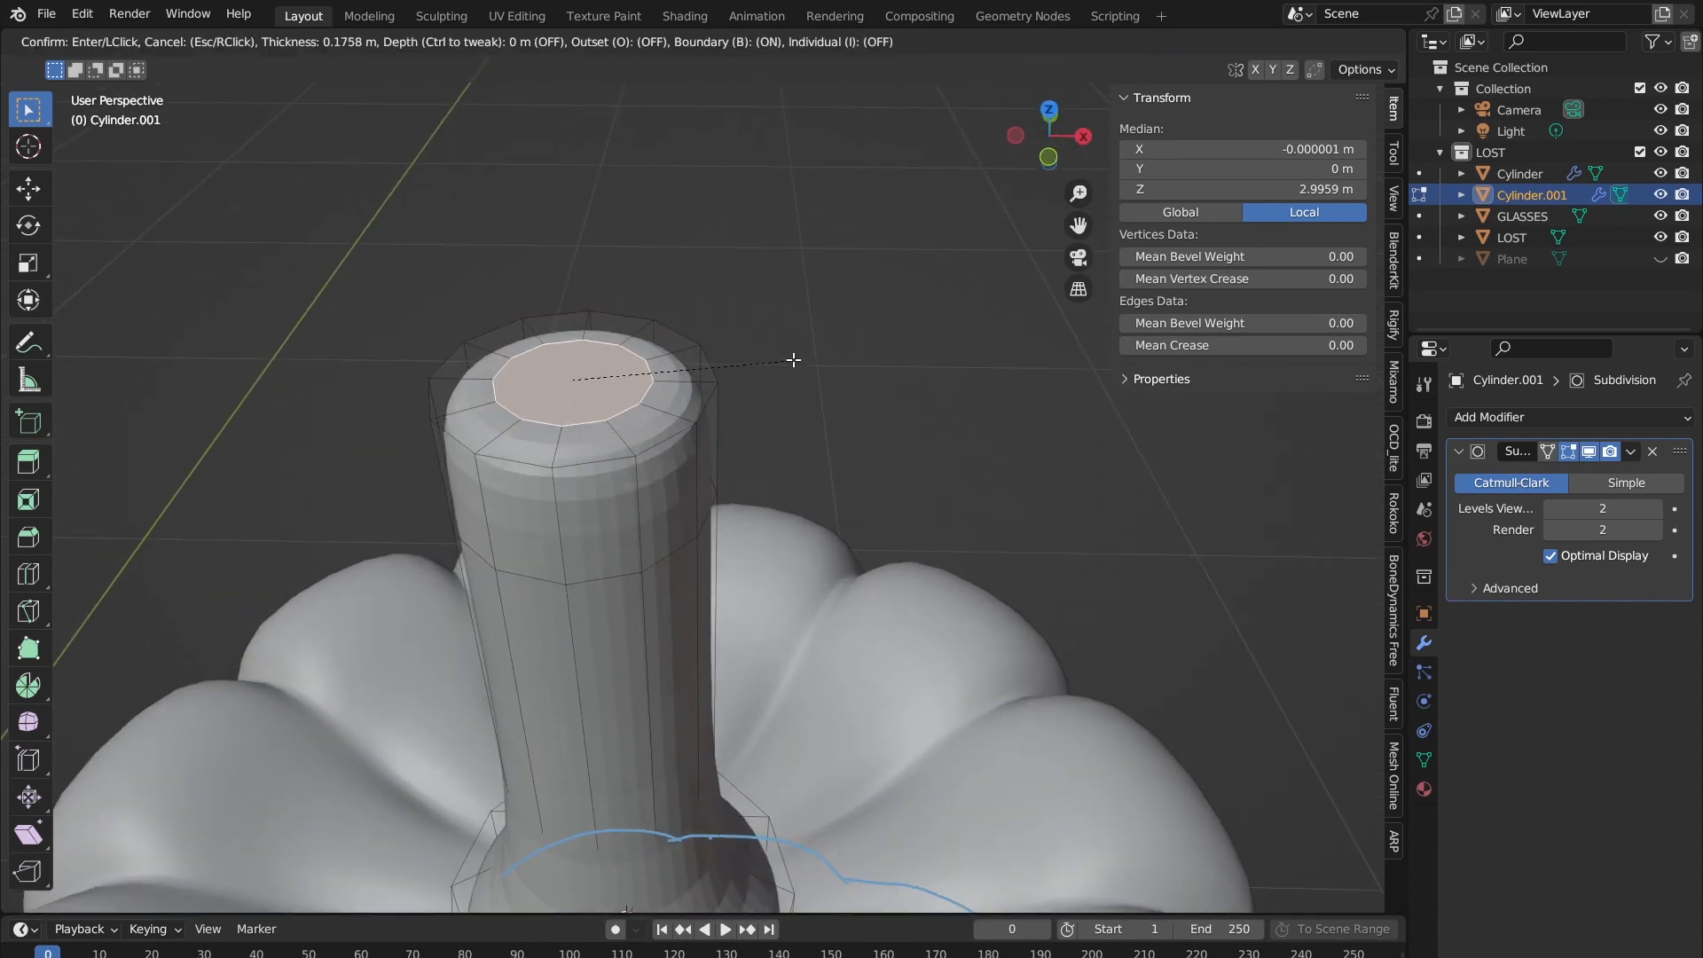
{"action": "left_click", "coordinate": [841, 354]}
{"action": "middle_click_drag", "start_coordinate": [841, 354], "coordinate": [816, 399]}
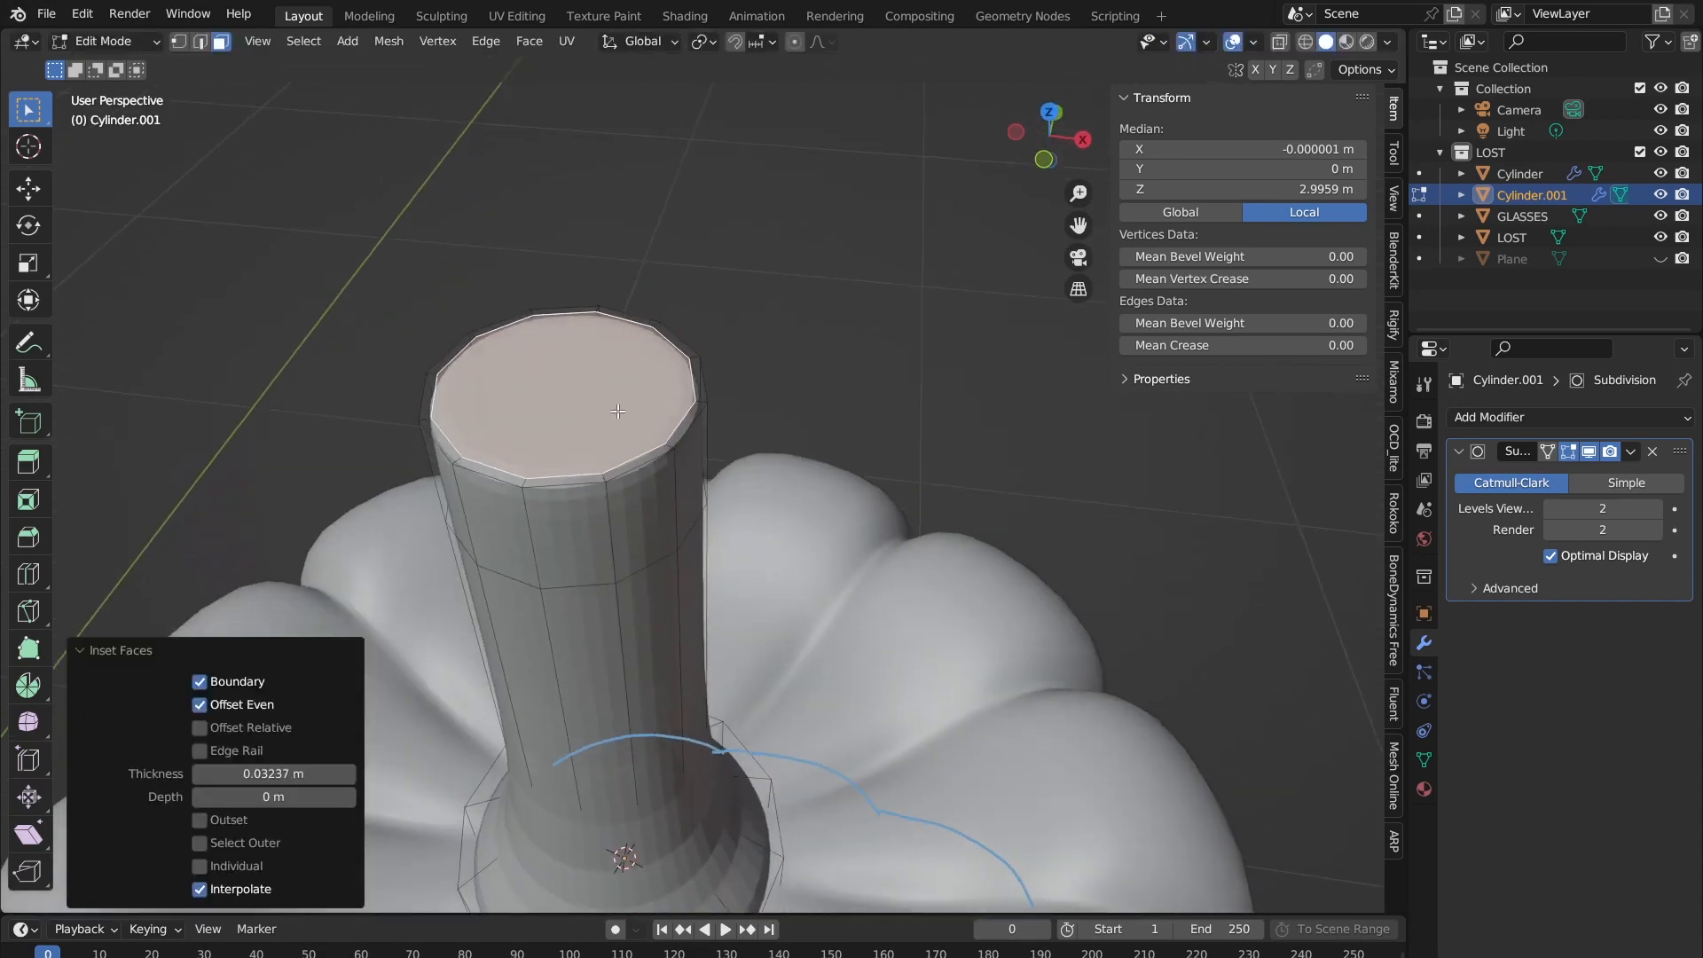
{"action": "key", "text": "i"}
{"action": "left_click", "coordinate": [798, 408]}
{"action": "key", "text": "Tab"}
{"action": "scroll", "coordinate": [694, 432], "scroll_direction": "down", "scroll_amount": 3}
{"action": "middle_click_drag", "start_coordinate": [694, 433], "coordinate": [718, 375]}
Step: Add a loop cut around the lower stem shaft just above the flare, slid to a factor of about 0.677
{"action": "key", "text": "Tab"}
{"action": "middle_click_drag", "start_coordinate": [777, 484], "coordinate": [758, 206], "text": "shift"}
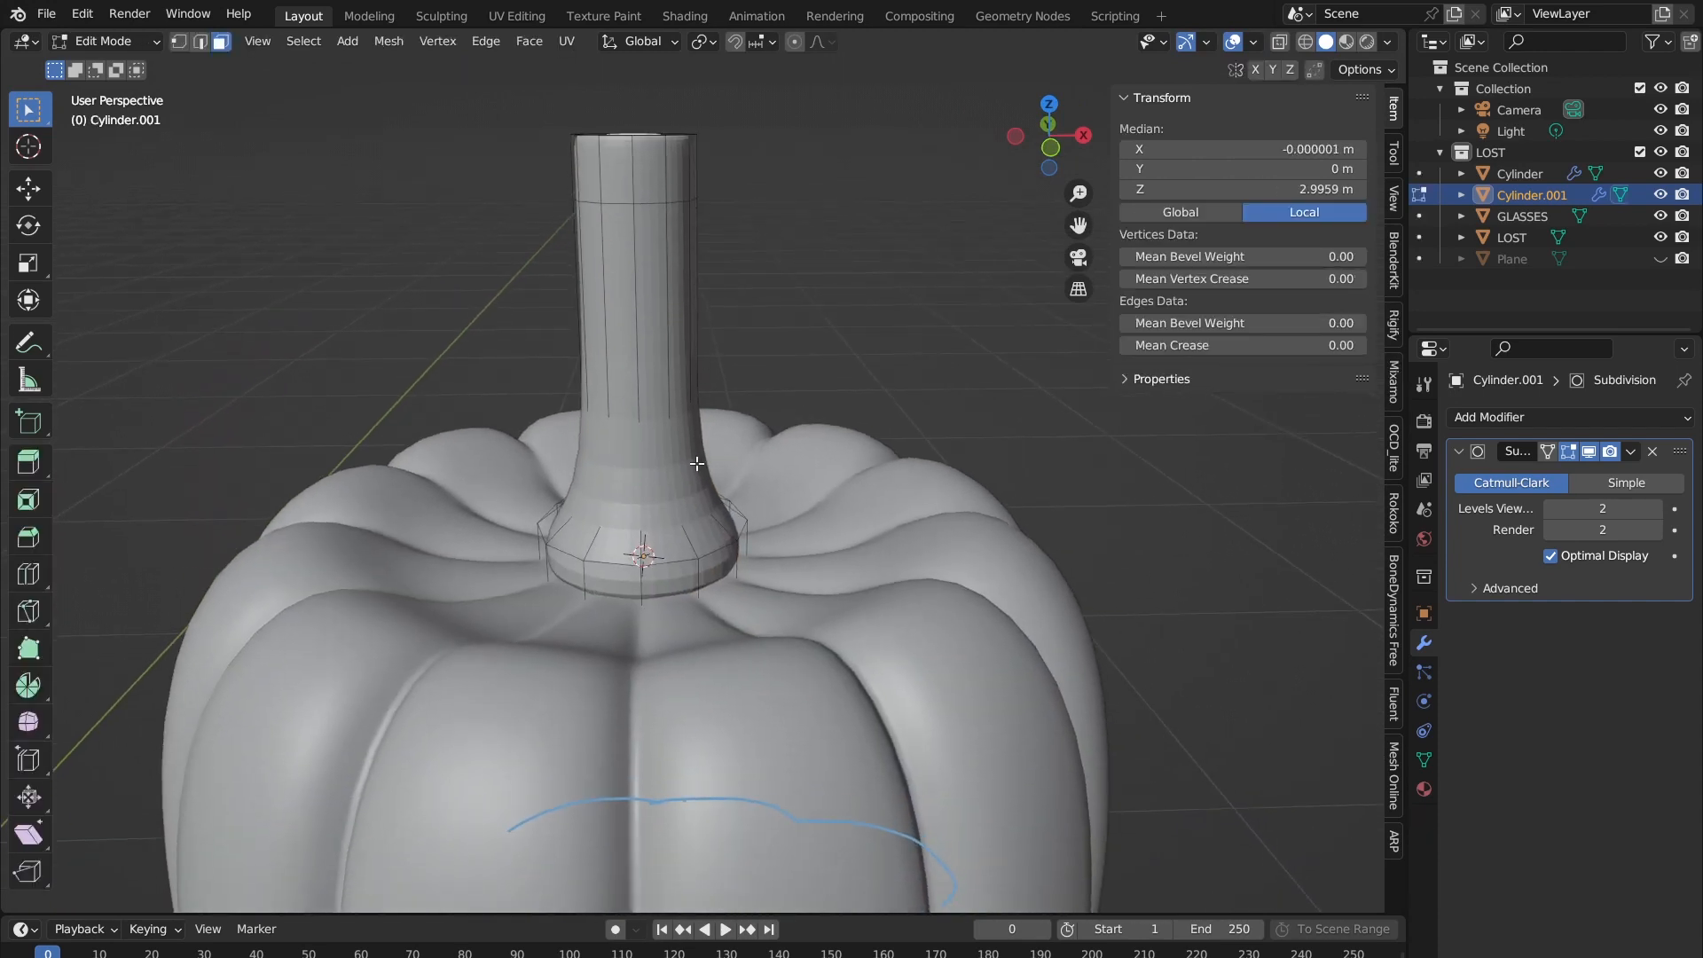
{"action": "middle_click_drag", "start_coordinate": [697, 463], "coordinate": [697, 431]}
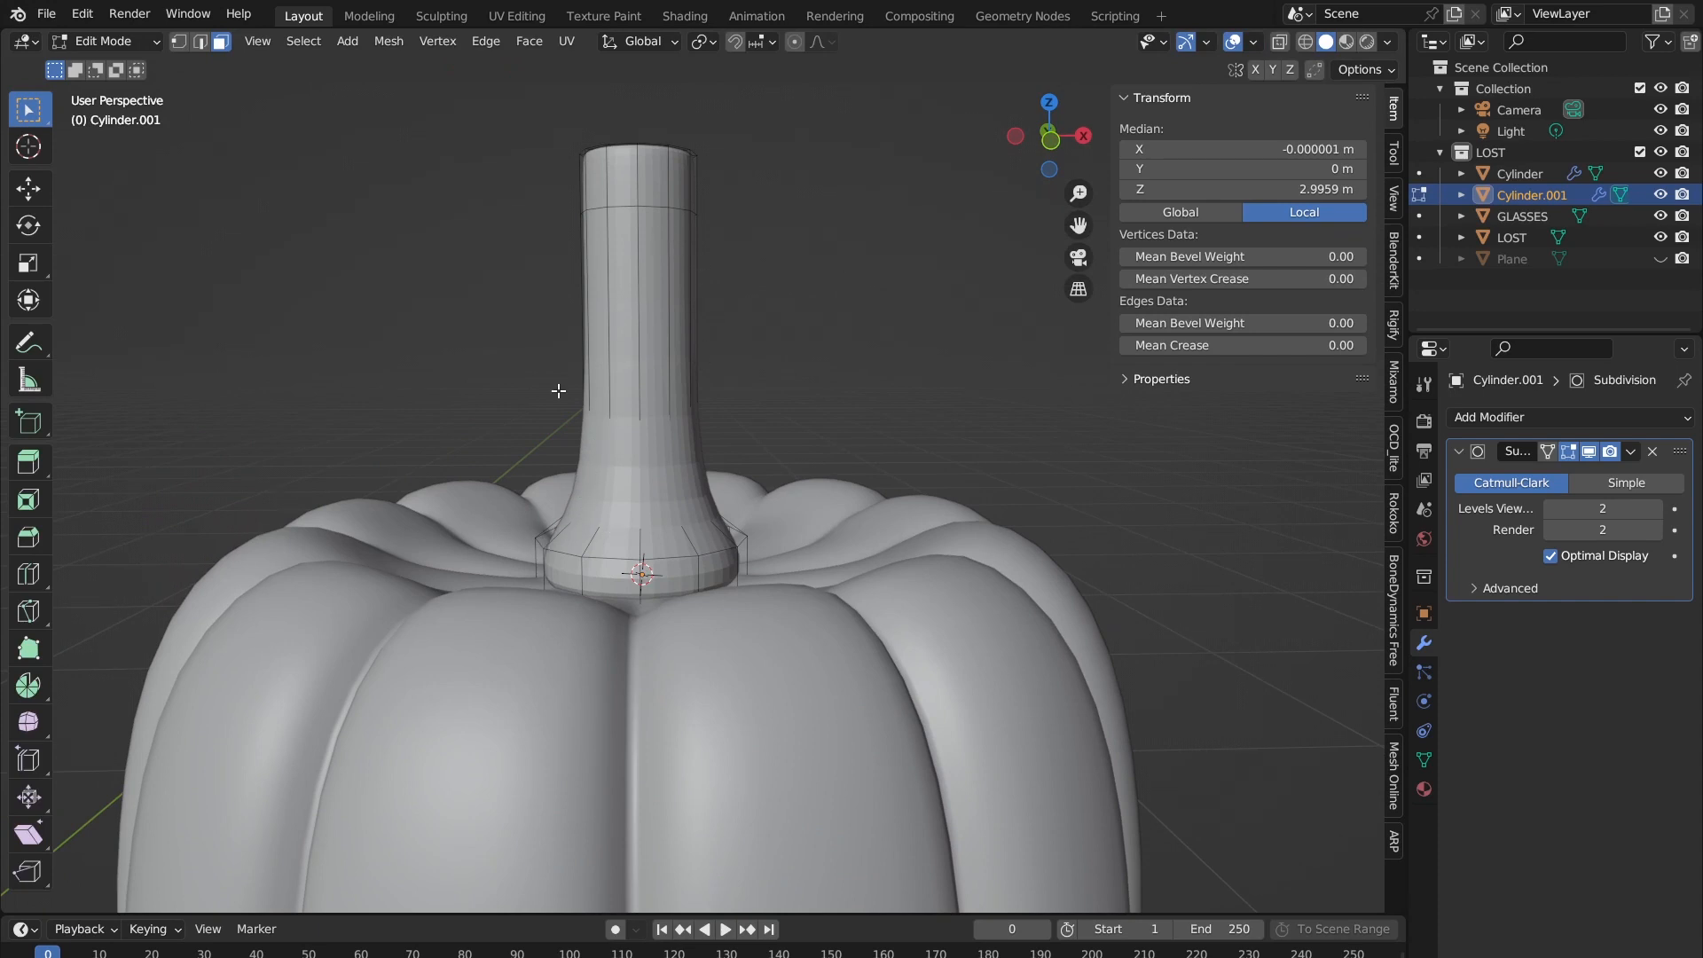
{"action": "key", "text": "ctrl+r"}
{"action": "left_click", "coordinate": [691, 366]}
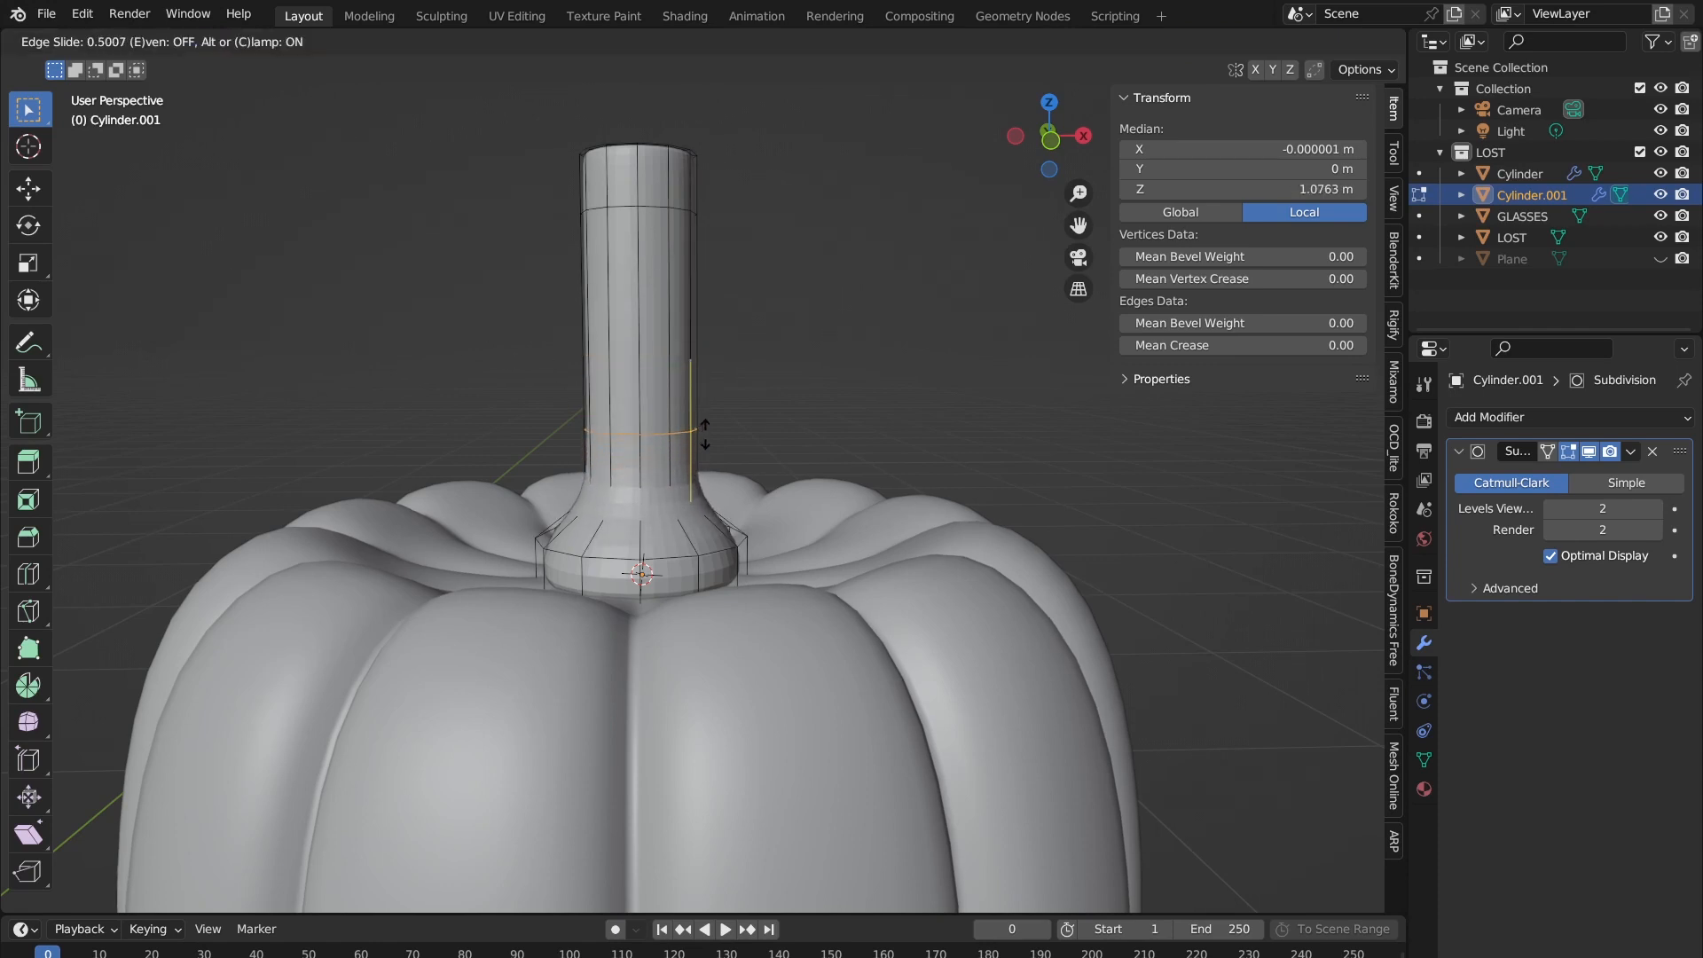
{"action": "left_click", "coordinate": [694, 462]}
{"action": "scroll", "coordinate": [678, 528], "scroll_direction": "up", "scroll_amount": 2}
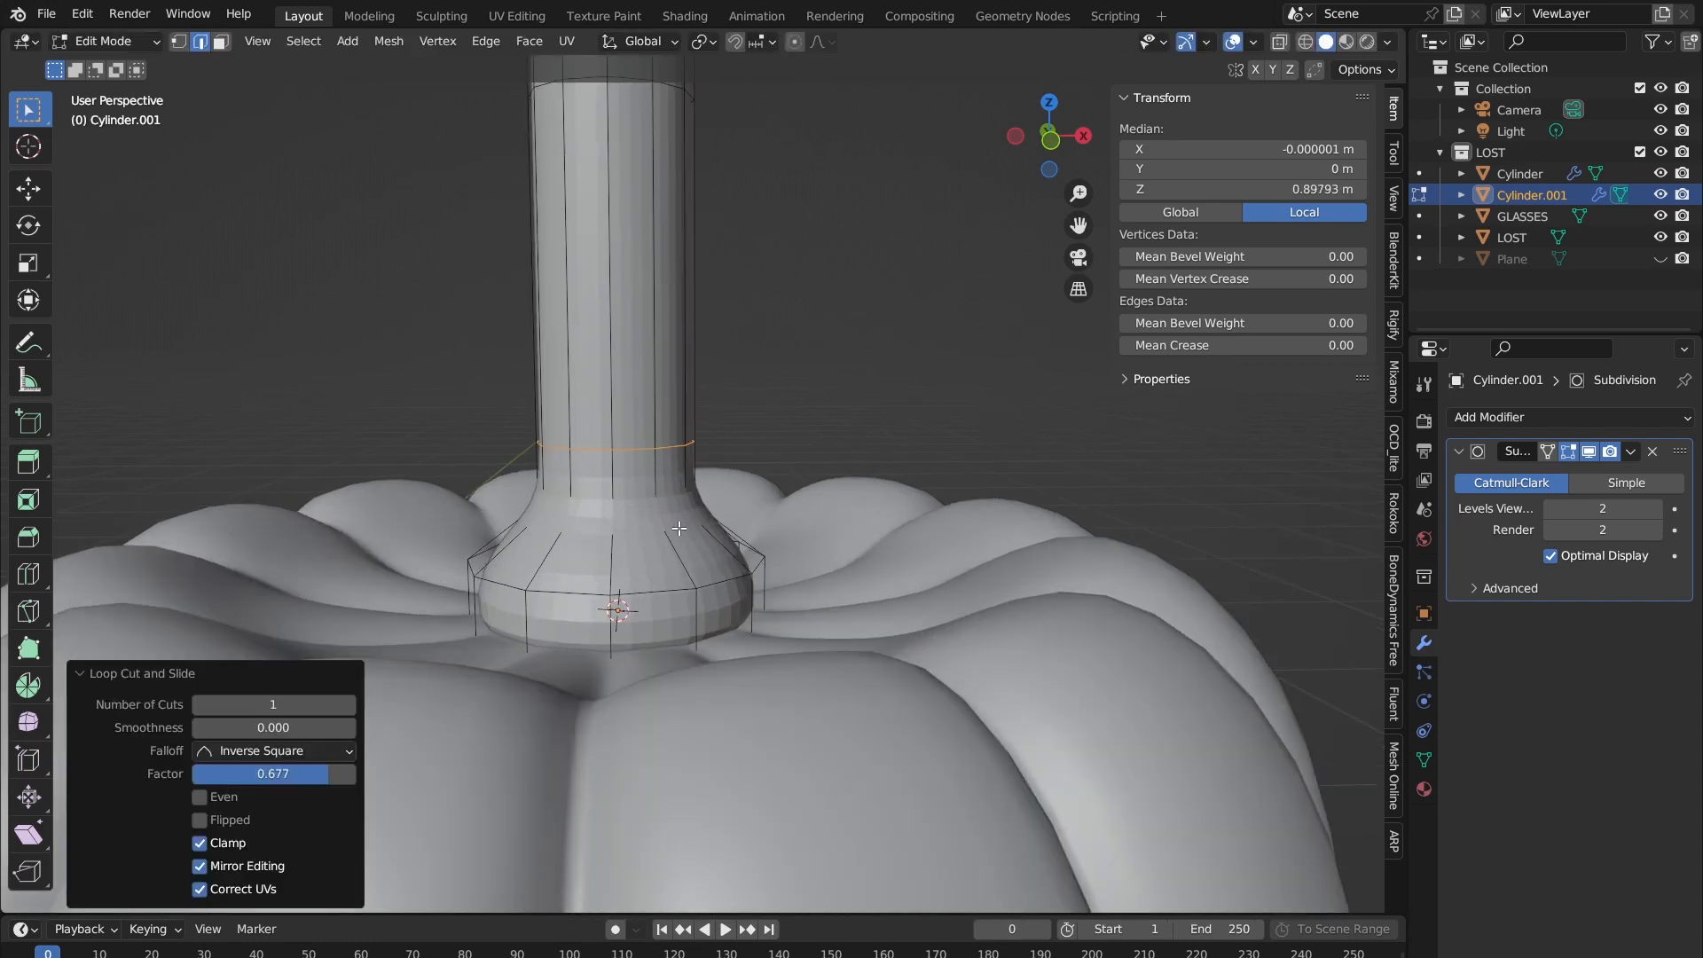
Step: Add a loop cut around the stem's wide base ring, slid to a factor of about -0.164
{"action": "middle_click_drag", "start_coordinate": [679, 527], "coordinate": [597, 578]}
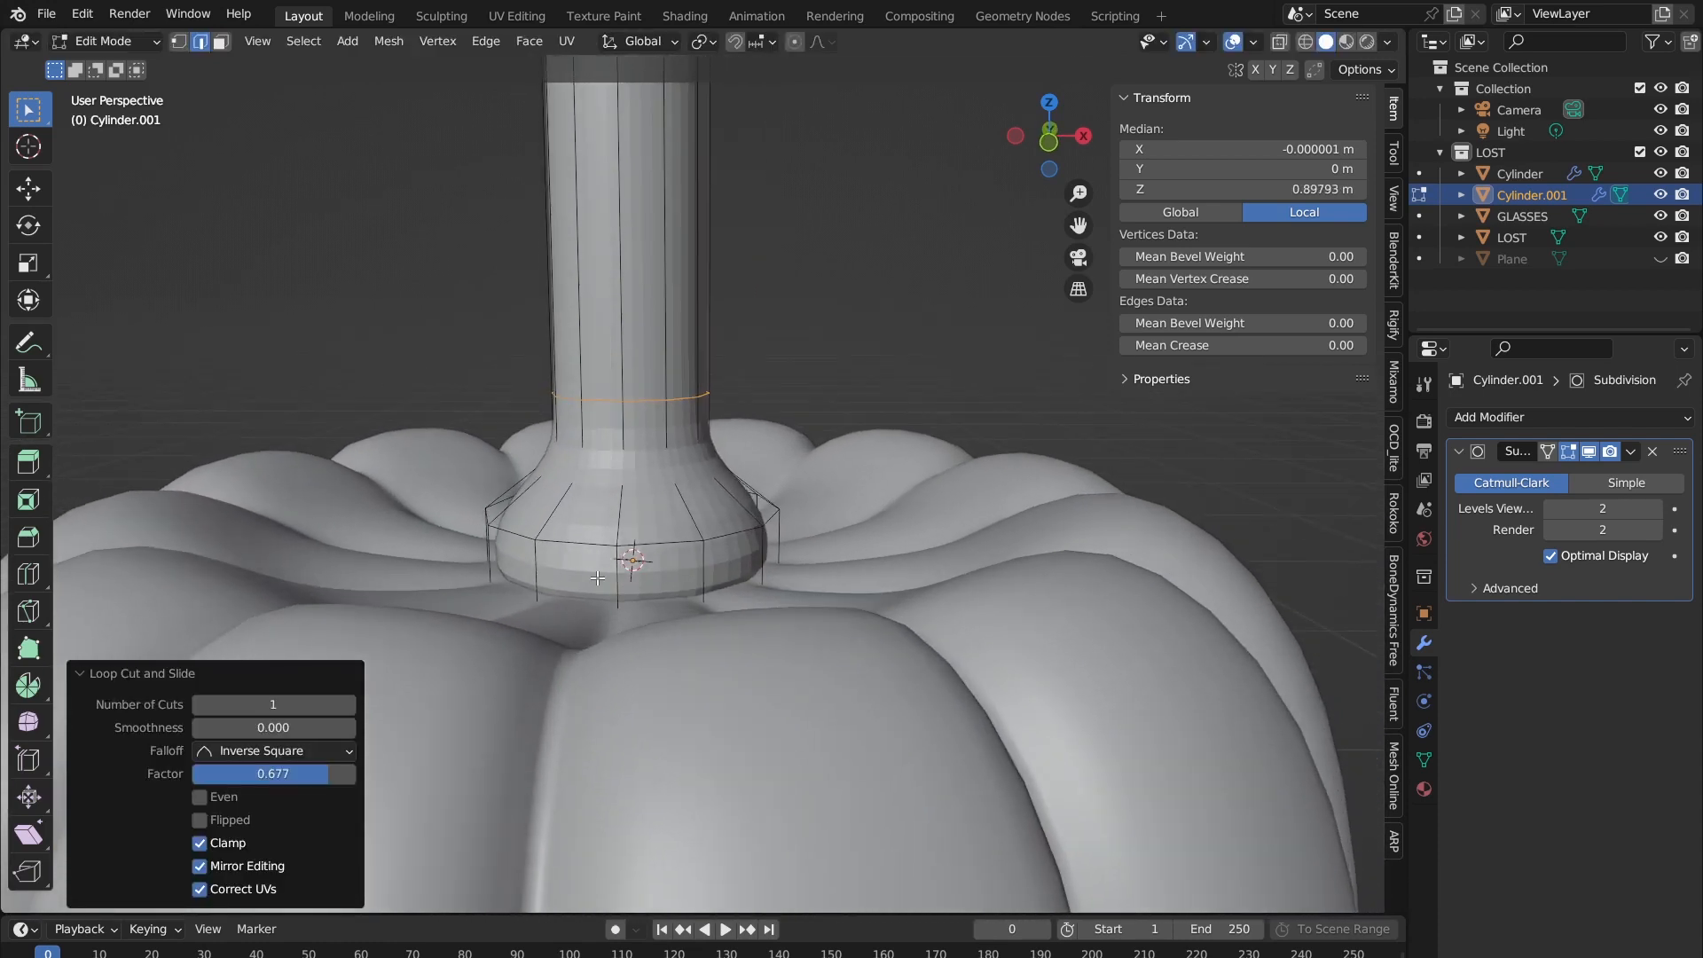
{"action": "key", "text": "ctrl+r"}
{"action": "left_click", "coordinate": [553, 569]}
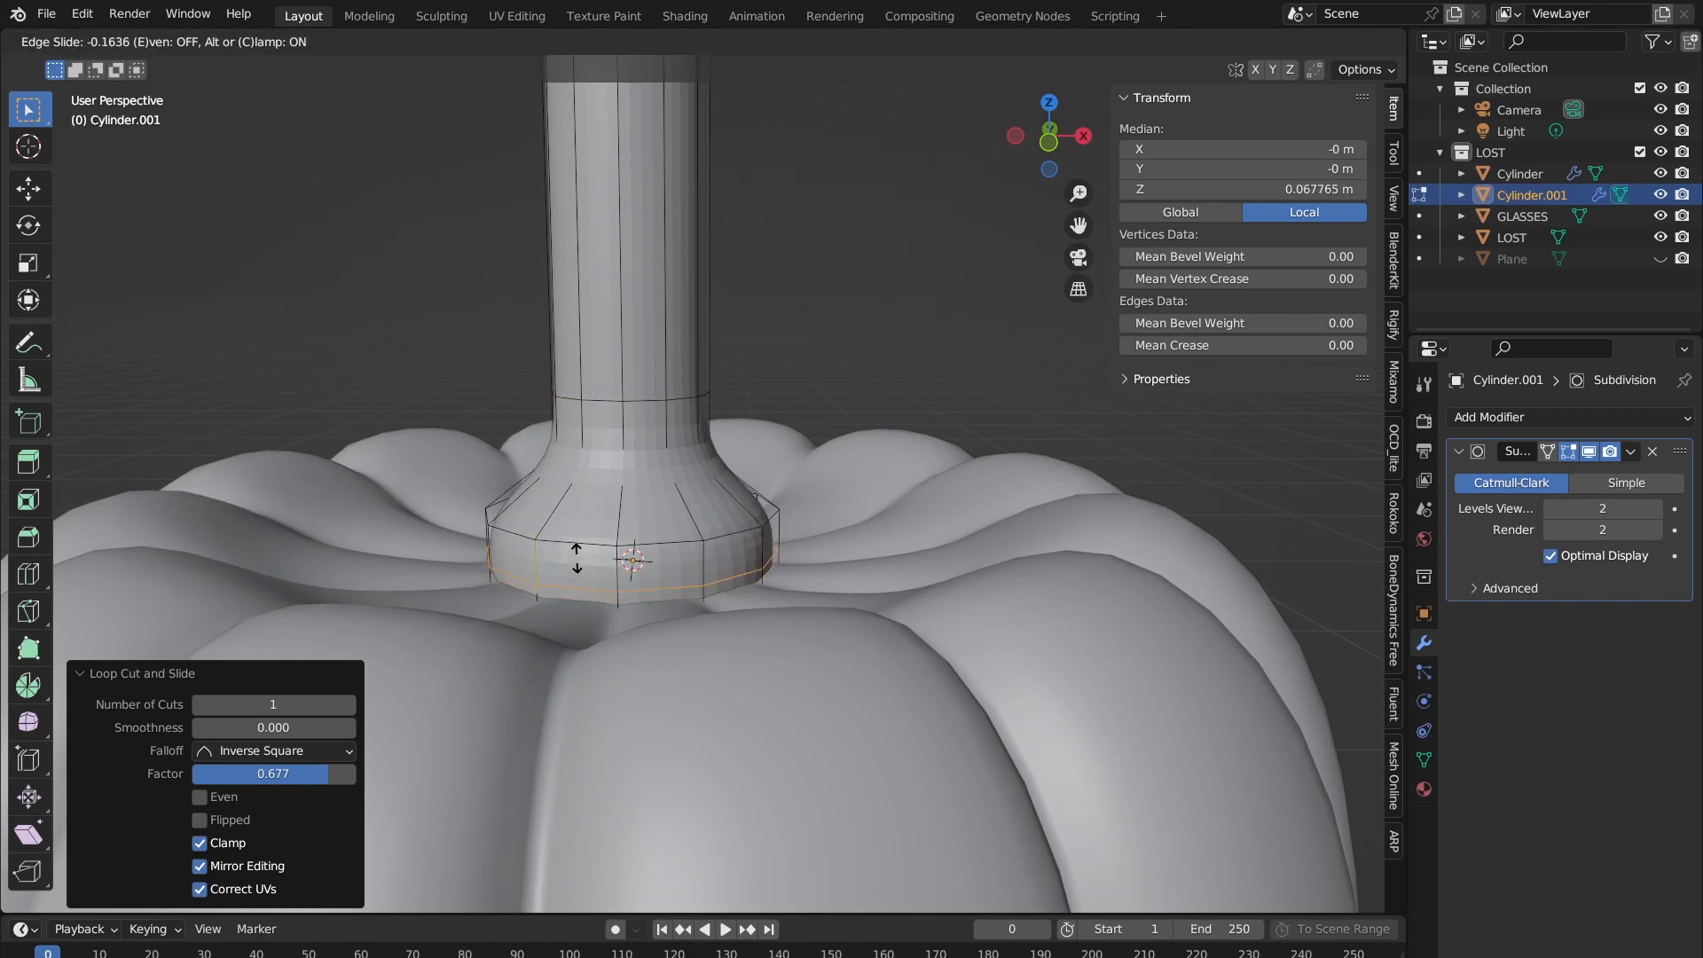
{"action": "left_click", "coordinate": [551, 553]}
{"action": "middle_click_drag", "start_coordinate": [503, 527], "coordinate": [534, 357]}
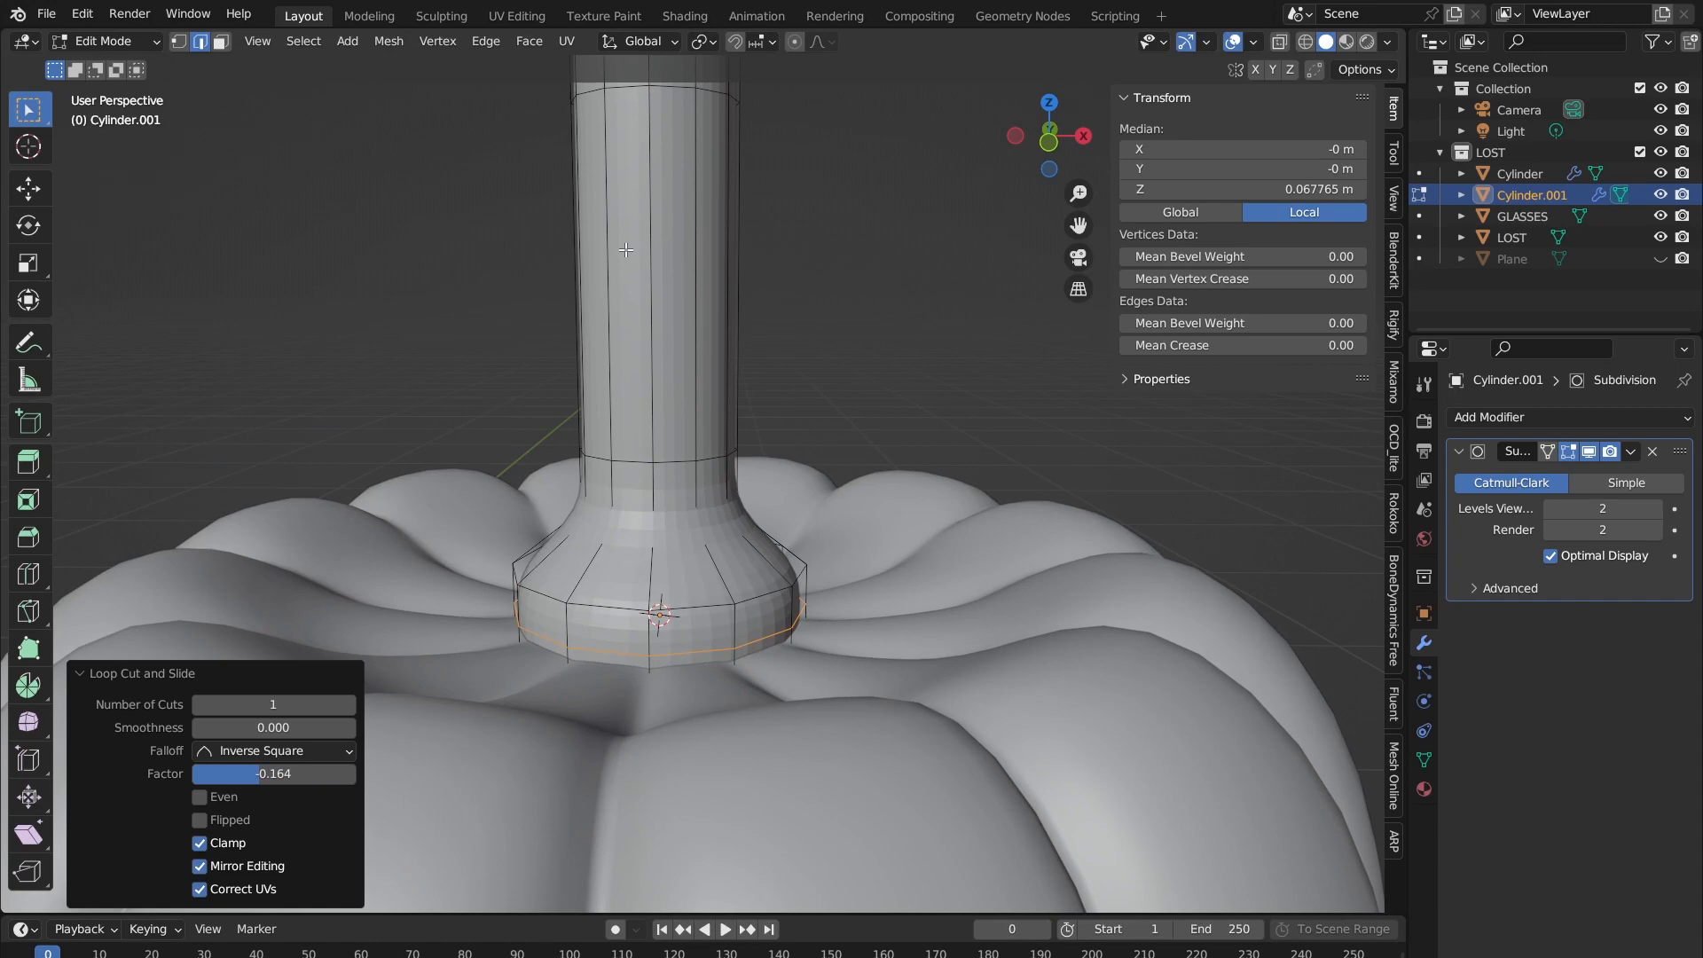
{"action": "middle_click_drag", "start_coordinate": [720, 261], "coordinate": [684, 503]}
{"action": "scroll", "coordinate": [869, 472], "scroll_direction": "down", "scroll_amount": 3}
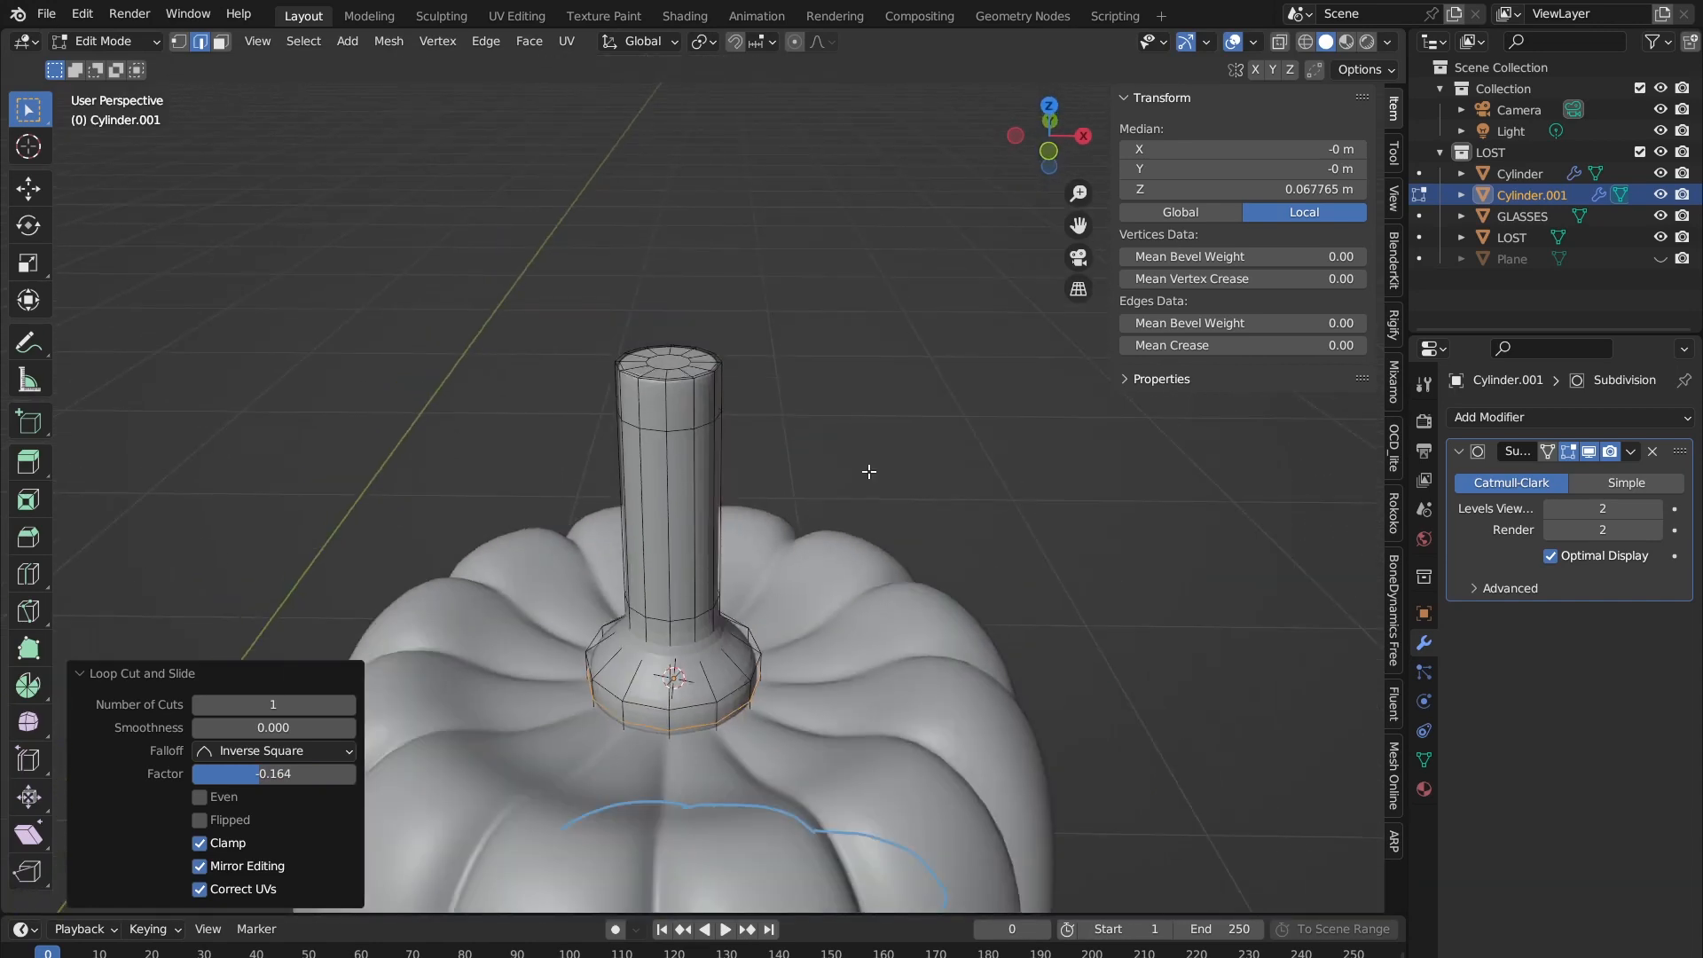
Step: Return to Object Mode and scale the whole stem down uniformly to about 0.83
{"action": "key", "text": "Tab"}
{"action": "middle_click_drag", "start_coordinate": [812, 456], "coordinate": [829, 396]}
{"action": "scroll", "coordinate": [828, 395], "scroll_direction": "down", "scroll_amount": 5}
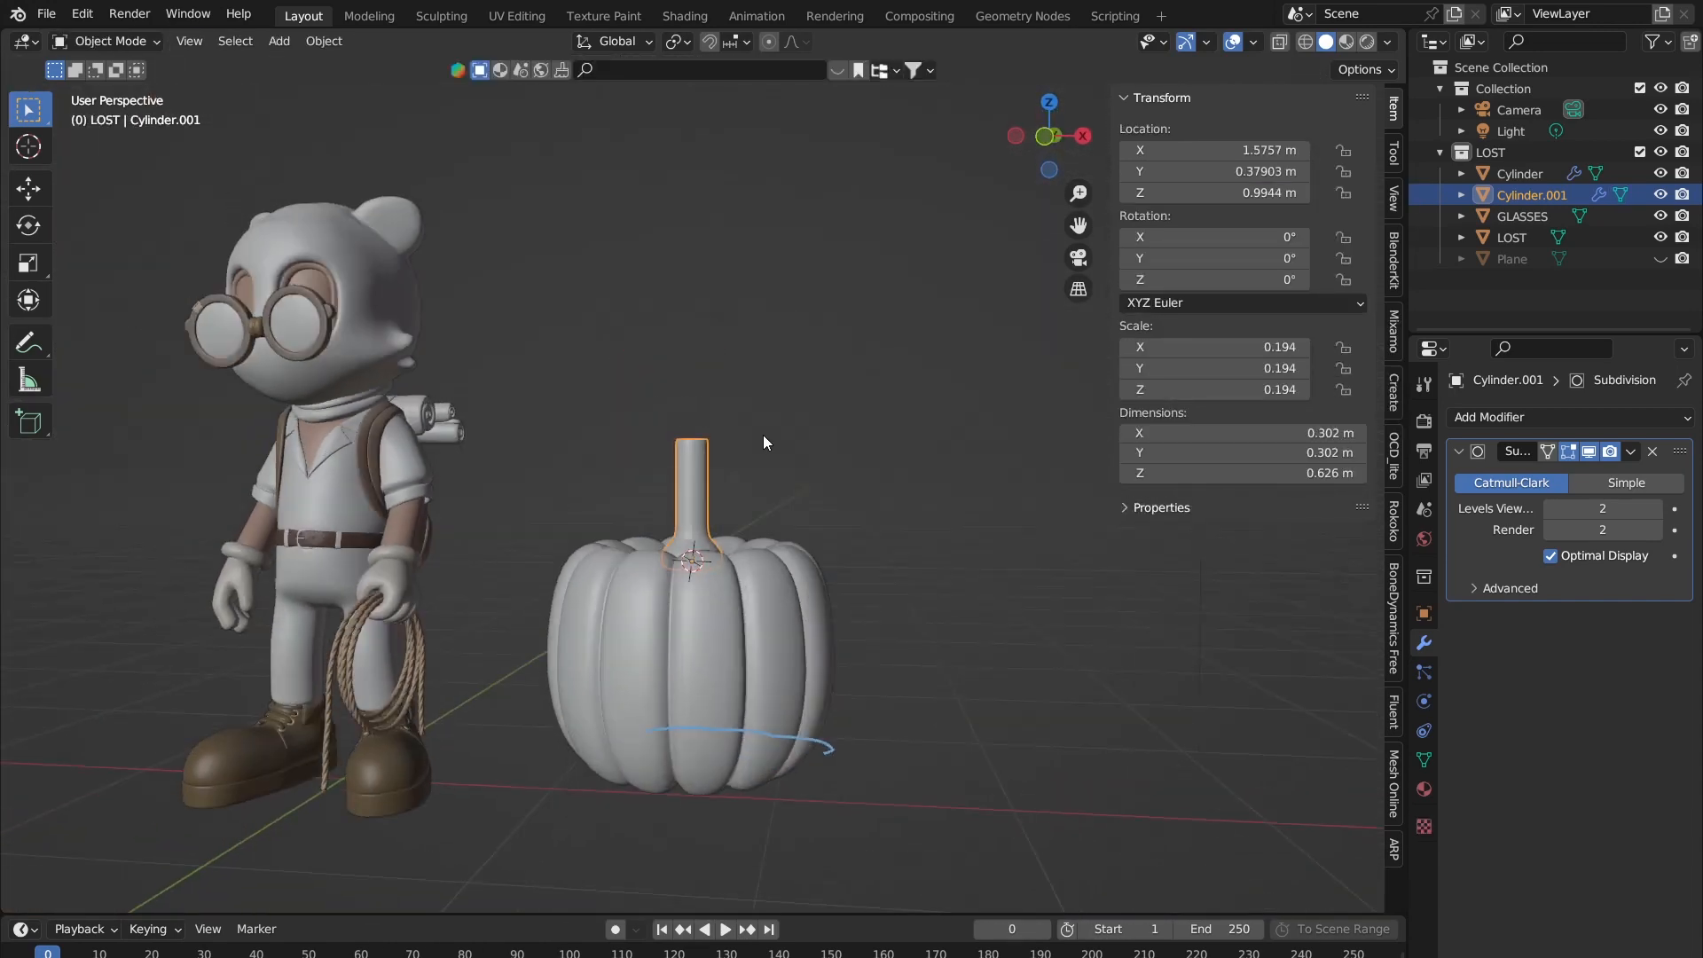
{"action": "scroll", "coordinate": [762, 437], "scroll_direction": "up", "scroll_amount": 4}
{"action": "scroll", "coordinate": [805, 431], "scroll_direction": "down", "scroll_amount": 4}
{"action": "scroll", "coordinate": [798, 430], "scroll_direction": "up", "scroll_amount": 4}
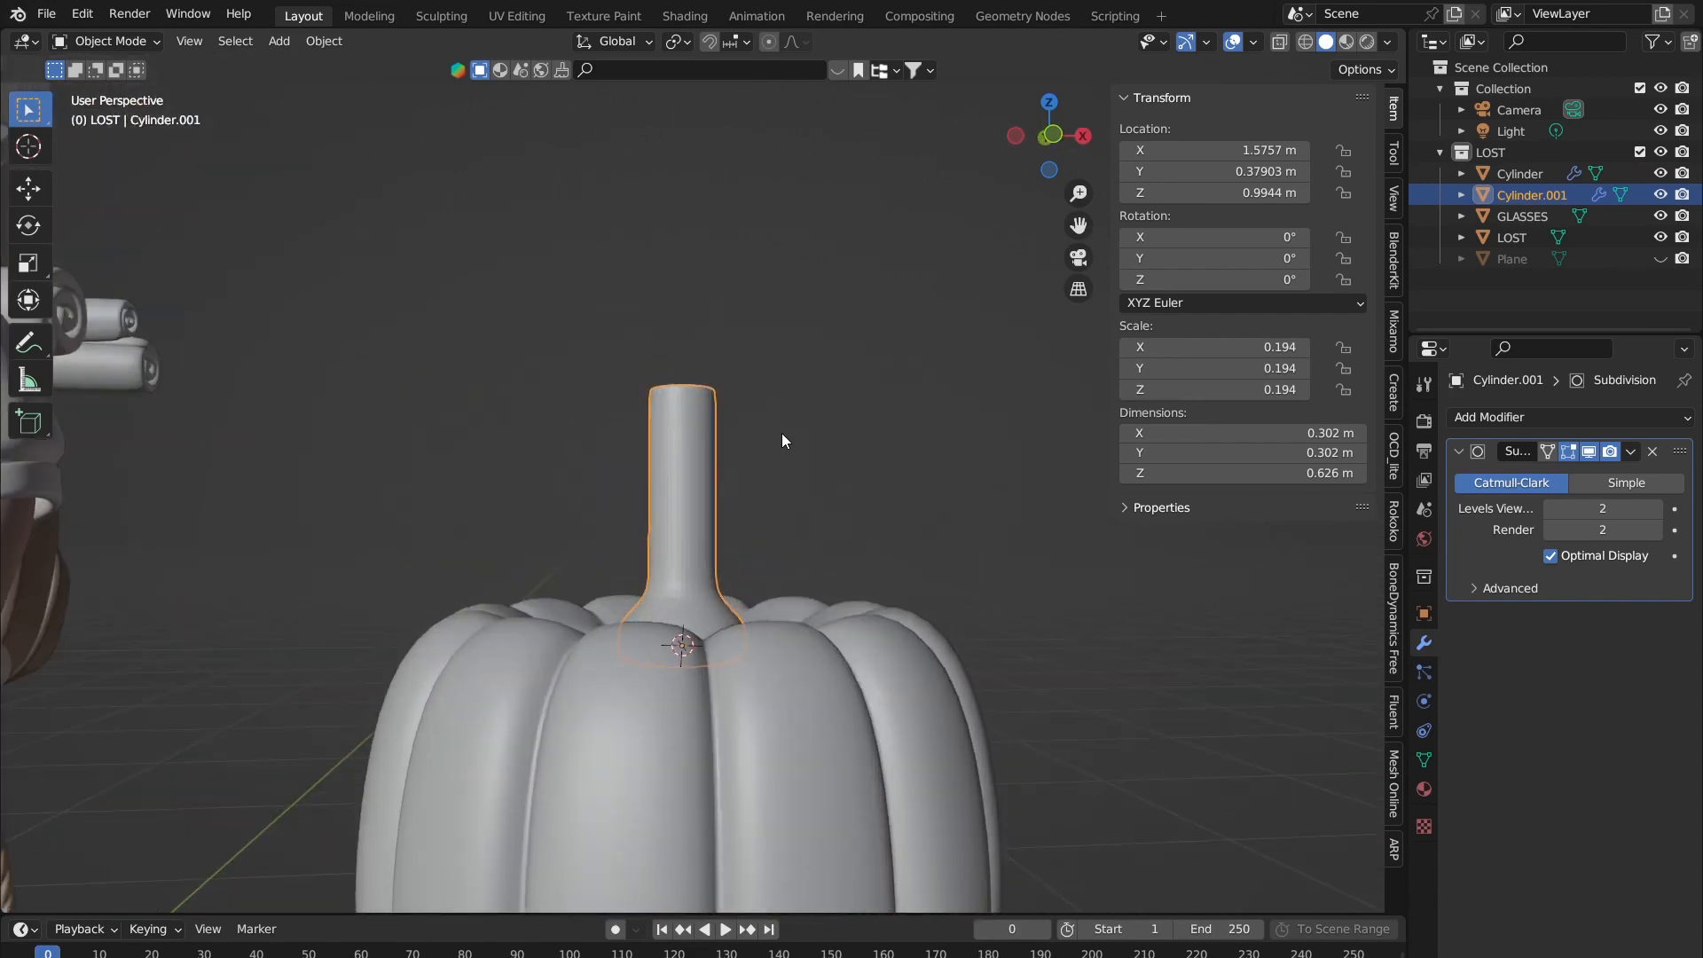
{"action": "key", "text": "s"}
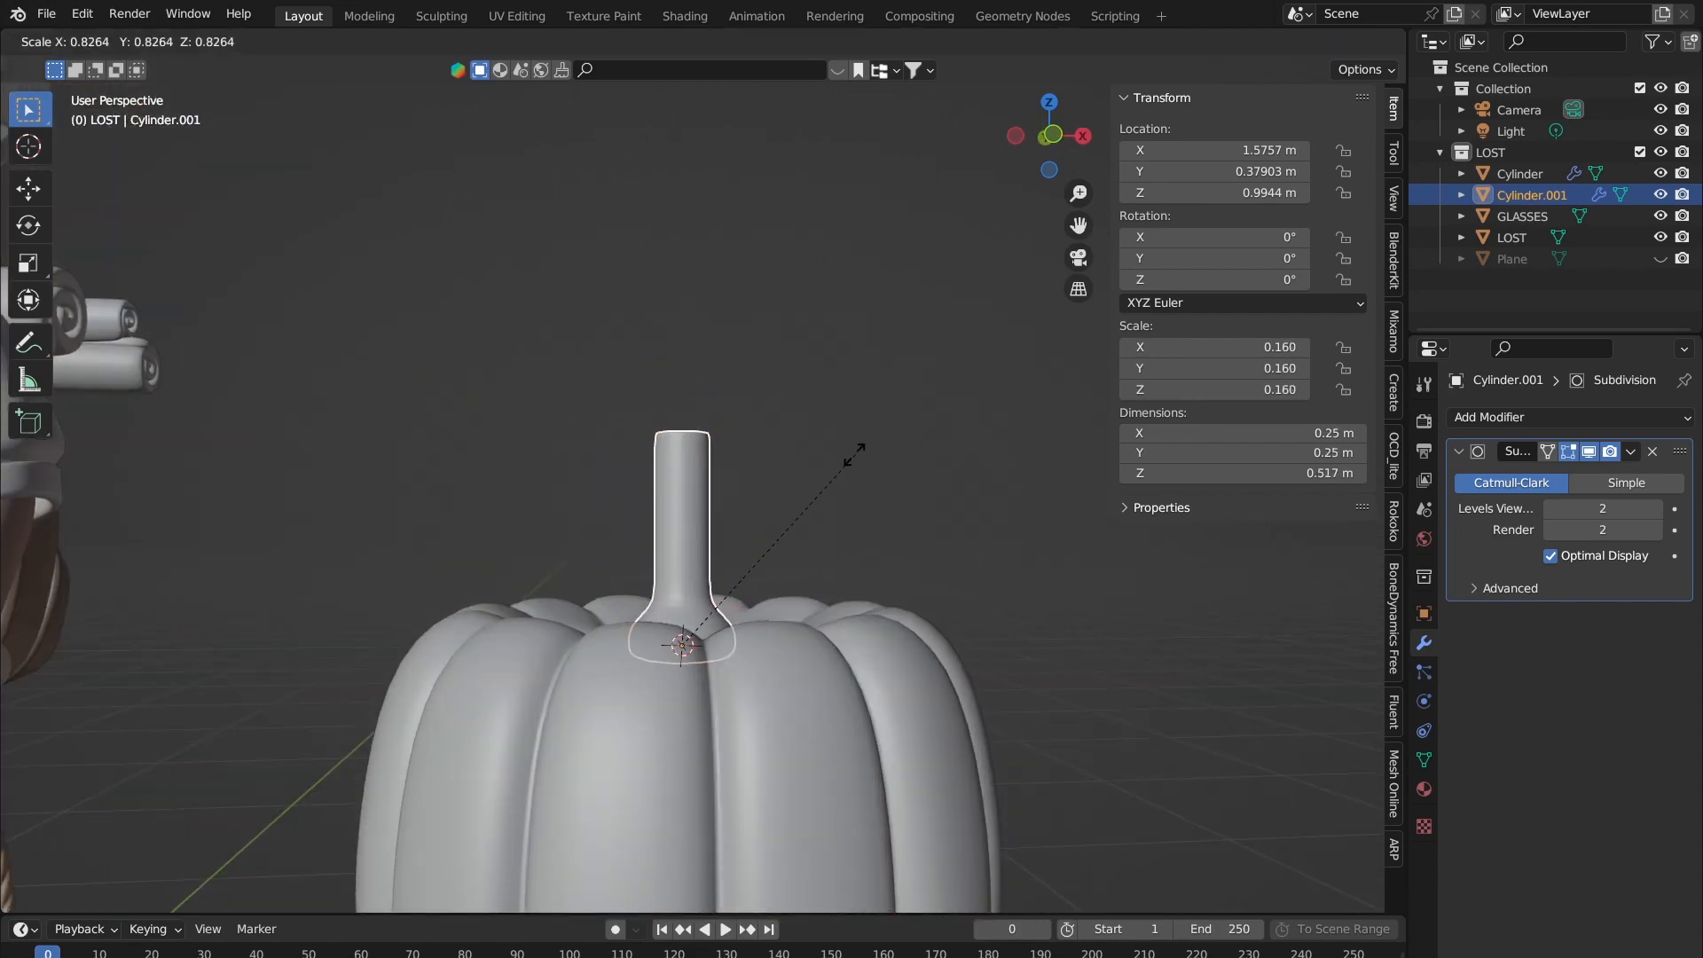
{"action": "left_click", "coordinate": [852, 457]}
Step: Turn on X-Ray in Edit Mode, select the whole top section of the stem and scale it uniformly to about 0.678
{"action": "key", "text": "Tab"}
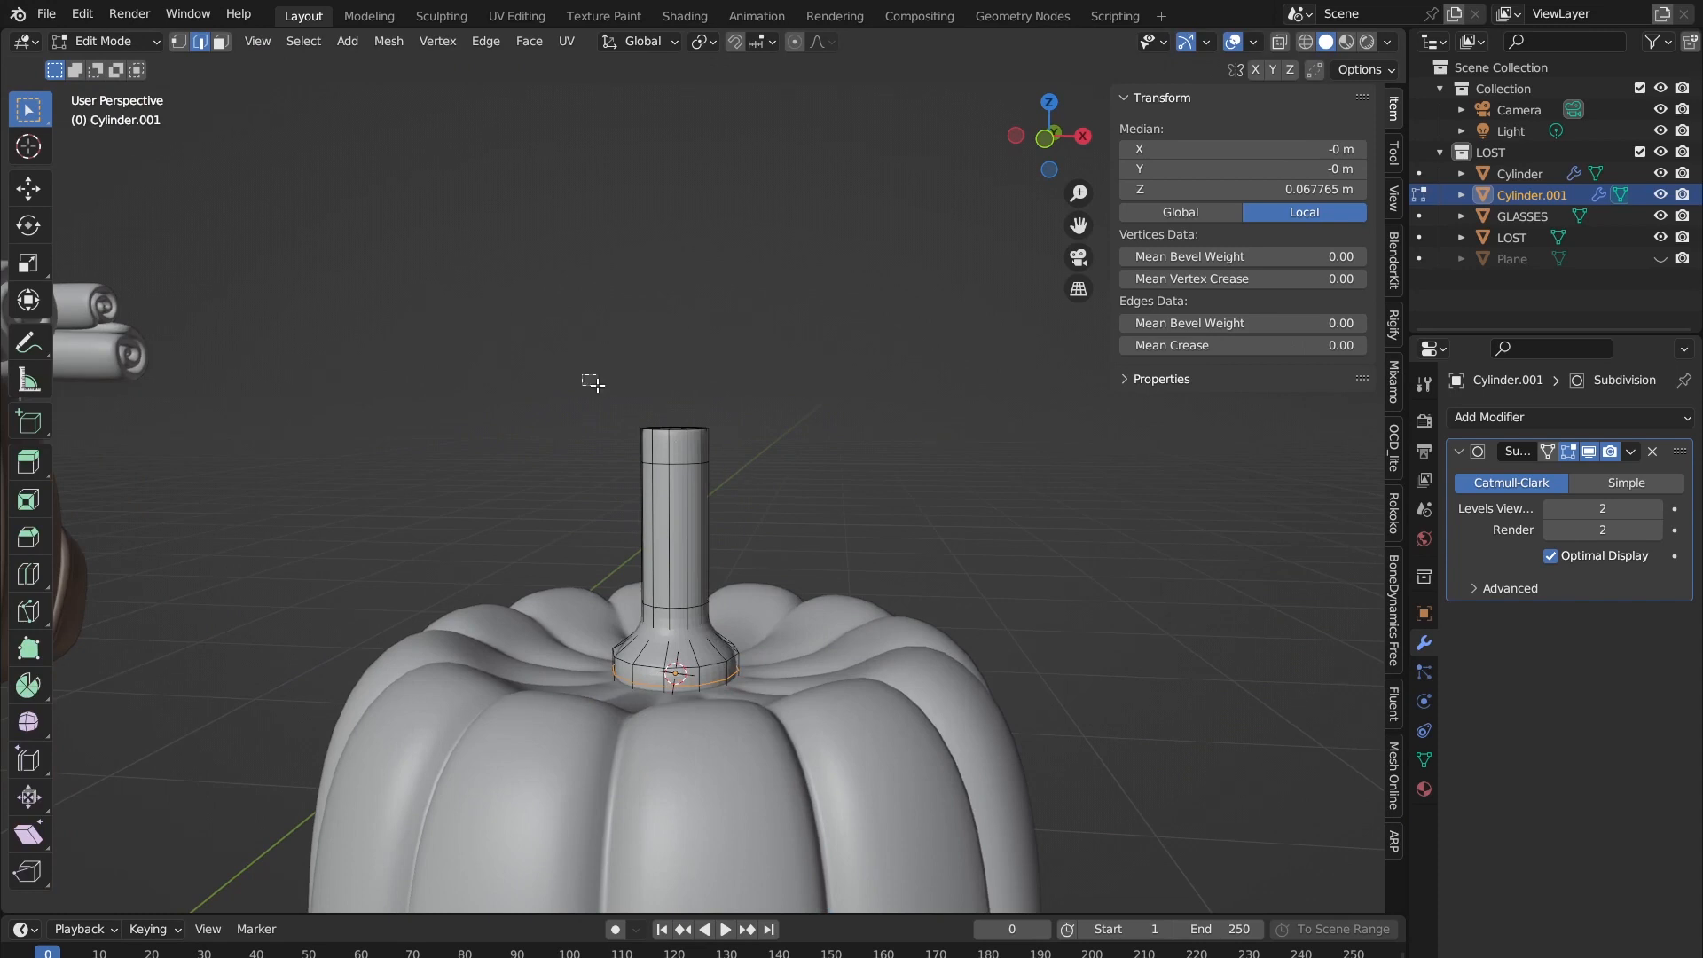
{"action": "left_click_drag", "start_coordinate": [583, 374], "coordinate": [783, 500]}
{"action": "middle_click_drag", "start_coordinate": [783, 500], "coordinate": [639, 337]}
{"action": "scroll", "coordinate": [621, 260], "scroll_direction": "up", "scroll_amount": 5}
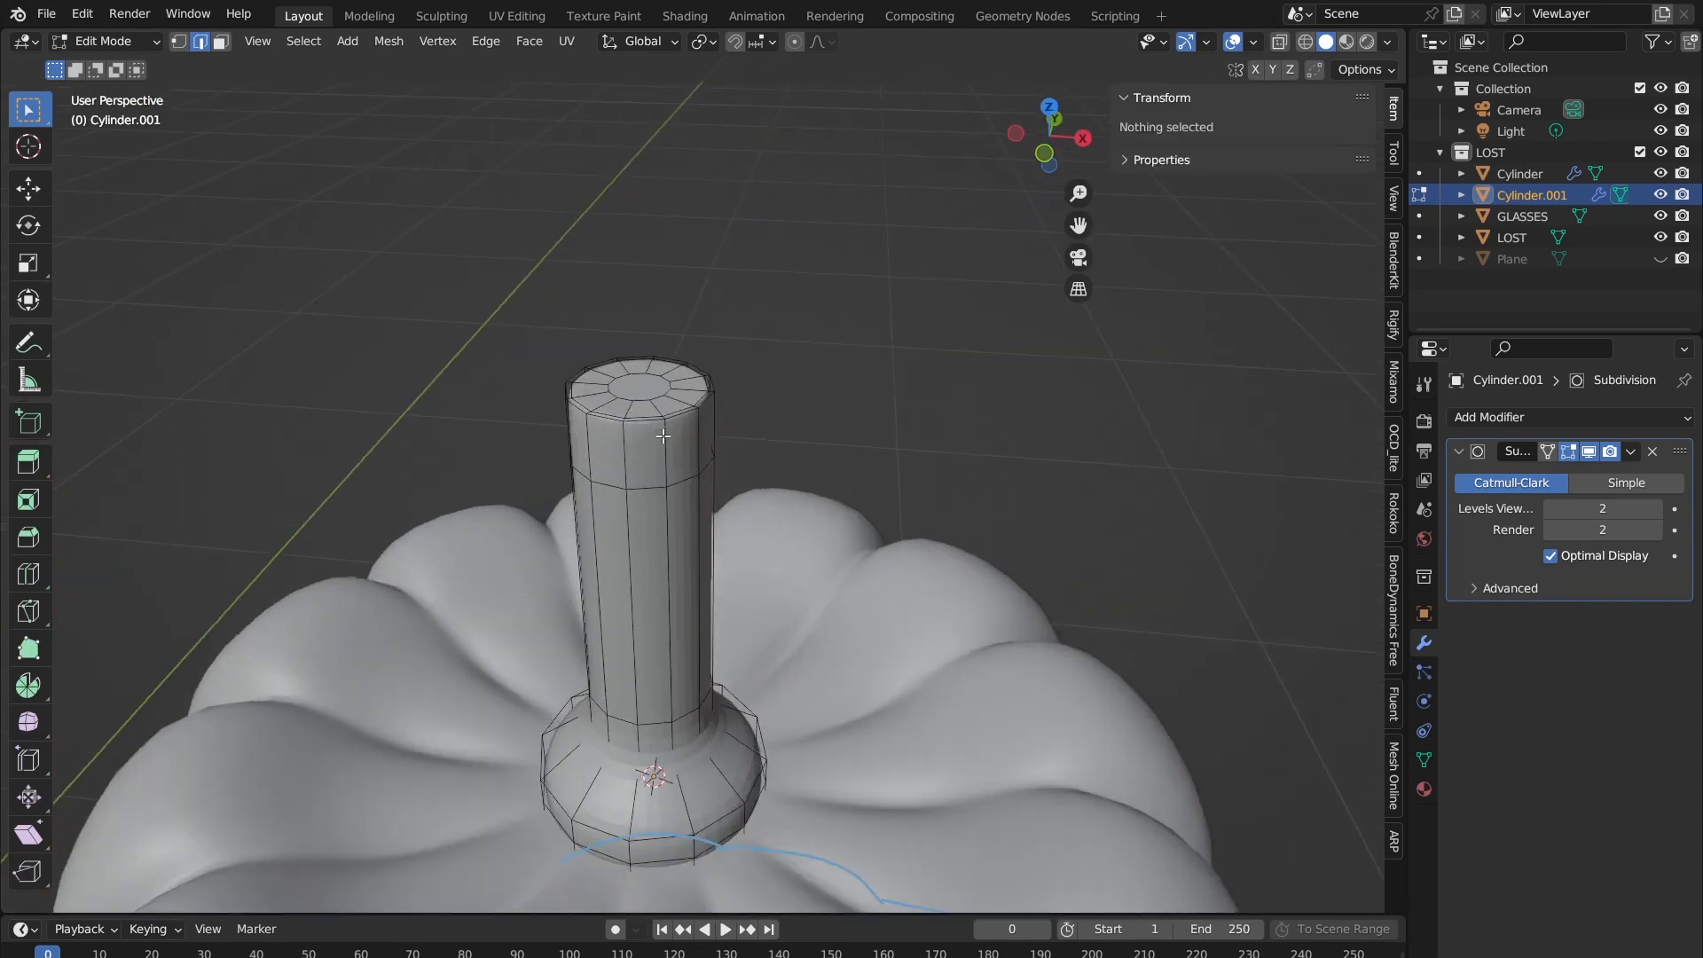
{"action": "left_click", "coordinate": [1280, 45]}
{"action": "middle_click_drag", "start_coordinate": [644, 252], "coordinate": [407, 281]}
{"action": "left_click_drag", "start_coordinate": [312, 195], "coordinate": [1026, 532]}
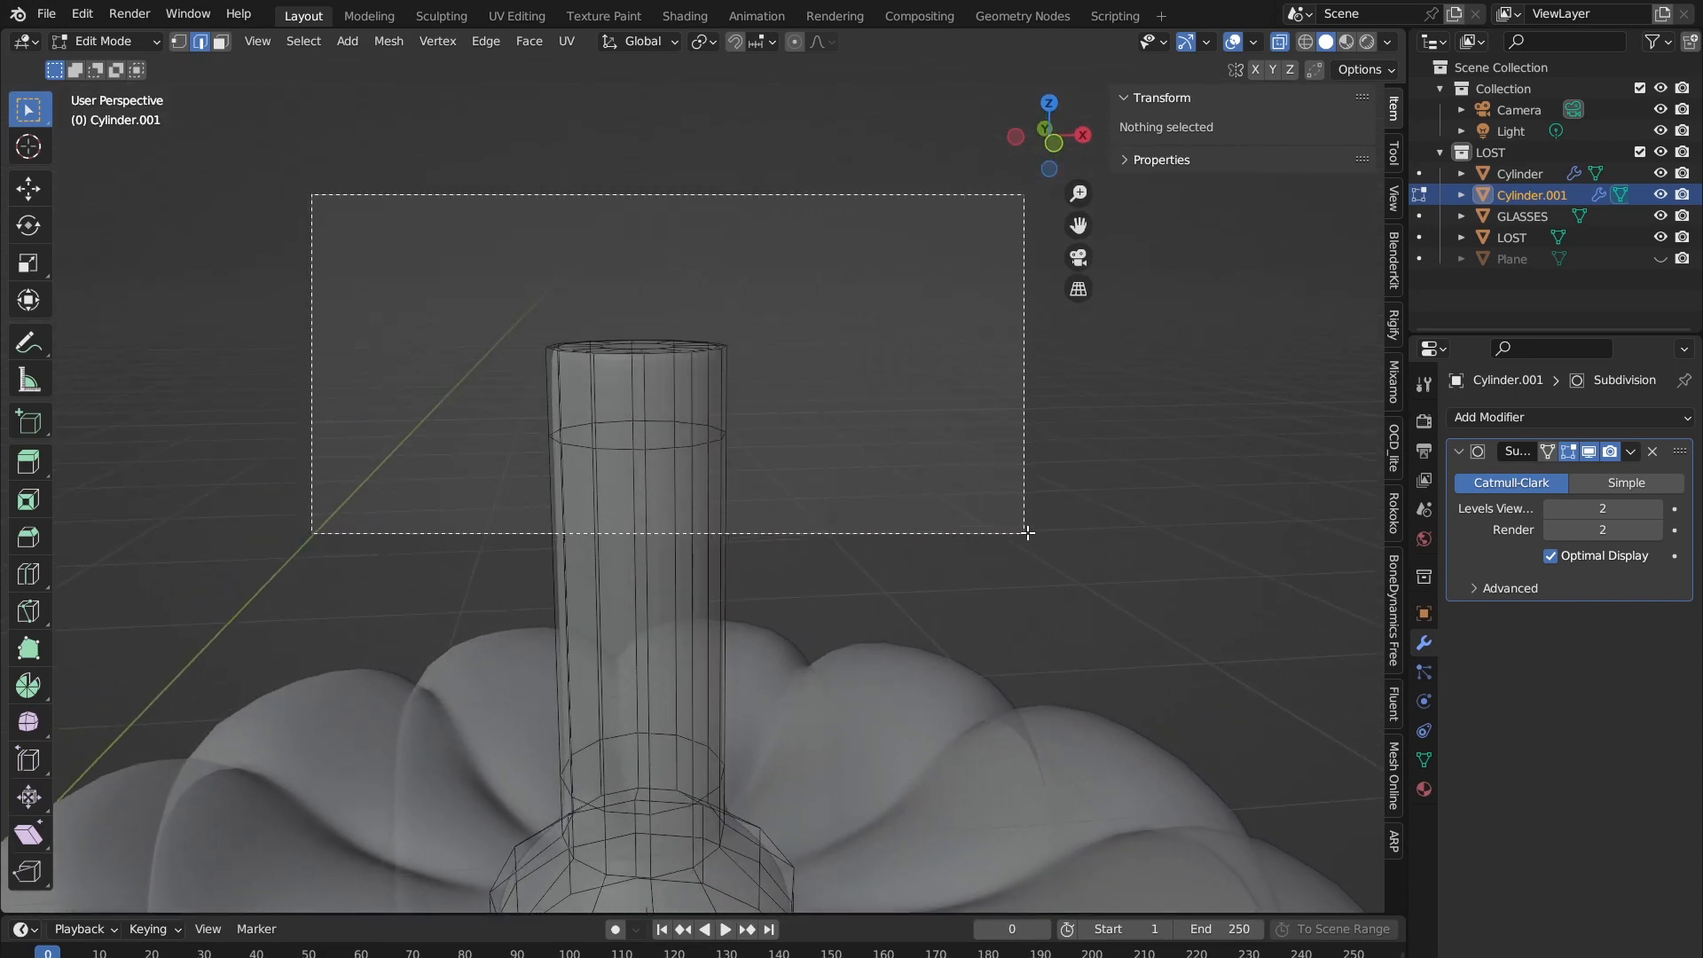
{"action": "middle_click_drag", "start_coordinate": [806, 411], "coordinate": [1026, 369]}
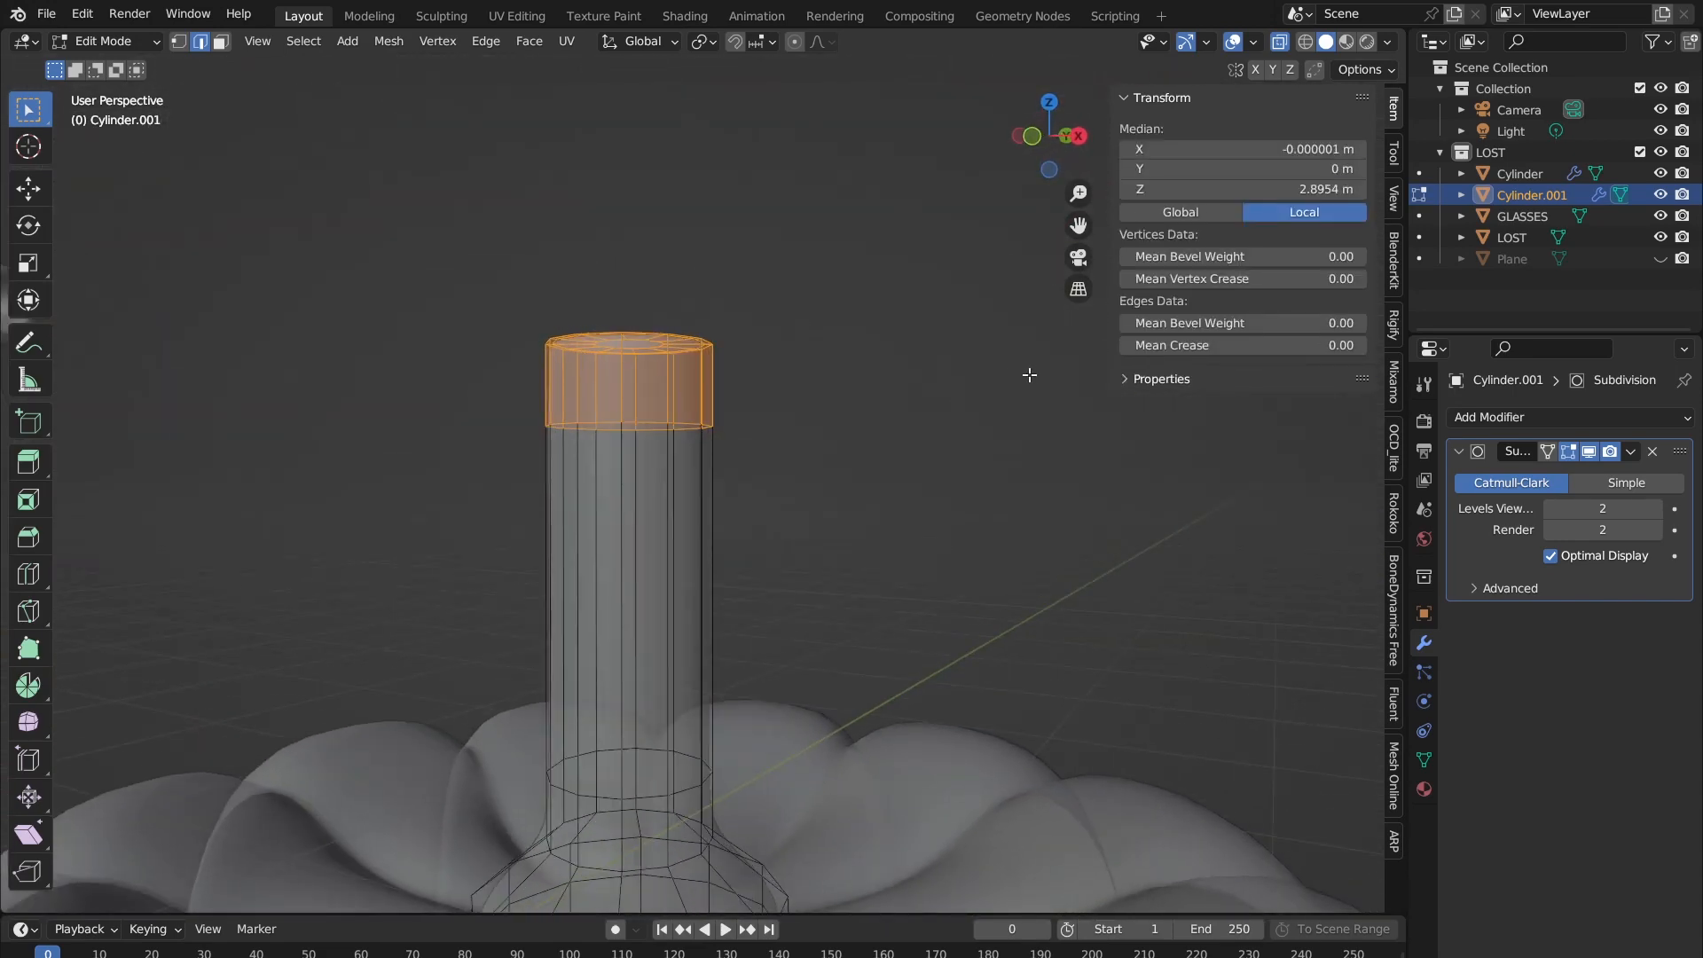
{"action": "left_click", "coordinate": [372, 258]}
{"action": "left_click_drag", "start_coordinate": [306, 215], "coordinate": [833, 486]}
{"action": "key", "text": "s"}
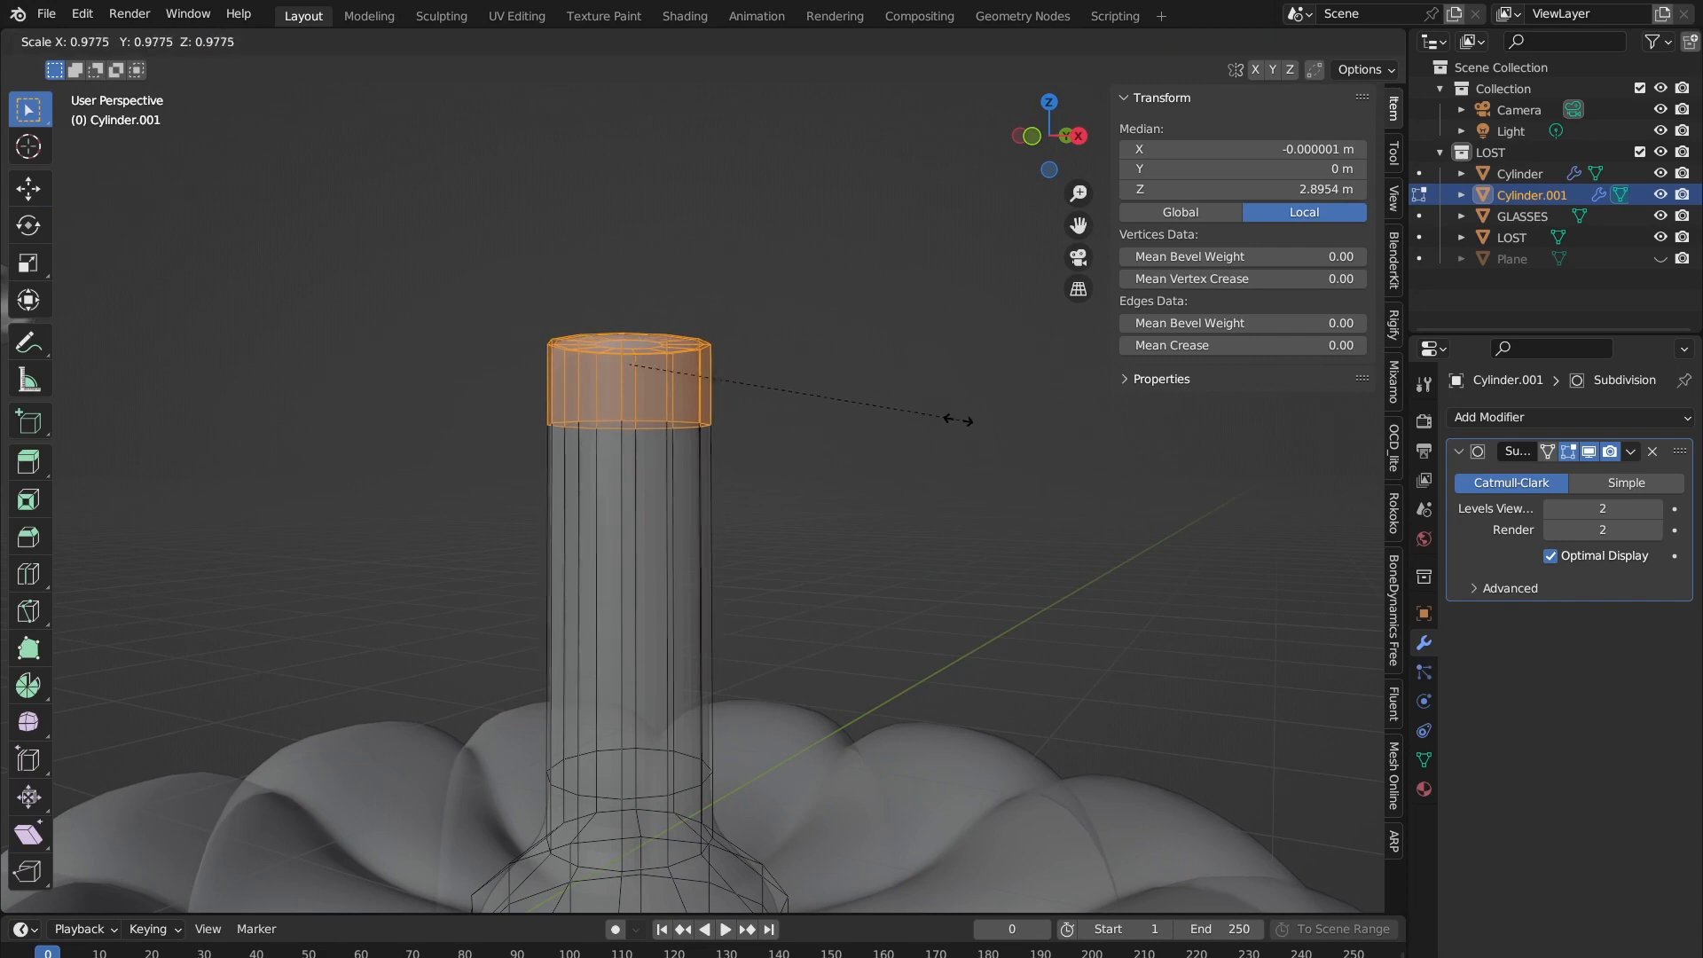
{"action": "left_click", "coordinate": [852, 430]}
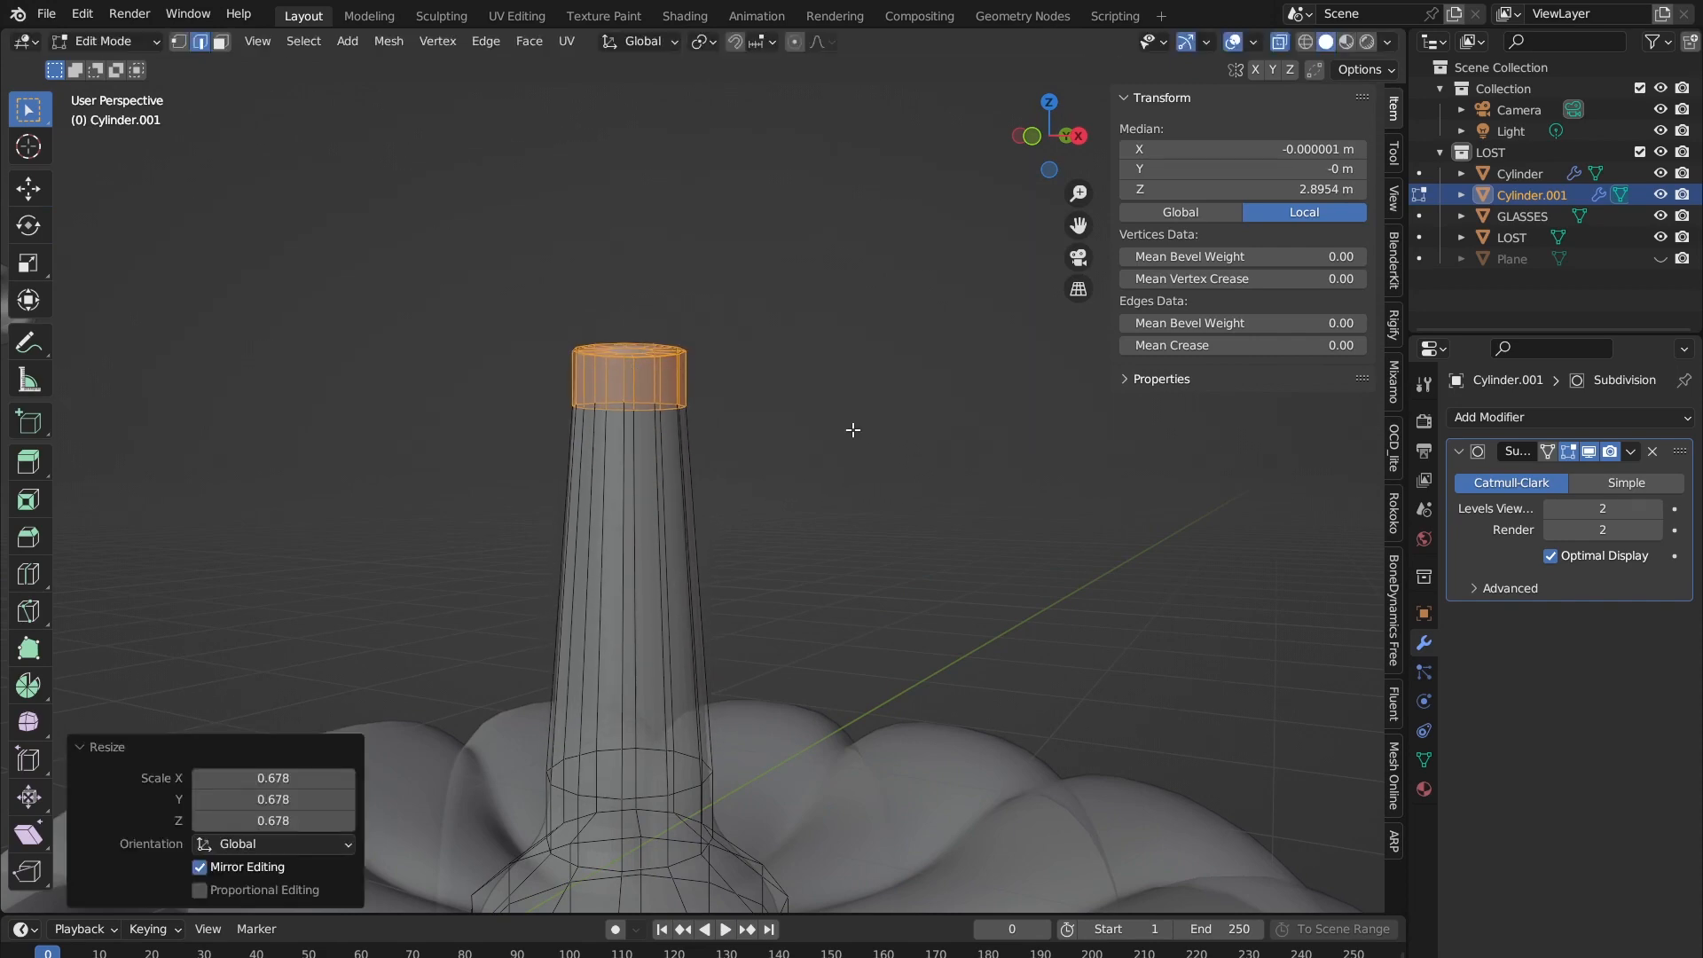
Step: Examine the tapered stem from above in Object Mode and Edit Mode
{"action": "scroll", "coordinate": [852, 430], "scroll_direction": "down", "scroll_amount": 3}
{"action": "key", "text": "Tab"}
{"action": "middle_click_drag", "start_coordinate": [853, 429], "coordinate": [630, 471]}
{"action": "key", "text": "Tab"}
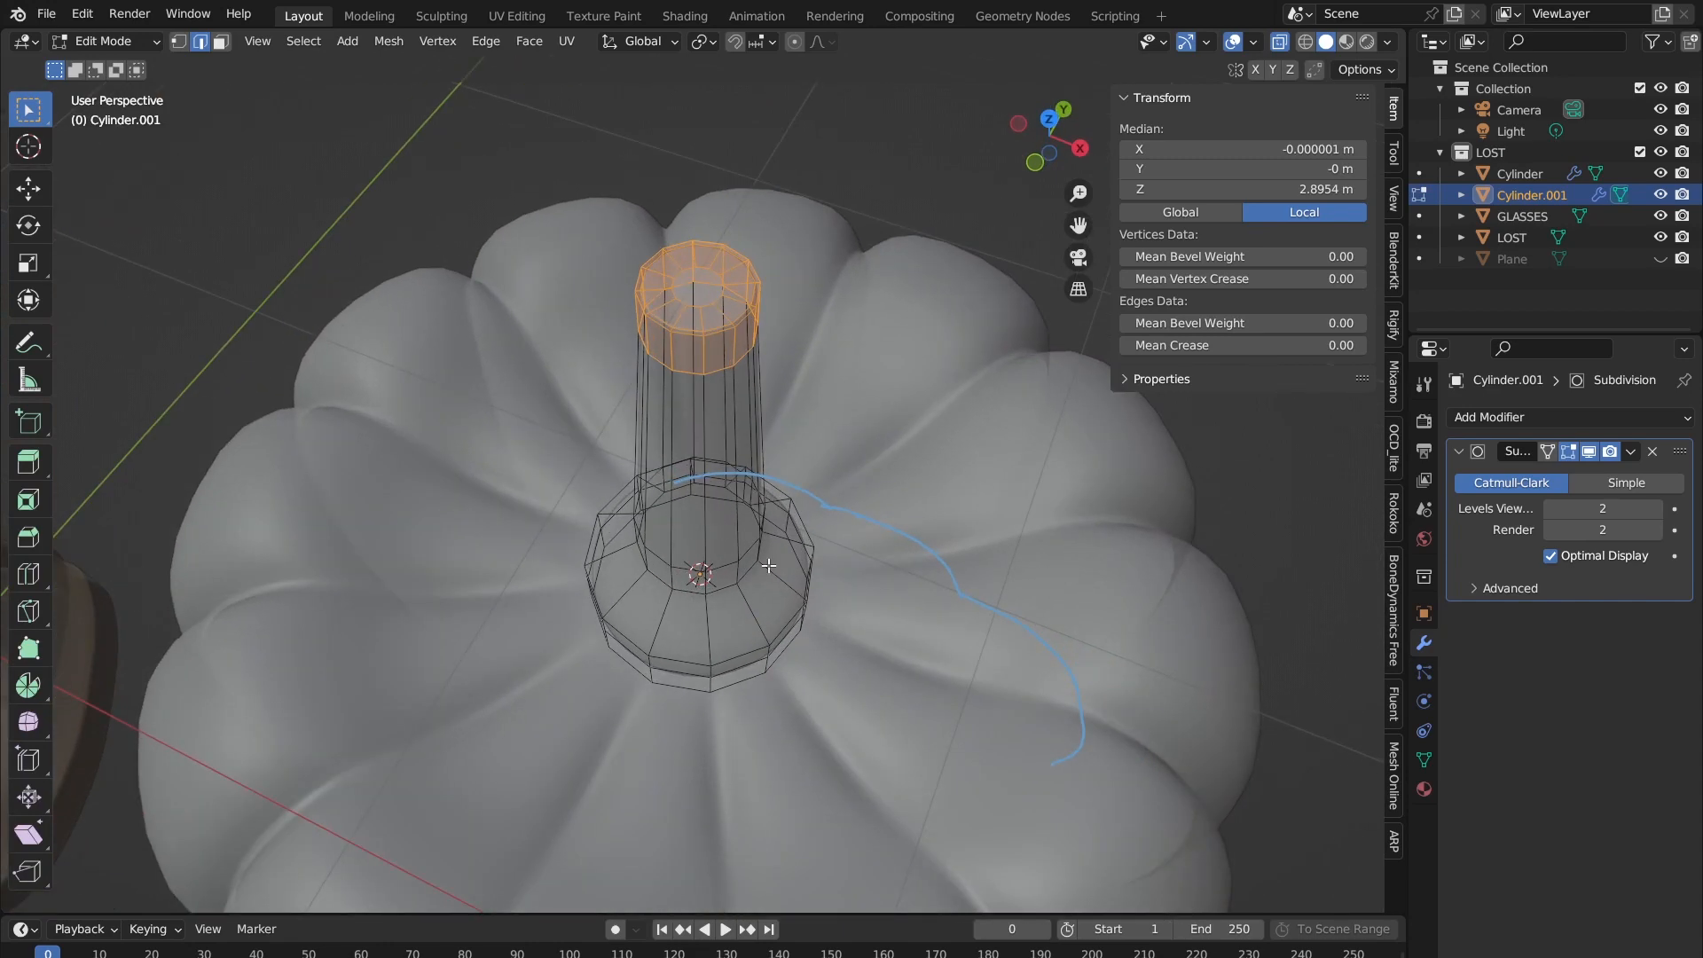
{"action": "middle_click_drag", "start_coordinate": [641, 535], "coordinate": [578, 561]}
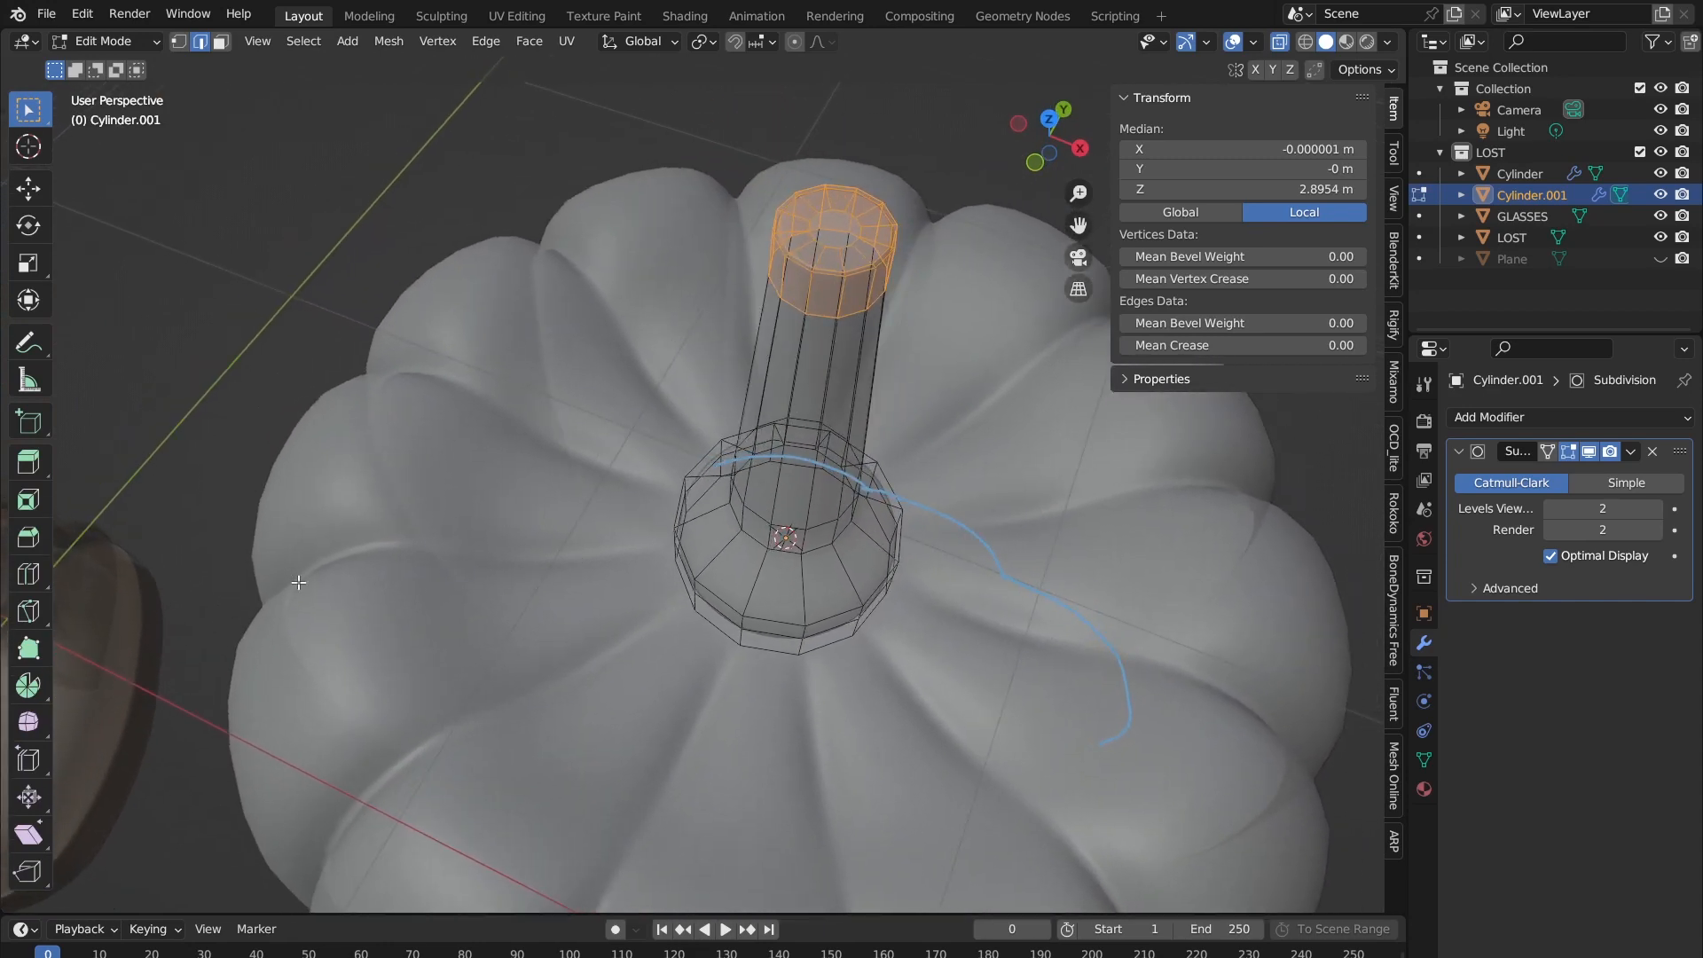
{"action": "middle_click_drag", "start_coordinate": [675, 484], "coordinate": [736, 431]}
{"action": "scroll", "coordinate": [741, 426], "scroll_direction": "up", "scroll_amount": 2}
{"action": "middle_click_drag", "start_coordinate": [831, 236], "coordinate": [801, 361], "text": "shift"}
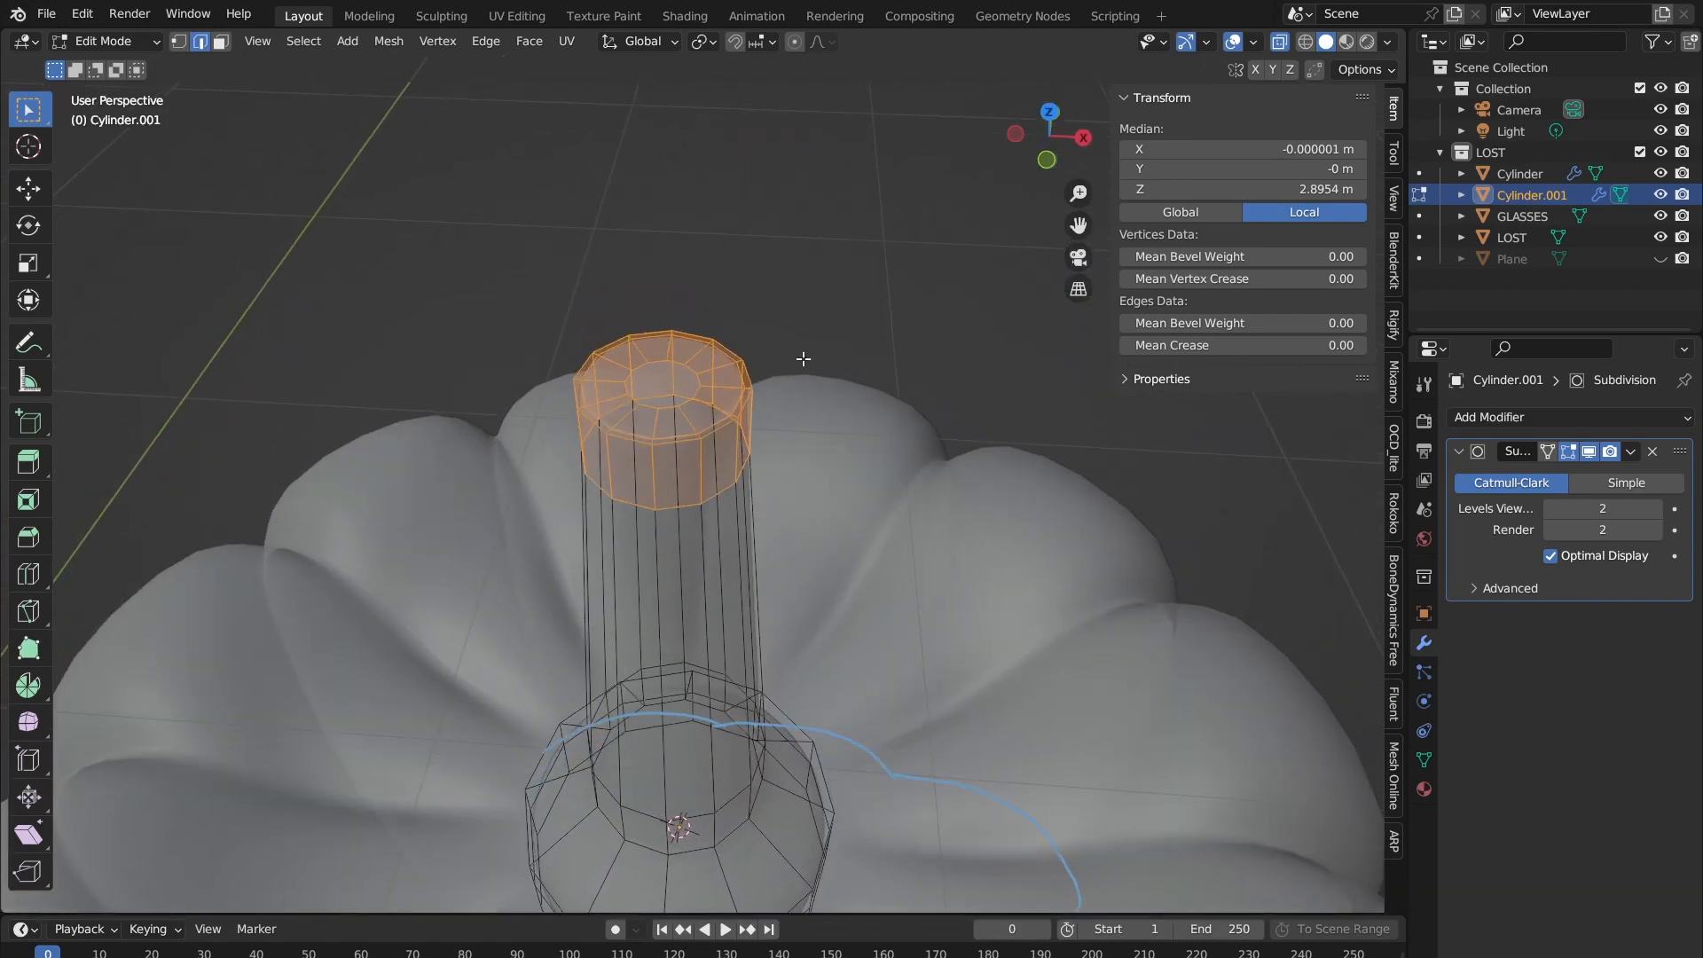
Step: Clear the selection and select four vertical edge loops running from the stem's cap down to its base
{"action": "key", "text": "alt+a"}
{"action": "middle_click_drag", "start_coordinate": [762, 464], "coordinate": [756, 458]}
{"action": "left_click", "coordinate": [639, 454], "text": "alt"}
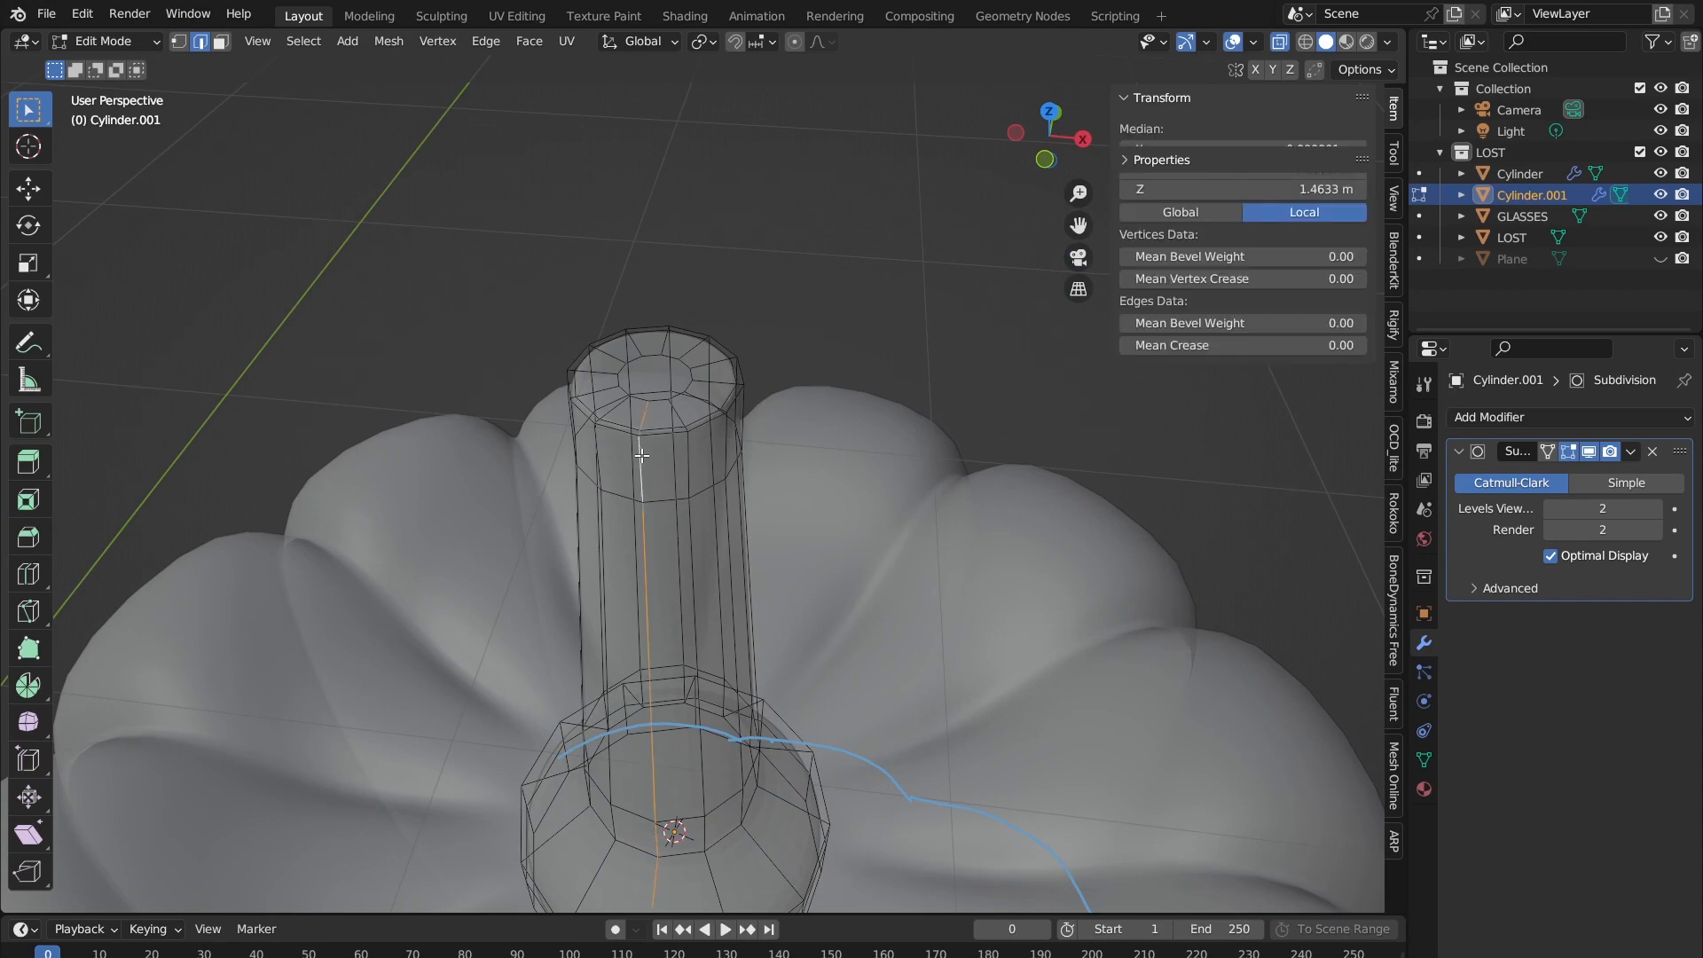
{"action": "left_click", "coordinate": [691, 446], "text": "alt+shift"}
{"action": "left_click", "coordinate": [726, 432], "text": "alt+shift"}
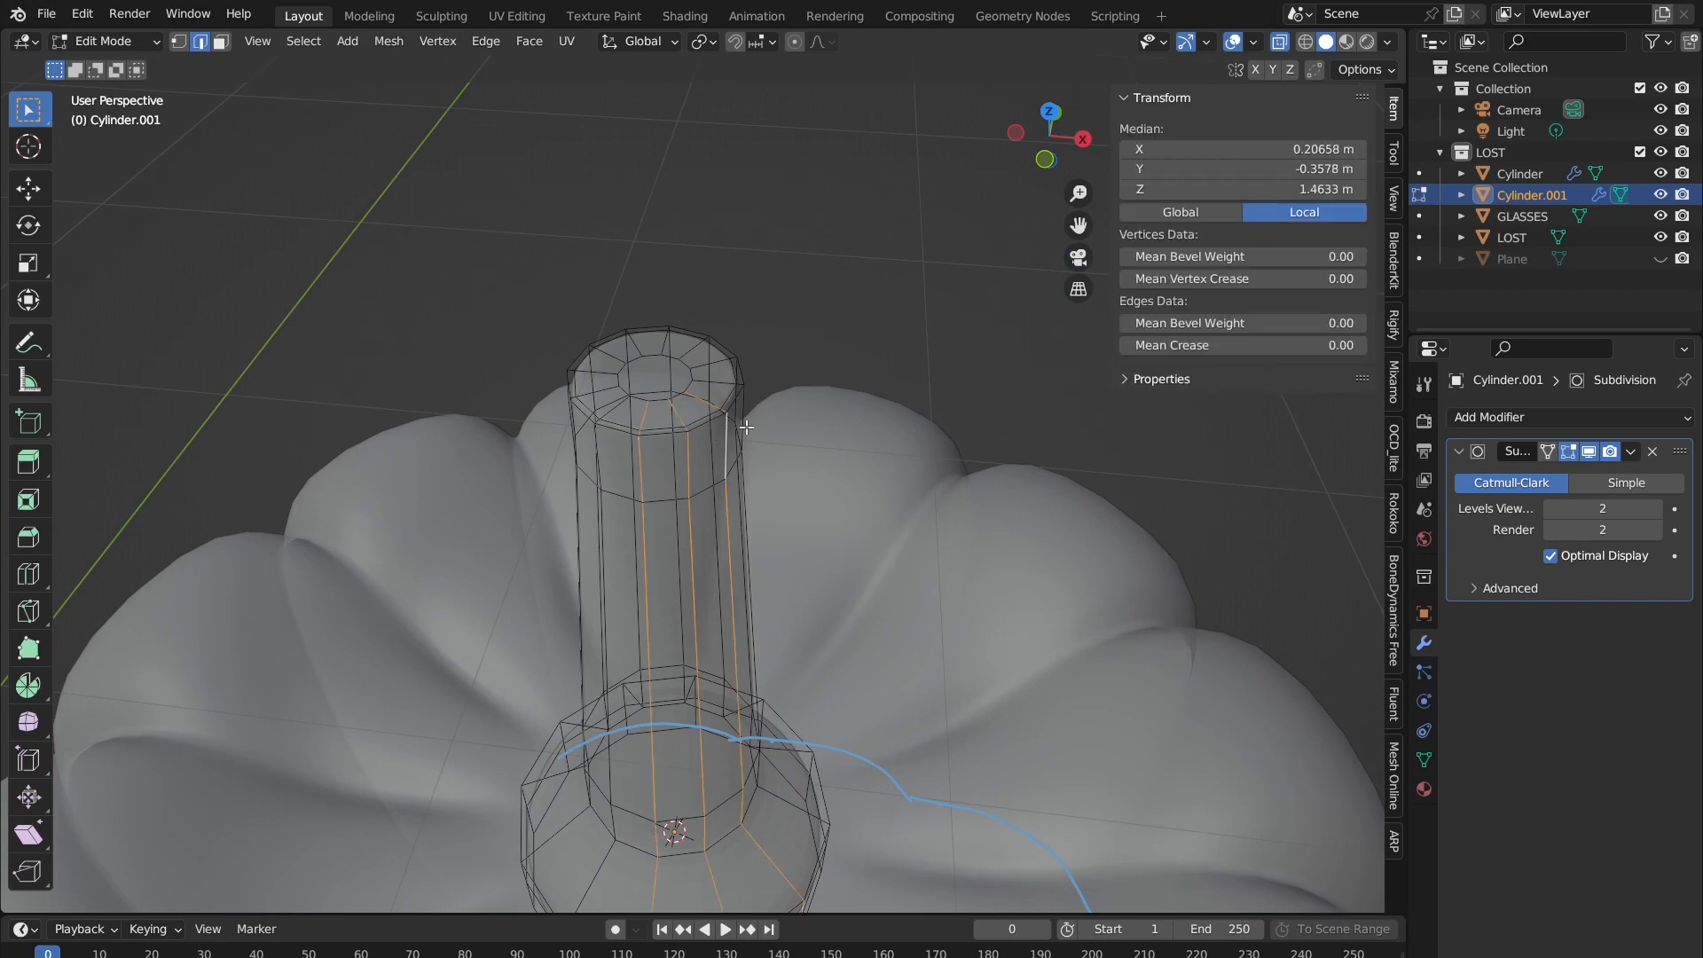
{"action": "middle_click_drag", "start_coordinate": [747, 428], "coordinate": [592, 447]}
{"action": "left_click", "coordinate": [596, 418], "text": "alt+shift"}
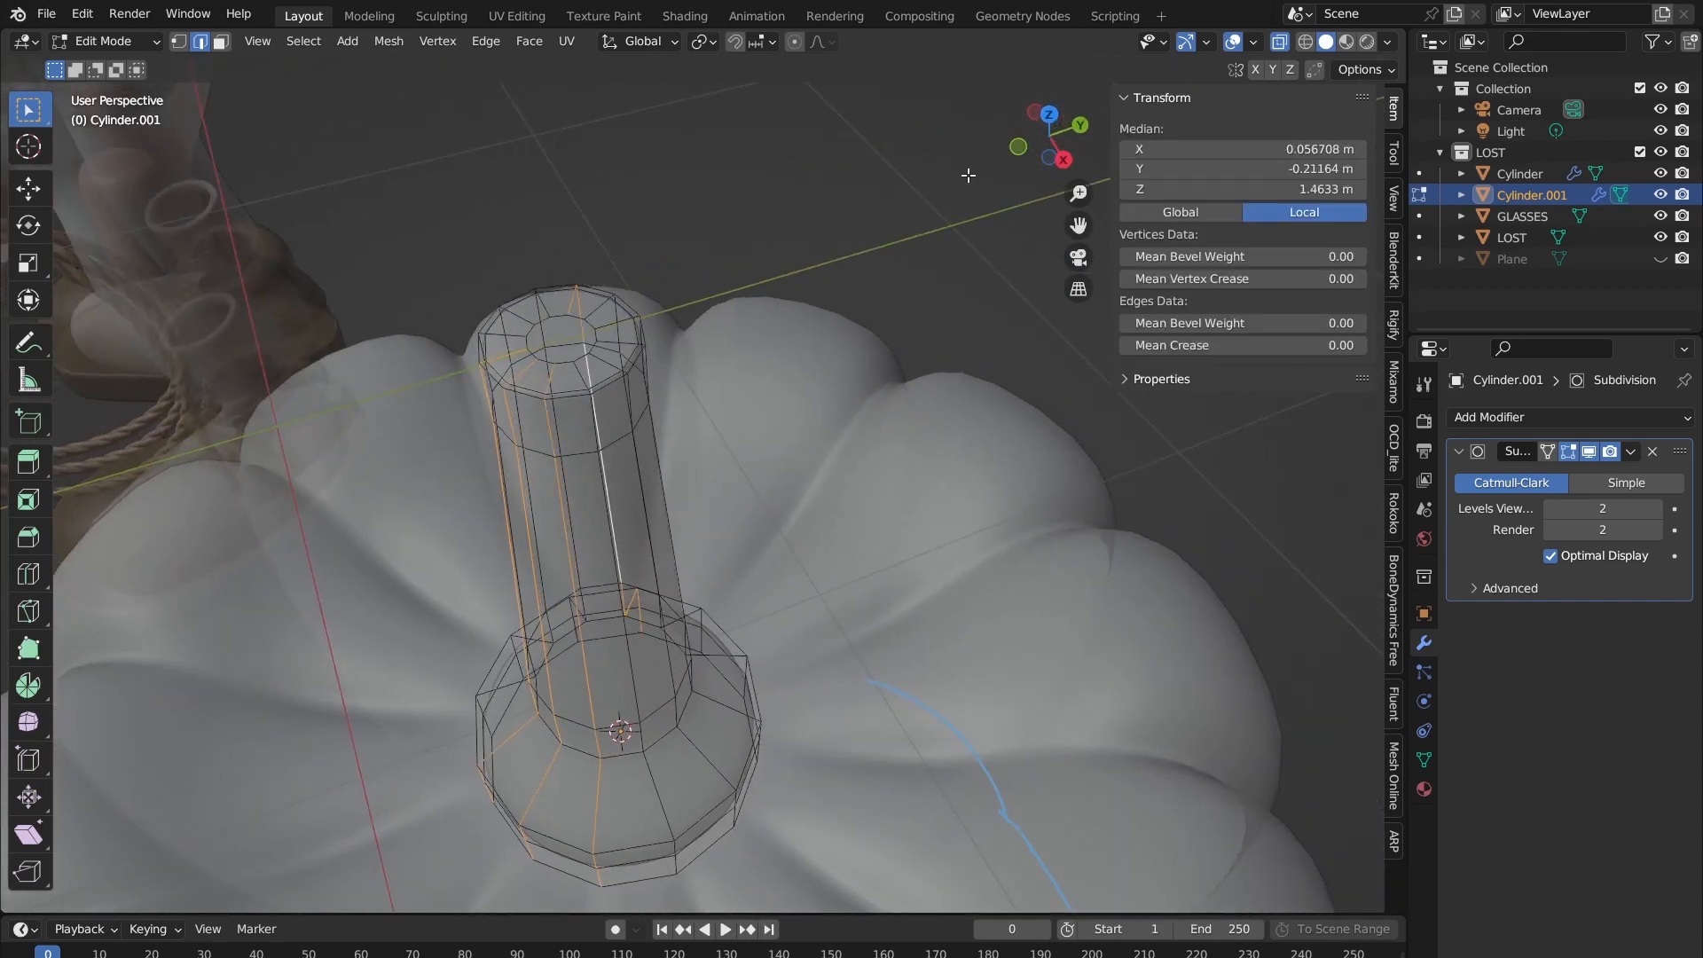
Step: Turn off X-Ray and extend the selection to the remaining vertical edge loops all the way around the stem
{"action": "left_click", "coordinate": [1278, 42]}
{"action": "middle_click_drag", "start_coordinate": [596, 403], "coordinate": [511, 386]}
{"action": "left_click", "coordinate": [592, 450], "text": "alt+shift"}
{"action": "left_click", "coordinate": [633, 439], "text": "alt+shift"}
{"action": "left_click", "coordinate": [635, 349], "text": "alt+shift"}
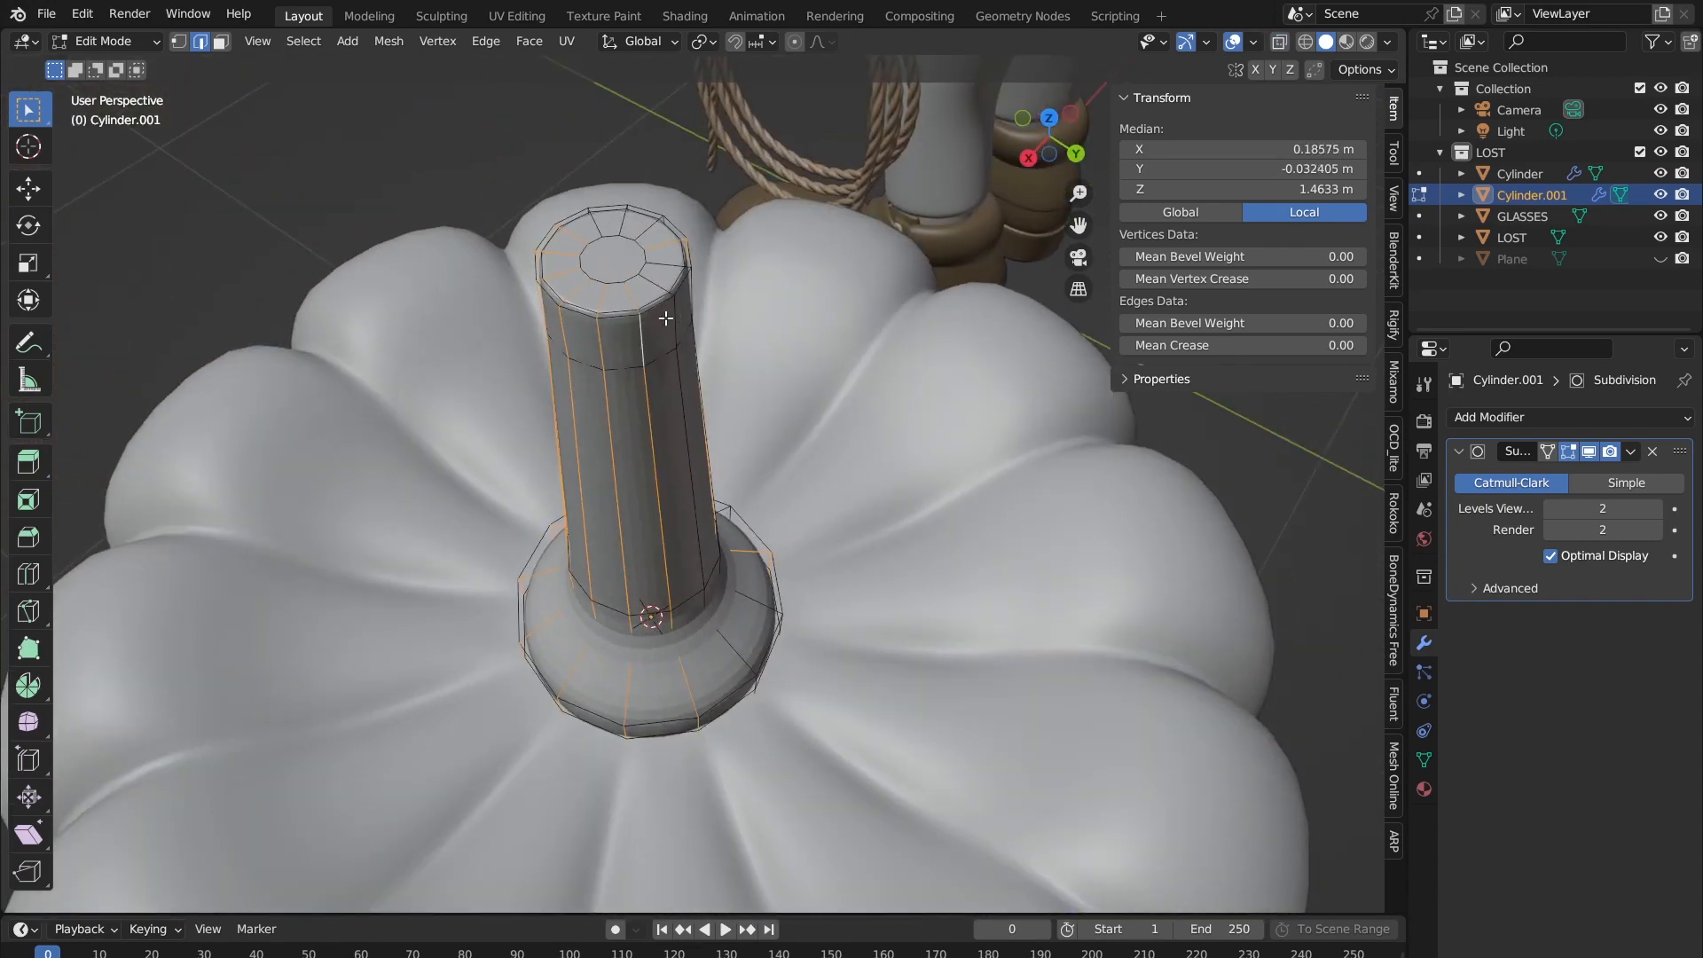
{"action": "left_click", "coordinate": [680, 307], "text": "alt+shift"}
{"action": "middle_click_drag", "start_coordinate": [723, 291], "coordinate": [735, 327]}
{"action": "left_click", "coordinate": [796, 346], "text": "alt+shift"}
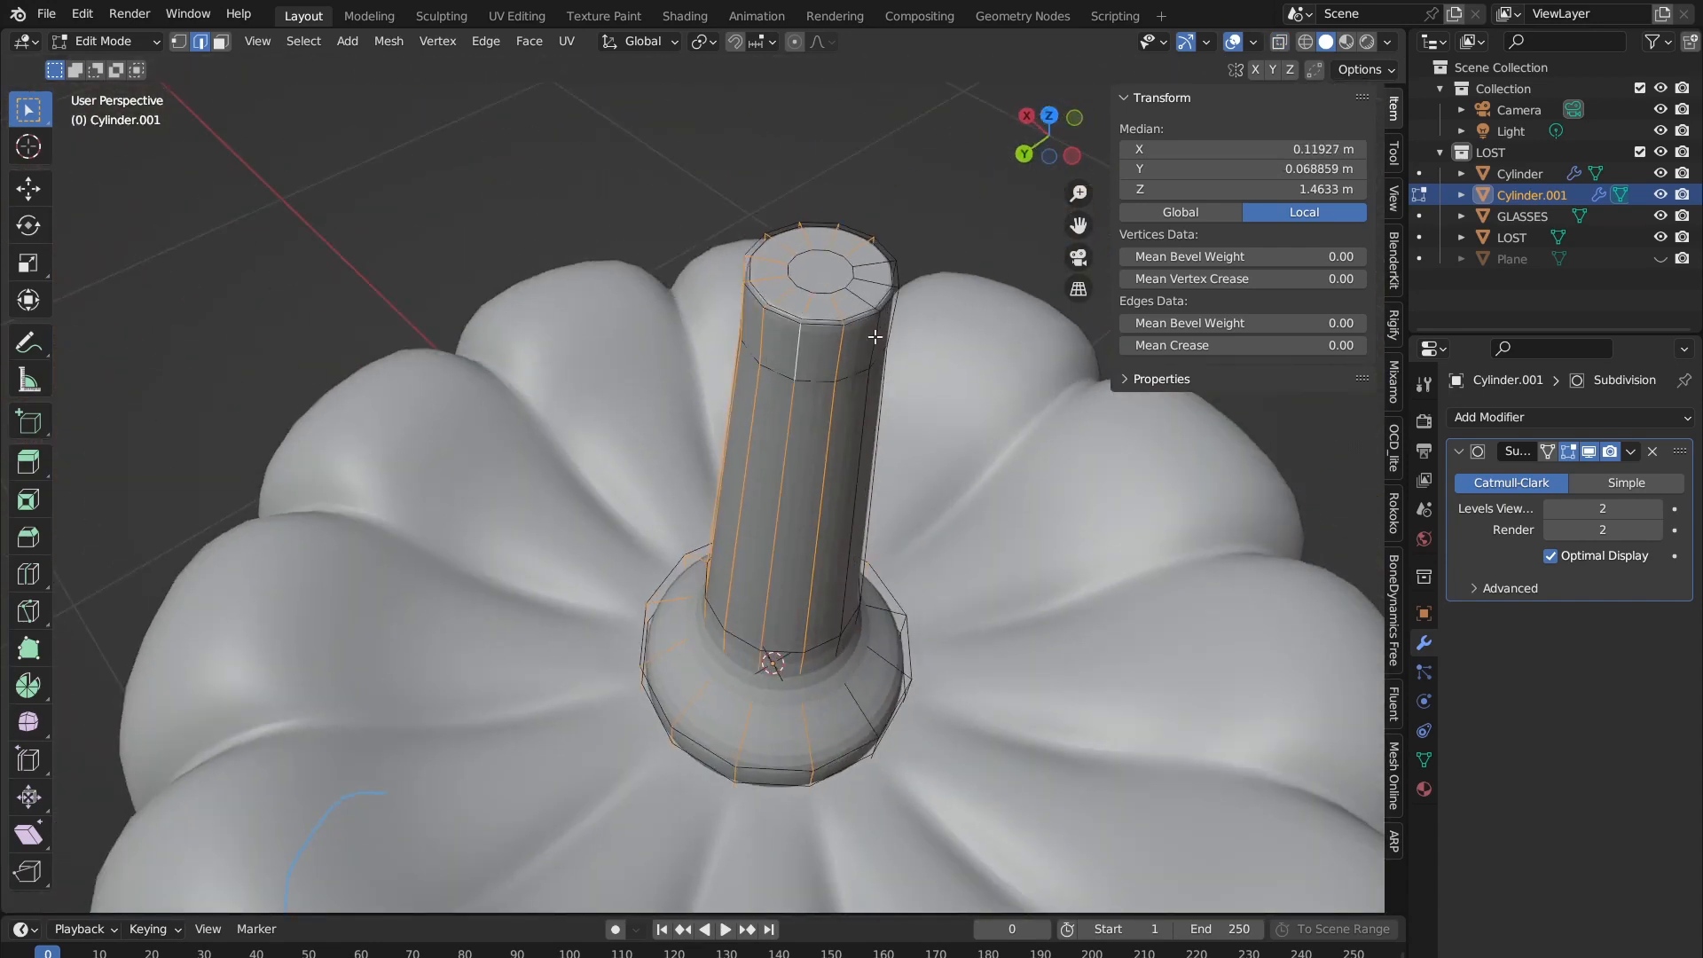
{"action": "left_click", "coordinate": [874, 339], "text": "alt+shift"}
{"action": "middle_click_drag", "start_coordinate": [874, 339], "coordinate": [696, 560]}
{"action": "left_click", "coordinate": [695, 449], "text": "alt+shift"}
{"action": "left_click", "coordinate": [695, 449], "text": "alt+shift"}
{"action": "middle_click_drag", "start_coordinate": [1002, 346], "coordinate": [1009, 241]}
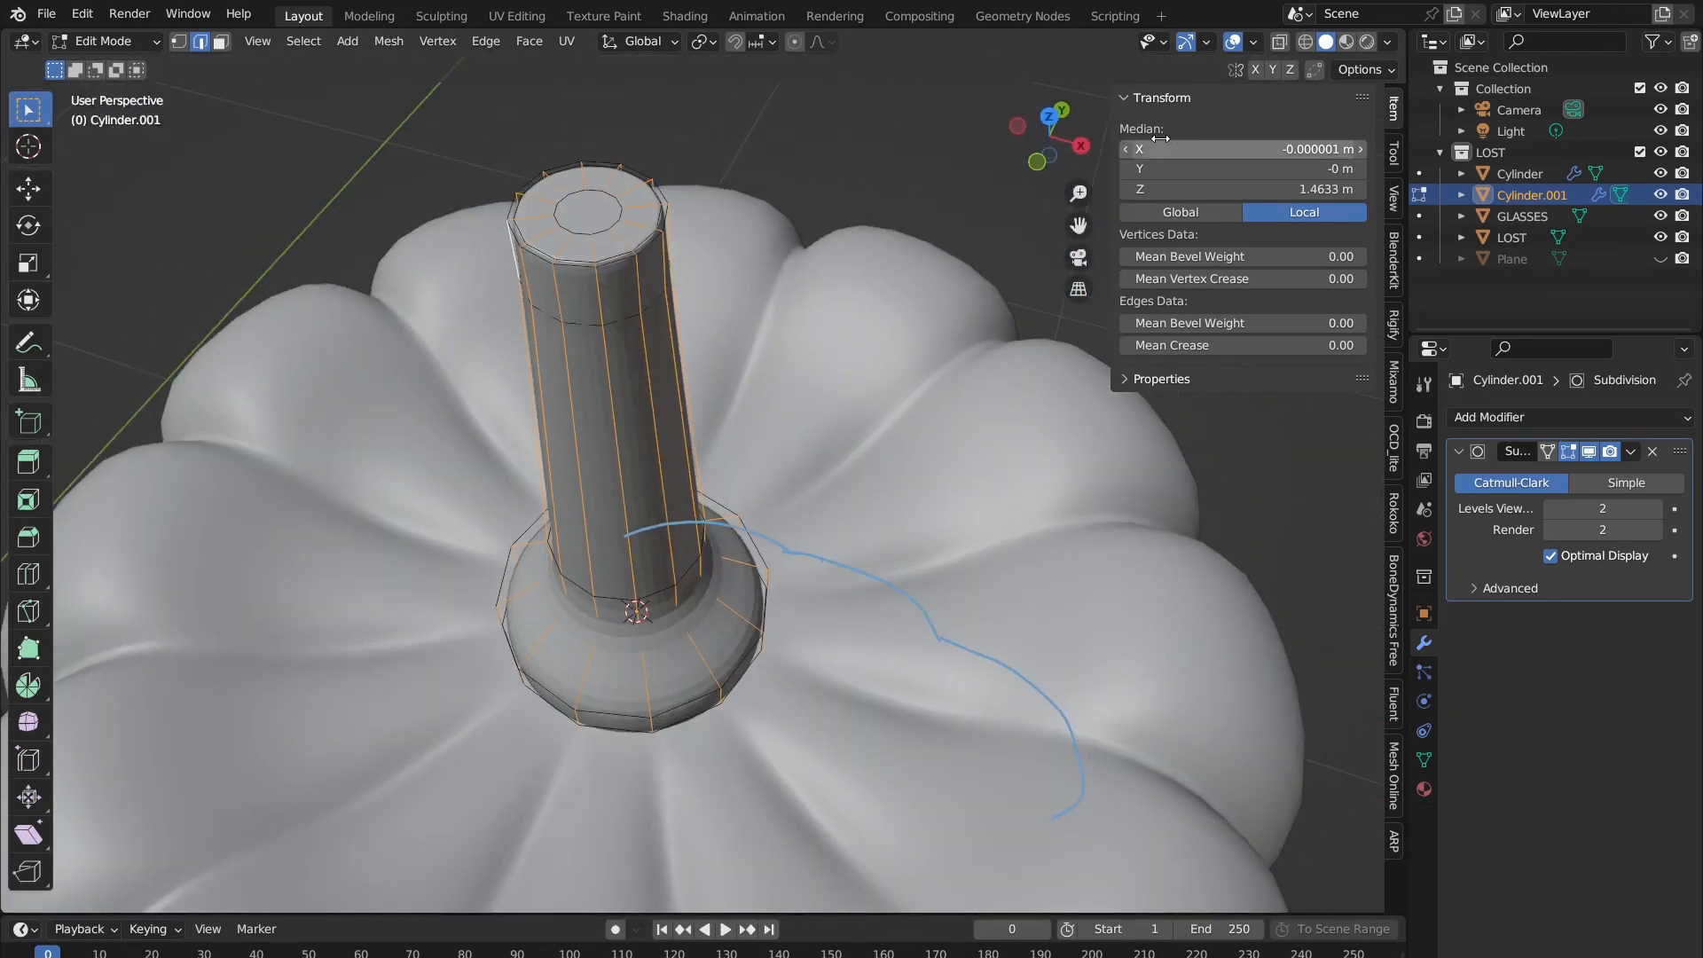
Step: From the top view, reselect only every other vertical edge loop of the stem and scale them uniformly to about 1.251
{"action": "left_click", "coordinate": [1041, 120]}
{"action": "scroll", "coordinate": [676, 501], "scroll_direction": "down", "scroll_amount": 2}
{"action": "scroll", "coordinate": [669, 509], "scroll_direction": "up", "scroll_amount": 5}
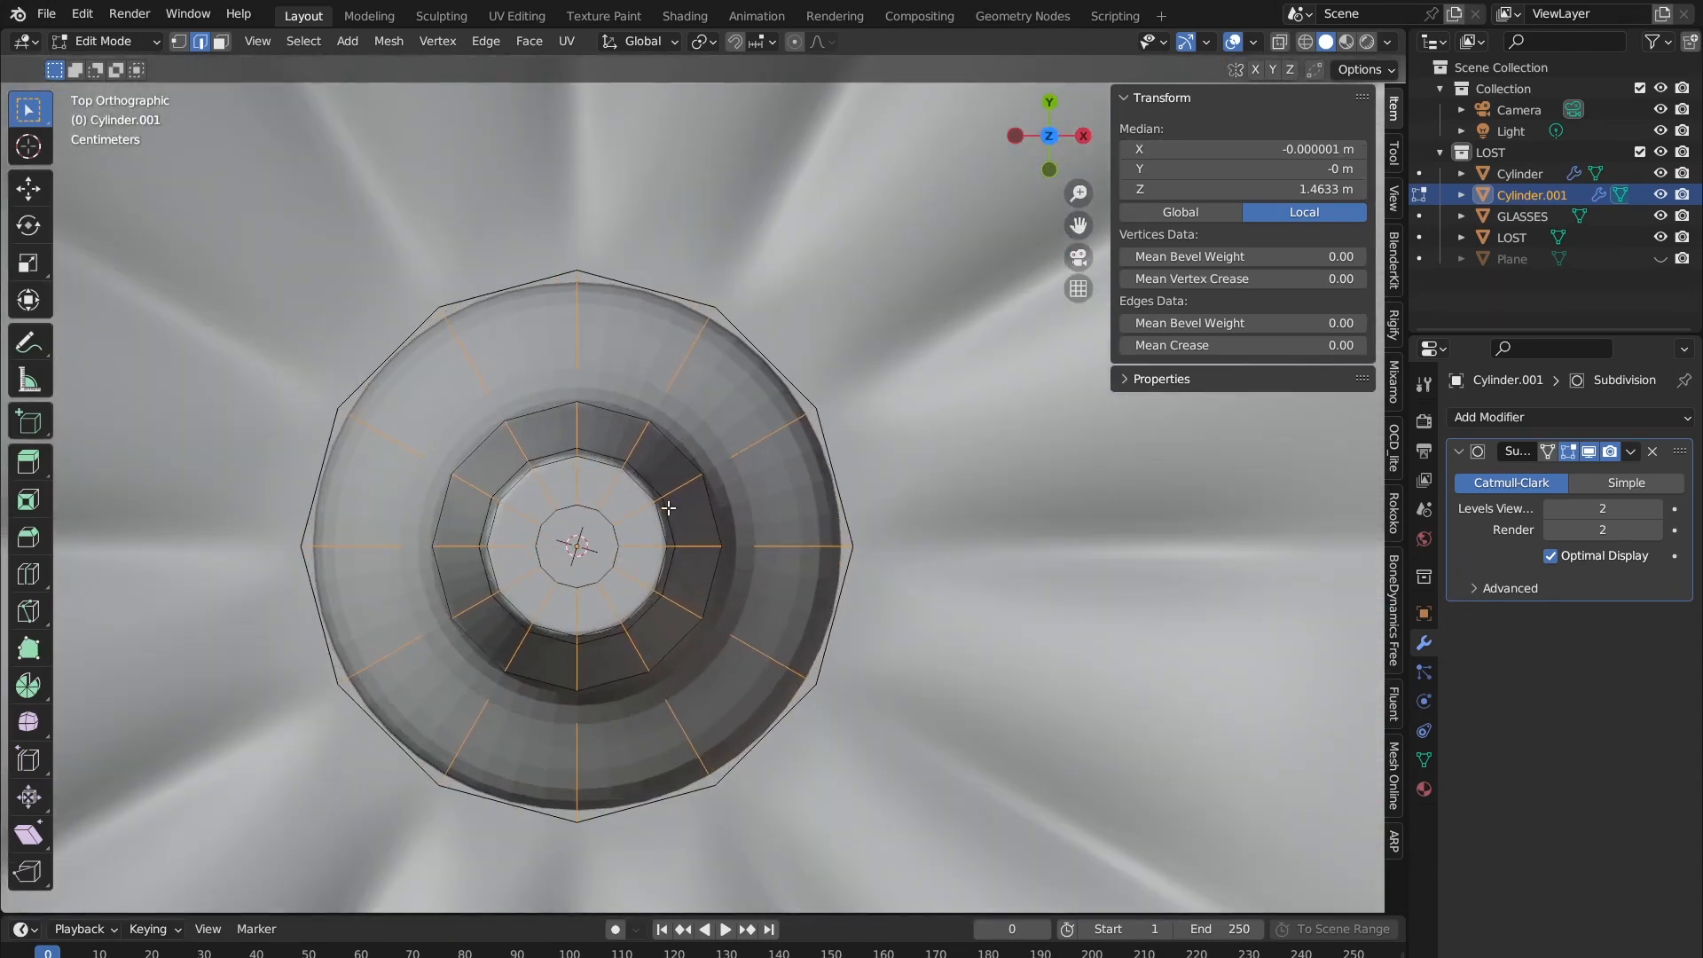
{"action": "scroll", "coordinate": [669, 508], "scroll_direction": "down", "scroll_amount": 2}
{"action": "scroll", "coordinate": [753, 467], "scroll_direction": "down", "scroll_amount": 3}
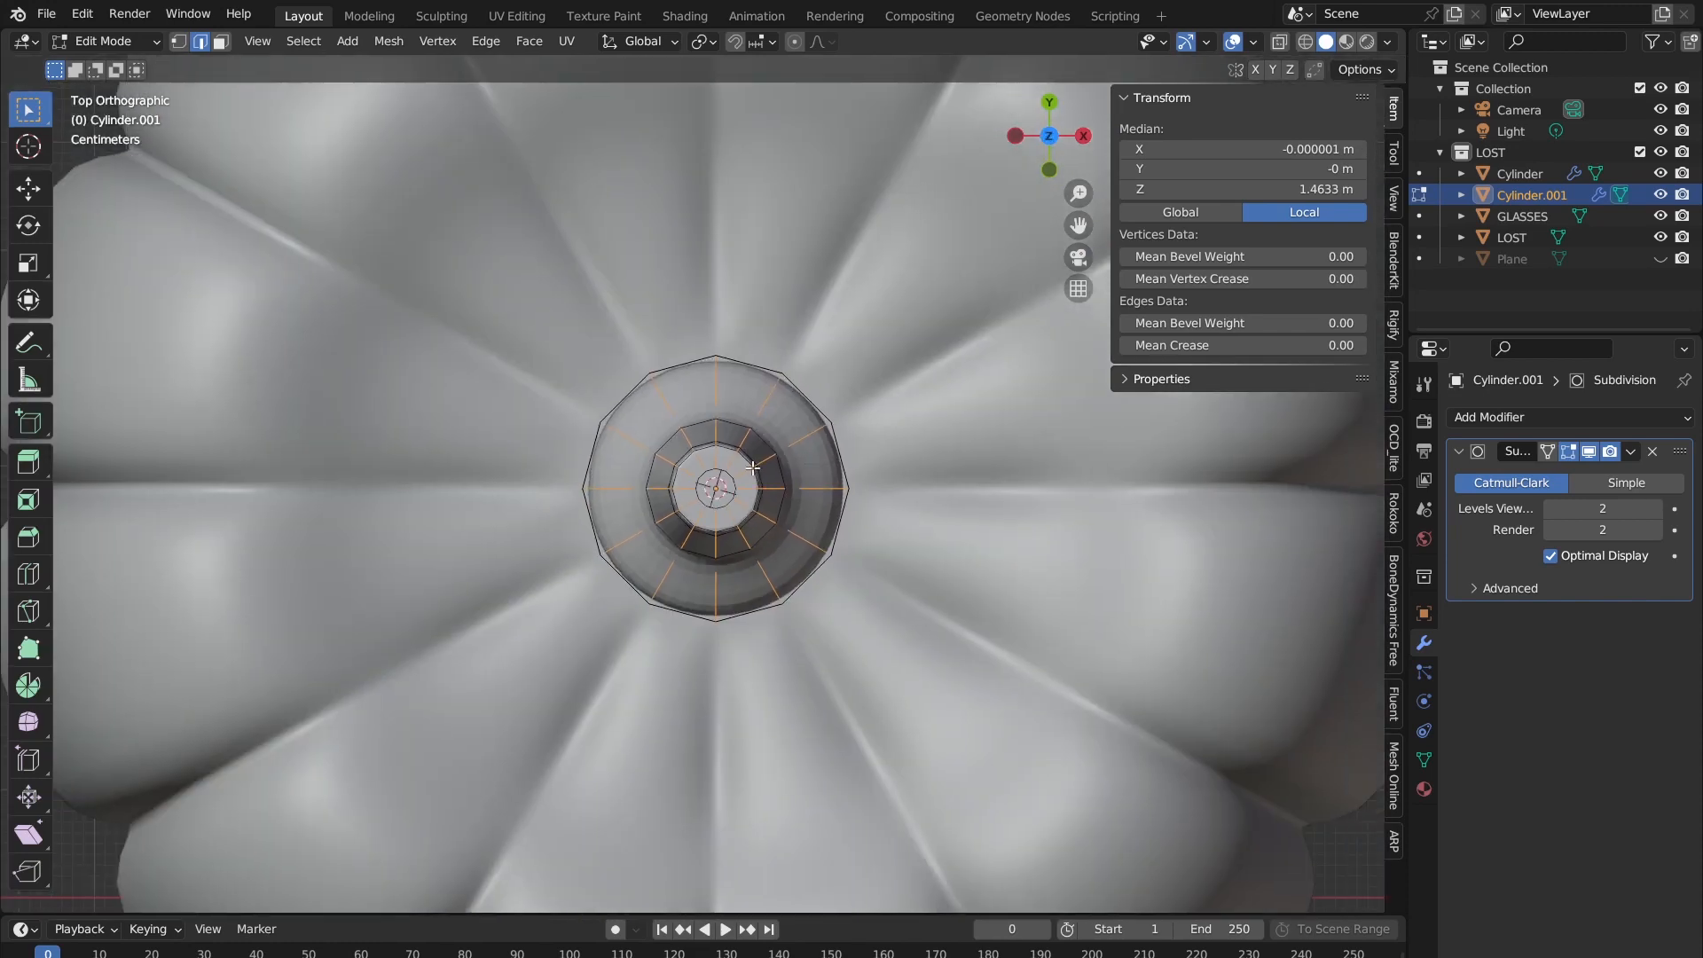
{"action": "scroll", "coordinate": [752, 468], "scroll_direction": "up", "scroll_amount": 3, "text": "ctrl"}
{"action": "key", "text": "s"}
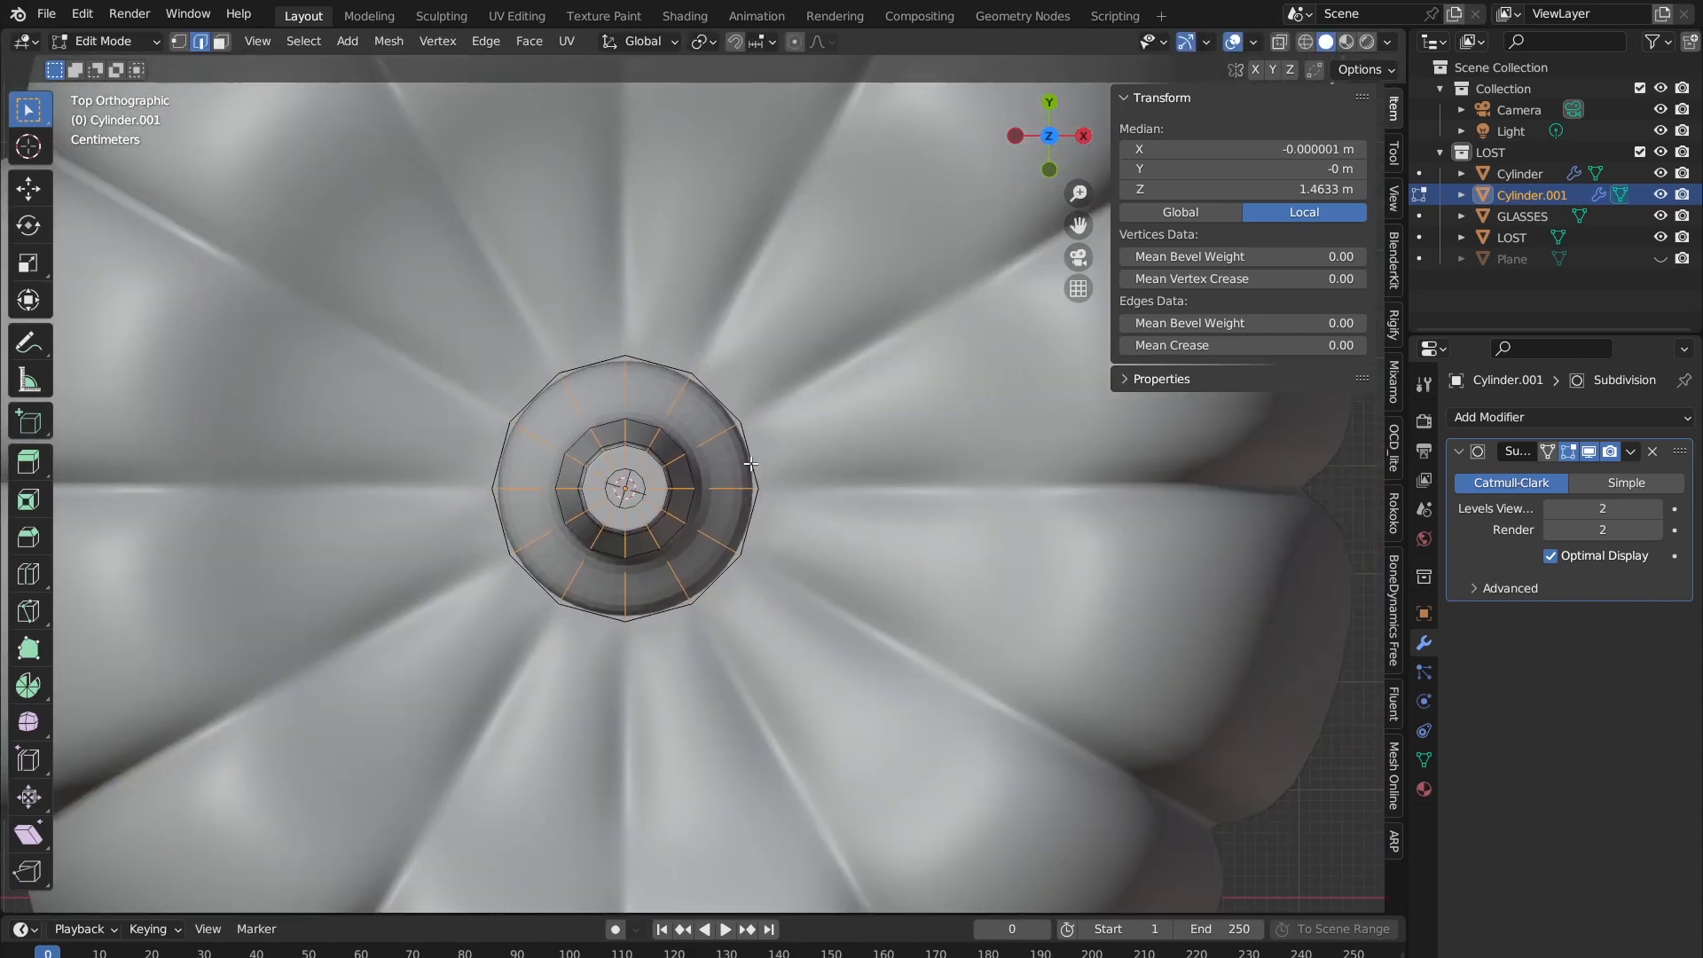
{"action": "scroll", "coordinate": [704, 469], "scroll_direction": "up", "scroll_amount": 3}
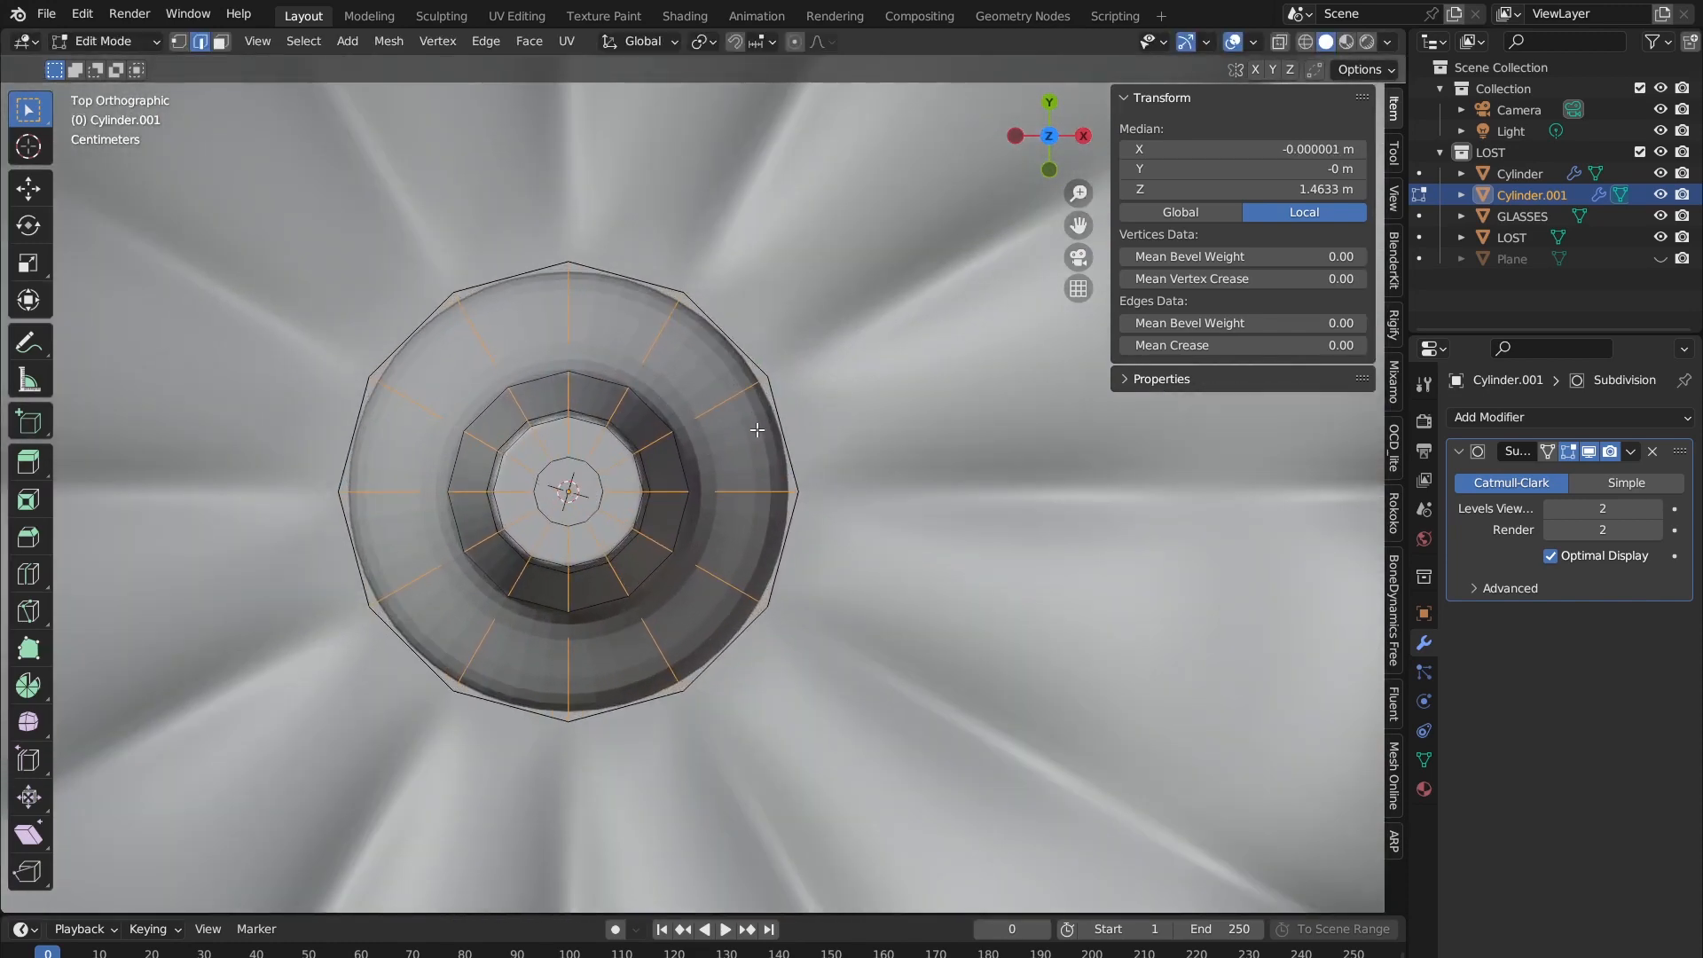
{"action": "left_click", "coordinate": [725, 406], "text": "alt"}
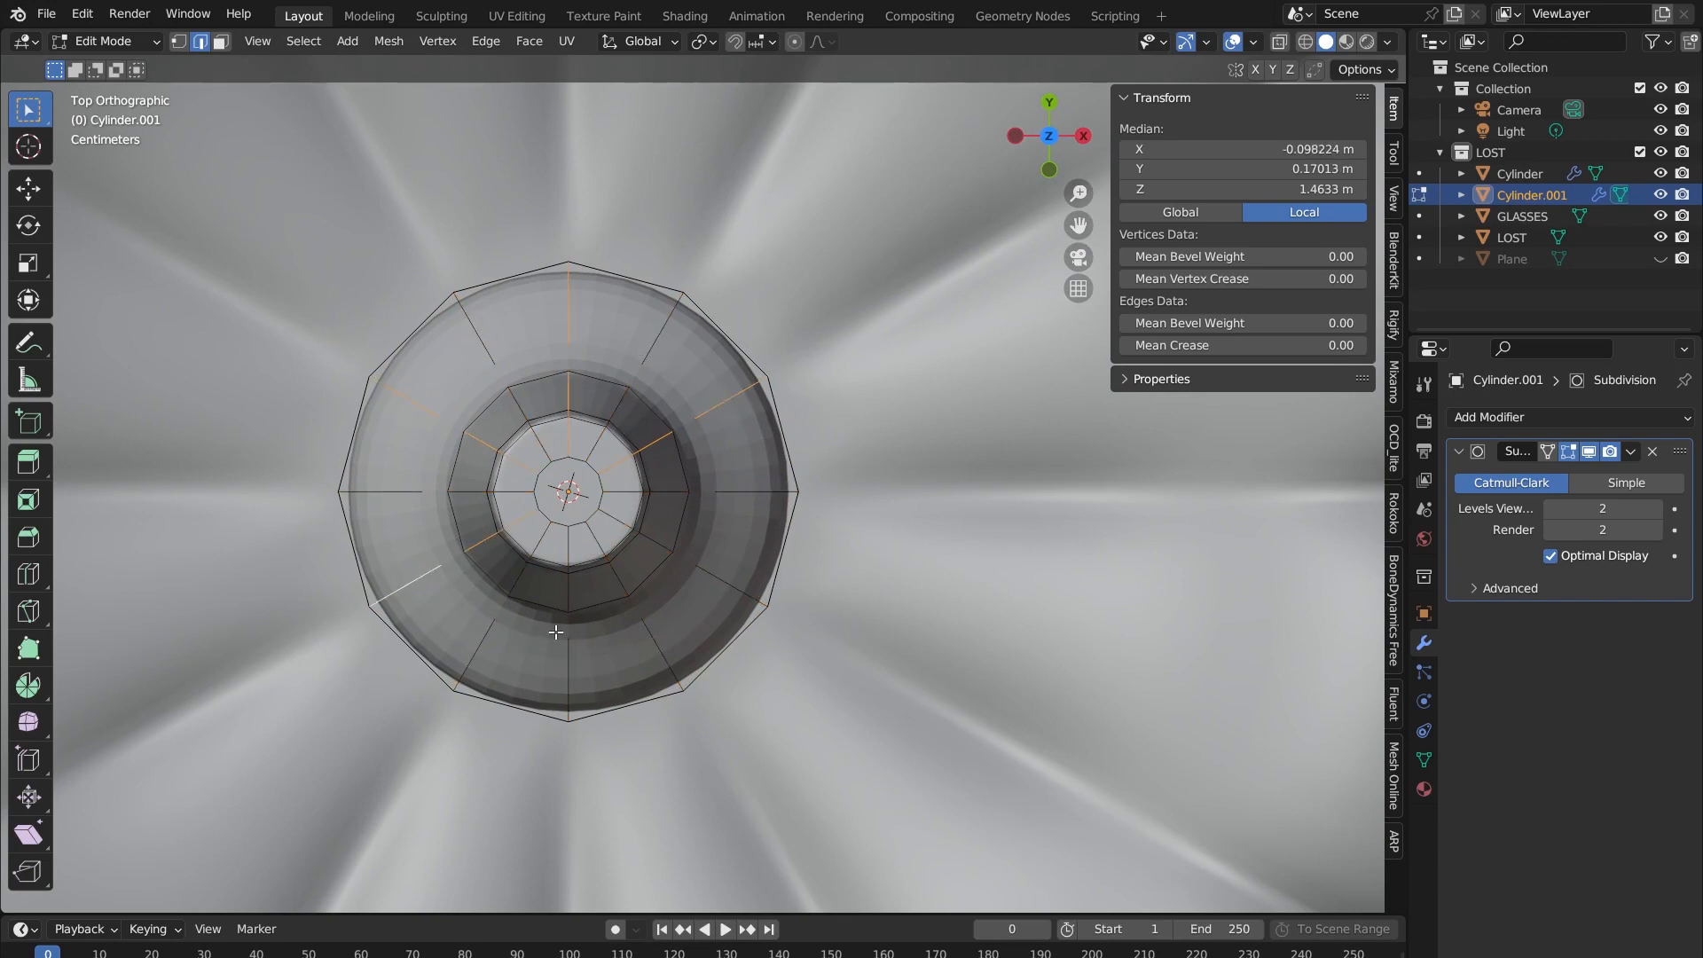
{"action": "left_click", "coordinate": [750, 565], "text": "alt+shift"}
{"action": "key", "text": "s"}
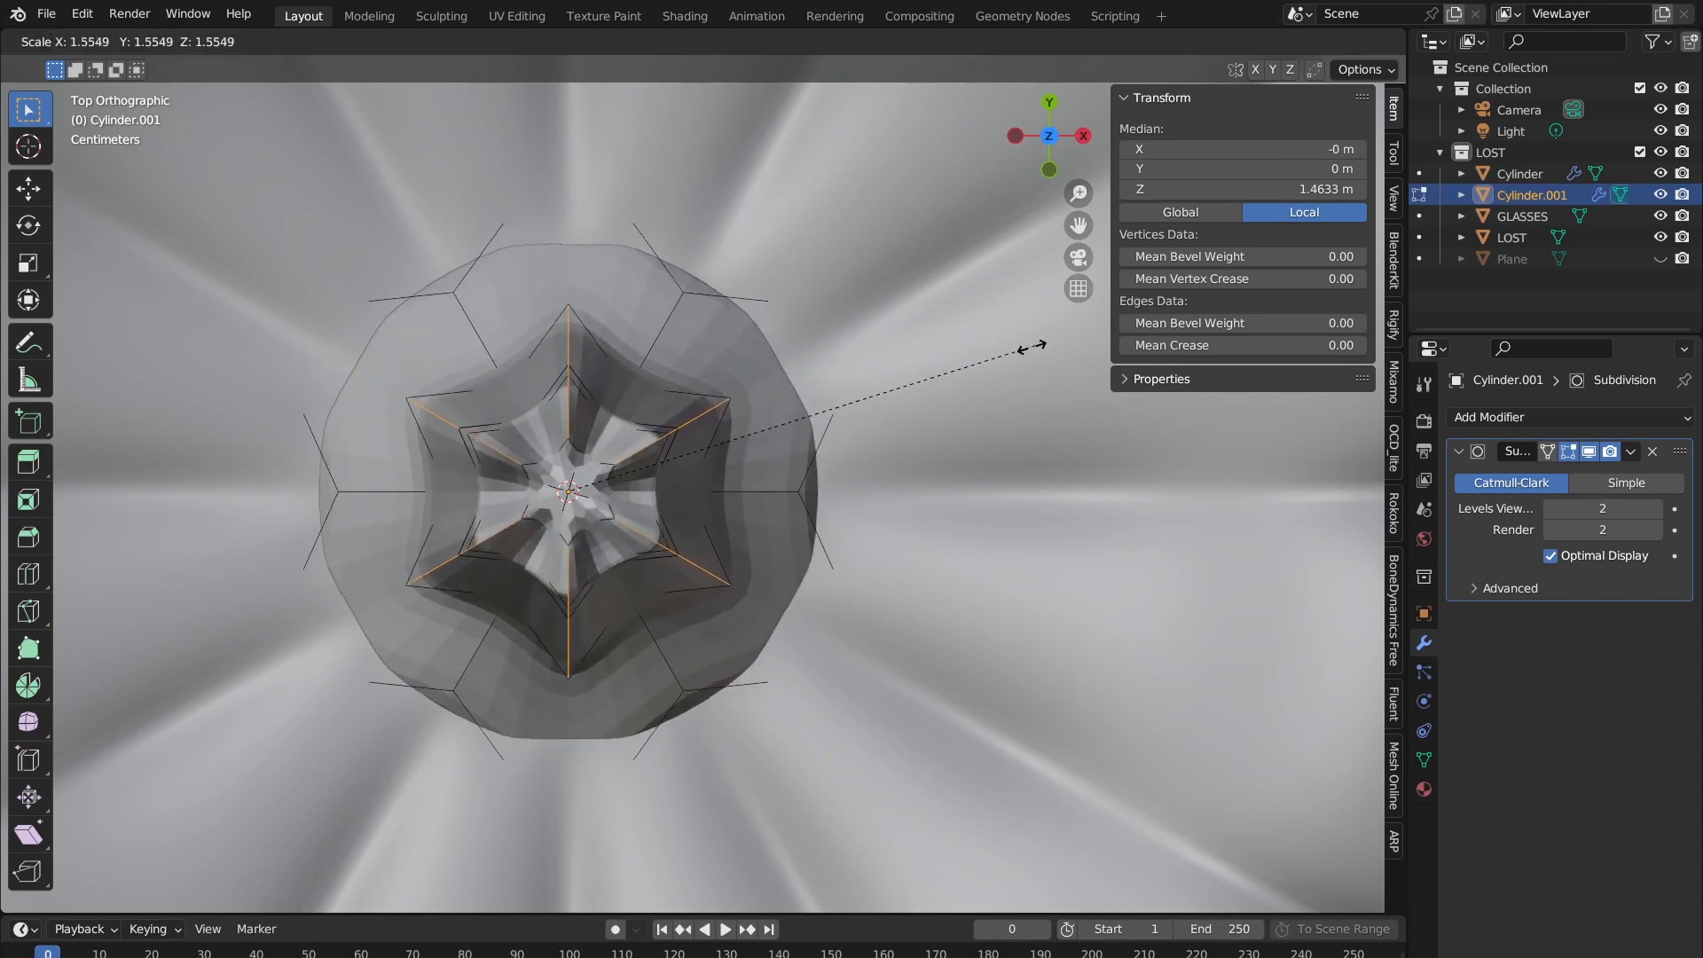
{"action": "left_click", "coordinate": [939, 354]}
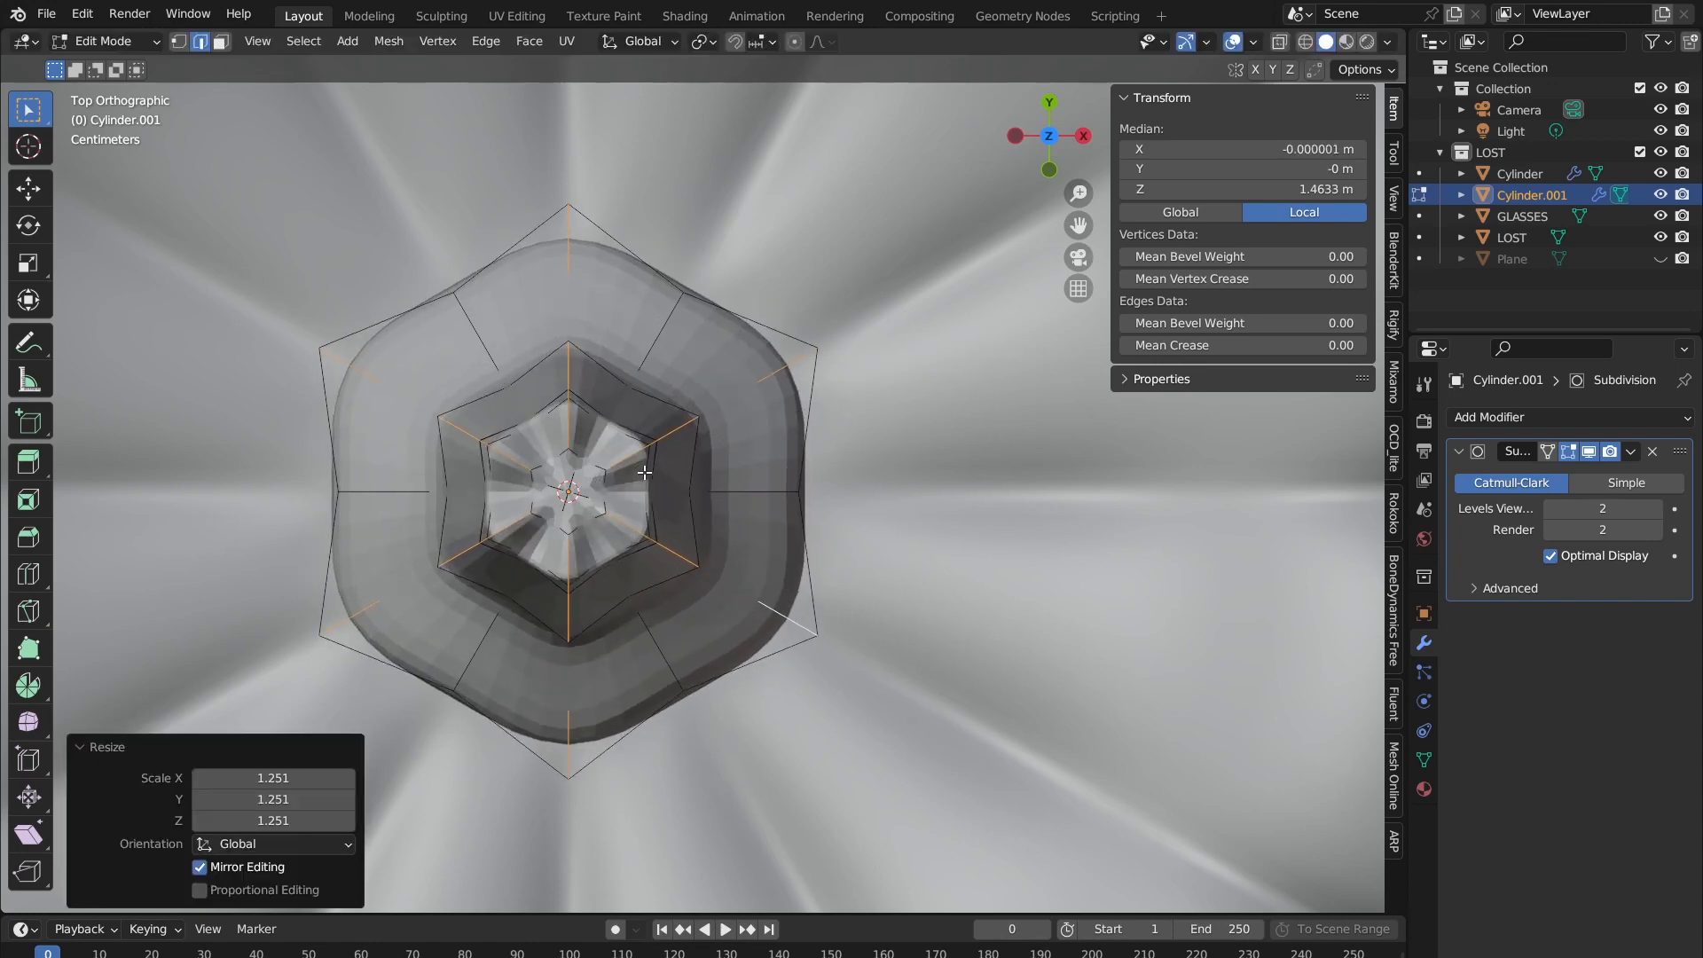
Step: Return to Object Mode and apply Shade Smooth to the ridged stem
{"action": "middle_click_drag", "start_coordinate": [940, 354], "coordinate": [782, 283]}
{"action": "scroll", "coordinate": [776, 293], "scroll_direction": "down", "scroll_amount": 4}
{"action": "key", "text": "Tab"}
{"action": "scroll", "coordinate": [768, 348], "scroll_direction": "down", "scroll_amount": 1}
{"action": "middle_click_drag", "start_coordinate": [768, 353], "coordinate": [663, 259]}
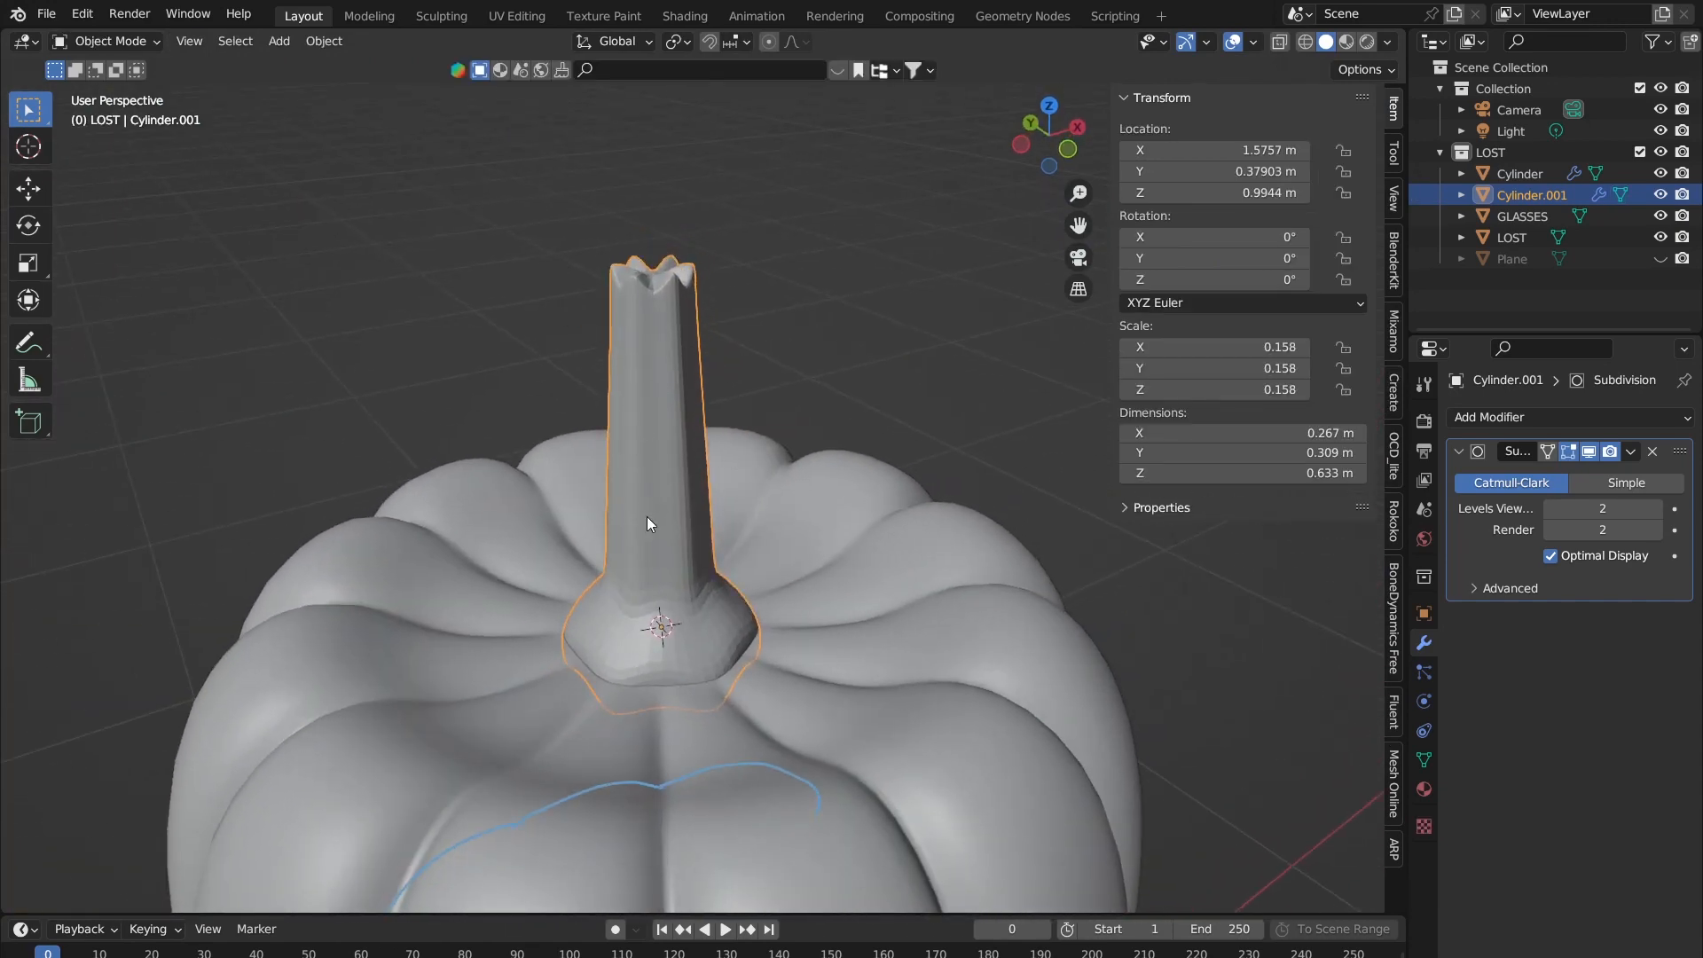
{"action": "middle_click_drag", "start_coordinate": [647, 523], "coordinate": [650, 484]}
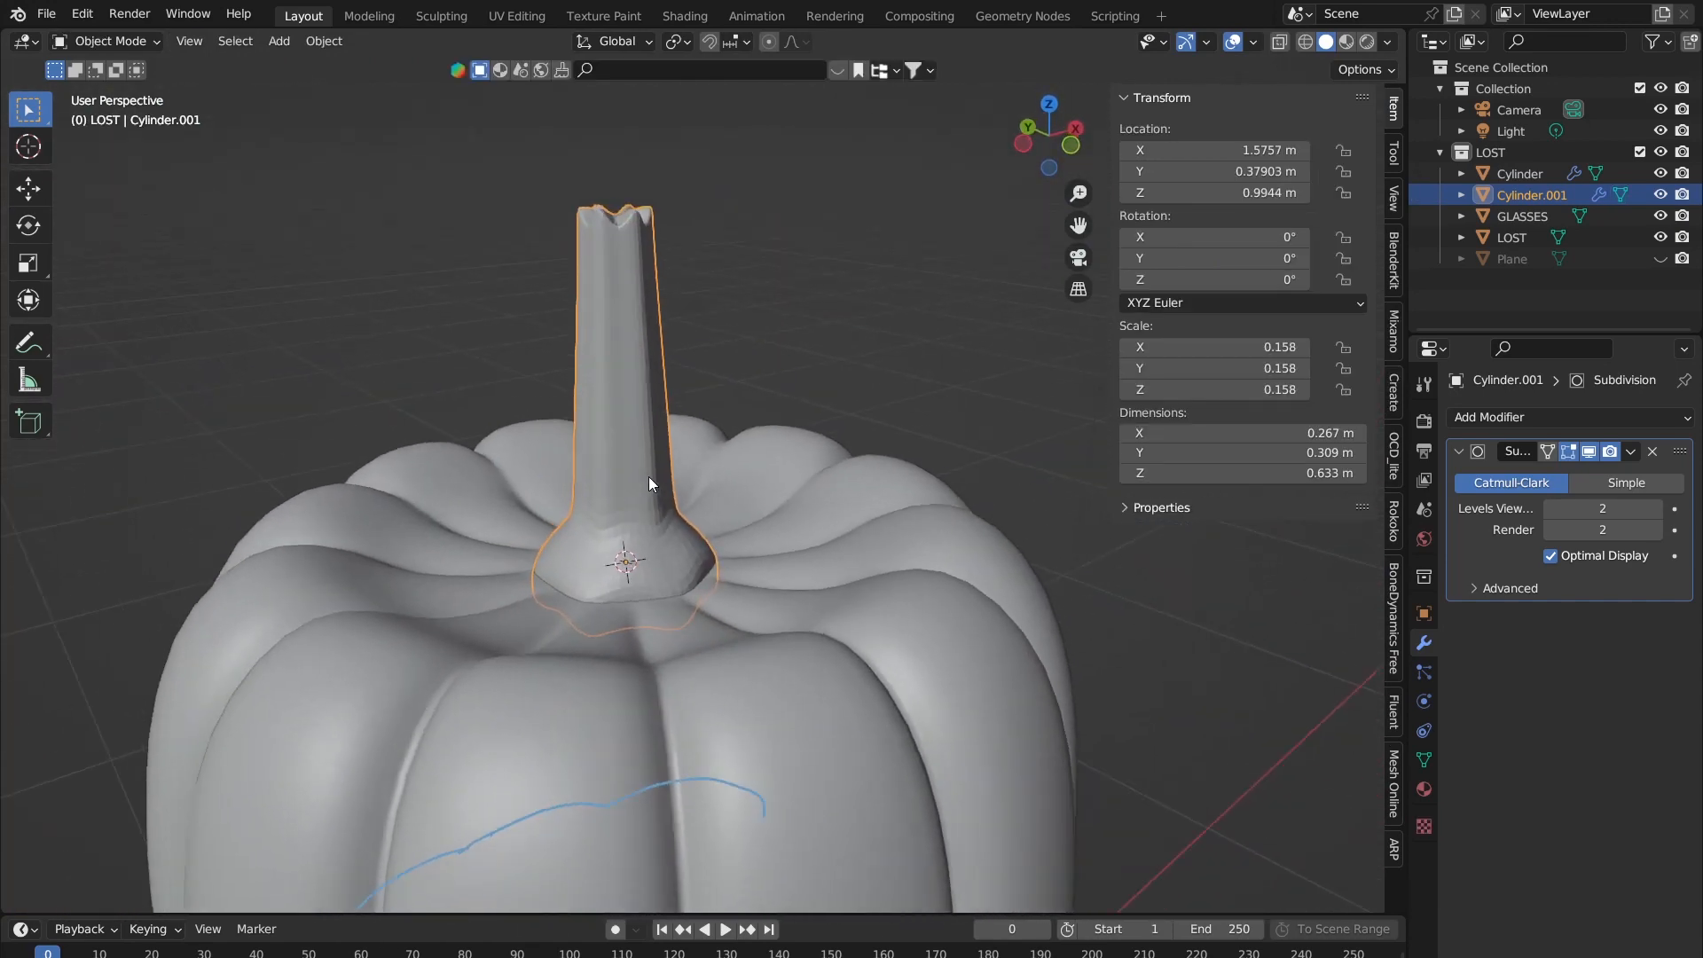
{"action": "right_click", "coordinate": [620, 378]}
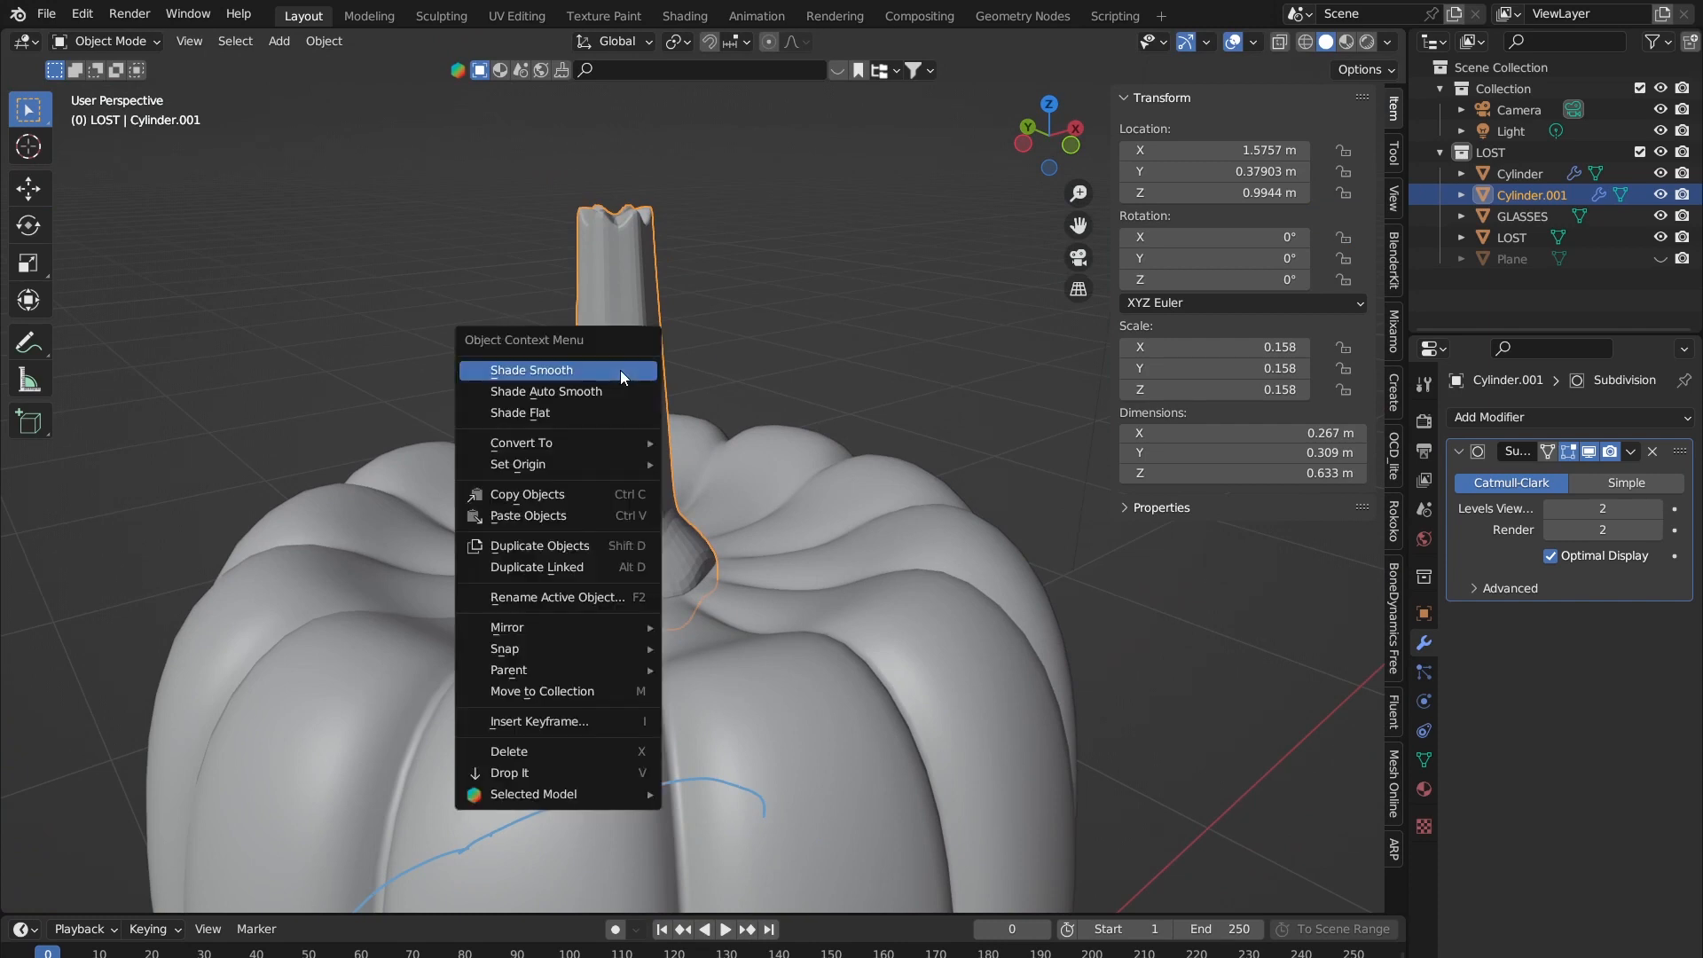
{"action": "right_click", "coordinate": [592, 285]}
{"action": "left_click", "coordinate": [592, 286]}
{"action": "left_click", "coordinate": [534, 296]}
Step: Turn on X-Ray in the front orthographic view and open the stem in Edit Mode
{"action": "middle_click_drag", "start_coordinate": [534, 296], "coordinate": [786, 364]}
{"action": "scroll", "coordinate": [572, 248], "scroll_direction": "down", "scroll_amount": 3}
{"action": "key", "text": "Tab"}
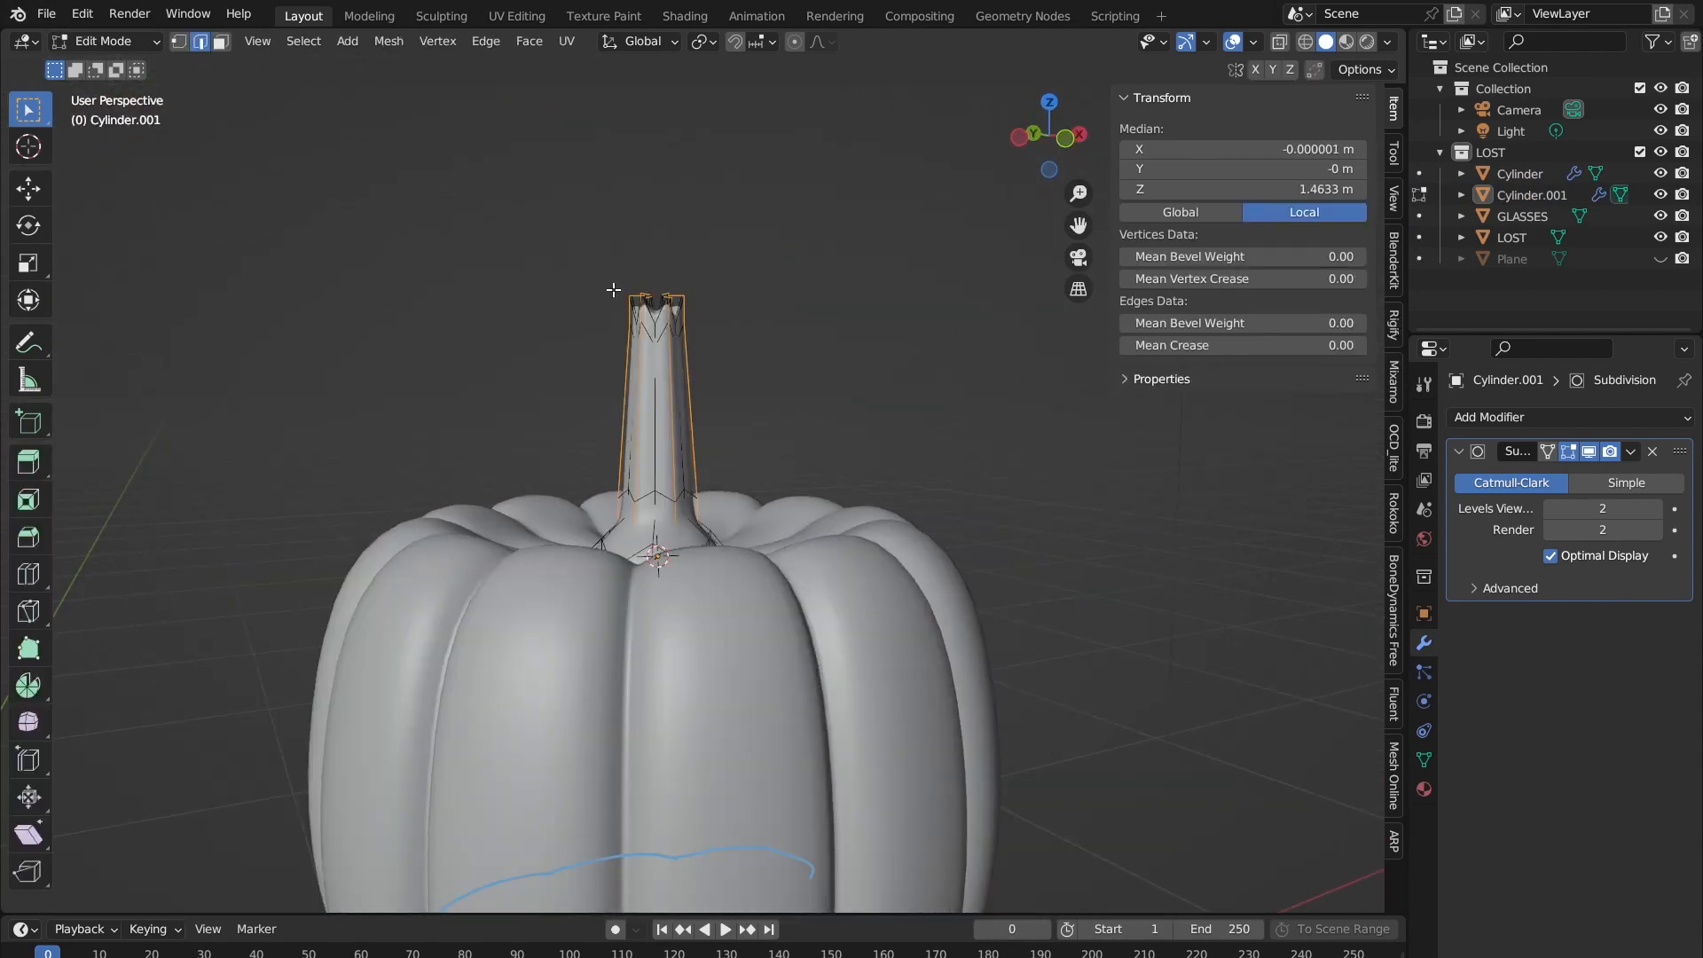
{"action": "key", "text": "Tab"}
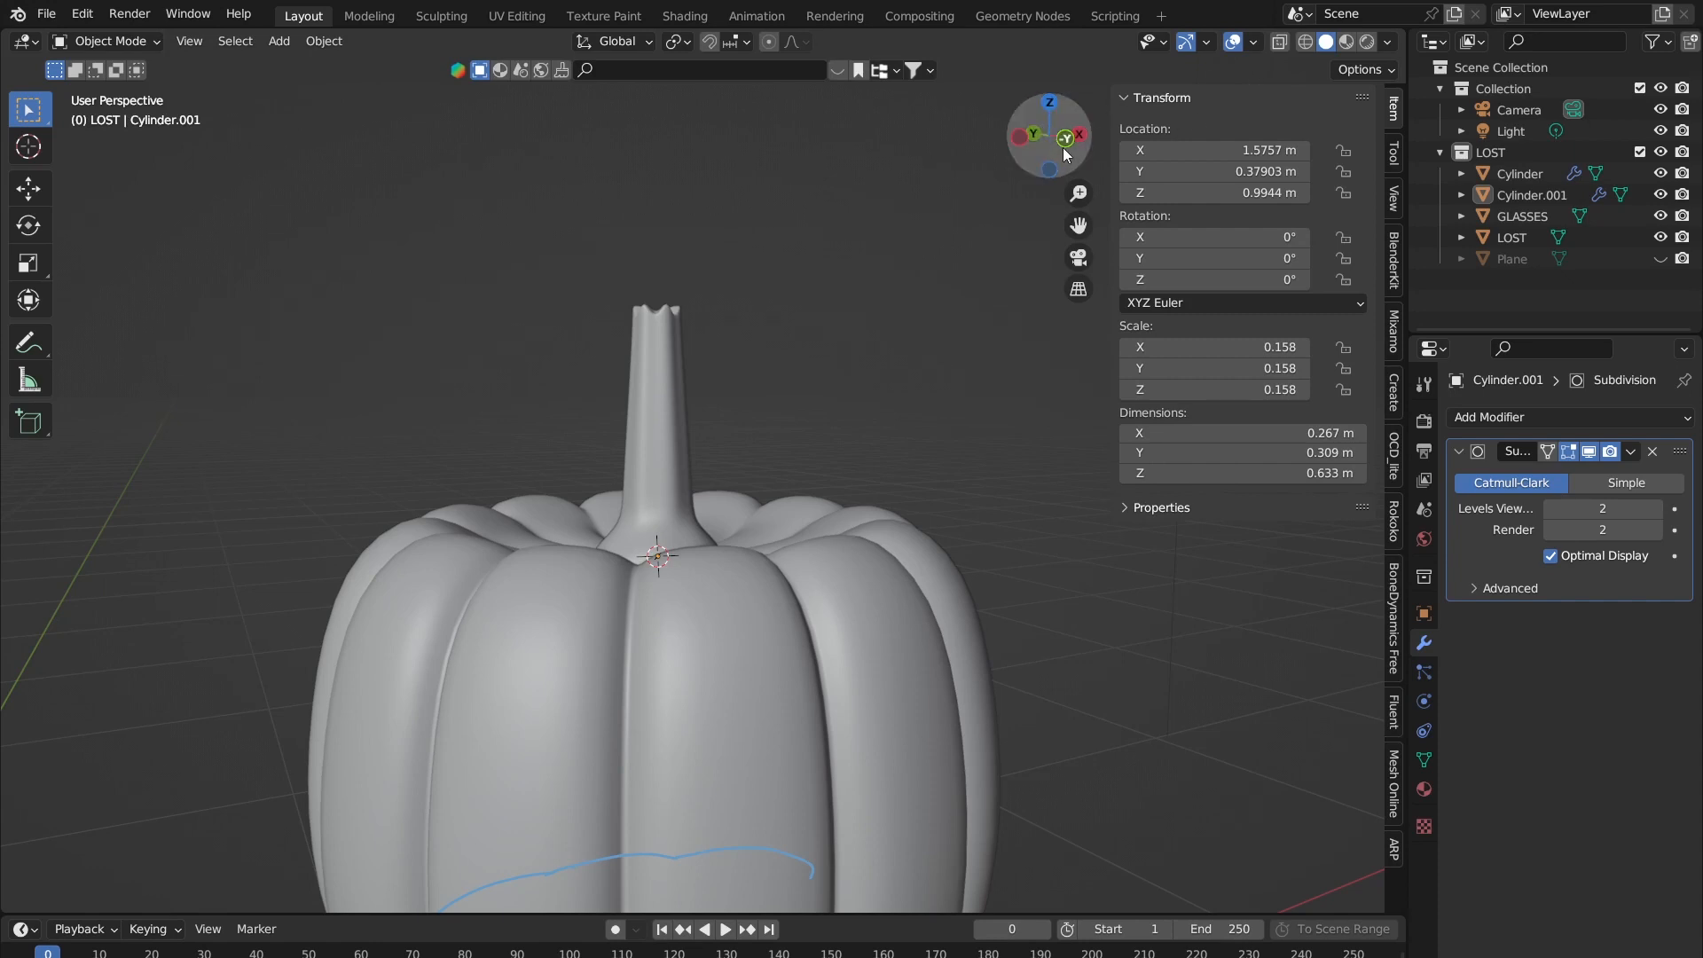
{"action": "left_click", "coordinate": [1064, 142]}
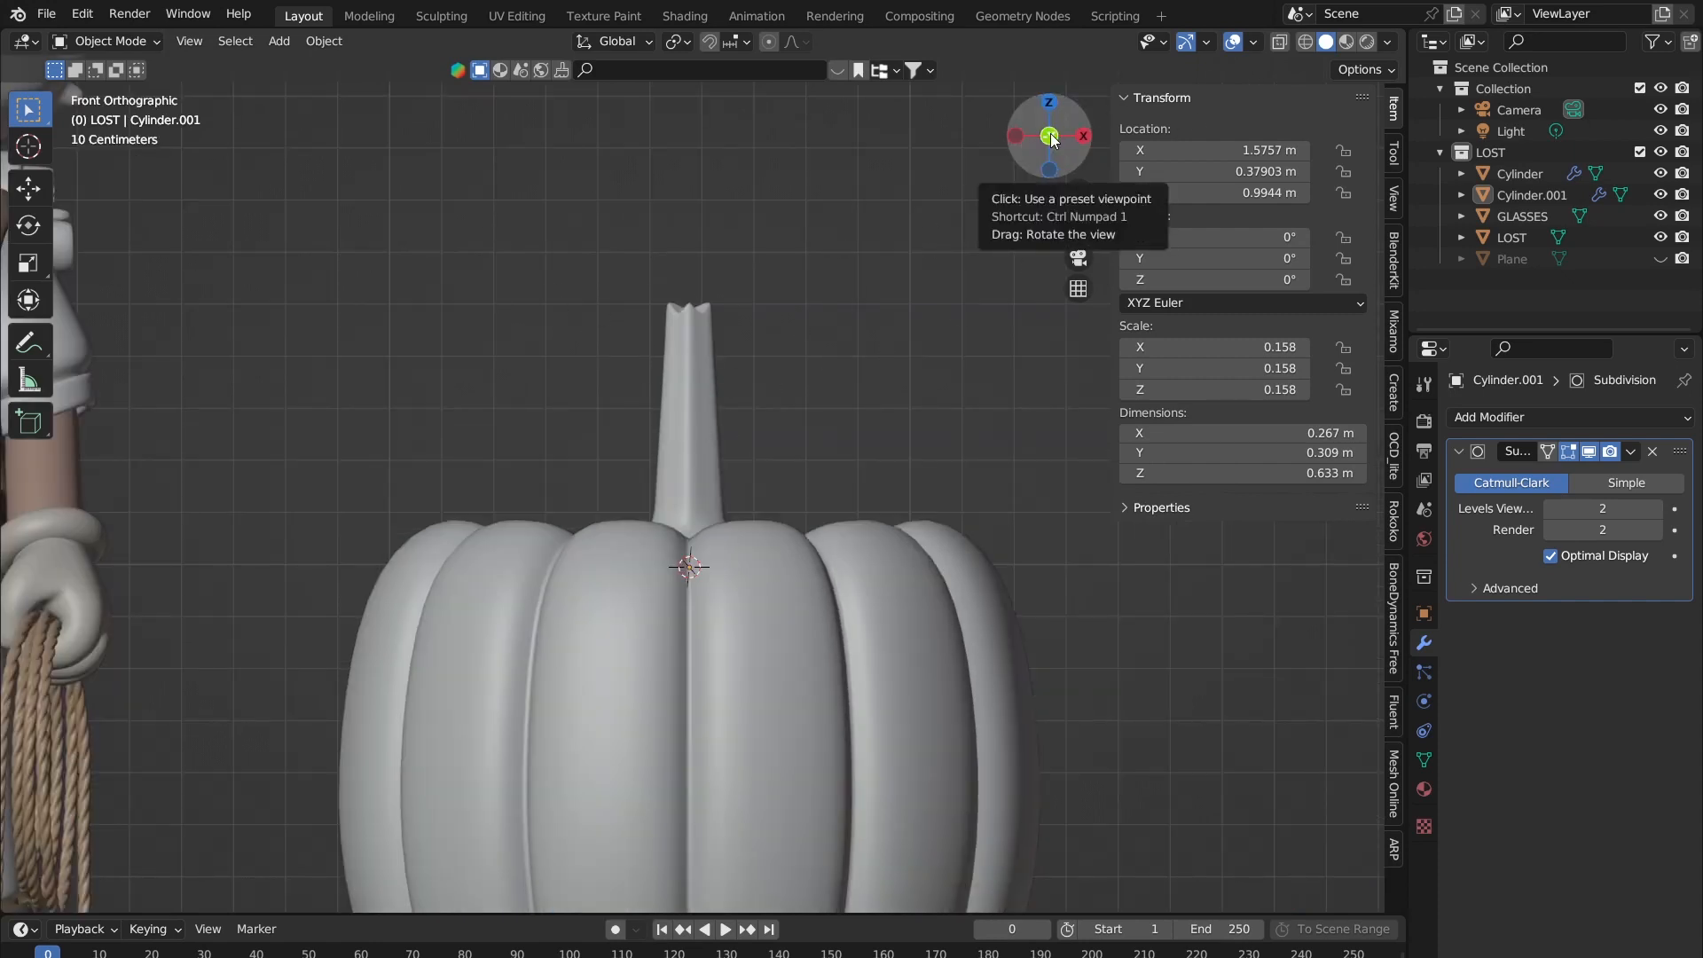
{"action": "left_click", "coordinate": [1280, 45]}
{"action": "scroll", "coordinate": [782, 269], "scroll_direction": "up", "scroll_amount": 3}
{"action": "left_click", "coordinate": [696, 280]}
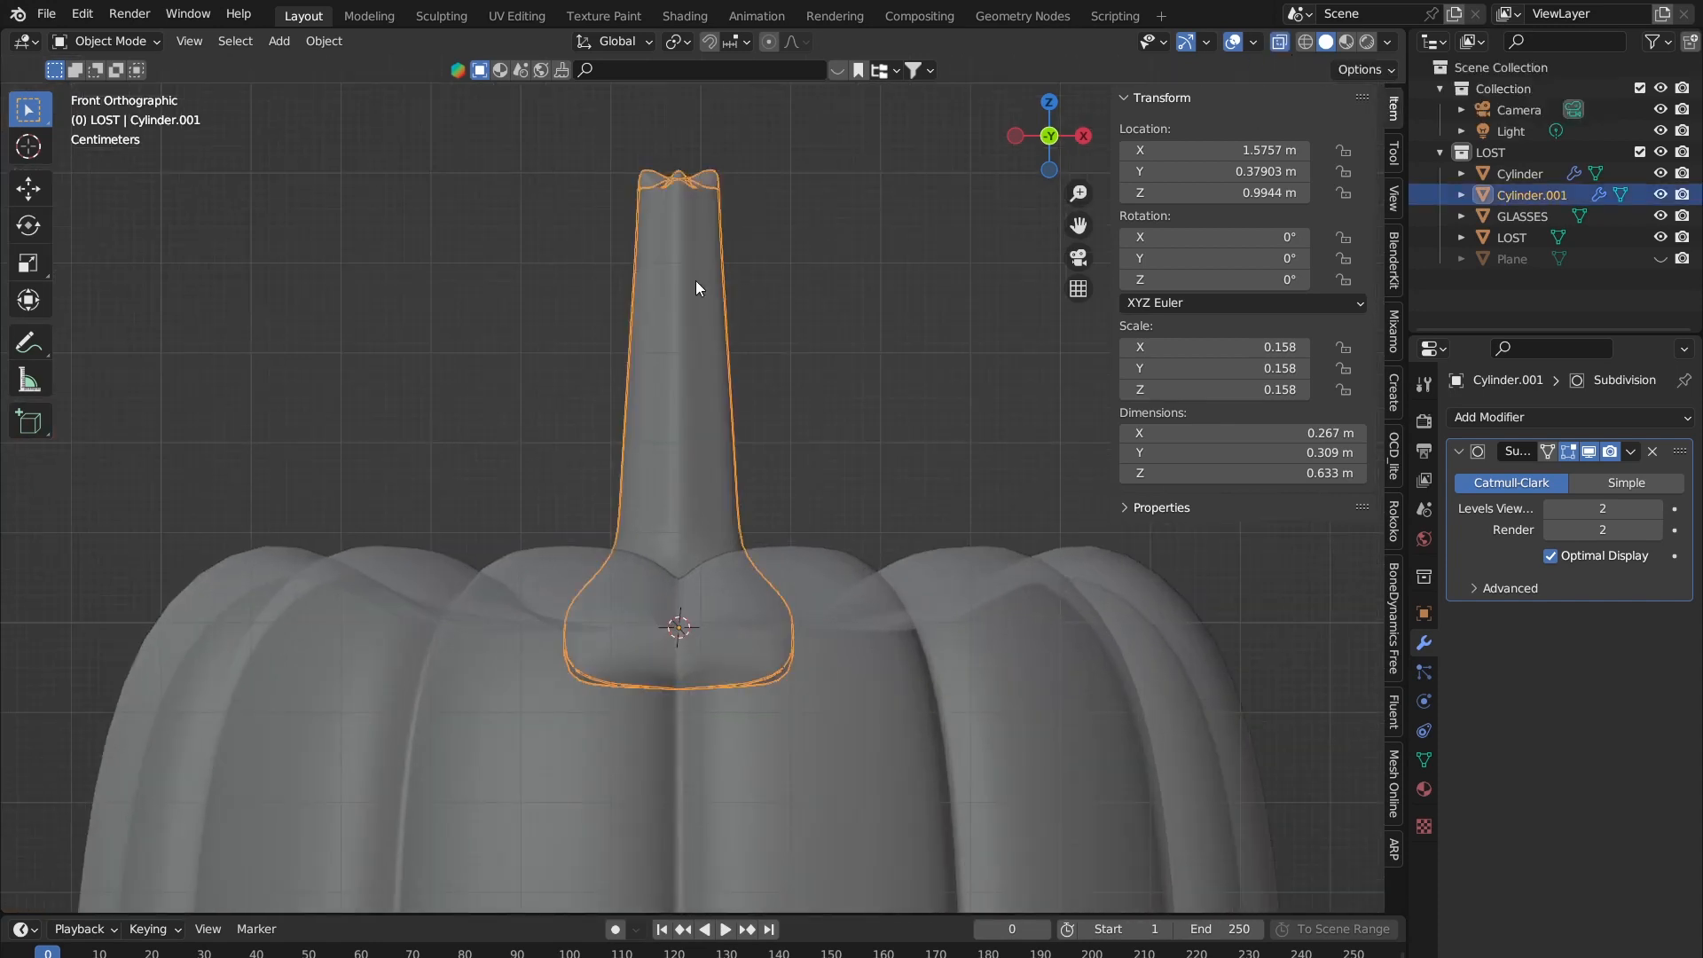
{"action": "middle_click_drag", "start_coordinate": [695, 280], "coordinate": [686, 318], "text": "shift"}
{"action": "key", "text": "Tab"}
{"action": "middle_click_drag", "start_coordinate": [618, 228], "coordinate": [521, 298], "text": "shift"}
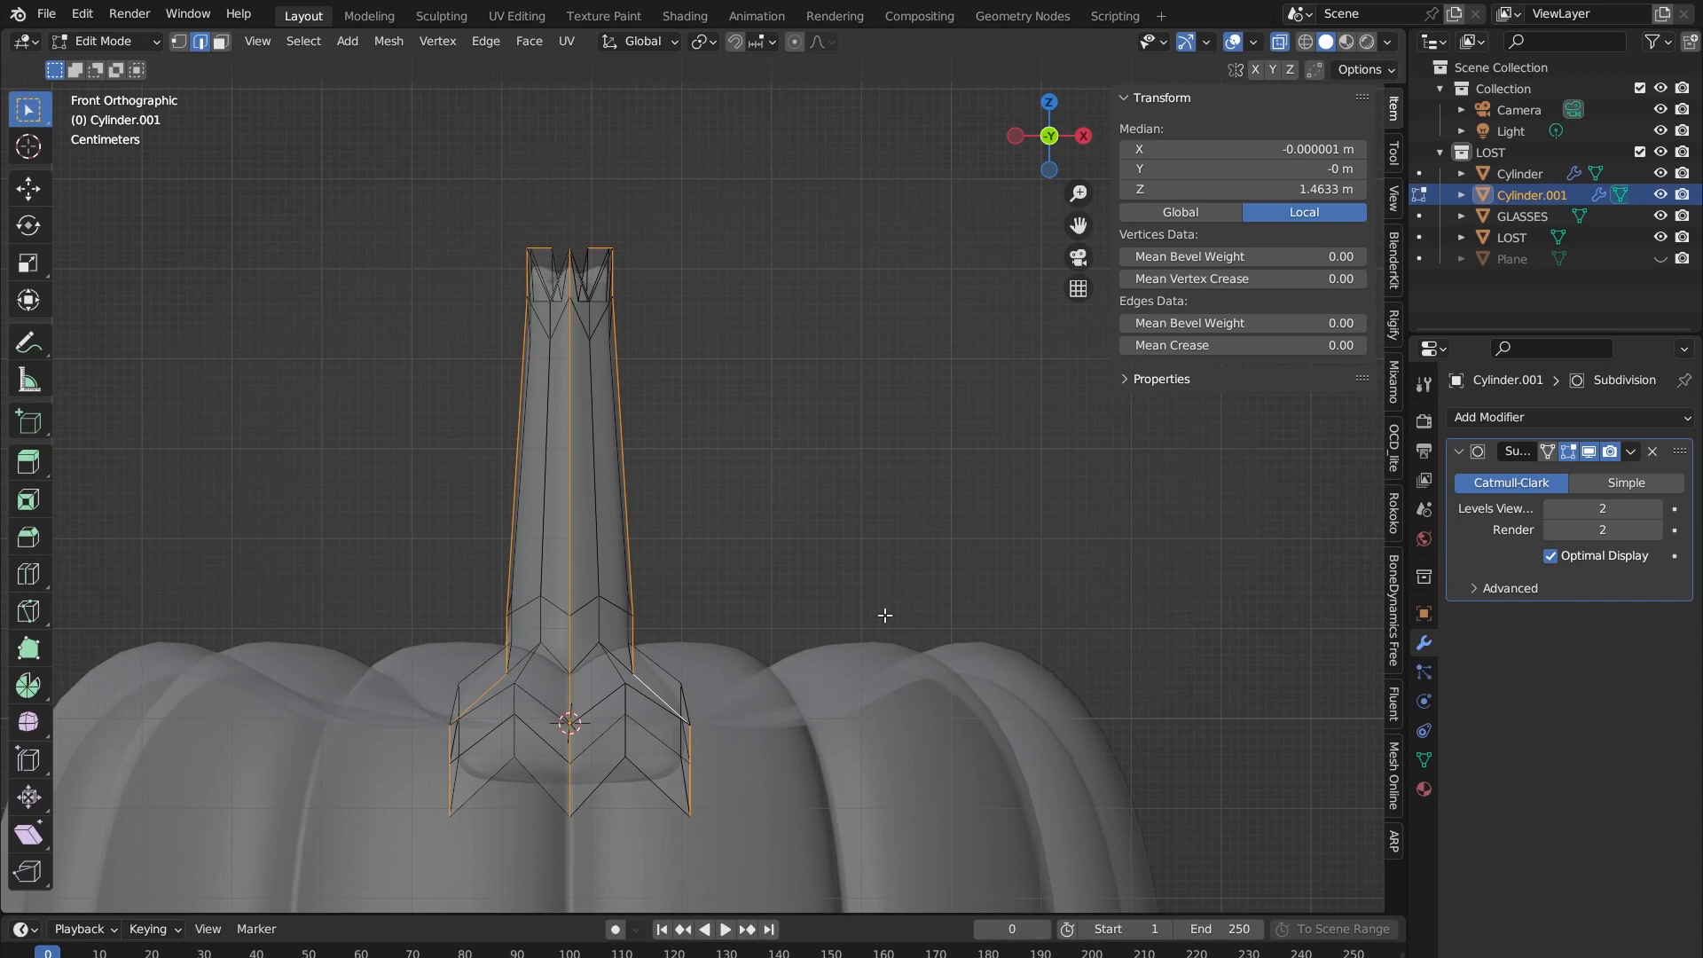
Step: Select the whole top section of the stem and move it about 0.108 m in X and -0.125 m in Z
{"action": "left_click_drag", "start_coordinate": [396, 142], "coordinate": [791, 456]}
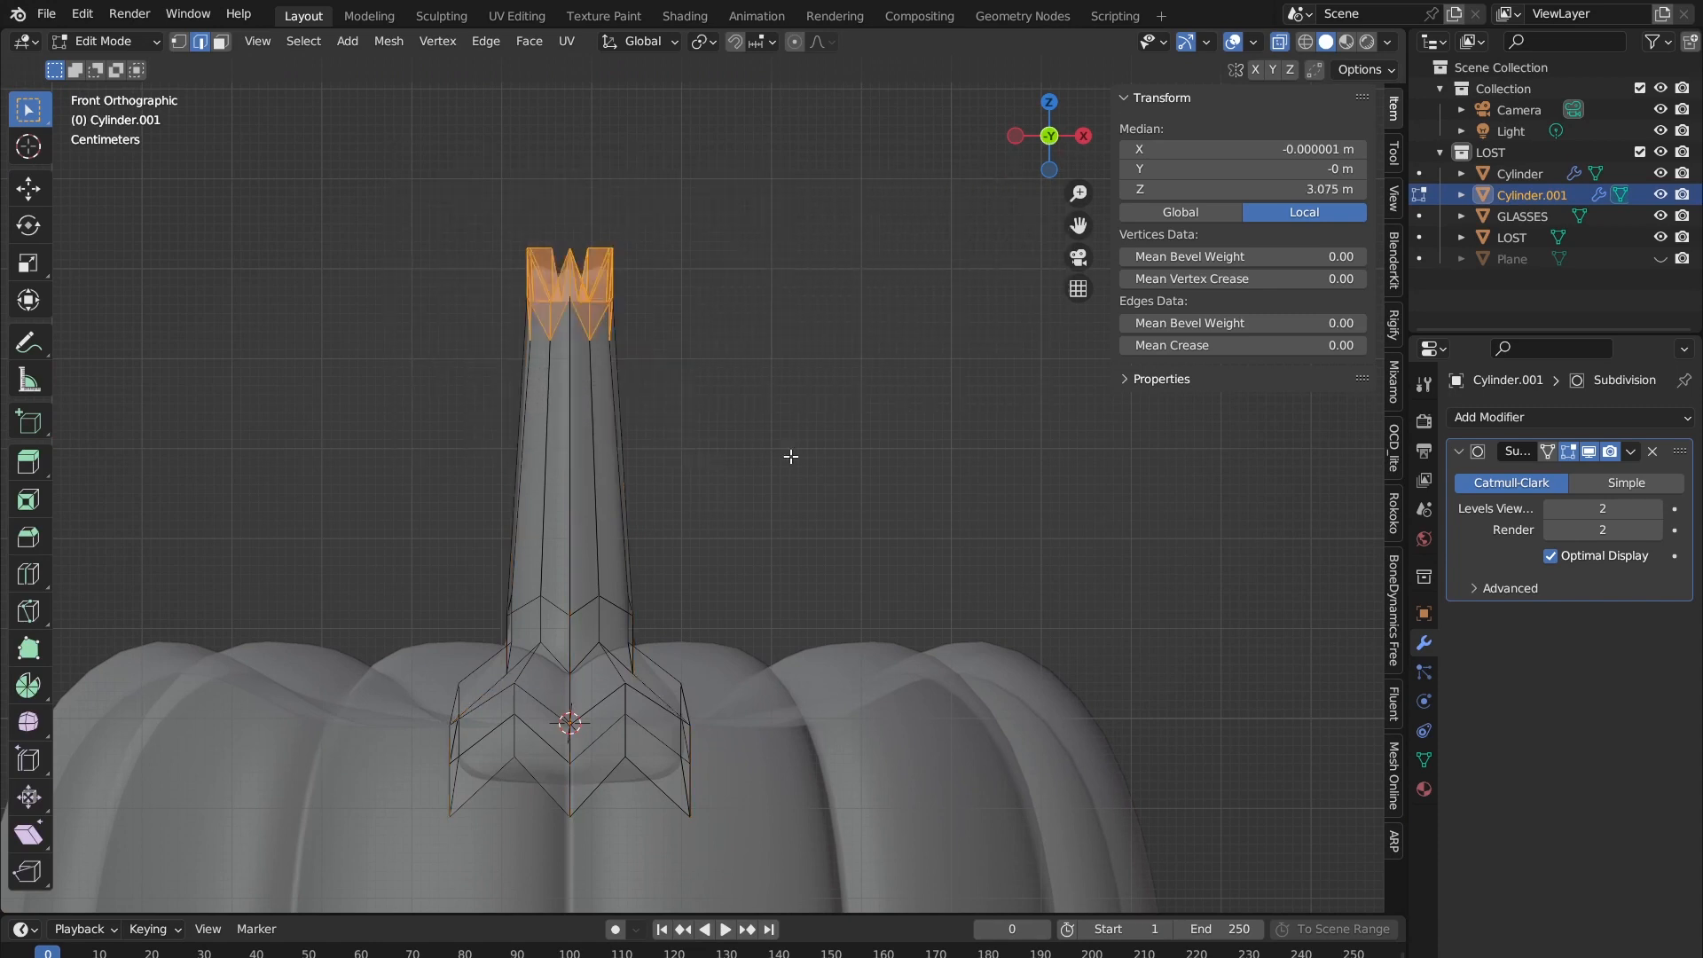
{"action": "left_click_drag", "start_coordinate": [338, 157], "coordinate": [724, 415]}
{"action": "middle_click_drag", "start_coordinate": [825, 466], "coordinate": [765, 354], "text": "shift"}
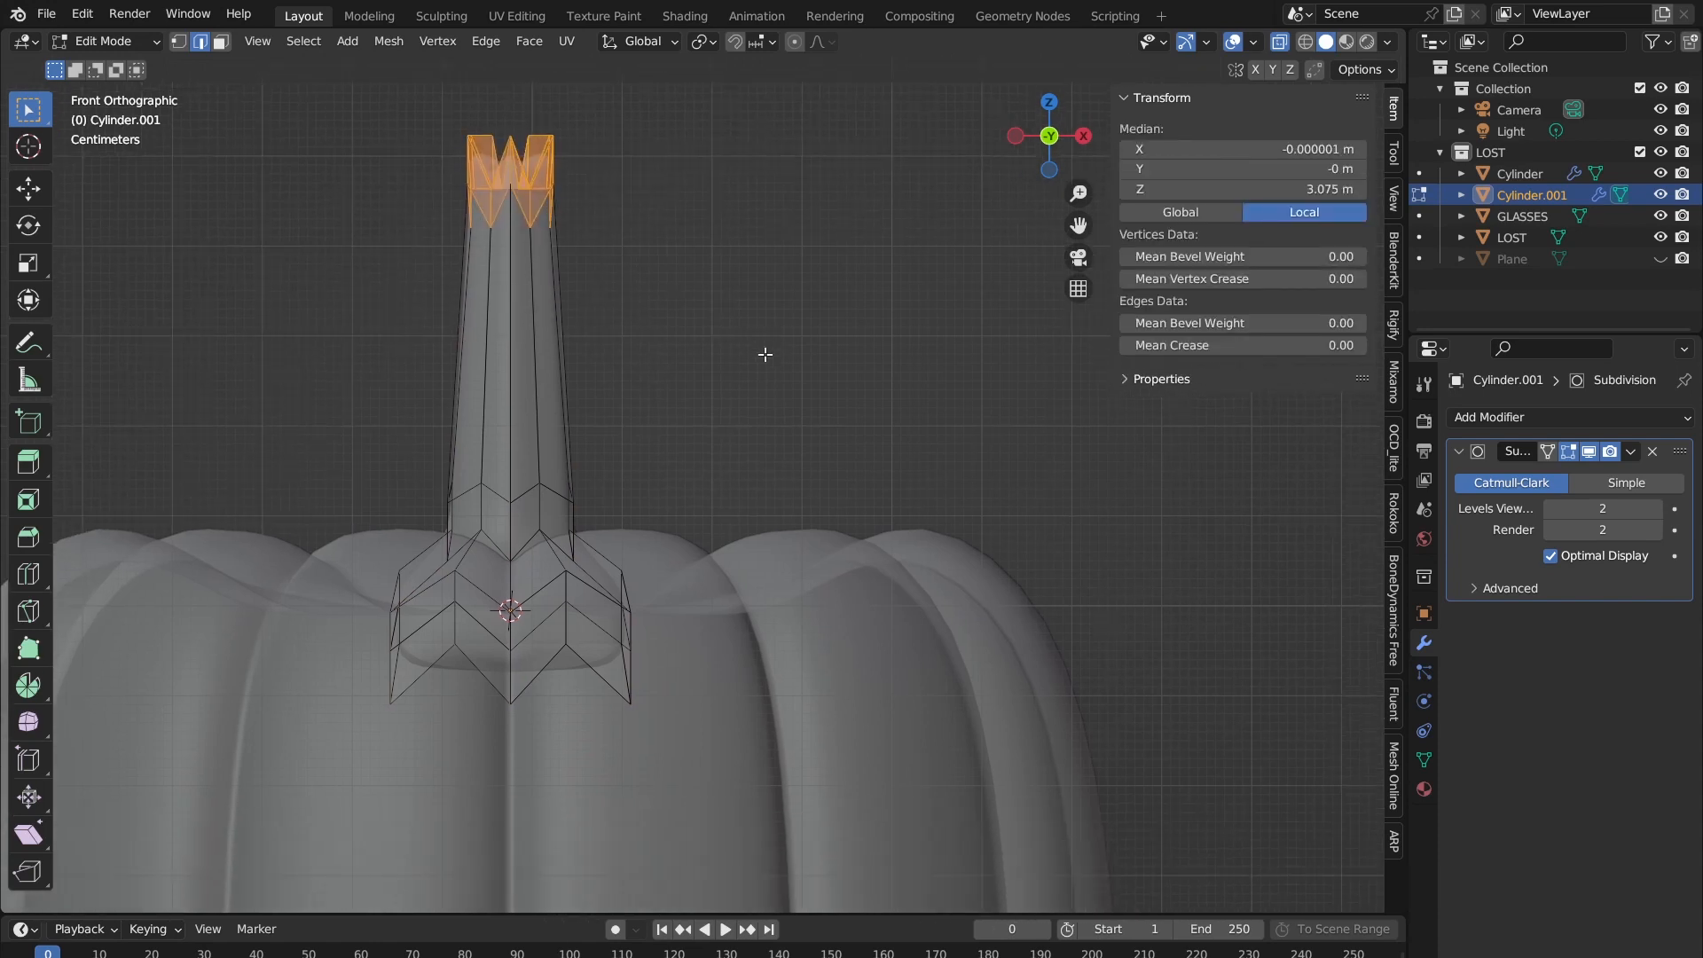
{"action": "middle_click_drag", "start_coordinate": [510, 295], "coordinate": [530, 306], "text": "shift"}
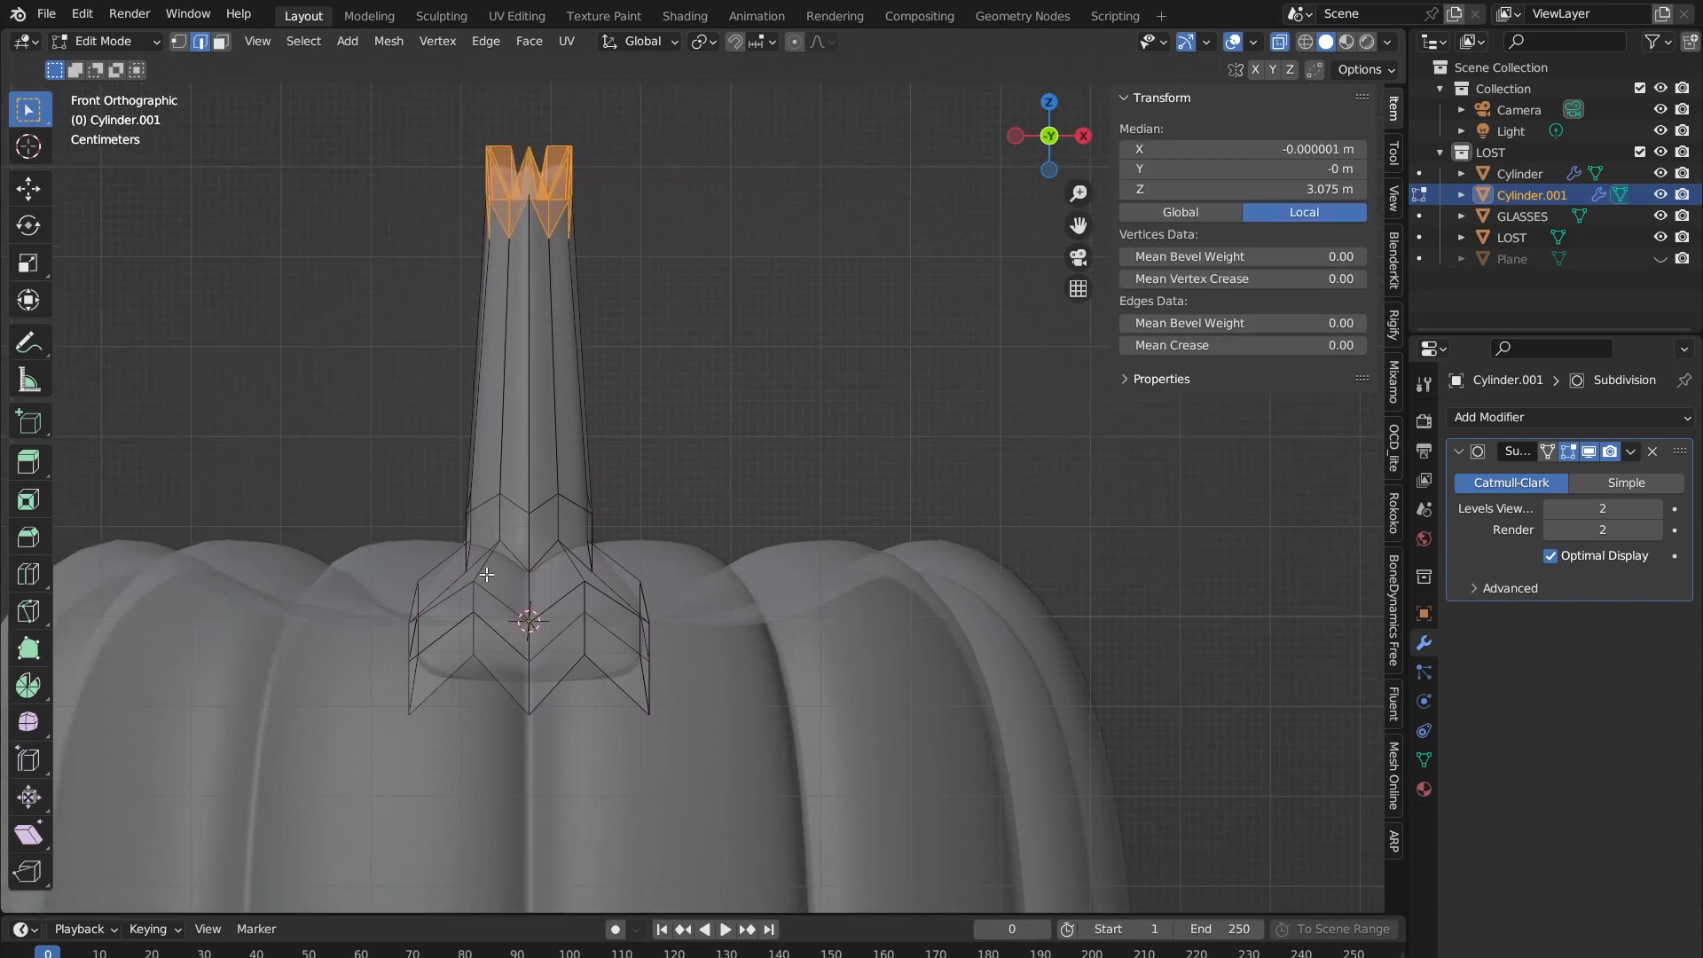
{"action": "key", "text": "g"}
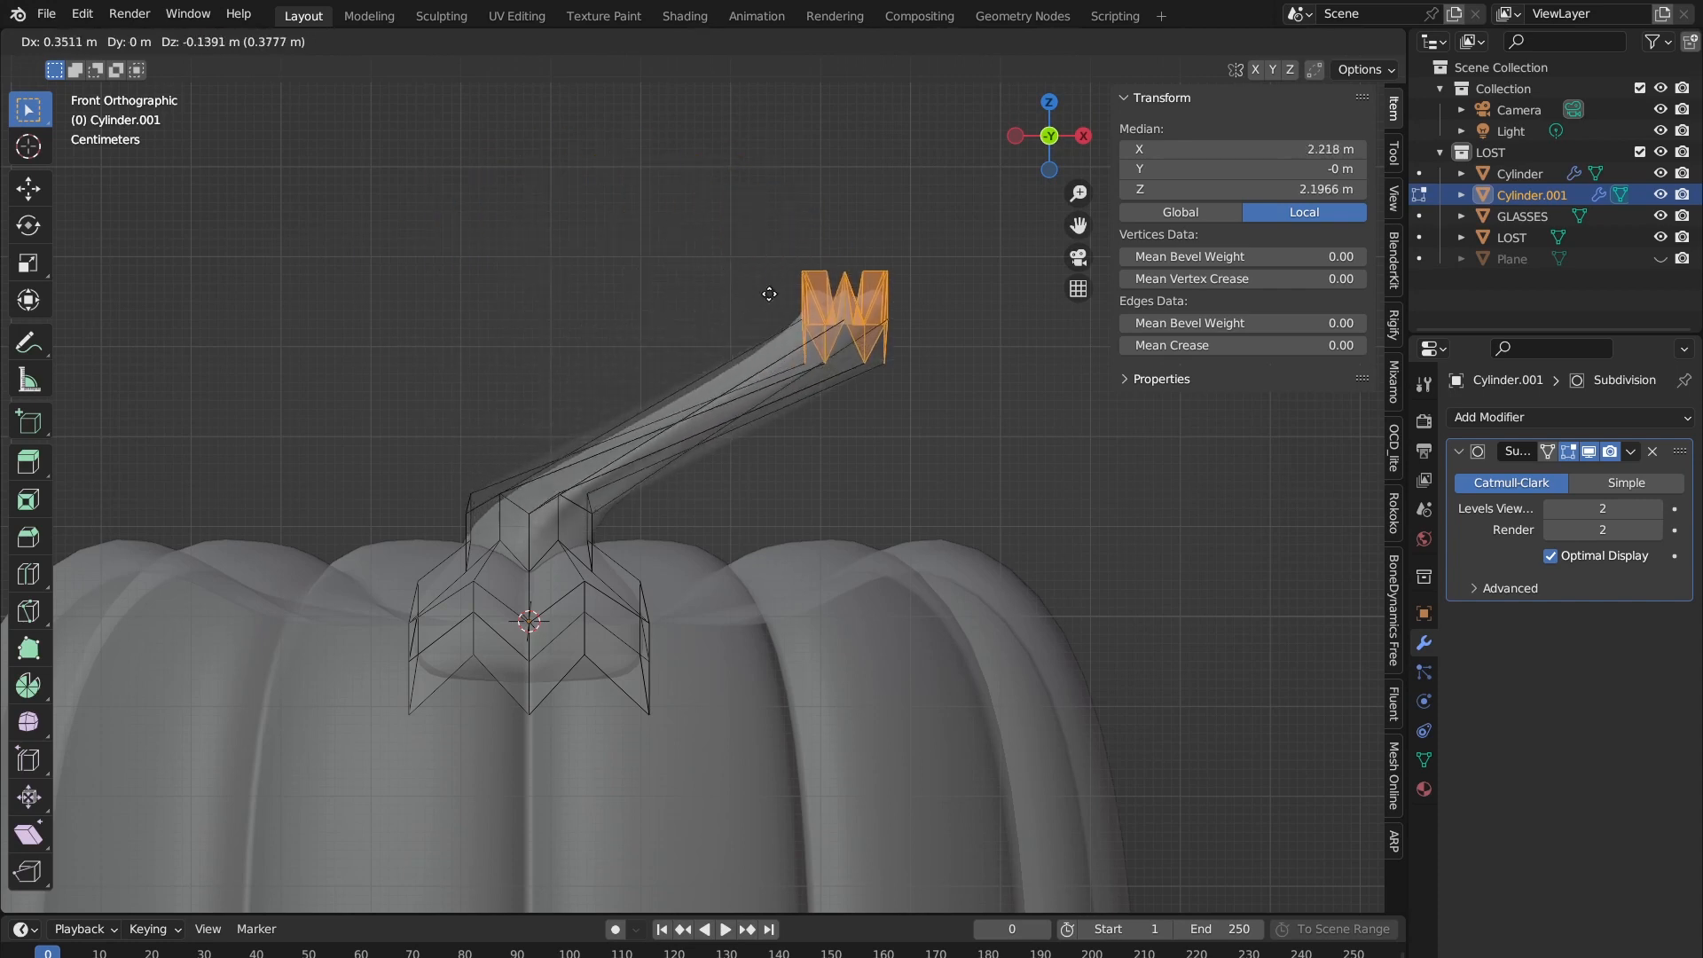
{"action": "left_click", "coordinate": [543, 285]}
Step: Rotate the stem's top section by about 27.7° in the front view and move it further along positive X and slightly down
{"action": "key", "text": "r"}
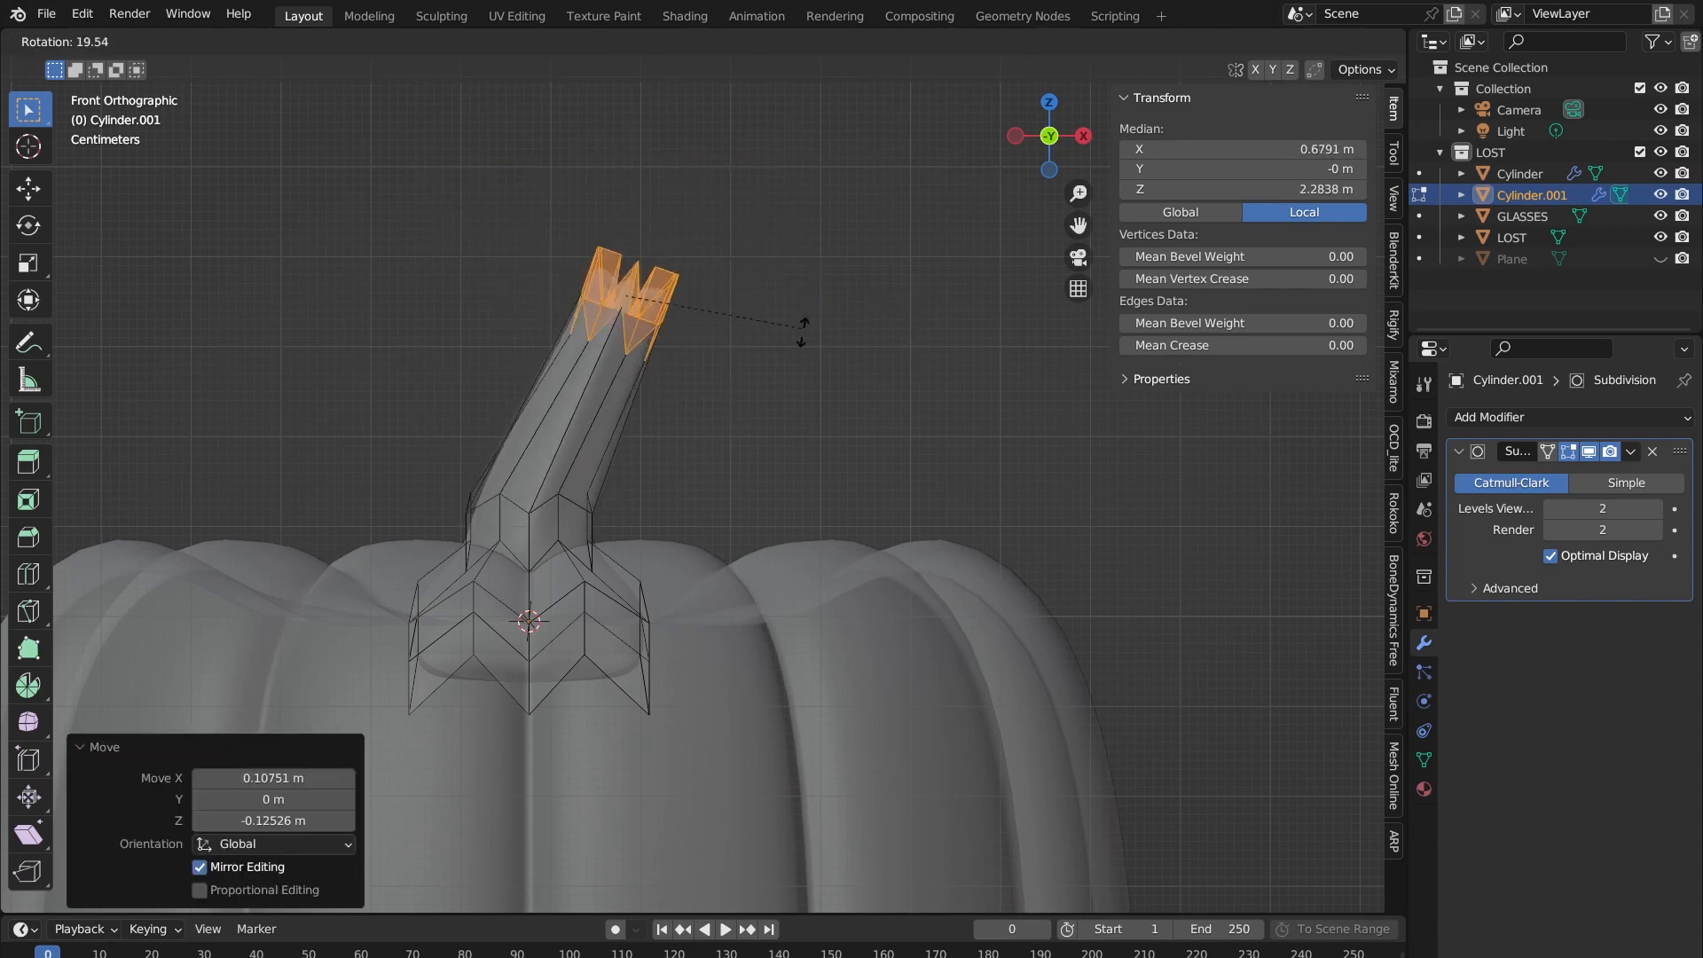
{"action": "left_click", "coordinate": [840, 369]}
{"action": "key", "text": "g"}
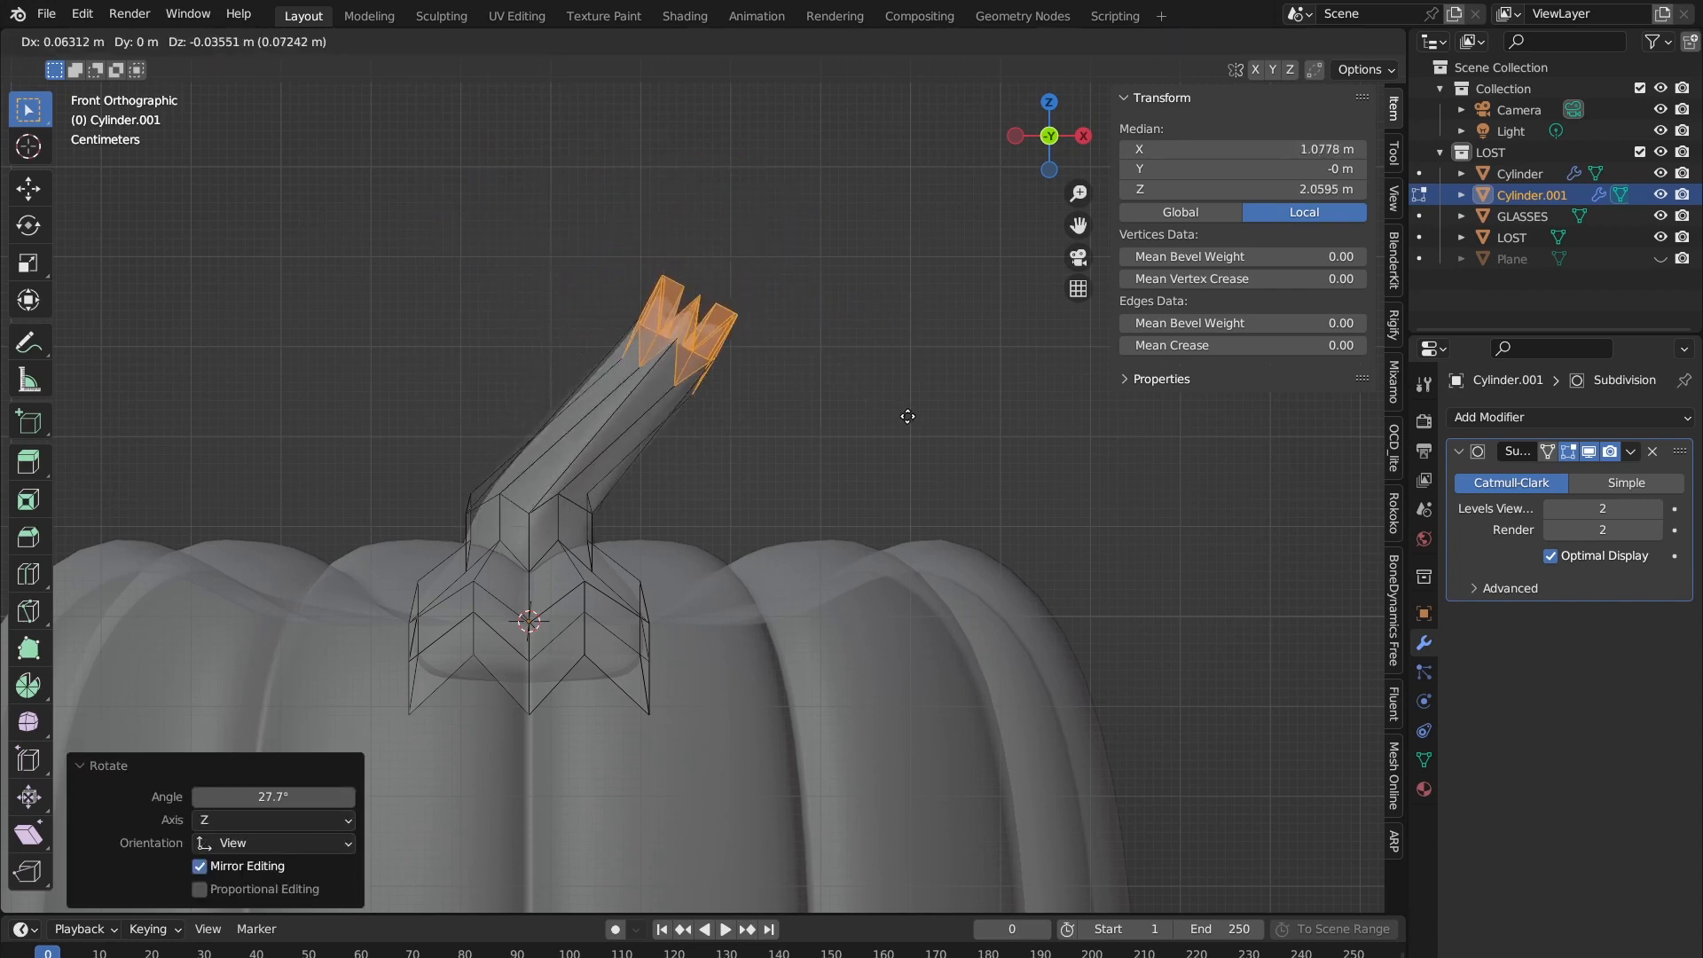
{"action": "left_click", "coordinate": [919, 401]}
Step: Rotate the stem's top section back by about -15.7° and raise it
{"action": "key", "text": "r"}
{"action": "left_click", "coordinate": [932, 337]}
{"action": "key", "text": "g"}
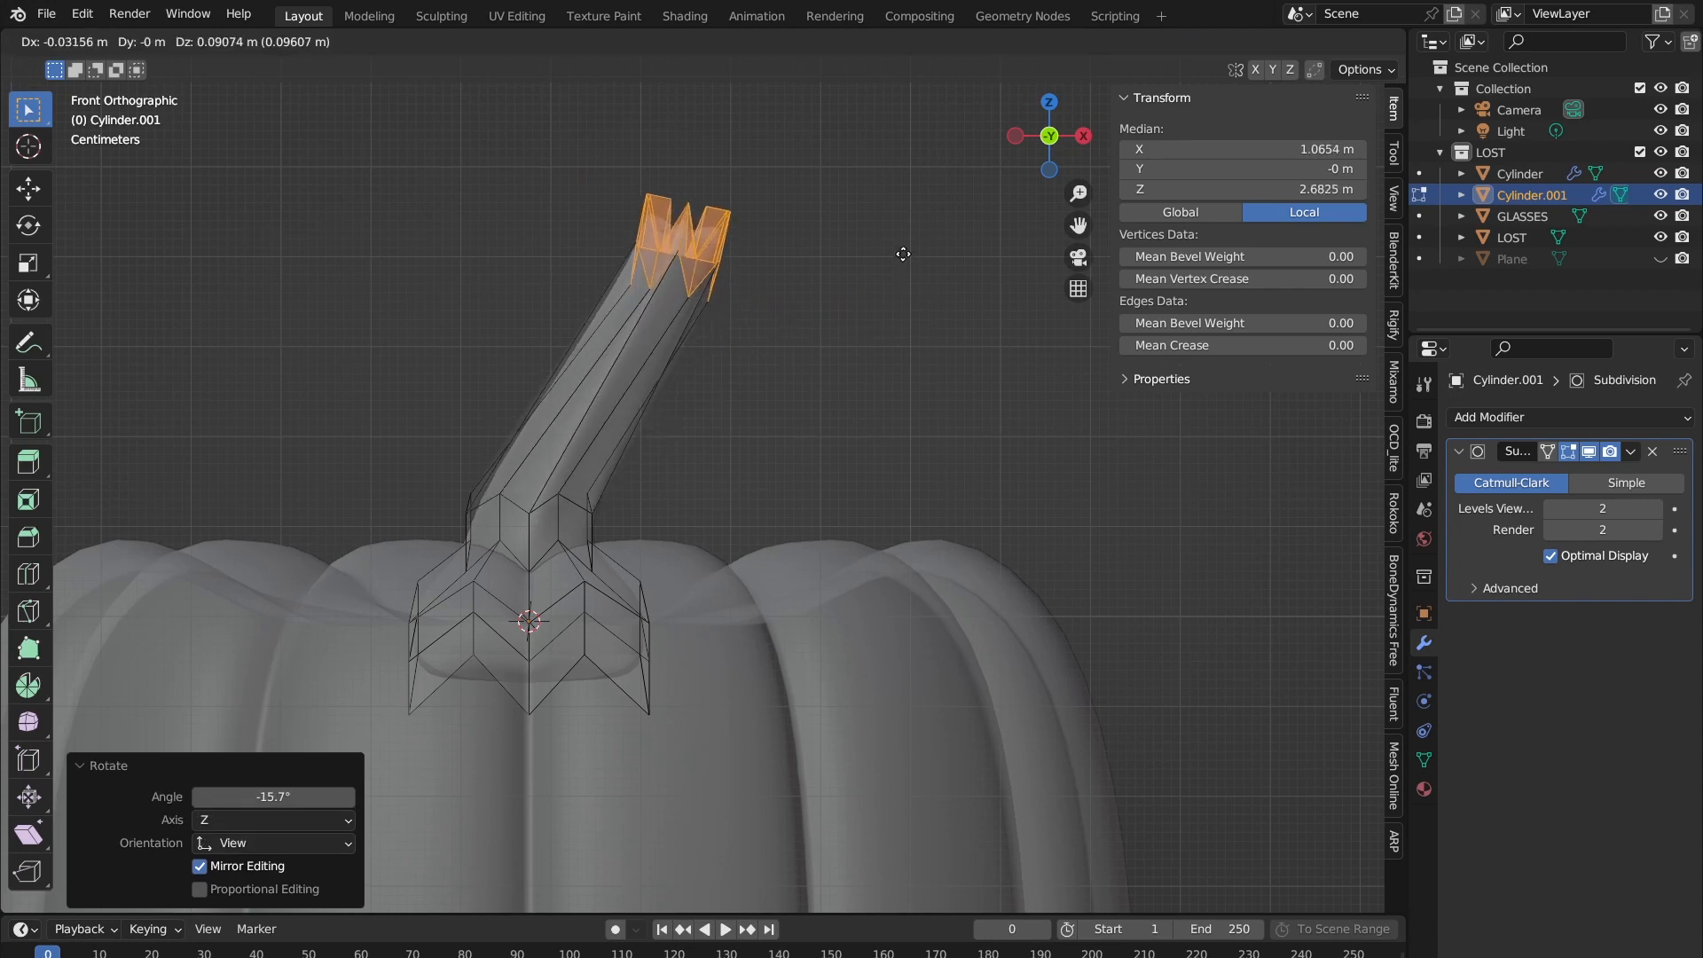
{"action": "left_click", "coordinate": [924, 269]}
Step: Adjust the tilt of the stem's top section and lower it about 0.073 m along Z
{"action": "key", "text": "r"}
{"action": "left_click", "coordinate": [882, 222]}
{"action": "key", "text": "g"}
{"action": "key", "text": "z"}
{"action": "left_click", "coordinate": [878, 289]}
Step: Tilt the stem's top section by about 38° and move it about 0.082 m in X and -0.023 m in Z
{"action": "key", "text": "r"}
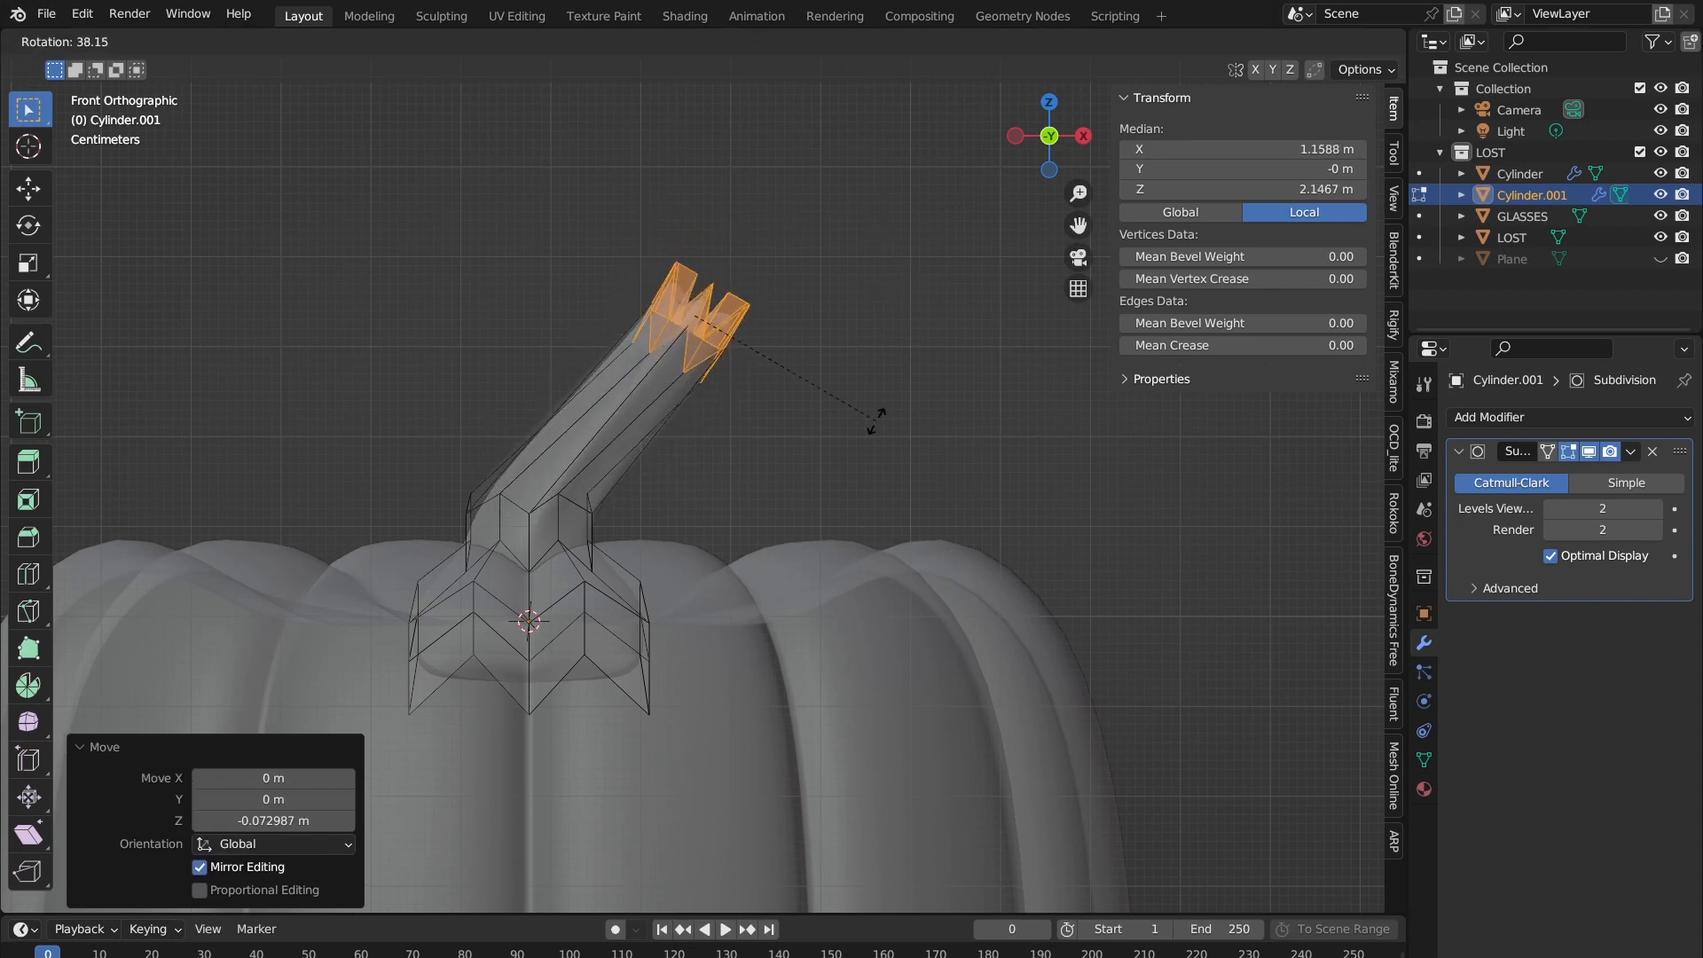
{"action": "left_click", "coordinate": [866, 421]}
{"action": "key", "text": "g"}
{"action": "left_click", "coordinate": [940, 440]}
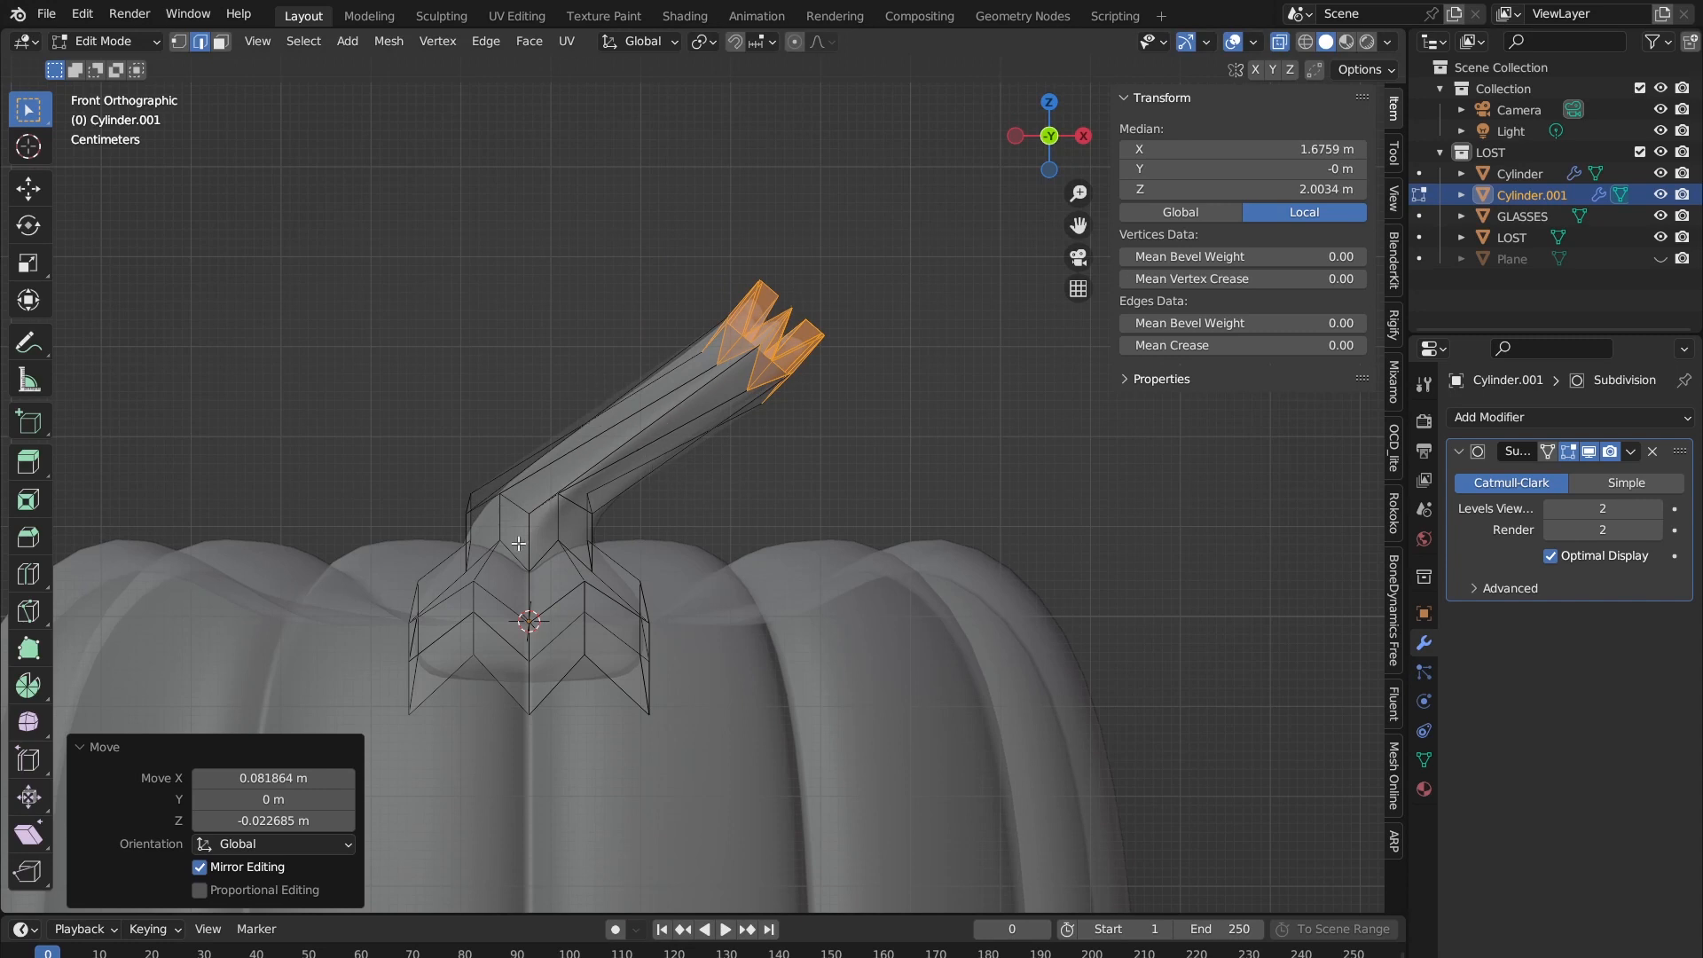
Step: Add one loop cut midway along the bent stem with factor -0.197 and move it about -0.061 m in X and 0.014 m in Z
{"action": "left_click", "coordinate": [618, 425]}
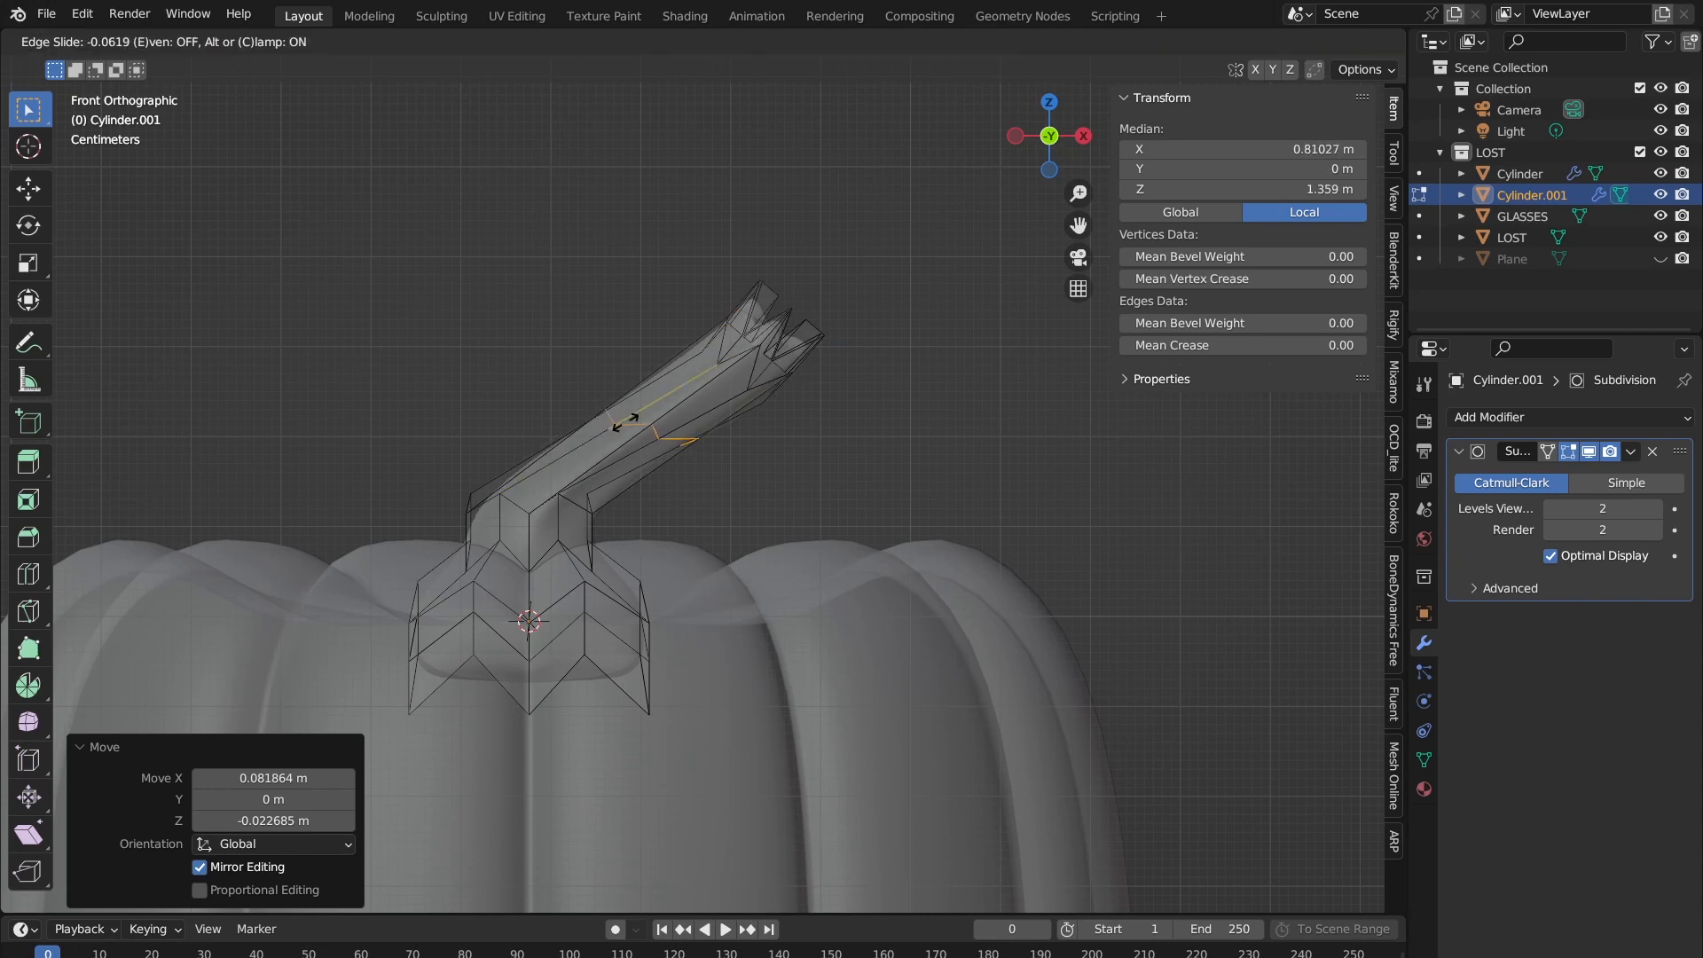
{"action": "left_click", "coordinate": [644, 420]}
{"action": "key", "text": "g"}
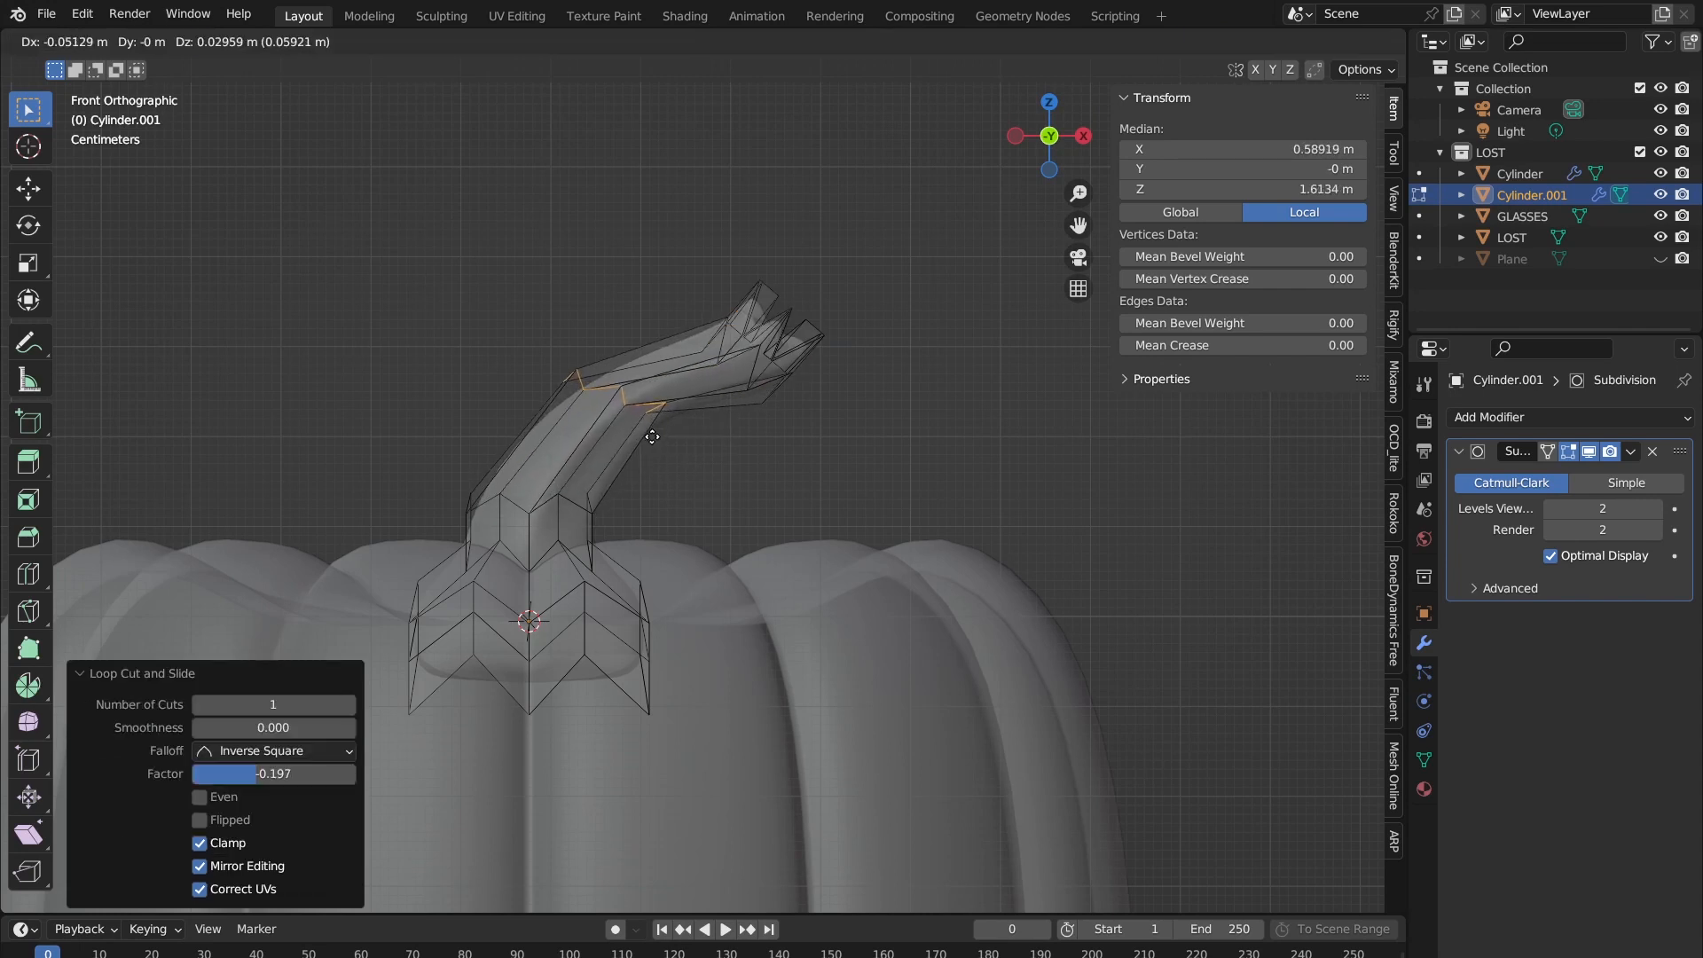
{"action": "left_click", "coordinate": [656, 457]}
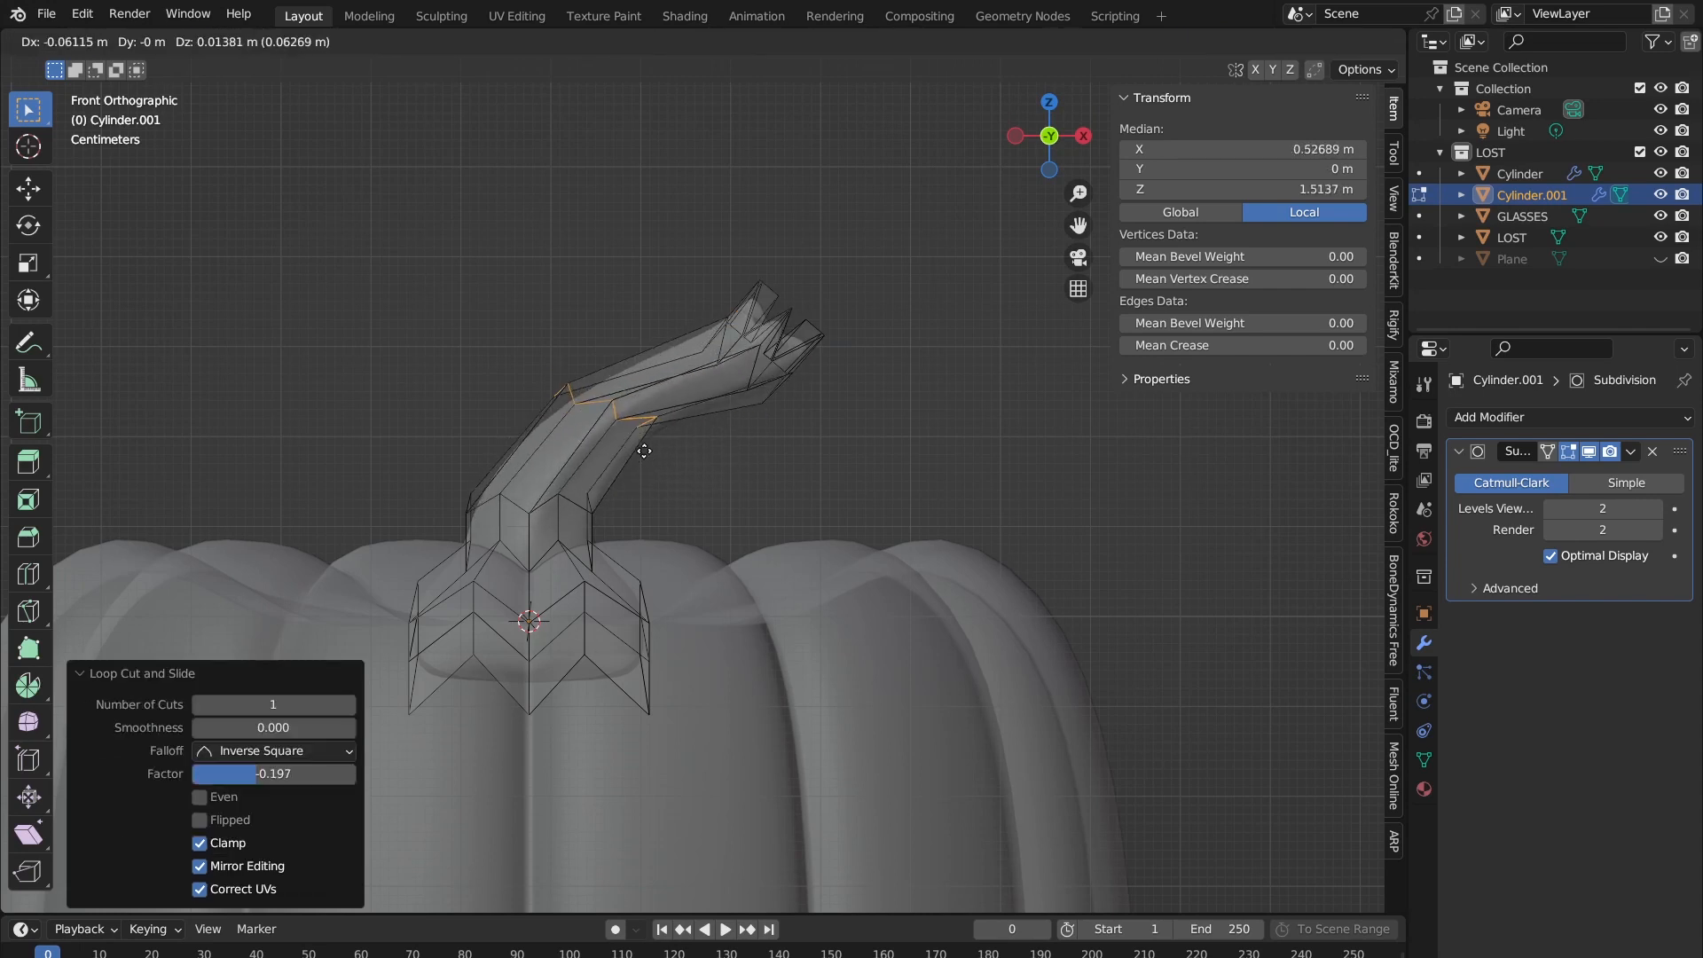
Step: Rotate and reposition the middle edge loop to smooth the stem's bend, and return to Object Mode
{"action": "middle_click_drag", "start_coordinate": [657, 457], "coordinate": [764, 416]}
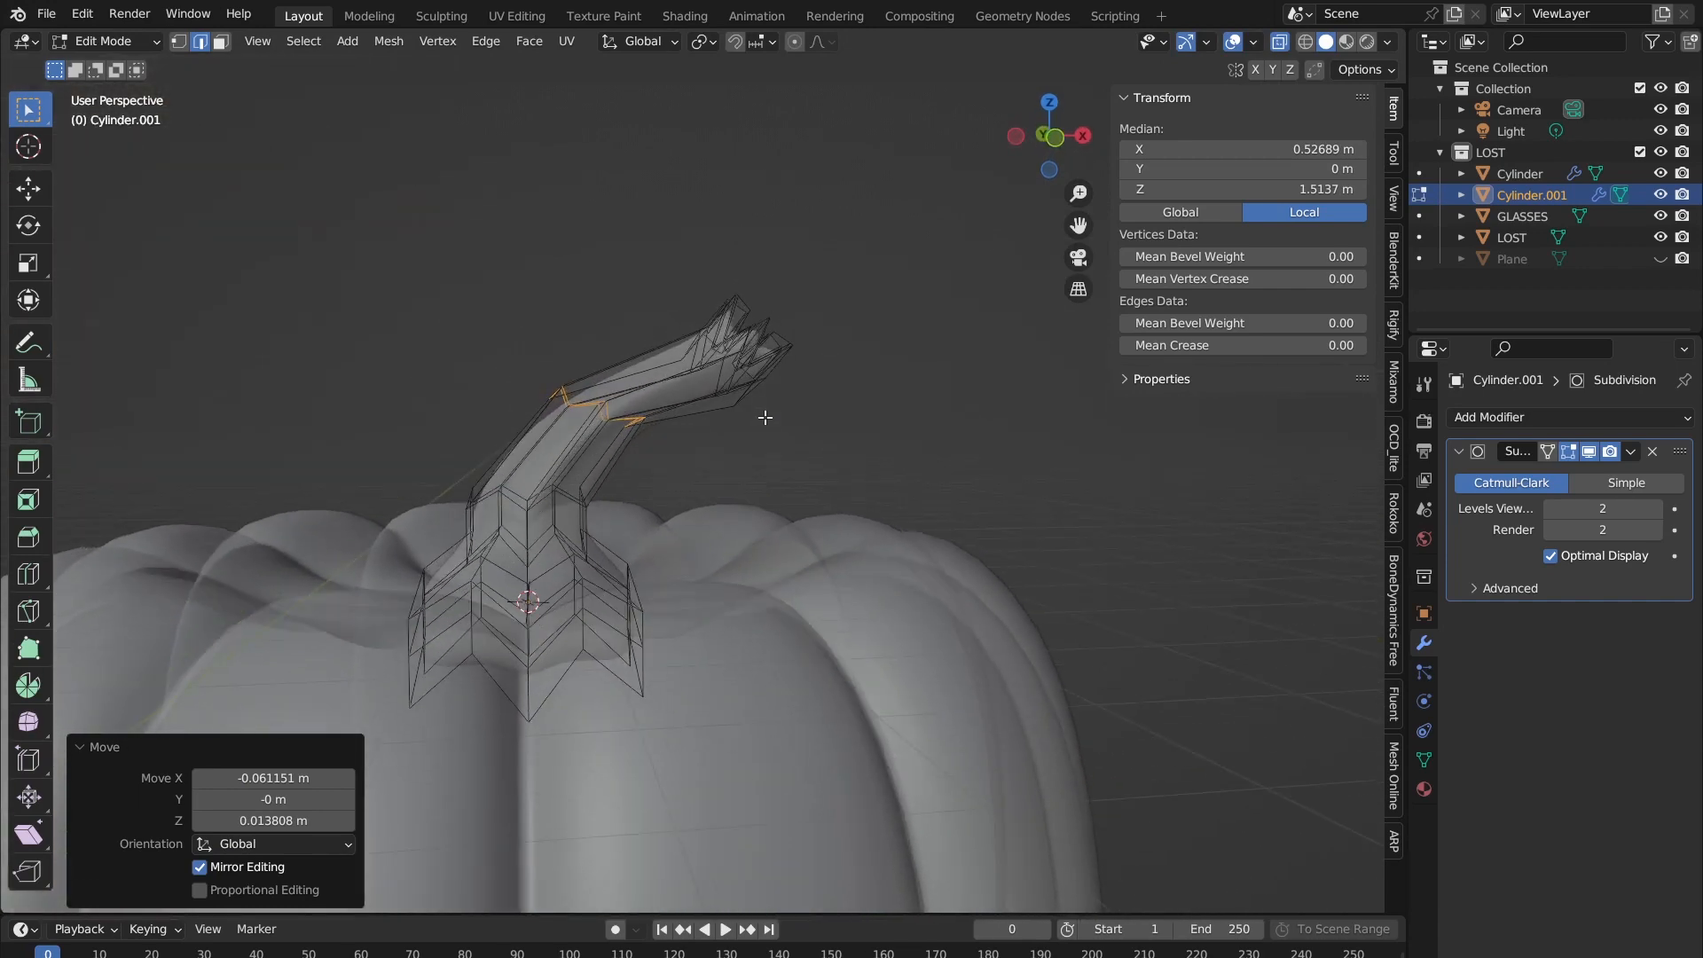
{"action": "key", "text": "r"}
{"action": "left_click", "coordinate": [788, 524]}
{"action": "key", "text": "g"}
{"action": "left_click", "coordinate": [721, 495]}
{"action": "key", "text": "Tab"}
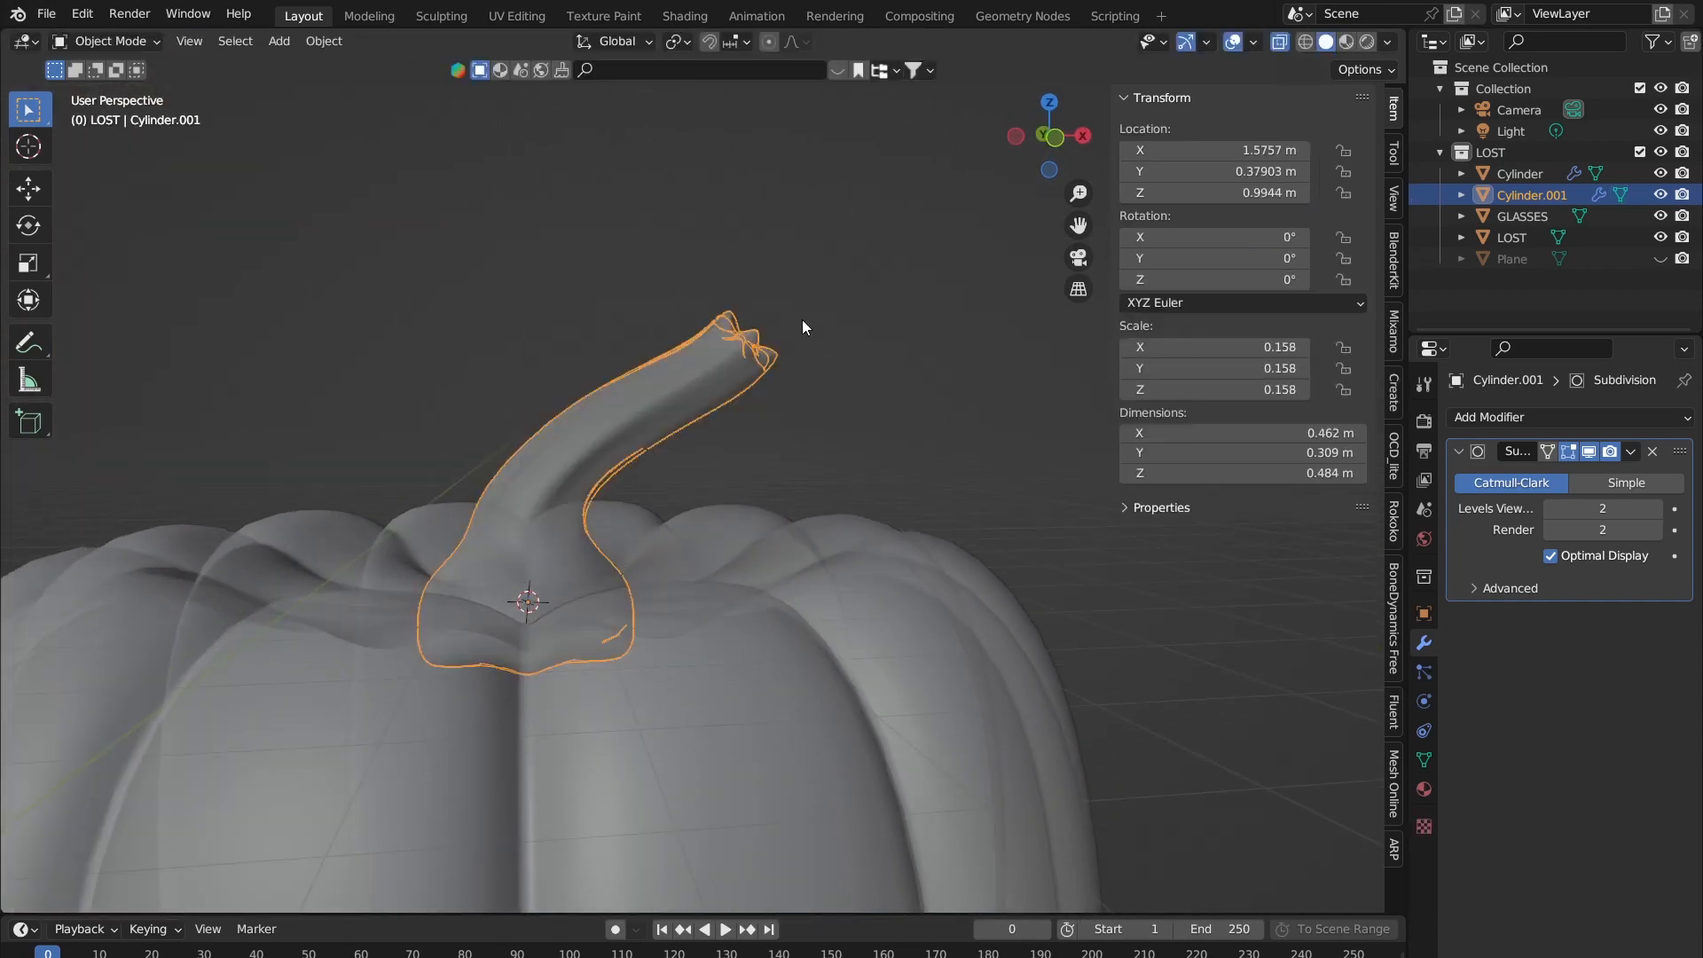
Step: In Edit Mode, select the stem's top section from the side and move it about -0.012 m in X, 0.094 m in Y and 0.010 m in Z
{"action": "key", "text": "Tab"}
{"action": "middle_click_drag", "start_coordinate": [745, 430], "coordinate": [677, 266]}
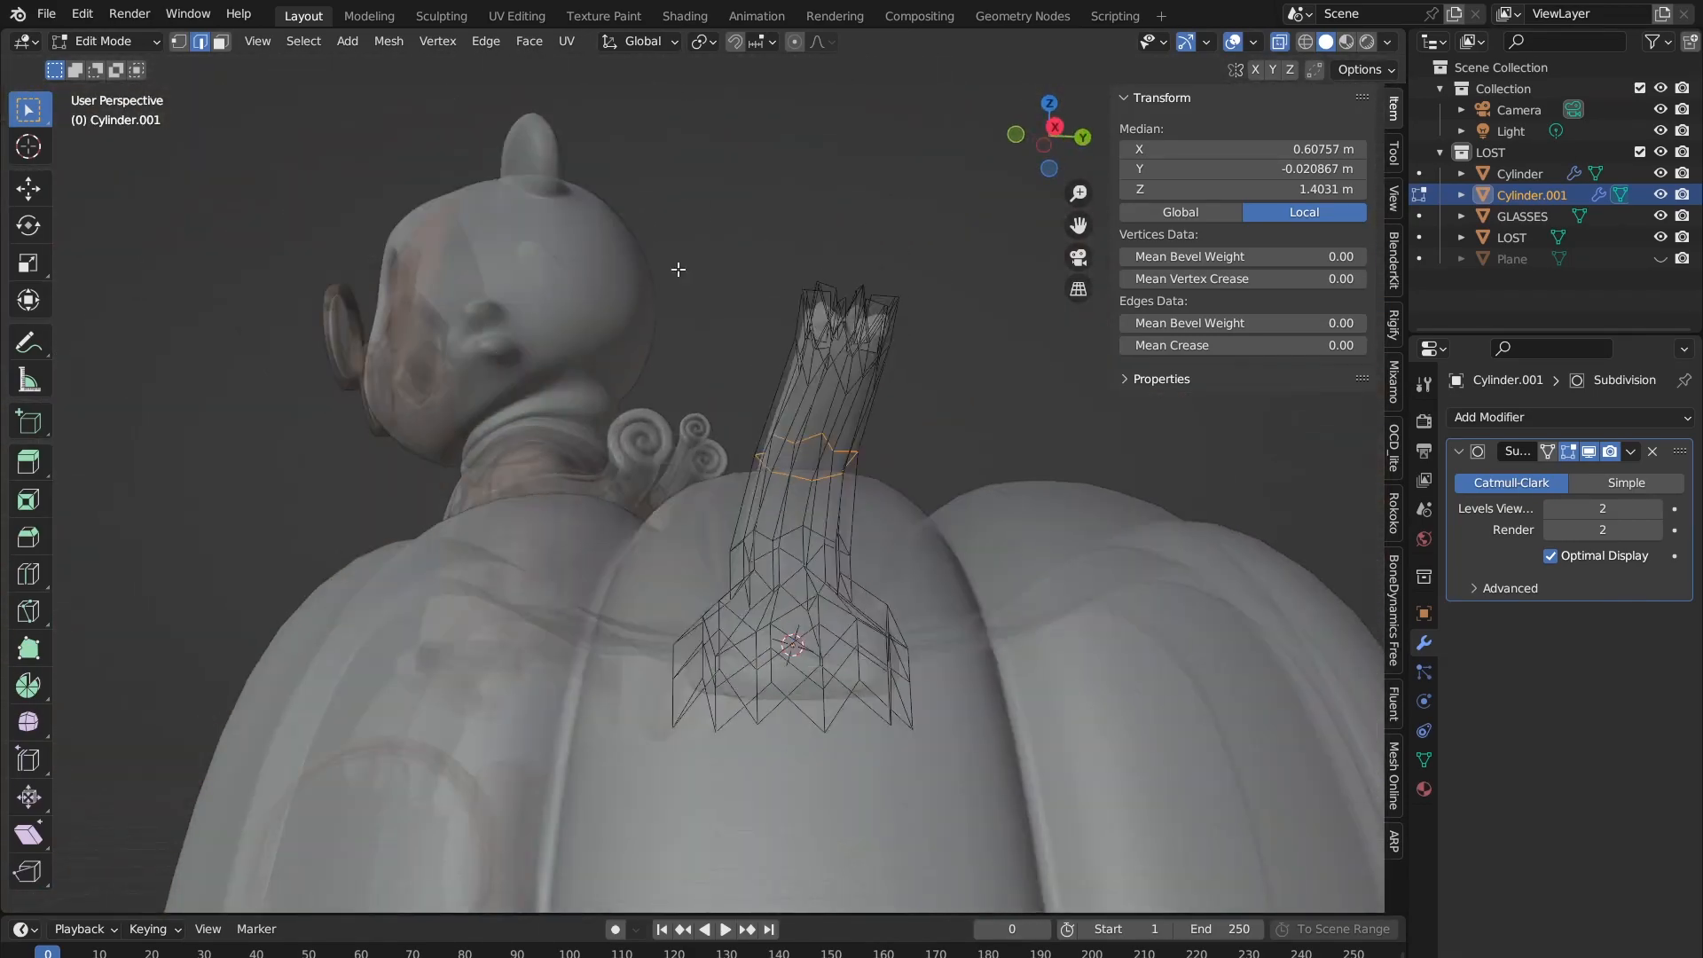
{"action": "left_click_drag", "start_coordinate": [726, 225], "coordinate": [923, 399]}
{"action": "middle_click_drag", "start_coordinate": [924, 399], "coordinate": [869, 441]}
{"action": "key", "text": "g"}
{"action": "left_click", "coordinate": [1060, 378]}
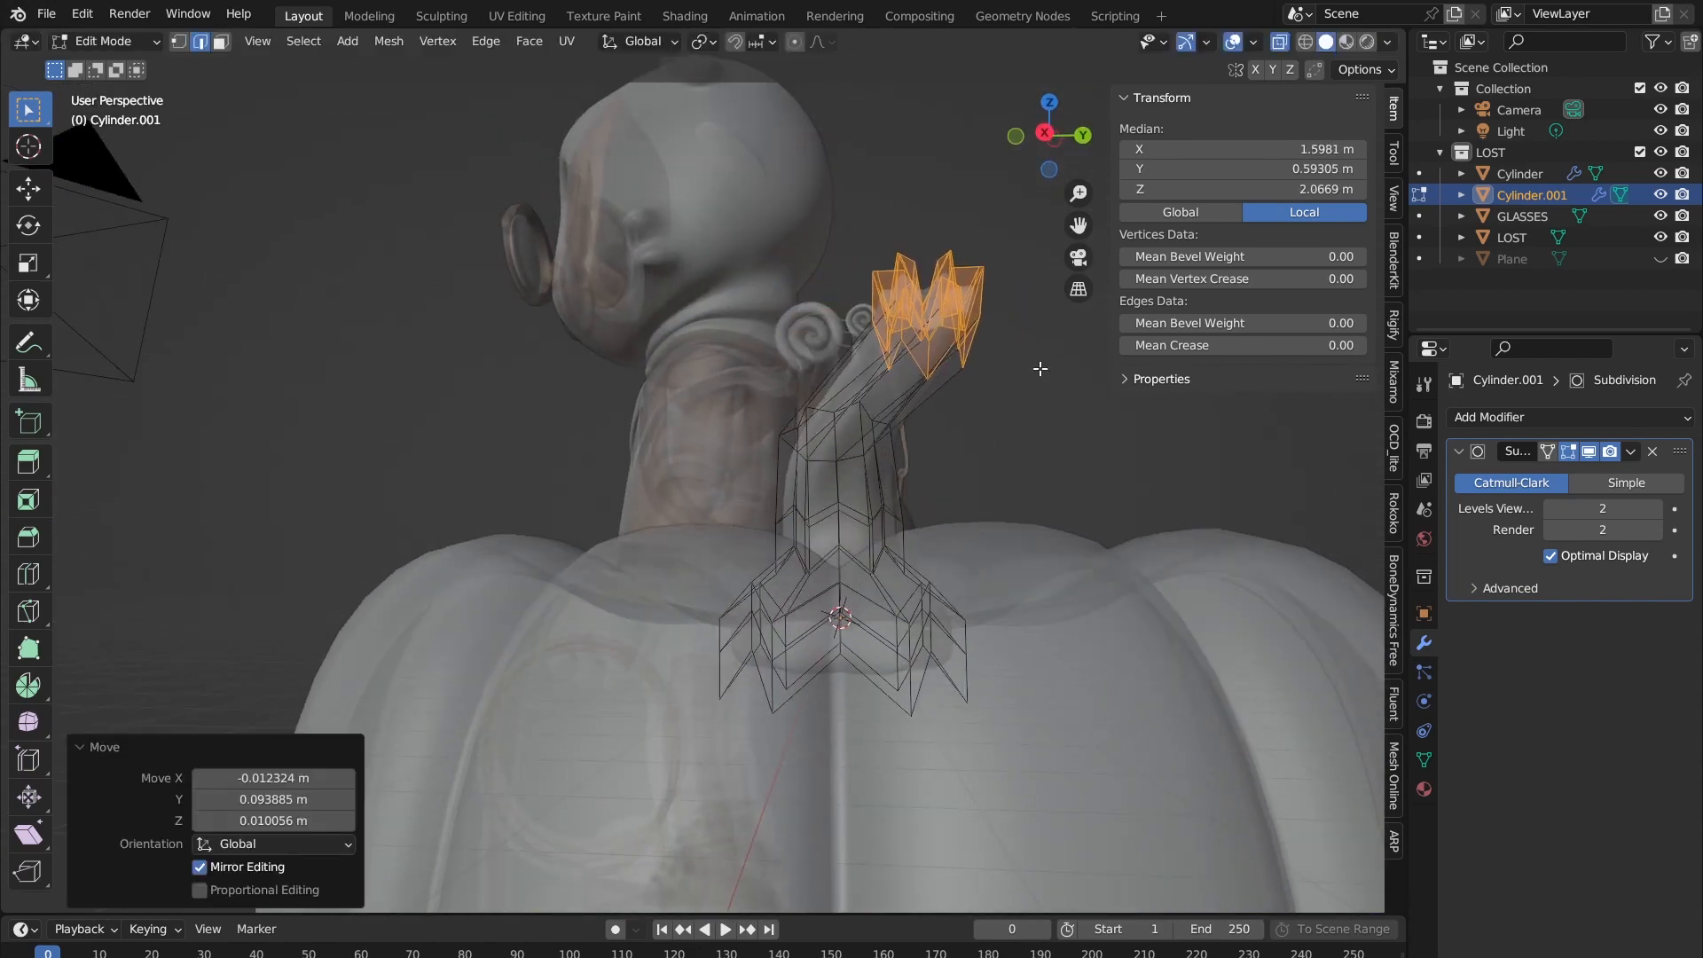
Step: Rotate the stem's top section to follow the sideways bend and return to Object Mode
{"action": "middle_click_drag", "start_coordinate": [1060, 378], "coordinate": [793, 572]}
{"action": "key", "text": "r"}
{"action": "left_click", "coordinate": [990, 400]}
{"action": "key", "text": "Tab"}
Step: Select the pumpkin body in Object Mode
{"action": "left_click", "coordinate": [759, 436]}
{"action": "key", "text": "Tab"}
{"action": "key", "text": "Tab"}
{"action": "left_click", "coordinate": [792, 572]}
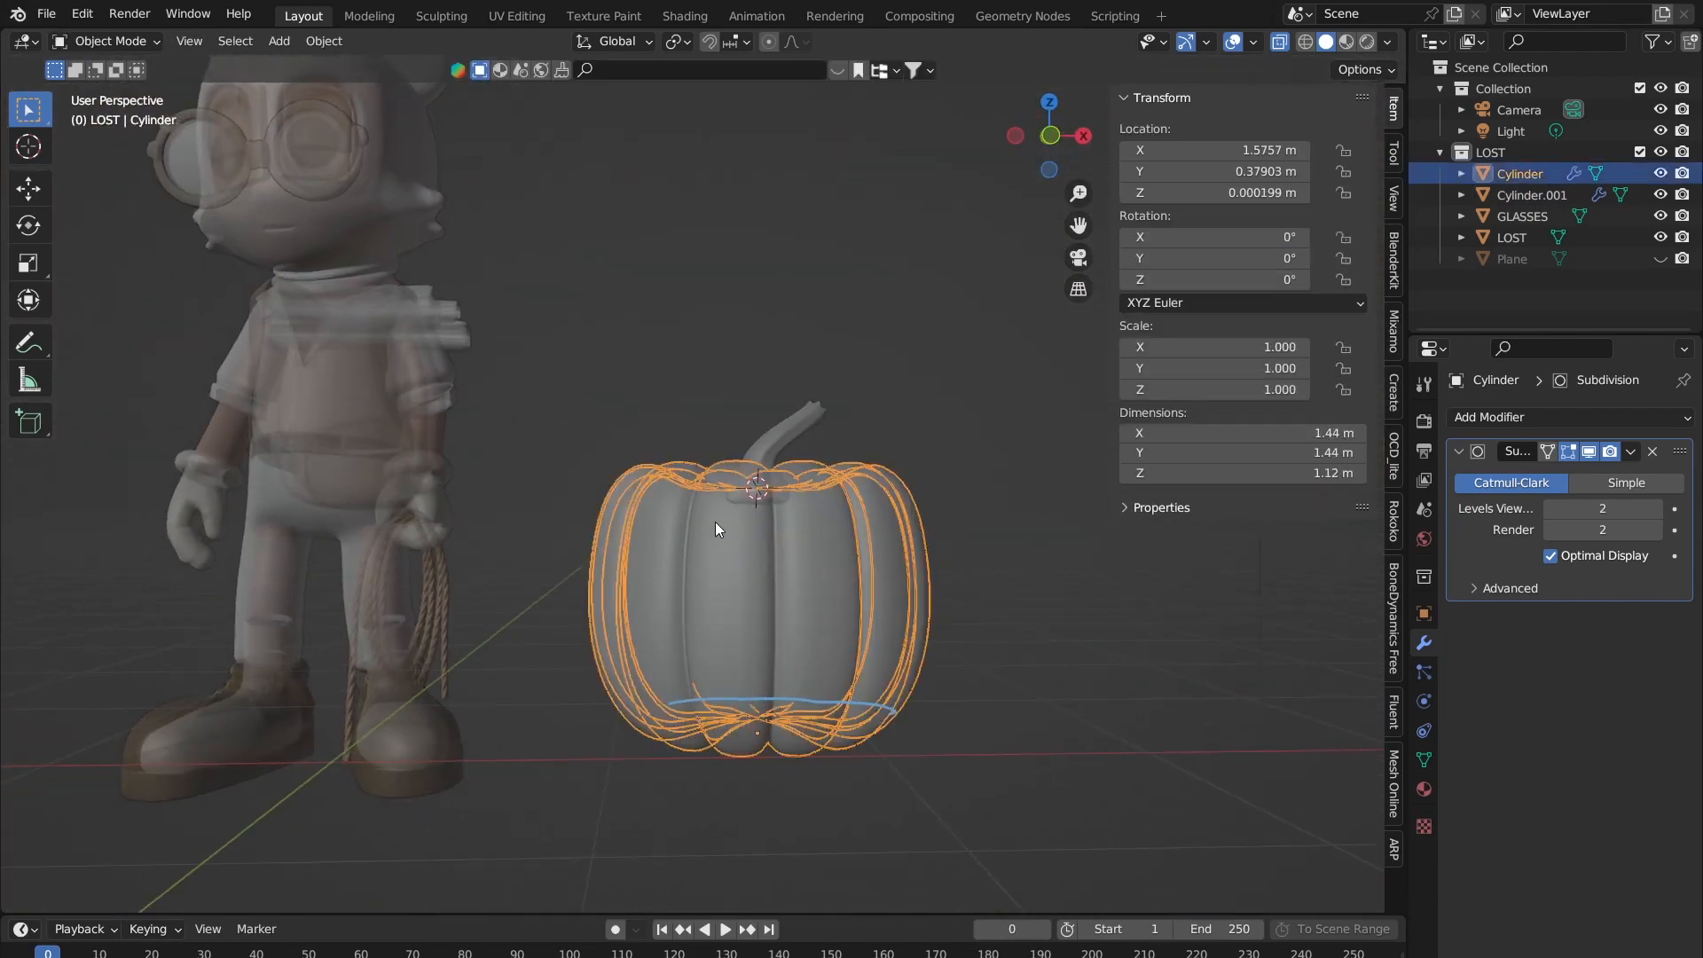
Step: Select the stem together with the pumpkin body and inspect them from several angles
{"action": "middle_click_drag", "start_coordinate": [715, 522], "coordinate": [550, 506]}
{"action": "left_click", "coordinate": [607, 470]}
{"action": "left_click", "coordinate": [556, 625], "text": "shift"}
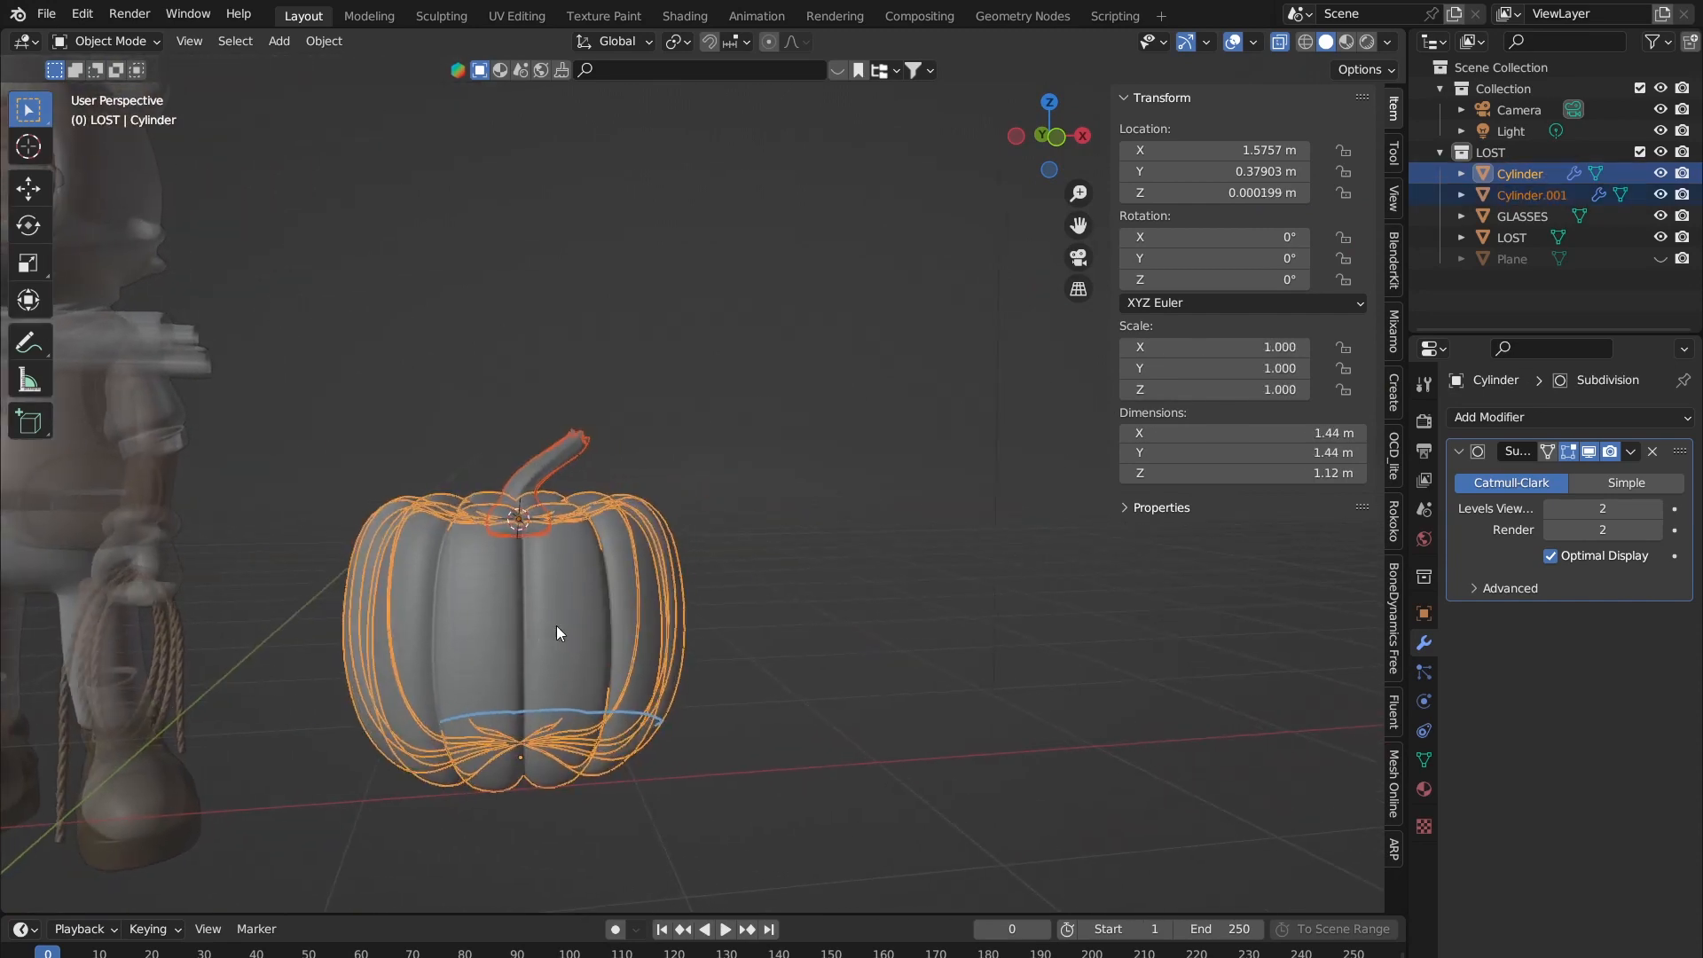
{"action": "middle_click_drag", "start_coordinate": [556, 625], "coordinate": [758, 507]}
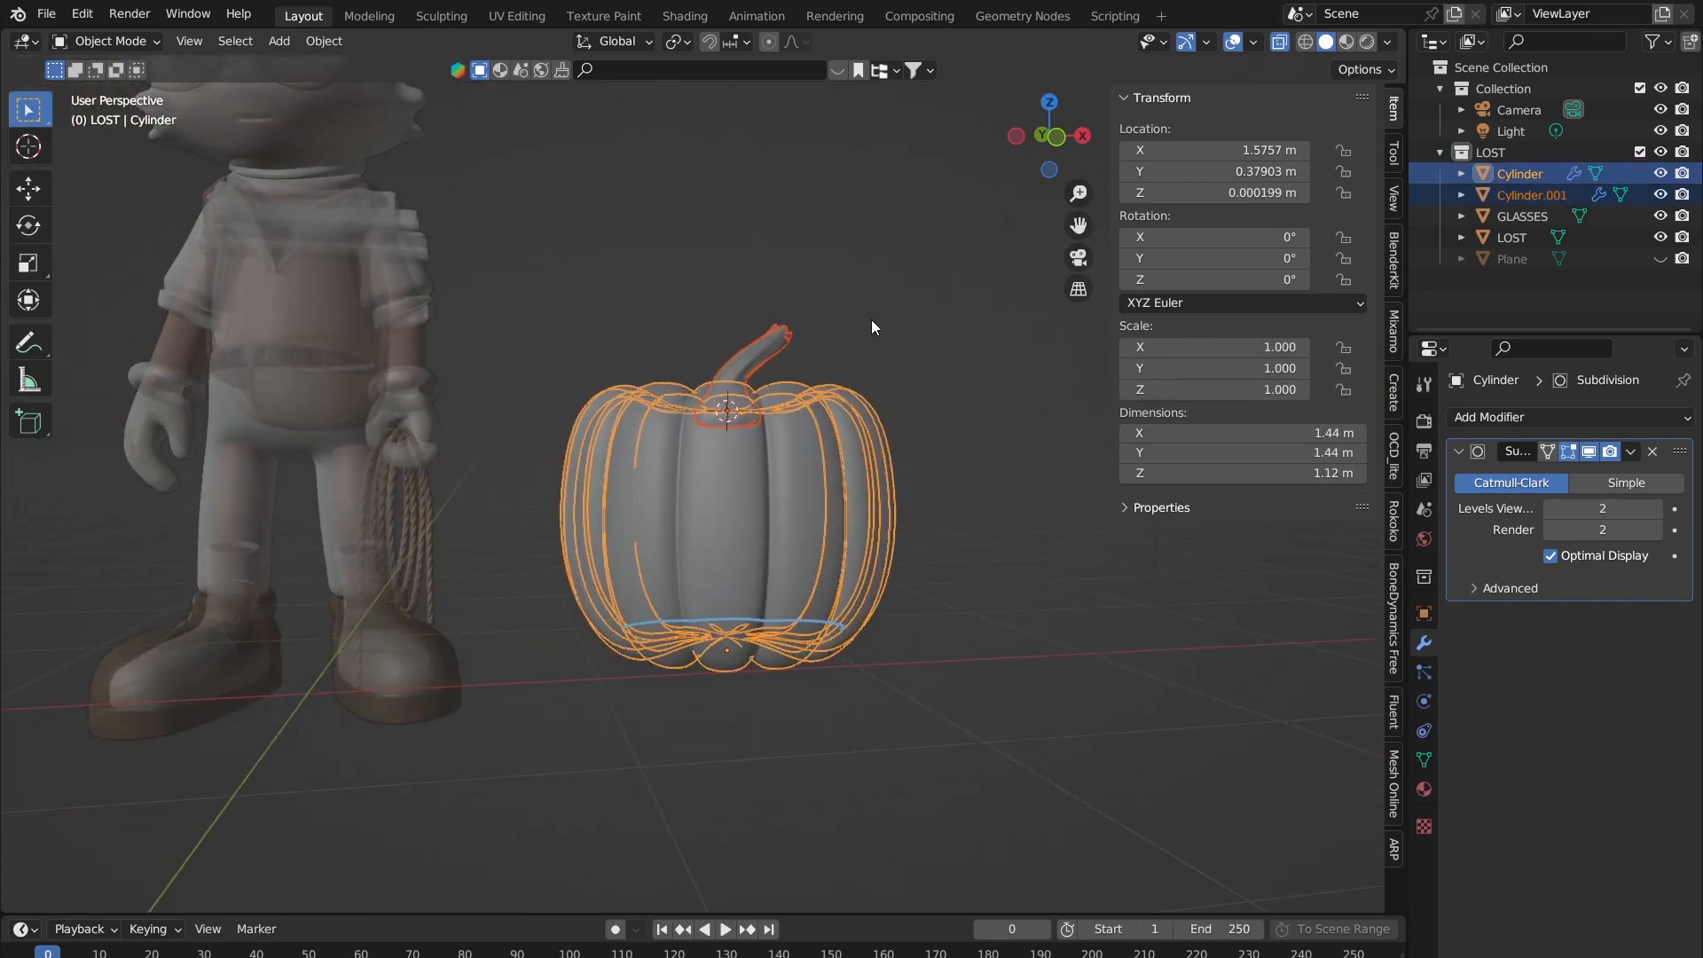
{"action": "middle_click_drag", "start_coordinate": [871, 320], "coordinate": [1011, 229]}
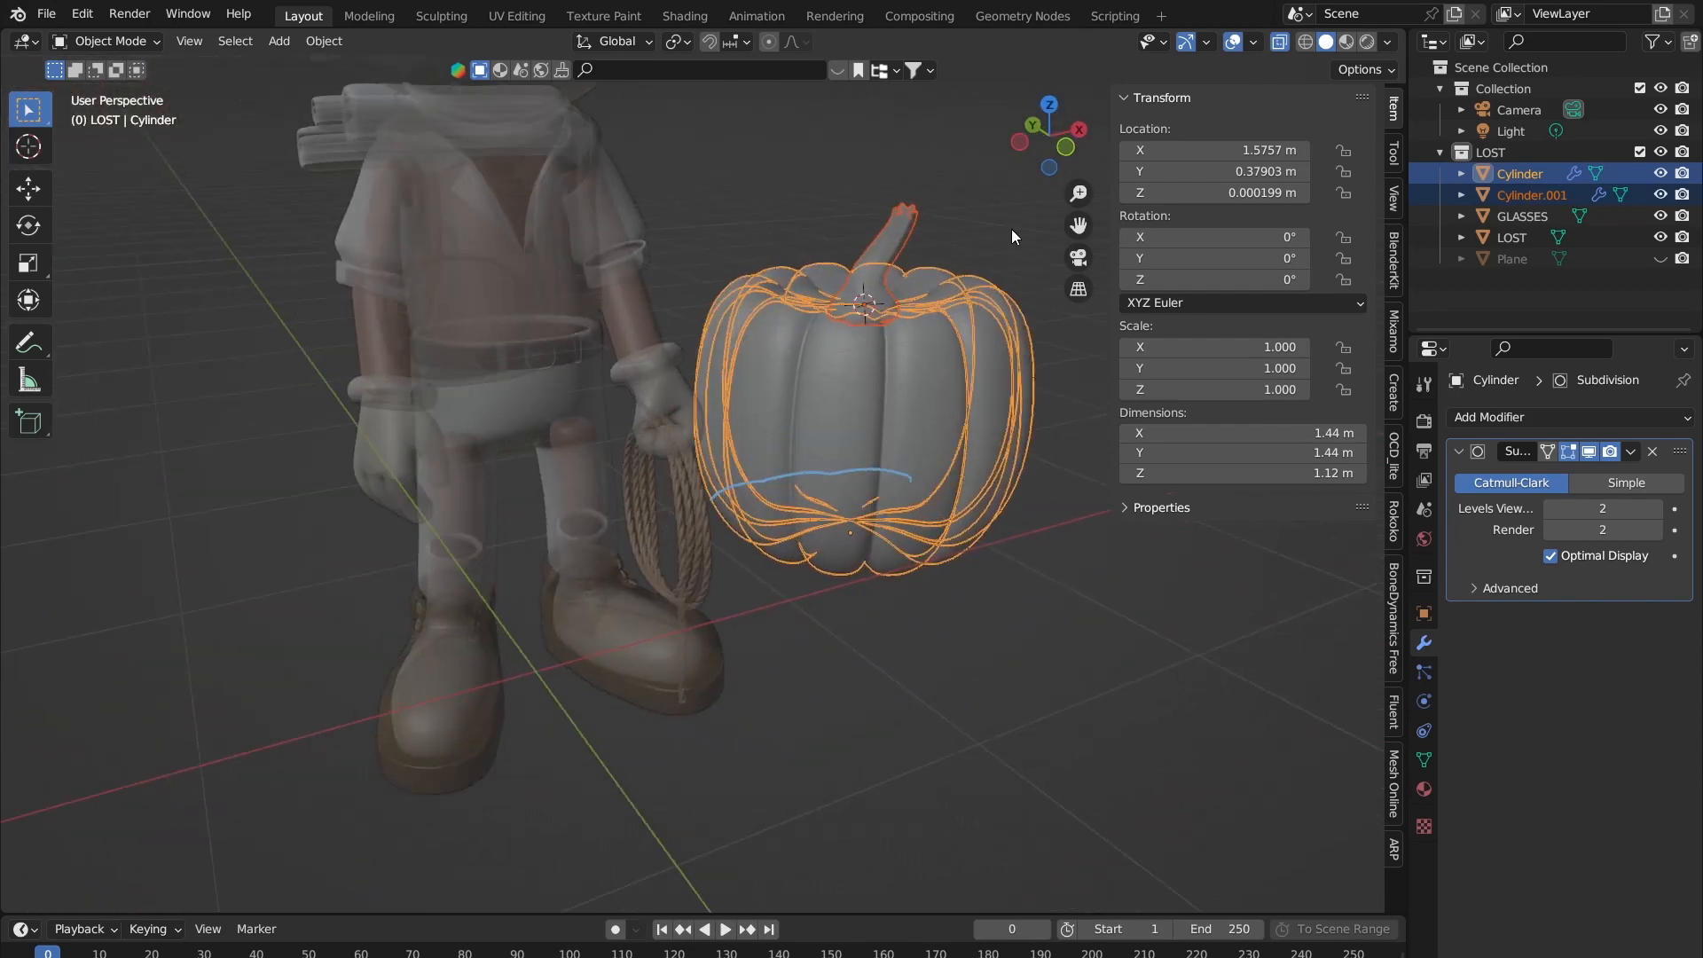
{"action": "middle_click_drag", "start_coordinate": [1078, 365], "coordinate": [757, 467]}
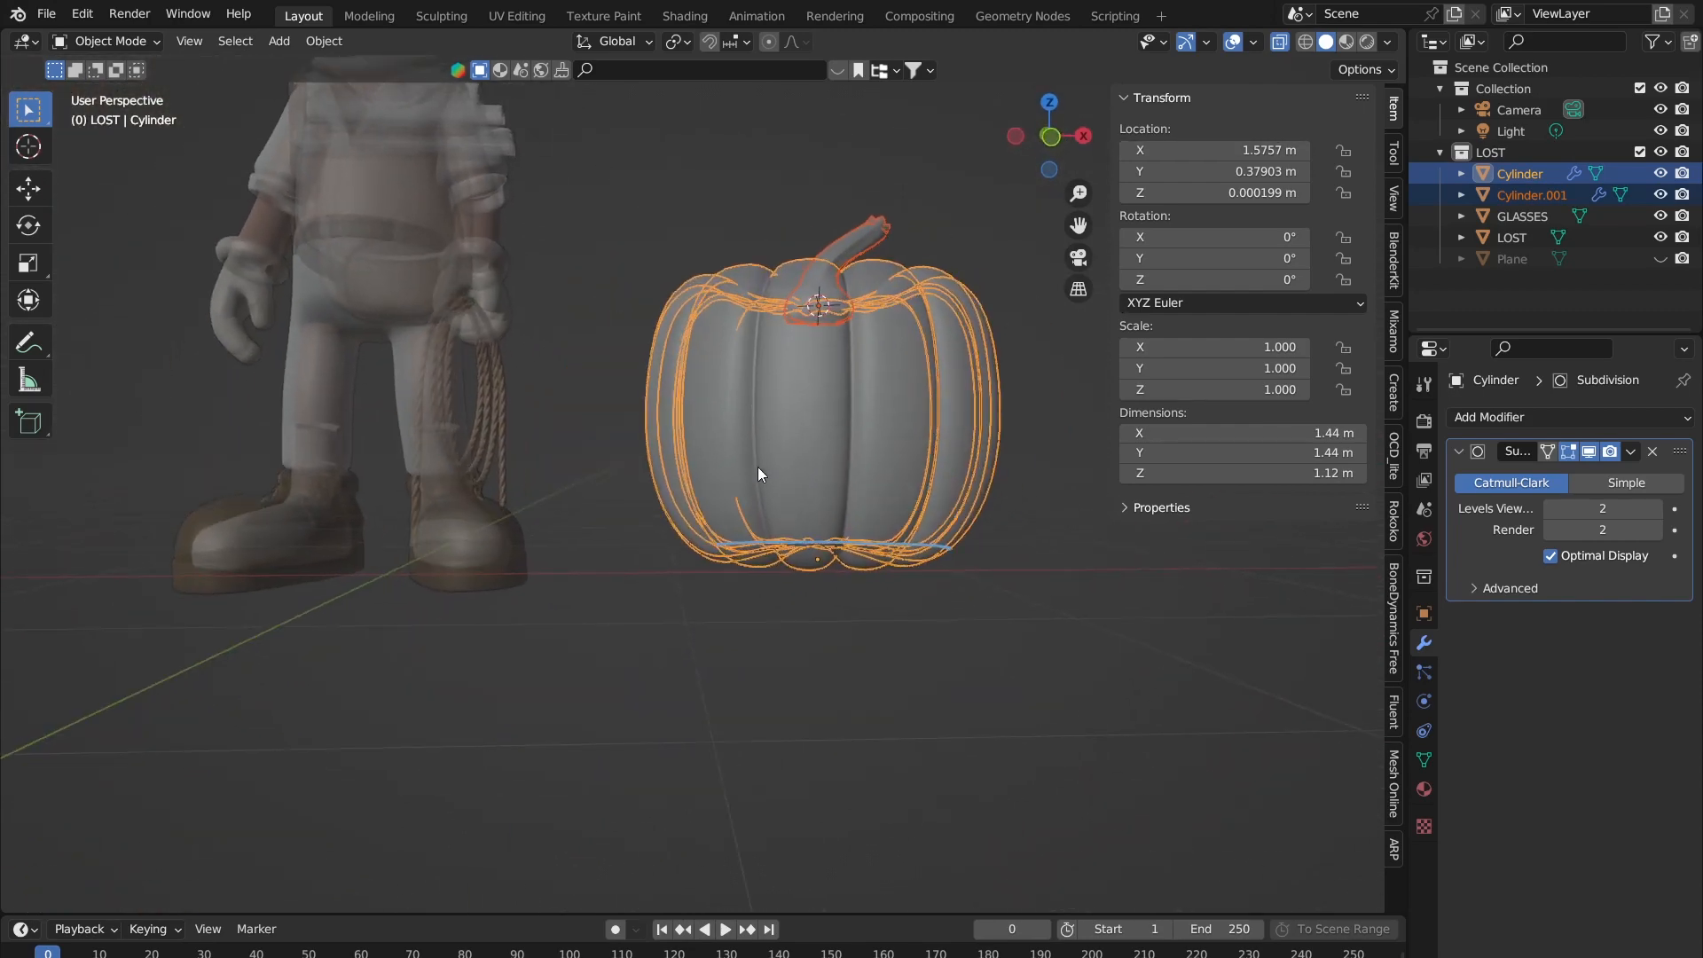
Step: Unhide the Plane backdrop and turn off X-ray display in the viewport
{"action": "left_click", "coordinate": [1660, 258]}
{"action": "scroll", "coordinate": [764, 352], "scroll_direction": "down", "scroll_amount": 5}
{"action": "middle_click_drag", "start_coordinate": [654, 355], "coordinate": [737, 380]}
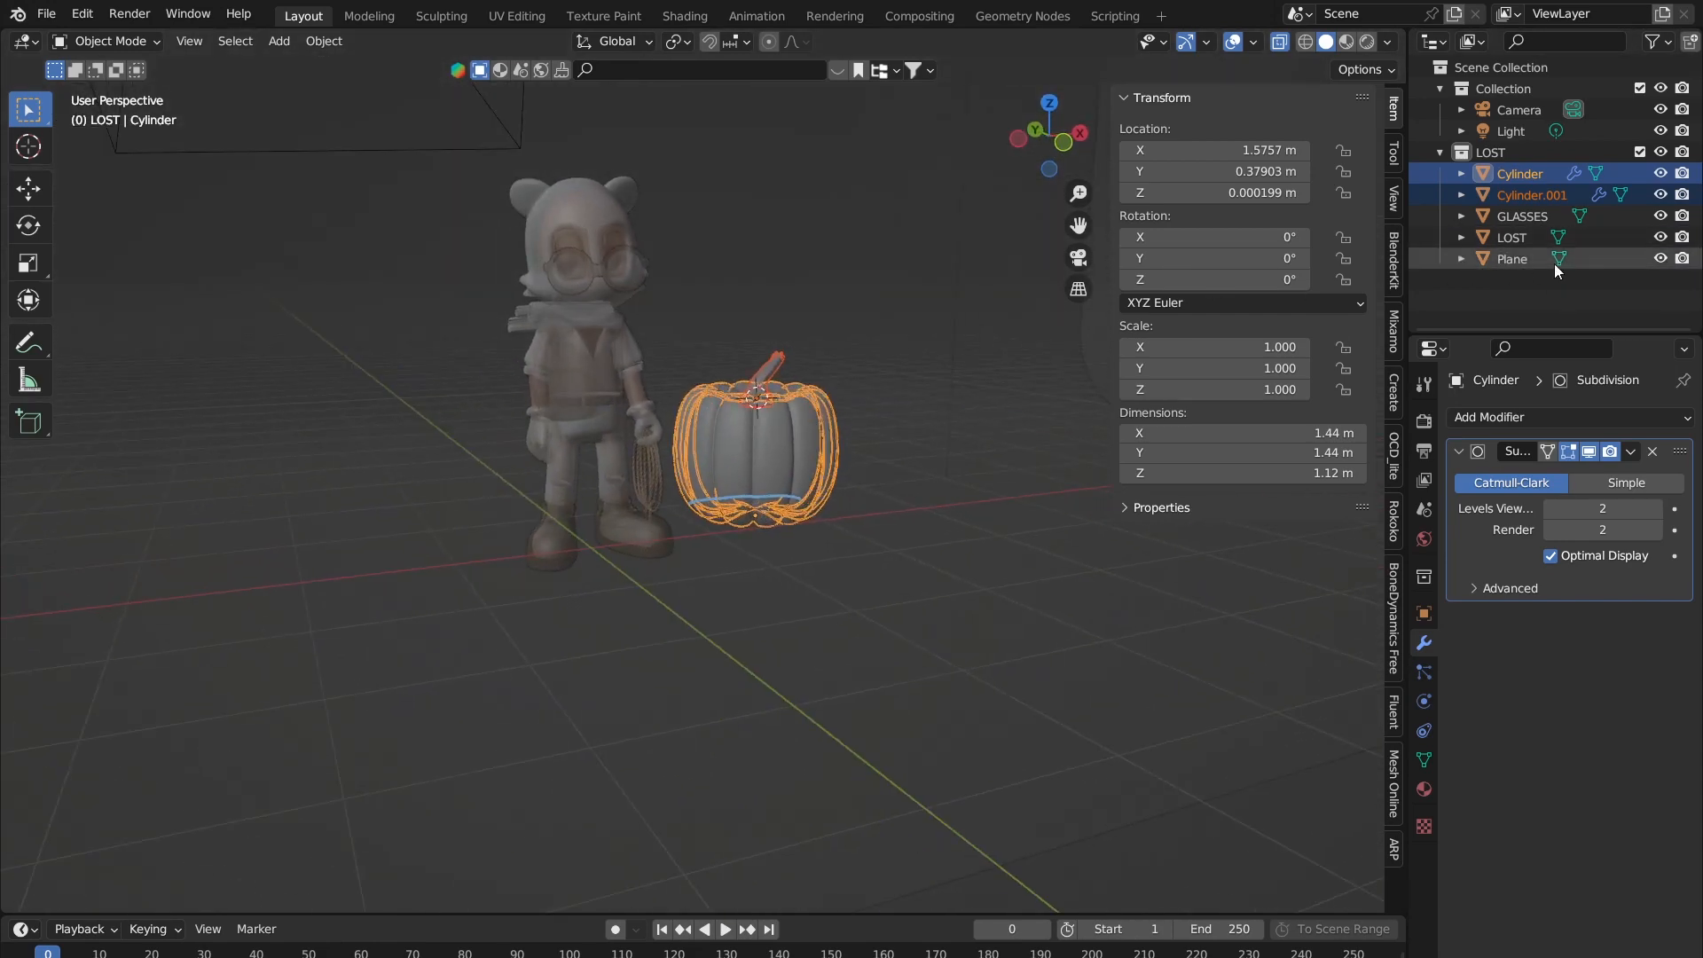
{"action": "left_click", "coordinate": [1661, 259]}
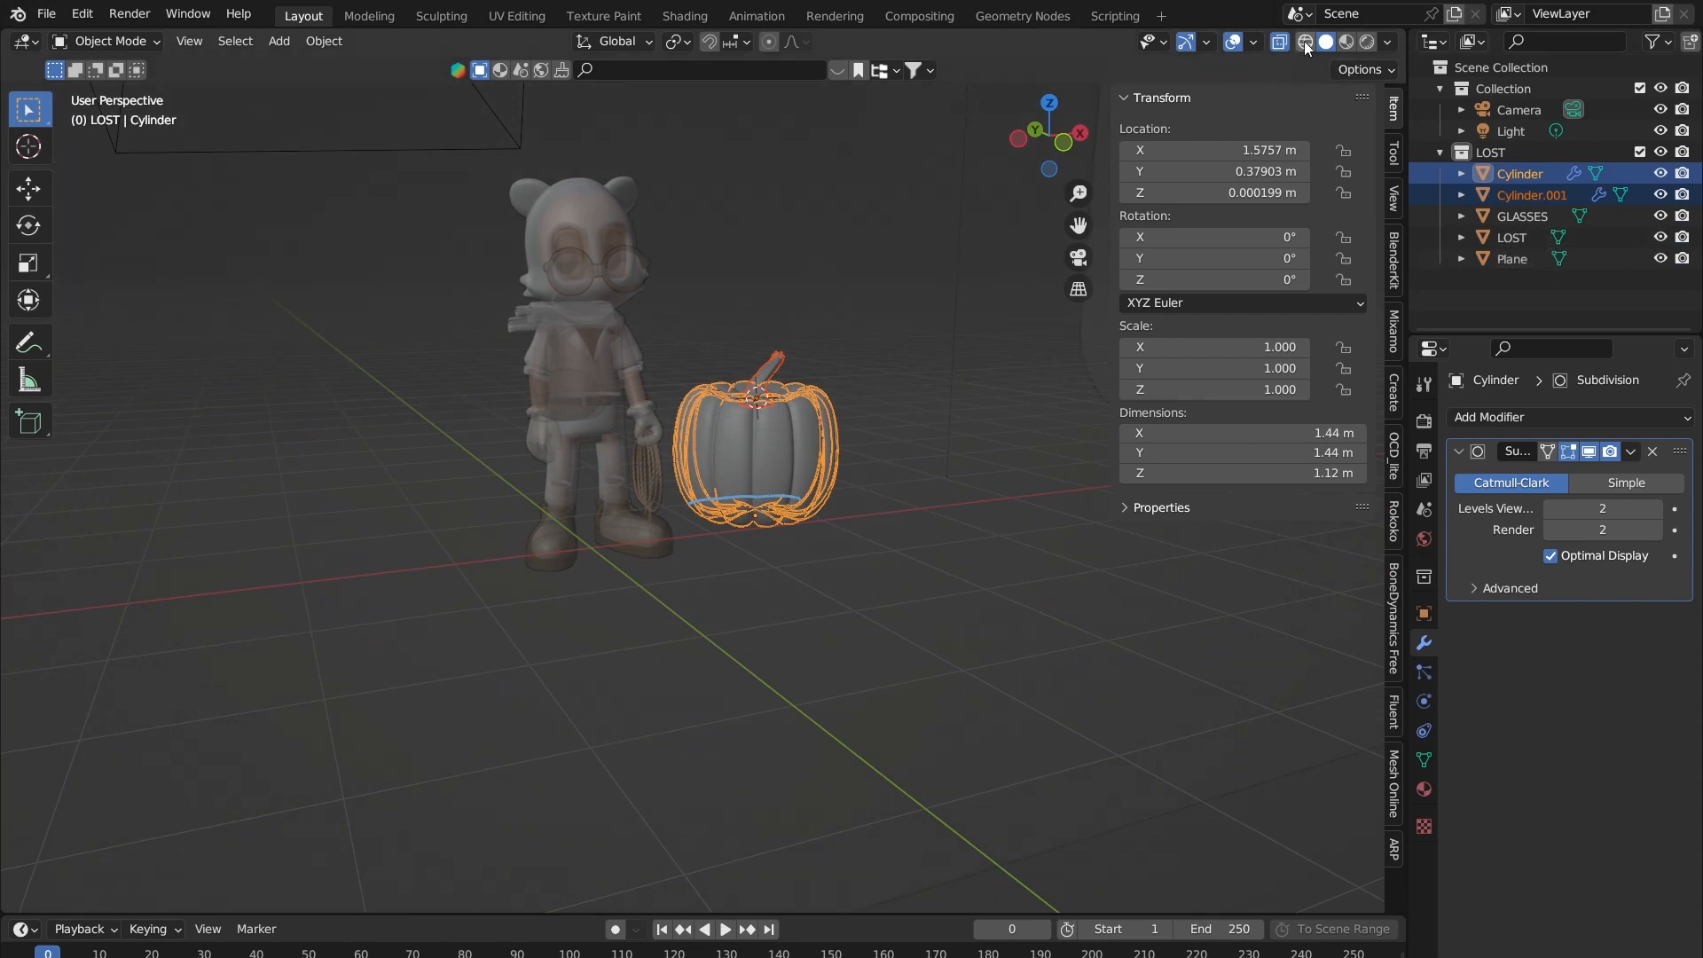
{"action": "left_click", "coordinate": [1279, 44]}
{"action": "left_click", "coordinate": [1660, 259]}
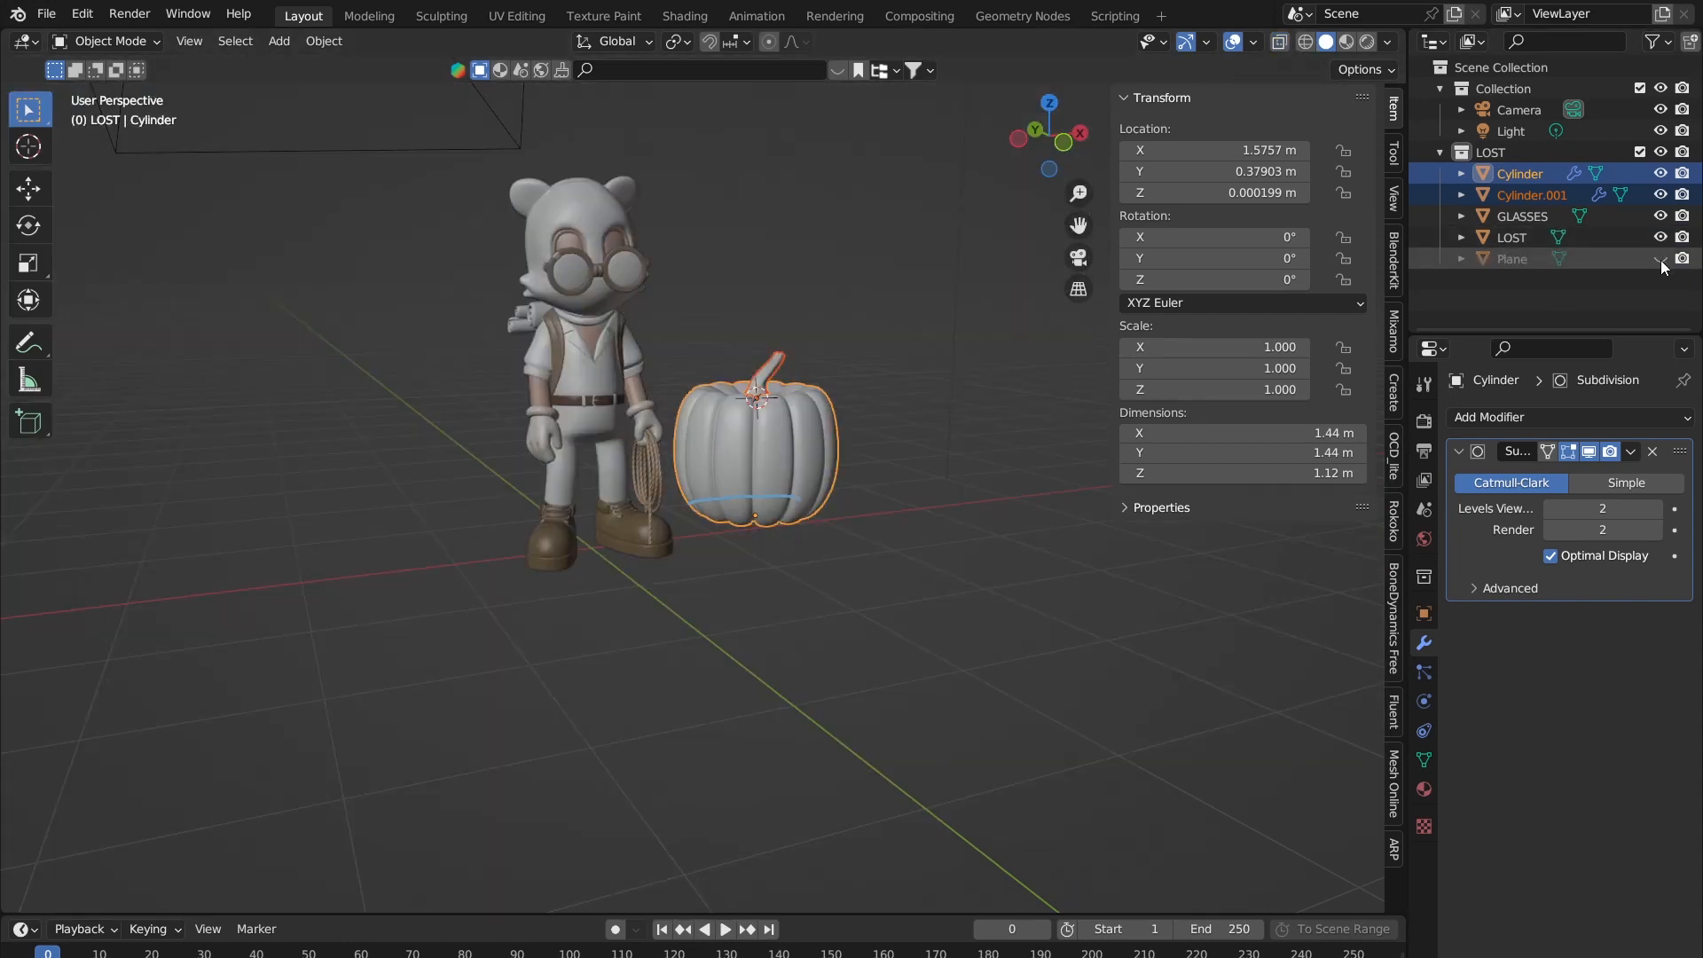
{"action": "left_click", "coordinate": [1660, 259]}
{"action": "middle_click_drag", "start_coordinate": [797, 454], "coordinate": [720, 365]}
{"action": "left_click", "coordinate": [786, 364]}
{"action": "scroll", "coordinate": [769, 429], "scroll_direction": "up", "scroll_amount": 4}
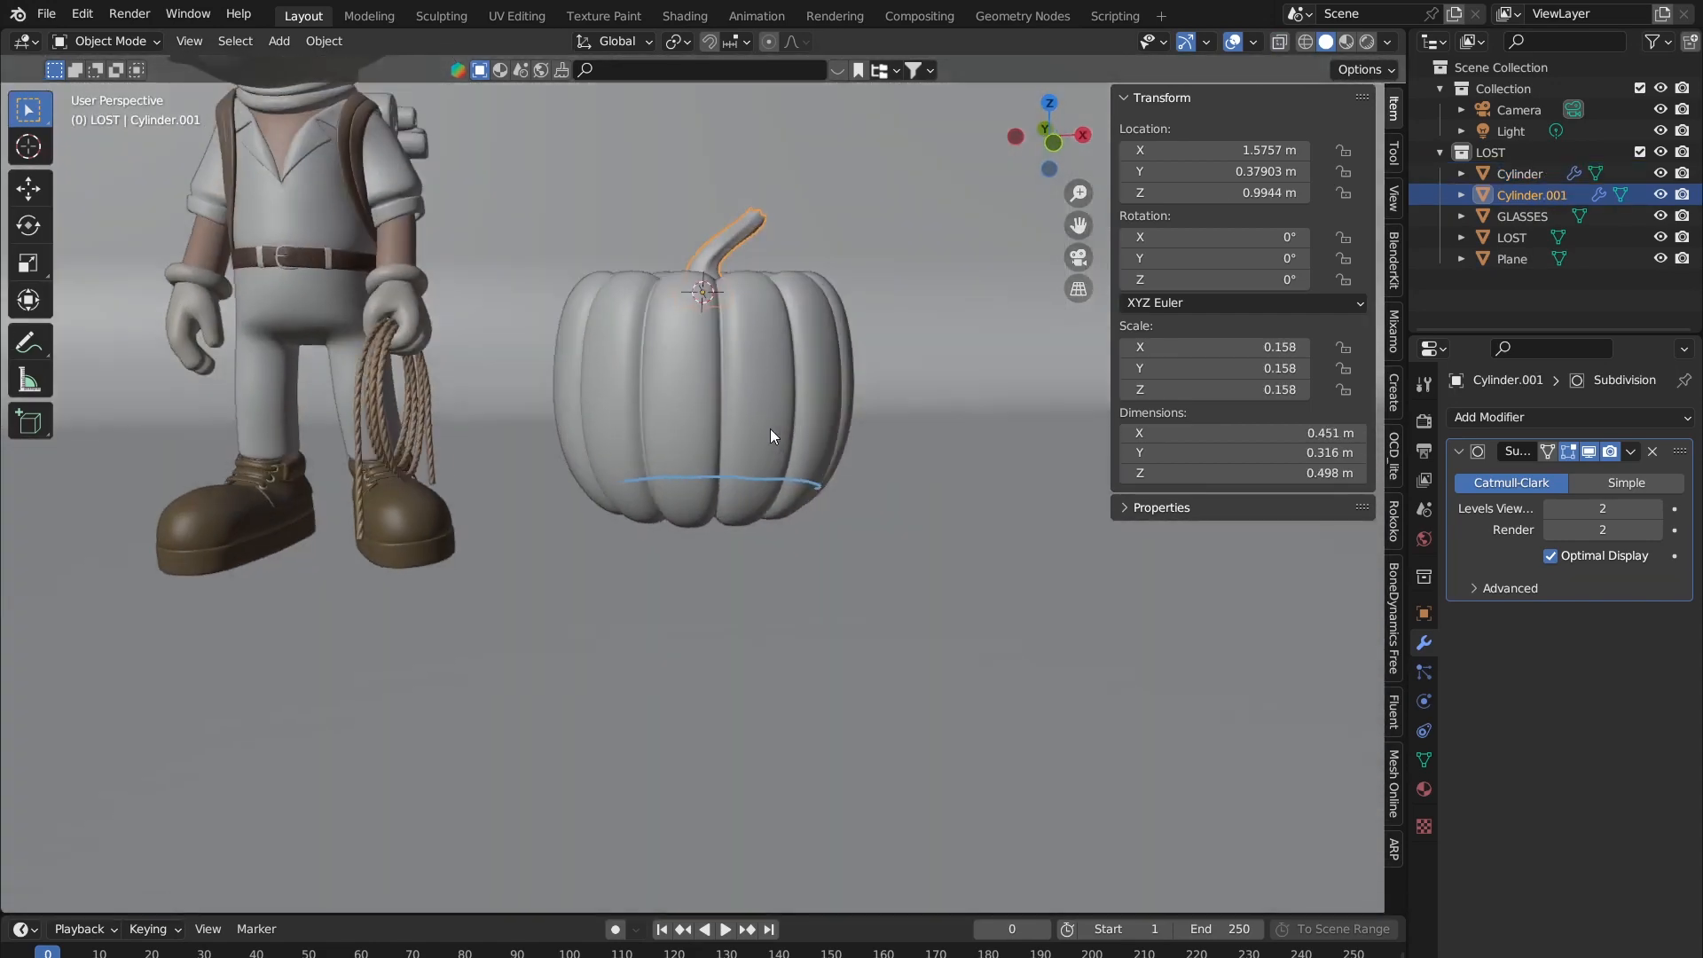
{"action": "left_click", "coordinate": [695, 440]}
{"action": "key", "text": "g"}
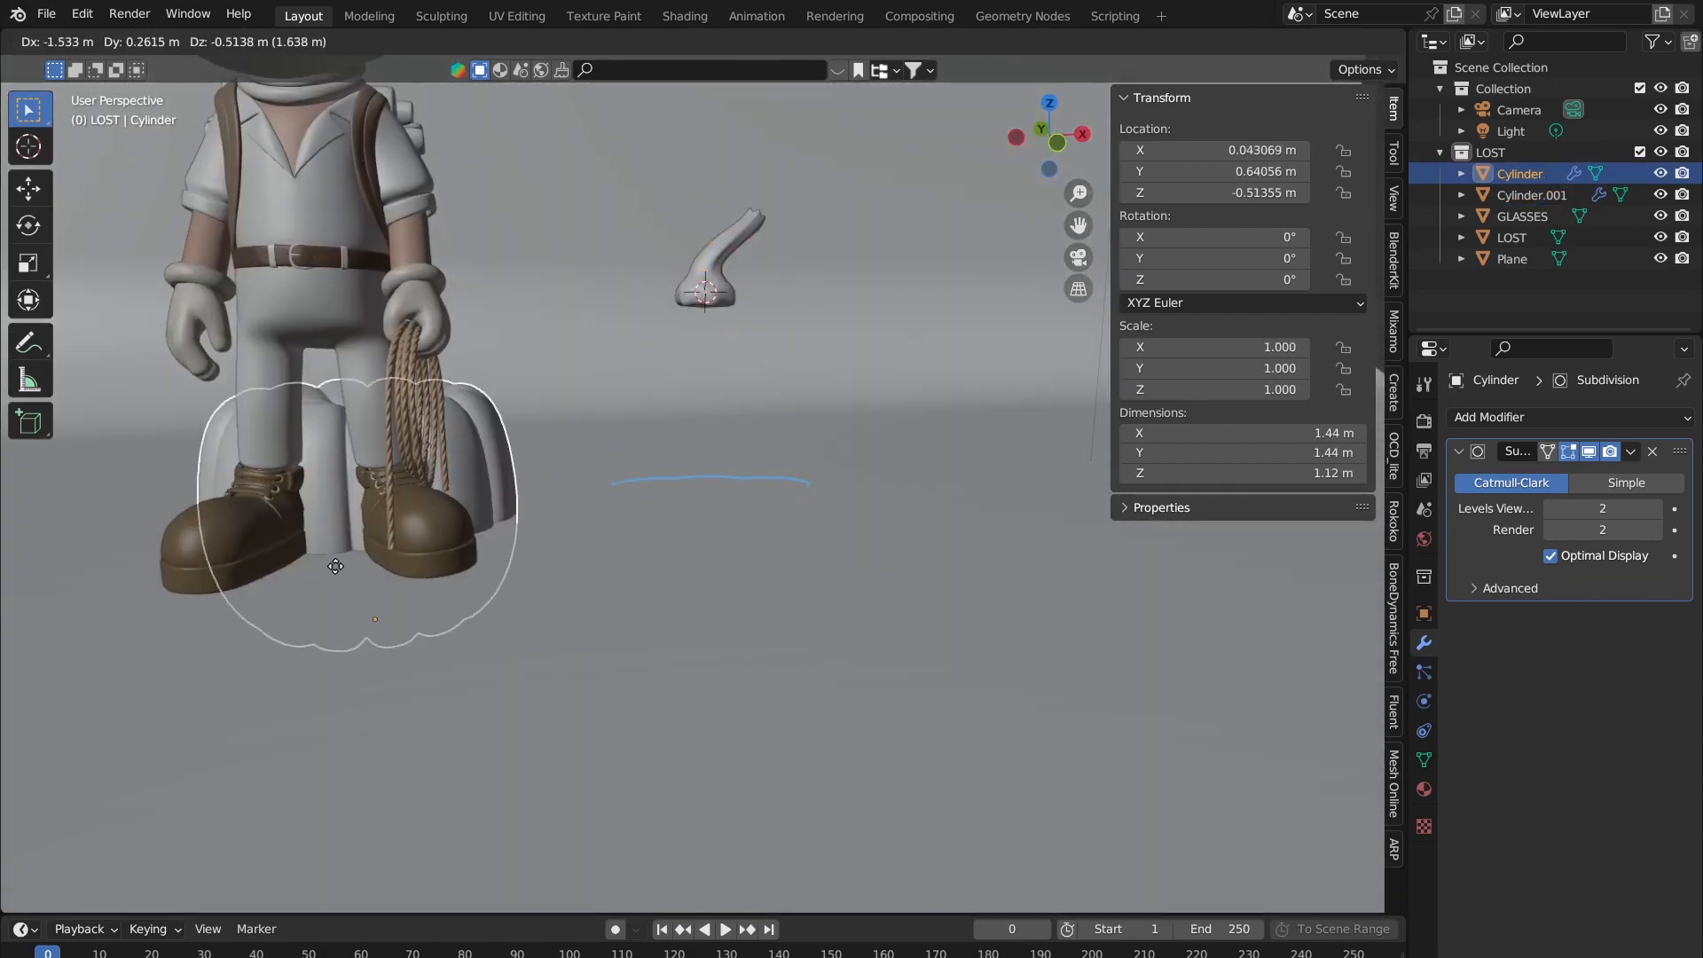
{"action": "key", "text": "Escape"}
Step: Select the stem and the pumpkin body as active object, and parent the stem to the body with the Object option
{"action": "middle_click_drag", "start_coordinate": [491, 357], "coordinate": [576, 248]}
{"action": "left_click", "coordinate": [681, 293]}
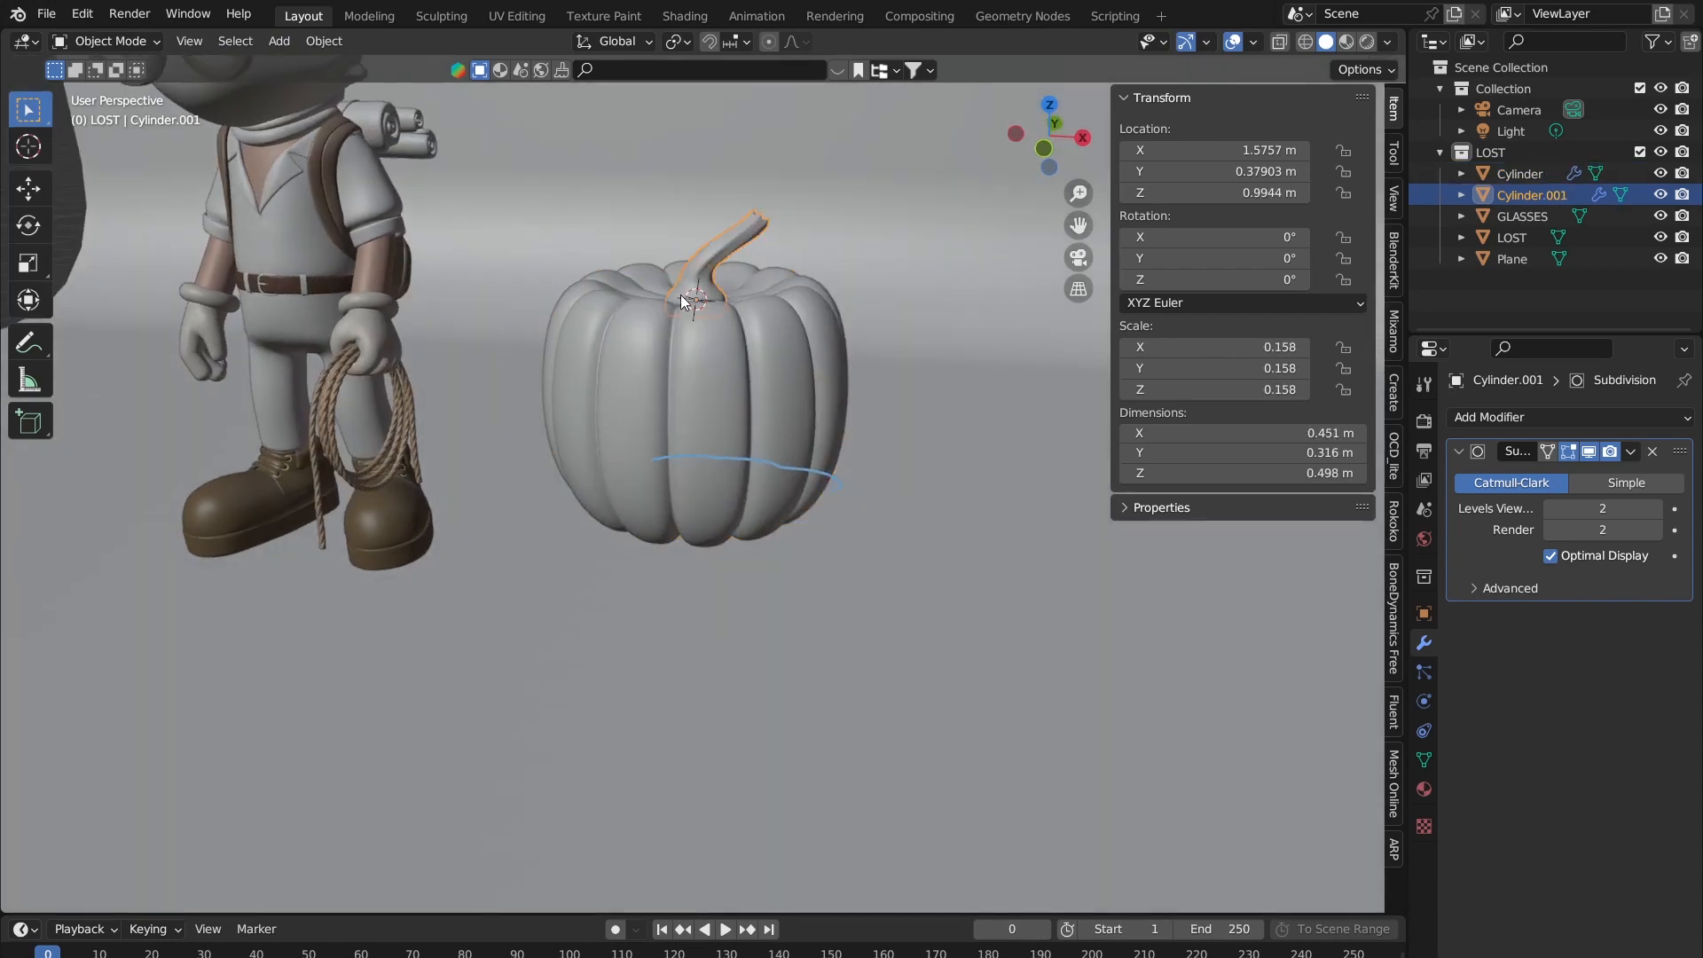
{"action": "left_click", "coordinate": [690, 354], "text": "shift"}
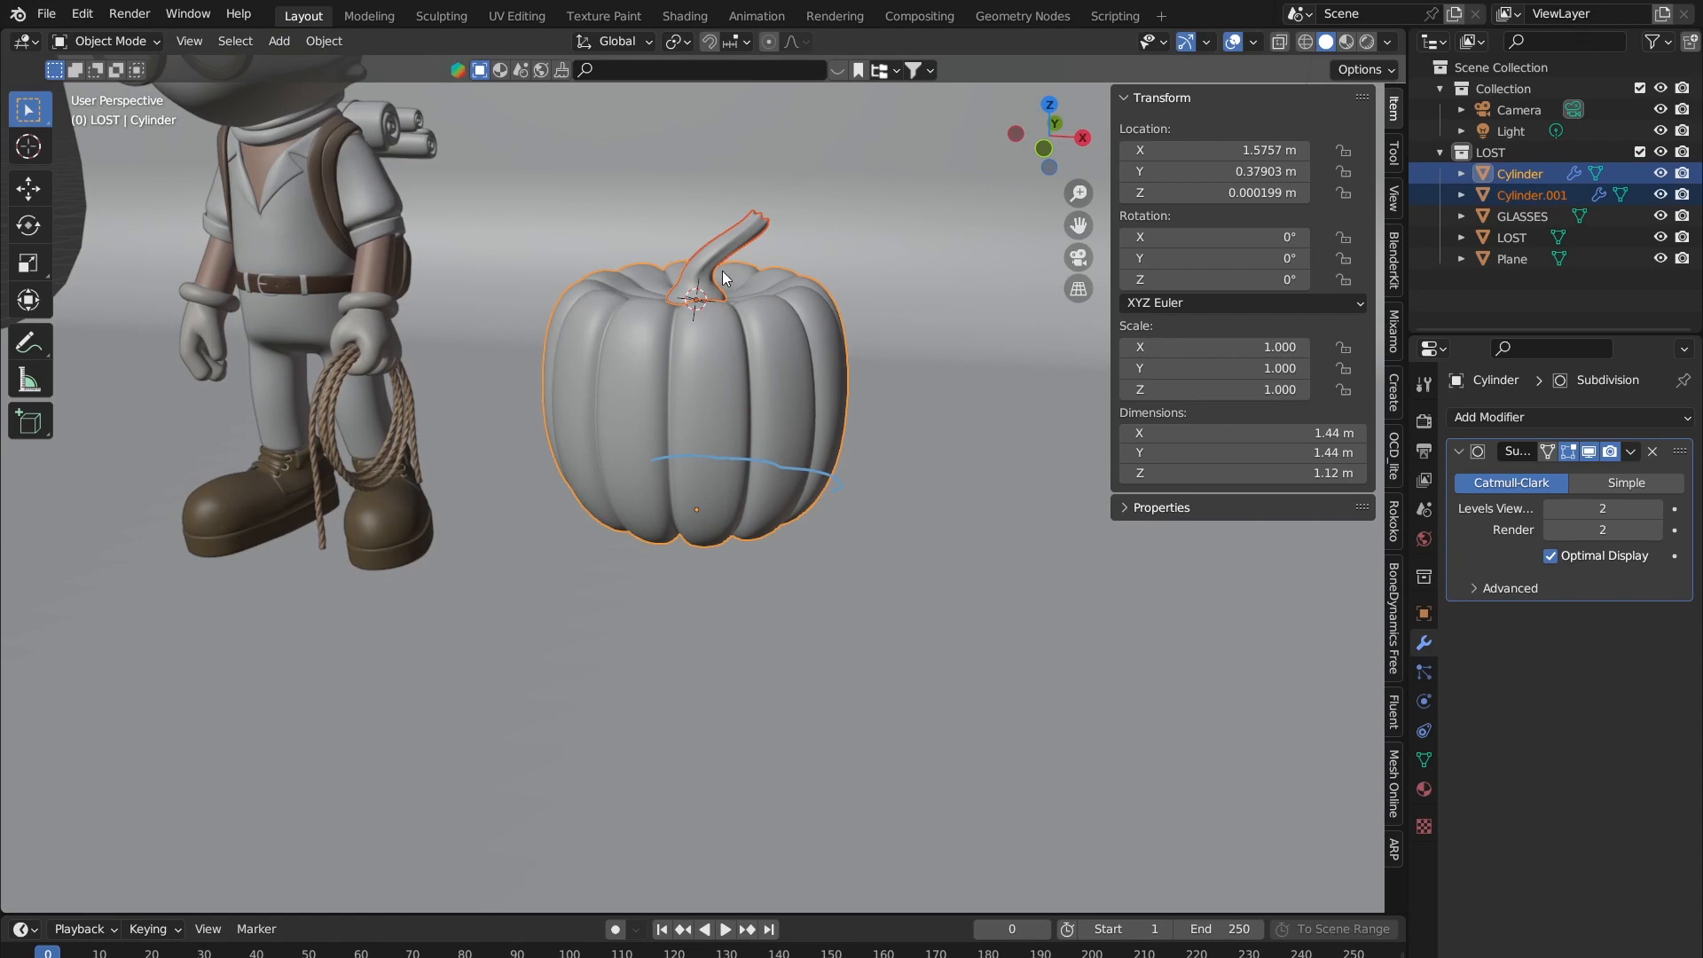
{"action": "left_click", "coordinate": [722, 270]}
{"action": "left_click", "coordinate": [699, 385], "text": "shift"}
{"action": "key", "text": "ctrl+p"}
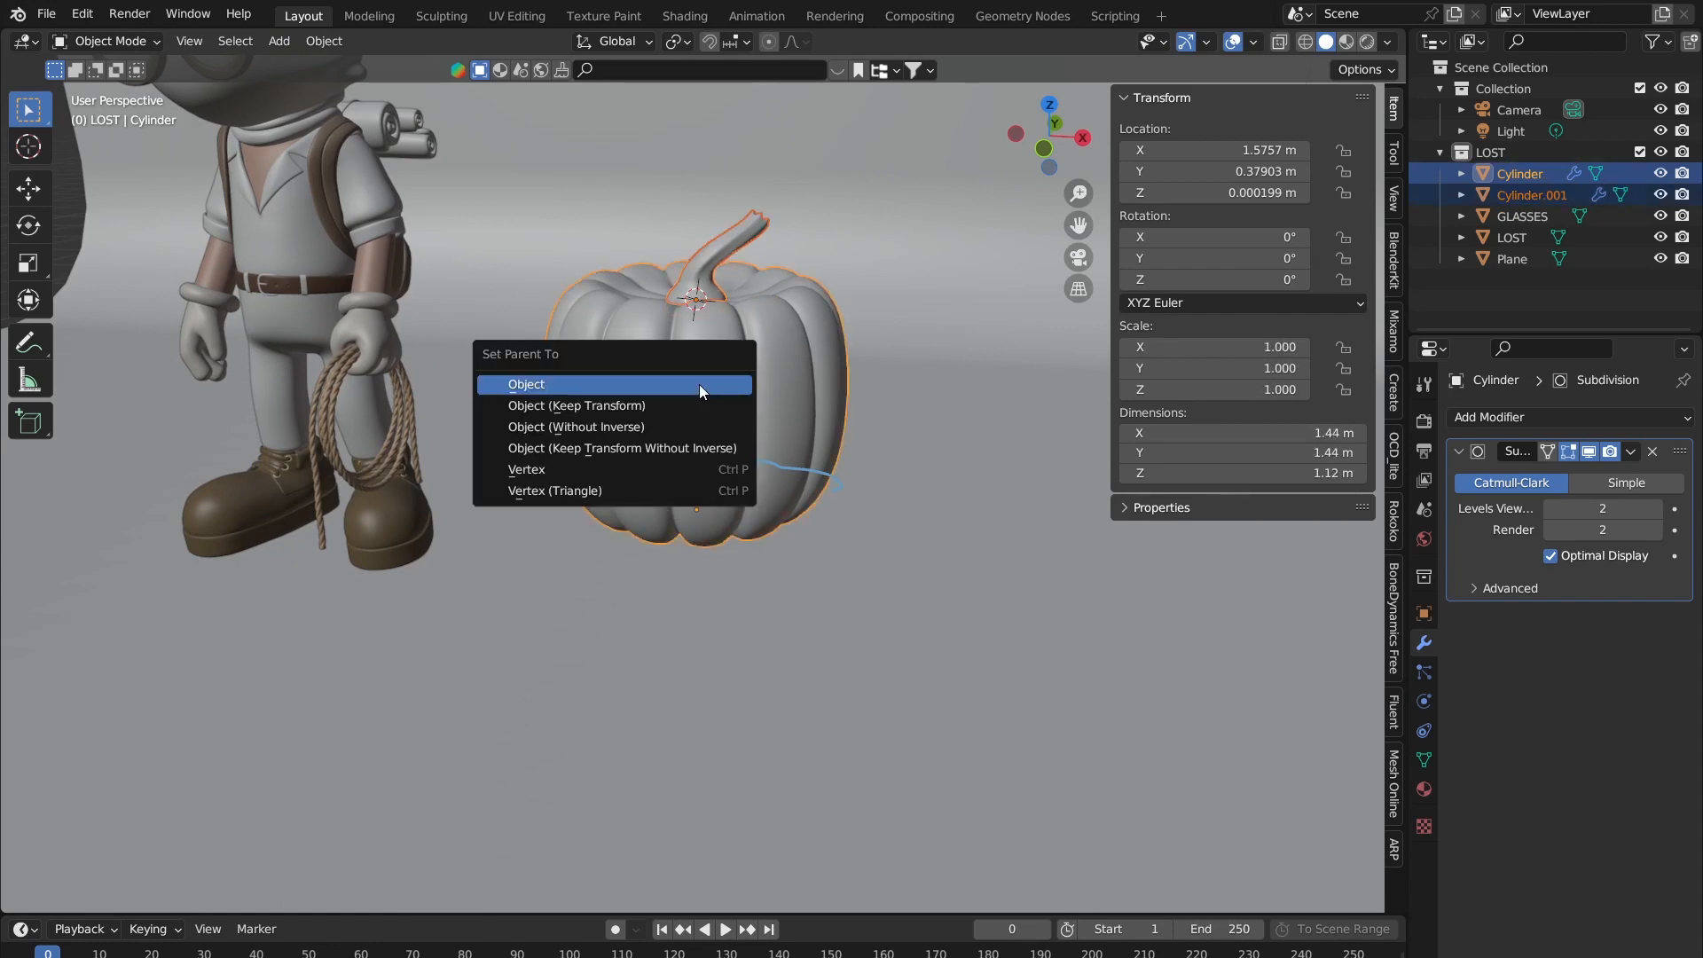
{"action": "scroll", "coordinate": [699, 385], "scroll_direction": "down", "scroll_amount": 1}
{"action": "scroll", "coordinate": [699, 384], "scroll_direction": "up", "scroll_amount": 1}
{"action": "left_click", "coordinate": [699, 385]}
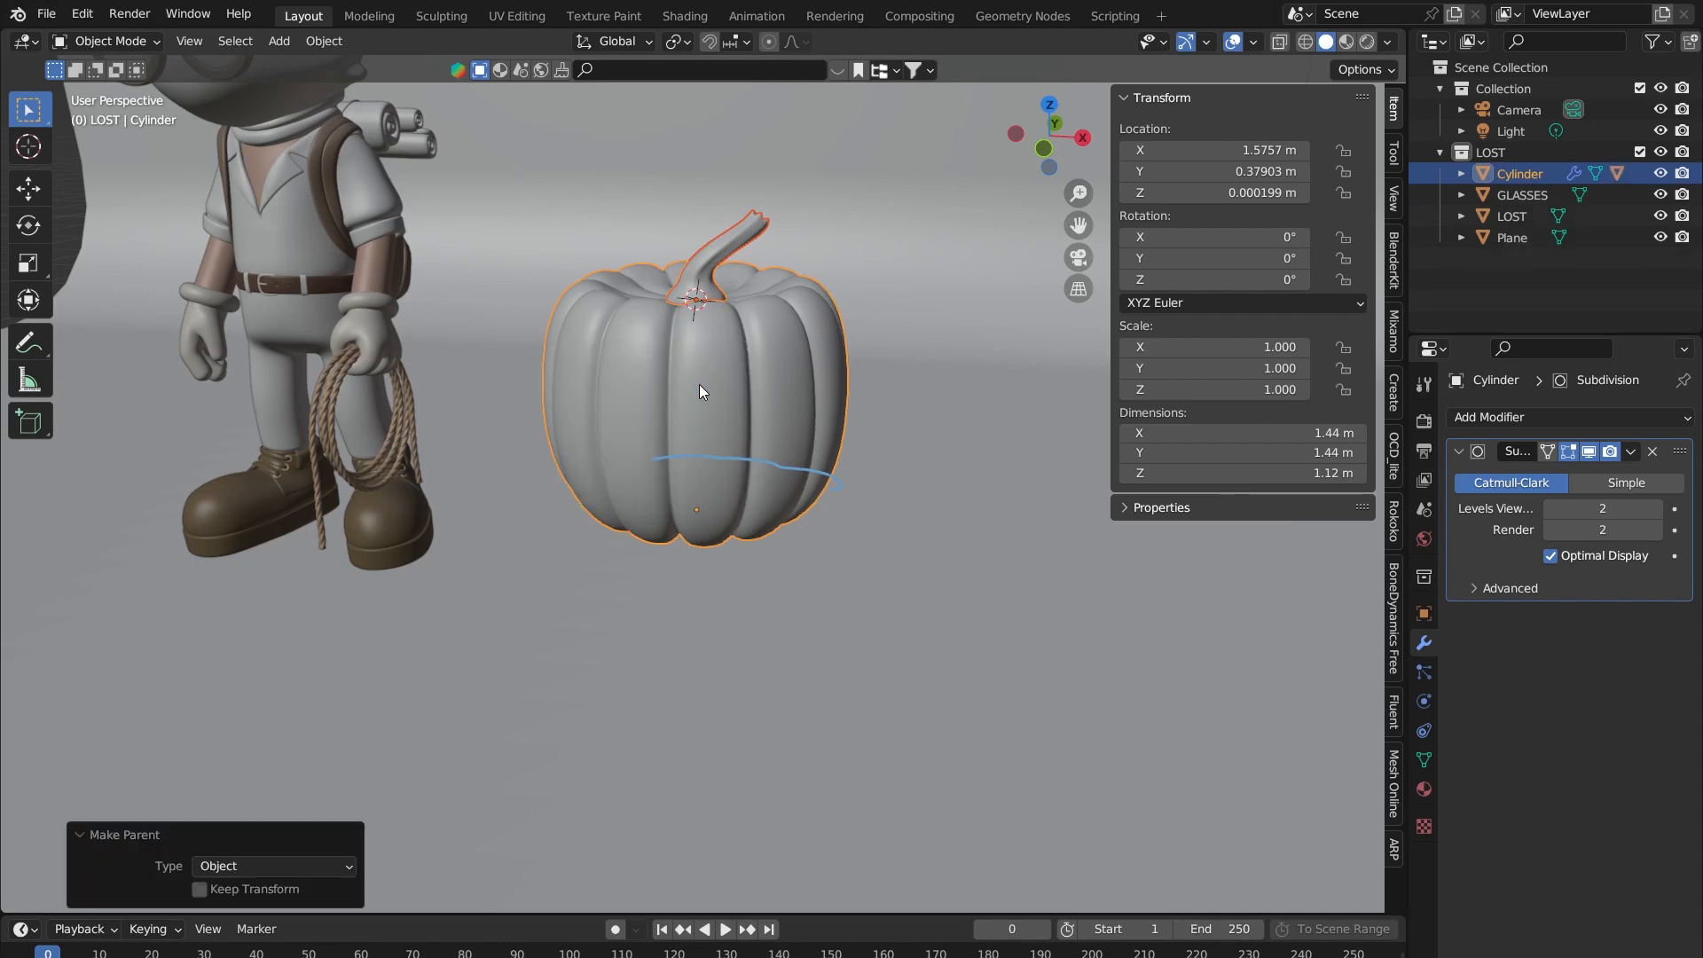
Step: Select only the pumpkin body and move it closer to the character, about -0.405 m in X, -0.045 m in Y and -0.041 m in Z
{"action": "left_click", "coordinate": [896, 305]}
{"action": "left_click", "coordinate": [654, 407]}
{"action": "key", "text": "g"}
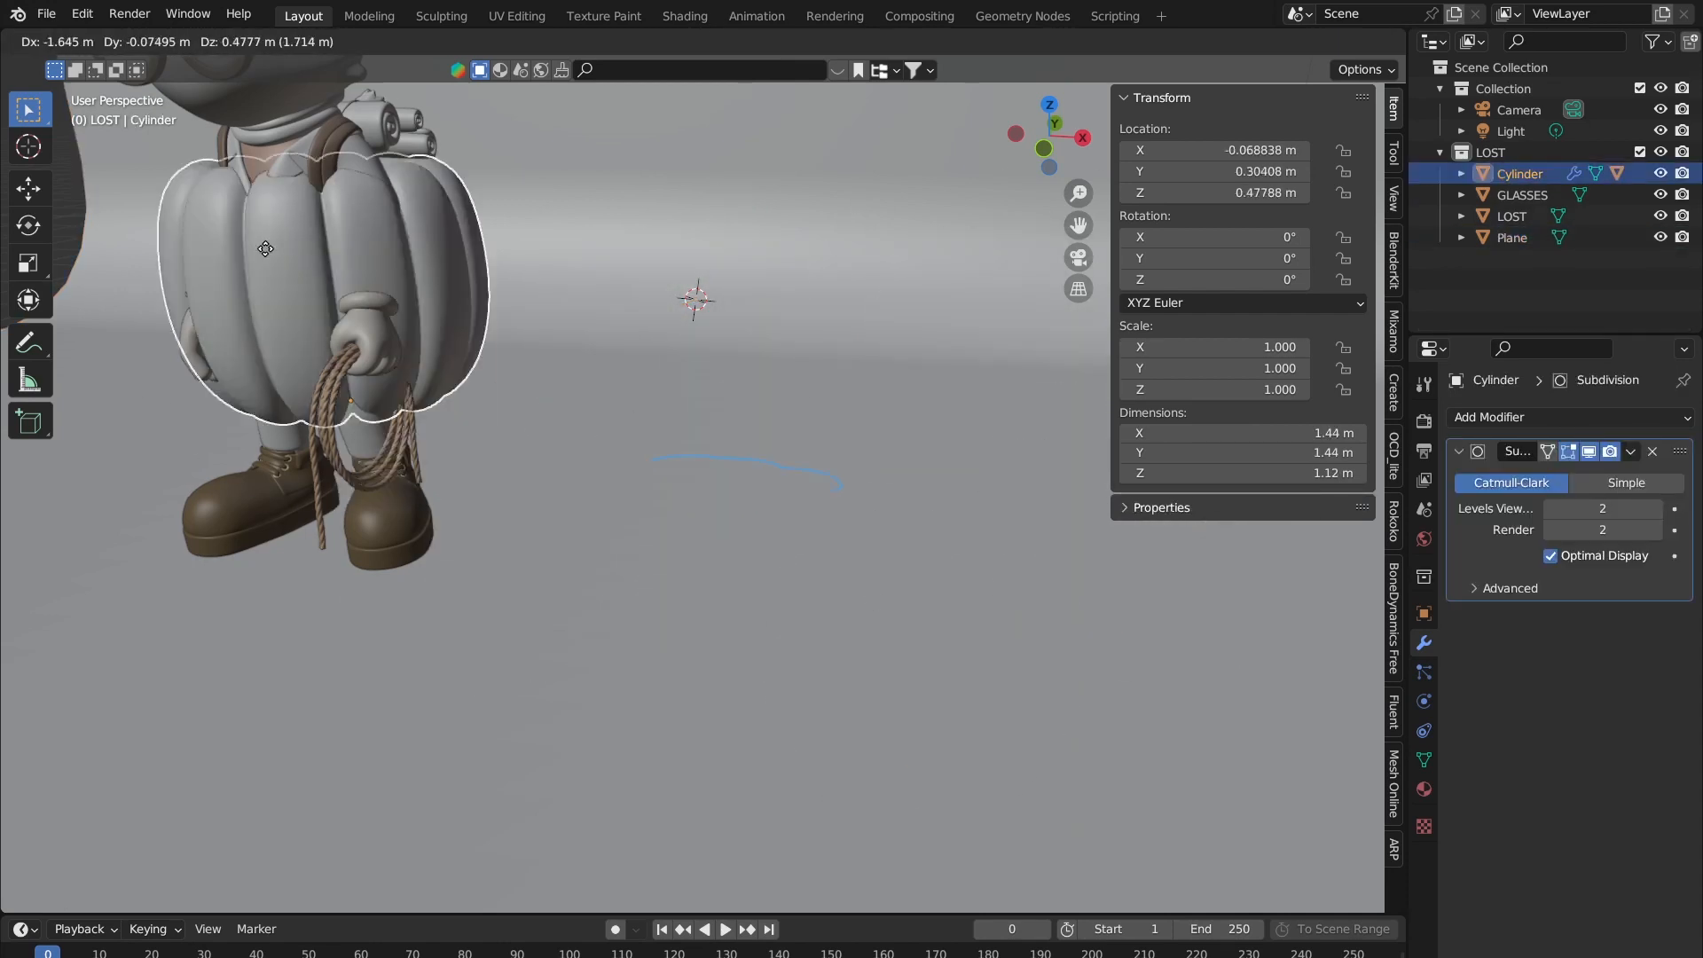
{"action": "right_click", "coordinate": [519, 541]}
{"action": "middle_click_drag", "start_coordinate": [656, 480], "coordinate": [667, 440]}
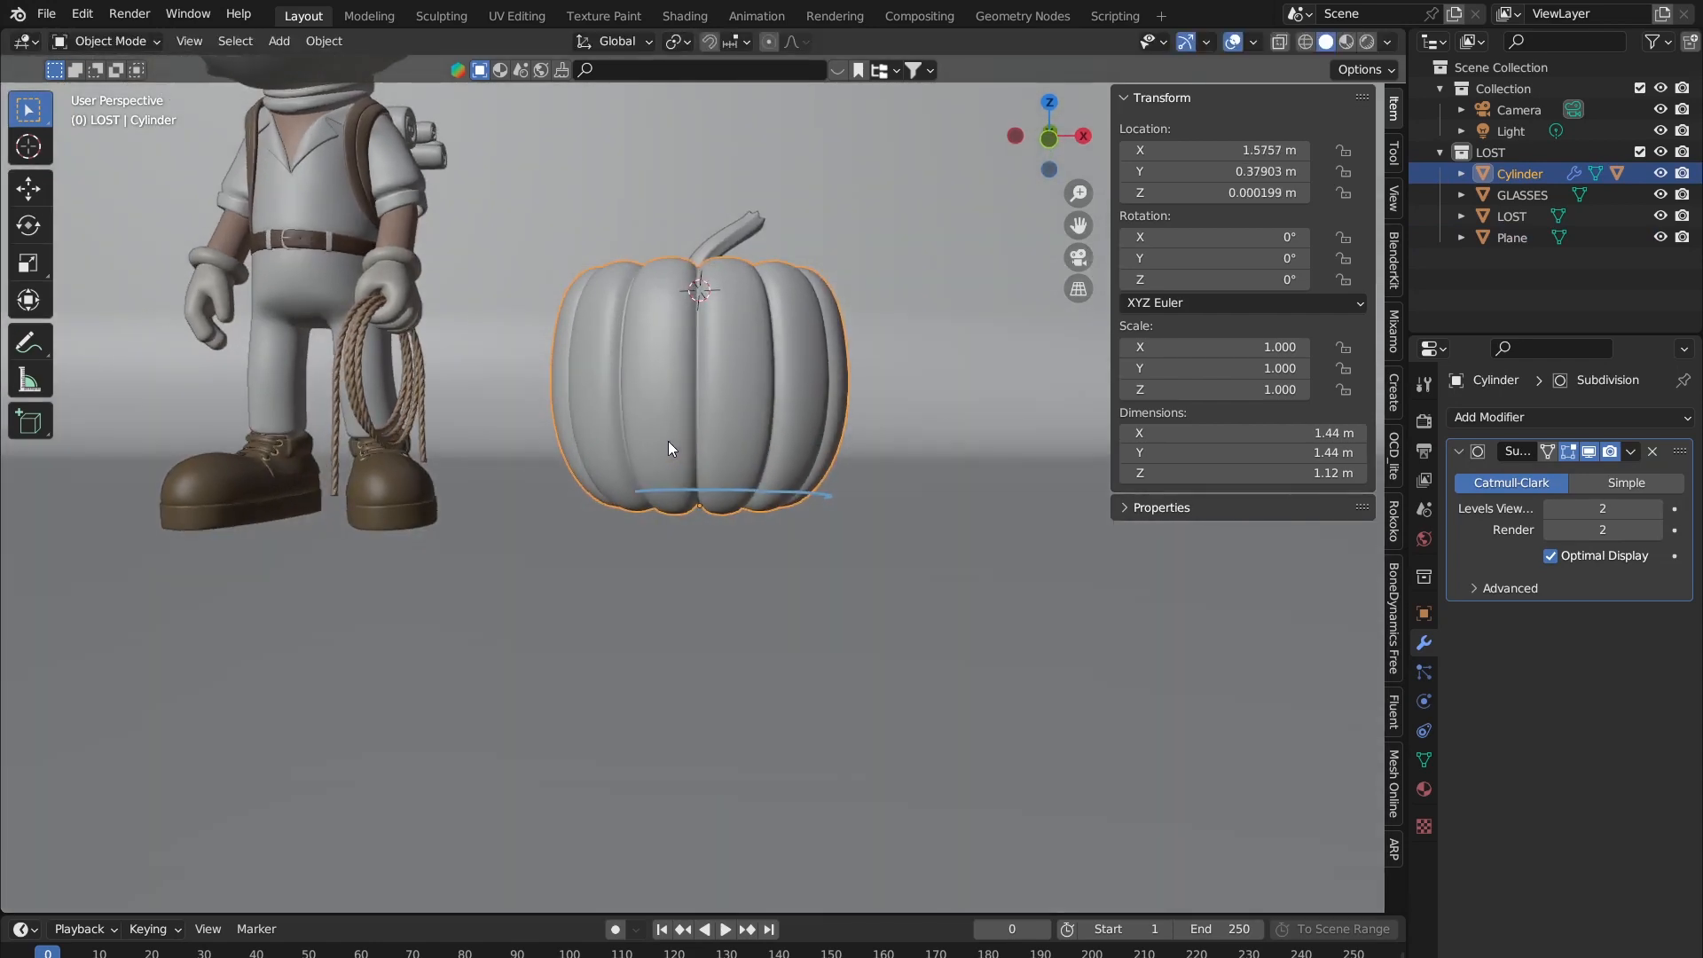
{"action": "key", "text": "g"}
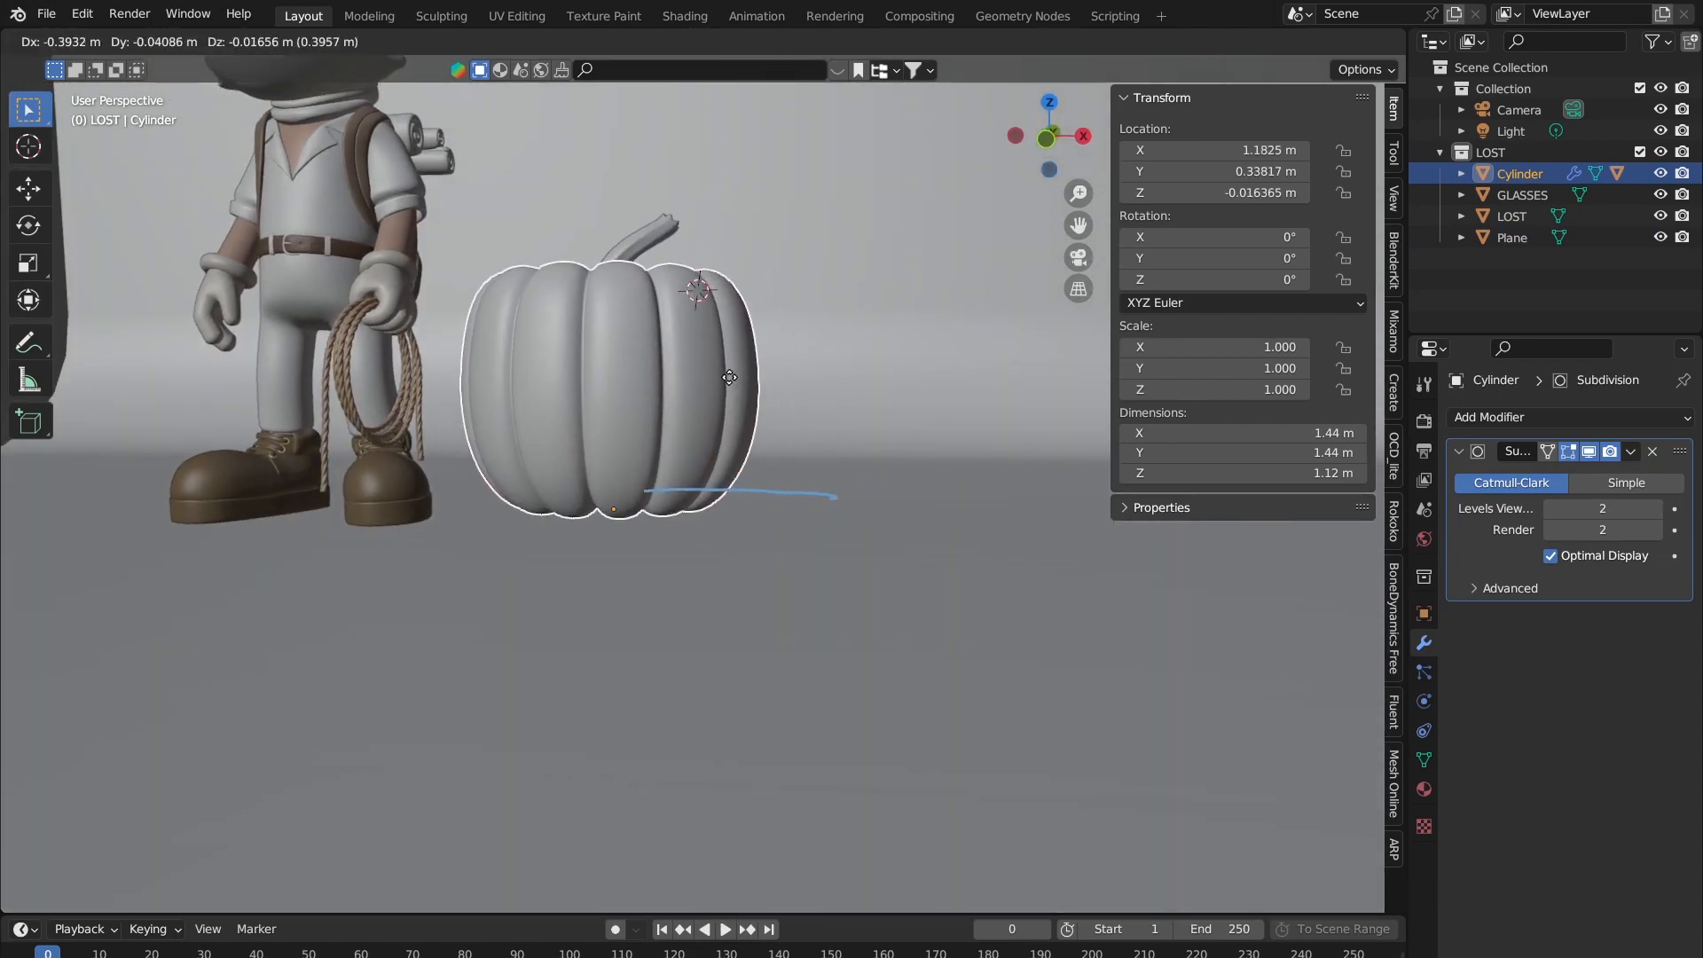
{"action": "left_click", "coordinate": [726, 383]}
Step: From the top view, scale the pumpkin by about 0.696 and move it about -0.140 m in X and -0.165 m in Y
{"action": "middle_click_drag", "start_coordinate": [726, 389], "coordinate": [1086, 184]}
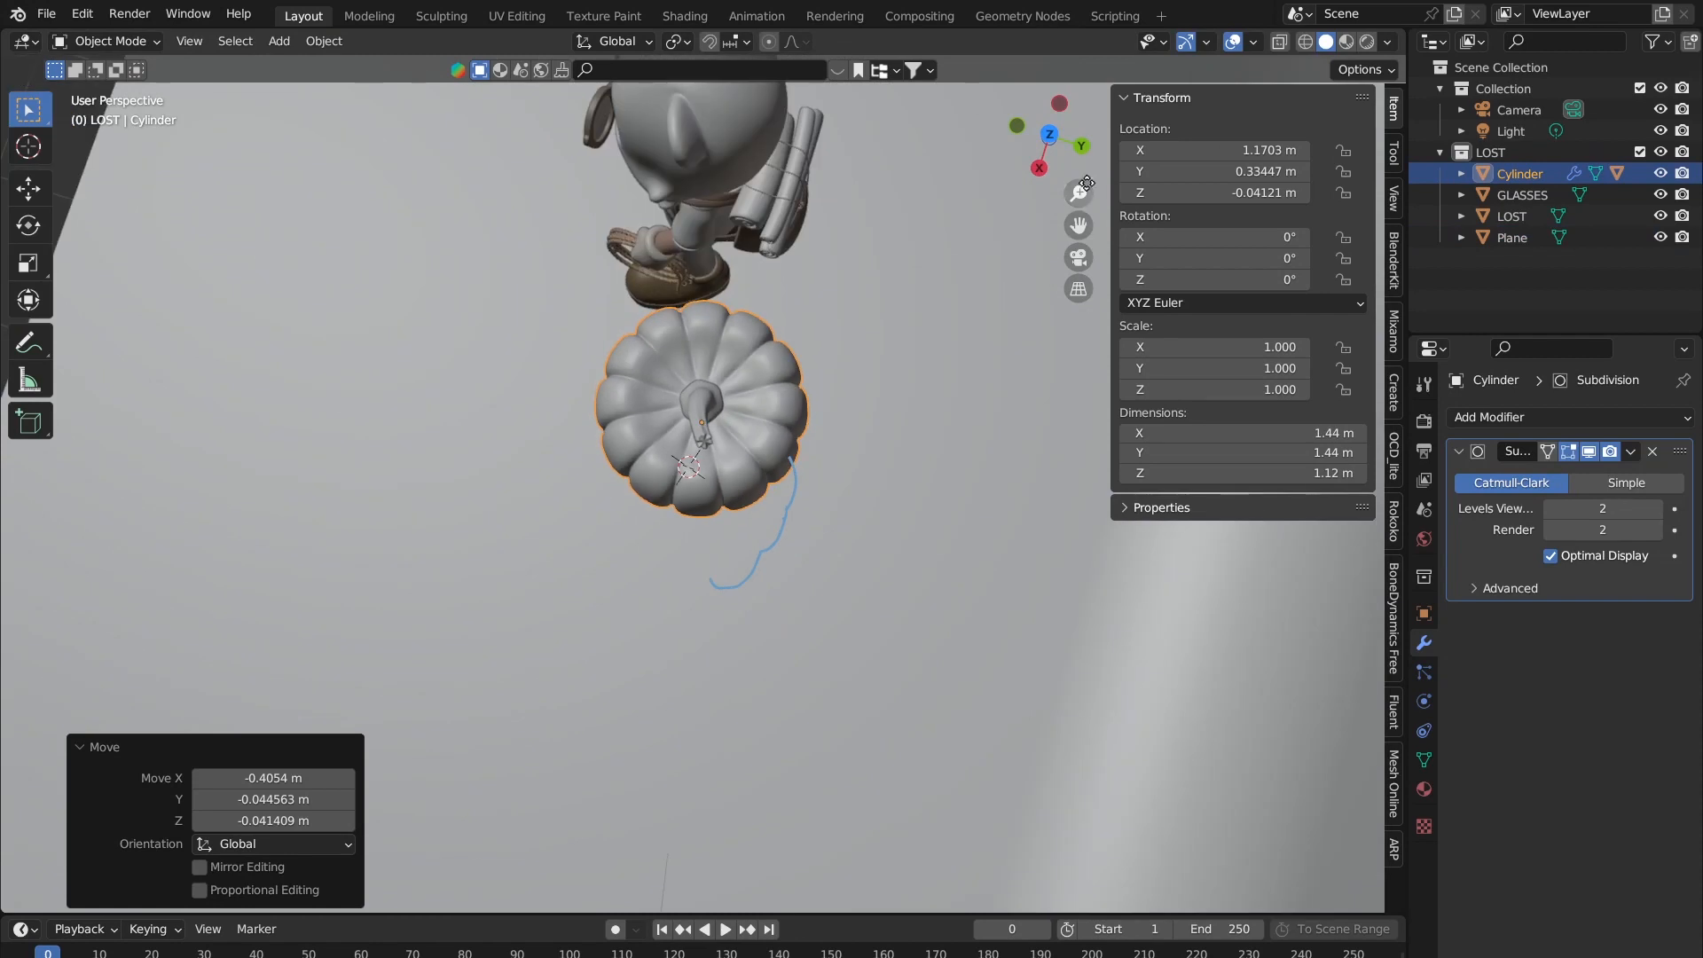
{"action": "left_click", "coordinate": [1050, 135]}
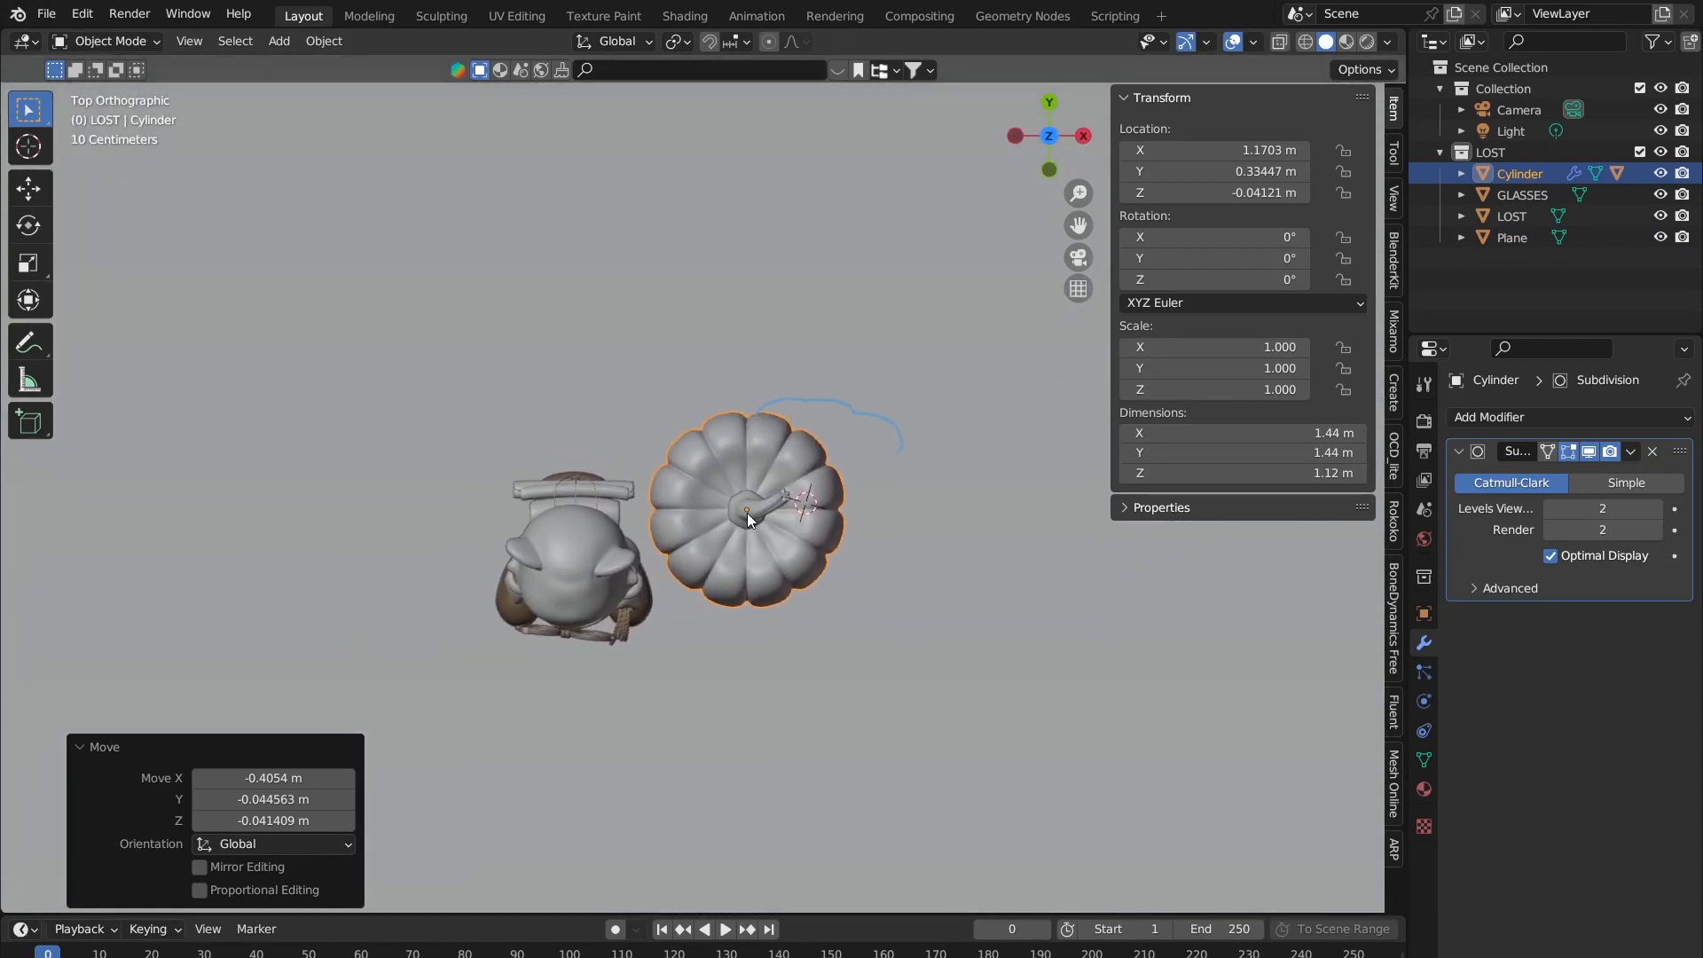
{"action": "key", "text": "s"}
{"action": "left_click", "coordinate": [891, 537]}
{"action": "key", "text": "g"}
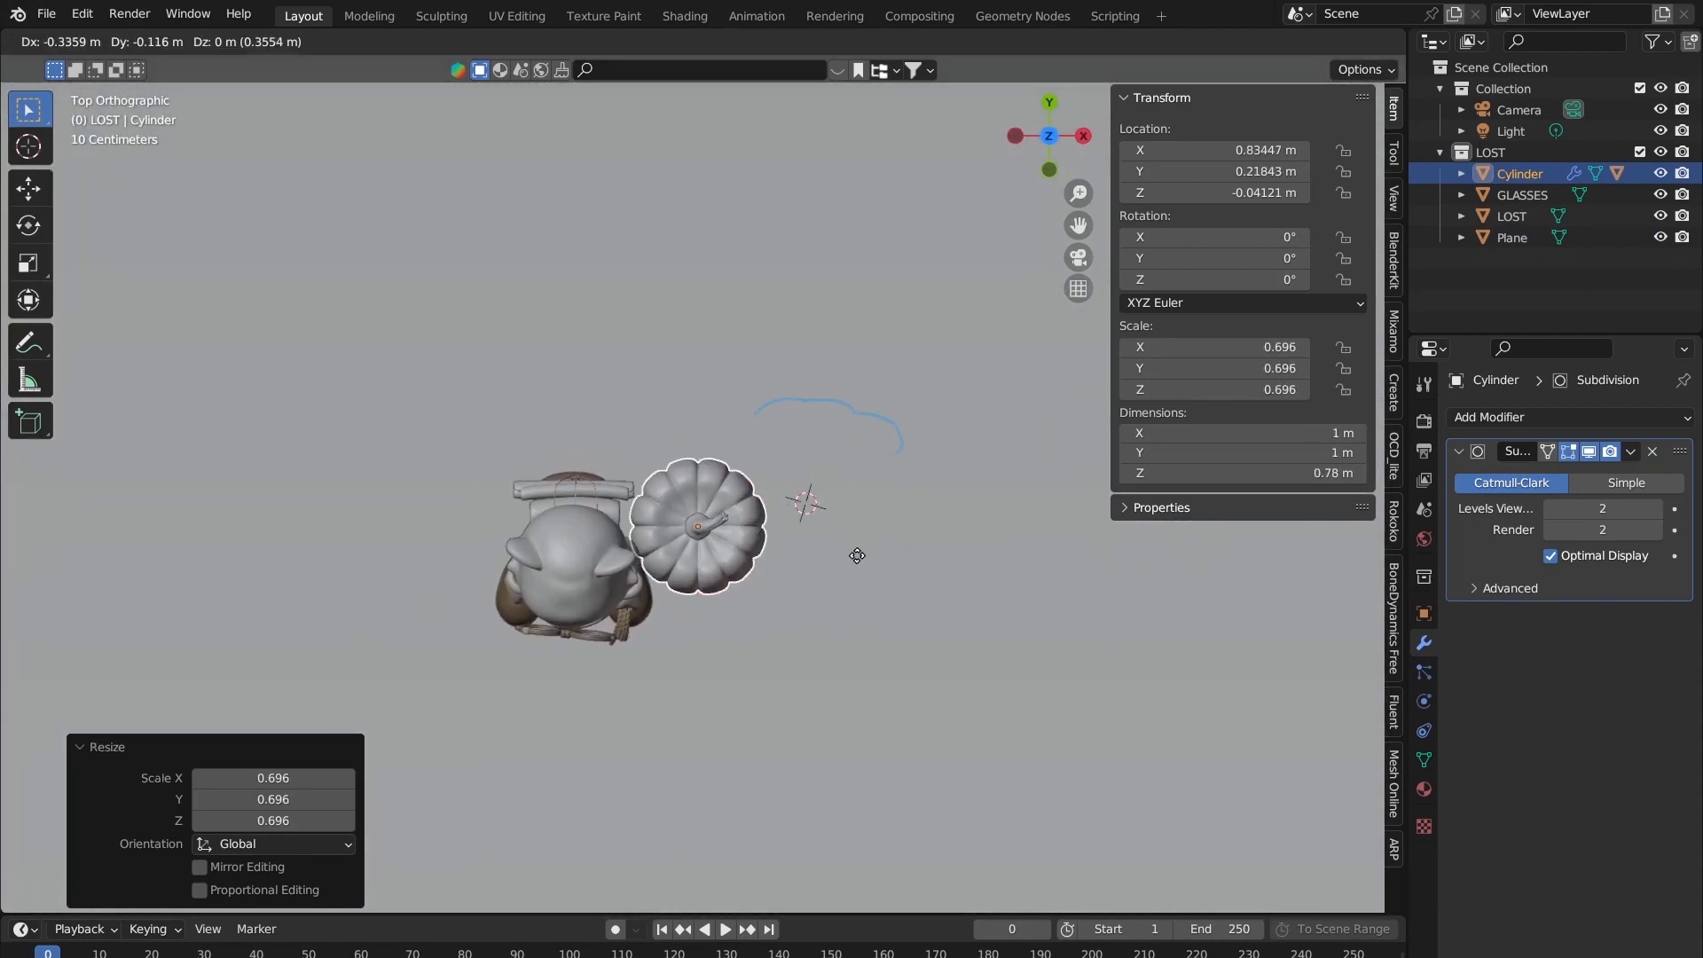
{"action": "left_click", "coordinate": [890, 562]}
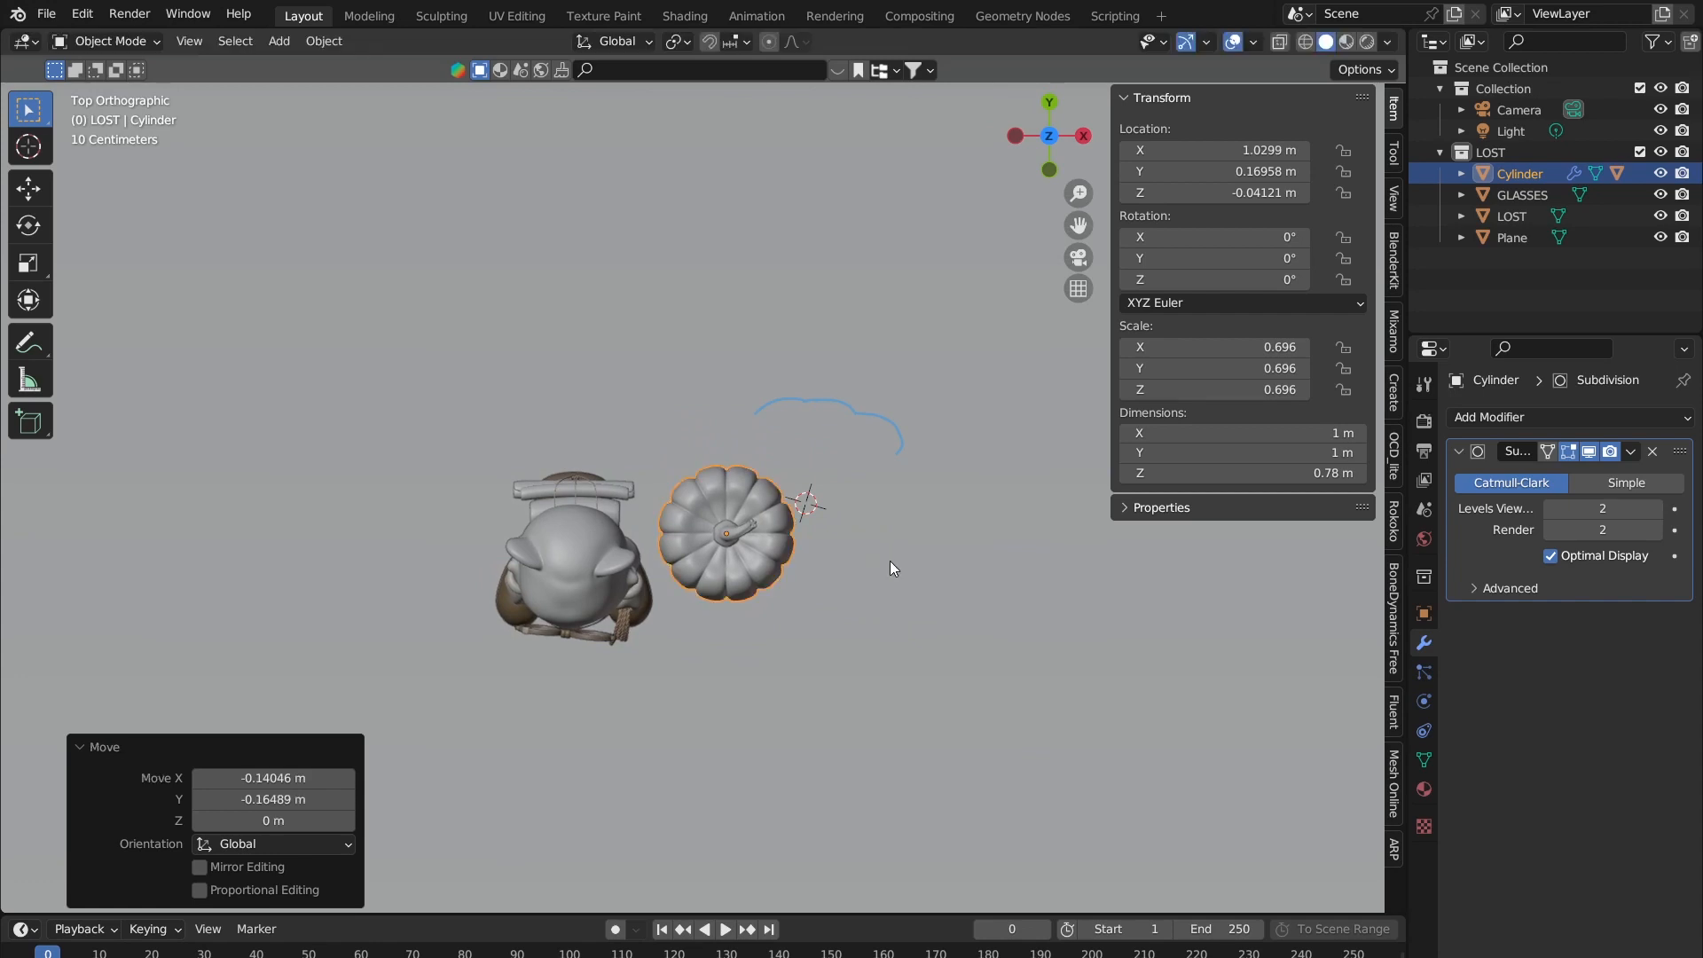
Step: In the camera view, scale the pumpkin by about 1.417 and move it about 0.289 m in X, -0.183 m in Y and -0.051 m in Z
{"action": "left_click", "coordinate": [1069, 262]}
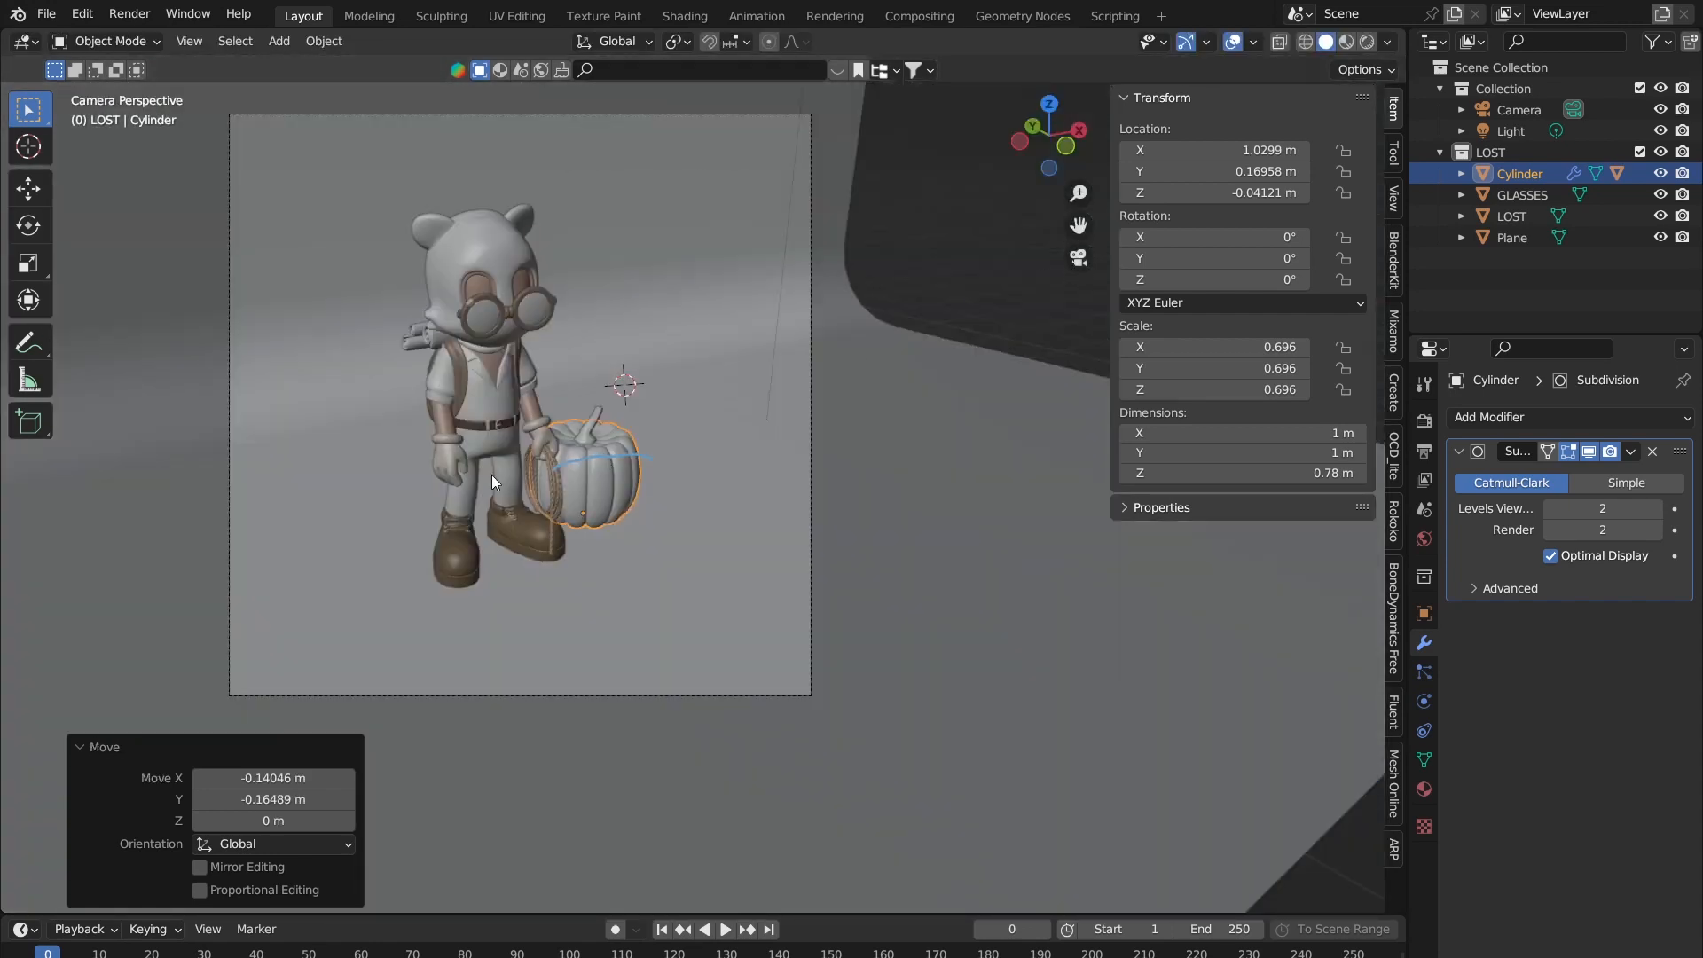
{"action": "key", "text": "s"}
{"action": "left_click", "coordinate": [786, 373]}
{"action": "key", "text": "g"}
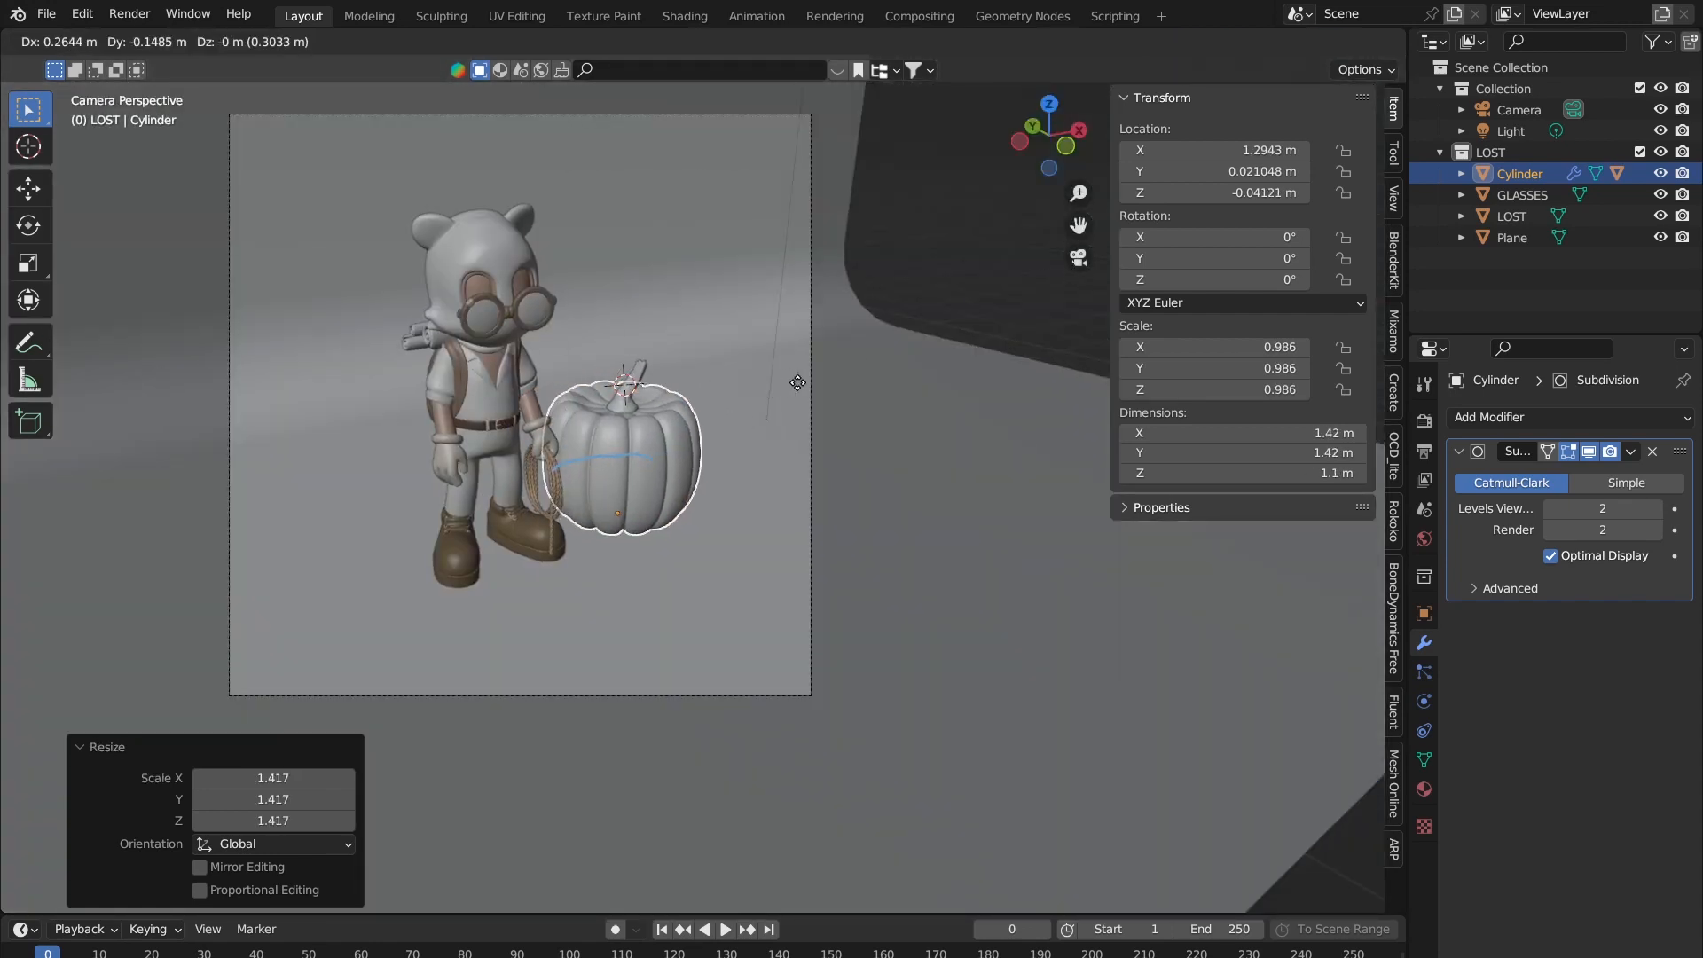
{"action": "left_click", "coordinate": [799, 388]}
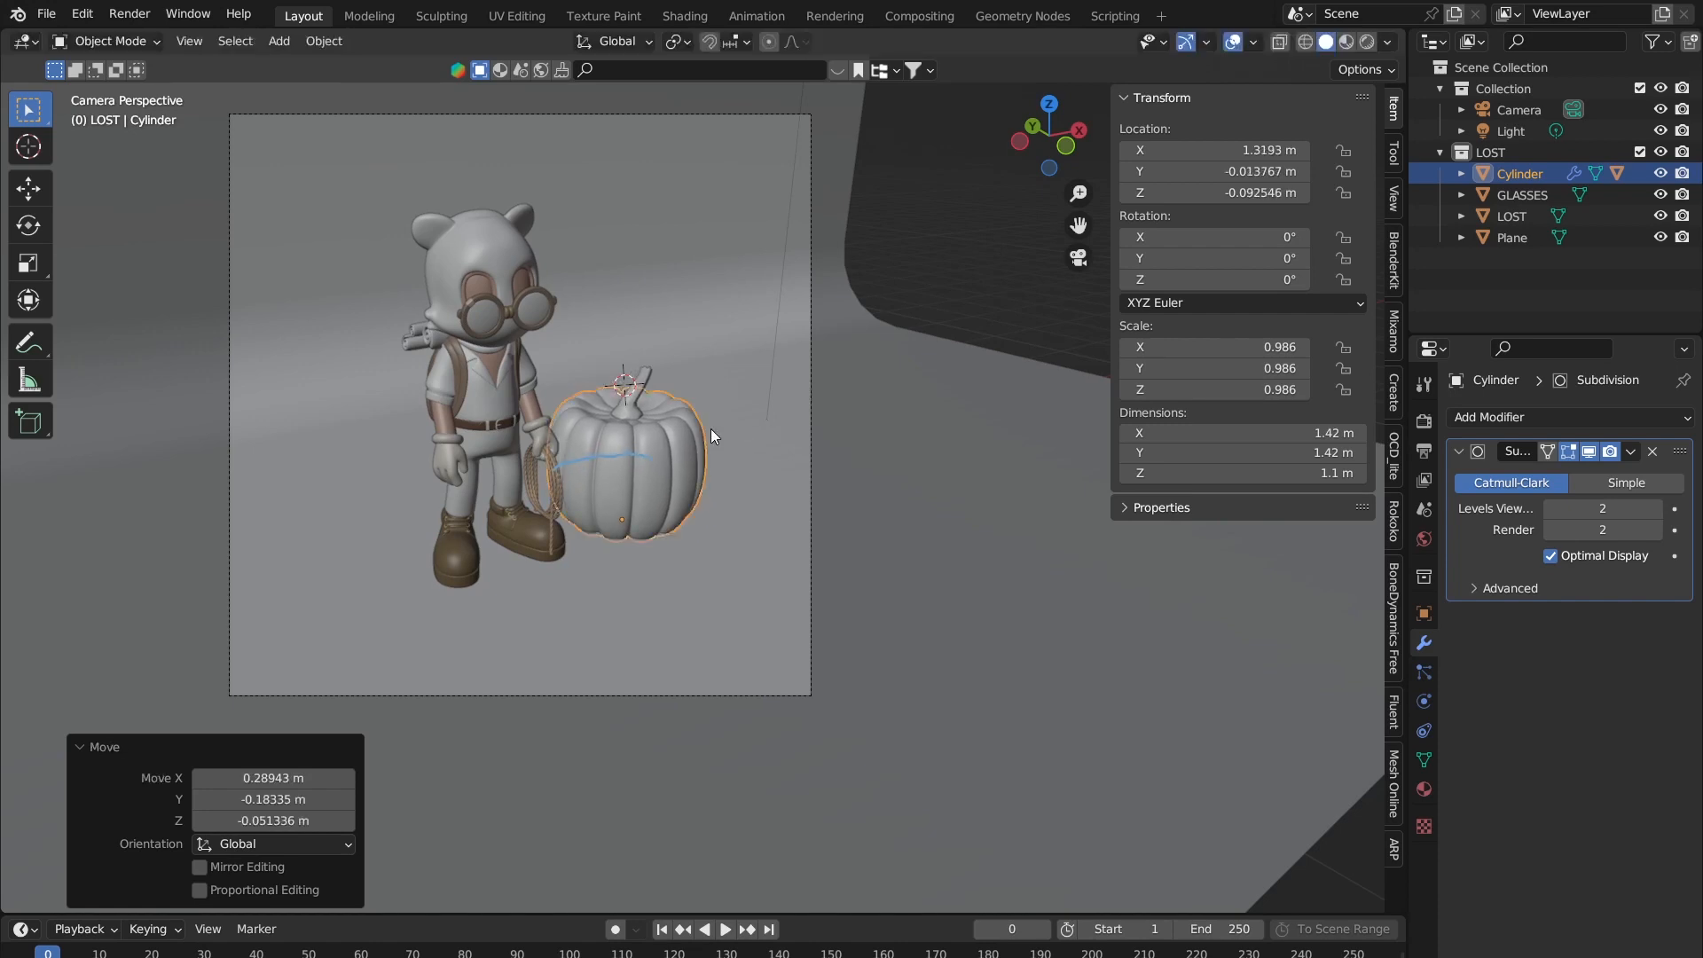
{"action": "left_click", "coordinate": [1048, 107]}
{"action": "scroll", "coordinate": [757, 508], "scroll_direction": "down", "scroll_amount": 4}
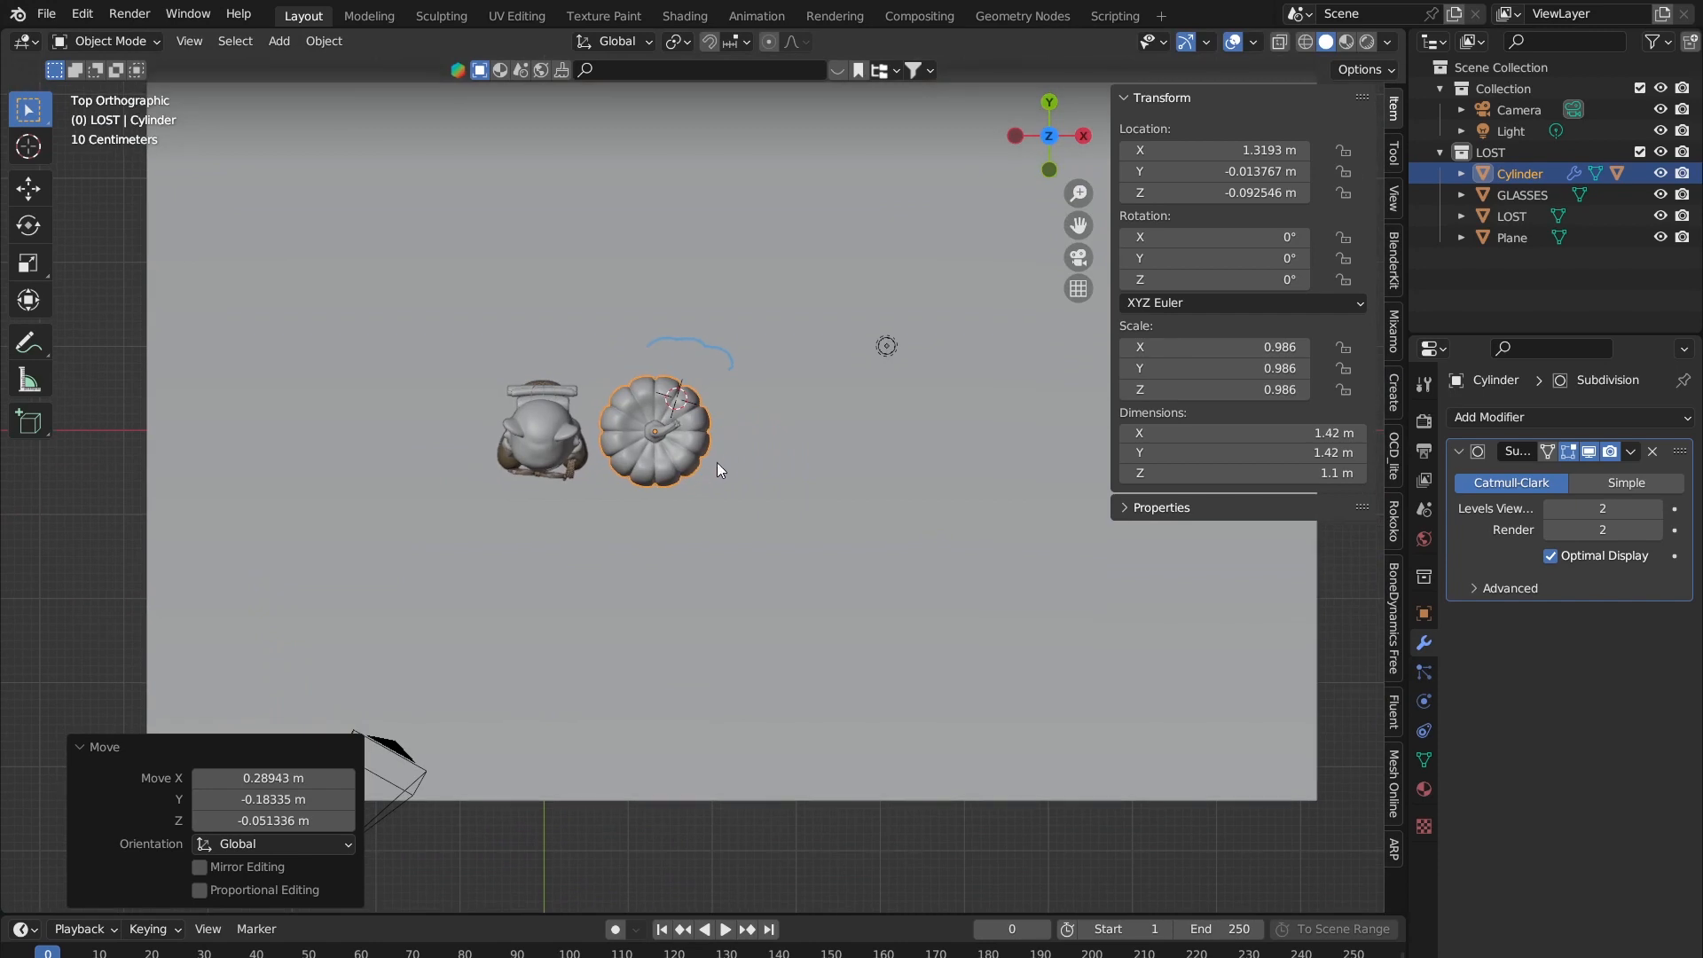
{"action": "left_click", "coordinate": [647, 492]}
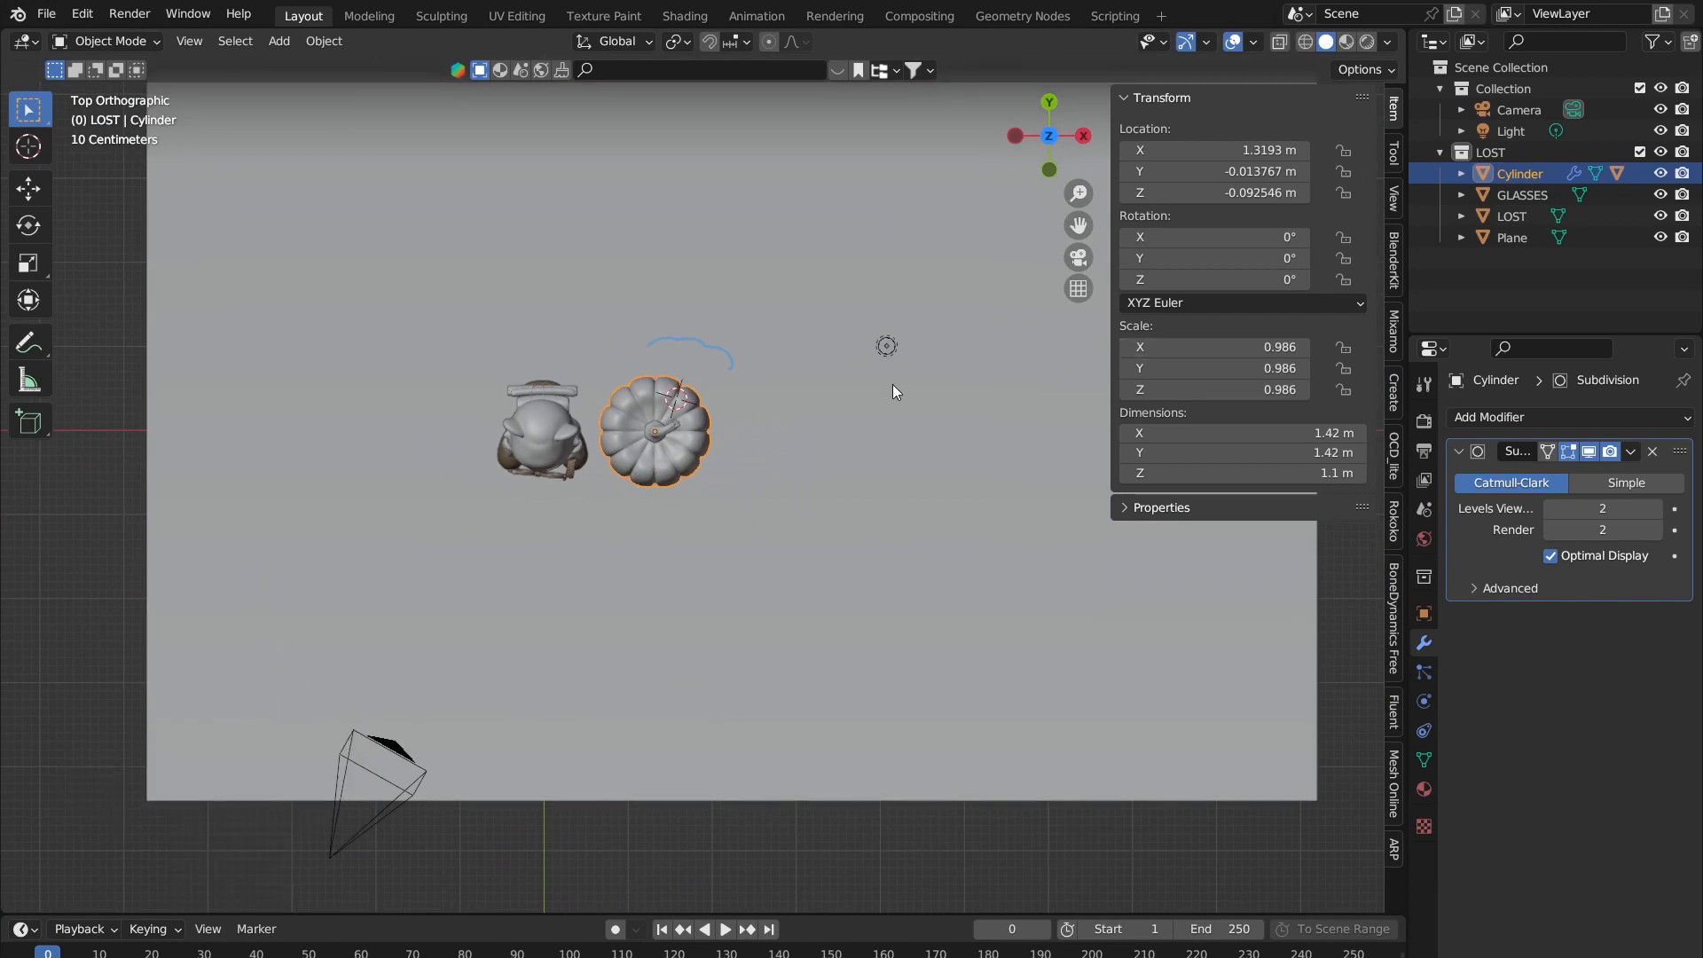
{"action": "key", "text": "shift+d"}
{"action": "key", "text": "Escape"}
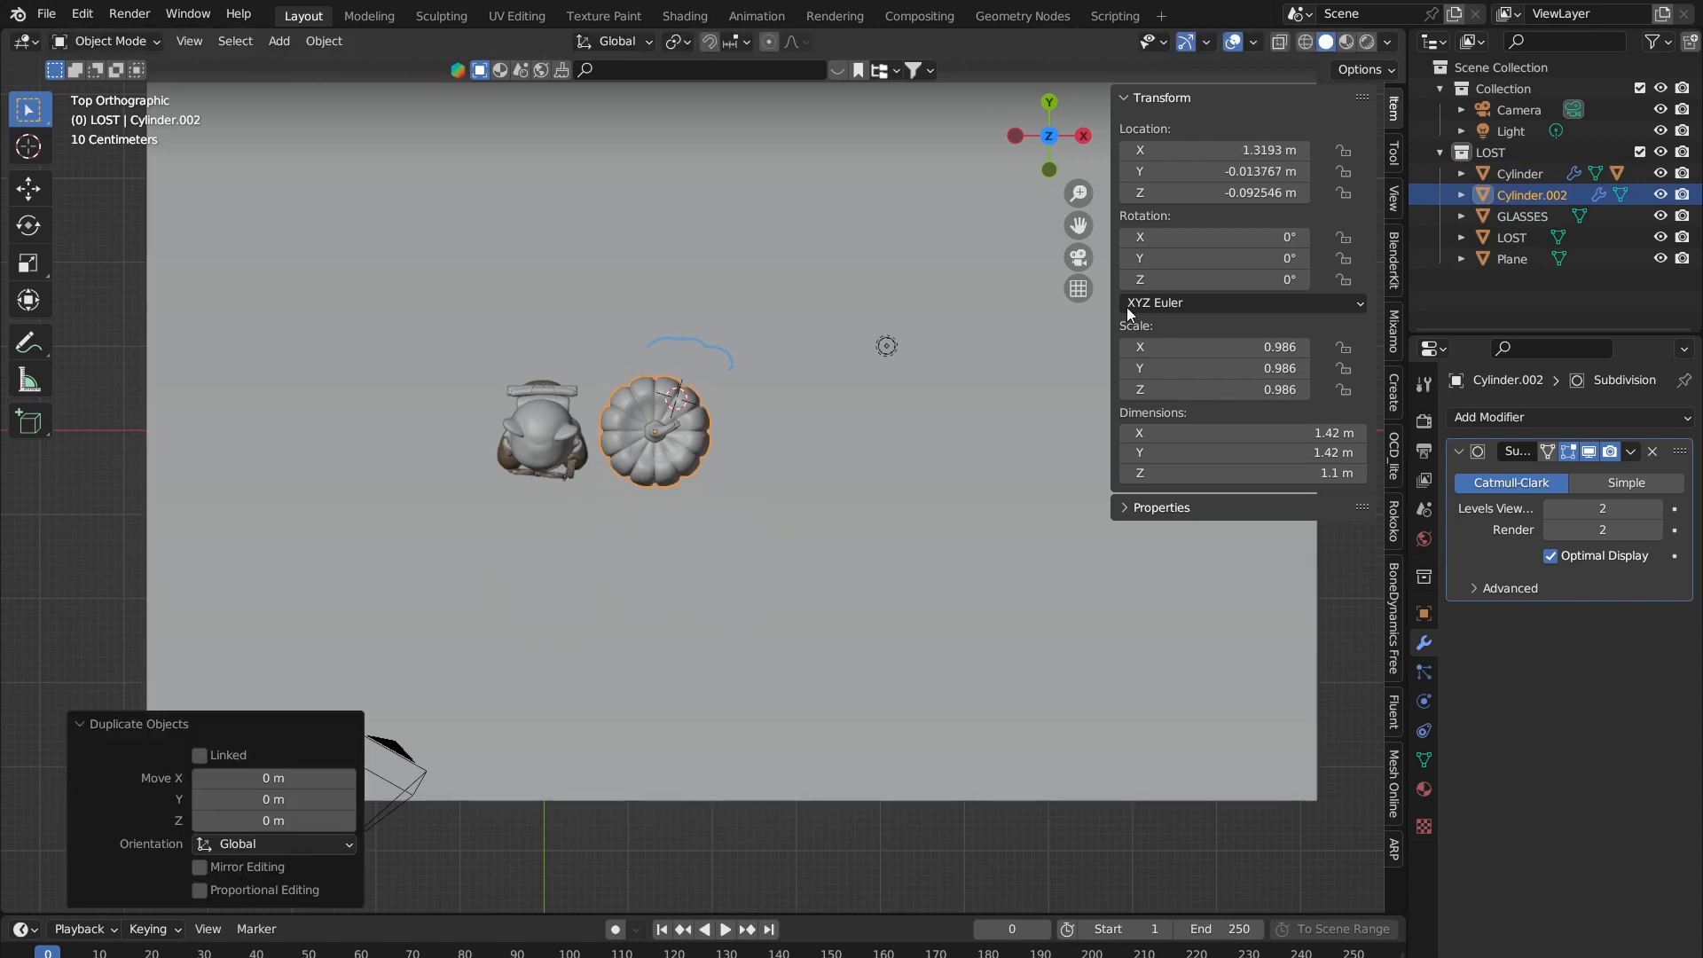
{"action": "key", "text": "ctrl+z"}
Step: Select the stem and body together, duplicate them and place the copy about -0.704 m in X and -1.246 m in Y from the original
{"action": "scroll", "coordinate": [573, 381], "scroll_direction": "up", "scroll_amount": 2}
{"action": "left_click", "coordinate": [637, 413]}
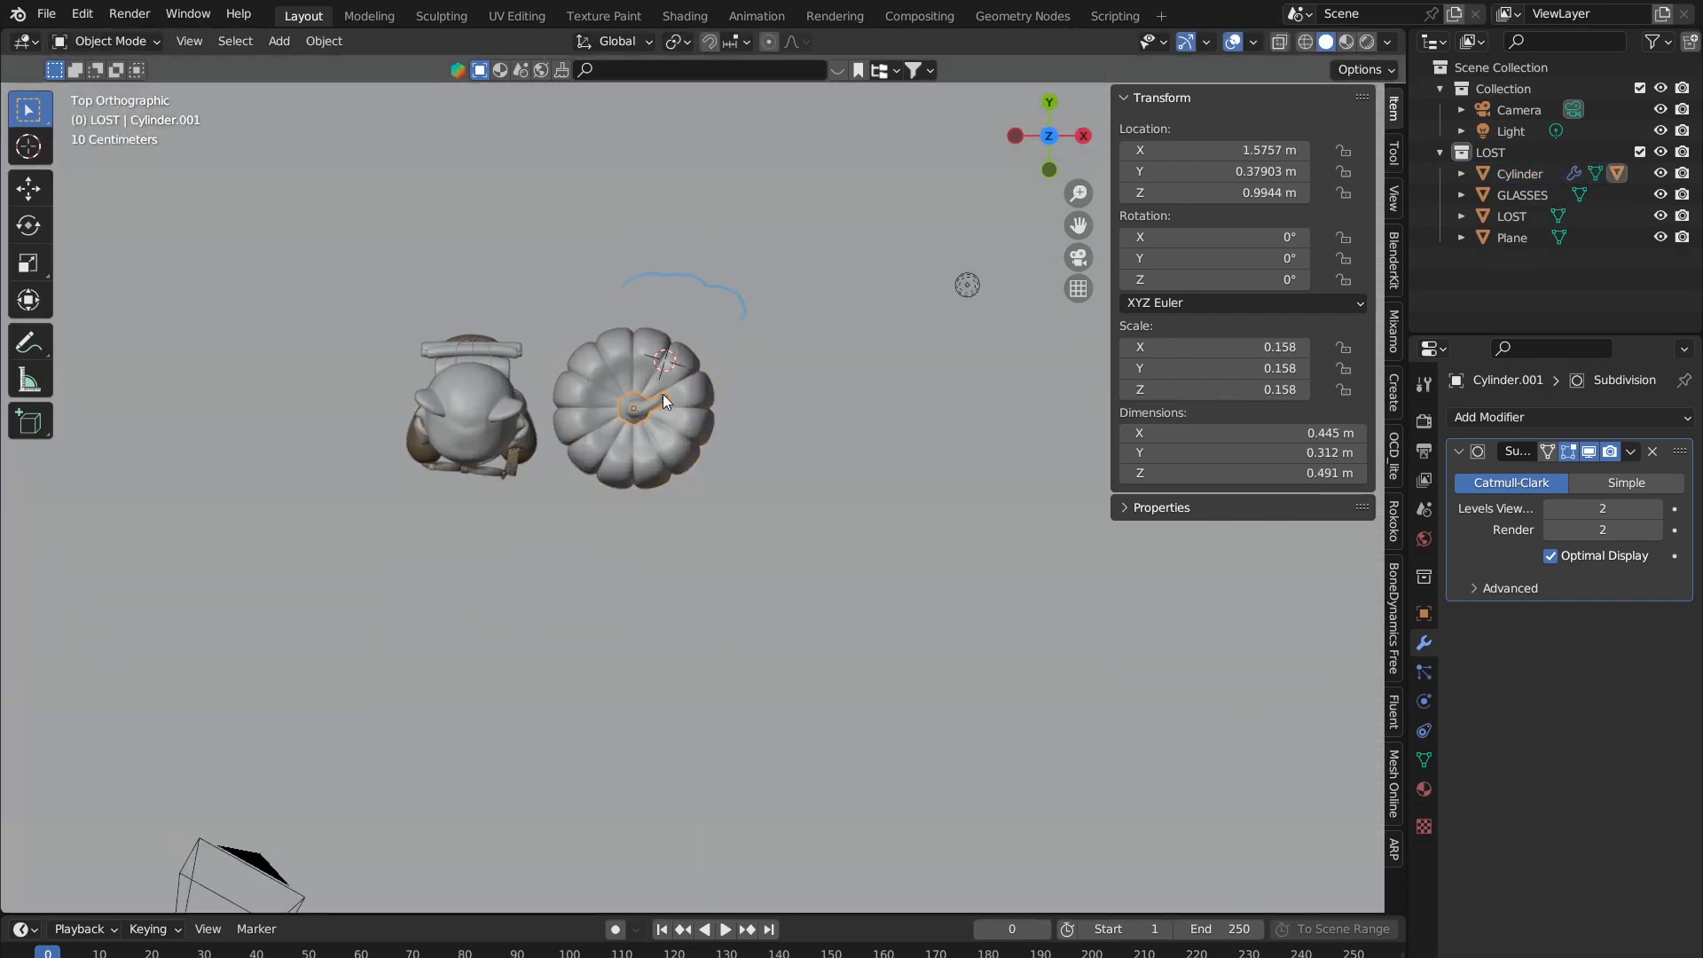
{"action": "left_click", "coordinate": [592, 407]}
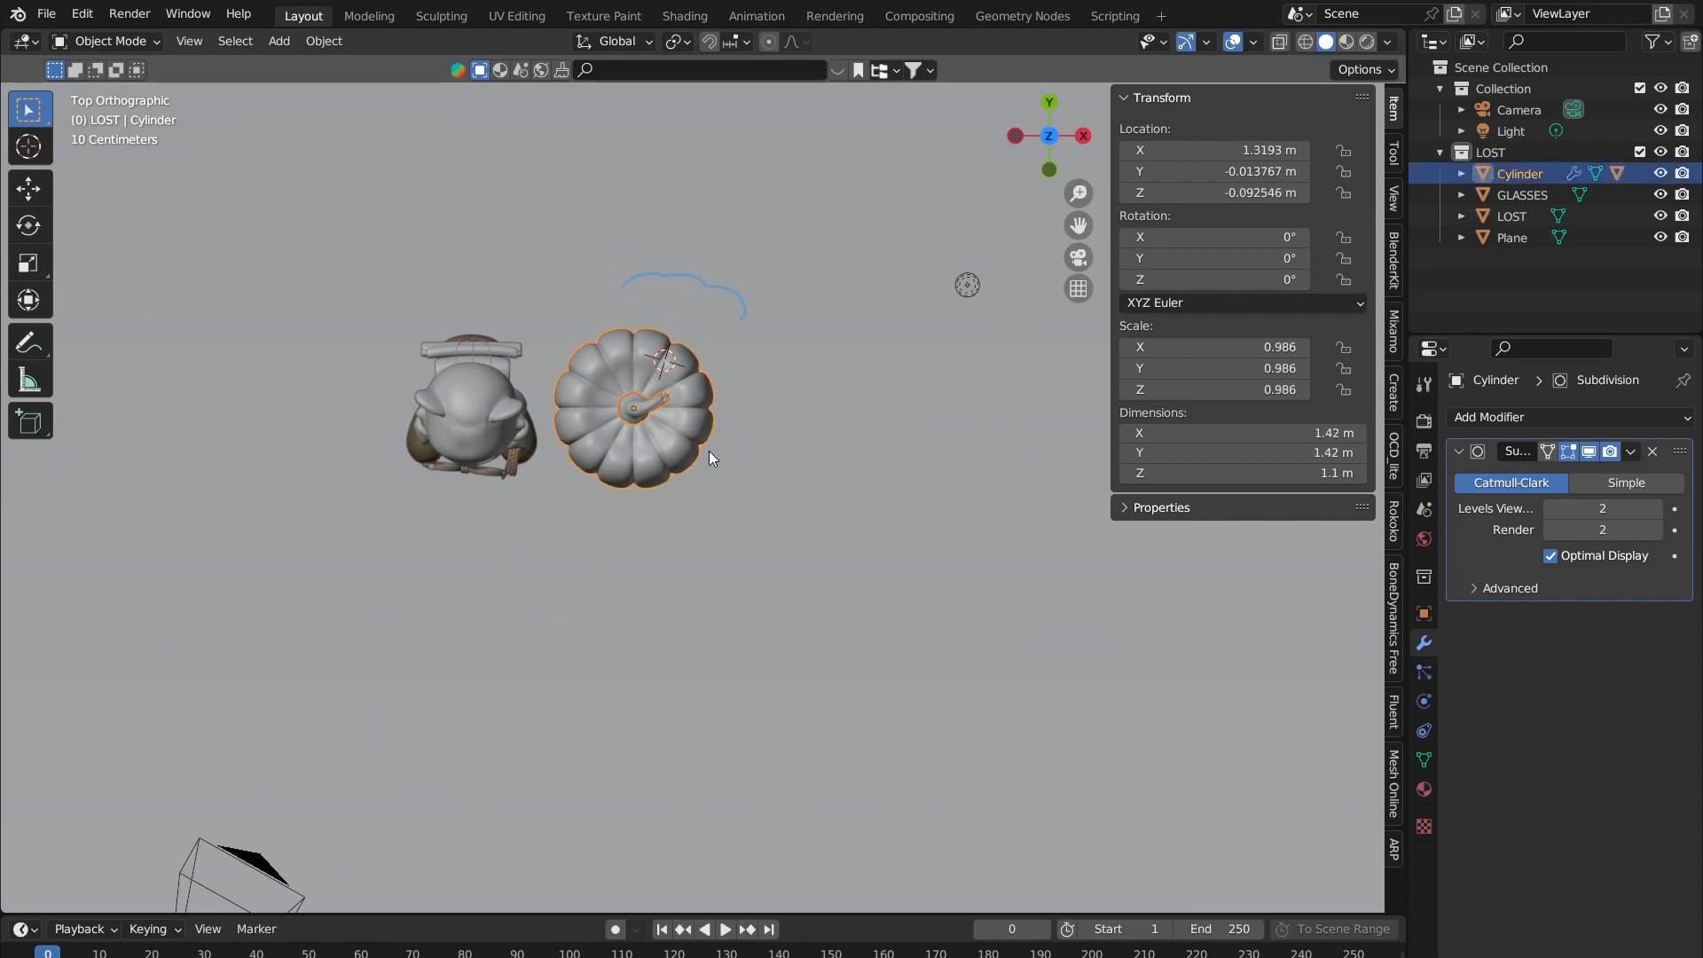
{"action": "left_click", "coordinate": [635, 410]}
{"action": "left_click", "coordinate": [640, 477]}
{"action": "middle_click_drag", "start_coordinate": [640, 477], "coordinate": [743, 434], "text": "shift"}
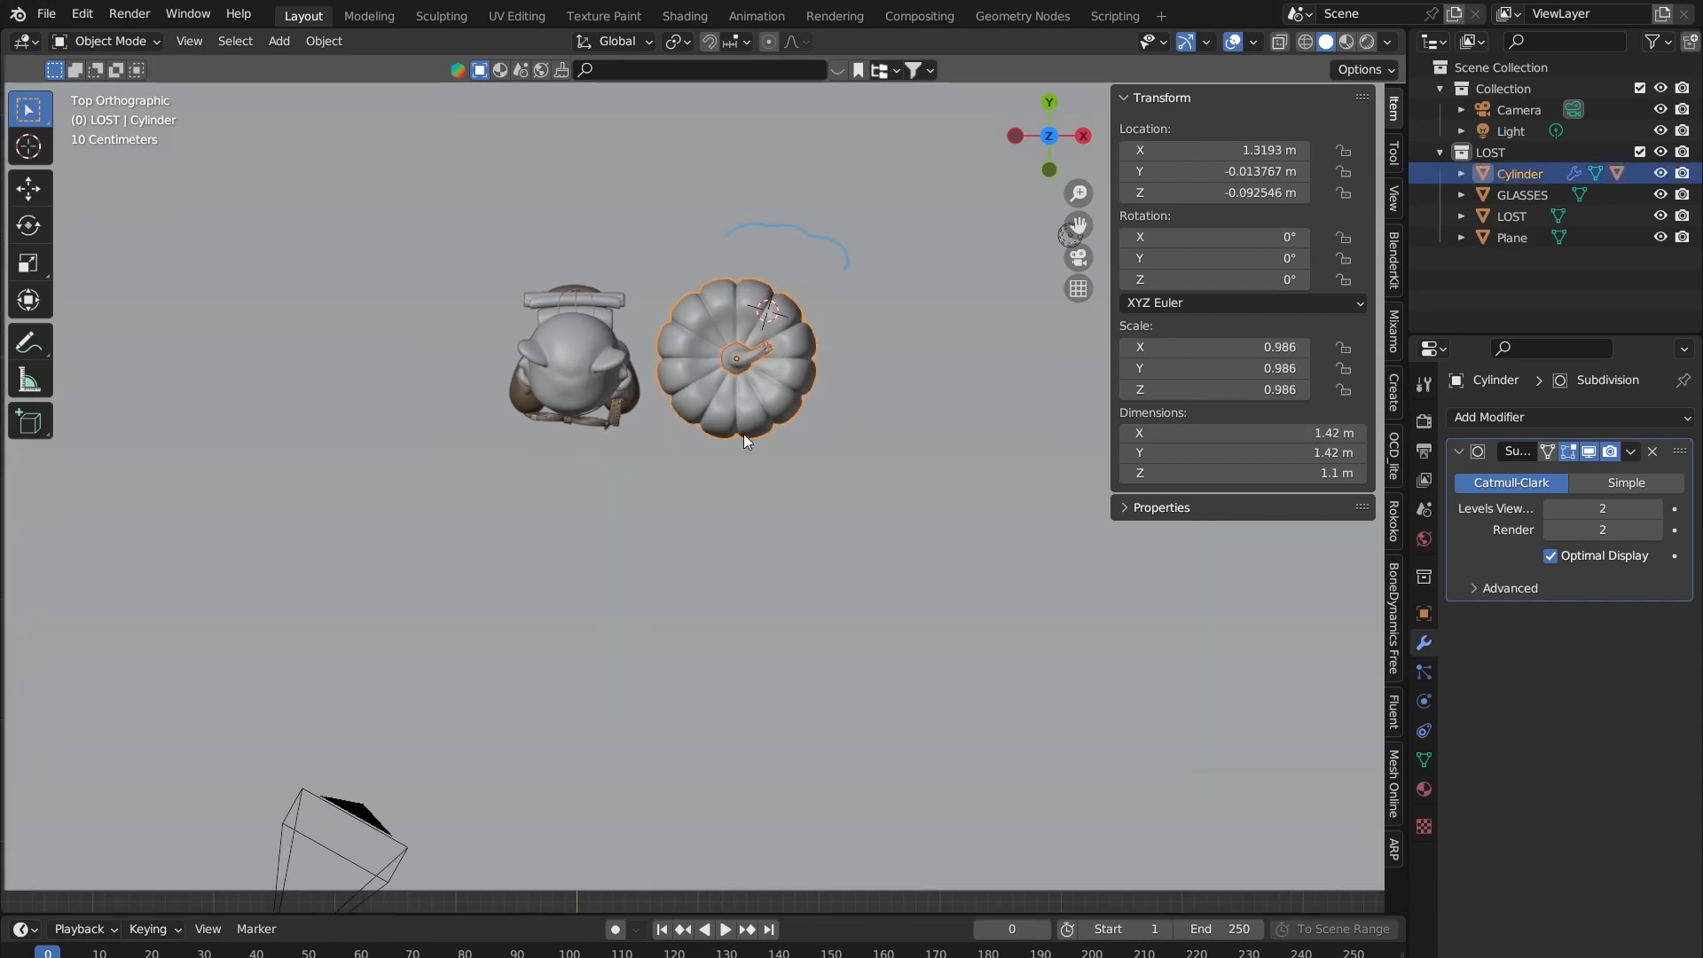
{"action": "key", "text": "shift+d"}
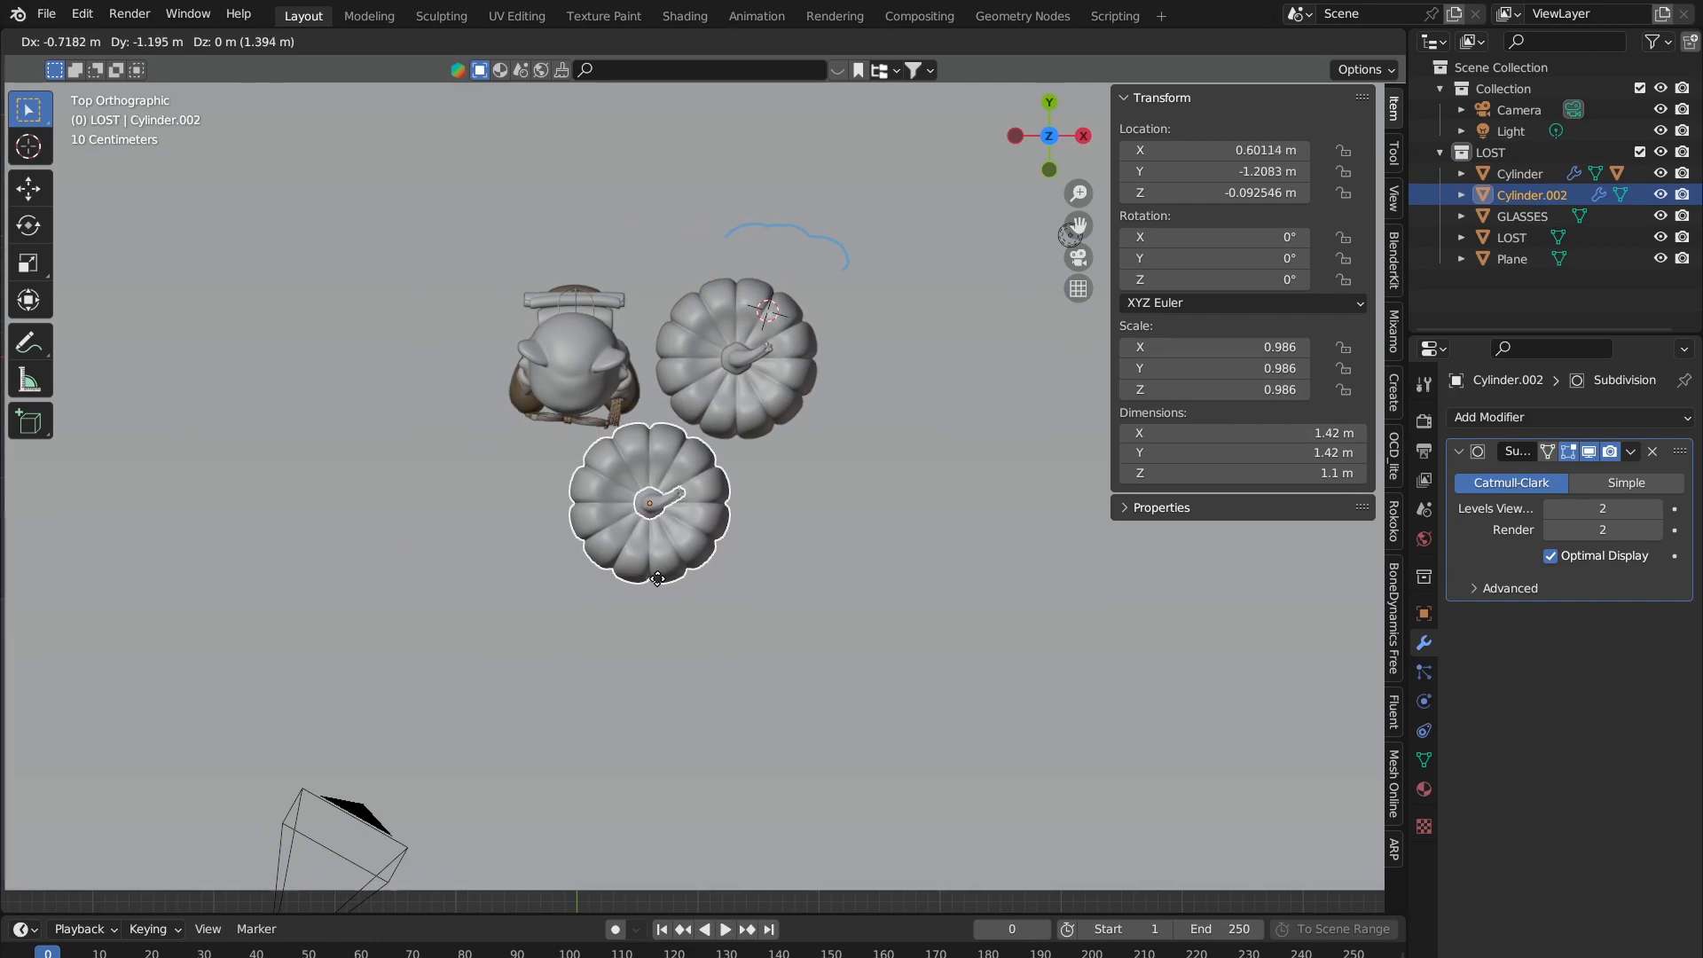
{"action": "left_click", "coordinate": [659, 586]}
Step: Shrink the duplicated pumpkin to a scale of about 0.496 and raise it about 0.079 m in Z
{"action": "middle_click_drag", "start_coordinate": [711, 557], "coordinate": [821, 304]}
{"action": "scroll", "coordinate": [821, 304], "scroll_direction": "up", "scroll_amount": 3}
{"action": "key", "text": "s"}
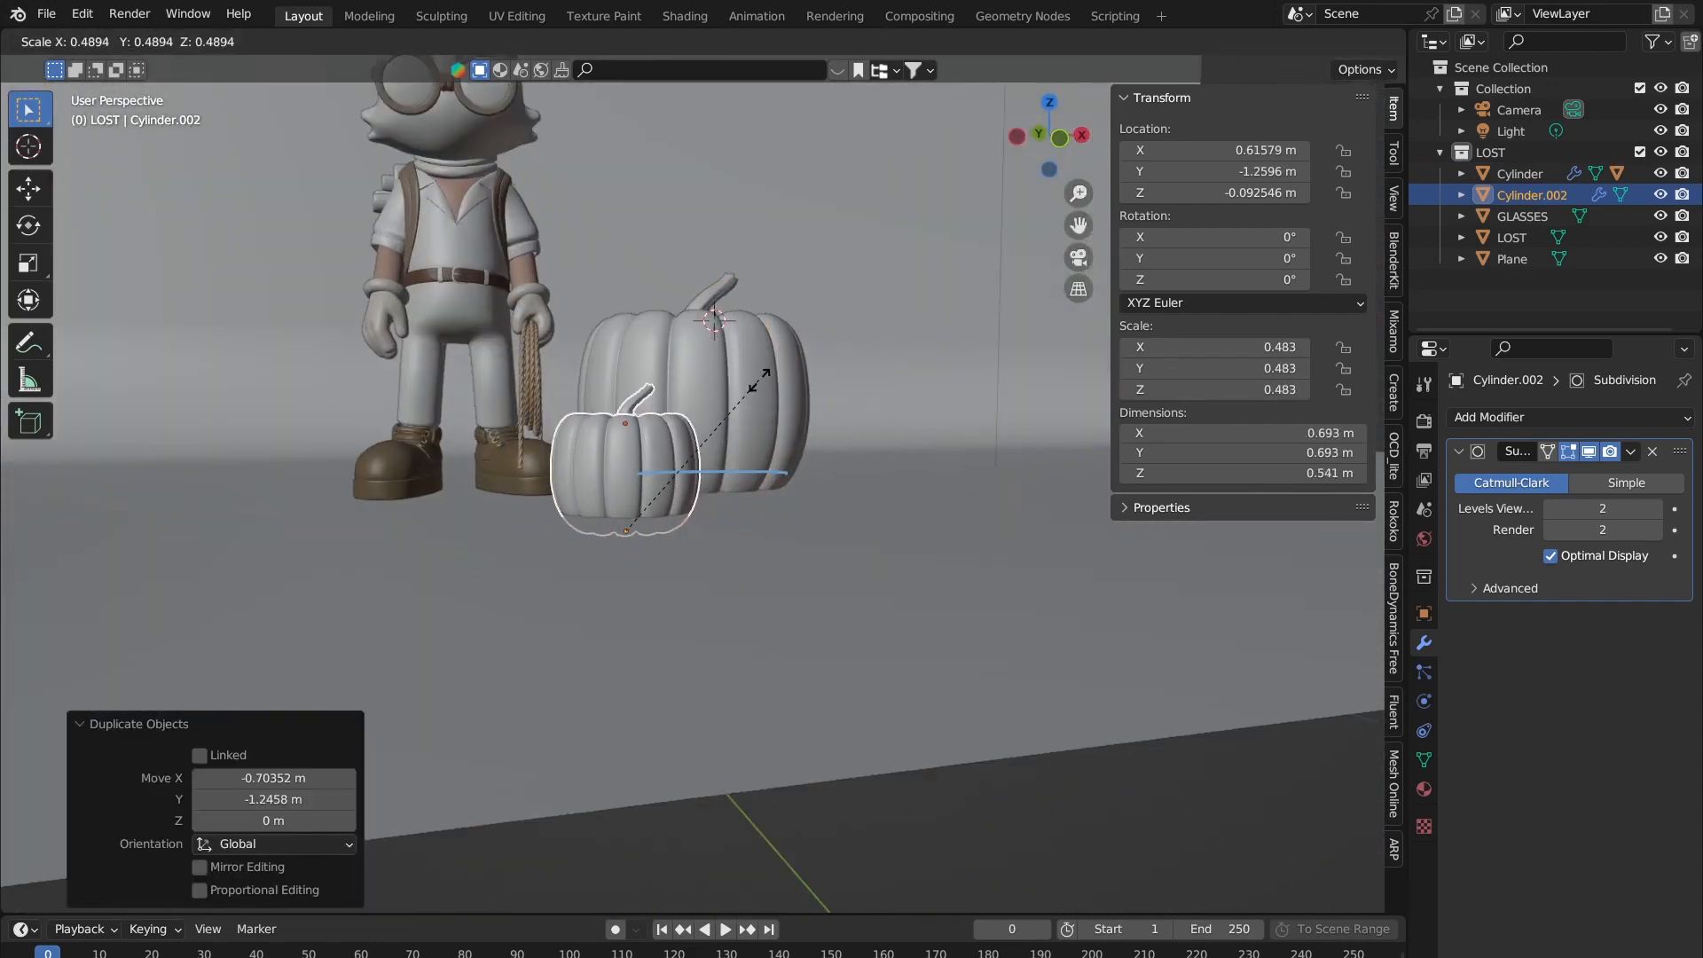
{"action": "left_click", "coordinate": [783, 398]}
{"action": "middle_click_drag", "start_coordinate": [784, 397], "coordinate": [1042, 196]}
{"action": "key", "text": "g"}
{"action": "left_click", "coordinate": [697, 418]}
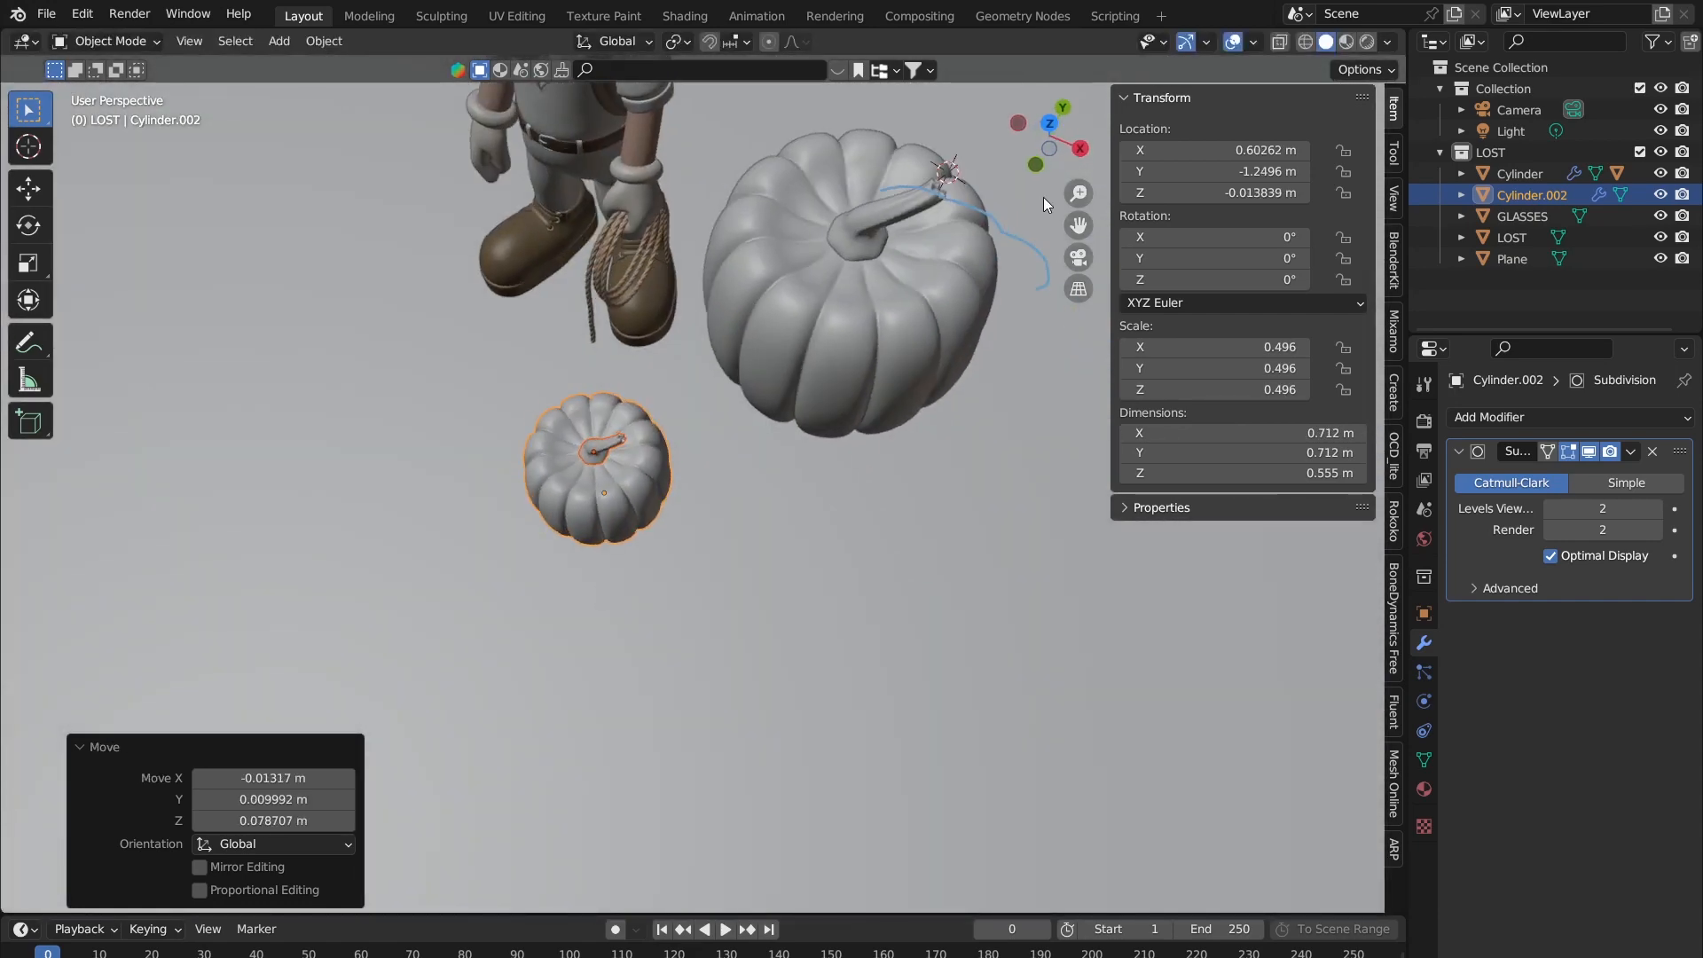
Step: In the camera view, duplicate the small pumpkin about -1.781 m in X and 1.037 m in Y, enlarging the copy to a scale of about 0.92
{"action": "left_click", "coordinate": [1078, 257]}
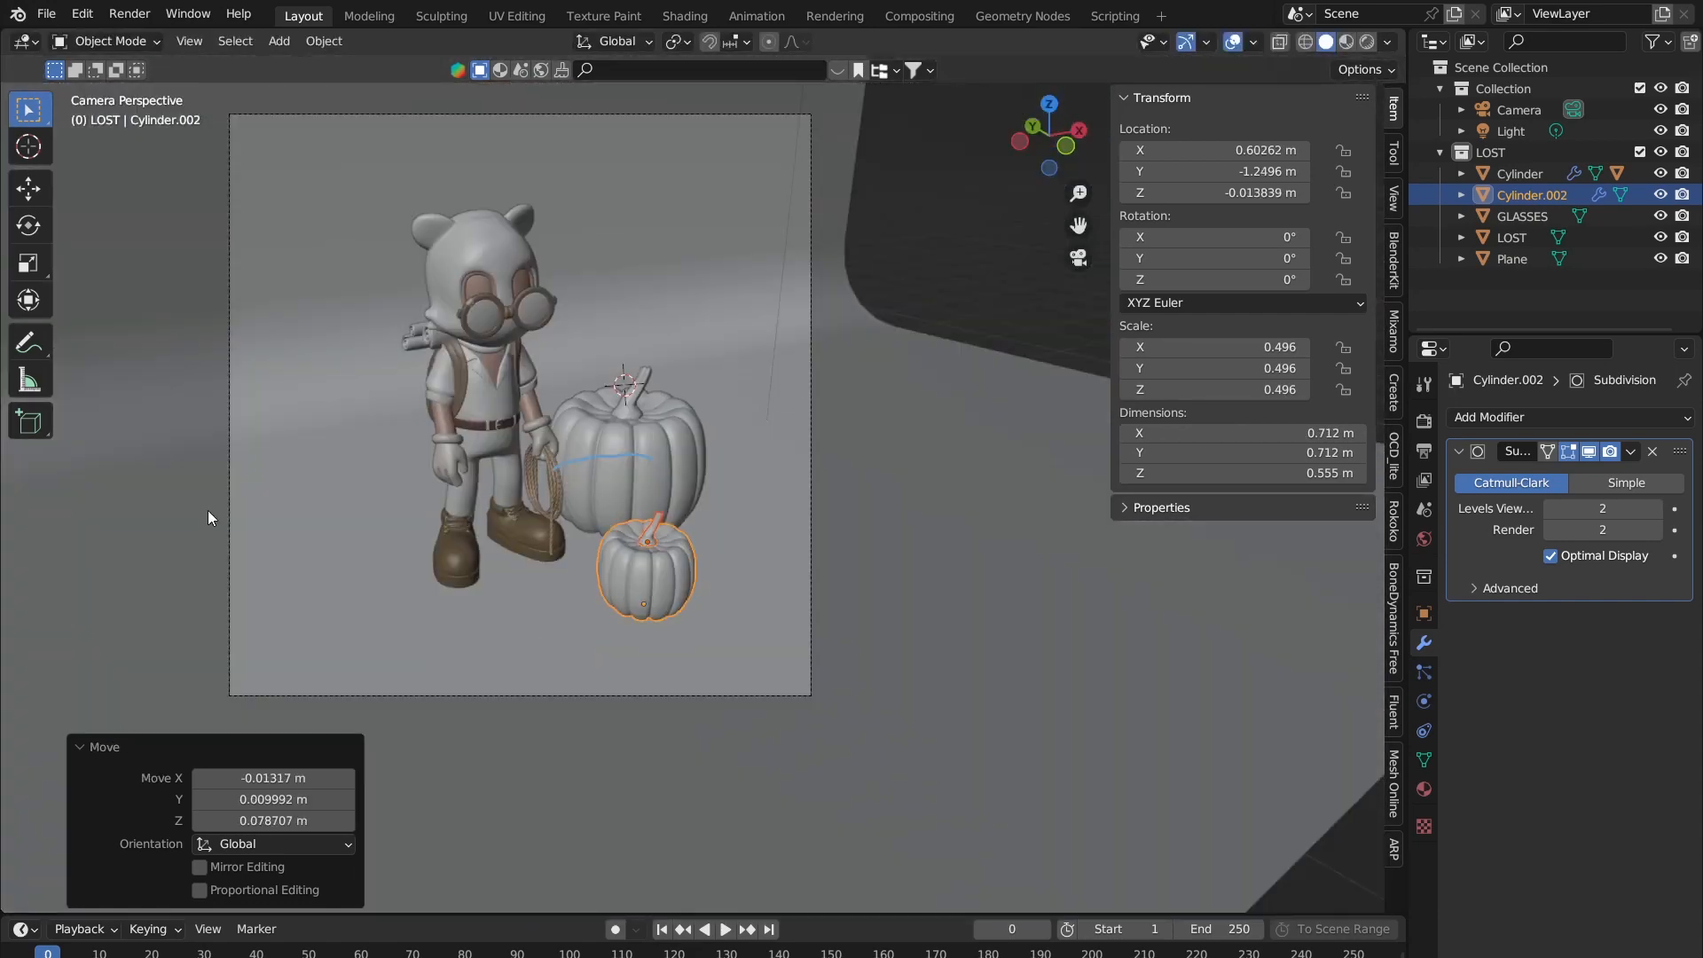
{"action": "key", "text": "shift+d"}
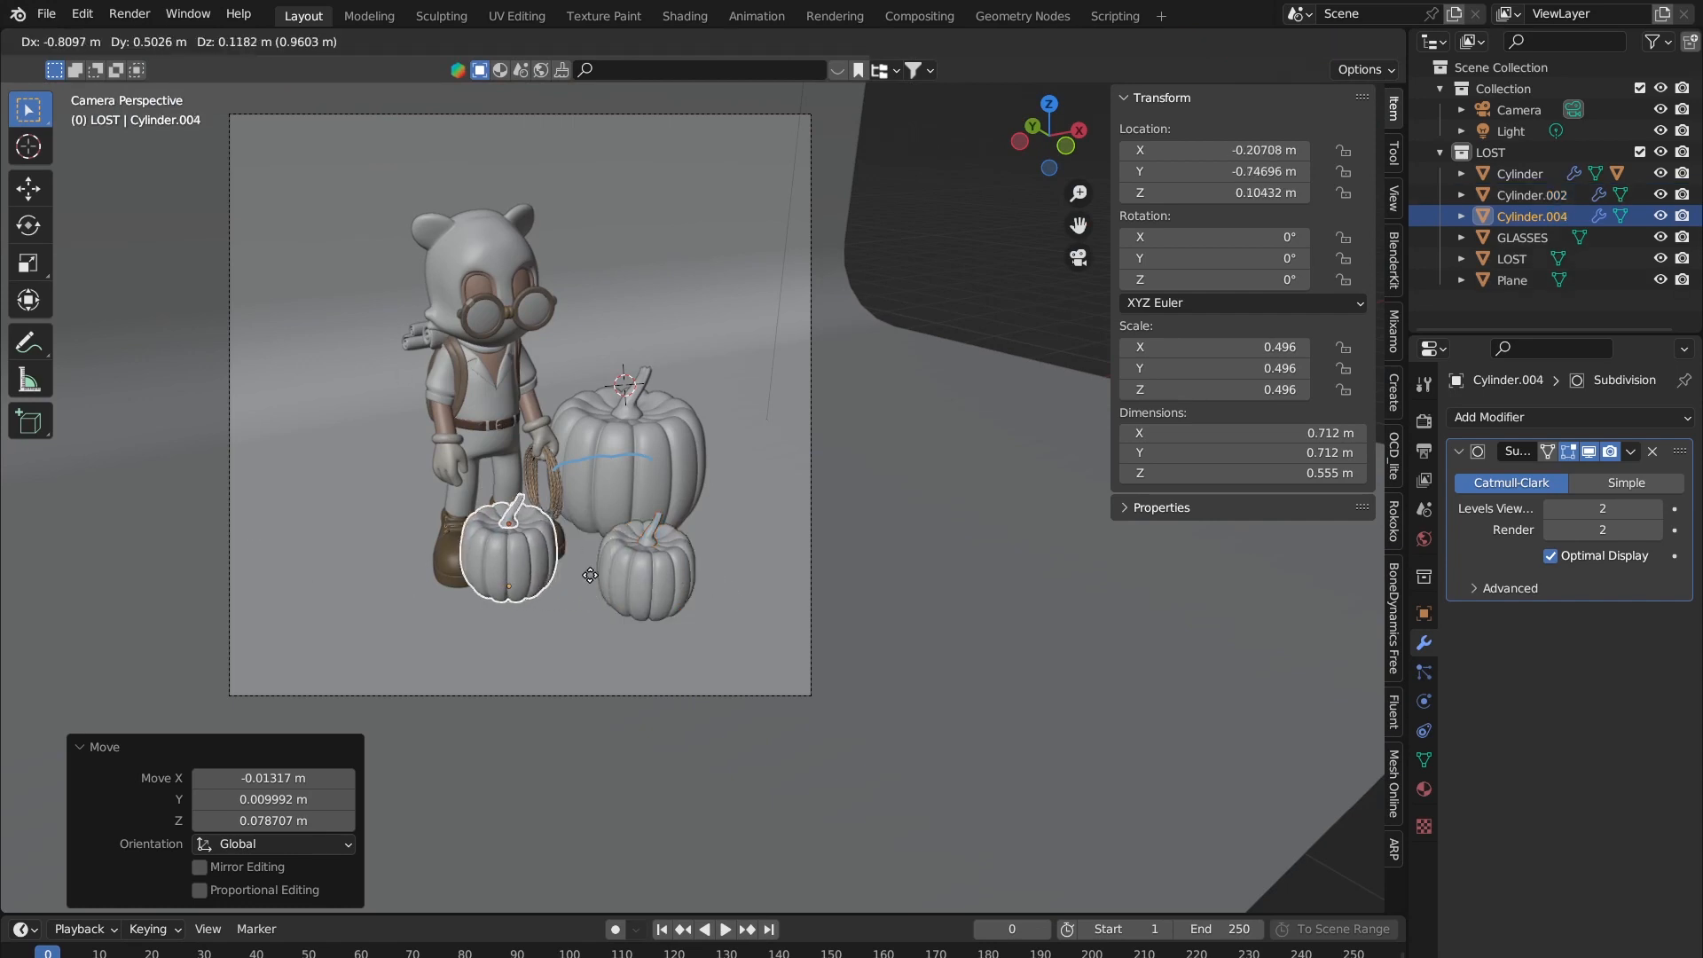
{"action": "left_click", "coordinate": [445, 580]}
{"action": "key", "text": "s"}
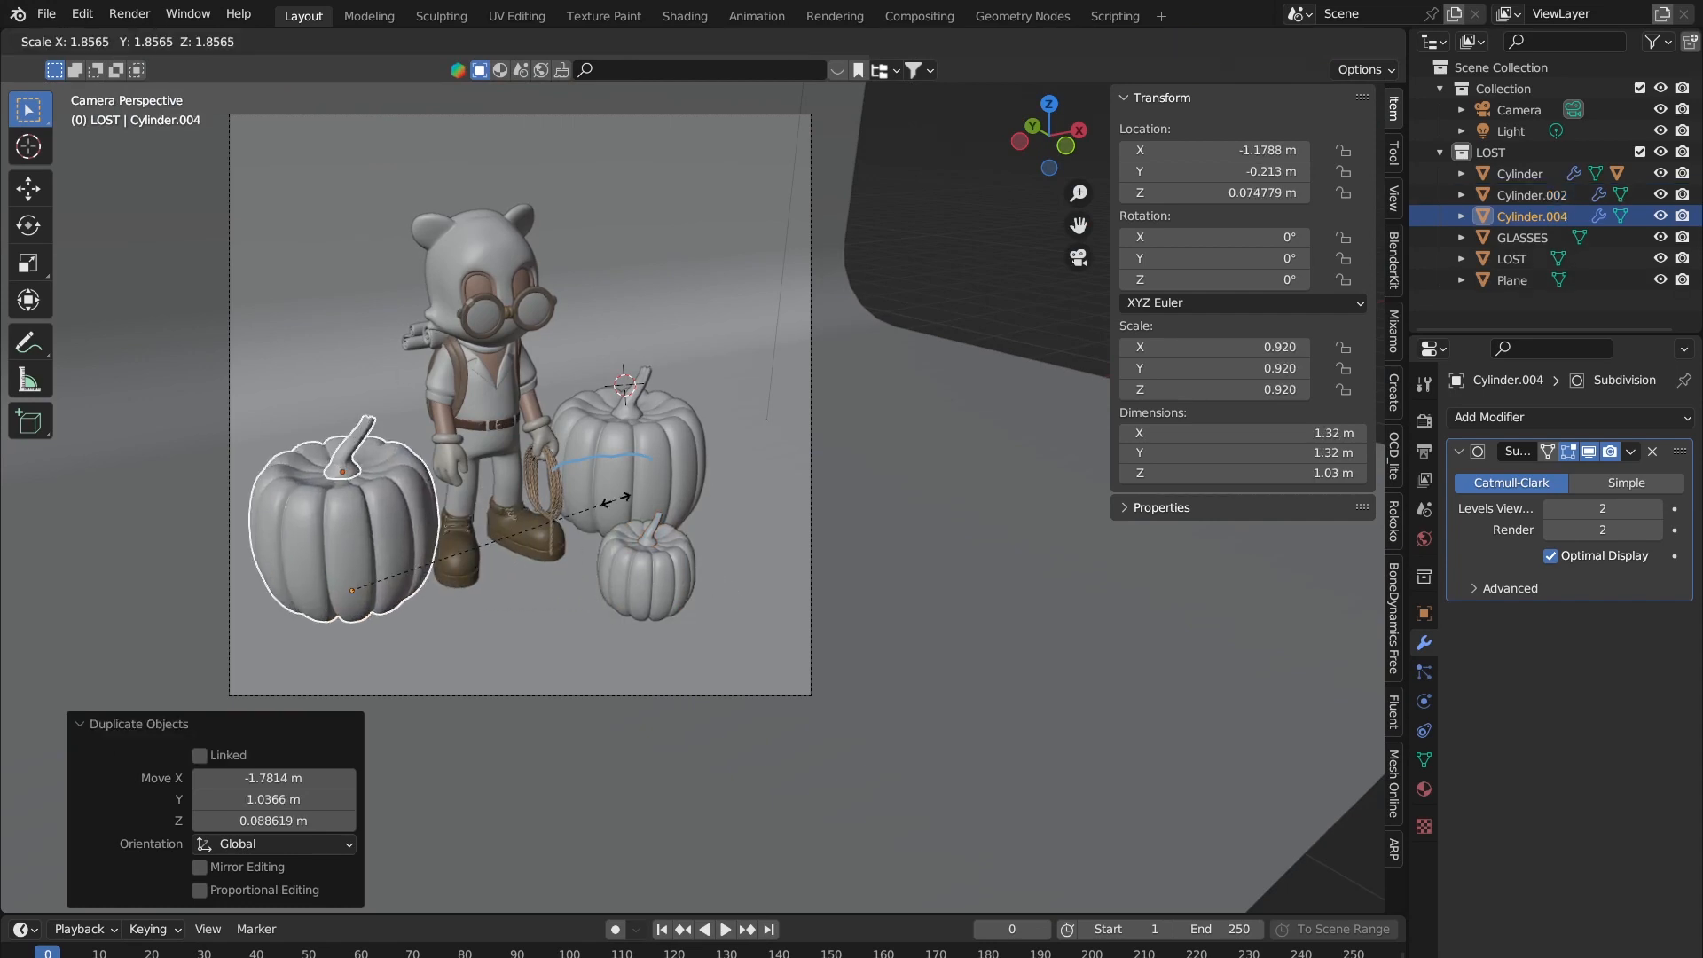
{"action": "left_click", "coordinate": [616, 501]}
Step: Adjust the enlarged copy's height along Z so it sits on the floor beside the character
{"action": "middle_click_drag", "start_coordinate": [472, 456], "coordinate": [563, 390]}
{"action": "key", "text": "g"}
{"action": "key", "text": "z"}
{"action": "left_click", "coordinate": [422, 451]}
{"action": "key", "text": "g"}
{"action": "key", "text": "z"}
{"action": "left_click", "coordinate": [691, 454]}
Step: In edit mode with X-ray on, select the new pumpkin's top and stem and raise them about 0.340 m along Z
{"action": "key", "text": "Tab"}
{"action": "left_click", "coordinate": [682, 490]}
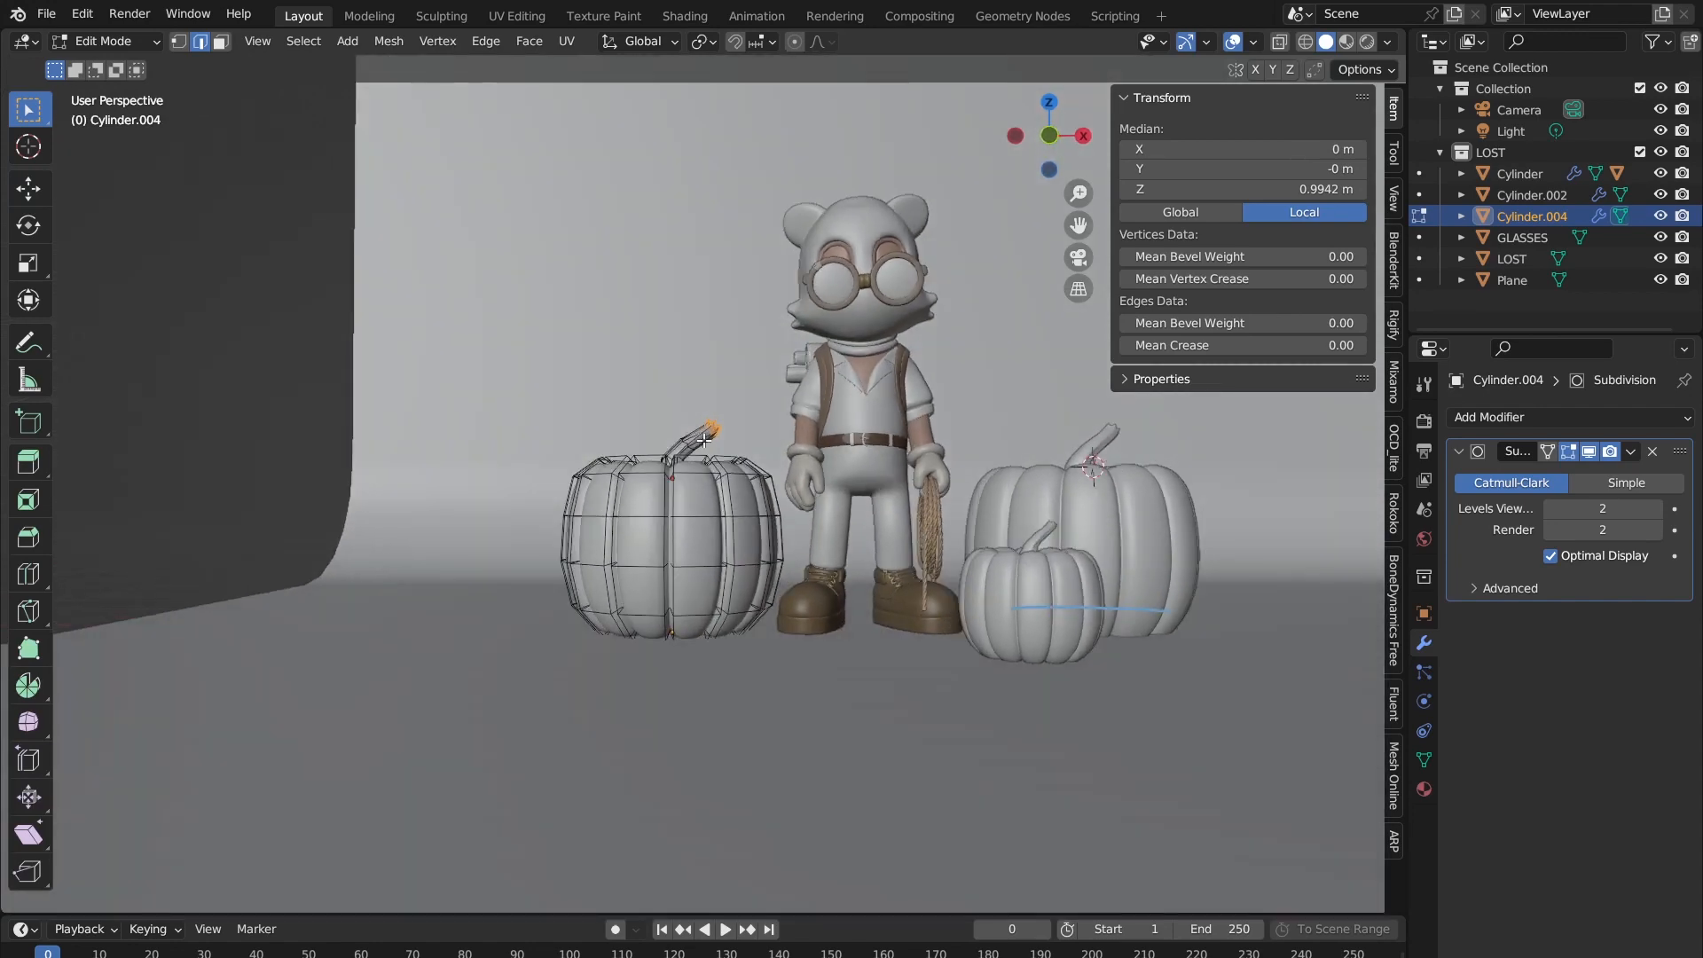
{"action": "left_click", "coordinate": [1277, 48]}
{"action": "left_click", "coordinate": [1277, 48]}
{"action": "left_click", "coordinate": [1277, 48]}
{"action": "left_click_drag", "start_coordinate": [462, 361], "coordinate": [785, 494]}
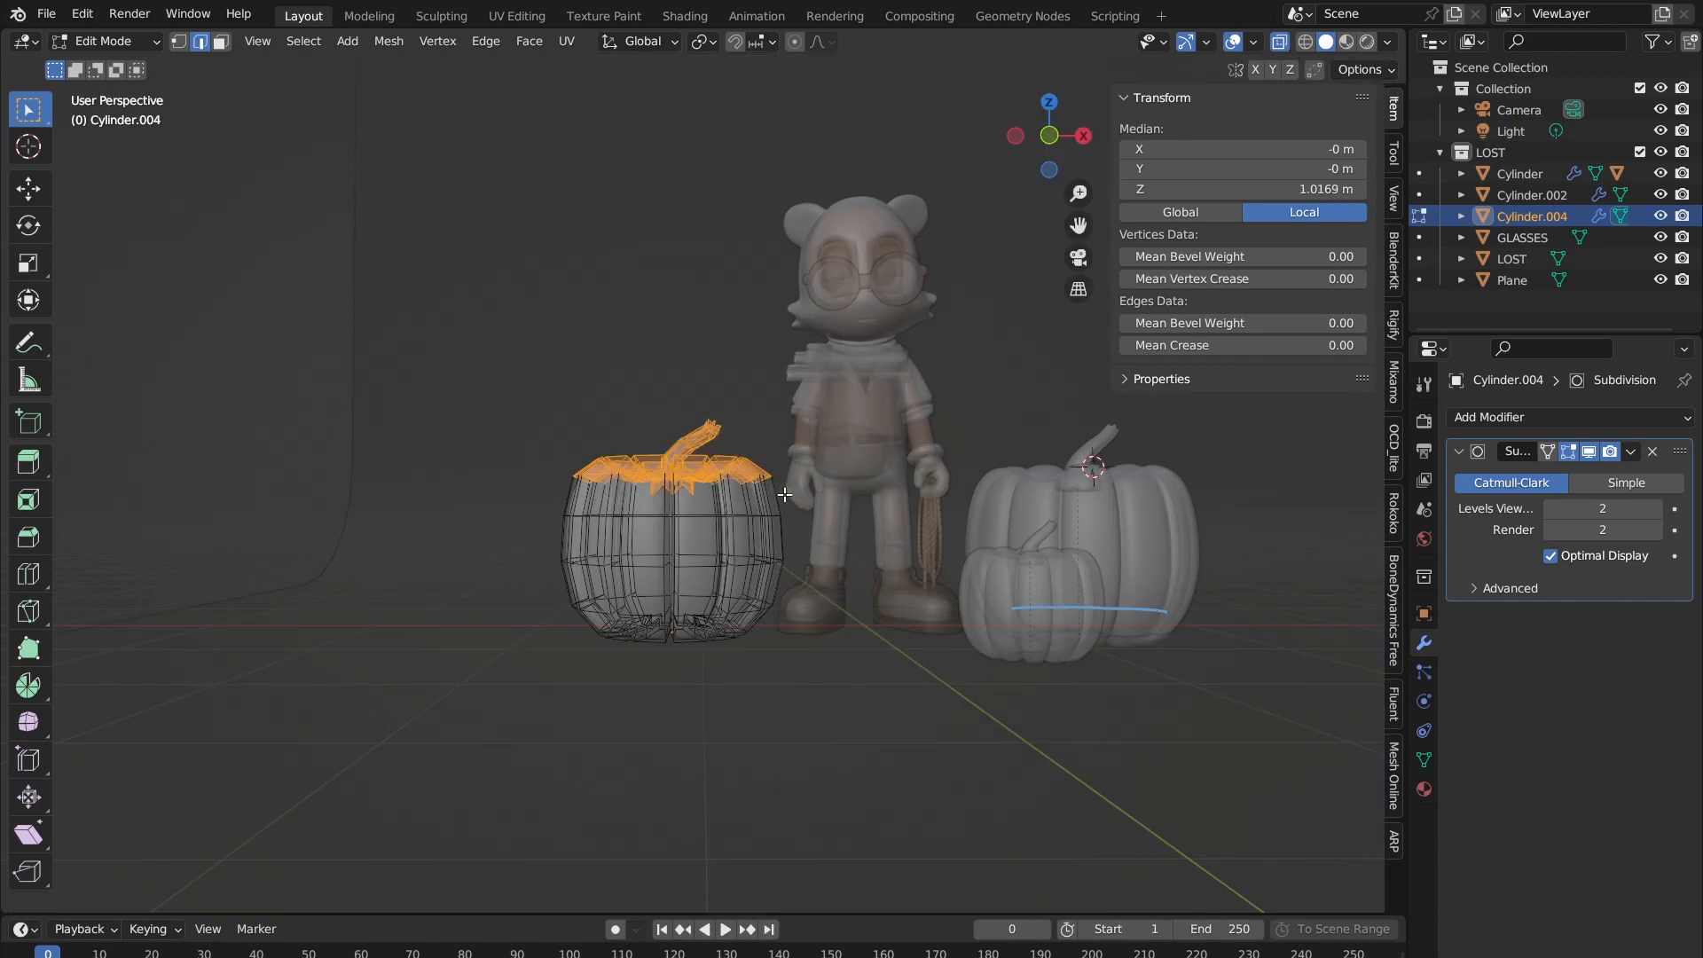
{"action": "key", "text": "g"}
{"action": "key", "text": "z"}
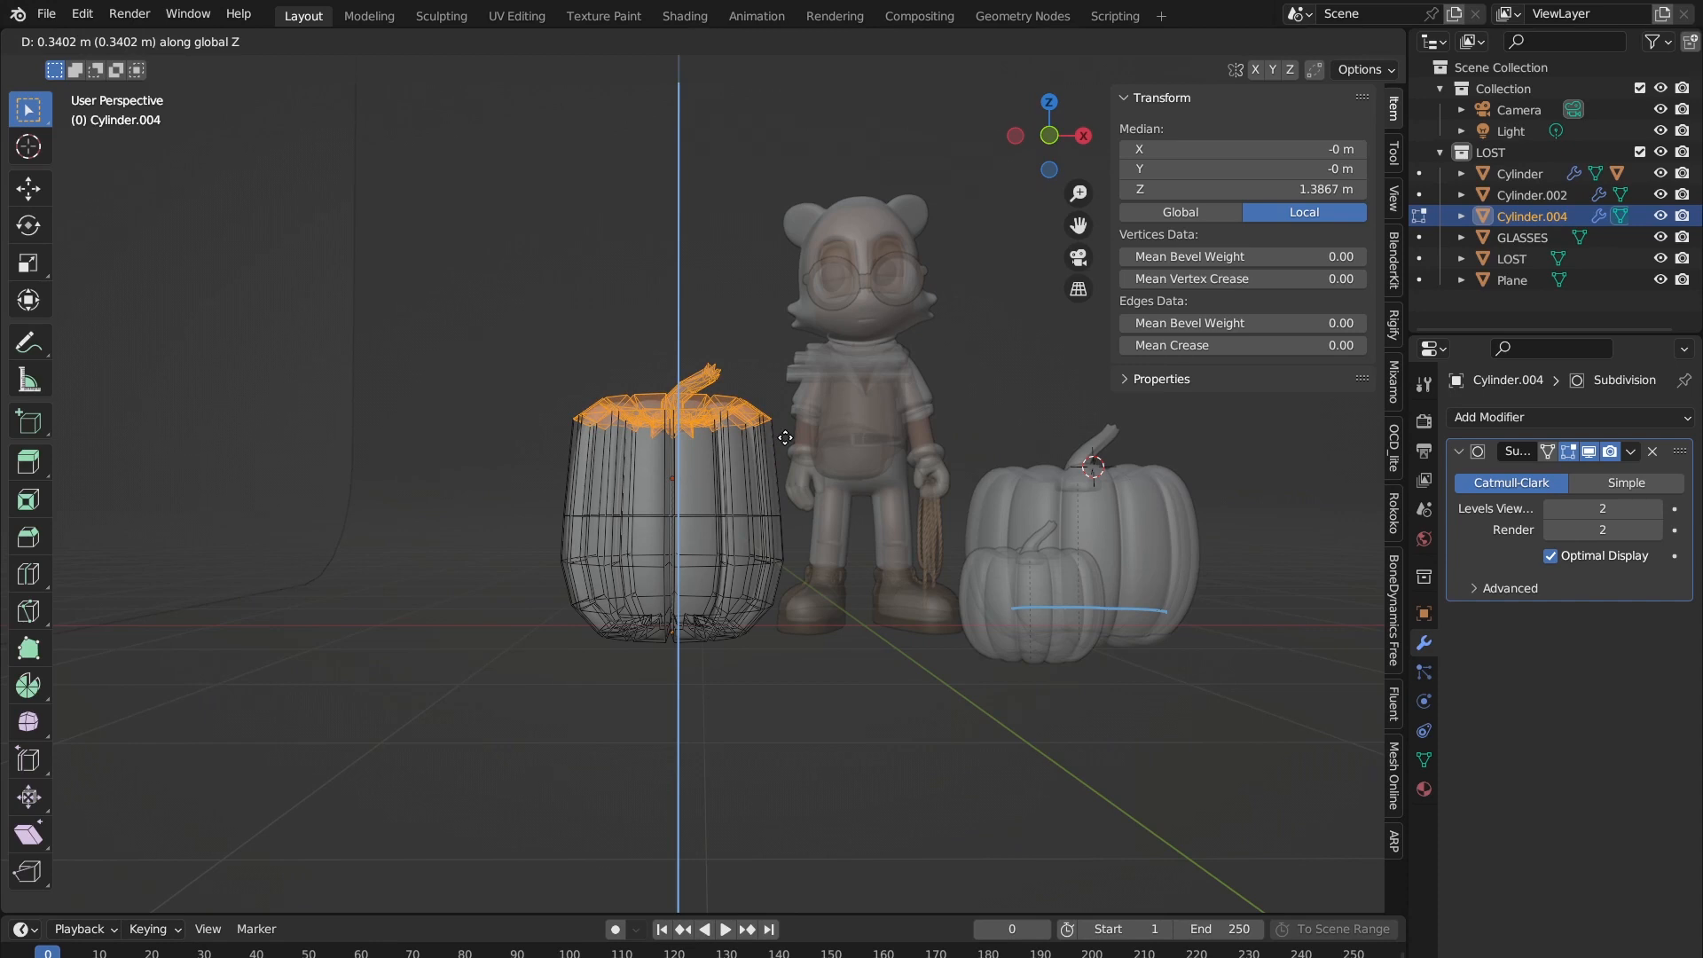
{"action": "left_click", "coordinate": [785, 437]}
Step: Scale the selected top and stem by about 0.804 and shift them off-centre so the tall pumpkin leans
{"action": "key", "text": "s"}
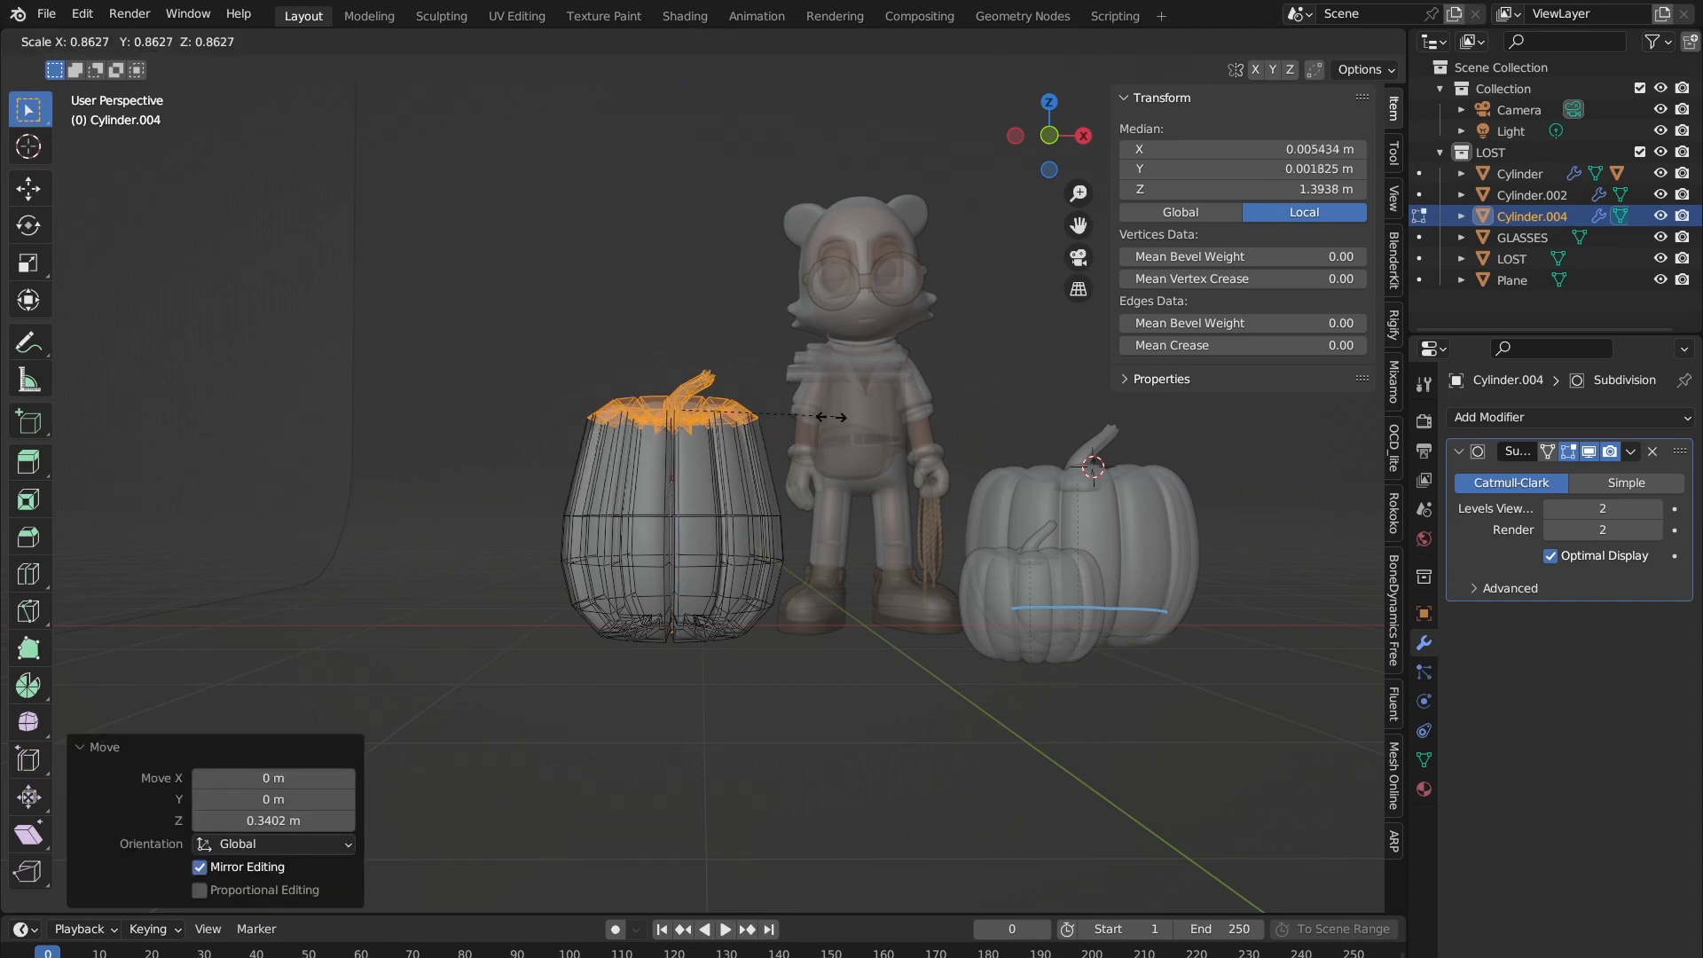
{"action": "left_click", "coordinate": [830, 414]}
{"action": "key", "text": "g"}
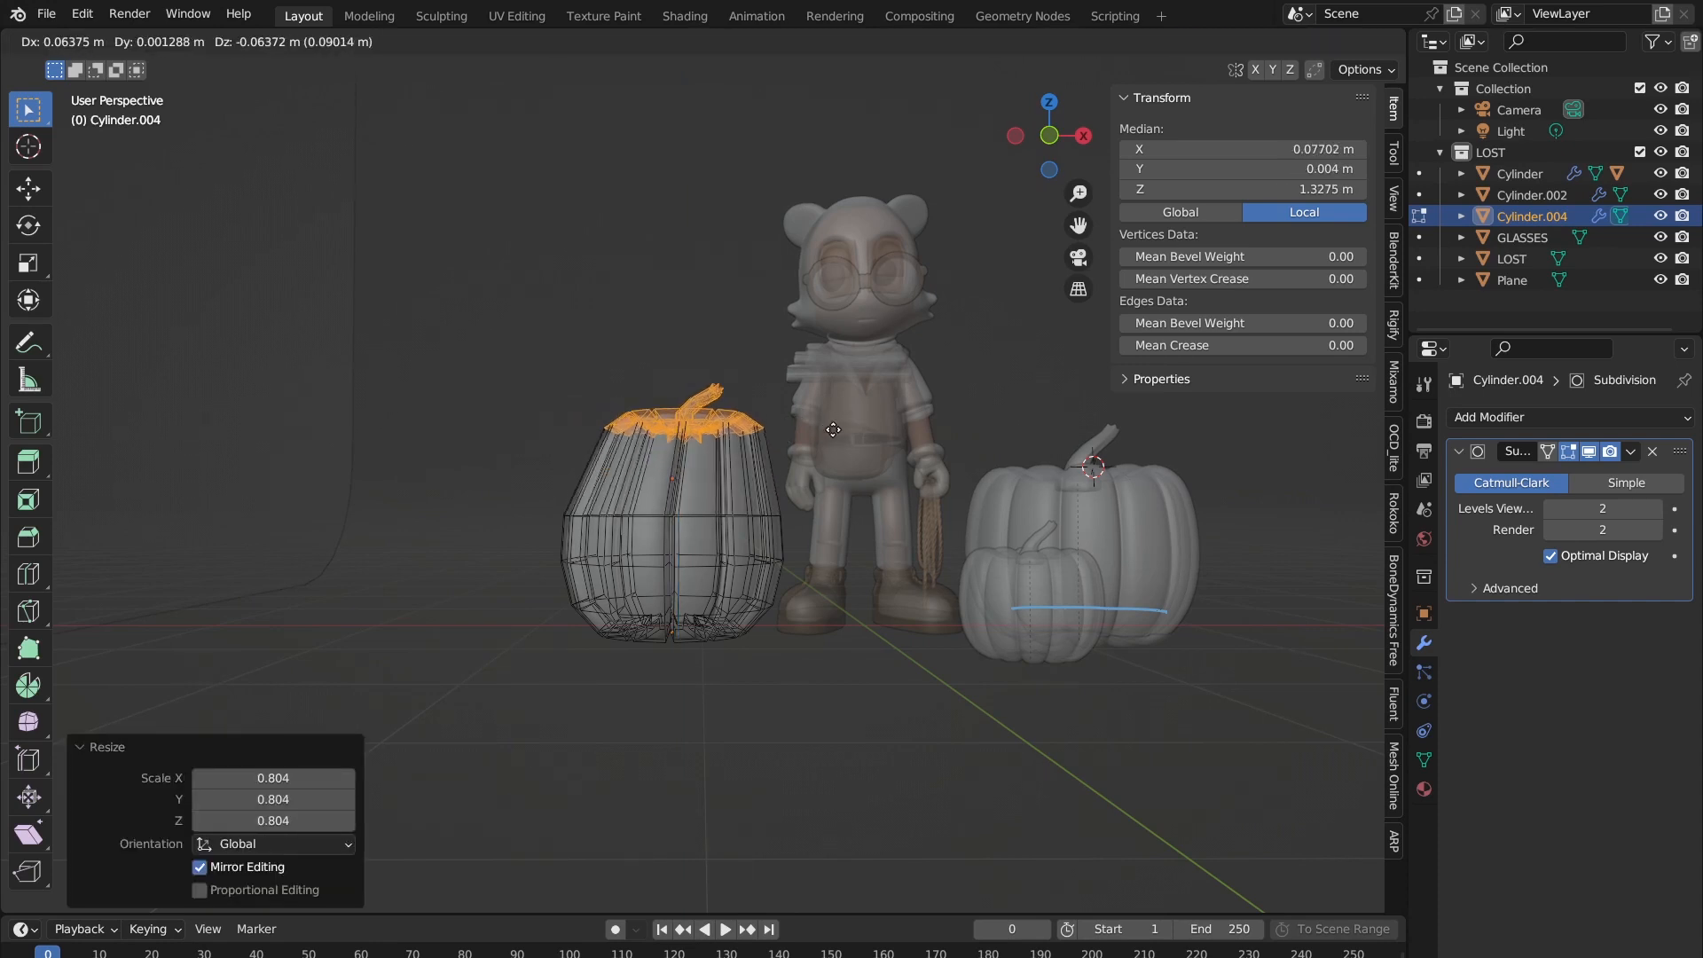
{"action": "left_click", "coordinate": [824, 429]}
{"action": "middle_click_drag", "start_coordinate": [612, 429], "coordinate": [563, 552]}
{"action": "key", "text": "g"}
{"action": "left_click", "coordinate": [747, 434]}
{"action": "key", "text": "Tab"}
{"action": "left_click", "coordinate": [663, 484]}
{"action": "key", "text": "Tab"}
{"action": "middle_click_drag", "start_coordinate": [664, 491], "coordinate": [612, 417]}
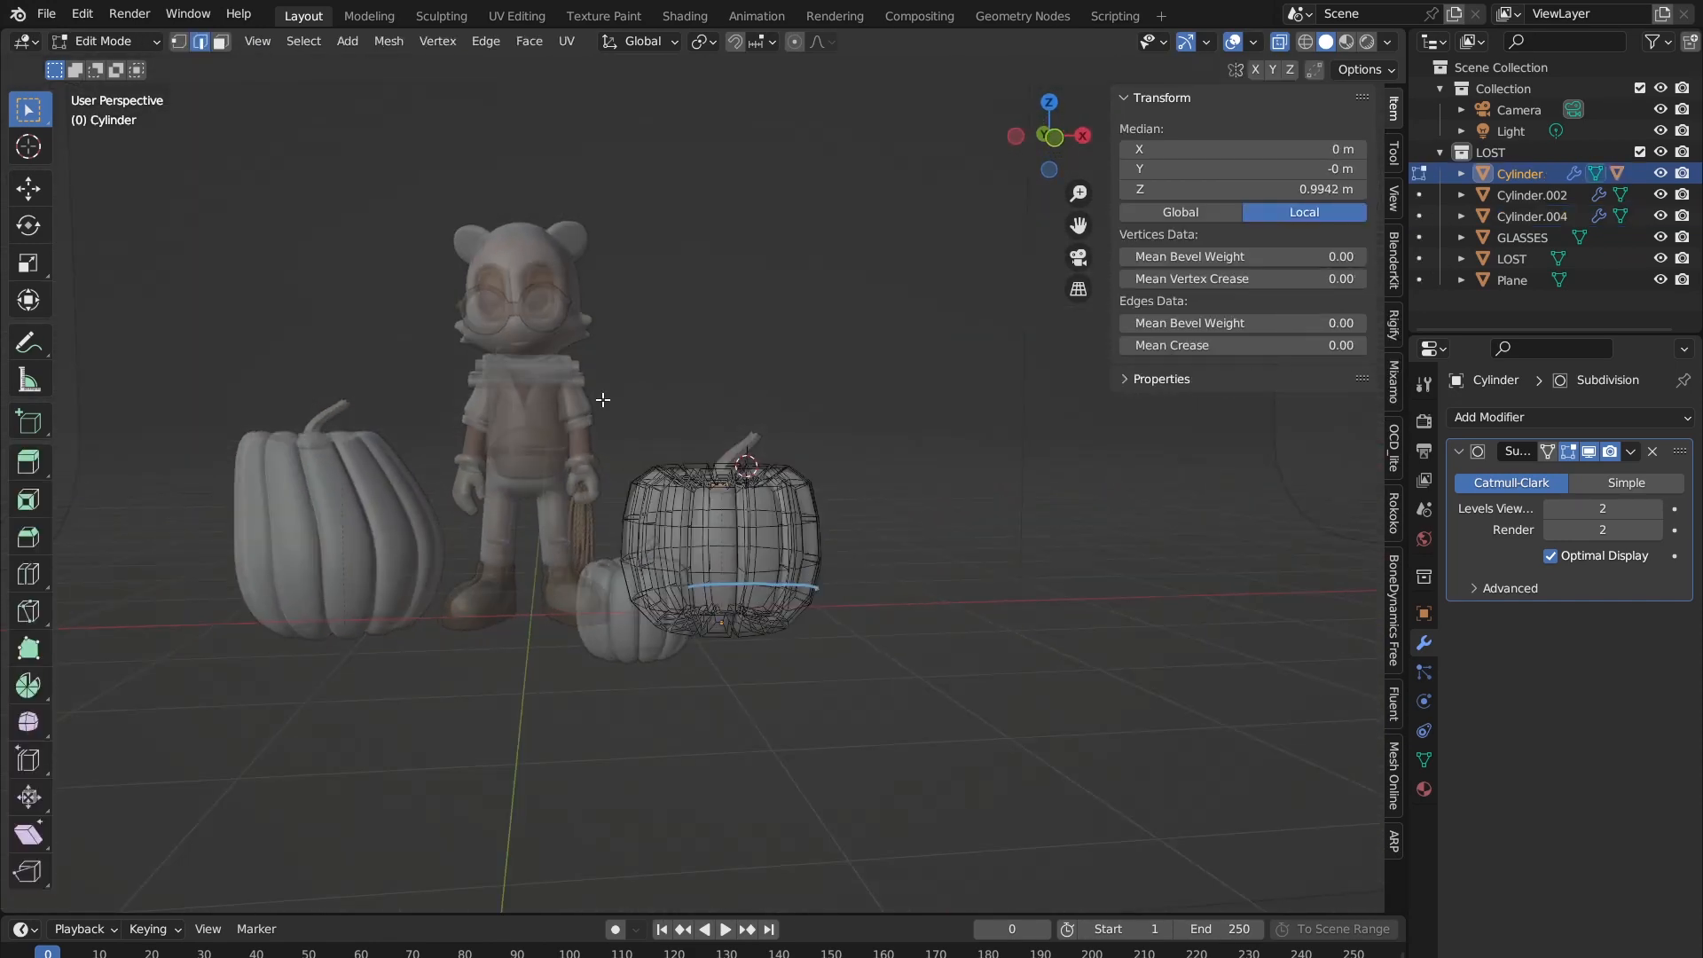
{"action": "left_click_drag", "start_coordinate": [599, 405], "coordinate": [872, 516]}
{"action": "key", "text": "g"}
{"action": "key", "text": "Escape"}
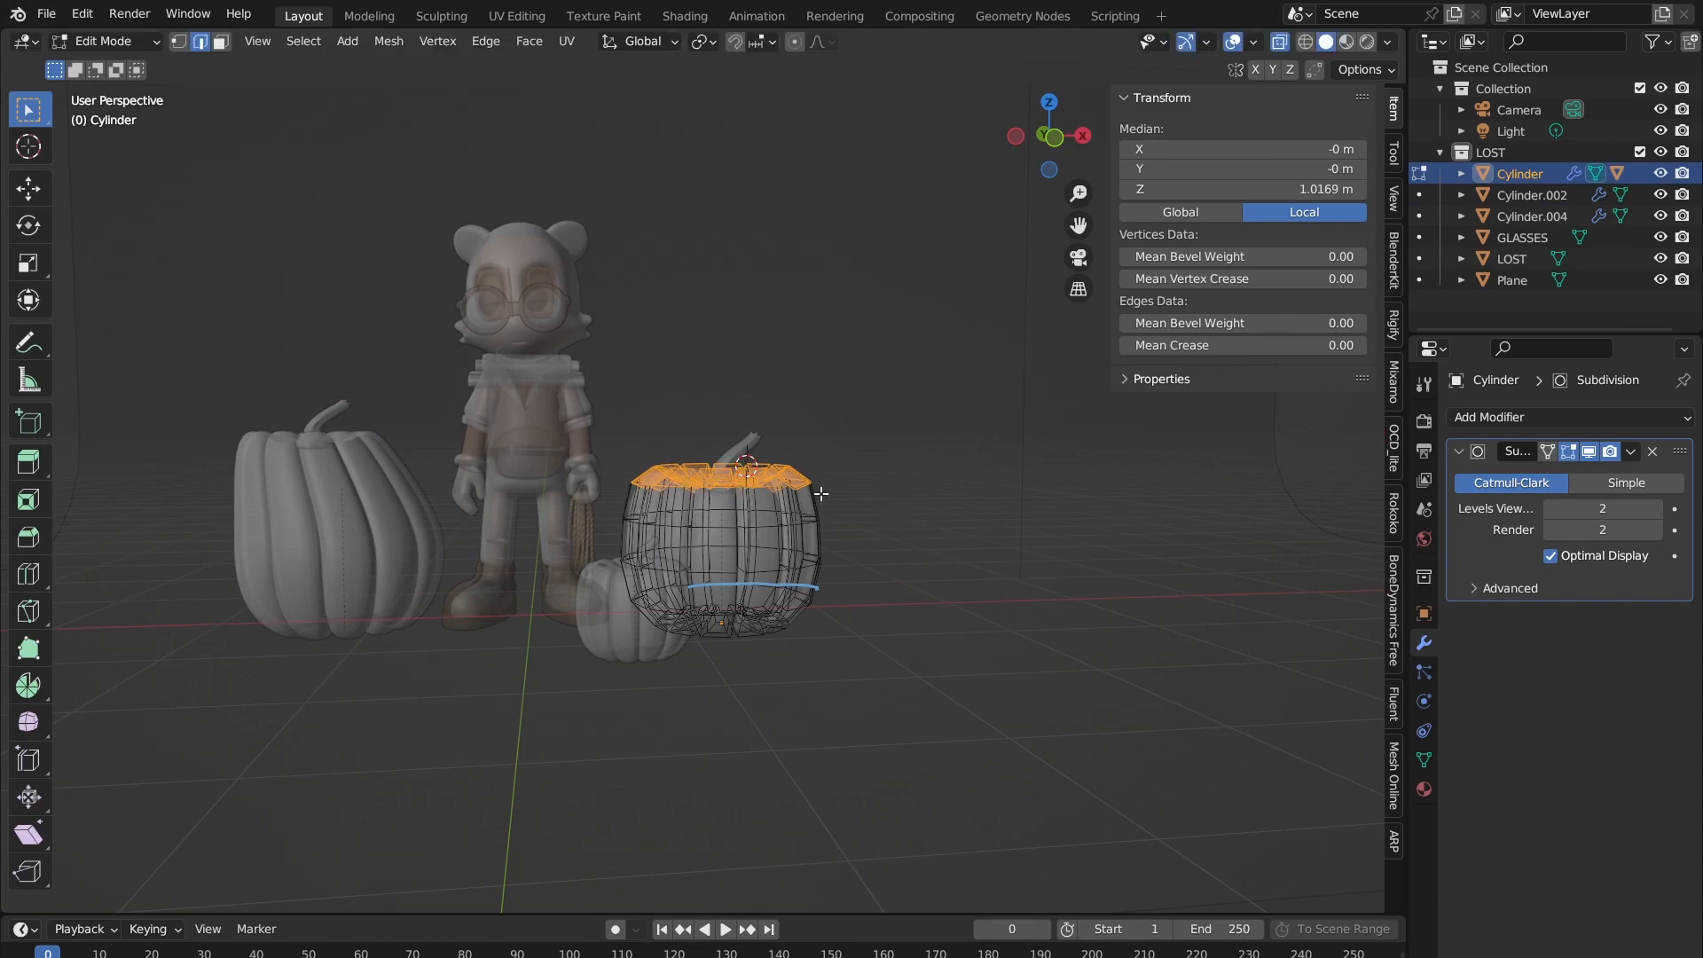
{"action": "key", "text": "Tab"}
{"action": "left_click", "coordinate": [713, 422]}
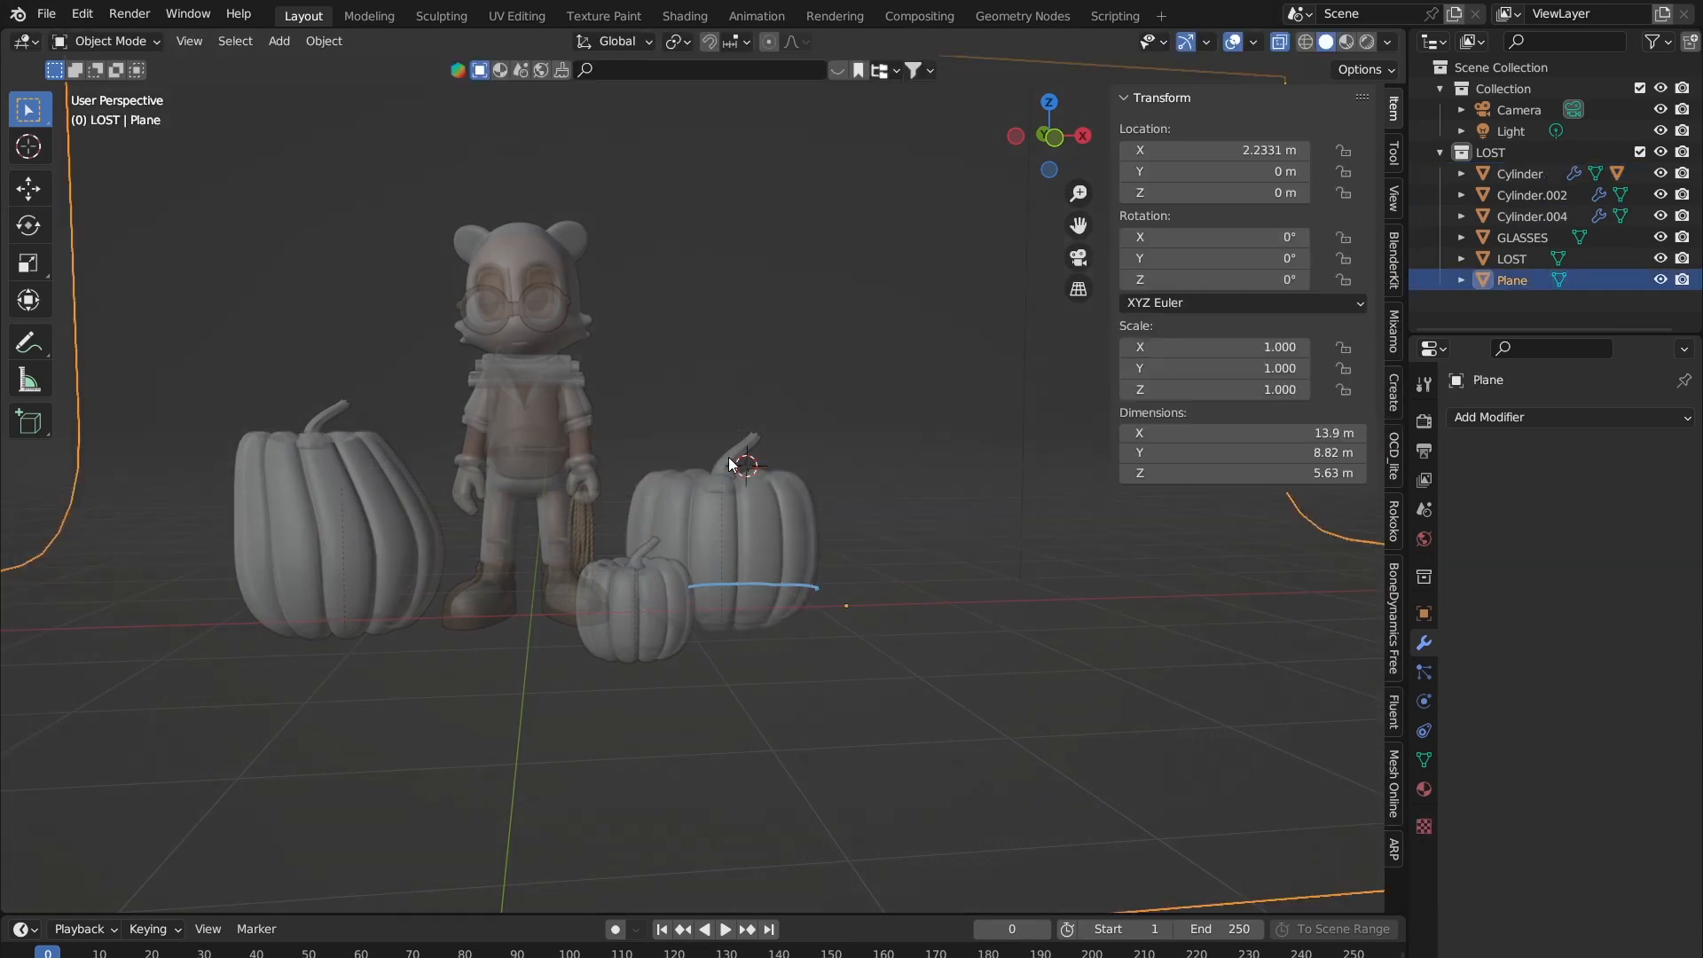
{"action": "left_click", "coordinate": [716, 495]}
{"action": "left_click", "coordinate": [717, 493], "text": "shift"}
{"action": "key", "text": "Tab"}
{"action": "left_click", "coordinate": [729, 450]}
{"action": "key", "text": "Tab"}
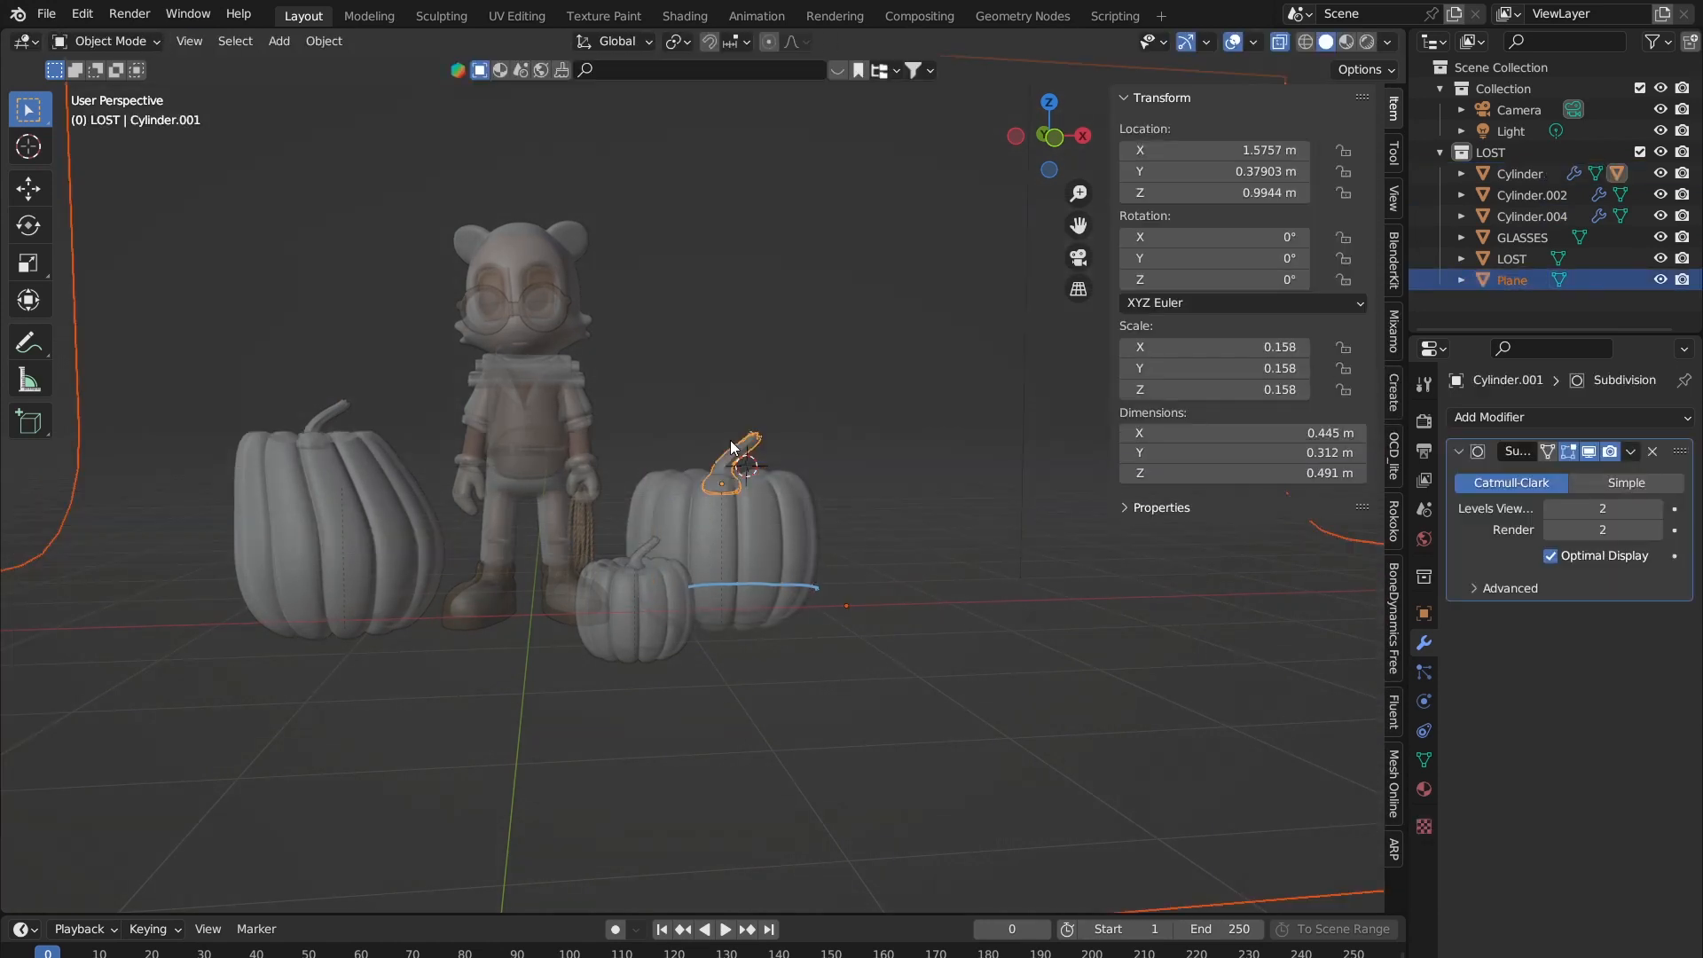
{"action": "middle_click_drag", "start_coordinate": [702, 432], "coordinate": [775, 438]}
{"action": "left_click", "coordinate": [294, 273]}
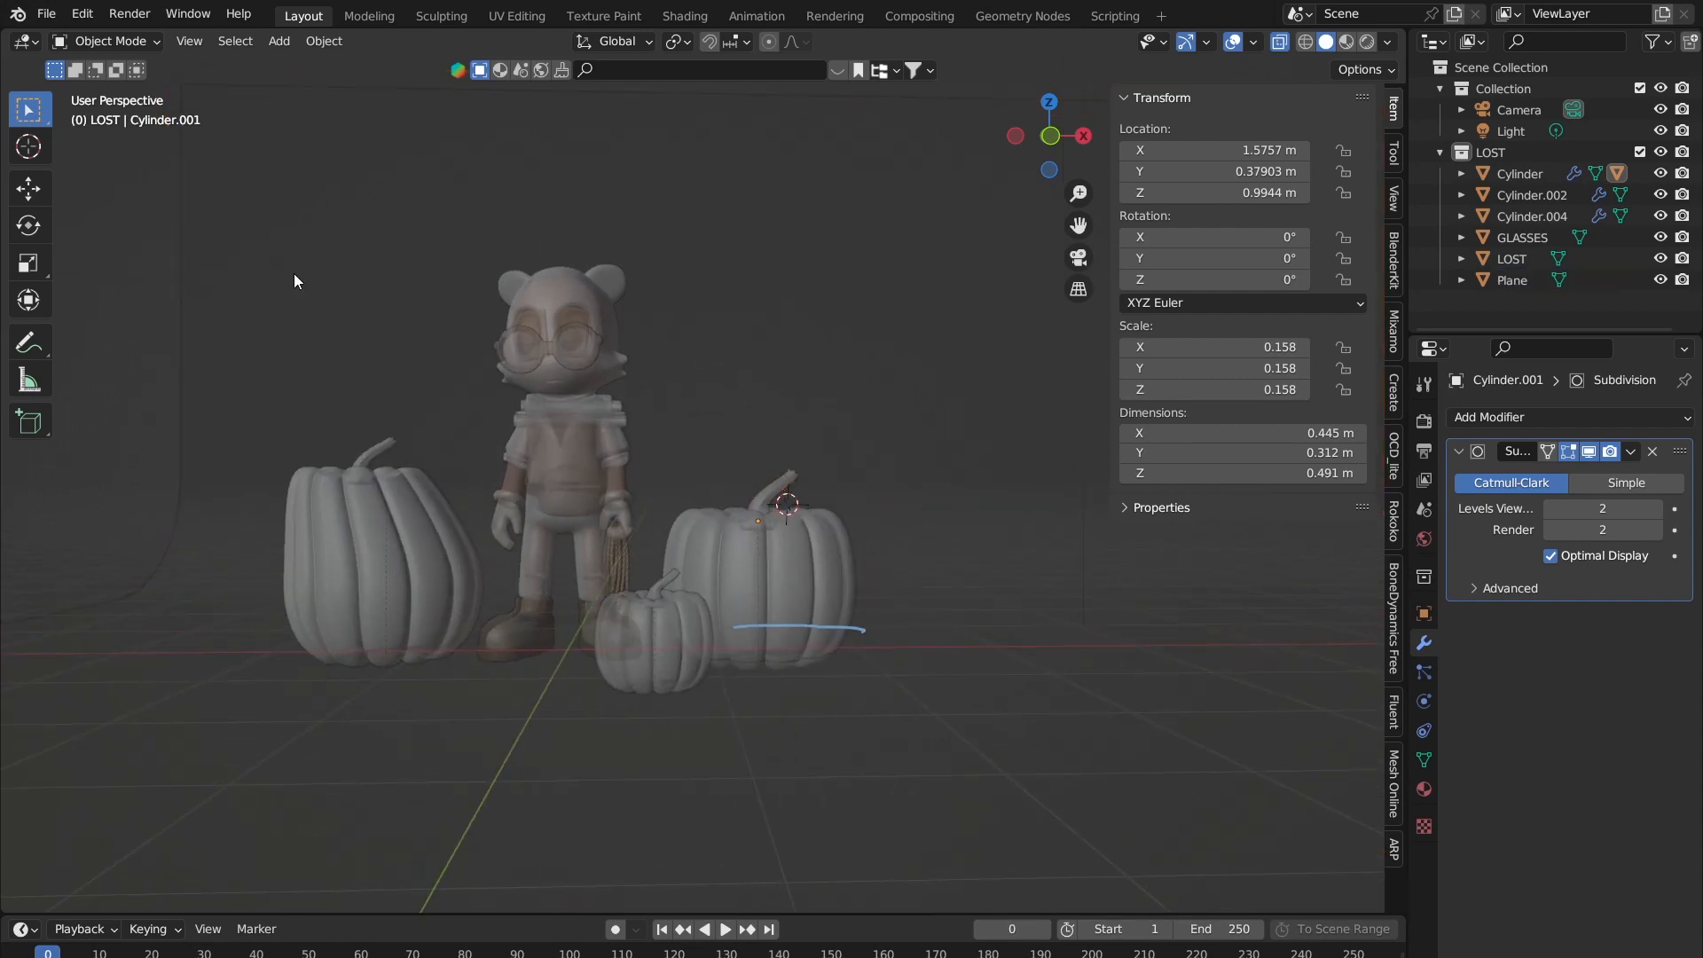
Step: Return to the camera view, turn off X-ray and examine how the pumpkins are arranged around the character
{"action": "left_click", "coordinate": [1077, 259]}
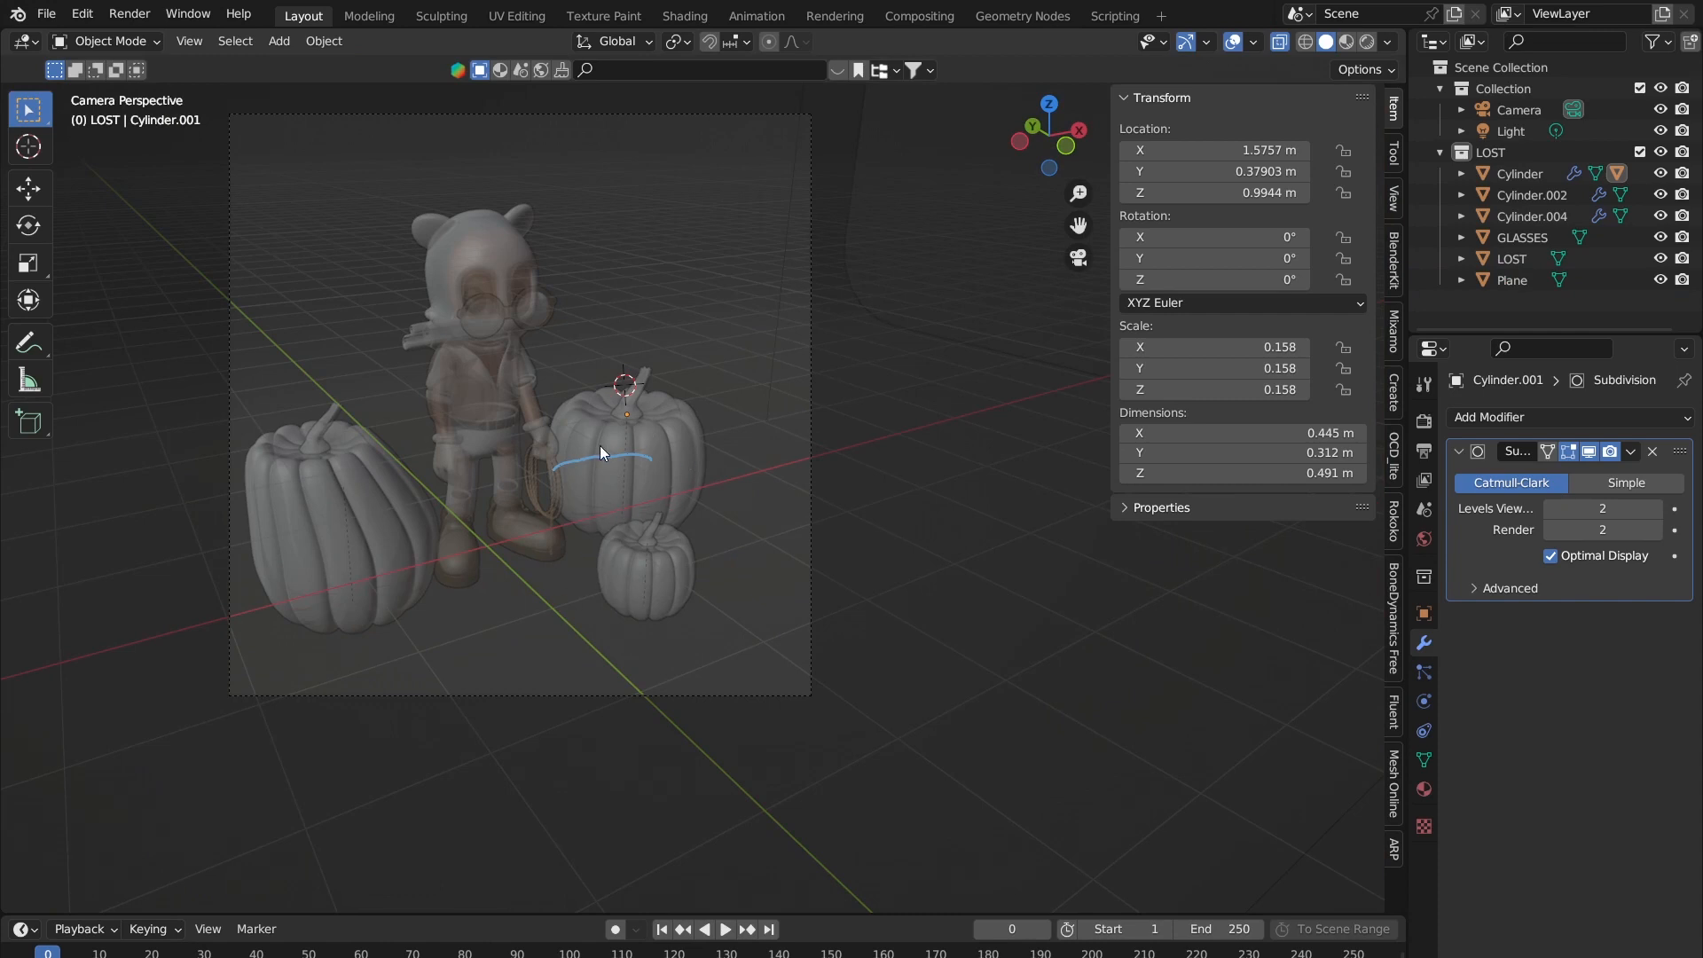
{"action": "left_click", "coordinate": [636, 551]}
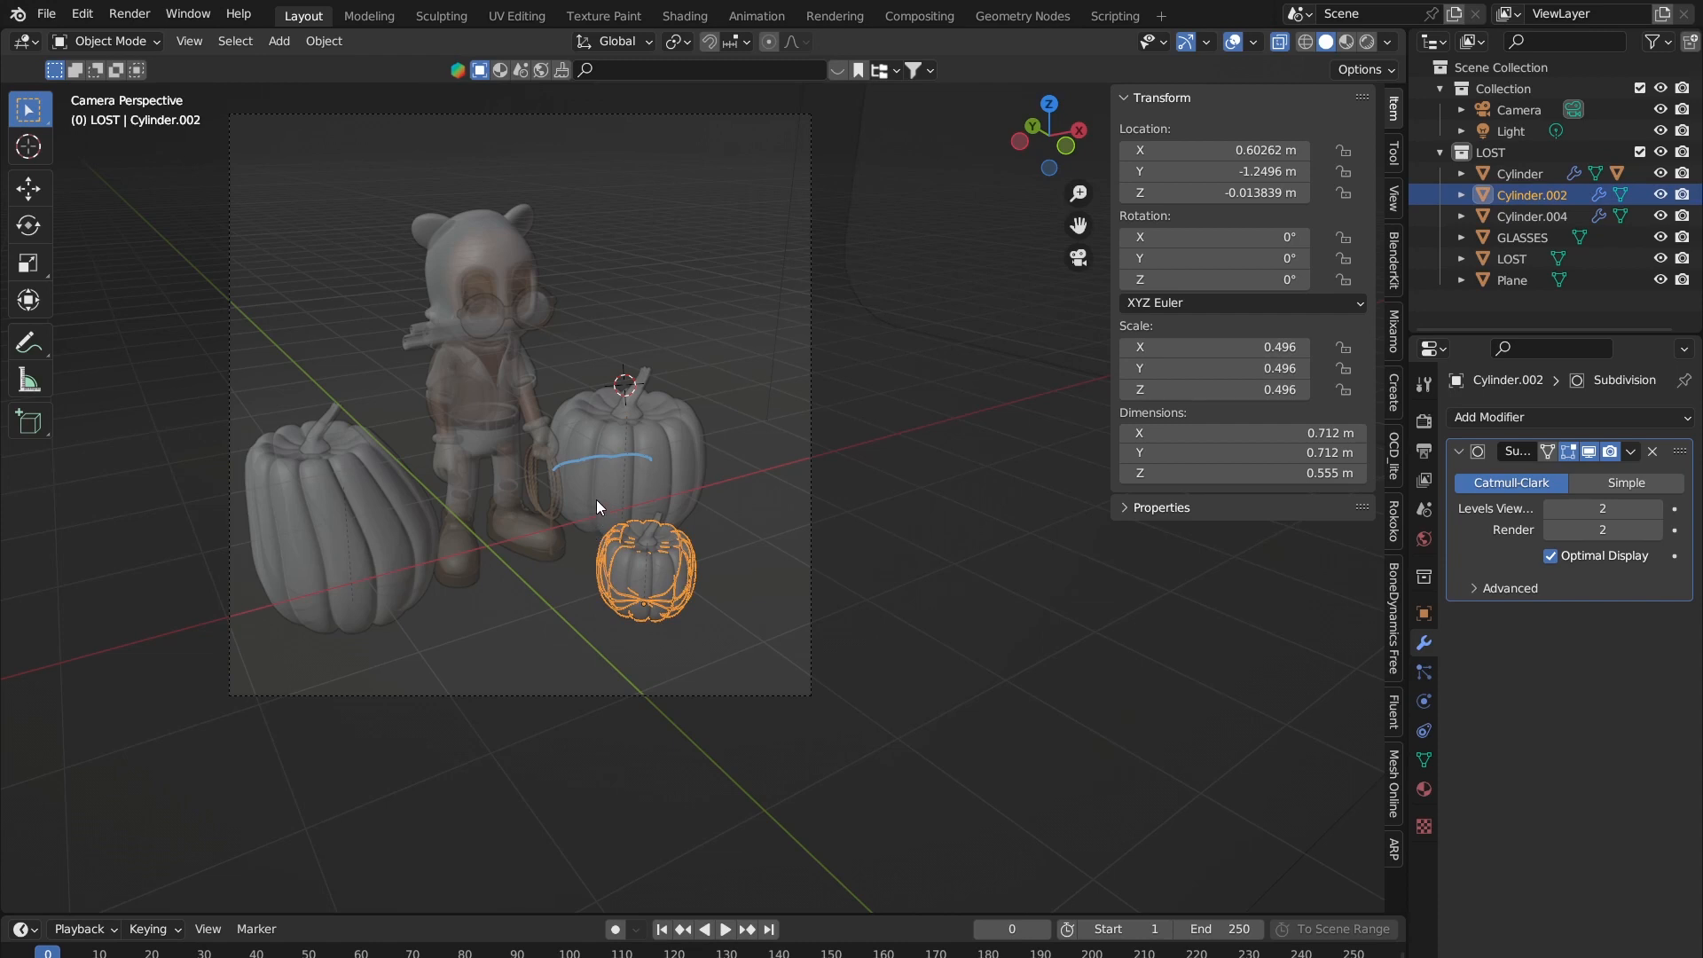
{"action": "left_click", "coordinate": [1279, 42]}
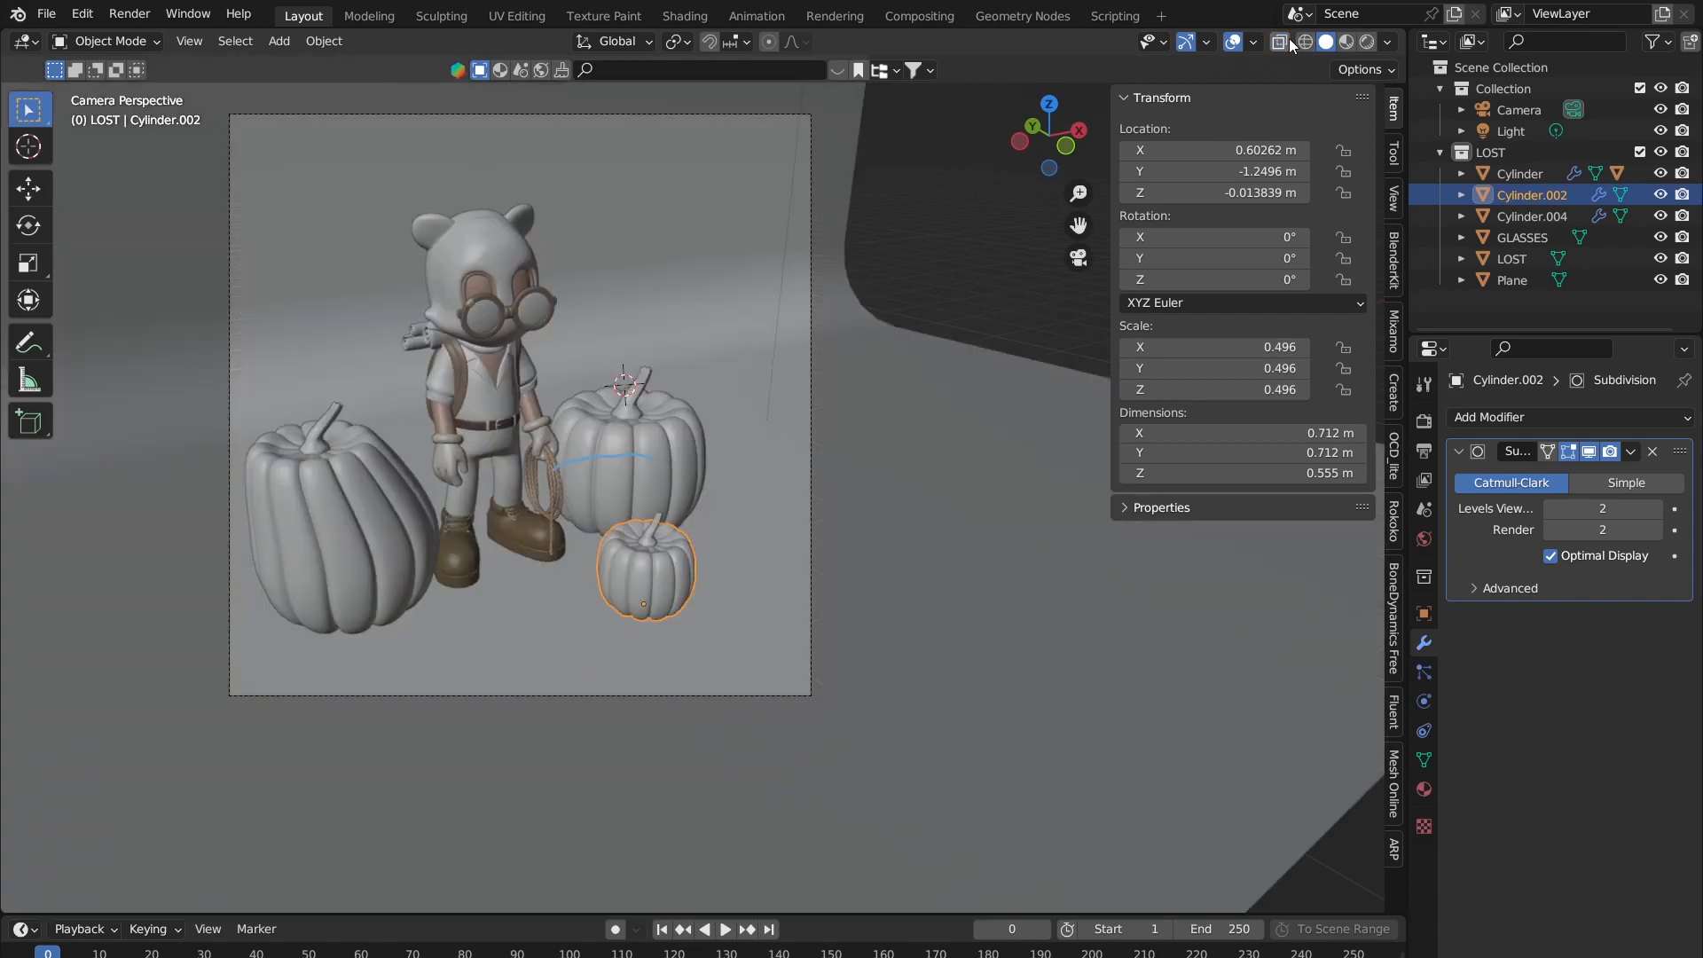
{"action": "middle_click_drag", "start_coordinate": [613, 458], "coordinate": [796, 457], "text": "shift"}
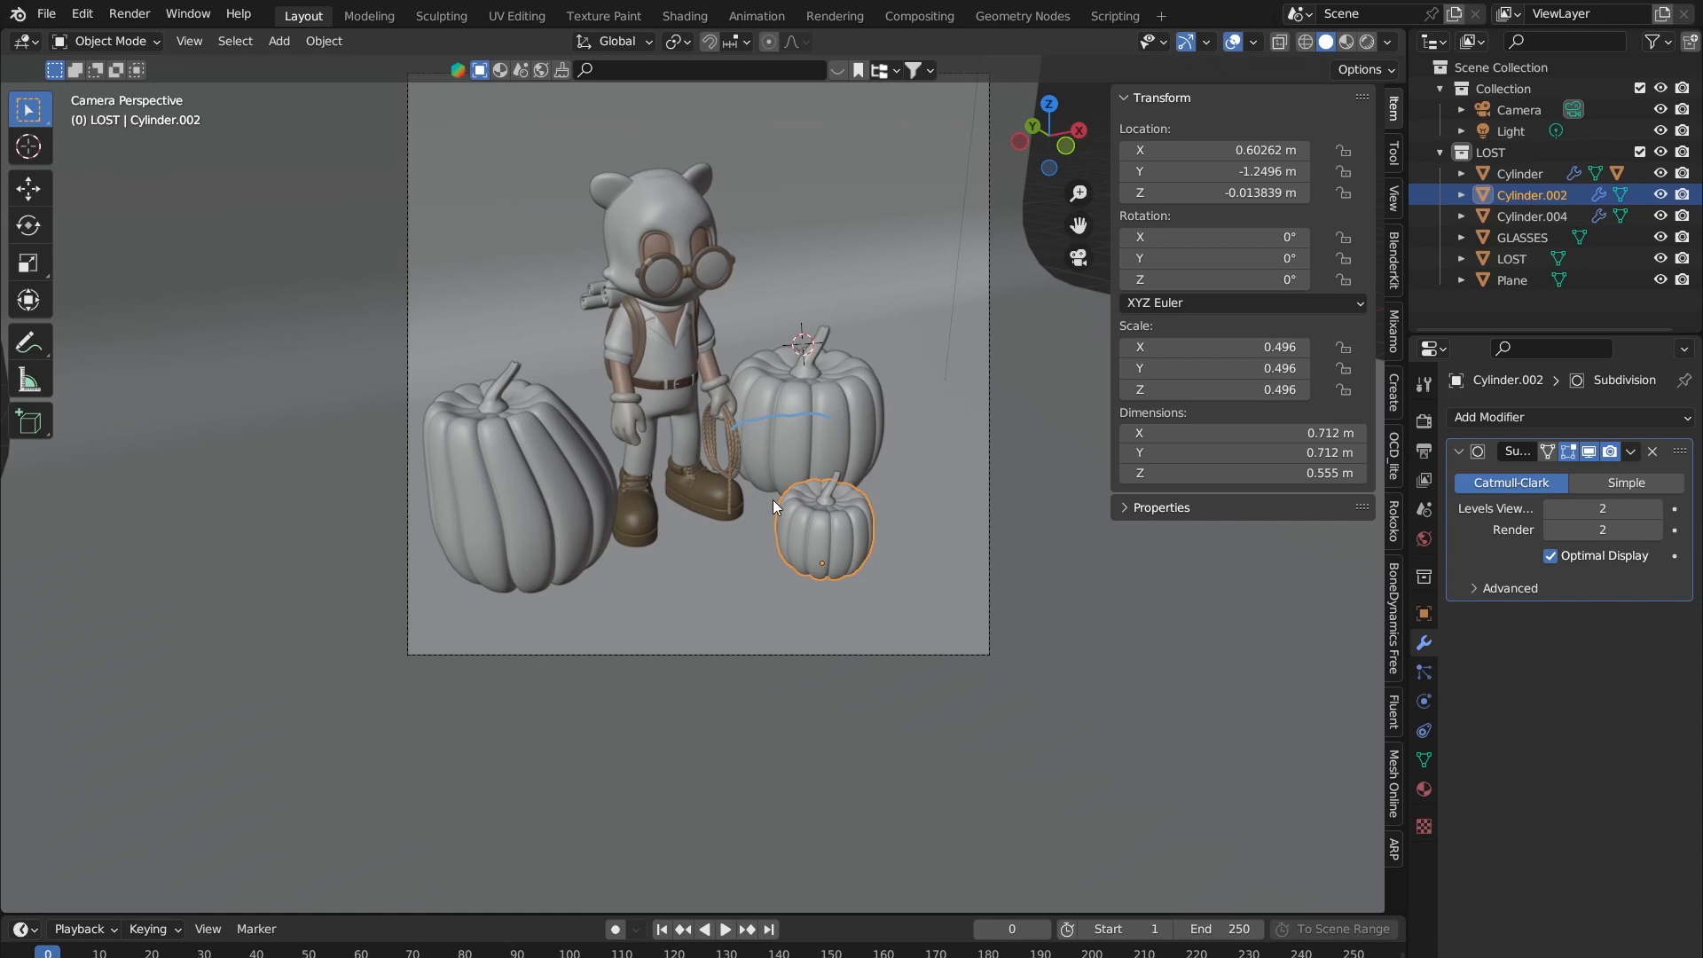
{"action": "middle_click_drag", "start_coordinate": [825, 381], "coordinate": [722, 440], "text": "shift"}
{"action": "scroll", "coordinate": [621, 414], "scroll_direction": "up", "scroll_amount": 3}
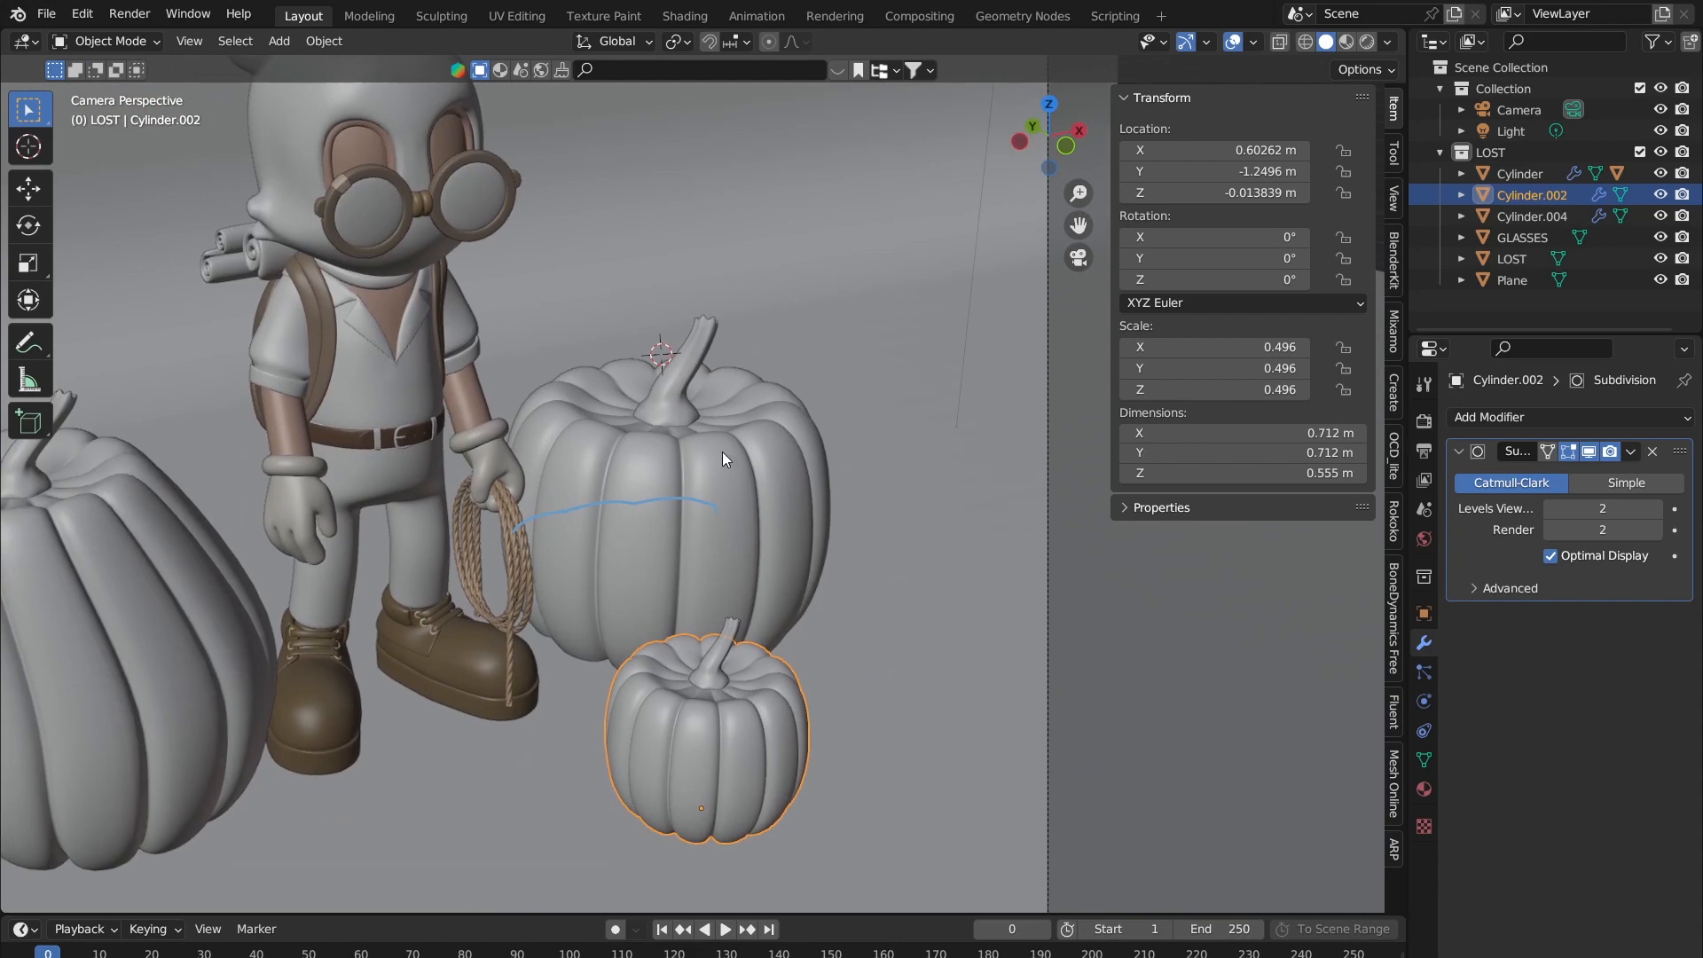
Step: Open the original large pumpkin's body in edit mode and show it from the front with X-ray on
{"action": "left_click", "coordinate": [722, 451]}
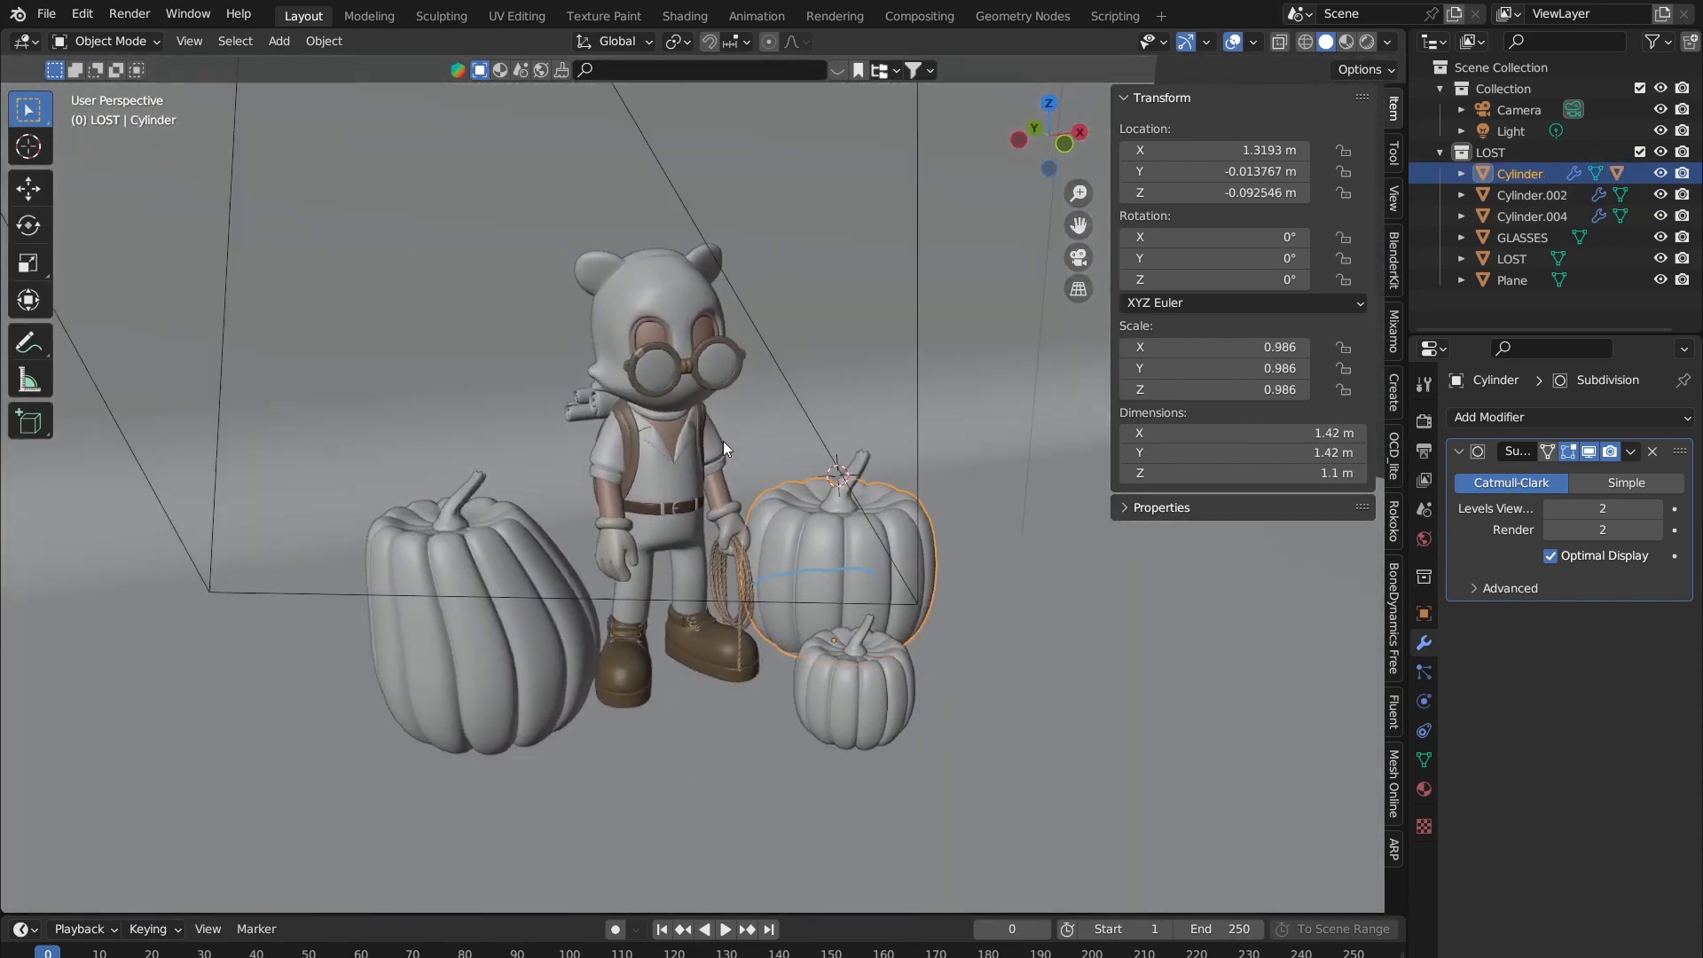
{"action": "middle_click_drag", "start_coordinate": [856, 525], "coordinate": [724, 521], "text": "shift"}
{"action": "scroll", "coordinate": [561, 463], "scroll_direction": "up", "scroll_amount": 3}
{"action": "key", "text": "Tab"}
{"action": "key", "text": "Tab"}
{"action": "key", "text": "Tab"}
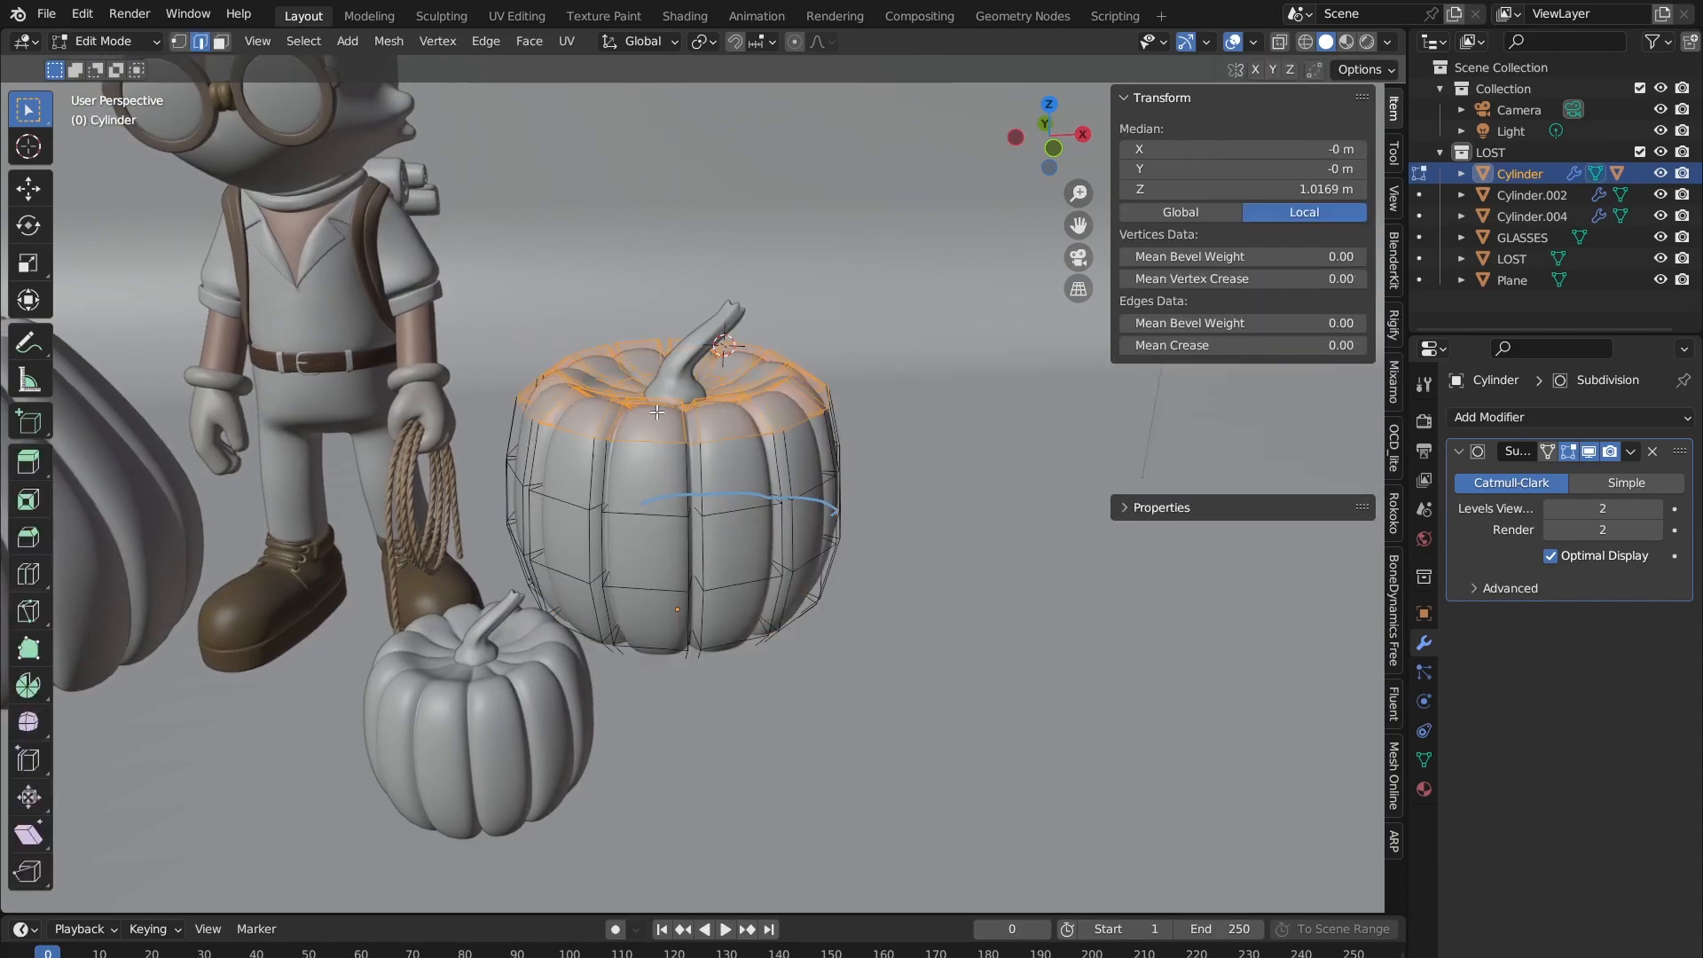
{"action": "middle_click_drag", "start_coordinate": [699, 443], "coordinate": [734, 417]}
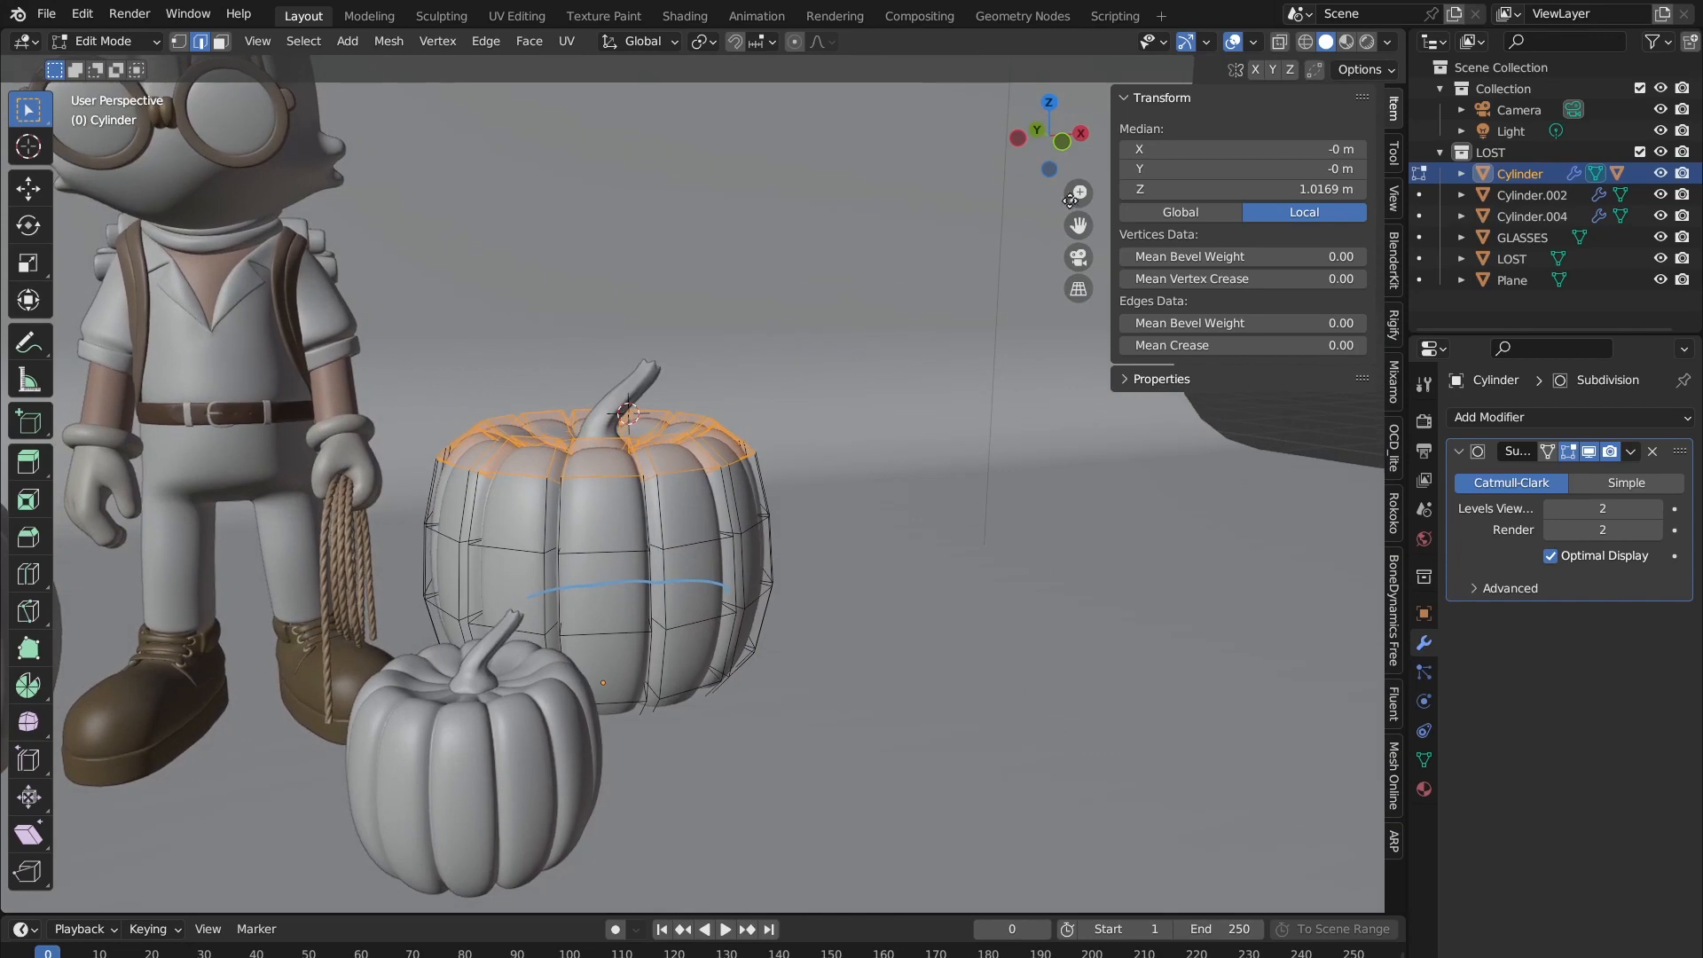
{"action": "left_click", "coordinate": [1059, 138]}
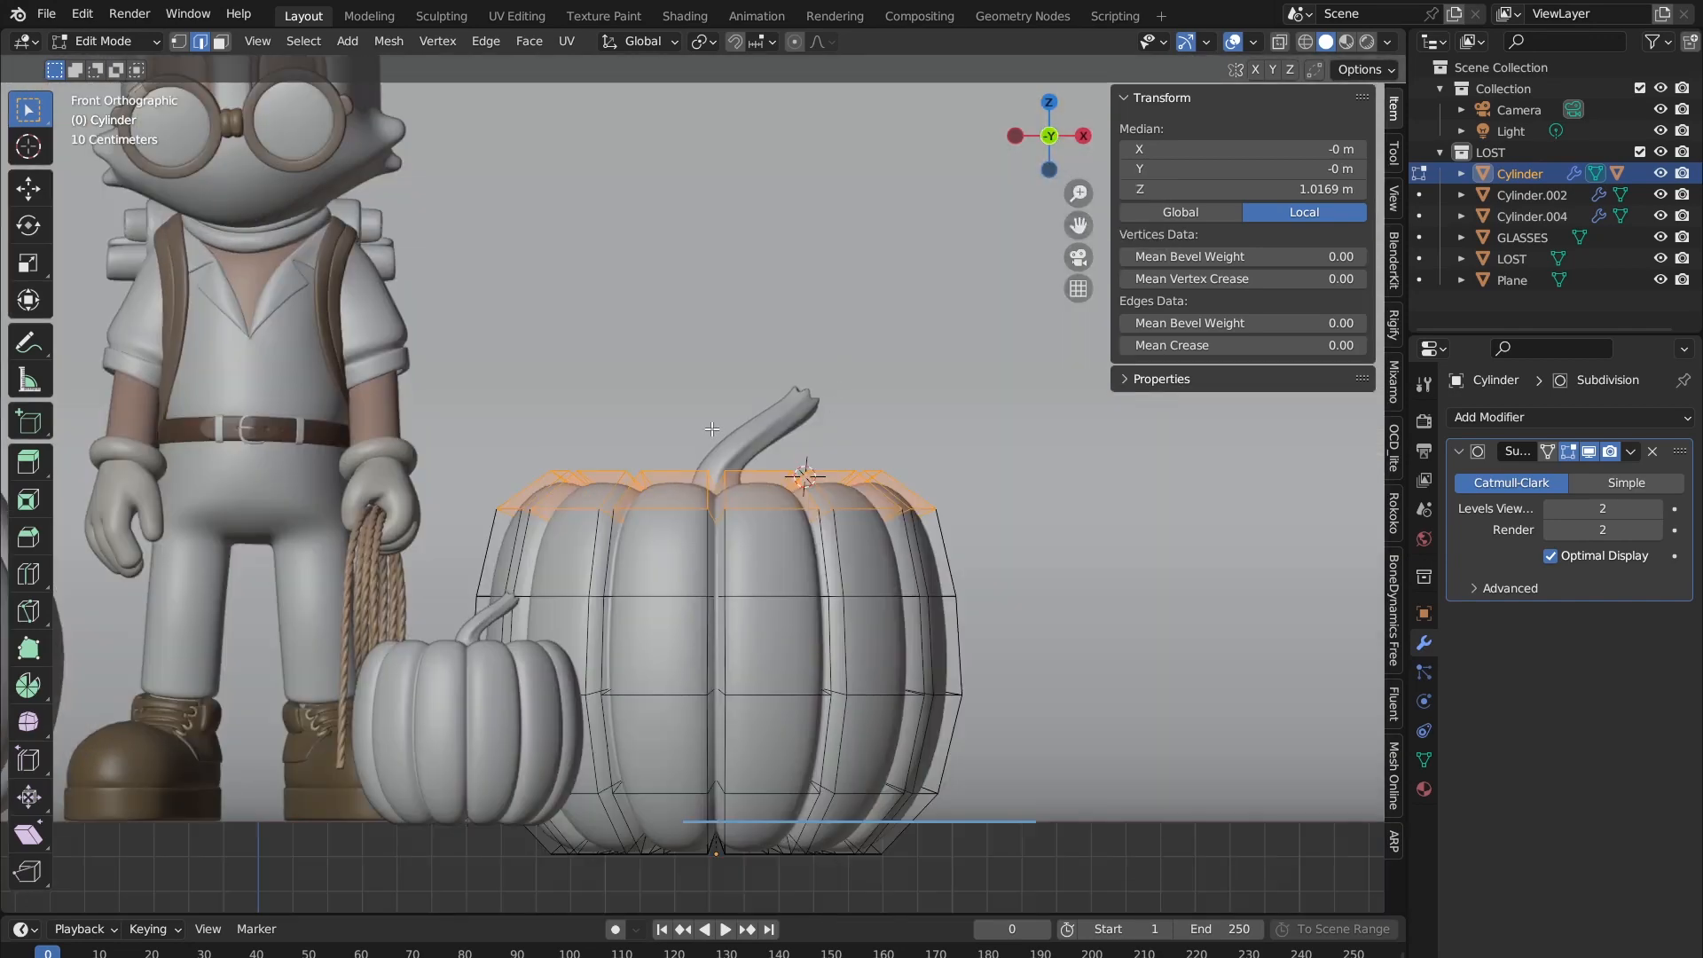
{"action": "left_click", "coordinate": [1284, 41]}
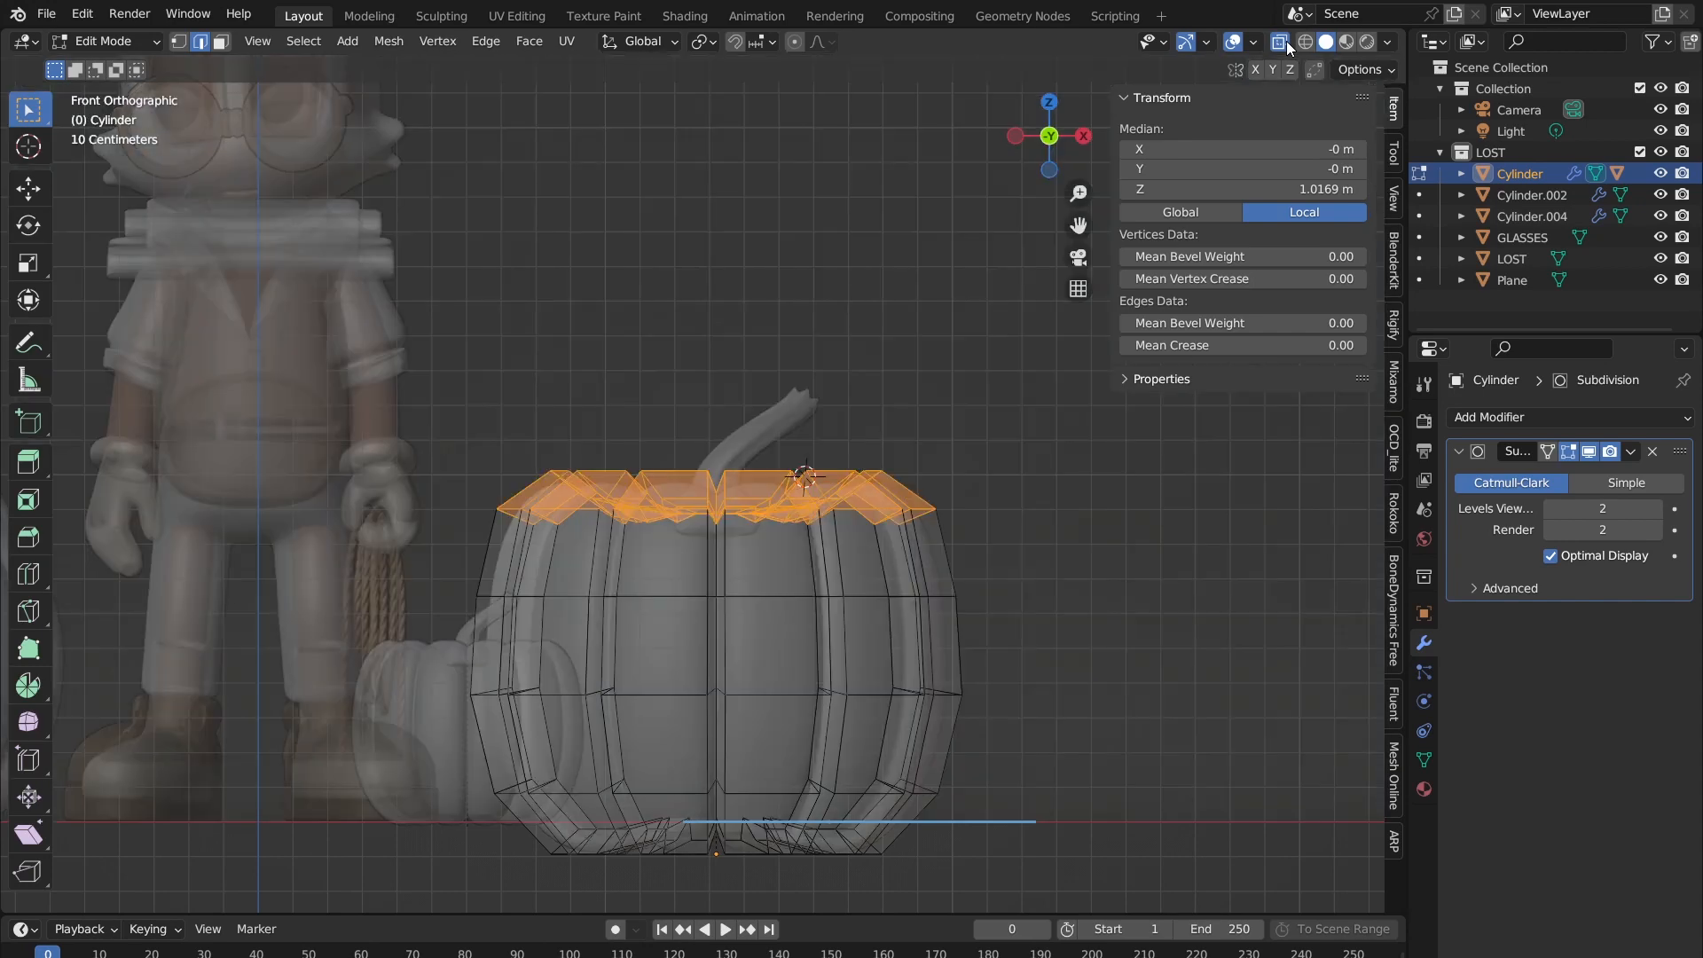
Step: Select the top ring of the large pumpkin's body and separate the selection into its own lid object
{"action": "left_click", "coordinate": [545, 447]}
{"action": "left_click_drag", "start_coordinate": [471, 410], "coordinate": [1020, 534]}
{"action": "left_click_drag", "start_coordinate": [444, 415], "coordinate": [987, 537]}
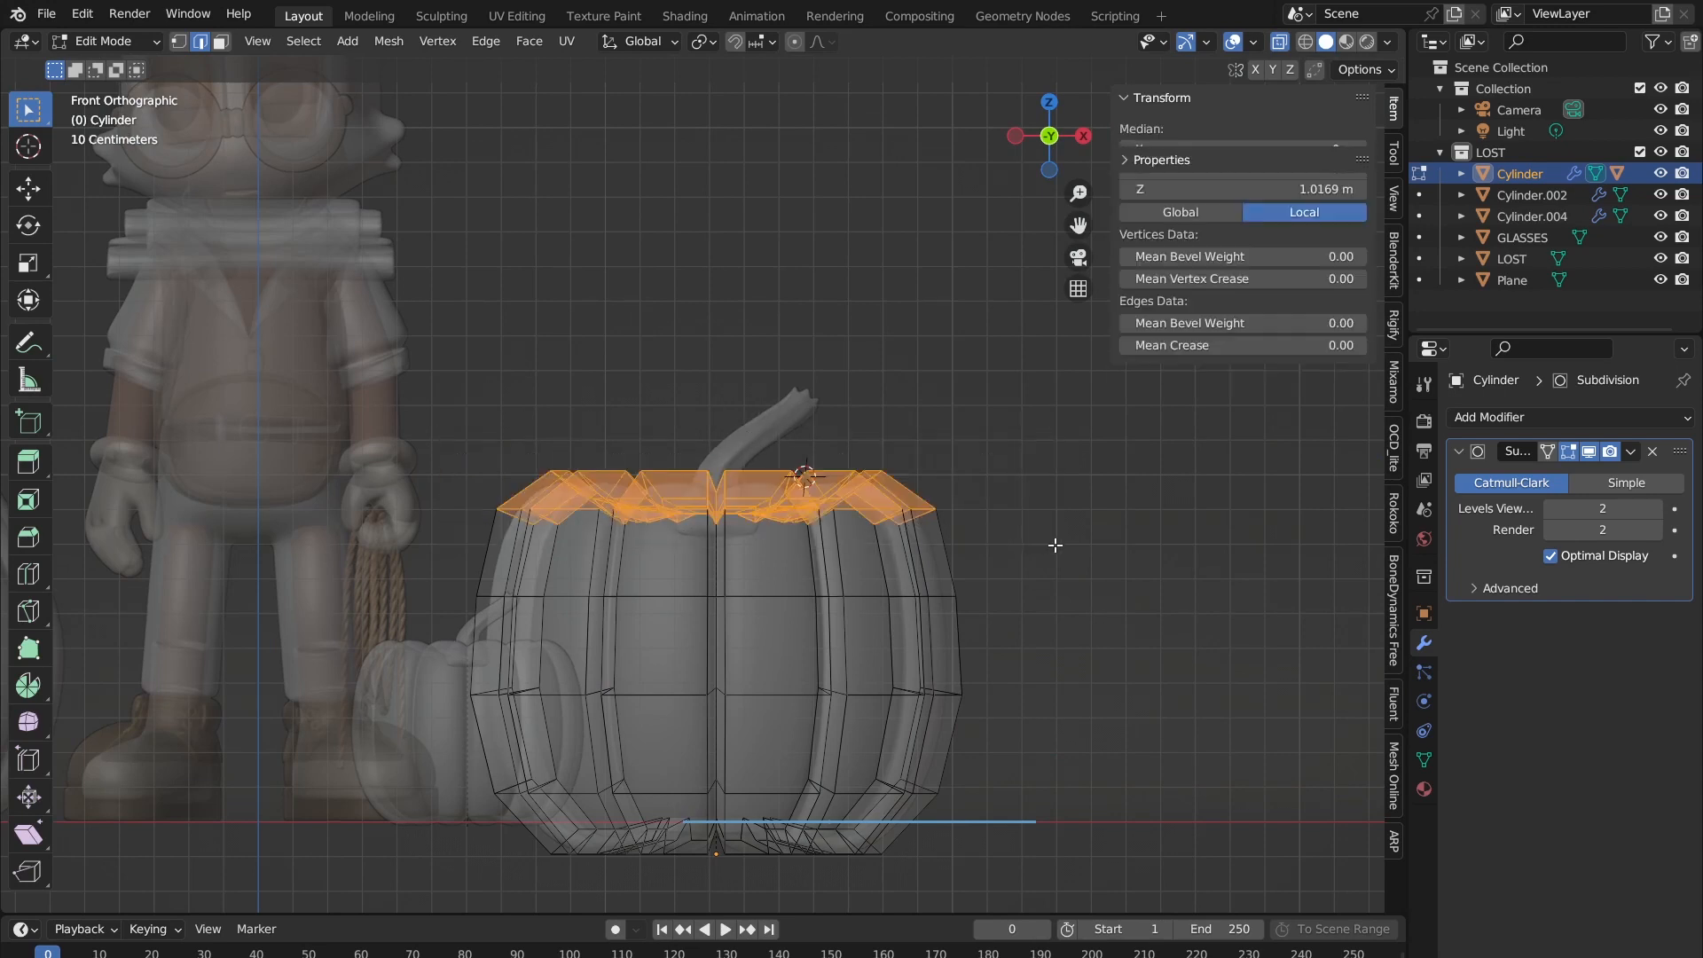
{"action": "right_click", "coordinate": [822, 476]}
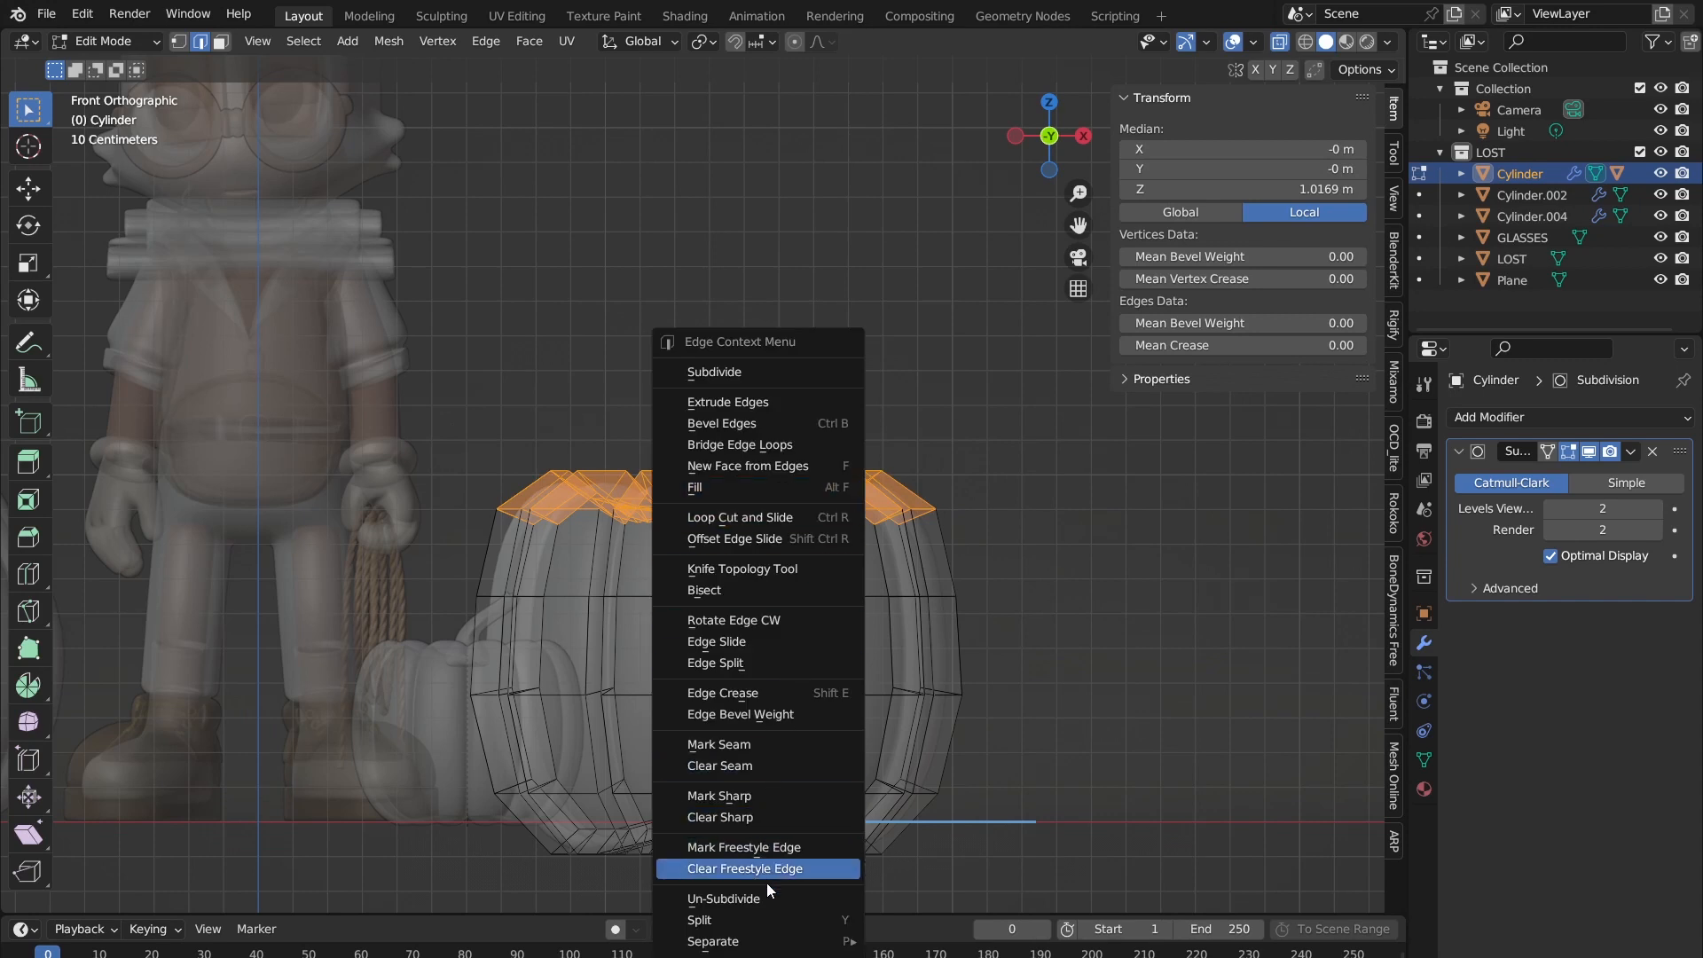
{"action": "mouse_move", "coordinate": [779, 949]}
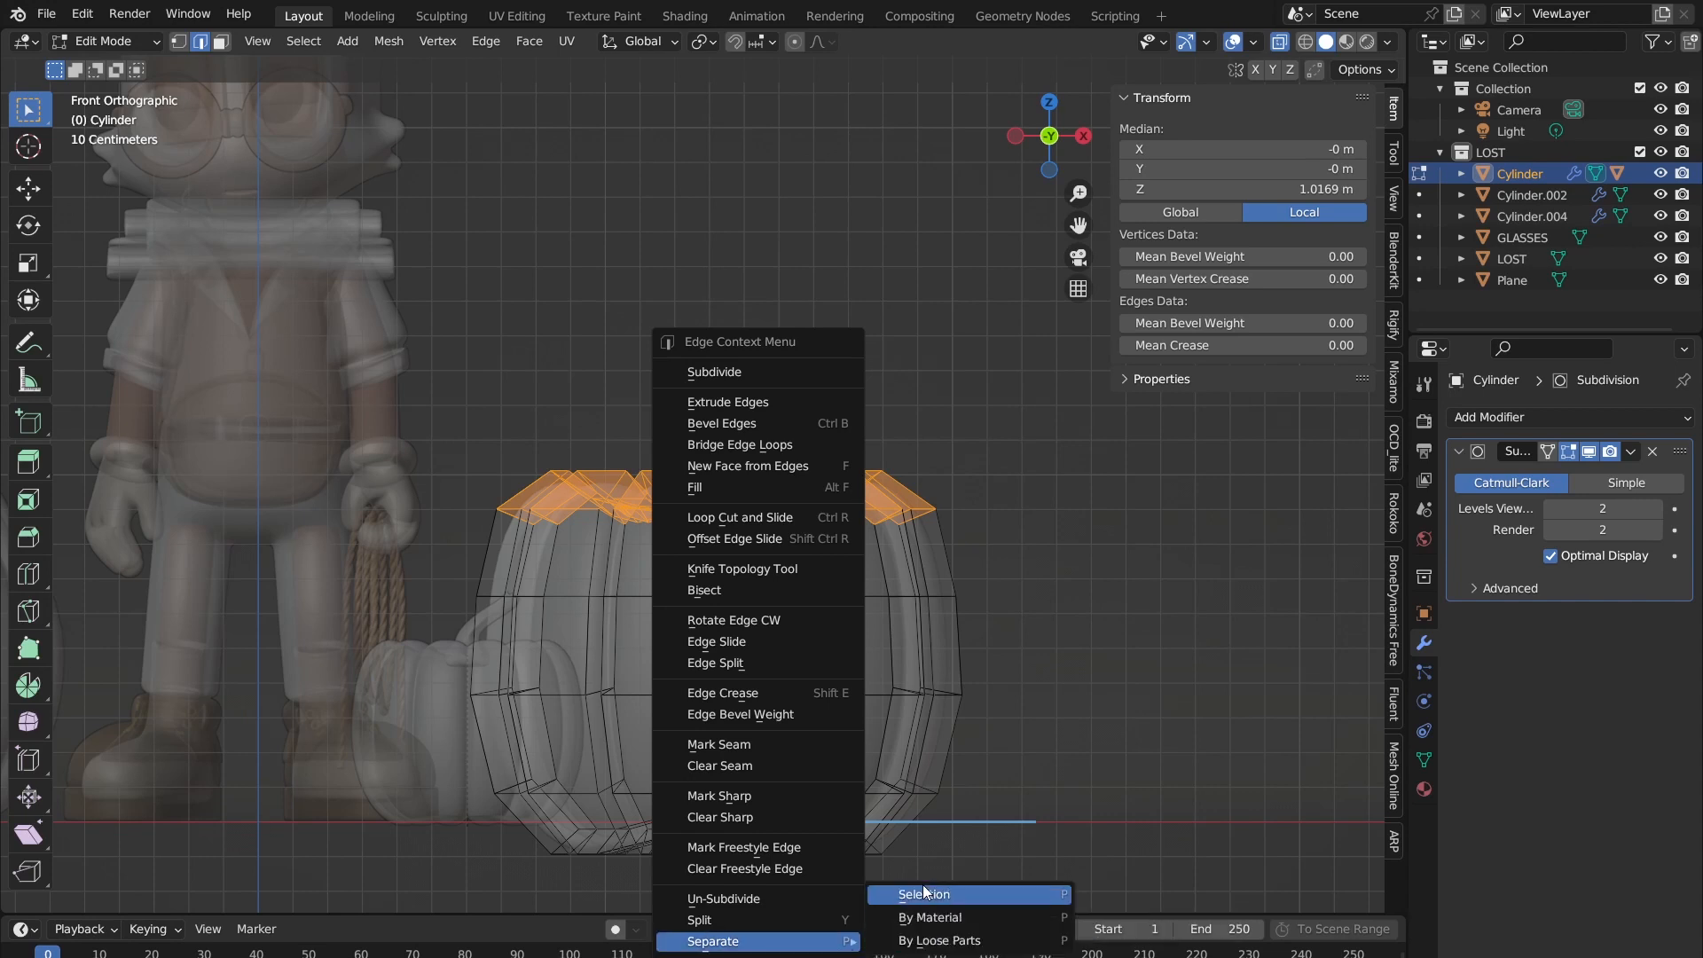
{"action": "left_click", "coordinate": [923, 891]}
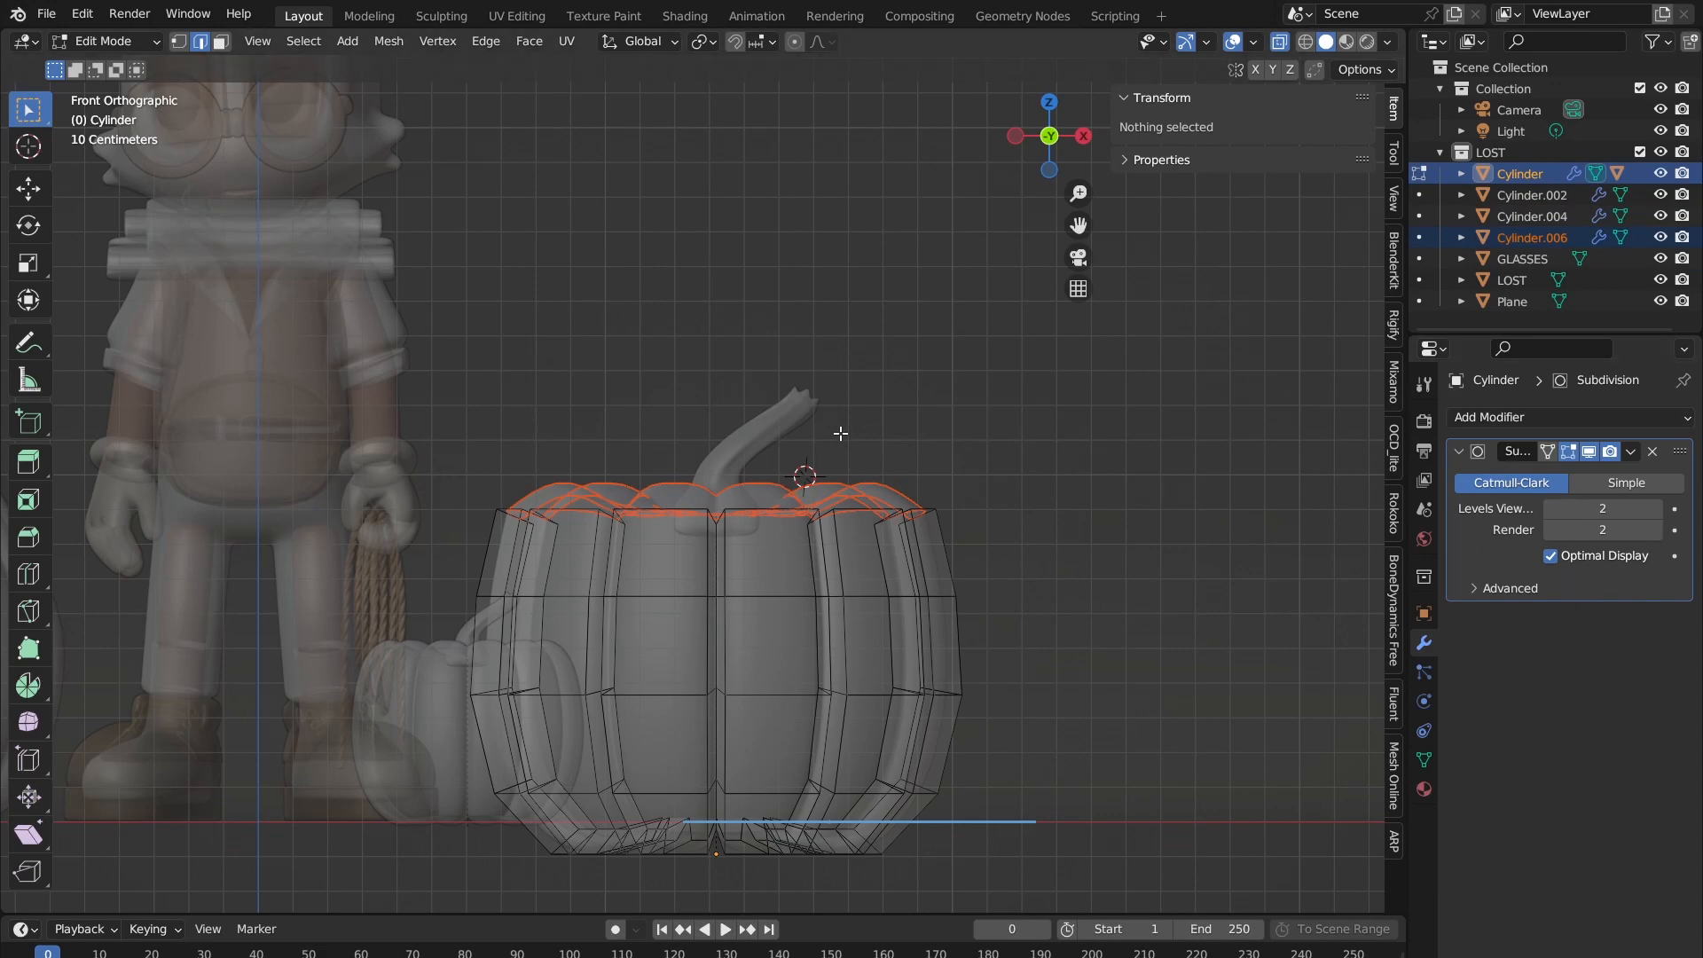
{"action": "key", "text": "Tab"}
Step: Select the separated lid in object mode and turn off X-ray
{"action": "middle_click_drag", "start_coordinate": [839, 432], "coordinate": [763, 454]}
{"action": "scroll", "coordinate": [821, 433], "scroll_direction": "up", "scroll_amount": 2}
{"action": "left_click", "coordinate": [673, 571]}
{"action": "left_click", "coordinate": [816, 431]}
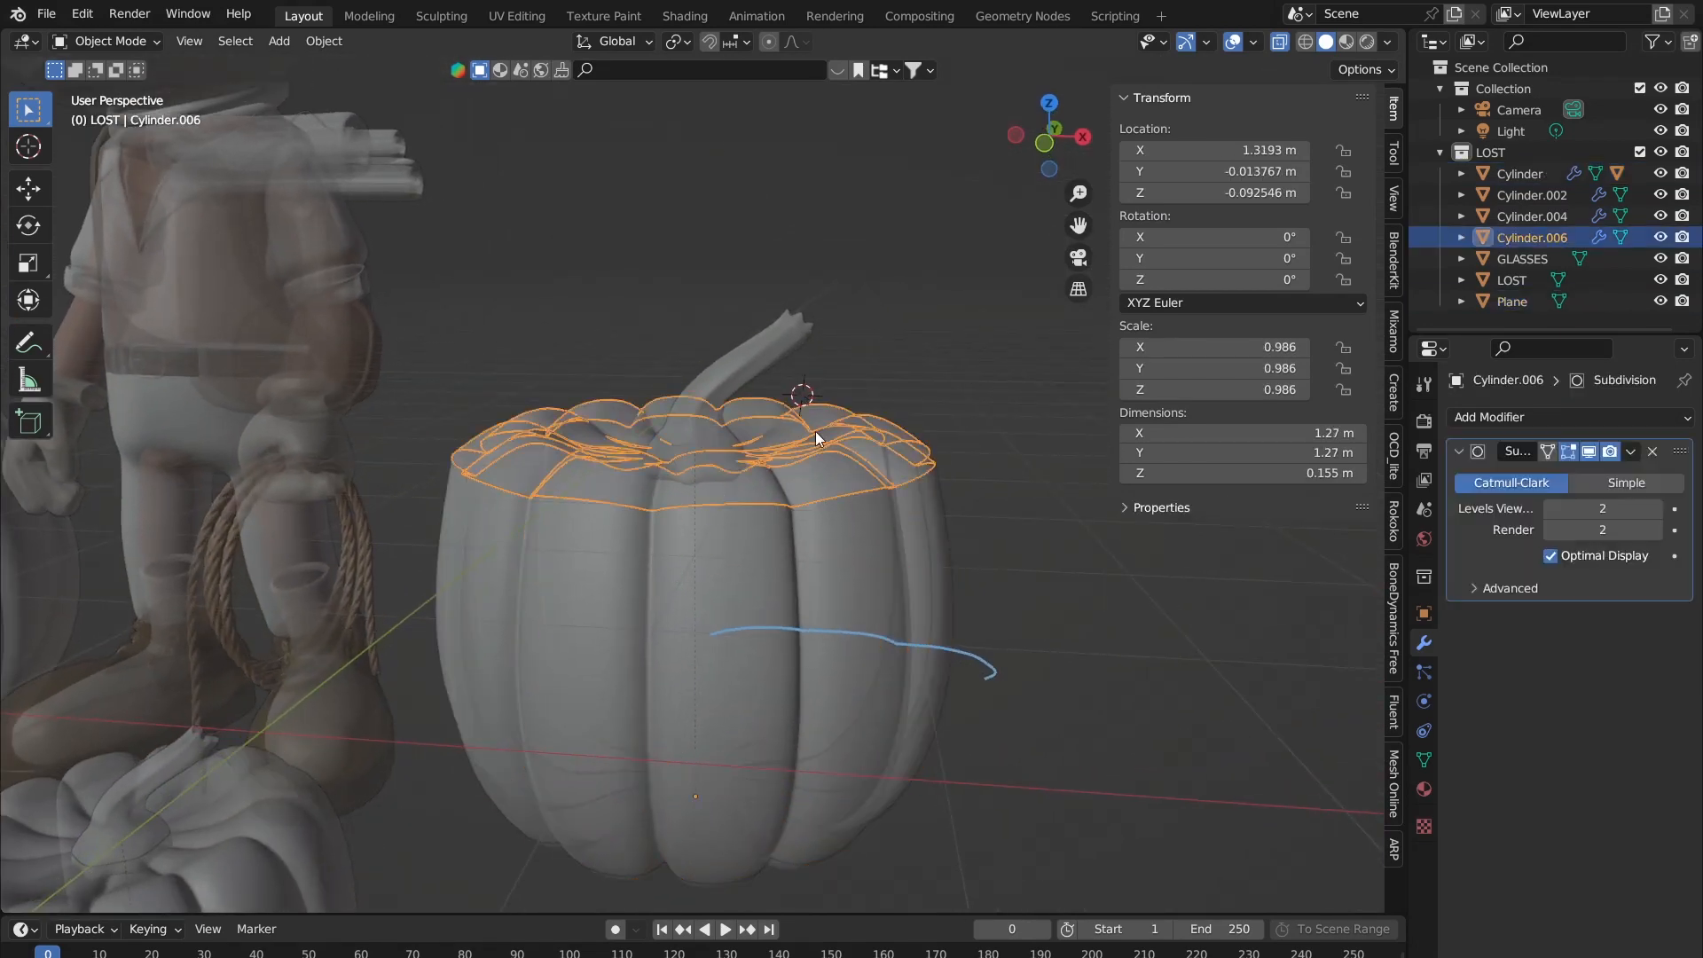
{"action": "left_click", "coordinate": [1277, 42]}
{"action": "left_click", "coordinate": [780, 475]}
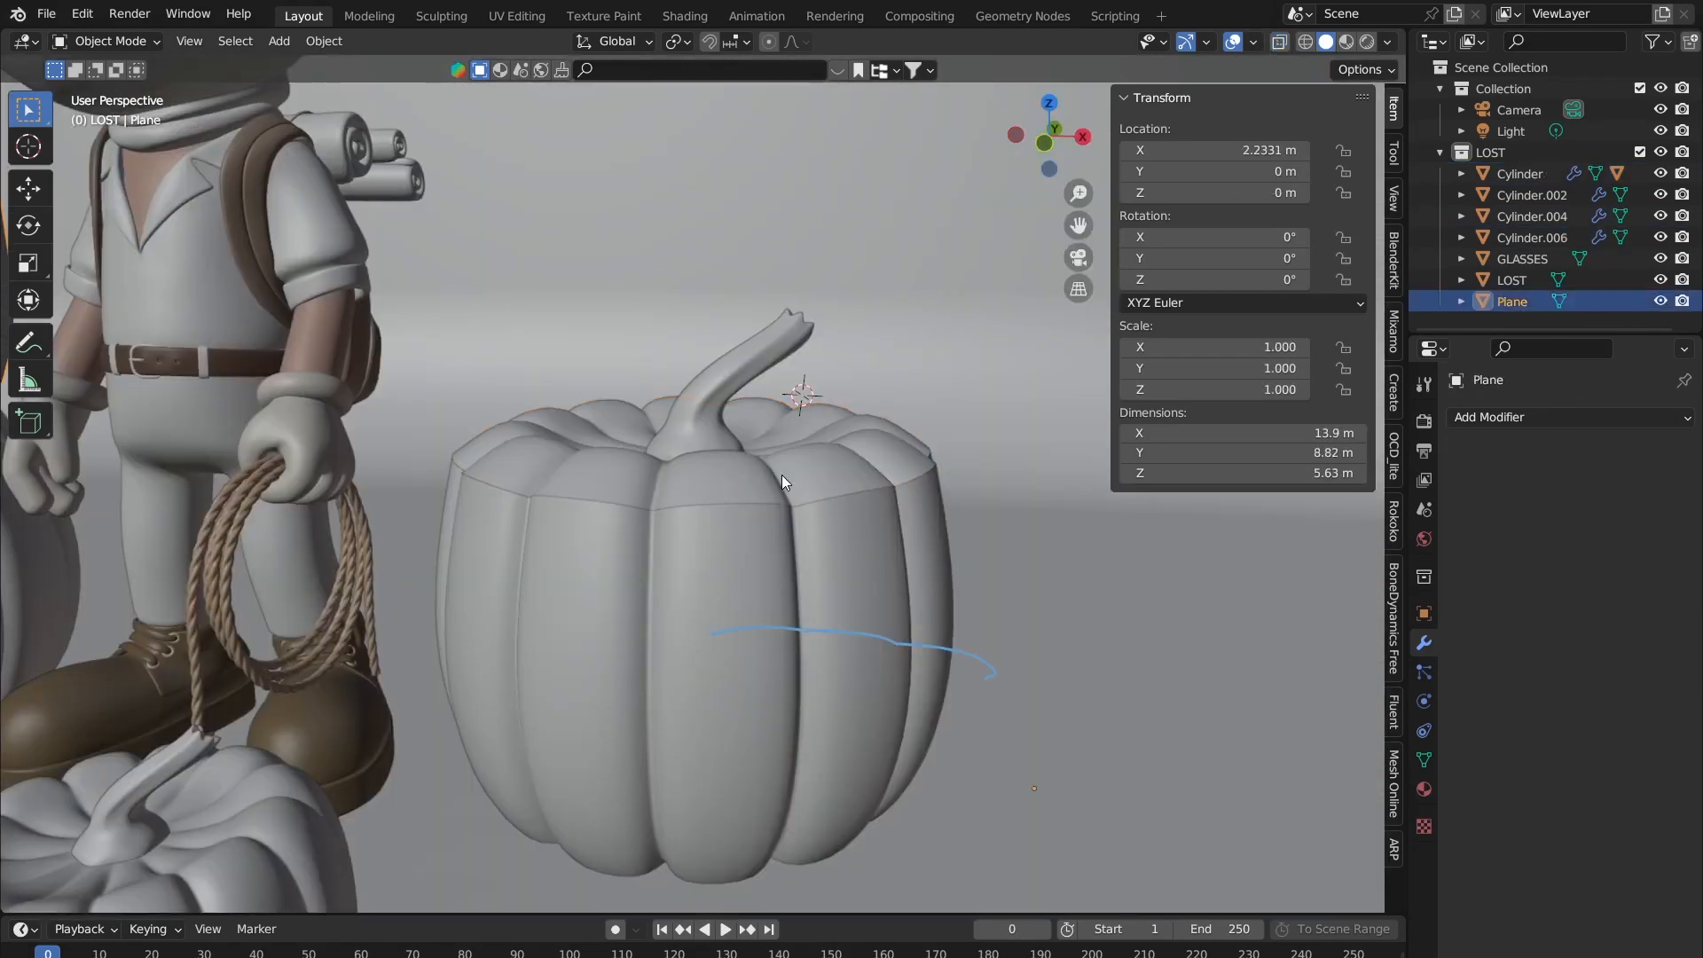
{"action": "left_click", "coordinate": [781, 475]}
{"action": "left_click", "coordinate": [709, 458]}
{"action": "left_click", "coordinate": [714, 470]}
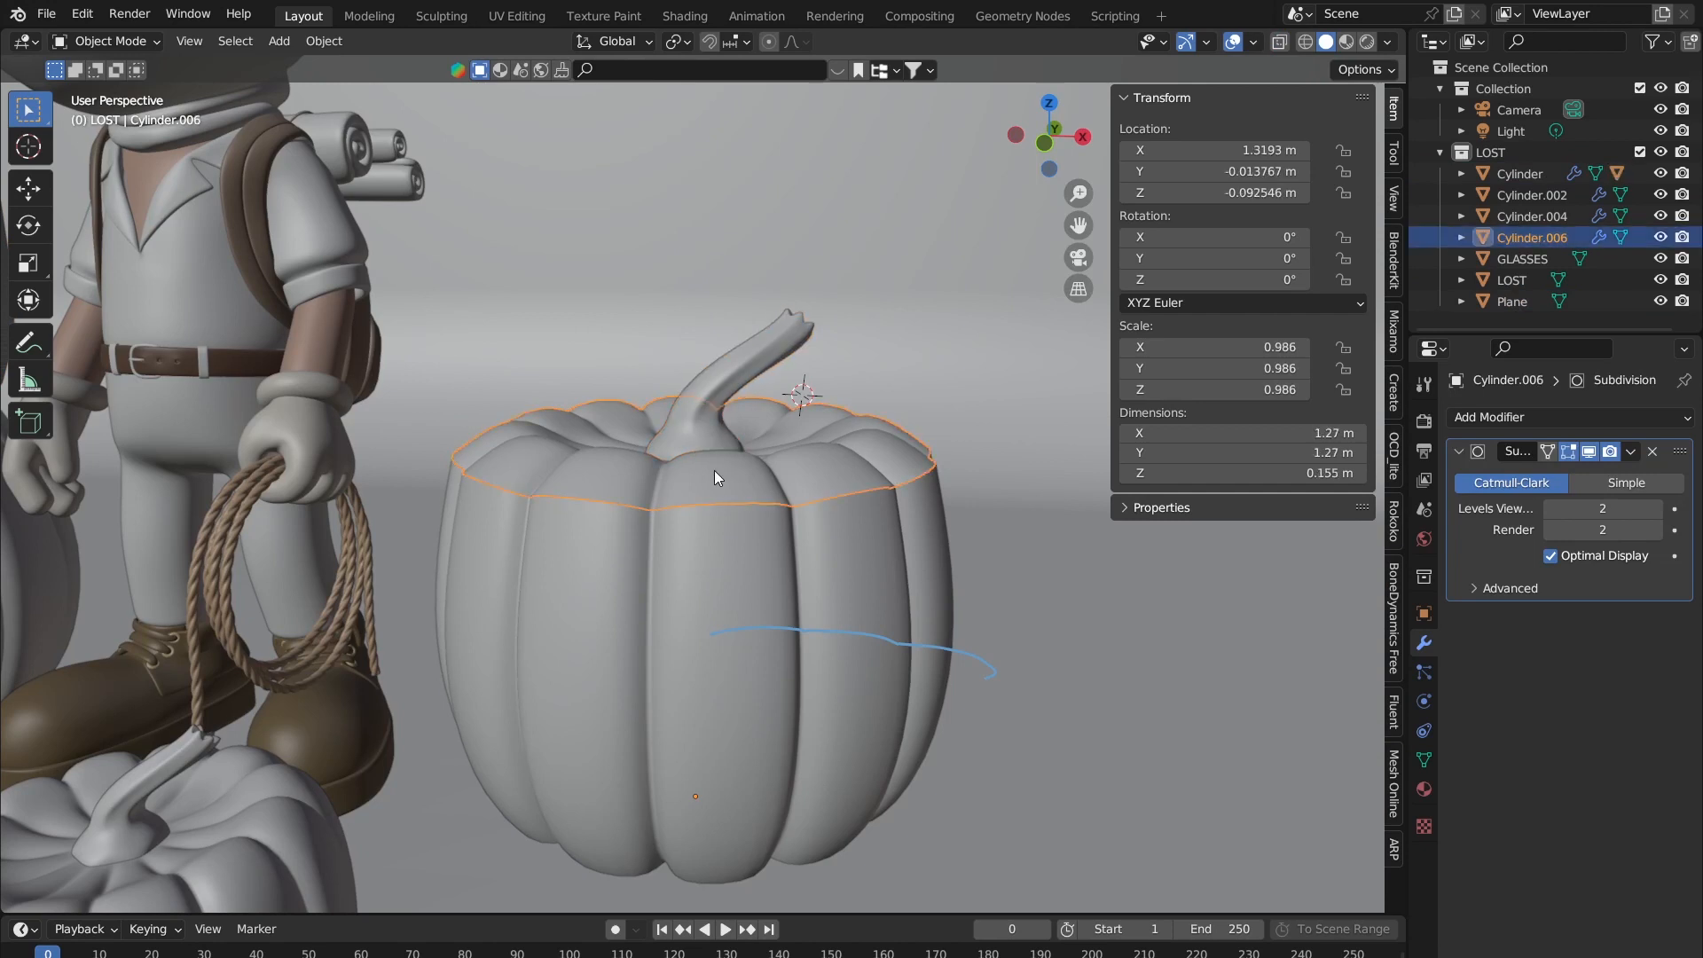
{"action": "key", "text": "g"}
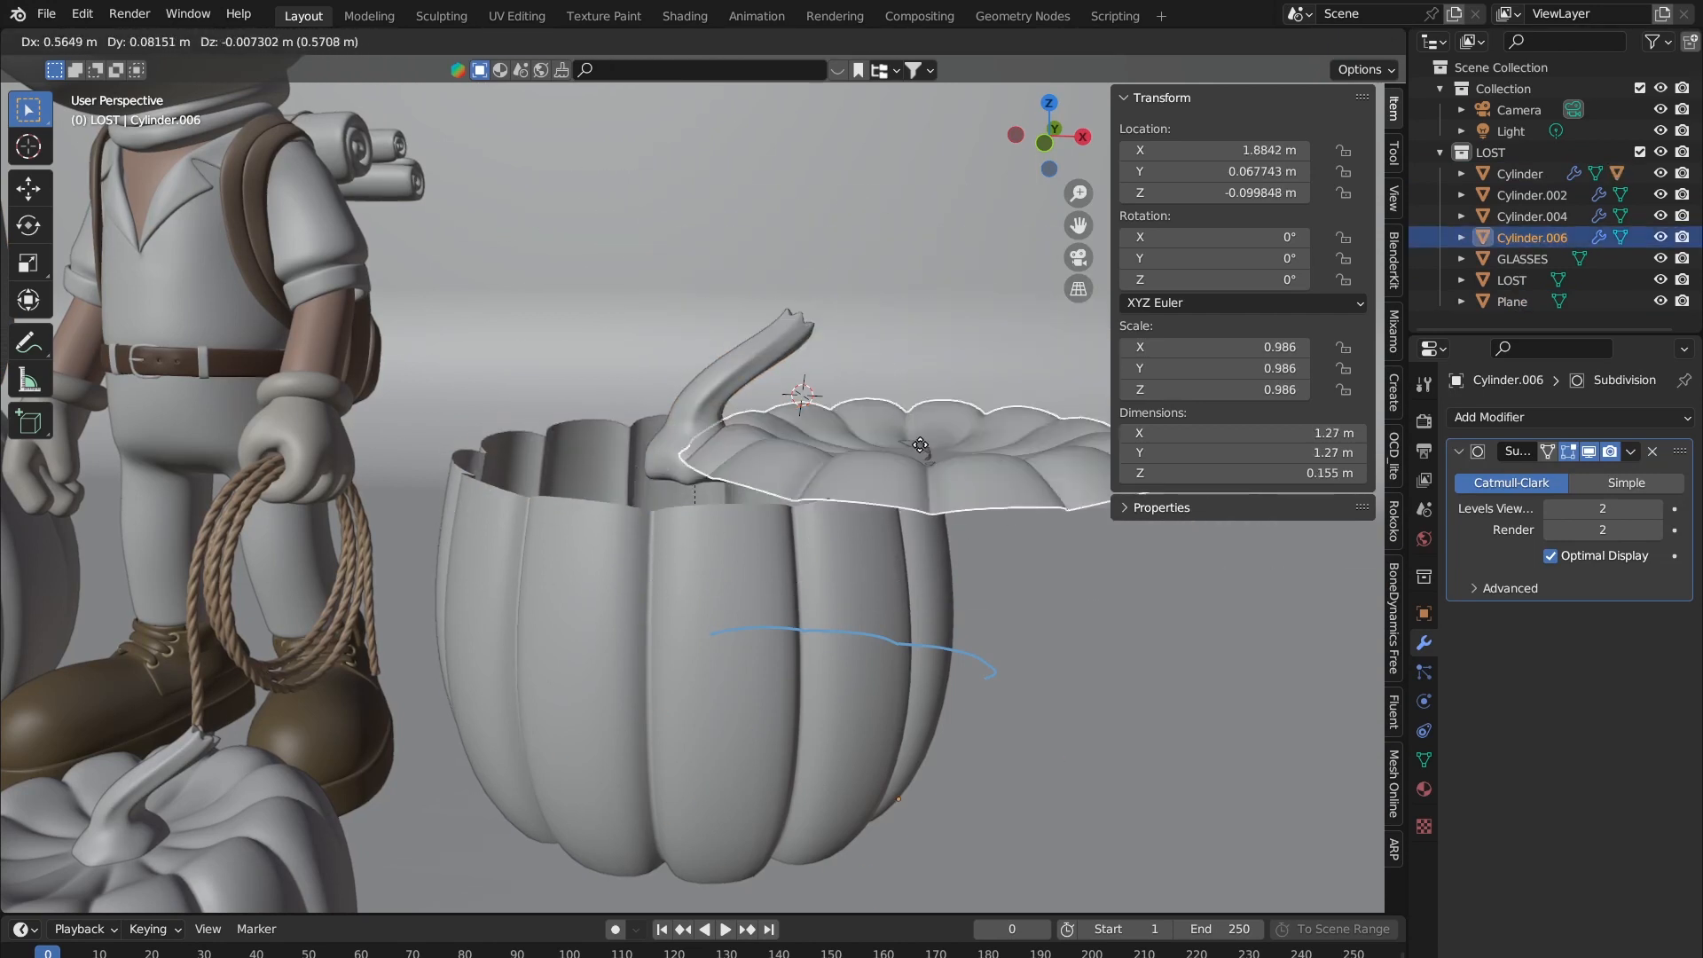
{"action": "right_click", "coordinate": [806, 369]}
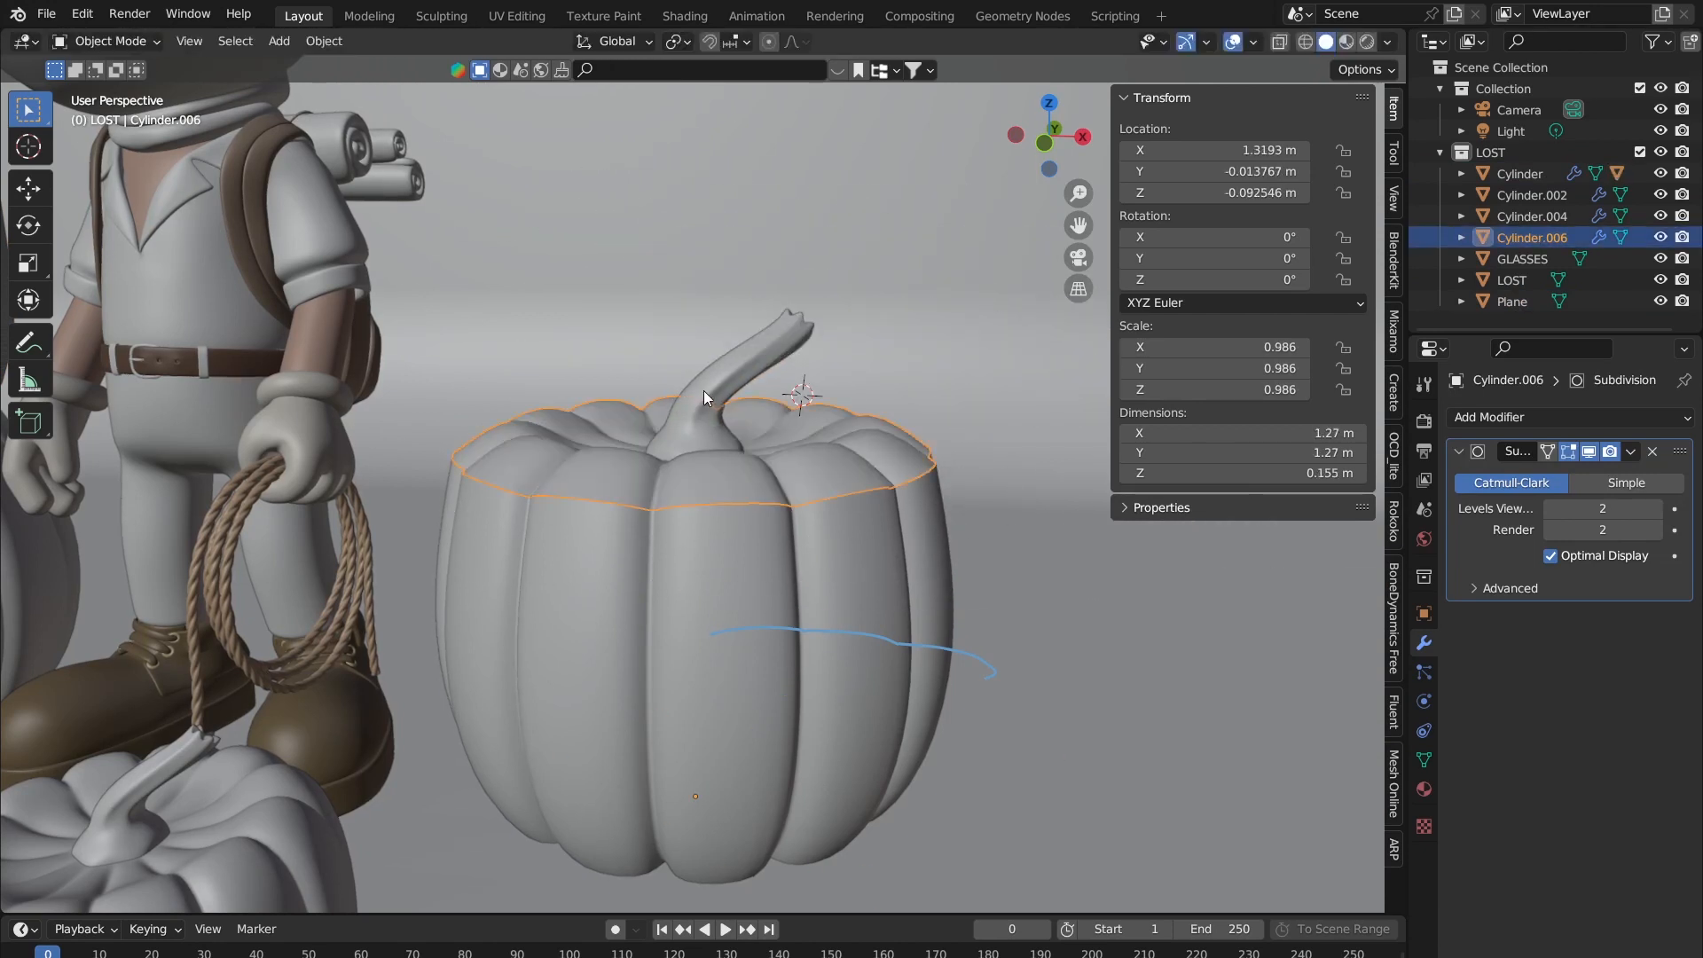
Step: Select the stem and lid together, lift them off the large pumpkin's body and scale them by about 0.798
{"action": "left_click", "coordinate": [677, 390]}
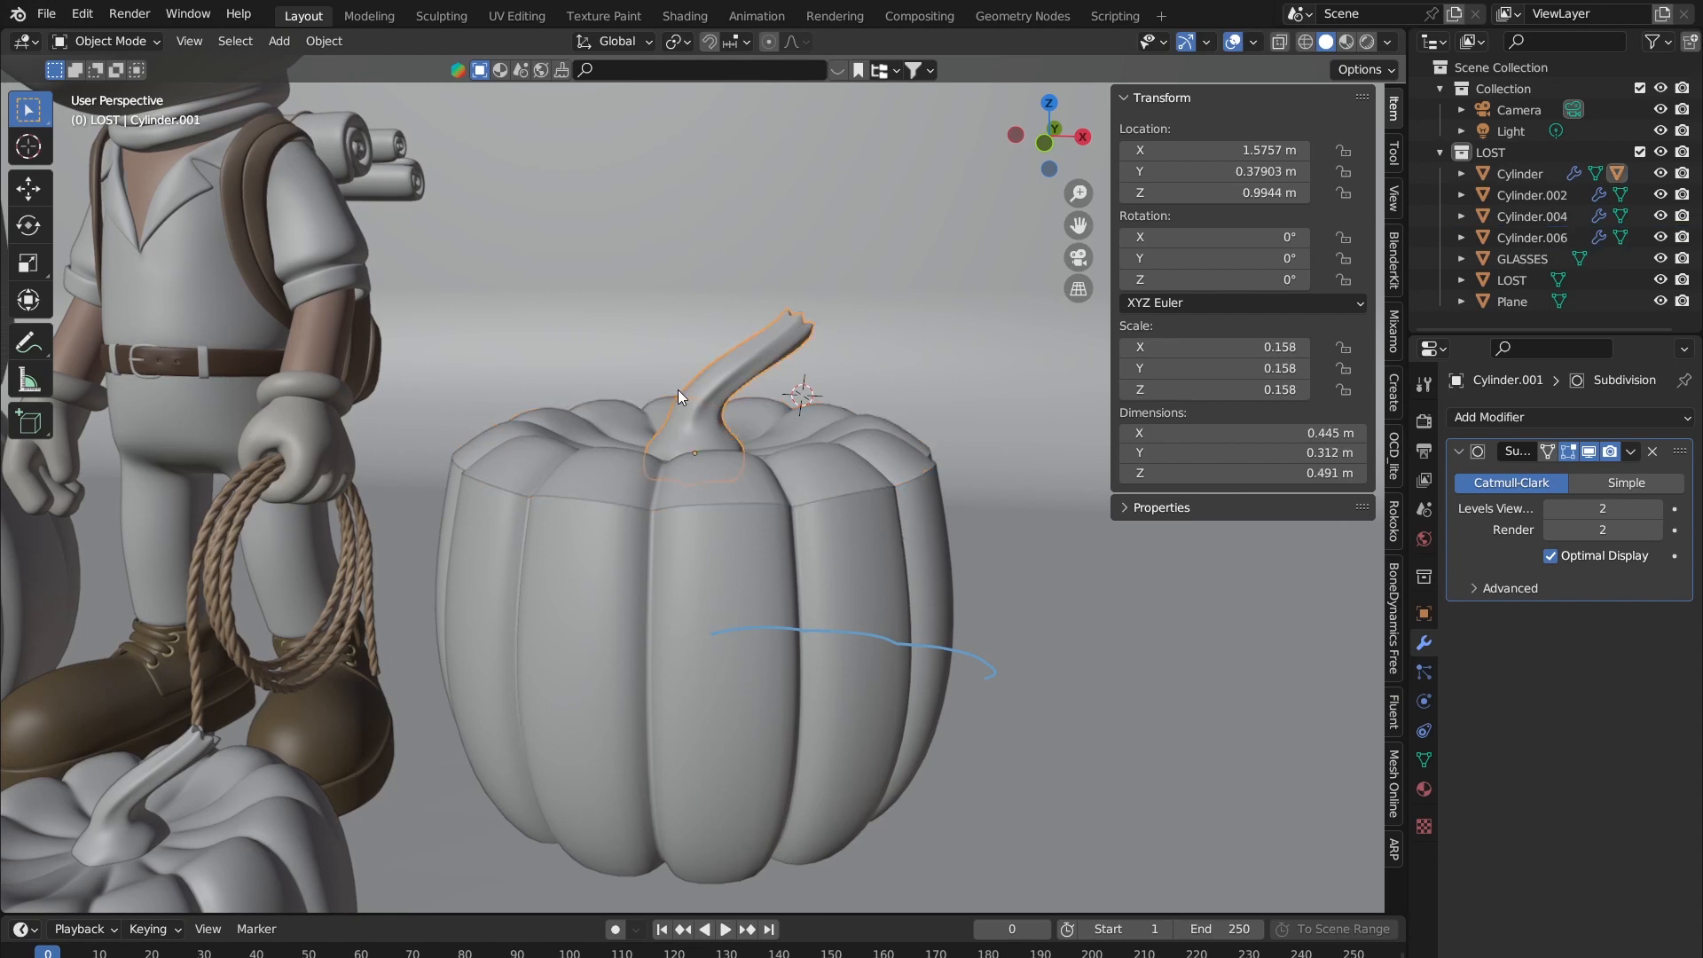
{"action": "left_click", "coordinate": [577, 465], "text": "shift"}
{"action": "key", "text": "g"}
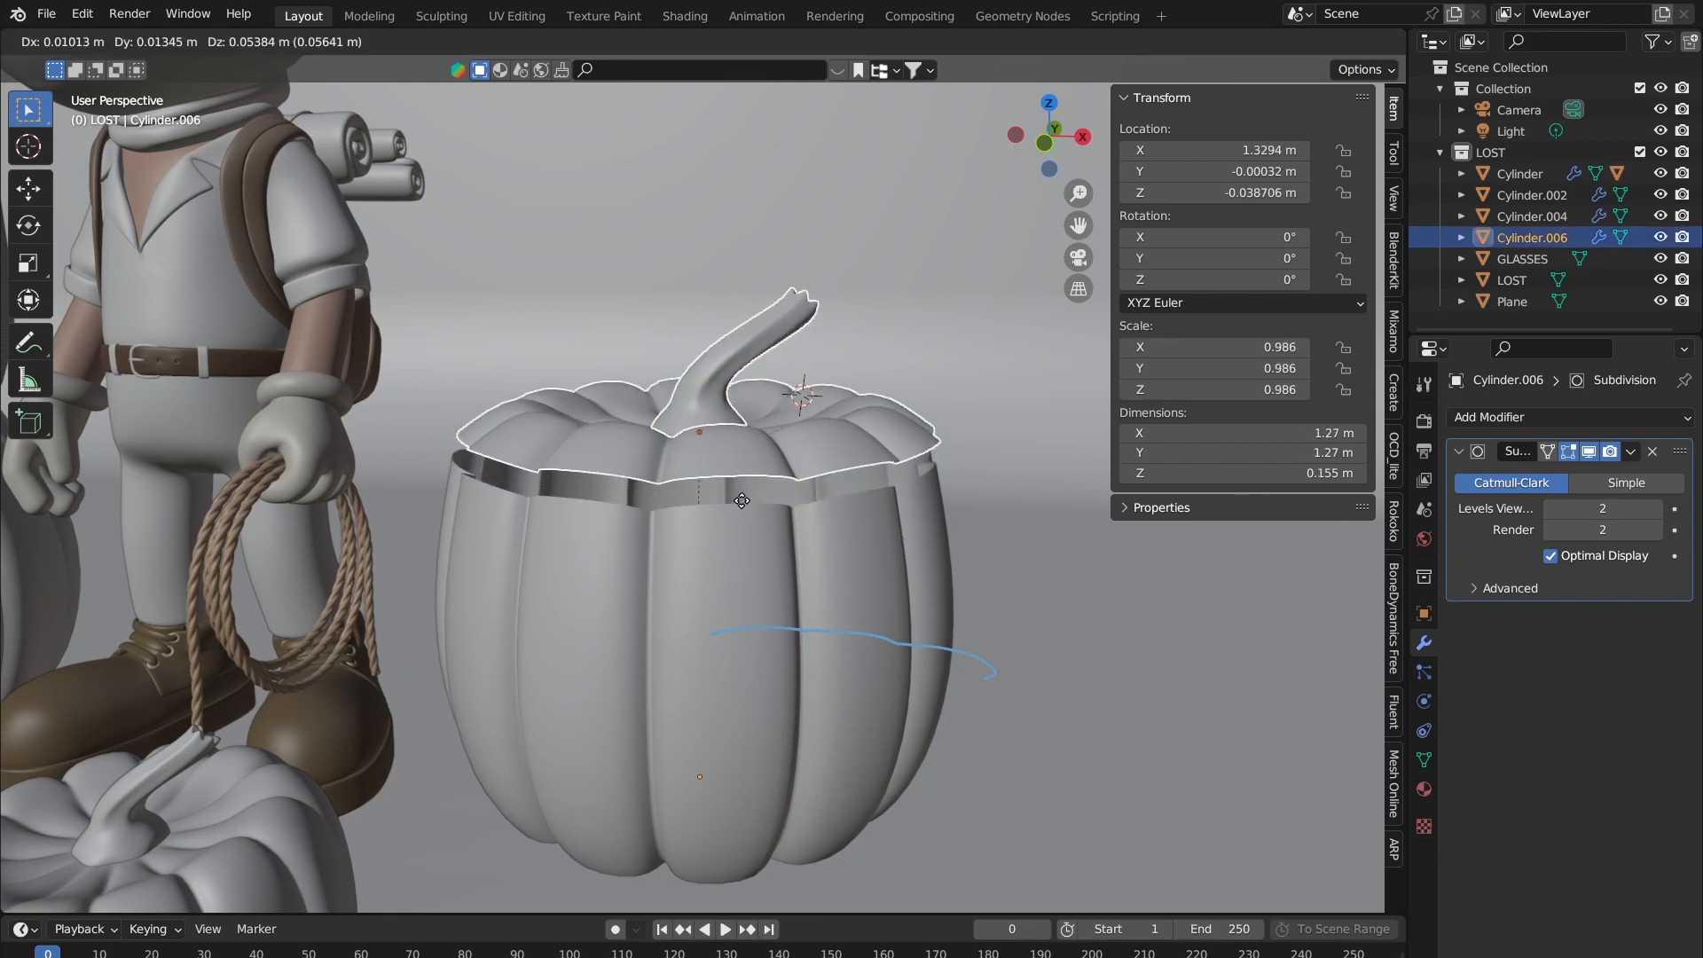
{"action": "left_click", "coordinate": [940, 417]}
{"action": "key", "text": "s"}
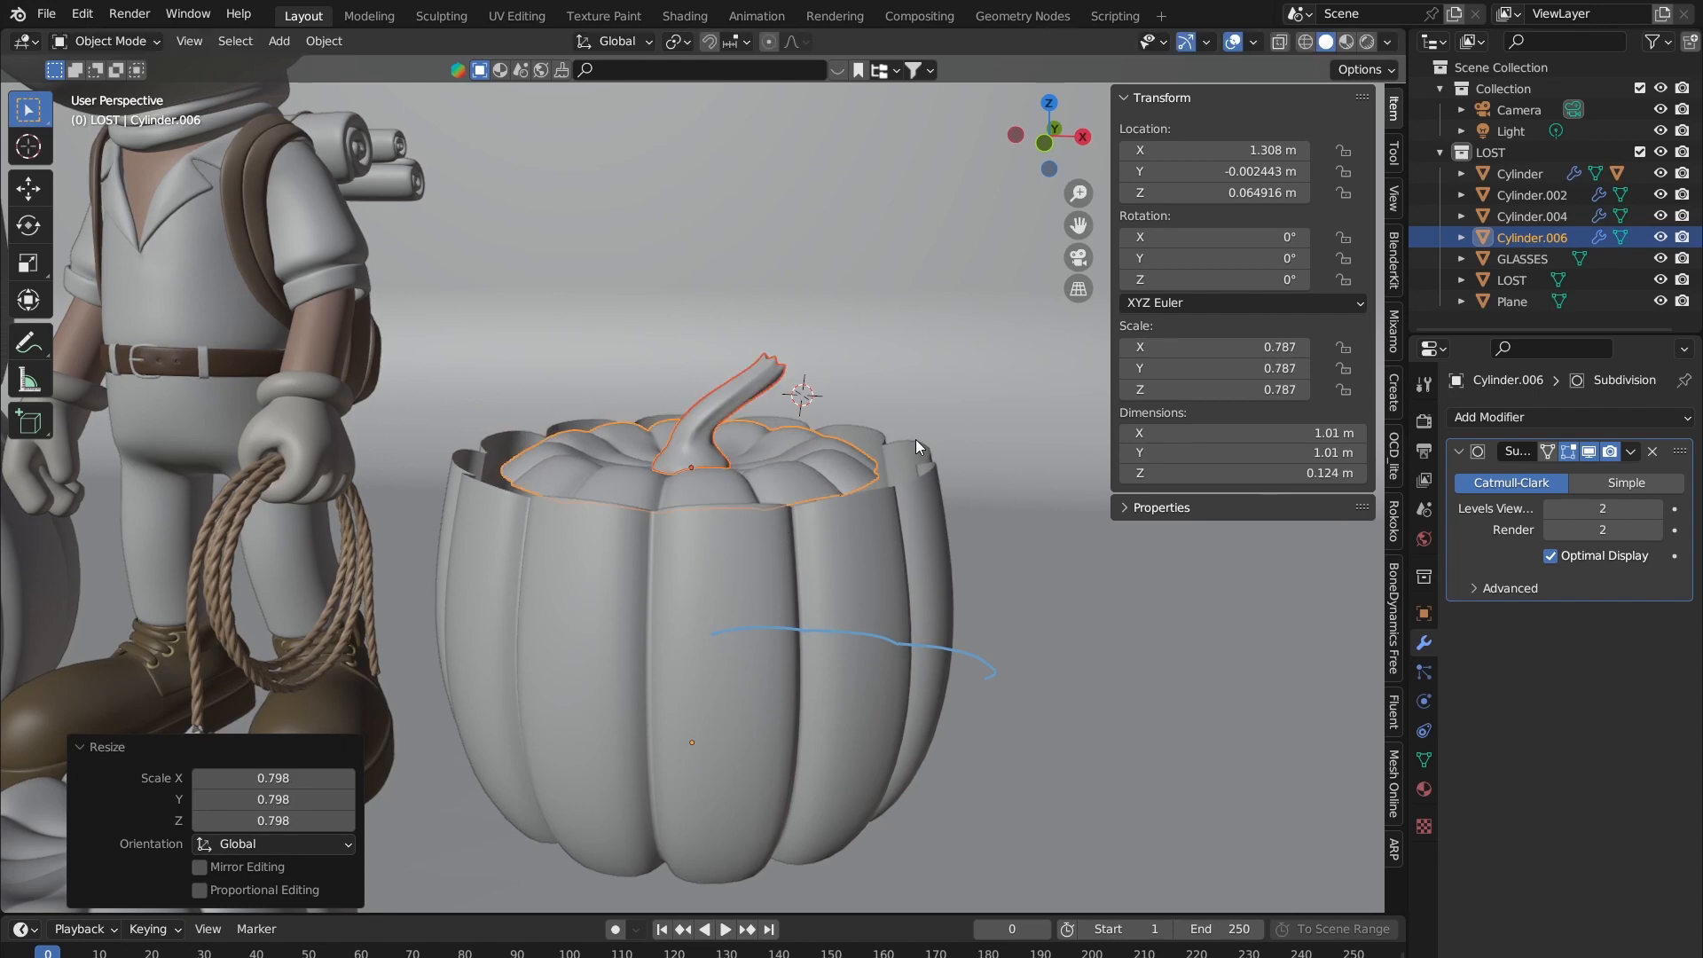
Step: Raise the selected stem and lid vertically by about 0.078 m, and select the large pumpkin's body
{"action": "left_click", "coordinate": [924, 439]}
{"action": "key", "text": "g"}
{"action": "right_click", "coordinate": [914, 412]}
{"action": "key", "text": "g"}
{"action": "key", "text": "z"}
{"action": "left_click", "coordinate": [876, 422]}
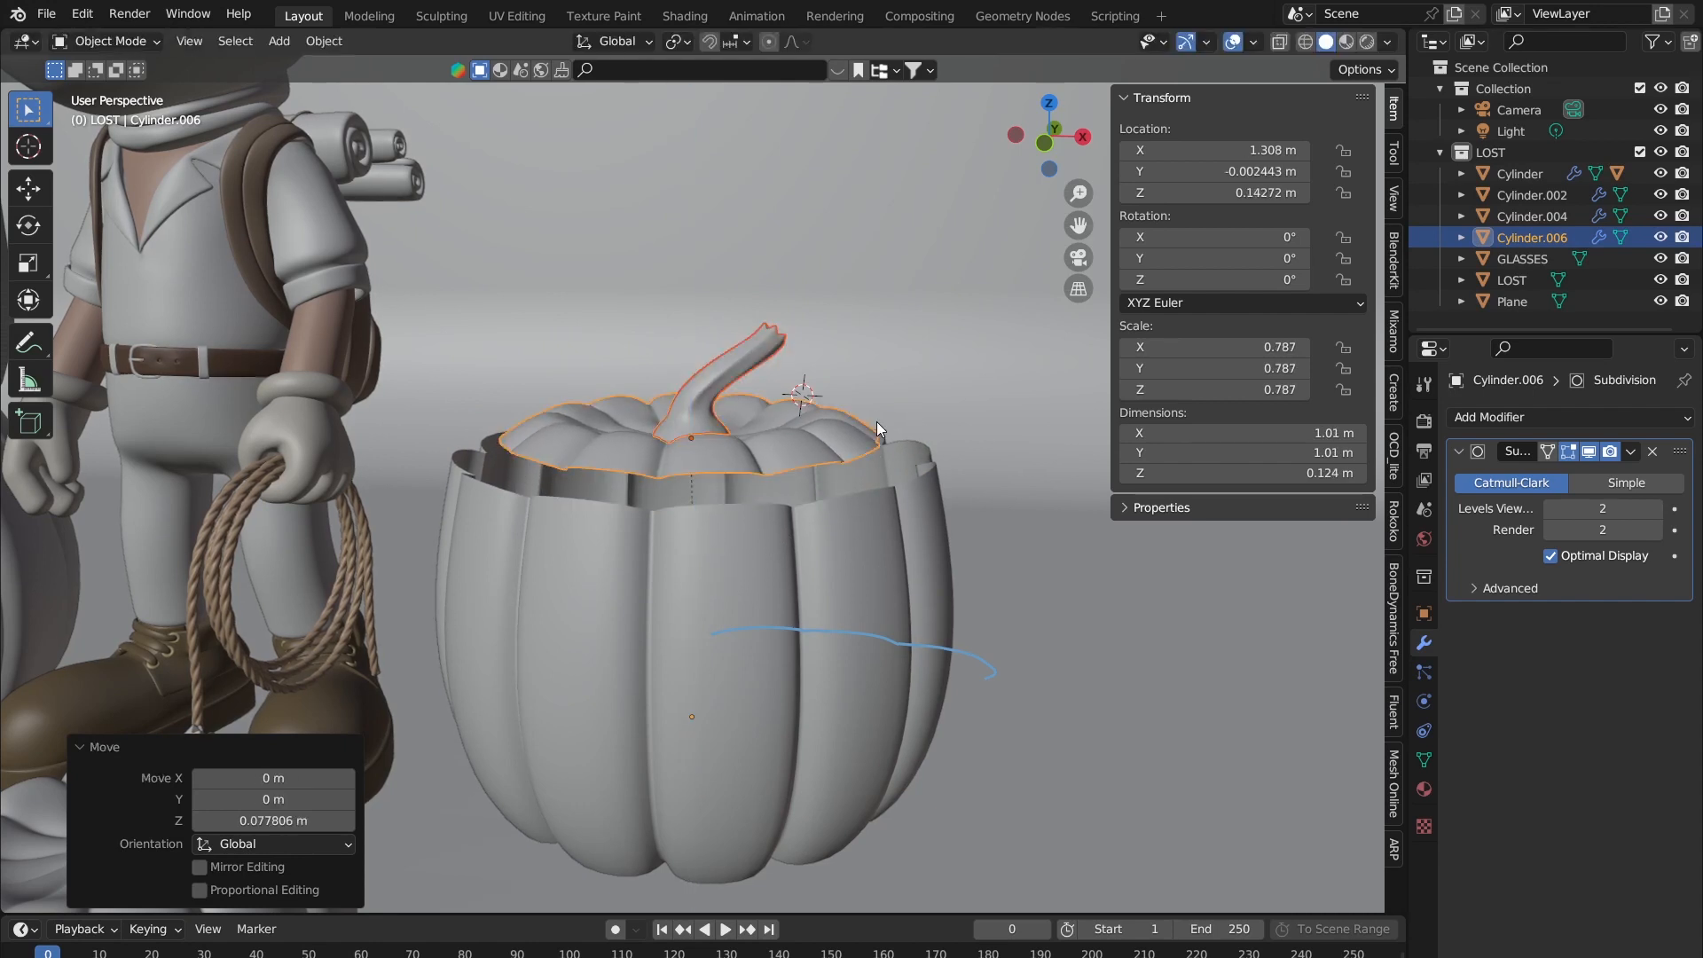
{"action": "left_click", "coordinate": [891, 441]}
{"action": "middle_click_drag", "start_coordinate": [892, 434], "coordinate": [736, 603]}
{"action": "key", "text": "q"}
{"action": "left_click", "coordinate": [747, 457]}
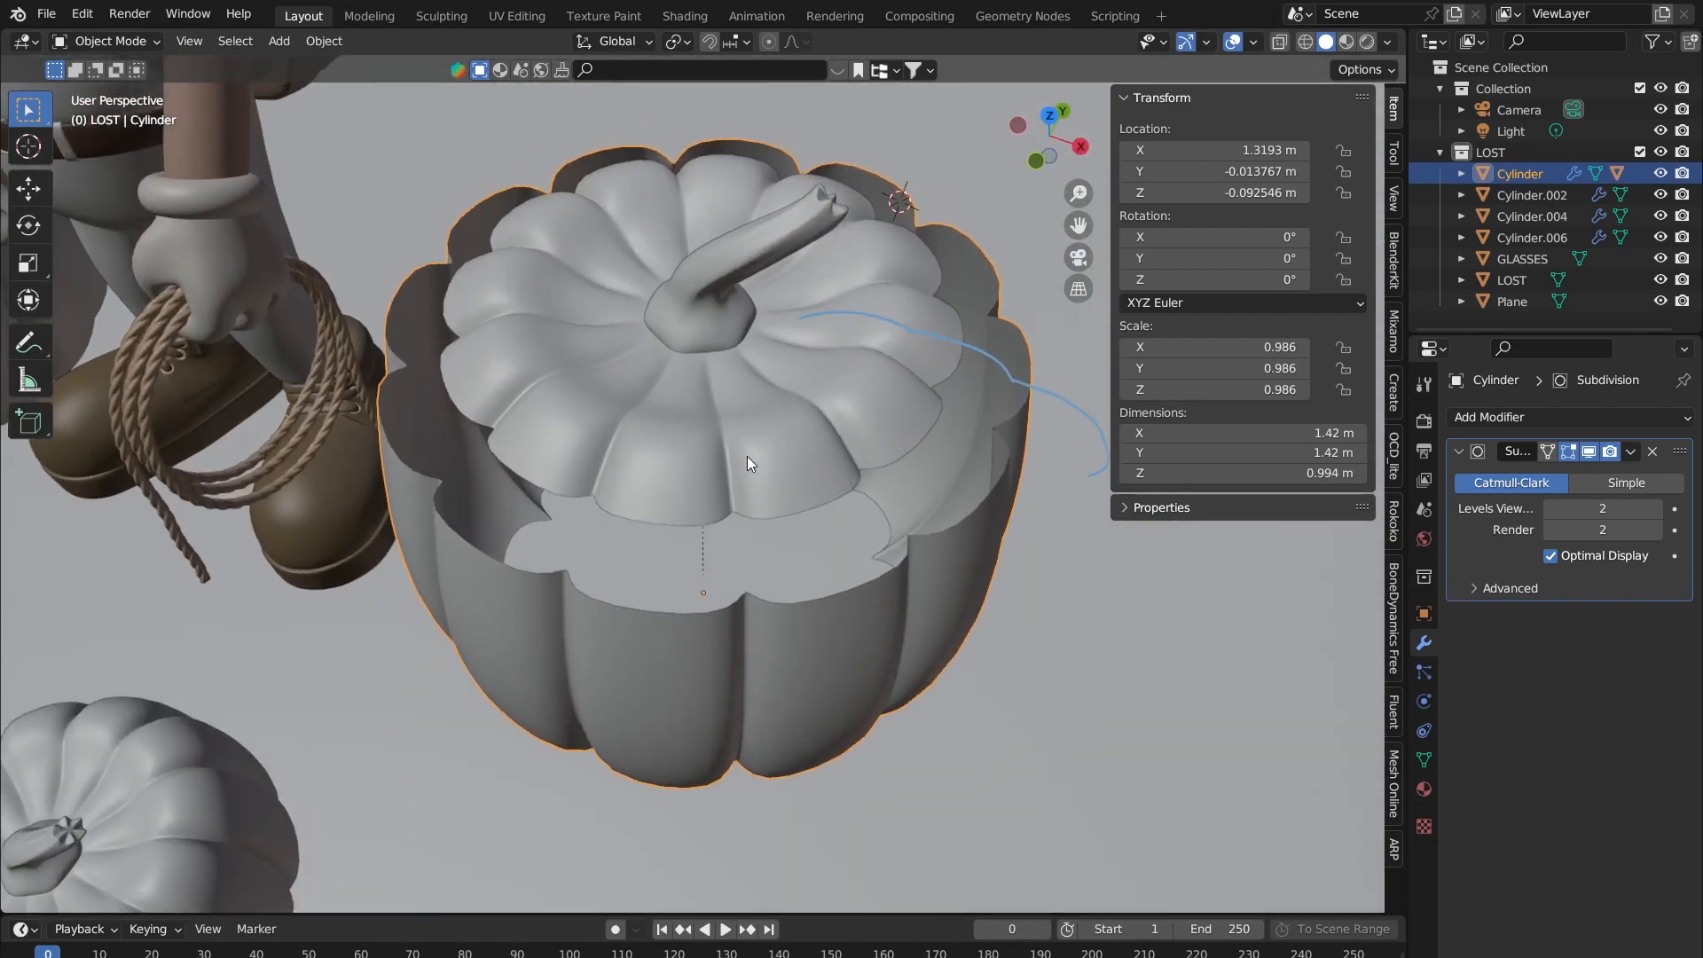
Step: Examine the large pumpkin's open rim and thin wall from several angles and in edit mode
{"action": "scroll", "coordinate": [747, 458], "scroll_direction": "down", "scroll_amount": 4}
{"action": "middle_click_drag", "start_coordinate": [746, 459], "coordinate": [726, 425]}
{"action": "scroll", "coordinate": [791, 467], "scroll_direction": "up", "scroll_amount": 2}
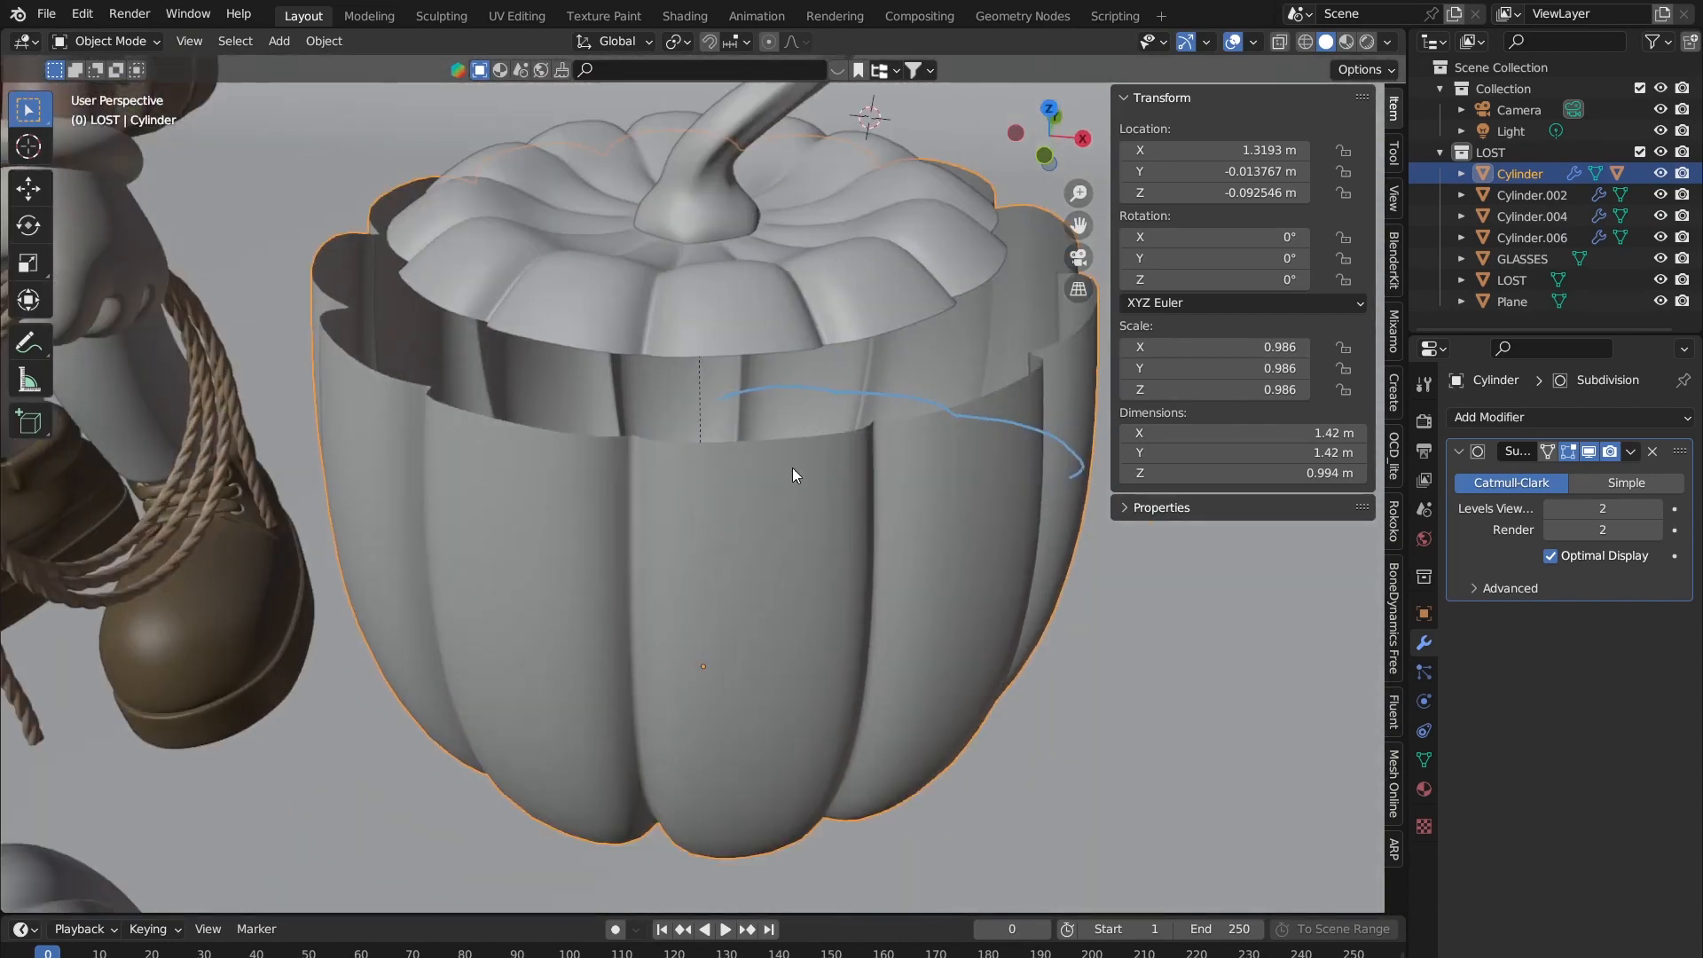
{"action": "scroll", "coordinate": [833, 465], "scroll_direction": "down", "scroll_amount": 2}
{"action": "middle_click_drag", "start_coordinate": [833, 464], "coordinate": [681, 314]}
{"action": "middle_click_drag", "start_coordinate": [600, 376], "coordinate": [606, 425]}
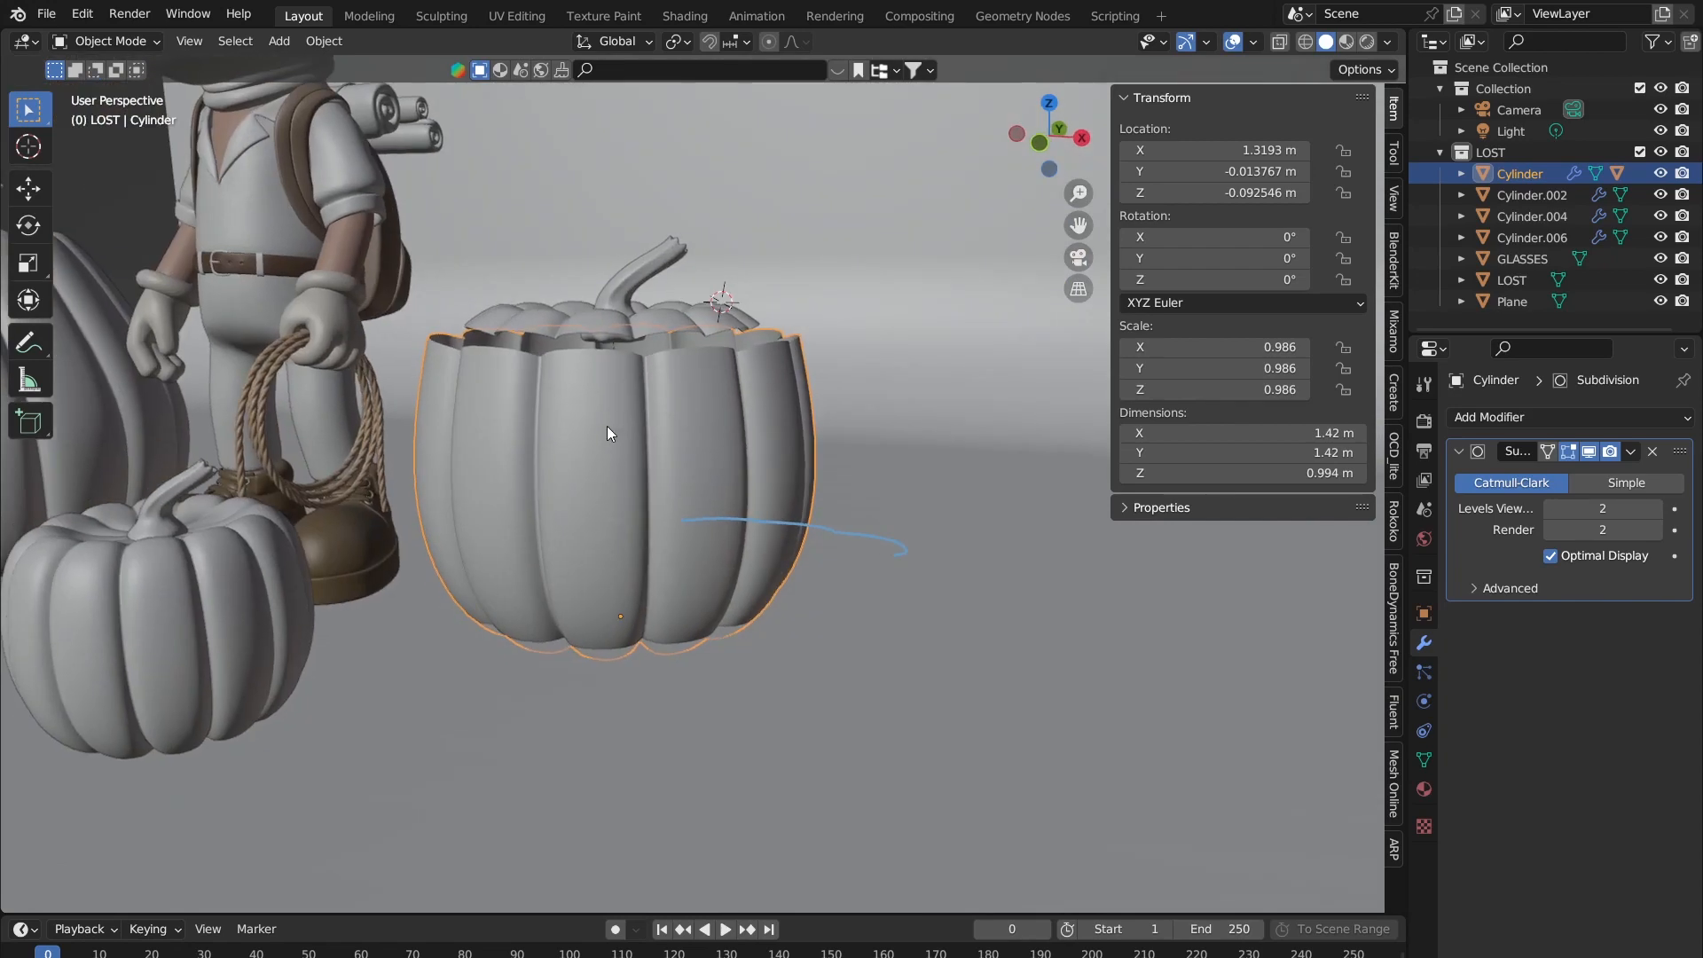
{"action": "middle_click_drag", "start_coordinate": [677, 369], "coordinate": [1011, 410]}
{"action": "middle_click_drag", "start_coordinate": [566, 406], "coordinate": [652, 498]}
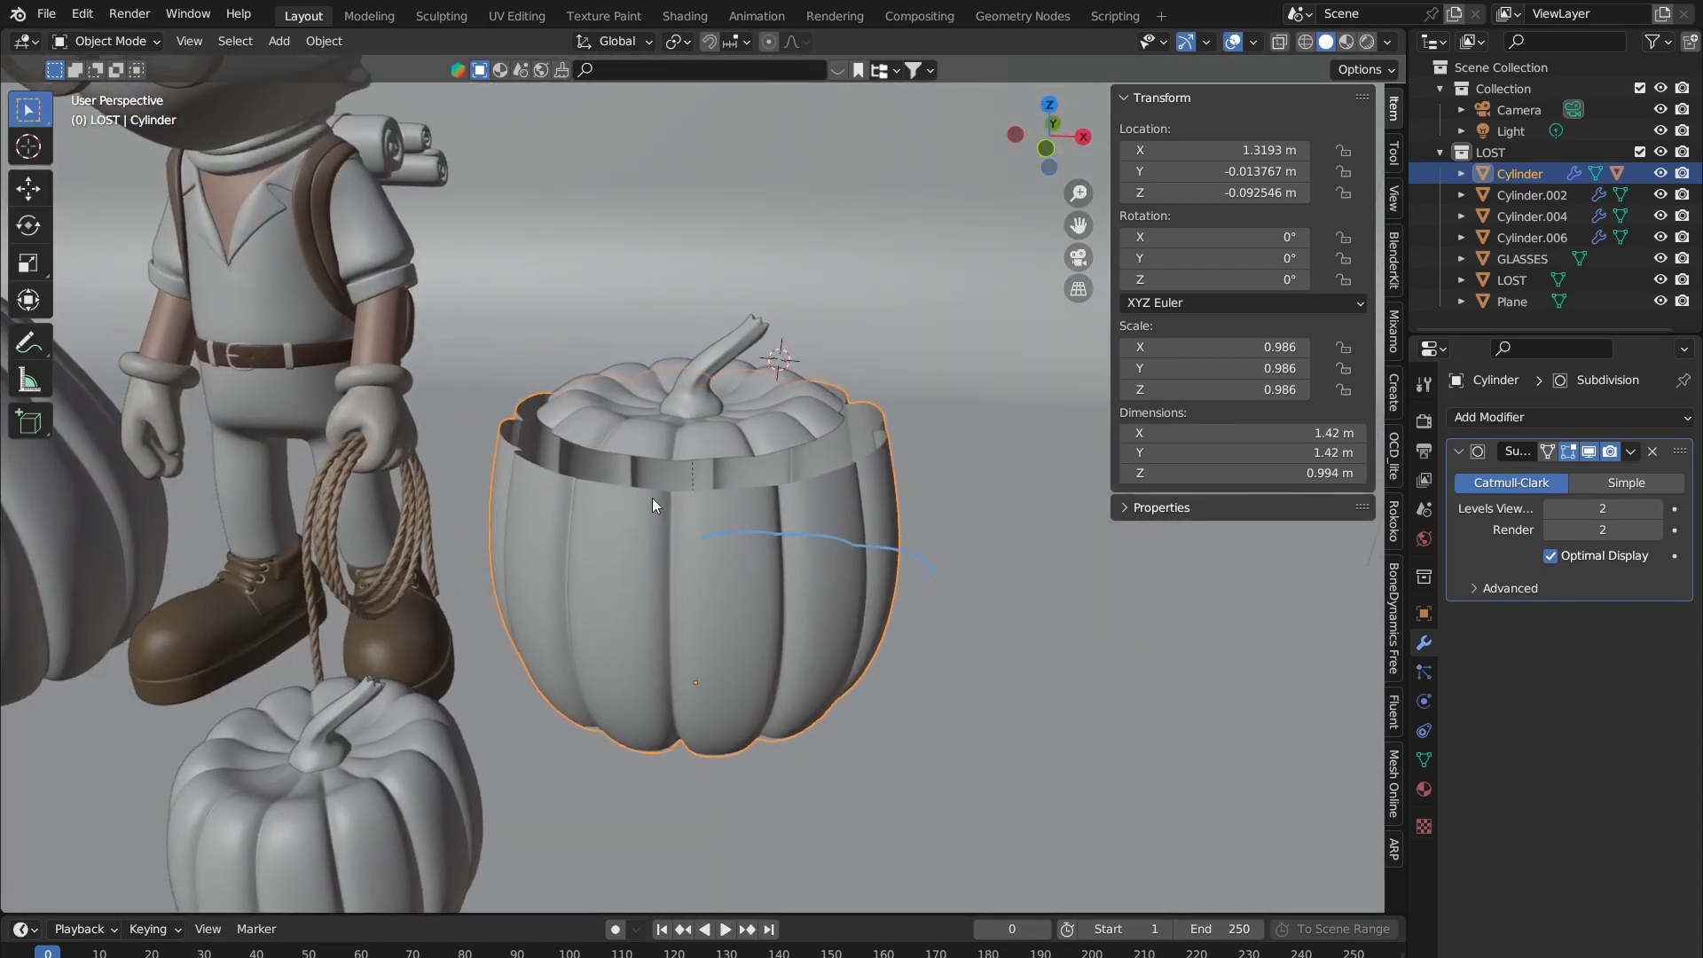
{"action": "key", "text": "Tab"}
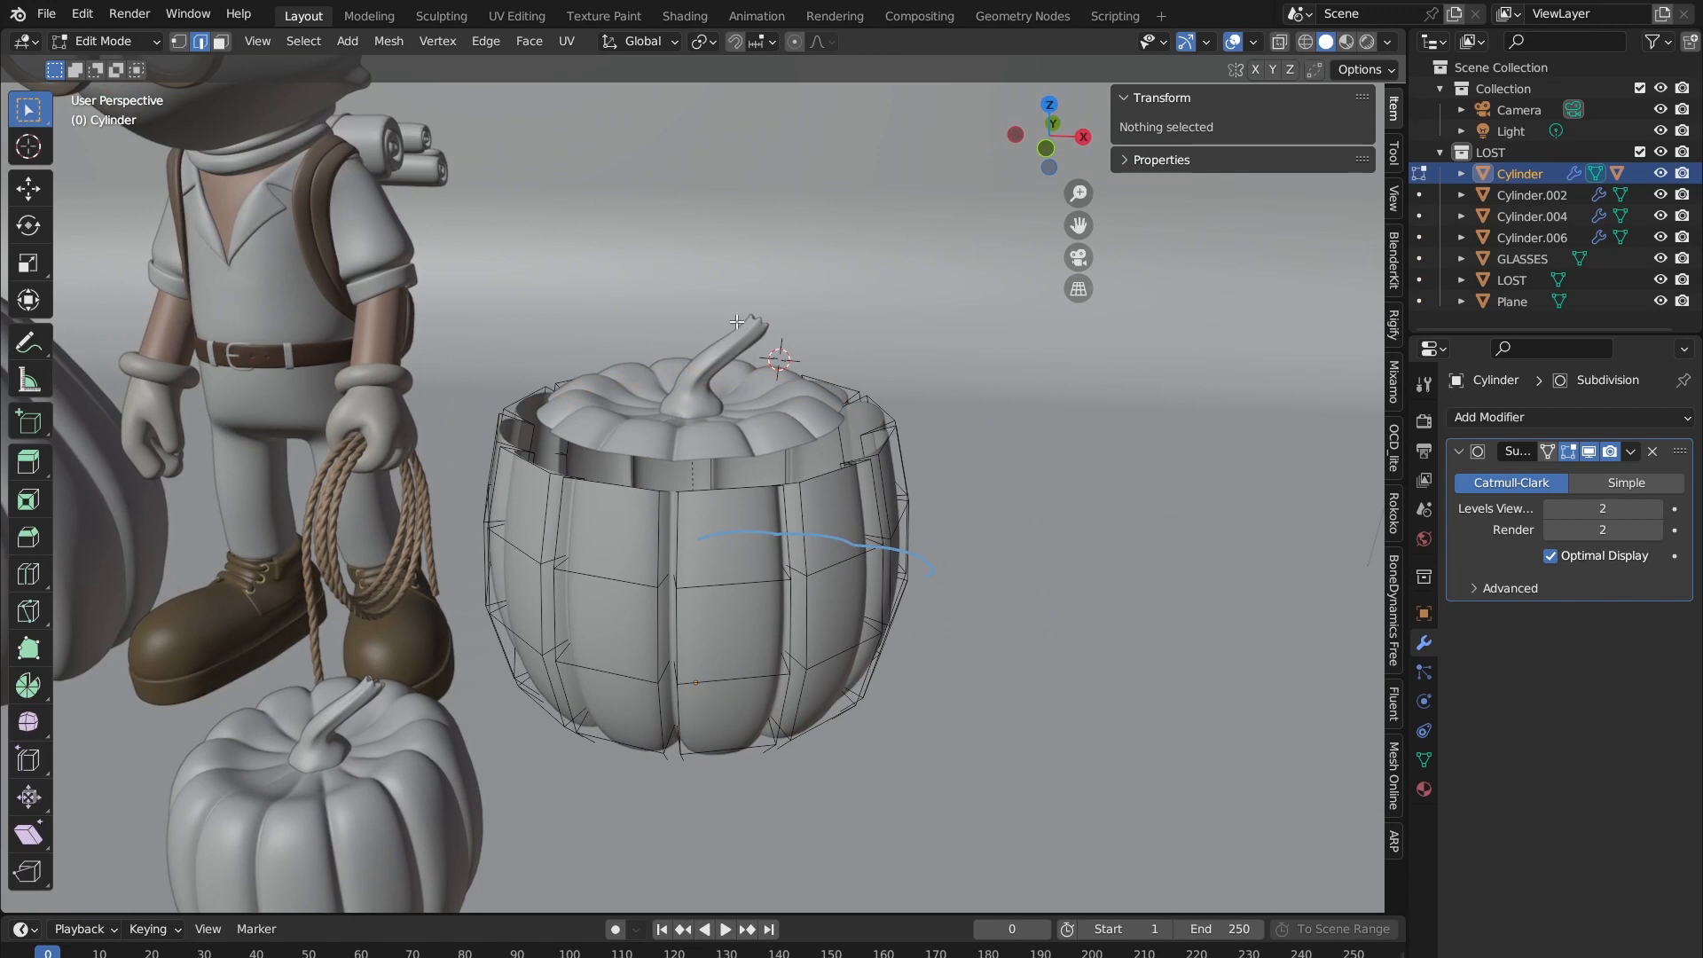
{"action": "key", "text": "Tab"}
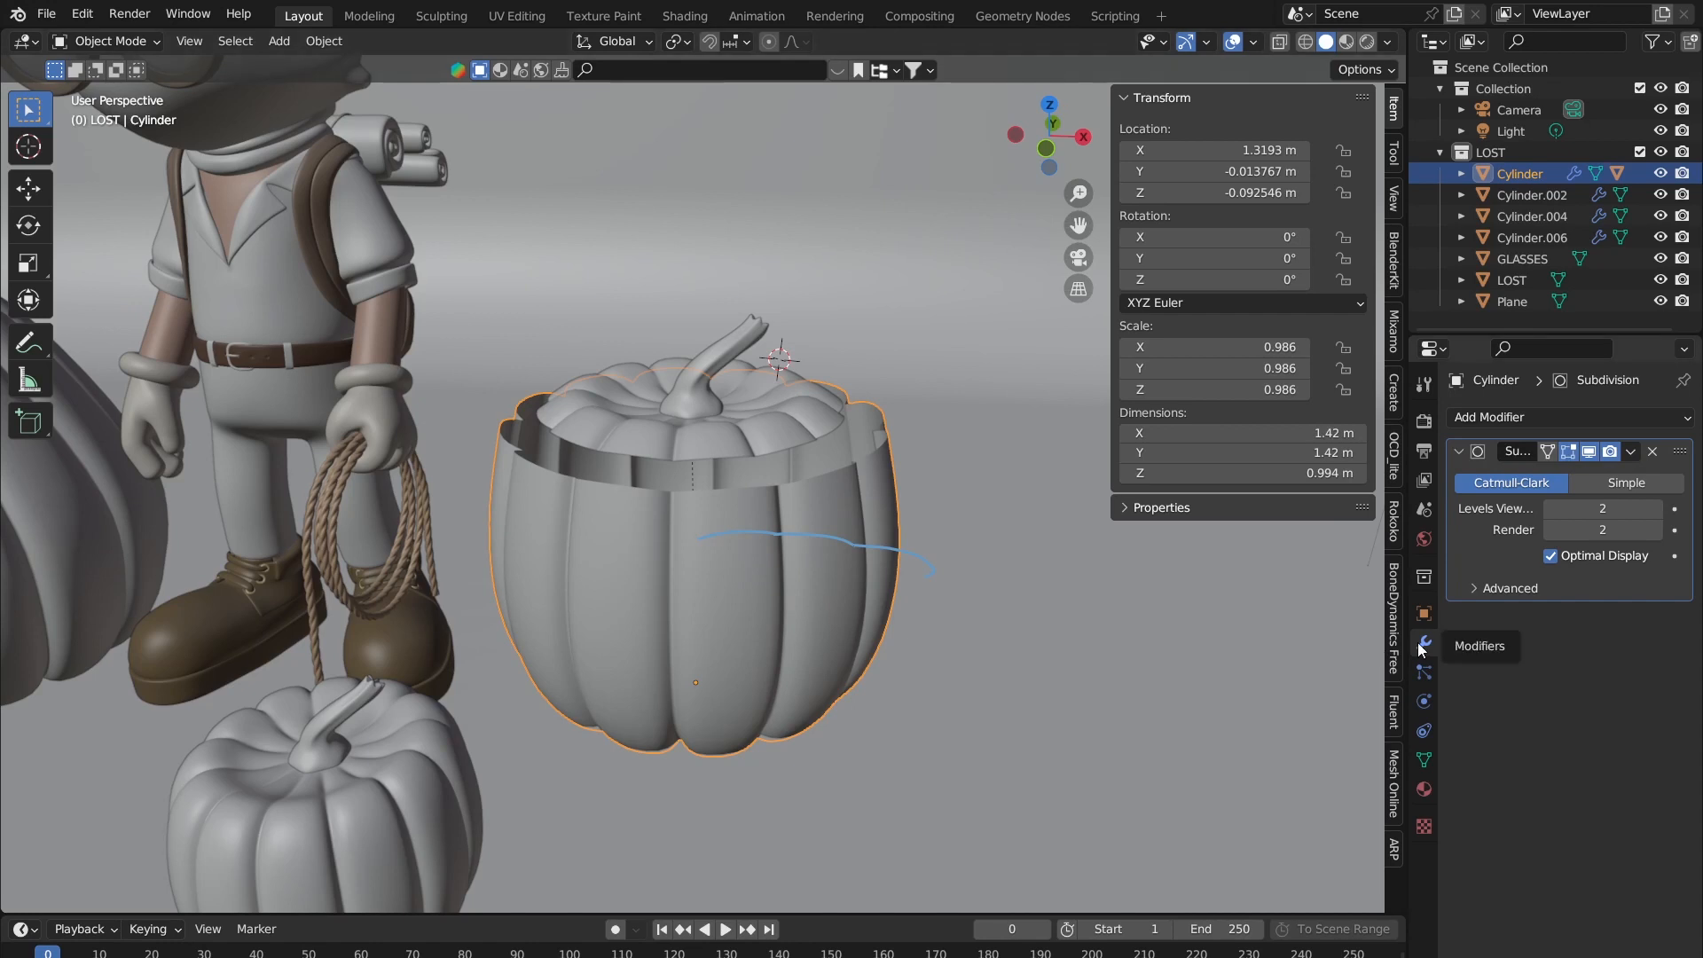
Step: Add a Solidify modifier to the large pumpkin's body and place it before the Subdivision modifier
{"action": "left_click", "coordinate": [1493, 417]}
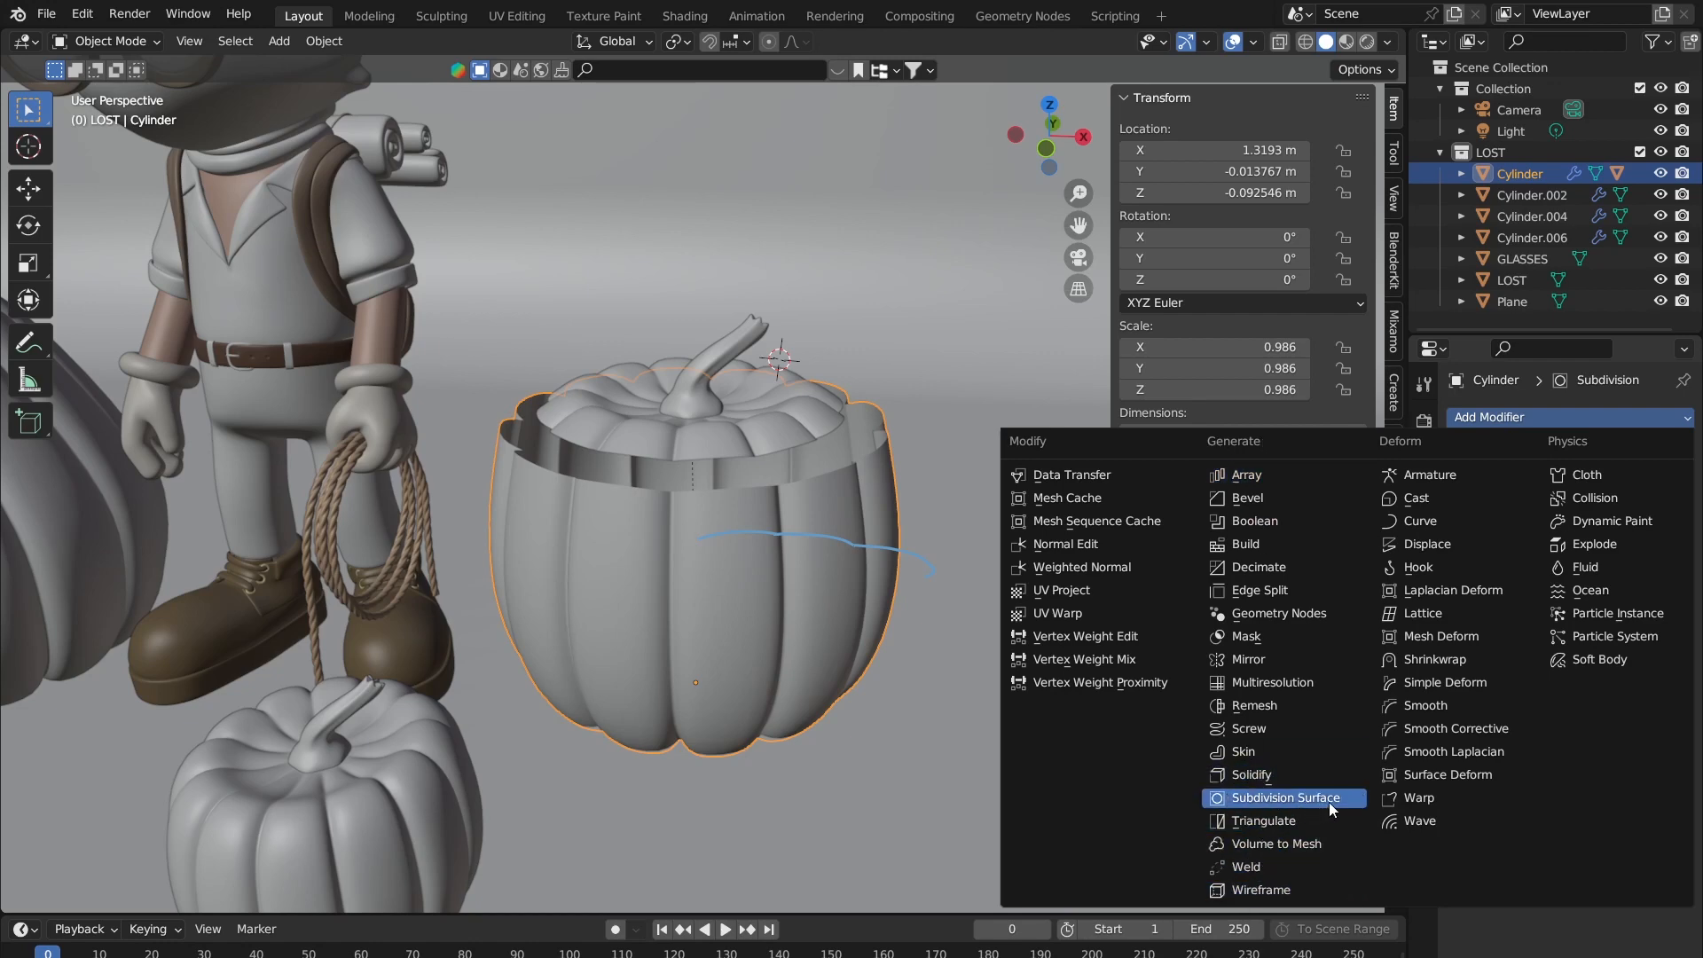
{"action": "left_click", "coordinate": [1271, 774]}
{"action": "middle_click_drag", "start_coordinate": [841, 392], "coordinate": [876, 445]}
{"action": "scroll", "coordinate": [875, 445], "scroll_direction": "up", "scroll_amount": 3}
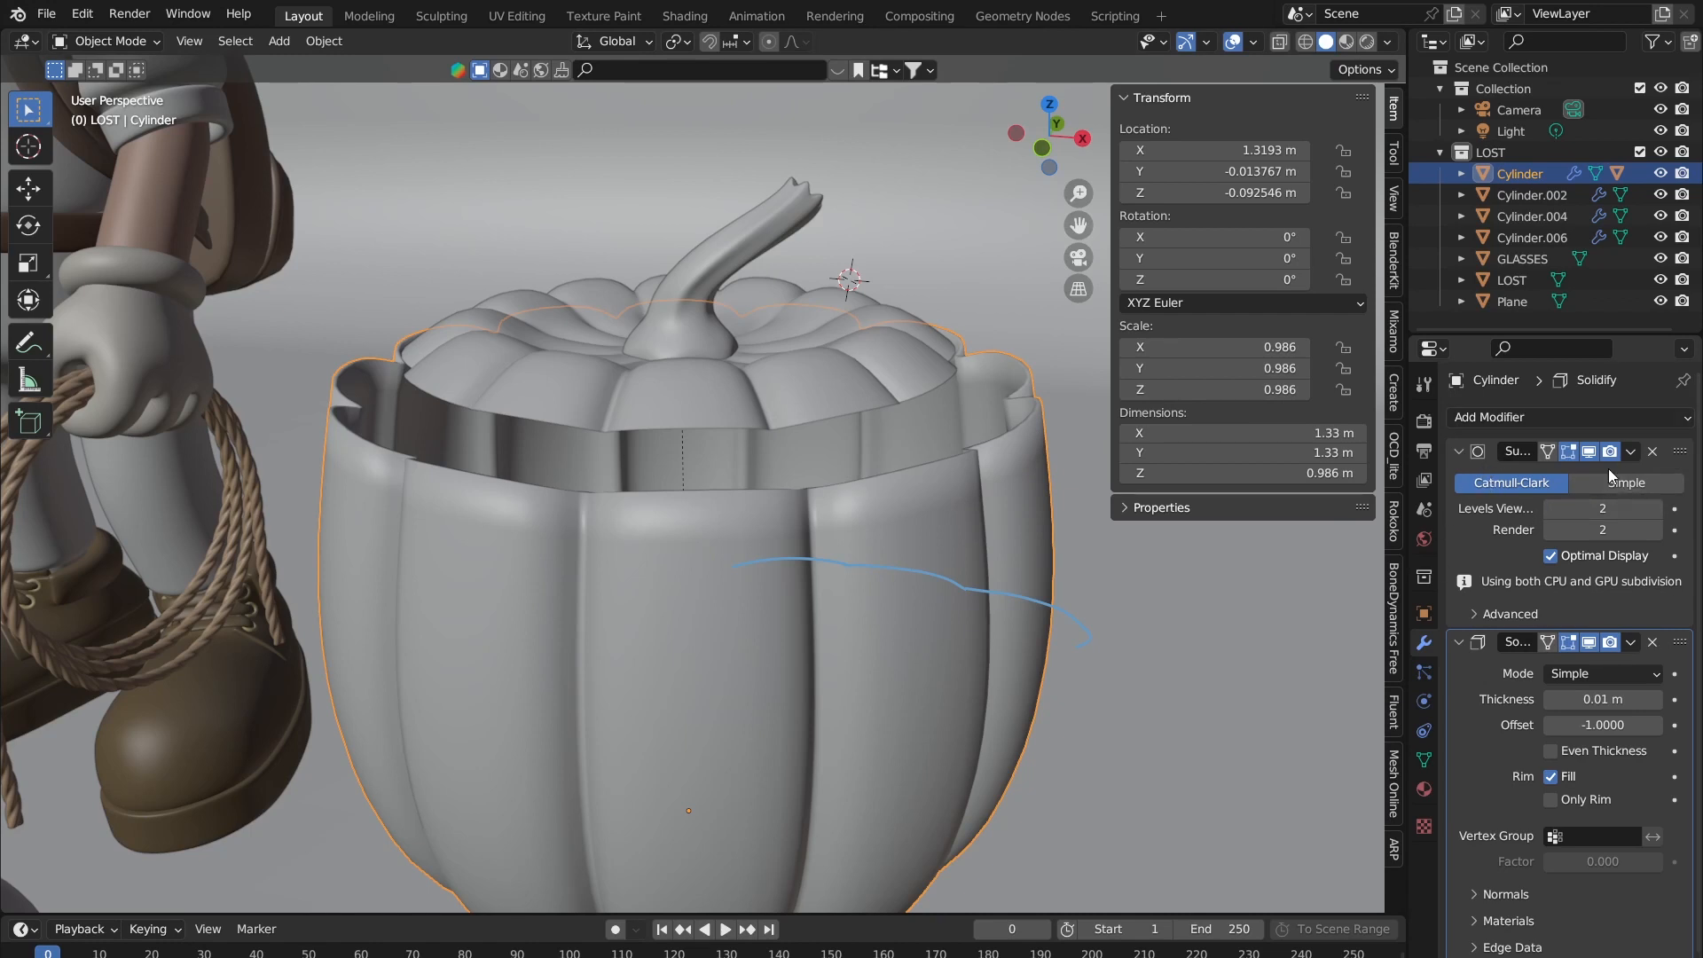
{"action": "left_click_drag", "start_coordinate": [1678, 642], "coordinate": [1670, 453]}
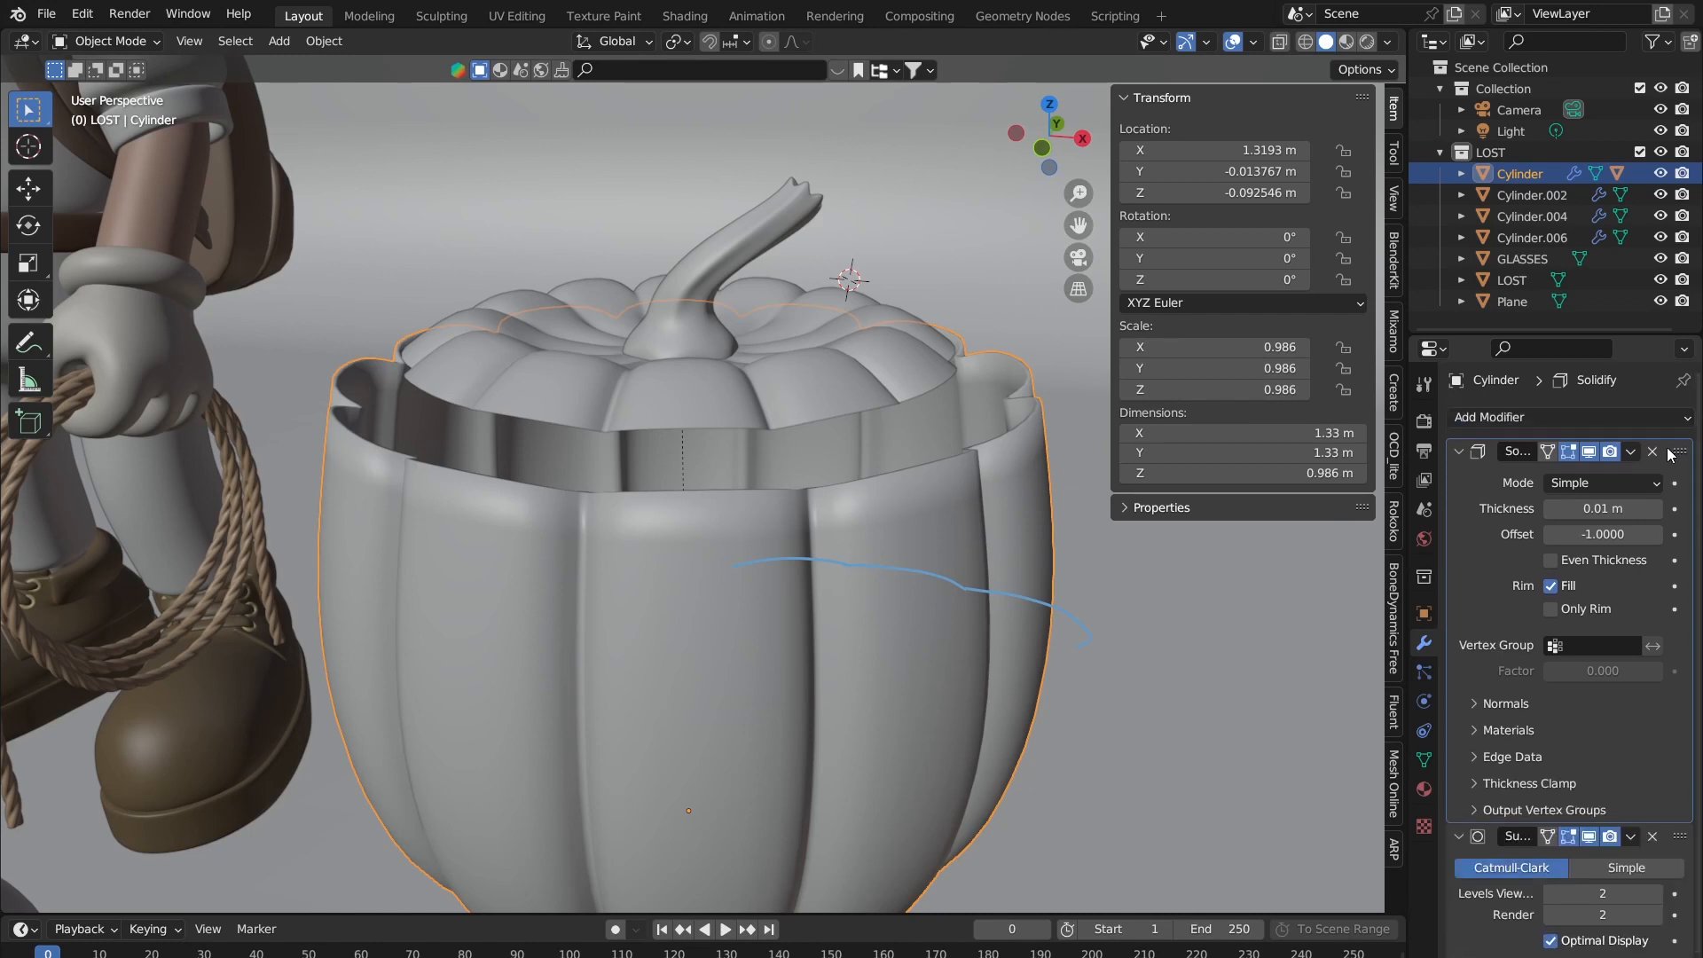
Step: Set the body's Solidify thickness to 0.17 m
{"action": "scroll", "coordinate": [1007, 475], "scroll_direction": "up", "scroll_amount": 5}
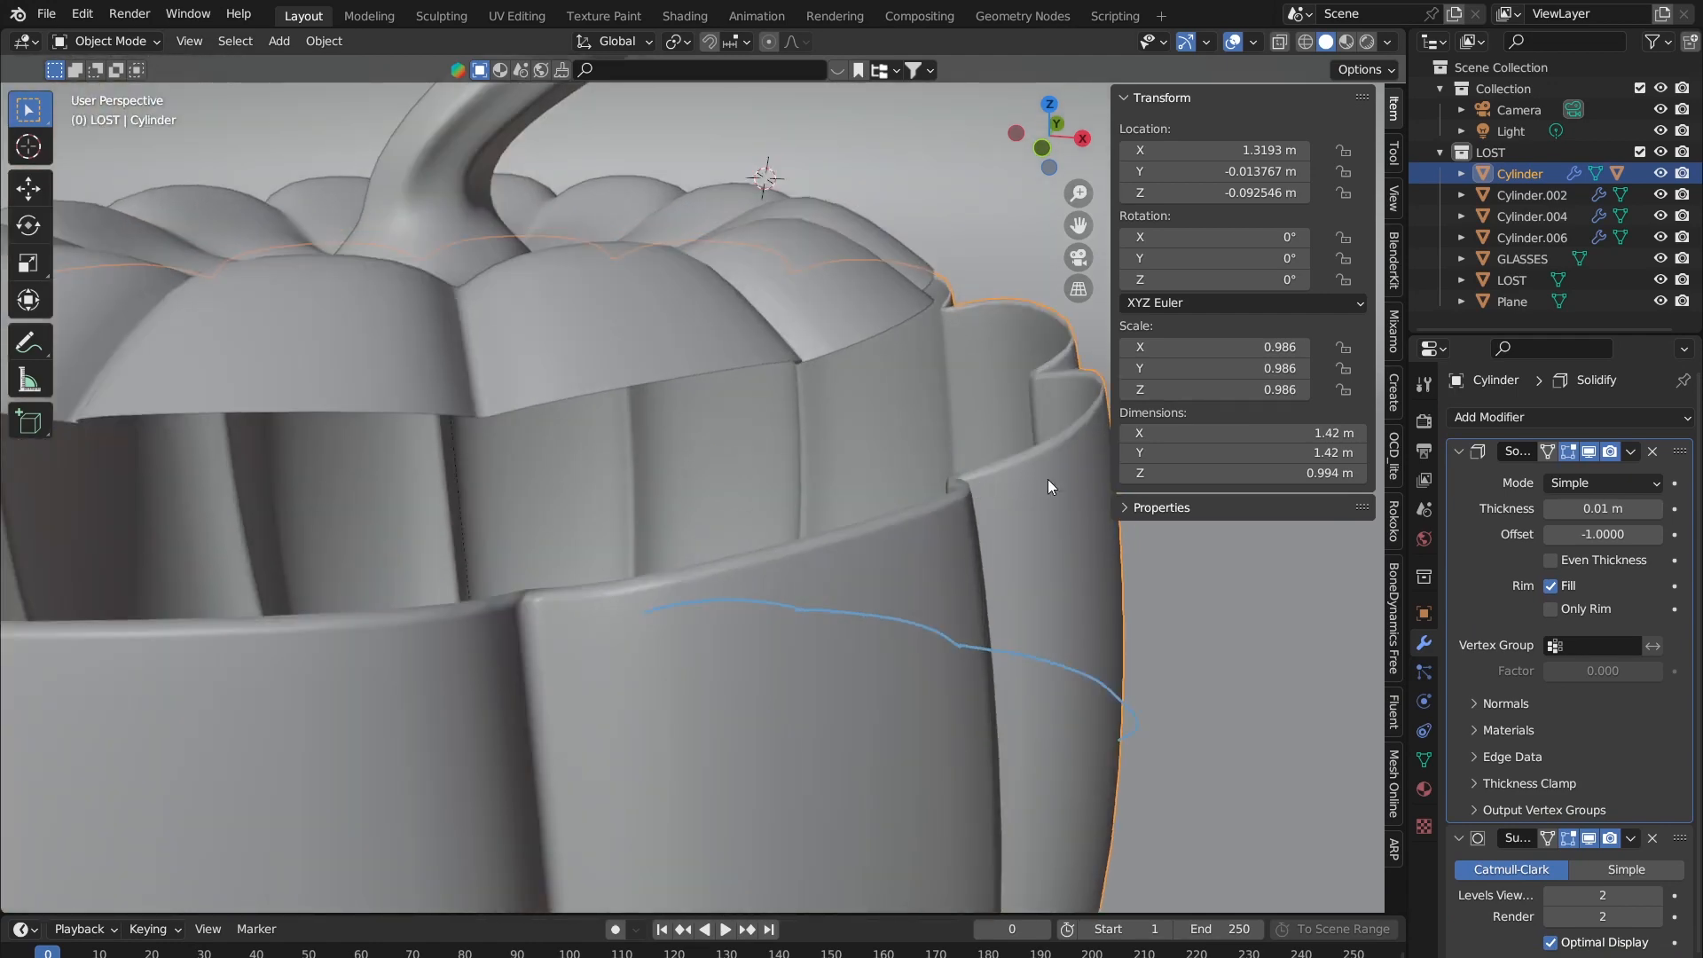
{"action": "mouse_move", "coordinate": [1559, 506]}
{"action": "left_mouse_down"}
{"action": "mouse_move", "coordinate": [1594, 506]}
{"action": "mouse_move", "coordinate": [1571, 506]}
{"action": "left_mouse_up"}
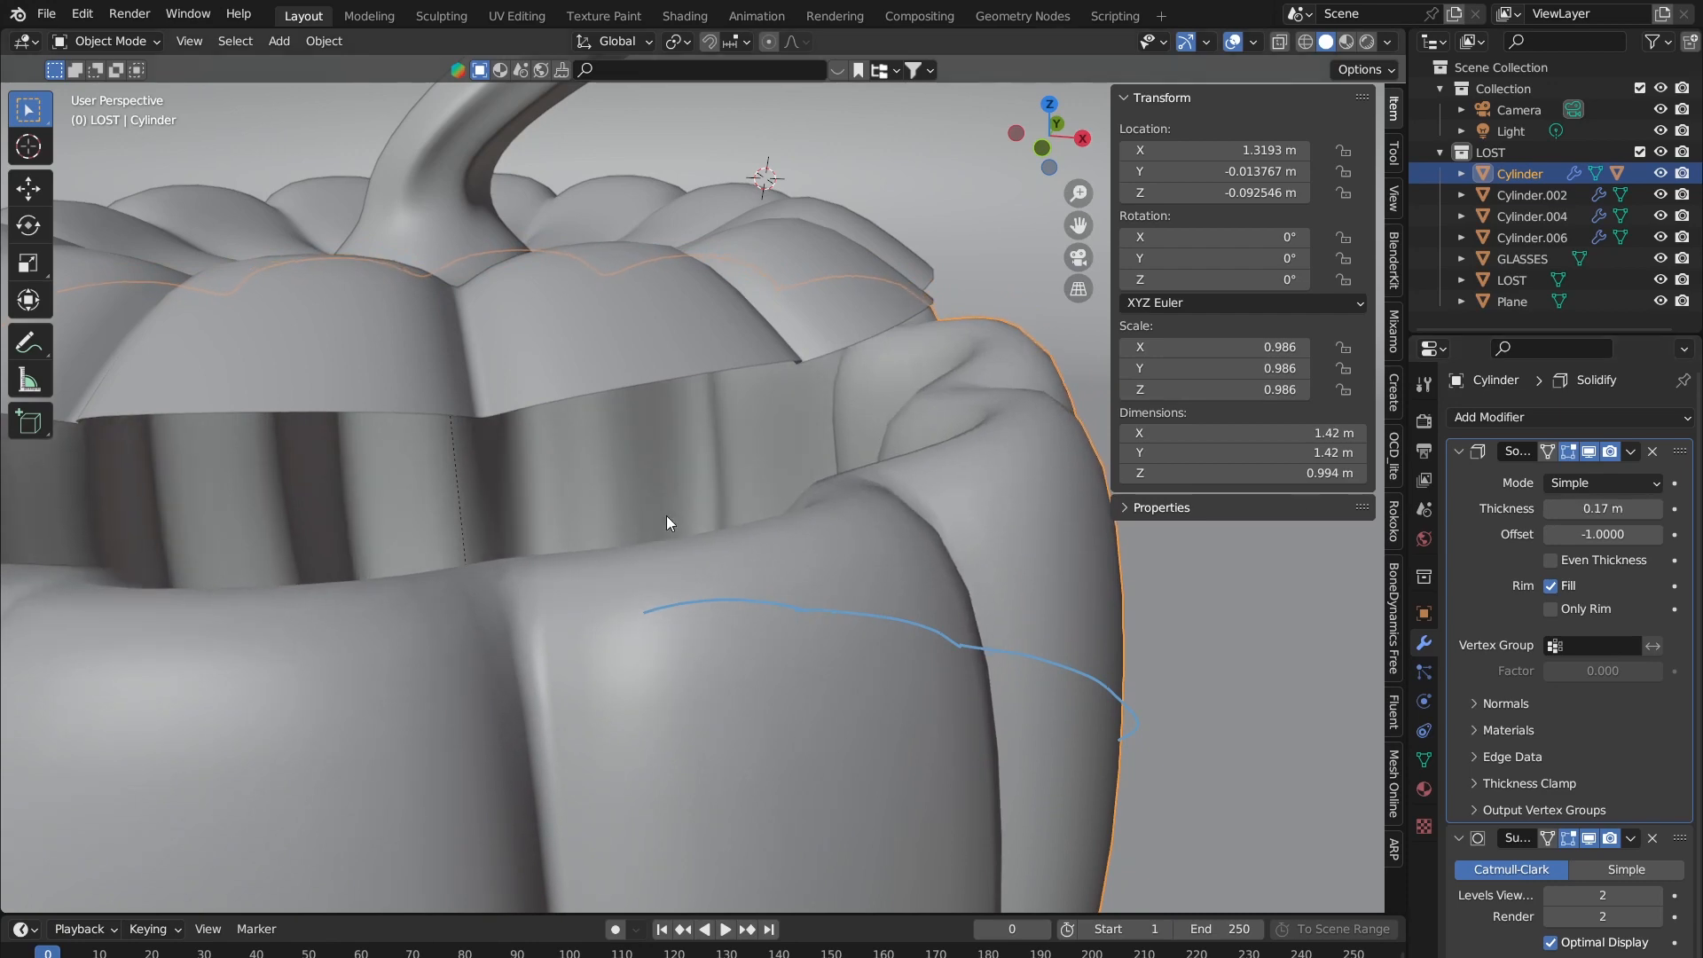
{"action": "scroll", "coordinate": [839, 410], "scroll_direction": "down", "scroll_amount": 6}
{"action": "mouse_move", "coordinate": [834, 403]}
{"action": "middle_mouse_down"}
{"action": "mouse_move", "coordinate": [839, 369]}
{"action": "mouse_move", "coordinate": [832, 417]}
{"action": "middle_mouse_up"}
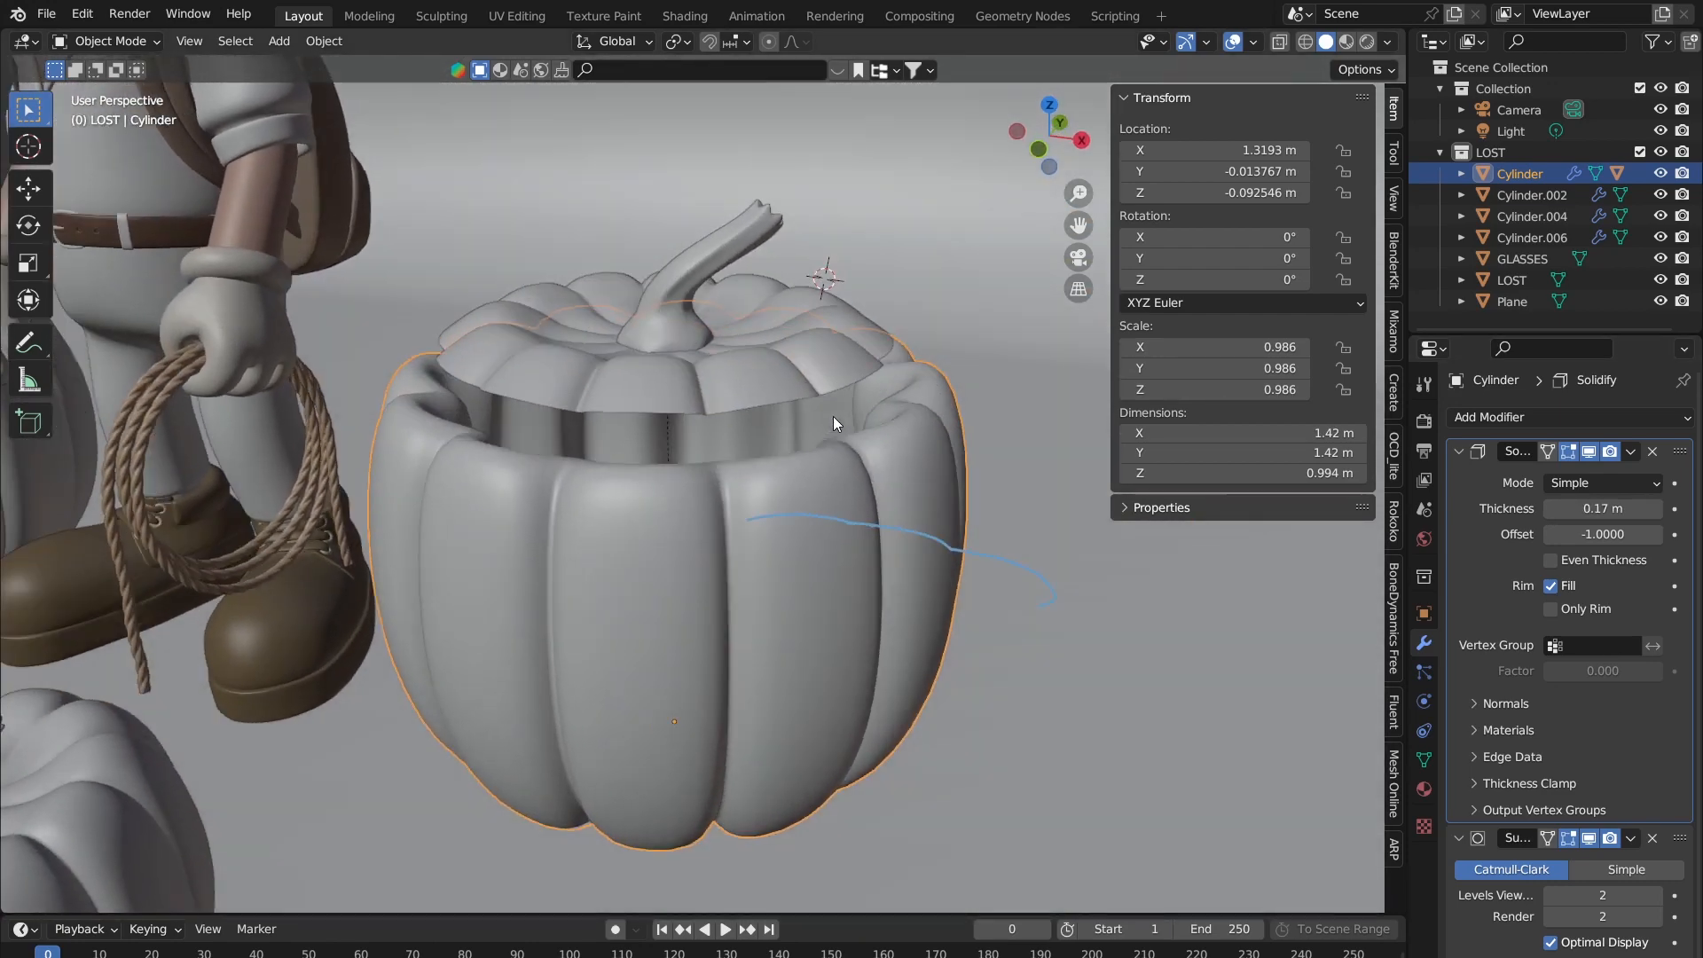
{"action": "scroll", "coordinate": [892, 407], "scroll_direction": "up", "scroll_amount": 3}
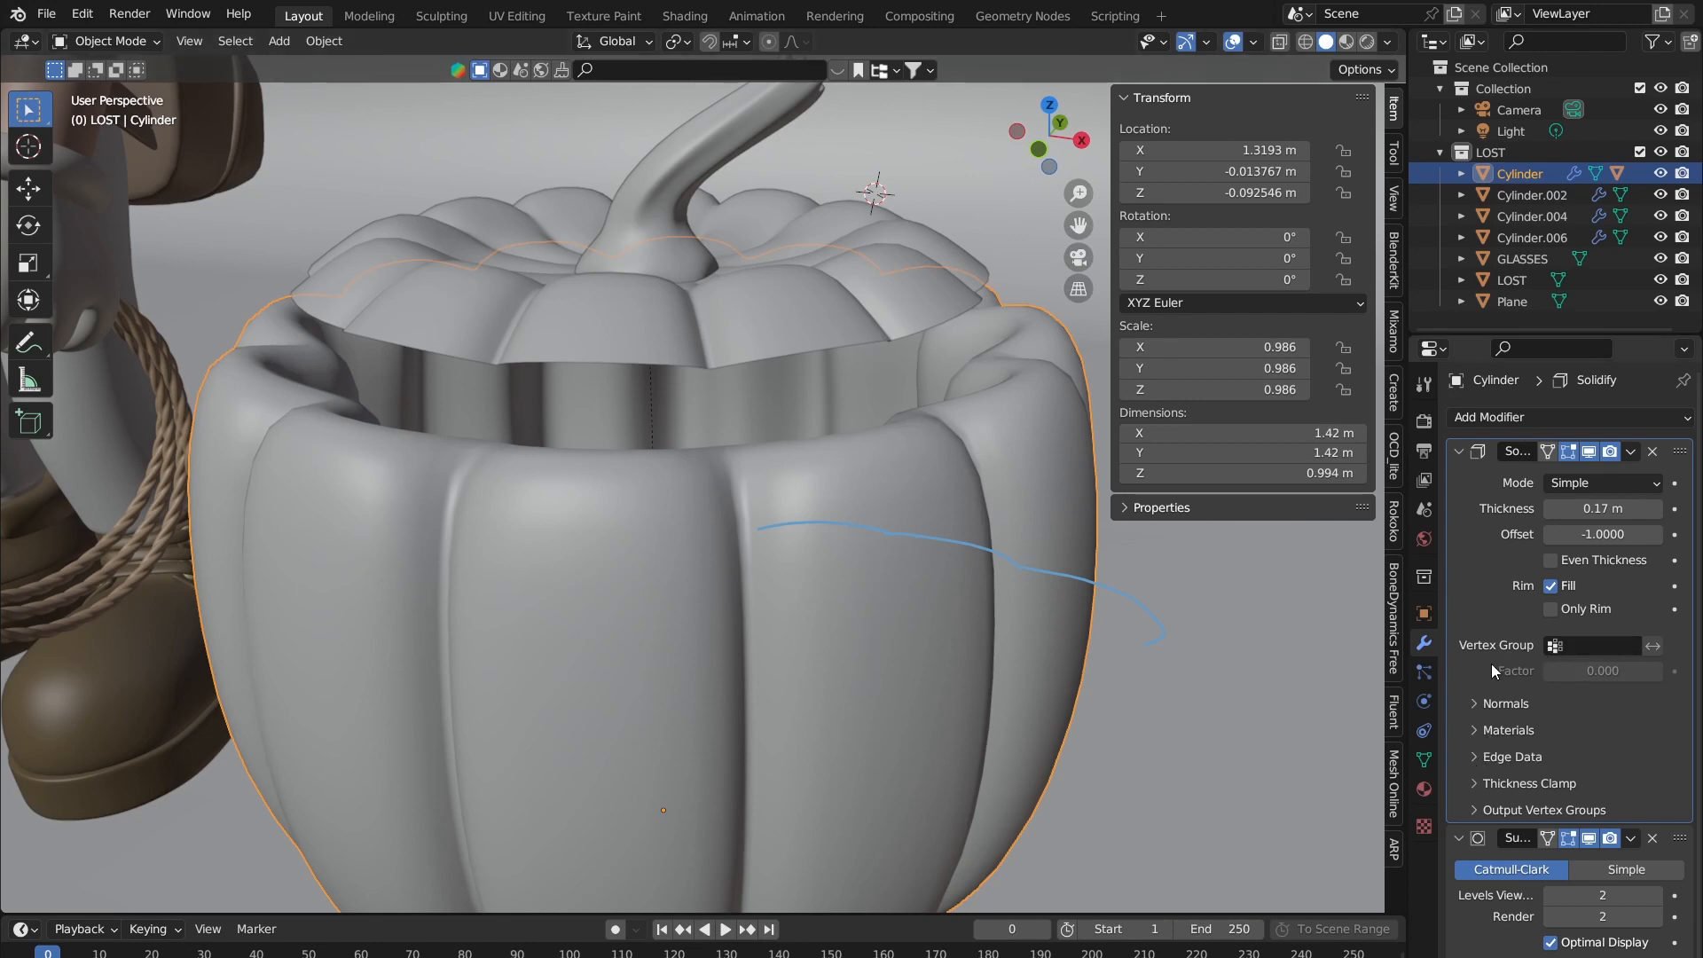
Step: Set the body's Solidify edge creases to 0.190 inner and 0.803 outer, and collapse the modifier's settings
{"action": "left_click", "coordinate": [1472, 756]}
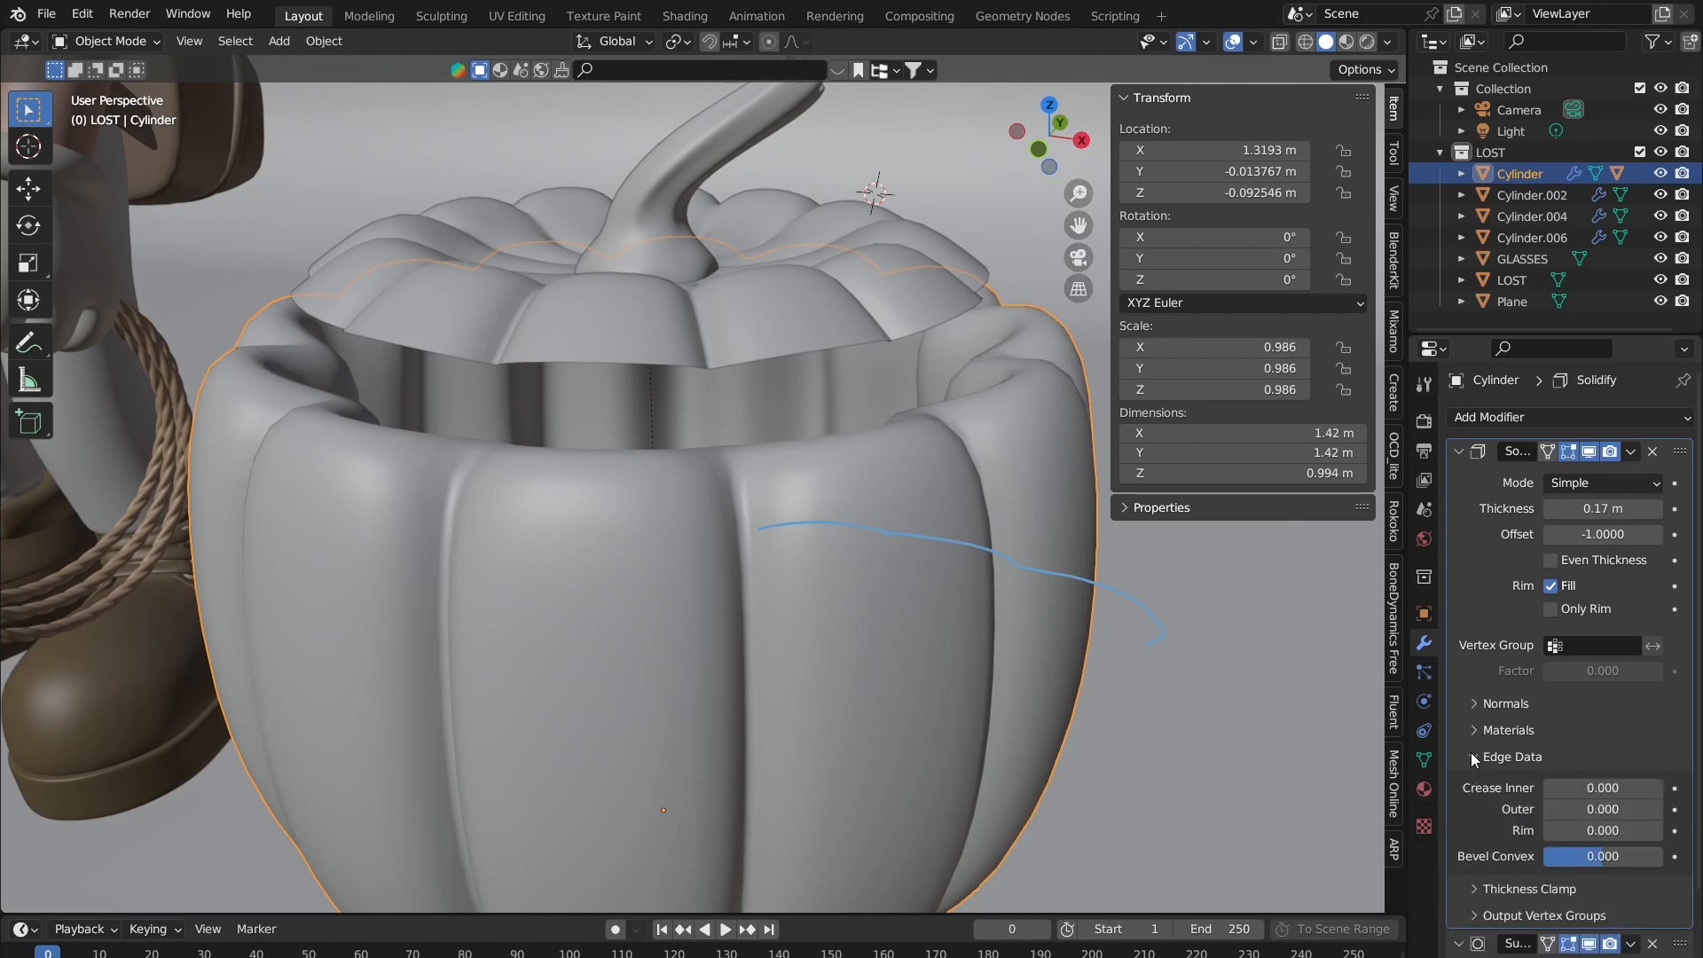
{"action": "left_click", "coordinate": [1568, 789]}
{"action": "left_click_drag", "start_coordinate": [1568, 788], "coordinate": [1650, 788]}
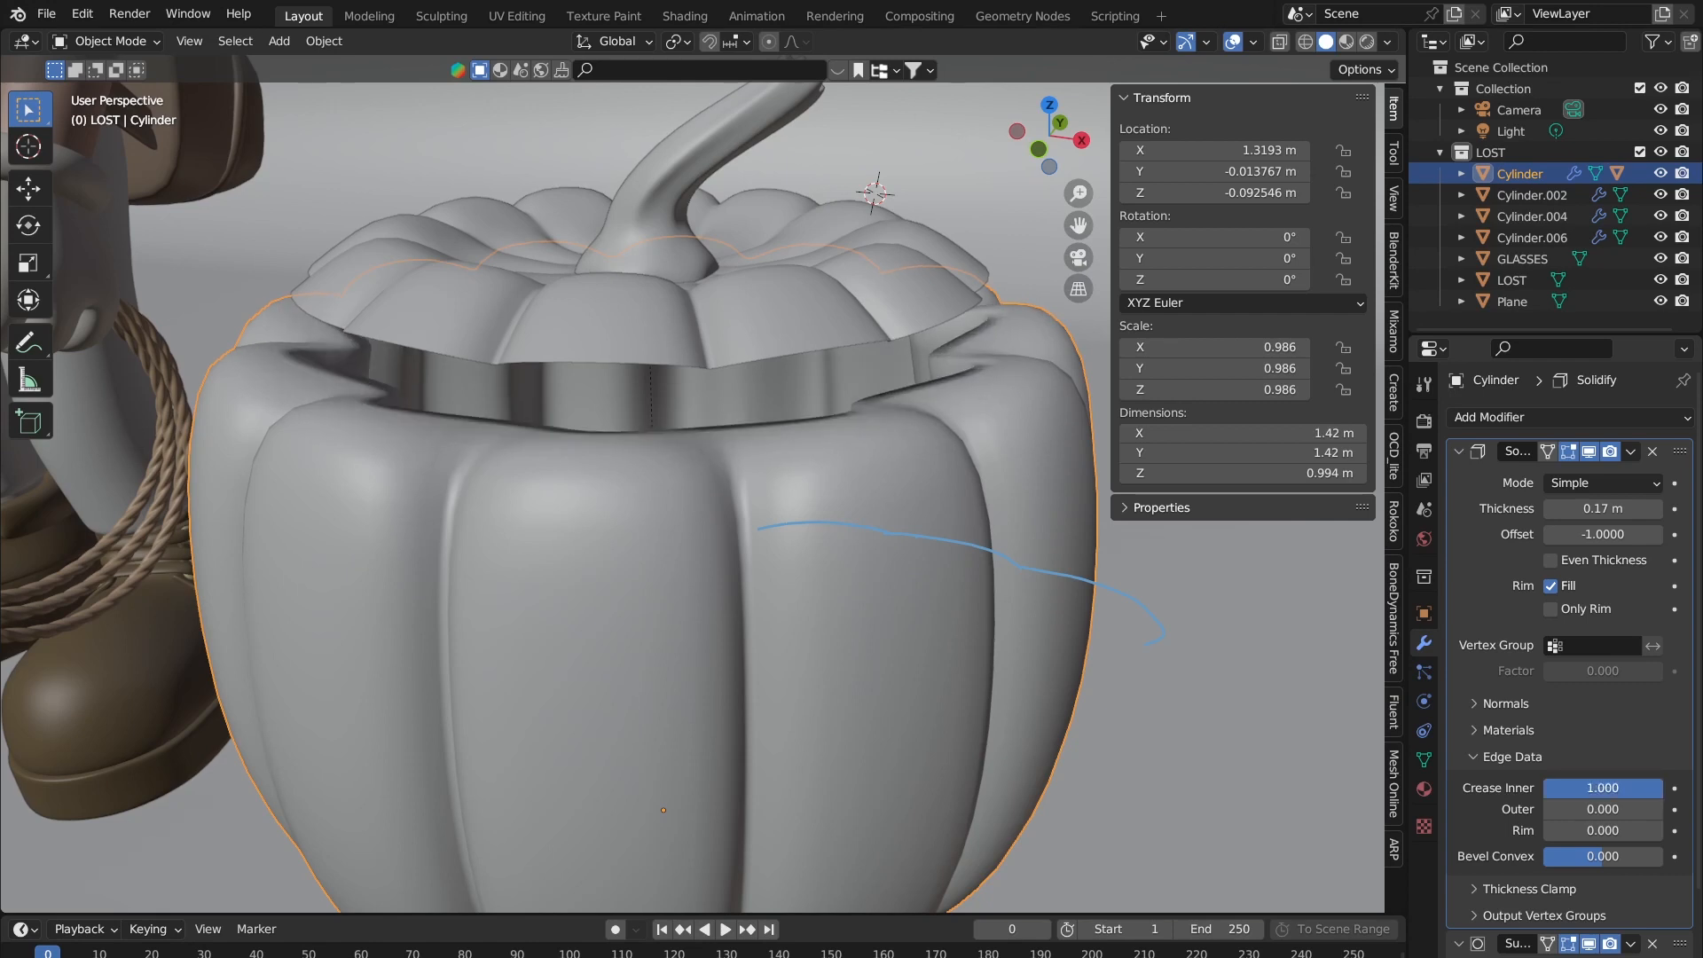
{"action": "mouse_move", "coordinate": [1649, 789]}
{"action": "left_mouse_down"}
{"action": "mouse_move", "coordinate": [1568, 788]}
{"action": "mouse_move", "coordinate": [1649, 789]}
{"action": "mouse_move", "coordinate": [1570, 809]}
{"action": "mouse_move", "coordinate": [1657, 809]}
{"action": "mouse_move", "coordinate": [1599, 809]}
{"action": "mouse_move", "coordinate": [1639, 809]}
{"action": "mouse_move", "coordinate": [1637, 788]}
{"action": "mouse_move", "coordinate": [1543, 788]}
{"action": "mouse_move", "coordinate": [1566, 793]}
{"action": "left_mouse_up"}
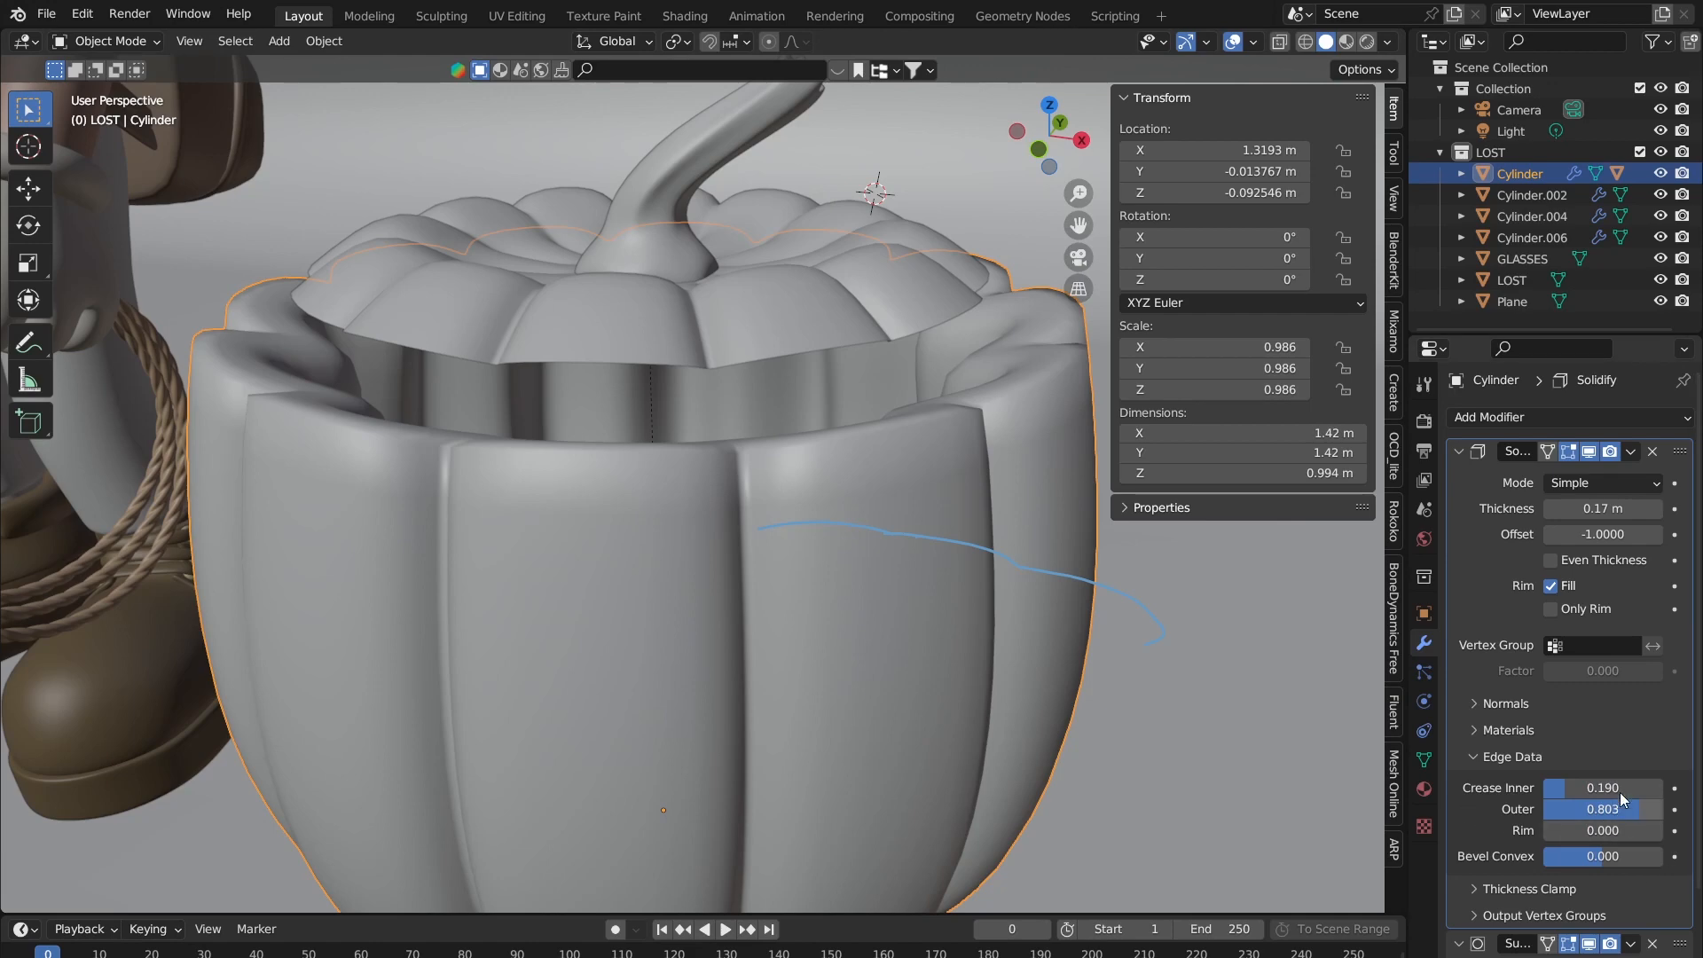
{"action": "left_click", "coordinate": [1459, 452]}
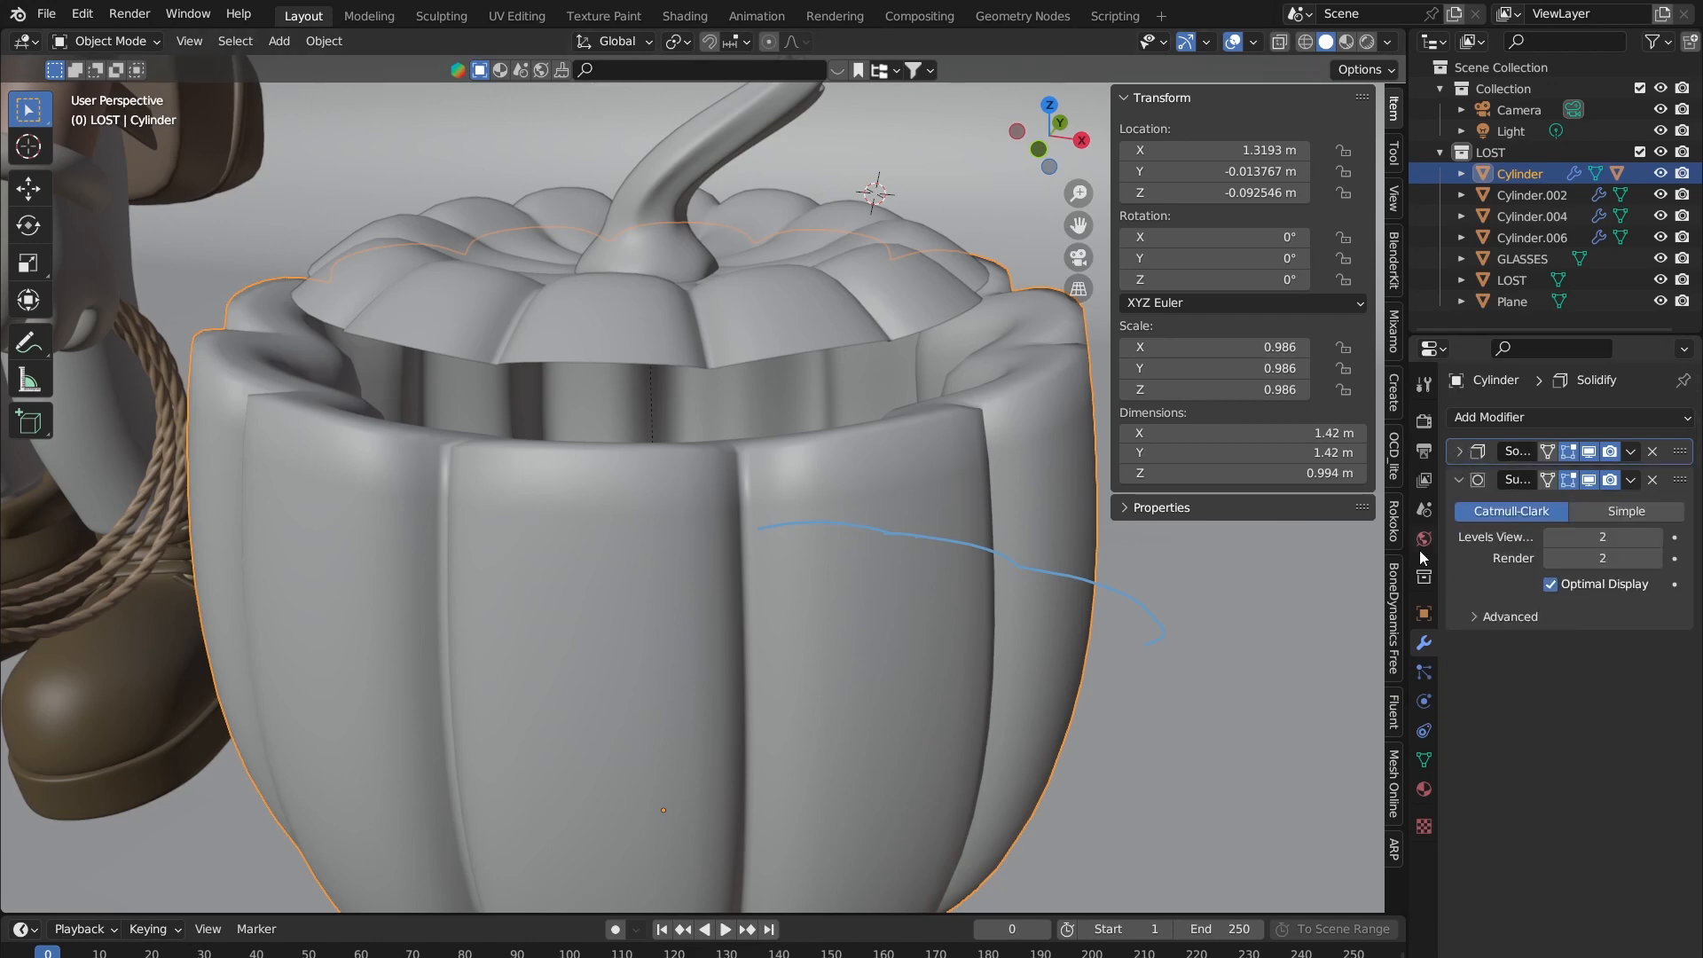
Step: Add a Solidify modifier to the pumpkin's lid and place it before the lid's Subdivision modifier
{"action": "middle_click_drag", "start_coordinate": [917, 408], "coordinate": [805, 258]}
{"action": "left_click", "coordinate": [681, 263]}
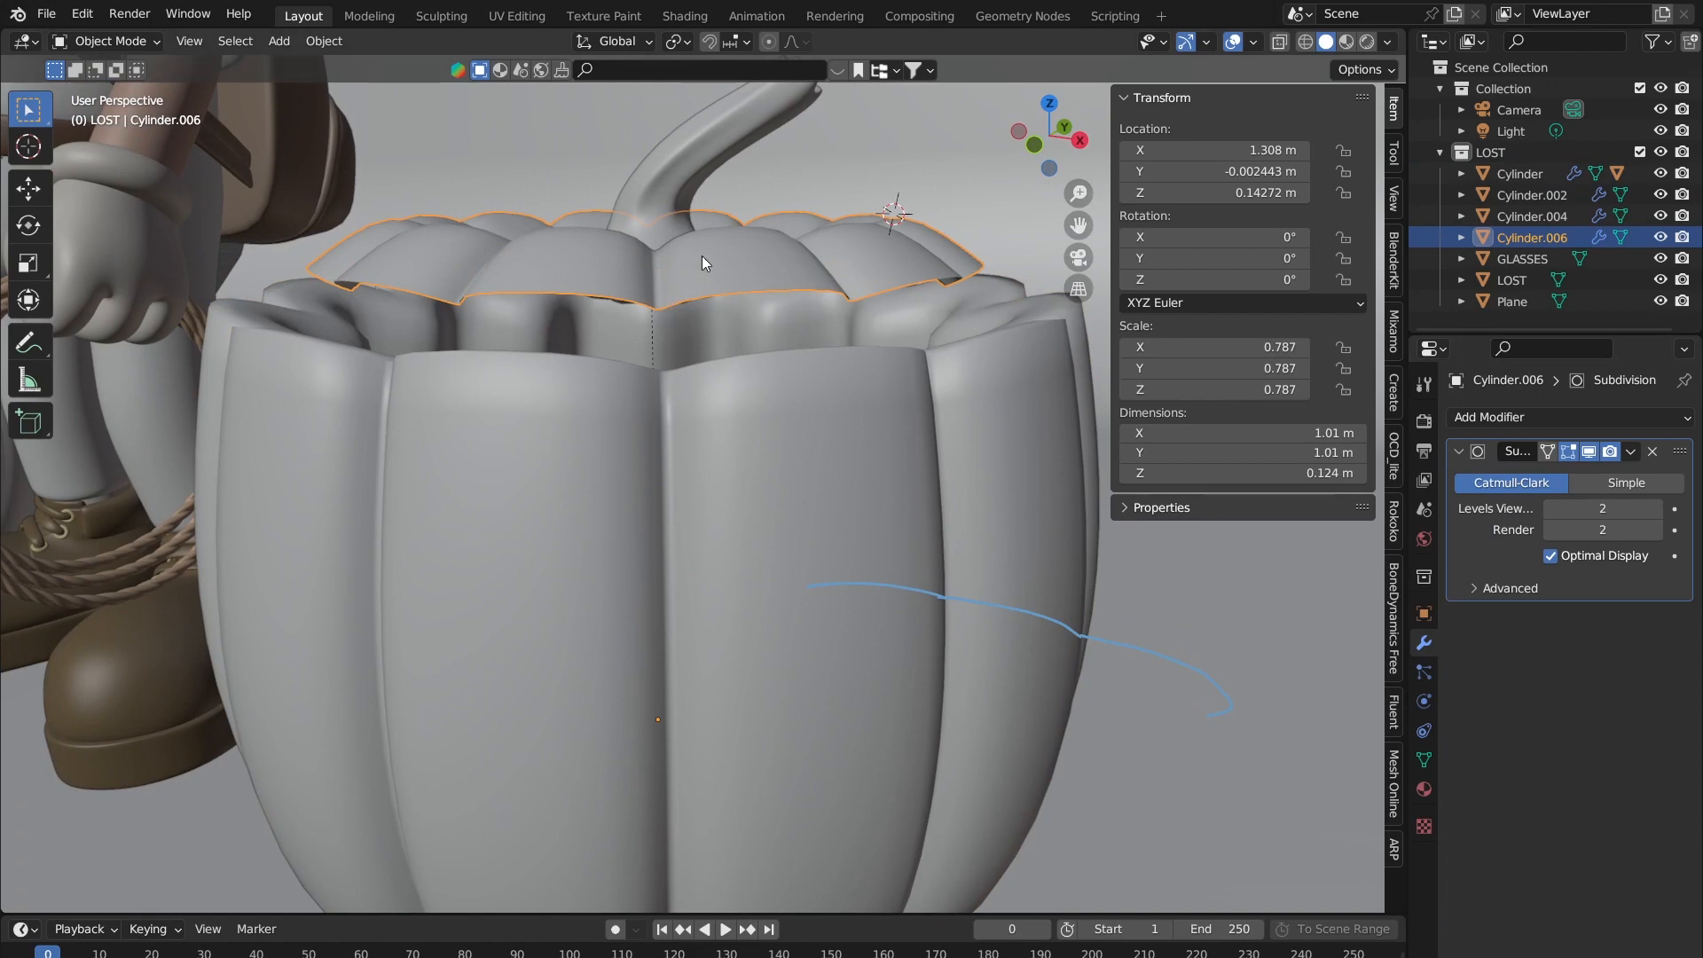
{"action": "left_click", "coordinate": [1541, 421]}
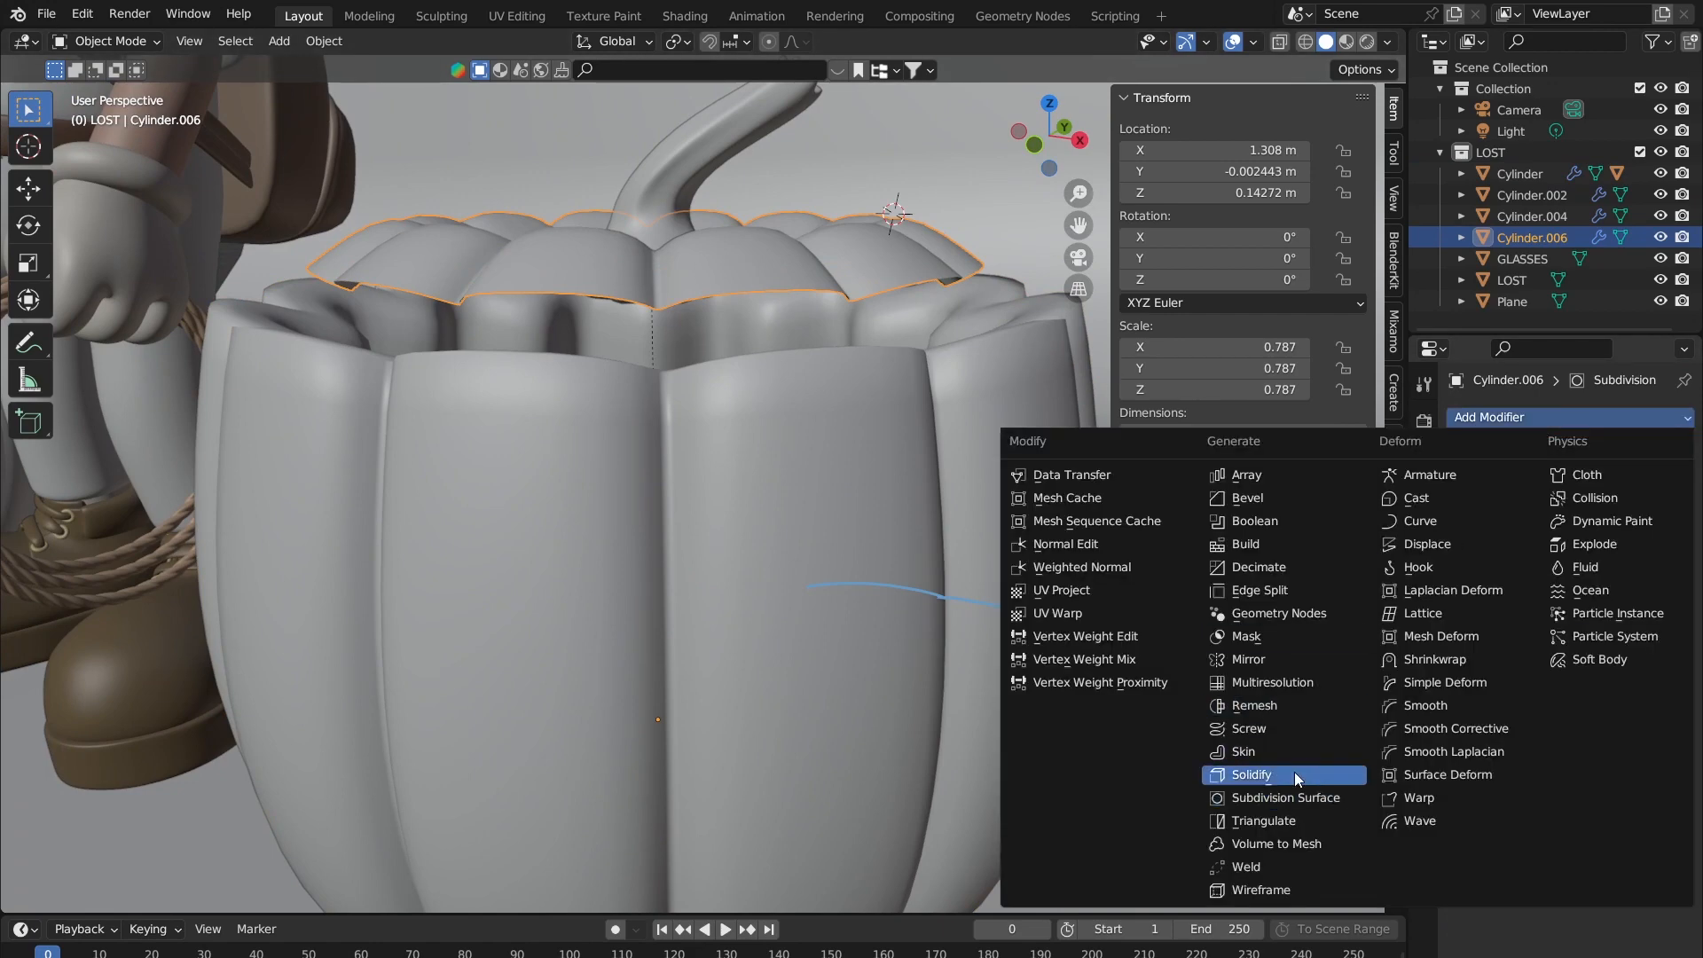
{"action": "left_click", "coordinate": [1252, 774]}
{"action": "left_click_drag", "start_coordinate": [1679, 641], "coordinate": [1678, 450]}
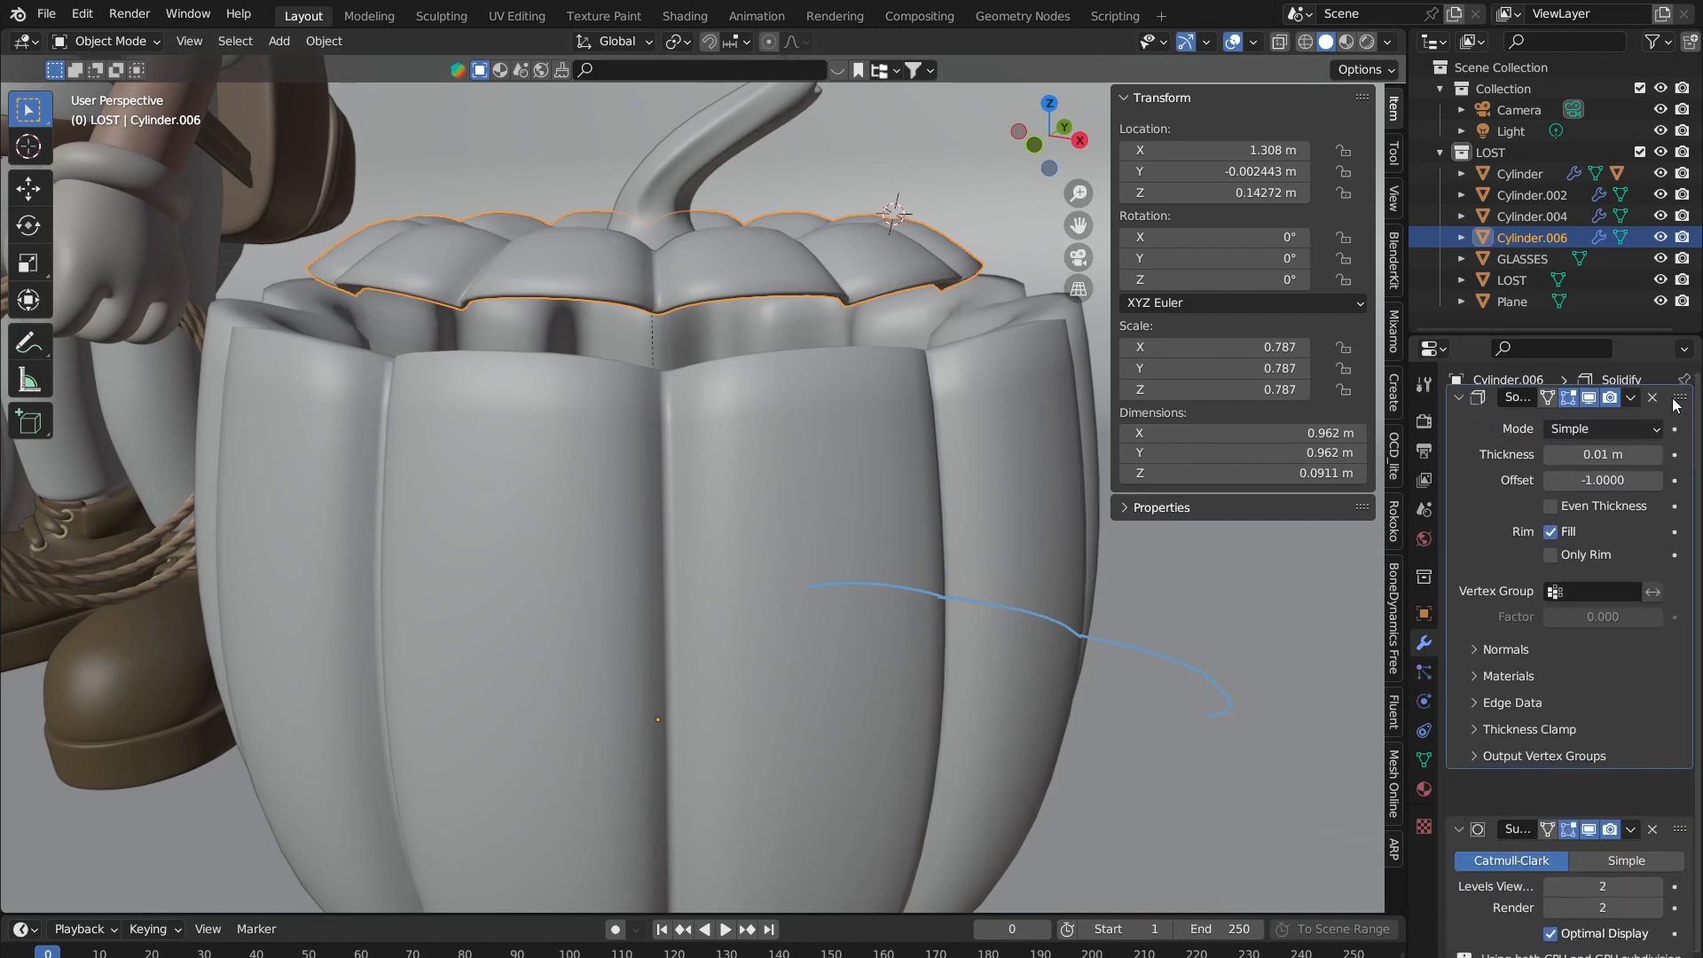
Step: Set the lid's Solidify thickness to 0.09 m, with an inner crease of 0.394 and an outer crease of 0.774
{"action": "left_click_drag", "start_coordinate": [1599, 507], "coordinate": [1642, 507]}
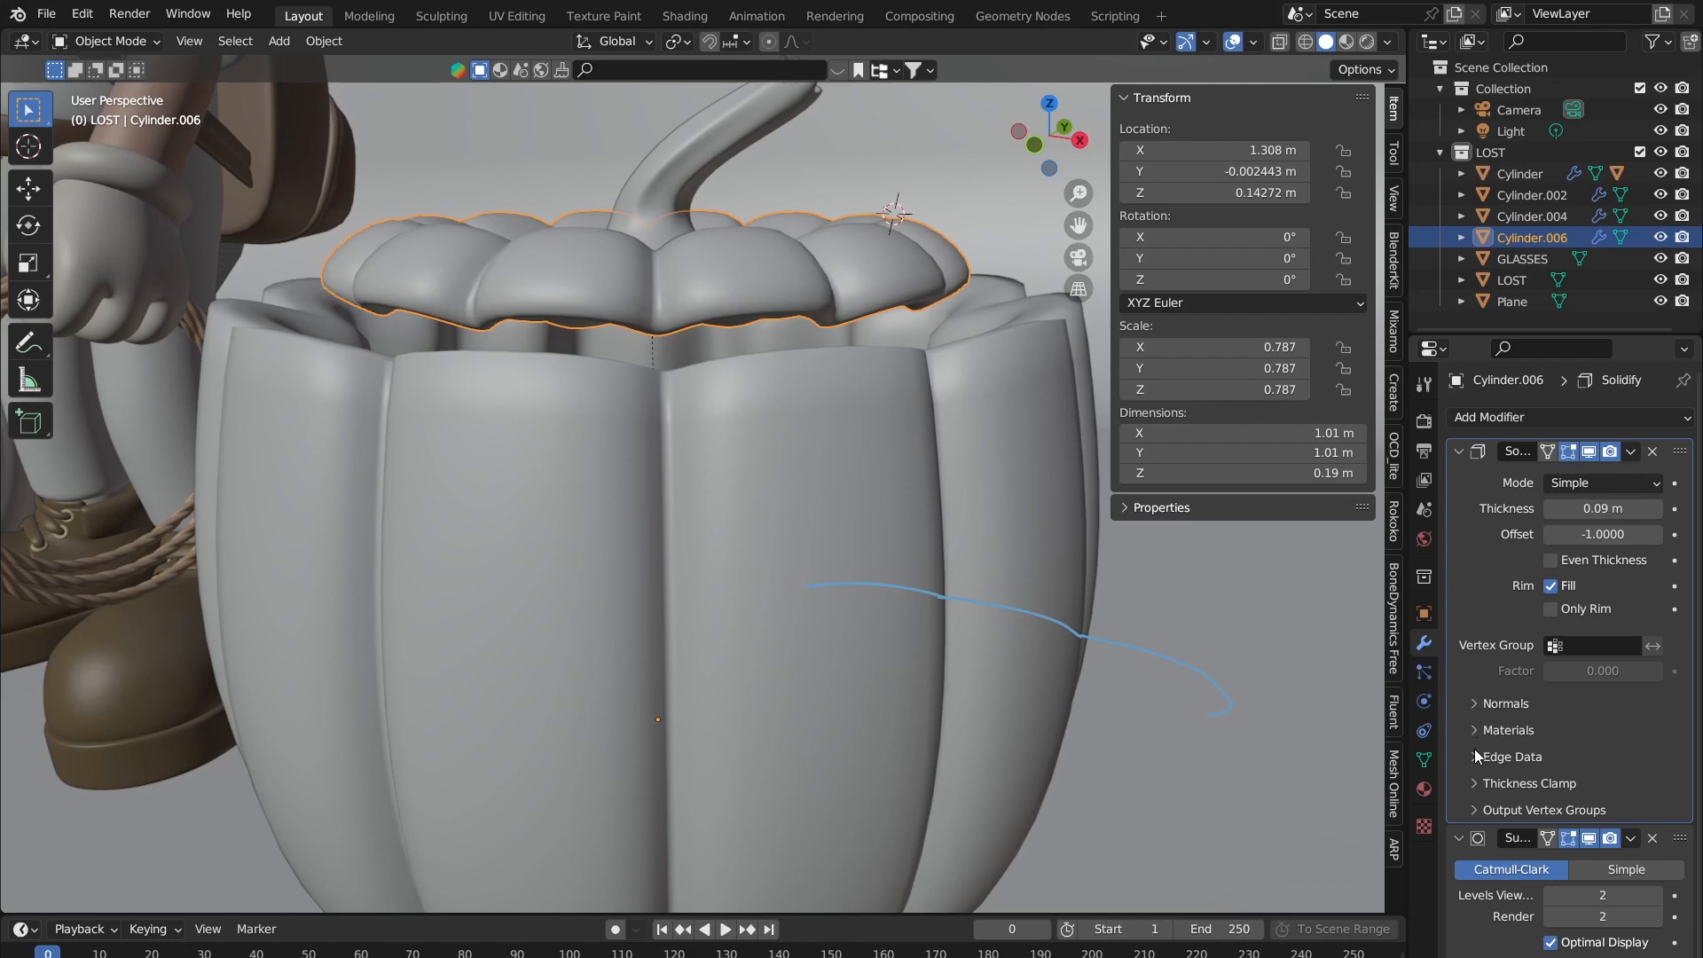
{"action": "left_click", "coordinate": [1512, 757]}
{"action": "left_click_drag", "start_coordinate": [1597, 787], "coordinate": [1636, 809]}
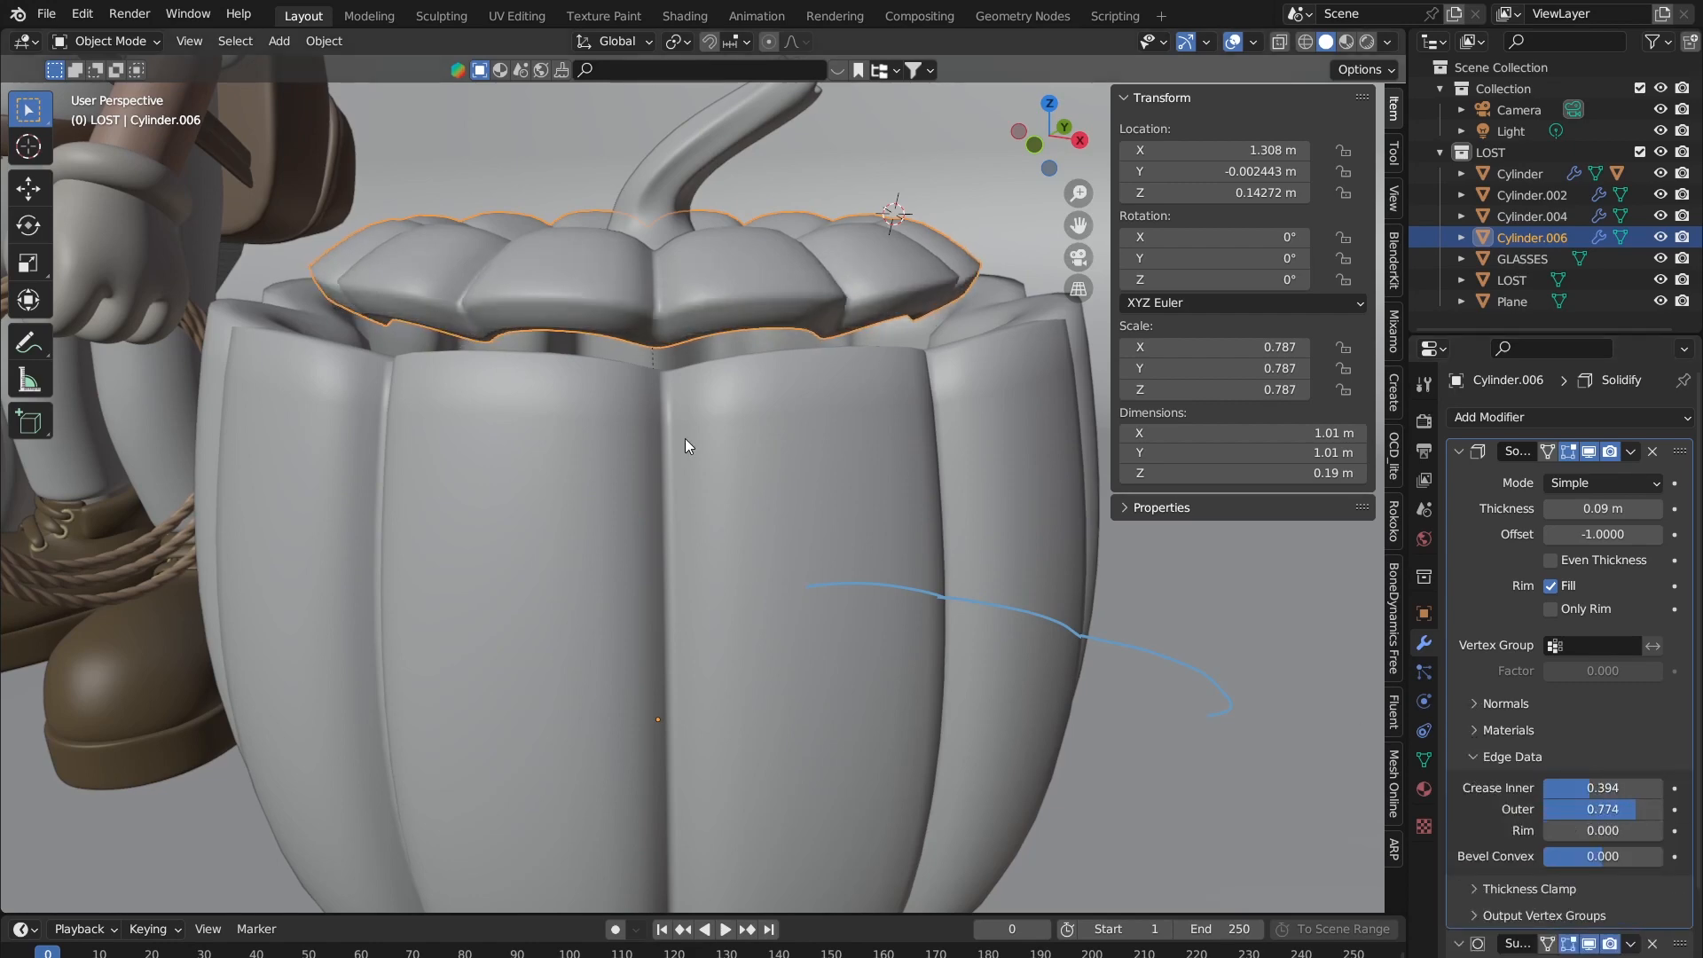
Step: Open the large pumpkin's body in edit mode and select the edge loop around its top rim
{"action": "middle_click_drag", "start_coordinate": [684, 438], "coordinate": [538, 306]}
{"action": "left_click", "coordinate": [729, 381]}
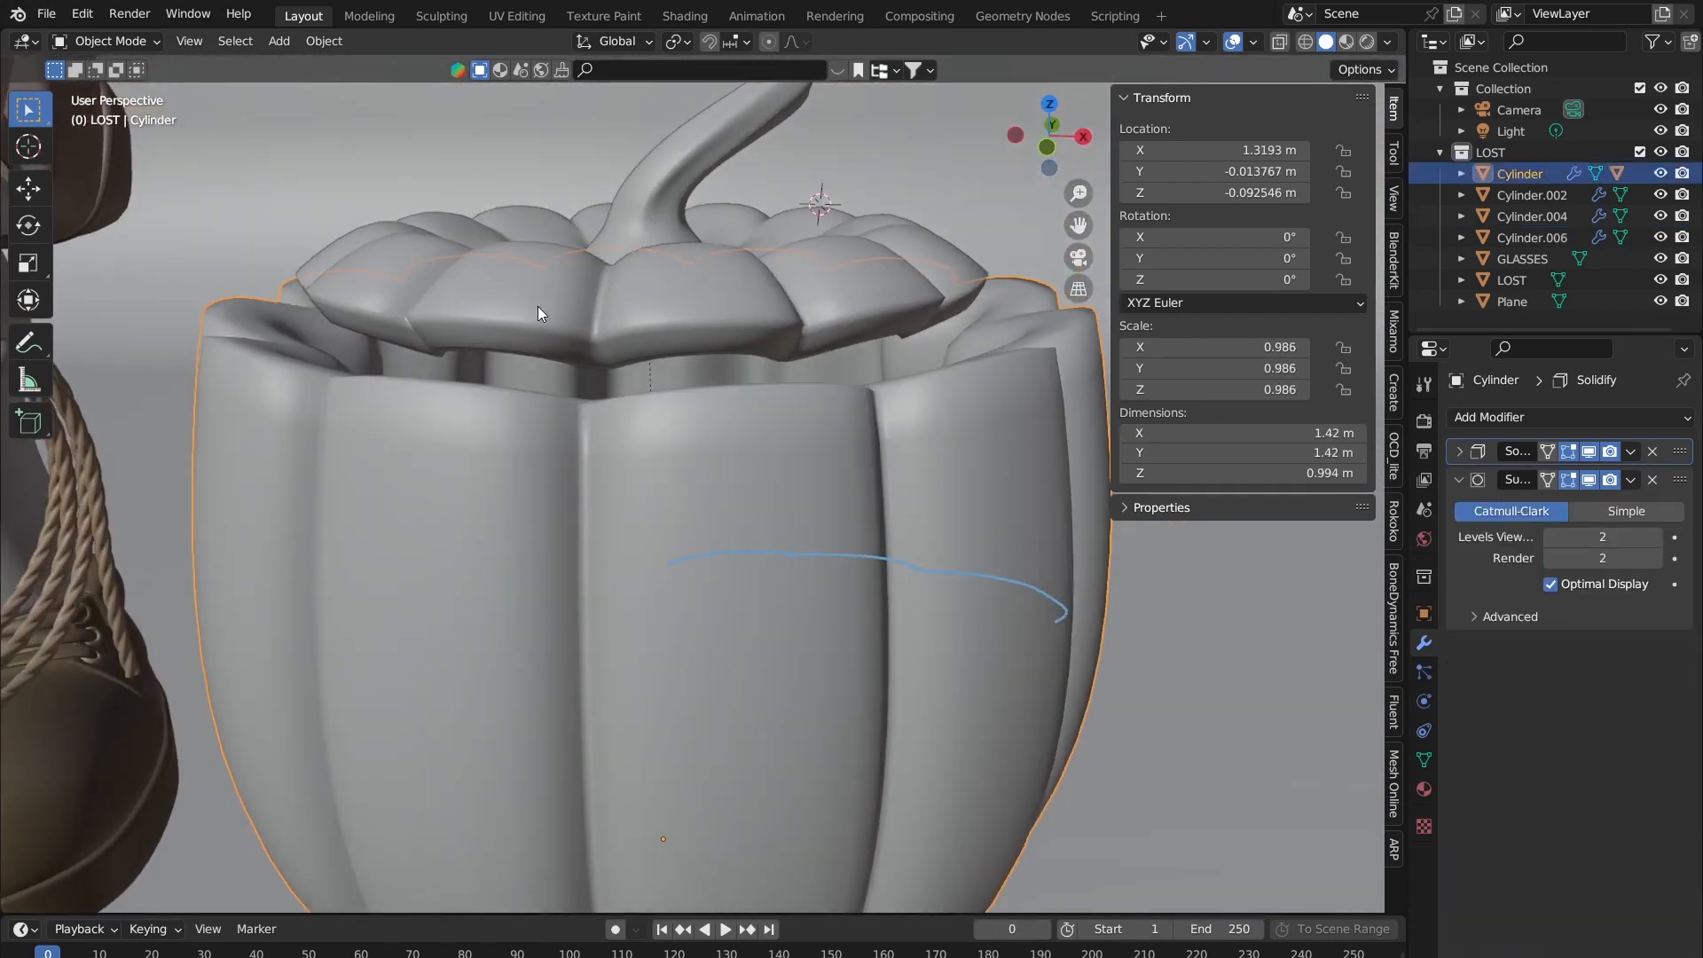
{"action": "key", "text": "Tab"}
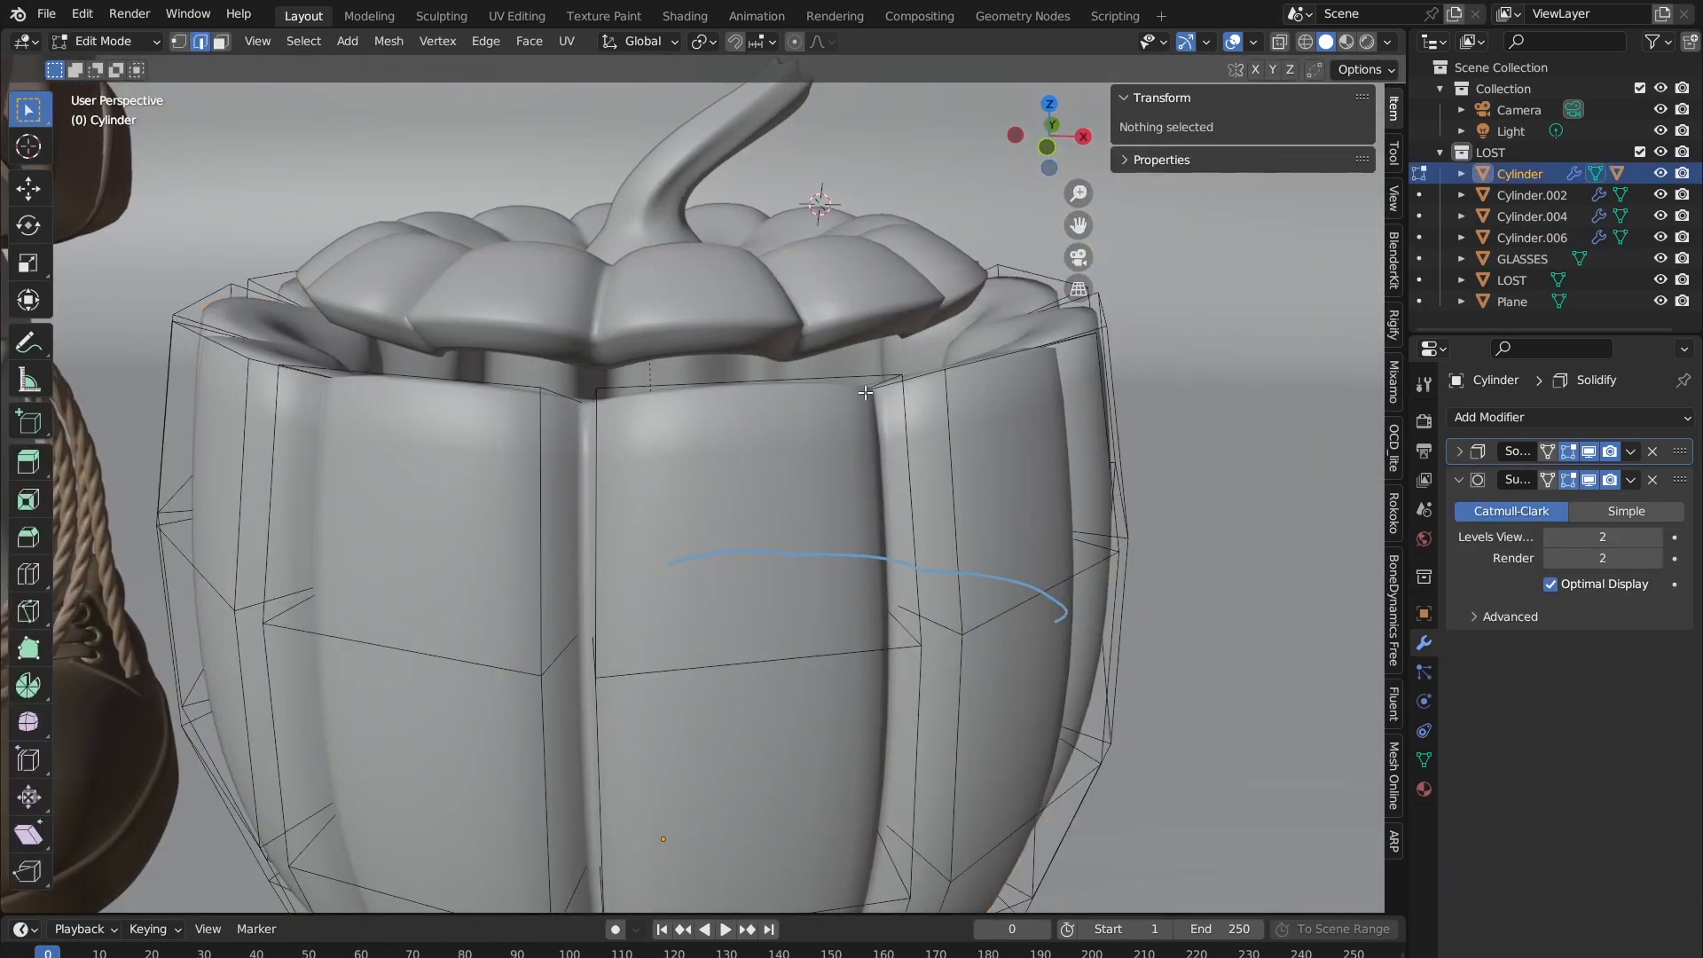
{"action": "middle_click_drag", "start_coordinate": [864, 393], "coordinate": [862, 470]}
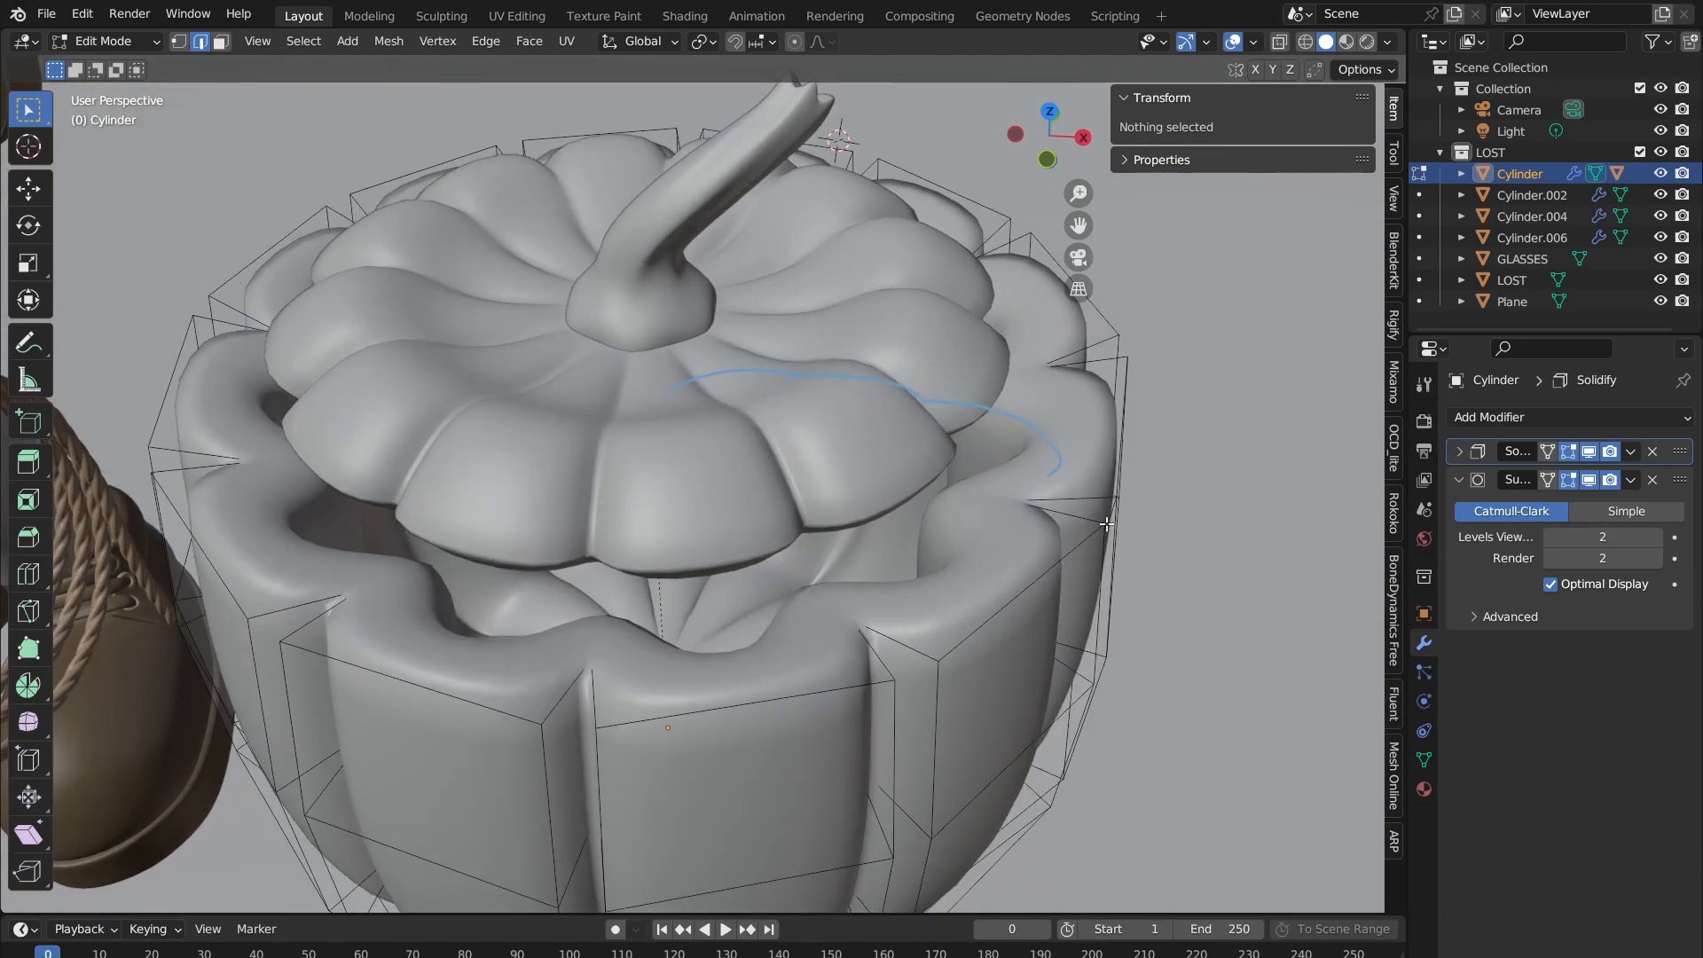
{"action": "middle_click_drag", "start_coordinate": [514, 364], "coordinate": [443, 328]}
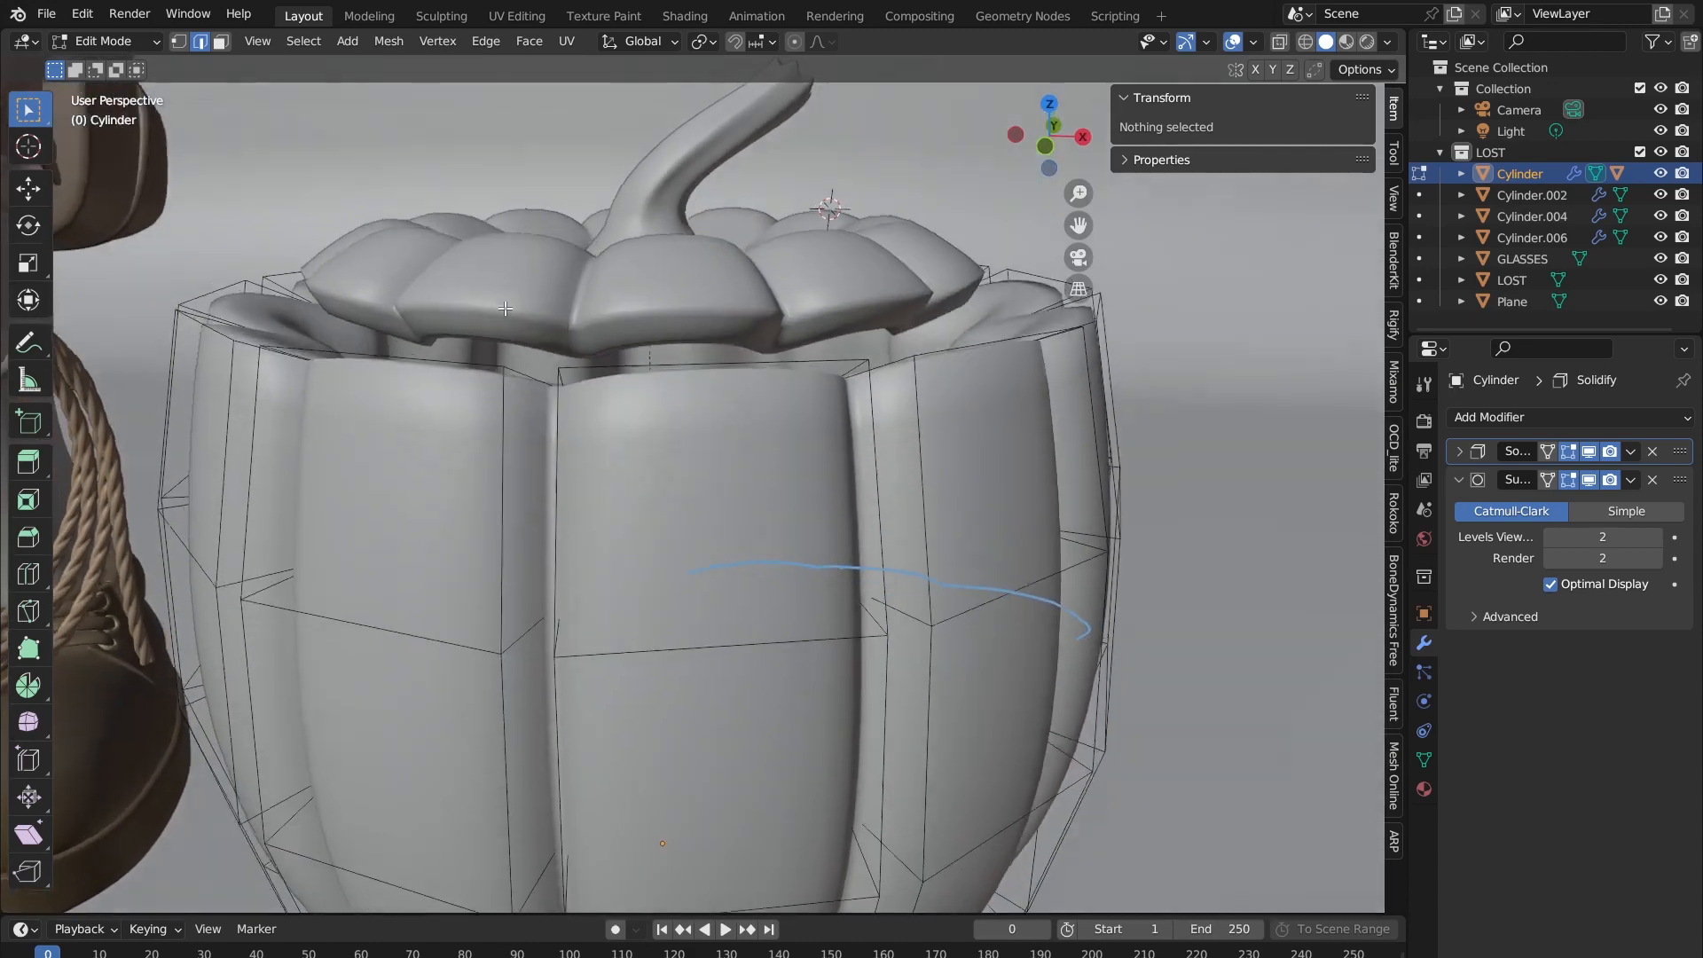
{"action": "key", "text": "a"}
{"action": "key", "text": "alt+a"}
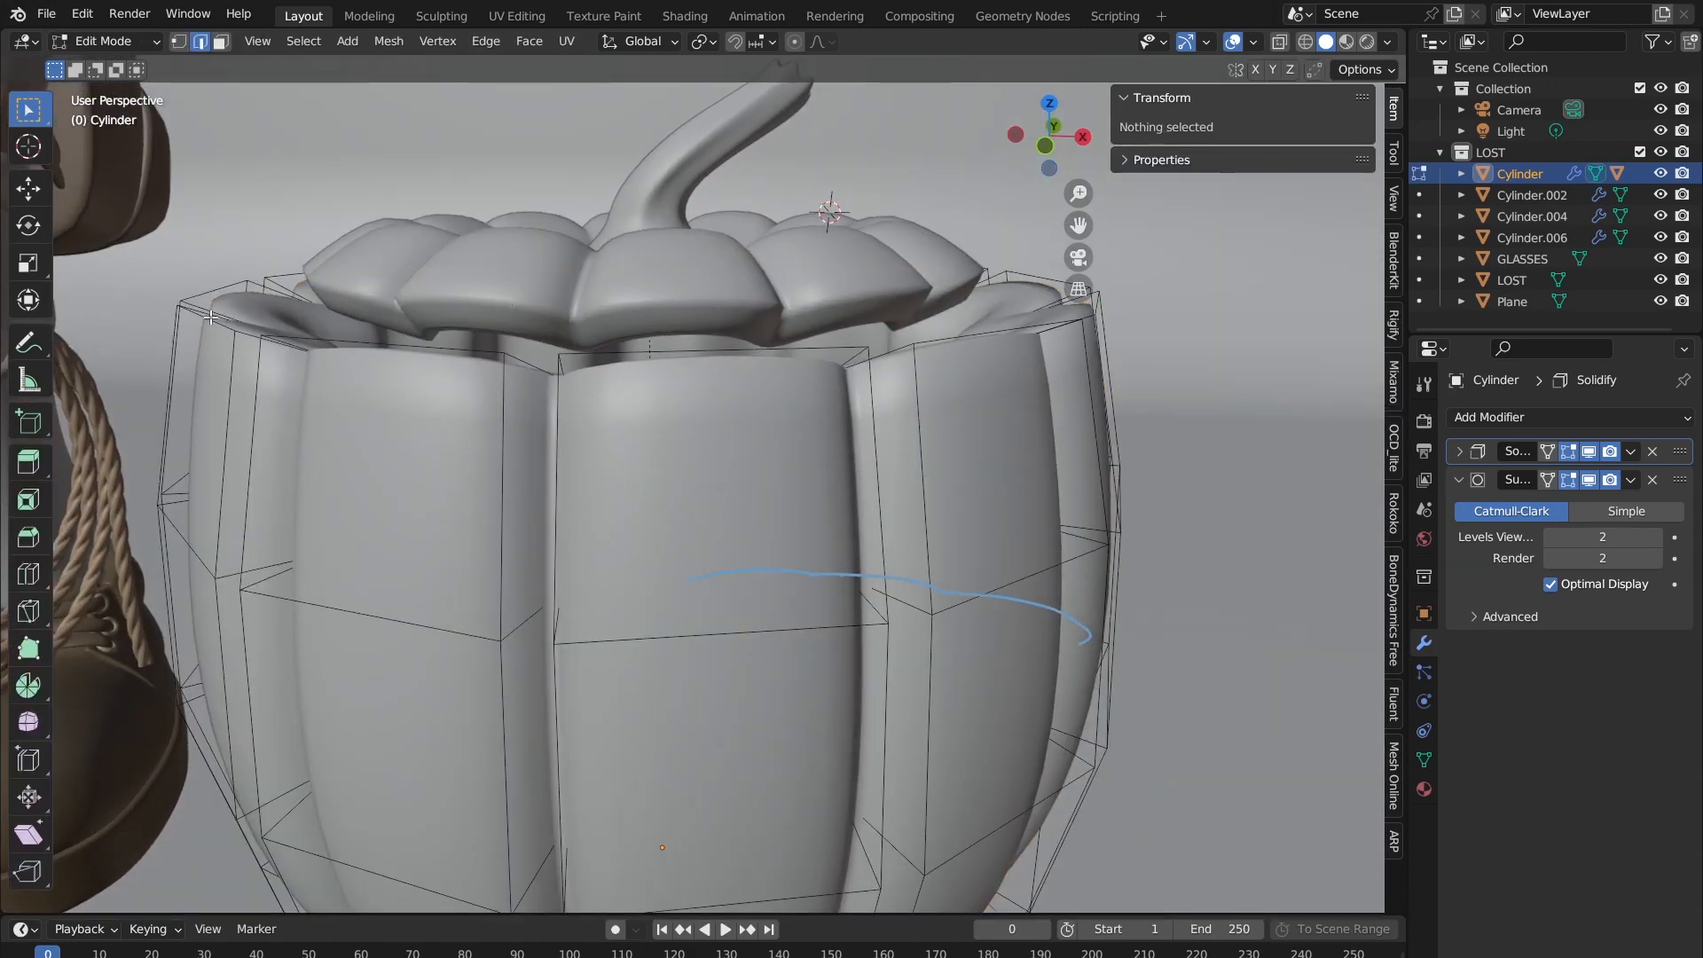
{"action": "left_click", "coordinate": [197, 323], "text": "alt"}
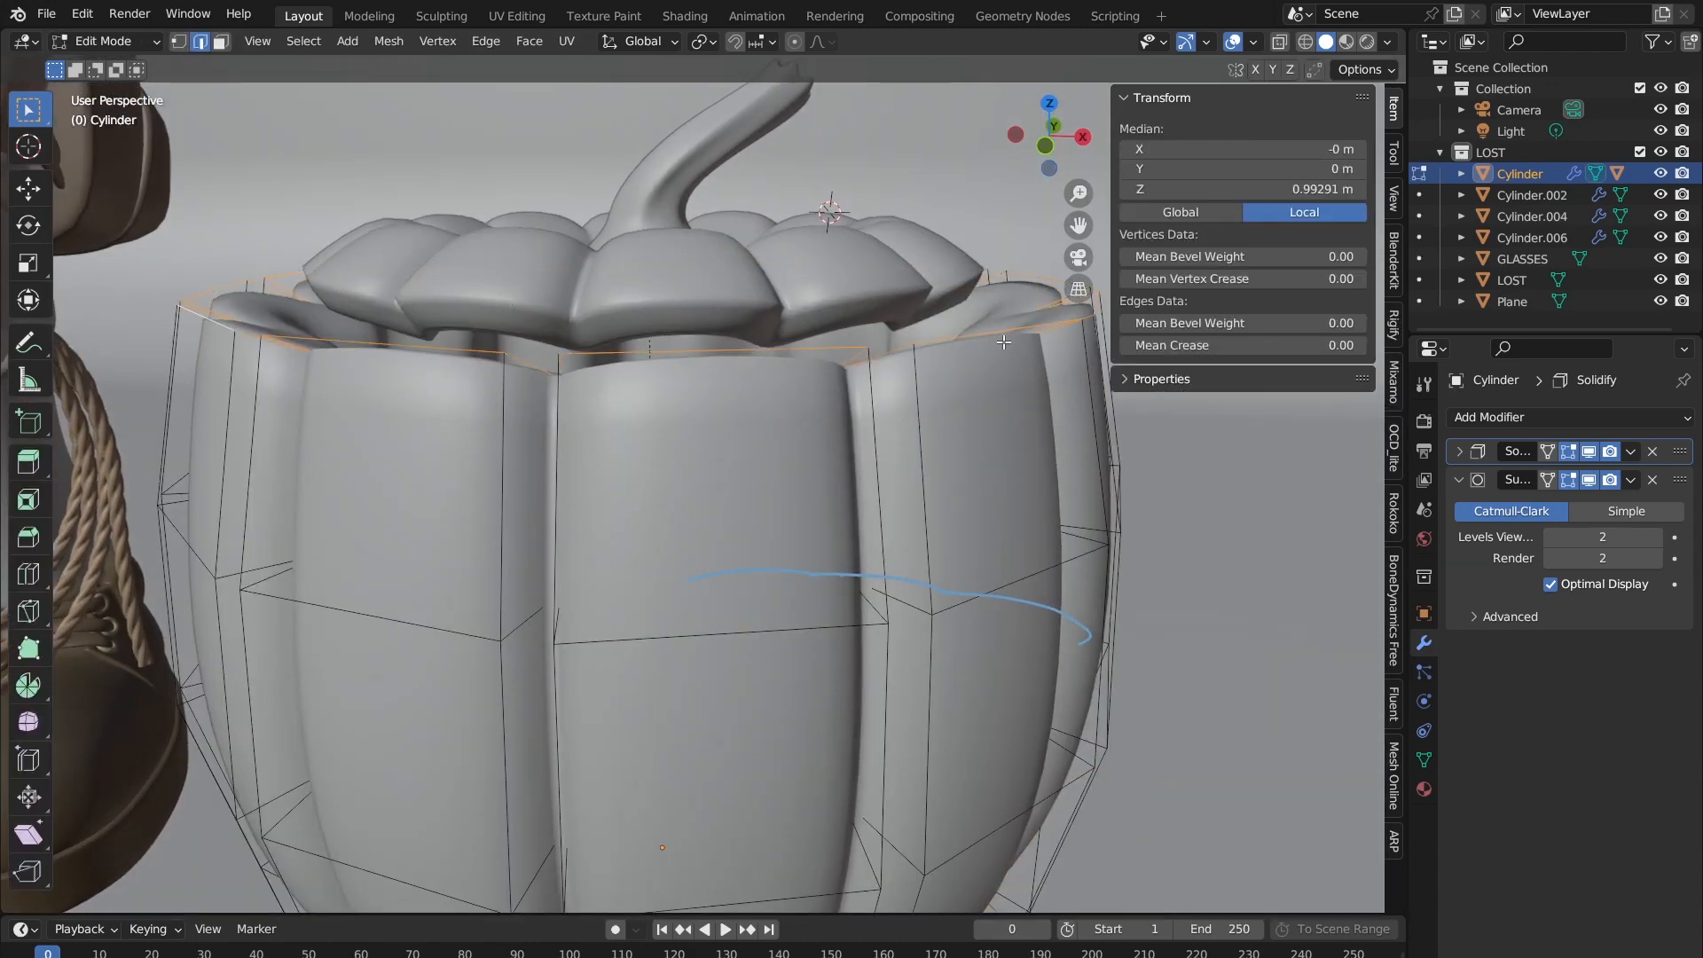
Step: Scale the rim loop to 0.874, lower it vertically by about 0.047 m and return to object mode
{"action": "middle_click_drag", "start_coordinate": [1003, 341], "coordinate": [828, 408], "text": "shift"}
{"action": "key", "text": "s"}
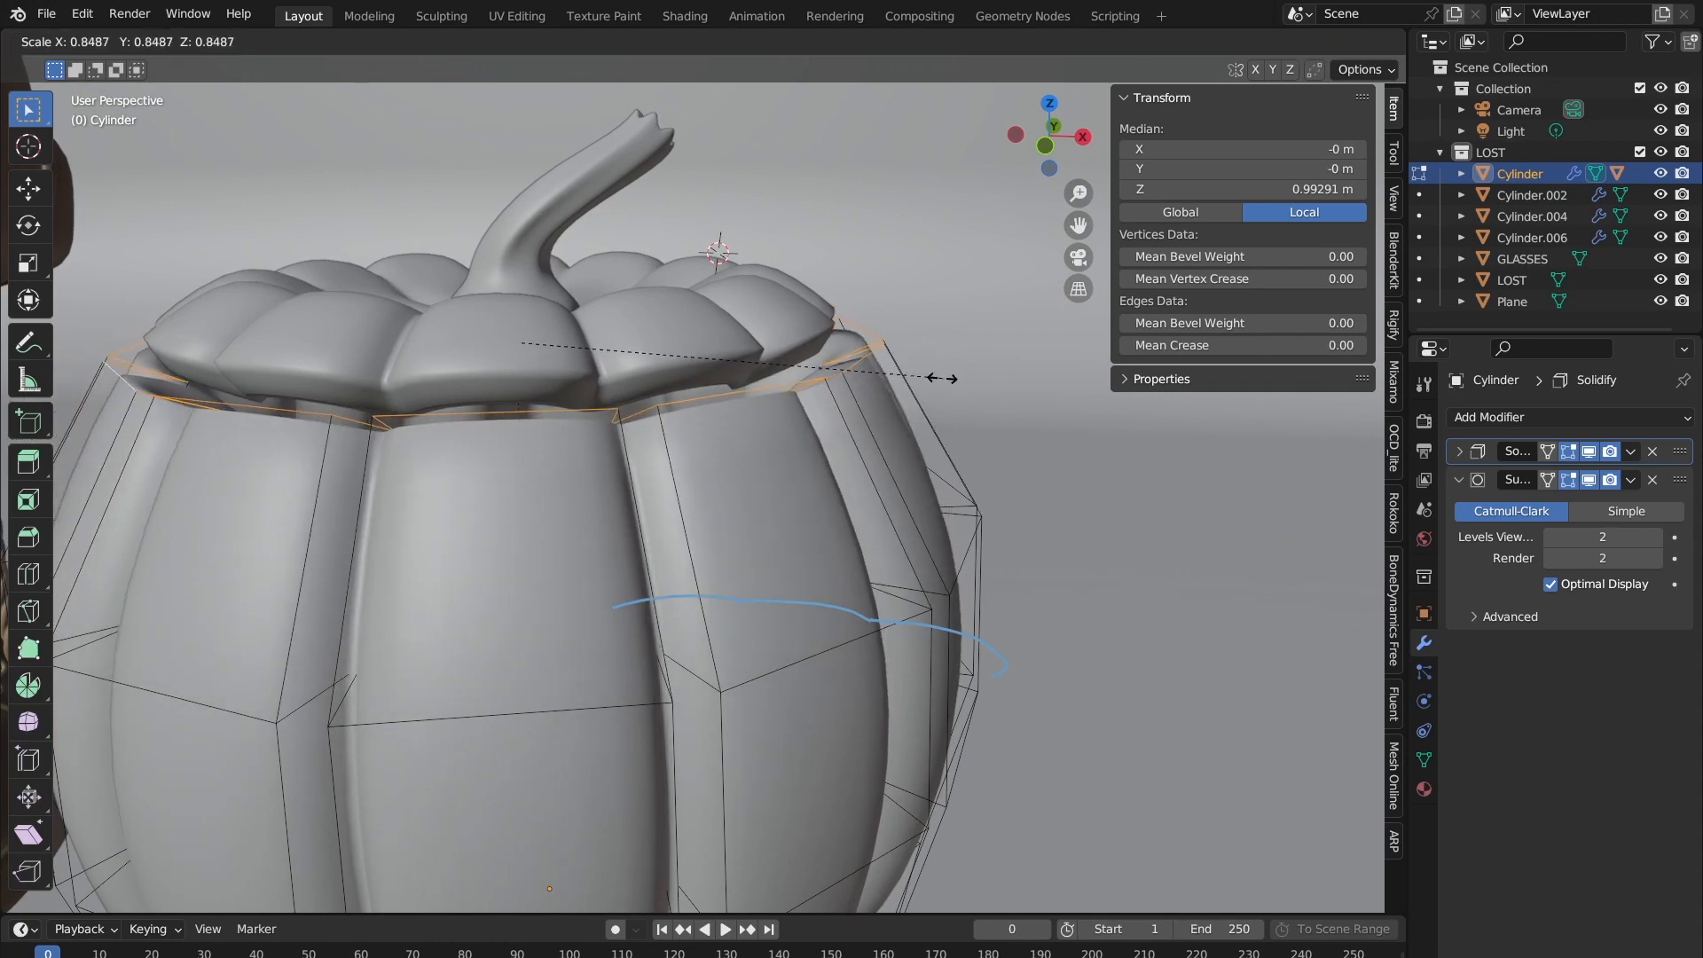
{"action": "left_click", "coordinate": [955, 377]}
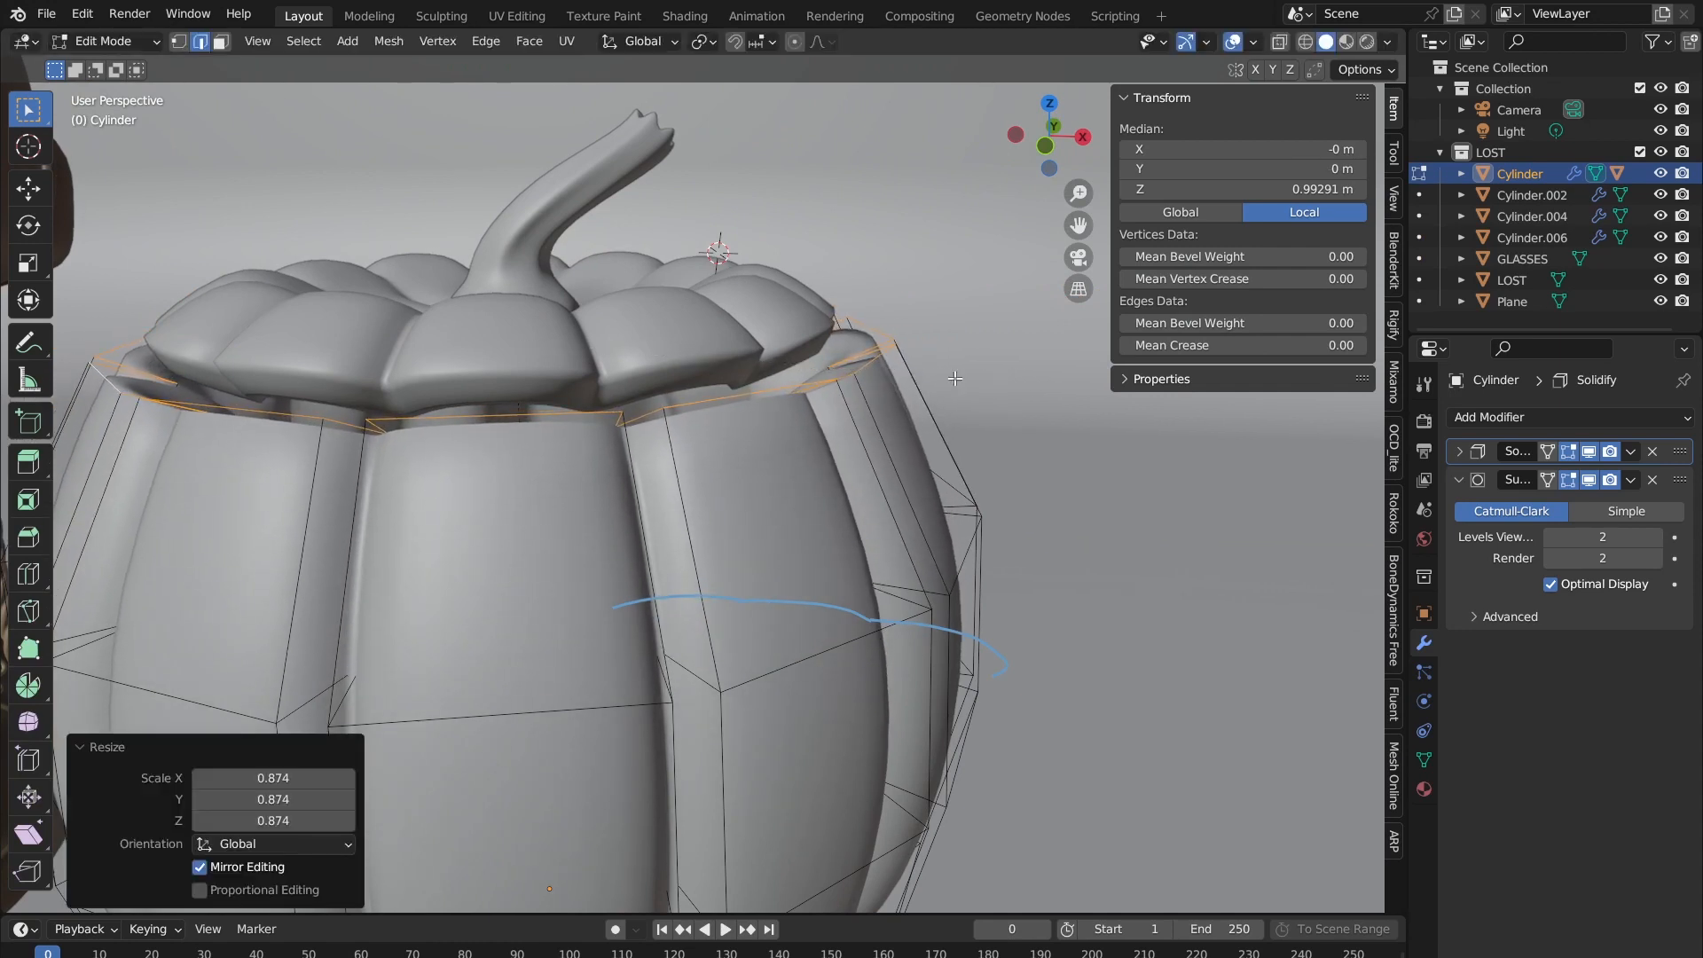
{"action": "key", "text": "g"}
{"action": "key", "text": "z"}
{"action": "left_click", "coordinate": [954, 409]}
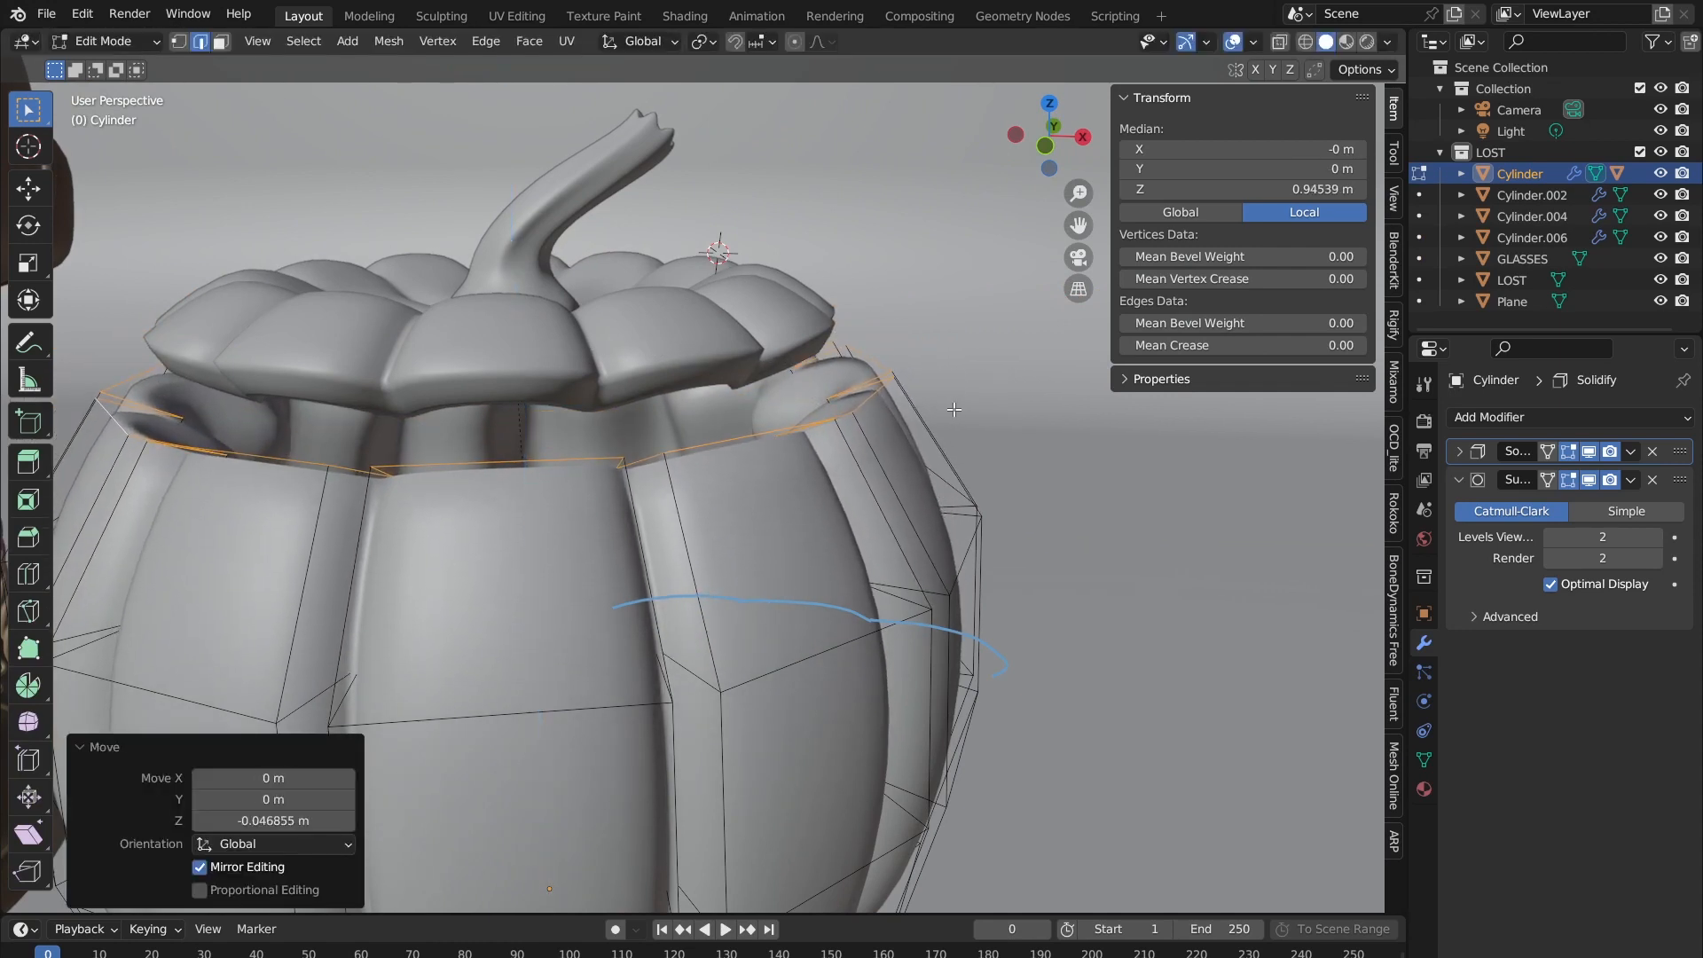
{"action": "key", "text": "Tab"}
Step: Lower the large pumpkin's lid and stem together by about 0.09 m along the vertical axis
{"action": "left_click", "coordinate": [534, 312]}
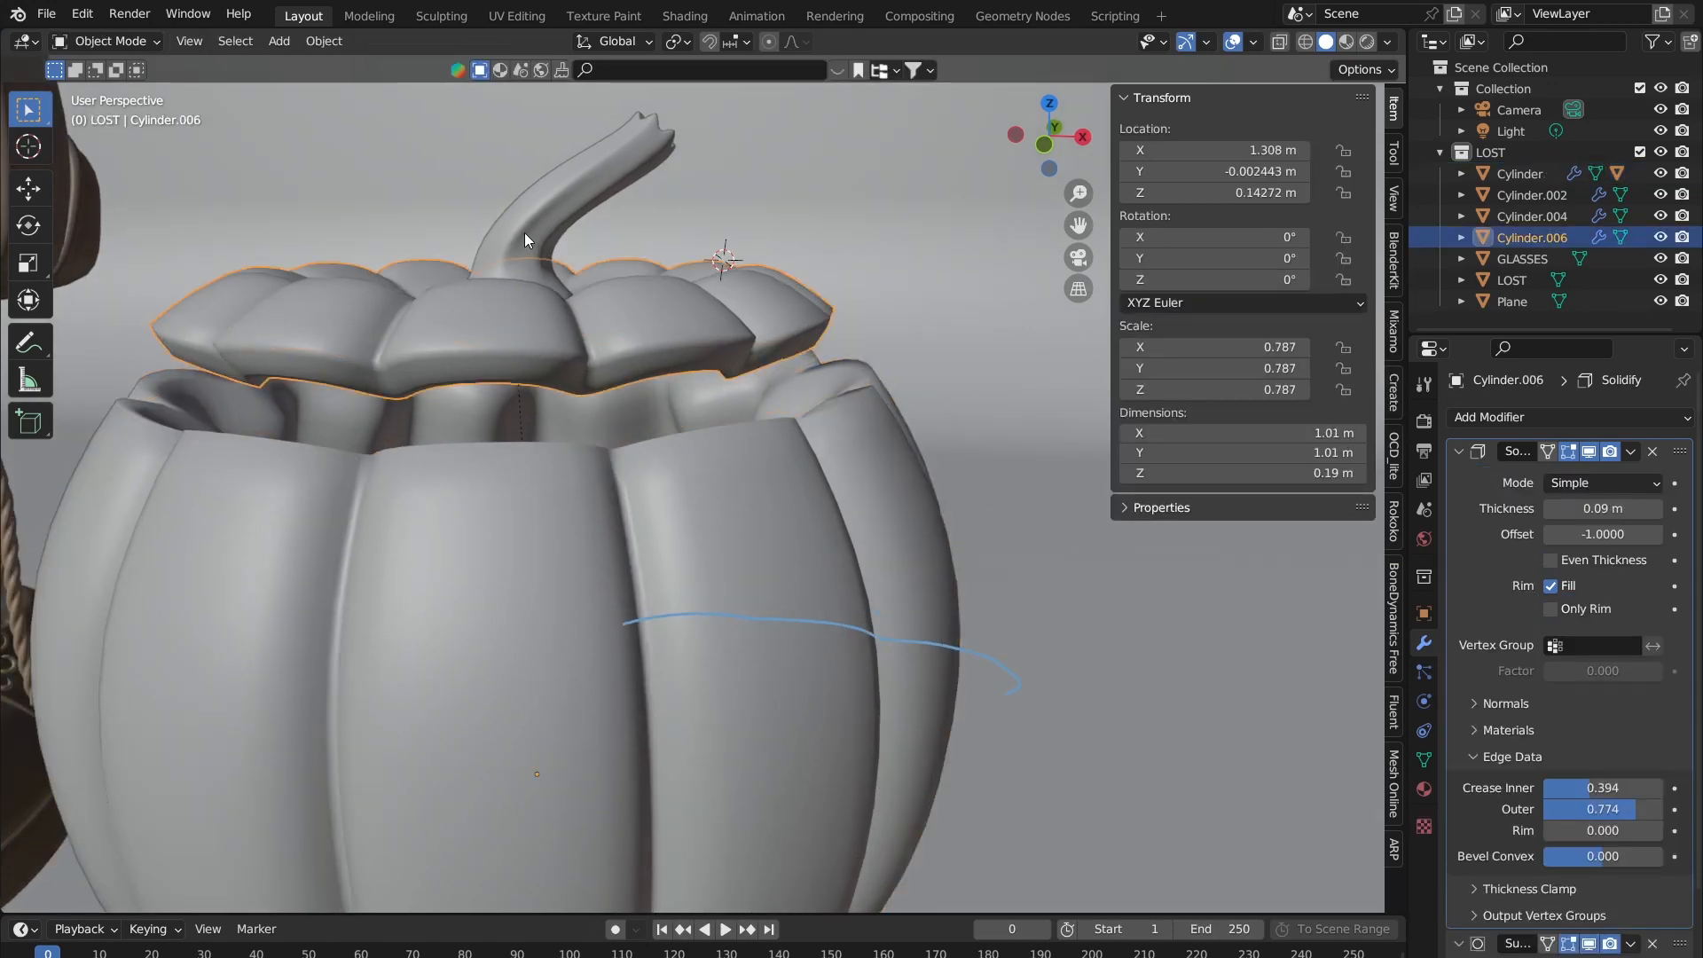
{"action": "left_click", "coordinate": [477, 327]}
{"action": "left_click", "coordinate": [537, 289]}
{"action": "key", "text": "g"}
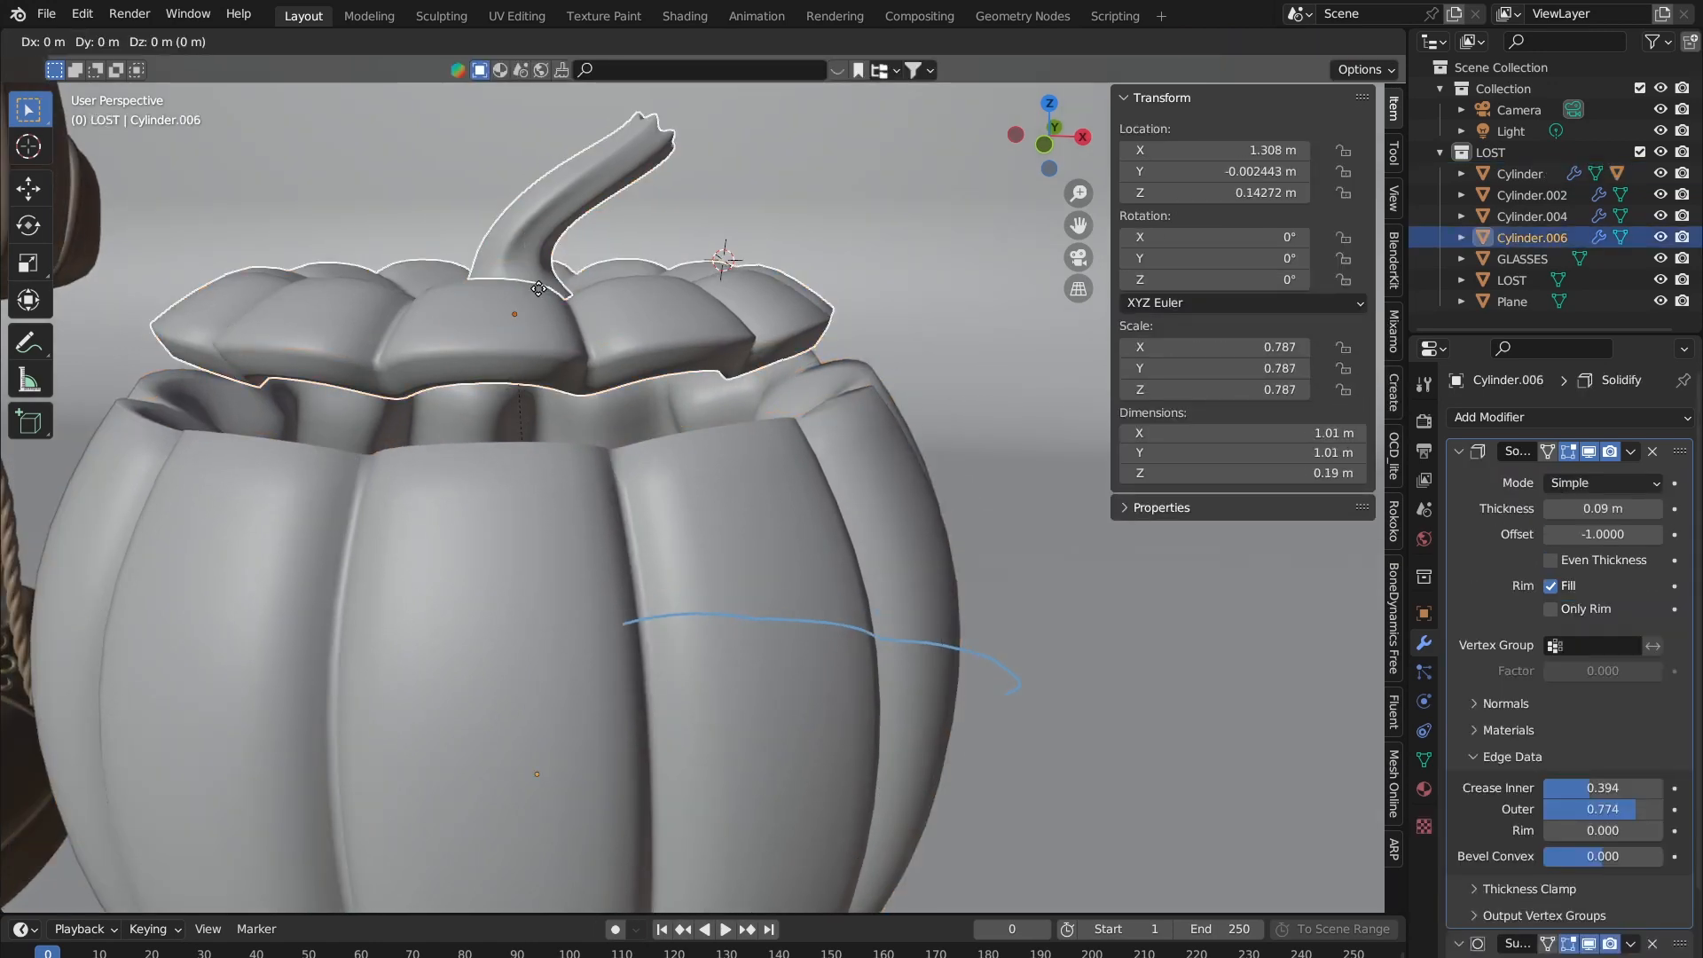
{"action": "key", "text": "z"}
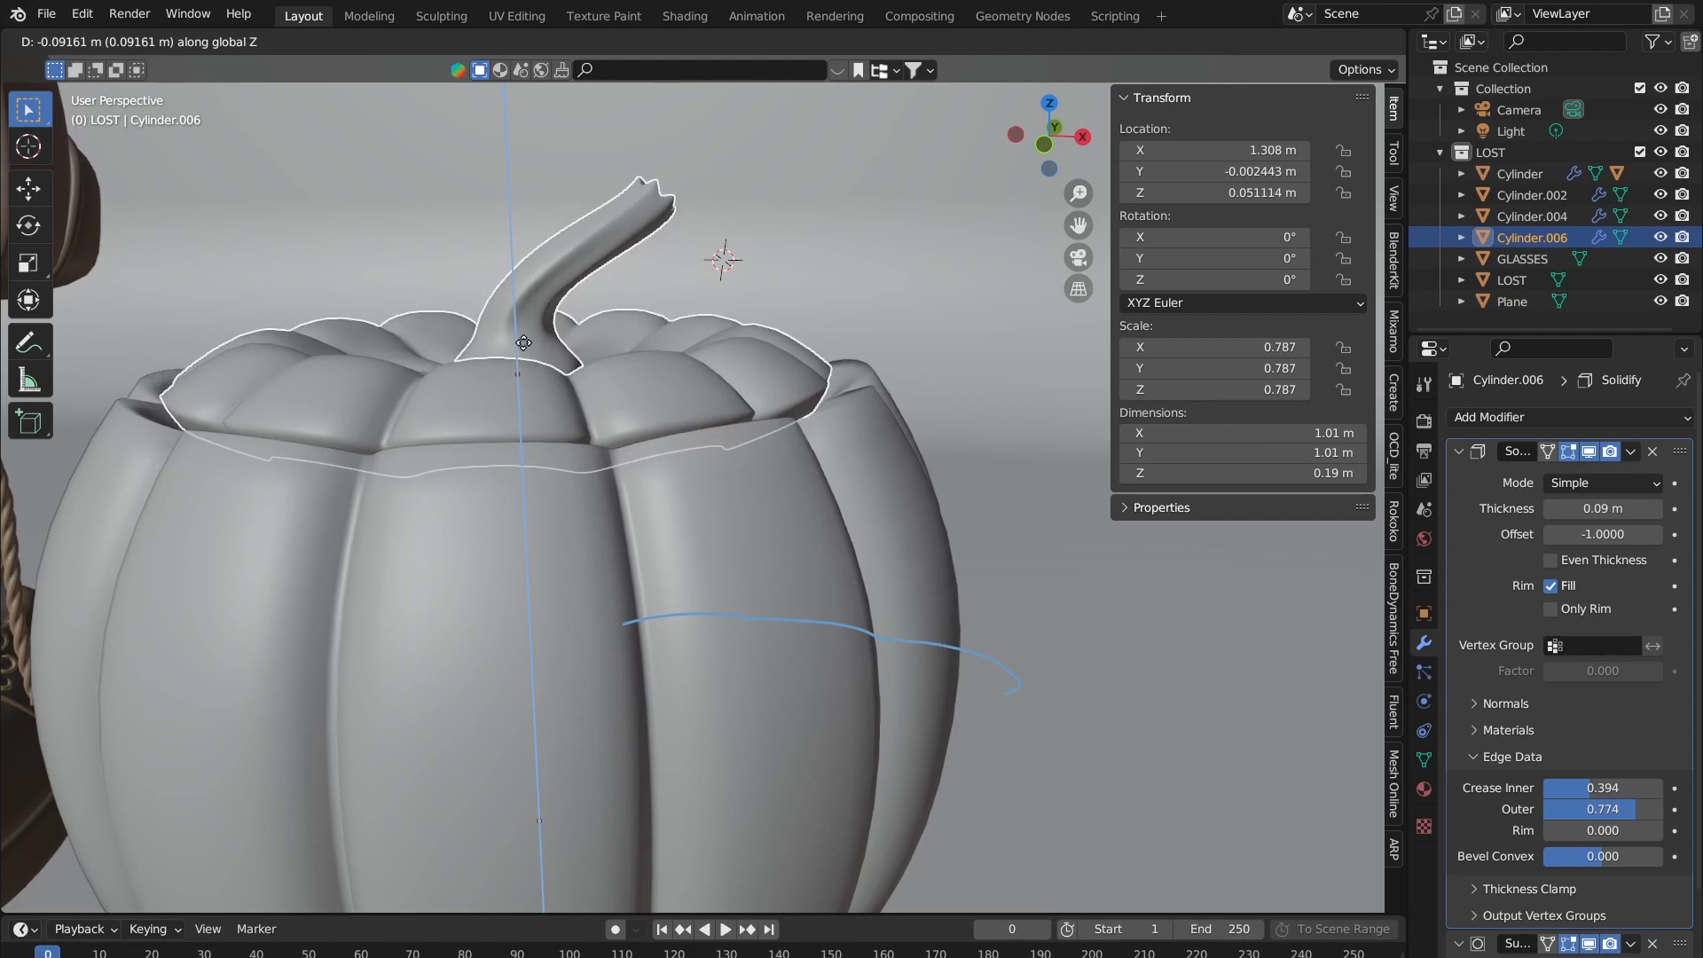
{"action": "left_click", "coordinate": [526, 348]}
{"action": "left_click", "coordinate": [816, 277]}
Step: Select the large pumpkin's lid and stem, change the transform pivot point, and tilt both 8.54° about the view axis
{"action": "scroll", "coordinate": [814, 278], "scroll_direction": "down", "scroll_amount": 2}
{"action": "middle_click_drag", "start_coordinate": [759, 300], "coordinate": [754, 291]}
{"action": "left_click", "coordinate": [582, 381]}
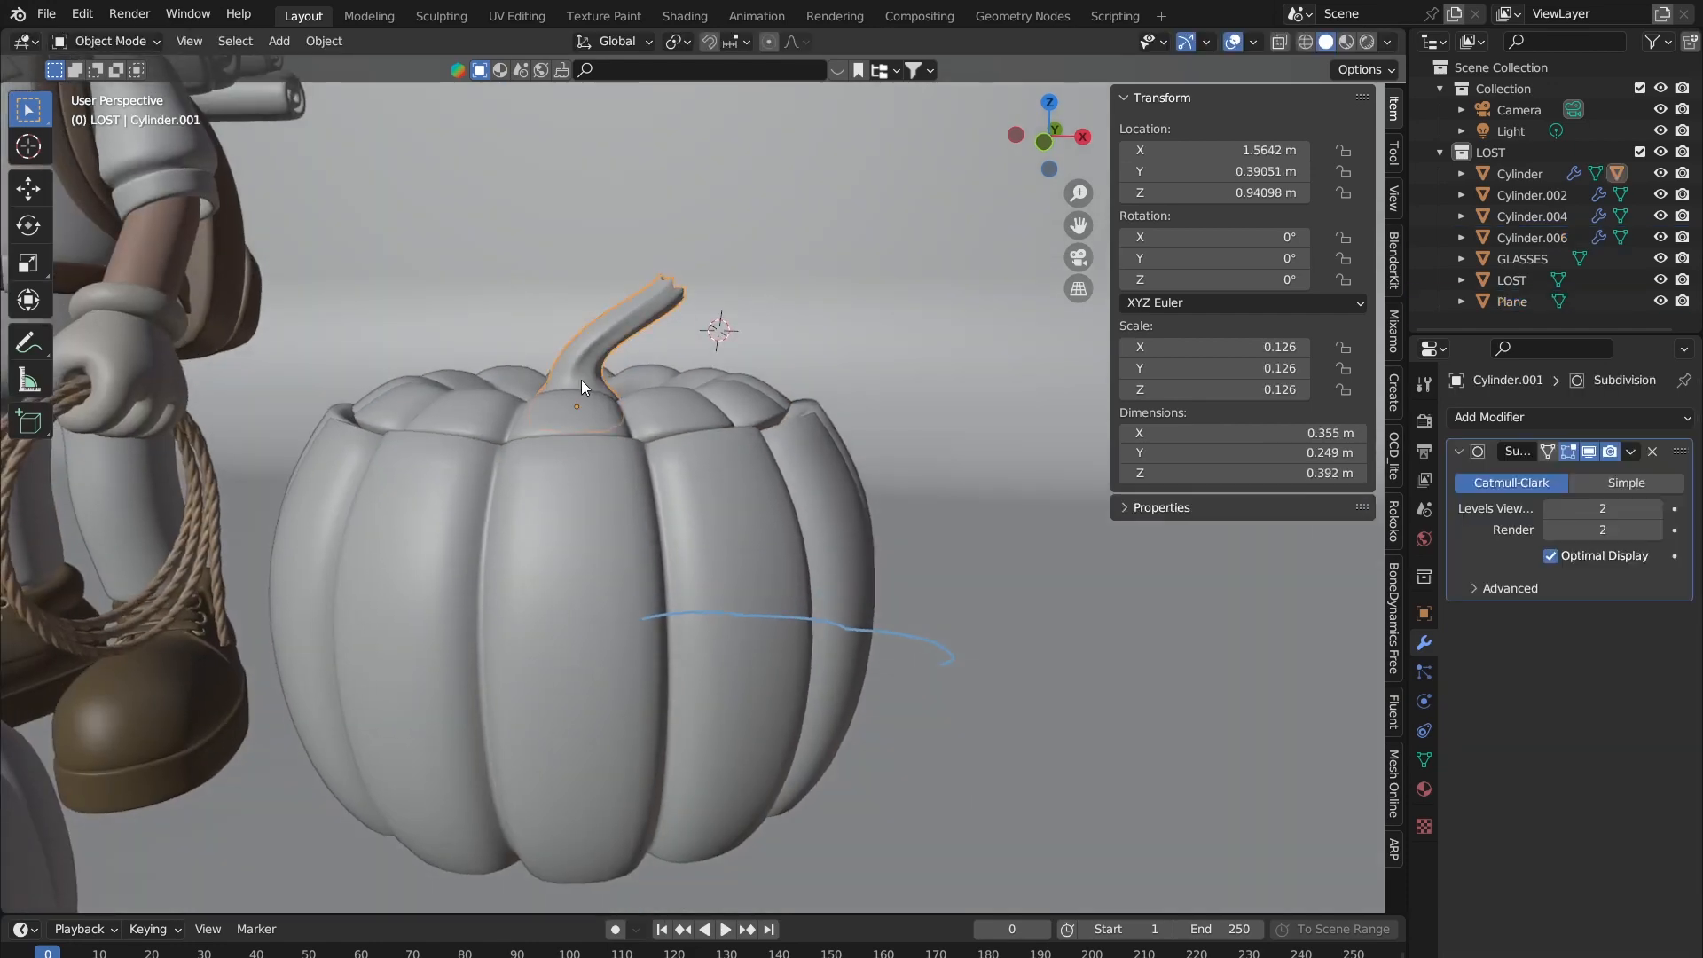
{"action": "left_click", "coordinate": [473, 408], "text": "shift"}
{"action": "key", "text": "r"}
{"action": "right_click", "coordinate": [693, 332]}
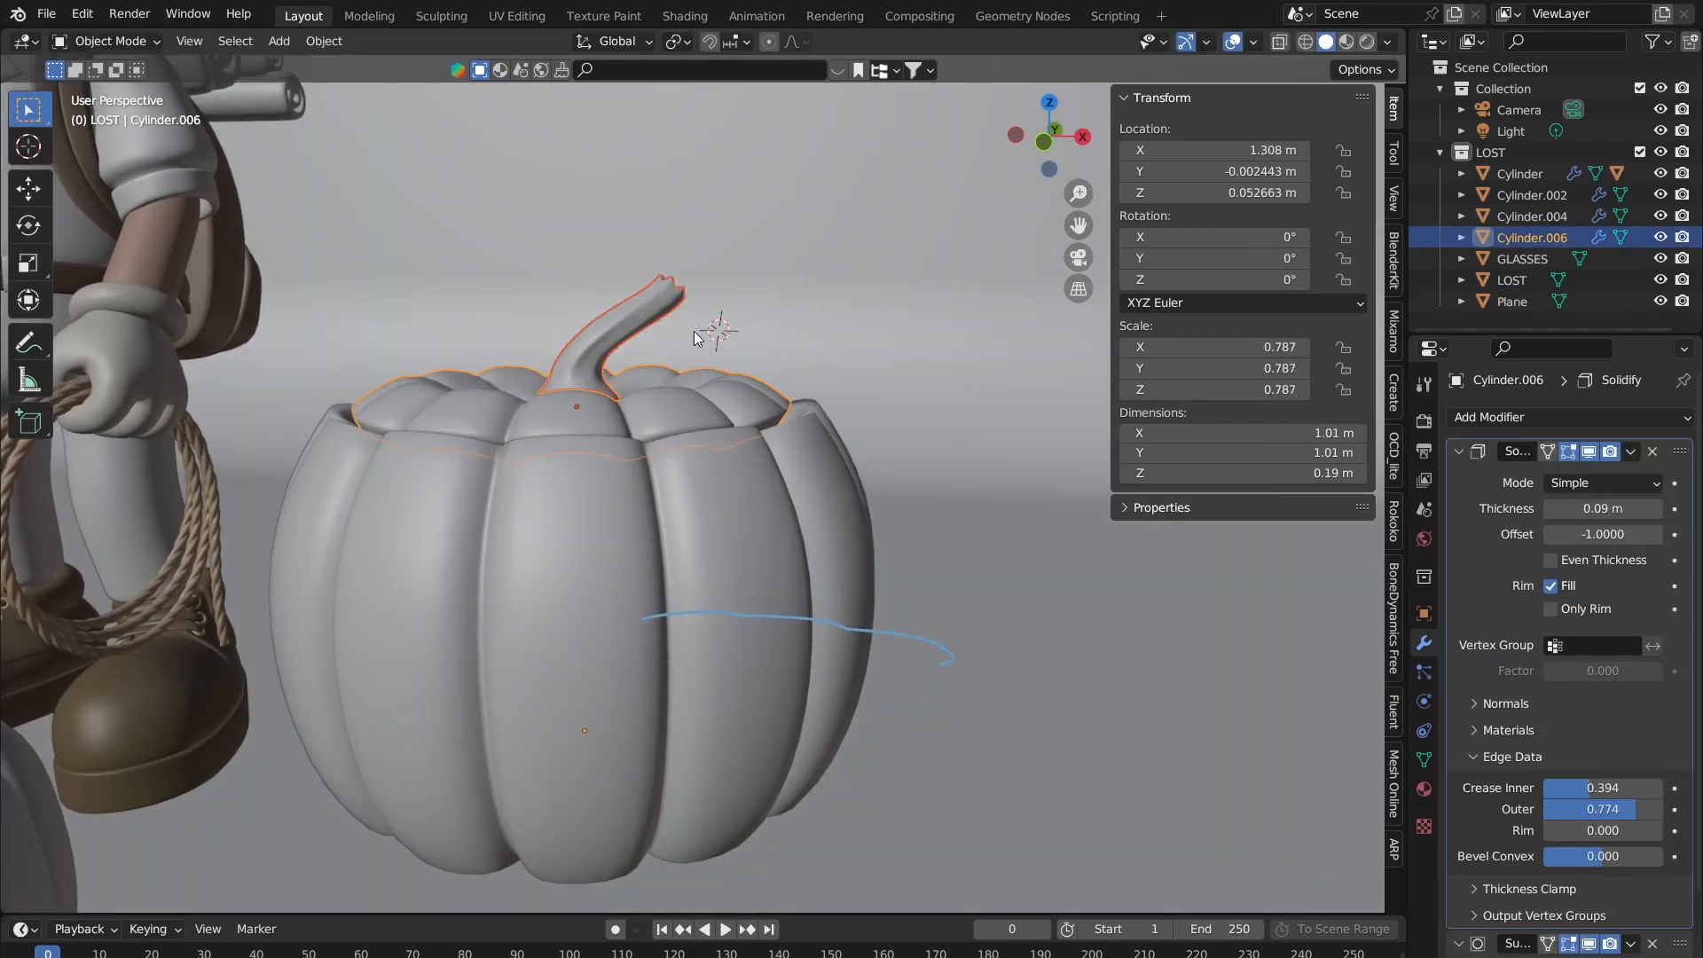
{"action": "left_click", "coordinate": [550, 389], "text": "shift"}
{"action": "left_click", "coordinate": [560, 376], "text": "shift"}
{"action": "left_click", "coordinate": [551, 395], "text": "shift"}
{"action": "left_click", "coordinate": [680, 42]}
{"action": "left_click", "coordinate": [732, 134]}
{"action": "key", "text": "r"}
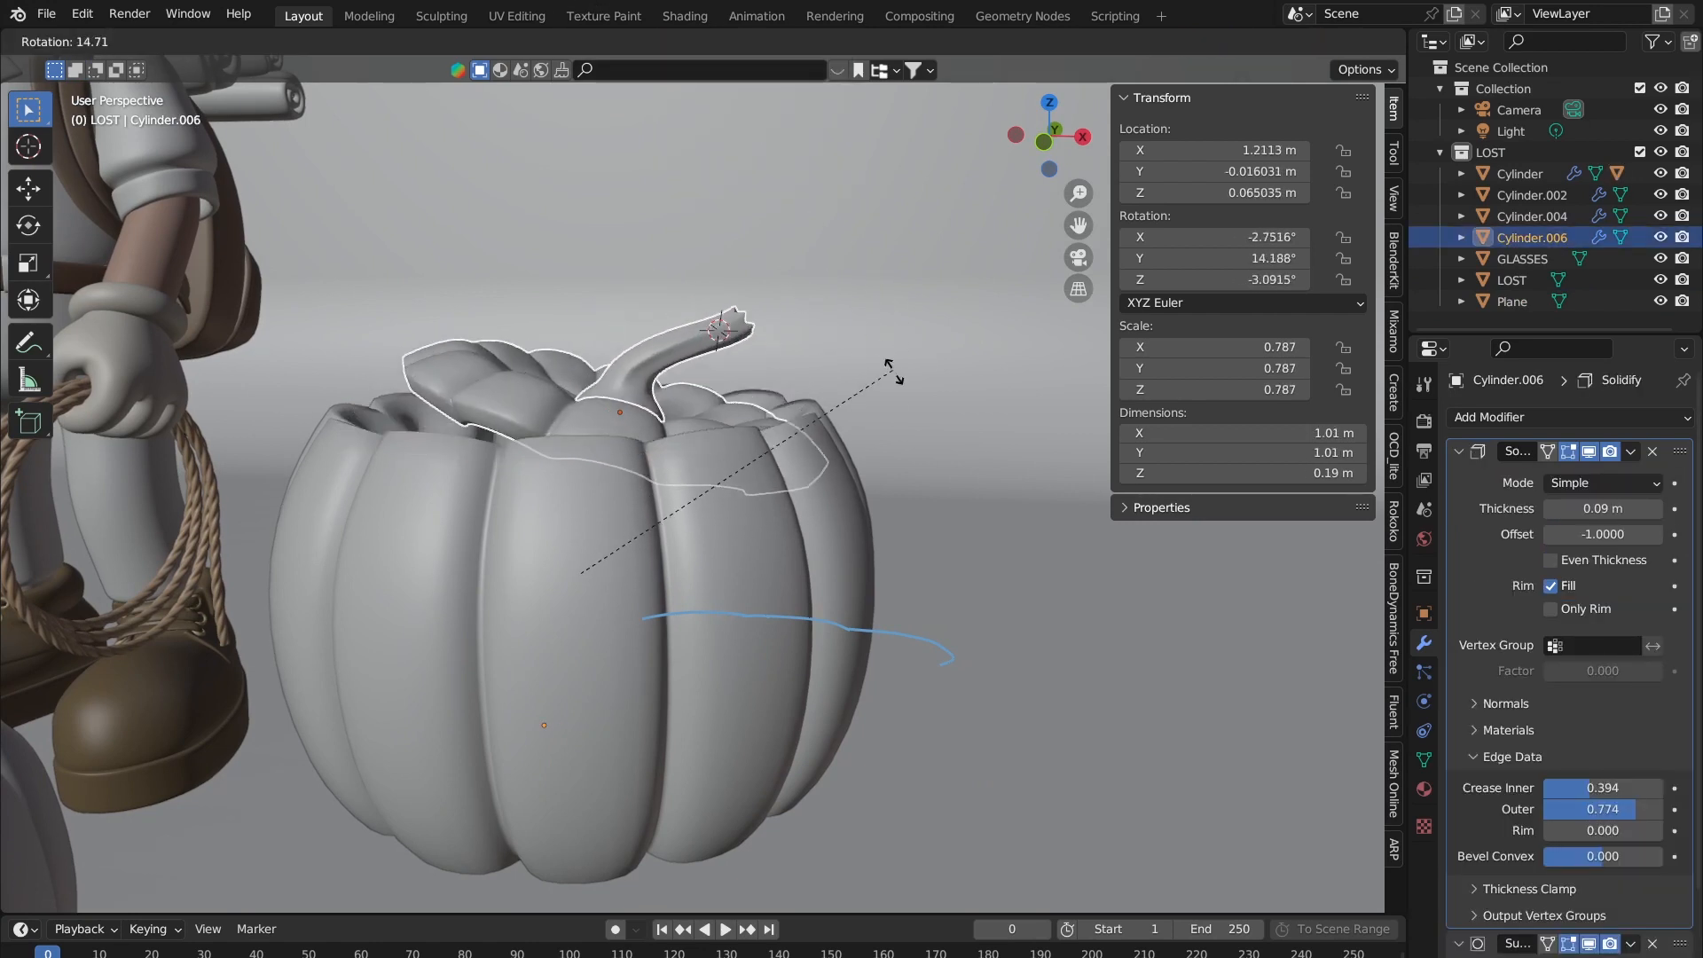
{"action": "left_click", "coordinate": [856, 364]}
Step: Shift the tilted lid and stem sideways on the pumpkin, placing the lid at about X 1.20 m and Y -0.02 m
{"action": "key", "text": "g"}
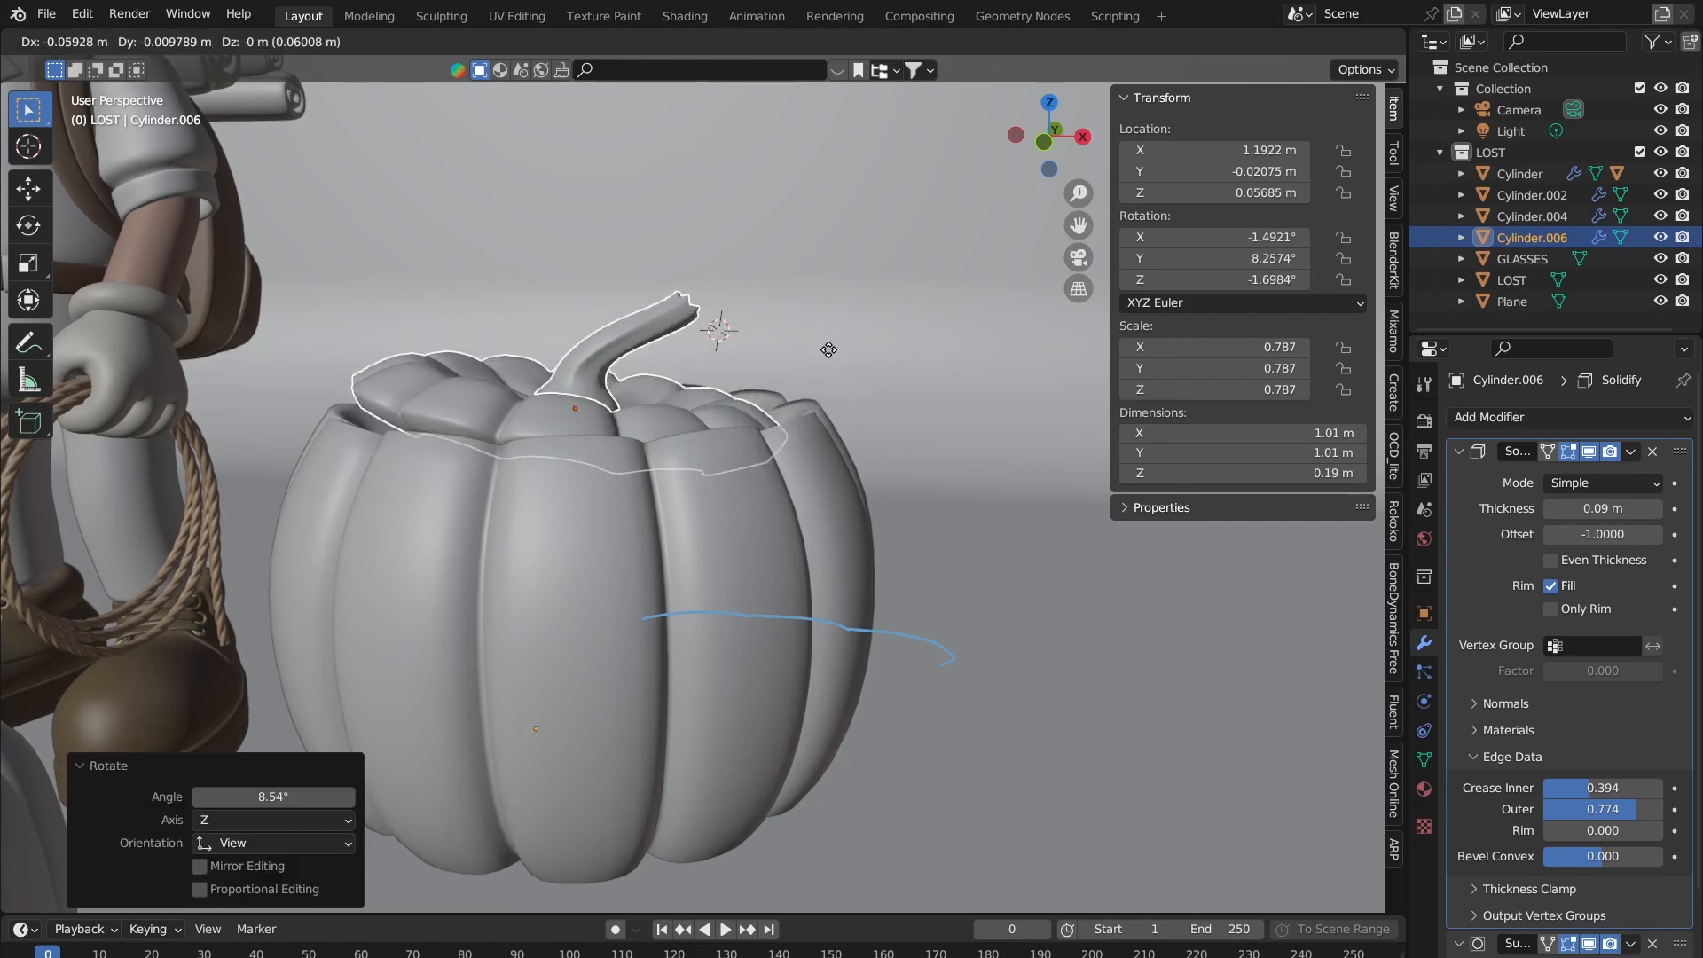
{"action": "left_click", "coordinate": [828, 349]}
{"action": "middle_click_drag", "start_coordinate": [828, 349], "coordinate": [678, 455]}
{"action": "left_click", "coordinate": [935, 365]}
Step: Open the large pumpkin's body in edit mode with face selection
{"action": "scroll", "coordinate": [619, 532], "scroll_direction": "up", "scroll_amount": 3}
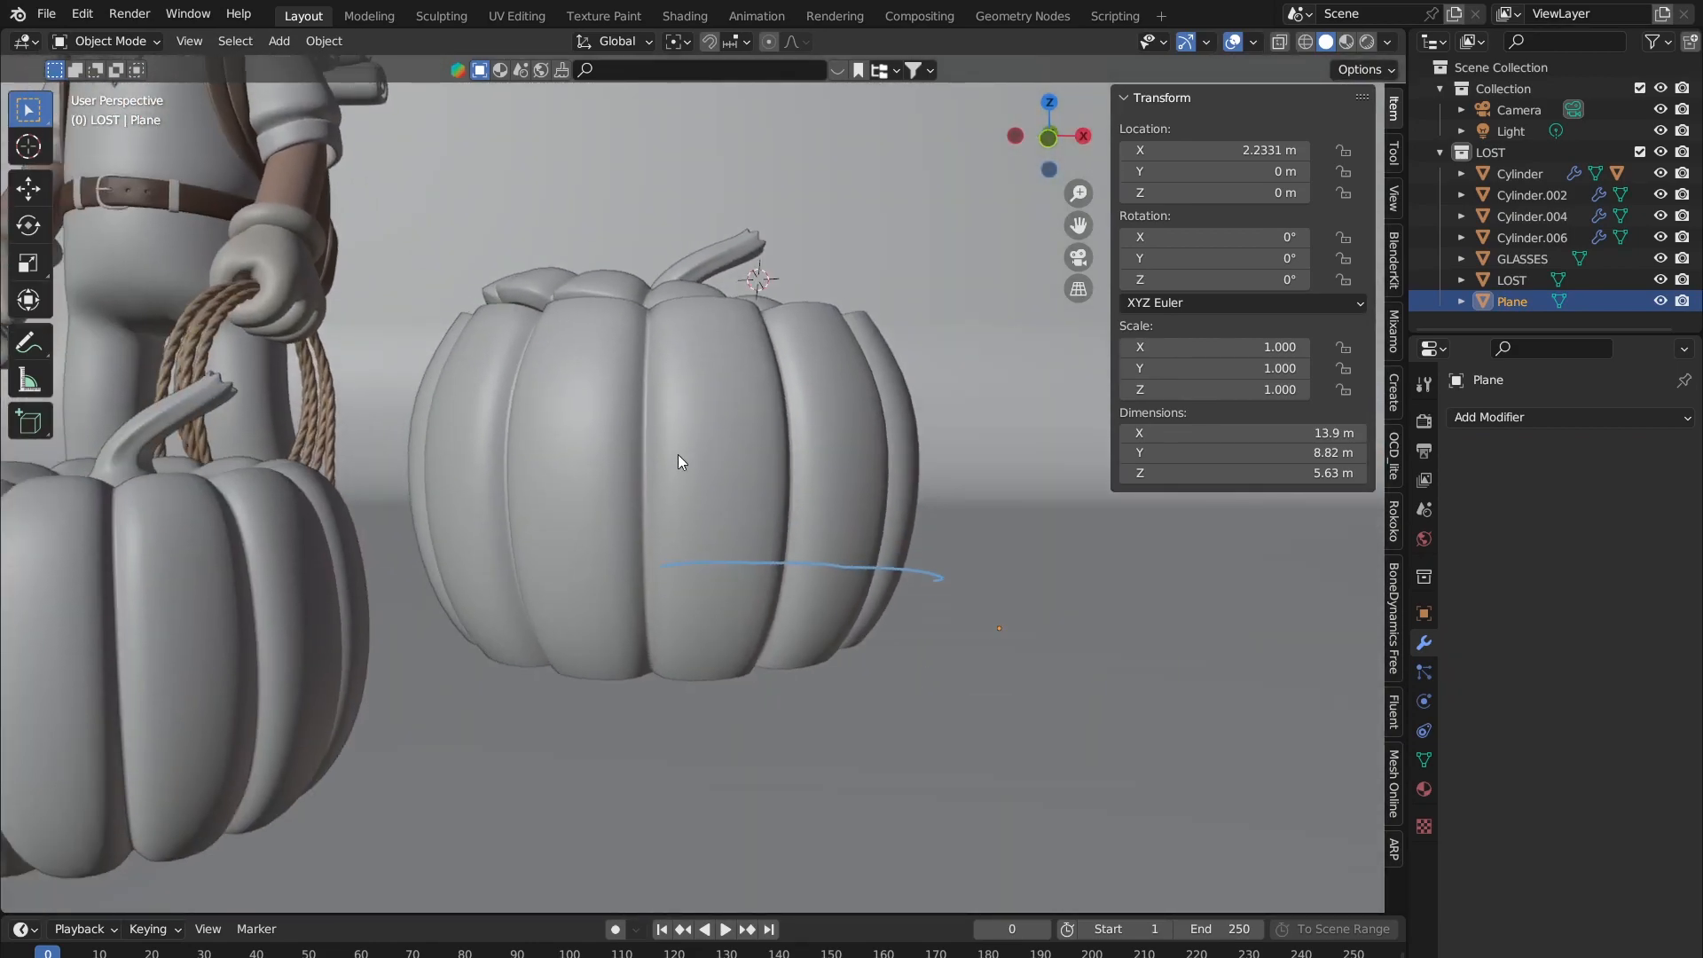
{"action": "left_click", "coordinate": [677, 454]}
{"action": "middle_click_drag", "start_coordinate": [775, 410], "coordinate": [589, 490]}
{"action": "key", "text": "Tab"}
{"action": "key", "text": "3"}
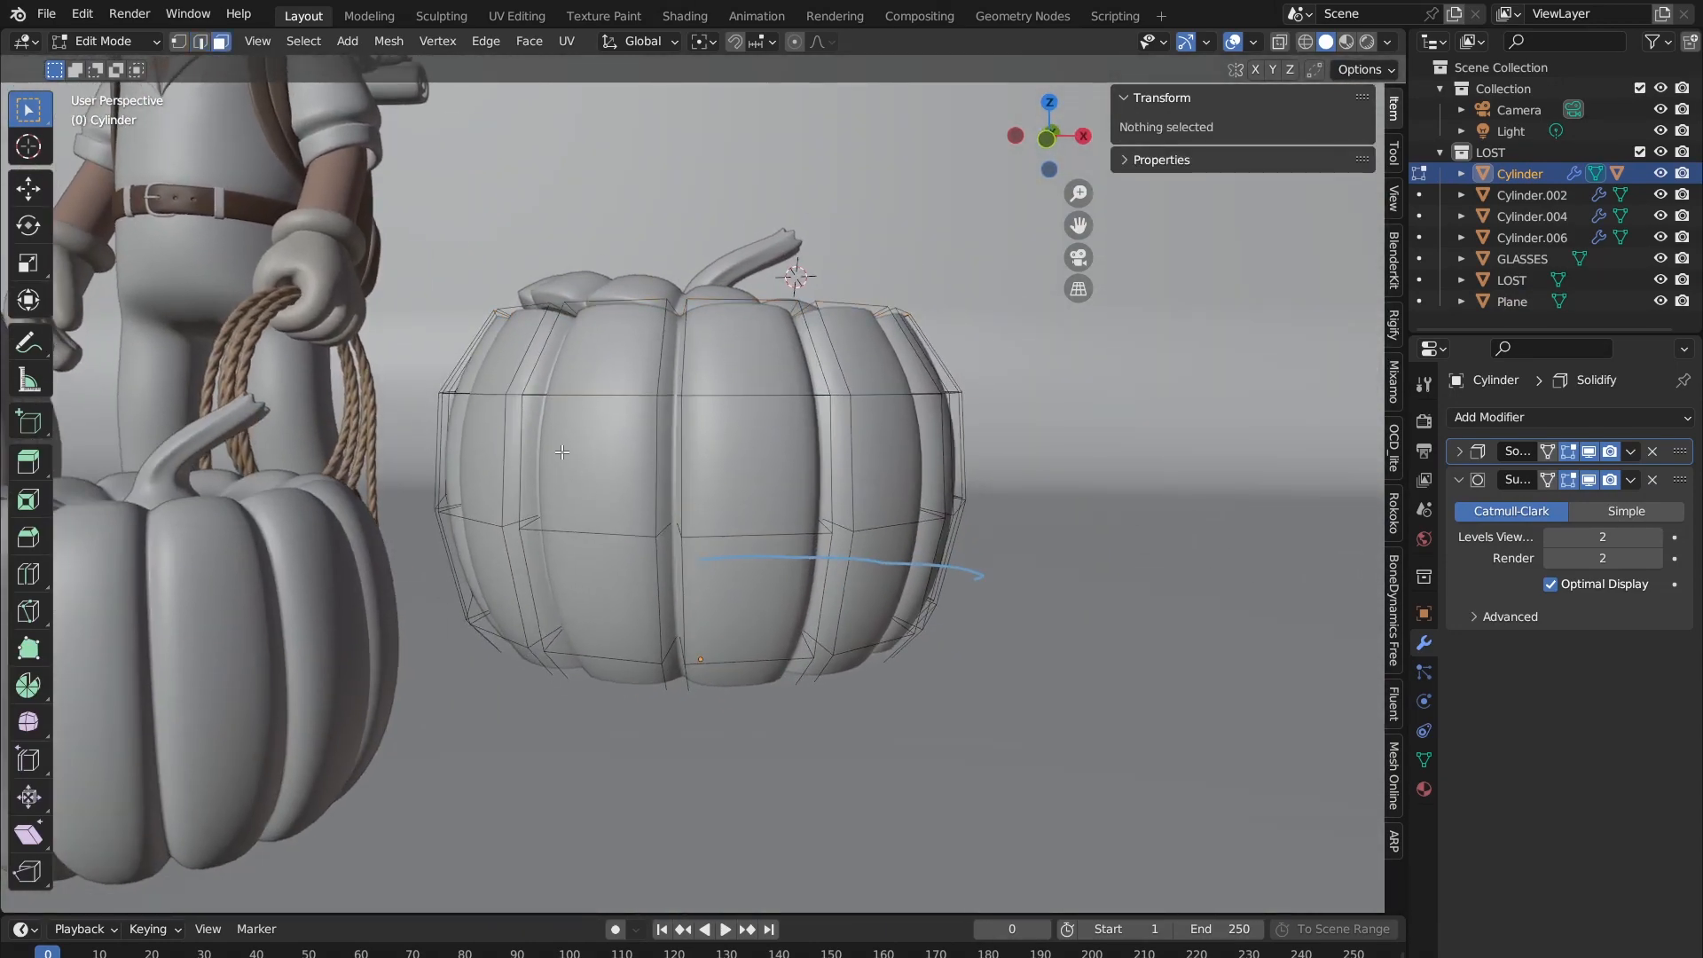
{"action": "middle_click_drag", "start_coordinate": [611, 432], "coordinate": [732, 438]}
Step: Select the upper and lower middle faces of the two front segments and inset them
{"action": "left_click", "coordinate": [567, 457]}
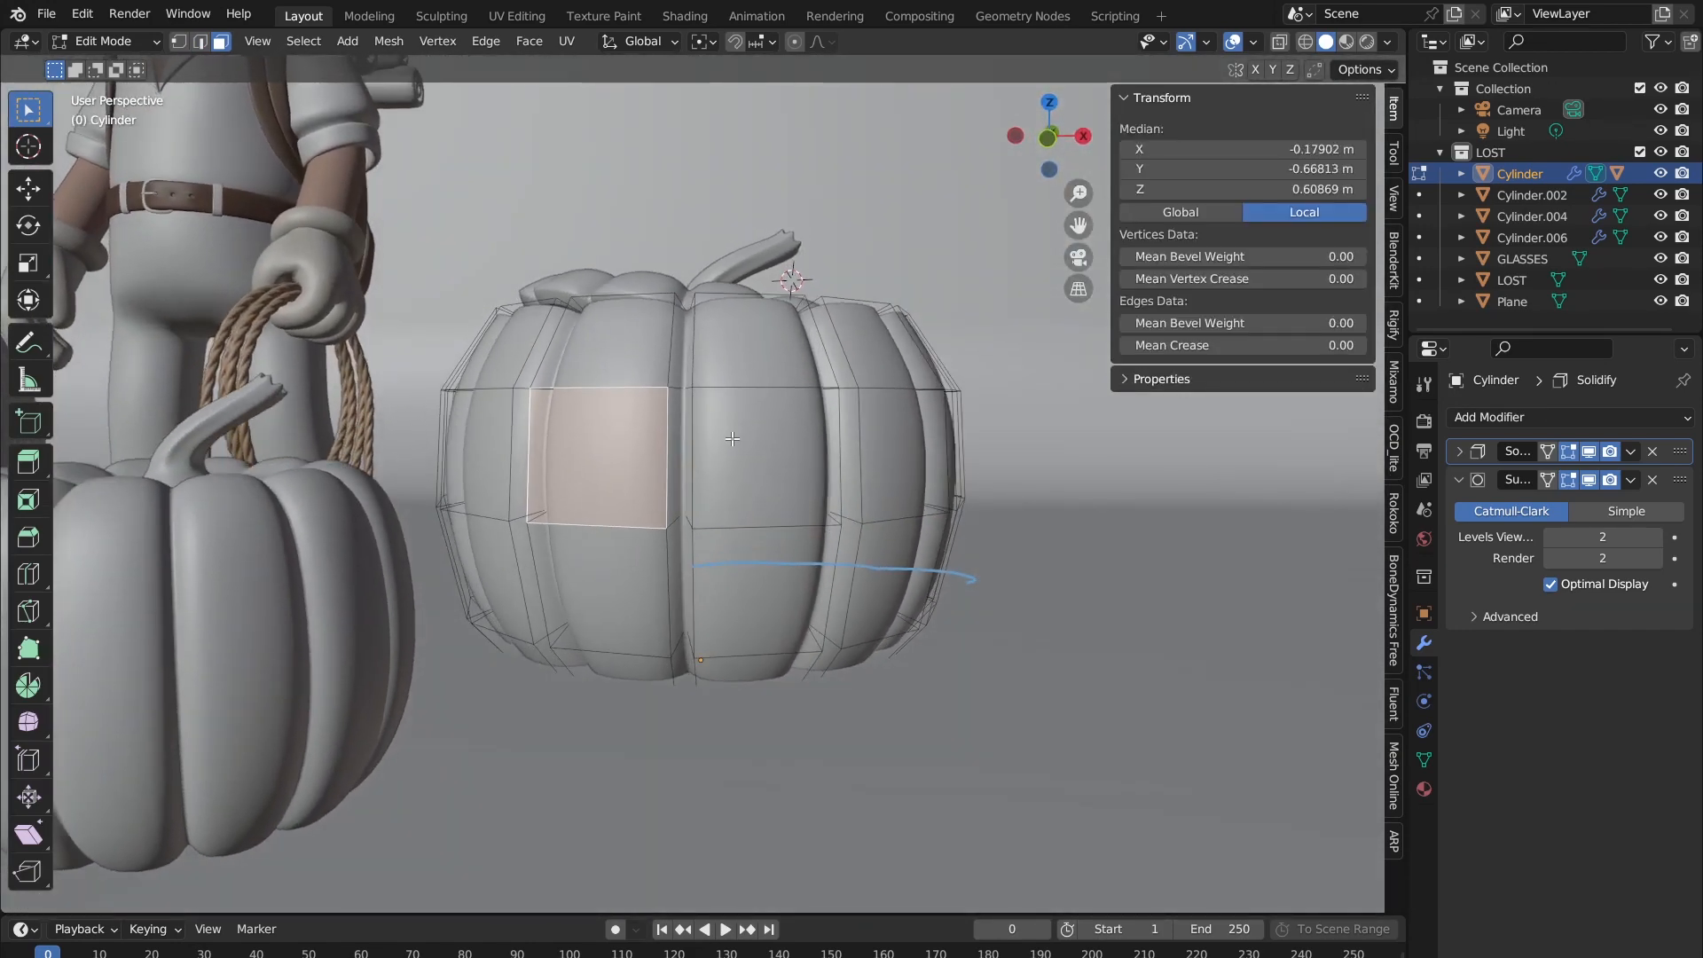
{"action": "left_click", "coordinate": [768, 444], "text": "shift"}
{"action": "left_click", "coordinate": [592, 592], "text": "shift"}
{"action": "left_click", "coordinate": [743, 581], "text": "shift"}
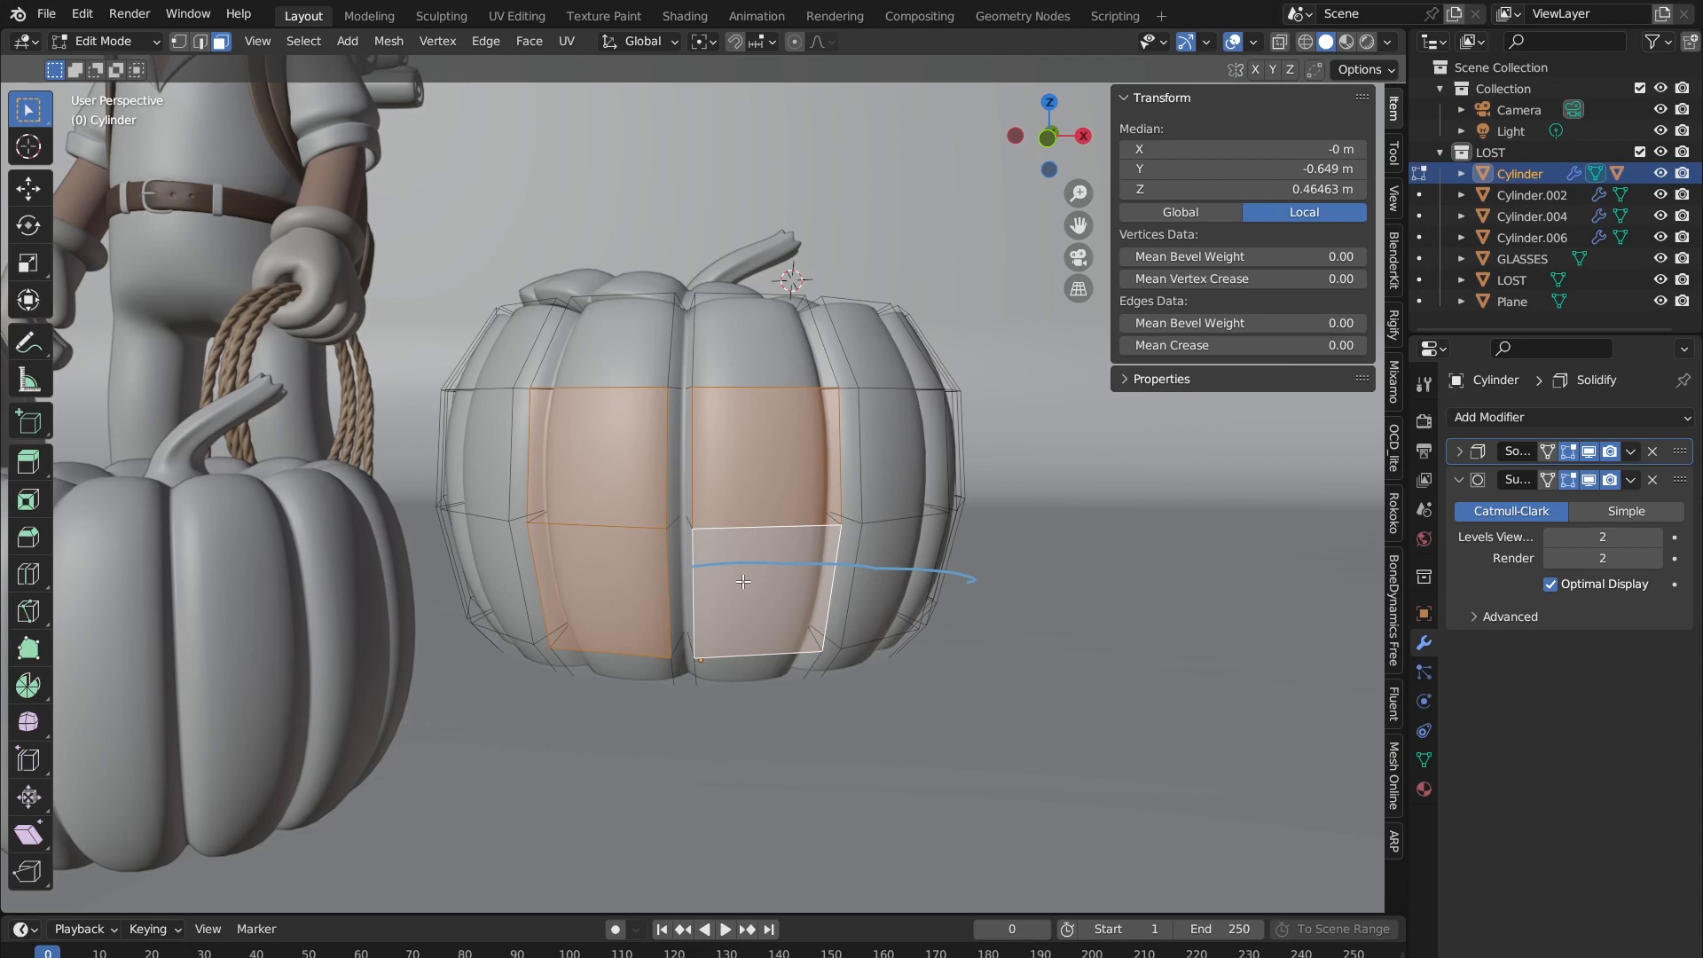
{"action": "left_click", "coordinate": [785, 500]}
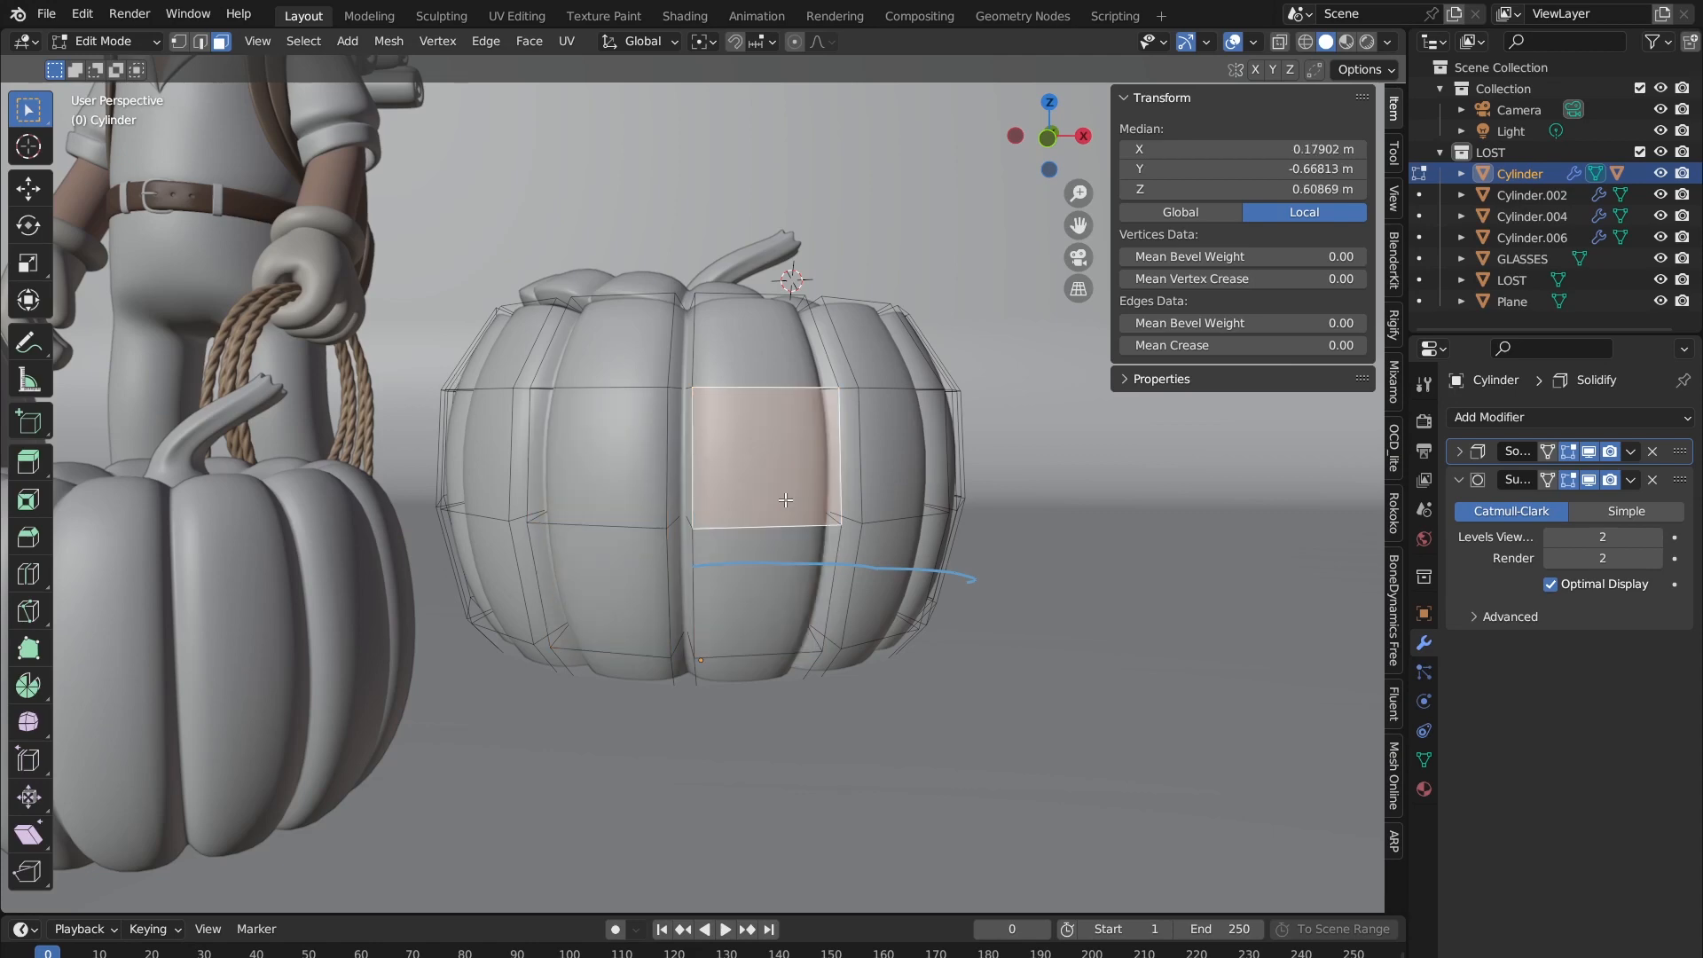
{"action": "left_click", "coordinate": [784, 606], "text": "shift"}
{"action": "left_click", "coordinate": [603, 594], "text": "shift"}
{"action": "left_click", "coordinate": [603, 452], "text": "shift"}
{"action": "middle_click_drag", "start_coordinate": [603, 452], "coordinate": [883, 397]}
{"action": "key", "text": "i"}
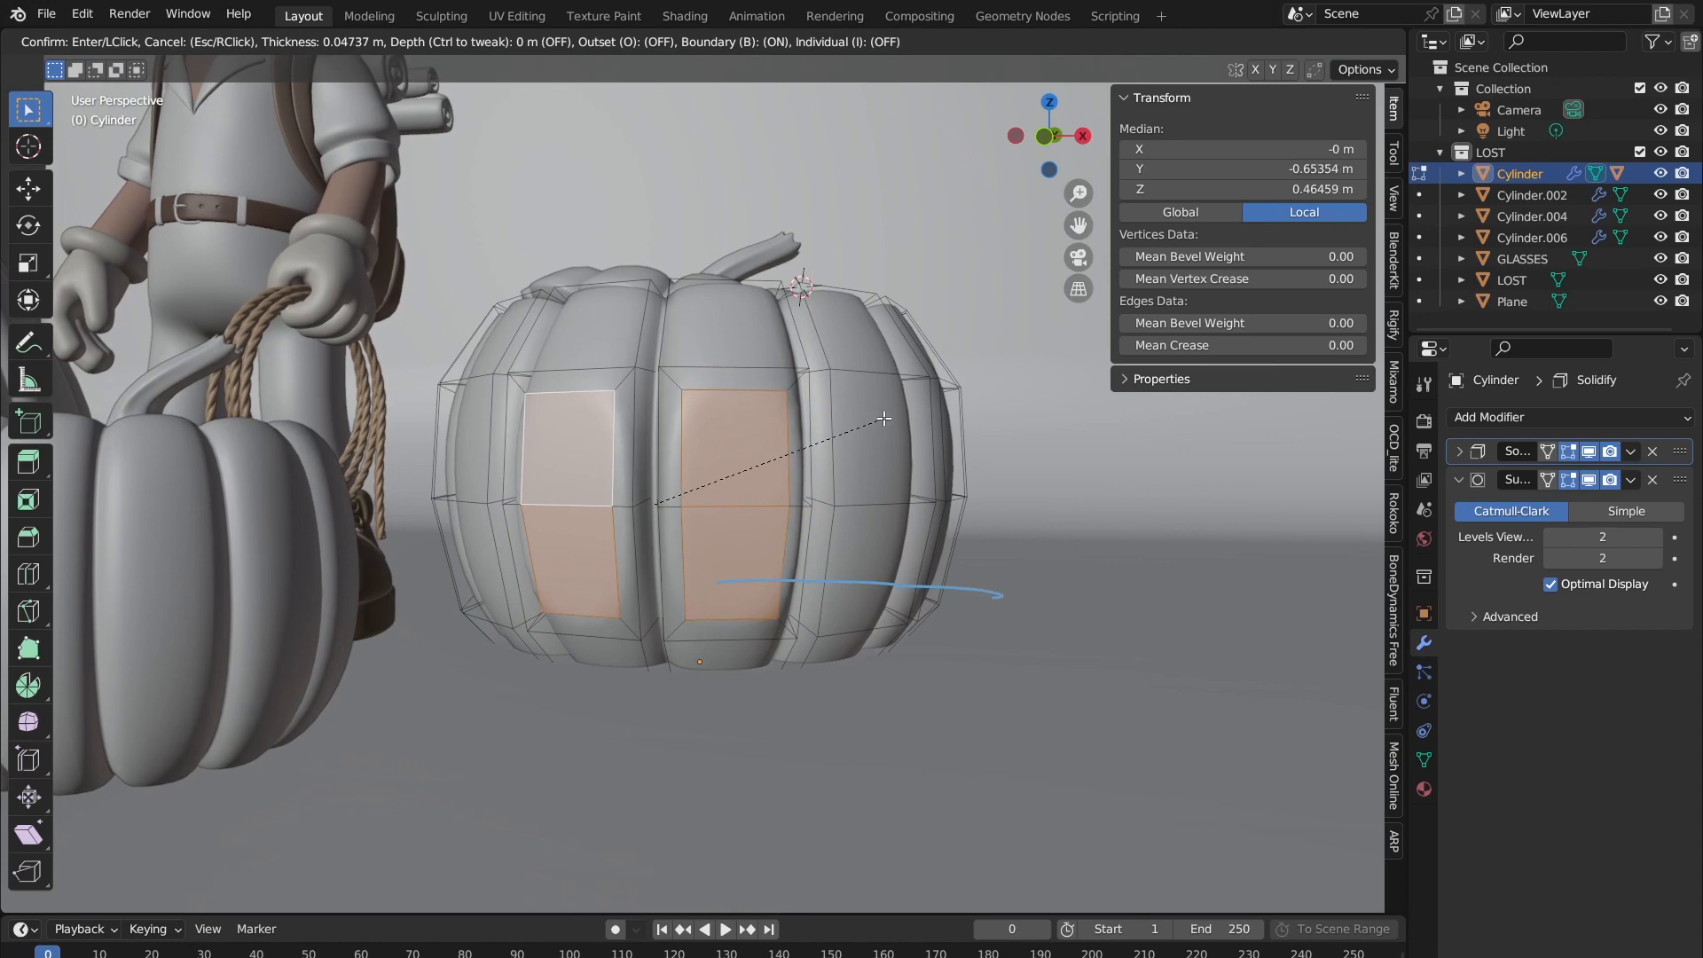
{"action": "left_click", "coordinate": [801, 414]}
Step: Leave edit mode to examine the inset front of the pumpkin, and reopen its body for editing
{"action": "middle_click_drag", "start_coordinate": [801, 414], "coordinate": [667, 475]}
{"action": "key", "text": "Tab"}
{"action": "scroll", "coordinate": [667, 475], "scroll_direction": "up", "scroll_amount": 3}
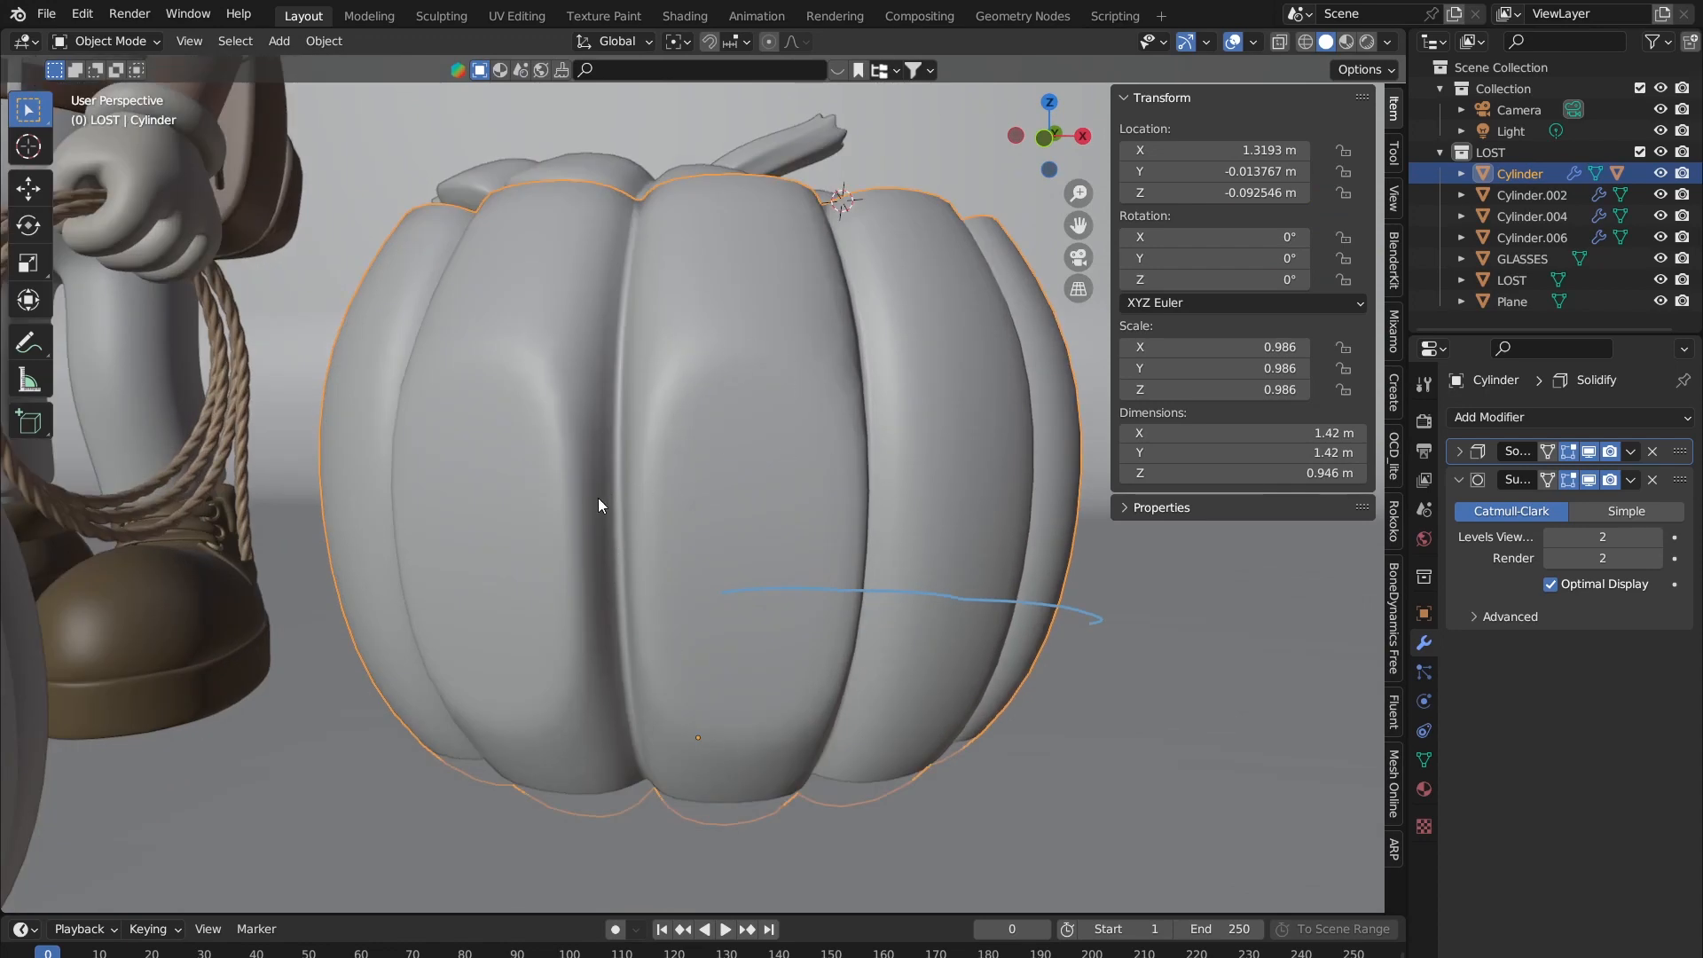
{"action": "mouse_move", "coordinate": [707, 381]}
{"action": "middle_mouse_down"}
{"action": "mouse_move", "coordinate": [460, 399]}
{"action": "mouse_move", "coordinate": [718, 372]}
{"action": "middle_mouse_up"}
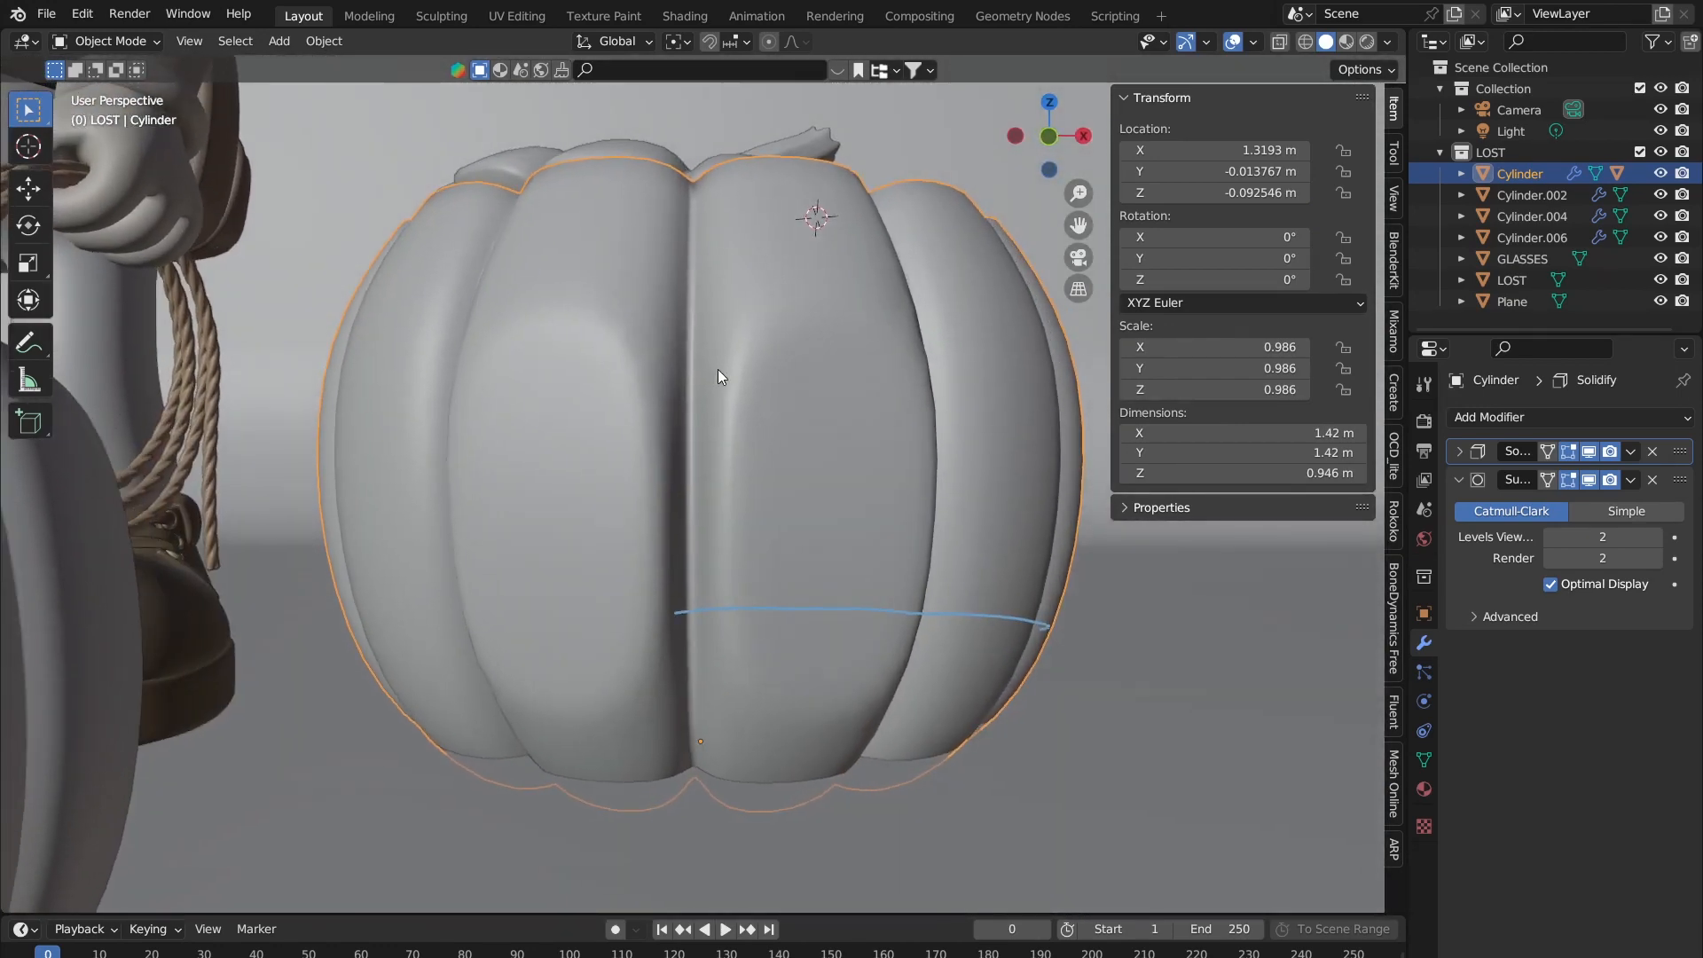
{"action": "key", "text": "Tab"}
{"action": "key", "text": "Tab"}
{"action": "key", "text": "Tab"}
Step: Delete the four inset front faces to cut two openings in the pumpkin, and return to object mode
{"action": "left_click", "coordinate": [570, 434]}
{"action": "left_click", "coordinate": [550, 559], "text": "shift"}
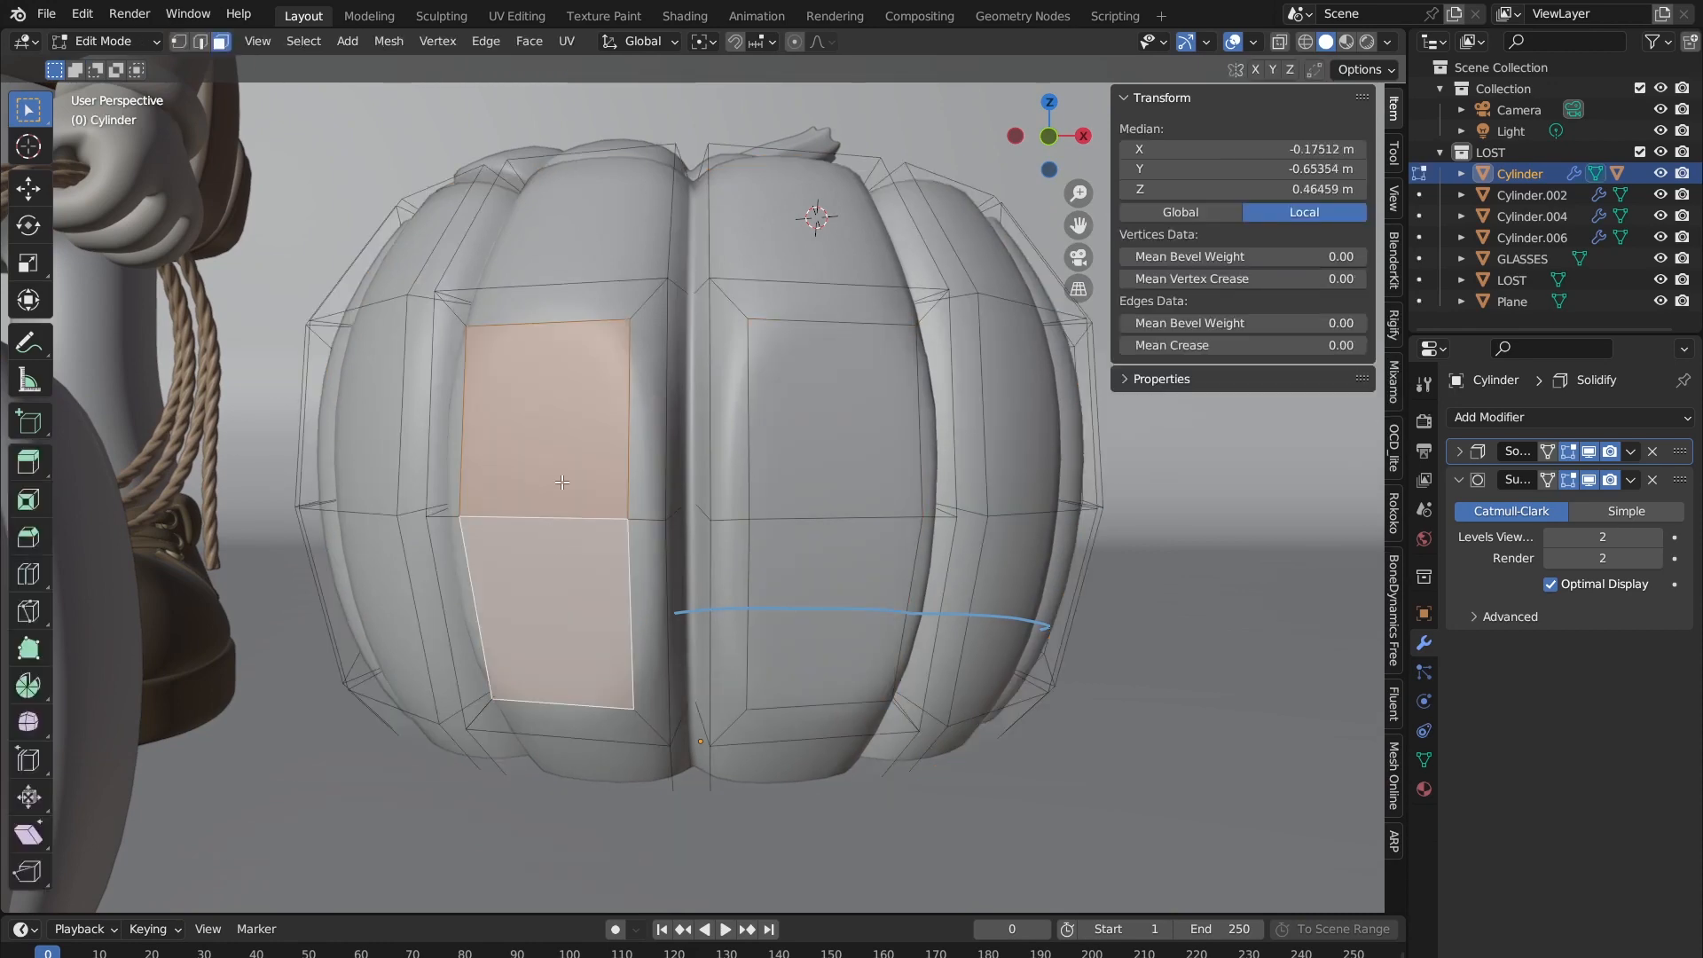
{"action": "left_click", "coordinate": [813, 403], "text": "shift"}
{"action": "left_click", "coordinate": [820, 603], "text": "shift"}
{"action": "middle_click_drag", "start_coordinate": [821, 603], "coordinate": [836, 551]}
{"action": "key", "text": "x"}
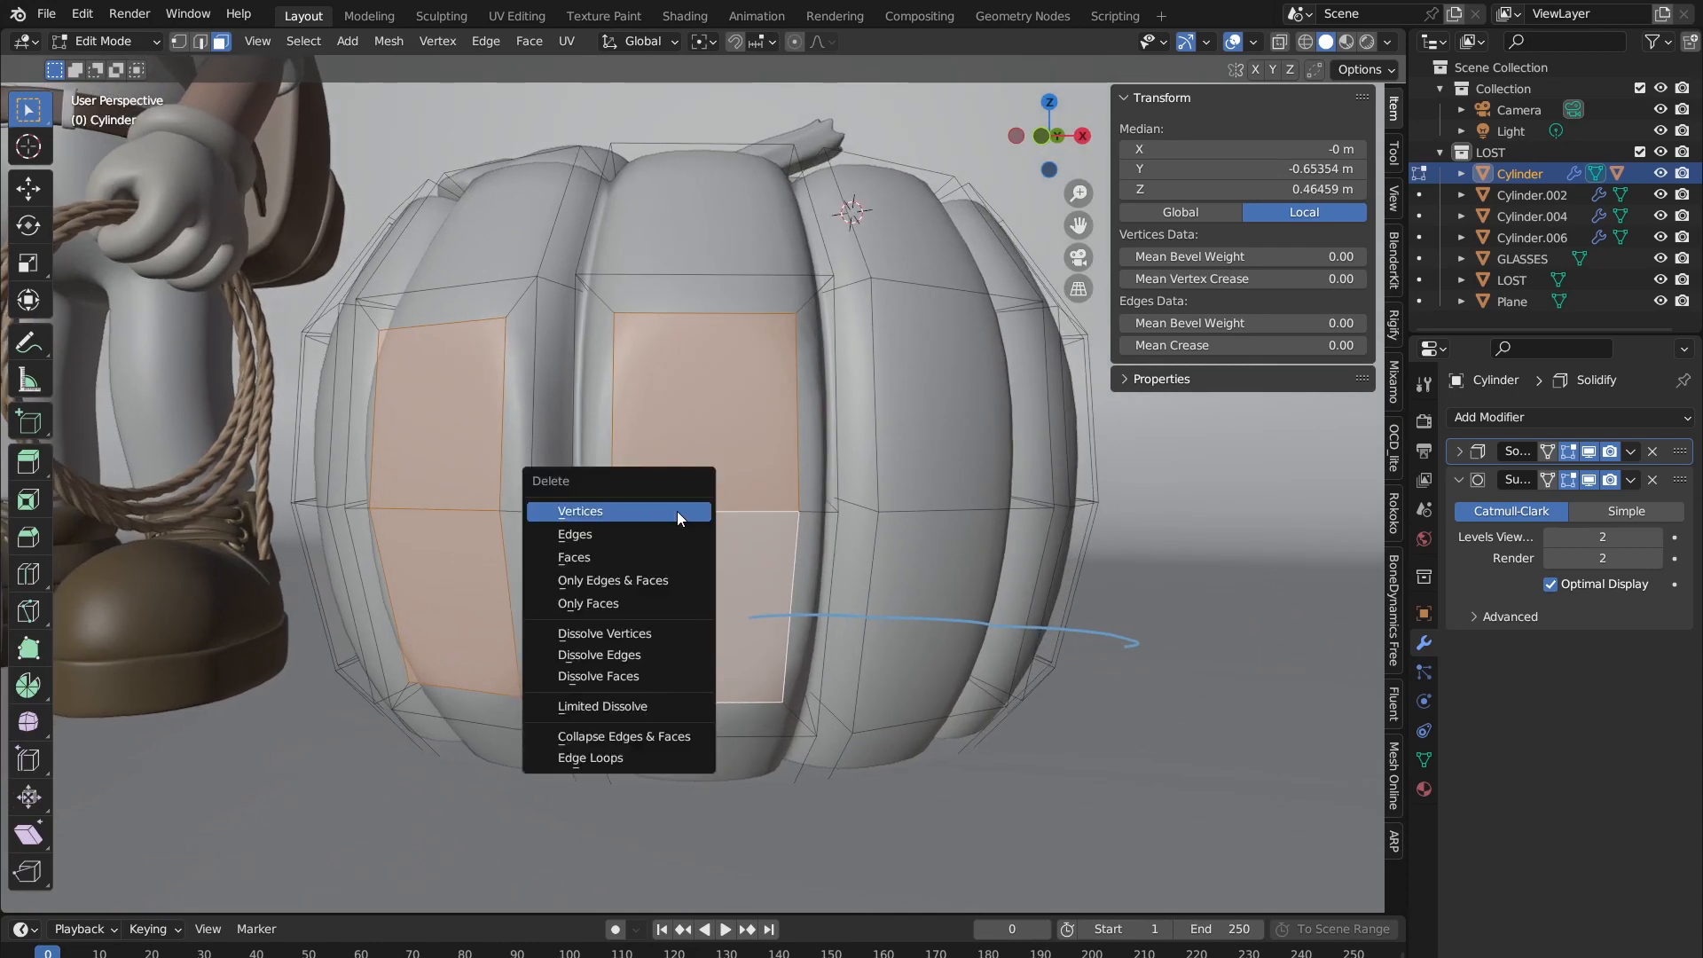
{"action": "key", "text": "Escape"}
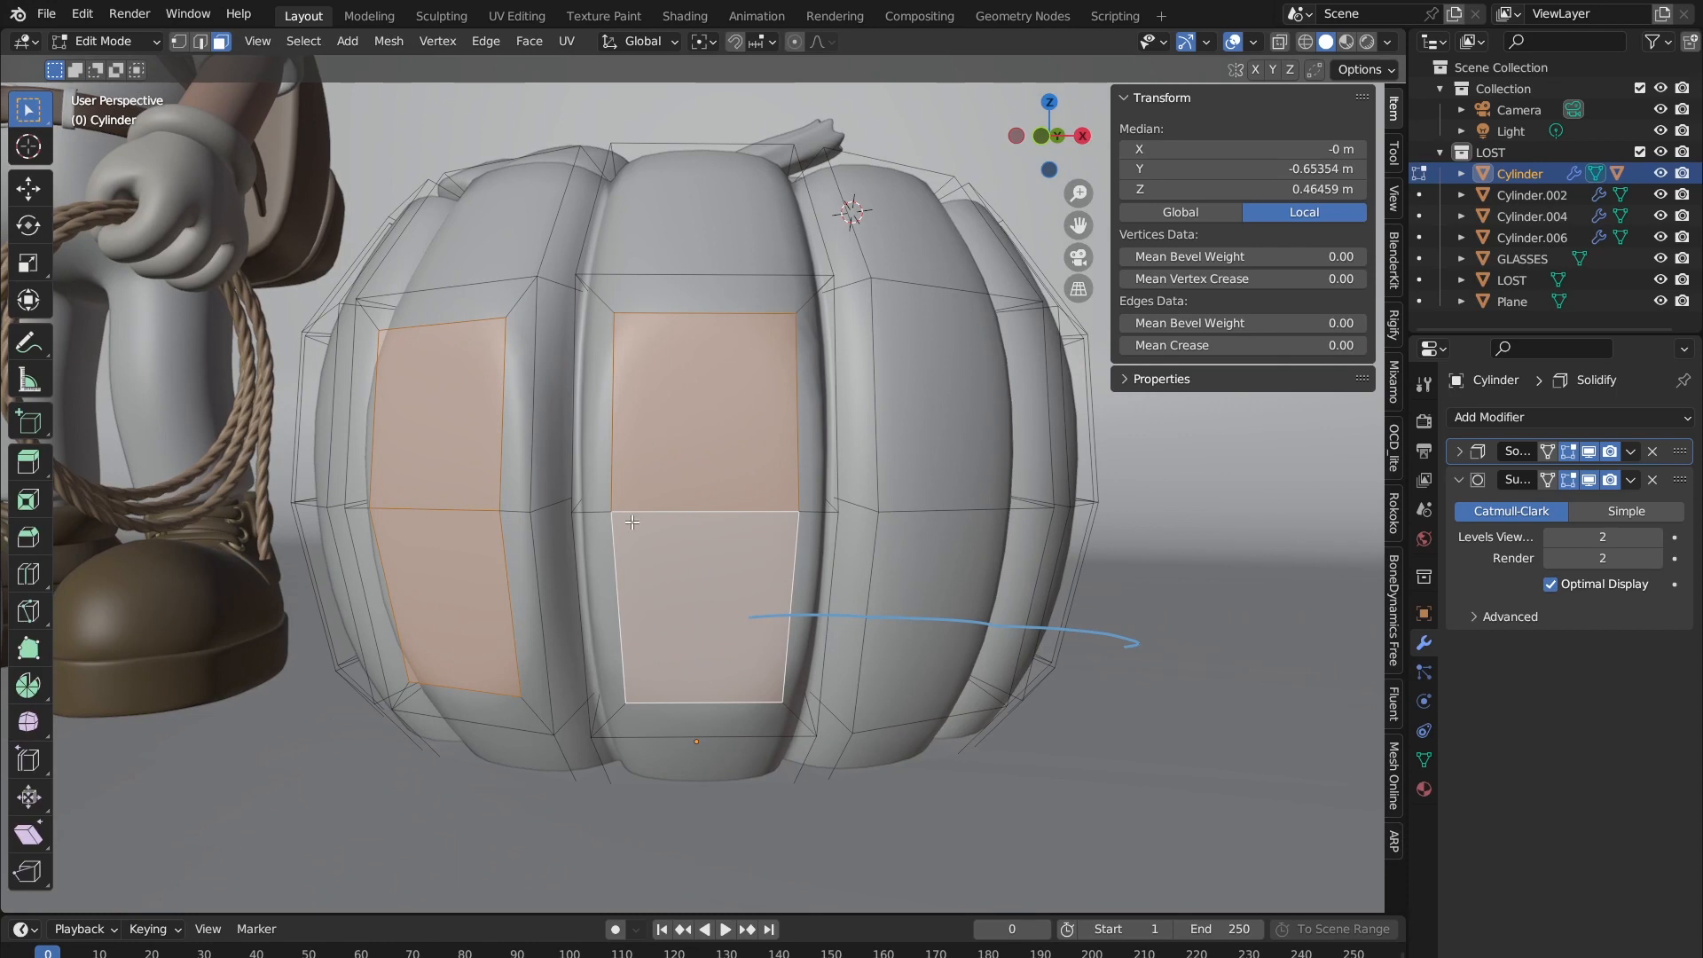
{"action": "key", "text": "x"}
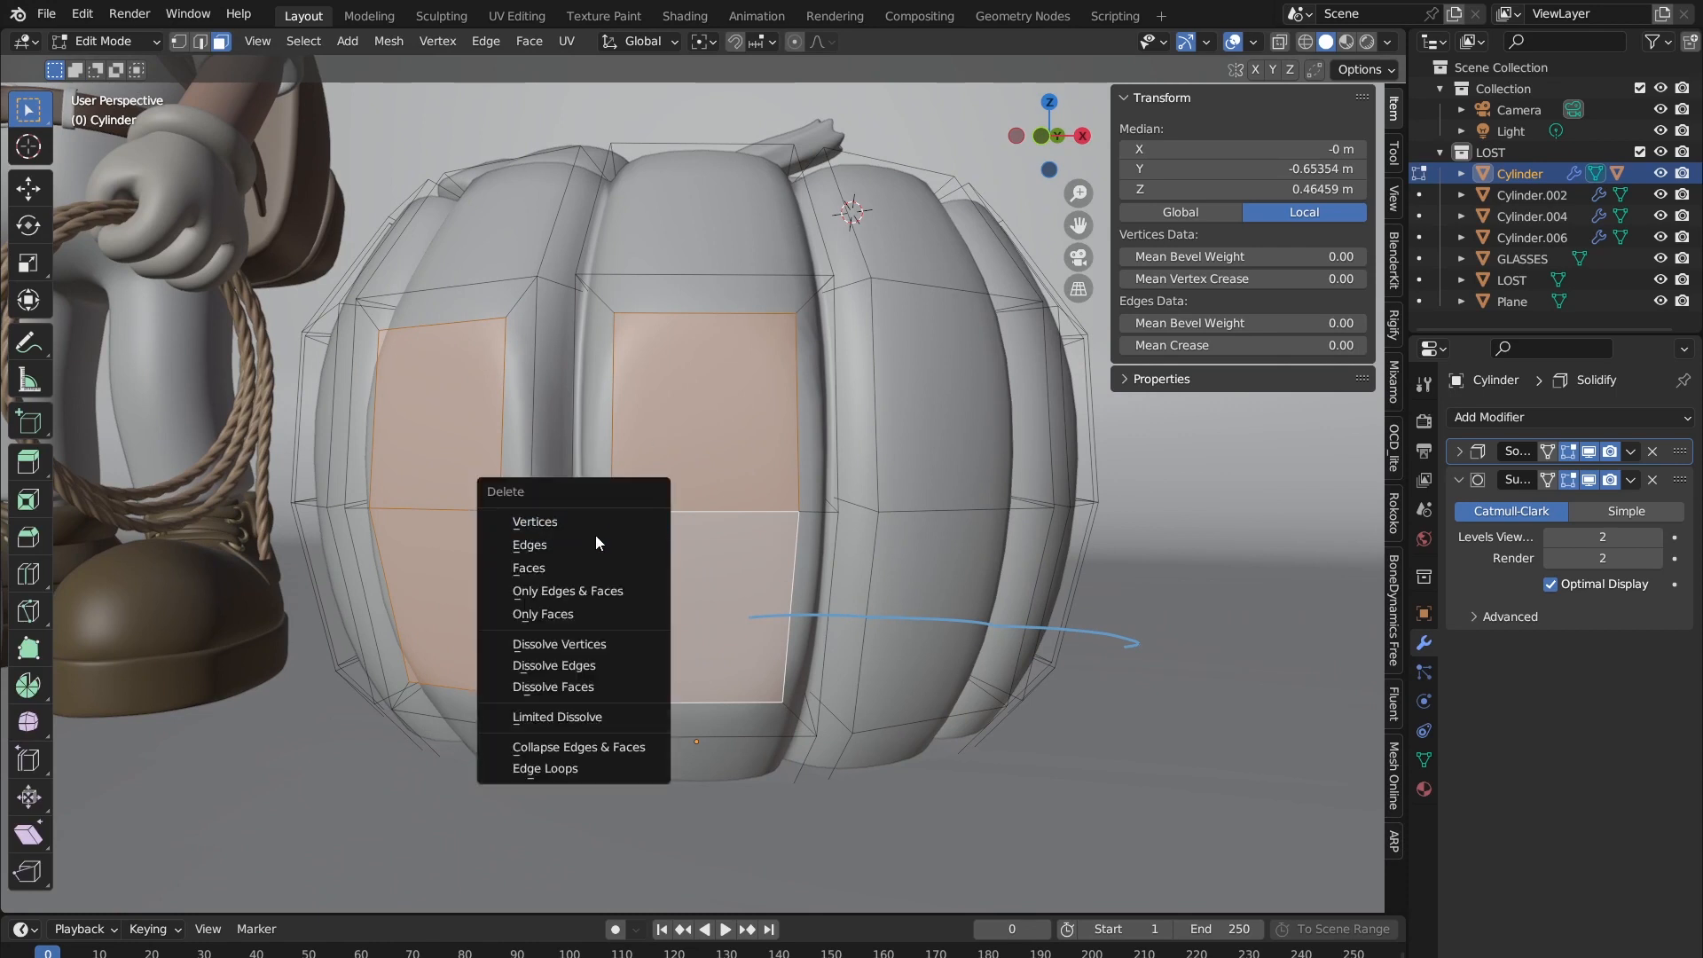
{"action": "left_click", "coordinate": [529, 568]}
{"action": "middle_click_drag", "start_coordinate": [580, 509], "coordinate": [809, 743]}
{"action": "key", "text": "Tab"}
Step: Reduce the pumpkin body's Solidify thickness to 0.1 m and finish in object mode
{"action": "scroll", "coordinate": [641, 492], "scroll_direction": "down", "scroll_amount": 6}
{"action": "scroll", "coordinate": [679, 461], "scroll_direction": "up", "scroll_amount": 4}
{"action": "key", "text": "Tab"}
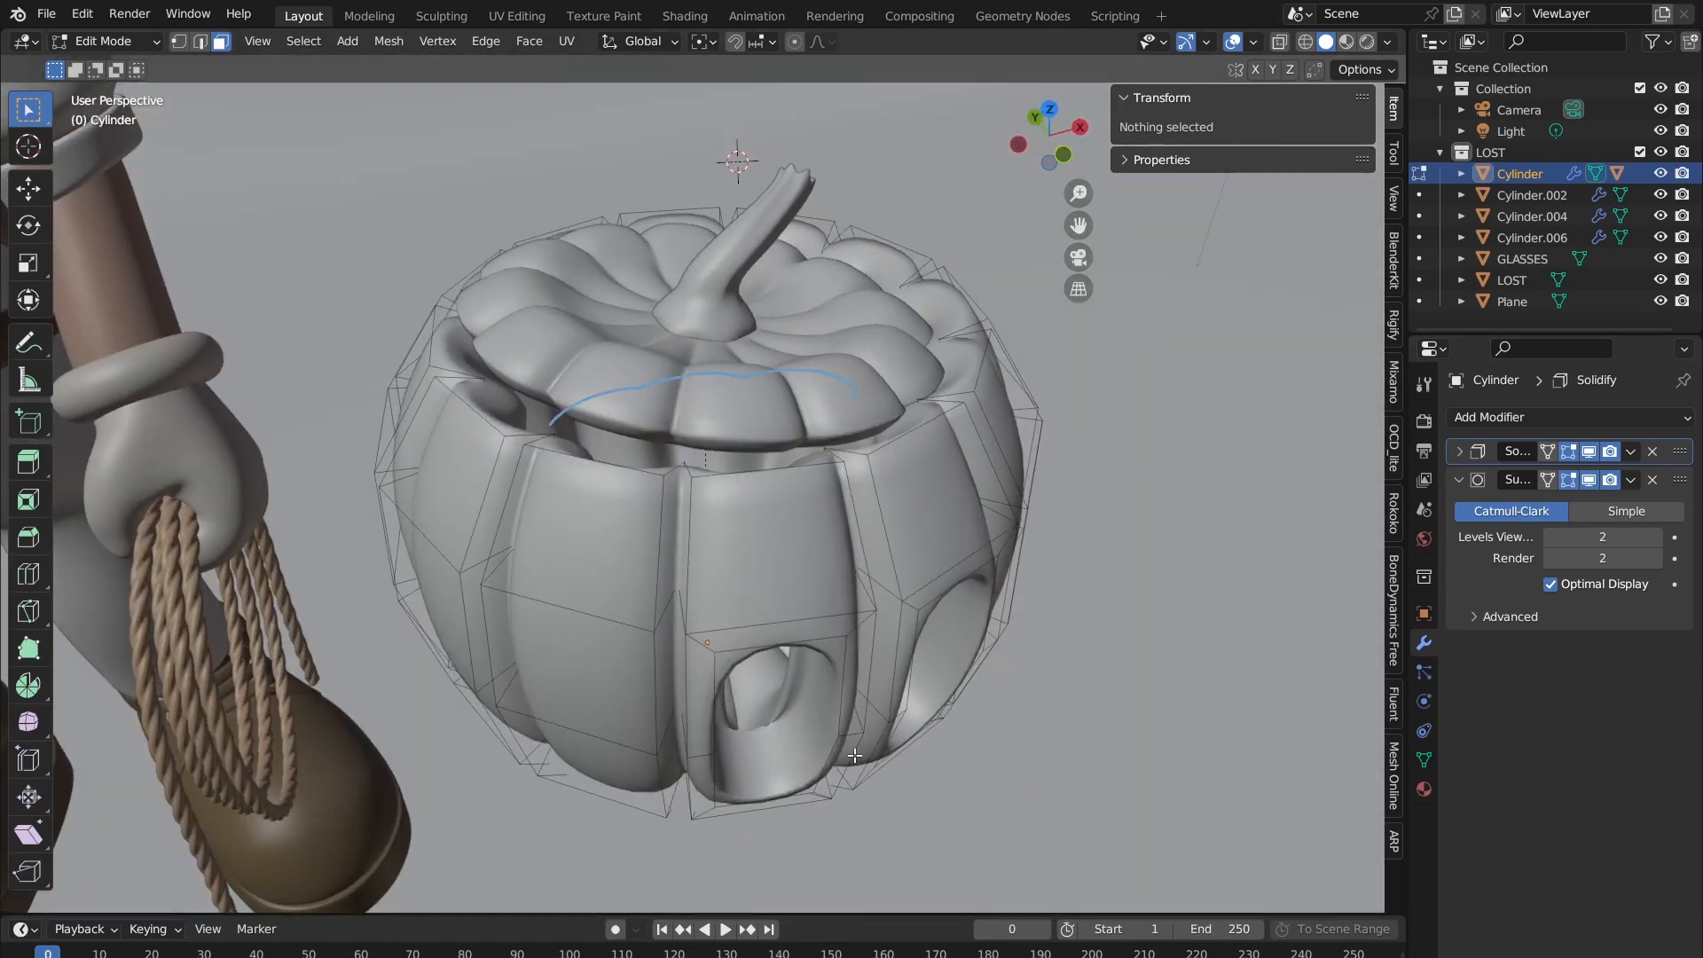
{"action": "middle_click_drag", "start_coordinate": [854, 755], "coordinate": [821, 718]}
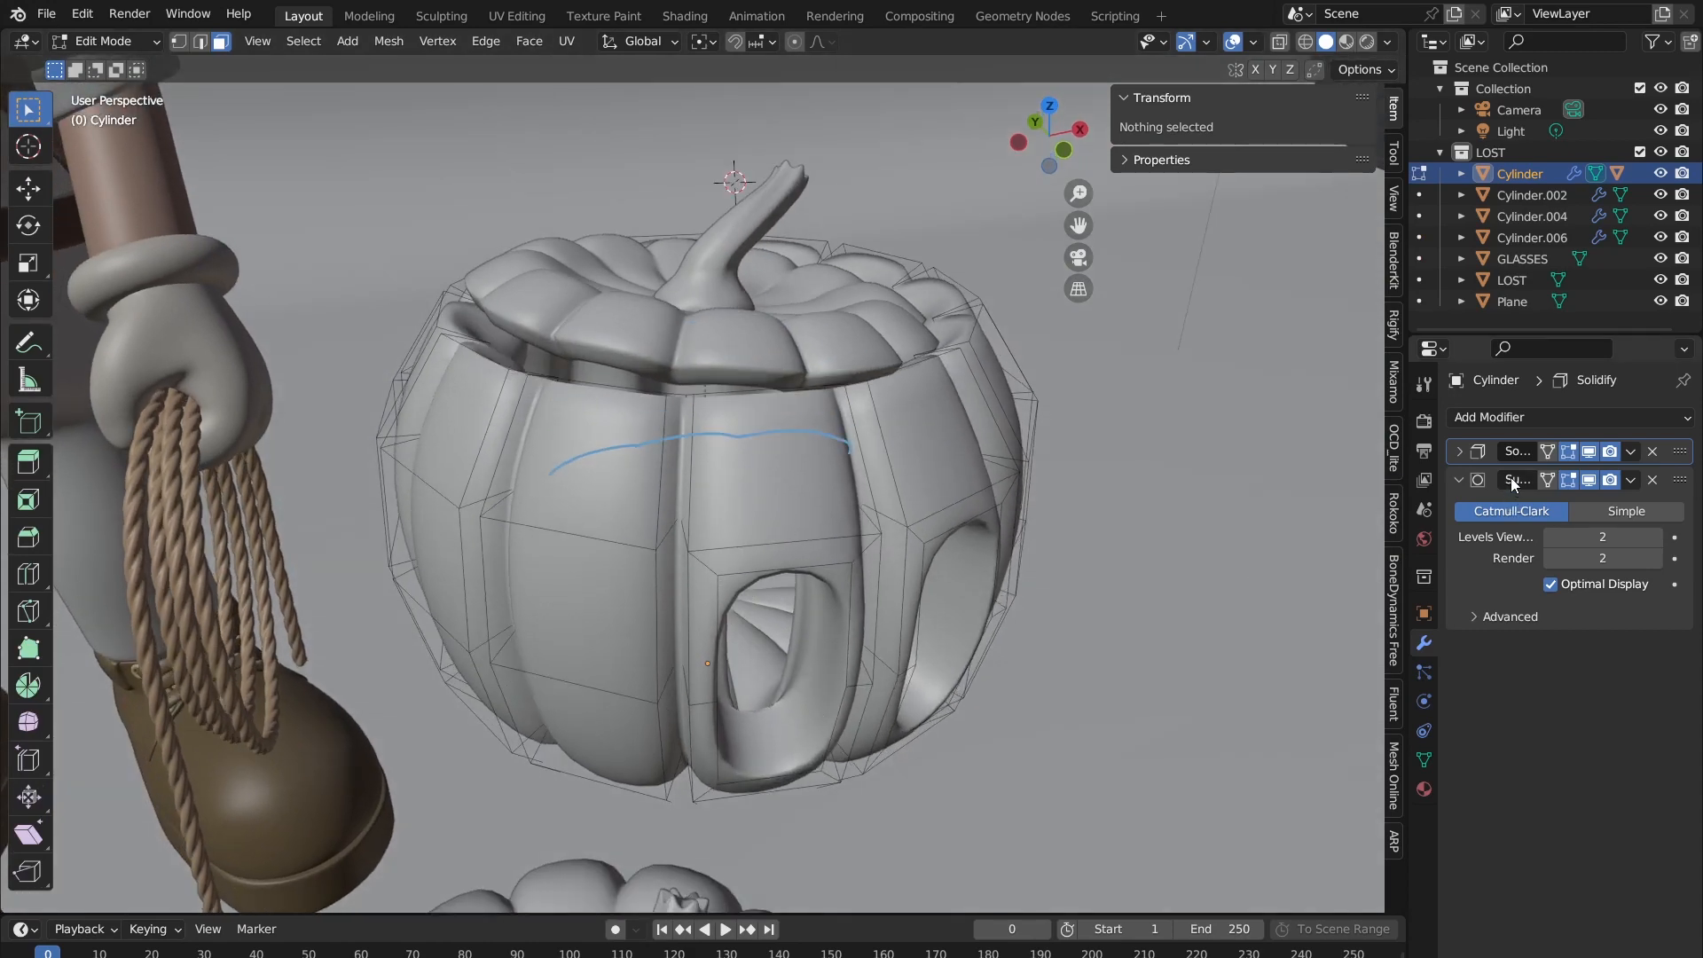
{"action": "left_click", "coordinate": [1460, 450]}
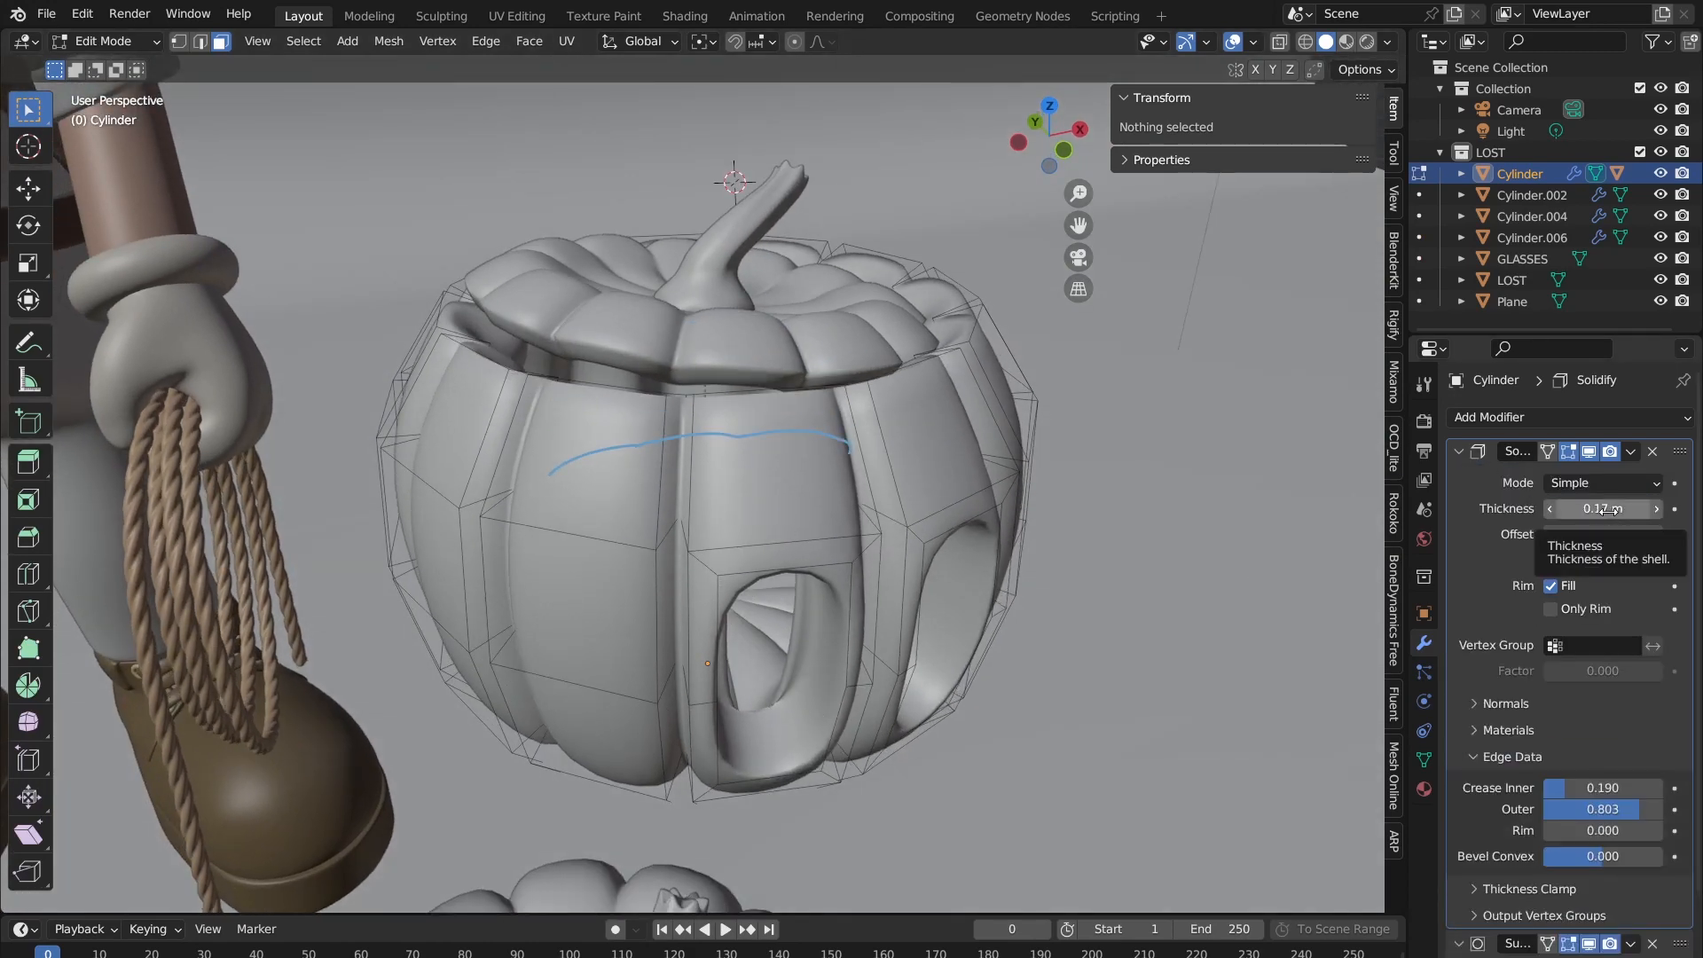
{"action": "left_click_drag", "start_coordinate": [1607, 509], "coordinate": [1587, 509]}
{"action": "mouse_move", "coordinate": [1603, 509]}
{"action": "left_mouse_down"}
{"action": "mouse_move", "coordinate": [1583, 508]}
{"action": "mouse_move", "coordinate": [1602, 508]}
{"action": "left_mouse_up"}
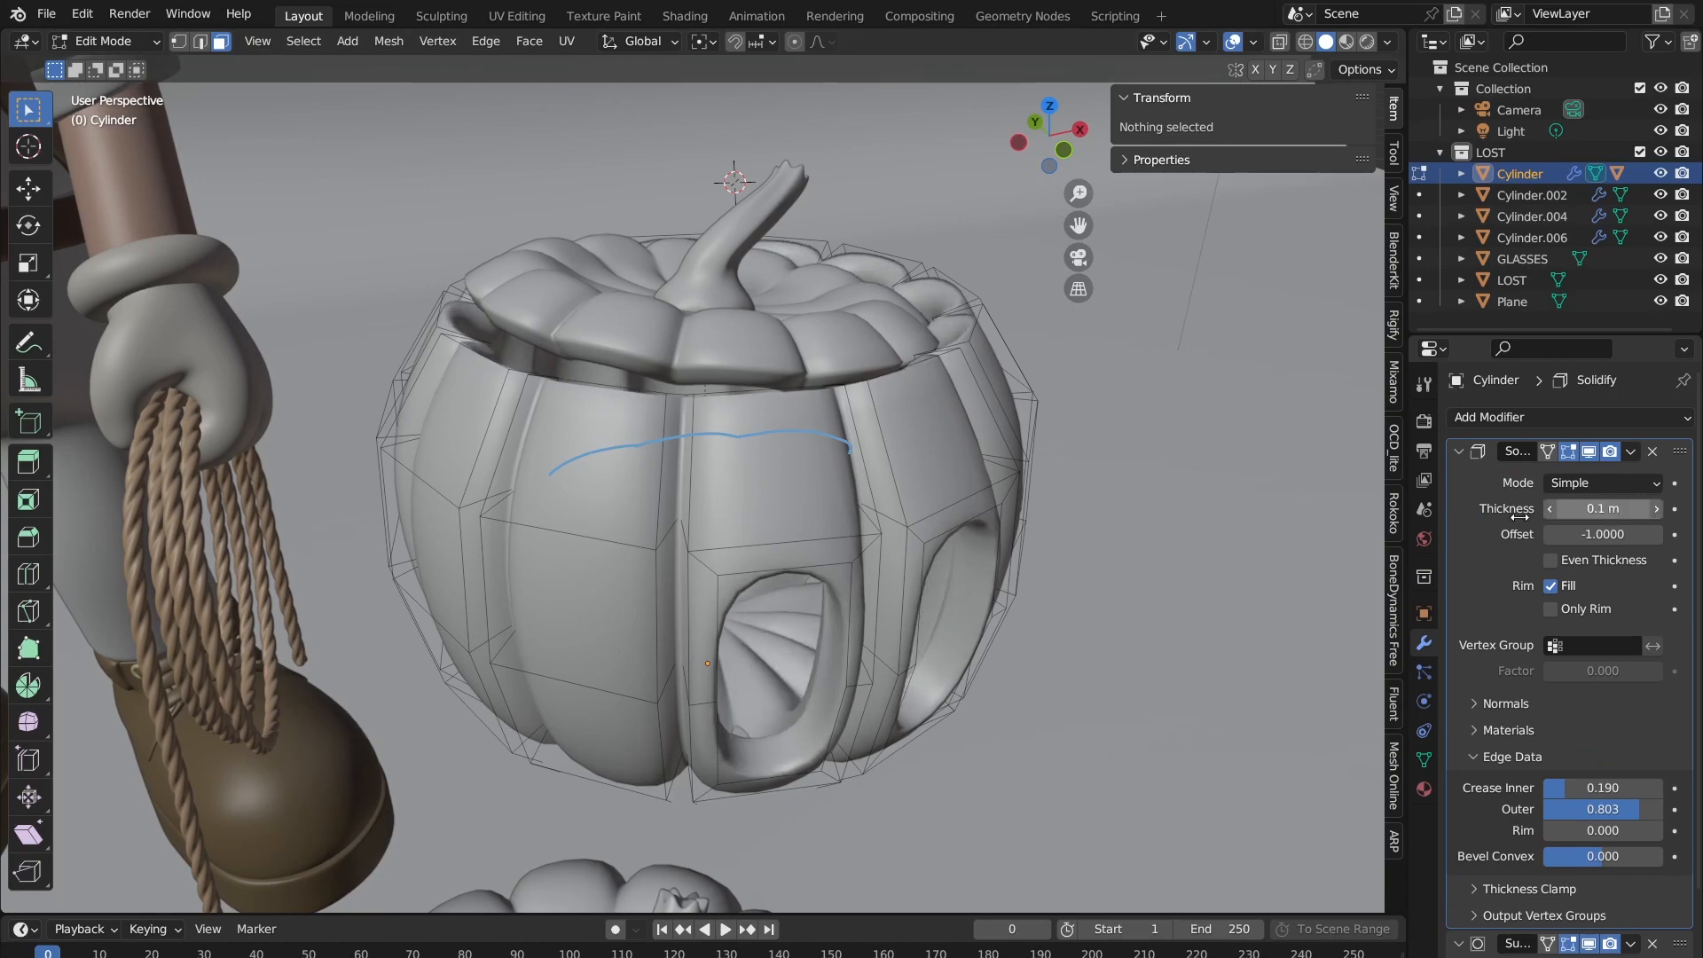
{"action": "middle_click_drag", "start_coordinate": [1230, 535], "coordinate": [1148, 483]}
{"action": "scroll", "coordinate": [860, 493], "scroll_direction": "down", "scroll_amount": 3}
{"action": "key", "text": "Tab"}
Step: Raise the hollow pumpkin's body, lid and stem together by about 0.055 m along the vertical axis
{"action": "middle_click_drag", "start_coordinate": [860, 493], "coordinate": [800, 441]}
{"action": "left_click", "coordinate": [662, 379]}
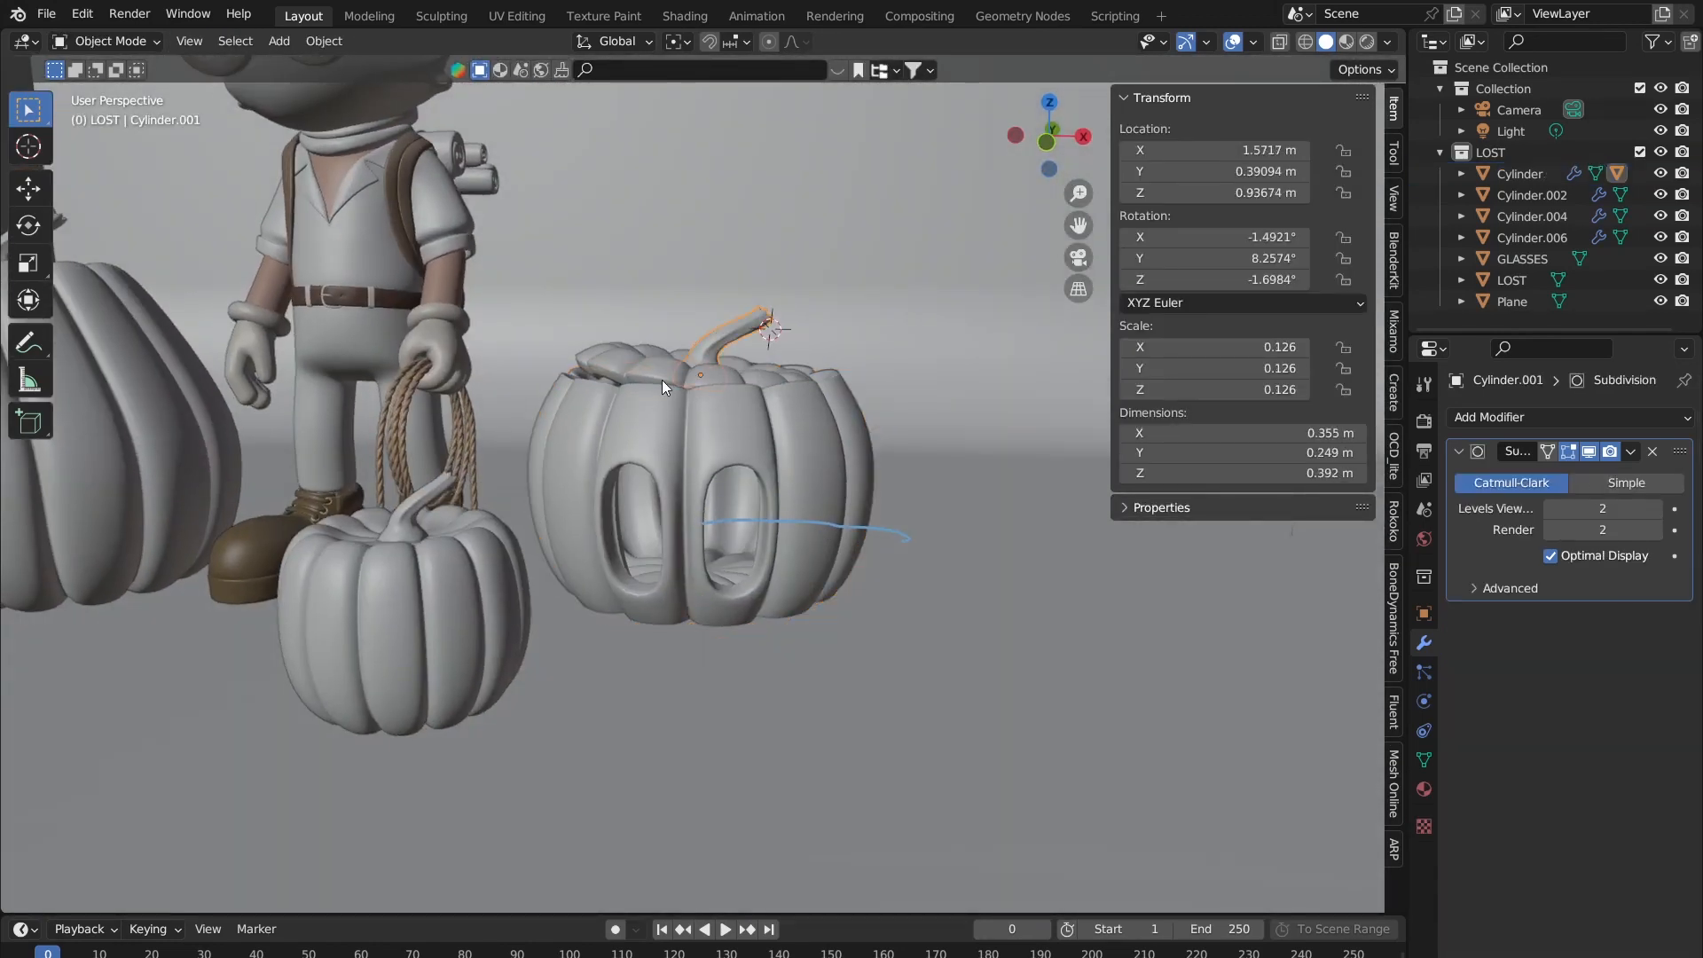
{"action": "left_click", "coordinate": [658, 434], "text": "shift"}
{"action": "left_click", "coordinate": [654, 364], "text": "shift"}
{"action": "key", "text": "g"}
{"action": "key", "text": "z"}
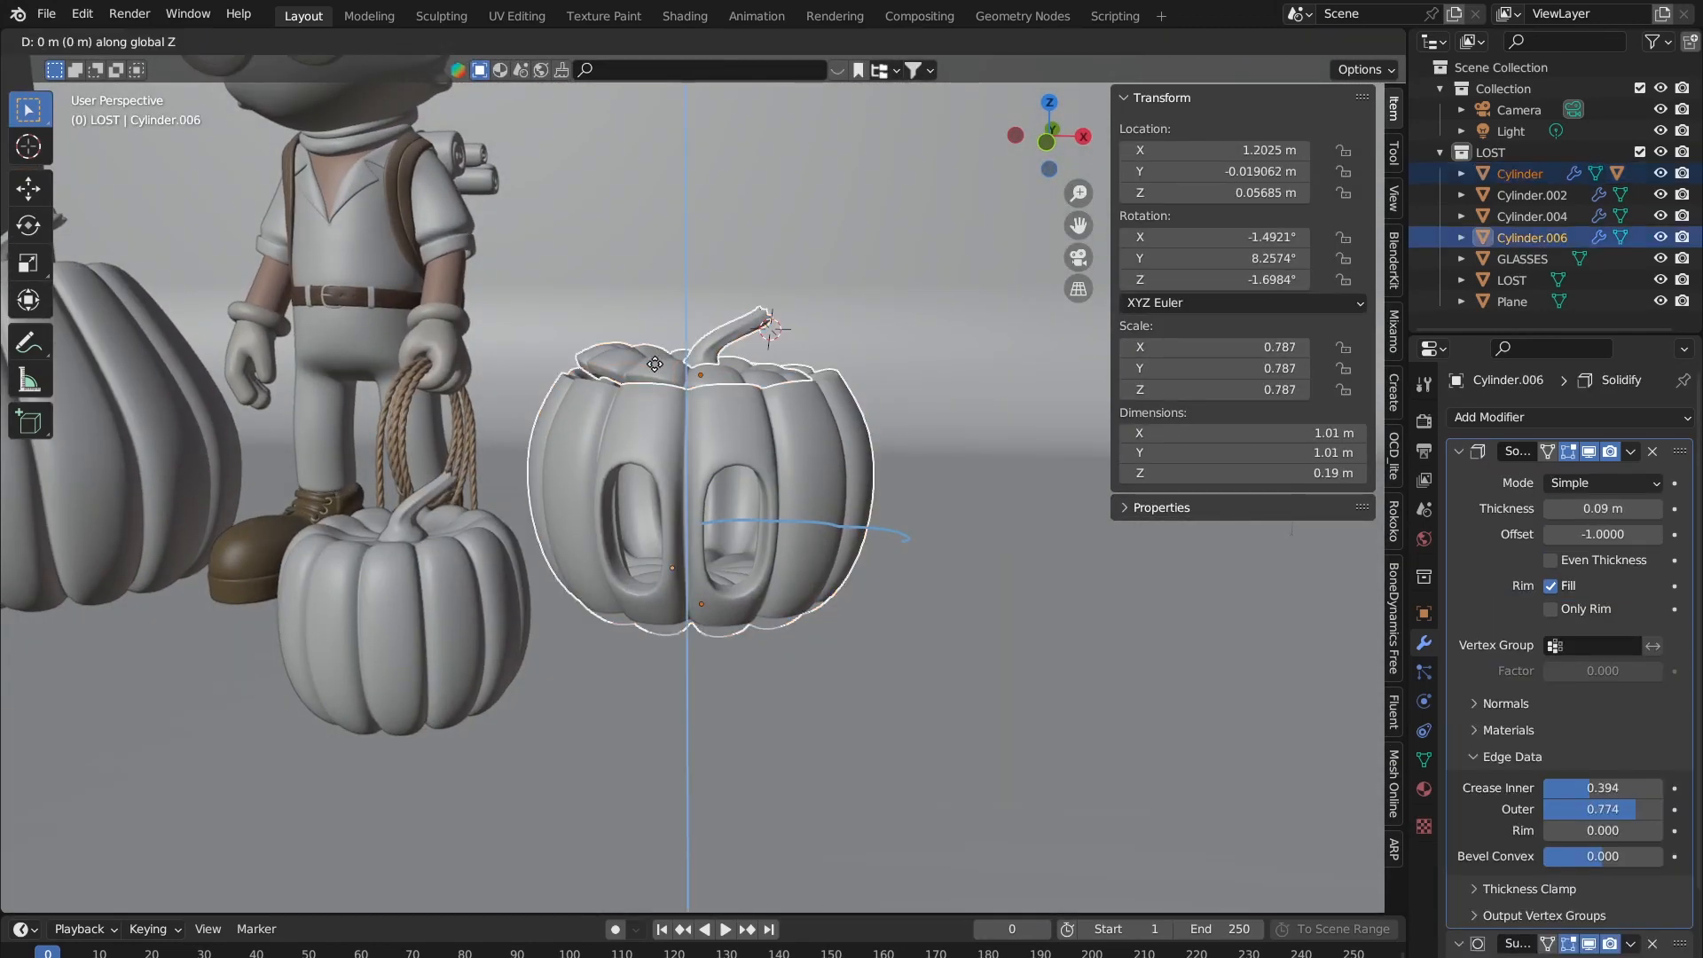
{"action": "left_click", "coordinate": [665, 349]}
Step: View the scene through the camera with nothing selected and switch the viewport to rendered shading
{"action": "middle_click_drag", "start_coordinate": [667, 350], "coordinate": [834, 497]}
{"action": "scroll", "coordinate": [647, 413], "scroll_direction": "down", "scroll_amount": 3}
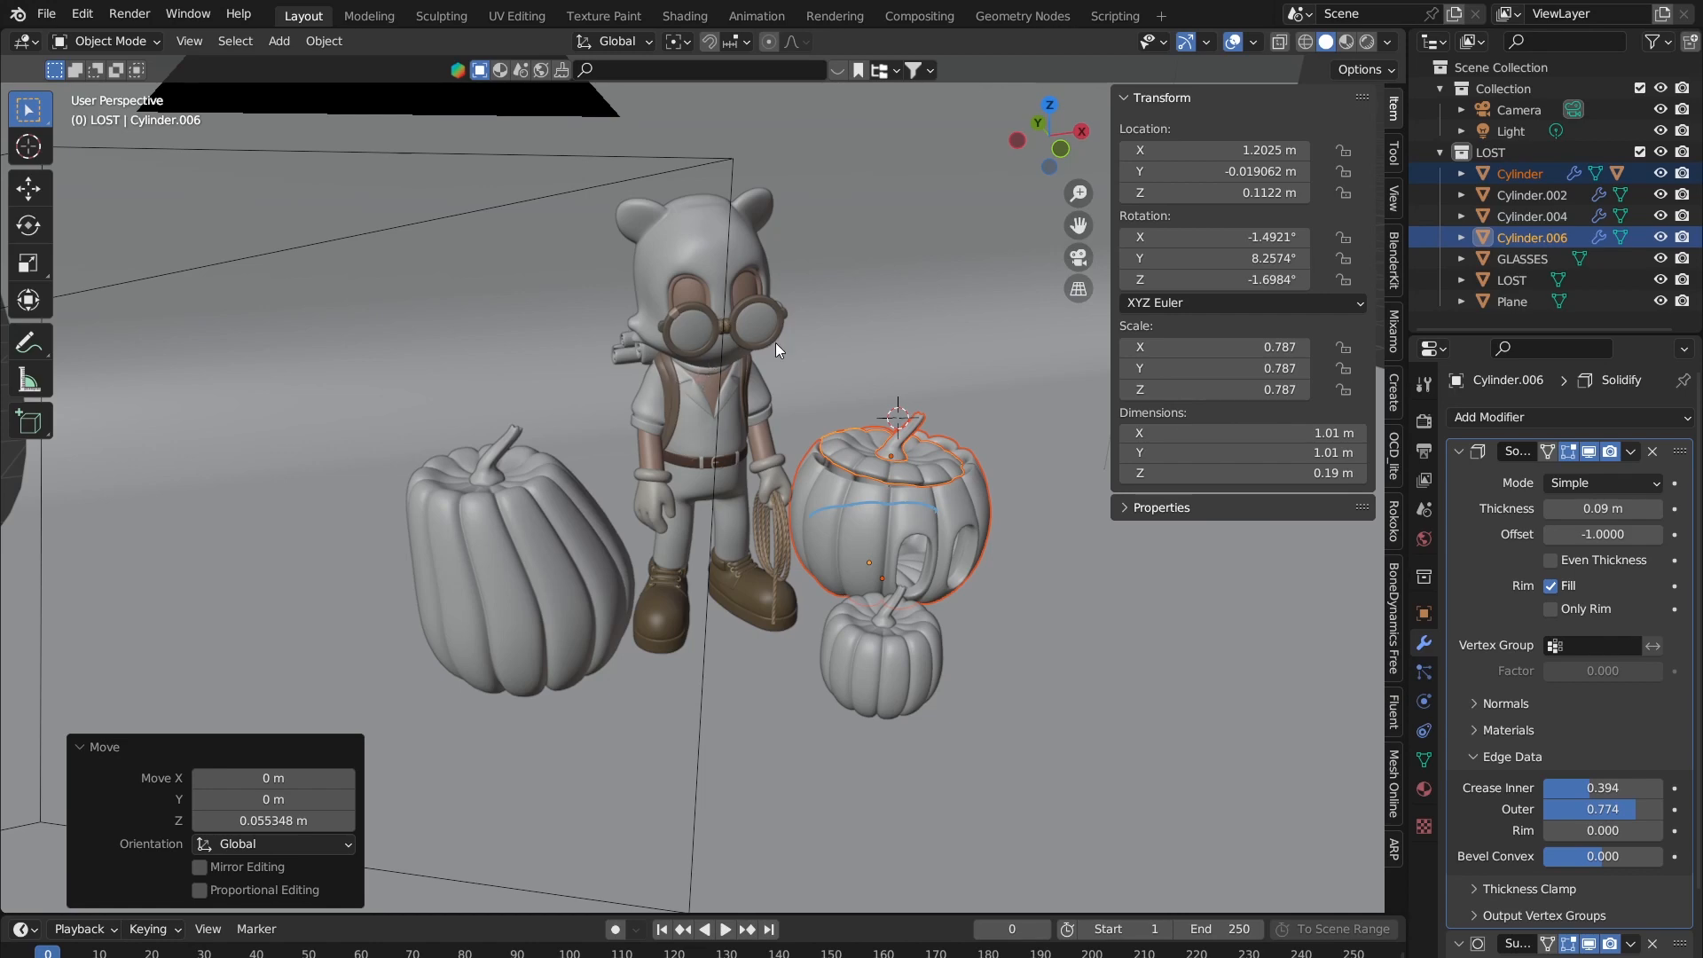
{"action": "middle_click_drag", "start_coordinate": [776, 349], "coordinate": [1018, 277]}
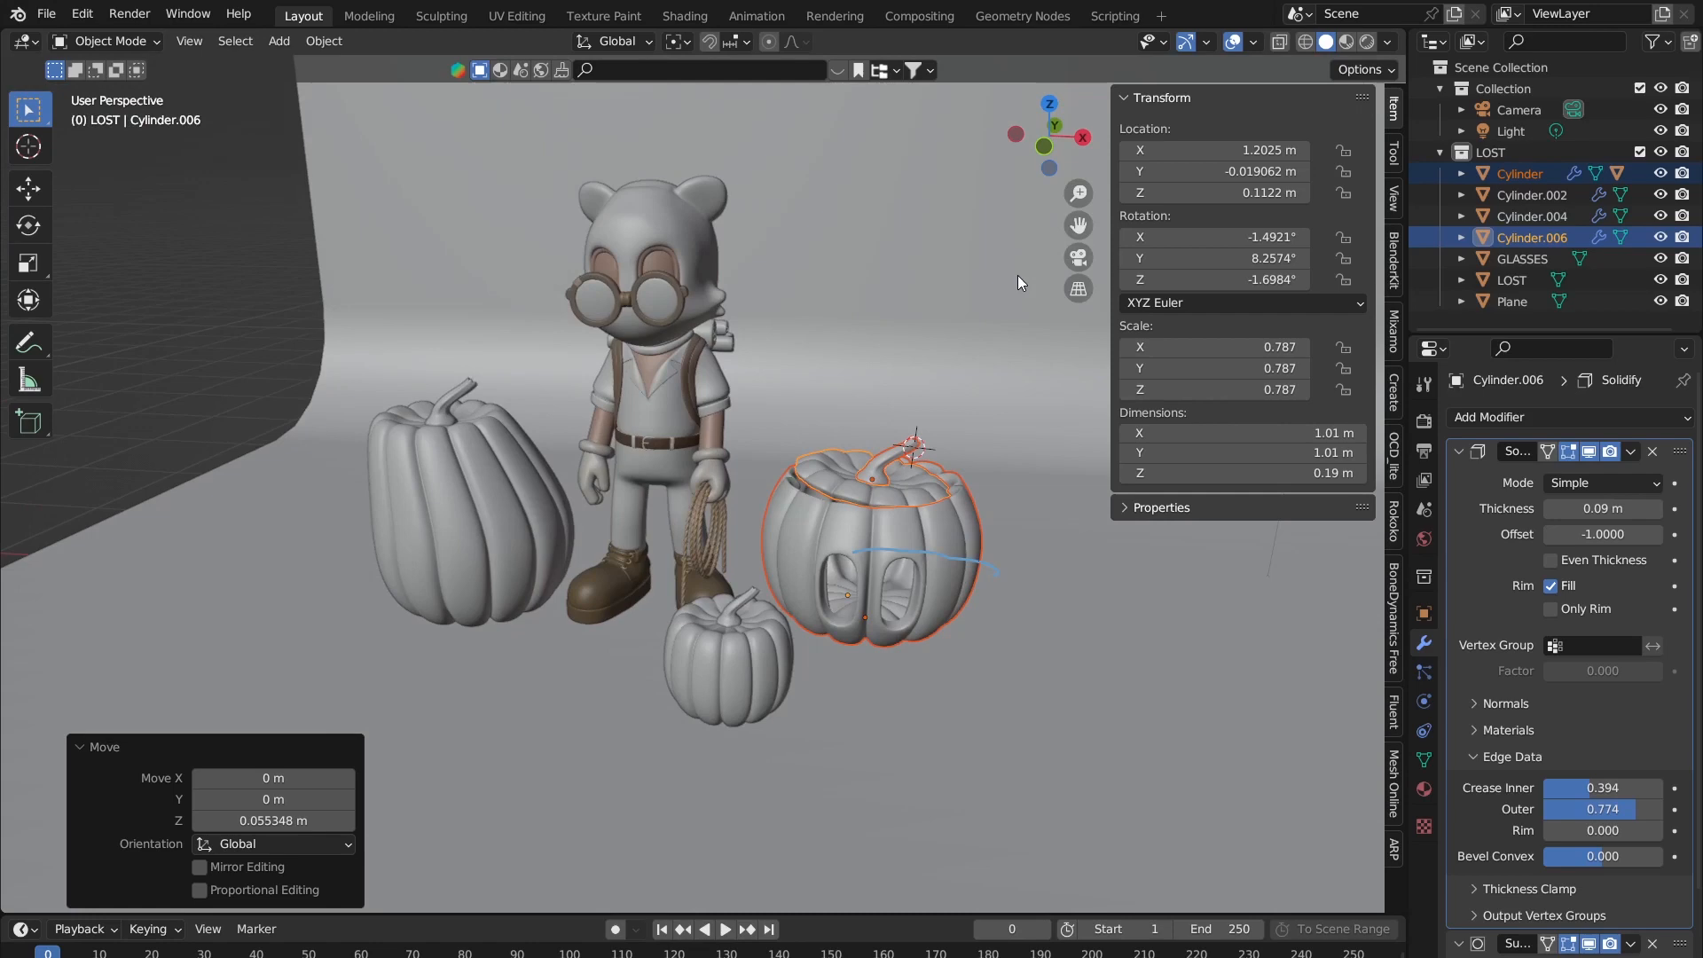
{"action": "left_click", "coordinate": [1076, 268]}
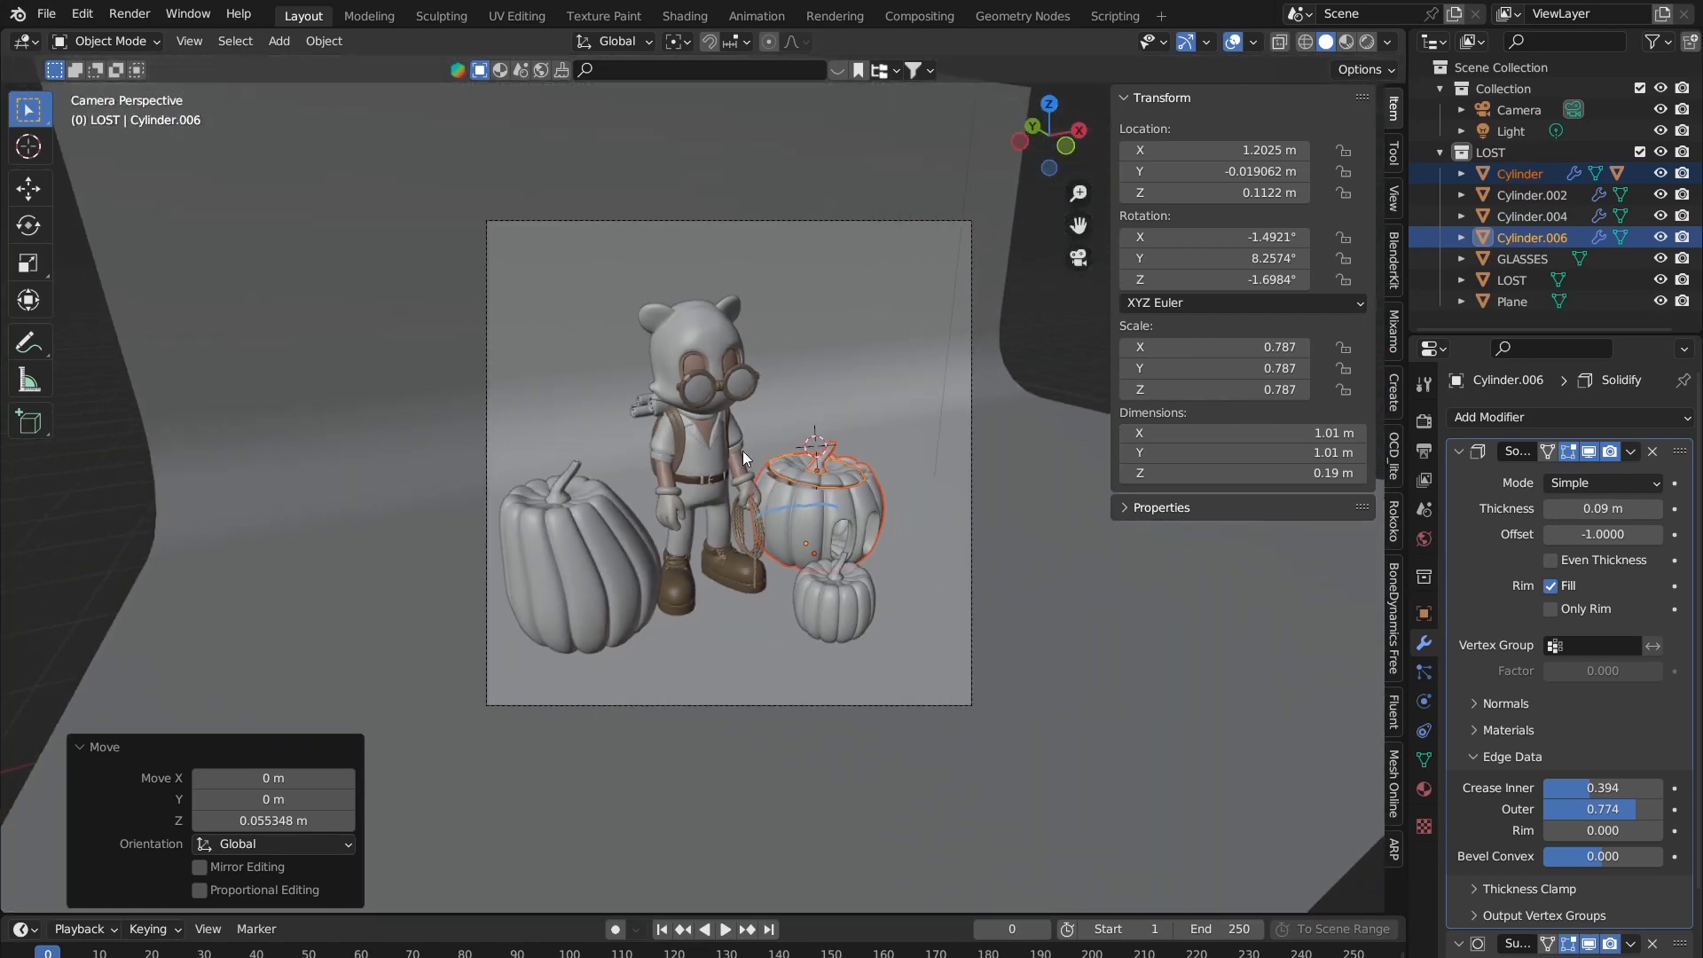
{"action": "middle_click_drag", "start_coordinate": [788, 476], "coordinate": [721, 463], "text": "shift"}
{"action": "scroll", "coordinate": [874, 466], "scroll_direction": "up", "scroll_amount": 1}
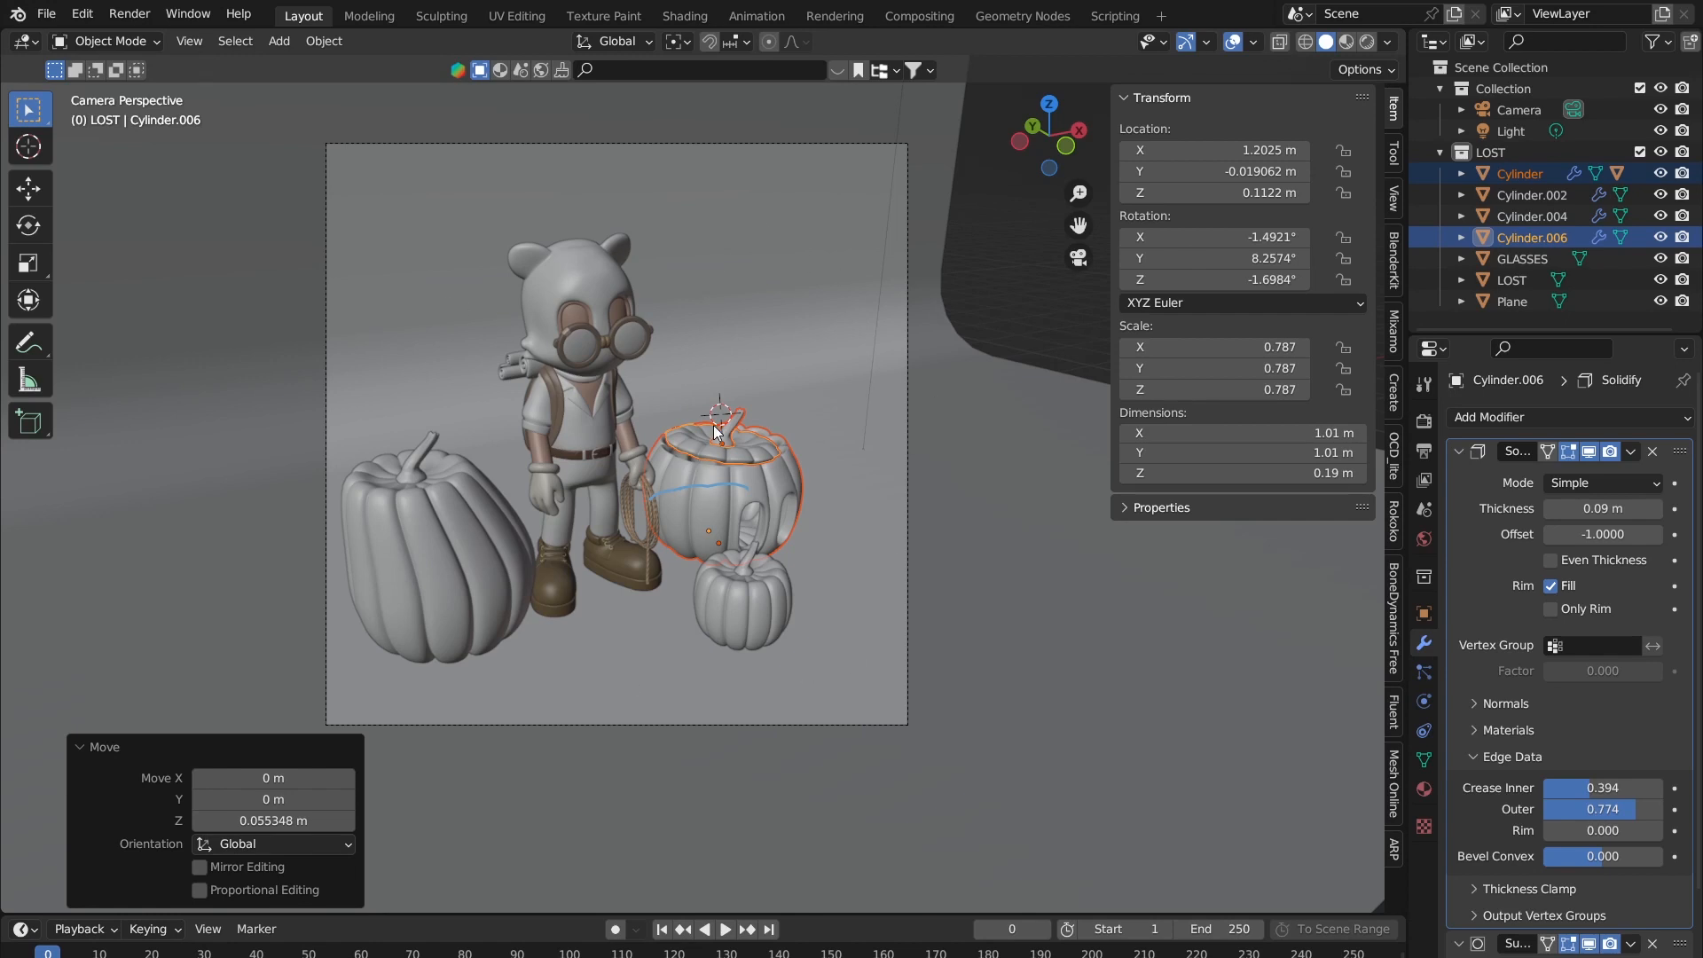
{"action": "middle_click_drag", "start_coordinate": [832, 416], "coordinate": [772, 361], "text": "shift"}
{"action": "left_click", "coordinate": [945, 238]}
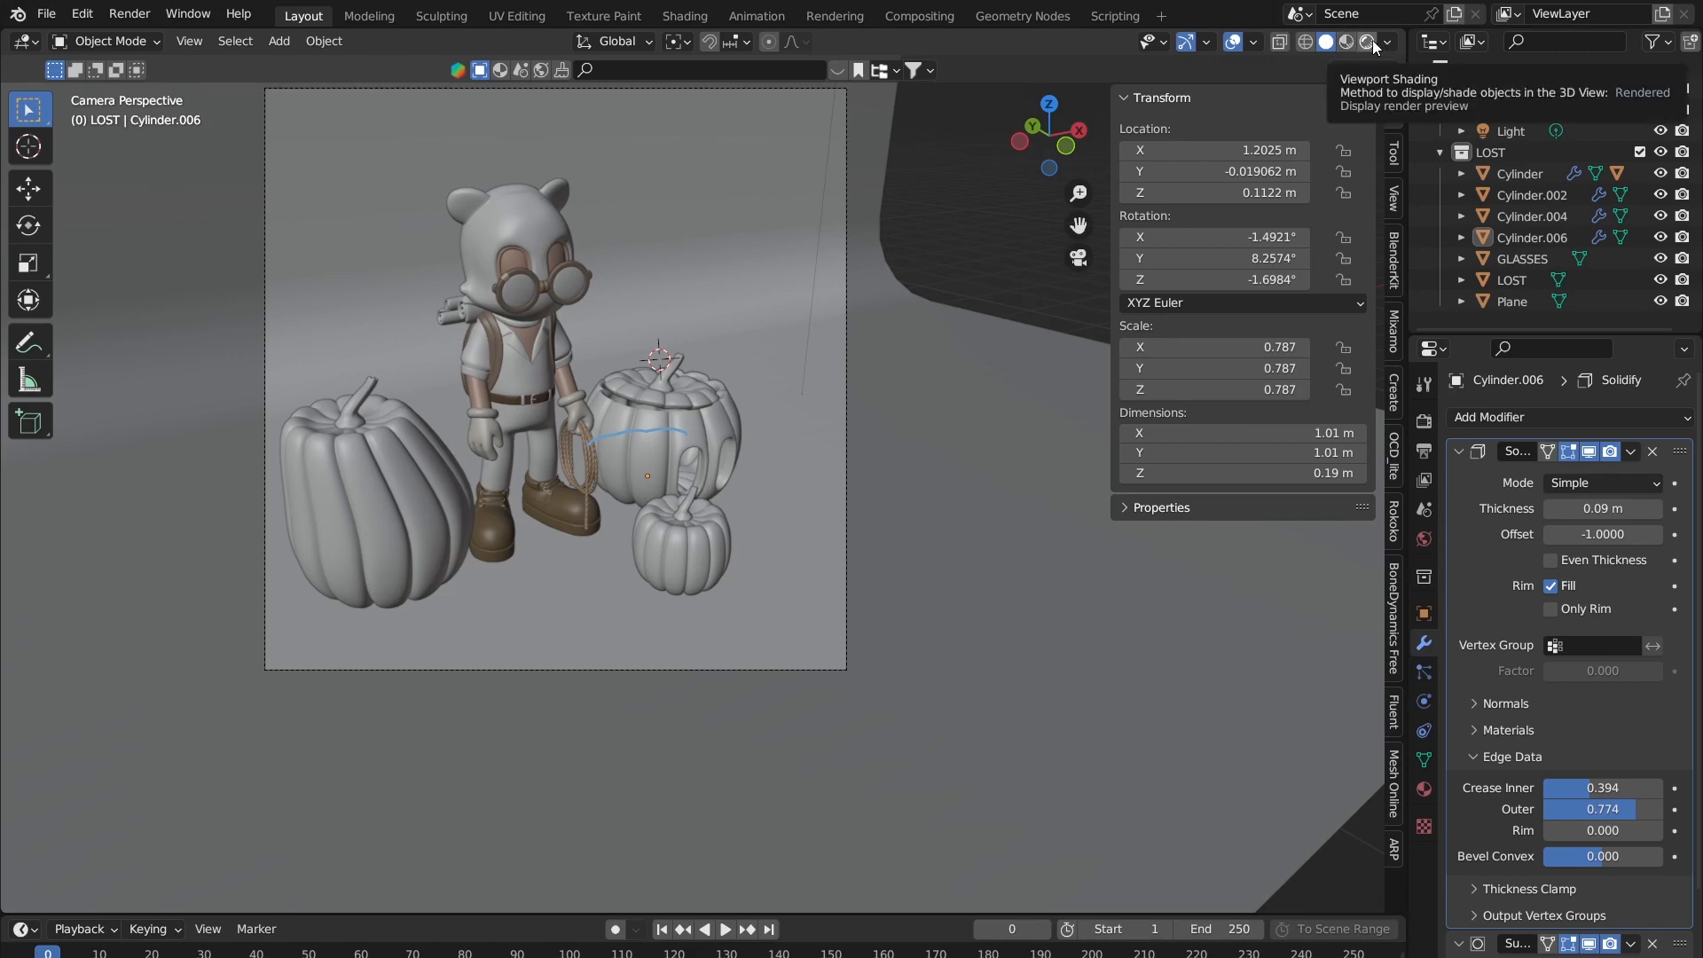
{"action": "left_click", "coordinate": [1371, 41]}
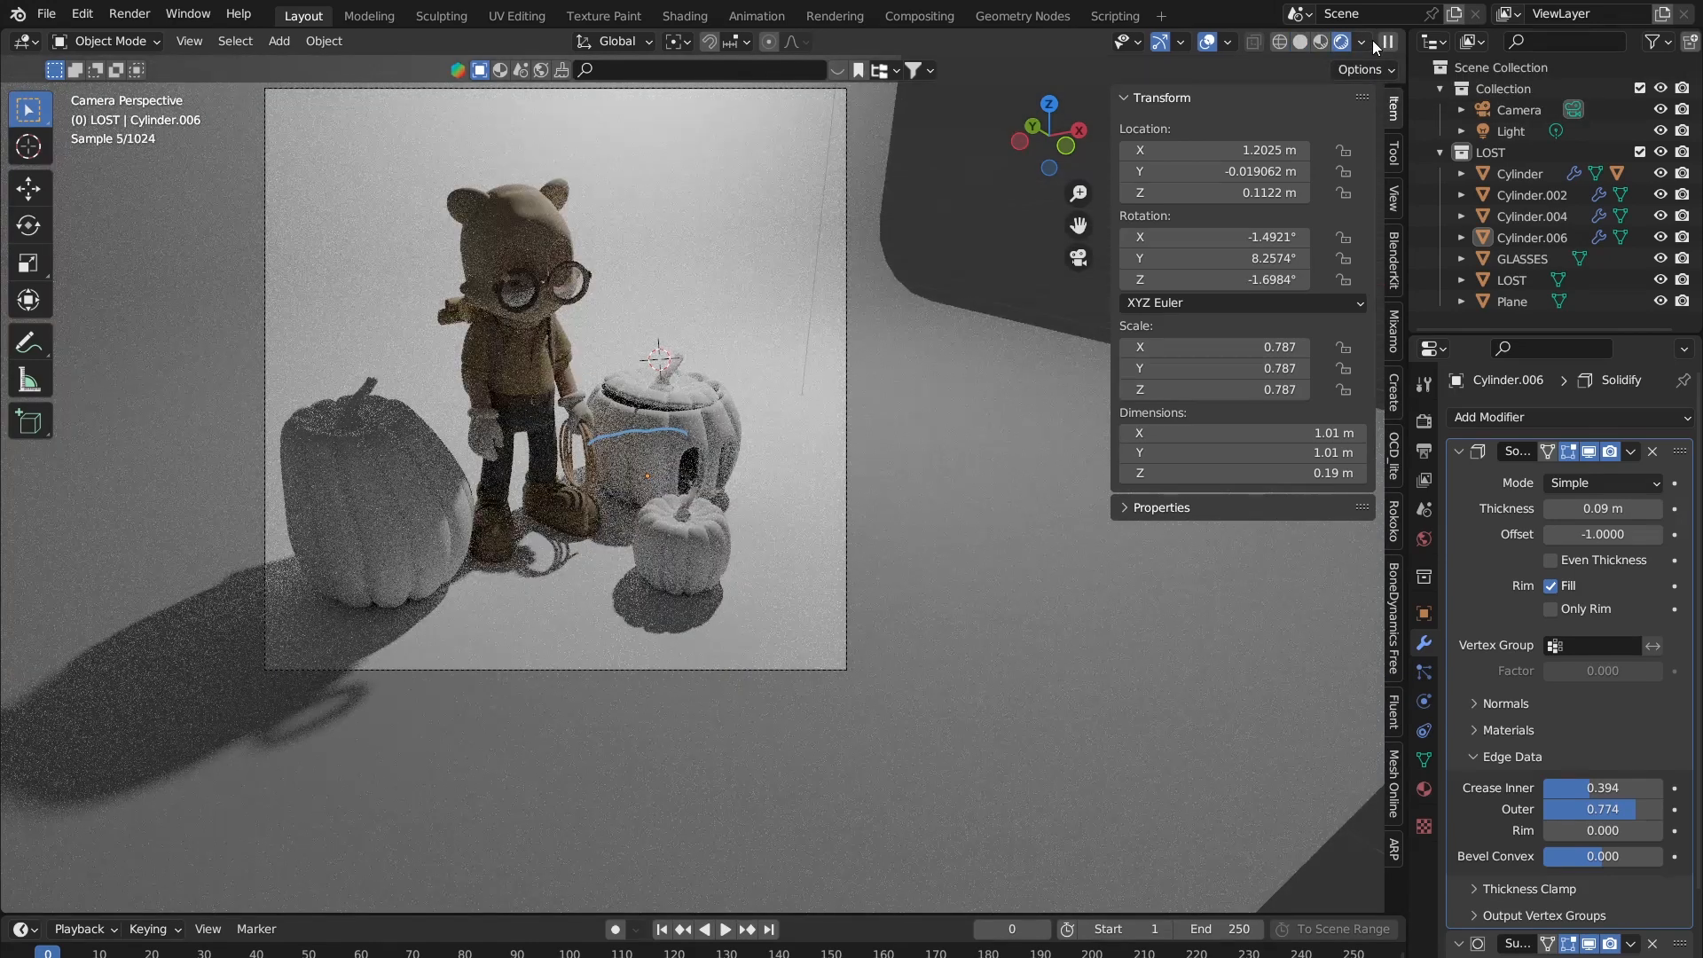
Step: Select the scene light above the backdrop and check its illumination of the character and pumpkins through the camera
{"action": "scroll", "coordinate": [891, 152], "scroll_direction": "down", "scroll_amount": 5}
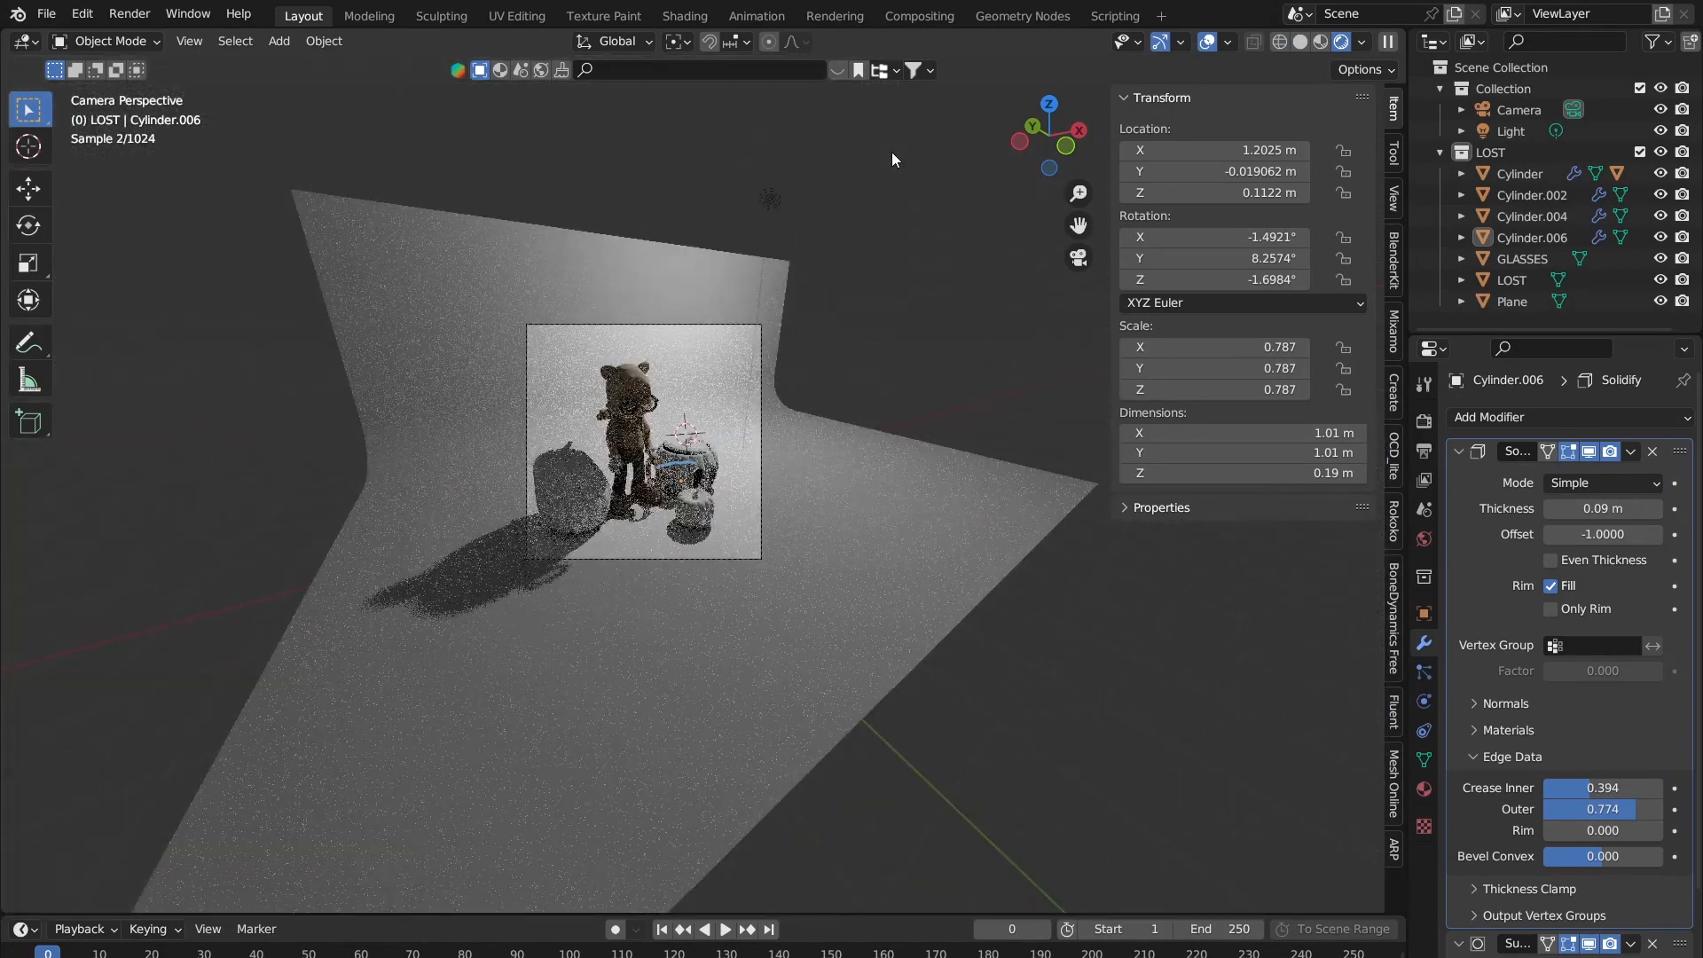
{"action": "left_click", "coordinate": [768, 203]}
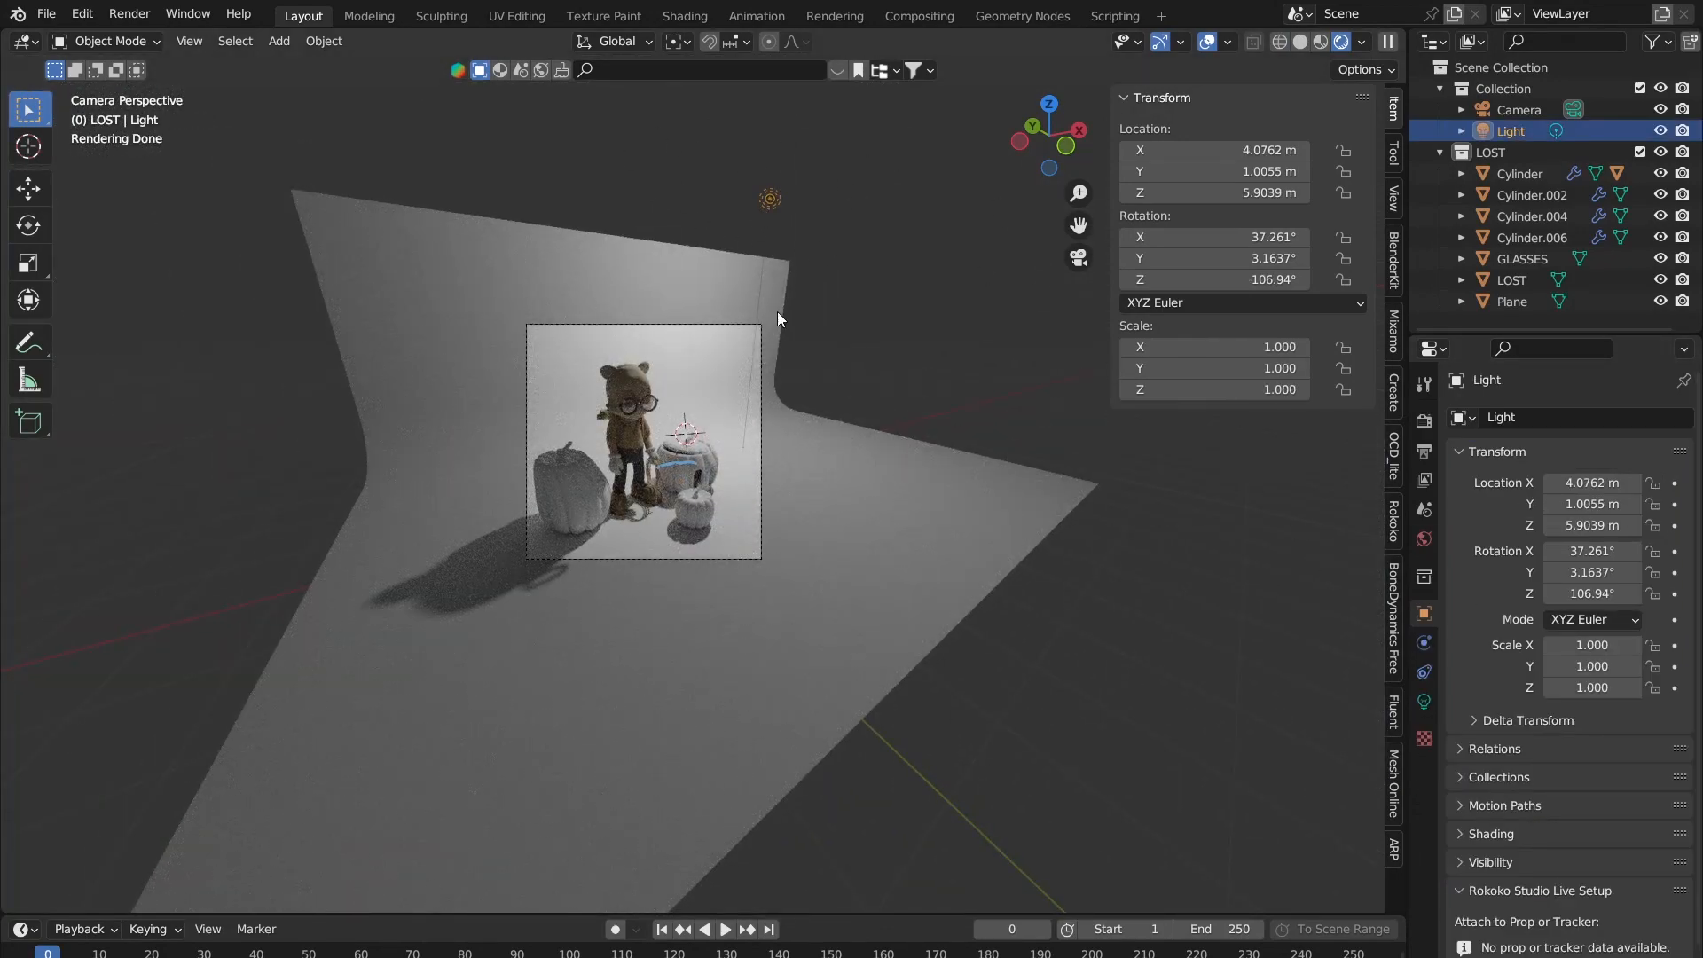
{"action": "scroll", "coordinate": [777, 311], "scroll_direction": "up", "scroll_amount": 6}
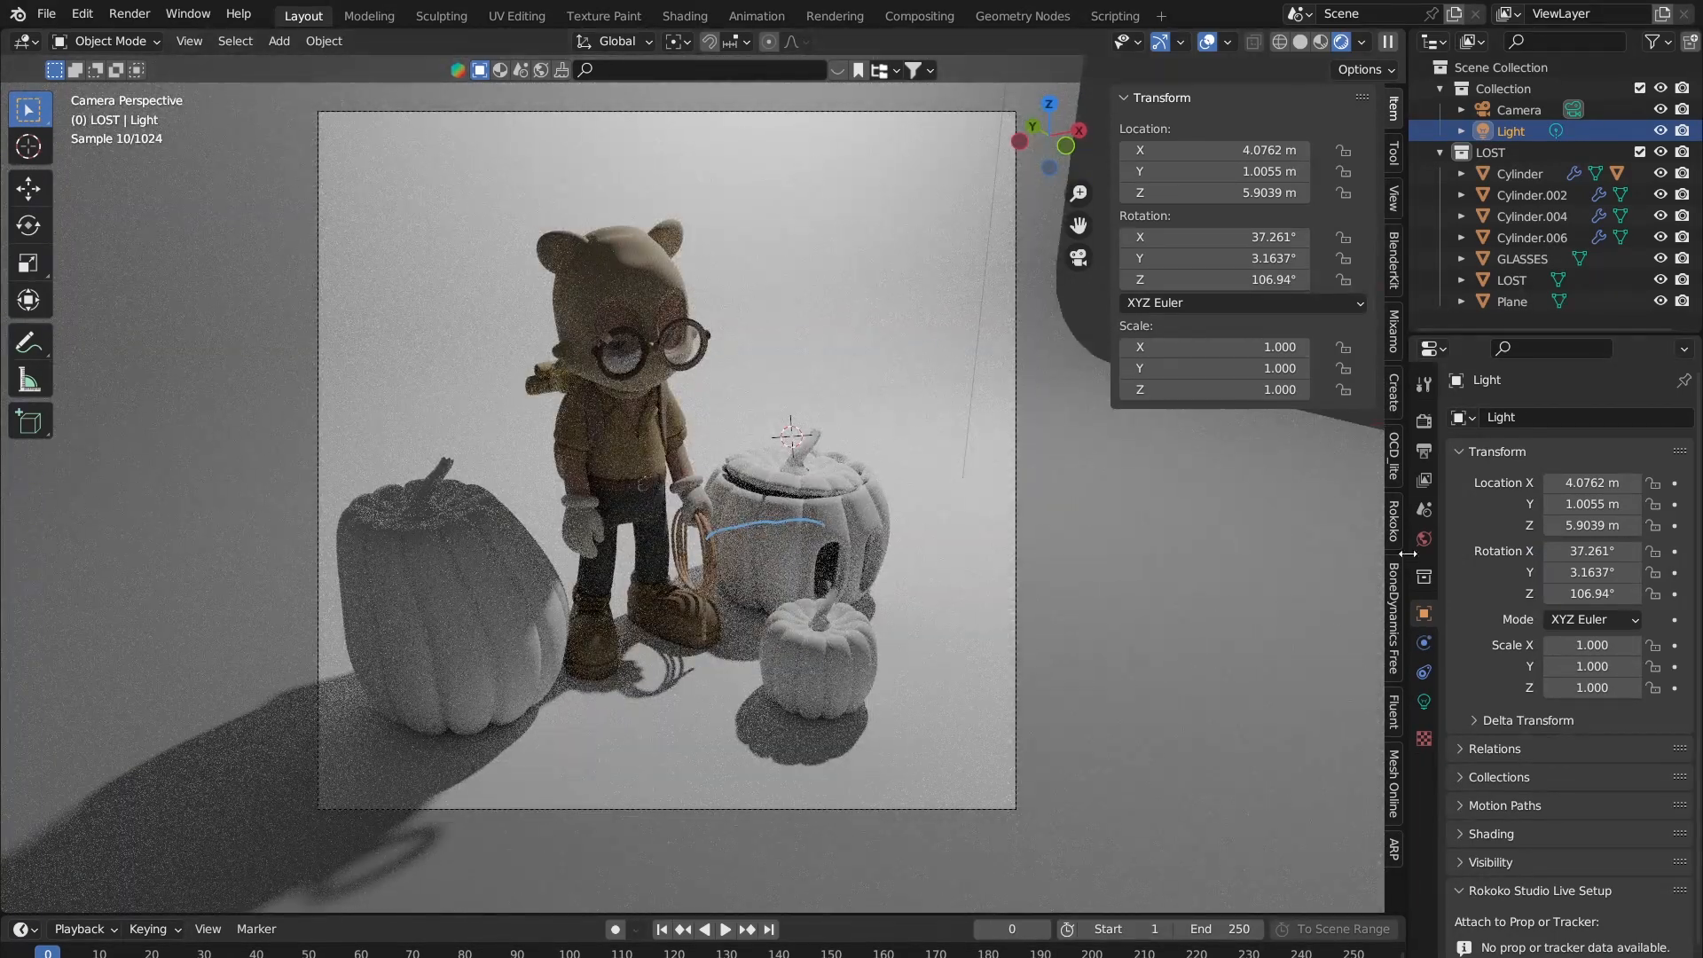
Step: Switch the render engine to Eevee for comparison and return it to Cycles
{"action": "left_click", "coordinate": [1425, 423]}
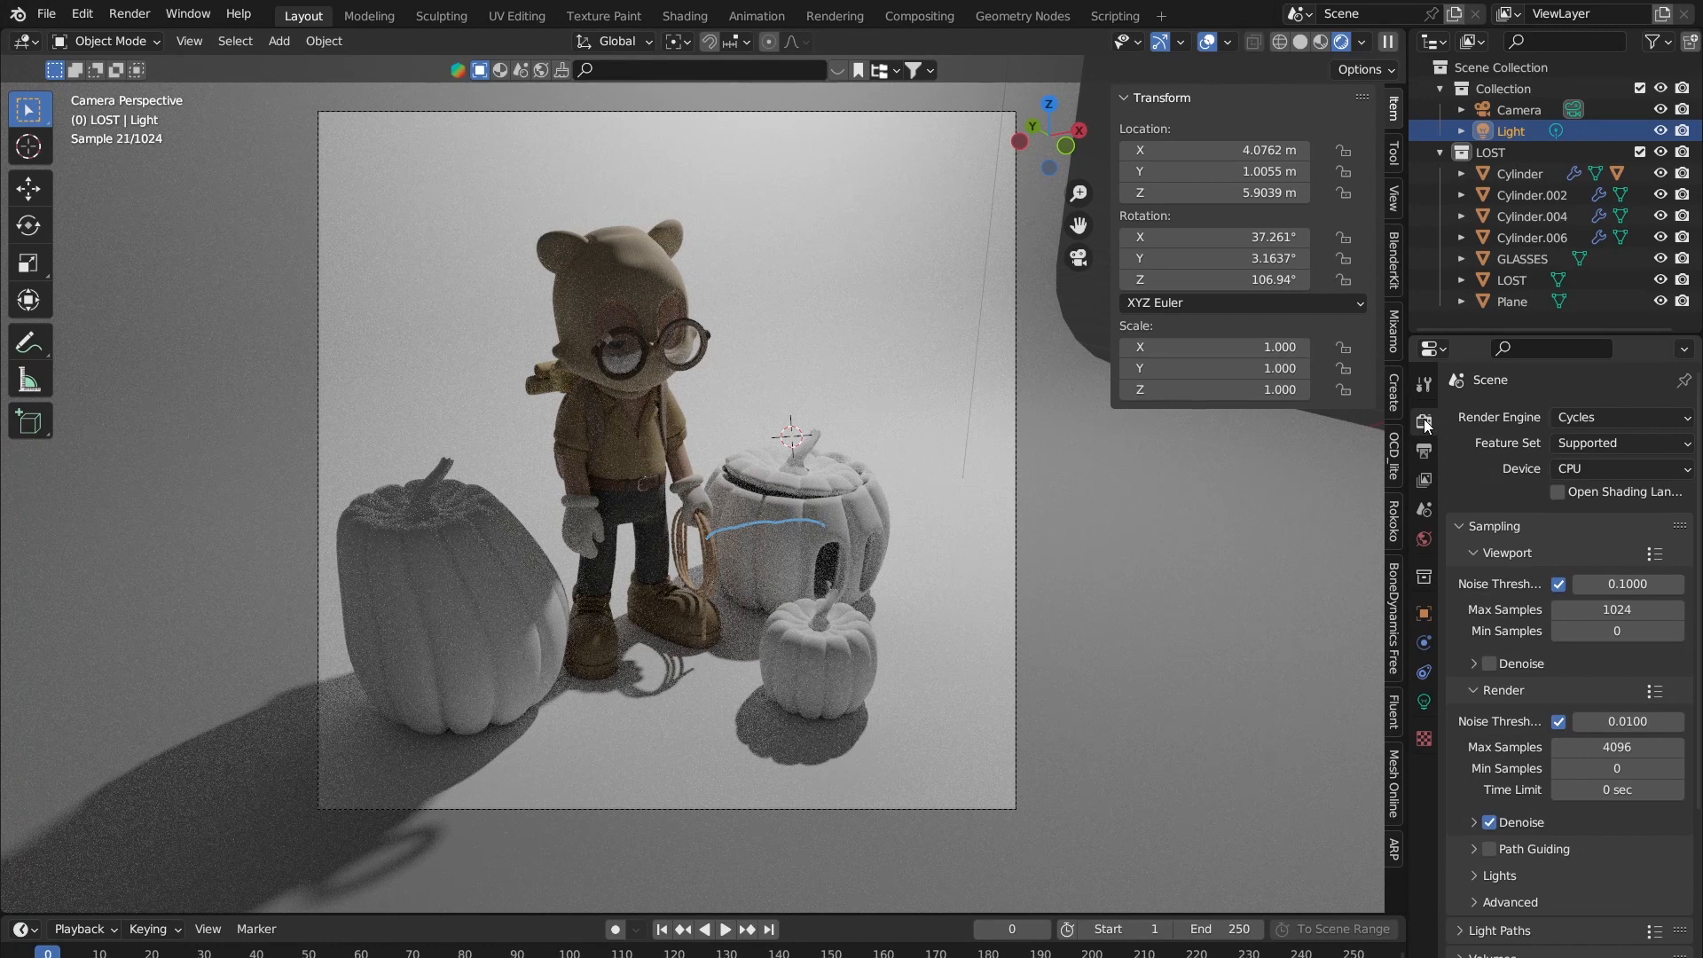
{"action": "left_click", "coordinate": [1567, 416]}
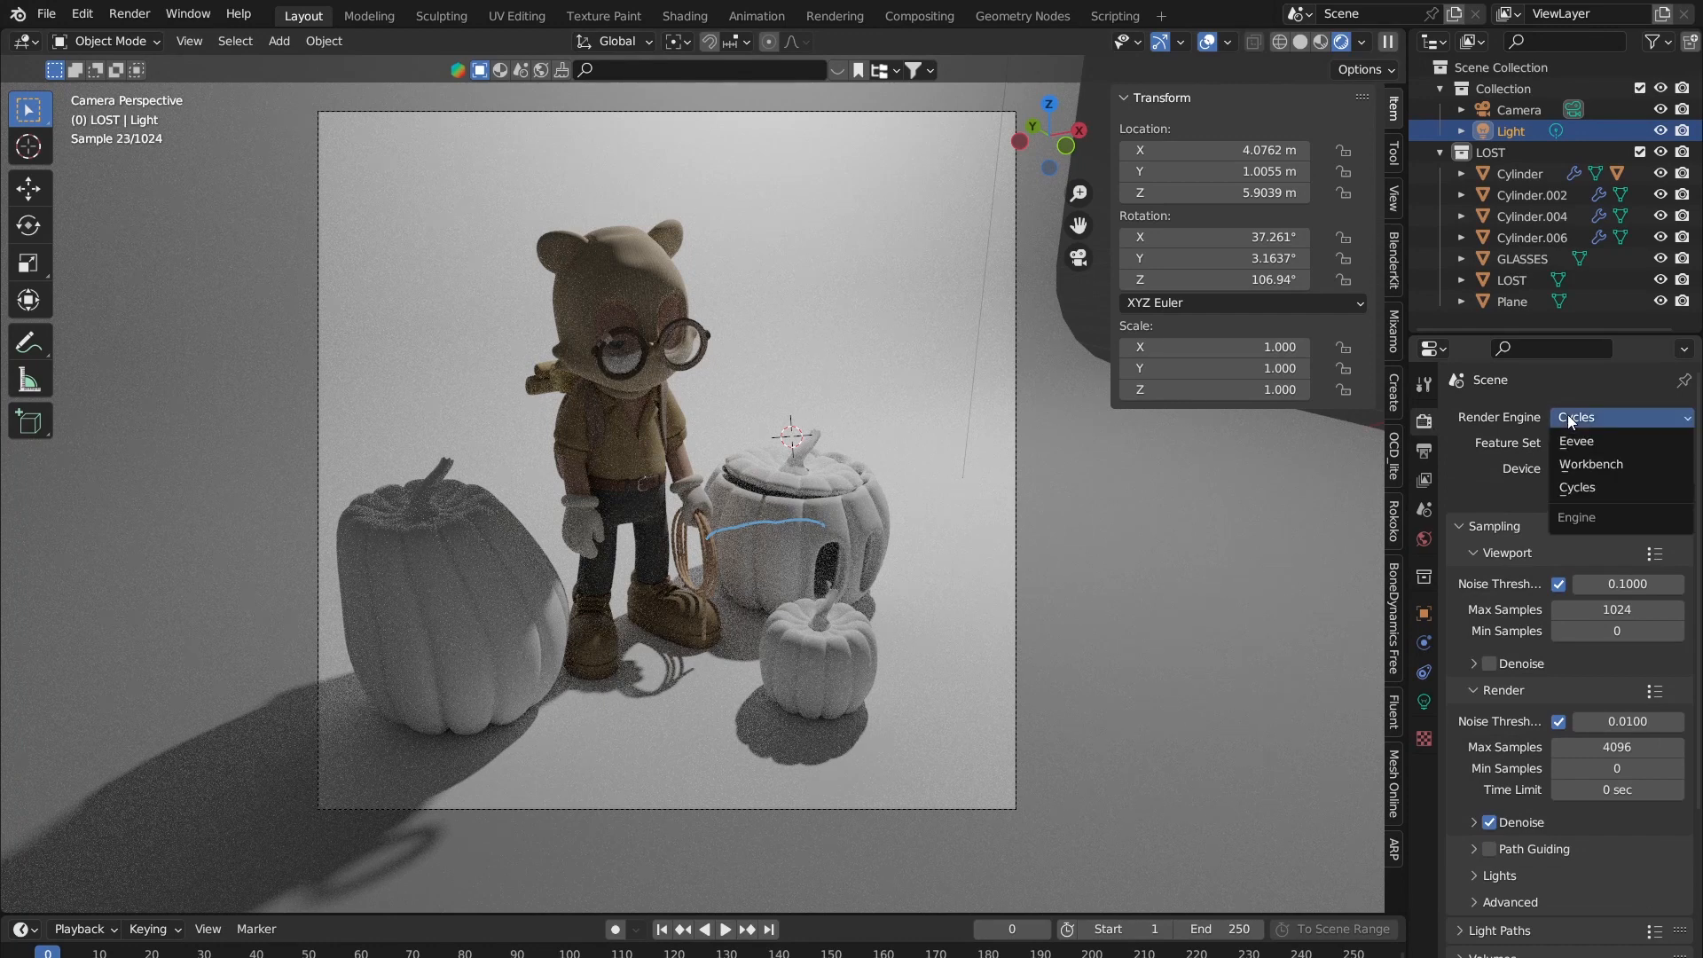
{"action": "left_click", "coordinate": [1610, 441]}
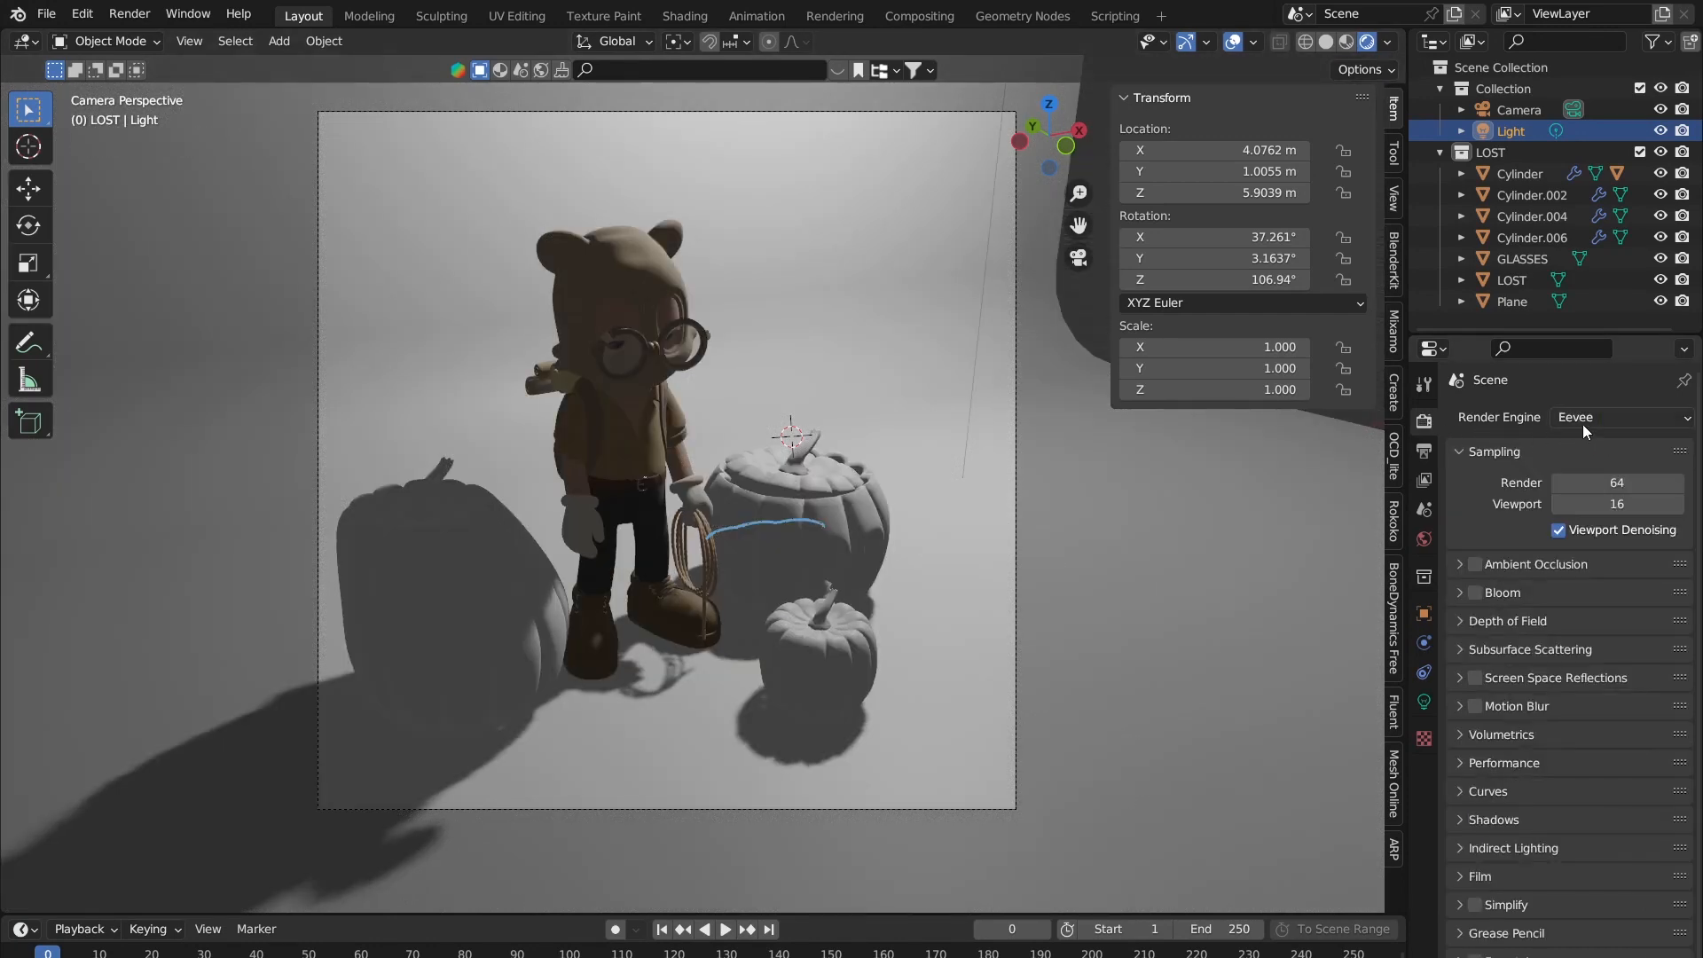
{"action": "left_click", "coordinate": [1582, 420]}
{"action": "left_click", "coordinate": [1575, 486]}
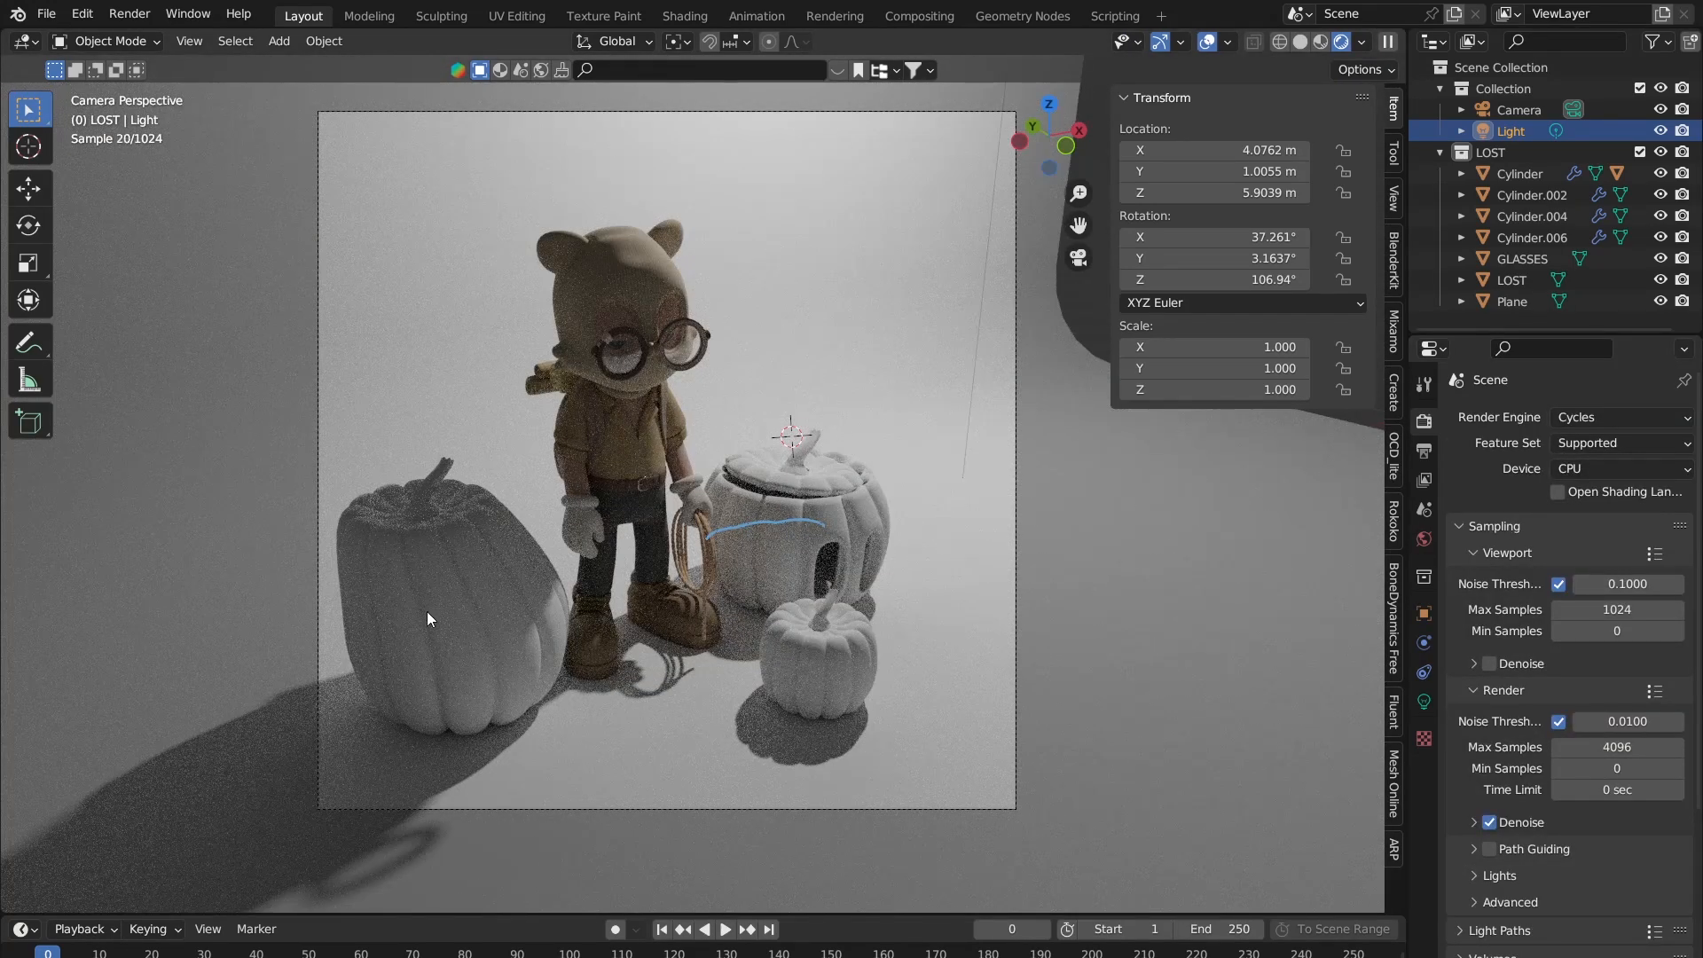
{"action": "scroll", "coordinate": [901, 221], "scroll_direction": "down", "scroll_amount": 2}
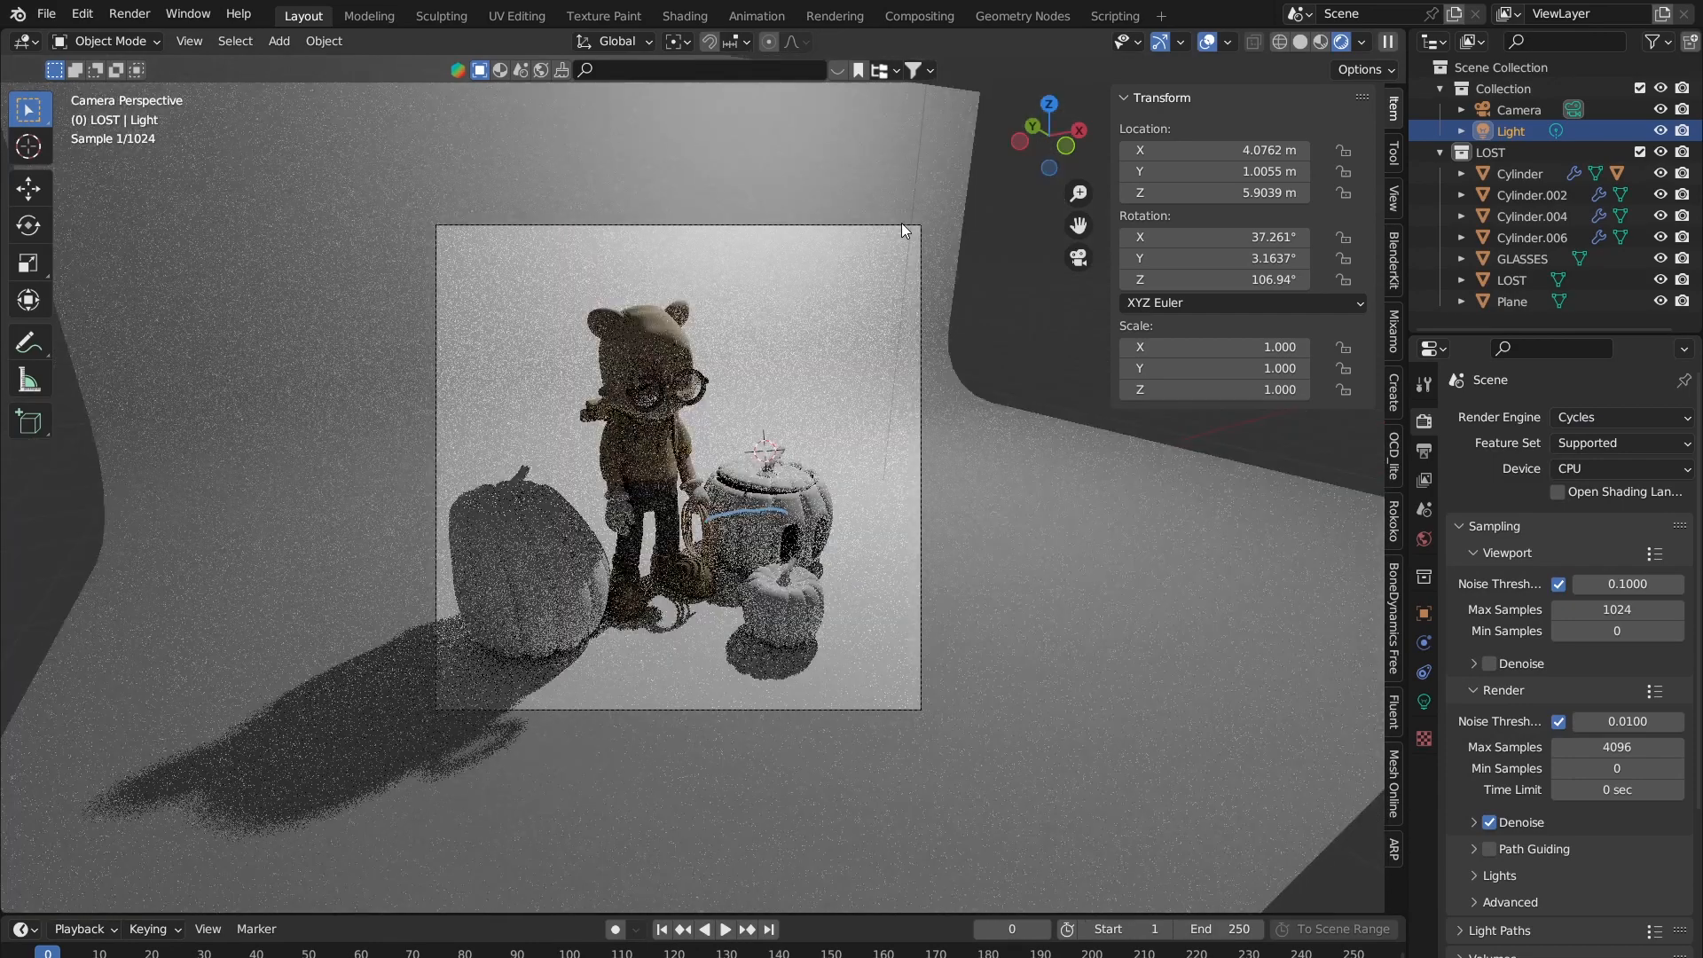
{"action": "left_click", "coordinate": [780, 332]}
{"action": "scroll", "coordinate": [781, 548], "scroll_direction": "up", "scroll_amount": 1}
{"action": "scroll", "coordinate": [779, 548], "scroll_direction": "up", "scroll_amount": 5}
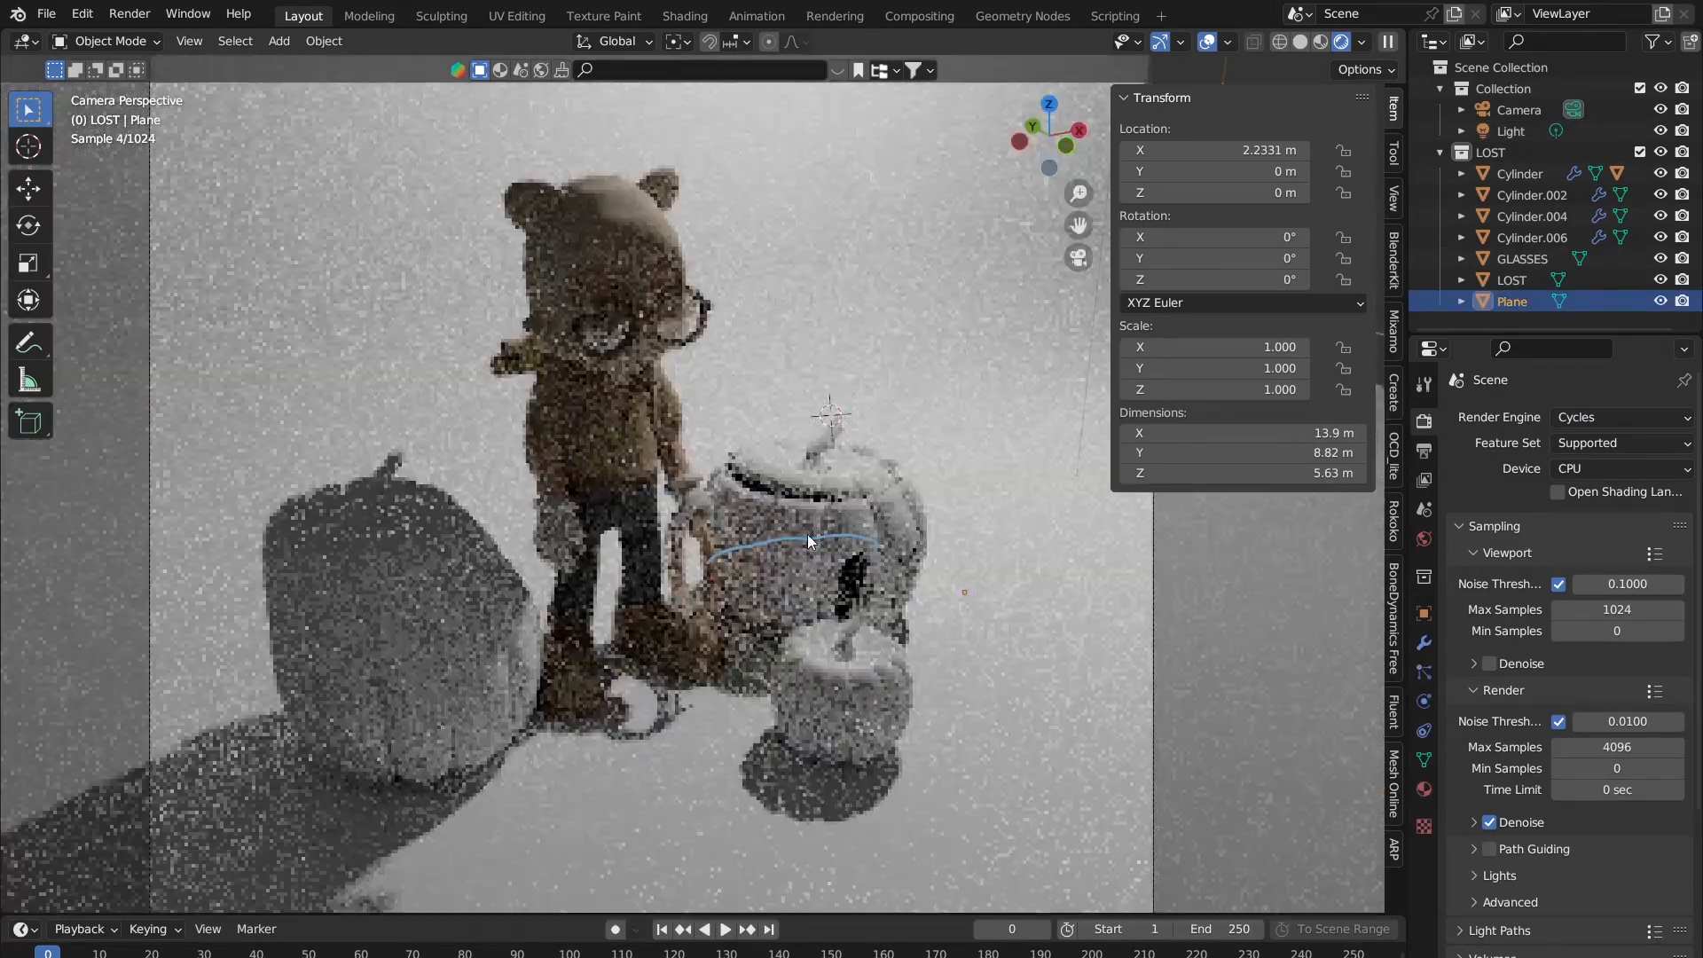
{"action": "scroll", "coordinate": [922, 376], "scroll_direction": "up", "scroll_amount": 2}
{"action": "scroll", "coordinate": [922, 376], "scroll_direction": "down", "scroll_amount": 2}
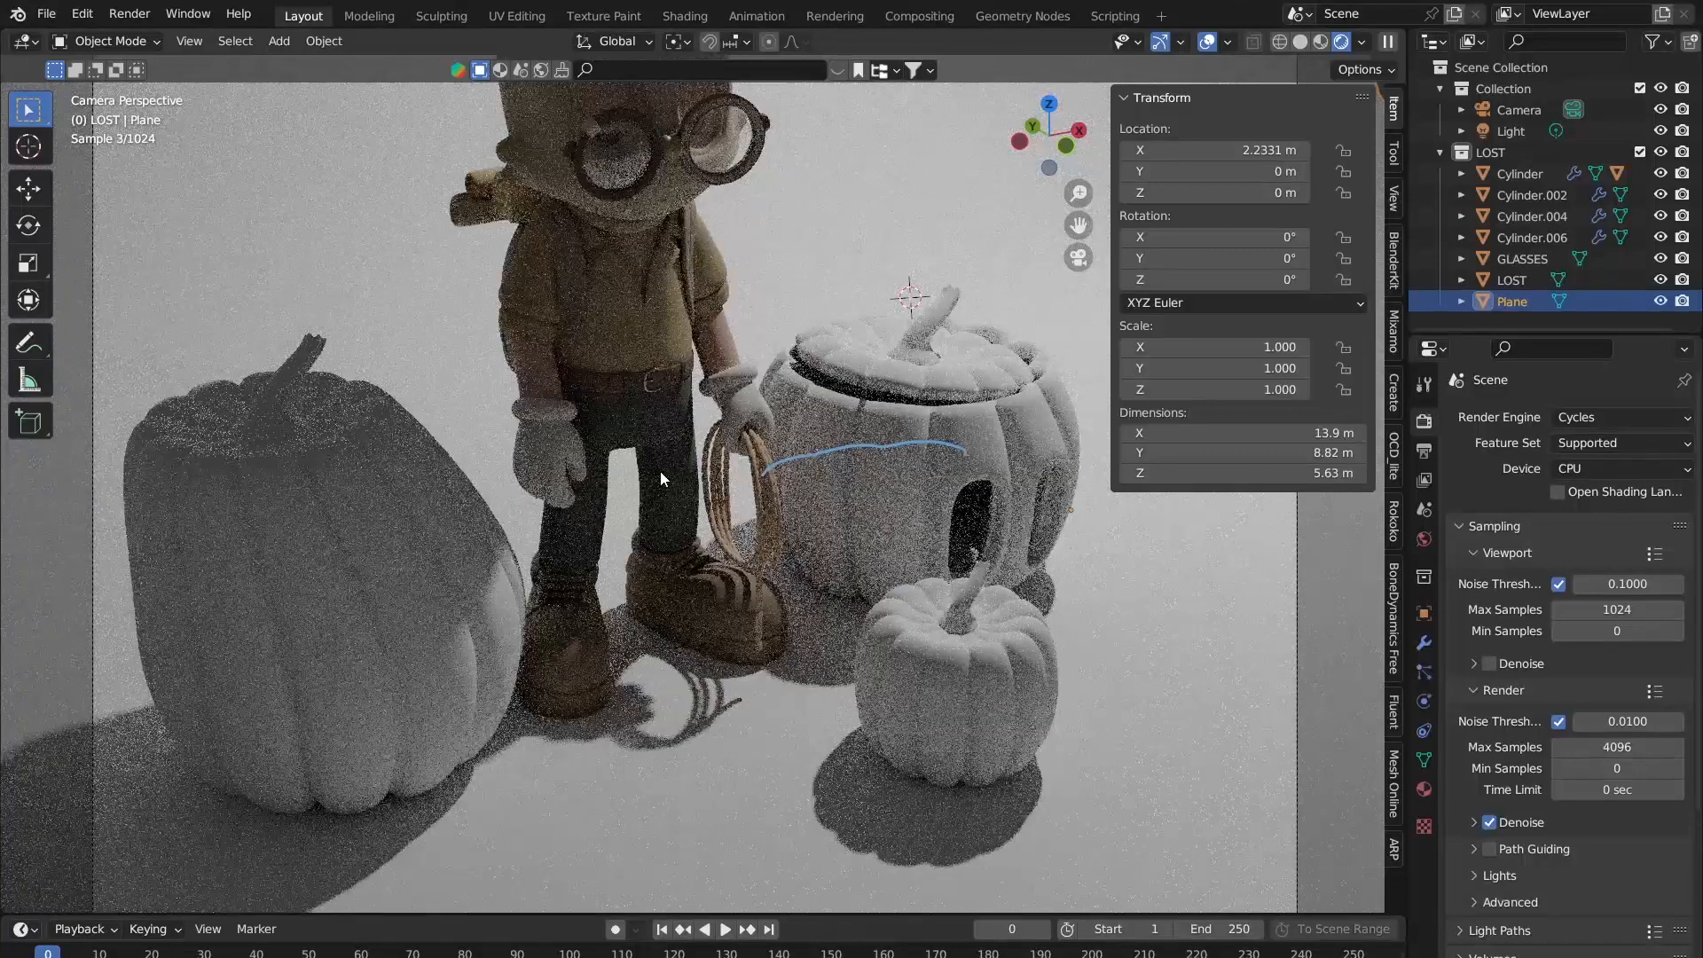
Step: Select the hollow pumpkin's body and add a new material to it
{"action": "left_click", "coordinate": [870, 492]}
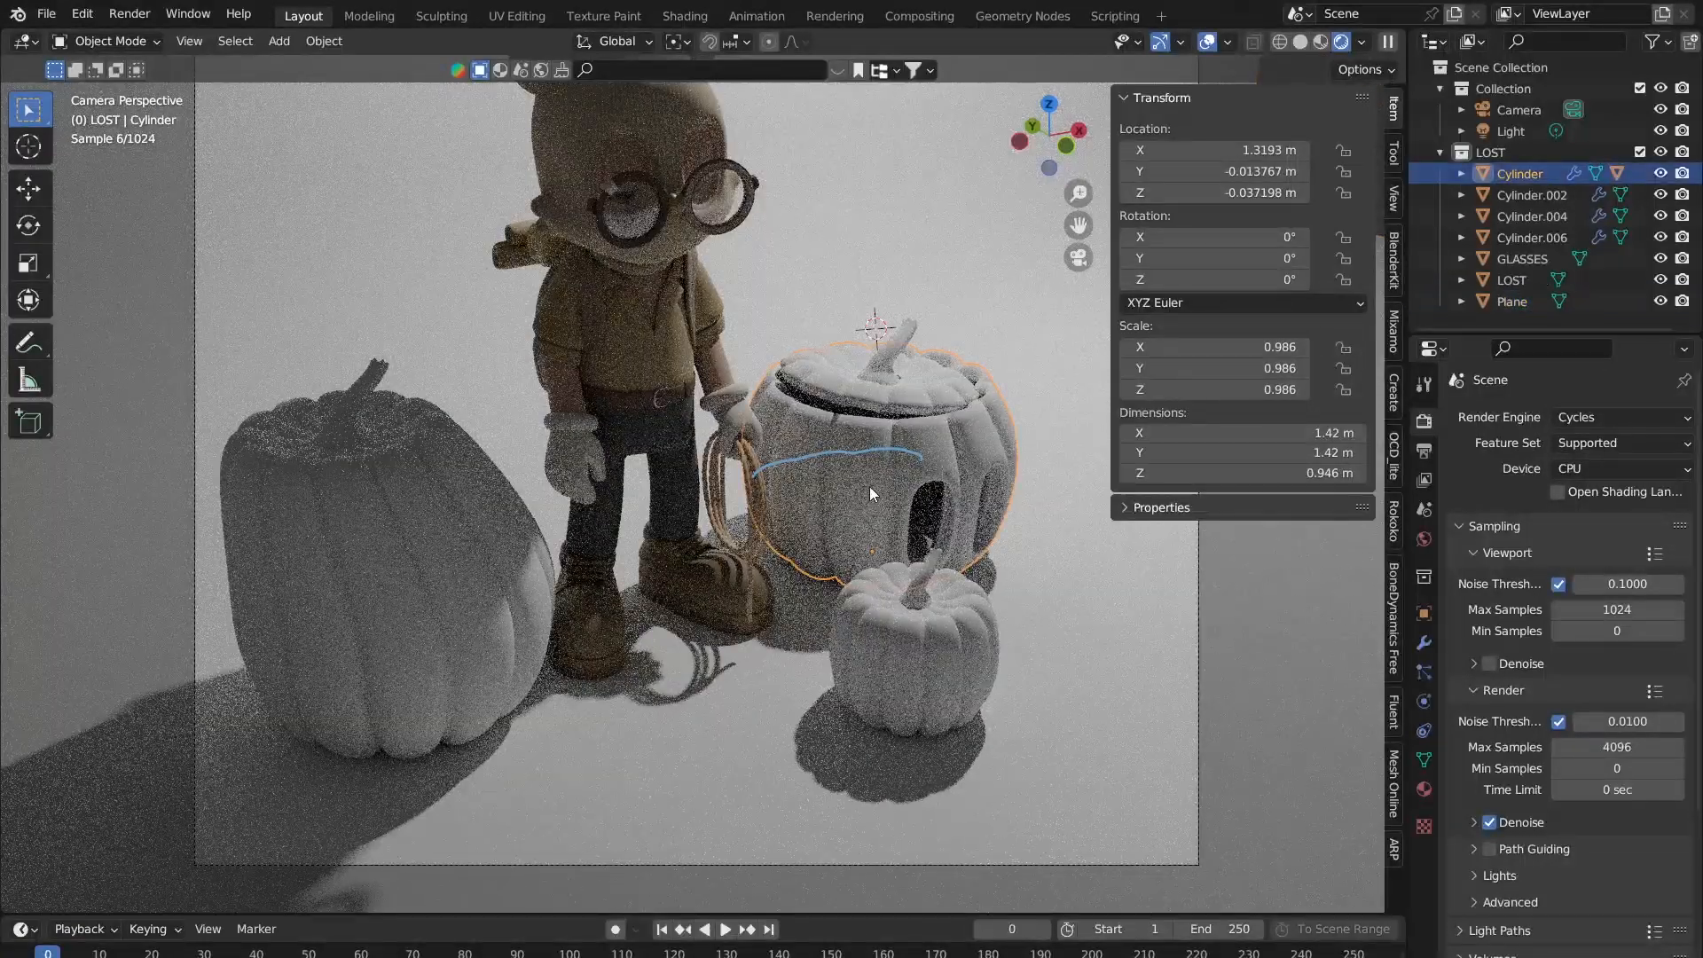
{"action": "middle_click_drag", "start_coordinate": [869, 486], "coordinate": [816, 447], "text": "shift"}
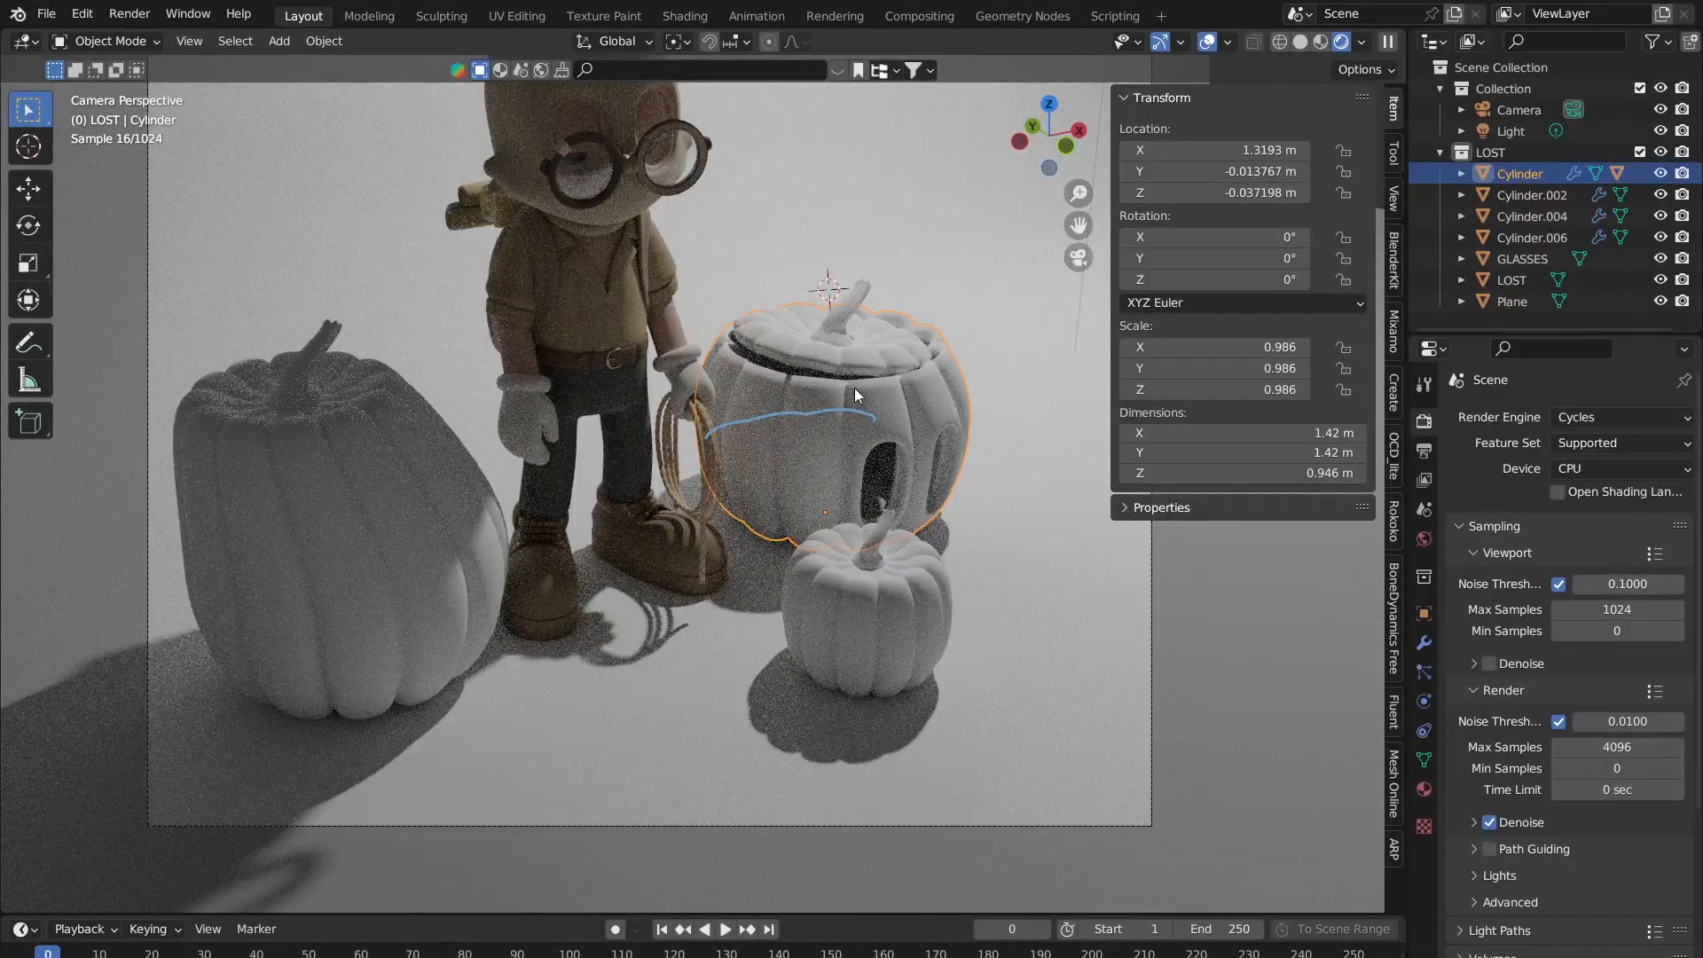
{"action": "middle_click_drag", "start_coordinate": [935, 432], "coordinate": [779, 594]}
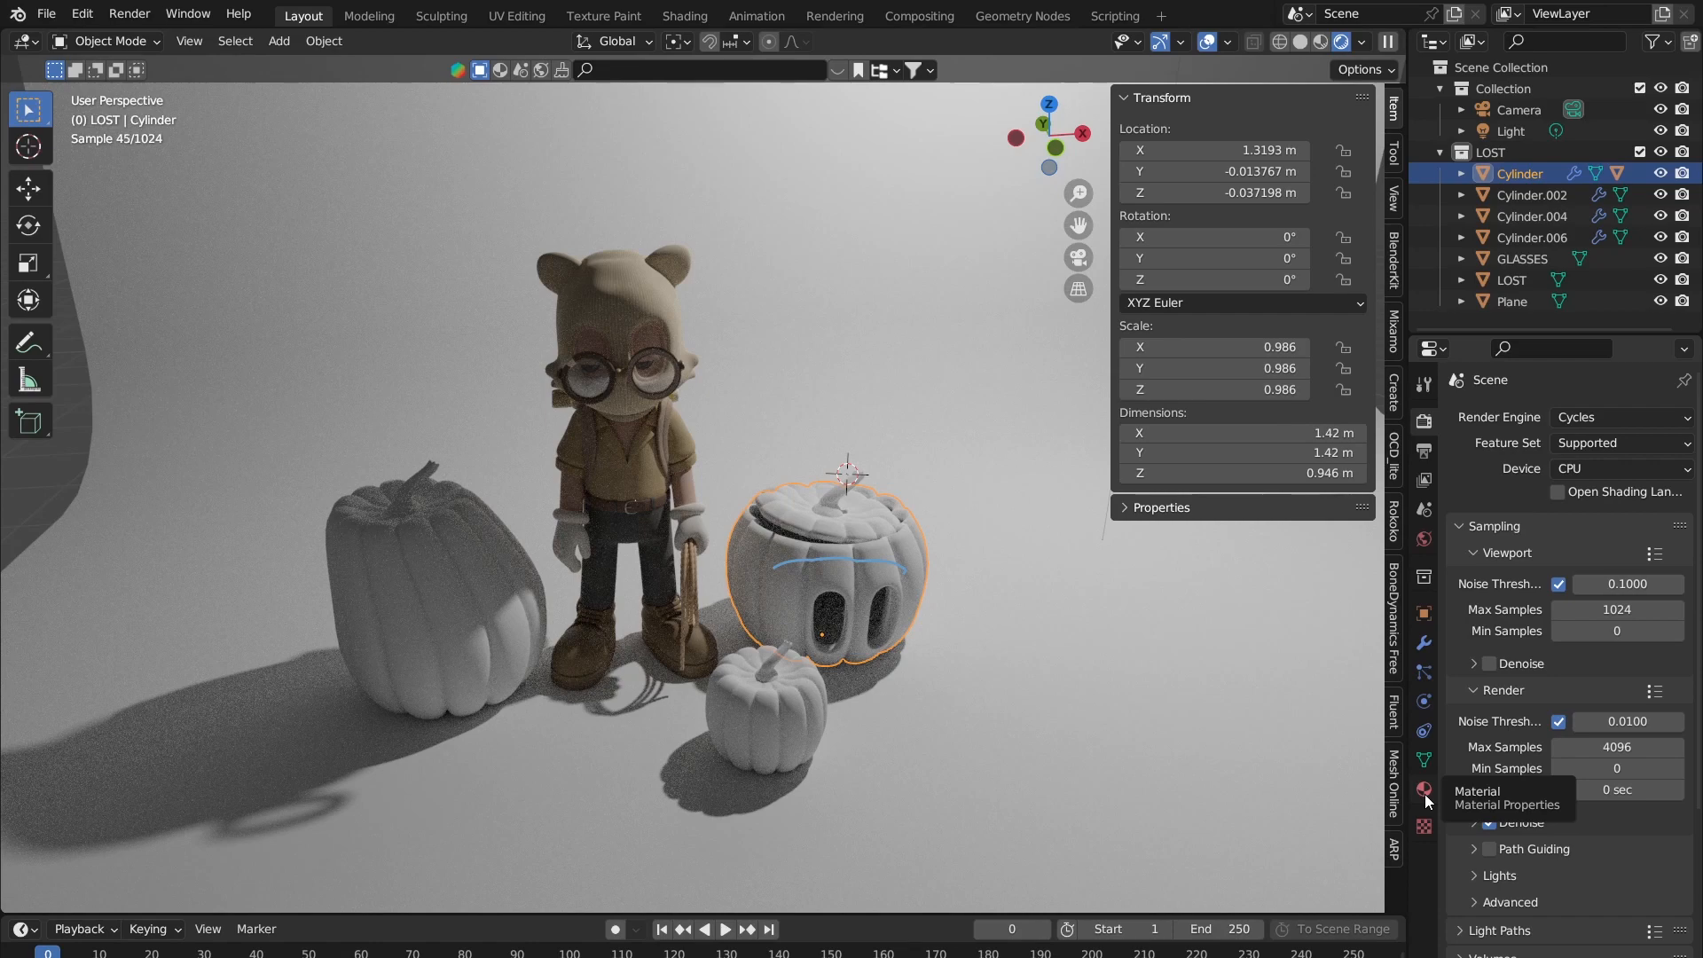
{"action": "left_click", "coordinate": [1424, 789]}
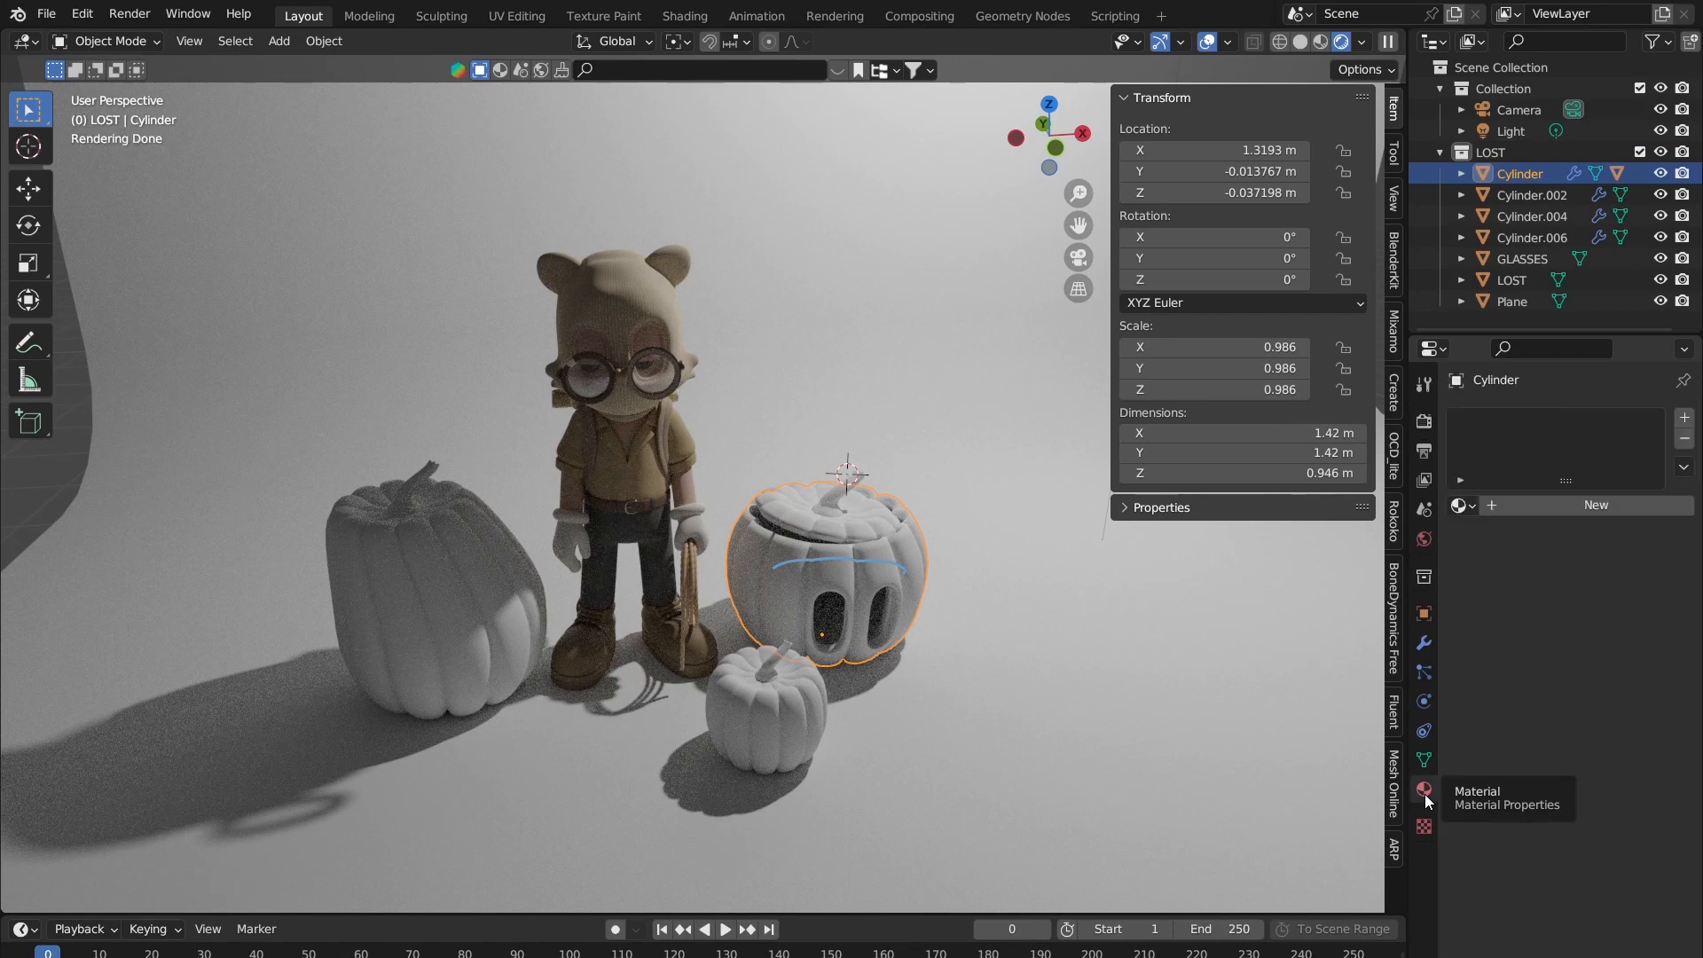
{"action": "left_click", "coordinate": [1544, 504]}
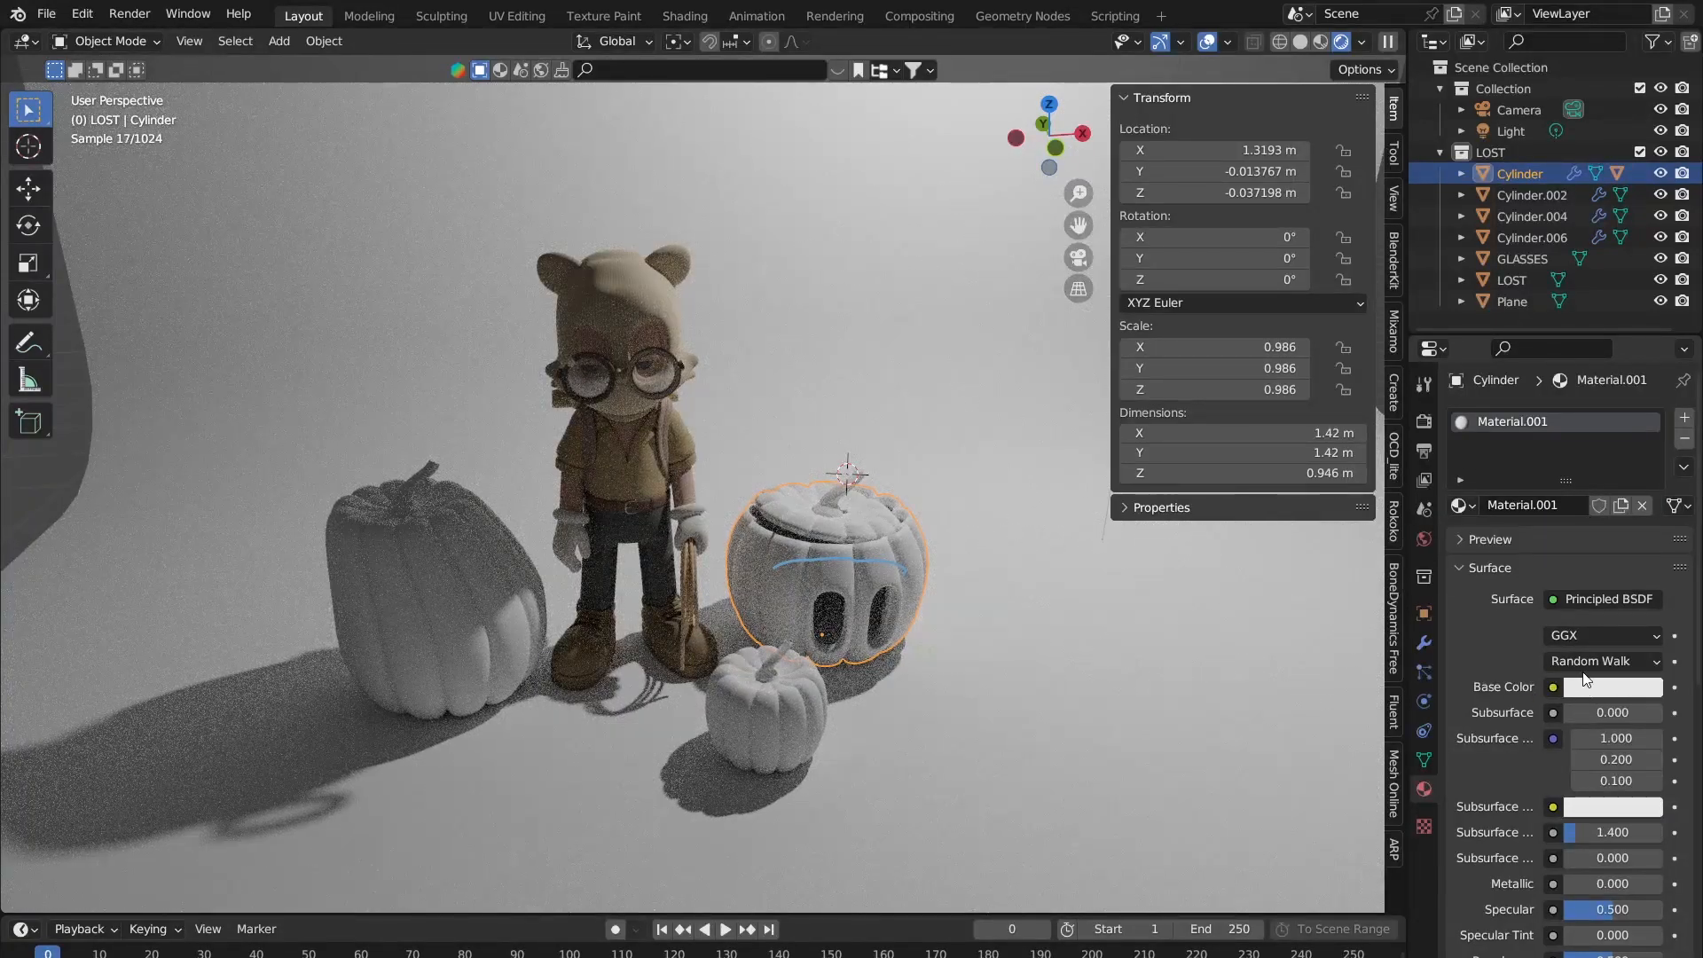
Step: Set the base color of the hollow pumpkin body's material to orange
{"action": "scroll", "coordinate": [1583, 672], "scroll_direction": "down", "scroll_amount": 2}
{"action": "scroll", "coordinate": [1582, 672], "scroll_direction": "down", "scroll_amount": 2}
{"action": "scroll", "coordinate": [1587, 669], "scroll_direction": "up", "scroll_amount": 4}
{"action": "left_click", "coordinate": [1605, 688]}
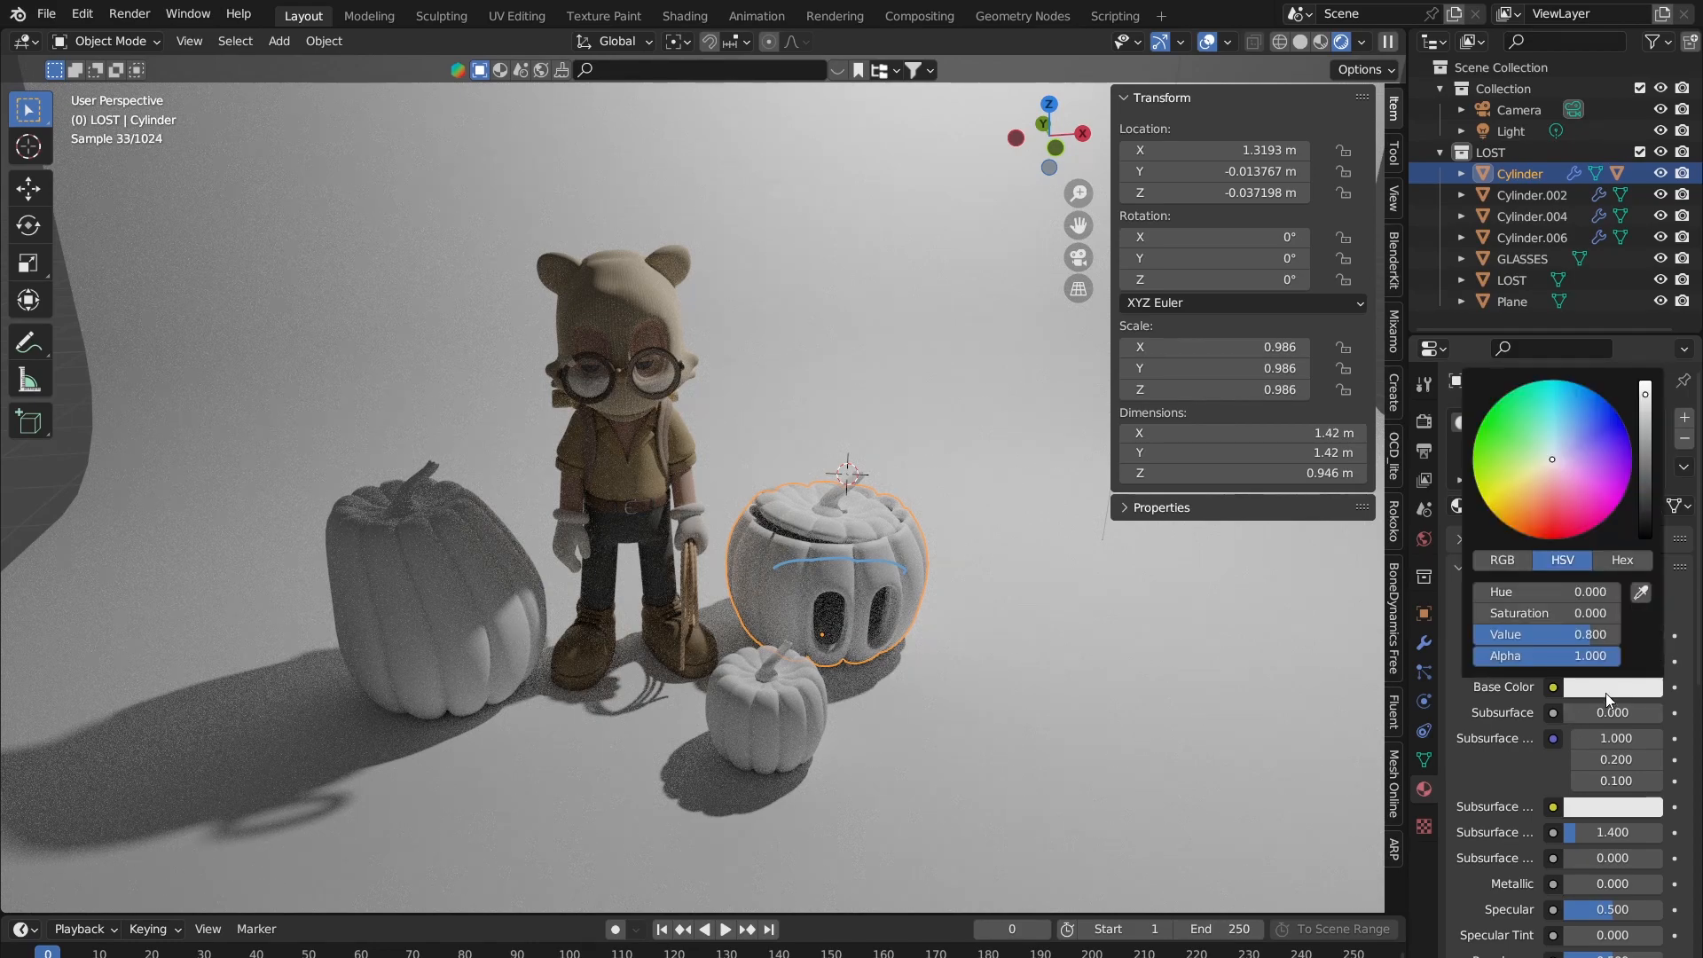
{"action": "left_click", "coordinate": [1536, 486]}
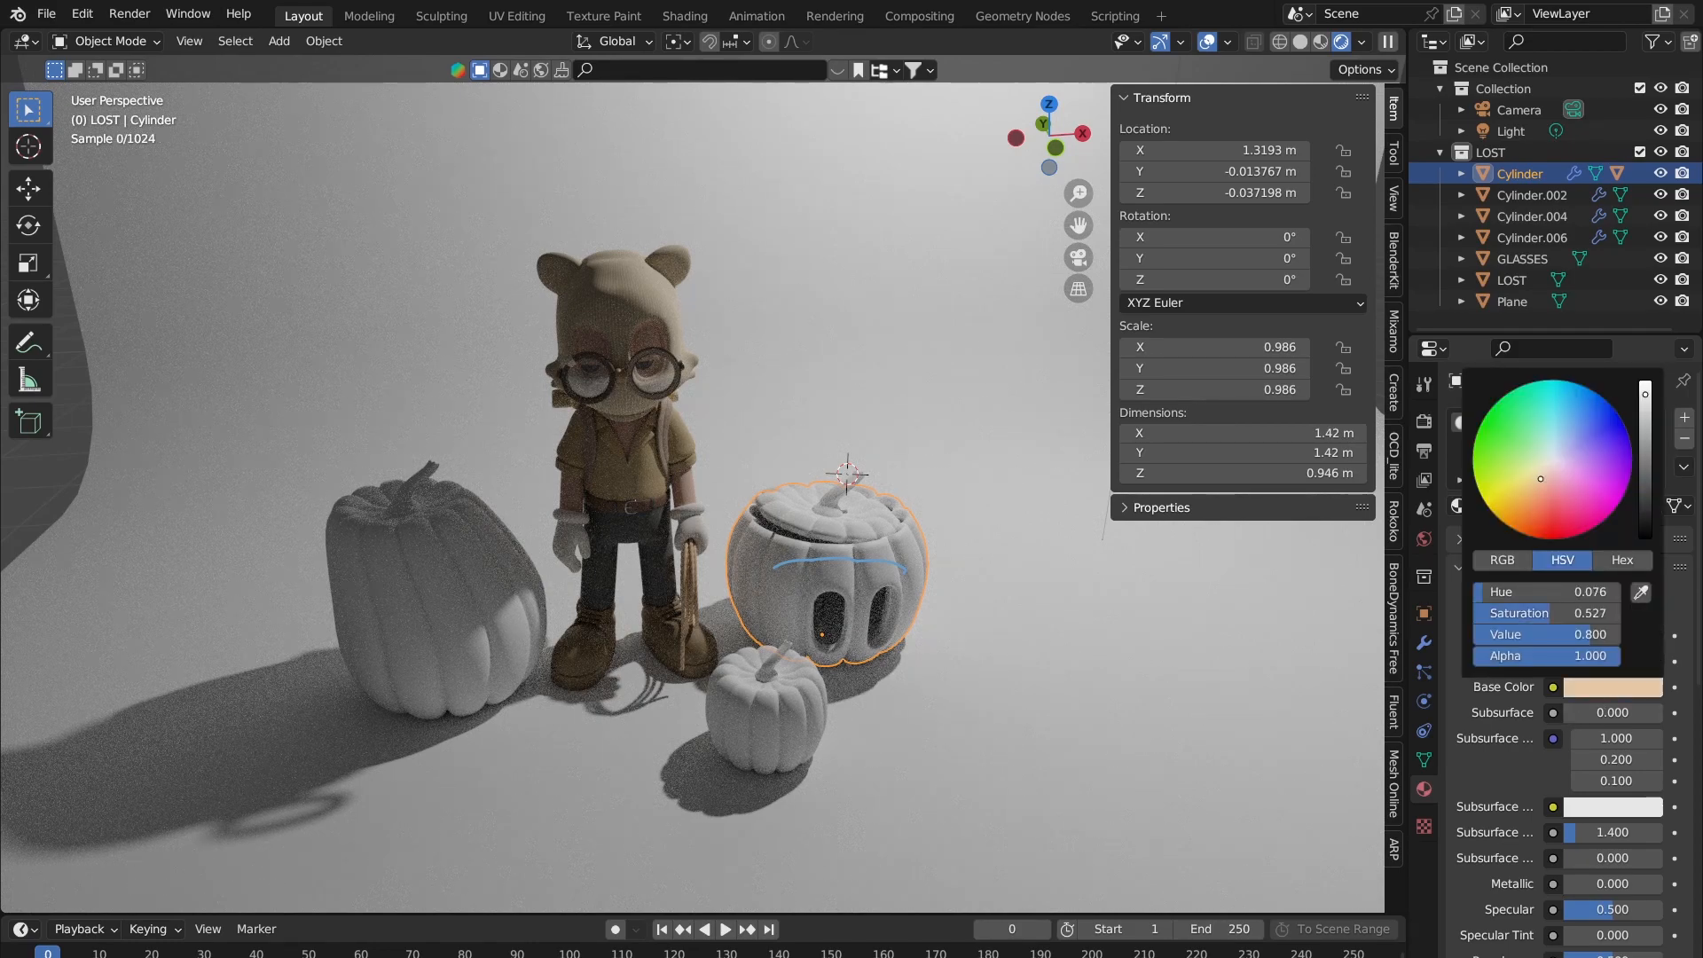
{"action": "left_click", "coordinate": [1532, 494]}
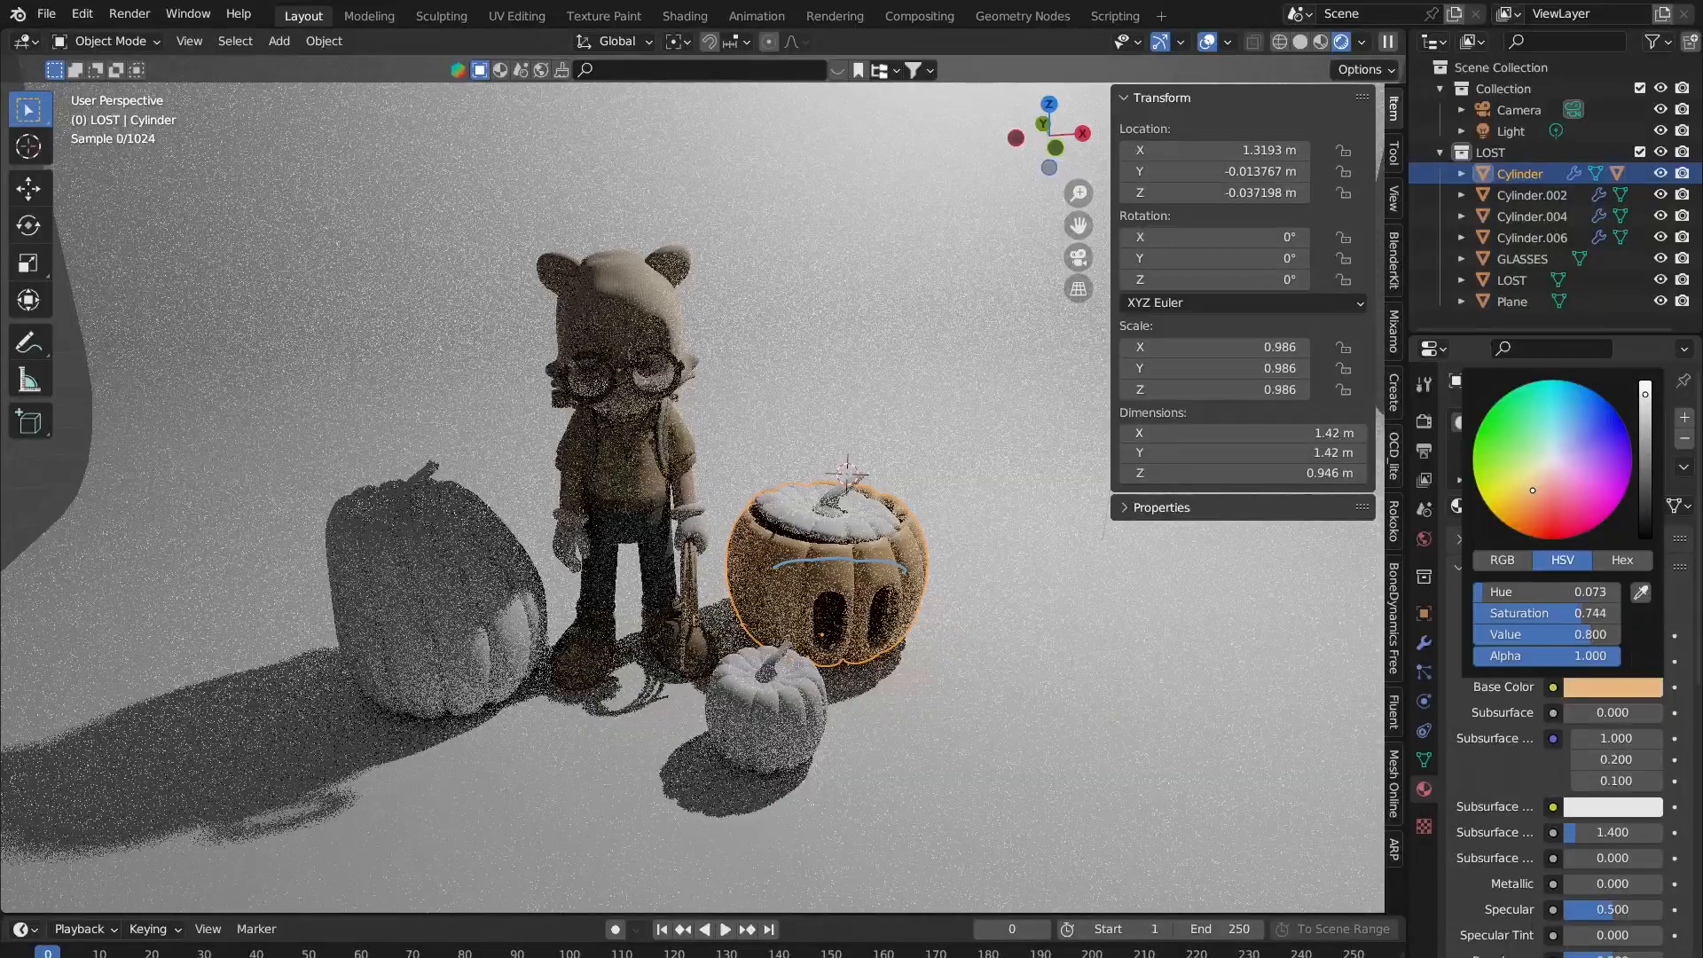
{"action": "left_click_drag", "start_coordinate": [1532, 493], "coordinate": [1535, 495]}
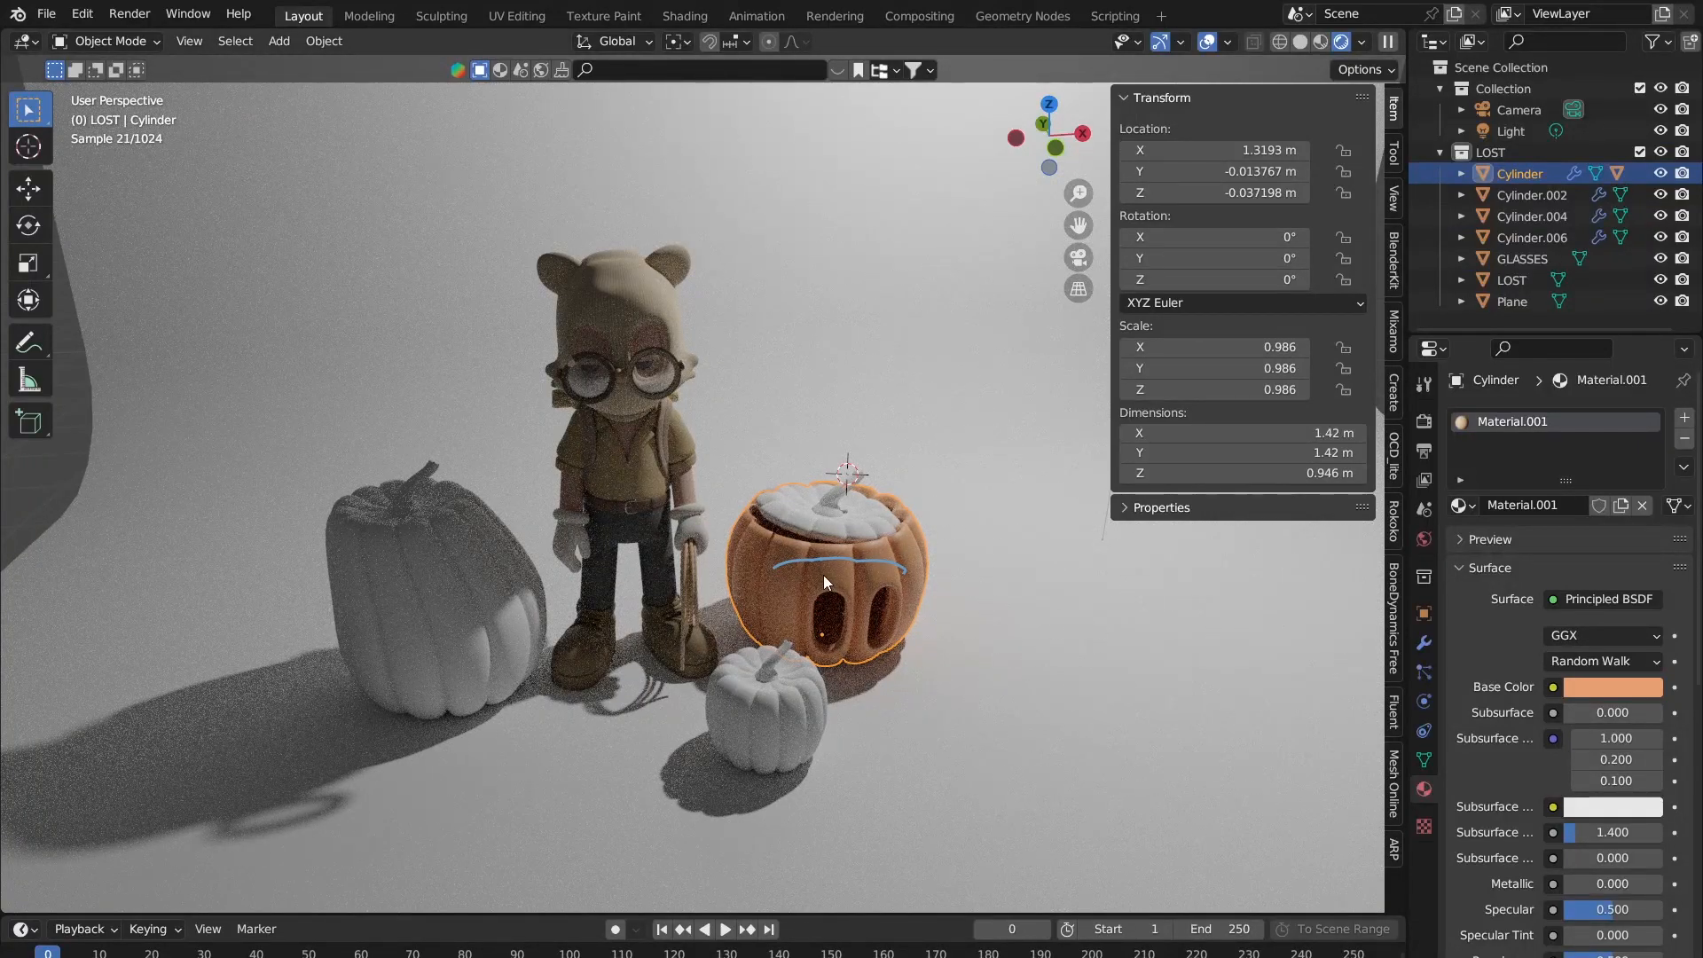
Step: Increase the roughness of the hollow pumpkin body's orange material
{"action": "middle_click_drag", "start_coordinate": [823, 574], "coordinate": [843, 523]}
{"action": "scroll", "coordinate": [1508, 753], "scroll_direction": "down", "scroll_amount": 3}
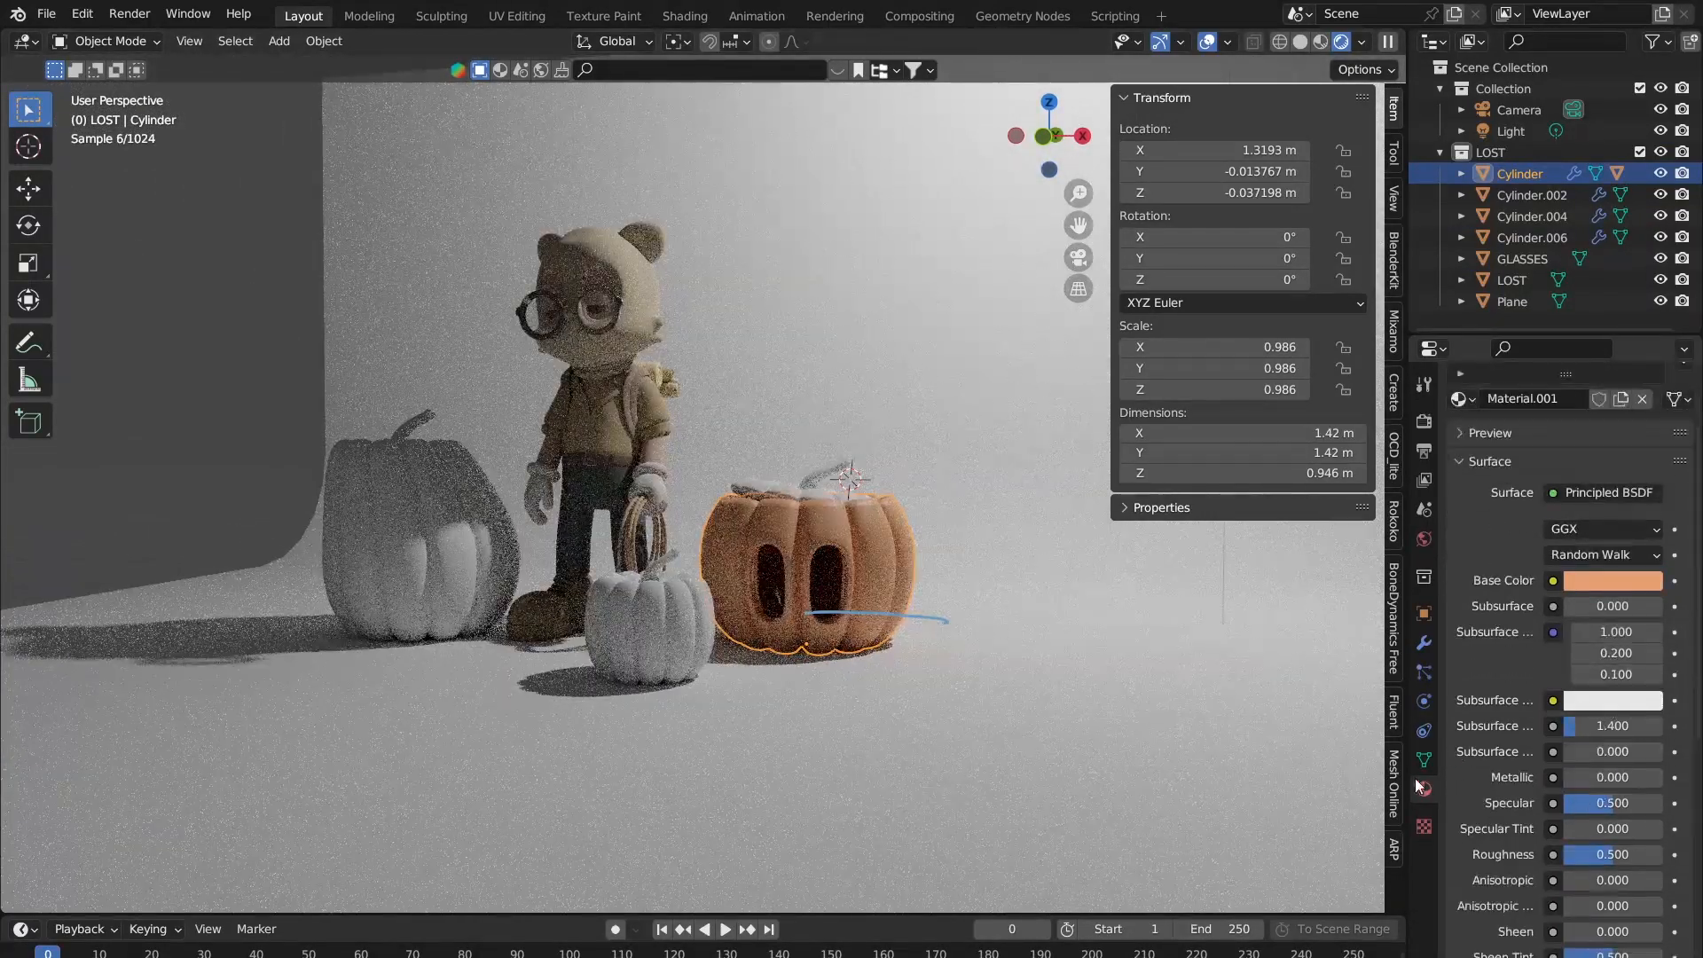
{"action": "scroll", "coordinate": [1507, 771], "scroll_direction": "down", "scroll_amount": 2}
{"action": "left_click_drag", "start_coordinate": [1596, 783], "coordinate": [1636, 783]}
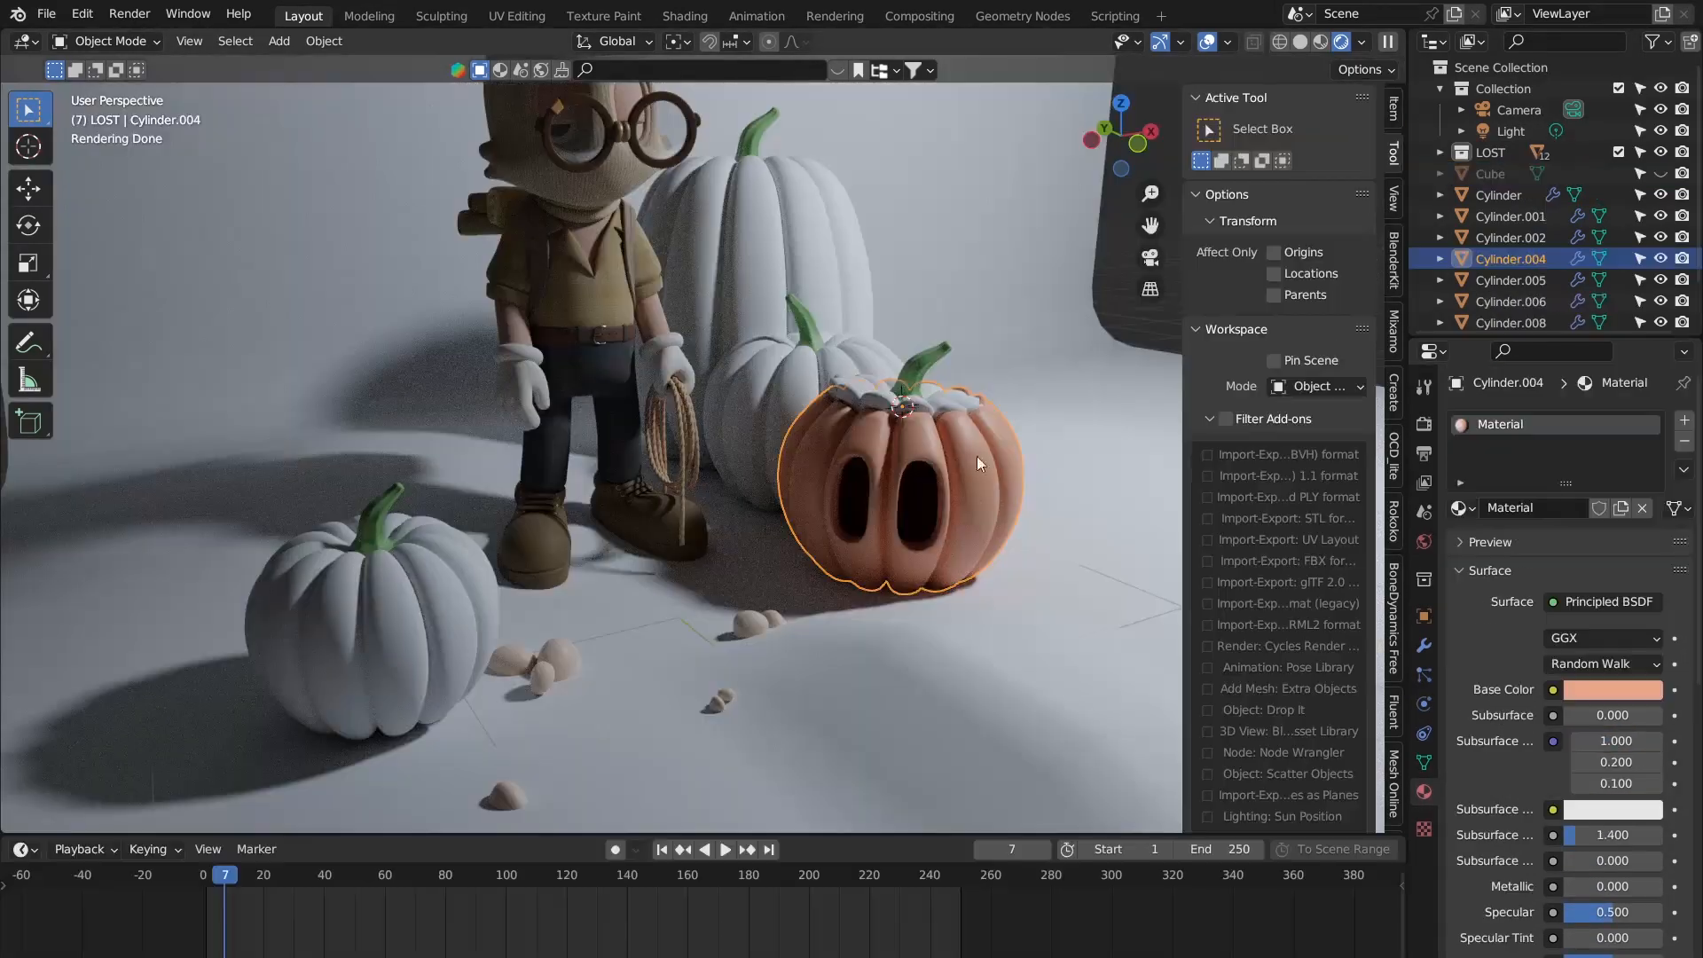
Step: Select the lid of the hollow pumpkin for material assignment
{"action": "middle_click_drag", "start_coordinate": [977, 455], "coordinate": [993, 481]}
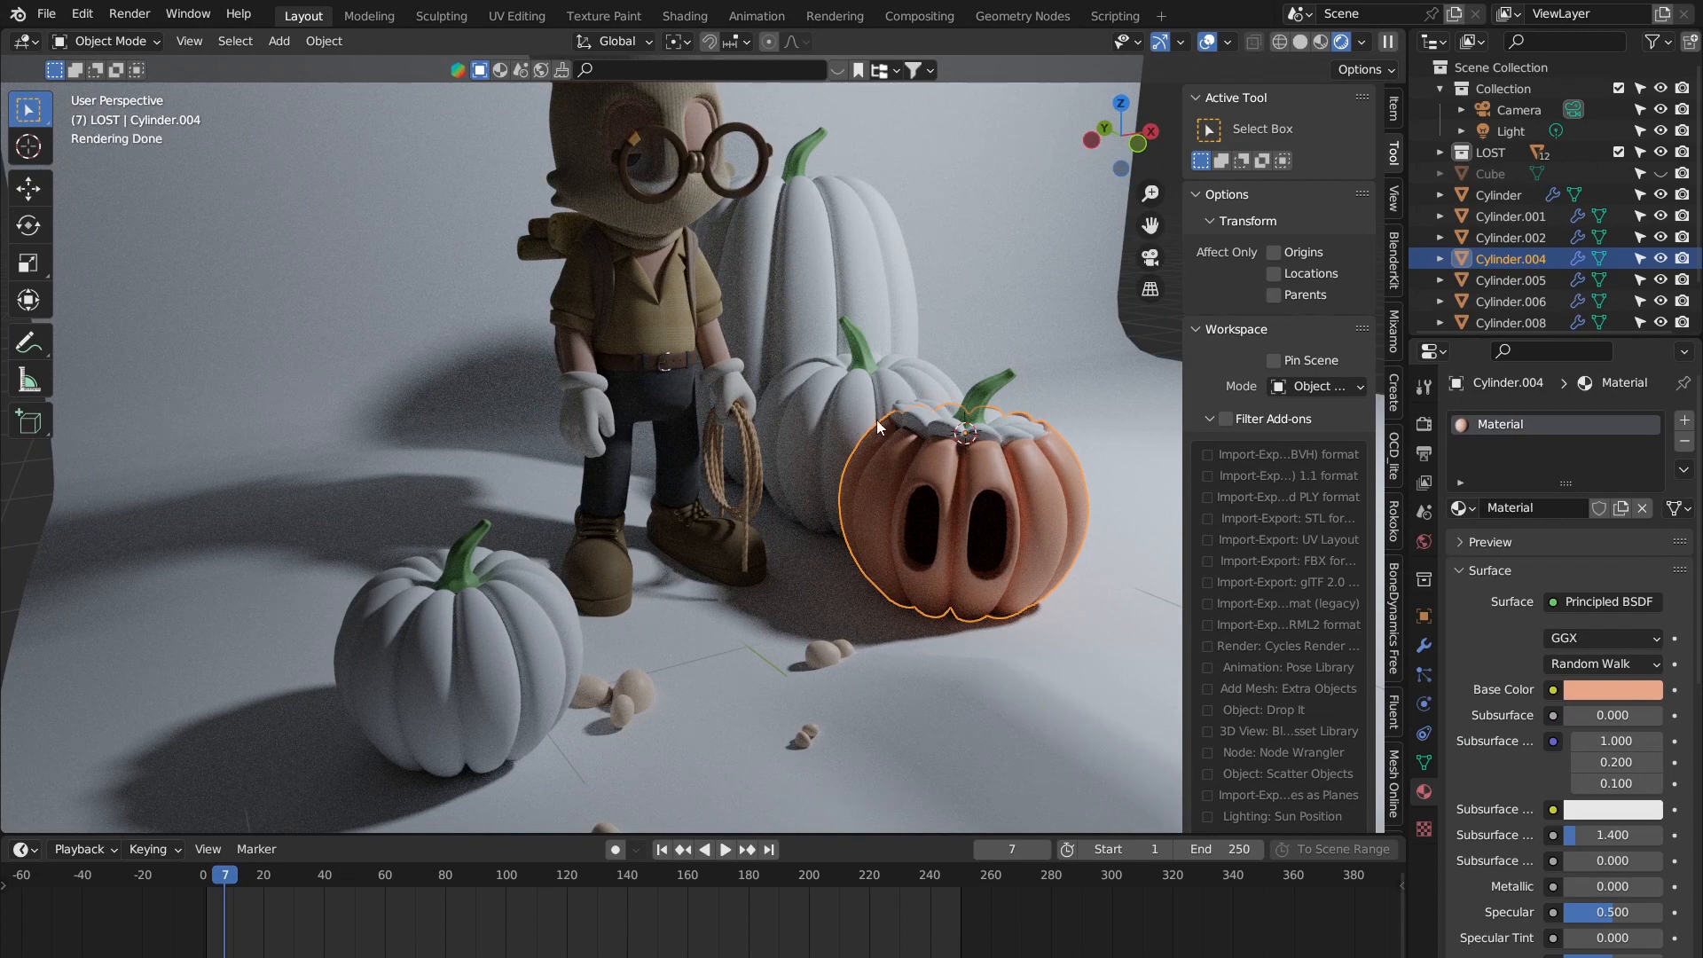
{"action": "left_click", "coordinate": [921, 423]}
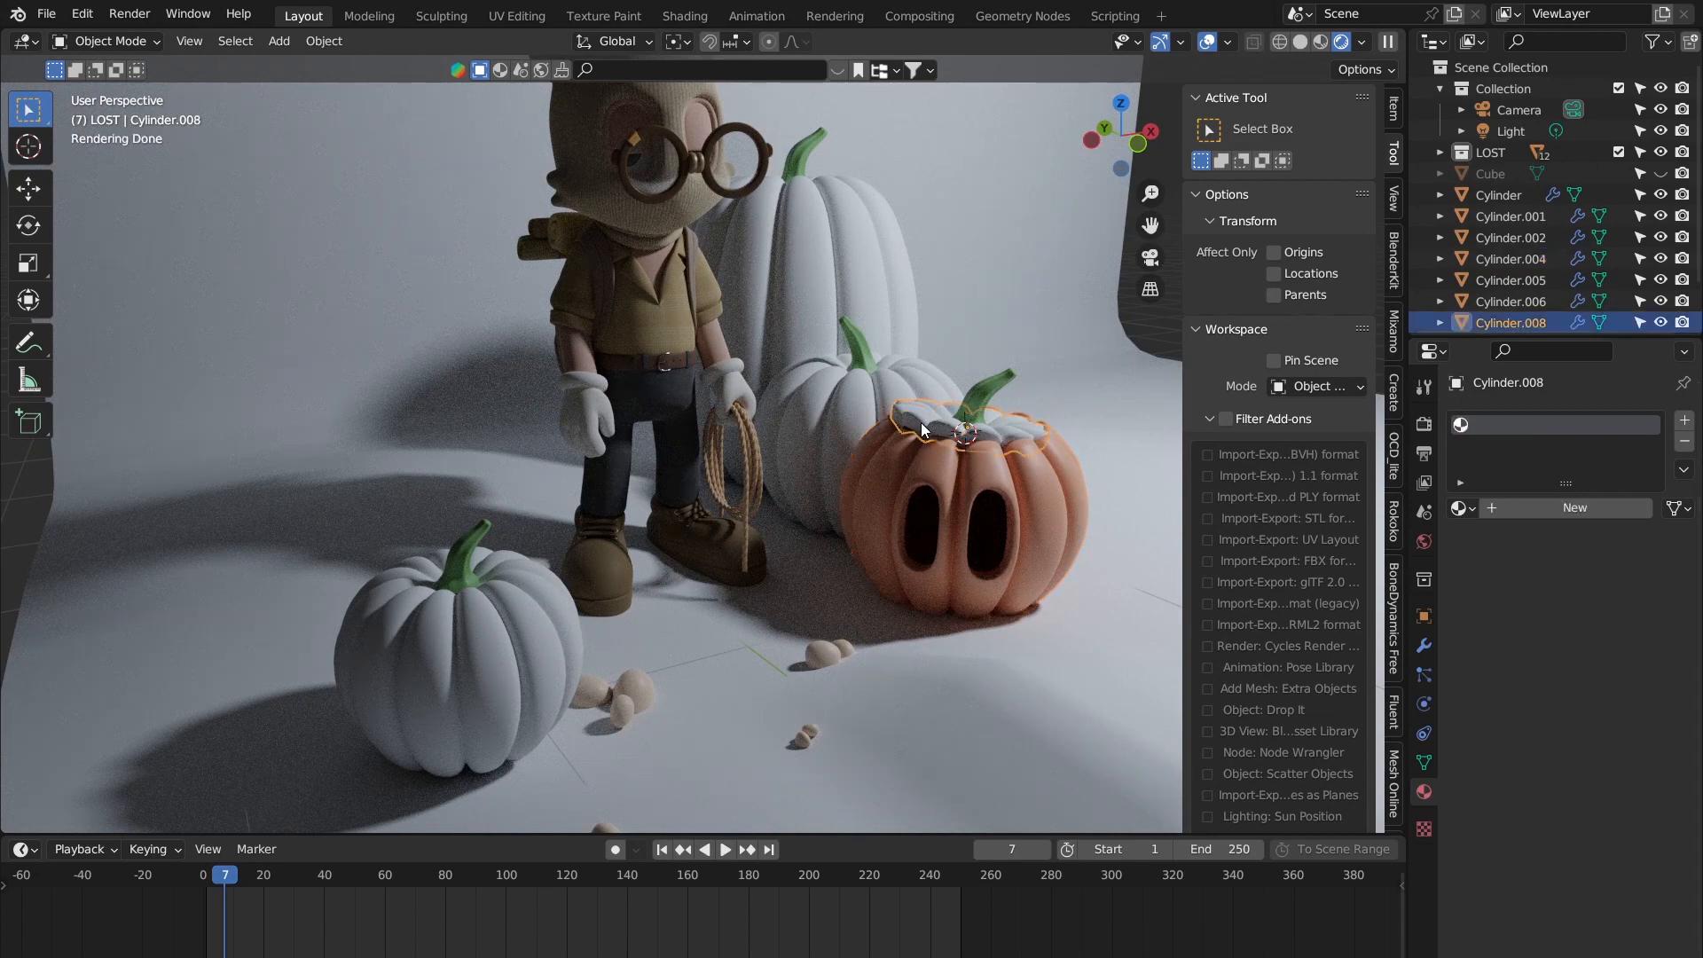
Step: Link the carved pumpkin's orange material to its lid and the three other pumpkins
{"action": "left_click", "coordinate": [807, 423], "text": "shift"}
{"action": "left_click", "coordinate": [791, 310], "text": "shift"}
{"action": "left_click", "coordinate": [467, 678], "text": "shift"}
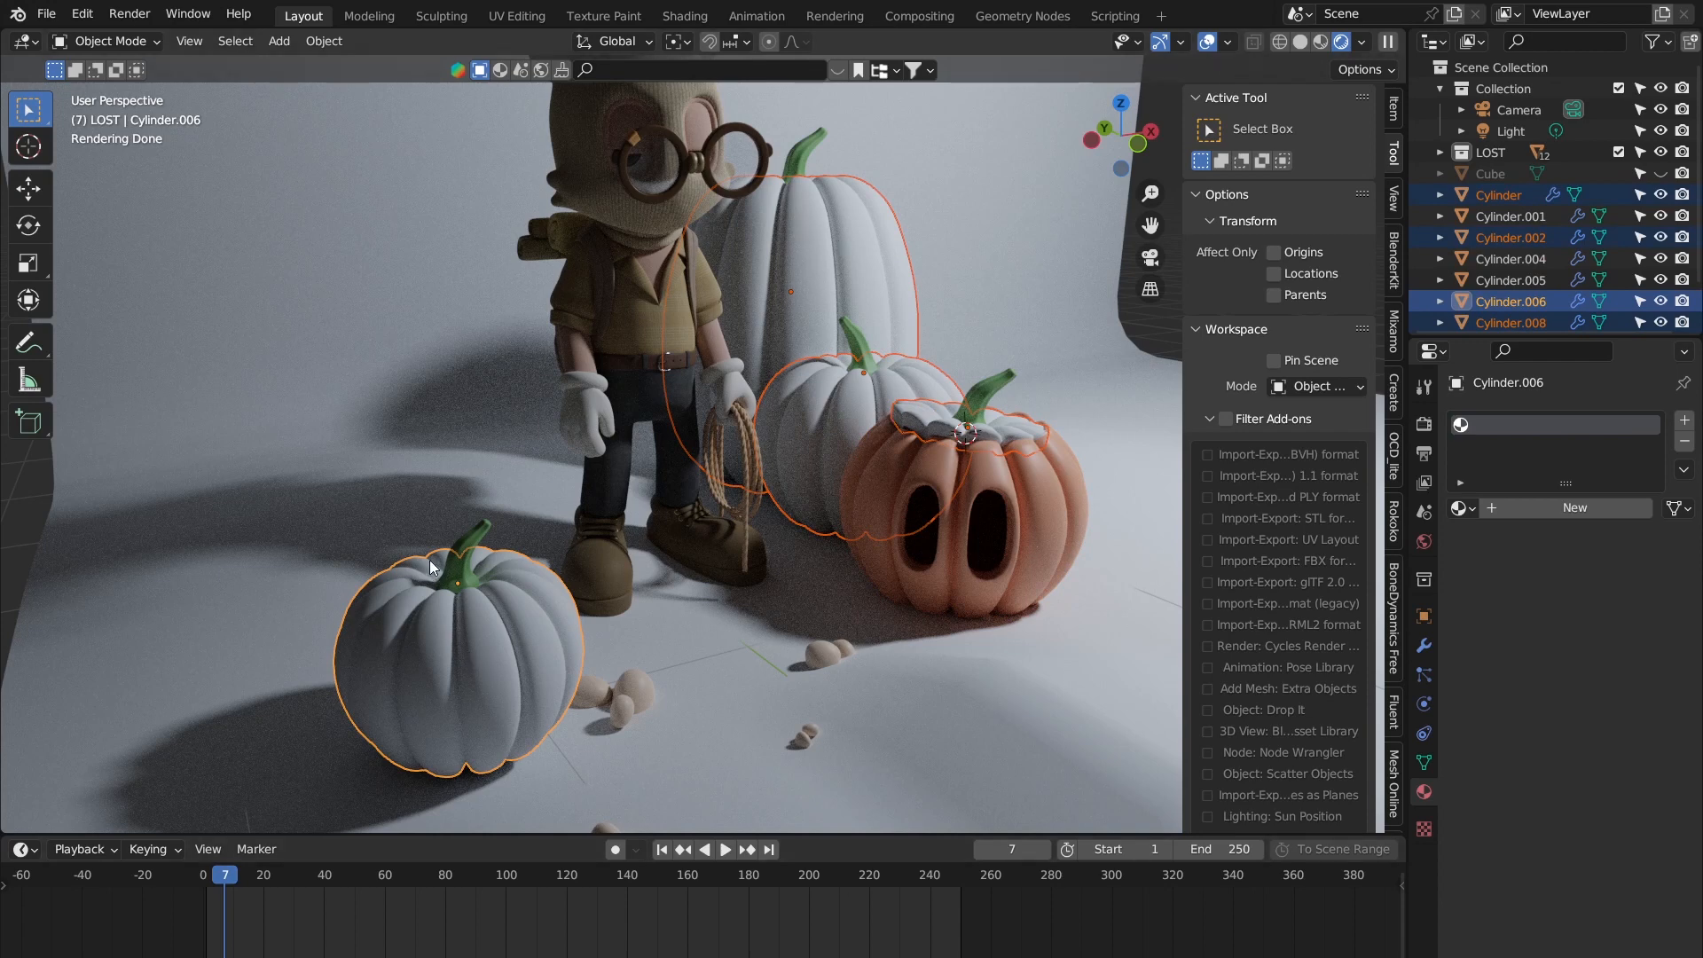
{"action": "left_click", "coordinate": [892, 472], "text": "shift"}
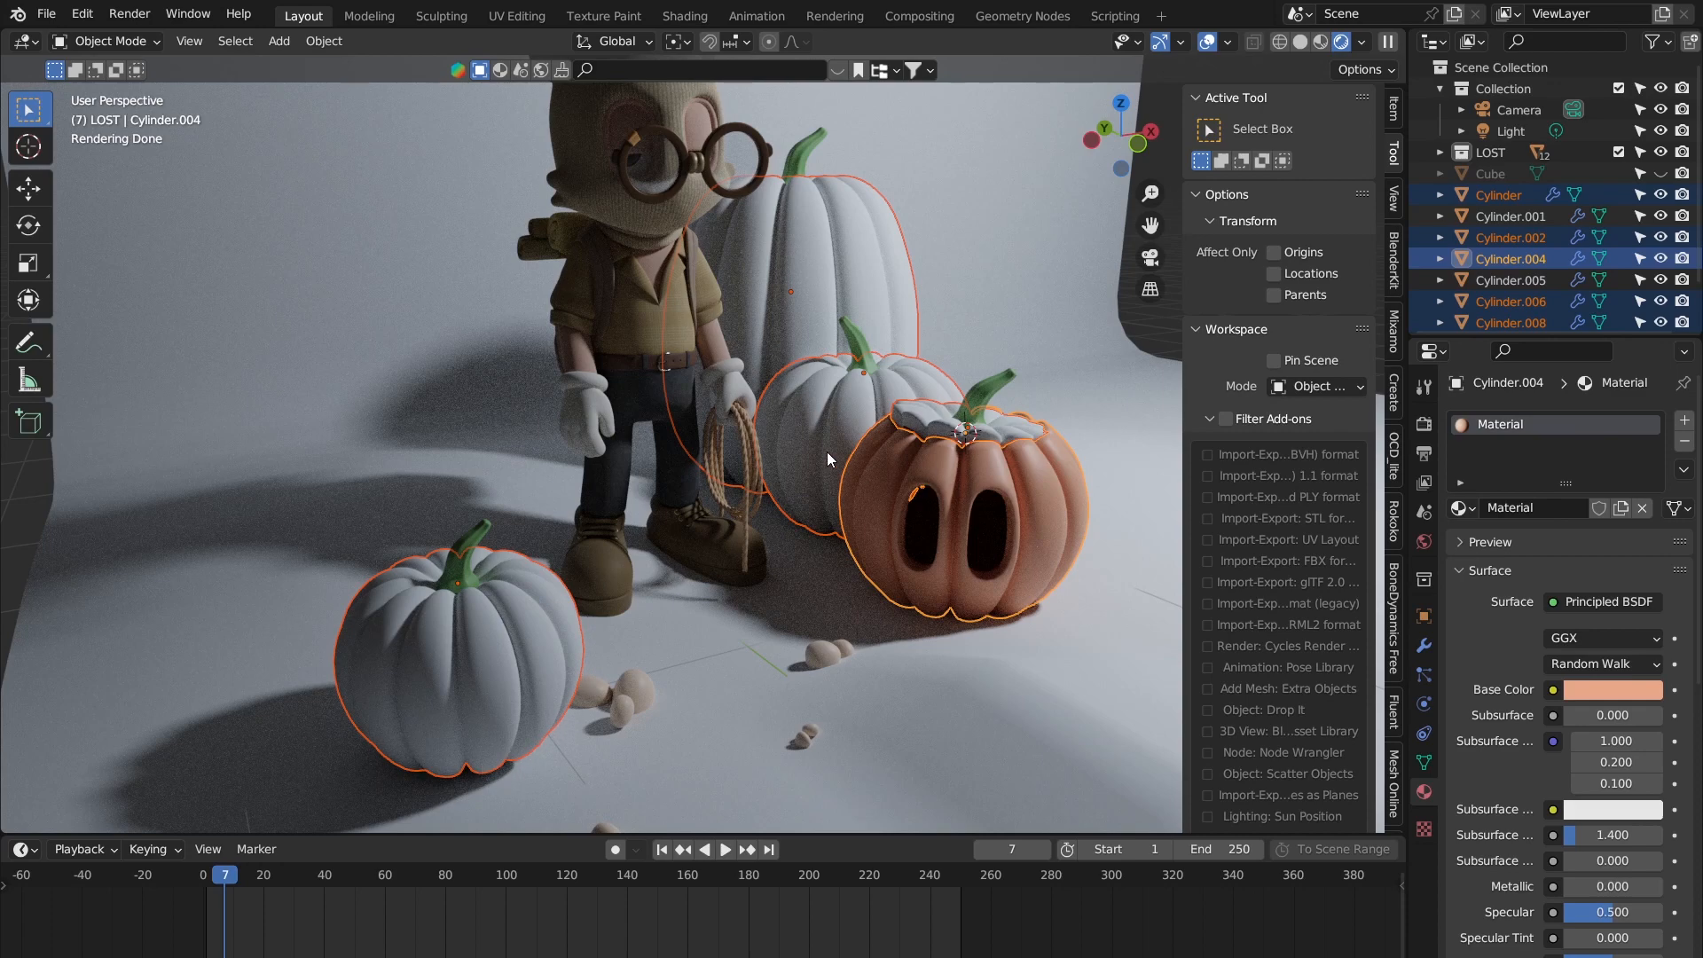
{"action": "key", "text": "ctrl+l"}
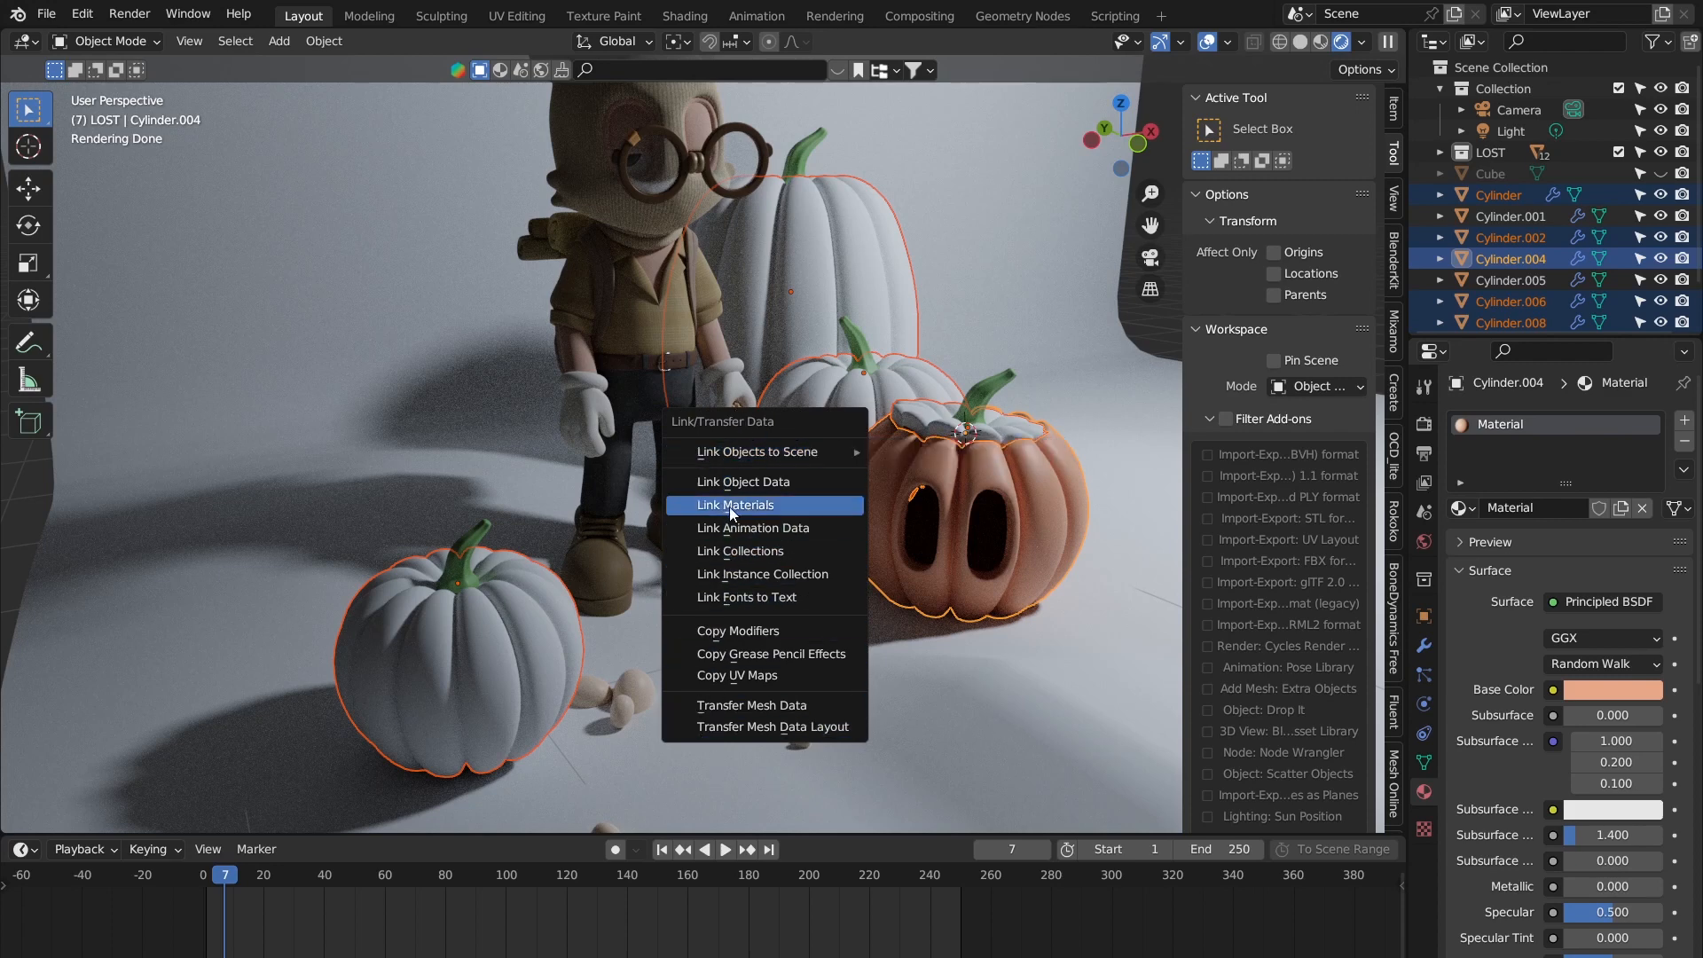
{"action": "left_click", "coordinate": [759, 505]}
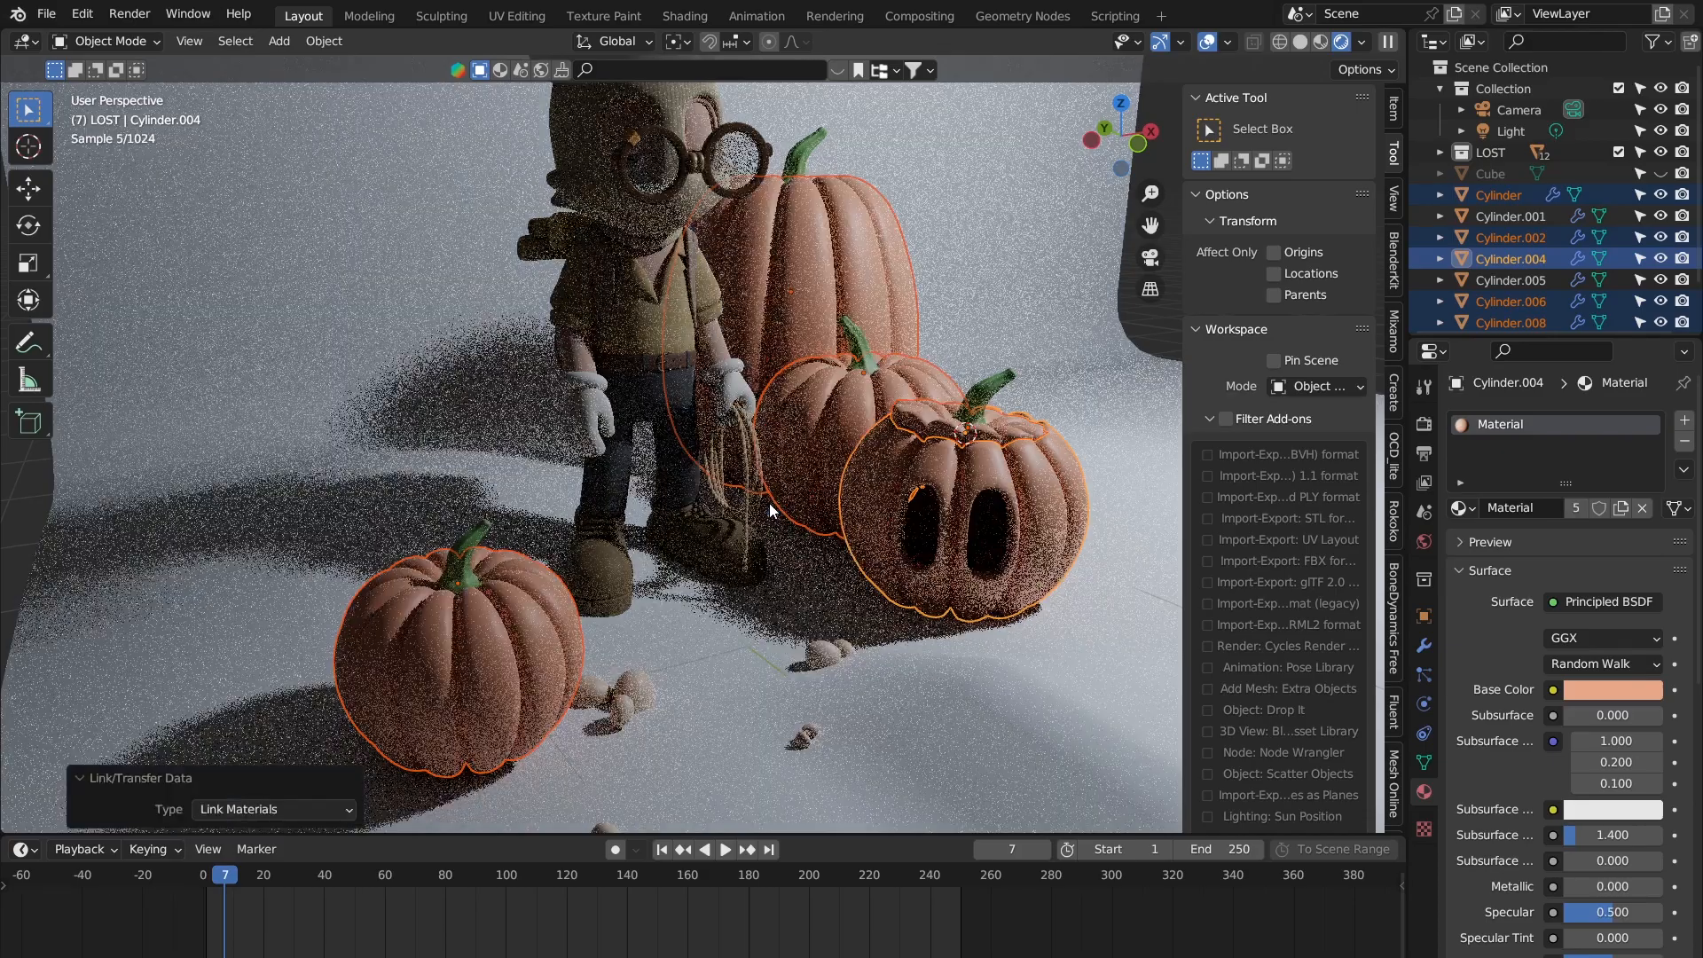
{"action": "middle_click_drag", "start_coordinate": [977, 498], "coordinate": [892, 452]}
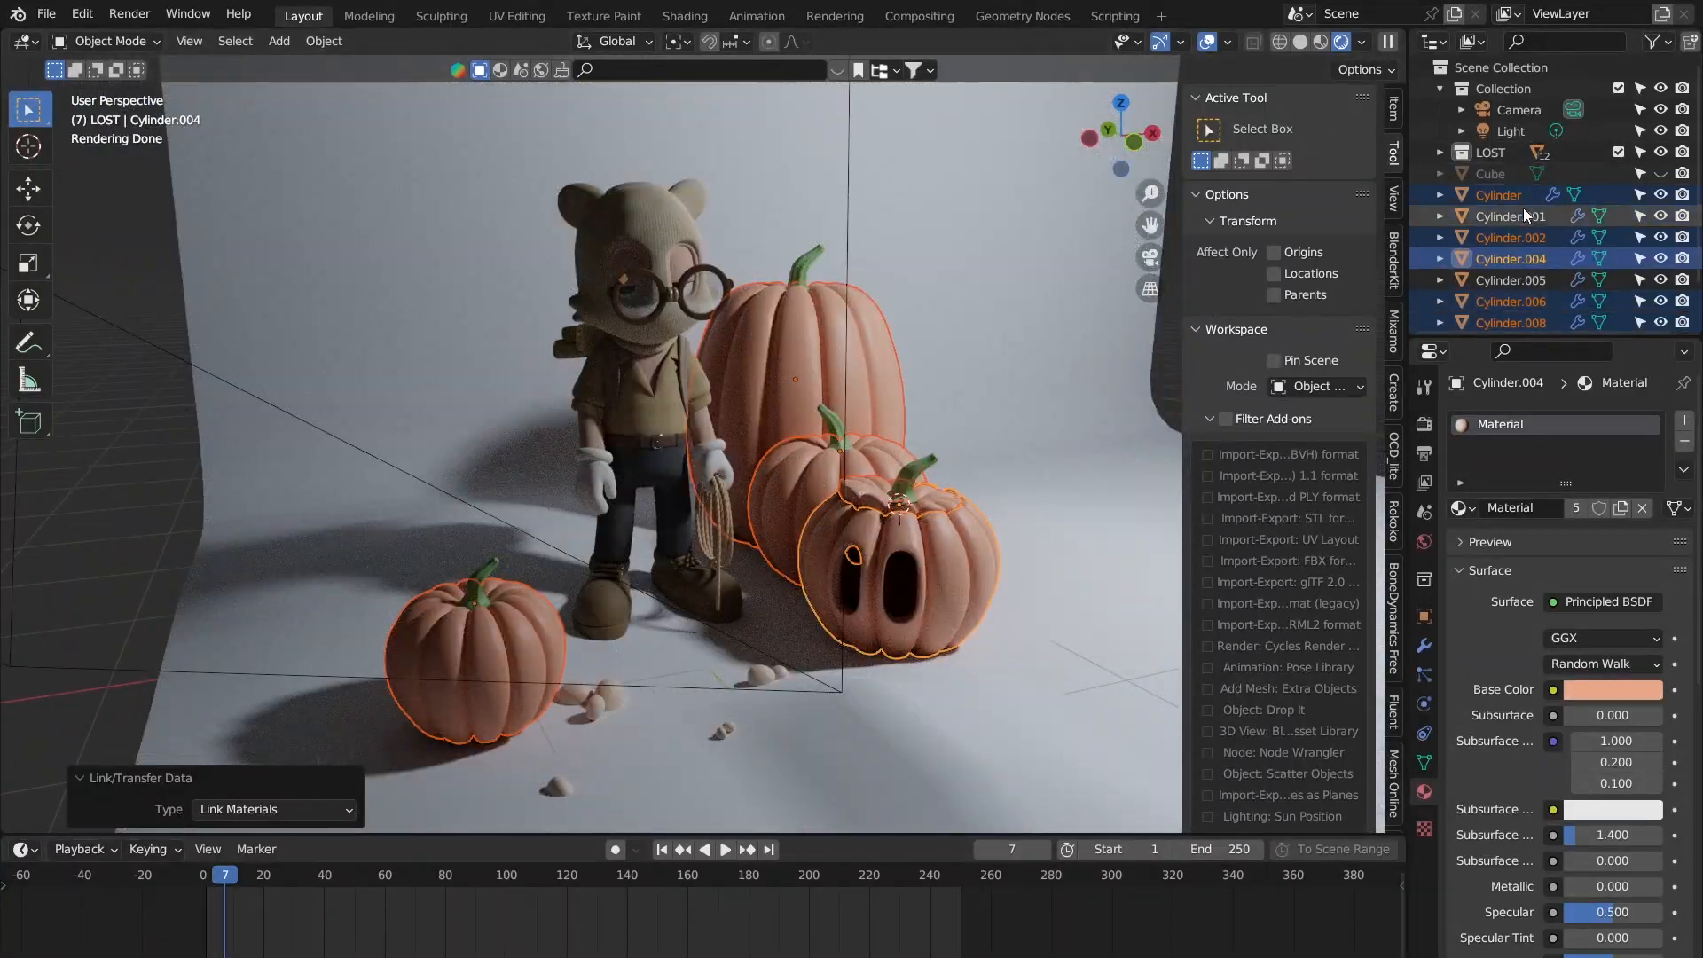
Step: Move the point light closer to the character, then shift it by about -0.76 m in X, 1.13 m in Y and 0.91 m in Z
{"action": "scroll", "coordinate": [1524, 207], "scroll_direction": "down", "scroll_amount": 2}
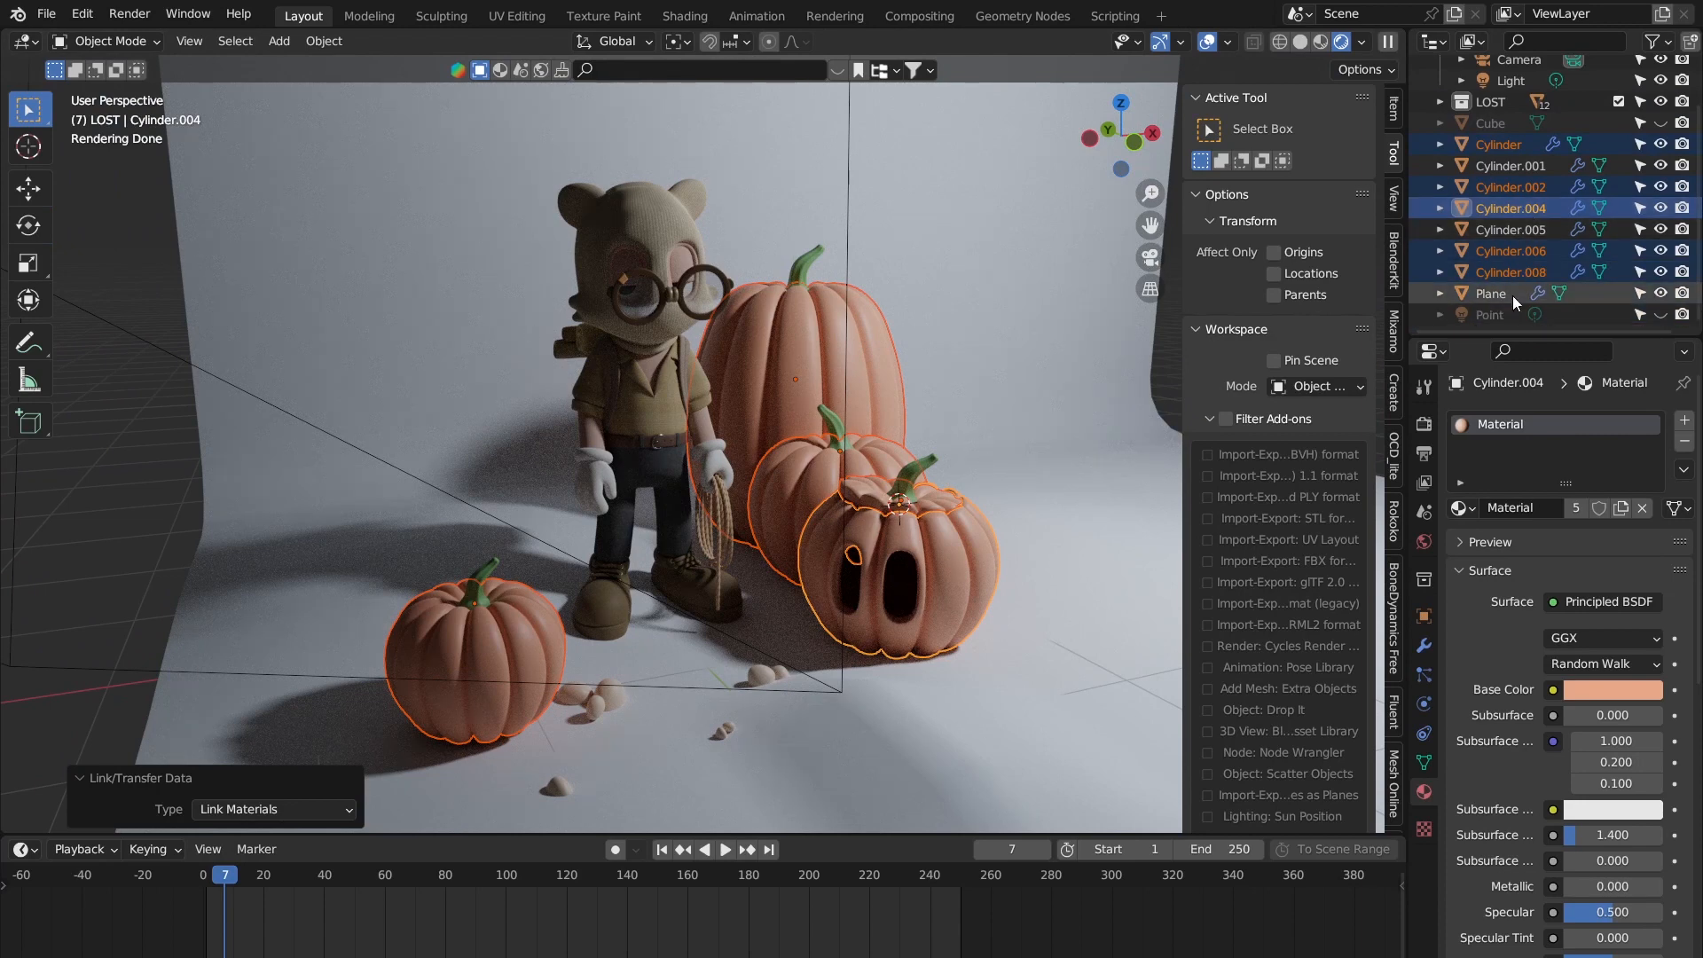
{"action": "scroll", "coordinate": [1546, 274], "scroll_direction": "up", "scroll_amount": 2}
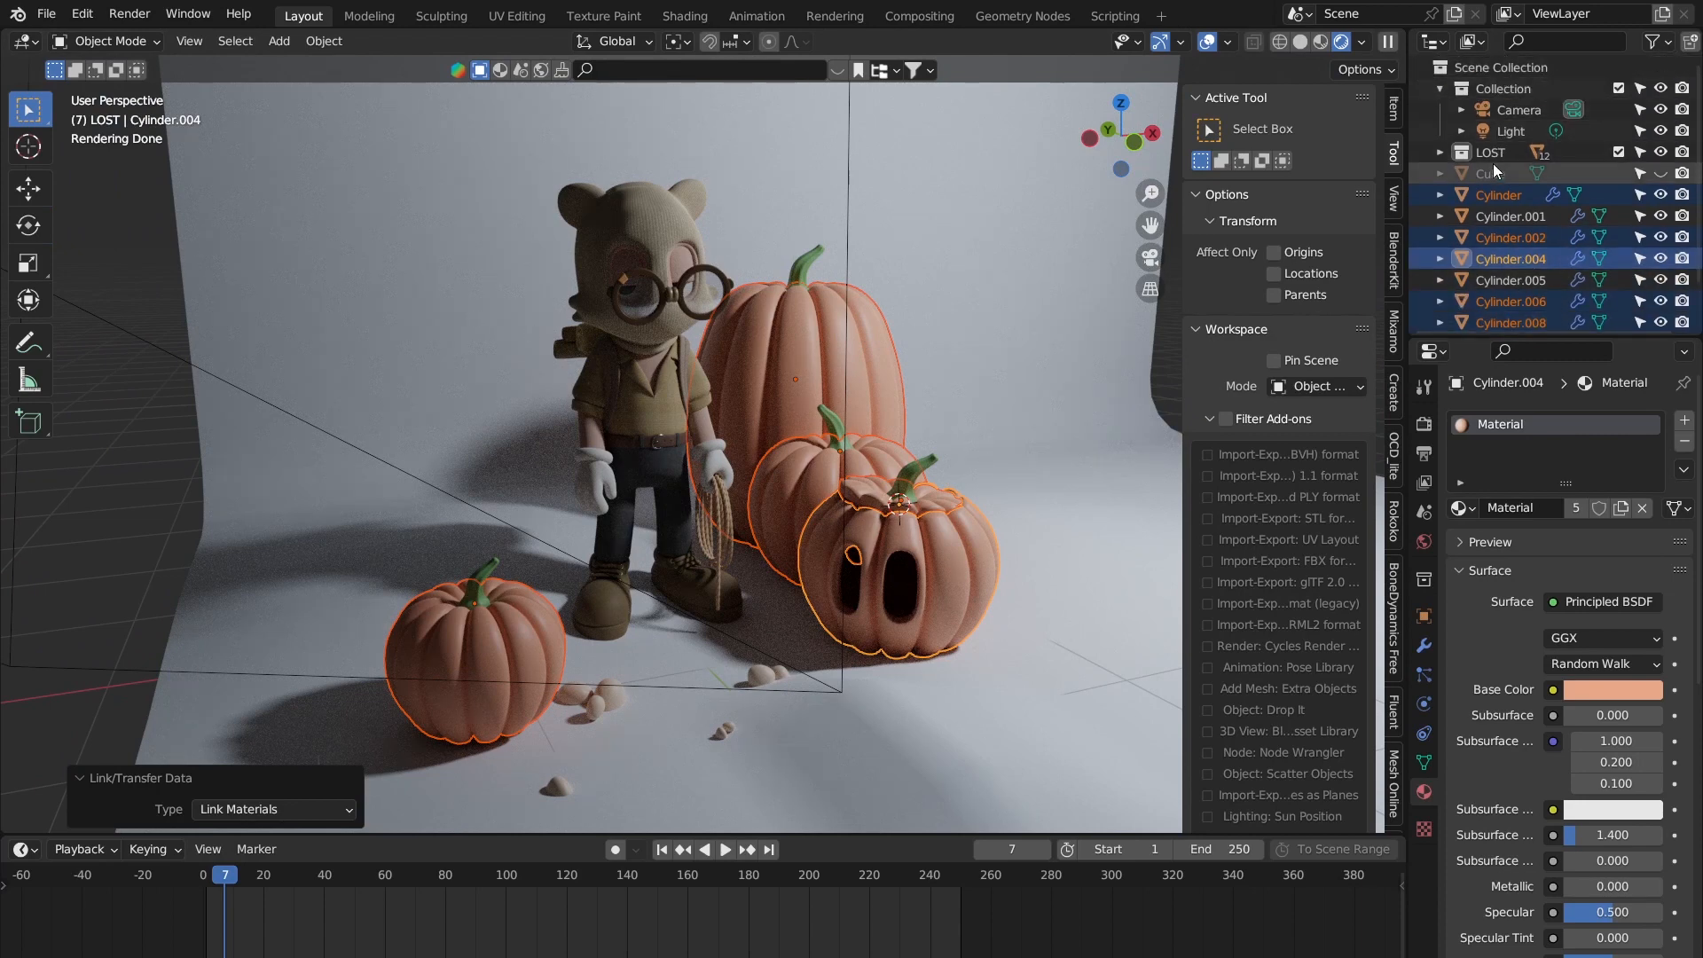
{"action": "left_click", "coordinate": [1508, 132]}
{"action": "scroll", "coordinate": [934, 270], "scroll_direction": "down", "scroll_amount": 8}
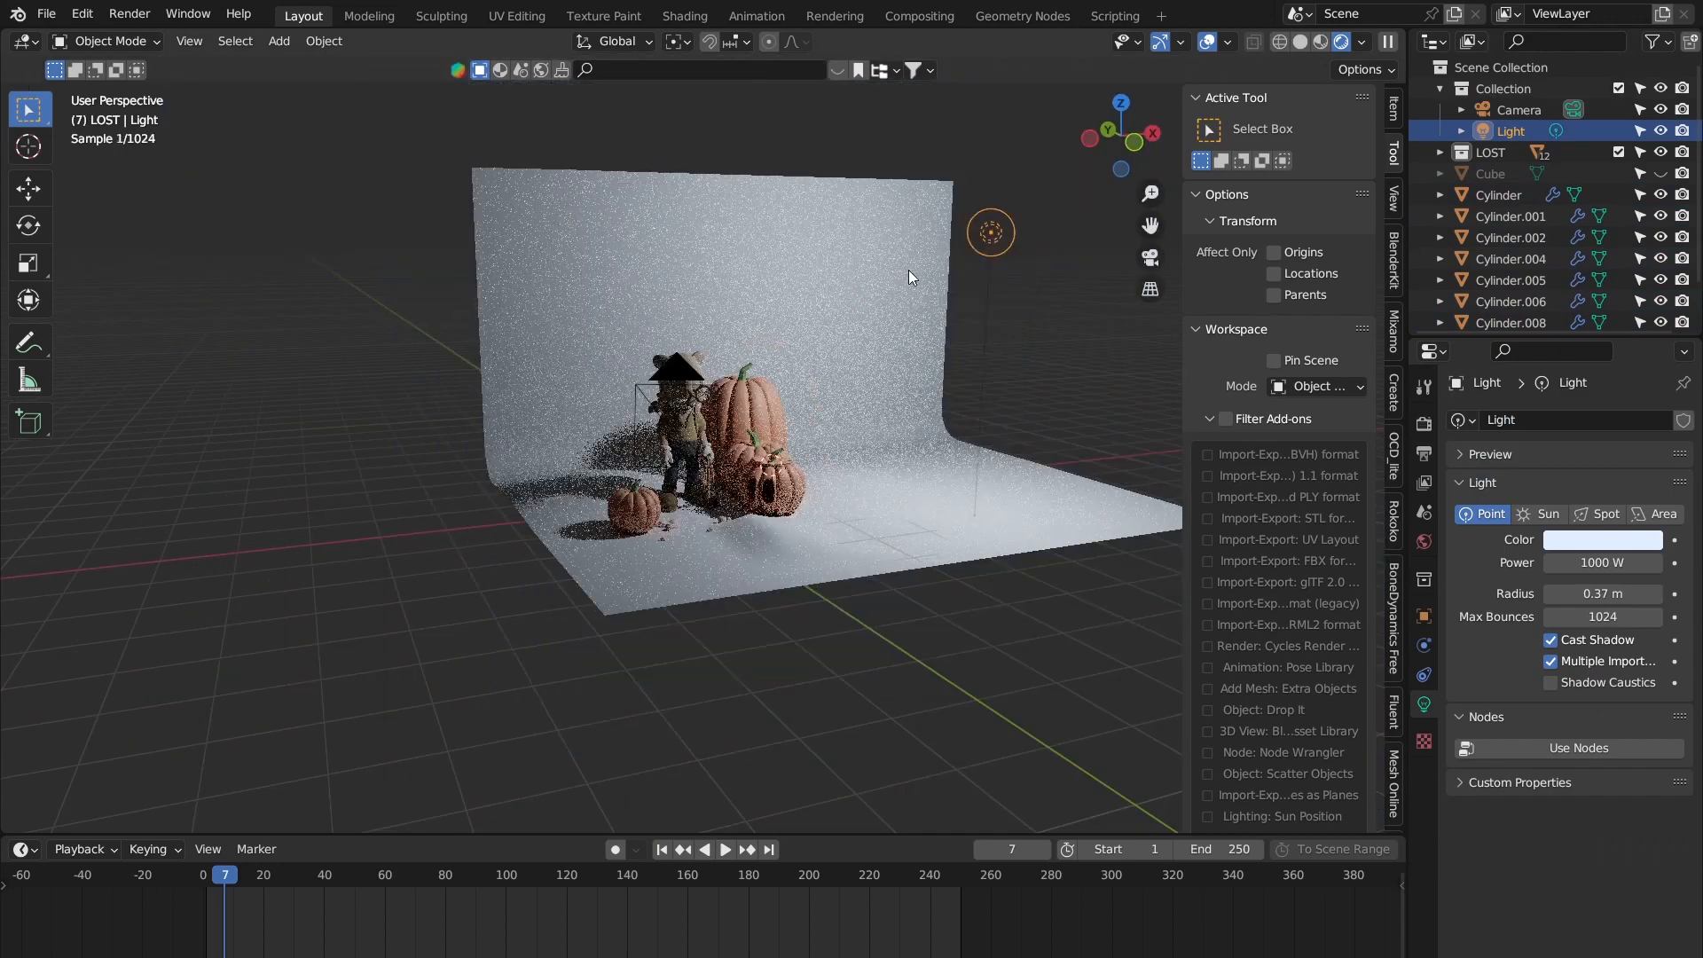
{"action": "middle_click_drag", "start_coordinate": [992, 240], "coordinate": [1144, 266]}
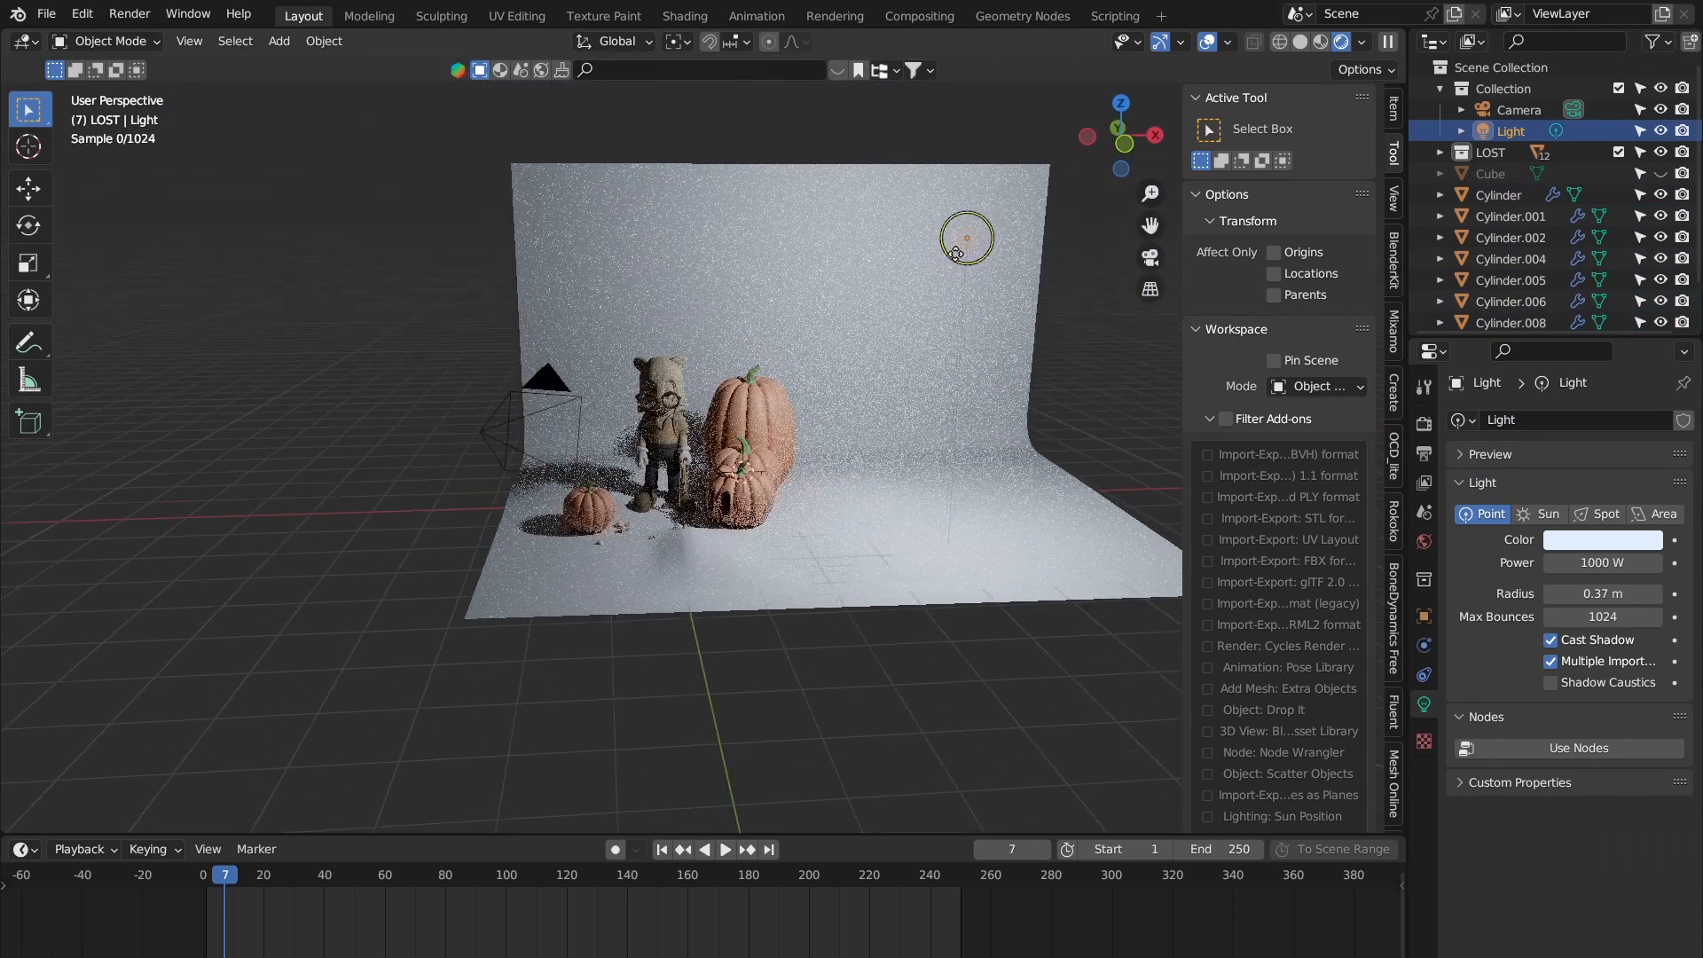
{"action": "key", "text": "g"}
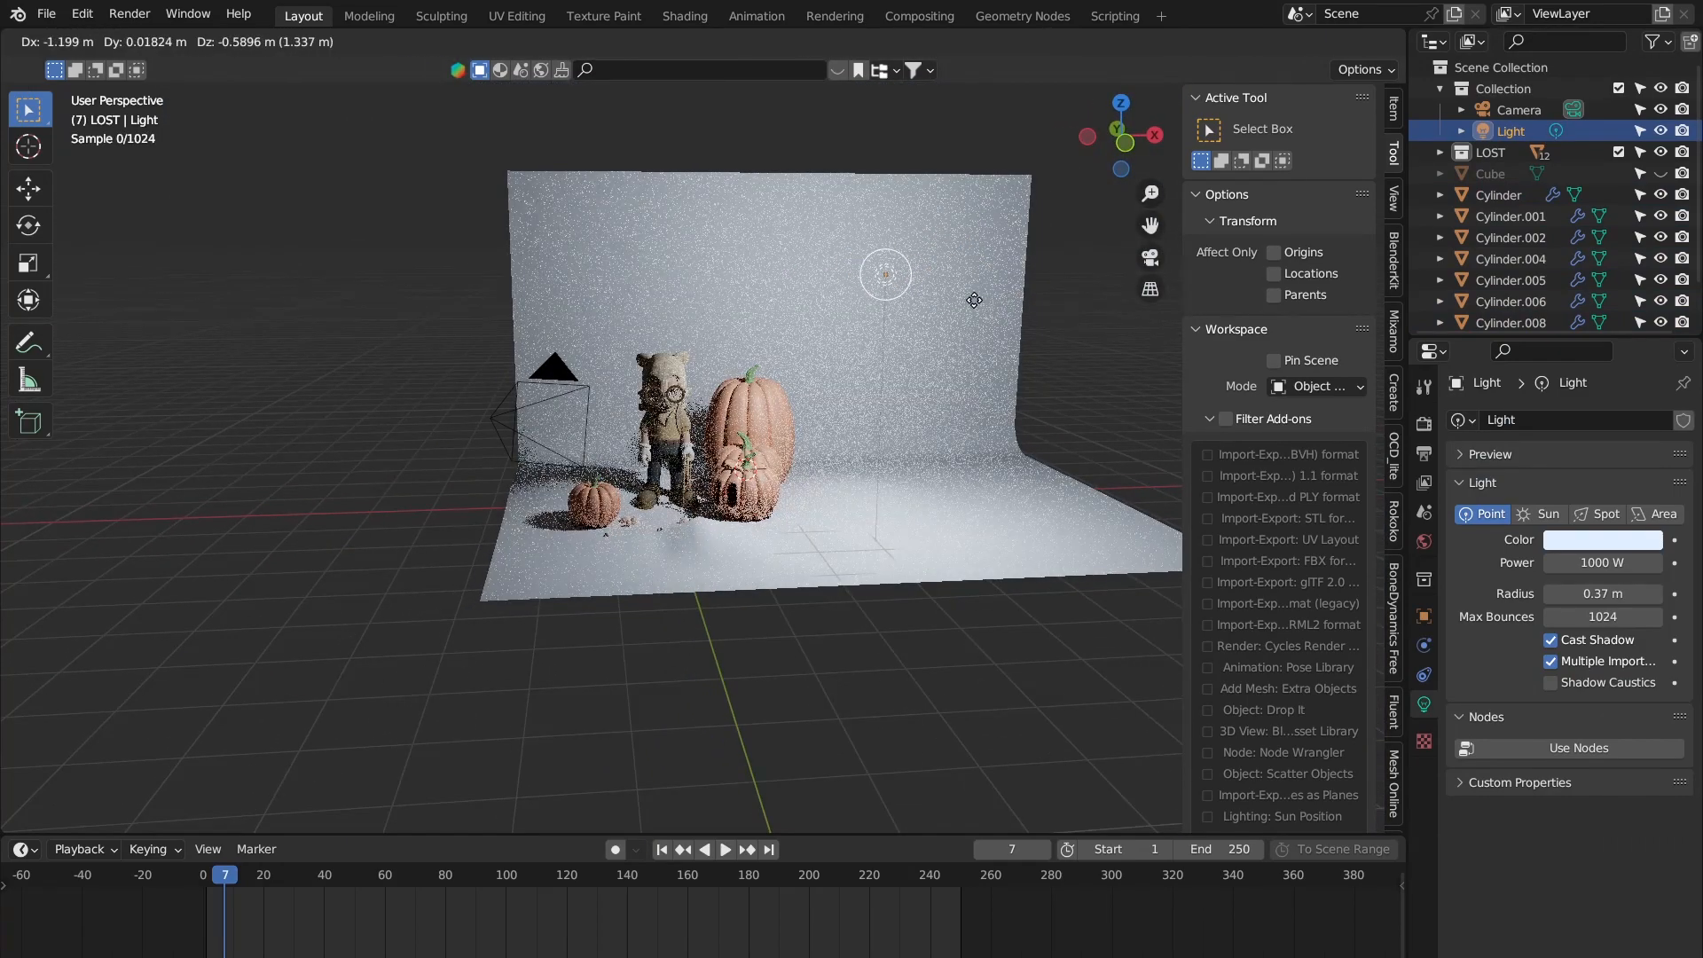
{"action": "left_click", "coordinate": [974, 344]}
{"action": "middle_click_drag", "start_coordinate": [974, 344], "coordinate": [1024, 410]}
{"action": "key", "text": "g"}
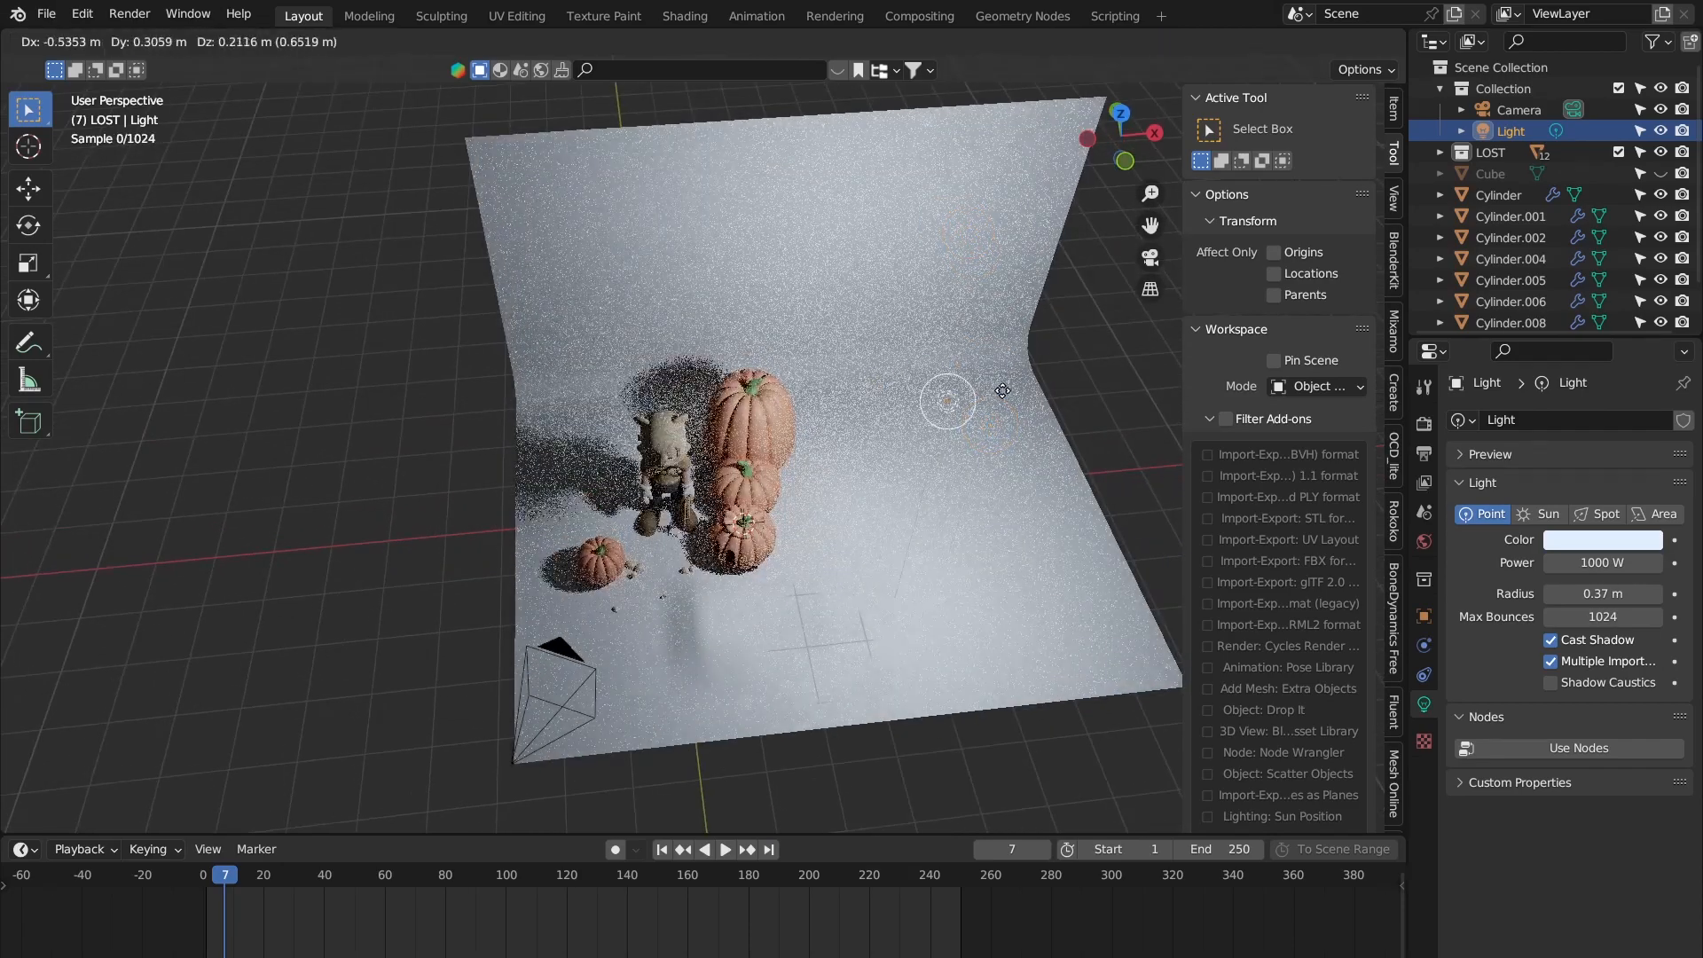
{"action": "left_click", "coordinate": [979, 317]}
{"action": "middle_click_drag", "start_coordinate": [981, 319], "coordinate": [970, 420]}
{"action": "key", "text": "g"}
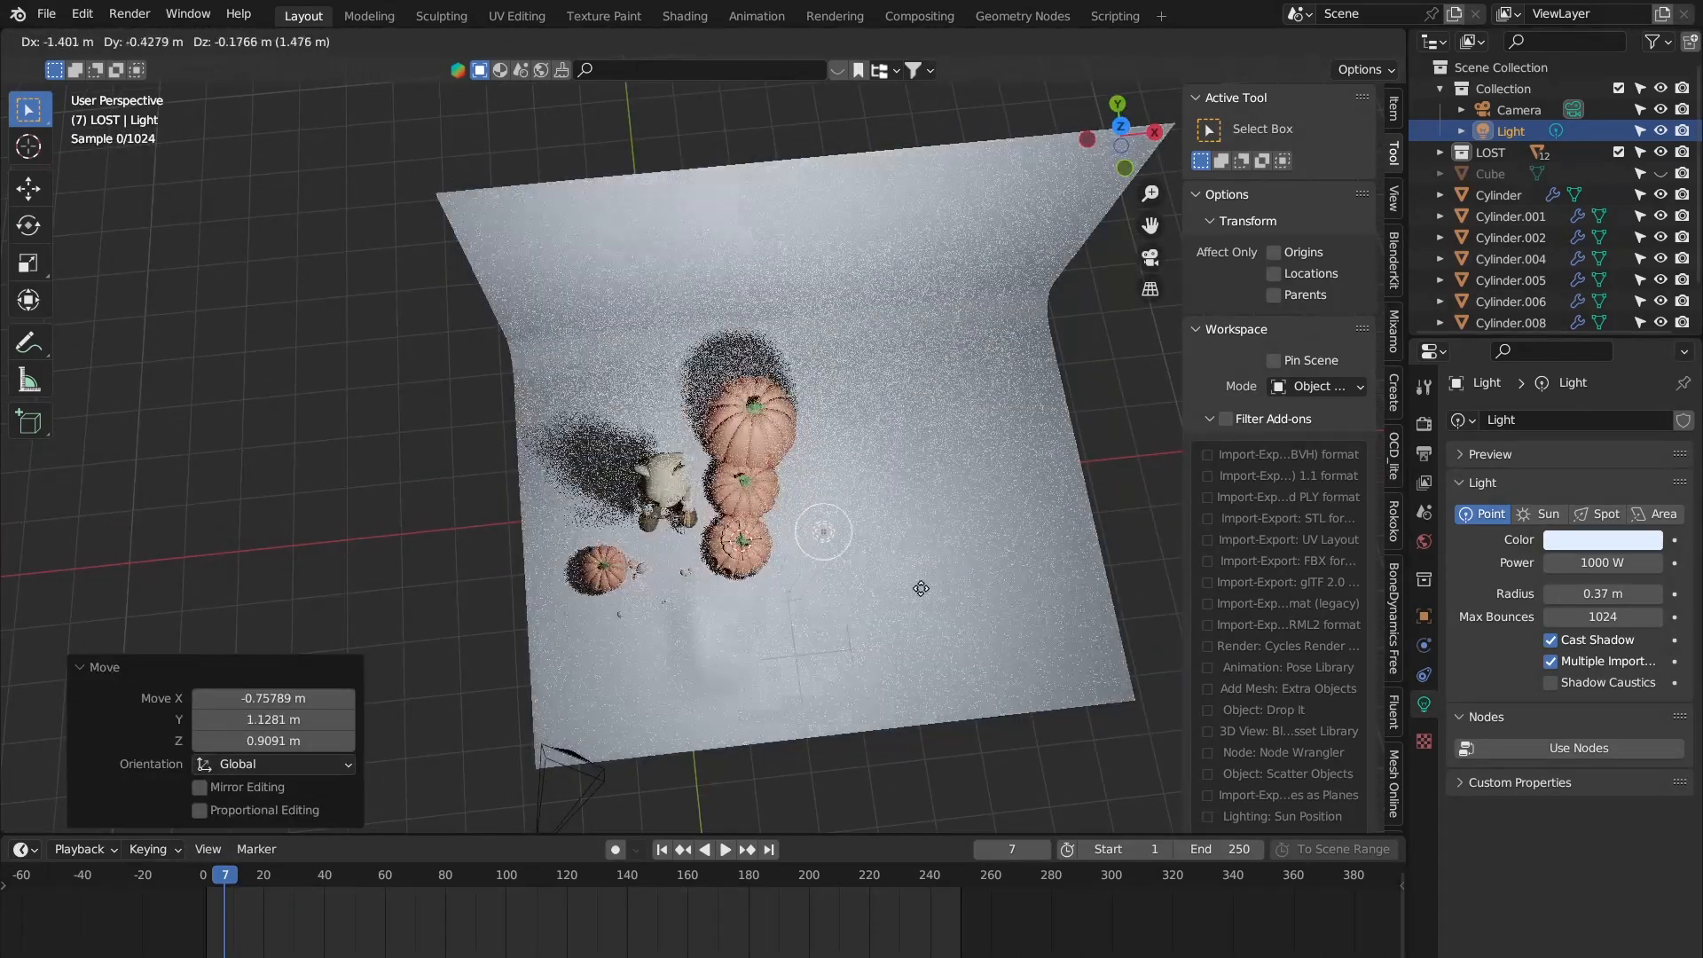
{"action": "key", "text": "Escape"}
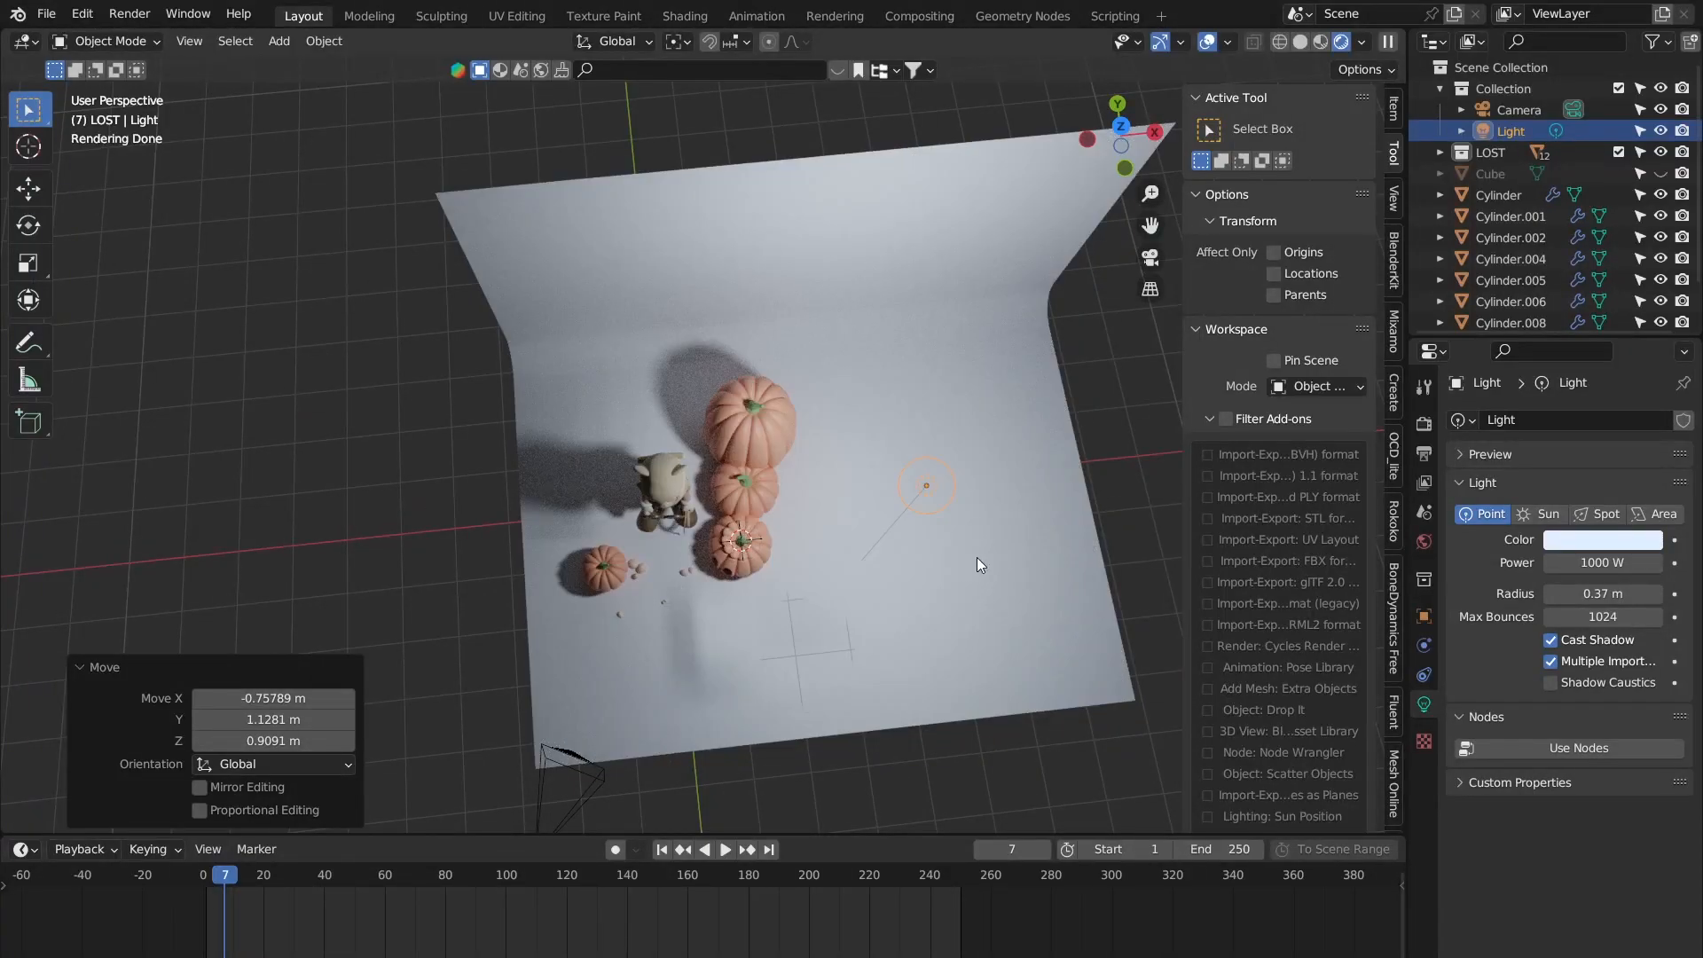
Step: Change the selected point light's type to Spot
{"action": "middle_click_drag", "start_coordinate": [1174, 479], "coordinate": [908, 376]}
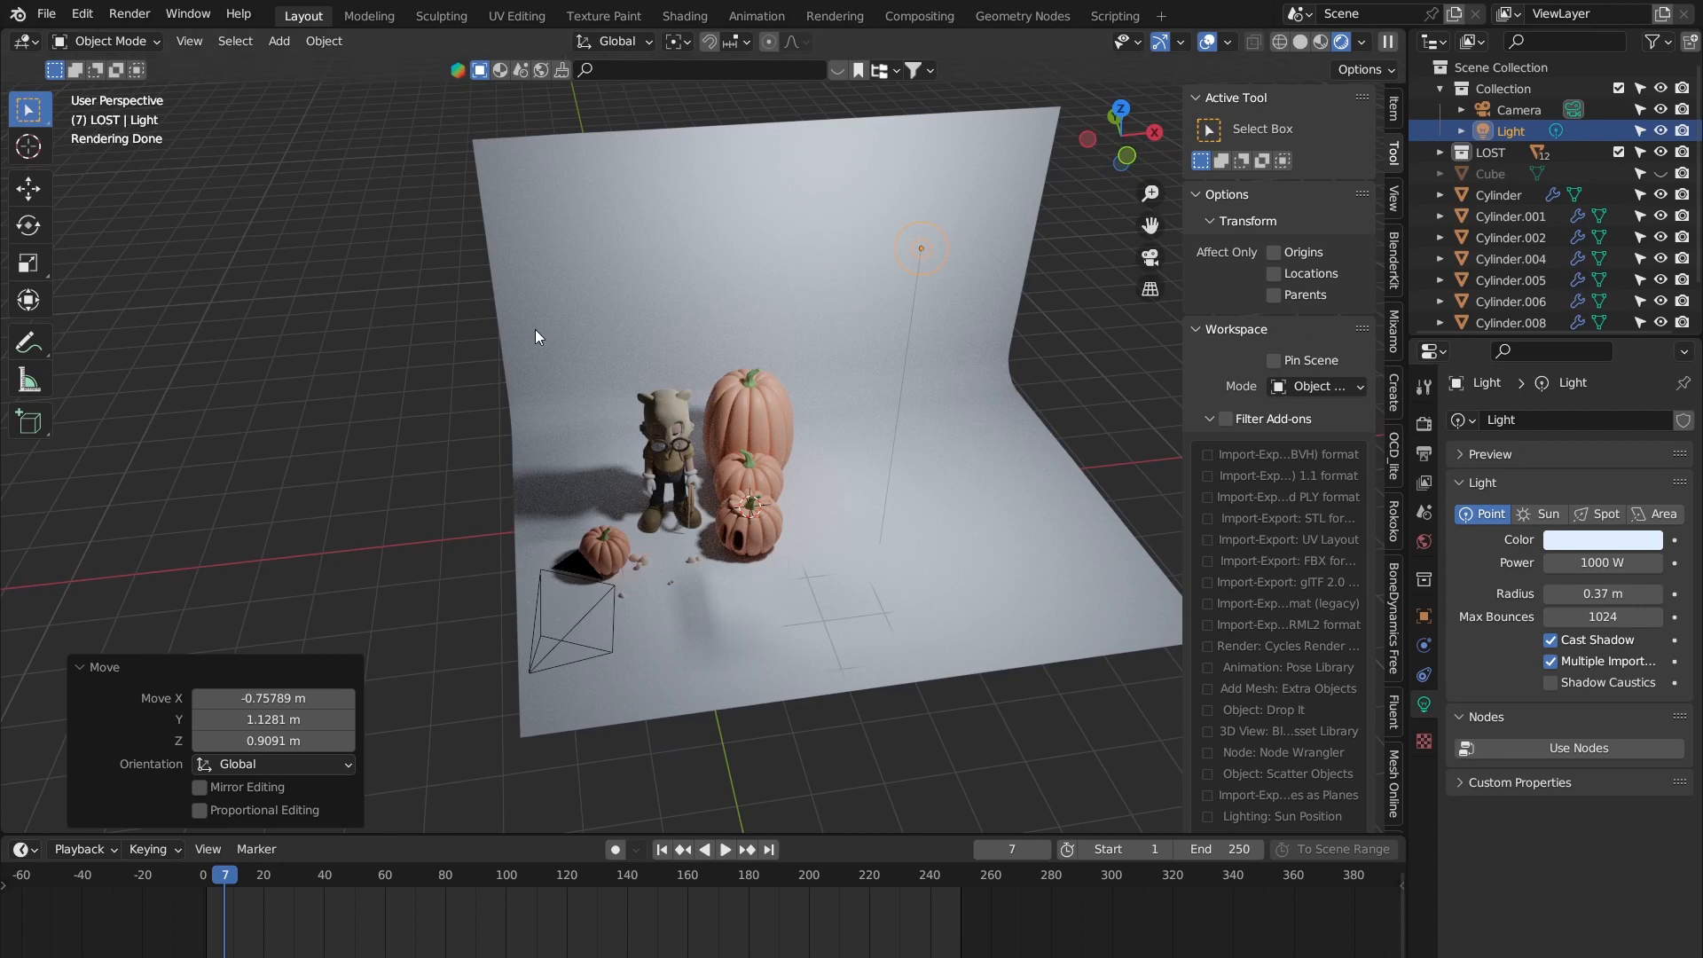
{"action": "middle_click_drag", "start_coordinate": [980, 269], "coordinate": [933, 114]}
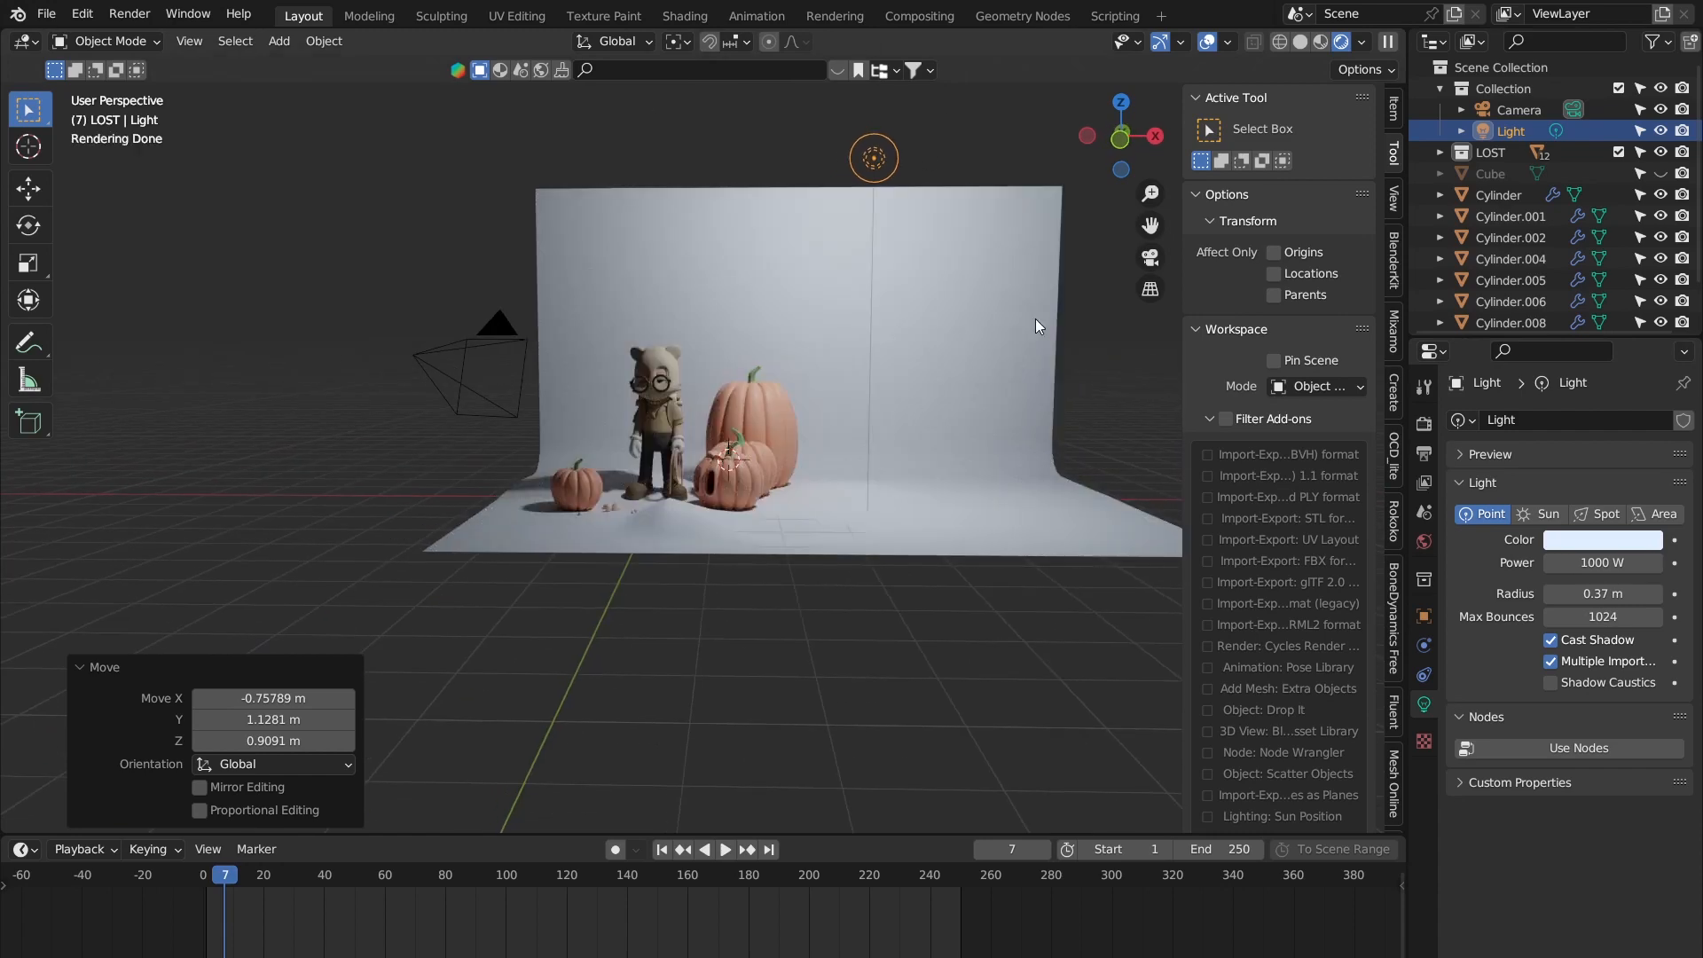
{"action": "middle_click_drag", "start_coordinate": [1035, 317], "coordinate": [1034, 519]}
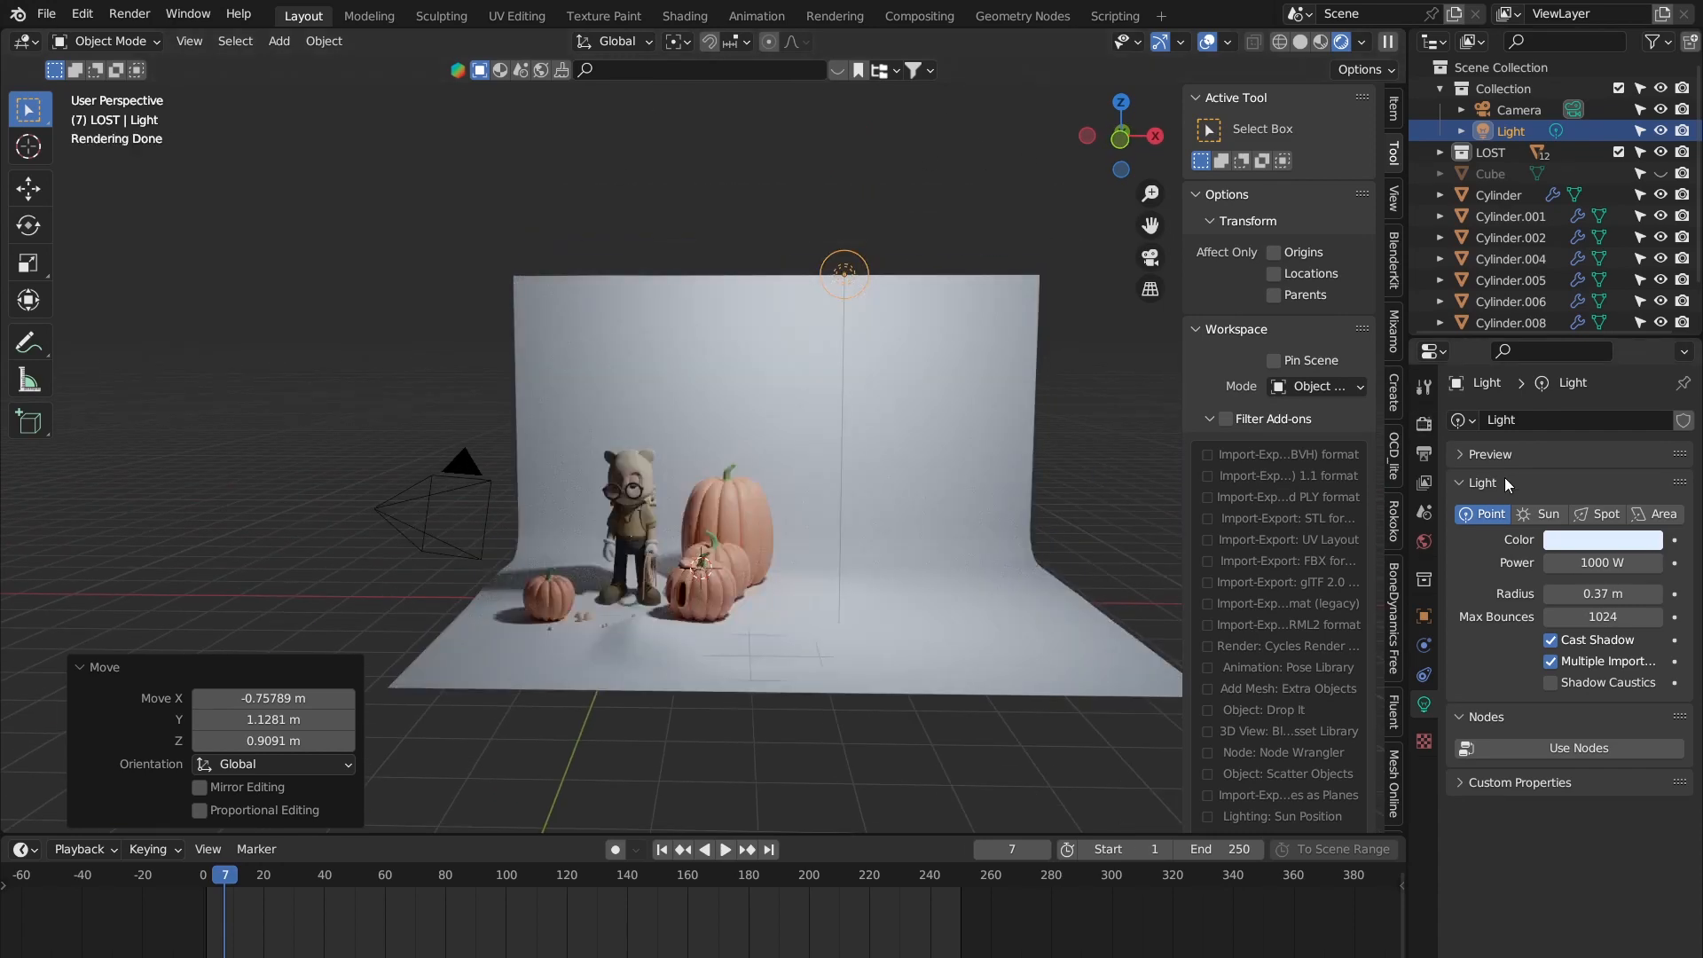
{"action": "left_click", "coordinate": [1598, 514]}
Step: Rotate the spotlight about -29.2° in a view from above so its cone aims at the character
{"action": "middle_click_drag", "start_coordinate": [911, 275], "coordinate": [703, 589]}
{"action": "middle_click_drag", "start_coordinate": [801, 532], "coordinate": [865, 397], "text": "shift"}
{"action": "middle_click_drag", "start_coordinate": [737, 370], "coordinate": [587, 435]}
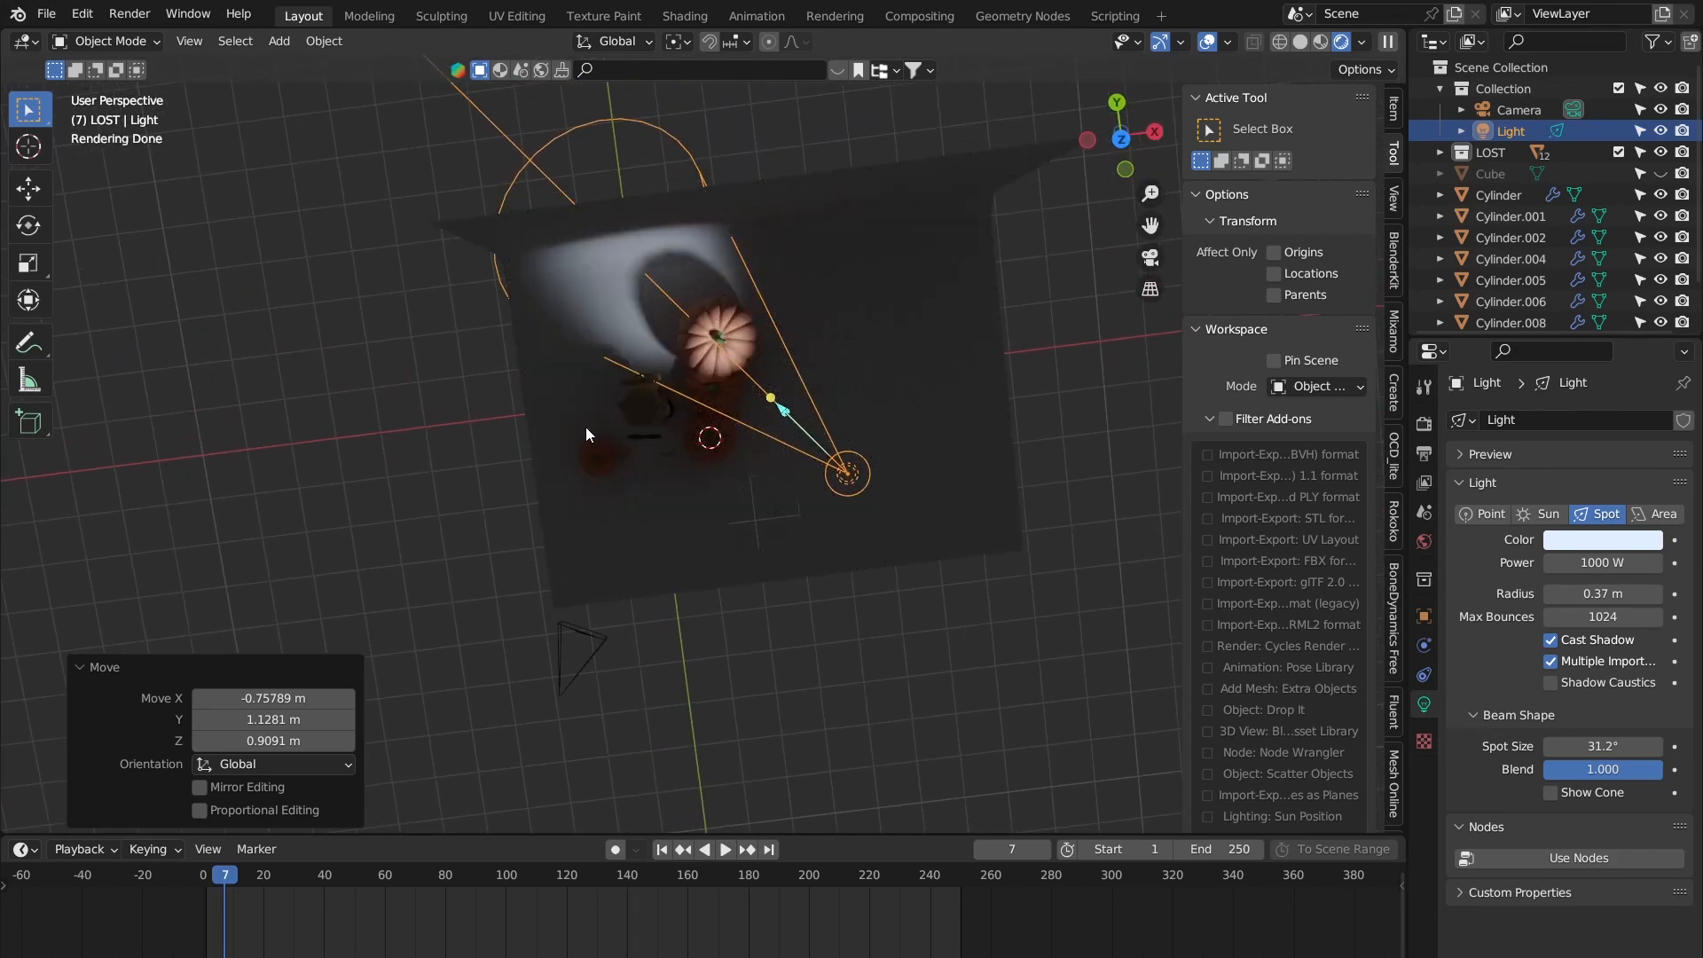
{"action": "key", "text": "r"}
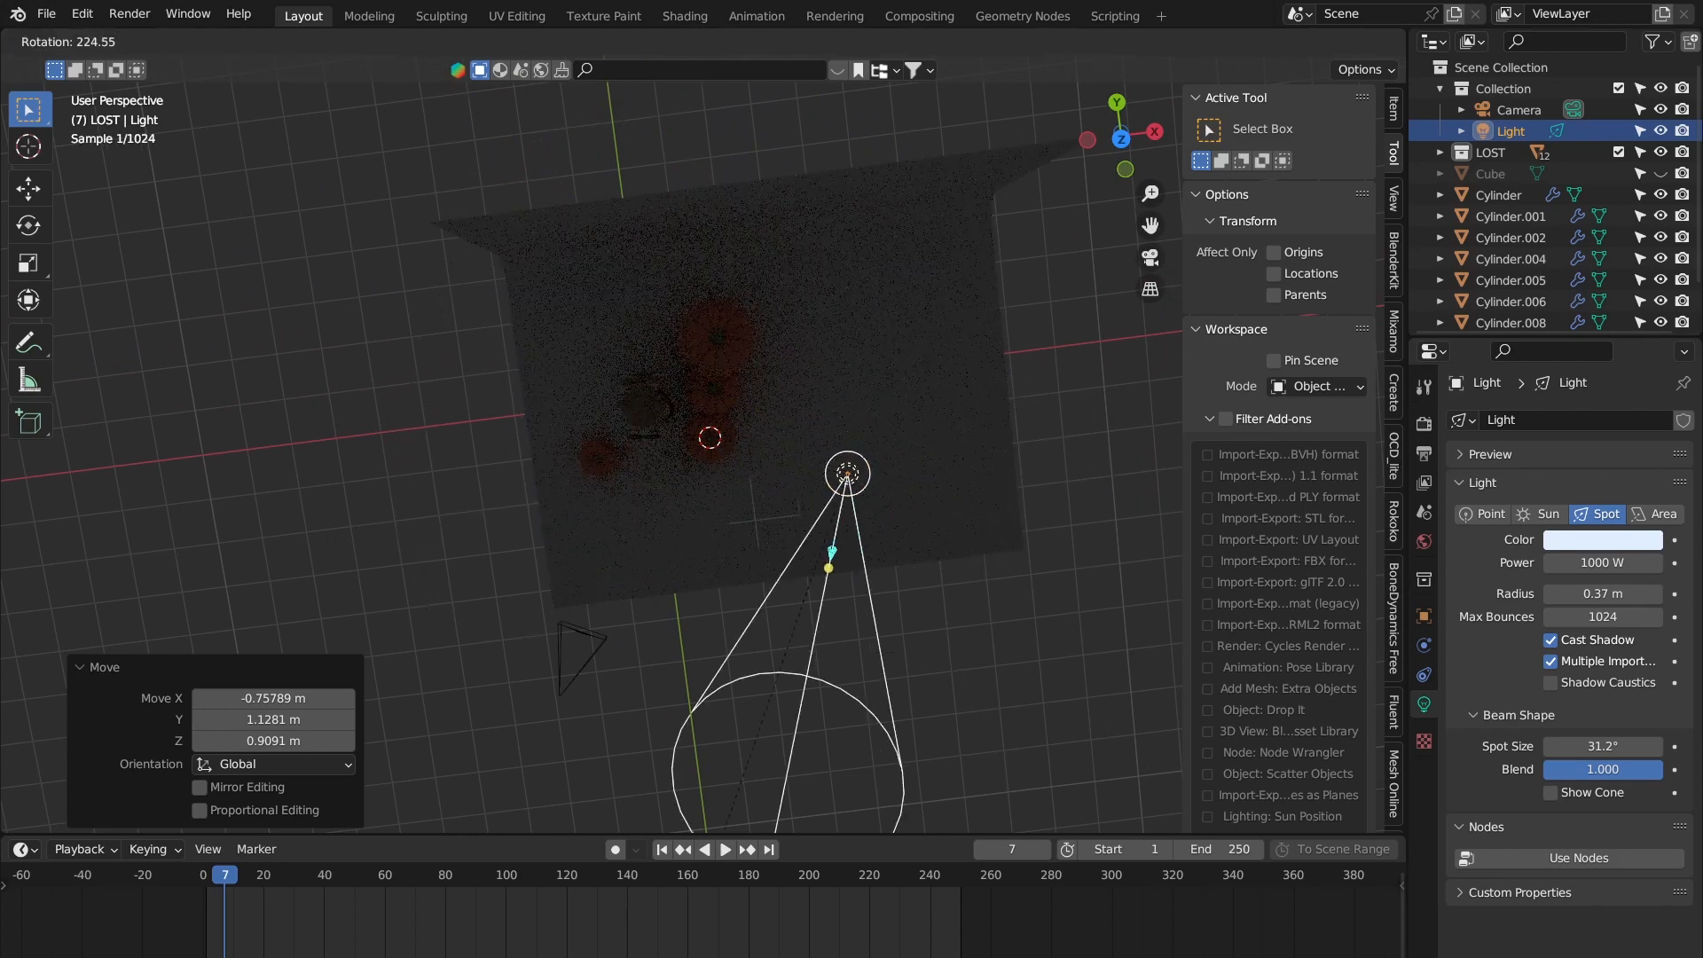
{"action": "left_click", "coordinate": [551, 290]}
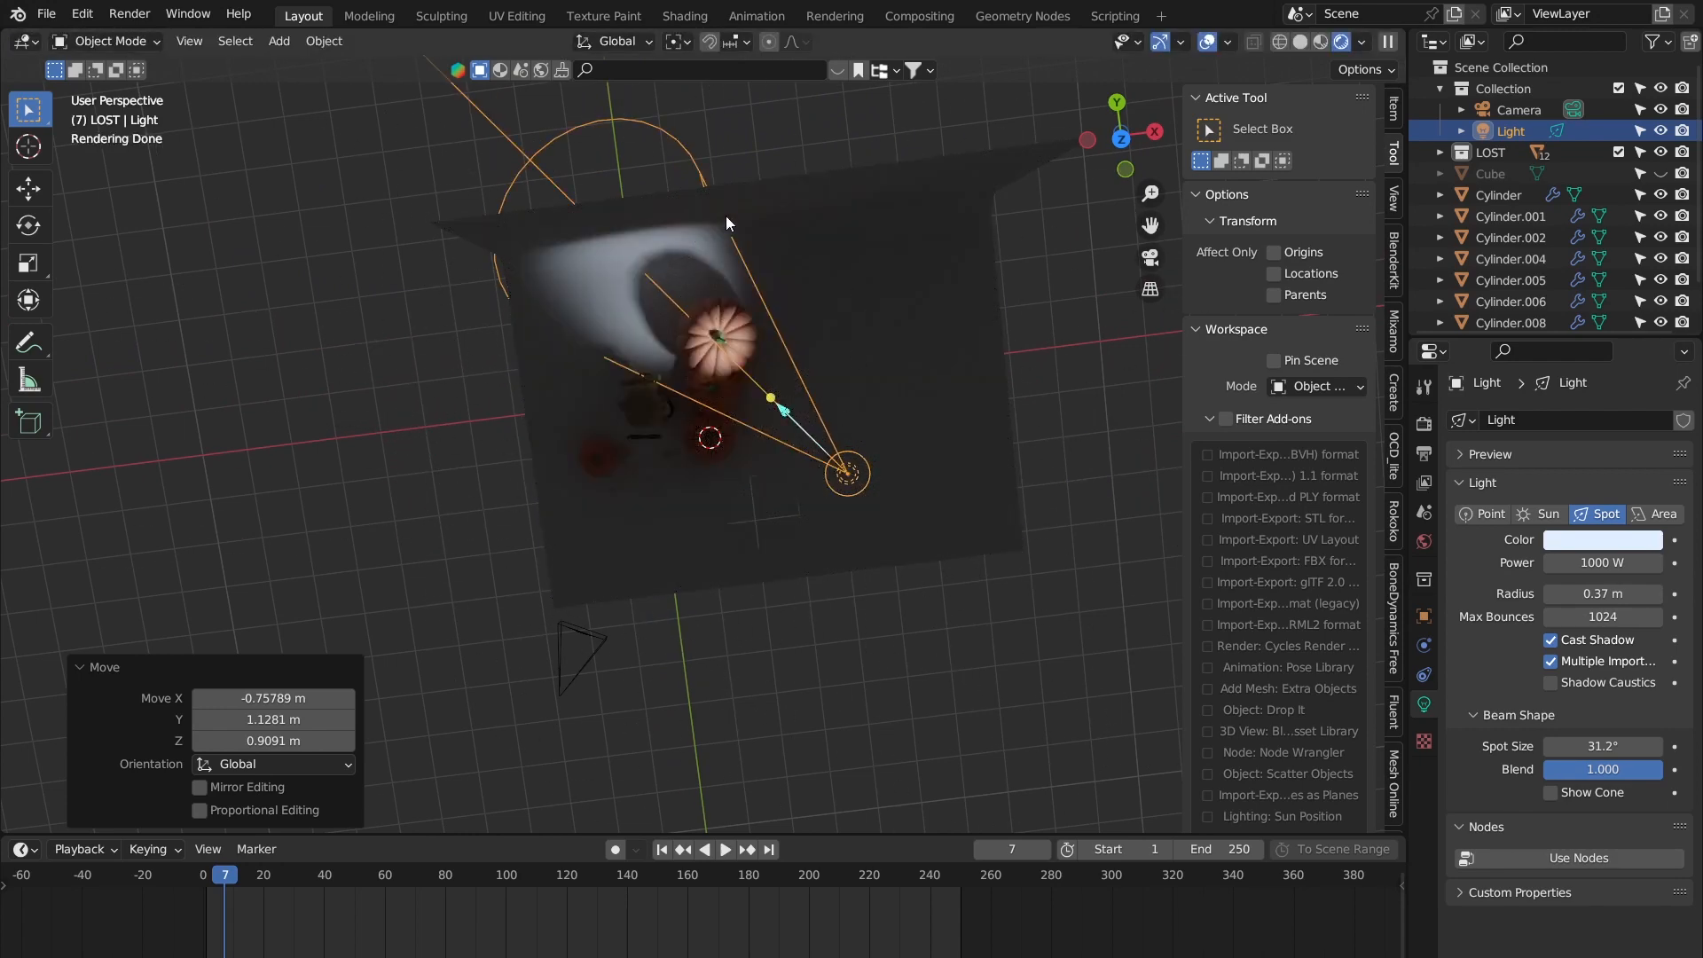
{"action": "key", "text": "r"}
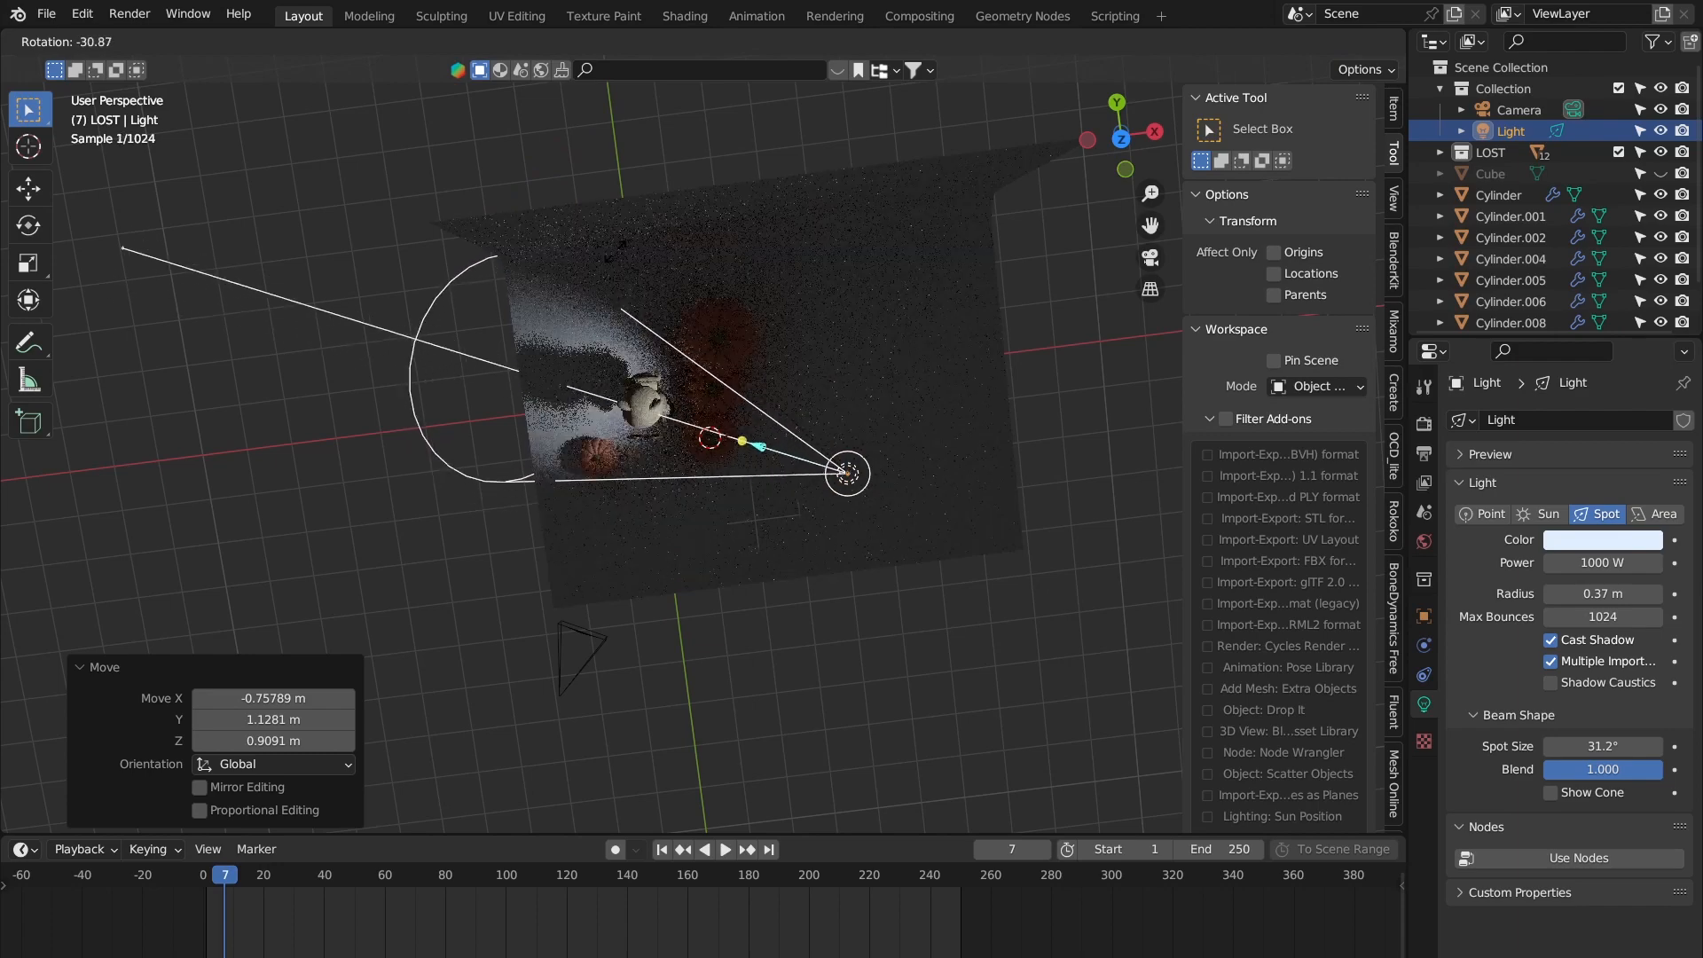
{"action": "left_click", "coordinate": [725, 350]}
{"action": "mouse_move", "coordinate": [725, 349]}
{"action": "middle_mouse_down"}
{"action": "mouse_move", "coordinate": [811, 141]}
{"action": "mouse_move", "coordinate": [720, 255]}
{"action": "mouse_move", "coordinate": [833, 418]}
{"action": "mouse_move", "coordinate": [729, 364]}
{"action": "middle_mouse_up"}
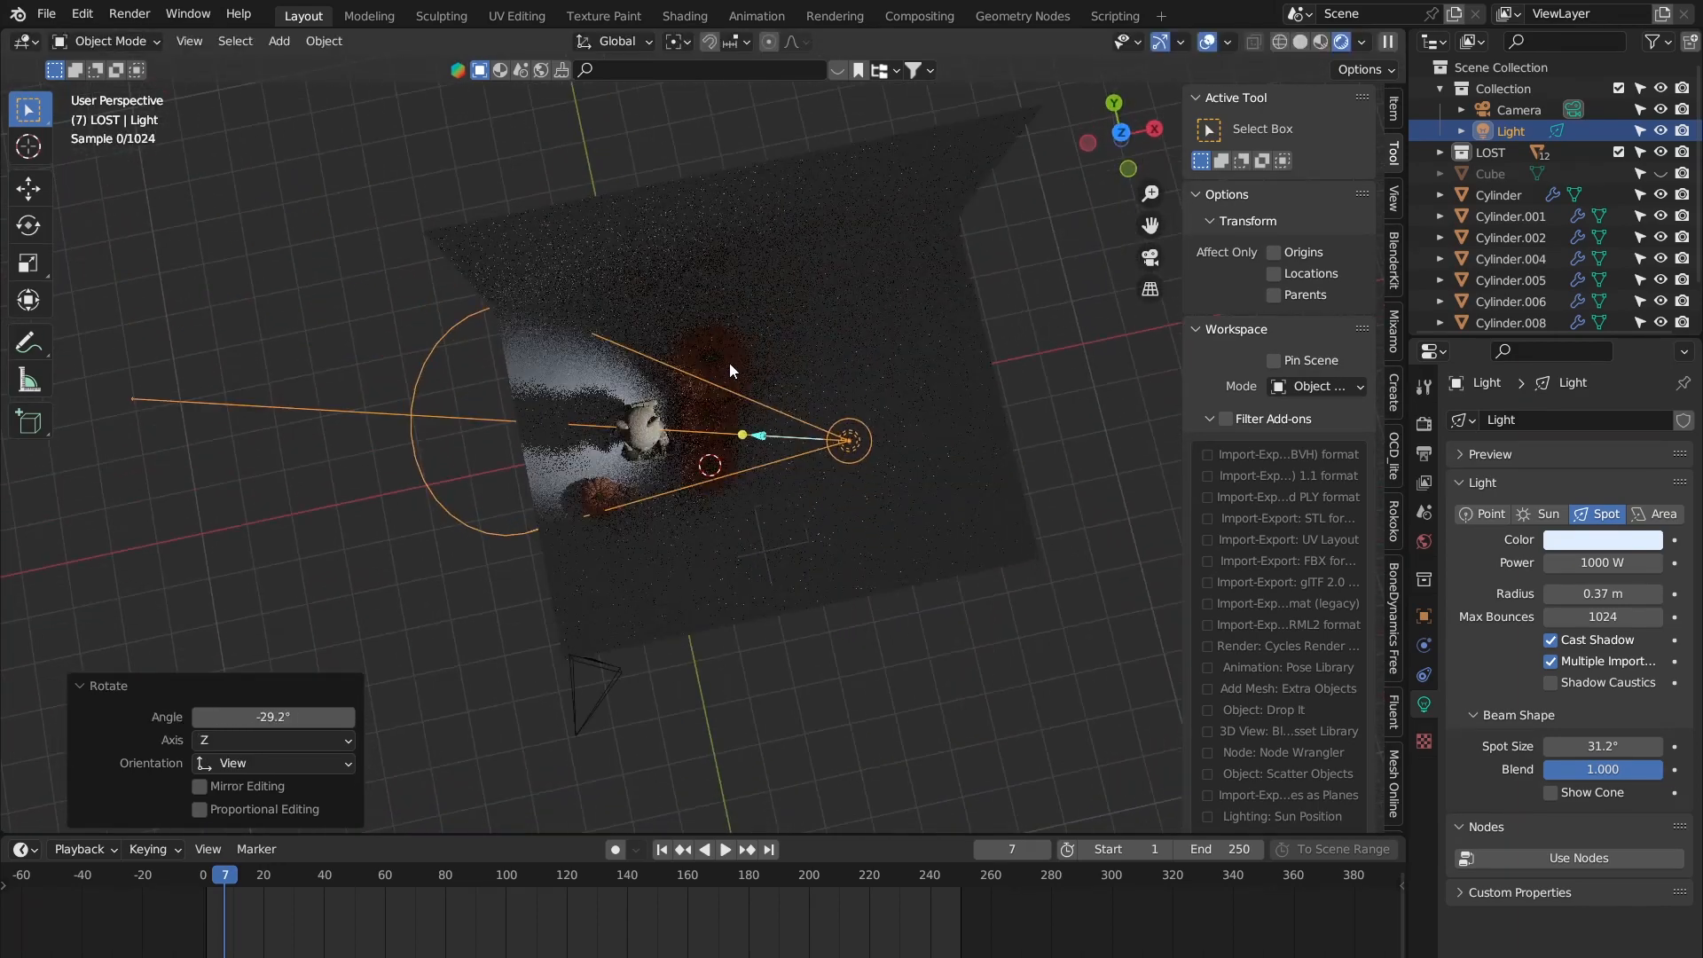
Step: Through the camera view, move the spotlight by about -0.76 m in X, -0.03 m in Y and -1.6 m in Z
{"action": "left_click", "coordinate": [1150, 258]}
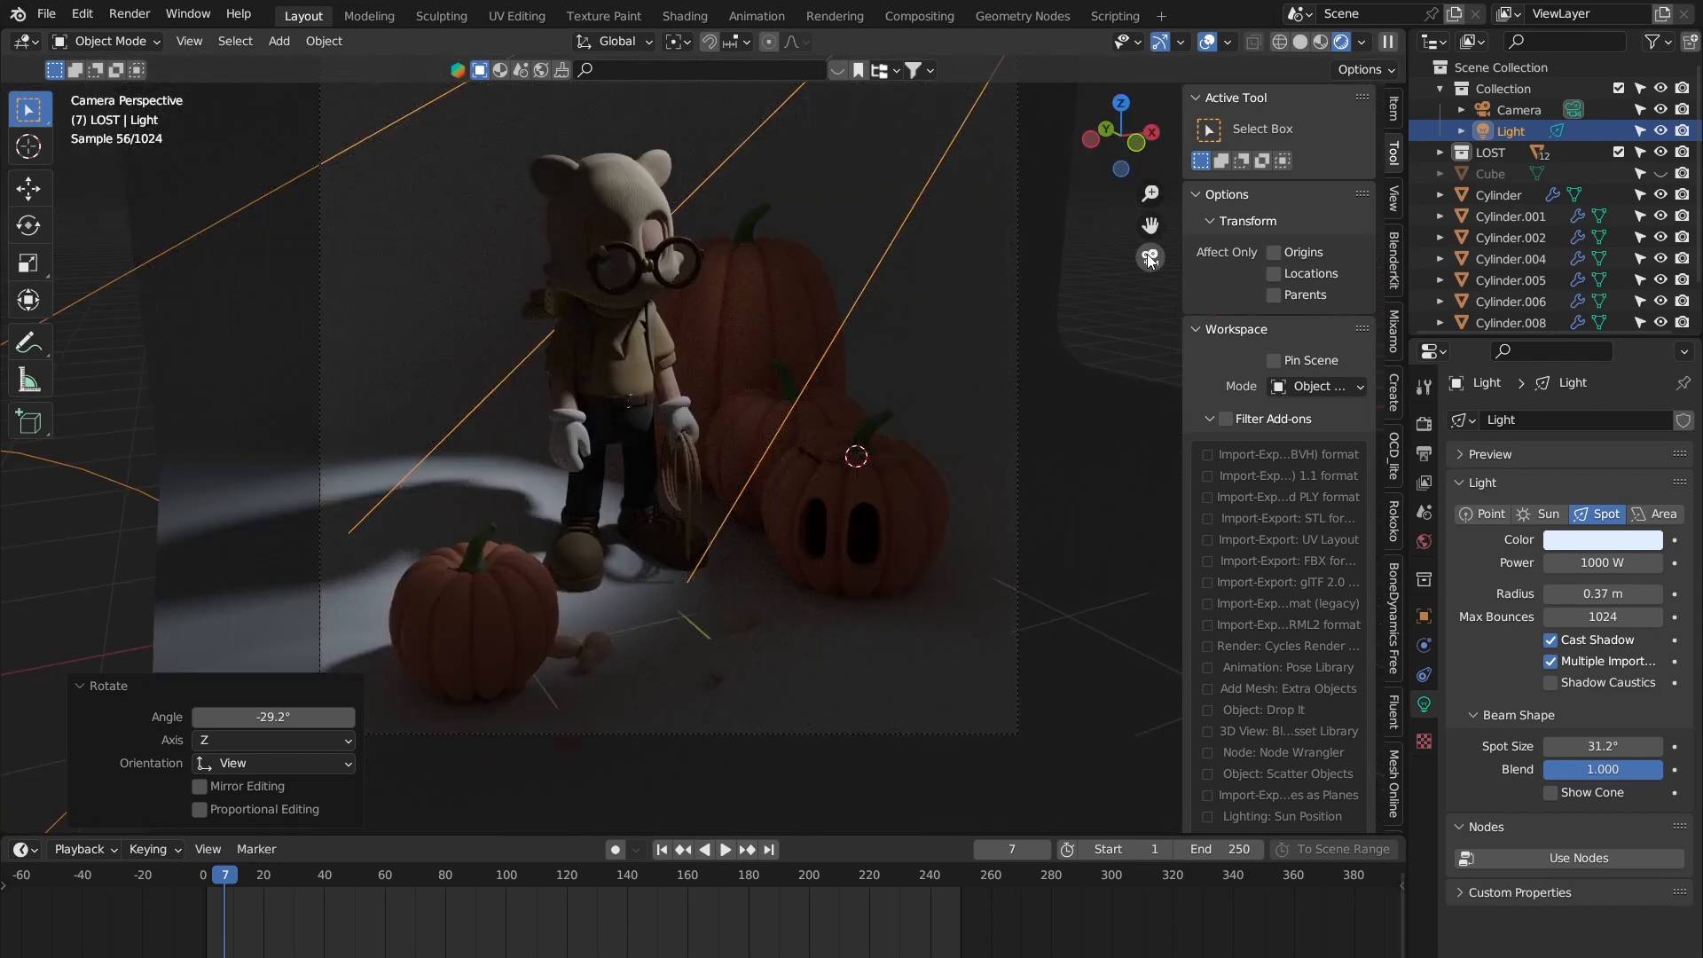
{"action": "scroll", "coordinate": [807, 332], "scroll_direction": "down", "scroll_amount": 2}
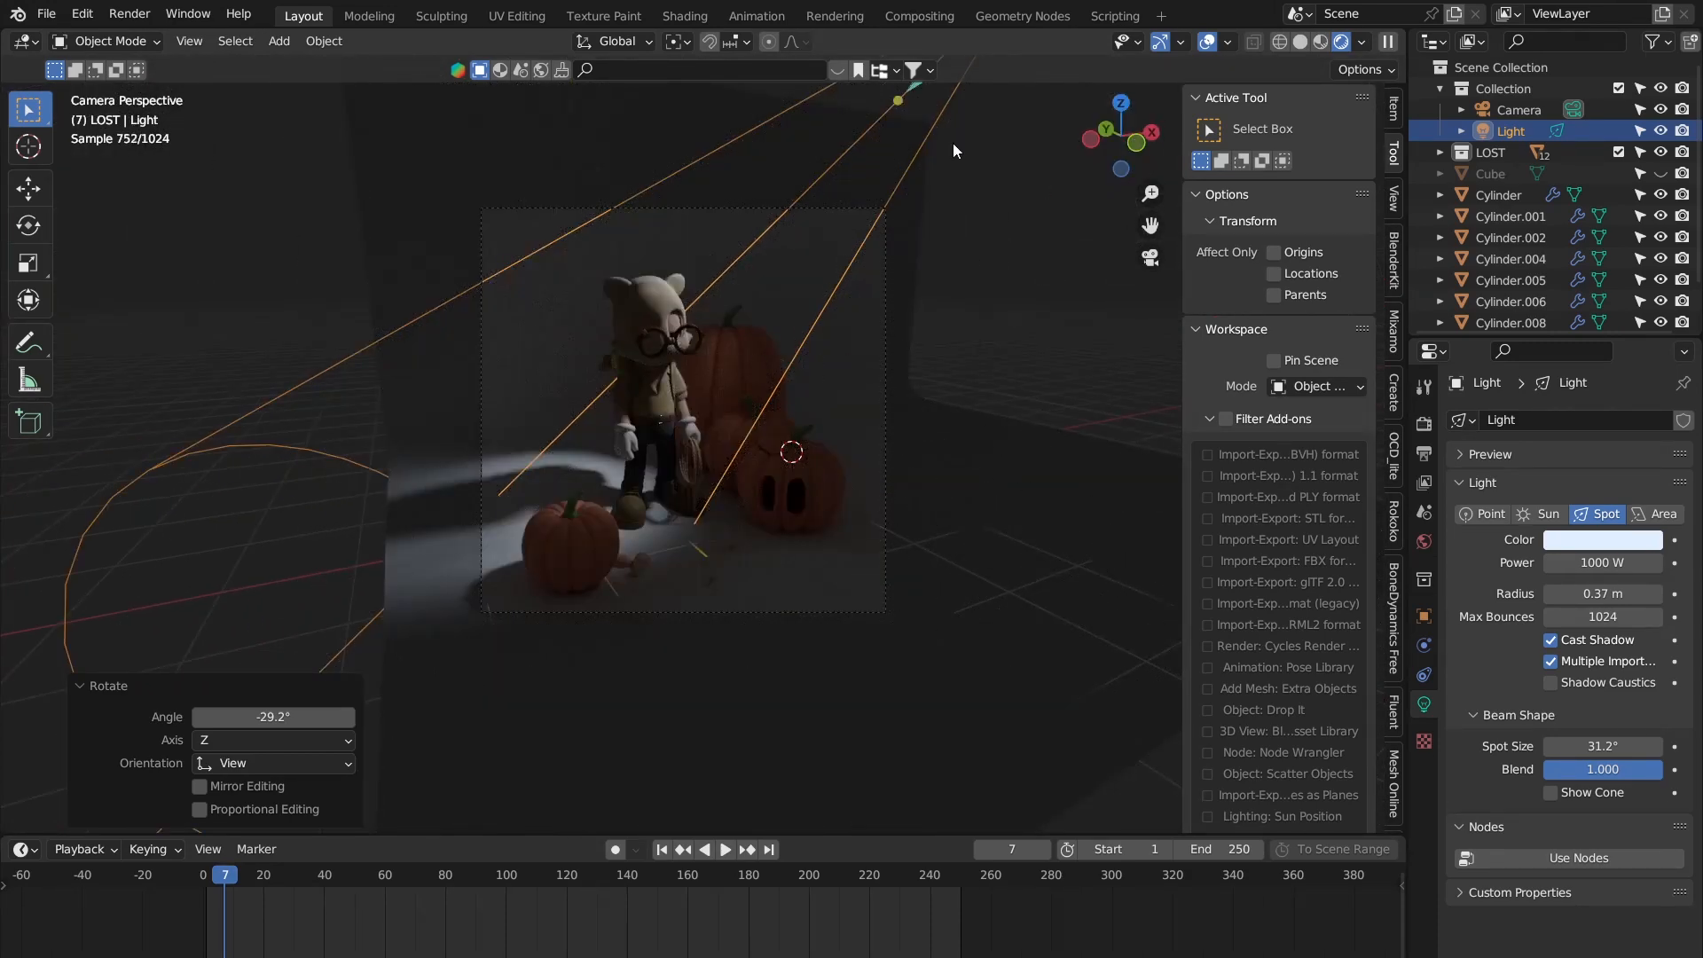
{"action": "key", "text": "g"}
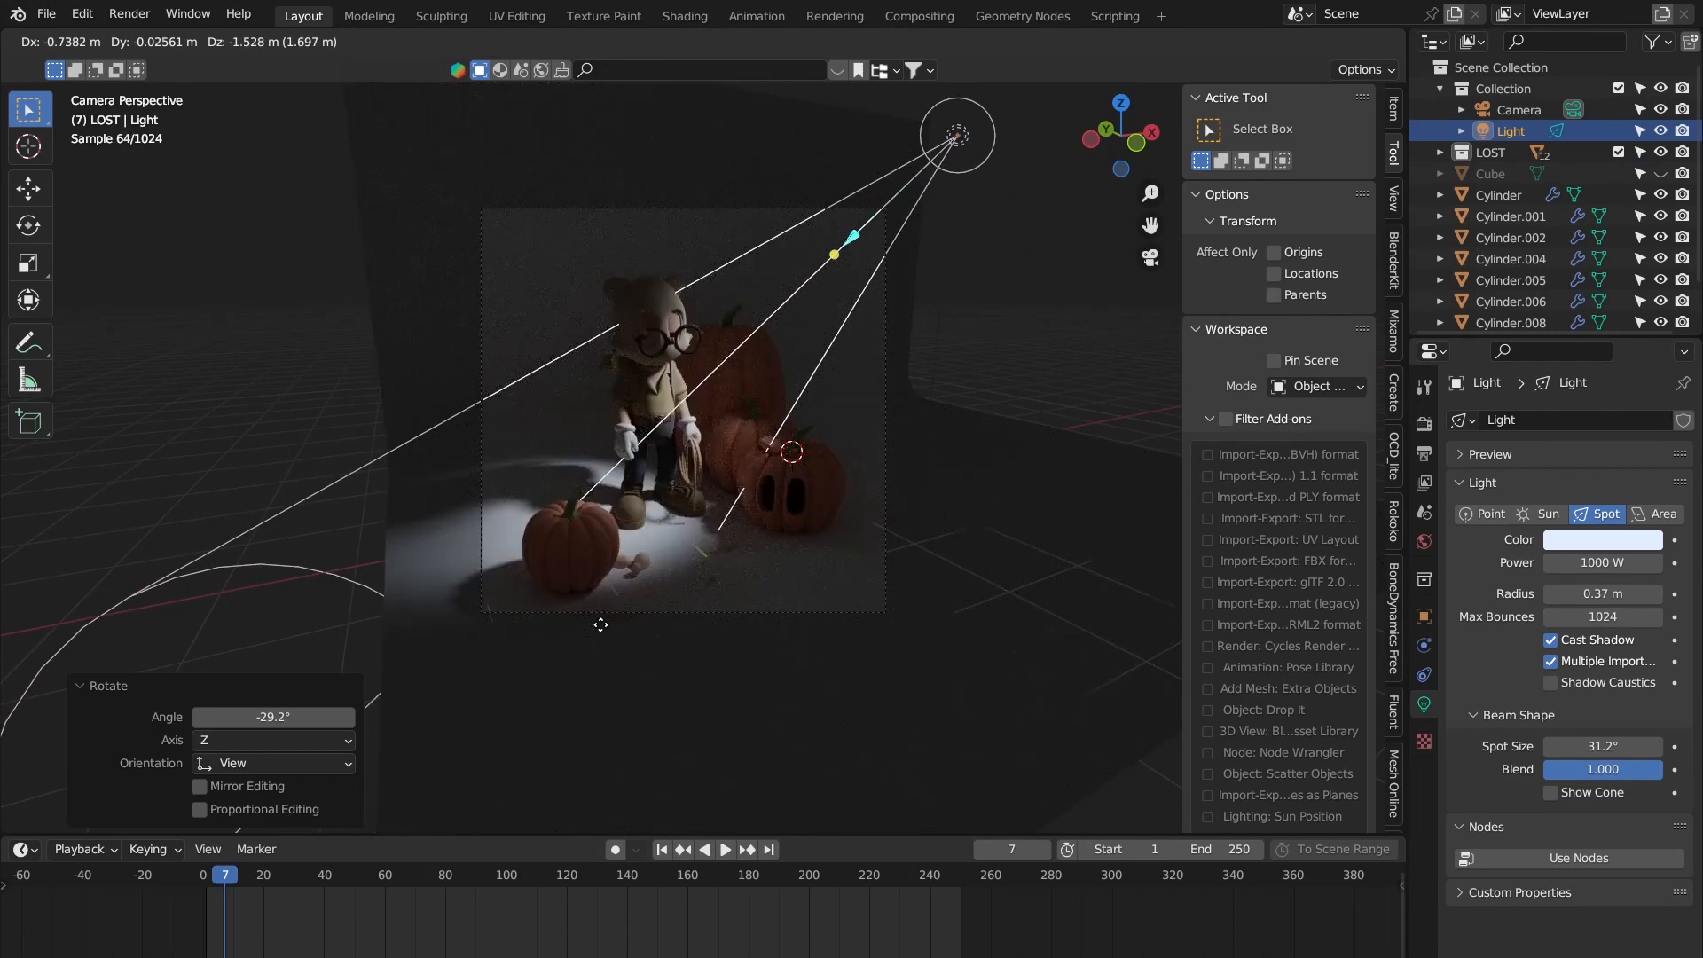
{"action": "left_click", "coordinate": [603, 620]}
{"action": "scroll", "coordinate": [790, 431], "scroll_direction": "up", "scroll_amount": 2}
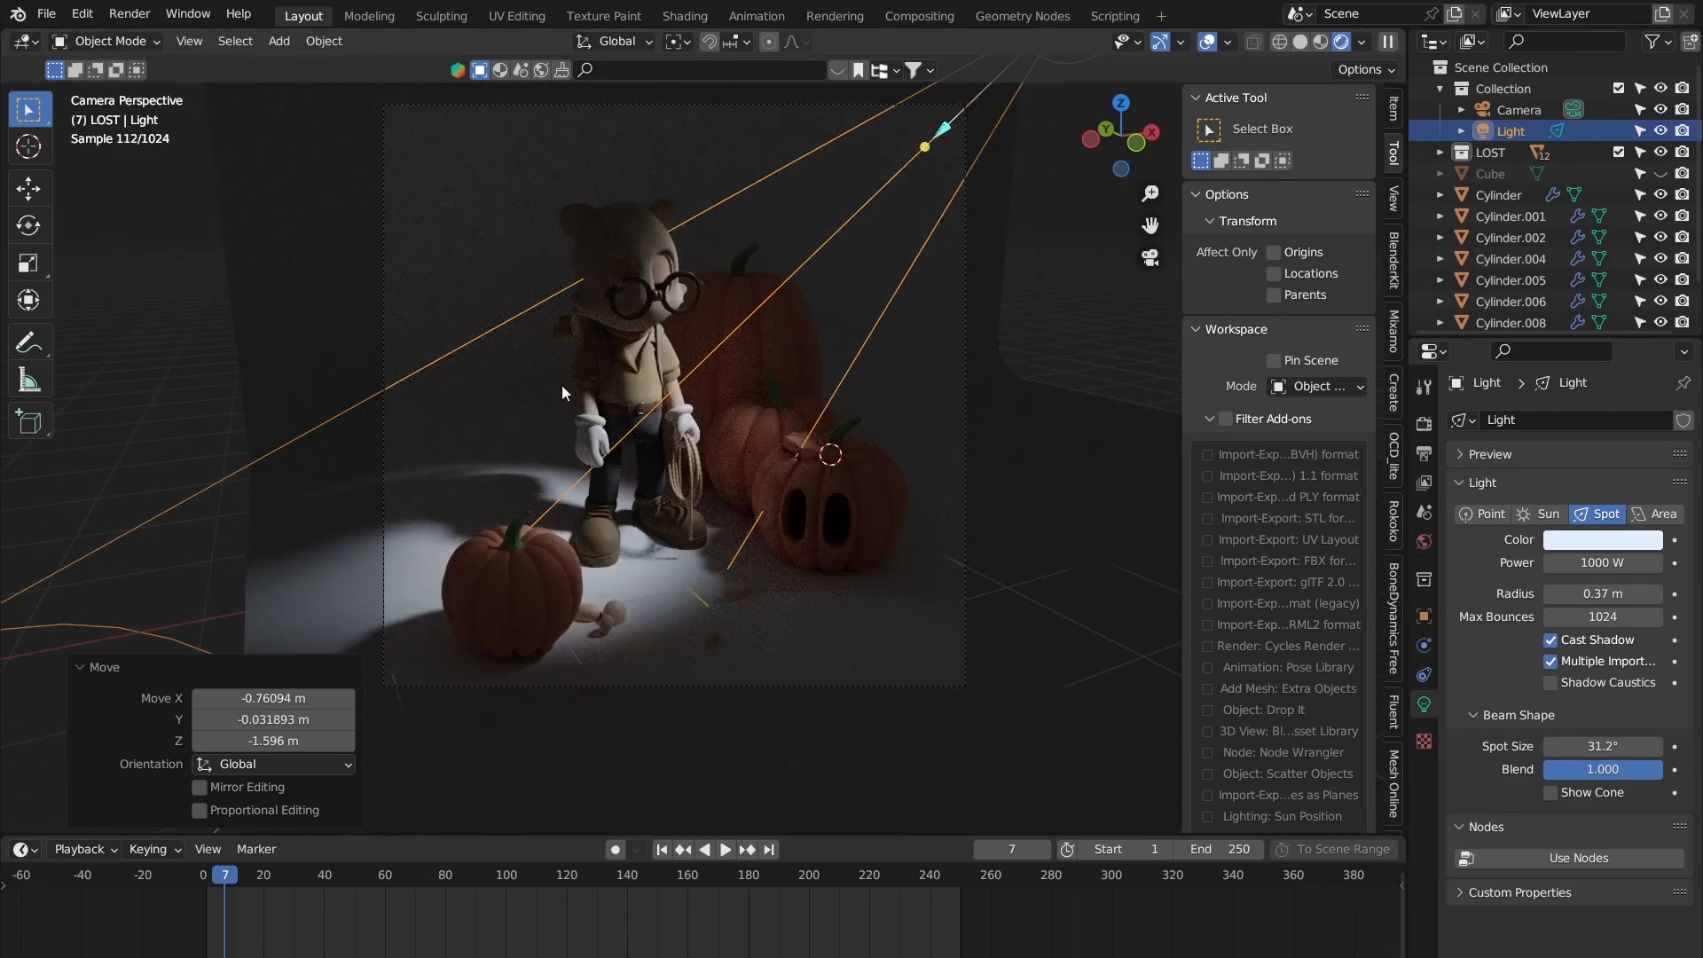
Step: Give the backdrop plane a new material with a warm beige base color, hue 0.102 and saturation 0.442
{"action": "scroll", "coordinate": [933, 190], "scroll_direction": "down", "scroll_amount": 2}
{"action": "left_click", "coordinate": [1002, 319]}
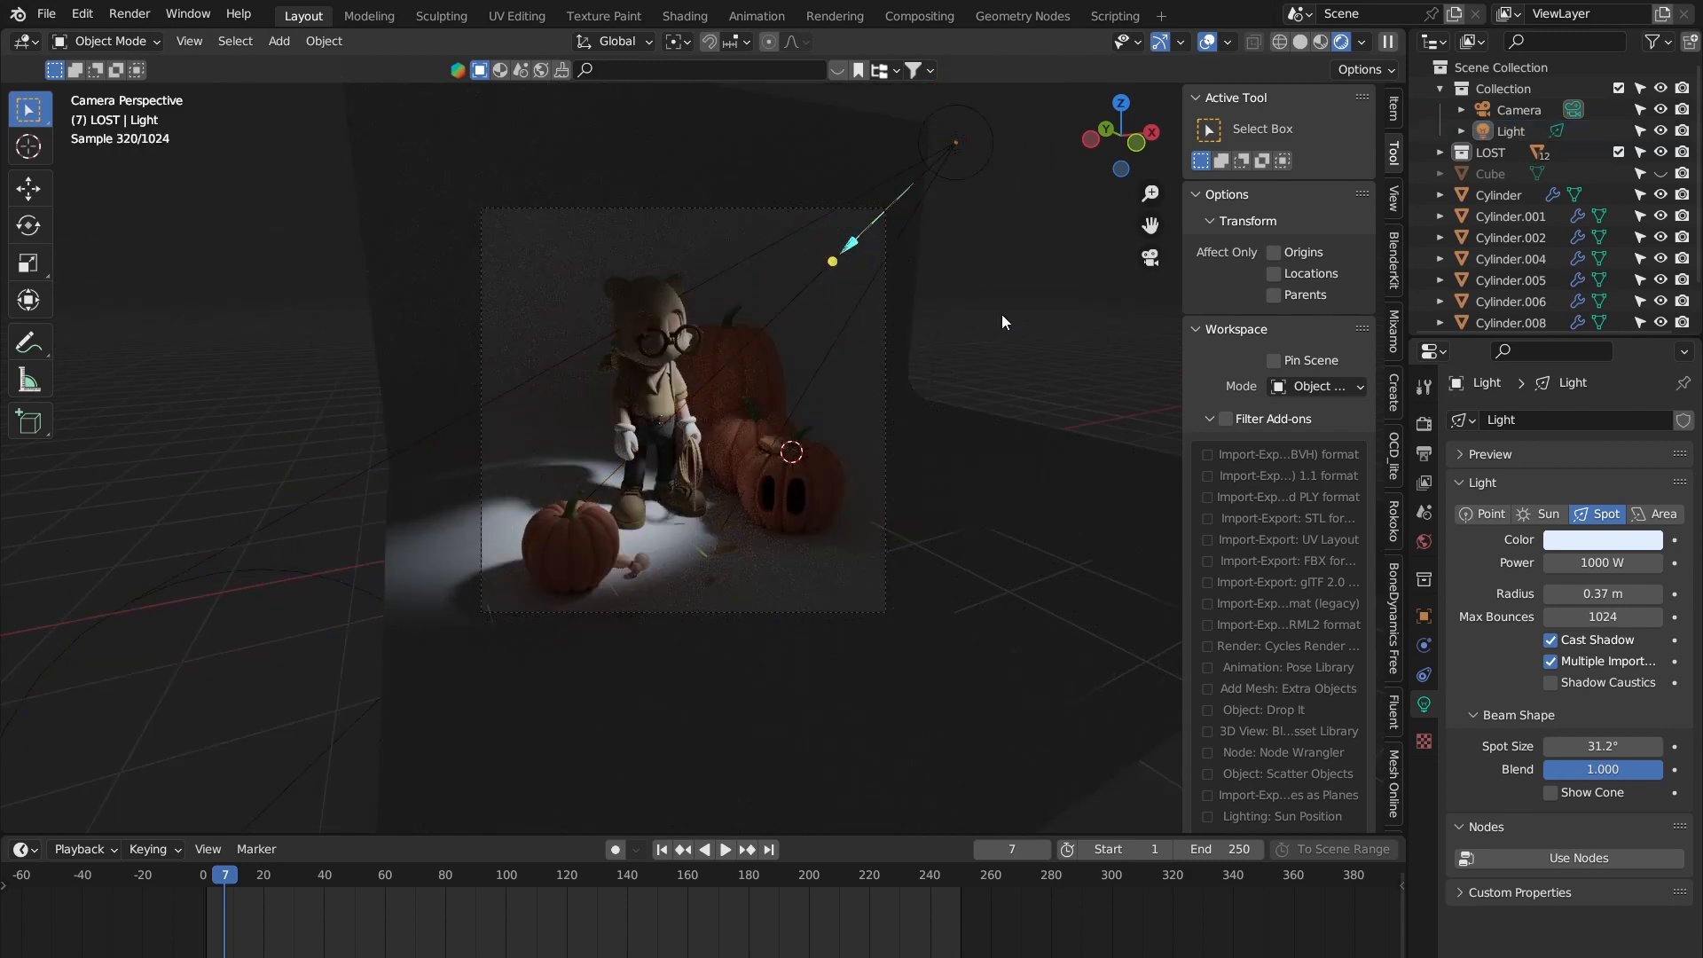
{"action": "middle_click_drag", "start_coordinate": [917, 529], "coordinate": [930, 450], "text": "shift"}
{"action": "left_click", "coordinate": [738, 354]}
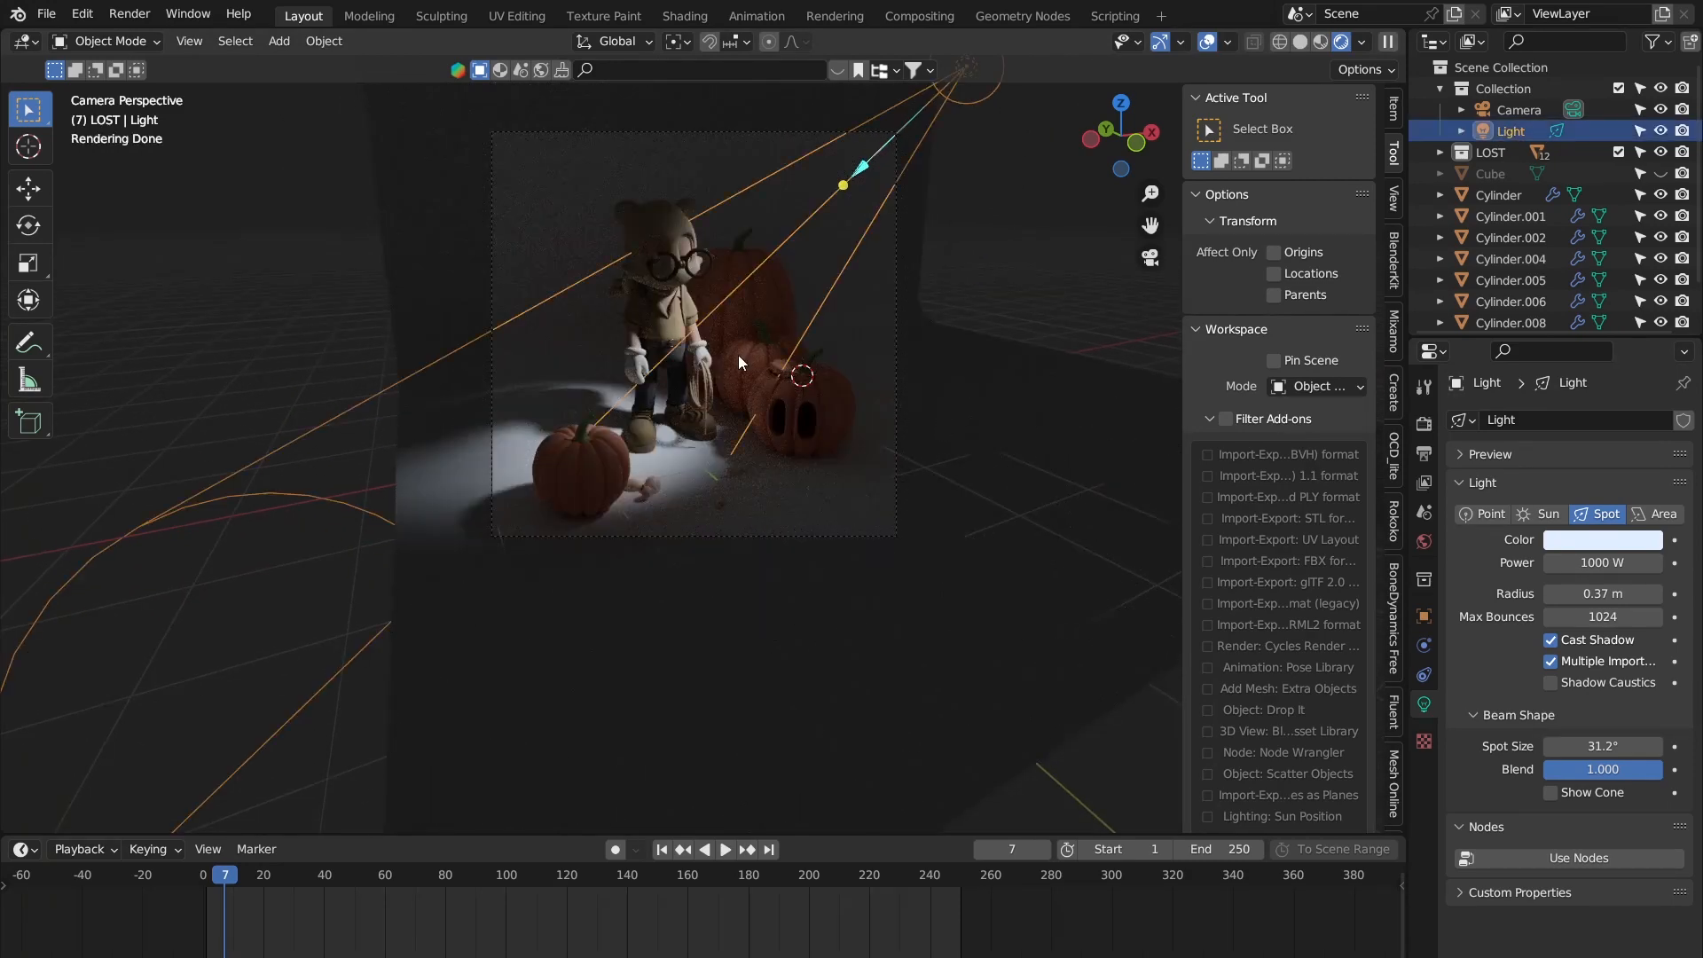
{"action": "left_click", "coordinate": [658, 535]}
{"action": "left_click", "coordinate": [360, 263]}
{"action": "left_click", "coordinate": [394, 213]}
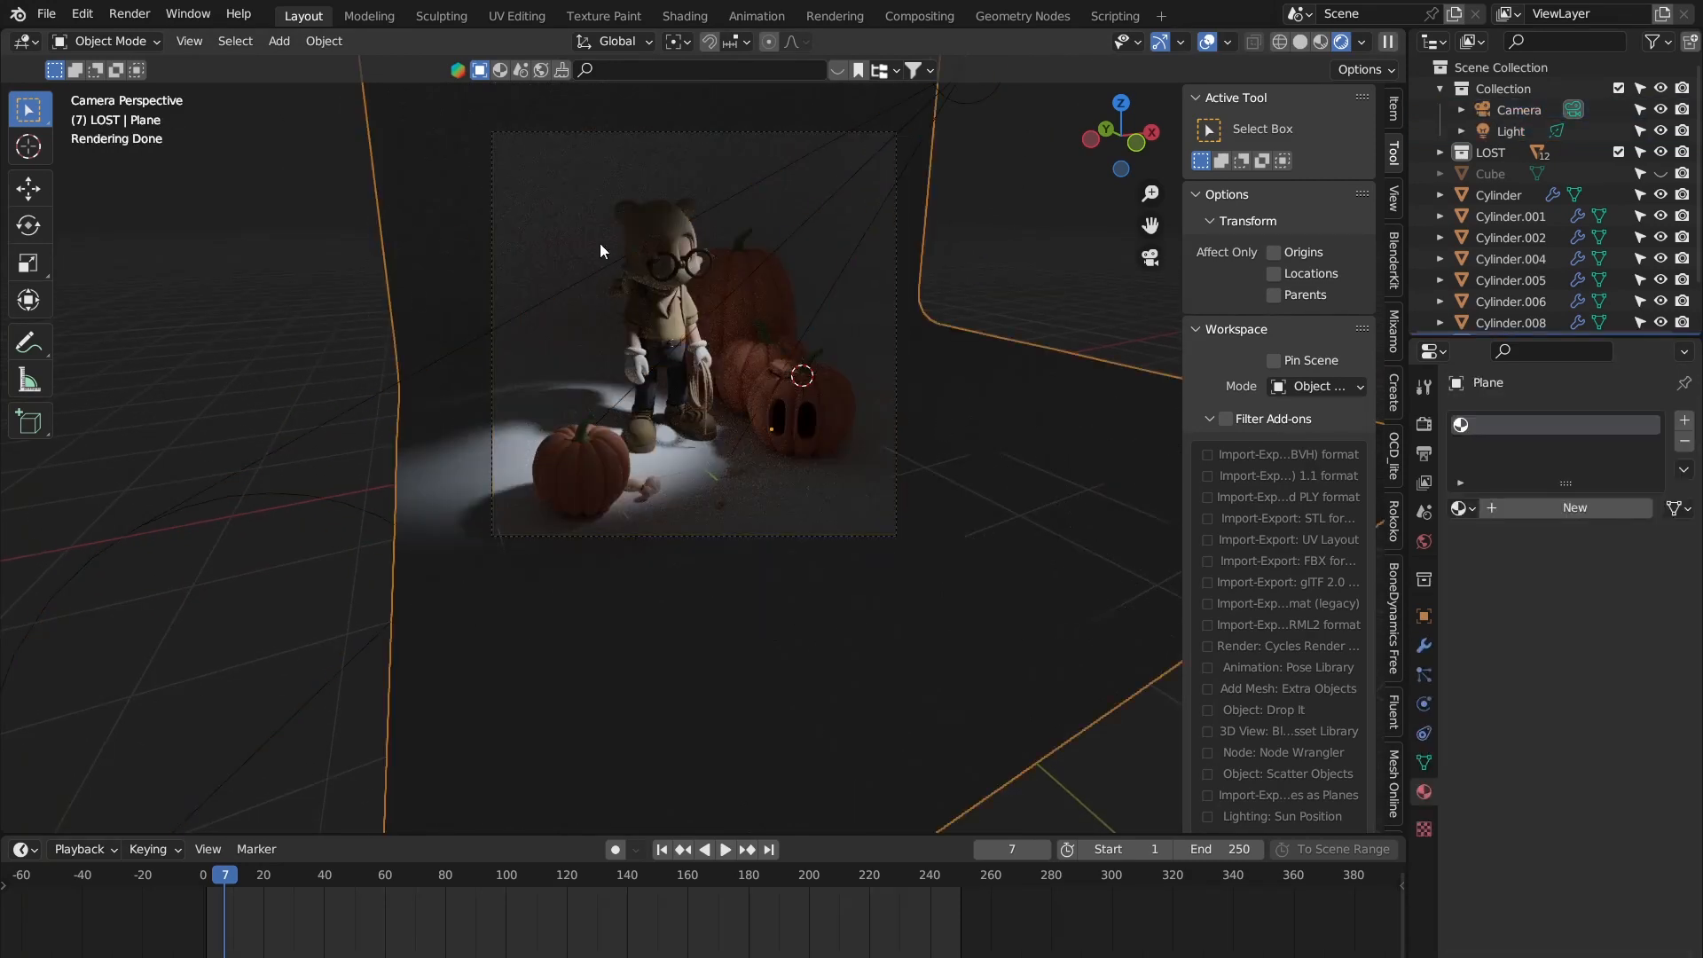
{"action": "left_click", "coordinate": [1530, 502]}
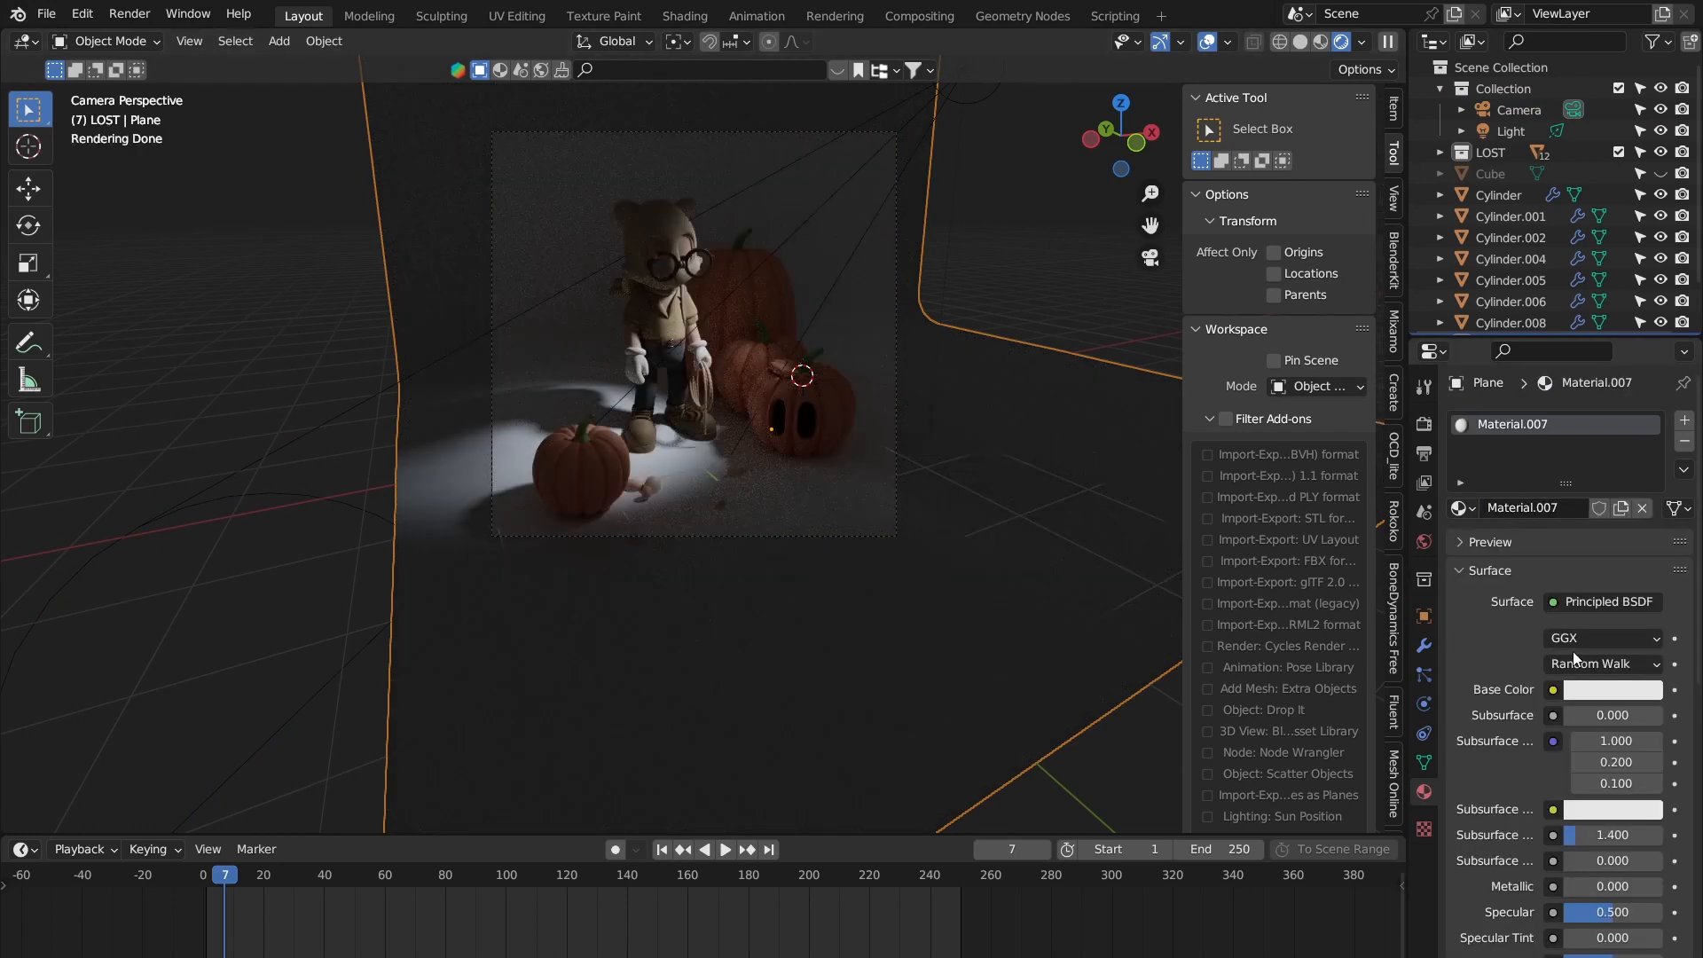
{"action": "left_click", "coordinate": [1585, 697]}
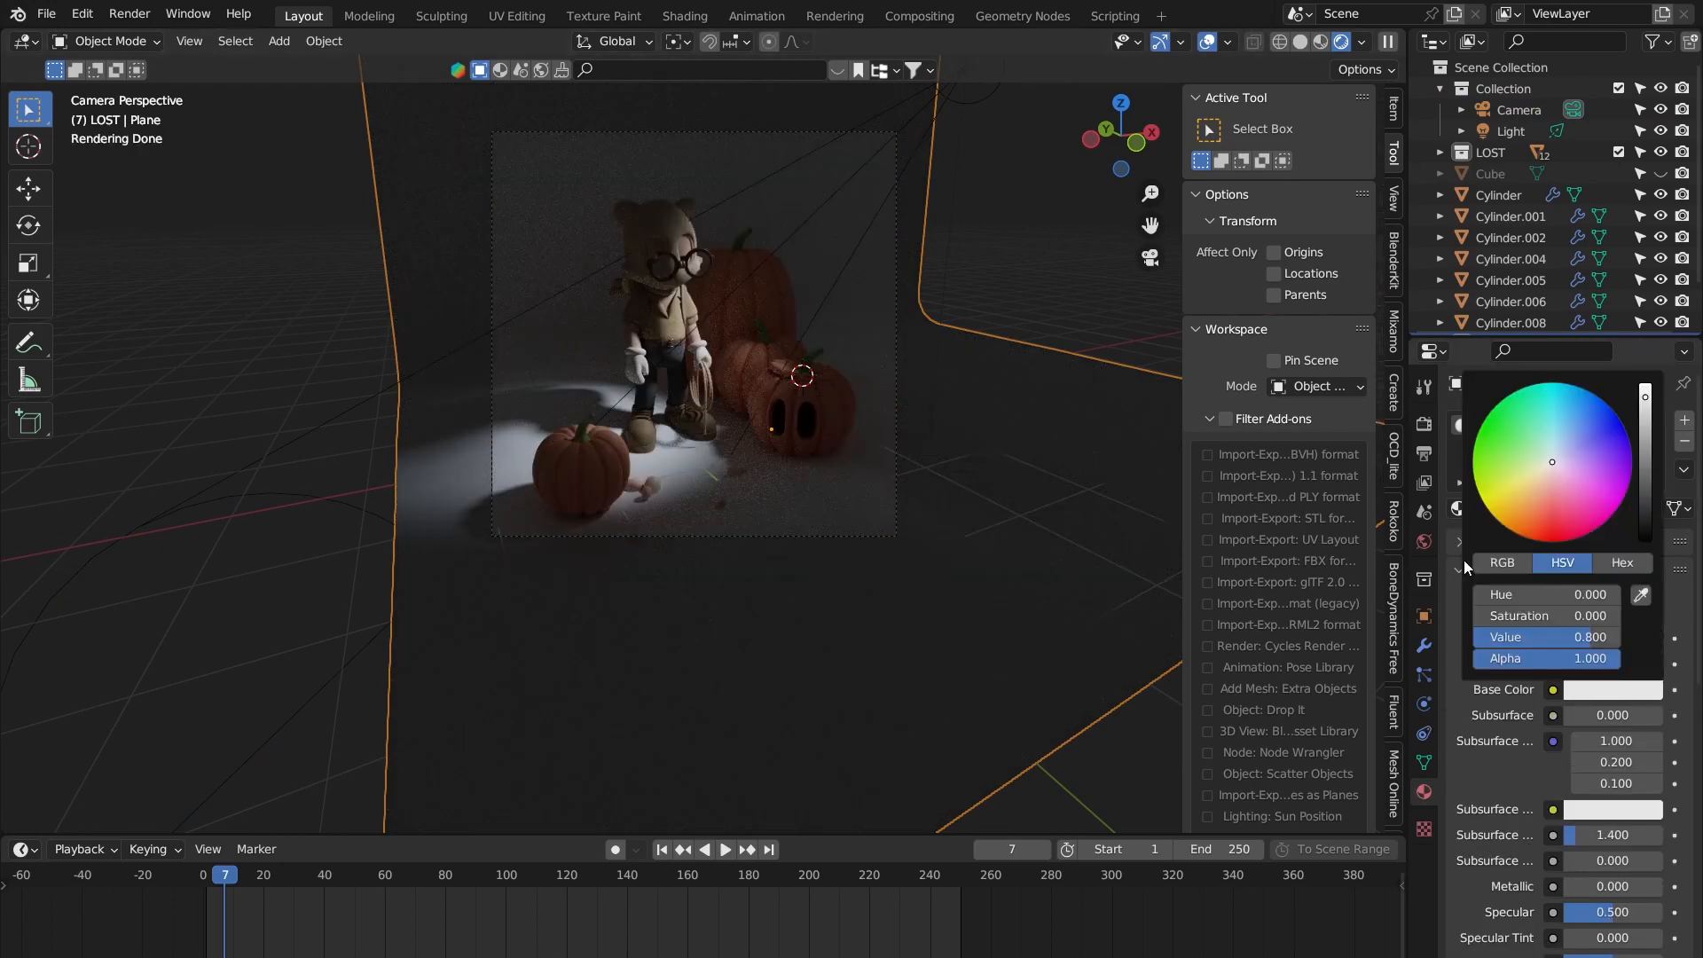
{"action": "left_click", "coordinate": [1540, 475]}
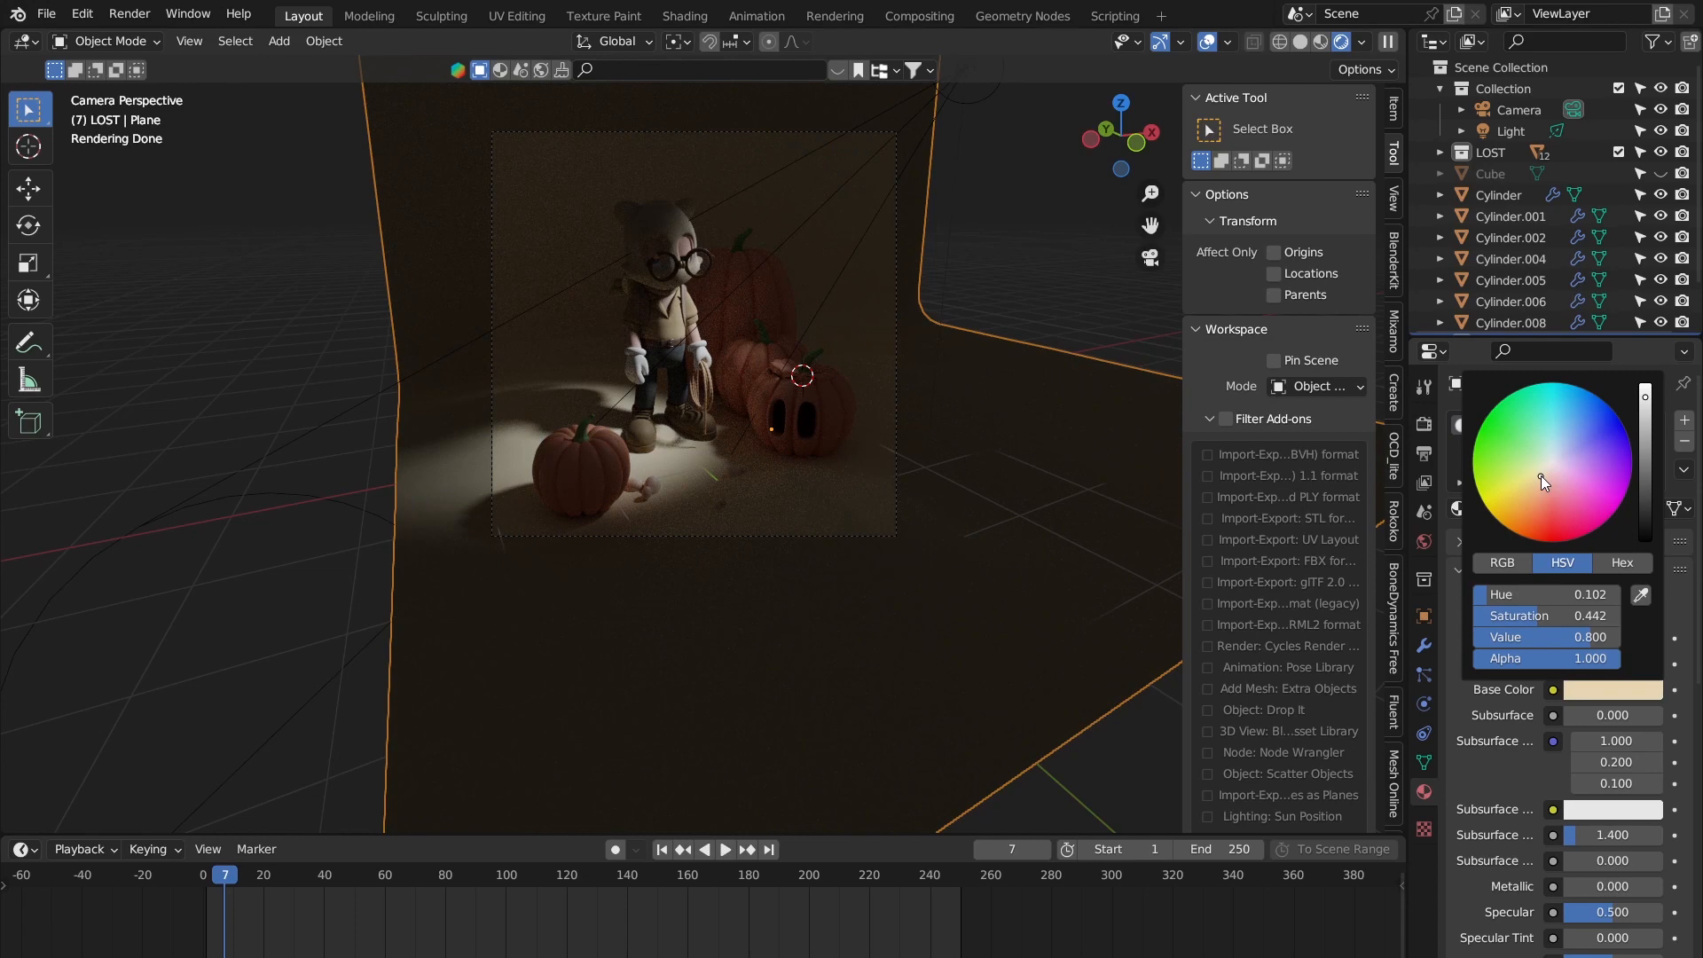
{"action": "scroll", "coordinate": [704, 456], "scroll_direction": "up", "scroll_amount": 1}
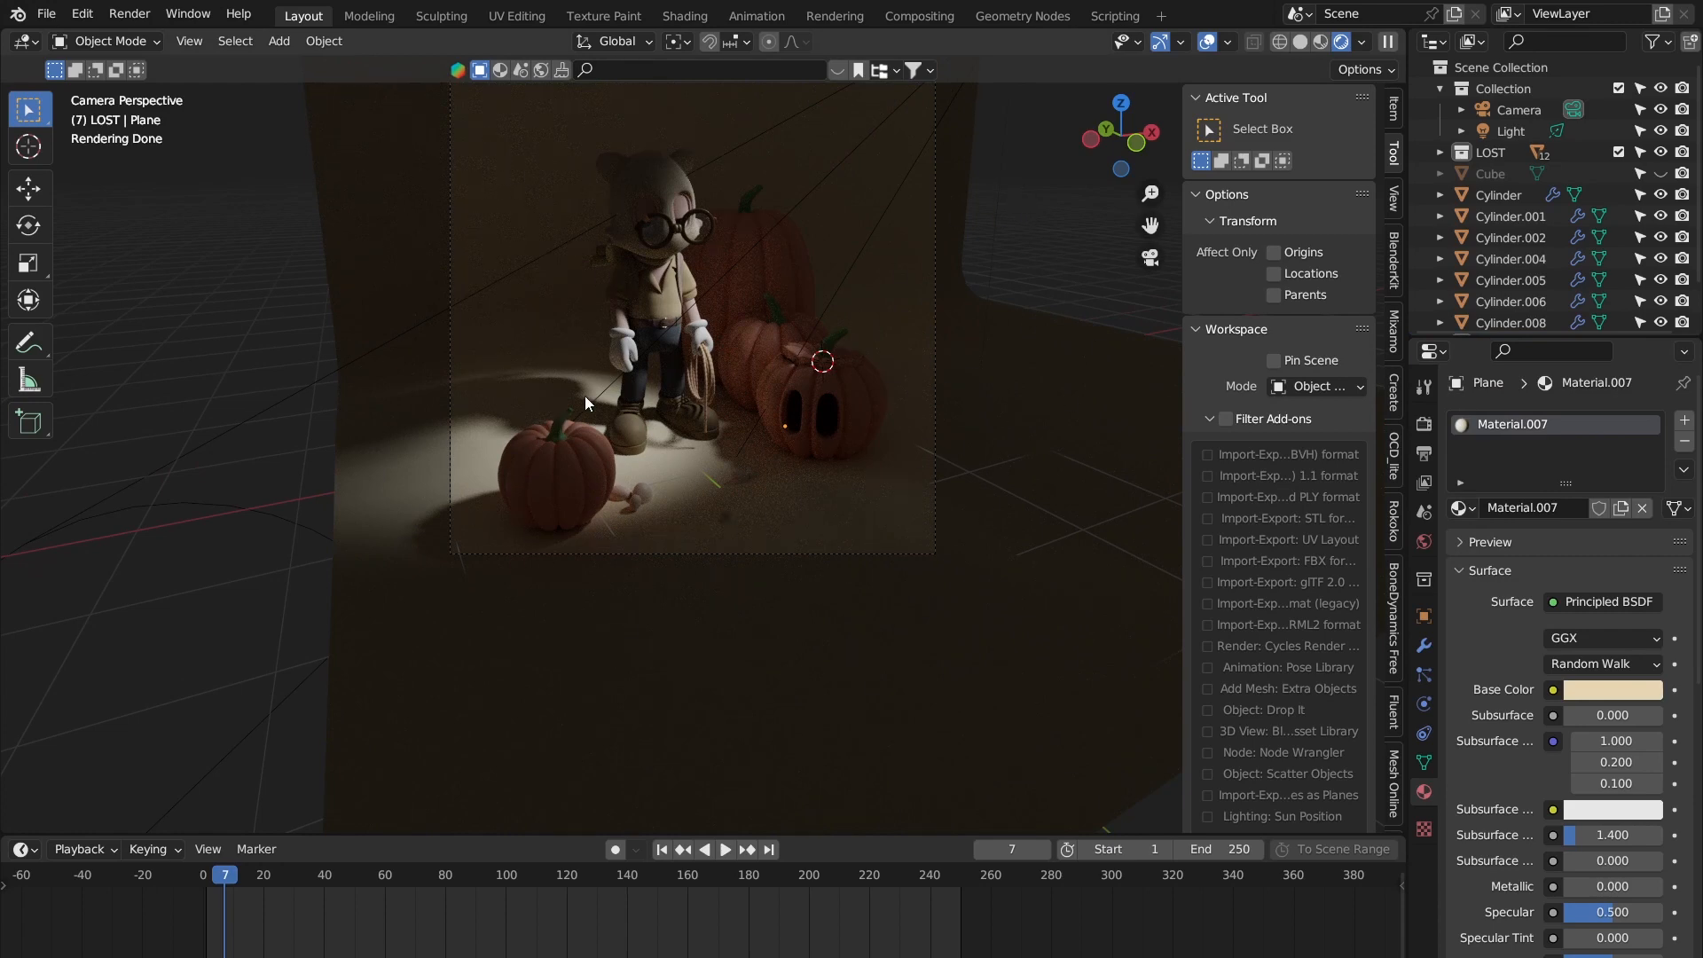
{"action": "middle_click_drag", "start_coordinate": [695, 351], "coordinate": [667, 463], "text": "shift"}
{"action": "scroll", "coordinate": [687, 444], "scroll_direction": "up", "scroll_amount": 1}
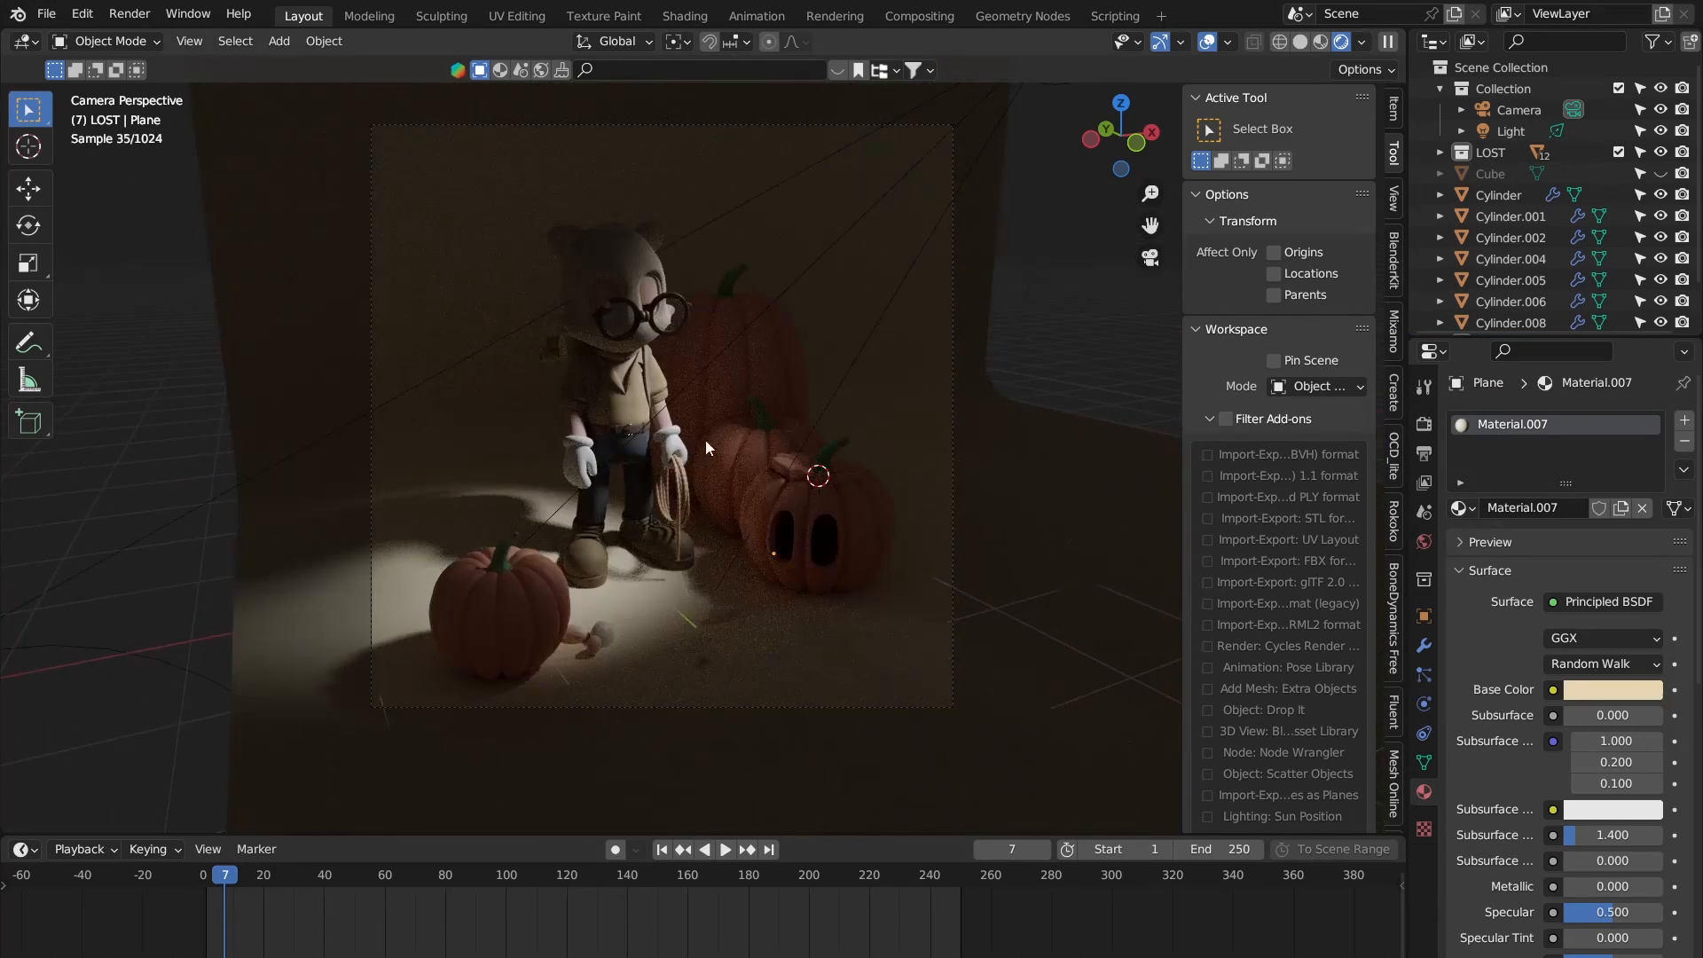
{"action": "middle_click_drag", "start_coordinate": [844, 463], "coordinate": [883, 484], "text": "shift"}
{"action": "scroll", "coordinate": [827, 434], "scroll_direction": "up", "scroll_amount": 2}
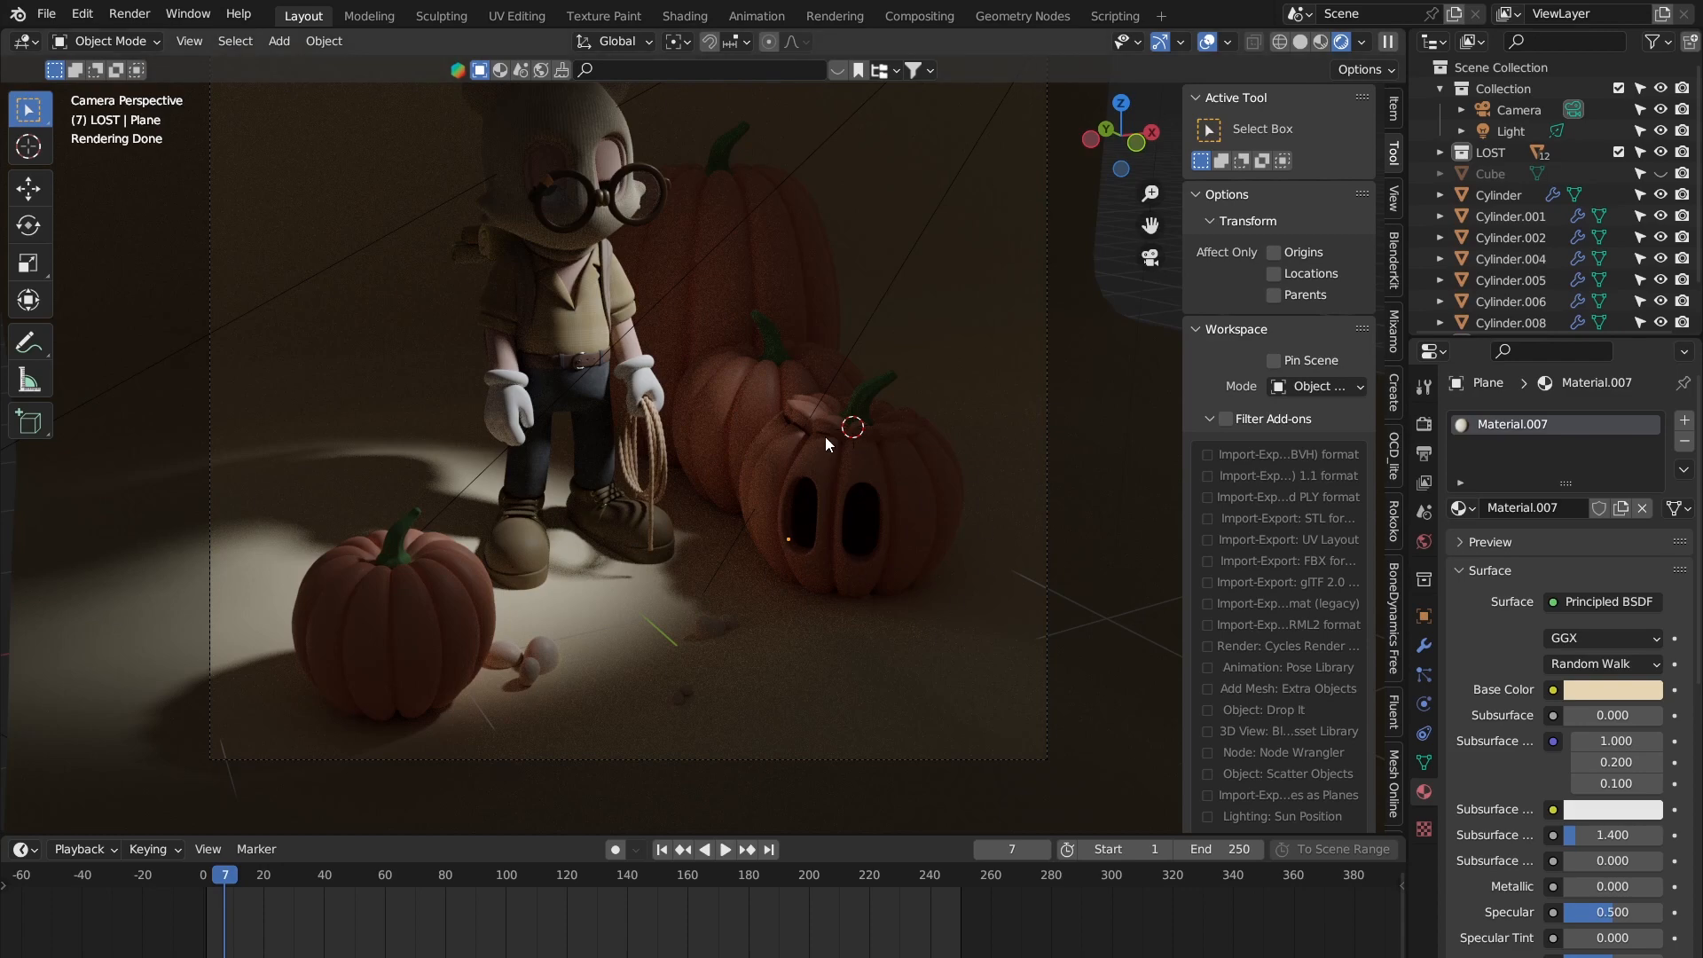
{"action": "scroll", "coordinate": [1508, 310], "scroll_direction": "down", "scroll_amount": 2}
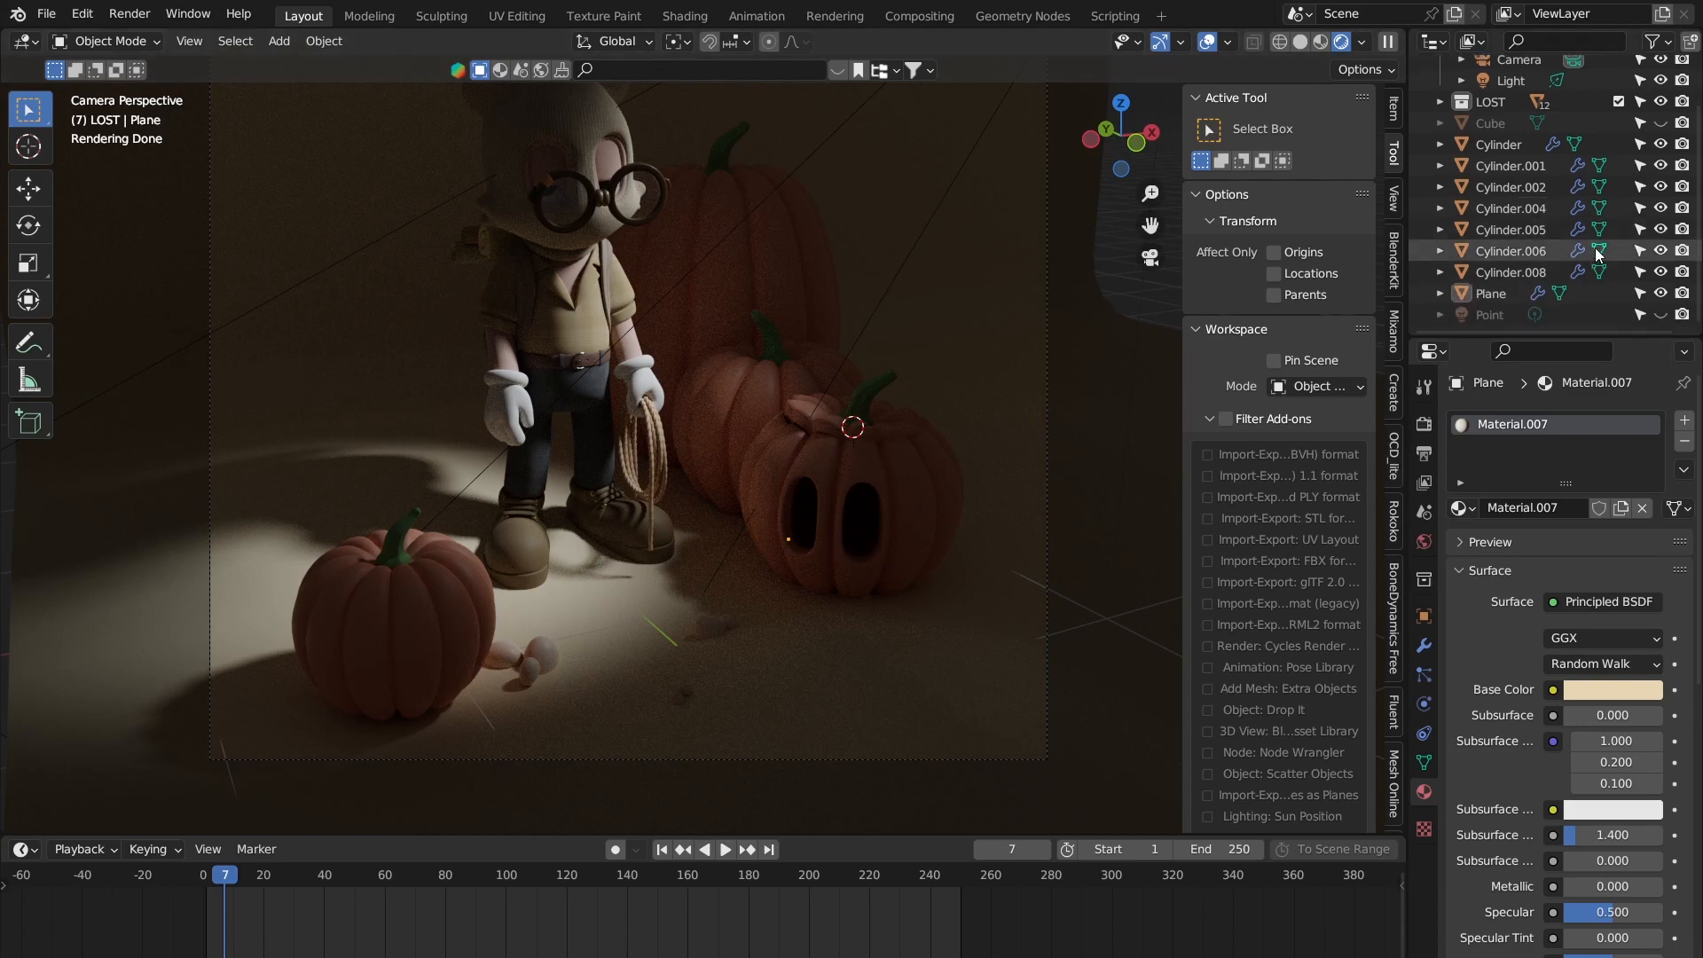
Step: Snap the 3D cursor to the carved pumpkin with the eye openings
{"action": "scroll", "coordinate": [903, 402], "scroll_direction": "up", "scroll_amount": 2}
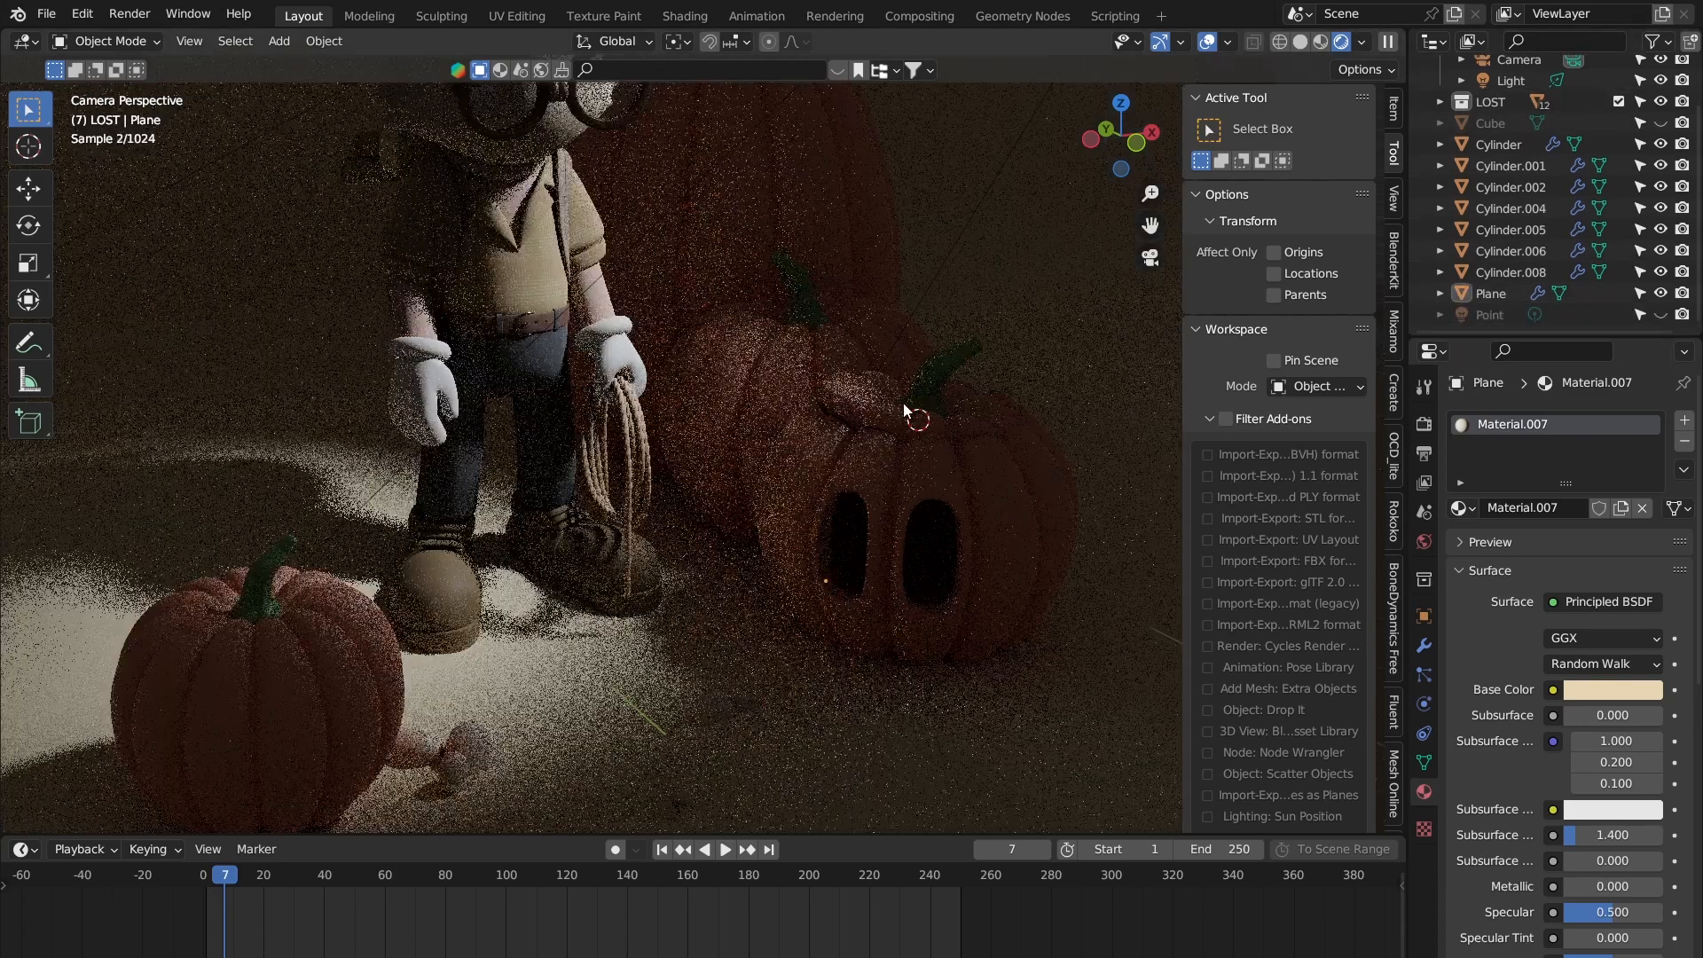
{"action": "scroll", "coordinate": [846, 495], "scroll_direction": "down", "scroll_amount": 1}
{"action": "middle_click_drag", "start_coordinate": [848, 496], "coordinate": [789, 420], "text": "shift"}
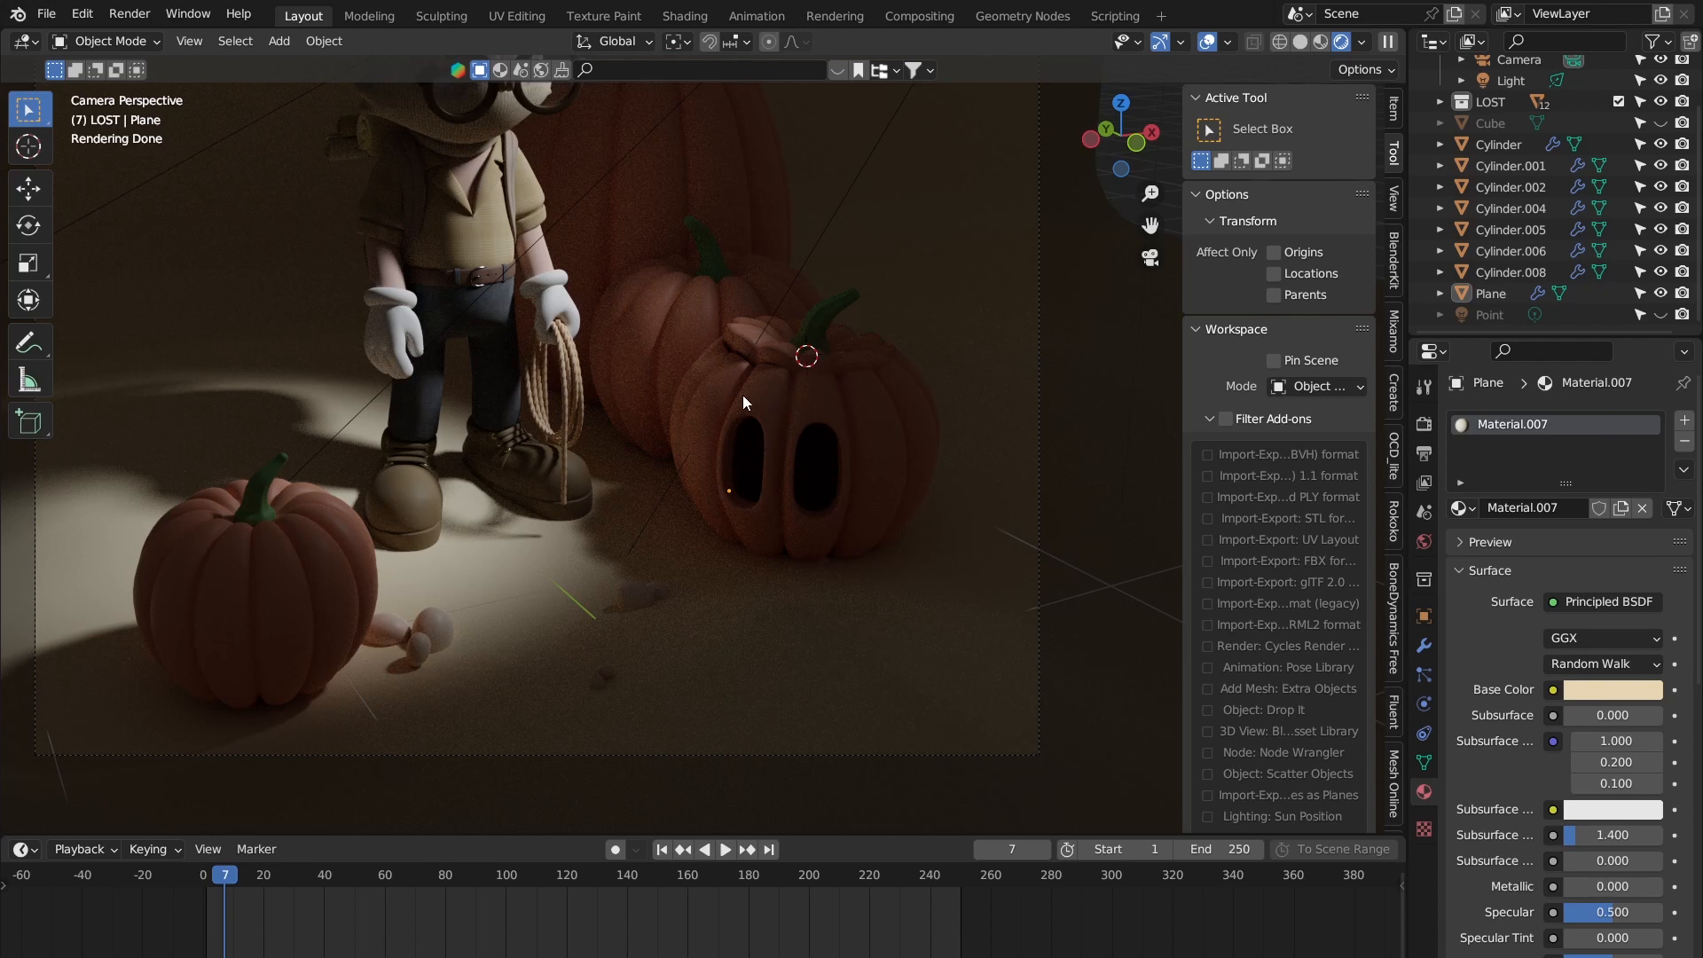
{"action": "left_click", "coordinate": [794, 404]}
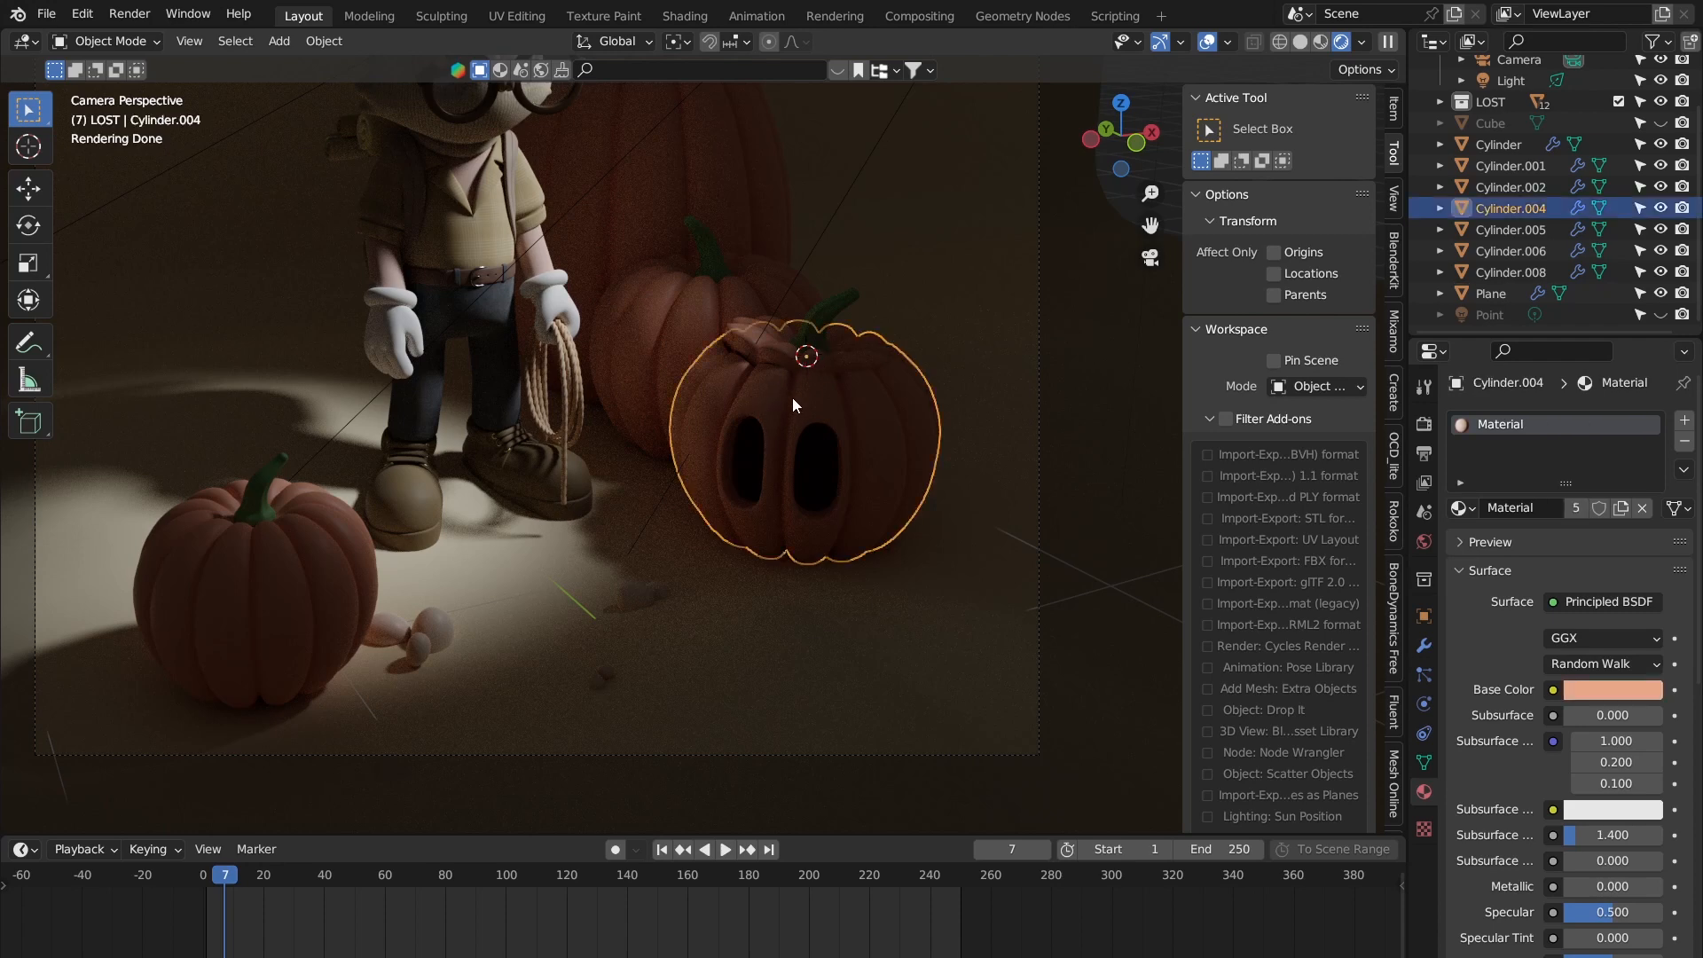
{"action": "right_click", "coordinate": [793, 406]}
{"action": "key", "text": "shift+s"}
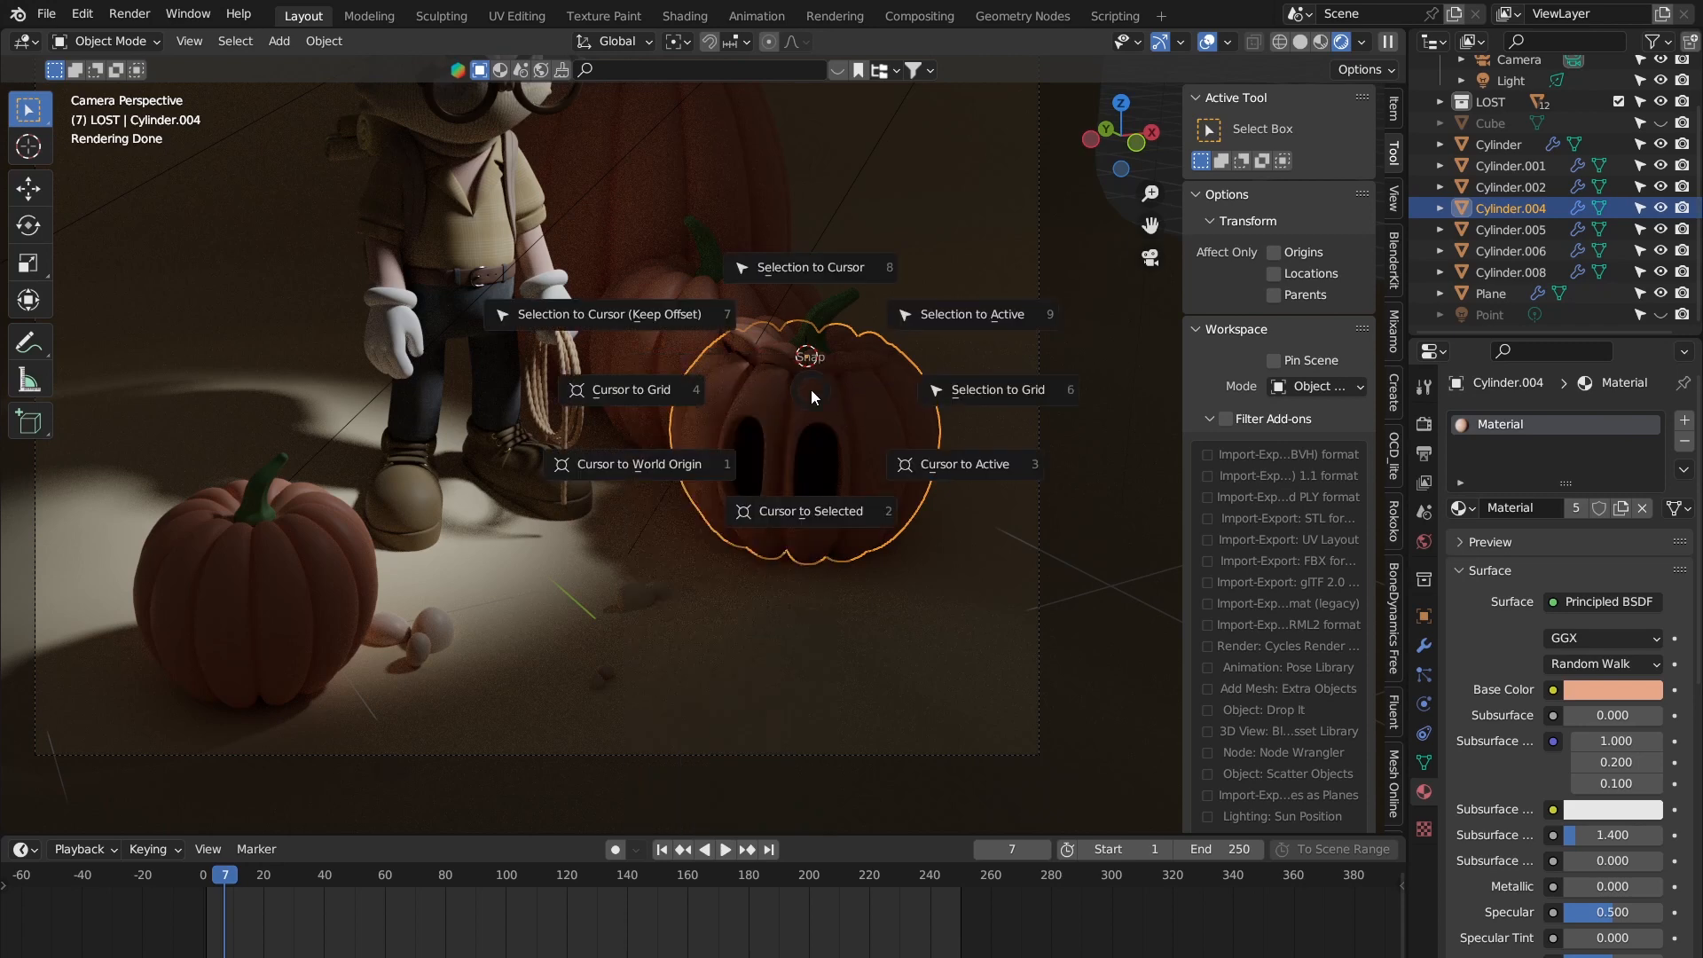
{"action": "left_click", "coordinate": [806, 513]}
Step: Add a point light at the 3D cursor on the carved pumpkin
{"action": "middle_click_drag", "start_coordinate": [805, 507], "coordinate": [747, 354]}
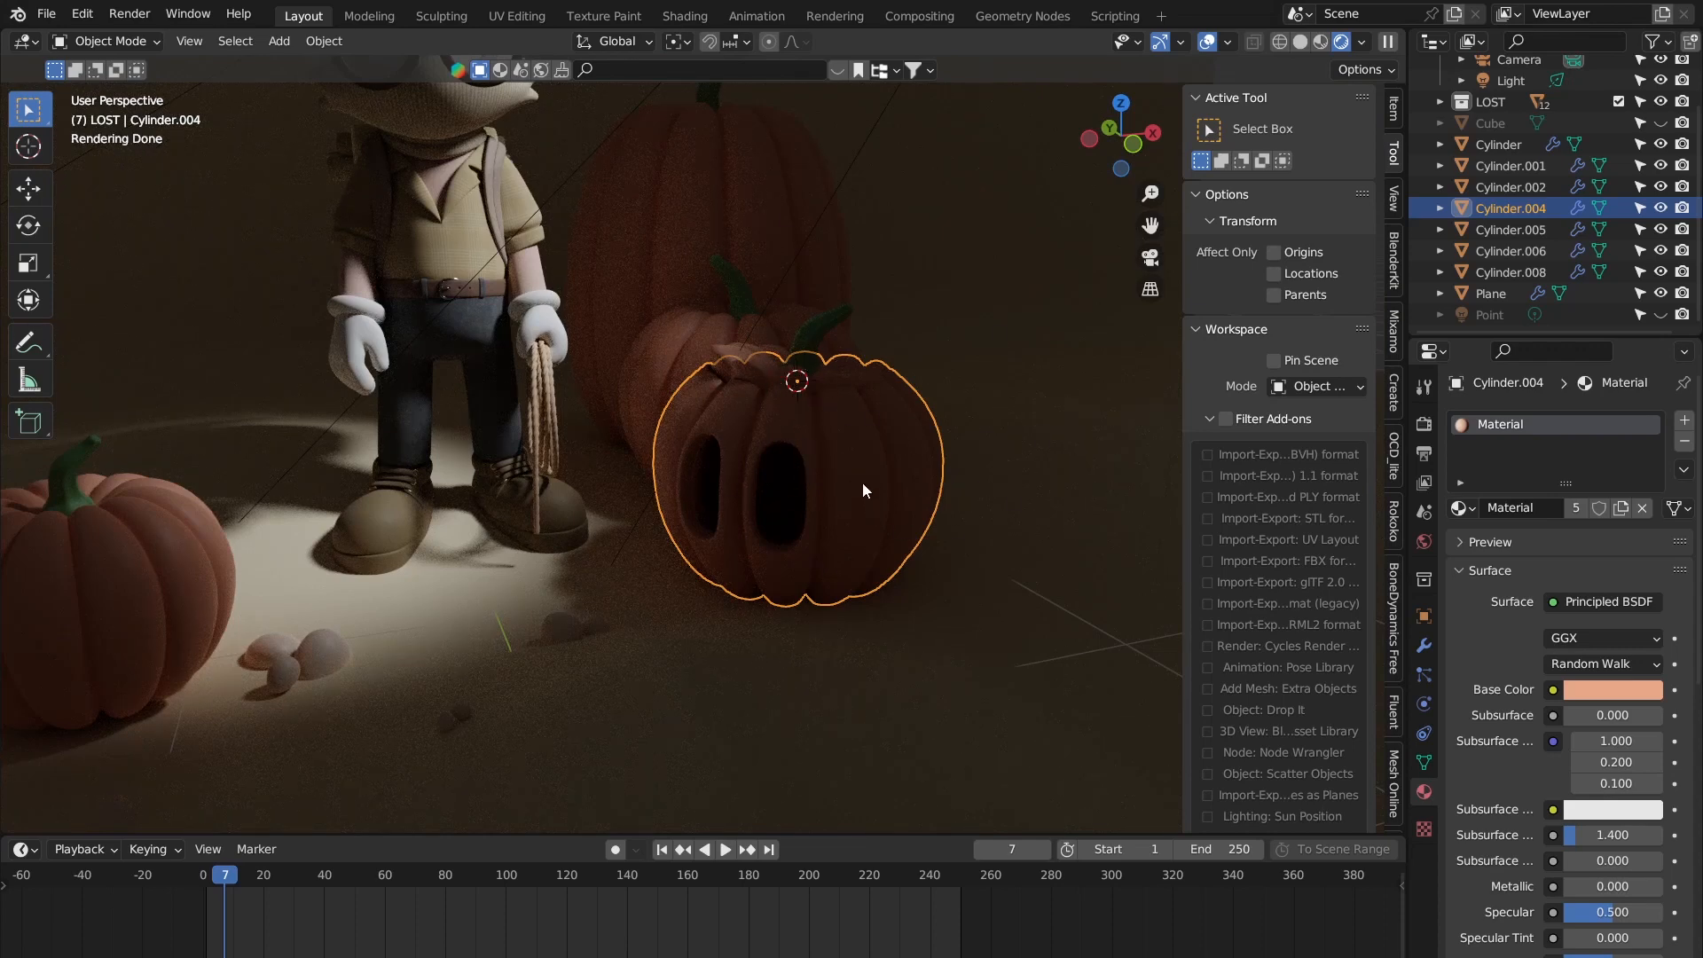
{"action": "left_click", "coordinate": [741, 353]}
{"action": "left_click", "coordinate": [899, 297]}
{"action": "key", "text": "shift+a"}
{"action": "mouse_move", "coordinate": [900, 289]}
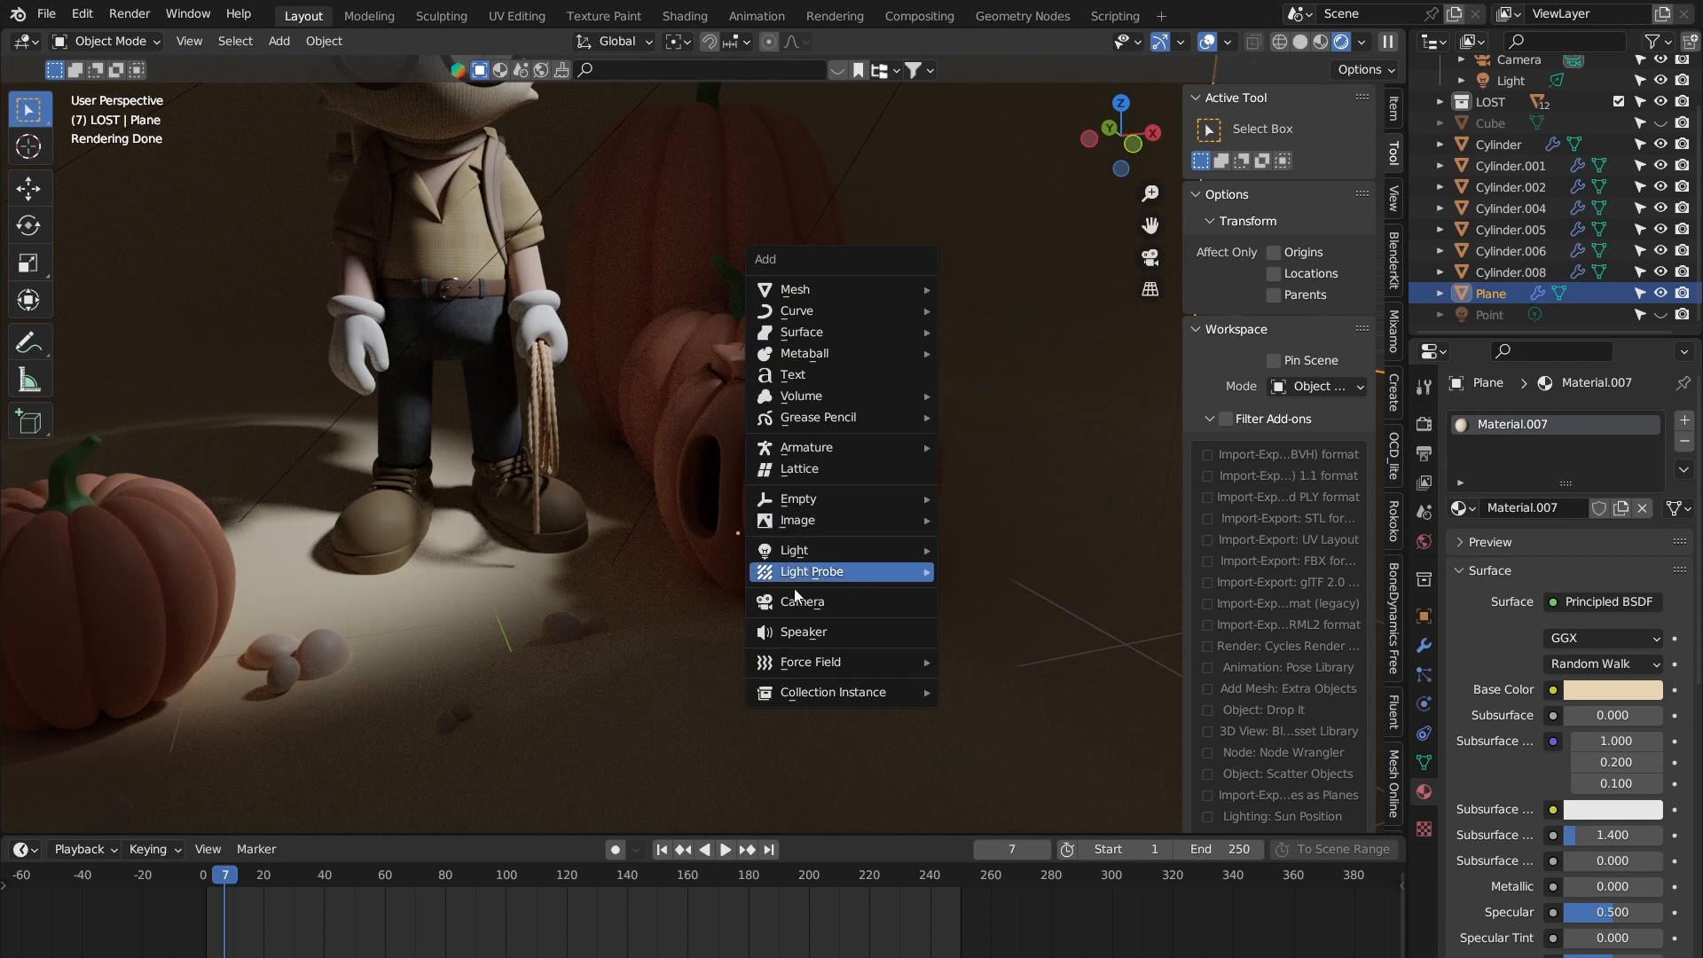
{"action": "mouse_move", "coordinate": [821, 559]}
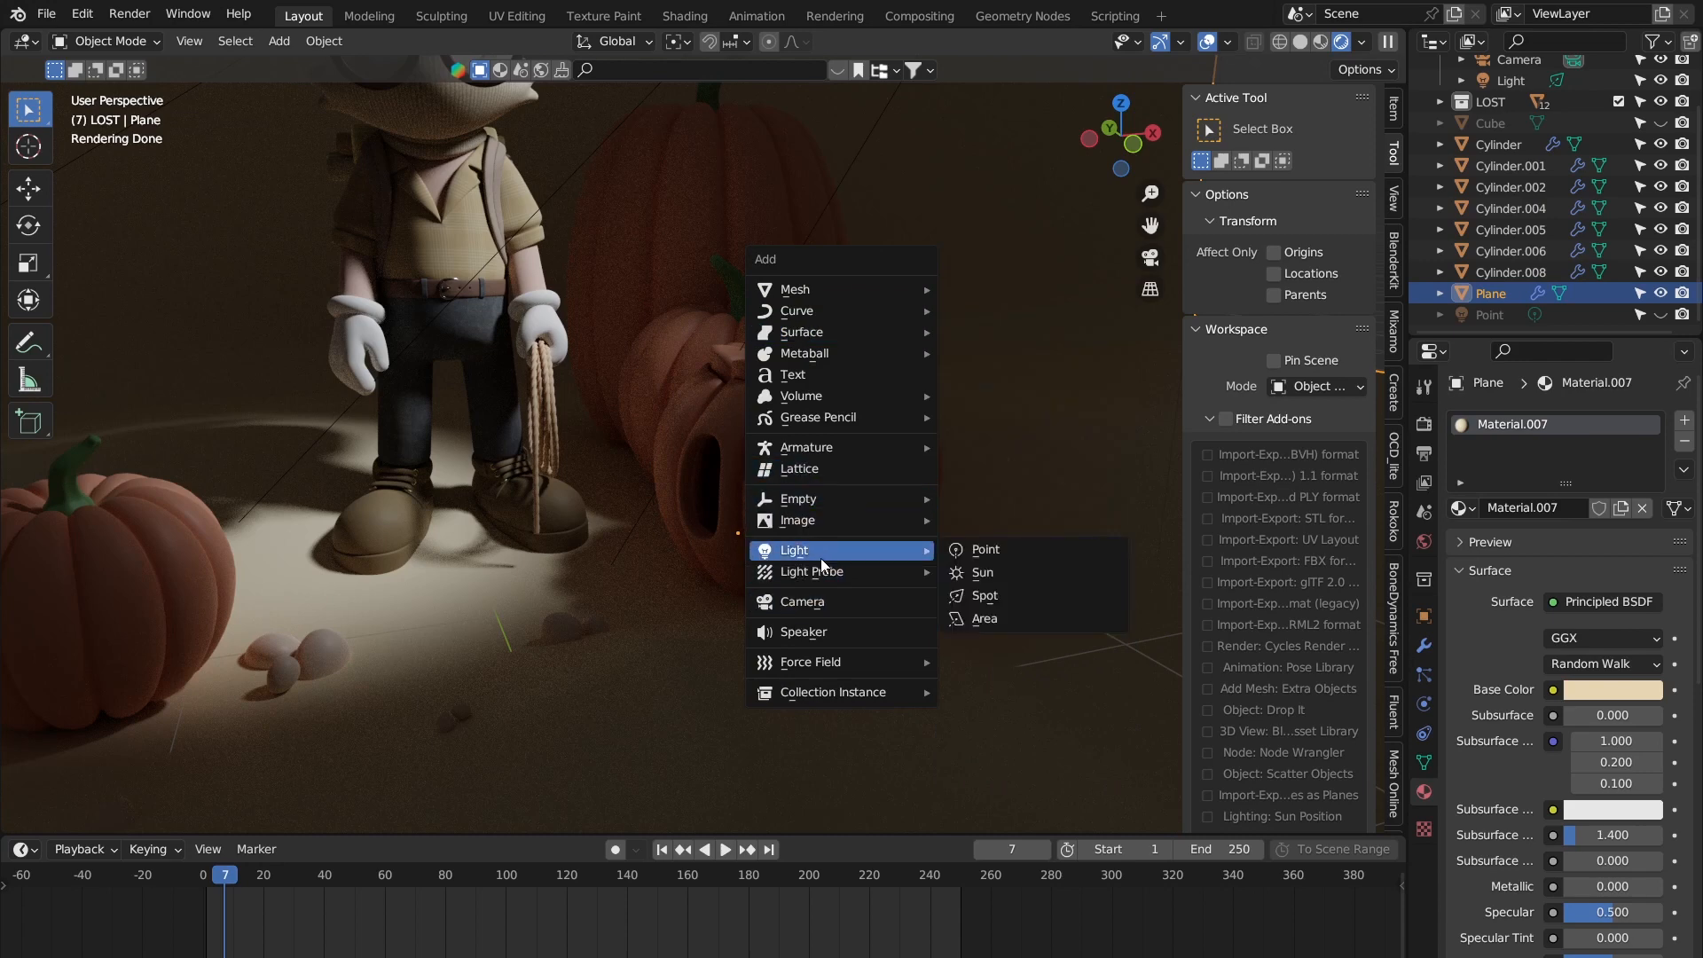
{"action": "left_click", "coordinate": [984, 550]}
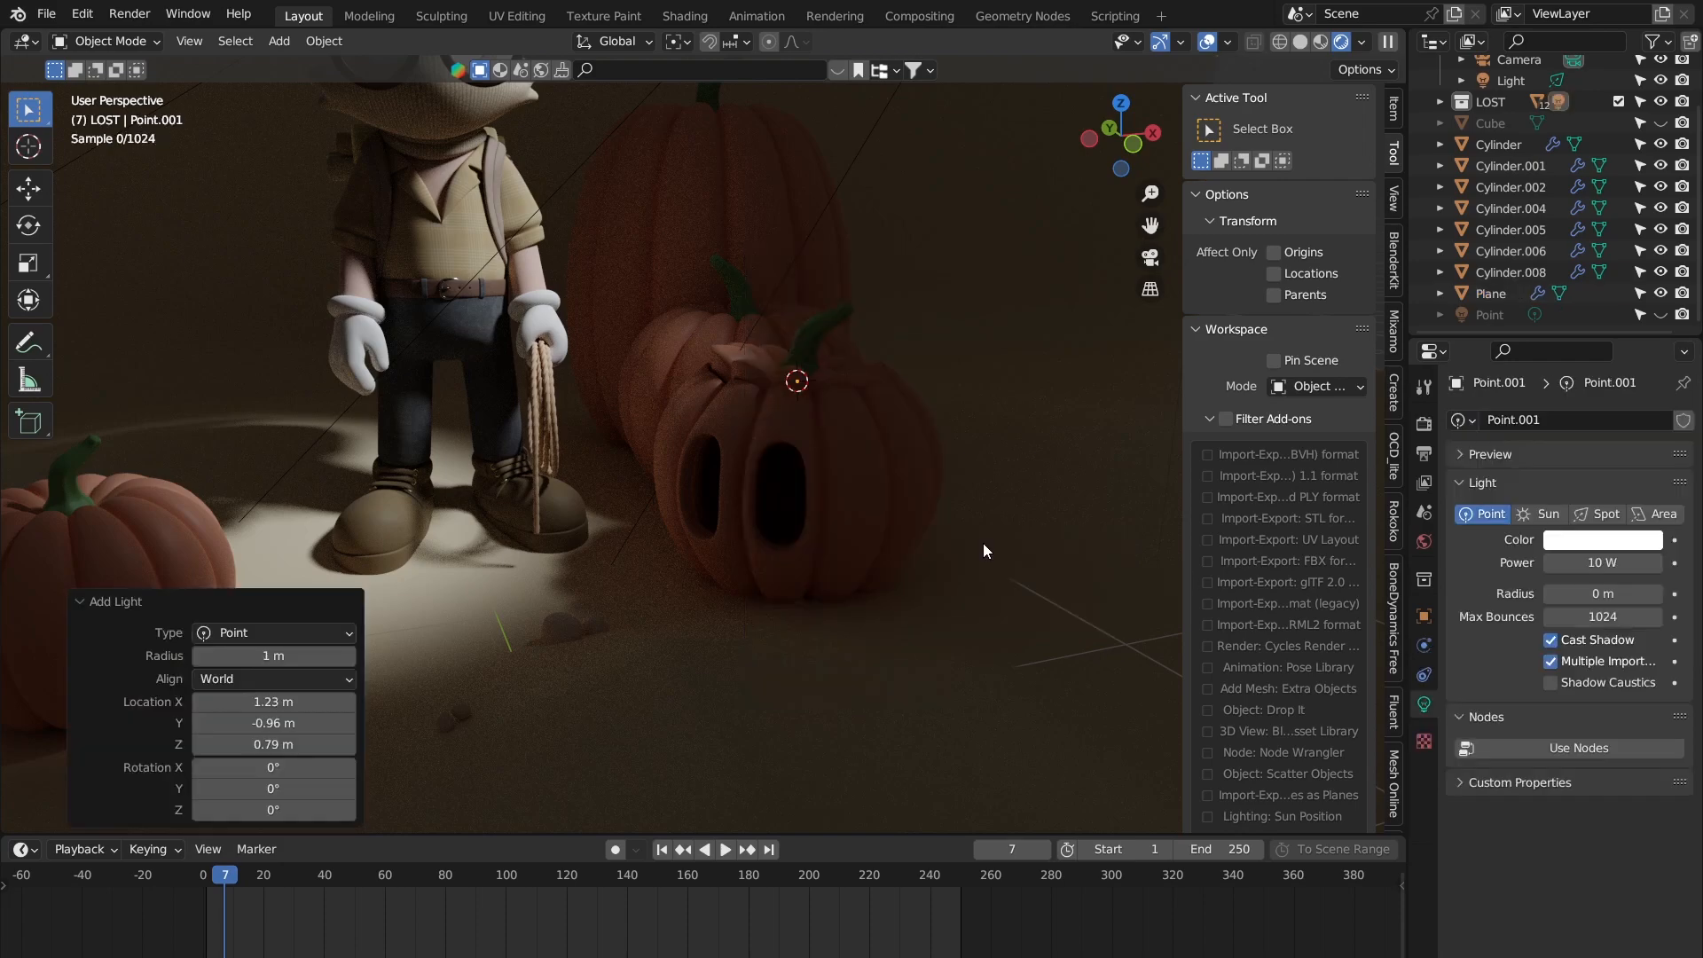
Step: Set the new point light's power to 100 W
{"action": "scroll", "coordinate": [789, 353], "scroll_direction": "down", "scroll_amount": 5}
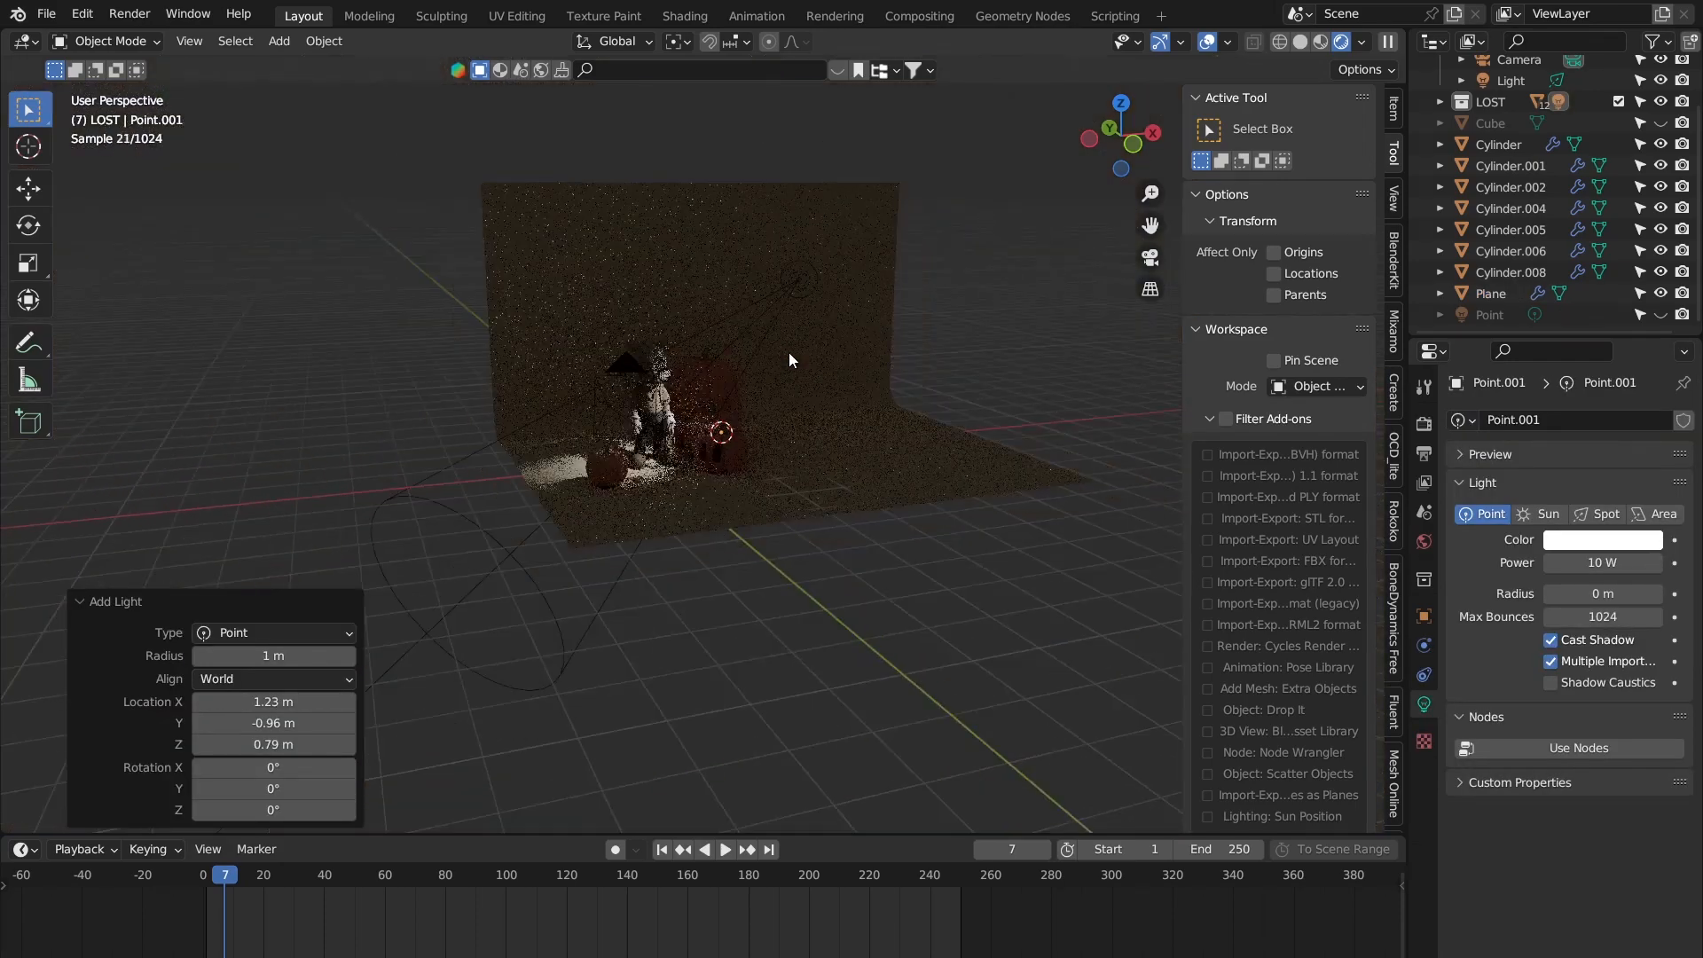
{"action": "scroll", "coordinate": [789, 353], "scroll_direction": "up", "scroll_amount": 6}
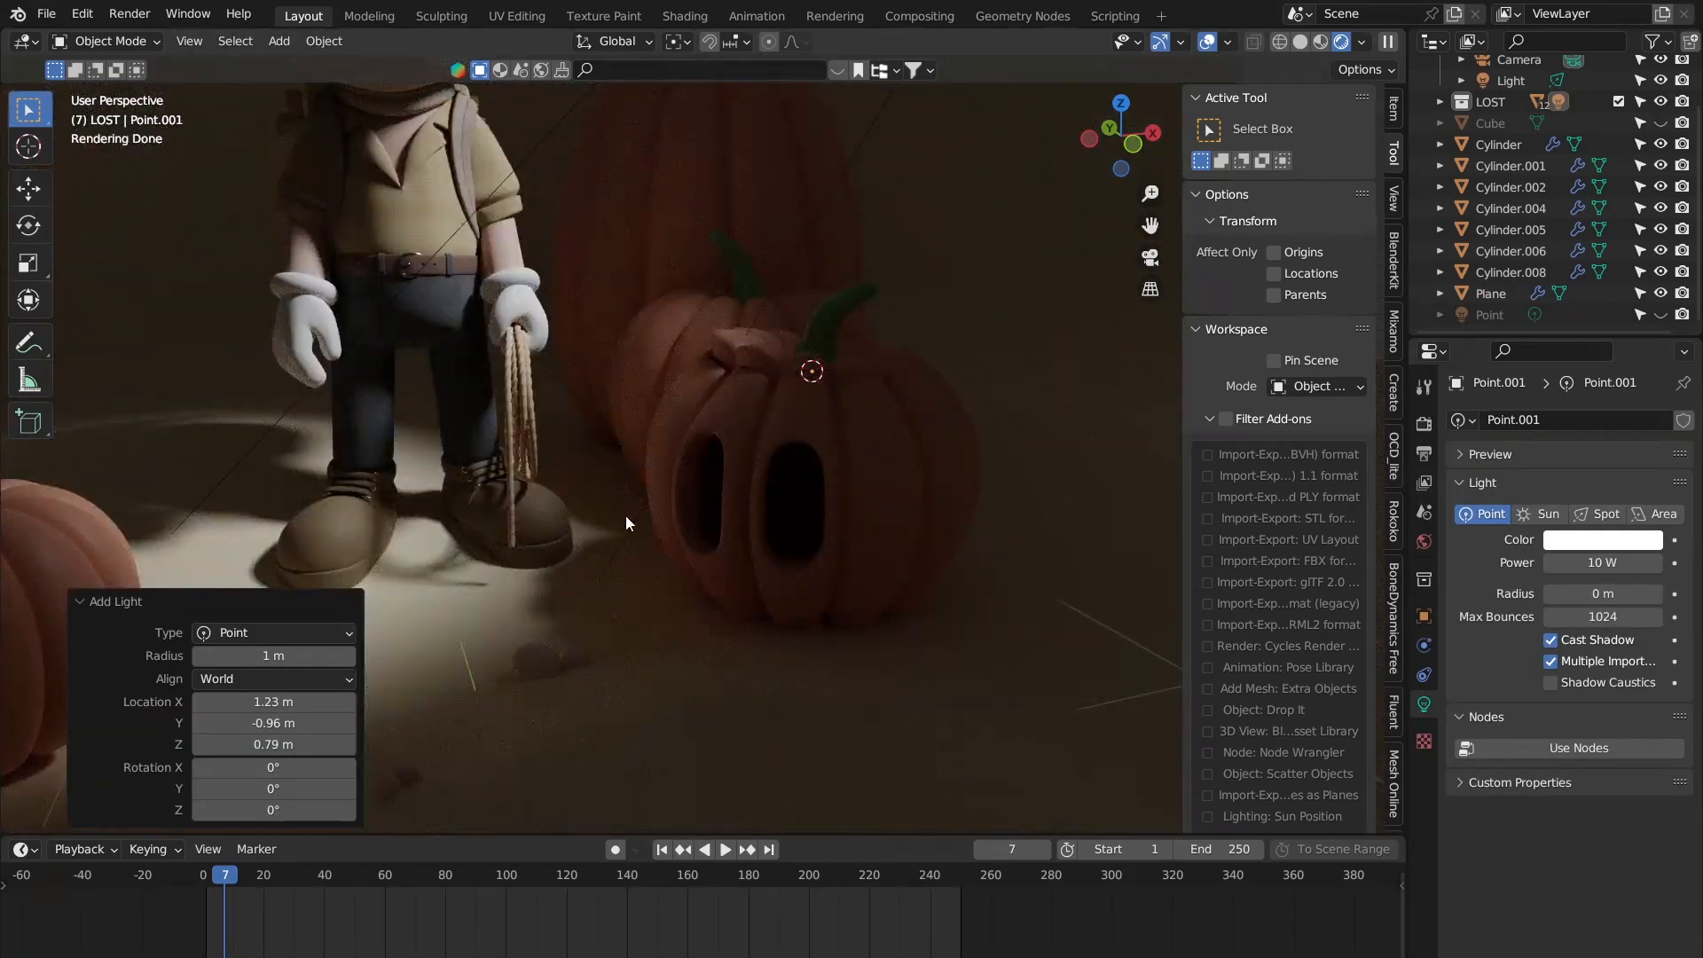
{"action": "double_click", "coordinate": [1628, 565]}
{"action": "type", "text": "100"}
{"action": "key", "text": "Return"}
{"action": "middle_click_drag", "start_coordinate": [819, 319], "coordinate": [775, 309], "text": "shift"}
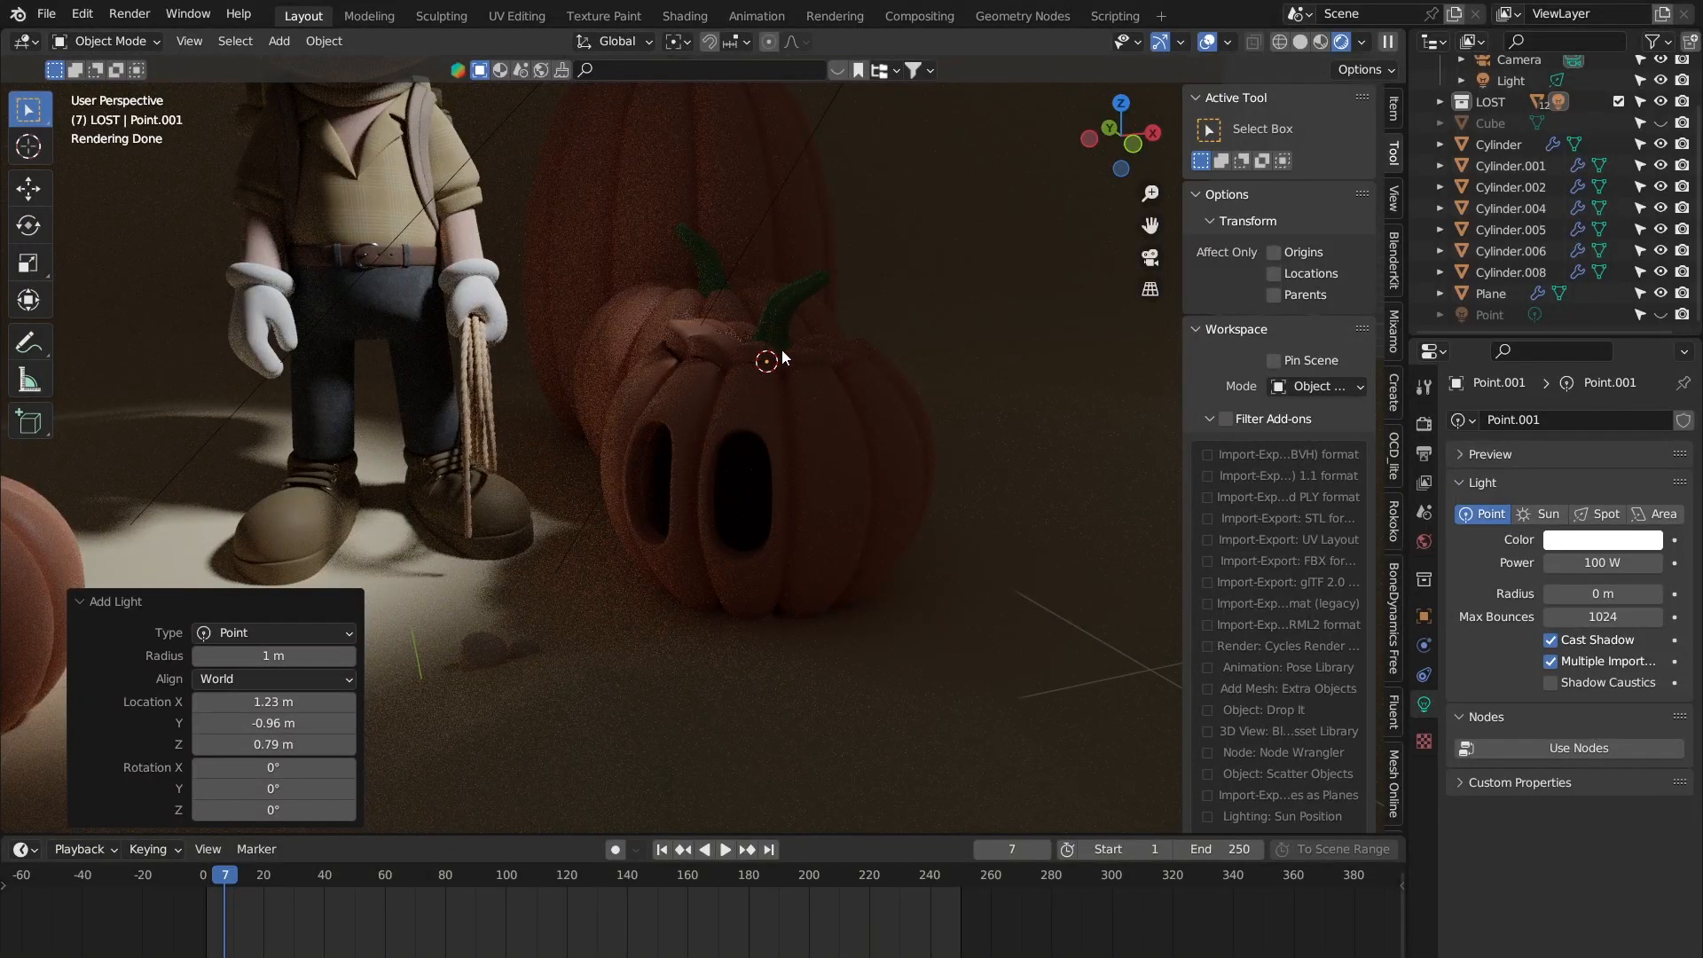
{"action": "scroll", "coordinate": [792, 370], "scroll_direction": "down", "scroll_amount": 2}
{"action": "key", "text": "g"}
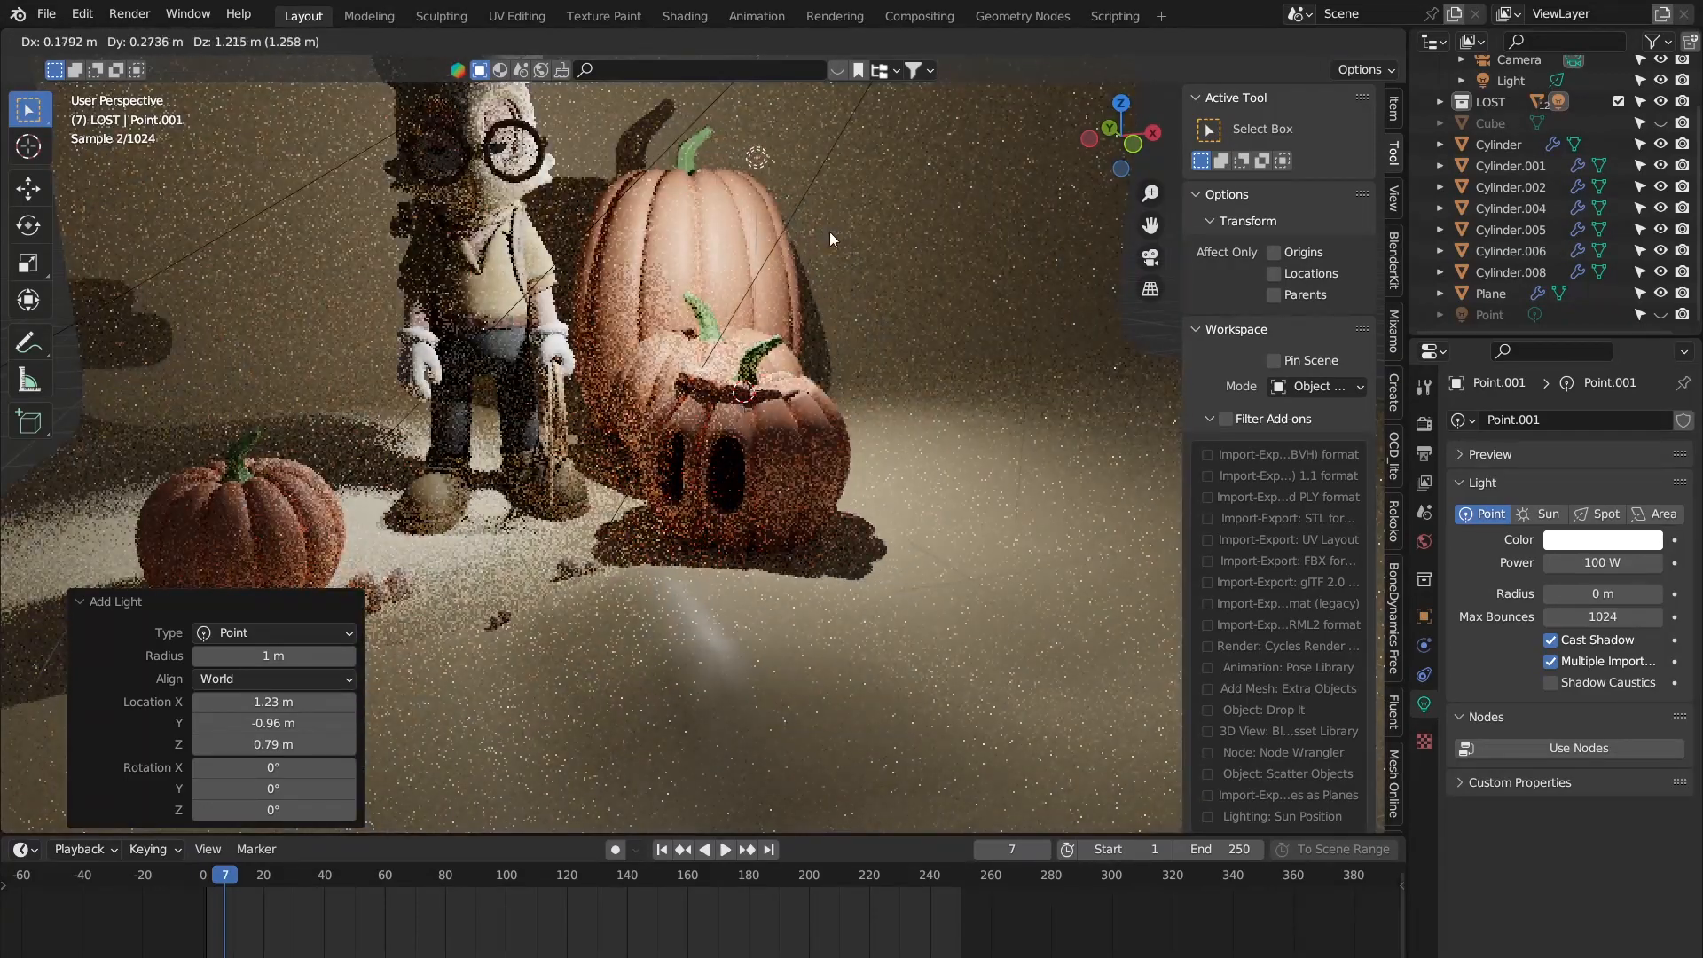
{"action": "right_click", "coordinate": [828, 231]}
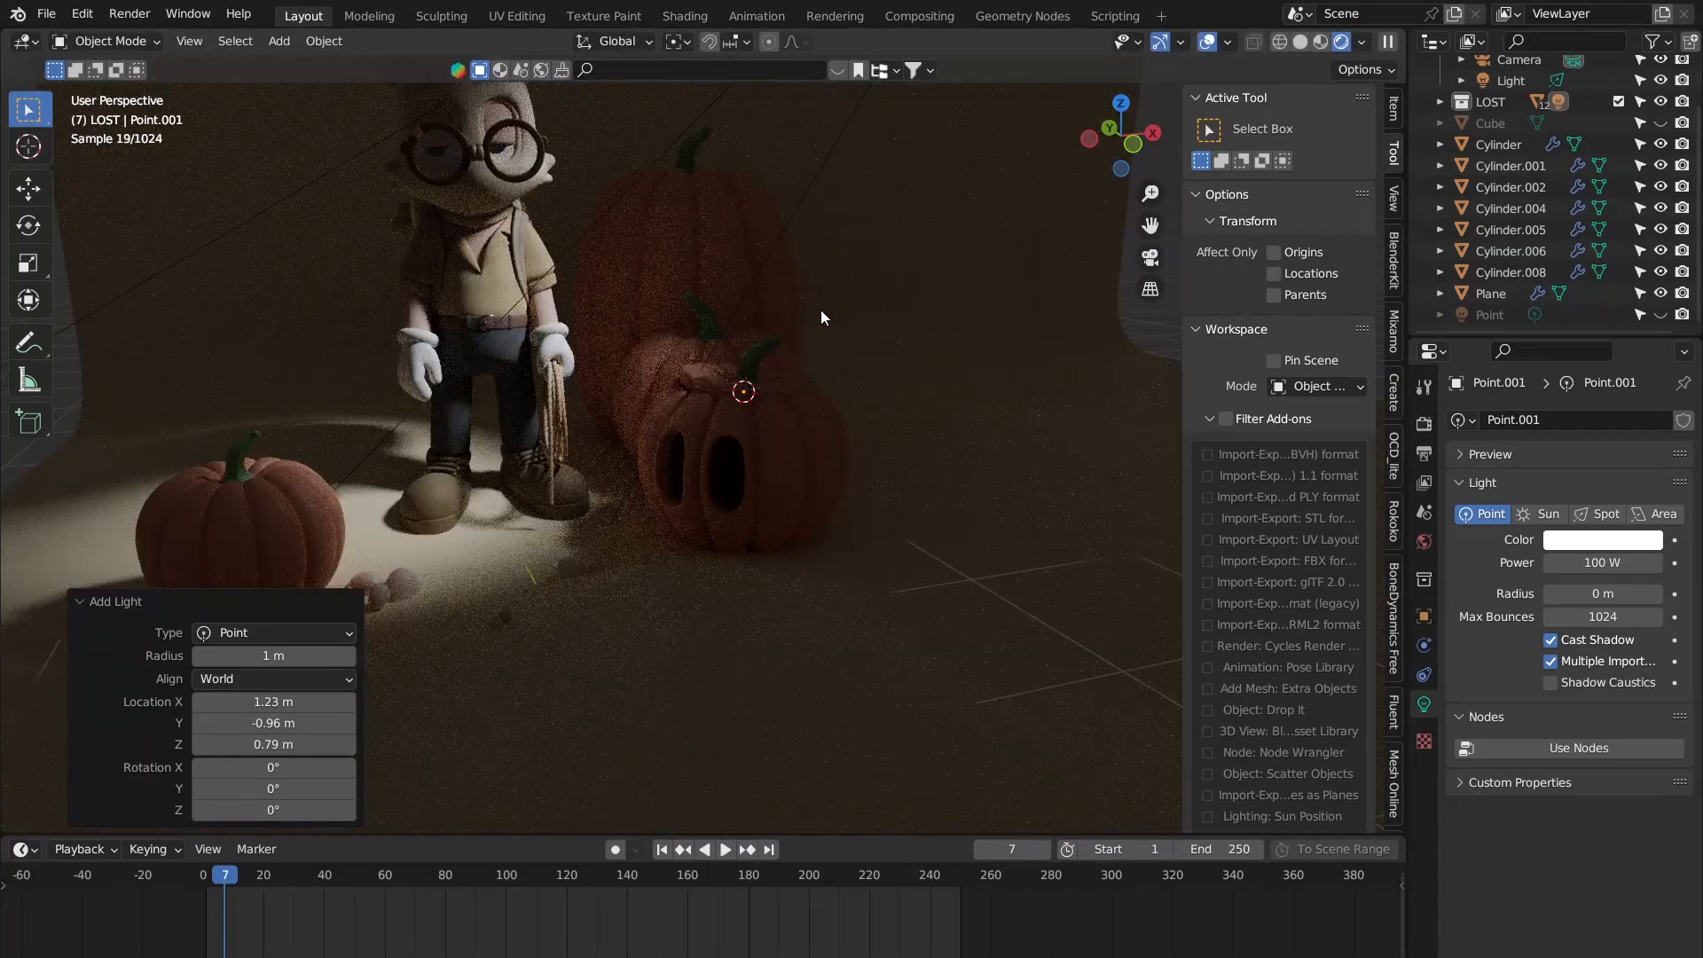
{"action": "key", "text": "g"}
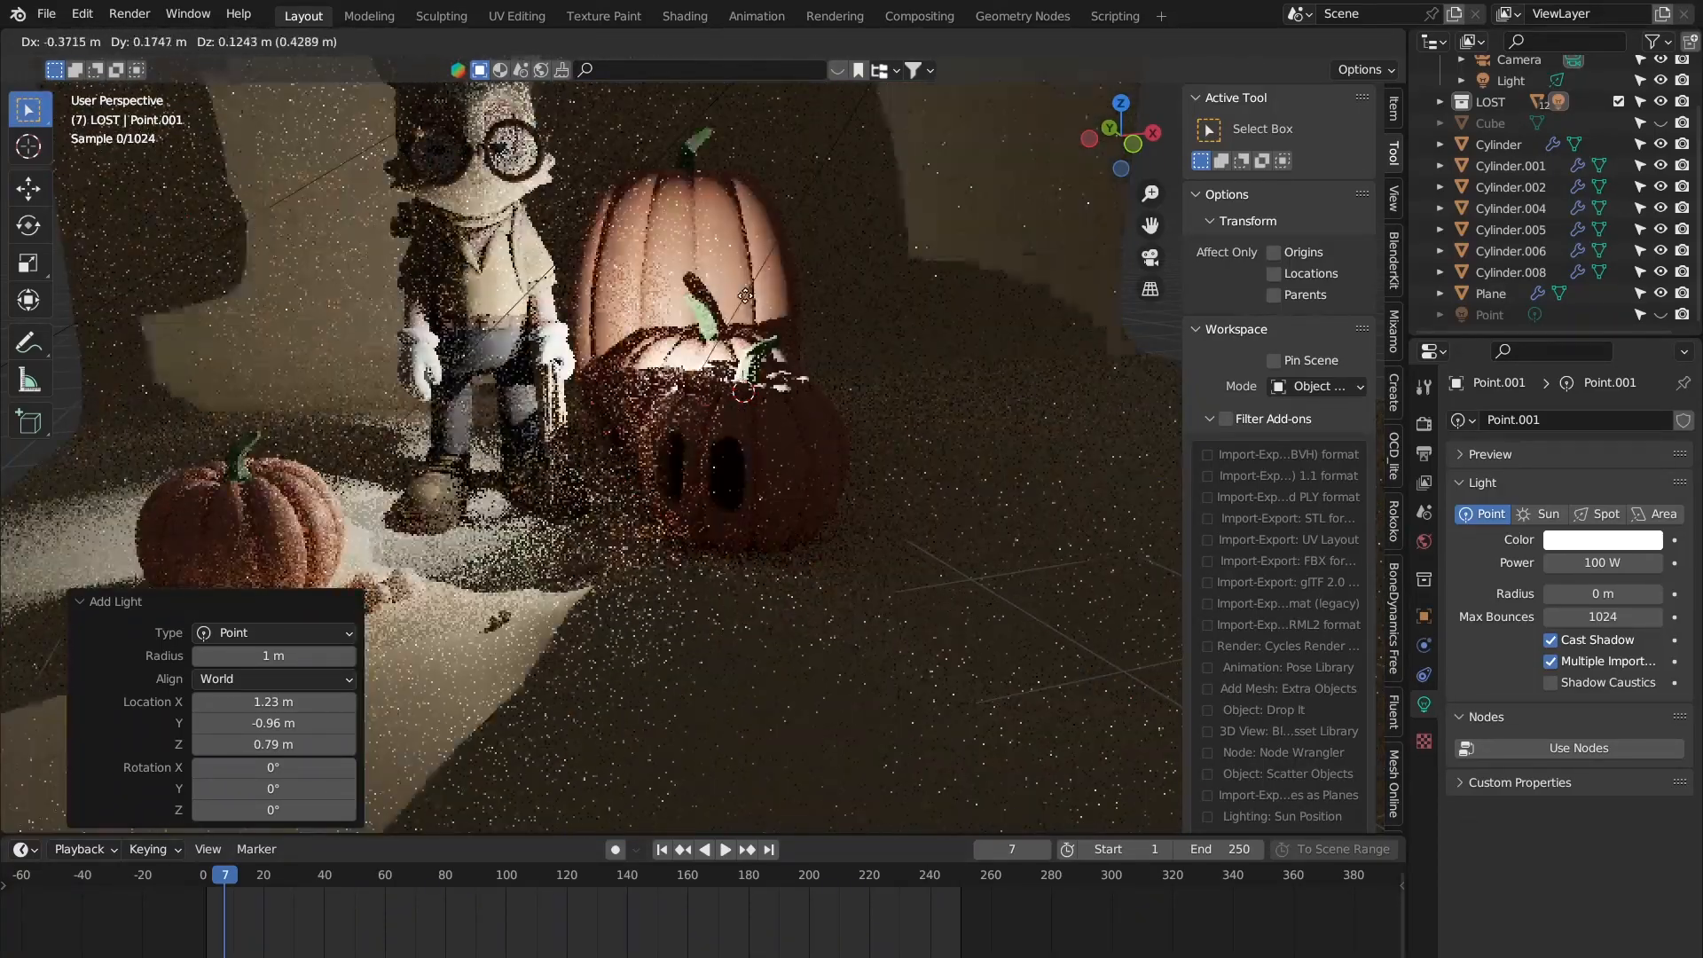
{"action": "right_click", "coordinate": [811, 264]}
Step: Lower the point light about 0.44 m along Z into the carved pumpkin and raise it back about 0.14 m
{"action": "key", "text": "g"}
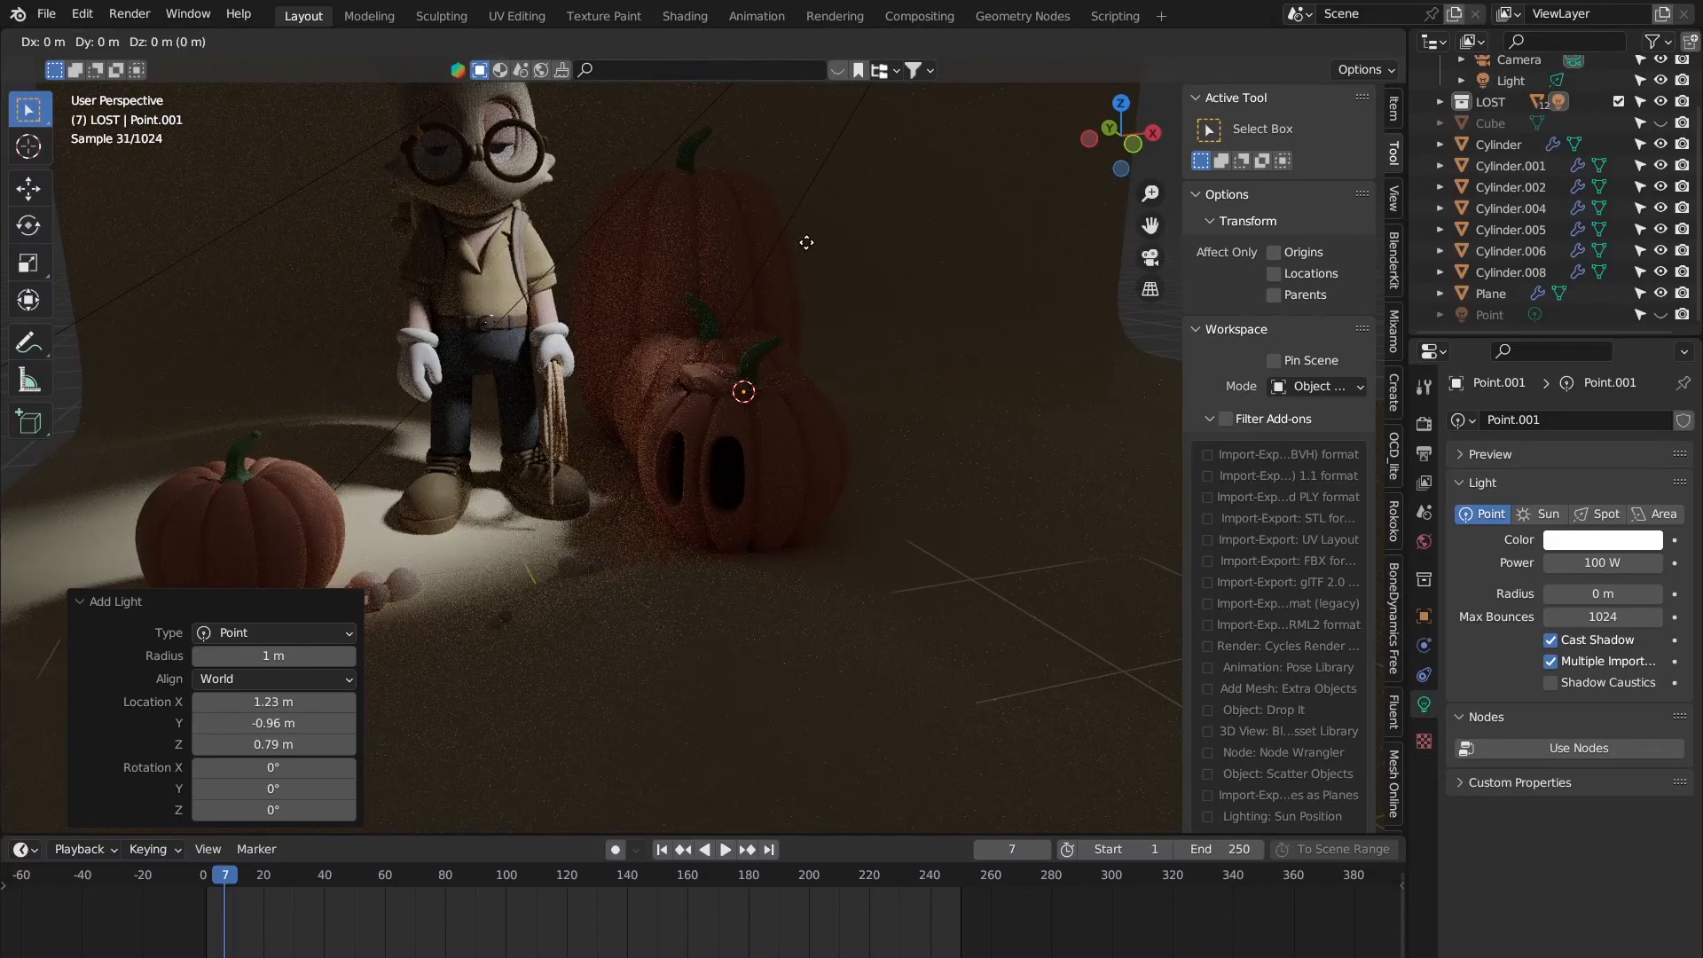
{"action": "key", "text": "z"}
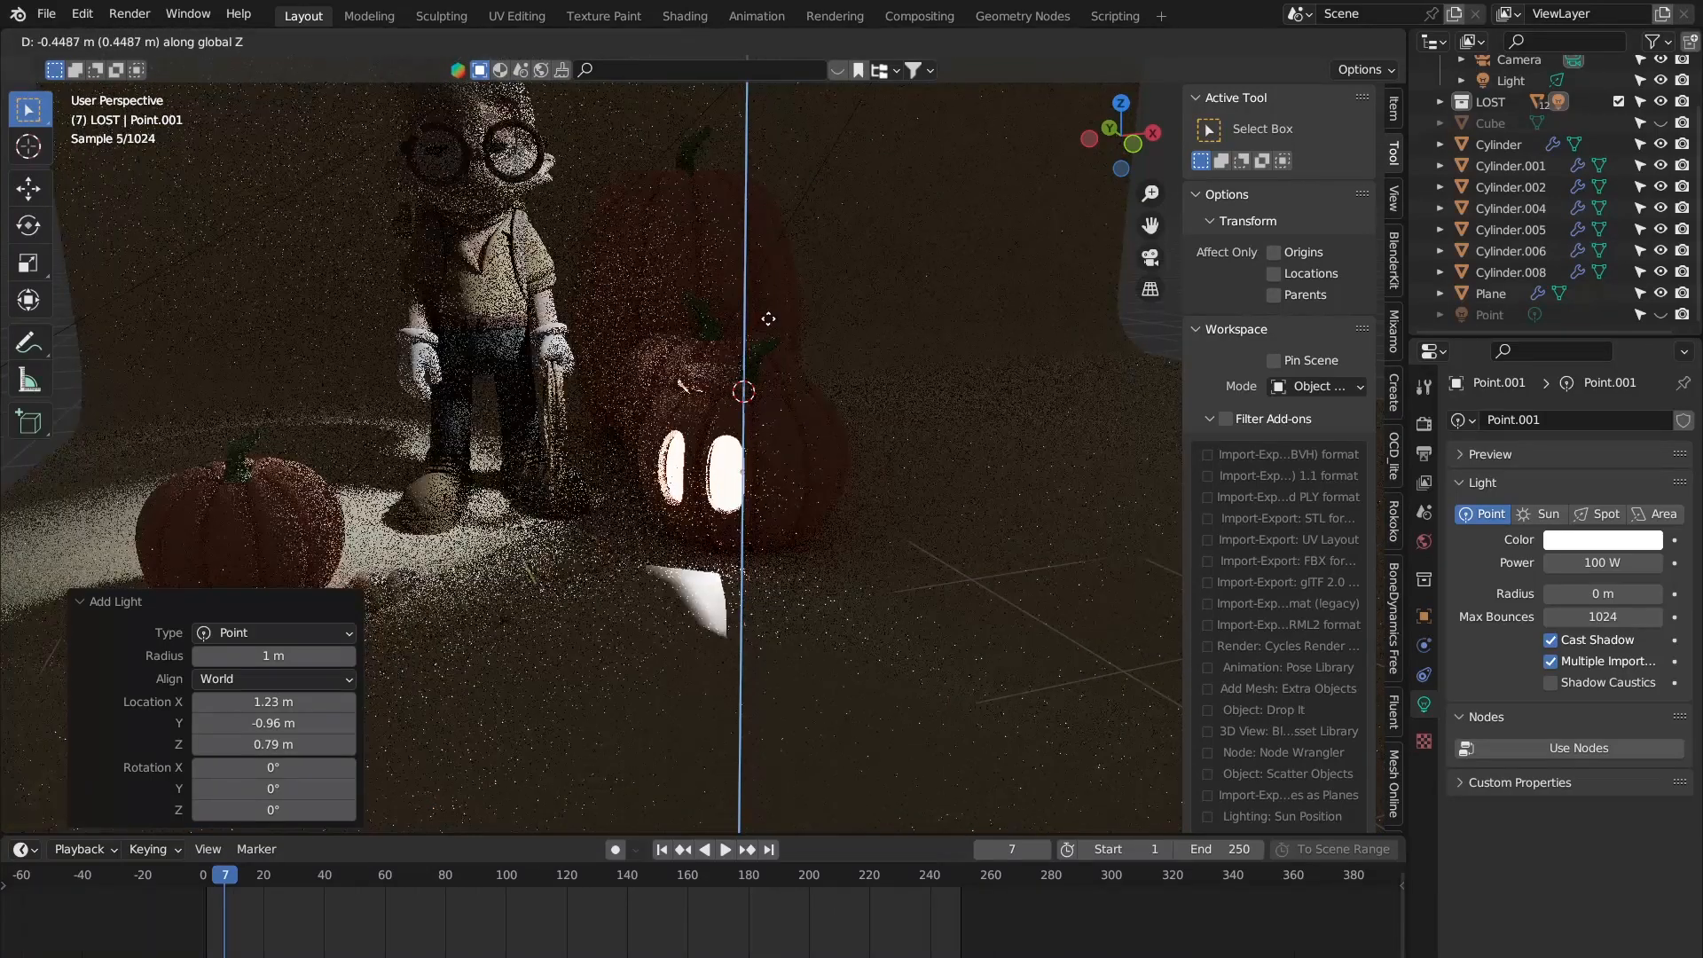
{"action": "left_click", "coordinate": [768, 320]}
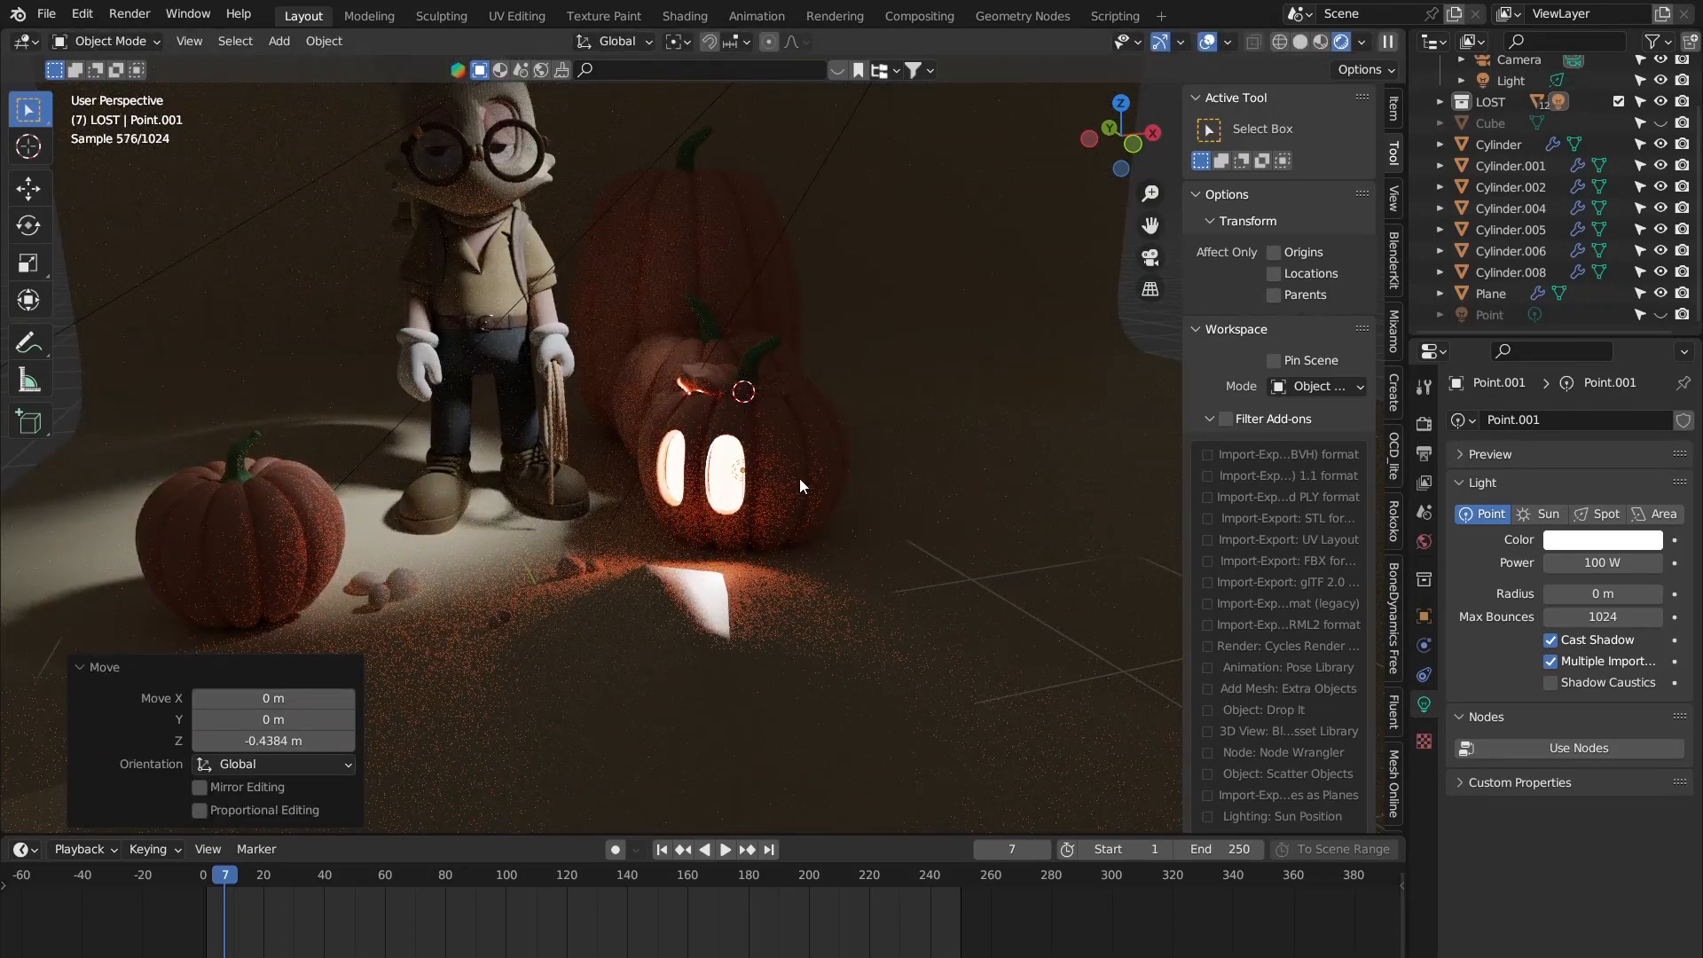
{"action": "key", "text": "g"}
{"action": "key", "text": "z"}
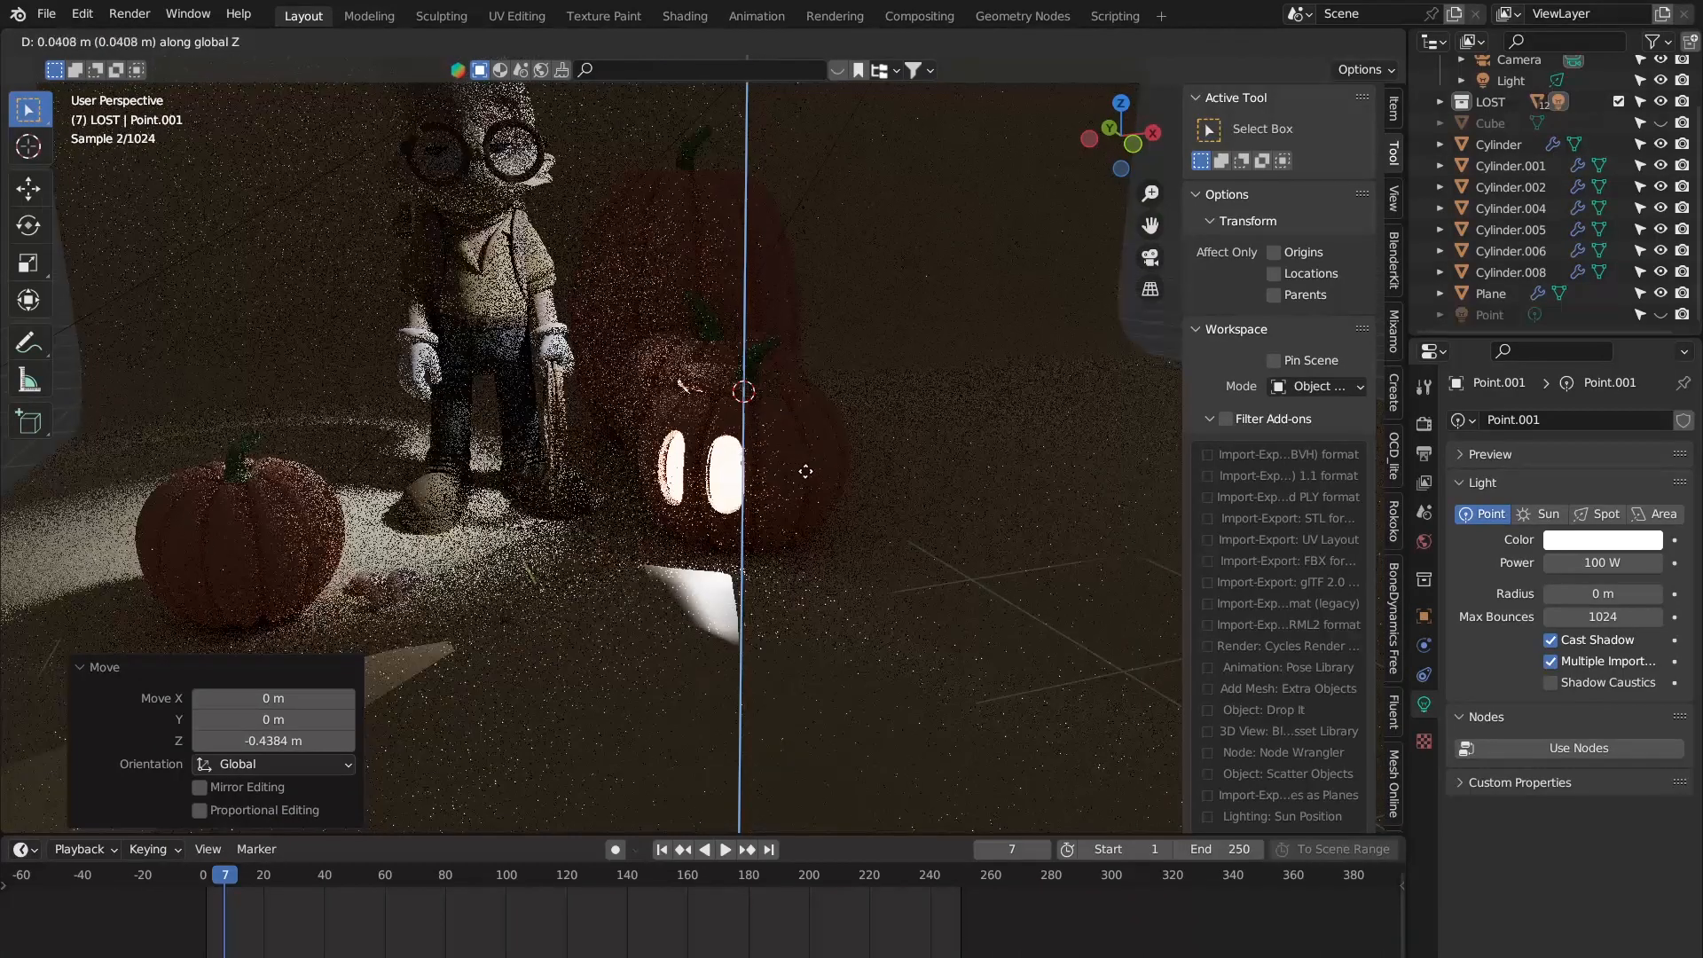
{"action": "left_click", "coordinate": [804, 454]}
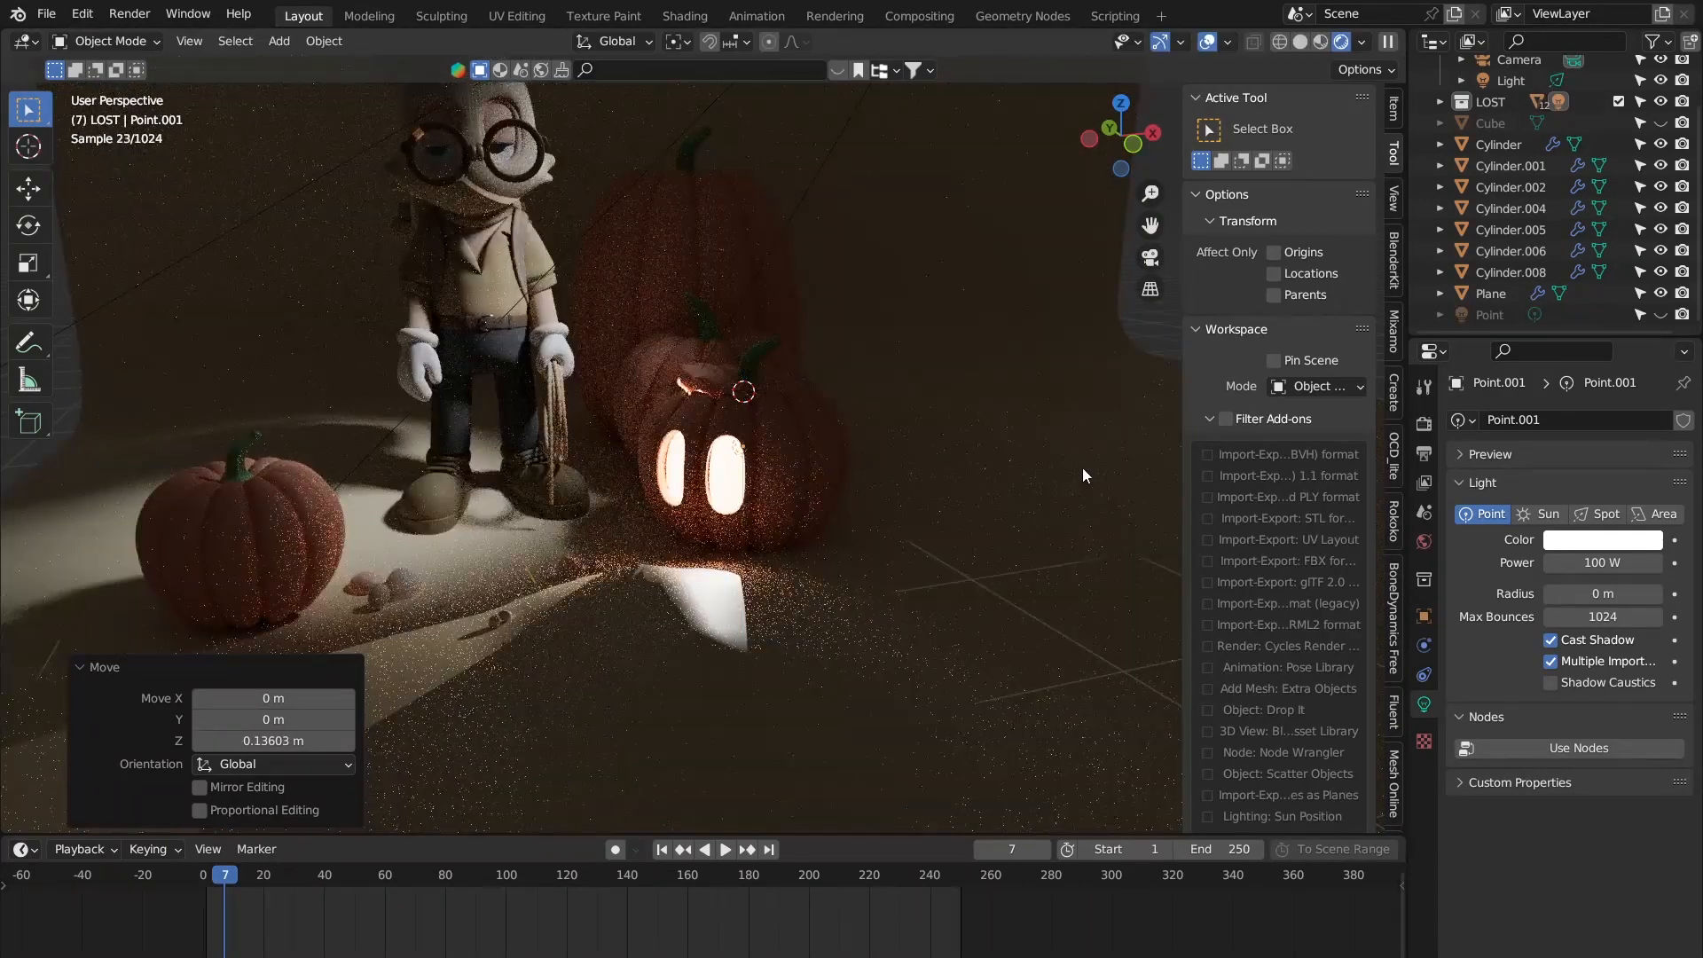
Step: Reduce the pumpkin light's power to 30 W and further to 20 W
{"action": "left_click", "coordinate": [1590, 560]}
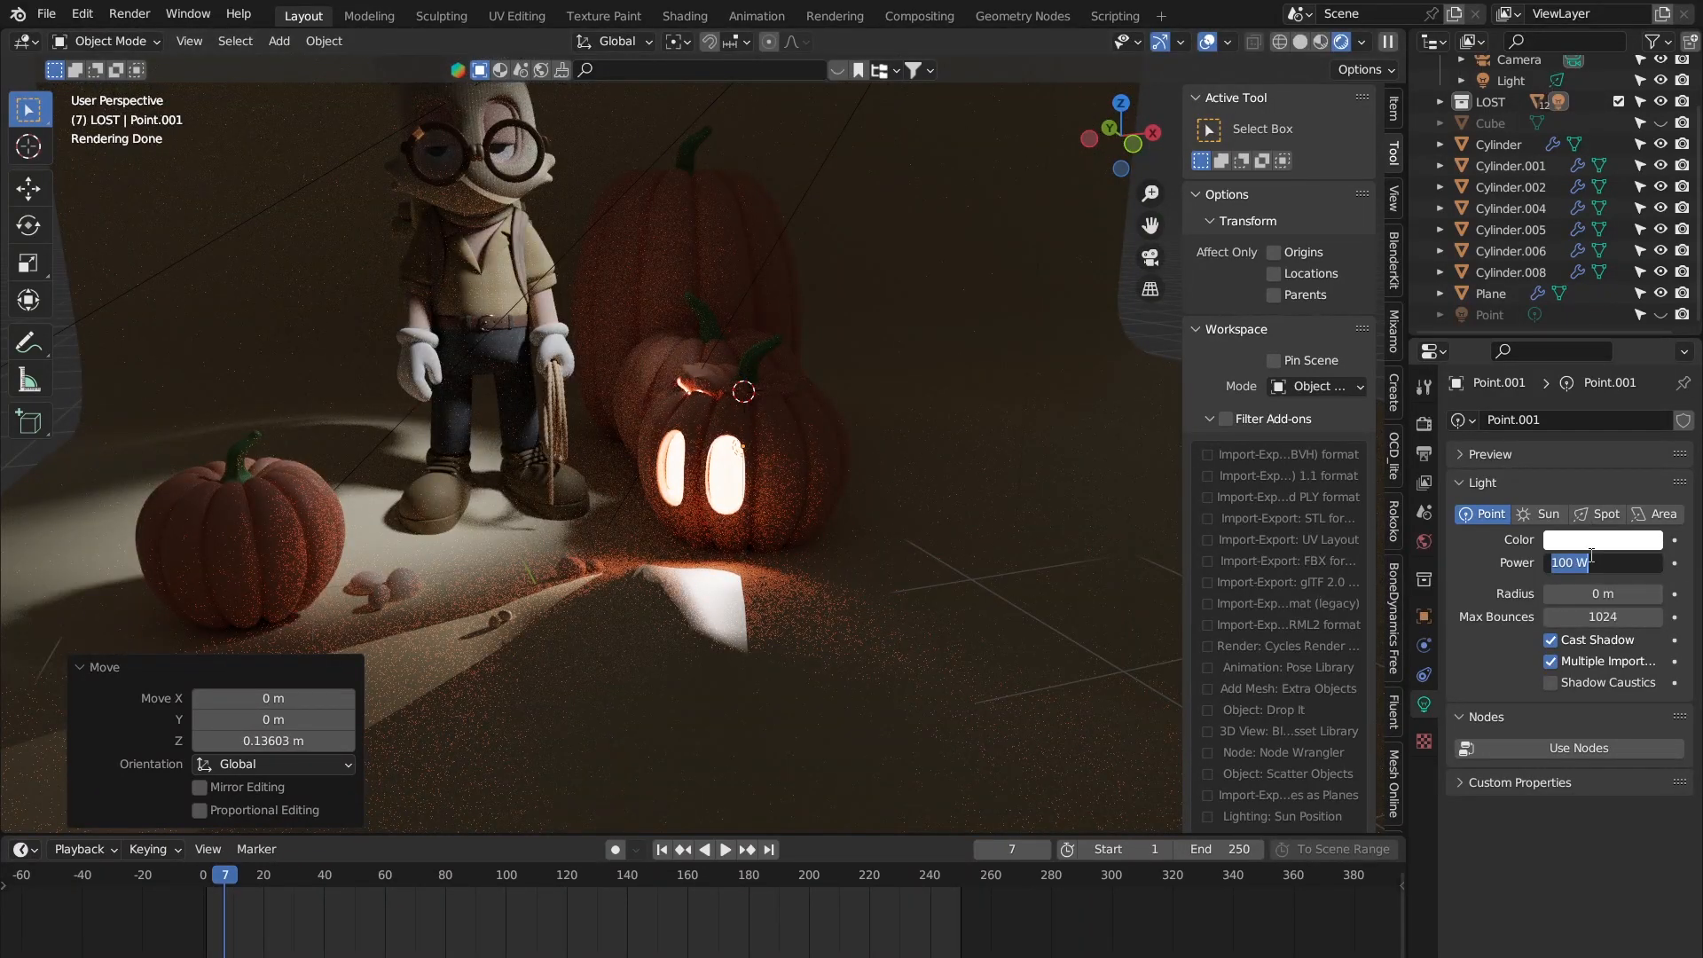
{"action": "type", "text": "30"}
{"action": "key", "text": "Return"}
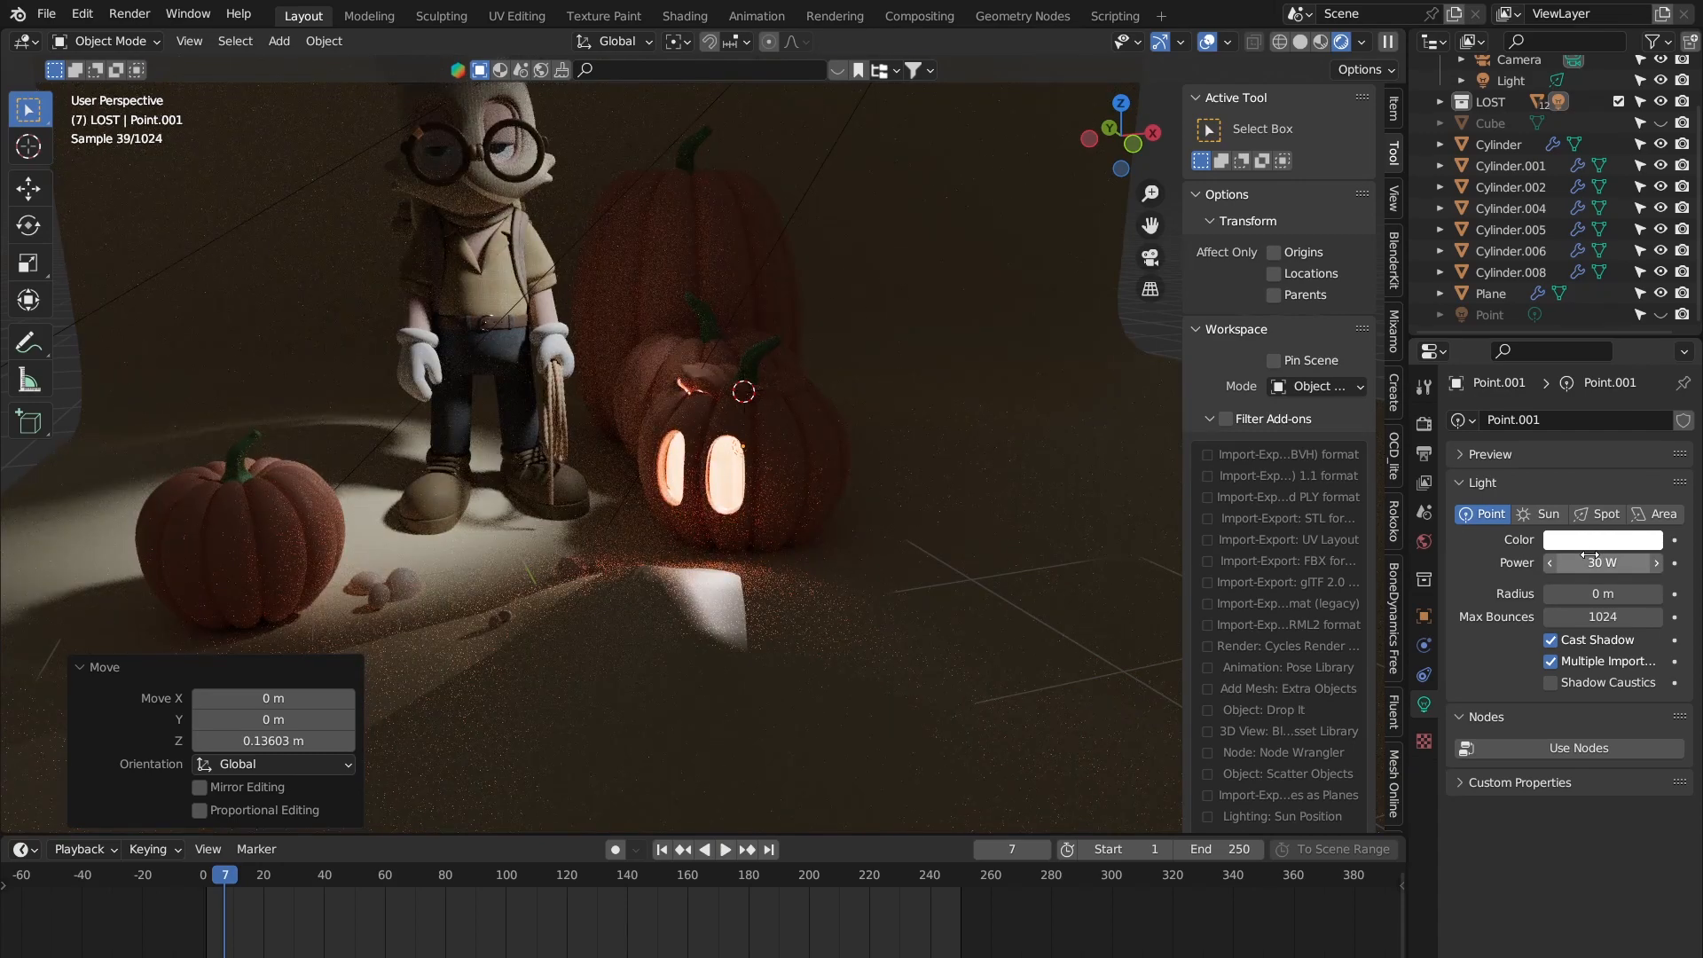
{"action": "mouse_move", "coordinate": [1580, 562]}
{"action": "left_mouse_down"}
{"action": "mouse_move", "coordinate": [1563, 563]}
{"action": "mouse_move", "coordinate": [1577, 563]}
{"action": "left_mouse_up"}
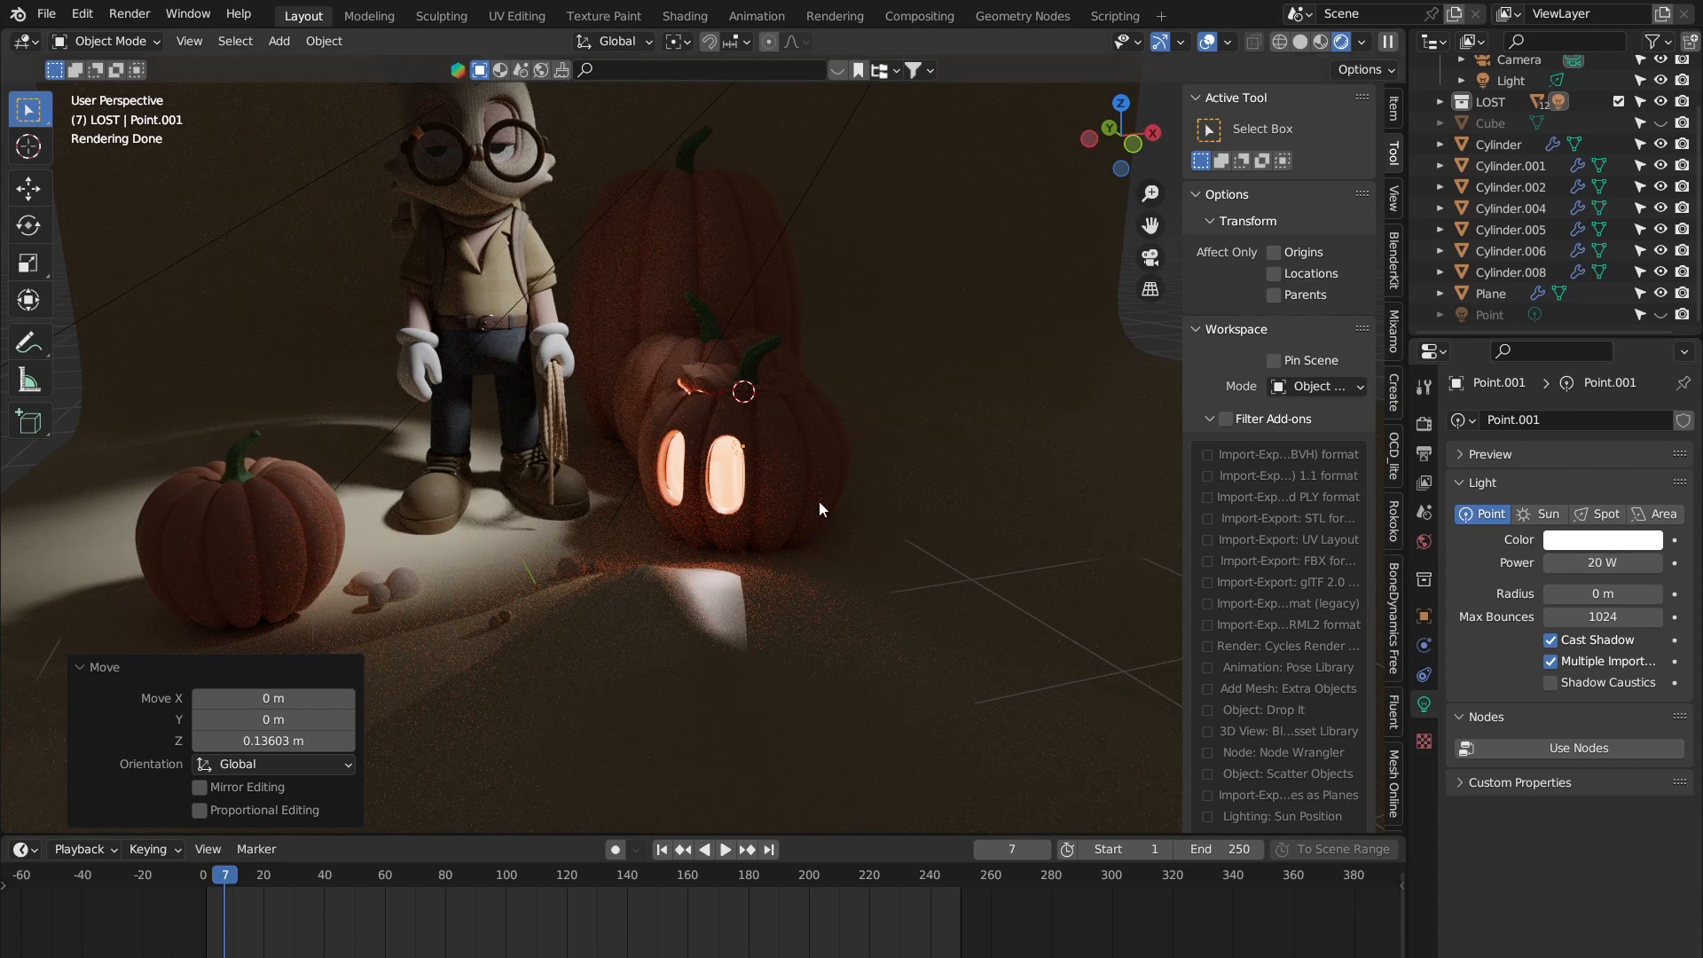
Step: Give the light inside the carved pumpkin a warm pale yellow color
{"action": "left_click", "coordinate": [1575, 543]}
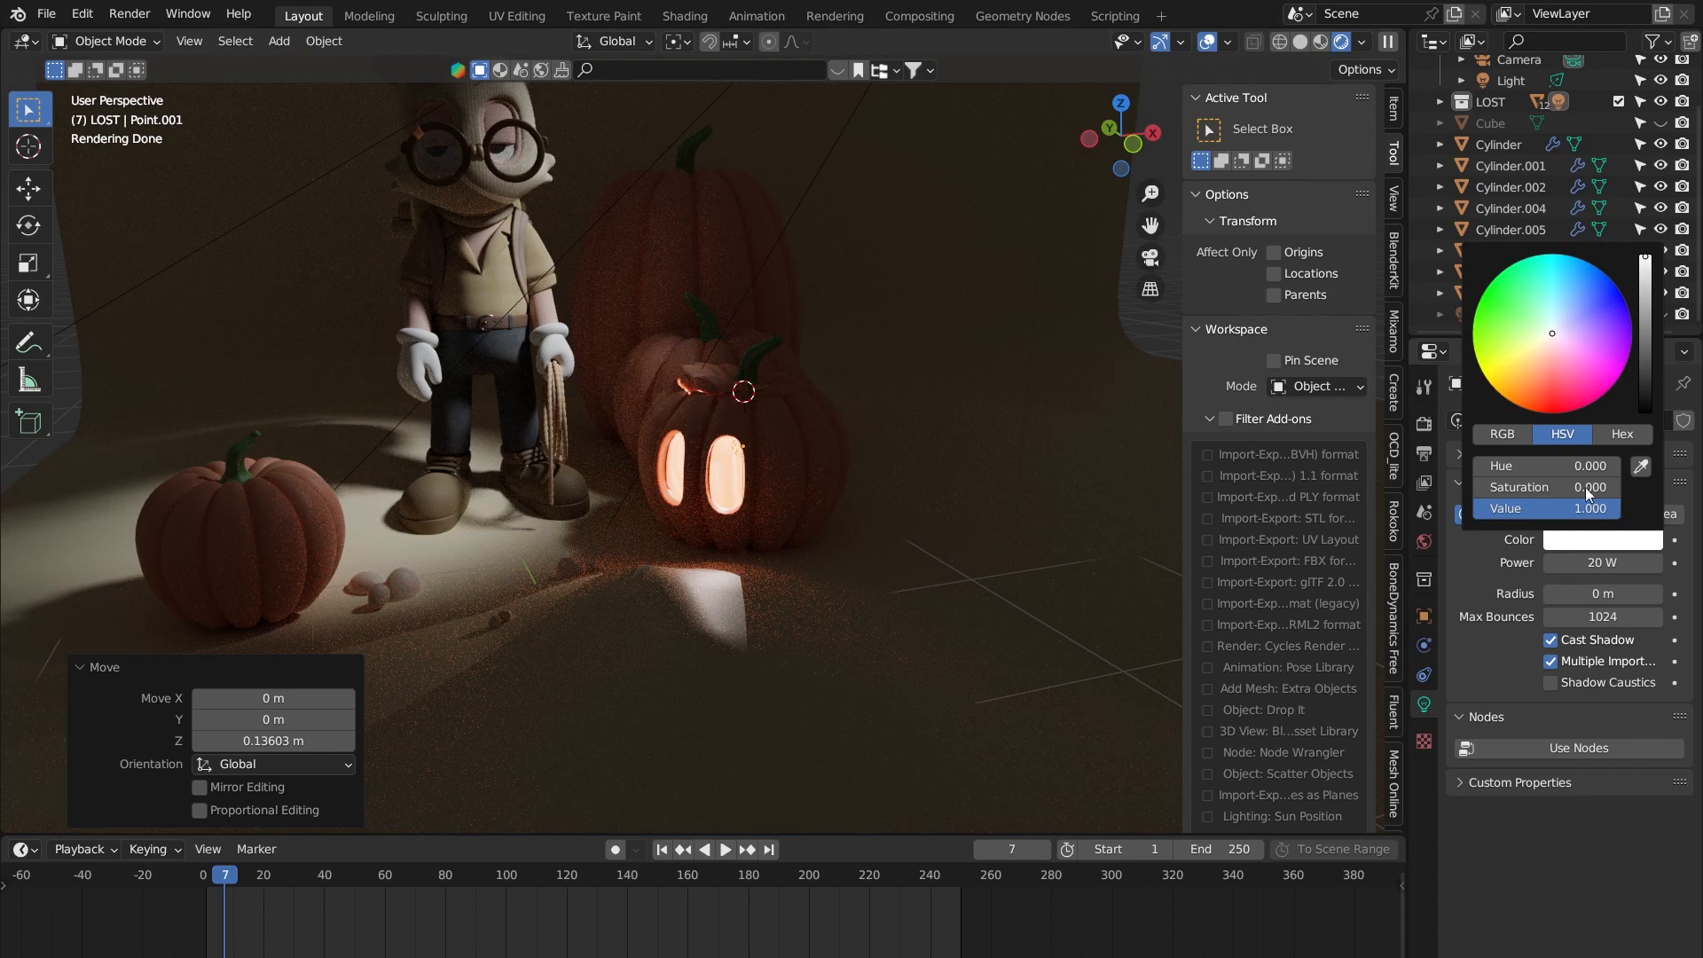
{"action": "left_click", "coordinate": [1578, 545]}
{"action": "left_click", "coordinate": [1529, 354]}
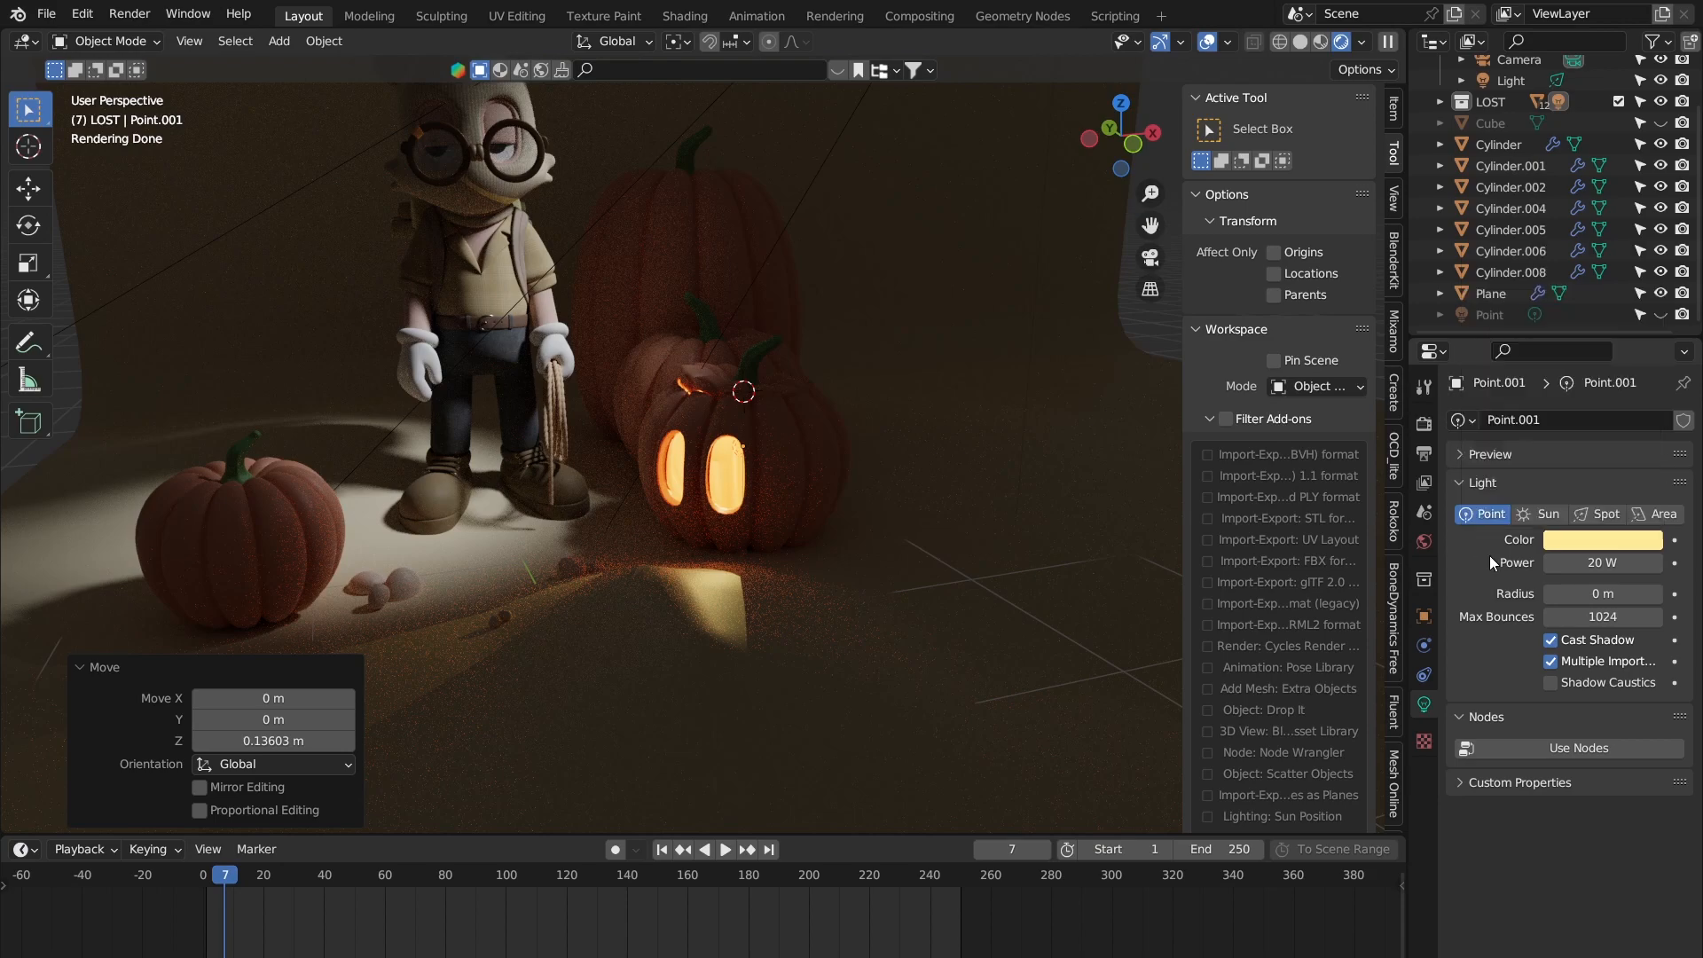
Step: Increase the pumpkin light's radius to 0.16 m to soften the glow cast on the floor
{"action": "middle_click_drag", "start_coordinate": [614, 469], "coordinate": [665, 448], "text": "shift"}
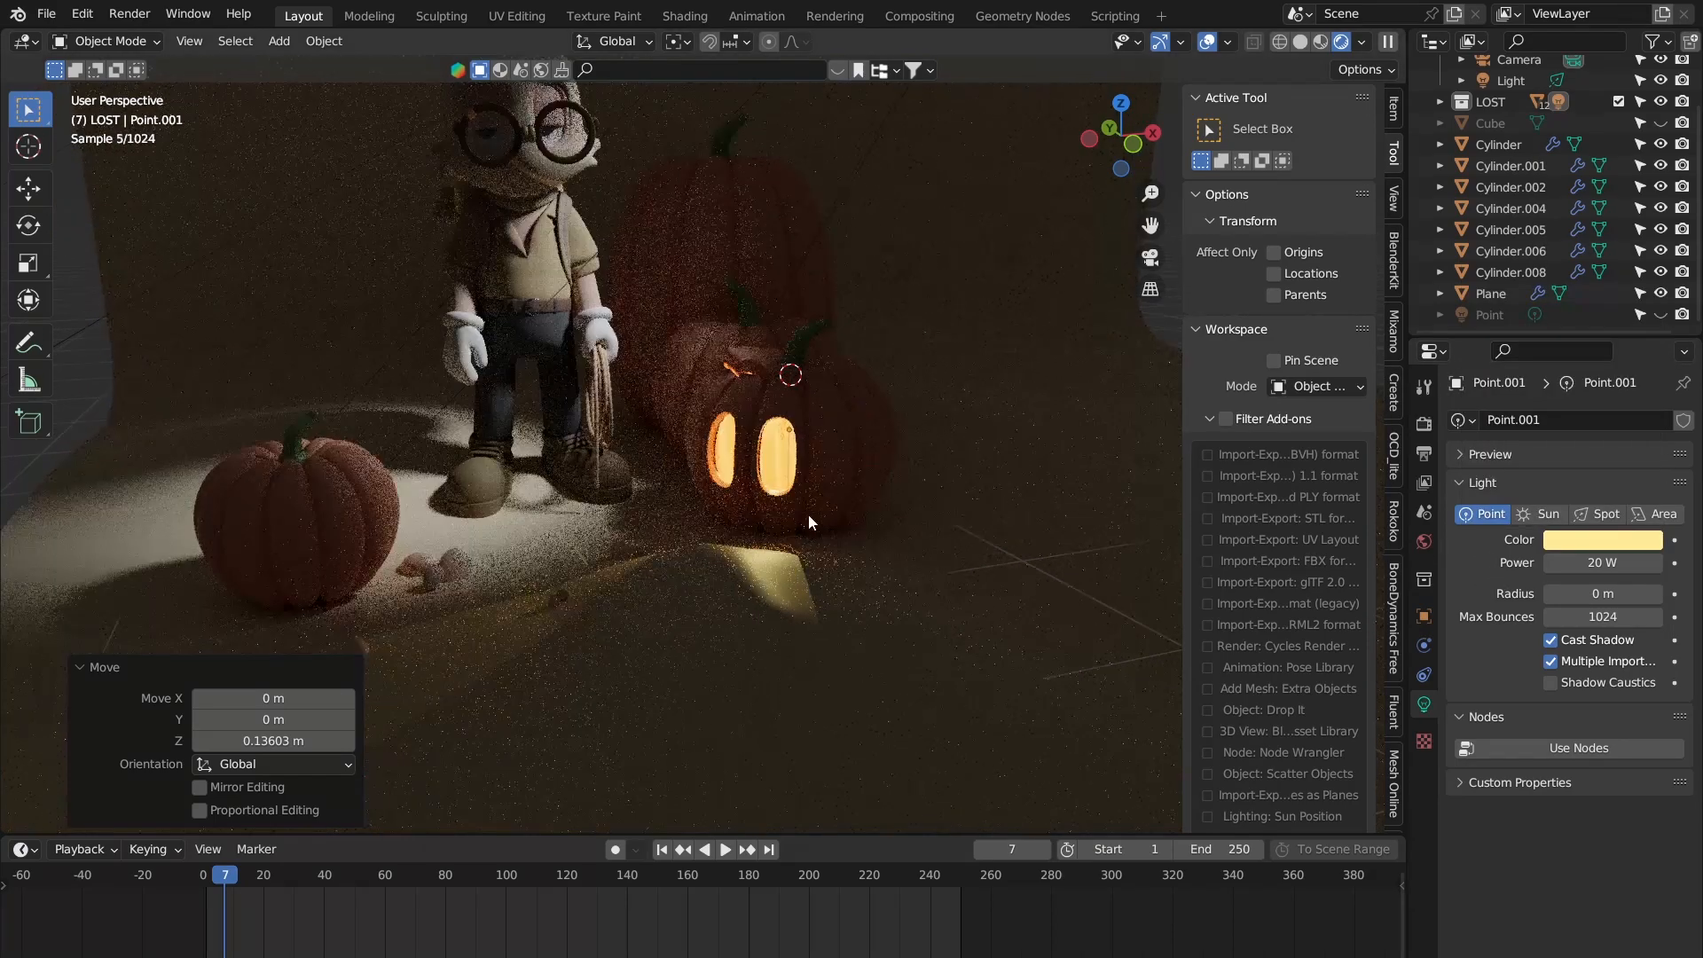
{"action": "scroll", "coordinate": [808, 512], "scroll_direction": "up", "scroll_amount": 2}
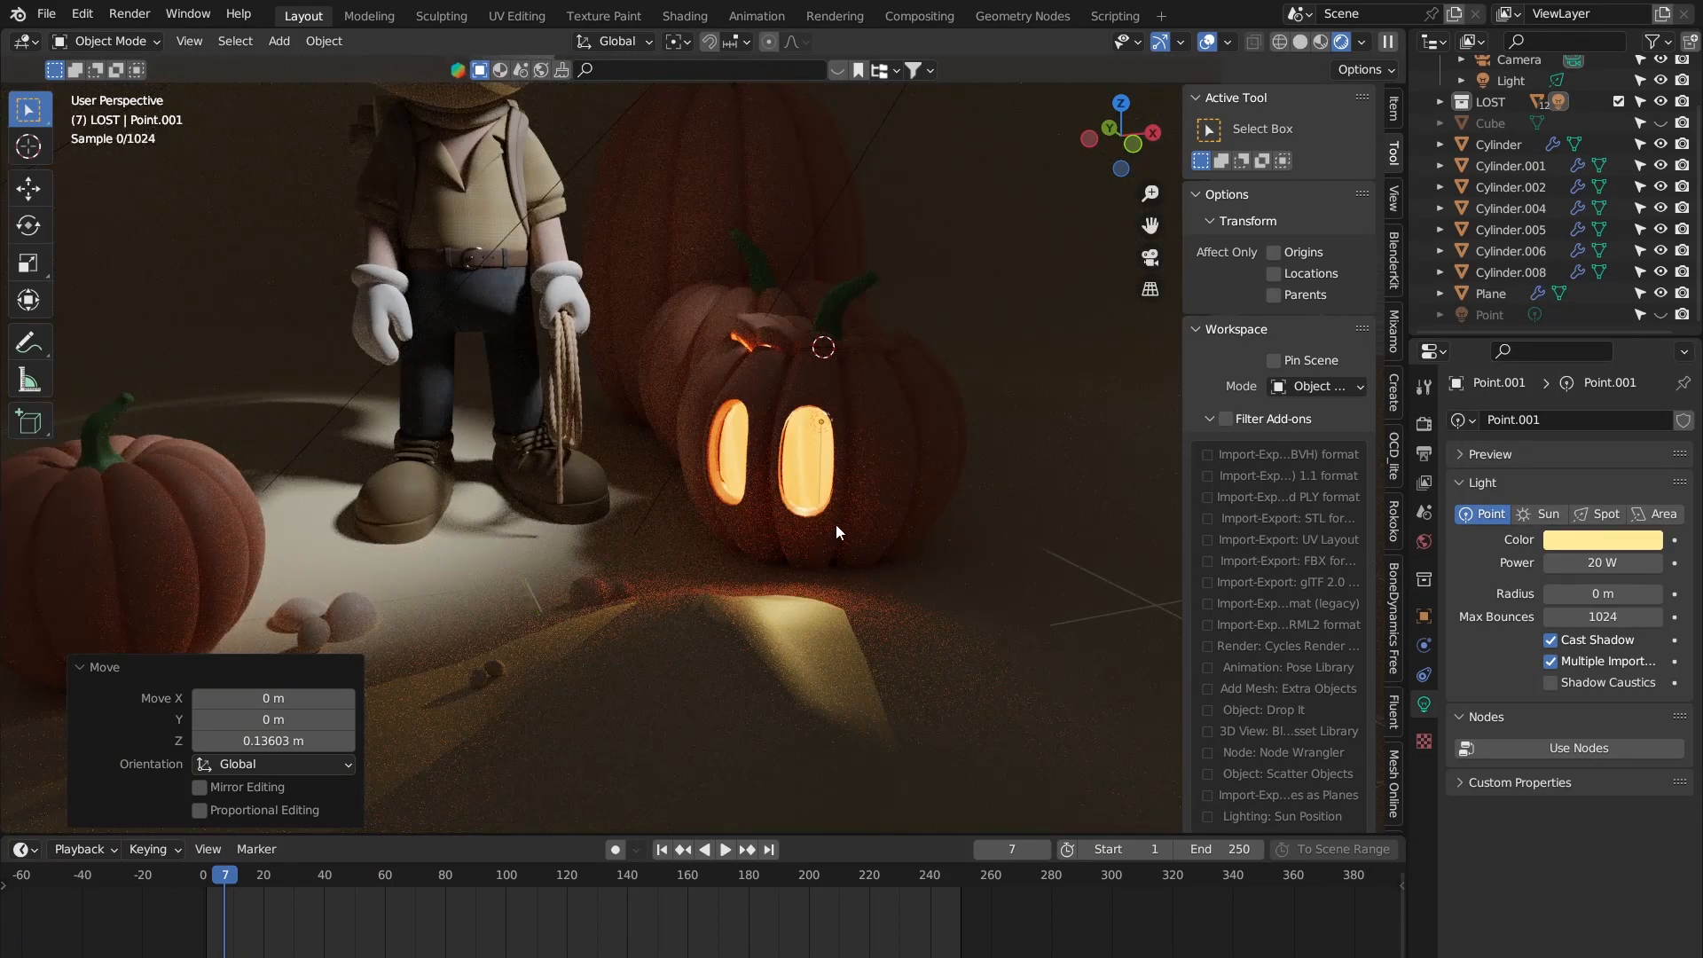
{"action": "middle_click_drag", "start_coordinate": [836, 524], "coordinate": [855, 513], "text": "shift"}
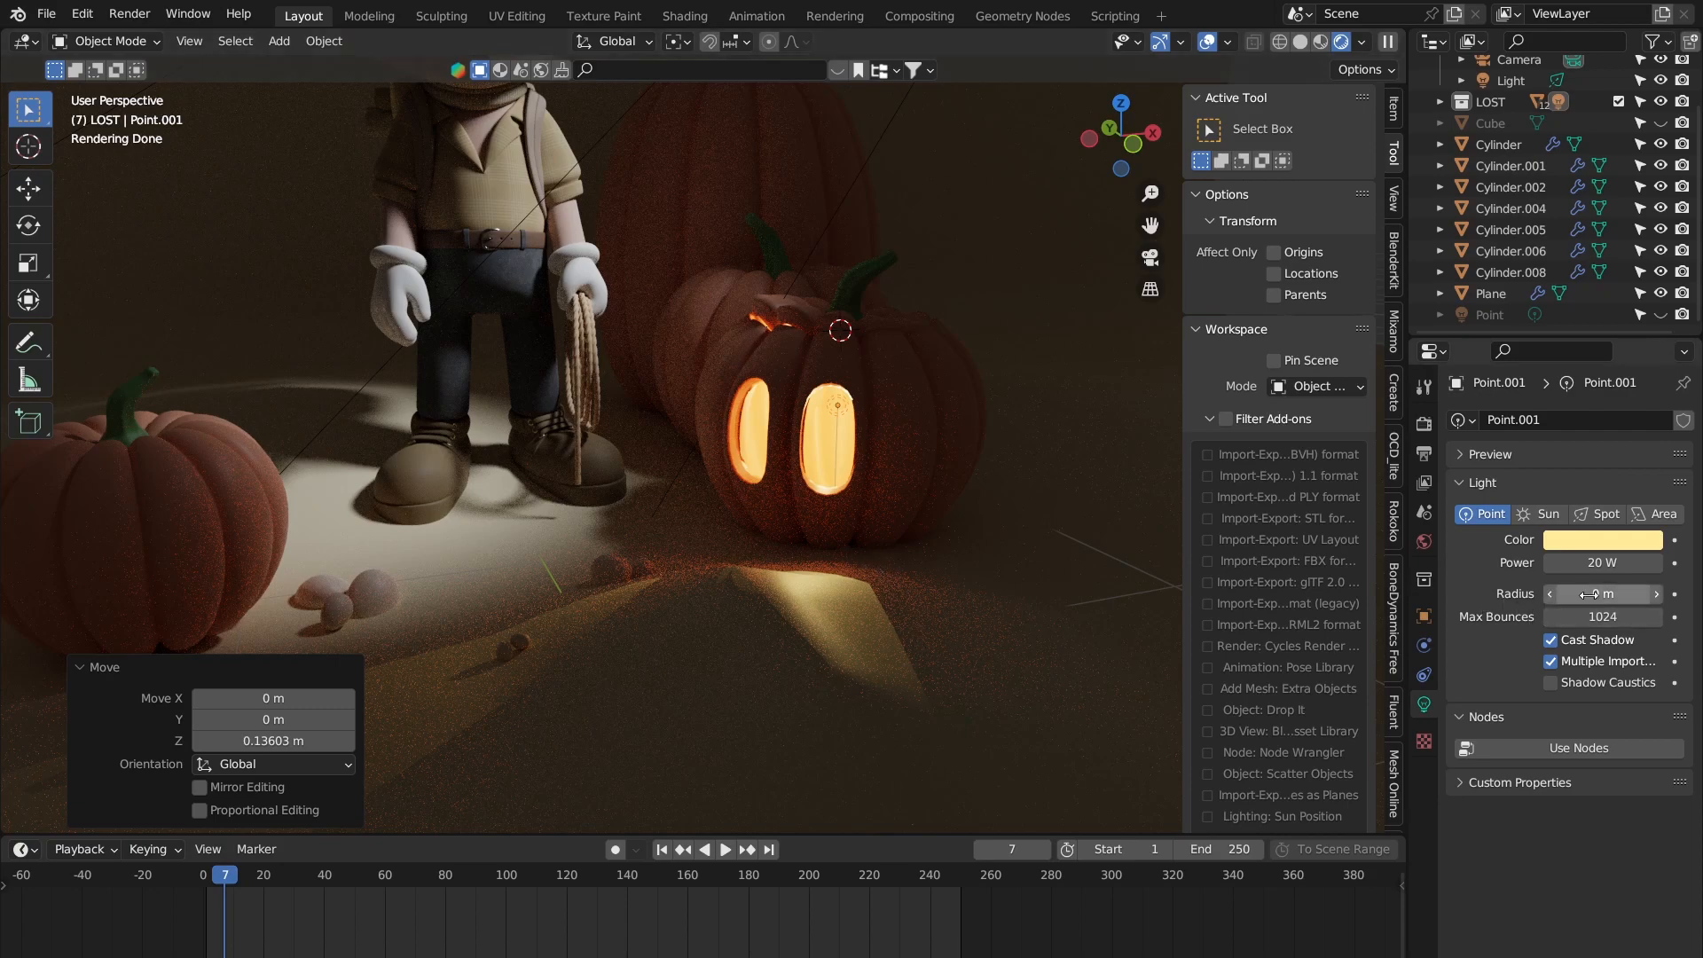
{"action": "left_click_drag", "start_coordinate": [1545, 602], "coordinate": [1574, 601]}
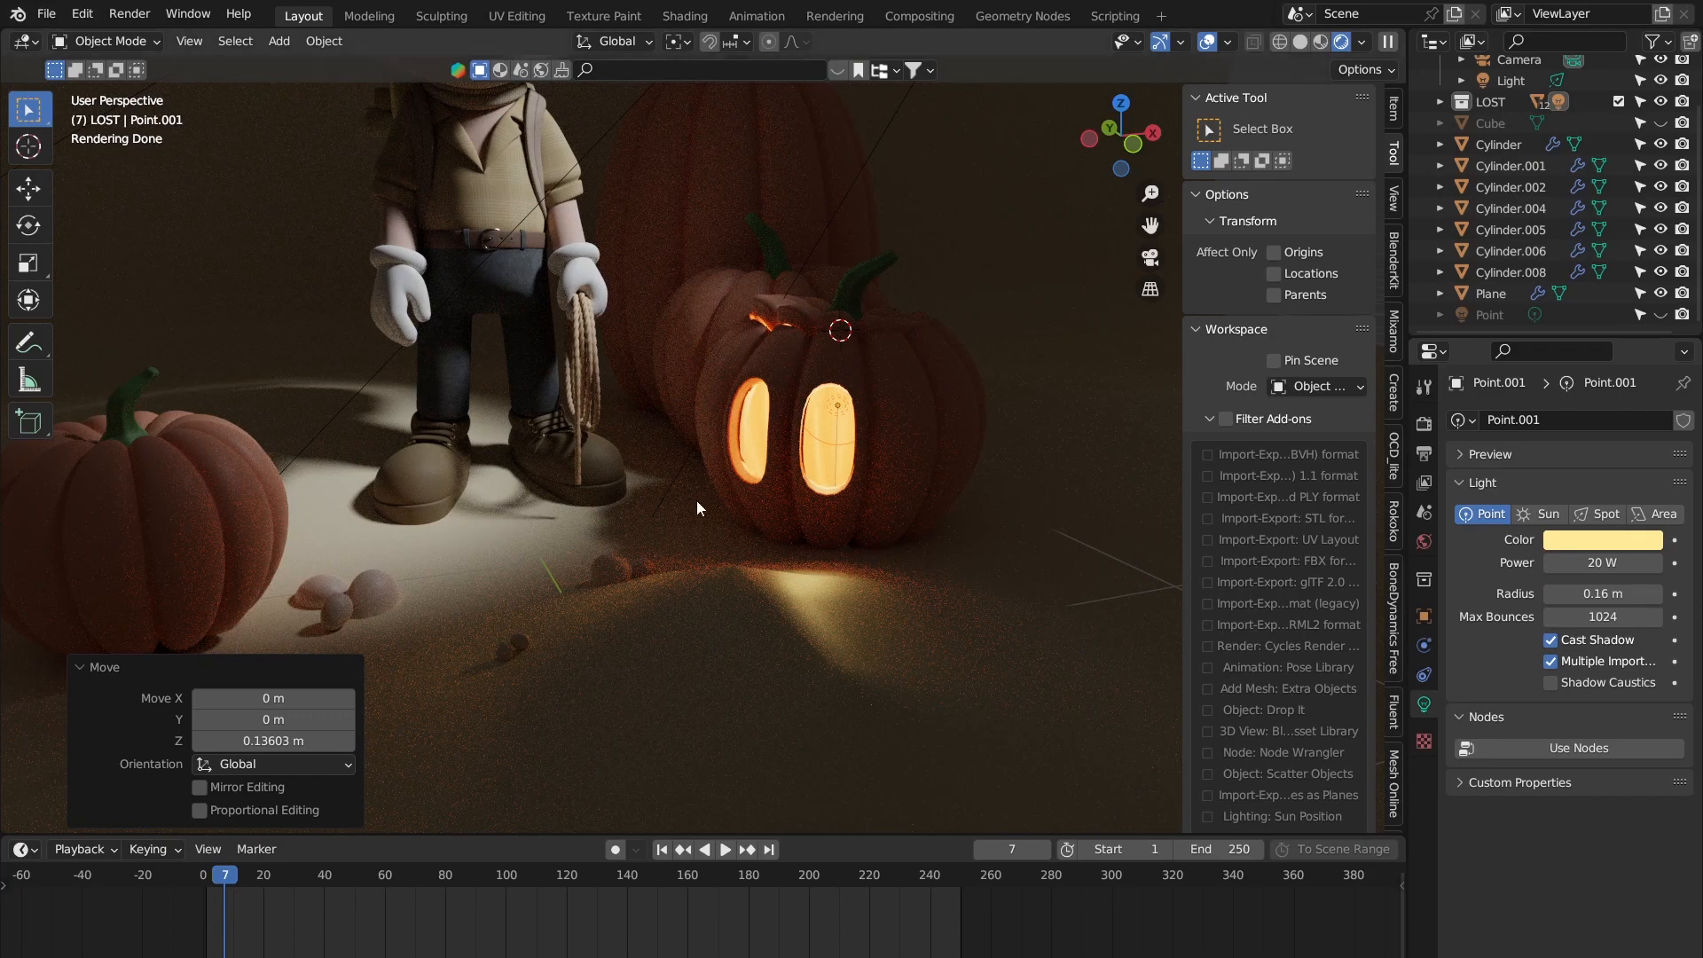
Step: Examine the pumpkin's glow and the spotlight on the character from close and wider views, including the whole backdrop
{"action": "scroll", "coordinate": [775, 321], "scroll_direction": "down", "scroll_amount": 3}
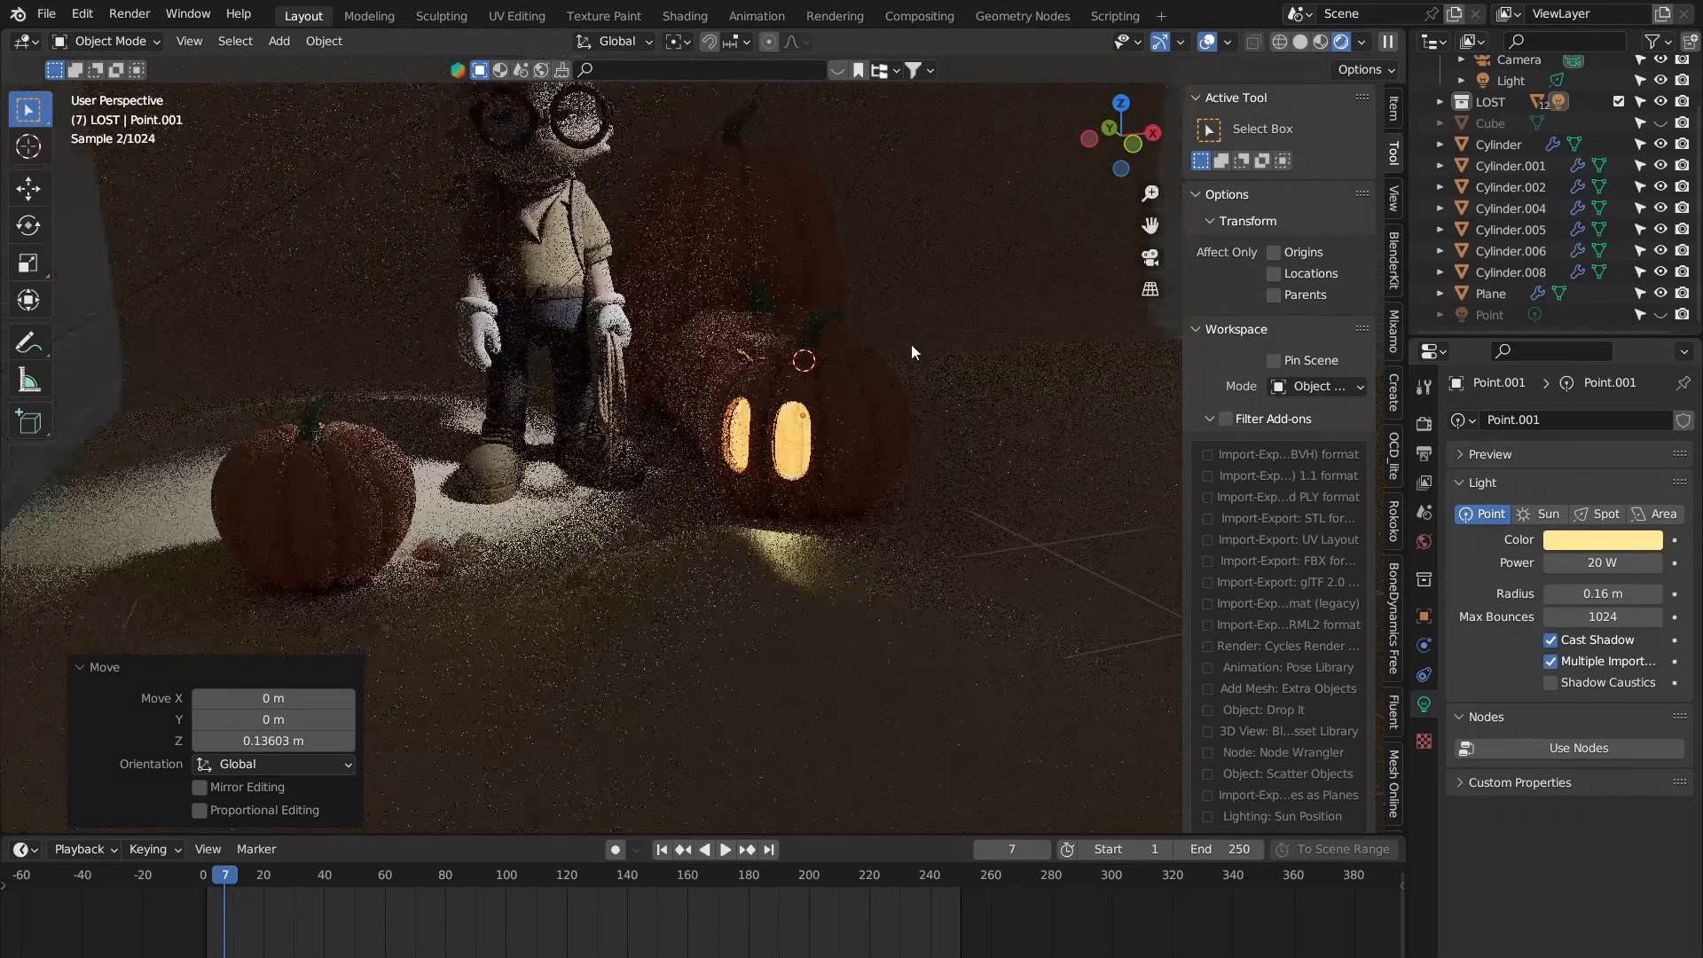
{"action": "left_click", "coordinate": [977, 325]}
{"action": "scroll", "coordinate": [977, 325], "scroll_direction": "down", "scroll_amount": 2}
{"action": "middle_click_drag", "start_coordinate": [727, 394], "coordinate": [851, 463], "text": "shift"}
{"action": "scroll", "coordinate": [851, 467], "scroll_direction": "up", "scroll_amount": 4}
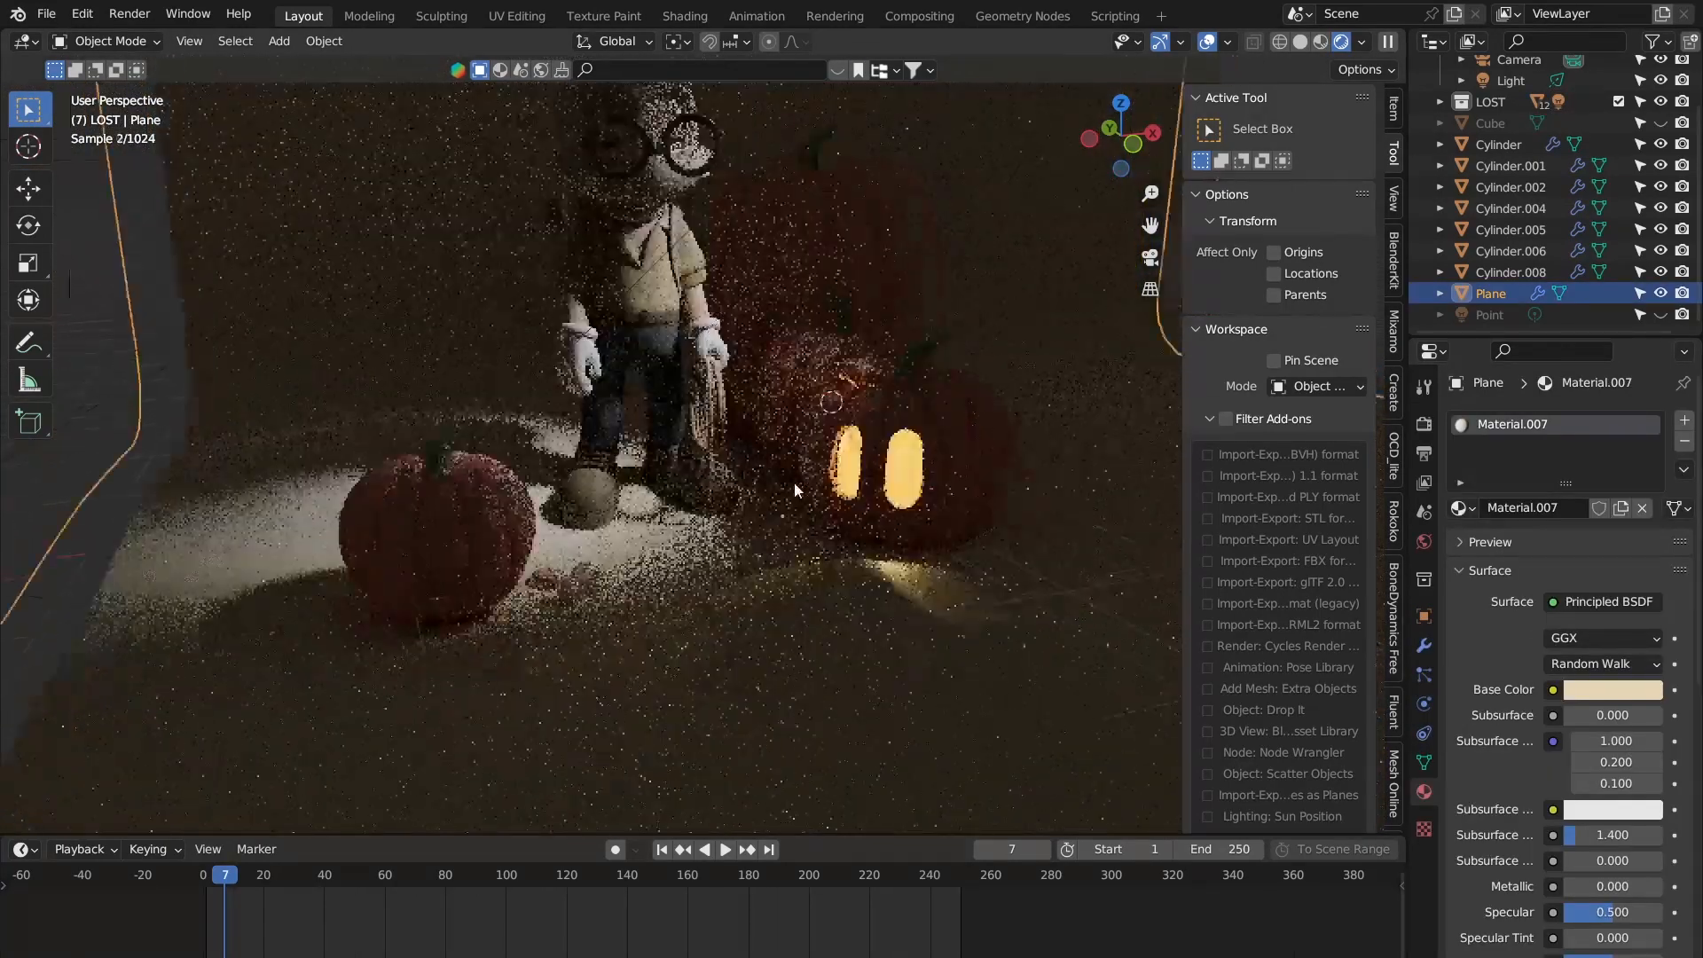
{"action": "scroll", "coordinate": [786, 476], "scroll_direction": "up", "scroll_amount": 2}
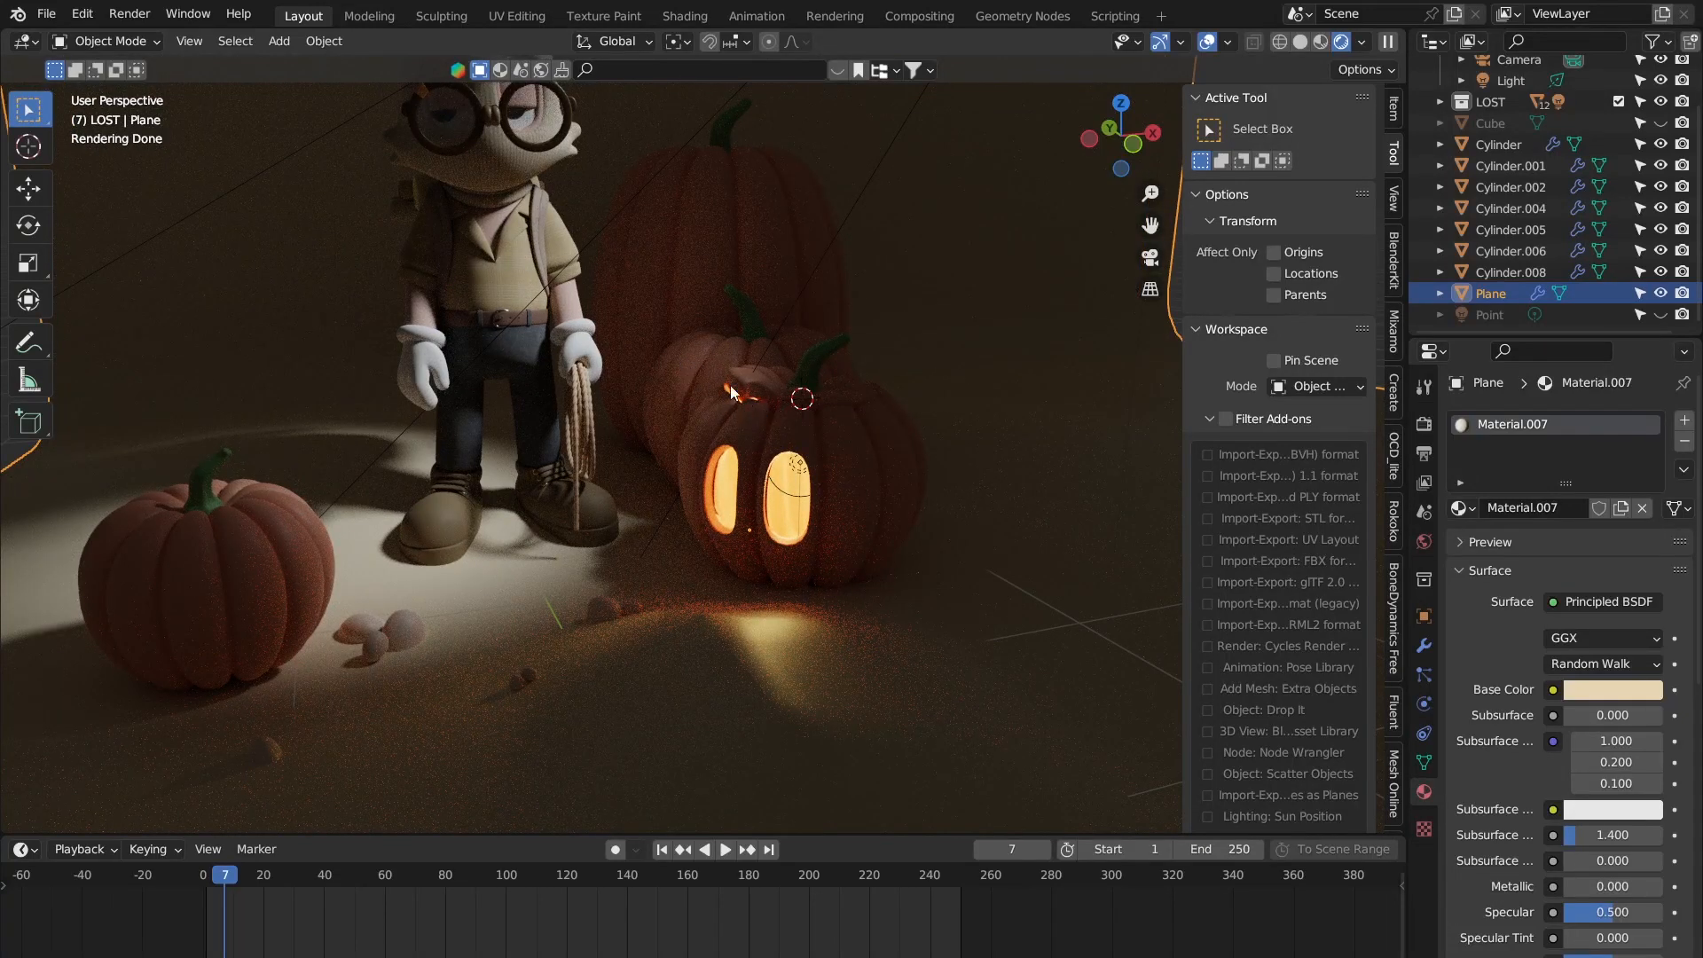
{"action": "scroll", "coordinate": [757, 416], "scroll_direction": "down", "scroll_amount": 5}
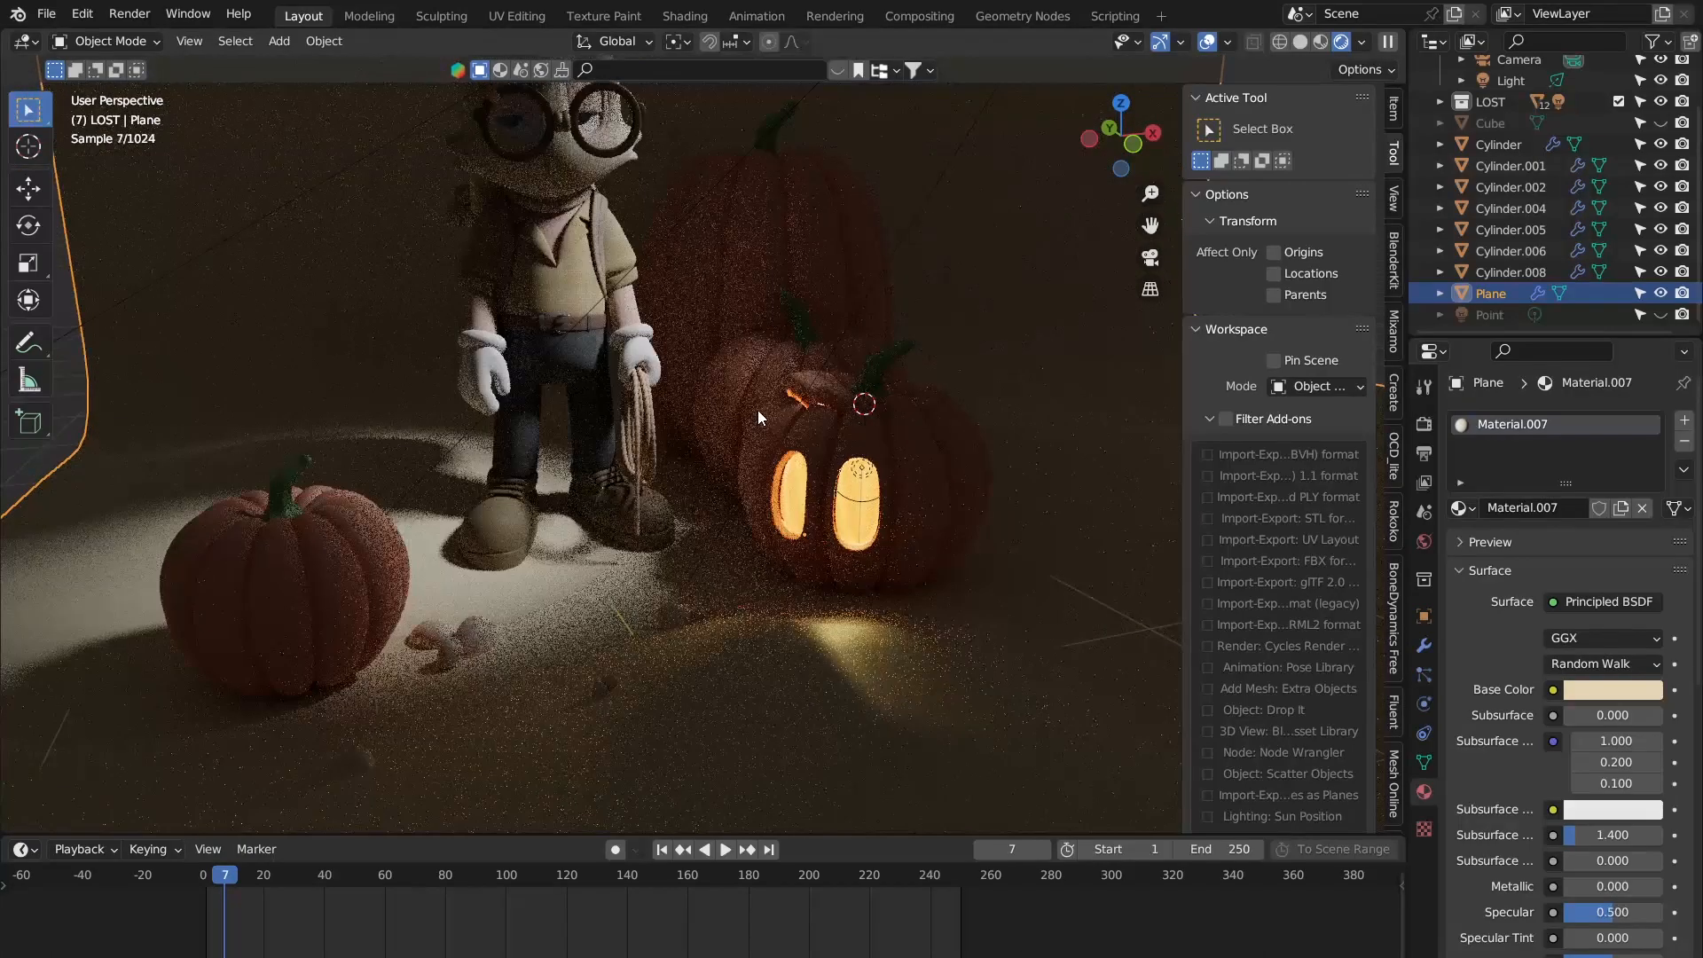
{"action": "middle_click_drag", "start_coordinate": [757, 408], "coordinate": [790, 475], "text": "shift"}
{"action": "scroll", "coordinate": [790, 475], "scroll_direction": "up", "scroll_amount": 1}
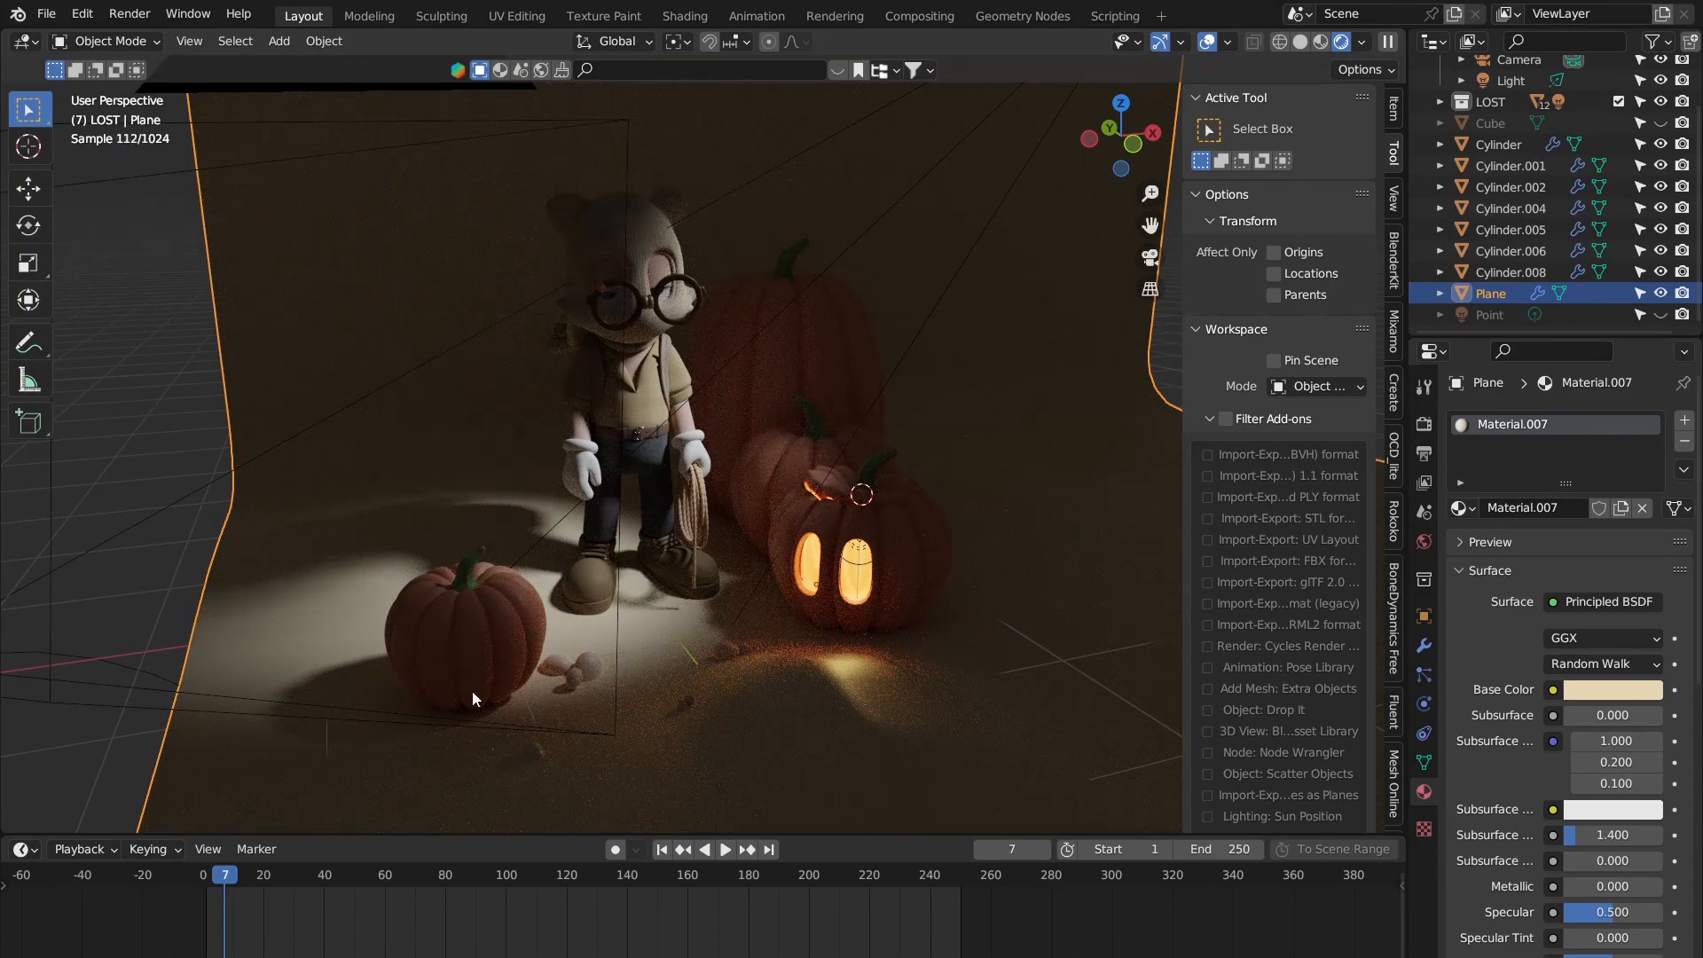
{"action": "scroll", "coordinate": [875, 422], "scroll_direction": "down", "scroll_amount": 1}
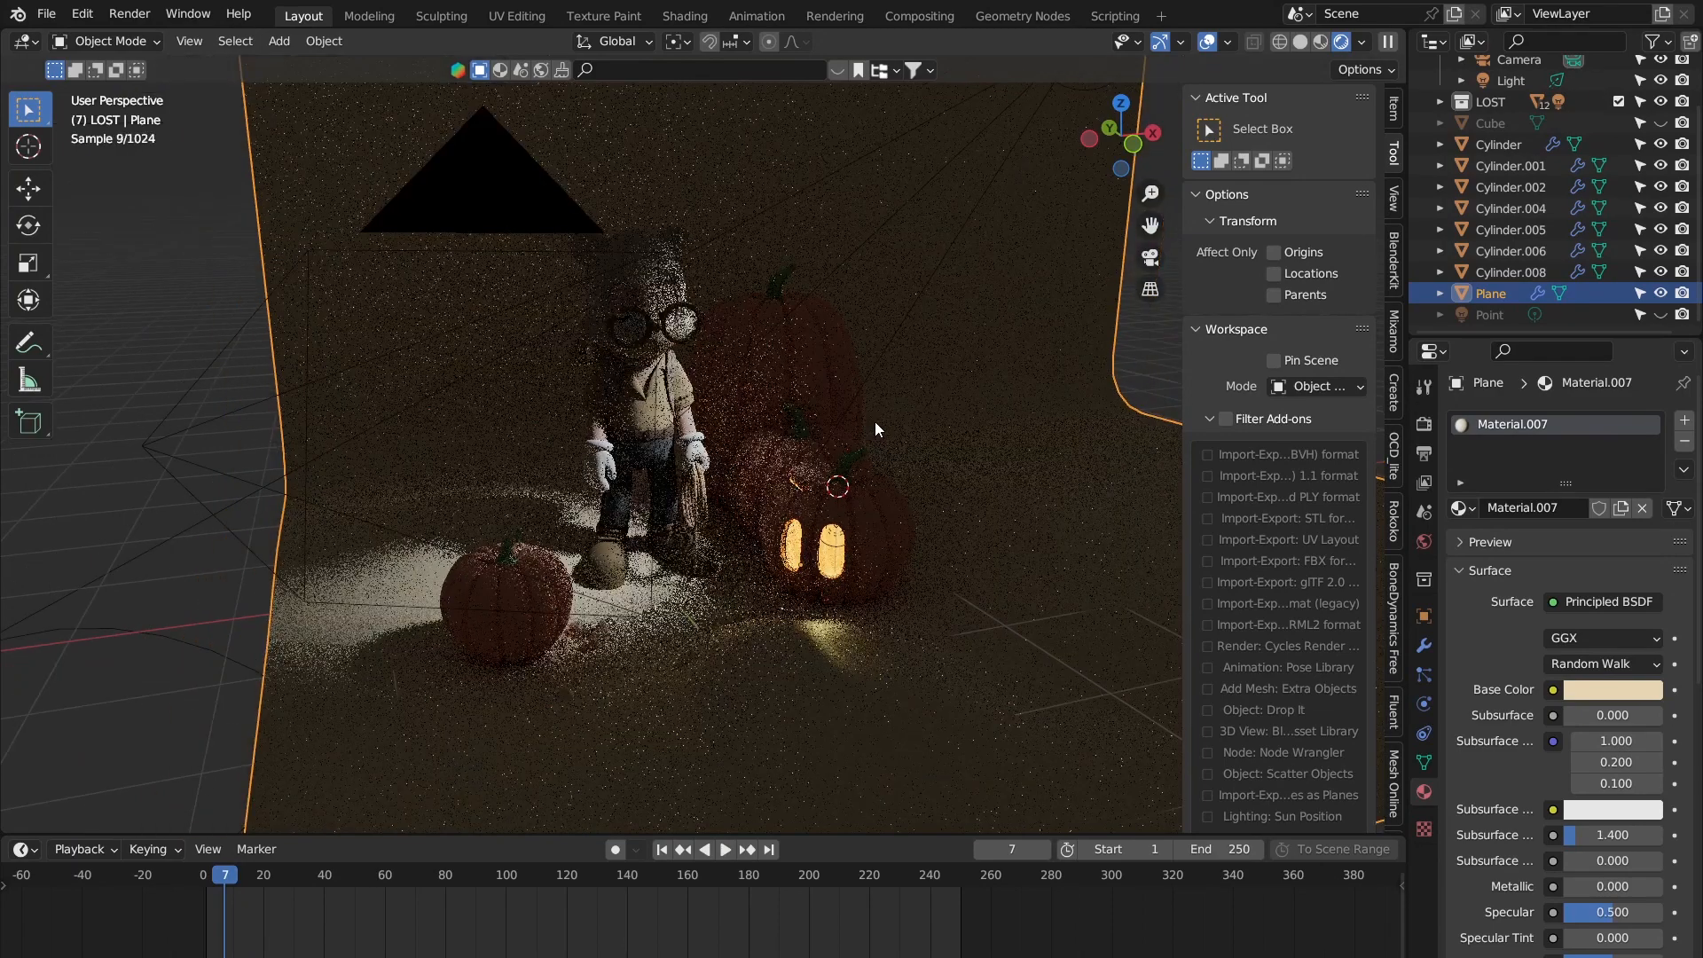
{"action": "middle_click_drag", "start_coordinate": [814, 424], "coordinate": [743, 529]}
{"action": "scroll", "coordinate": [811, 423], "scroll_direction": "down", "scroll_amount": 1}
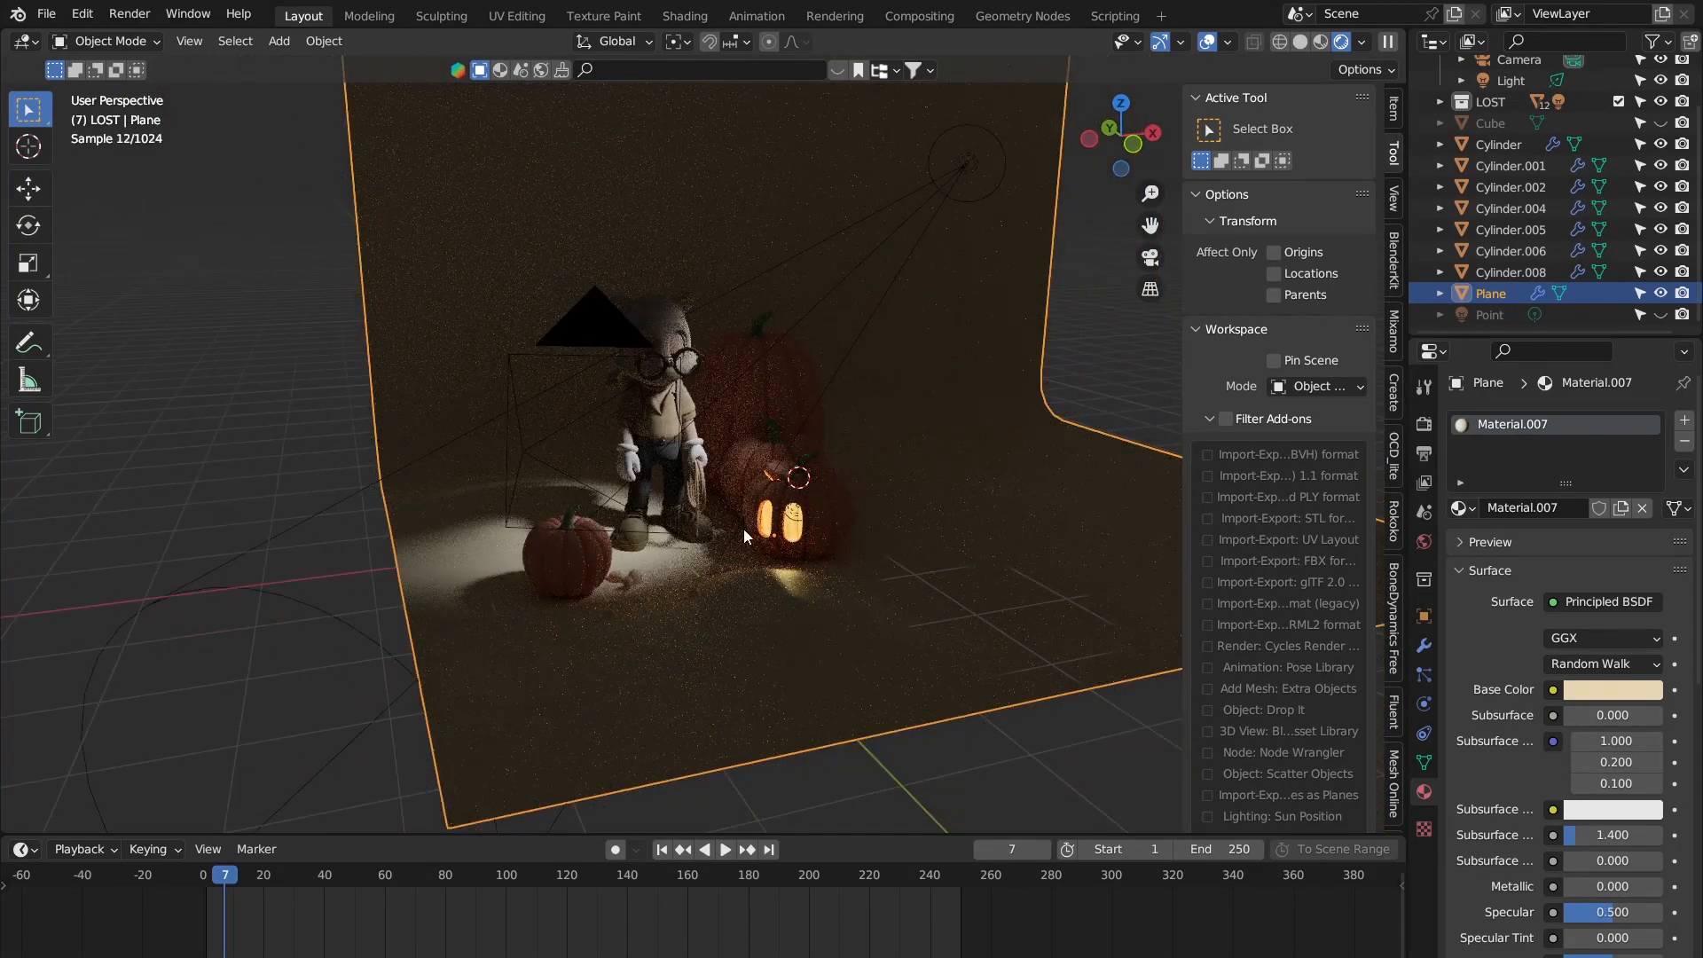
Step: Tint the spotlight above the character a pale blue with hue 0.617 and saturation 0.378
{"action": "scroll", "coordinate": [636, 548], "scroll_direction": "up", "scroll_amount": 3}
{"action": "scroll", "coordinate": [785, 411], "scroll_direction": "down", "scroll_amount": 3}
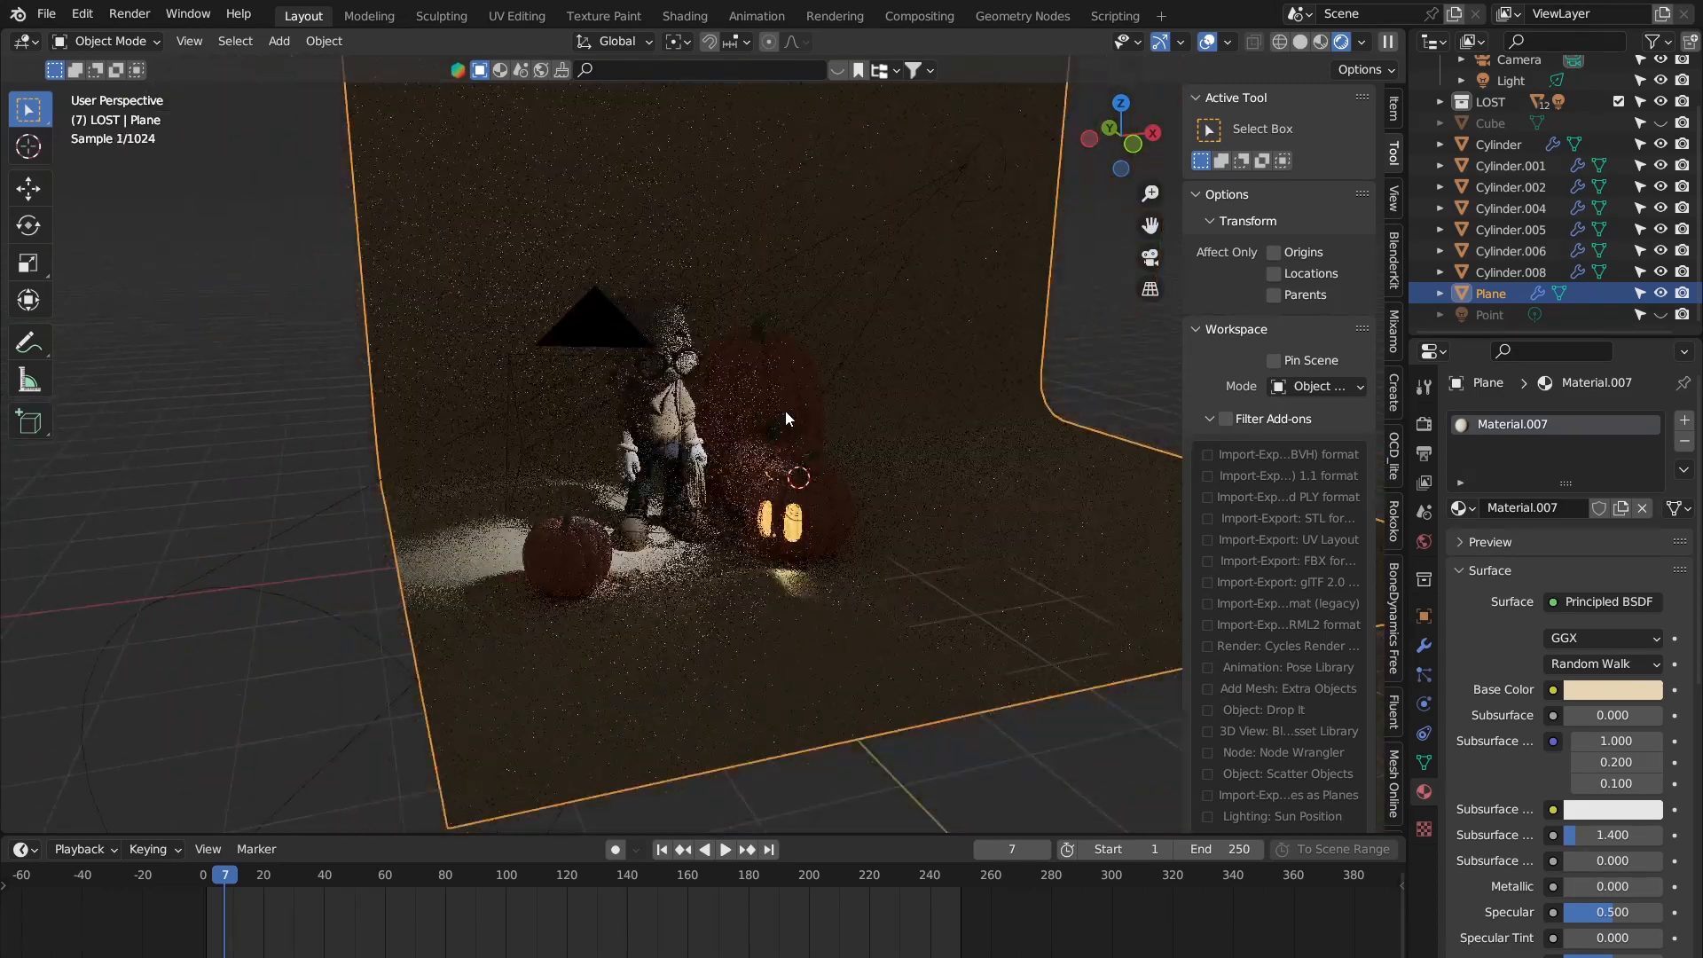
{"action": "left_click", "coordinate": [949, 185]}
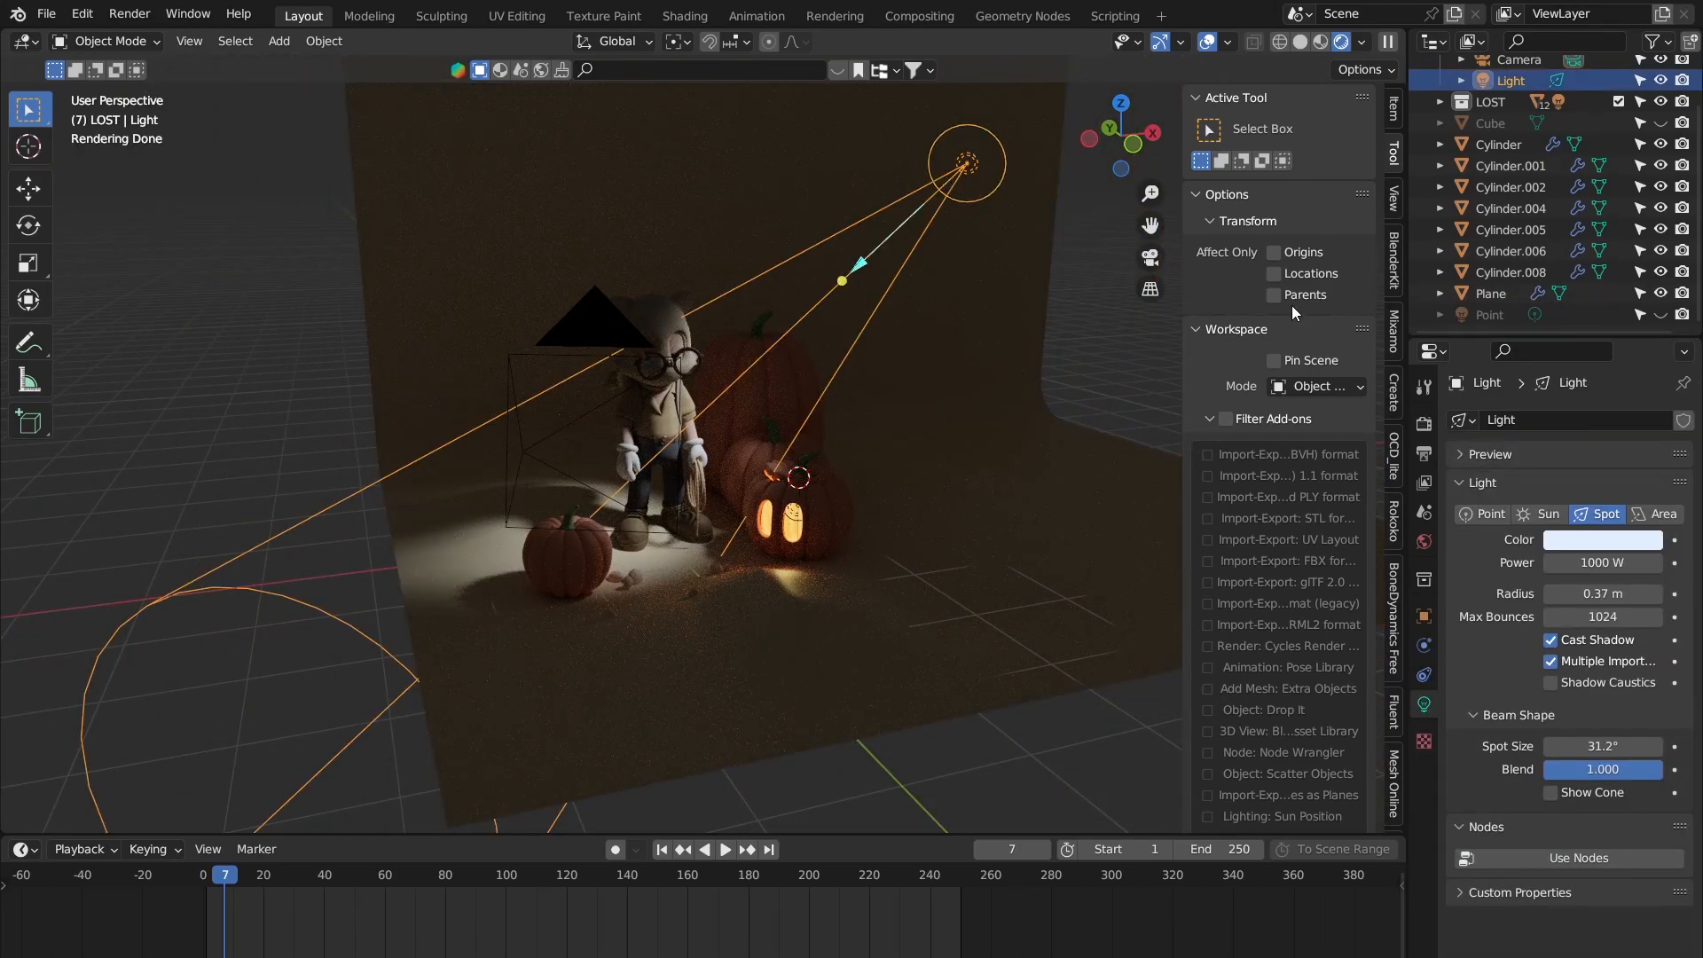
{"action": "left_click", "coordinate": [1562, 542]}
{"action": "left_click", "coordinate": [1582, 306]}
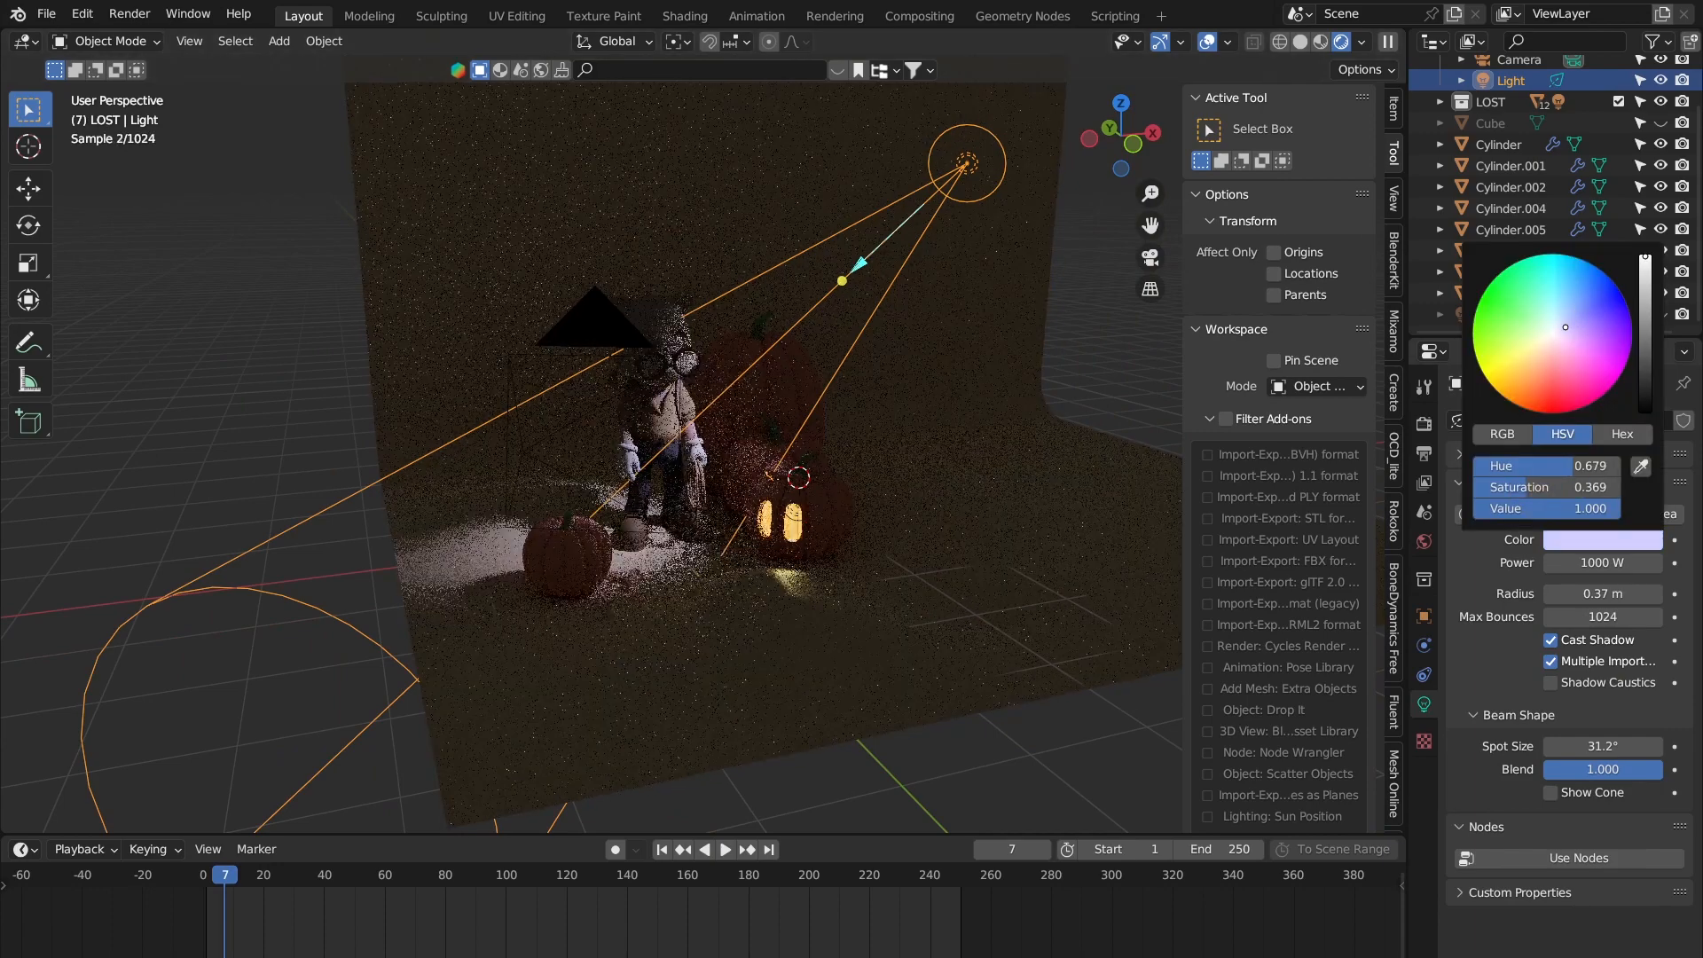
{"action": "left_click", "coordinate": [1559, 313]}
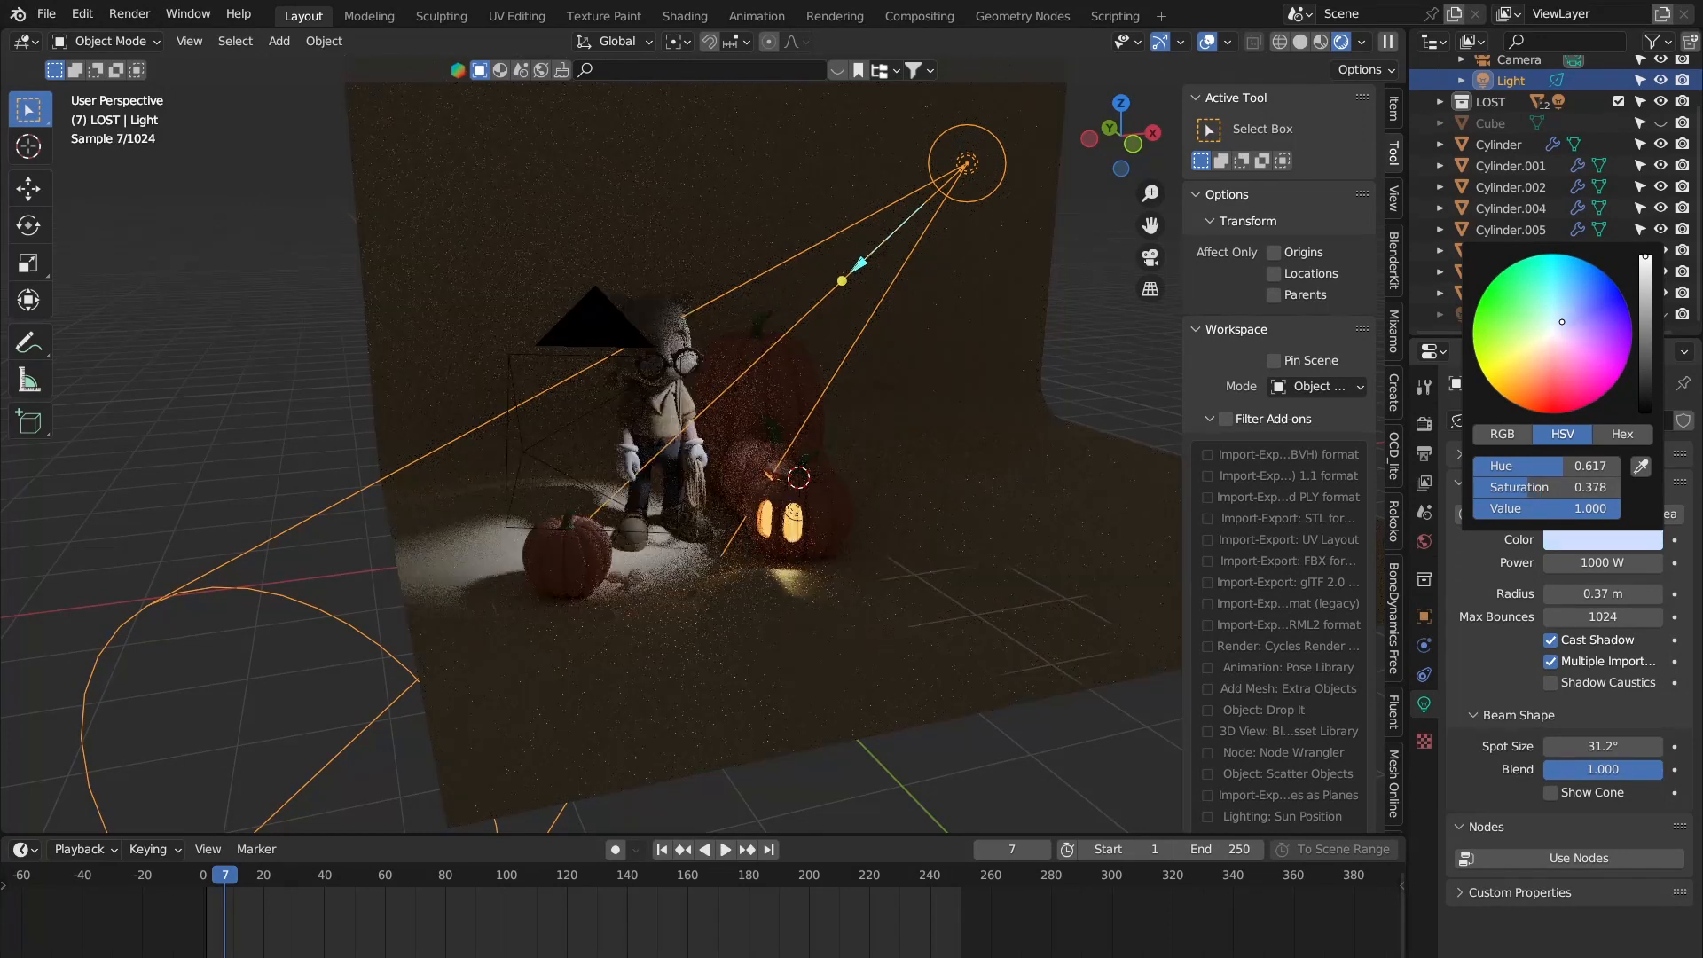
{"action": "left_click", "coordinate": [1584, 540]}
{"action": "left_click", "coordinate": [1031, 241]}
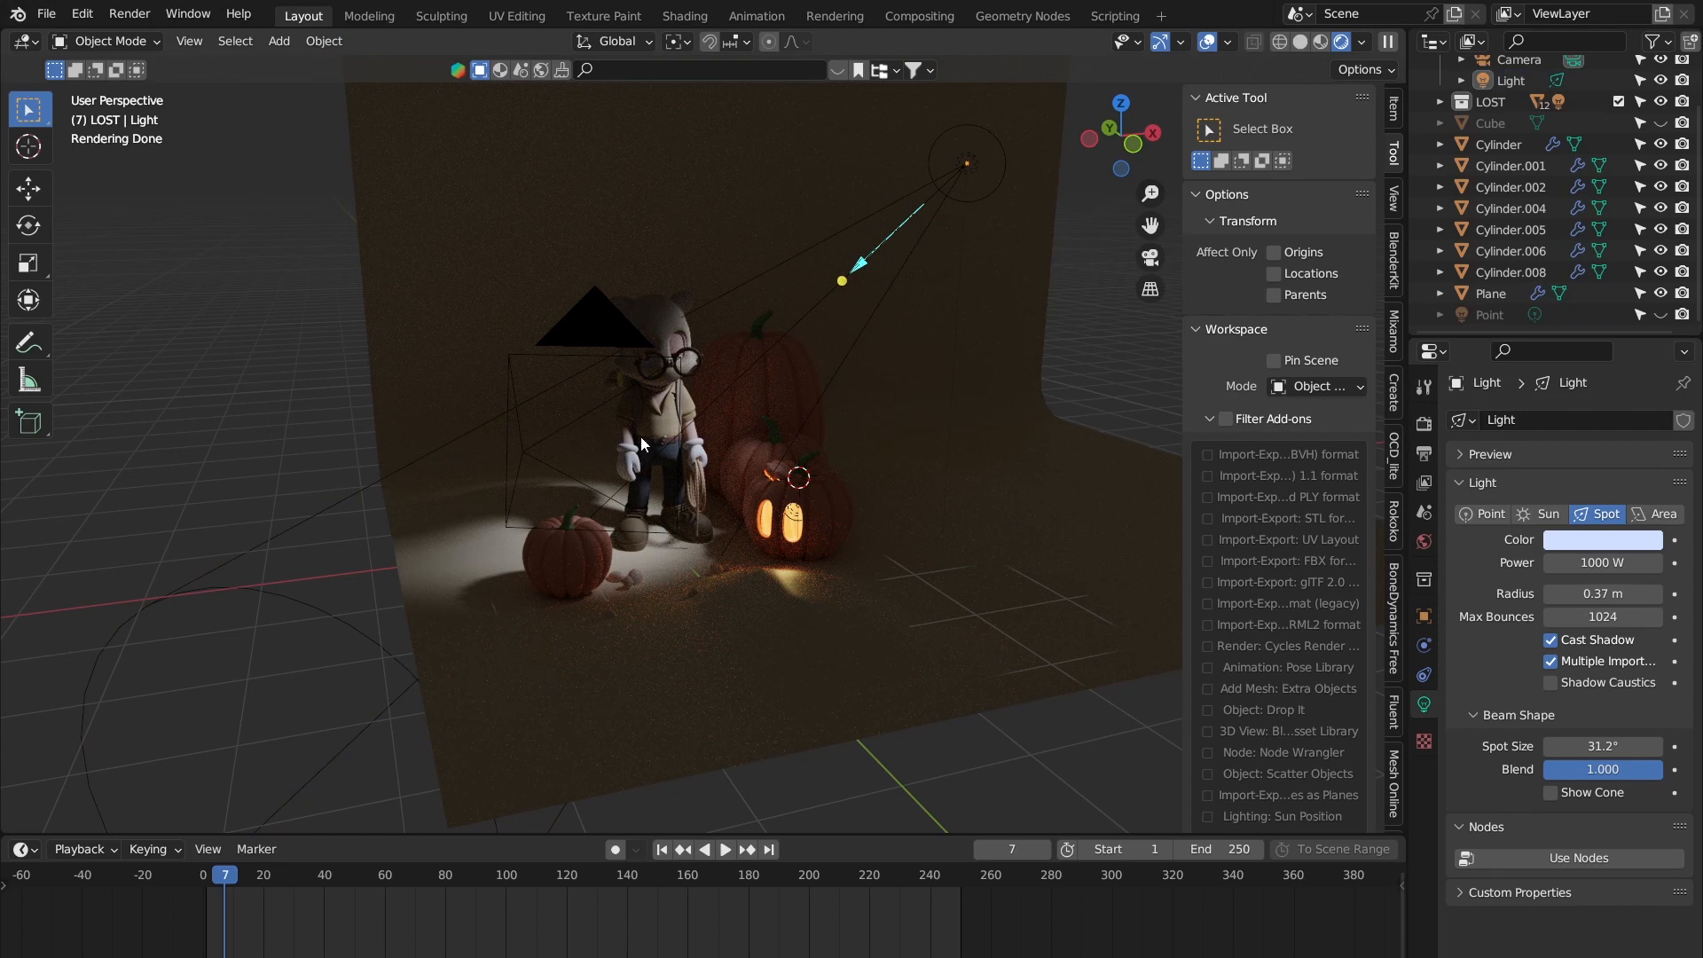
Step: Add a cube mesh at the 3D cursor and scale it up to more than twice its size
{"action": "scroll", "coordinate": [961, 376], "scroll_direction": "down", "scroll_amount": 1}
{"action": "scroll", "coordinate": [946, 434], "scroll_direction": "up", "scroll_amount": 1}
{"action": "key", "text": "shift+a"}
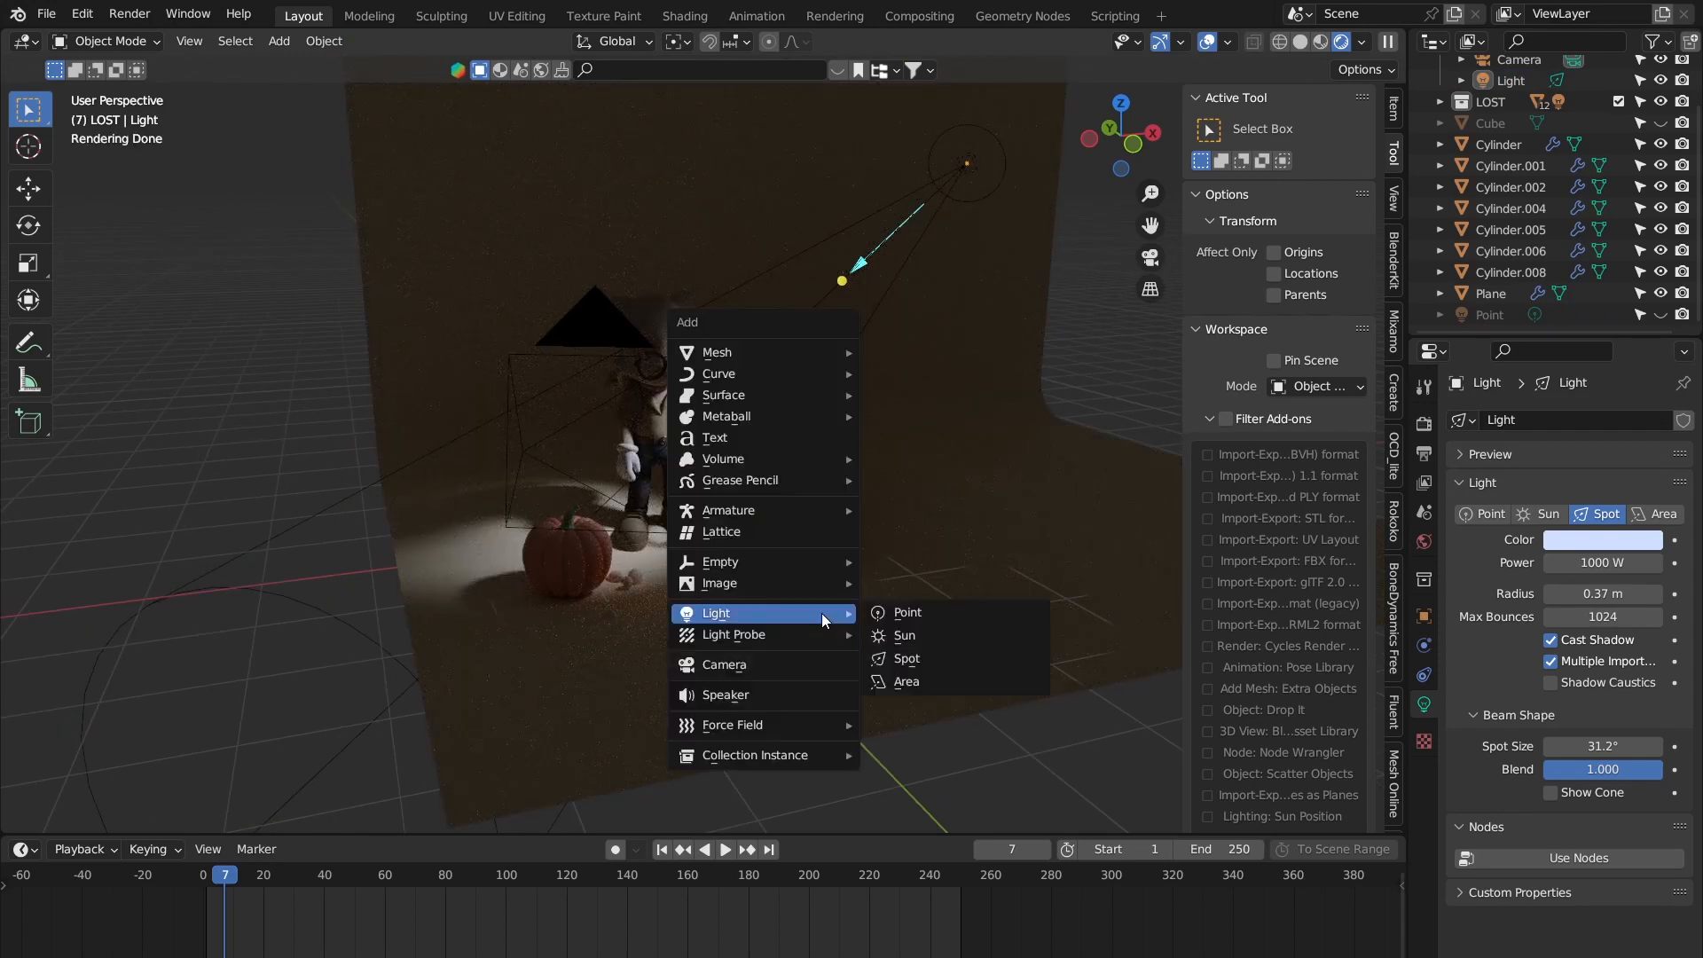
{"action": "mouse_move", "coordinate": [822, 352]}
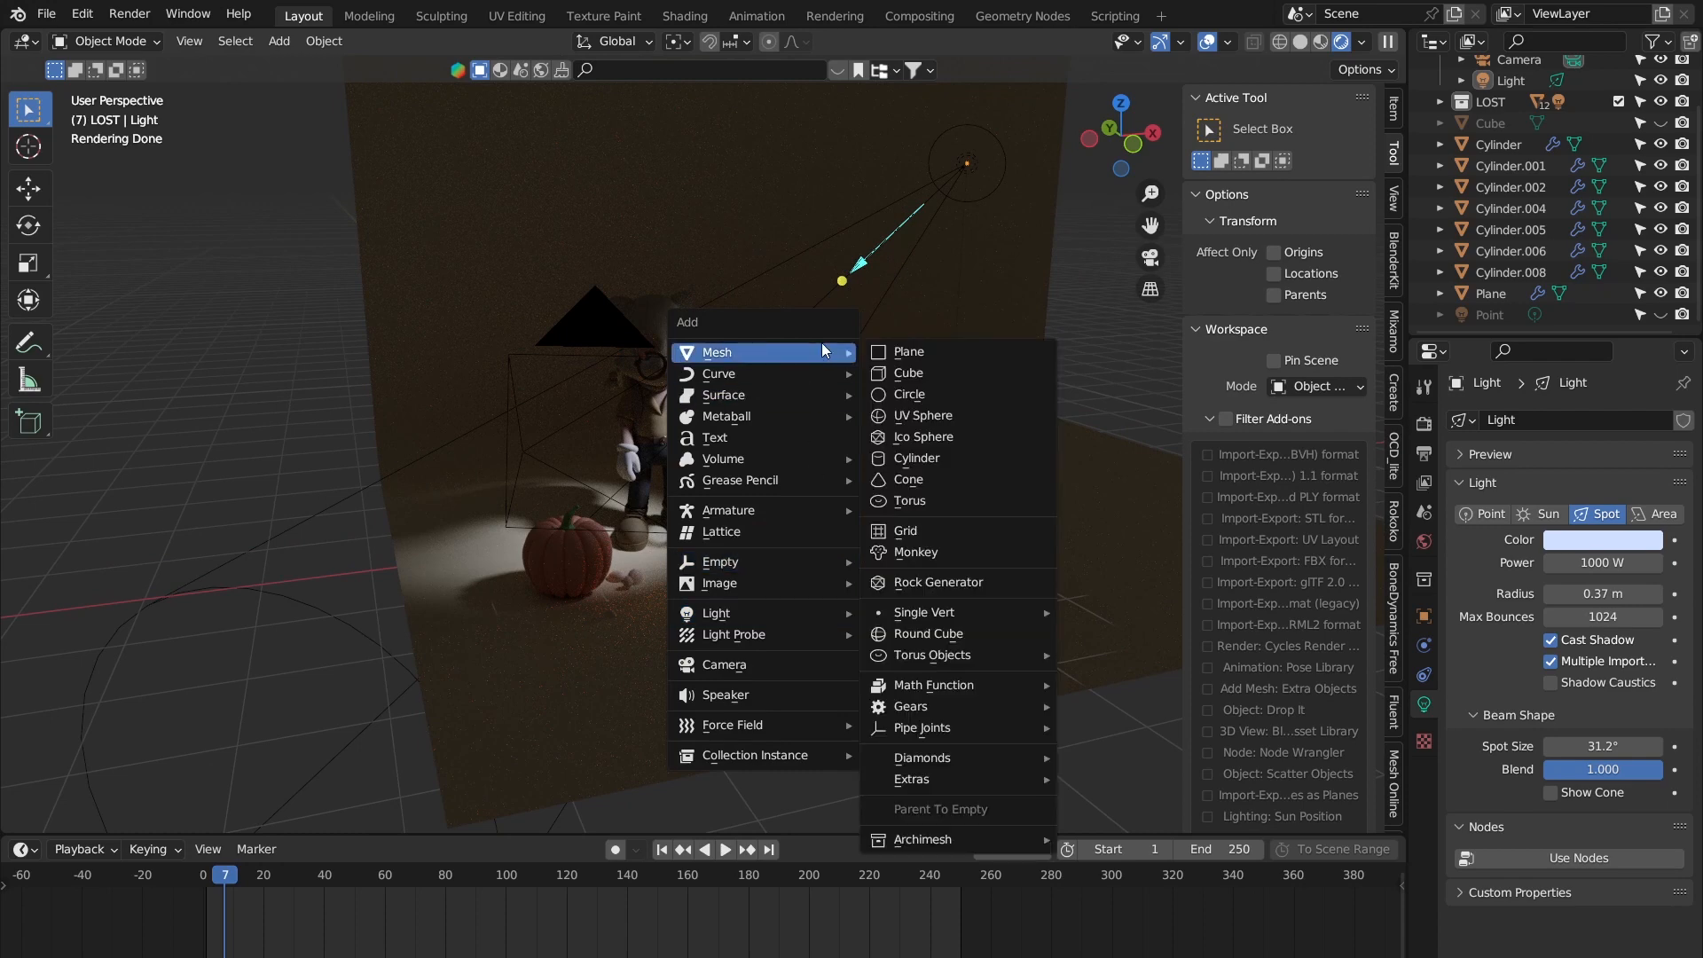
{"action": "left_click", "coordinate": [935, 374]}
{"action": "middle_click_drag", "start_coordinate": [935, 369], "coordinate": [794, 353]}
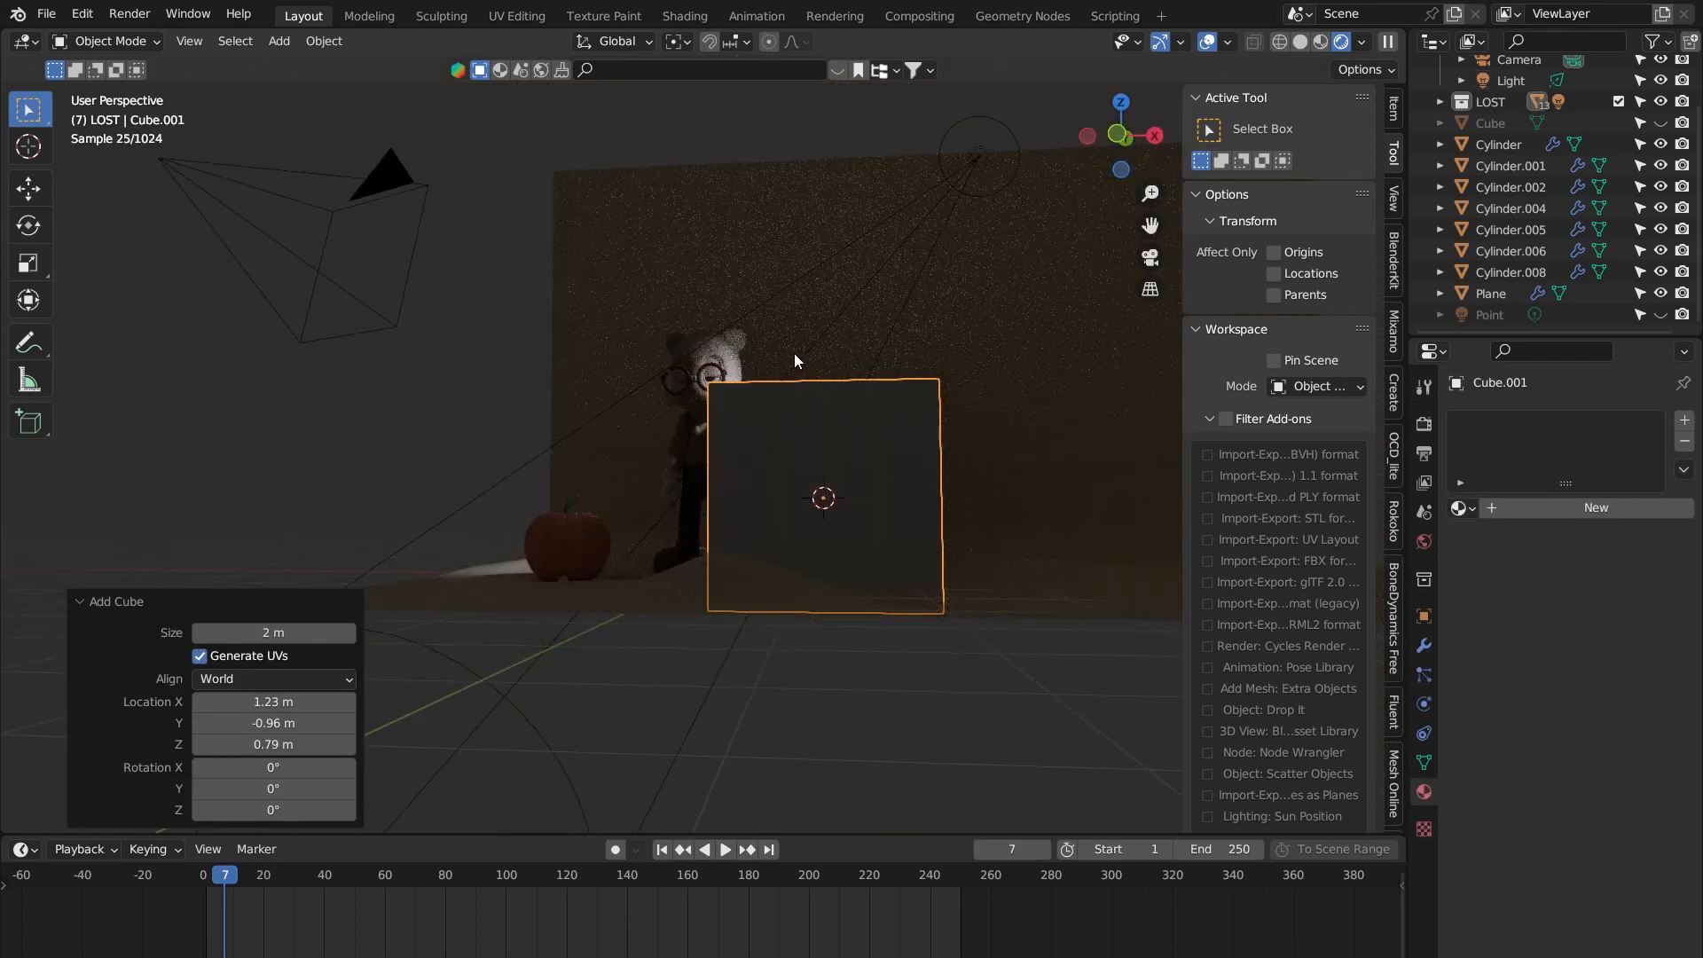
{"action": "key", "text": "s"}
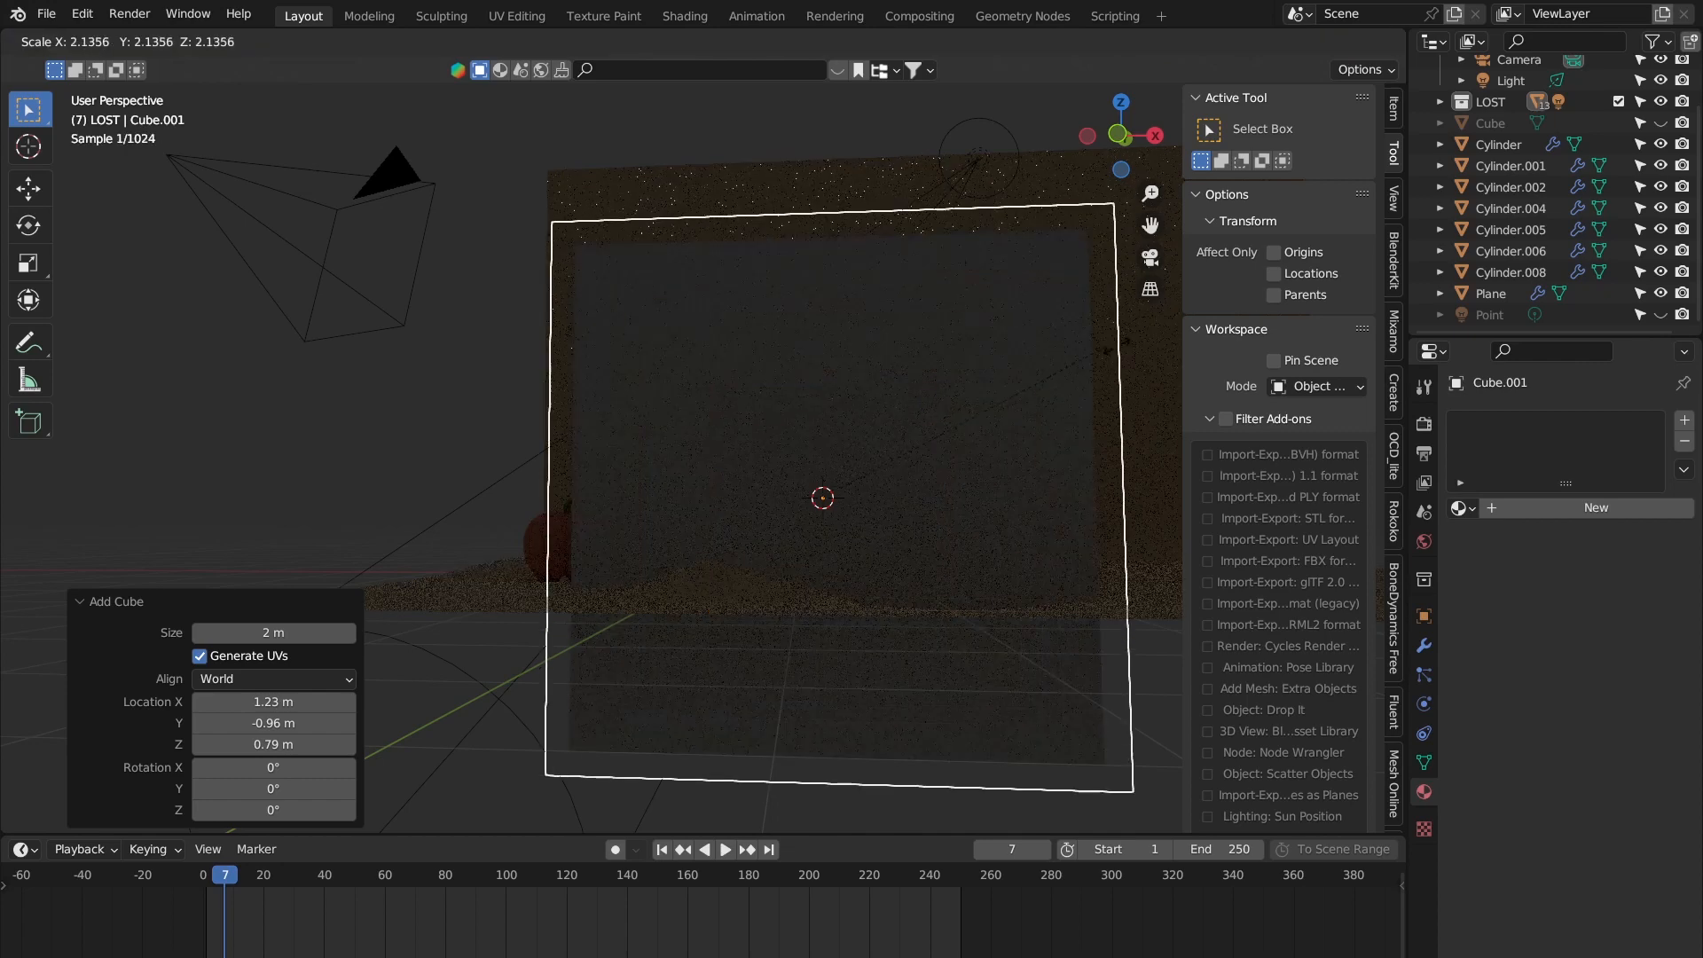
{"action": "left_click", "coordinate": [1028, 378]}
Step: Move the cube over the character and pumpkins and enlarge it by another factor of 1.3 to enclose the scene
{"action": "middle_click_drag", "start_coordinate": [1029, 377], "coordinate": [826, 459]}
{"action": "key", "text": "g"}
{"action": "left_click", "coordinate": [885, 418]}
{"action": "key", "text": "s"}
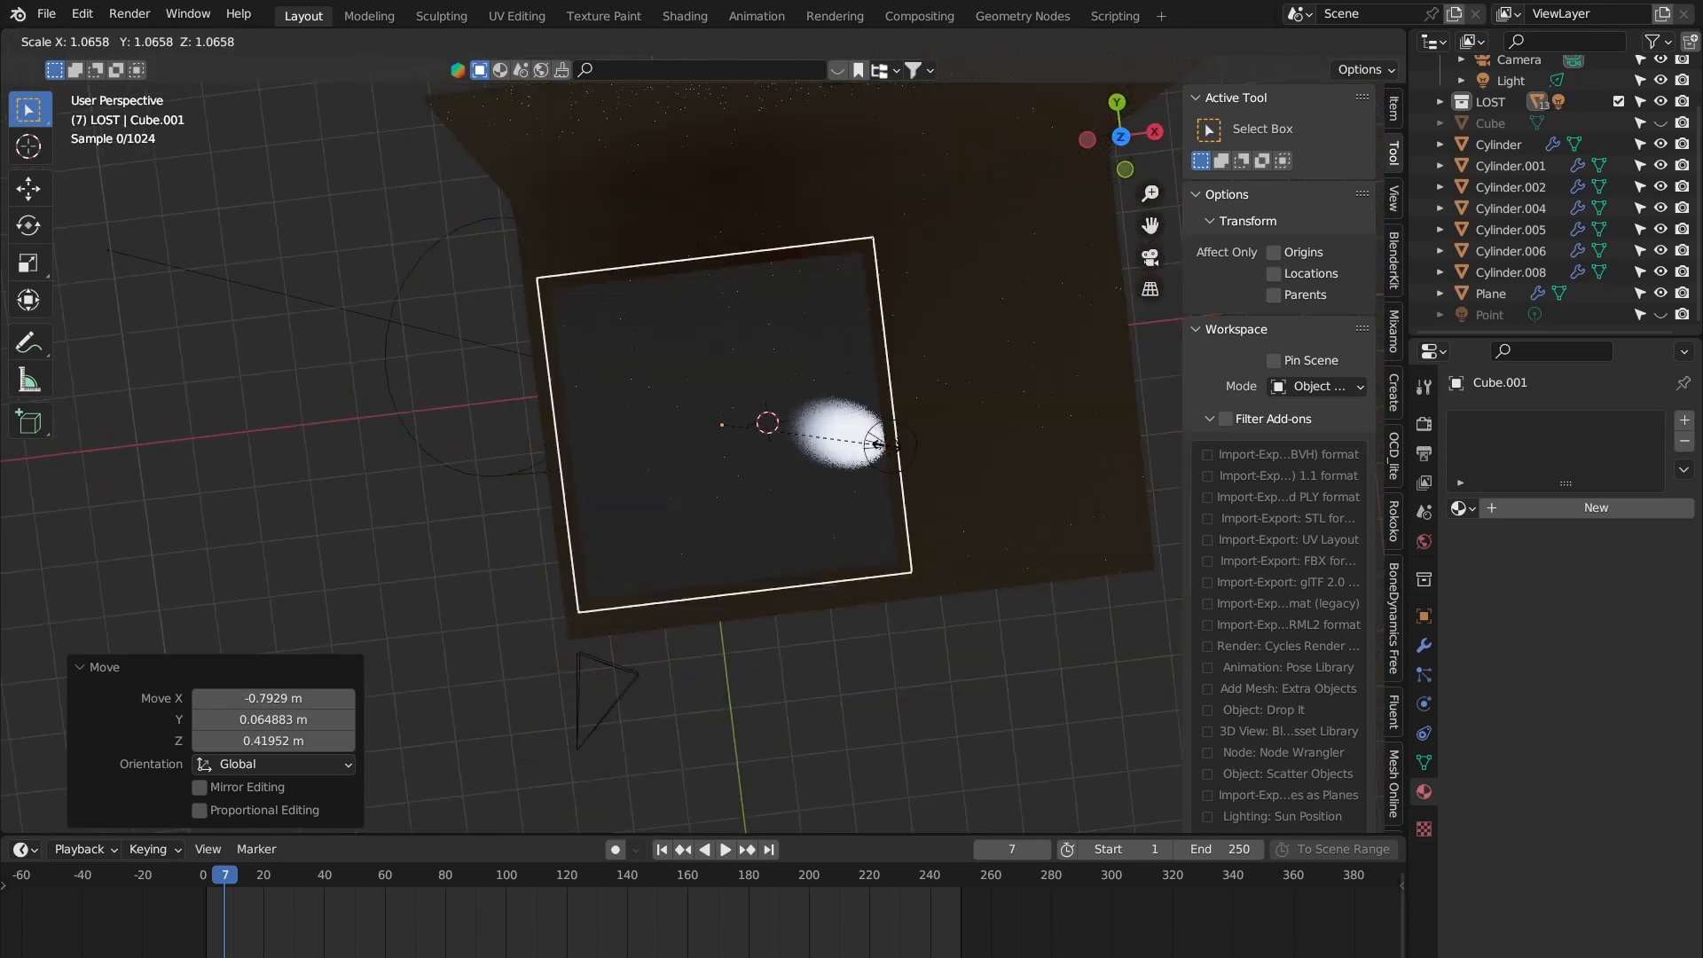
{"action": "left_click", "coordinate": [909, 450]}
{"action": "key", "text": "g"}
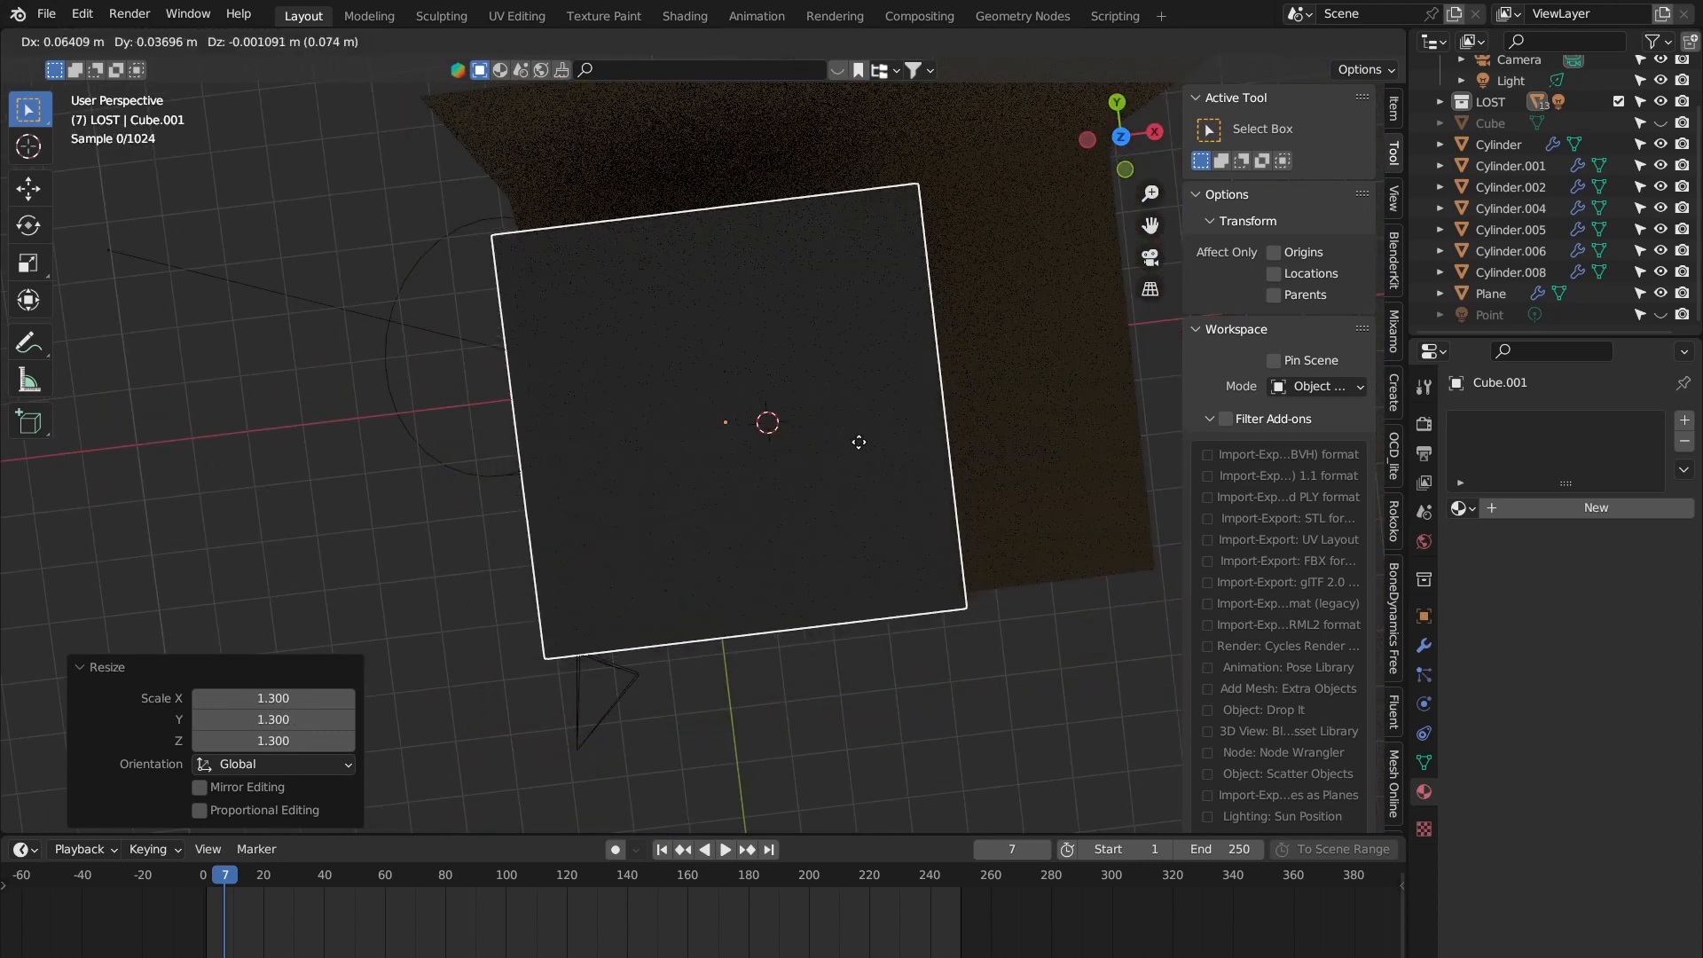
{"action": "left_click", "coordinate": [872, 438]}
{"action": "middle_click_drag", "start_coordinate": [759, 472], "coordinate": [736, 356]}
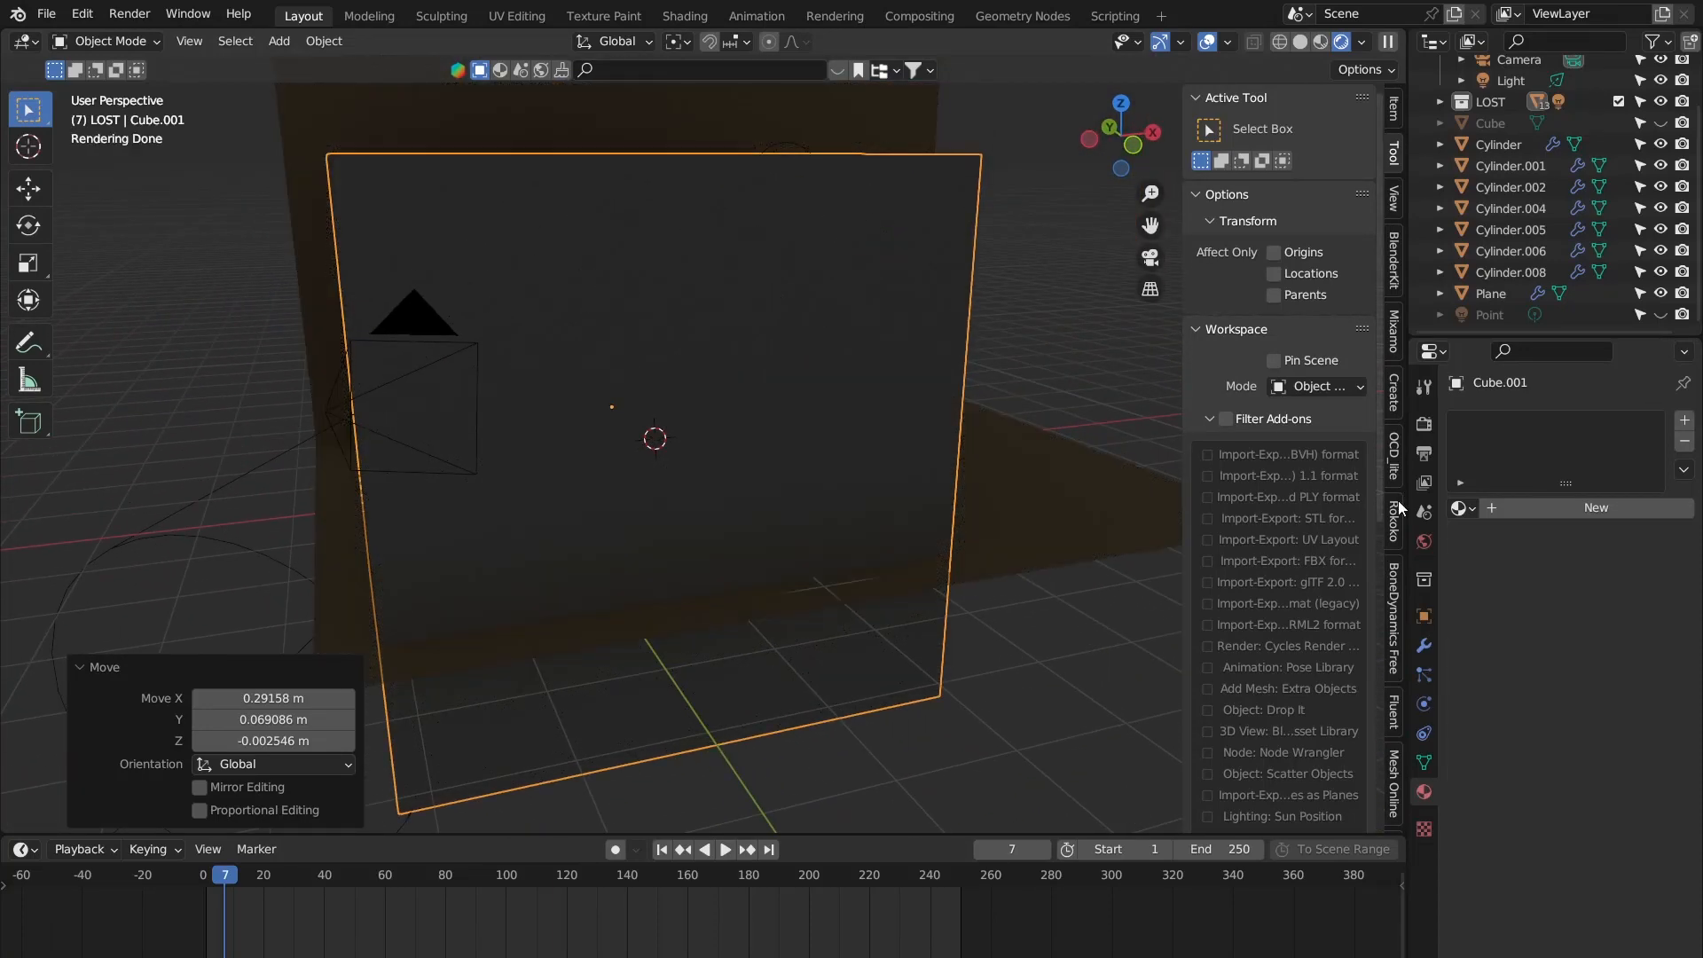
Step: Check in wireframe shading how the cube encloses the character and pumpkins, and return to rendered shading
{"action": "left_click", "coordinate": [1031, 328]}
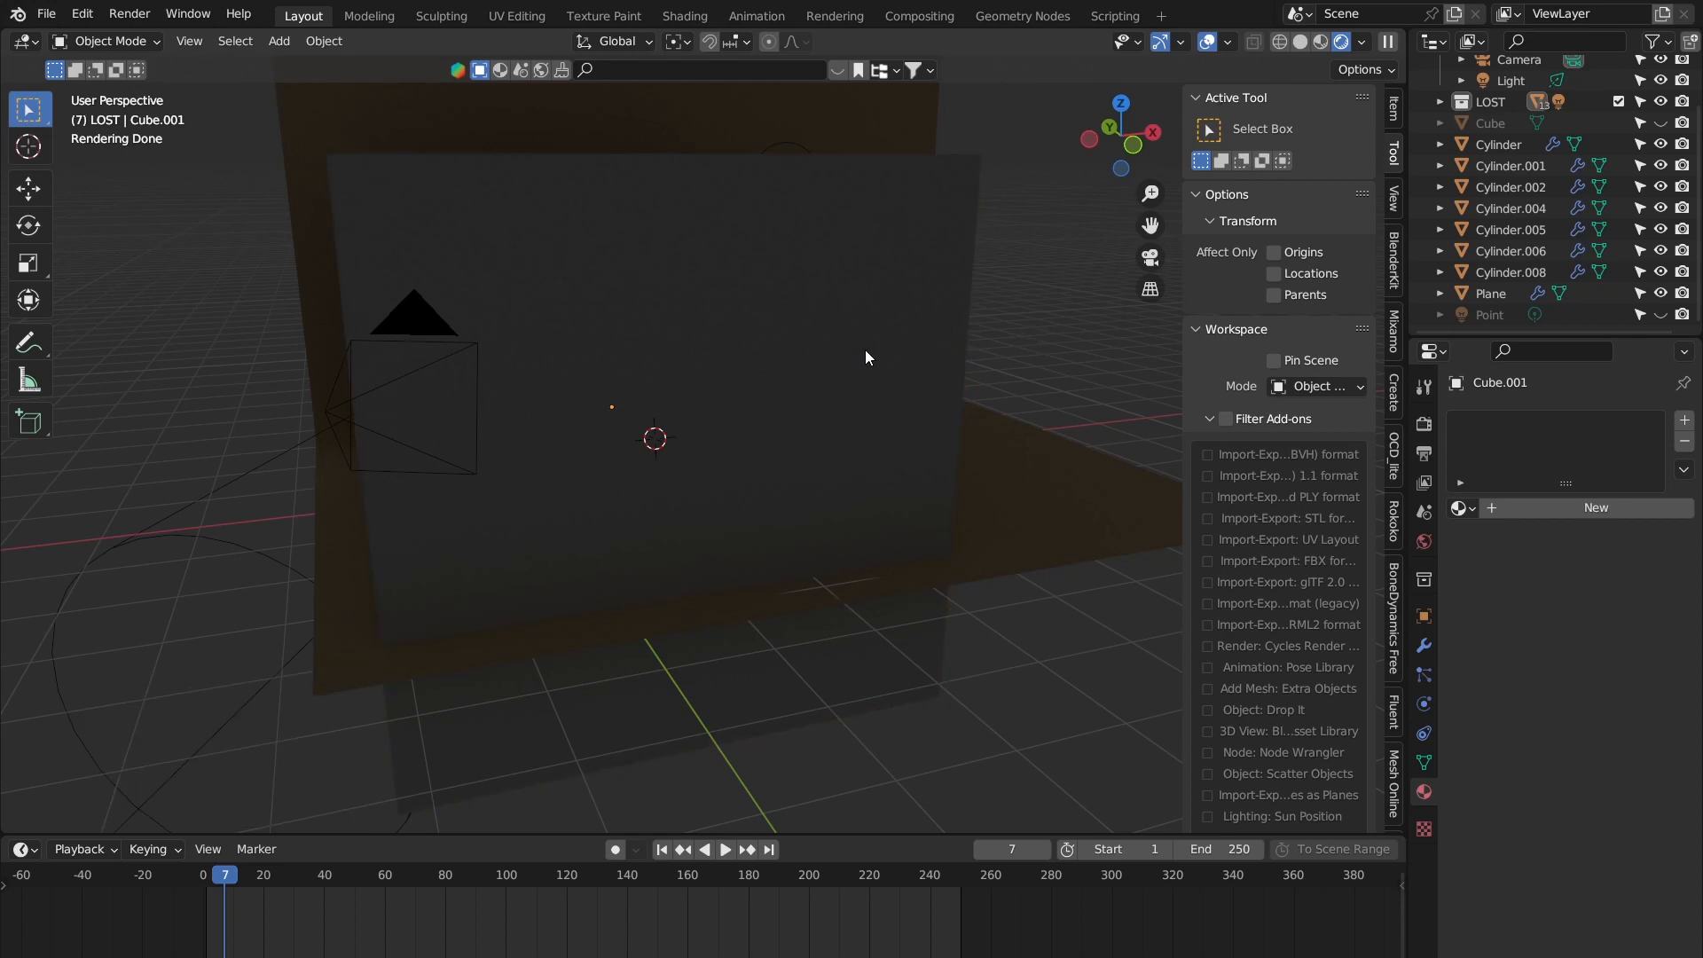
{"action": "left_click", "coordinate": [696, 318]}
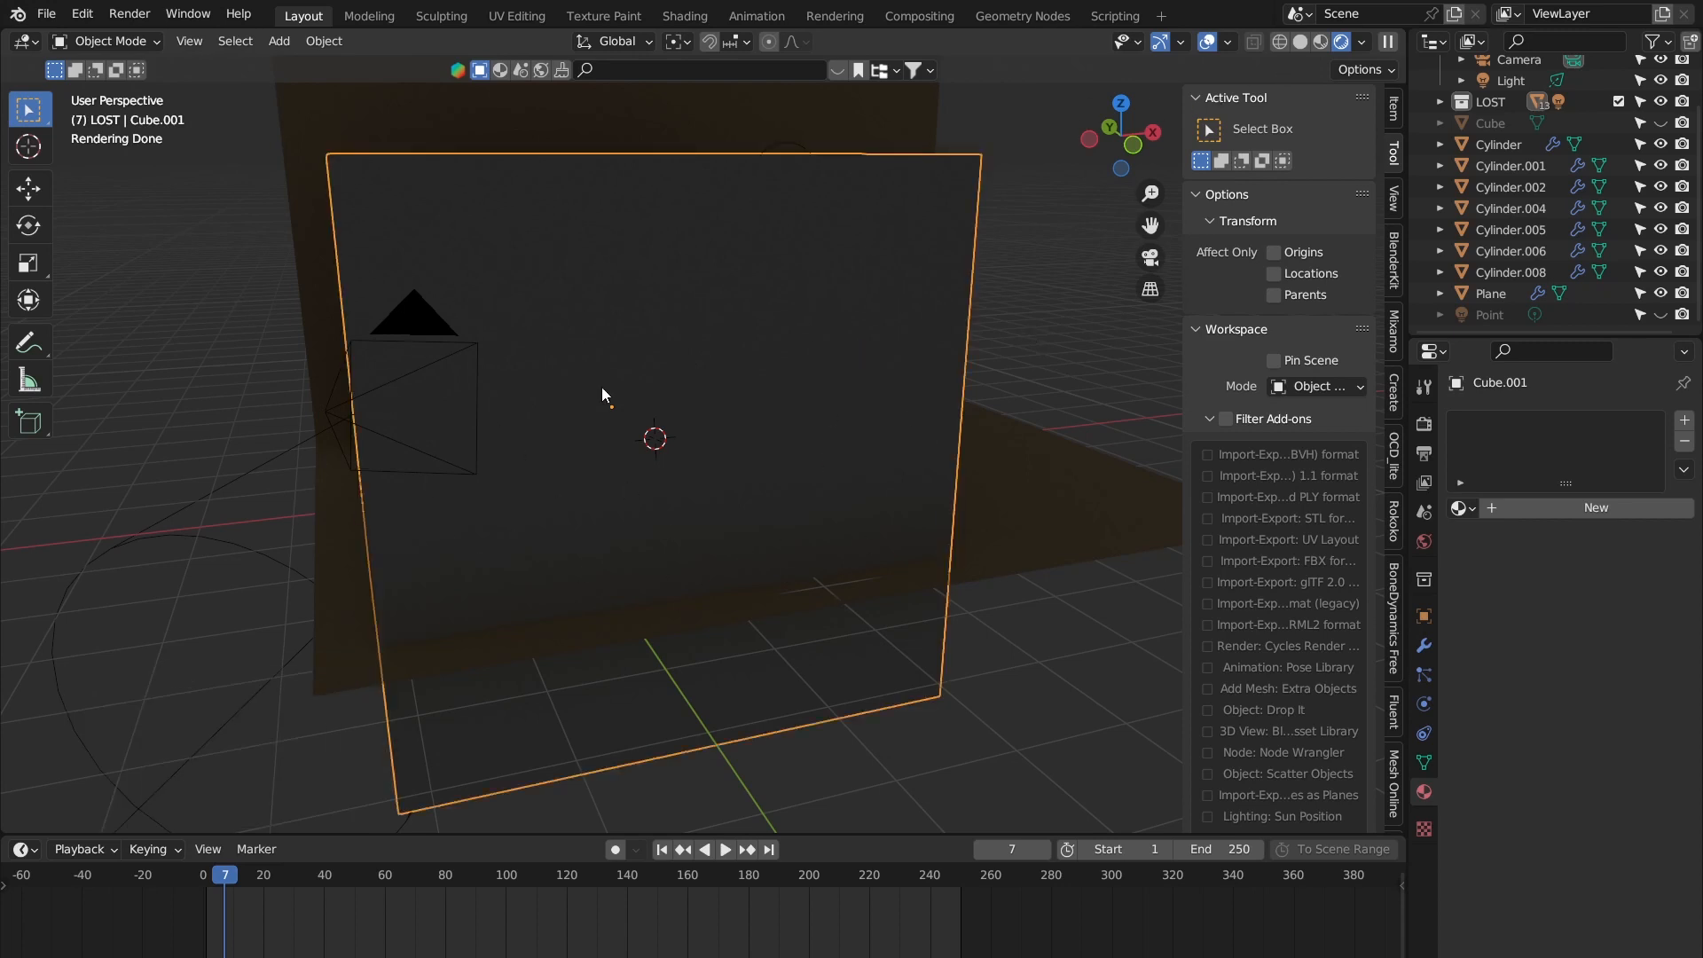
{"action": "left_click", "coordinate": [1285, 48]}
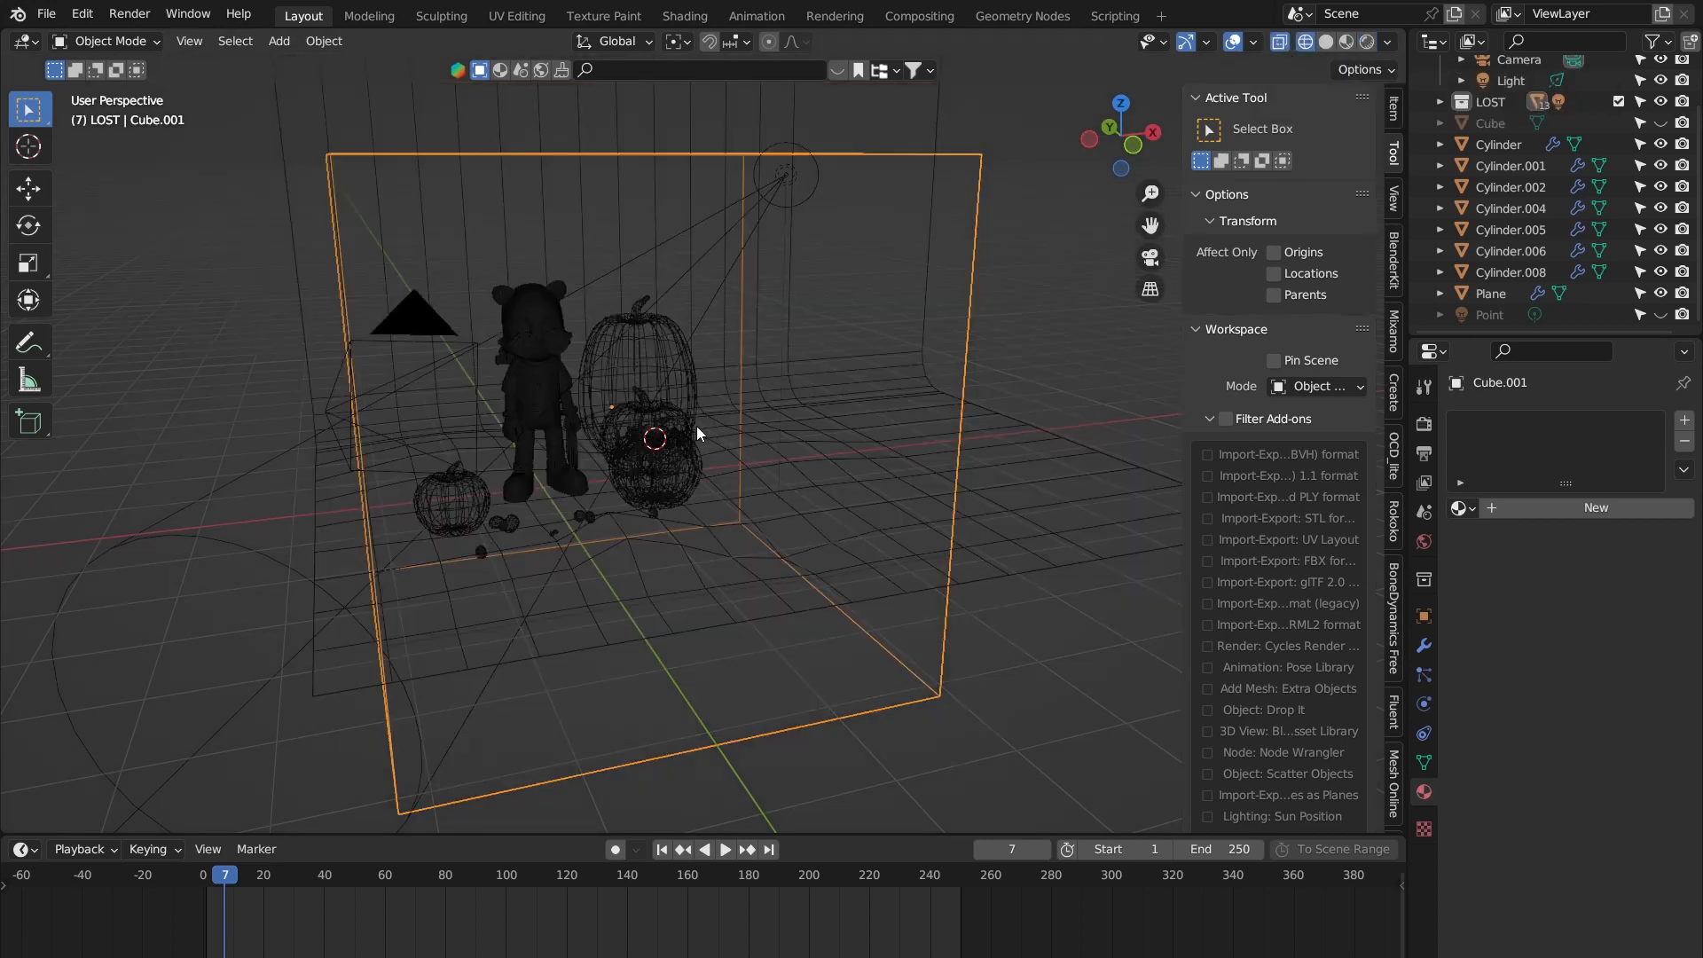
{"action": "left_click", "coordinate": [1365, 45]}
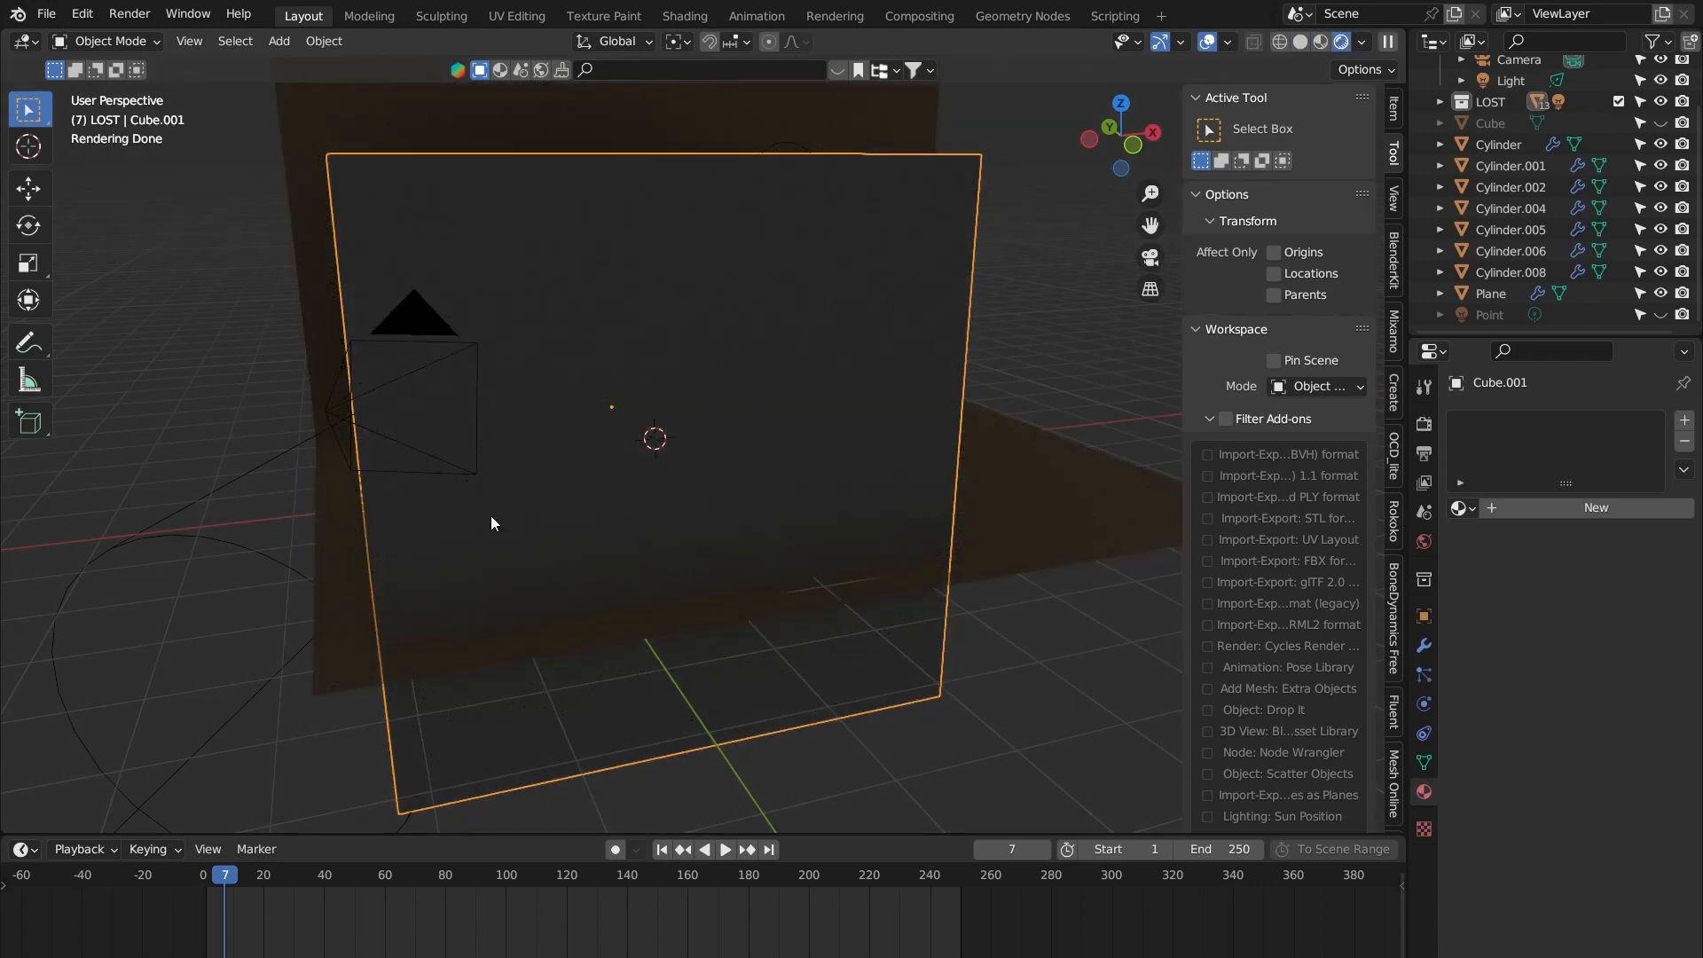
{"action": "middle_click_drag", "start_coordinate": [556, 289], "coordinate": [684, 238], "text": "shift"}
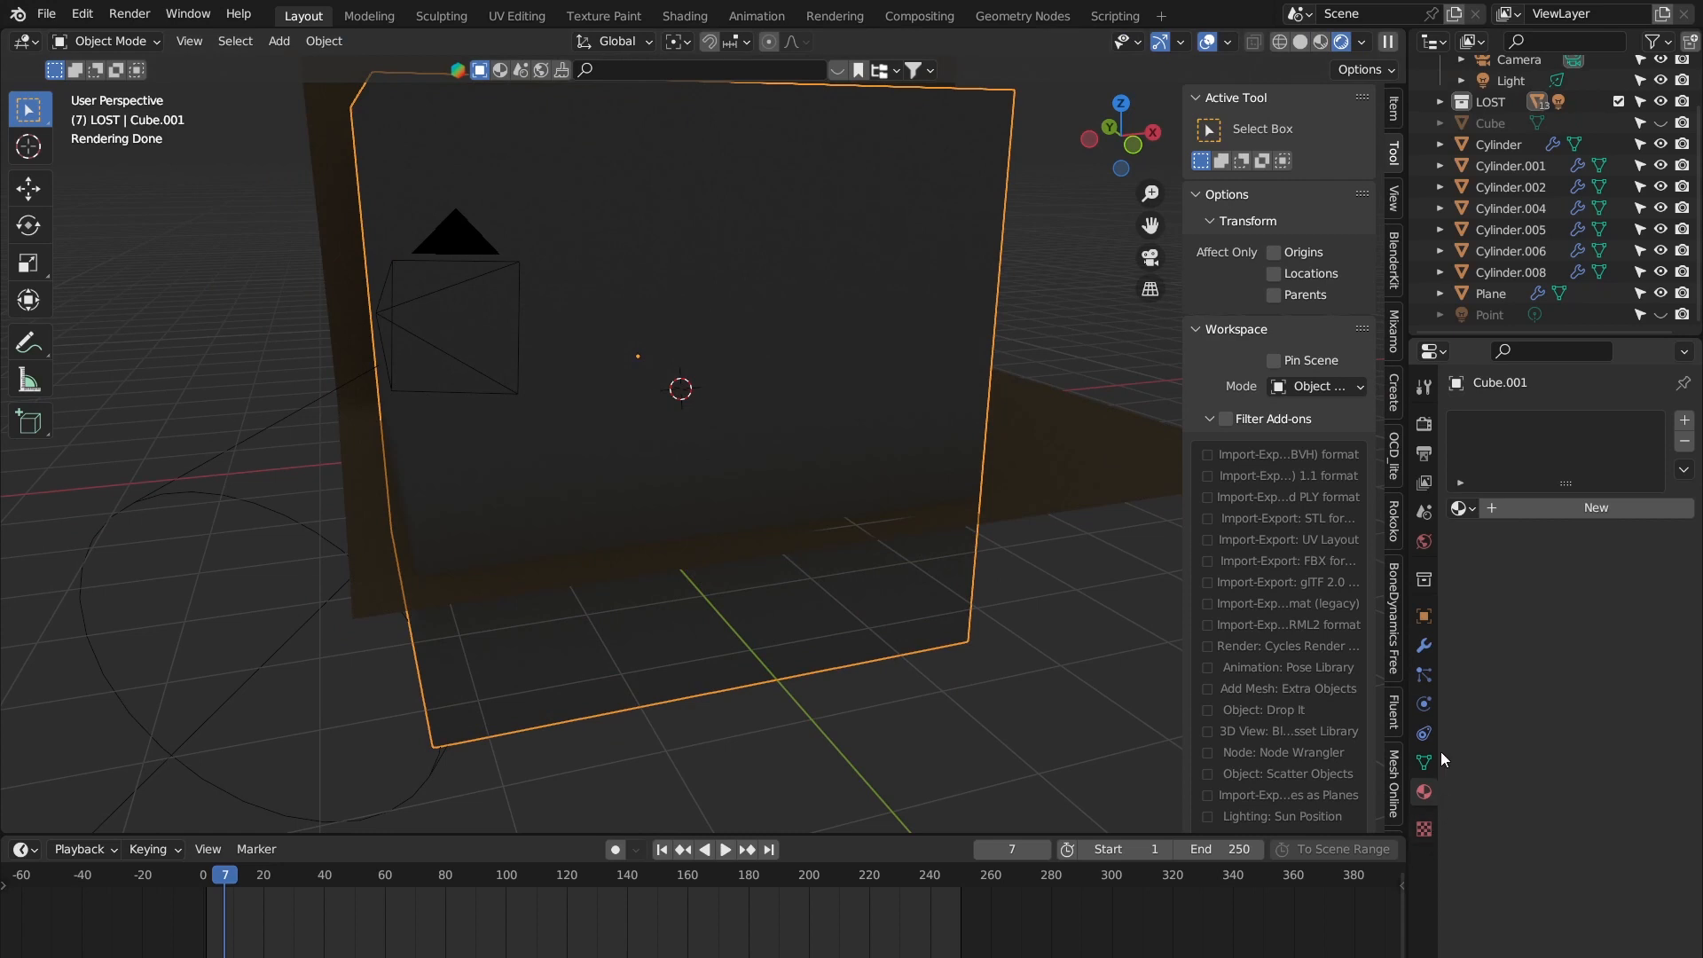
Step: Set the enclosing cube's viewport display to Wire in its object properties
{"action": "left_click", "coordinate": [1424, 618]}
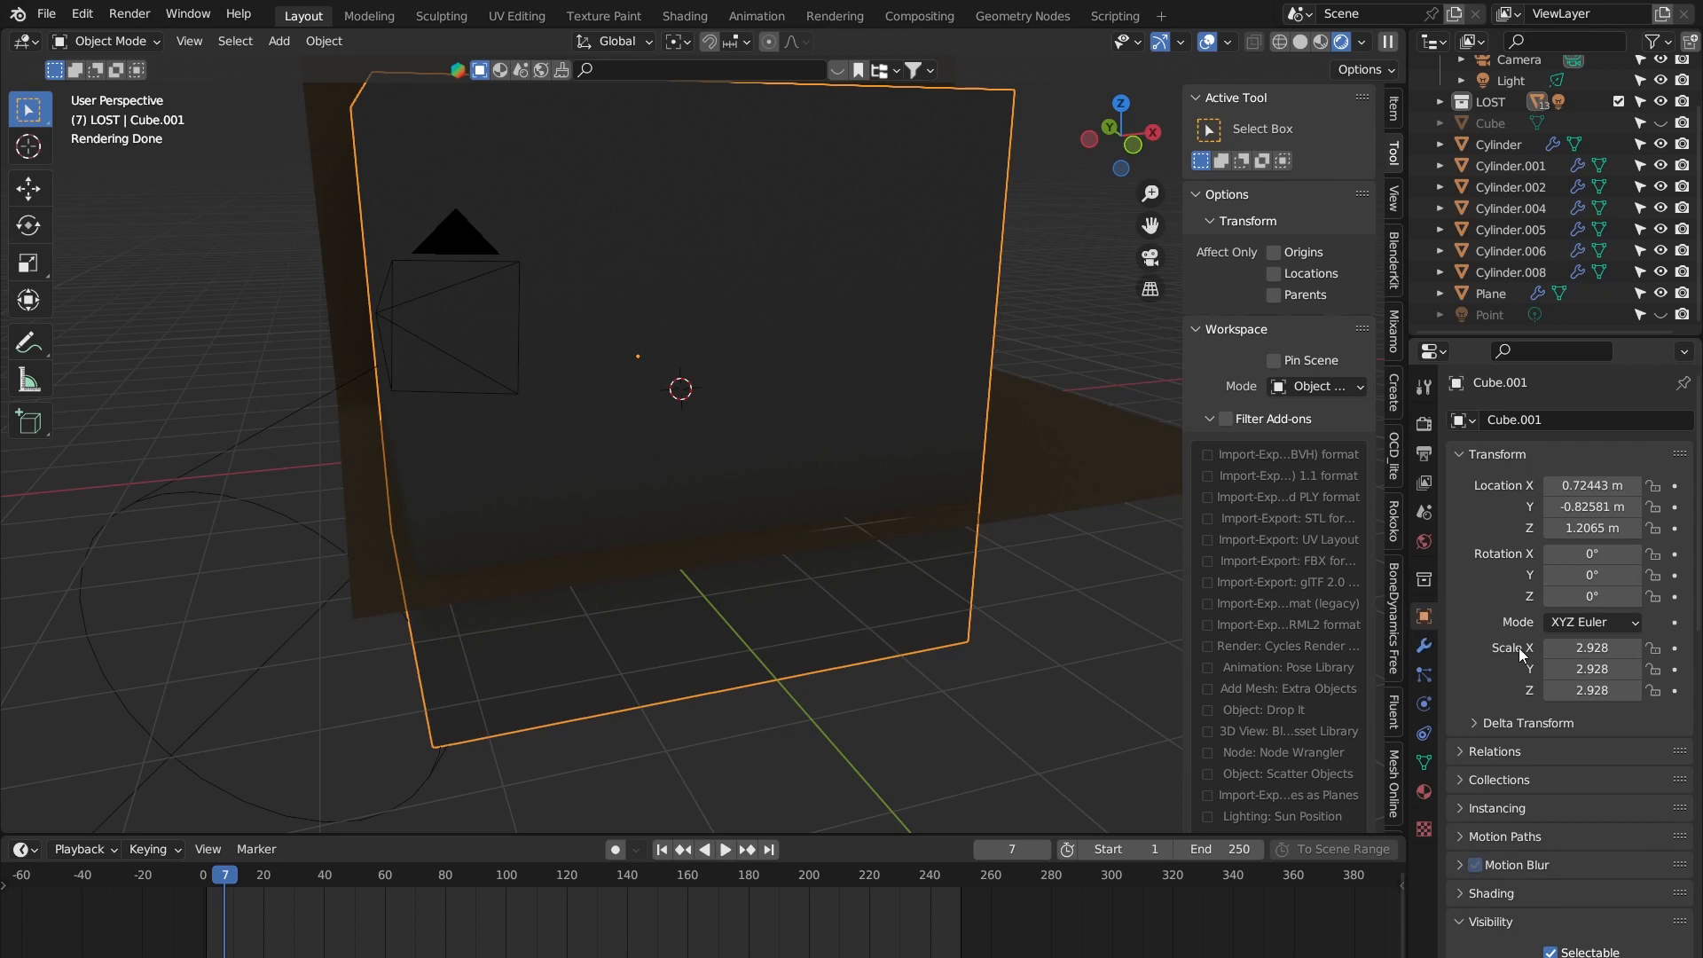
{"action": "scroll", "coordinate": [1530, 669], "scroll_direction": "down", "scroll_amount": 4}
{"action": "scroll", "coordinate": [1538, 688], "scroll_direction": "down", "scroll_amount": 19}
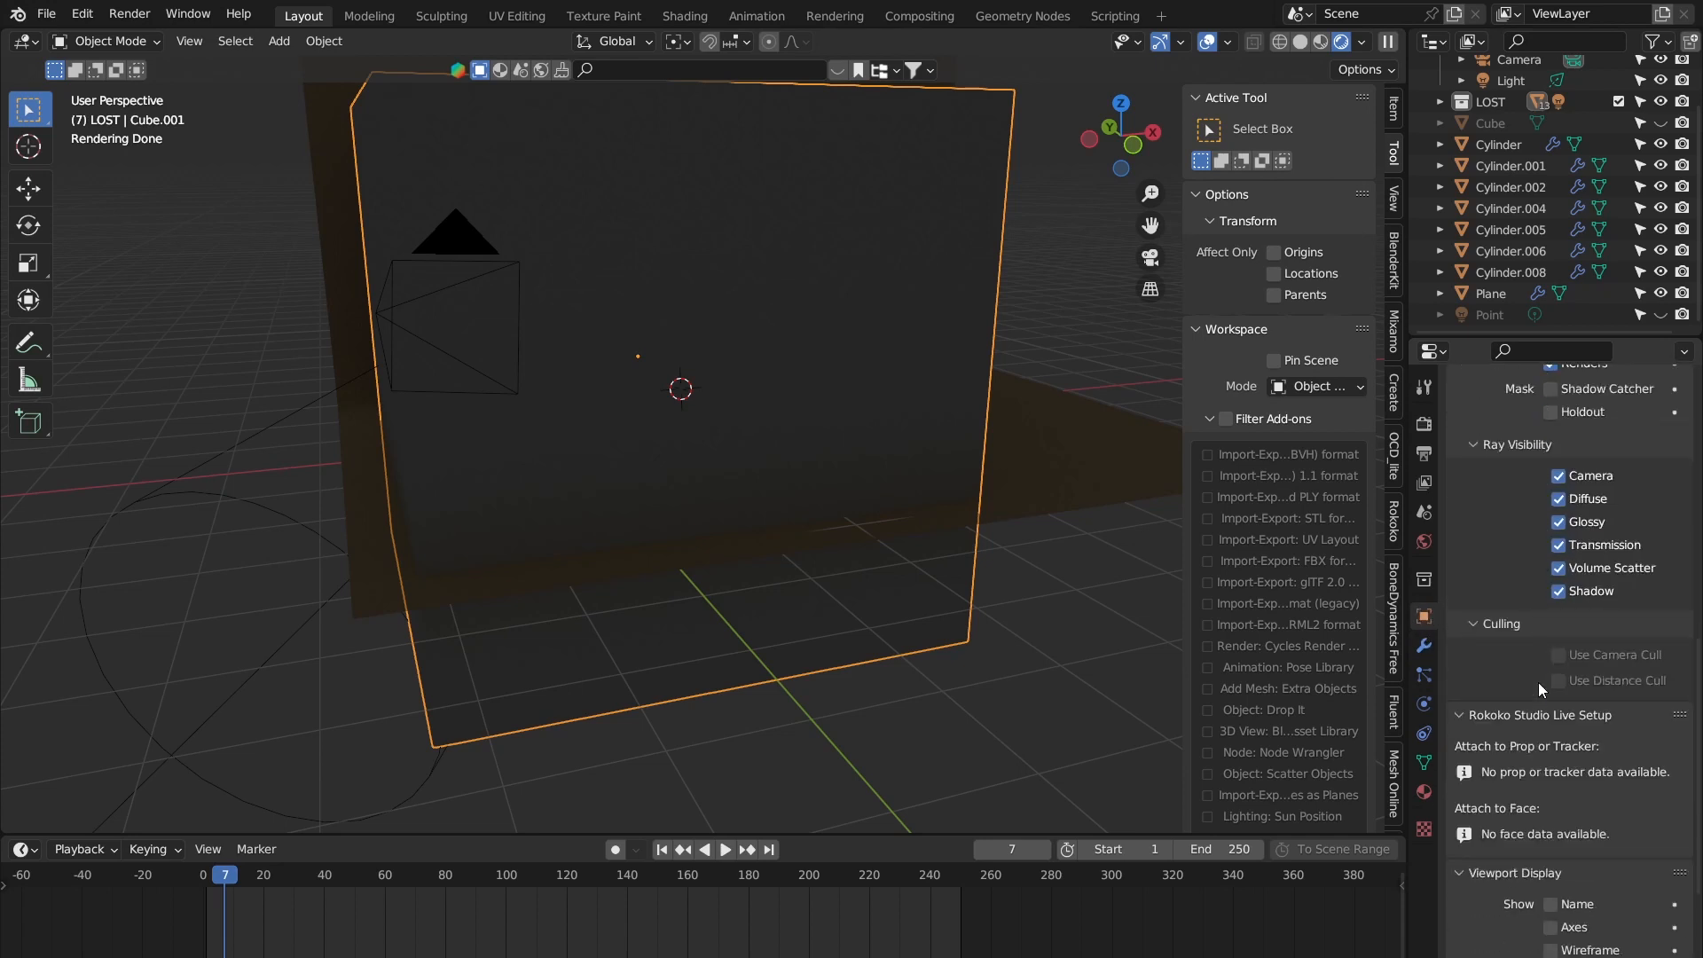
{"action": "scroll", "coordinate": [1538, 683], "scroll_direction": "down", "scroll_amount": 4}
{"action": "scroll", "coordinate": [1507, 621], "scroll_direction": "up", "scroll_amount": 20}
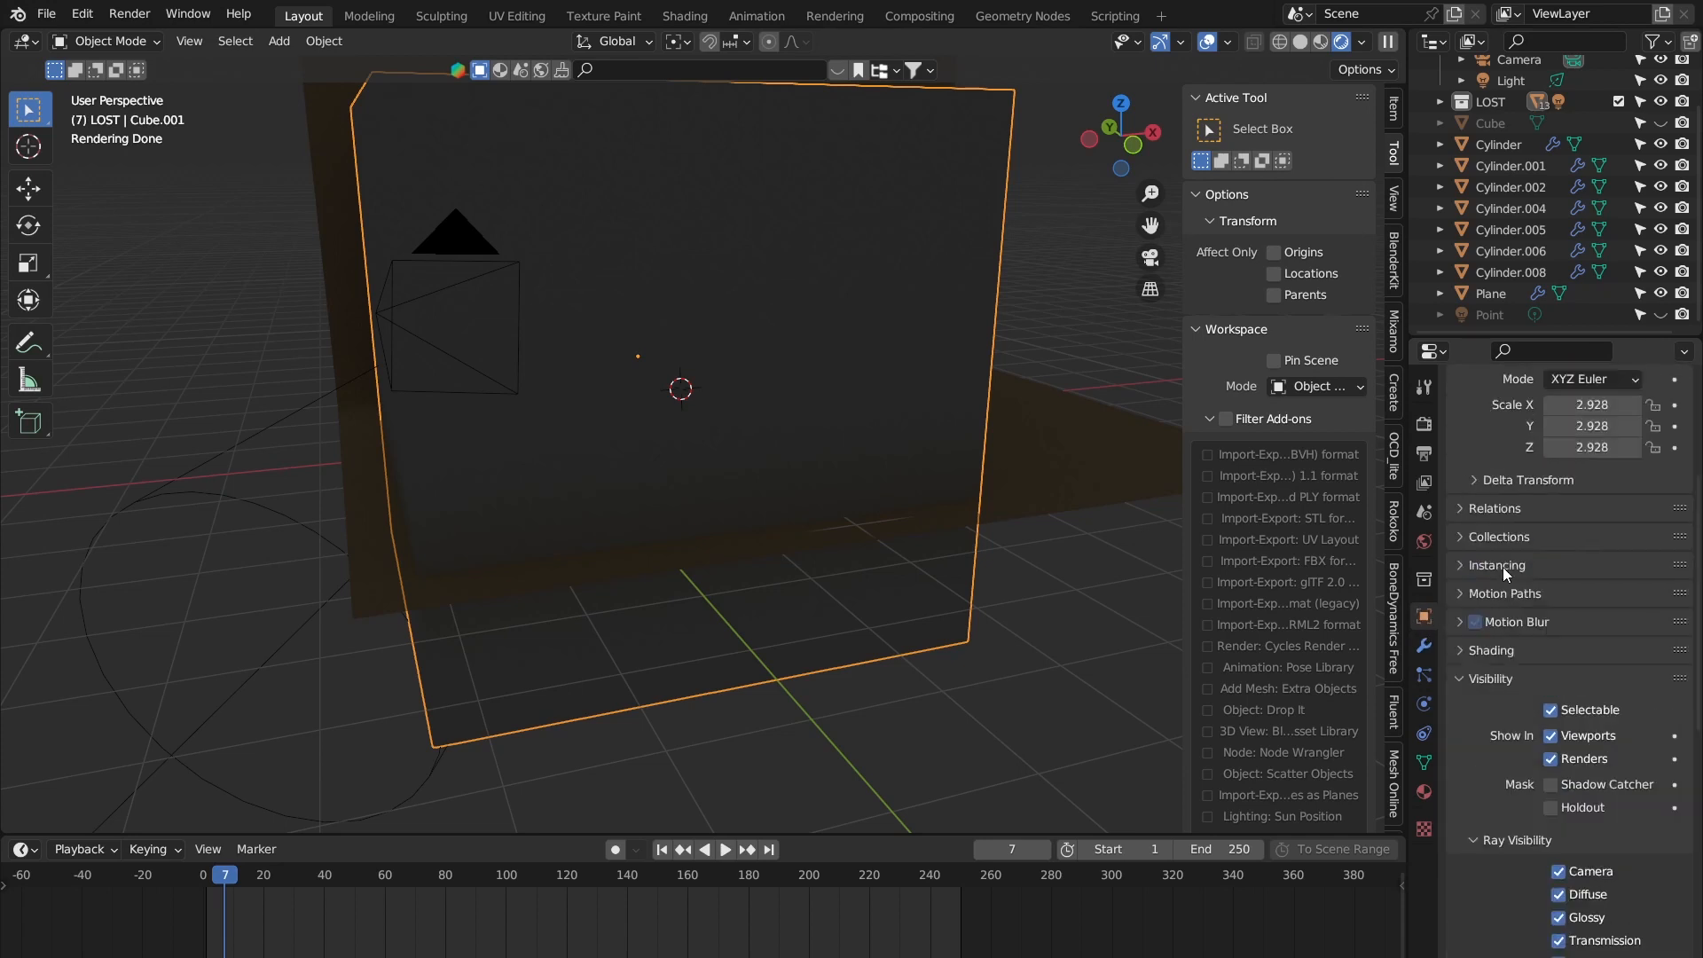
{"action": "scroll", "coordinate": [1502, 567], "scroll_direction": "down", "scroll_amount": 10}
{"action": "scroll", "coordinate": [1502, 566], "scroll_direction": "down", "scroll_amount": 10}
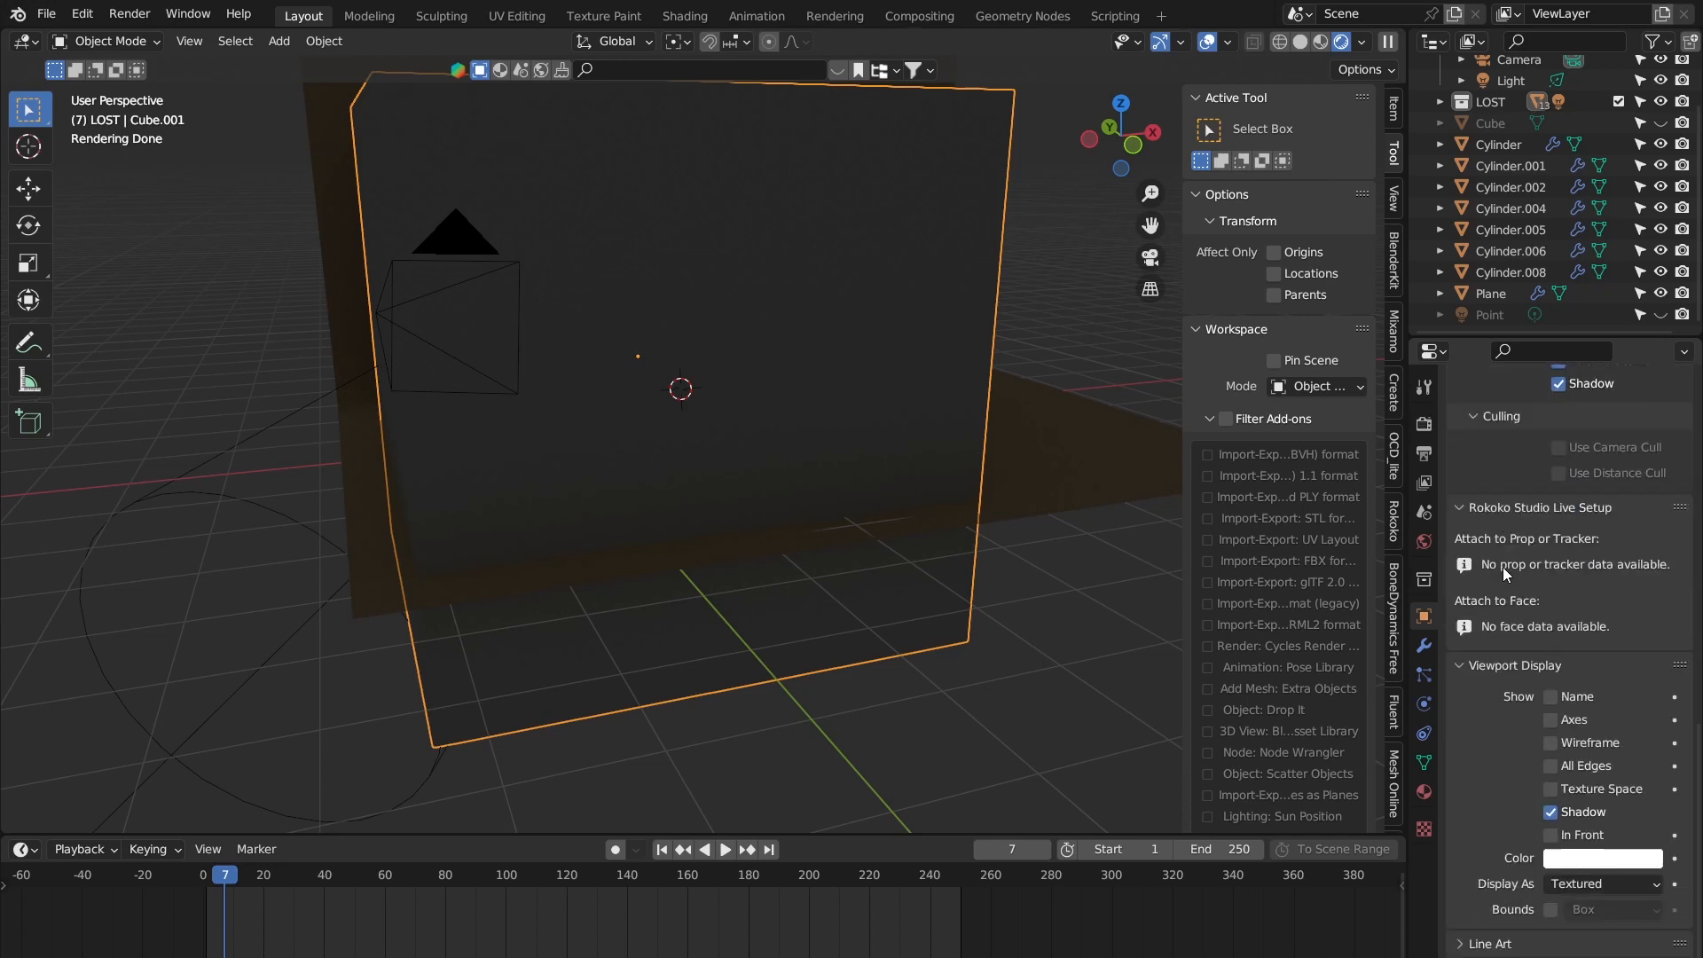
{"action": "left_click", "coordinate": [1455, 667]}
{"action": "middle_click_drag", "start_coordinate": [1455, 668], "coordinate": [1456, 832]}
{"action": "left_click", "coordinate": [1469, 919]}
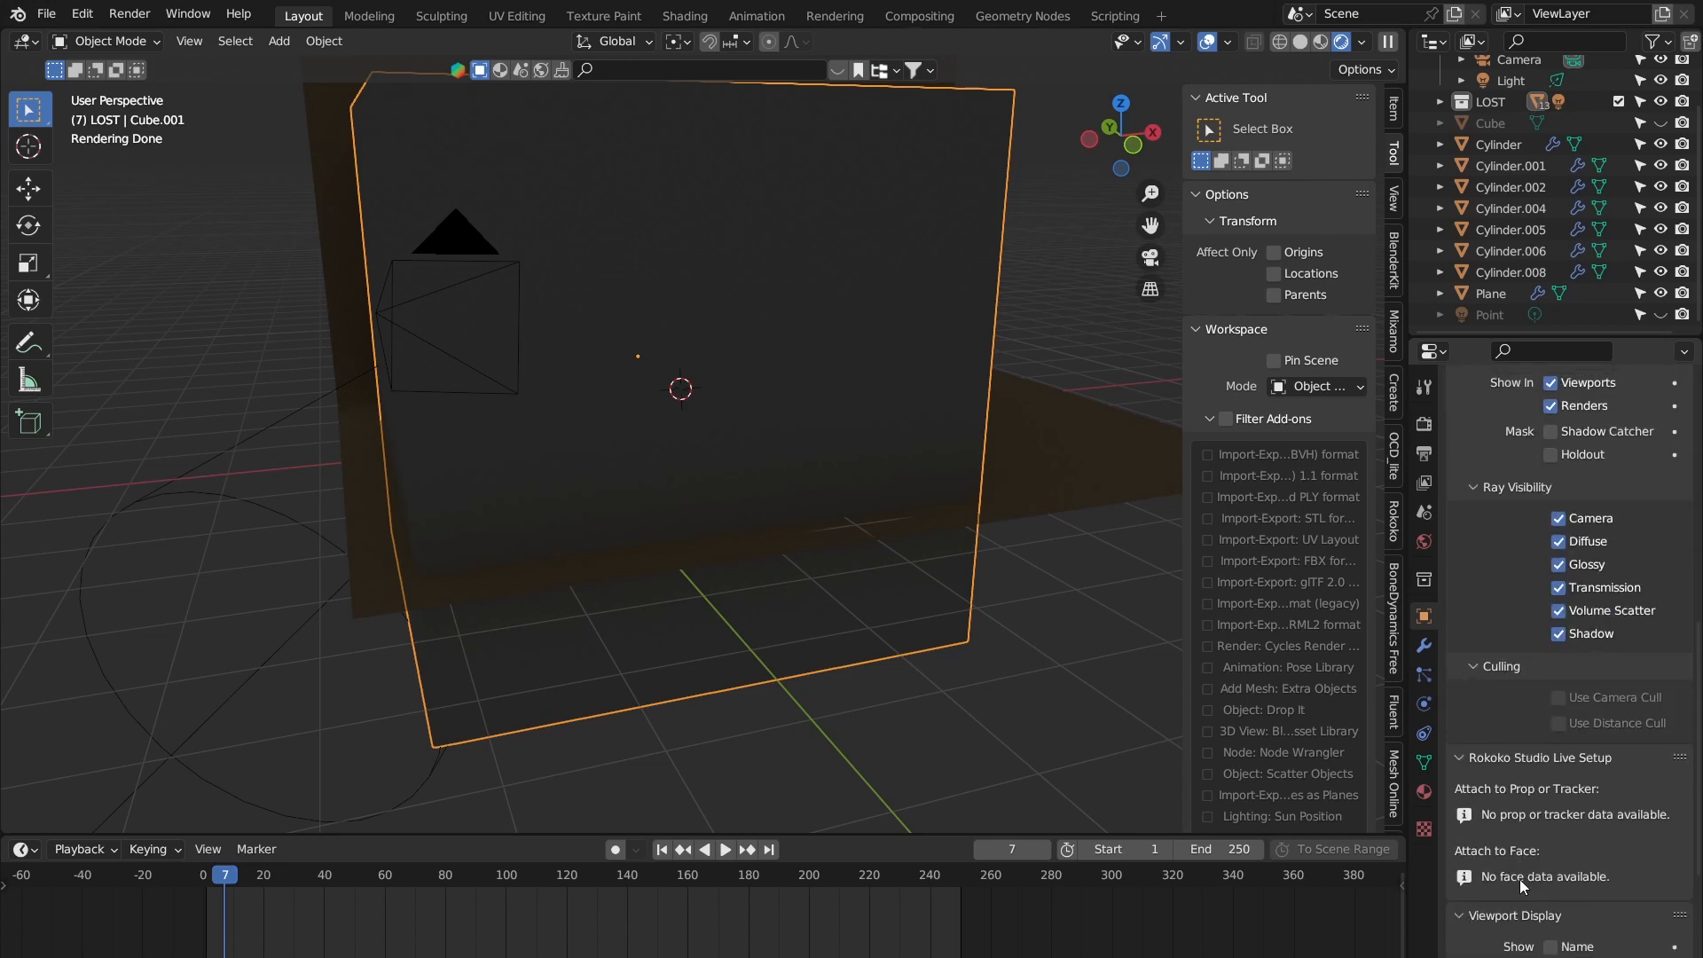
{"action": "scroll", "coordinate": [1525, 843], "scroll_direction": "down", "scroll_amount": 5}
{"action": "scroll", "coordinate": [1566, 782], "scroll_direction": "down", "scroll_amount": 2}
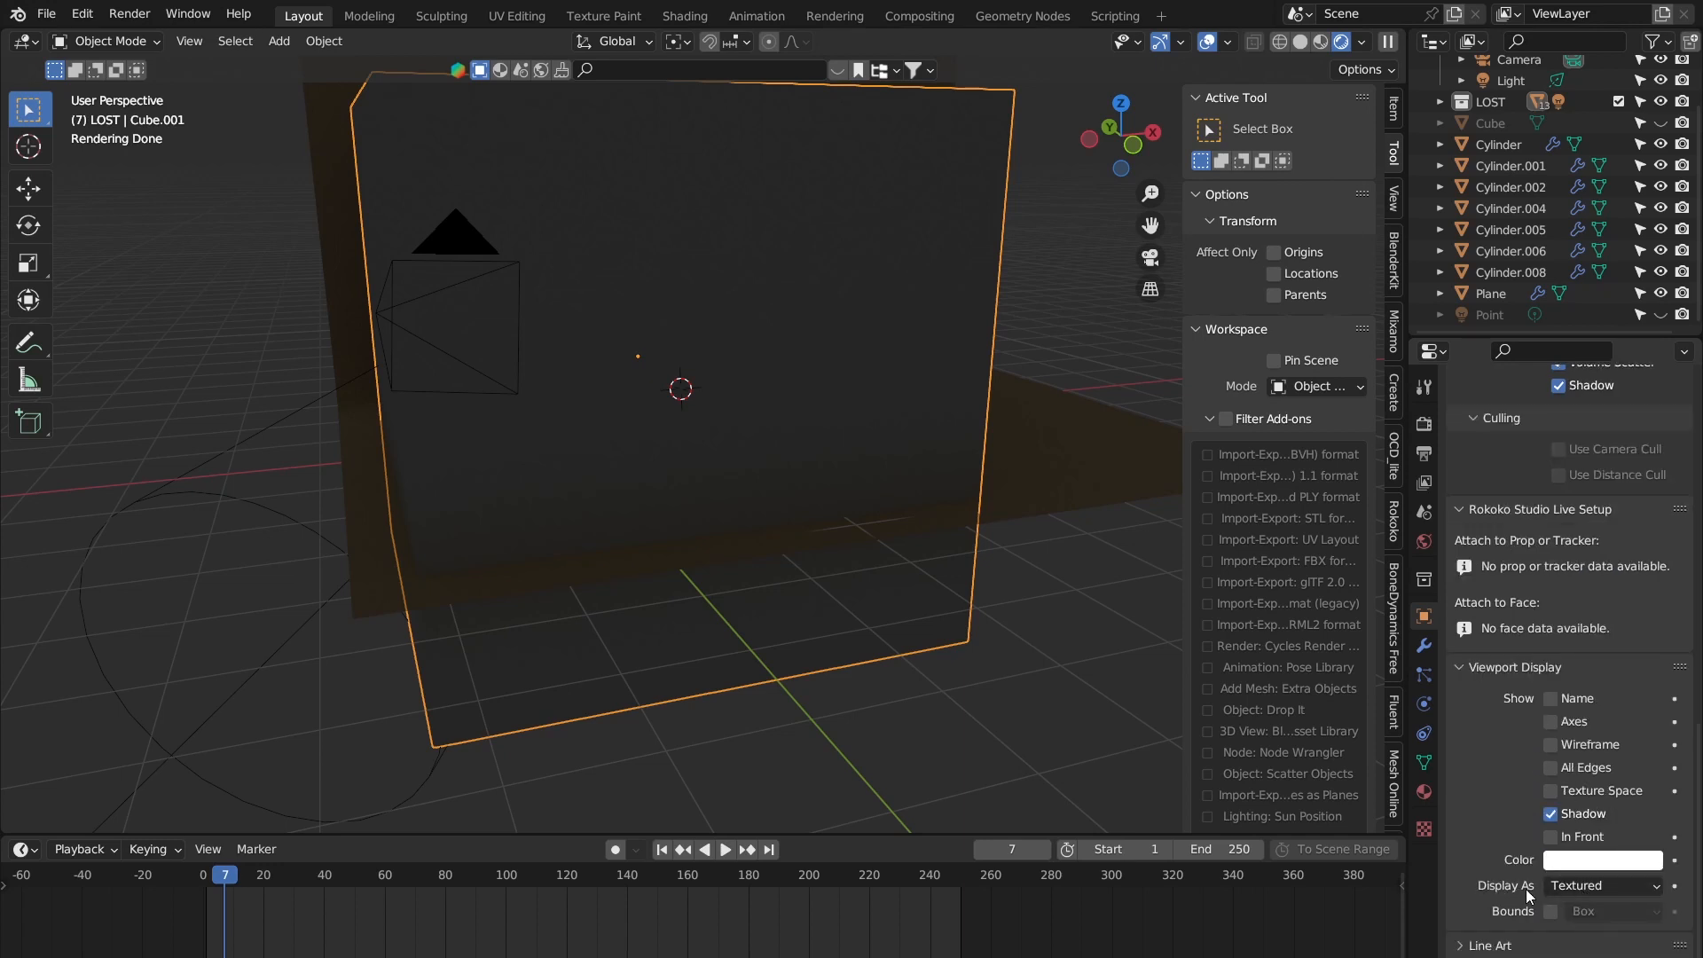
{"action": "left_click", "coordinate": [1646, 886]}
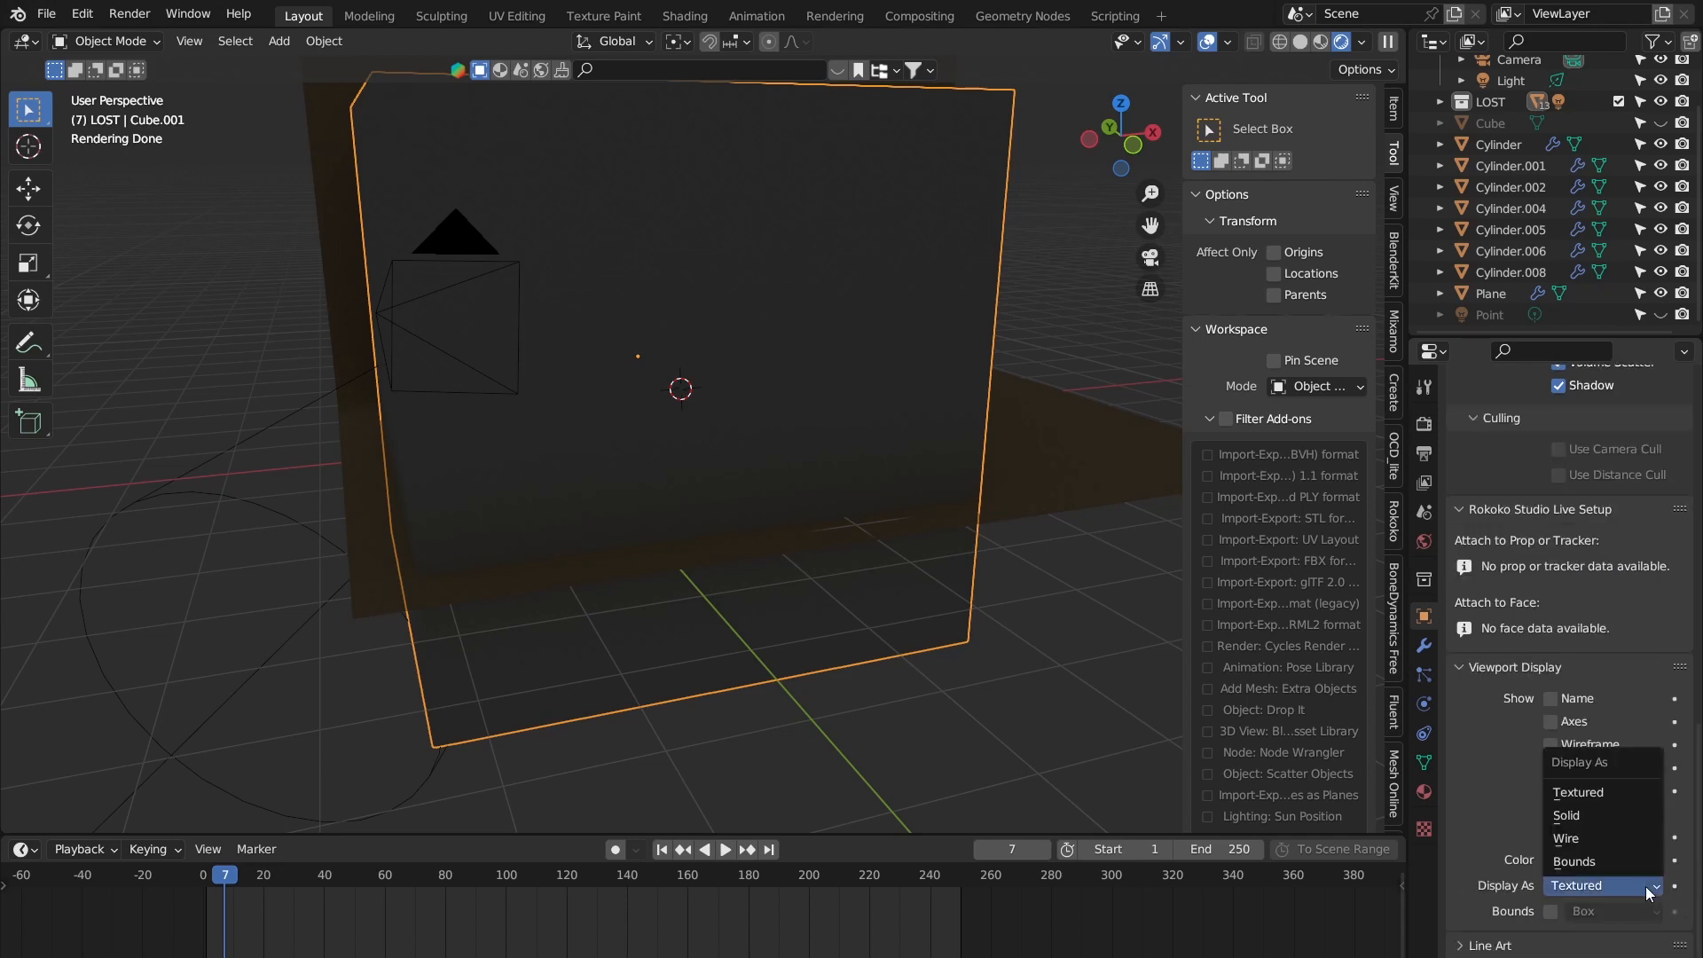
{"action": "left_click", "coordinate": [1589, 844]}
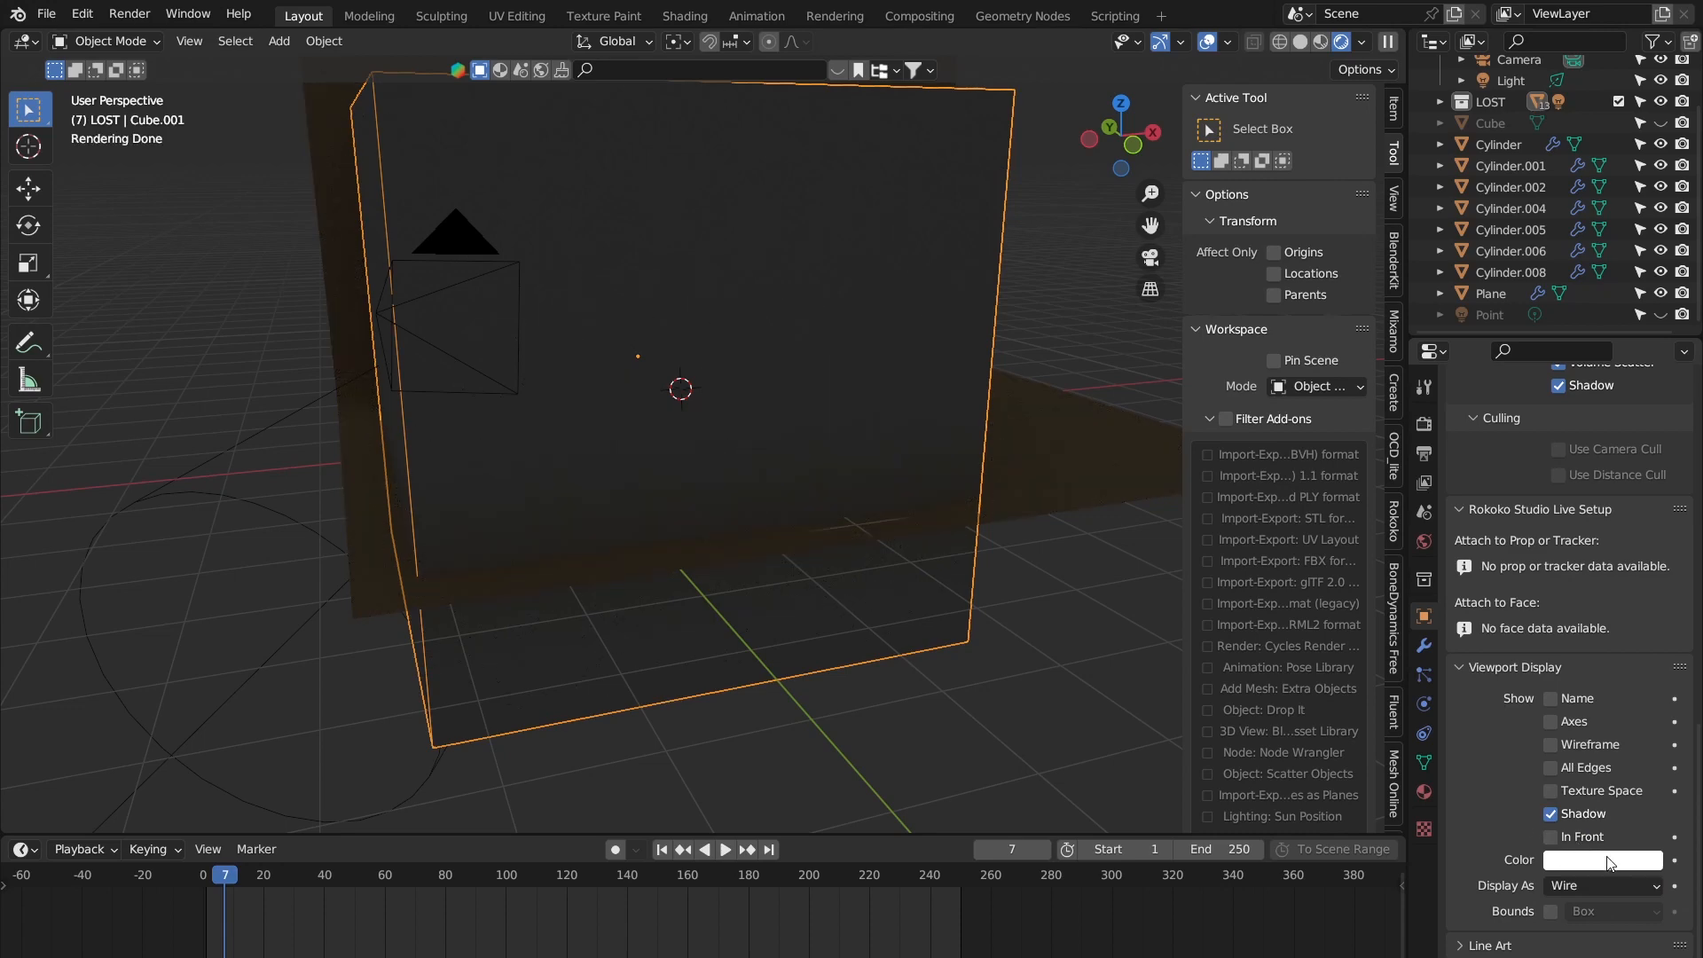
{"action": "middle_click_drag", "start_coordinate": [1111, 319], "coordinate": [1153, 454], "text": "shift"}
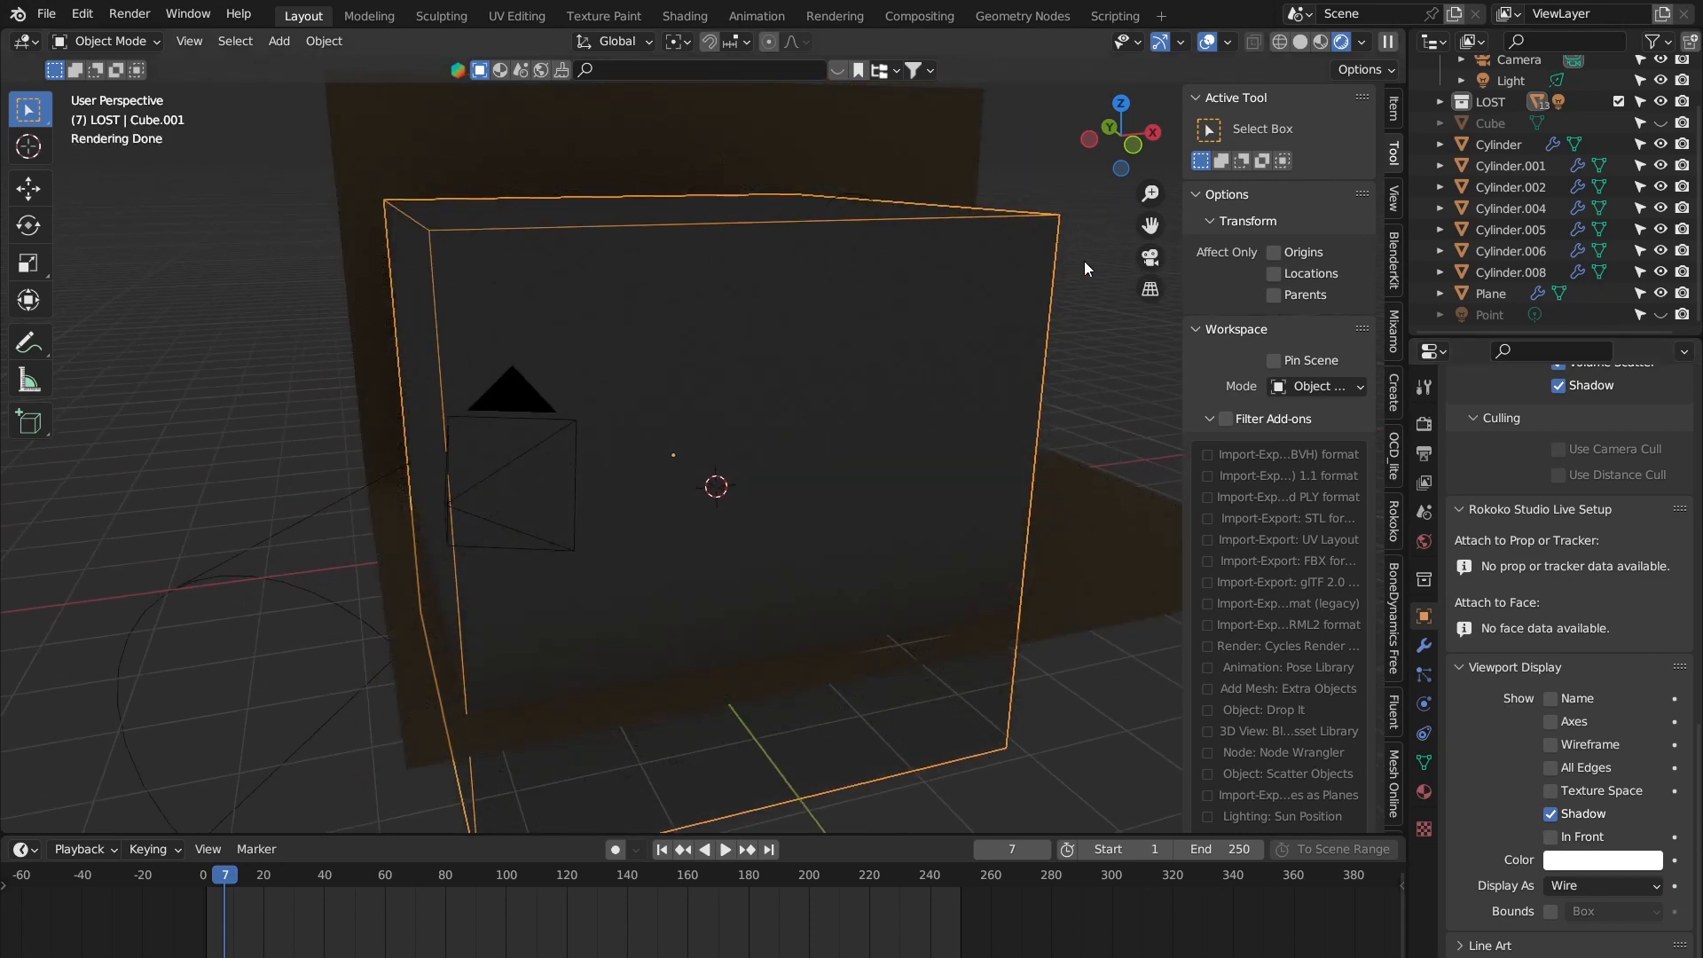
Step: Reselect the enclosing cube by its wire edge and give it a new material
{"action": "left_click", "coordinate": [1084, 264]}
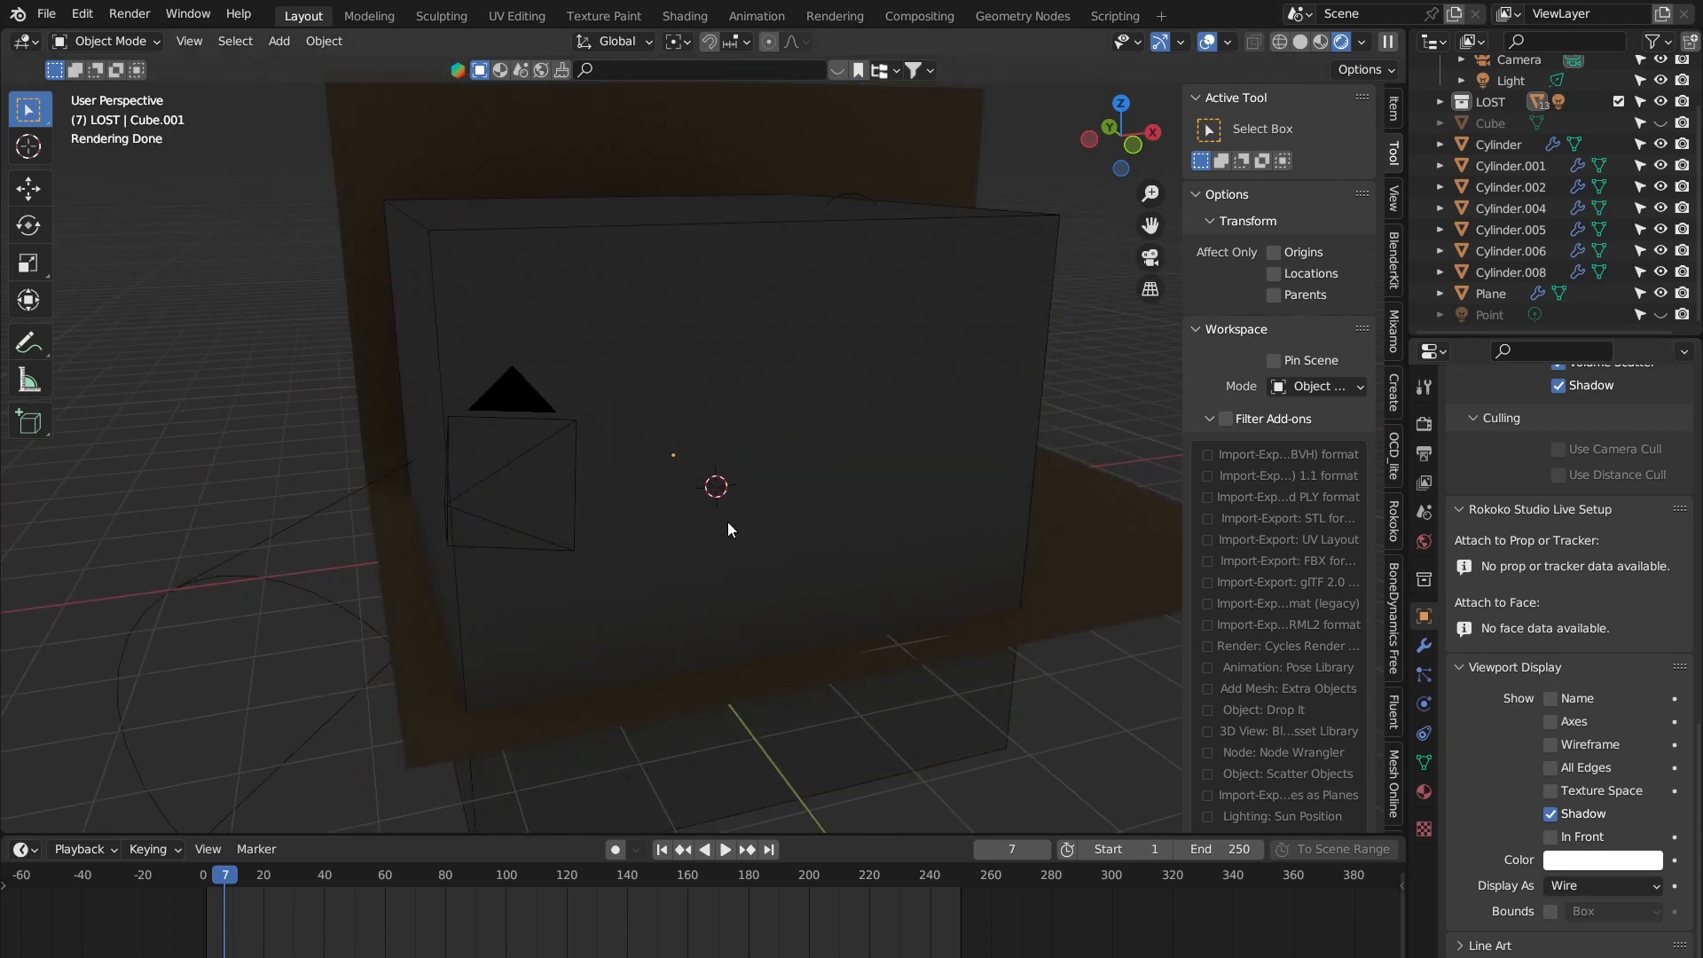
{"action": "left_click", "coordinate": [903, 266]}
{"action": "left_click", "coordinate": [1023, 346]}
{"action": "left_click", "coordinate": [1048, 312]}
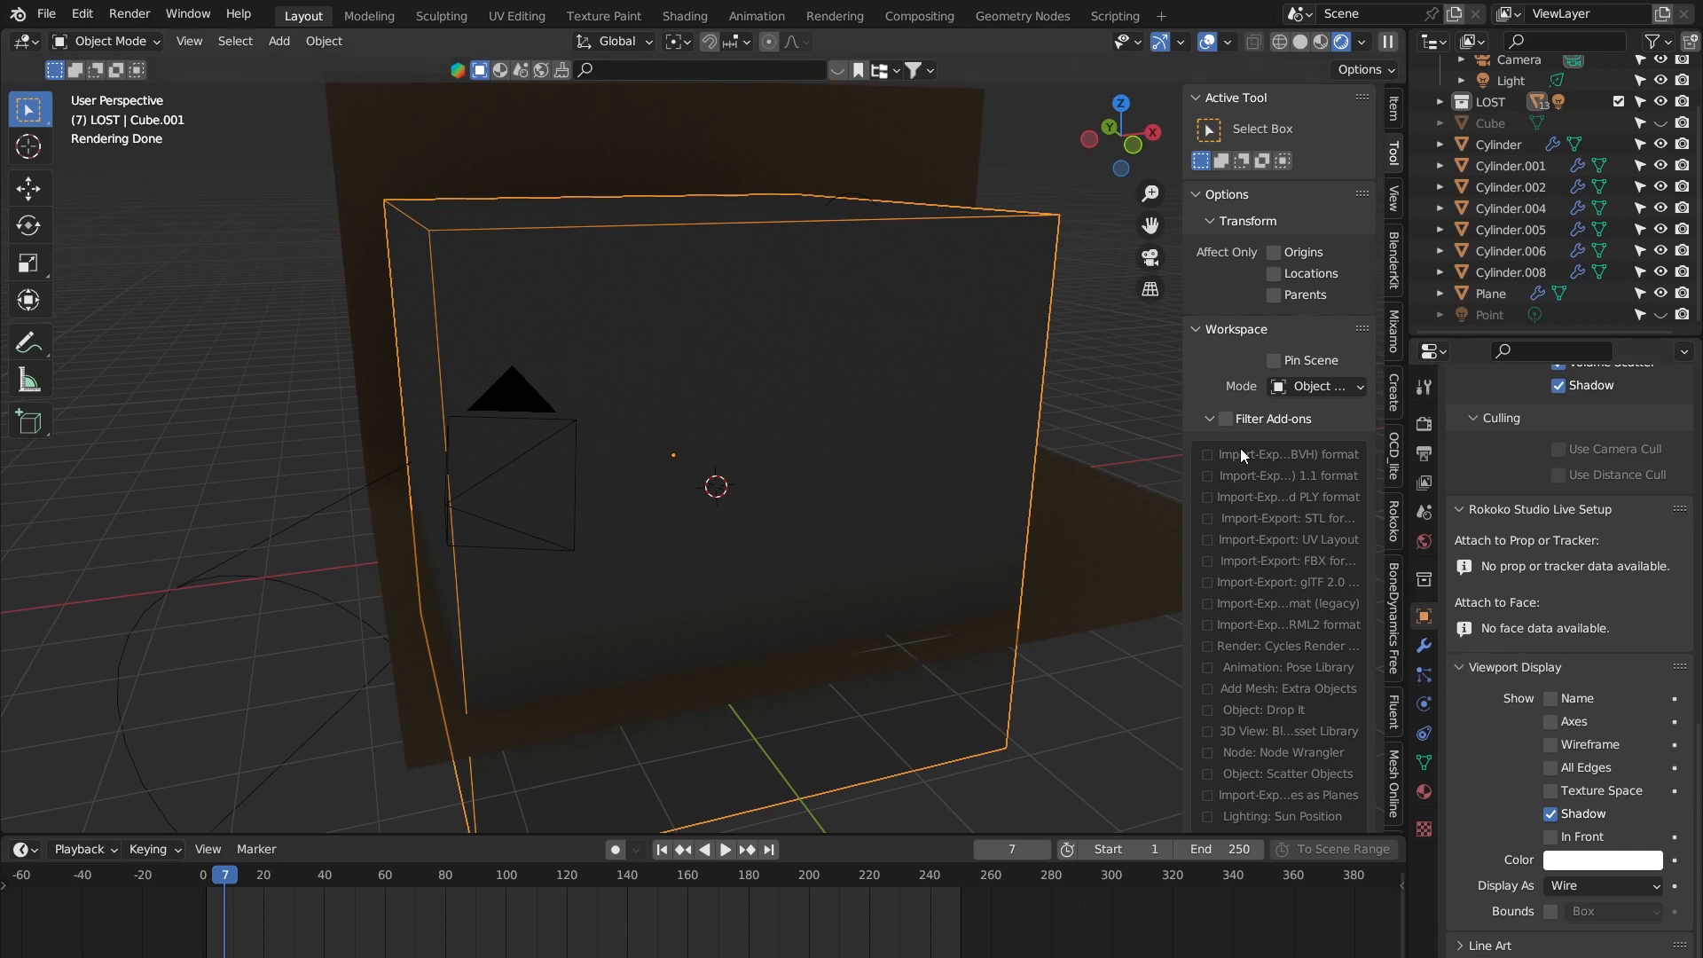
{"action": "left_click", "coordinate": [1423, 792]}
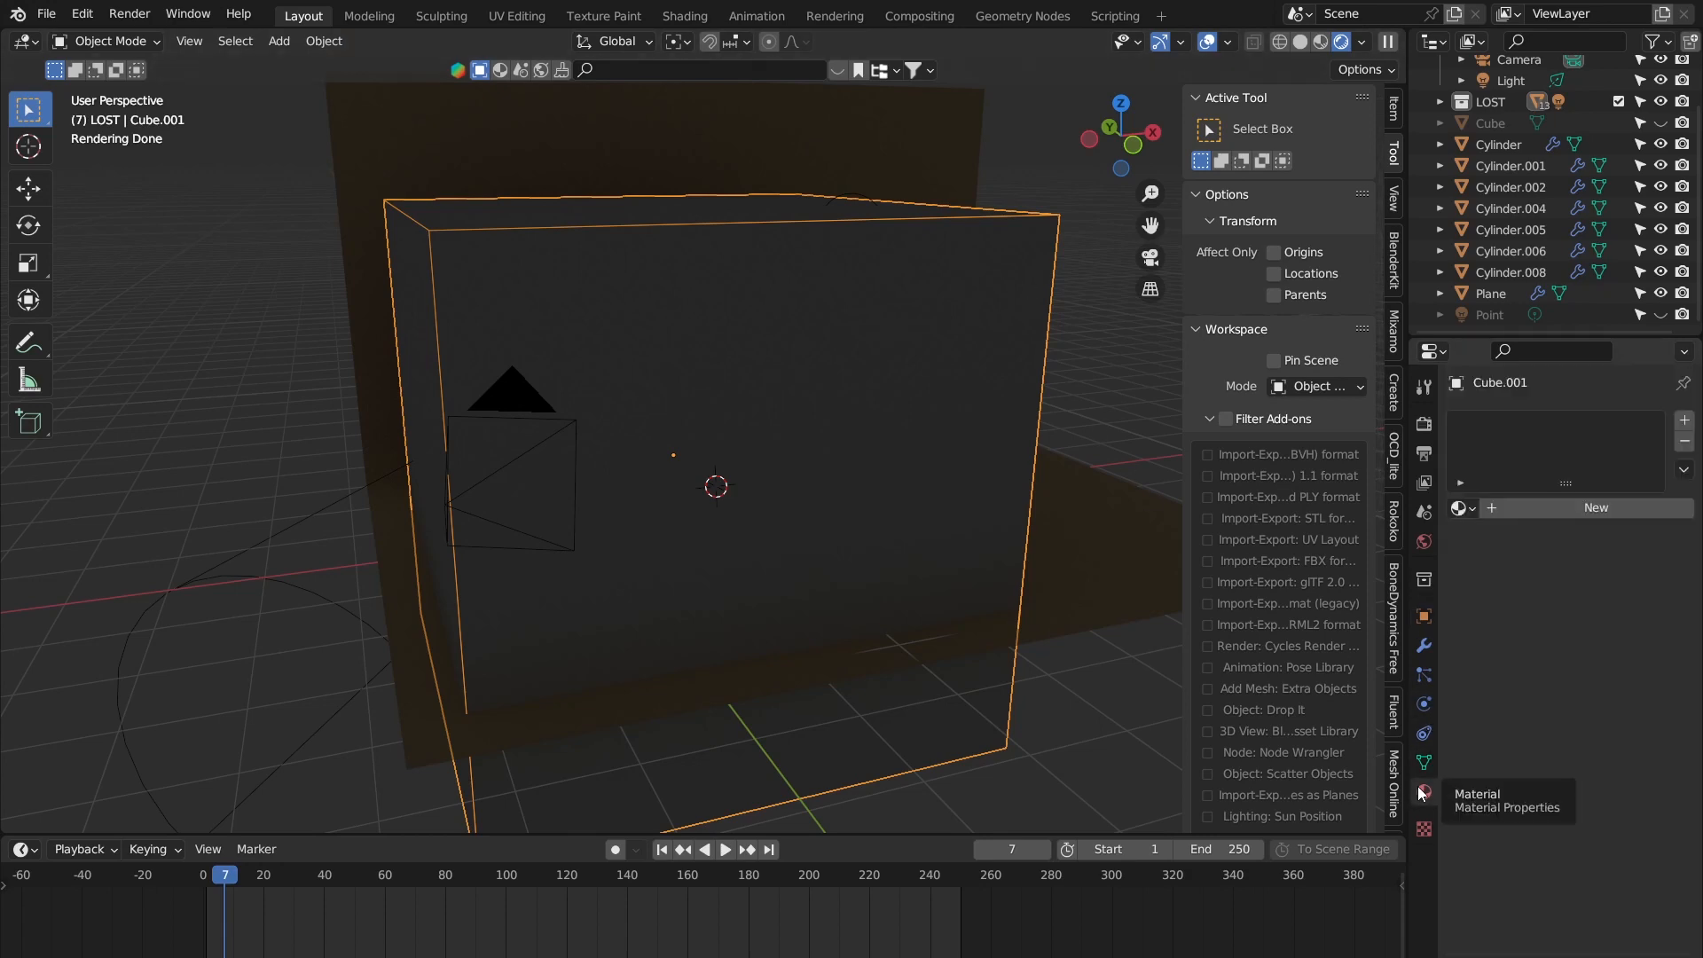
{"action": "left_click", "coordinate": [1563, 521]}
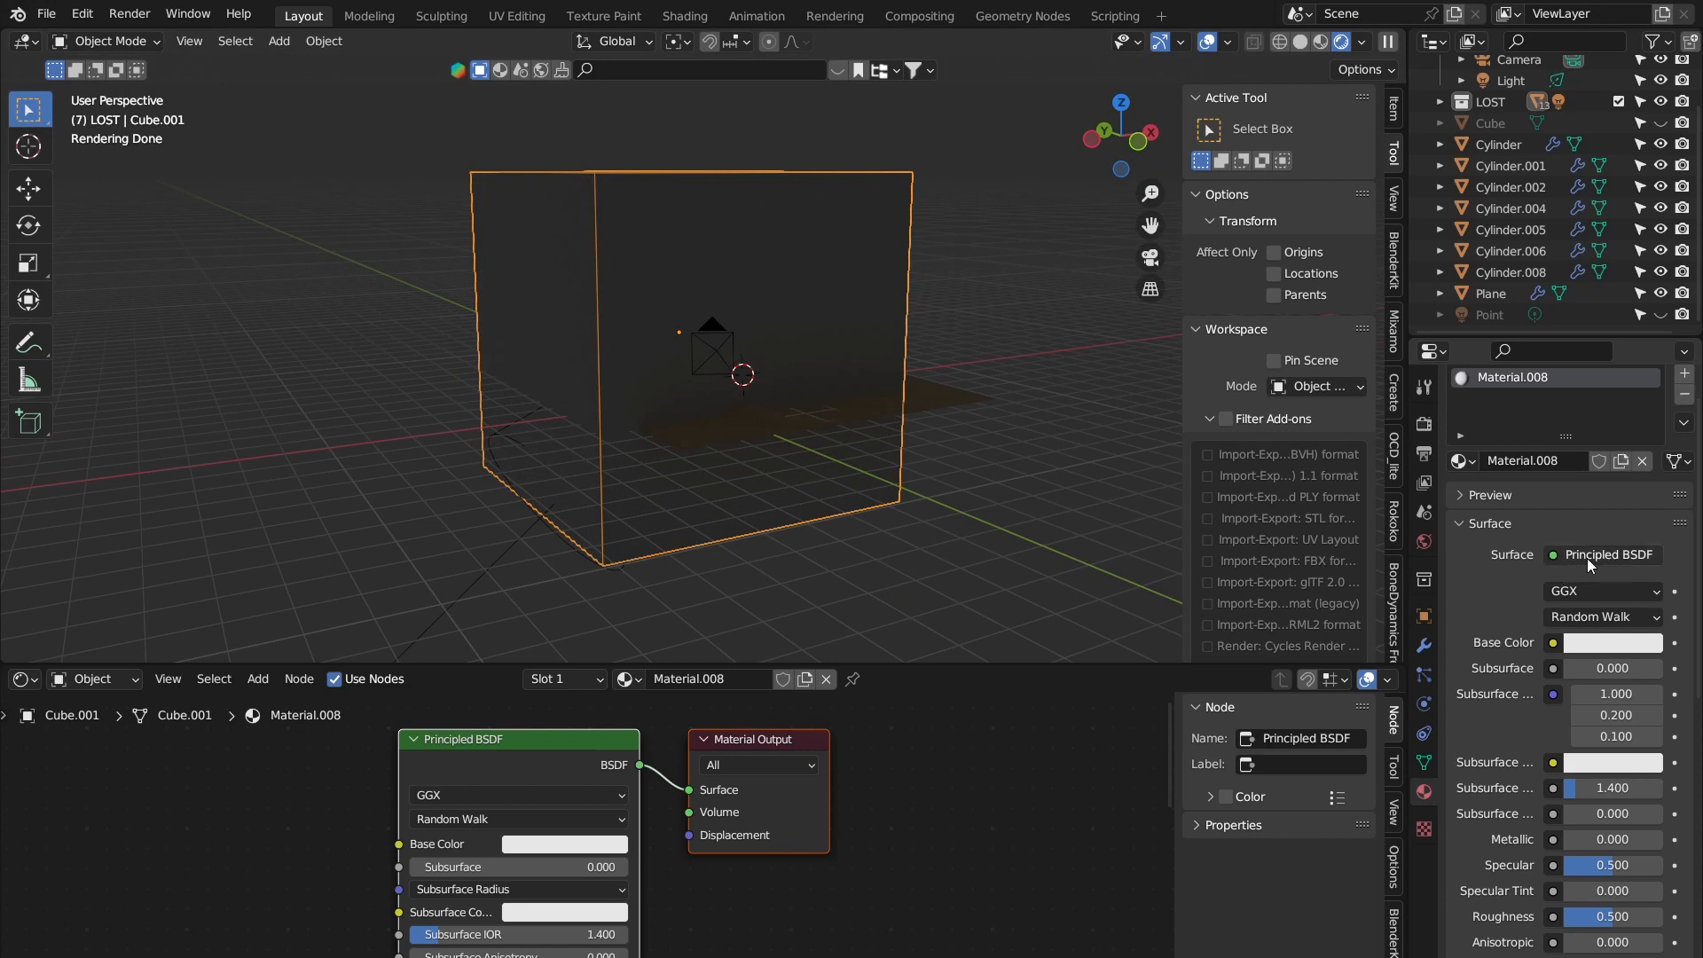
Step: Enlarge the shader node editor and frame the cube material's Principled BSDF and Material Output nodes
{"action": "scroll", "coordinate": [1600, 559], "scroll_direction": "down", "scroll_amount": 3}
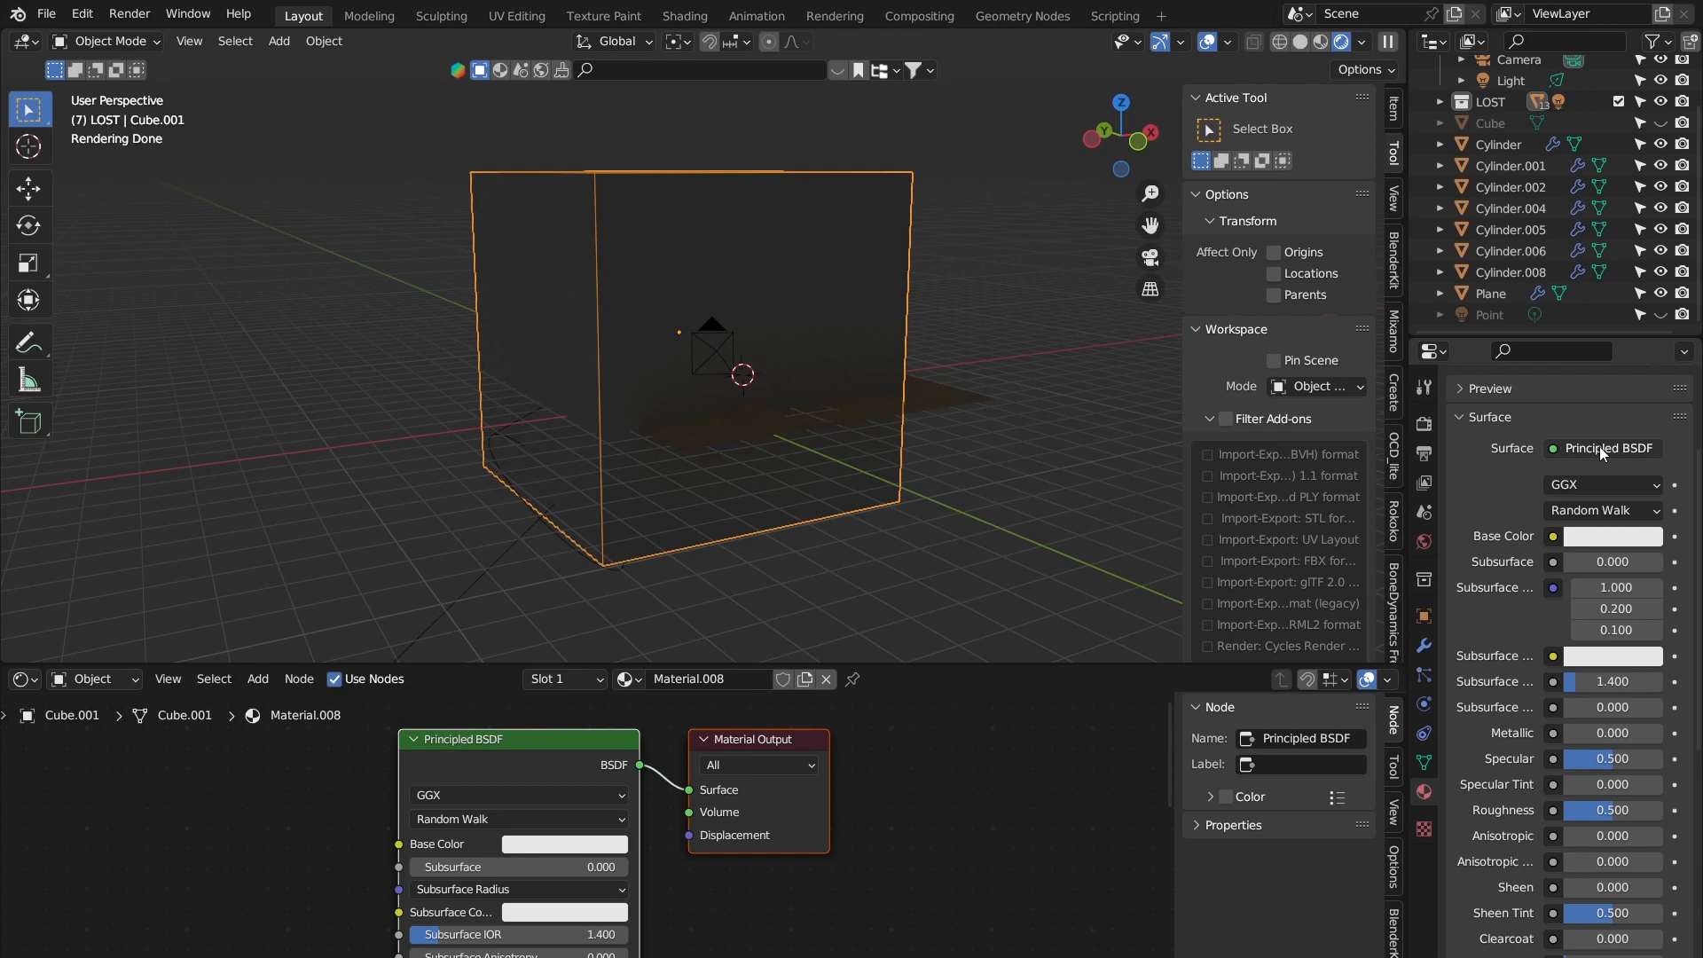
{"action": "left_click", "coordinate": [1582, 450]}
{"action": "scroll", "coordinate": [684, 782], "scroll_direction": "down", "scroll_amount": 2}
{"action": "scroll", "coordinate": [683, 785], "scroll_direction": "down", "scroll_amount": 2}
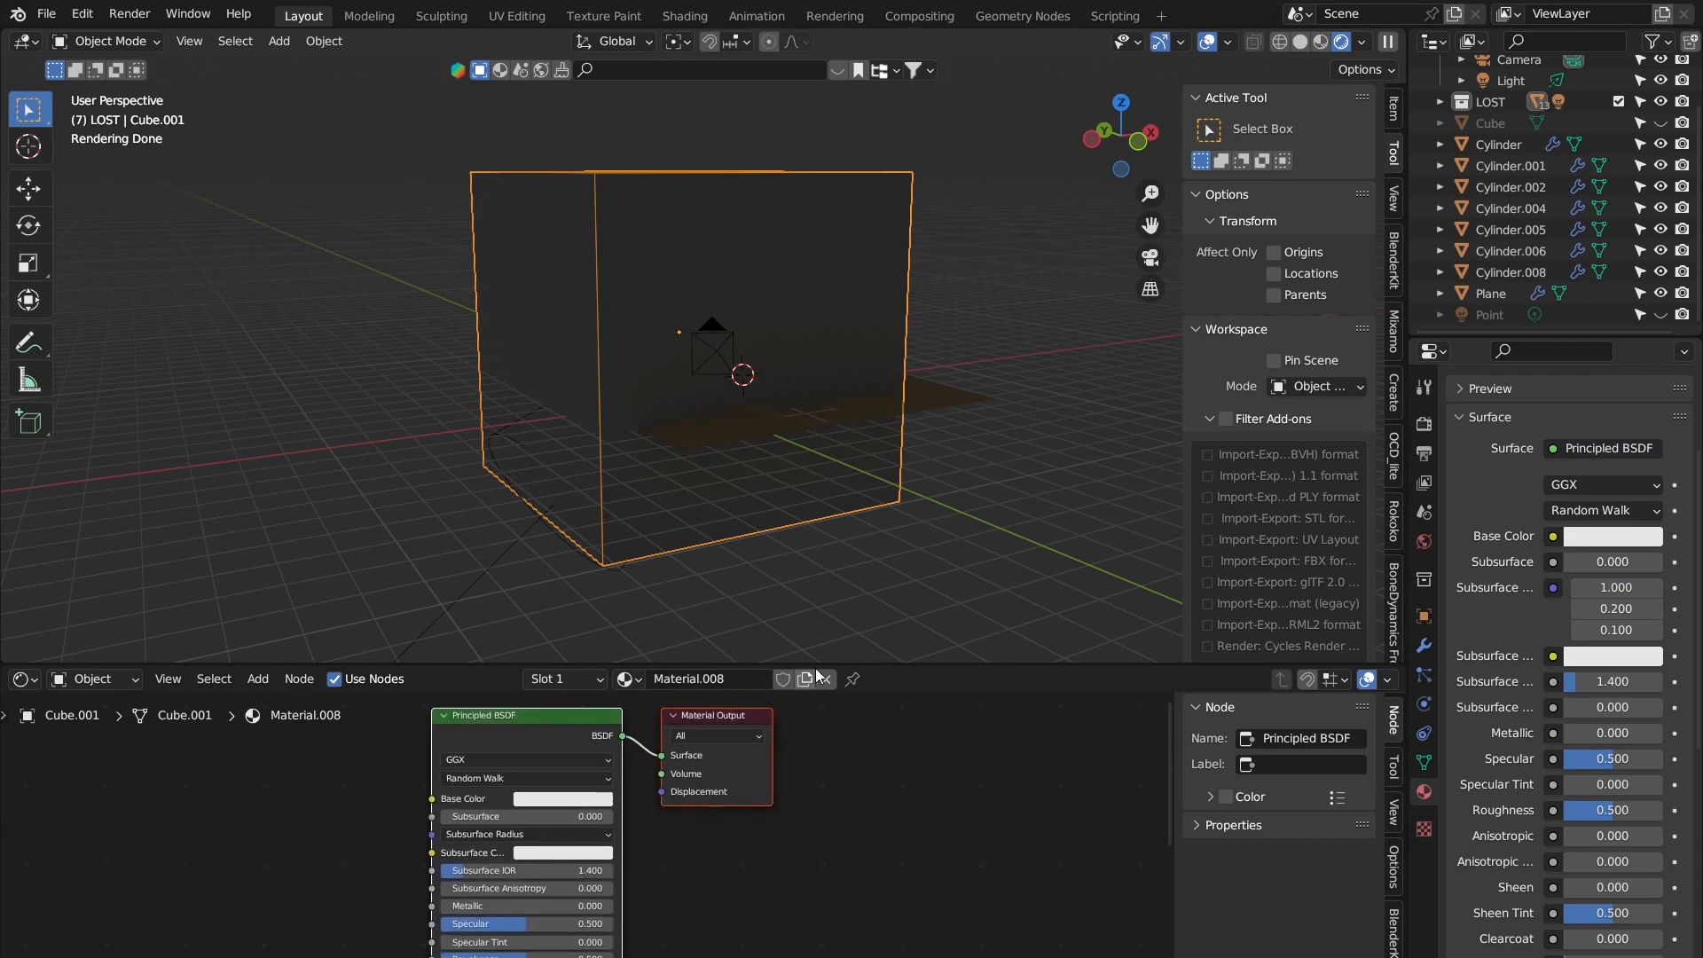
{"action": "left_click_drag", "start_coordinate": [688, 665], "coordinate": [688, 541]}
{"action": "middle_click_drag", "start_coordinate": [740, 755], "coordinate": [690, 824]}
{"action": "scroll", "coordinate": [781, 850], "scroll_direction": "up", "scroll_amount": 2}
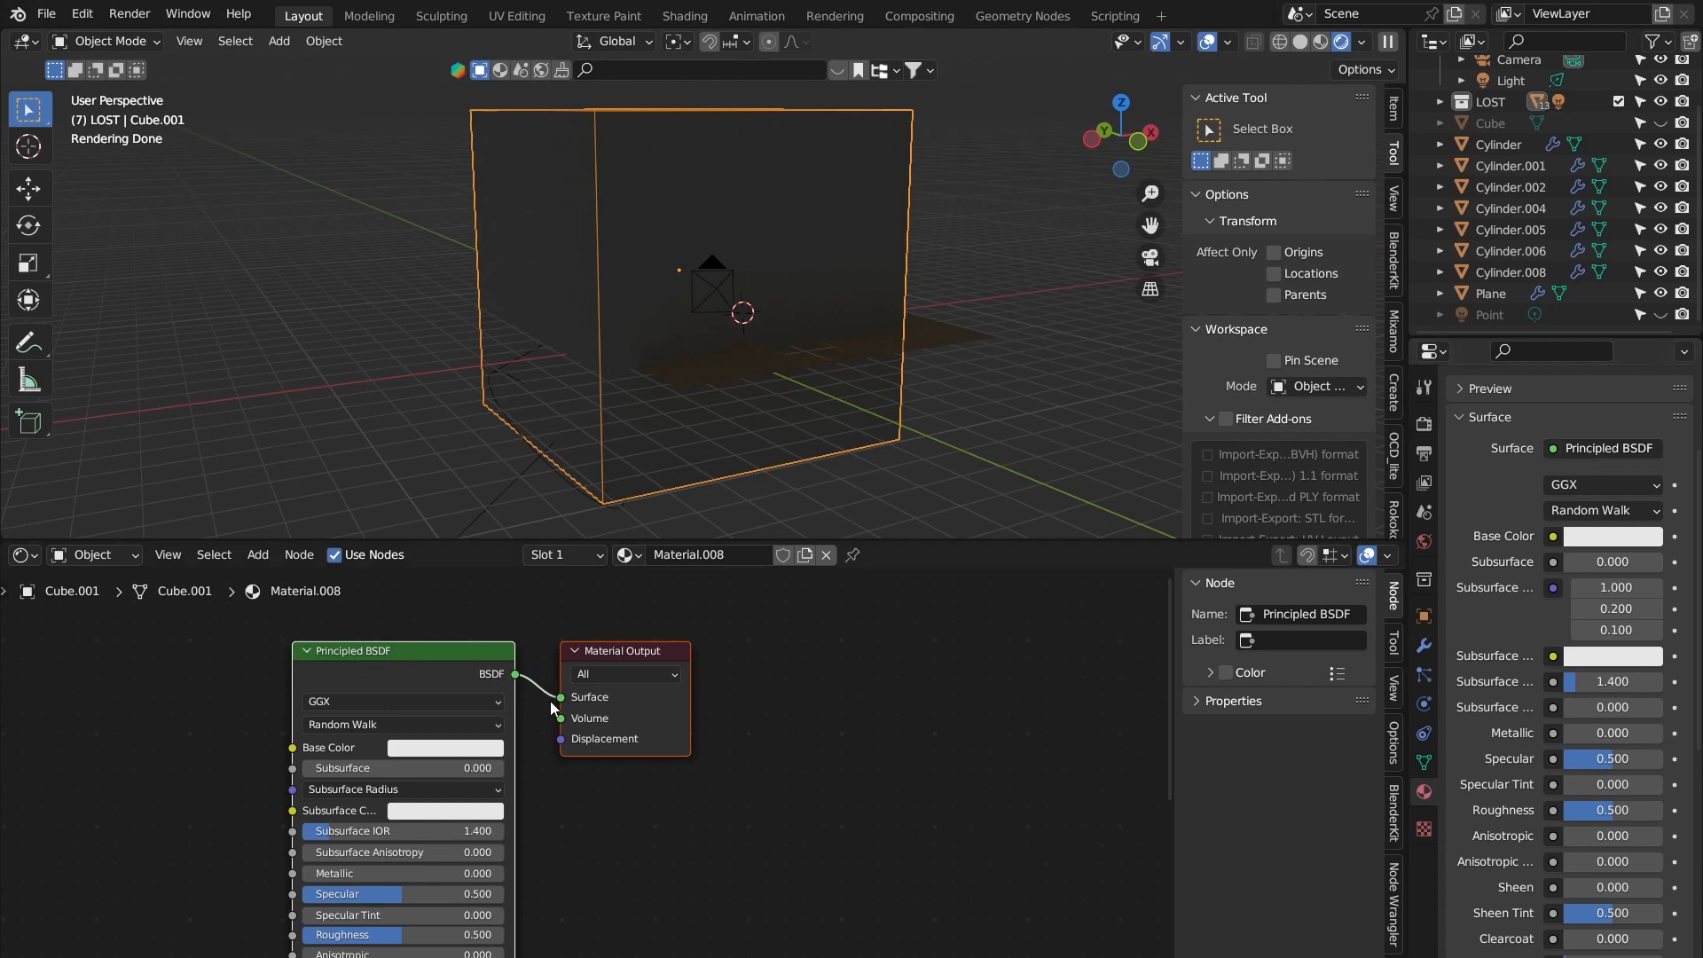
Step: Disconnect the Principled BSDF from the Material Output's Surface input and reconnect it there
{"action": "left_click_drag", "start_coordinate": [550, 677], "coordinate": [548, 663]}
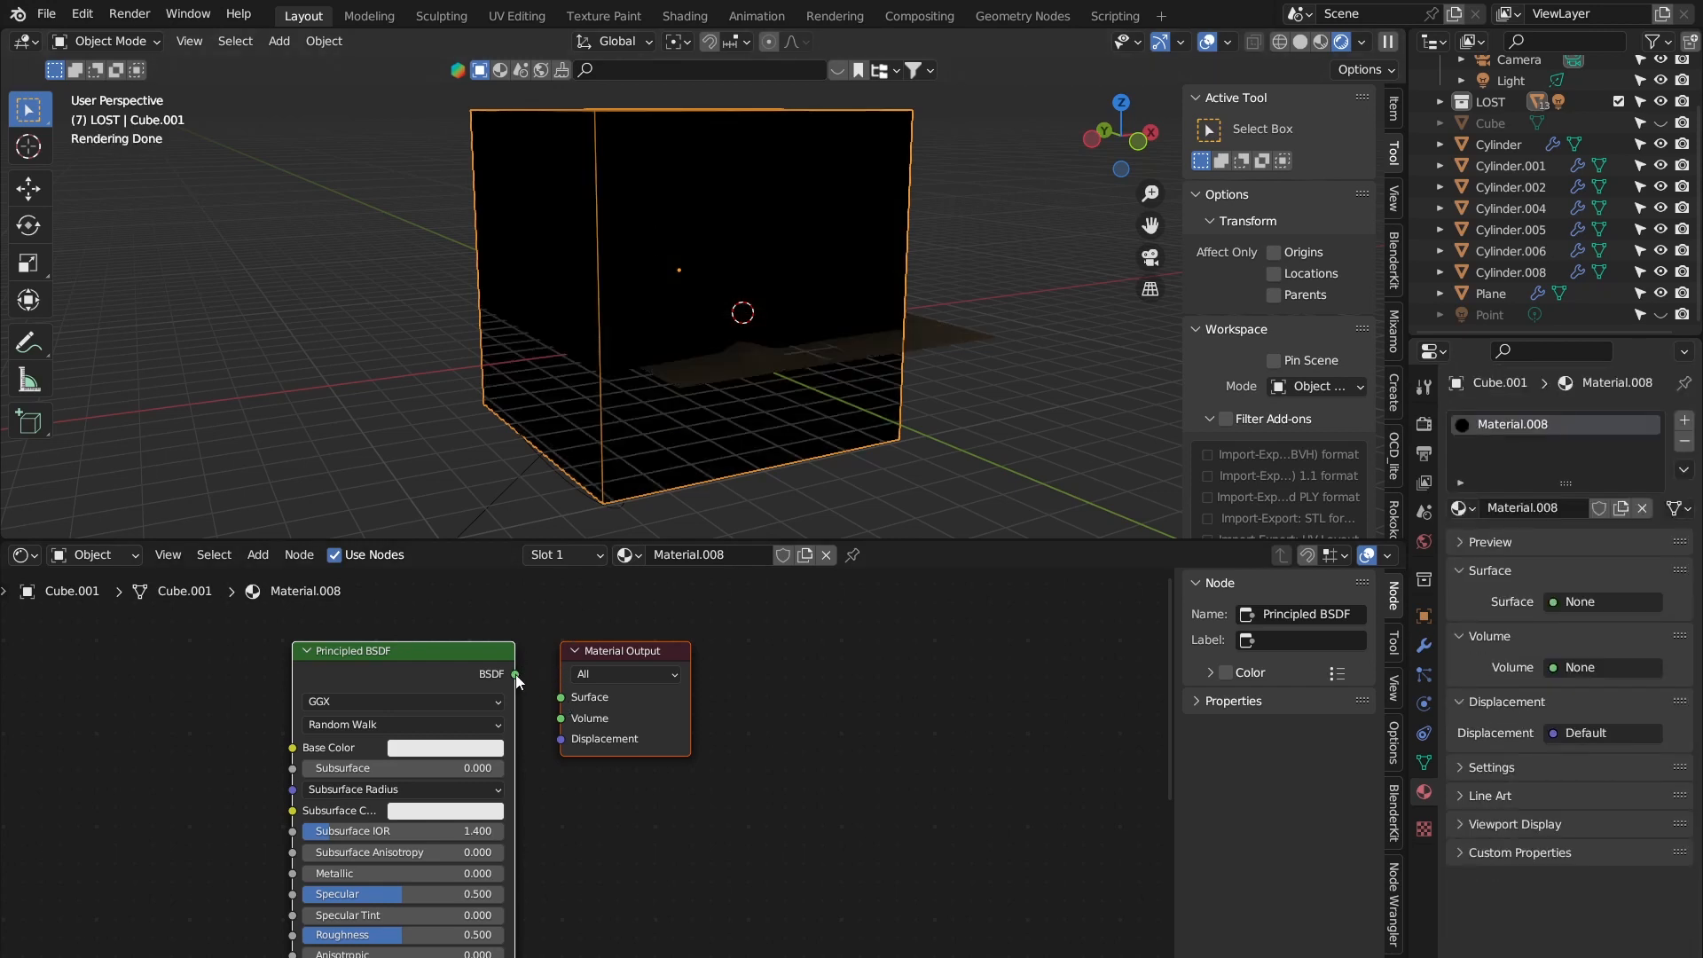
{"action": "left_click_drag", "start_coordinate": [517, 684], "coordinate": [560, 697]}
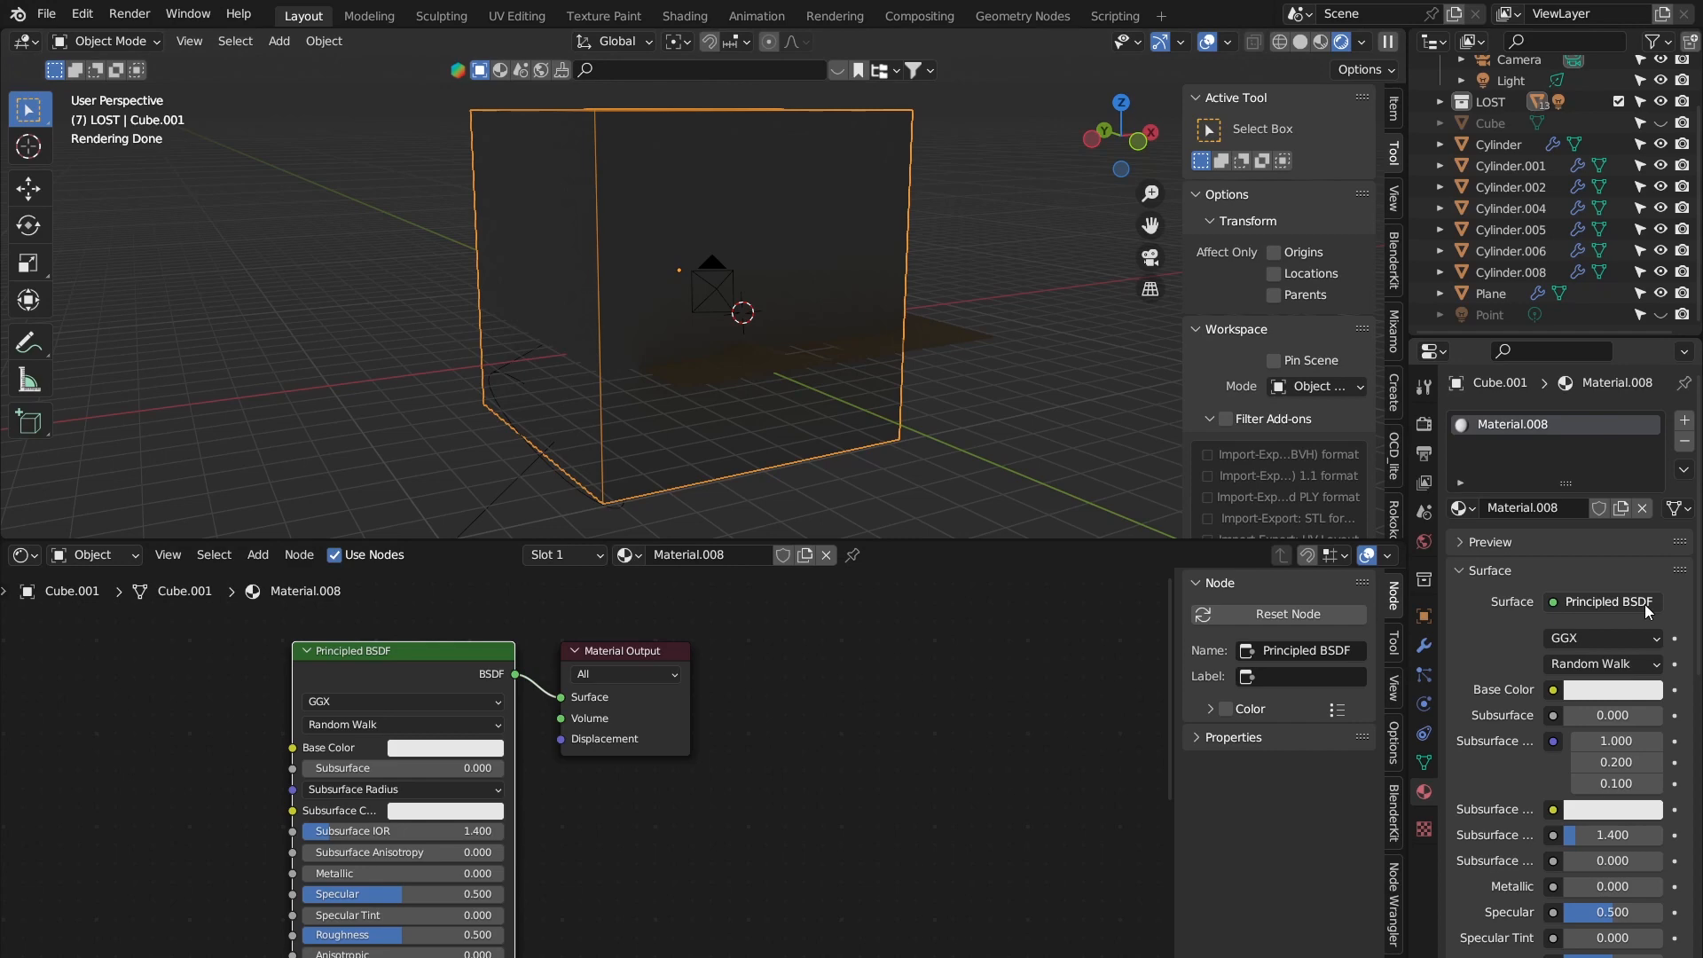
Step: Remove the Principled BSDF from the cube material's surface and reposition the Material Output node
{"action": "left_click", "coordinate": [1564, 603]}
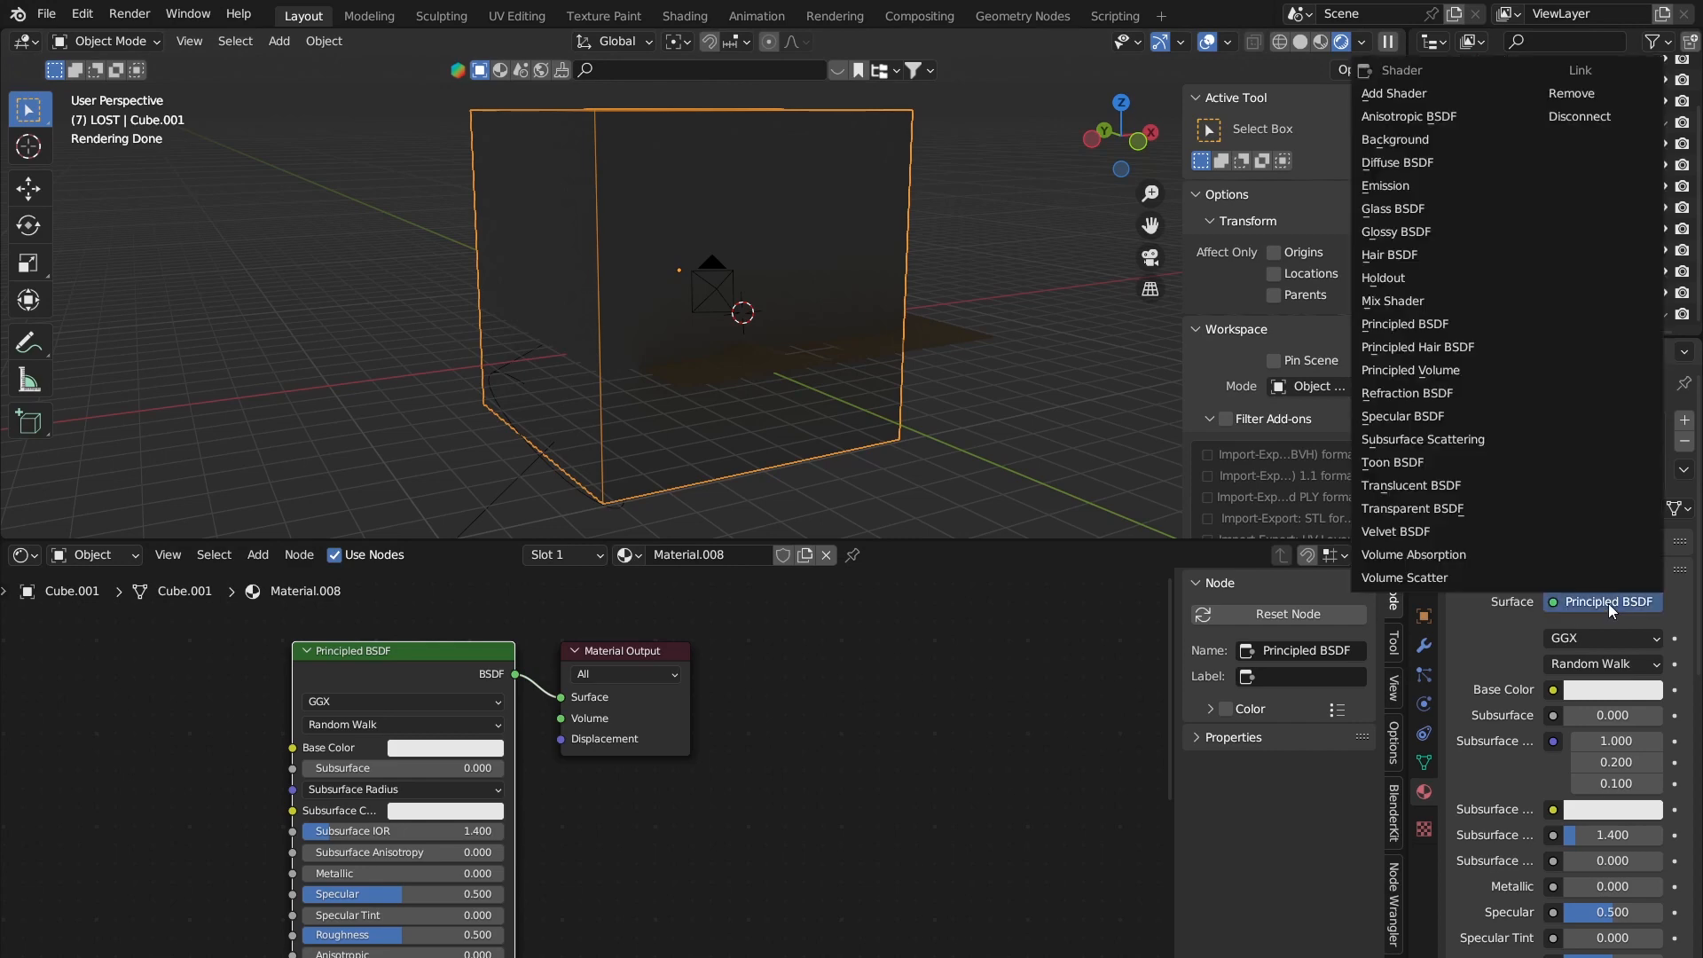
{"action": "left_click", "coordinate": [1589, 96]}
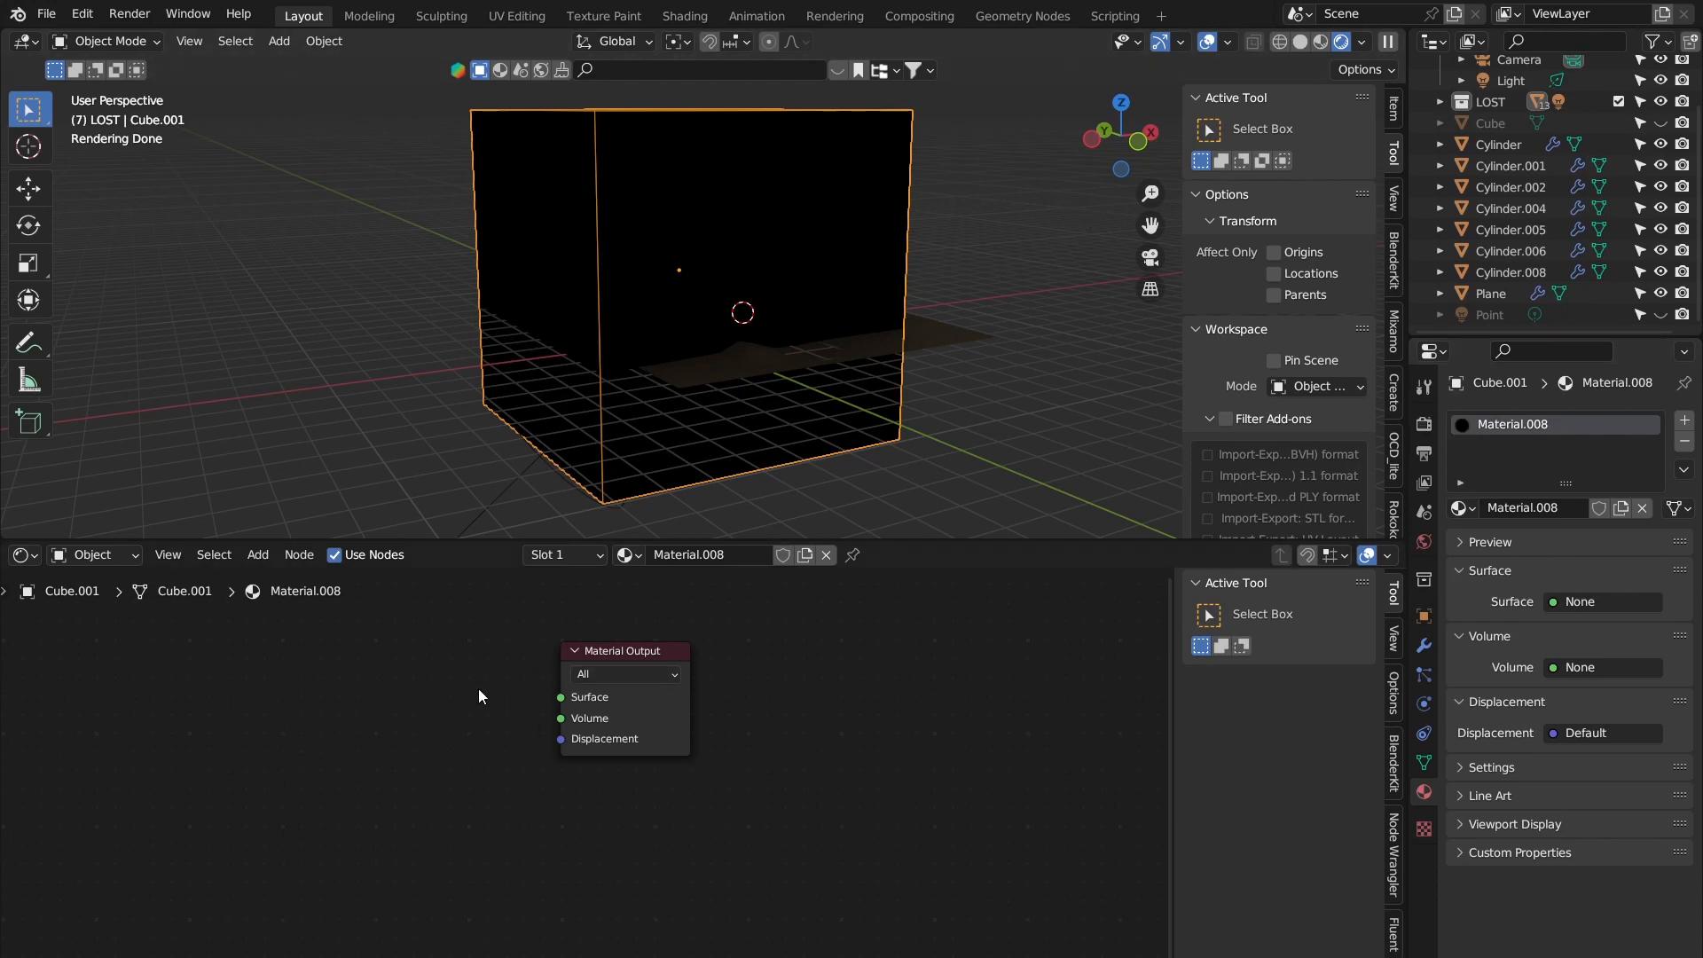
{"action": "left_click_drag", "start_coordinate": [670, 709], "coordinate": [573, 711]}
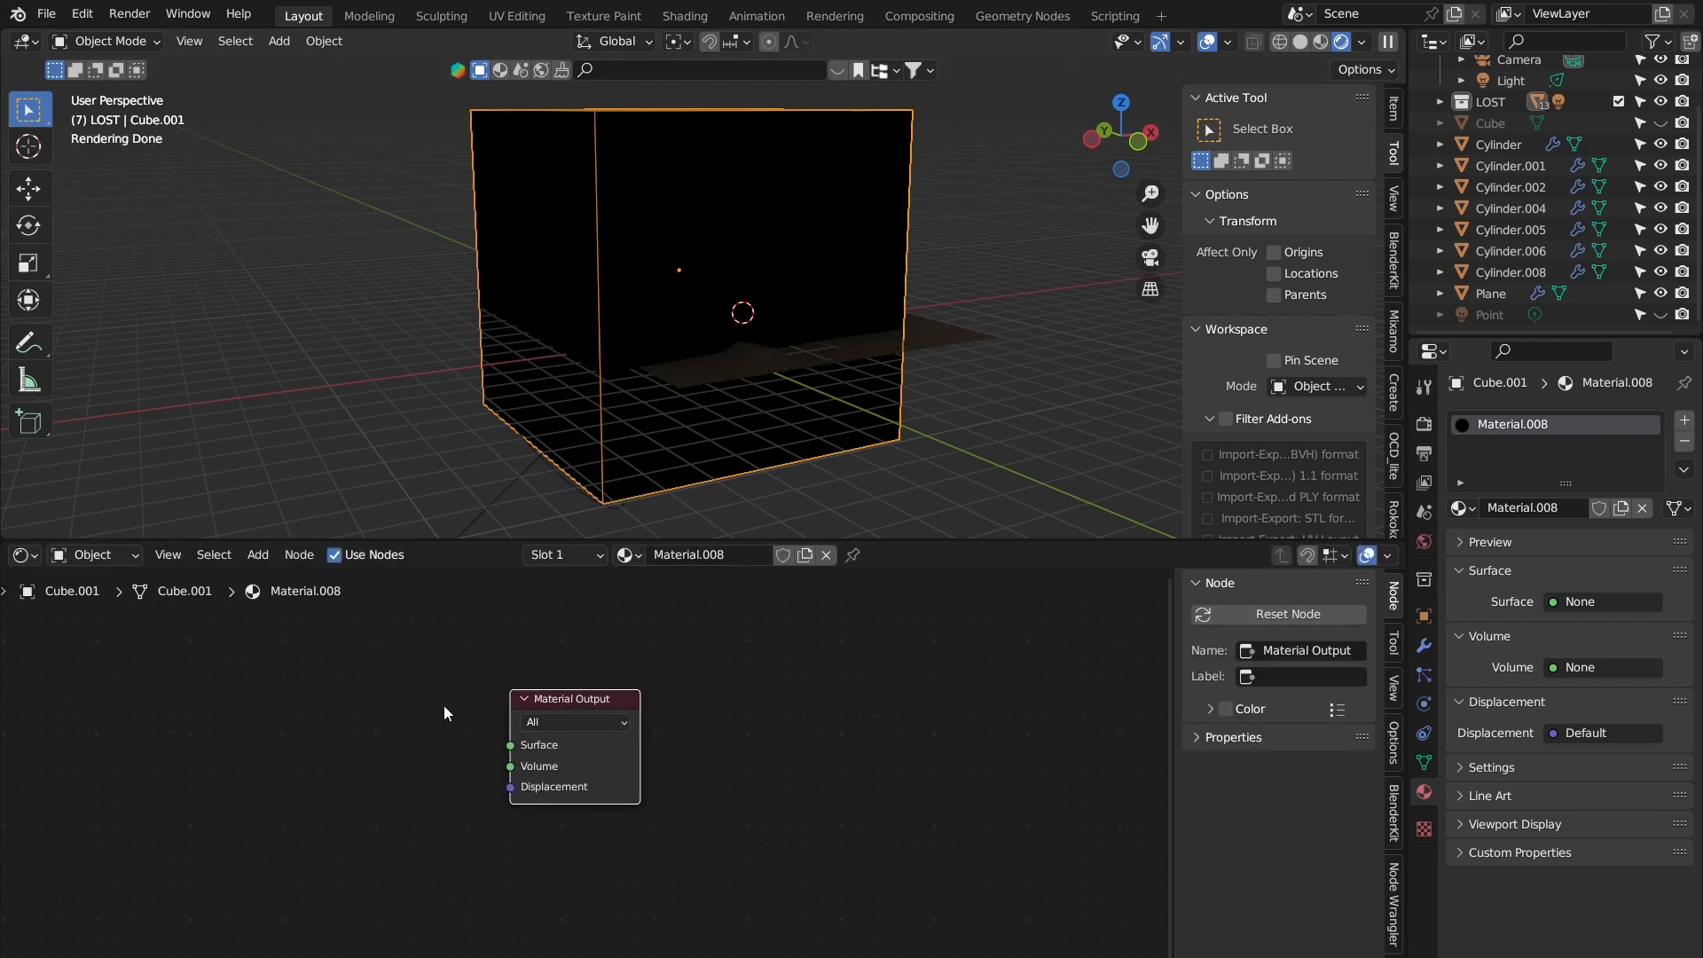
{"action": "left_click_drag", "start_coordinate": [916, 911], "coordinate": [753, 680]}
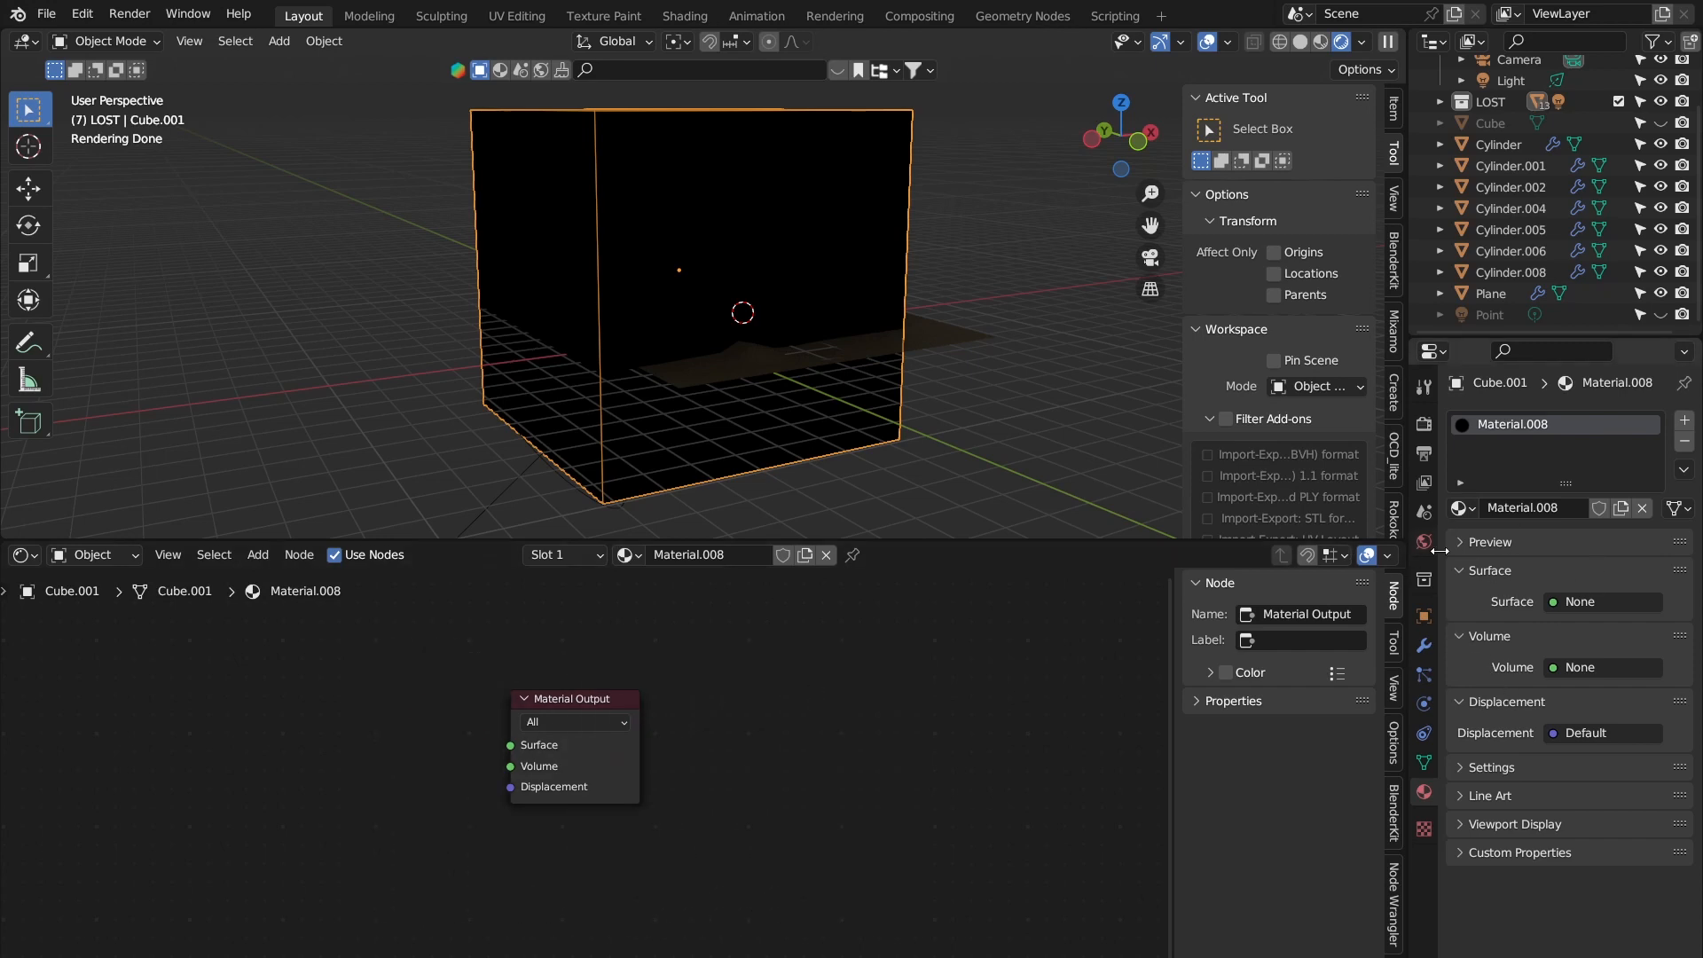
Step: Assign a Principled Volume shader to the volume of the enclosing cube's material
{"action": "left_click", "coordinate": [1461, 636]}
{"action": "left_click", "coordinate": [1461, 637]}
{"action": "left_click", "coordinate": [1594, 667]}
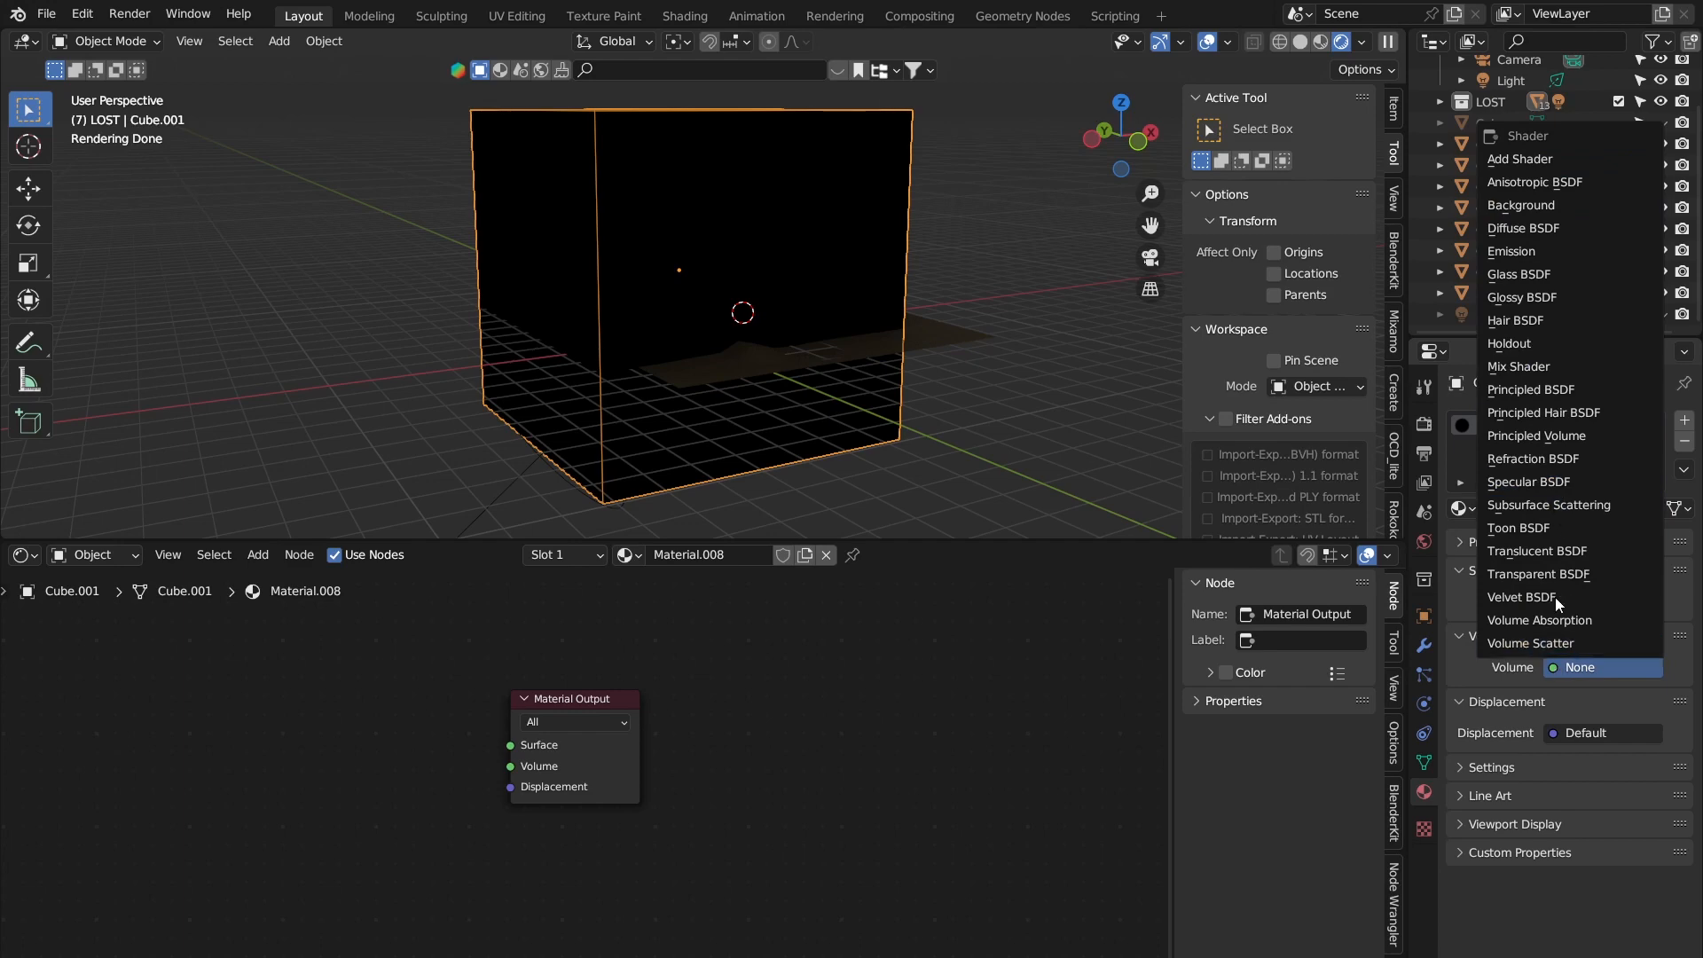
{"action": "left_click", "coordinate": [1596, 438]}
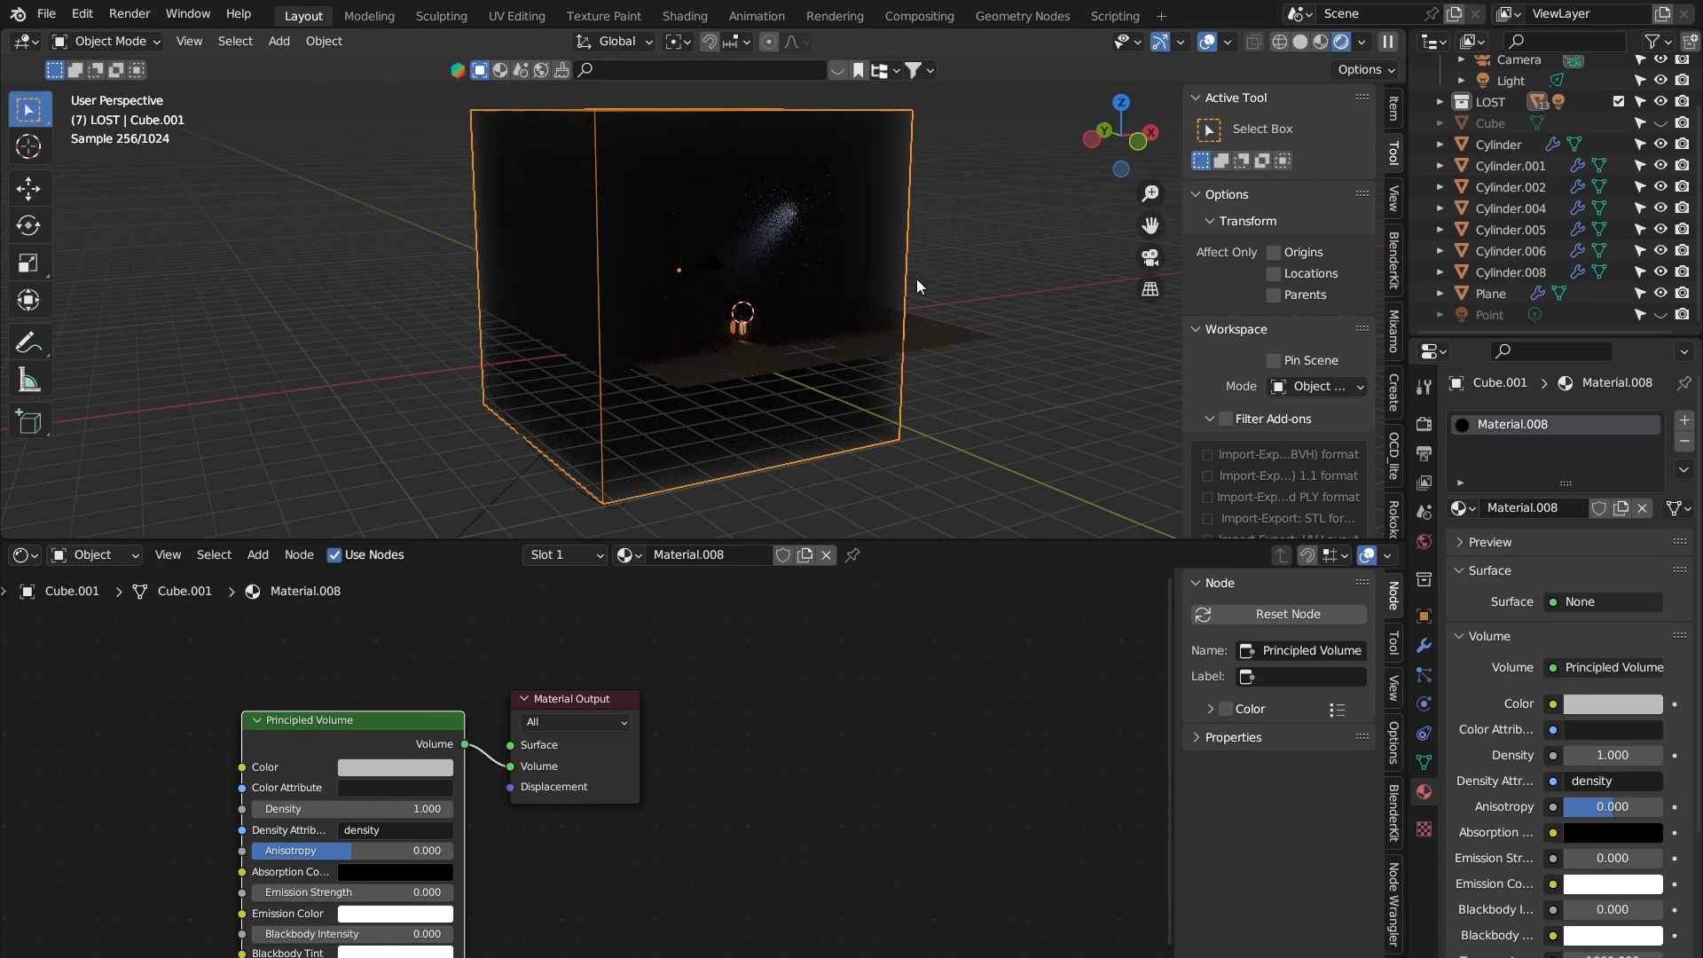
Step: Reselect the enclosing cube by its edge and scale it up uniformly by about 1.54
{"action": "scroll", "coordinate": [917, 279], "scroll_direction": "up", "scroll_amount": 4}
{"action": "middle_click_drag", "start_coordinate": [890, 277], "coordinate": [705, 349]}
{"action": "scroll", "coordinate": [754, 360], "scroll_direction": "down", "scroll_amount": 3}
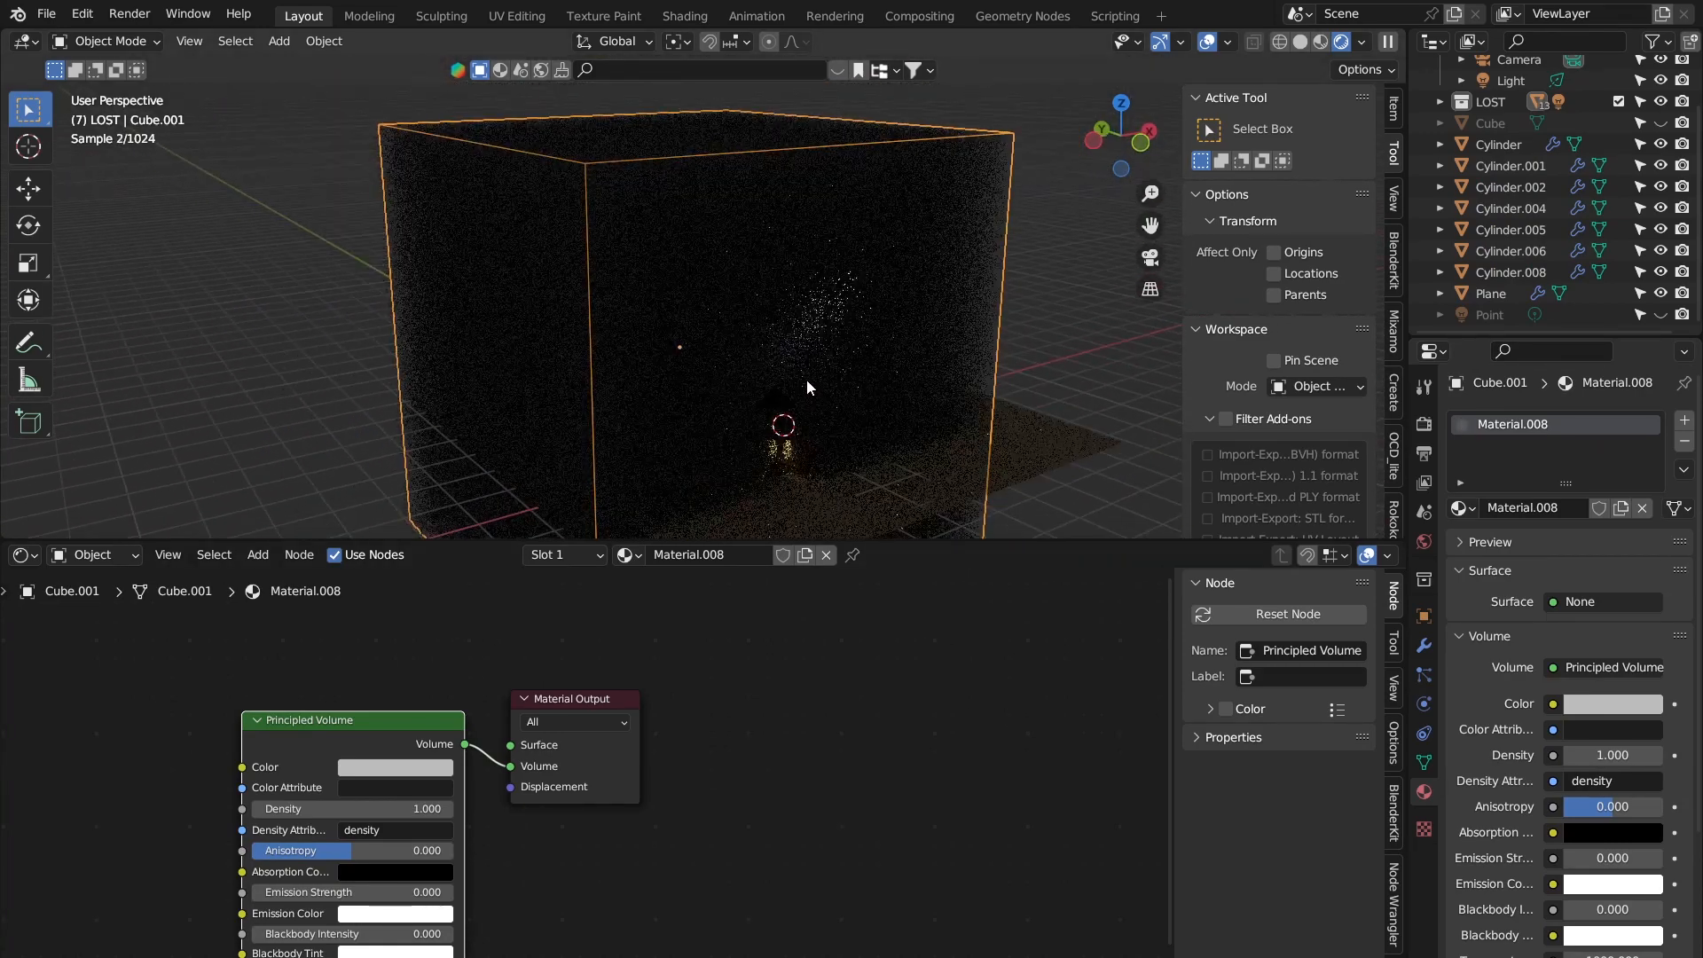
{"action": "left_click", "coordinate": [988, 289]}
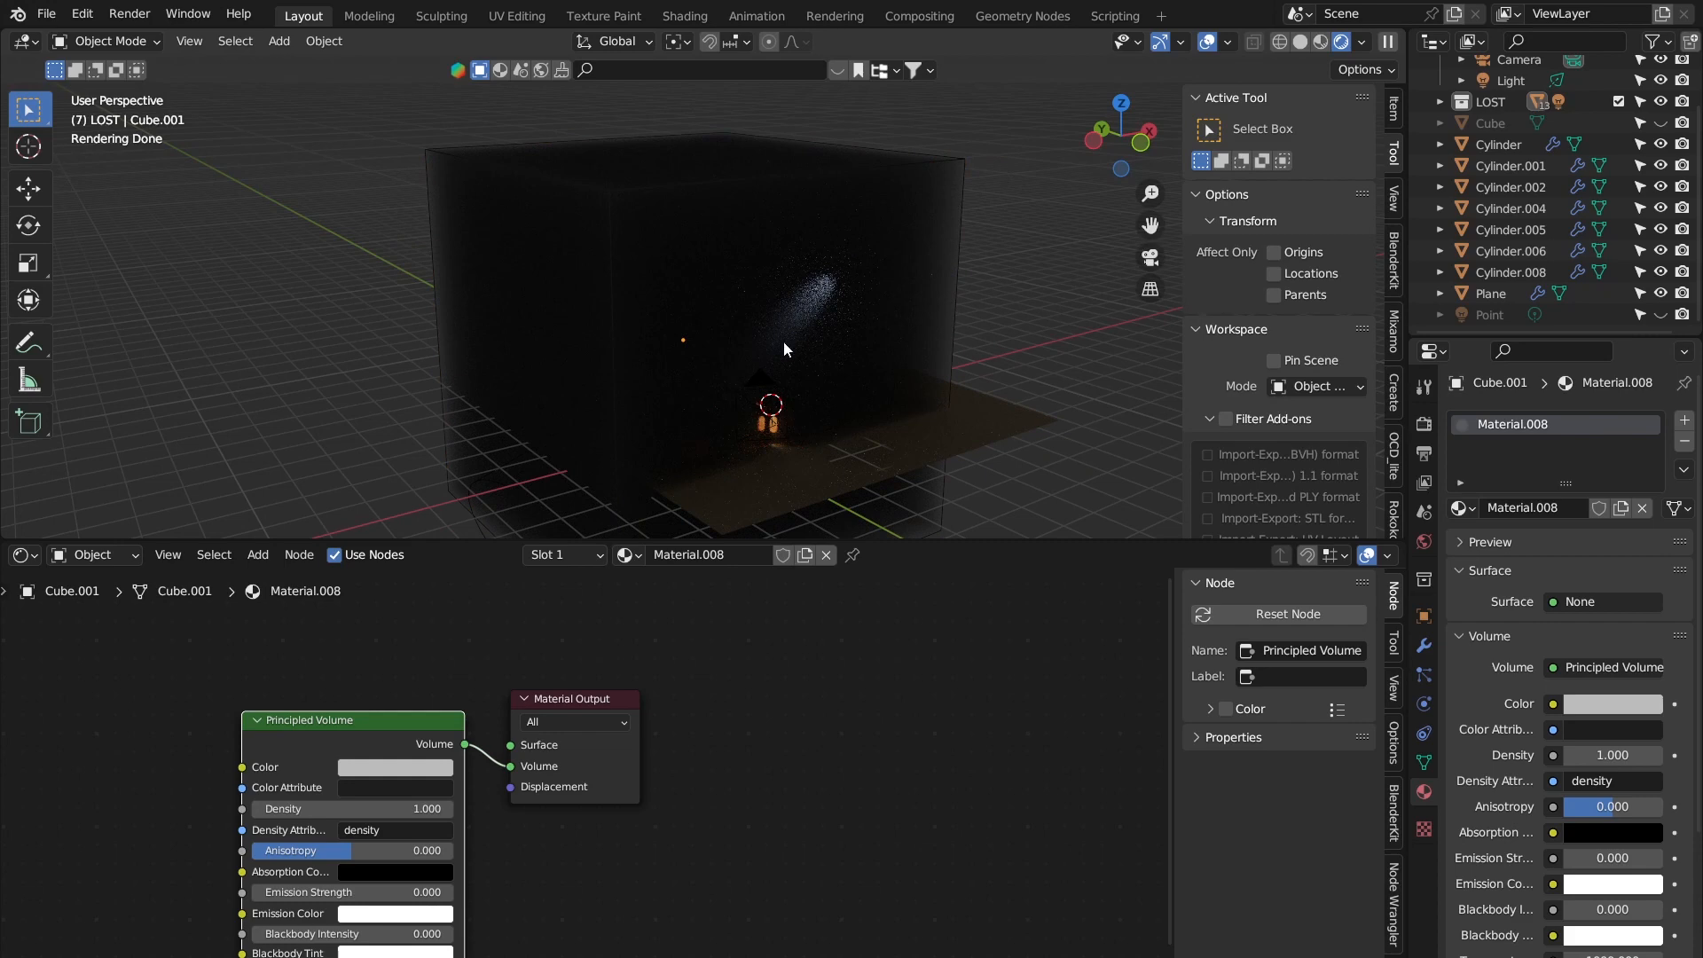
{"action": "middle_click_drag", "start_coordinate": [892, 318], "coordinate": [718, 186]}
{"action": "left_click", "coordinate": [817, 193]}
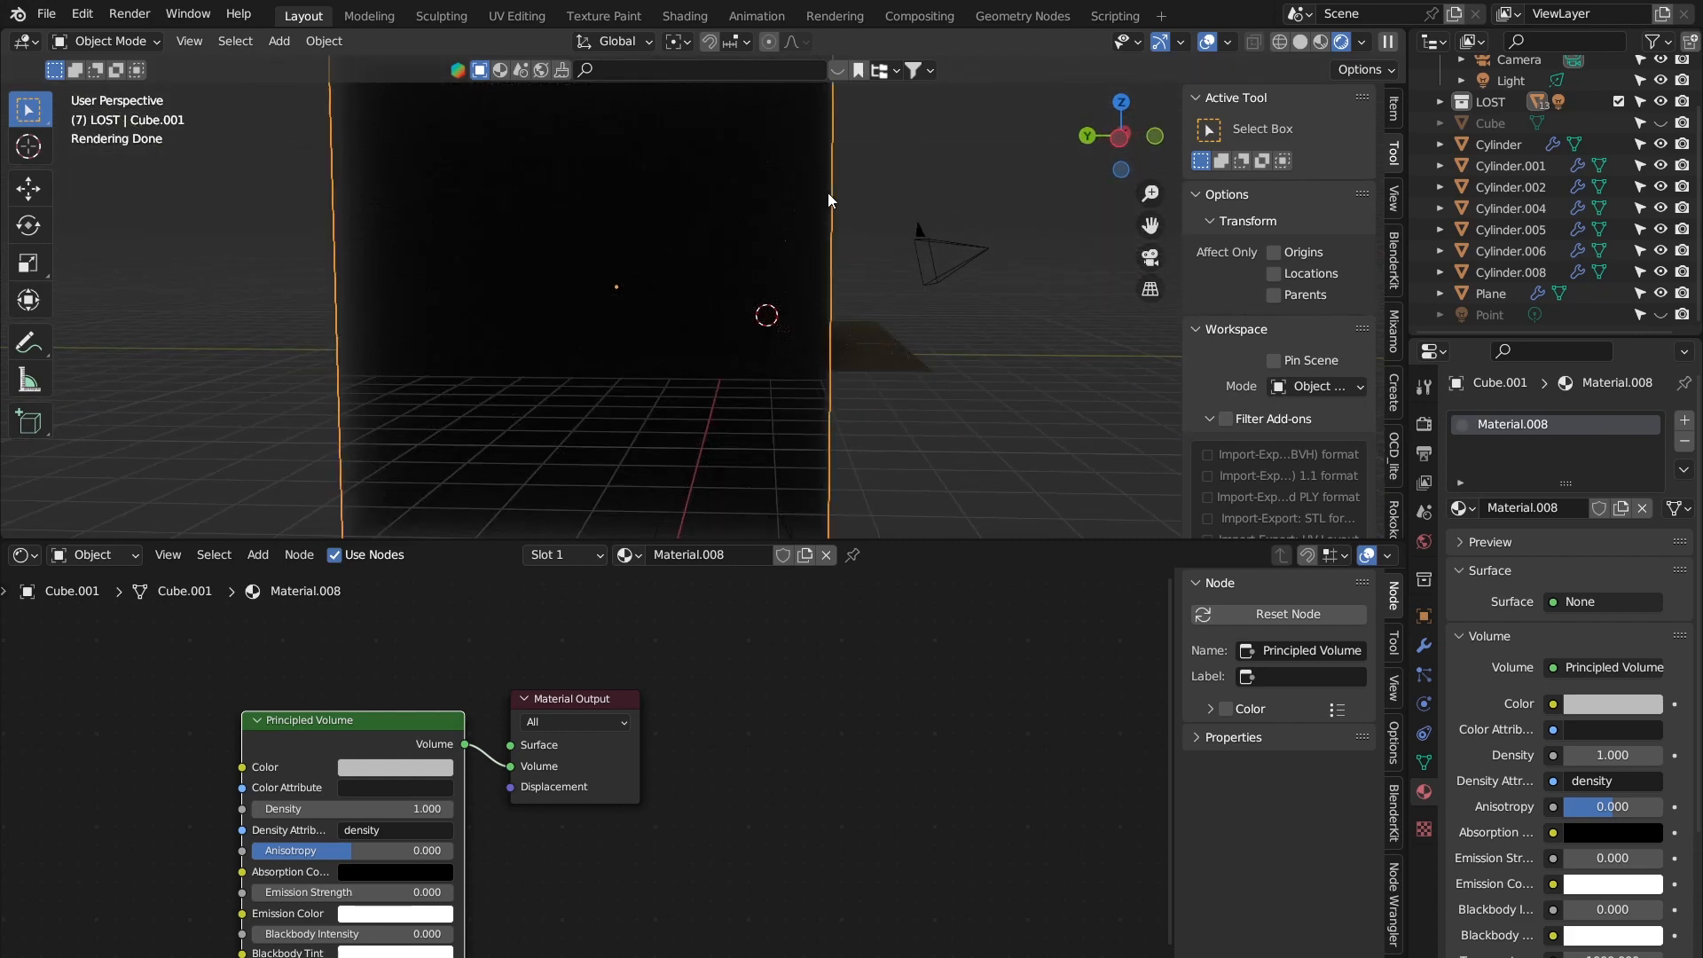
{"action": "key", "text": "s"}
{"action": "left_click", "coordinate": [1126, 349]}
{"action": "middle_click_drag", "start_coordinate": [1127, 355], "coordinate": [941, 399]}
{"action": "scroll", "coordinate": [940, 399], "scroll_direction": "down", "scroll_amount": 3}
{"action": "middle_click_drag", "start_coordinate": [833, 413], "coordinate": [800, 395]}
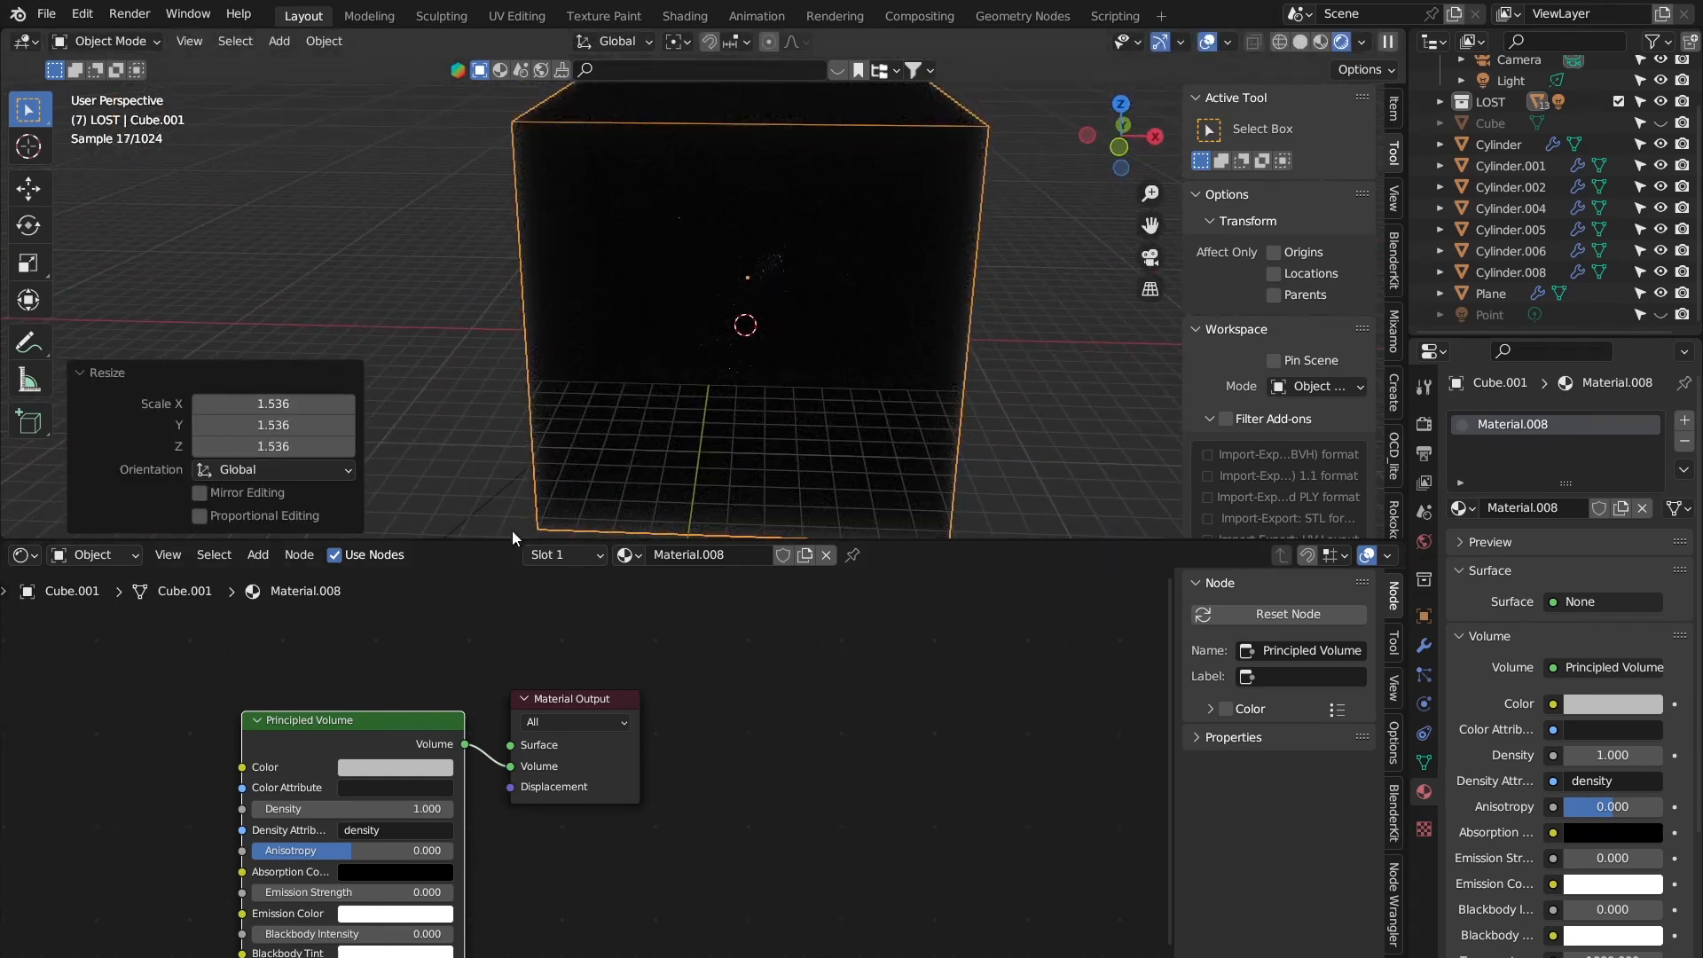
Step: Spread the Principled Volume and Material Output nodes apart and shrink the node editor to enlarge the 3D viewport
{"action": "left_click_drag", "start_coordinate": [582, 697], "coordinate": [753, 679]}
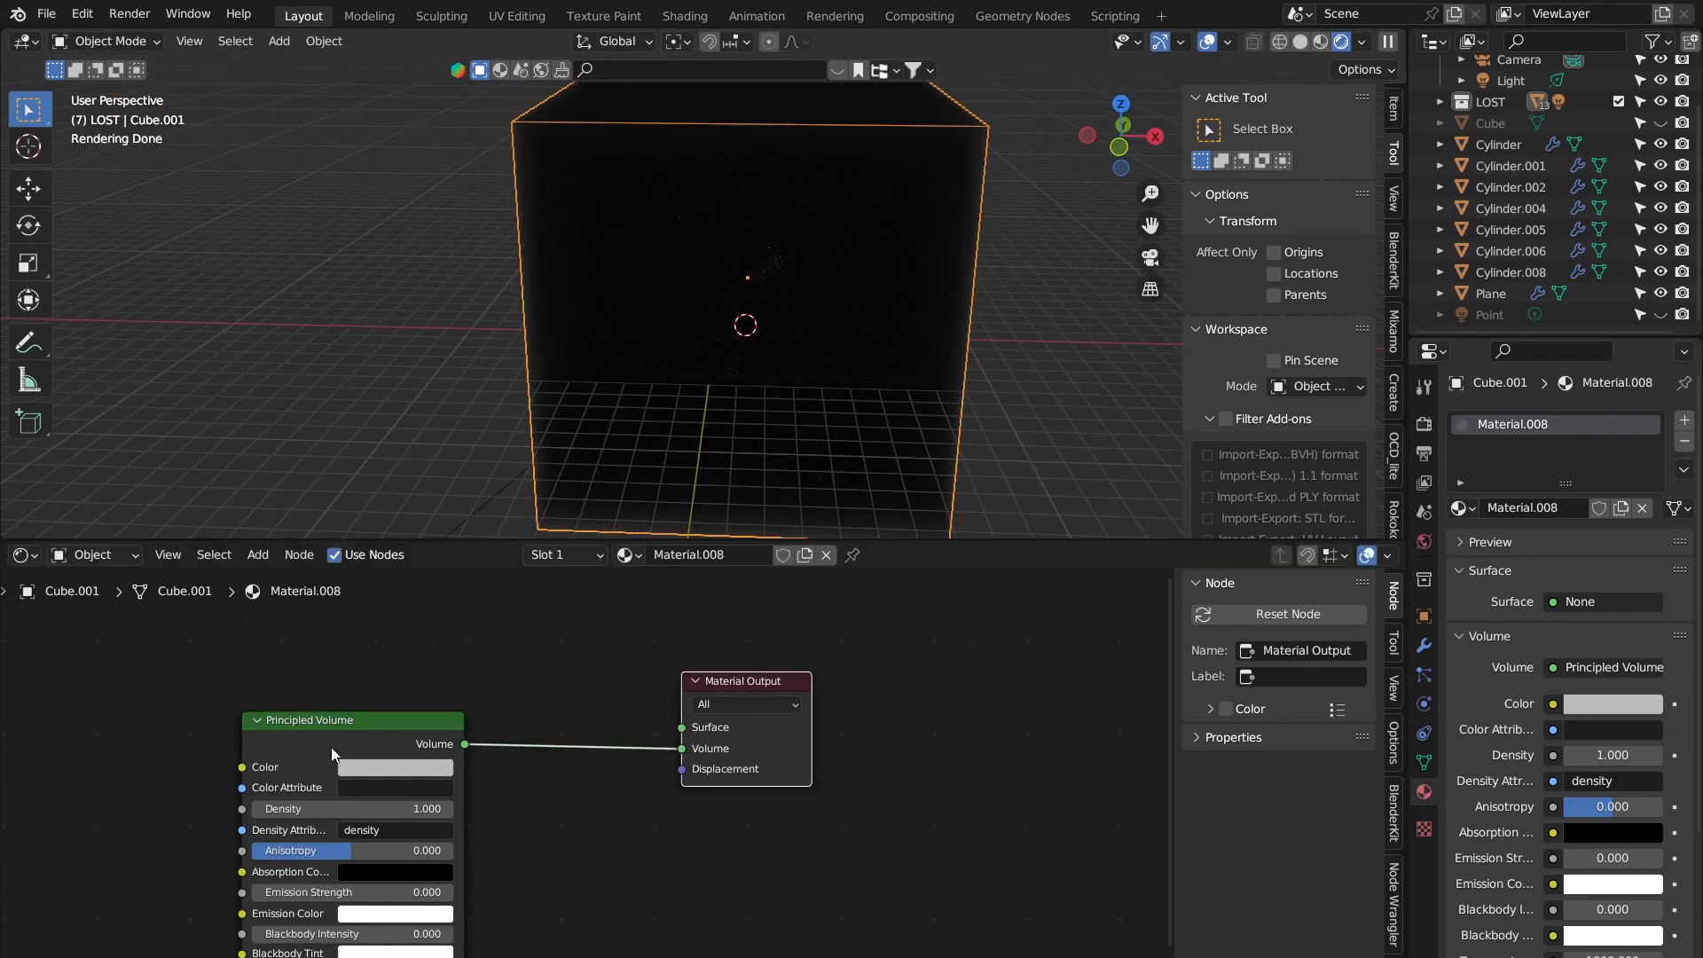
{"action": "left_click_drag", "start_coordinate": [316, 720], "coordinate": [295, 635]}
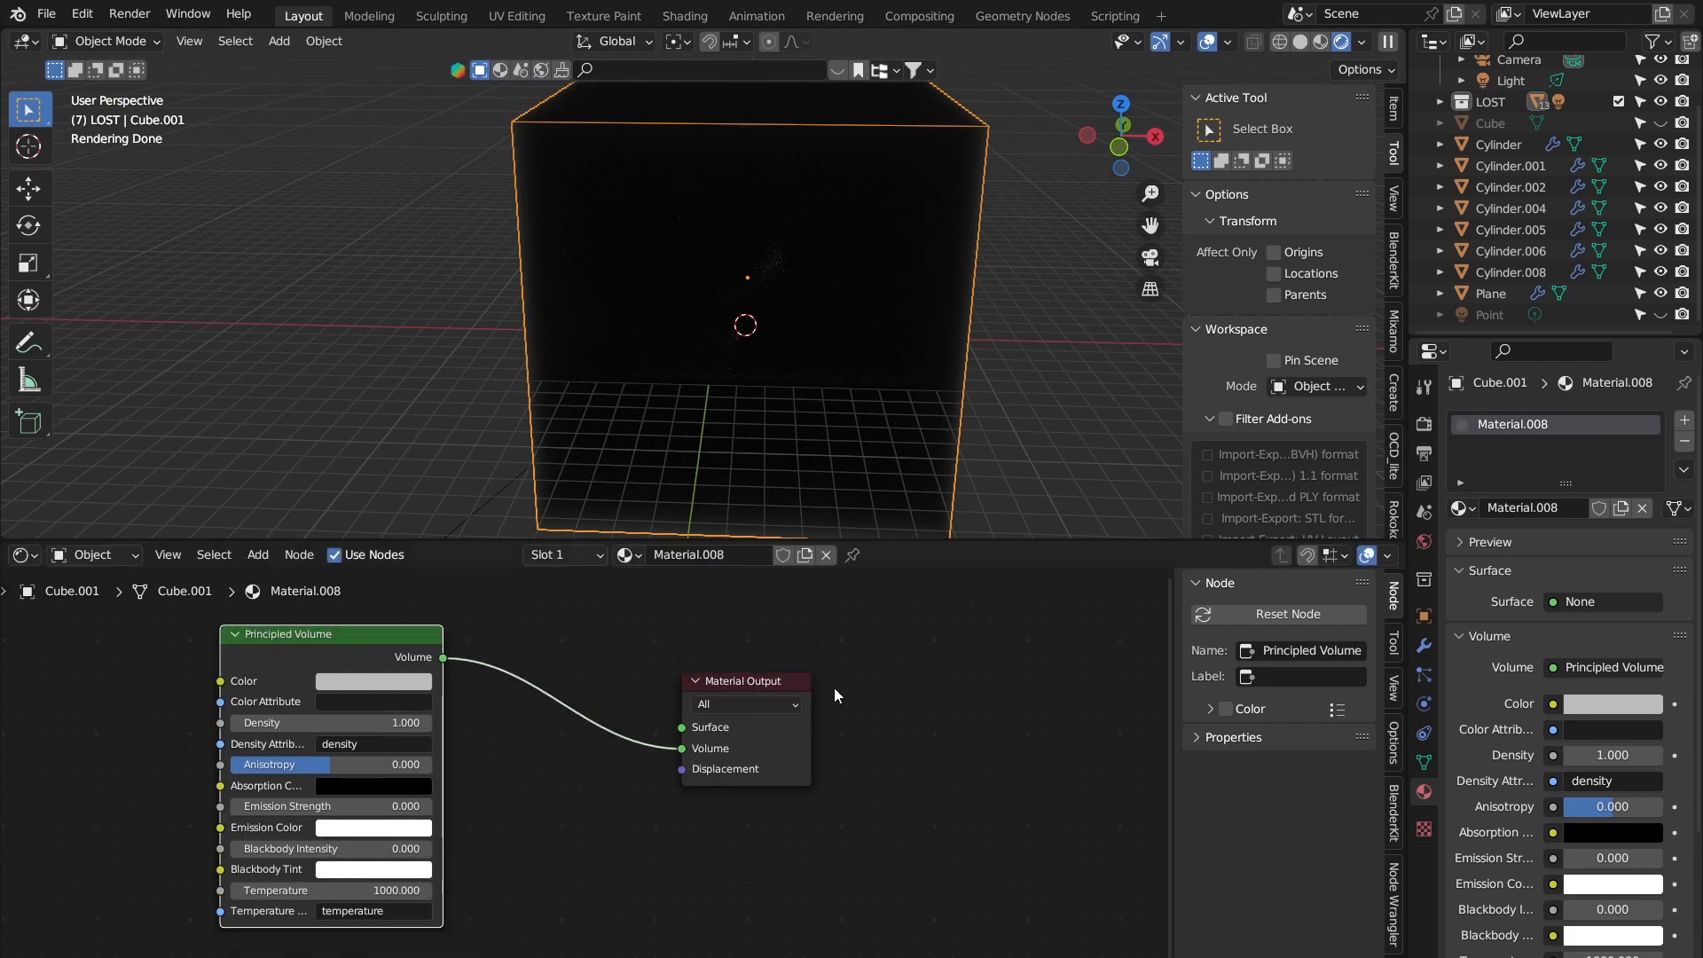
{"action": "left_click_drag", "start_coordinate": [973, 539], "coordinate": [917, 856]}
{"action": "left_click", "coordinate": [918, 839]}
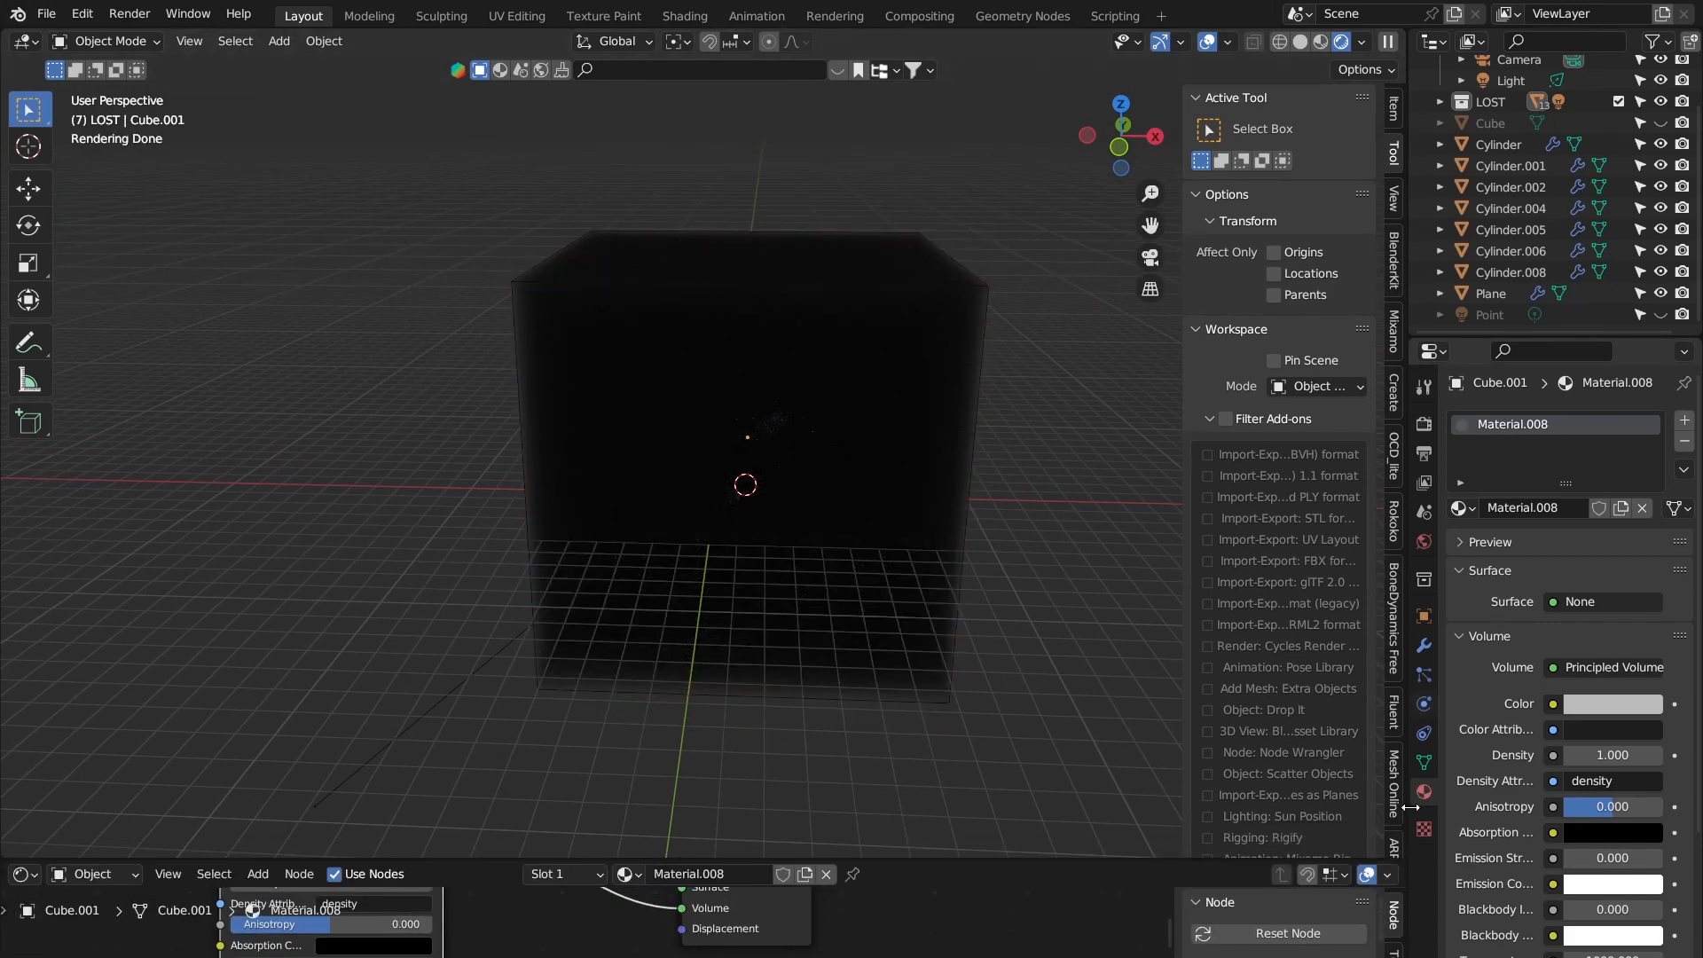
Step: Try densities of 0.3, 0.2 and 0.05 on the cube's Principled Volume shader
{"action": "left_click", "coordinate": [1627, 748]}
{"action": "key", "text": "Return"}
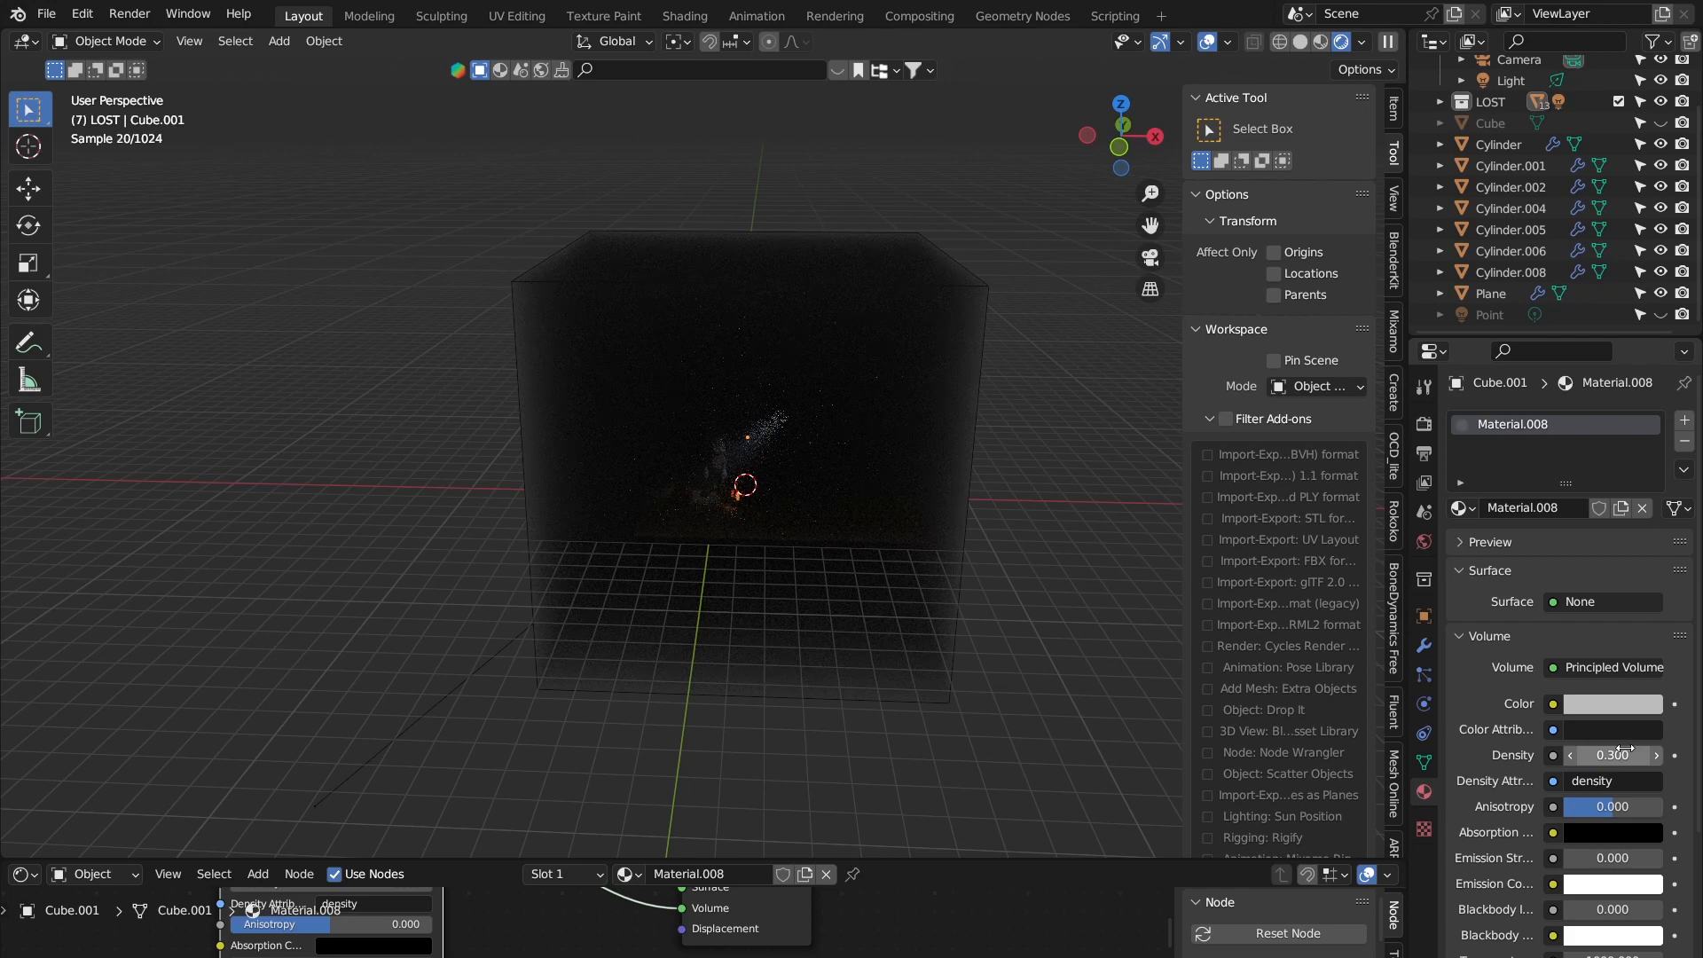
{"action": "left_click", "coordinate": [1622, 751]}
{"action": "type", "text": ".2"}
{"action": "key", "text": "Return"}
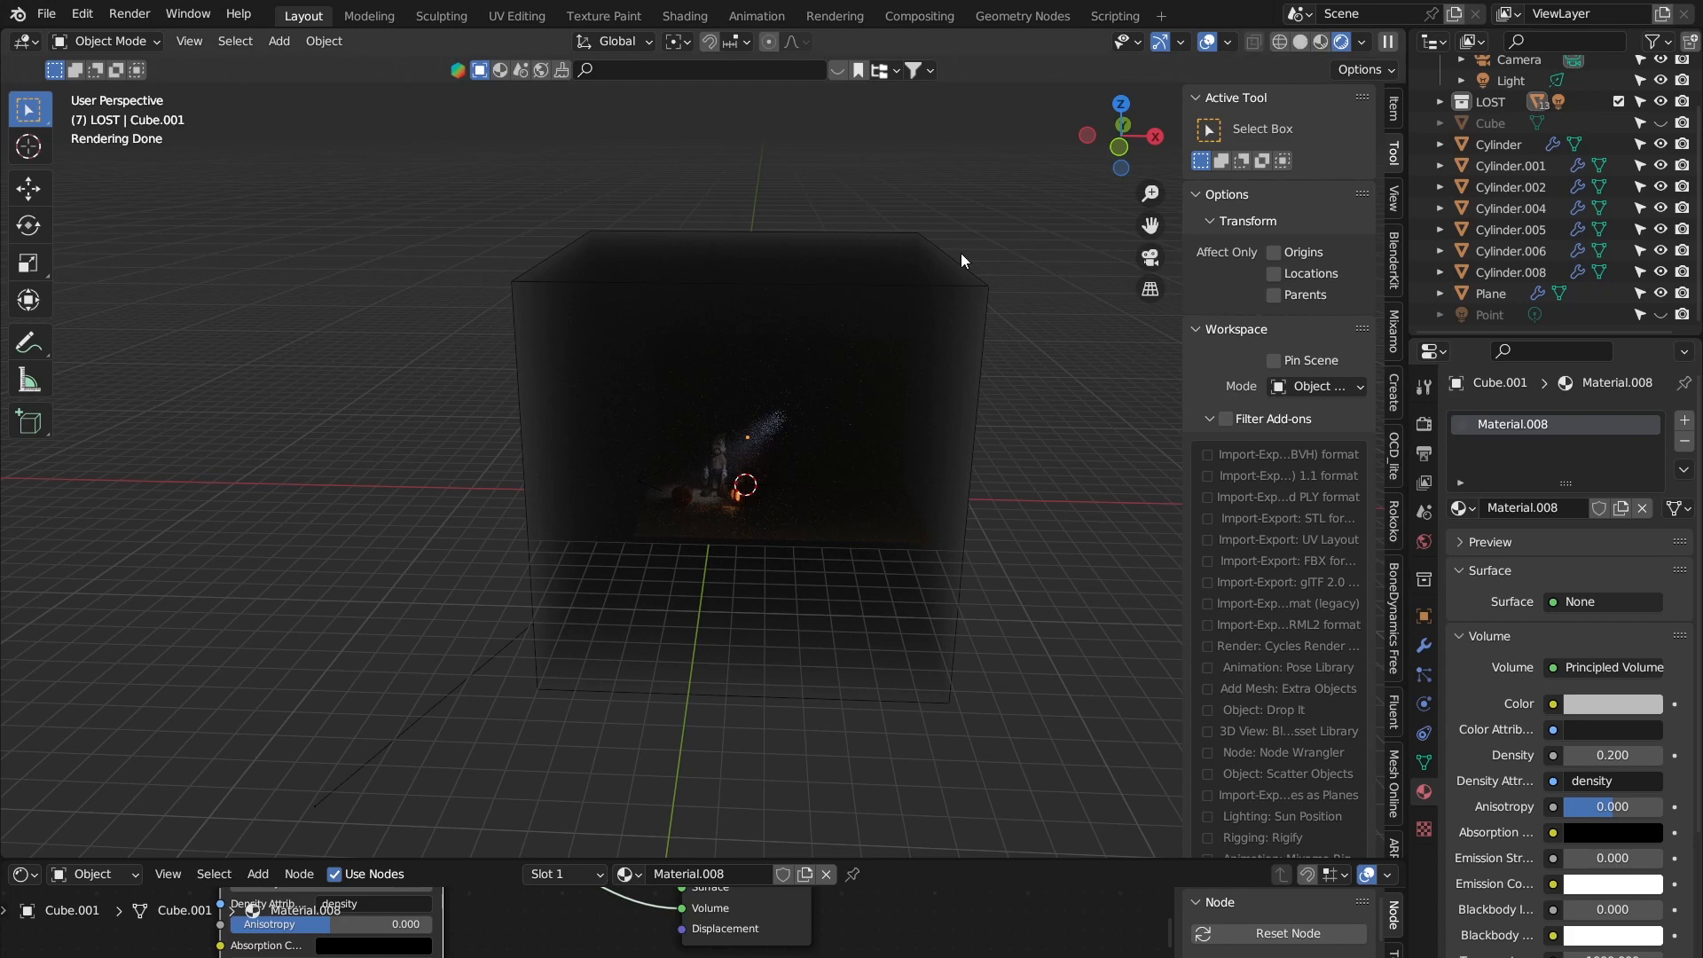
{"action": "scroll", "coordinate": [626, 439], "scroll_direction": "up", "scroll_amount": 2}
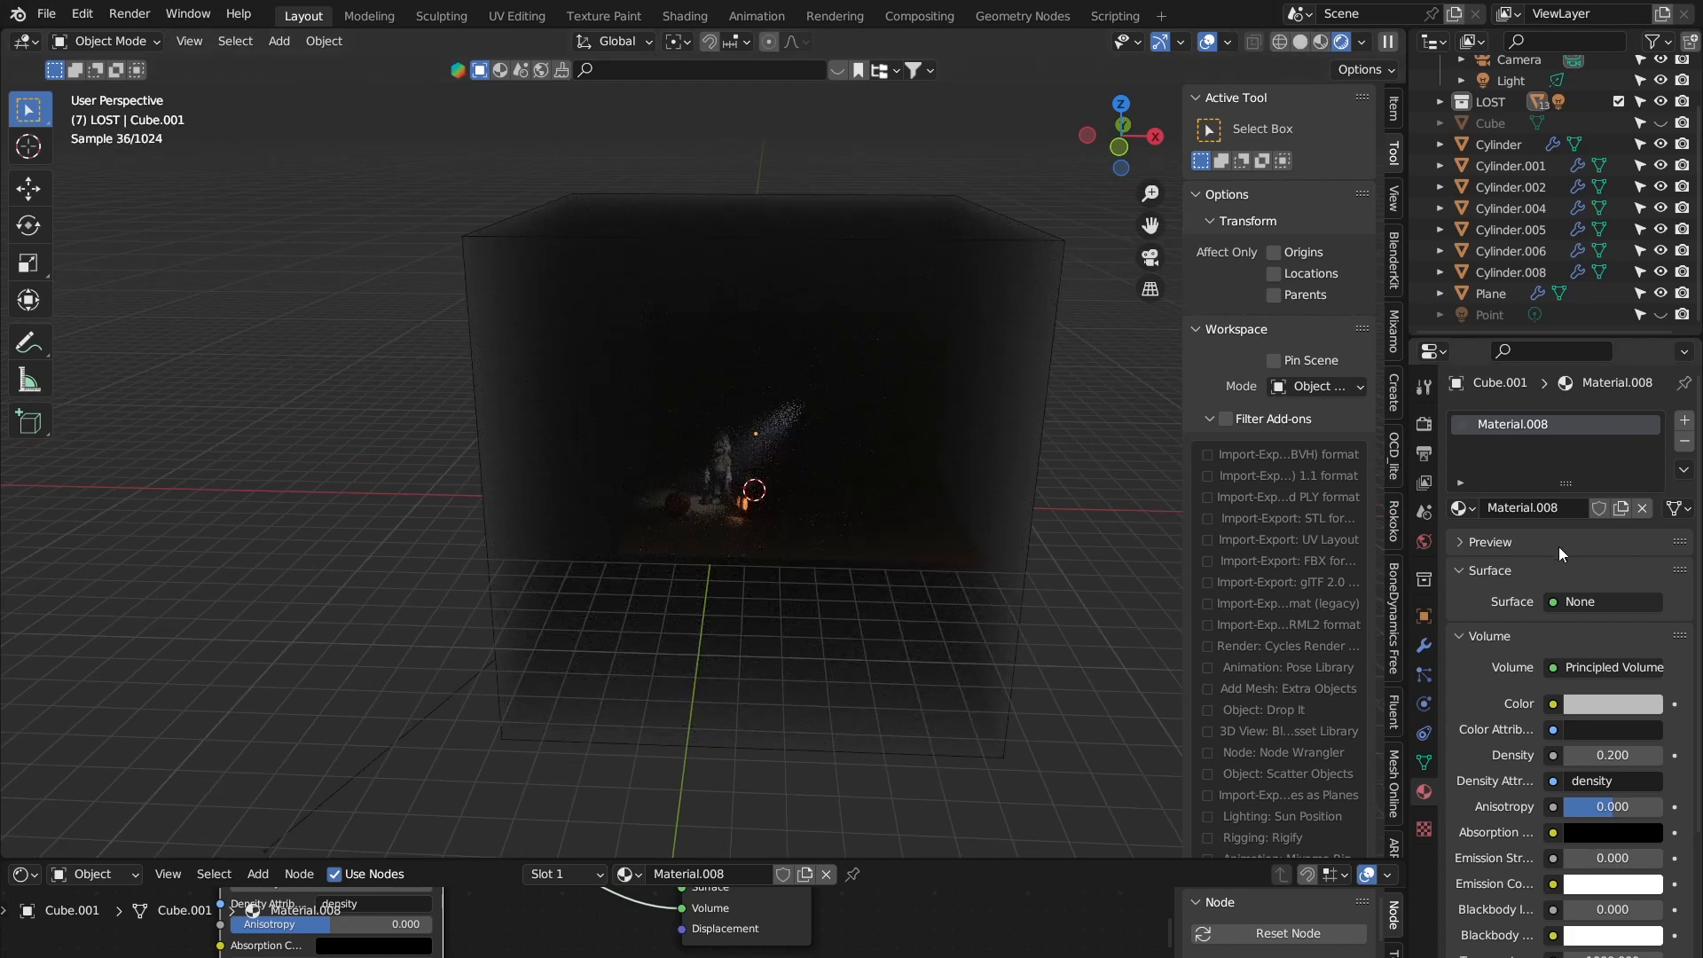
{"action": "left_click", "coordinate": [1622, 754]}
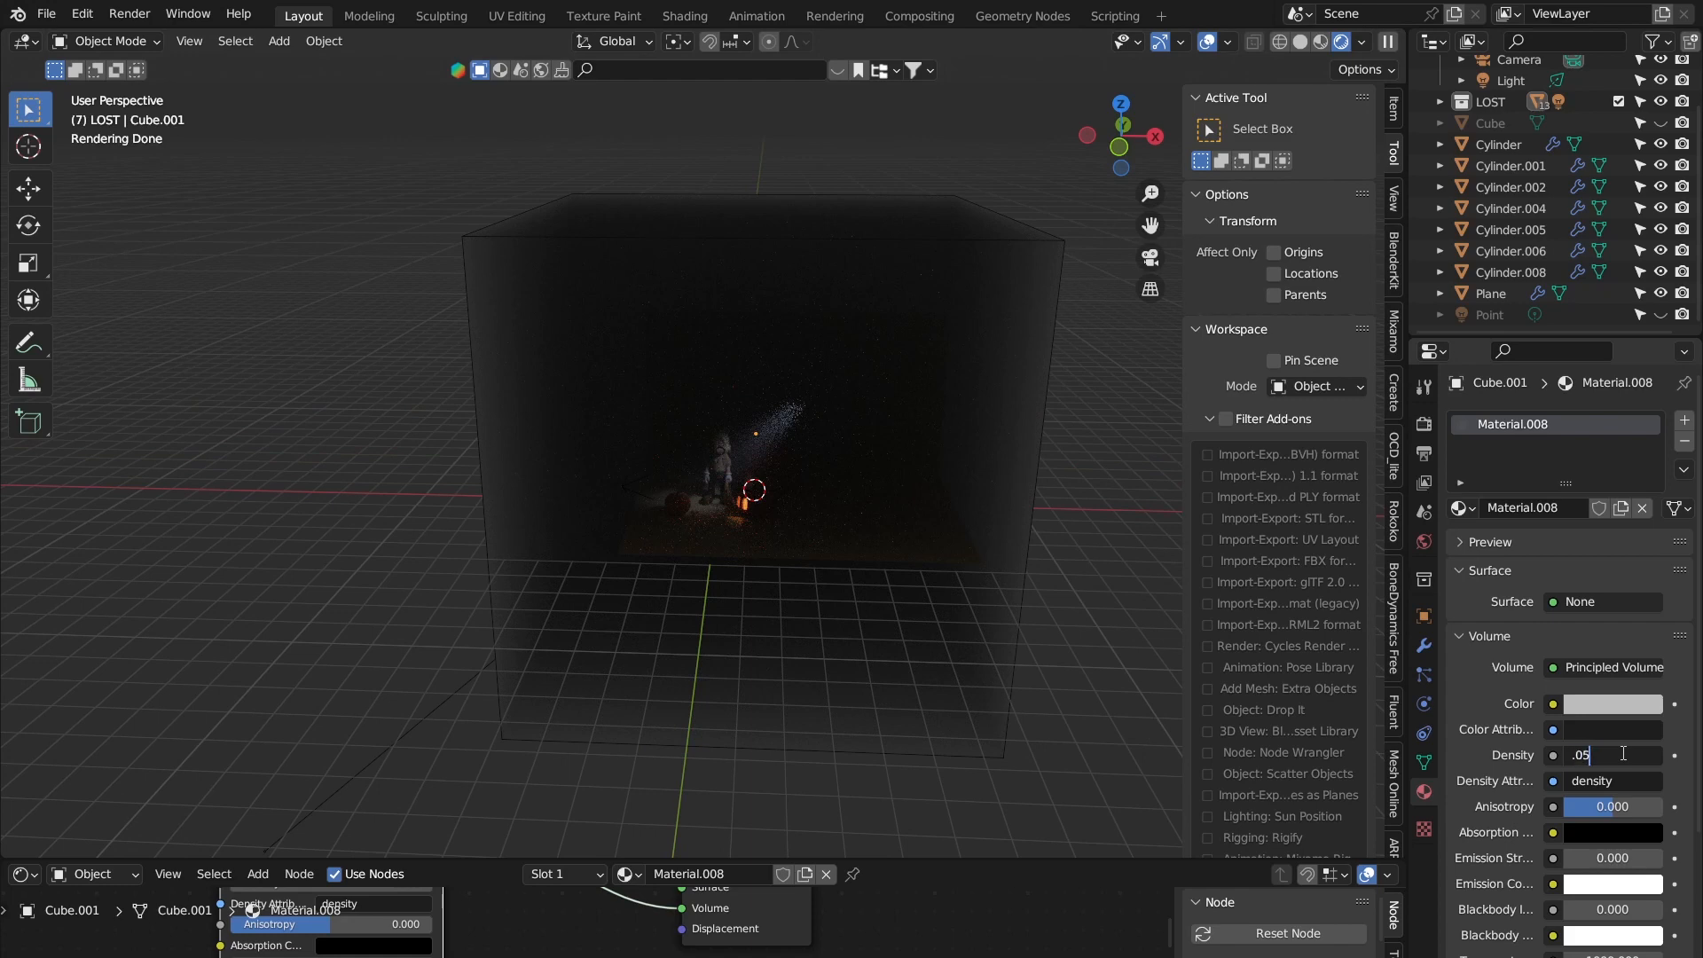
{"action": "key", "text": "Return"}
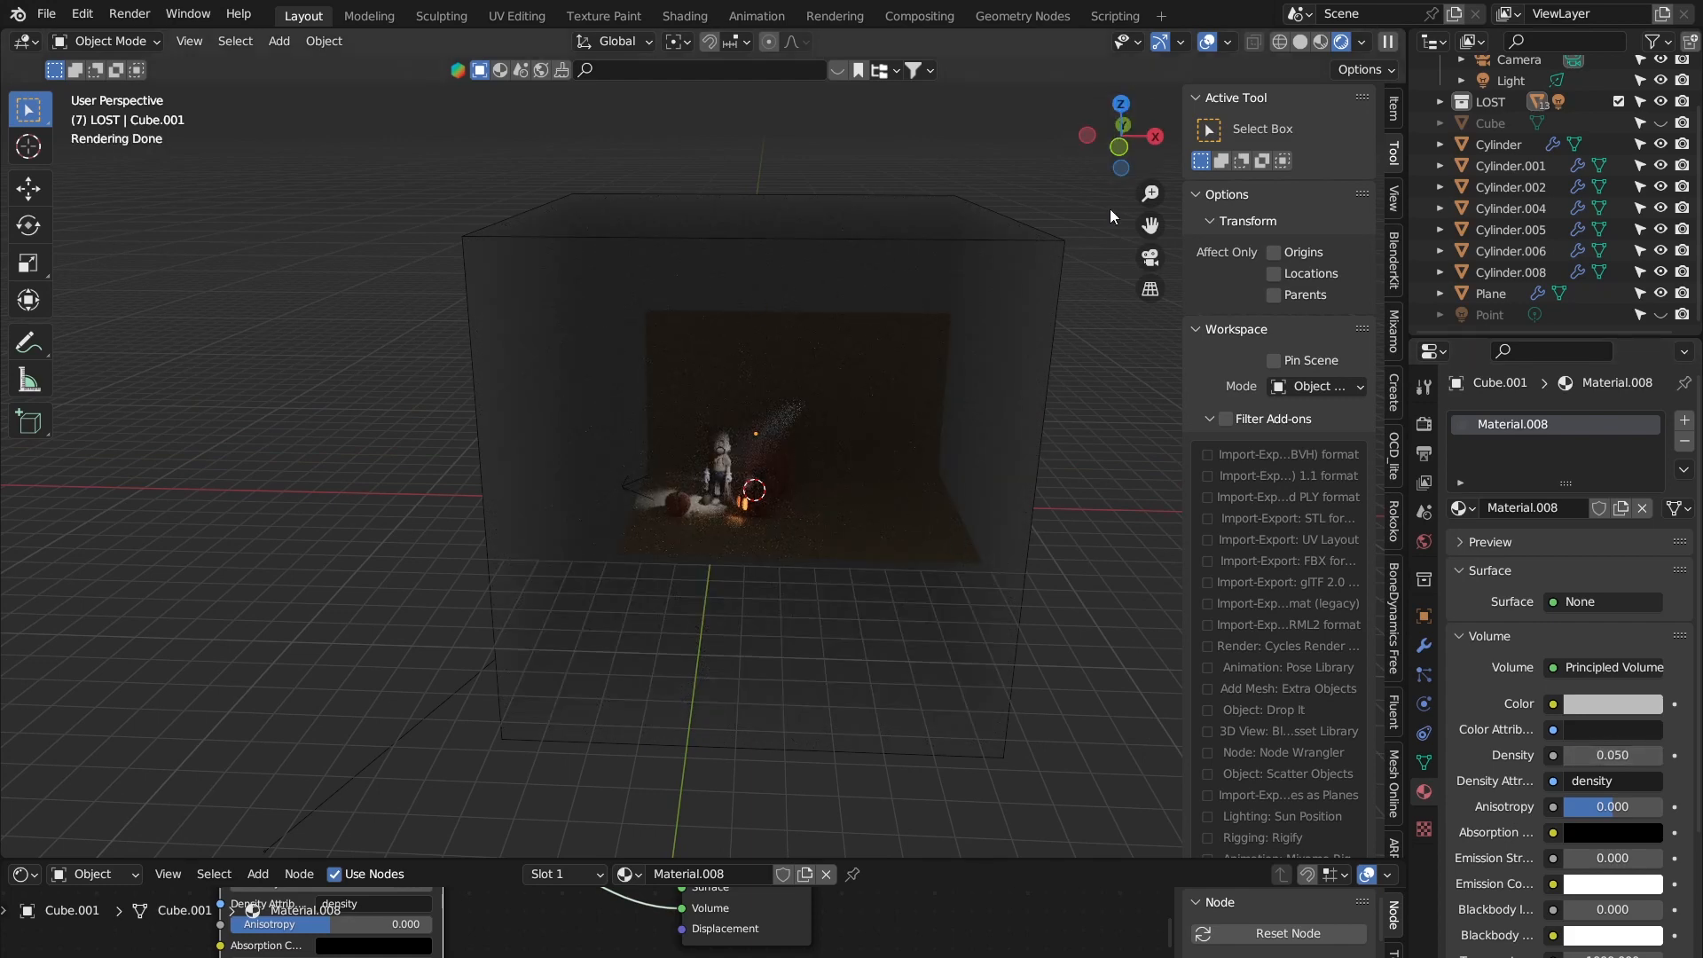
Step: Set the Principled Volume color to pure white
{"action": "scroll", "coordinate": [1621, 701], "scroll_direction": "down", "scroll_amount": 1}
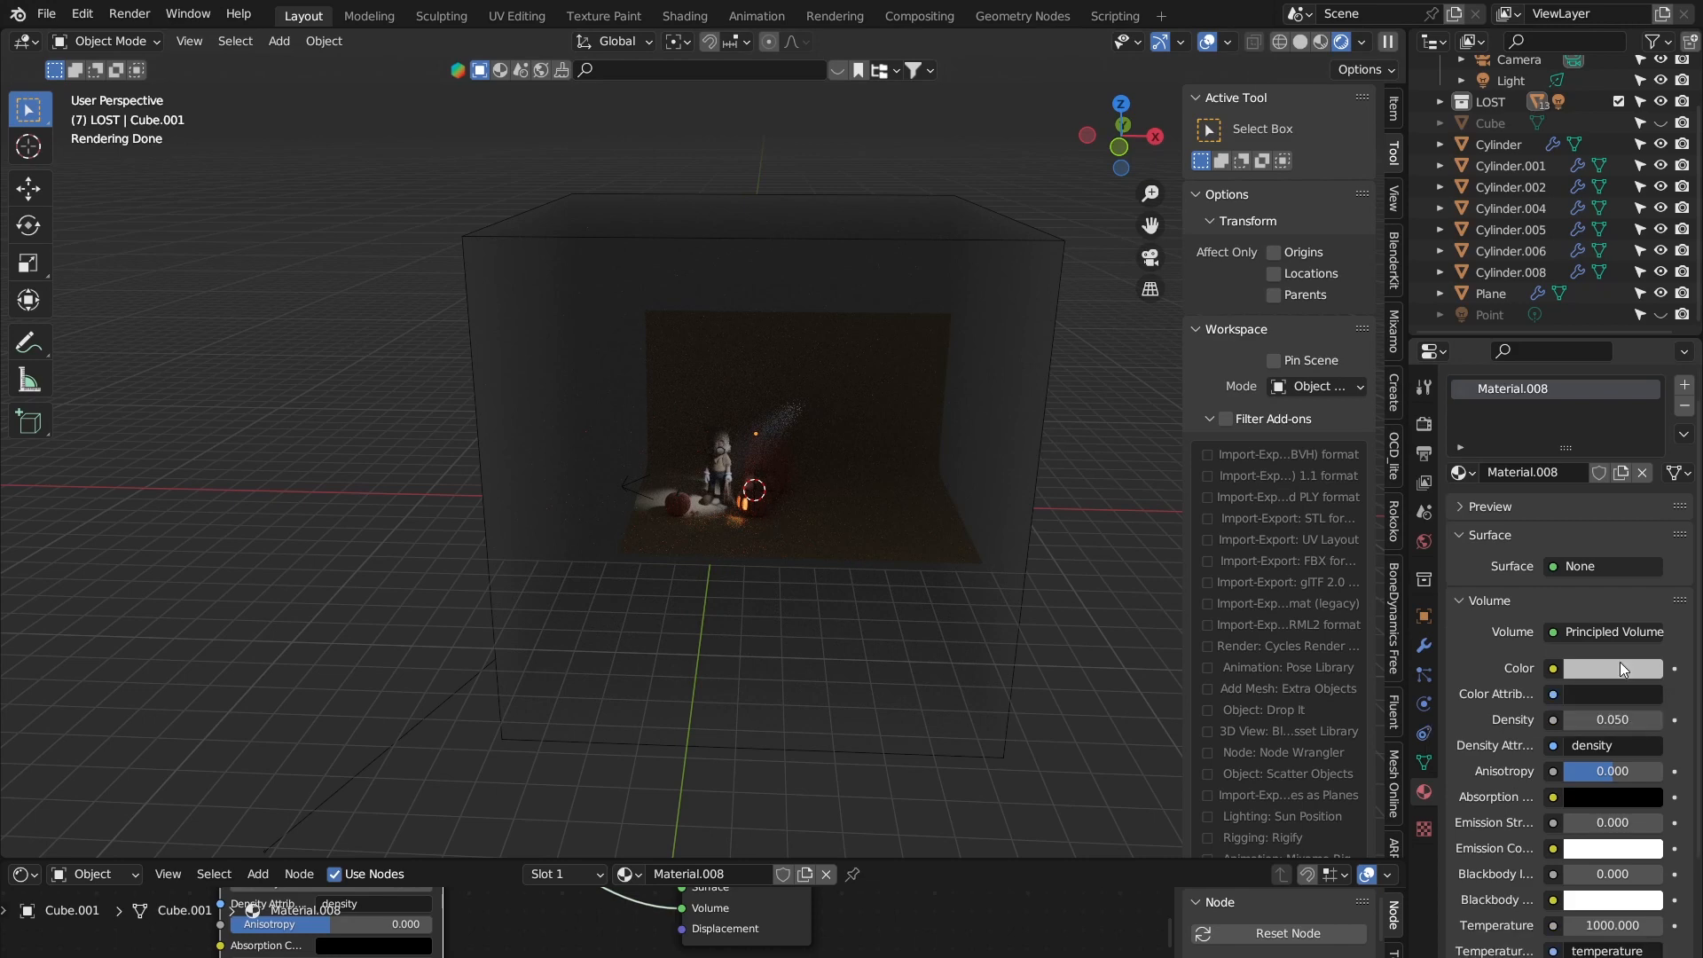
{"action": "left_click", "coordinate": [1581, 672]}
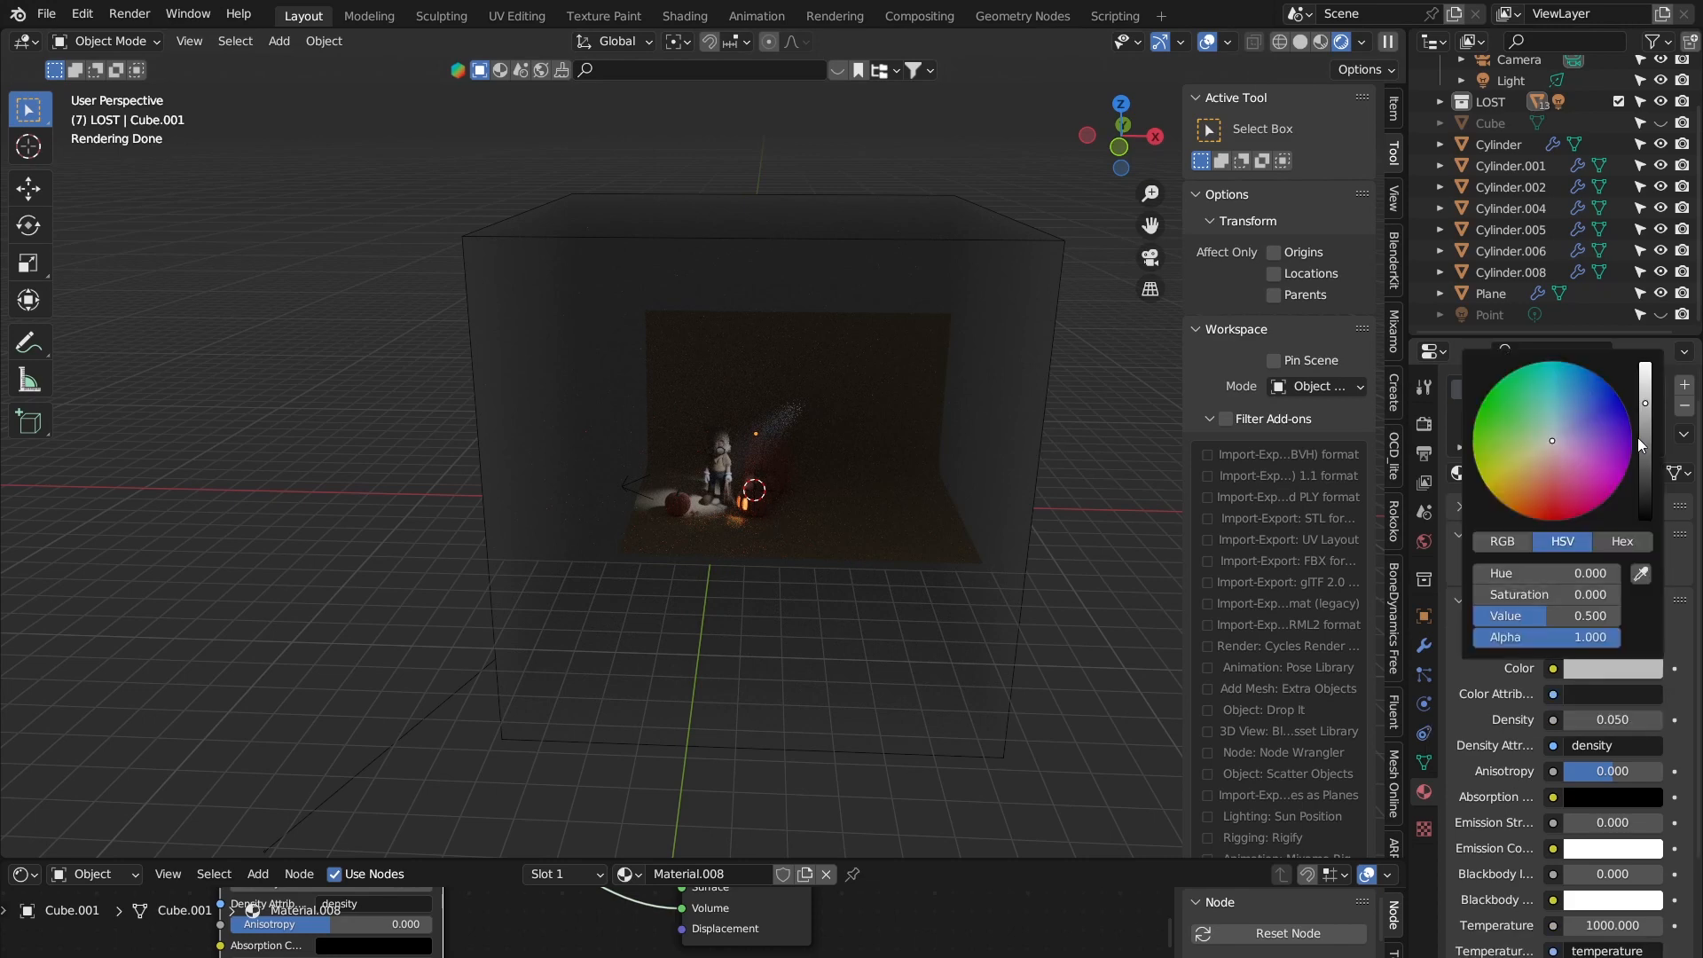
{"action": "left_click_drag", "start_coordinate": [1638, 441], "coordinate": [1644, 363]}
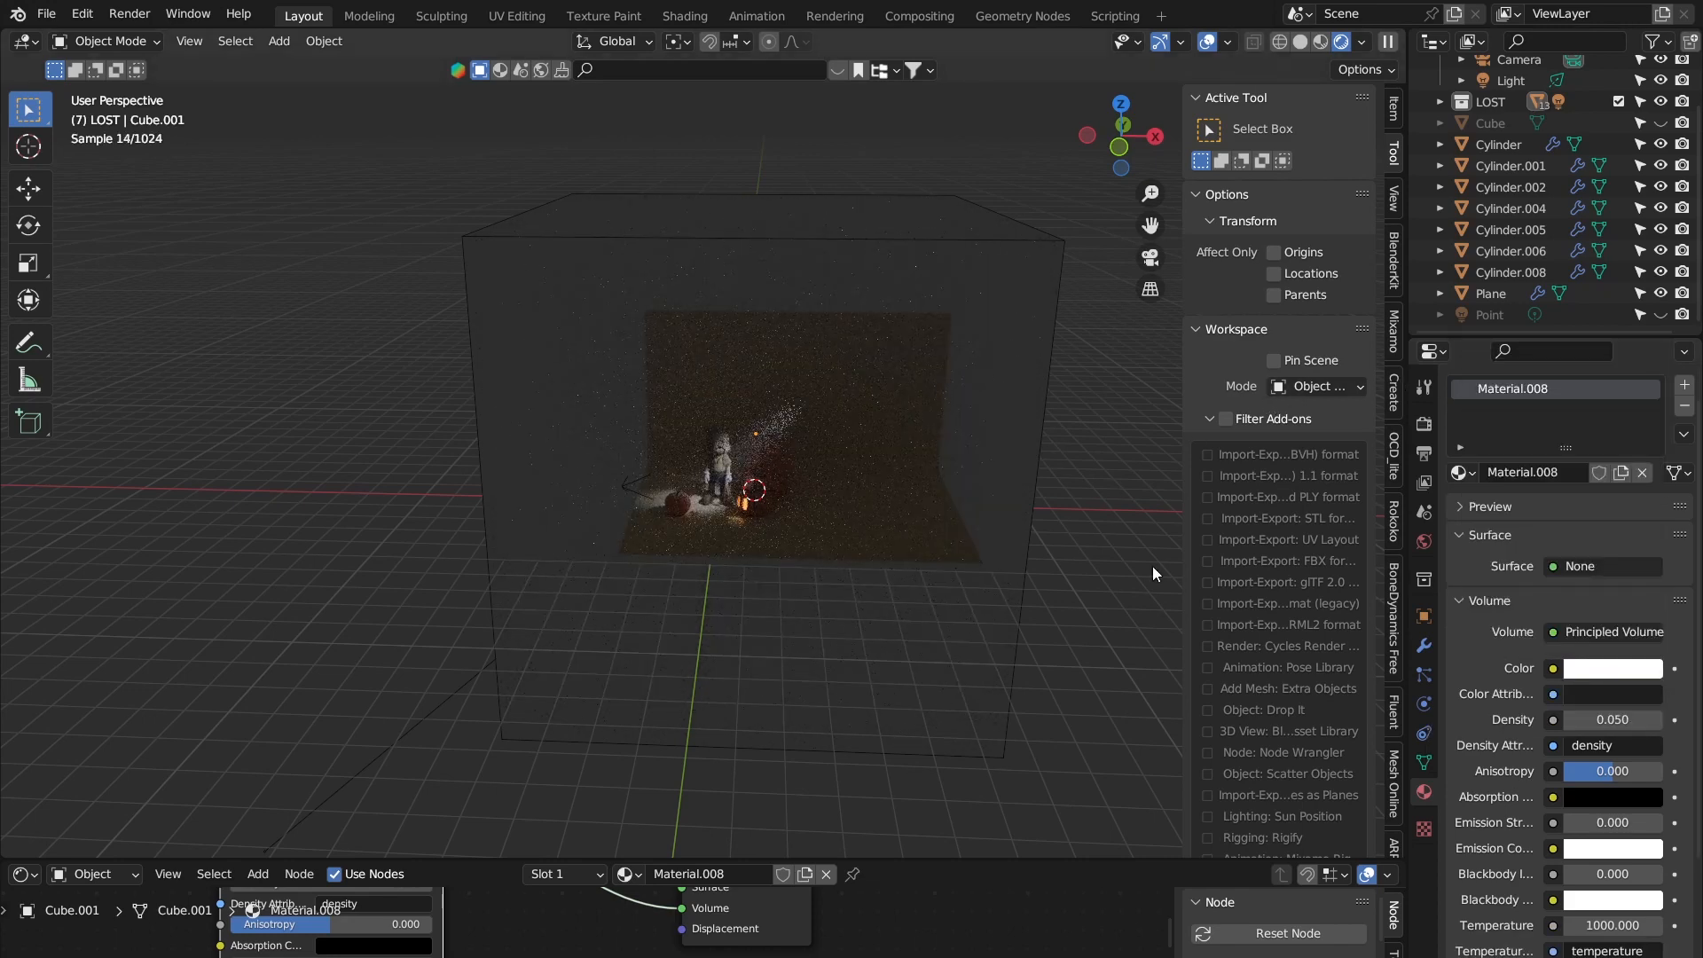
Step: Try a volume density of 0.3 with the white color and settle on 0.2
{"action": "double_click", "coordinate": [1597, 724]}
{"action": "type", "text": ".3"}
{"action": "key", "text": "Return"}
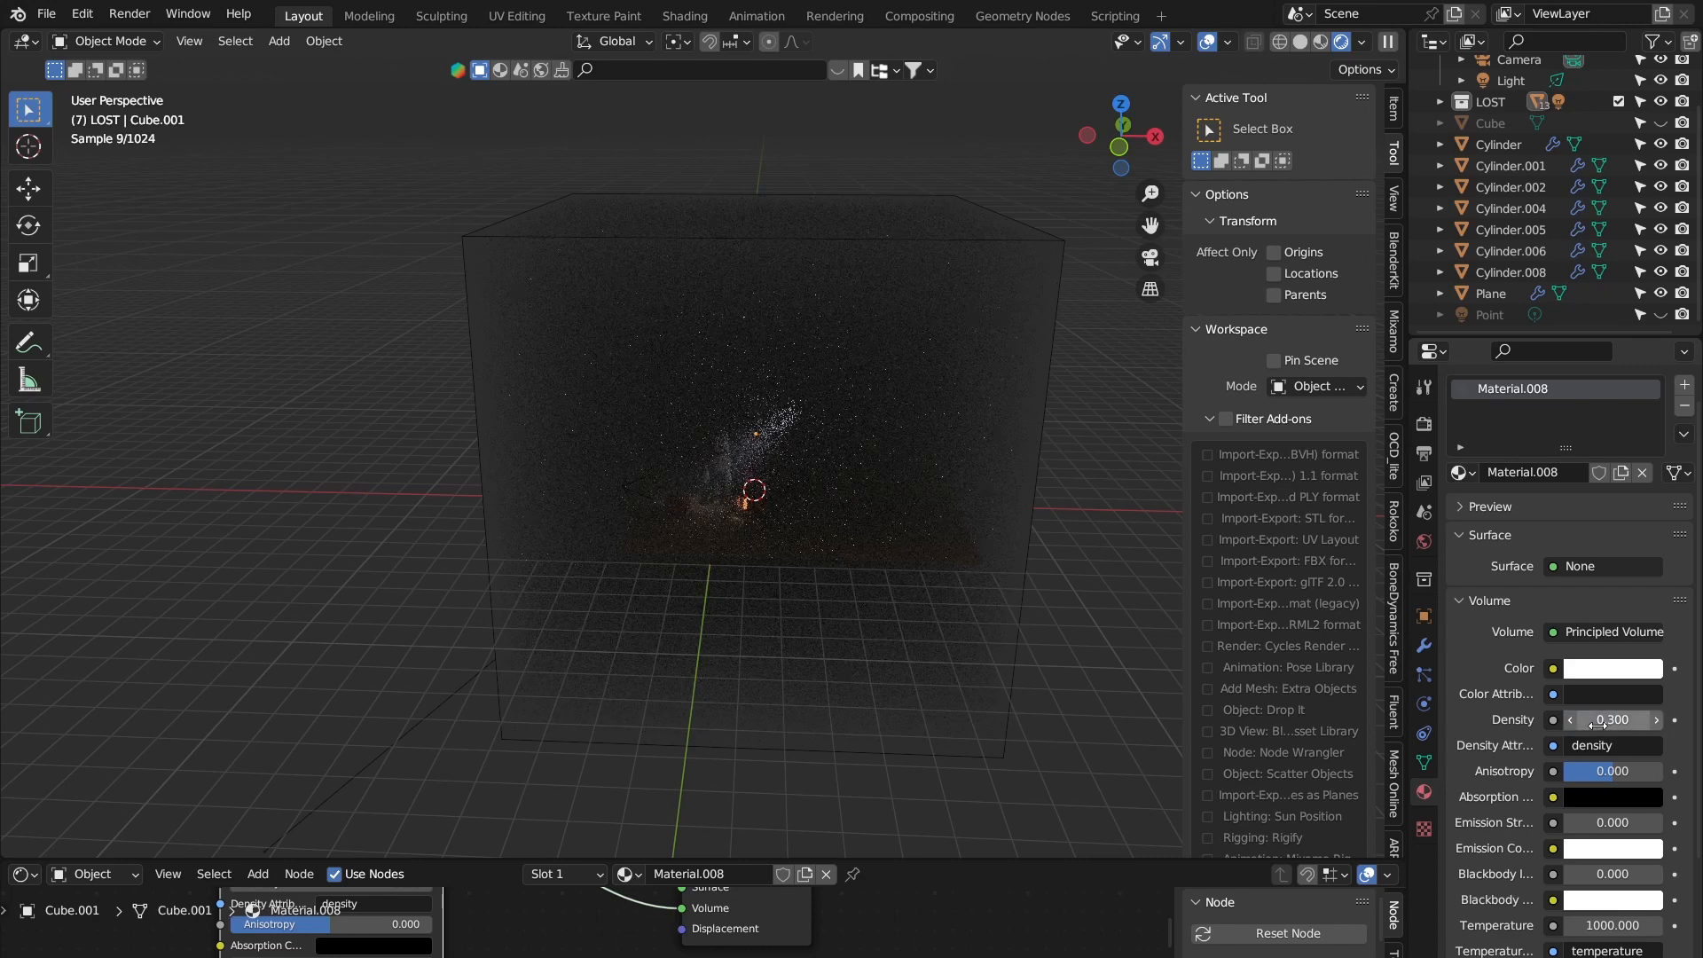
{"action": "double_click", "coordinate": [1601, 725]}
{"action": "type", "text": ".2"}
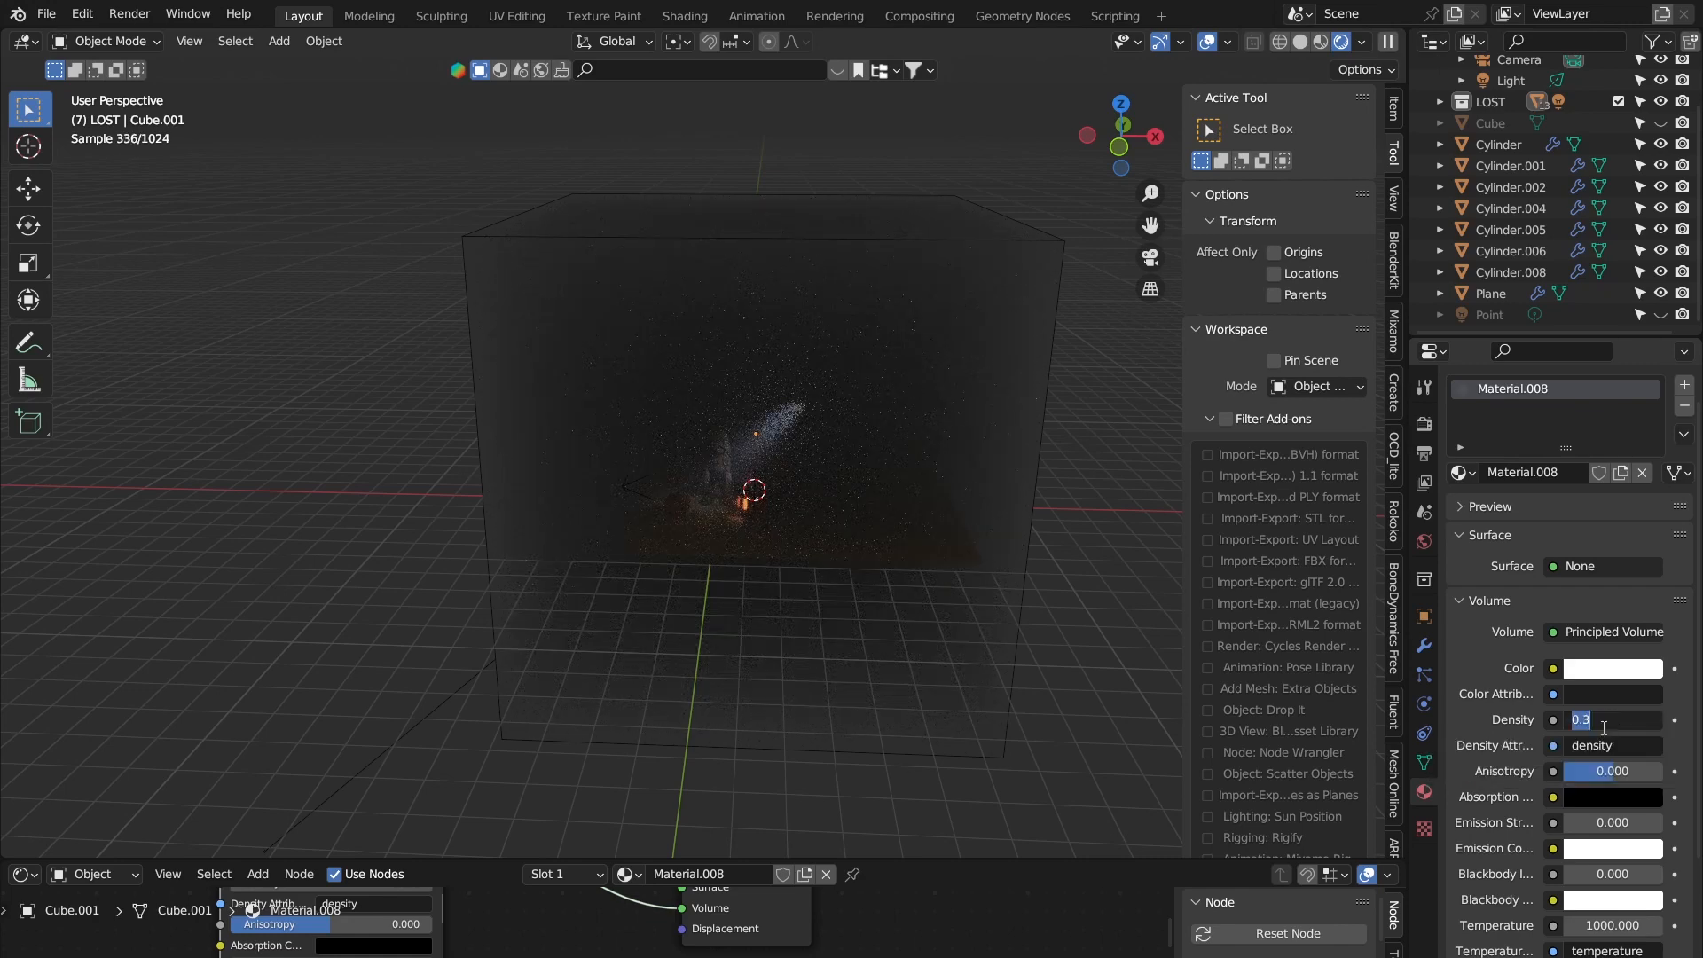
{"action": "key", "text": "Return"}
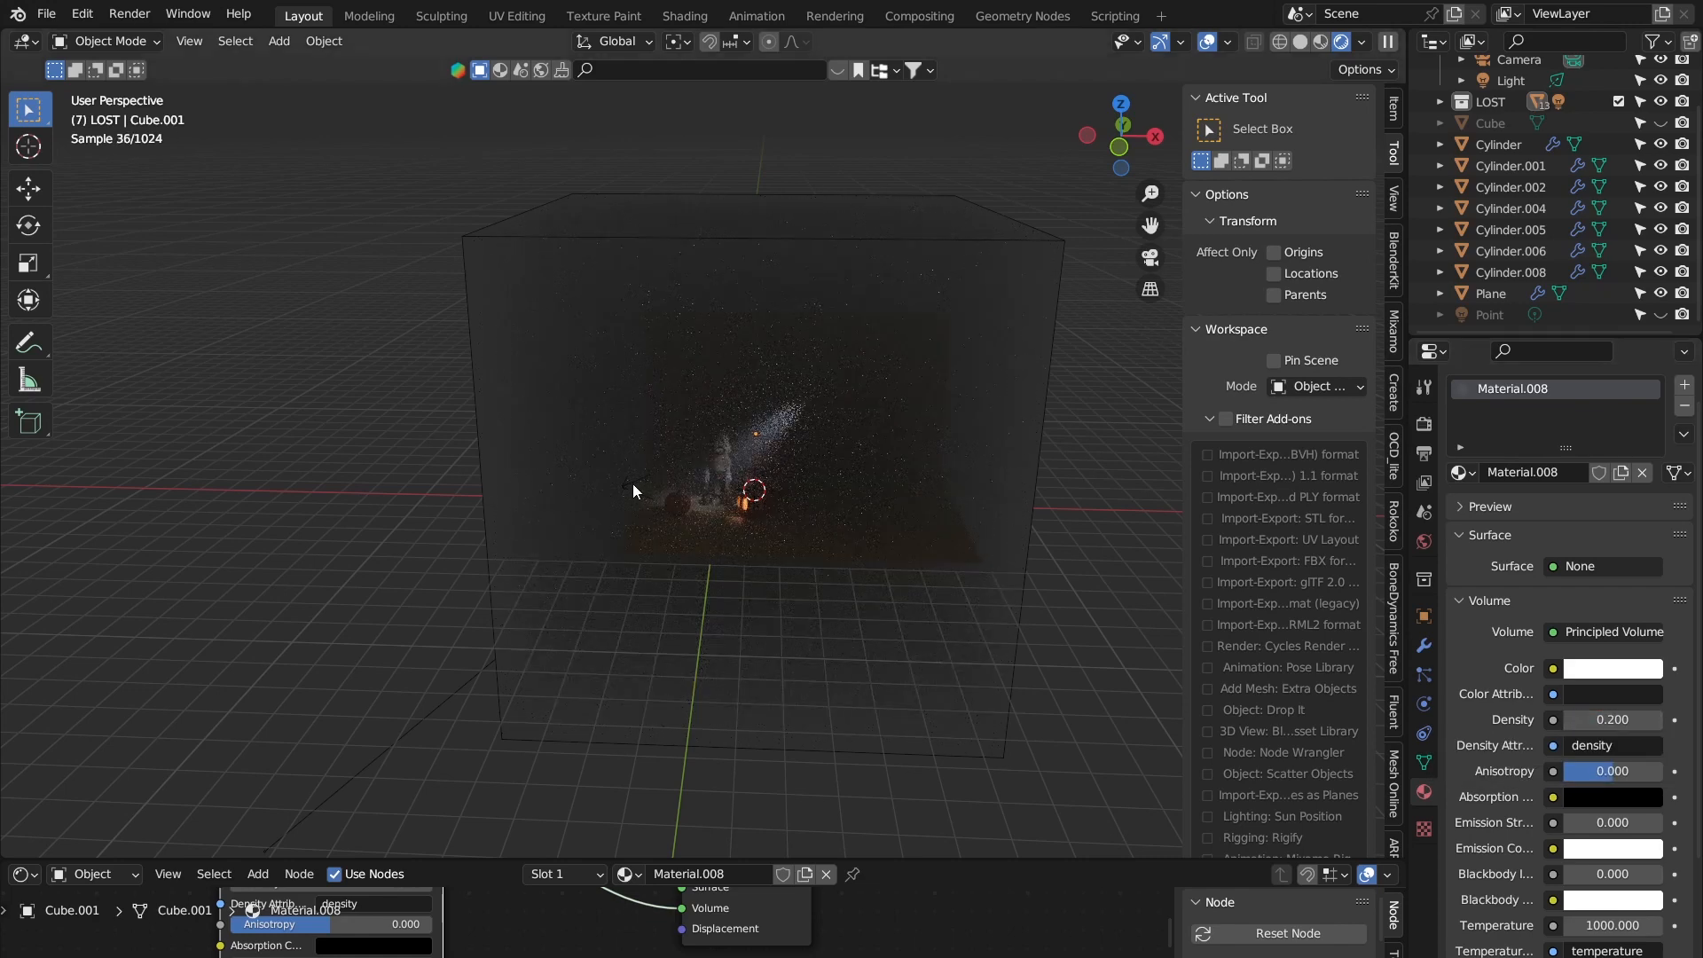
Step: Switch to the camera view and set the spotlight's power to 3000 W
{"action": "left_click", "coordinate": [1150, 257]}
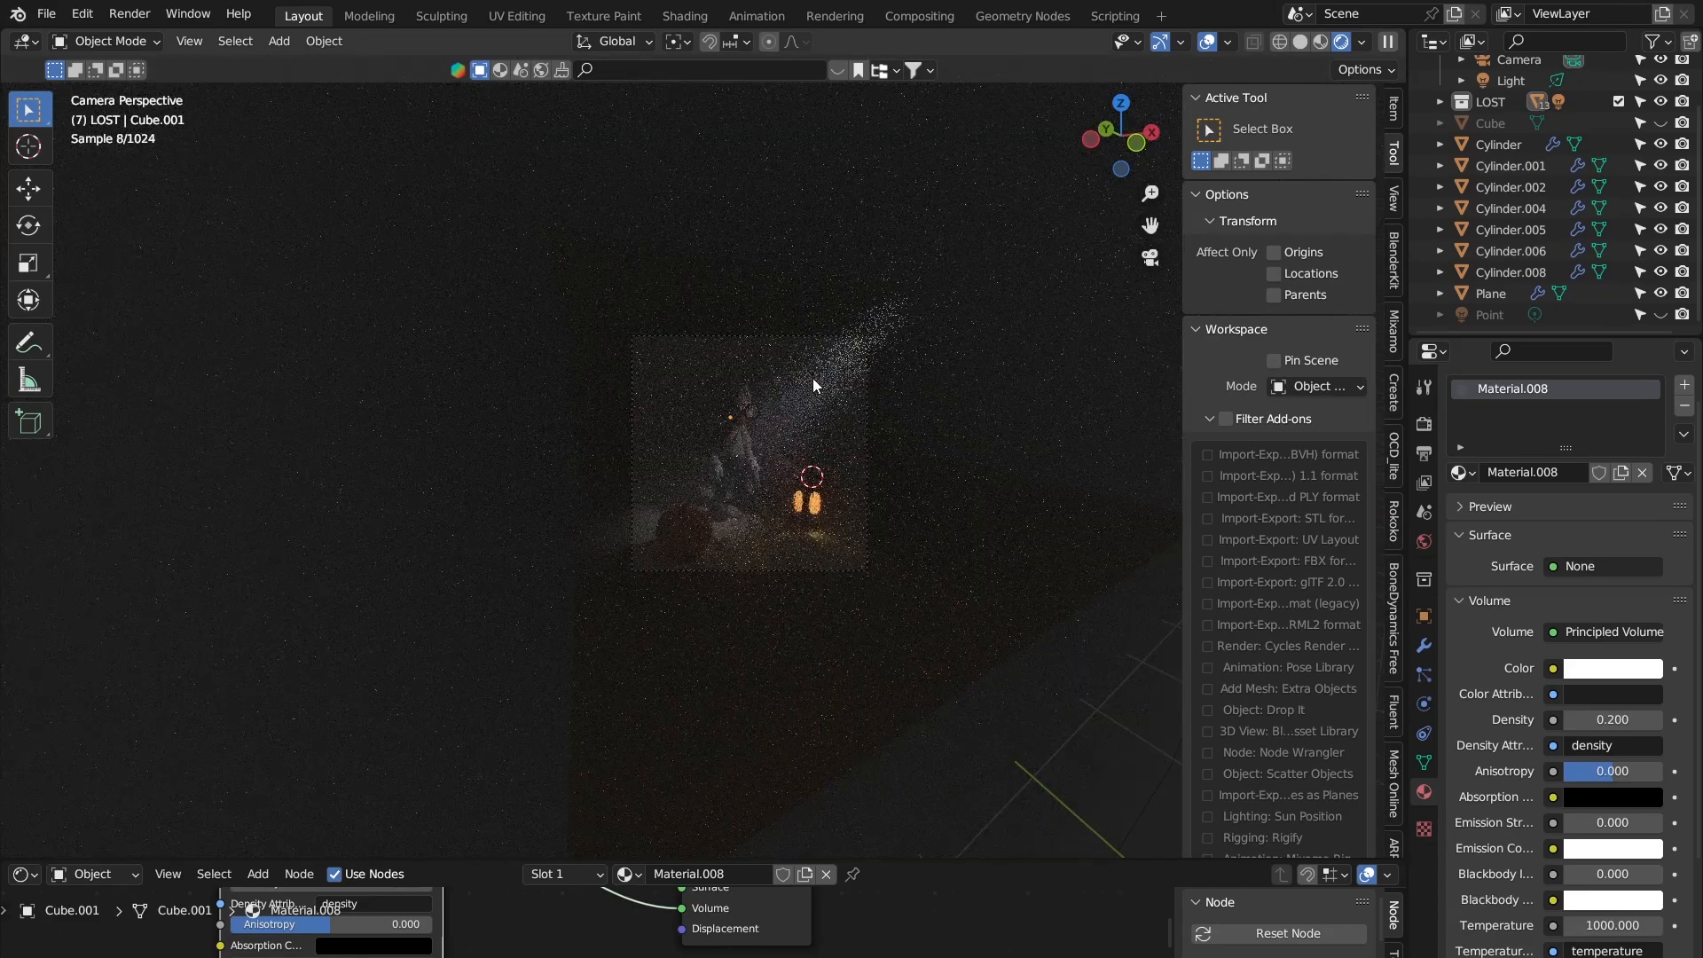
{"action": "middle_click_drag", "start_coordinate": [812, 378], "coordinate": [790, 397], "text": "shift"}
{"action": "scroll", "coordinate": [789, 398], "scroll_direction": "up", "scroll_amount": 1}
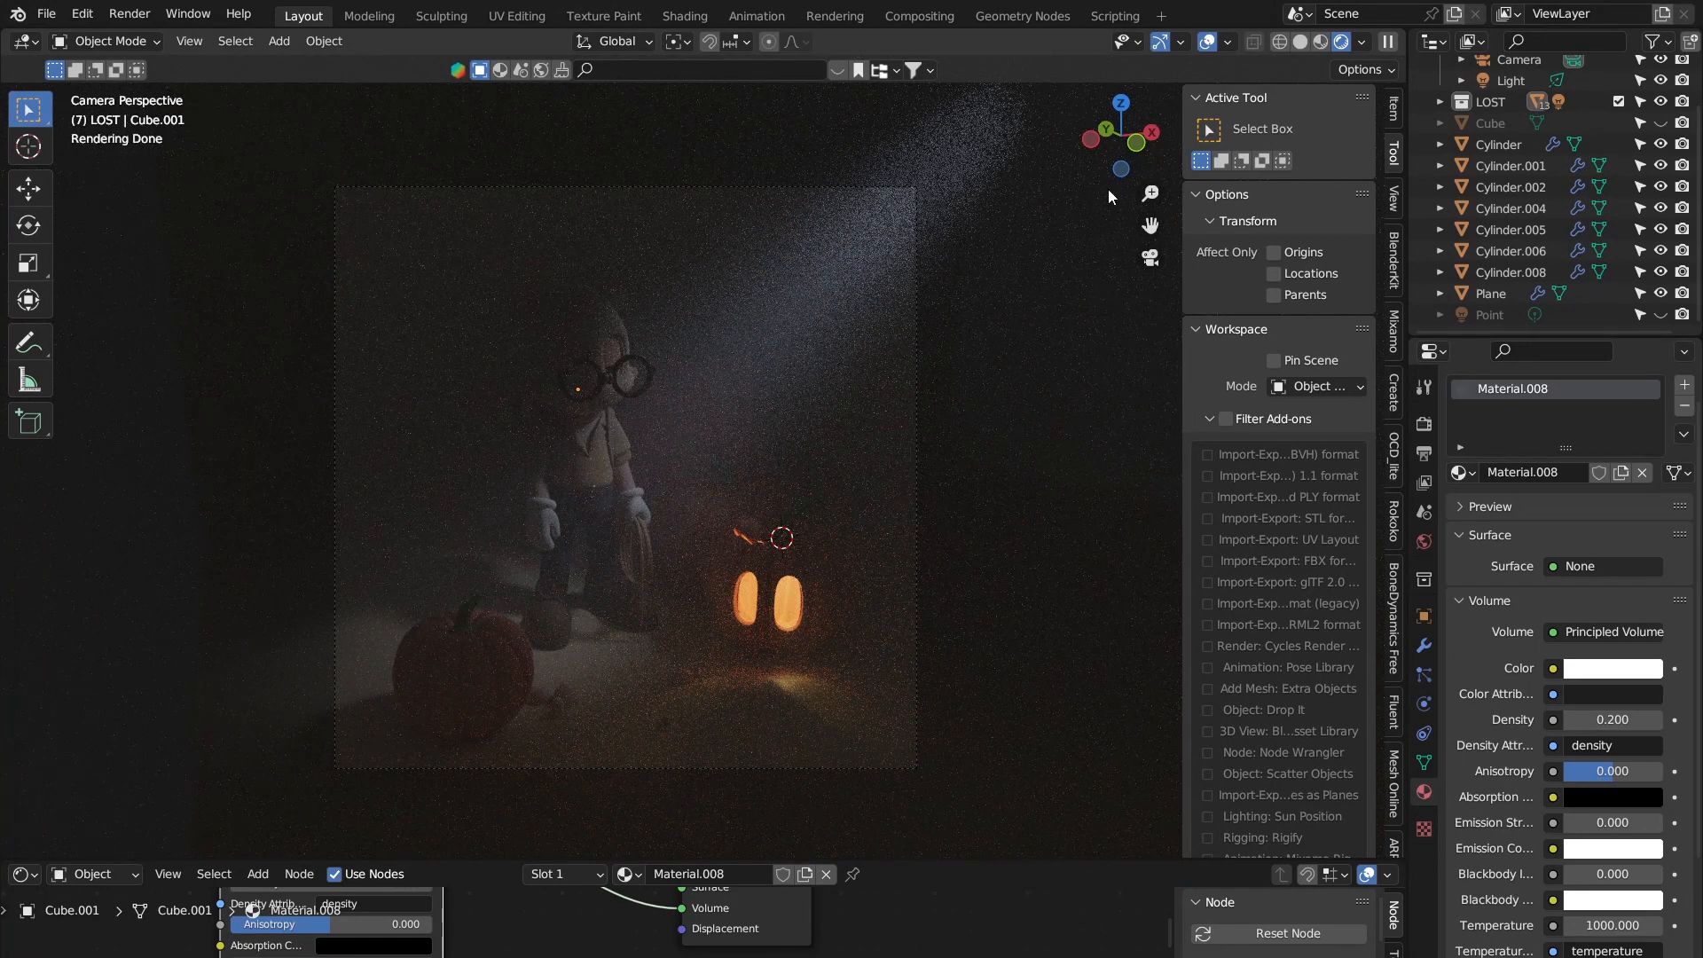
{"action": "scroll", "coordinate": [1491, 202], "scroll_direction": "up", "scroll_amount": 3}
{"action": "left_click", "coordinate": [1502, 126]}
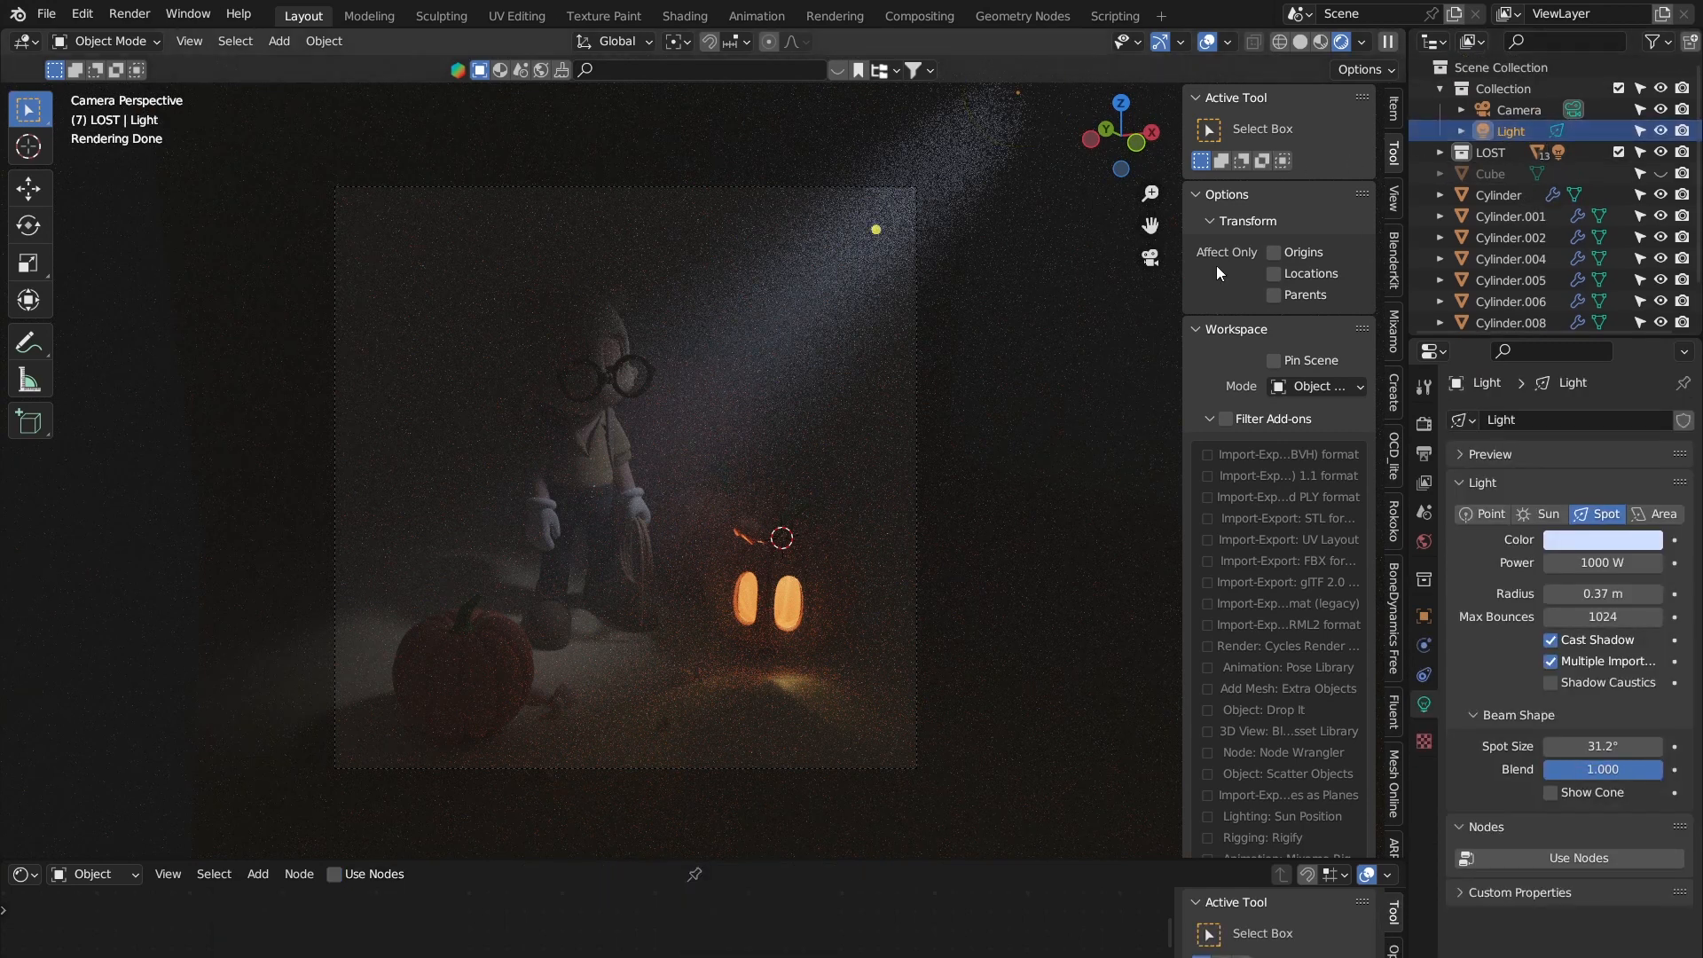
{"action": "left_click", "coordinate": [1594, 562]}
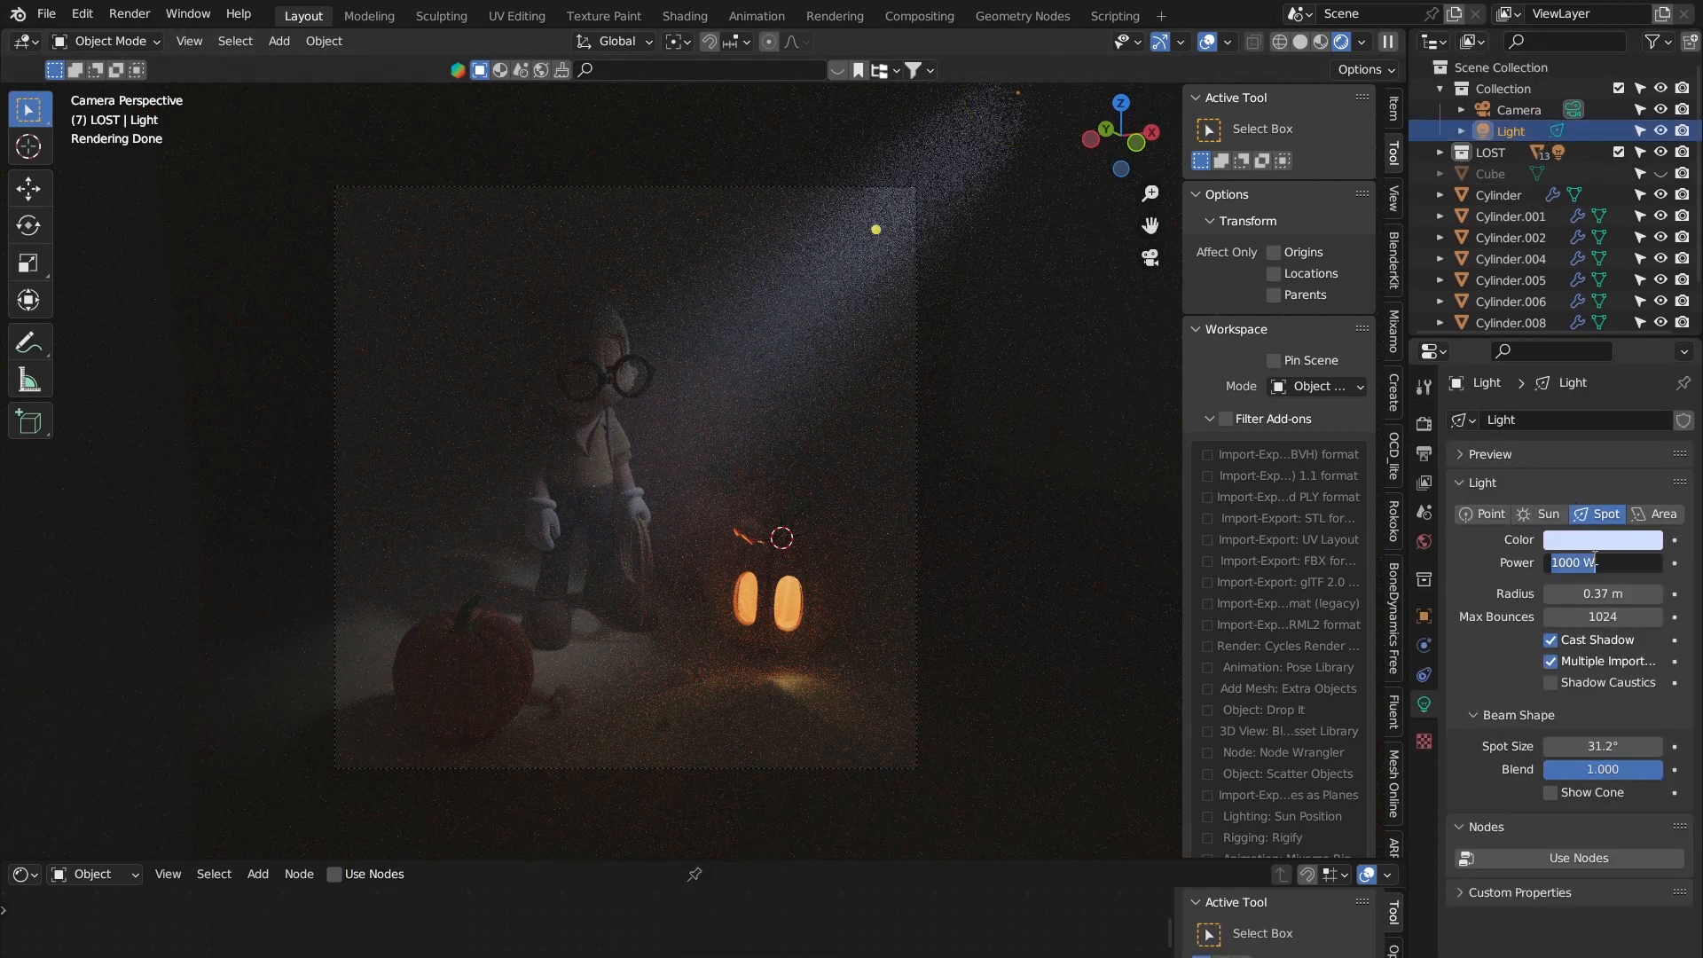
{"action": "type", "text": "3"}
{"action": "key", "text": "Return"}
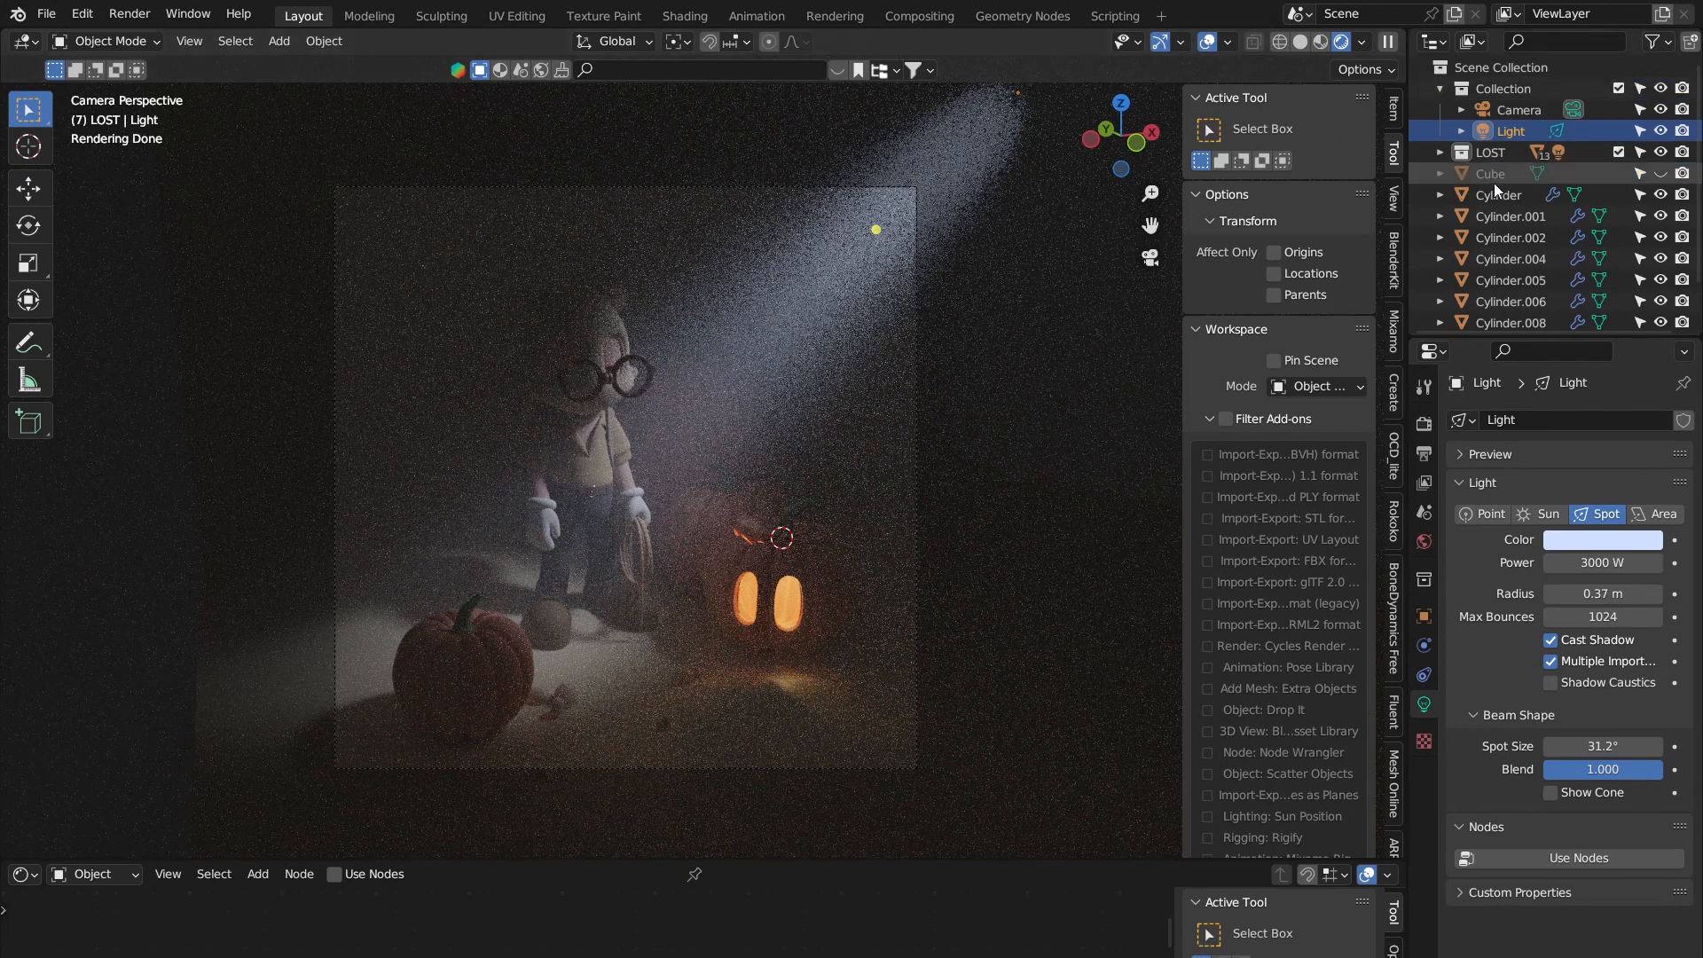
{"action": "scroll", "coordinate": [1493, 183], "scroll_direction": "down", "scroll_amount": 2}
{"action": "left_click", "coordinate": [1495, 320]}
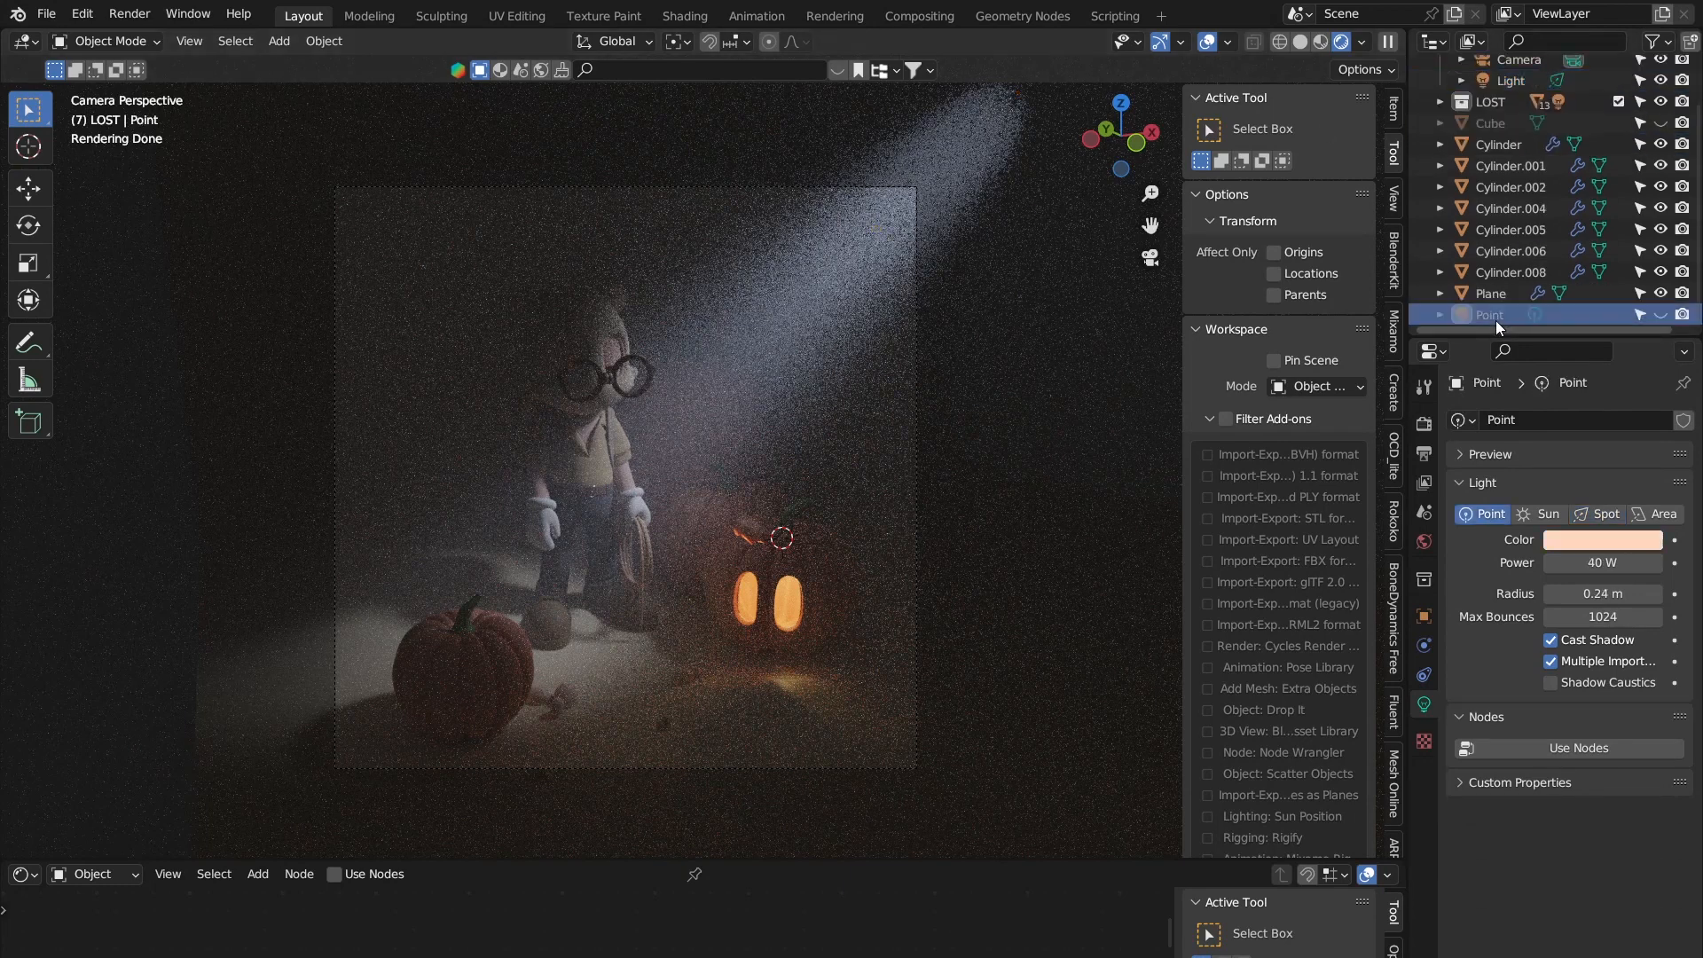
{"action": "scroll", "coordinate": [1512, 133], "scroll_direction": "up", "scroll_amount": 3}
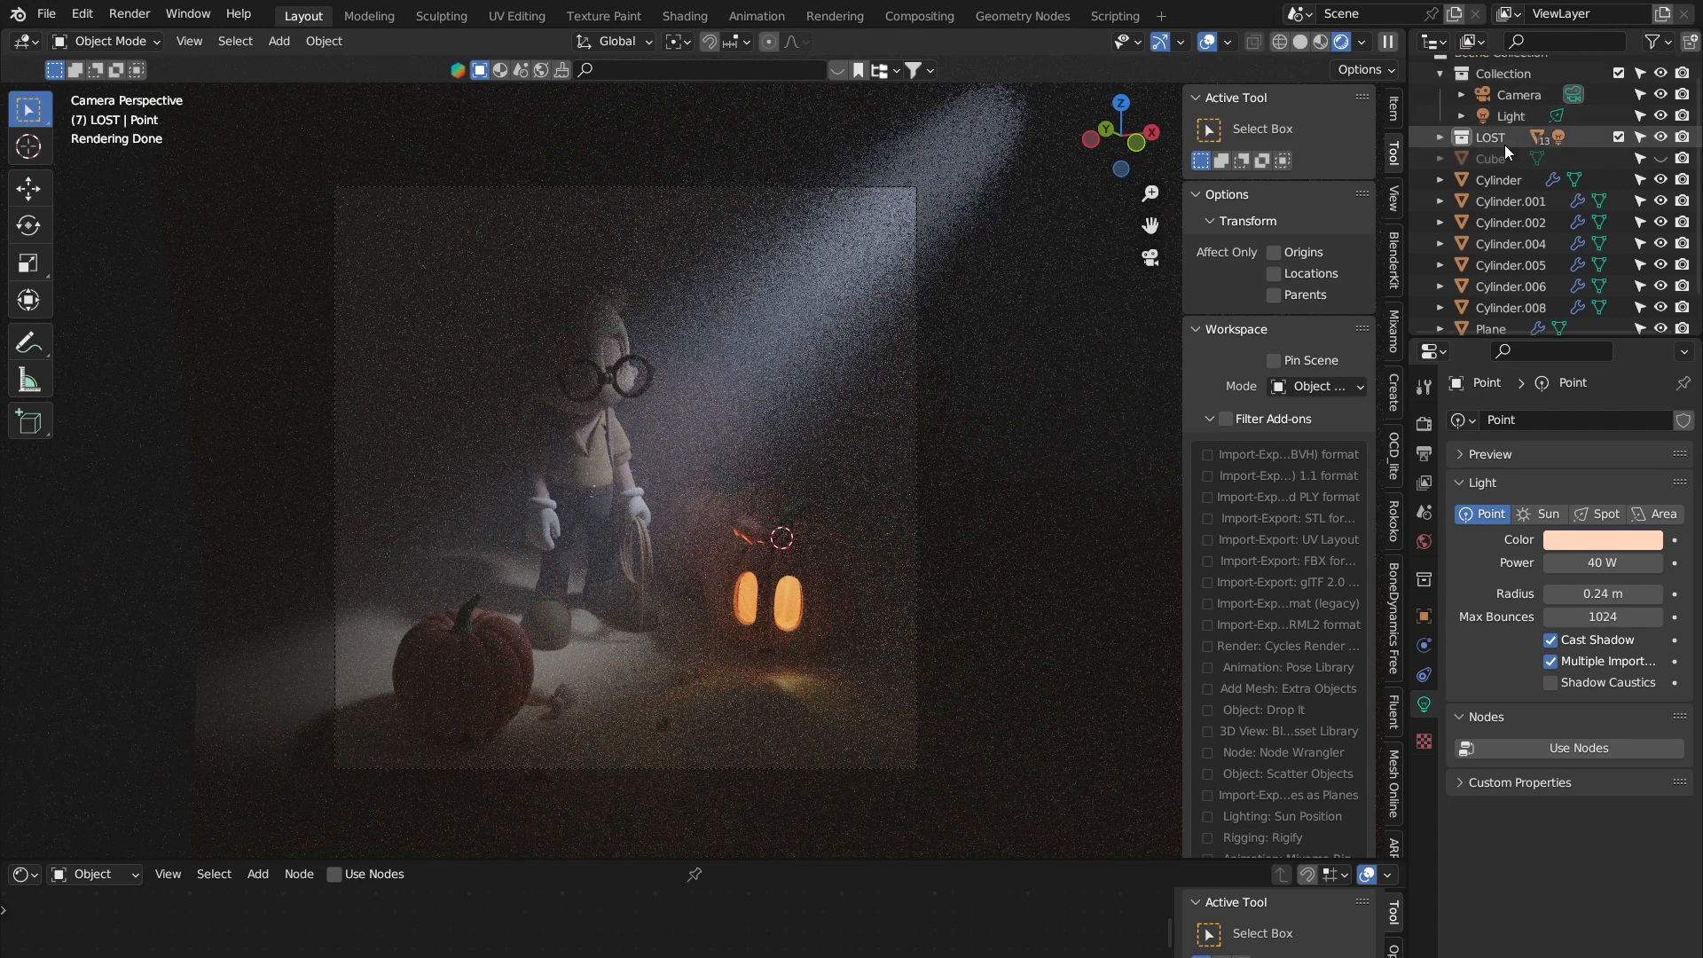
{"action": "scroll", "coordinate": [1530, 158], "scroll_direction": "down", "scroll_amount": 3}
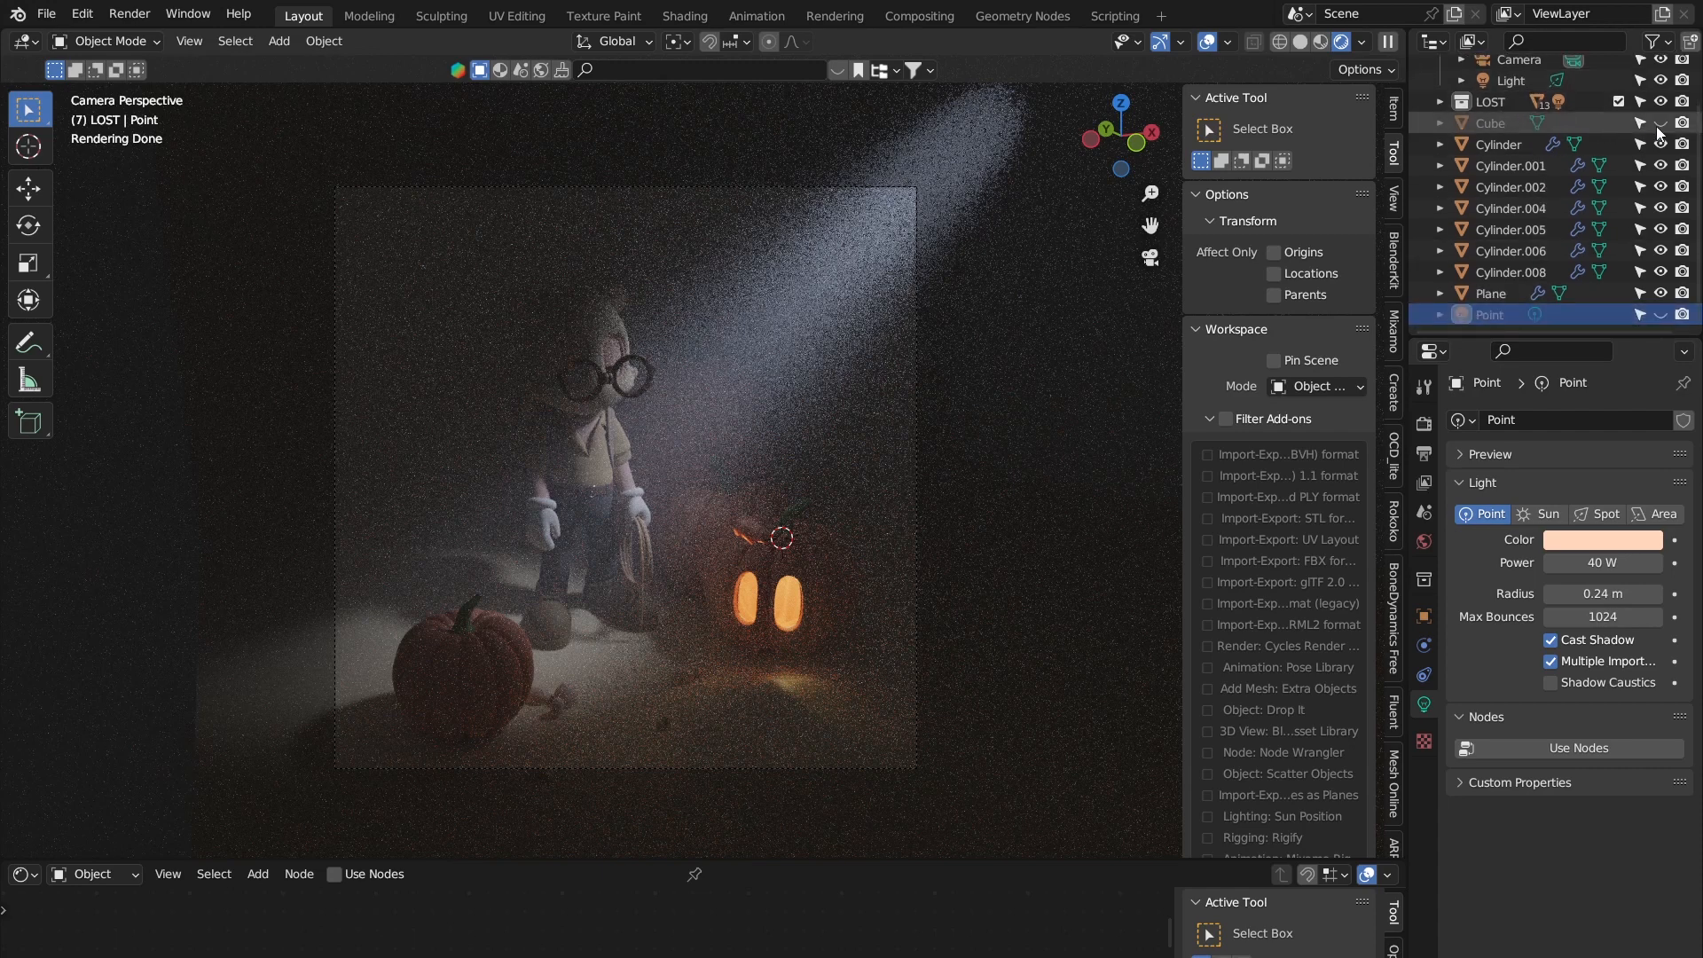
Step: Select the fog cube around the scene and scale it by a factor of about 0.54
{"action": "left_click", "coordinate": [959, 236]}
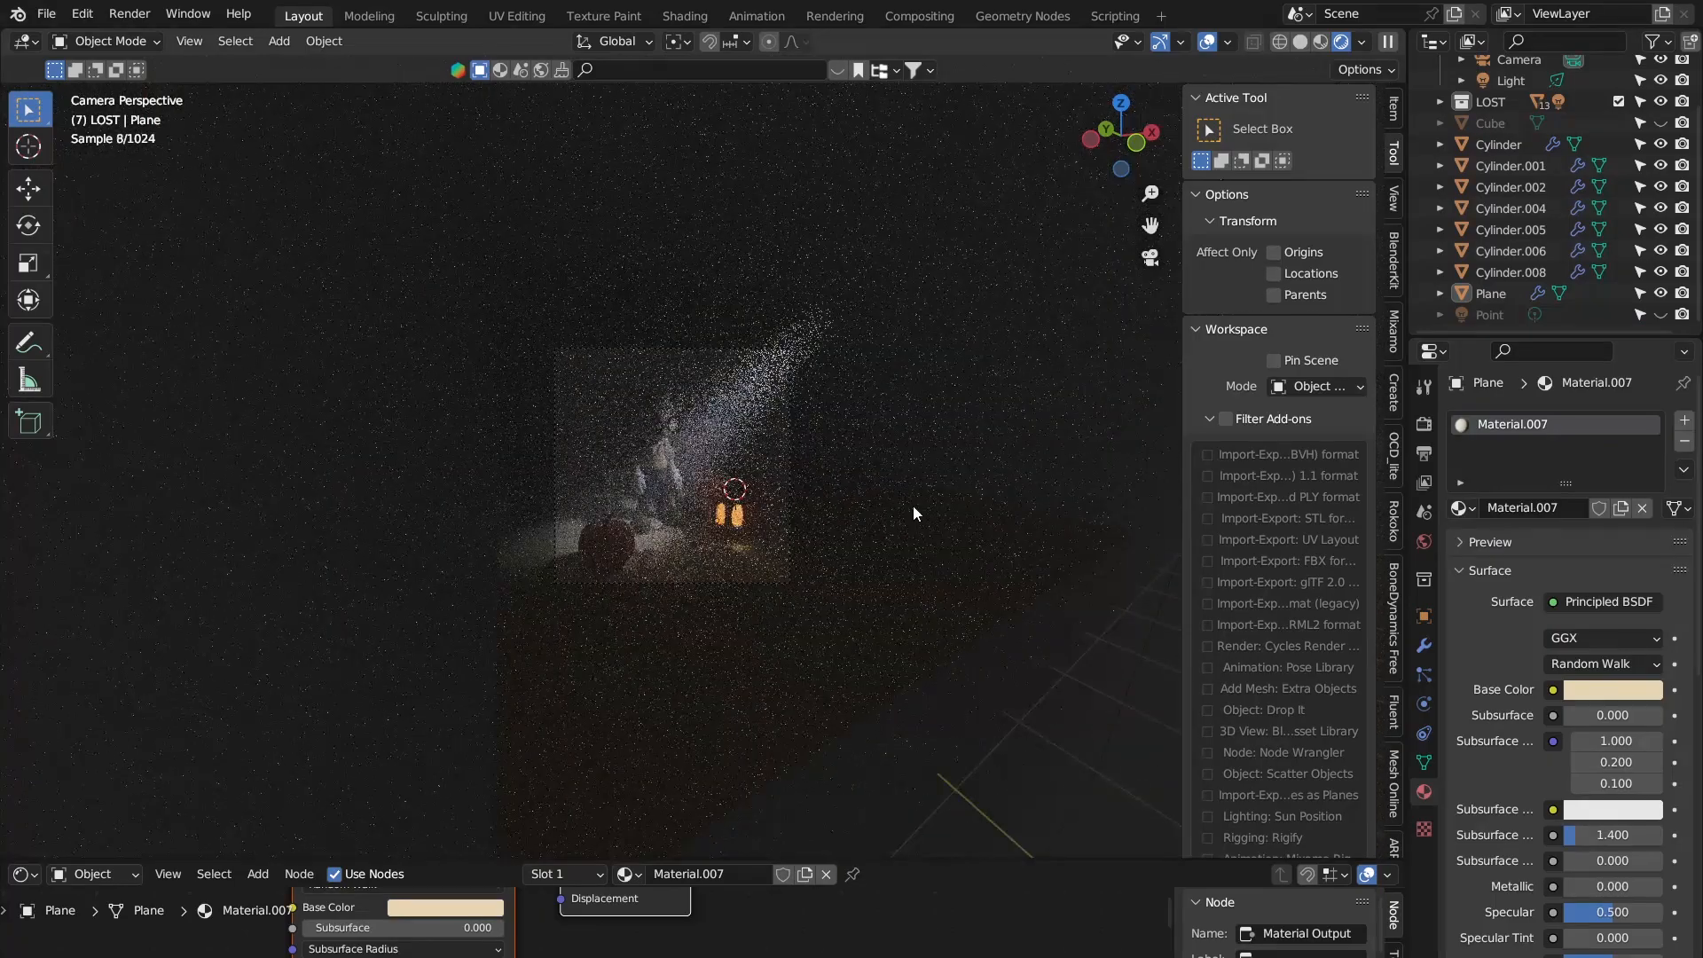
{"action": "left_click", "coordinate": [961, 596]}
{"action": "middle_click_drag", "start_coordinate": [1040, 573], "coordinate": [878, 468]}
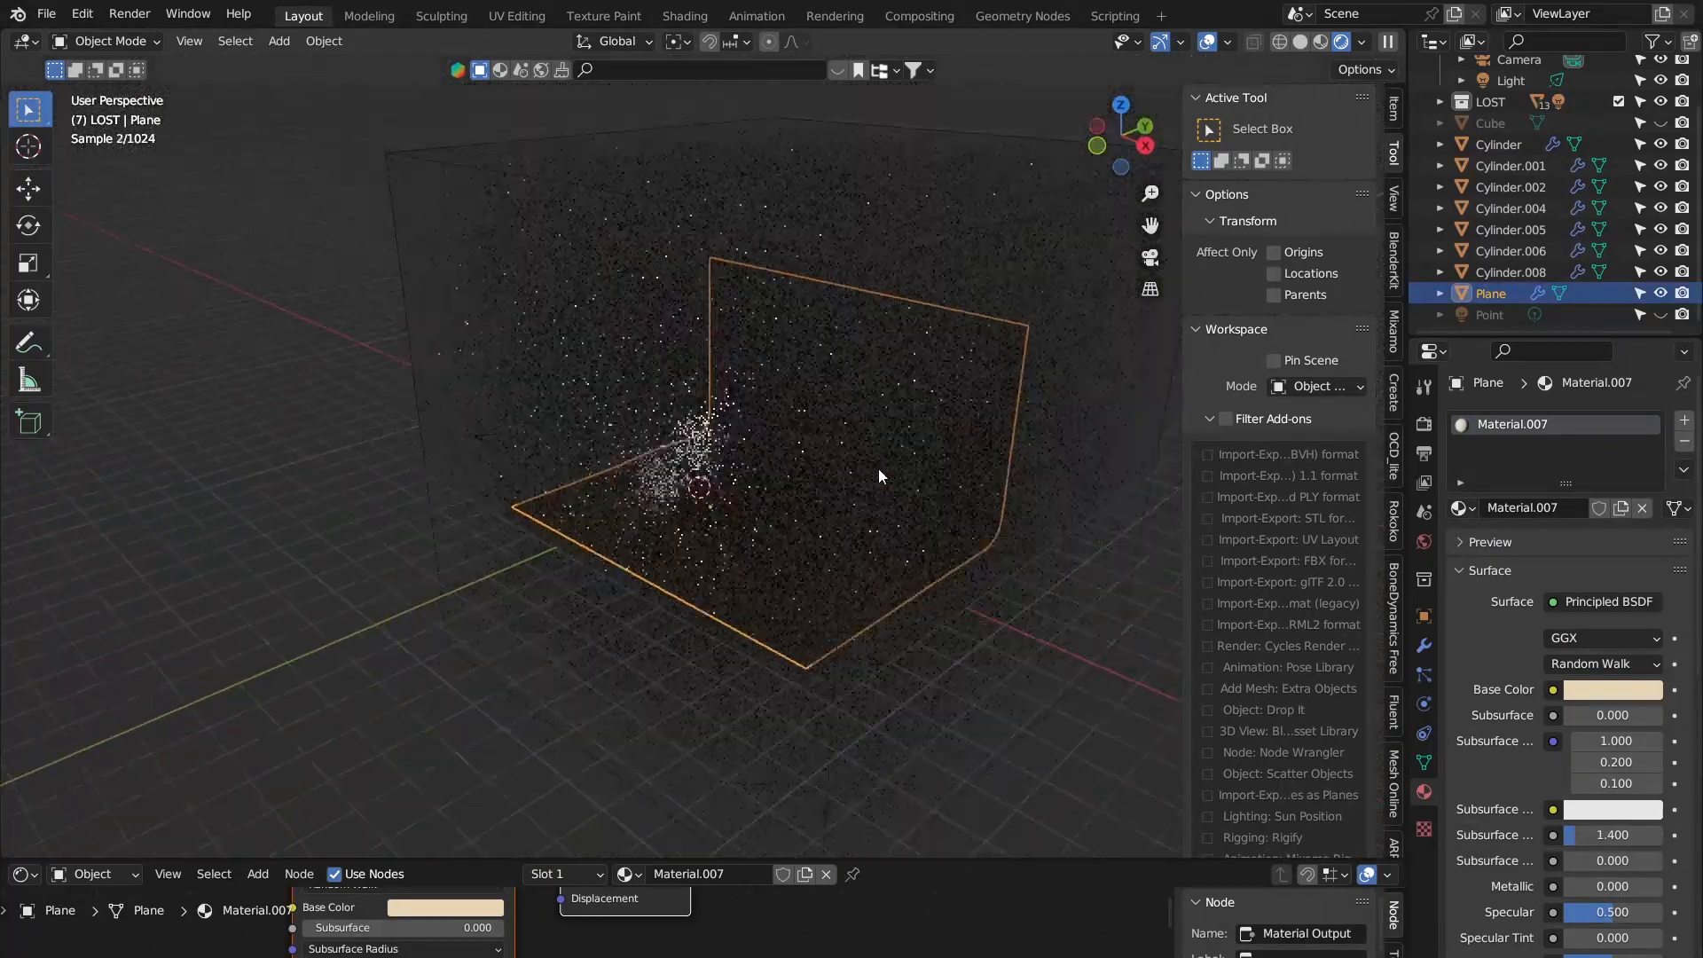
{"action": "left_click", "coordinate": [929, 222]}
{"action": "key", "text": "s"}
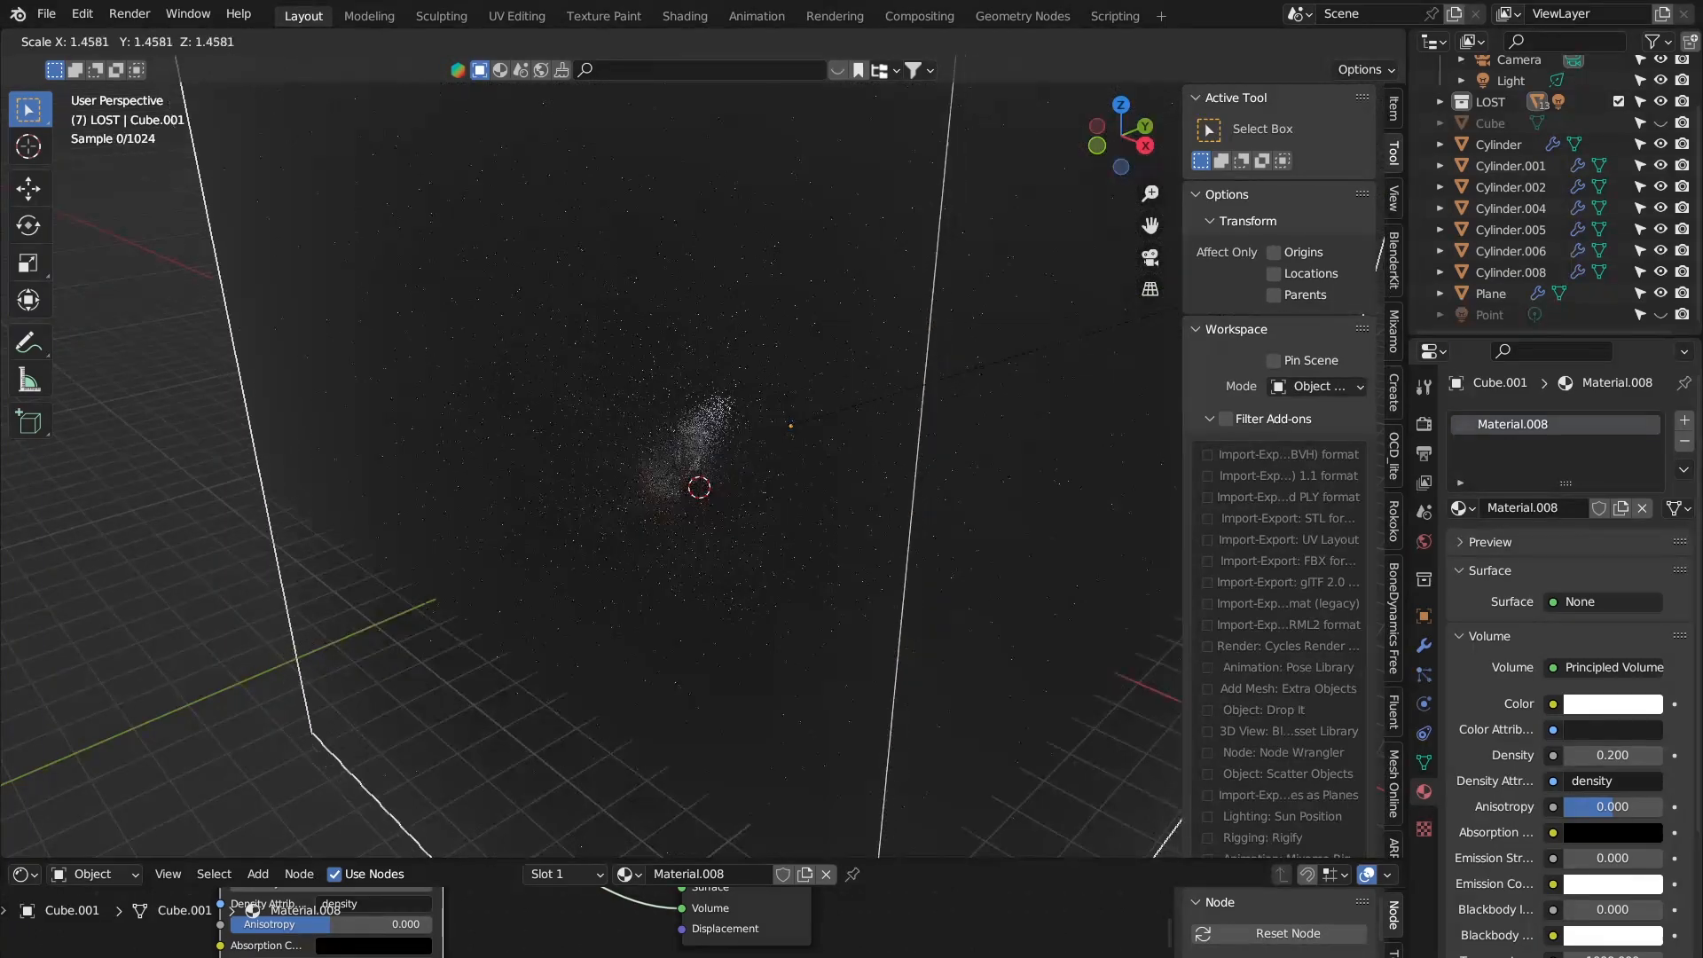
{"action": "left_click", "coordinate": [951, 453]}
Step: Move the fog cube about -1.49 m along Y and 0.22 m along Z, and return to the camera view
{"action": "middle_click_drag", "start_coordinate": [885, 467], "coordinate": [699, 599]}
{"action": "key", "text": "g"}
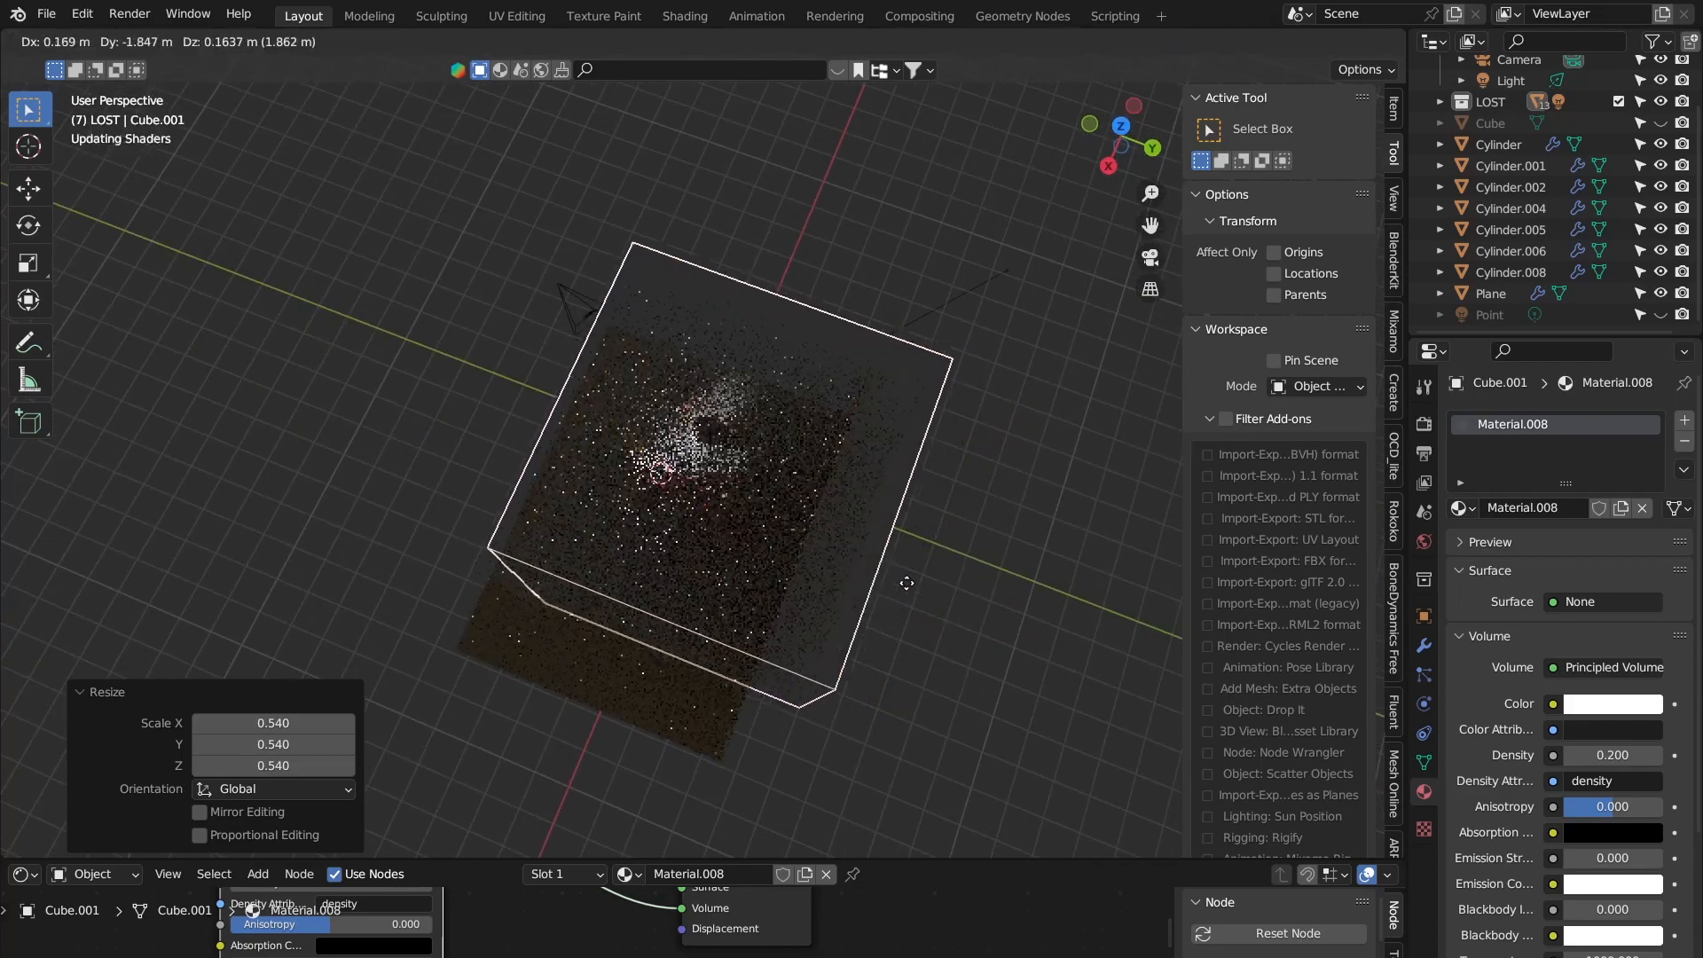
{"action": "left_click", "coordinate": [915, 587]}
{"action": "left_click", "coordinate": [1157, 265]}
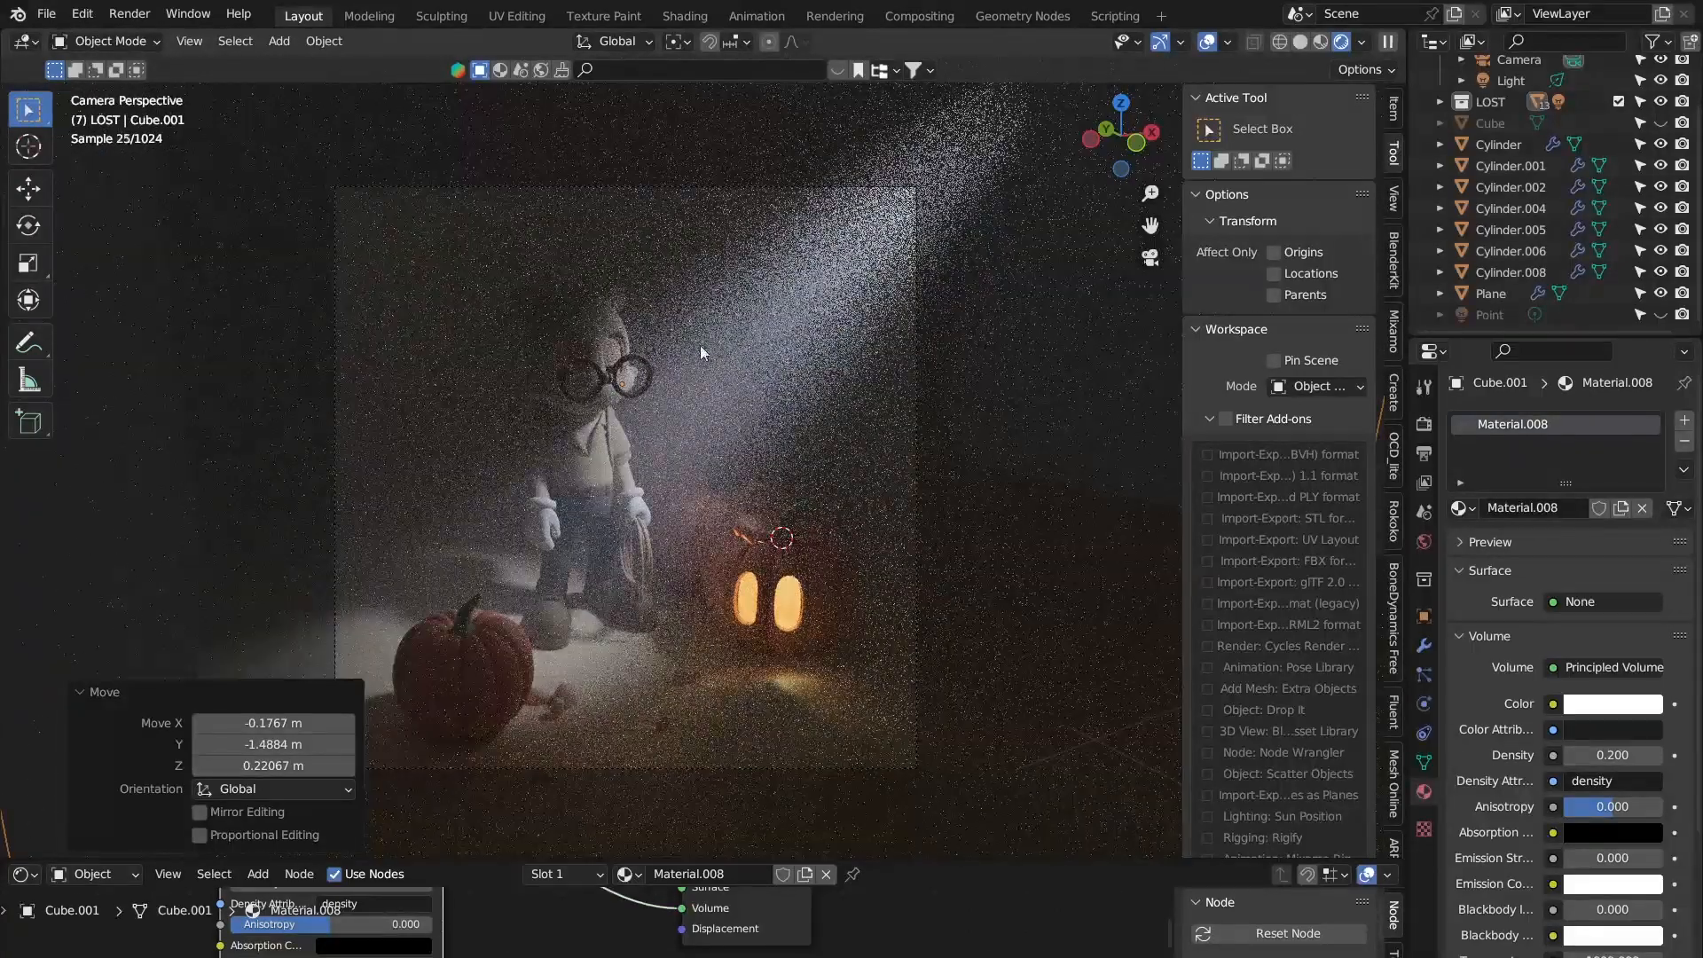
Step: Shrink the fog cube by a factor of about 0.695 and check it through the camera
{"action": "middle_click_drag", "start_coordinate": [1018, 360], "coordinate": [726, 358]}
{"action": "scroll", "coordinate": [726, 359], "scroll_direction": "down", "scroll_amount": 10}
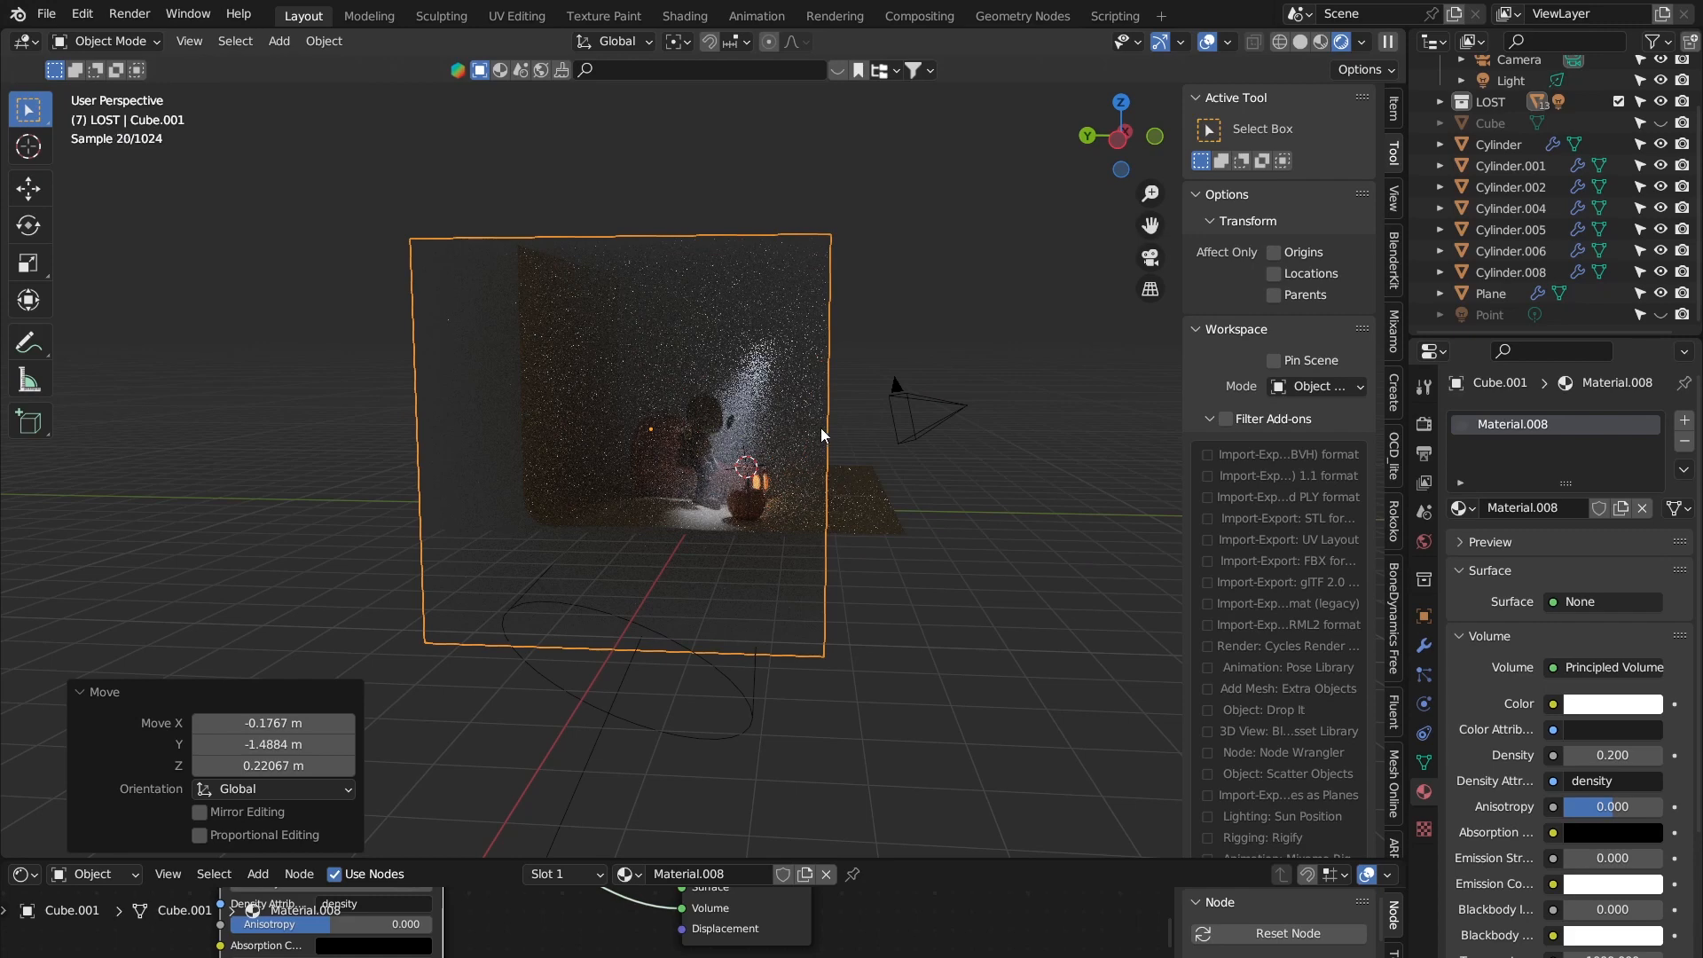
{"action": "key", "text": "s"}
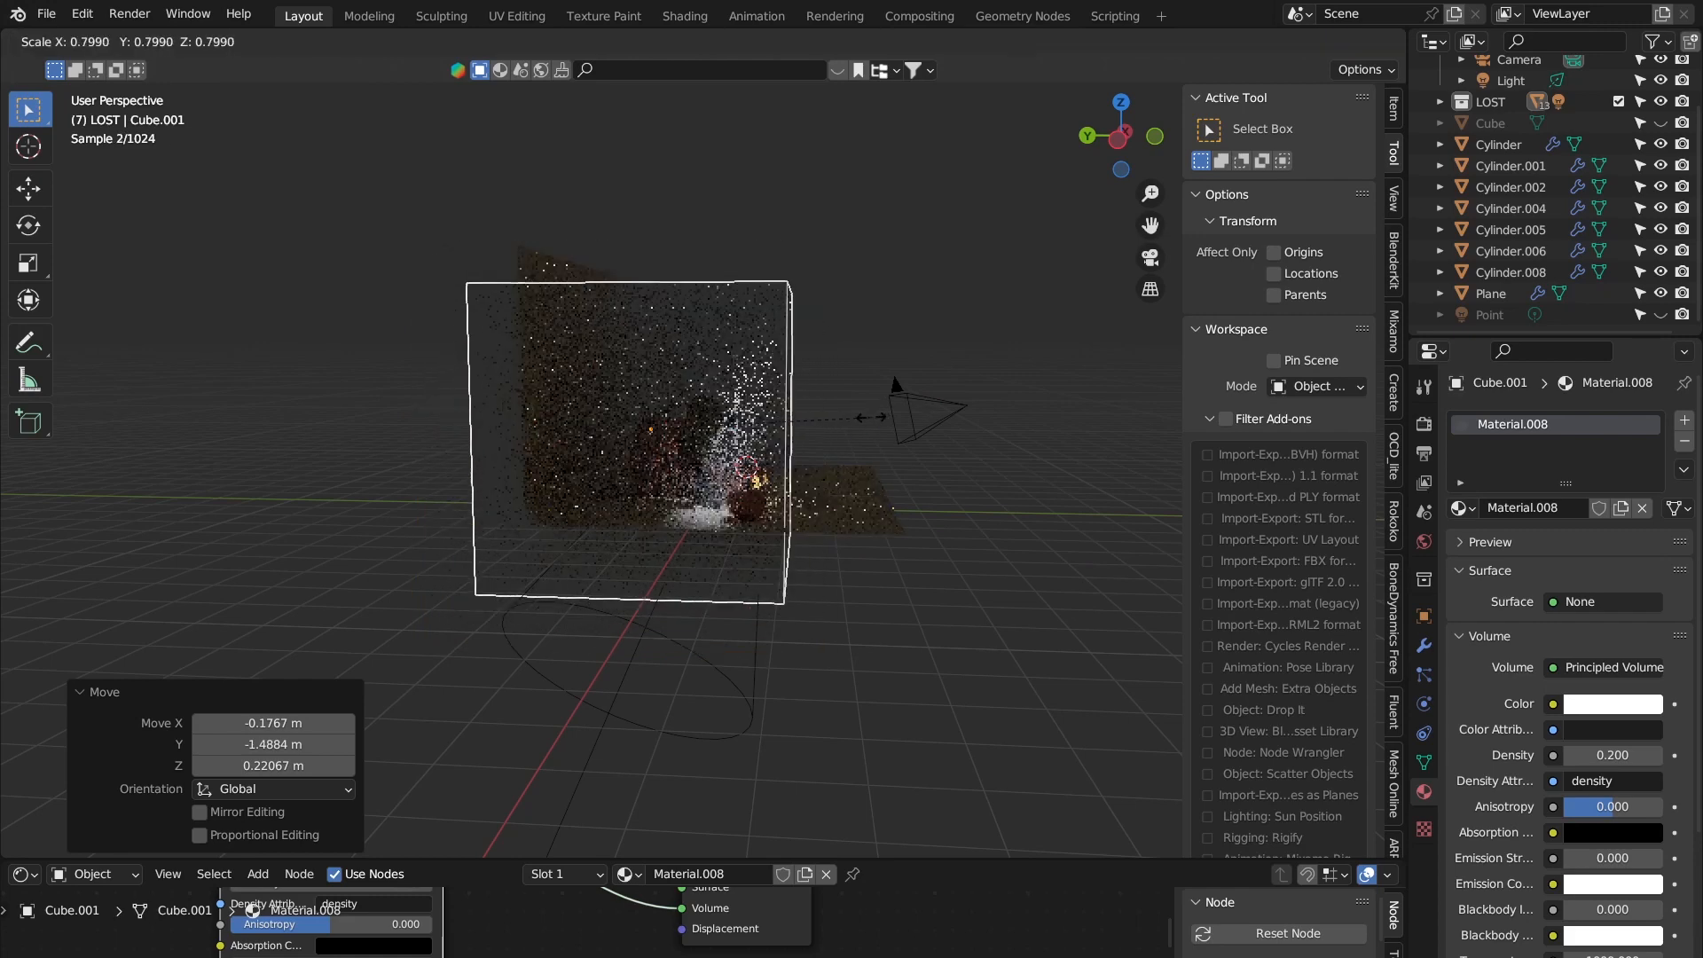
{"action": "left_click", "coordinate": [817, 436]}
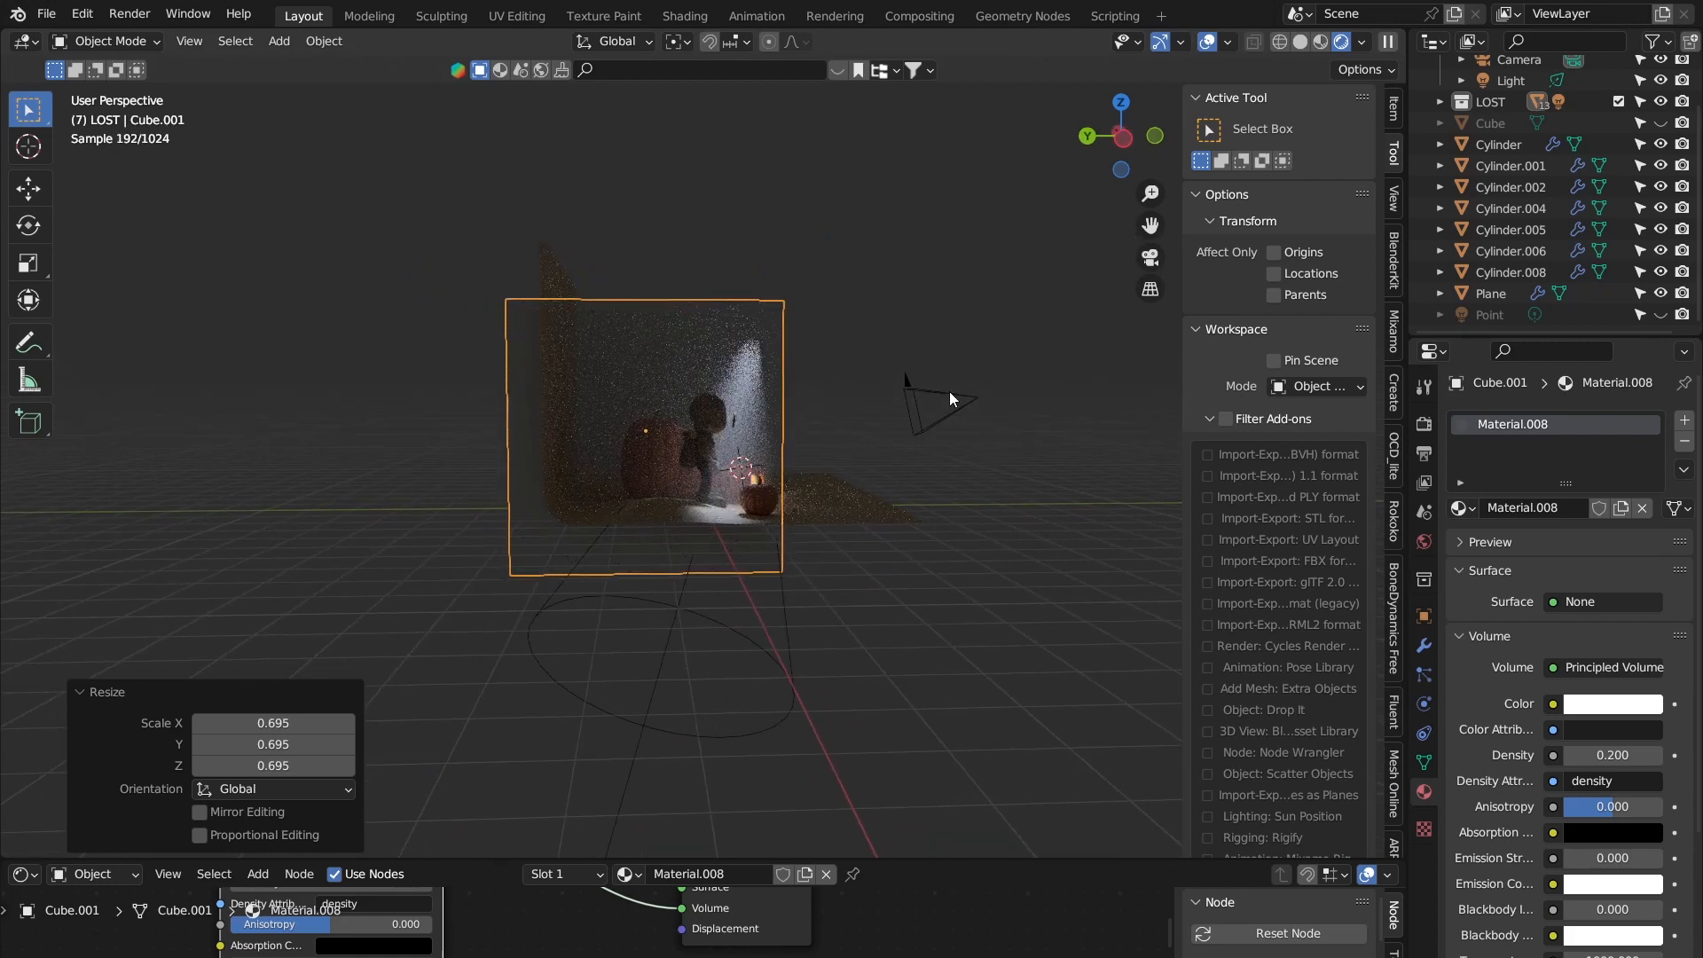
{"action": "left_click", "coordinate": [1149, 257]}
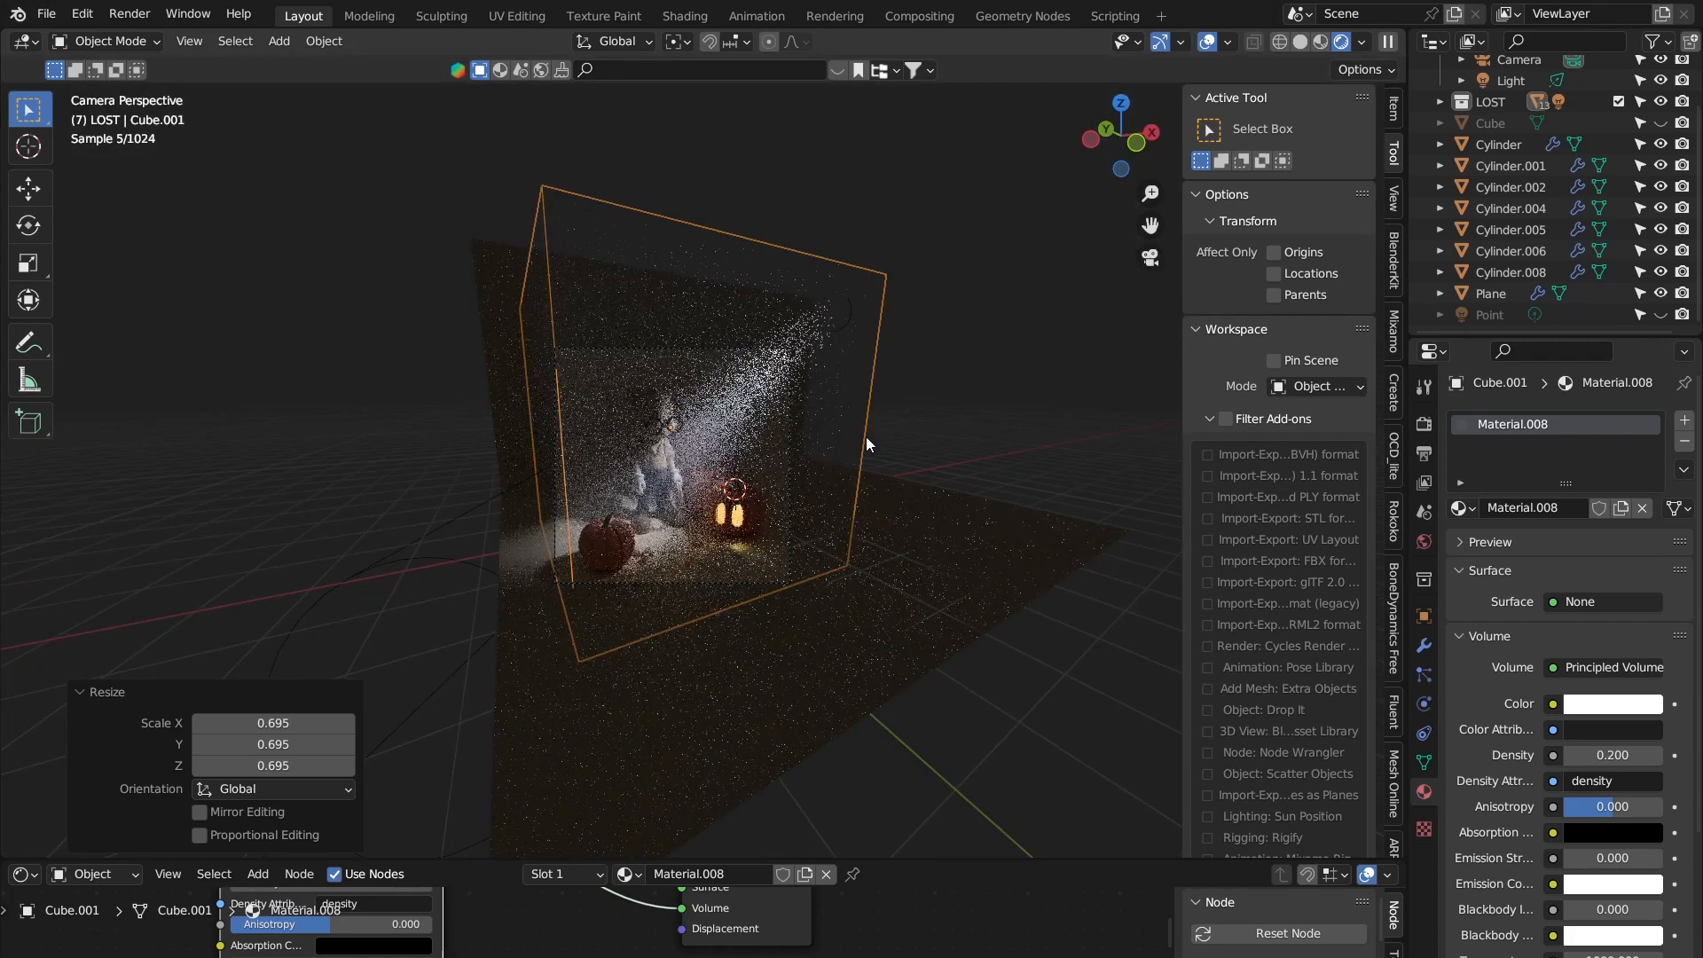
Step: Enlarge the fog cube by a factor of about 1.169 and inspect it from the side and through the camera
{"action": "key", "text": "s"}
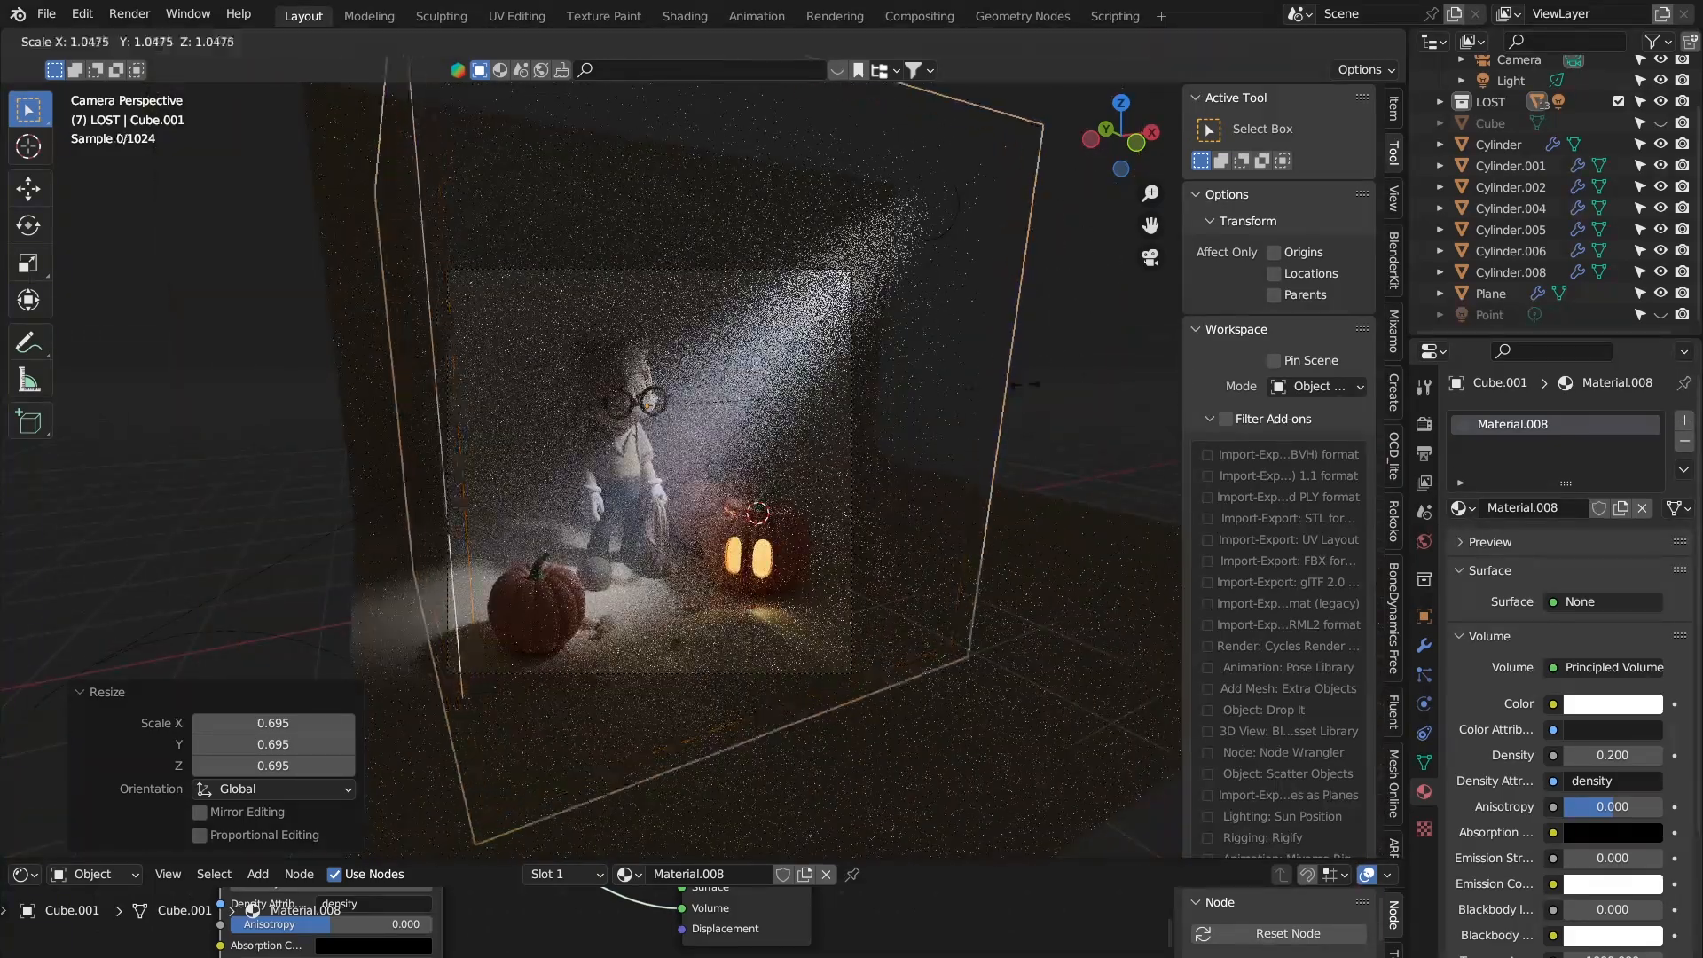
{"action": "left_click", "coordinate": [1065, 387]}
{"action": "scroll", "coordinate": [1064, 388], "scroll_direction": "down", "scroll_amount": 4}
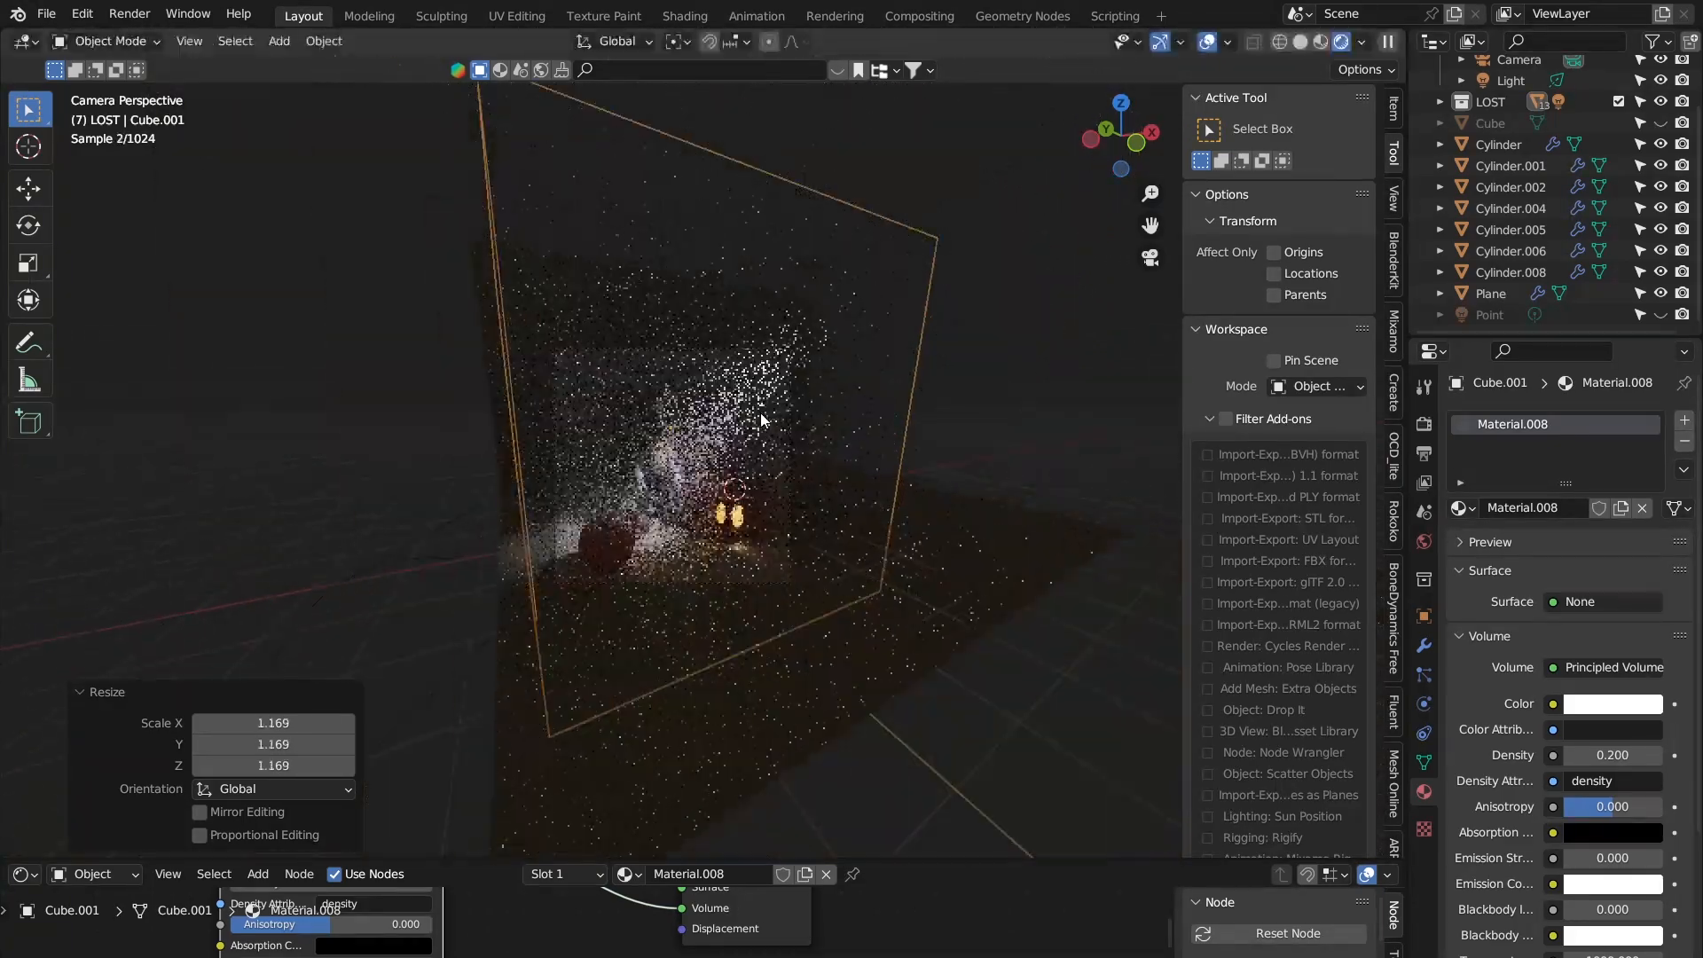
{"action": "middle_click_drag", "start_coordinate": [789, 387], "coordinate": [940, 365]}
{"action": "scroll", "coordinate": [940, 365], "scroll_direction": "down", "scroll_amount": 6}
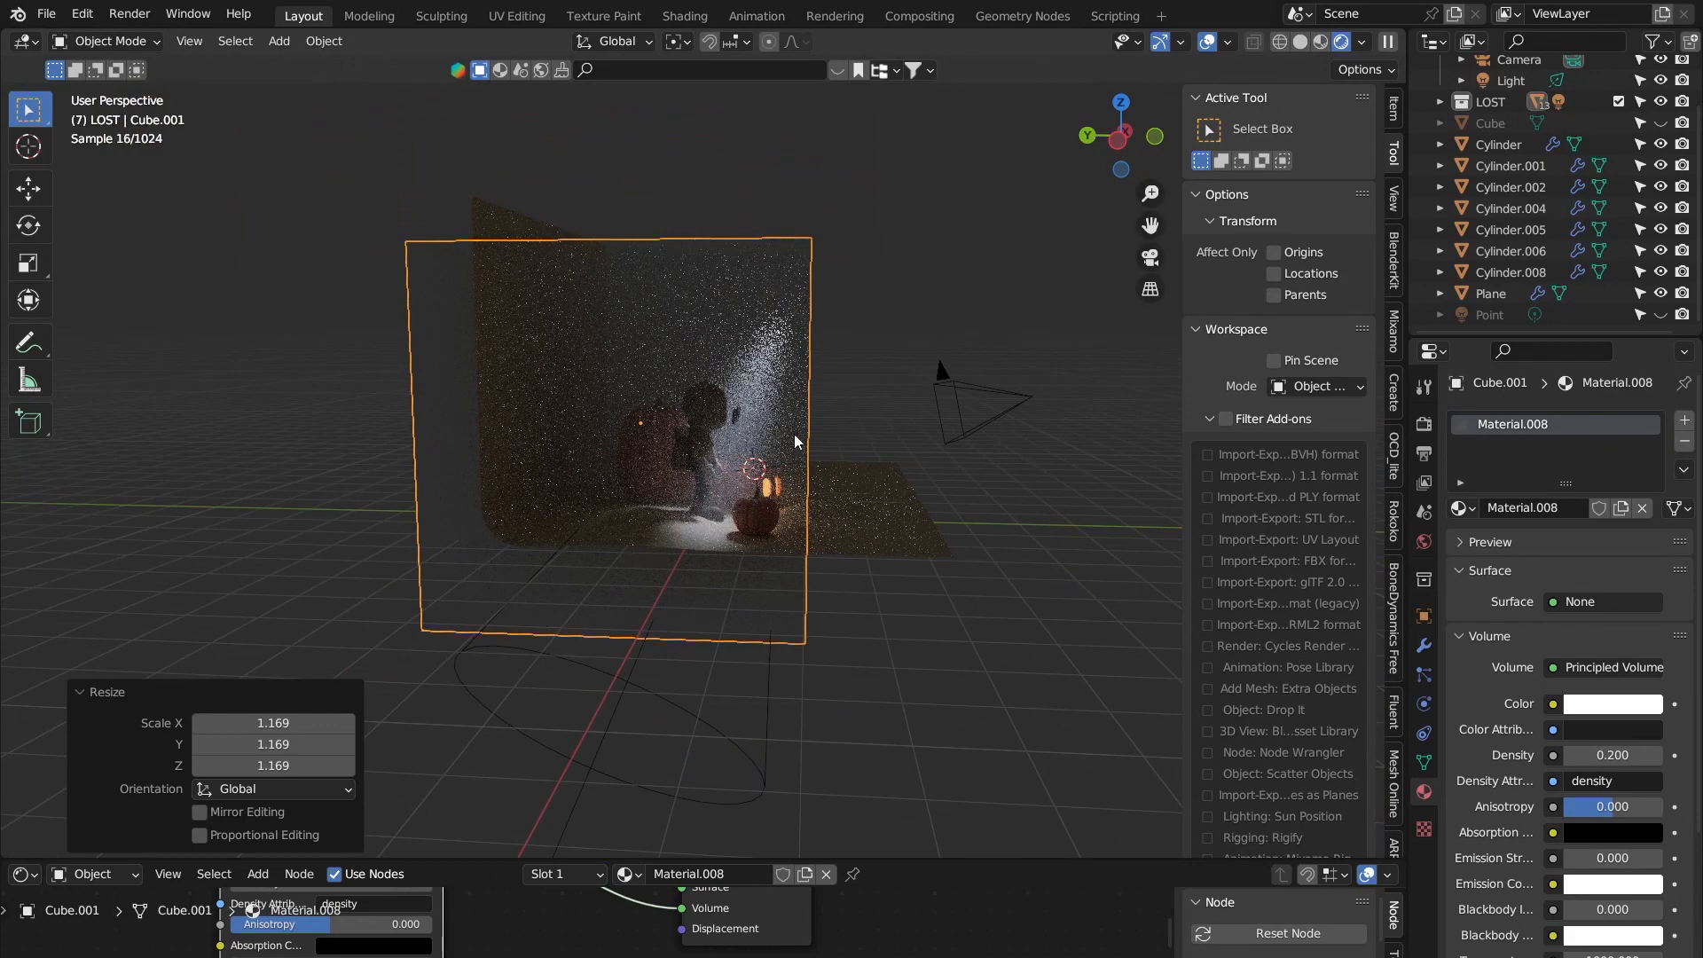
{"action": "left_click", "coordinate": [1150, 257]}
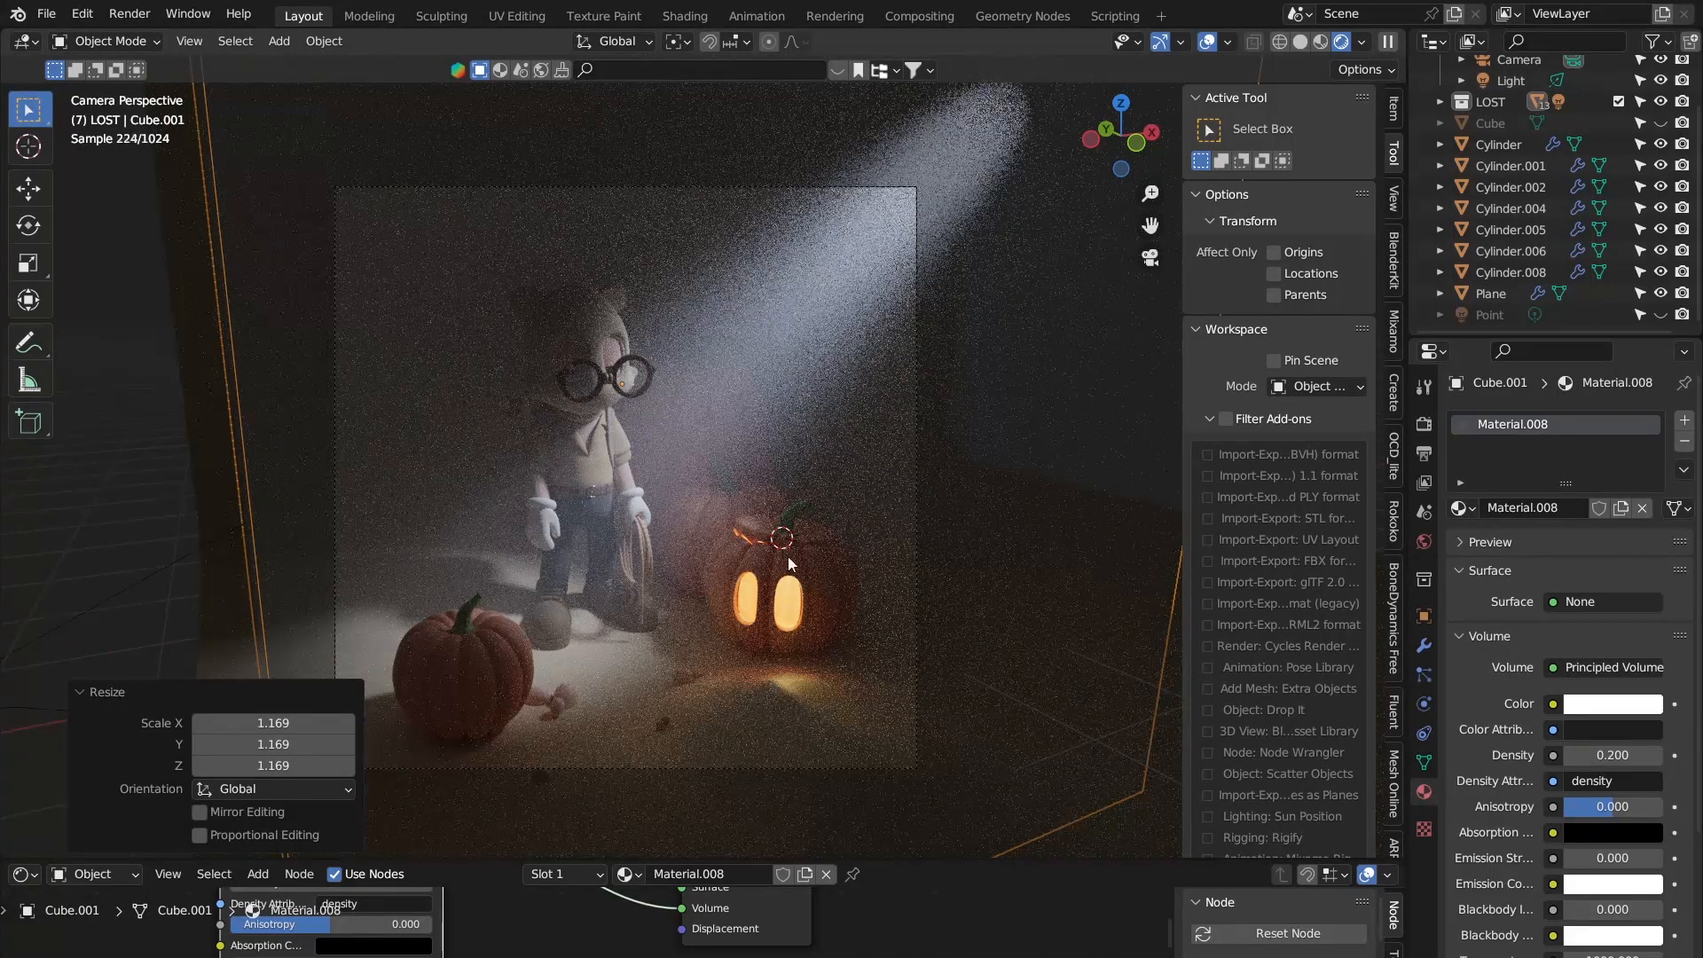
Step: Set the spotlight's power to 2000 W
{"action": "scroll", "coordinate": [1546, 141], "scroll_direction": "up", "scroll_amount": 3}
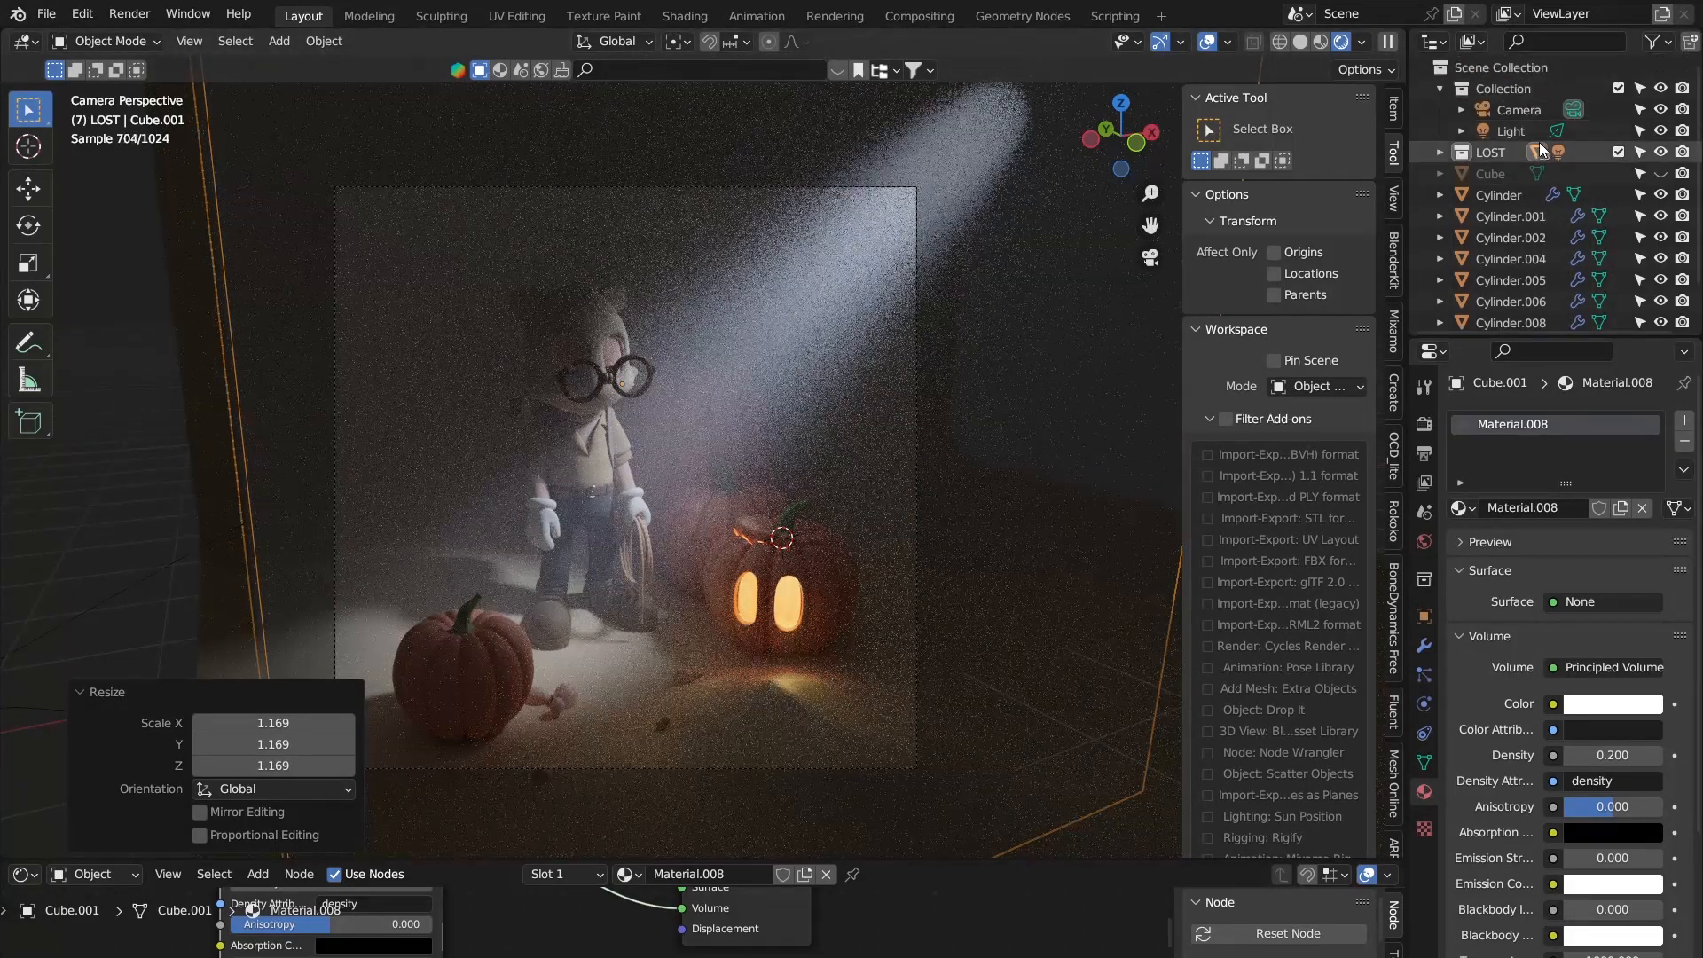
{"action": "left_click", "coordinate": [1531, 133]}
{"action": "left_click", "coordinate": [1607, 563]}
{"action": "type", "text": "2"}
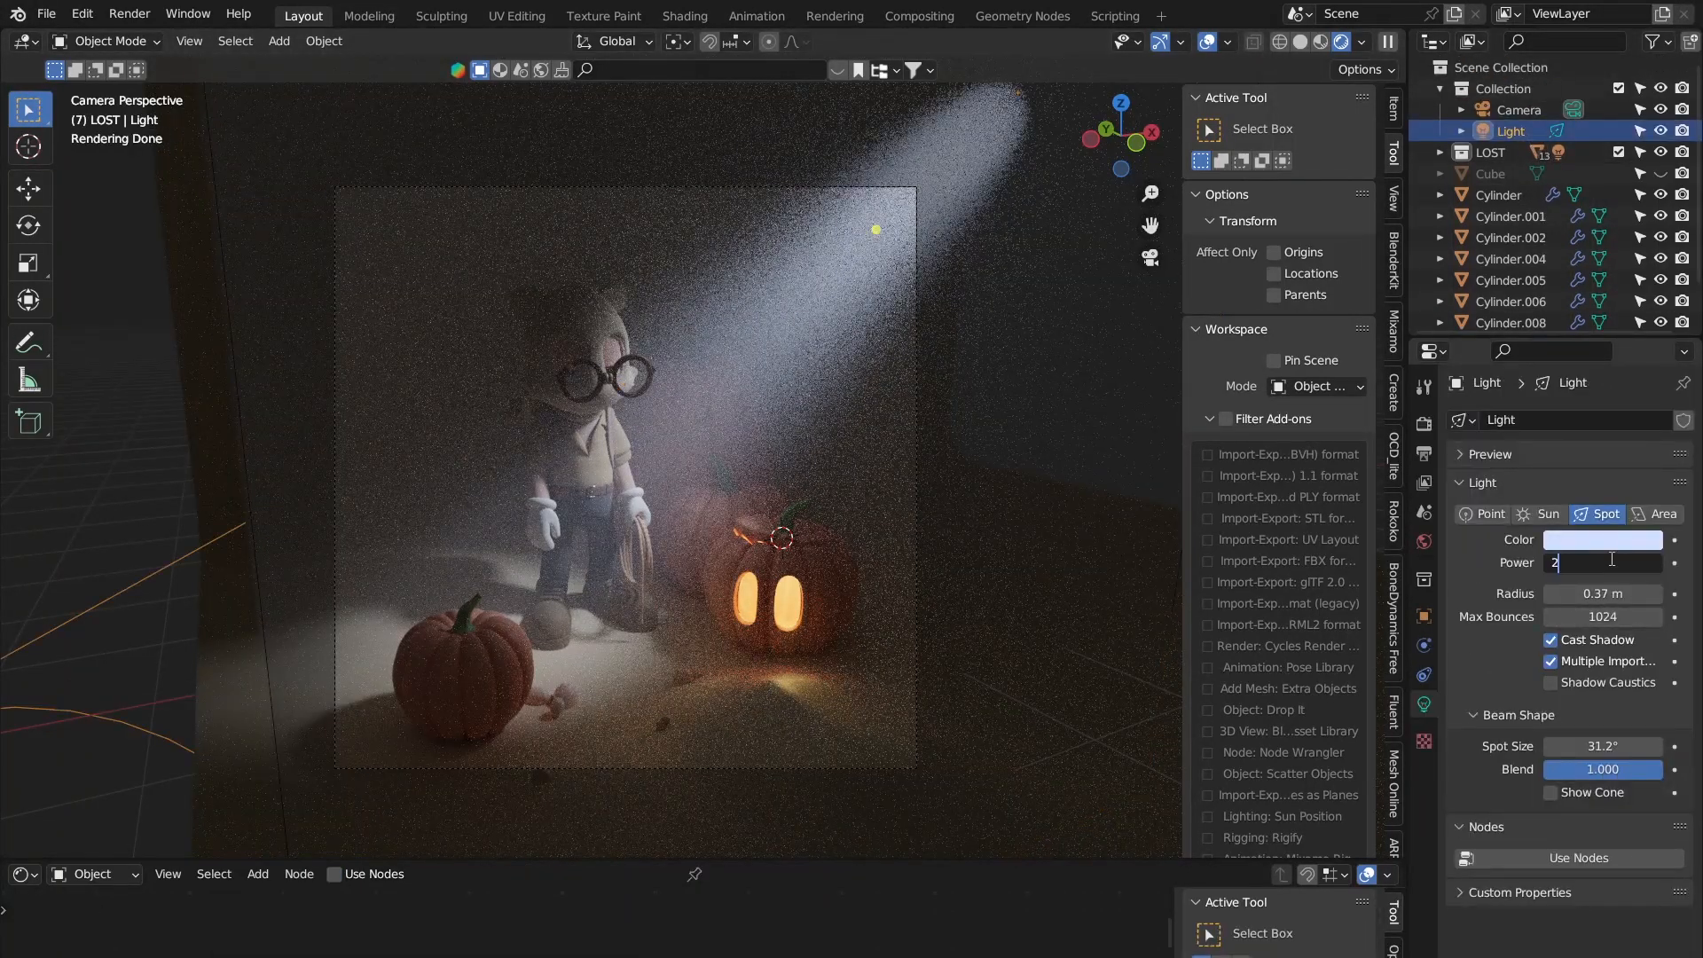
{"action": "type", "text": "000"}
{"action": "key", "text": "Return"}
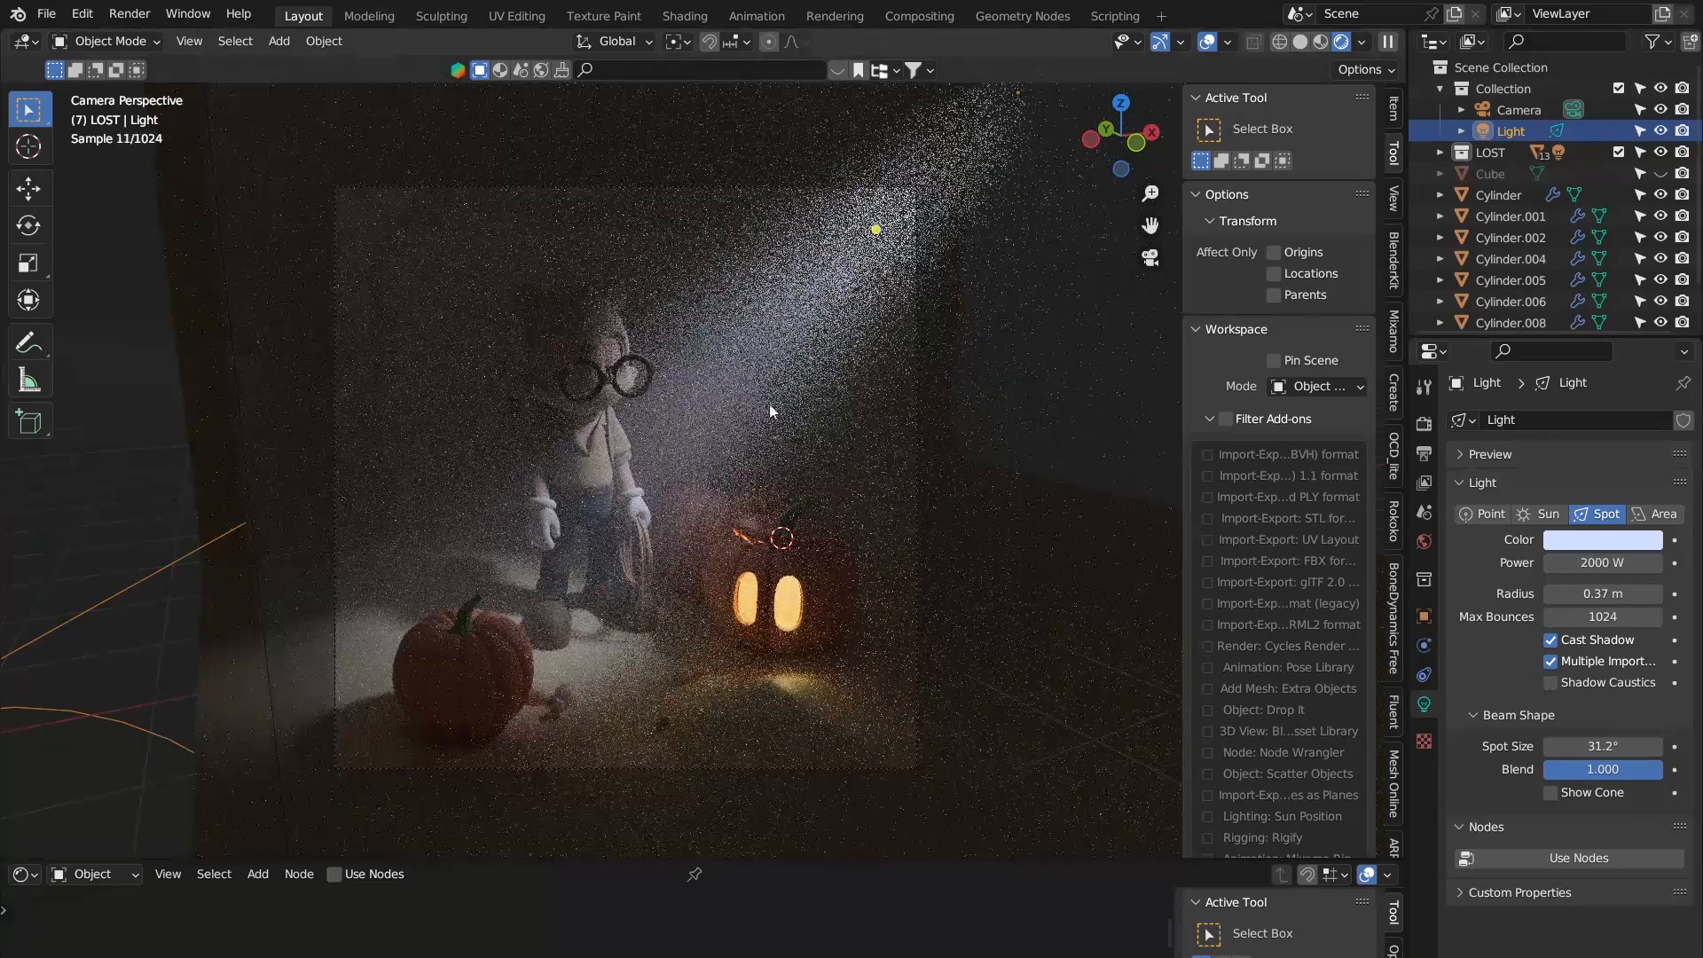
Step: Try rotating the spotlight from a view above the scene and check the beam through the camera
{"action": "middle_click_drag", "start_coordinate": [772, 410], "coordinate": [918, 669]}
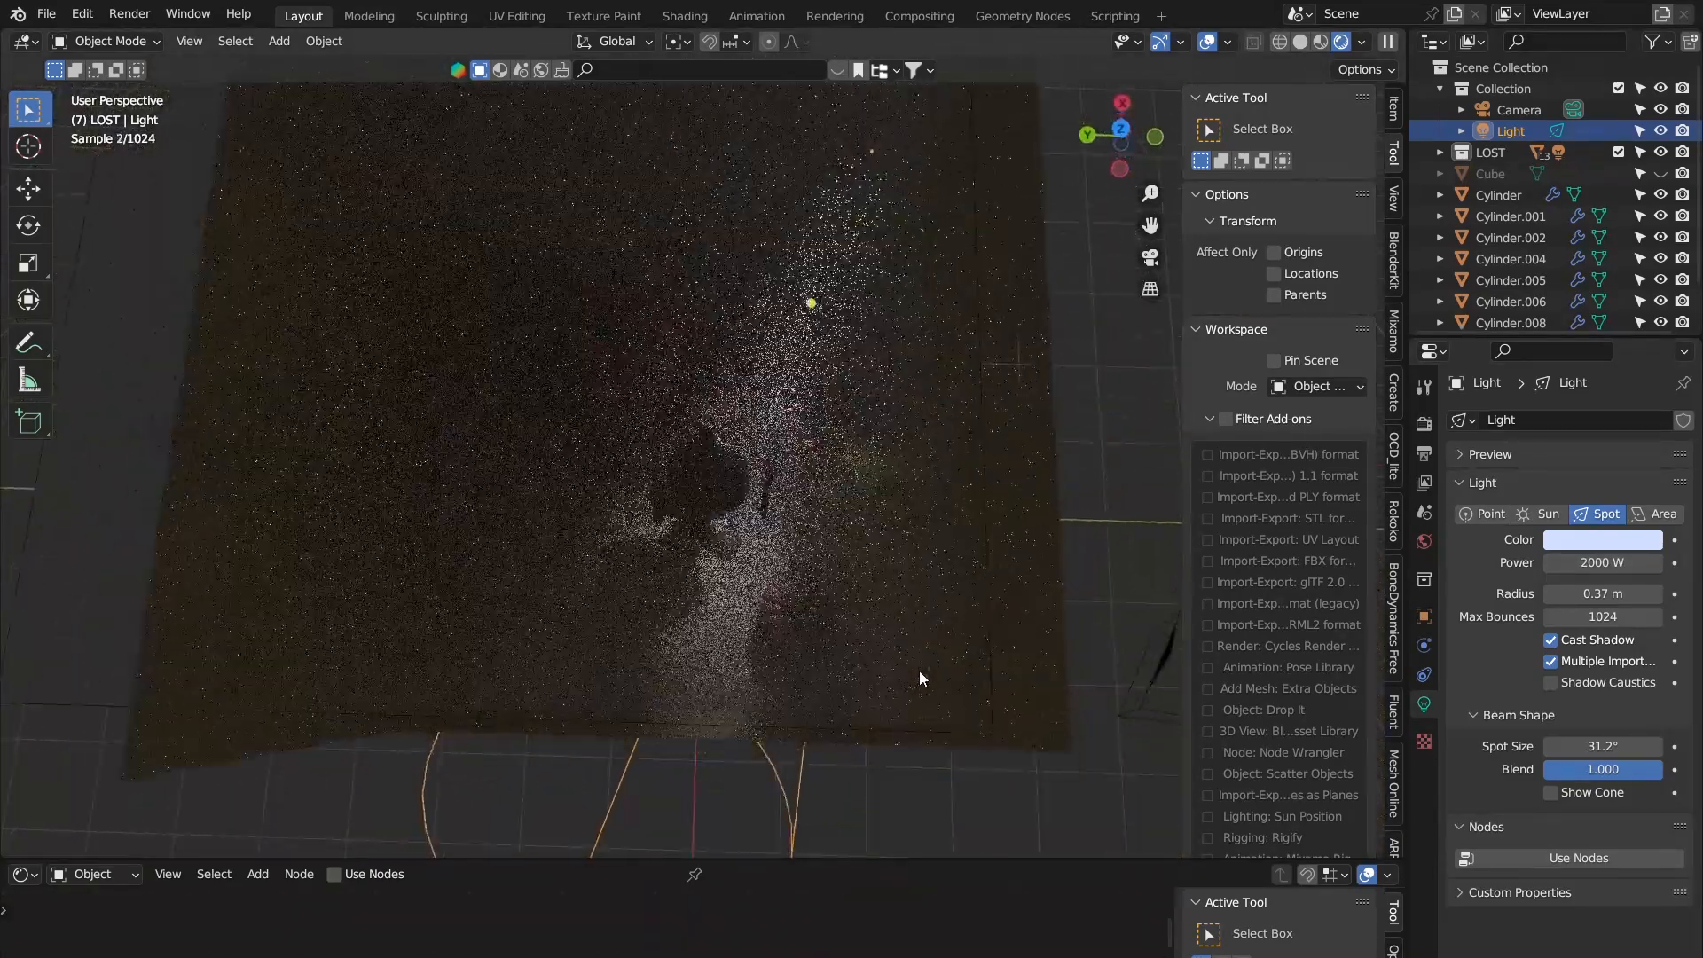
{"action": "middle_click_drag", "start_coordinate": [798, 690], "coordinate": [832, 656]}
{"action": "key", "text": "r"}
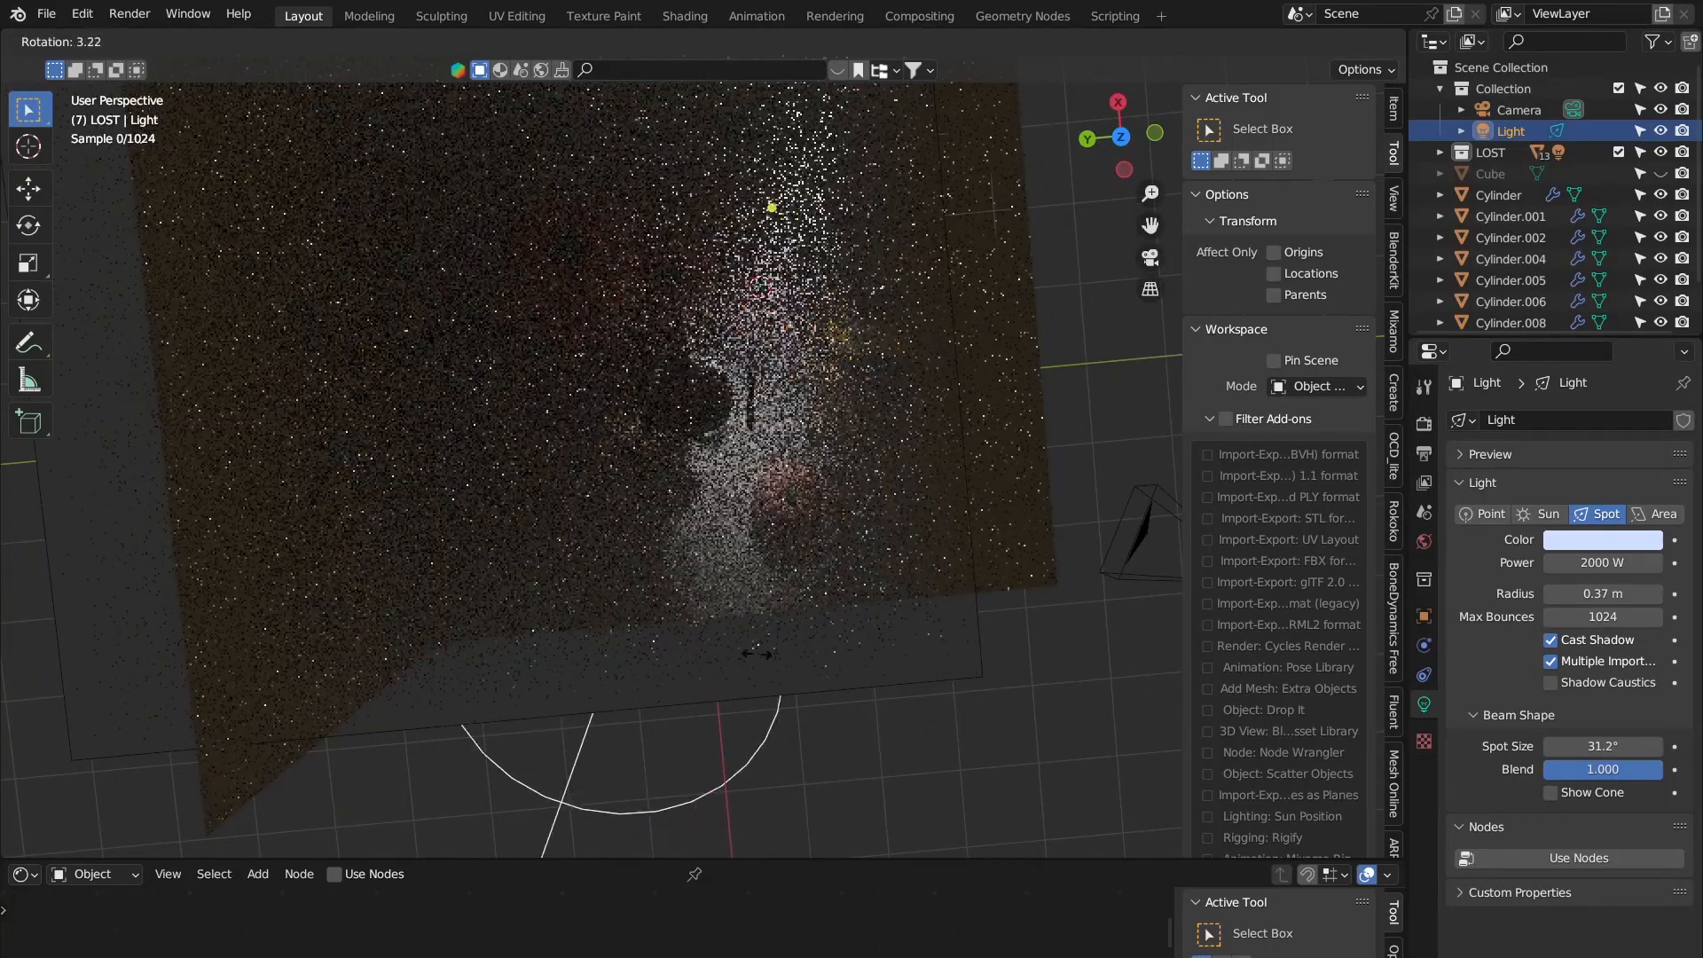
{"action": "left_click", "coordinate": [1004, 264]}
{"action": "left_click", "coordinate": [1150, 258]}
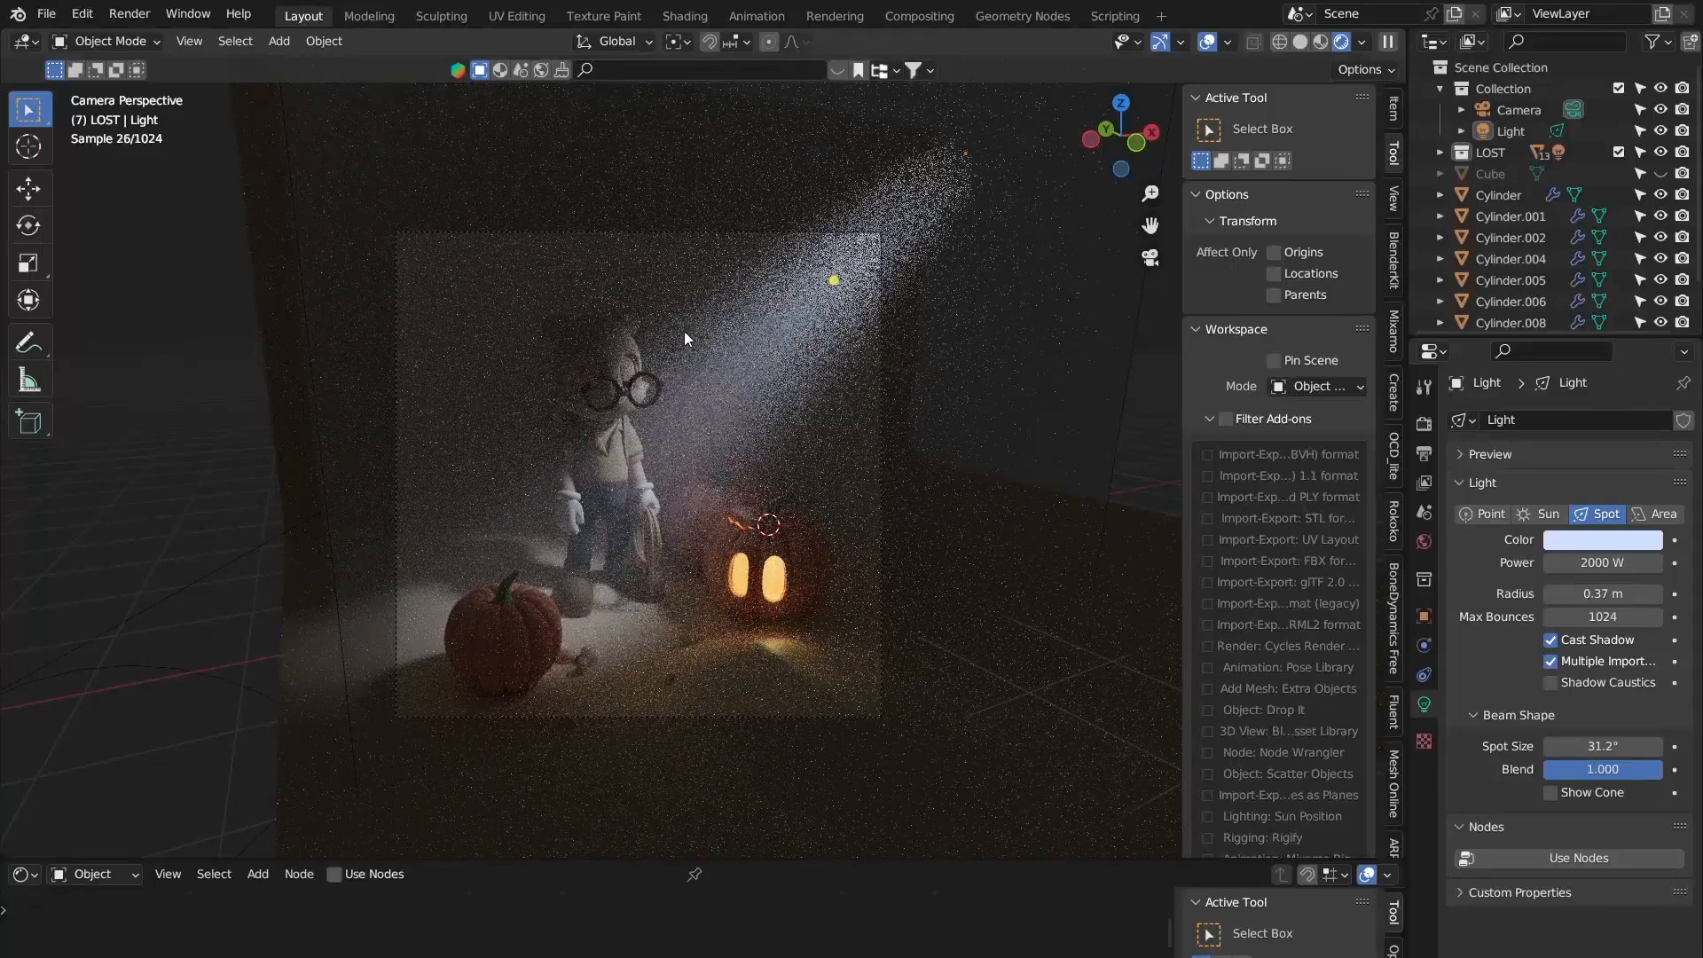
Step: Reselect the spotlight and rotate it about 10.9° in the camera view, aiming its beam at the character's head
{"action": "middle_click_drag", "start_coordinate": [680, 387], "coordinate": [784, 294]}
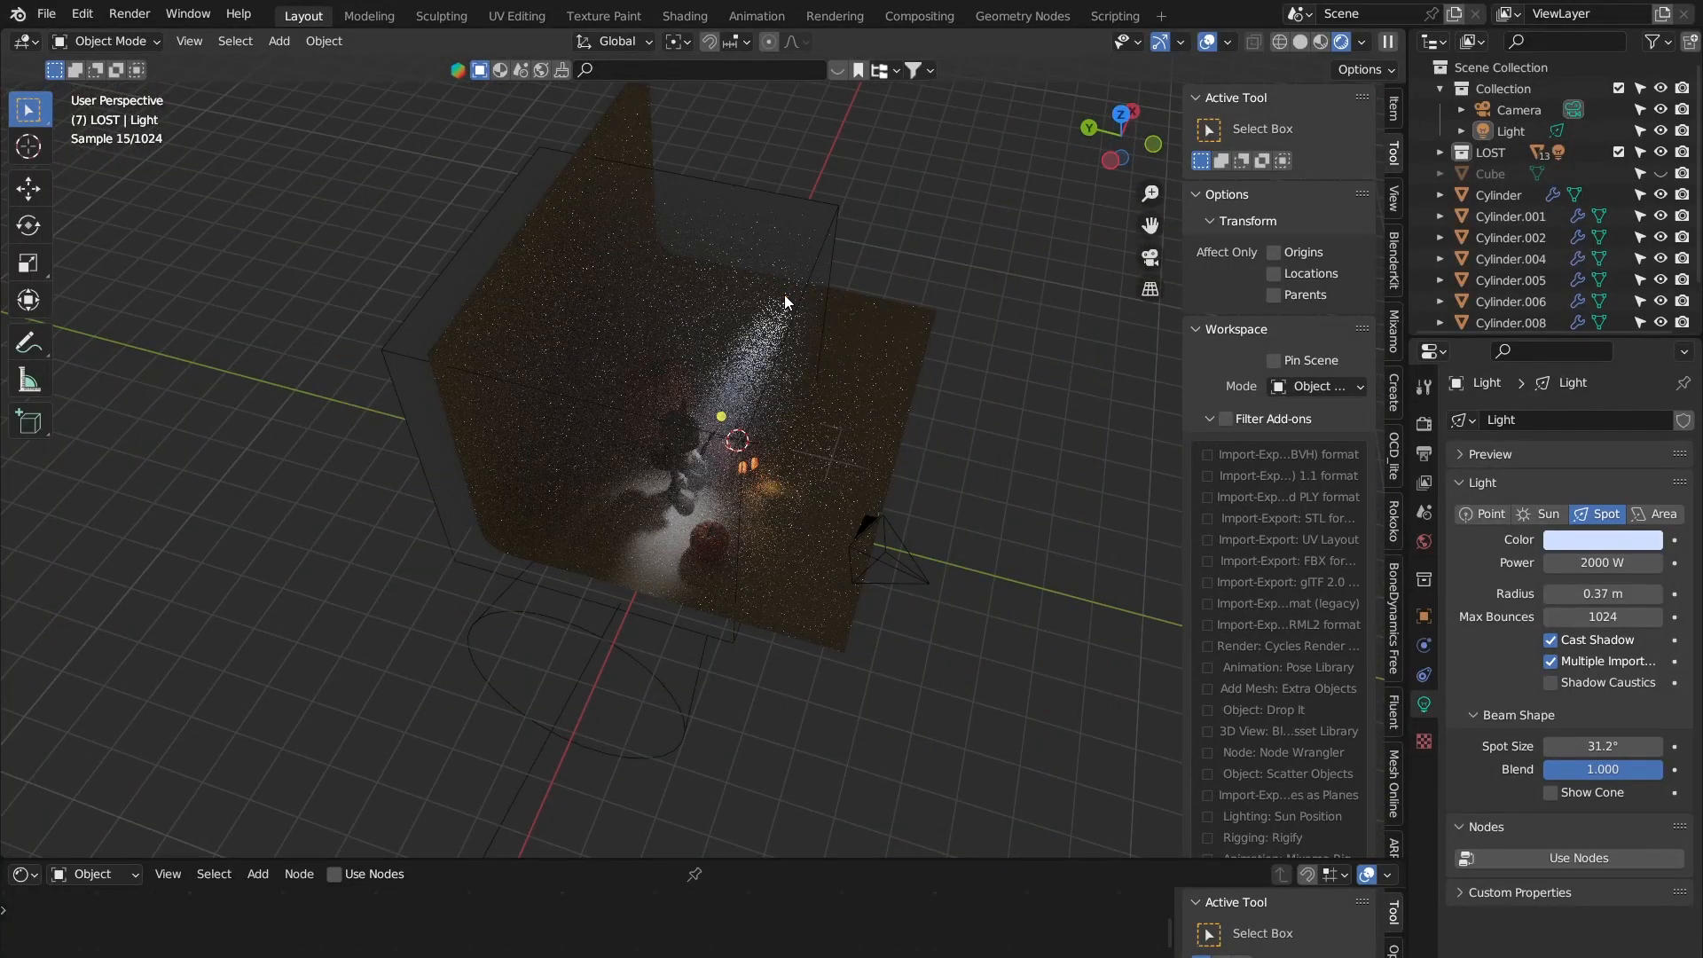
{"action": "left_click", "coordinate": [784, 296]}
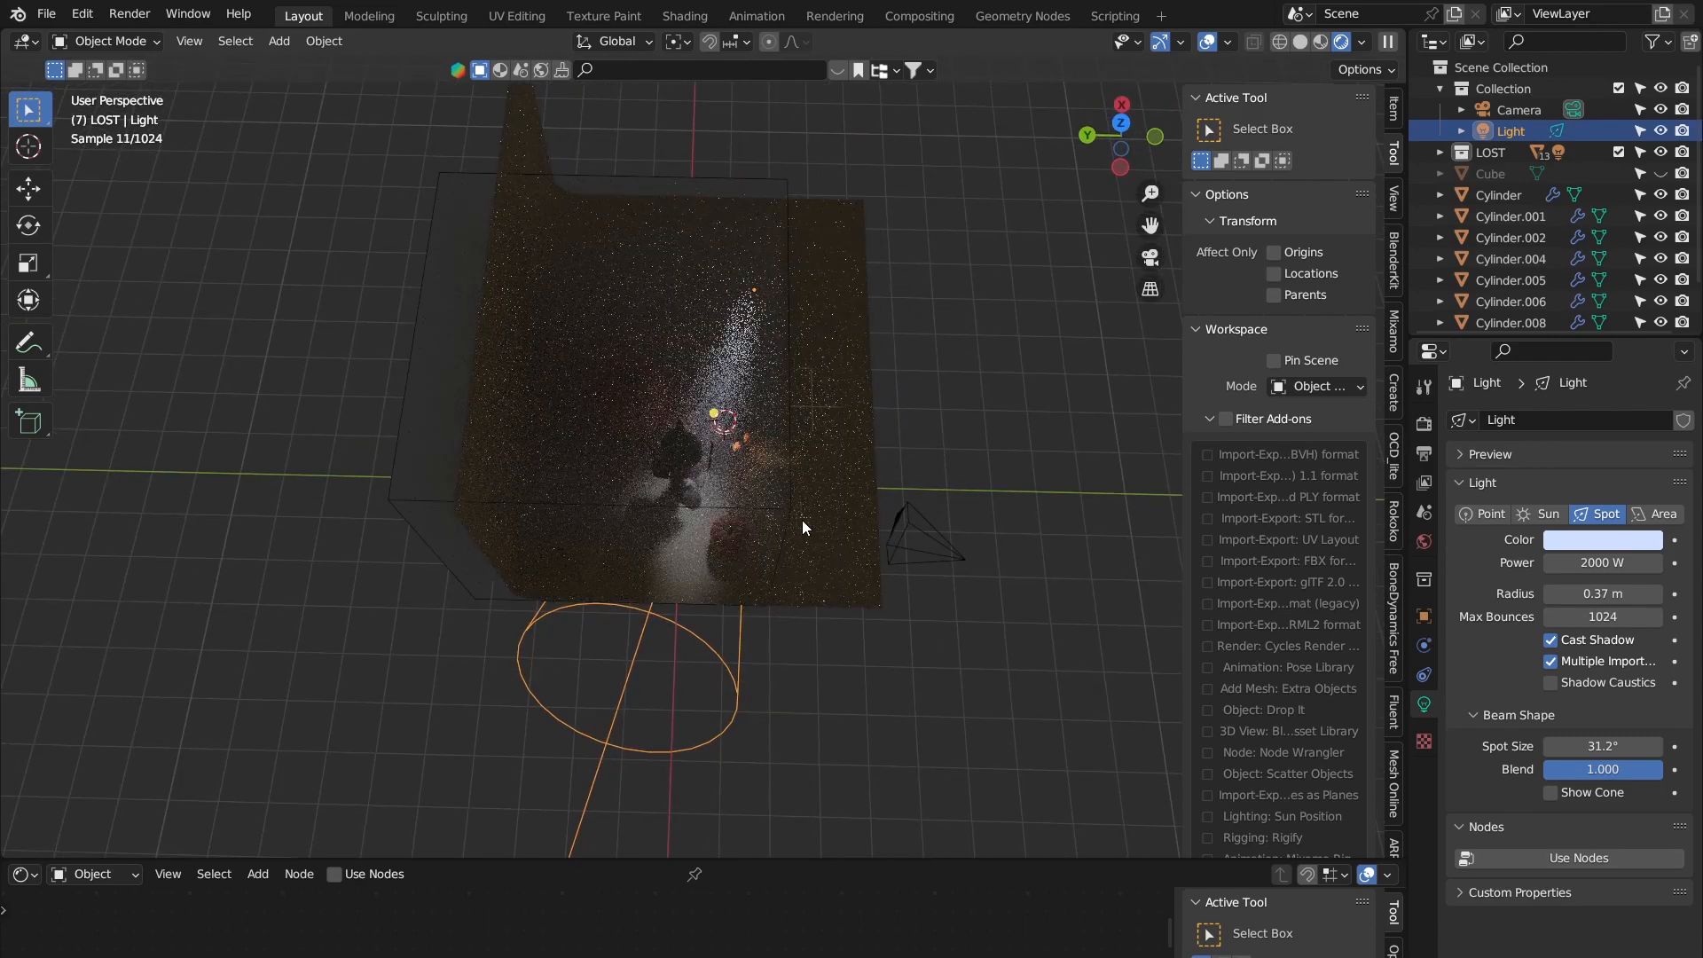
{"action": "left_click", "coordinate": [1150, 257]}
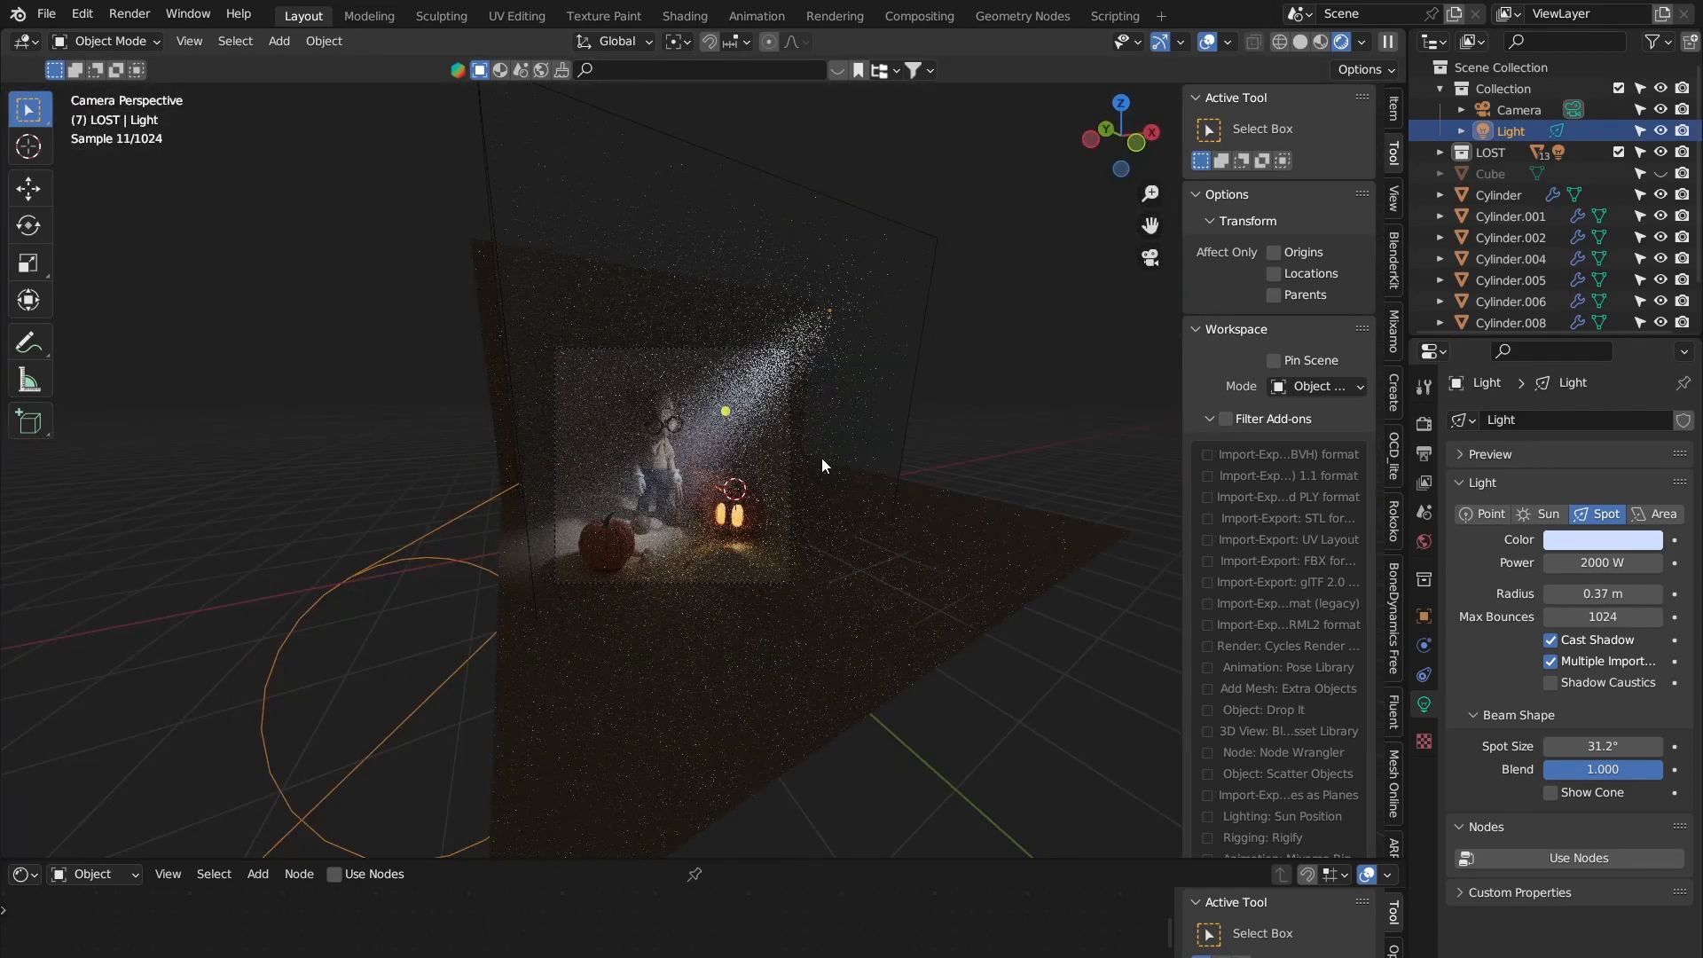
{"action": "key", "text": "r"}
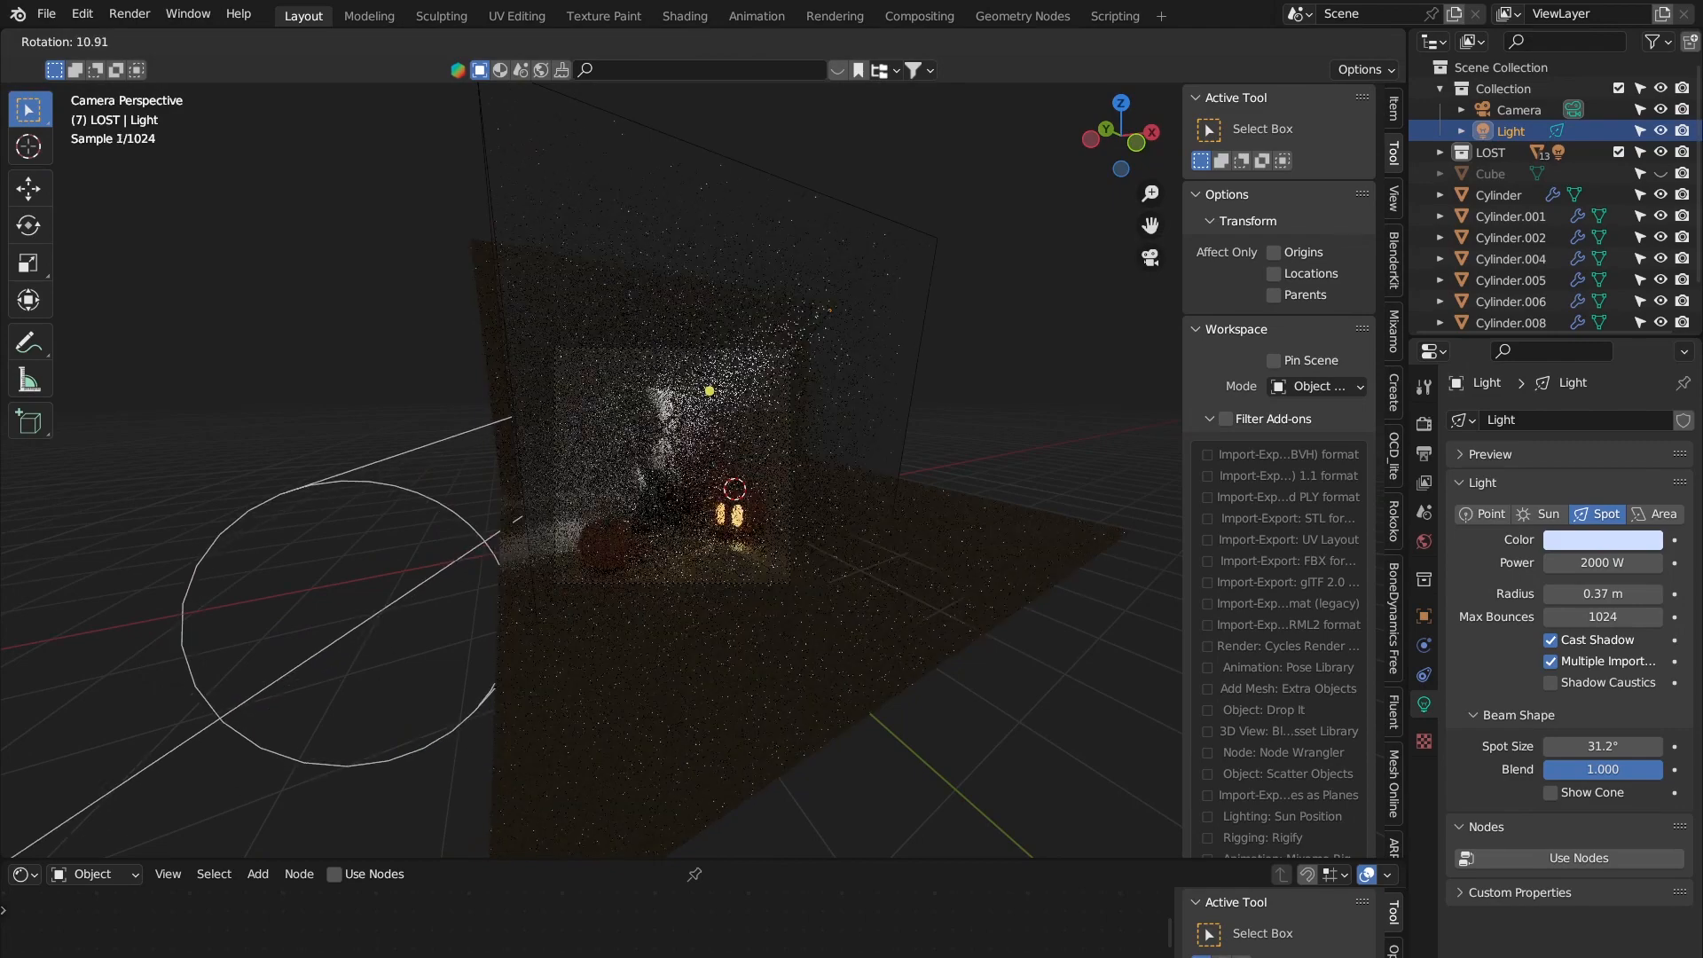
{"action": "left_click", "coordinate": [678, 502]}
{"action": "scroll", "coordinate": [727, 392], "scroll_direction": "up", "scroll_amount": 4}
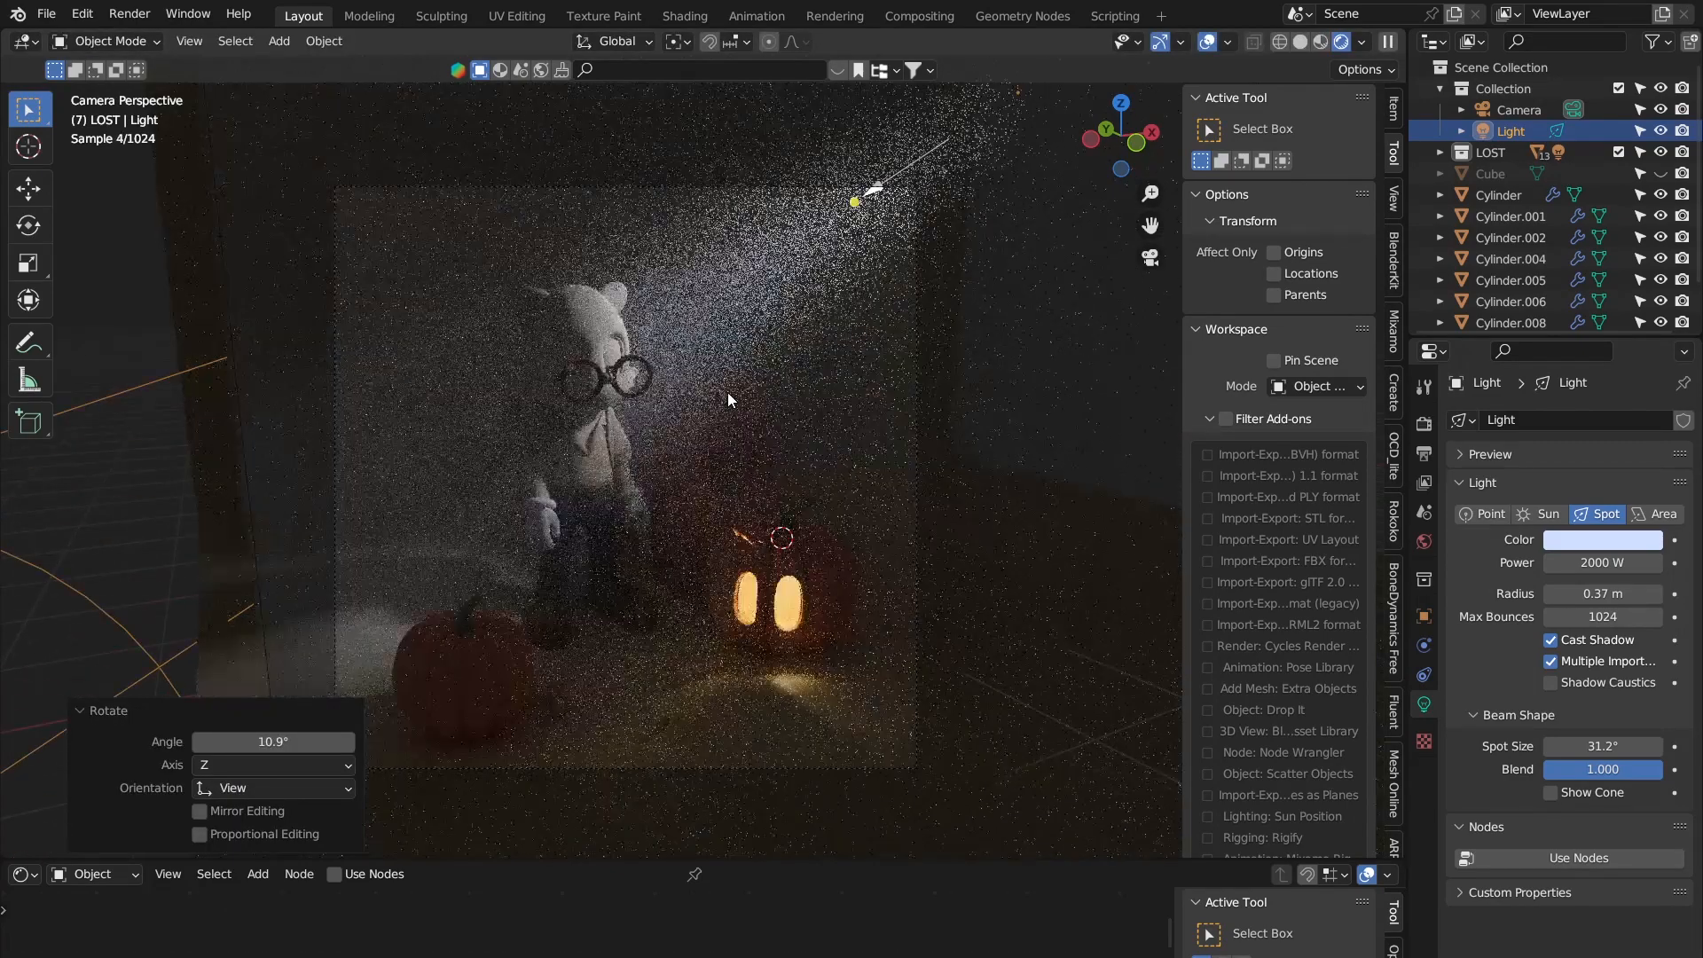
{"action": "middle_click_drag", "start_coordinate": [658, 423], "coordinate": [750, 398], "text": "shift"}
{"action": "scroll", "coordinate": [754, 401], "scroll_direction": "up", "scroll_amount": 1}
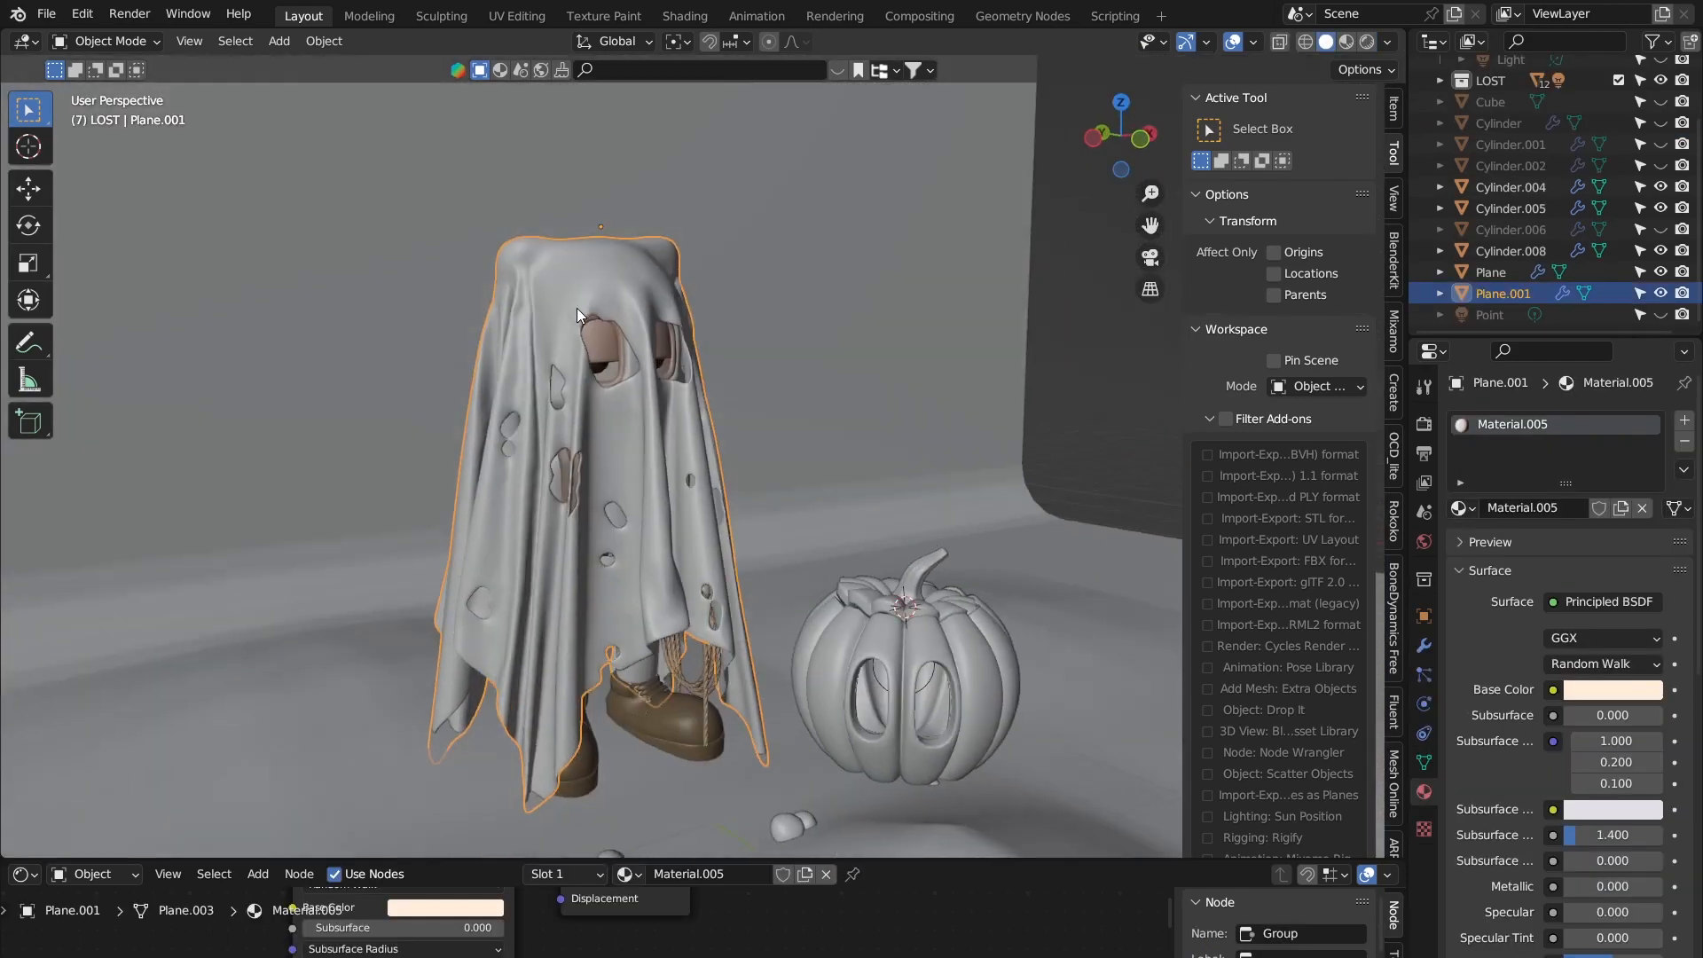
Step: Hide the torn ghost sheet covering the character so the body underneath is exposed
{"action": "scroll", "coordinate": [614, 300], "scroll_direction": "down", "scroll_amount": 3}
{"action": "mouse_move", "coordinate": [613, 301]}
{"action": "middle_mouse_down"}
{"action": "mouse_move", "coordinate": [582, 349]}
{"action": "mouse_move", "coordinate": [623, 317]}
{"action": "middle_mouse_up"}
{"action": "scroll", "coordinate": [621, 366], "scroll_direction": "up", "scroll_amount": 3}
{"action": "scroll", "coordinate": [731, 438], "scroll_direction": "up", "scroll_amount": 2}
{"action": "middle_click_drag", "start_coordinate": [731, 438], "coordinate": [870, 507]}
{"action": "key", "text": "h"}
{"action": "scroll", "coordinate": [870, 507], "scroll_direction": "down", "scroll_amount": 3}
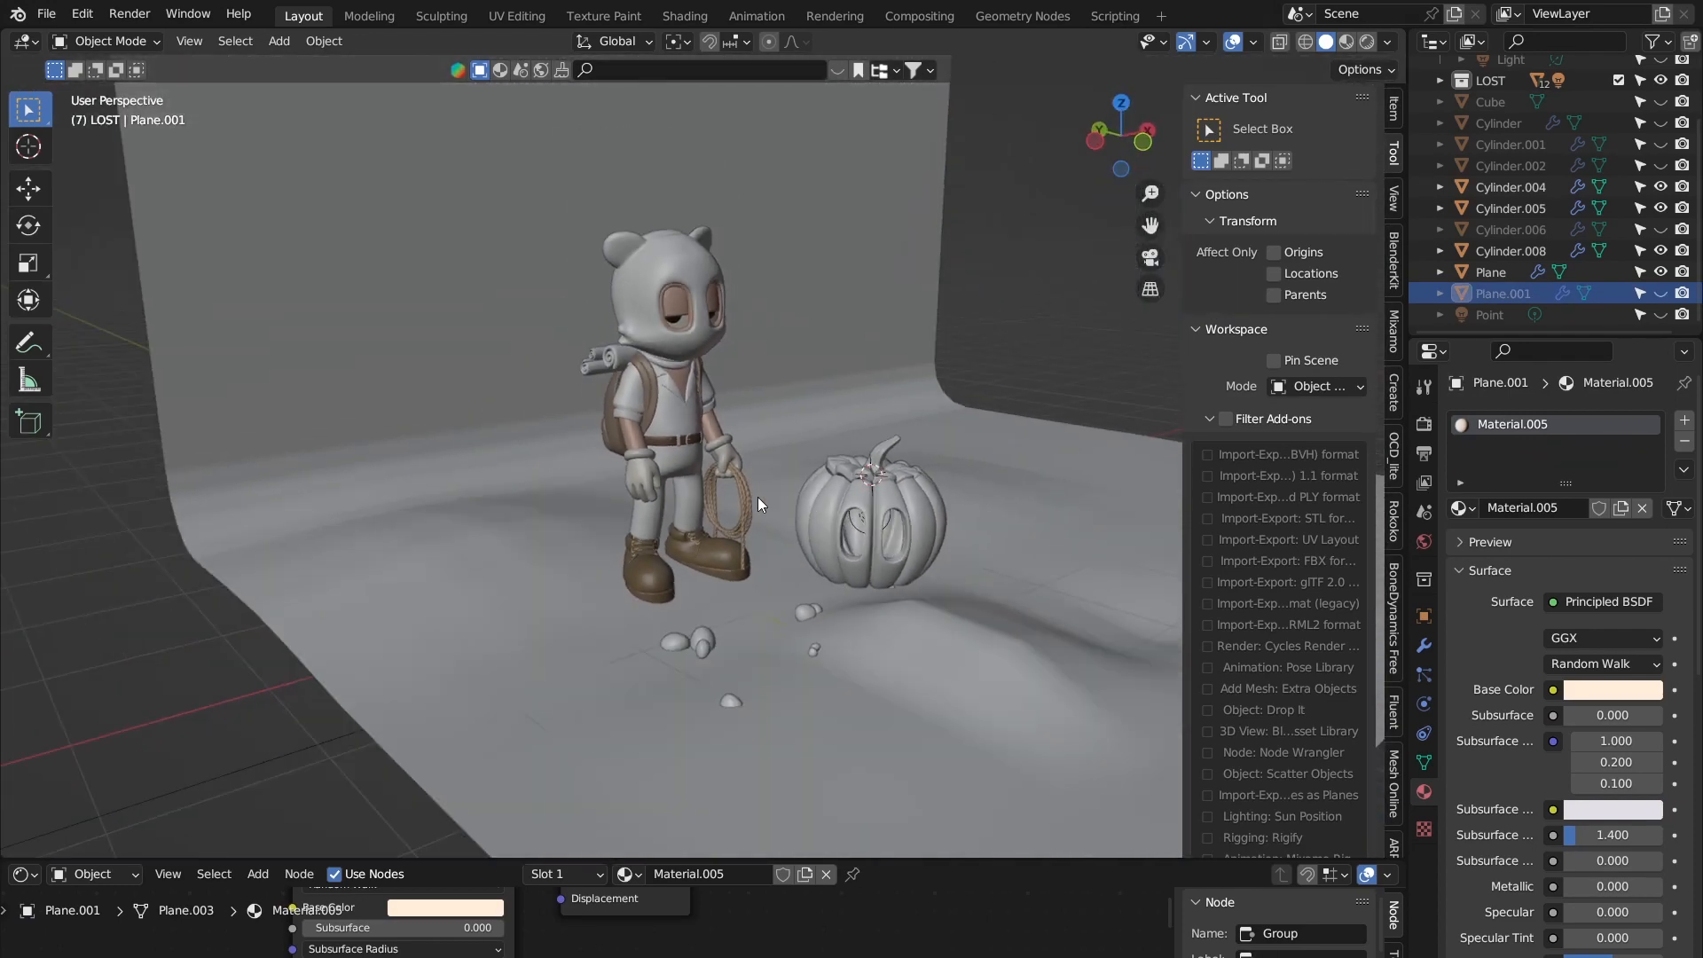
{"action": "key", "text": "alt+h"}
{"action": "key", "text": "h"}
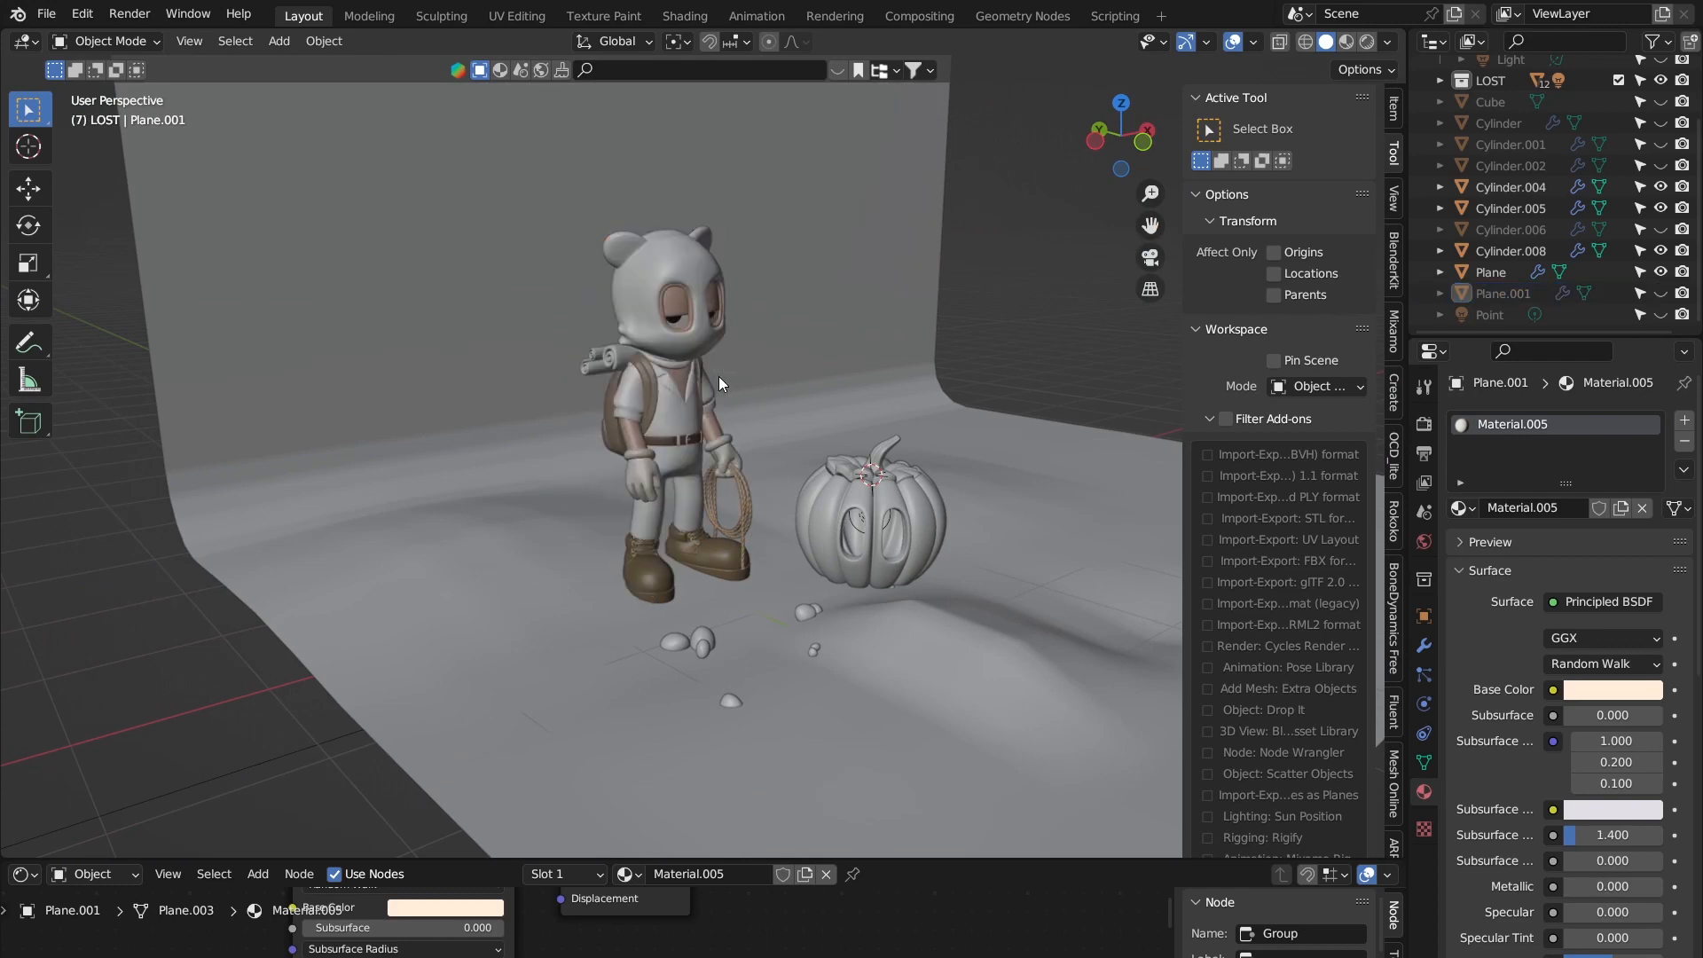
Step: Add a mesh plane and scale it up by a factor of about 2.04
{"action": "middle_click_drag", "start_coordinate": [730, 452], "coordinate": [705, 458]}
{"action": "key", "text": "shift+a"}
{"action": "mouse_move", "coordinate": [693, 520]}
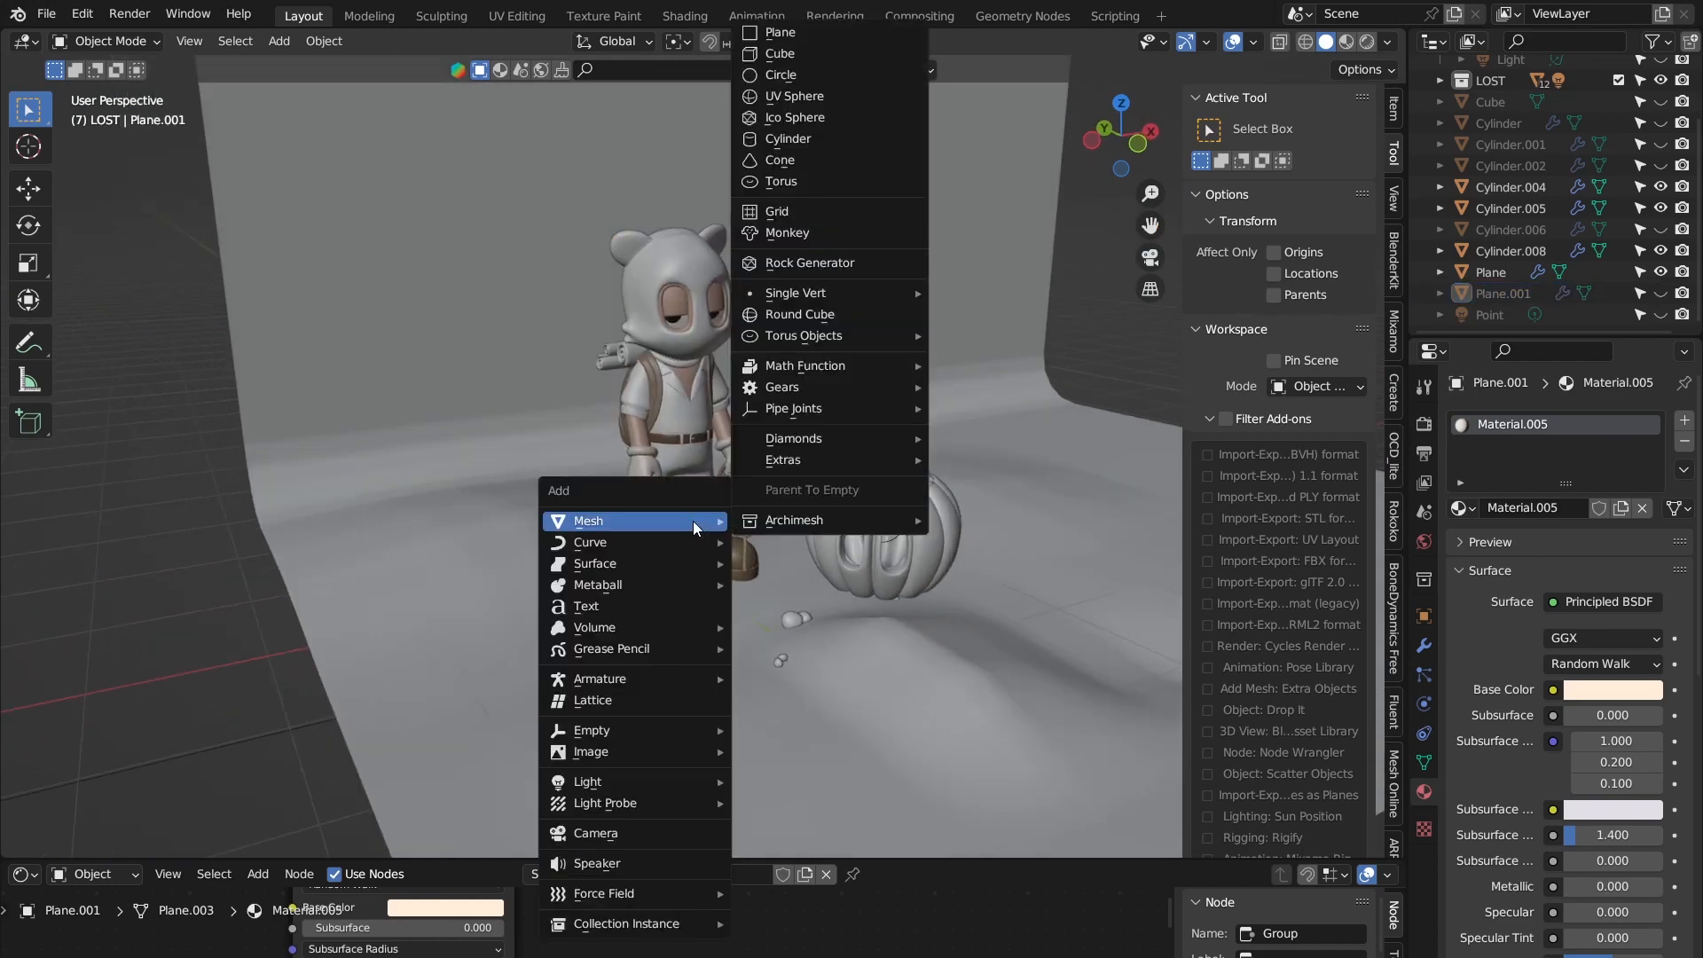
{"action": "left_click", "coordinate": [800, 32]}
{"action": "middle_click_drag", "start_coordinate": [832, 413], "coordinate": [971, 583]}
{"action": "key", "text": "s"}
{"action": "left_click", "coordinate": [1123, 587]}
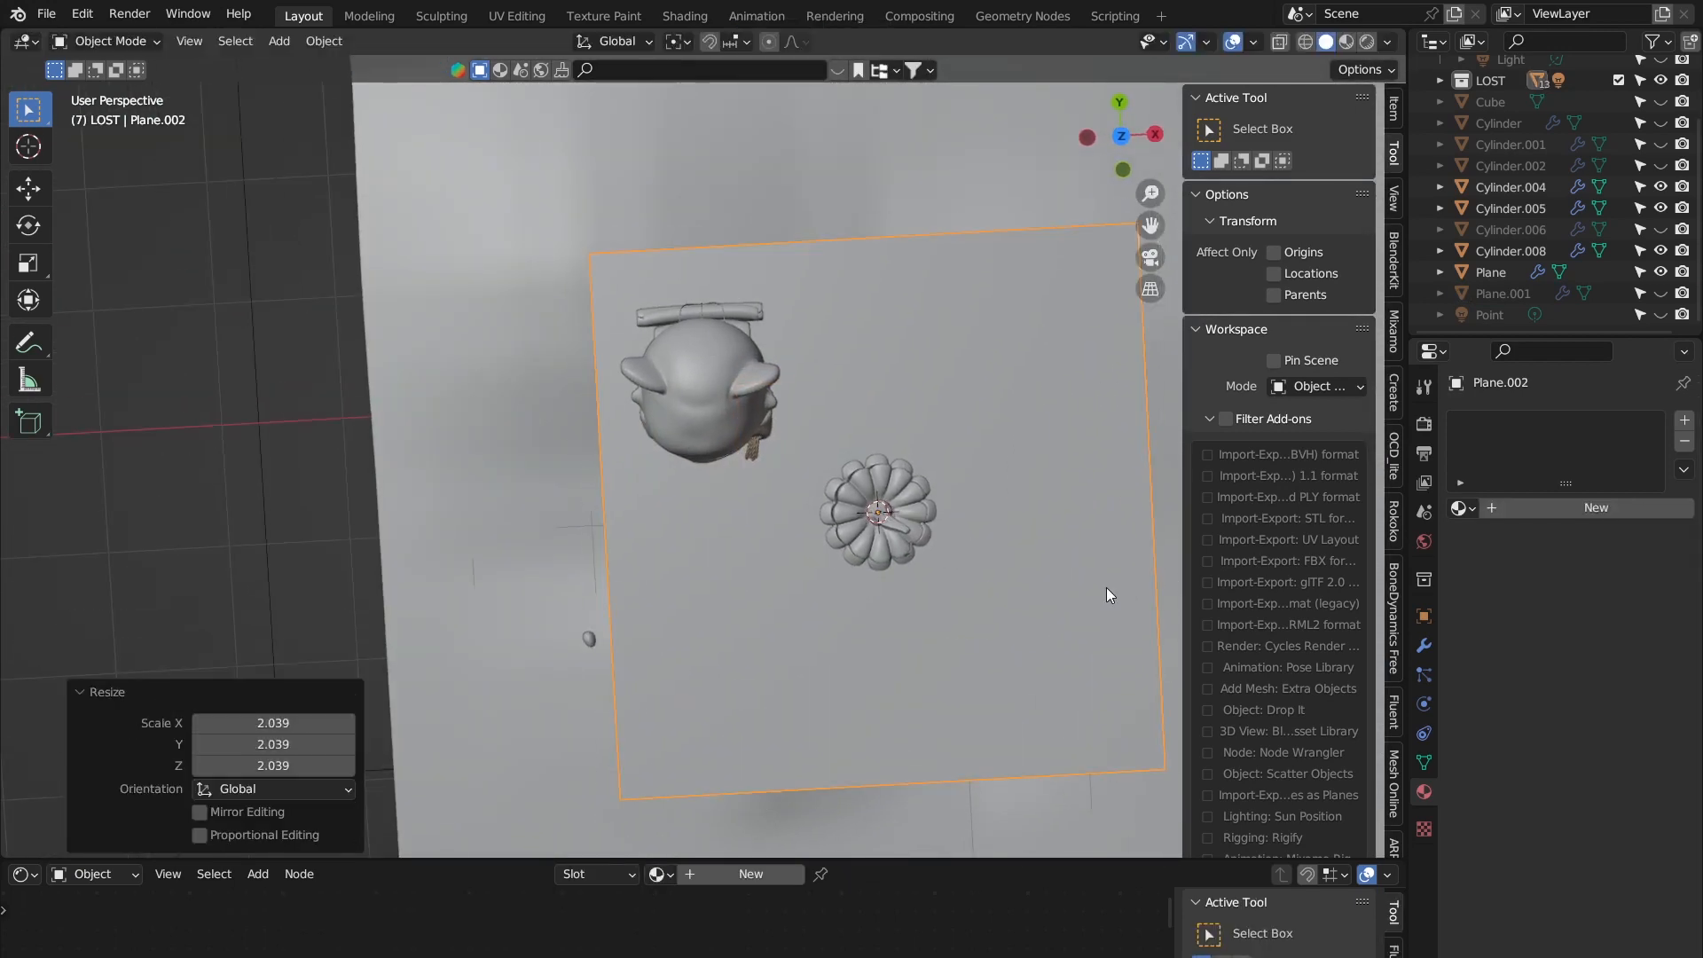
Step: Move the new plane so it is centred on the character at waist height
{"action": "key", "text": "g"}
{"action": "left_click", "coordinate": [873, 466]}
{"action": "mouse_move", "coordinate": [875, 461]}
{"action": "middle_mouse_down"}
{"action": "mouse_move", "coordinate": [864, 369]}
{"action": "mouse_move", "coordinate": [881, 265]}
{"action": "mouse_move", "coordinate": [848, 433]}
{"action": "mouse_move", "coordinate": [772, 422]}
{"action": "mouse_move", "coordinate": [753, 447]}
{"action": "mouse_move", "coordinate": [846, 468]}
{"action": "middle_mouse_up"}
{"action": "key", "text": "g"}
{"action": "left_click", "coordinate": [929, 370]}
Step: Scale the plane up by about 1.78 and back down by a factor of about 0.427
{"action": "key", "text": "s"}
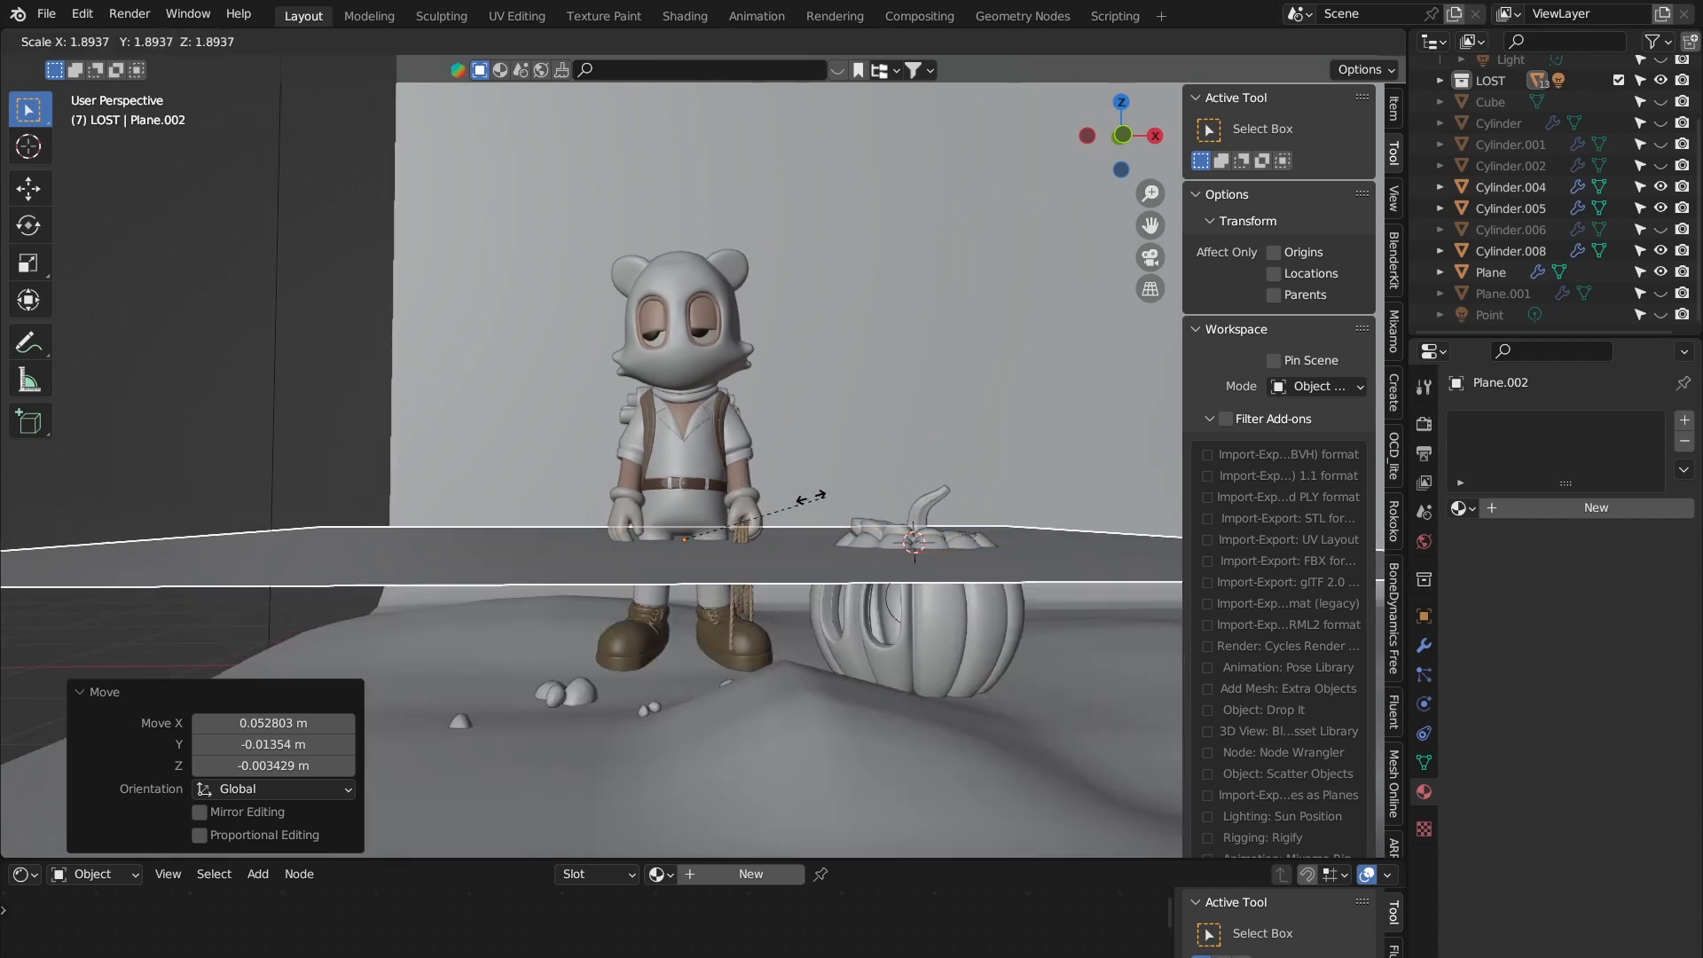
{"action": "left_click", "coordinate": [696, 252]}
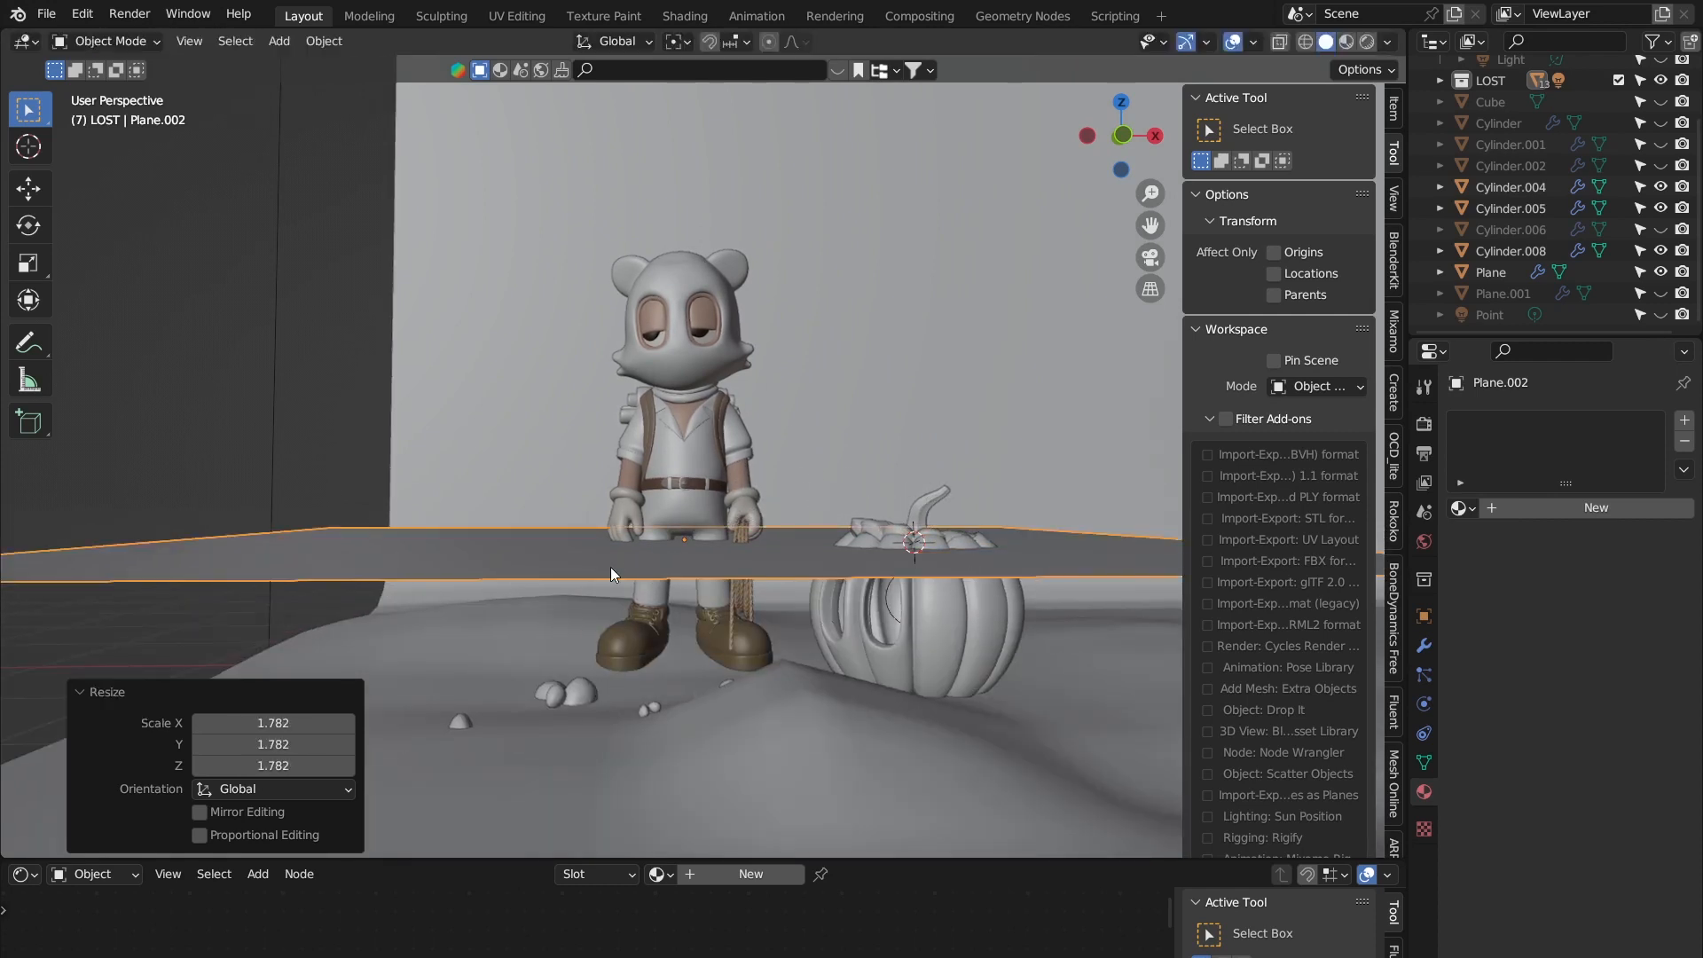
{"action": "key", "text": "s"}
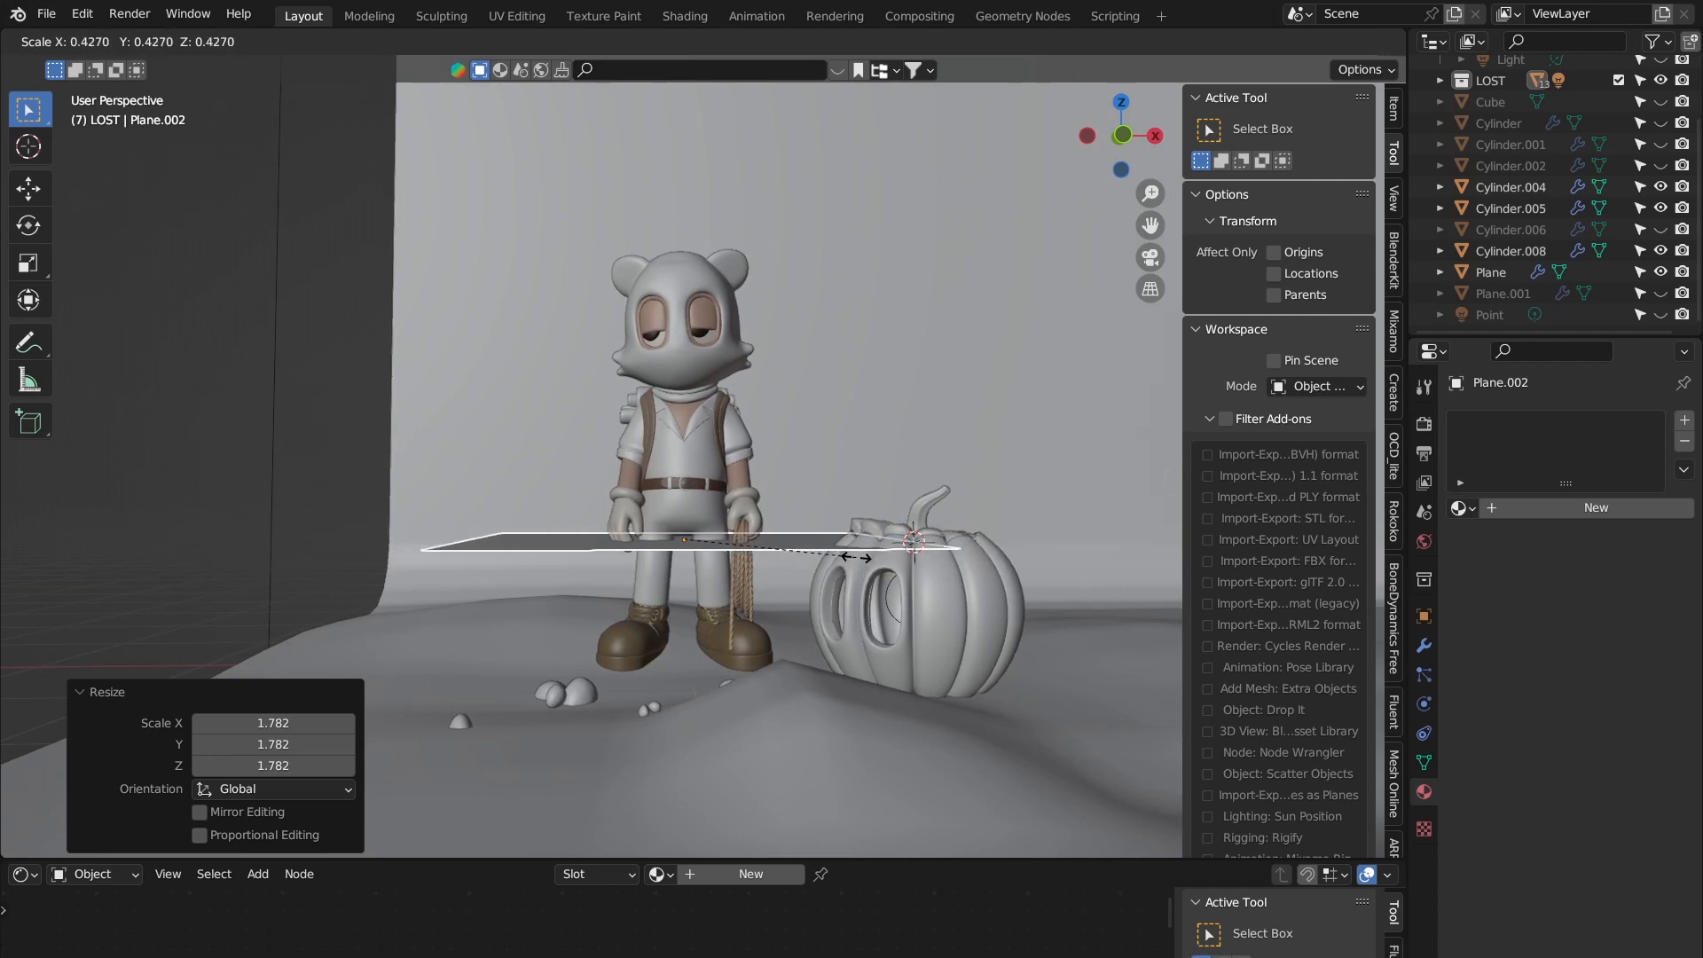
{"action": "key", "text": "Return"}
Step: Enlarge the plane around the character by a factor of about 1.454, keeping it at waist height
{"action": "key", "text": "g"}
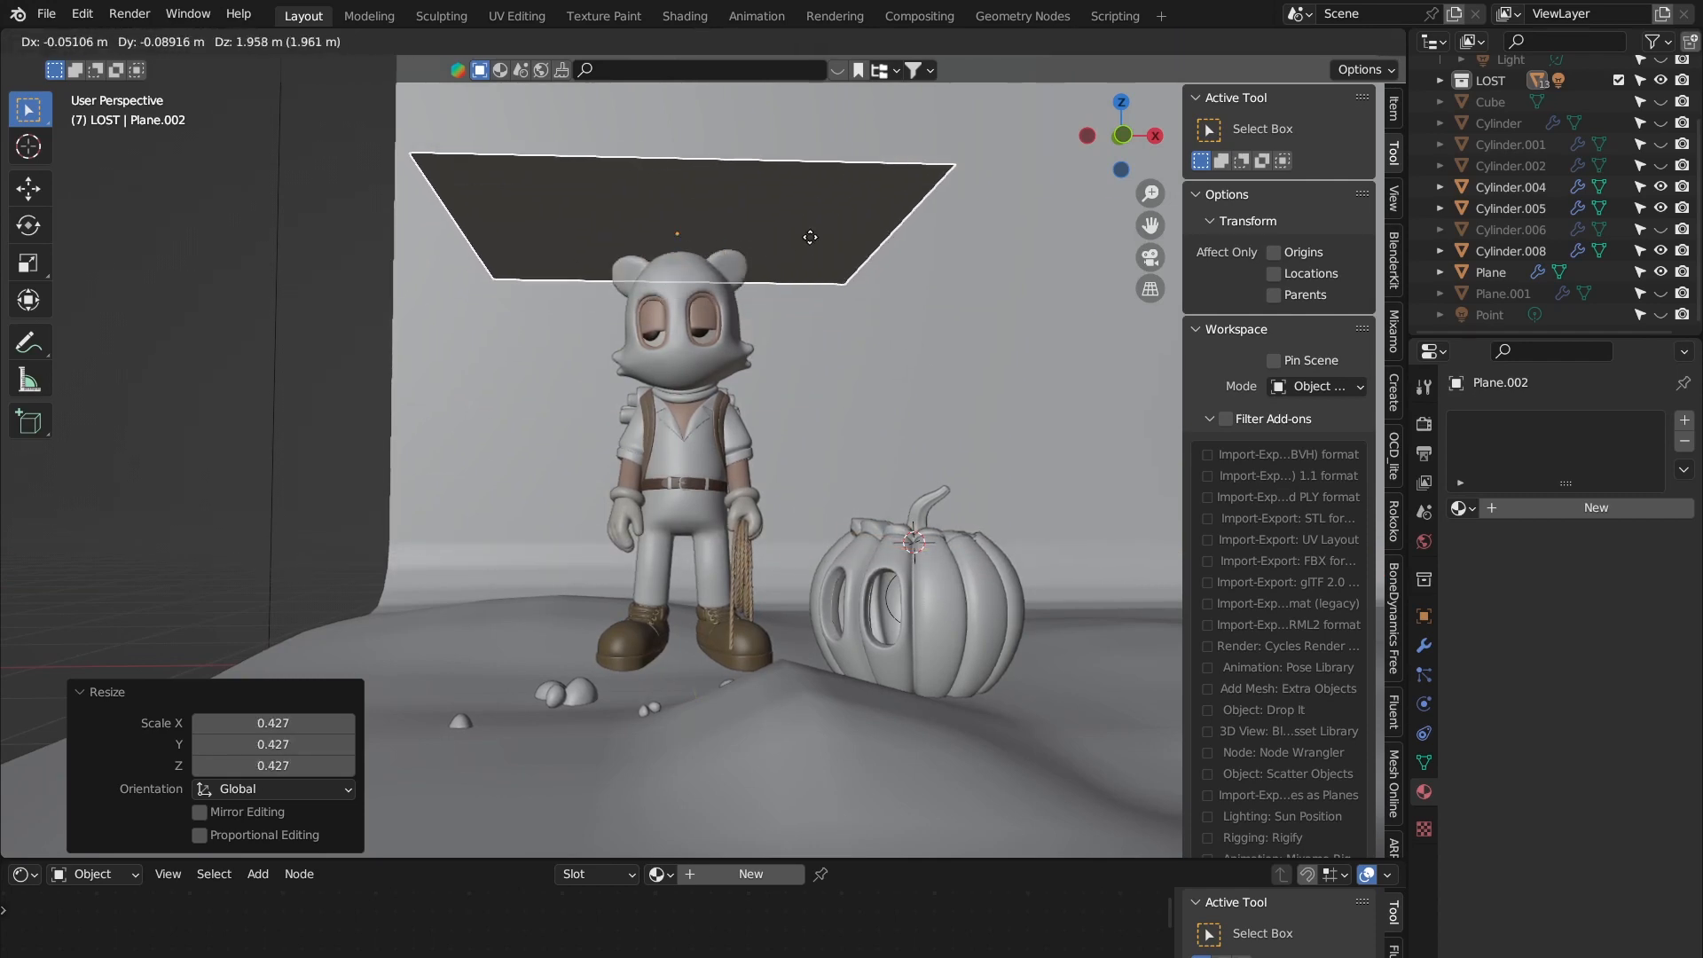
{"action": "right_click", "coordinate": [811, 236]}
{"action": "middle_click_drag", "start_coordinate": [849, 340], "coordinate": [822, 491]}
{"action": "key", "text": "s"}
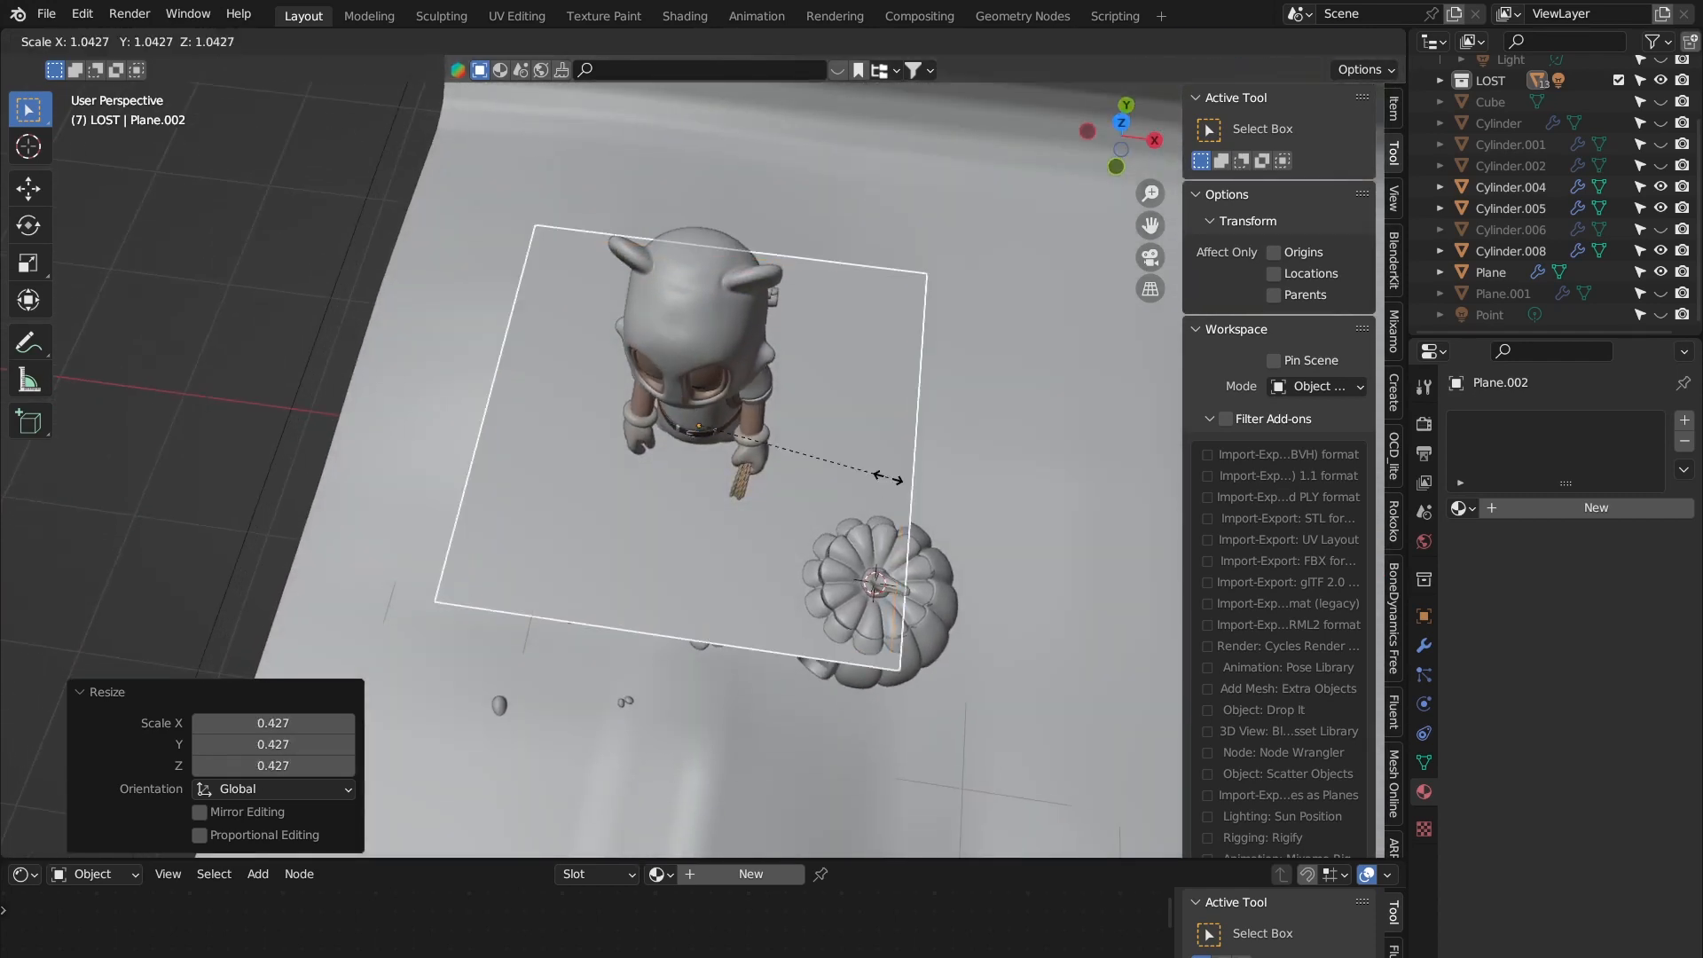
{"action": "left_click", "coordinate": [962, 499]}
{"action": "middle_click_drag", "start_coordinate": [928, 440], "coordinate": [769, 534]}
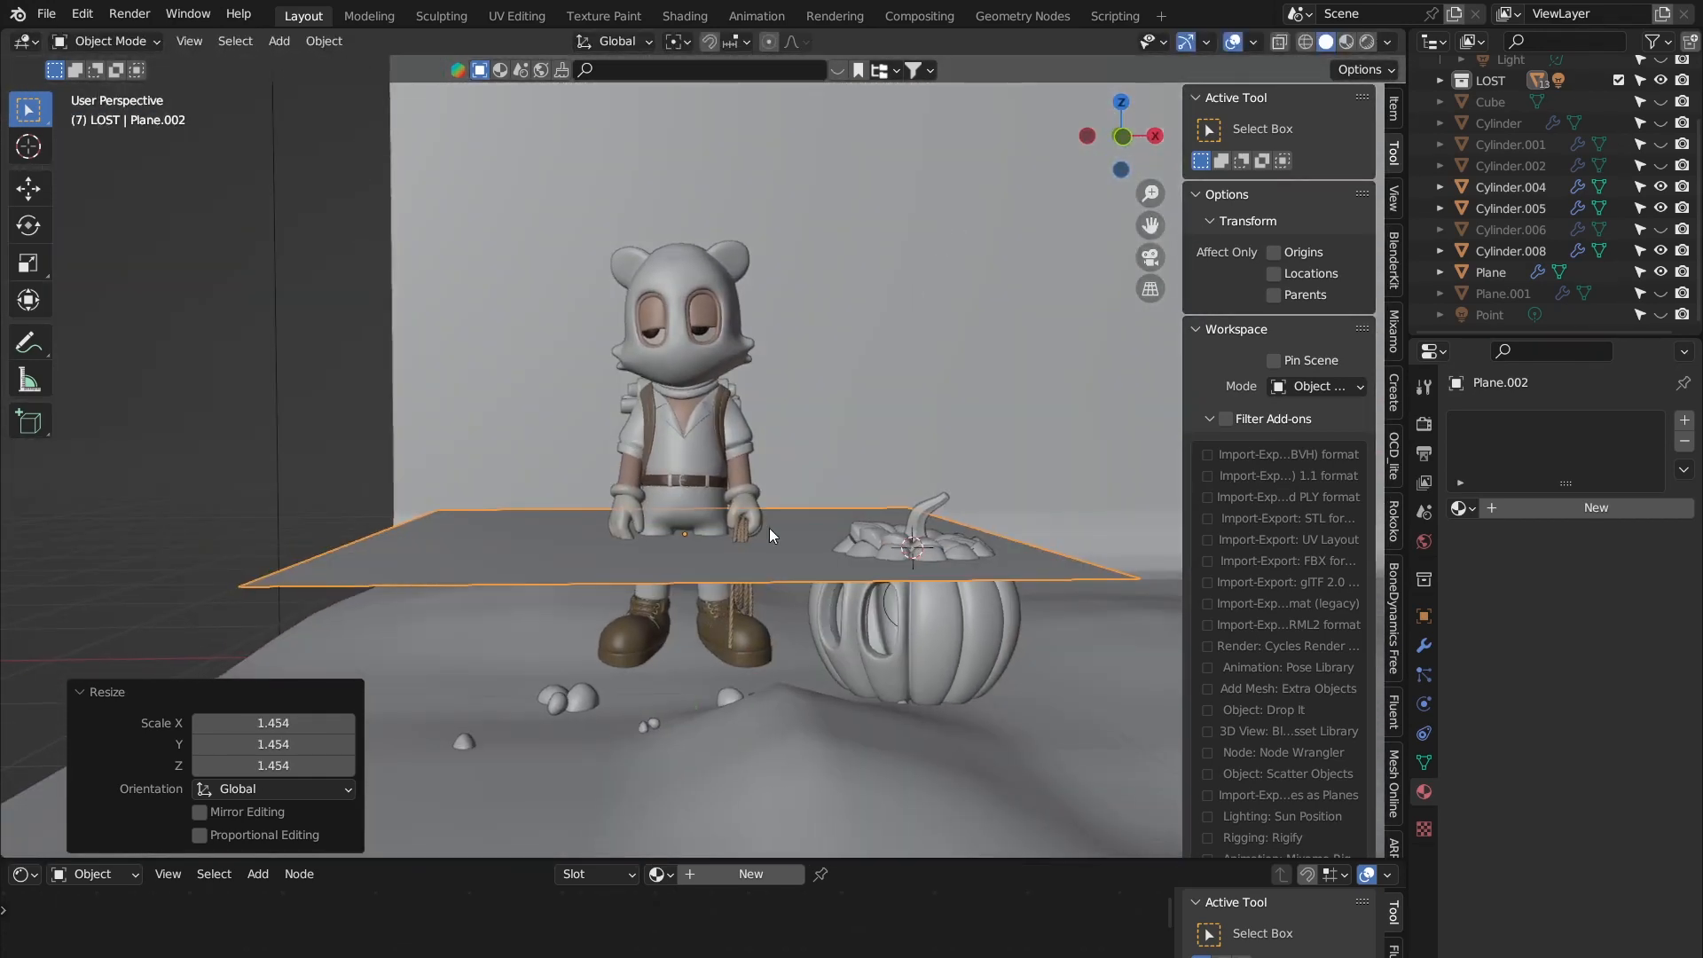
Step: Raise the plane along Z until it sits just above the character's ears, finishing with a move of about 0.055 m
{"action": "key", "text": "g"}
{"action": "key", "text": "z"}
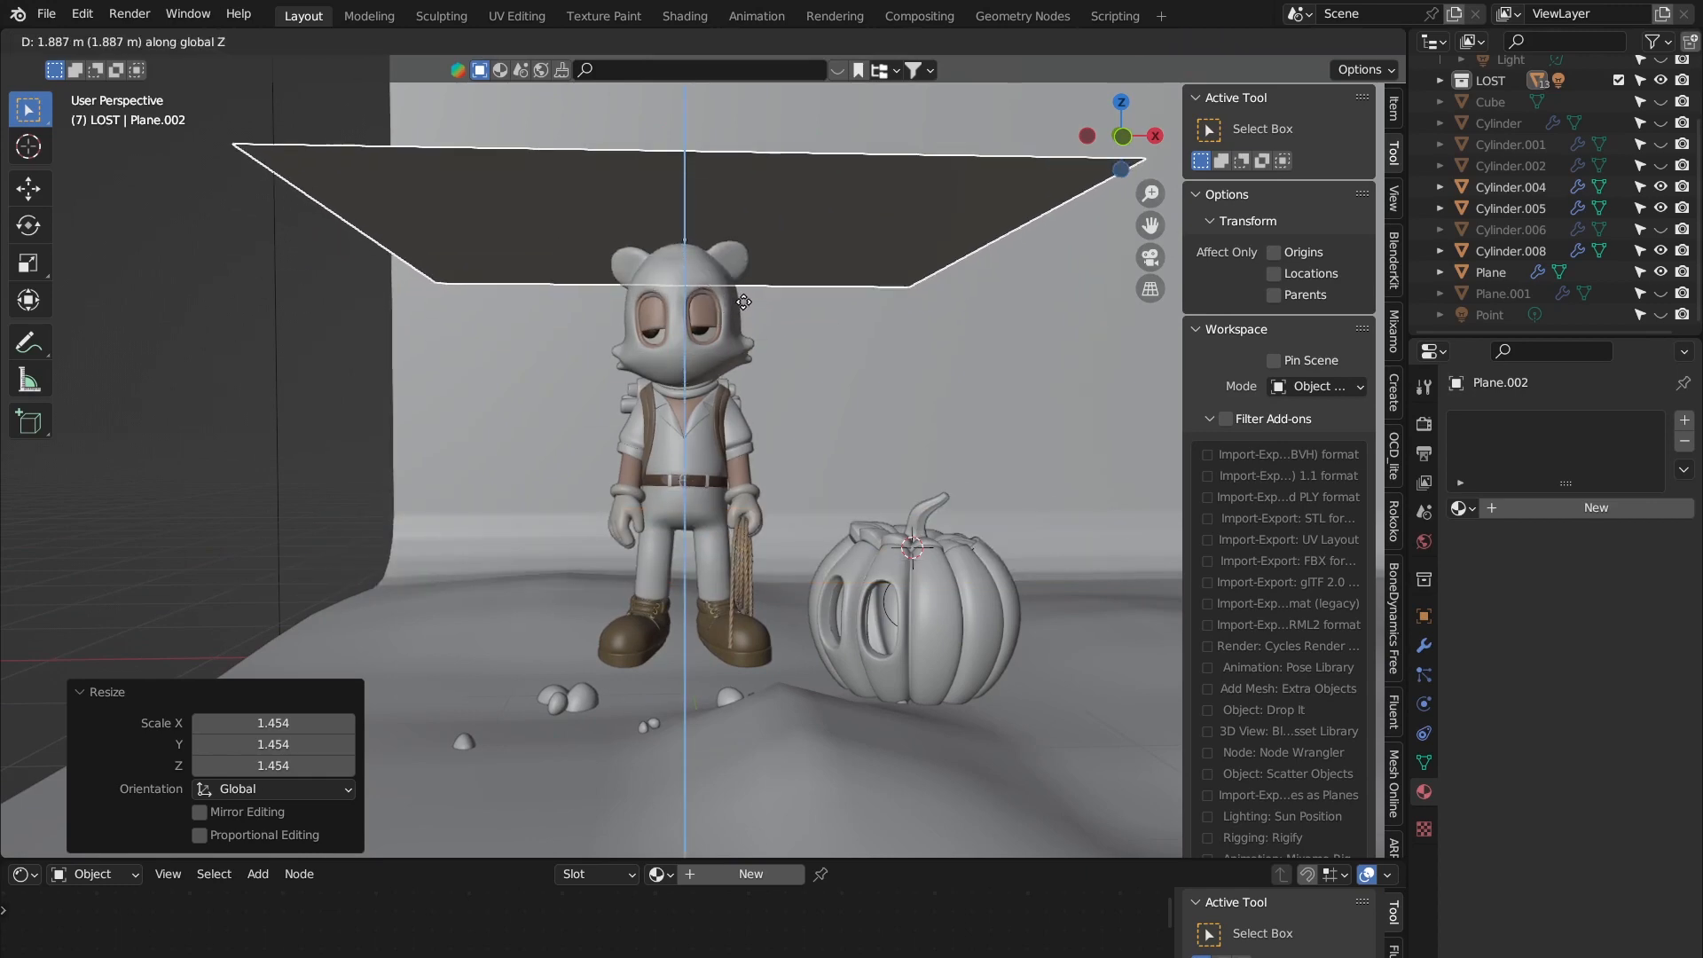
{"action": "left_click", "coordinate": [747, 300]}
{"action": "middle_click_drag", "start_coordinate": [747, 300], "coordinate": [653, 358]}
{"action": "key", "text": "g"}
{"action": "key", "text": "z"}
{"action": "left_click", "coordinate": [722, 253]}
{"action": "key", "text": "g"}
{"action": "key", "text": "z"}
{"action": "left_click", "coordinate": [679, 248]}
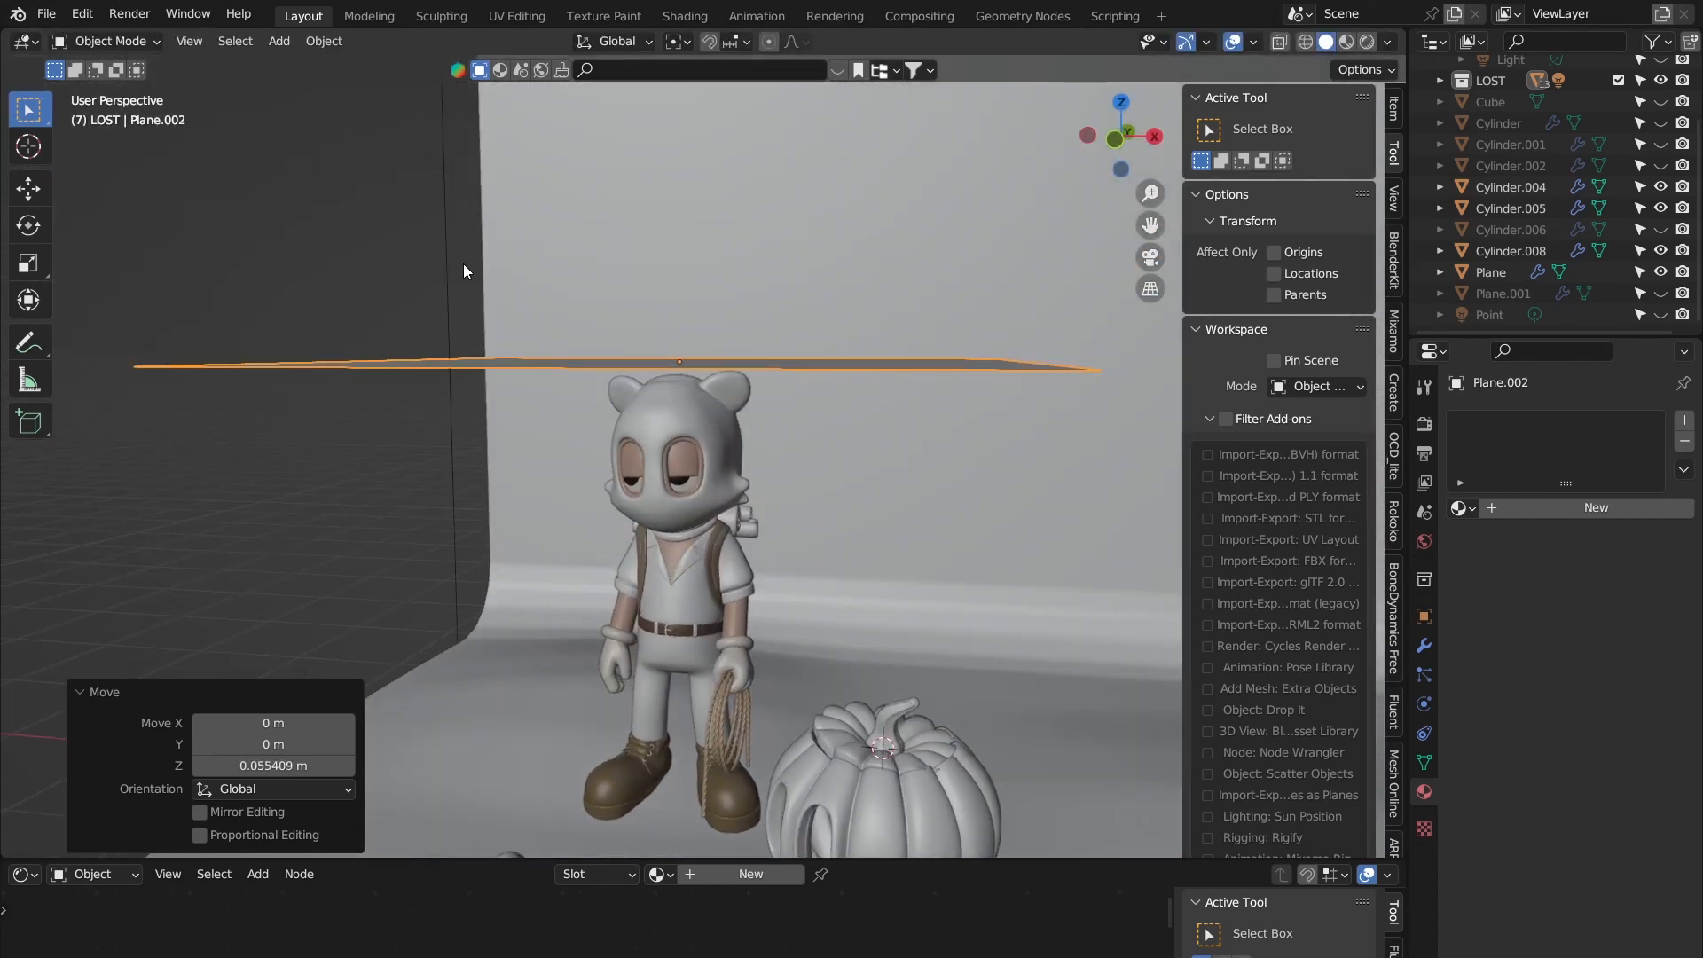
{"action": "middle_click_drag", "start_coordinate": [464, 265], "coordinate": [831, 392]}
{"action": "scroll", "coordinate": [806, 328], "scroll_direction": "down", "scroll_amount": 3}
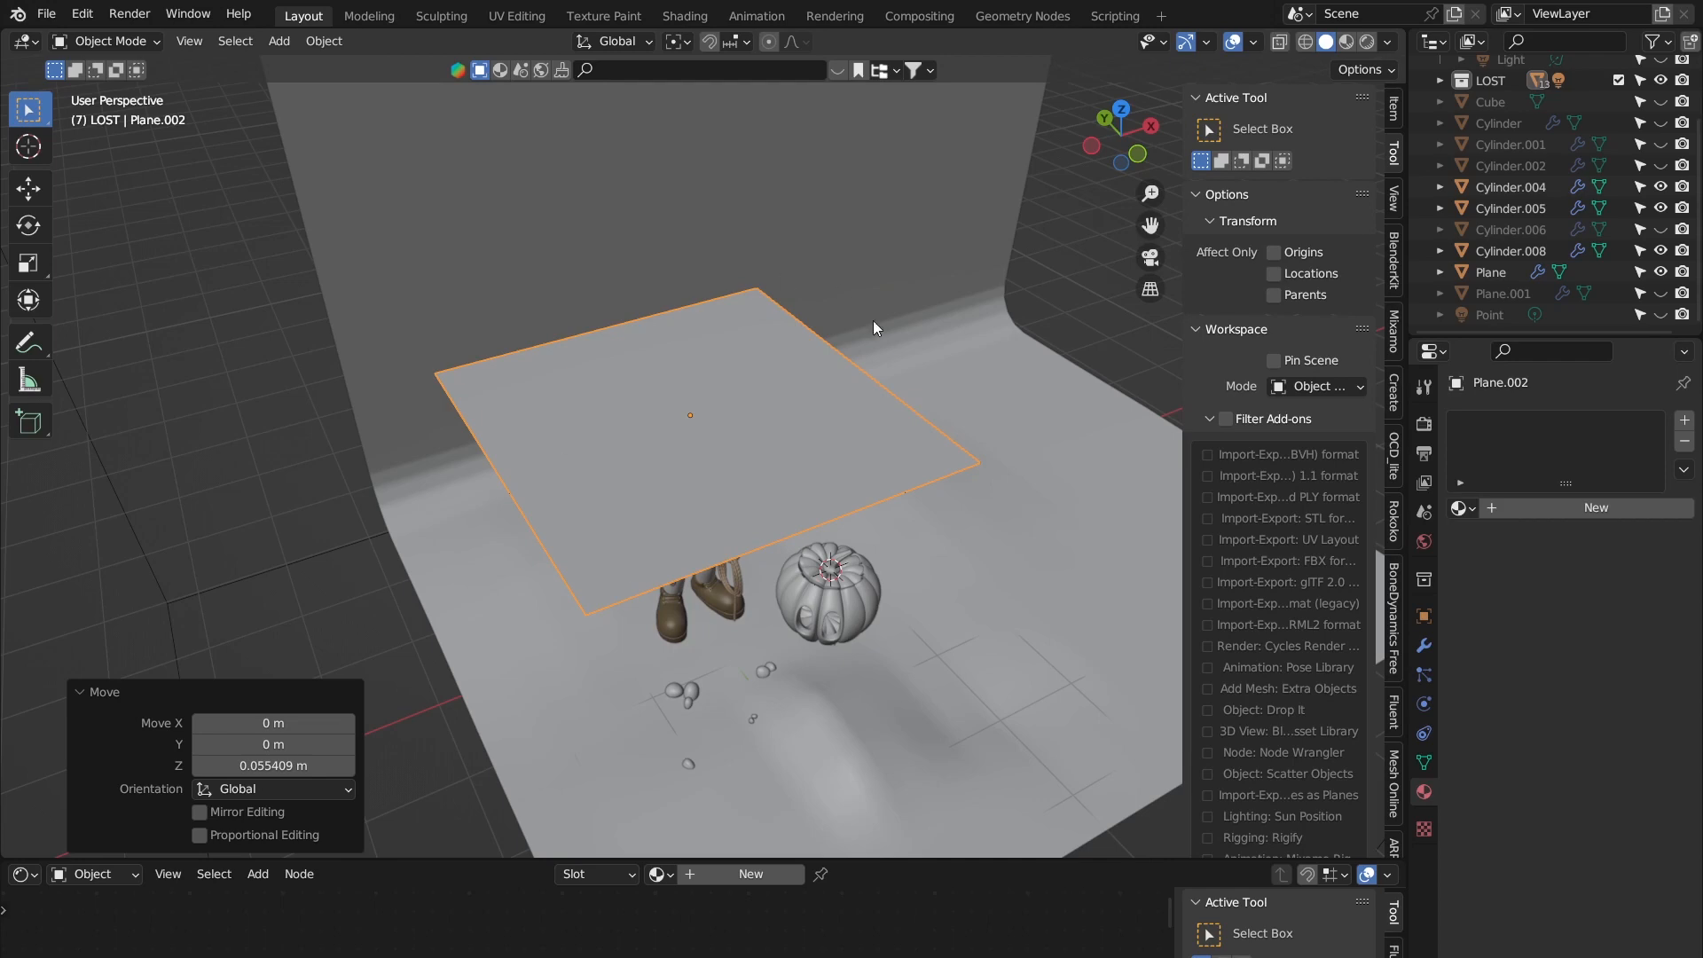
{"action": "middle_click_drag", "start_coordinate": [873, 322], "coordinate": [832, 364]}
{"action": "scroll", "coordinate": [747, 420], "scroll_direction": "up", "scroll_amount": 3}
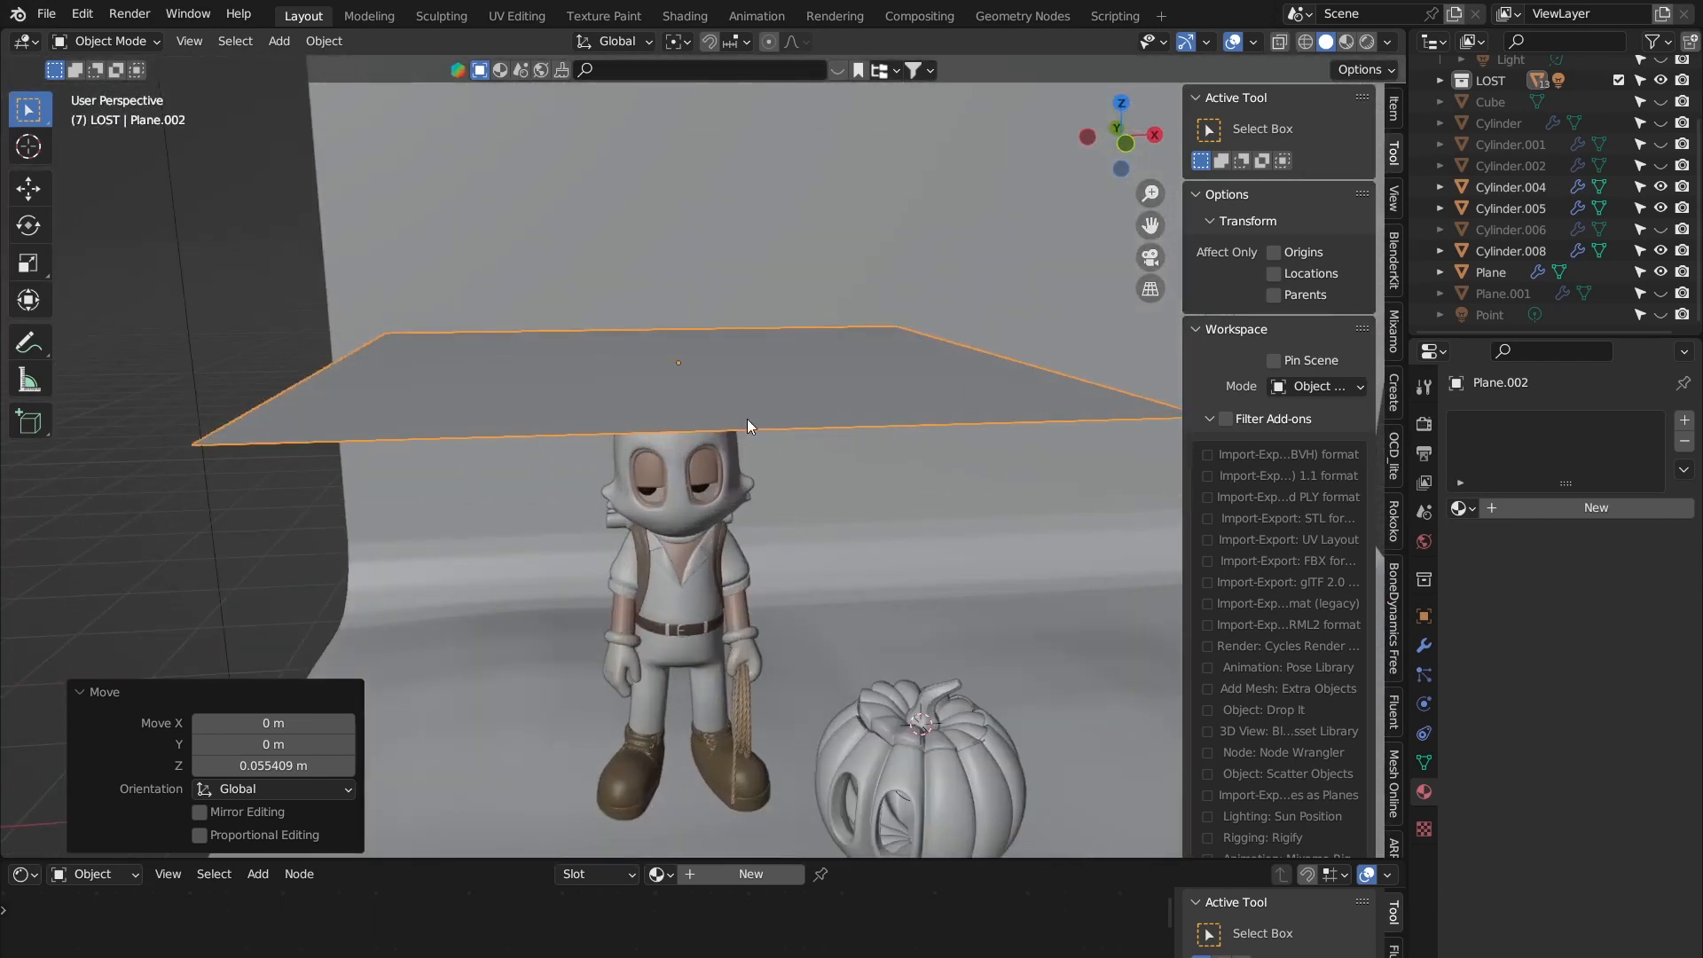
{"action": "middle_click_drag", "start_coordinate": [747, 418], "coordinate": [780, 315]}
{"action": "key", "text": "Tab"}
{"action": "key", "text": "w"}
{"action": "key", "text": "Tab"}
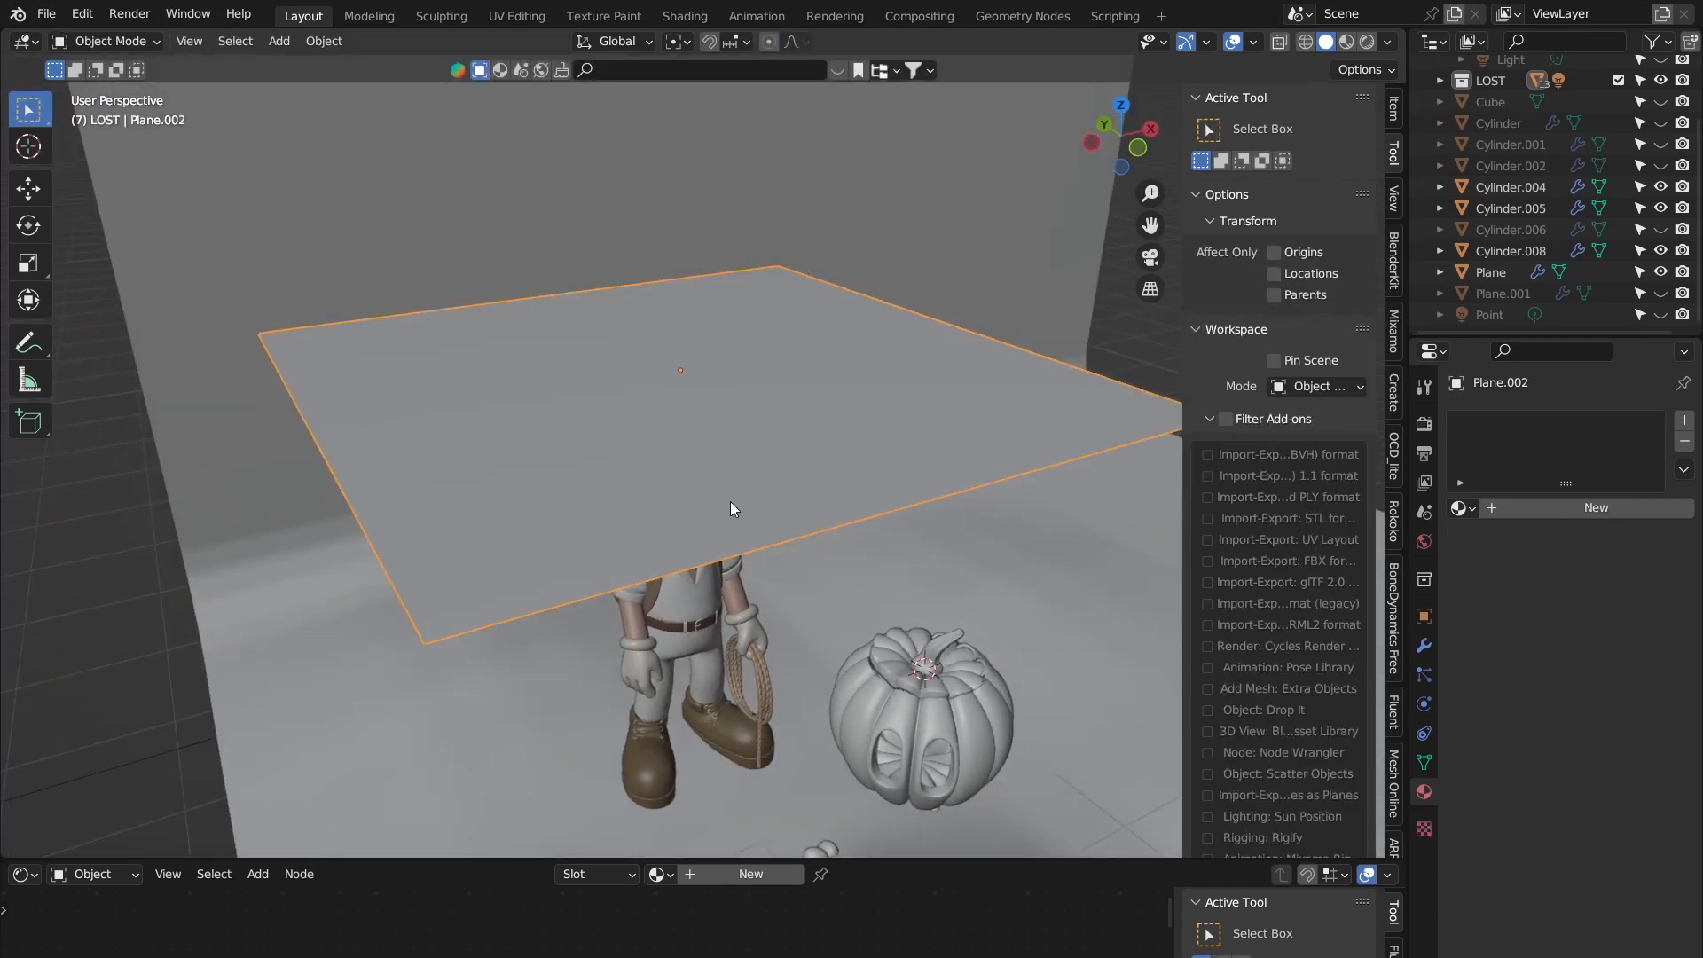
{"action": "key", "text": "Tab"}
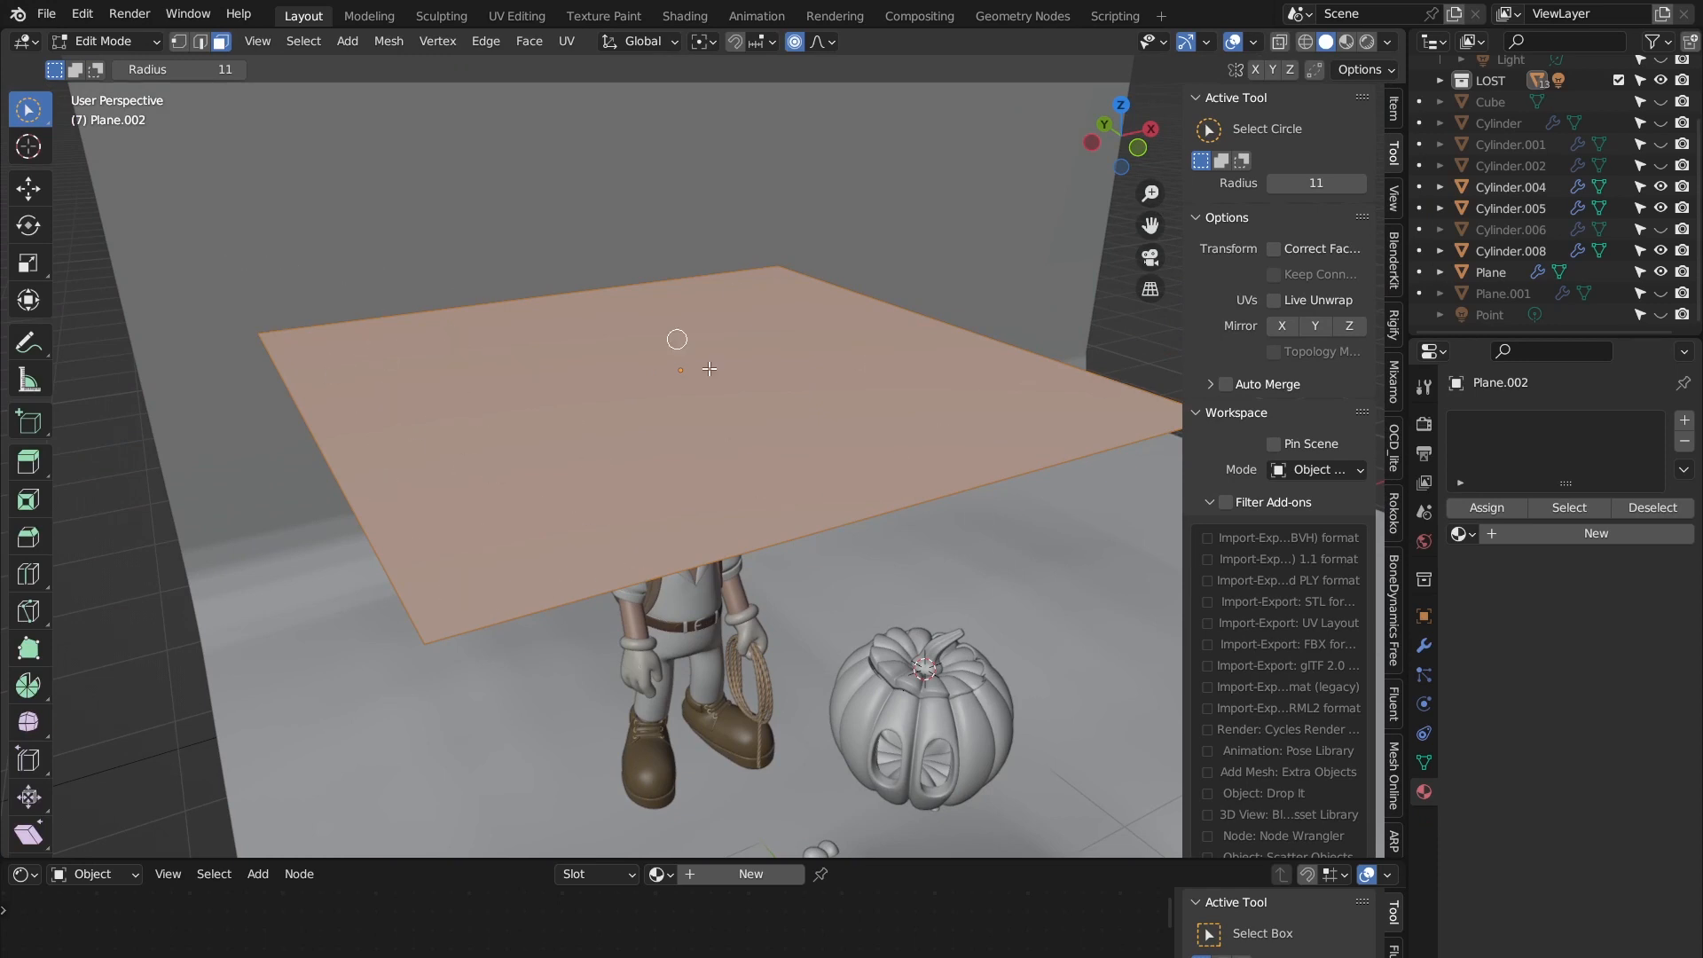
{"action": "key", "text": "Tab"}
{"action": "key", "text": "Tab"}
{"action": "mouse_move", "coordinate": [801, 335]}
{"action": "middle_mouse_down"}
{"action": "mouse_move", "coordinate": [737, 342]}
{"action": "mouse_move", "coordinate": [836, 336]}
{"action": "mouse_move", "coordinate": [775, 342]}
{"action": "middle_mouse_up"}
{"action": "key", "text": "Tab"}
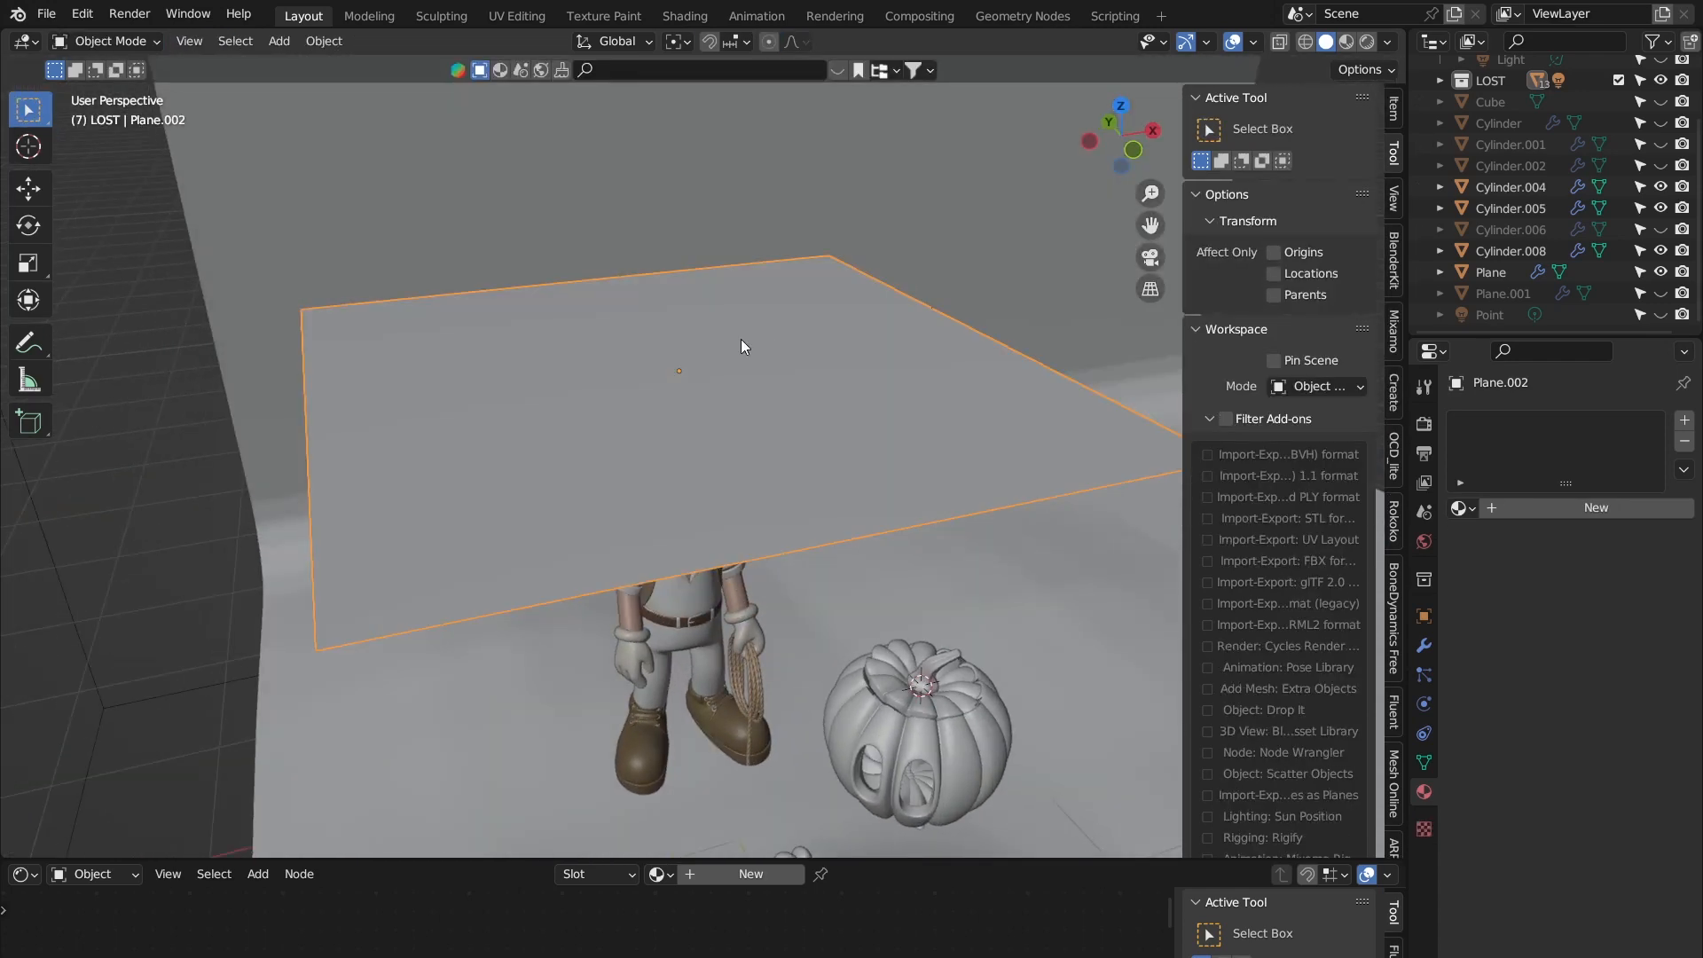
{"action": "key", "text": "Tab"}
{"action": "key", "text": "ctrl+r"}
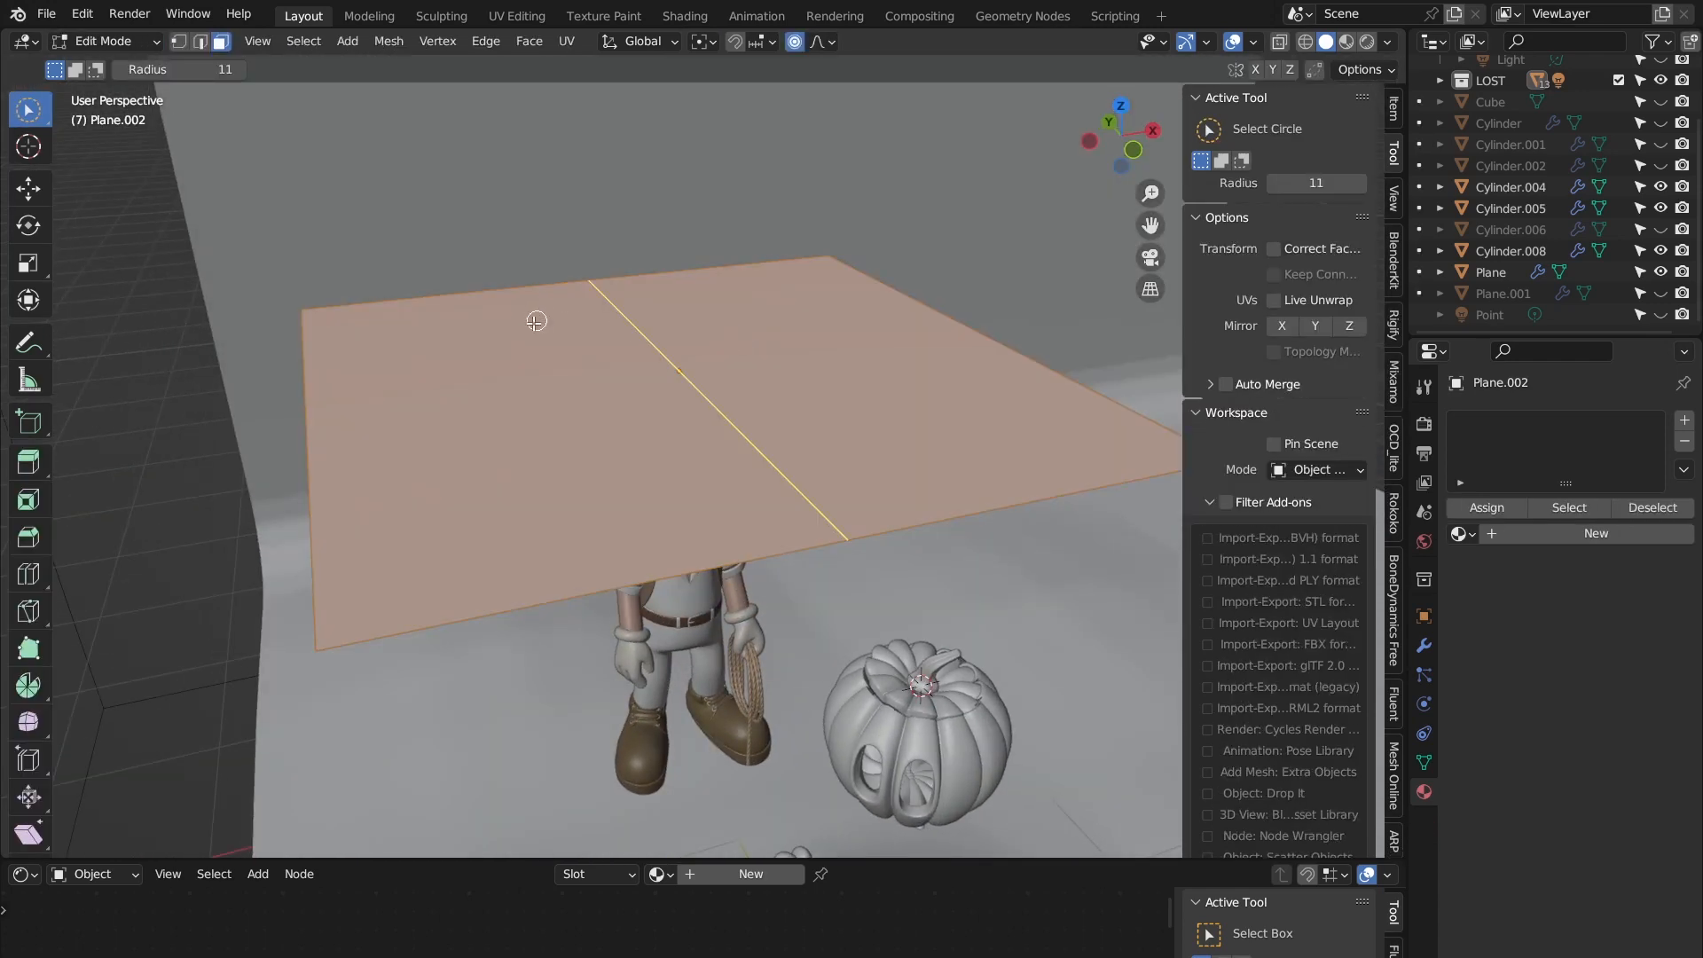
{"action": "scroll", "coordinate": [563, 266], "scroll_direction": "up", "scroll_amount": 13}
{"action": "scroll", "coordinate": [561, 267], "scroll_direction": "up", "scroll_amount": 15}
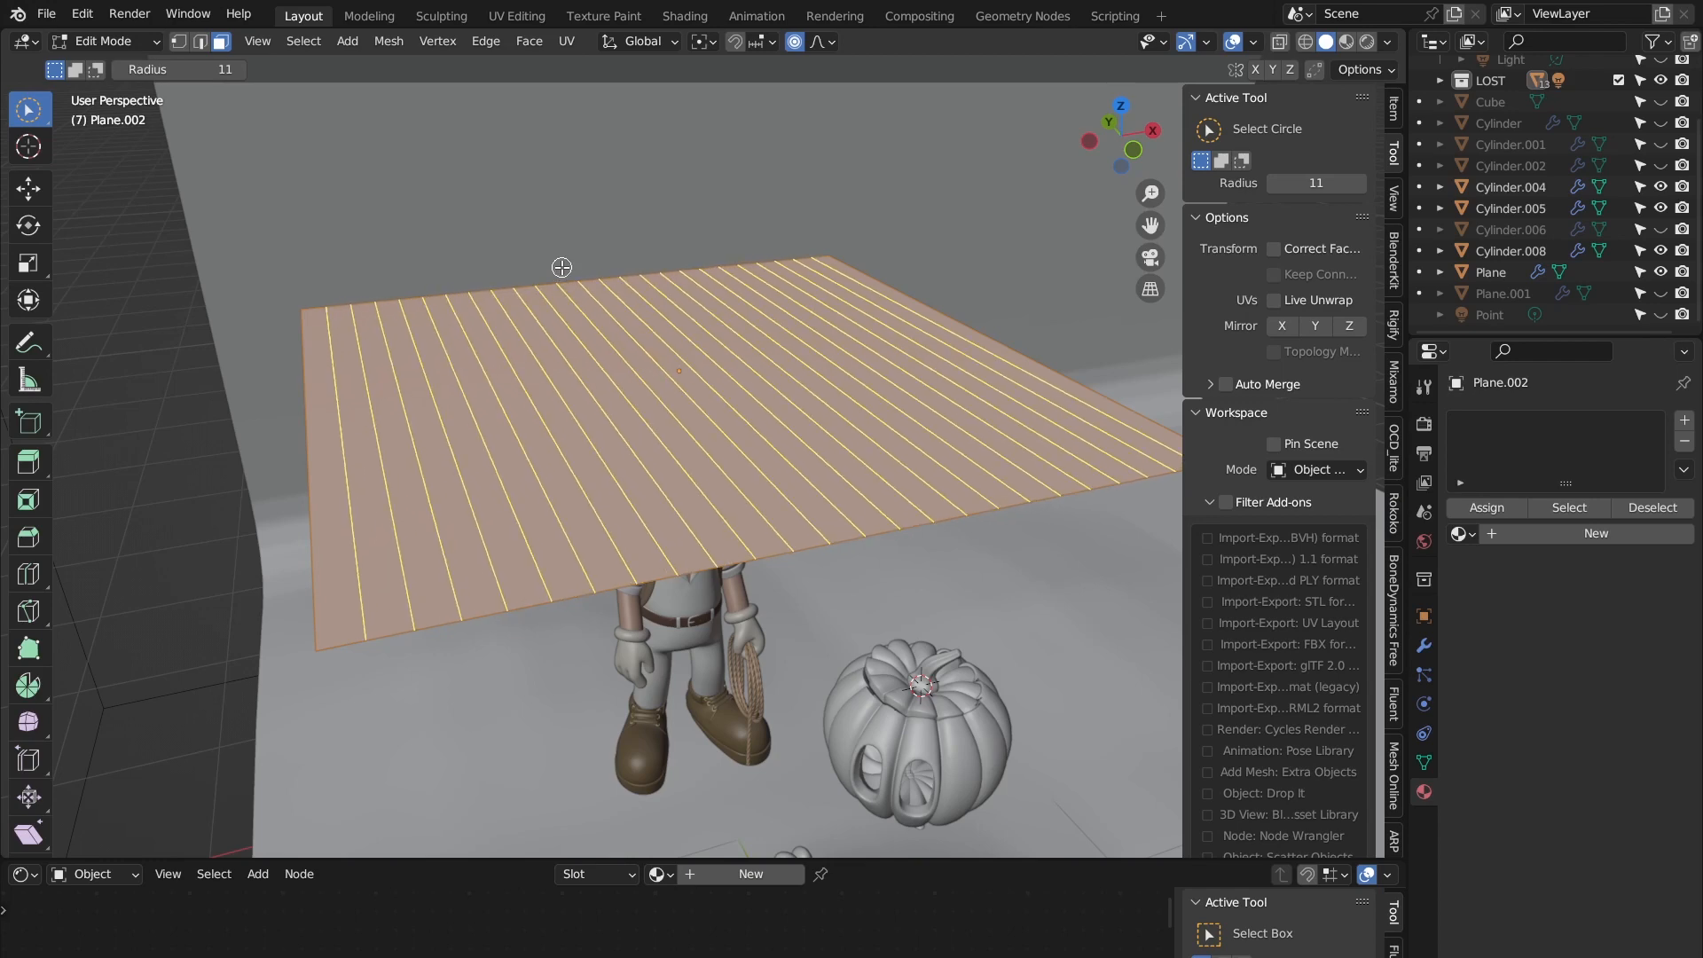
{"action": "key", "text": "Escape"}
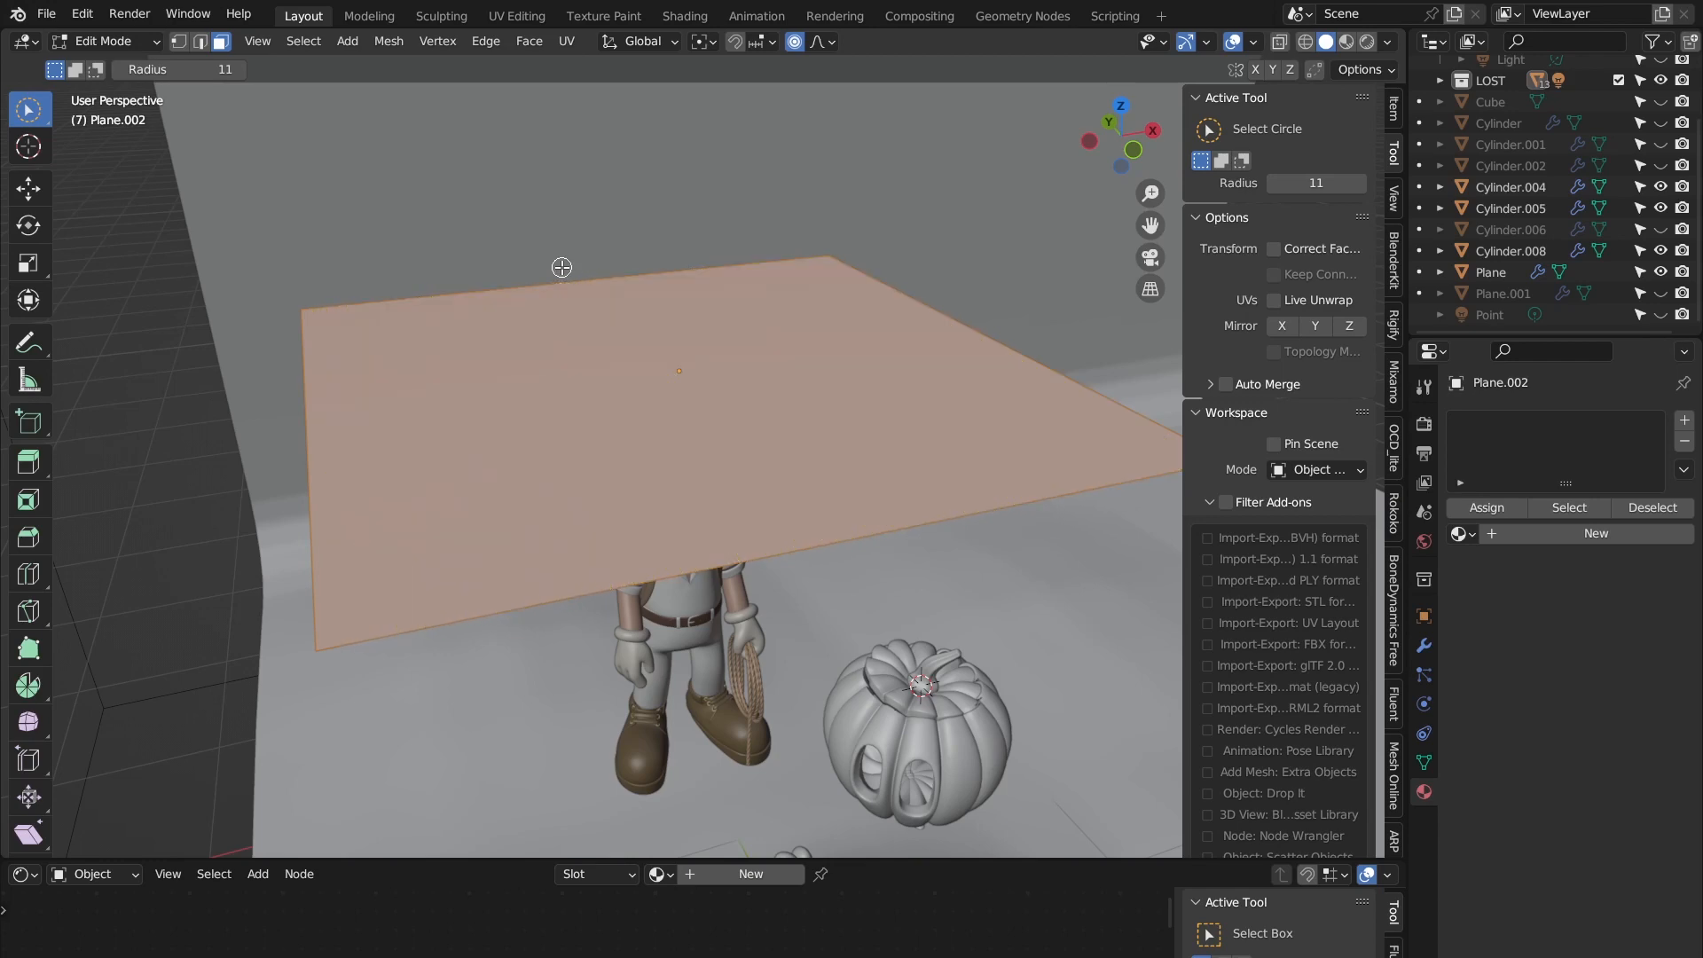
Step: Add a Subdivision Surface modifier to the plane, using the Simple type with 5 viewport levels
{"action": "scroll", "coordinate": [561, 267], "scroll_direction": "up", "scroll_amount": 2}
{"action": "left_click", "coordinate": [1424, 645]}
{"action": "left_click", "coordinate": [1552, 420]}
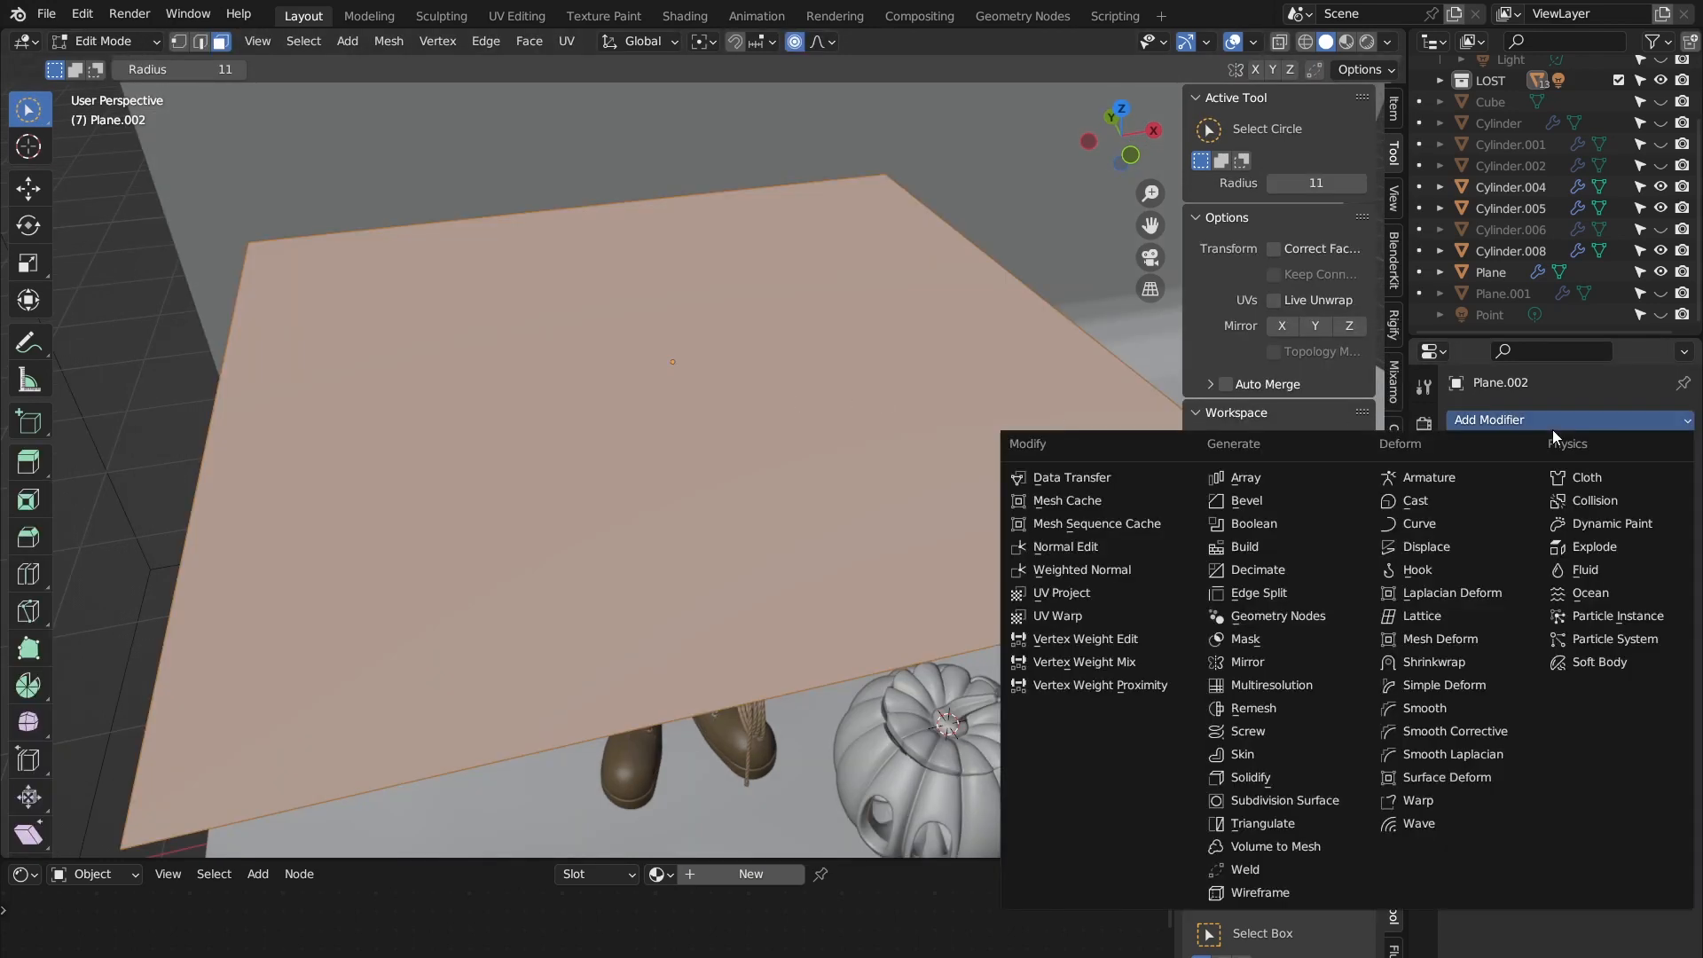
{"action": "left_click", "coordinate": [1268, 800]}
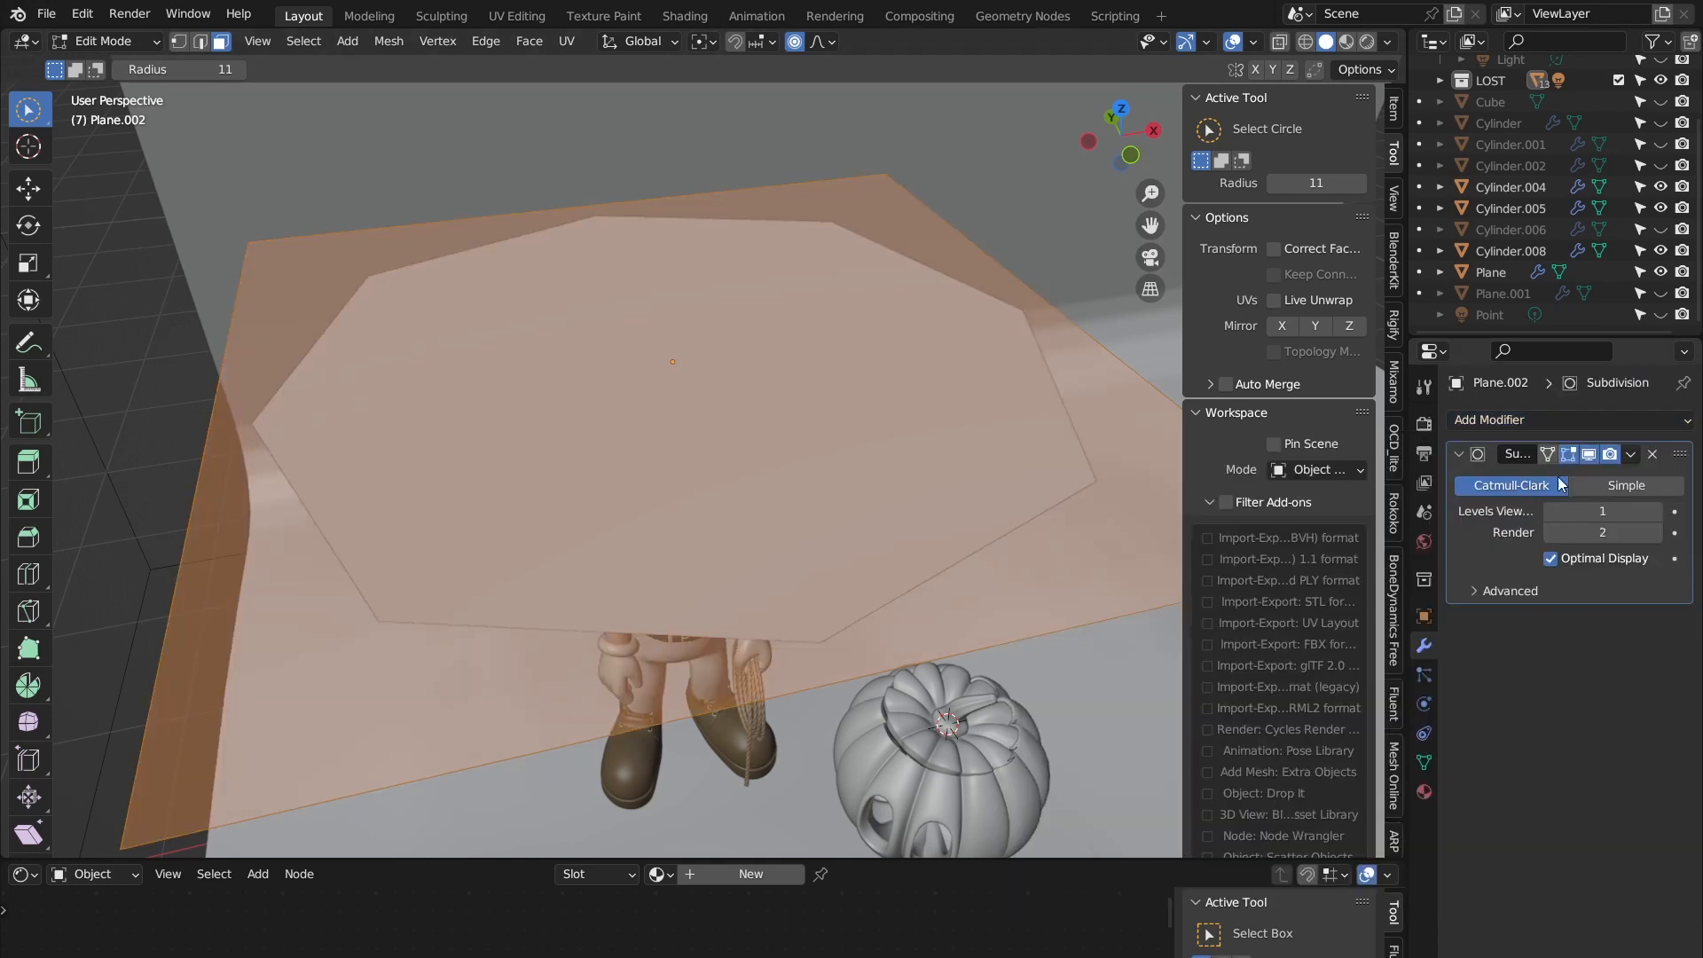
{"action": "left_click", "coordinate": [1614, 486]}
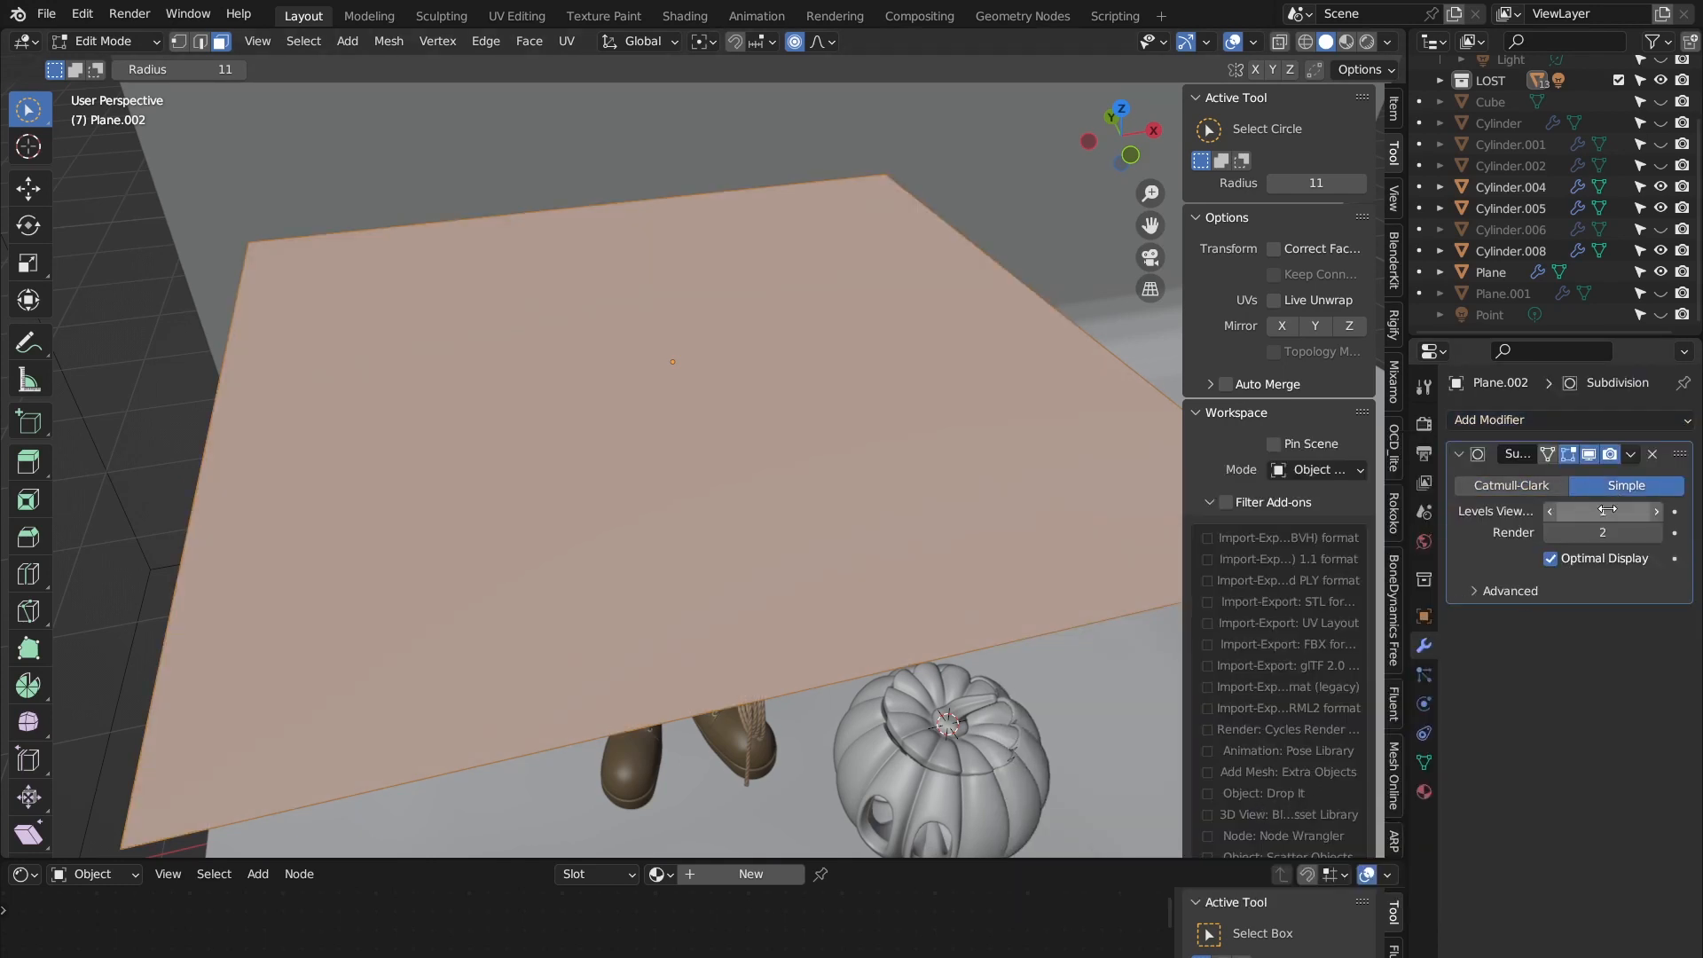
{"action": "left_click", "coordinate": [1606, 510]}
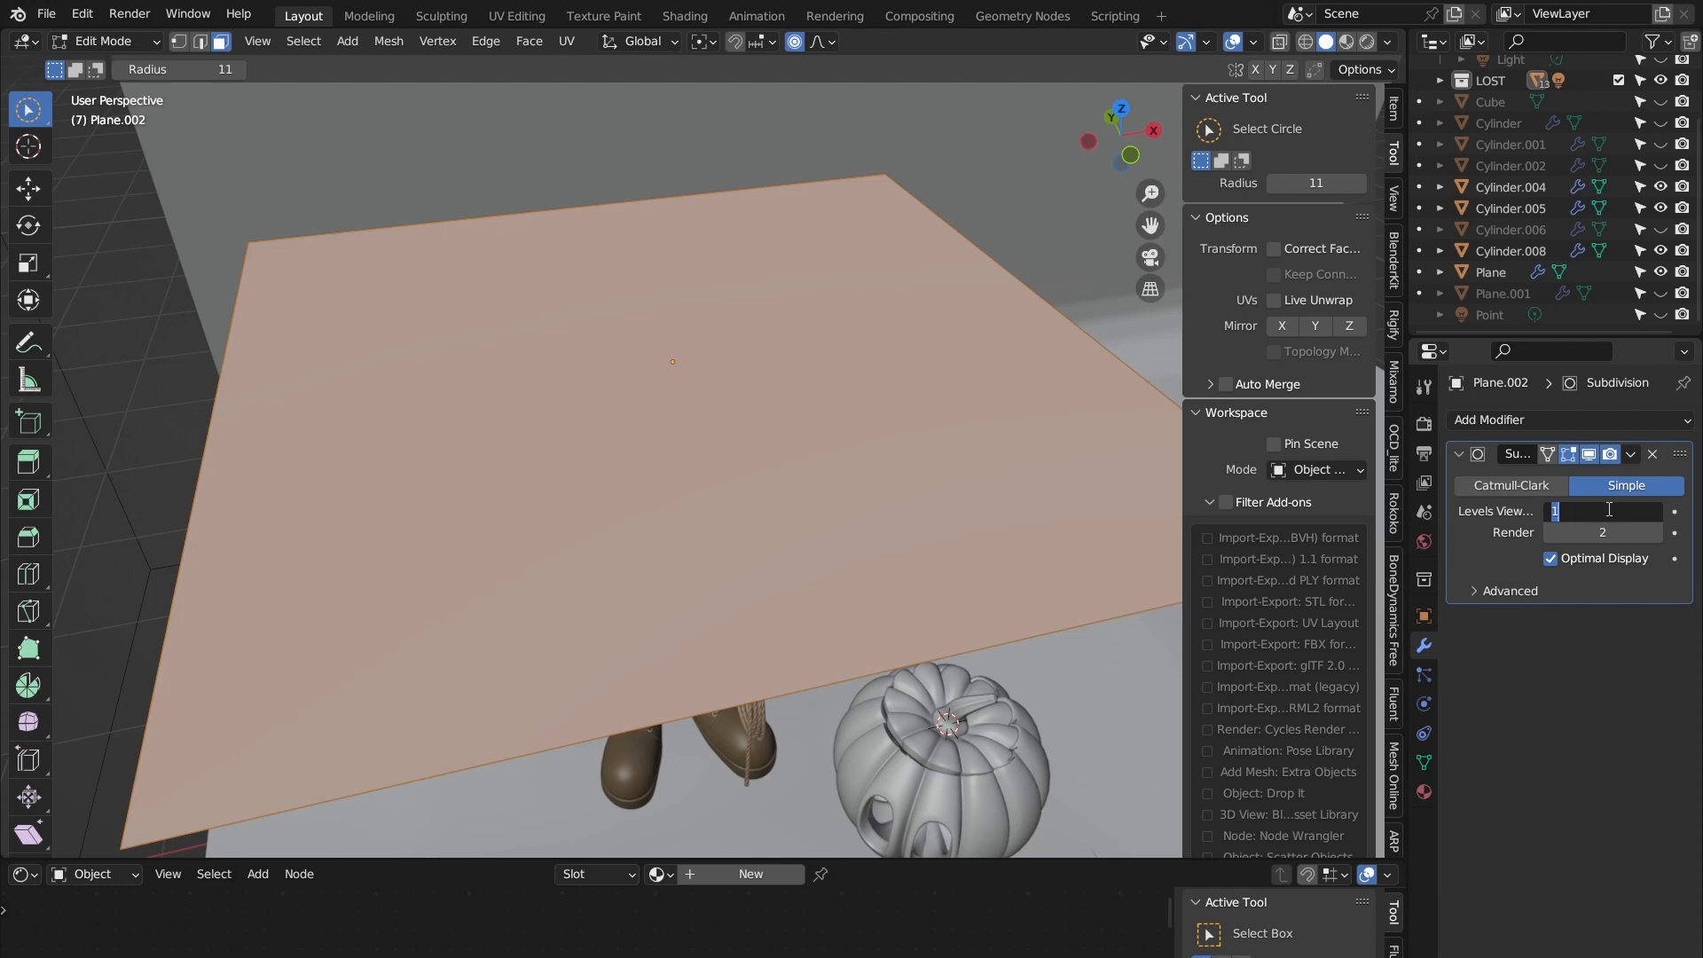
{"action": "type", "text": "5"}
{"action": "key", "text": "Return"}
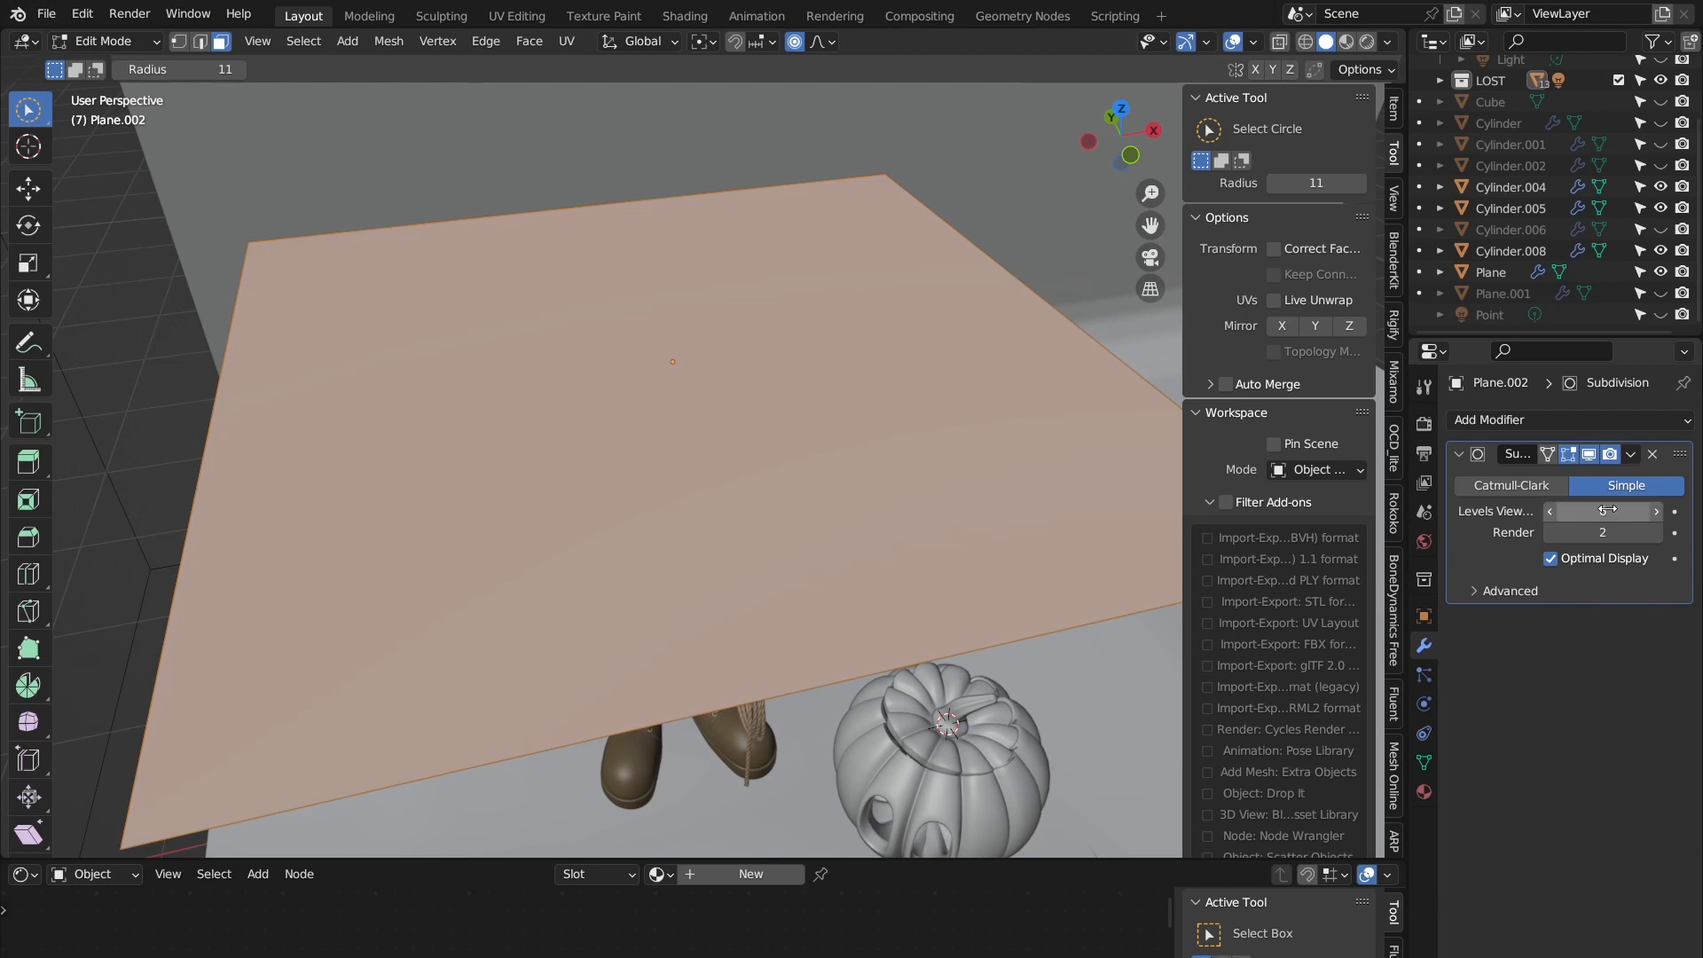
Step: Raise the modifier's viewport levels to 6, apply it in Object Mode and check the plane's subdivided mesh
{"action": "left_click", "coordinate": [1630, 454]}
{"action": "key", "text": "Tab"}
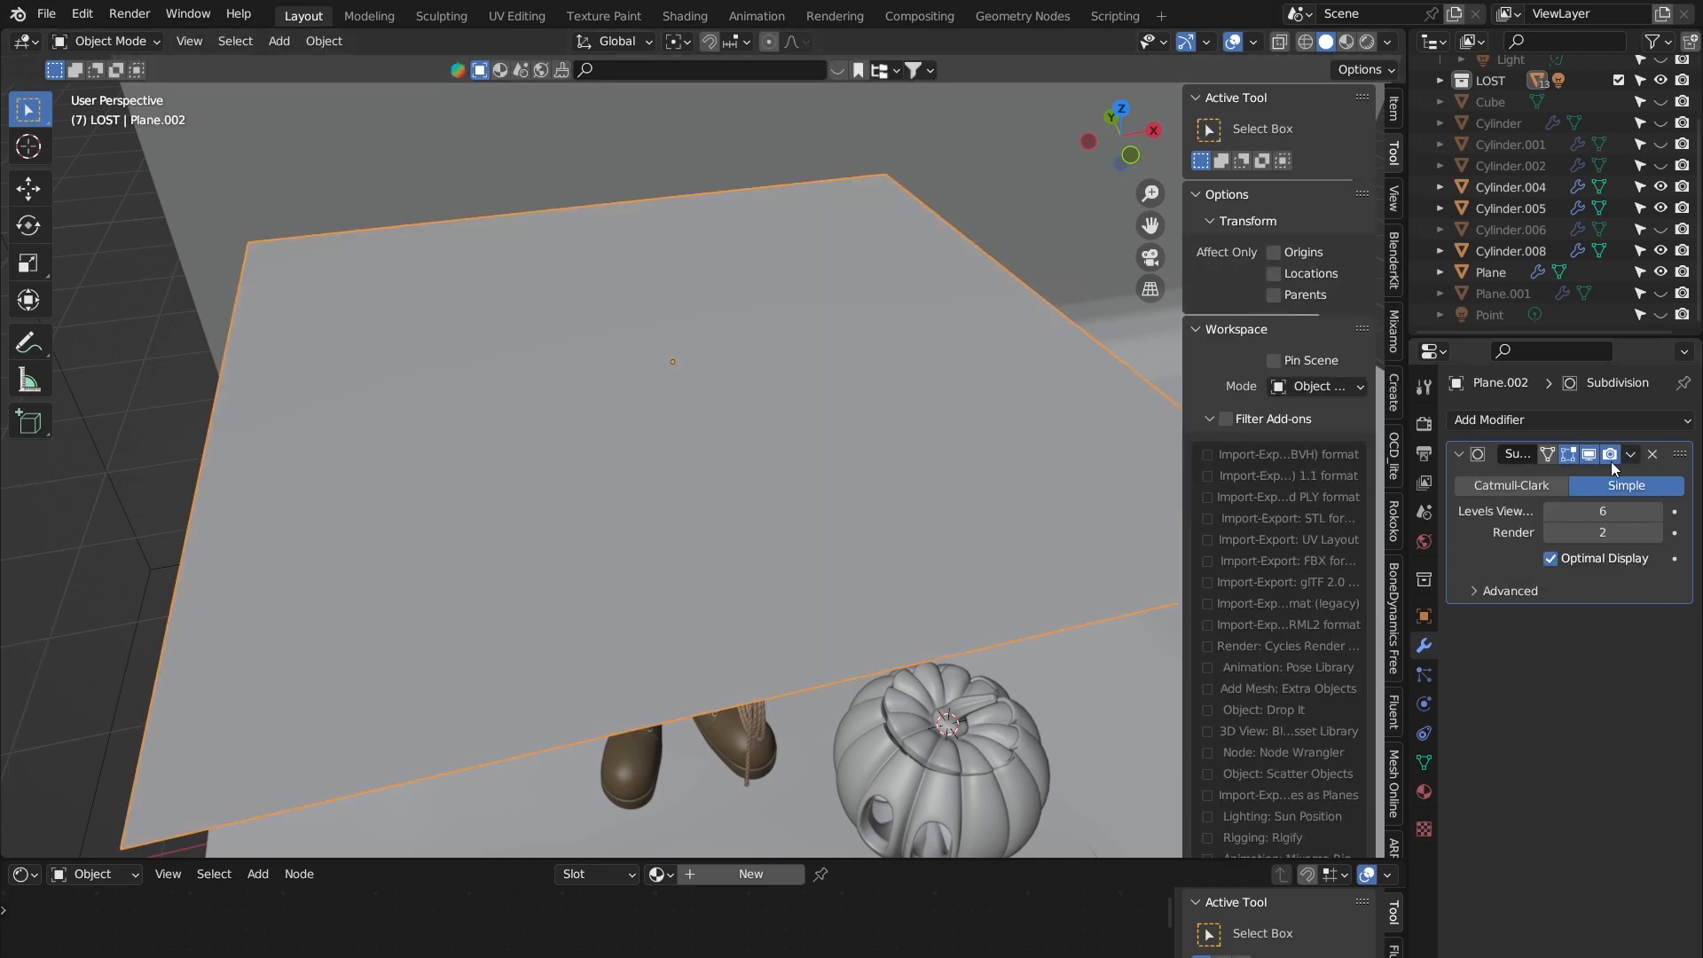
{"action": "key", "text": "ctrl+a"}
{"action": "scroll", "coordinate": [898, 340], "scroll_direction": "down", "scroll_amount": 2}
{"action": "key", "text": "Tab"}
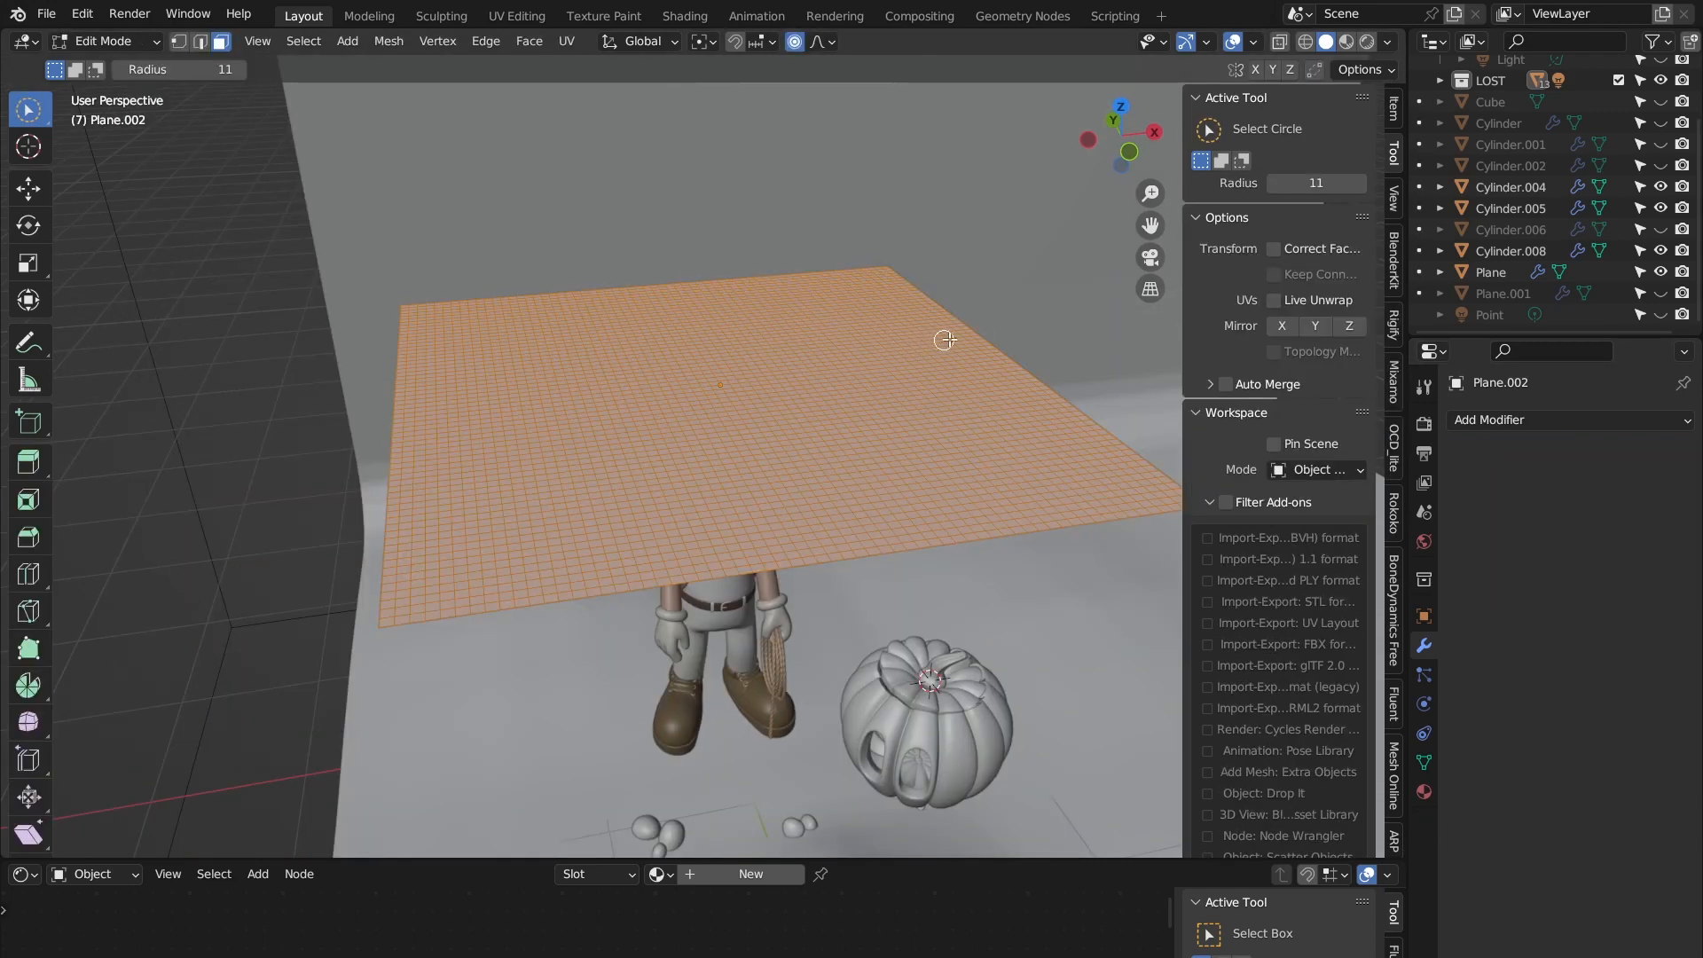
{"action": "middle_click_drag", "start_coordinate": [971, 338], "coordinate": [795, 354]}
{"action": "key", "text": "Tab"}
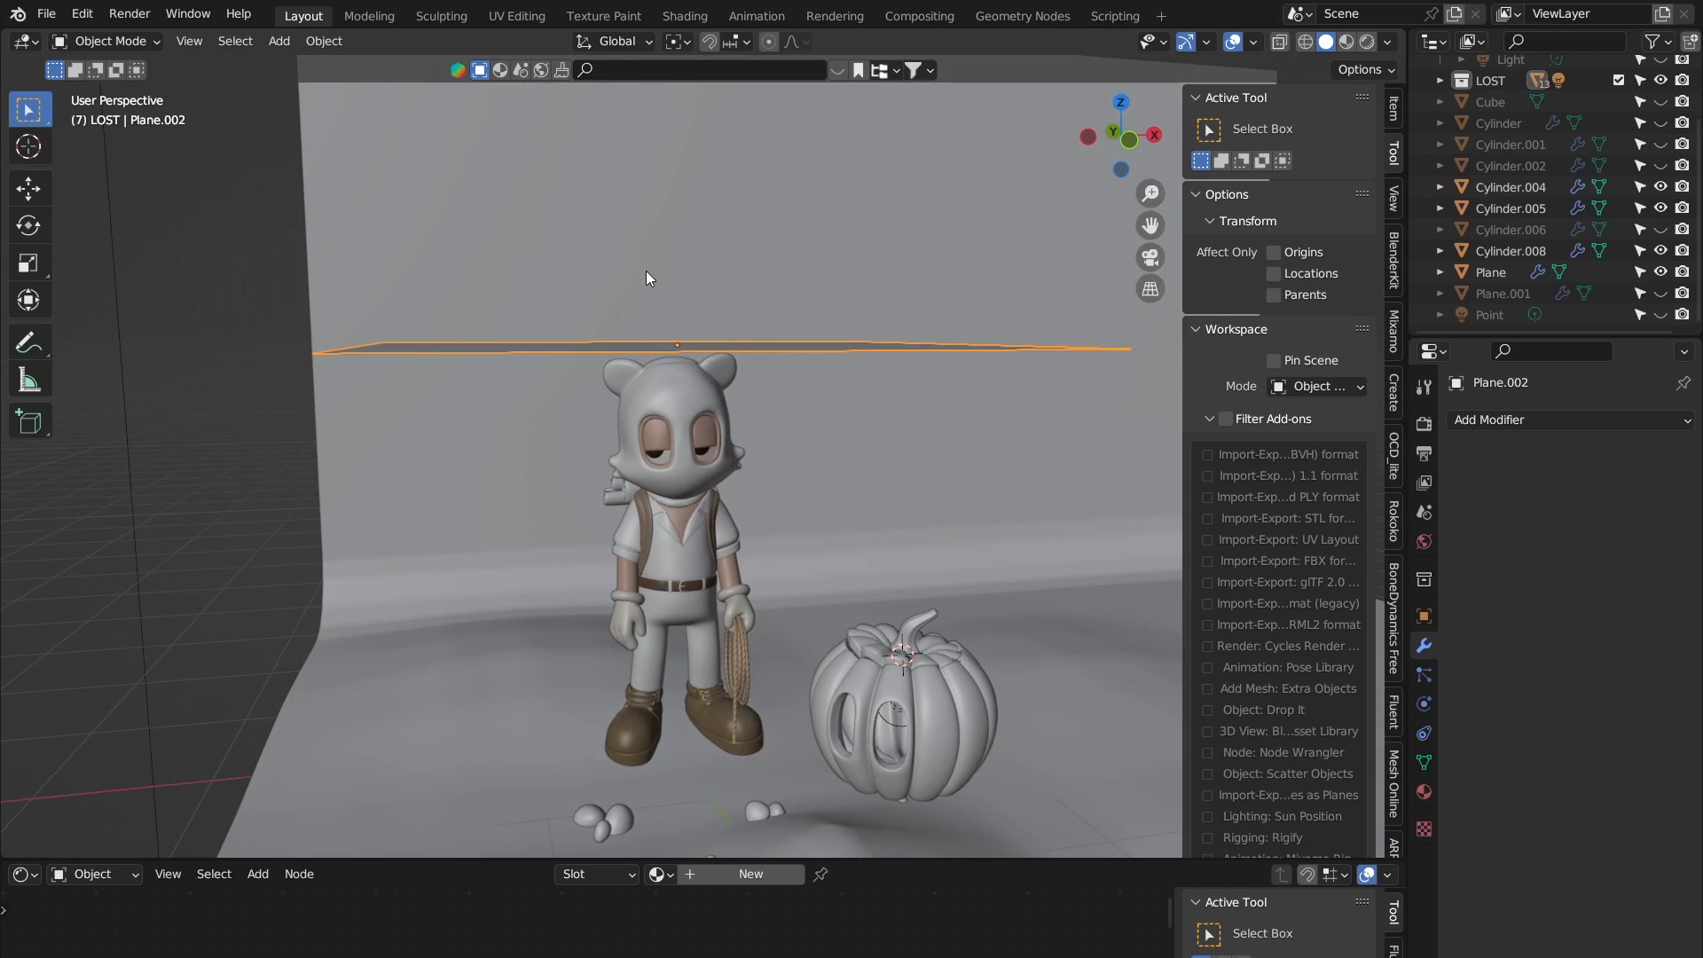
Step: Select the character and examine its head, backpack, hands and rope from the front and side
{"action": "middle_click_drag", "start_coordinate": [646, 271], "coordinate": [690, 318]}
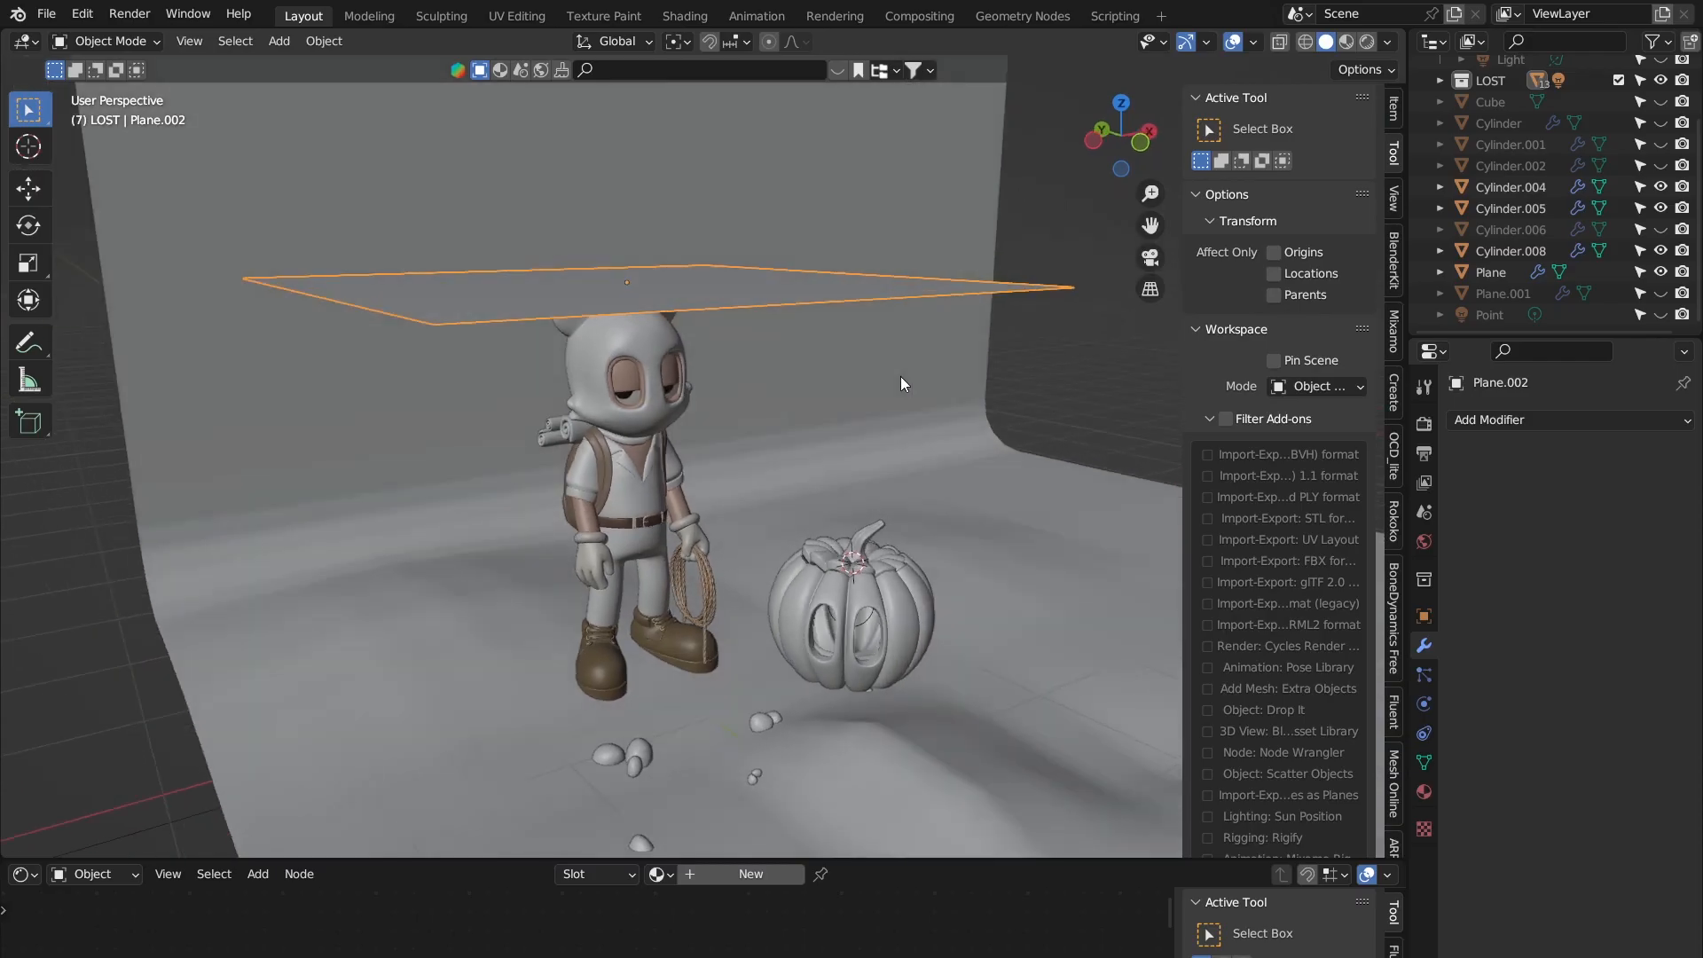
{"action": "middle_click_drag", "start_coordinate": [901, 376], "coordinate": [887, 387]}
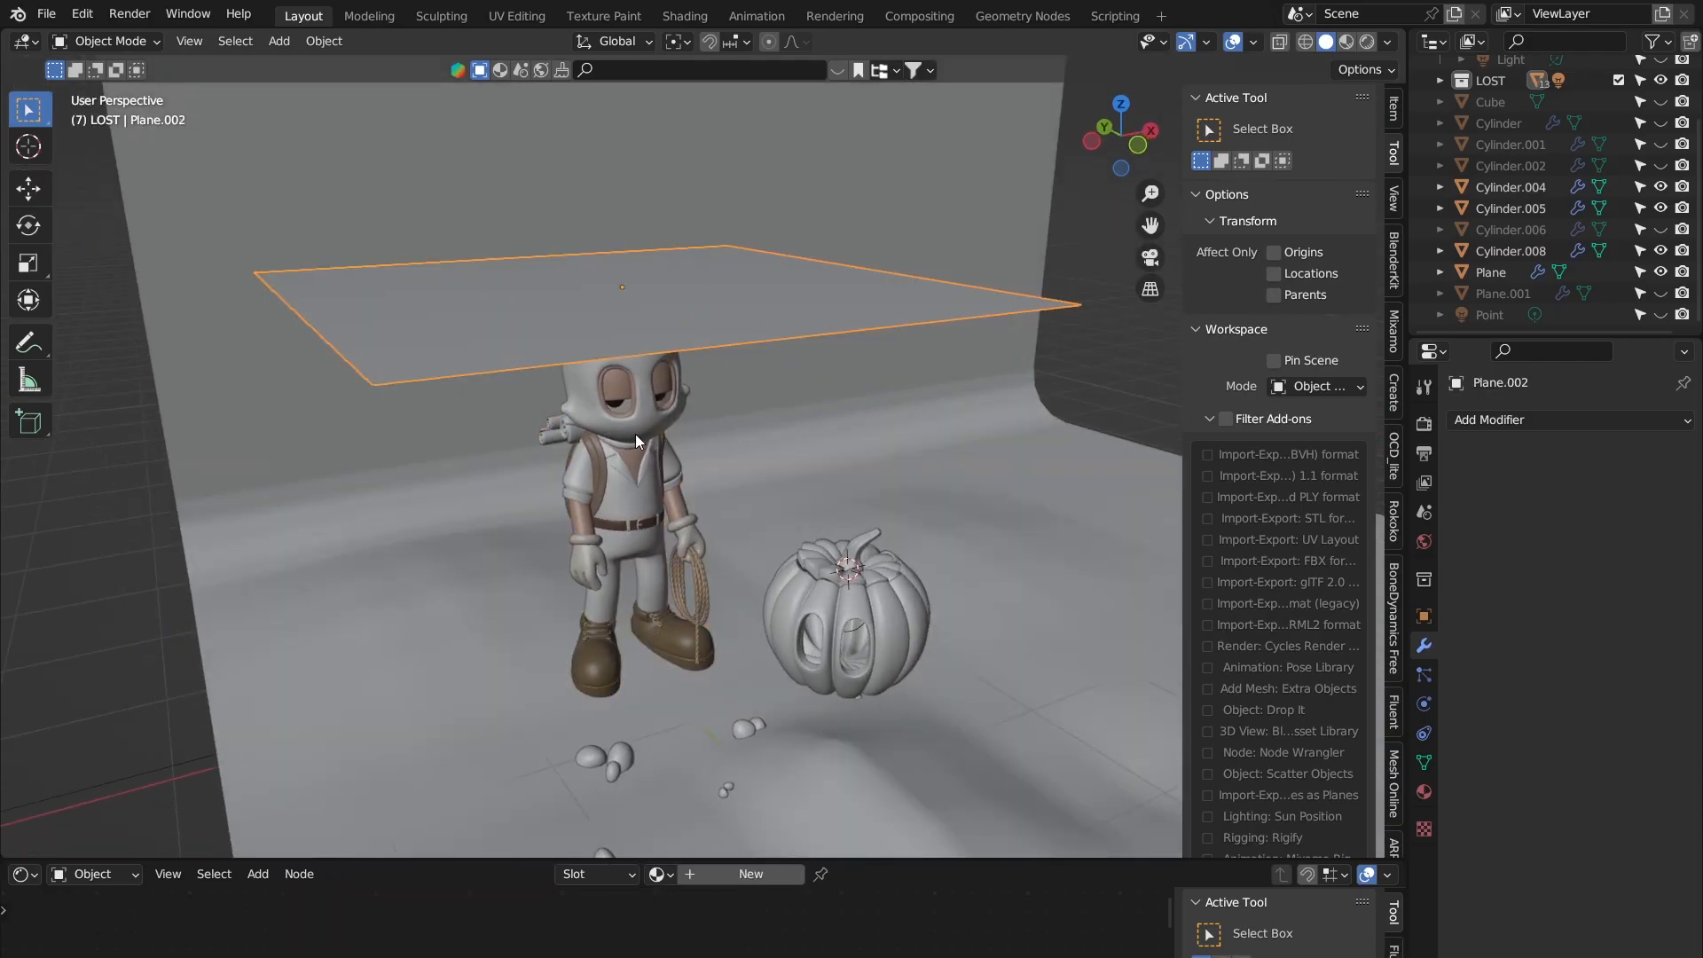
{"action": "left_click", "coordinate": [635, 433]}
{"action": "left_click", "coordinate": [773, 306]}
{"action": "left_click", "coordinate": [645, 413]}
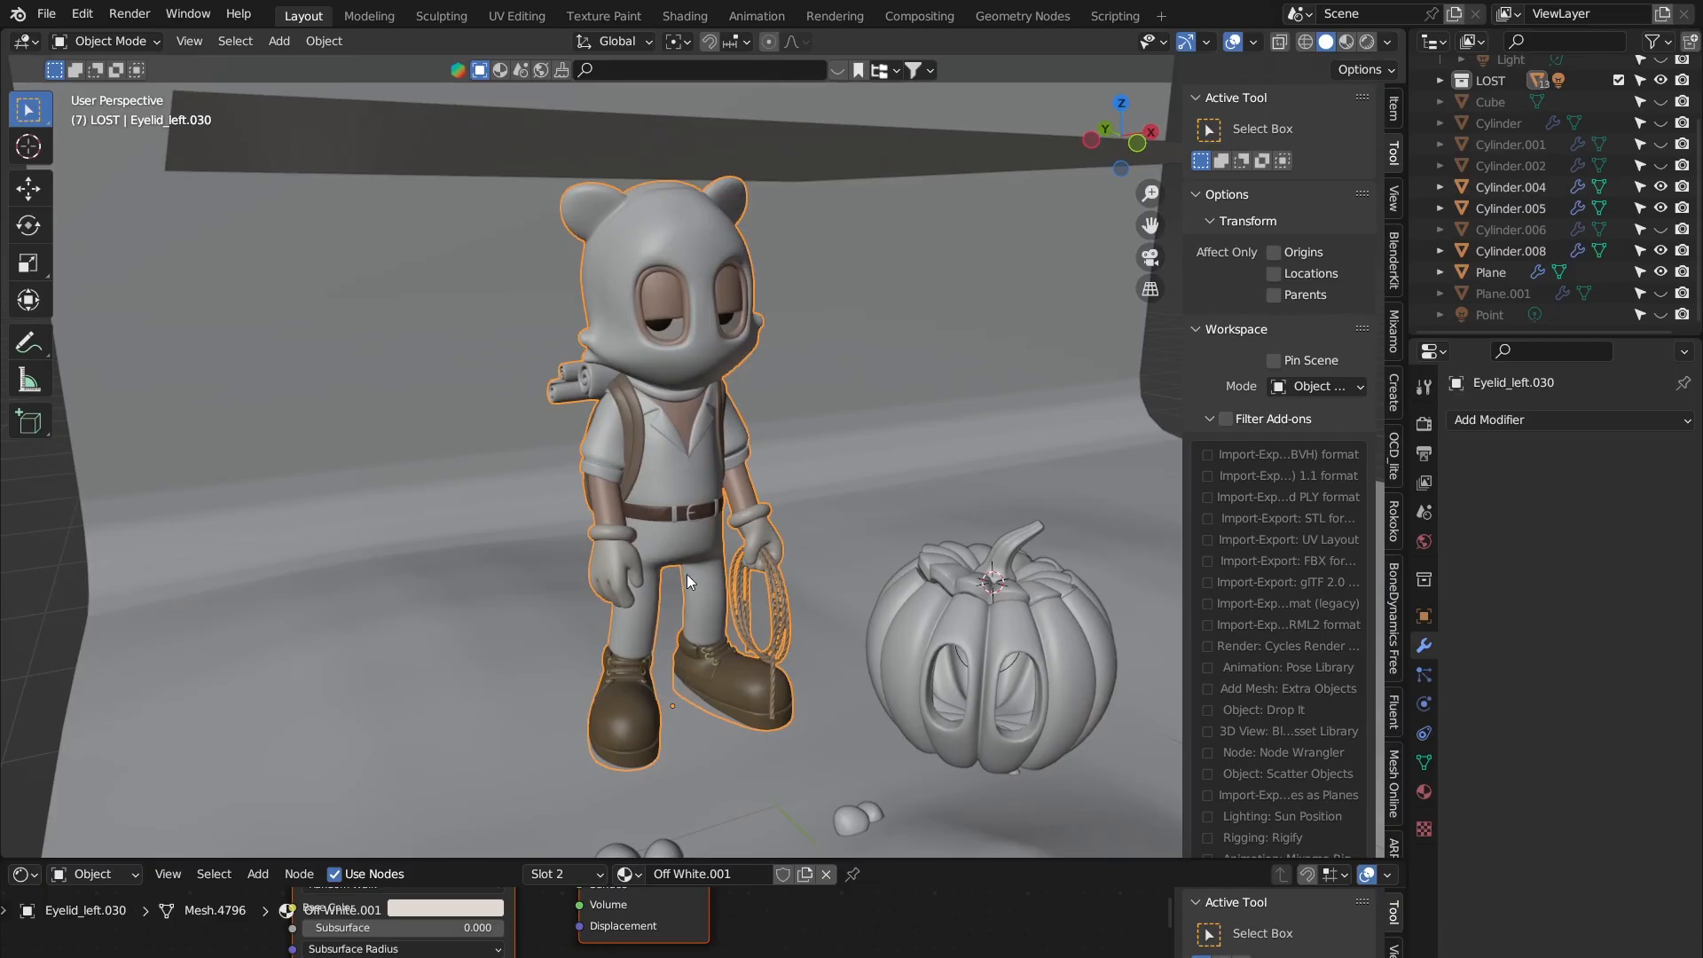
{"action": "middle_click_drag", "start_coordinate": [681, 221], "coordinate": [689, 391]}
{"action": "scroll", "coordinate": [609, 380], "scroll_direction": "up", "scroll_amount": 5}
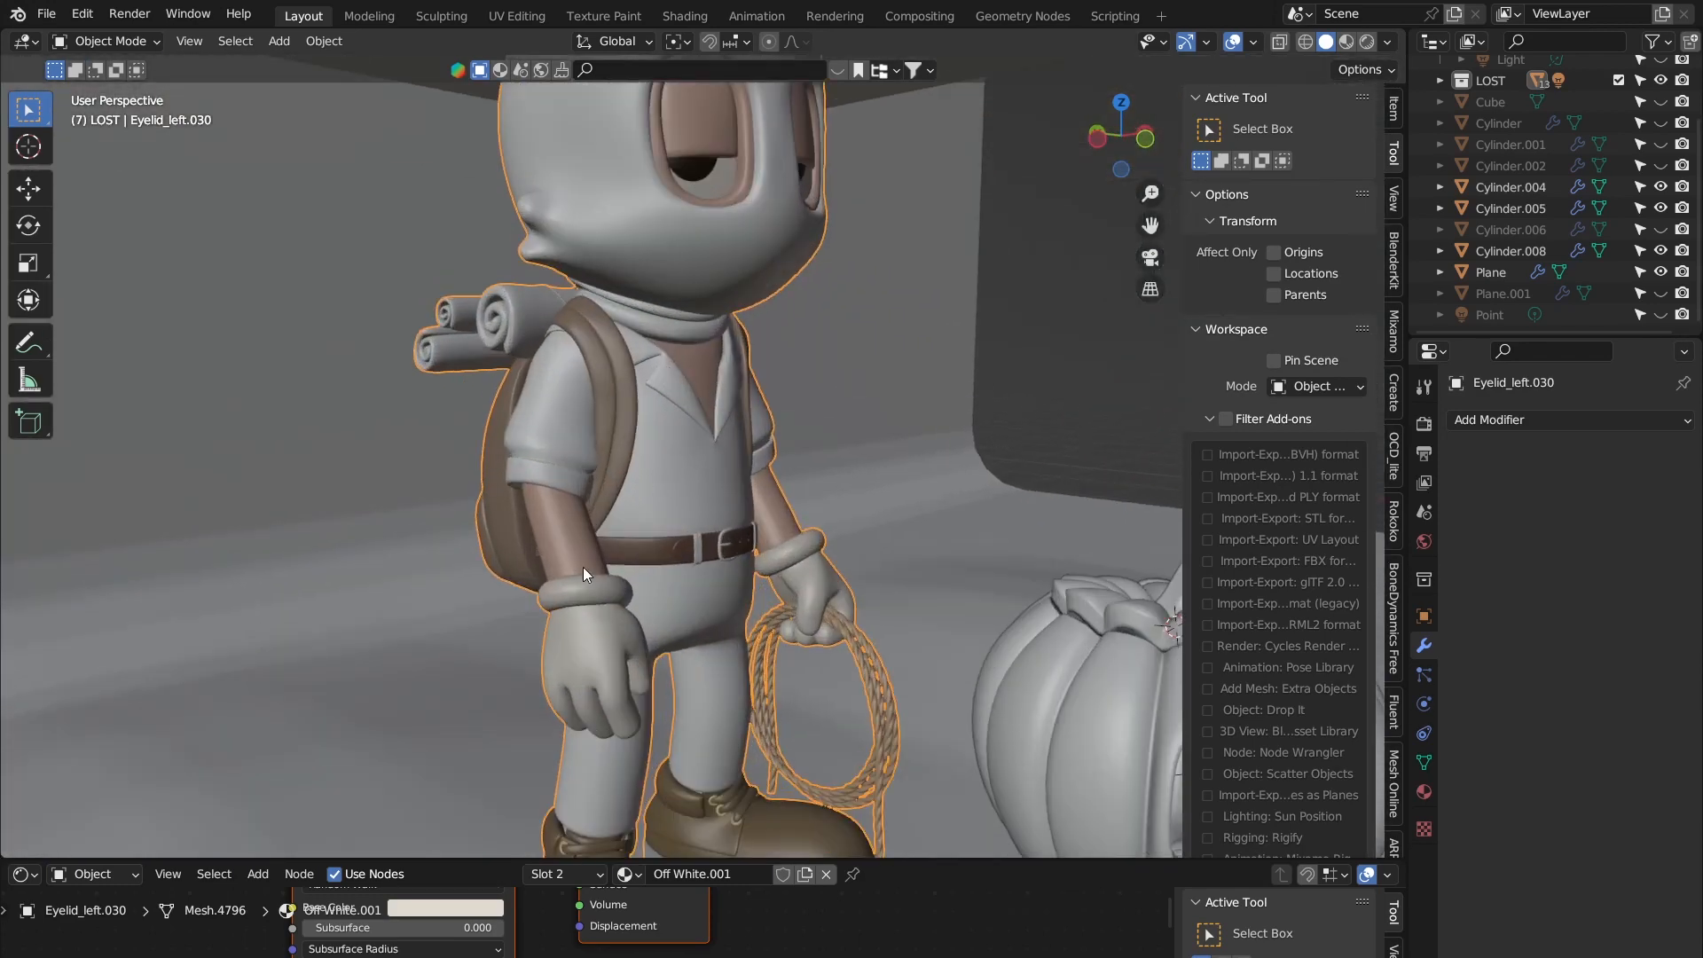
{"action": "scroll", "coordinate": [621, 213], "scroll_direction": "down", "scroll_amount": 5}
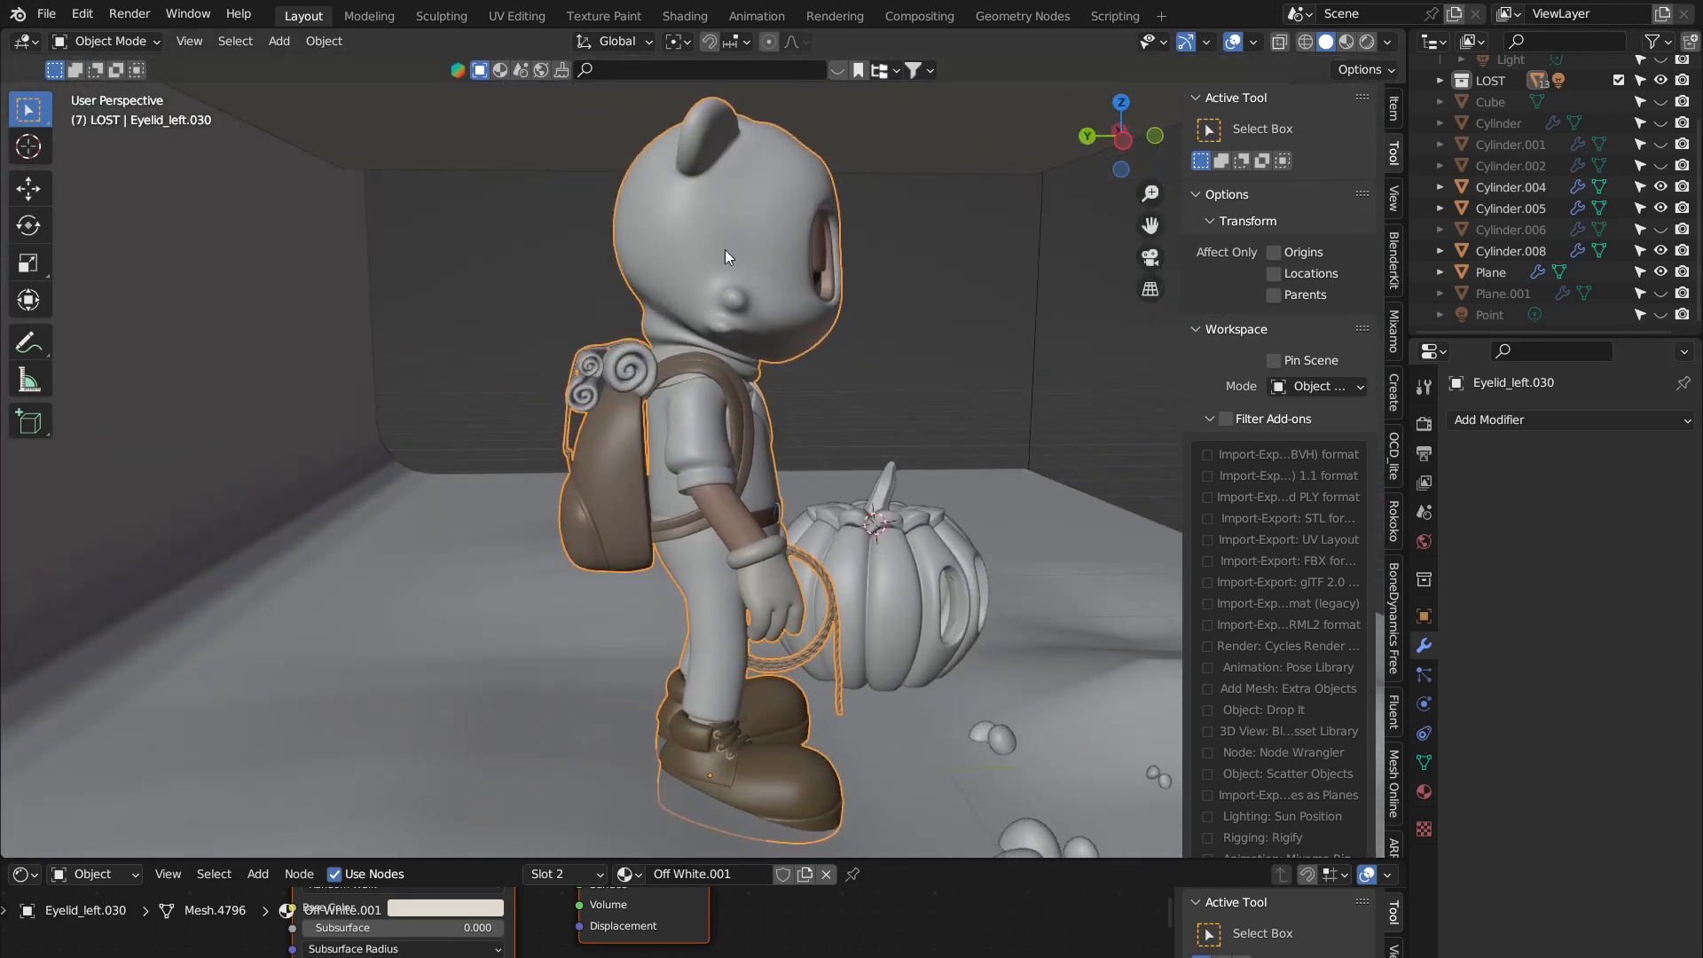
{"action": "middle_click_drag", "start_coordinate": [725, 248], "coordinate": [637, 356]}
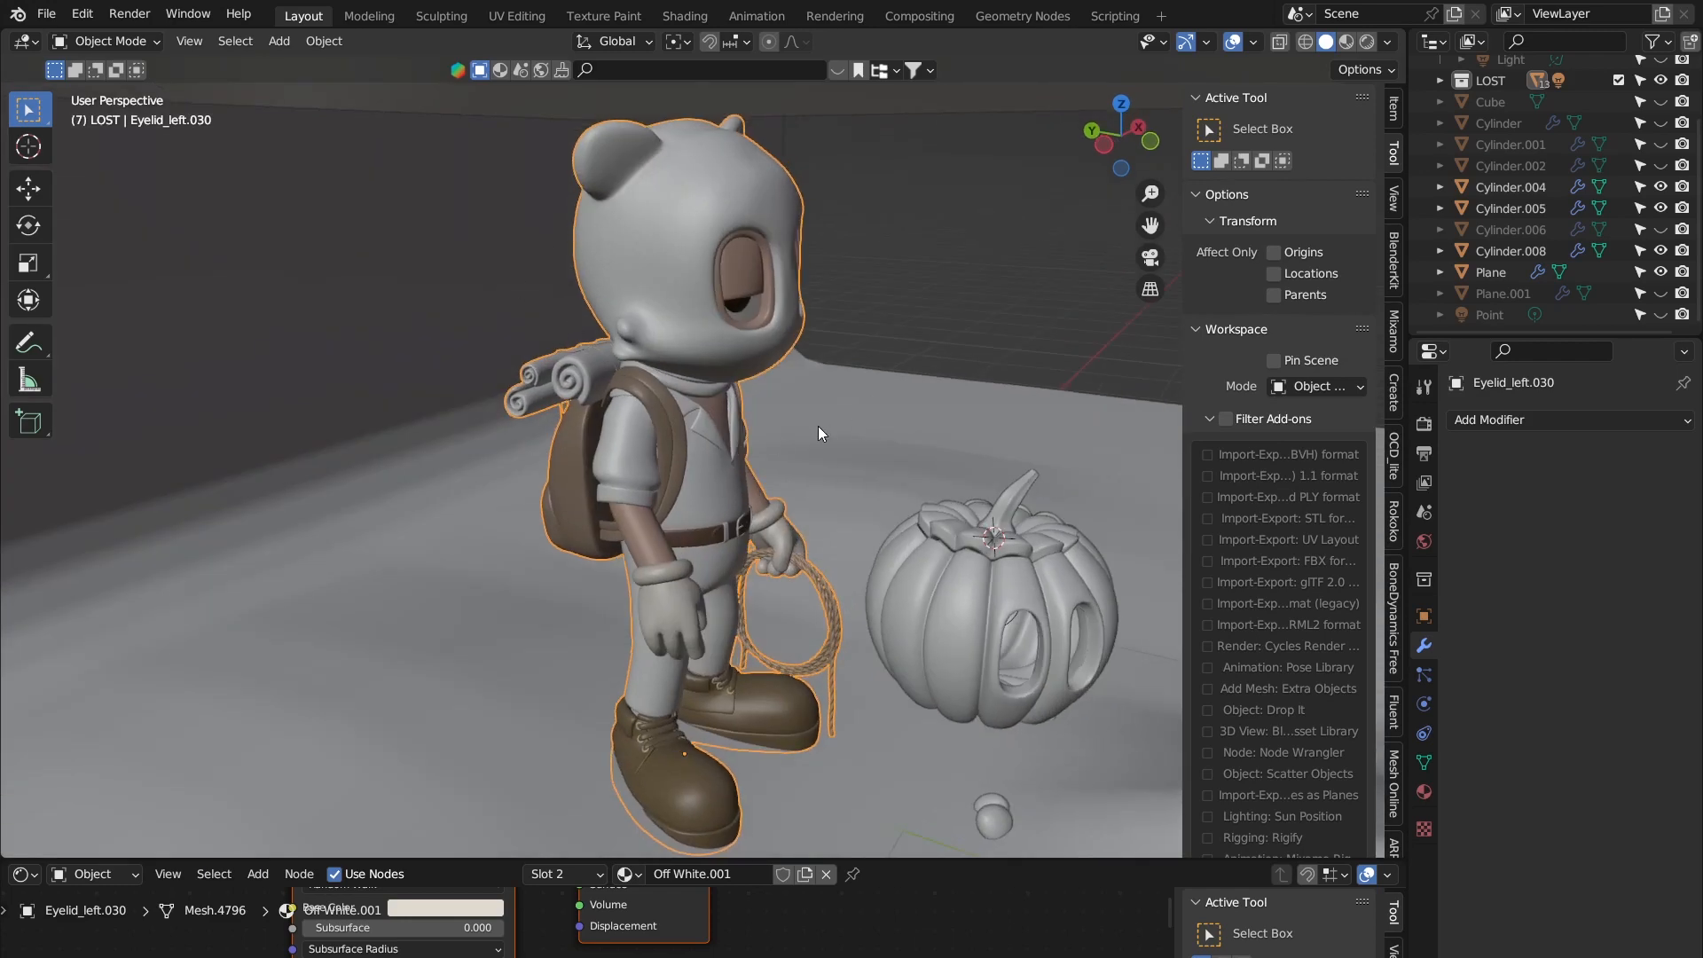
{"action": "middle_click_drag", "start_coordinate": [778, 280], "coordinate": [552, 201]}
{"action": "scroll", "coordinate": [642, 358], "scroll_direction": "down", "scroll_amount": 3}
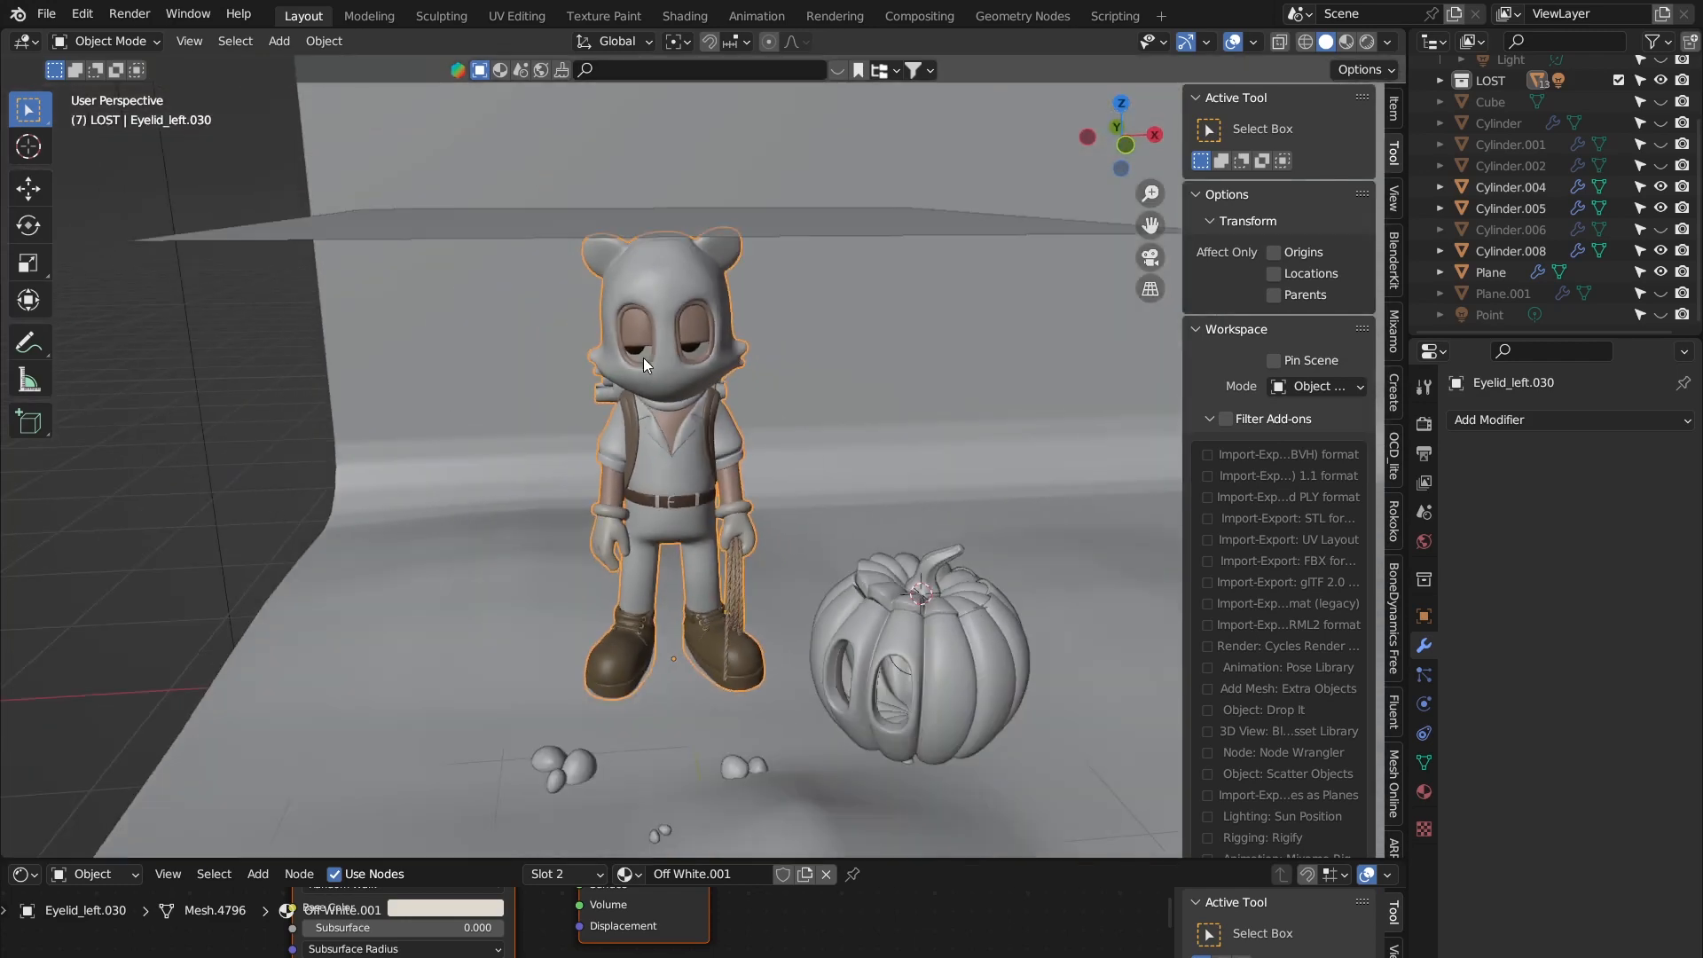
{"action": "middle_click_drag", "start_coordinate": [674, 423], "coordinate": [678, 353]}
Step: Examine the character's mesh density in Edit Mode from several sides, including its position under the plane
{"action": "scroll", "coordinate": [621, 369], "scroll_direction": "up", "scroll_amount": 5}
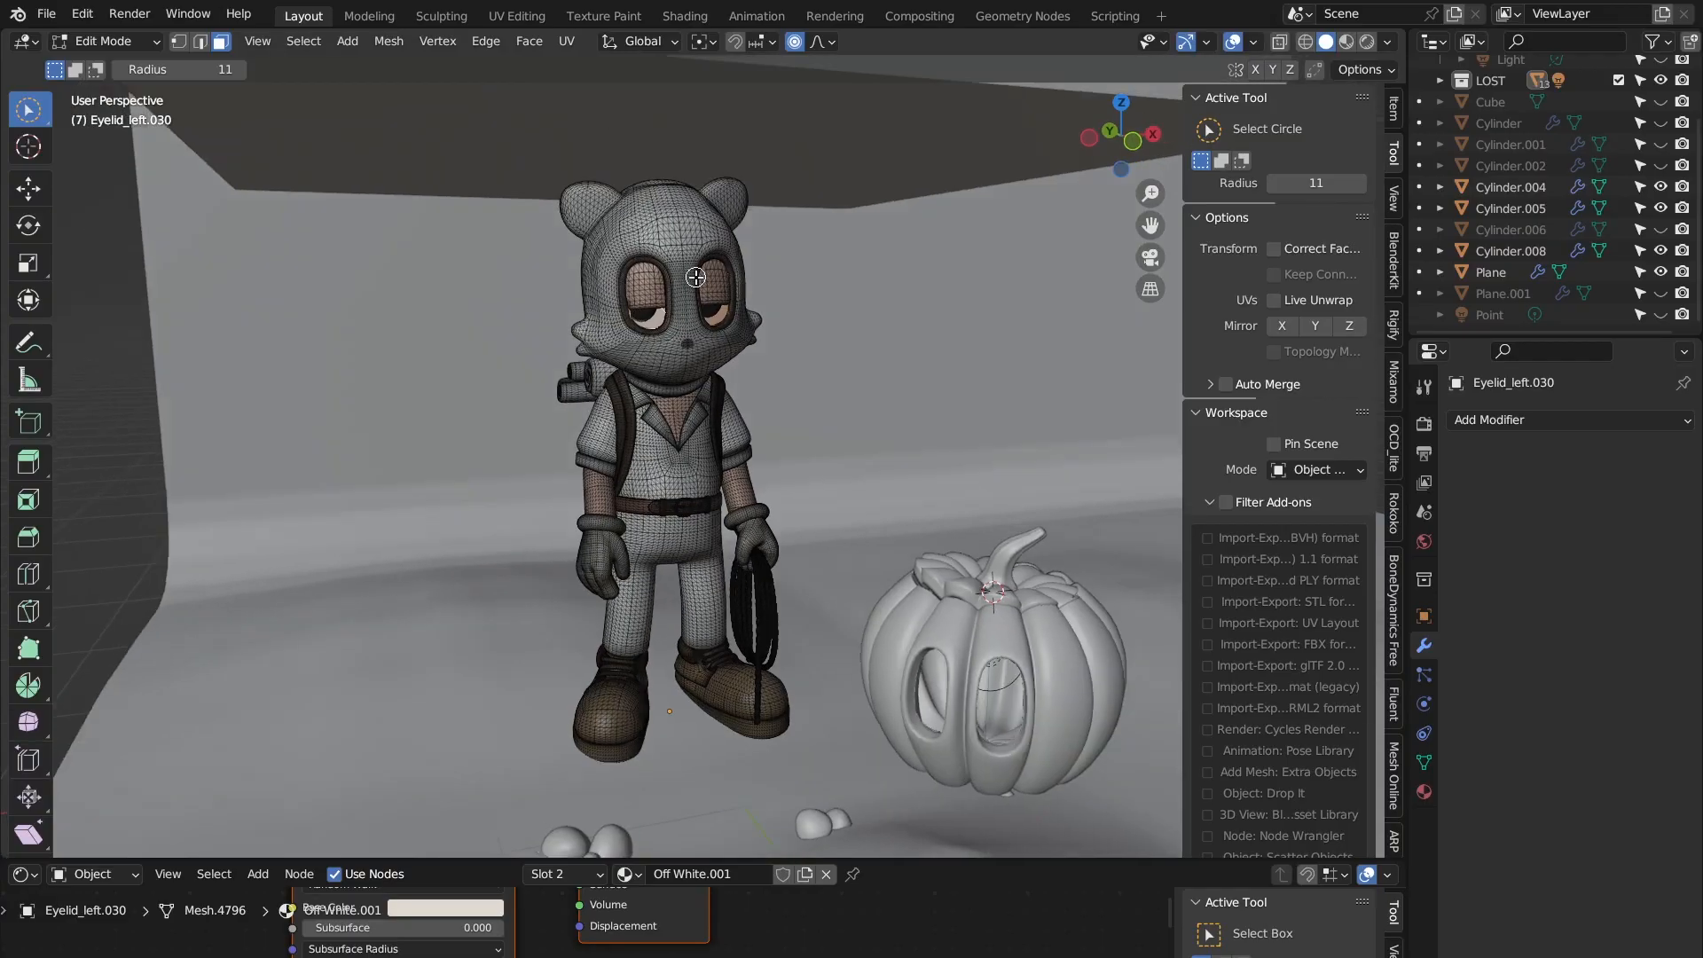
{"action": "middle_click_drag", "start_coordinate": [727, 310], "coordinate": [904, 260]}
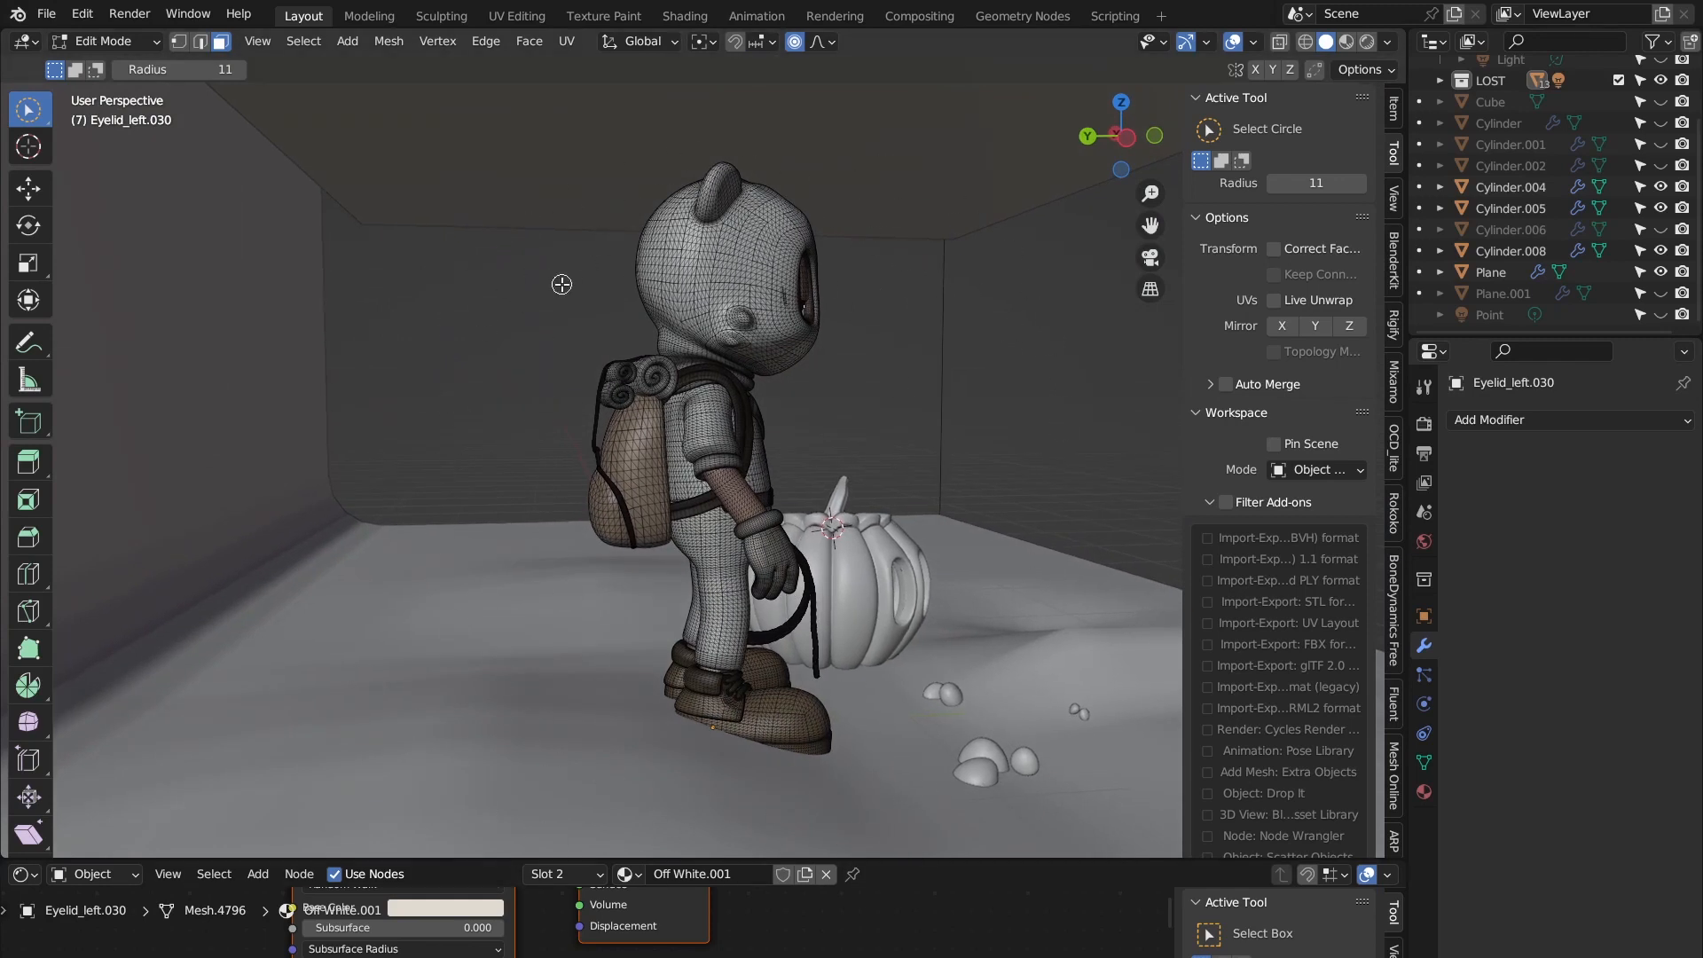
{"action": "middle_click_drag", "start_coordinate": [783, 248], "coordinate": [679, 274]}
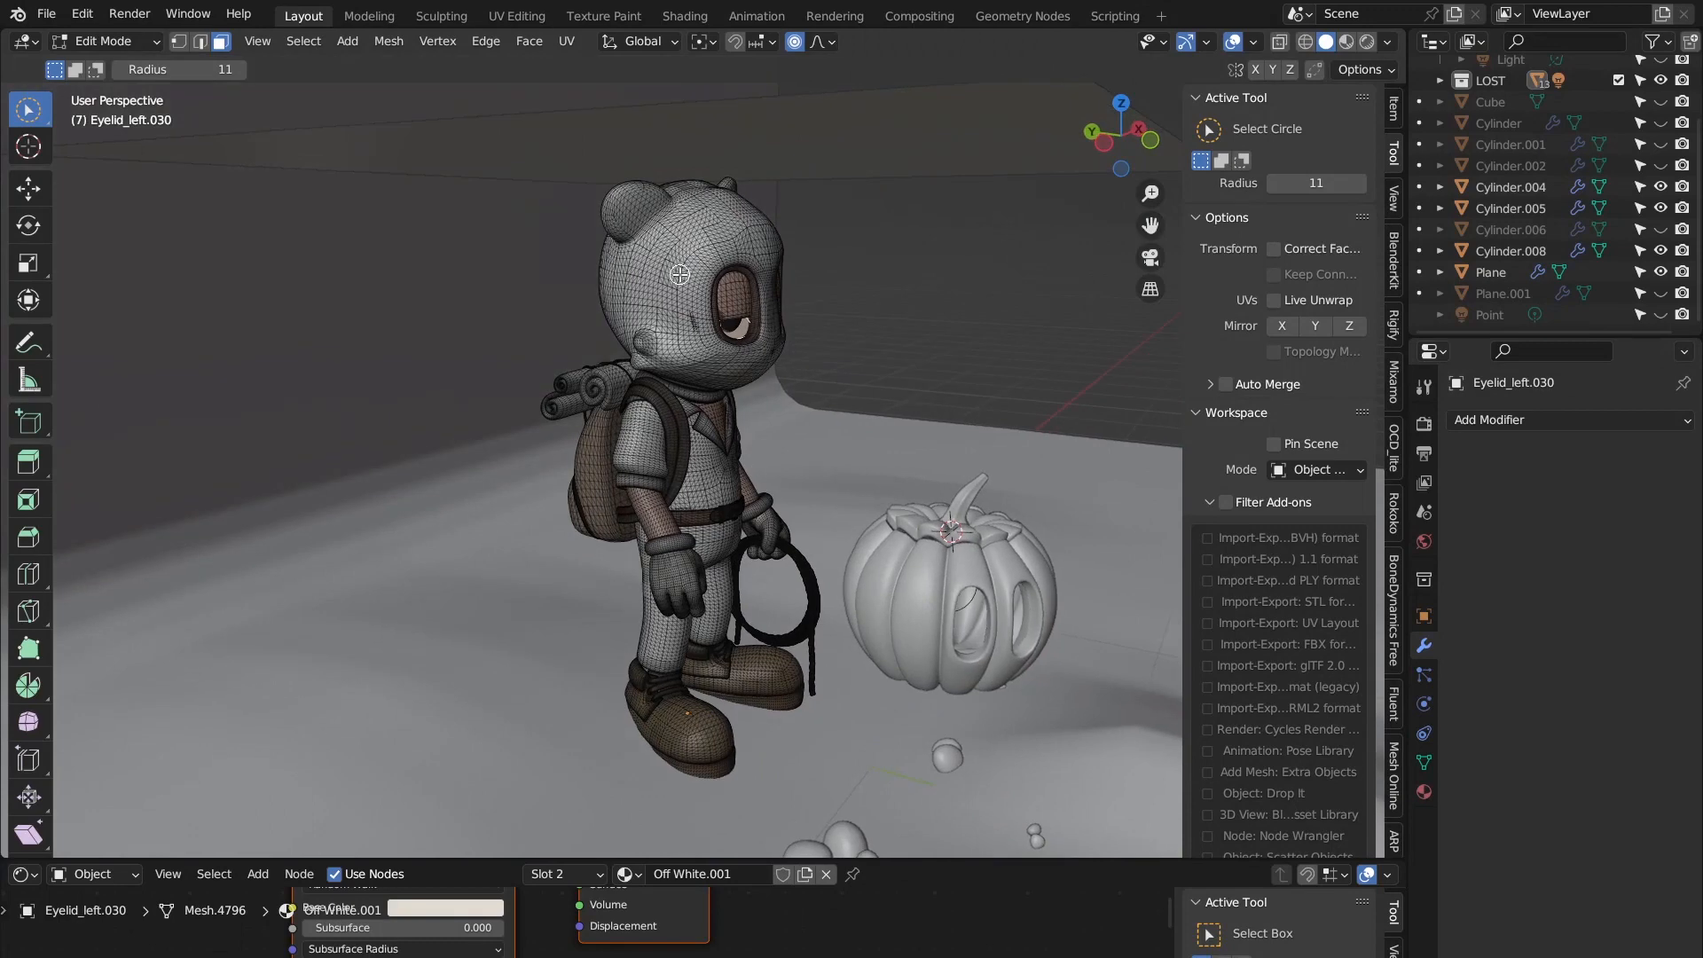
{"action": "scroll", "coordinate": [679, 274], "scroll_direction": "up", "scroll_amount": 2}
{"action": "scroll", "coordinate": [756, 293], "scroll_direction": "down", "scroll_amount": 1}
{"action": "middle_click_drag", "start_coordinate": [783, 304], "coordinate": [611, 320]}
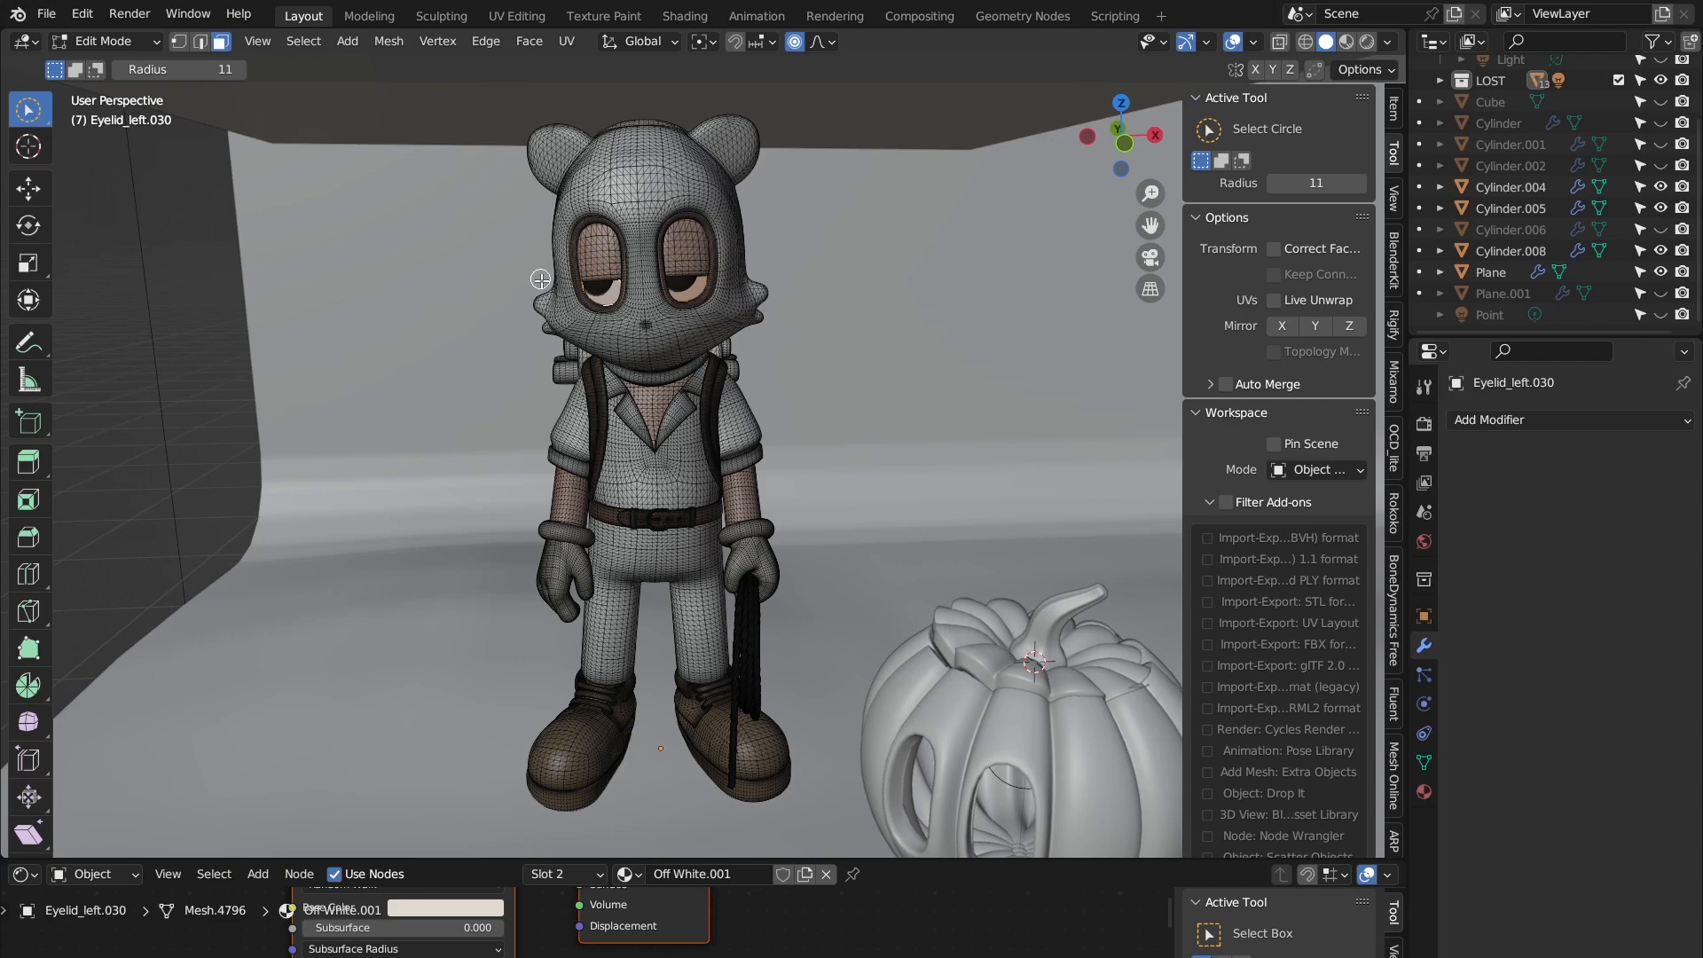
{"action": "middle_click_drag", "start_coordinate": [612, 340], "coordinate": [588, 290]}
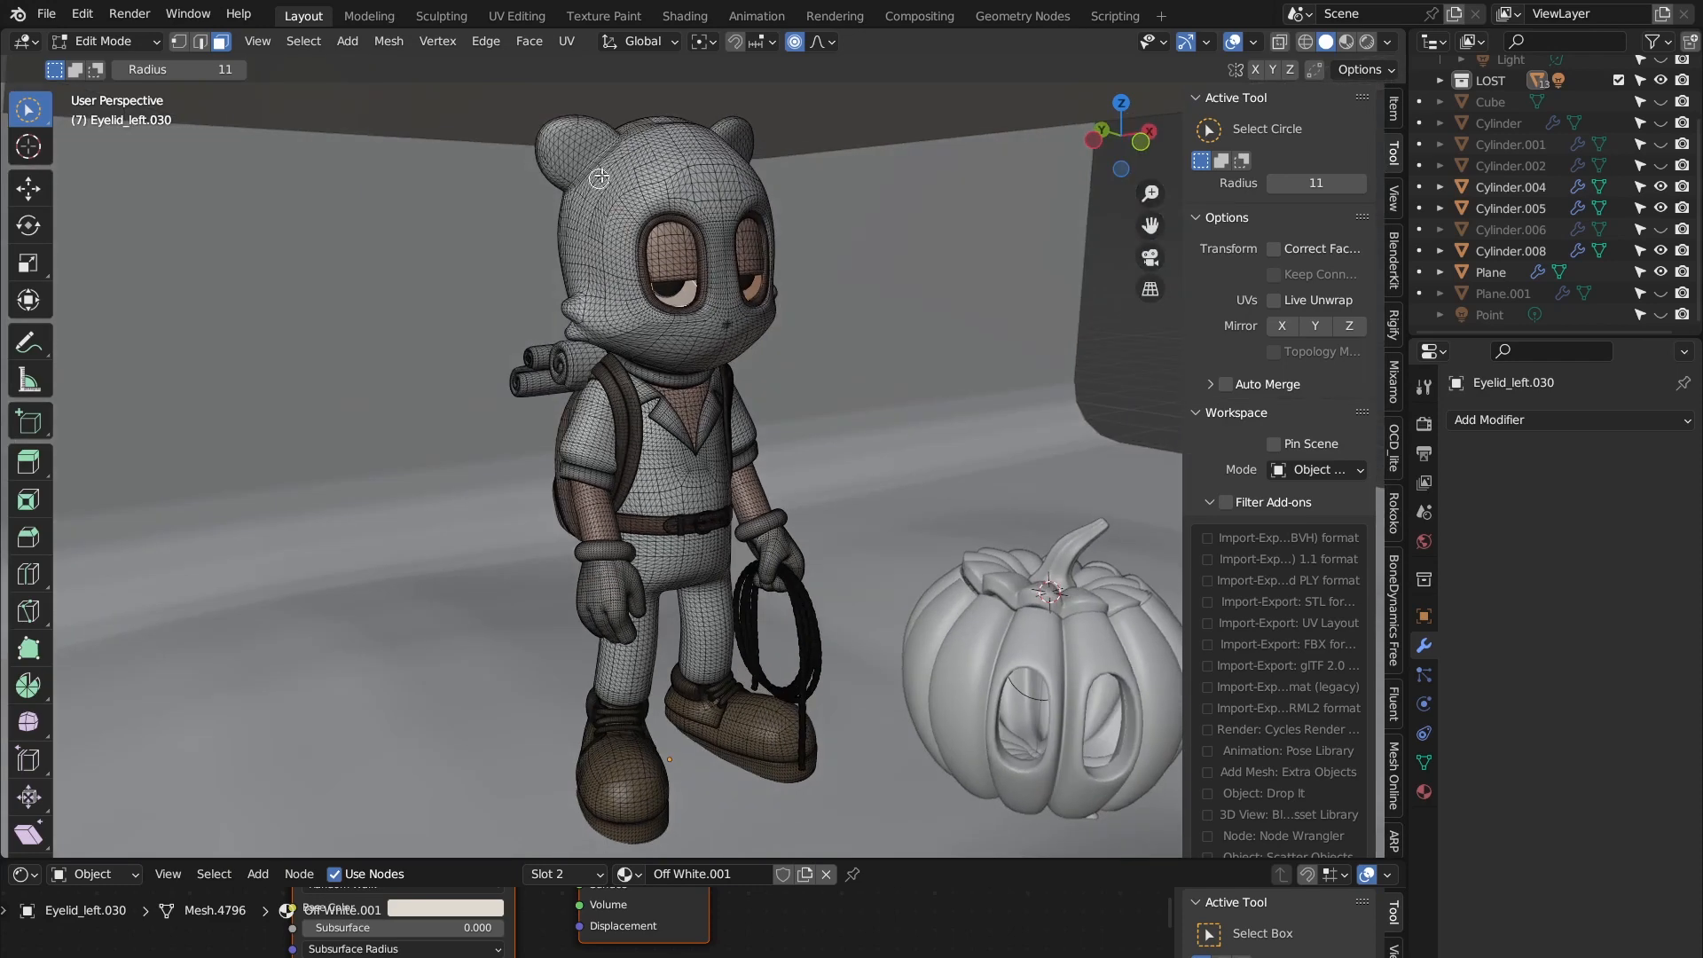
{"action": "middle_click_drag", "start_coordinate": [604, 206], "coordinate": [612, 173]}
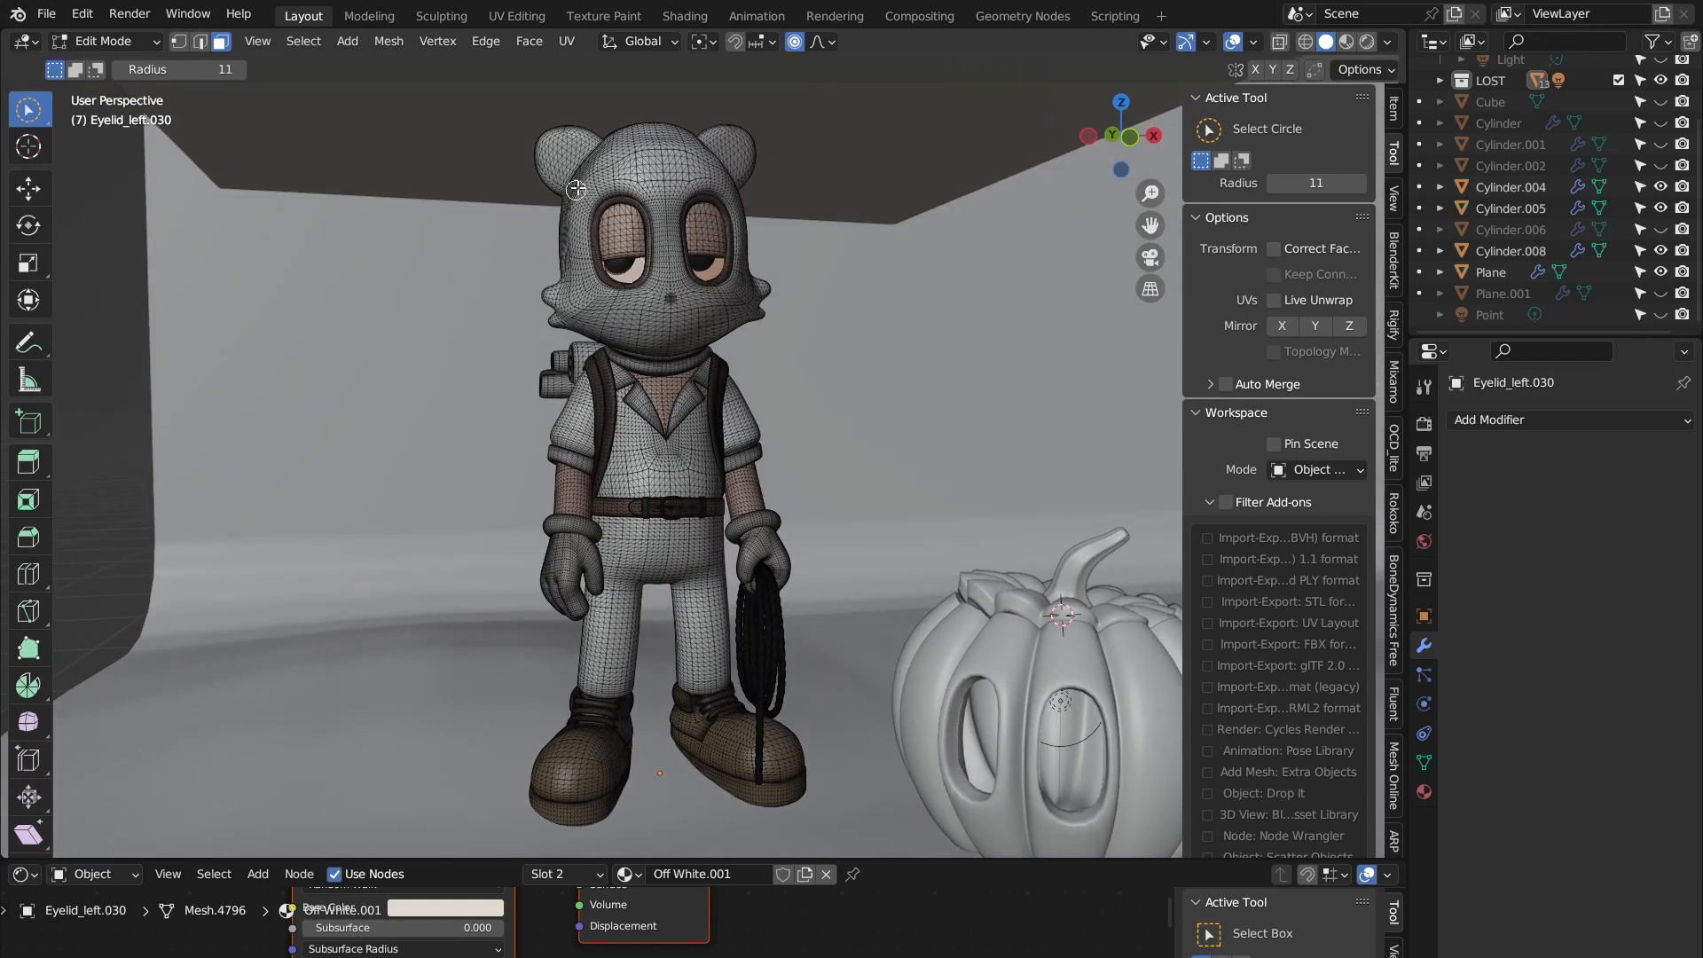
{"action": "middle_click_drag", "start_coordinate": [646, 189], "coordinate": [645, 261]}
{"action": "scroll", "coordinate": [631, 216], "scroll_direction": "down", "scroll_amount": 2}
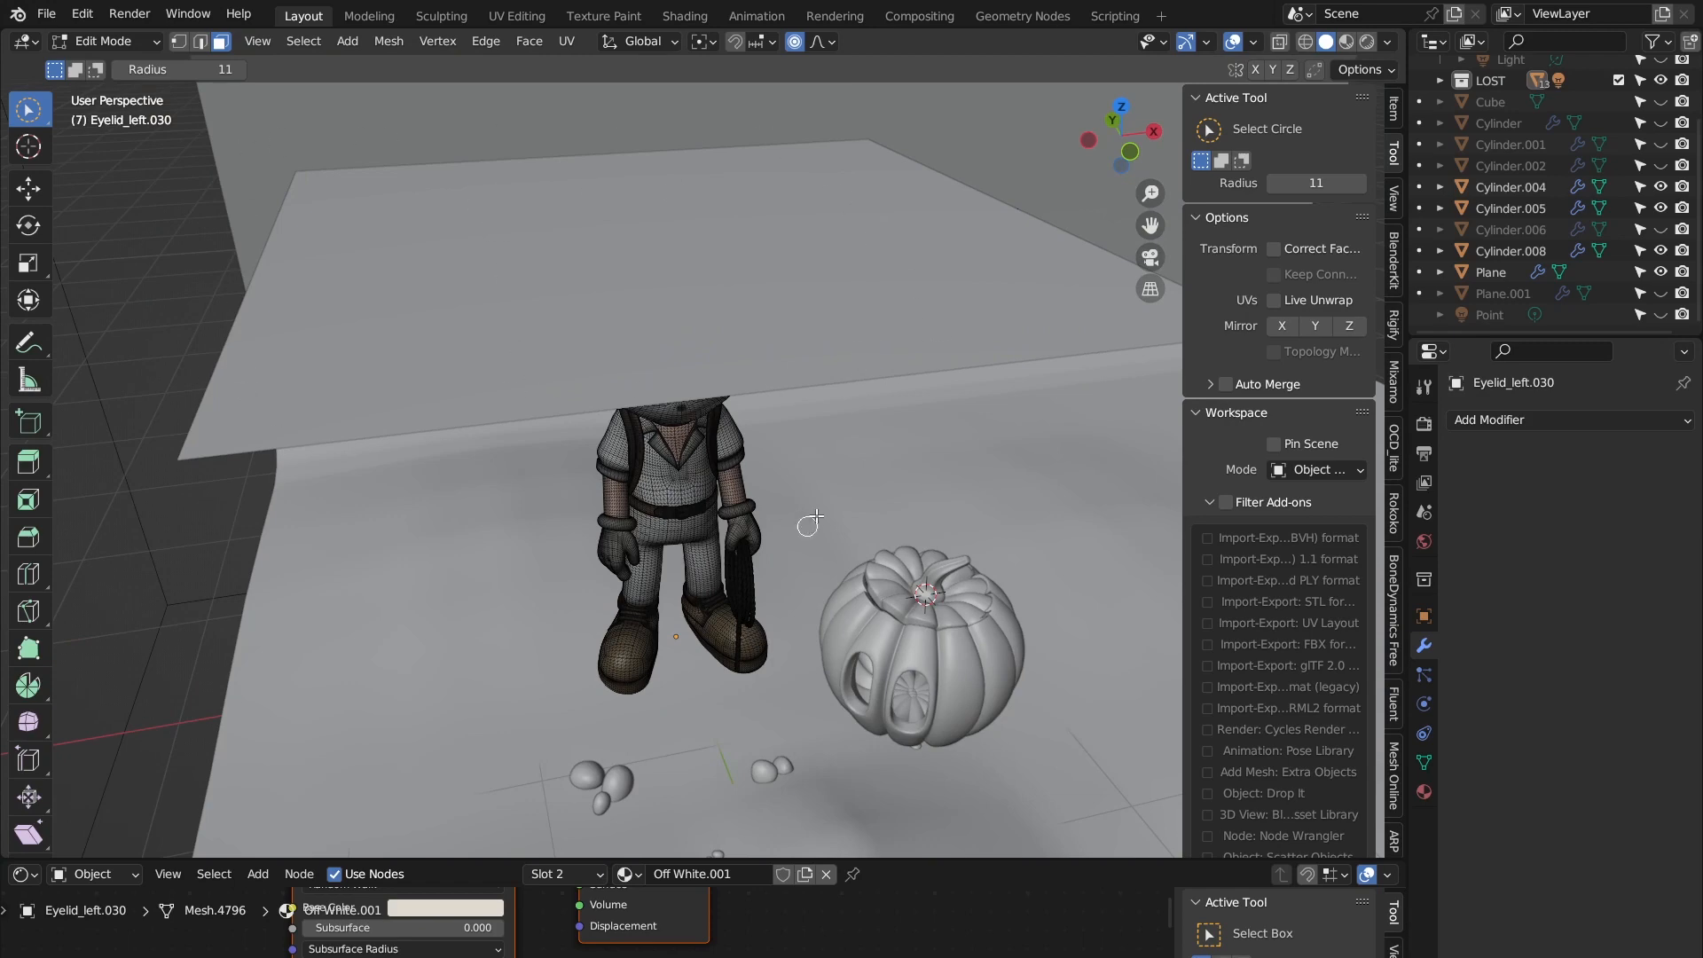
{"action": "middle_click_drag", "start_coordinate": [808, 523], "coordinate": [812, 413]}
{"action": "middle_click_drag", "start_coordinate": [687, 335], "coordinate": [602, 344]}
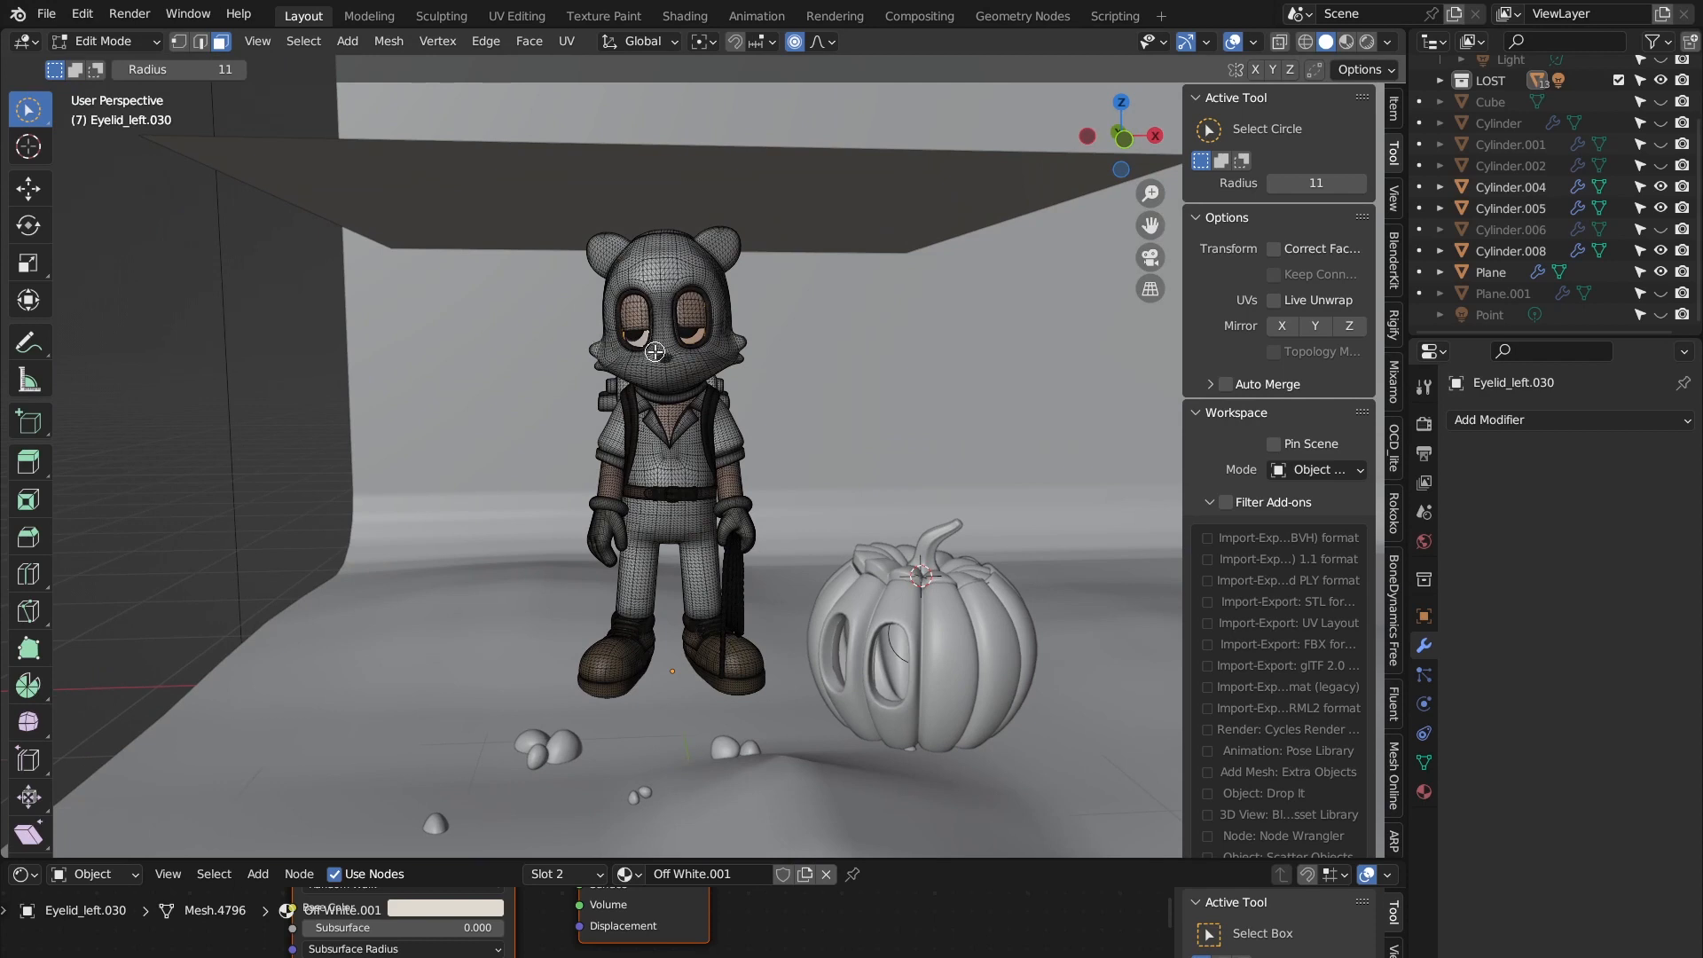
{"action": "middle_click_drag", "start_coordinate": [654, 351], "coordinate": [627, 339]}
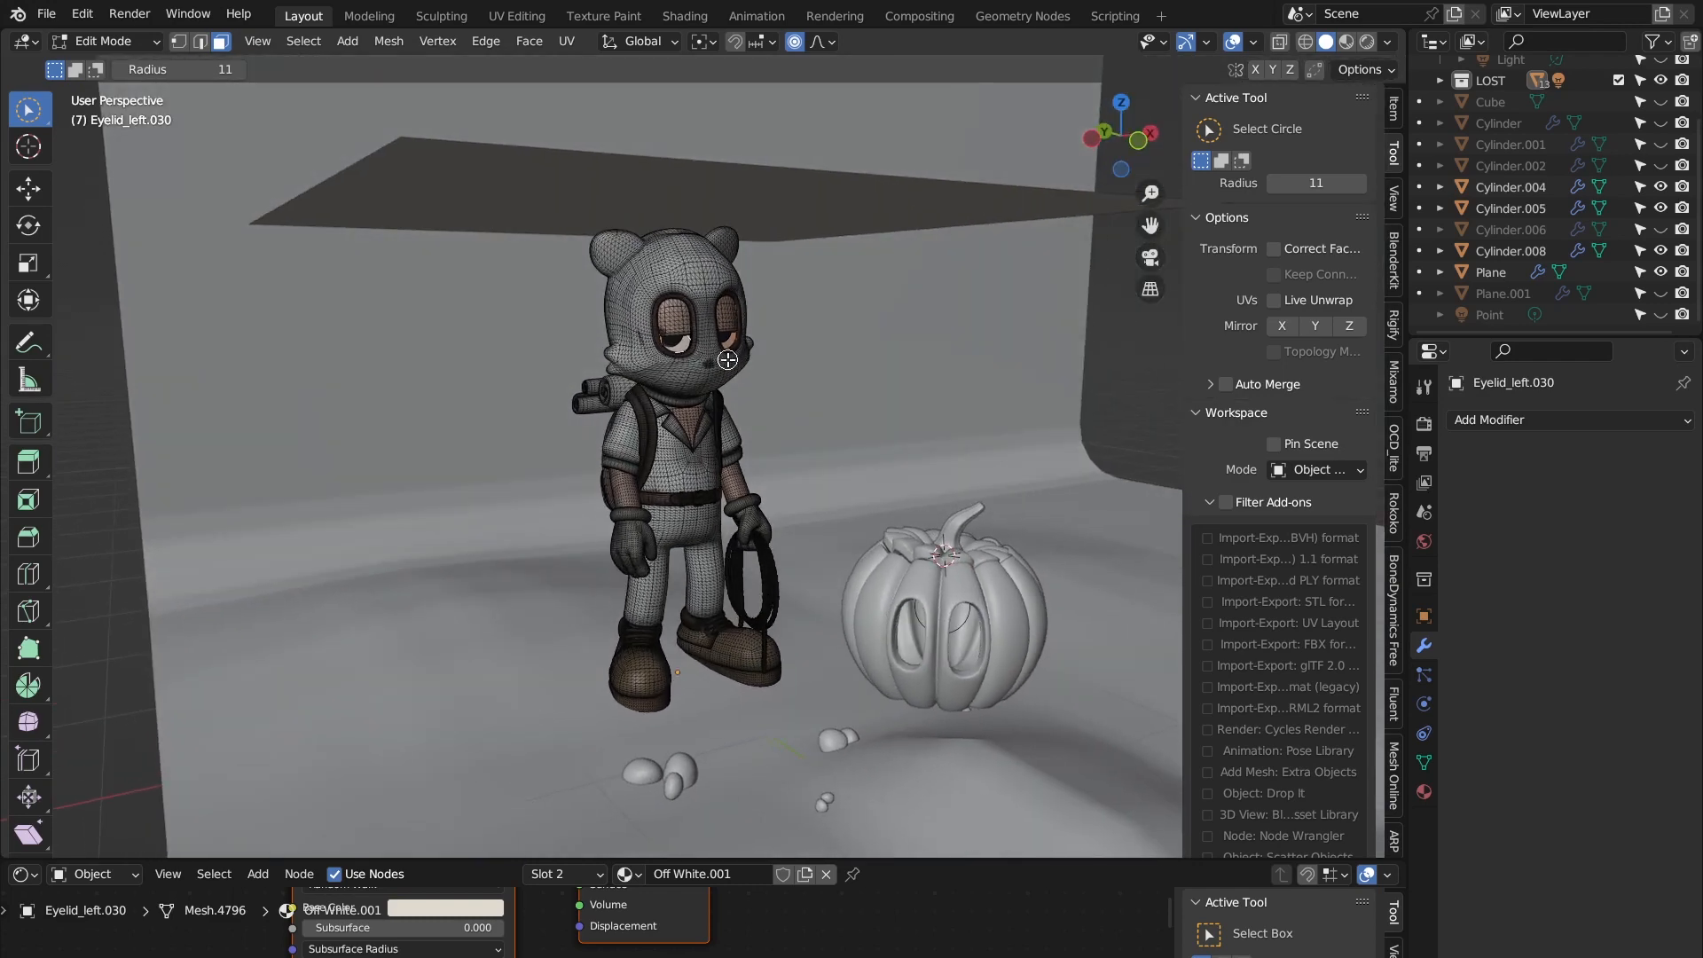
Step: Return the character to Object Mode and select the plane above its head
{"action": "key", "text": "Tab"}
{"action": "key", "text": "Tab"}
{"action": "key", "text": "Tab"}
{"action": "middle_click_drag", "start_coordinate": [626, 294], "coordinate": [654, 317]}
{"action": "left_click", "coordinate": [827, 193]}
{"action": "left_click", "coordinate": [842, 247]}
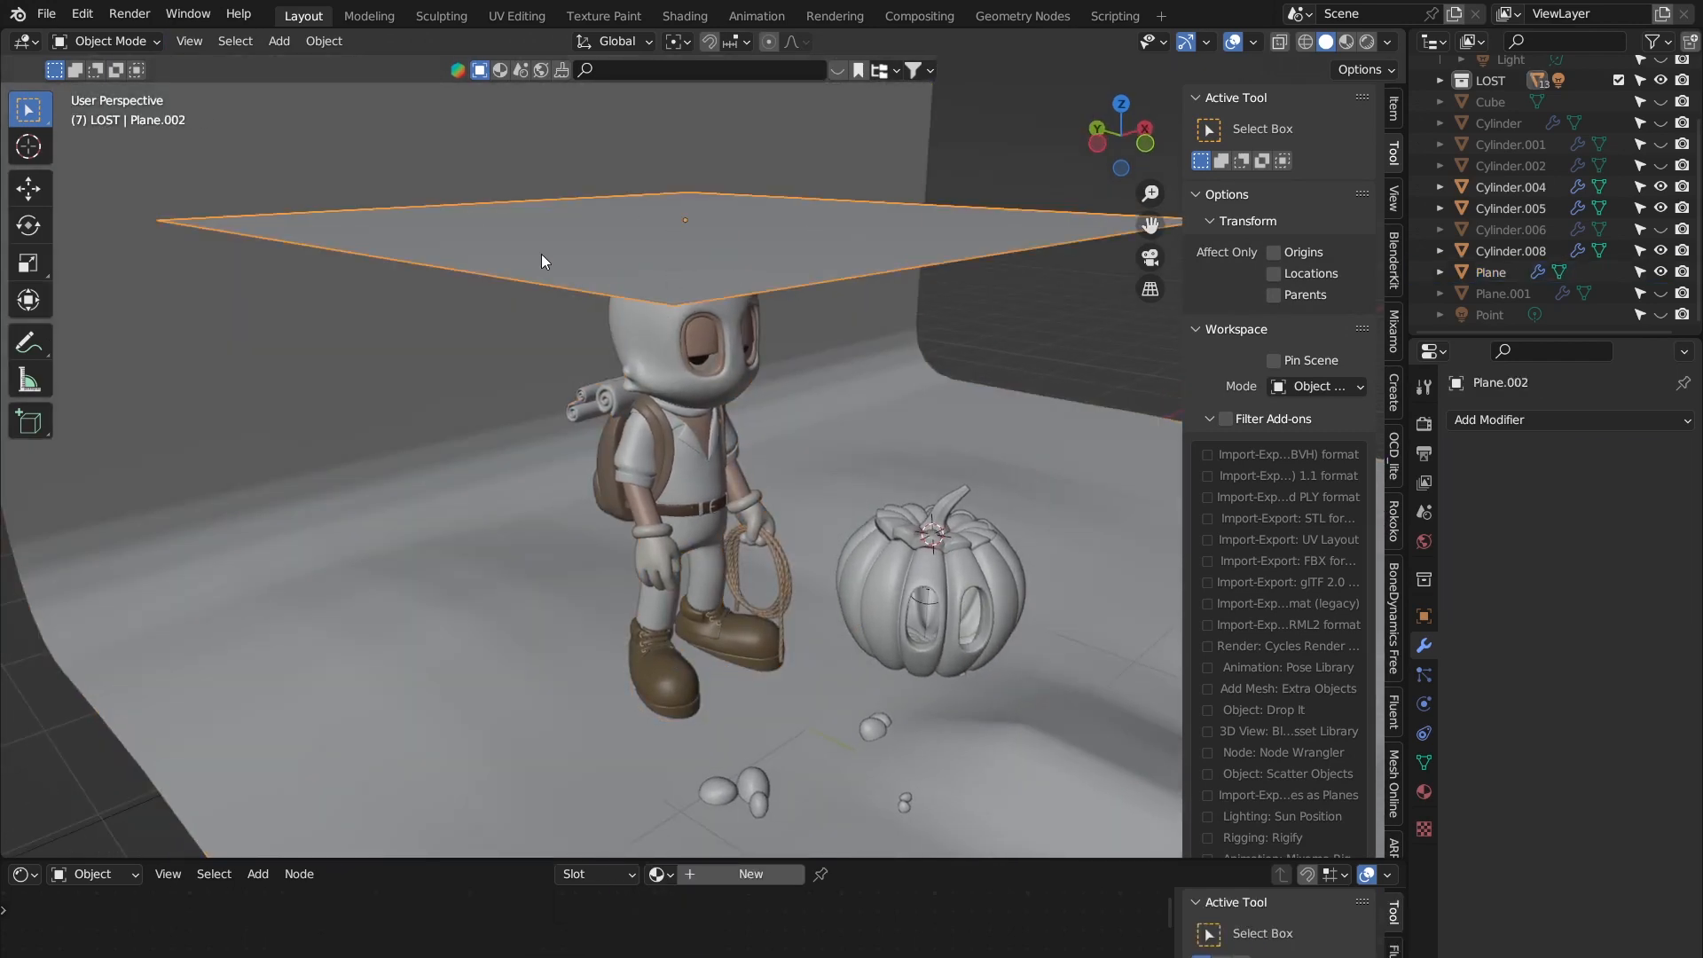
Step: Select the character, expand the LOST collection and look through the objects it contains, including Cube.001
{"action": "left_click", "coordinate": [637, 360]}
{"action": "scroll", "coordinate": [679, 351], "scroll_direction": "down", "scroll_amount": 2}
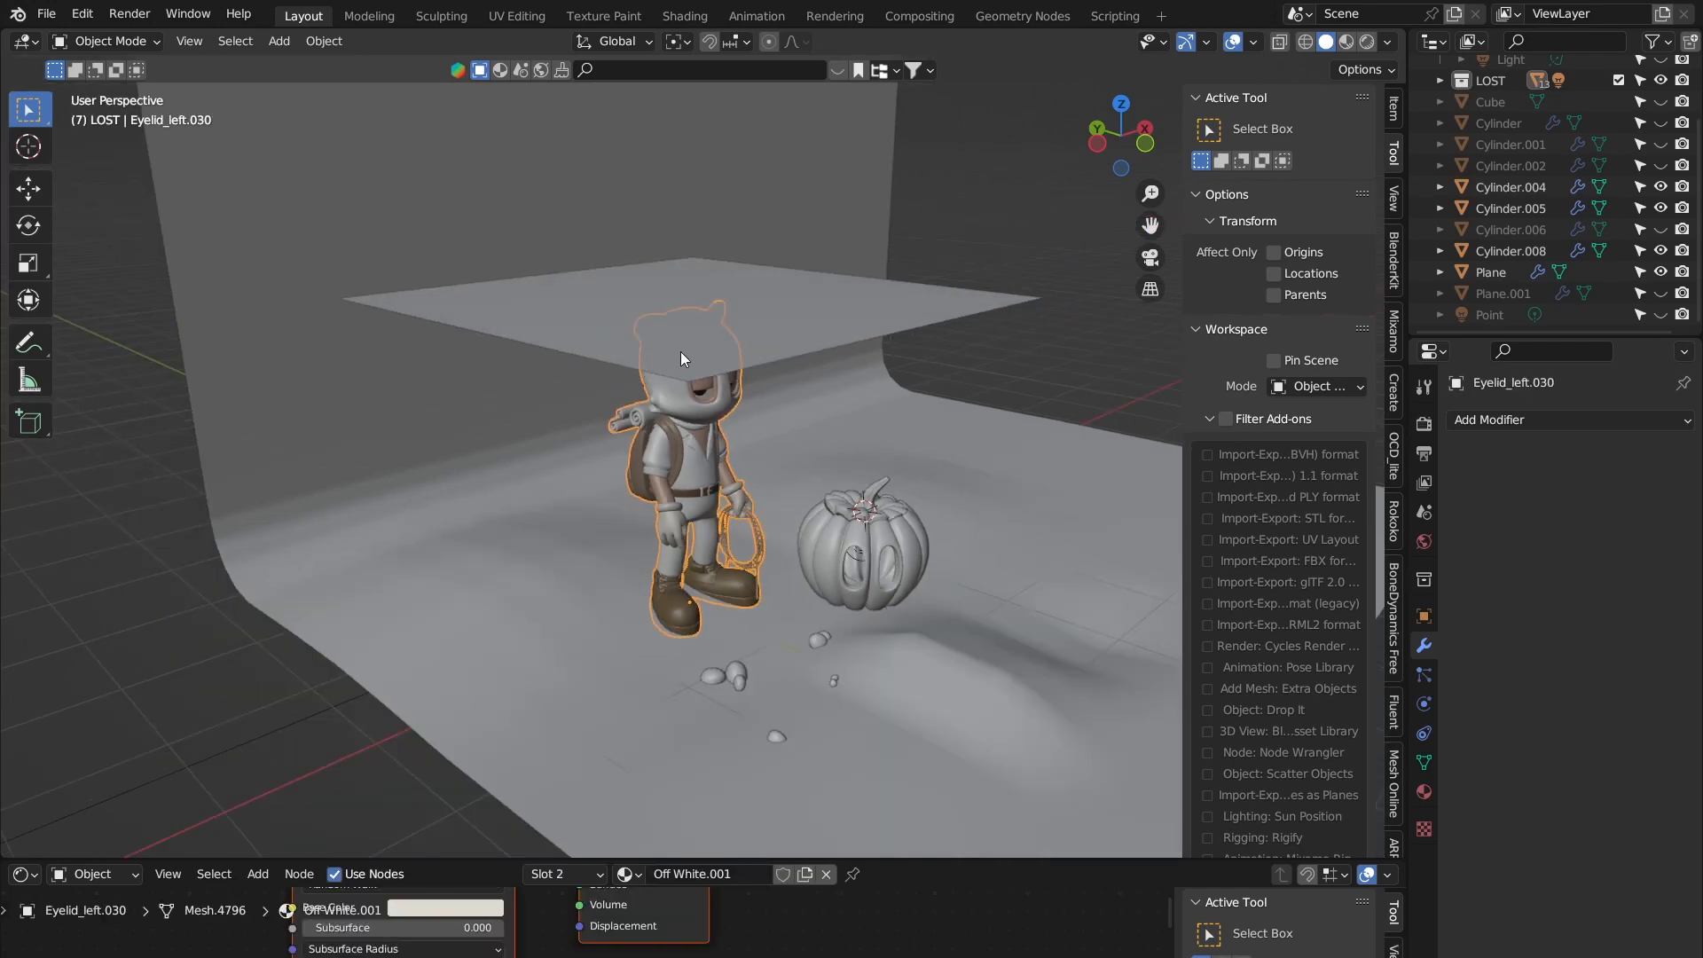
{"action": "scroll", "coordinate": [687, 514], "scroll_direction": "up", "scroll_amount": 4}
{"action": "middle_click_drag", "start_coordinate": [687, 515], "coordinate": [629, 469]}
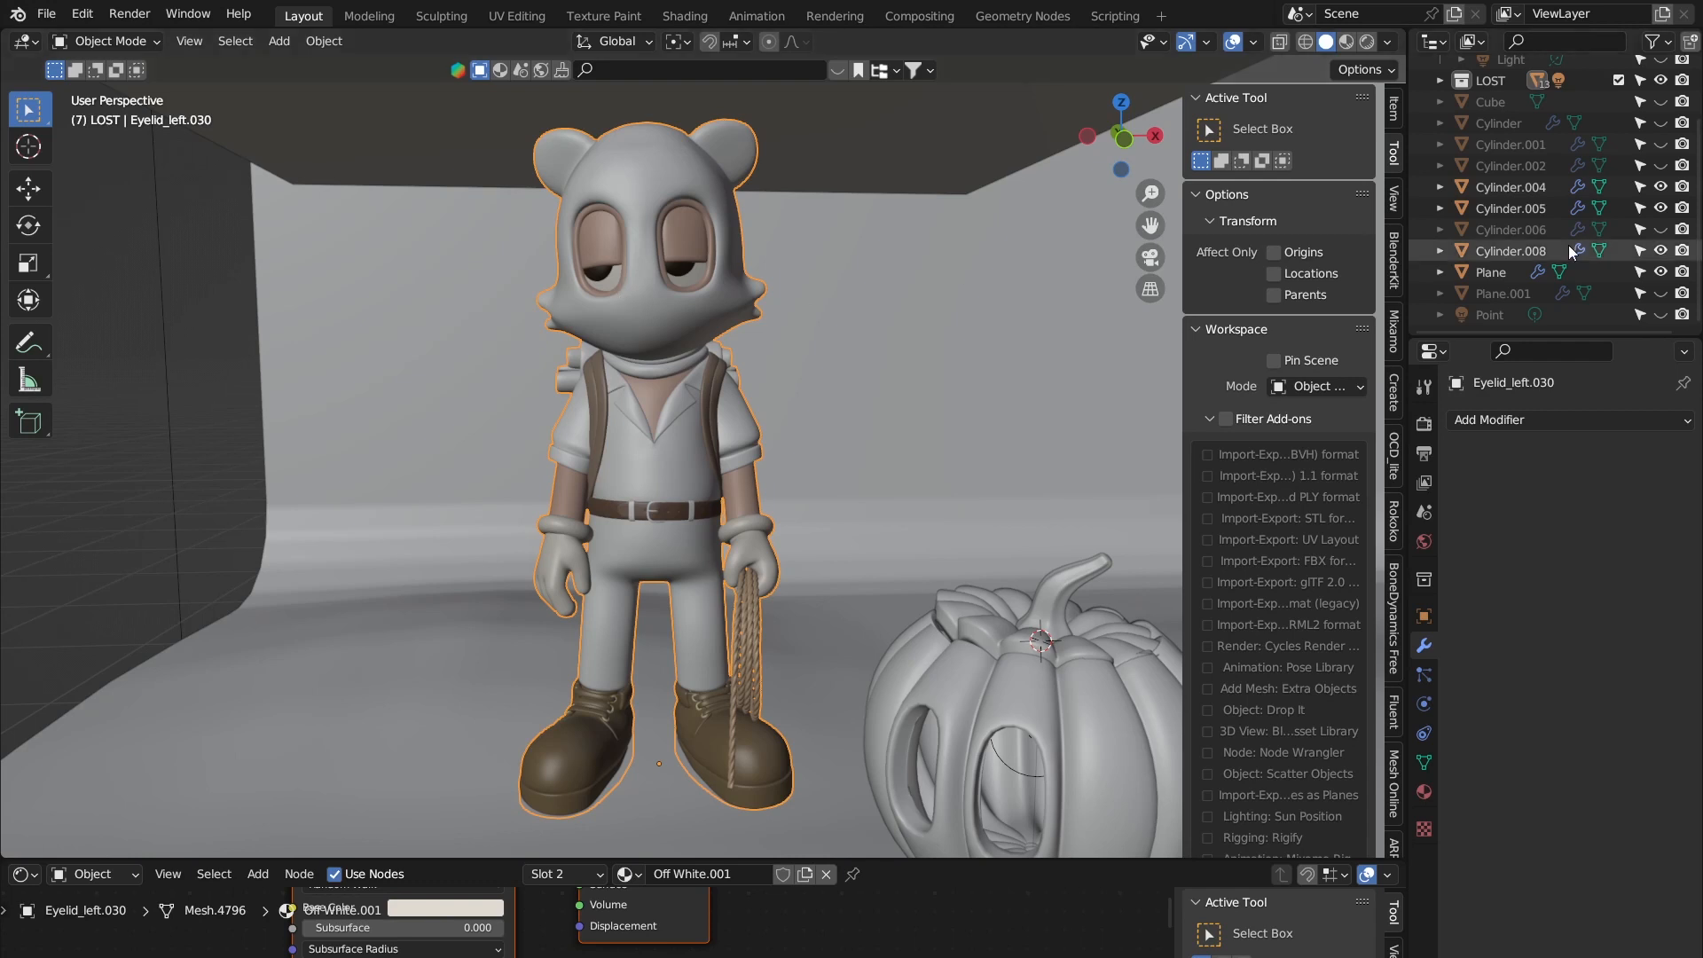
{"action": "scroll", "coordinate": [1560, 234], "scroll_direction": "up", "scroll_amount": 3}
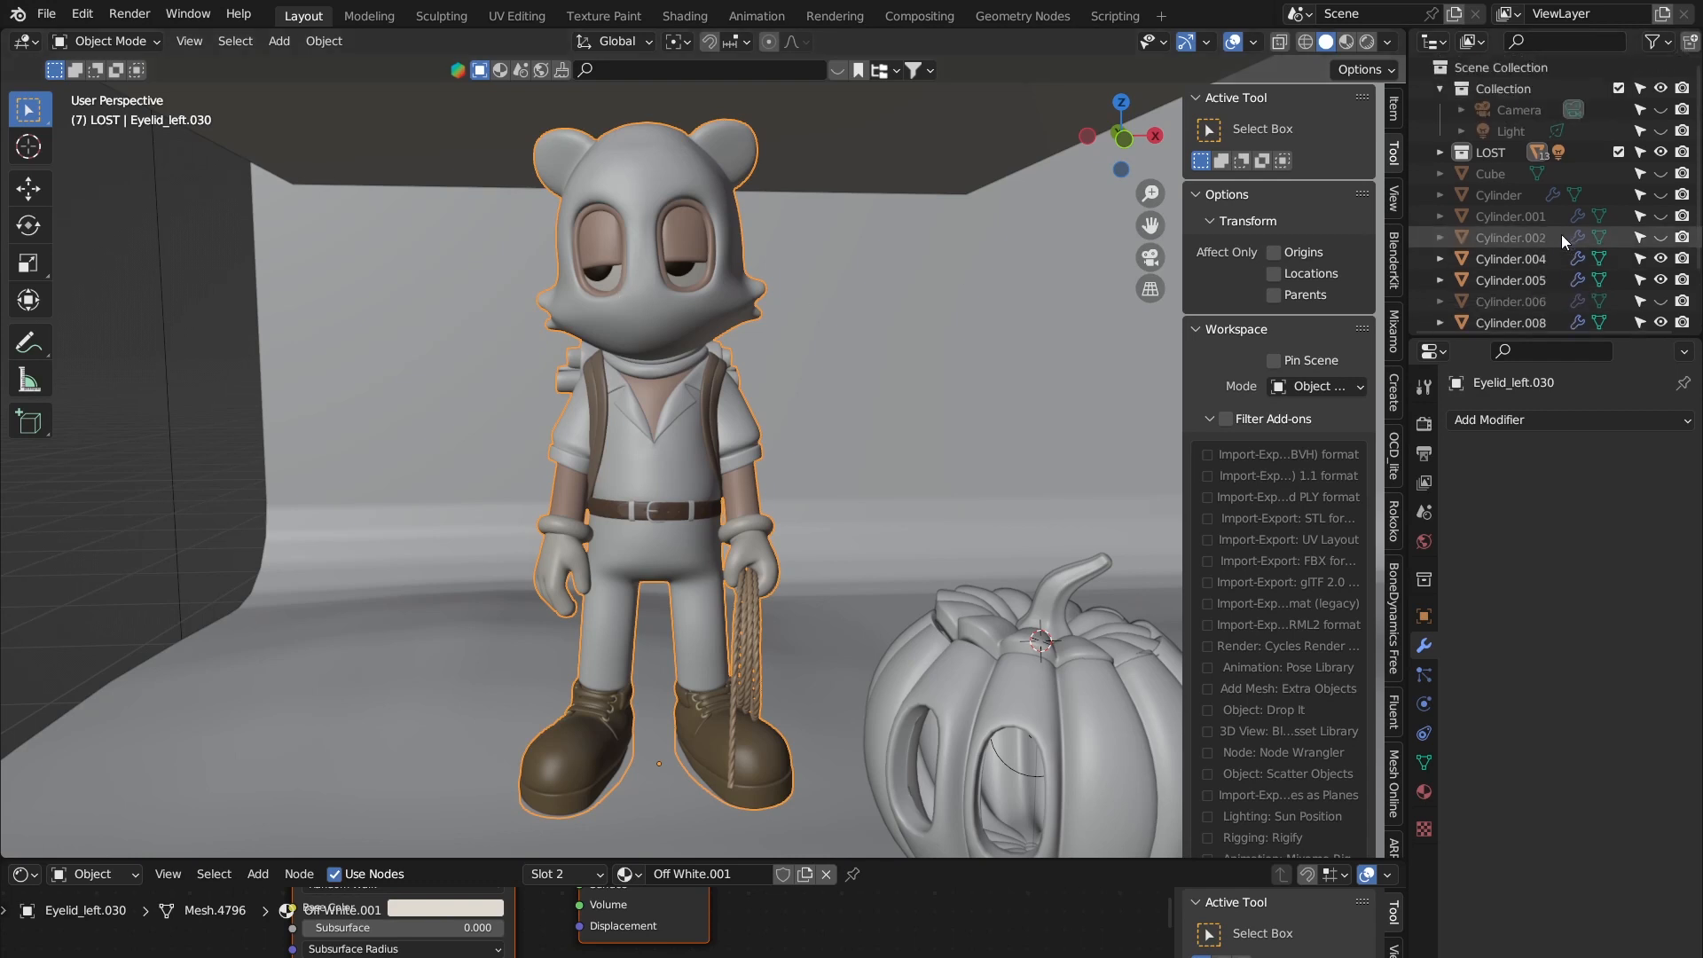
{"action": "left_click", "coordinate": [1431, 149]}
{"action": "left_click", "coordinate": [1531, 175]}
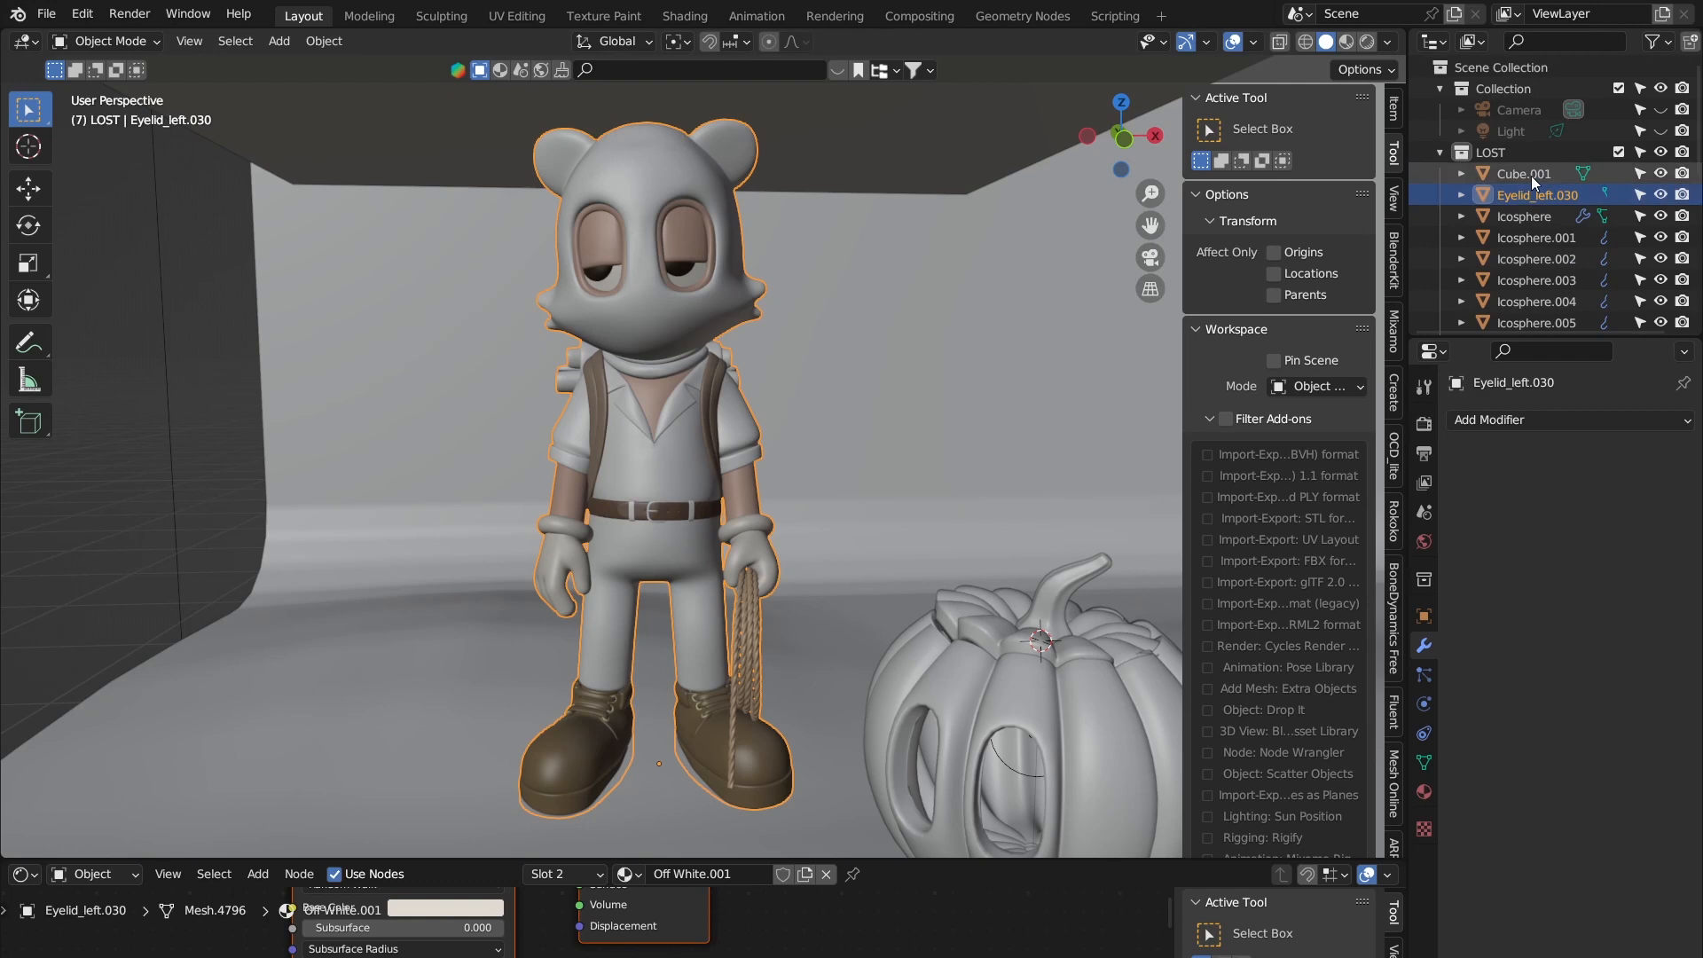
{"action": "scroll", "coordinate": [1531, 175], "scroll_direction": "down", "scroll_amount": 5}
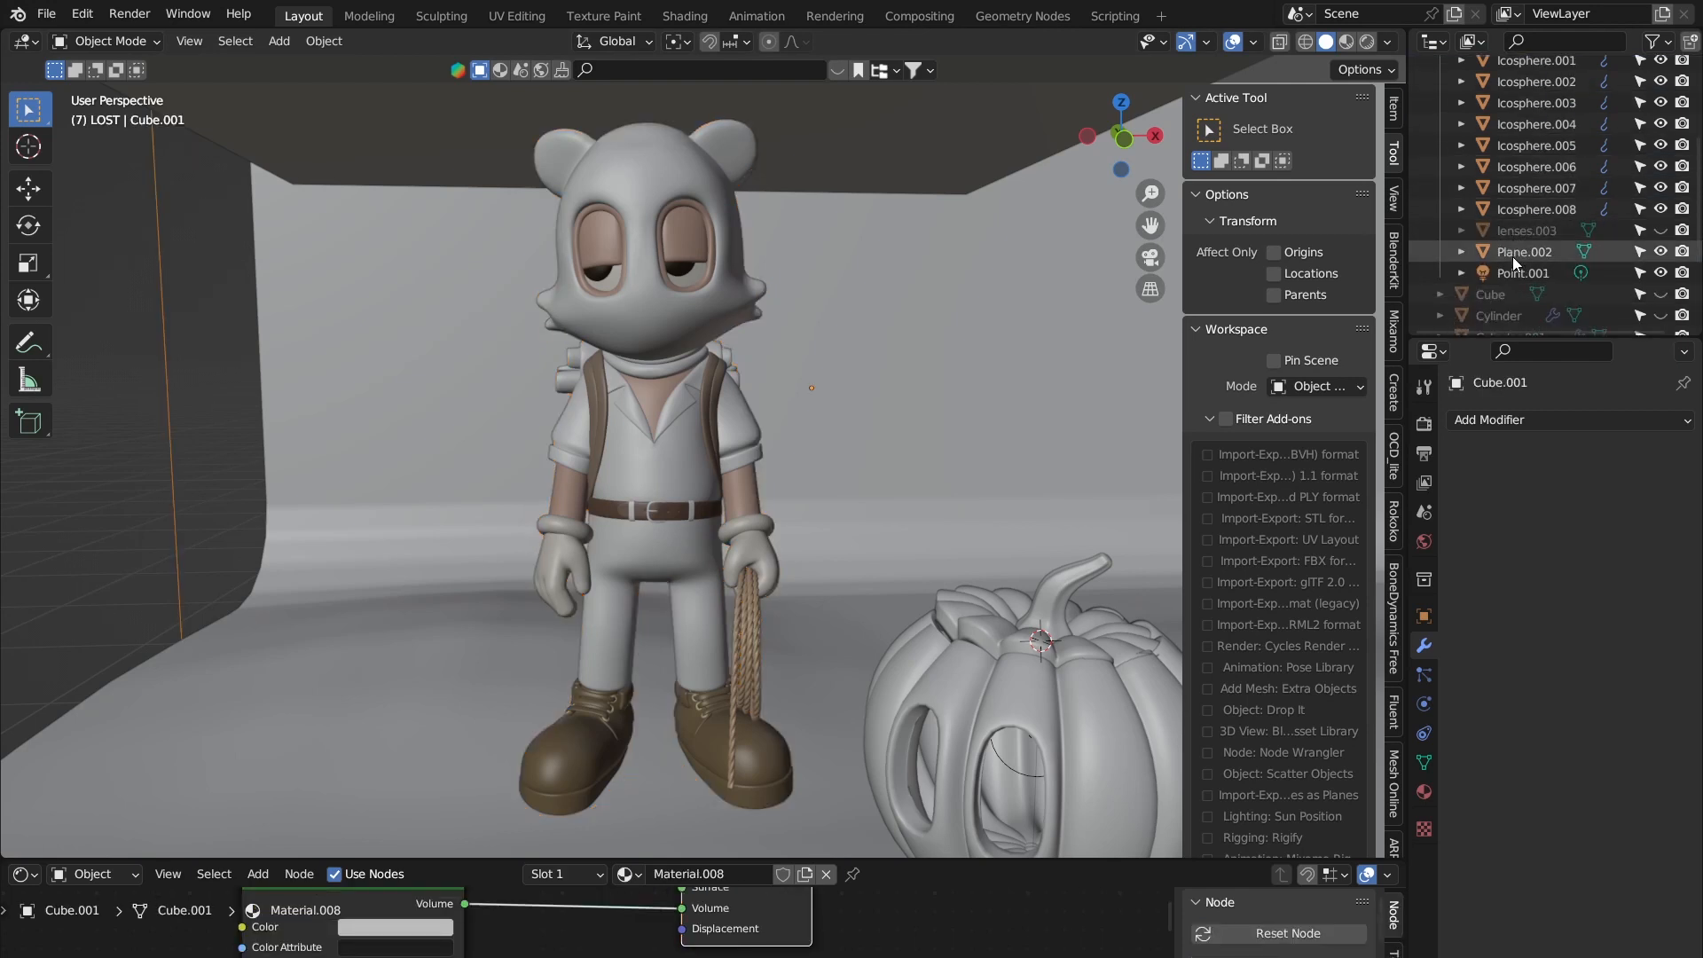
{"action": "scroll", "coordinate": [1519, 239], "scroll_direction": "up", "scroll_amount": 3}
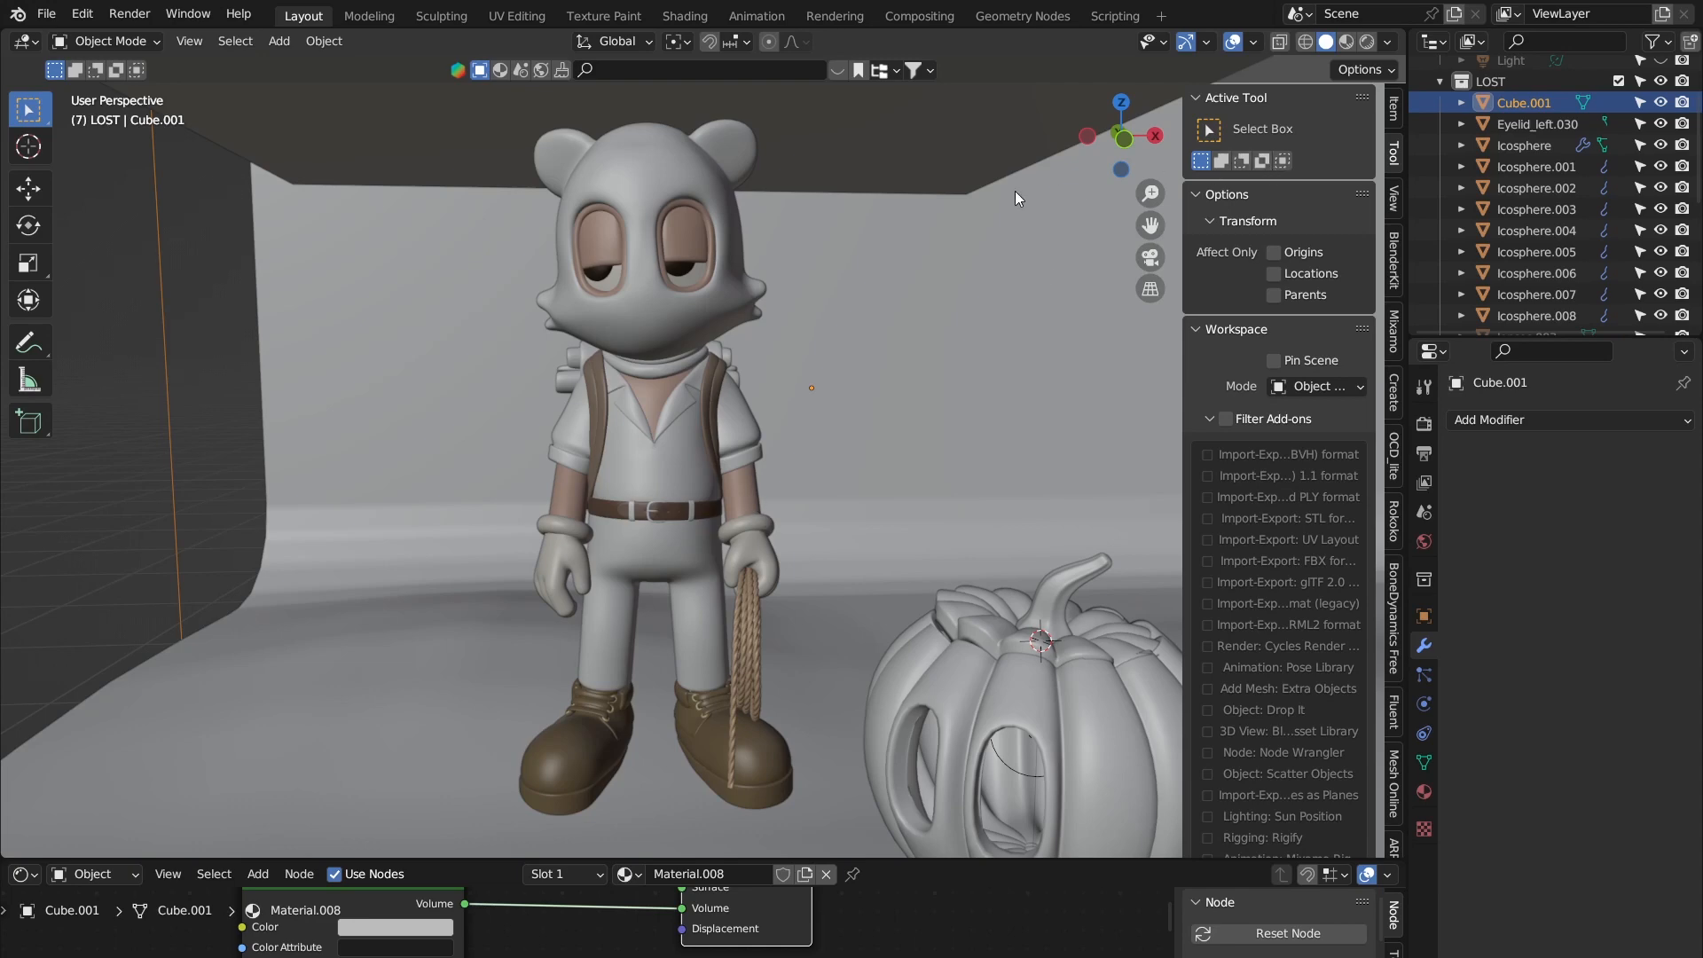
Step: Reselect the character and examine its body, backpack, hands, boots and rope from the front and side
{"action": "middle_click_drag", "start_coordinate": [482, 333], "coordinate": [656, 300]}
{"action": "scroll", "coordinate": [656, 301], "scroll_direction": "up", "scroll_amount": 5}
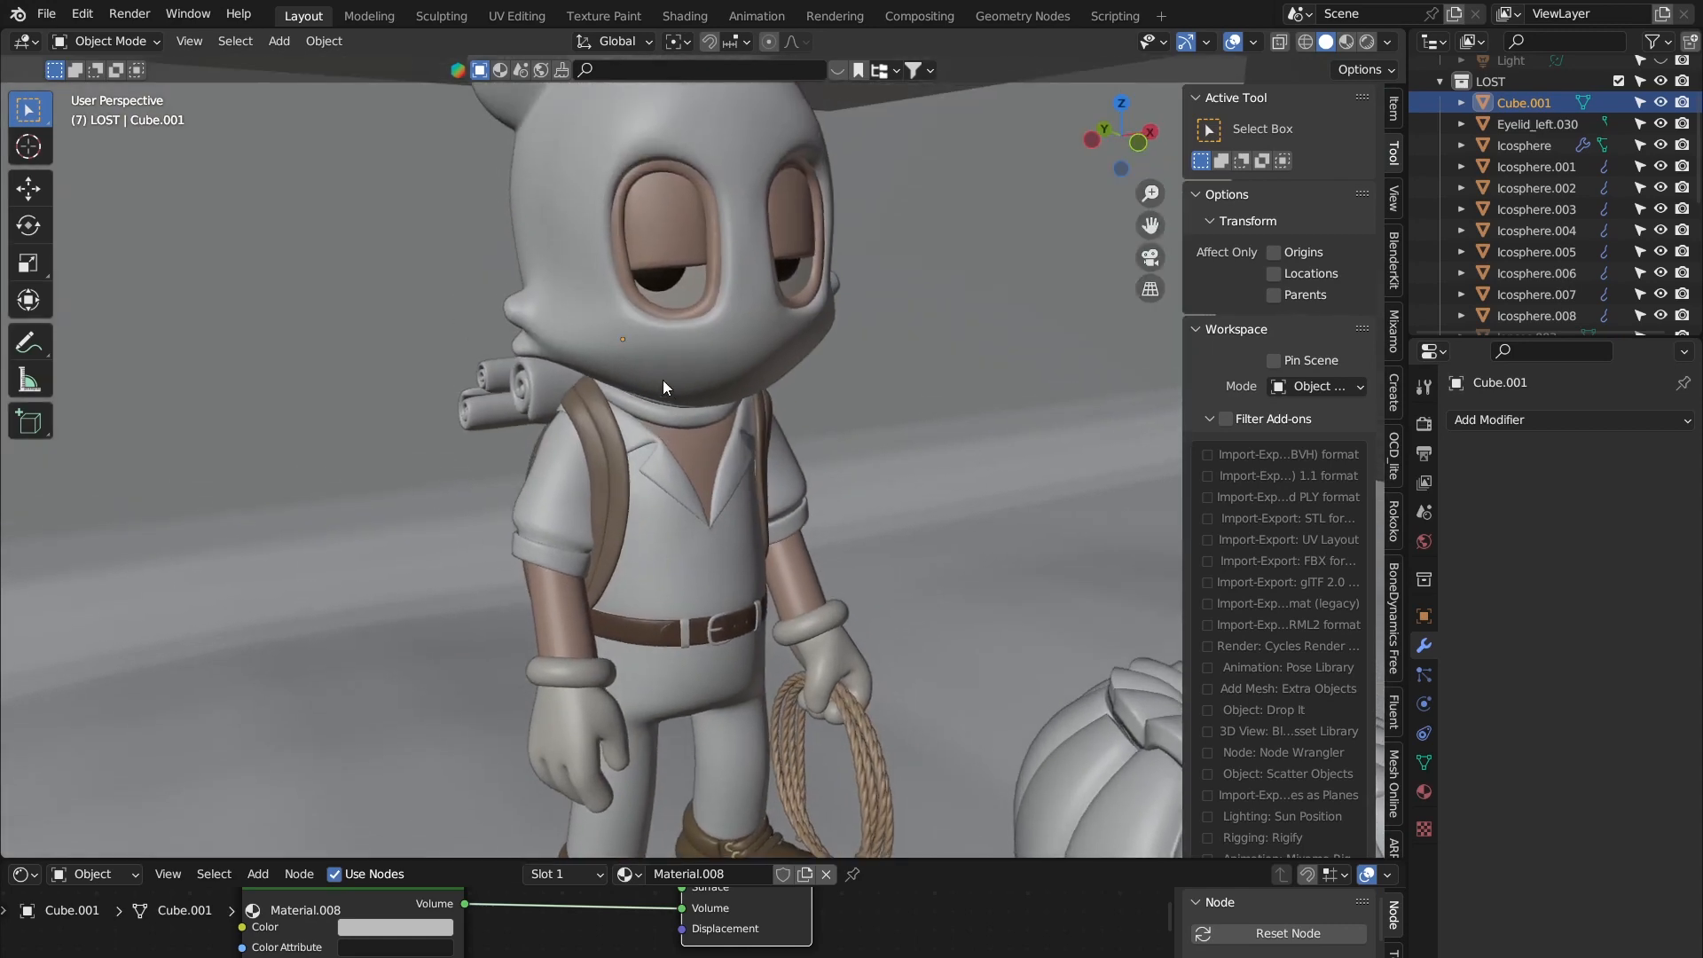
{"action": "left_click", "coordinate": [694, 135]}
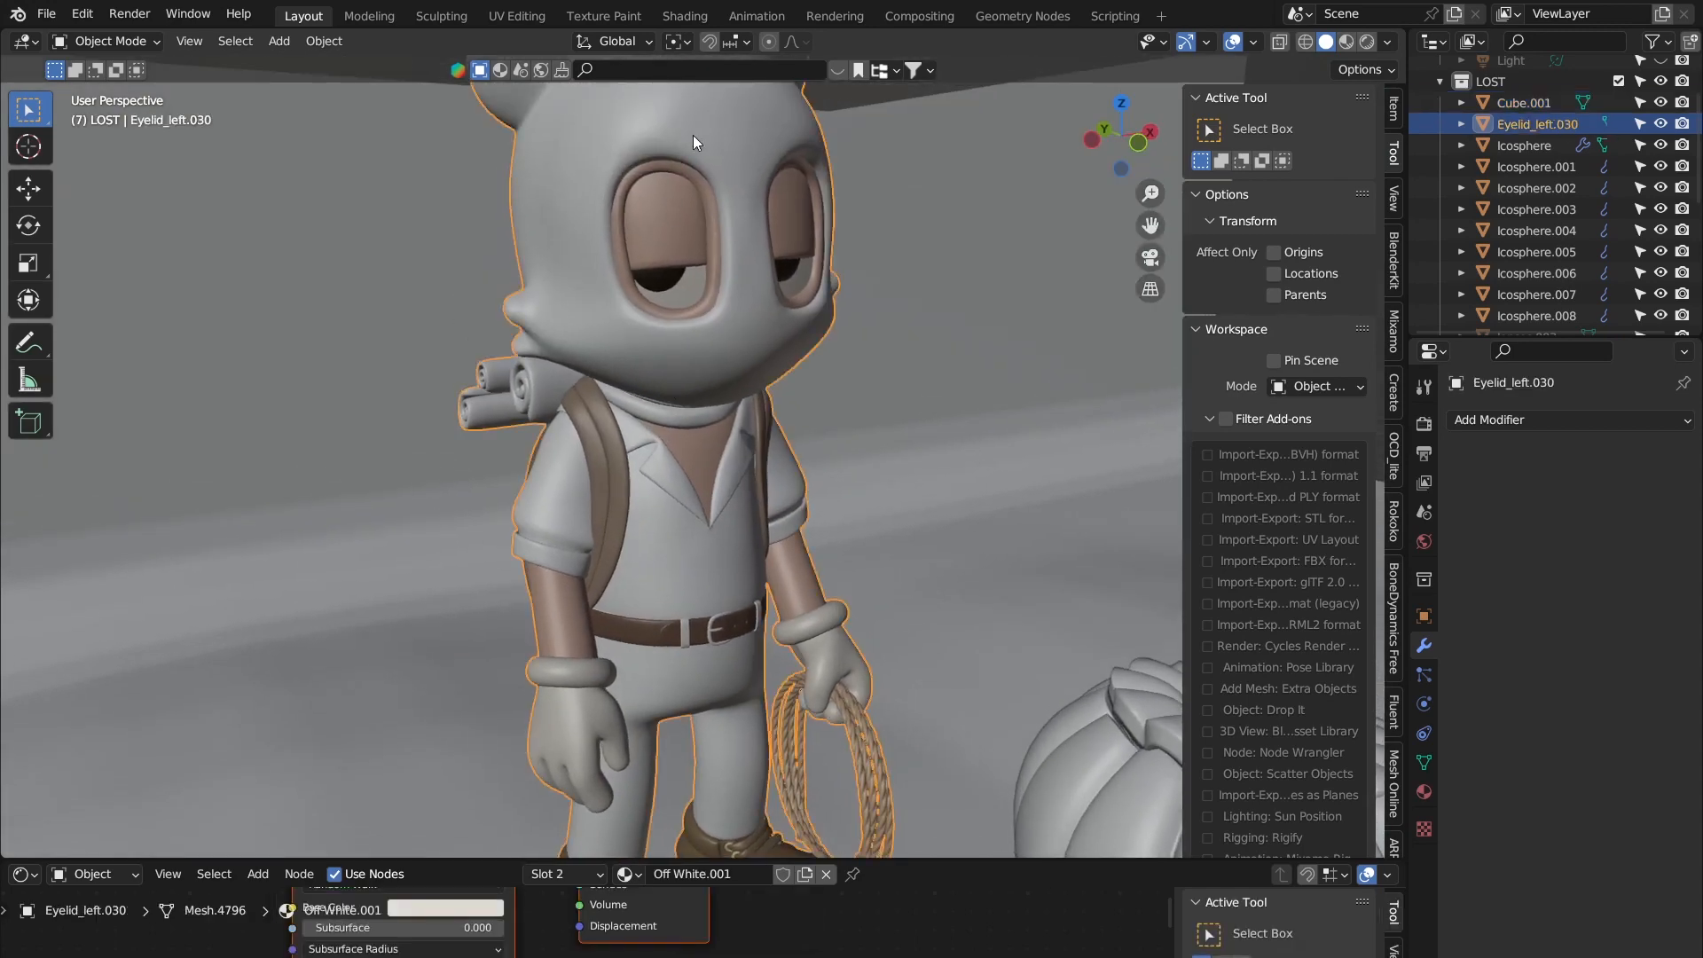
{"action": "middle_click_drag", "start_coordinate": [693, 135], "coordinate": [699, 273]}
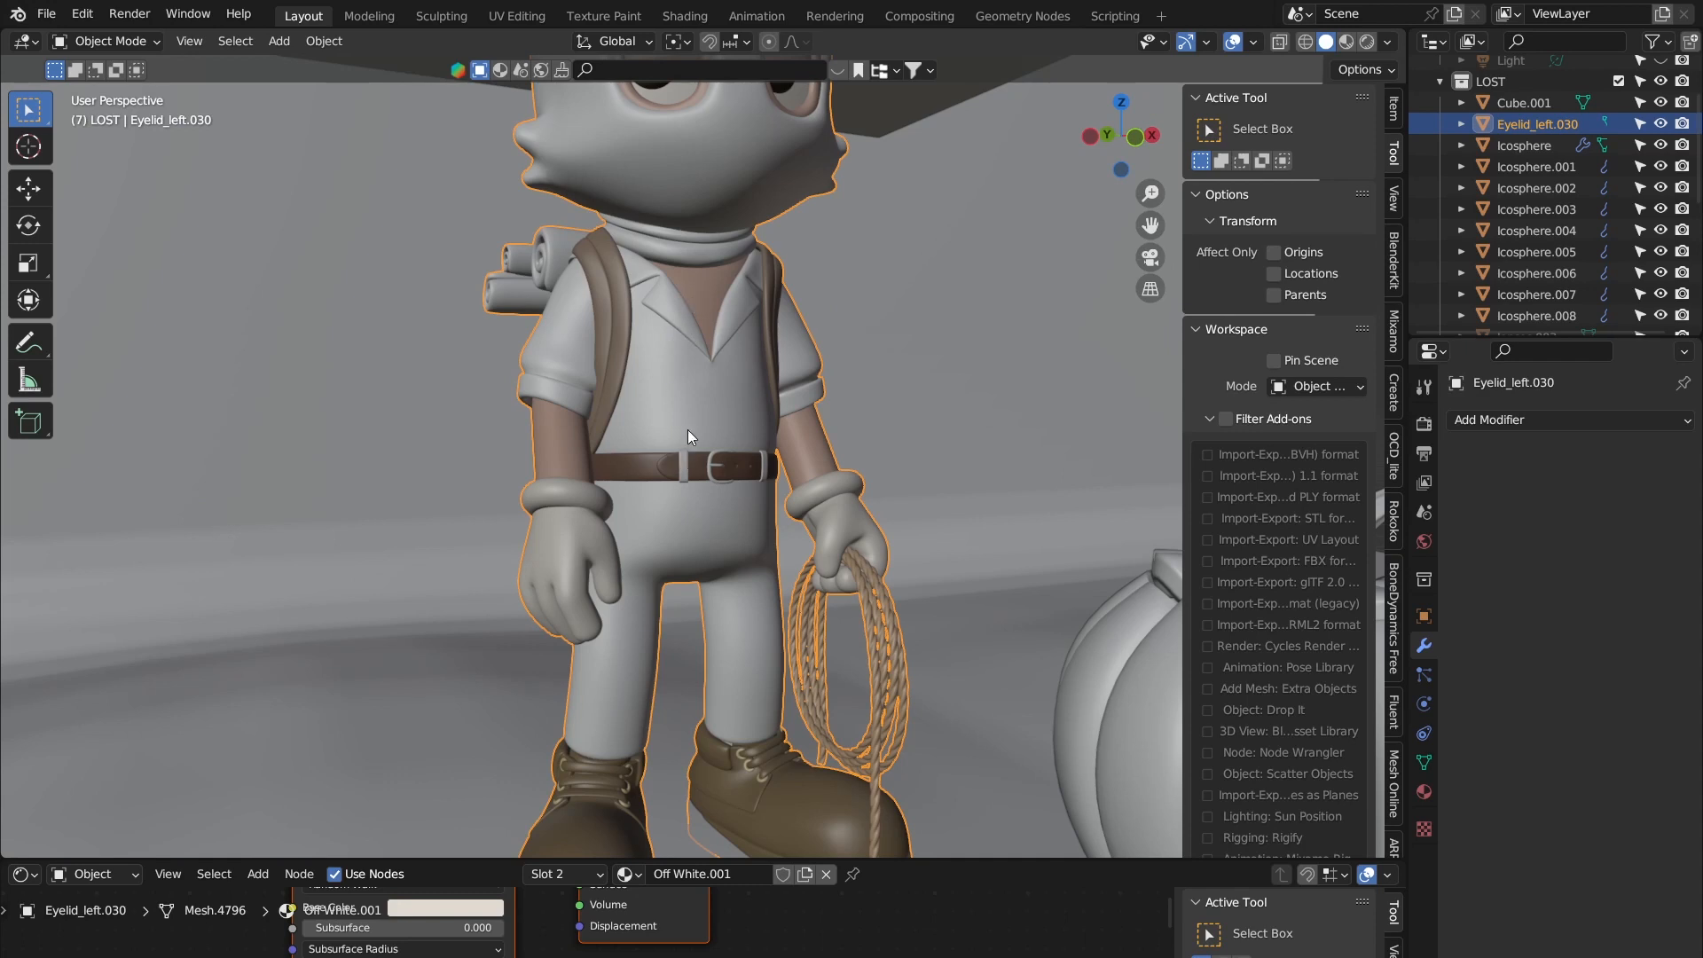
{"action": "middle_click_drag", "start_coordinate": [689, 429], "coordinate": [677, 268], "text": "shift"}
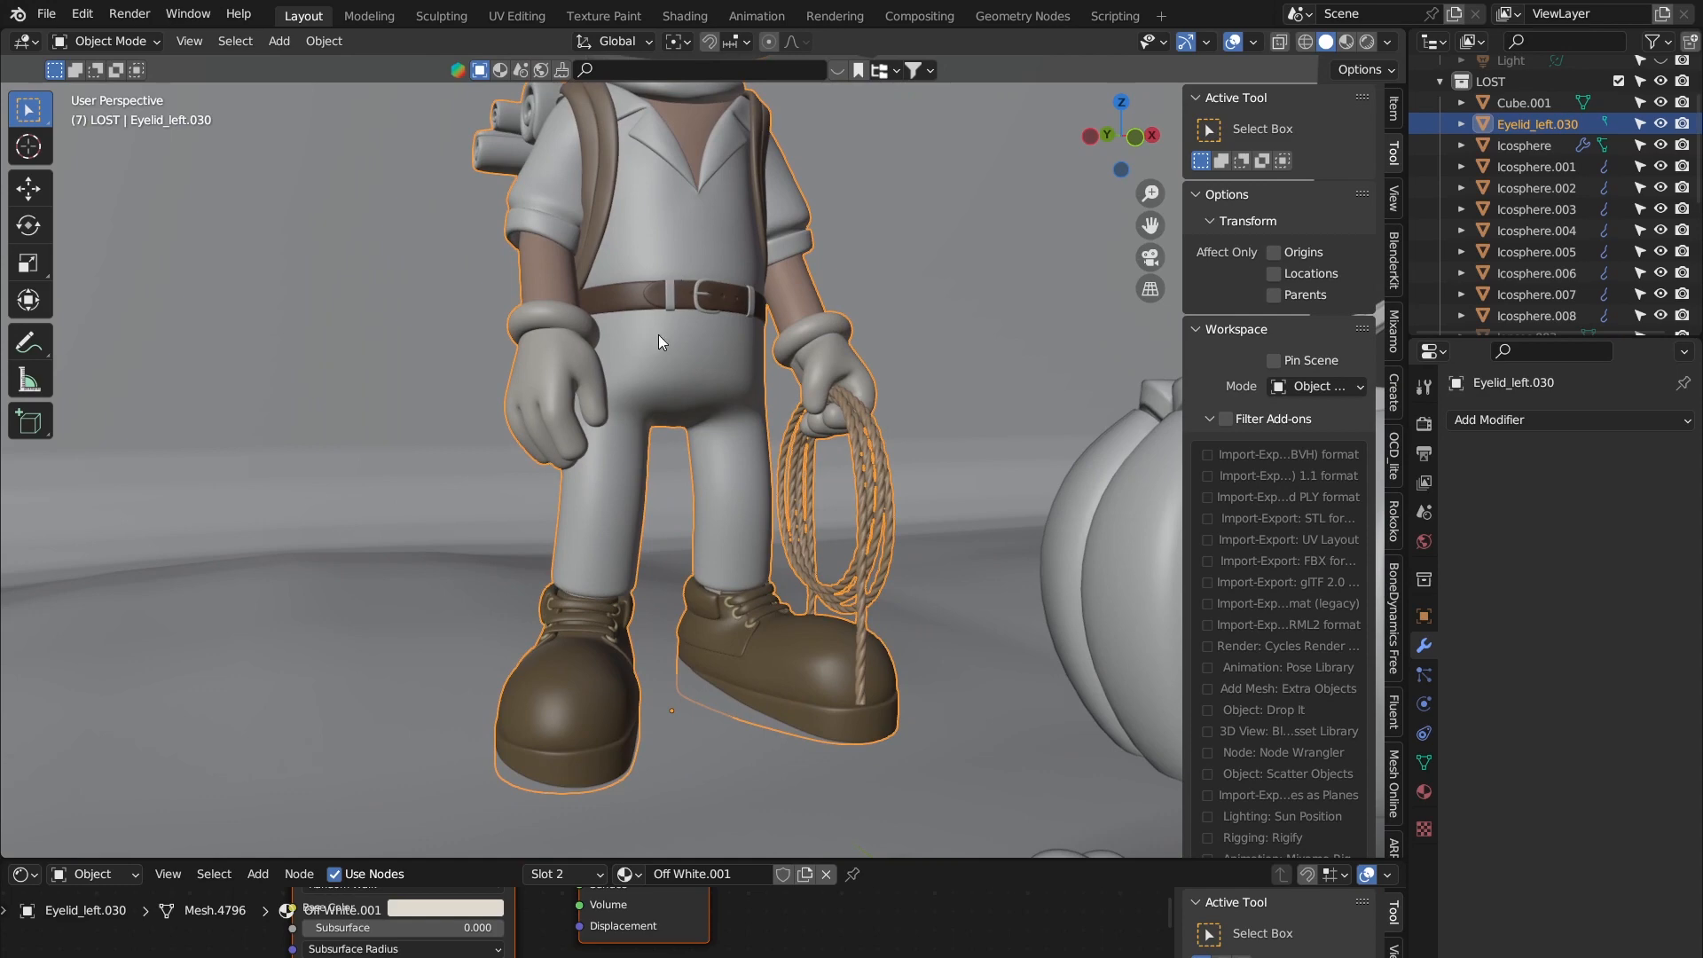
{"action": "middle_click_drag", "start_coordinate": [658, 334], "coordinate": [706, 573], "text": "shift"}
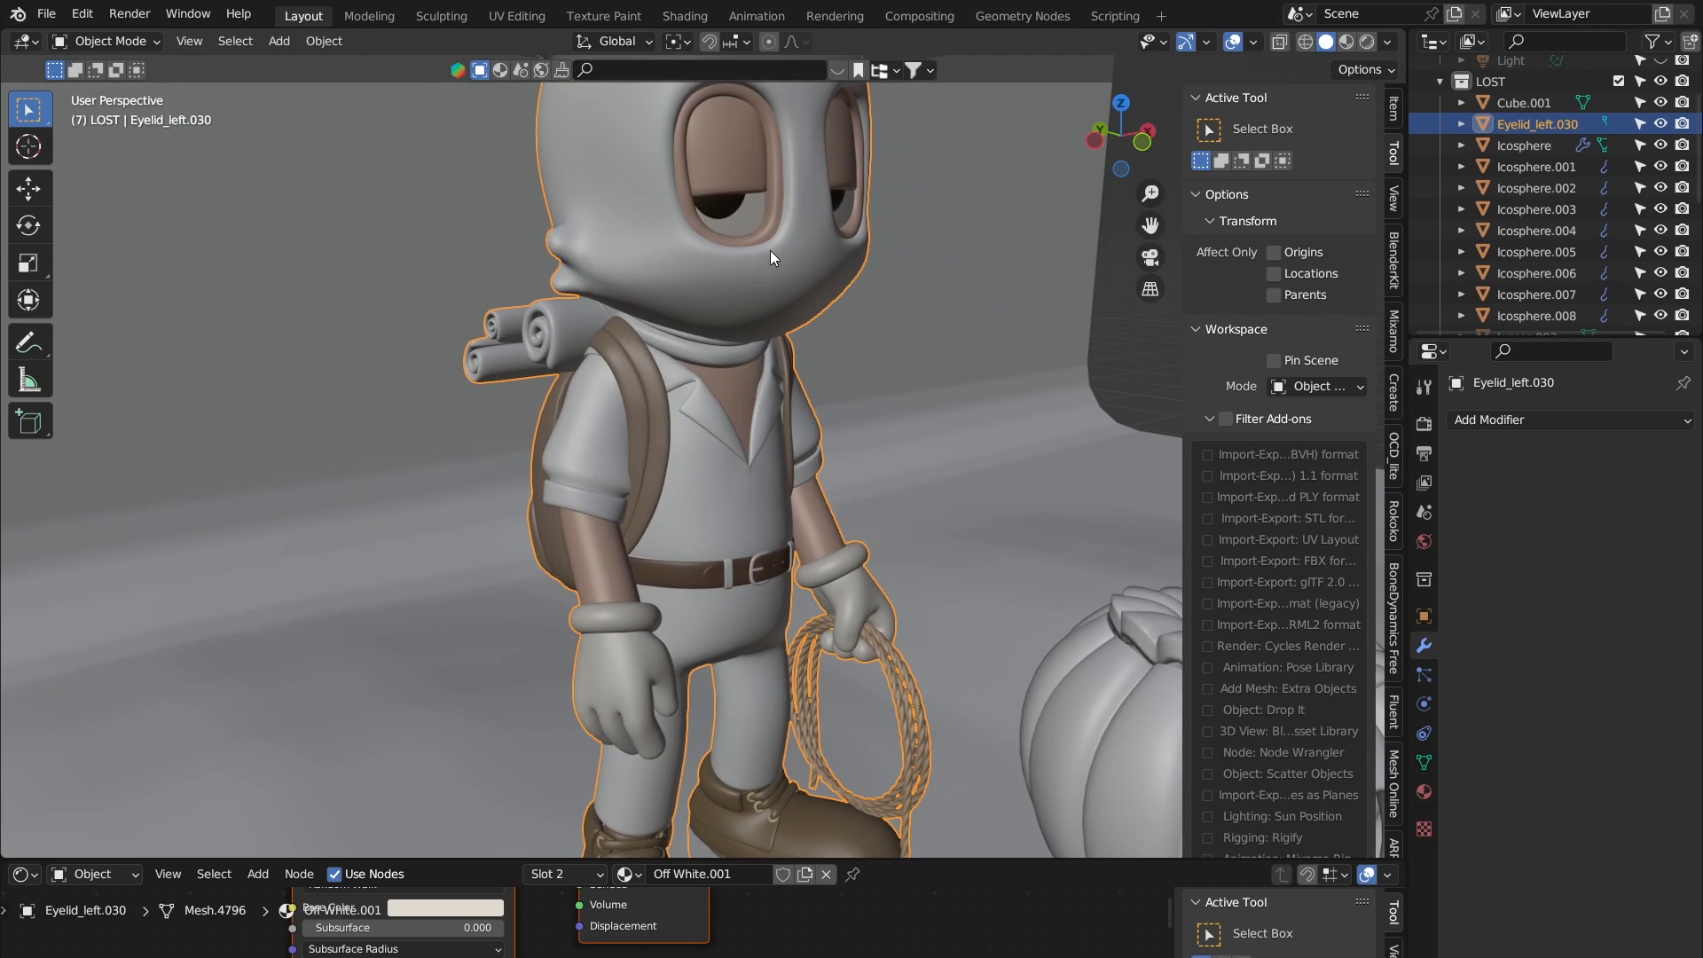
{"action": "middle_click_drag", "start_coordinate": [770, 250], "coordinate": [715, 289]}
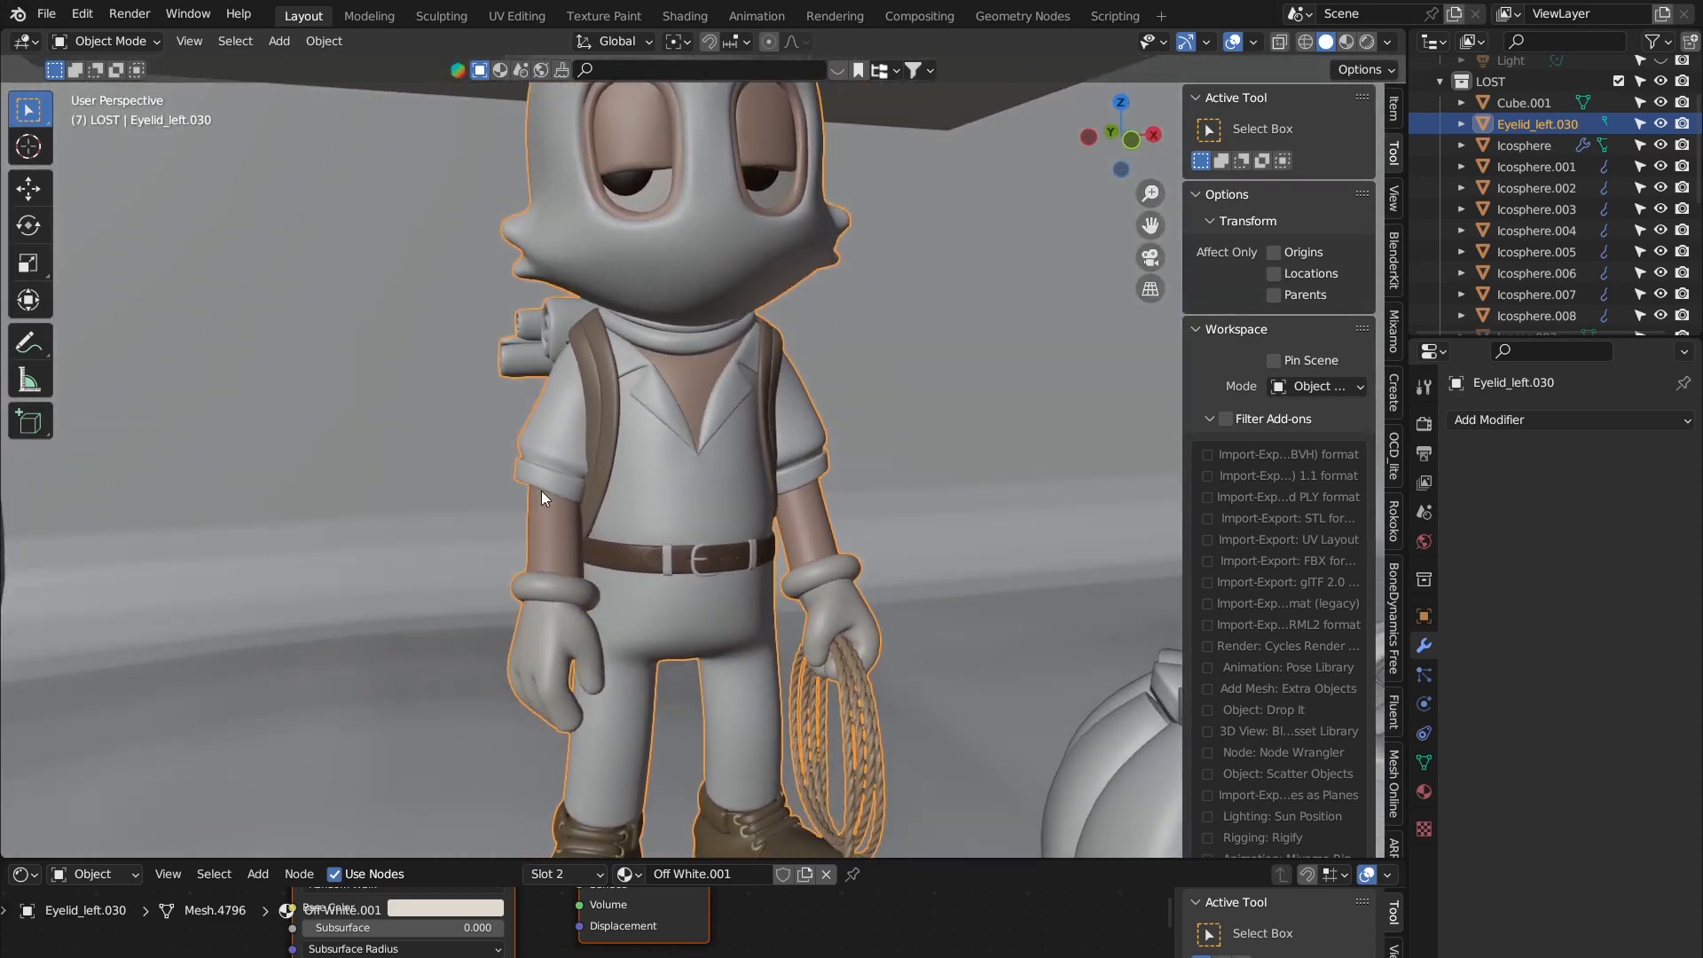
{"action": "middle_click_drag", "start_coordinate": [541, 491], "coordinate": [693, 546]}
{"action": "scroll", "coordinate": [721, 467], "scroll_direction": "down", "scroll_amount": 3}
{"action": "scroll", "coordinate": [742, 396], "scroll_direction": "up", "scroll_amount": 2}
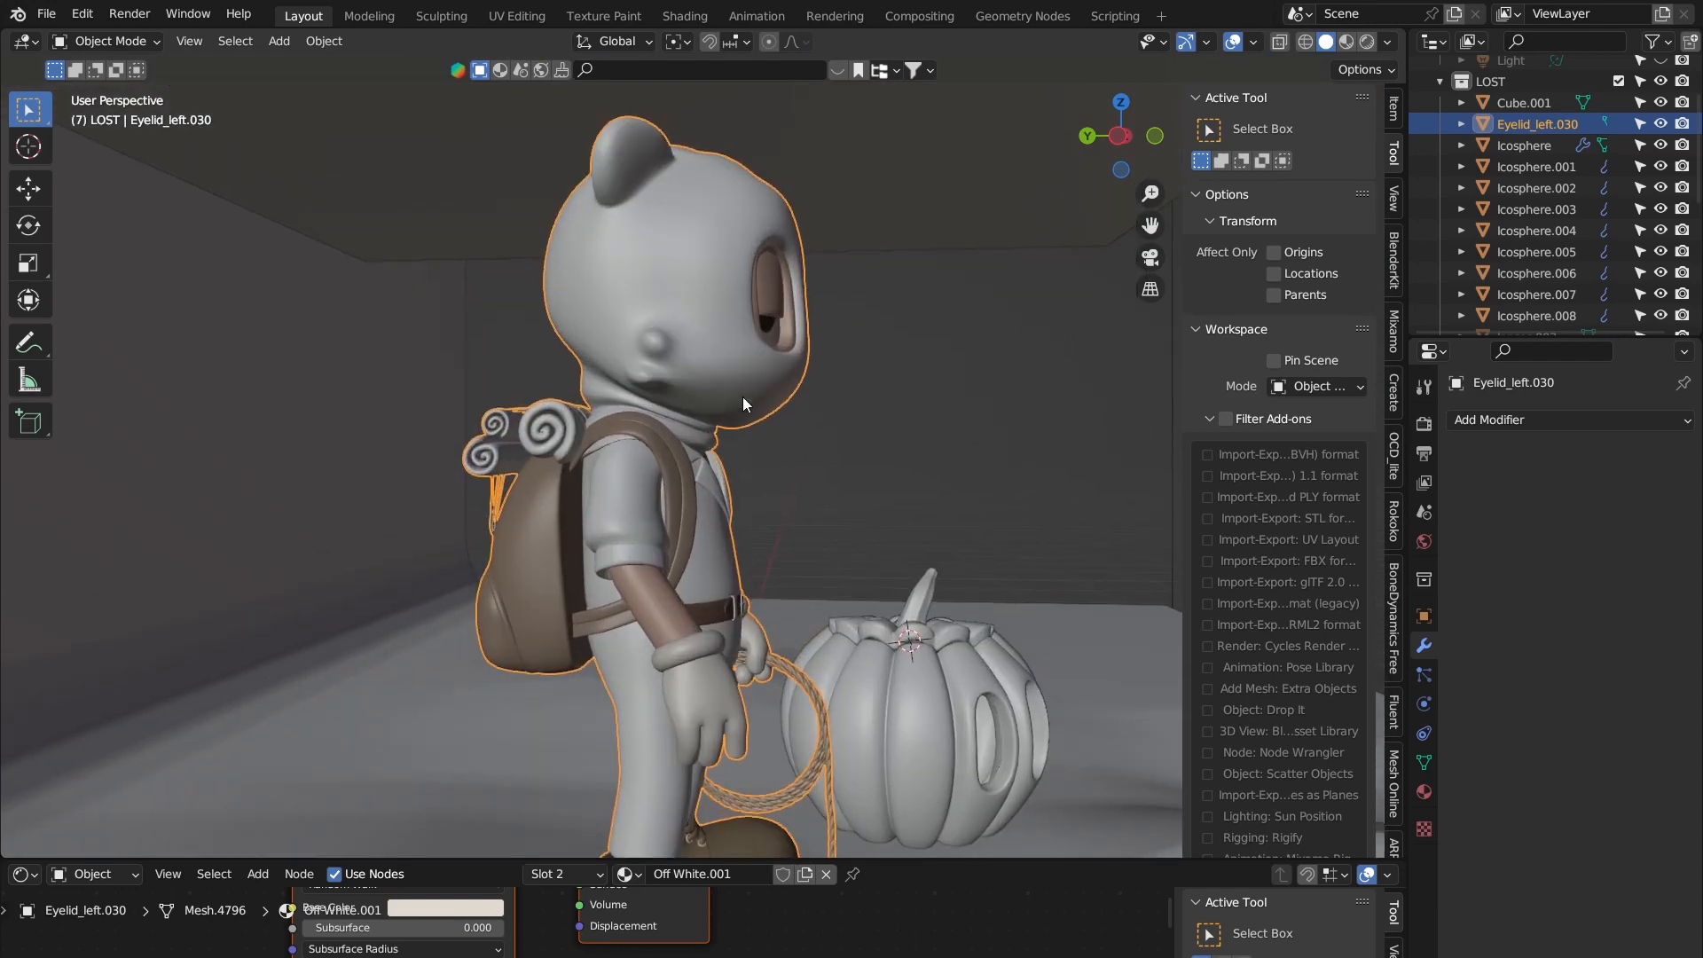
{"action": "middle_click_drag", "start_coordinate": [742, 396], "coordinate": [715, 337]}
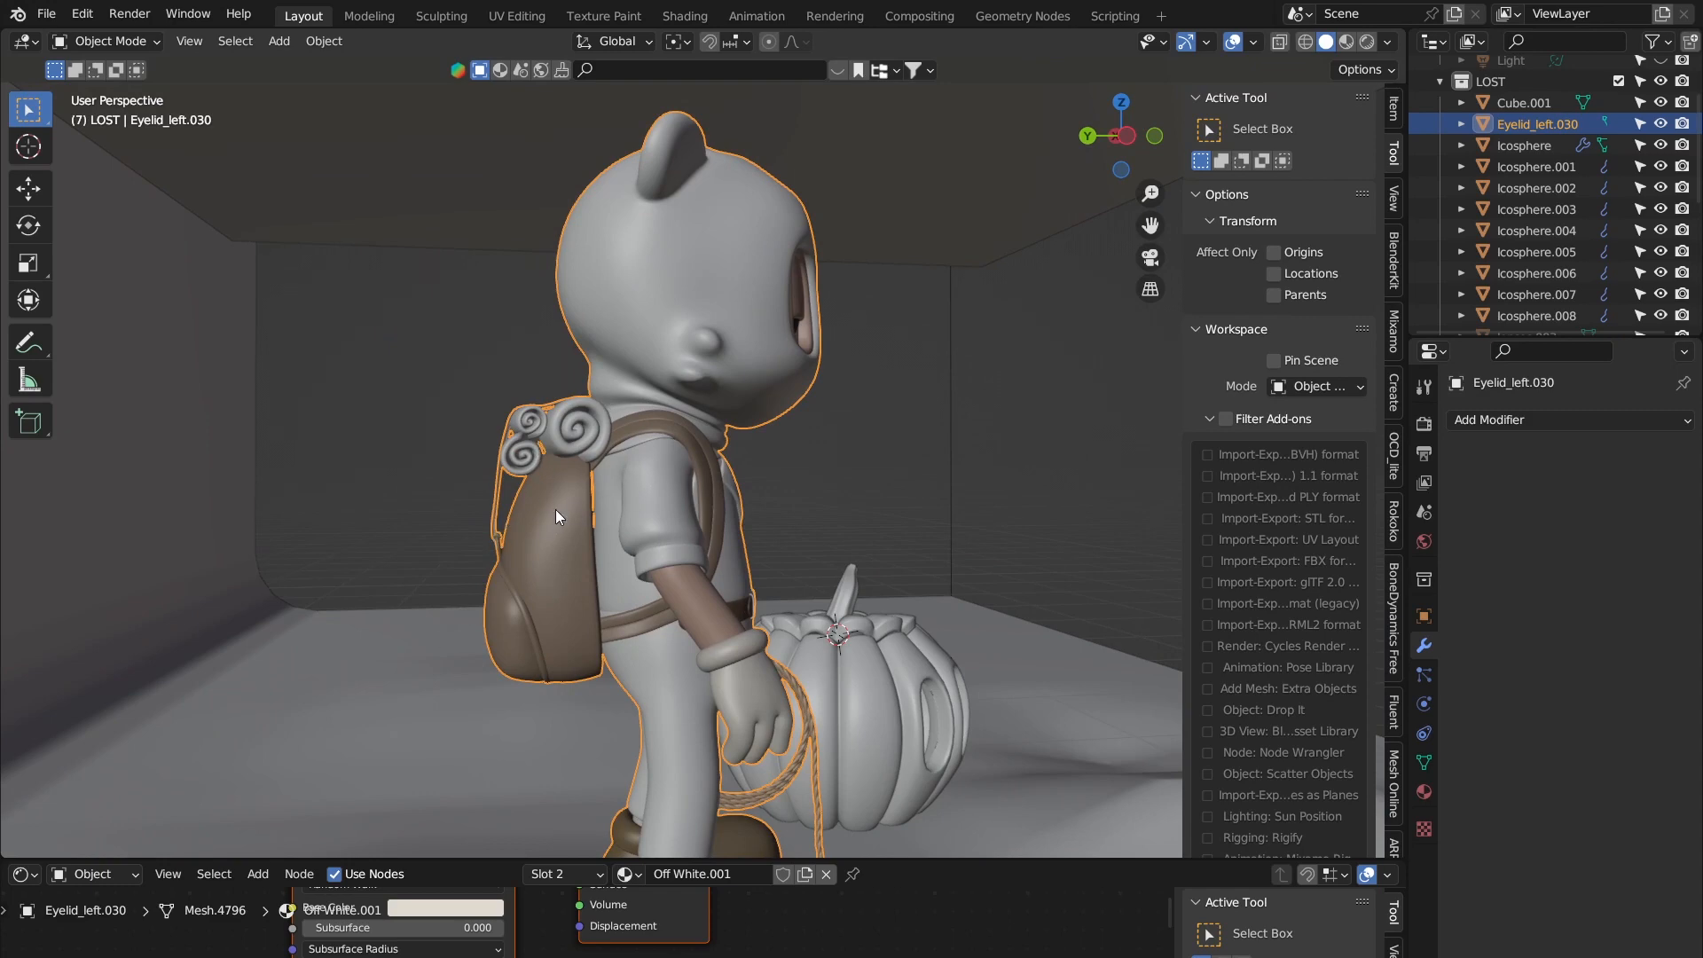
{"action": "middle_click_drag", "start_coordinate": [601, 503], "coordinate": [461, 456]}
{"action": "scroll", "coordinate": [460, 456], "scroll_direction": "down", "scroll_amount": 4}
{"action": "scroll", "coordinate": [655, 509], "scroll_direction": "up", "scroll_amount": 6}
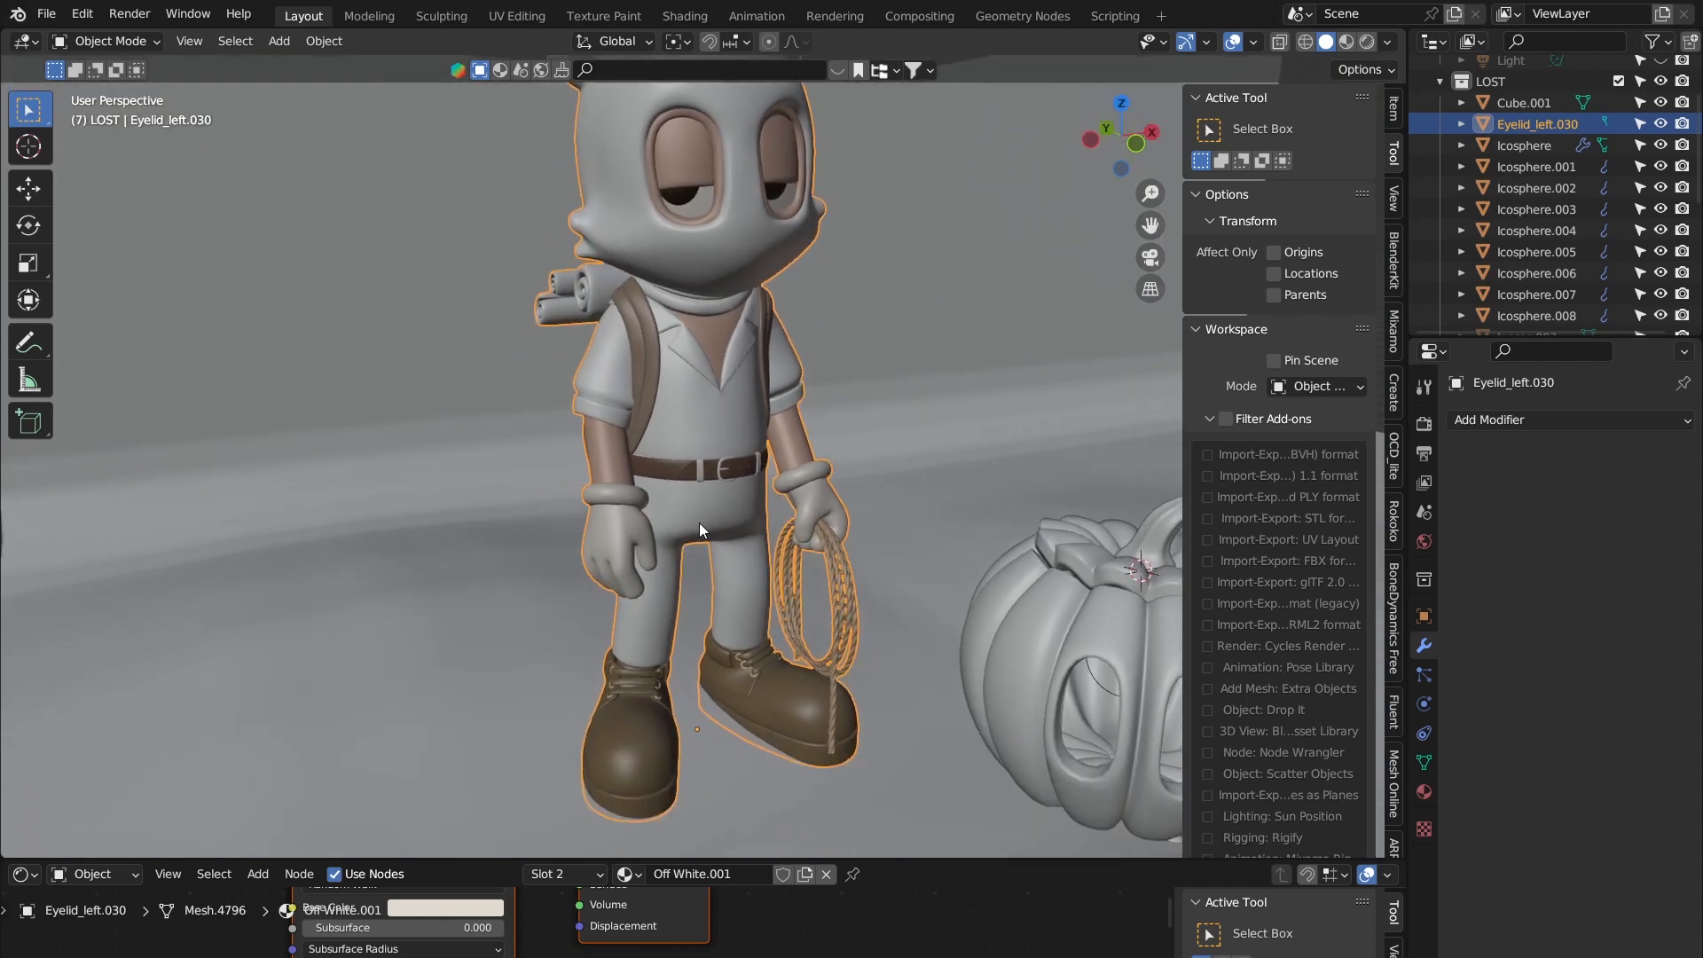
{"action": "scroll", "coordinate": [699, 524], "scroll_direction": "down", "scroll_amount": 3}
{"action": "middle_click_drag", "start_coordinate": [722, 327], "coordinate": [577, 394]}
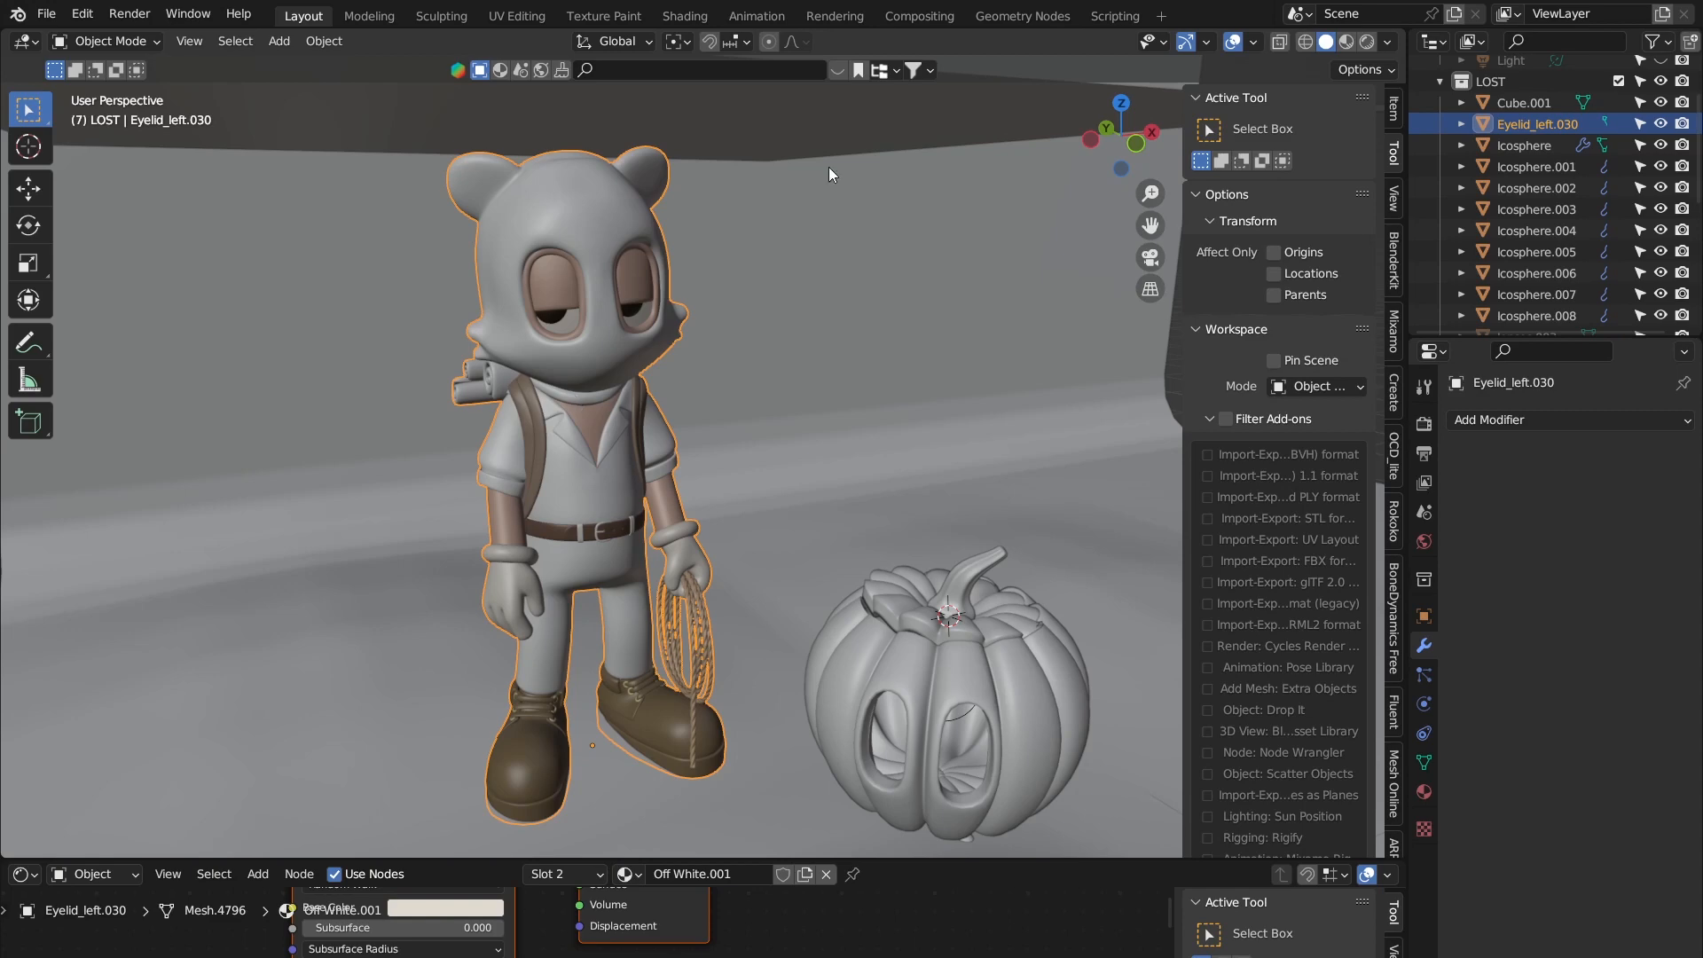
Step: Add a Cloth modifier to the plane above the character's head
{"action": "scroll", "coordinate": [828, 167], "scroll_direction": "down", "scroll_amount": 4}
{"action": "middle_click_drag", "start_coordinate": [714, 289], "coordinate": [683, 394], "text": "shift"}
{"action": "scroll", "coordinate": [682, 394], "scroll_direction": "up", "scroll_amount": 3}
{"action": "left_click", "coordinate": [461, 391]}
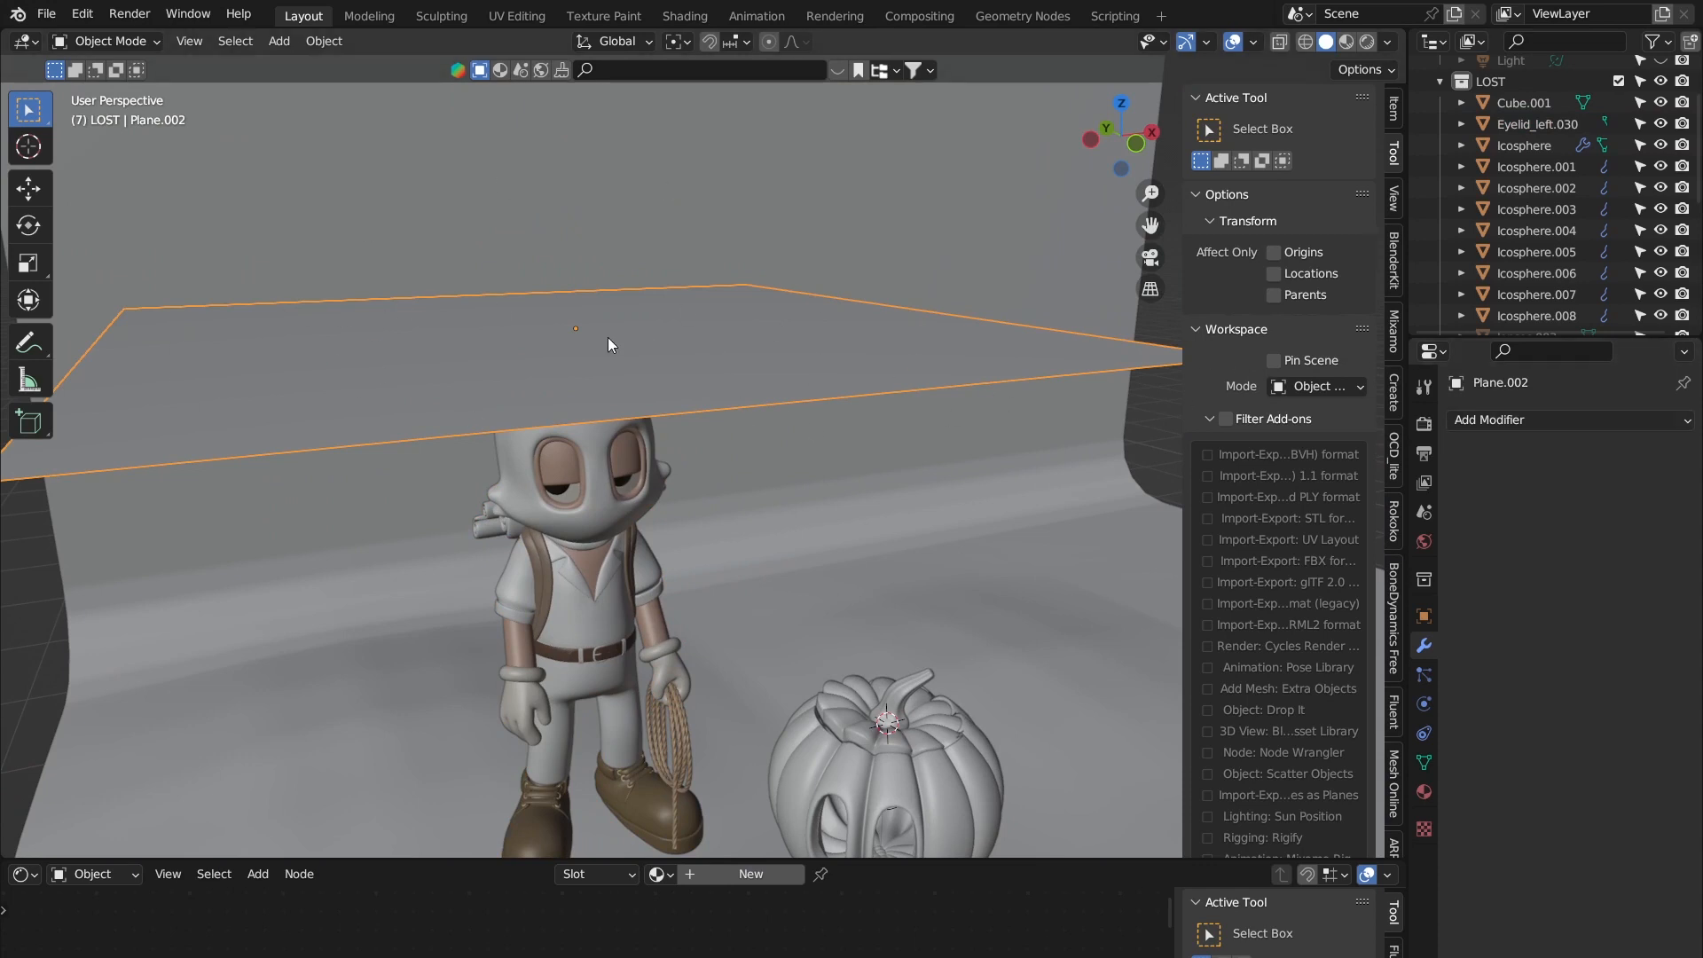
{"action": "left_click", "coordinate": [1498, 421]}
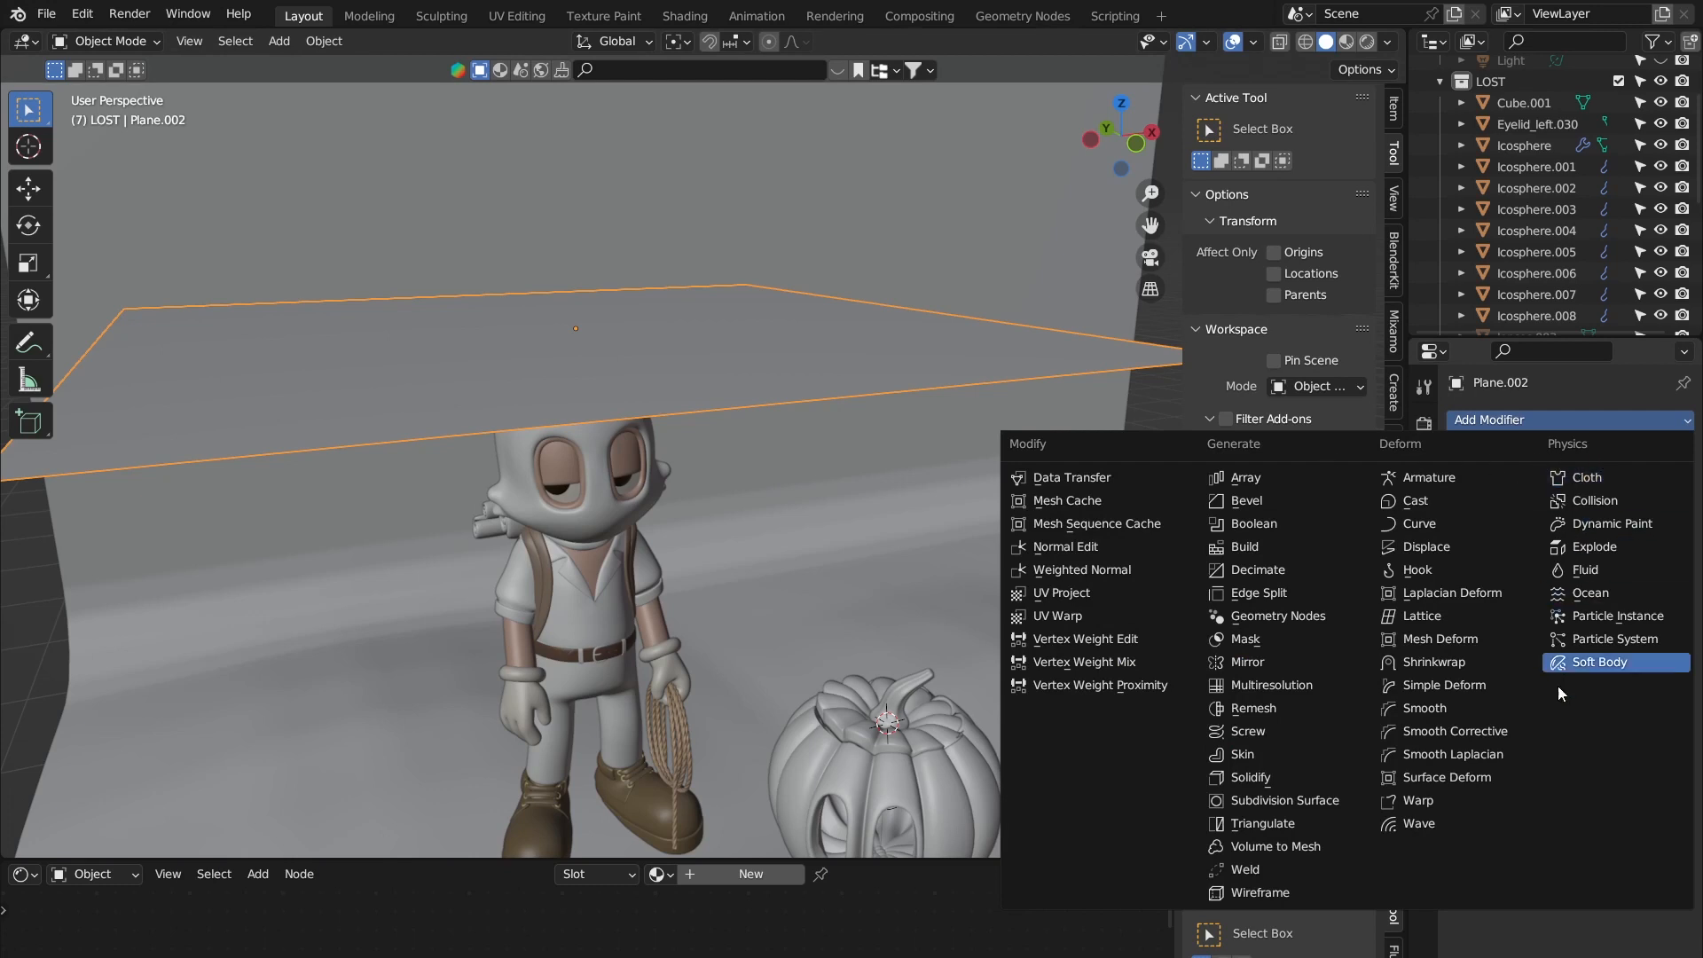
{"action": "left_click", "coordinate": [1599, 477]}
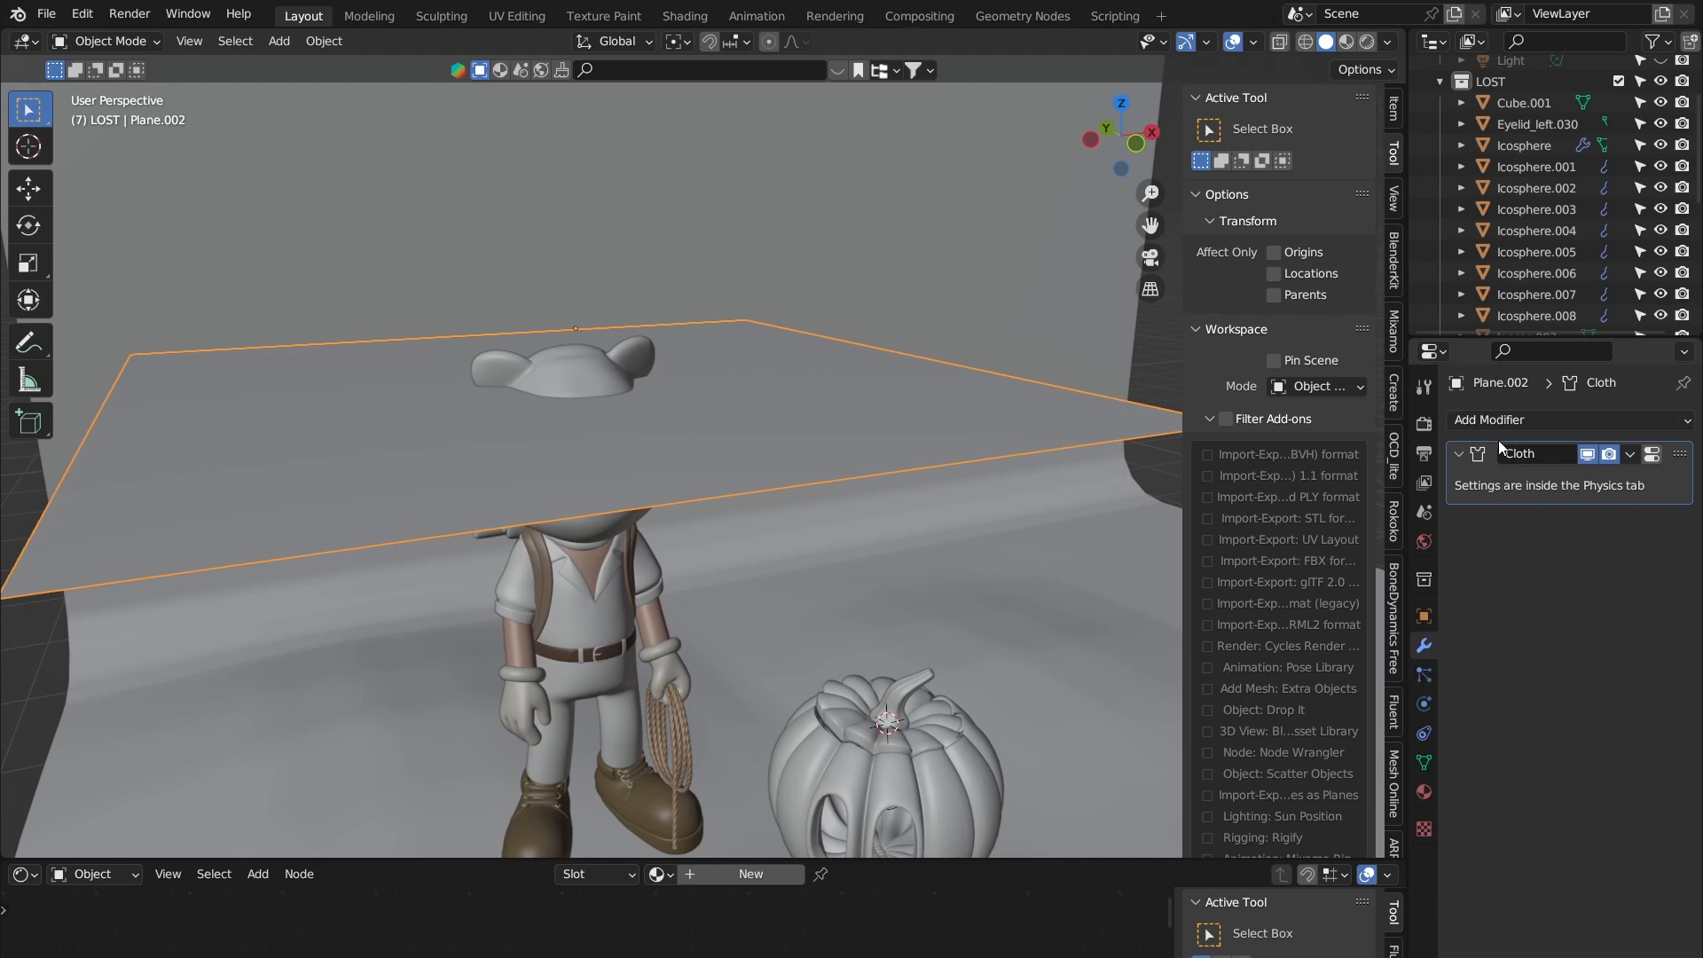
Step: Open the plane's cloth physics settings and examine the quality, physical property, stiffness and damping values
{"action": "left_click", "coordinate": [1424, 705]}
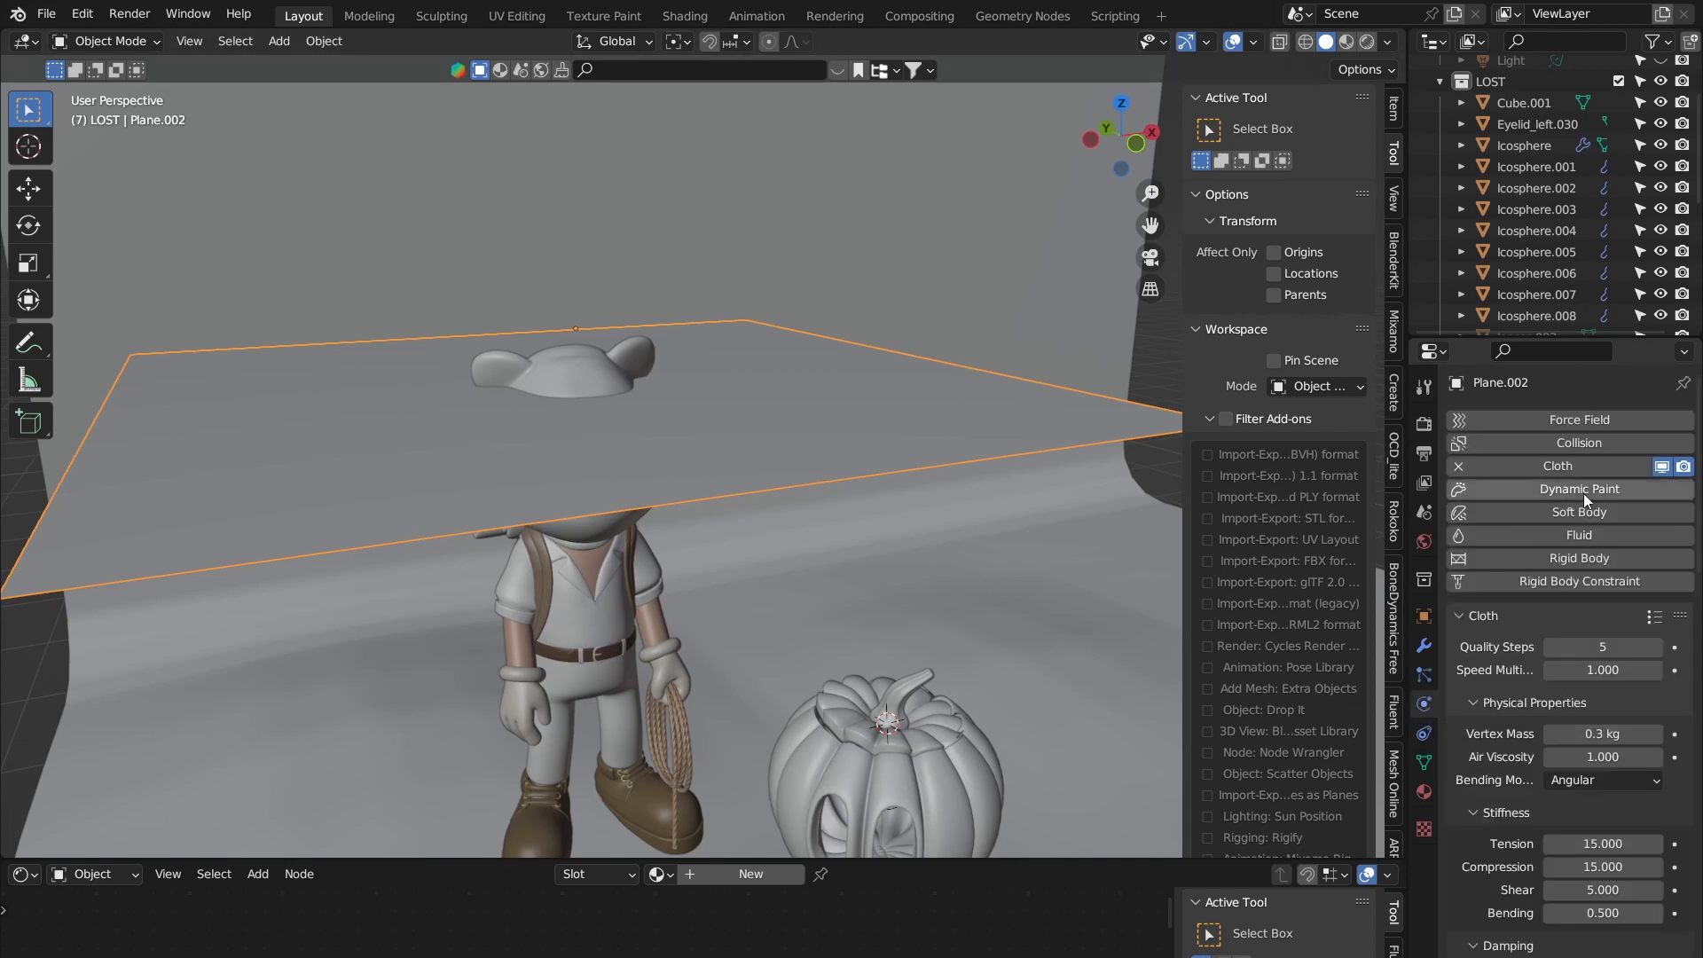
{"action": "scroll", "coordinate": [1565, 763], "scroll_direction": "down", "scroll_amount": 5}
{"action": "scroll", "coordinate": [1558, 747], "scroll_direction": "up", "scroll_amount": 5}
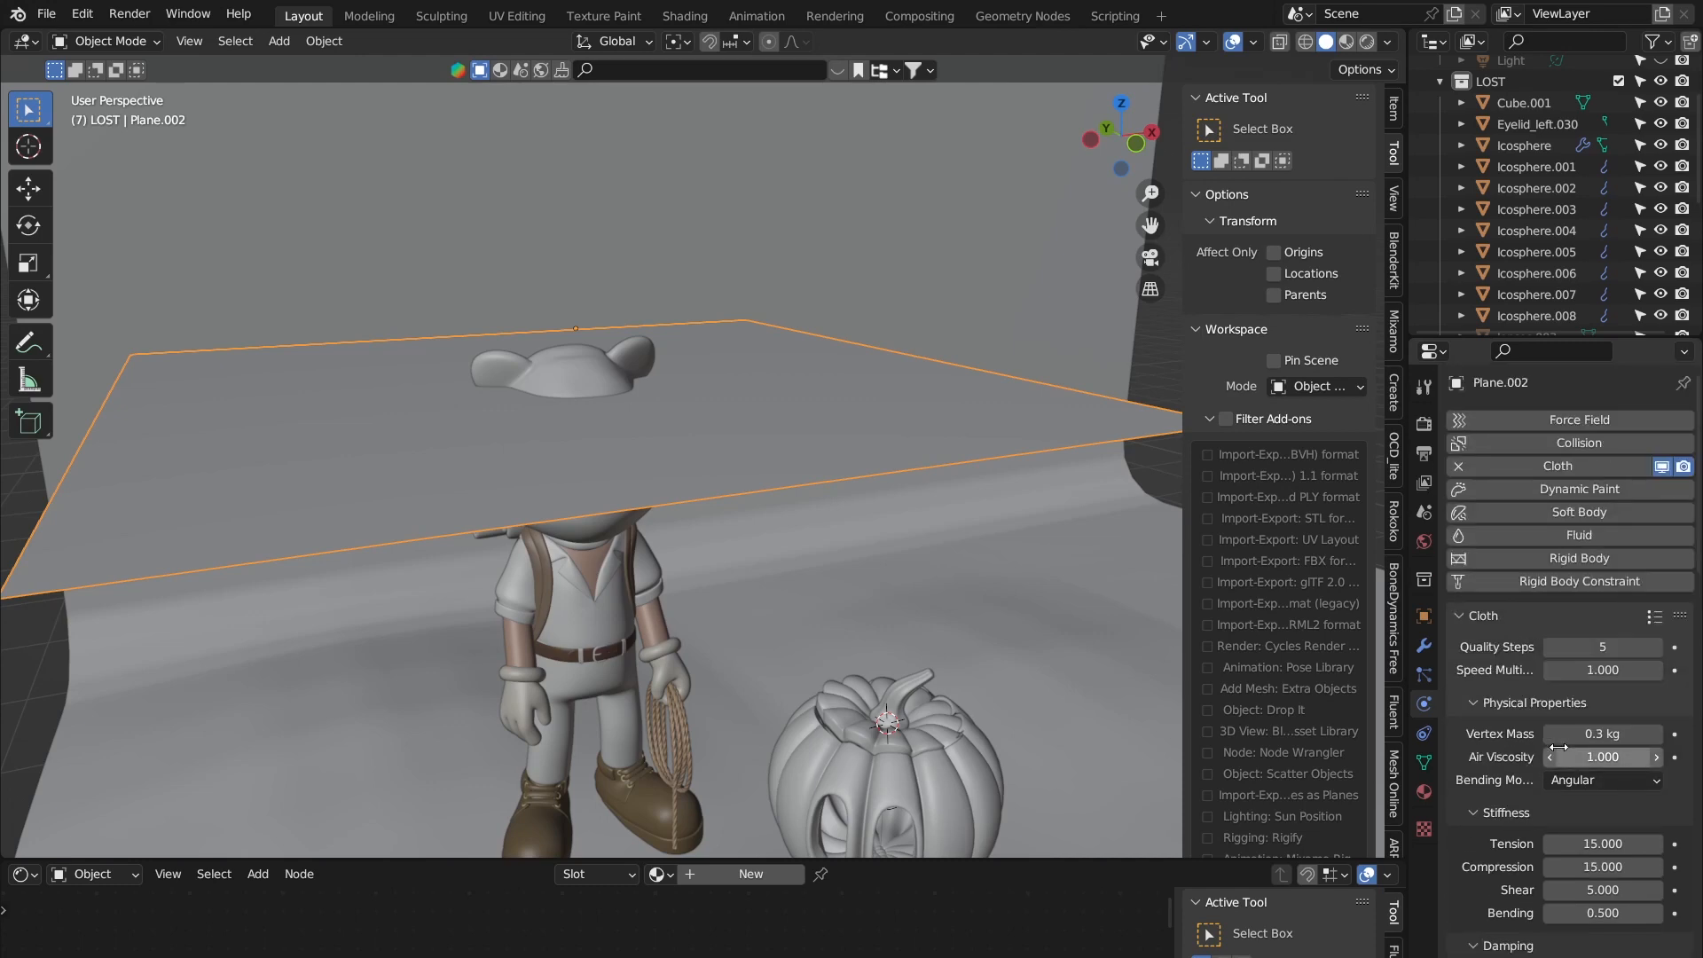
{"action": "scroll", "coordinate": [1619, 406], "scroll_direction": "down", "scroll_amount": 1}
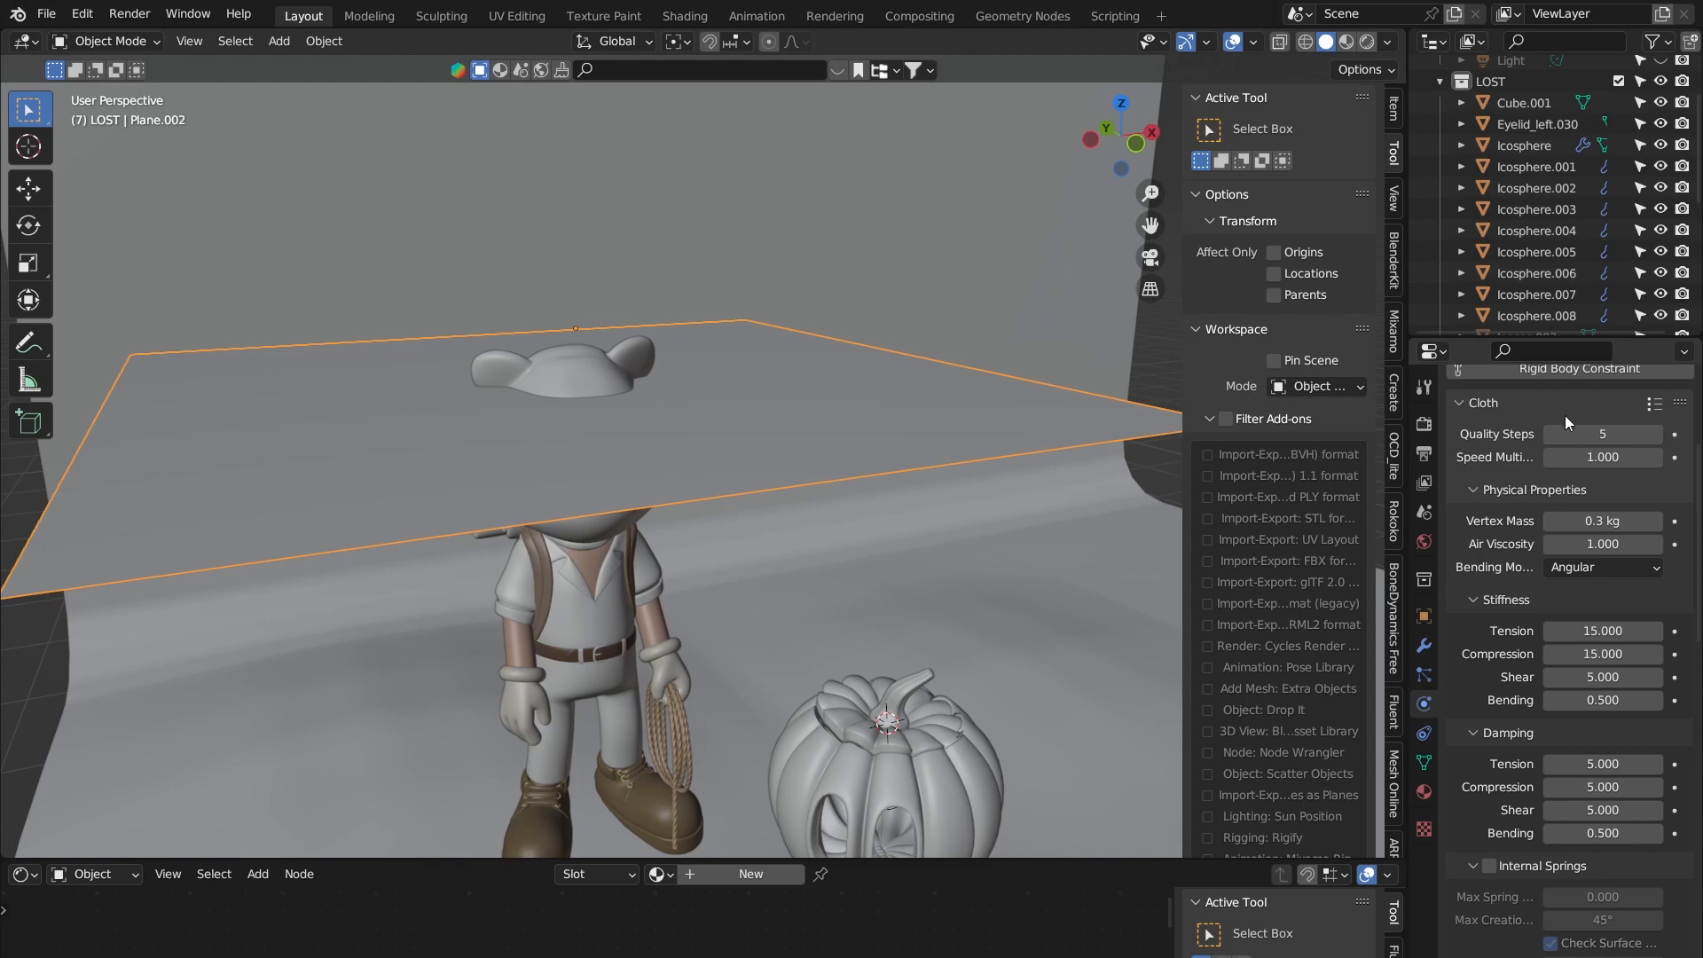
{"action": "scroll", "coordinate": [1588, 497], "scroll_direction": "up", "scroll_amount": 2}
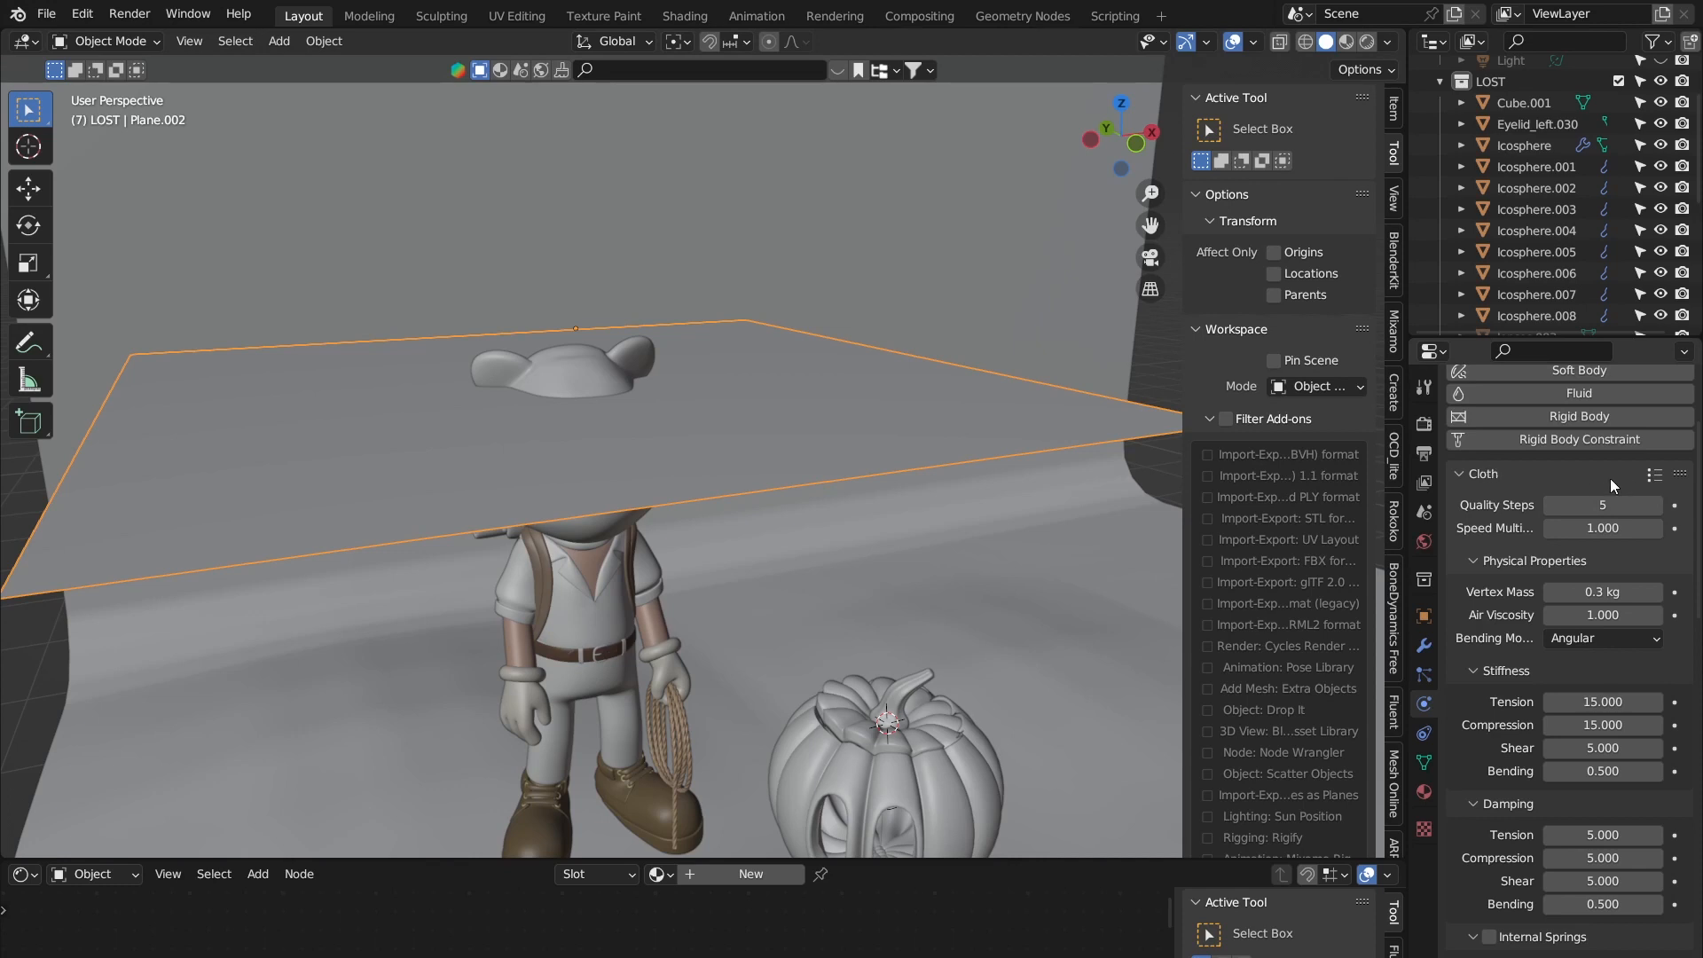
{"action": "left_click", "coordinate": [1475, 475]}
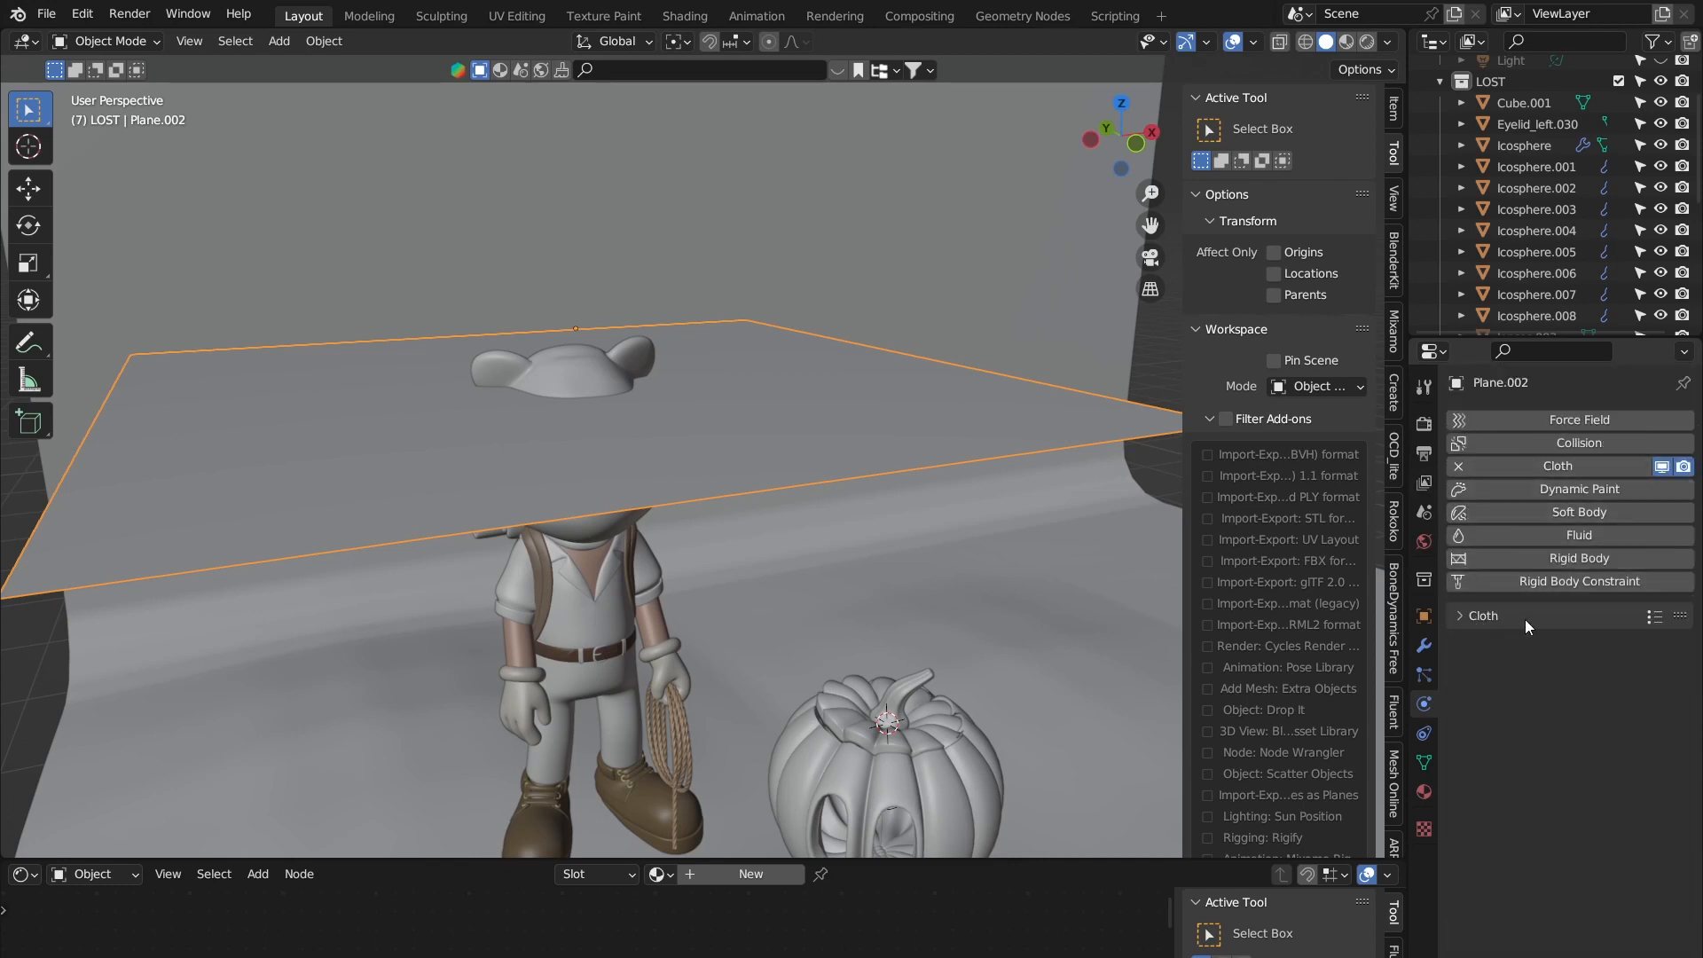
{"action": "left_click", "coordinate": [1463, 617]}
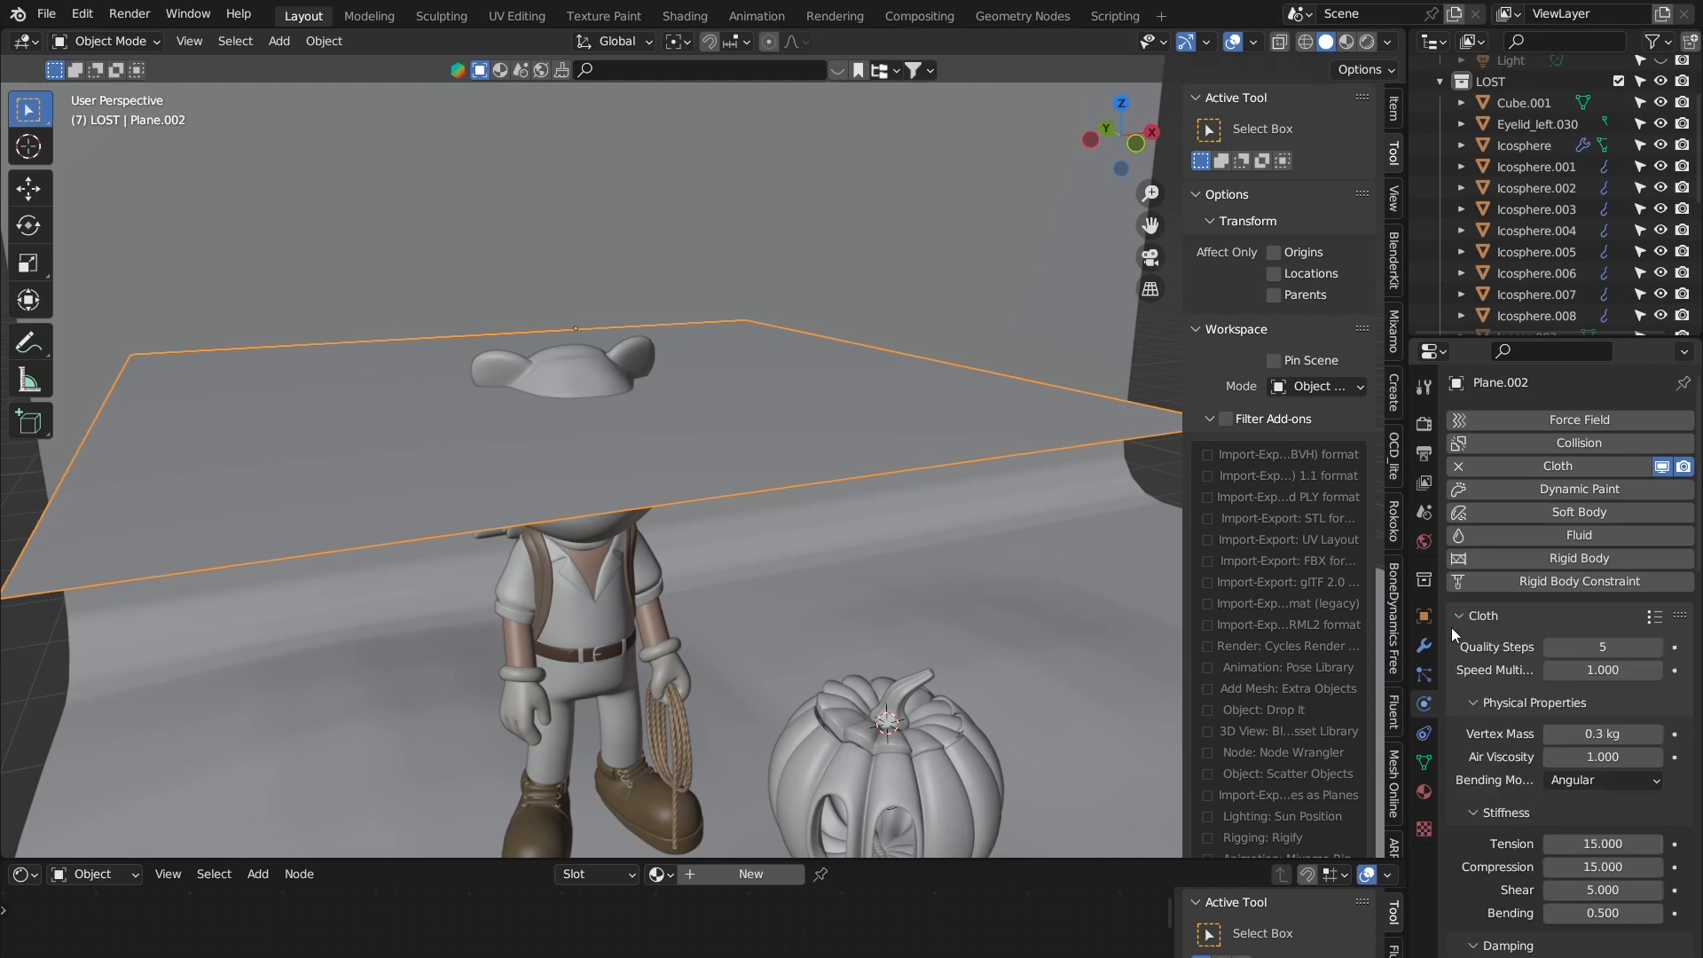
{"action": "left_click", "coordinate": [1454, 625]}
{"action": "left_click", "coordinate": [1460, 621]}
{"action": "scroll", "coordinate": [1582, 592], "scroll_direction": "down", "scroll_amount": 4}
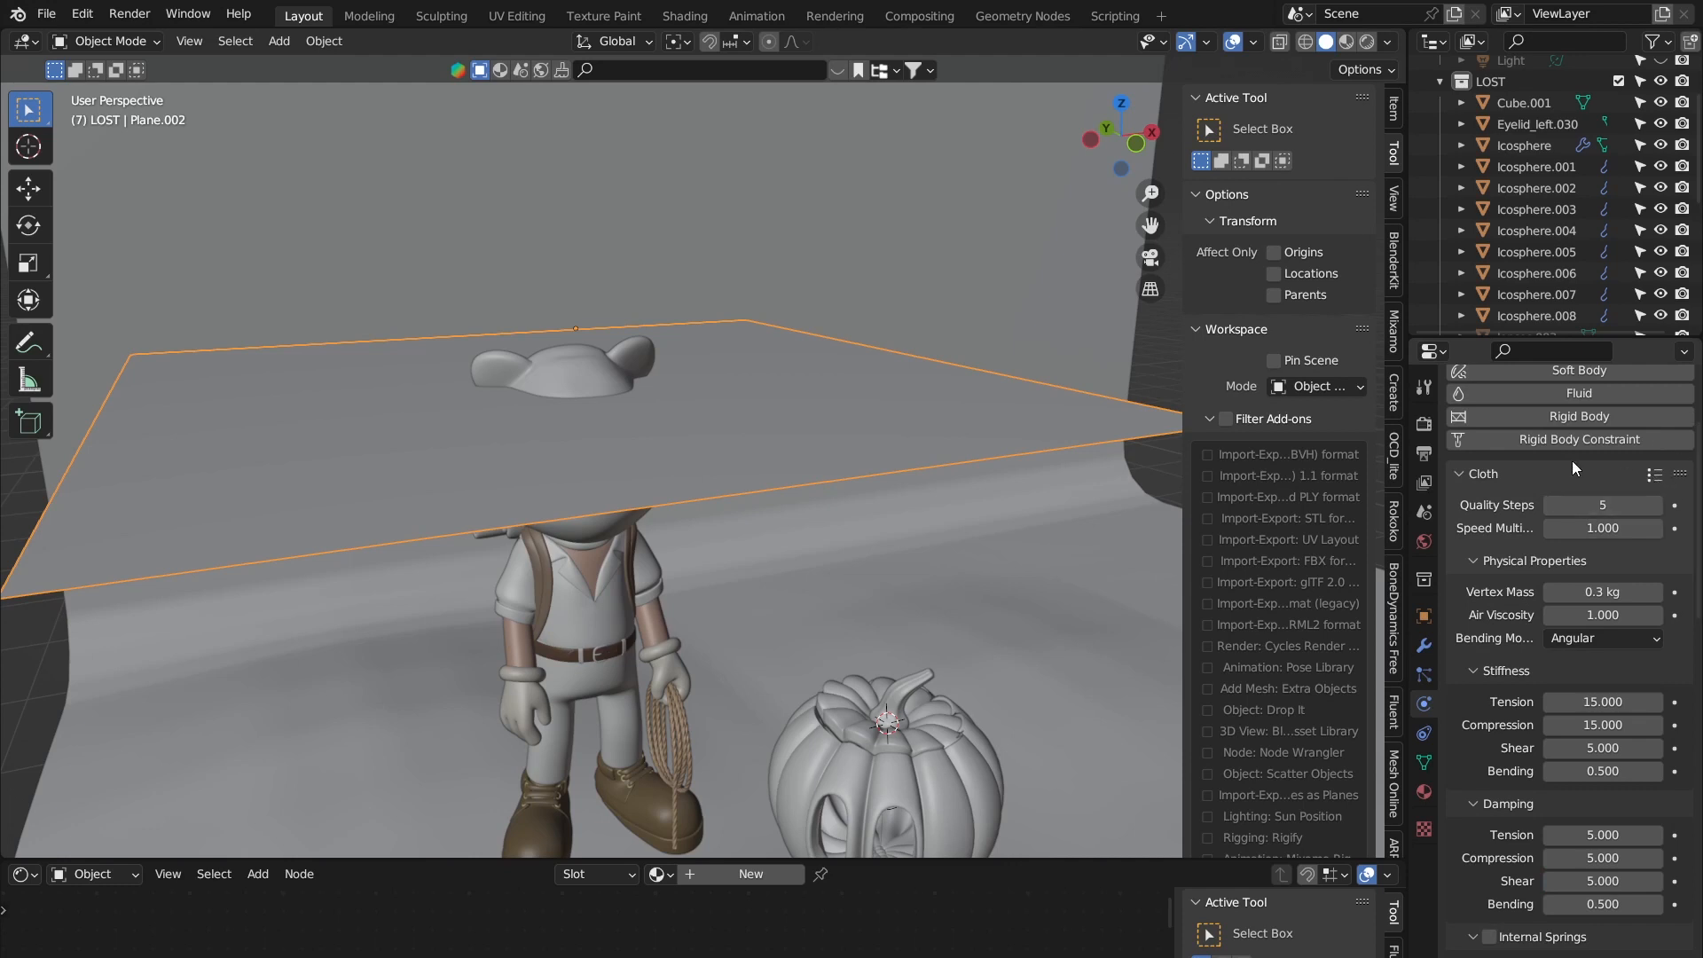
Step: Try the Silk, Rubber, Leather, Denim and Cotton cloth presets on the plane and compare their settings
{"action": "left_click", "coordinate": [1654, 477]}
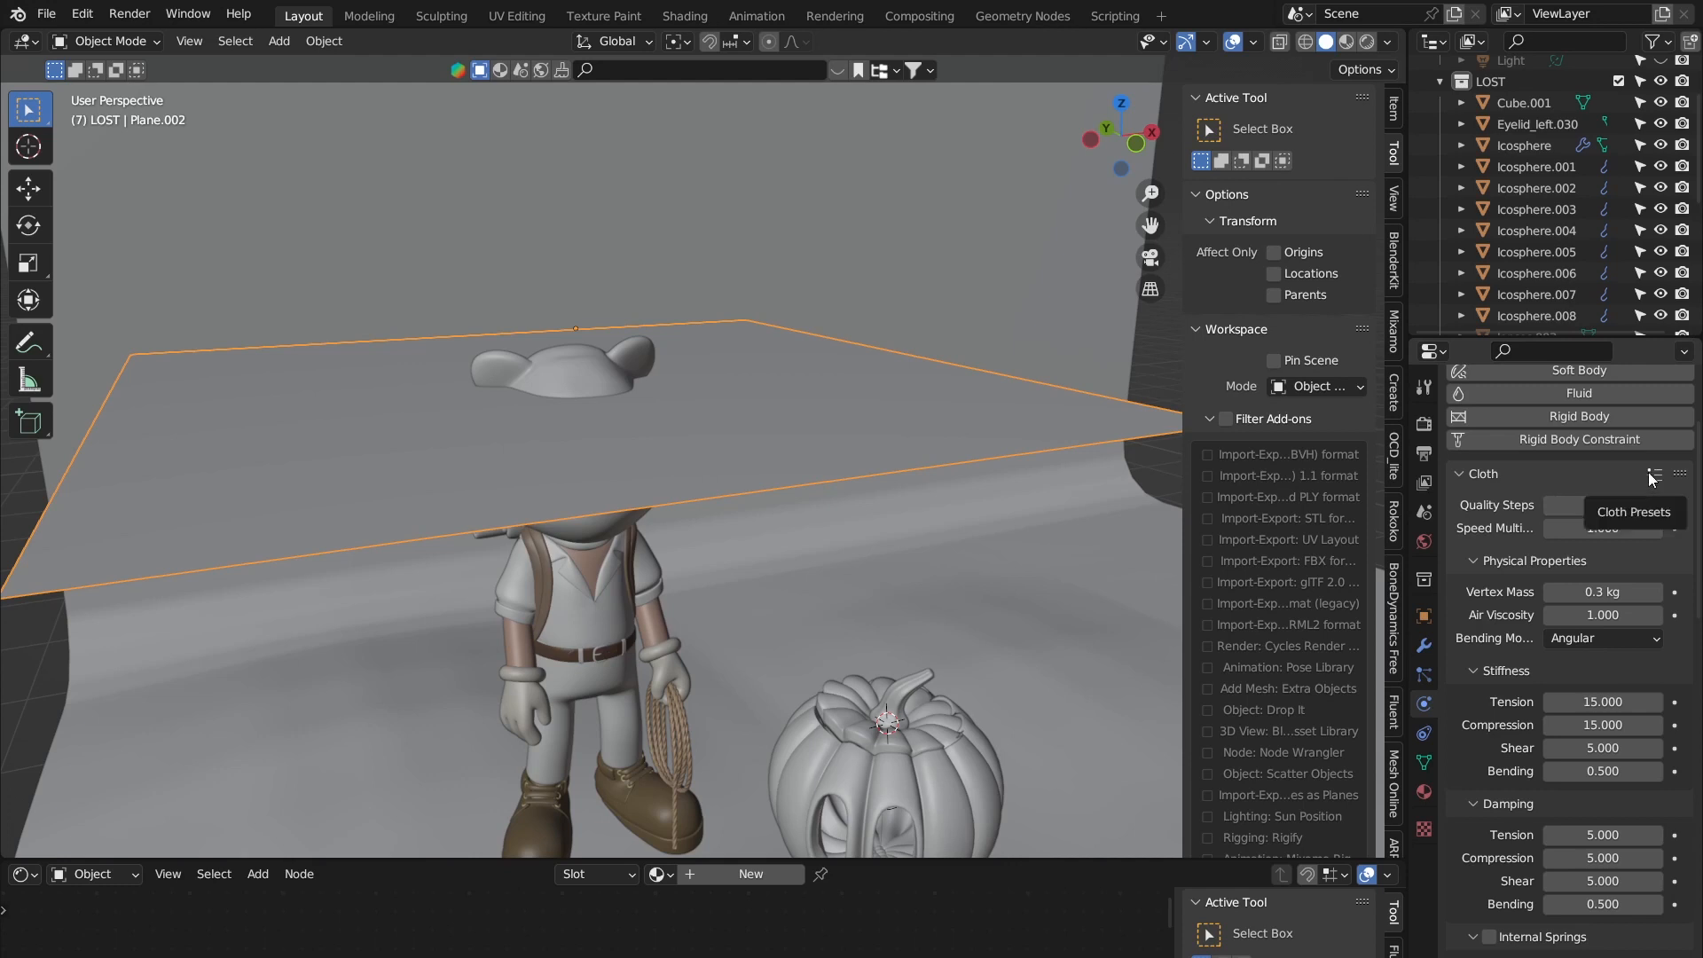
{"action": "left_click", "coordinate": [1652, 476]}
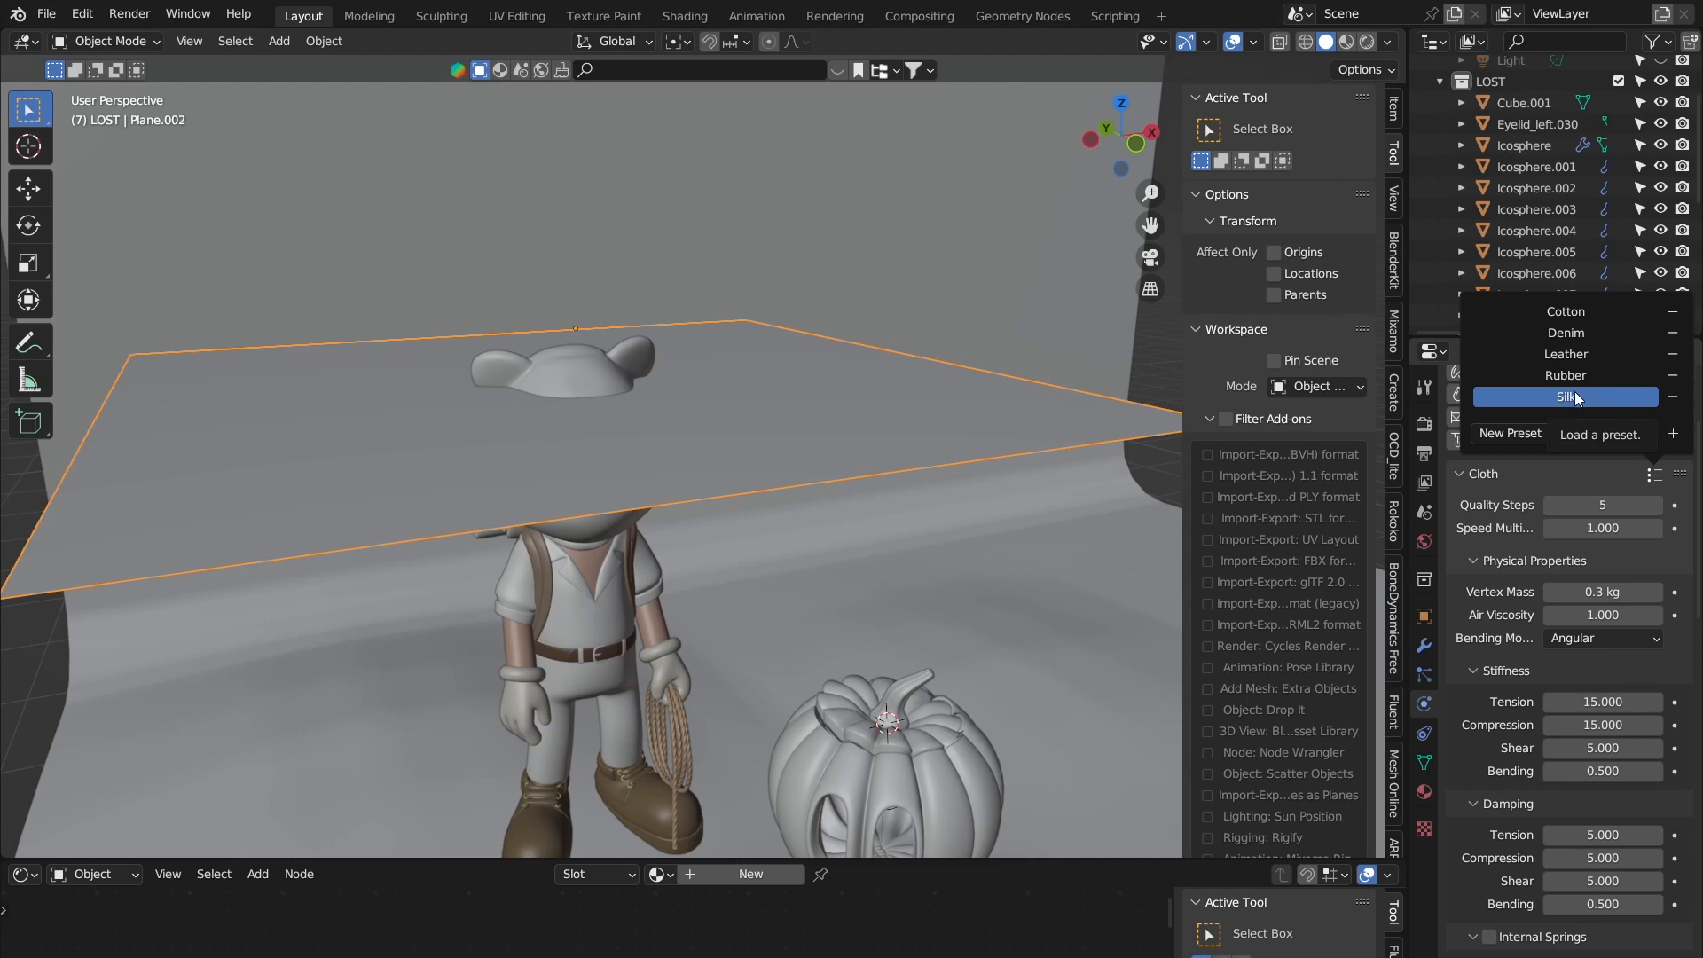
{"action": "left_click", "coordinate": [1573, 394]}
{"action": "left_click", "coordinate": [1654, 475]}
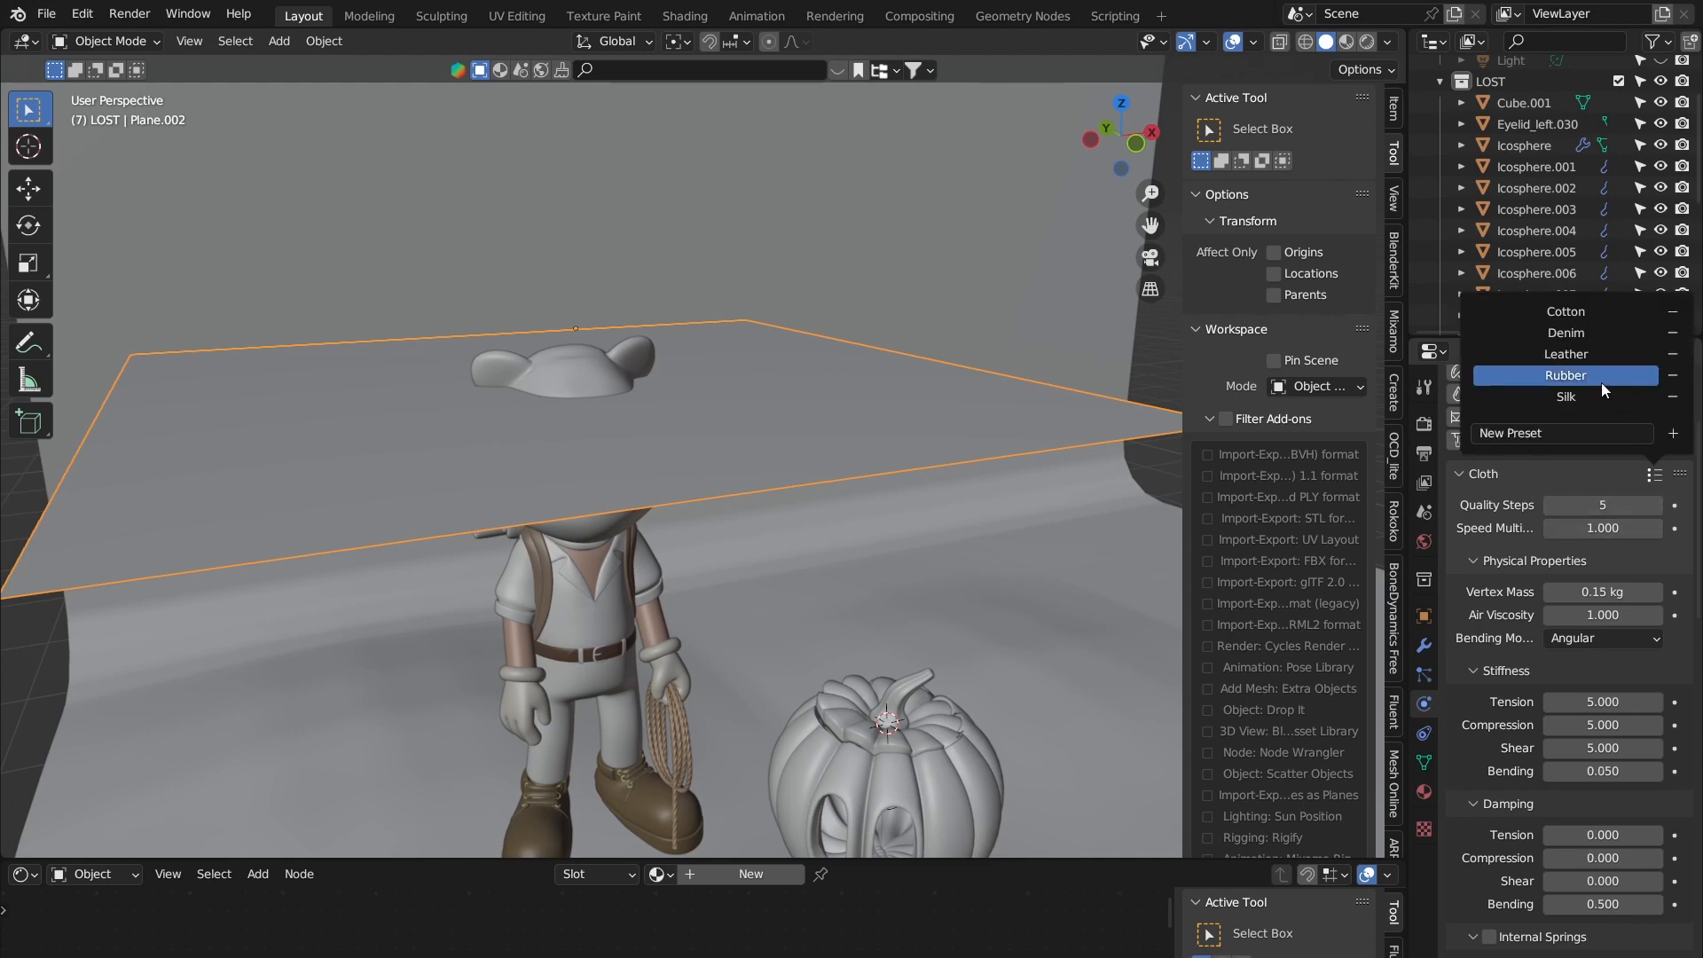
{"action": "left_click", "coordinate": [1600, 378]}
{"action": "left_click", "coordinate": [1588, 353]}
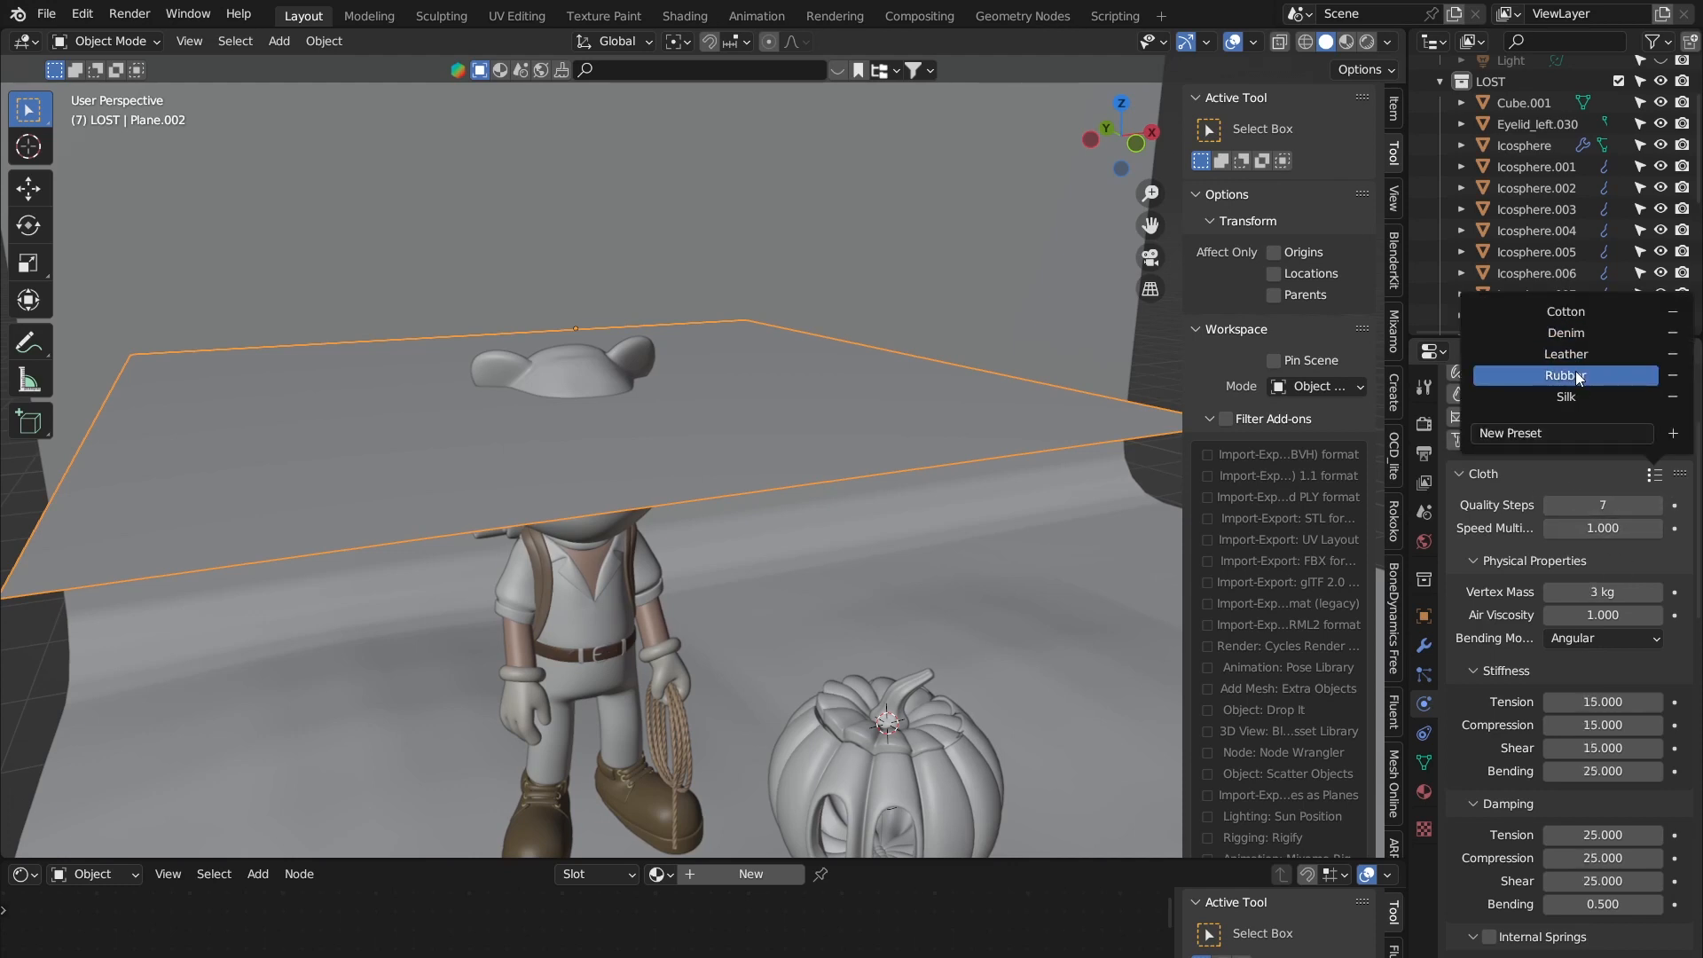
{"action": "left_click", "coordinate": [1578, 333]}
{"action": "left_click", "coordinate": [1584, 317]}
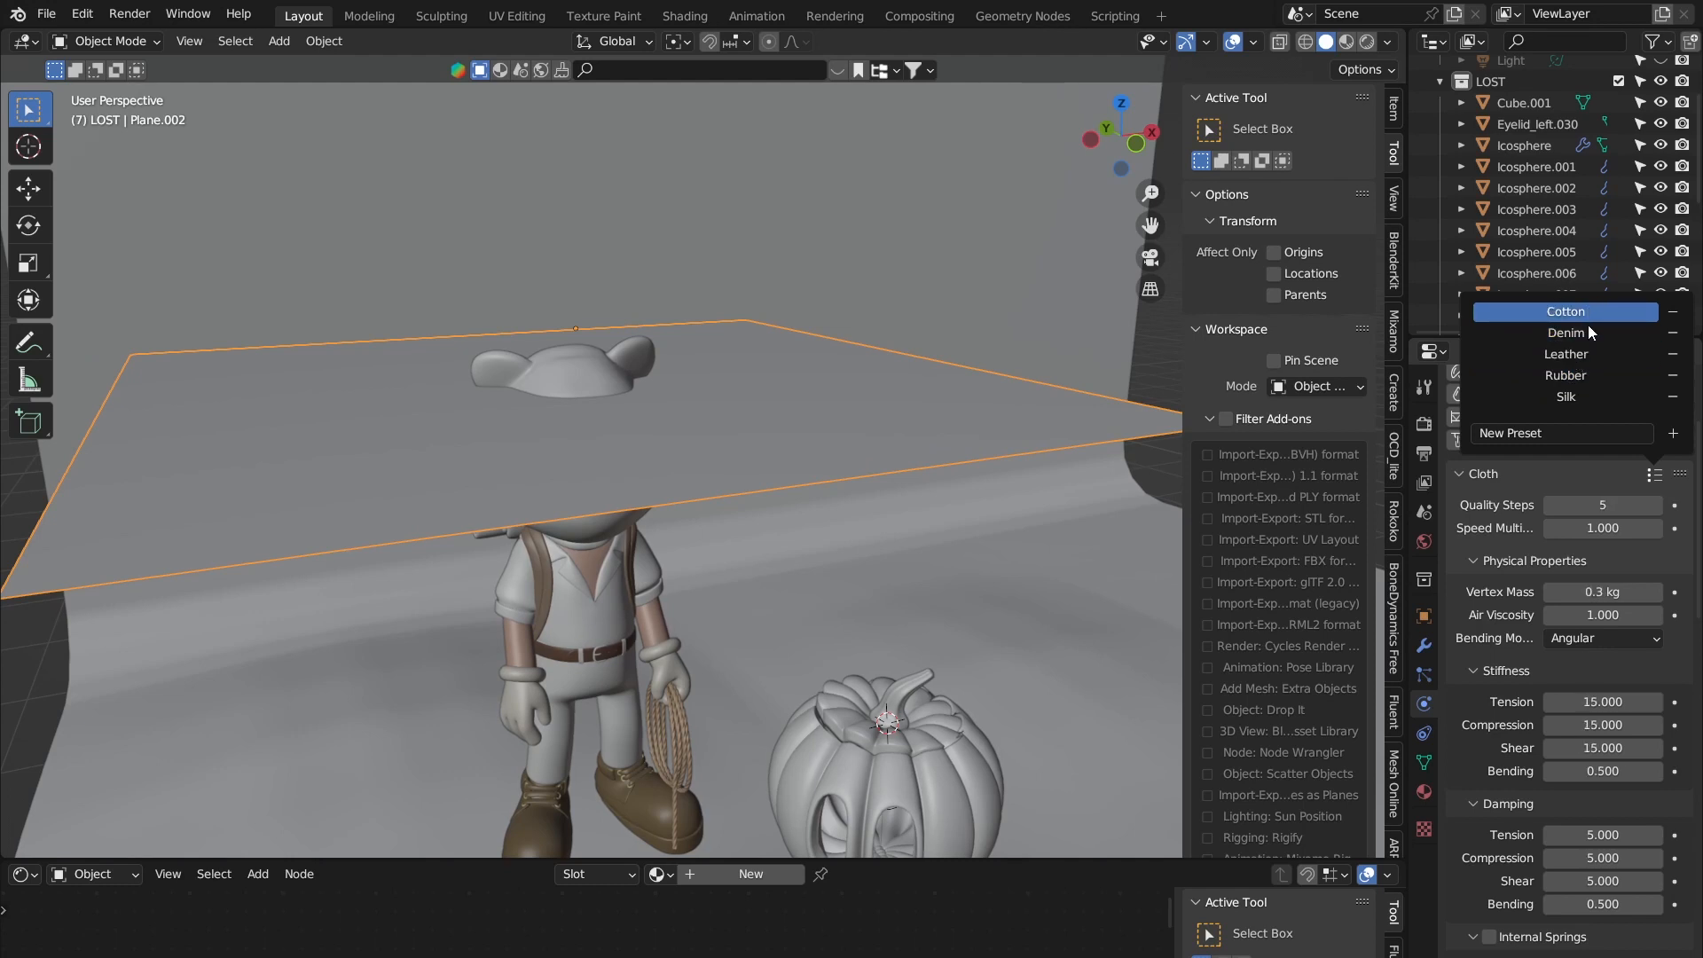
{"action": "left_click", "coordinate": [1575, 393]}
{"action": "left_click", "coordinate": [1574, 377]}
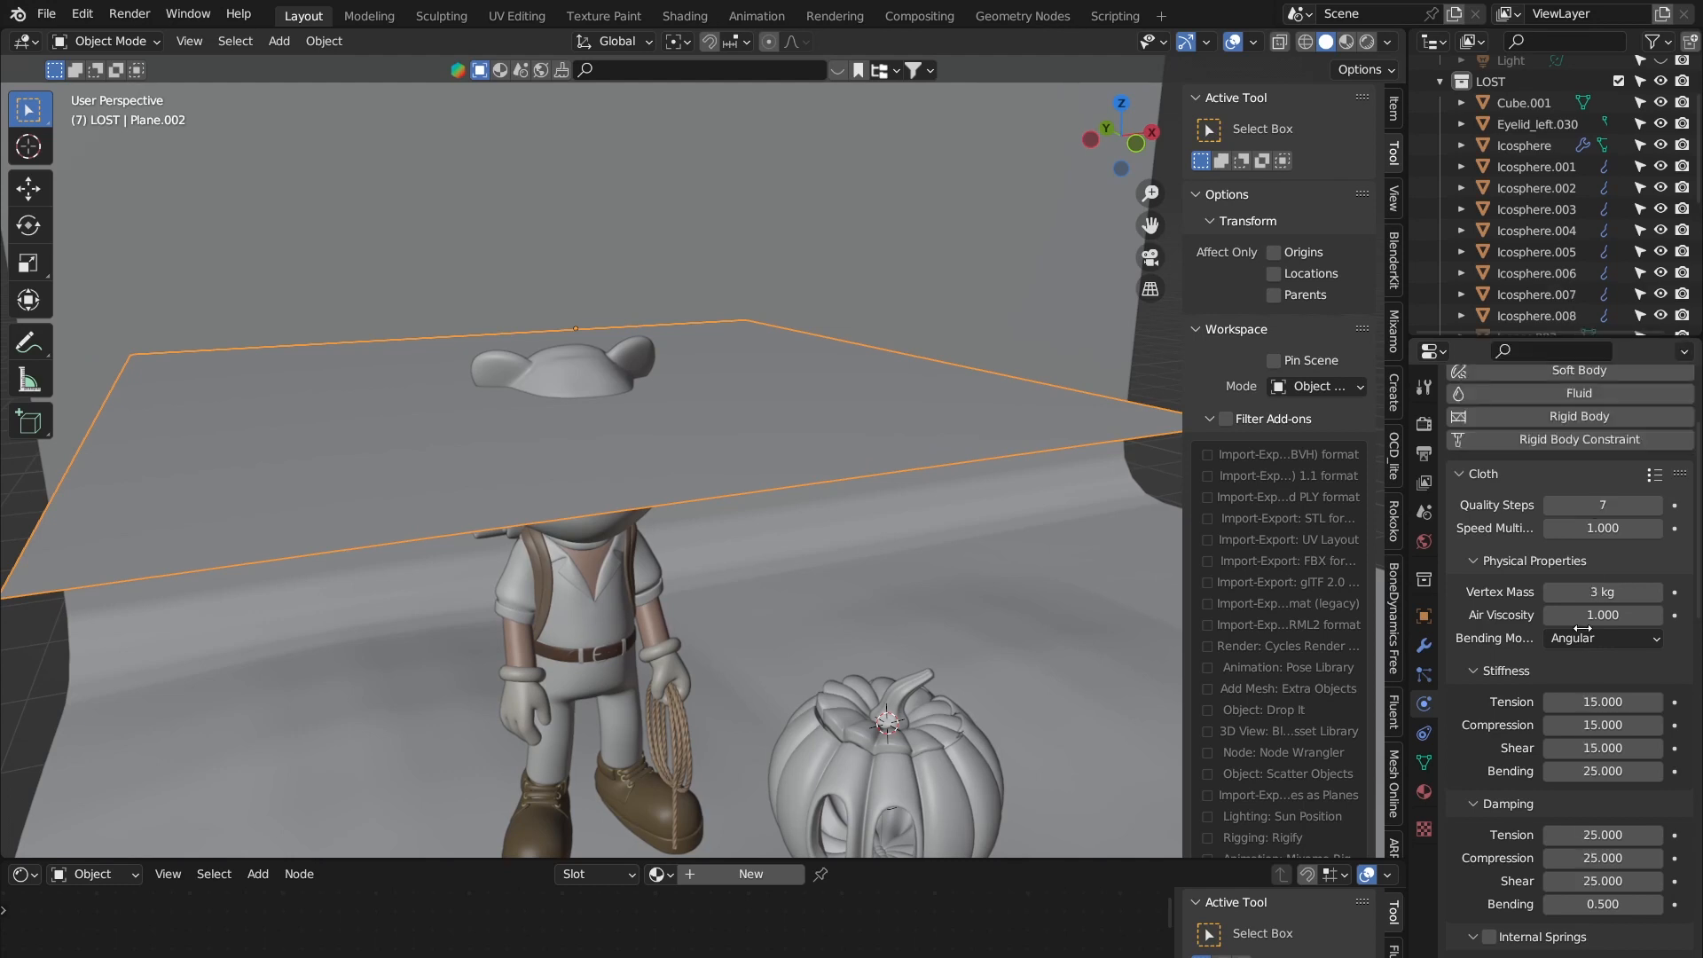
Step: Load the Silk cloth preset for the plane and check its stiffness and damping settings
{"action": "left_click", "coordinate": [1654, 476]}
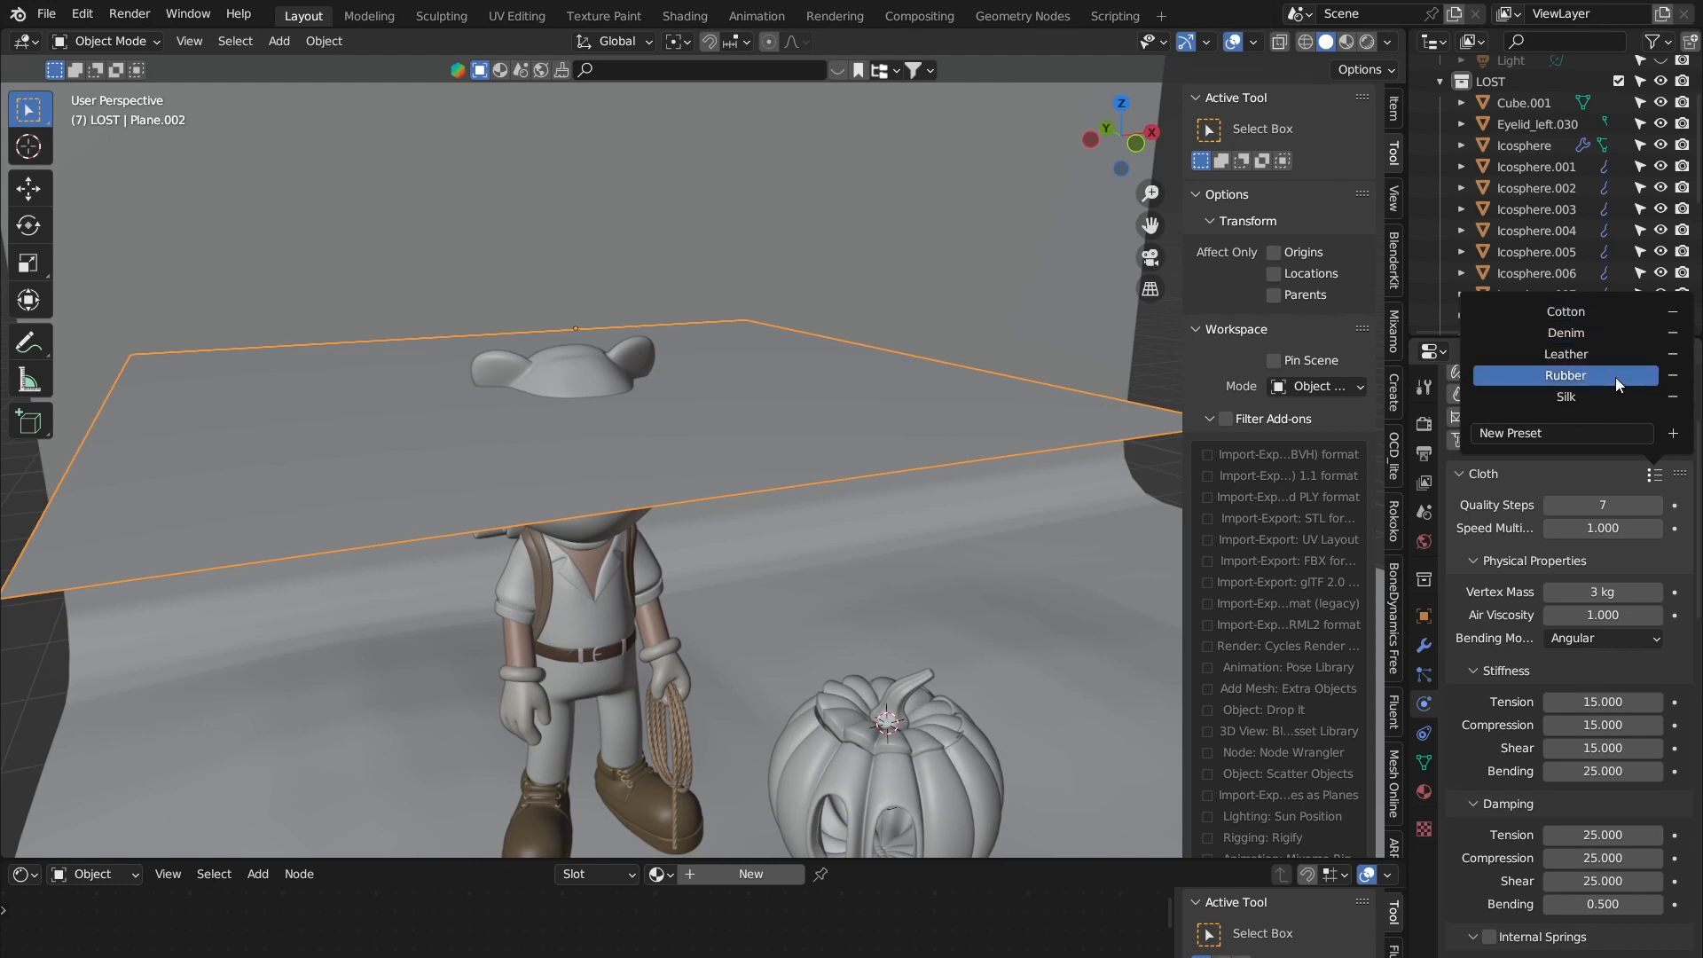
{"action": "left_click", "coordinate": [1586, 399]}
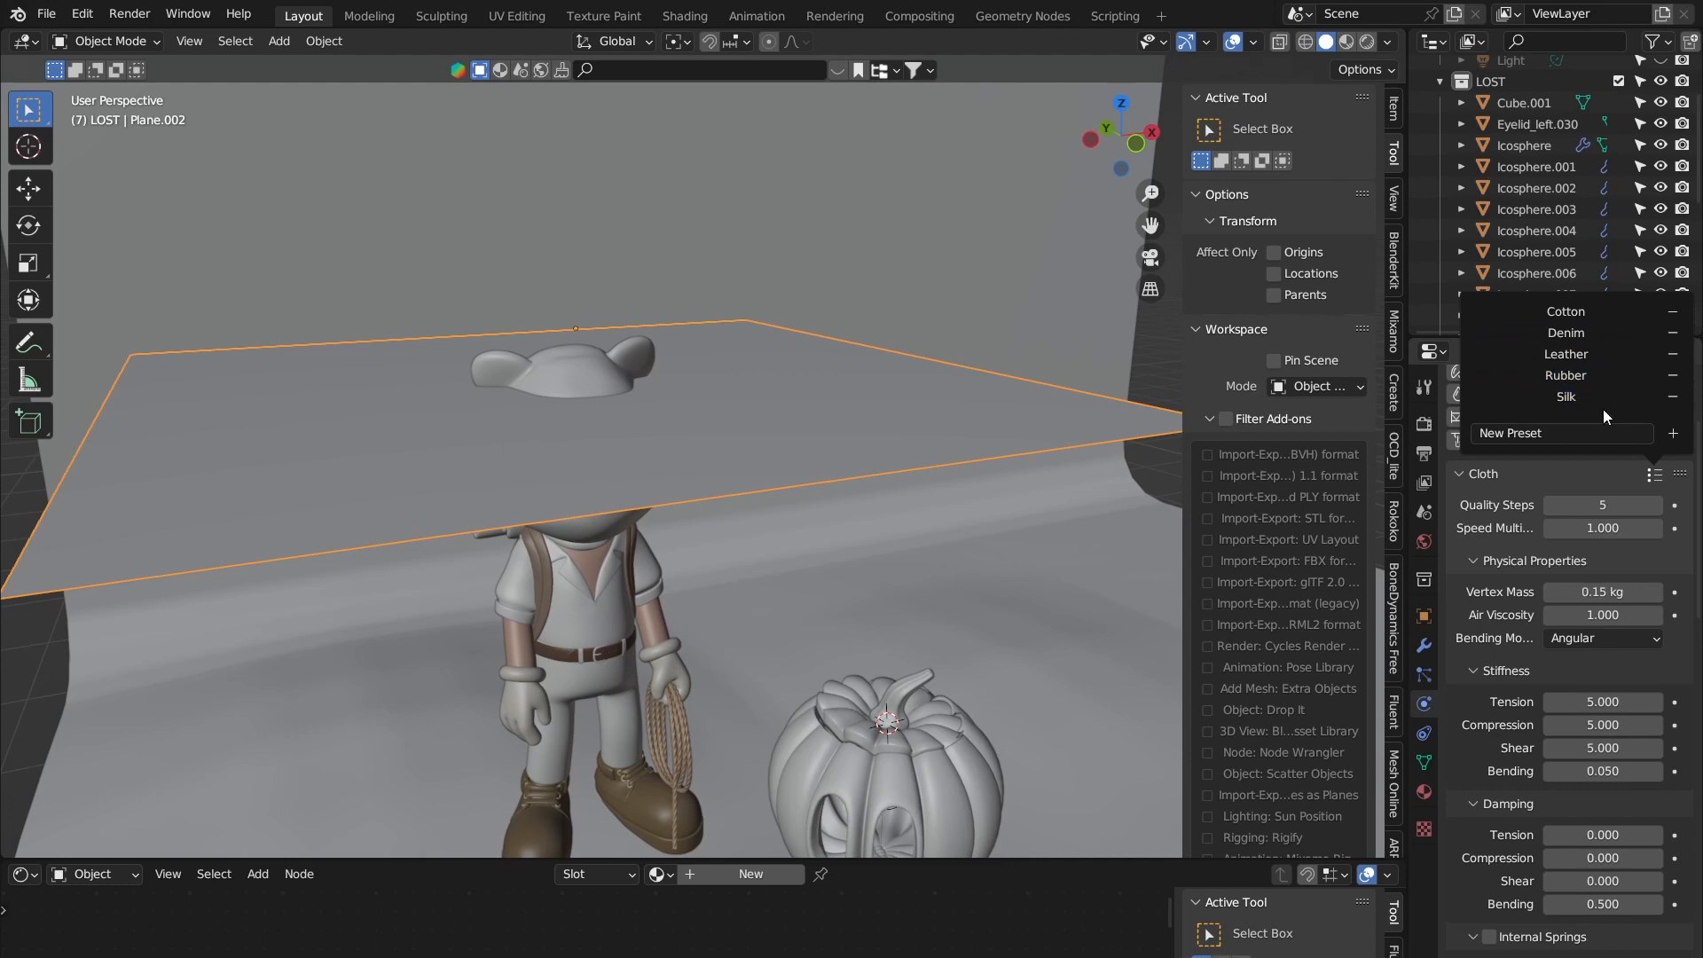
{"action": "scroll", "coordinate": [1662, 582], "scroll_direction": "down", "scroll_amount": 6}
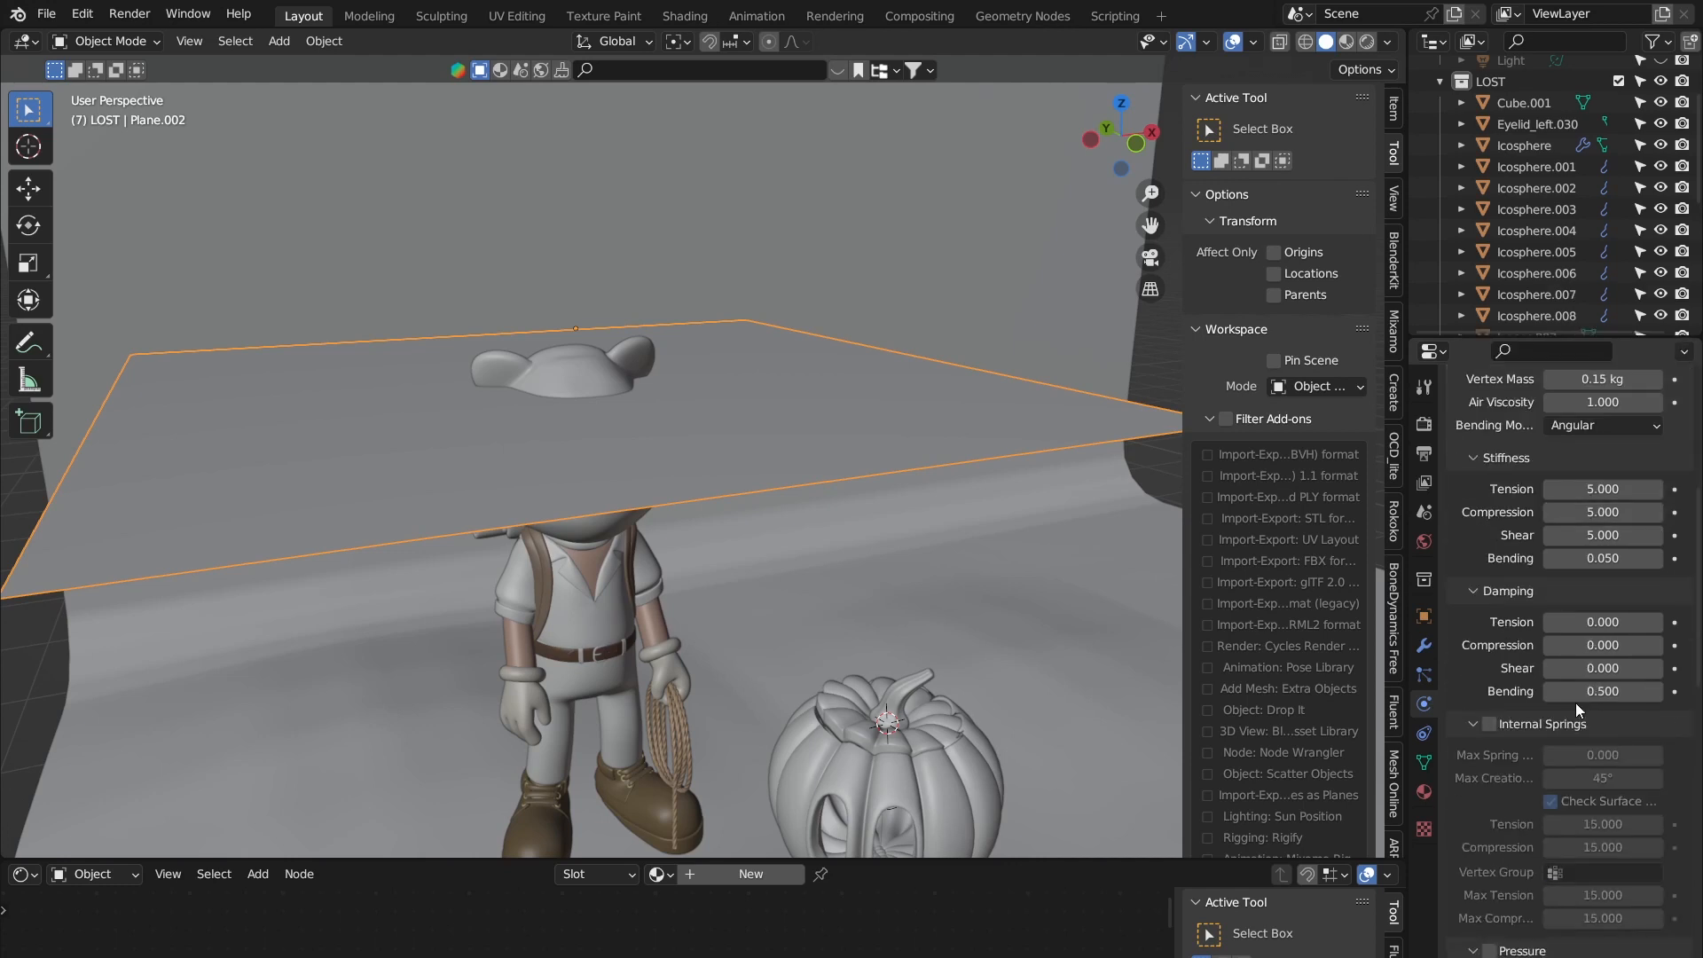
Step: Examine the plane's remaining cloth settings, including internal springs, pressure, cache and collisions
{"action": "scroll", "coordinate": [1576, 691], "scroll_direction": "down", "scroll_amount": 8}
{"action": "scroll", "coordinate": [1574, 665], "scroll_direction": "up", "scroll_amount": 12}
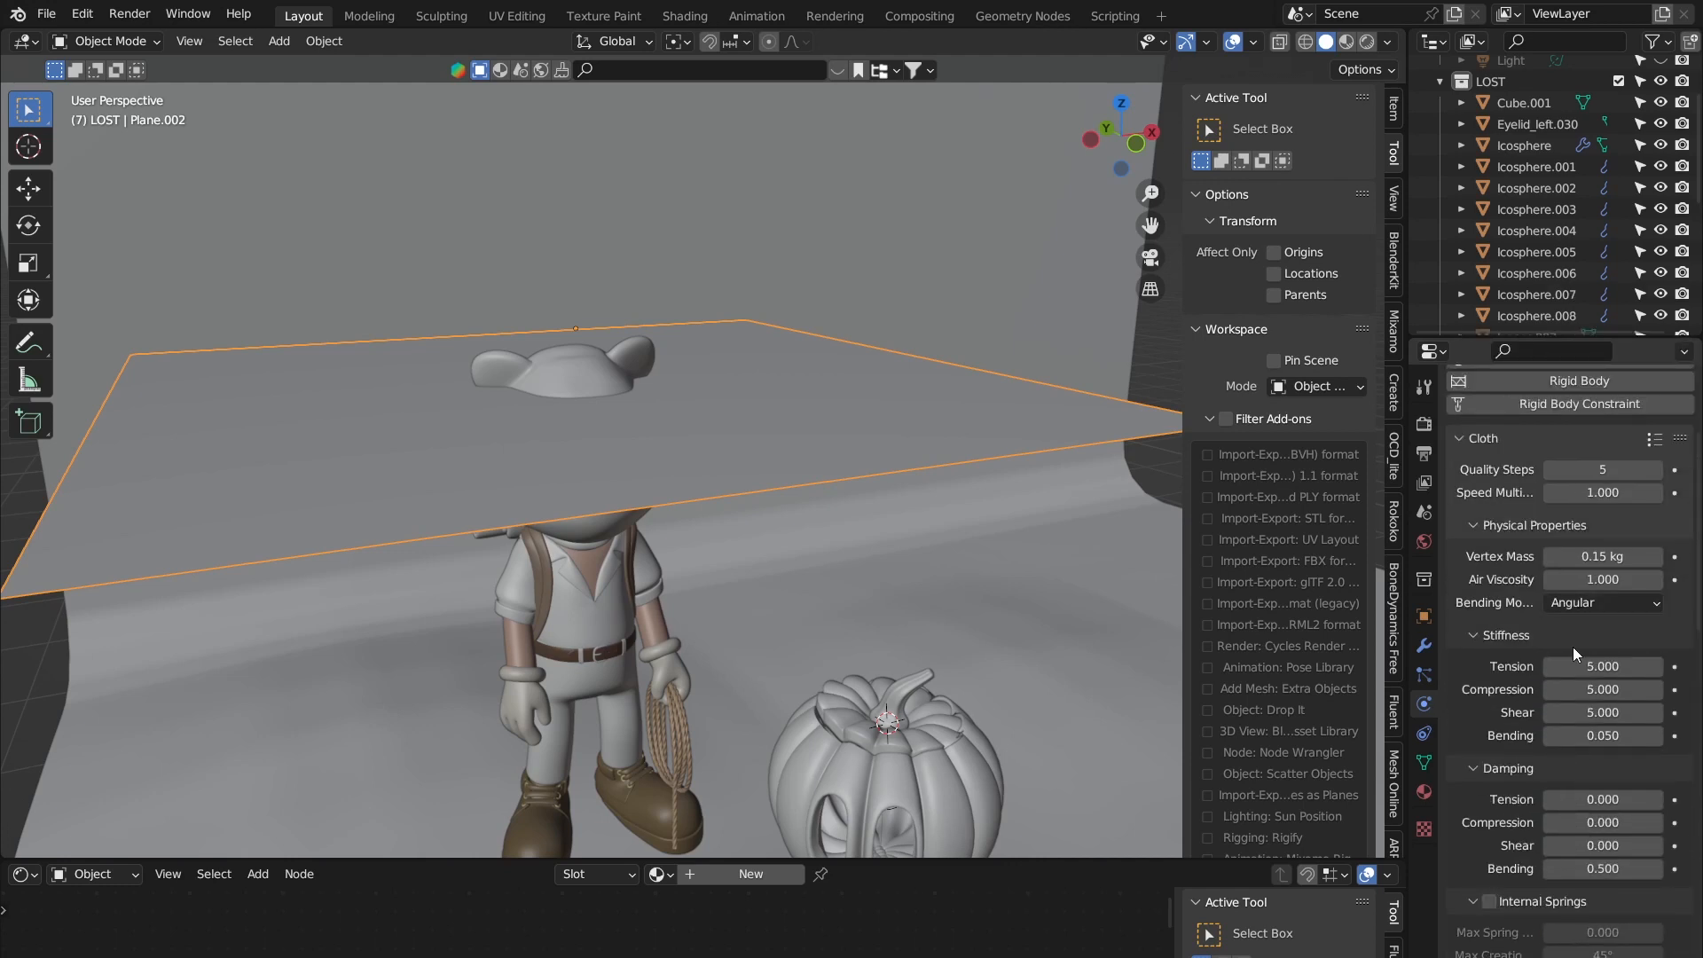
{"action": "scroll", "coordinate": [1572, 460], "scroll_direction": "up", "scroll_amount": 3}
{"action": "scroll", "coordinate": [1515, 534], "scroll_direction": "down", "scroll_amount": 7}
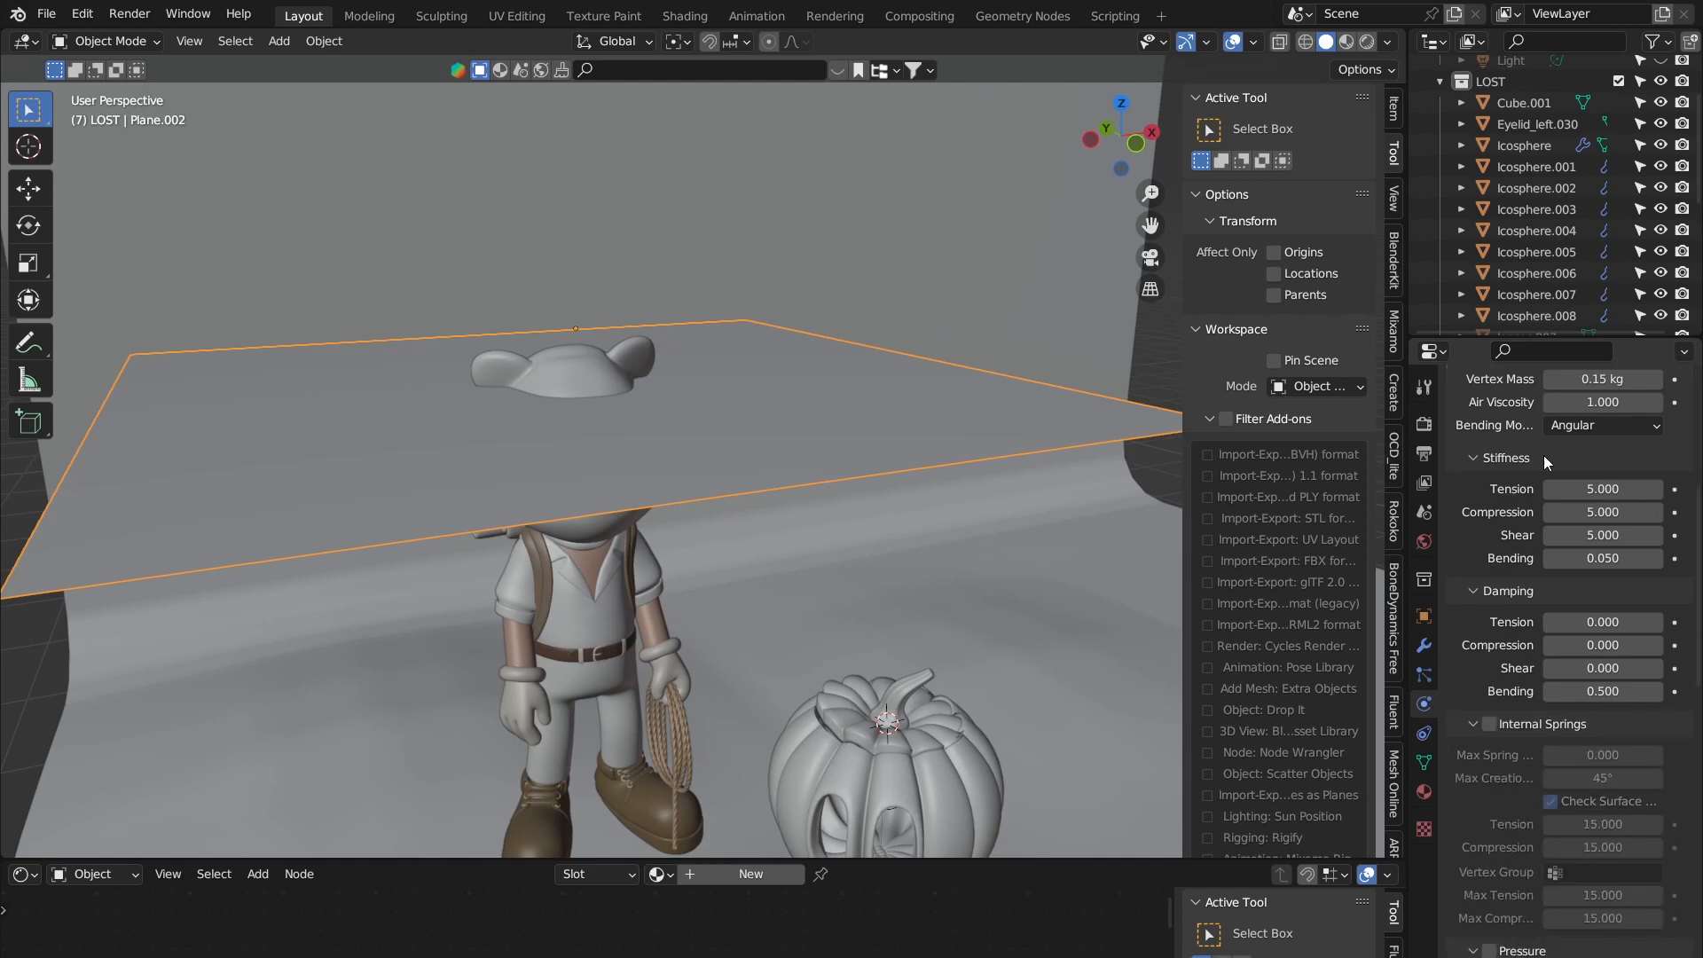
{"action": "scroll", "coordinate": [1556, 439], "scroll_direction": "down", "scroll_amount": 8}
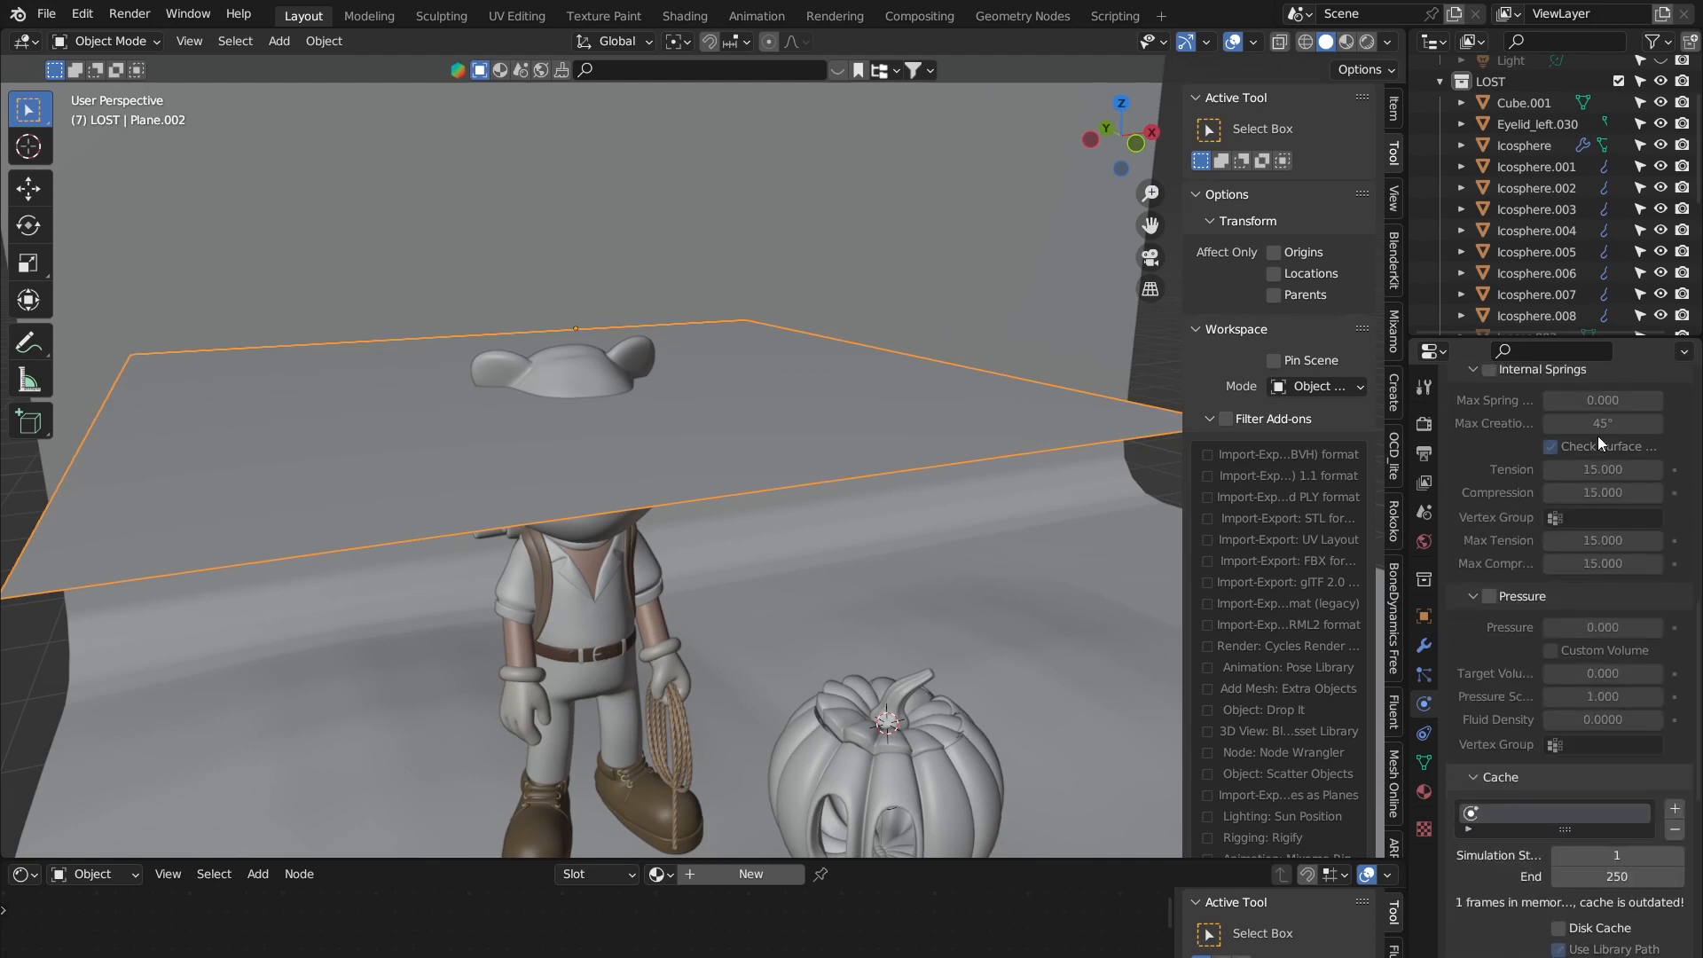
{"action": "scroll", "coordinate": [1598, 434], "scroll_direction": "up", "scroll_amount": 4}
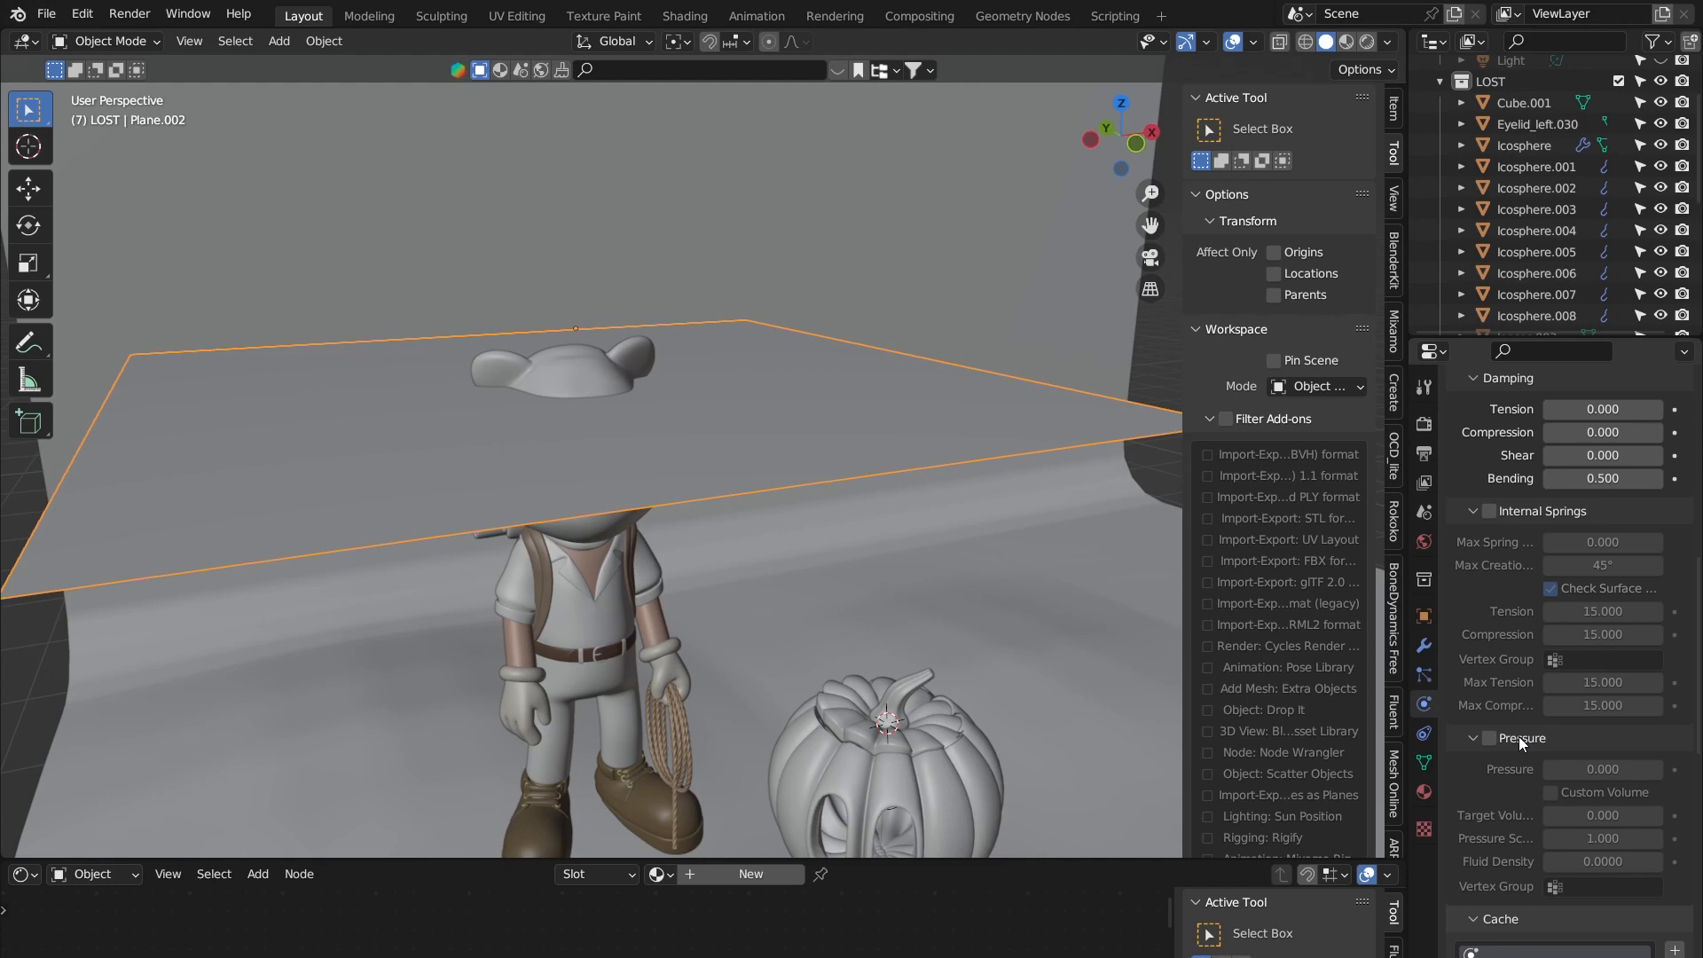
{"action": "scroll", "coordinate": [1533, 627], "scroll_direction": "down", "scroll_amount": 3}
{"action": "scroll", "coordinate": [1551, 454], "scroll_direction": "down", "scroll_amount": 5}
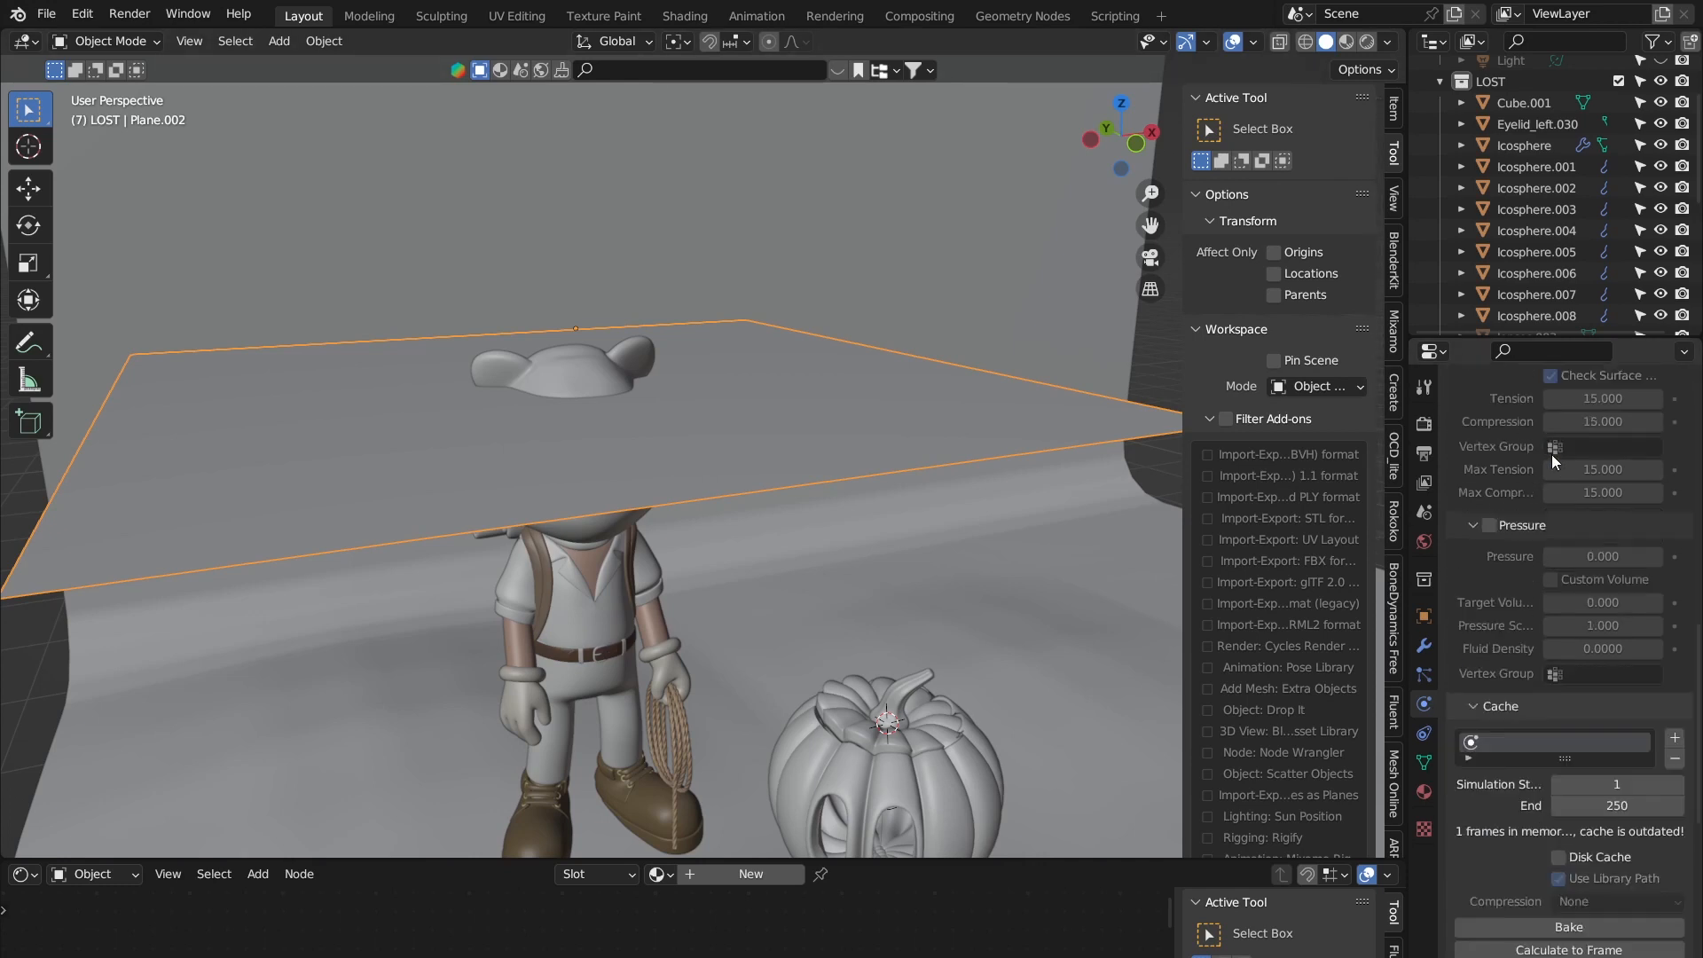
{"action": "scroll", "coordinate": [1551, 454], "scroll_direction": "down", "scroll_amount": 10}
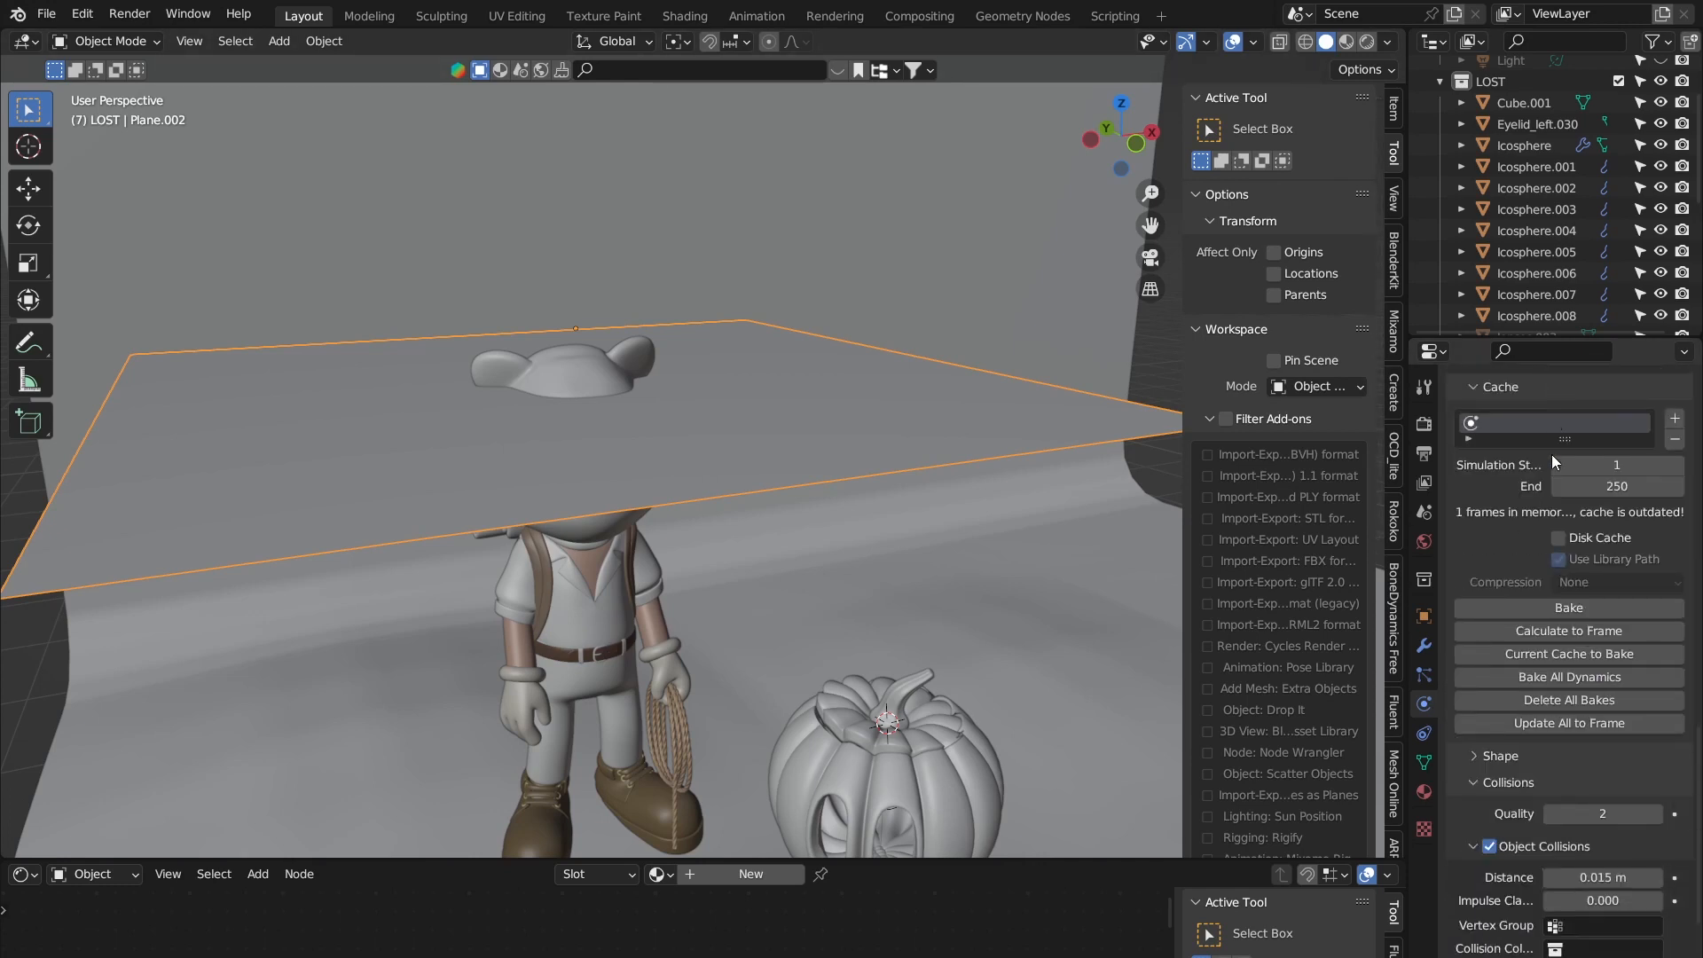
{"action": "scroll", "coordinate": [1518, 412], "scroll_direction": "up", "scroll_amount": 7}
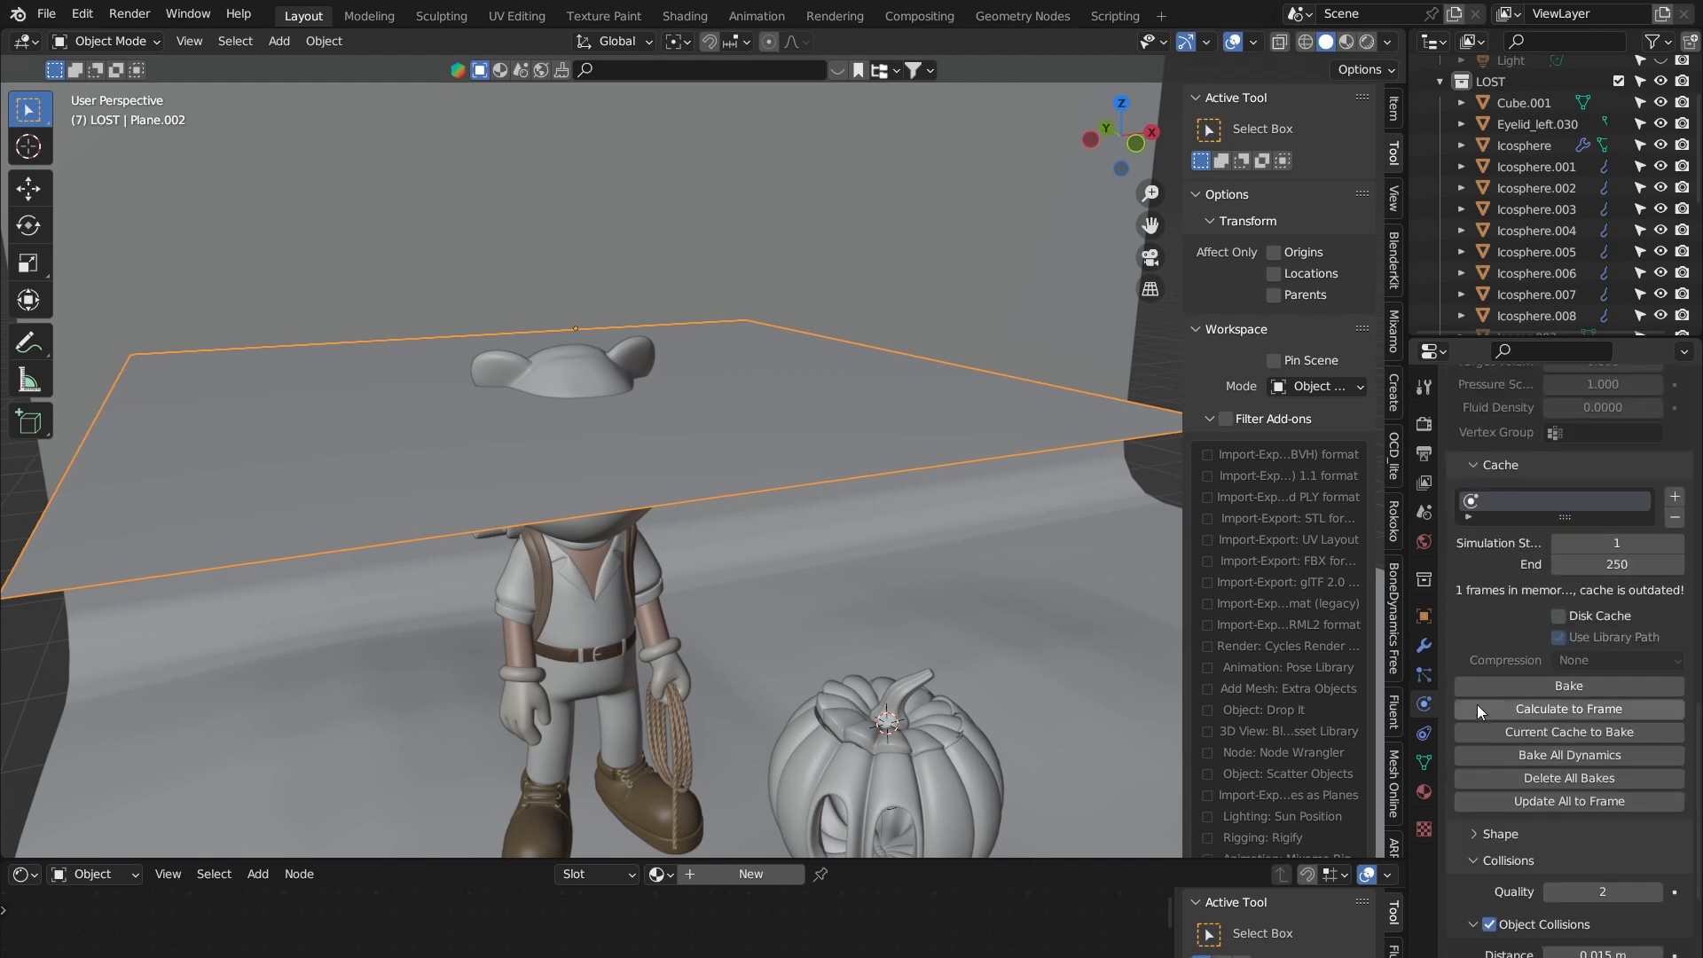
{"action": "scroll", "coordinate": [1504, 548], "scroll_direction": "down", "scroll_amount": 7}
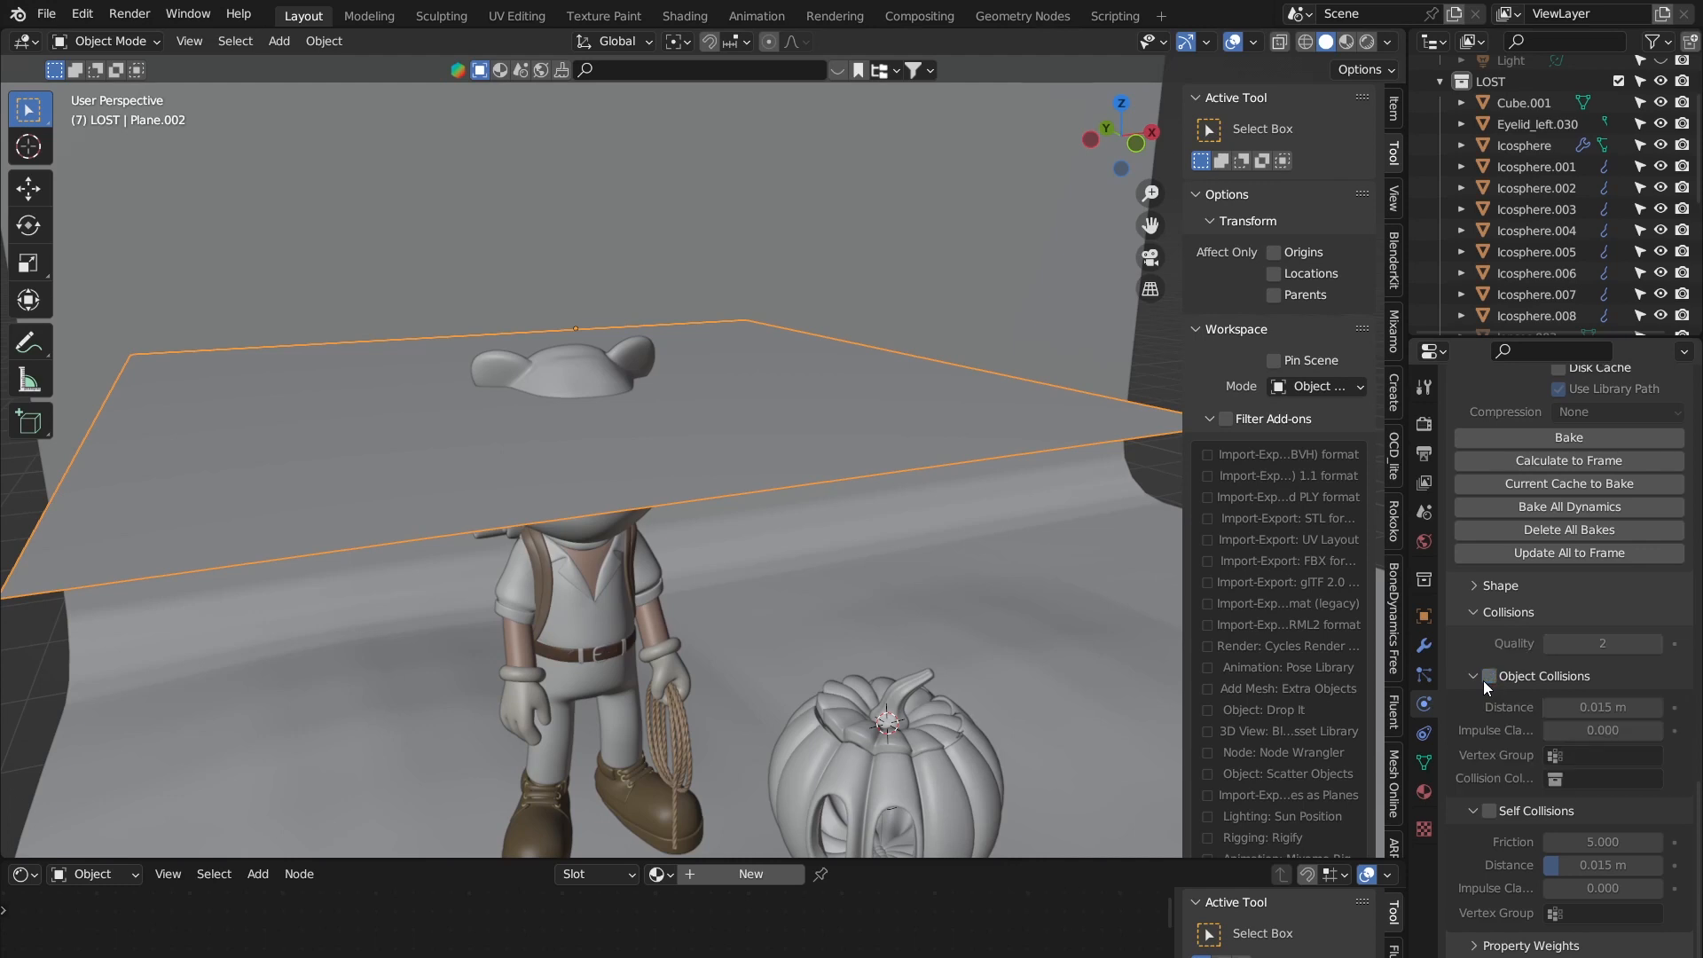
Step: Enable Self Collisions in the cloth collision settings of the plane above the character
{"action": "left_click", "coordinate": [1475, 813]}
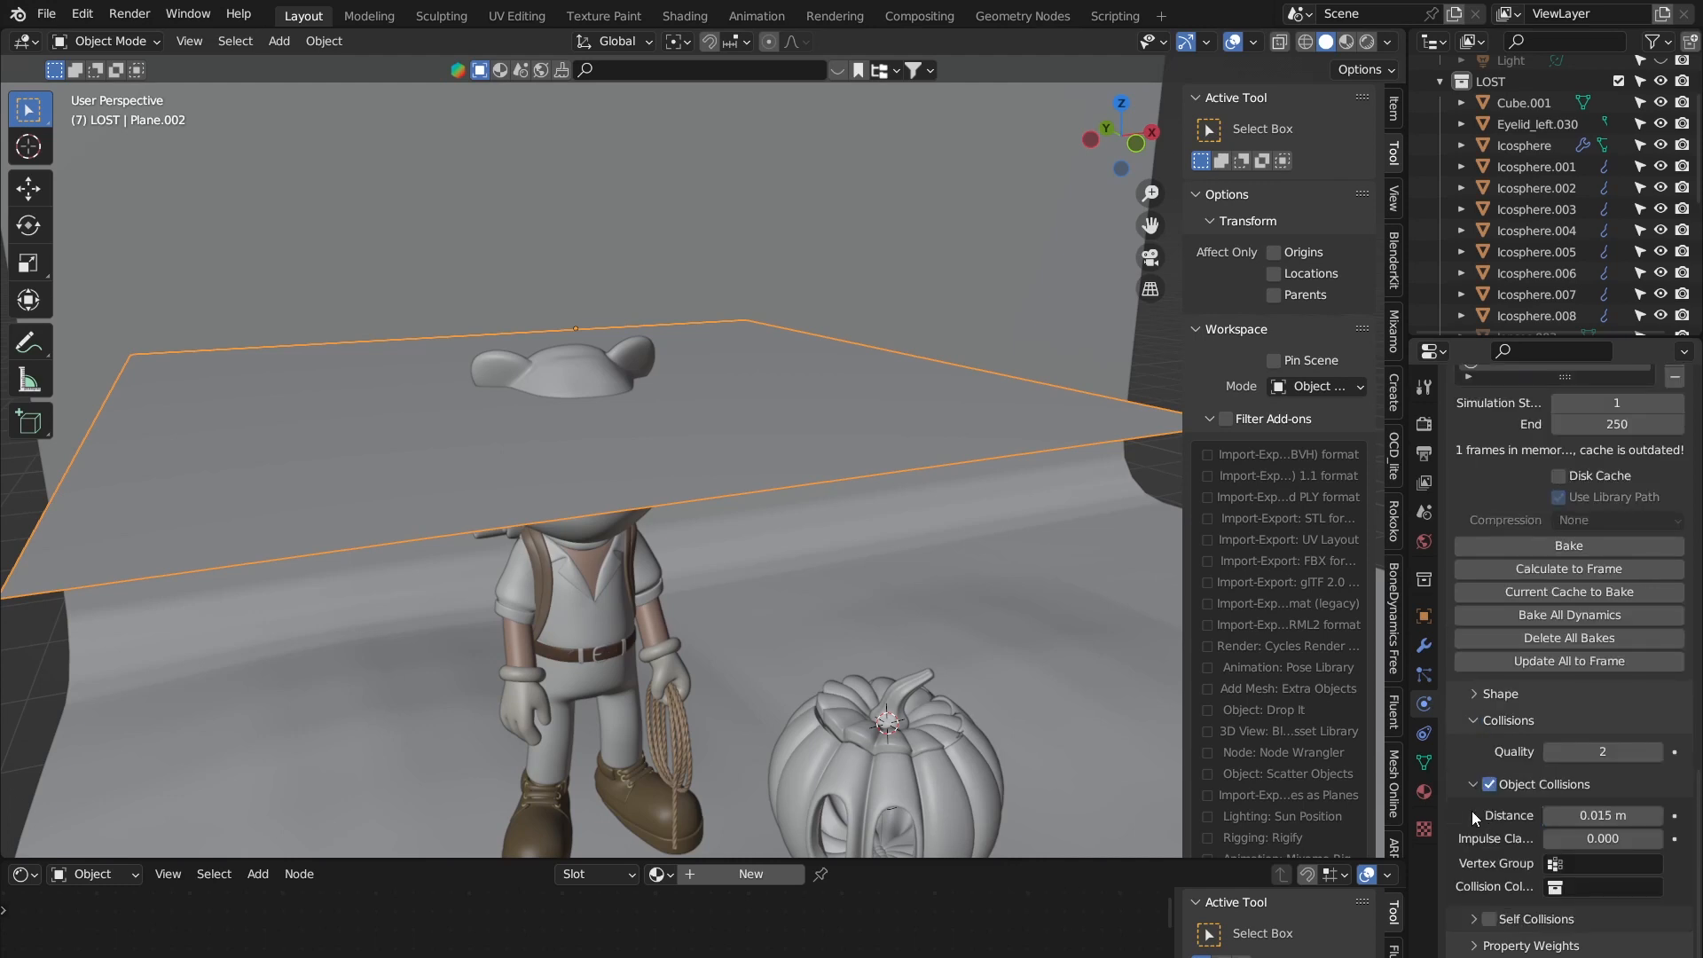
{"action": "left_click", "coordinate": [1468, 918]}
{"action": "scroll", "coordinate": [1475, 869], "scroll_direction": "down", "scroll_amount": 3}
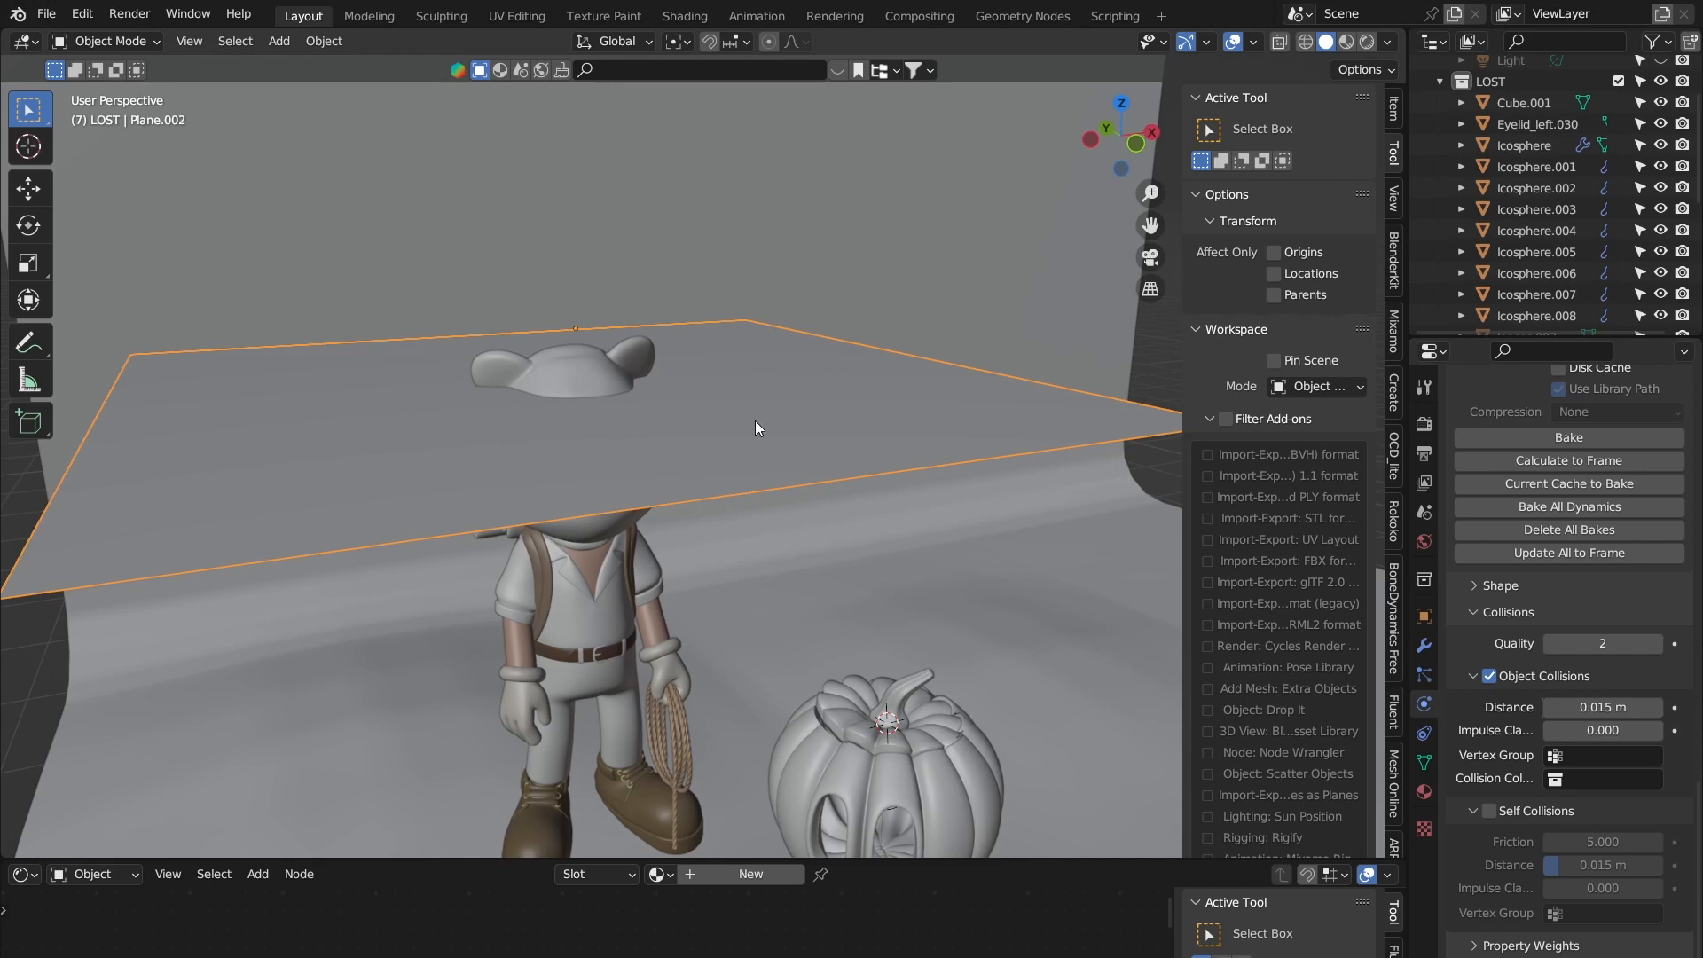
{"action": "left_click", "coordinate": [1490, 811]}
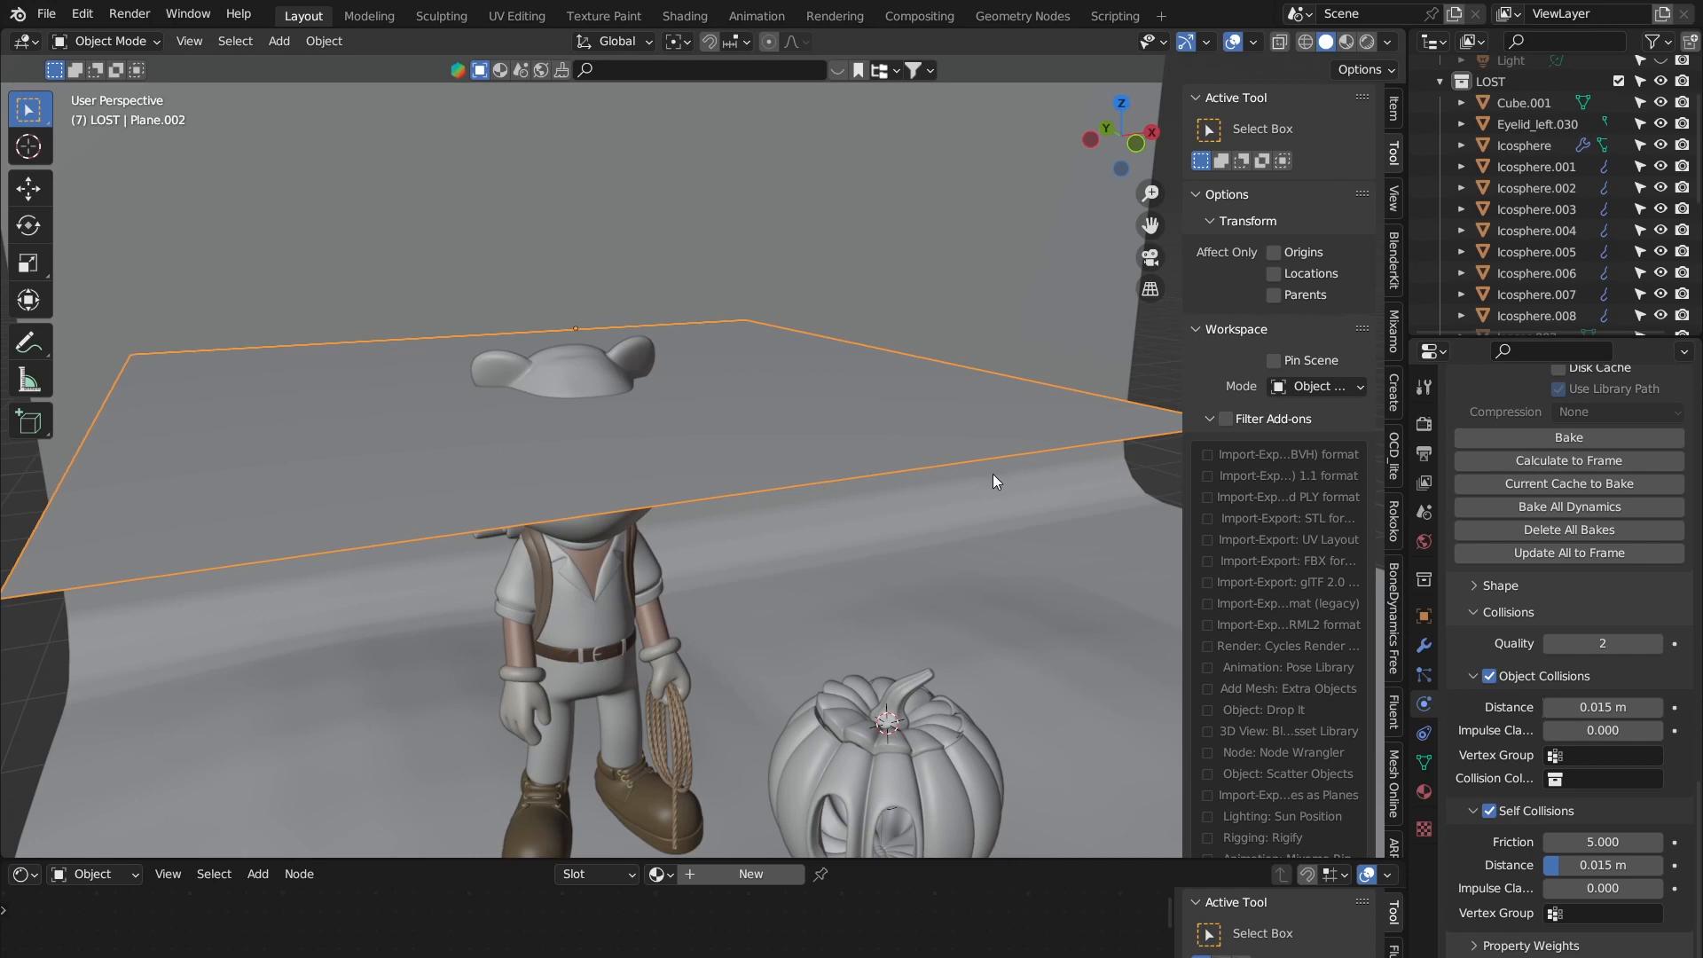
{"action": "left_click", "coordinate": [1490, 813]}
{"action": "left_click", "coordinate": [1491, 814]}
{"action": "middle_click_drag", "start_coordinate": [619, 337], "coordinate": [664, 394]}
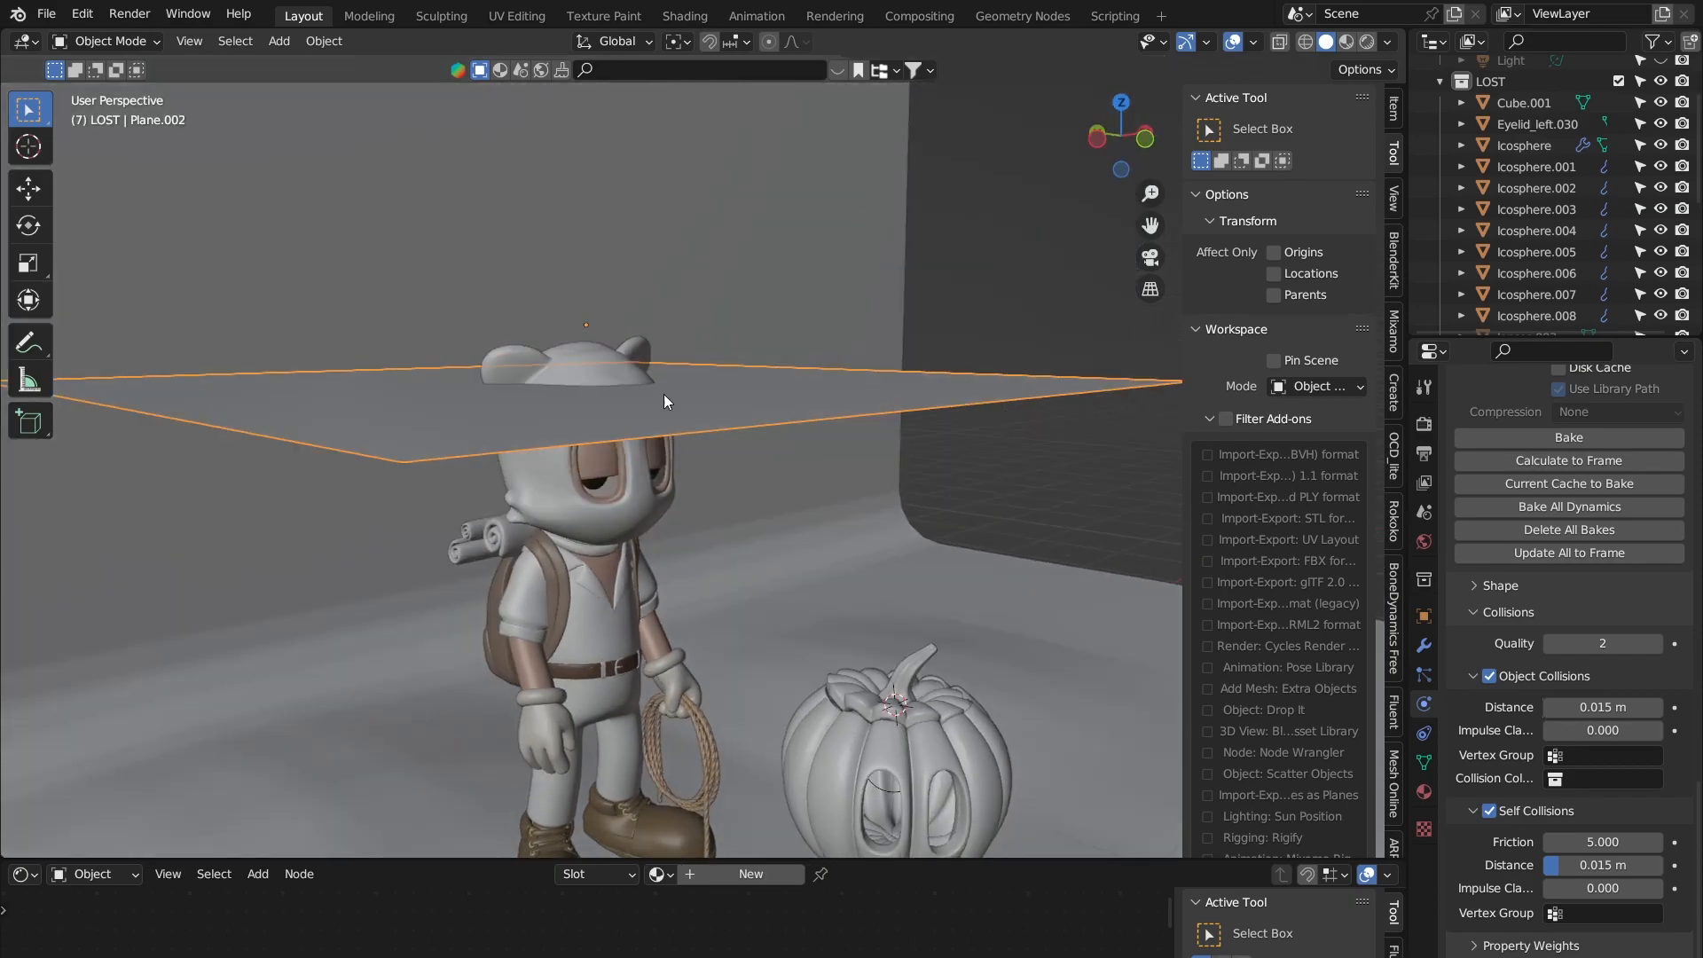
Step: Select the character's mesh and give it Collision physics so that cloth can land on it
{"action": "mouse_move", "coordinate": [821, 446]}
{"action": "middle_mouse_down"}
{"action": "mouse_move", "coordinate": [849, 433]}
{"action": "mouse_move", "coordinate": [806, 449]}
{"action": "middle_mouse_up"}
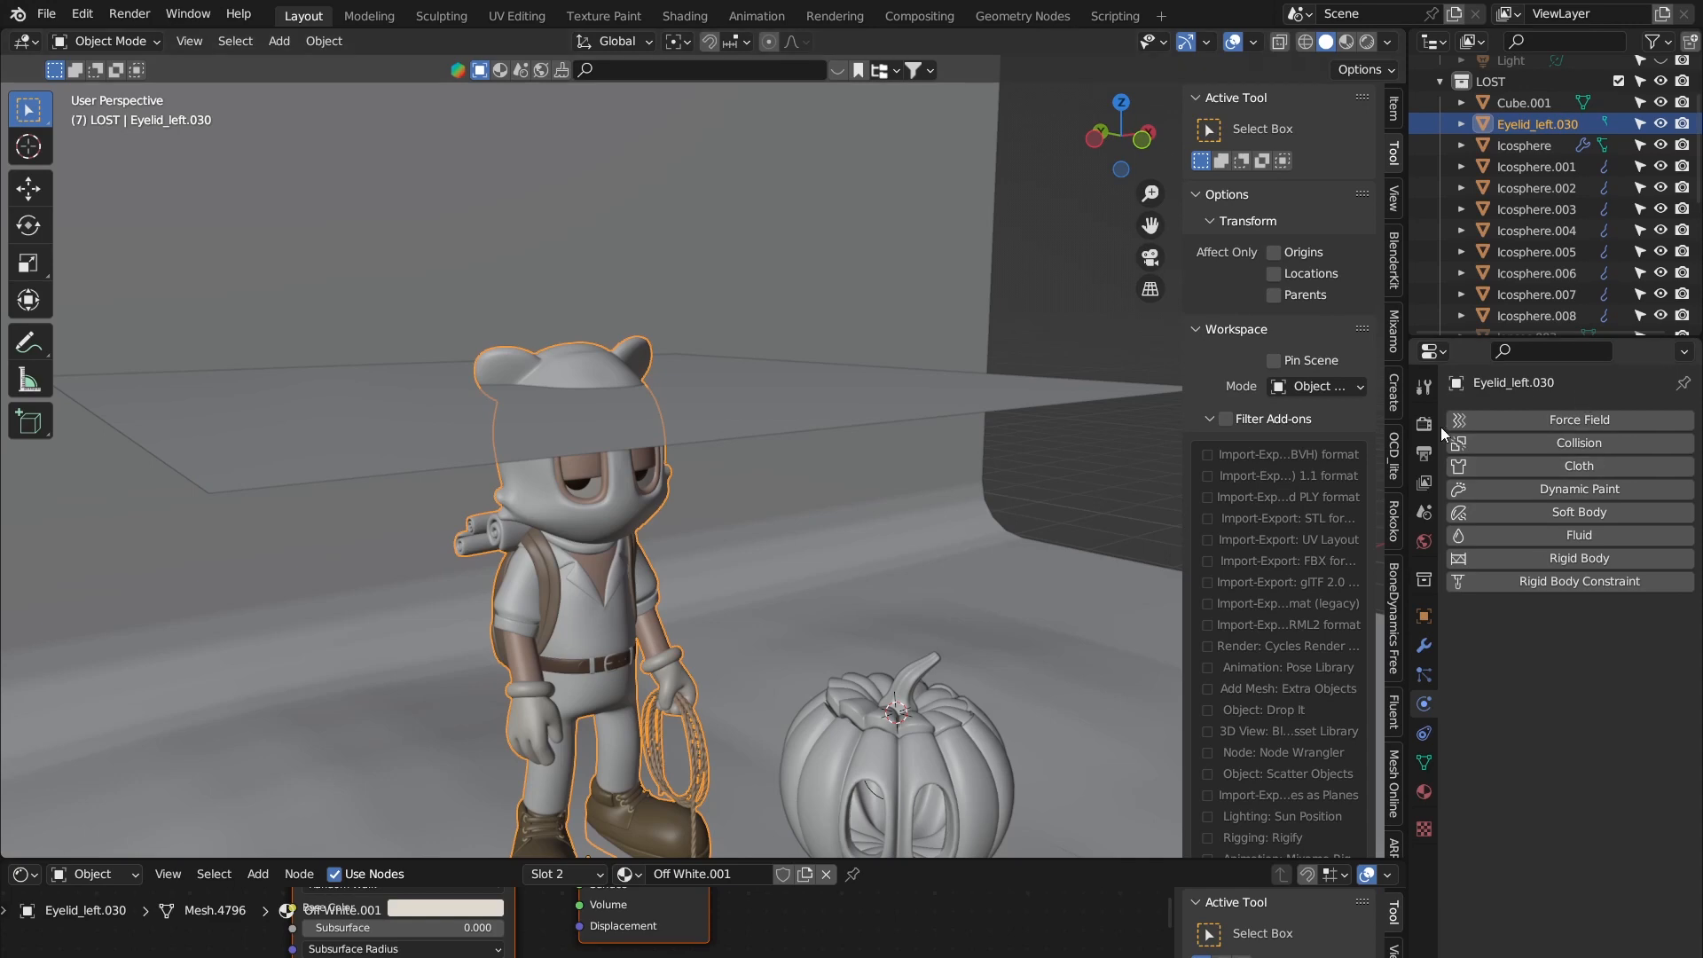
{"action": "left_click", "coordinate": [1421, 641]}
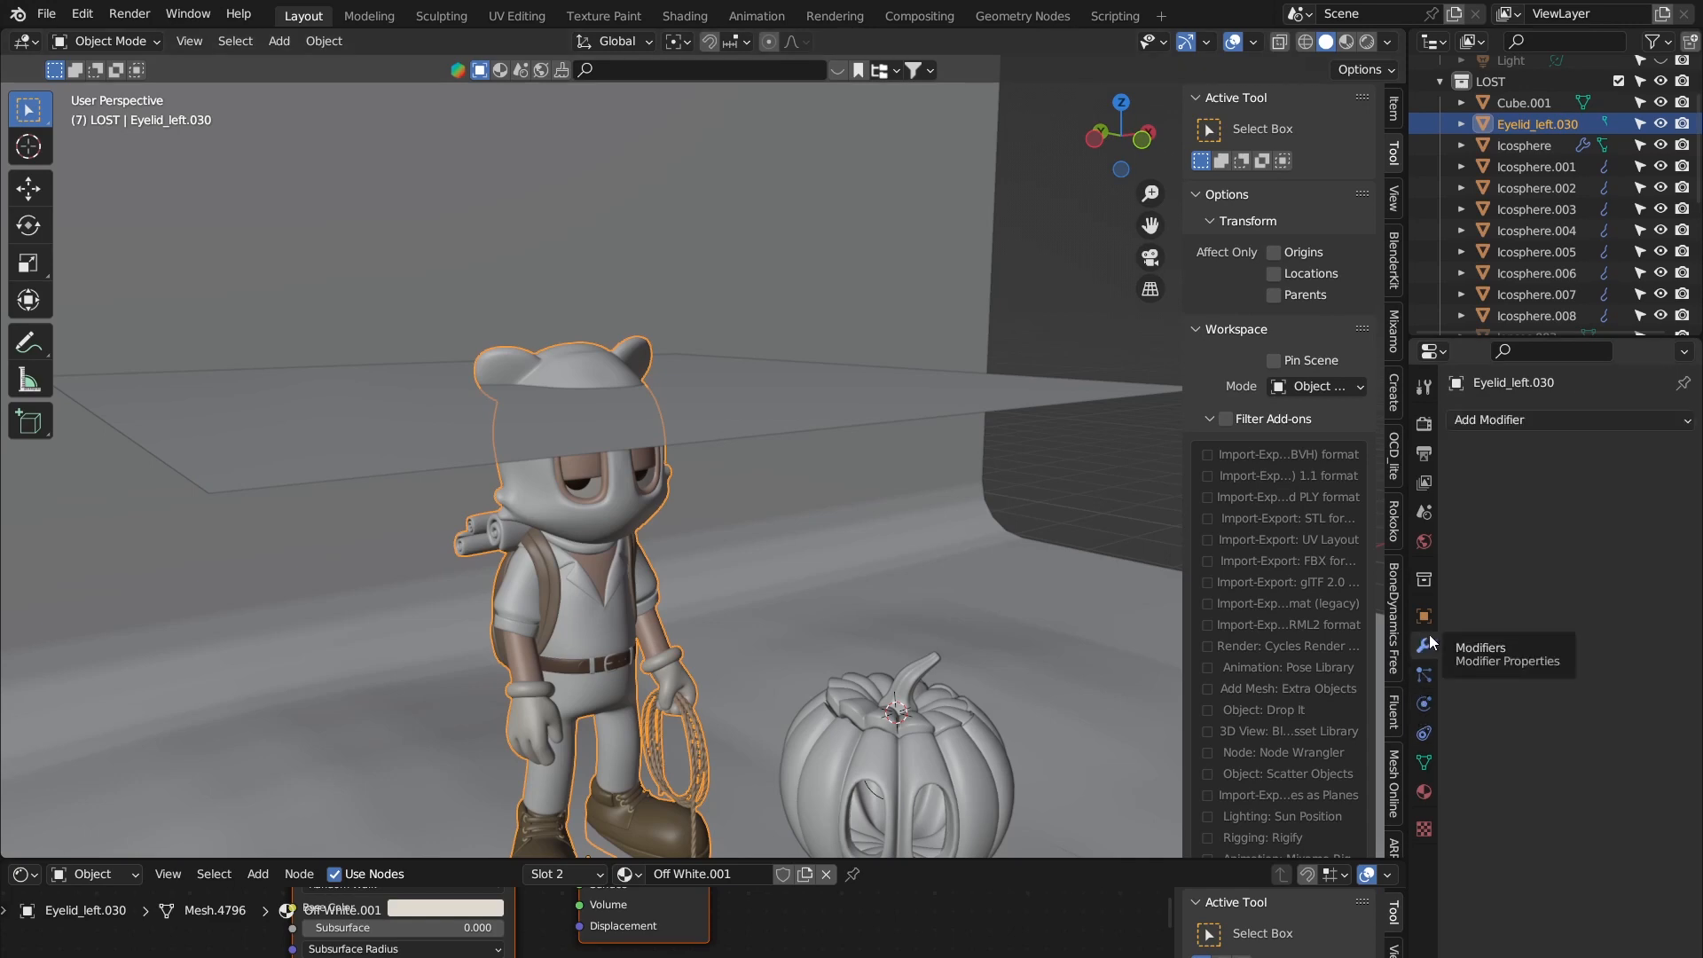
{"action": "left_click", "coordinate": [1559, 419]}
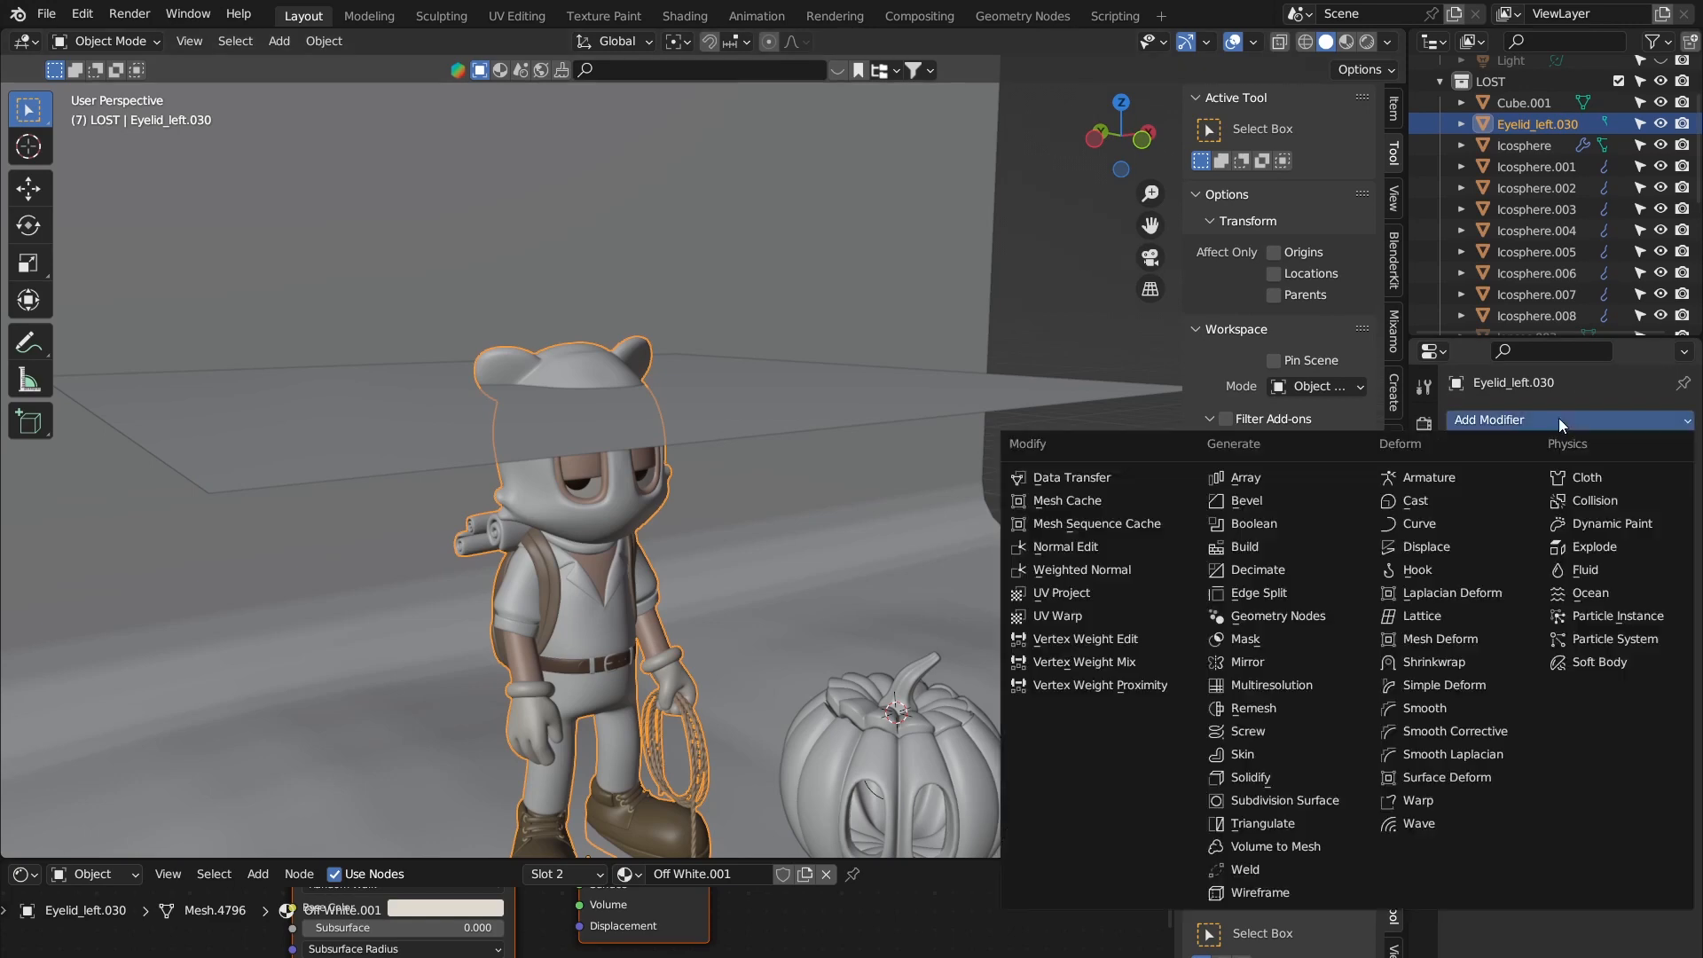
{"action": "left_click", "coordinate": [1591, 503]}
{"action": "left_click", "coordinate": [1424, 704]}
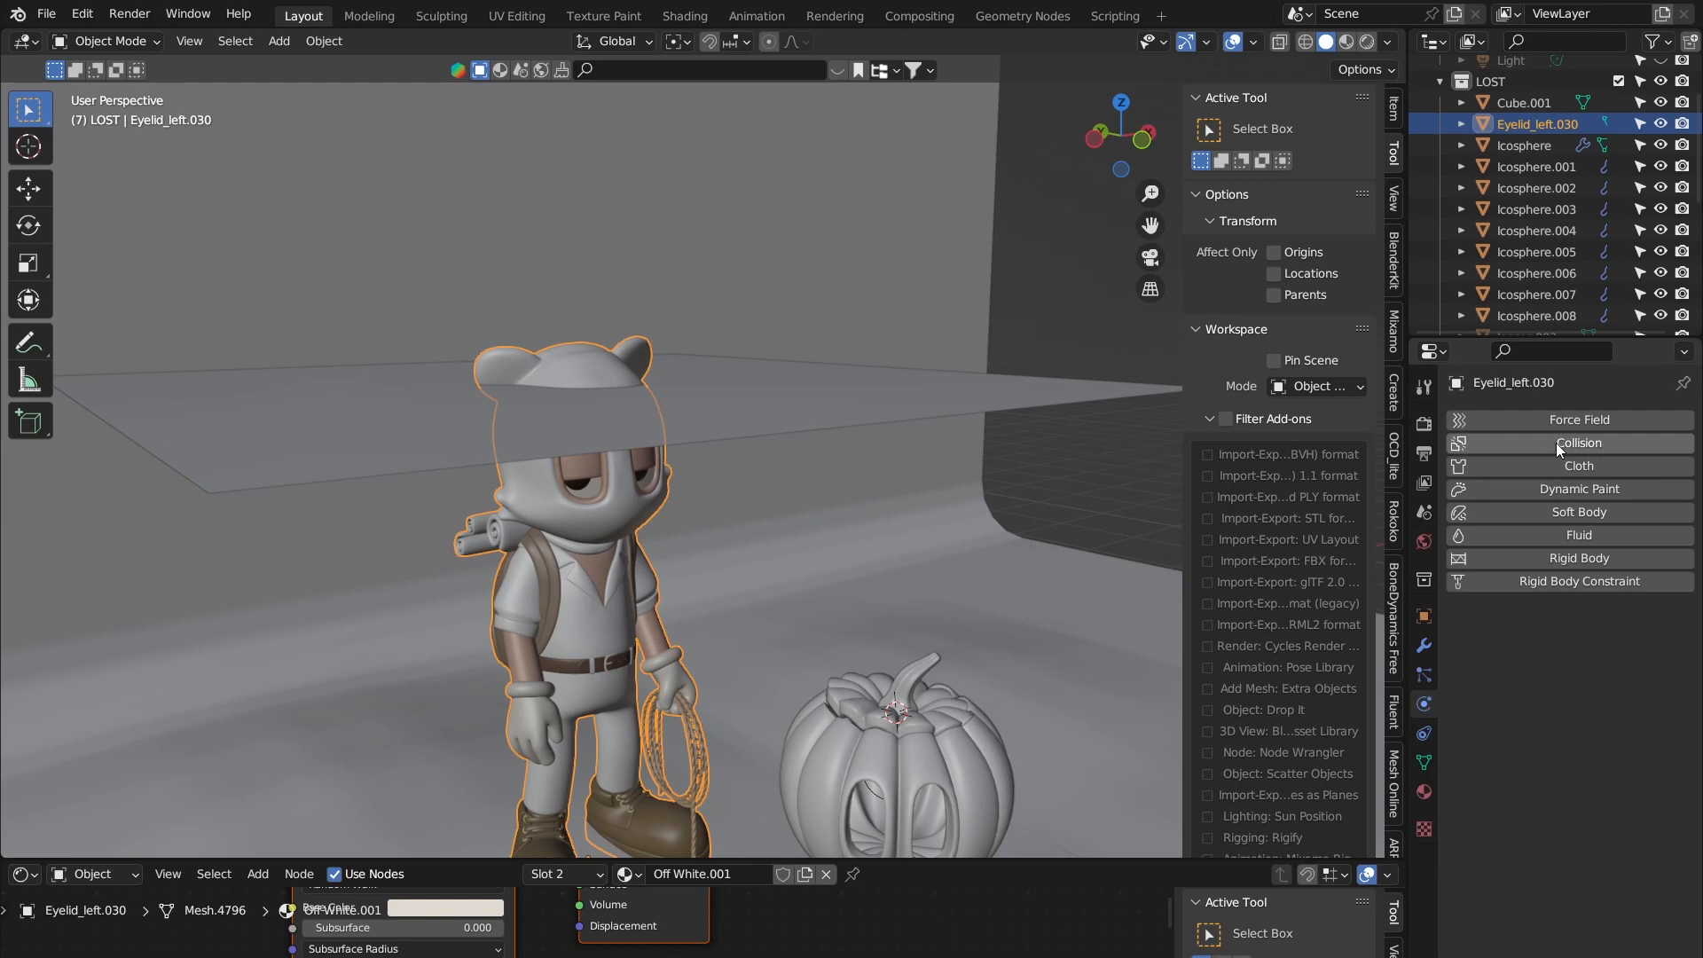
{"action": "left_click", "coordinate": [1604, 441]}
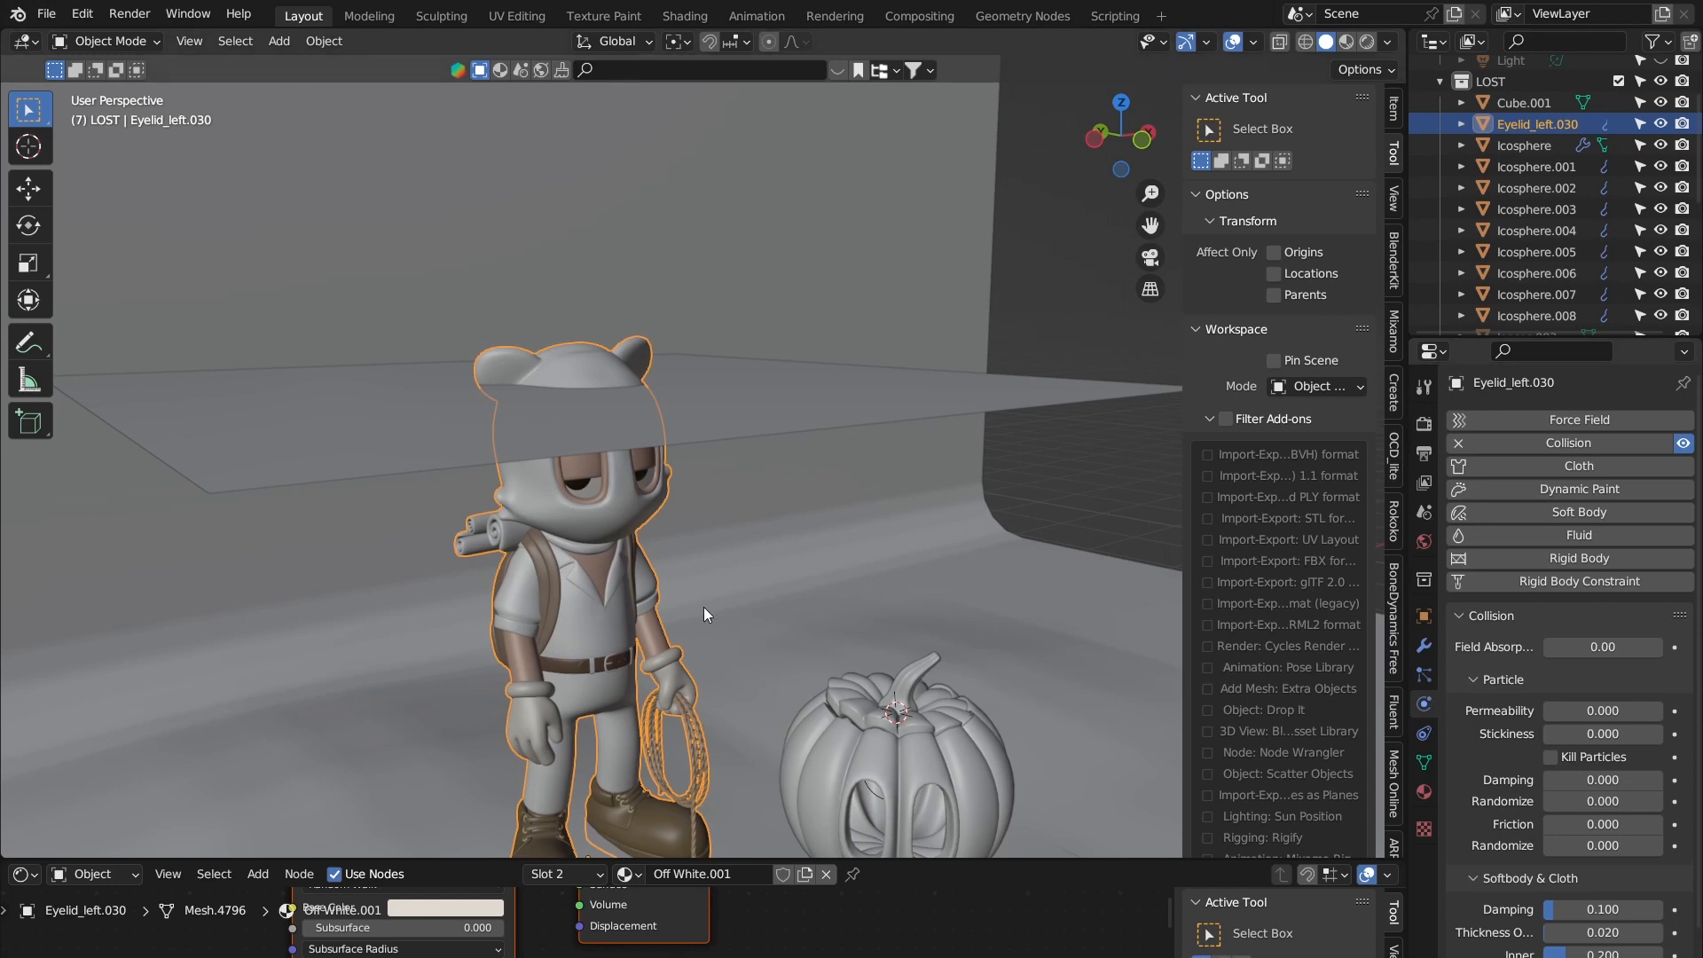
{"action": "middle_click_drag", "start_coordinate": [488, 544], "coordinate": [636, 584]}
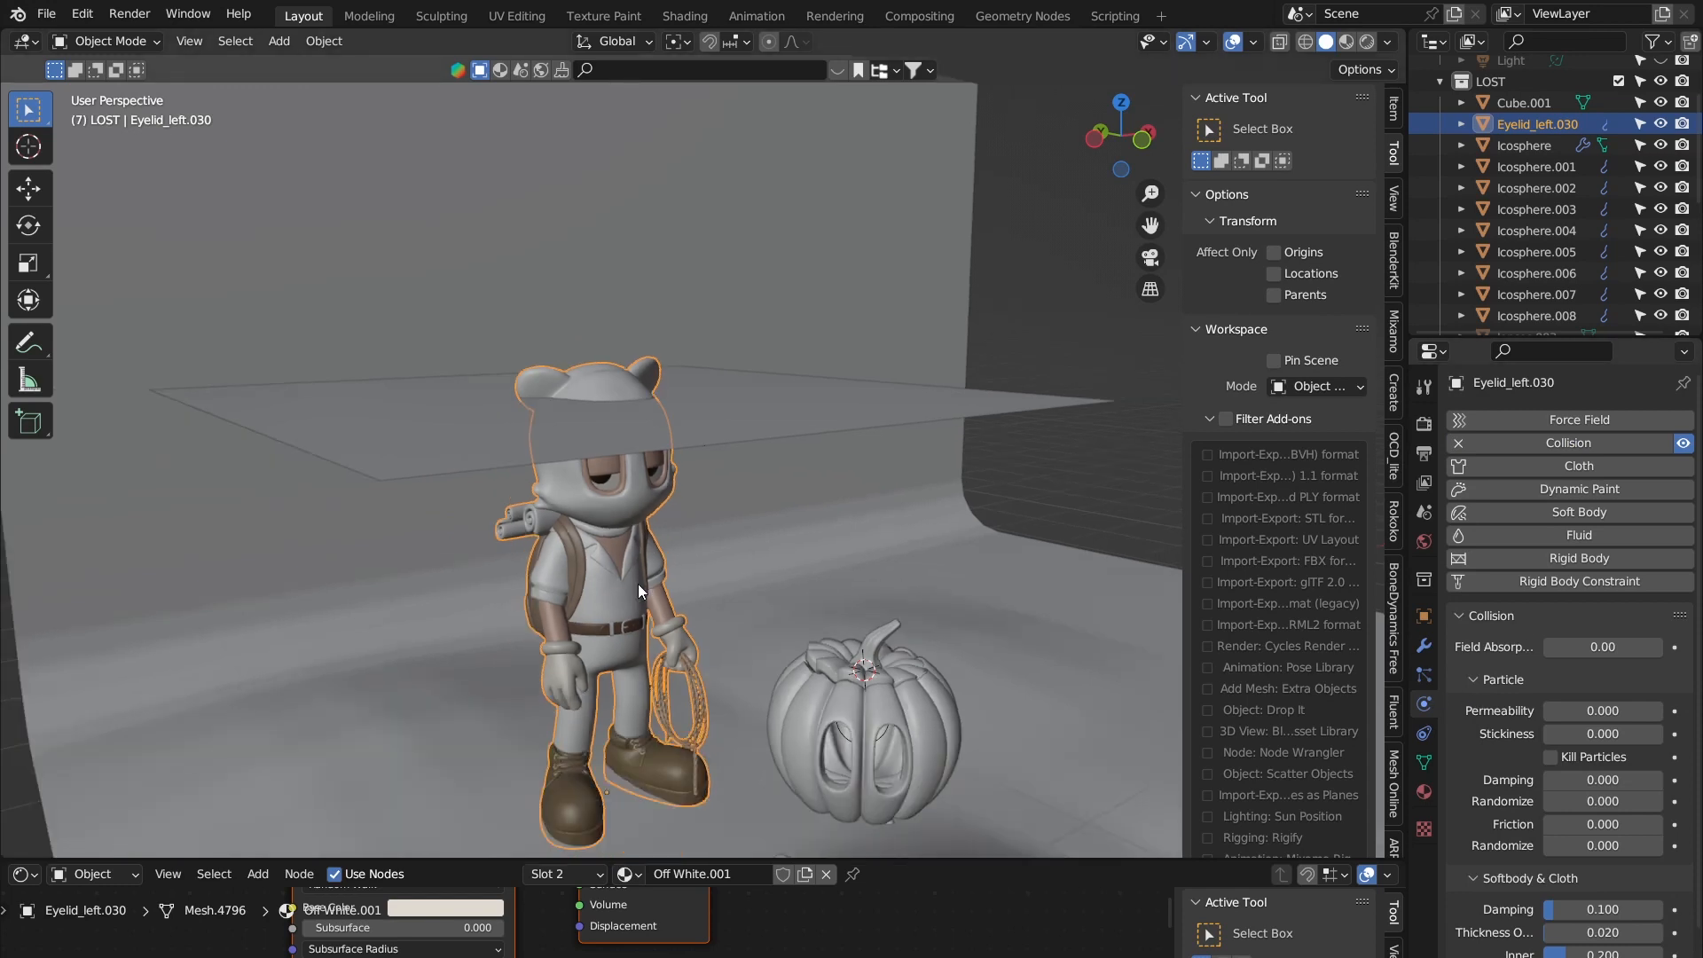
{"action": "scroll", "coordinate": [1563, 642], "scroll_direction": "down", "scroll_amount": 2}
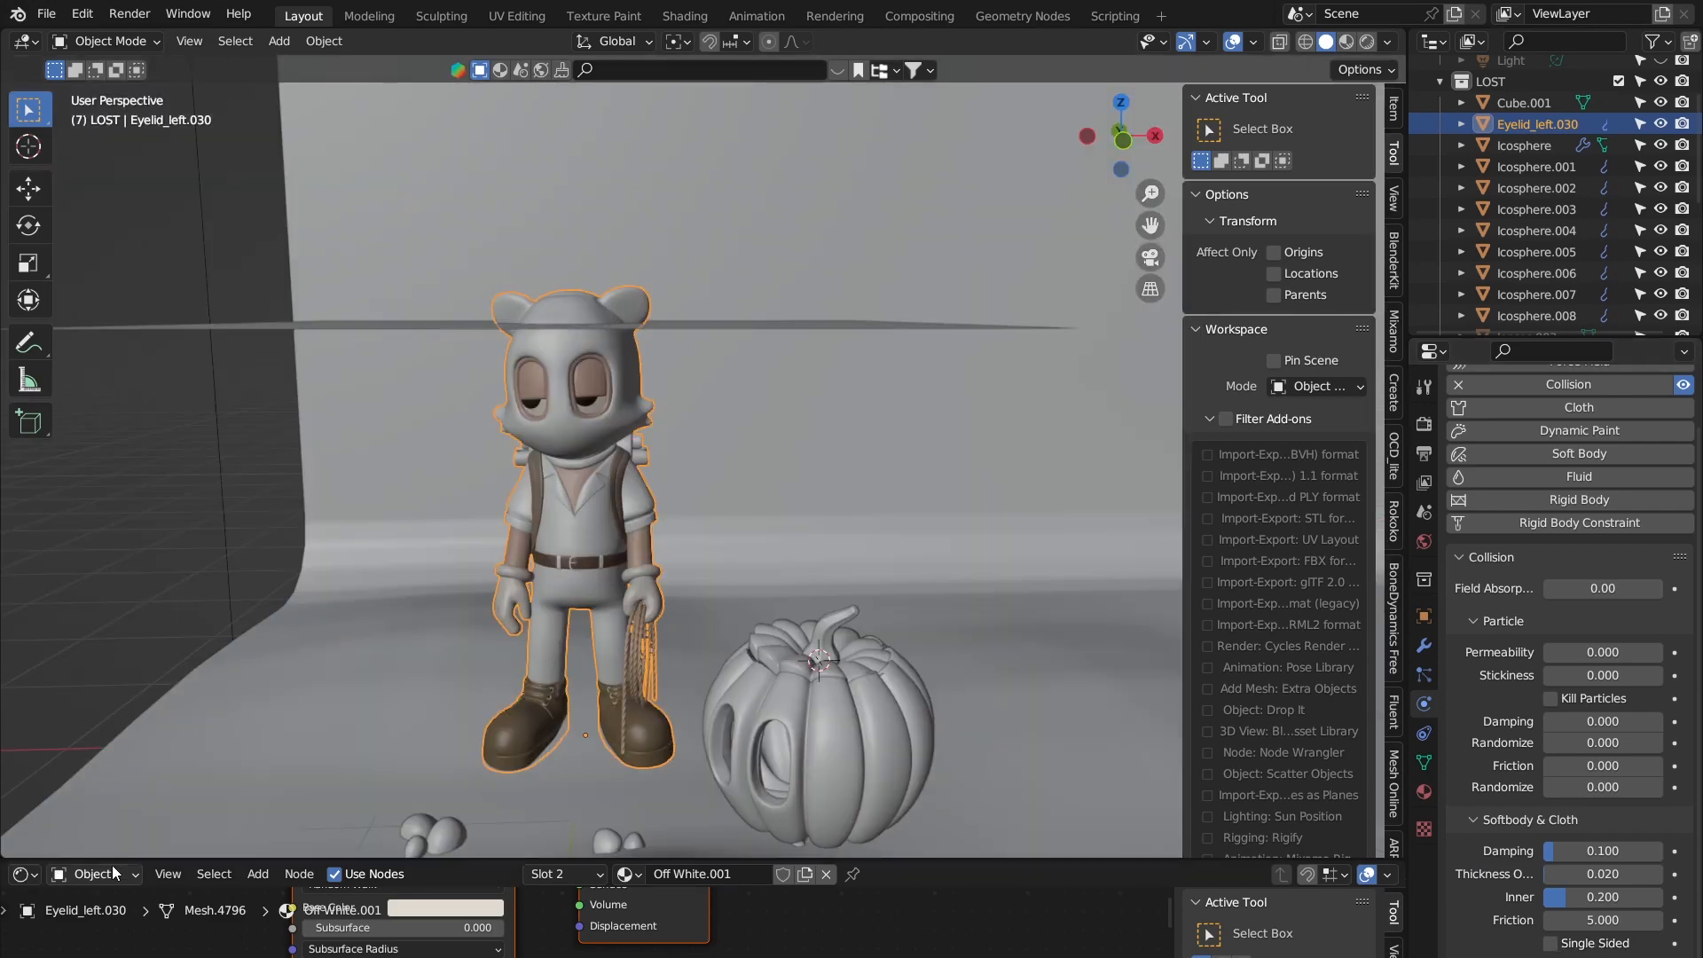
{"action": "left_click_drag", "start_coordinate": [119, 862], "coordinate": [192, 752]}
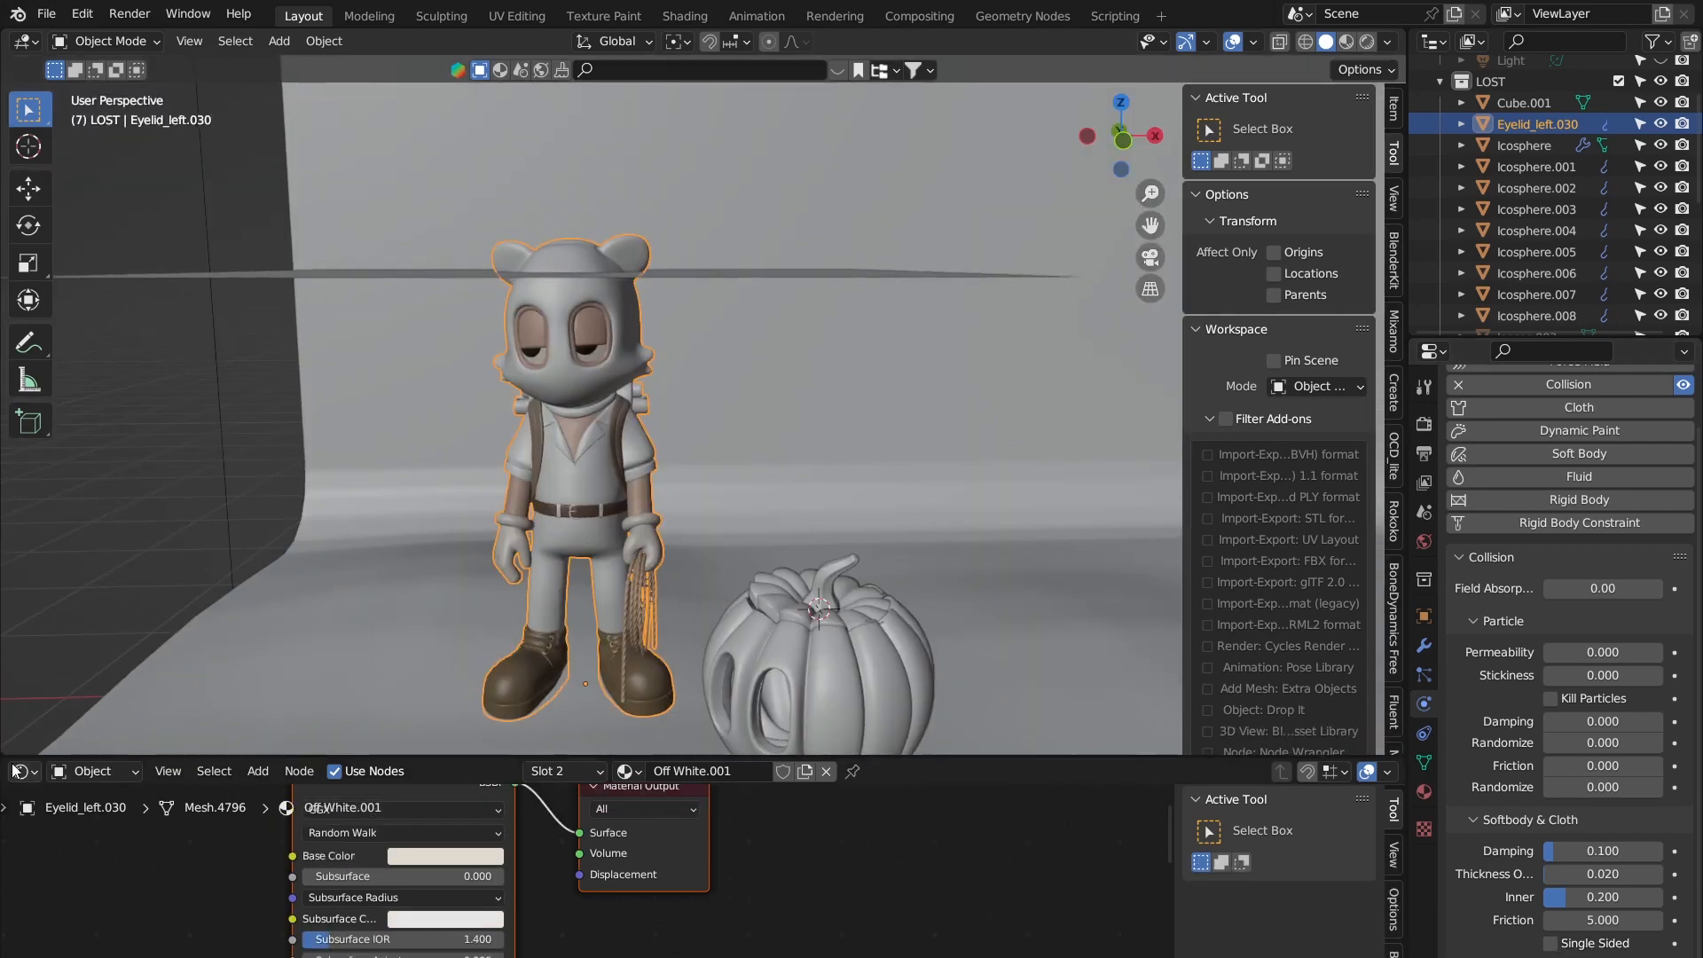
{"action": "left_click", "coordinate": [18, 771]}
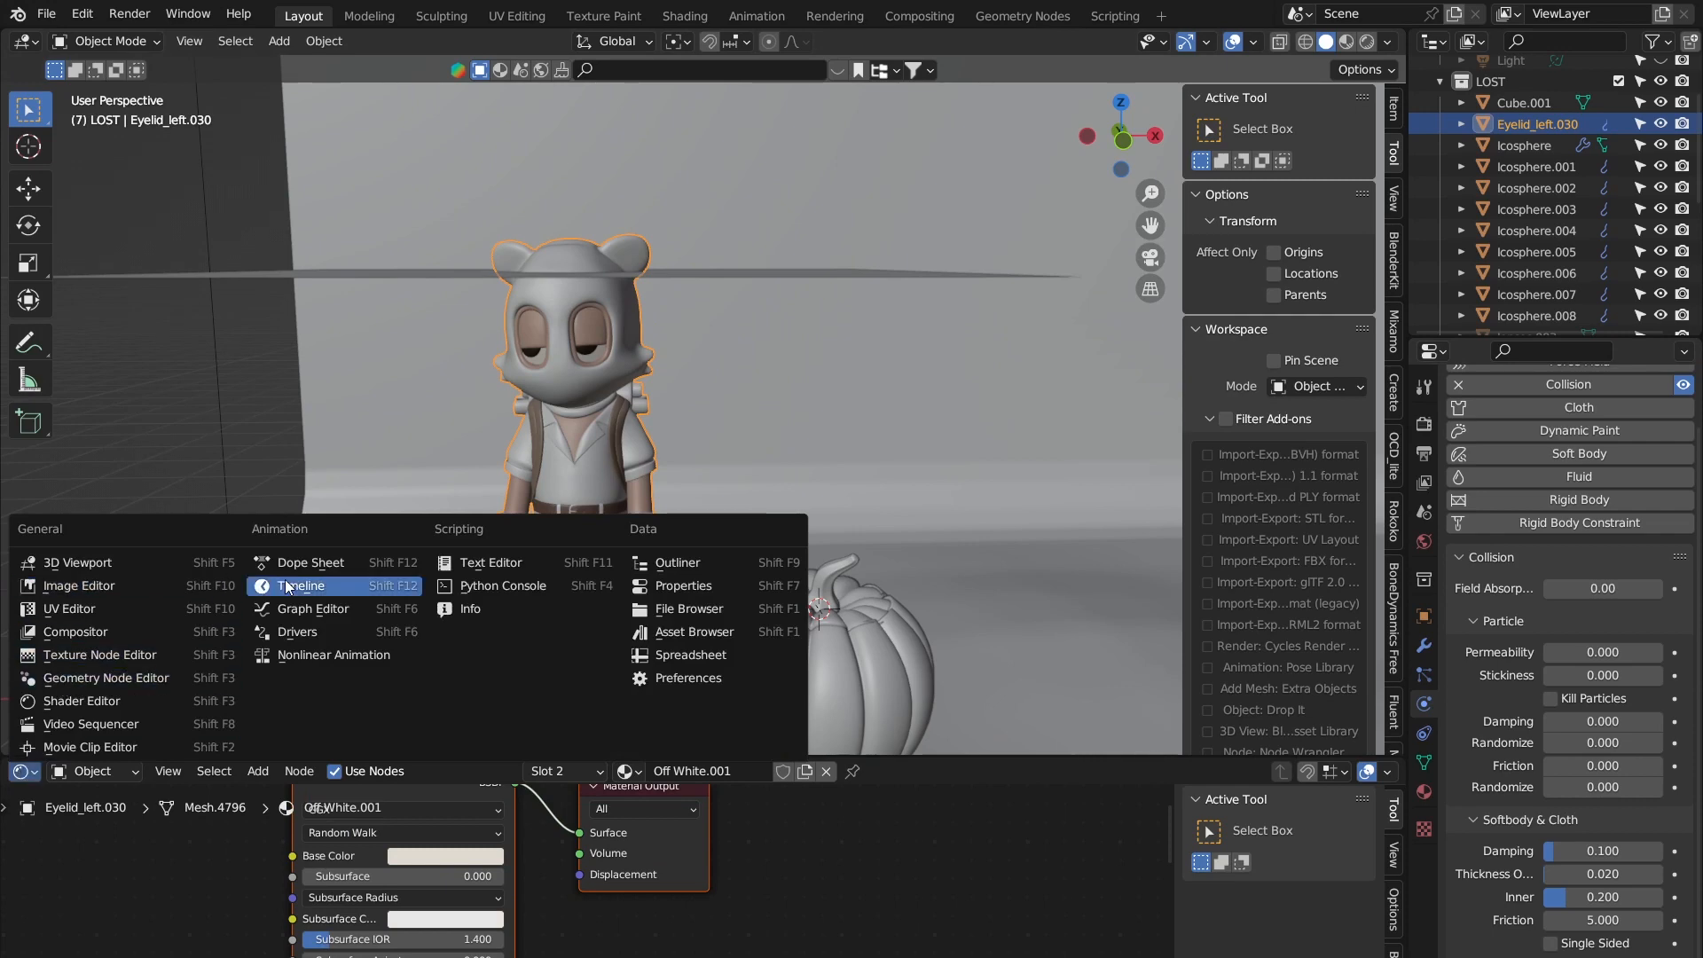
{"action": "left_click", "coordinate": [93, 771]}
{"action": "left_click", "coordinate": [300, 771]}
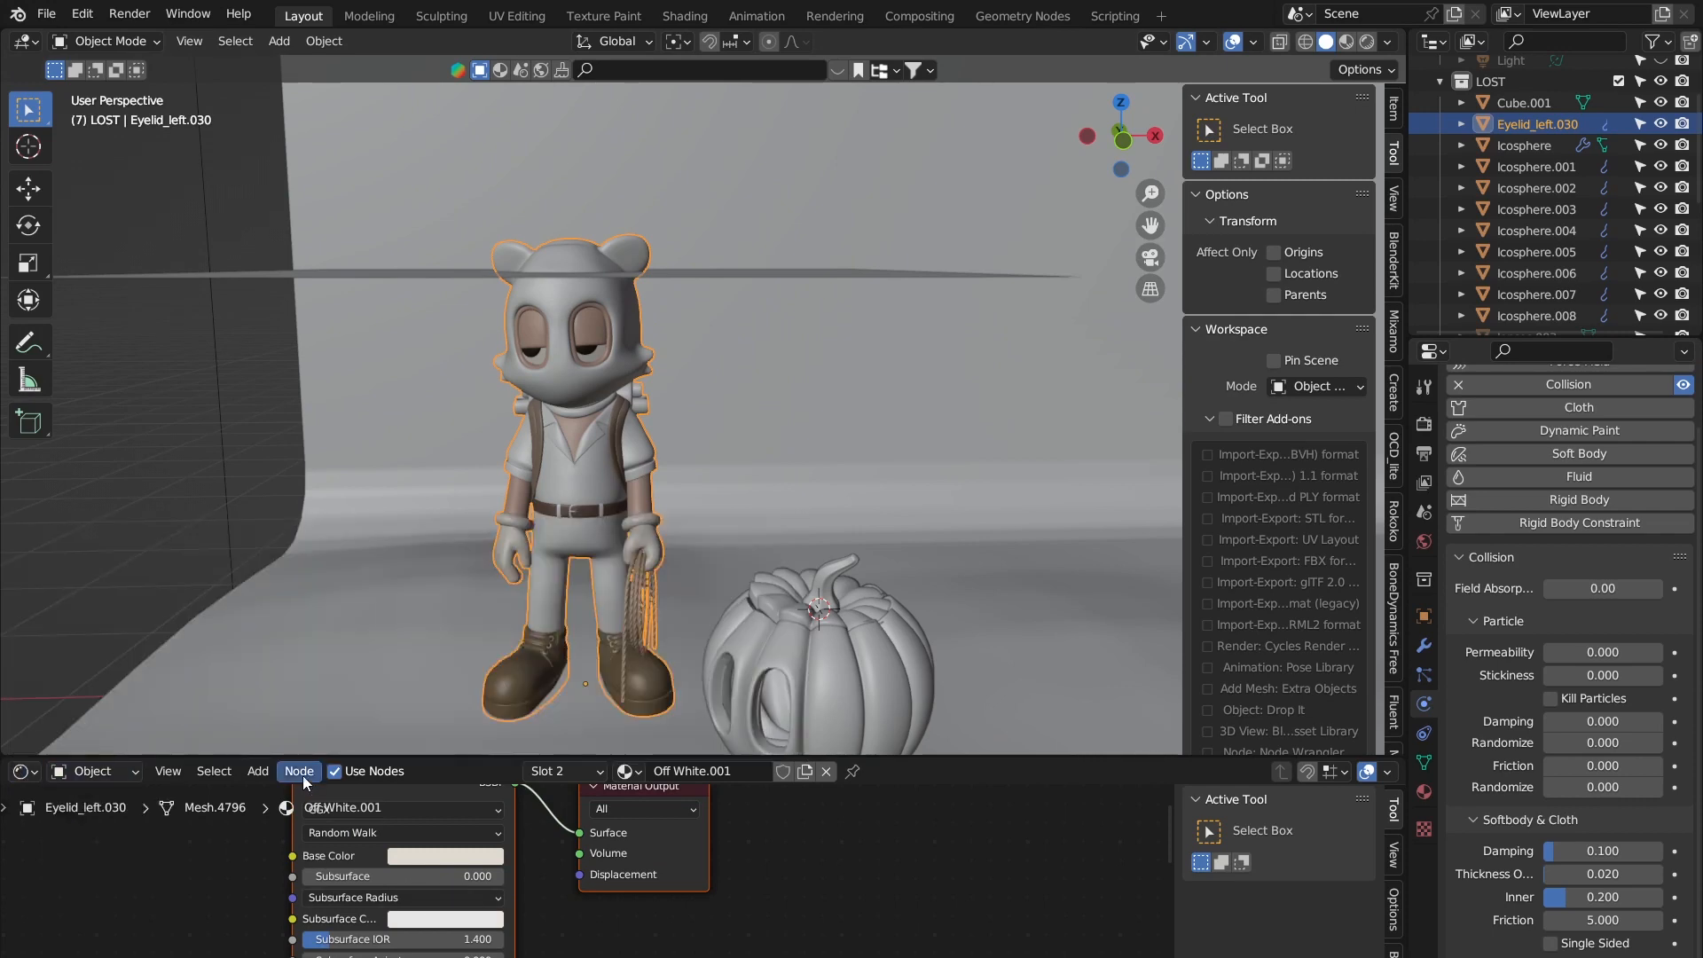
{"action": "left_click_drag", "start_coordinate": [347, 753], "coordinate": [240, 878]}
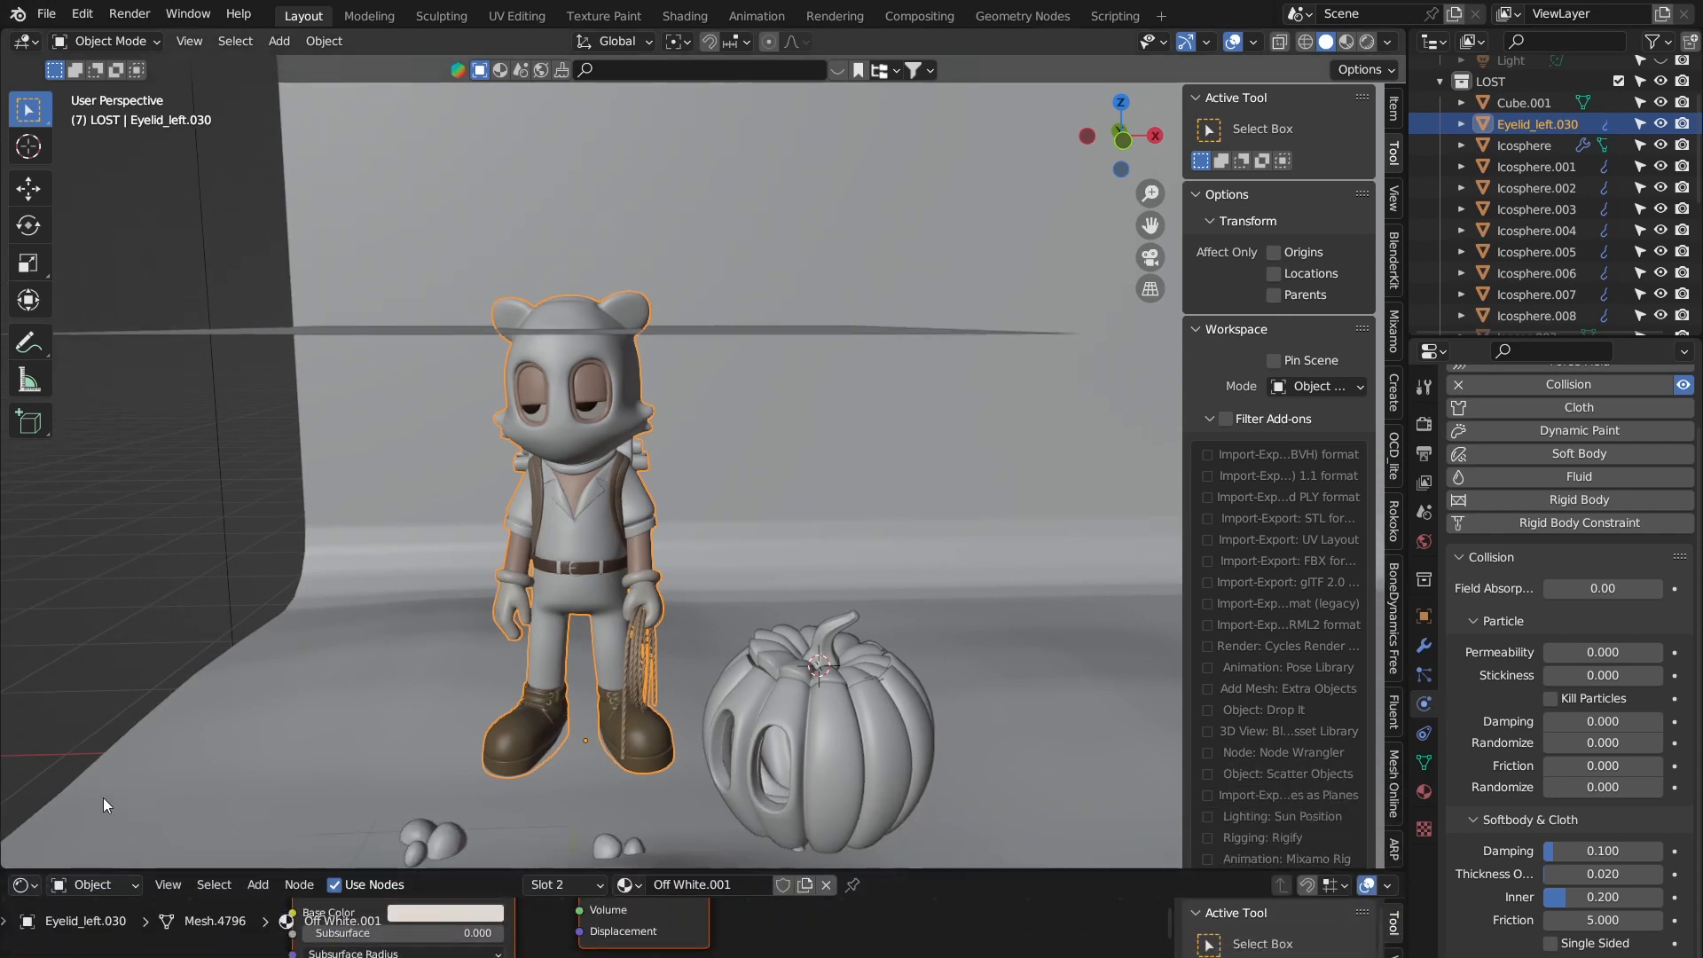
{"action": "left_click", "coordinate": [206, 881]}
{"action": "left_click", "coordinate": [165, 882]}
{"action": "left_click", "coordinate": [182, 864]}
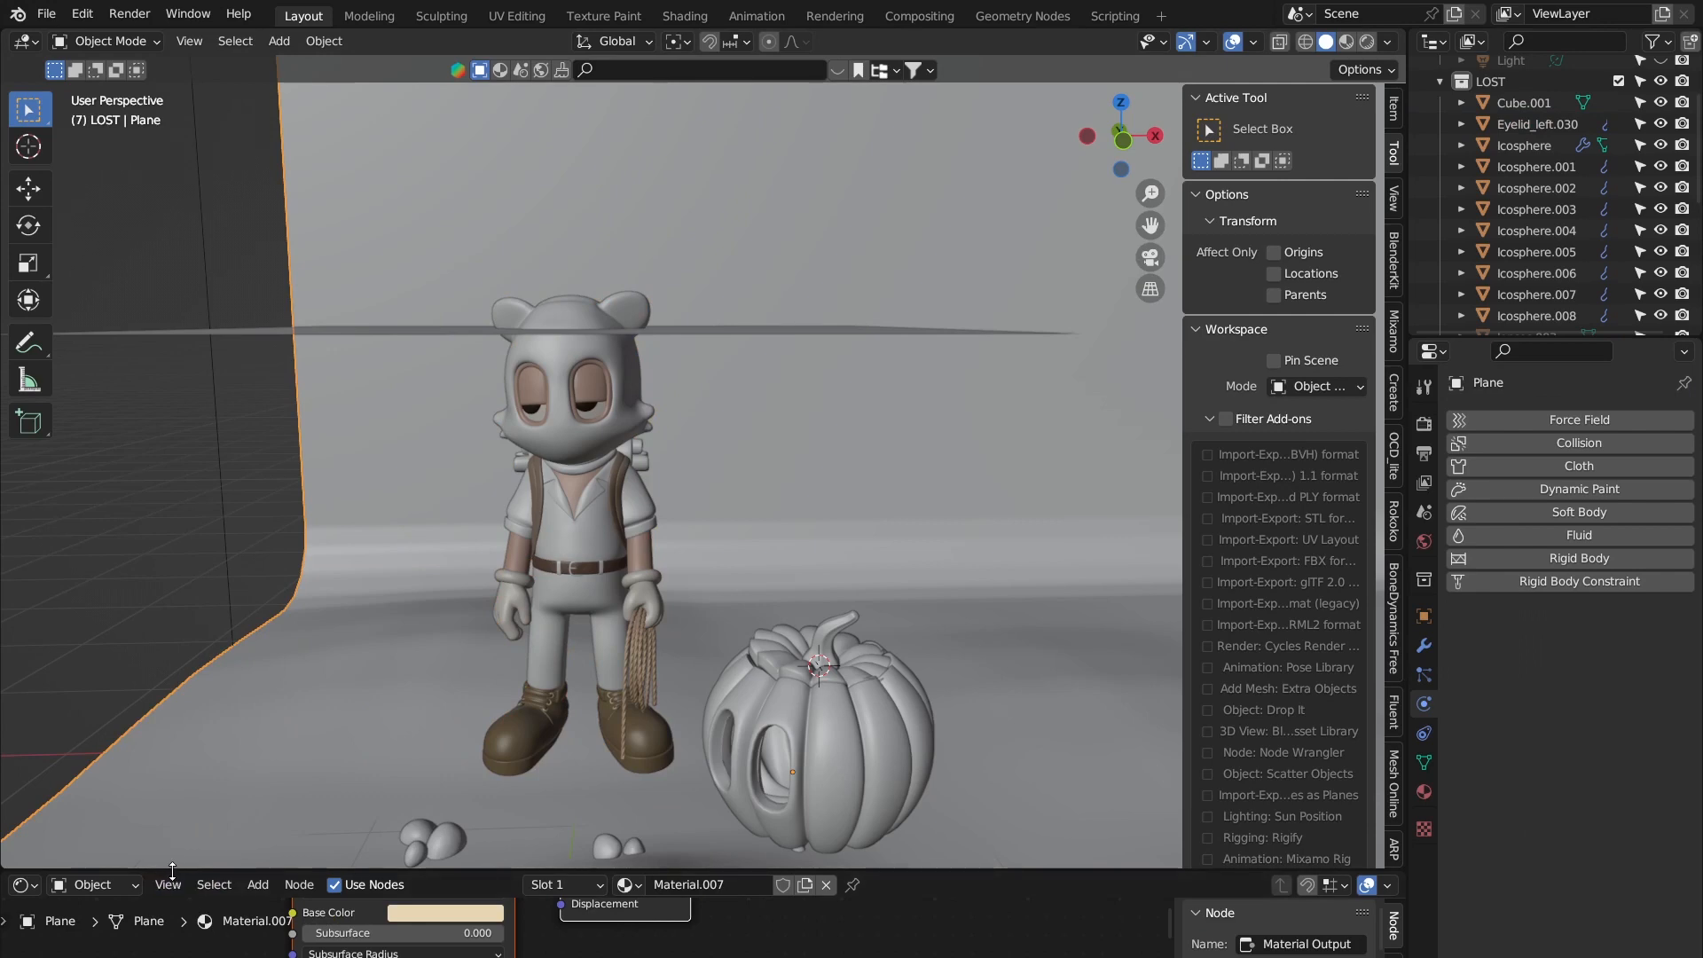
Step: Enlarge the area below the viewport and switch it from the Shader Editor to the Timeline
{"action": "left_click_drag", "start_coordinate": [172, 872], "coordinate": [281, 646]}
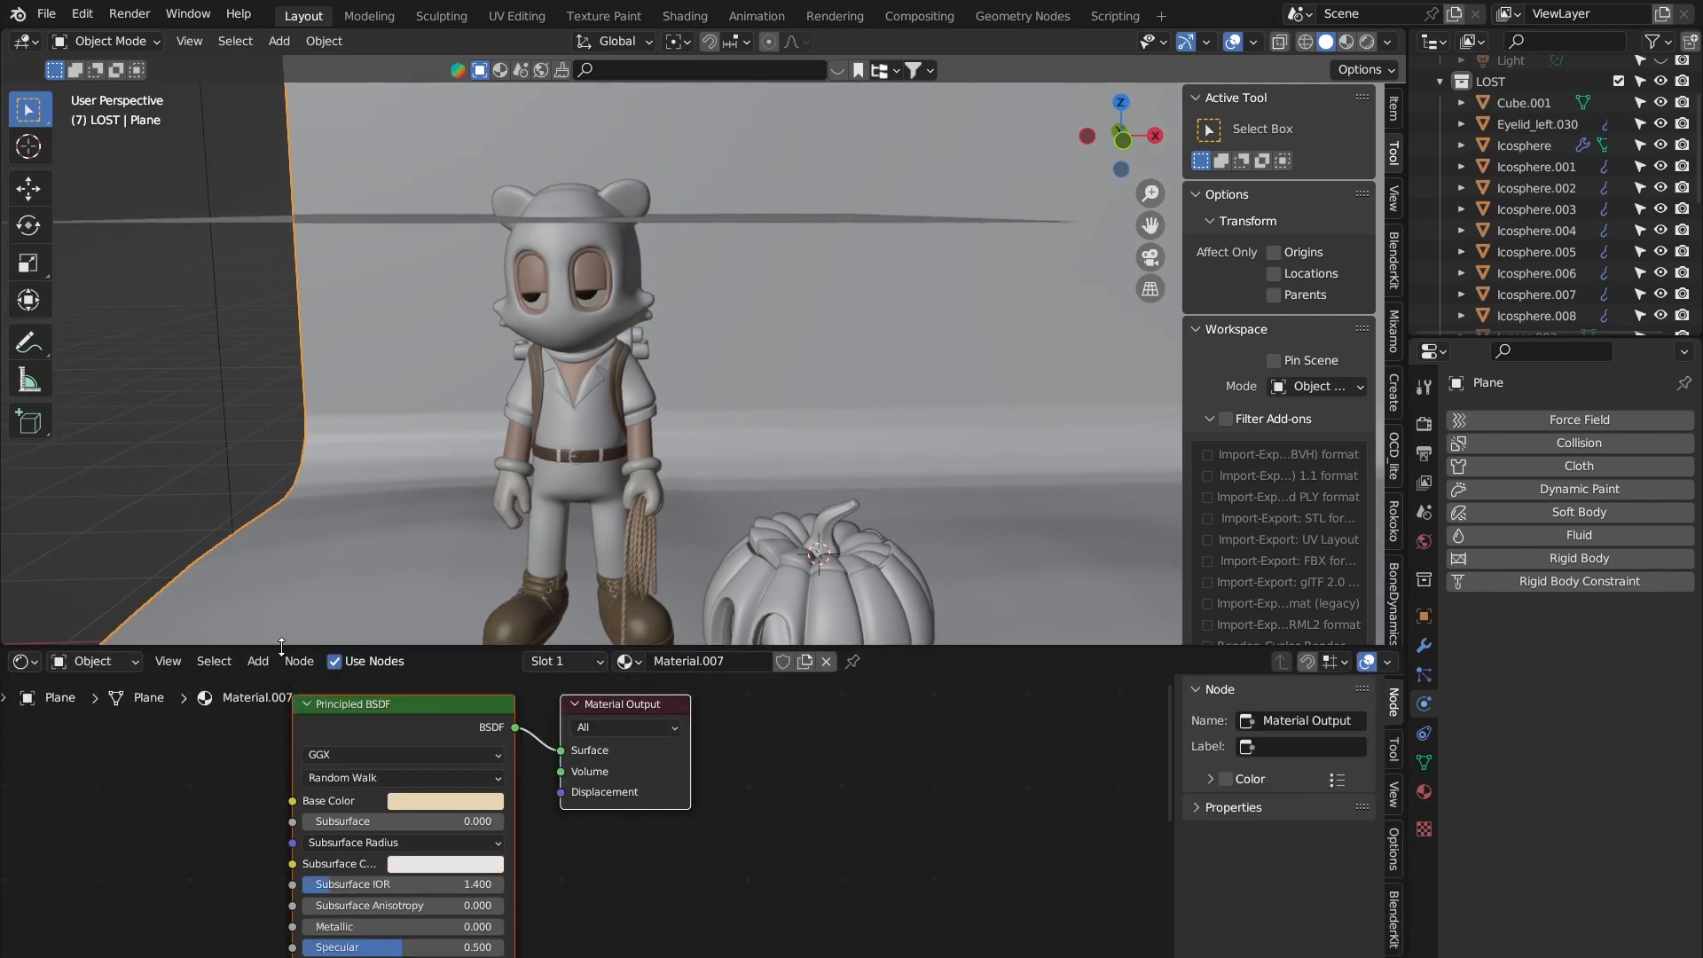
{"action": "left_click", "coordinate": [32, 665]}
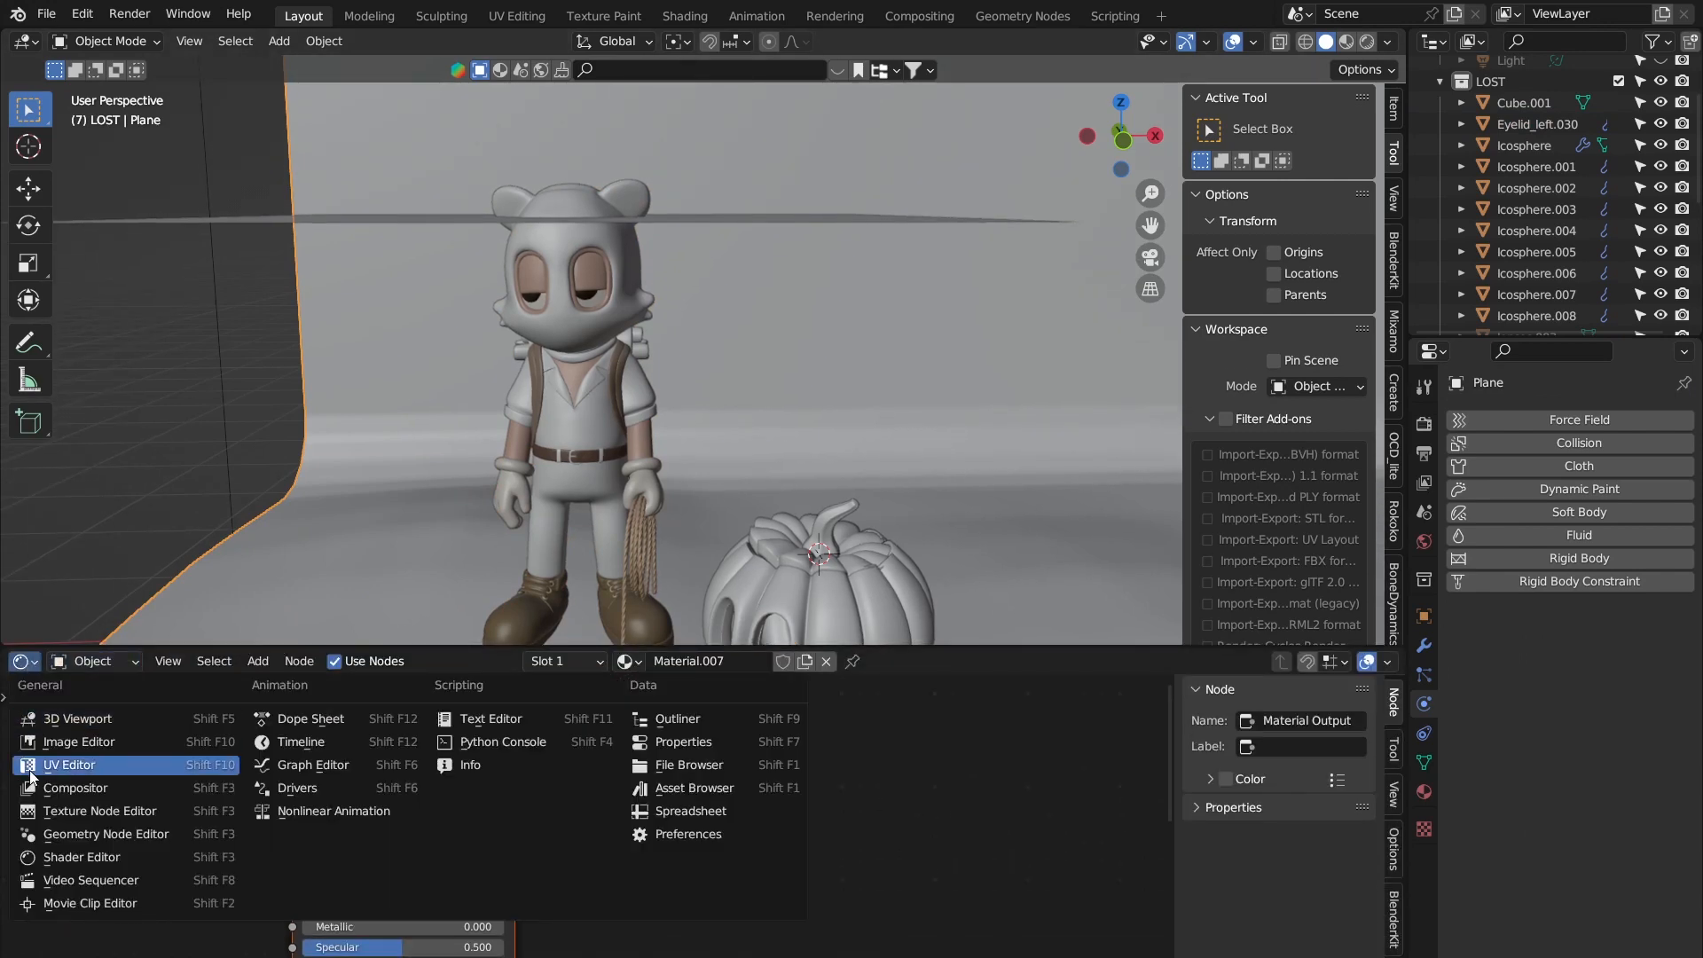
{"action": "left_click", "coordinate": [286, 745]}
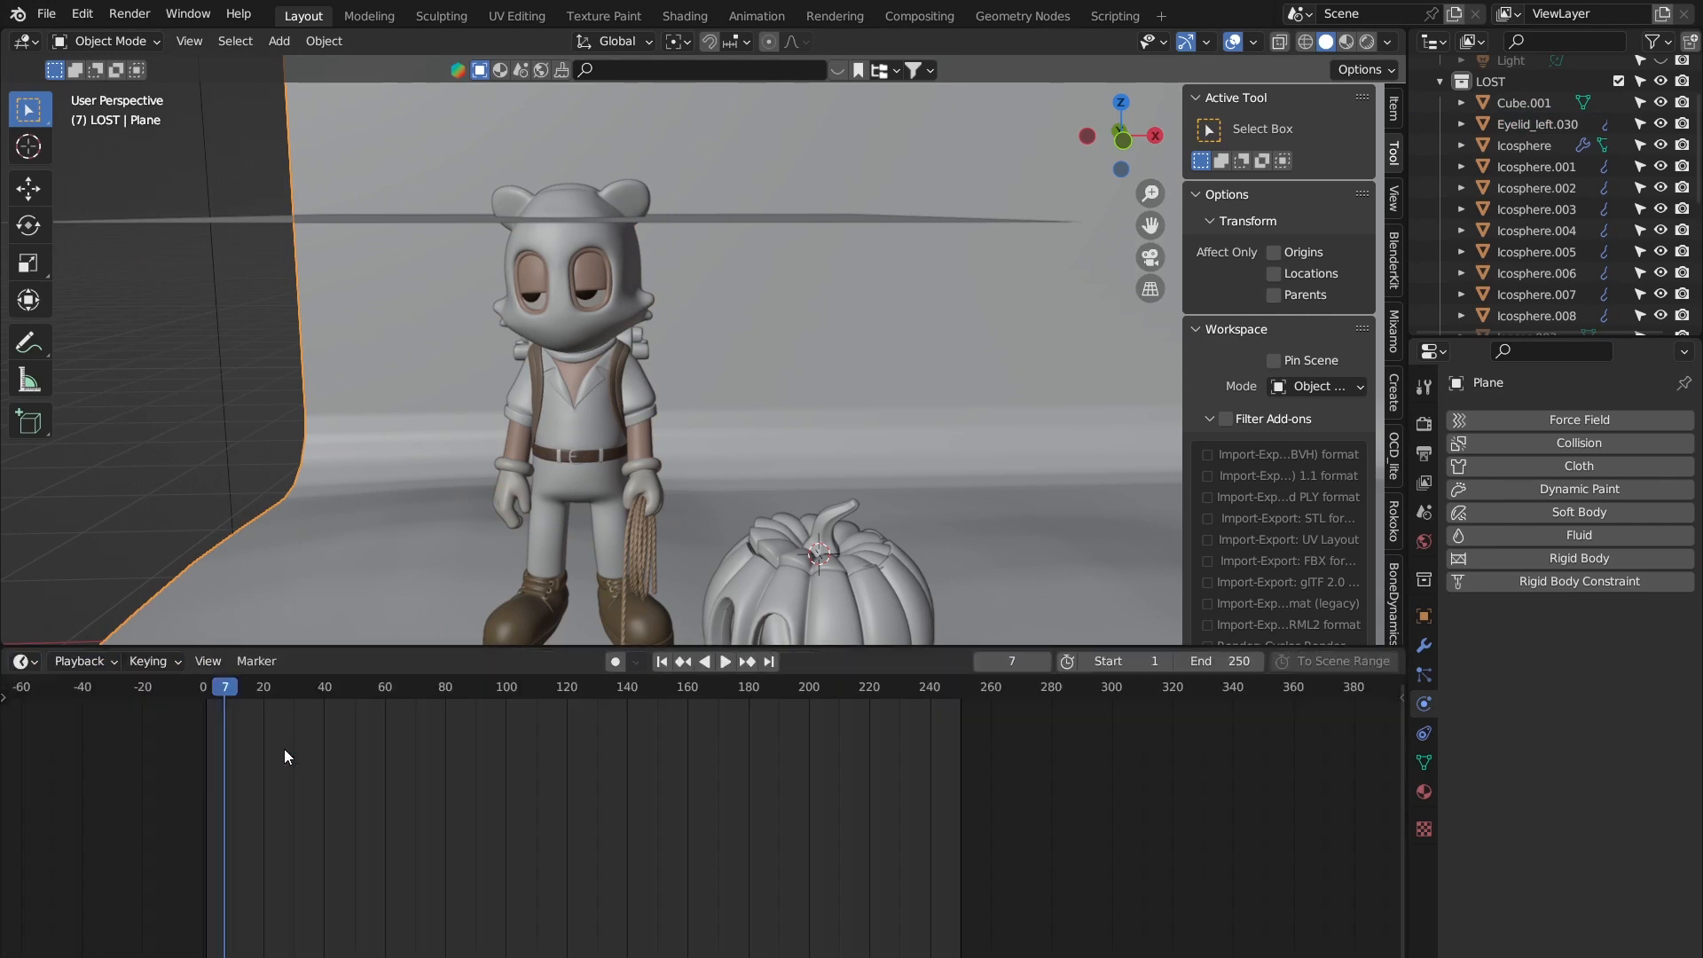
Step: Preview the plane's cloth movement by playing the timeline and moving between frames 0 and 11
{"action": "left_click_drag", "start_coordinate": [367, 722], "coordinate": [225, 695]}
{"action": "key", "text": "space"}
{"action": "key", "text": "space"}
{"action": "left_click", "coordinate": [156, 686]}
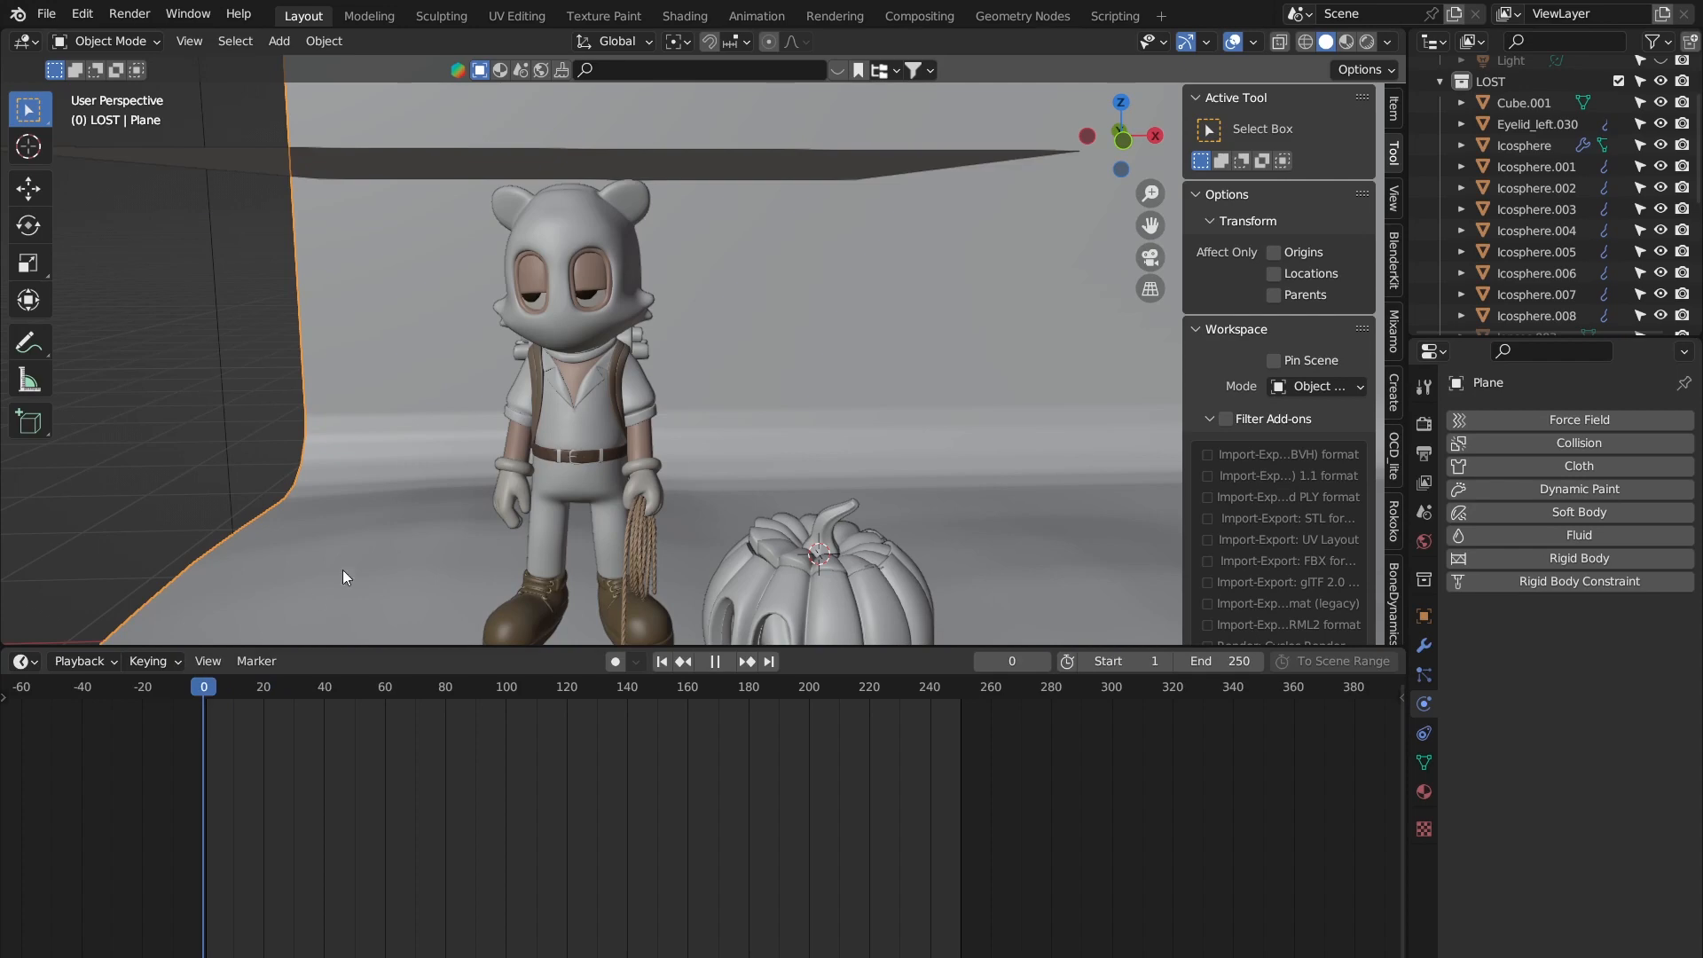
{"action": "middle_click_drag", "start_coordinate": [521, 345], "coordinate": [610, 307]}
{"action": "scroll", "coordinate": [582, 314], "scroll_direction": "down", "scroll_amount": 3}
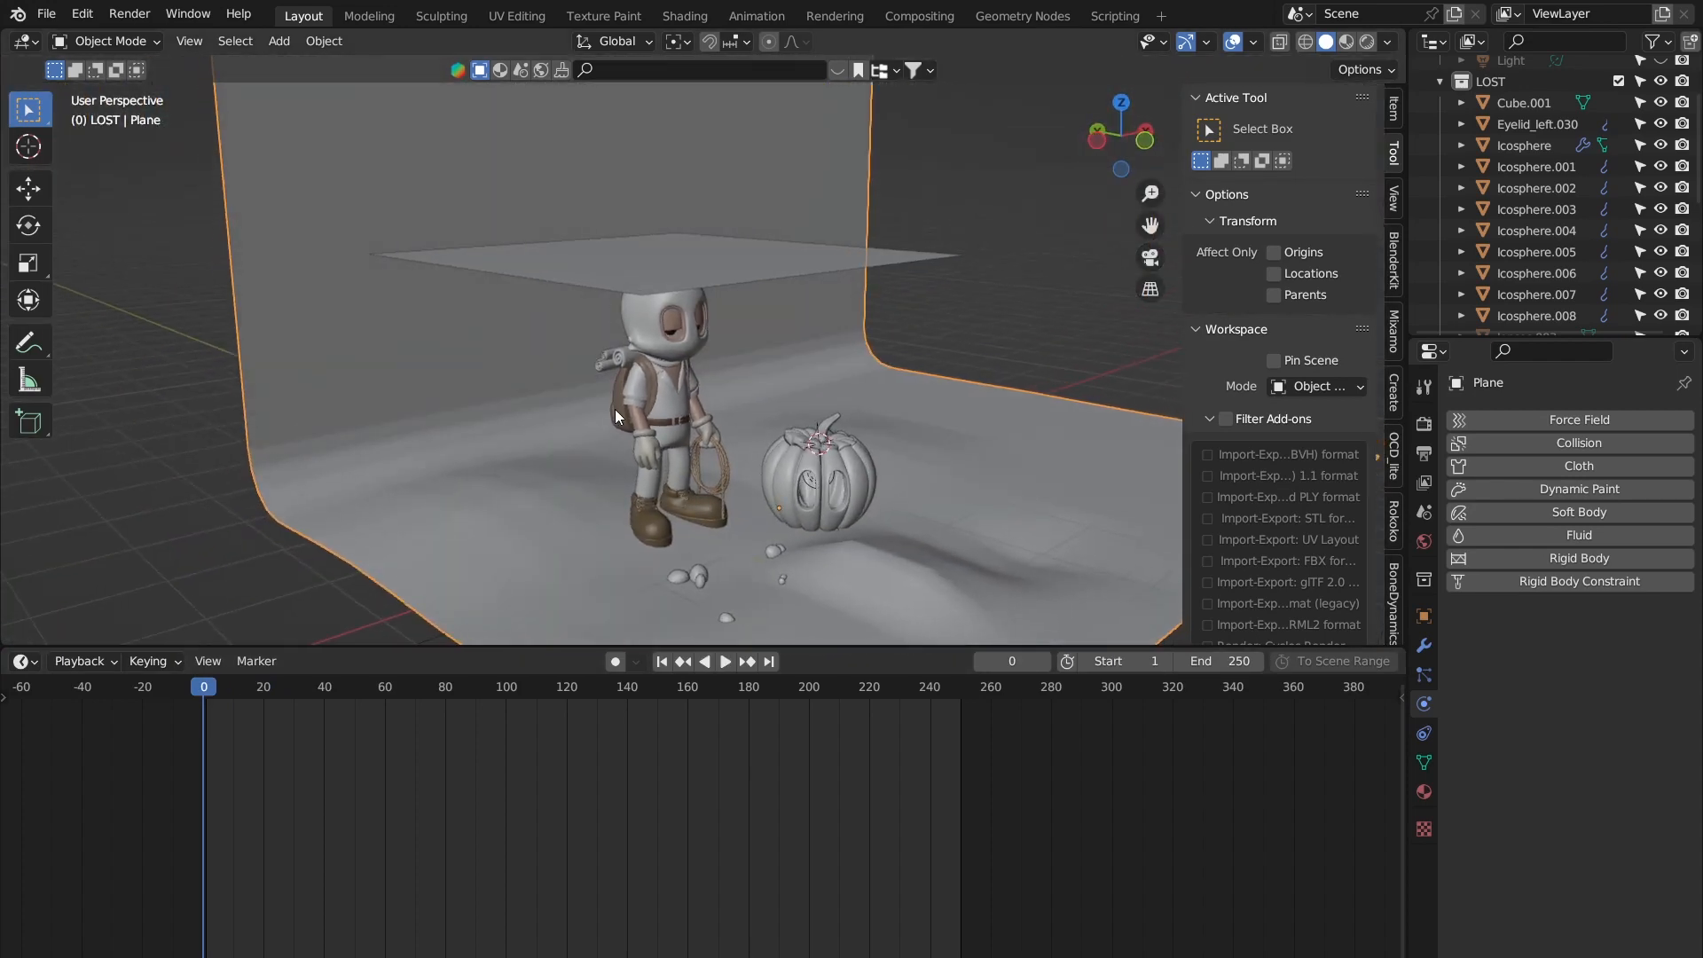
{"action": "left_click", "coordinate": [236, 686]}
{"action": "scroll", "coordinate": [694, 262], "scroll_direction": "up", "scroll_amount": 5}
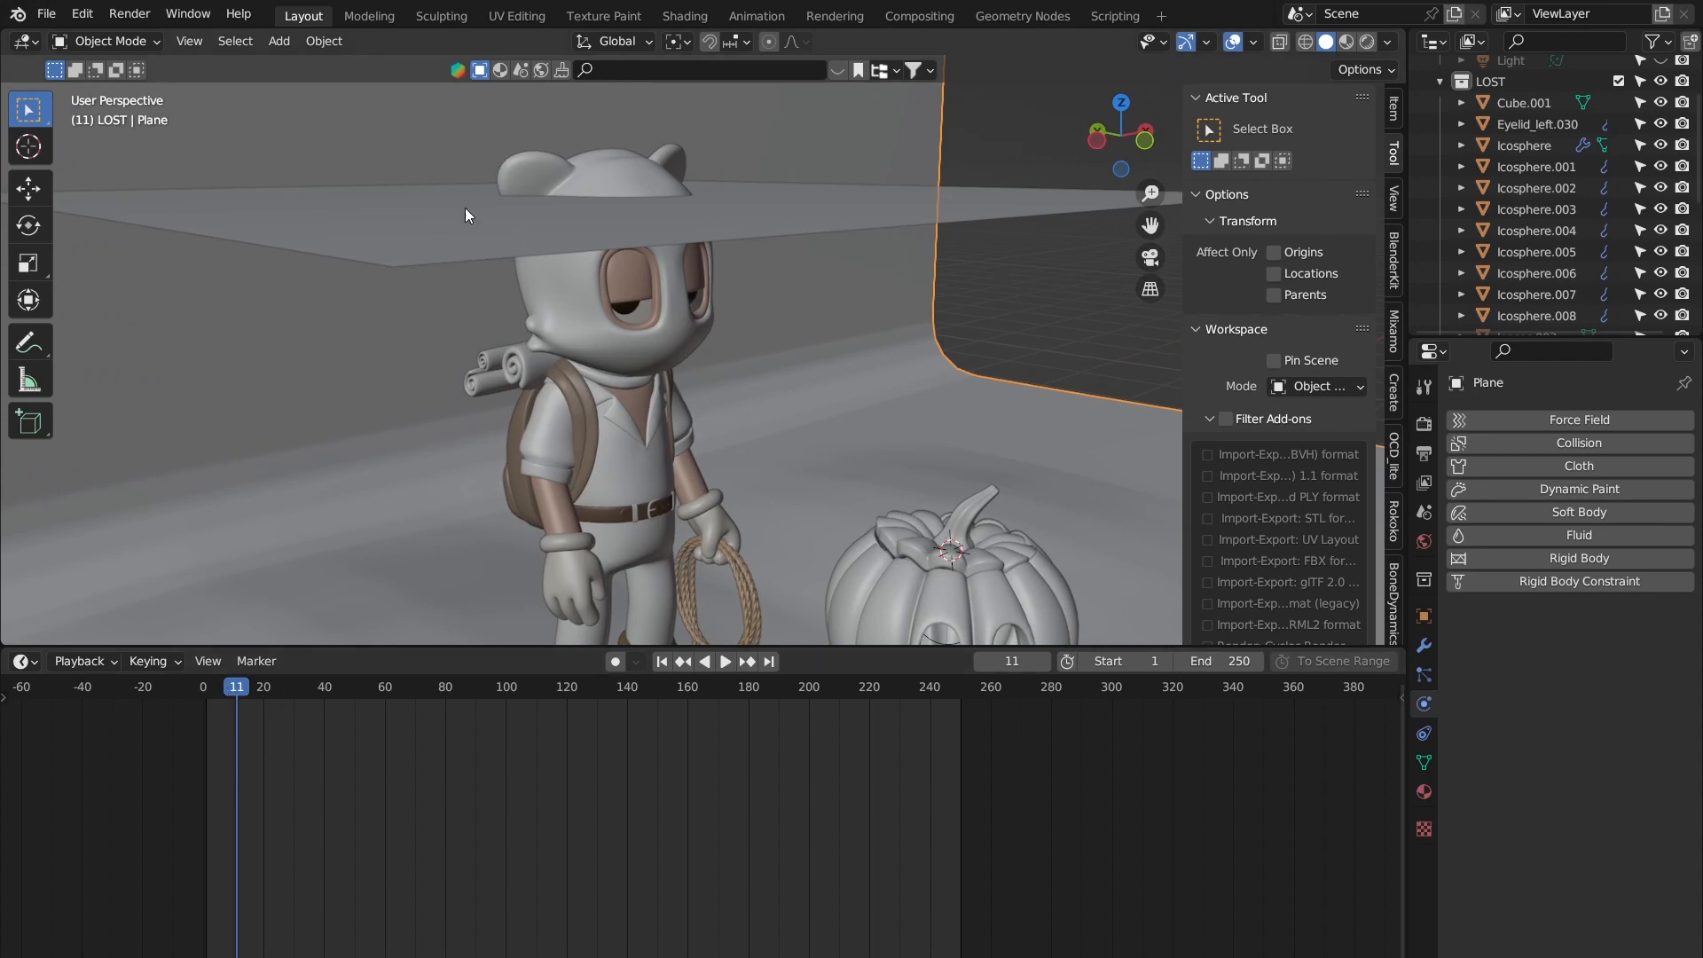
Step: Select the cloth plane, rewind to frame 0 and play the simulation so the sheet drapes over the character
{"action": "left_click", "coordinate": [354, 265]}
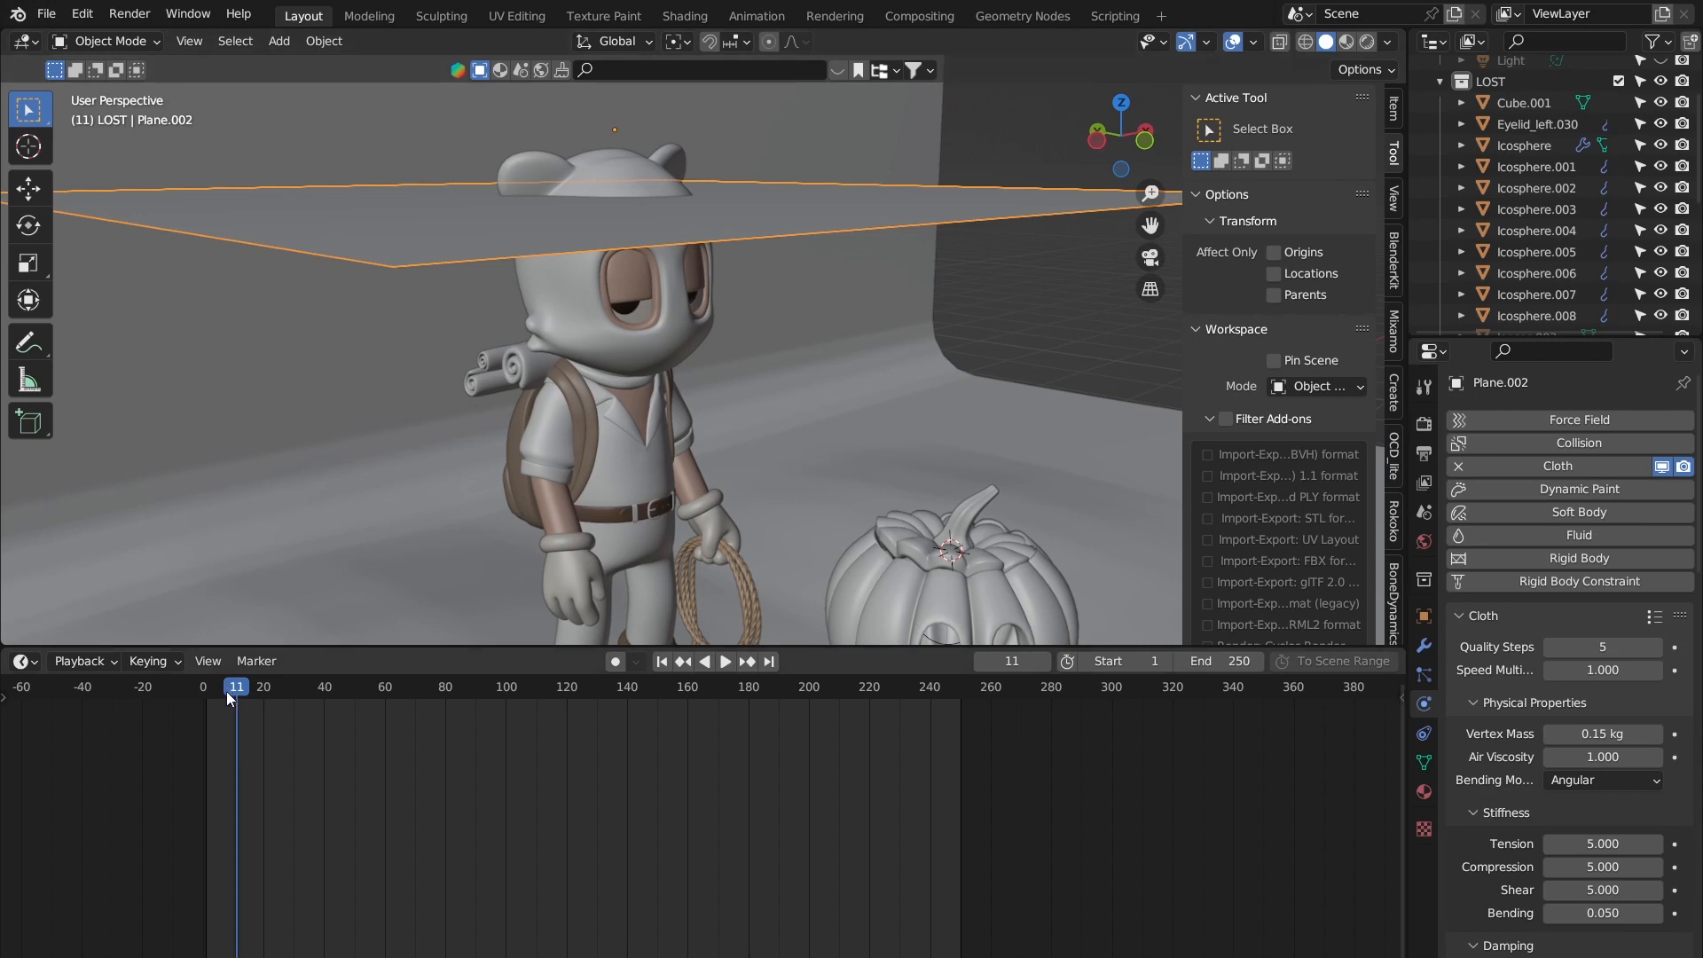
{"action": "left_click_drag", "start_coordinate": [231, 689], "coordinate": [162, 699]}
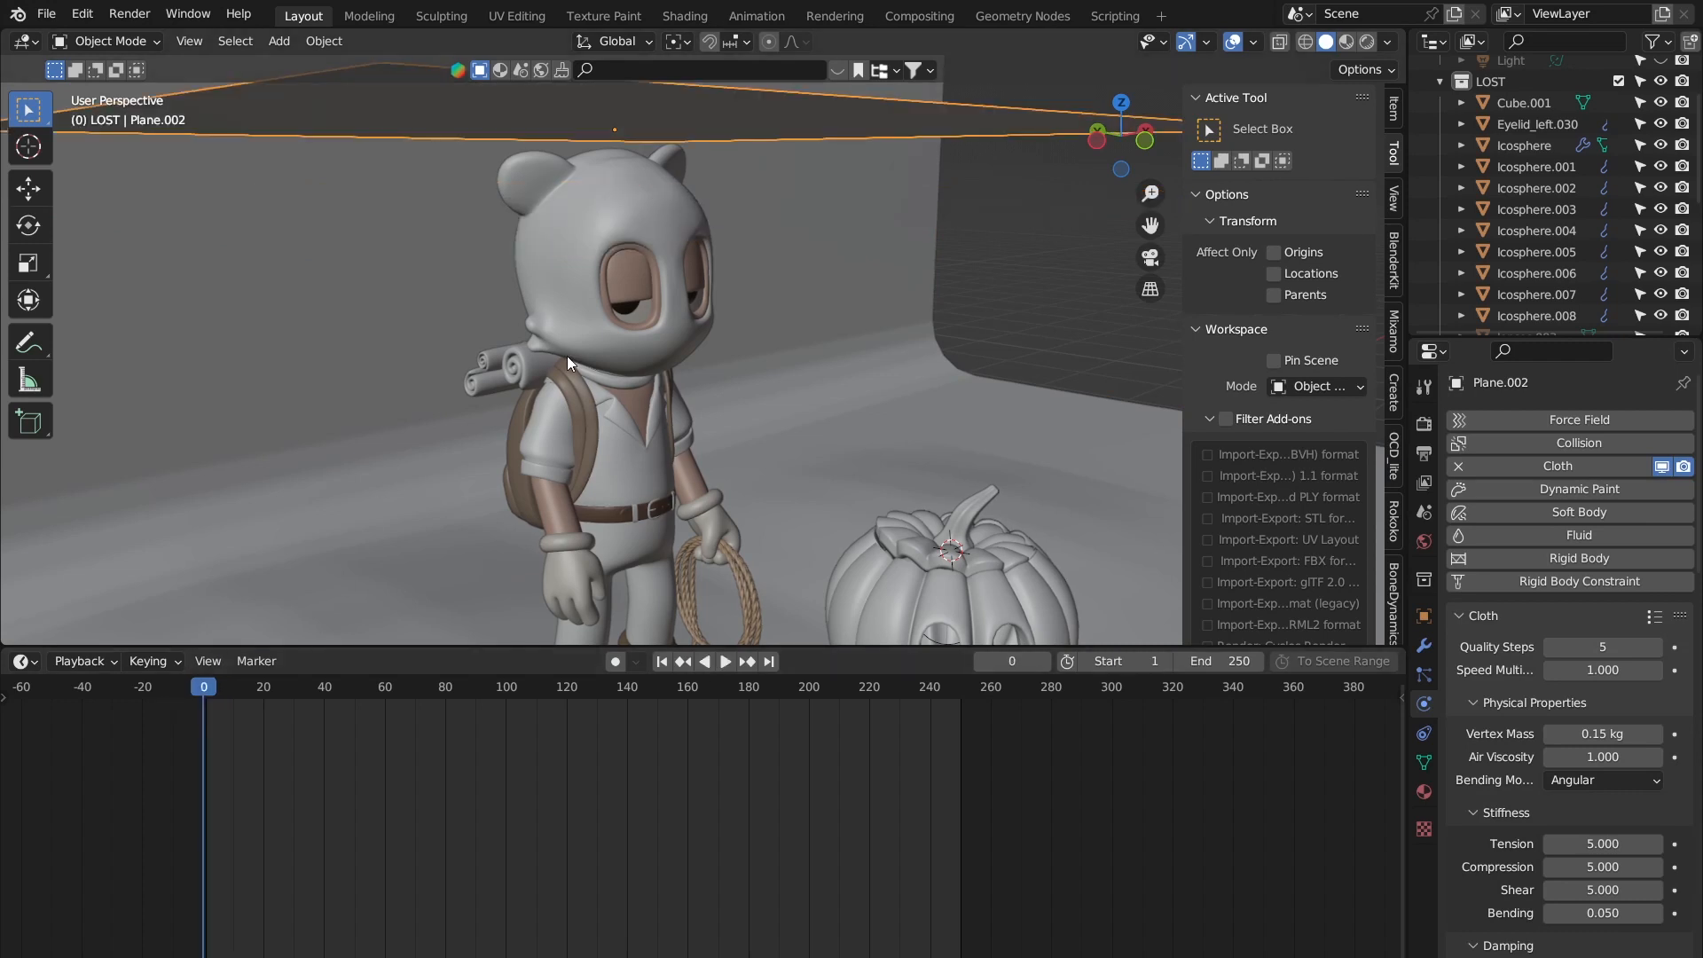
{"action": "scroll", "coordinate": [624, 328], "scroll_direction": "down", "scroll_amount": 2}
{"action": "middle_click_drag", "start_coordinate": [624, 329], "coordinate": [669, 298]}
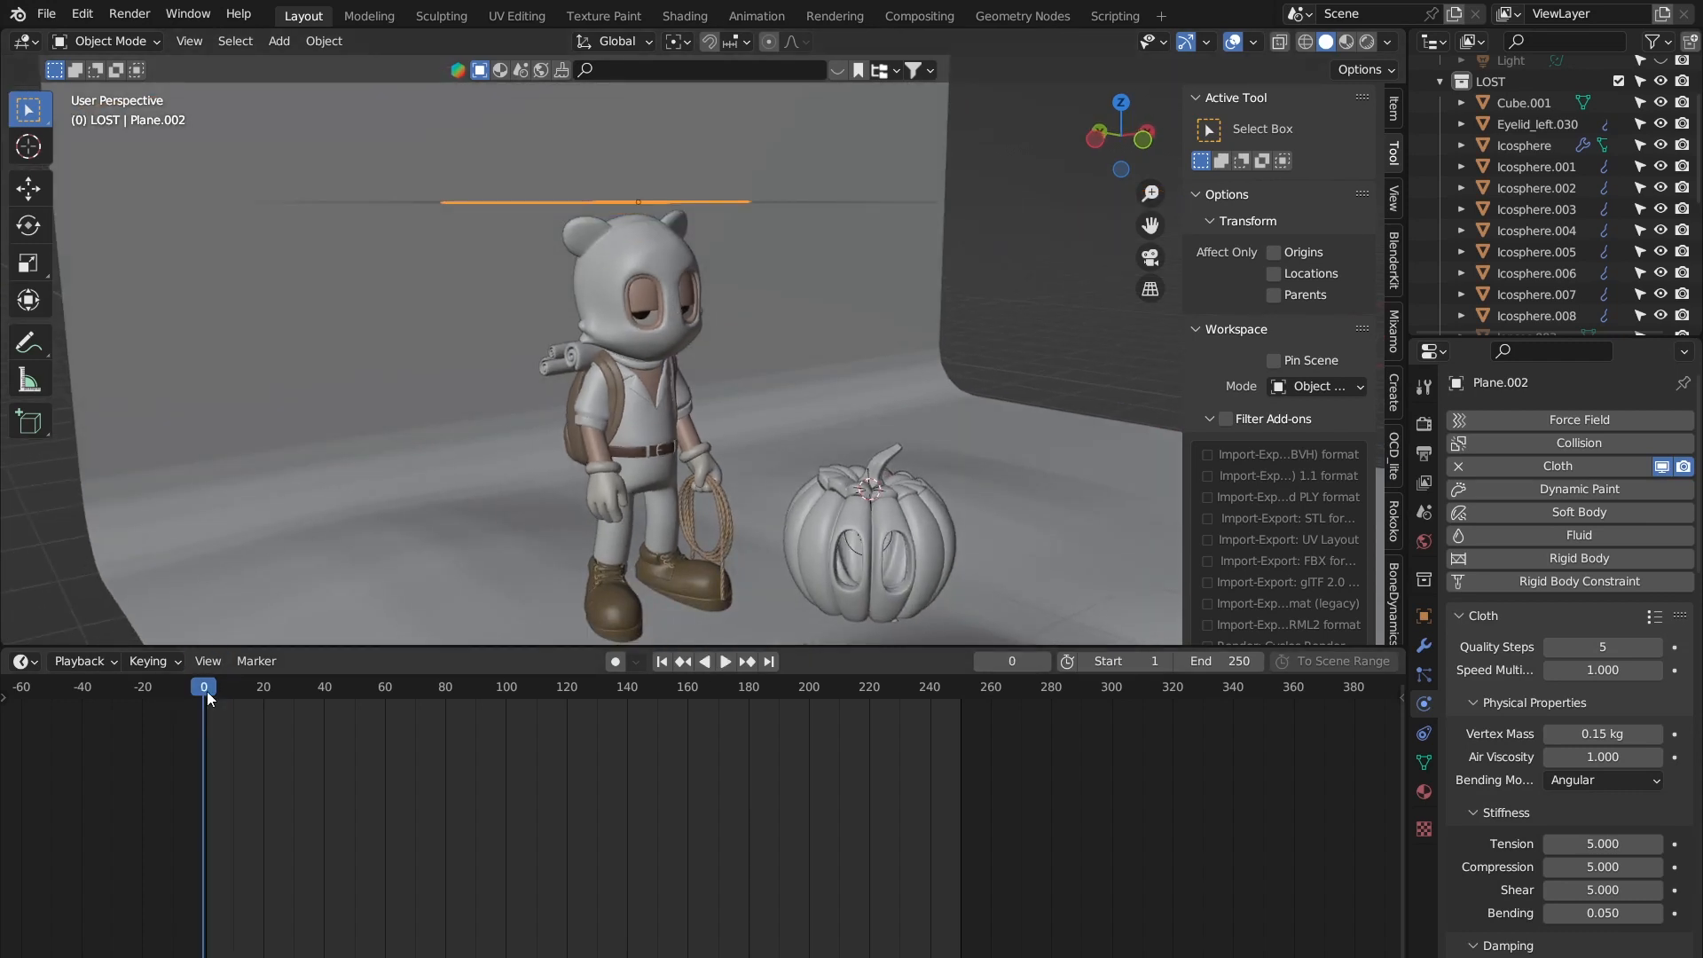
{"action": "key", "text": "space"}
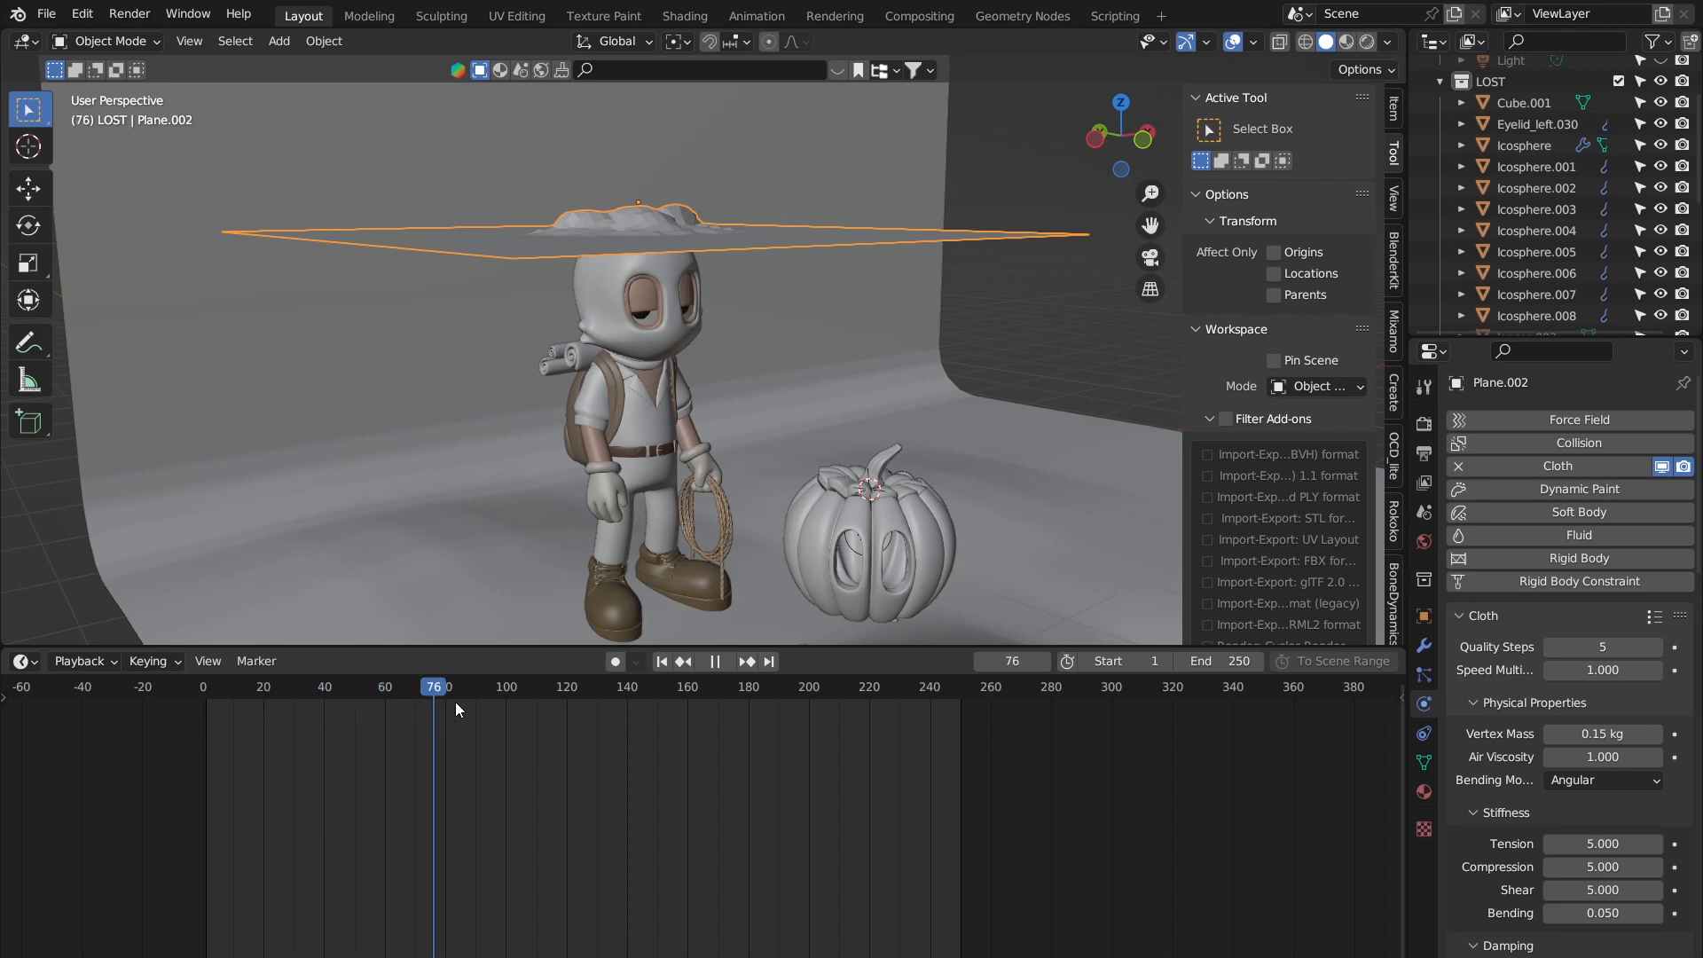
{"action": "left_click_drag", "start_coordinate": [455, 701], "coordinate": [195, 686]}
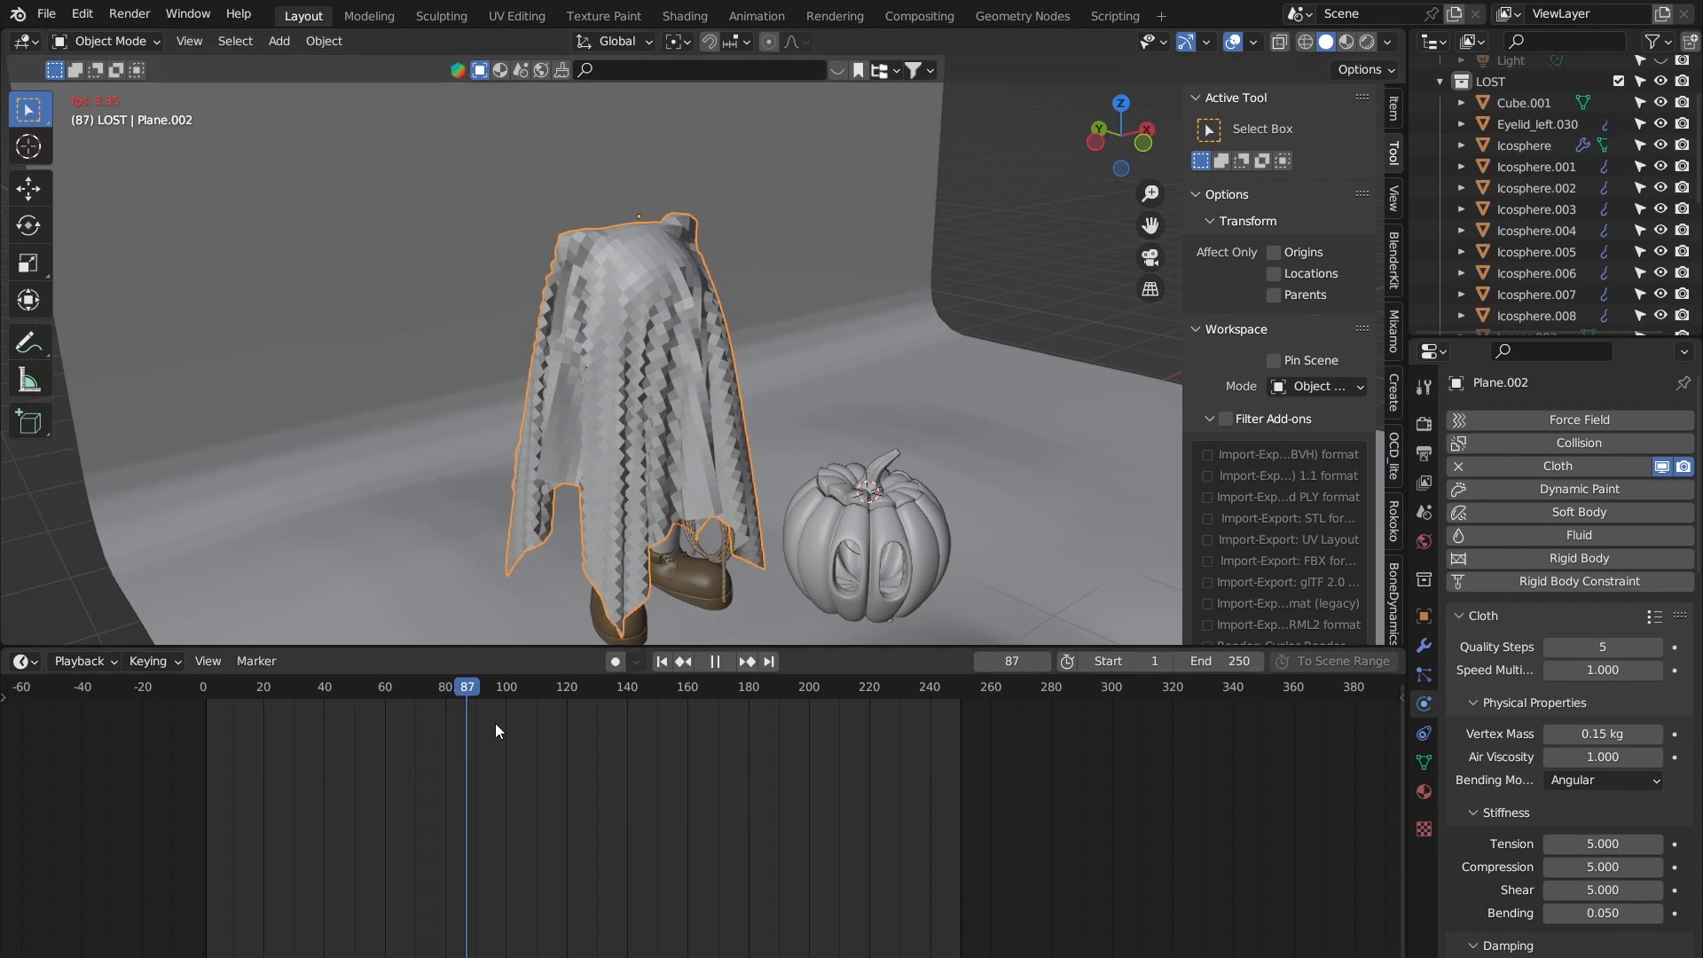
Step: Pause the cloth simulation, go to frame 79 and replay it to examine the sheet's drape from the front and side
{"action": "key", "text": "space"}
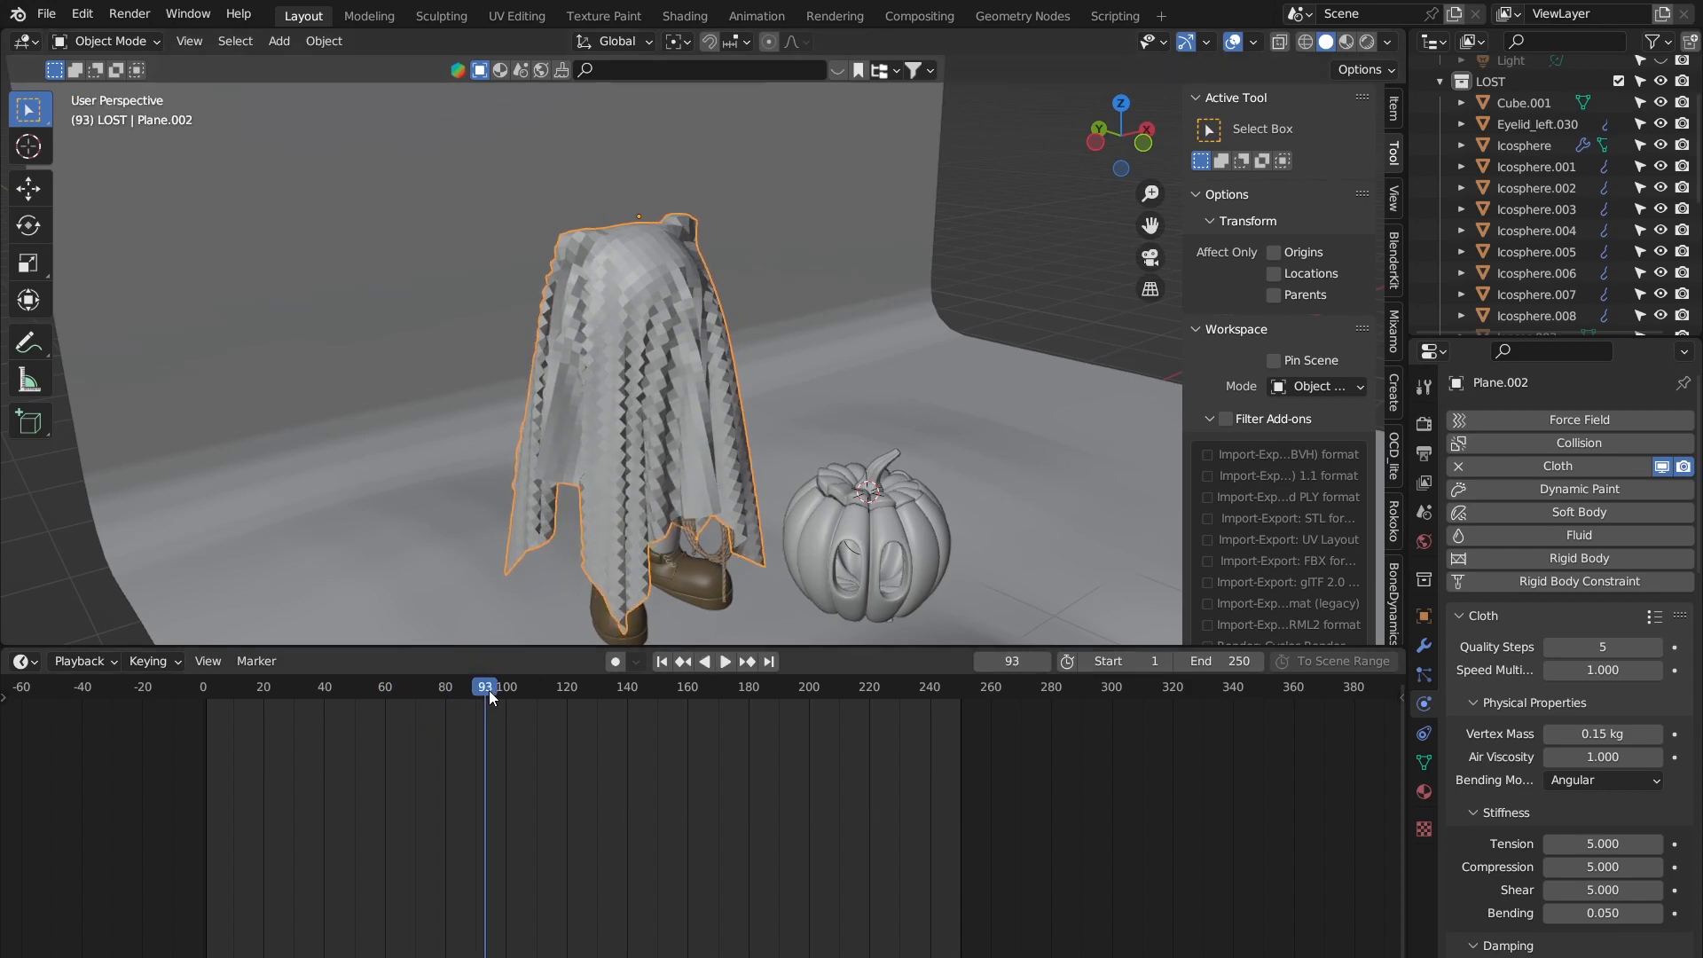
{"action": "middle_click_drag", "start_coordinate": [647, 483], "coordinate": [524, 487]}
{"action": "left_click", "coordinate": [443, 695]}
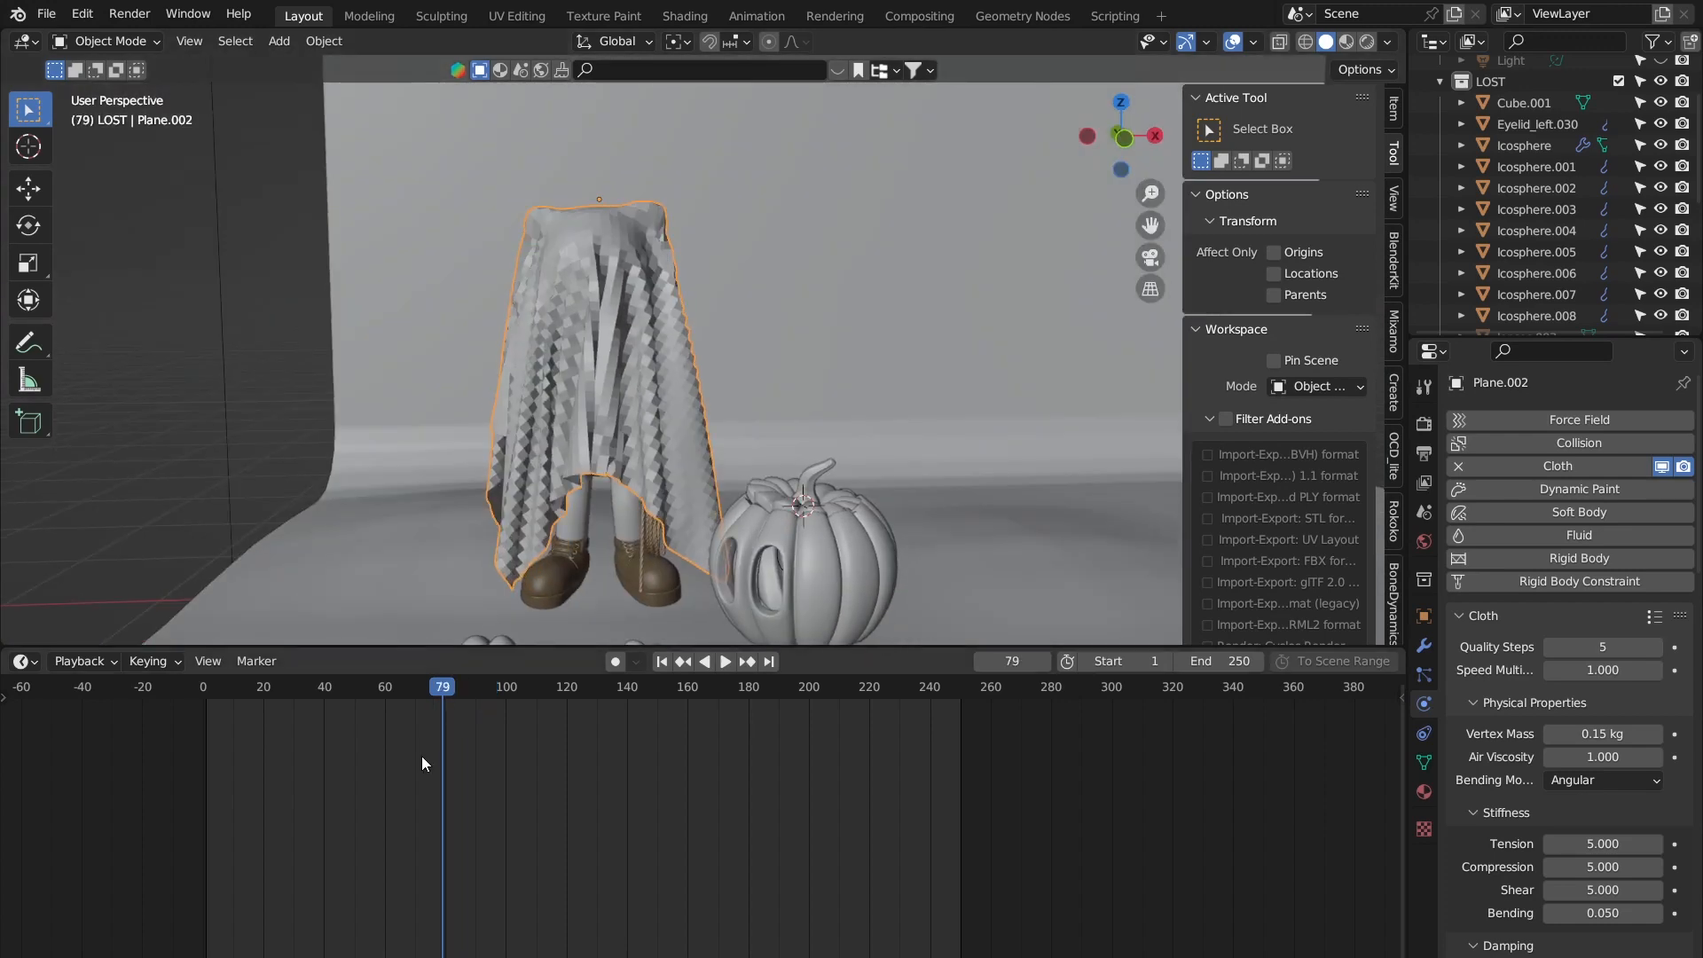
{"action": "key", "text": "space"}
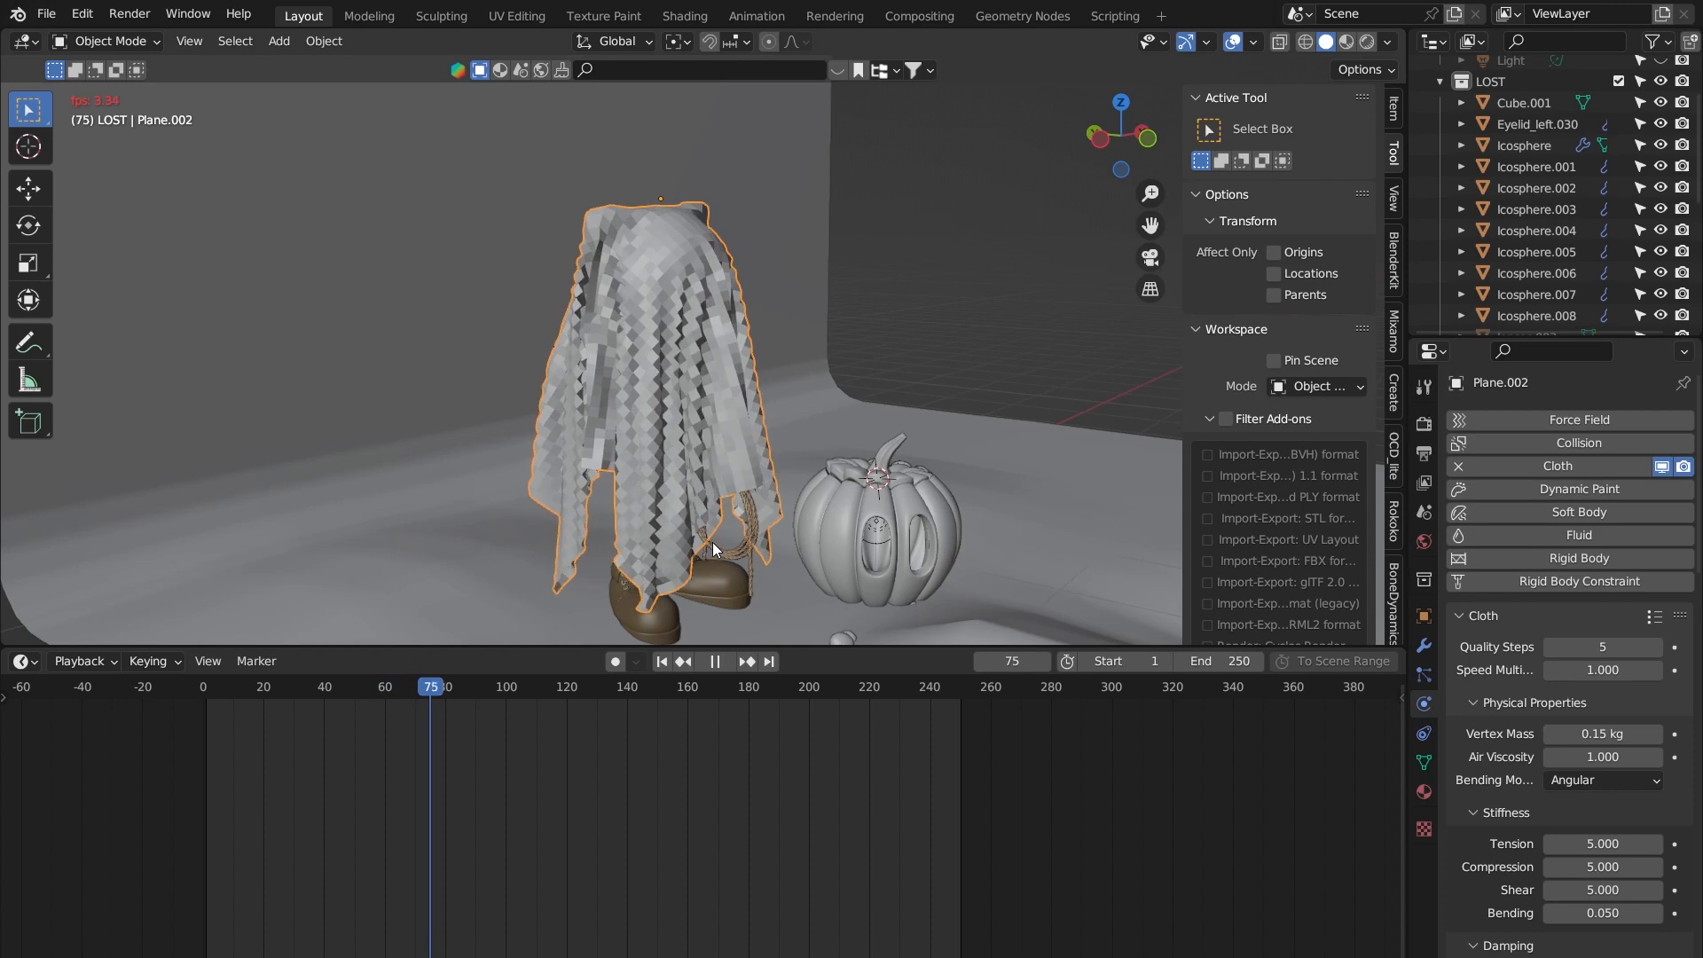
{"action": "key", "text": "space"}
Step: Replay the simulation from frame 0 with the character's mesh hidden to examine the sheet alone, and make the mesh visible again
{"action": "left_click", "coordinate": [163, 692]}
{"action": "key", "text": "space"}
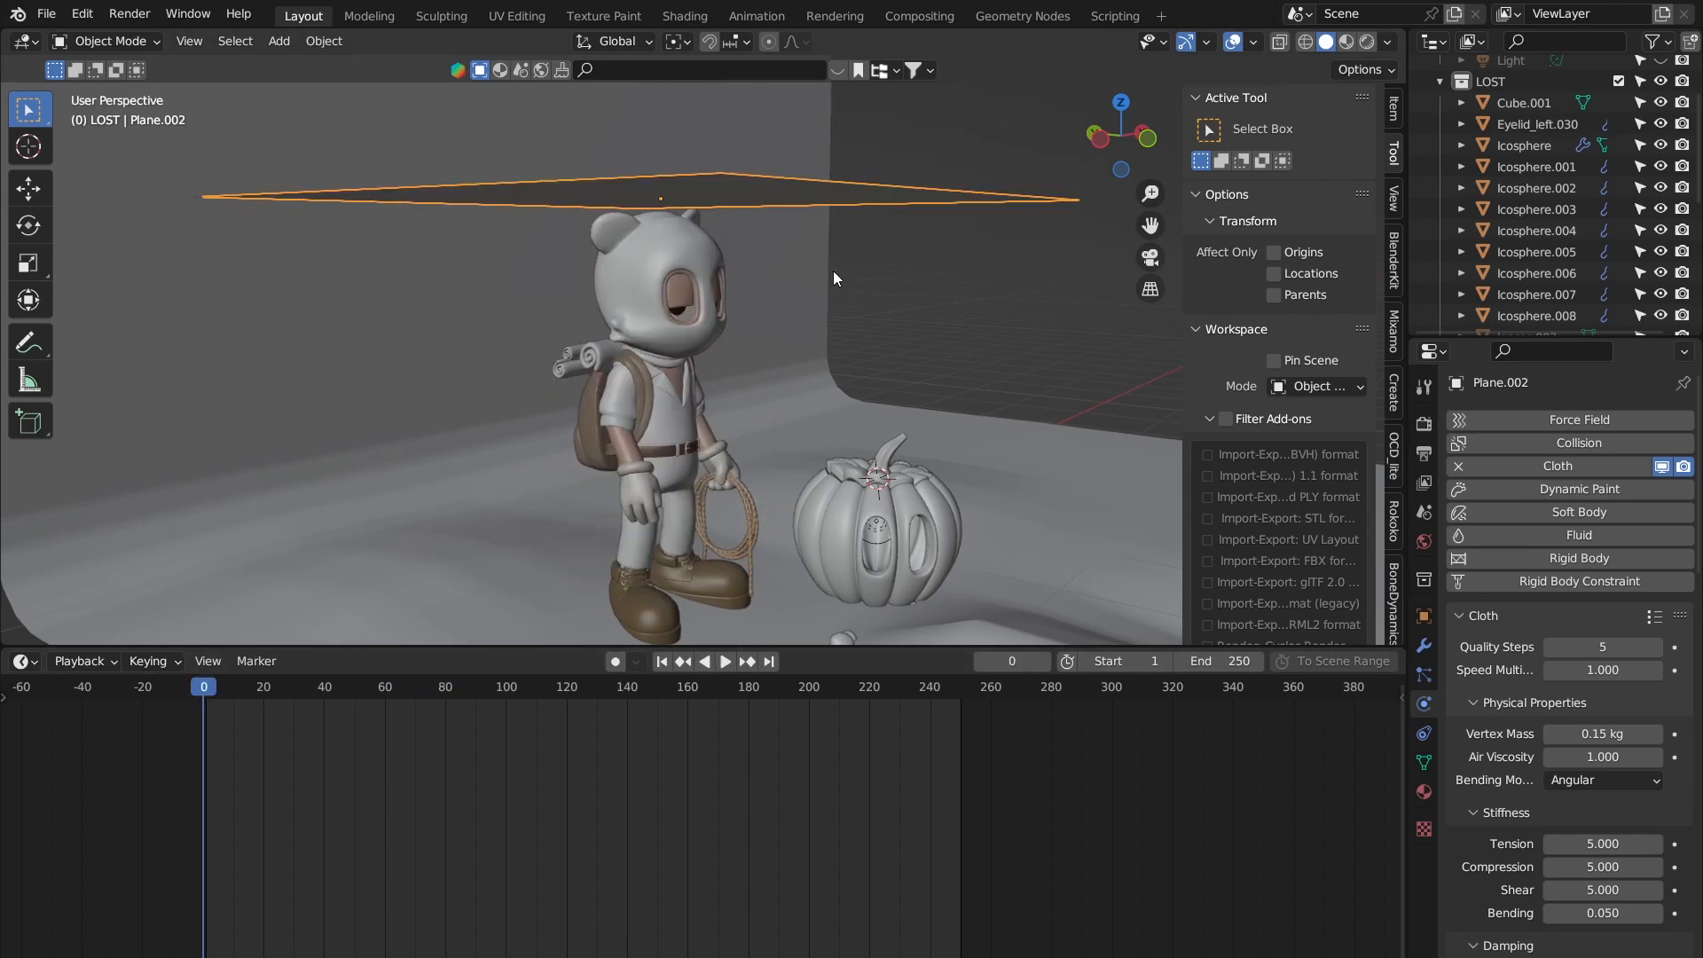
{"action": "scroll", "coordinate": [1520, 207], "scroll_direction": "down", "scroll_amount": 2}
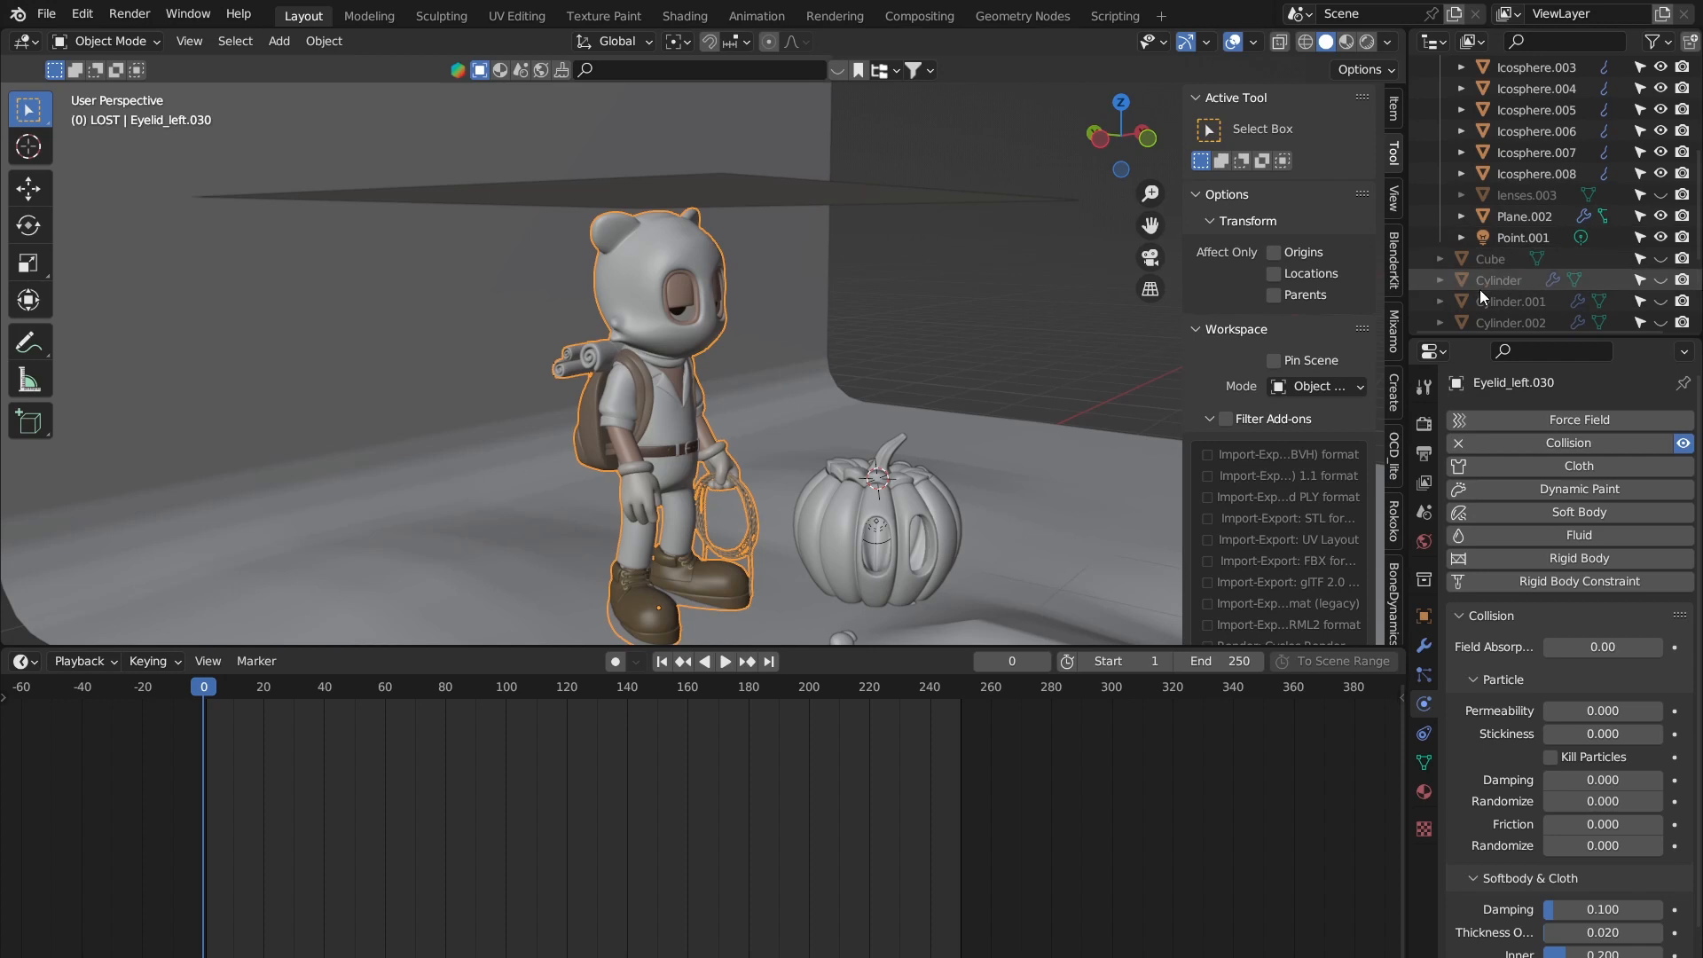
{"action": "scroll", "coordinate": [1479, 289], "scroll_direction": "up", "scroll_amount": 6}
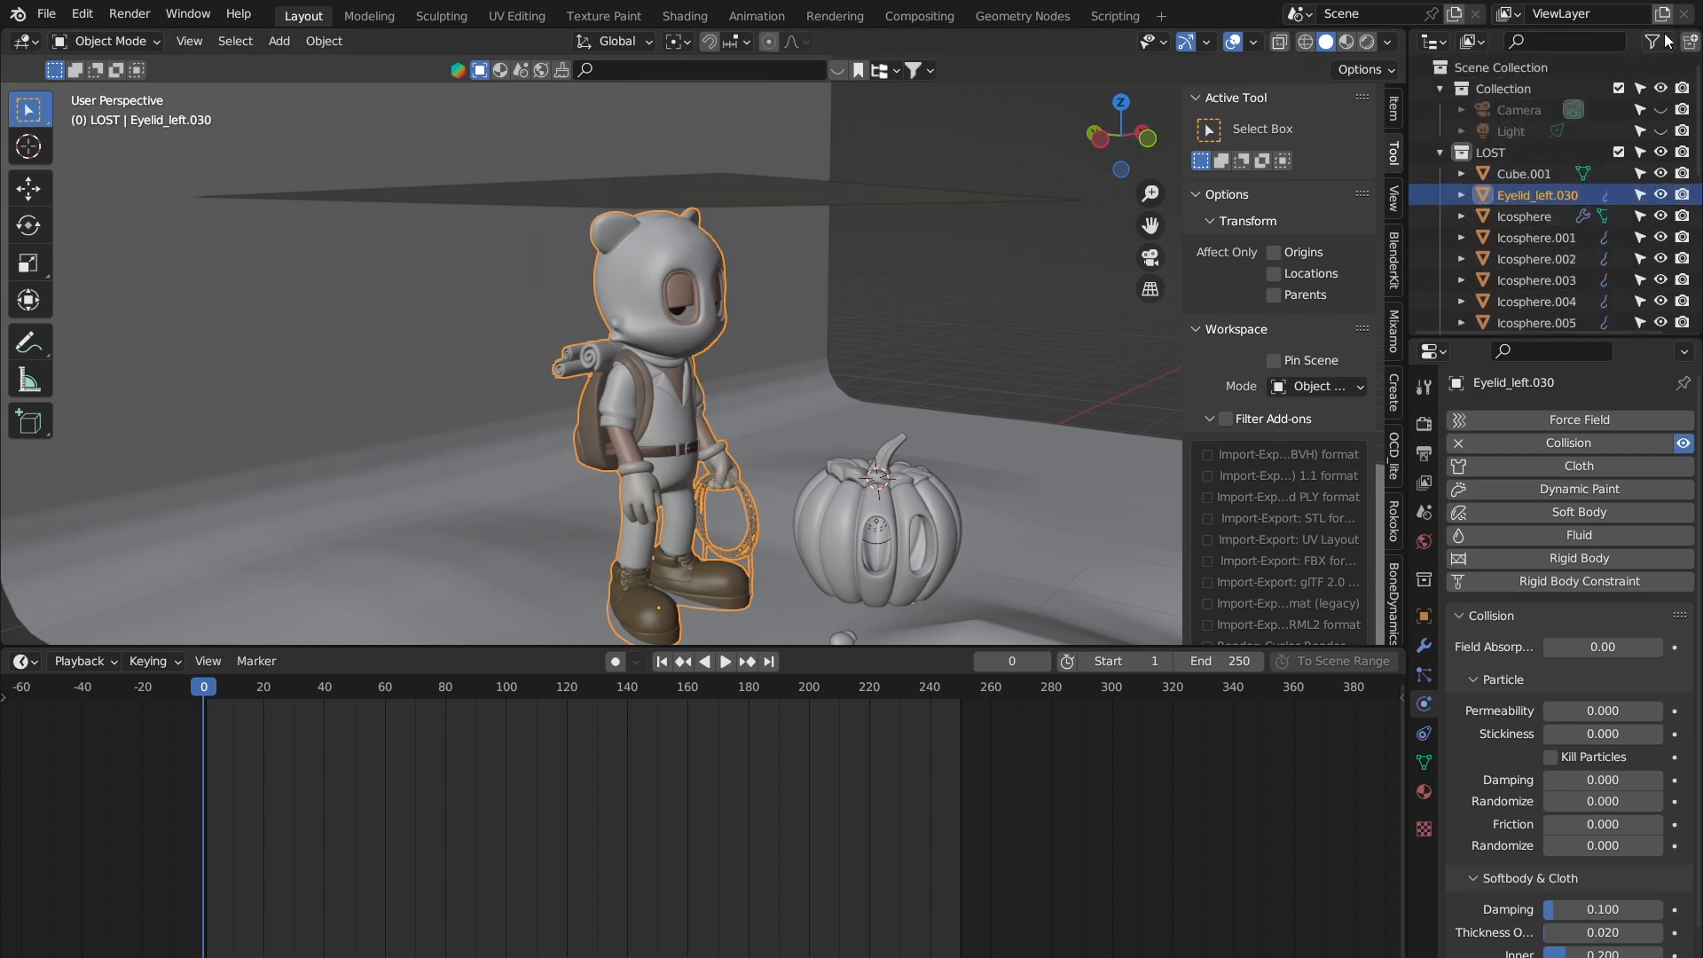
{"action": "left_click", "coordinate": [1661, 195]}
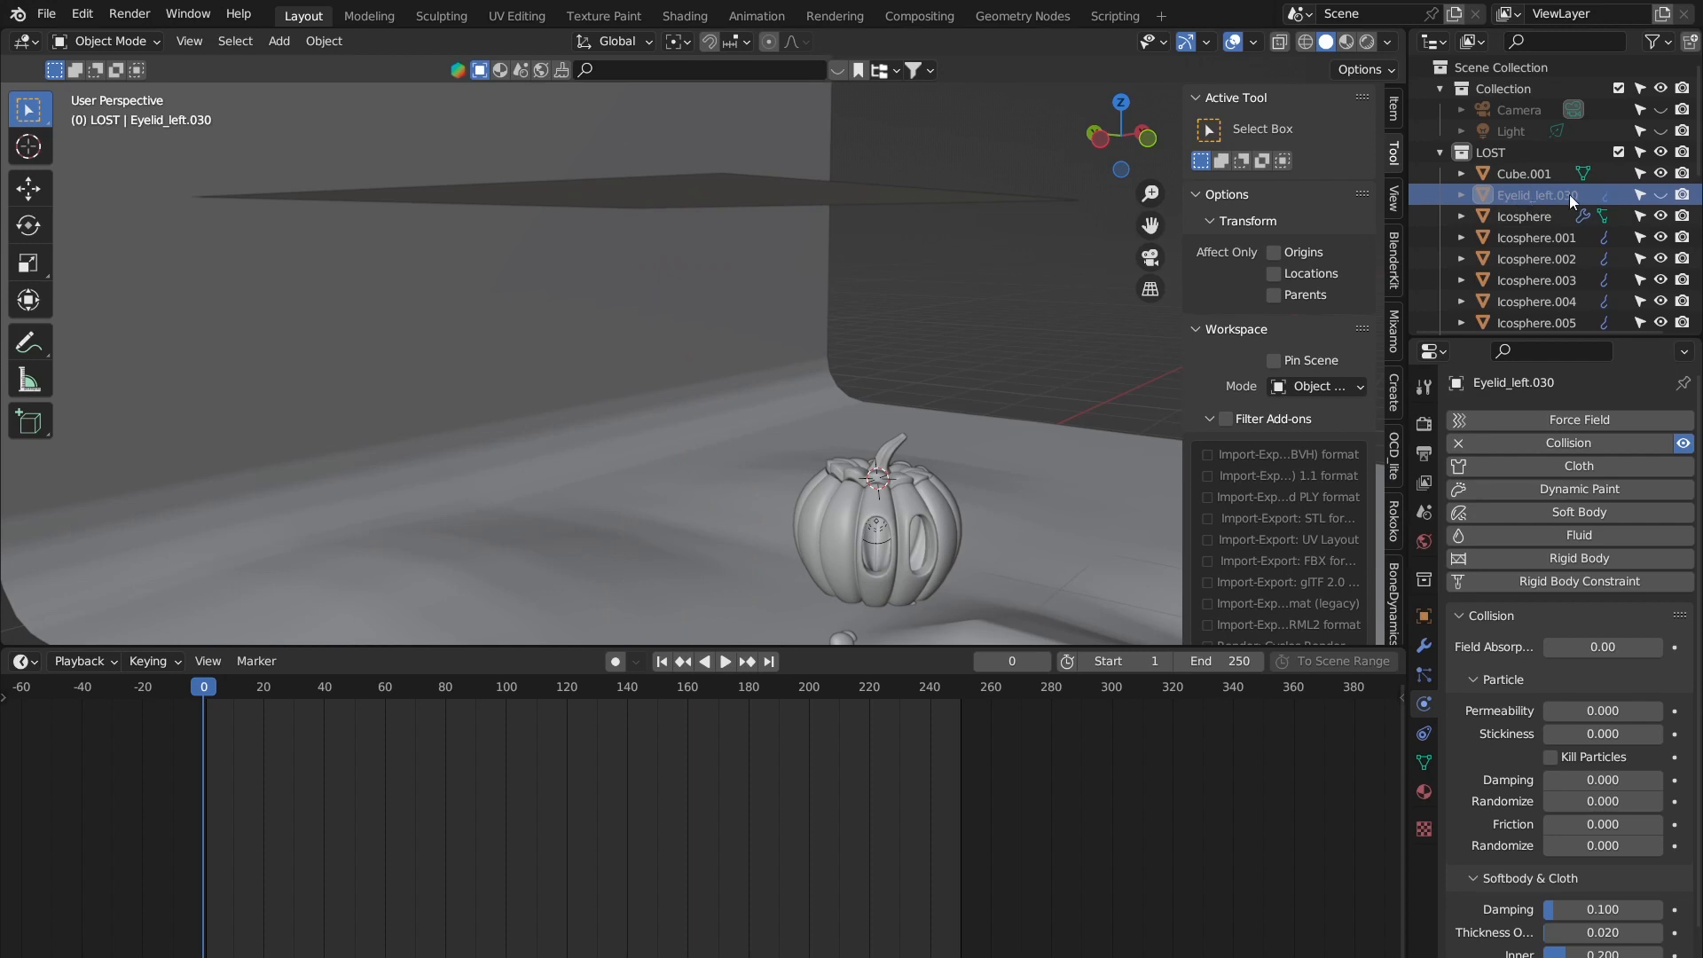
{"action": "key", "text": "space"}
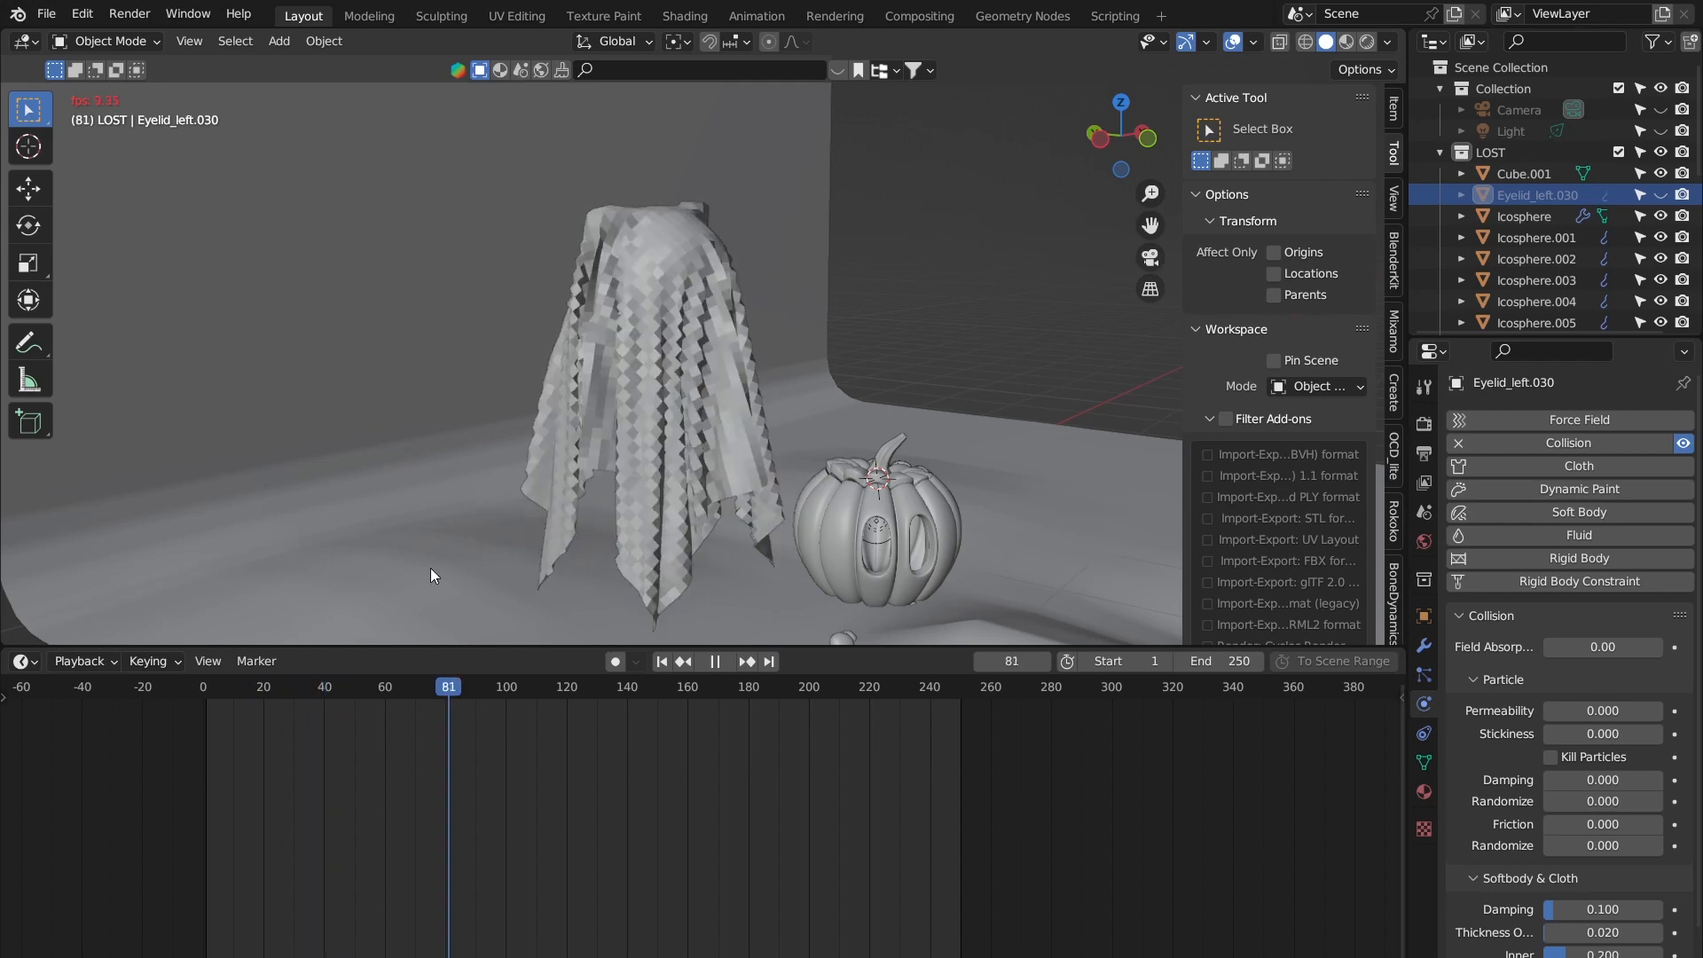
{"action": "key", "text": "space"}
{"action": "middle_click_drag", "start_coordinate": [444, 571], "coordinate": [673, 447]}
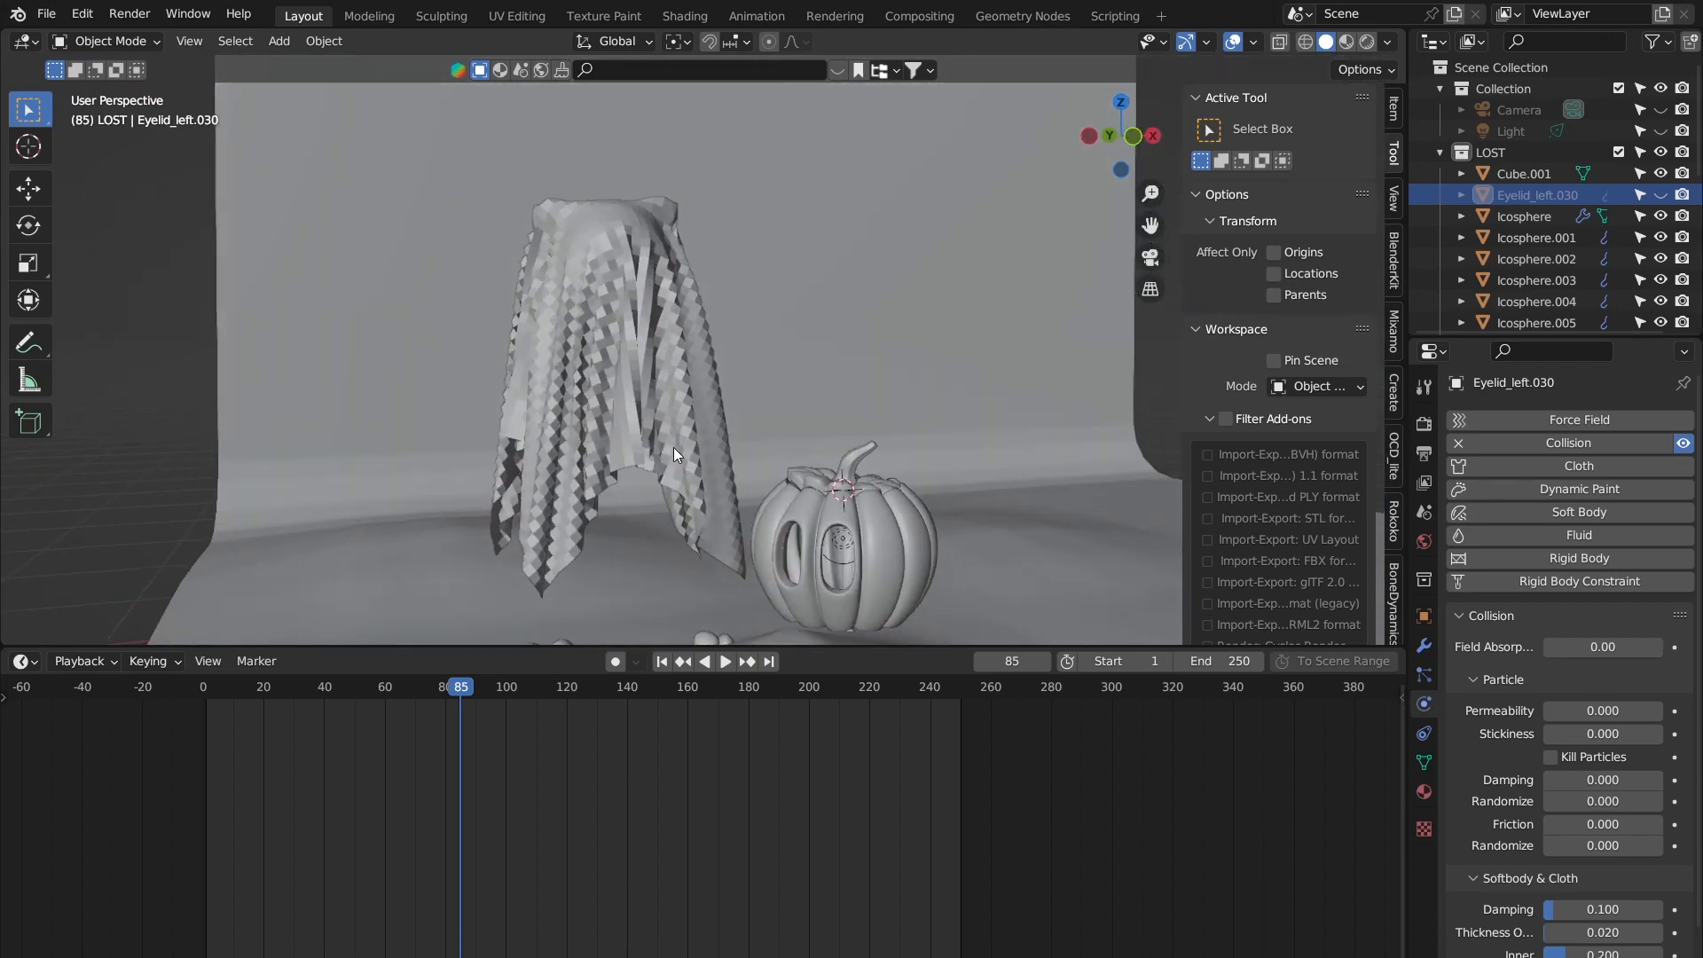
{"action": "middle_click_drag", "start_coordinate": [520, 417], "coordinate": [733, 433]}
{"action": "left_click", "coordinate": [1660, 195]}
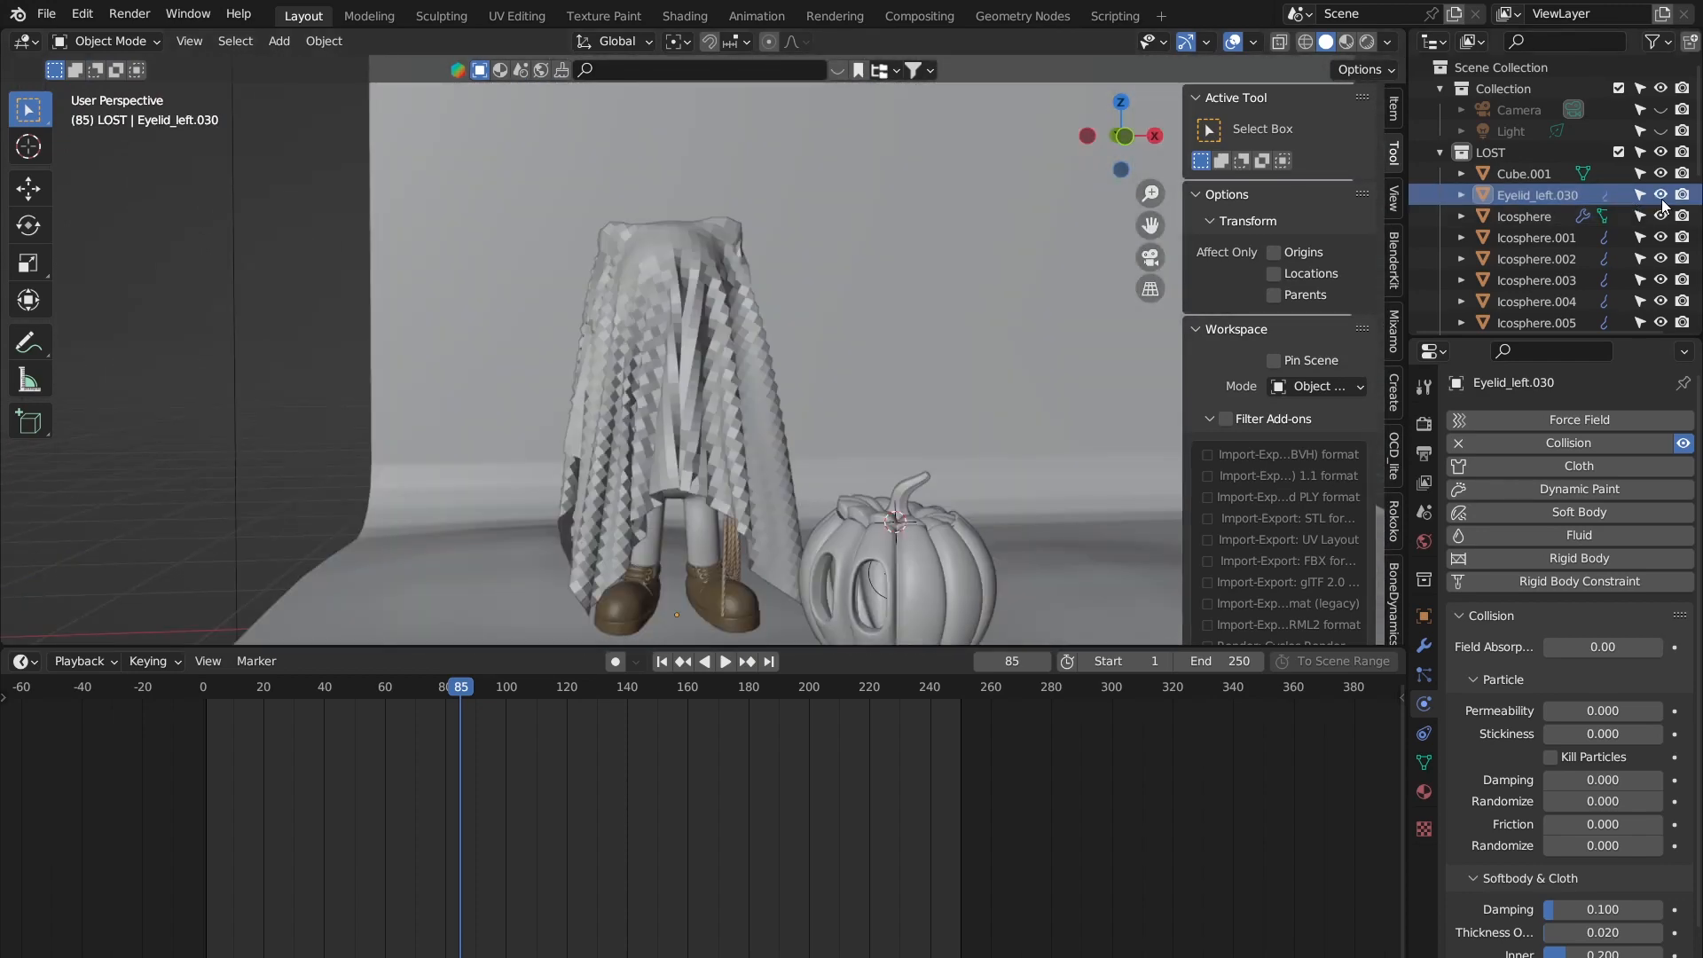
{"action": "middle_click_drag", "start_coordinate": [798, 366], "coordinate": [750, 359]}
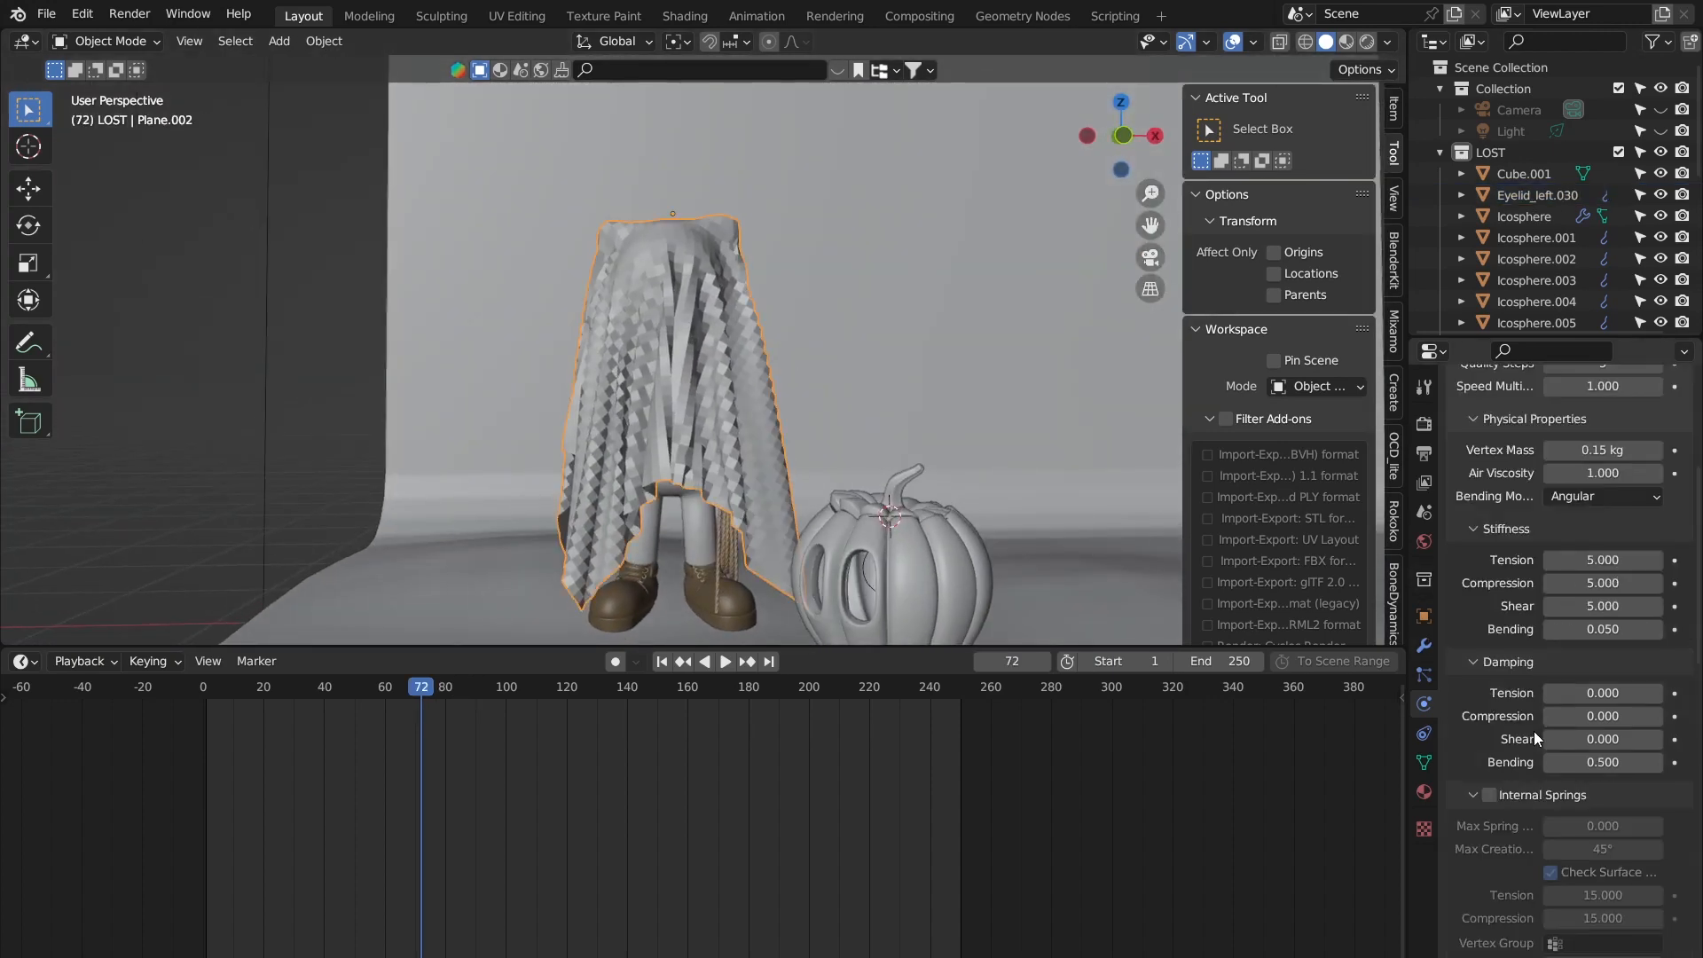
Step: Set the cloth plane's cache simulation end to frame 70 and bake the cloth simulation
{"action": "scroll", "coordinate": [1535, 731], "scroll_direction": "down", "scroll_amount": 10}
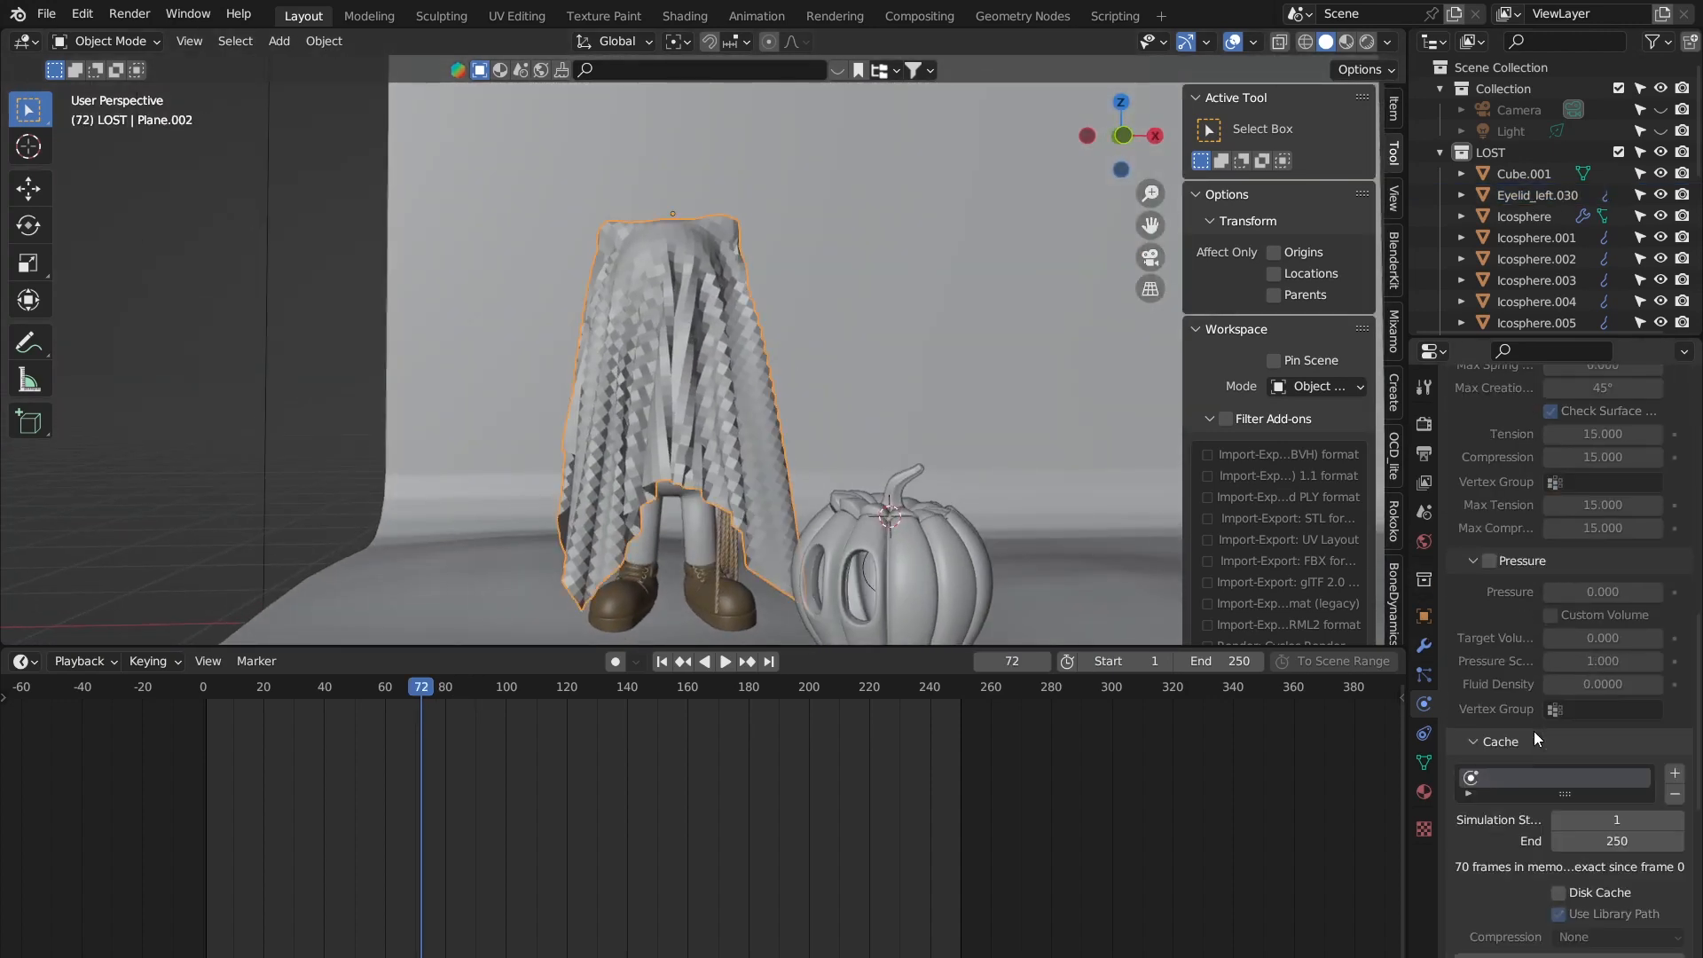
{"action": "scroll", "coordinate": [1534, 731], "scroll_direction": "down", "scroll_amount": 5}
{"action": "scroll", "coordinate": [1534, 731], "scroll_direction": "down", "scroll_amount": 3}
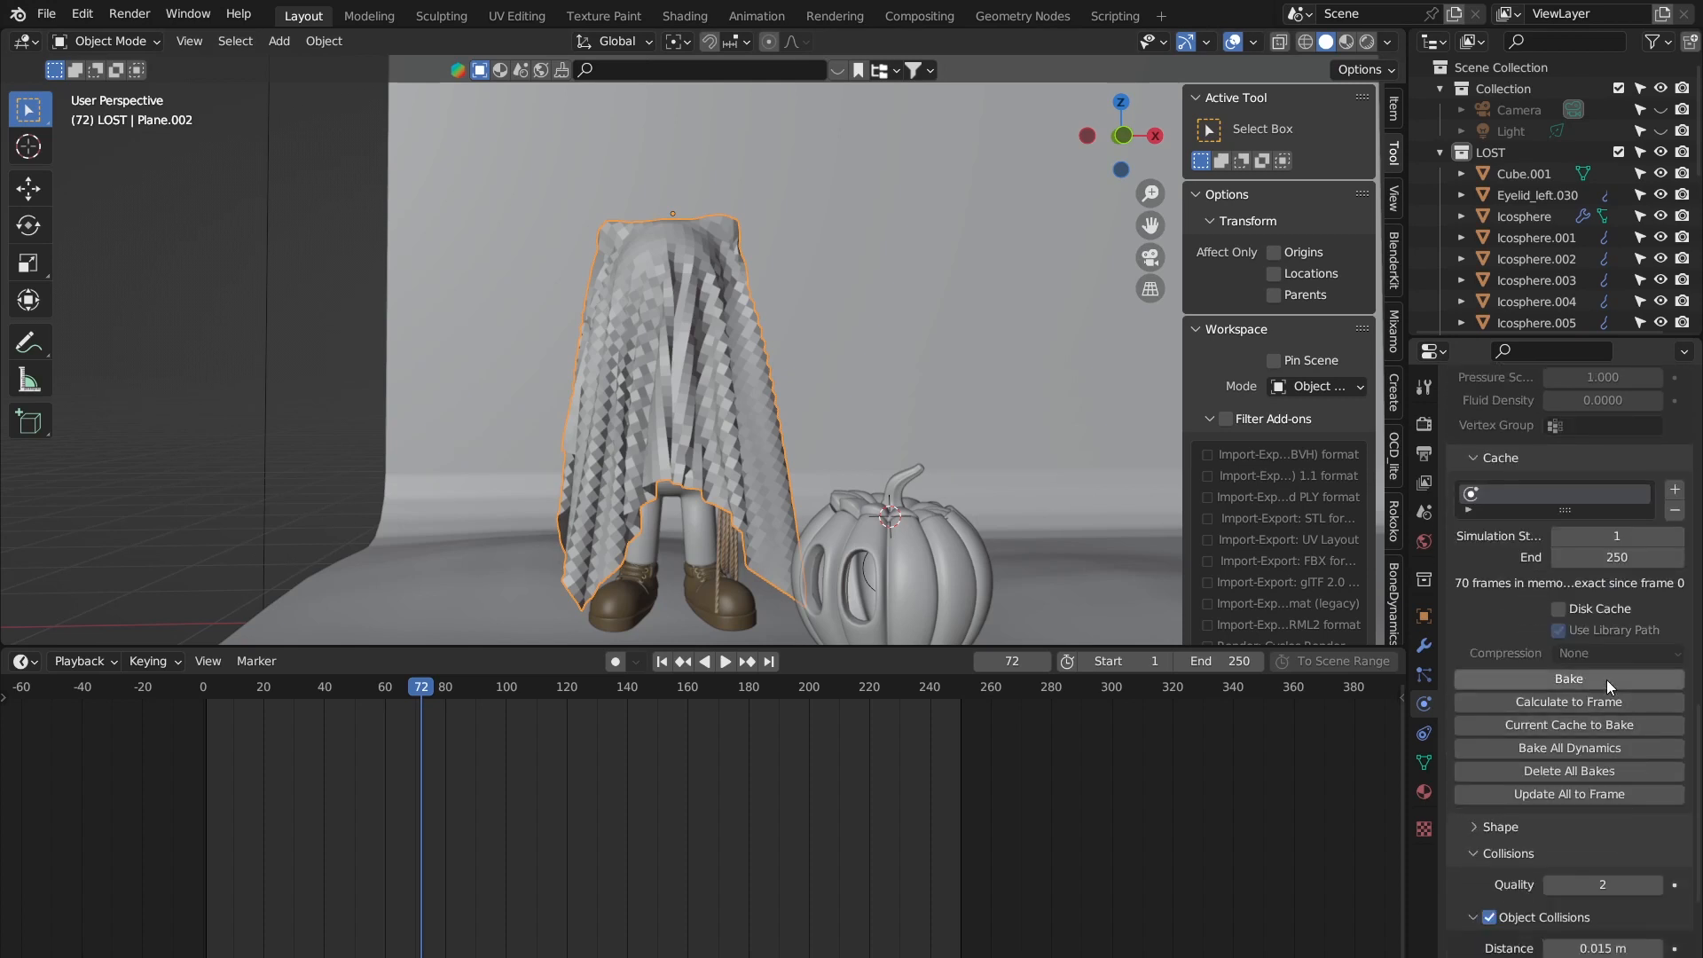
{"action": "scroll", "coordinate": [1485, 488], "scroll_direction": "up", "scroll_amount": 5}
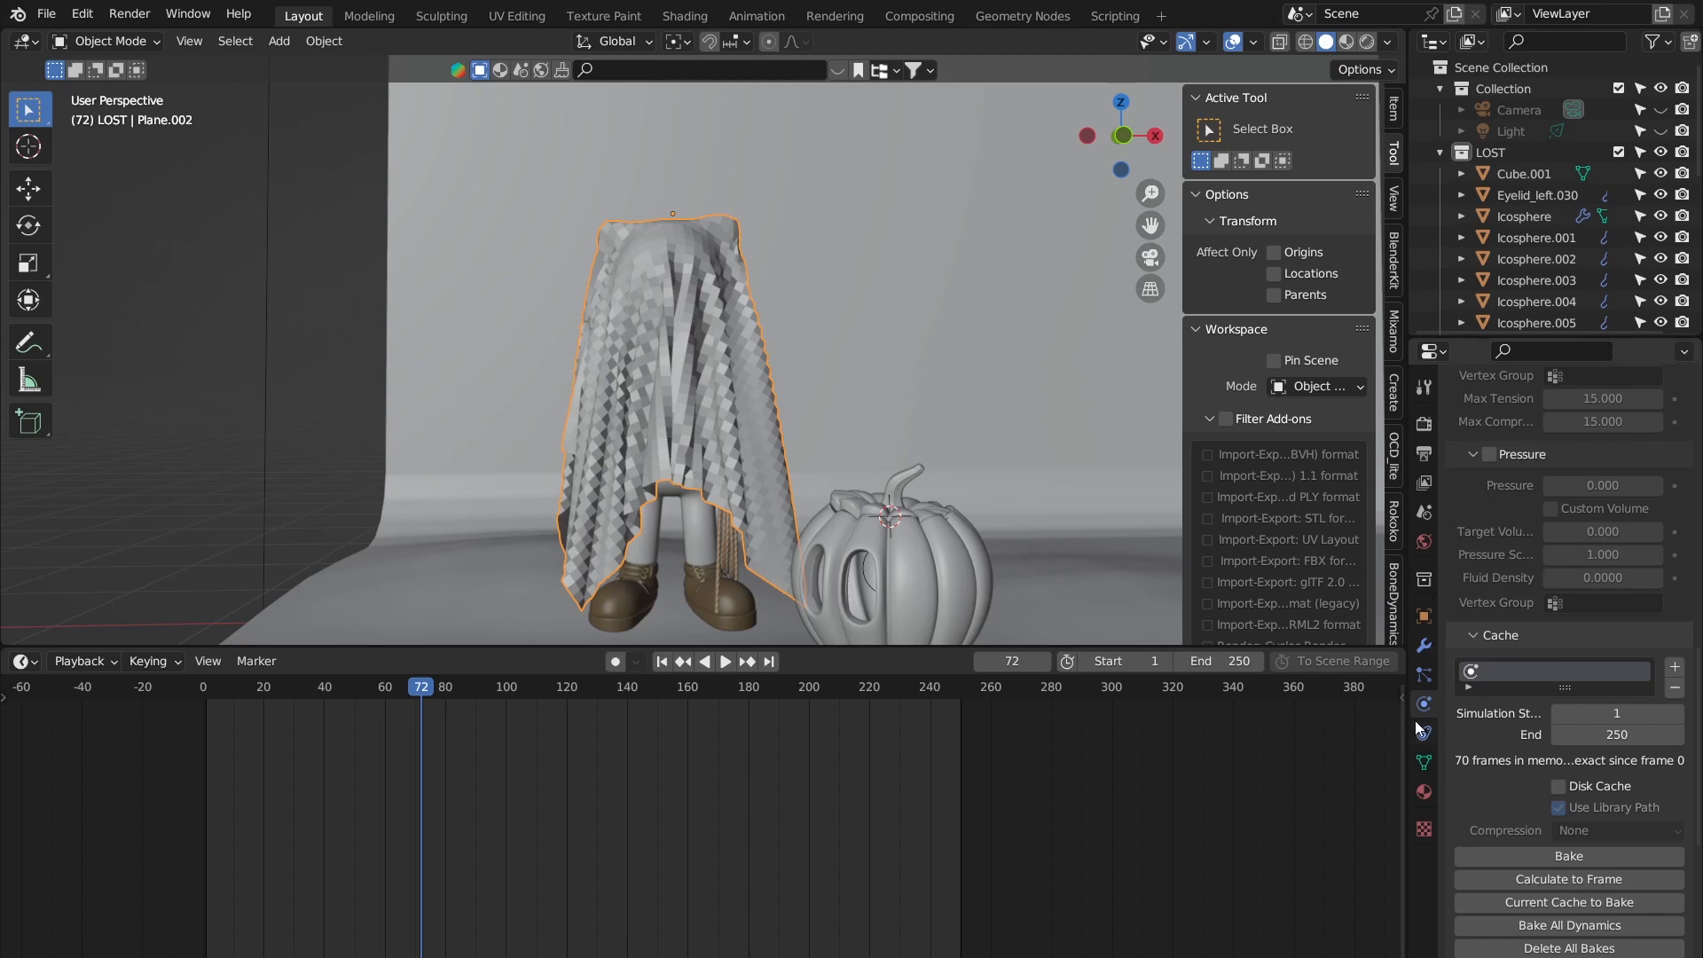
{"action": "scroll", "coordinate": [1520, 657], "scroll_direction": "down", "scroll_amount": 4}
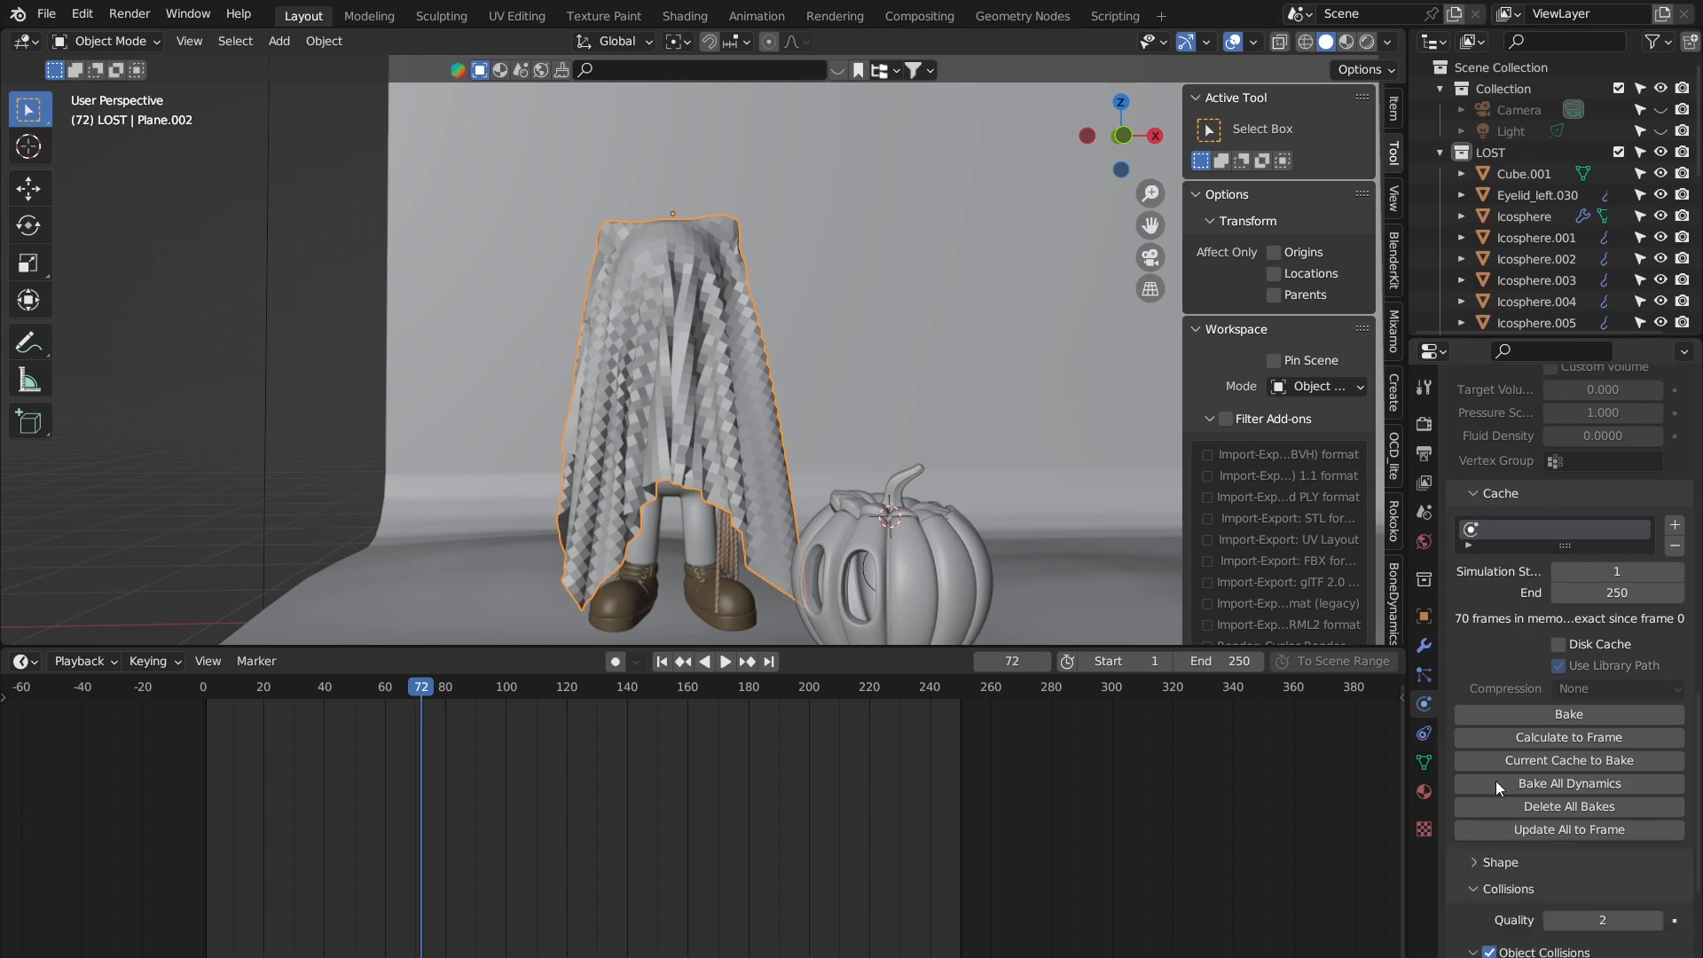
{"action": "left_click", "coordinate": [1607, 592]}
{"action": "type", "text": "70"}
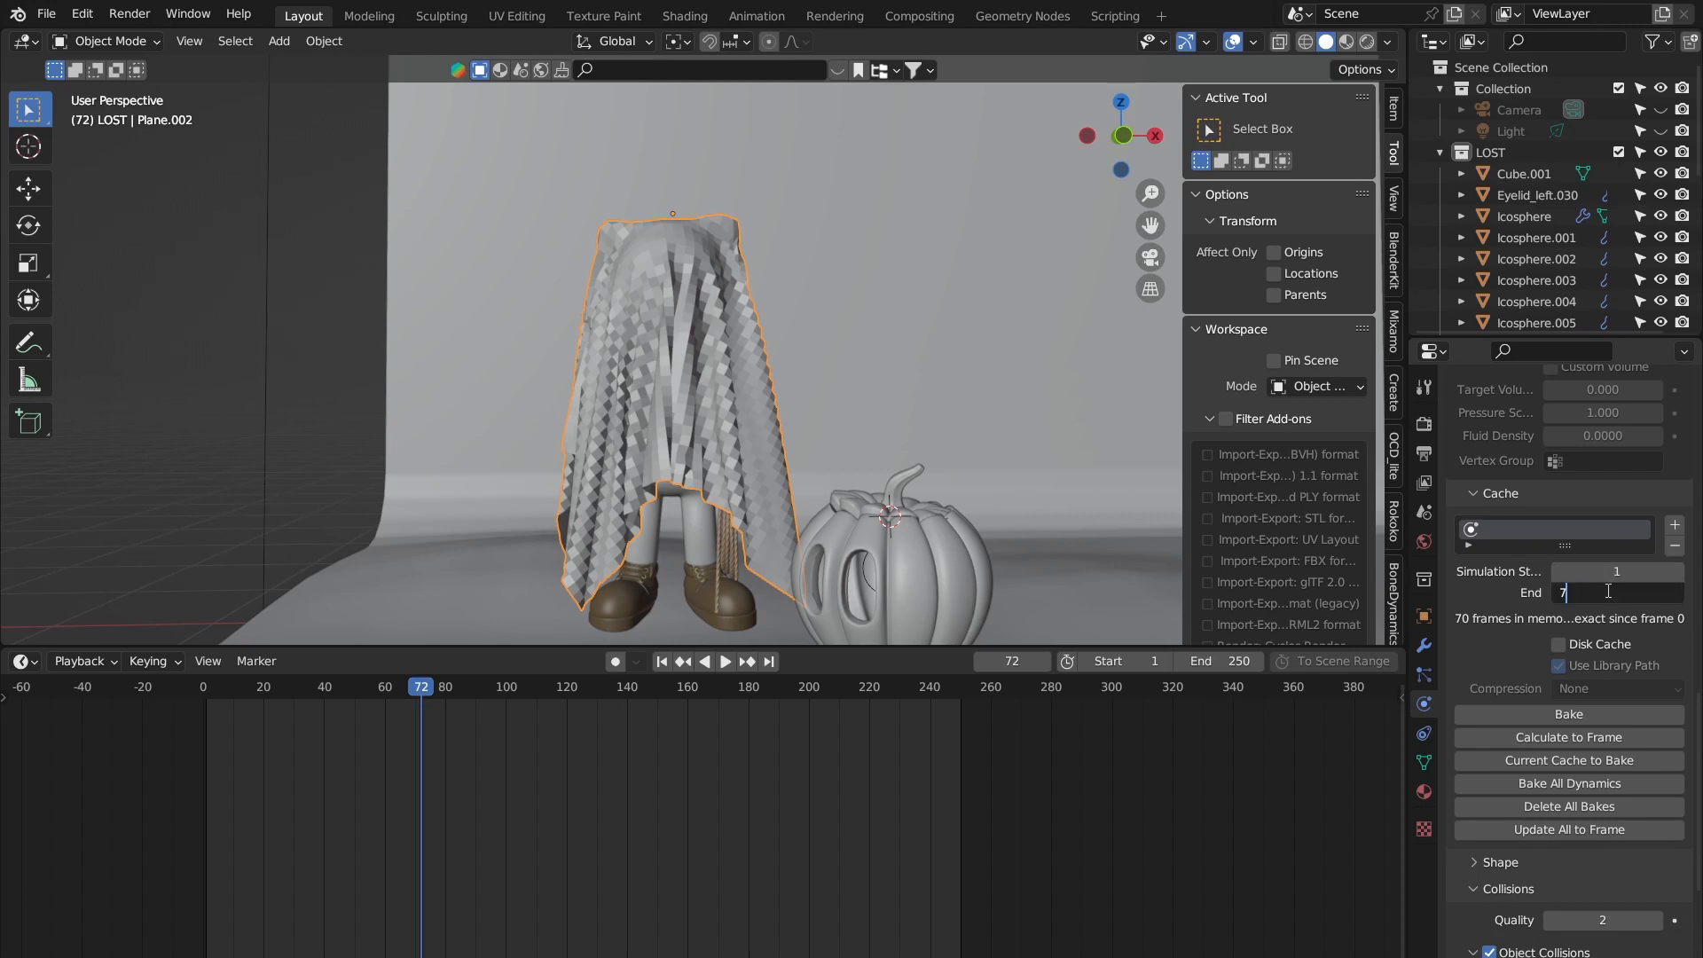
{"action": "key", "text": "Return"}
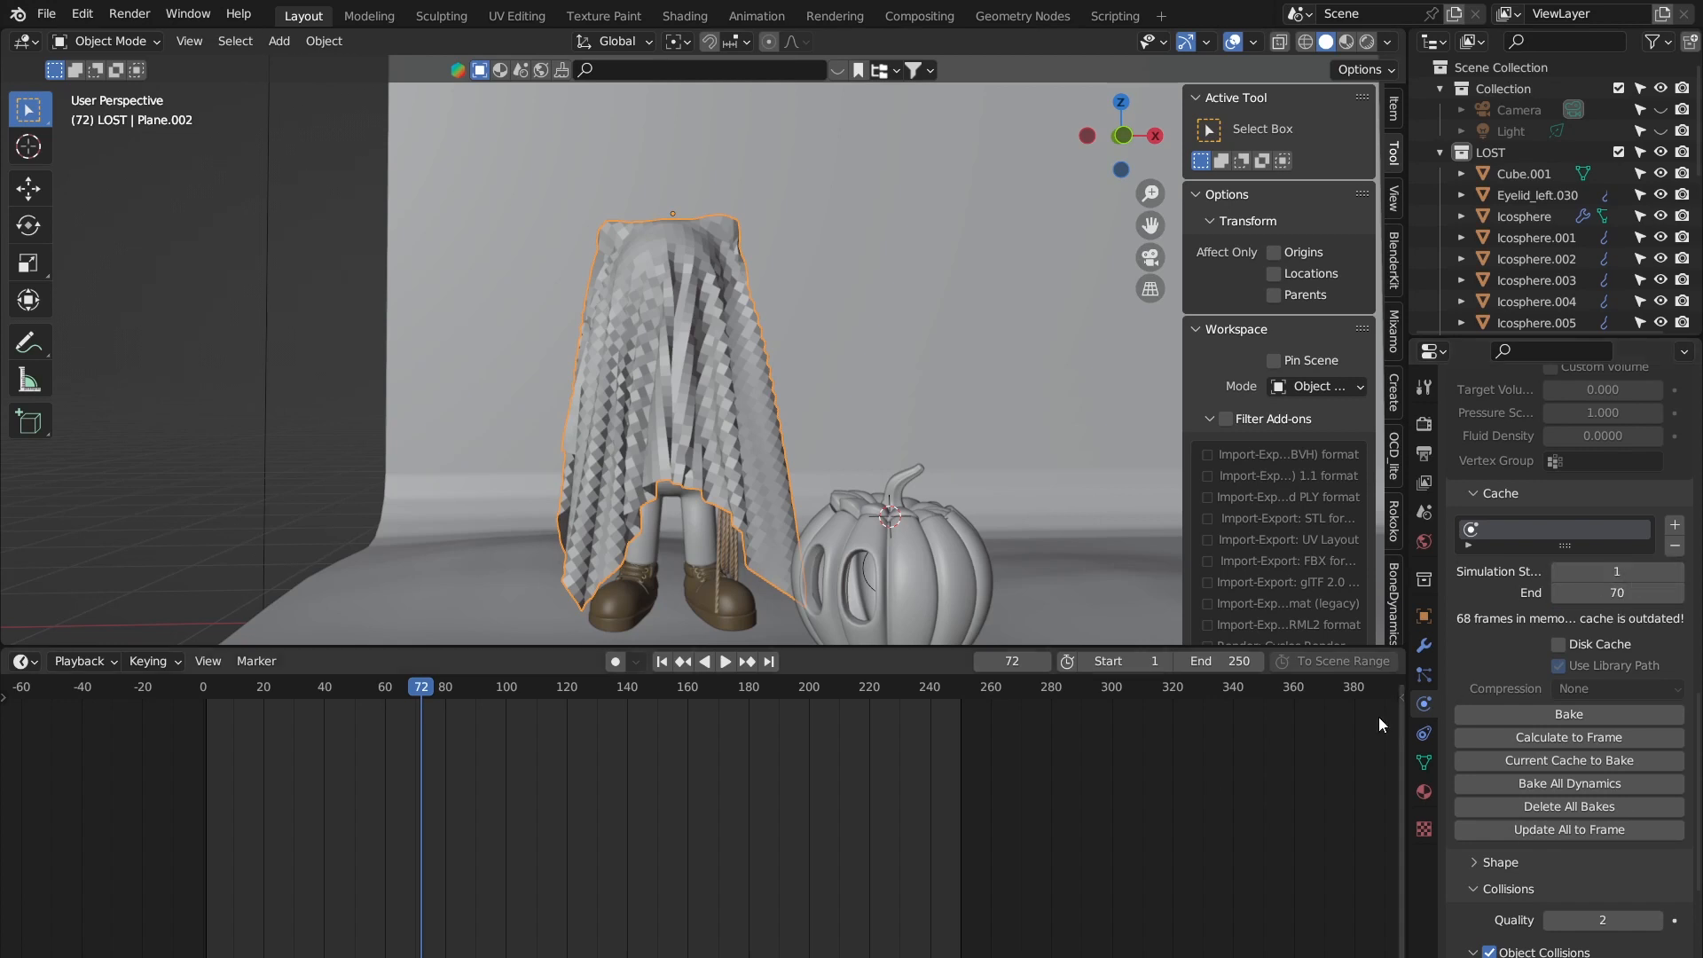
{"action": "left_click", "coordinate": [1578, 717]}
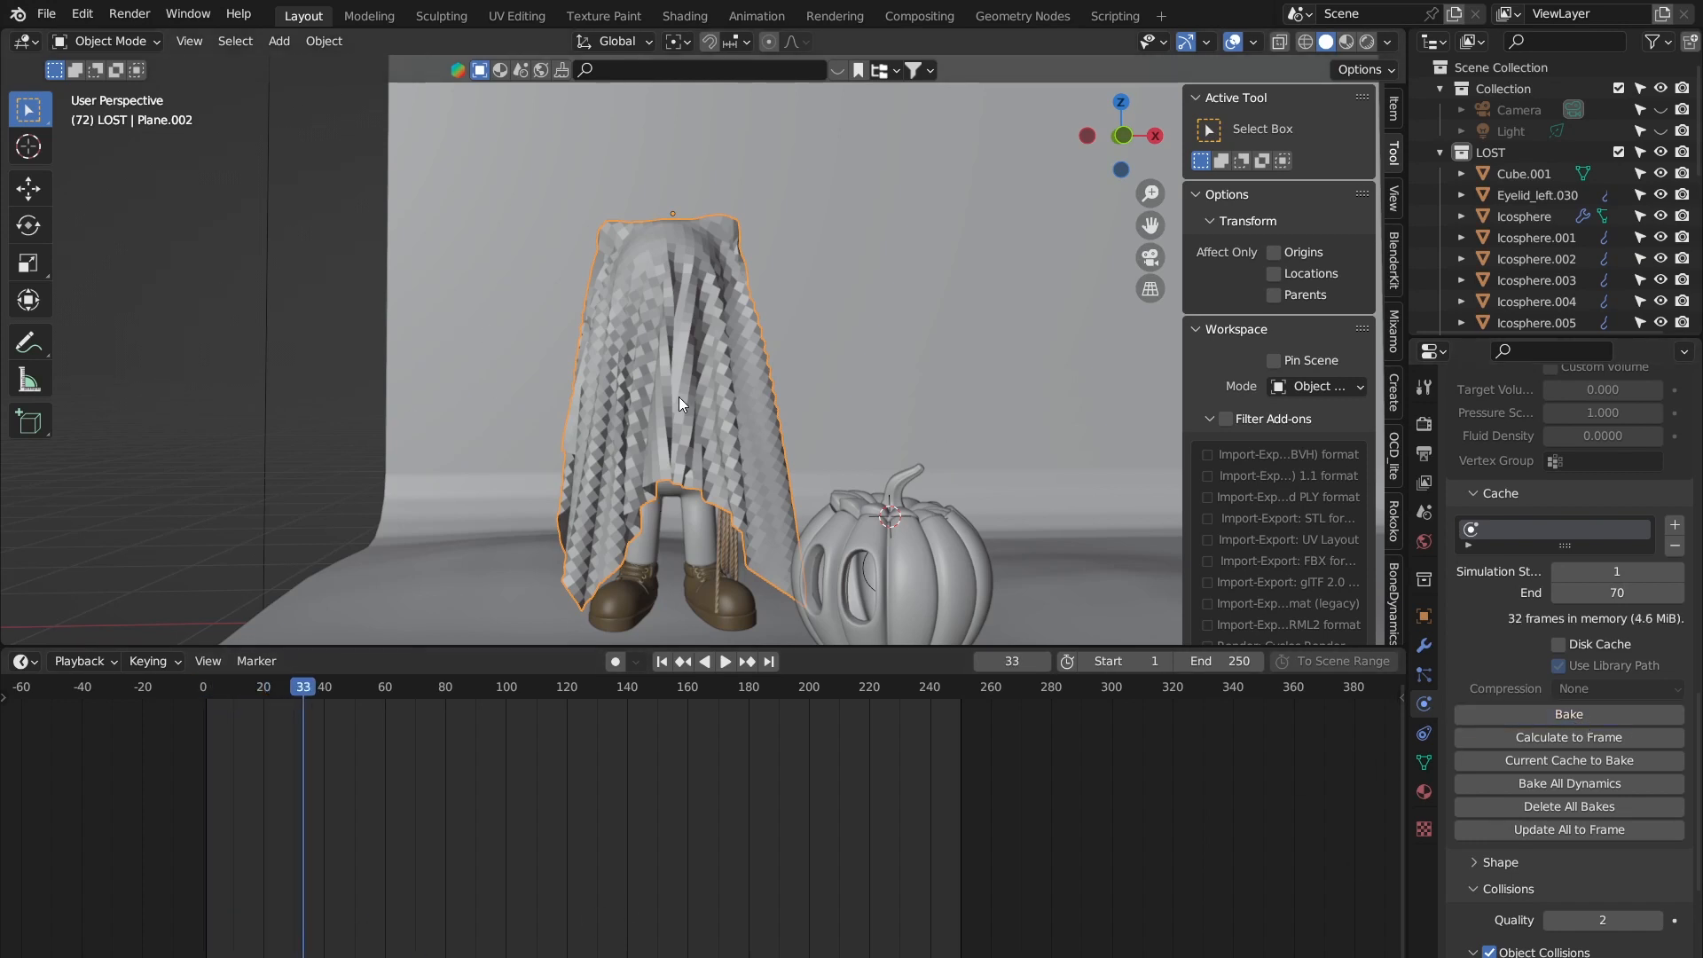
Step: Play back the baked simulation from the start and stop it at frame 72, with the sheet draped over the character
{"action": "left_click_drag", "start_coordinate": [188, 688], "coordinate": [89, 688]}
{"action": "key", "text": "space"}
{"action": "key", "text": "space"}
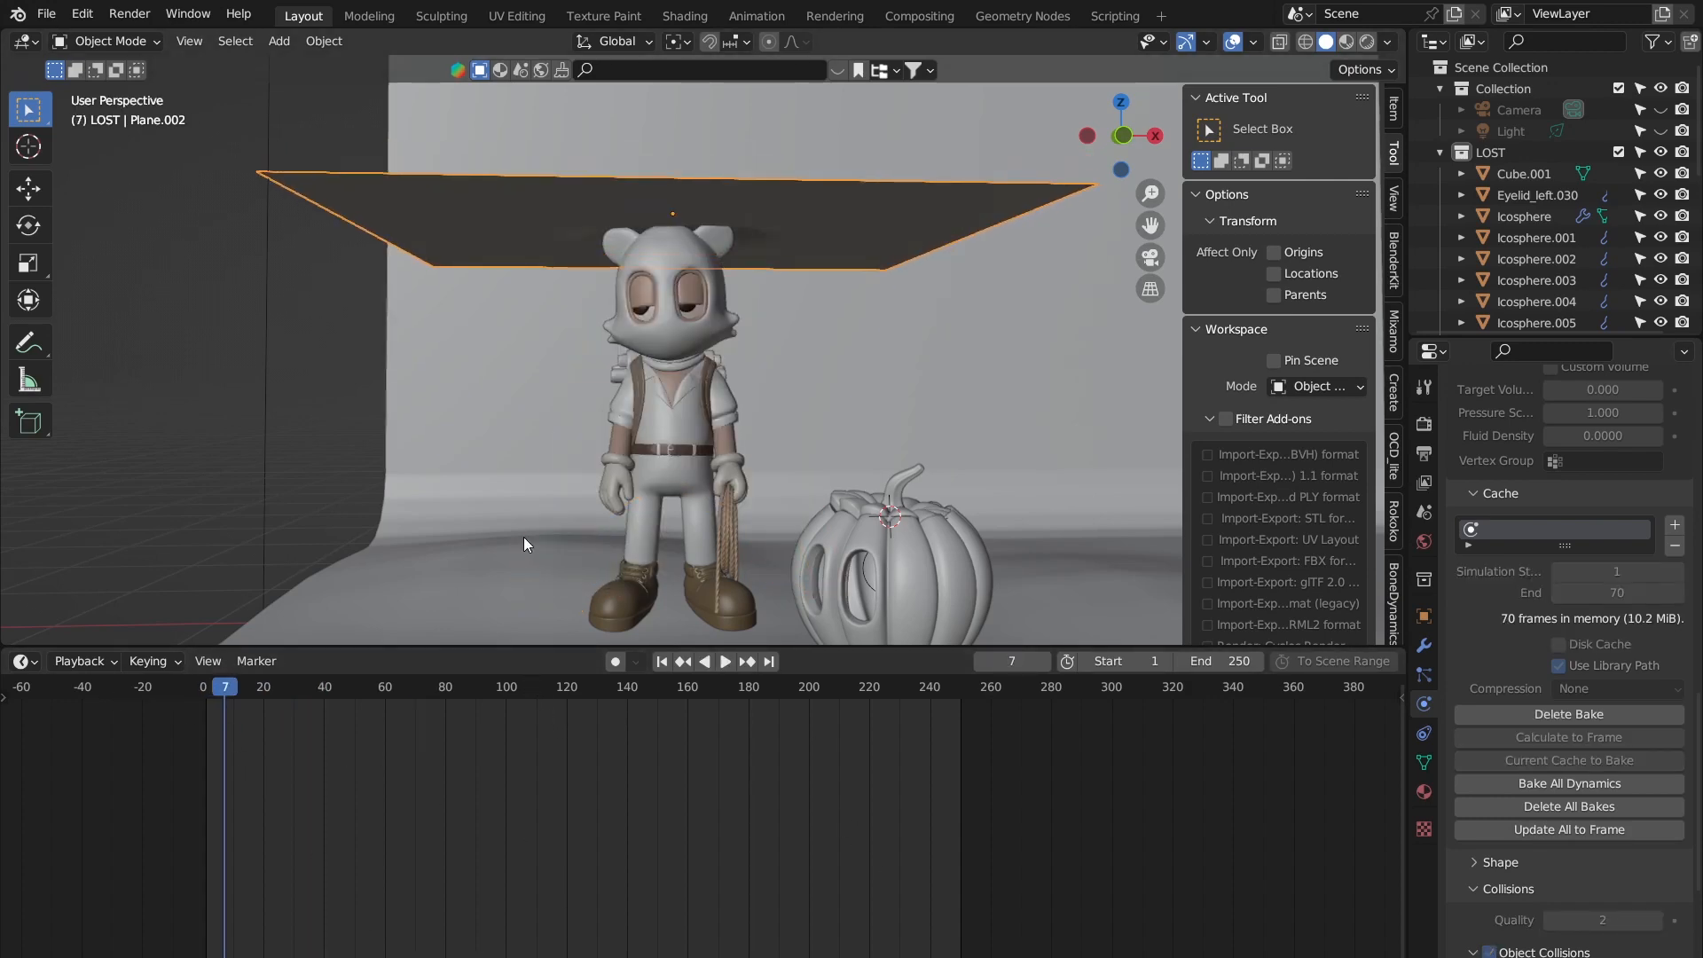
{"action": "middle_click_drag", "start_coordinate": [523, 536], "coordinate": [657, 332]}
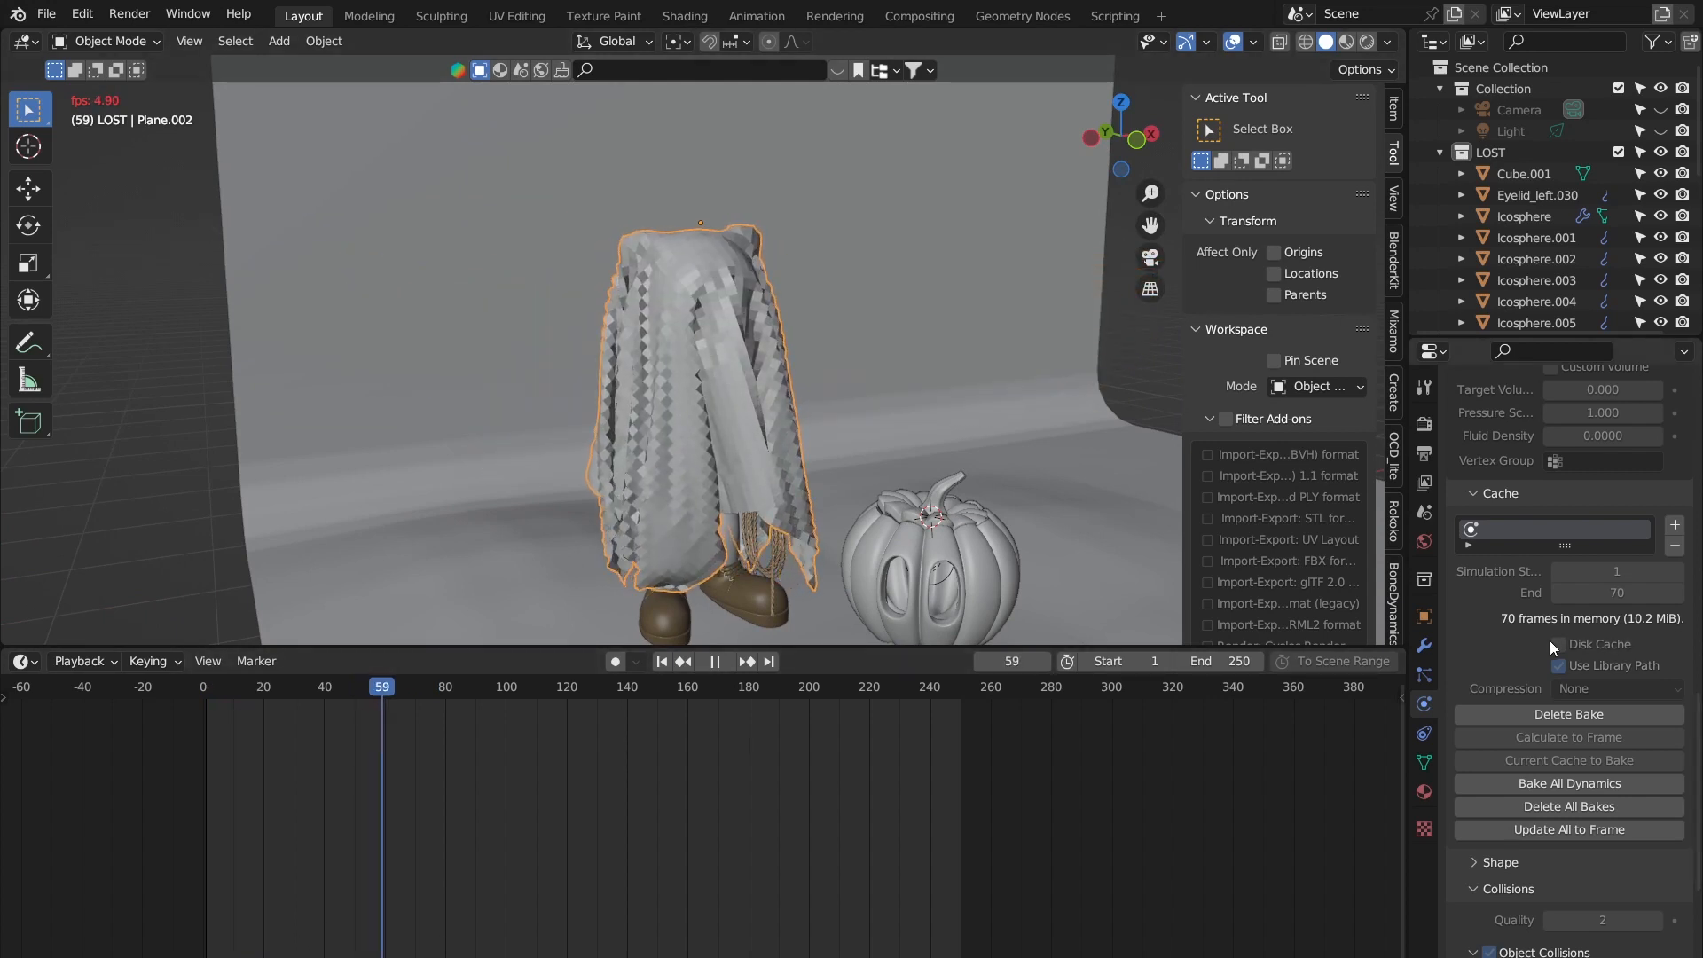
{"action": "key", "text": "space"}
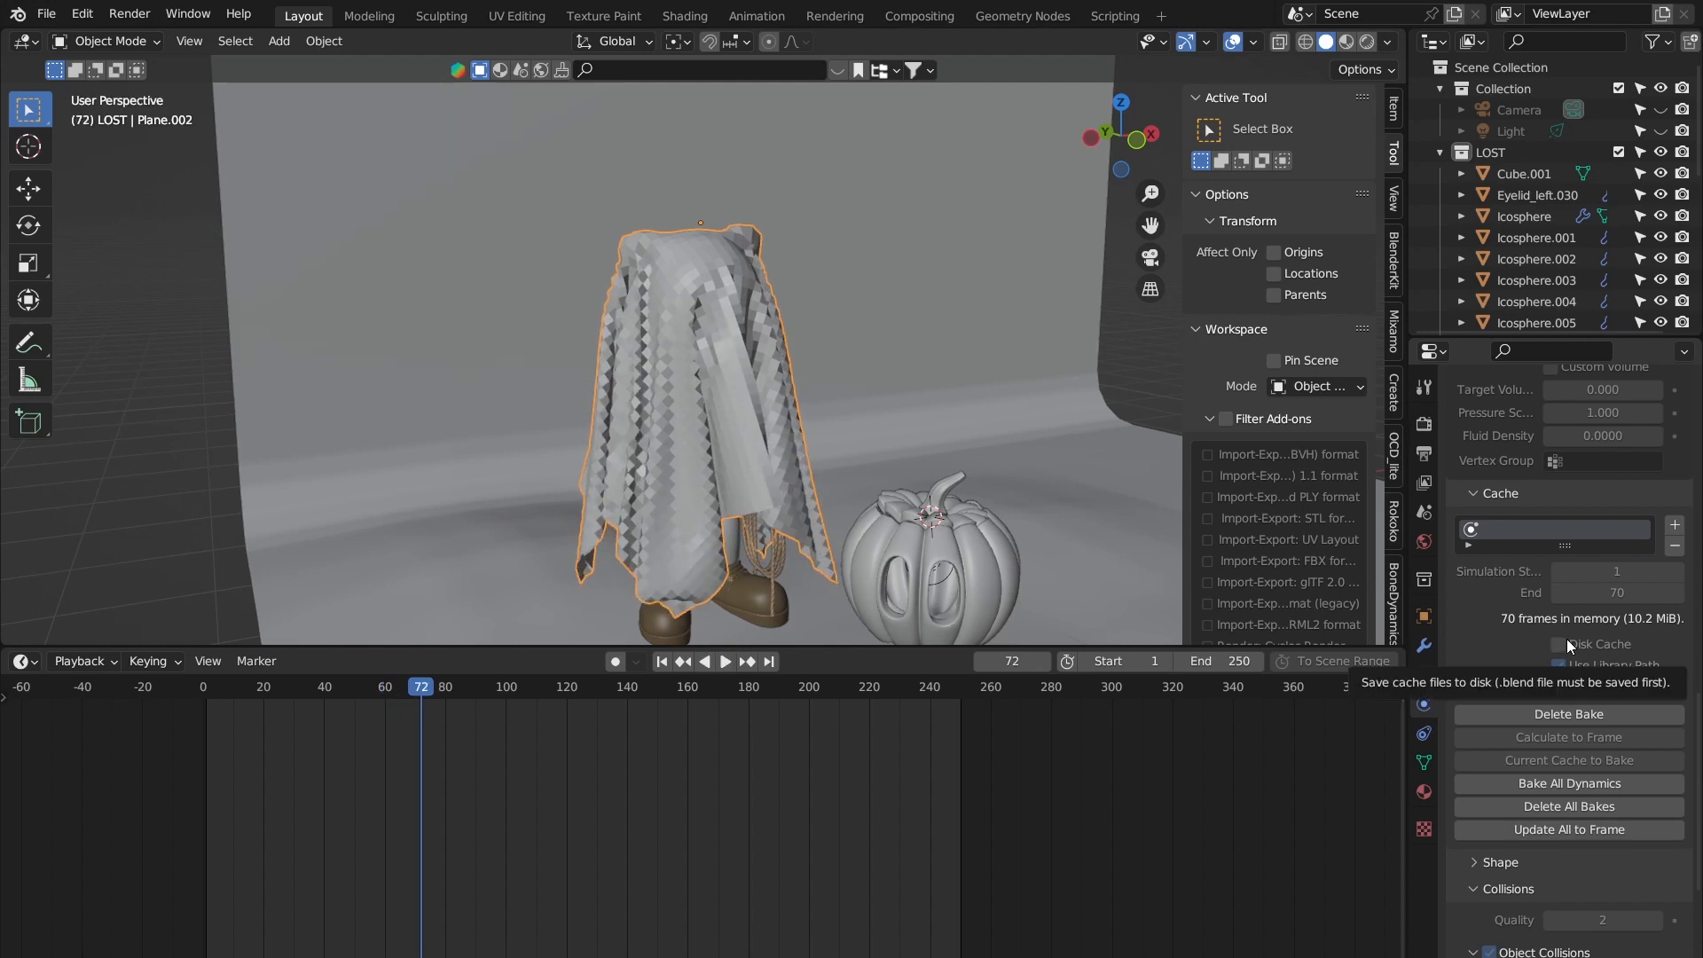
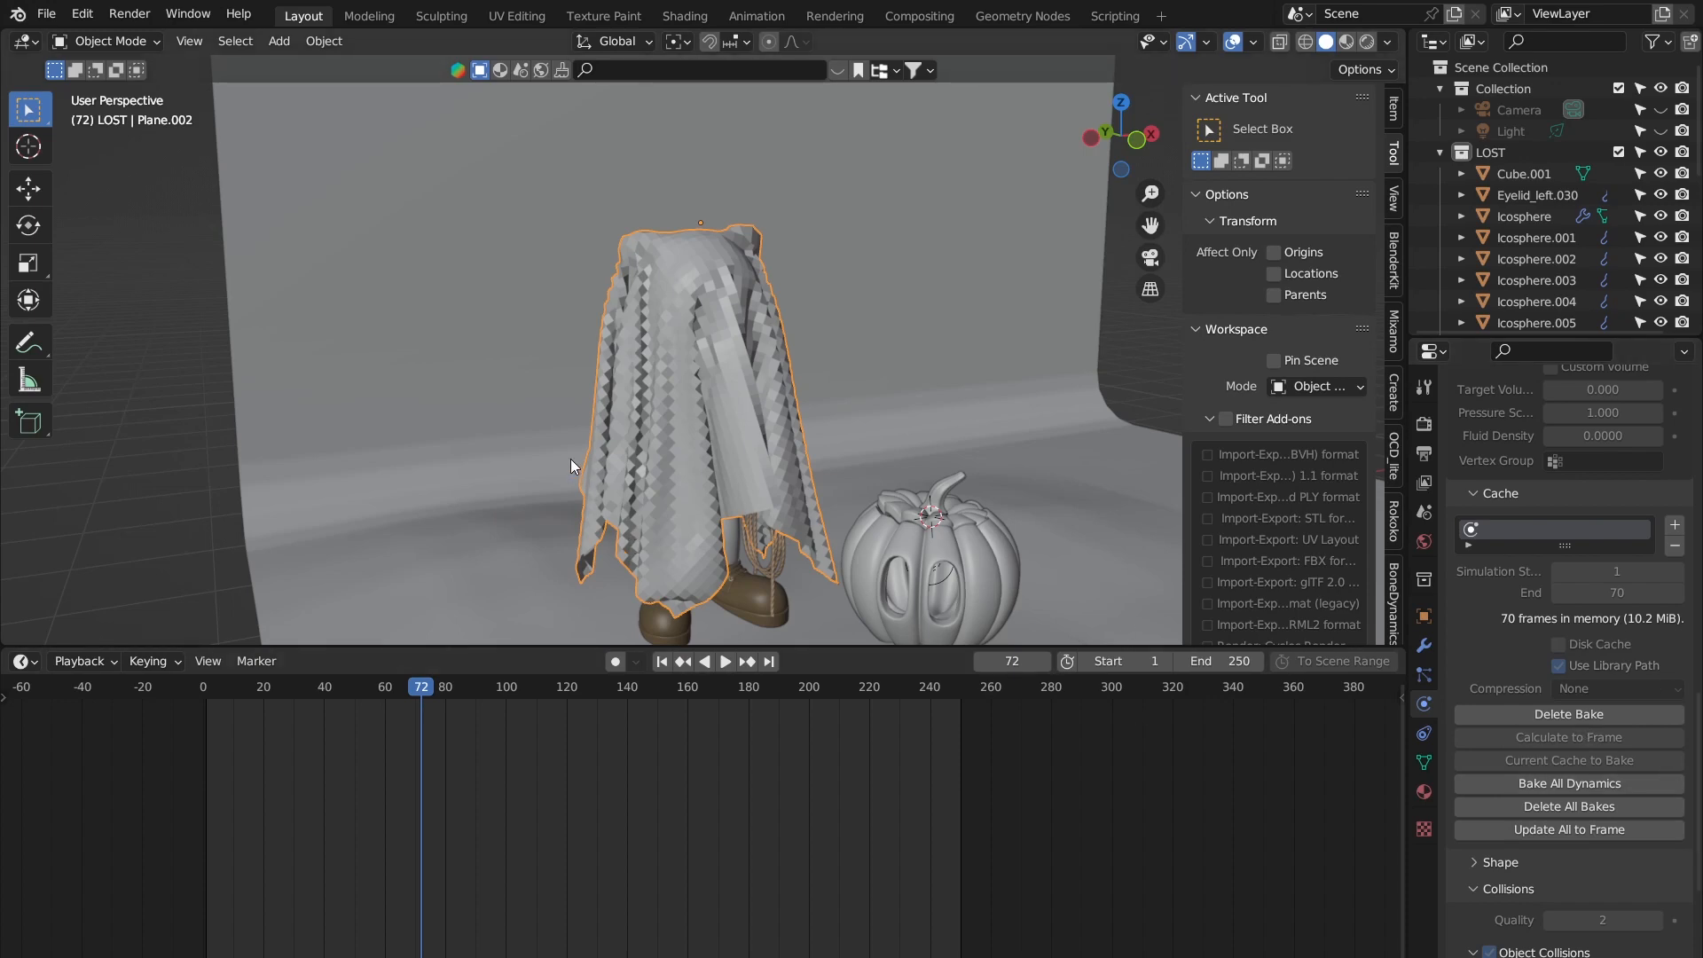
Step: Apply the Cloth modifier on the sheet plane to freeze its draped shape
{"action": "middle_click_drag", "start_coordinate": [834, 559], "coordinate": [839, 420]}
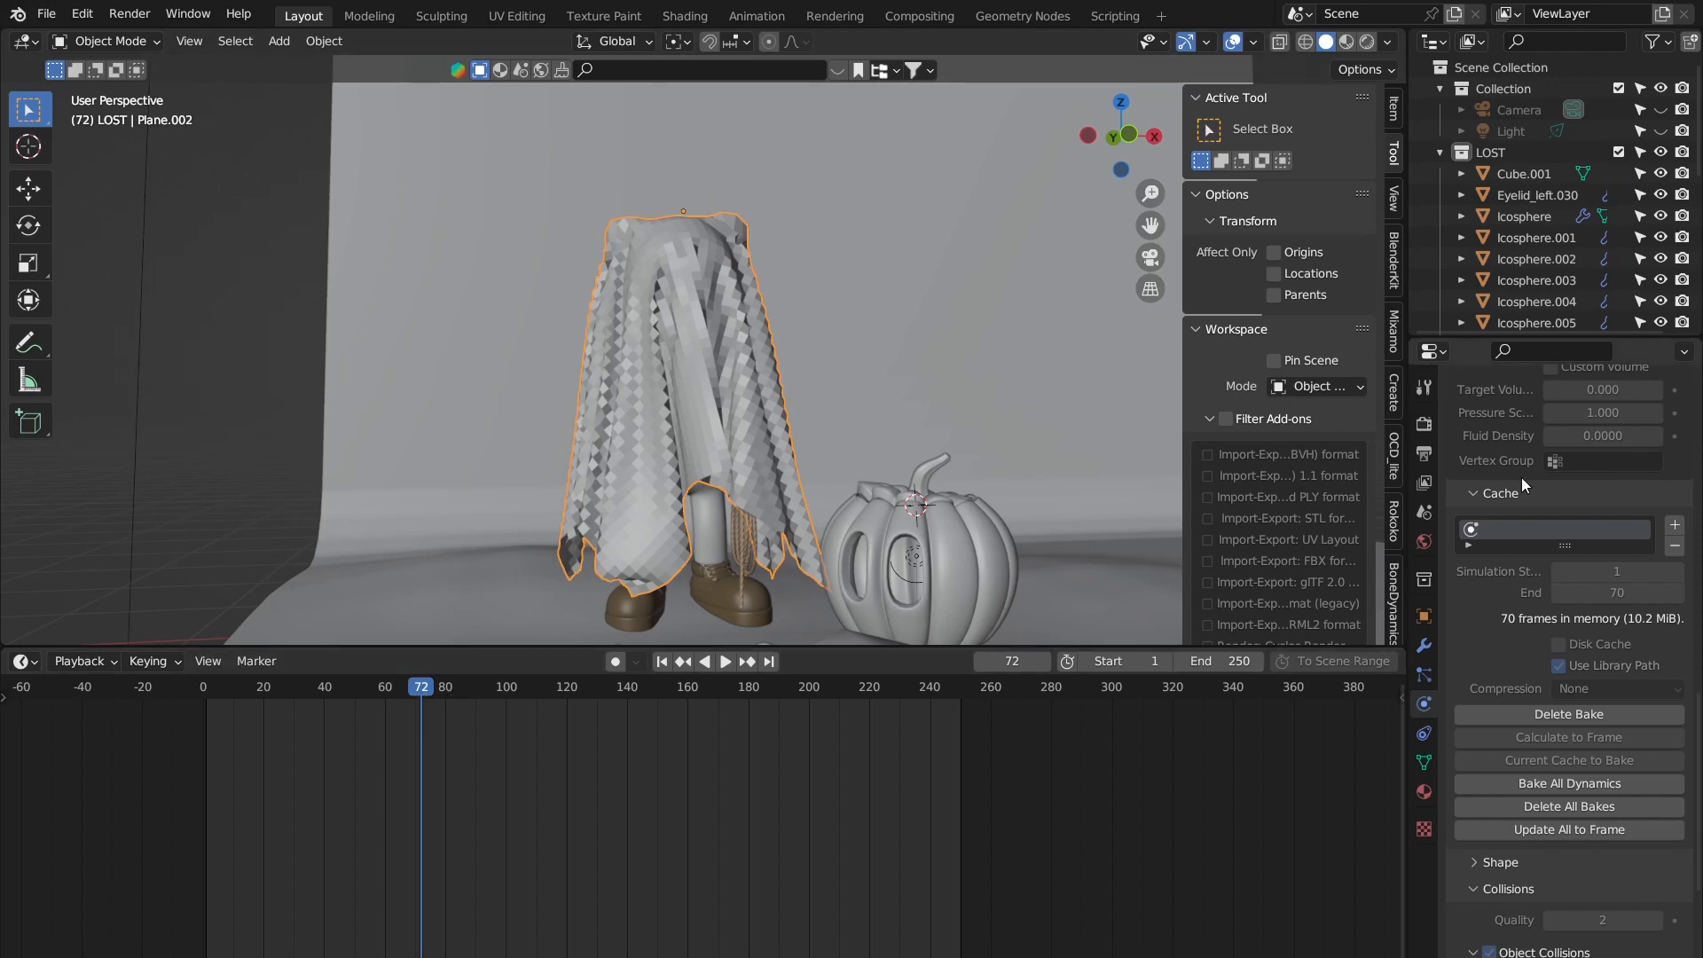
{"action": "scroll", "coordinate": [1625, 636], "scroll_direction": "up", "scroll_amount": 10}
{"action": "scroll", "coordinate": [1625, 635], "scroll_direction": "down", "scroll_amount": 10}
{"action": "middle_click_drag", "start_coordinate": [1004, 433], "coordinate": [852, 372]}
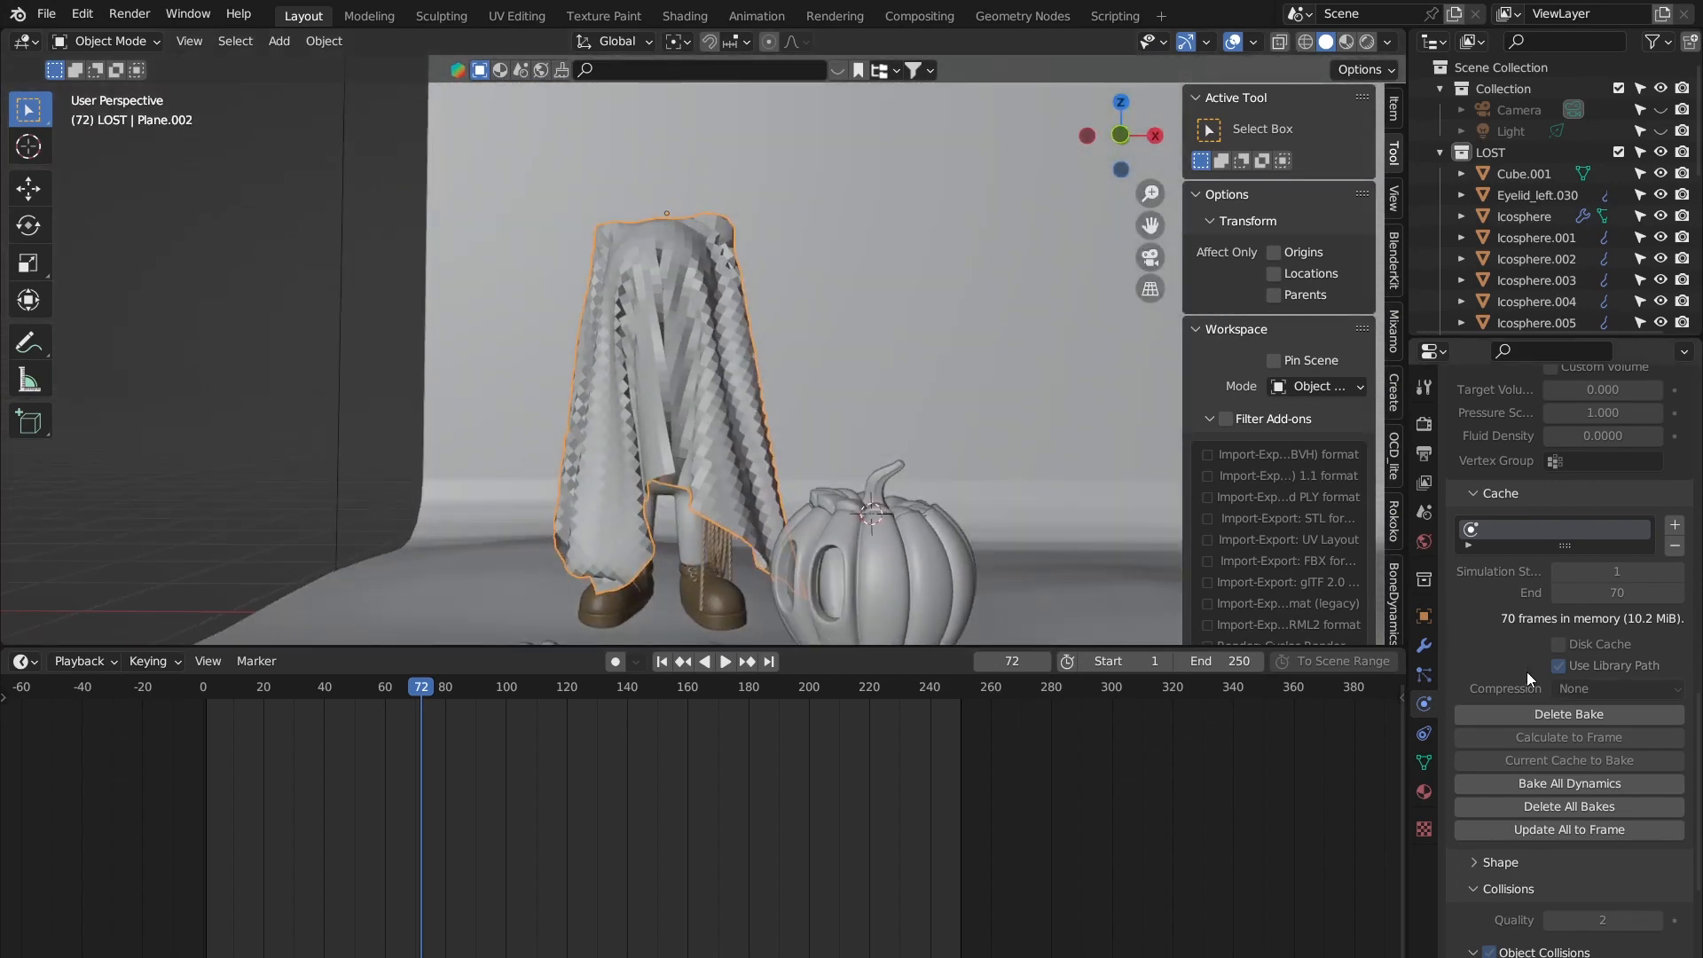
{"action": "scroll", "coordinate": [1525, 671], "scroll_direction": "up", "scroll_amount": 10}
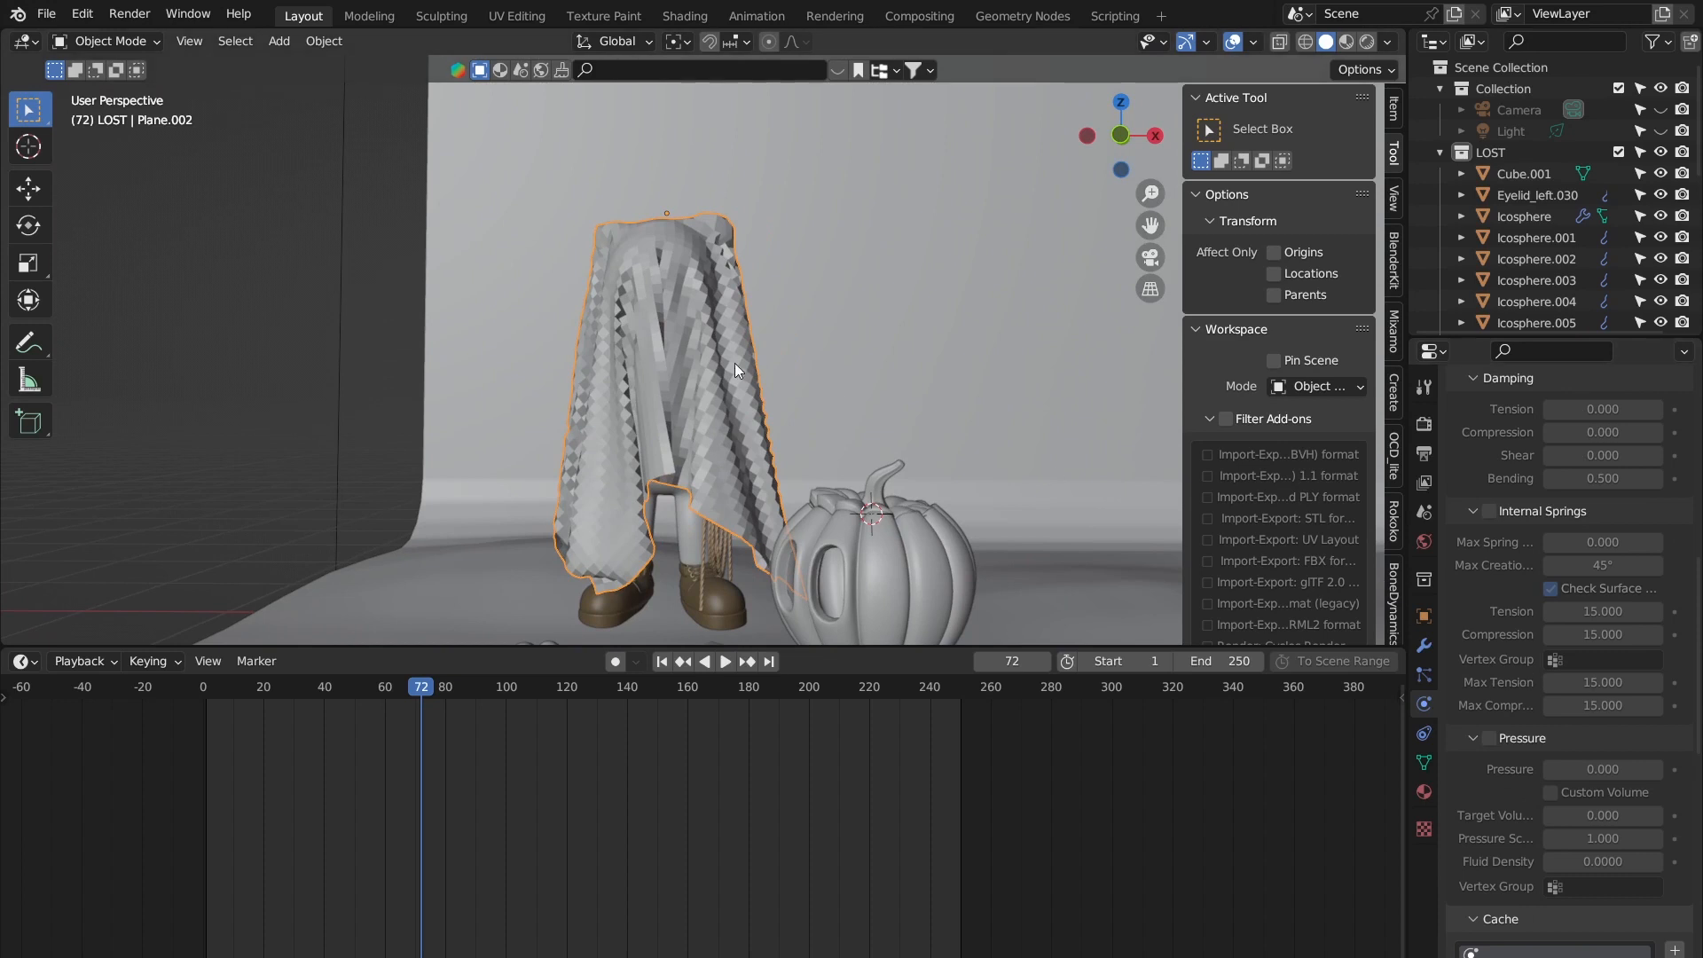
{"action": "left_click", "coordinate": [1424, 644]}
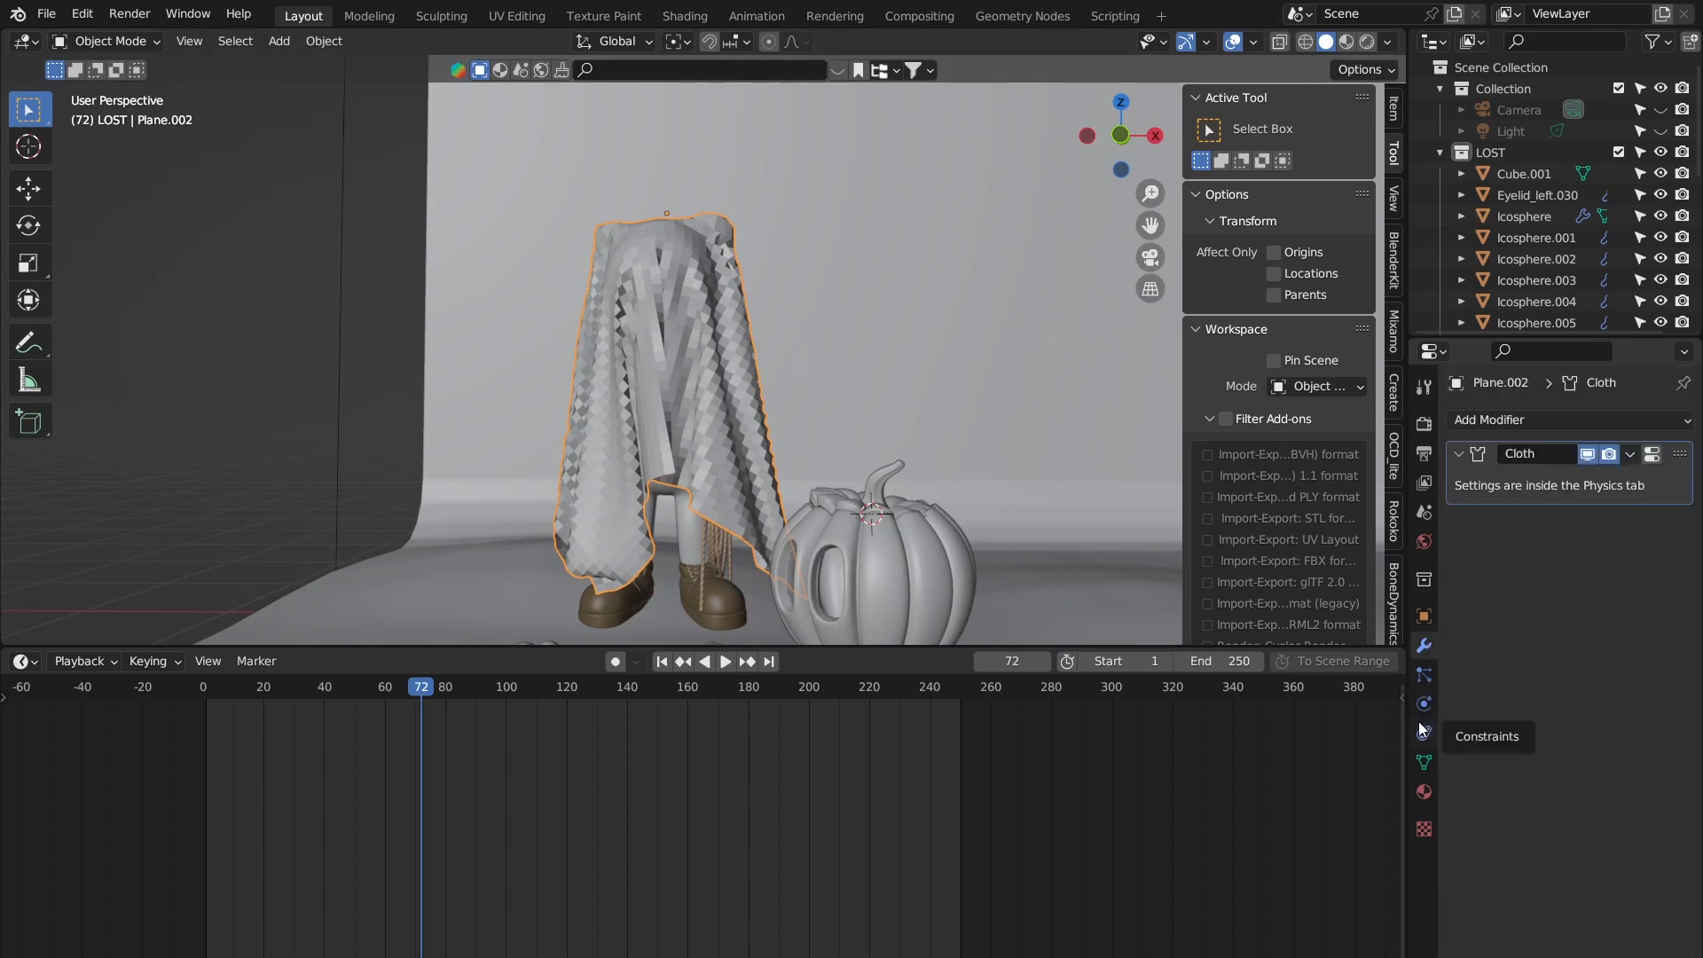
{"action": "middle_click_drag", "start_coordinate": [722, 312], "coordinate": [756, 343]}
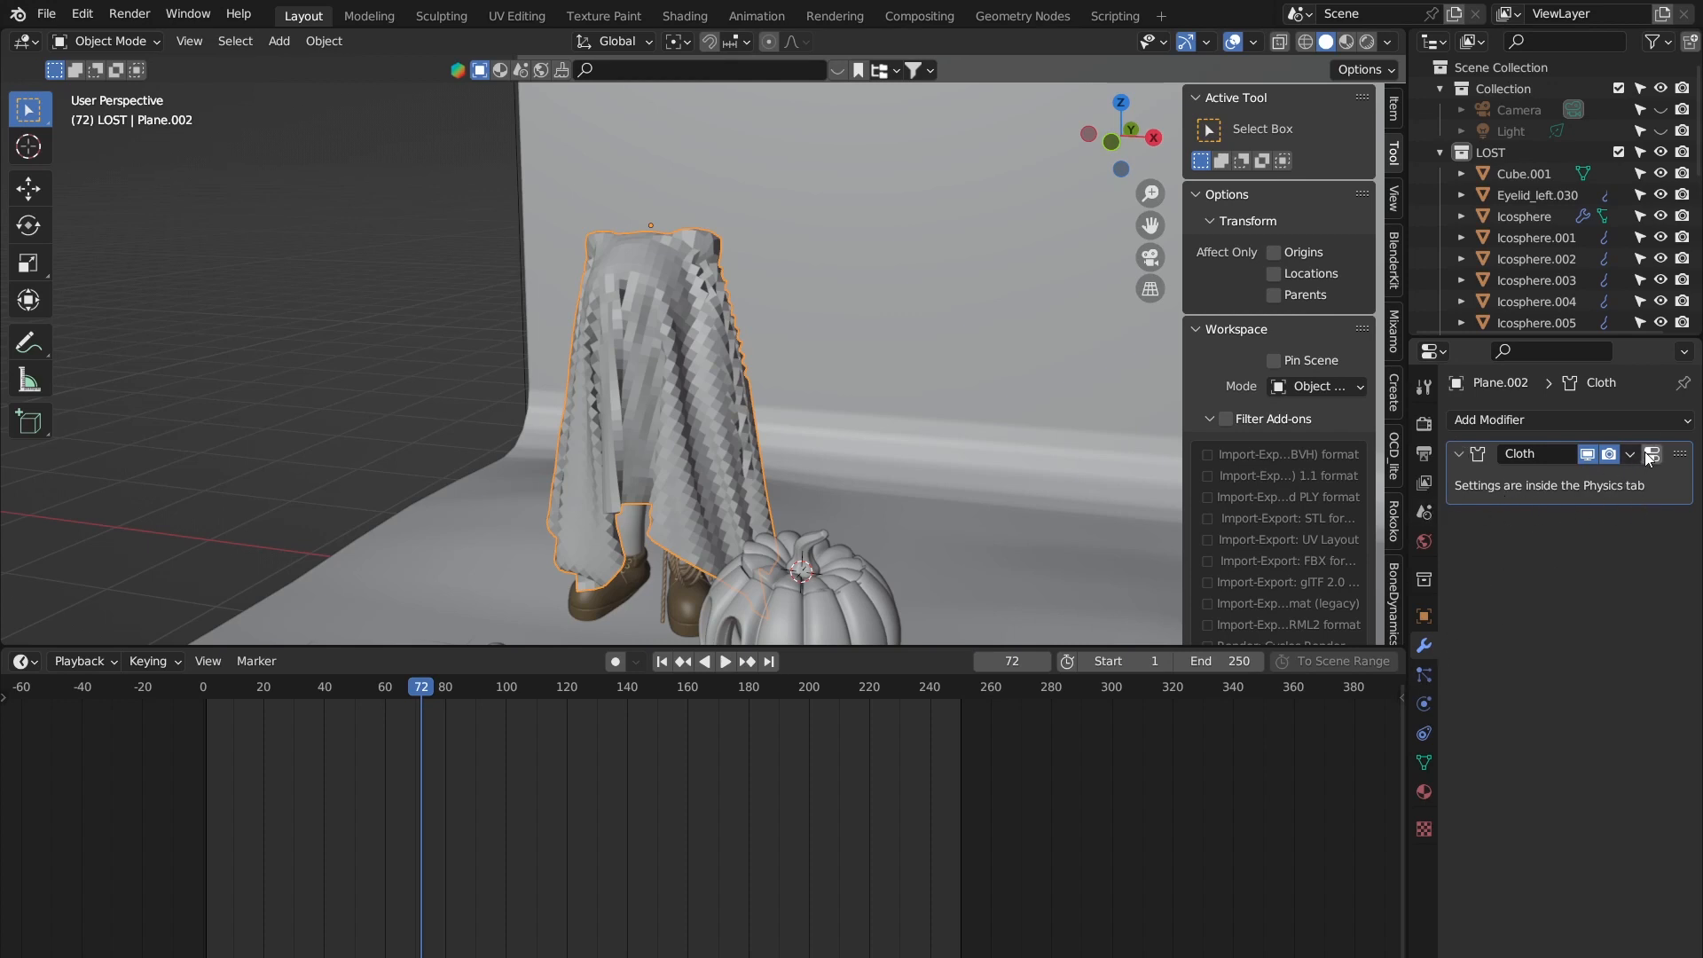
{"action": "scroll", "coordinate": [650, 359], "scroll_direction": "down", "scroll_amount": 4}
{"action": "middle_click_drag", "start_coordinate": [651, 358], "coordinate": [760, 373]}
{"action": "scroll", "coordinate": [760, 382], "scroll_direction": "up", "scroll_amount": 4}
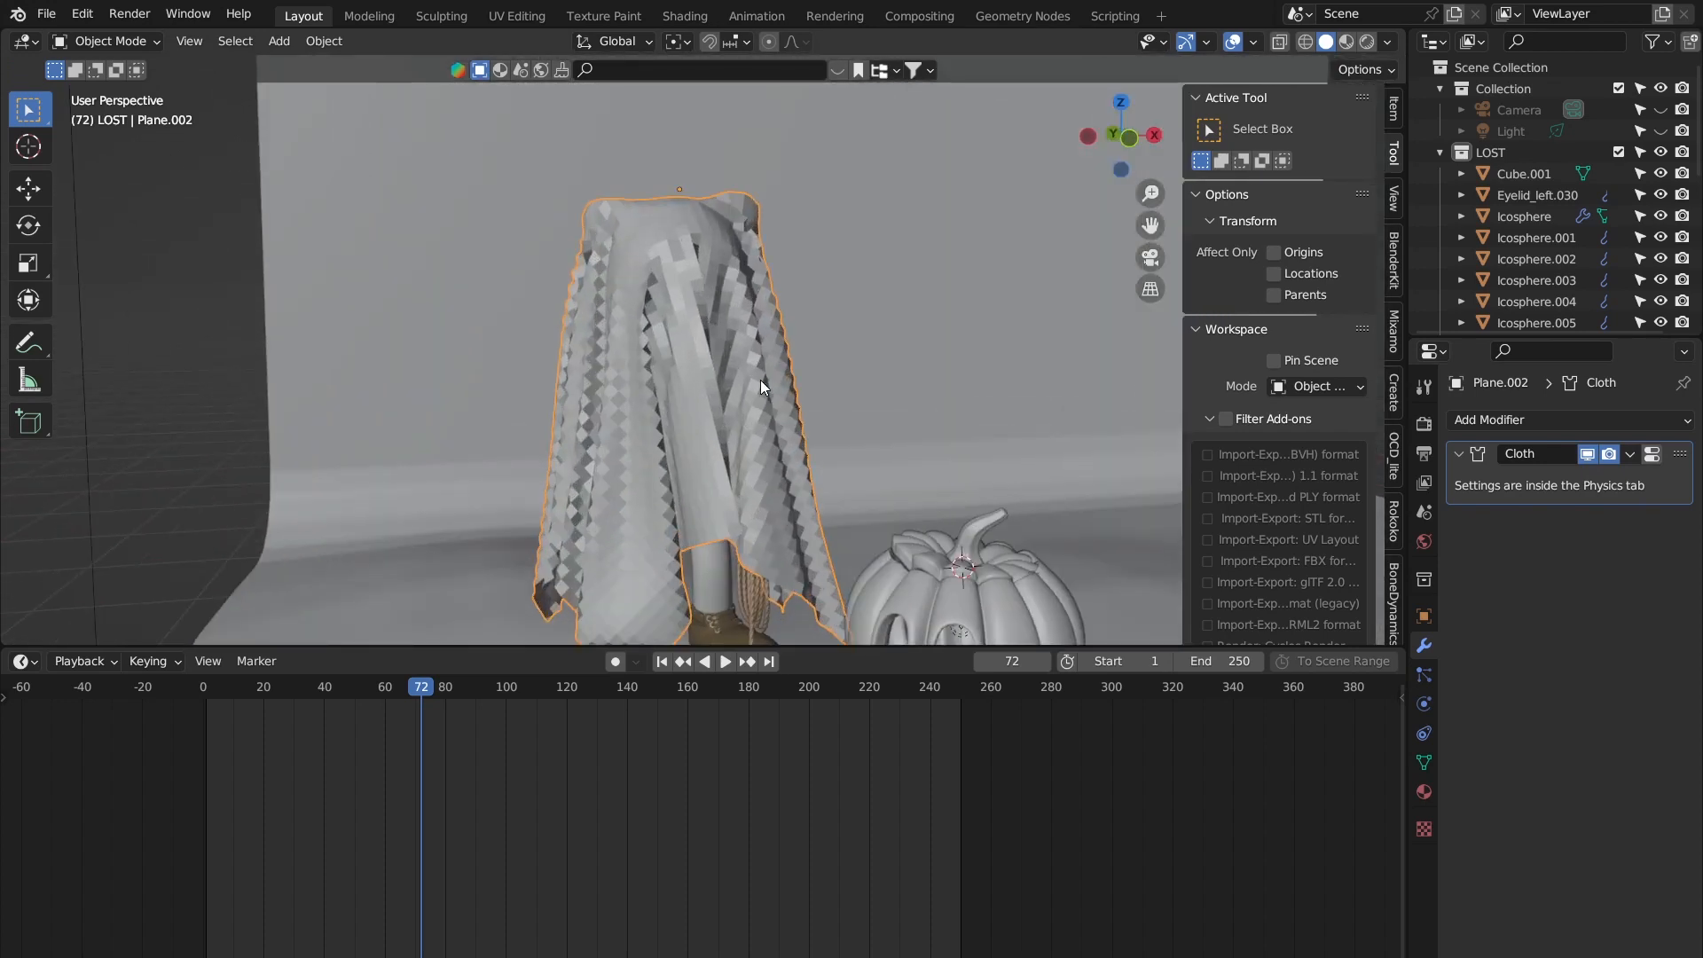
{"action": "left_click", "coordinate": [1630, 454]}
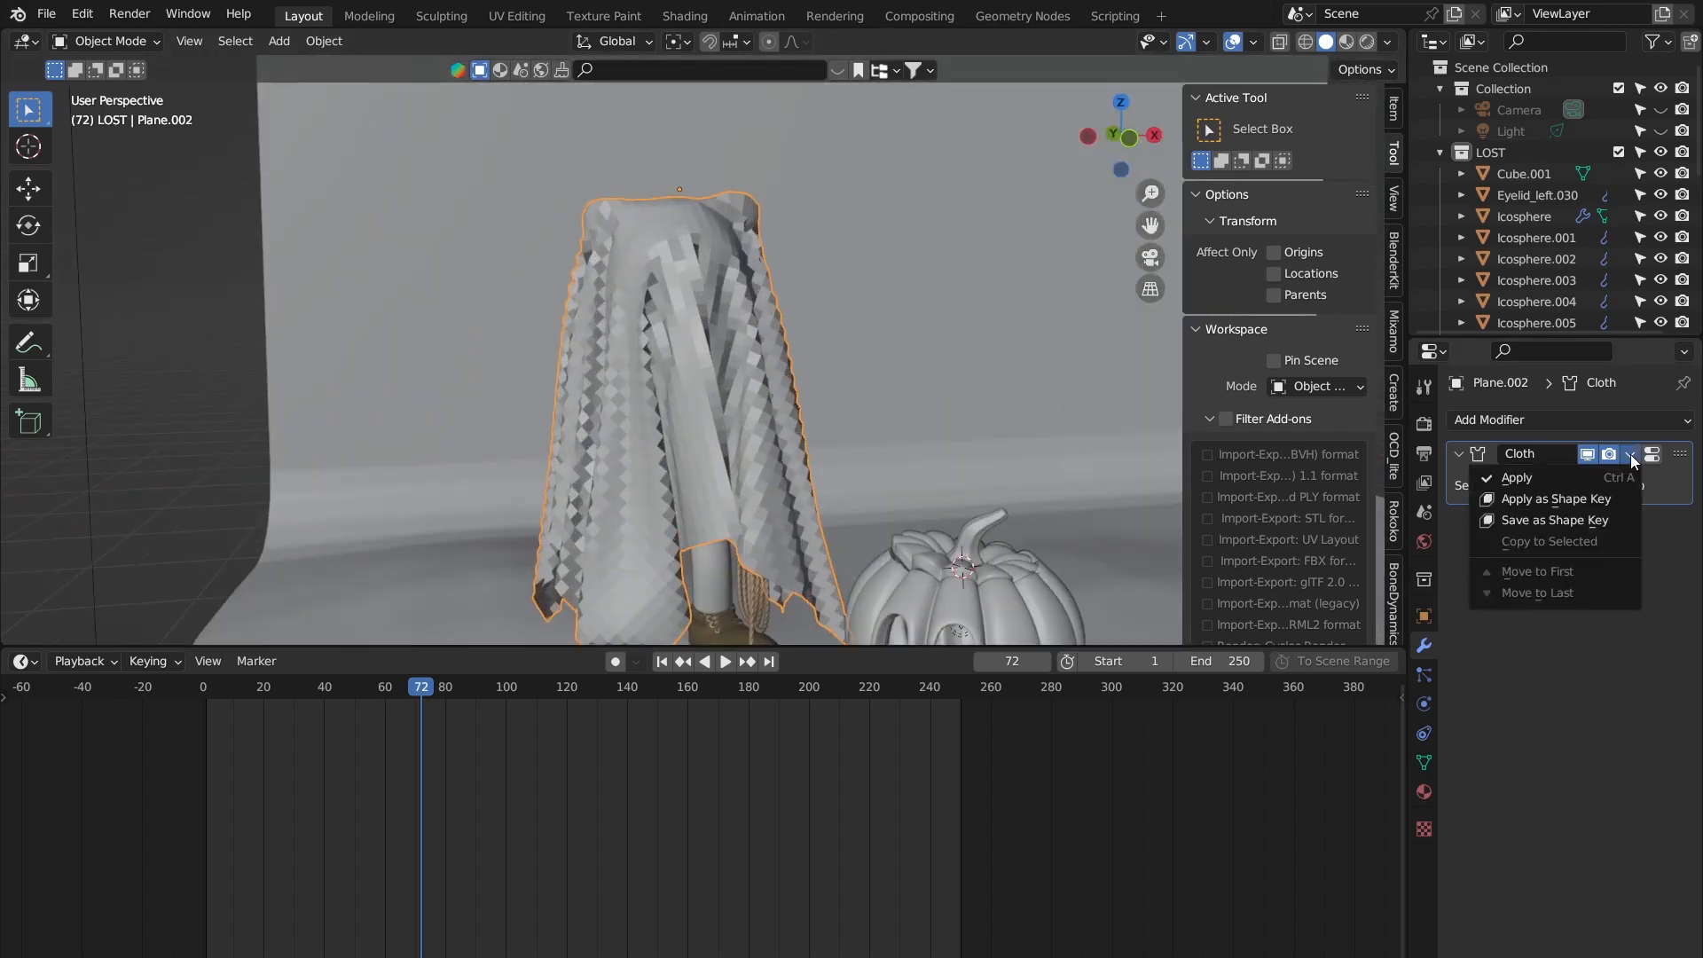
{"action": "left_click", "coordinate": [1549, 479]}
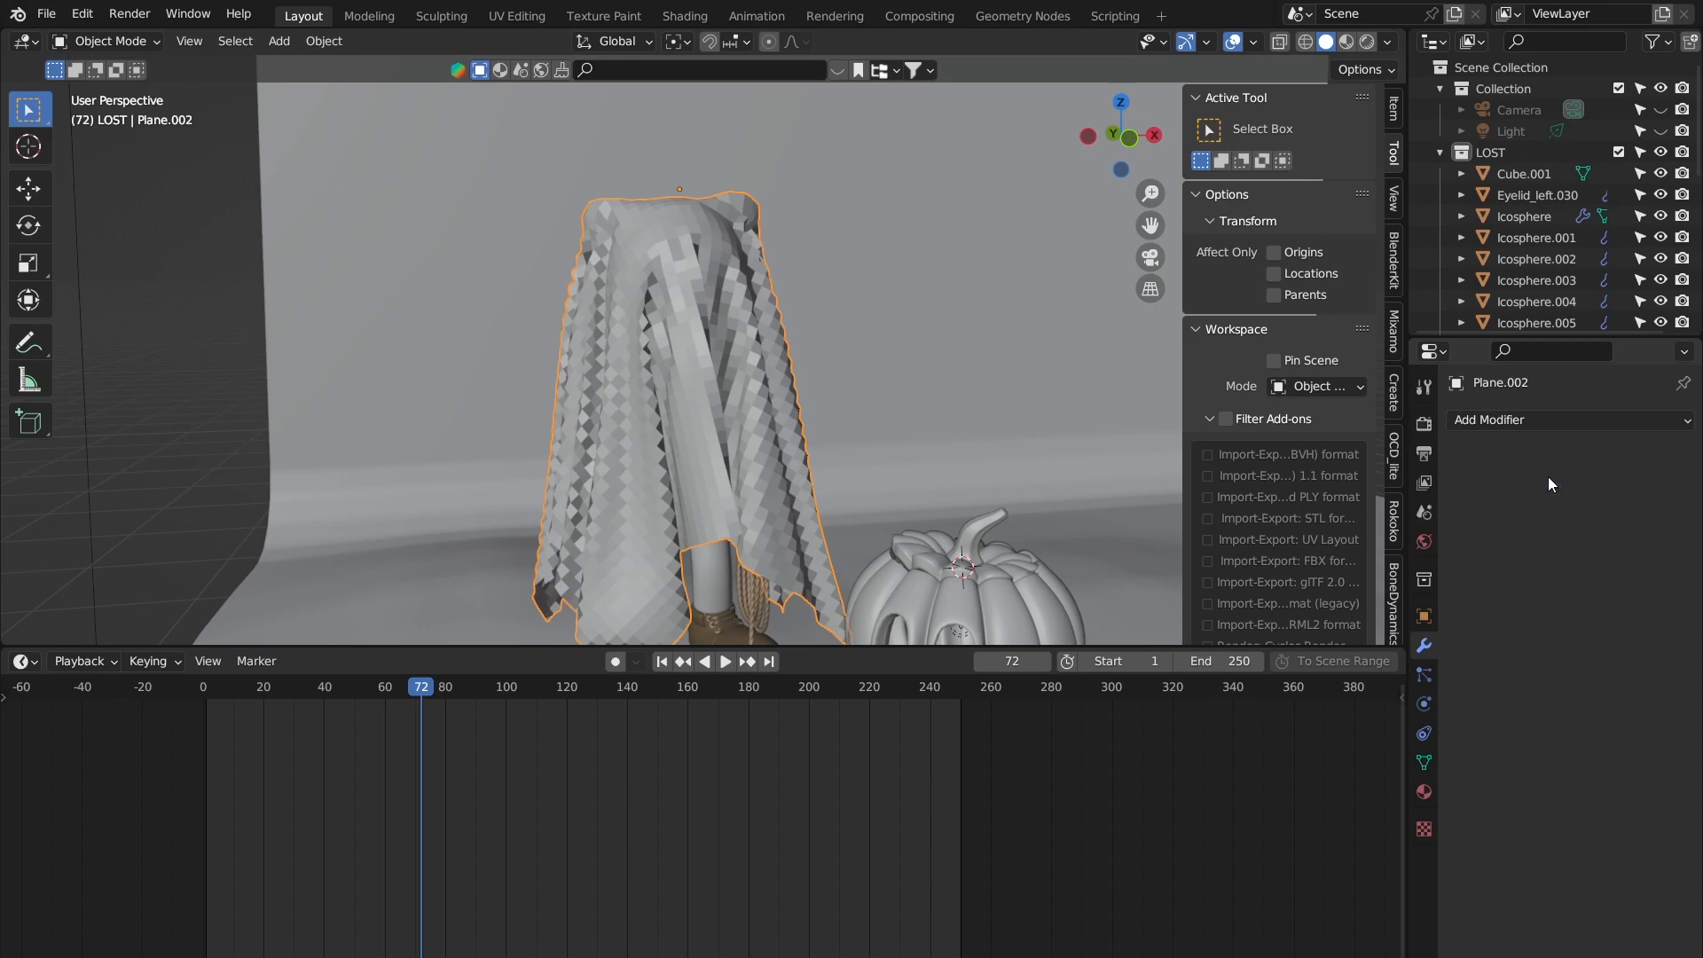
Step: Select the character's mesh and get rid of its Collision modifier
{"action": "left_click", "coordinate": [726, 569]}
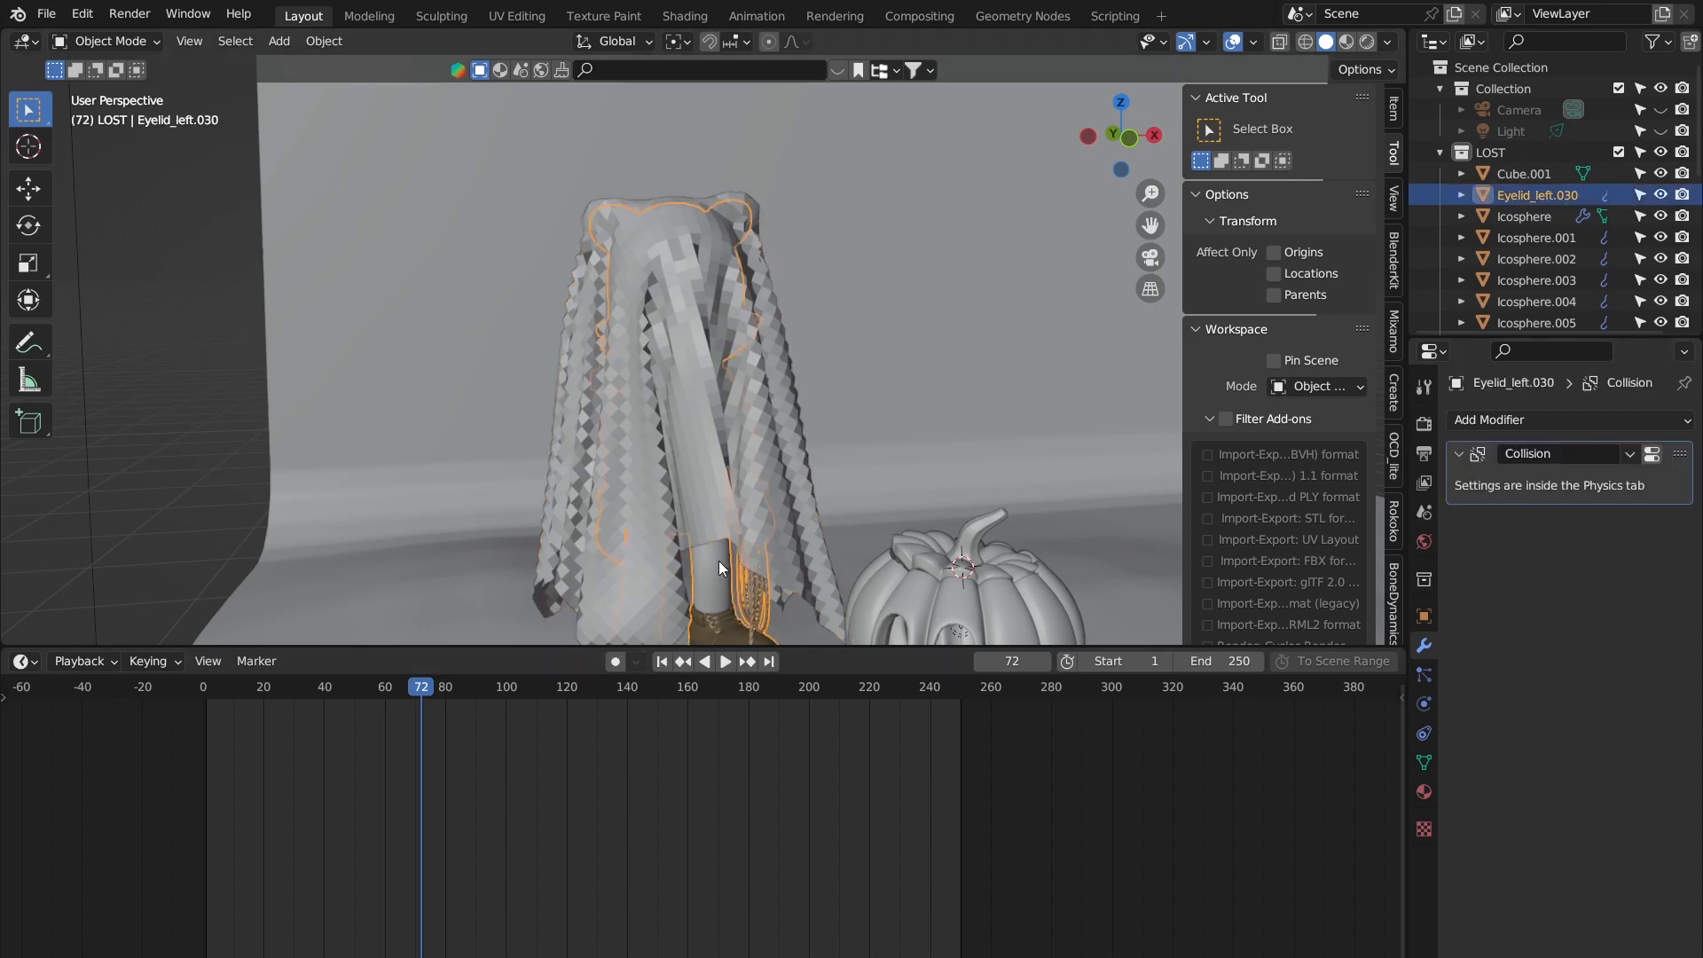
{"action": "left_click", "coordinate": [1629, 455]}
{"action": "left_click", "coordinate": [1562, 499]}
{"action": "key", "text": "ctrl+x"}
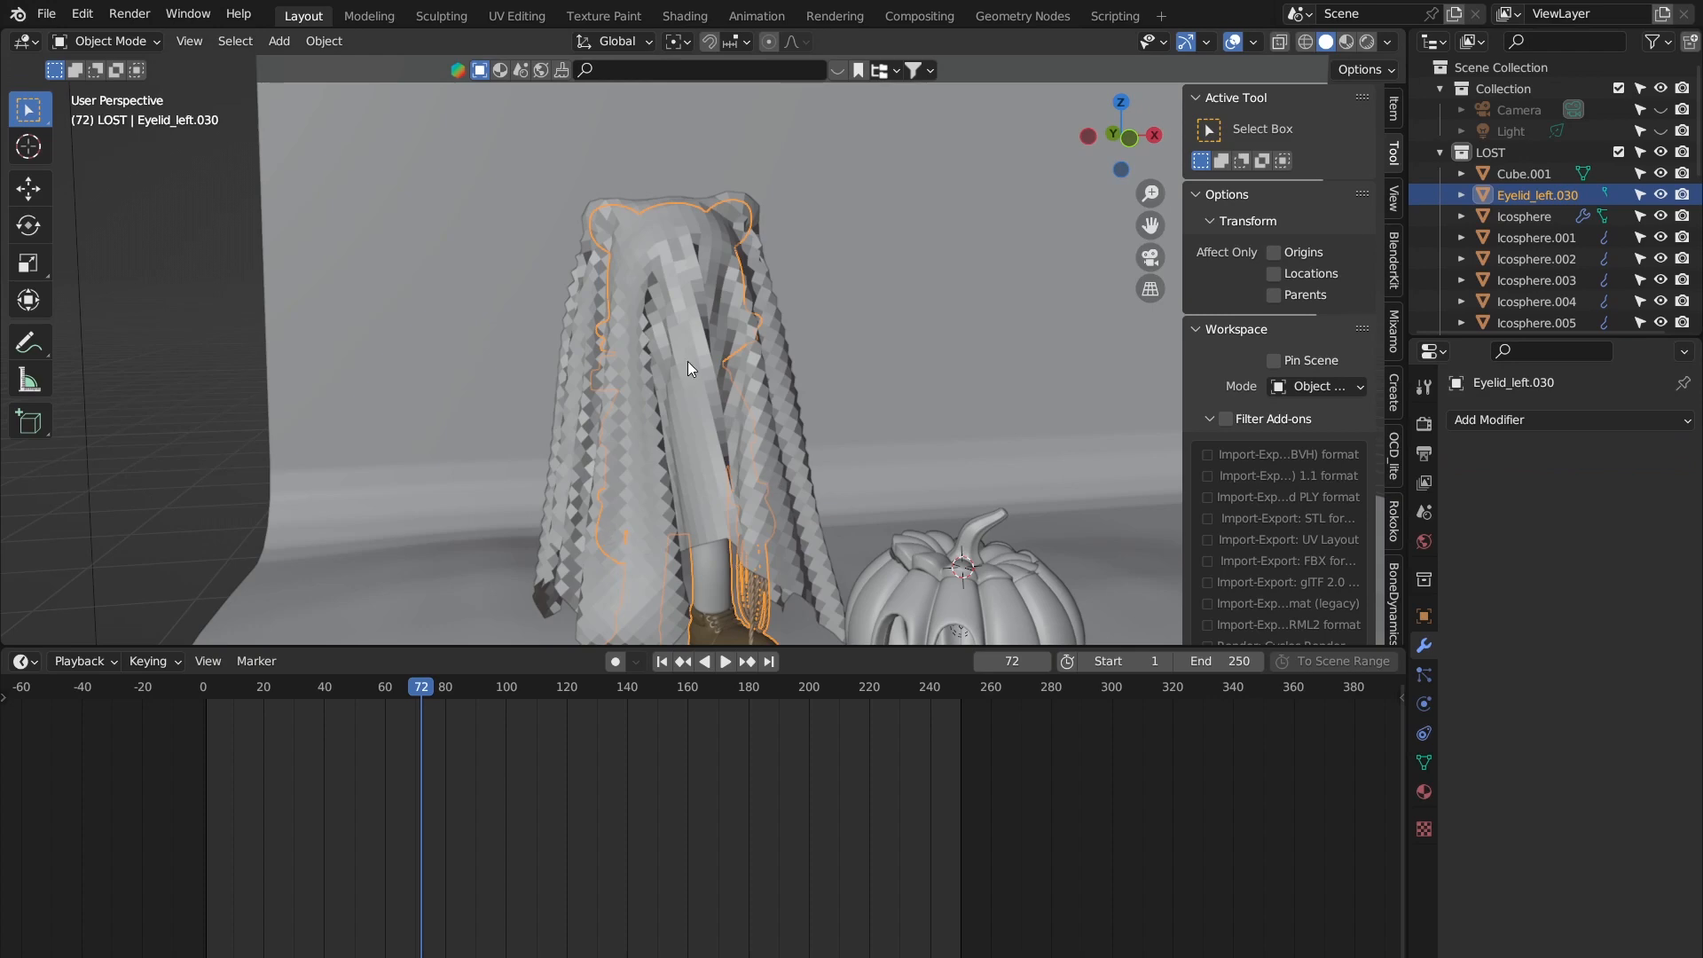
Step: Select the sheet and scrub the timeline back to frame 0 to check its applied shape
{"action": "middle_click_drag", "start_coordinate": [787, 345], "coordinate": [704, 345]}
{"action": "left_click", "coordinate": [617, 325]}
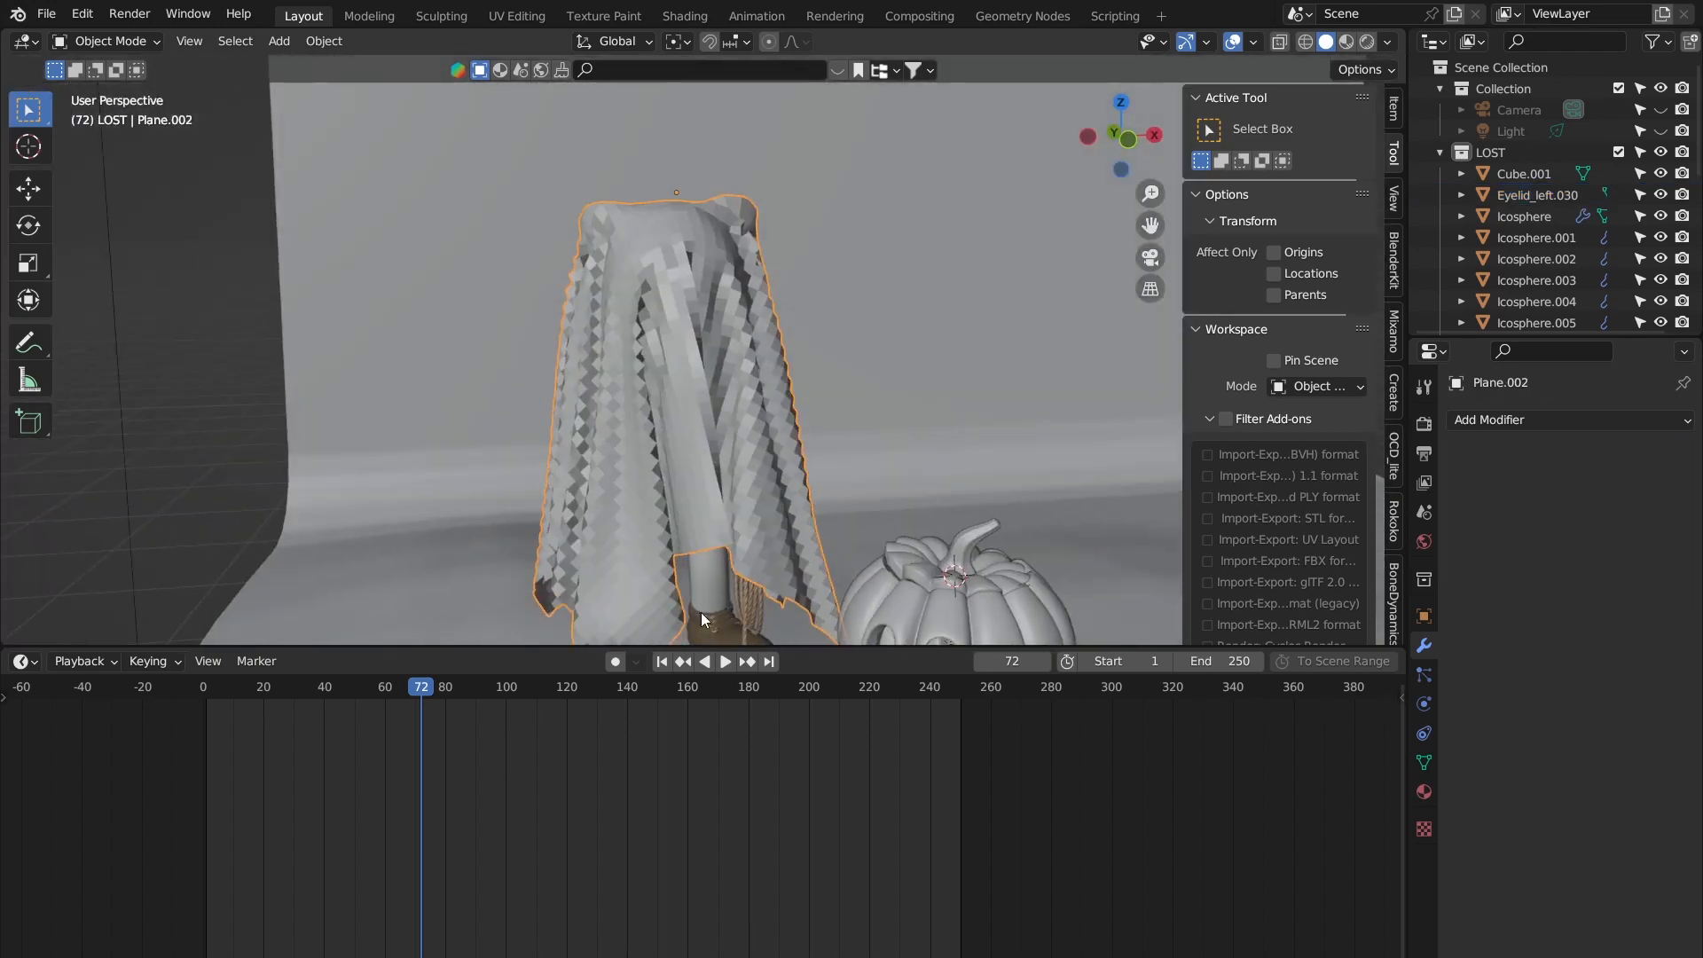
{"action": "left_click_drag", "start_coordinate": [417, 690], "coordinate": [199, 710]}
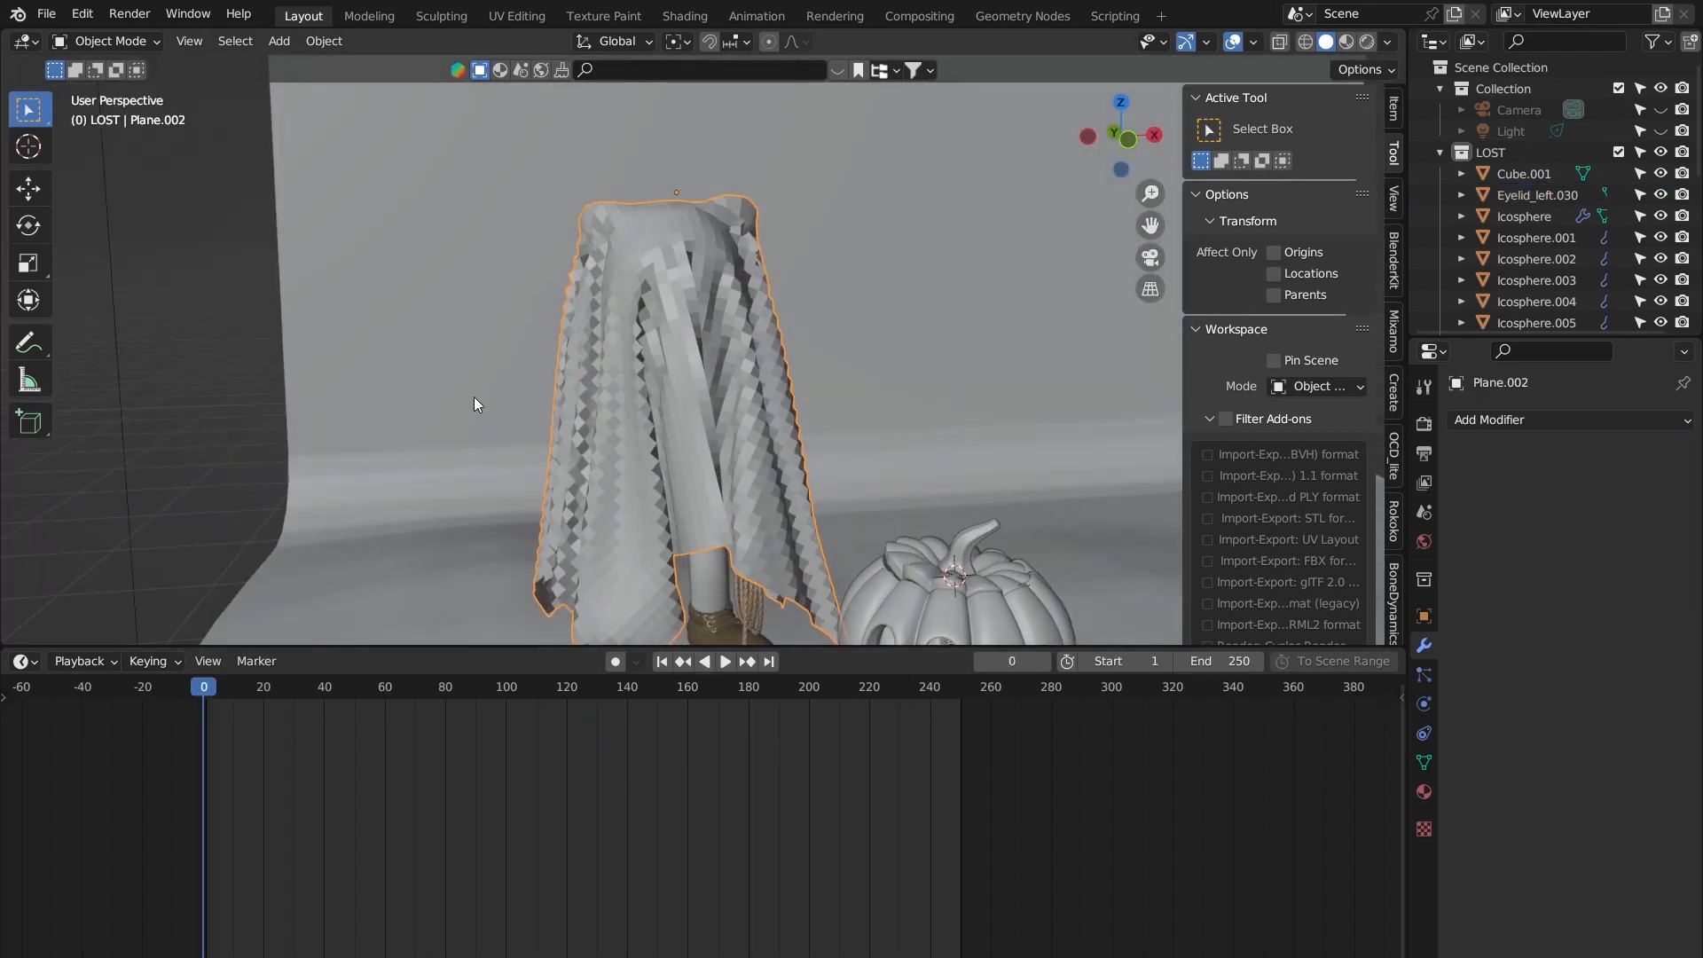
{"action": "middle_click_drag", "start_coordinate": [805, 334], "coordinate": [754, 501]}
Step: Shade the draped sheet smooth
{"action": "key", "text": "Tab"}
{"action": "scroll", "coordinate": [778, 375], "scroll_direction": "up", "scroll_amount": 3}
{"action": "right_click", "coordinate": [697, 255]}
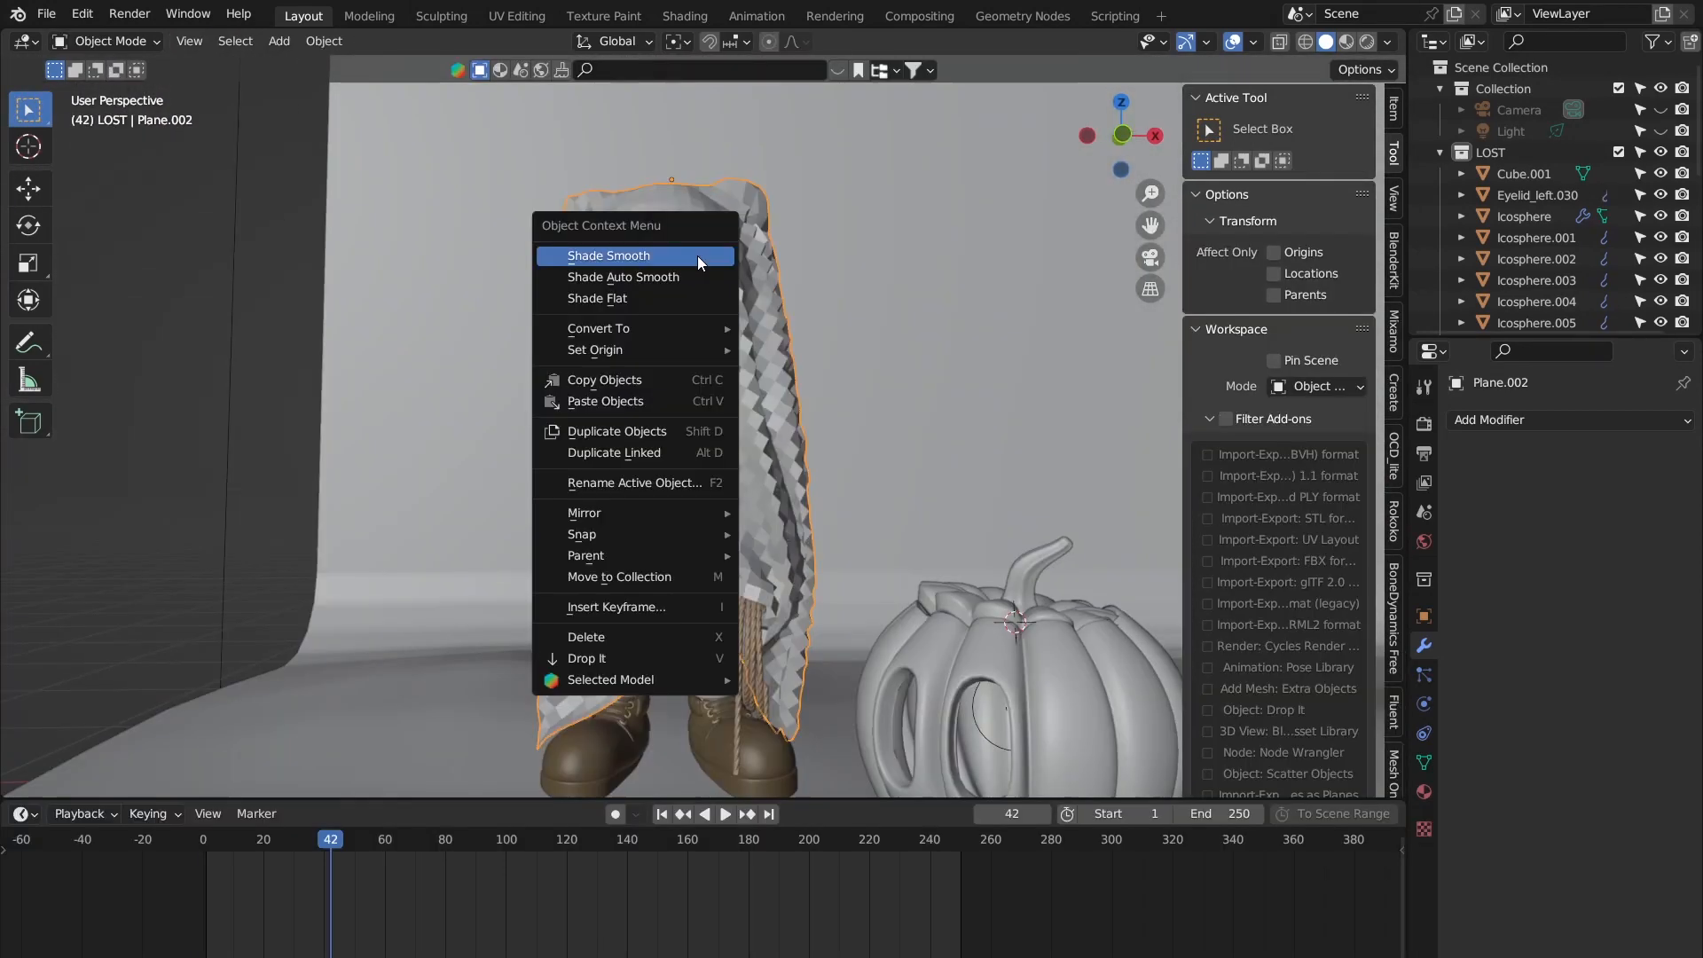
{"action": "left_click", "coordinate": [697, 255]}
{"action": "mouse_move", "coordinate": [698, 256]}
{"action": "middle_mouse_down"}
{"action": "mouse_move", "coordinate": [730, 299]}
{"action": "mouse_move", "coordinate": [710, 284]}
{"action": "middle_mouse_up"}
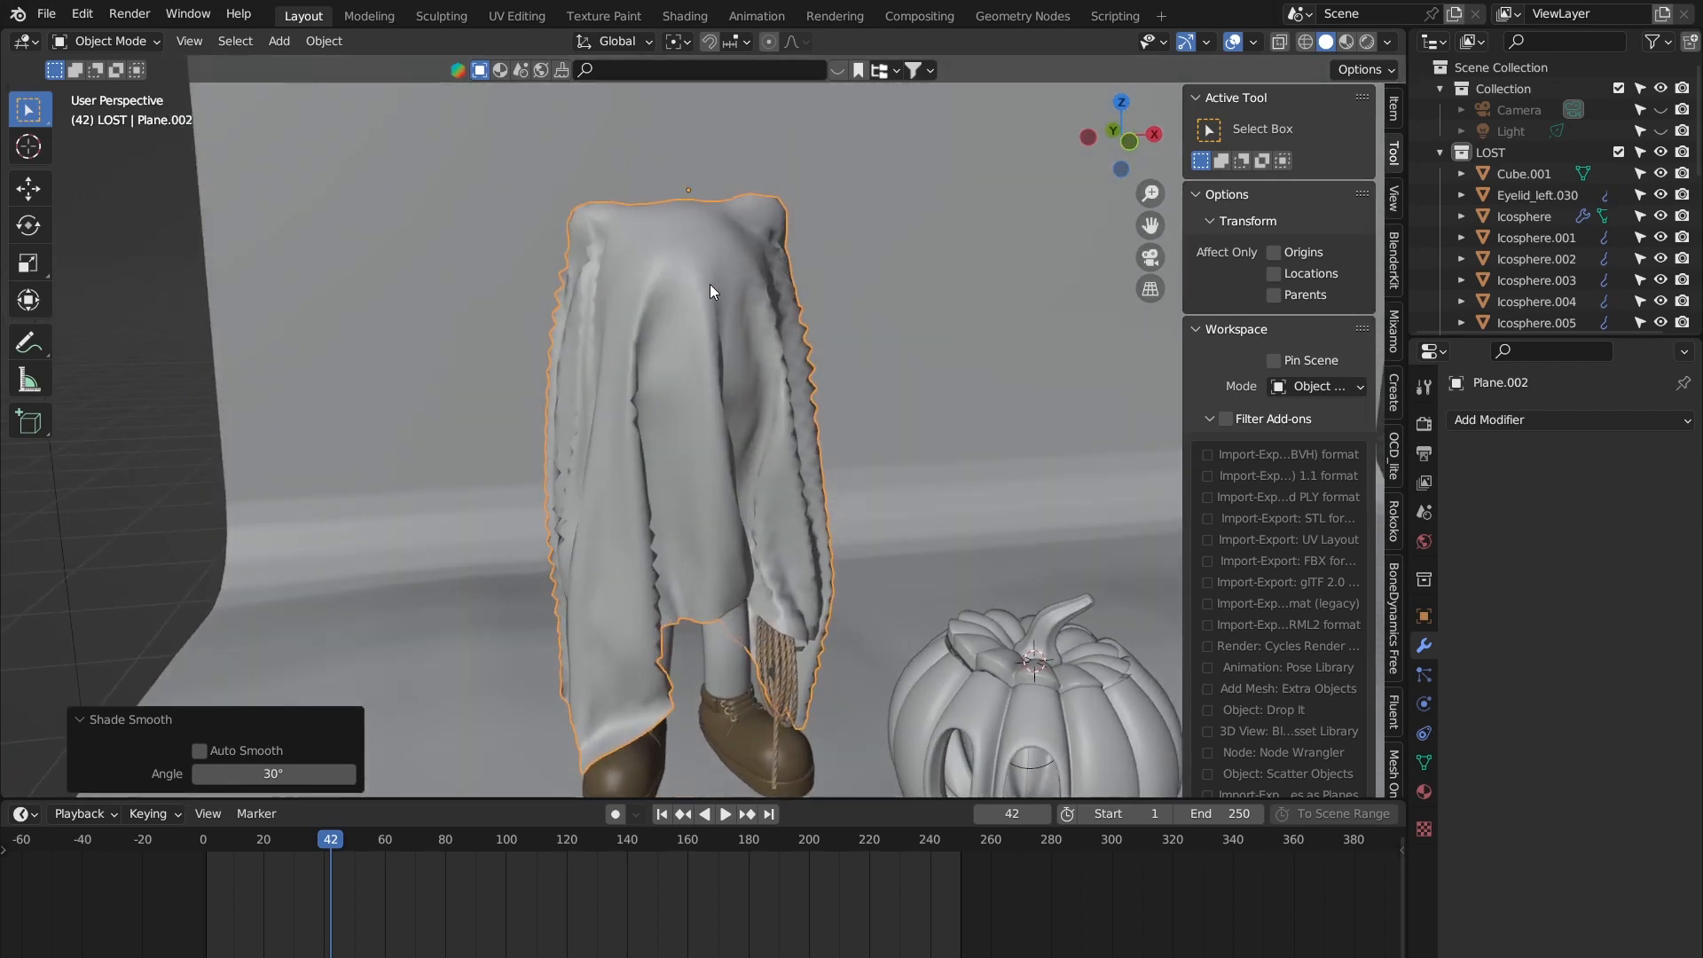
{"action": "middle_click_drag", "start_coordinate": [717, 355], "coordinate": [607, 371]}
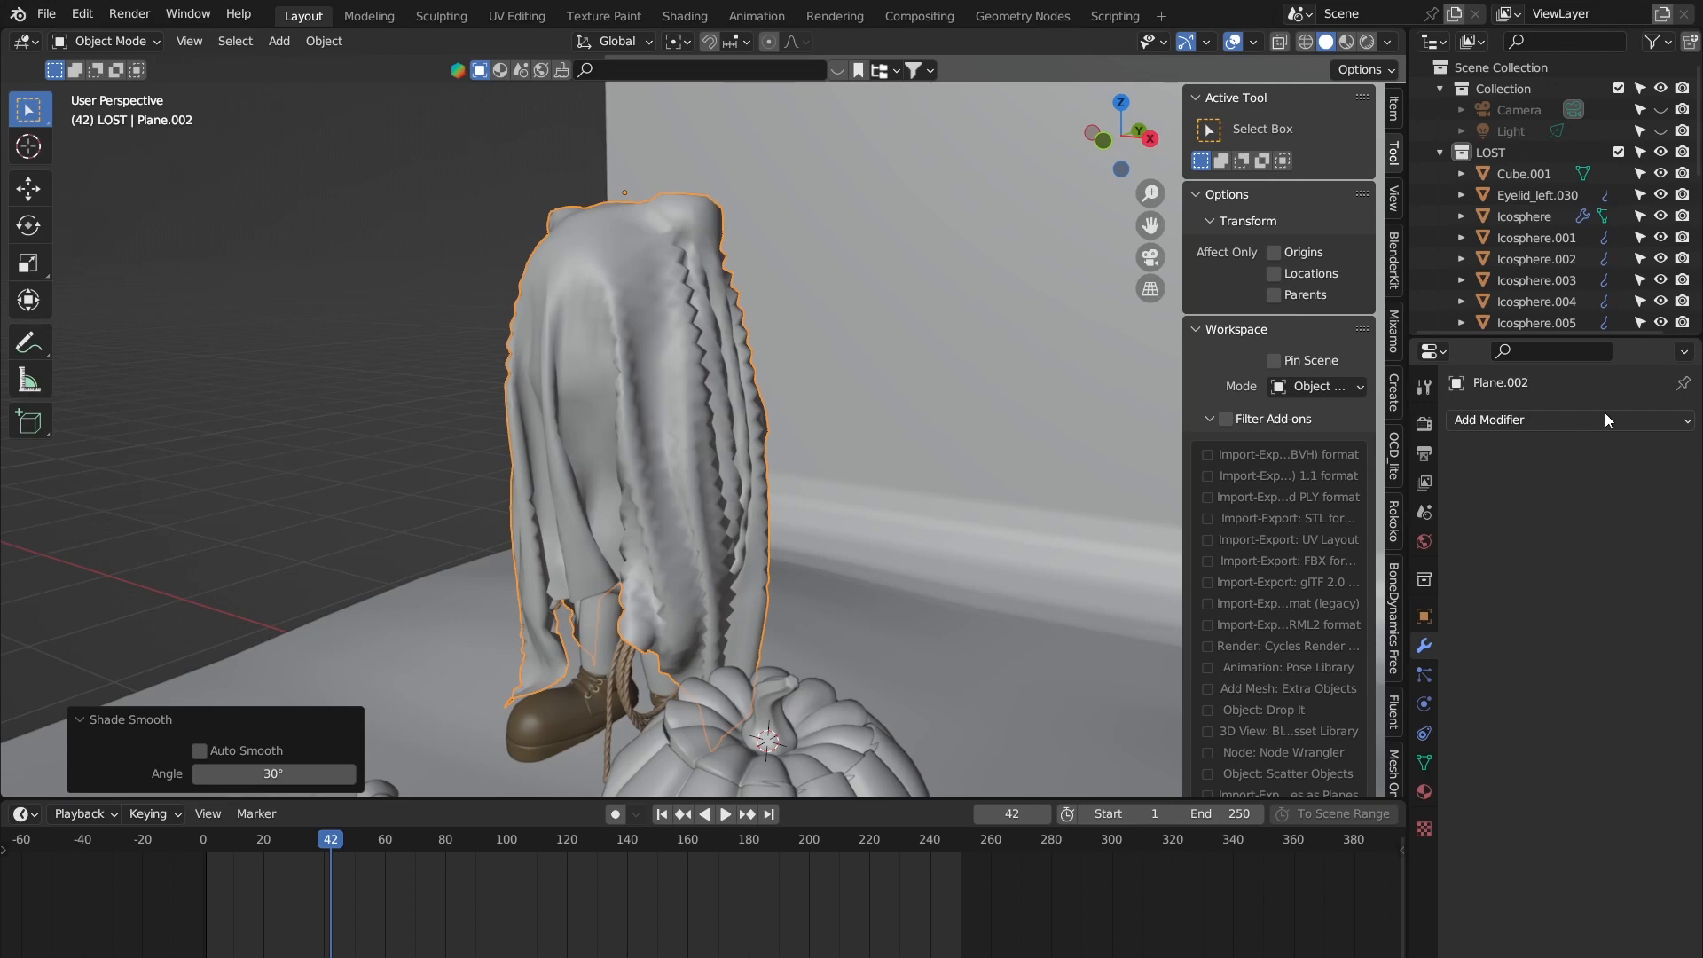
Step: Add a Subdivision modifier at level 2 to the draped sheet
{"action": "key", "text": "ctrl+2"}
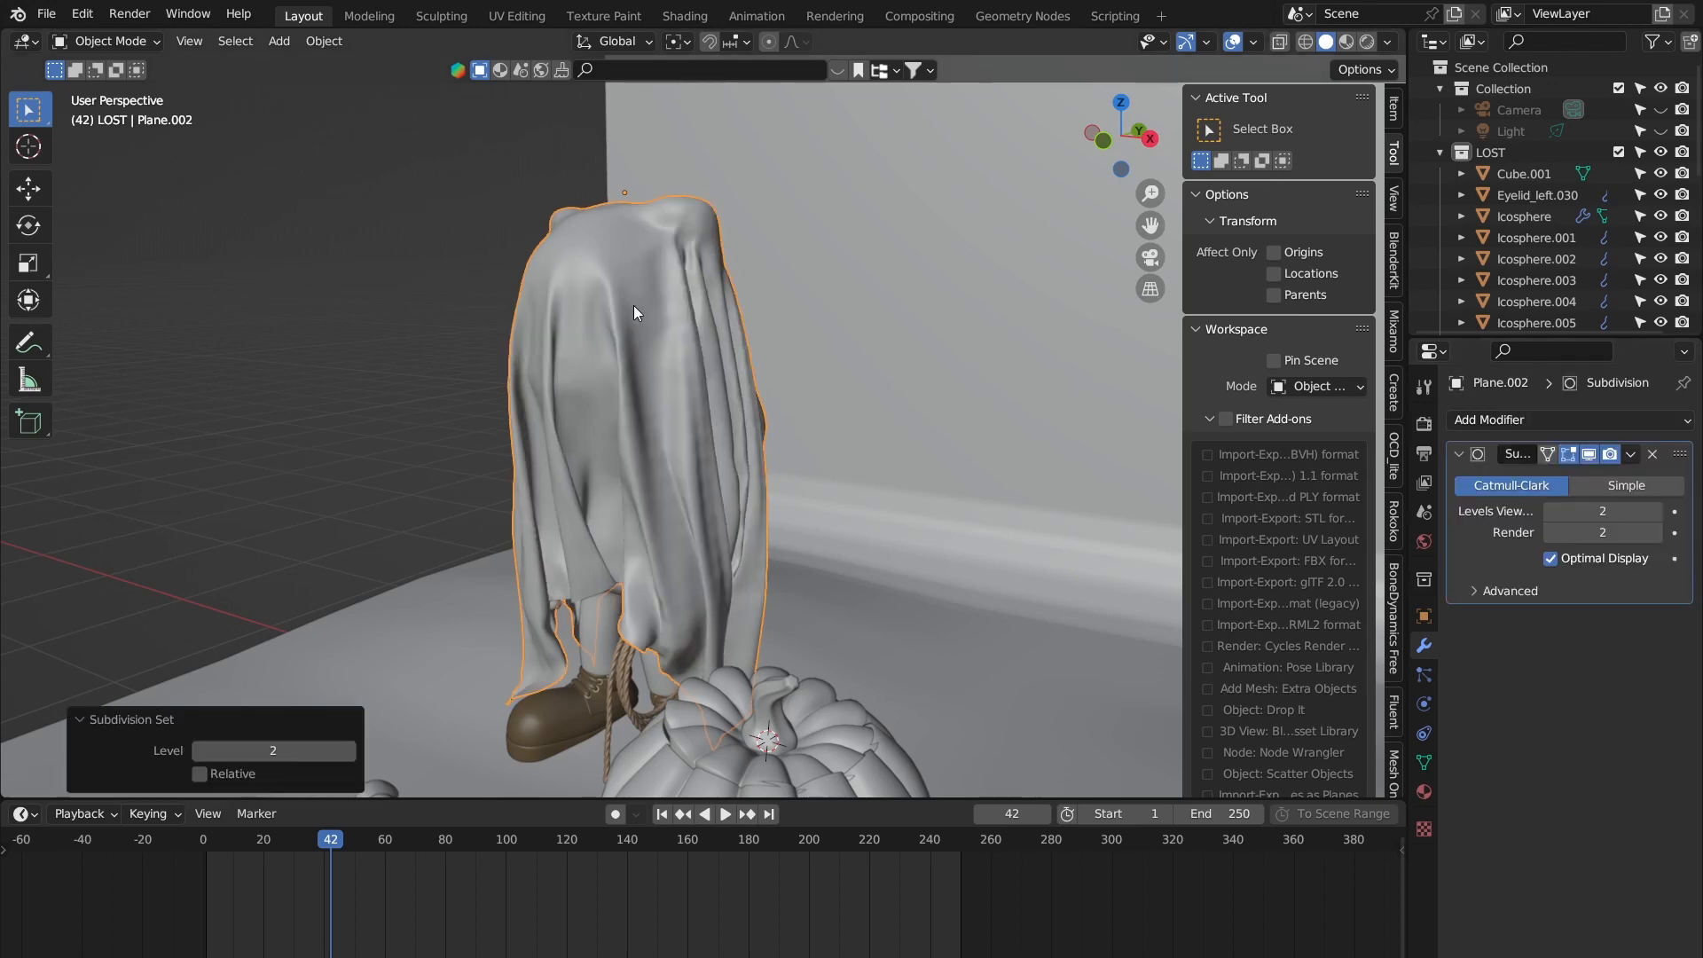
{"action": "middle_click_drag", "start_coordinate": [633, 305], "coordinate": [725, 458]}
{"action": "scroll", "coordinate": [582, 371], "scroll_direction": "up", "scroll_amount": 4}
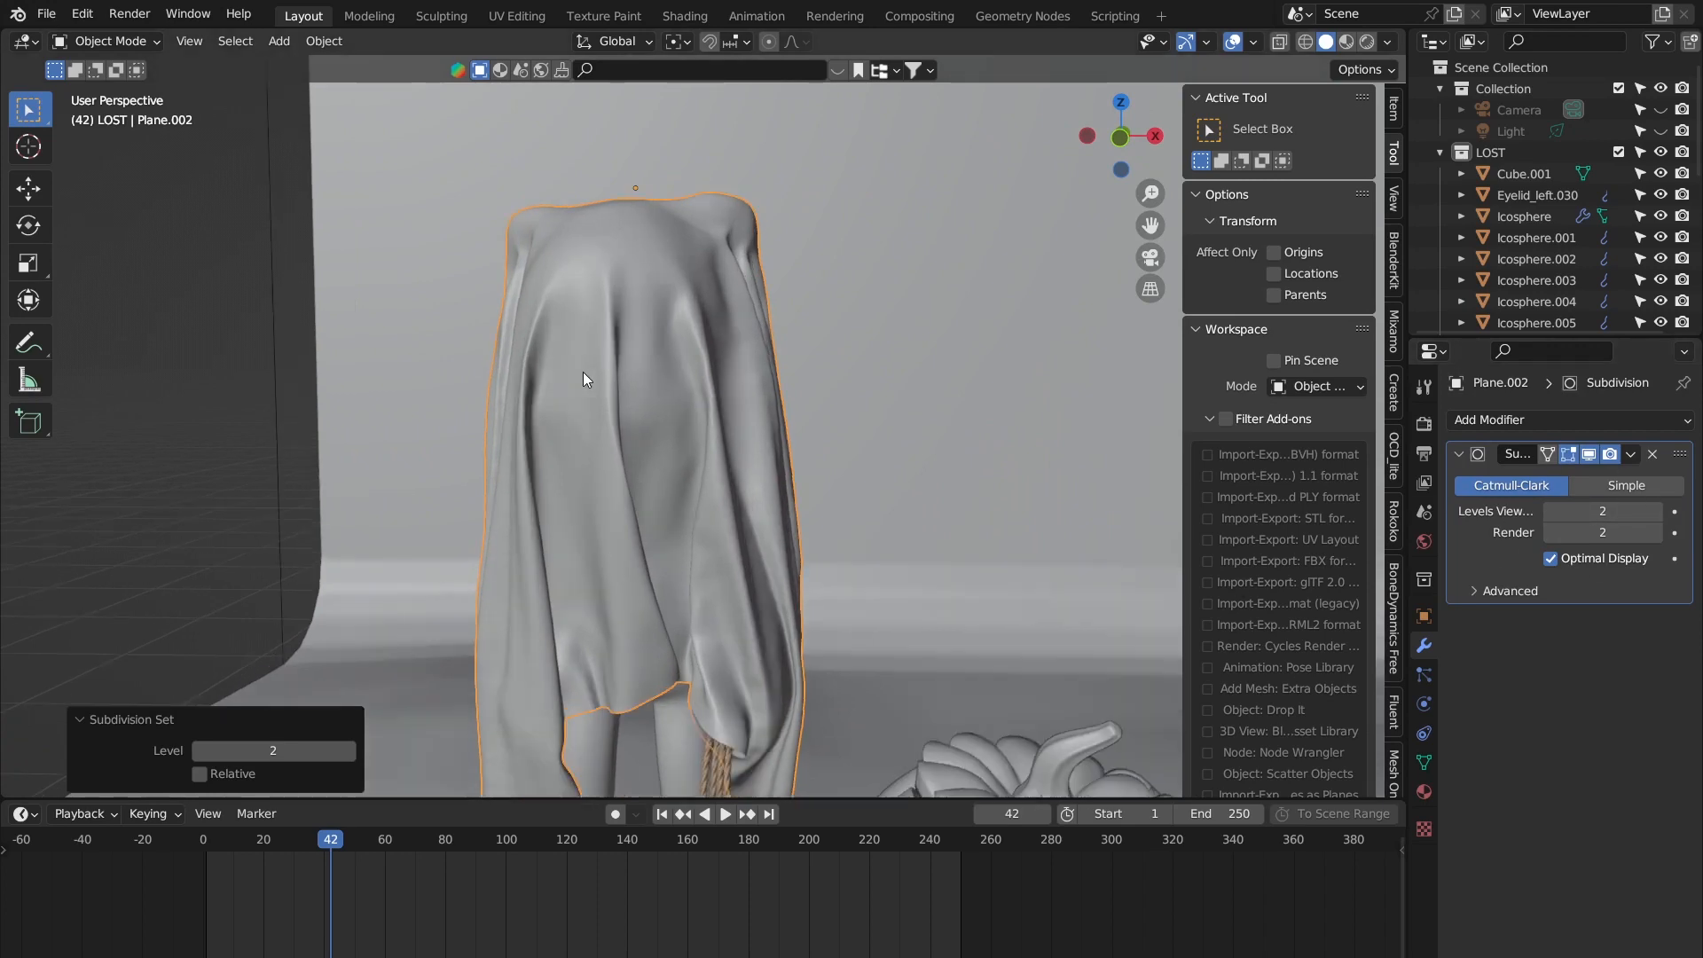
{"action": "middle_click_drag", "start_coordinate": [659, 340], "coordinate": [814, 293]}
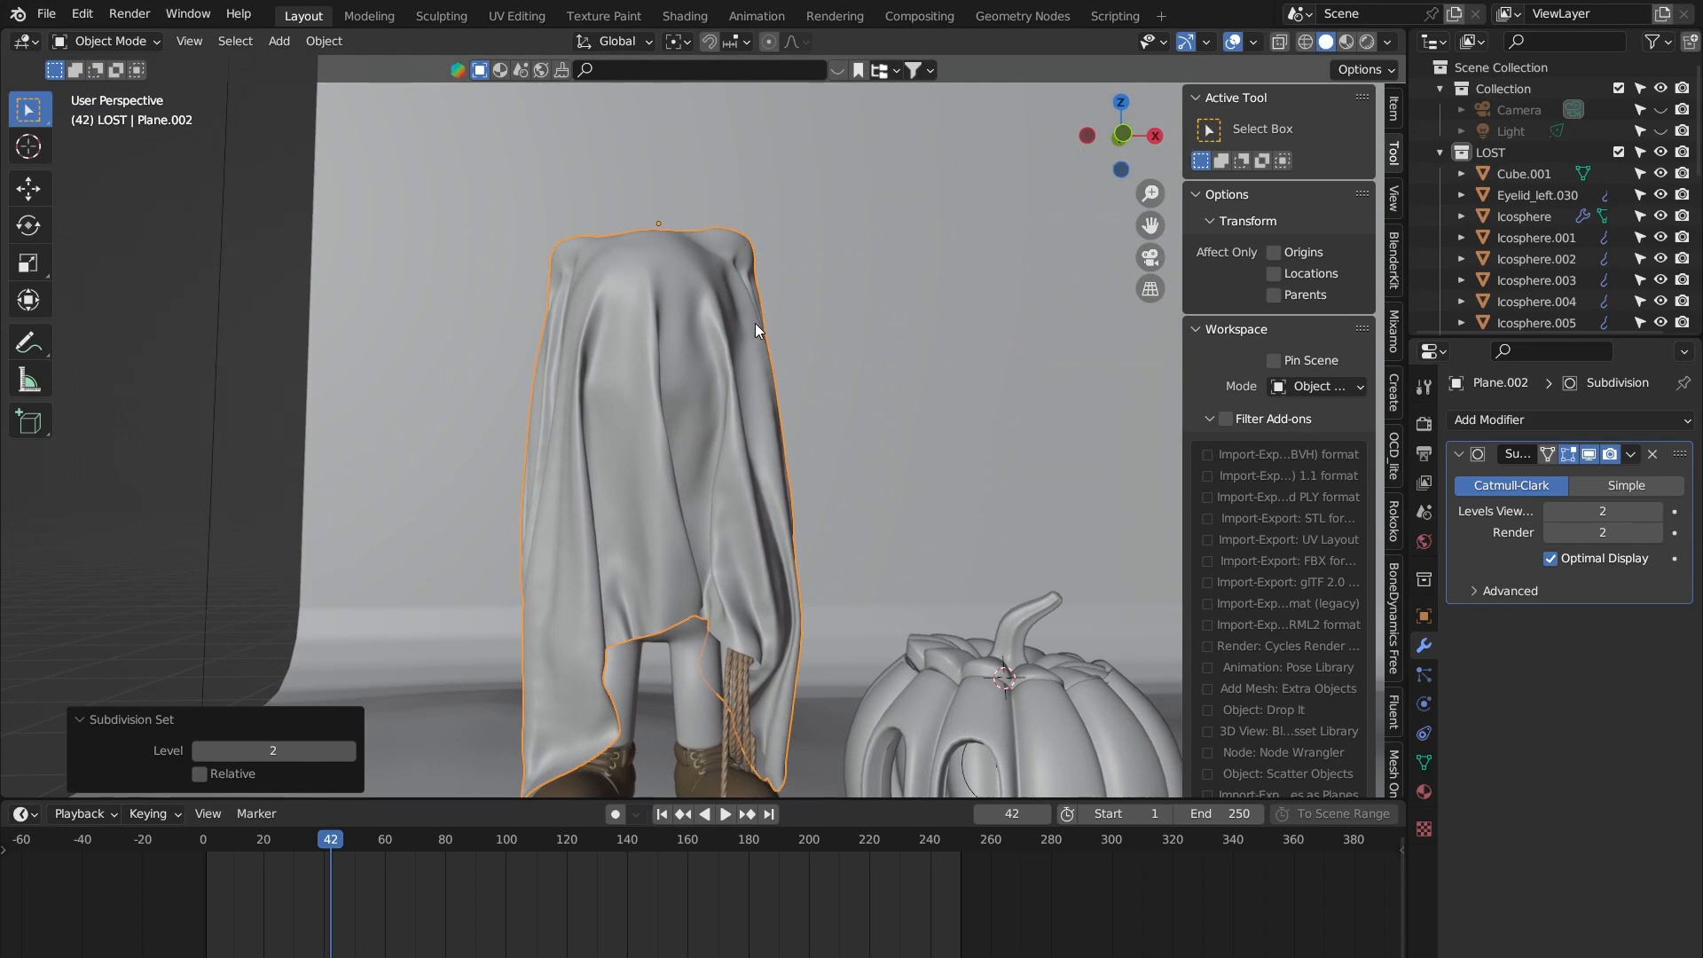
Step: Enter Edit Mode on the sheet, view it from the front and cycle through the selection tools
{"action": "key", "text": "Tab"}
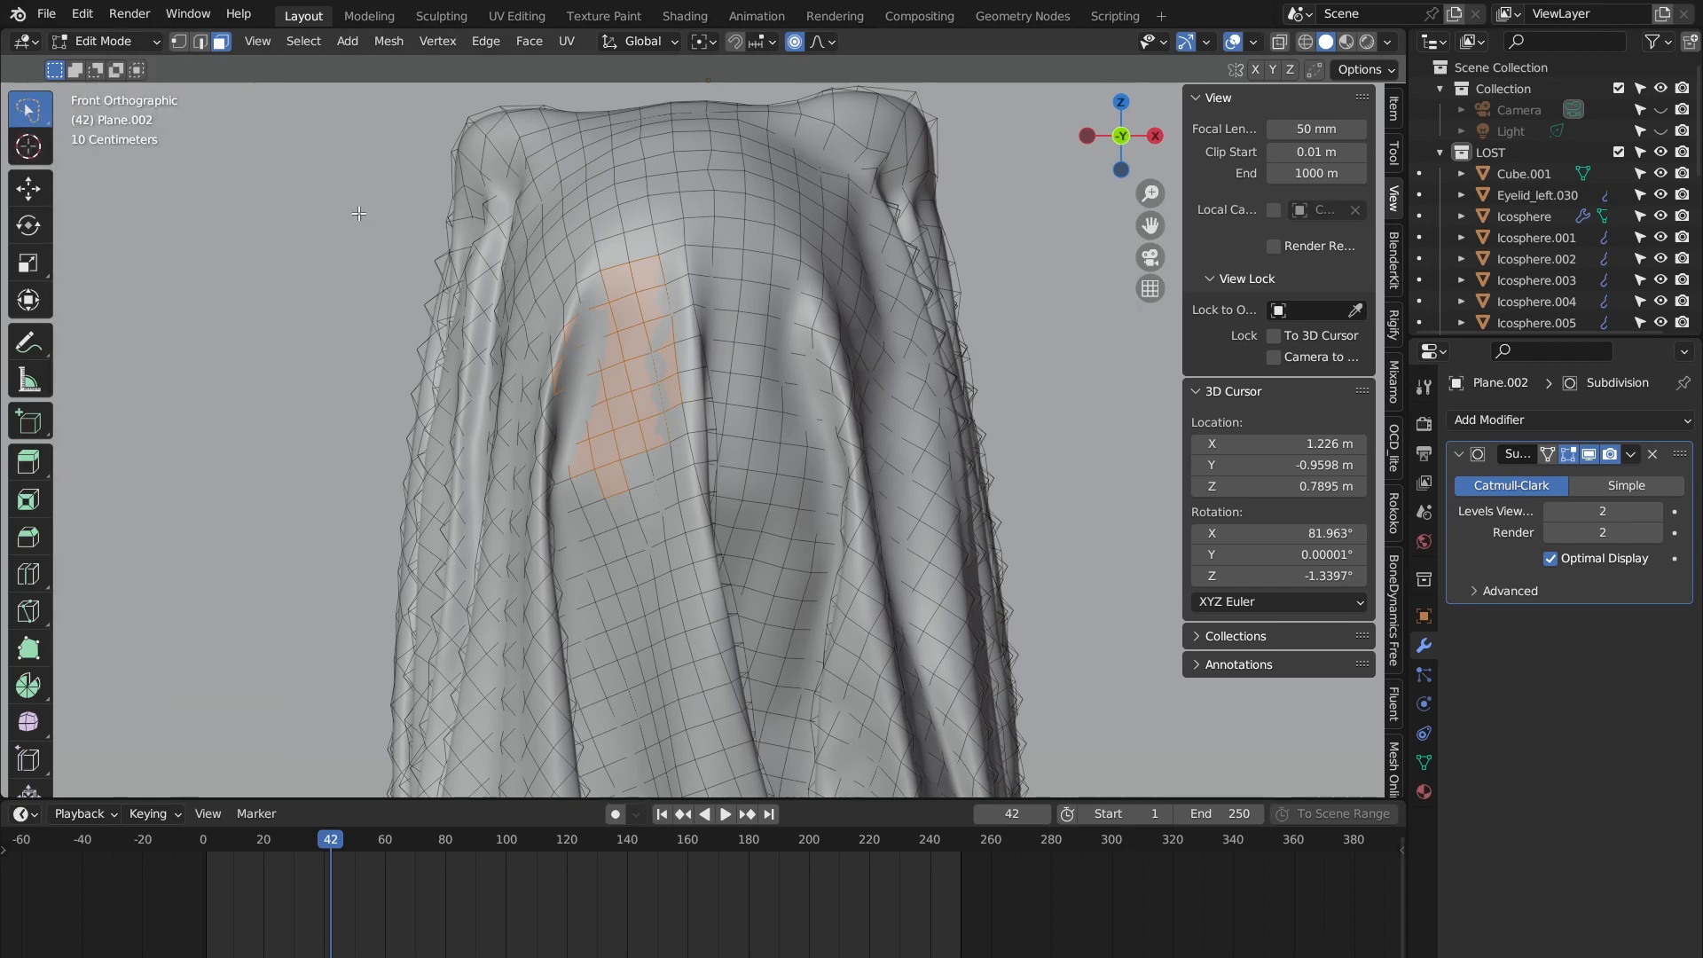
{"action": "key", "text": "w"}
{"action": "key", "text": "w"}
{"action": "key", "text": "w"}
{"action": "key", "text": "w"}
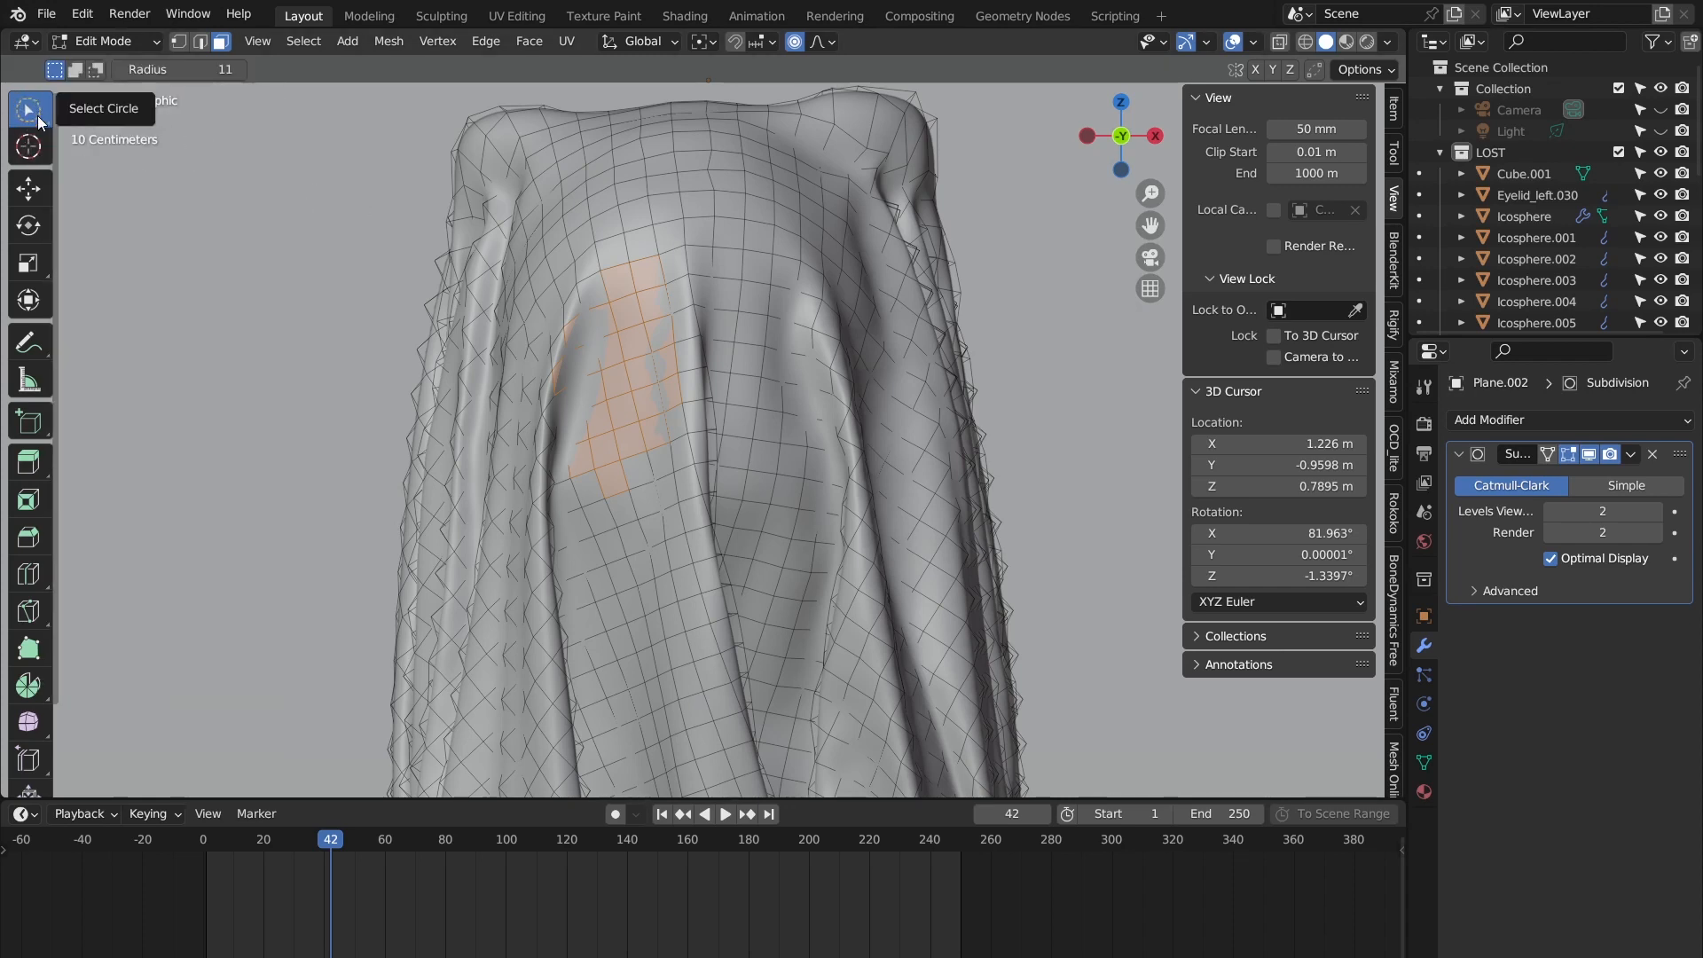
{"action": "key", "text": "w"}
{"action": "key", "text": "w"}
{"action": "key", "text": "w"}
{"action": "key", "text": "w"}
{"action": "key", "text": "w"}
{"action": "key", "text": "w"}
{"action": "key", "text": "w"}
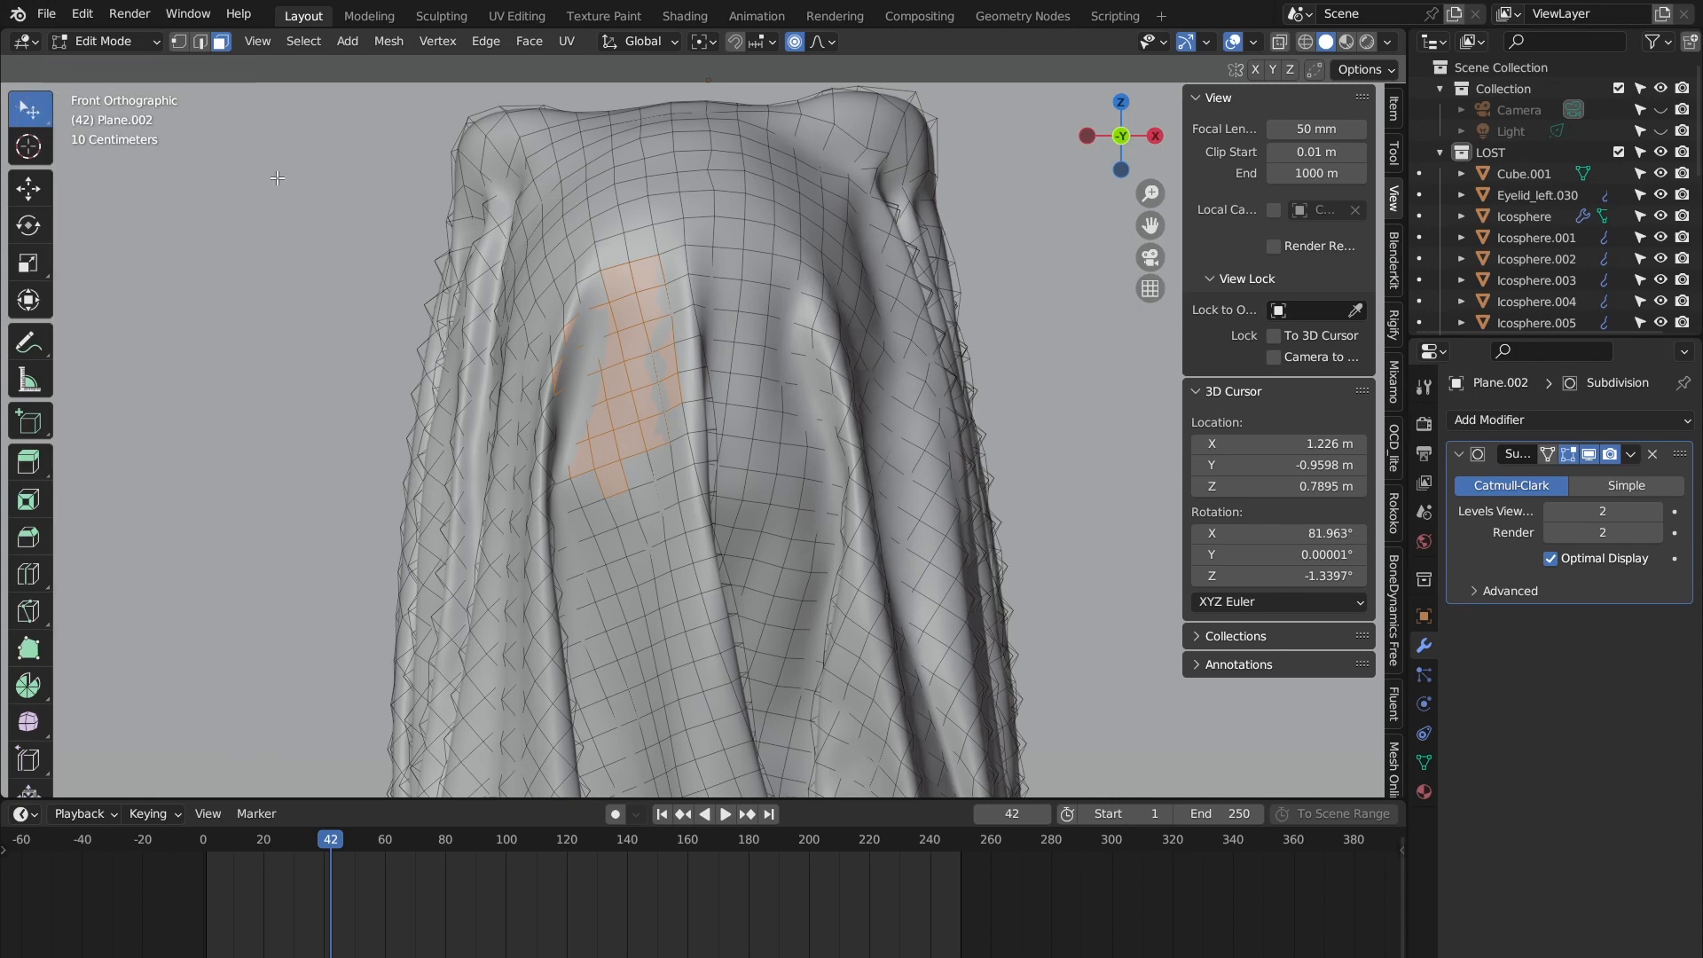
{"action": "key", "text": "w"}
{"action": "key", "text": "w"}
{"action": "key", "text": "w"}
Step: Try selecting sheet faces with the Tweak and Select Box tools
{"action": "mouse_move", "coordinate": [551, 233]}
{"action": "left_mouse_down"}
{"action": "mouse_move", "coordinate": [462, 328]}
{"action": "mouse_move", "coordinate": [522, 232]}
{"action": "left_mouse_up"}
{"action": "key", "text": "ctrl+z"}
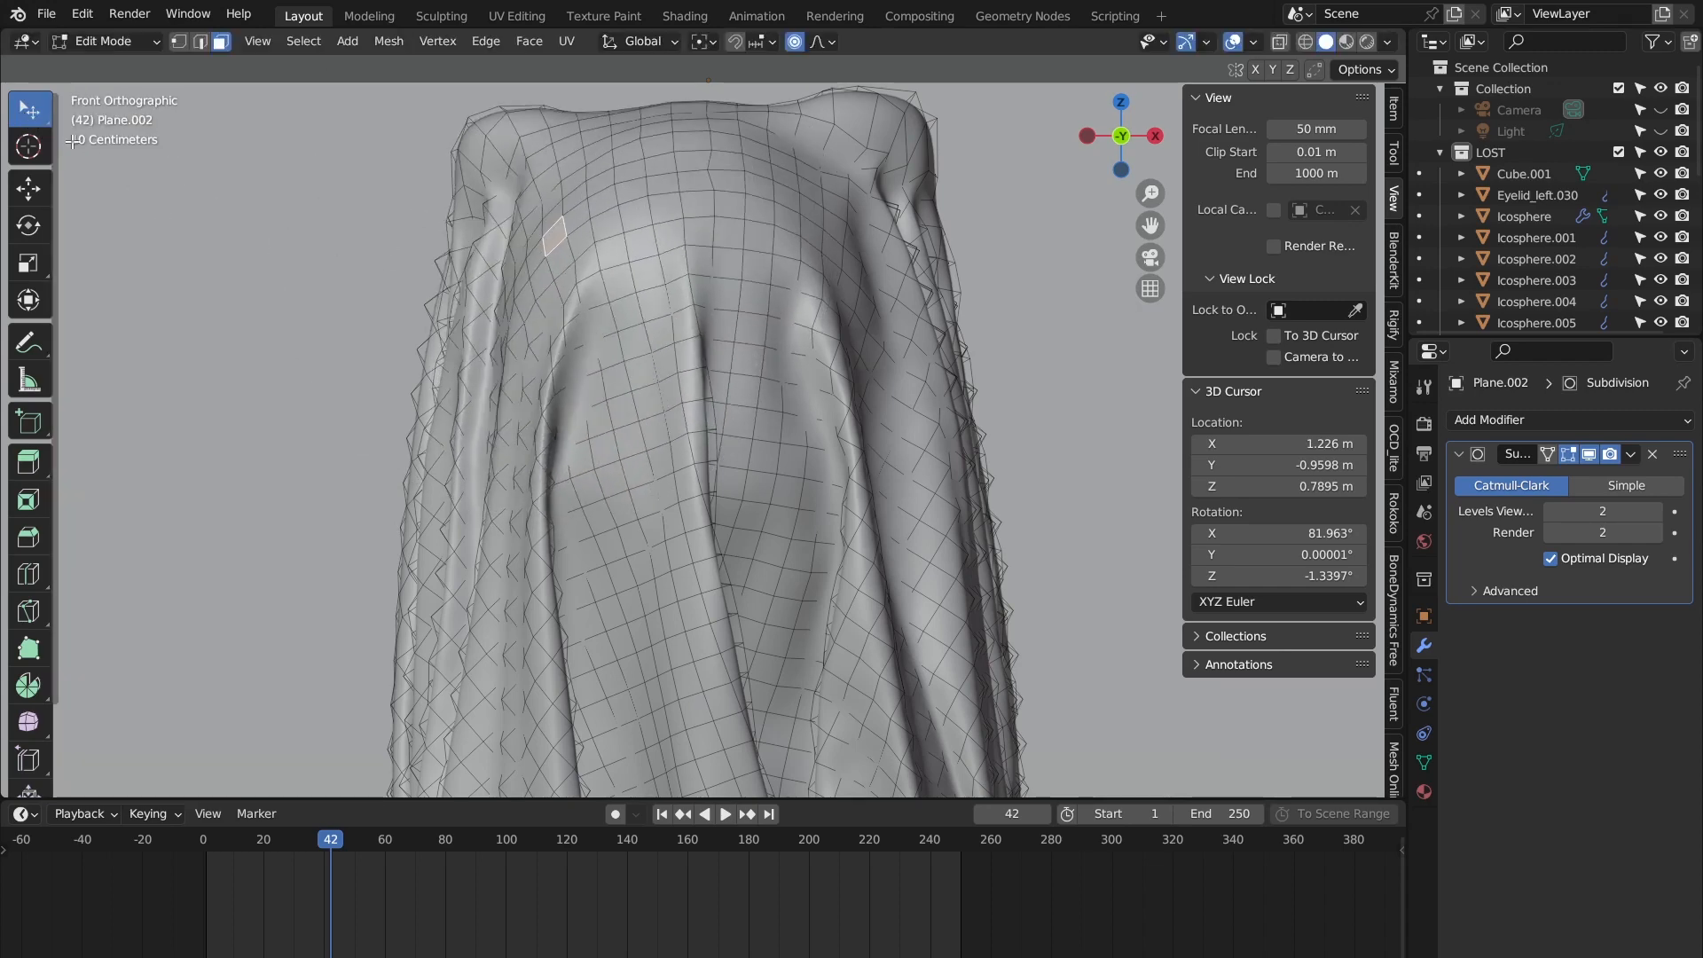
{"action": "key", "text": "w"}
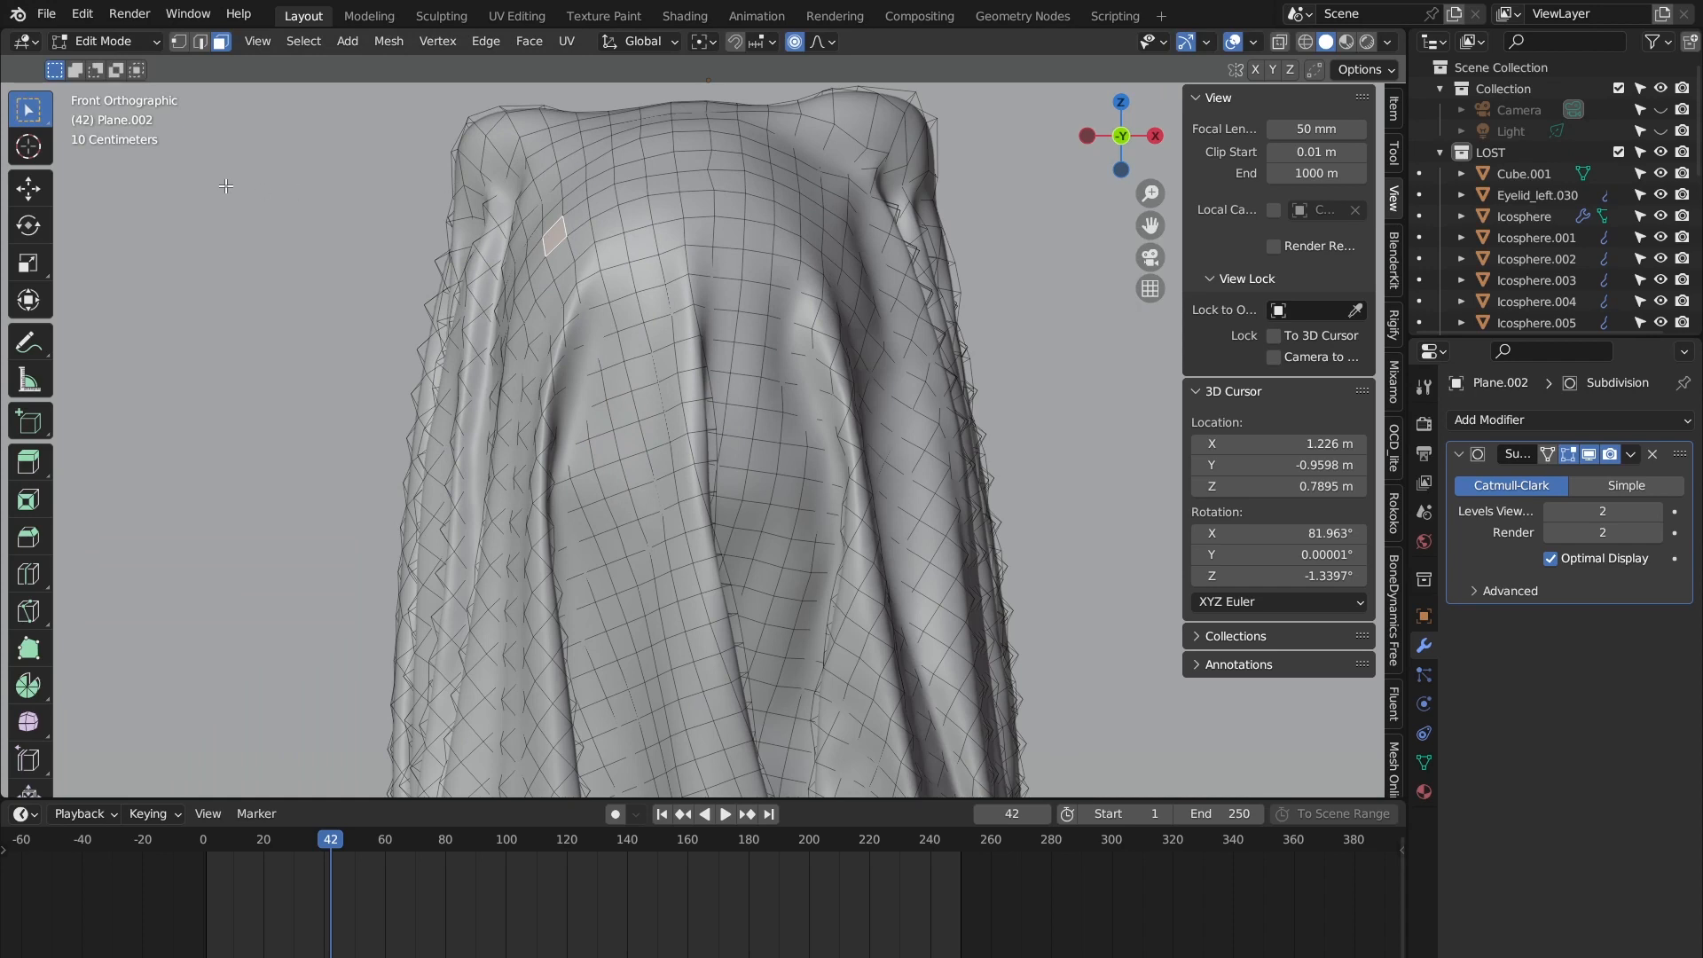
{"action": "left_click_drag", "start_coordinate": [105, 145], "coordinate": [669, 316]}
{"action": "left_click", "coordinate": [236, 239]}
Step: Switch to the Select Circle tool and set its radius to 31
{"action": "key", "text": "w"}
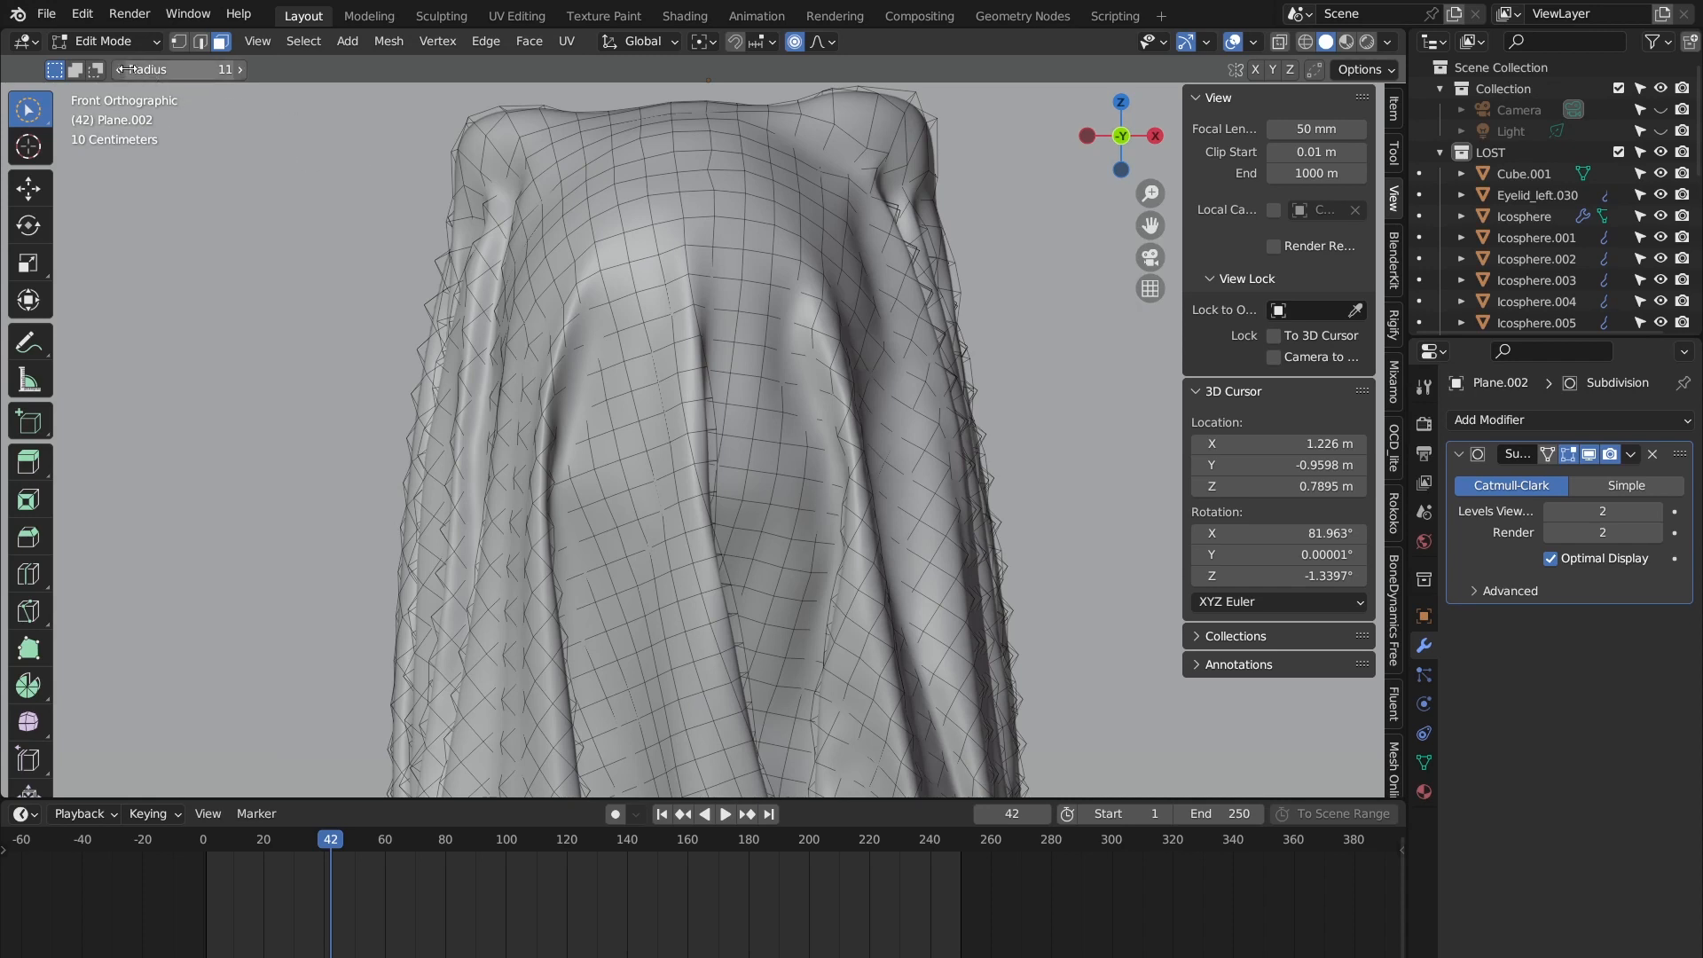
{"action": "left_click_drag", "start_coordinate": [127, 69], "coordinate": [177, 70]}
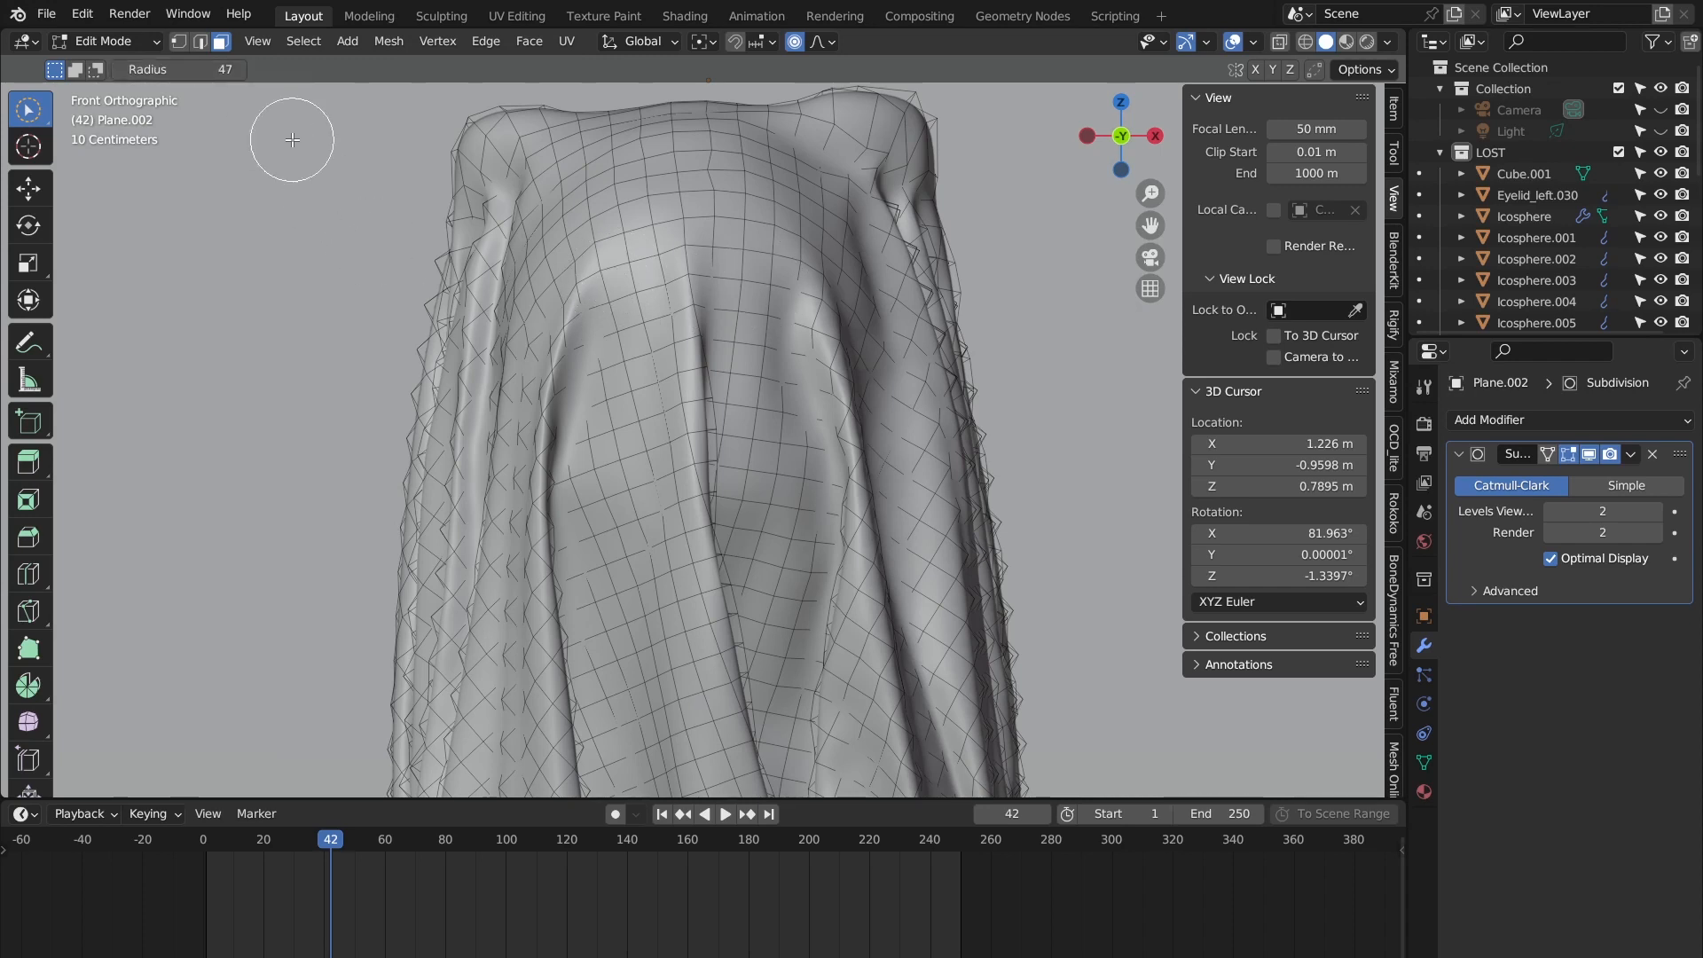
{"action": "left_click_drag", "start_coordinate": [216, 72], "coordinate": [201, 73]}
Step: Try painting and growing a face selection on the sheet's face area, undoing the oversized selection
{"action": "mouse_move", "coordinate": [620, 349]}
{"action": "left_mouse_down"}
{"action": "mouse_move", "coordinate": [622, 315]}
{"action": "mouse_move", "coordinate": [610, 395]}
{"action": "mouse_move", "coordinate": [631, 300]}
{"action": "mouse_move", "coordinate": [629, 406]}
{"action": "mouse_move", "coordinate": [636, 368]}
{"action": "left_mouse_up"}
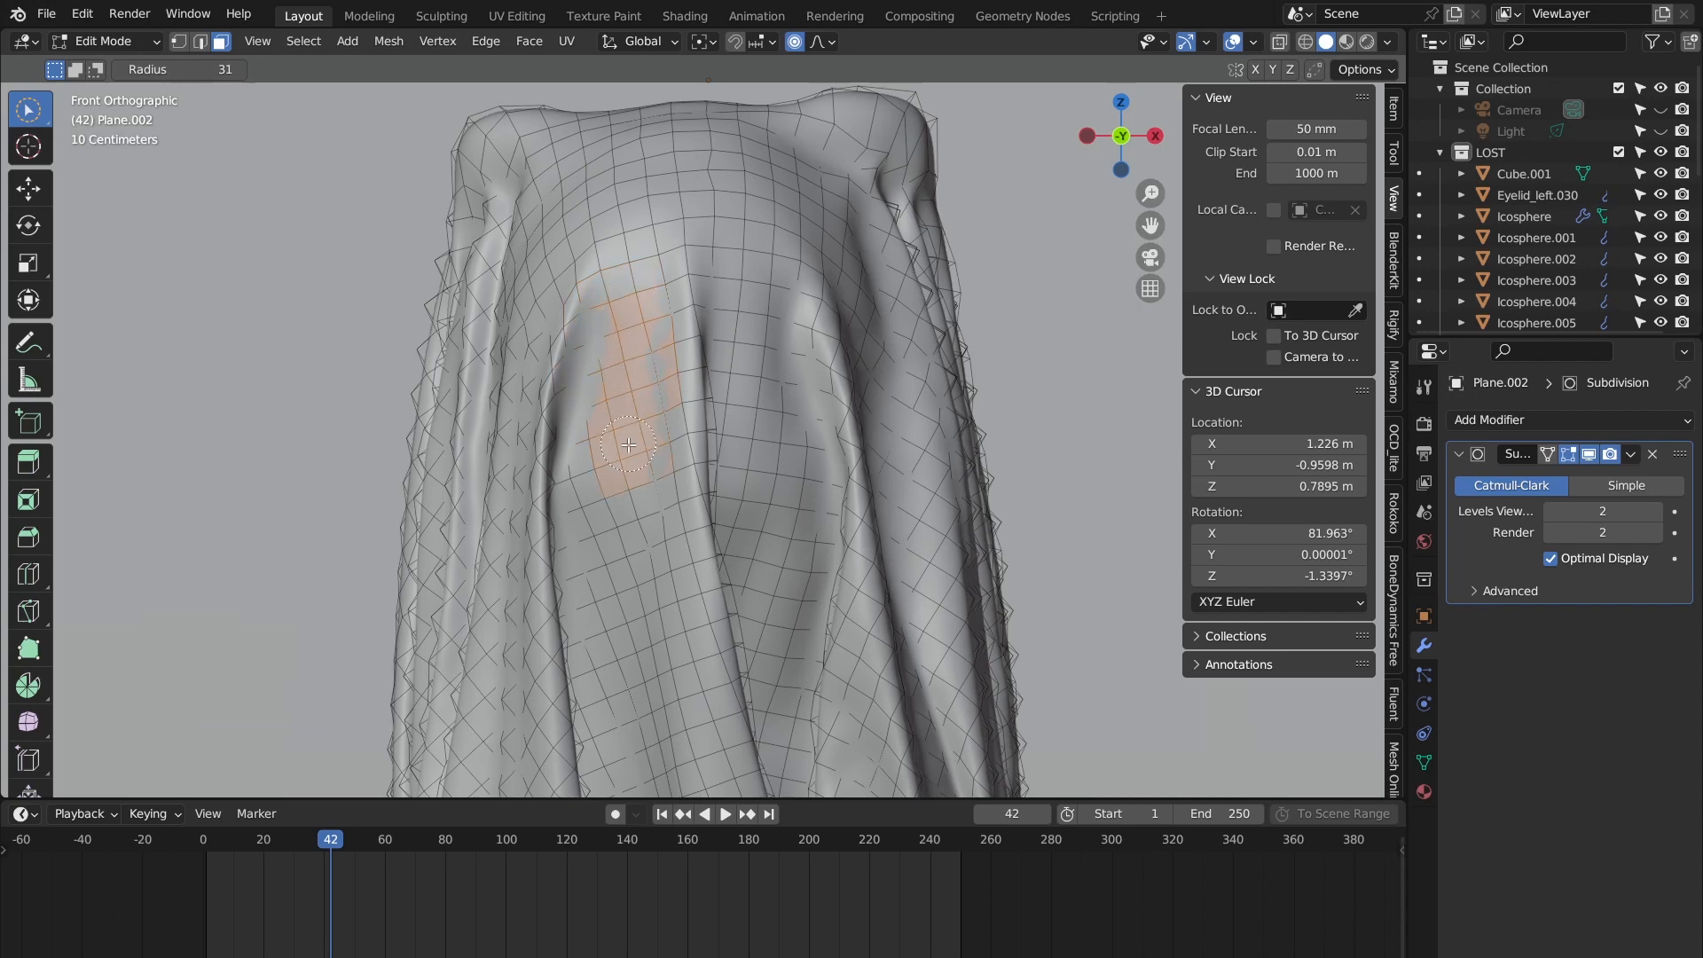
{"action": "mouse_move", "coordinate": [627, 444]}
{"action": "left_mouse_down"}
{"action": "mouse_move", "coordinate": [632, 293]}
{"action": "mouse_move", "coordinate": [755, 266]}
{"action": "mouse_move", "coordinate": [462, 178]}
{"action": "mouse_move", "coordinate": [1020, 406]}
{"action": "mouse_move", "coordinate": [762, 496]}
{"action": "mouse_move", "coordinate": [781, 479]}
{"action": "mouse_move", "coordinate": [550, 533]}
{"action": "mouse_move", "coordinate": [654, 770]}
{"action": "mouse_move", "coordinate": [551, 588]}
{"action": "mouse_move", "coordinate": [781, 137]}
{"action": "mouse_move", "coordinate": [564, 578]}
{"action": "left_mouse_up"}
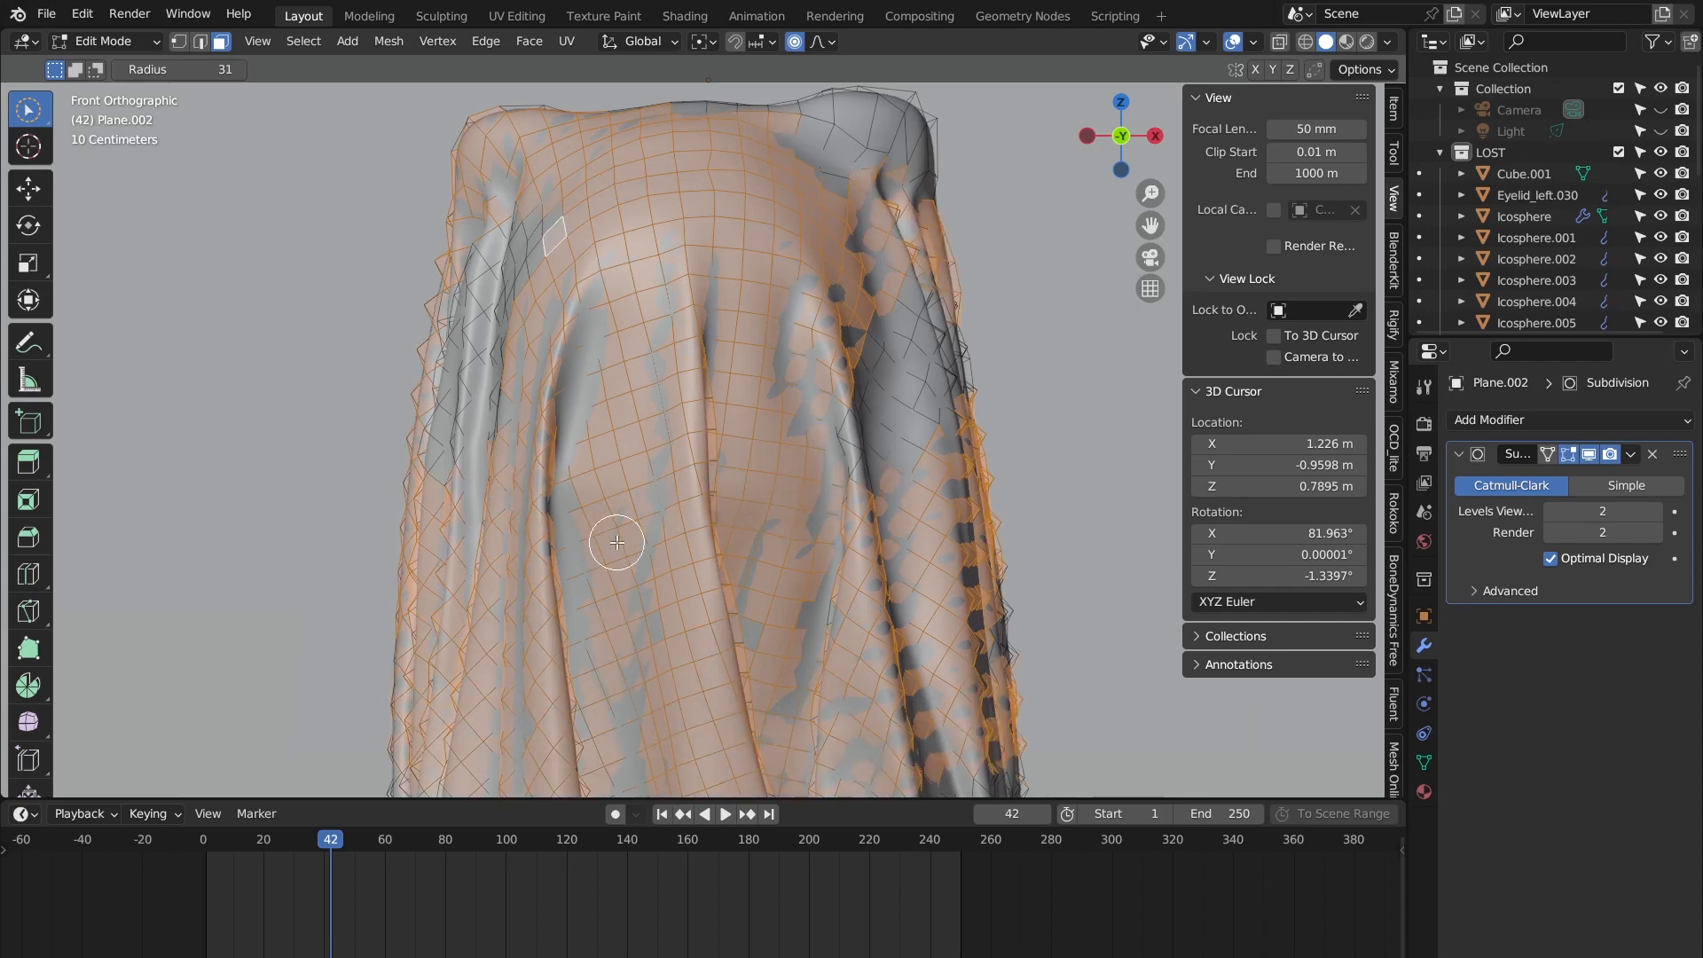
{"action": "key", "text": "ctrl+z"}
{"action": "key", "text": "ctrl+z"}
{"action": "key", "text": "w"}
{"action": "key", "text": "1"}
{"action": "key", "text": "3"}
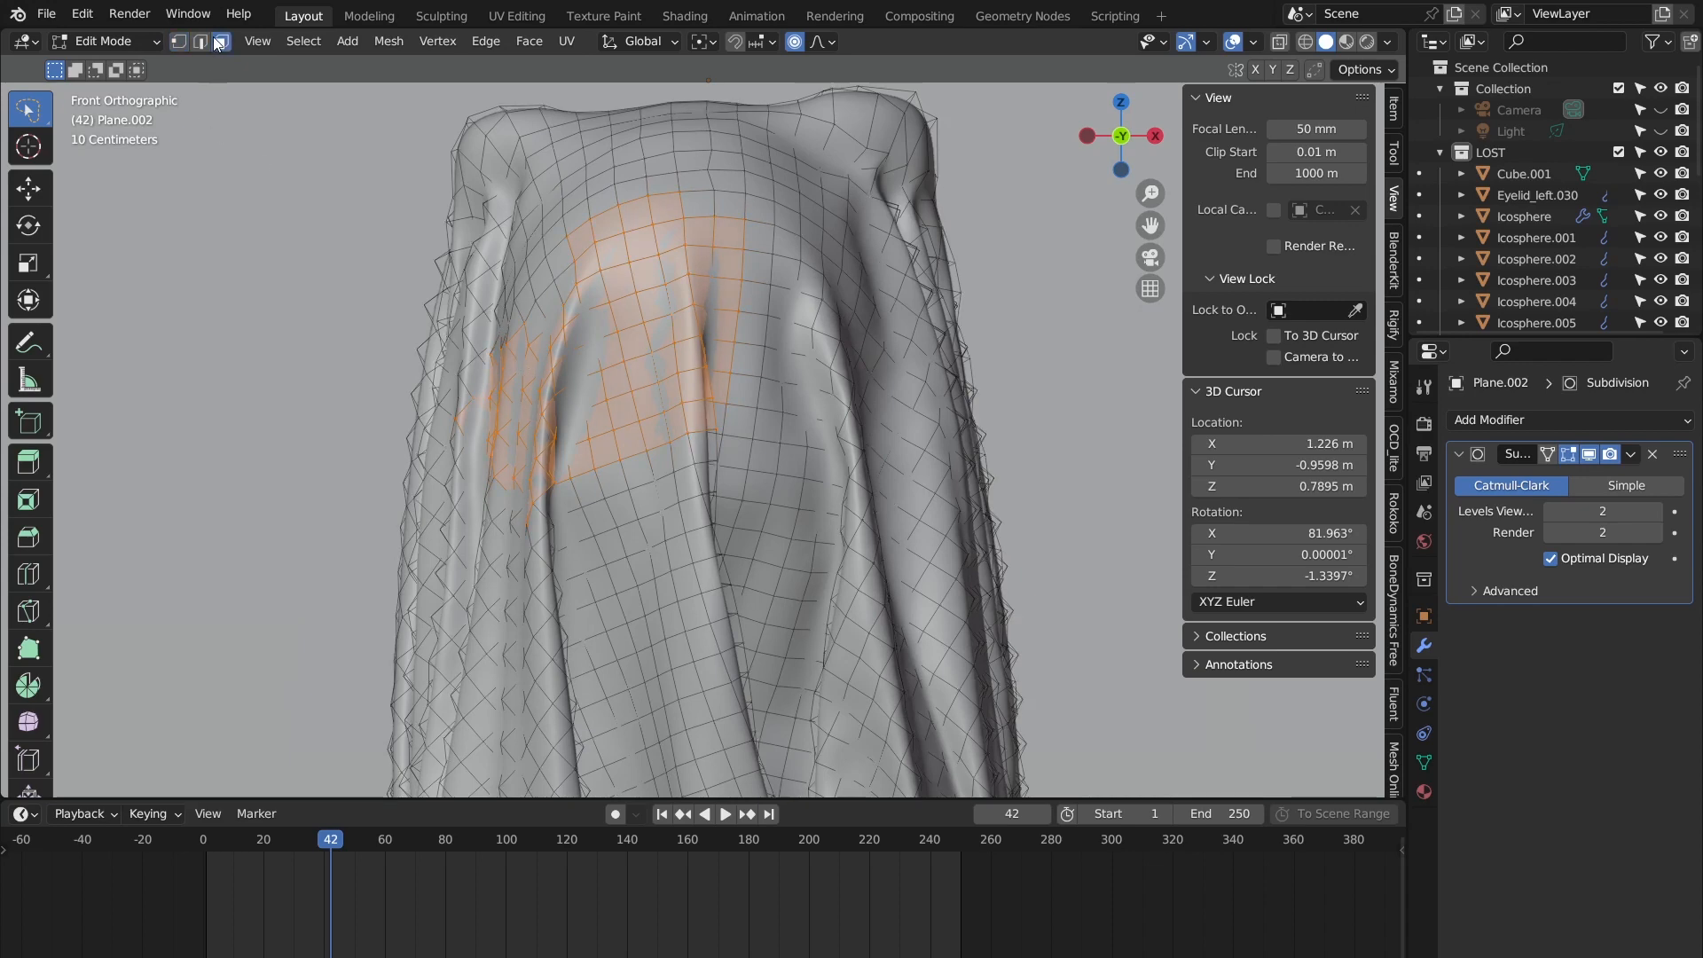
{"action": "mouse_move", "coordinate": [596, 408]}
{"action": "left_mouse_down"}
{"action": "mouse_move", "coordinate": [652, 436]}
{"action": "mouse_move", "coordinate": [531, 426]}
{"action": "mouse_move", "coordinate": [579, 293]}
{"action": "left_mouse_up"}
{"action": "mouse_move", "coordinate": [426, 443]}
{"action": "left_mouse_down"}
{"action": "mouse_move", "coordinate": [649, 233]}
{"action": "mouse_move", "coordinate": [635, 145]}
{"action": "left_mouse_up"}
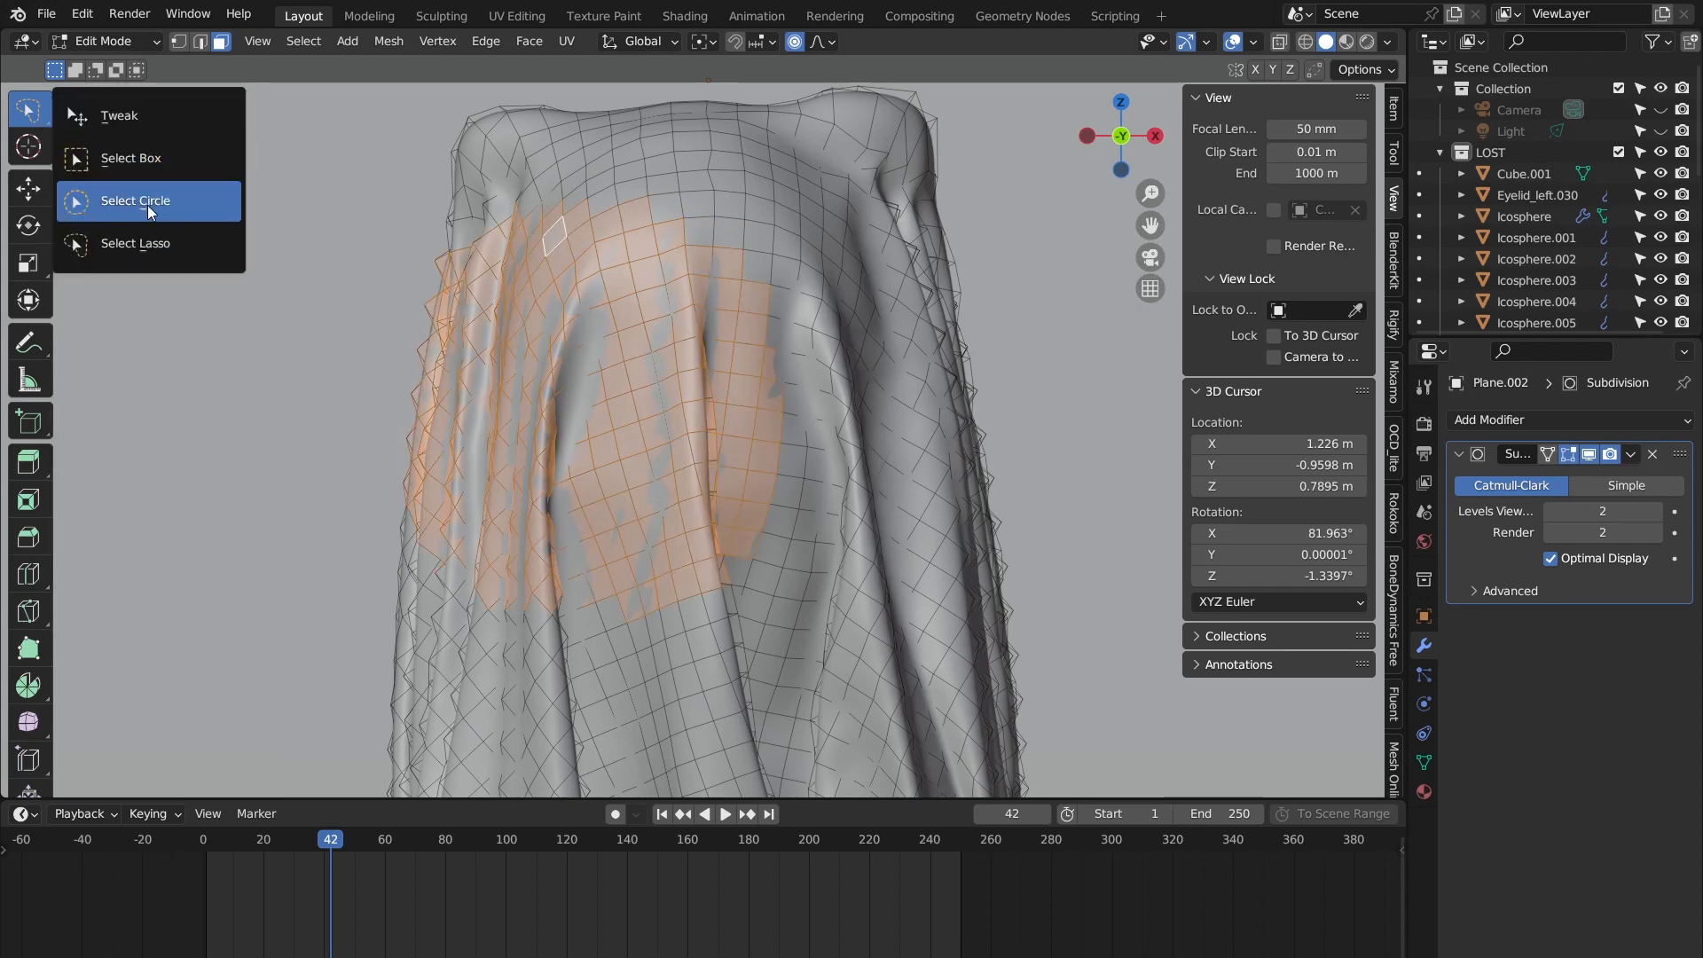
Step: Return to the Select Circle tool and turn on the Subdivision modifier's on-cage display for the sheet
{"action": "left_click", "coordinate": [216, 203]}
{"action": "scroll", "coordinate": [278, 204], "scroll_direction": "up", "scroll_amount": 3}
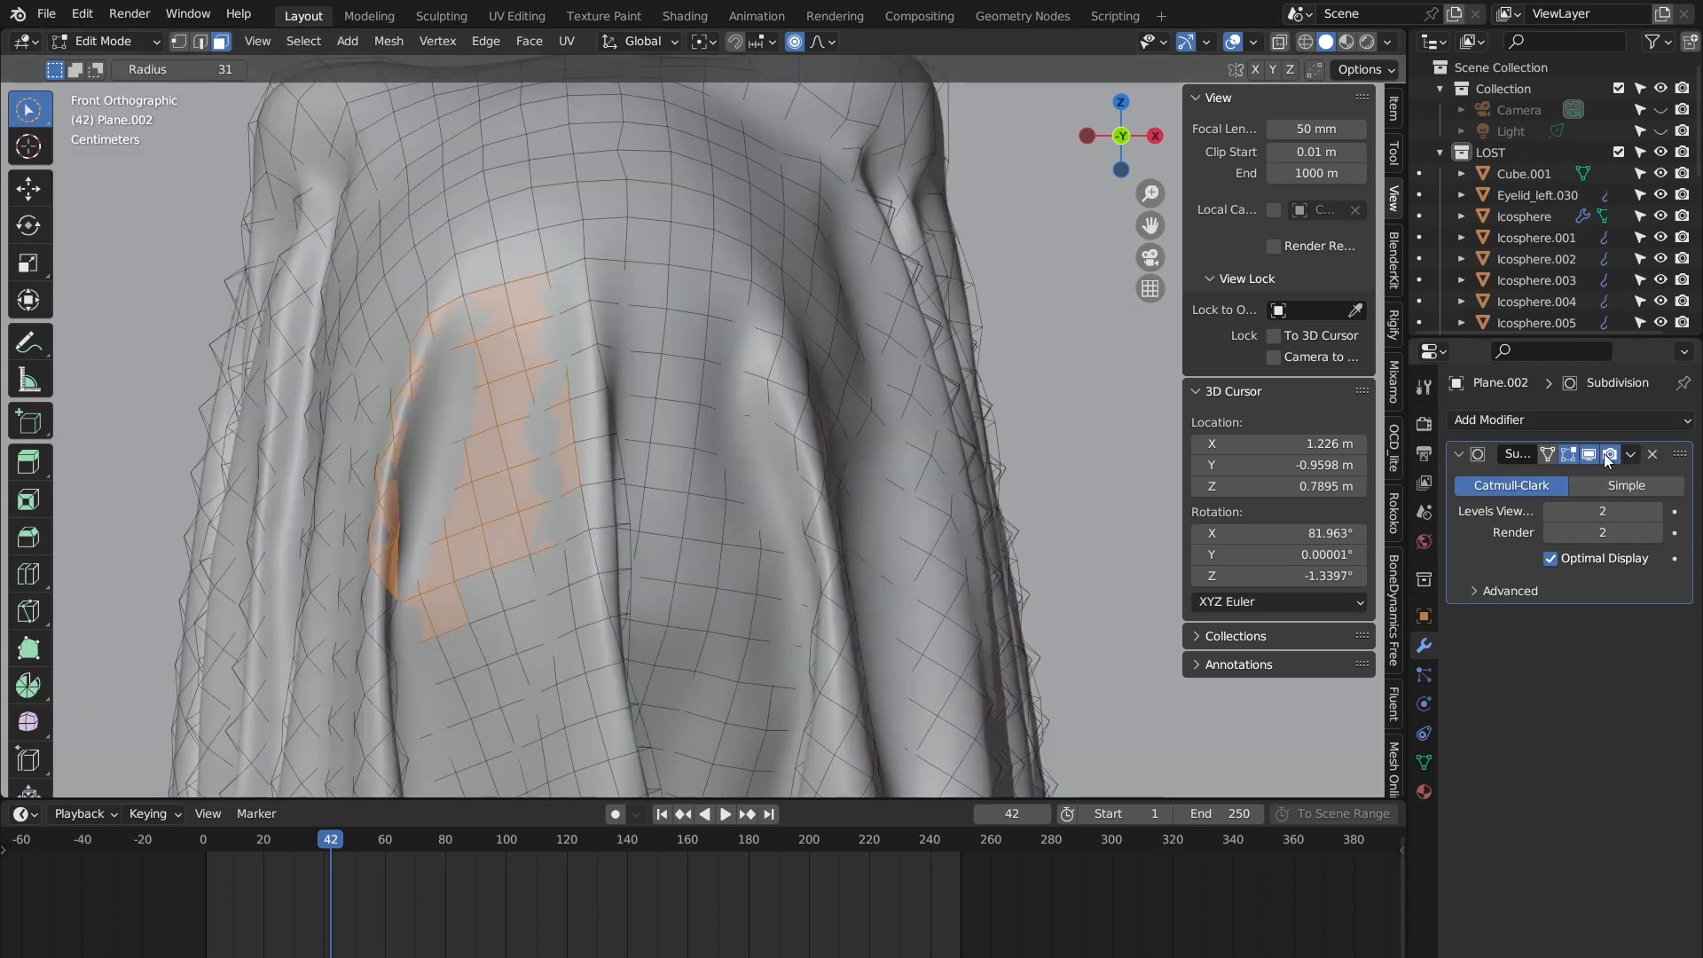
{"action": "left_click", "coordinate": [1548, 454]}
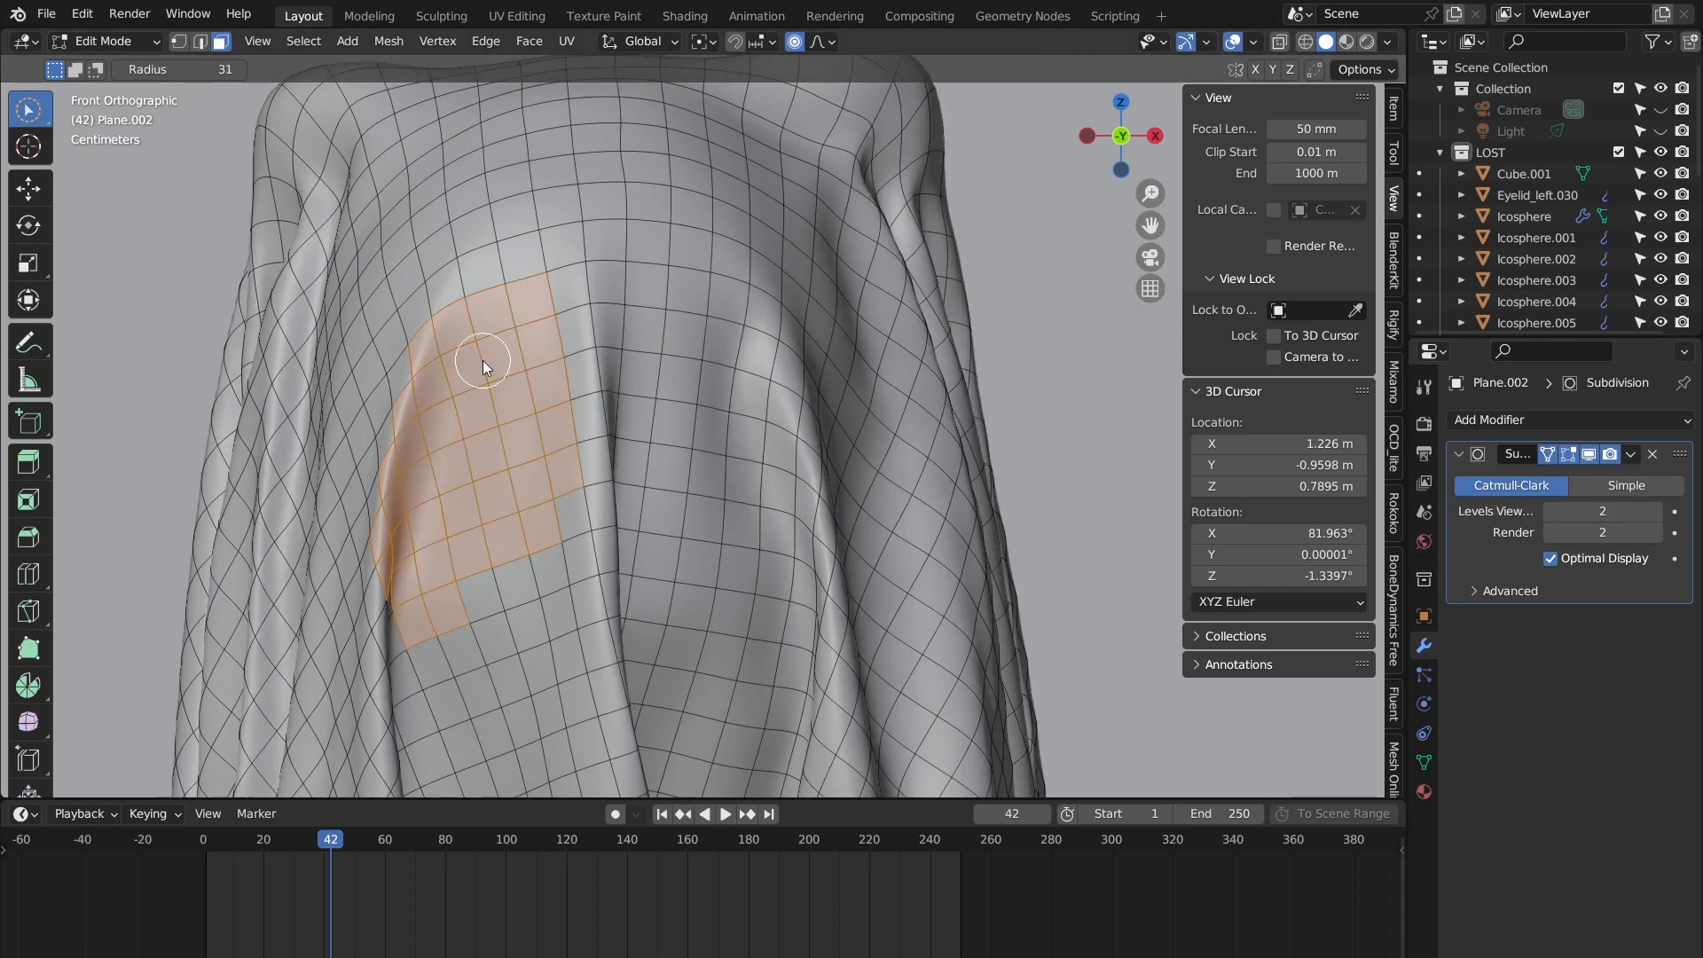
Step: Try circle-selecting a patch of faces over one eye area of the sheet
{"action": "left_click_drag", "start_coordinate": [483, 361], "coordinate": [484, 339]}
{"action": "left_click_drag", "start_coordinate": [465, 485], "coordinate": [499, 329]}
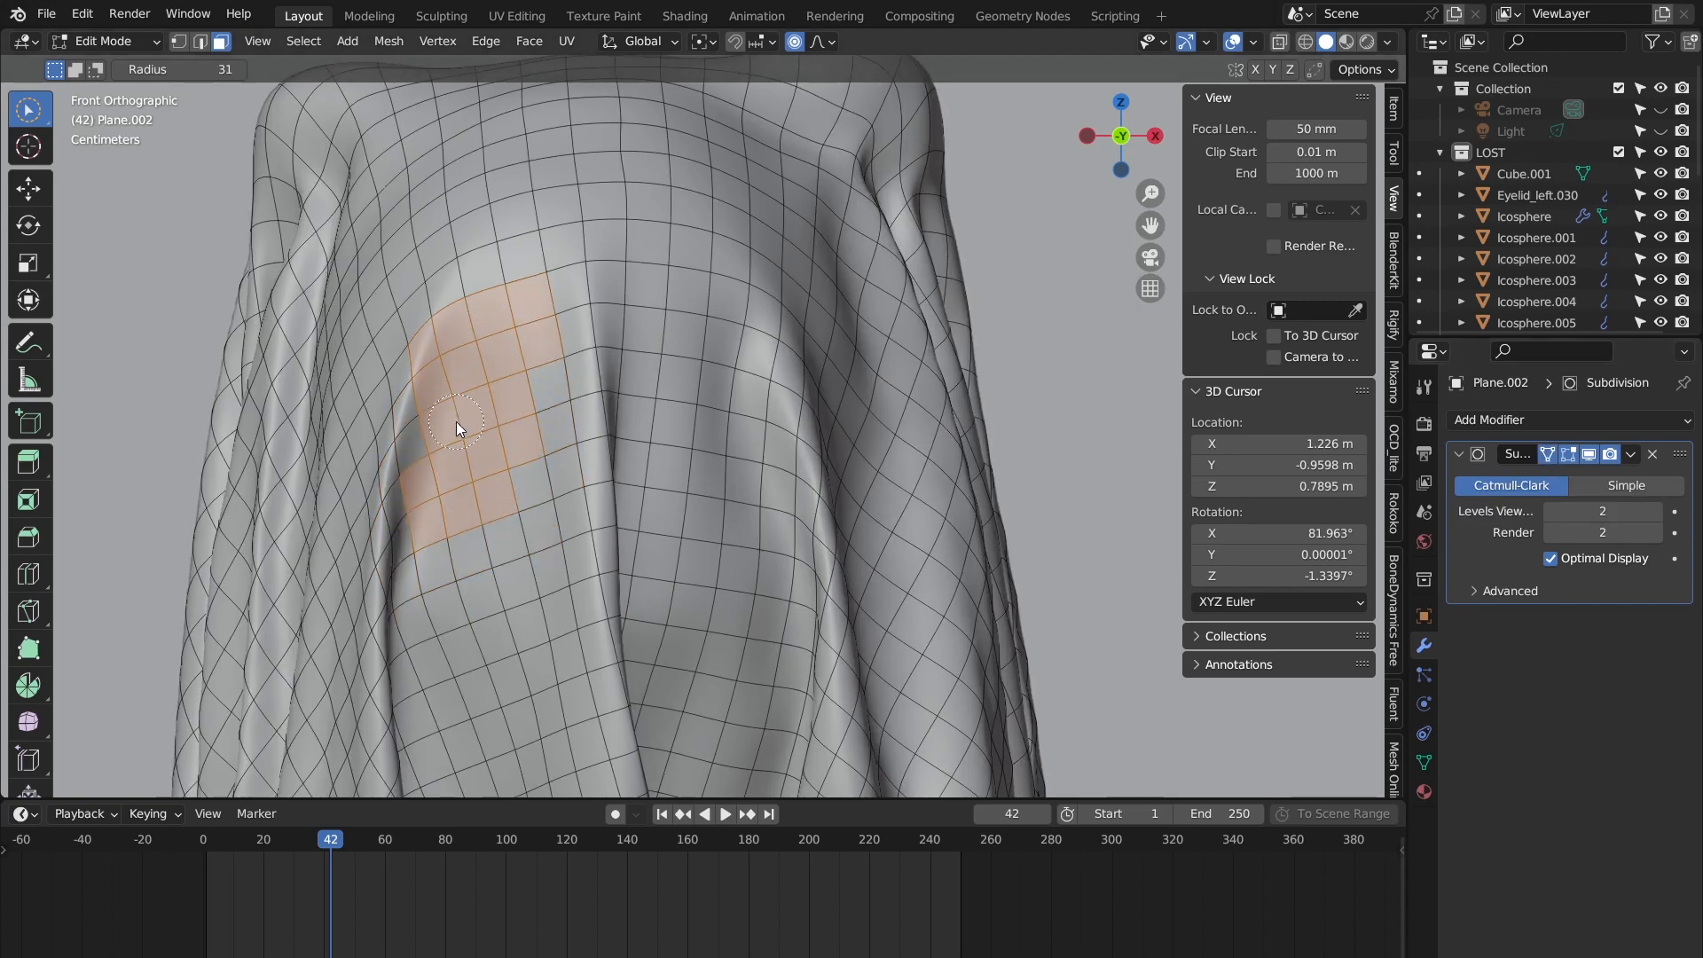
{"action": "left_click_drag", "start_coordinate": [456, 422], "coordinate": [520, 408]}
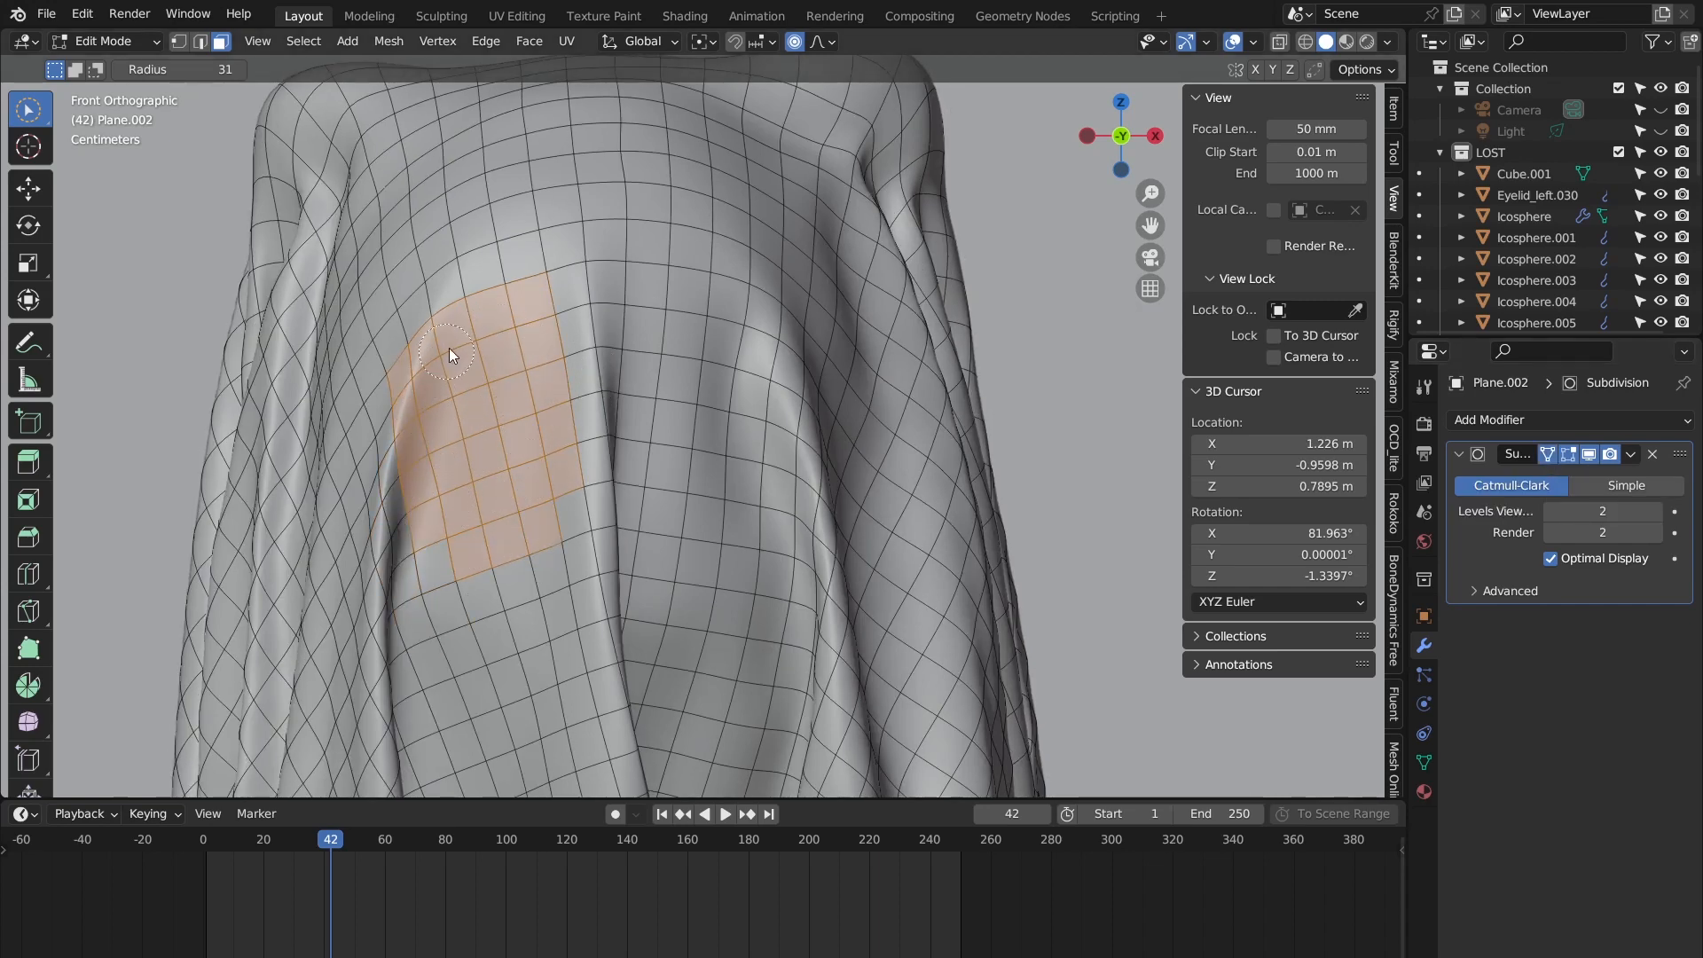
{"action": "mouse_move", "coordinate": [448, 495]}
{"action": "left_mouse_down"}
{"action": "mouse_move", "coordinate": [456, 536]}
{"action": "mouse_move", "coordinate": [379, 521]}
{"action": "mouse_move", "coordinate": [331, 684]}
{"action": "mouse_move", "coordinate": [483, 268]}
{"action": "mouse_move", "coordinate": [653, 525]}
{"action": "mouse_move", "coordinate": [771, 528]}
{"action": "left_mouse_up"}
{"action": "scroll", "coordinate": [586, 408], "scroll_direction": "up", "scroll_amount": 4}
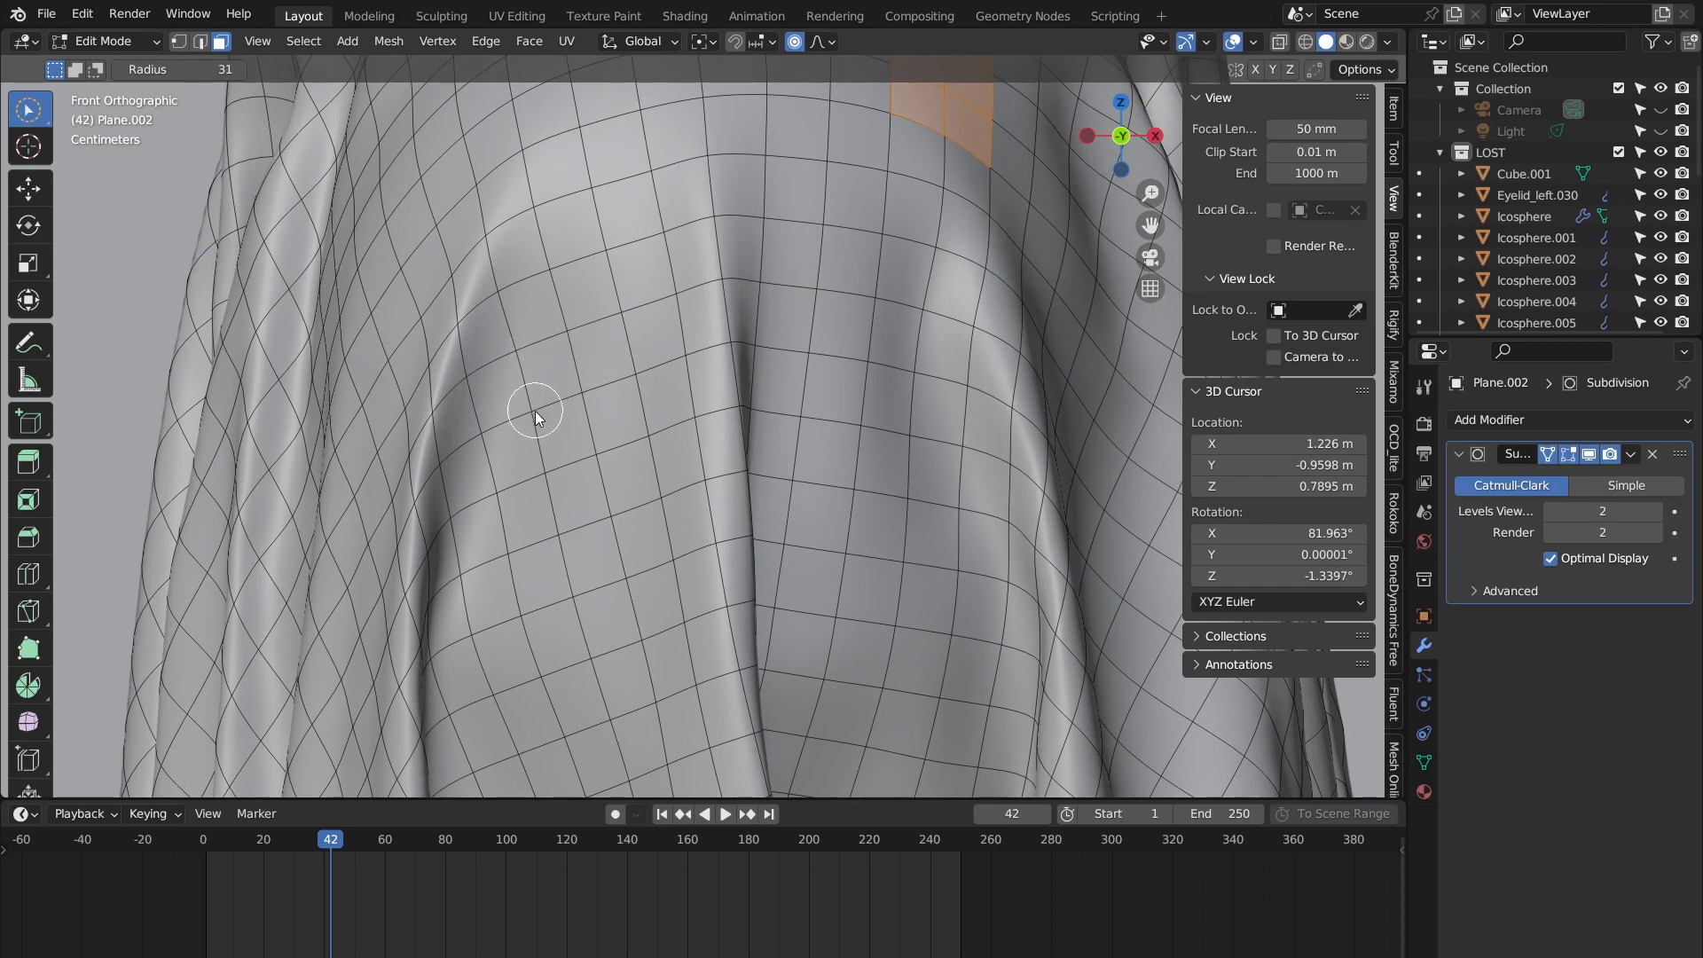
{"action": "mouse_move", "coordinate": [433, 464]}
{"action": "left_mouse_down"}
{"action": "mouse_move", "coordinate": [547, 385]}
{"action": "mouse_move", "coordinate": [528, 562]}
{"action": "mouse_move", "coordinate": [470, 521]}
{"action": "mouse_move", "coordinate": [597, 492]}
{"action": "mouse_move", "coordinate": [514, 389]}
{"action": "left_mouse_up"}
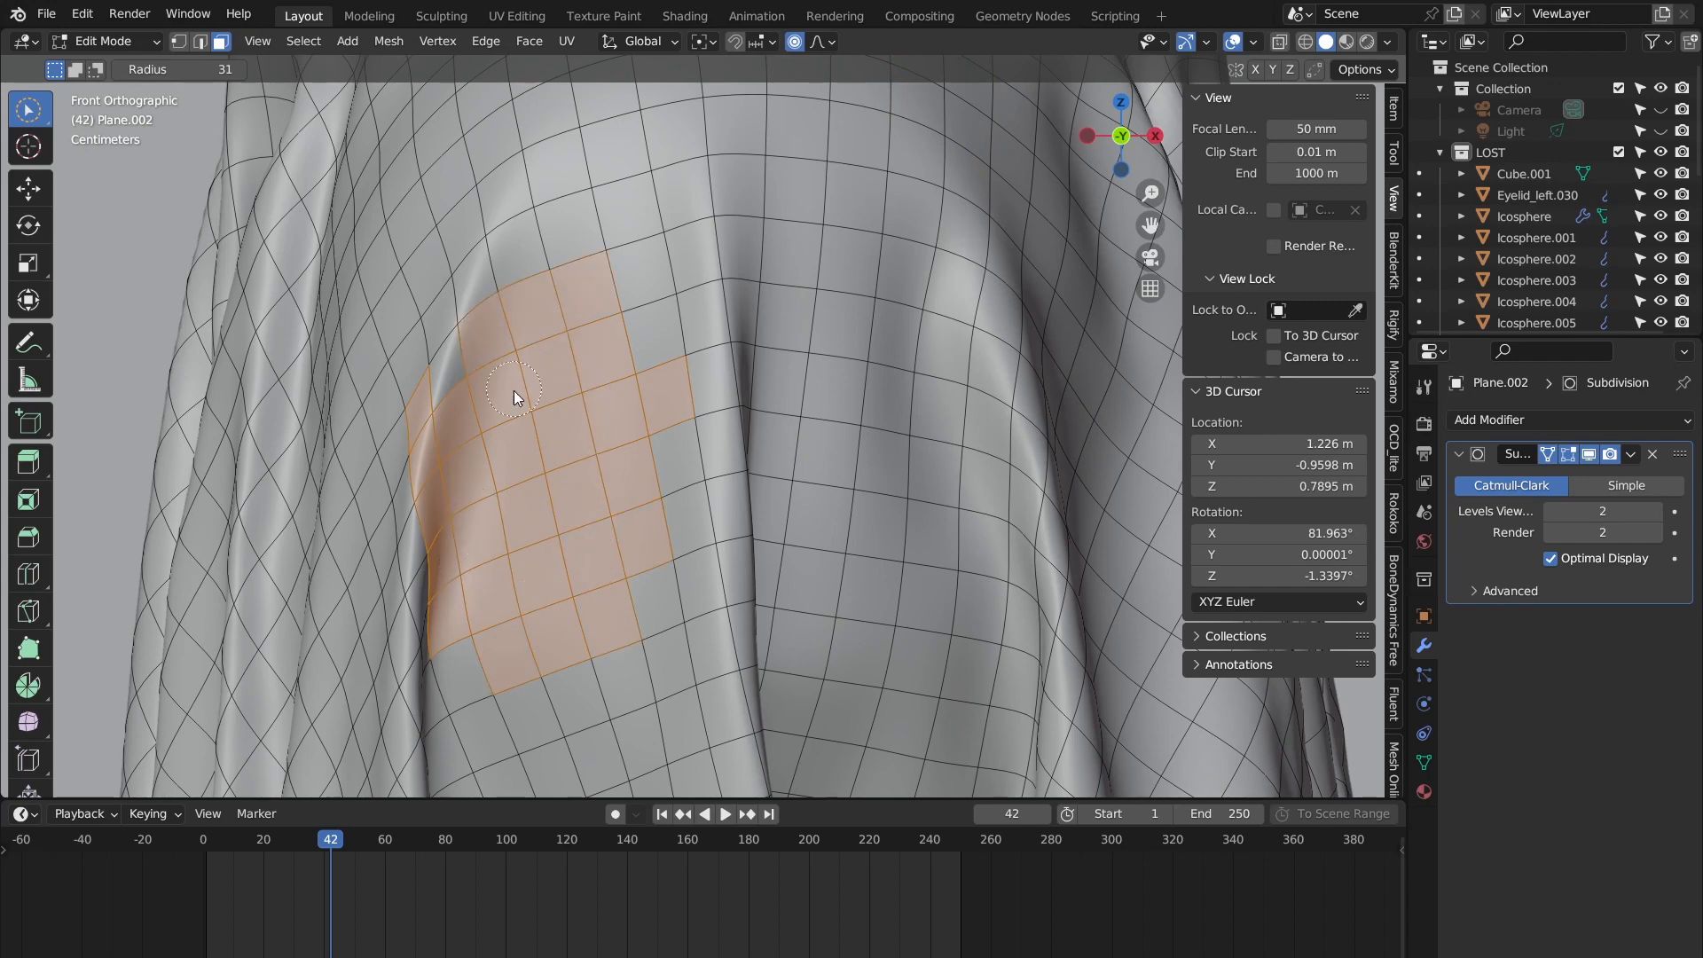
{"action": "left_click_drag", "start_coordinate": [586, 288], "coordinate": [619, 554]}
Step: Try circle-selecting rectangular patches of faces over both eye areas of the sheet
{"action": "scroll", "coordinate": [608, 331], "scroll_direction": "down", "scroll_amount": 5}
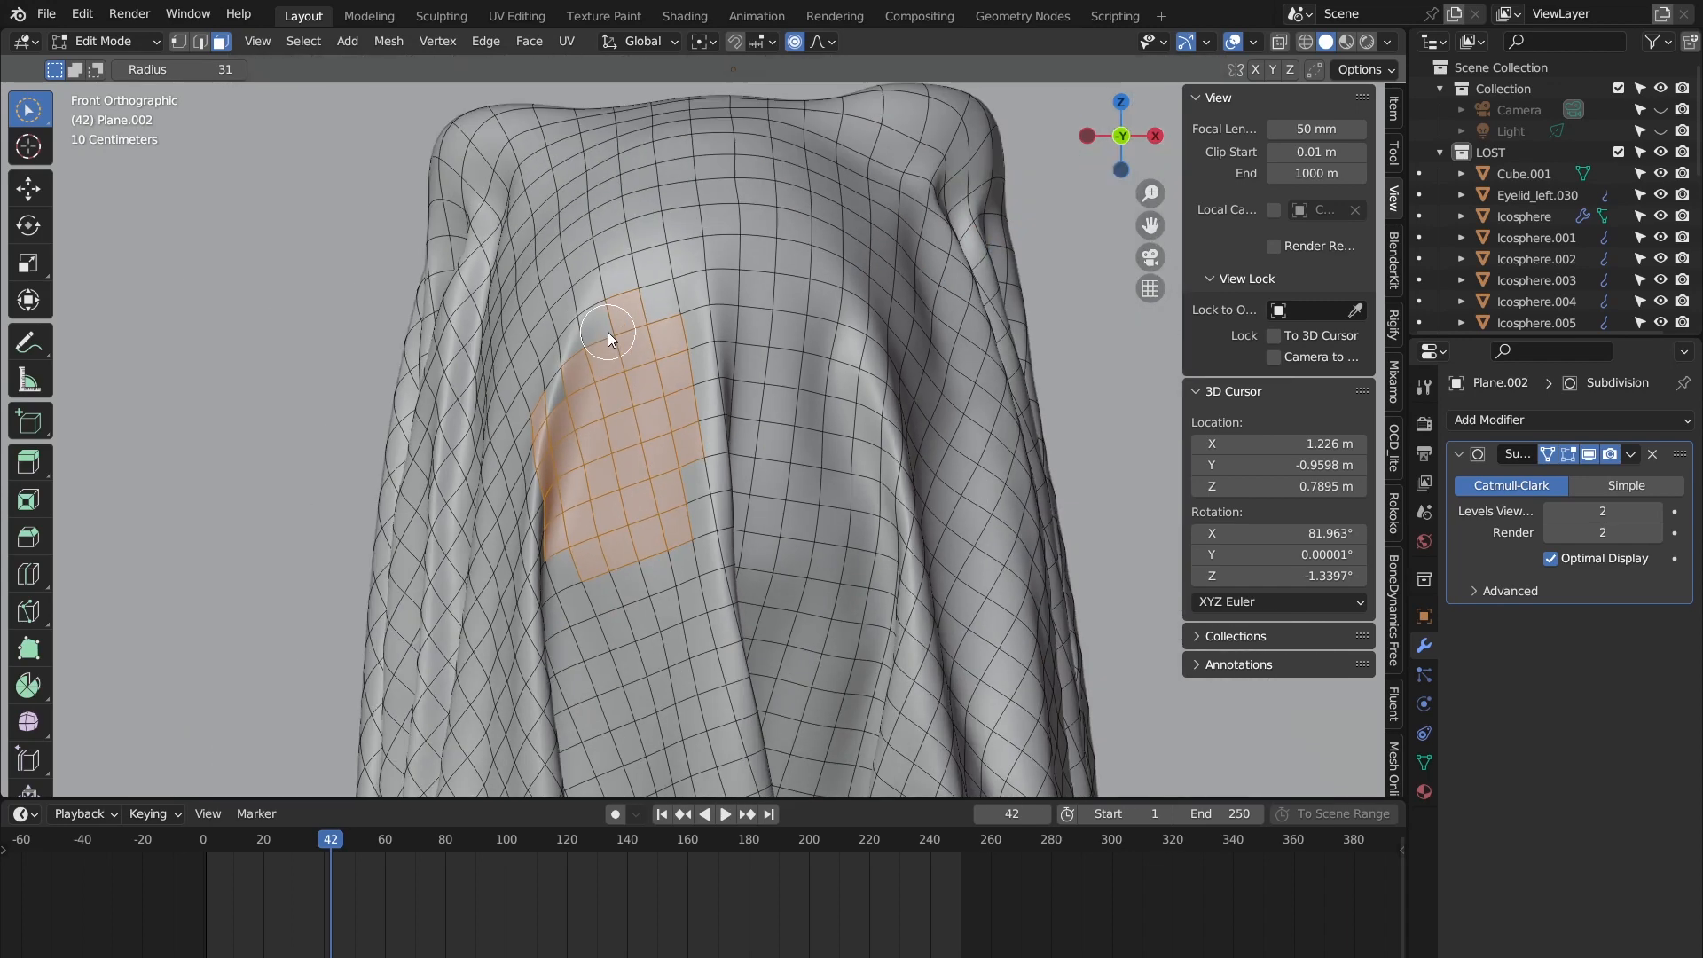
{"action": "scroll", "coordinate": [607, 335], "scroll_direction": "up", "scroll_amount": 6}
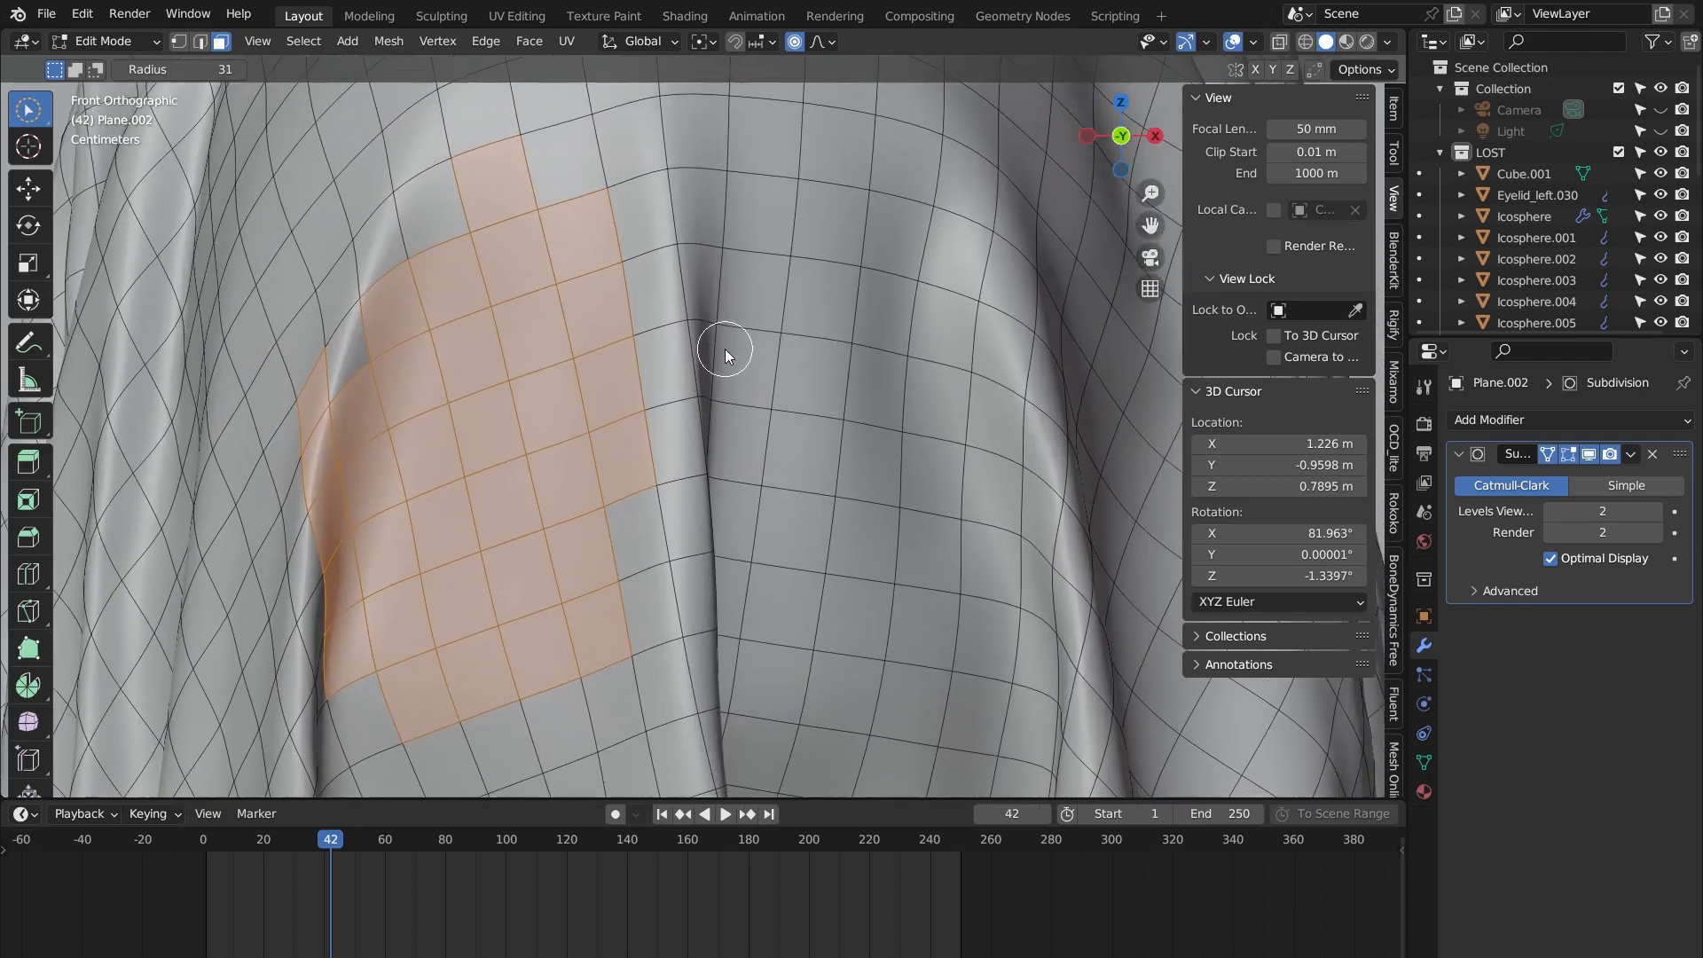
{"action": "scroll", "coordinate": [745, 267], "scroll_direction": "down", "scroll_amount": 1}
{"action": "scroll", "coordinate": [611, 289], "scroll_direction": "down", "scroll_amount": 4}
{"action": "scroll", "coordinate": [622, 368], "scroll_direction": "up", "scroll_amount": 4}
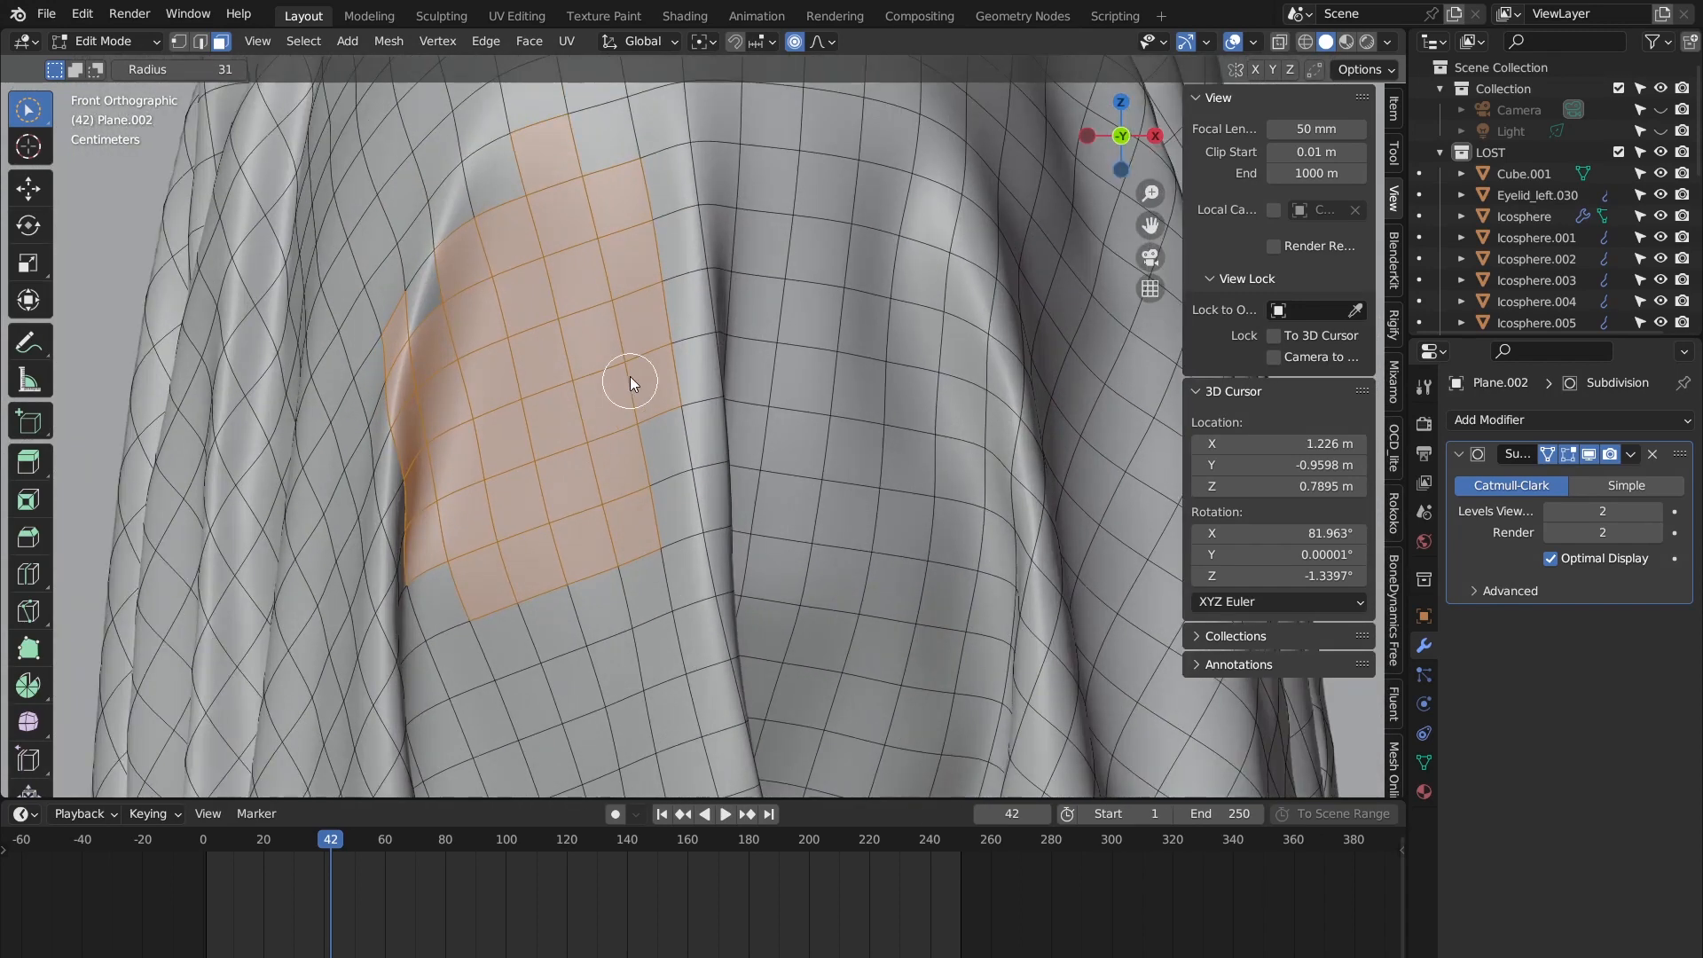
{"action": "left_click_drag", "start_coordinate": [589, 416], "coordinate": [567, 258]}
{"action": "mouse_move", "coordinate": [536, 502]}
{"action": "left_mouse_down"}
{"action": "mouse_move", "coordinate": [493, 385]}
{"action": "mouse_move", "coordinate": [590, 407]}
{"action": "mouse_move", "coordinate": [595, 433]}
{"action": "mouse_move", "coordinate": [606, 387]}
{"action": "left_mouse_up"}
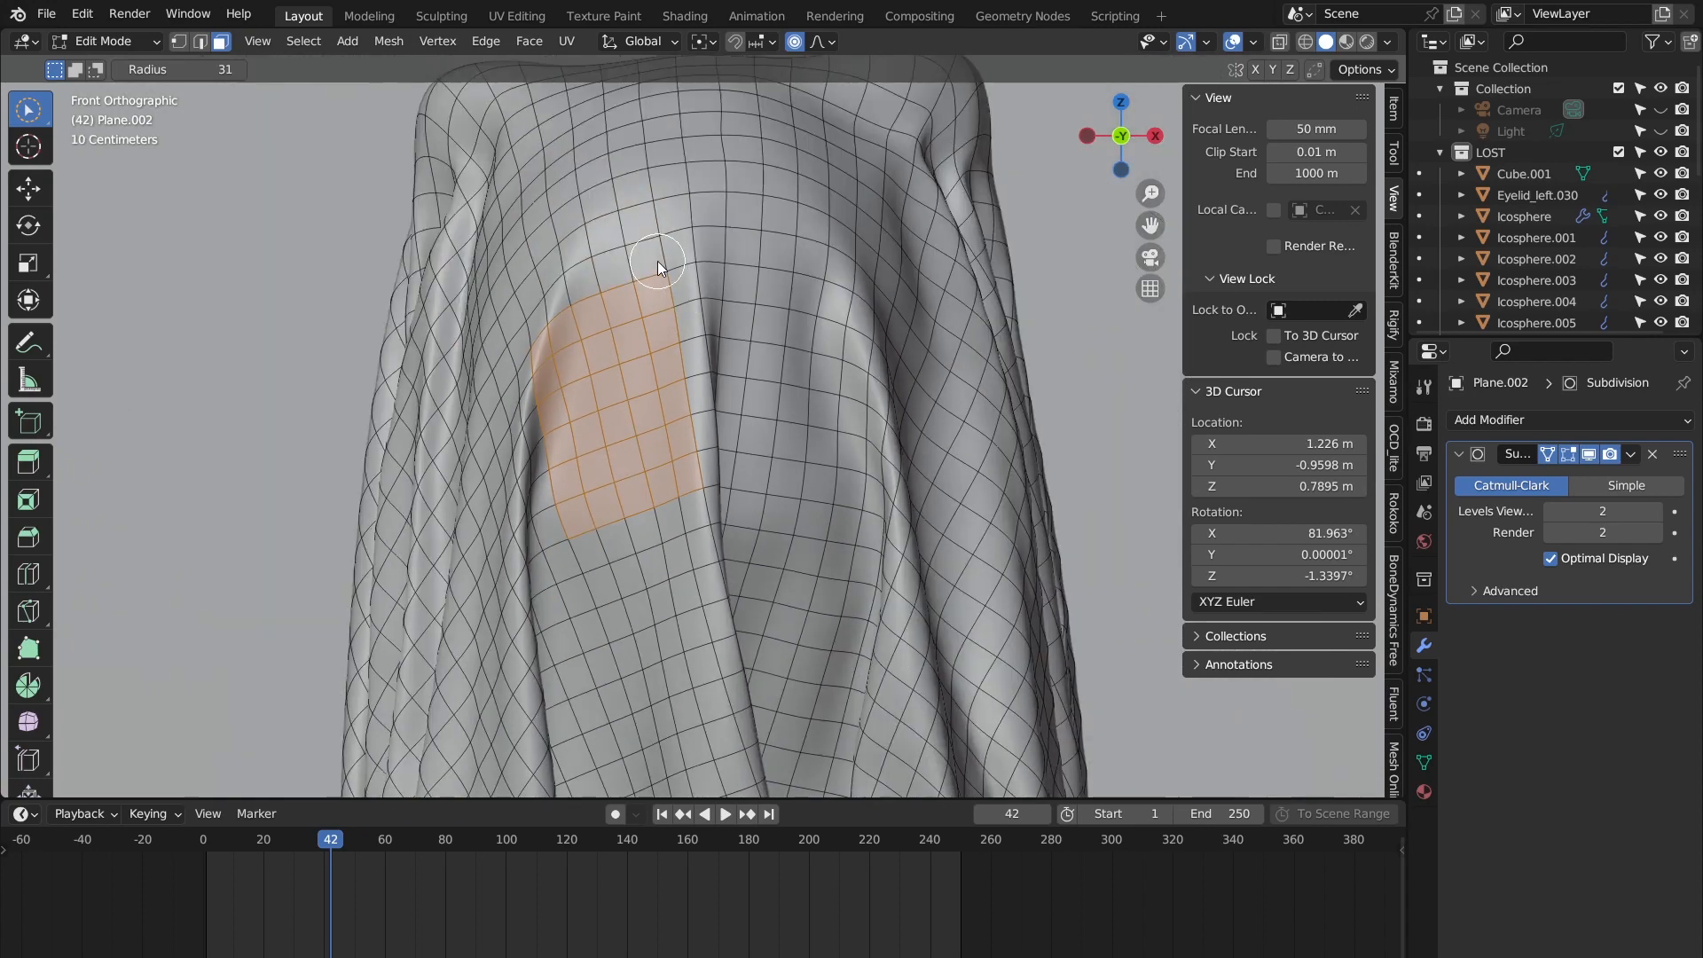
{"action": "scroll", "coordinate": [549, 276], "scroll_direction": "down", "scroll_amount": 3}
{"action": "mouse_move", "coordinate": [775, 345]}
{"action": "left_mouse_down"}
{"action": "mouse_move", "coordinate": [758, 445]}
{"action": "mouse_move", "coordinate": [800, 345]}
{"action": "mouse_move", "coordinate": [813, 368]}
{"action": "mouse_move", "coordinate": [781, 455]}
{"action": "mouse_move", "coordinate": [804, 415]}
{"action": "mouse_move", "coordinate": [804, 346]}
{"action": "mouse_move", "coordinate": [837, 368]}
{"action": "left_mouse_up"}
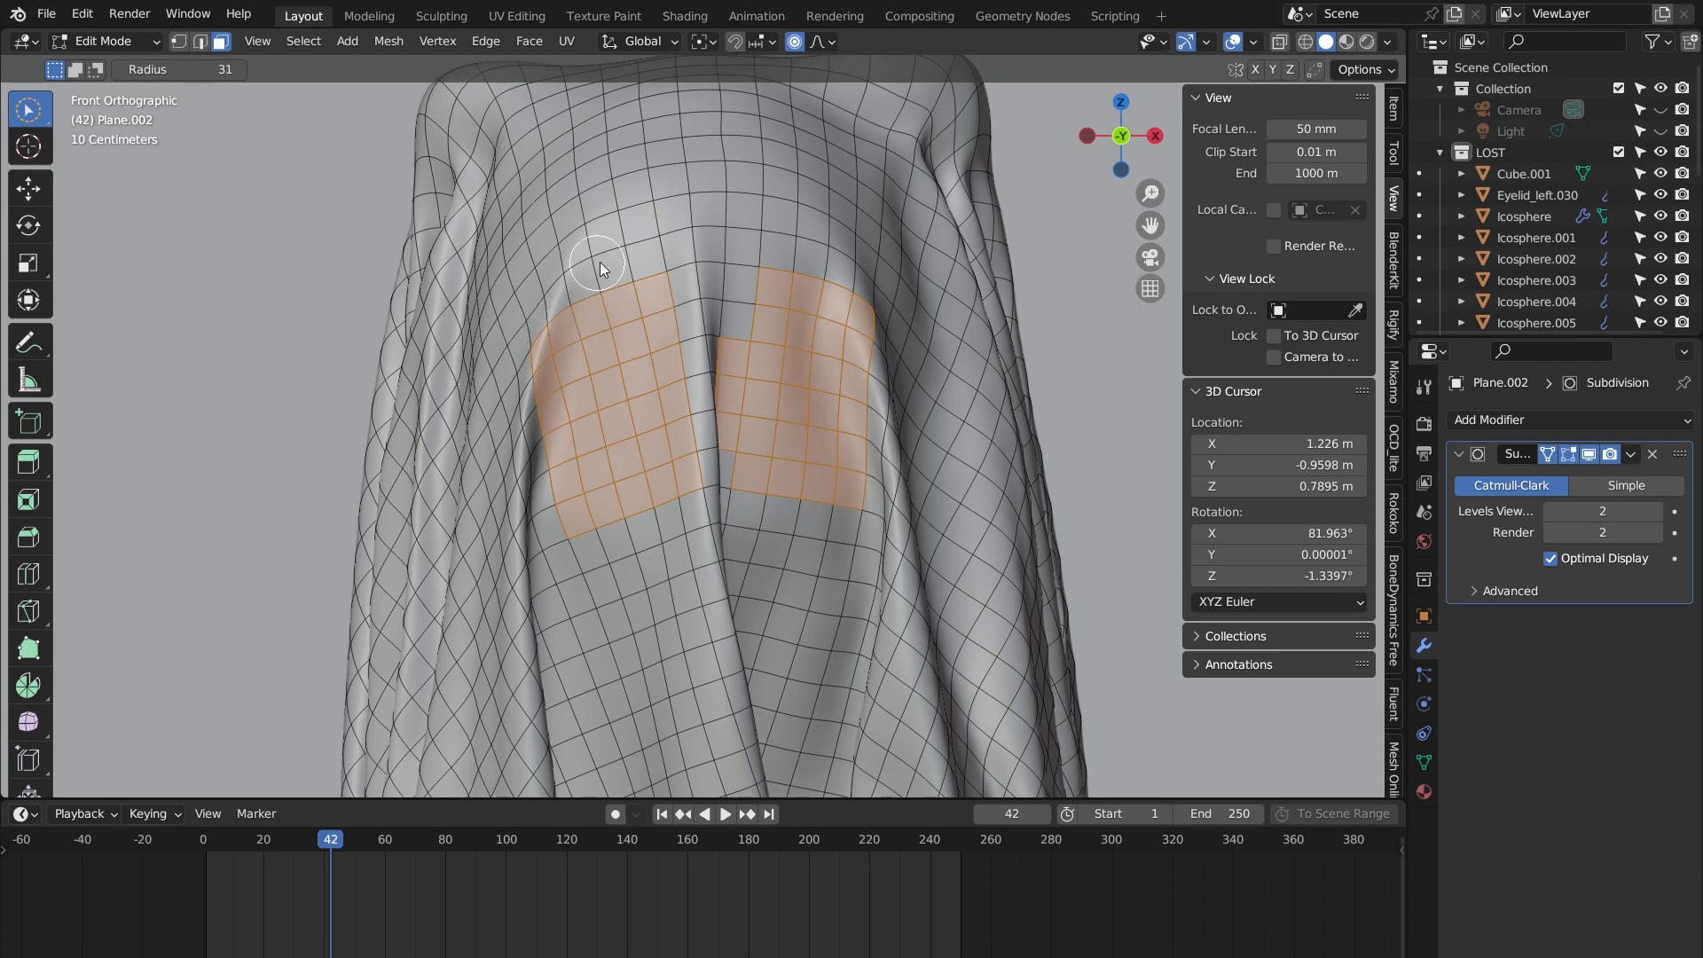
Step: Circle-select matching face patches over both eyes, trim their outlines and delete those faces to cut eye holes
{"action": "mouse_move", "coordinate": [563, 300]}
{"action": "left_mouse_down", "text": "ctrl"}
{"action": "mouse_move", "coordinate": [714, 294]}
{"action": "mouse_move", "coordinate": [875, 322]}
{"action": "mouse_move", "coordinate": [859, 457]}
{"action": "mouse_move", "coordinate": [692, 417]}
{"action": "mouse_move", "coordinate": [509, 470]}
{"action": "mouse_move", "coordinate": [542, 496]}
{"action": "mouse_move", "coordinate": [583, 423]}
{"action": "mouse_move", "coordinate": [519, 335]}
{"action": "mouse_move", "coordinate": [602, 445]}
{"action": "mouse_move", "coordinate": [643, 361]}
{"action": "mouse_move", "coordinate": [611, 451]}
{"action": "mouse_move", "coordinate": [626, 321]}
{"action": "mouse_move", "coordinate": [650, 429]}
{"action": "left_mouse_up", "text": "ctrl"}
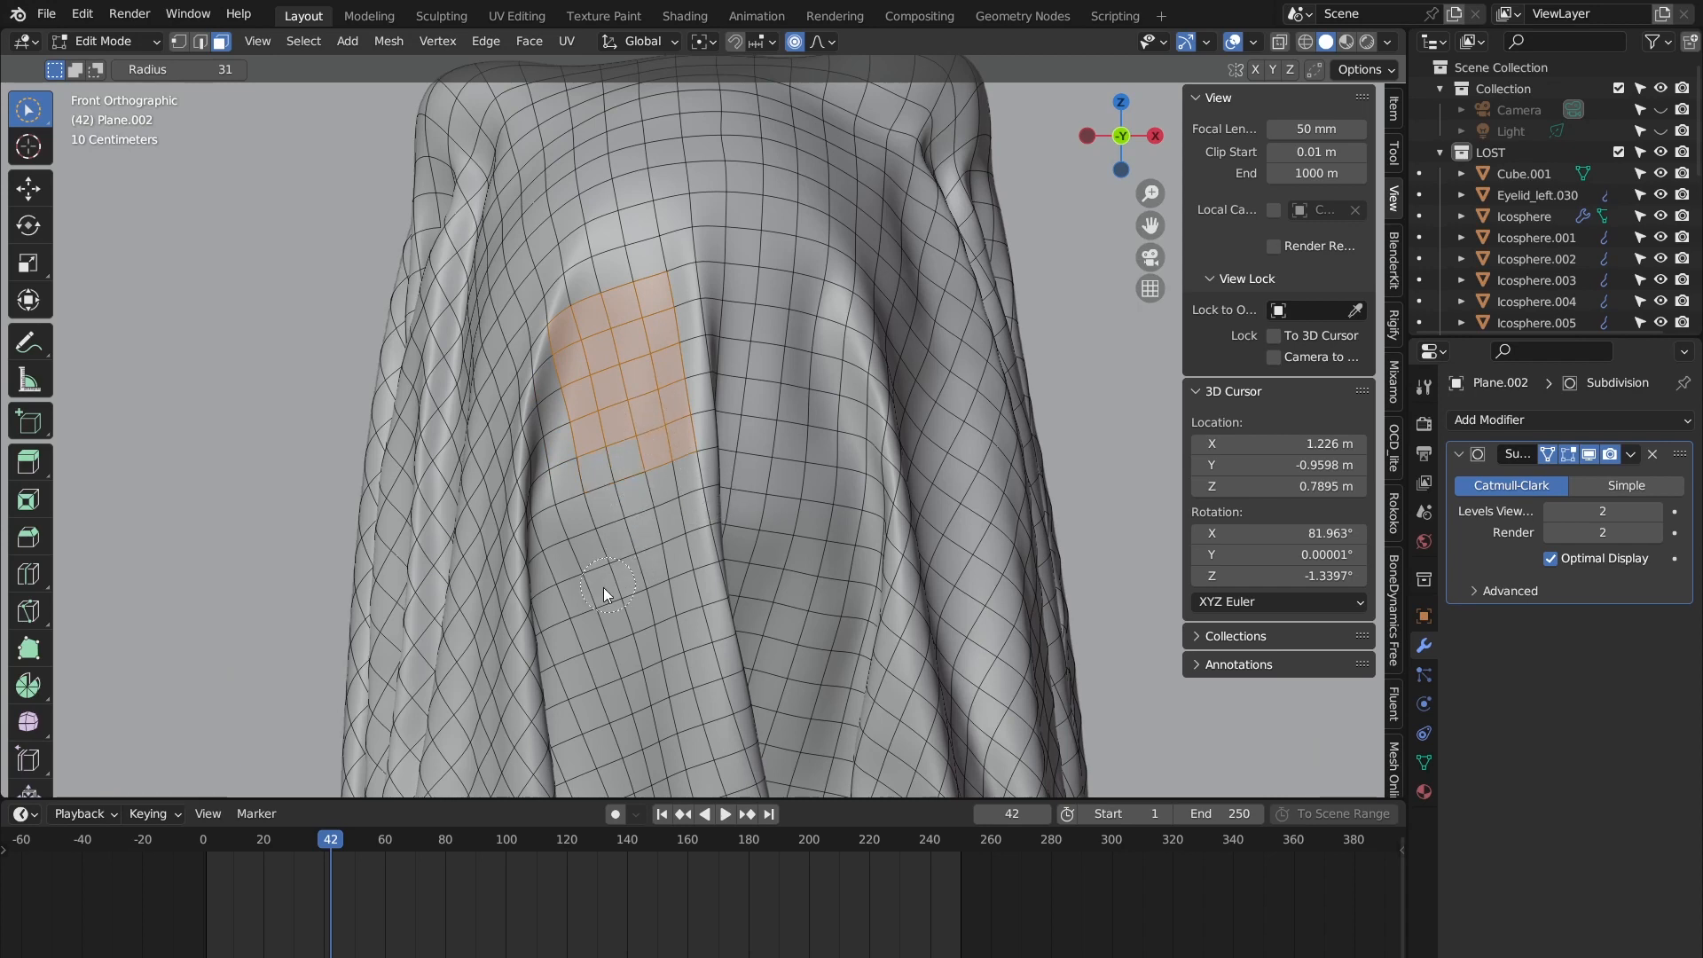
{"action": "mouse_move", "coordinate": [659, 534]}
{"action": "left_mouse_down"}
{"action": "mouse_move", "coordinate": [597, 491]}
{"action": "mouse_move", "coordinate": [619, 382]}
{"action": "left_mouse_up"}
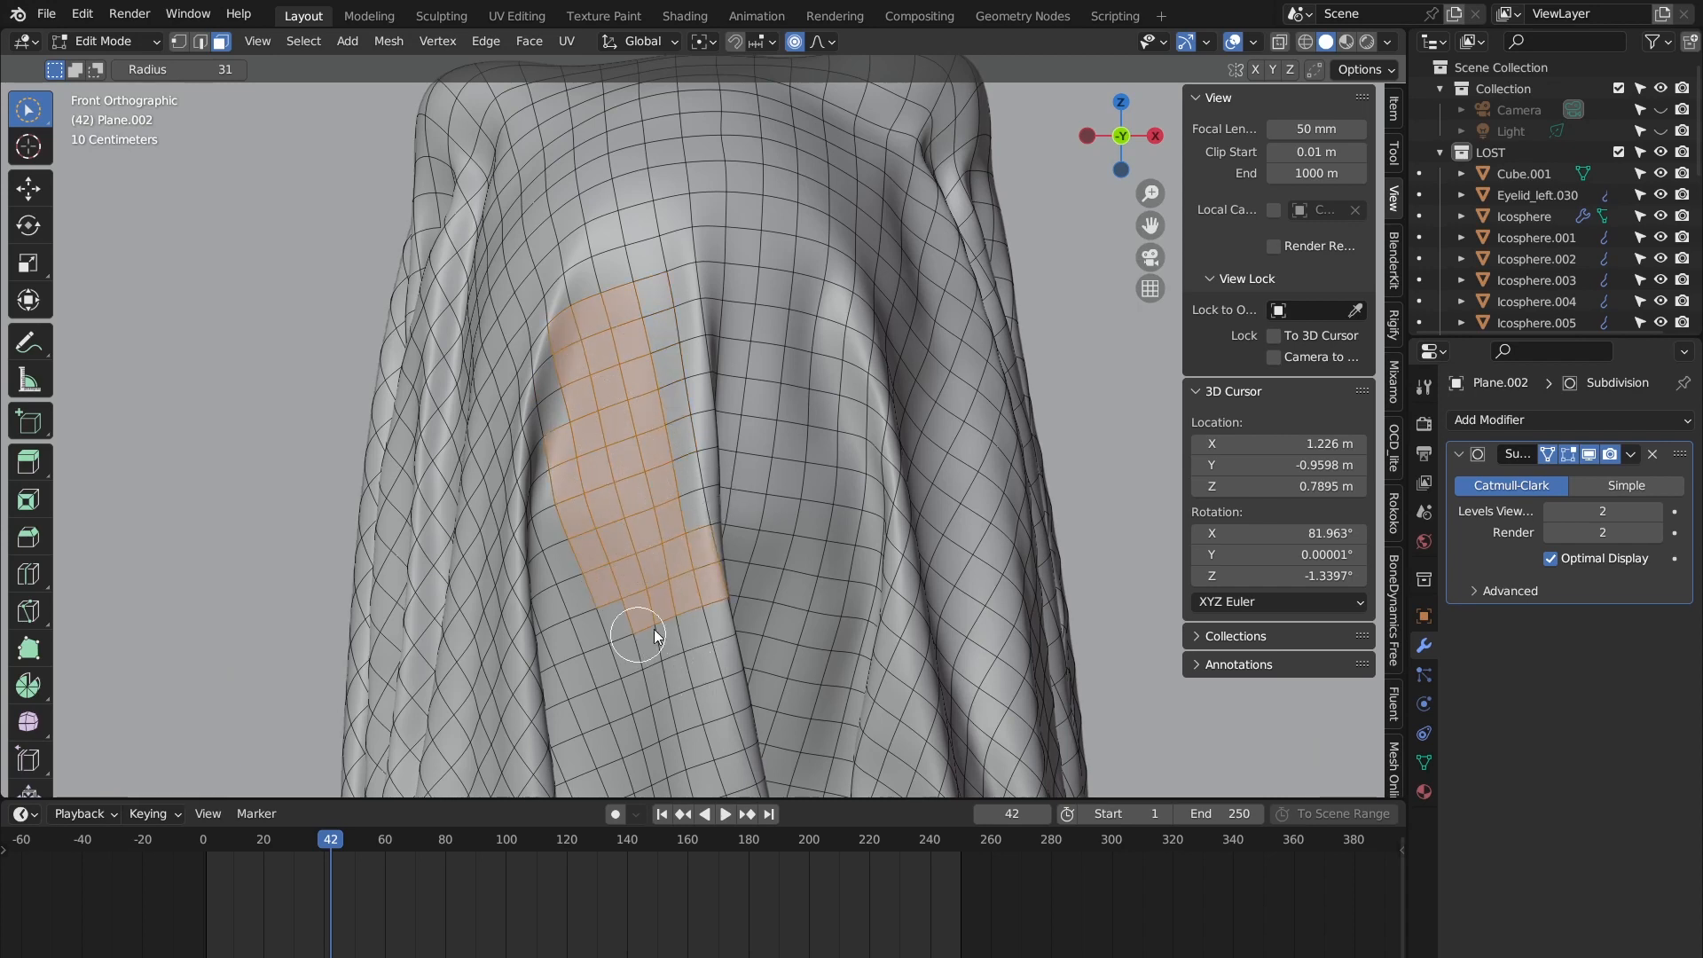
{"action": "left_click_drag", "start_coordinate": [654, 629], "coordinate": [711, 559], "text": "ctrl"}
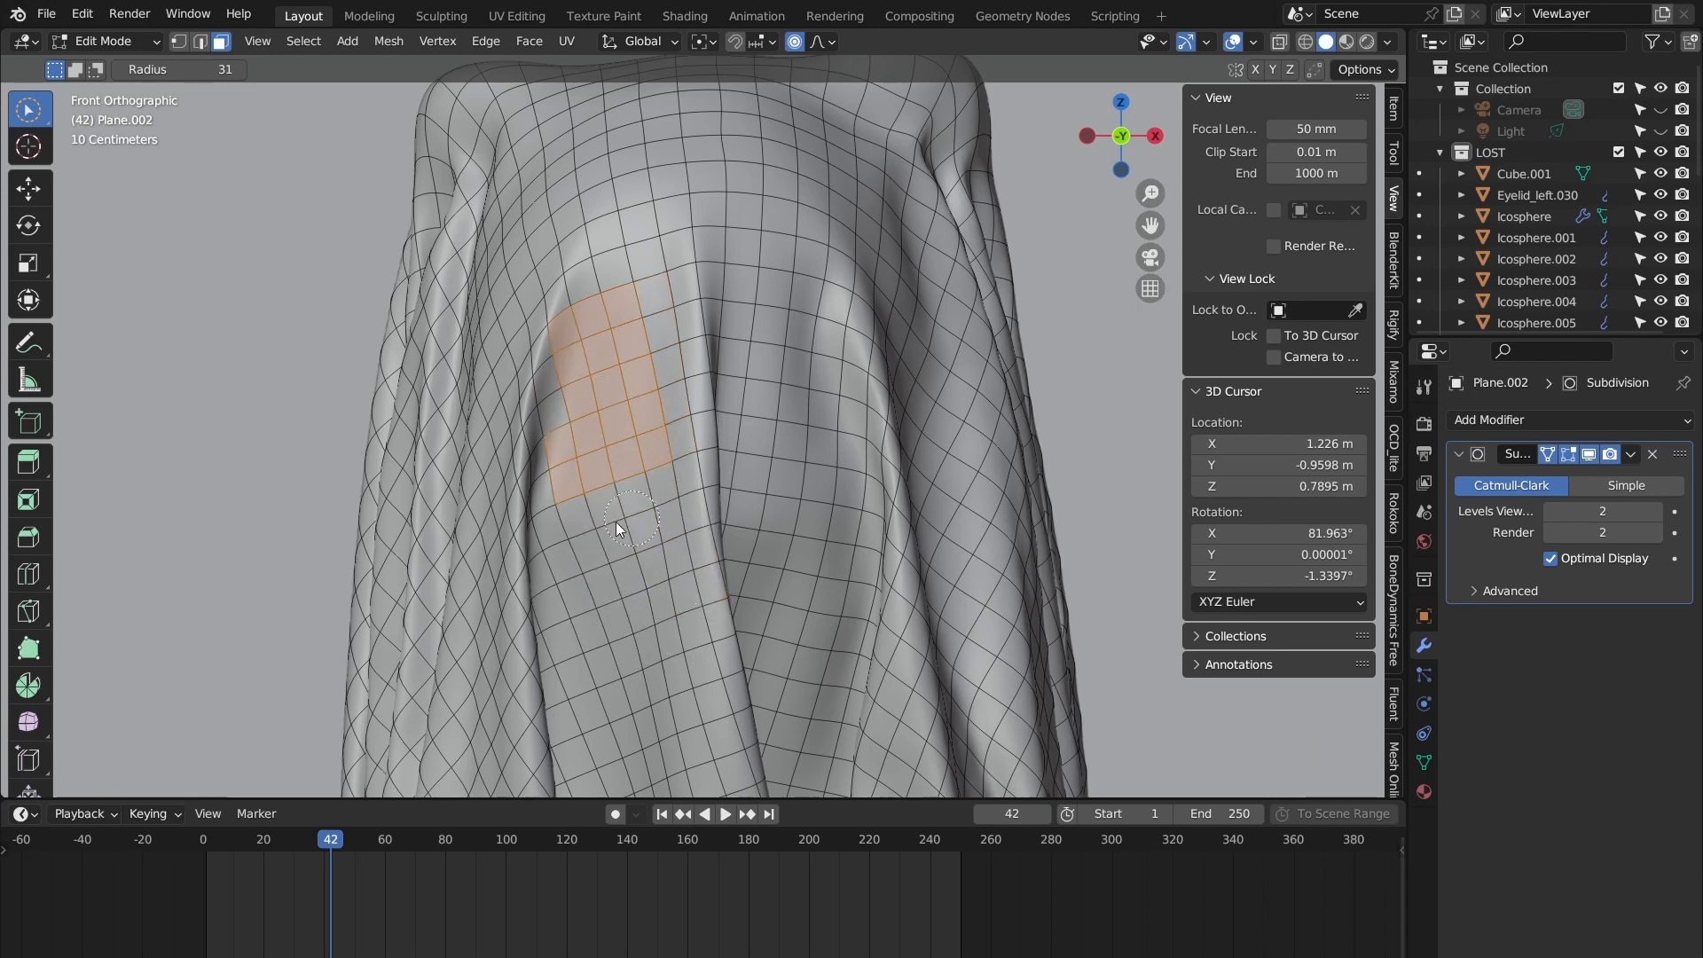
{"action": "mouse_move", "coordinate": [517, 589]}
{"action": "left_mouse_down", "text": "ctrl"}
{"action": "mouse_move", "coordinate": [745, 438]}
{"action": "mouse_move", "coordinate": [515, 439]}
{"action": "left_mouse_up", "text": "ctrl"}
{"action": "left_click_drag", "start_coordinate": [645, 350], "coordinate": [593, 340]}
{"action": "mouse_move", "coordinate": [644, 426]}
{"action": "left_mouse_down", "text": "ctrl"}
{"action": "mouse_move", "coordinate": [628, 368]}
{"action": "mouse_move", "coordinate": [609, 374]}
{"action": "left_mouse_up", "text": "ctrl"}
{"action": "mouse_move", "coordinate": [791, 316]}
{"action": "left_mouse_down"}
{"action": "mouse_move", "coordinate": [806, 390]}
{"action": "mouse_move", "coordinate": [802, 326]}
{"action": "left_mouse_up"}
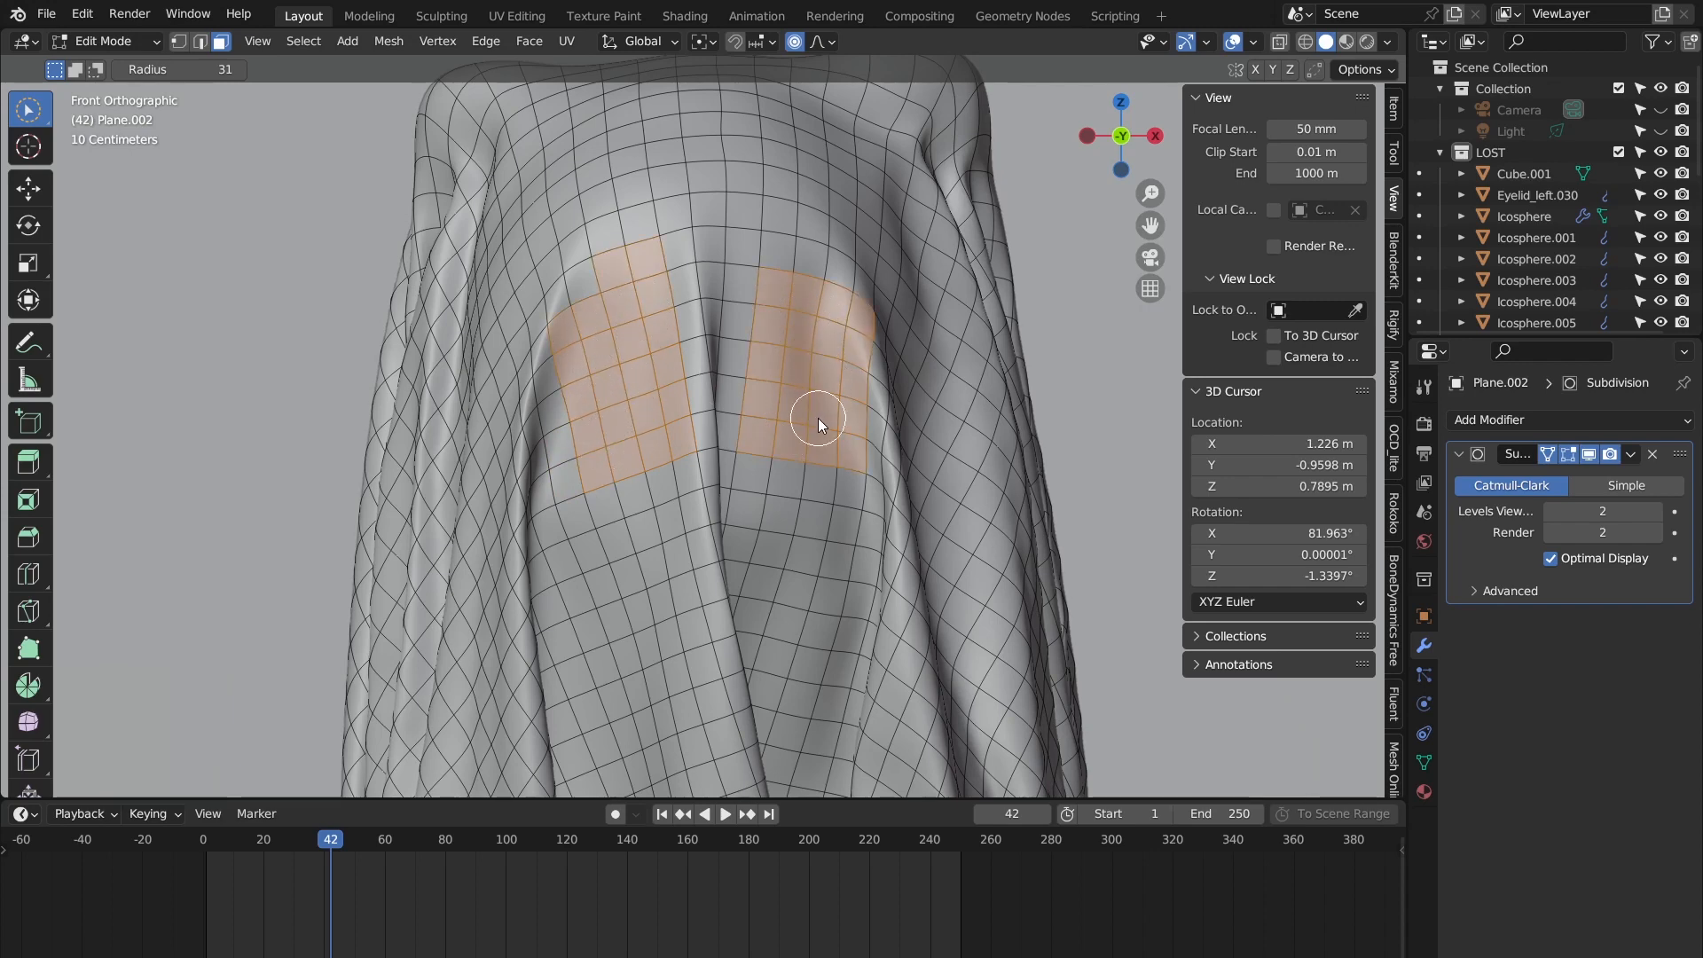
{"action": "key", "text": "x"}
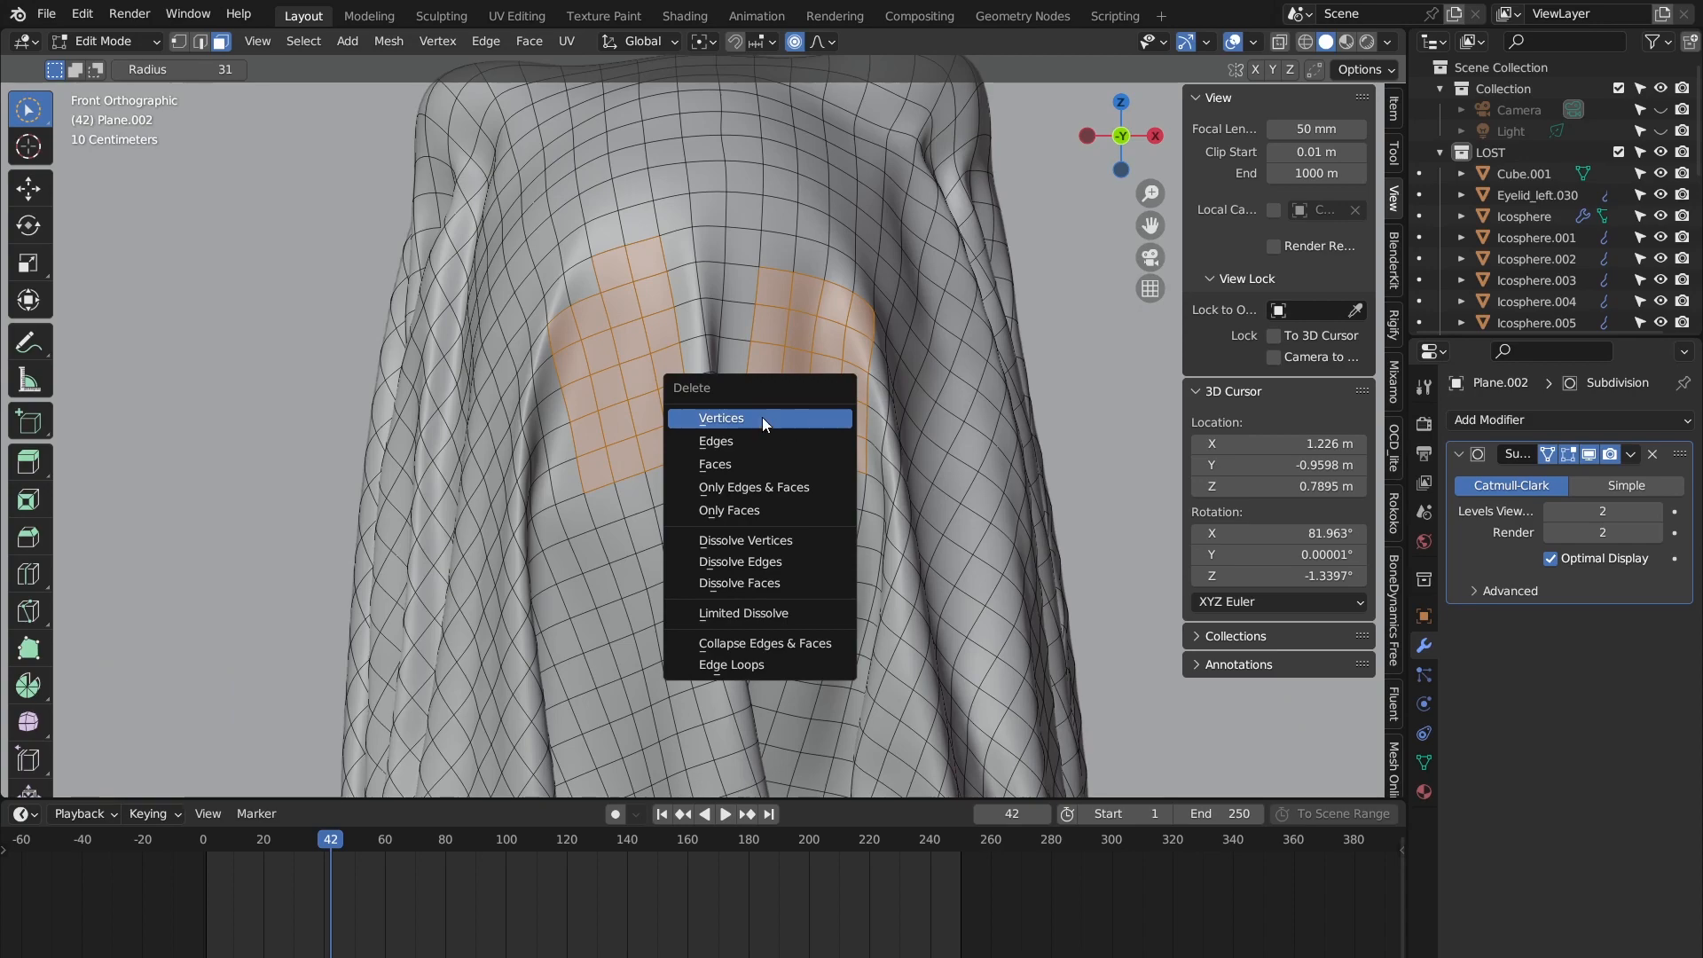
{"action": "left_click", "coordinate": [717, 463]}
{"action": "middle_click_drag", "start_coordinate": [717, 466], "coordinate": [613, 421]}
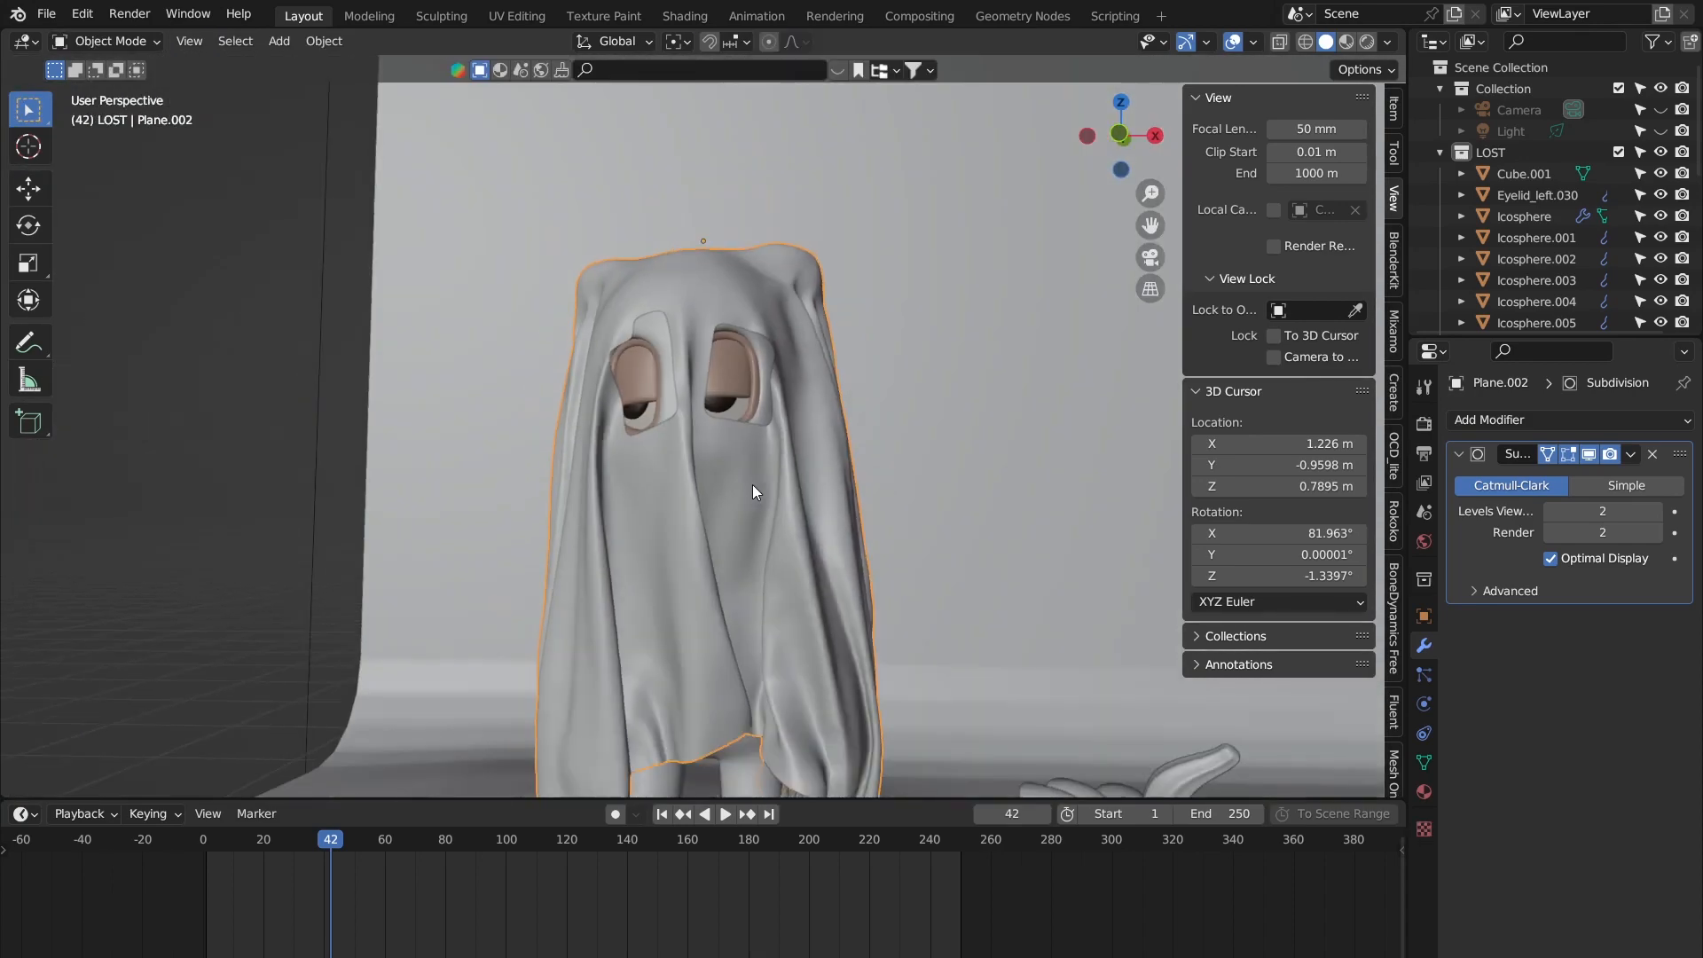
Step: Circle-select scattered face patches around the front and sides of the sheet with a radius of 21 and delete the faces to make torn holes
{"action": "mouse_move", "coordinate": [752, 484]}
{"action": "middle_mouse_down"}
{"action": "mouse_move", "coordinate": [800, 523]}
{"action": "mouse_move", "coordinate": [754, 507]}
{"action": "middle_mouse_up"}
{"action": "middle_click_drag", "start_coordinate": [753, 506], "coordinate": [723, 337], "text": "shift"}
{"action": "key", "text": "Tab"}
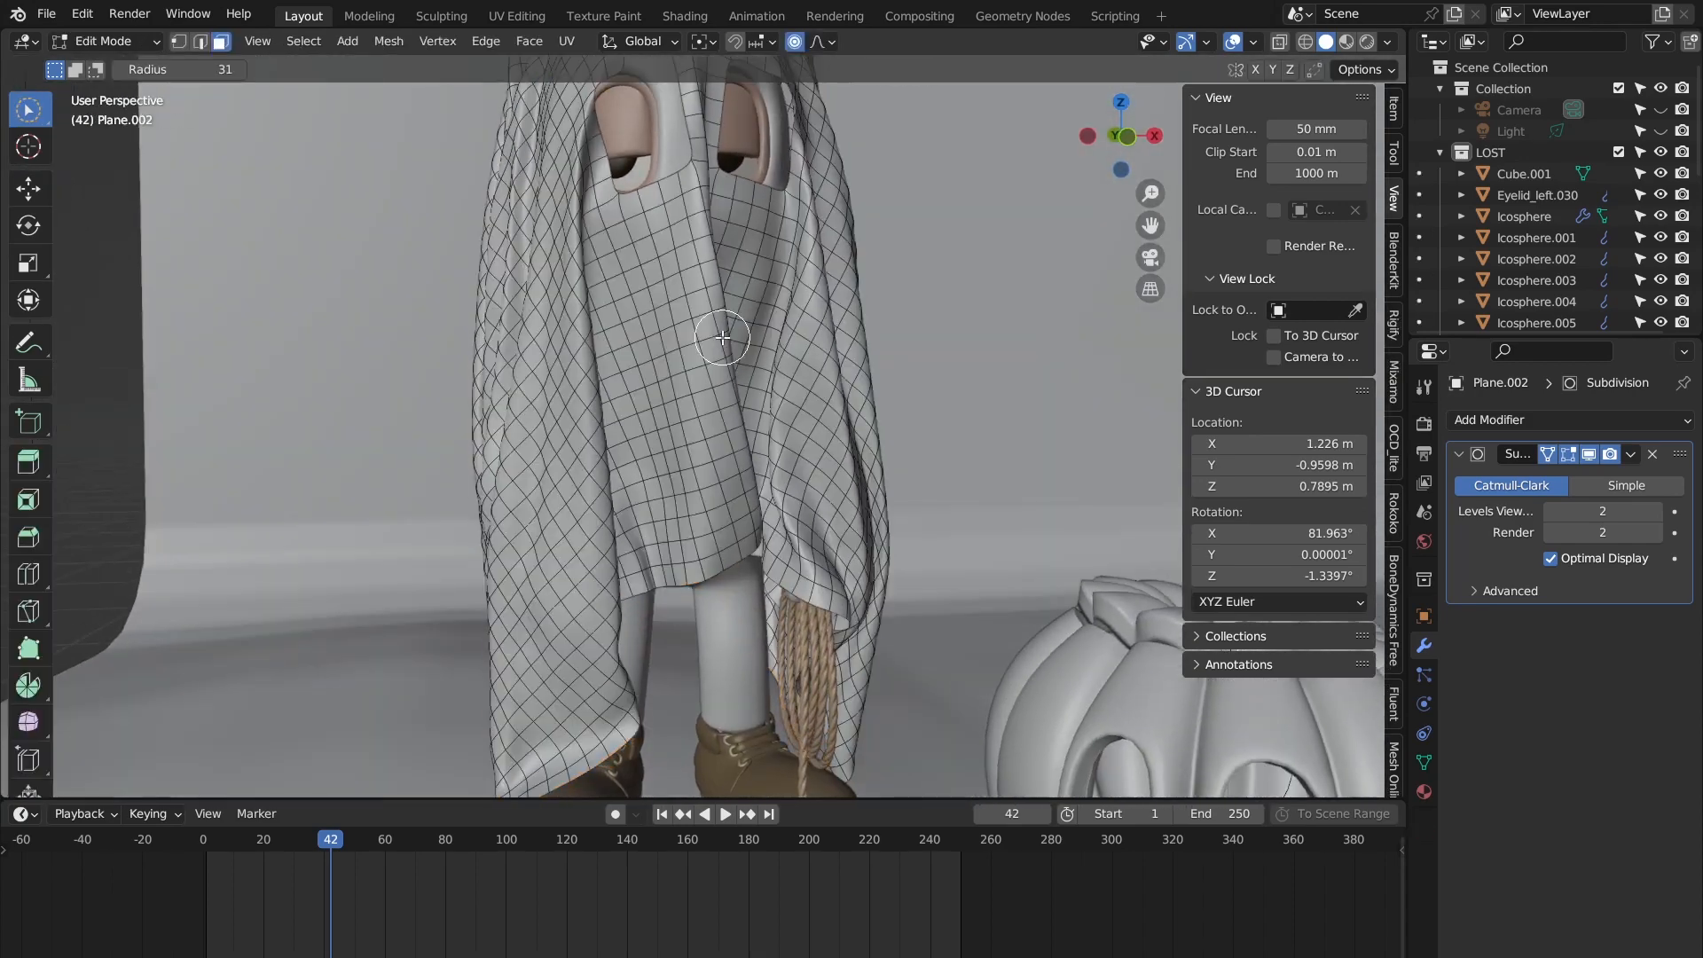
{"action": "middle_click_drag", "start_coordinate": [672, 435], "coordinate": [688, 433]}
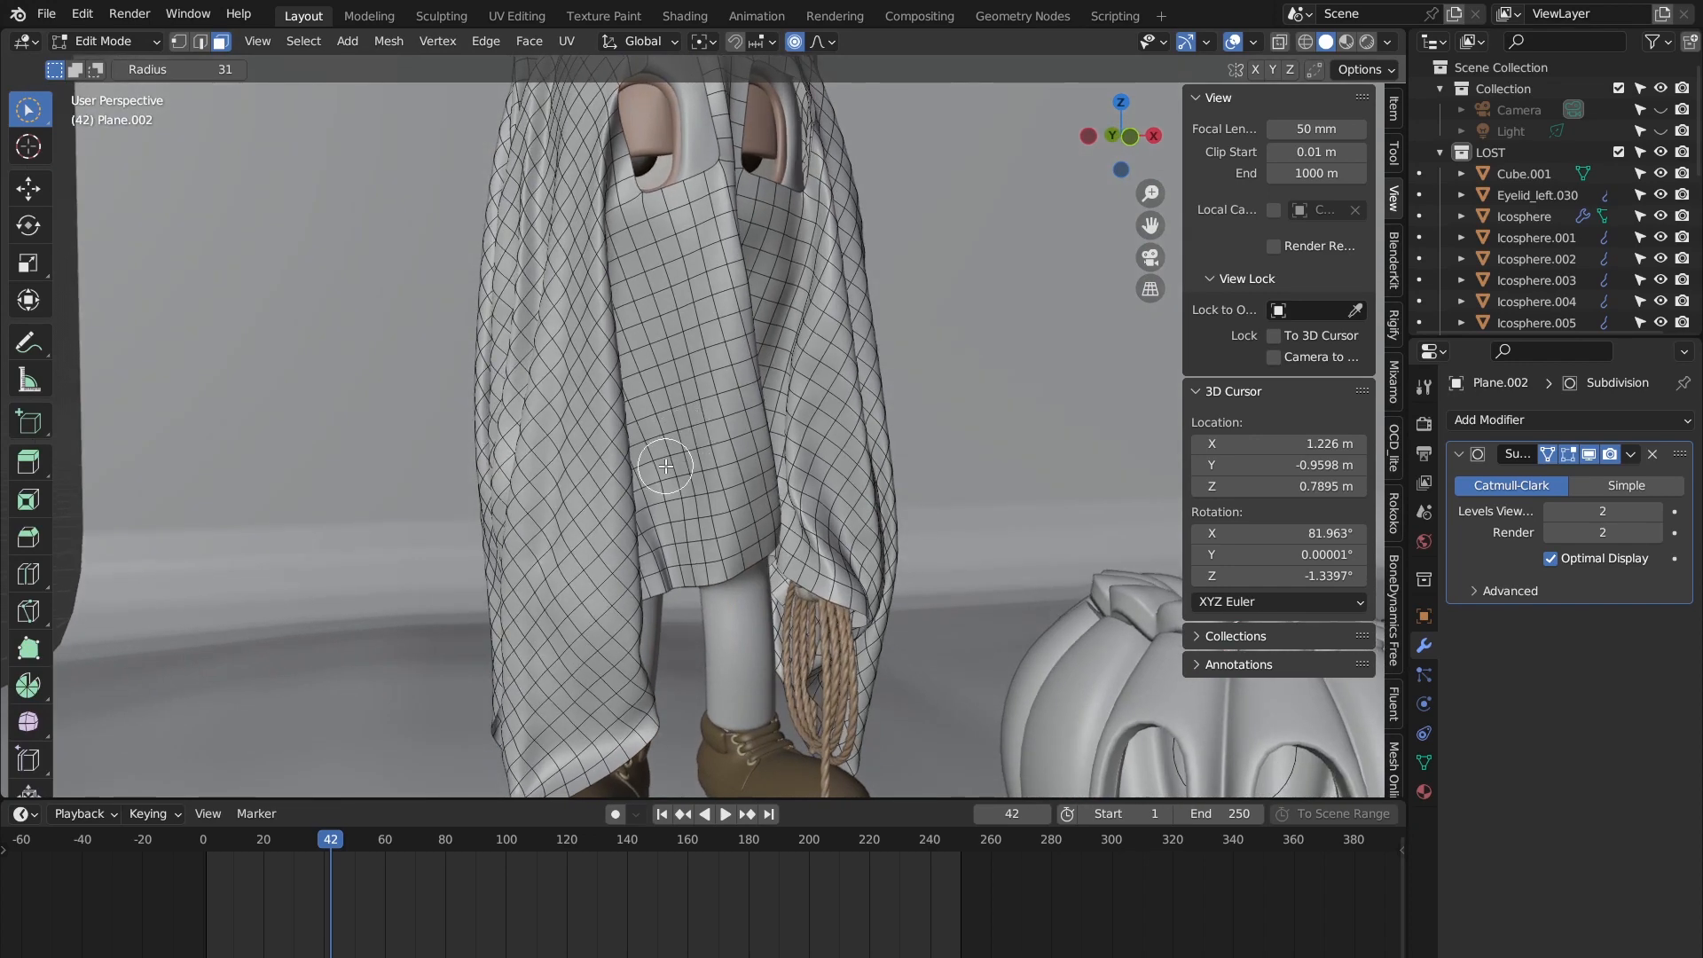
{"action": "left_click_drag", "start_coordinate": [185, 69], "coordinate": [178, 70]}
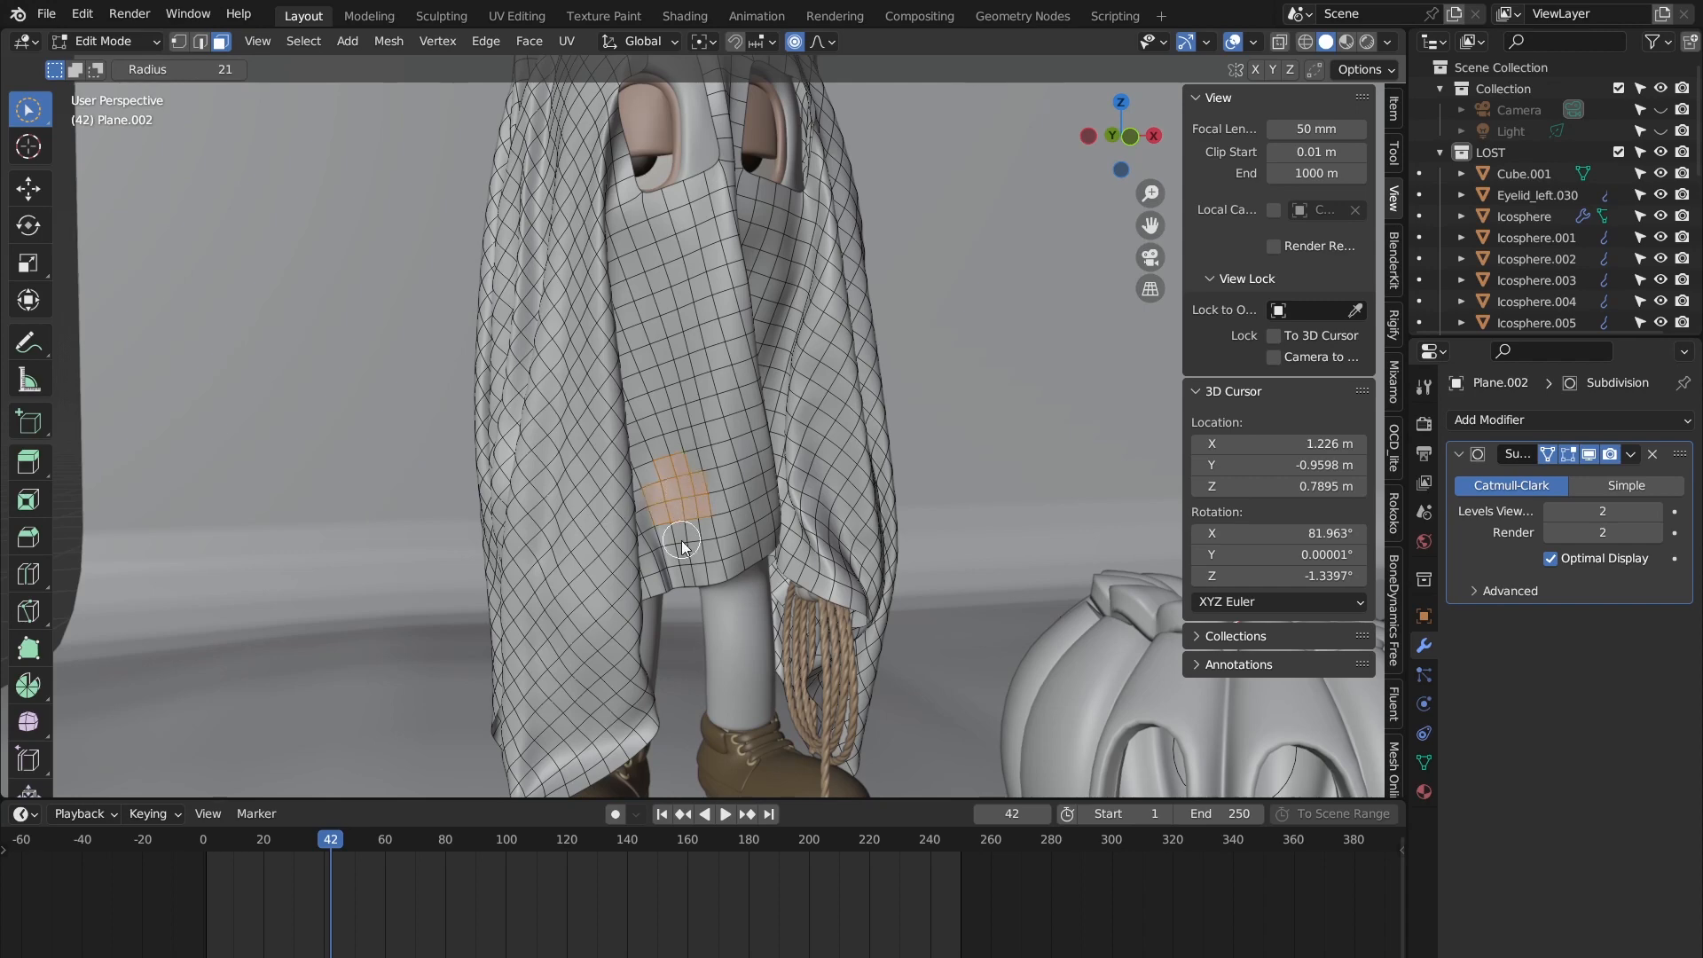
{"action": "left_click", "coordinate": [499, 520]}
{"action": "left_click", "coordinate": [503, 363]}
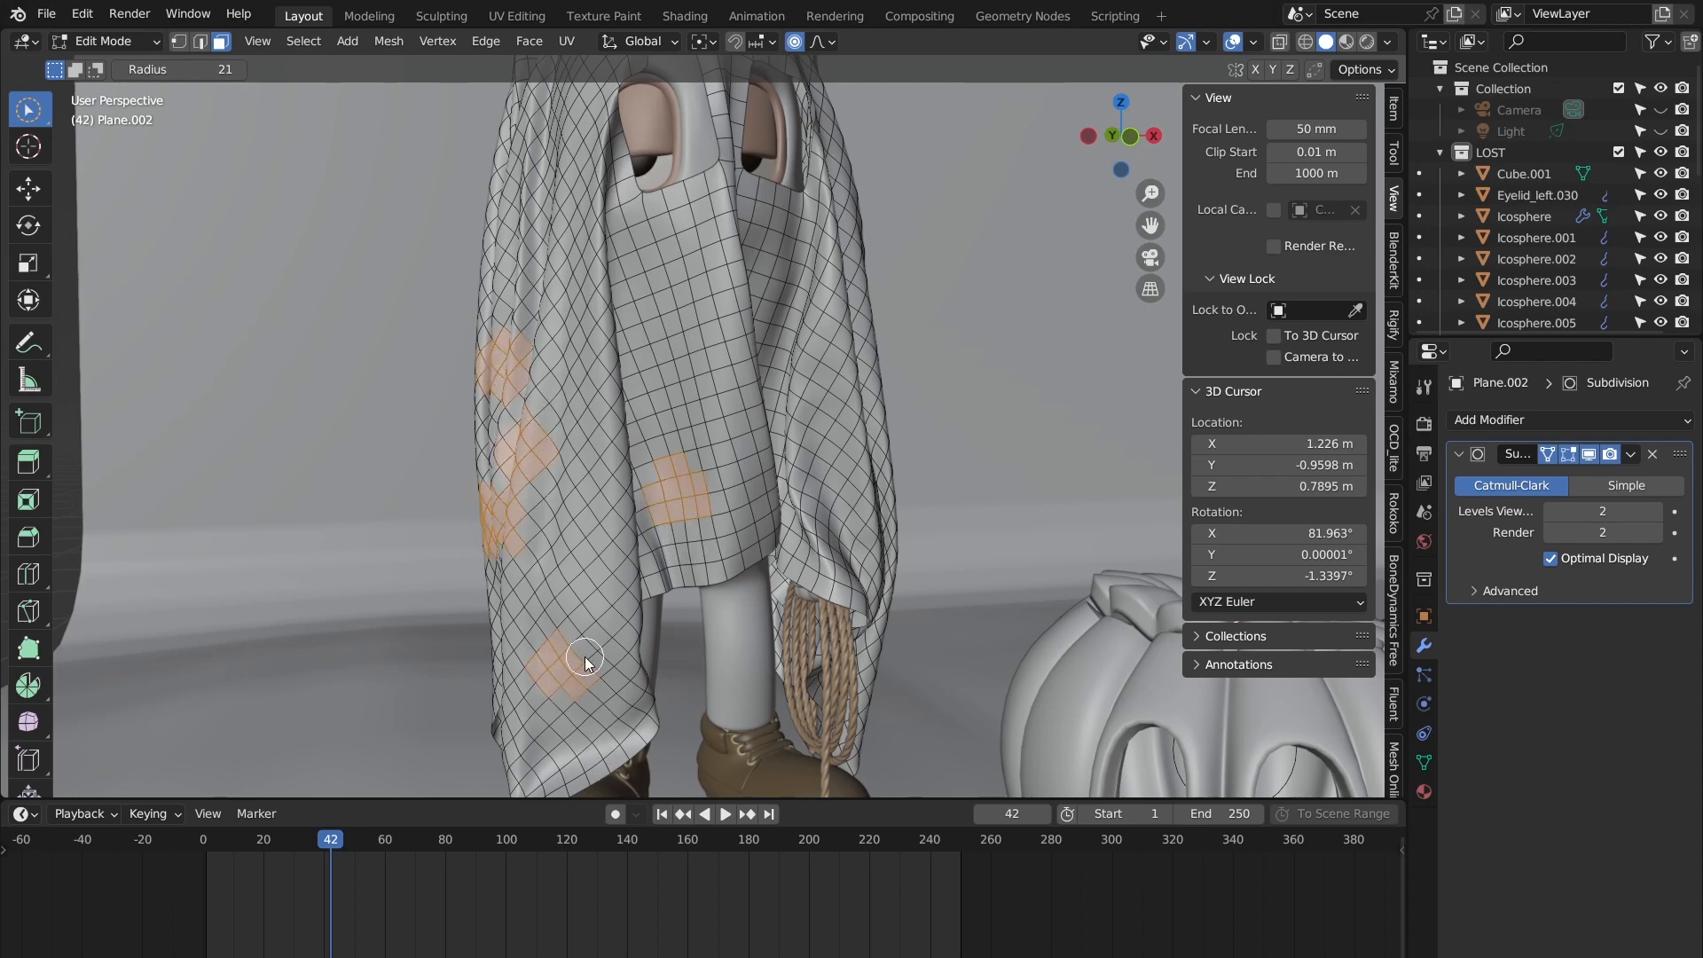
{"action": "left_click", "coordinate": [599, 735]}
{"action": "left_click", "coordinate": [799, 374]}
{"action": "left_click", "coordinate": [723, 304]}
{"action": "left_click", "coordinate": [837, 319]}
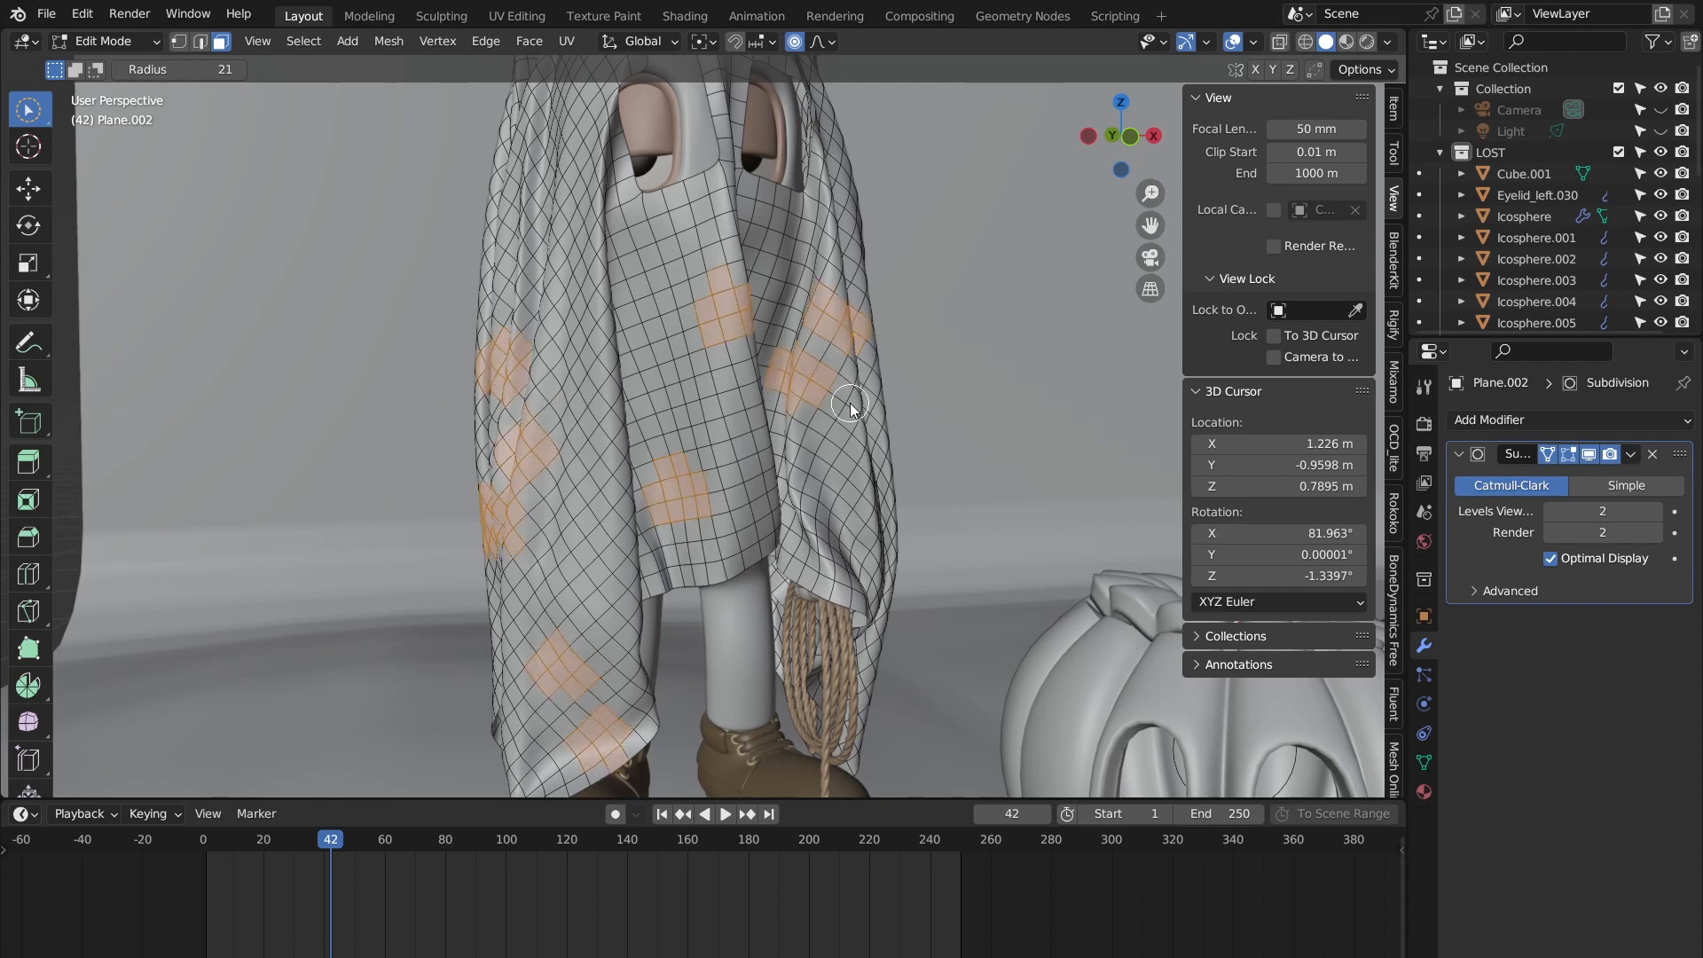
{"action": "middle_click_drag", "start_coordinate": [851, 403], "coordinate": [627, 485]}
{"action": "scroll", "coordinate": [675, 228], "scroll_direction": "up", "scroll_amount": 1}
{"action": "scroll", "coordinate": [798, 223], "scroll_direction": "down", "scroll_amount": 3}
{"action": "middle_click_drag", "start_coordinate": [674, 228], "coordinate": [682, 417]}
{"action": "scroll", "coordinate": [681, 417], "scroll_direction": "up", "scroll_amount": 3}
{"action": "key", "text": "x"}
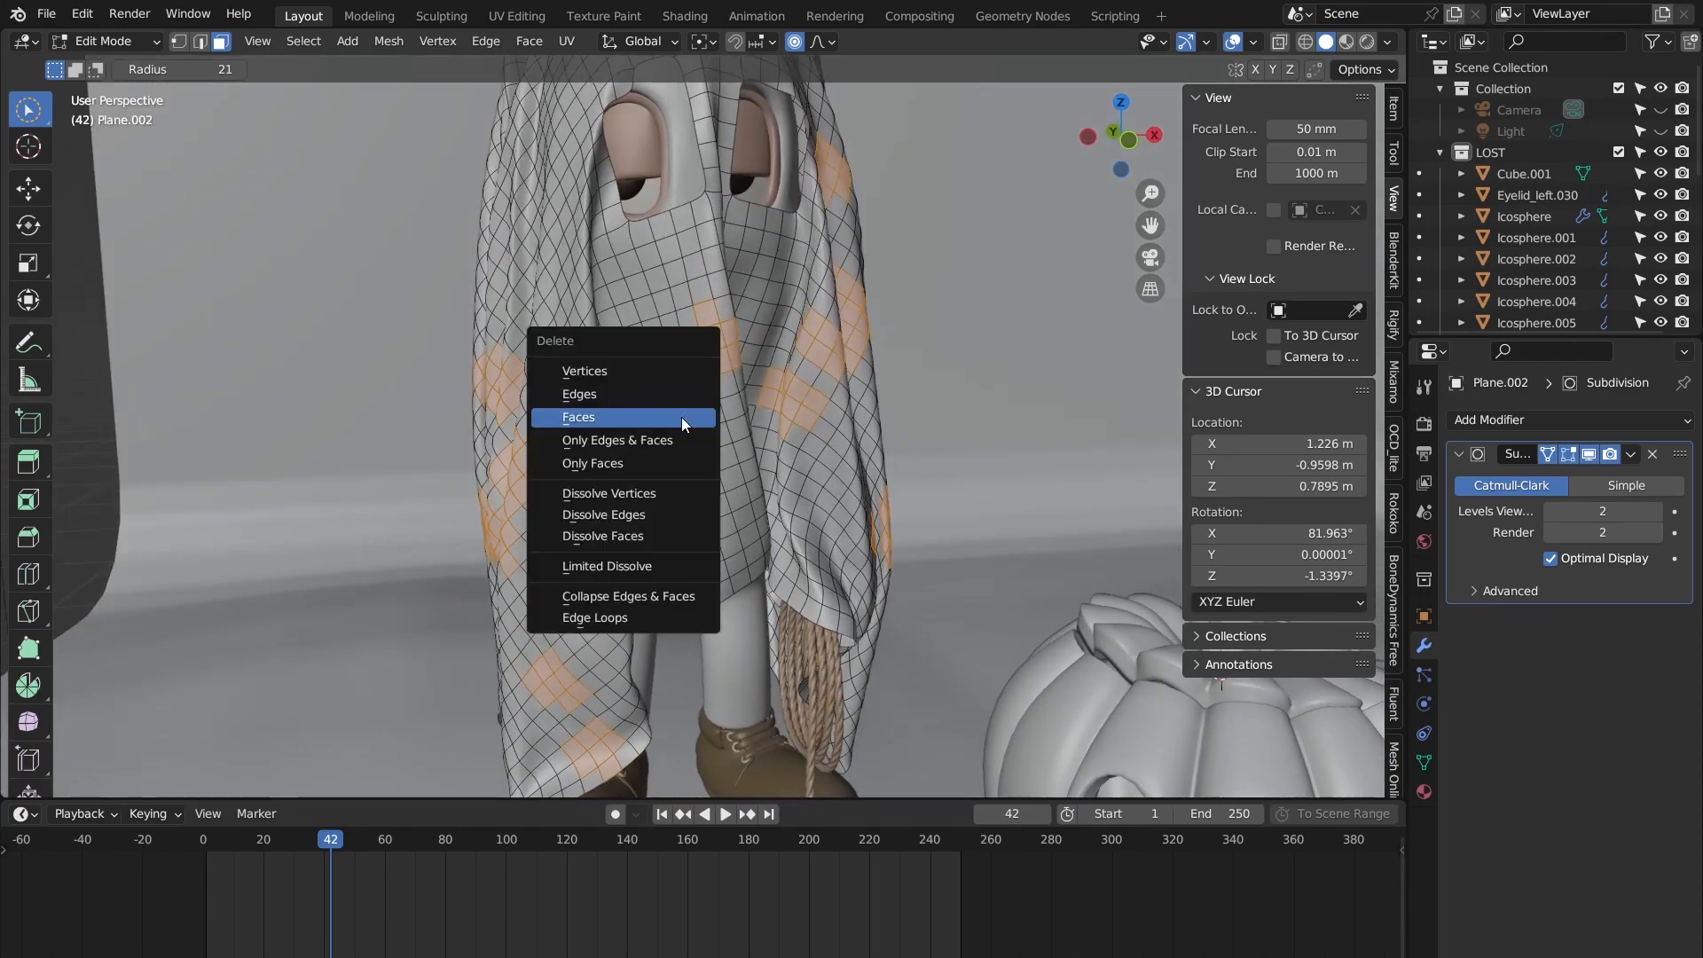
{"action": "left_click", "coordinate": [682, 416]}
{"action": "key", "text": "Tab"}
Step: Add a Solidify modifier to the sheet and place it above the Subdivision modifier, with a thickness of 0.01 m
{"action": "scroll", "coordinate": [681, 416], "scroll_direction": "down", "scroll_amount": 3}
{"action": "middle_click_drag", "start_coordinate": [682, 417], "coordinate": [604, 403]}
{"action": "scroll", "coordinate": [728, 396], "scroll_direction": "up", "scroll_amount": 5}
{"action": "middle_click_drag", "start_coordinate": [727, 416], "coordinate": [903, 464]}
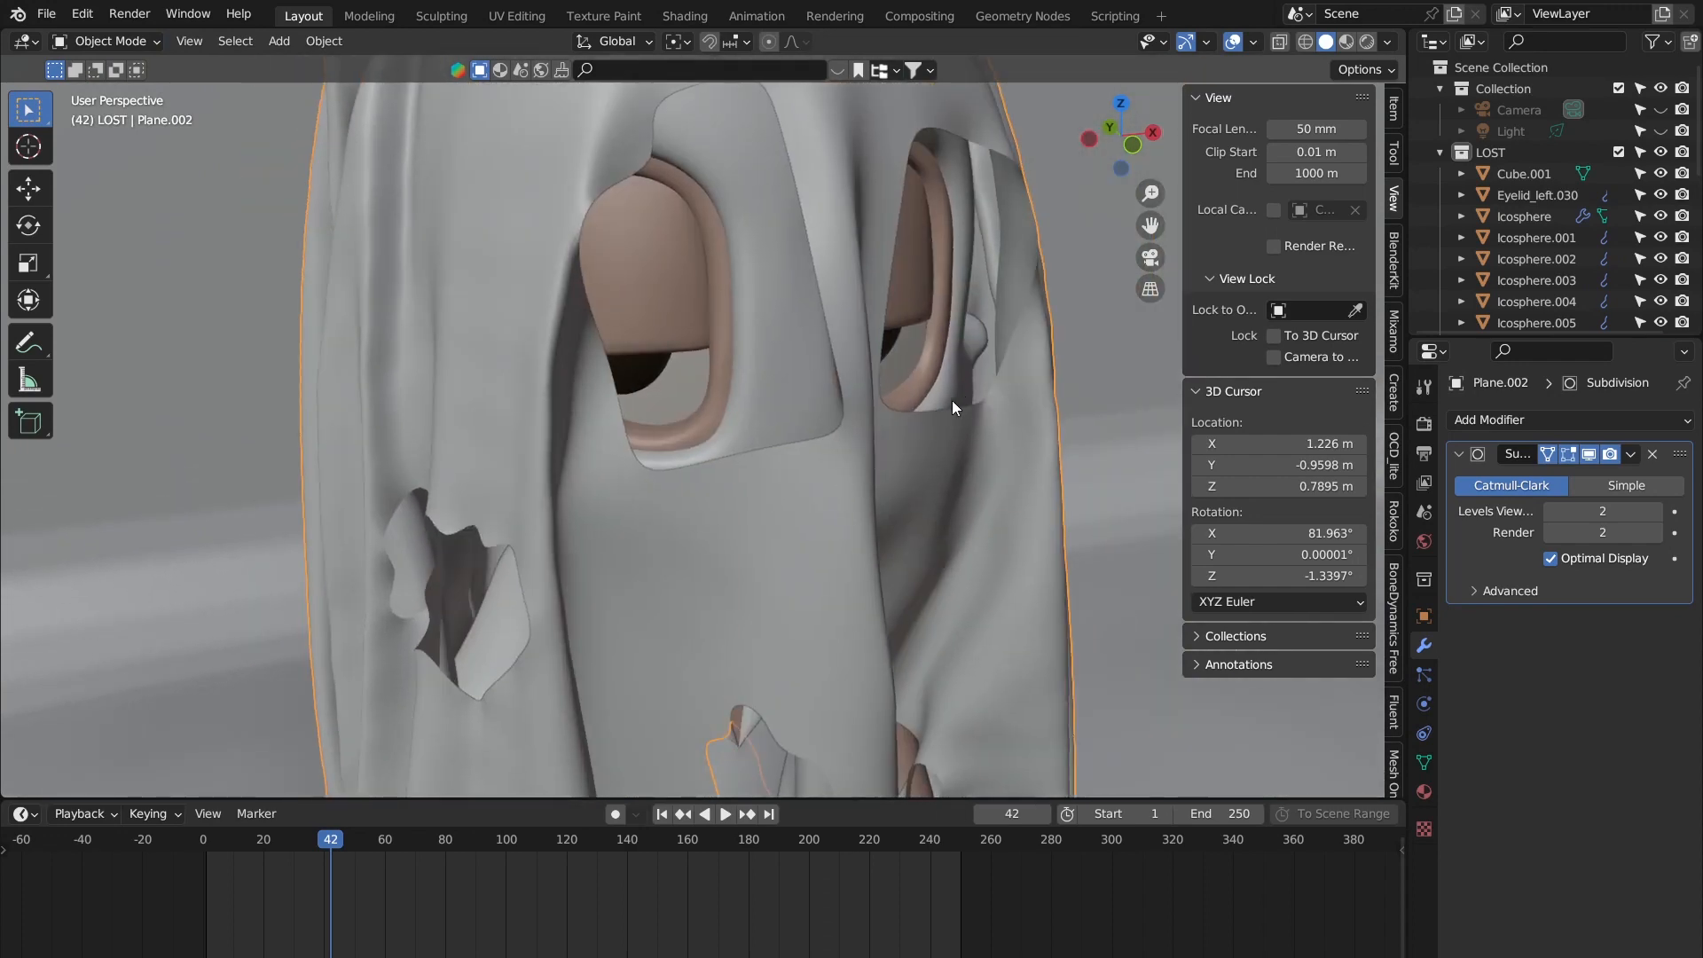
{"action": "middle_click_drag", "start_coordinate": [986, 399], "coordinate": [810, 530]}
{"action": "scroll", "coordinate": [973, 500], "scroll_direction": "up", "scroll_amount": 4}
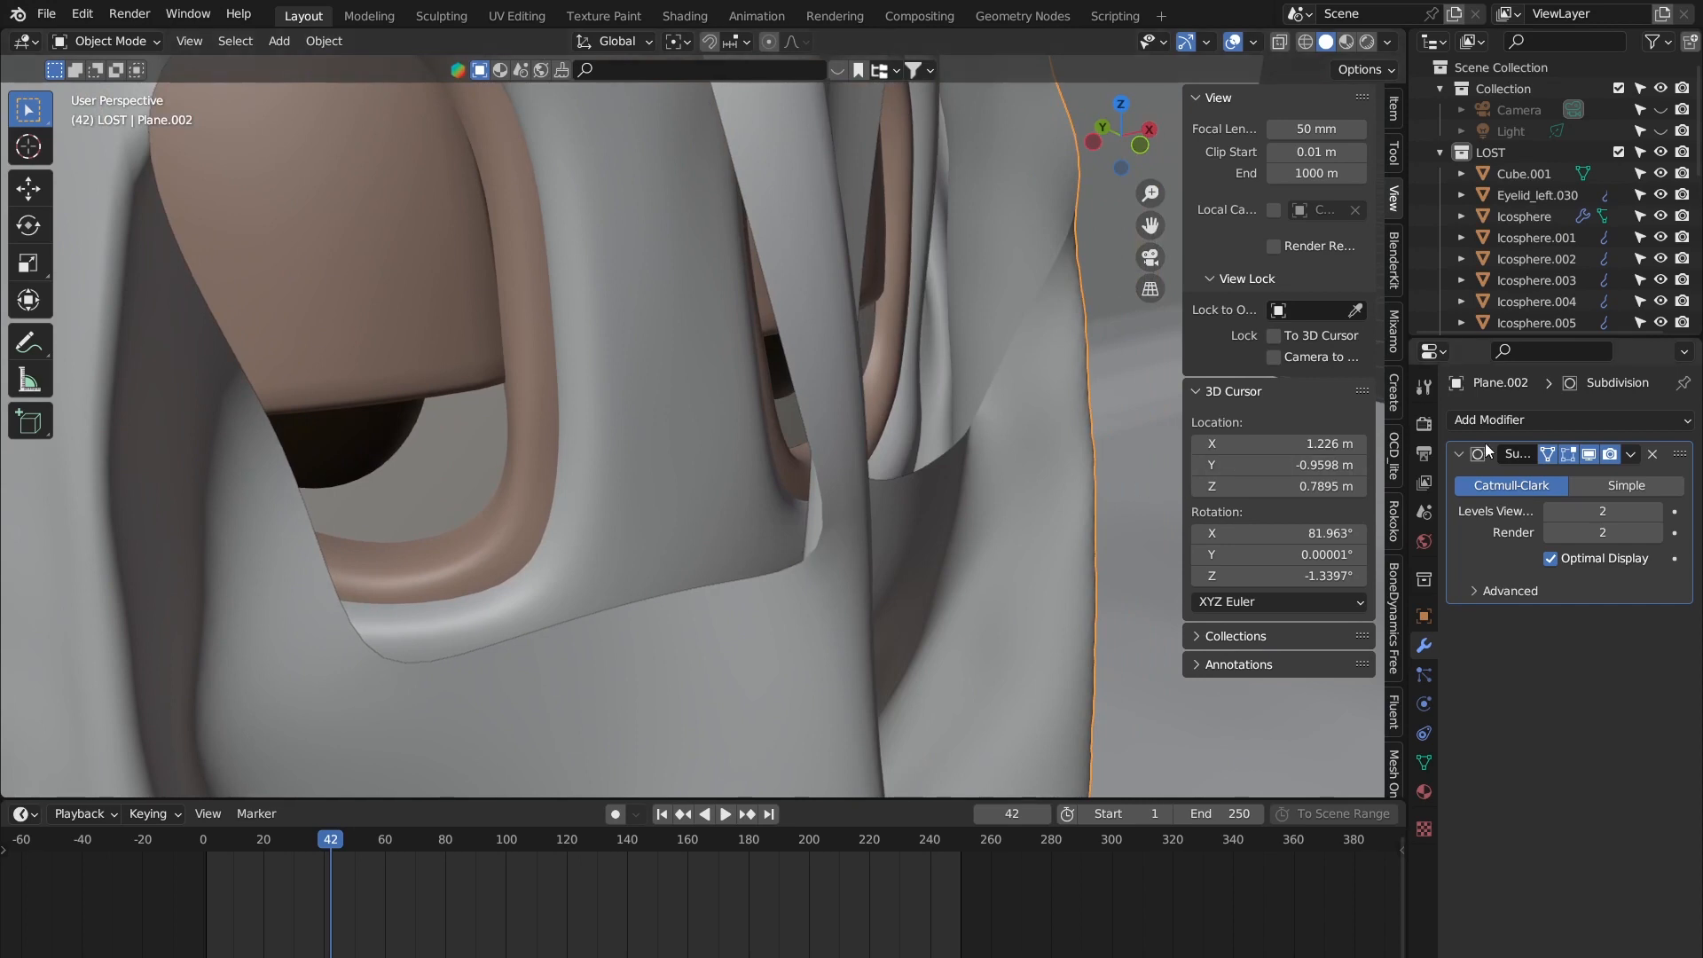
{"action": "scroll", "coordinate": [1026, 415], "scroll_direction": "down", "scroll_amount": 6}
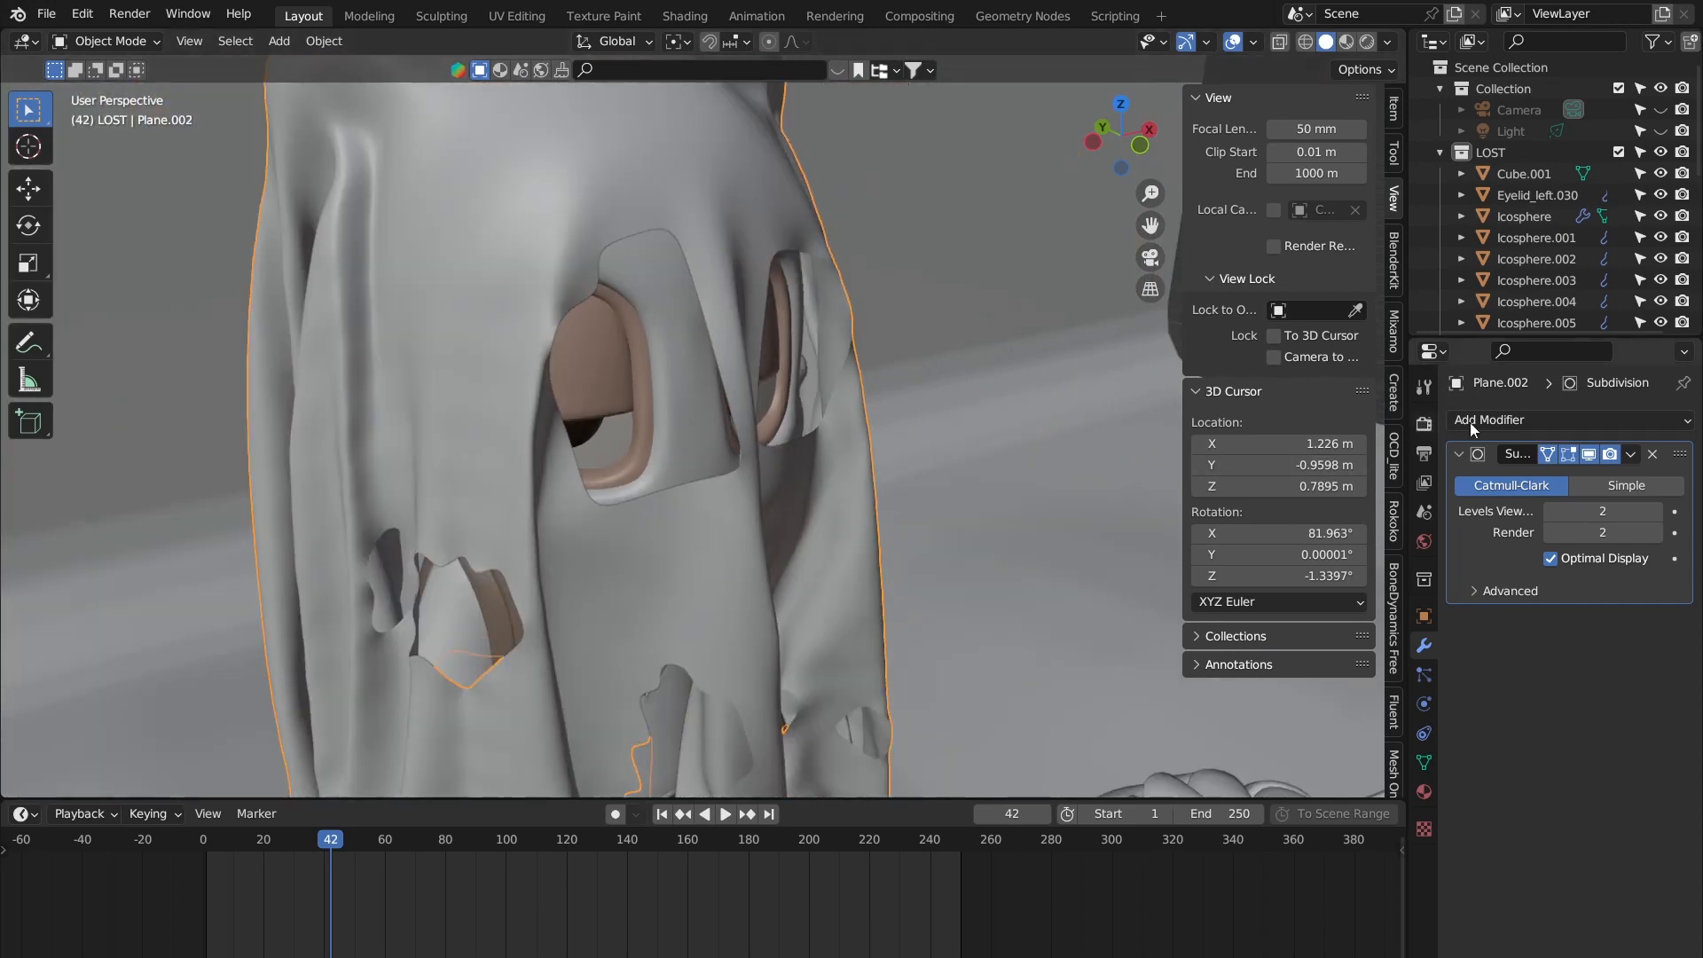
{"action": "left_click", "coordinate": [1552, 419]}
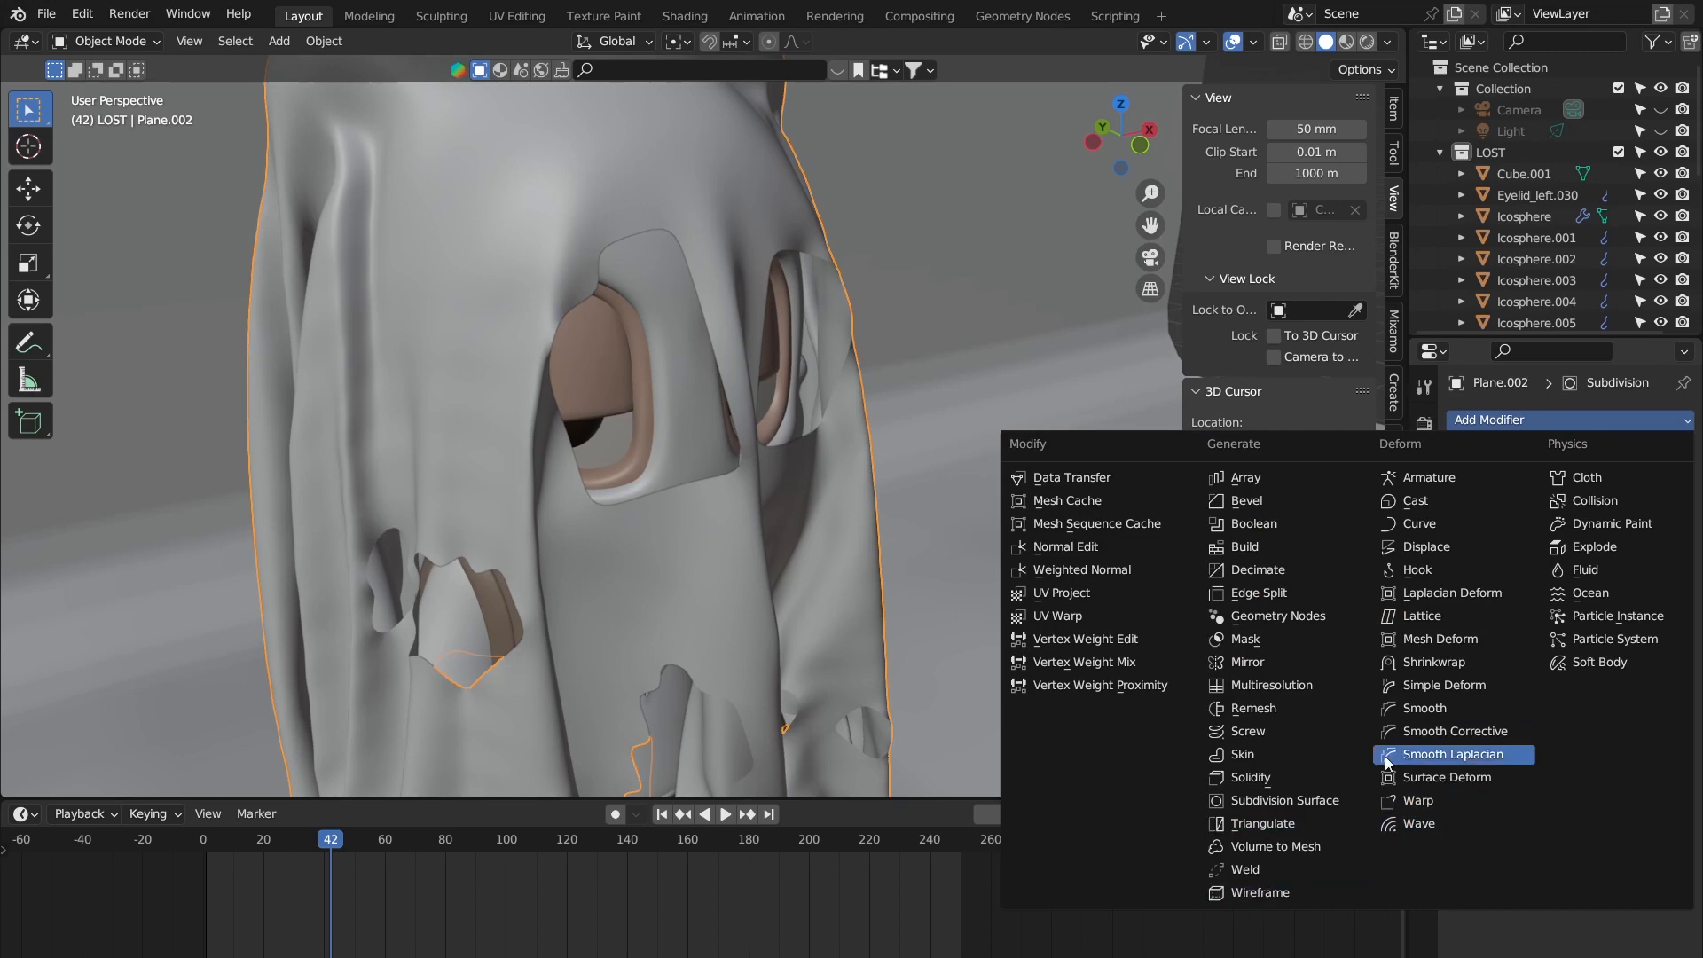
{"action": "key", "text": "Escape"}
{"action": "left_click", "coordinate": [1608, 419]}
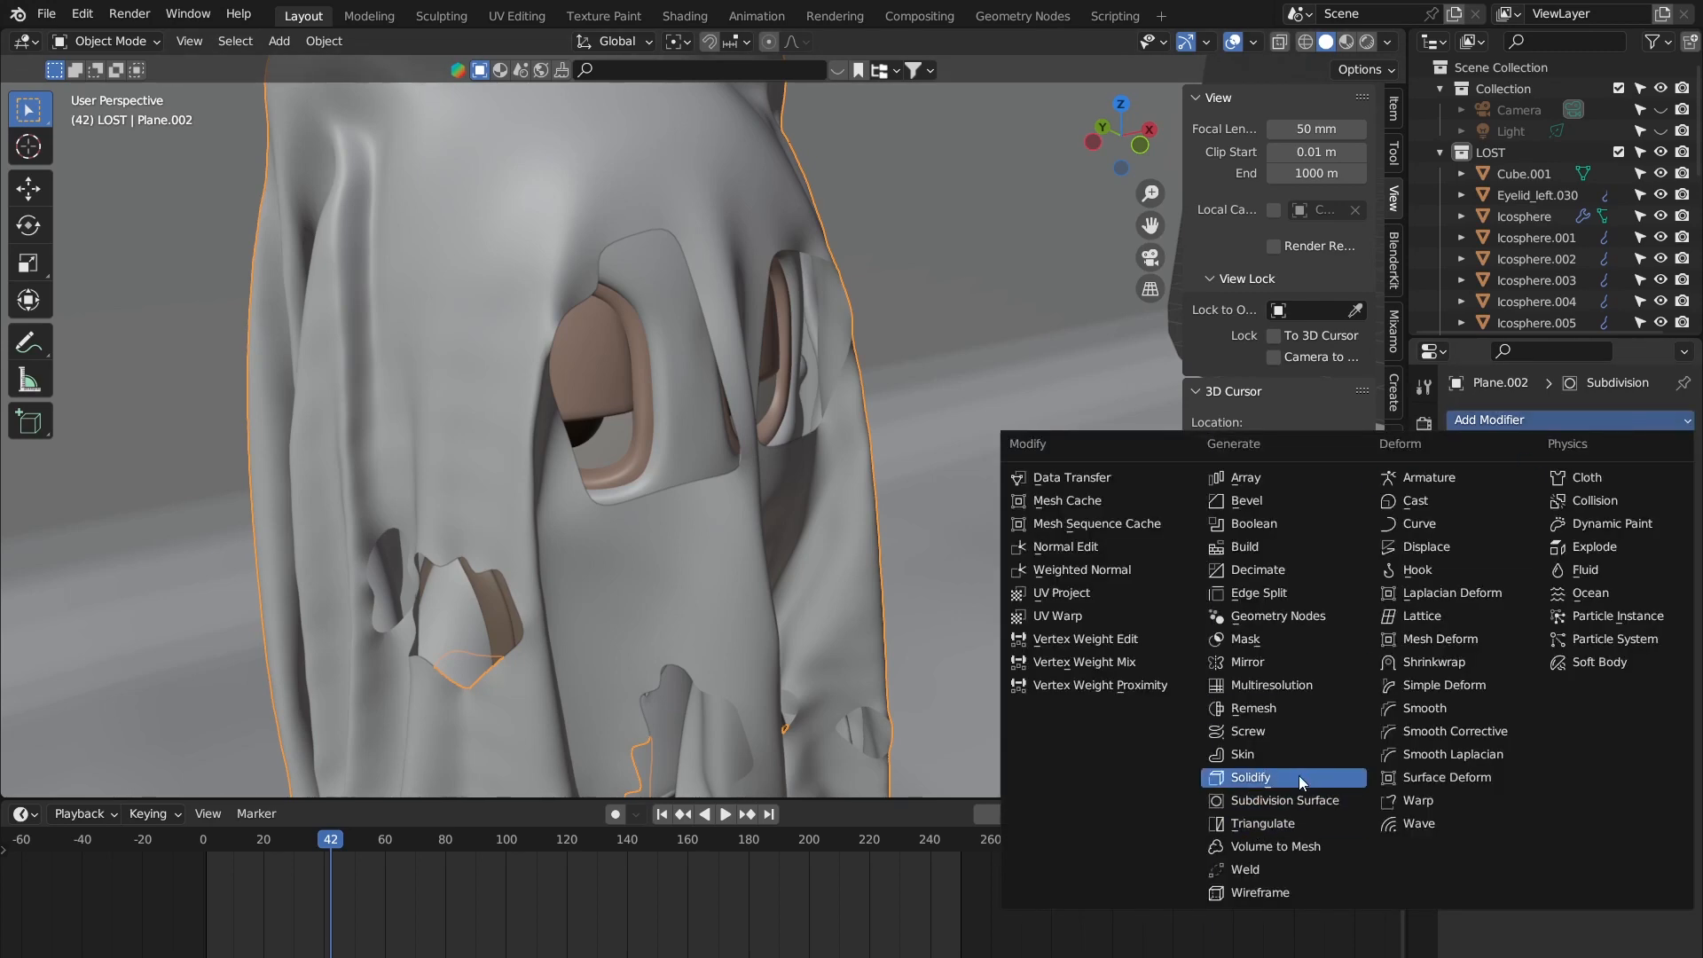
{"action": "left_click", "coordinate": [1279, 772]}
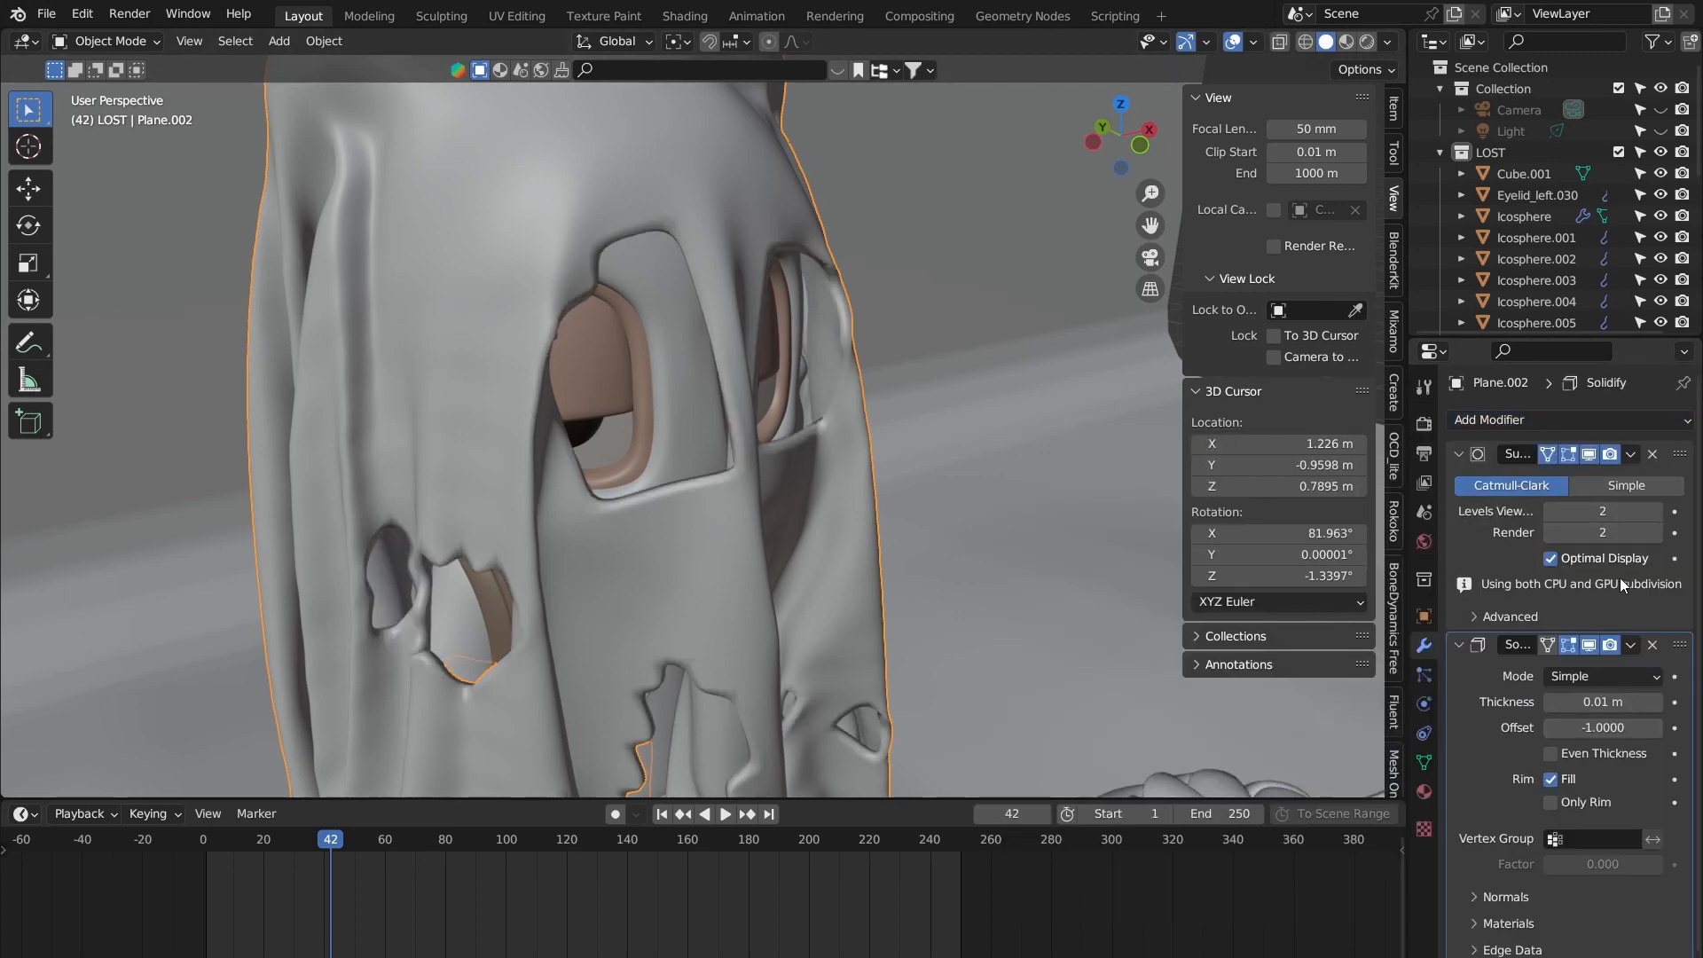
{"action": "left_click_drag", "start_coordinate": [1681, 648], "coordinate": [1689, 458]}
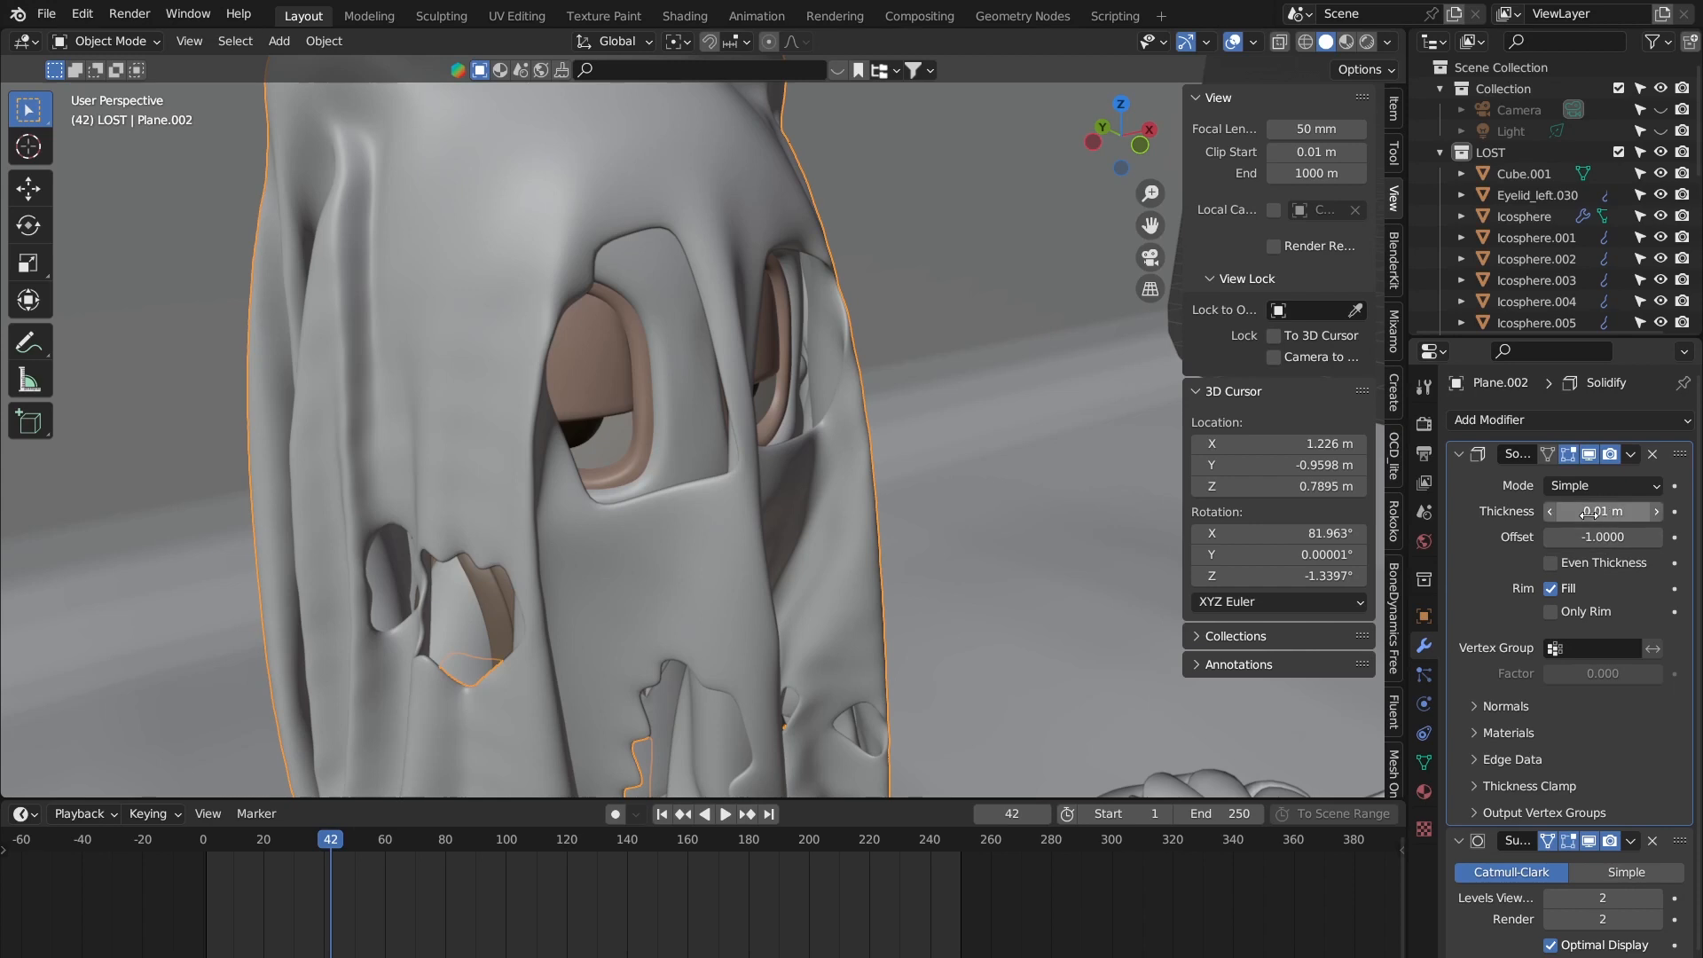
{"action": "mouse_move", "coordinate": [1602, 511]}
{"action": "left_mouse_down"}
{"action": "mouse_move", "coordinate": [1632, 511]}
{"action": "mouse_move", "coordinate": [1587, 512]}
{"action": "mouse_move", "coordinate": [1603, 511]}
{"action": "left_mouse_up"}
Step: Examine the thickened edges of the sheet around the eye openings, torn holes and lower hem
{"action": "scroll", "coordinate": [848, 397], "scroll_direction": "up", "scroll_amount": 6}
{"action": "middle_click_drag", "start_coordinate": [848, 399], "coordinate": [1075, 596]}
{"action": "scroll", "coordinate": [1001, 650], "scroll_direction": "down", "scroll_amount": 6}
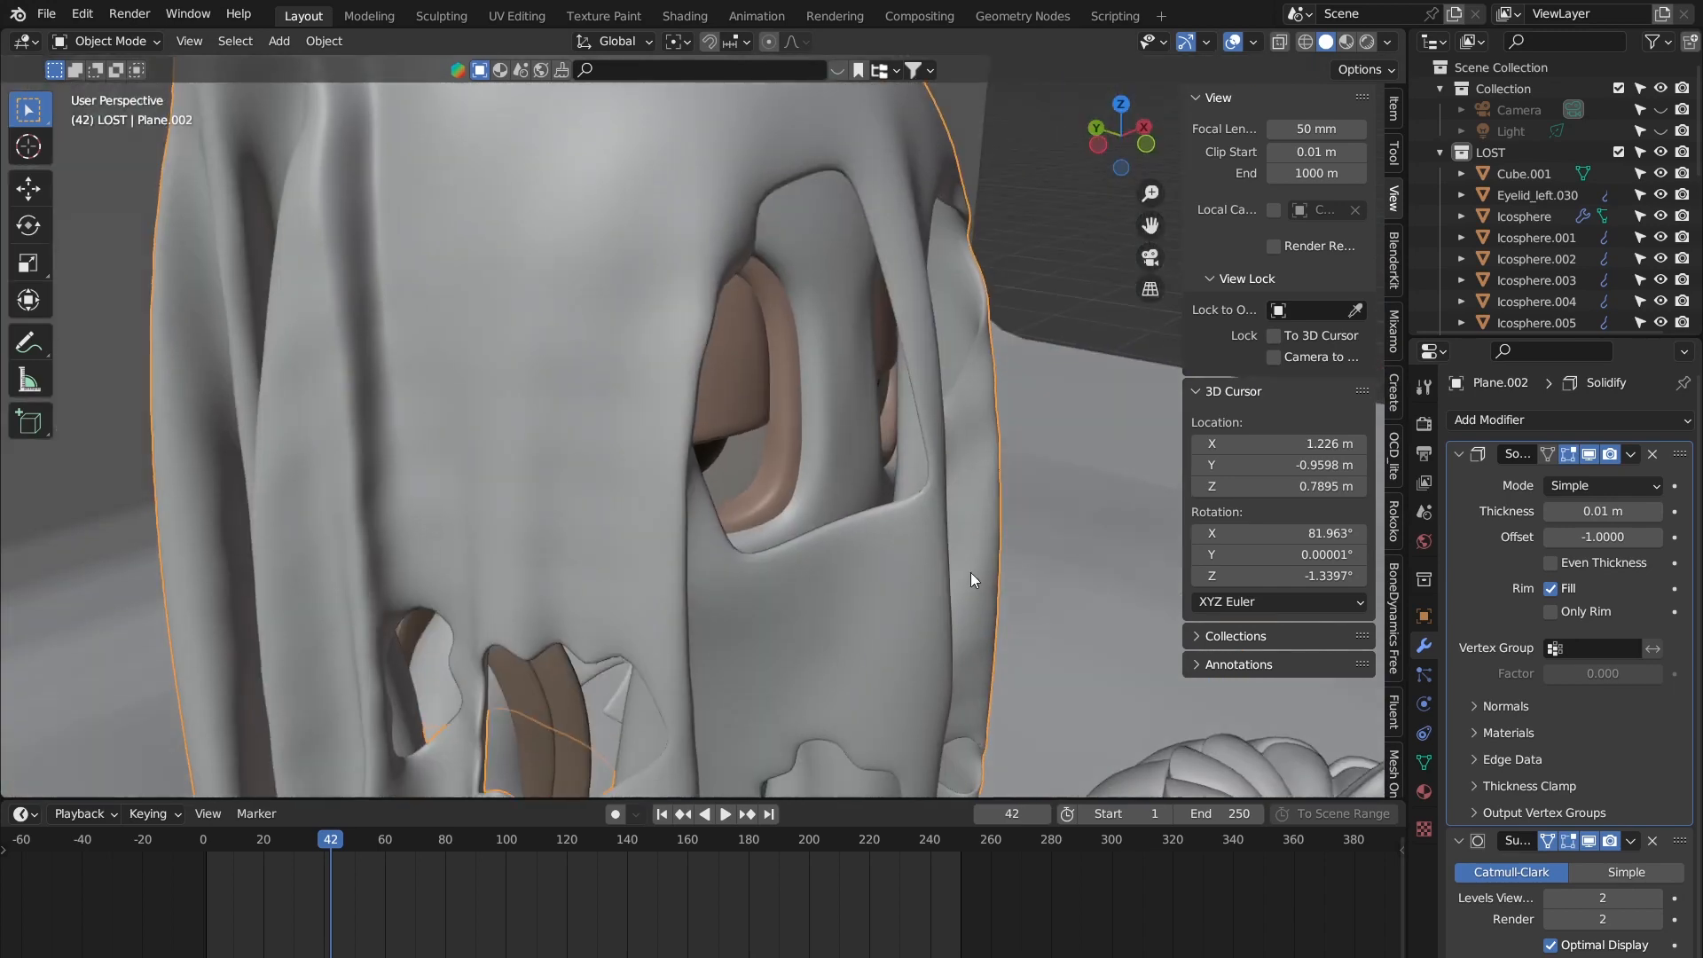
{"action": "middle_click_drag", "start_coordinate": [969, 576], "coordinate": [638, 441]}
{"action": "middle_click_drag", "start_coordinate": [990, 381], "coordinate": [1007, 318]}
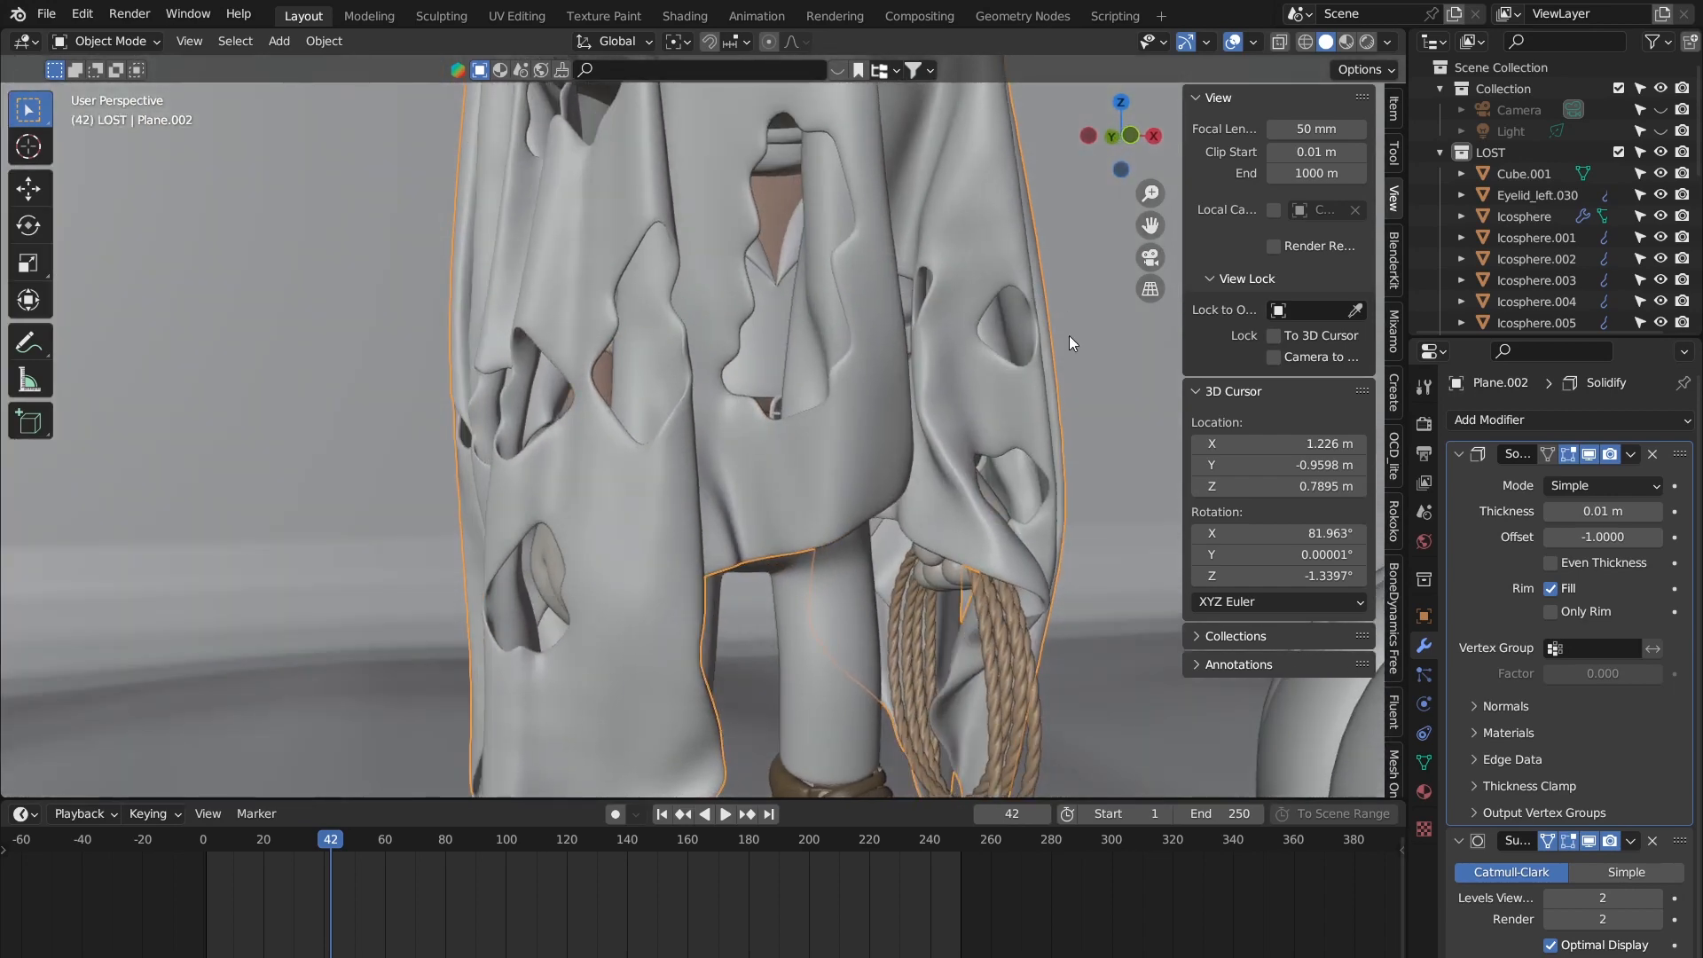
{"action": "scroll", "coordinate": [928, 483], "scroll_direction": "down", "scroll_amount": 8}
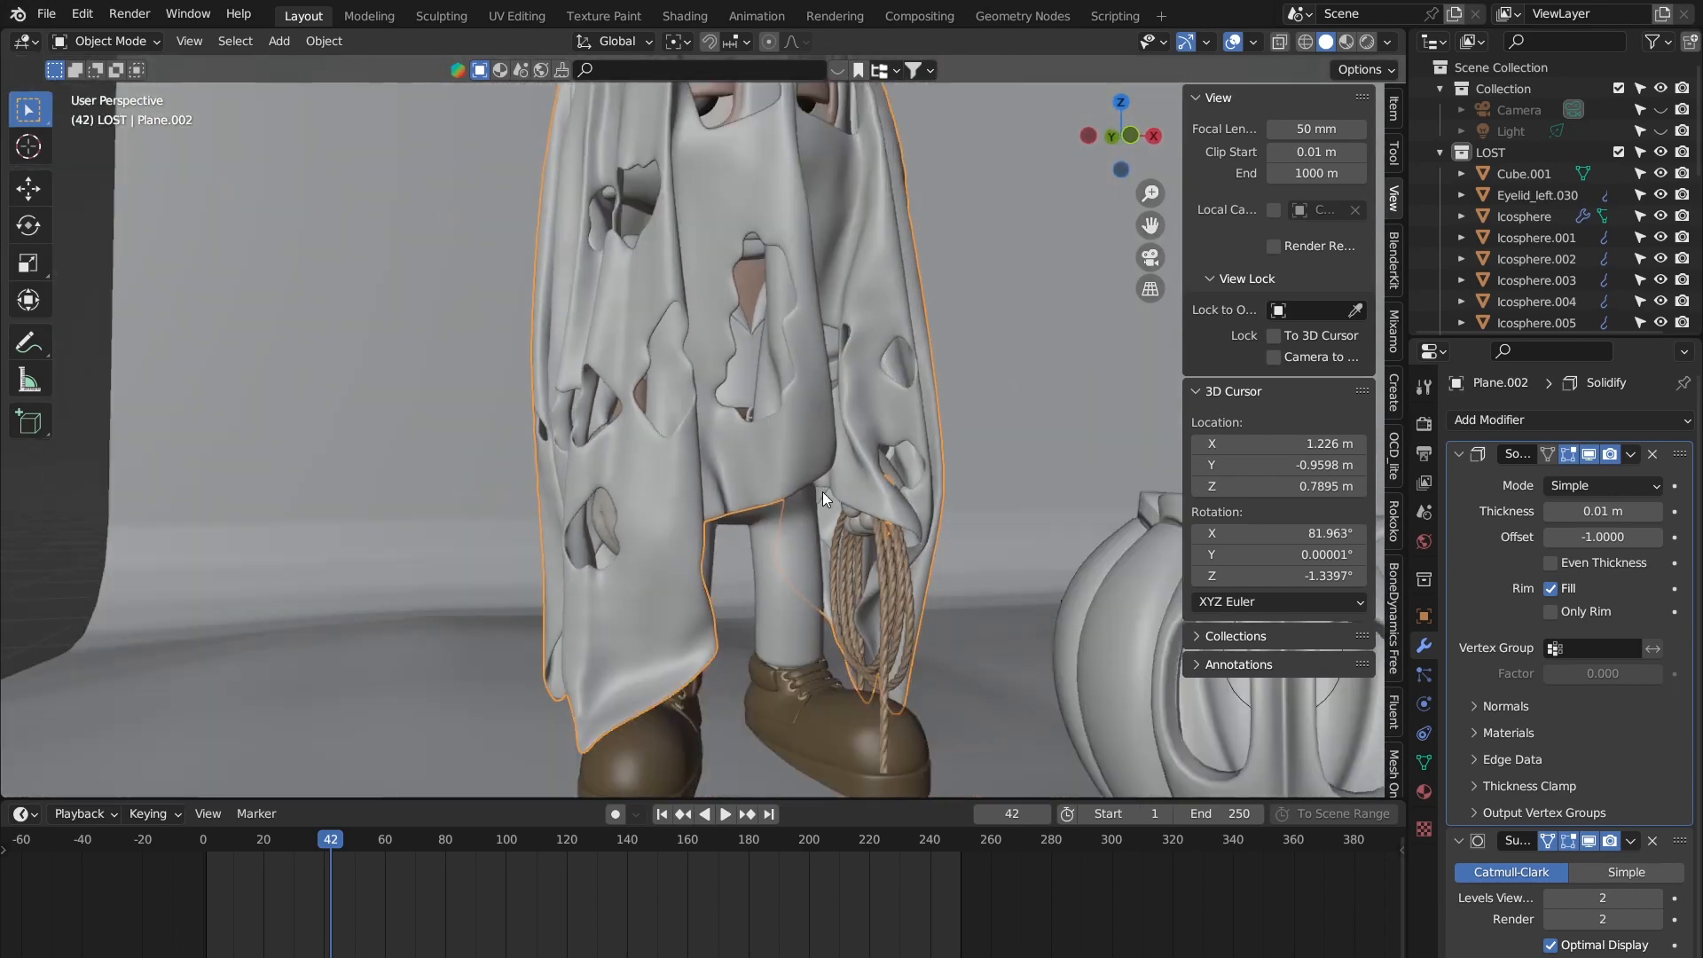
{"action": "middle_click_drag", "start_coordinate": [894, 470], "coordinate": [959, 464]}
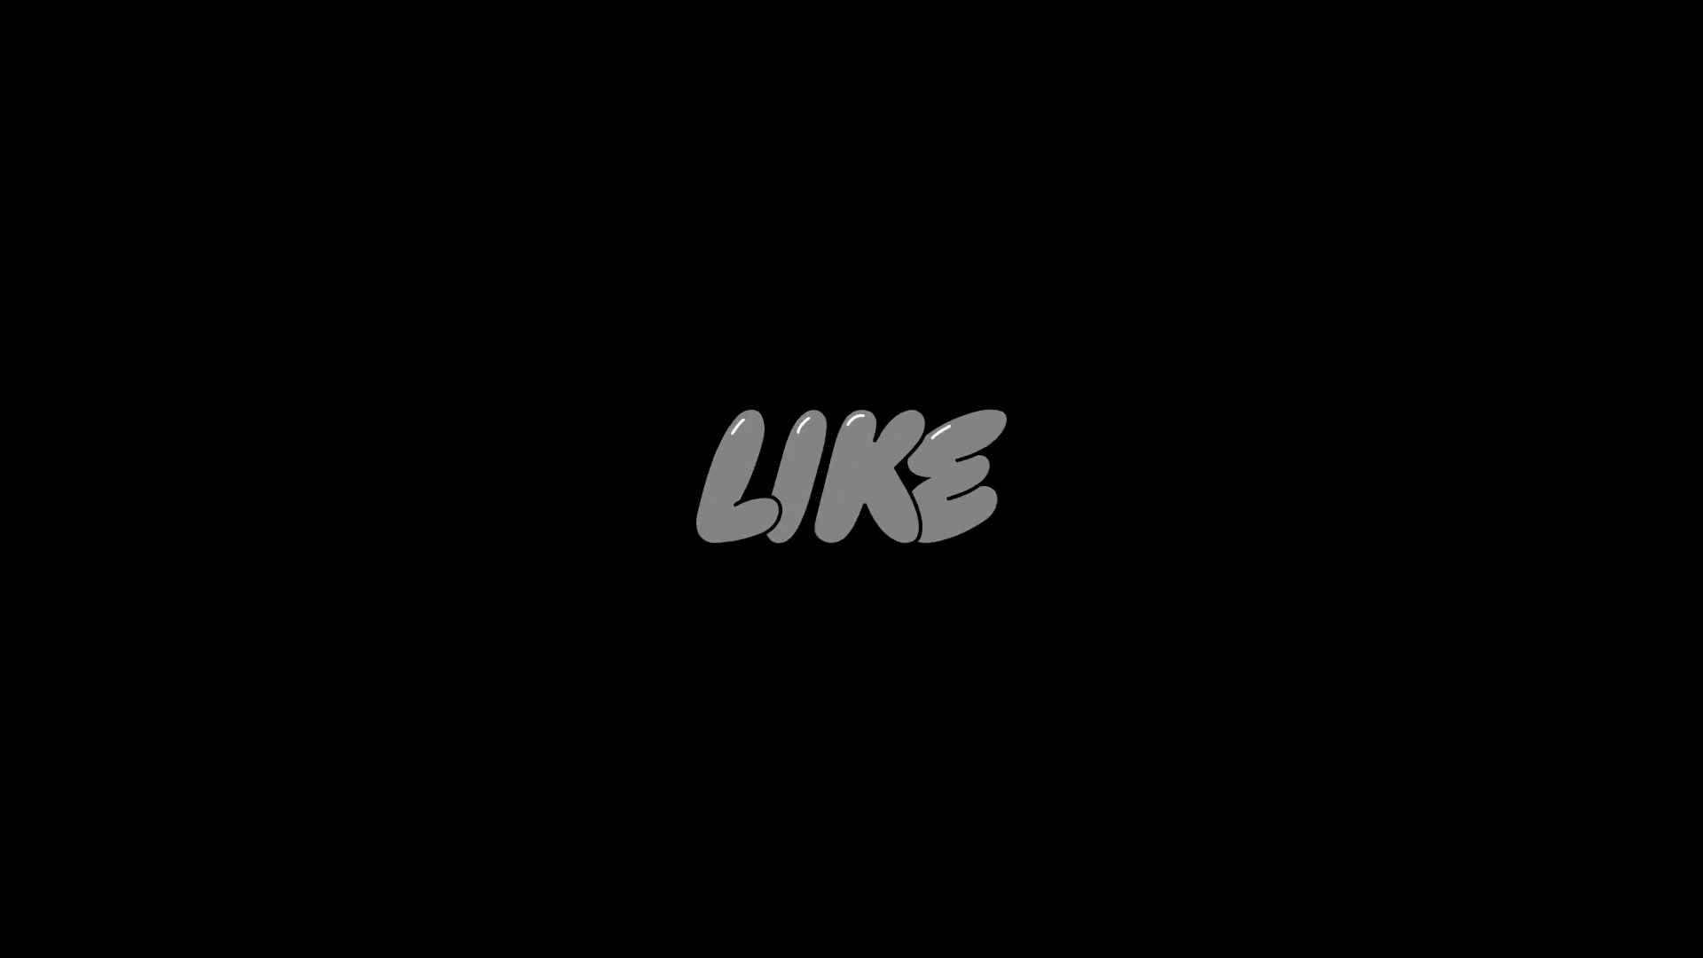